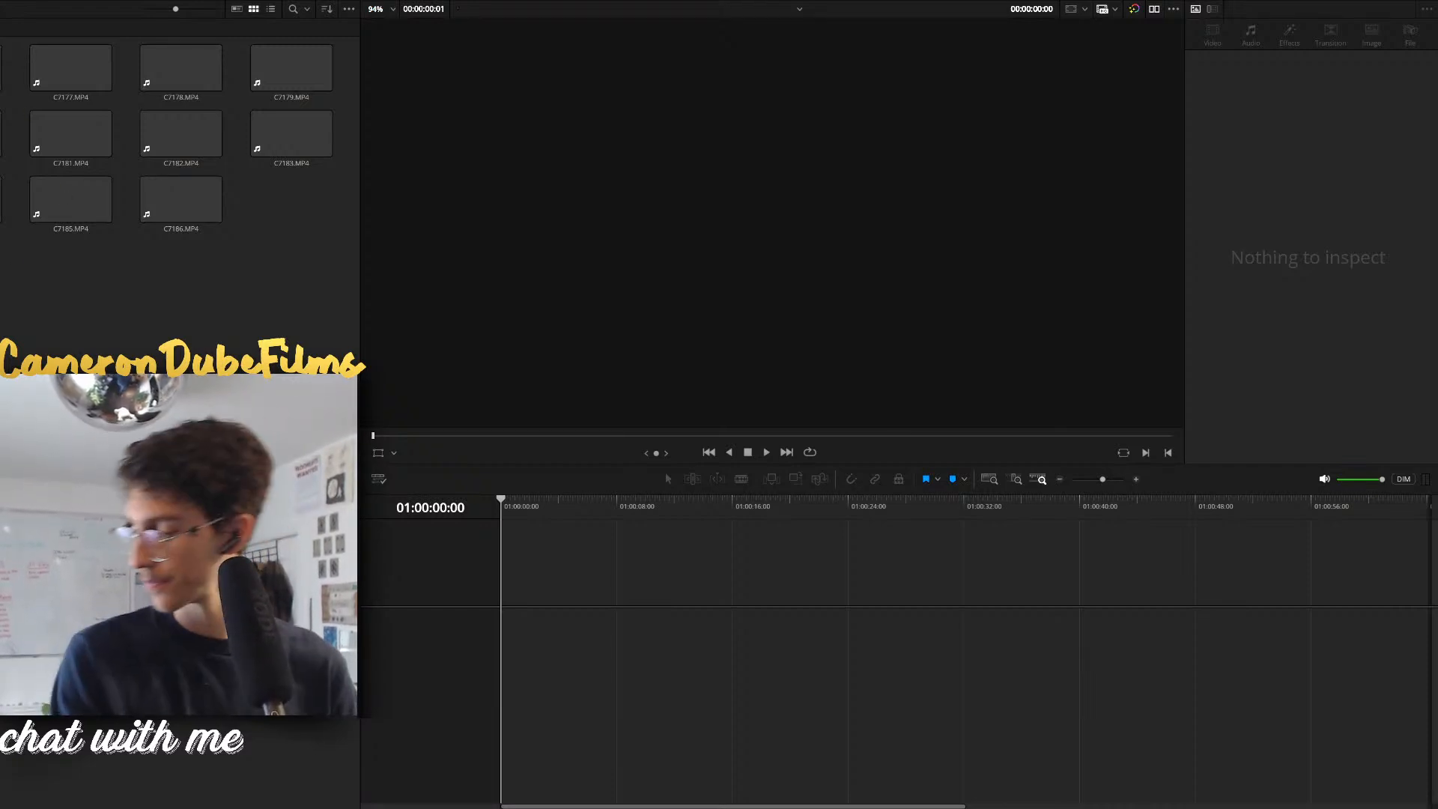
Create a timeline from all the media pool clips, C7176.MP4 through C7186.MP4
{"action": "left_click", "coordinate": [1, 67]}
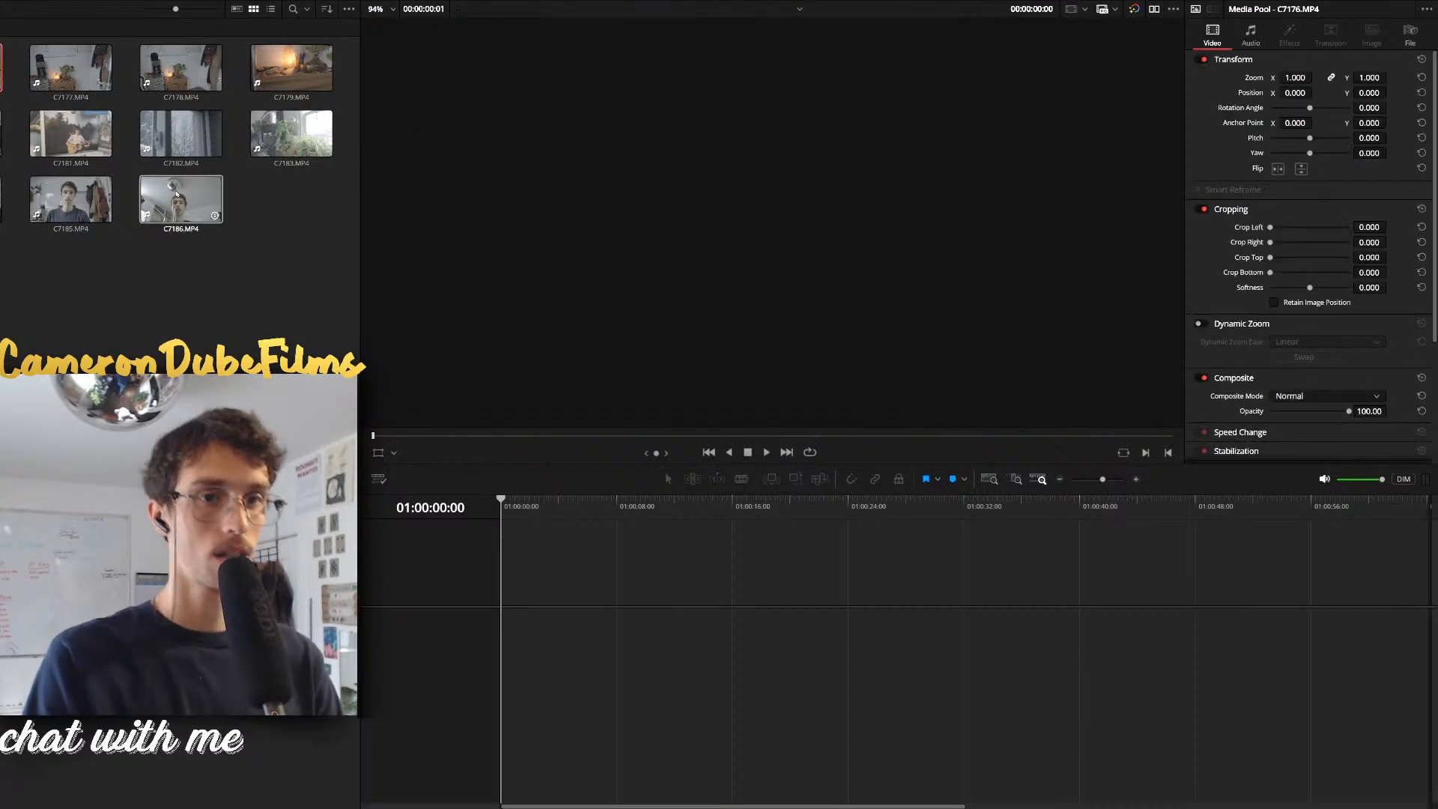
{"action": "left_click", "coordinate": [177, 193], "text": "shift"}
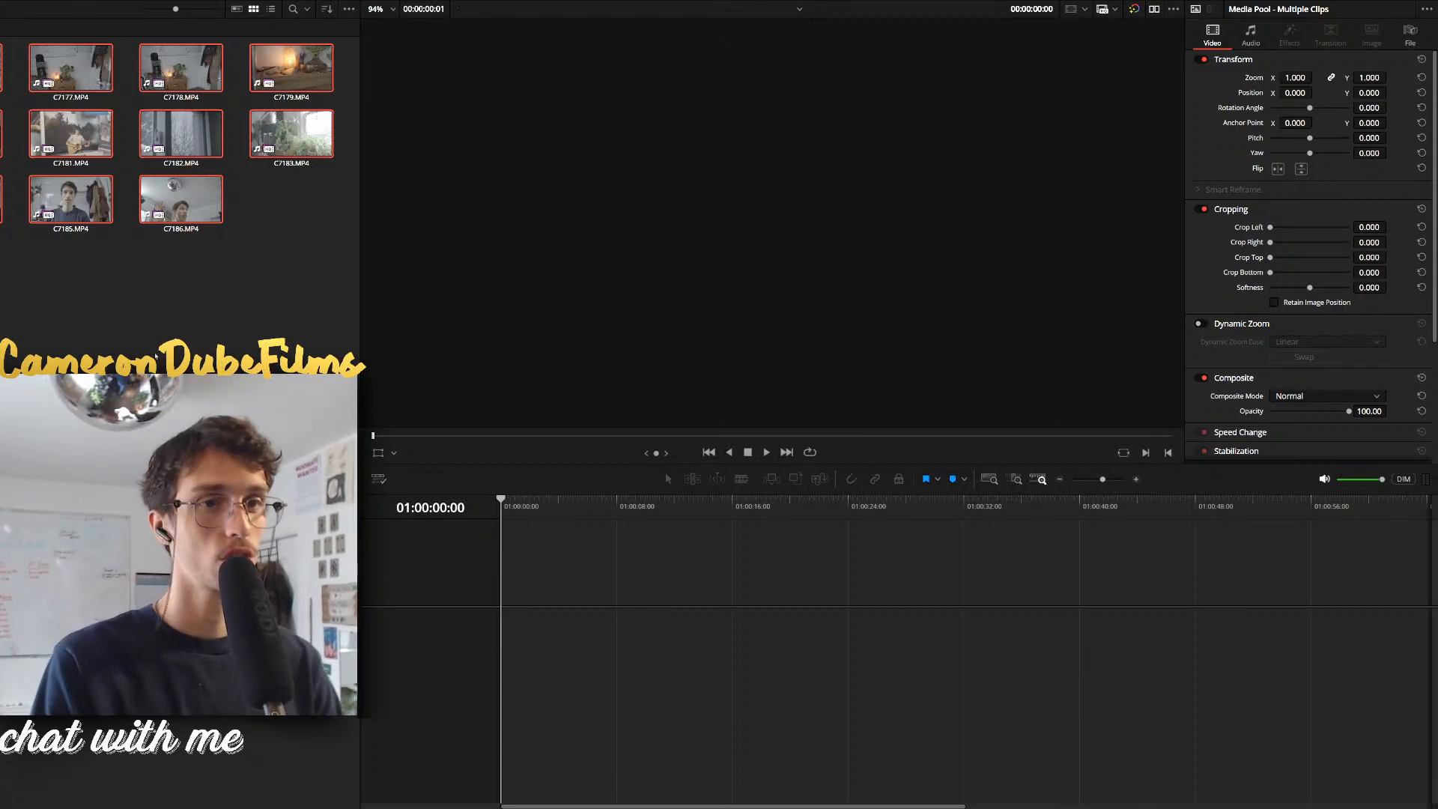
{"action": "left_click_drag", "start_coordinate": [104, 150], "coordinate": [501, 645]}
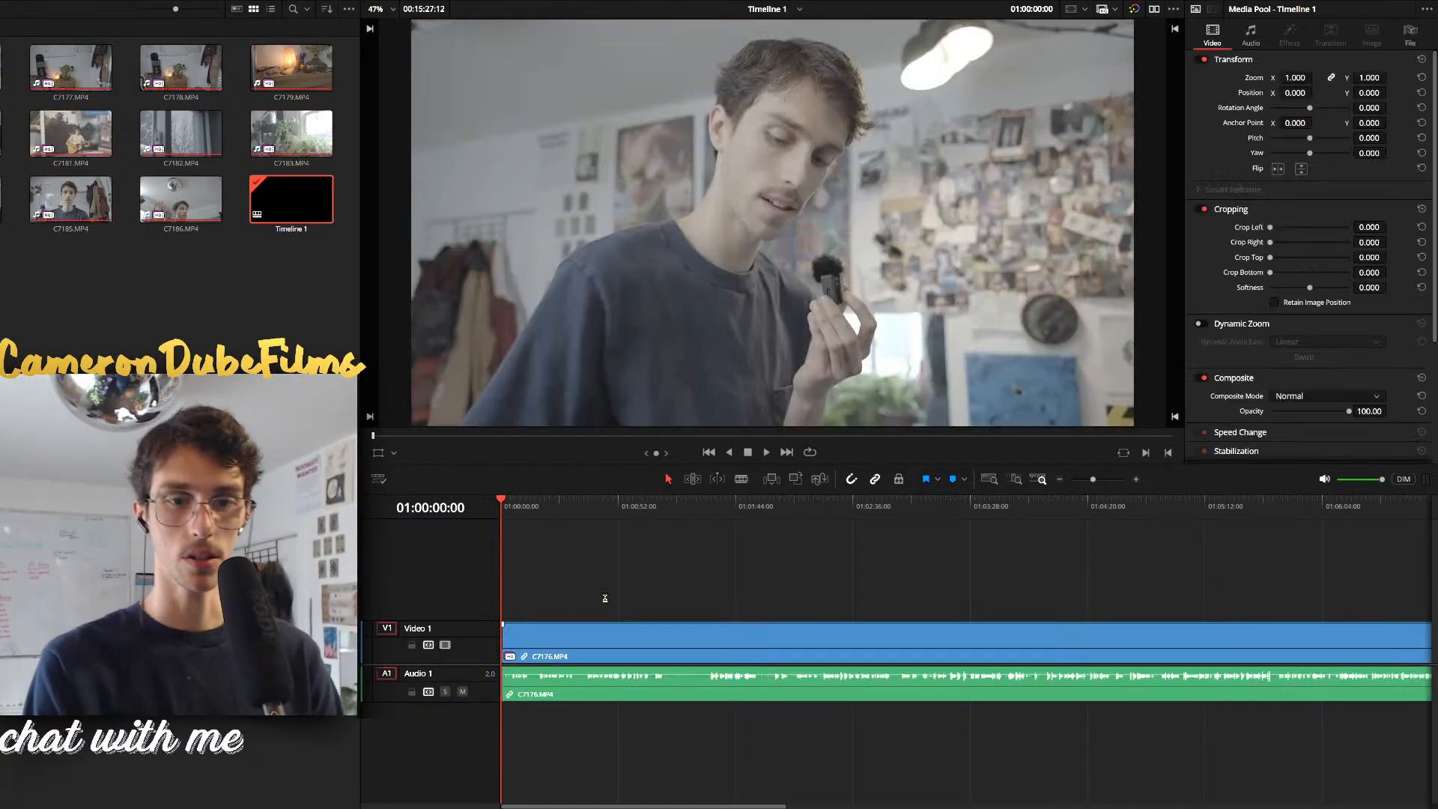
Look over the assembled timeline, checking the footage around the end of C7176.MP4 and the start of the following clips
{"action": "scroll", "coordinate": [541, 513], "scroll_direction": "down", "scroll_amount": 5}
{"action": "left_click", "coordinate": [541, 513]}
{"action": "left_click", "coordinate": [514, 514]}
{"action": "scroll", "coordinate": [514, 514], "scroll_direction": "up", "scroll_amount": 5}
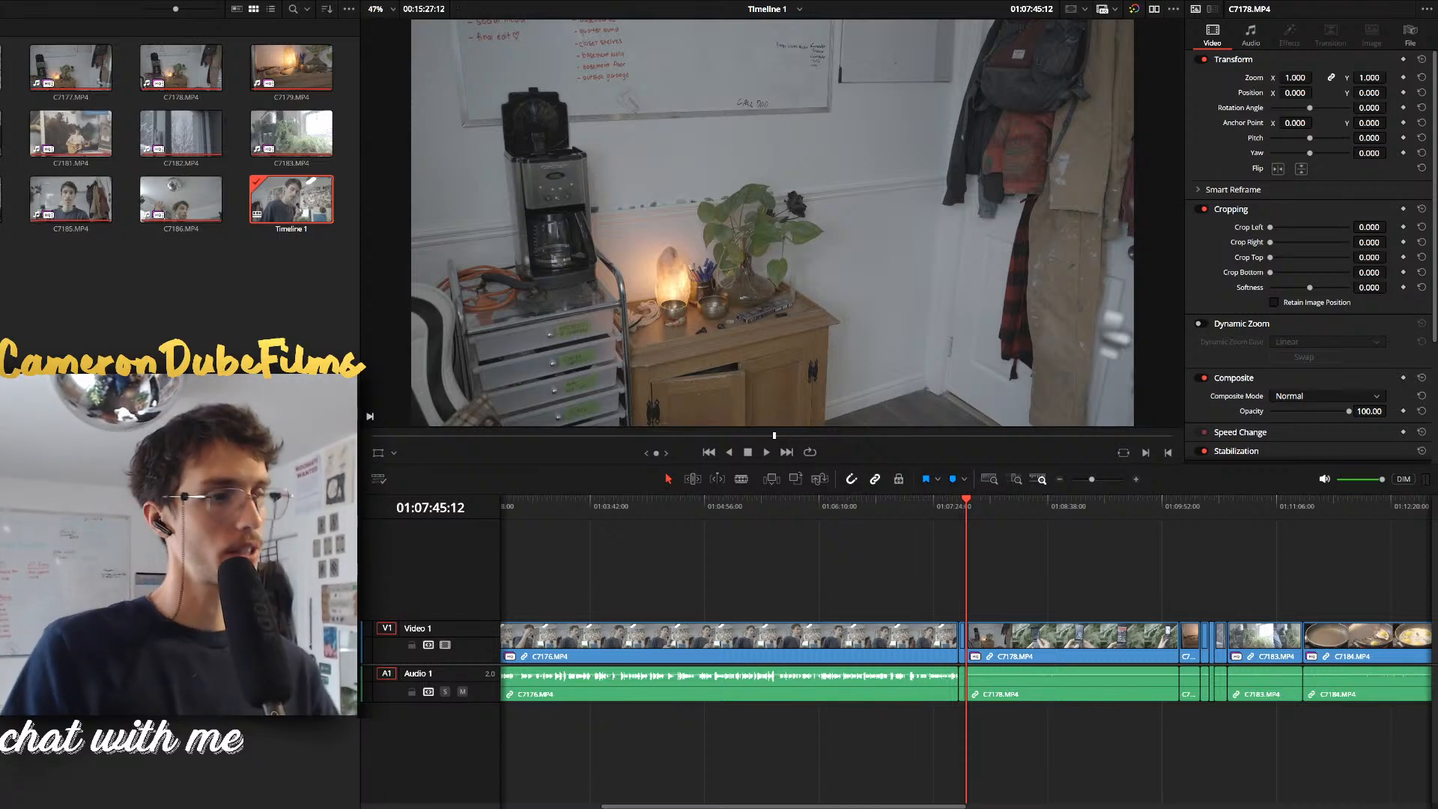
{"action": "left_click", "coordinate": [959, 506]}
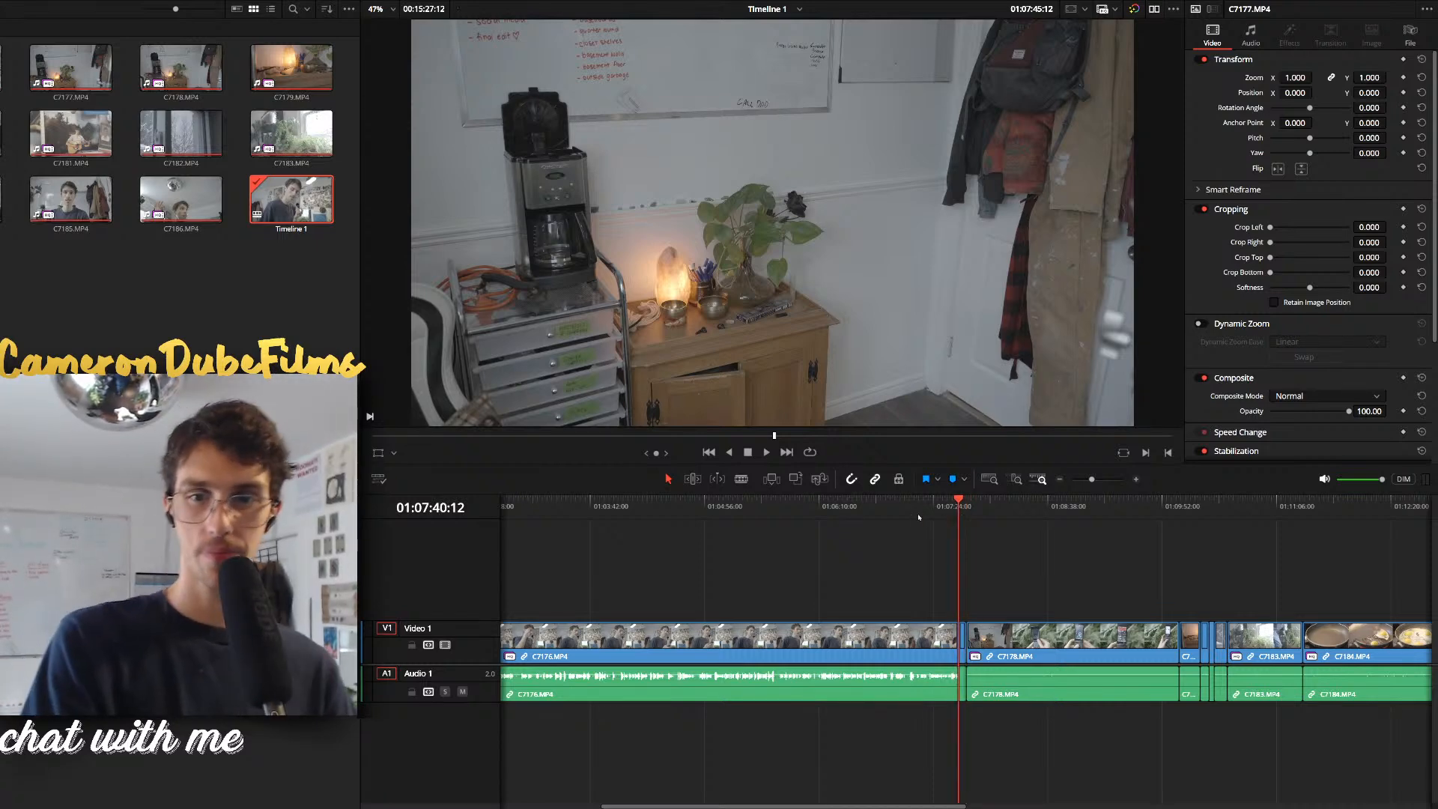
{"action": "left_click", "coordinate": [919, 515]}
{"action": "key", "text": "space"}
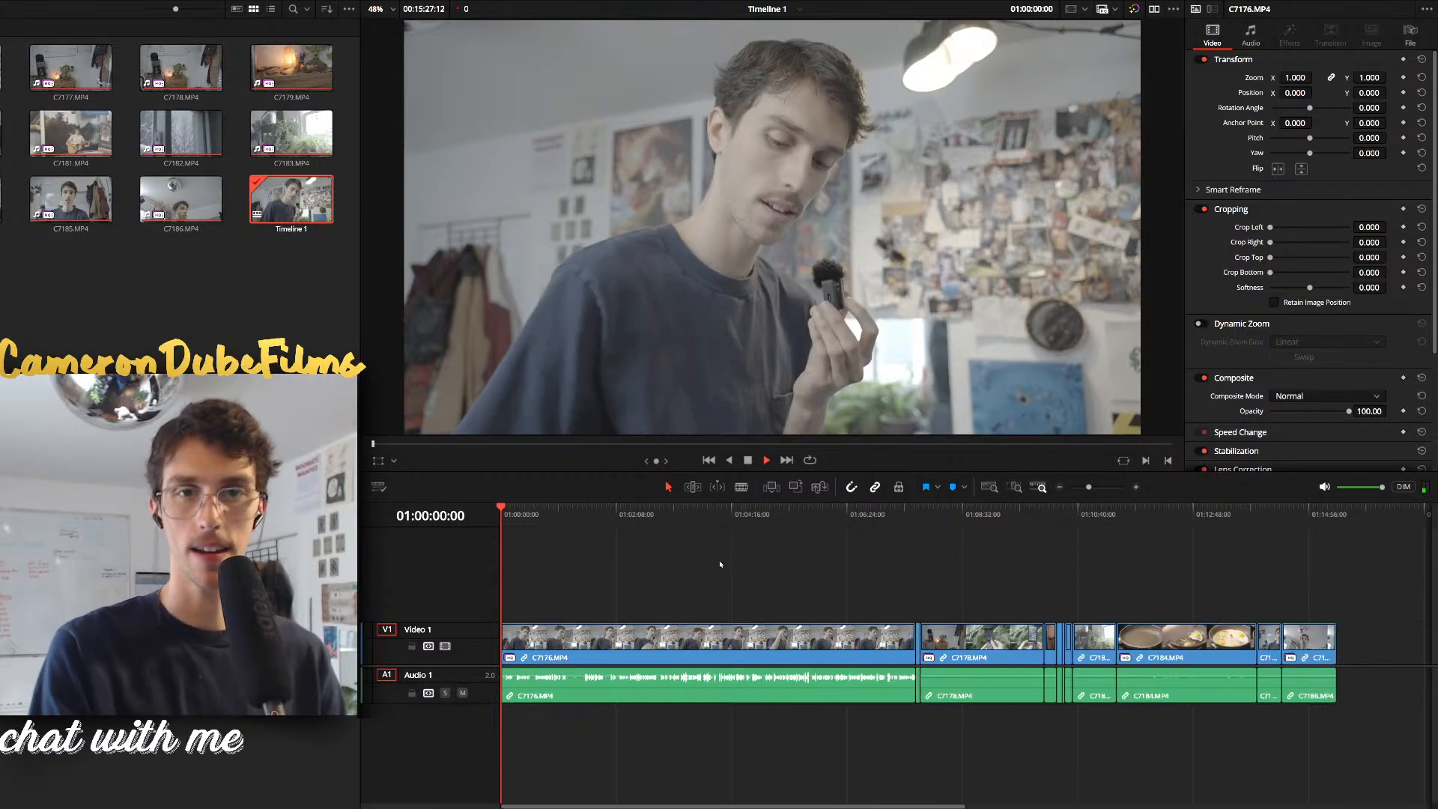
Remove the opening of C7176.MP4 up to 01:00:05:02 and close the gap it leaves
{"action": "scroll", "coordinate": [719, 565], "scroll_direction": "up", "scroll_amount": 3}
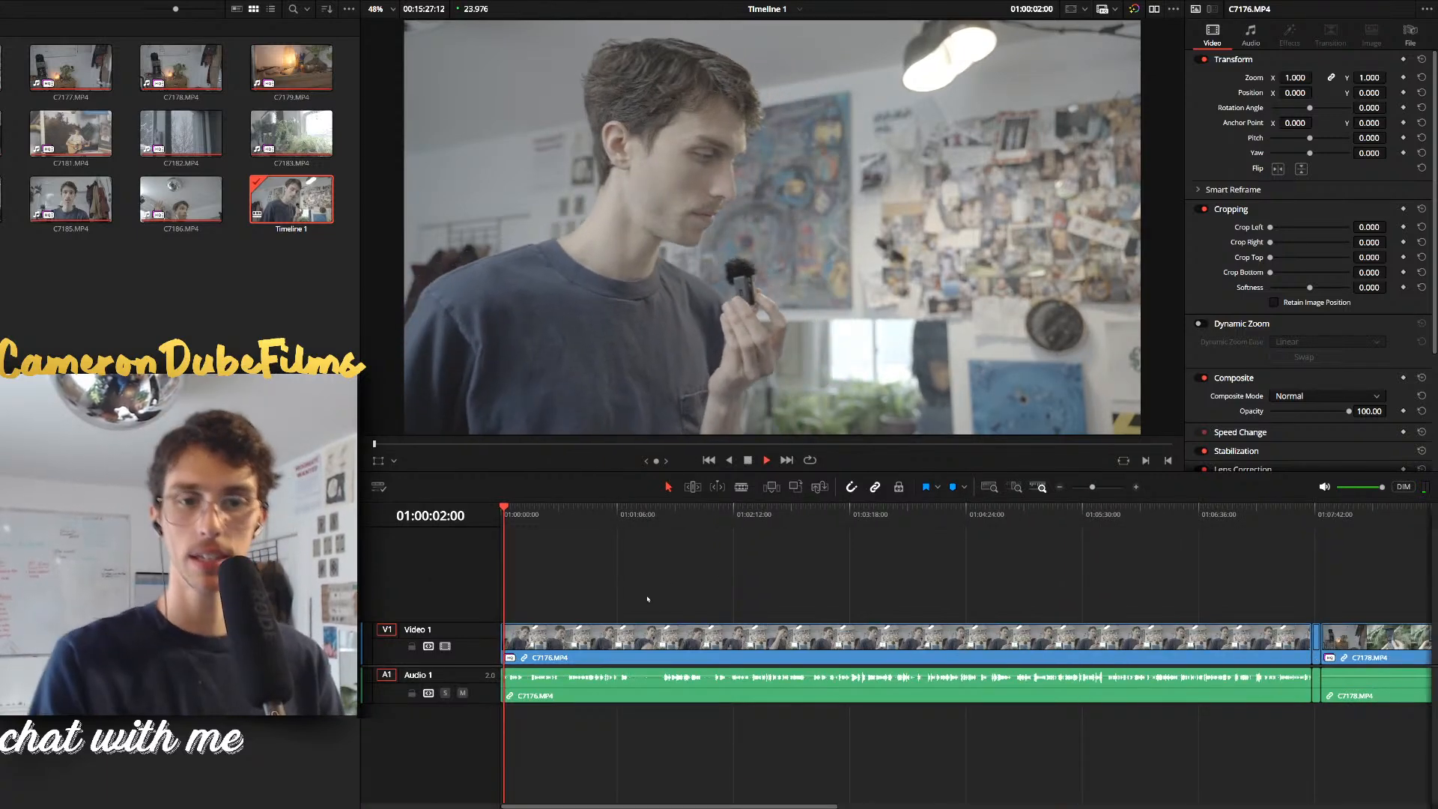
{"action": "scroll", "coordinate": [715, 576], "scroll_direction": "up", "scroll_amount": 4}
{"action": "scroll", "coordinate": [708, 580], "scroll_direction": "up", "scroll_amount": 3}
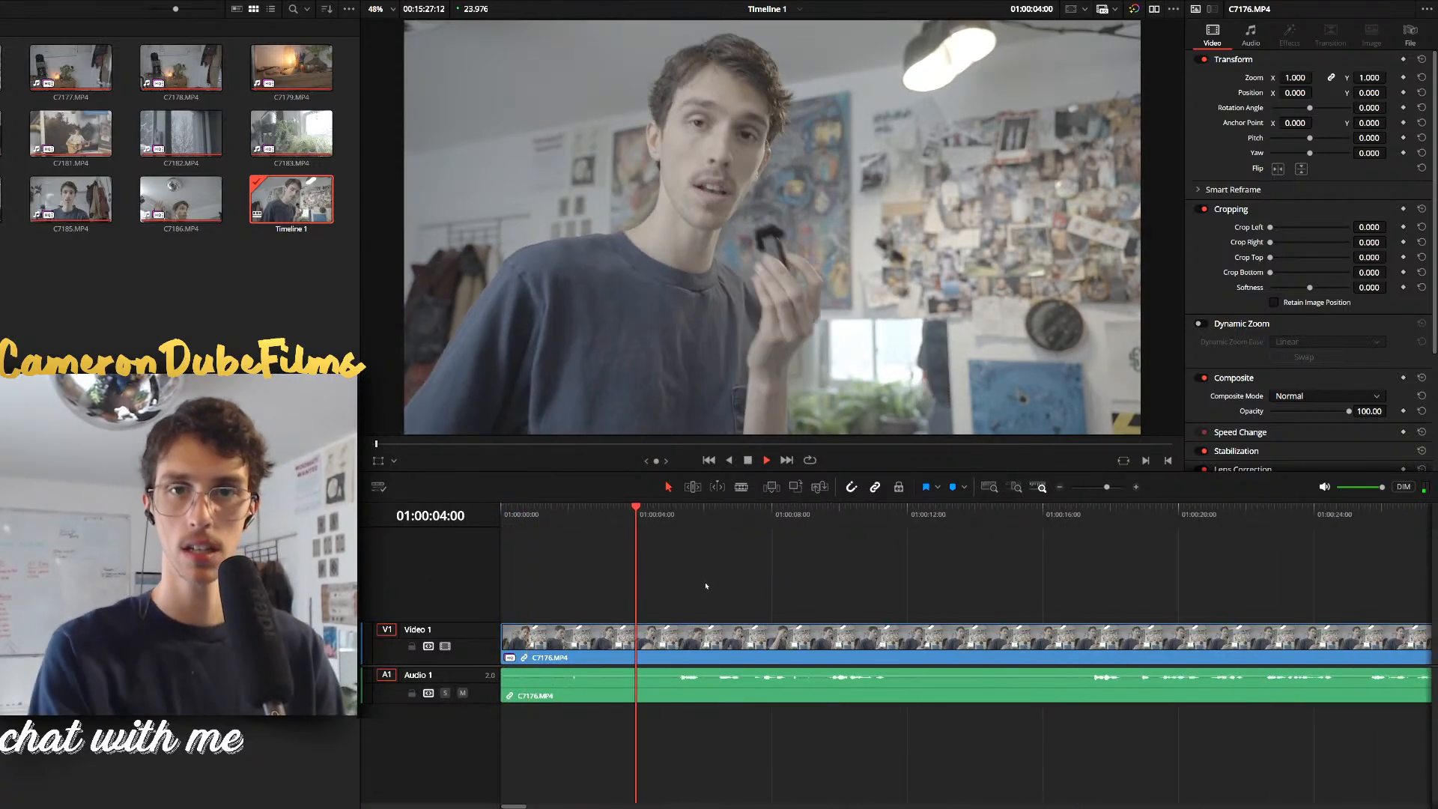
{"action": "left_click_drag", "start_coordinate": [685, 516], "coordinate": [673, 519]}
{"action": "key", "text": "o"}
{"action": "key", "text": "BackSpace"}
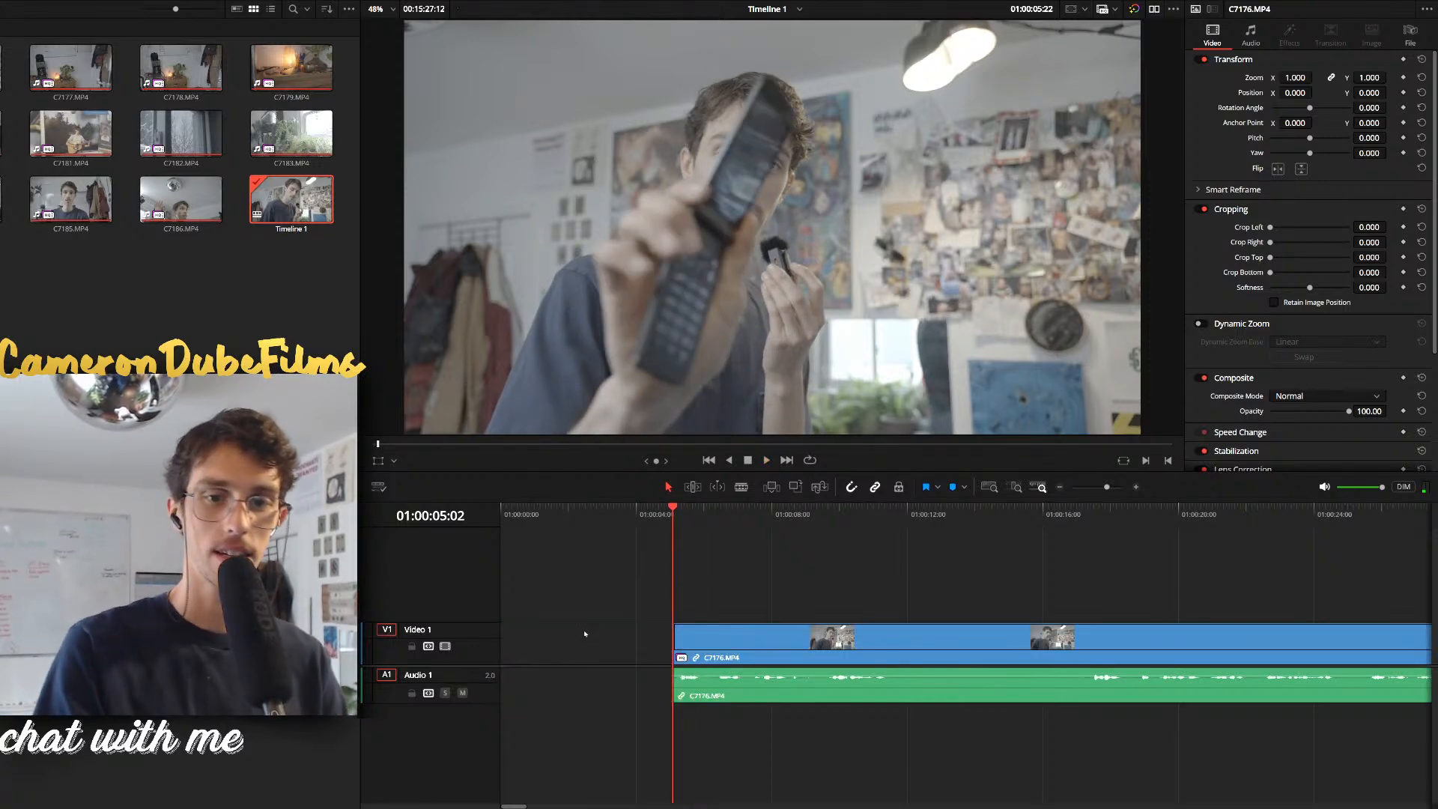
{"action": "left_click", "coordinate": [584, 633]}
{"action": "key", "text": "BackSpace"}
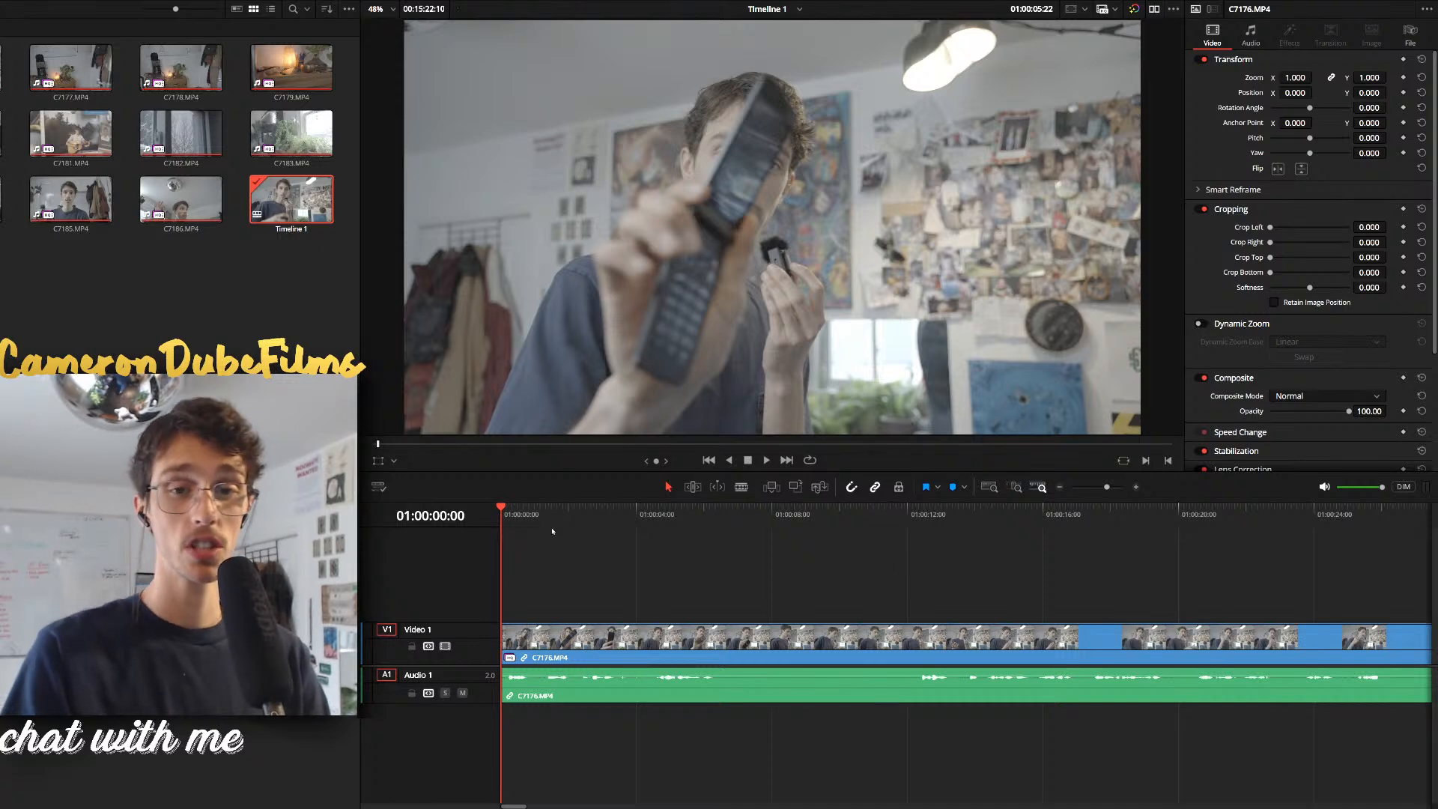
Check the new opening, cut its first three frames at 01:00:00:03, and close the gap at the timeline's start
{"action": "left_click_drag", "start_coordinate": [505, 516], "coordinate": [757, 525]}
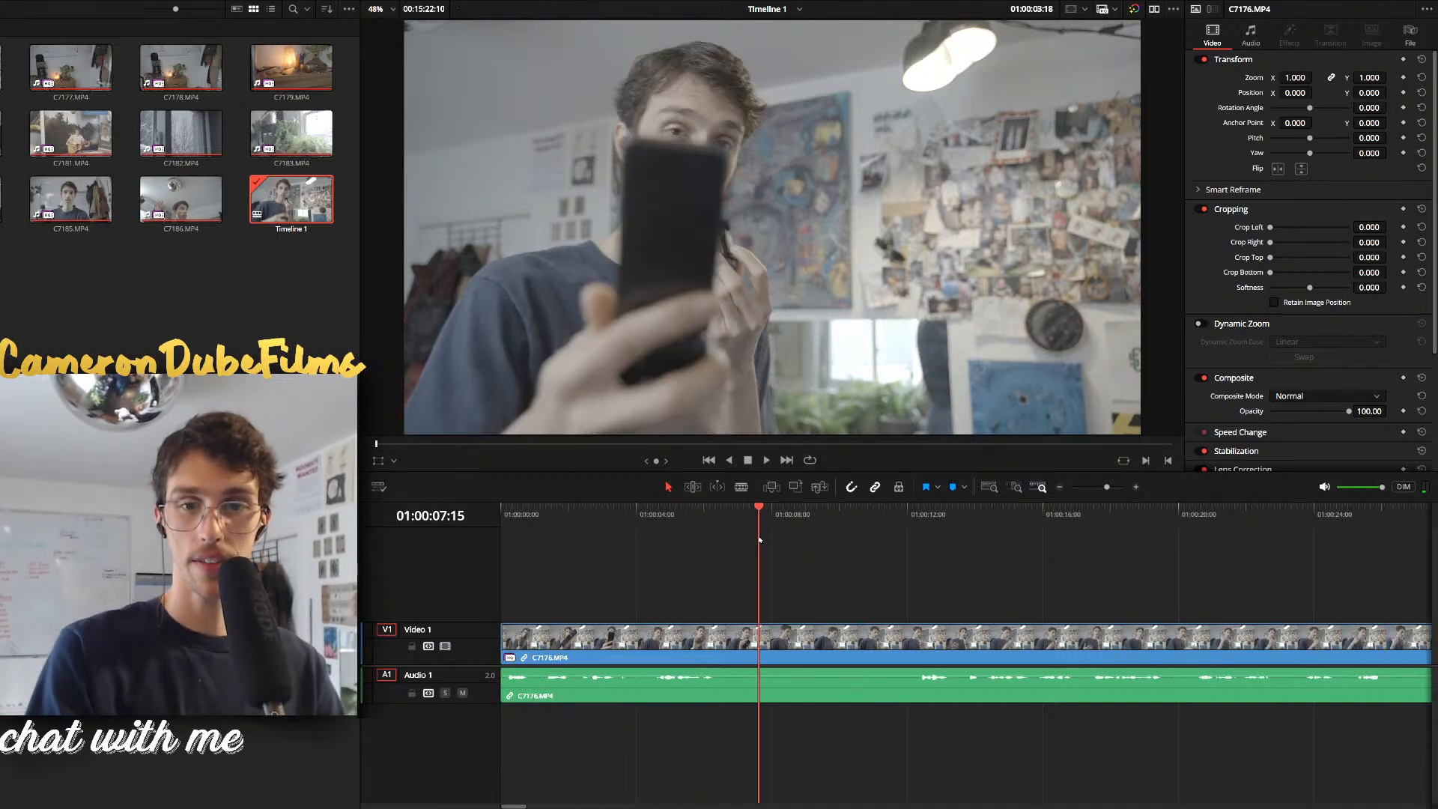
{"action": "key", "text": "space"}
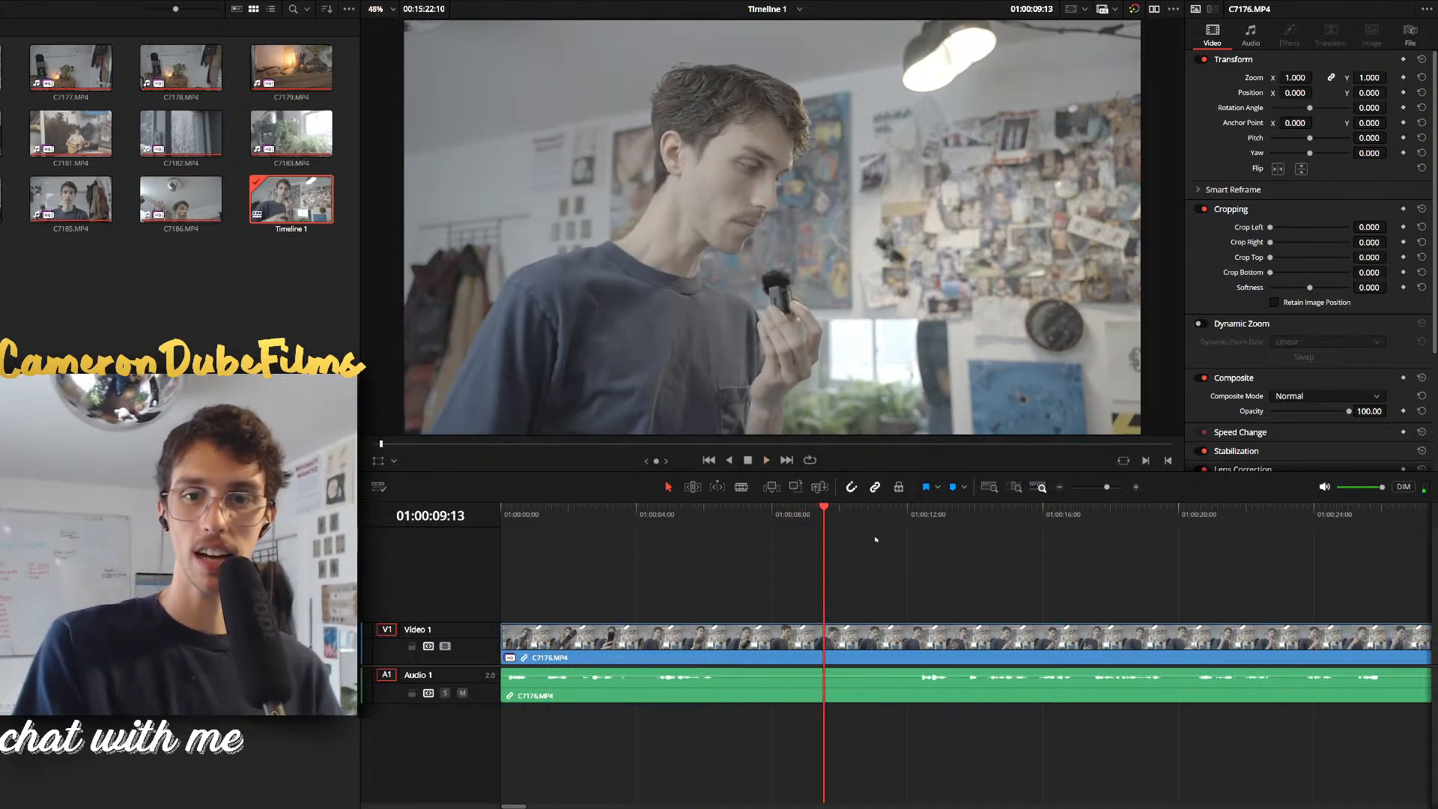
{"action": "key", "text": "space"}
{"action": "left_click_drag", "start_coordinate": [533, 516], "coordinate": [511, 631]}
{"action": "key", "text": "ctrl+equal"}
{"action": "key", "text": "ctrl+equal"}
{"action": "key", "text": "ctrl+b"}
{"action": "left_click", "coordinate": [505, 633]}
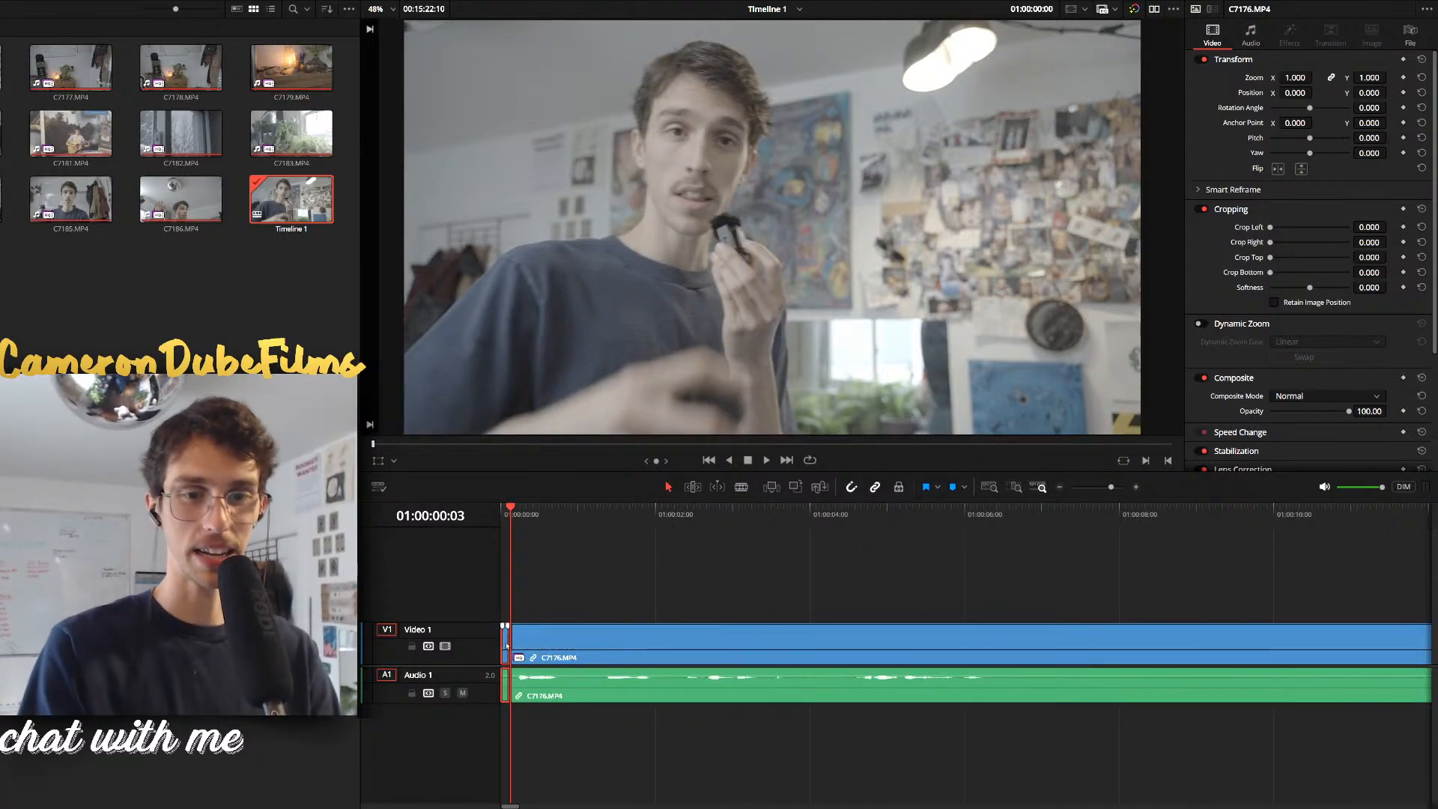
{"action": "key", "text": "BackSpace"}
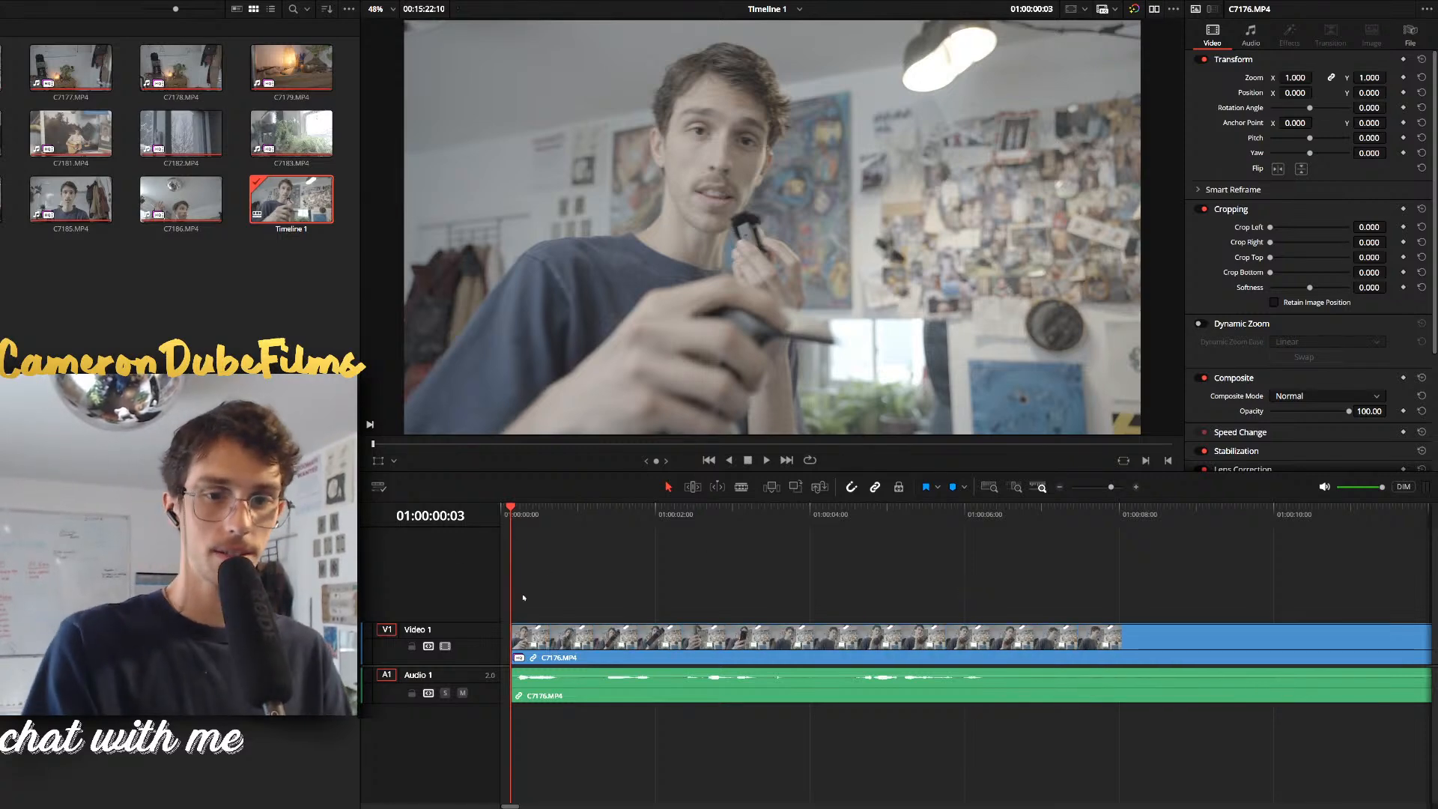
{"action": "key", "text": "ctrl+equal"}
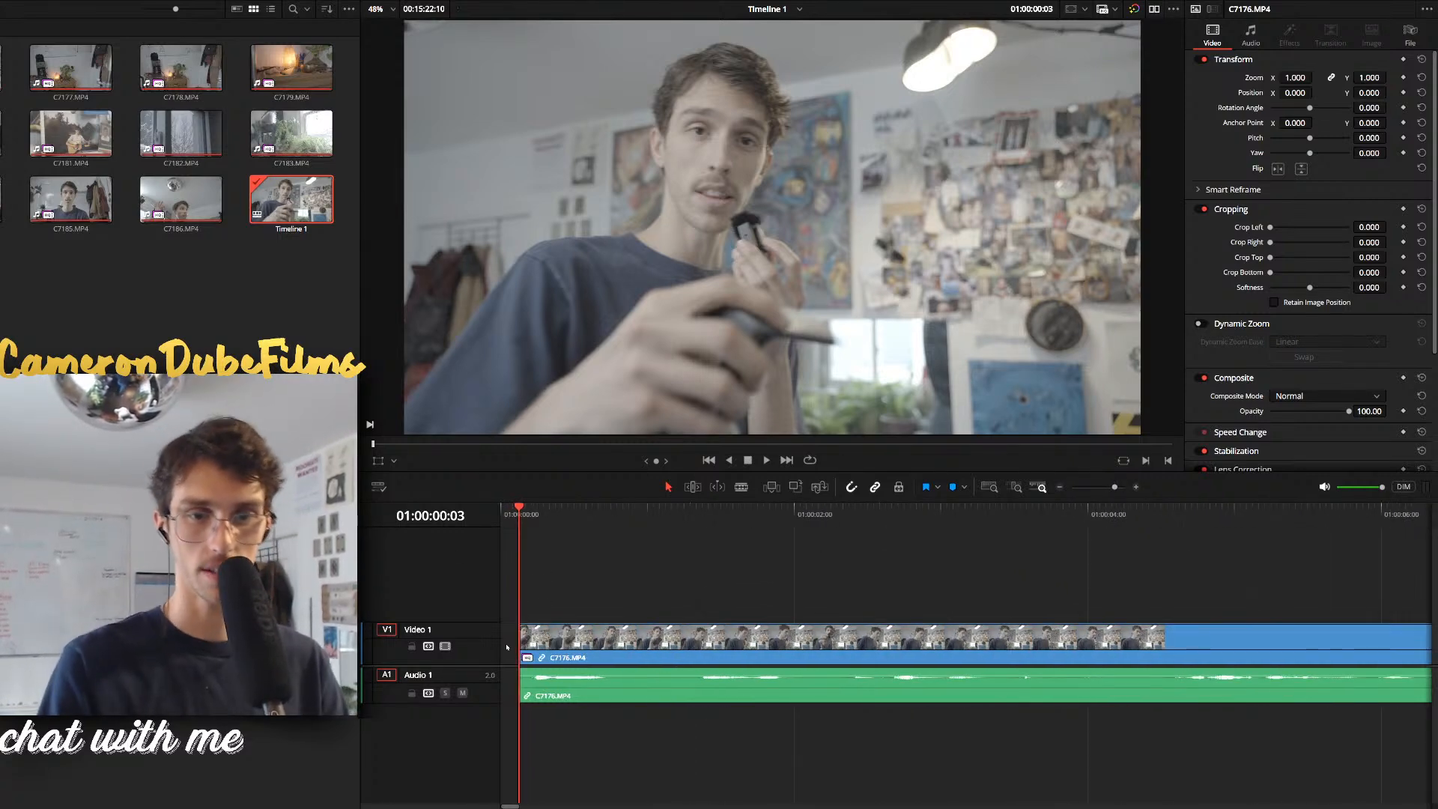
{"action": "left_click", "coordinate": [508, 643]}
{"action": "key", "text": "BackSpace"}
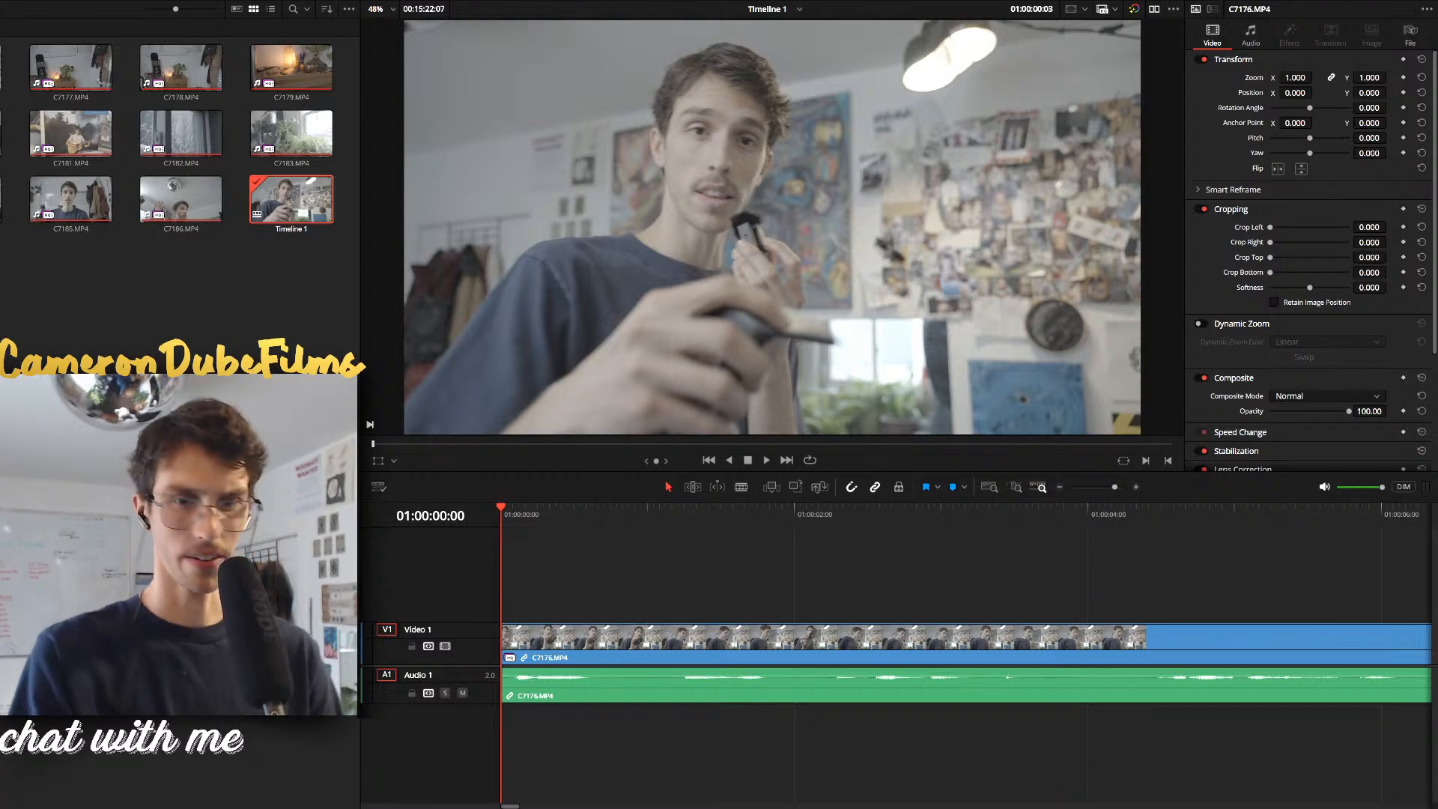
Play the edit from the beginning and examine where the first spoken passage ends
{"action": "key", "text": "space"}
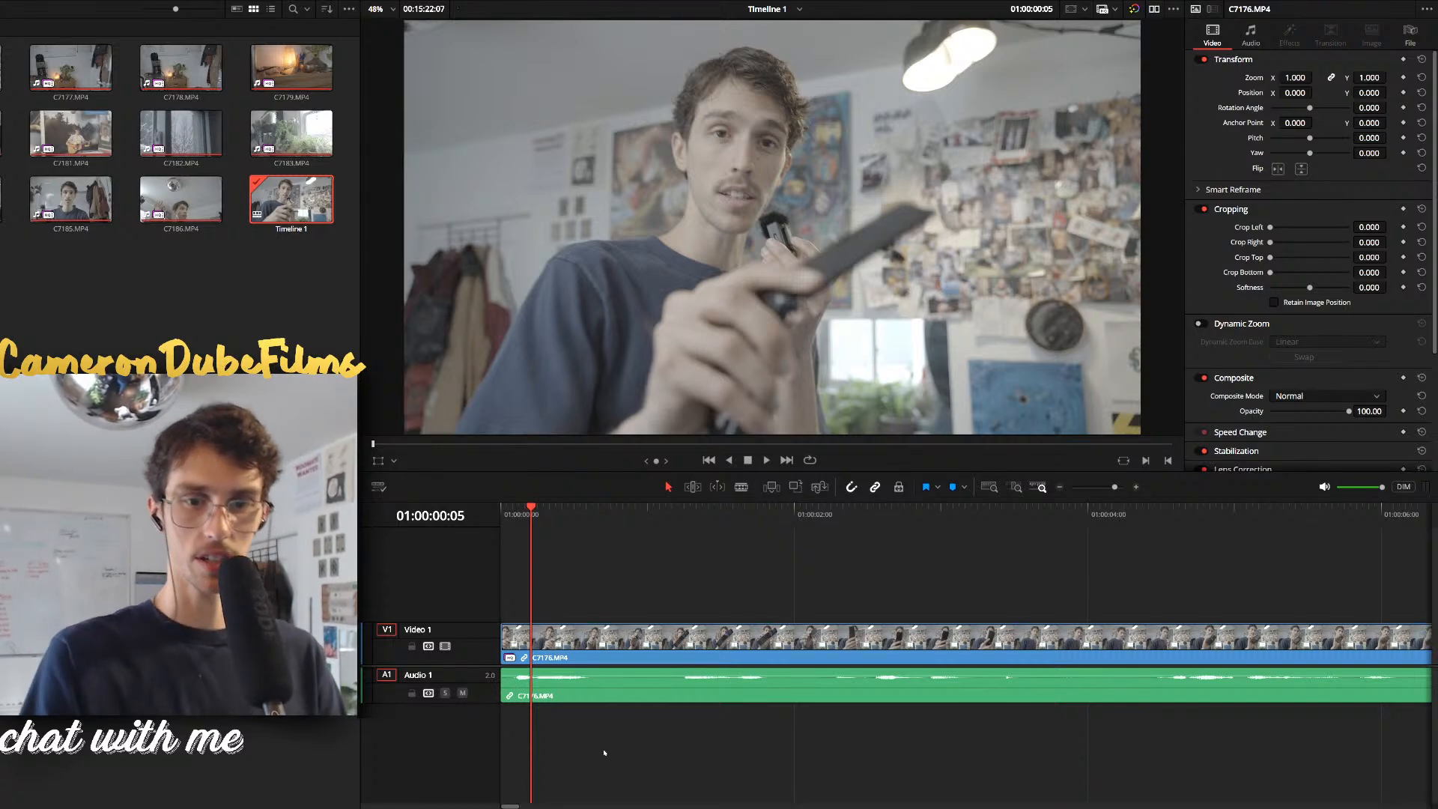
{"action": "left_click", "coordinate": [505, 509]}
{"action": "key", "text": "space"}
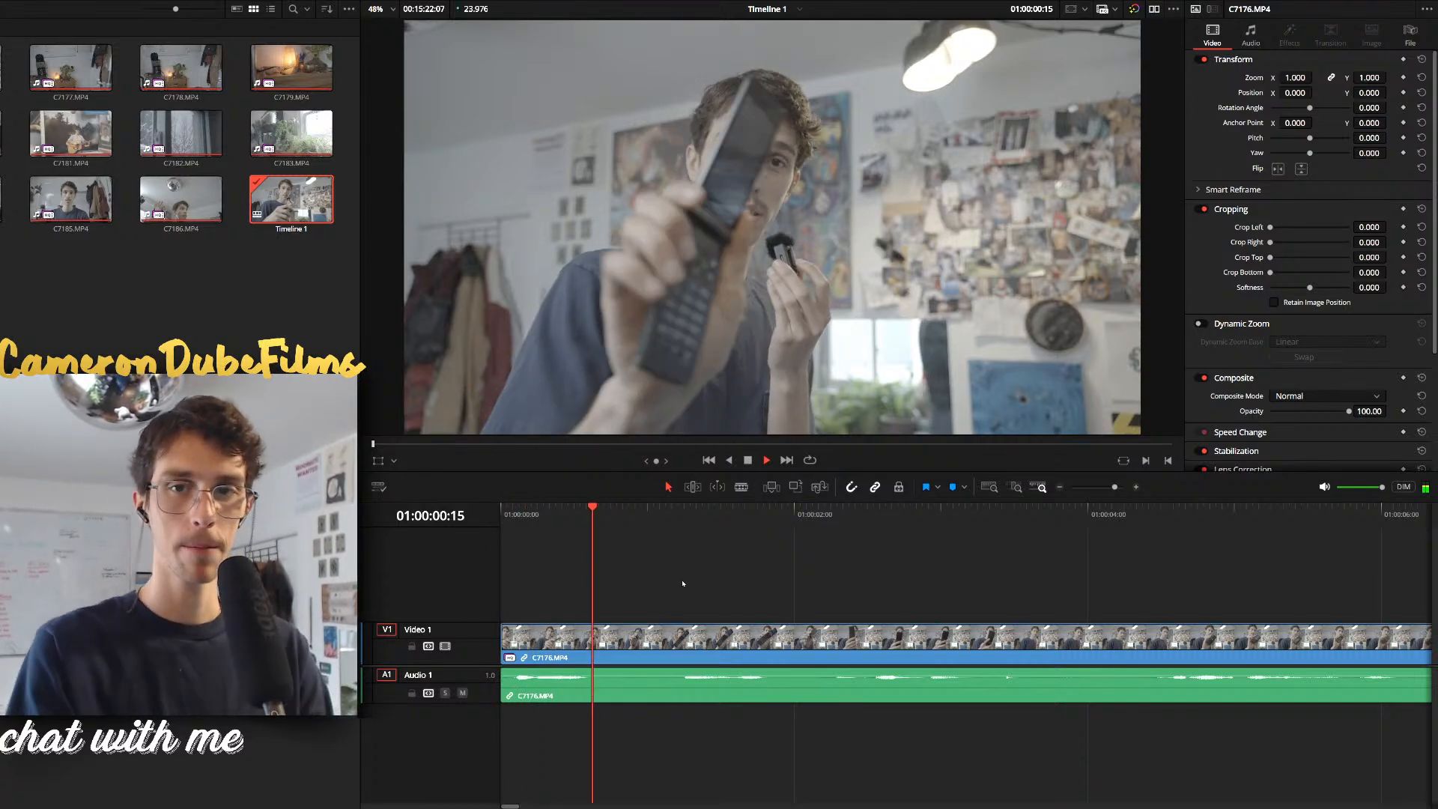
{"action": "scroll", "coordinate": [710, 590], "scroll_direction": "down", "scroll_amount": 2}
{"action": "scroll", "coordinate": [720, 605], "scroll_direction": "down", "scroll_amount": 1}
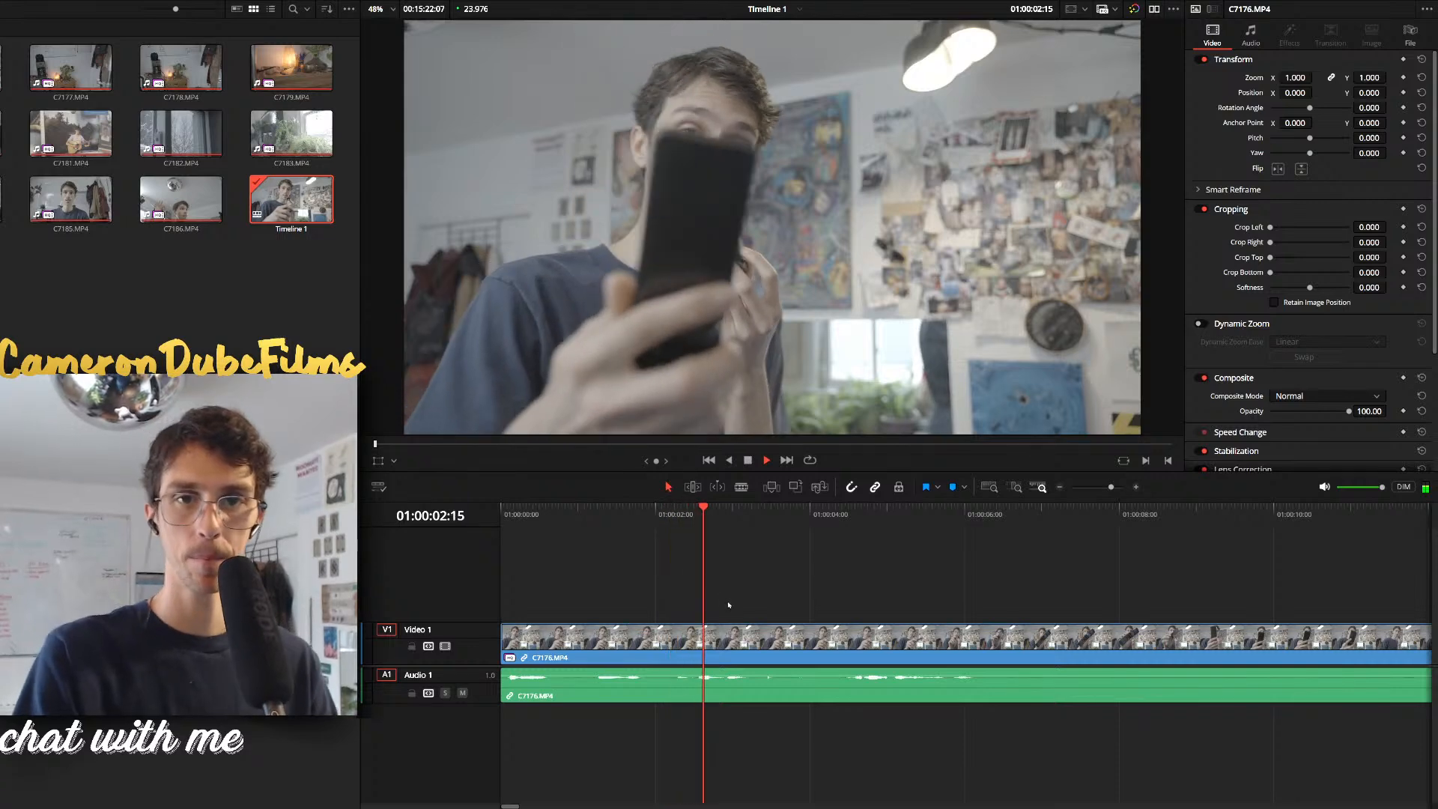
{"action": "left_click", "coordinate": [786, 657]}
{"action": "key", "text": "space"}
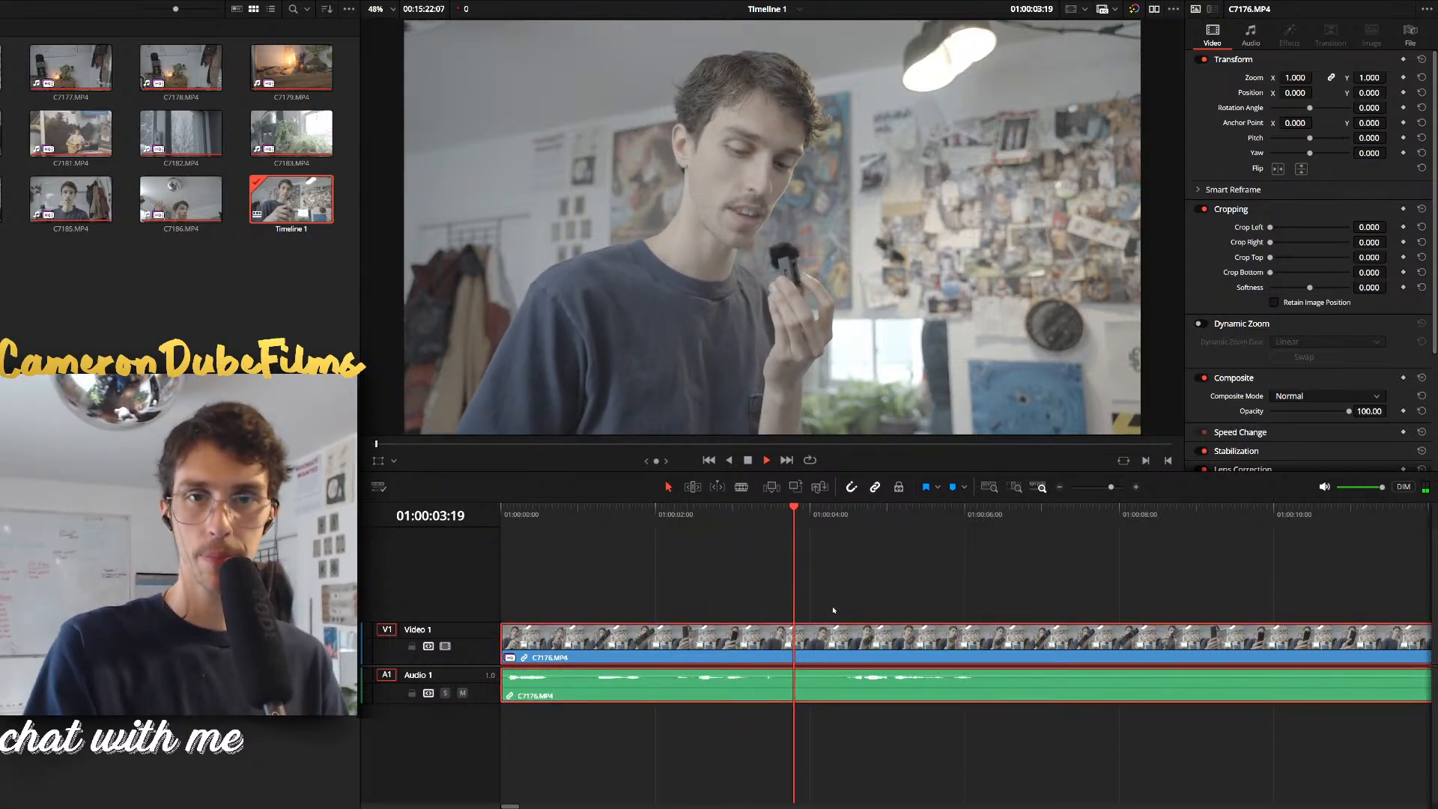
{"action": "left_click", "coordinate": [832, 610]}
{"action": "key", "text": "space"}
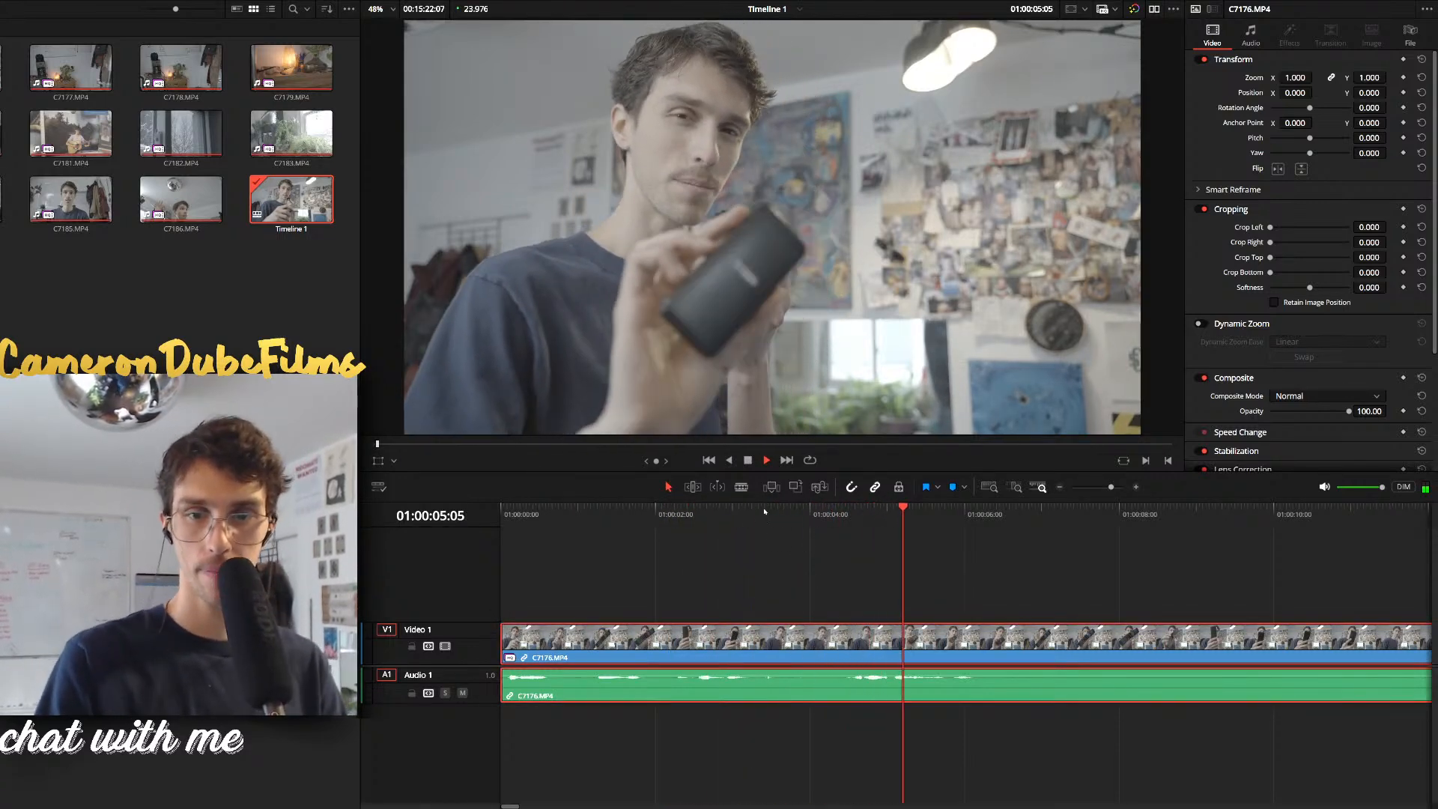
Cut out the pause between the first spoken passage and 01:00:12:00, then close the gap
{"action": "key", "text": "ctrl+b"}
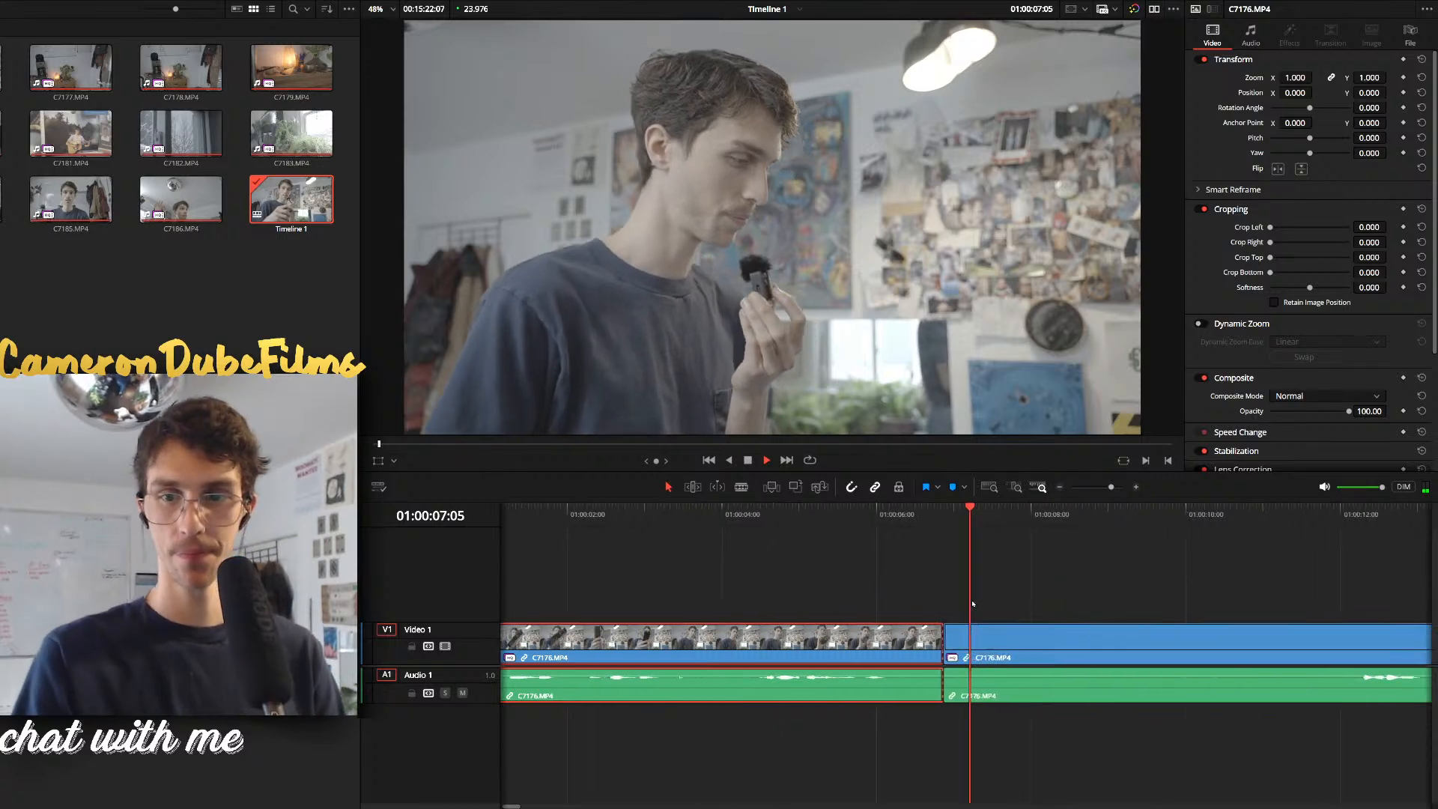
{"action": "scroll", "coordinate": [981, 599], "scroll_direction": "down", "scroll_amount": 1}
{"action": "key", "text": "space"}
{"action": "scroll", "coordinate": [953, 577], "scroll_direction": "down", "scroll_amount": 3}
{"action": "left_click_drag", "start_coordinate": [909, 517], "coordinate": [905, 518]}
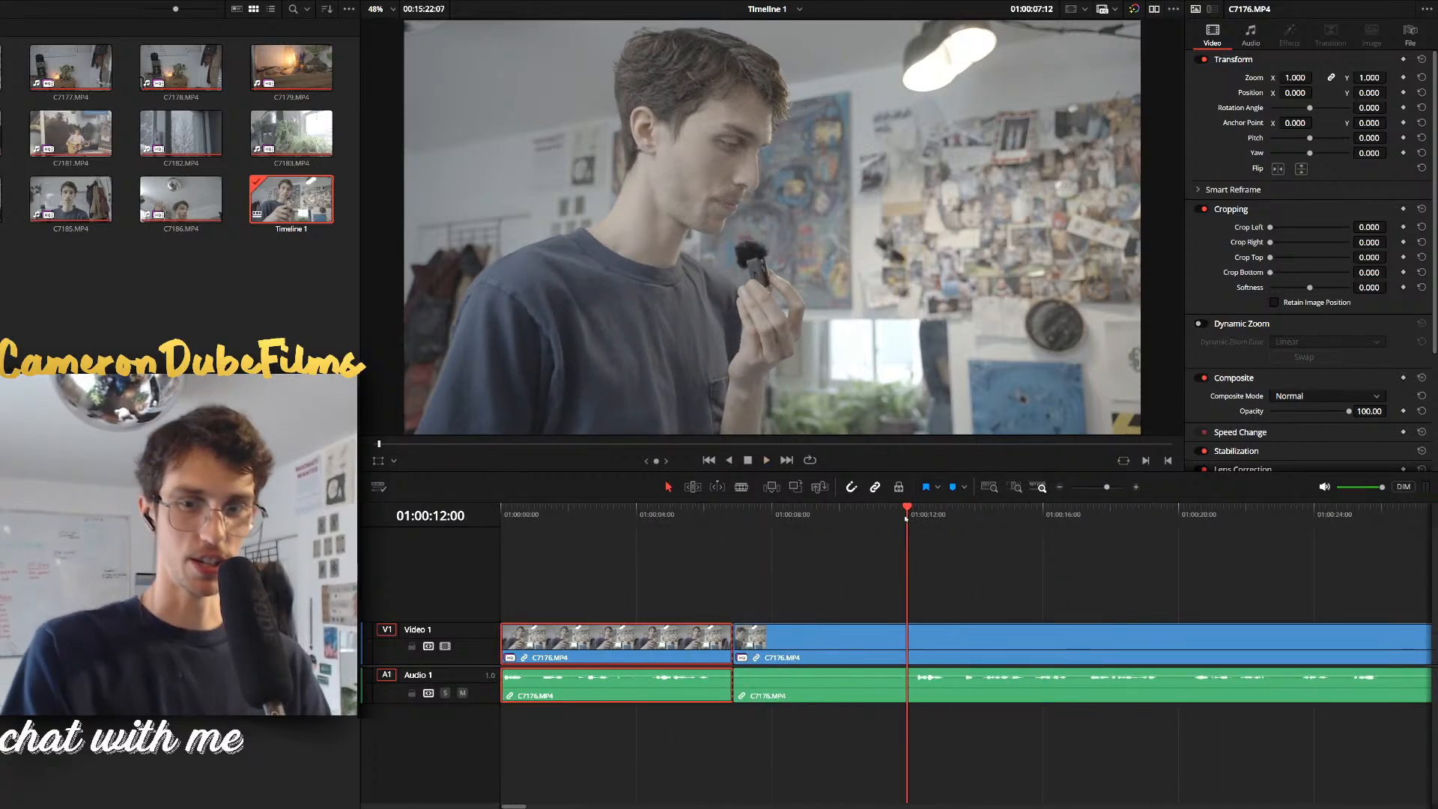
{"action": "key", "text": "ctrl+b"}
{"action": "left_click", "coordinate": [829, 653]}
{"action": "key", "text": "BackSpace"}
{"action": "left_click", "coordinate": [828, 655]}
{"action": "key", "text": "BackSpace"}
Review the second take, split it at 01:00:27:16, delete the part before the split and close the gap
{"action": "key", "text": "space"}
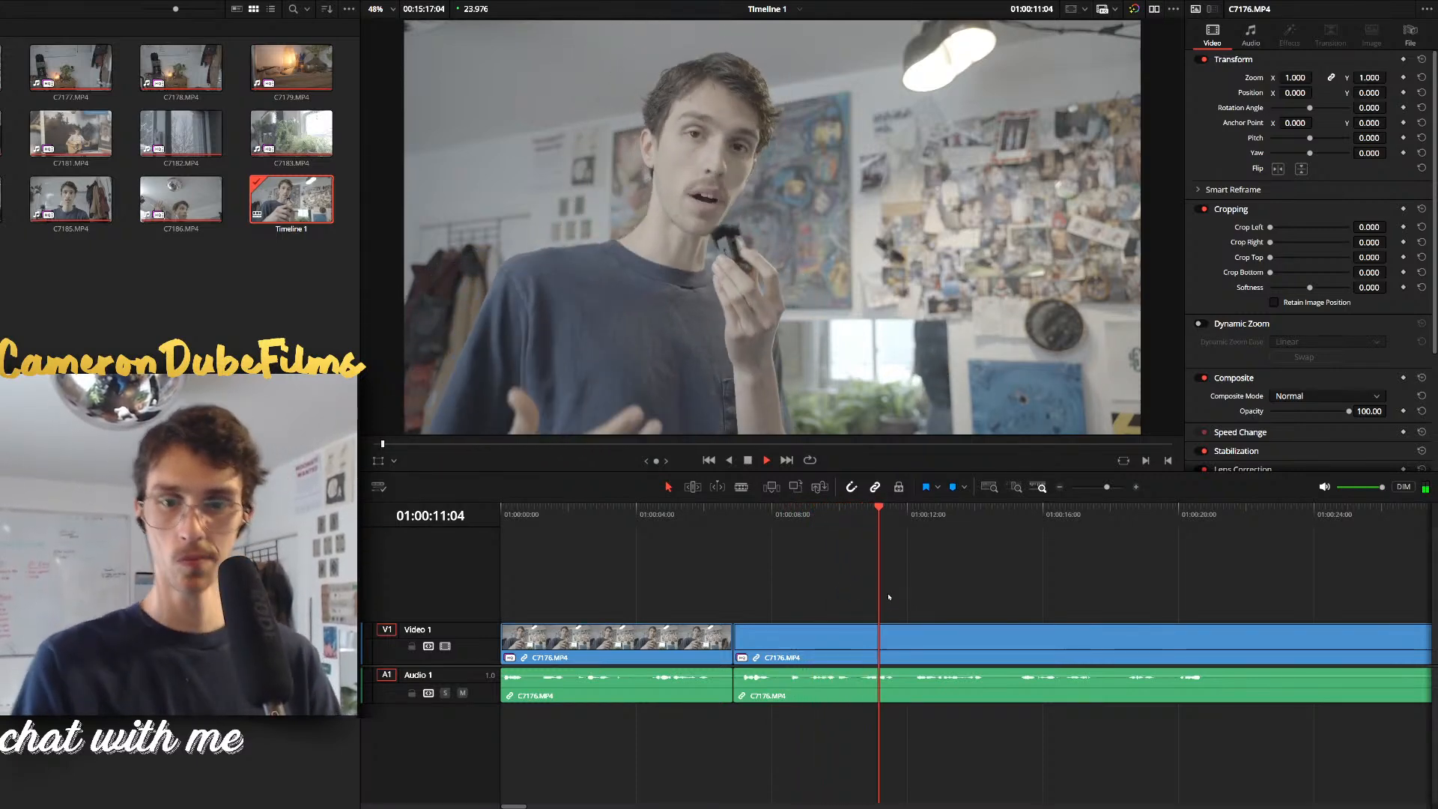
{"action": "key", "text": "space"}
{"action": "left_click_drag", "start_coordinate": [1039, 514], "coordinate": [964, 522]}
{"action": "key", "text": "ctrl+minus"}
{"action": "key", "text": "ctrl+b"}
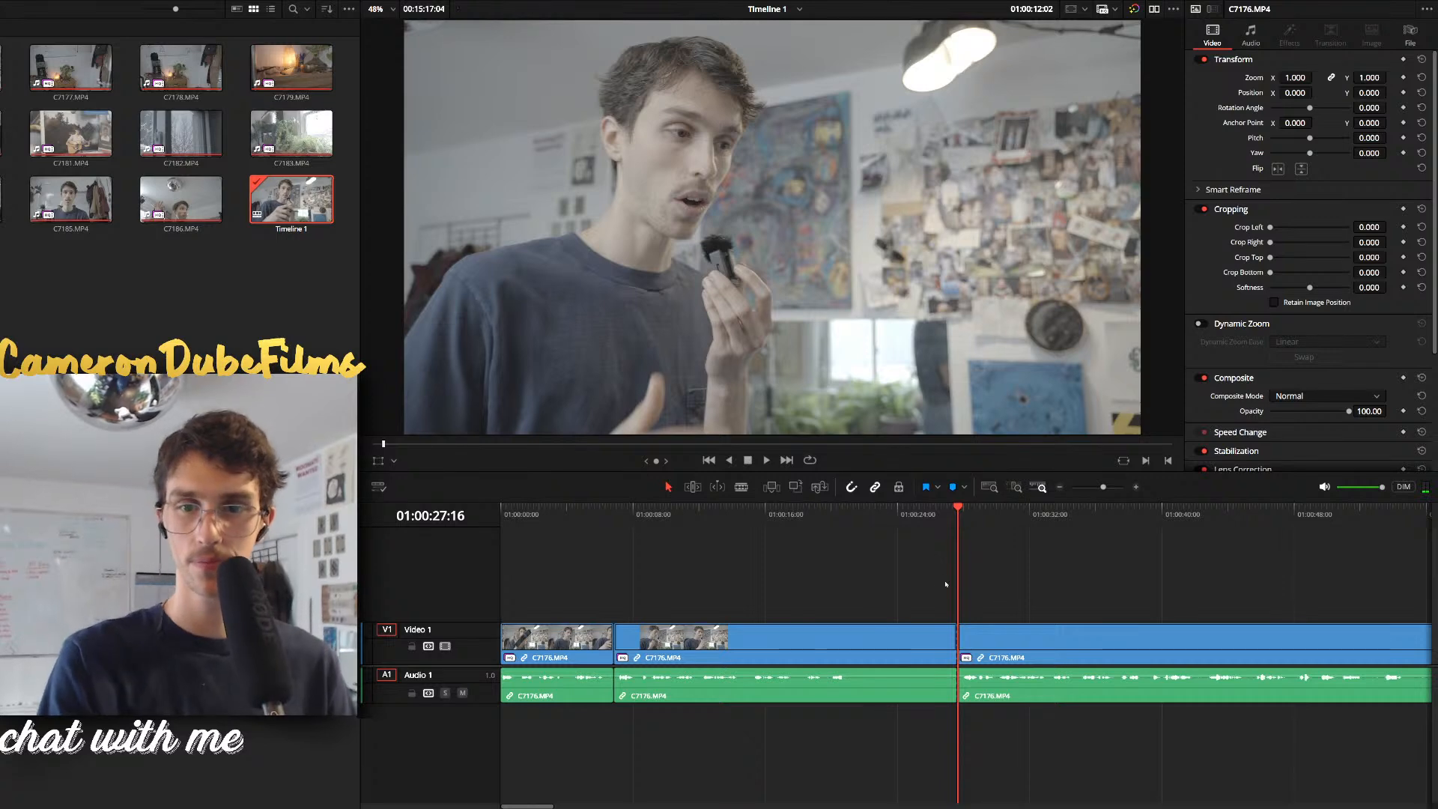
{"action": "key", "text": "space"}
{"action": "key", "text": "space"}
{"action": "left_click", "coordinate": [831, 657]}
{"action": "key", "text": "BackSpace"}
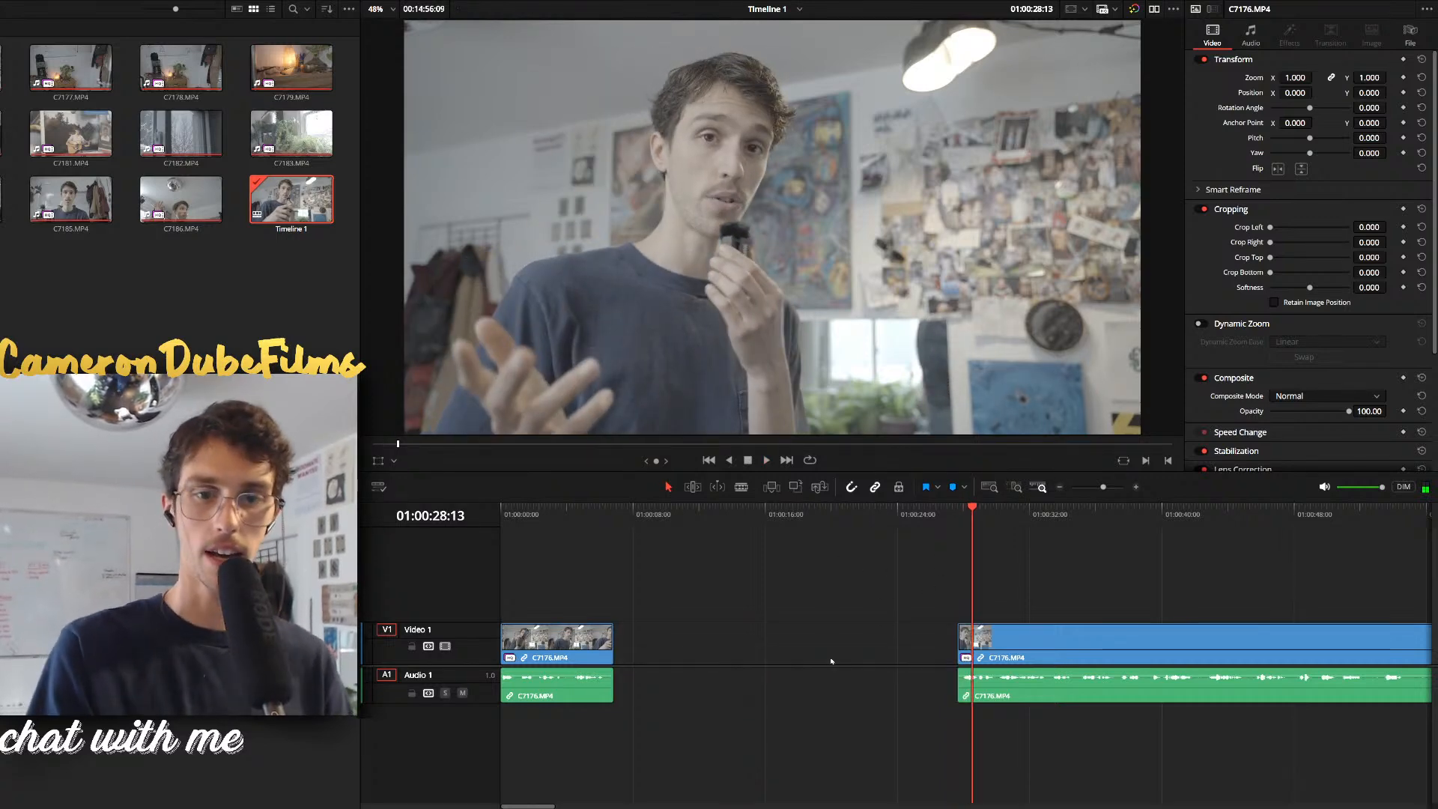
{"action": "left_click", "coordinate": [831, 661]}
{"action": "key", "text": "BackSpace"}
Review the footage around the new join, trim the end of the first segment back to 01:00:06:12, and close the gap
{"action": "key", "text": "space"}
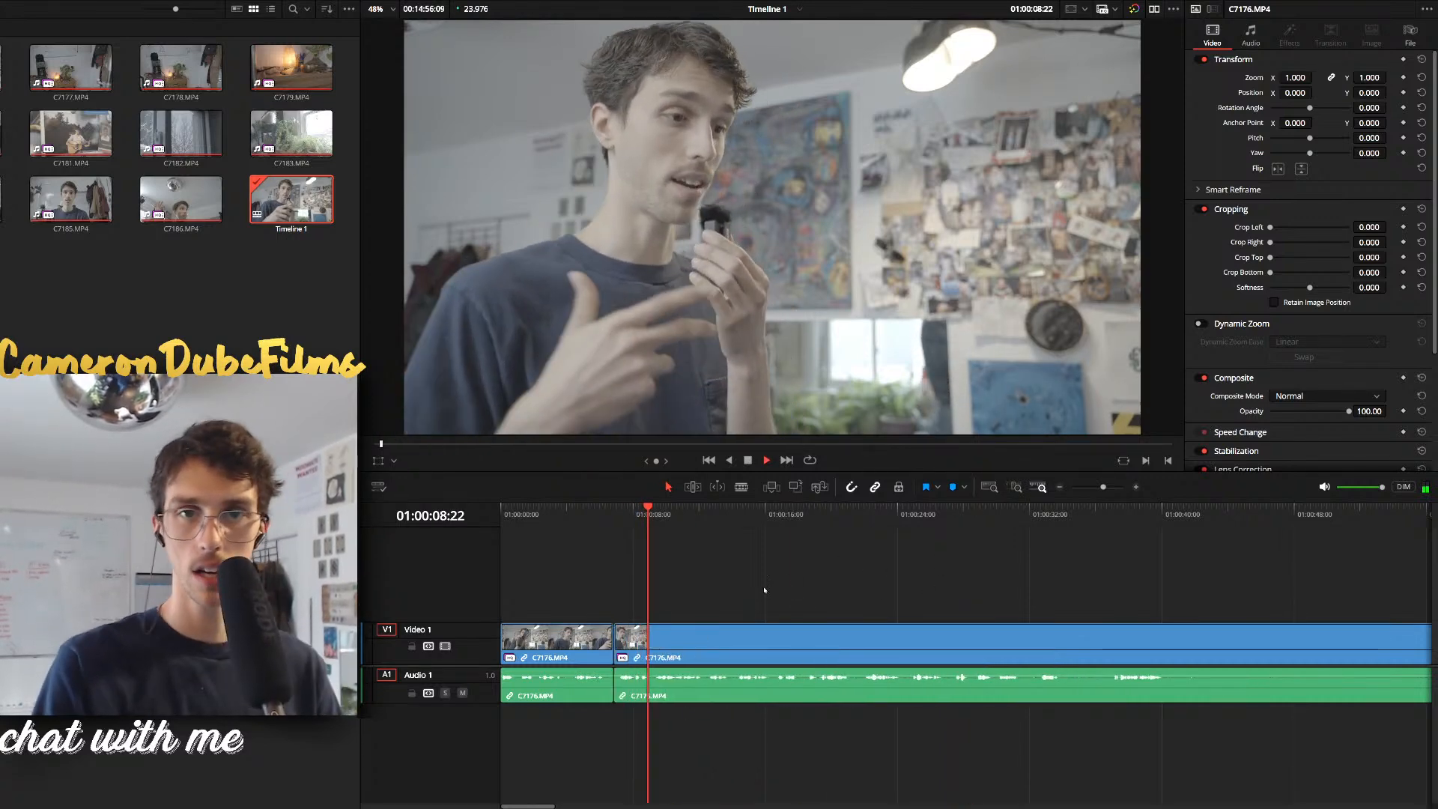
{"action": "scroll", "coordinate": [809, 613], "scroll_direction": "up", "scroll_amount": 5}
{"action": "scroll", "coordinate": [825, 617], "scroll_direction": "down", "scroll_amount": 1}
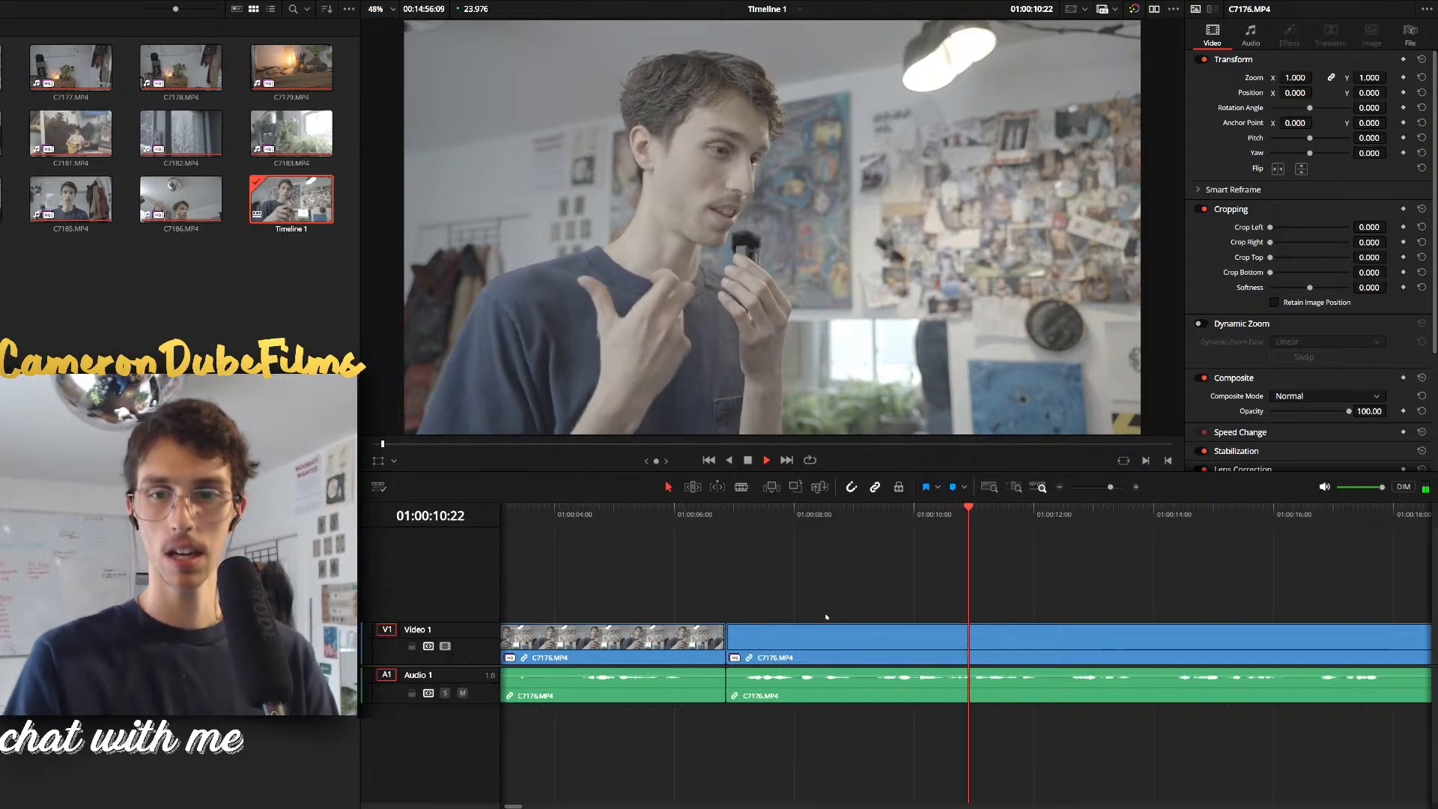
{"action": "scroll", "coordinate": [831, 617], "scroll_direction": "down", "scroll_amount": 3}
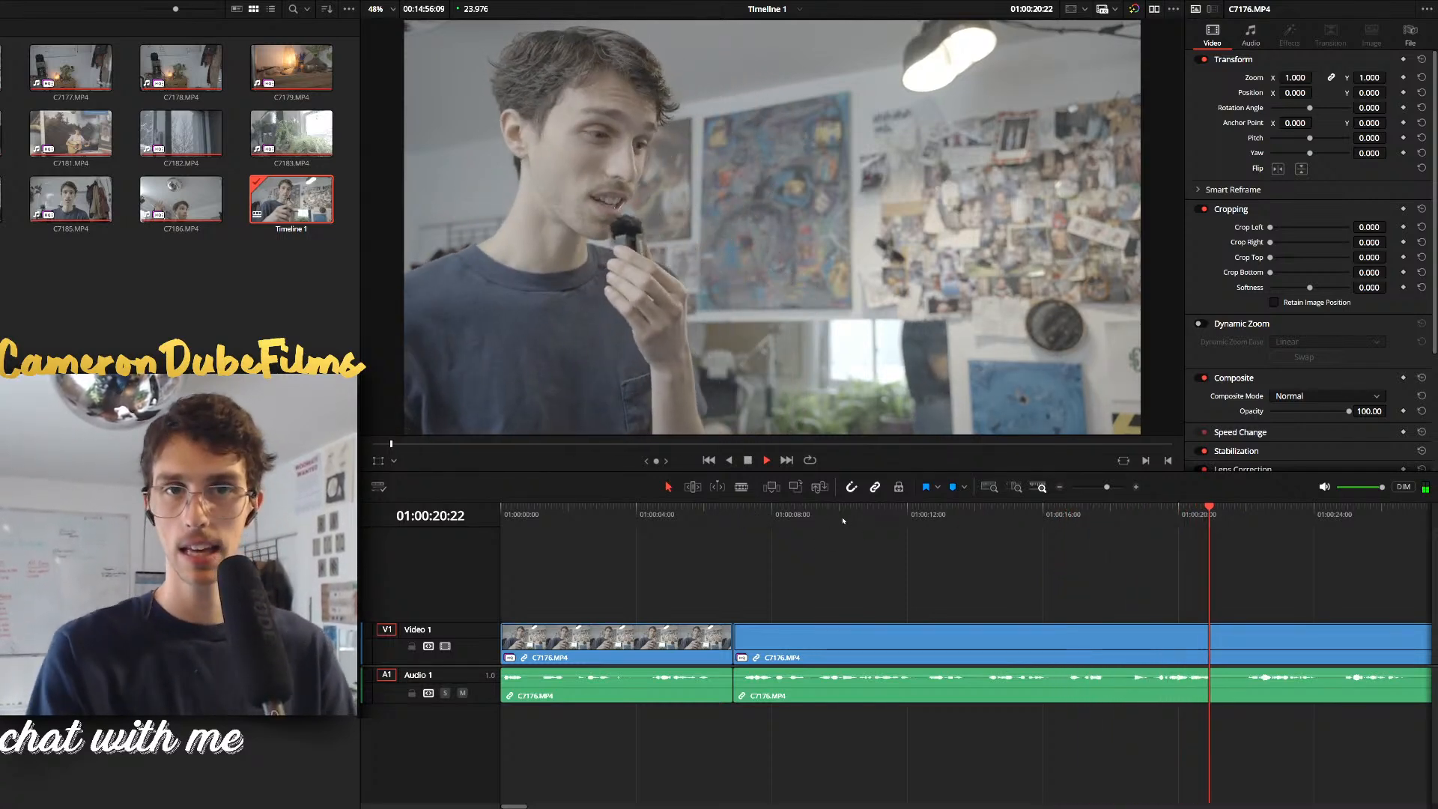
{"action": "left_click", "coordinate": [706, 515]}
{"action": "scroll", "coordinate": [748, 518], "scroll_direction": "up", "scroll_amount": 2}
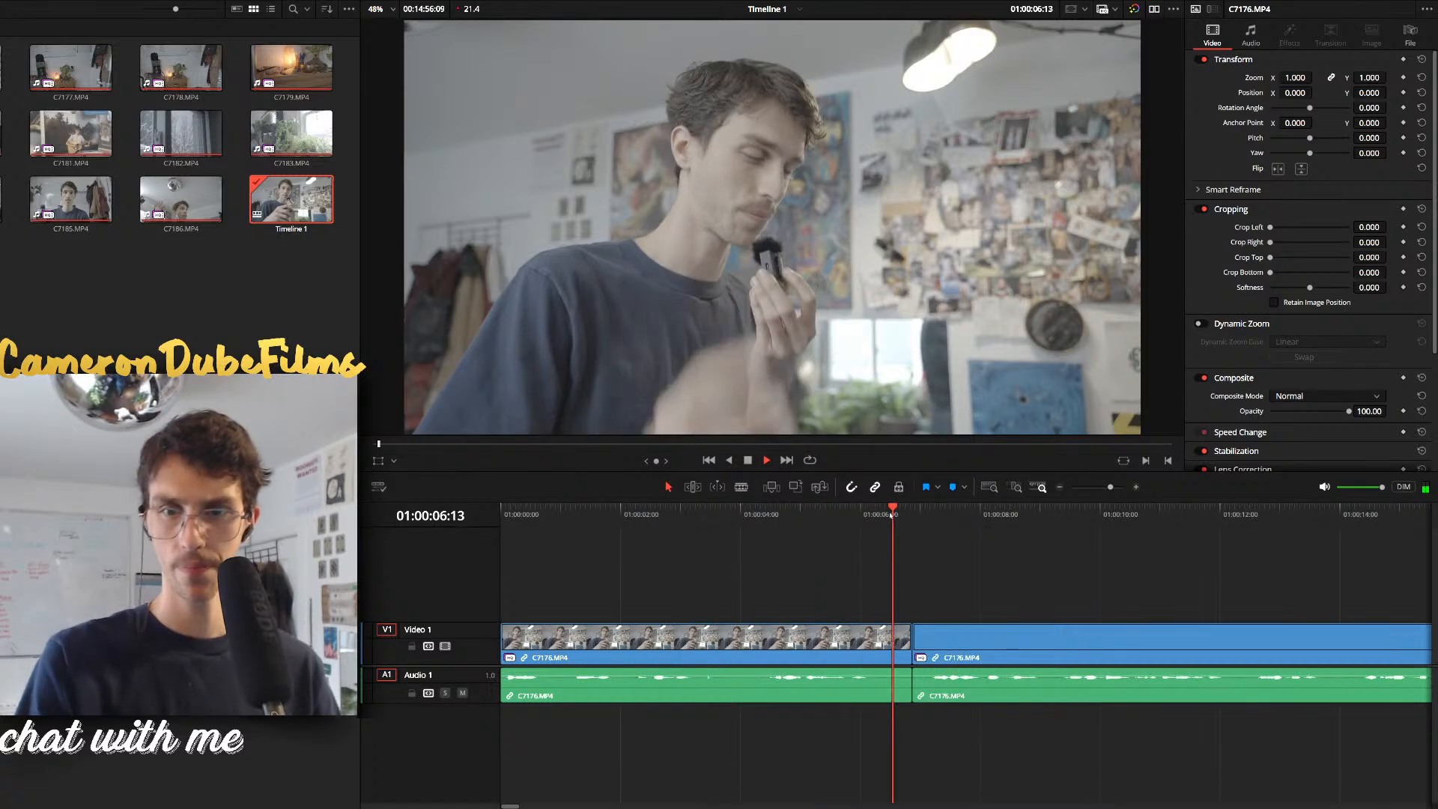
{"action": "left_click", "coordinate": [882, 514]}
{"action": "key", "text": "space"}
{"action": "key", "text": "ctrl+b"}
{"action": "left_click", "coordinate": [901, 653]}
{"action": "key", "text": "BackSpace"}
{"action": "left_click", "coordinate": [901, 654]}
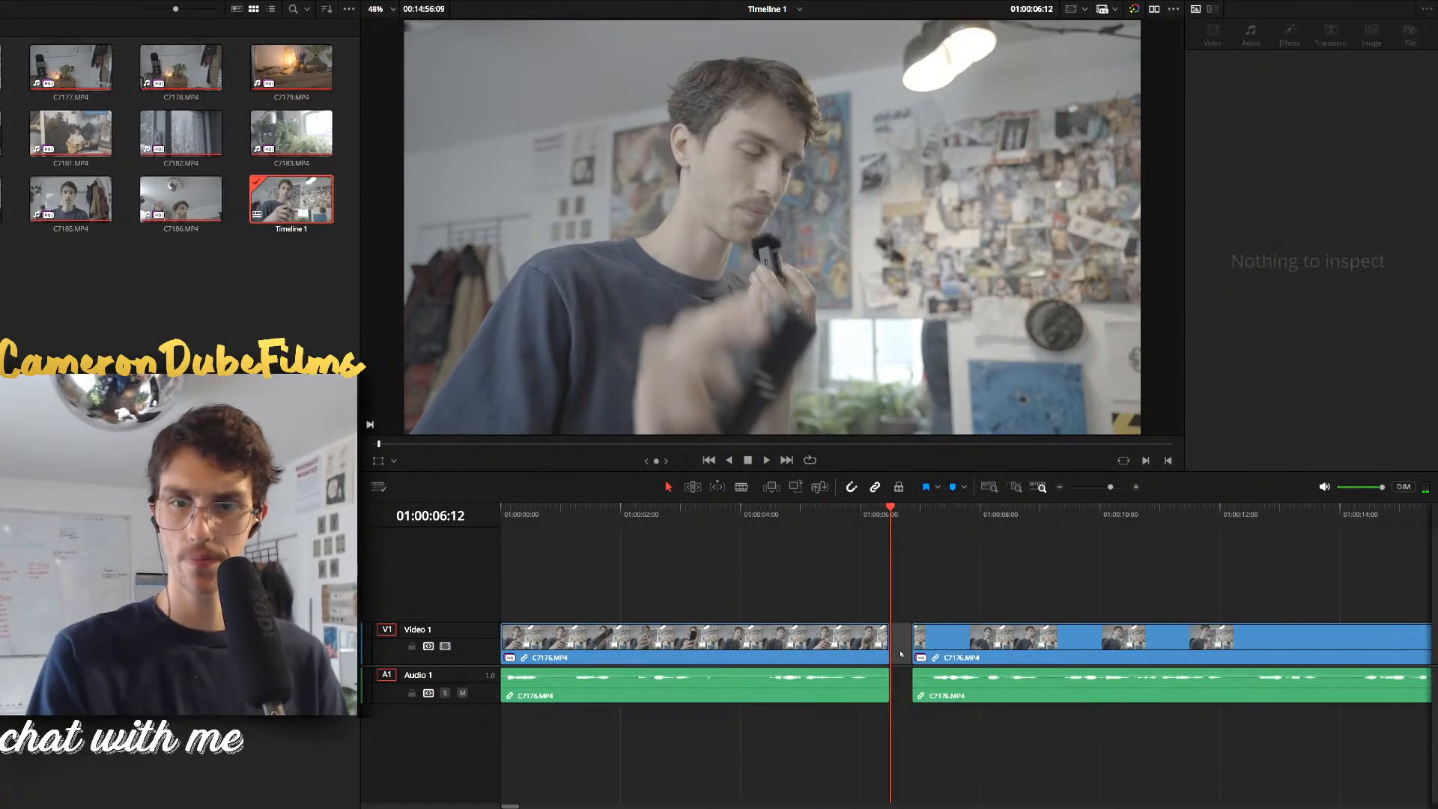
{"action": "key", "text": "BackSpace"}
Cut off the short lead-in at the start of the second segment and close the gap to the first segment
{"action": "scroll", "coordinate": [833, 528], "scroll_direction": "up", "scroll_amount": 2}
{"action": "key", "text": "space"}
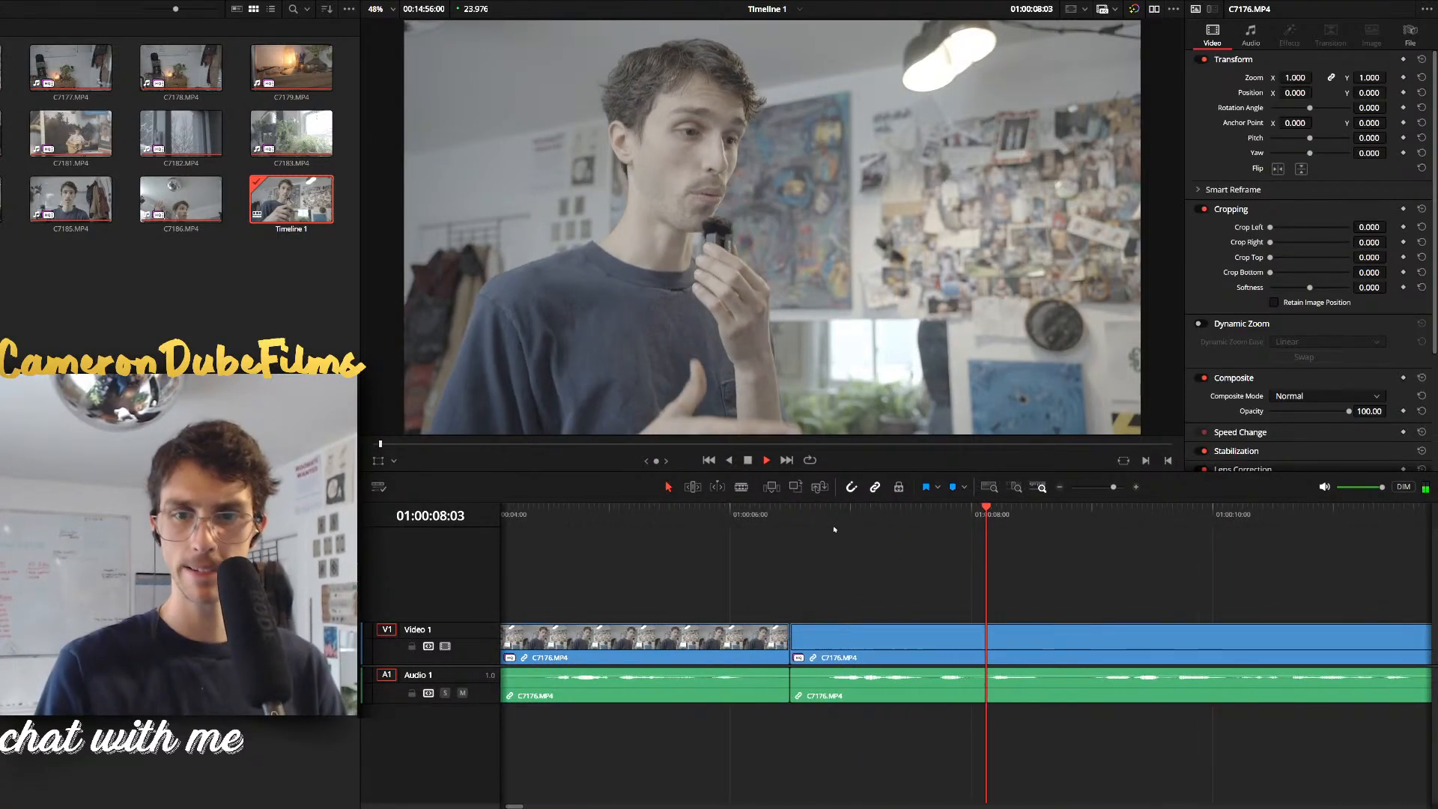
{"action": "scroll", "coordinate": [833, 529], "scroll_direction": "up", "scroll_amount": 1}
{"action": "key", "text": "space"}
{"action": "left_click", "coordinate": [767, 521]}
{"action": "left_click_drag", "start_coordinate": [777, 522], "coordinate": [782, 522]}
{"action": "key", "text": "ctrl+b"}
{"action": "left_click", "coordinate": [771, 643]}
{"action": "key", "text": "BackSpace"}
{"action": "left_click", "coordinate": [771, 644]}
{"action": "key", "text": "BackSpace"}
Make the Audio 1 track taller to show larger waveforms and play across the cut from 01:00:06:12
{"action": "key", "text": "space"}
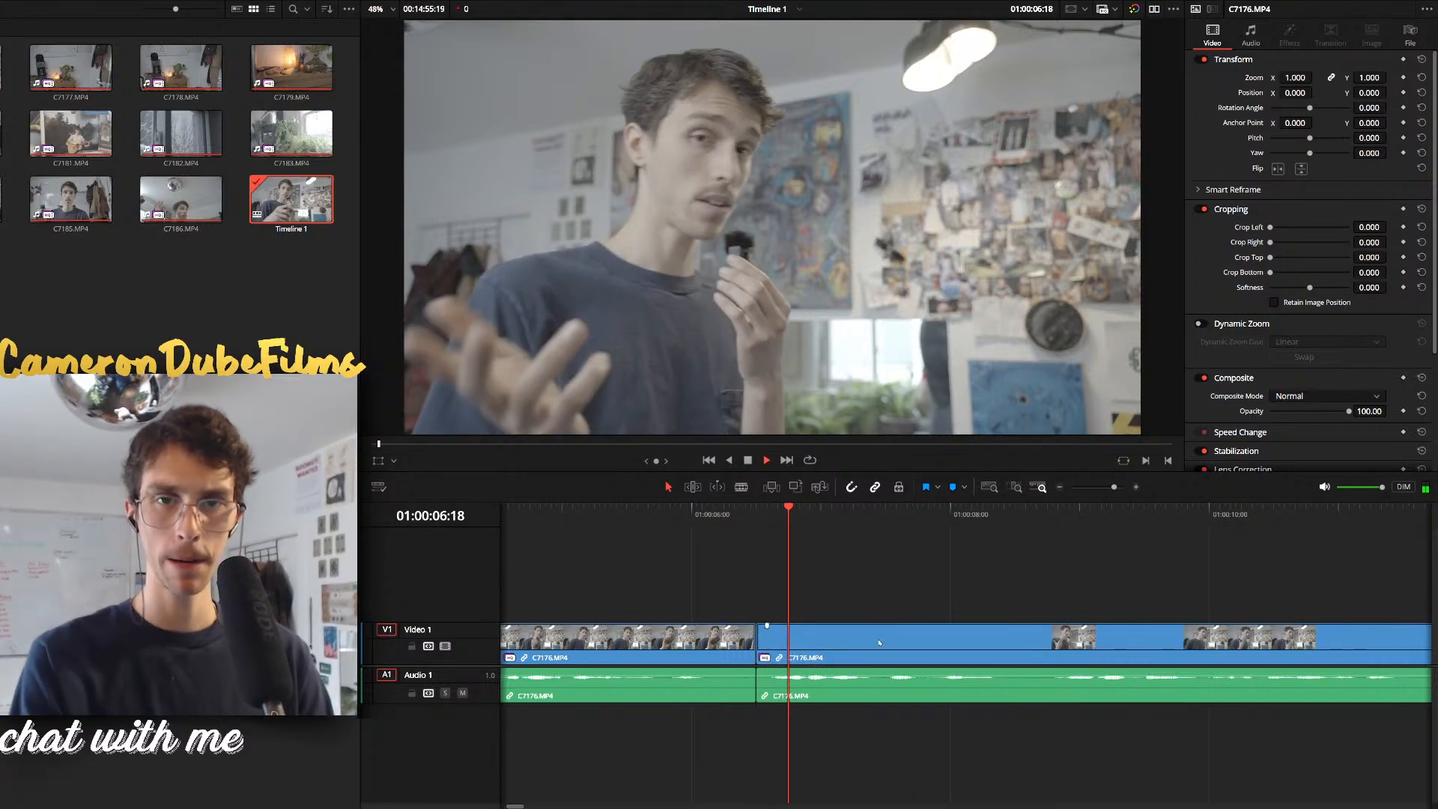
{"action": "key", "text": "space"}
{"action": "left_click_drag", "start_coordinate": [460, 707], "coordinate": [472, 758]}
{"action": "left_click", "coordinate": [752, 518]}
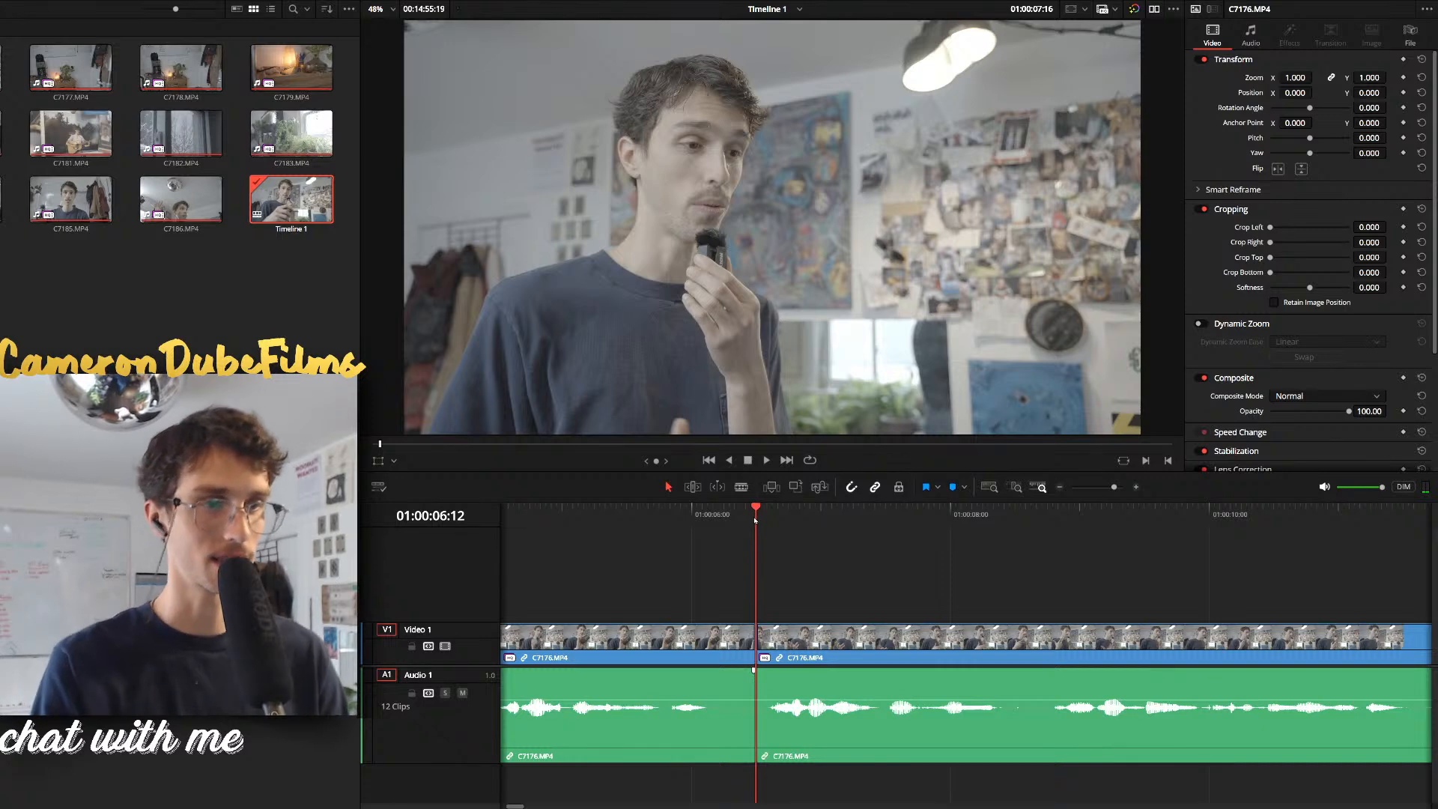
{"action": "key", "text": "space"}
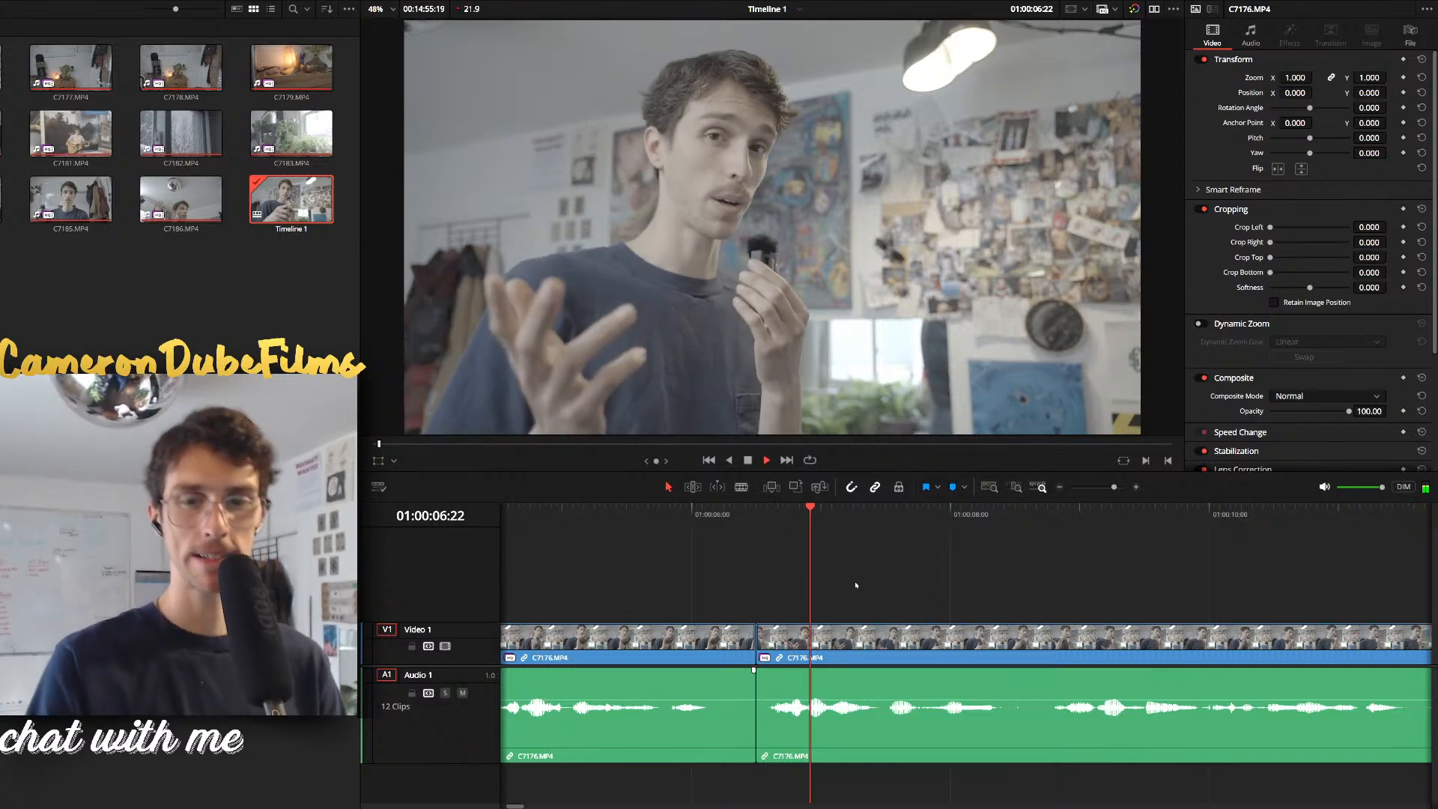
Cut out the short pause ending at 01:00:08:17 from the second segment and close the gap
{"action": "key", "text": "space"}
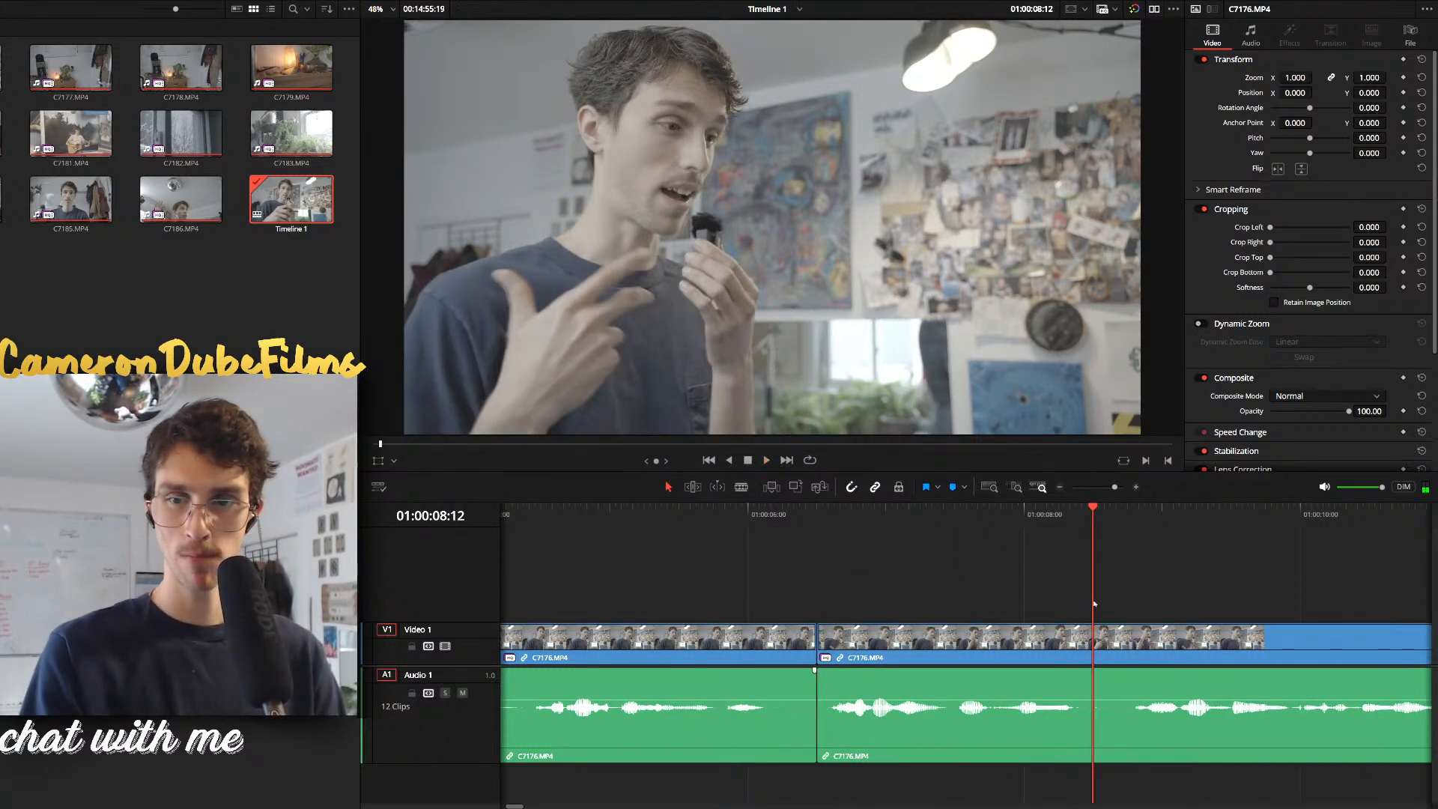
{"action": "left_click_drag", "start_coordinate": [1094, 603], "coordinate": [1121, 616]}
{"action": "key", "text": "ctrl+b"}
{"action": "key", "text": "ctrl+b"}
{"action": "left_click", "coordinate": [1107, 642]}
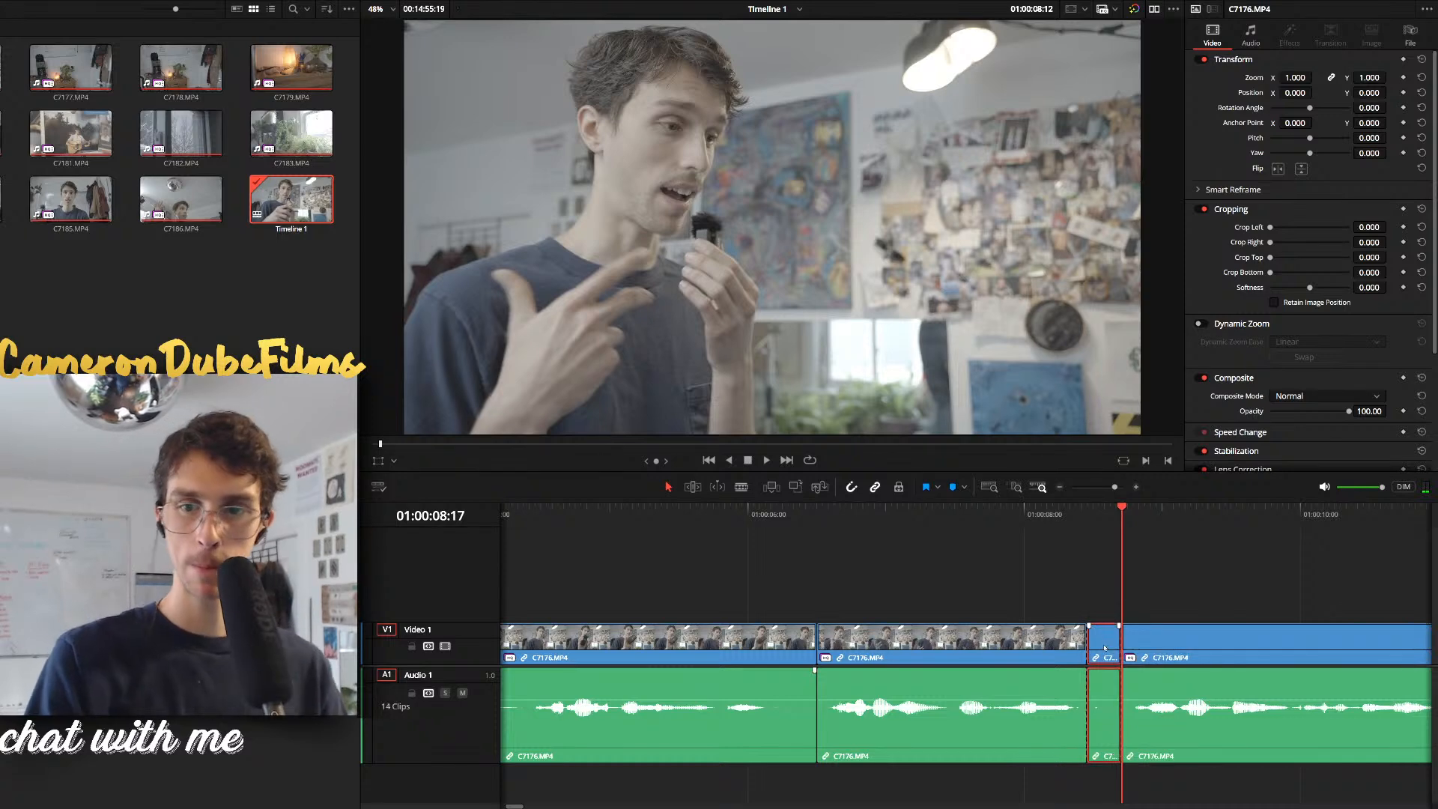
{"action": "key", "text": "Delete"}
Play on and remove the pause between 01:00:11:10 and 01:00:11:17, closing the gap
{"action": "key", "text": "space"}
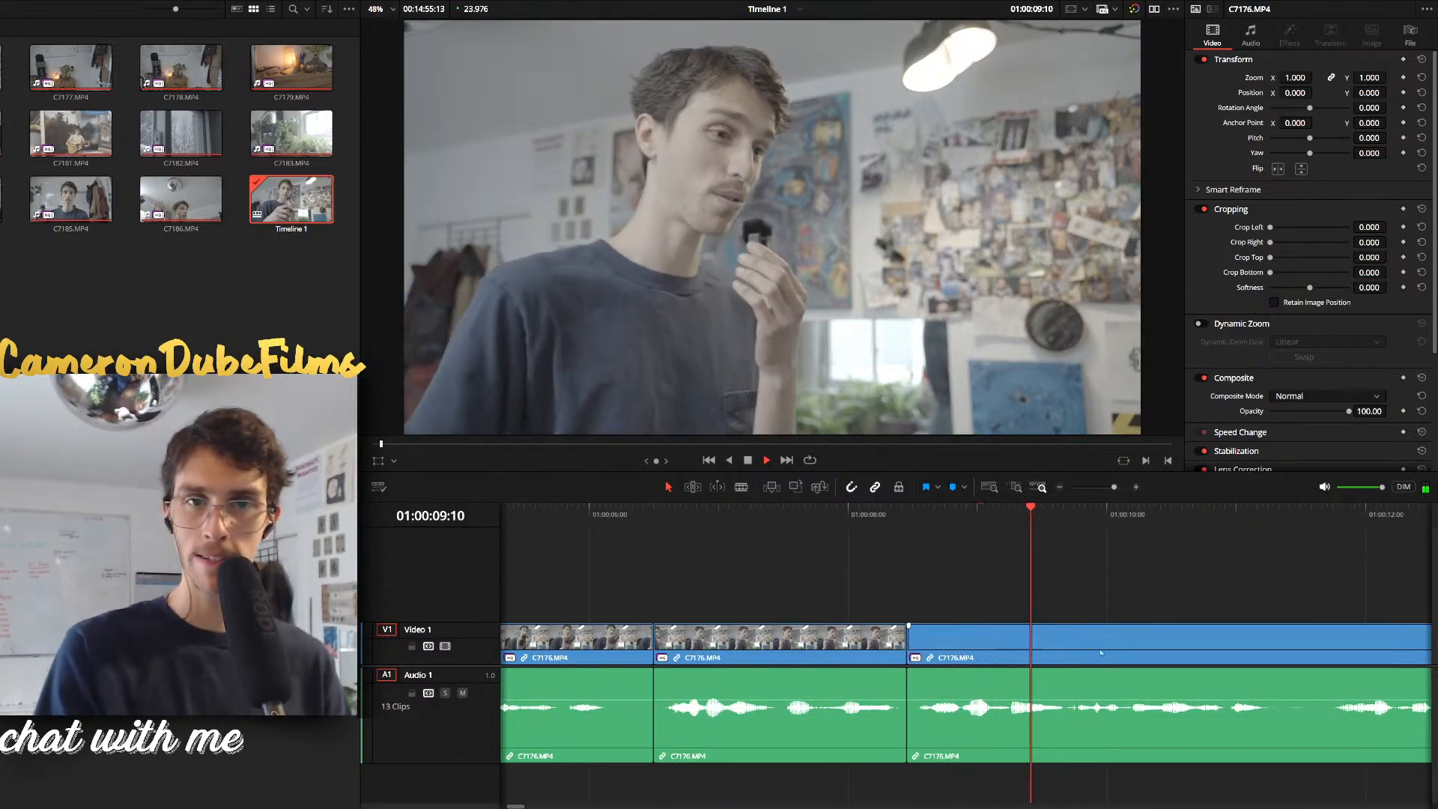
{"action": "scroll", "coordinate": [1100, 653], "scroll_direction": "up", "scroll_amount": 1}
{"action": "left_click", "coordinate": [1121, 651]}
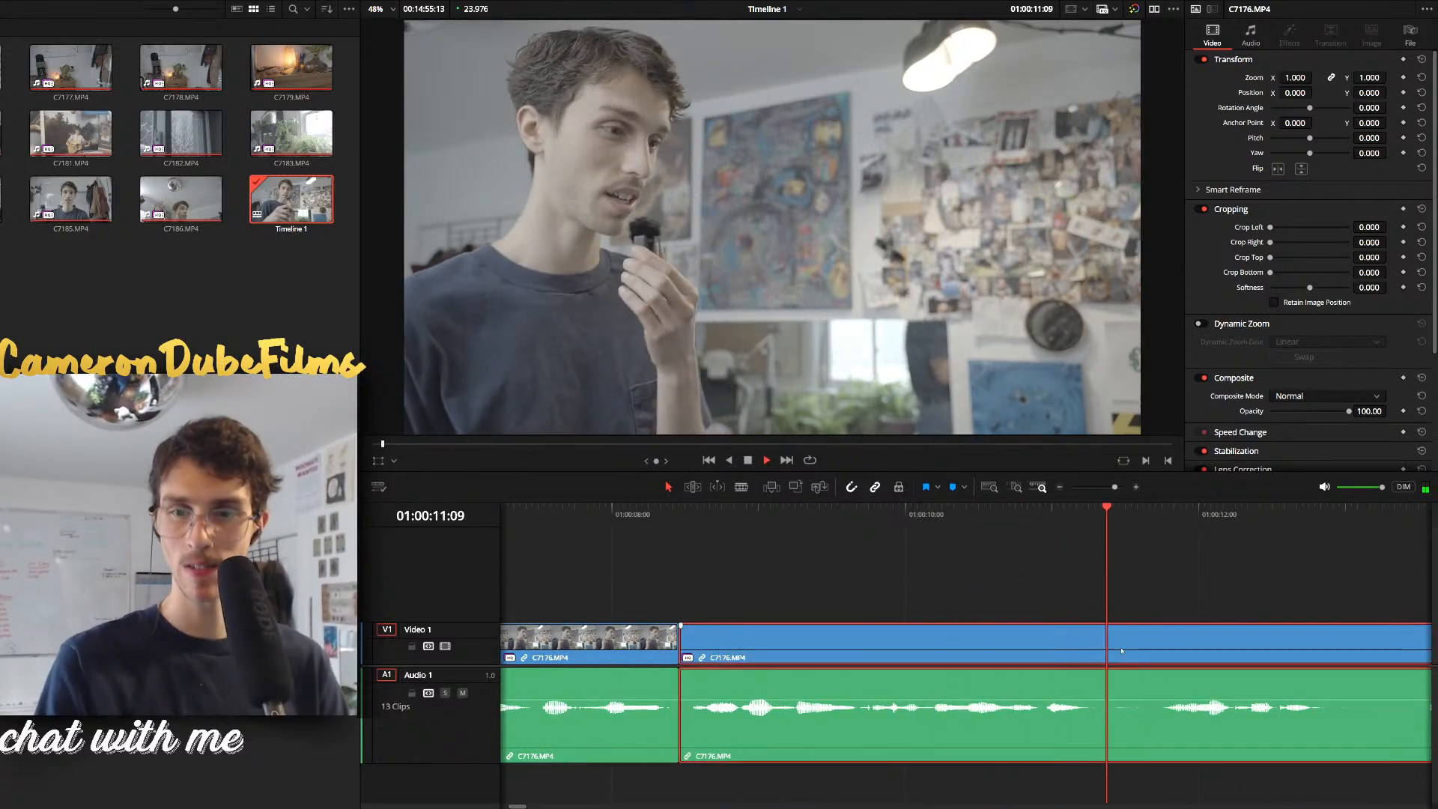
{"action": "key", "text": "space"}
{"action": "left_click", "coordinate": [1110, 606]}
{"action": "key", "text": "ctrl+b"}
{"action": "left_click_drag", "start_coordinate": [1111, 606], "coordinate": [1156, 605]}
{"action": "key", "text": "ctrl+b"}
{"action": "left_click", "coordinate": [1129, 648]}
{"action": "key", "text": "Delete"}
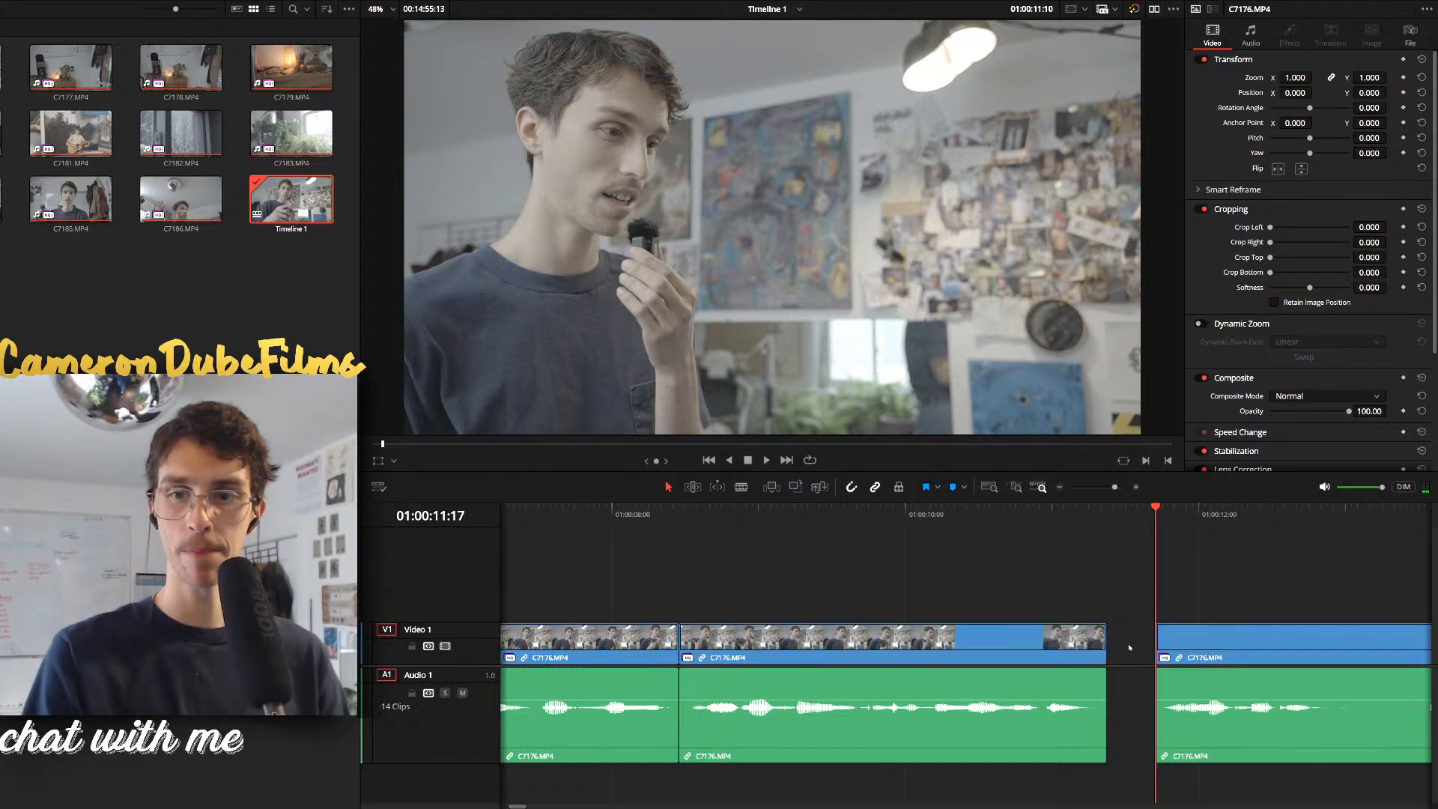
{"action": "scroll", "coordinate": [1074, 635], "scroll_direction": "down", "scroll_amount": 1}
Remove the silent stretch from 01:00:12:16 to 01:00:13:05 and close the gap
{"action": "key", "text": "space"}
{"action": "left_click", "coordinate": [1132, 652]}
{"action": "key", "text": "space"}
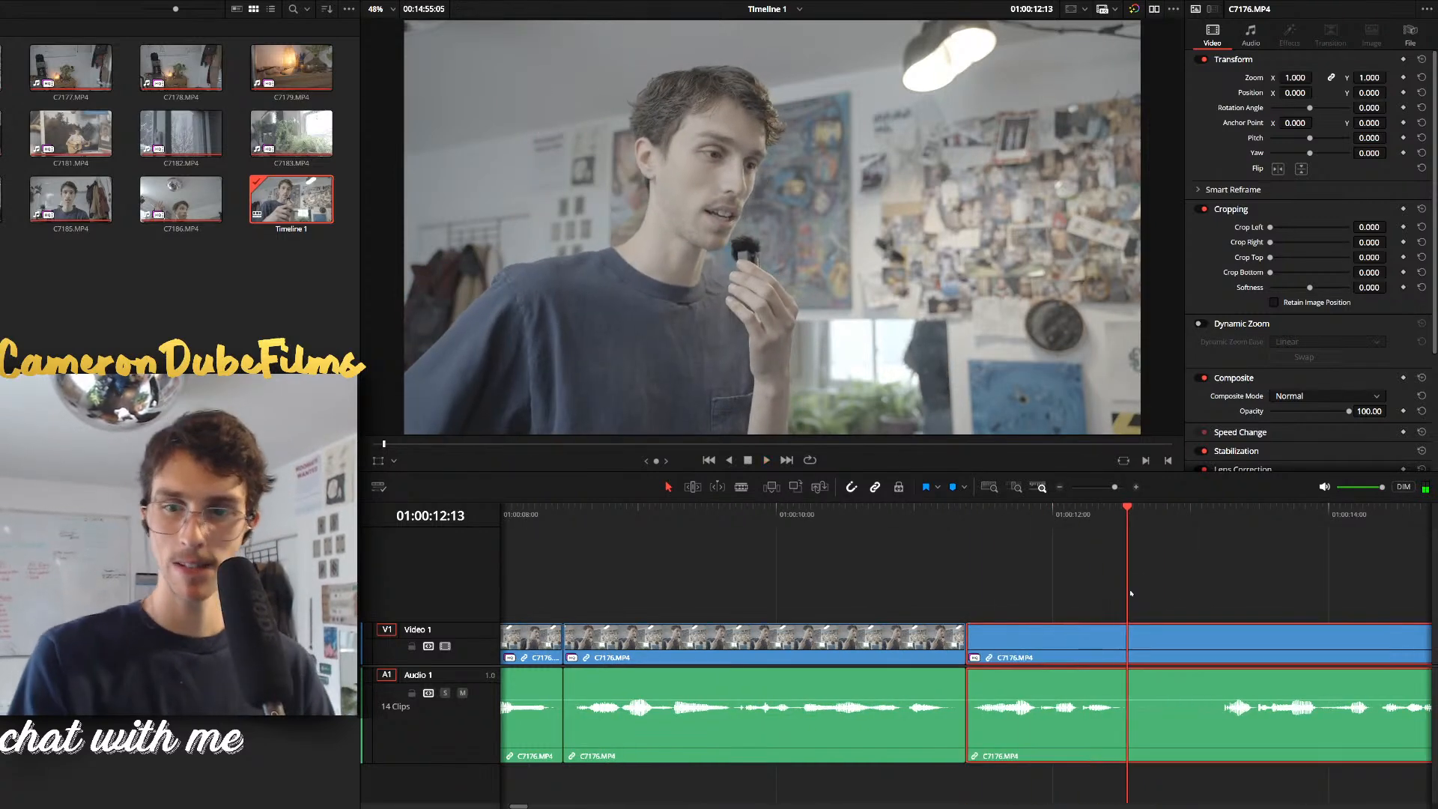
{"action": "left_click_drag", "start_coordinate": [1128, 591], "coordinate": [1222, 595]}
{"action": "key", "text": "ctrl+b"}
{"action": "key", "text": "ctrl+b"}
{"action": "left_click", "coordinate": [1182, 639]}
{"action": "key", "text": "BackSpace"}
{"action": "left_click", "coordinate": [1182, 640]}
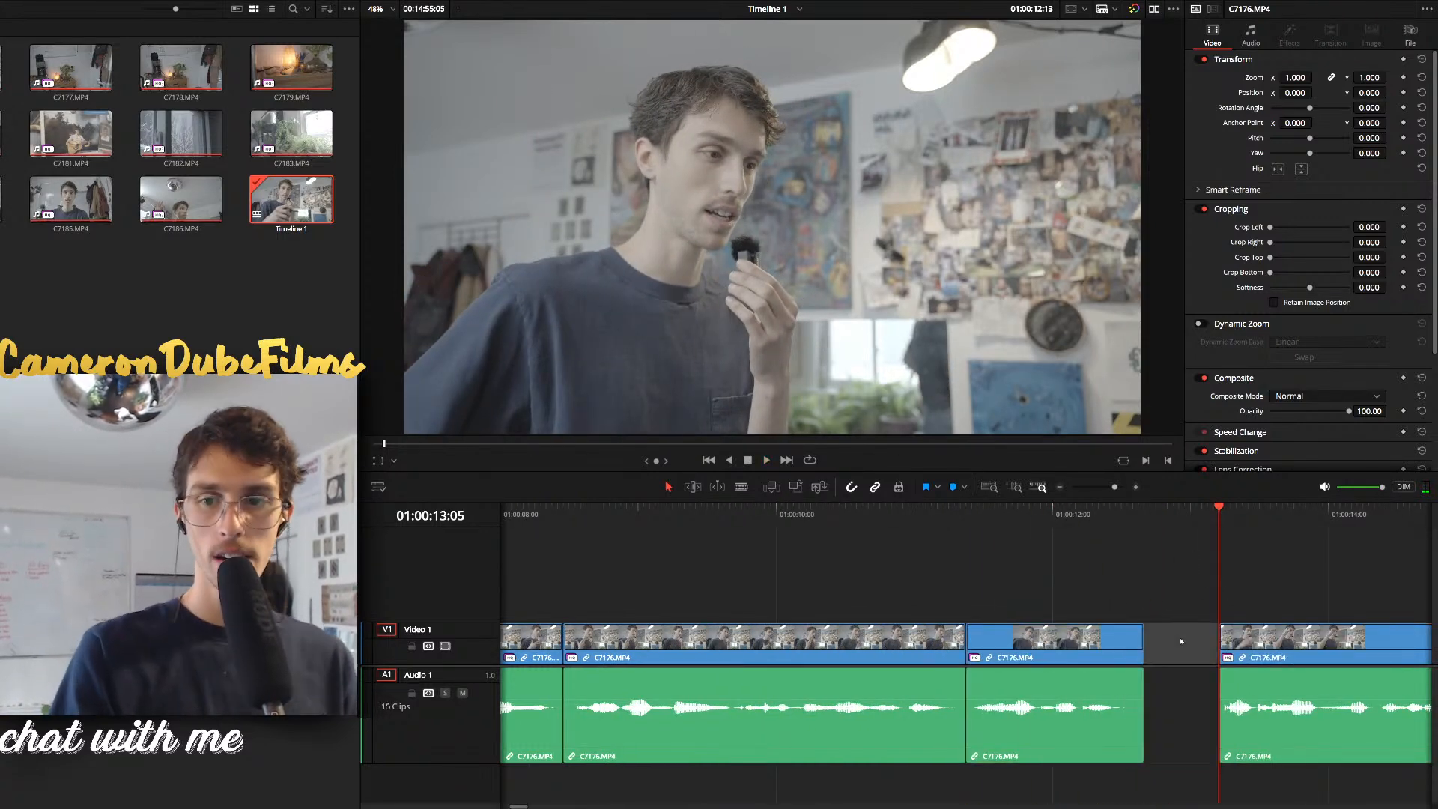
{"action": "key", "text": "BackSpace"}
Play across the join at 01:00:12:16 and switch timeline playback to the clips' proxy media
{"action": "key", "text": "space"}
{"action": "key", "text": "space"}
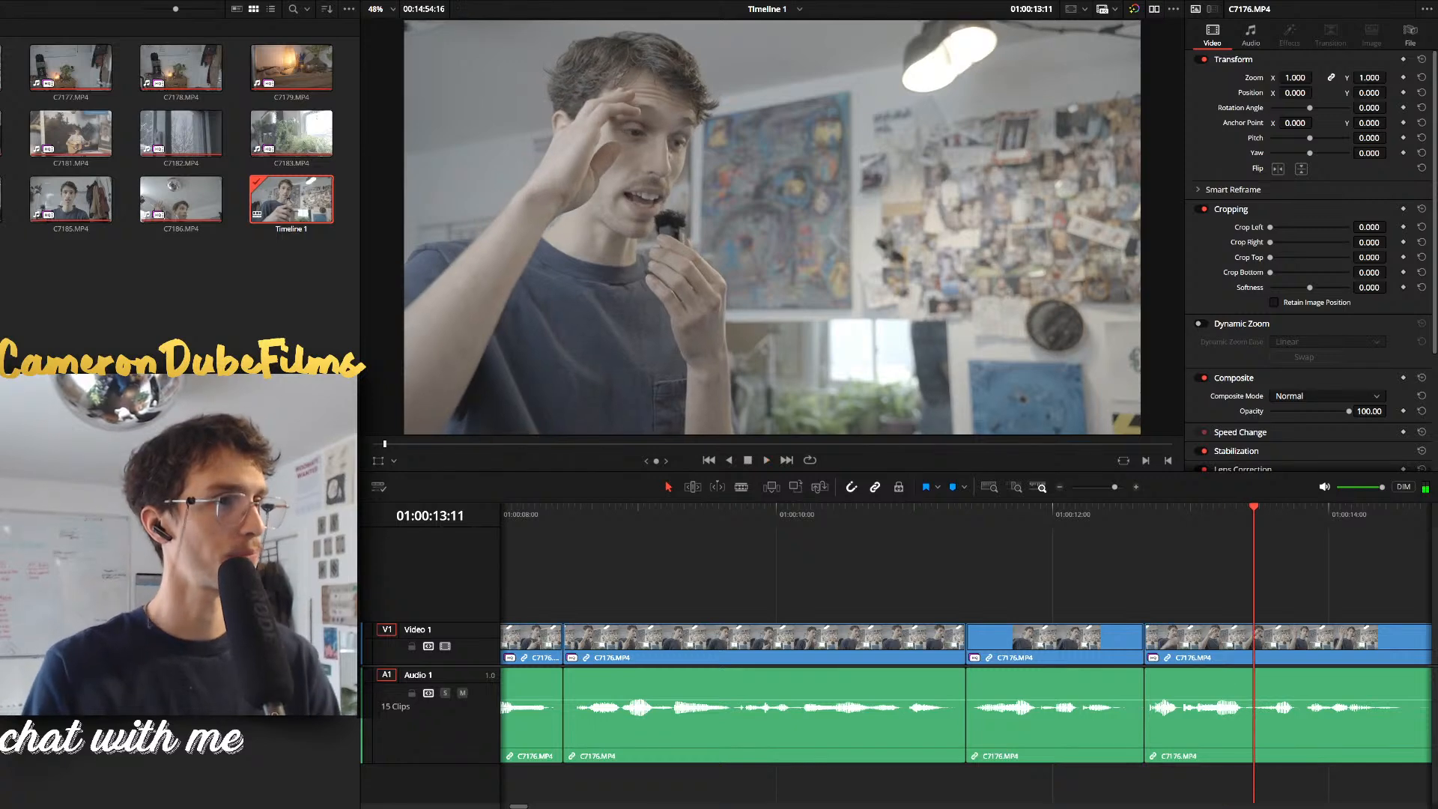
{"action": "key", "text": "Up"}
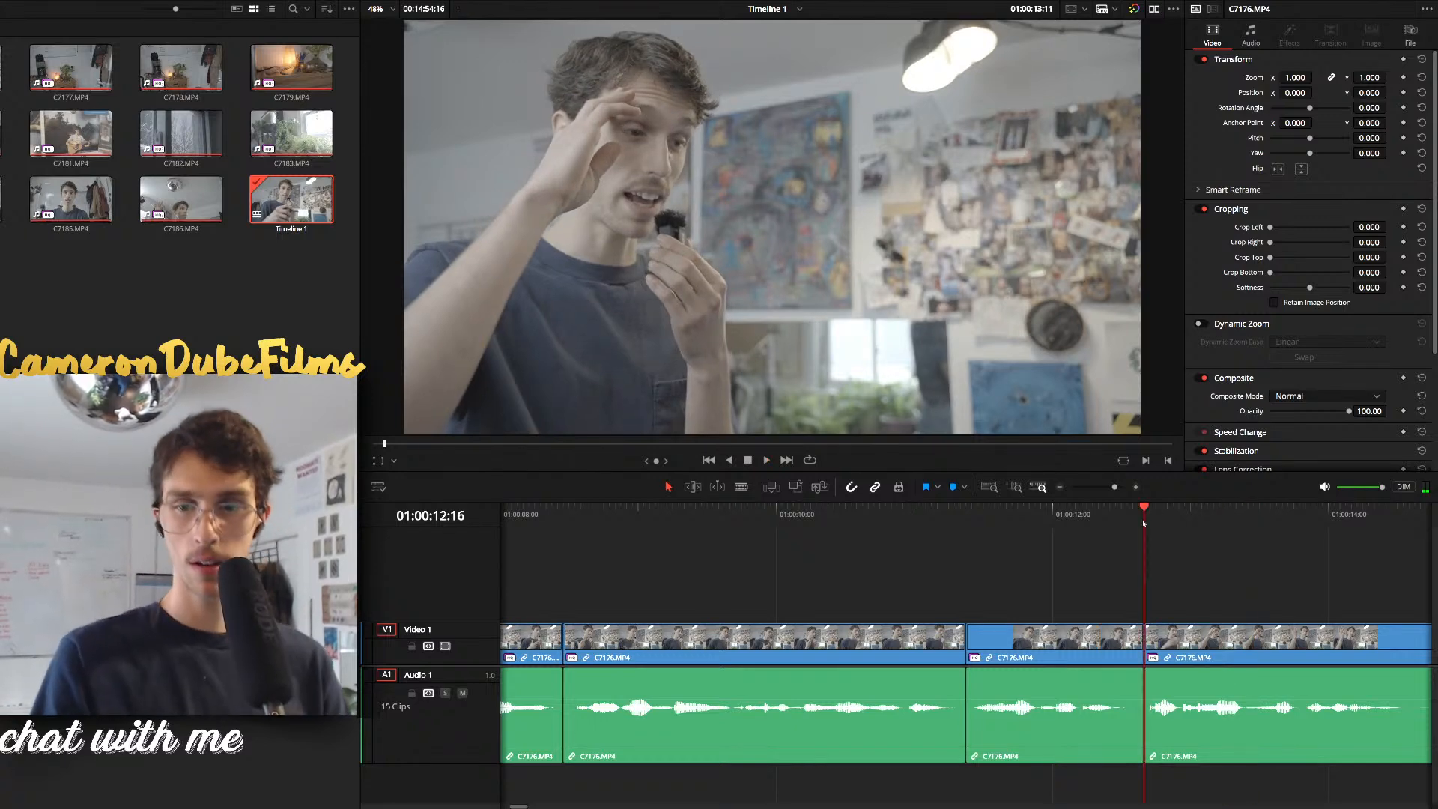
{"action": "key", "text": "space"}
{"action": "key", "text": "space"}
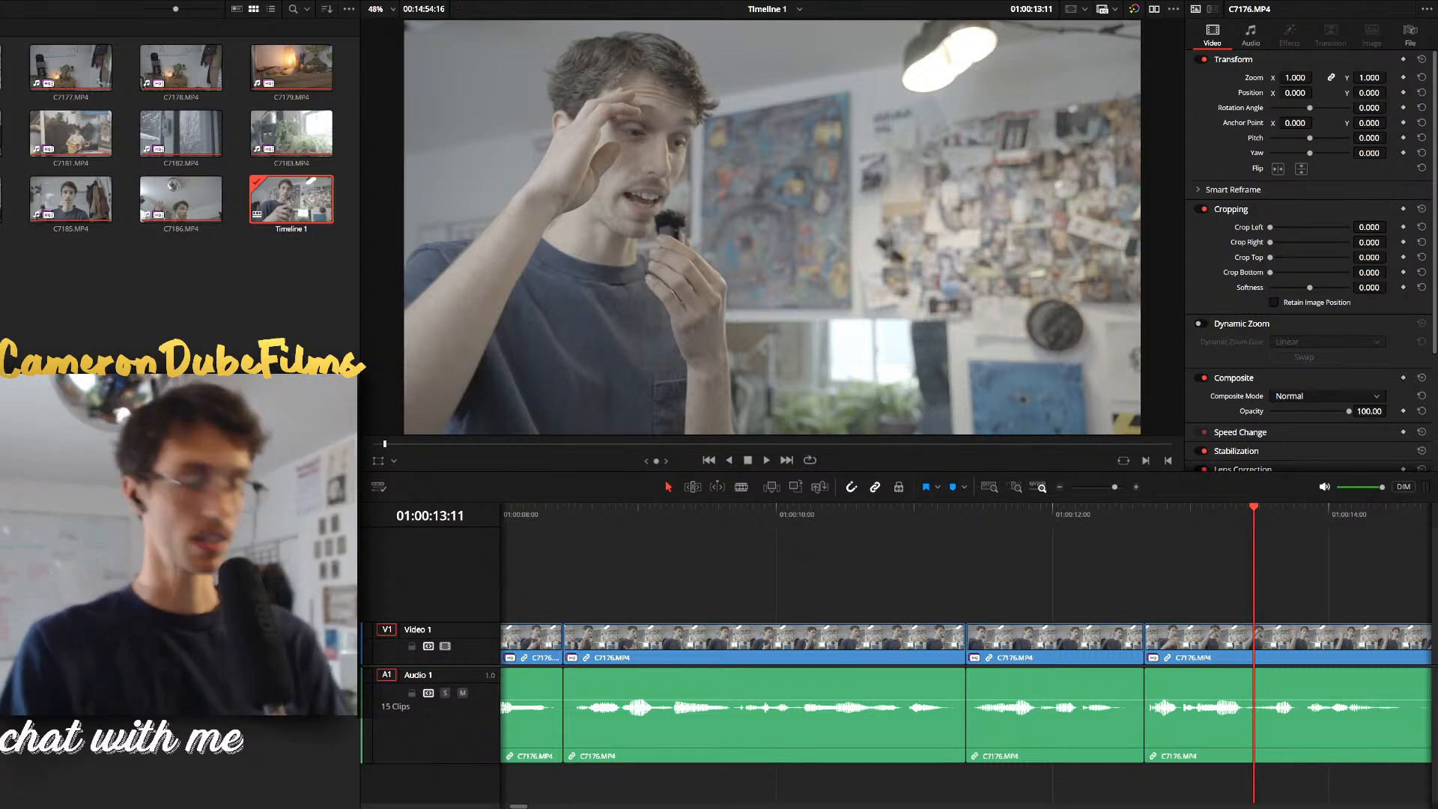
{"action": "left_click", "coordinate": [1190, 514]}
{"action": "key", "text": "space"}
{"action": "key", "text": "space"}
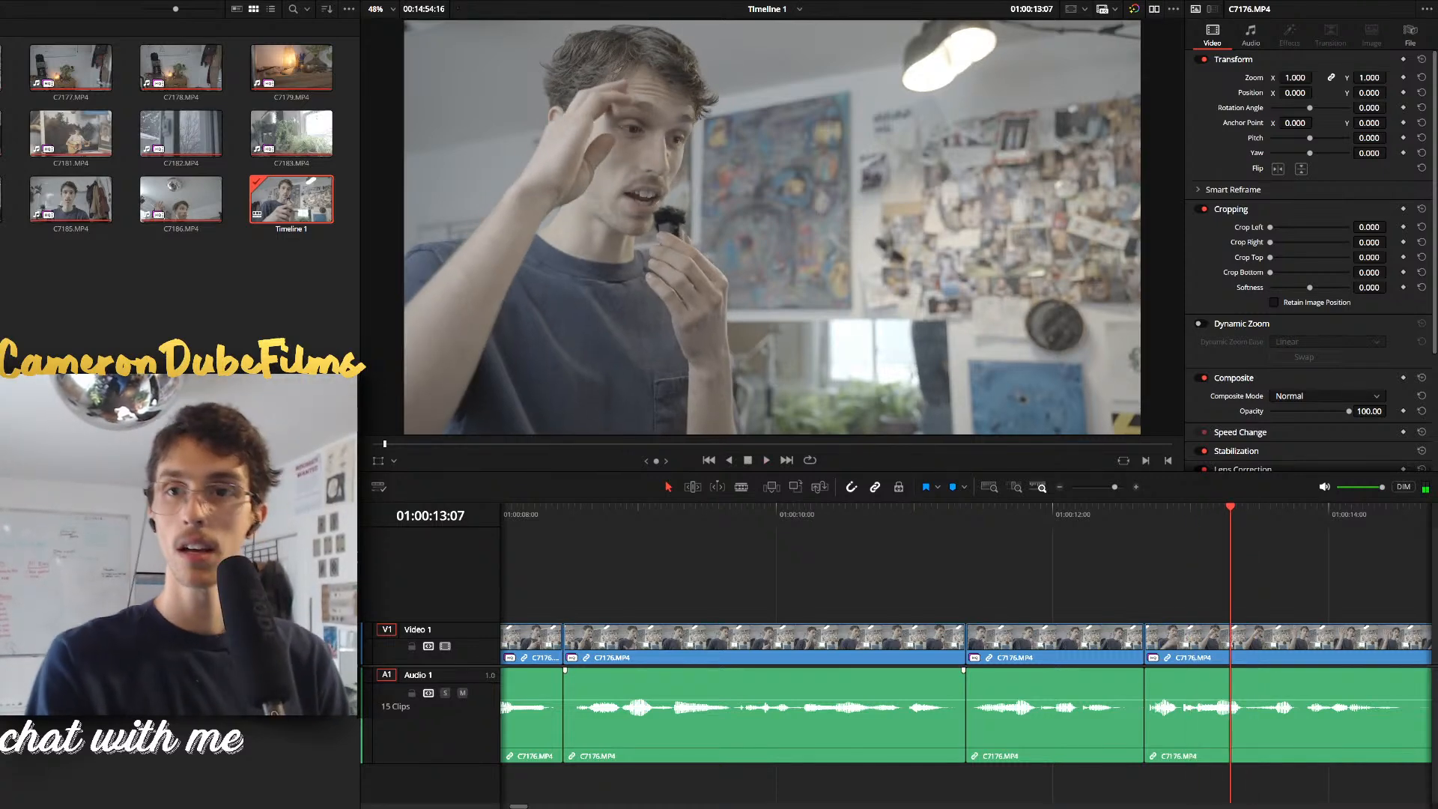
{"action": "left_click", "coordinate": [1121, 44]}
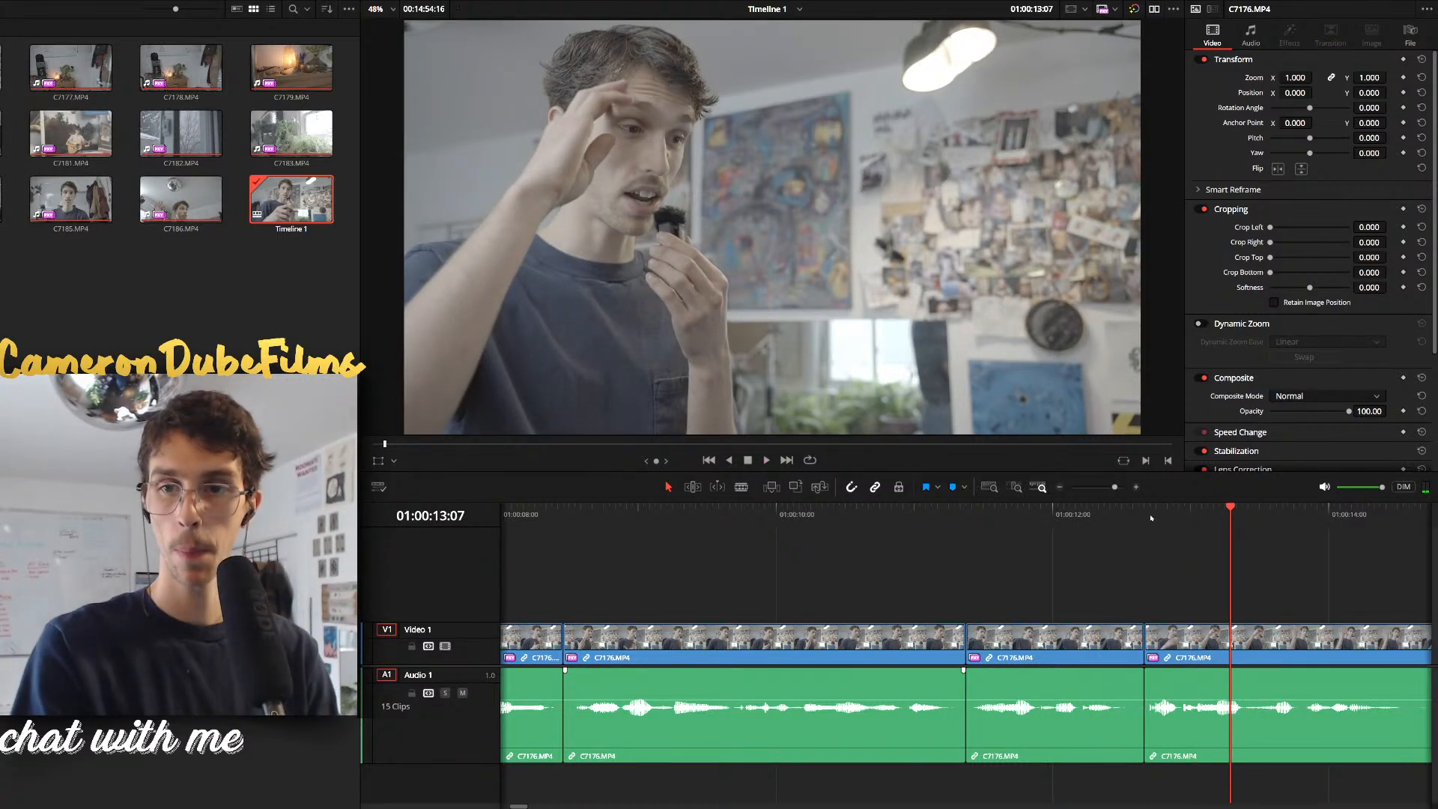
Play on from 01:00:13:07, cut out the pause ending at 01:00:14:23 and close the gap
{"action": "key", "text": "space"}
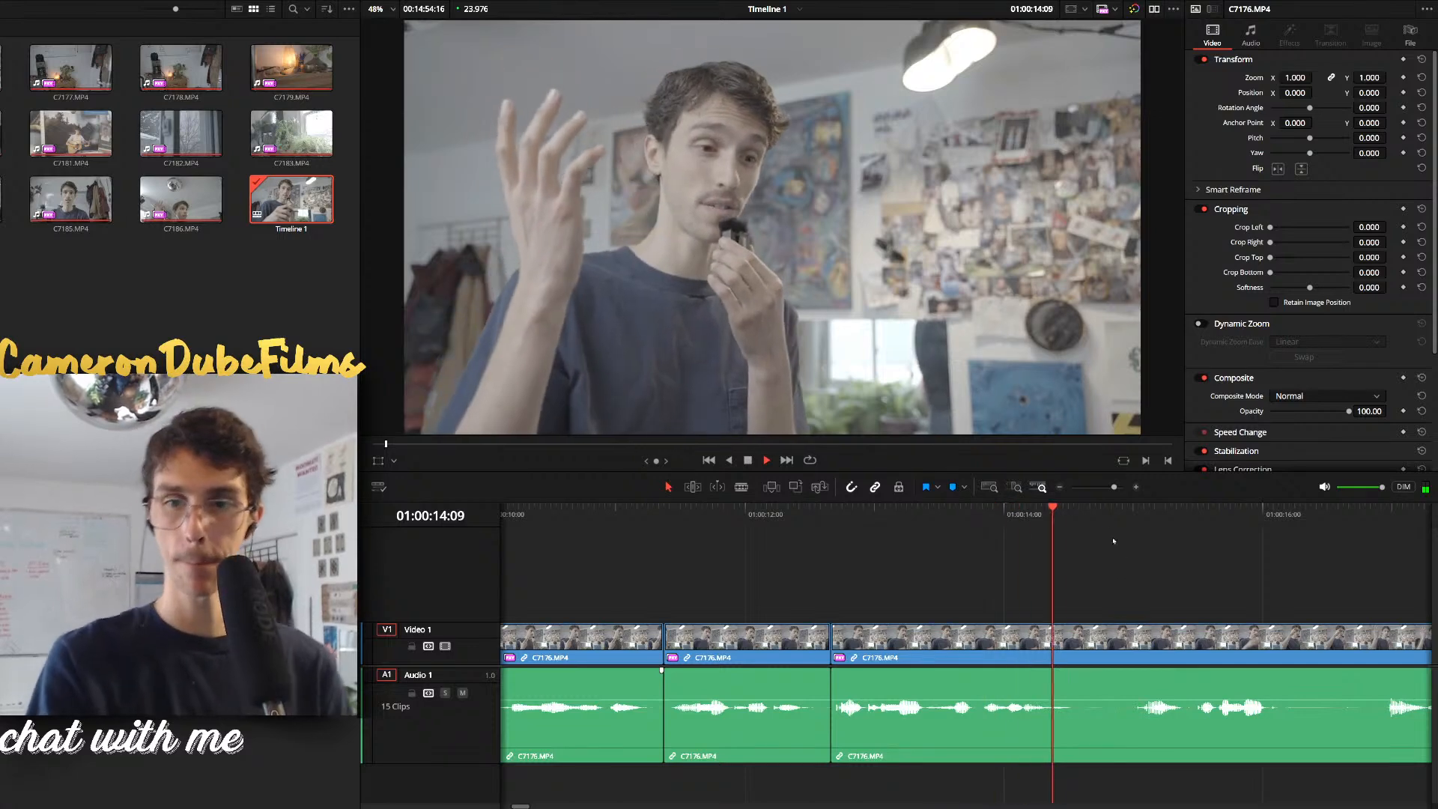
{"action": "key", "text": "ctrl+b"}
{"action": "key", "text": "space"}
{"action": "key", "text": "ctrl+b"}
{"action": "left_click", "coordinate": [1108, 654]}
{"action": "key", "text": "BackSpace"}
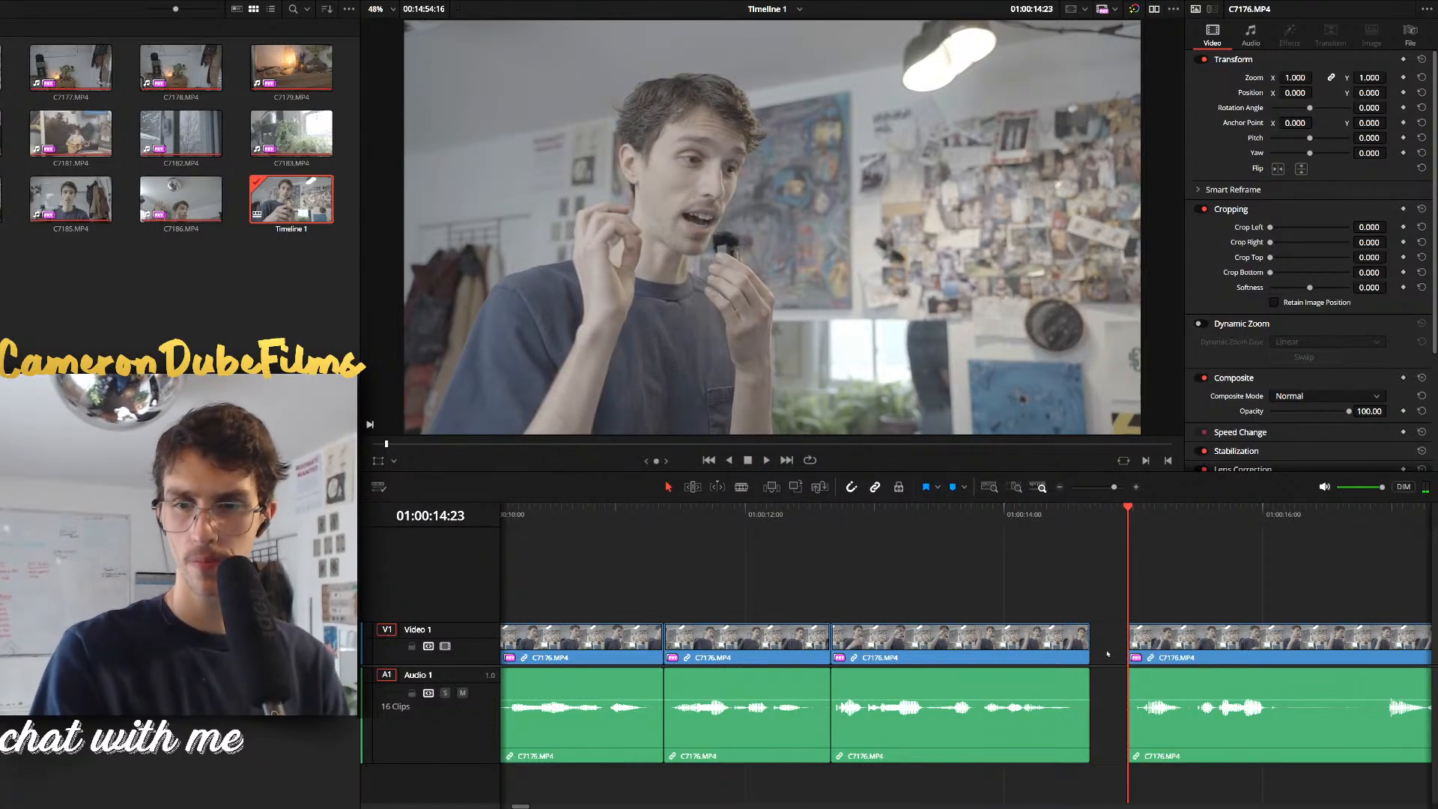
{"action": "left_click", "coordinate": [1108, 653]}
{"action": "key", "text": "BackSpace"}
Cut out the silence that starts just after 01:00:15:21 and close the gap
{"action": "key", "text": "space"}
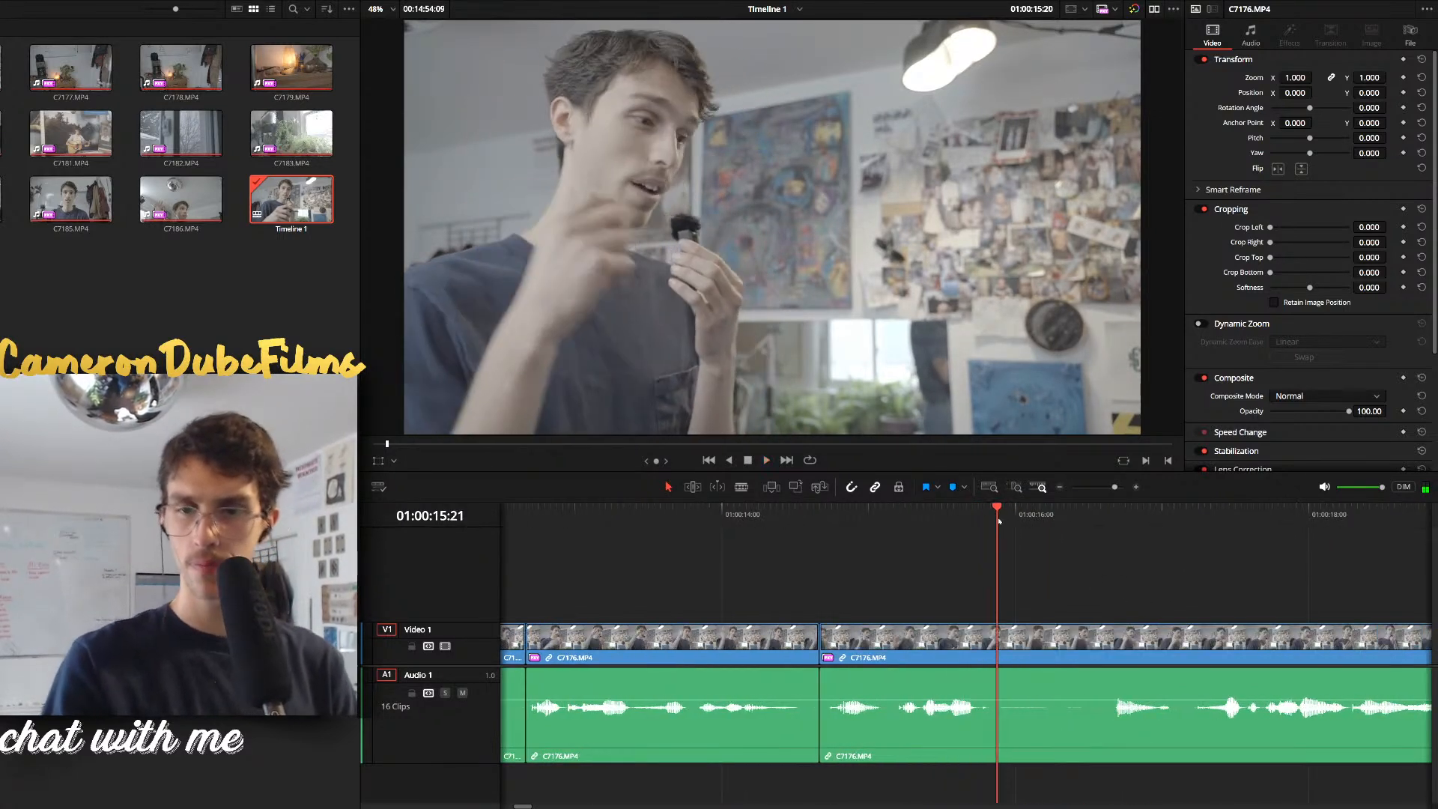
{"action": "key", "text": "ctrl+b"}
{"action": "left_click_drag", "start_coordinate": [1002, 520], "coordinate": [1107, 520]}
{"action": "key", "text": "ctrl+b"}
{"action": "left_click", "coordinate": [1070, 519]}
{"action": "left_click", "coordinate": [1069, 655]}
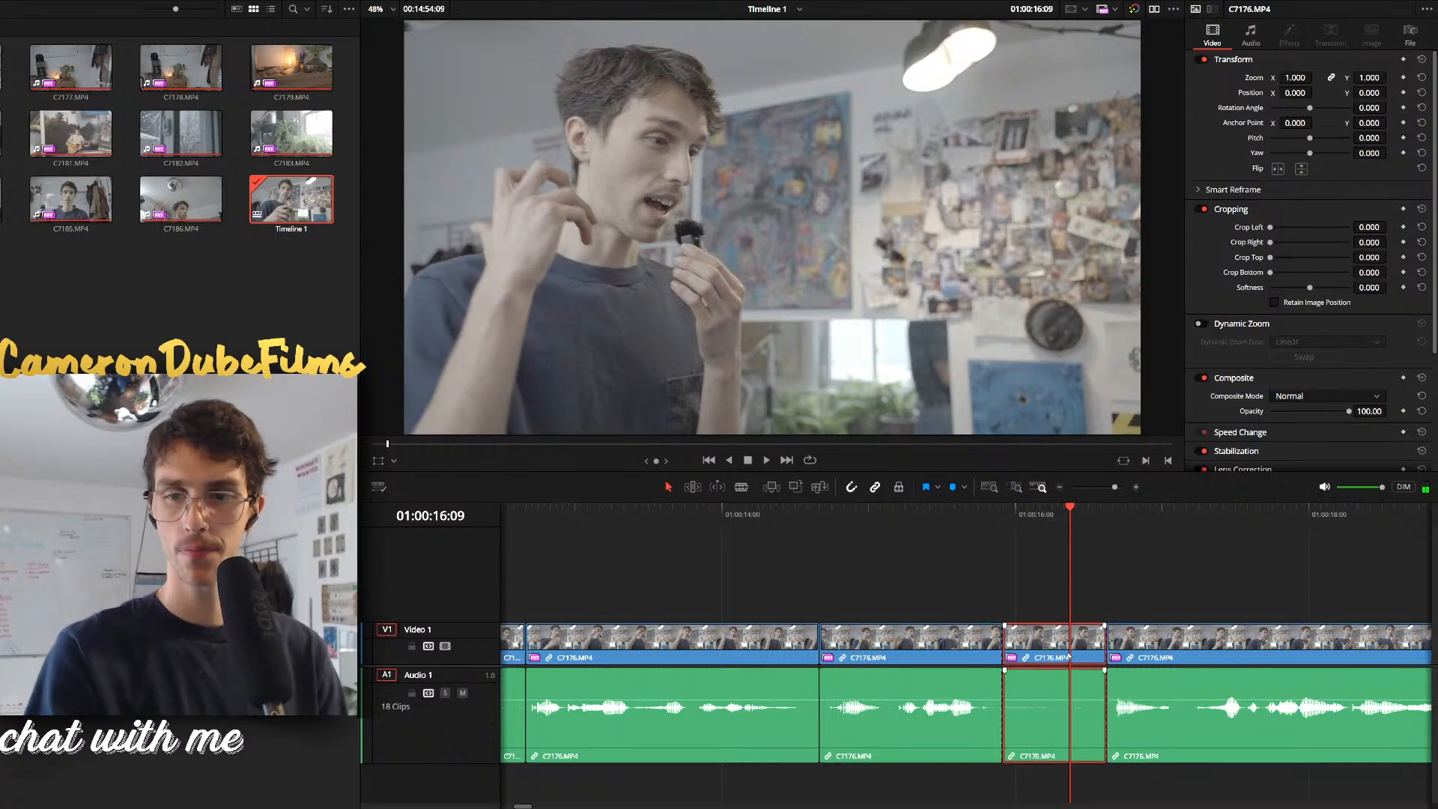
{"action": "key", "text": "BackSpace"}
Split at 01:00:16:12, delete the short spoken fragment before the split and close the gap
{"action": "key", "text": "space"}
{"action": "key", "text": "space"}
{"action": "key", "text": "ctrl+b"}
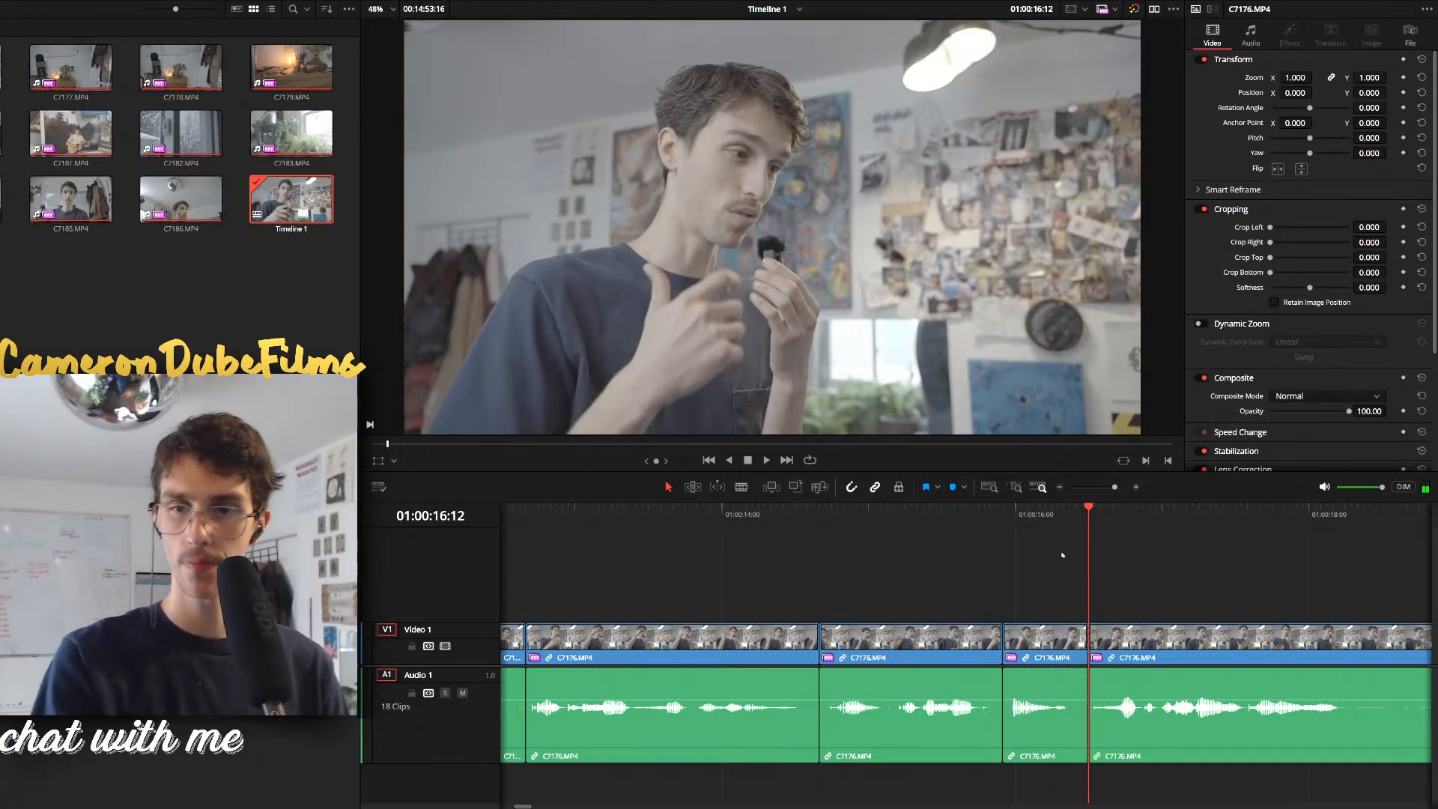
{"action": "left_click", "coordinate": [1048, 644]}
{"action": "key", "text": "BackSpace"}
Split at 01:00:17:18, delete the pause that follows and close the gap
{"action": "key", "text": "space"}
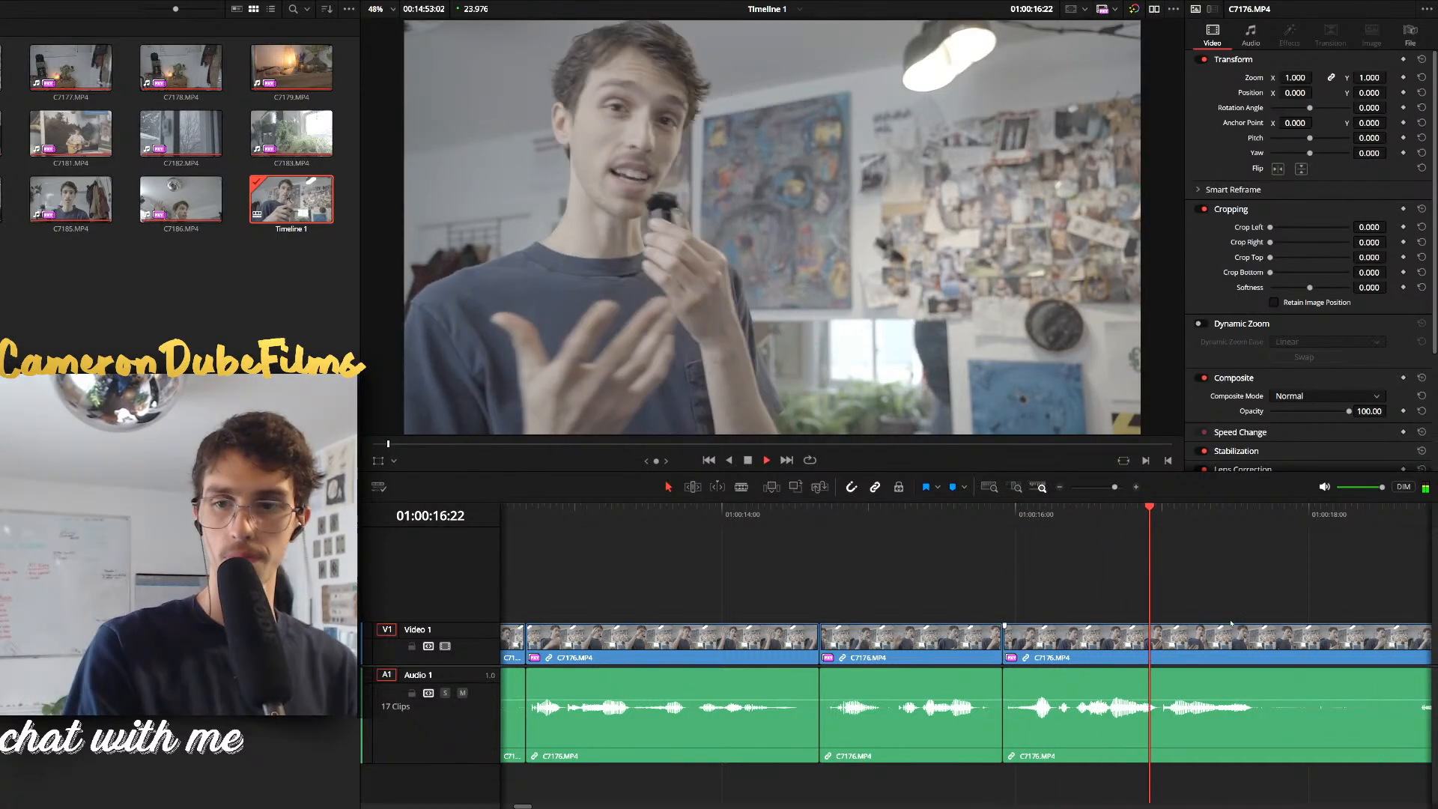
{"action": "key", "text": "space"}
{"action": "key", "text": "ctrl+b"}
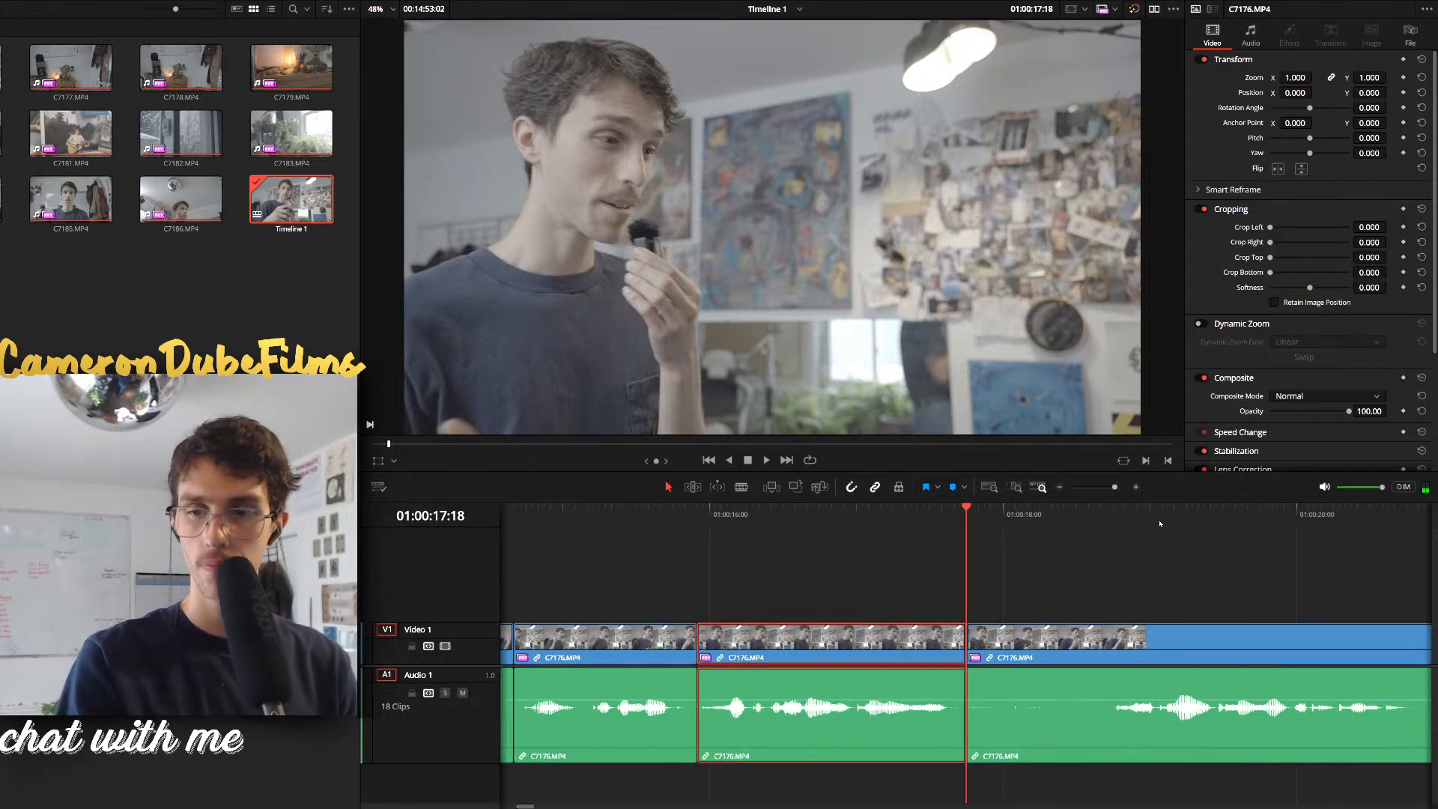
{"action": "left_click", "coordinate": [1063, 644]}
{"action": "key", "text": "BackSpace"}
Cut out the pause that starts just after 01:00:20:01 and close the gap
{"action": "key", "text": "space"}
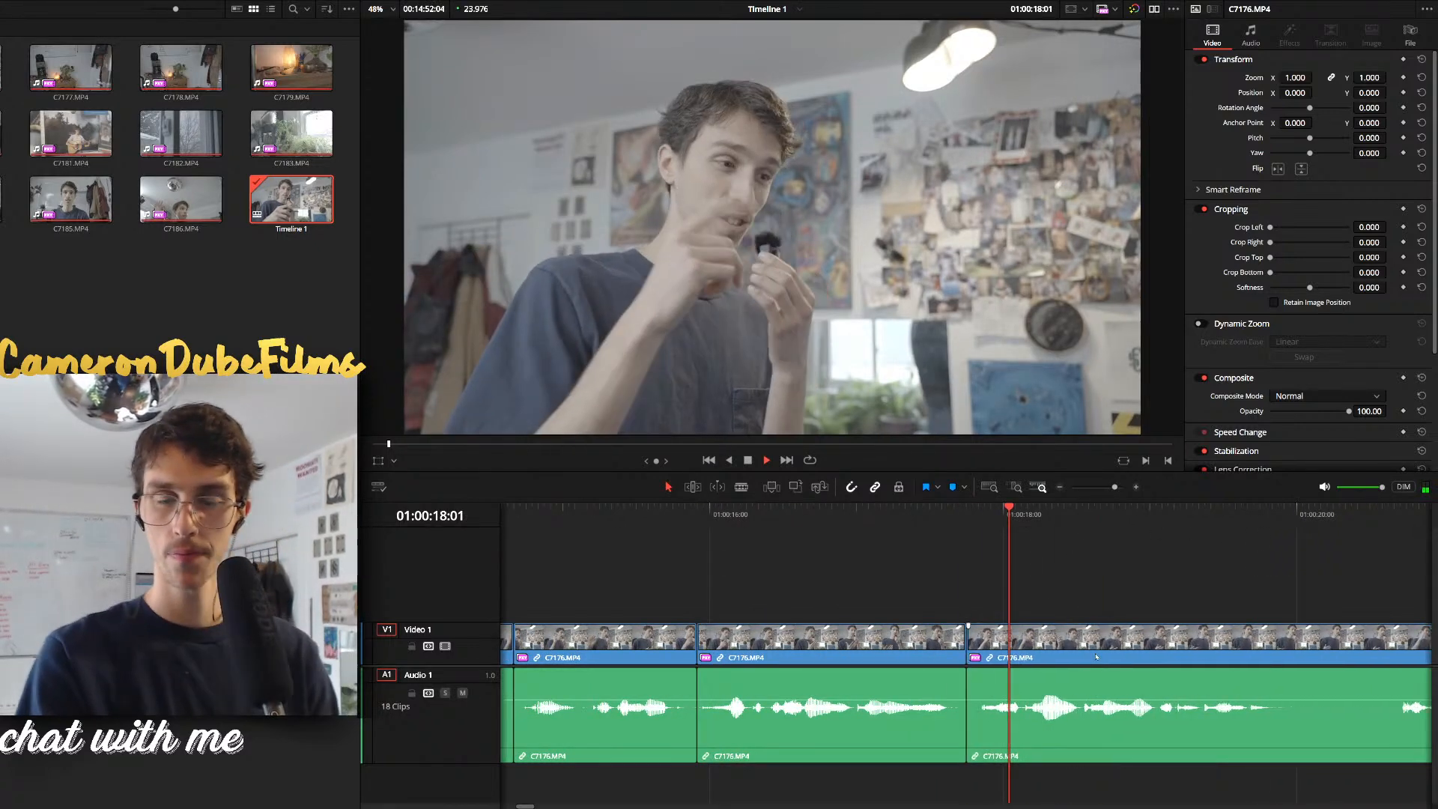
{"action": "scroll", "coordinate": [1096, 657], "scroll_direction": "right", "scroll_amount": 3}
{"action": "scroll", "coordinate": [1185, 645], "scroll_direction": "up", "scroll_amount": 1}
{"action": "left_click", "coordinate": [1184, 646]}
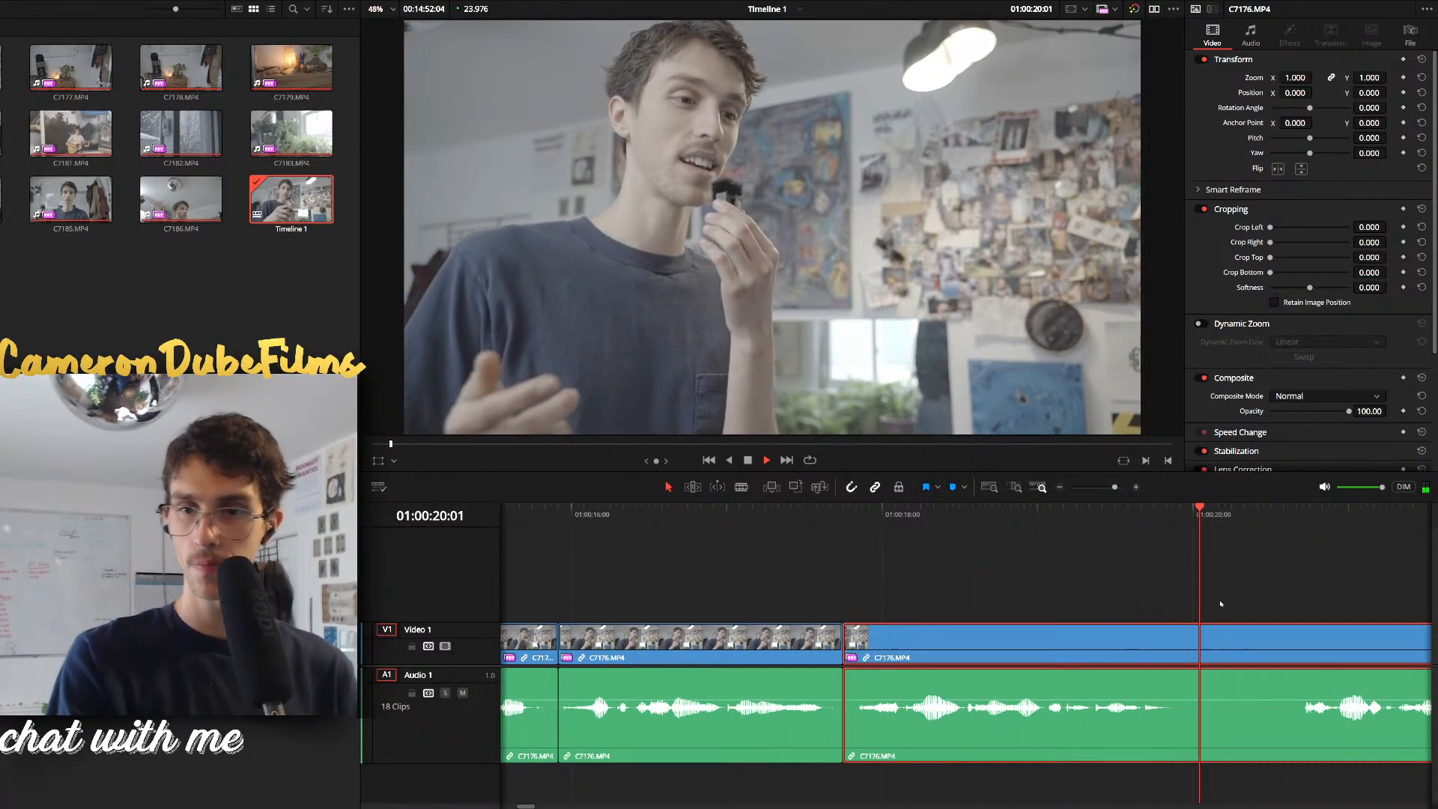
{"action": "key", "text": "space"}
{"action": "key", "text": "ctrl+b"}
{"action": "left_click_drag", "start_coordinate": [1206, 601], "coordinate": [1290, 604]}
{"action": "key", "text": "ctrl+b"}
{"action": "left_click", "coordinate": [1258, 644]}
{"action": "key", "text": "Delete"}
Split at 01:00:22:01, delete the pause up to the next spoken words and close the gap
{"action": "key", "text": "space"}
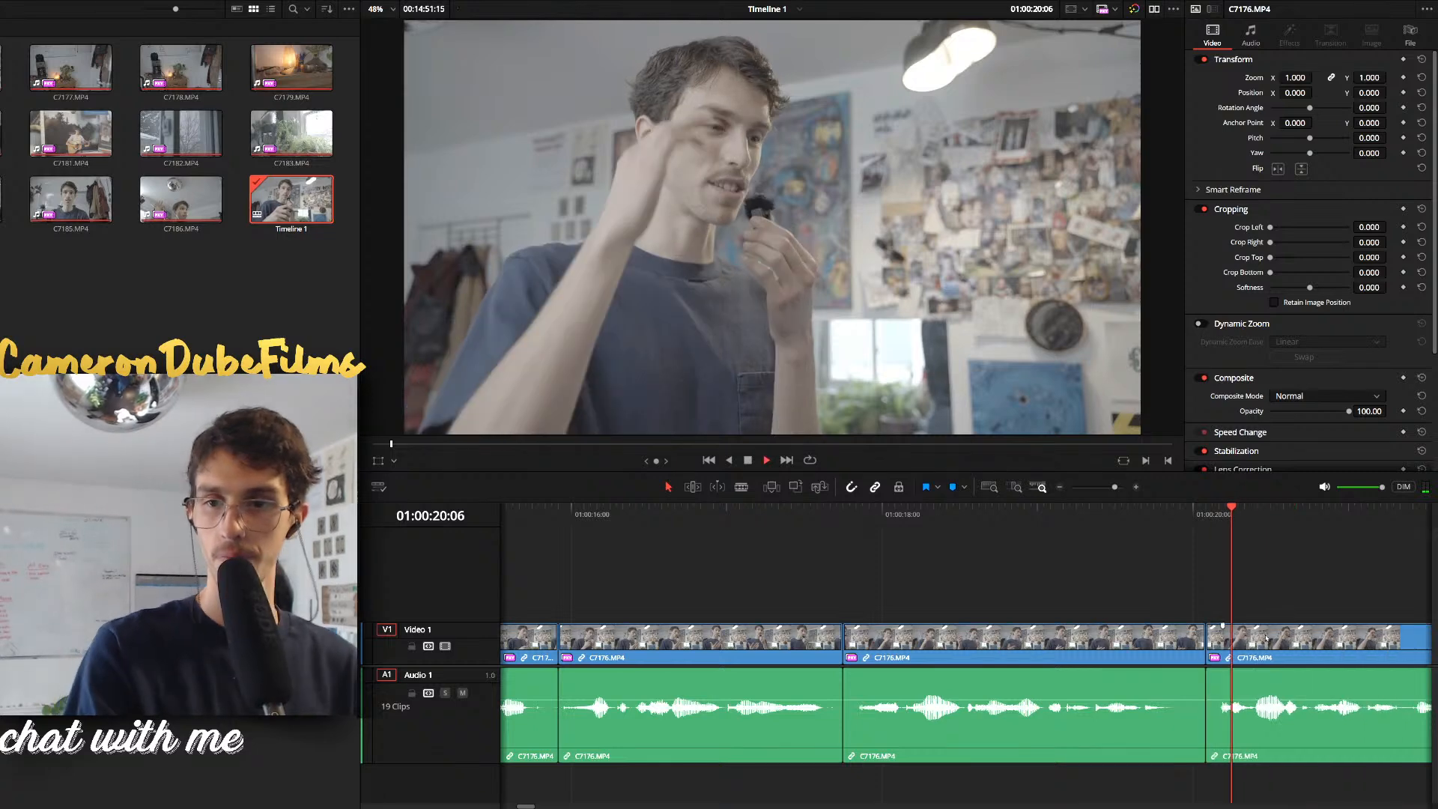
{"action": "scroll", "coordinate": [1265, 637], "scroll_direction": "down", "scroll_amount": 1}
{"action": "key", "text": "space"}
{"action": "key", "text": "ctrl+b"}
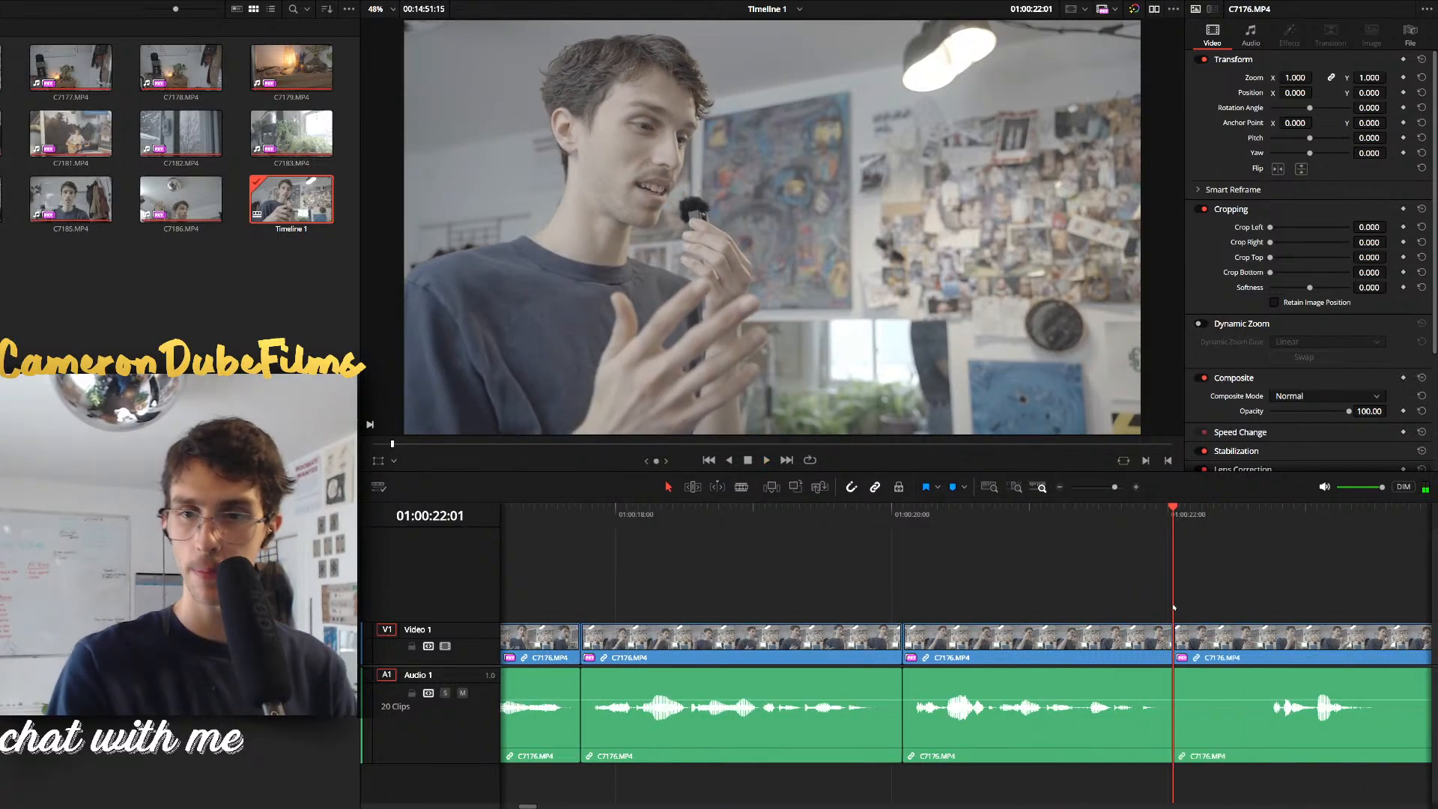
{"action": "left_click_drag", "start_coordinate": [1173, 607], "coordinate": [1260, 619]}
{"action": "key", "text": "ctrl+b"}
{"action": "left_click", "coordinate": [1217, 642]}
{"action": "key", "text": "Delete"}
Remove the pause after the first phrase of the segment starting at 01:00:22:01 and close the gap
{"action": "key", "text": "space"}
{"action": "scroll", "coordinate": [1206, 687], "scroll_direction": "down", "scroll_amount": 1}
{"action": "scroll", "coordinate": [1206, 688], "scroll_direction": "right", "scroll_amount": 3}
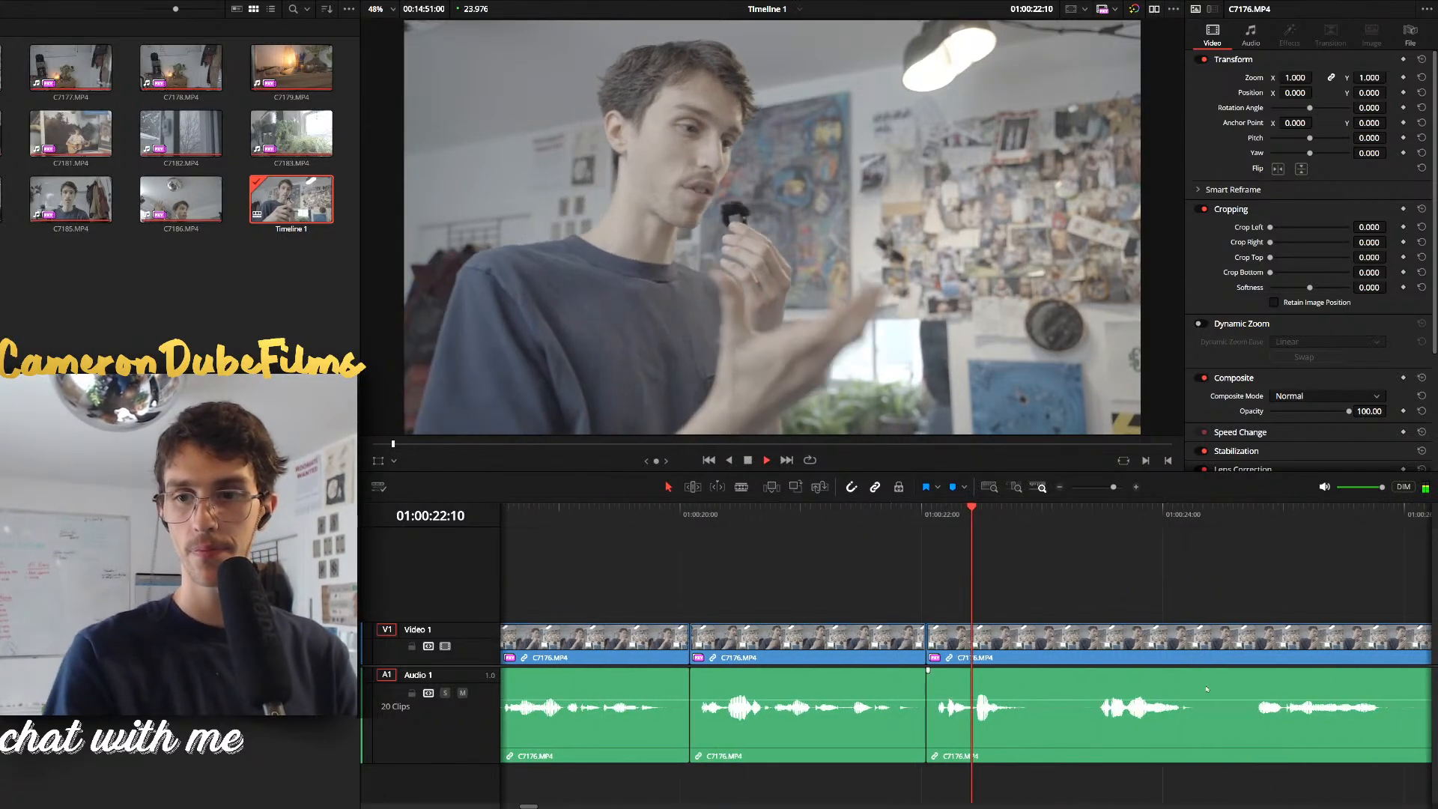
{"action": "scroll", "coordinate": [1206, 688], "scroll_direction": "up", "scroll_amount": 1}
{"action": "key", "text": "space"}
{"action": "key", "text": "ctrl+b"}
{"action": "key", "text": "ctrl+z"}
{"action": "left_click_drag", "start_coordinate": [1047, 588], "coordinate": [1022, 596]}
{"action": "key", "text": "ctrl+b"}
{"action": "left_click_drag", "start_coordinate": [1022, 597], "coordinate": [1082, 597]}
{"action": "key", "text": "ctrl+b"}
{"action": "key", "text": "BackSpace"}
{"action": "left_click", "coordinate": [1069, 637]}
{"action": "key", "text": "BackSpace"}
Delete the short pause ending at 01:00:24:05 and close the gap
{"action": "key", "text": "space"}
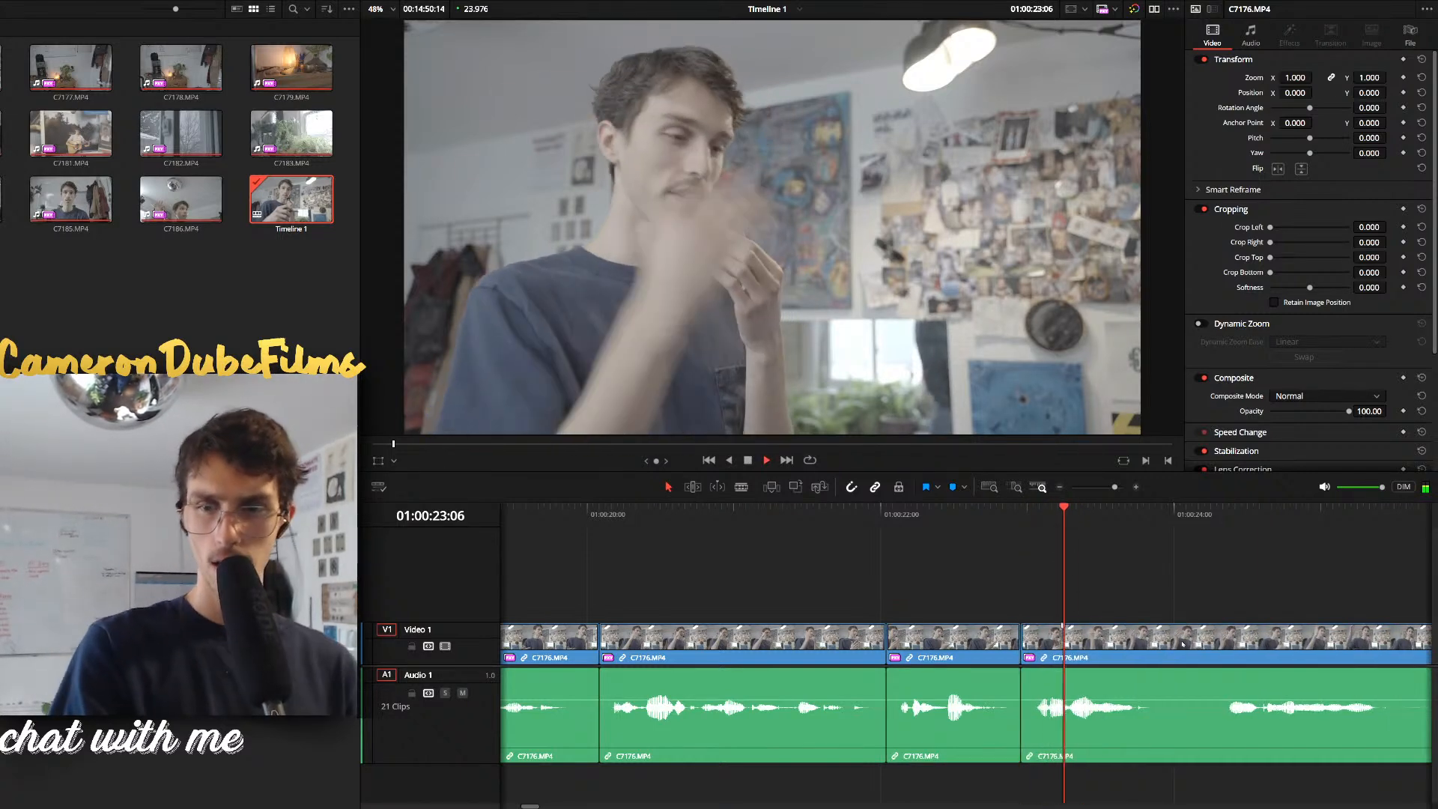
{"action": "key", "text": "ctrl+b"}
{"action": "key", "text": "ctrl+b"}
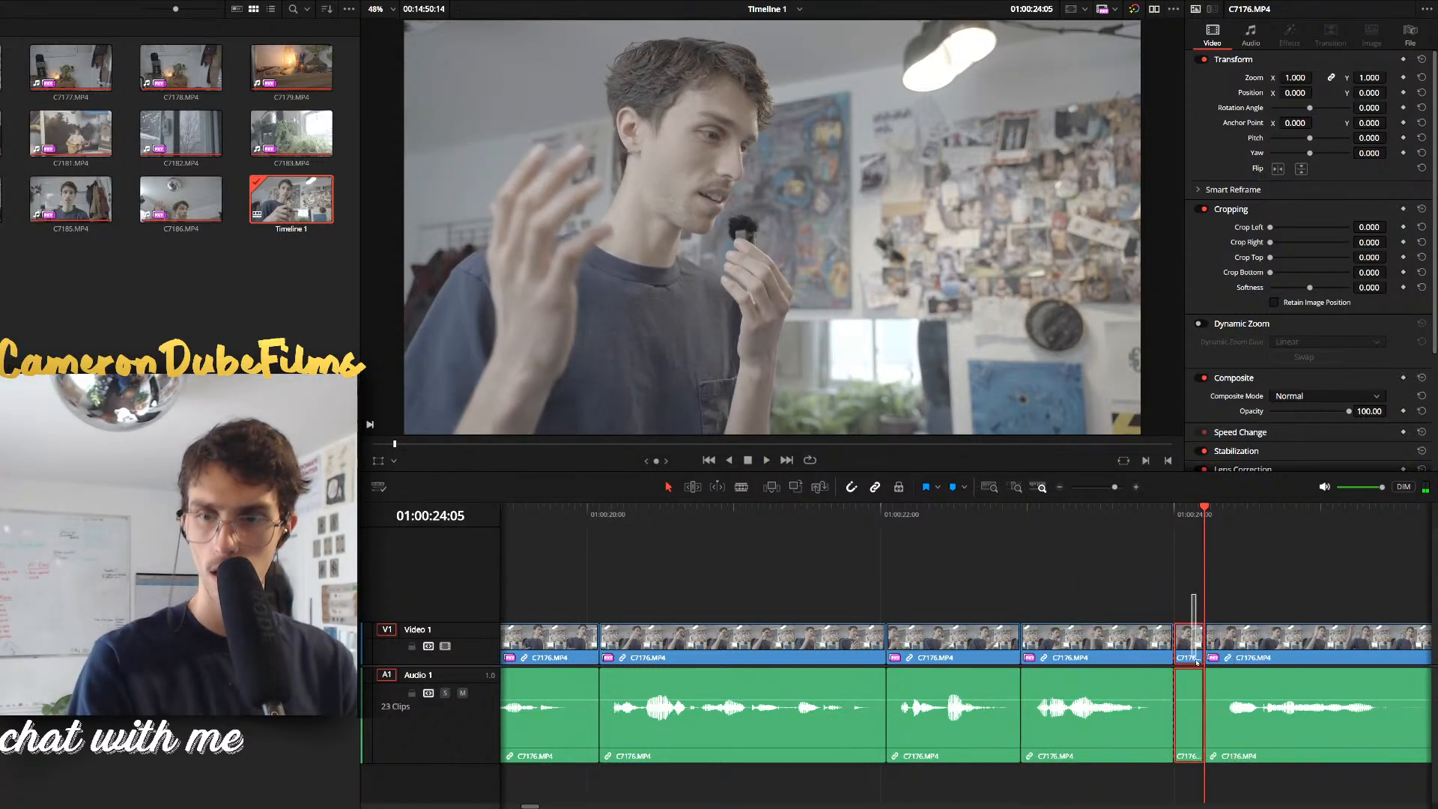
{"action": "key", "text": "BackSpace"}
{"action": "left_click", "coordinate": [1190, 640]}
{"action": "key", "text": "BackSpace"}
Remove the pause from 01:00:25:06 to 01:00:26:14 and close the gap
{"action": "key", "text": "space"}
{"action": "scroll", "coordinate": [1035, 642], "scroll_direction": "down", "scroll_amount": 2}
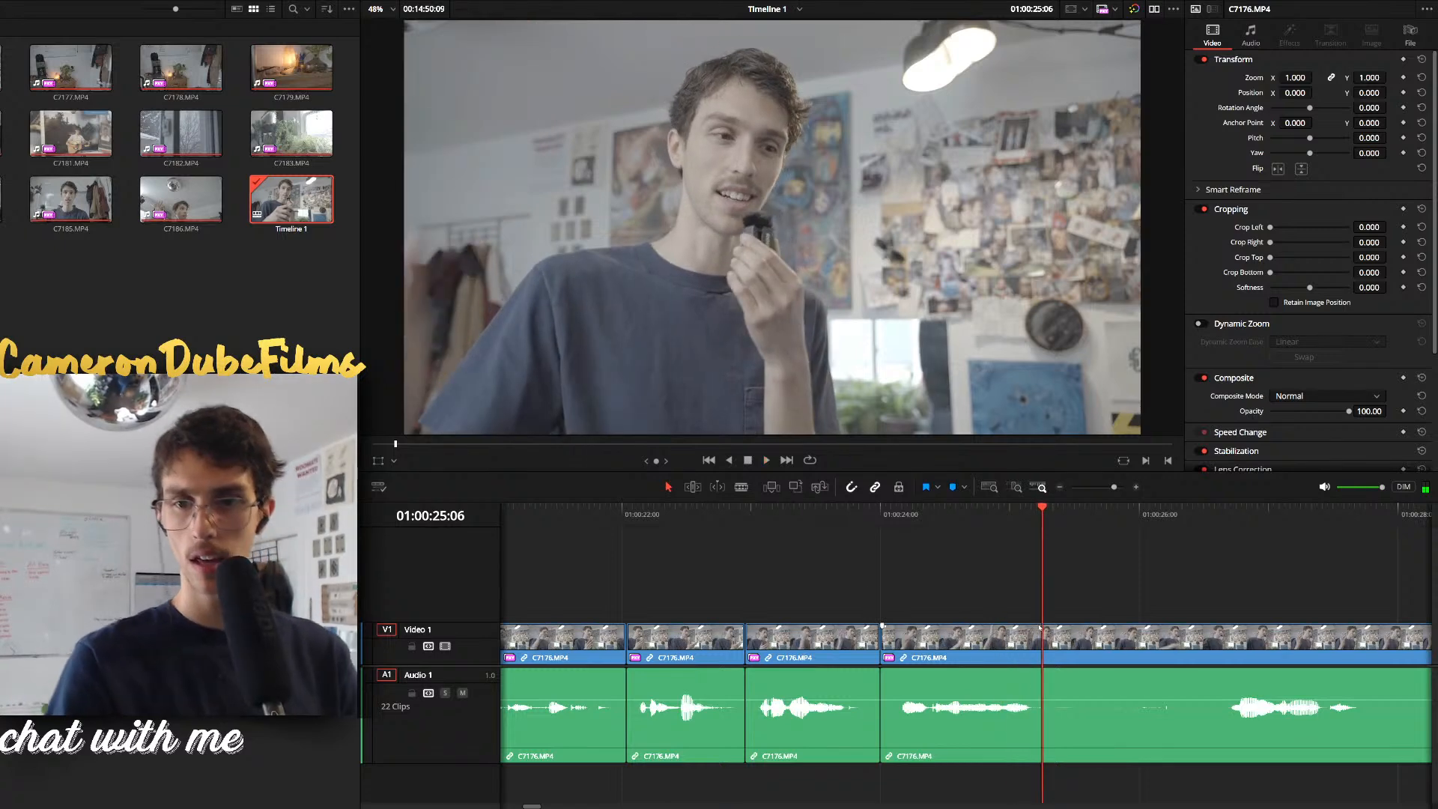
{"action": "key", "text": "ctrl+b"}
{"action": "key", "text": "space"}
{"action": "key", "text": "ctrl+b"}
{"action": "left_click", "coordinate": [1126, 639]}
{"action": "key", "text": "BackSpace"}
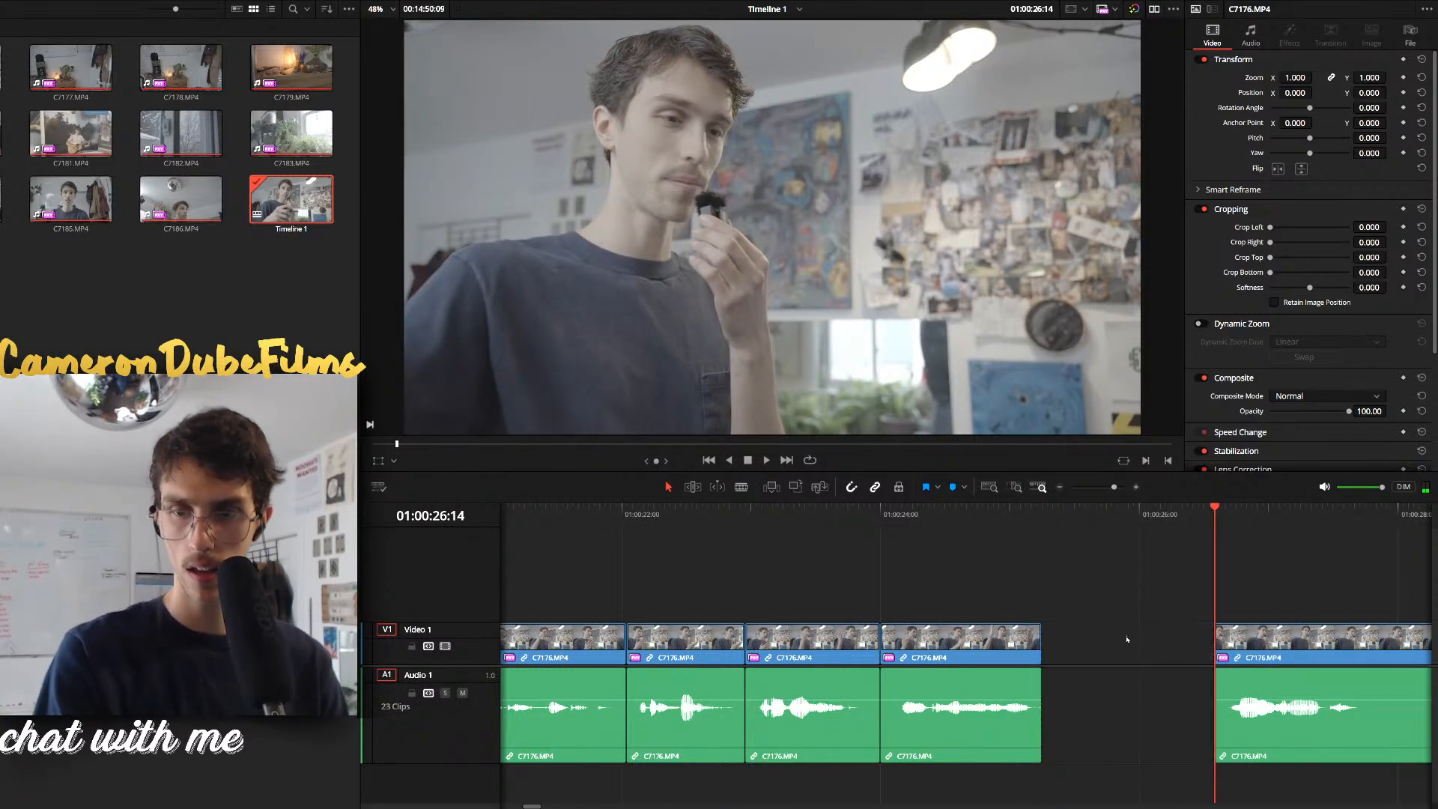
{"action": "left_click", "coordinate": [1126, 638]}
{"action": "key", "text": "BackSpace"}
Cut out the long pause starting at 01:00:26:12 and close the gap up to the next spoken words
{"action": "key", "text": "space"}
{"action": "scroll", "coordinate": [1093, 630], "scroll_direction": "down", "scroll_amount": 2}
{"action": "left_click", "coordinate": [1063, 633]}
{"action": "key", "text": "ctrl+b"}
{"action": "key", "text": "space"}
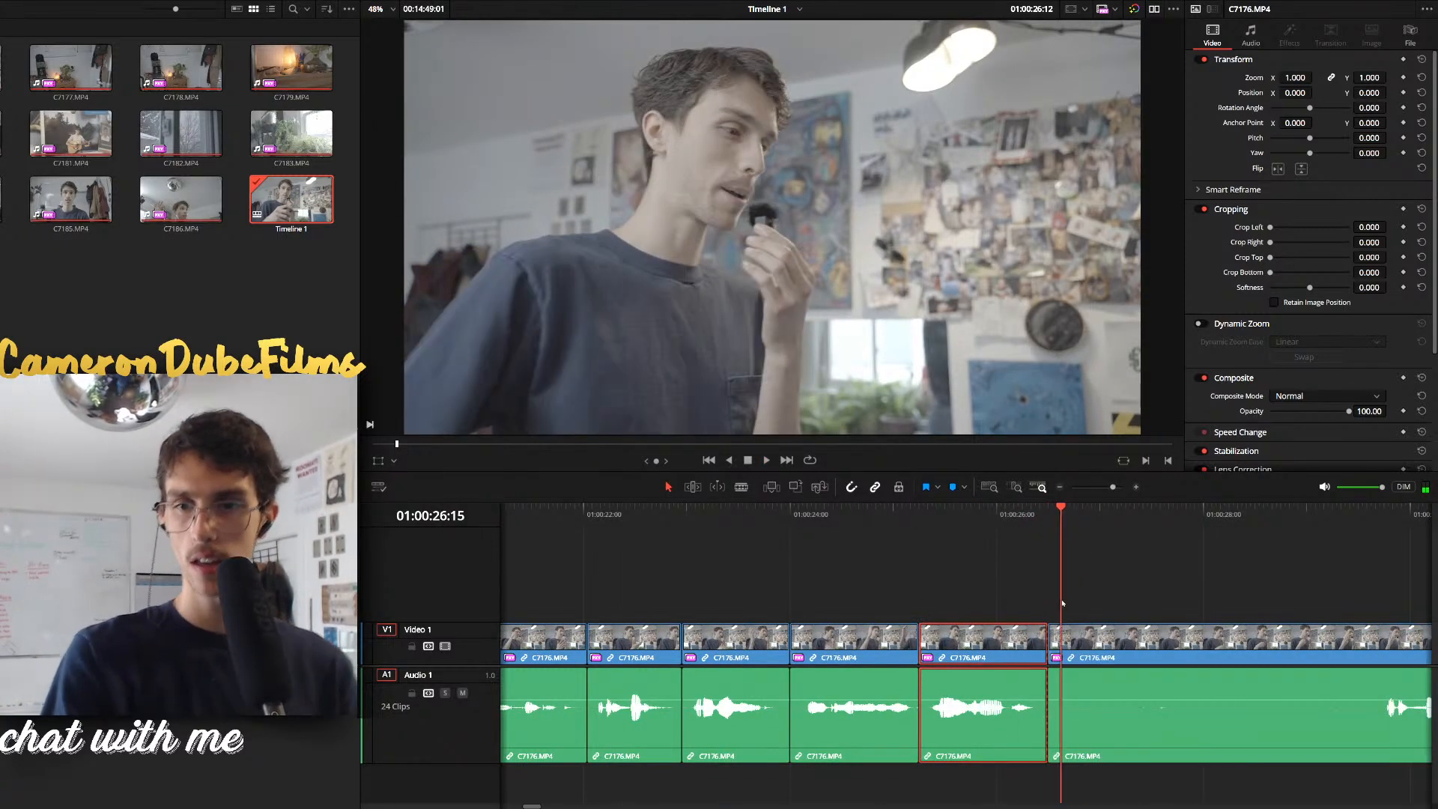
{"action": "left_click_drag", "start_coordinate": [1357, 517], "coordinate": [1249, 517]}
{"action": "key", "text": "ctrl+b"}
{"action": "left_click", "coordinate": [1154, 648]}
{"action": "key", "text": "BackSpace"}
{"action": "left_click", "coordinate": [1154, 650]}
{"action": "key", "text": "BackSpace"}
Play the next segment and split it after the speech ends, at 01:00:29:16
{"action": "key", "text": "space"}
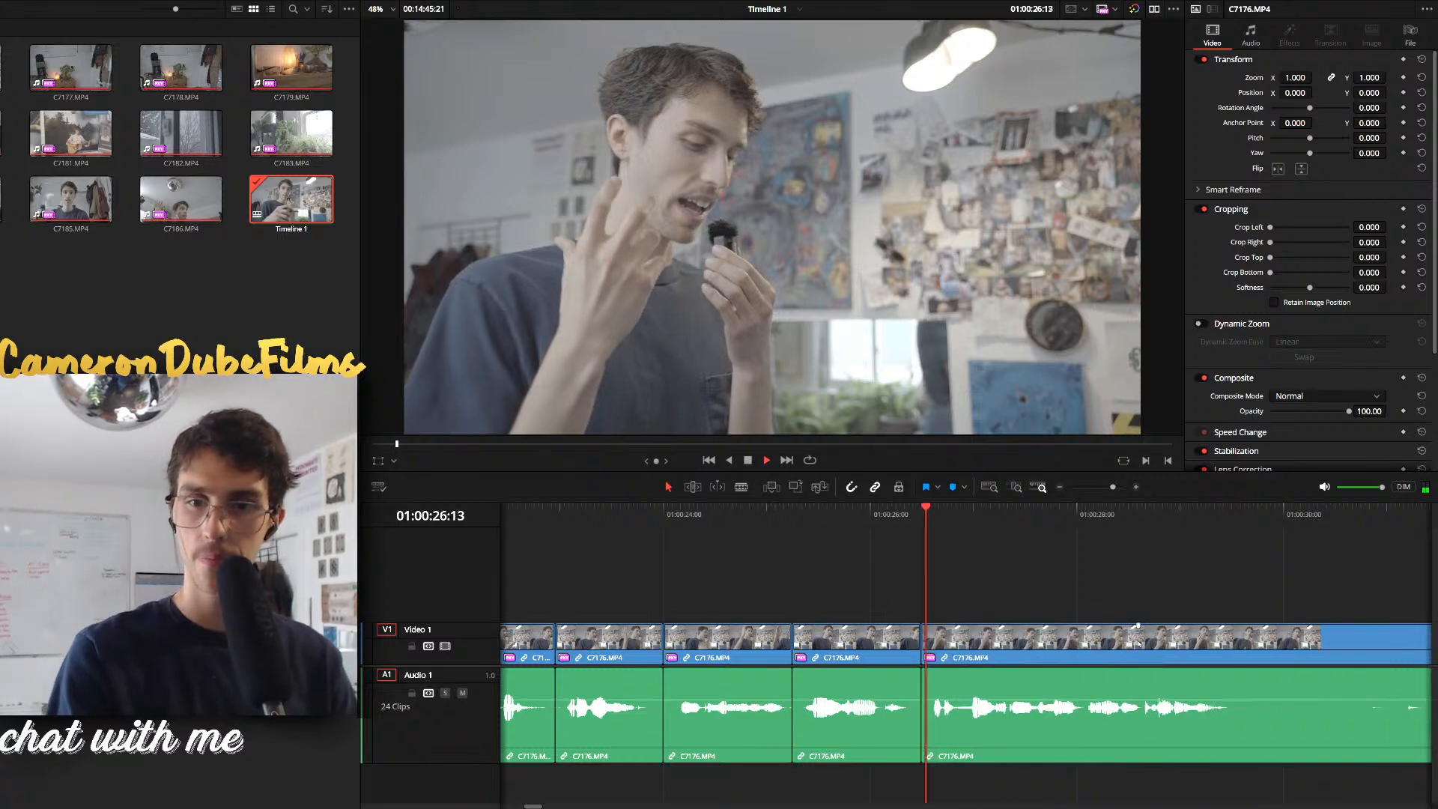
{"action": "scroll", "coordinate": [1071, 677], "scroll_direction": "down", "scroll_amount": 3}
{"action": "scroll", "coordinate": [1099, 660], "scroll_direction": "up", "scroll_amount": 1}
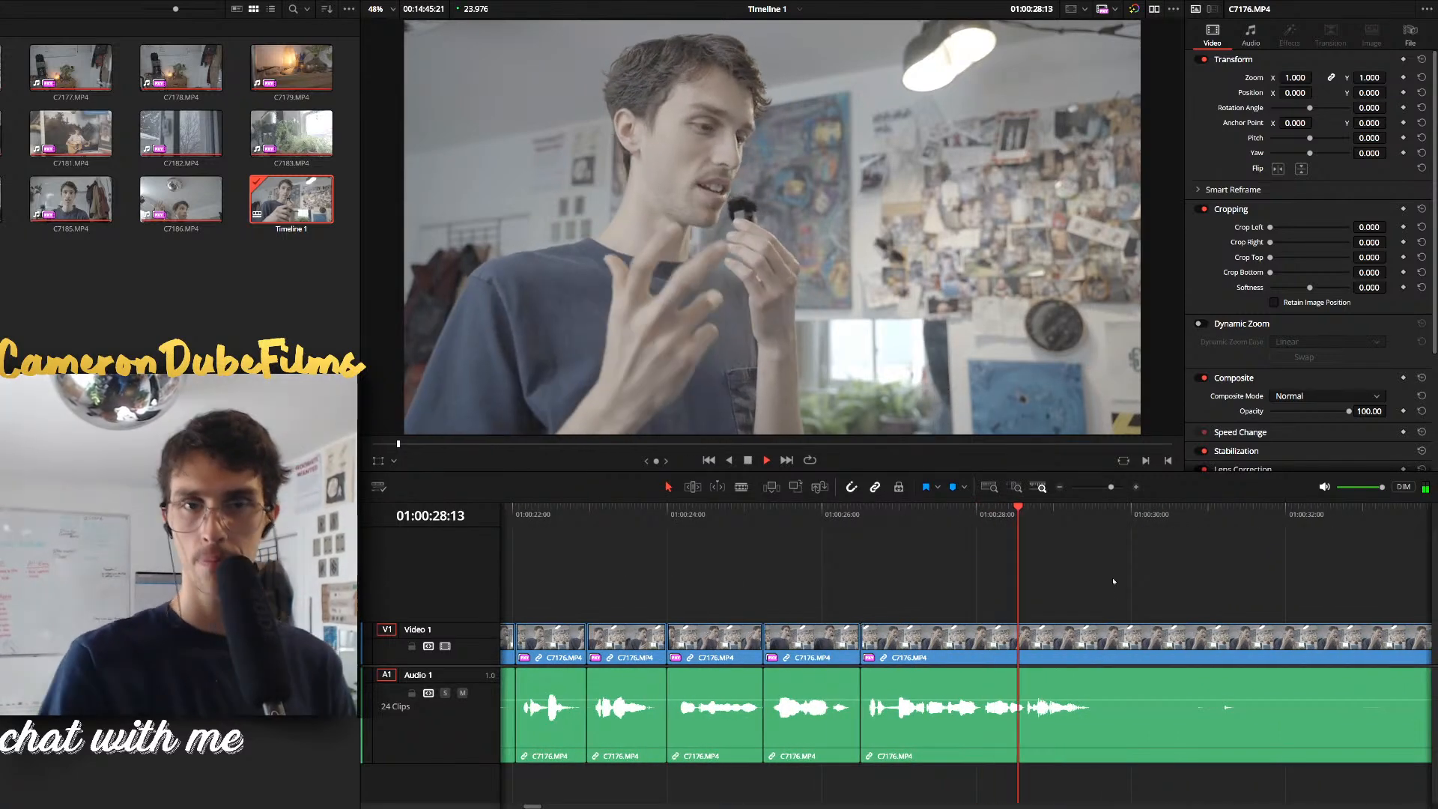
{"action": "key", "text": "space"}
{"action": "left_click", "coordinate": [1105, 516]}
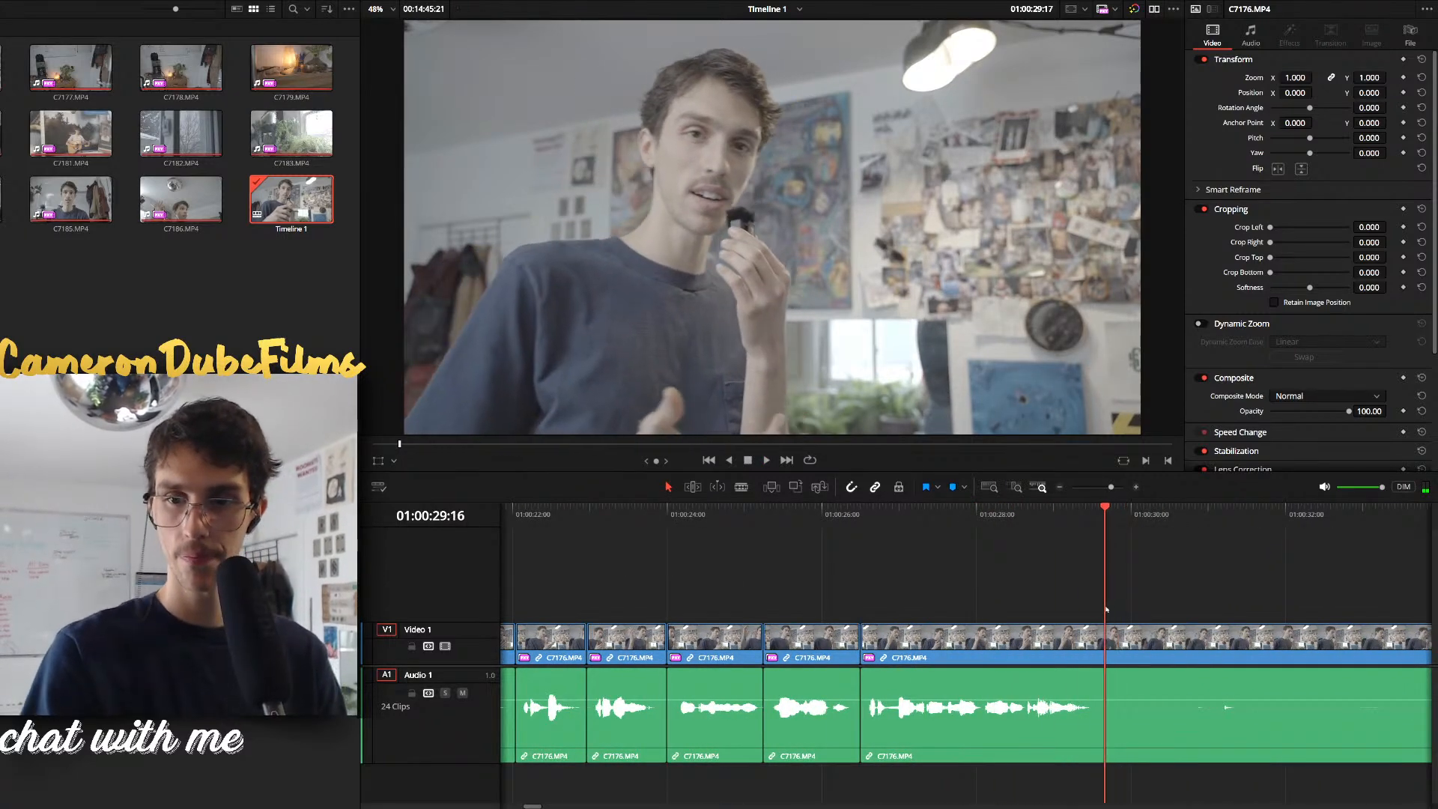
{"action": "key", "text": "ctrl+b"}
Split at 01:00:50:23, delete the long silent section before it, close the gap and resume playback
{"action": "scroll", "coordinate": [968, 592], "scroll_direction": "down", "scroll_amount": 8}
{"action": "scroll", "coordinate": [771, 606], "scroll_direction": "up", "scroll_amount": 3}
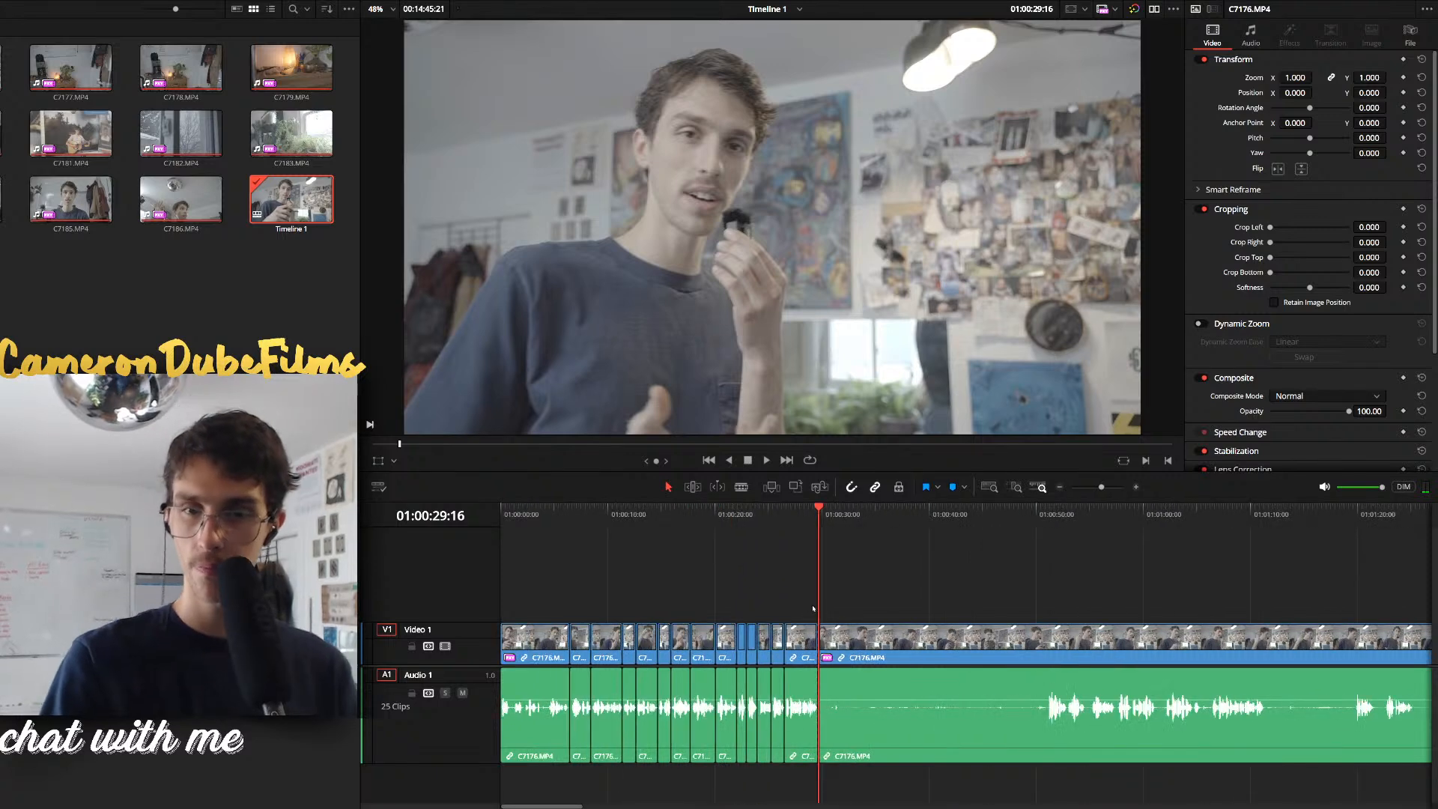
{"action": "left_click_drag", "start_coordinate": [816, 607], "coordinate": [1048, 609]}
{"action": "key", "text": "ctrl+b"}
{"action": "left_click", "coordinate": [979, 635]}
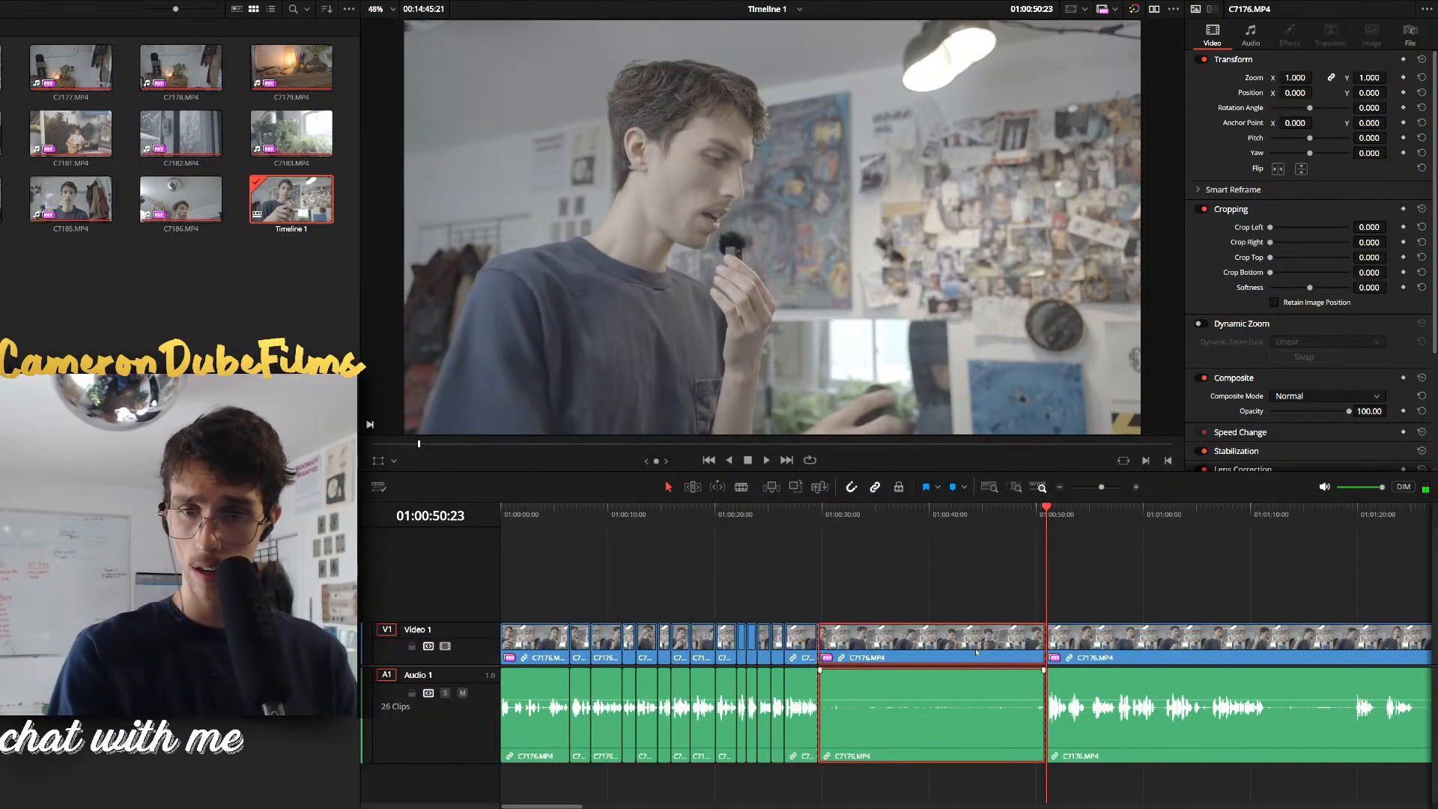
{"action": "key", "text": "Delete"}
{"action": "key", "text": "space"}
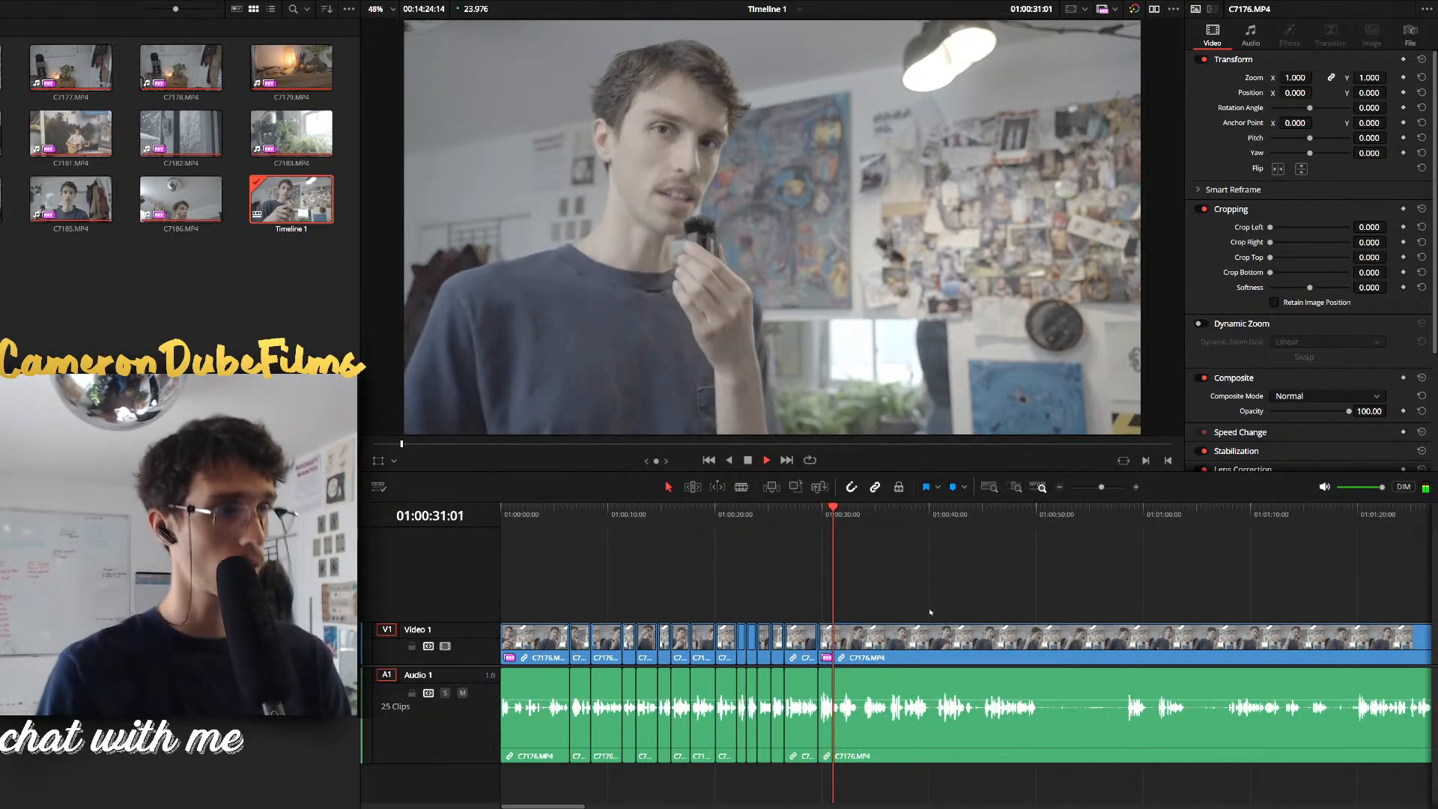
Return to the cut at 01:00:29:16 and play the following segment to check the spoken take
{"action": "scroll", "coordinate": [900, 609], "scroll_direction": "up", "scroll_amount": 4}
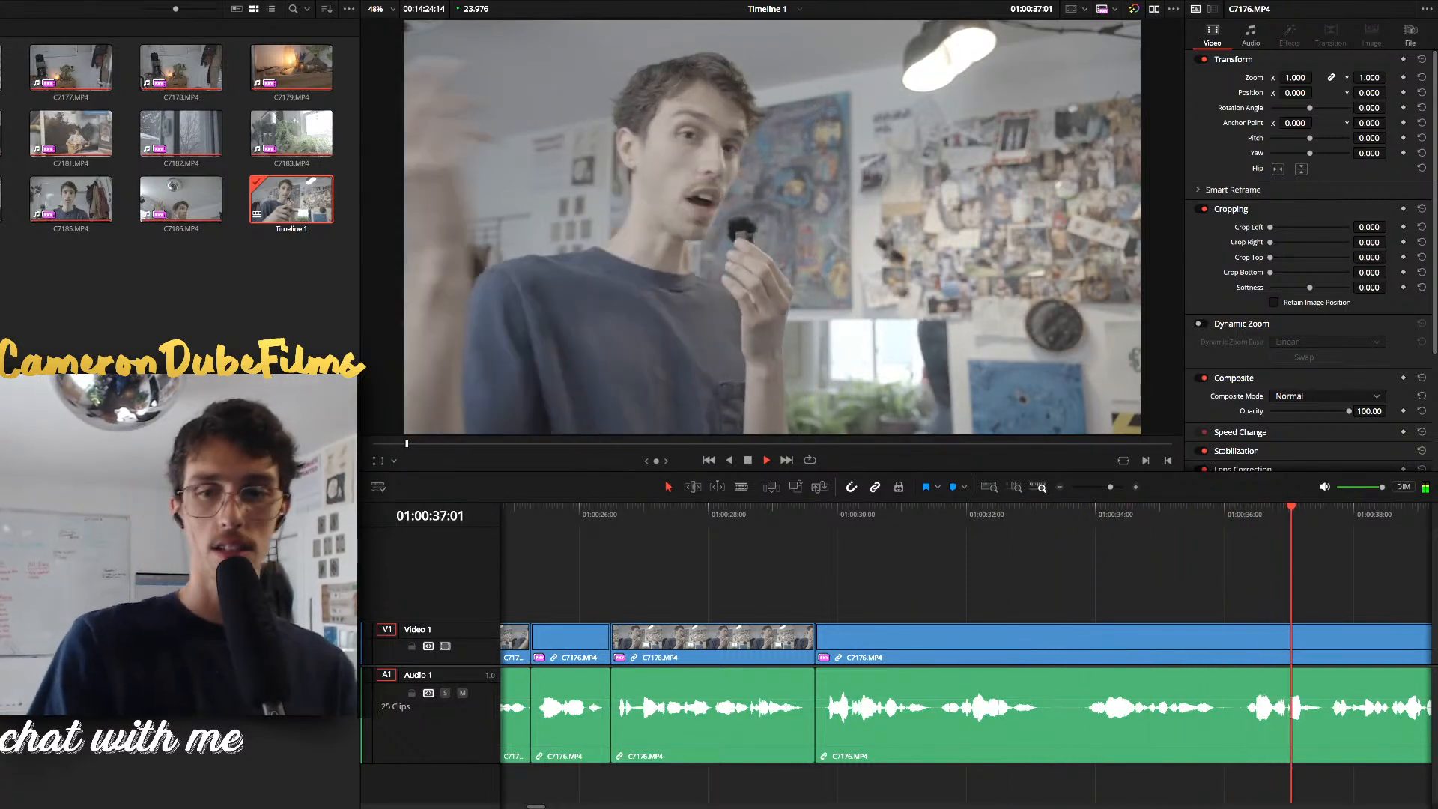
{"action": "left_click", "coordinate": [971, 514]}
{"action": "left_click", "coordinate": [822, 507]}
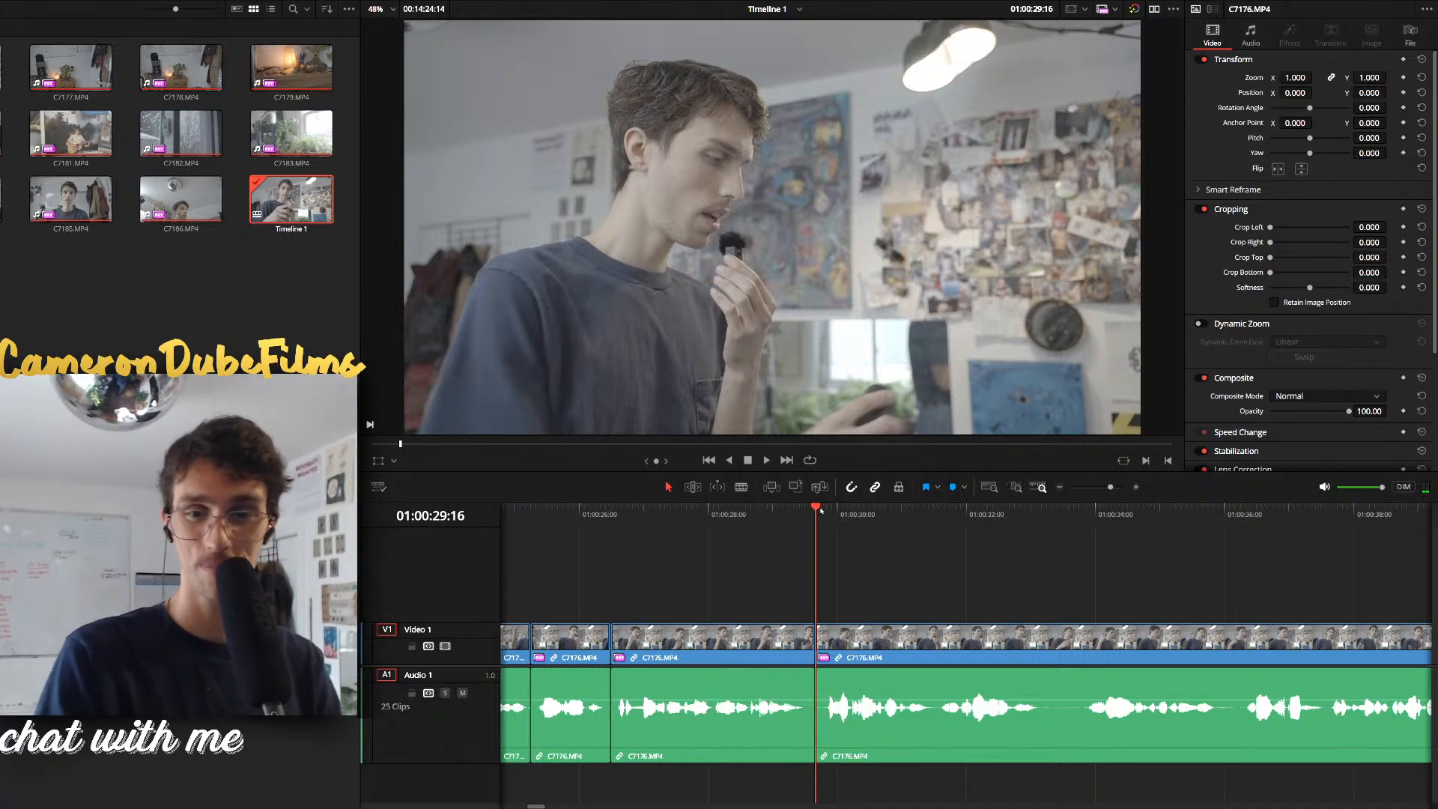
{"action": "key", "text": "space"}
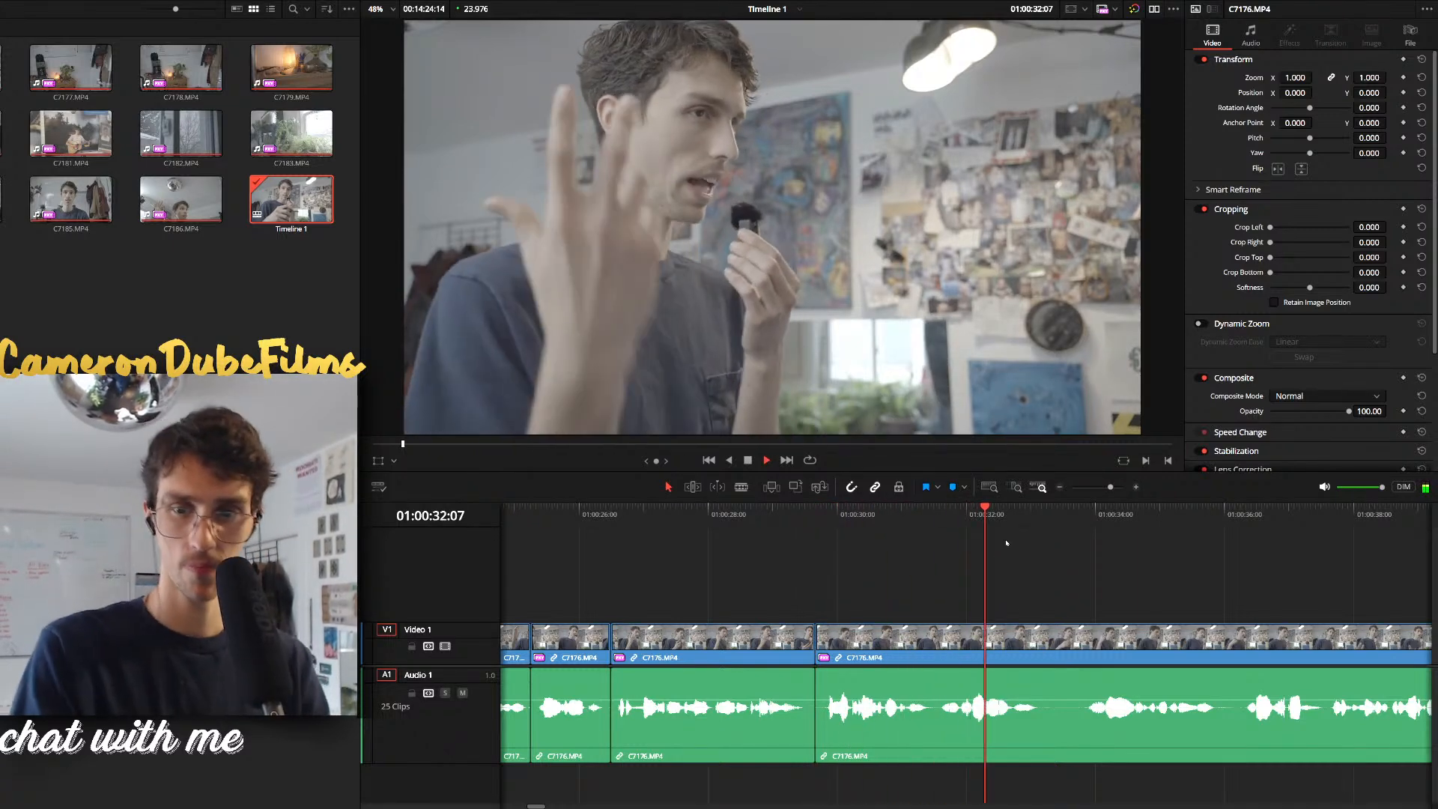
Cut out the short pause ending at 01:00:33:19, close the gap and resume playback
{"action": "key", "text": "space"}
{"action": "key", "text": "ctrl+b"}
{"action": "left_click_drag", "start_coordinate": [1048, 524], "coordinate": [1089, 527]}
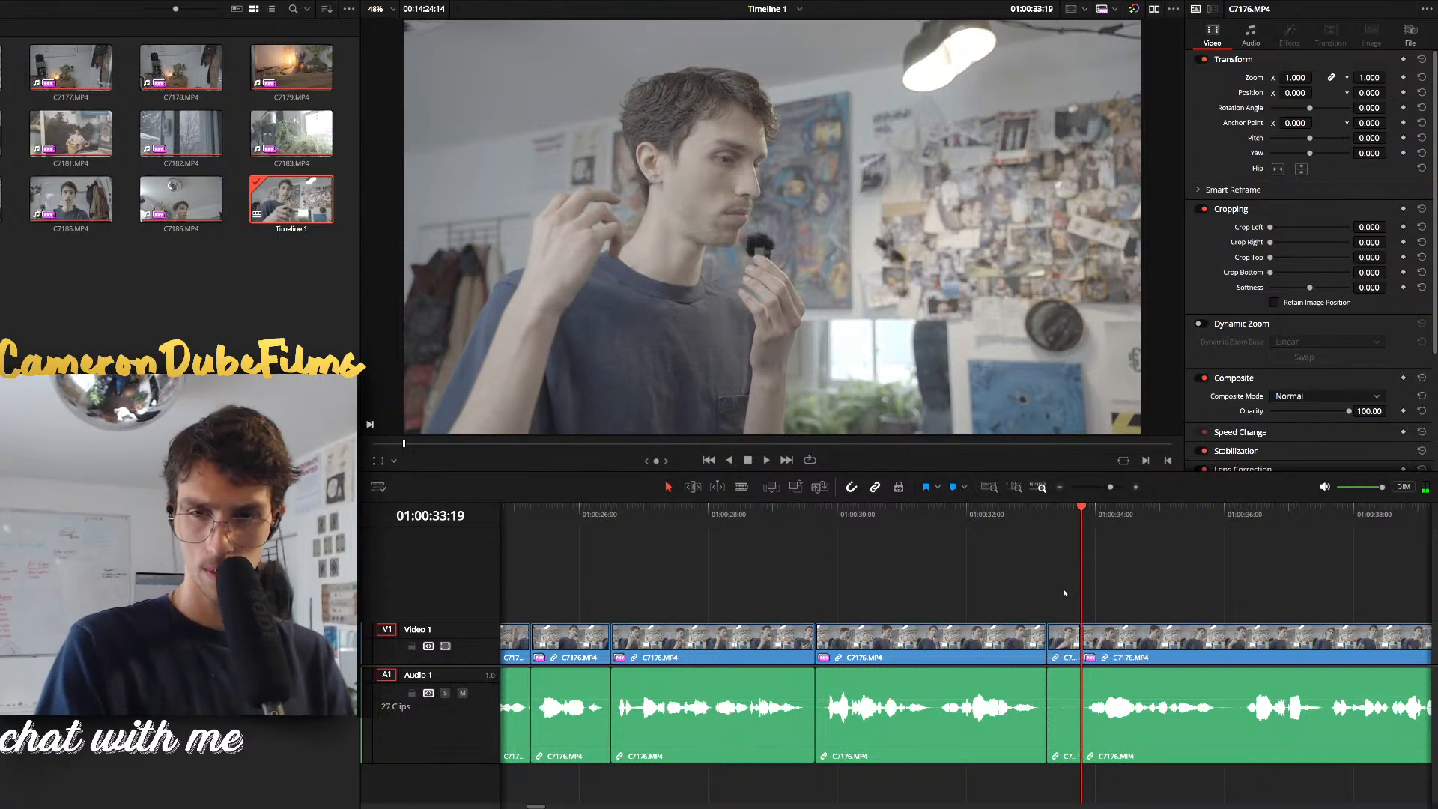
{"action": "left_click", "coordinate": [1070, 650]}
{"action": "key", "text": "Delete"}
{"action": "key", "text": "space"}
Remove the pause between the end of the phrase and 01:00:35:17, close the gap and resume playback
{"action": "scroll", "coordinate": [1080, 655], "scroll_direction": "up", "scroll_amount": 6}
{"action": "scroll", "coordinate": [1081, 655], "scroll_direction": "down", "scroll_amount": 1}
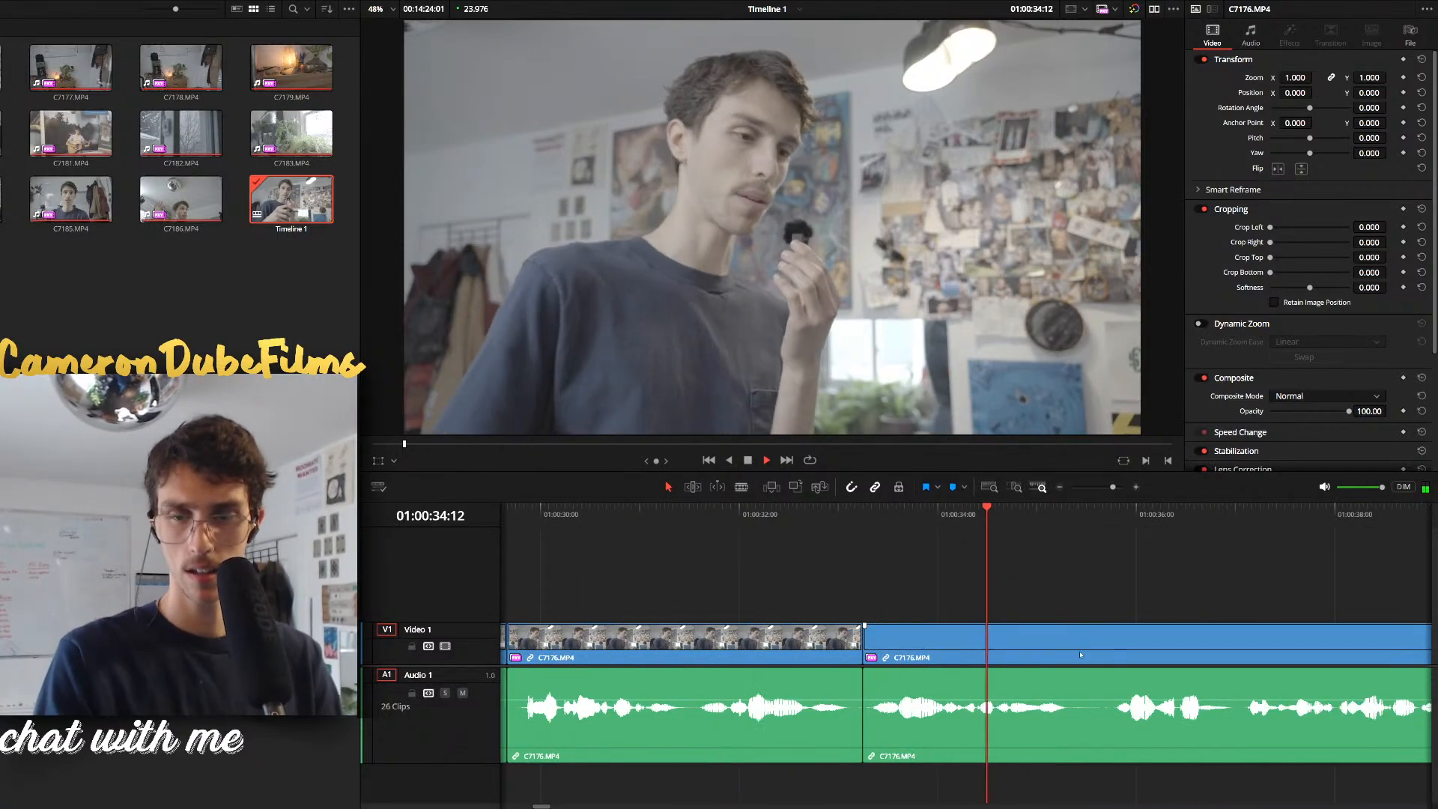
{"action": "key", "text": "space"}
{"action": "left_click_drag", "start_coordinate": [1062, 518], "coordinate": [1073, 518]}
{"action": "key", "text": "ctrl+b"}
{"action": "left_click_drag", "start_coordinate": [1074, 518], "coordinate": [1107, 525]}
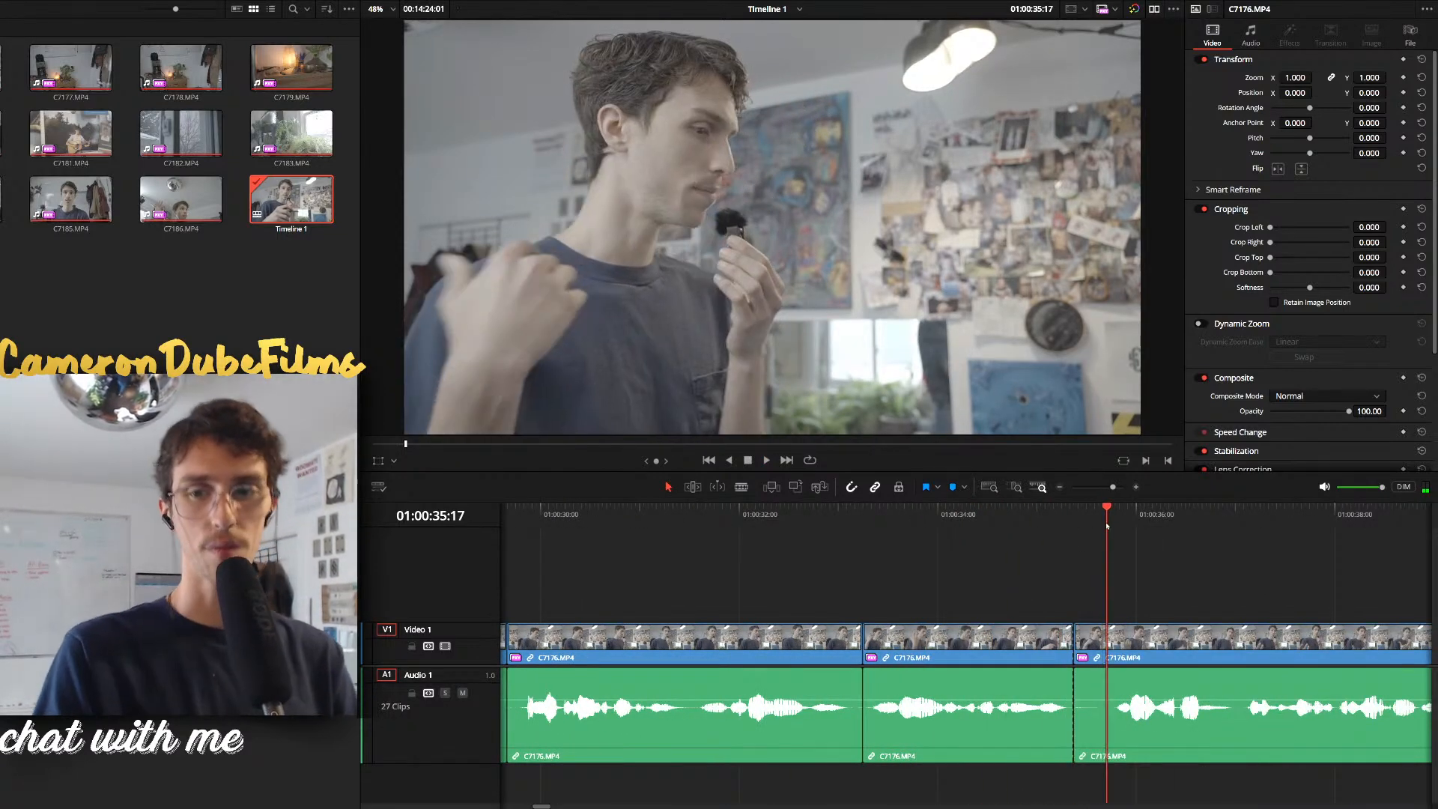
{"action": "key", "text": "Delete"}
{"action": "key", "text": "space"}
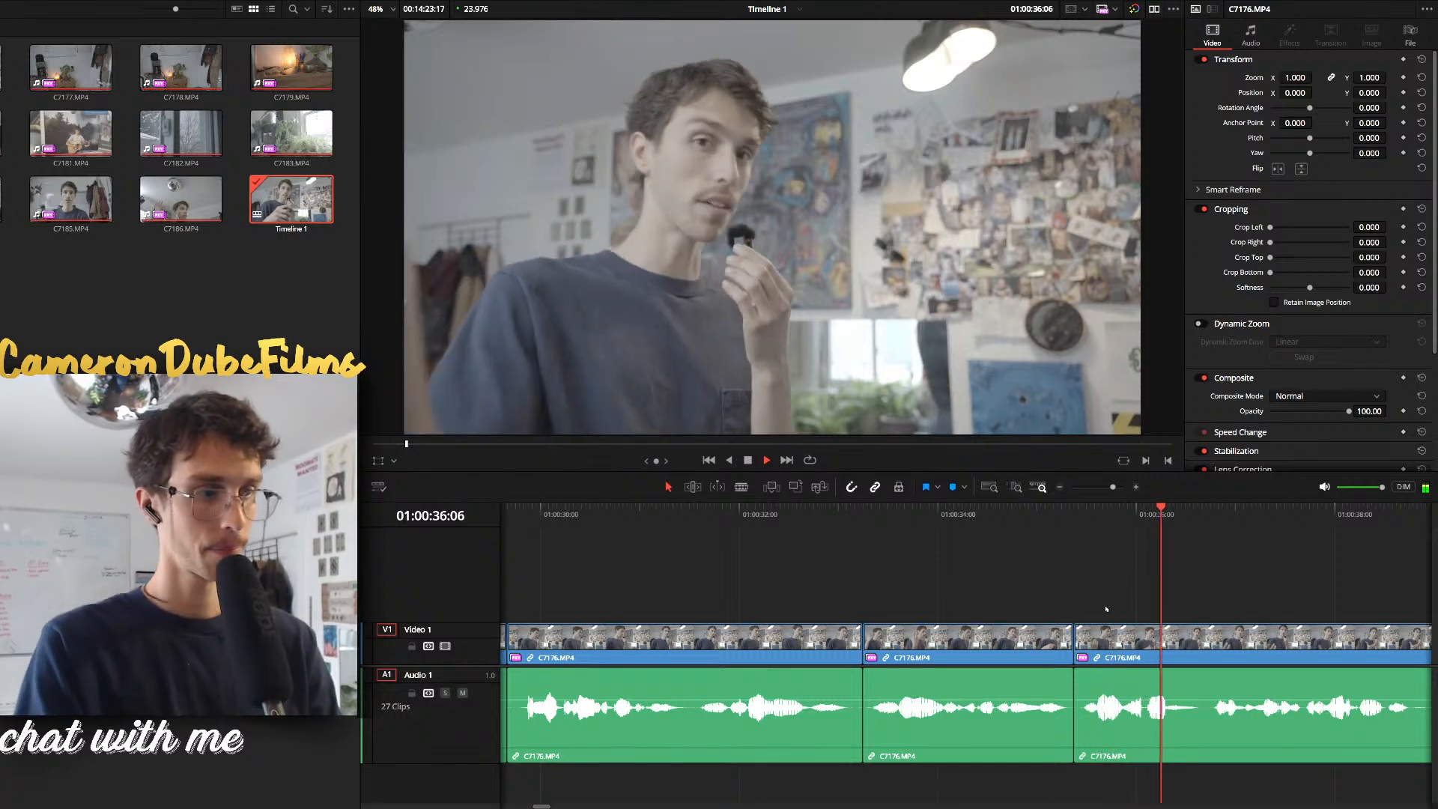
Delete the section from 01:00:36:17 to just before 01:00:40:00, close the gap and resume playback
{"action": "scroll", "coordinate": [1116, 619], "scroll_direction": "down", "scroll_amount": 1}
{"action": "left_click_drag", "start_coordinate": [1052, 521], "coordinate": [924, 551]}
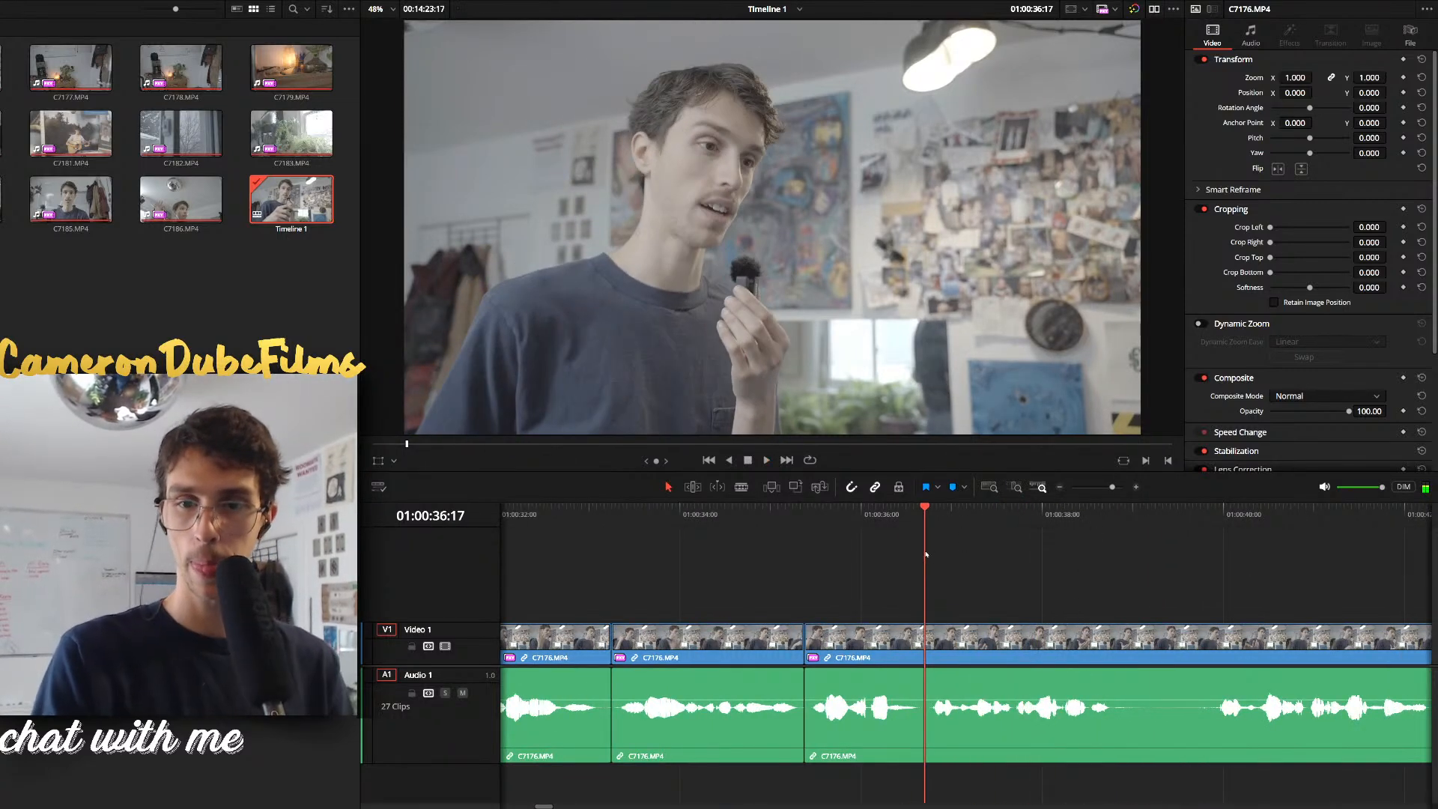
{"action": "key", "text": "ctrl+b"}
{"action": "left_click_drag", "start_coordinate": [1189, 521], "coordinate": [1216, 531]}
{"action": "left_click", "coordinate": [1049, 656]}
{"action": "key", "text": "BackSpace"}
{"action": "left_click", "coordinate": [1028, 658]}
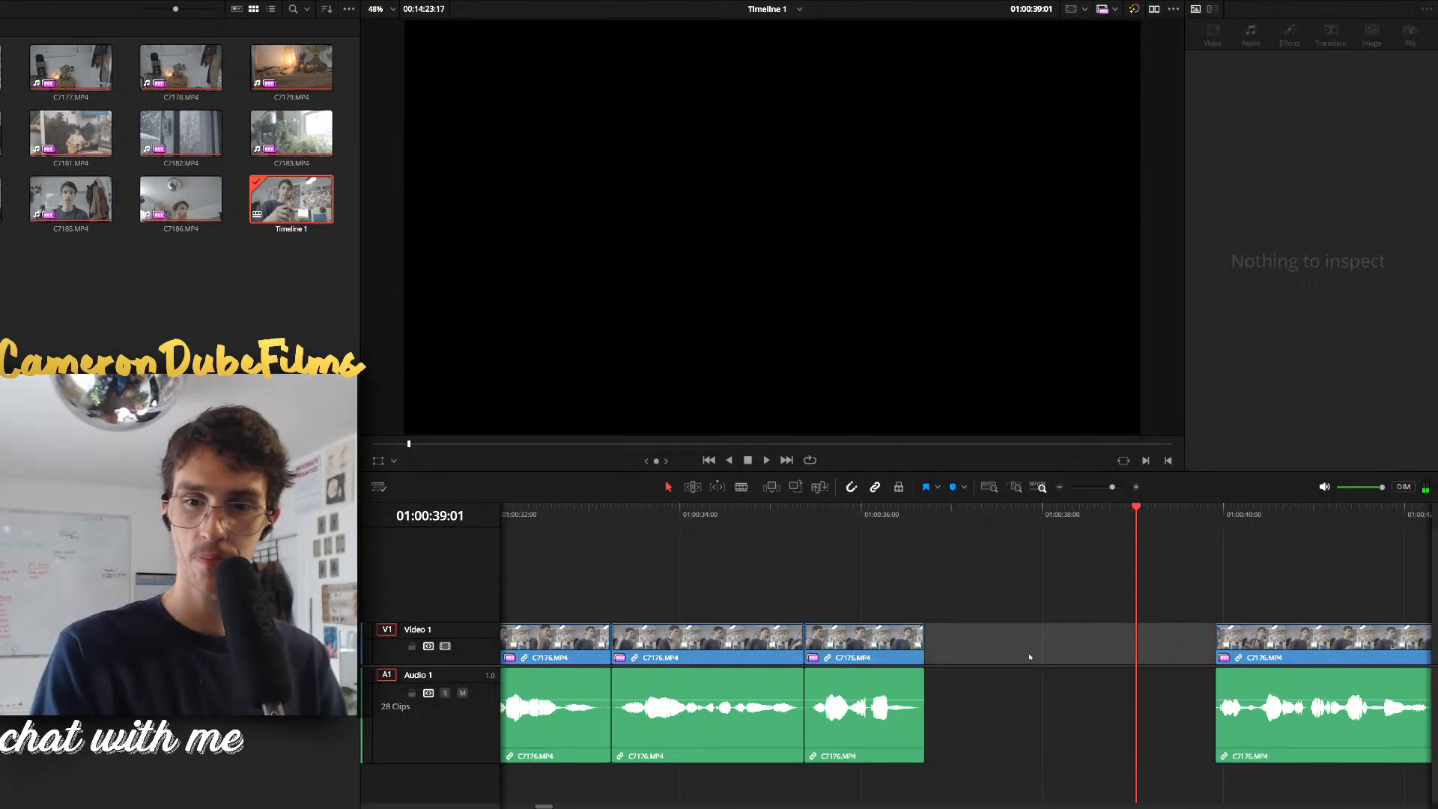
{"action": "key", "text": "BackSpace"}
{"action": "key", "text": "space"}
Split around the nearly silent stretch from about 01:00:39 to 01:00:40:23 and delete it
{"action": "scroll", "coordinate": [1081, 615], "scroll_direction": "up", "scroll_amount": 1}
{"action": "scroll", "coordinate": [1076, 617], "scroll_direction": "down", "scroll_amount": 1}
{"action": "scroll", "coordinate": [1075, 612], "scroll_direction": "up", "scroll_amount": 2}
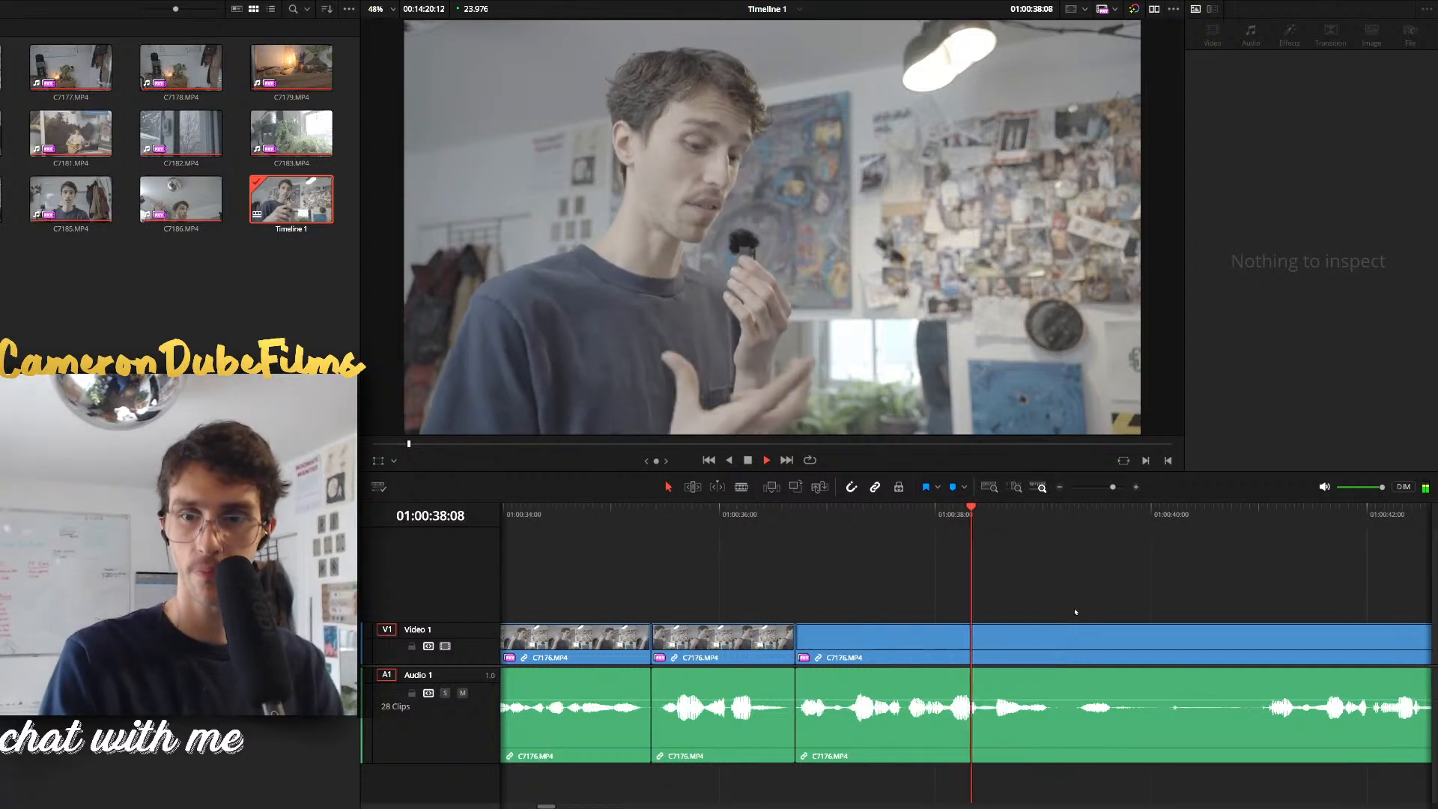
{"action": "scroll", "coordinate": [1067, 604], "scroll_direction": "down", "scroll_amount": 1}
{"action": "key", "text": "space"}
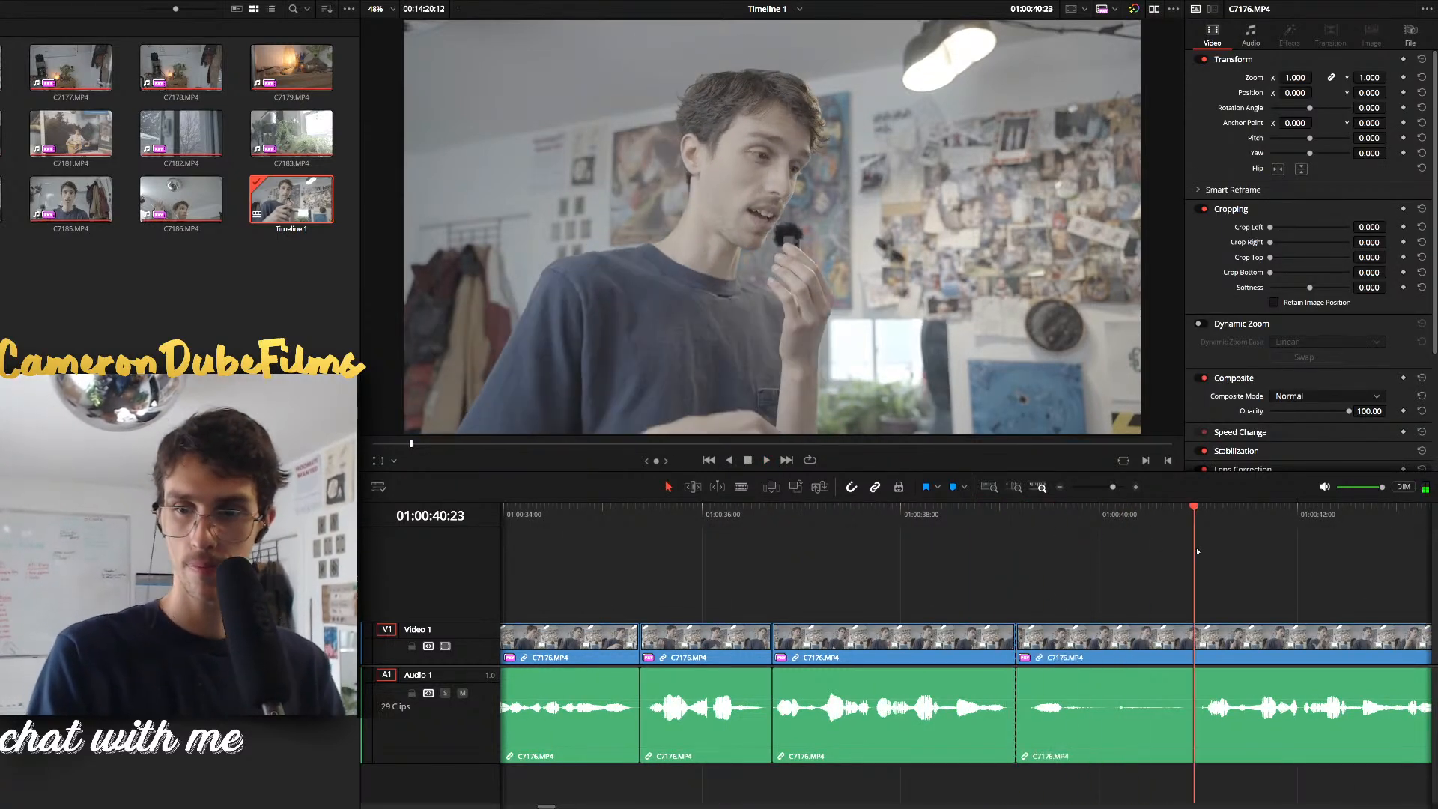
{"action": "key", "text": "ctrl+b"}
{"action": "left_click", "coordinate": [1129, 684]}
{"action": "key", "text": "Delete"}
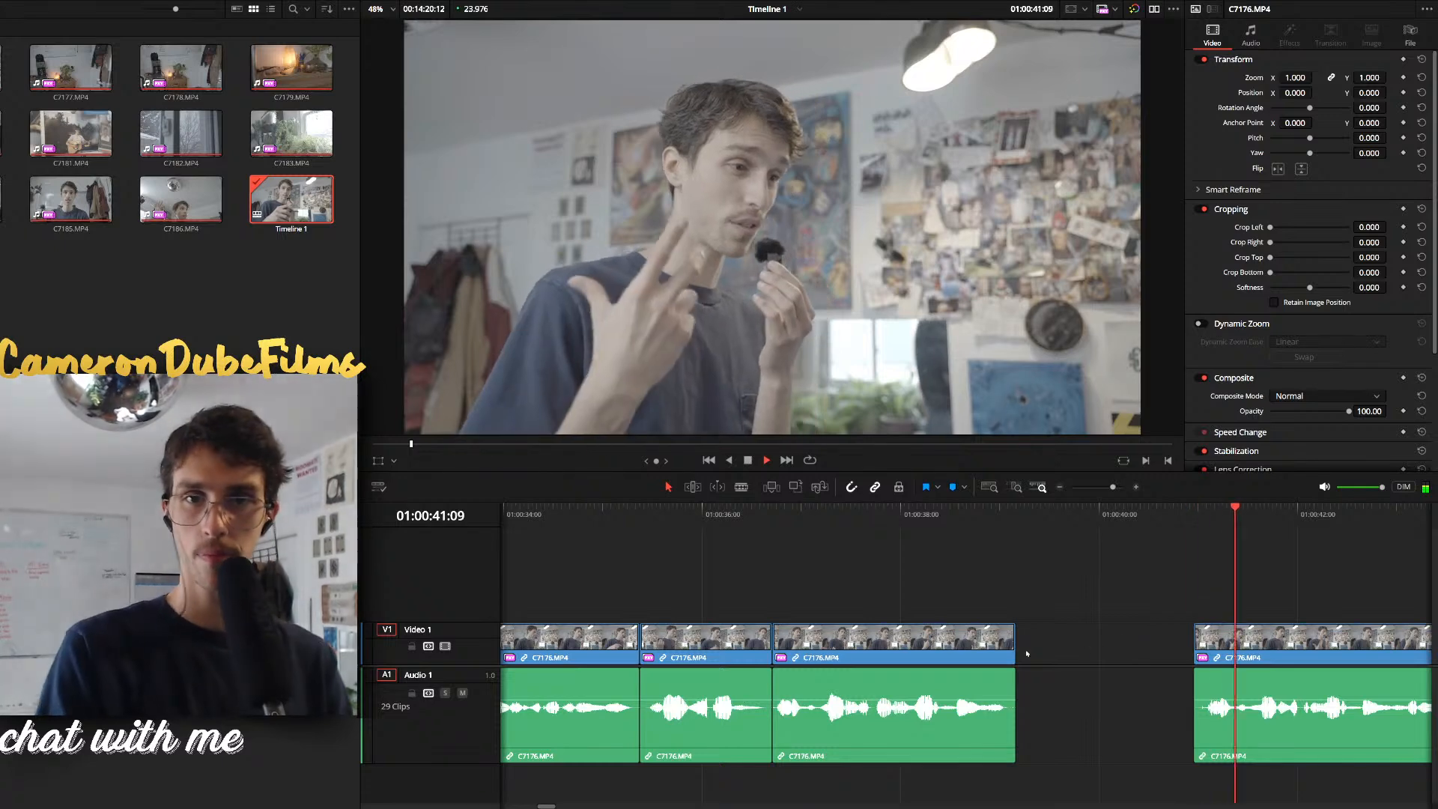
Delete the unwanted take starting at 01:00:36:17 and close the gap up to the next clip
{"action": "left_click", "coordinate": [989, 674]}
{"action": "key", "text": "BackSpace"}
{"action": "left_click", "coordinate": [988, 674]}
{"action": "key", "text": "BackSpace"}
Split after the speech at 01:00:41:18, remove the long silence up to about 01:00:50 and close the gap
{"action": "scroll", "coordinate": [1048, 606], "scroll_direction": "down", "scroll_amount": 1}
{"action": "left_click", "coordinate": [1121, 513]}
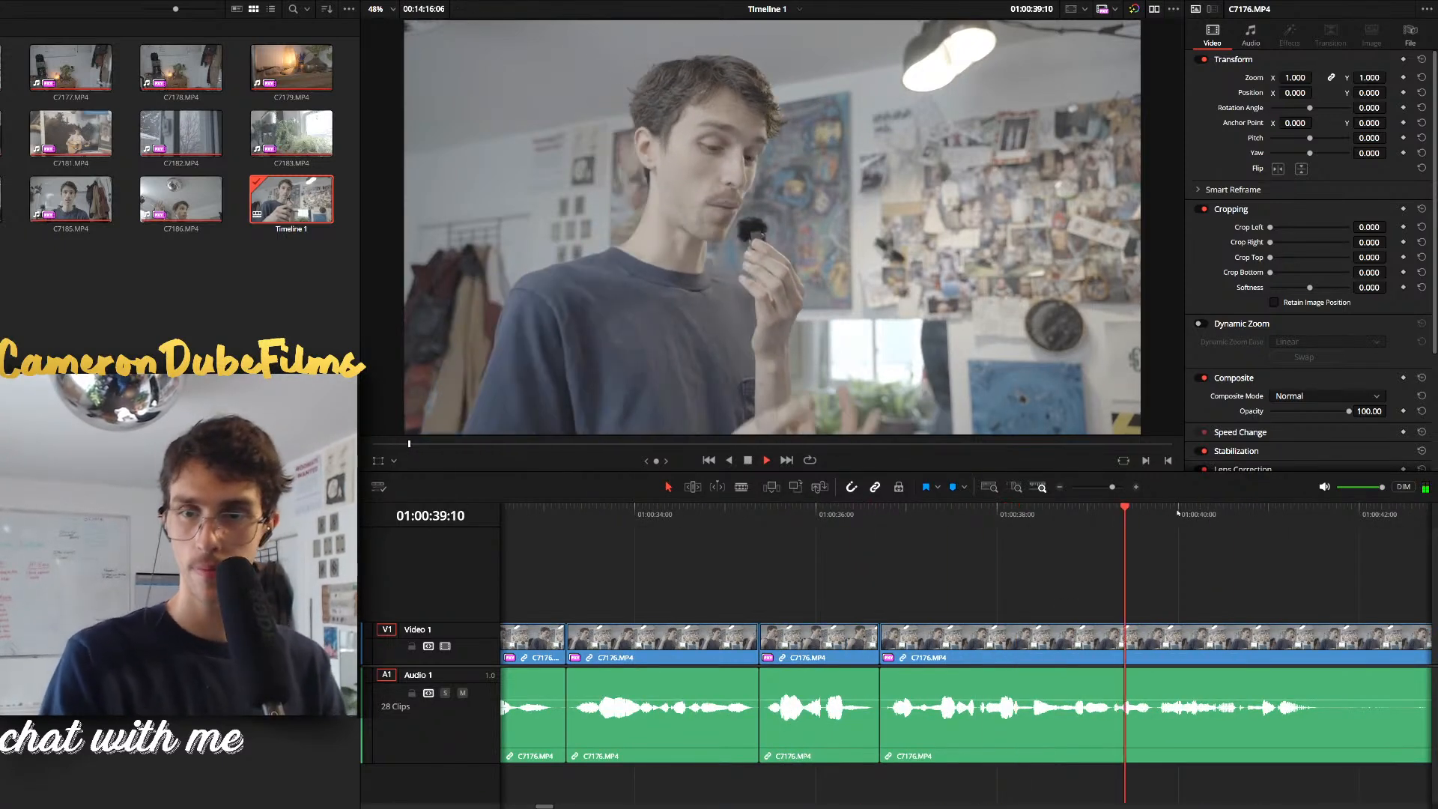
{"action": "left_click", "coordinate": [1178, 514]}
{"action": "scroll", "coordinate": [1153, 606], "scroll_direction": "right", "scroll_amount": 3}
{"action": "key", "text": "ctrl+b"}
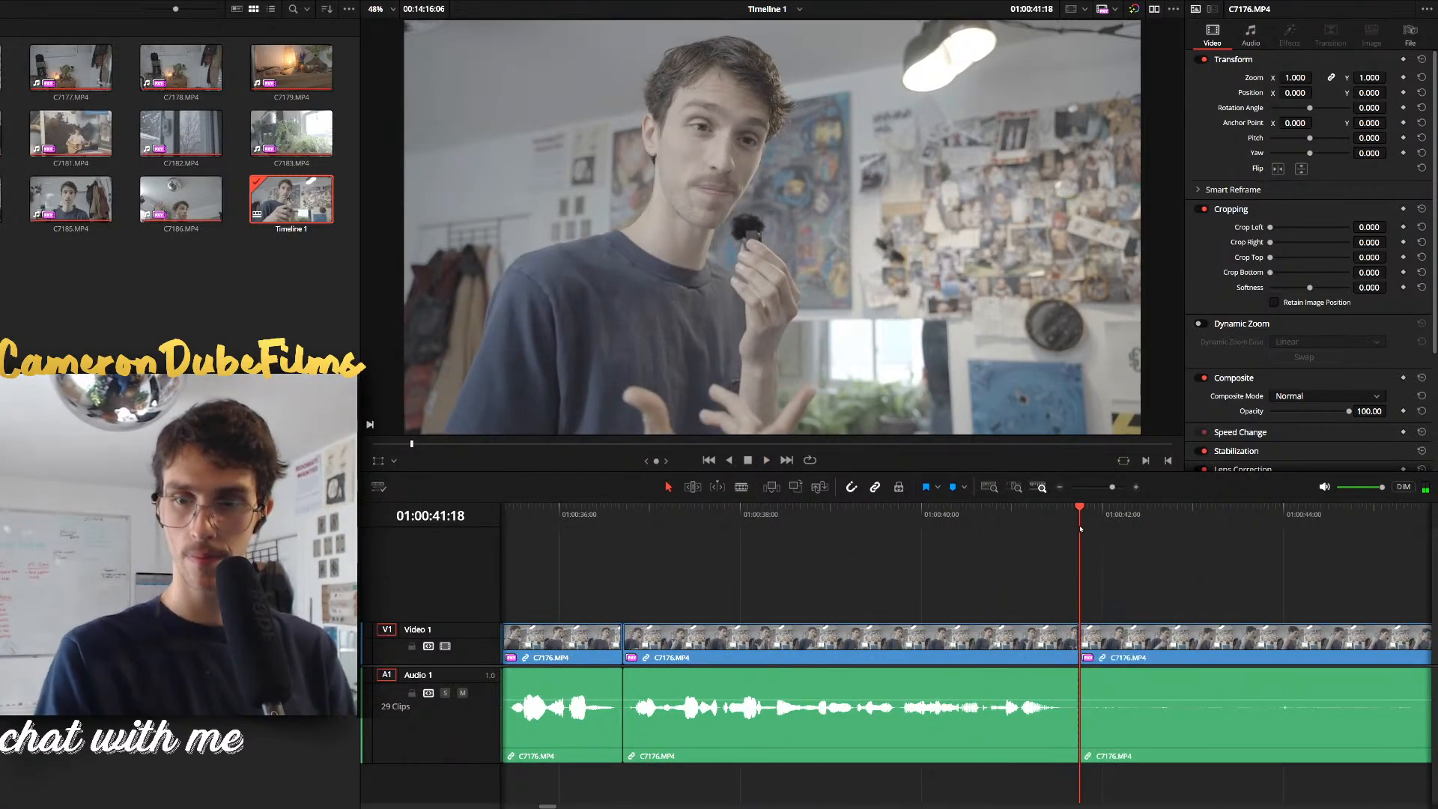
{"action": "scroll", "coordinate": [1075, 577], "scroll_direction": "down", "scroll_amount": 4}
{"action": "left_click", "coordinate": [1116, 515]}
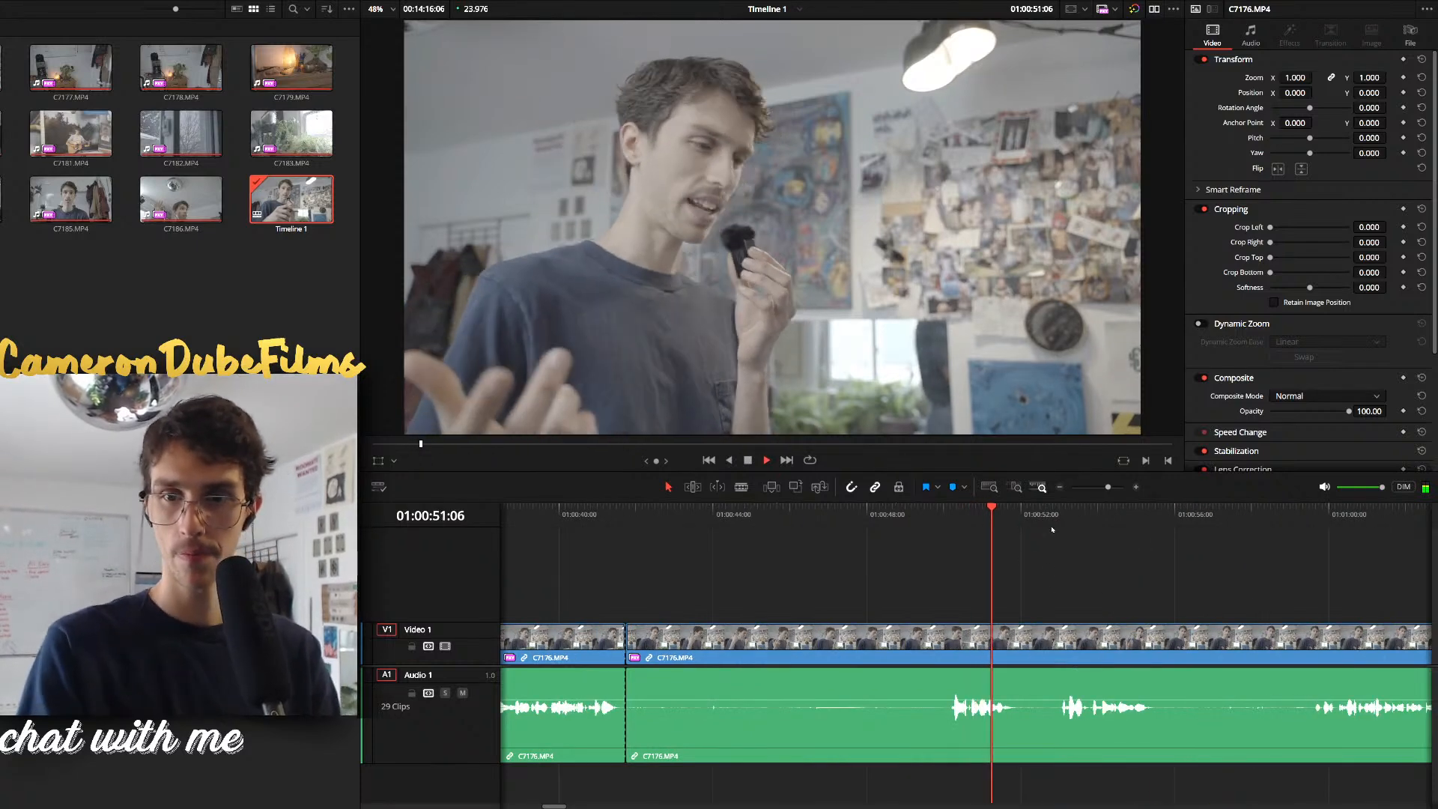
{"action": "left_click", "coordinate": [1067, 514]}
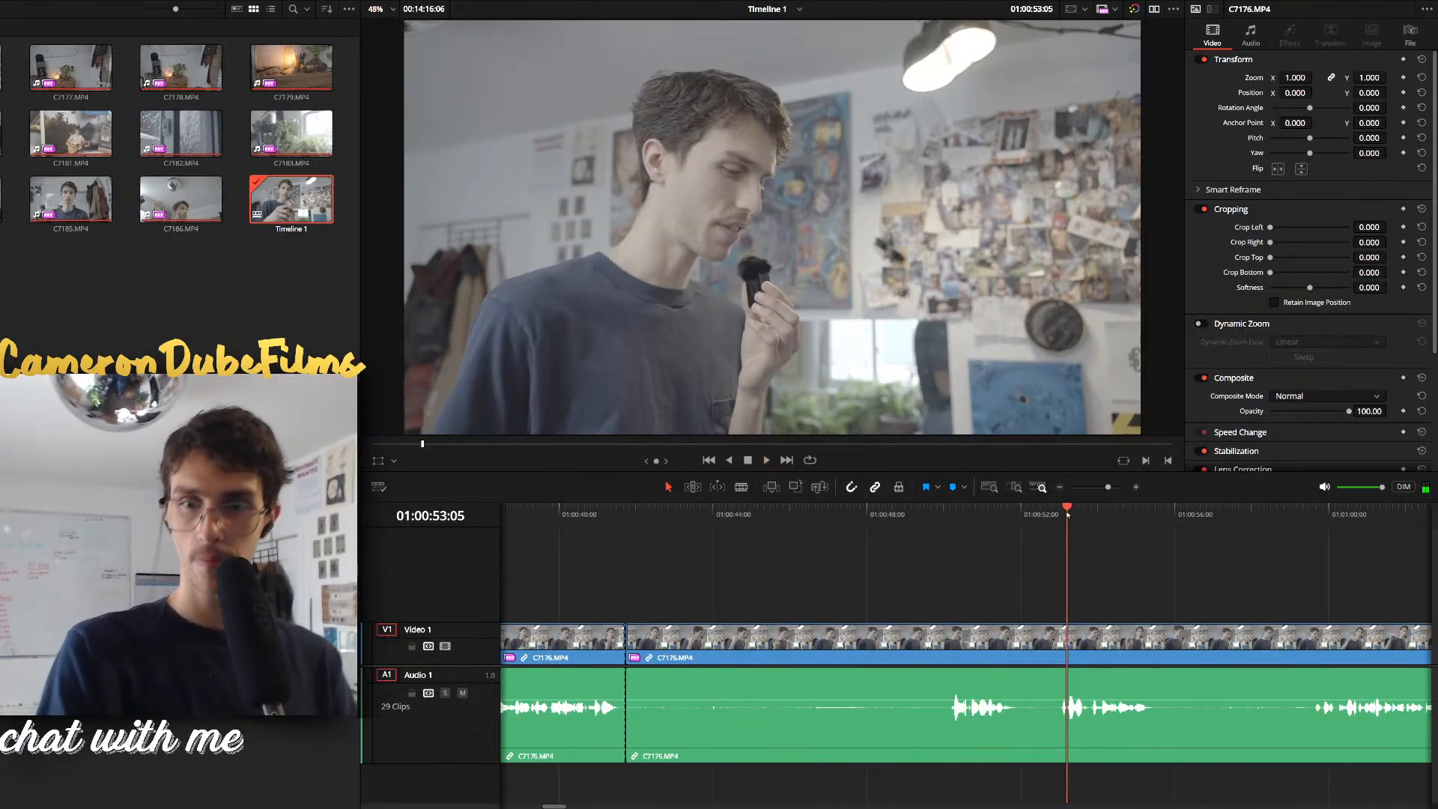
{"action": "left_click", "coordinate": [945, 513]}
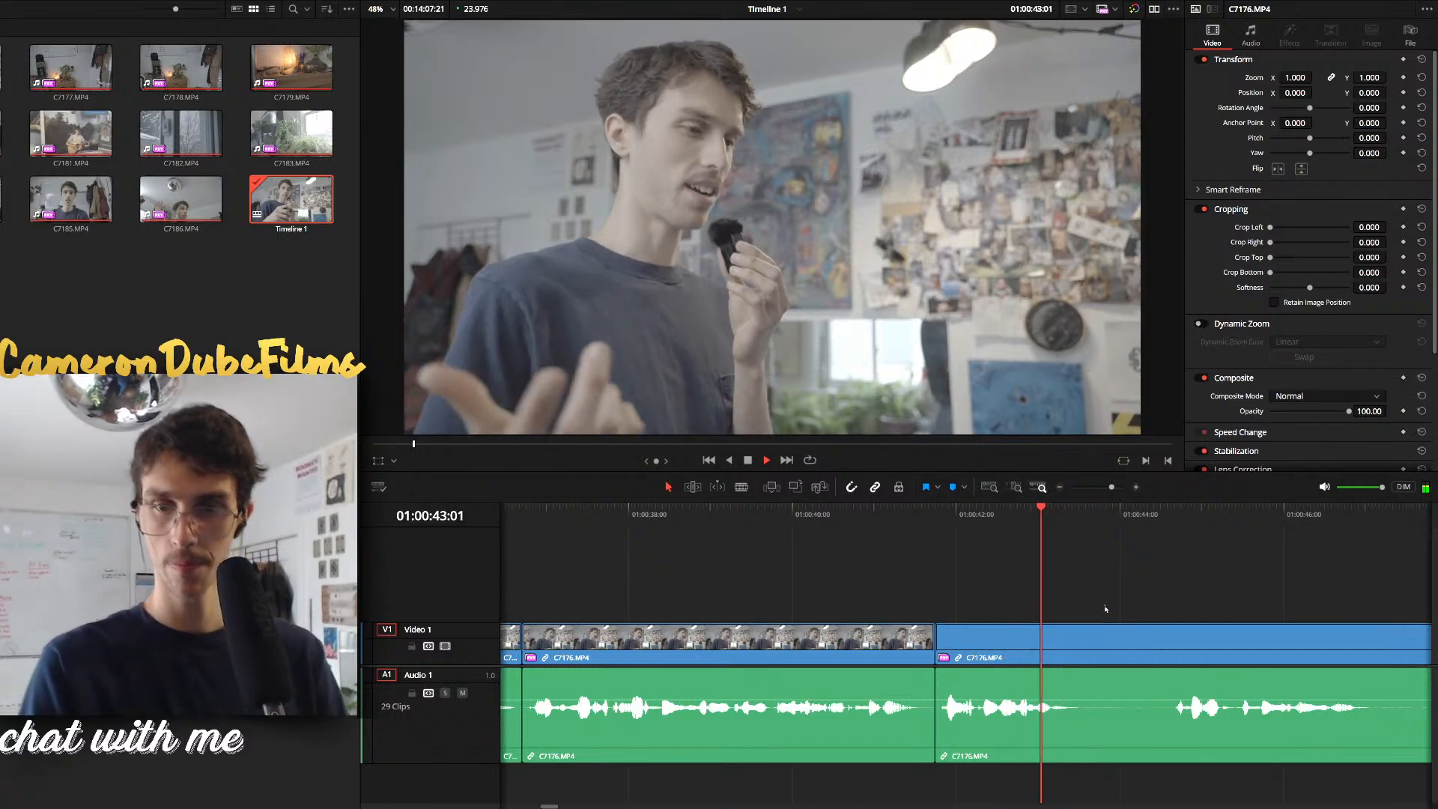
Split on both sides of the pause ending at 01:00:44:15, delete it and close the gap
{"action": "key", "text": "ctrl+b"}
{"action": "key", "text": "space"}
{"action": "key", "text": "ctrl+b"}
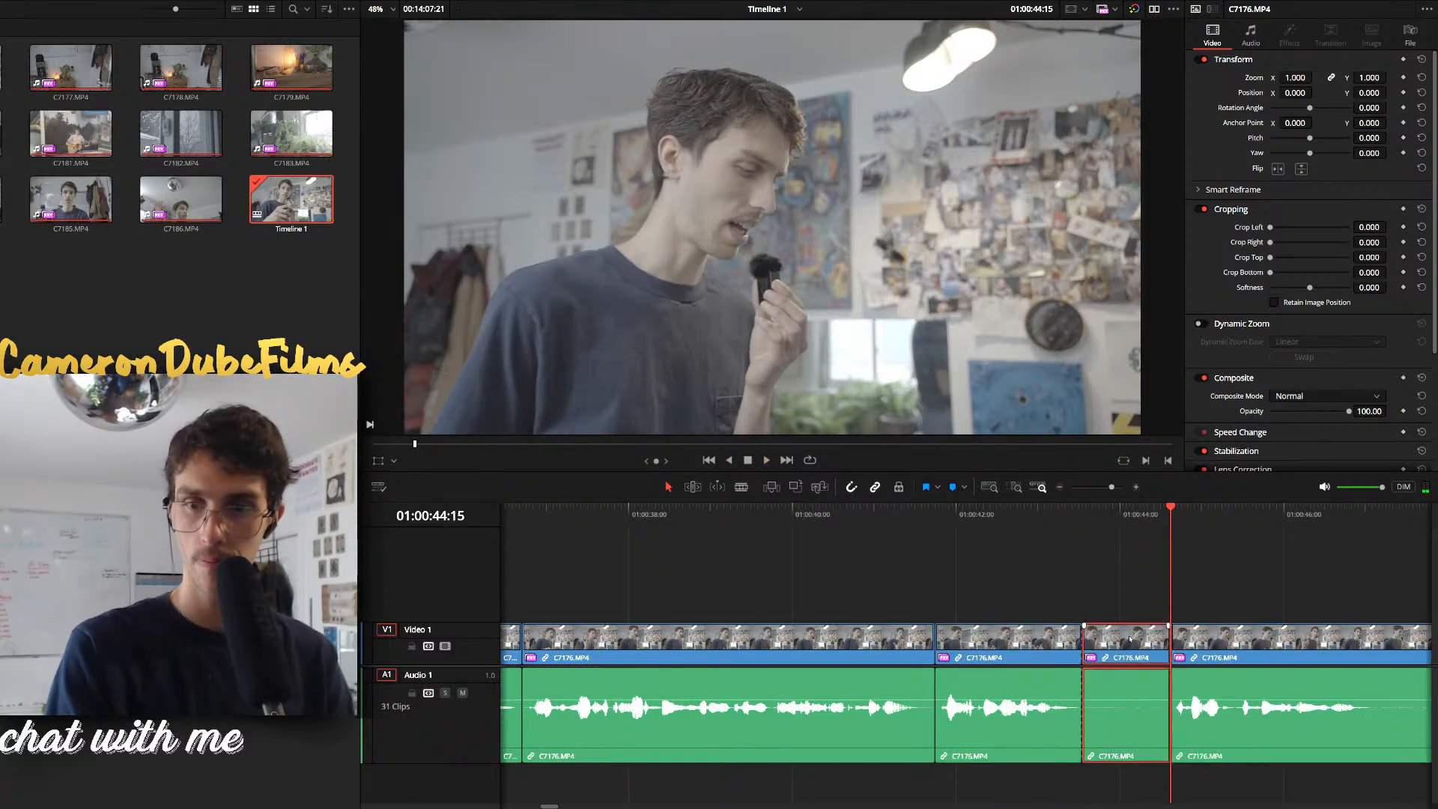
{"action": "key", "text": "Delete"}
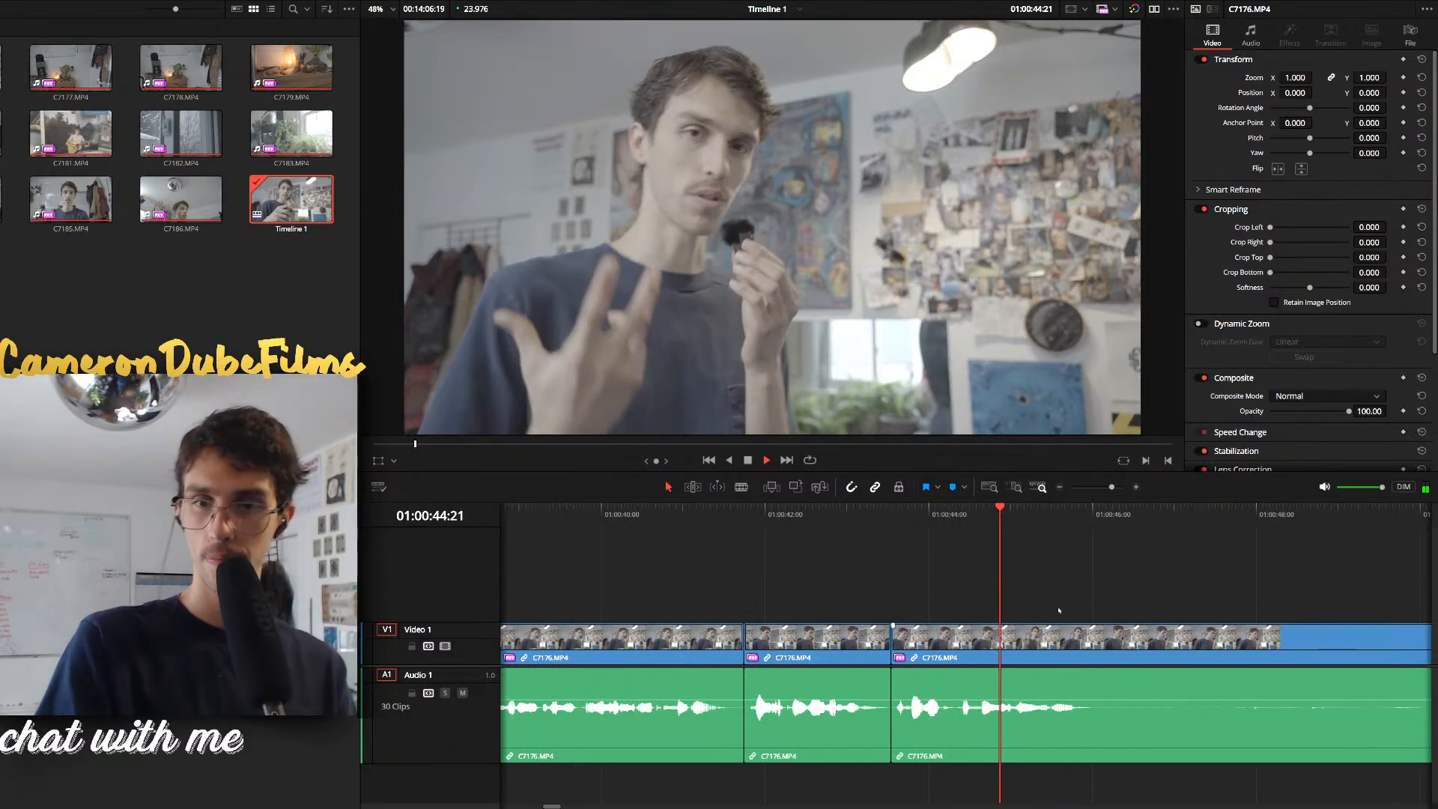
Cut out the silence from 01:00:46:01 to about 01:00:50, close the gap and resume playback
{"action": "left_click", "coordinate": [1098, 647]}
{"action": "key", "text": "space"}
{"action": "key", "text": "ctrl+b"}
{"action": "key", "text": "ctrl+minus"}
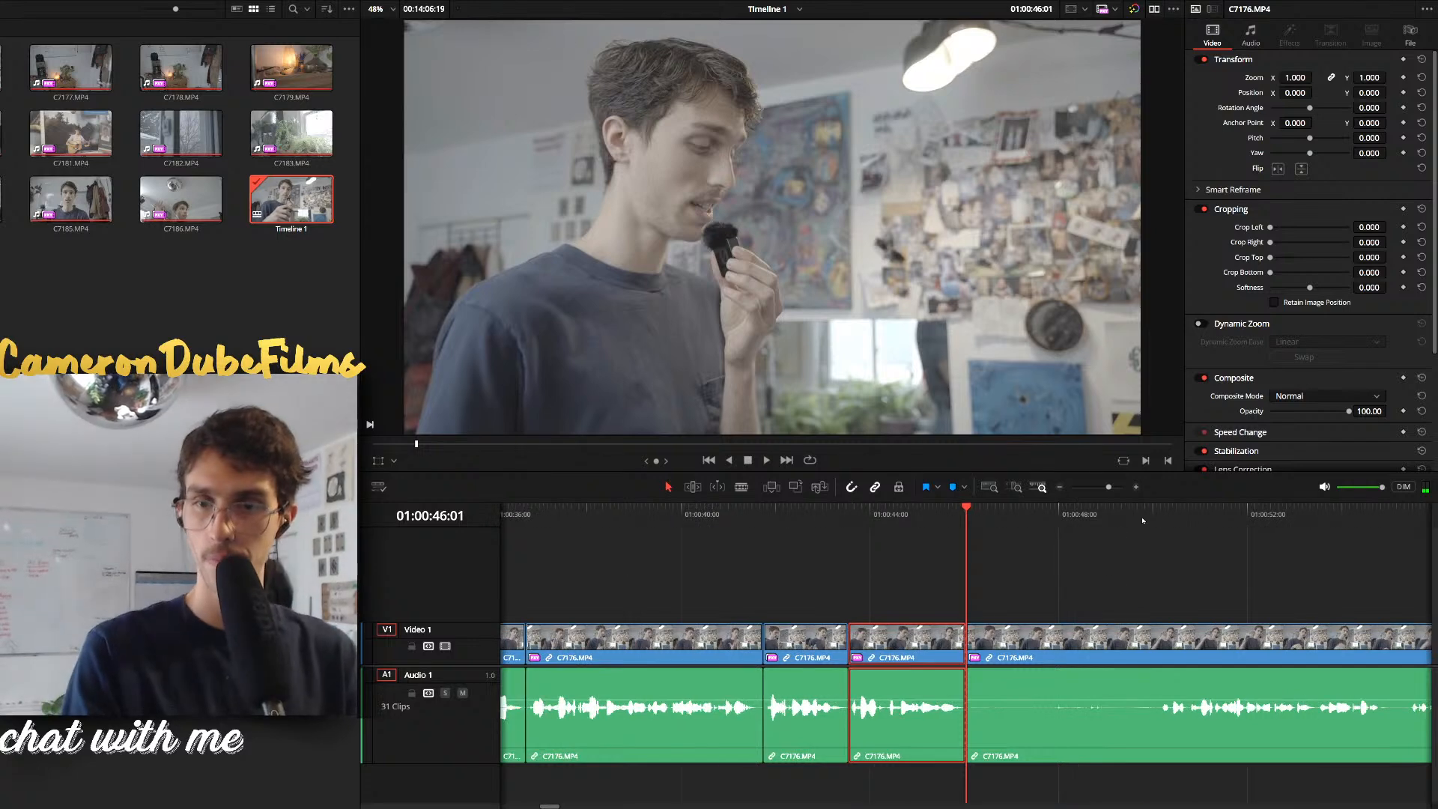
{"action": "left_click_drag", "start_coordinate": [1156, 517], "coordinate": [1159, 517]}
{"action": "key", "text": "ctrl+b"}
{"action": "left_click_drag", "start_coordinate": [1106, 562], "coordinate": [1087, 674]}
{"action": "key", "text": "Delete"}
{"action": "key", "text": "space"}
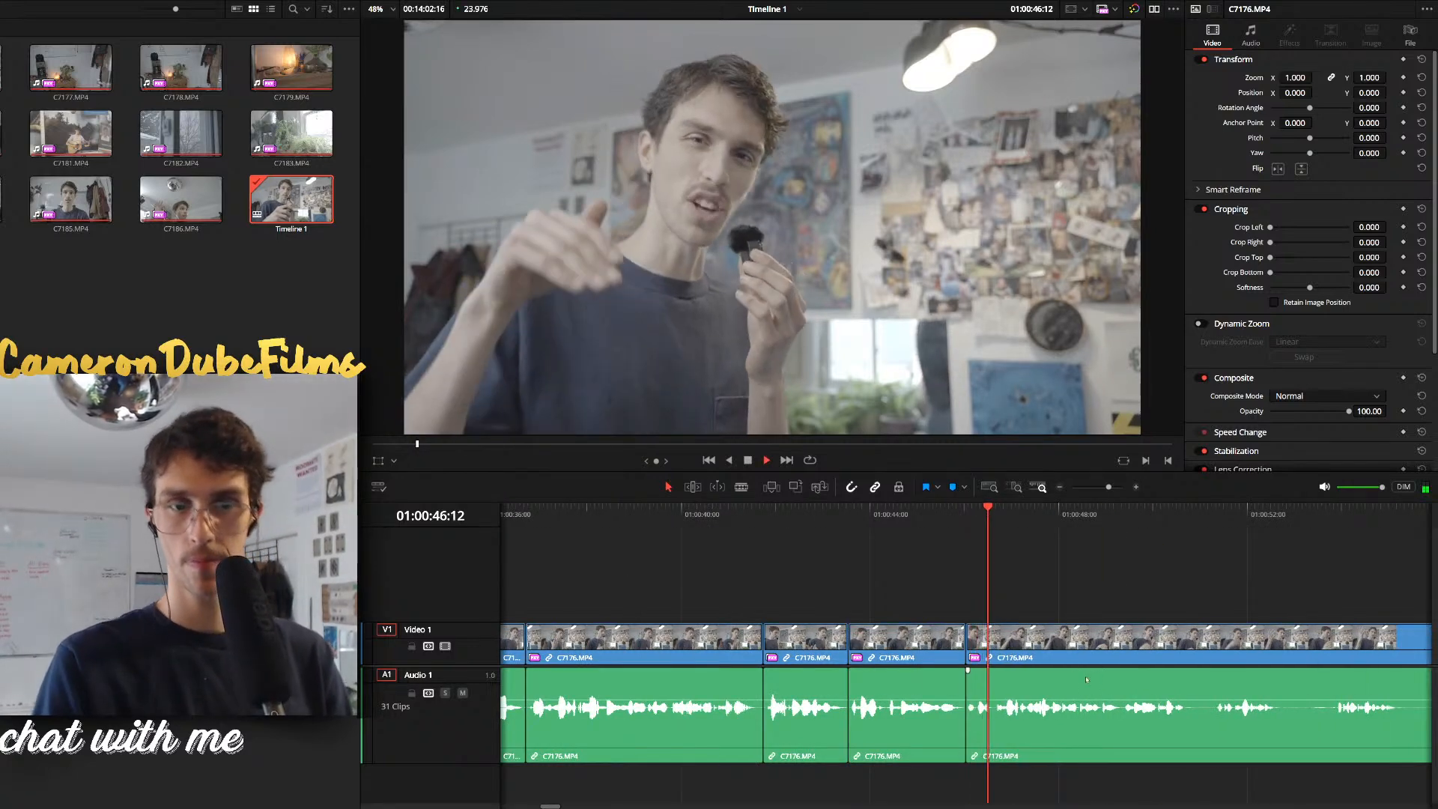
Play the segment, cut out the short pause ending at 01:00:51:07 and close the gap
{"action": "key", "text": "ctrl+equal"}
{"action": "key", "text": "ctrl+equal"}
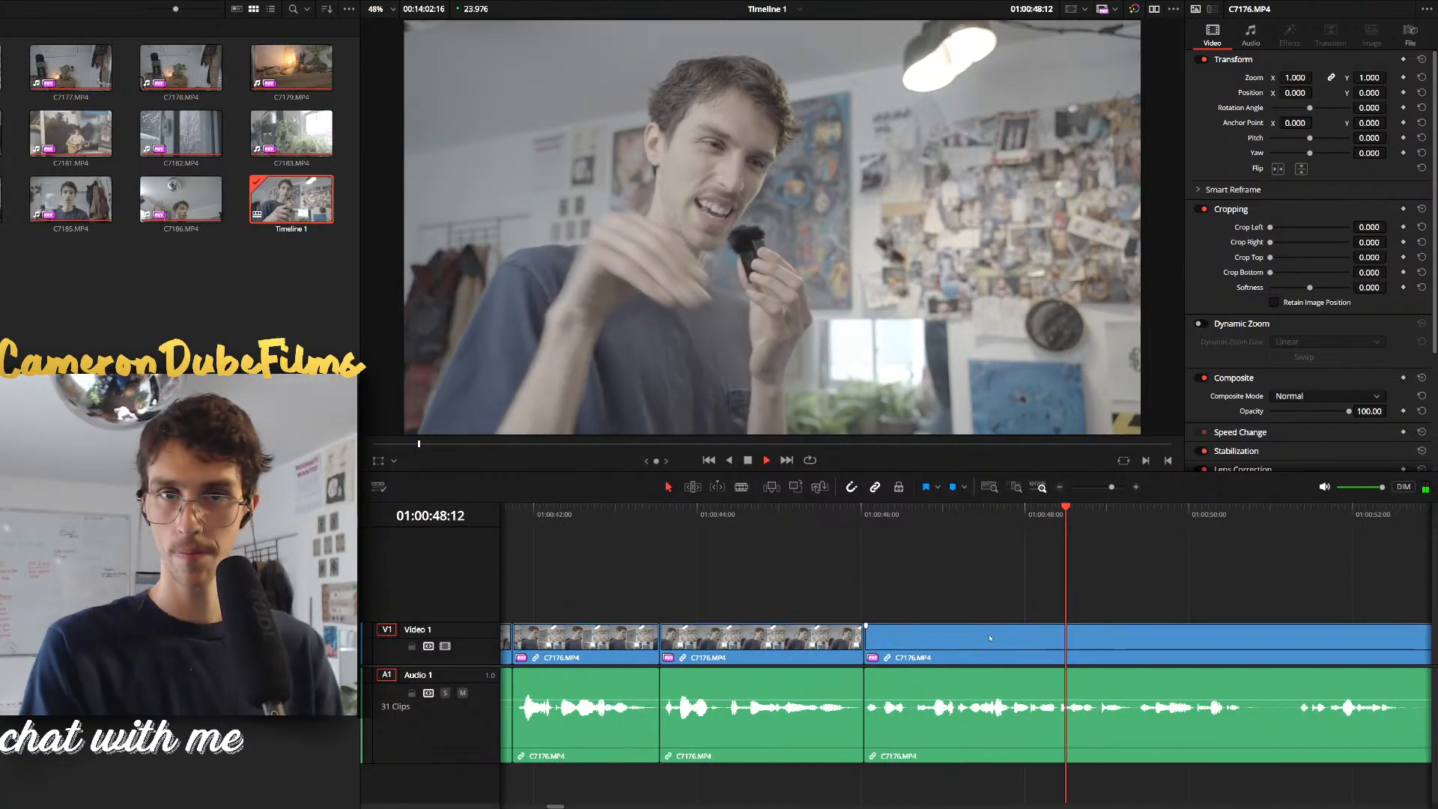
{"action": "left_click", "coordinate": [1171, 649]}
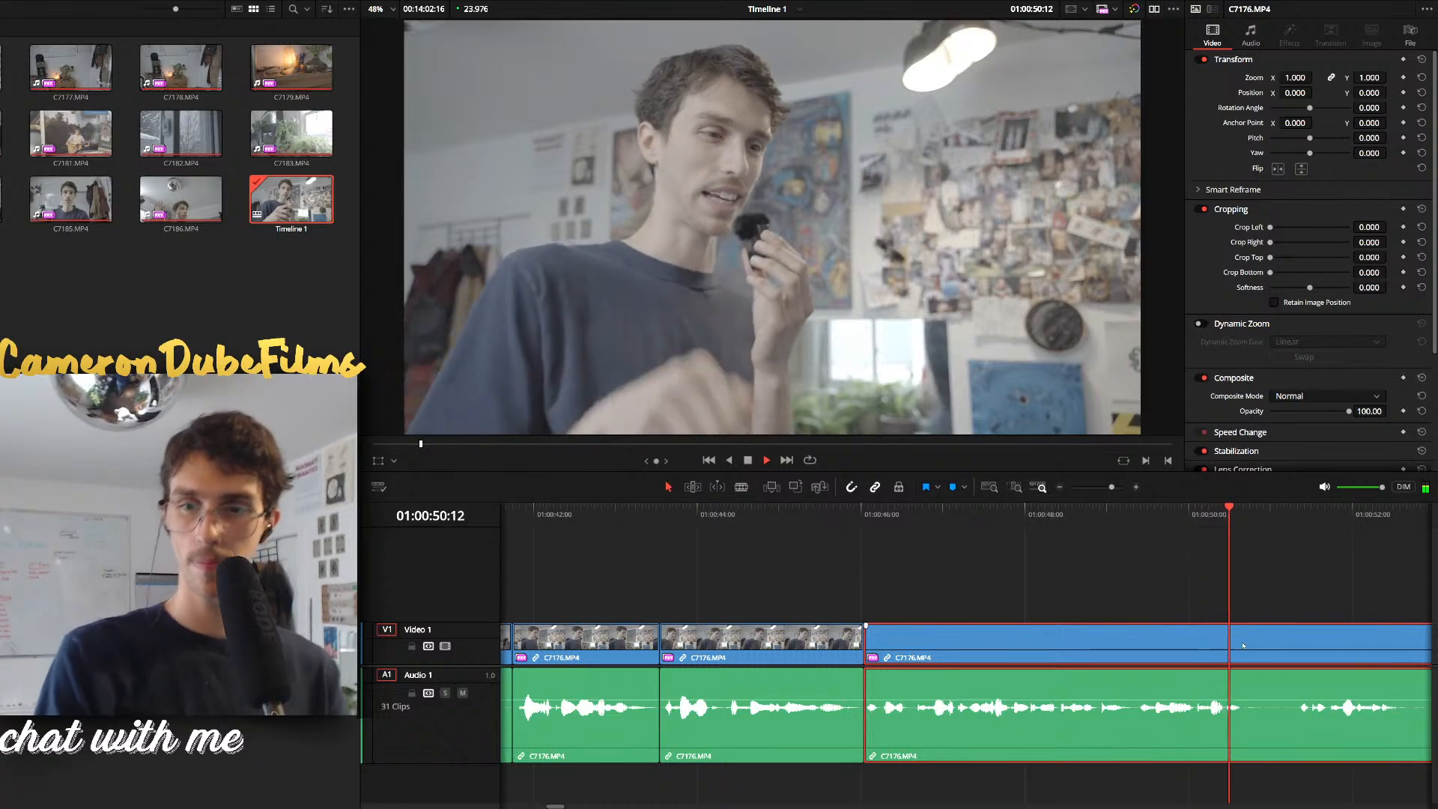
{"action": "key", "text": "space"}
{"action": "key", "text": "ctrl+b"}
{"action": "key", "text": "Left"}
{"action": "left_click", "coordinate": [1283, 595]}
{"action": "key", "text": "ctrl+b"}
{"action": "left_click", "coordinate": [1279, 644]}
{"action": "key", "text": "Delete"}
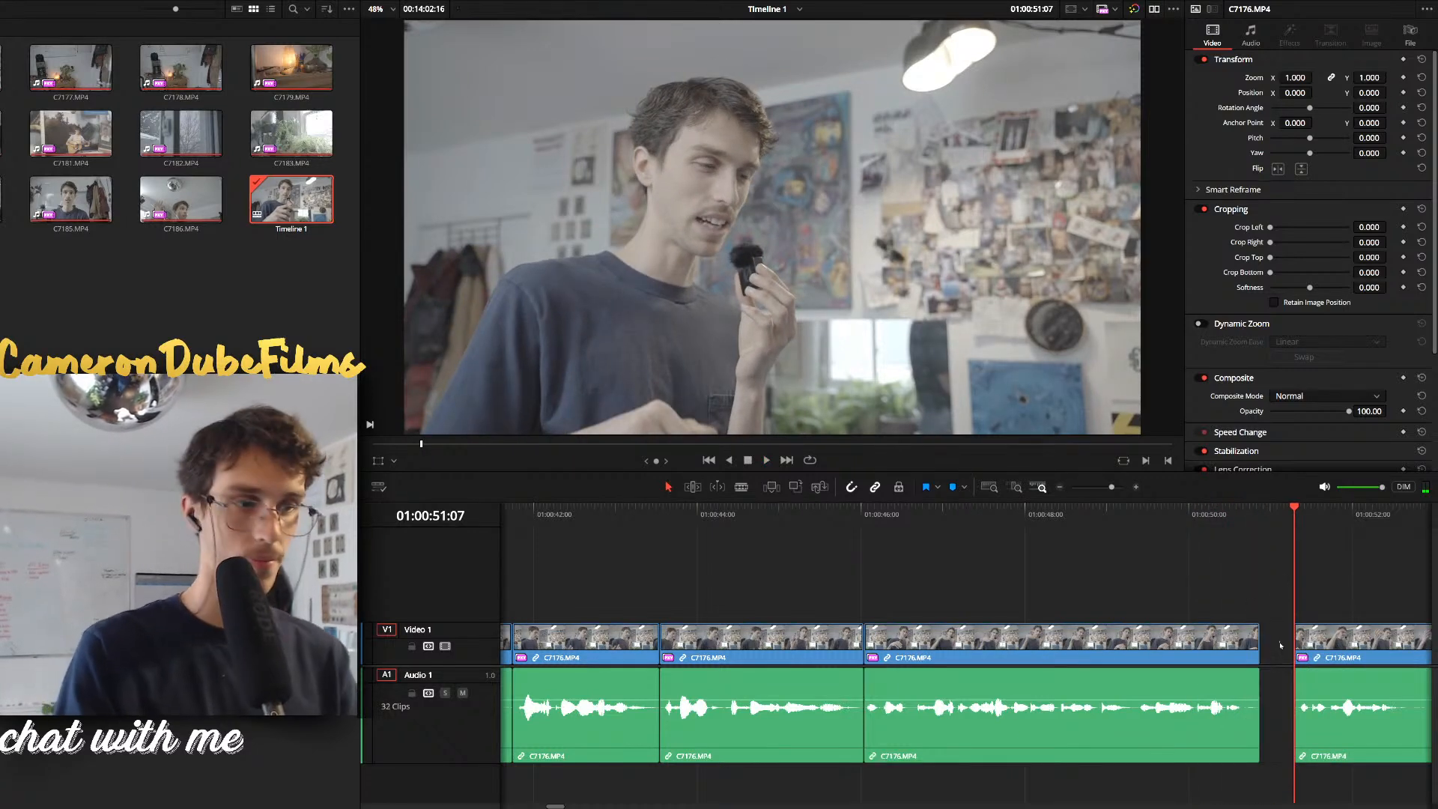
{"action": "key", "text": "space"}
Isolate the pause ending at 01:00:53:09, delete it with its gap and resume playback
{"action": "scroll", "coordinate": [1265, 642], "scroll_direction": "down", "scroll_amount": 2}
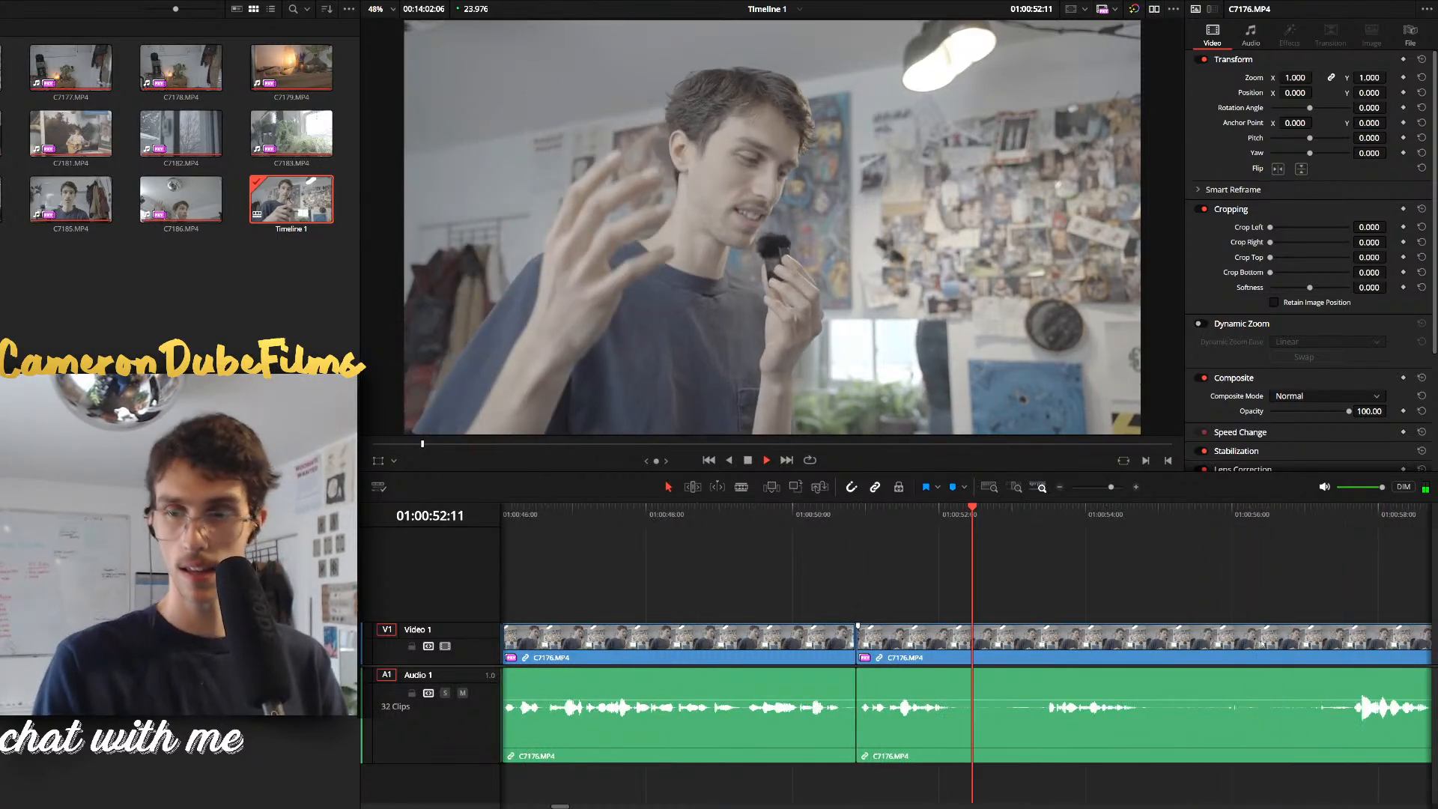
{"action": "key", "text": "space"}
{"action": "left_click_drag", "start_coordinate": [933, 531], "coordinate": [1026, 530]}
{"action": "key", "text": "ctrl+b"}
{"action": "key", "text": "ctrl+b"}
{"action": "left_click", "coordinate": [1002, 652]}
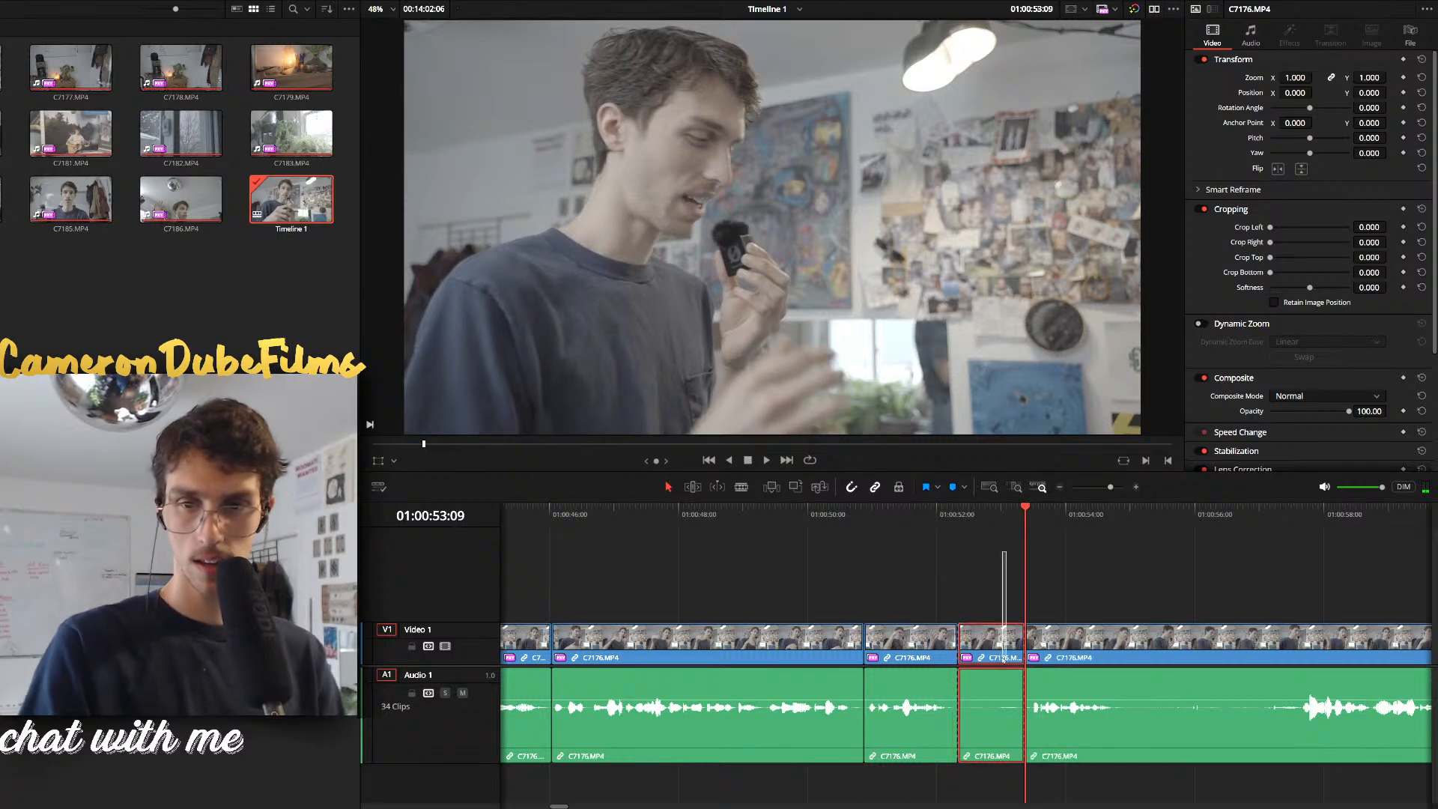
{"action": "key", "text": "Delete"}
{"action": "key", "text": "space"}
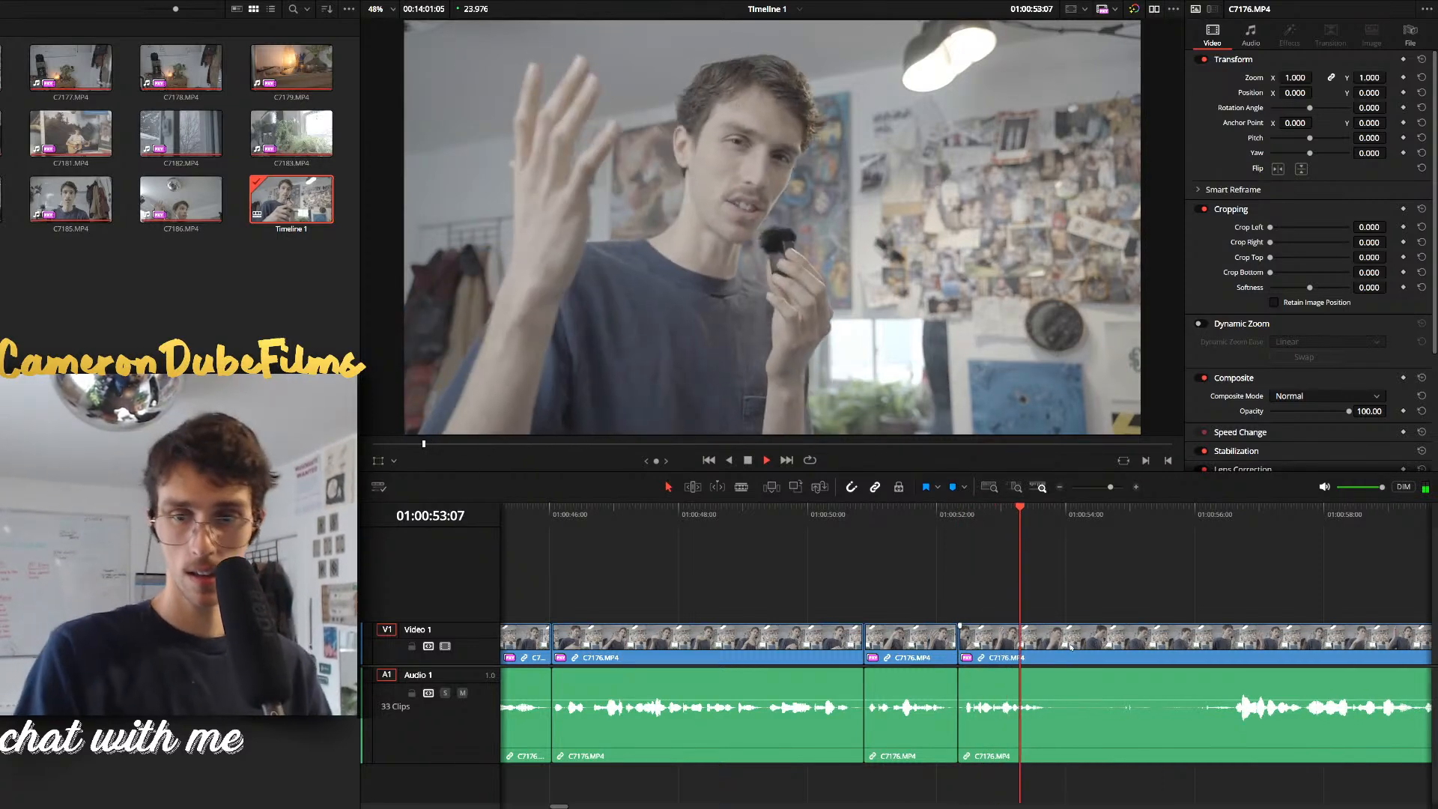
Delete the short take and silence from the cut just after 01:00:52 to the next spoken words, closing the gap
{"action": "key", "text": "space"}
{"action": "left_click", "coordinate": [905, 653]}
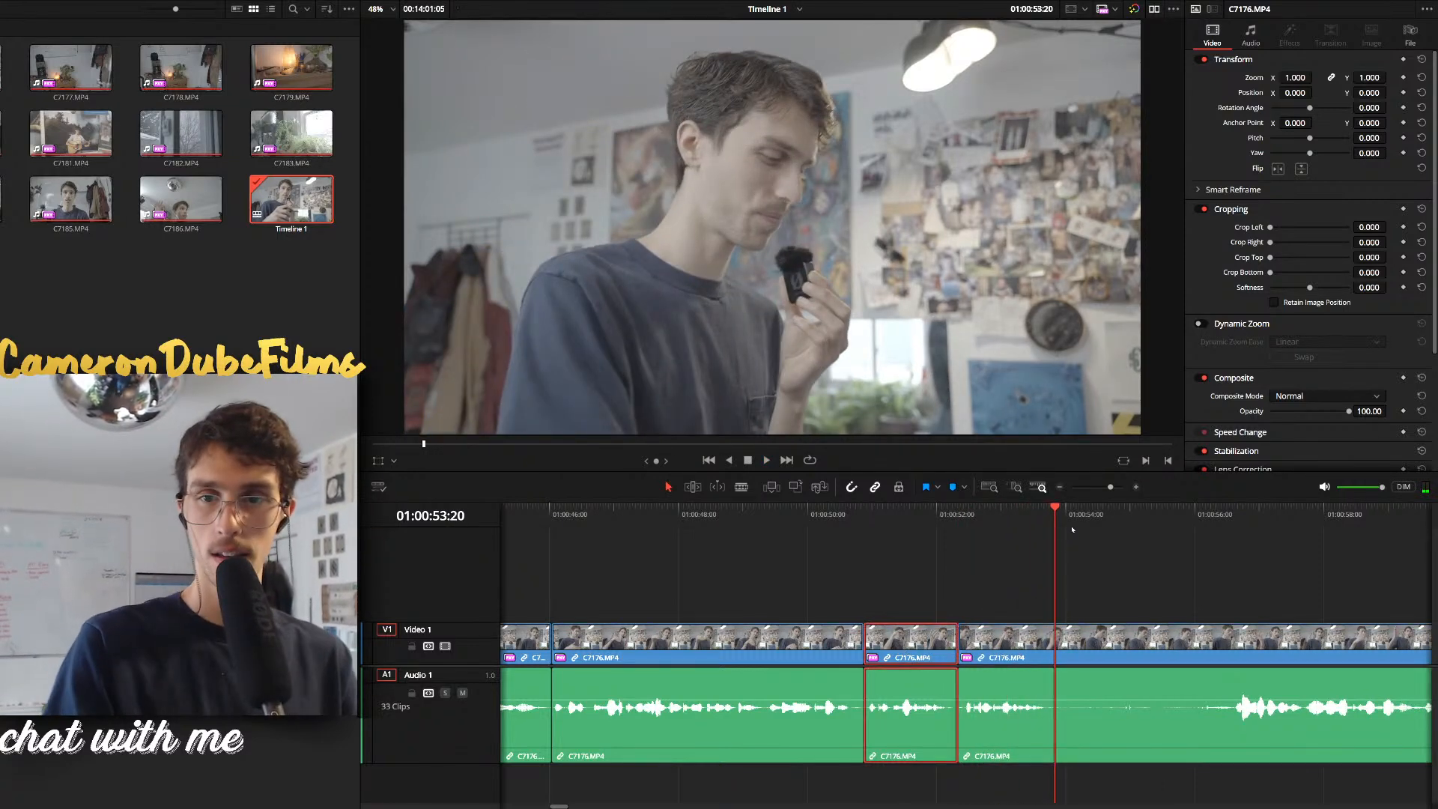
{"action": "left_click_drag", "start_coordinate": [1073, 529], "coordinate": [1233, 528]}
{"action": "key", "text": "ctrl+b"}
{"action": "left_click", "coordinate": [1158, 642]}
{"action": "key", "text": "Delete"}
{"action": "key", "text": "space"}
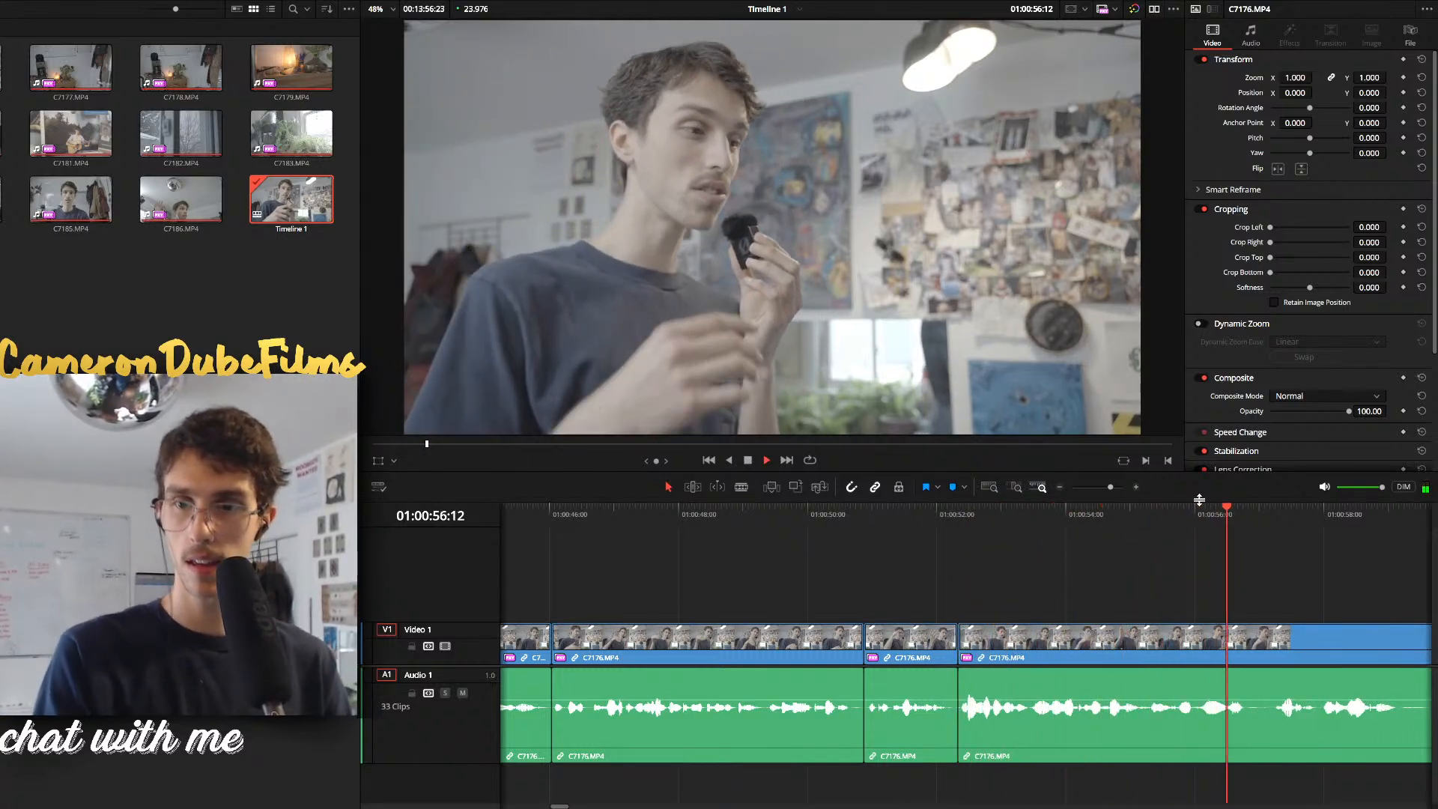
Cut out the brief pause ending at 01:00:57:06, close the gap and resume playback
{"action": "key", "text": "space"}
{"action": "key", "text": "ctrl+b"}
{"action": "left_click", "coordinate": [1274, 533]}
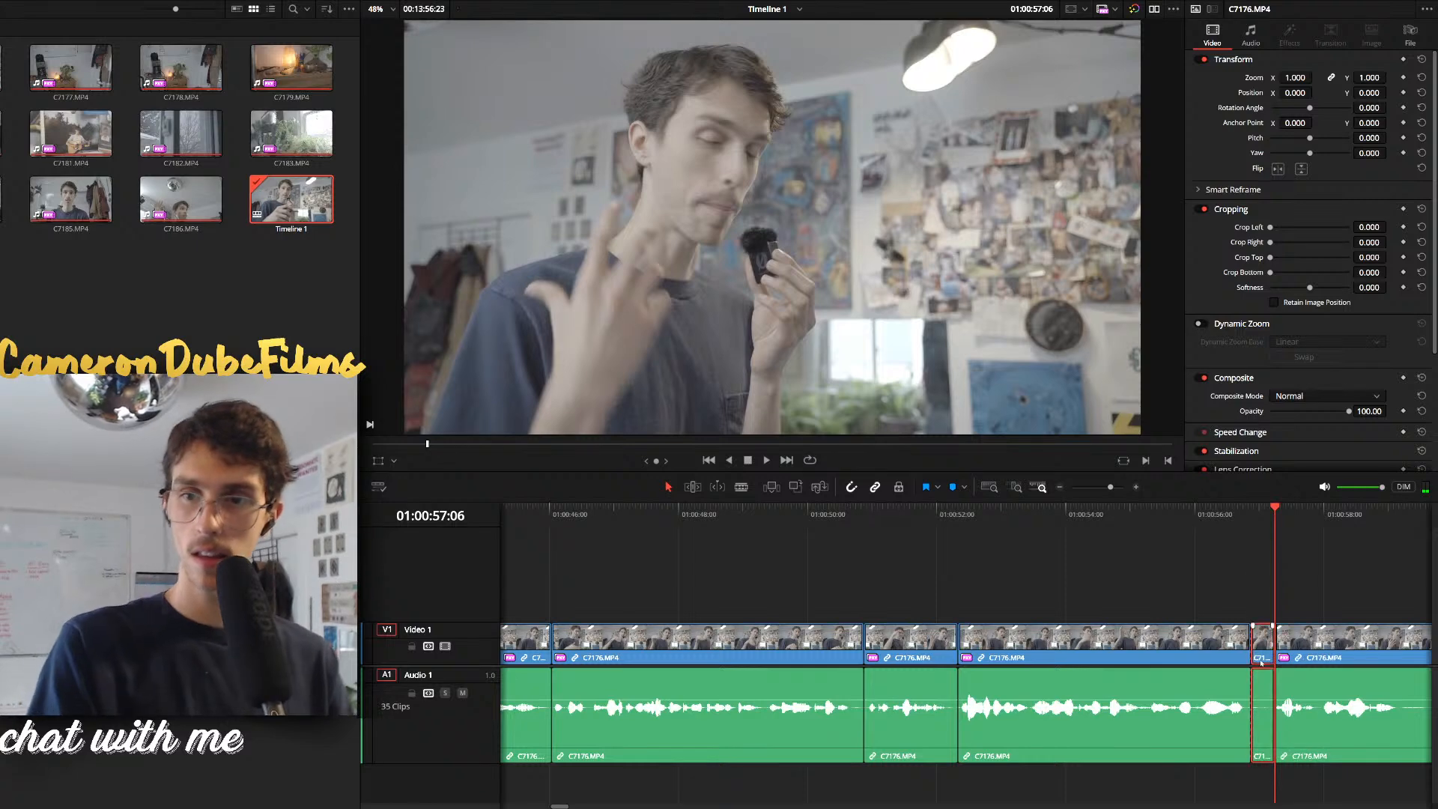
{"action": "key", "text": "Delete"}
{"action": "key", "text": "space"}
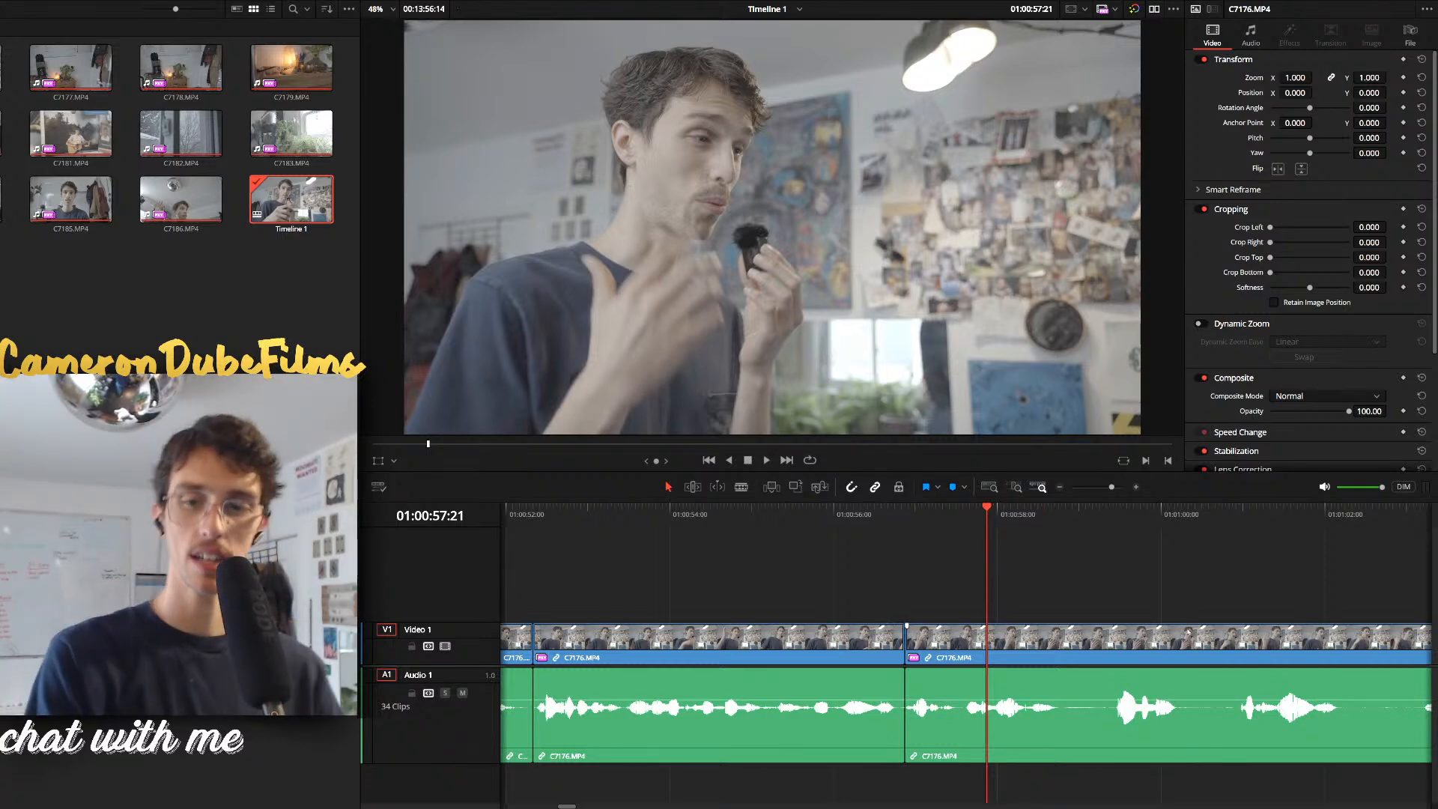
Look over the whole timeline and replay the footage from the cut at 01:00:56:23
{"action": "left_click_drag", "start_coordinate": [929, 518], "coordinate": [908, 520]}
{"action": "scroll", "coordinate": [982, 565], "scroll_direction": "down", "scroll_amount": 10}
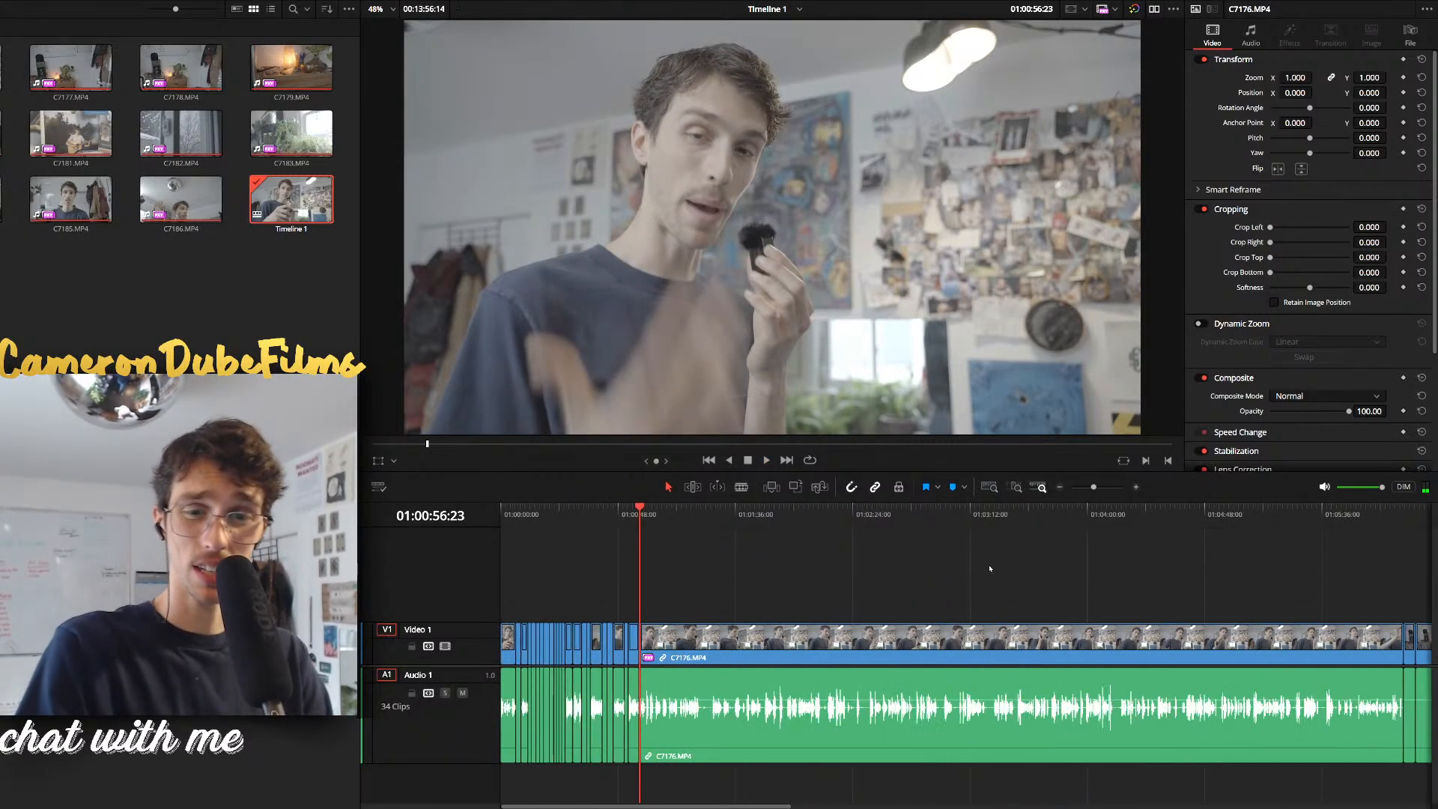
{"action": "scroll", "coordinate": [983, 565], "scroll_direction": "up", "scroll_amount": 10}
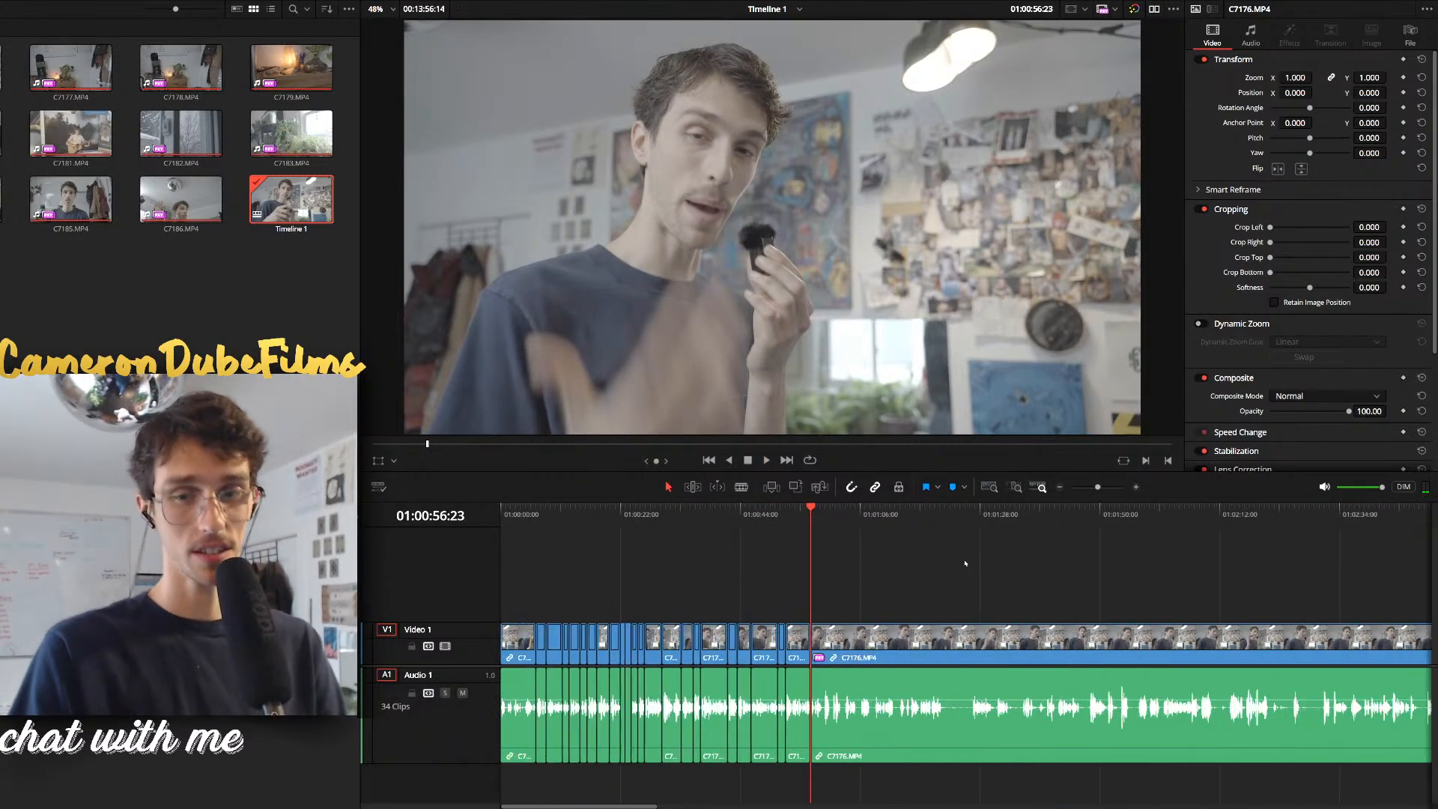
{"action": "scroll", "coordinate": [944, 564], "scroll_direction": "up", "scroll_amount": 3}
{"action": "key", "text": "space"}
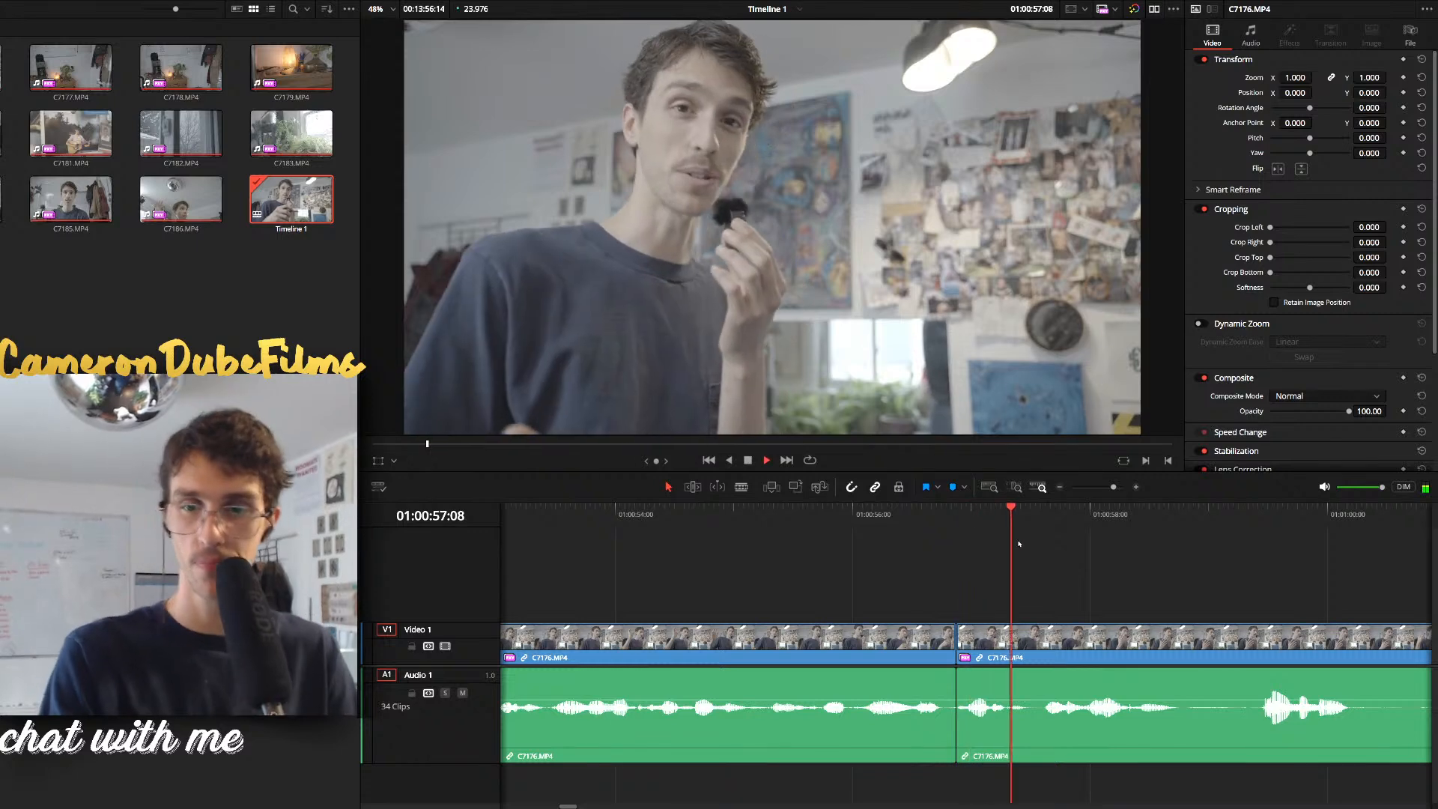
{"action": "left_click", "coordinate": [962, 507]}
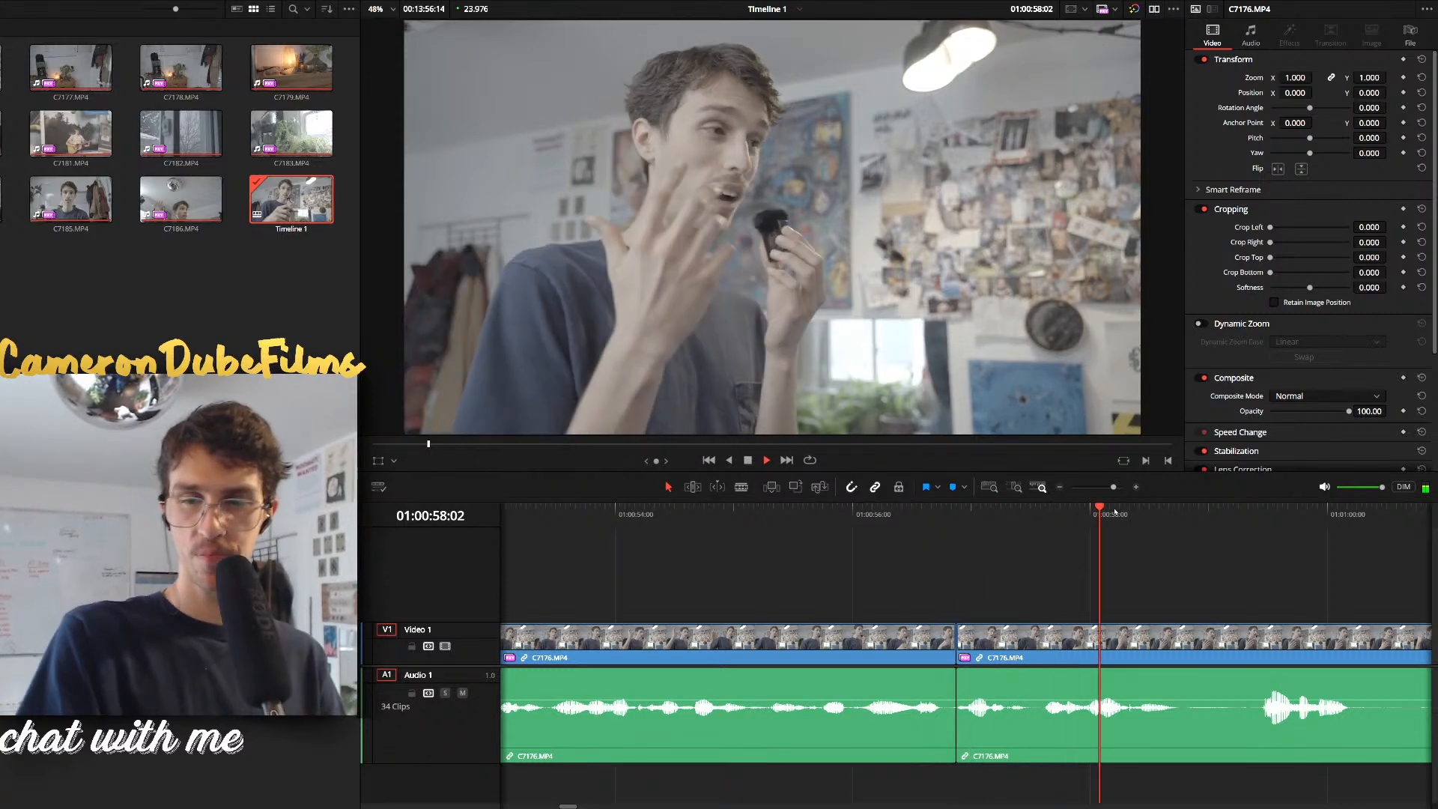
Cut out the pause ending at 01:00:59:08, close its gap and resume playback
{"action": "key", "text": "ctrl+b"}
{"action": "key", "text": "space"}
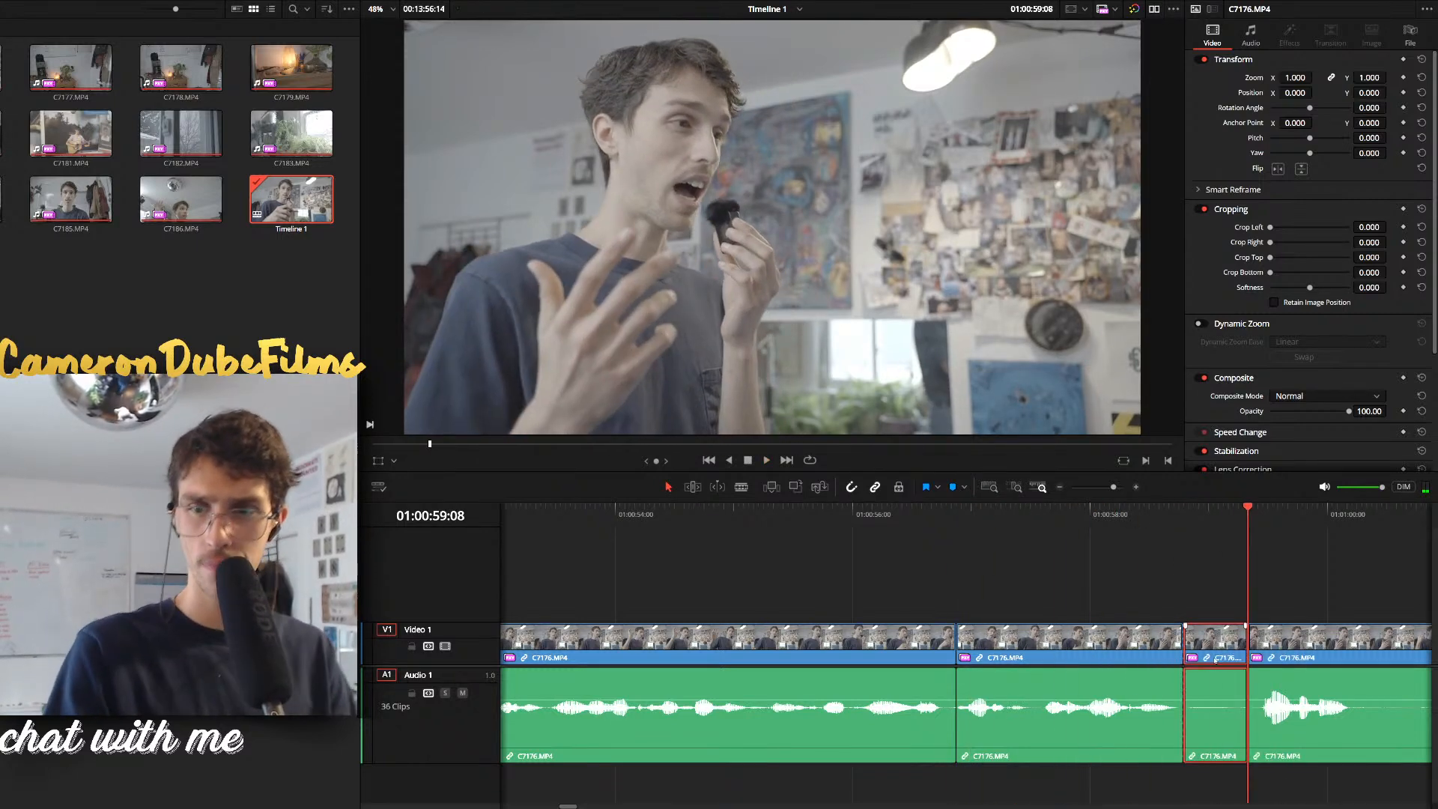
{"action": "key", "text": "Delete"}
{"action": "key", "text": "space"}
Remove the opening of the clip that starts at 01:00:56:21, up to the restarted words, closing the gap
{"action": "scroll", "coordinate": [1001, 581], "scroll_direction": "down", "scroll_amount": 1}
{"action": "left_click", "coordinate": [795, 514]}
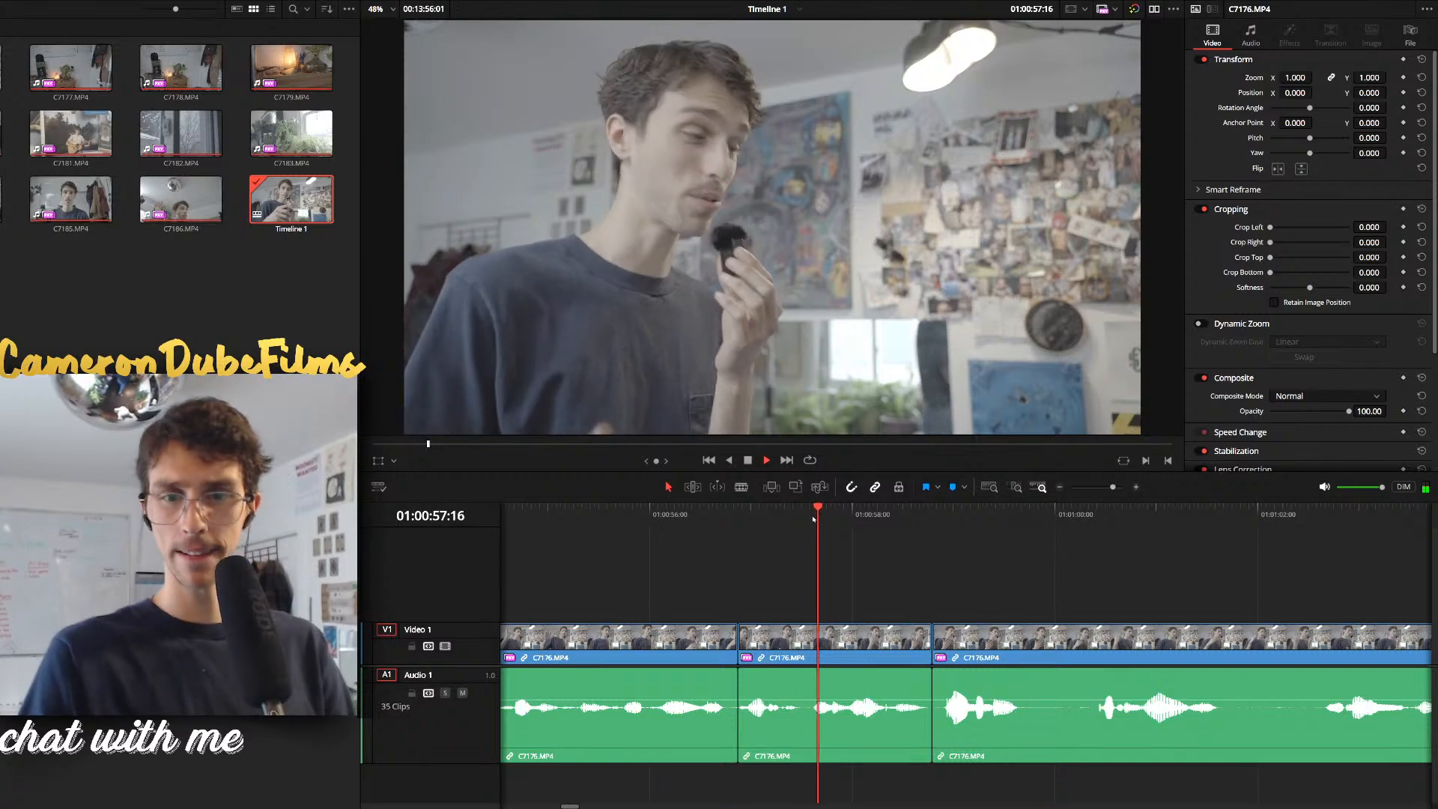
{"action": "key", "text": "space"}
{"action": "left_click", "coordinate": [809, 516]}
{"action": "left_click", "coordinate": [787, 644]}
{"action": "key", "text": "Delete"}
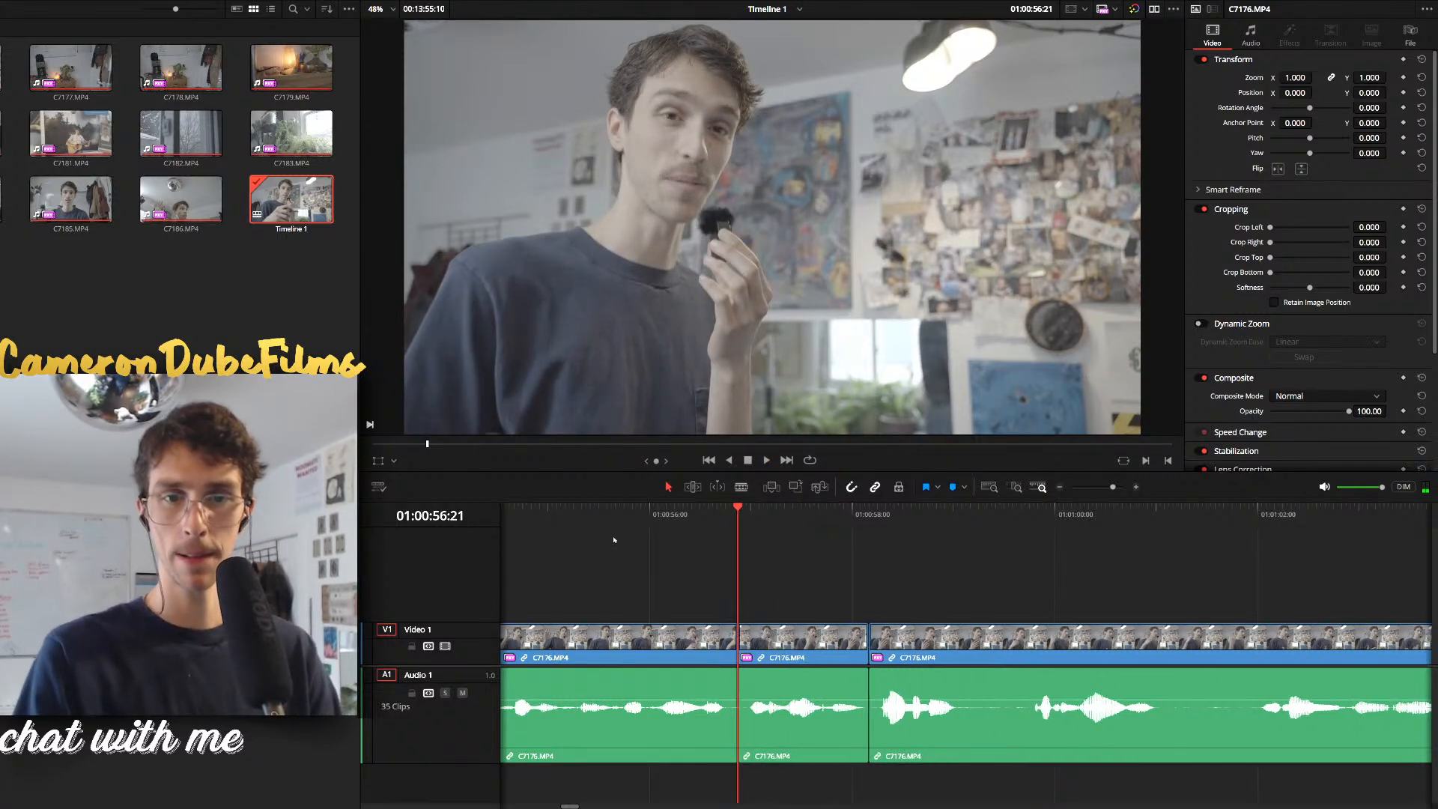
Replay the preceding clip, split it at about 01:00:55:17 and delete its remainder with the gap
{"action": "left_click", "coordinate": [562, 517]}
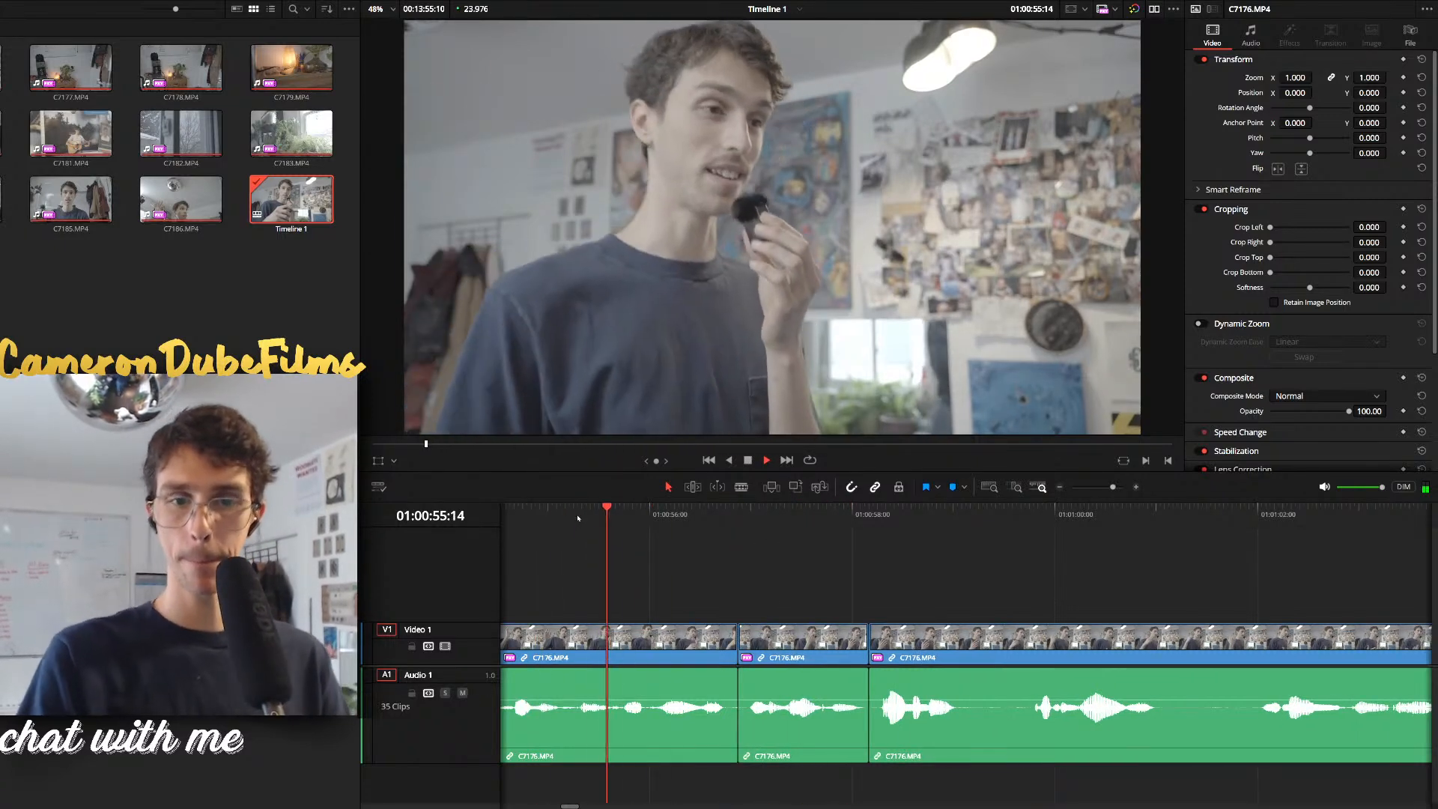
{"action": "left_click_drag", "start_coordinate": [610, 522], "coordinate": [620, 523]}
{"action": "key", "text": "ctrl+b"}
{"action": "left_click", "coordinate": [674, 648]}
{"action": "key", "text": "Delete"}
{"action": "key", "text": "space"}
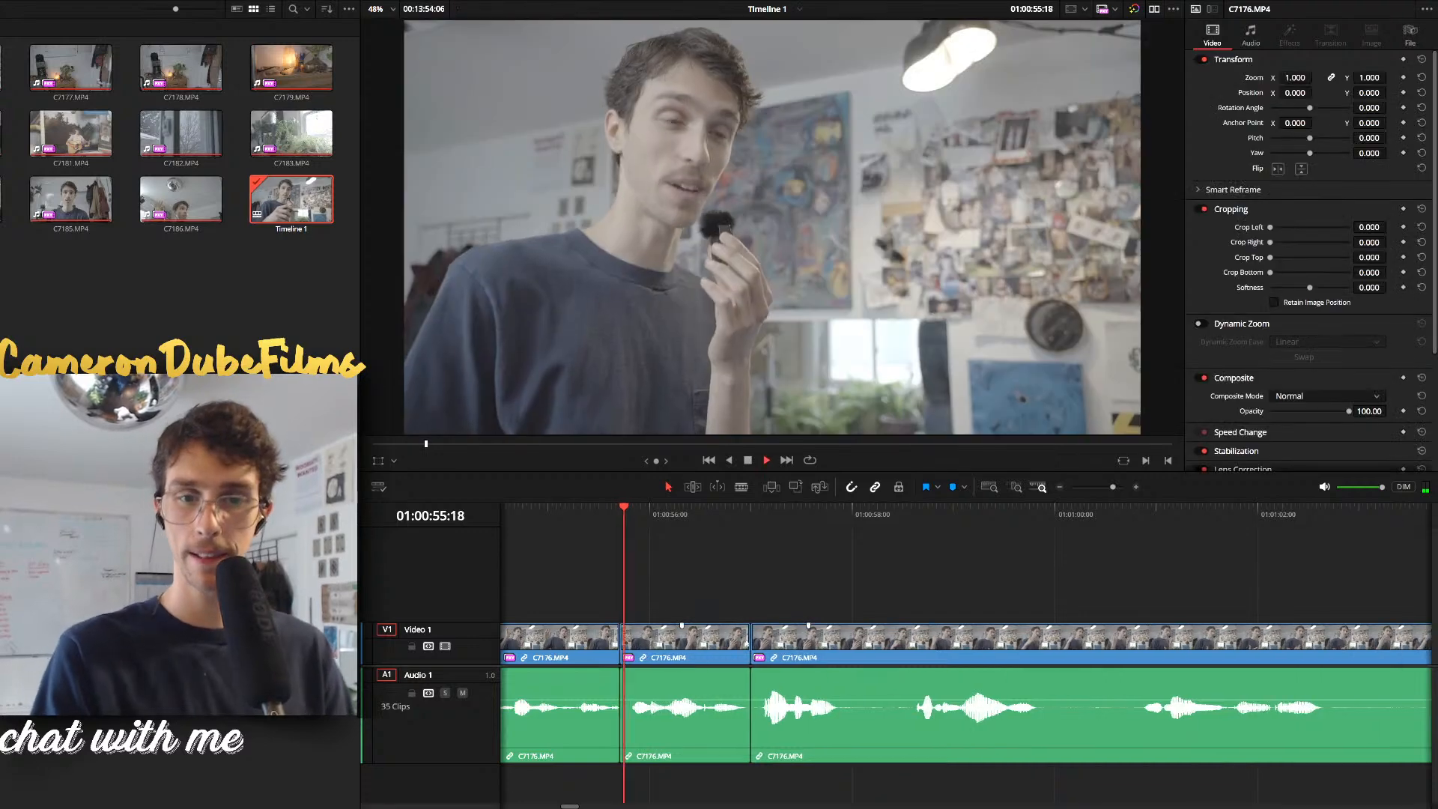
Trim the few silent frames from the start of the clip at 01:00:55:17 and replay the join
{"action": "scroll", "coordinate": [621, 522], "scroll_direction": "up", "scroll_amount": 4}
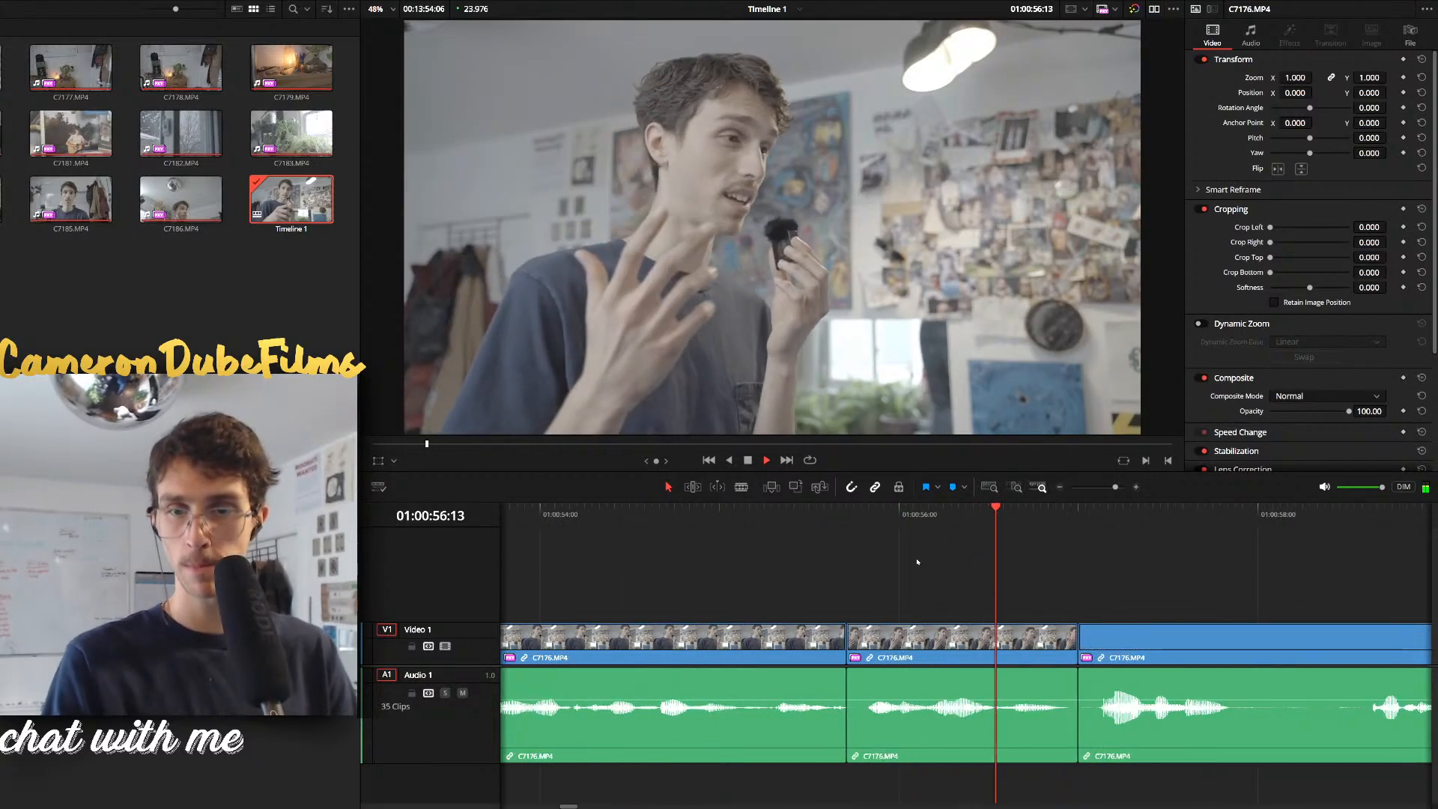
{"action": "left_click", "coordinate": [869, 521]}
{"action": "key", "text": "Delete"}
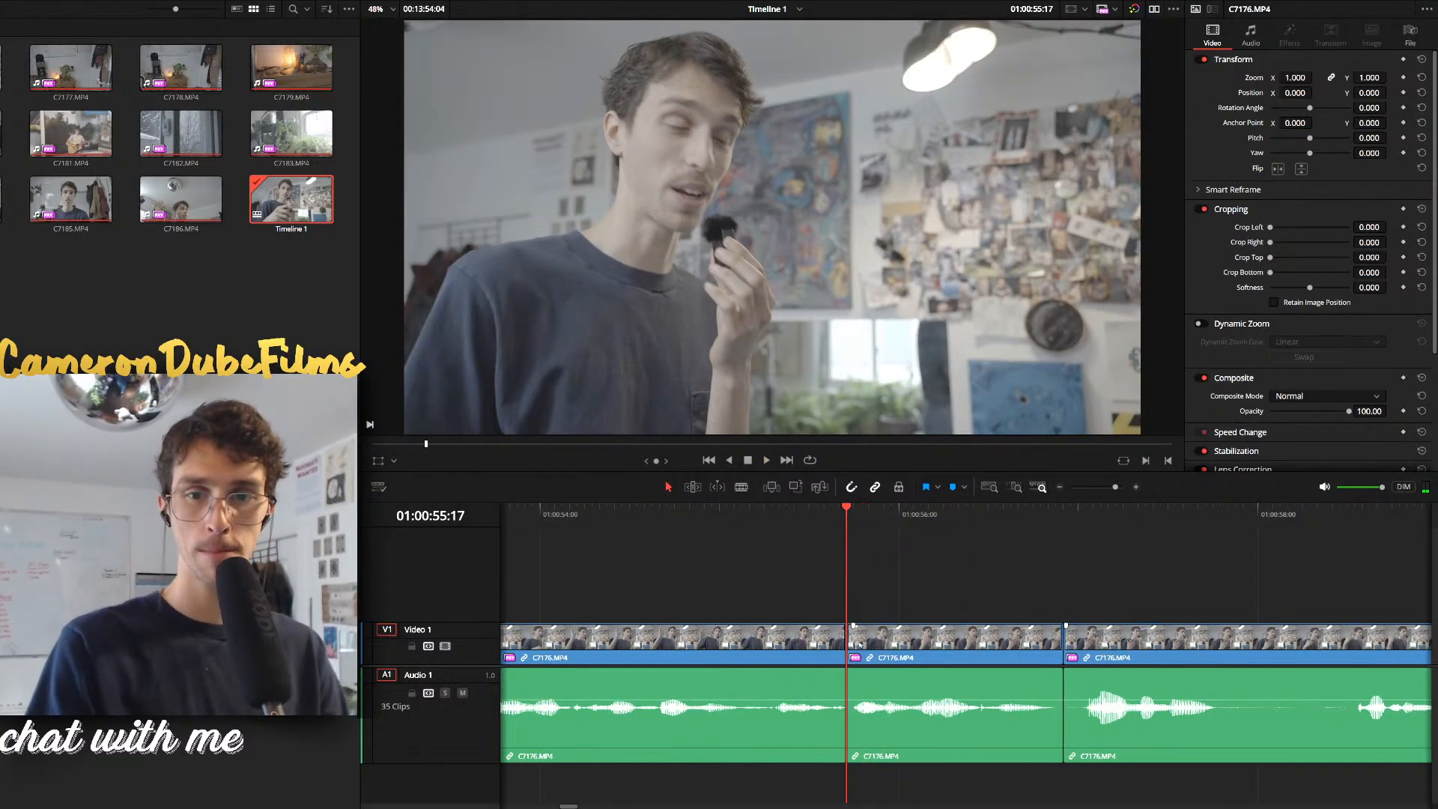
{"action": "key", "text": "space"}
Cut out the short pause at about 01:00:57:21, close the gap and continue playback
{"action": "scroll", "coordinate": [989, 574], "scroll_direction": "down", "scroll_amount": 1}
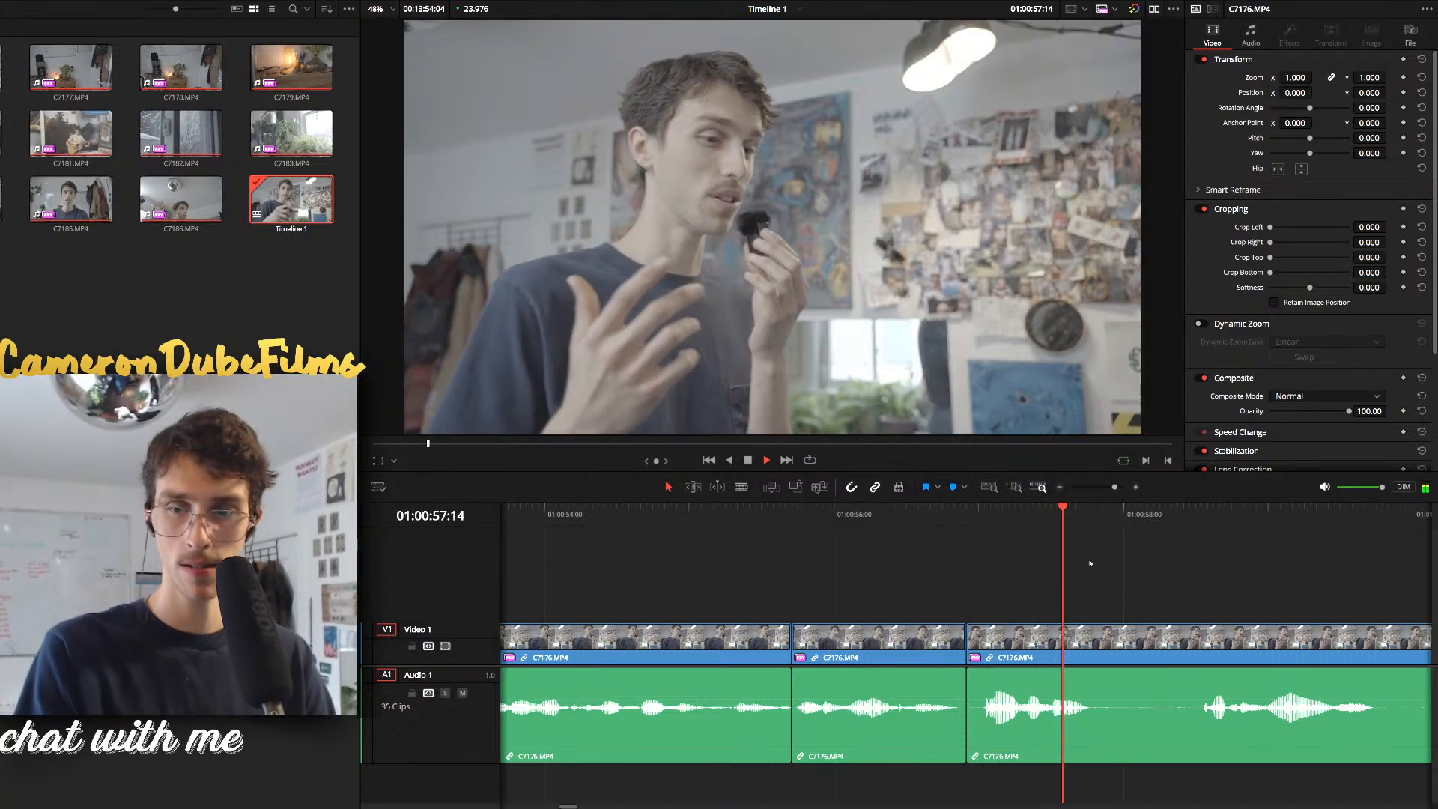
{"action": "key", "text": "space"}
{"action": "key", "text": "ctrl+b"}
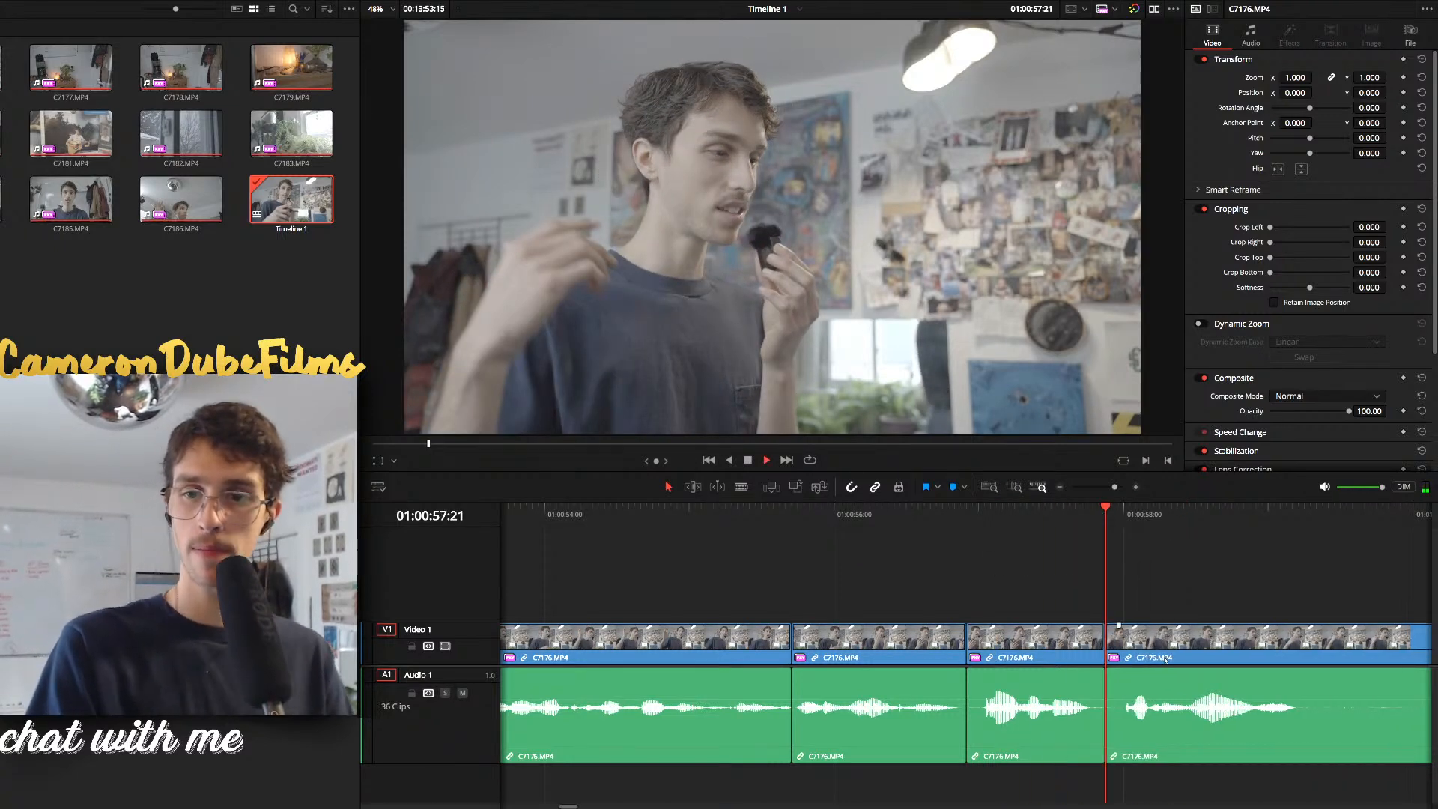
{"action": "key", "text": "space"}
Split around the next pause, just after 01:00:59, delete it with its gap and resume playback
{"action": "scroll", "coordinate": [991, 644], "scroll_direction": "down", "scroll_amount": 1}
{"action": "key", "text": "space"}
{"action": "key", "text": "ctrl+b"}
{"action": "left_click_drag", "start_coordinate": [1198, 519], "coordinate": [1215, 524]}
{"action": "key", "text": "ctrl+b"}
{"action": "left_click", "coordinate": [1174, 644]}
{"action": "key", "text": "BackSpace"}
{"action": "left_click", "coordinate": [1174, 645]}
{"action": "key", "text": "BackSpace"}
{"action": "key", "text": "space"}
{"action": "scroll", "coordinate": [1151, 610], "scroll_direction": "down", "scroll_amount": 1}
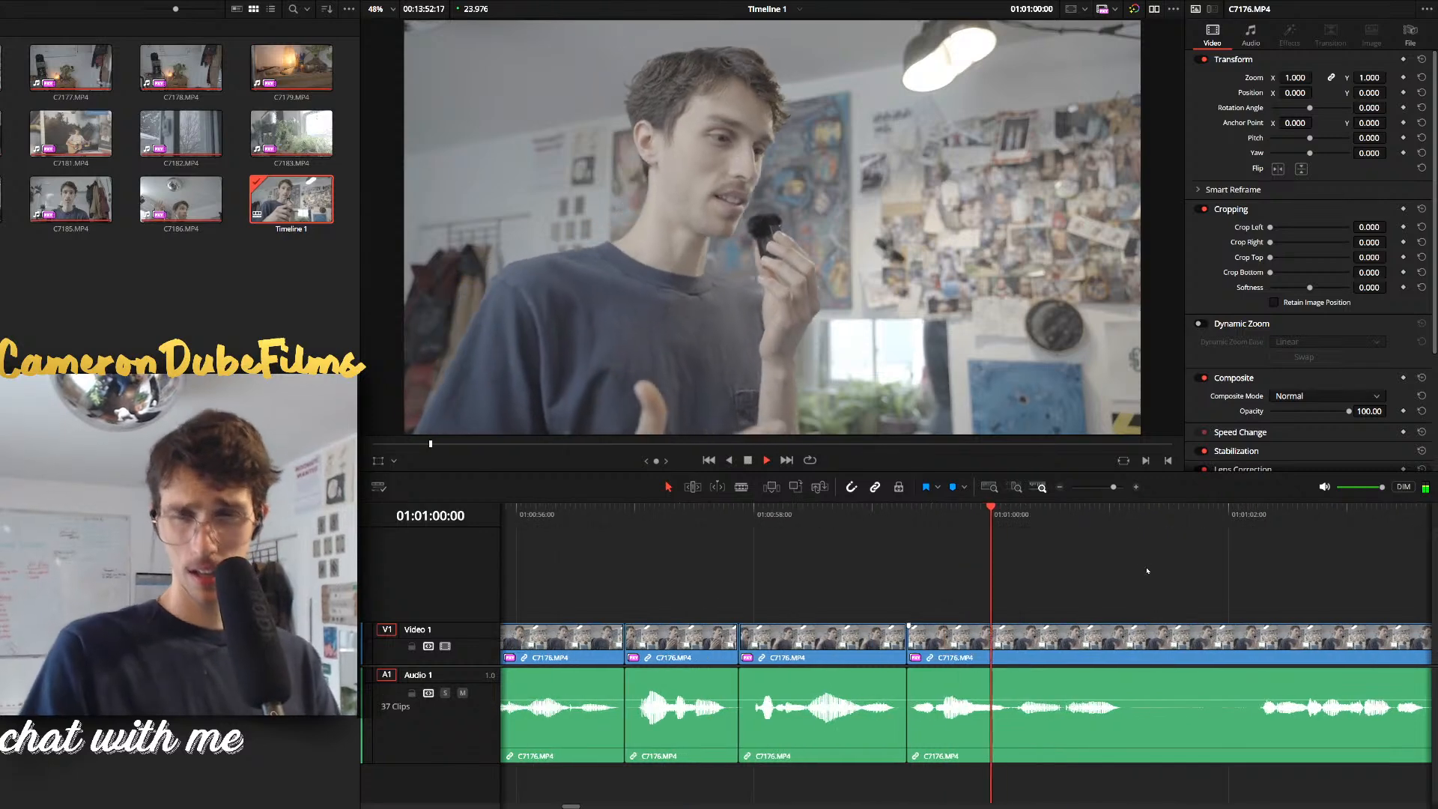
Cut out the silence ending at 01:01:02:05, close the gap and resume playback
{"action": "key", "text": "space"}
{"action": "key", "text": "ctrl+b"}
{"action": "left_click", "coordinate": [1253, 521]}
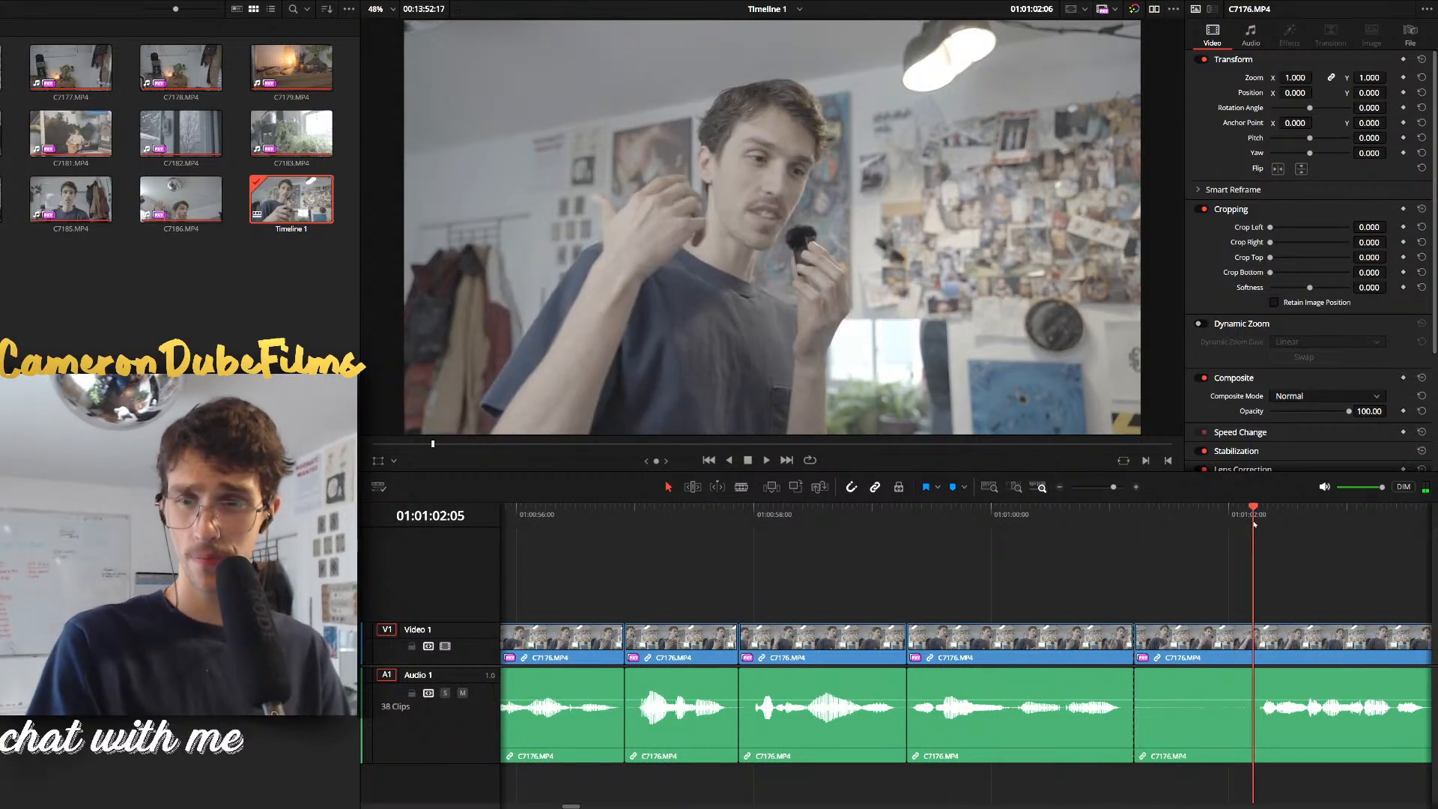
{"action": "key", "text": "BackSpace"}
{"action": "key", "text": "space"}
Isolate the pause starting at about 01:01:02:19, delete it with its gap and resume playback
{"action": "scroll", "coordinate": [1114, 623], "scroll_direction": "up", "scroll_amount": 2}
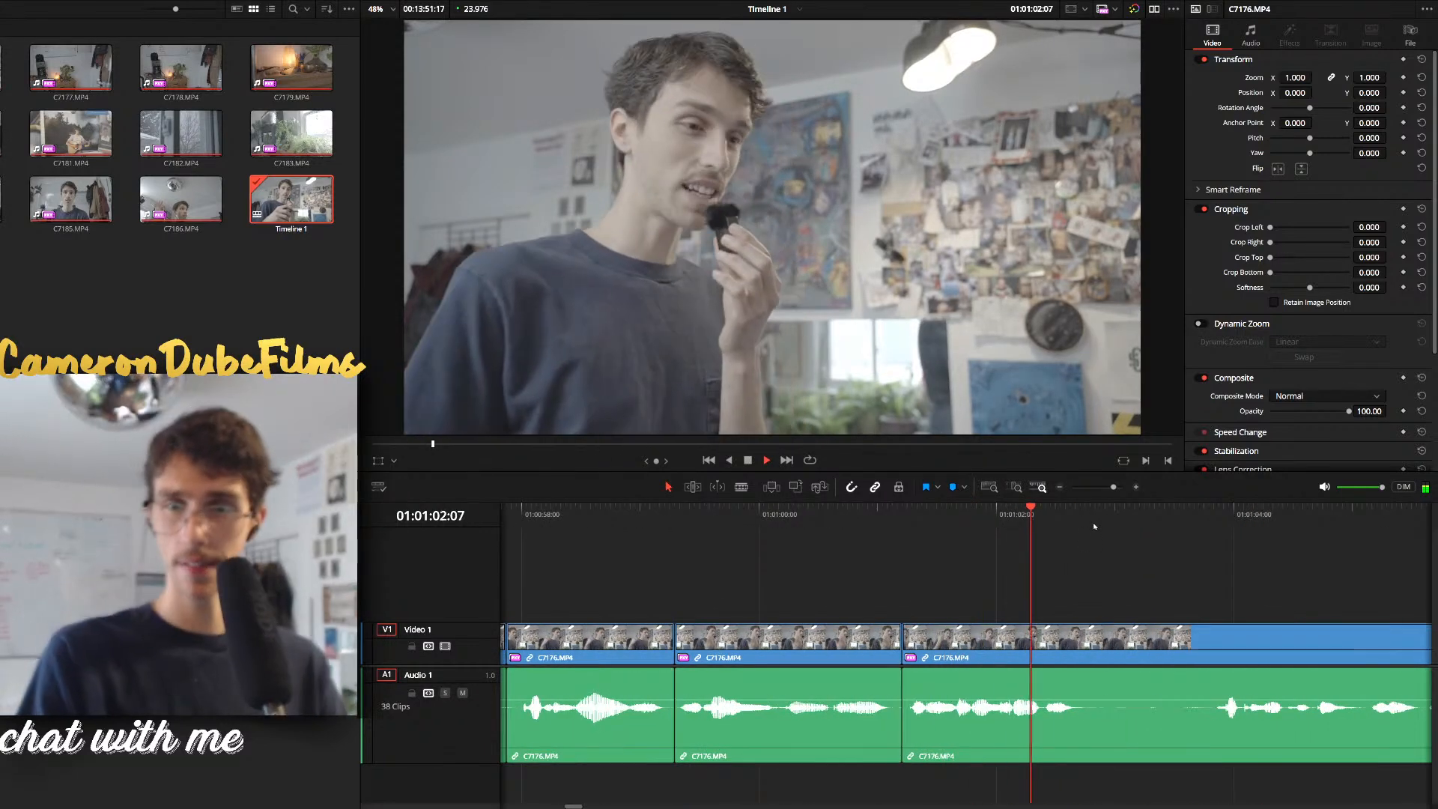
{"action": "key", "text": "space"}
{"action": "key", "text": "ctrl+b"}
{"action": "left_click_drag", "start_coordinate": [1168, 569], "coordinate": [1117, 643]}
{"action": "key", "text": "BackSpace"}
{"action": "key", "text": "space"}
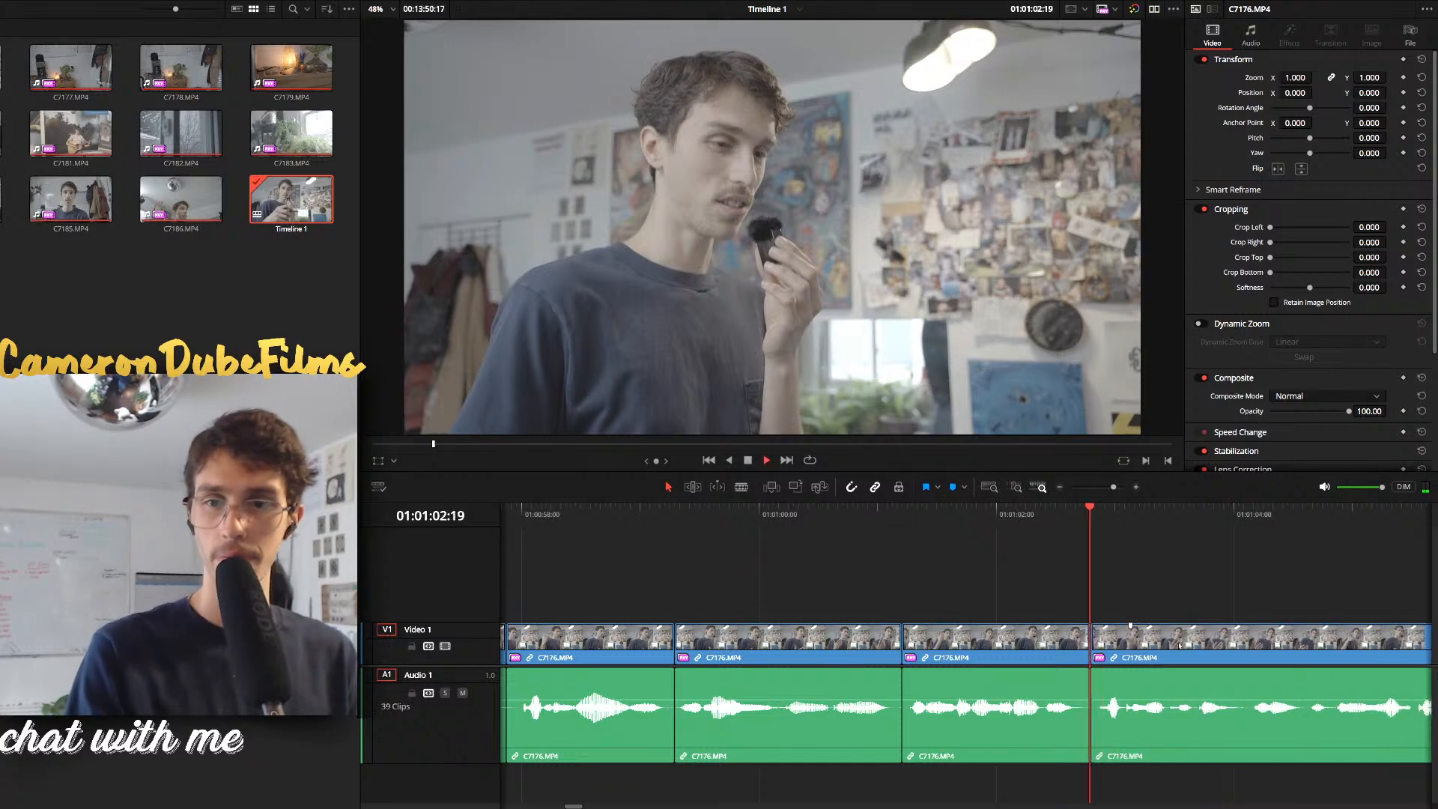
Split the clip at 01:01:06:03 and about 01:01:07:09, then delete the silence between the cuts with its gap
{"action": "scroll", "coordinate": [1063, 650], "scroll_direction": "down", "scroll_amount": 2}
{"action": "scroll", "coordinate": [1058, 652], "scroll_direction": "up", "scroll_amount": 2}
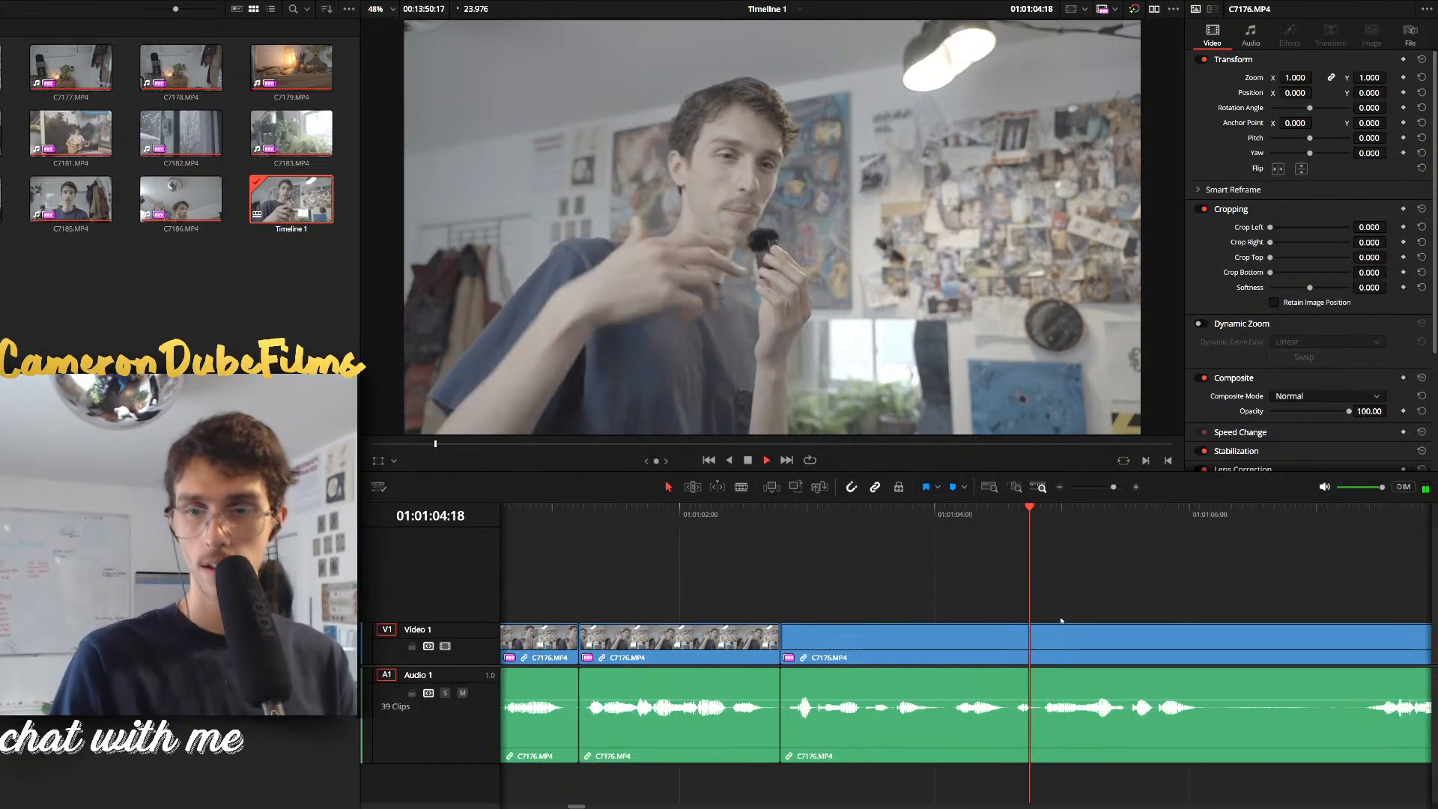
{"action": "left_click", "coordinate": [1124, 520]}
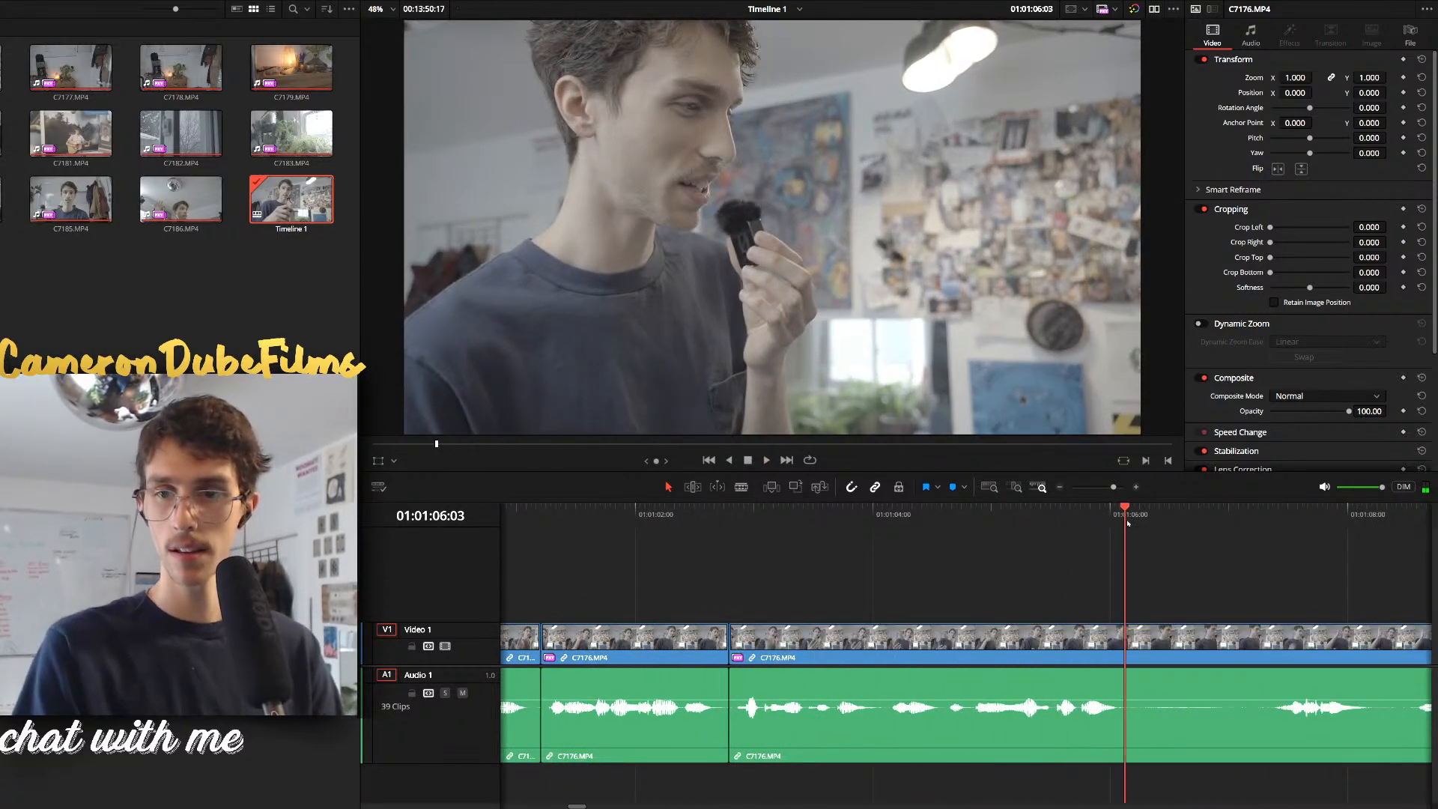
{"action": "key", "text": "ctrl+b"}
{"action": "left_click", "coordinate": [1272, 520]}
{"action": "key", "text": "ctrl+b"}
{"action": "left_click_drag", "start_coordinate": [1234, 546], "coordinate": [1219, 669]}
{"action": "key", "text": "BackSpace"}
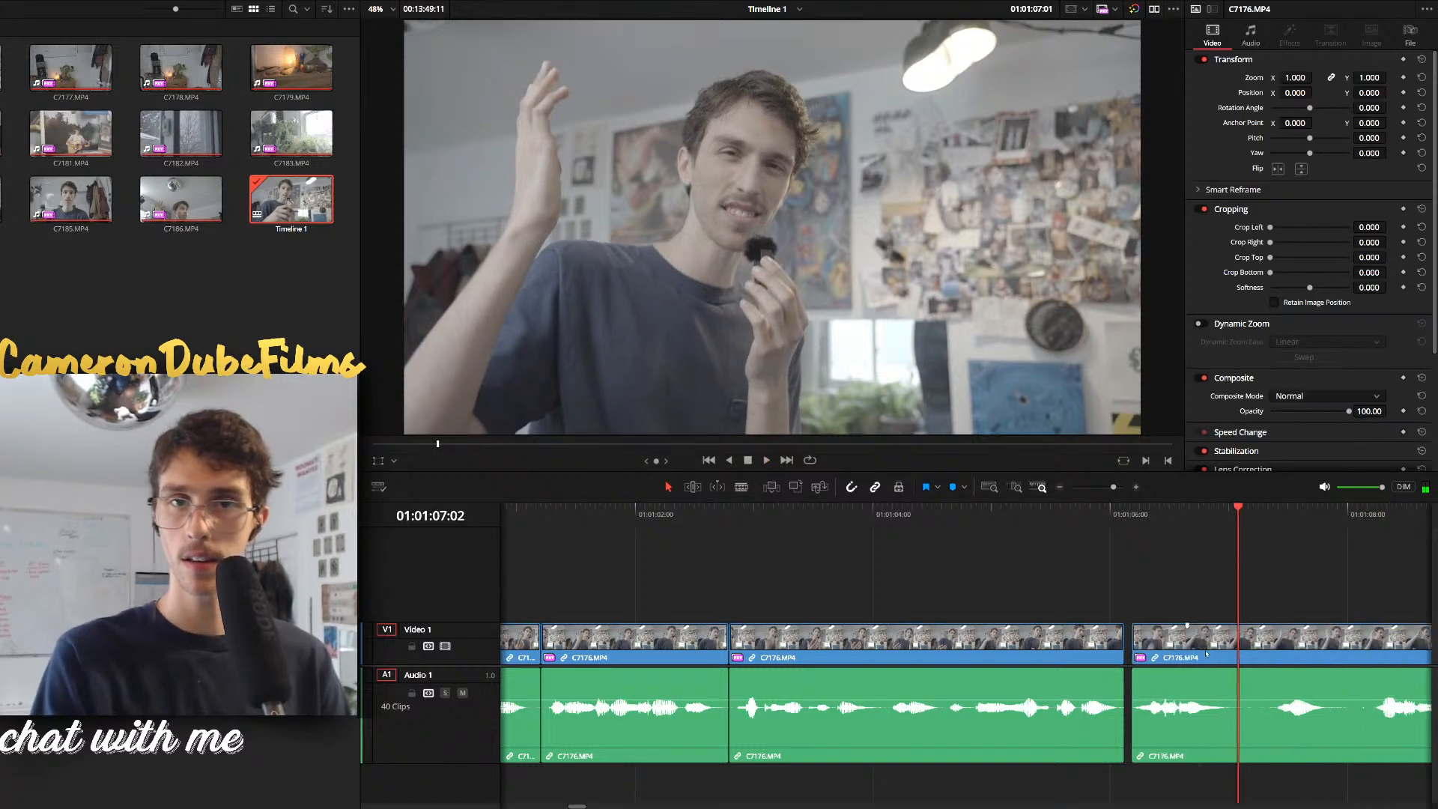
Split the clip at about 01:01:08:03 and at 01:01:06:23, then delete the section between the cuts
{"action": "scroll", "coordinate": [931, 517], "scroll_direction": "up", "scroll_amount": 1}
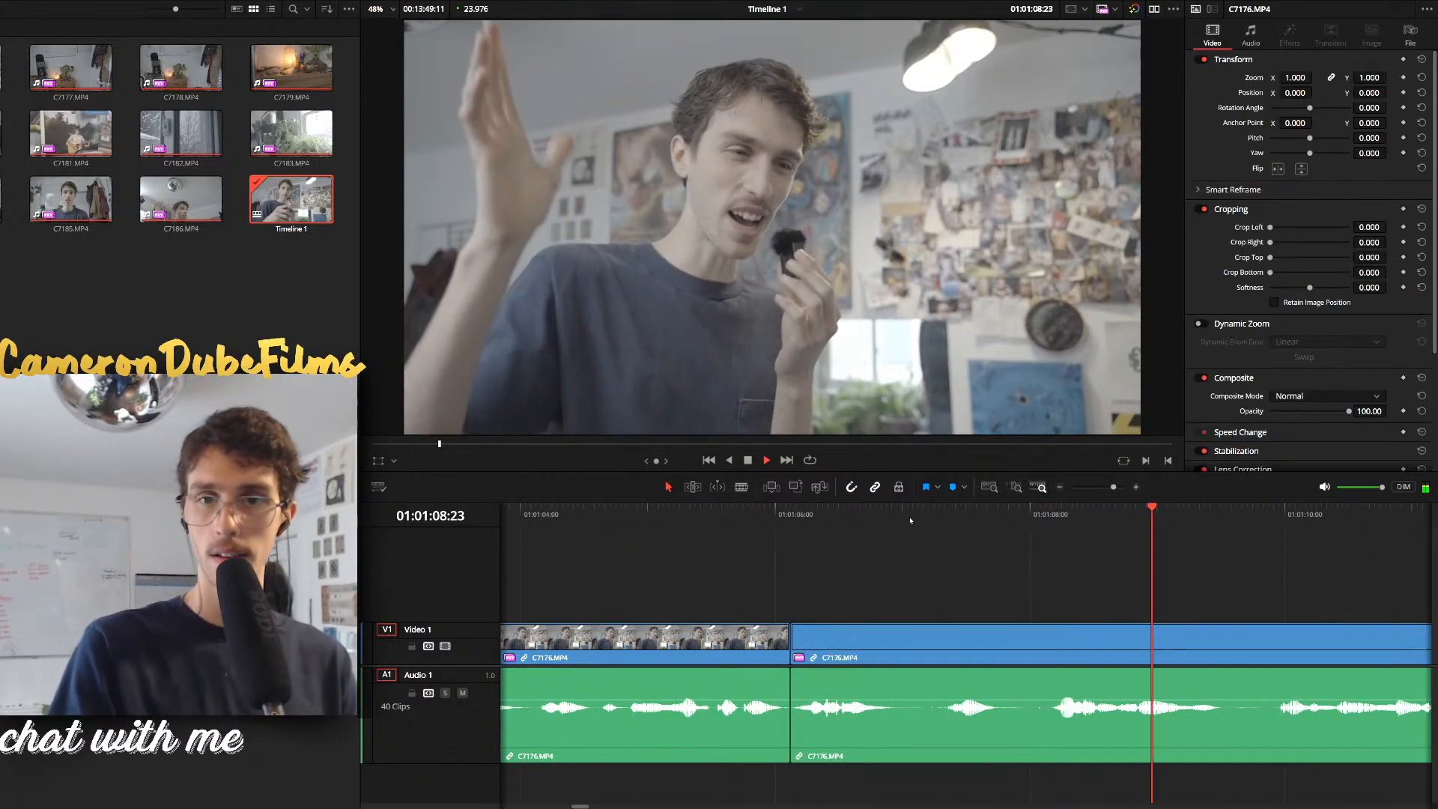
{"action": "left_click_drag", "start_coordinate": [1033, 517], "coordinate": [971, 685]}
{"action": "key", "text": "ctrl+b"}
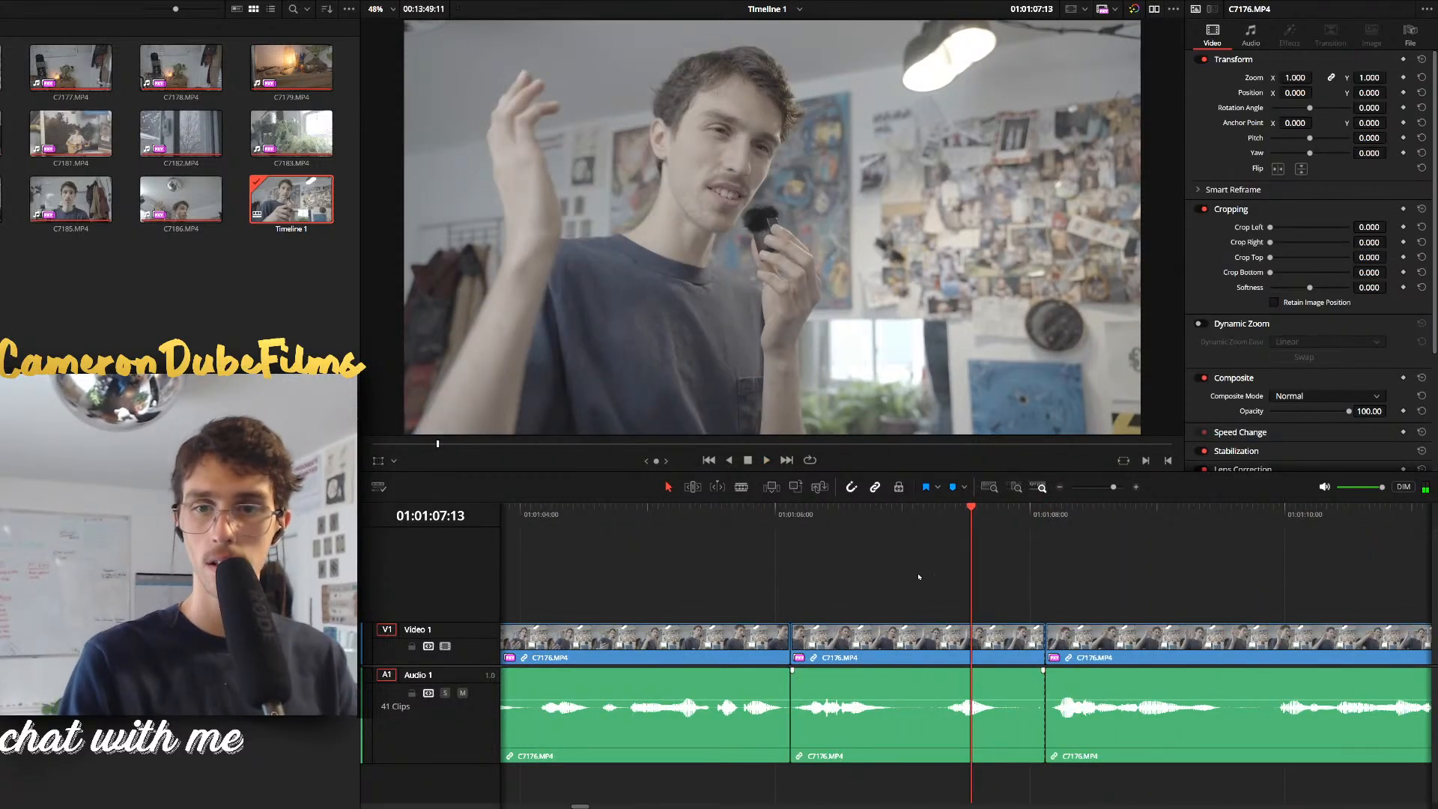
{"action": "left_click", "coordinate": [900, 524]}
{"action": "key", "text": "ctrl+b"}
{"action": "left_click", "coordinate": [953, 650]}
{"action": "key", "text": "Delete"}
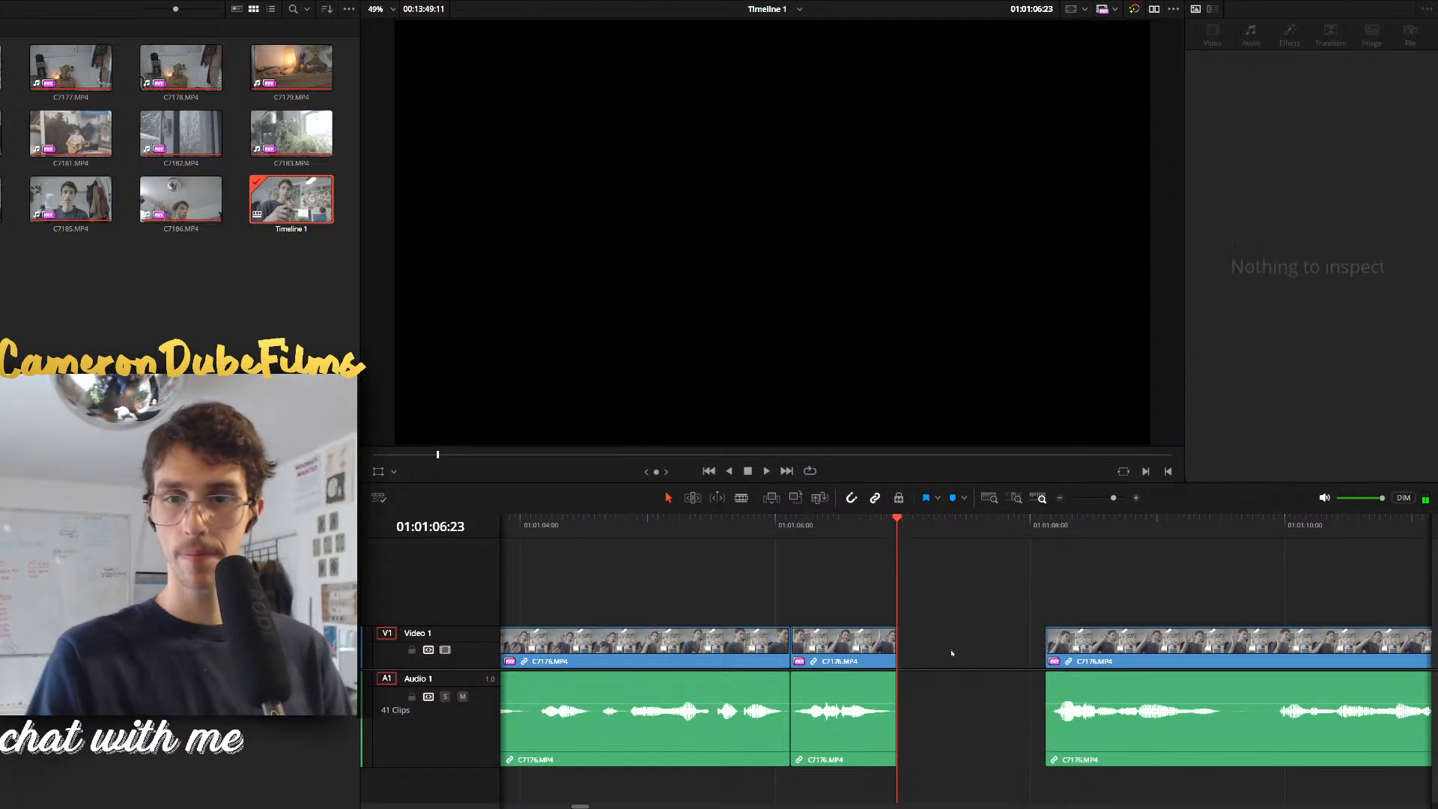
Remove the gap after 01:01:06:23 together with the opening of the following clip, and replay the join
{"action": "key", "text": "space"}
{"action": "left_click", "coordinate": [1070, 524]}
{"action": "key", "text": "ctrl+b"}
{"action": "left_click", "coordinate": [1037, 657]}
{"action": "key", "text": "Delete"}
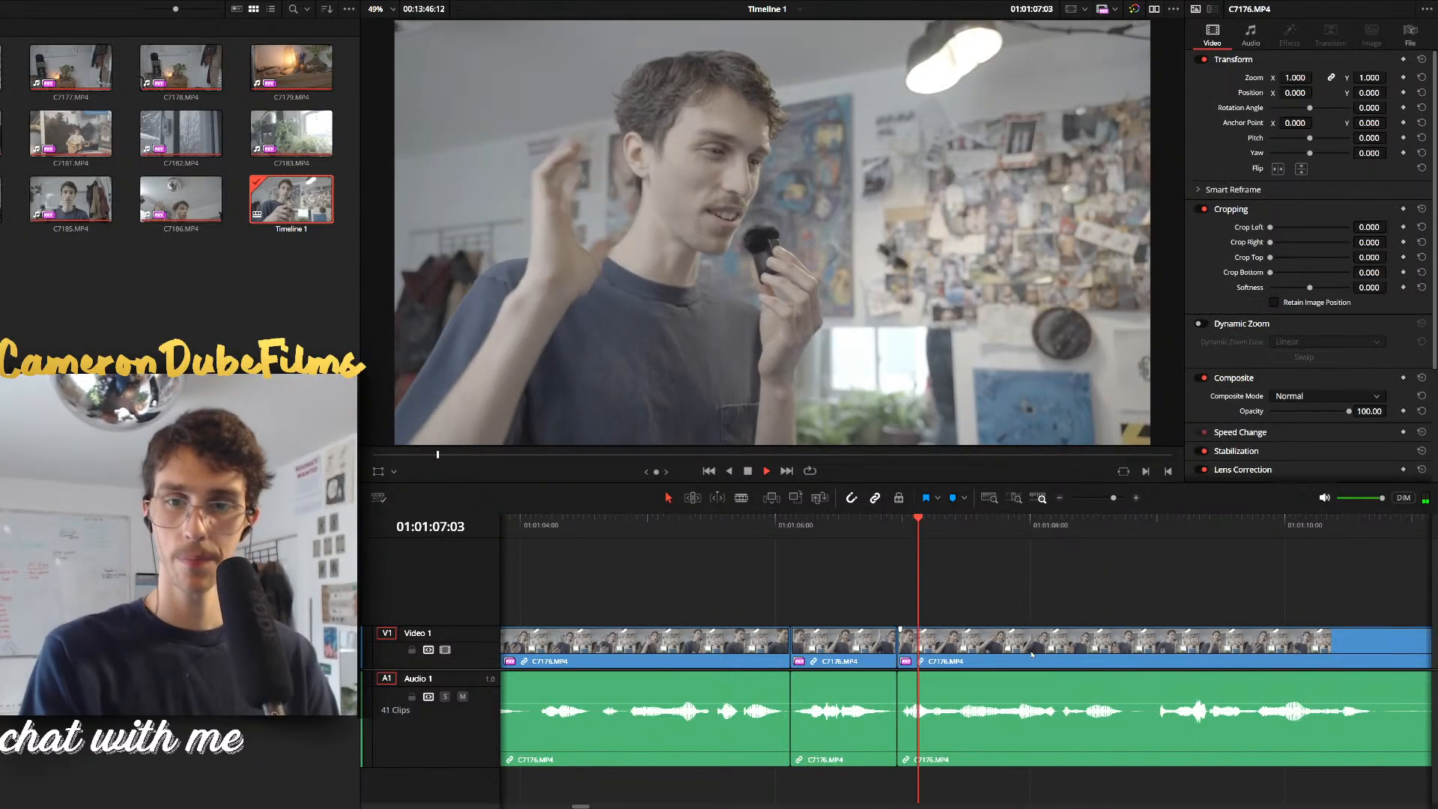
Delete the footage from the cut at 01:01:06:23 to about 01:01:08:22, close the gap and resume playback
{"action": "key", "text": "space"}
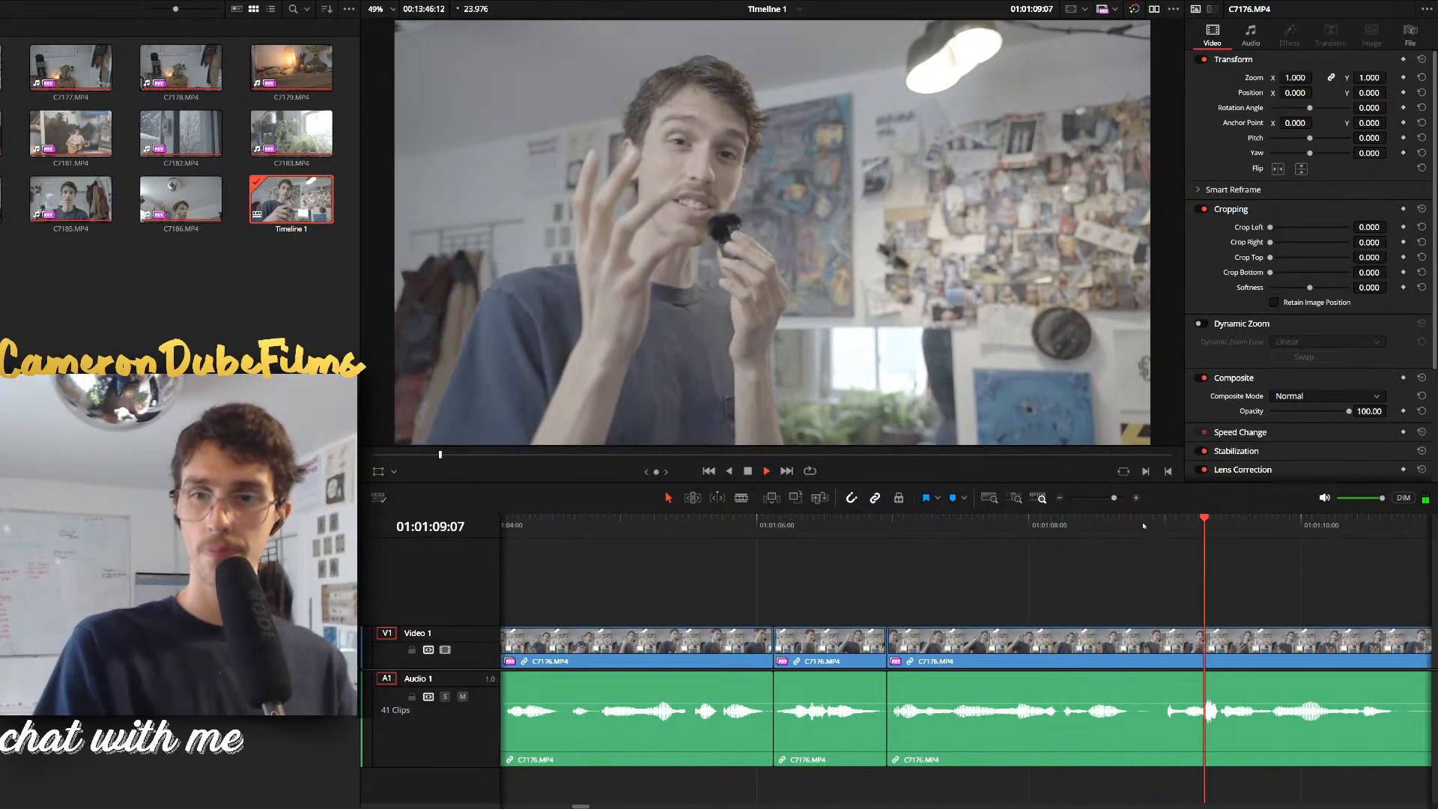
{"action": "left_click", "coordinate": [1154, 524]}
{"action": "left_click", "coordinate": [1085, 644]}
{"action": "key", "text": "Delete"}
{"action": "key", "text": "space"}
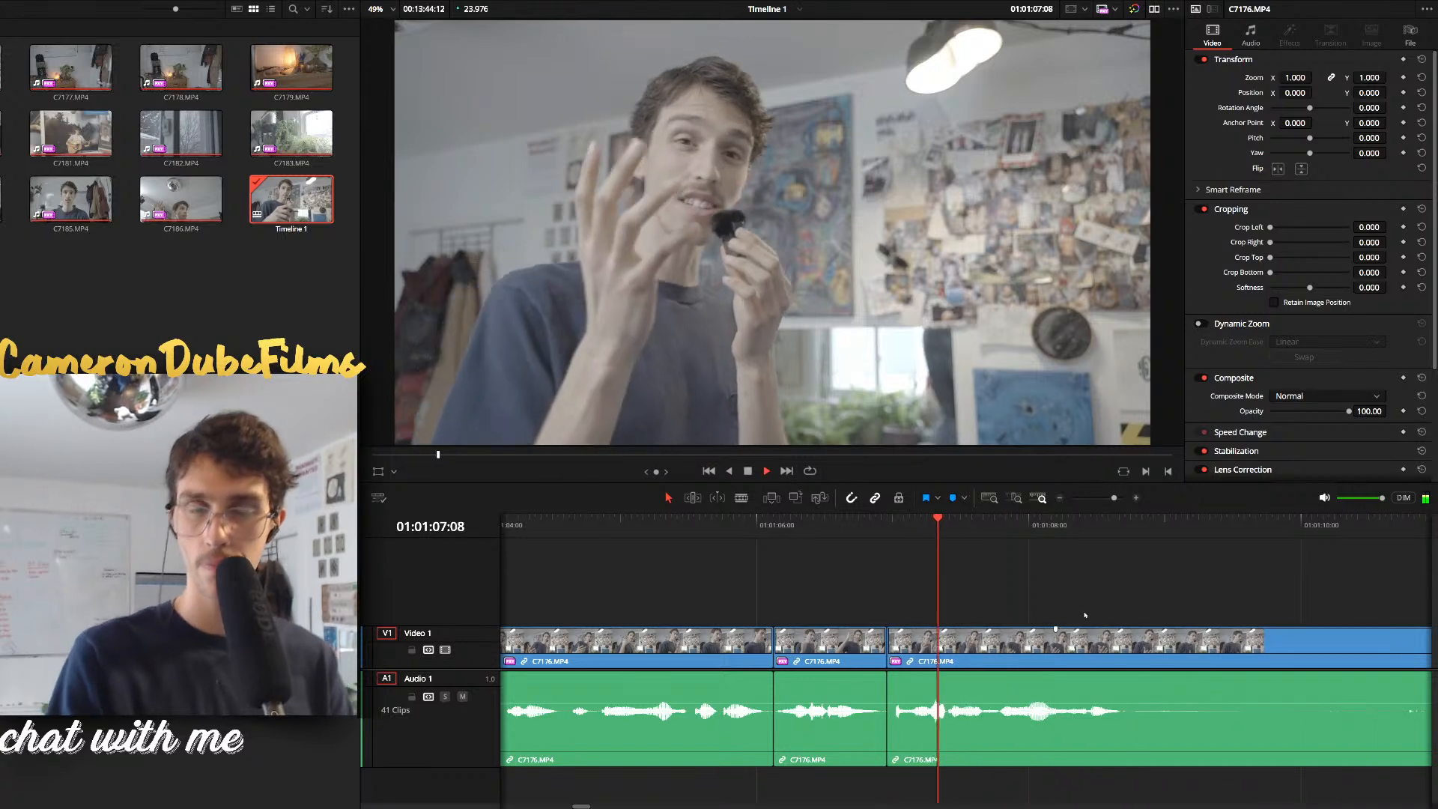
Split at 01:01:08:20 and 01:01:14:12, delete the long silence between them with its gap and resume playback
{"action": "scroll", "coordinate": [1075, 619], "scroll_direction": "down", "scroll_amount": 2}
{"action": "key", "text": "space"}
{"action": "key", "text": "ctrl+b"}
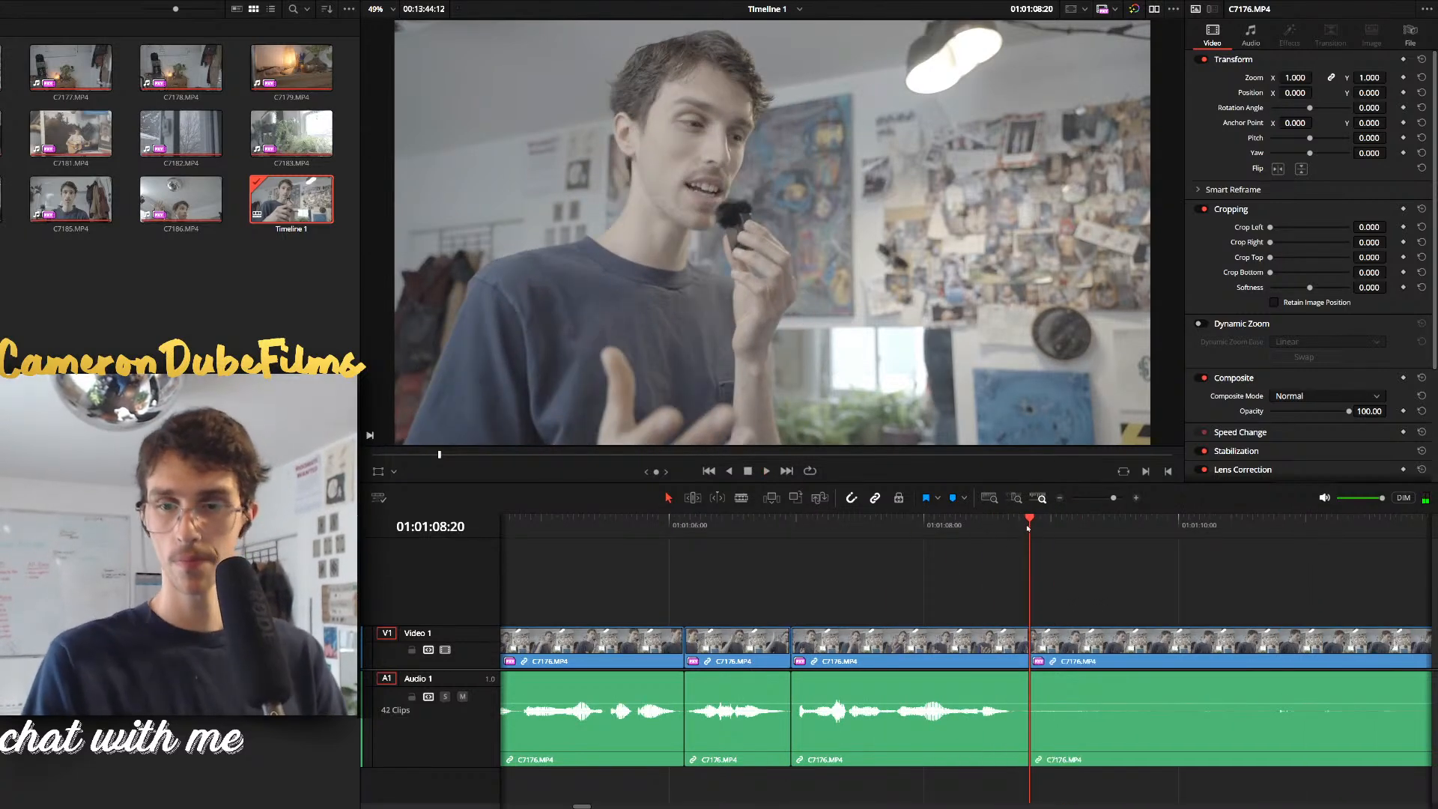
{"action": "scroll", "coordinate": [990, 532], "scroll_direction": "down", "scroll_amount": 3}
{"action": "left_click", "coordinate": [1279, 527]}
{"action": "scroll", "coordinate": [1235, 541], "scroll_direction": "down", "scroll_amount": 1}
{"action": "left_click_drag", "start_coordinate": [1133, 530], "coordinate": [1218, 532]}
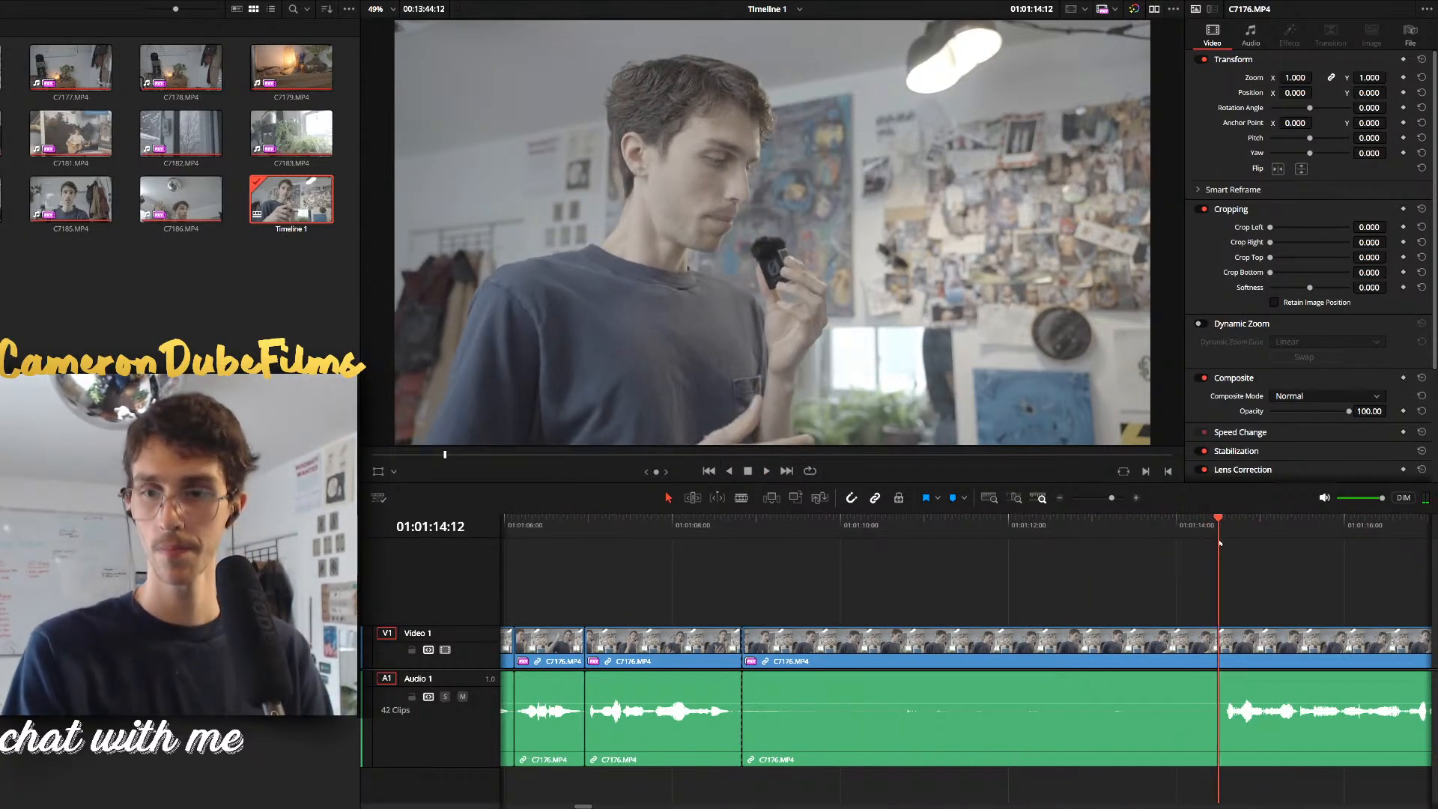
{"action": "key", "text": "ctrl+b"}
{"action": "left_click", "coordinate": [1088, 656]}
{"action": "key", "text": "Delete"}
{"action": "key", "text": "space"}
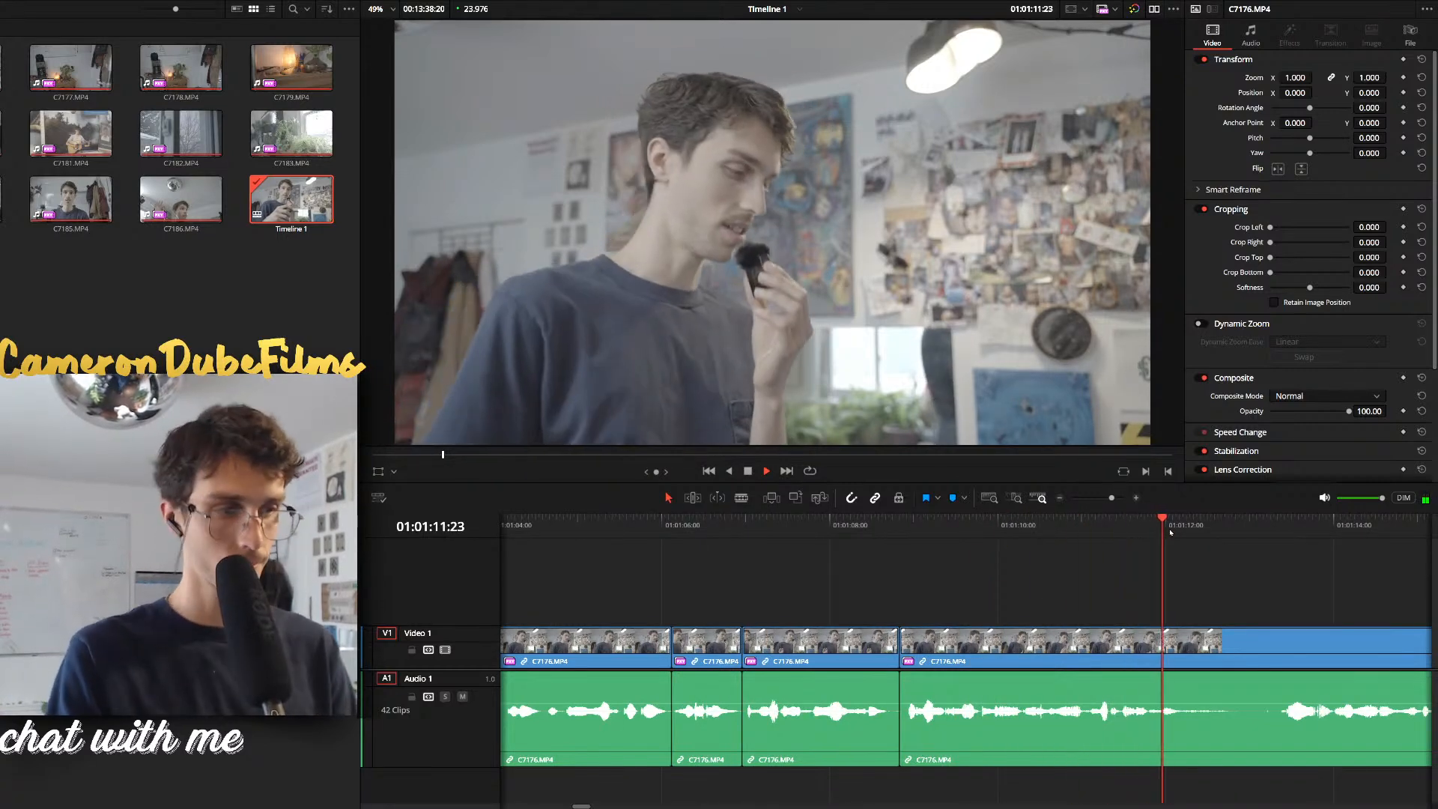
Replay the words before 01:01:12:07, split there and before the next phrase, and delete the pause with its gap
{"action": "key", "text": "space"}
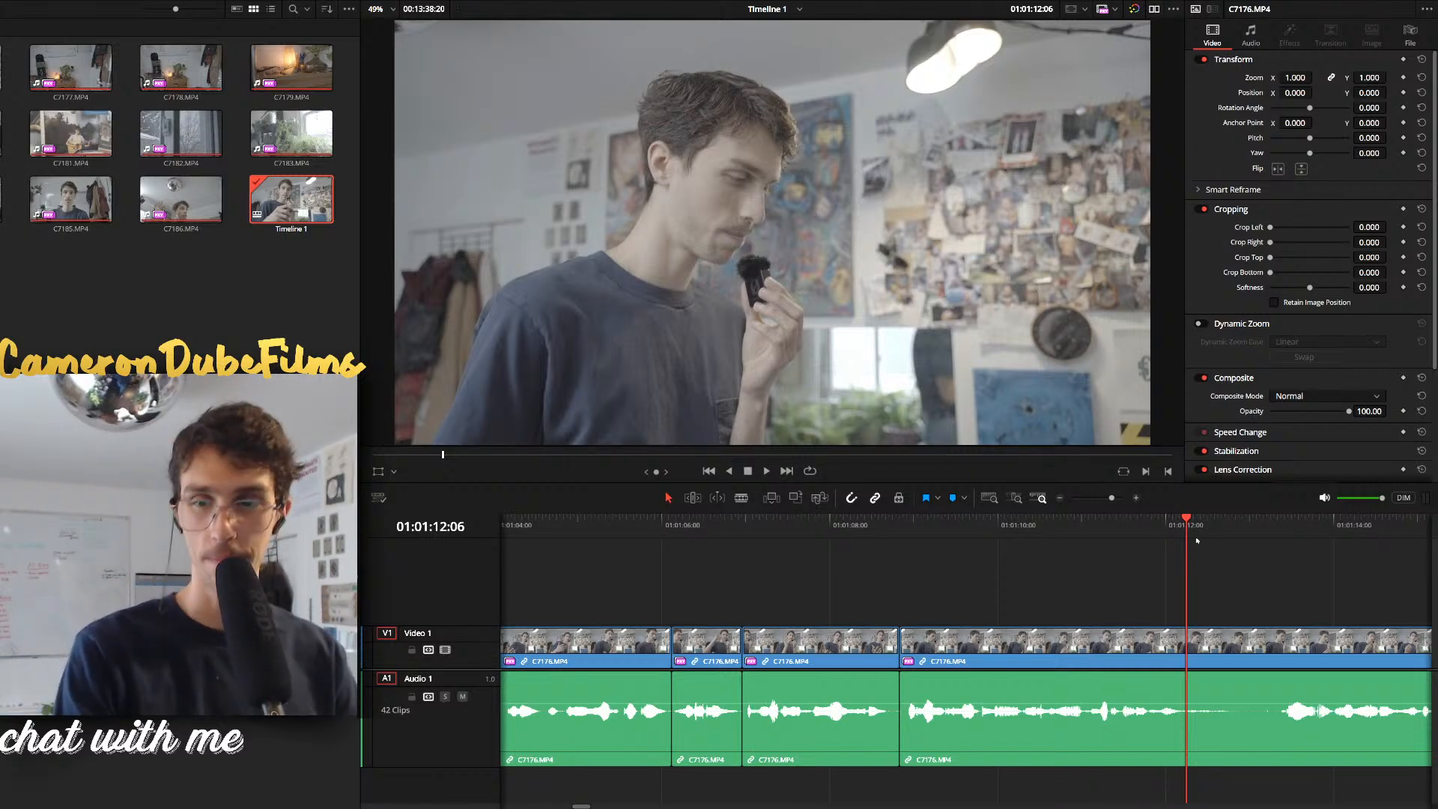
{"action": "left_click_drag", "start_coordinate": [1173, 526], "coordinate": [1156, 524]}
{"action": "key", "text": "space"}
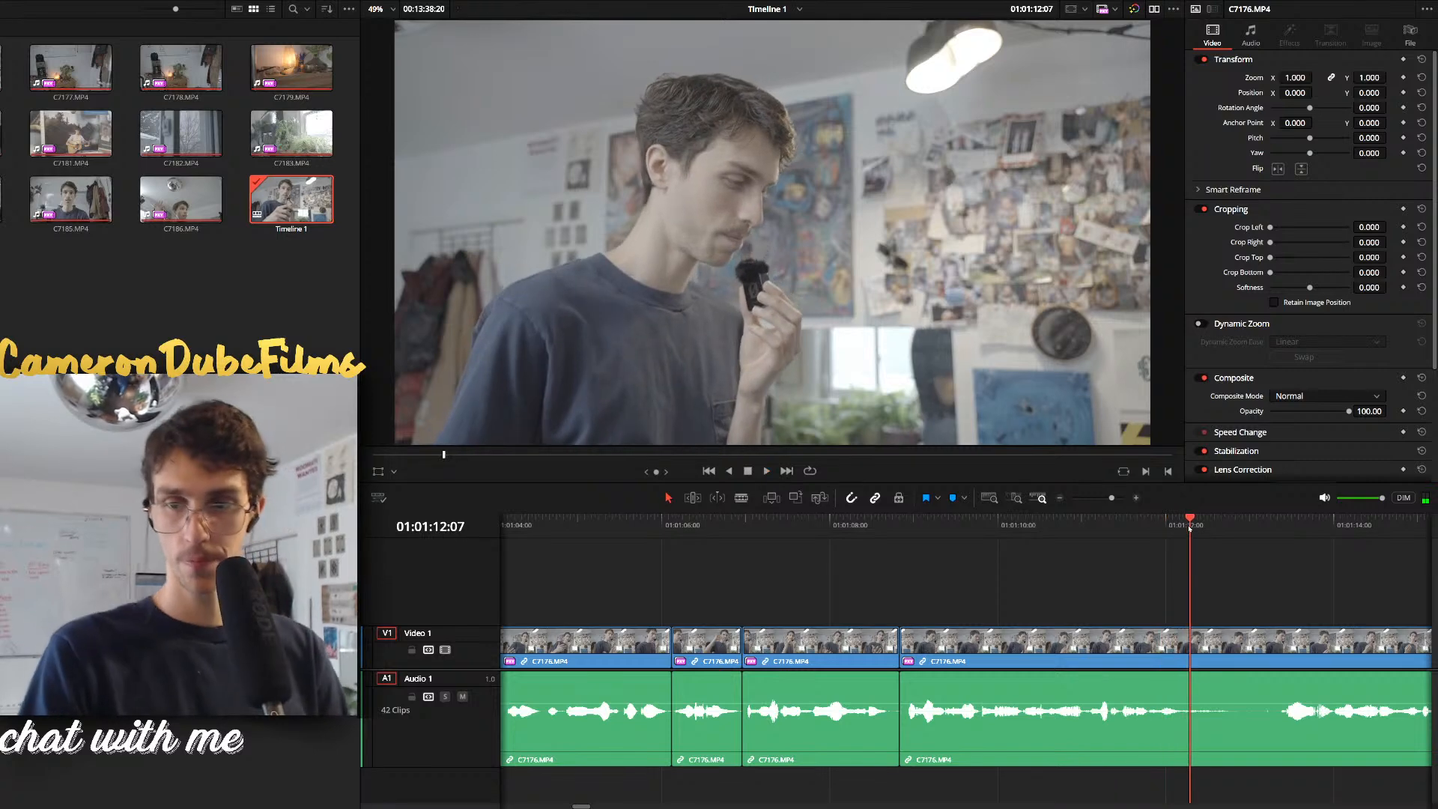
{"action": "key", "text": "ctrl+b"}
{"action": "left_click_drag", "start_coordinate": [1261, 527], "coordinate": [1273, 527]}
{"action": "key", "text": "ctrl+b"}
{"action": "left_click", "coordinate": [1245, 655]}
{"action": "key", "text": "BackSpace"}
{"action": "left_click", "coordinate": [1245, 654]}
{"action": "key", "text": "BackSpace"}
{"action": "key", "text": "space"}
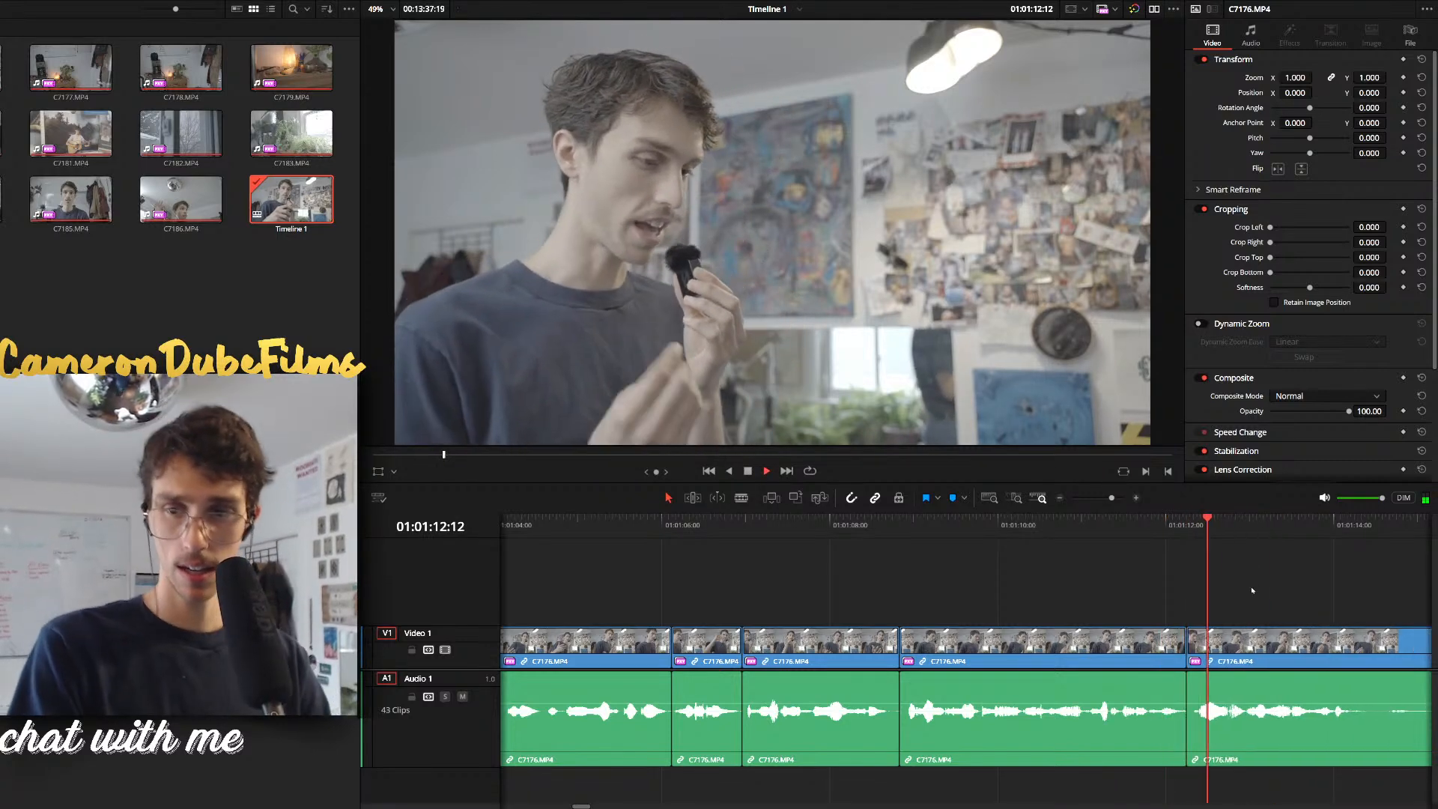
Split at 01:01:14:08 and about 01:01:16:23, delete the quiet section between them with its gap and resume playback
{"action": "scroll", "coordinate": [1150, 600], "scroll_direction": "down", "scroll_amount": 1}
{"action": "scroll", "coordinate": [1147, 599], "scroll_direction": "up", "scroll_amount": 2}
{"action": "left_click", "coordinate": [1085, 528]}
{"action": "key", "text": "ctrl+b"}
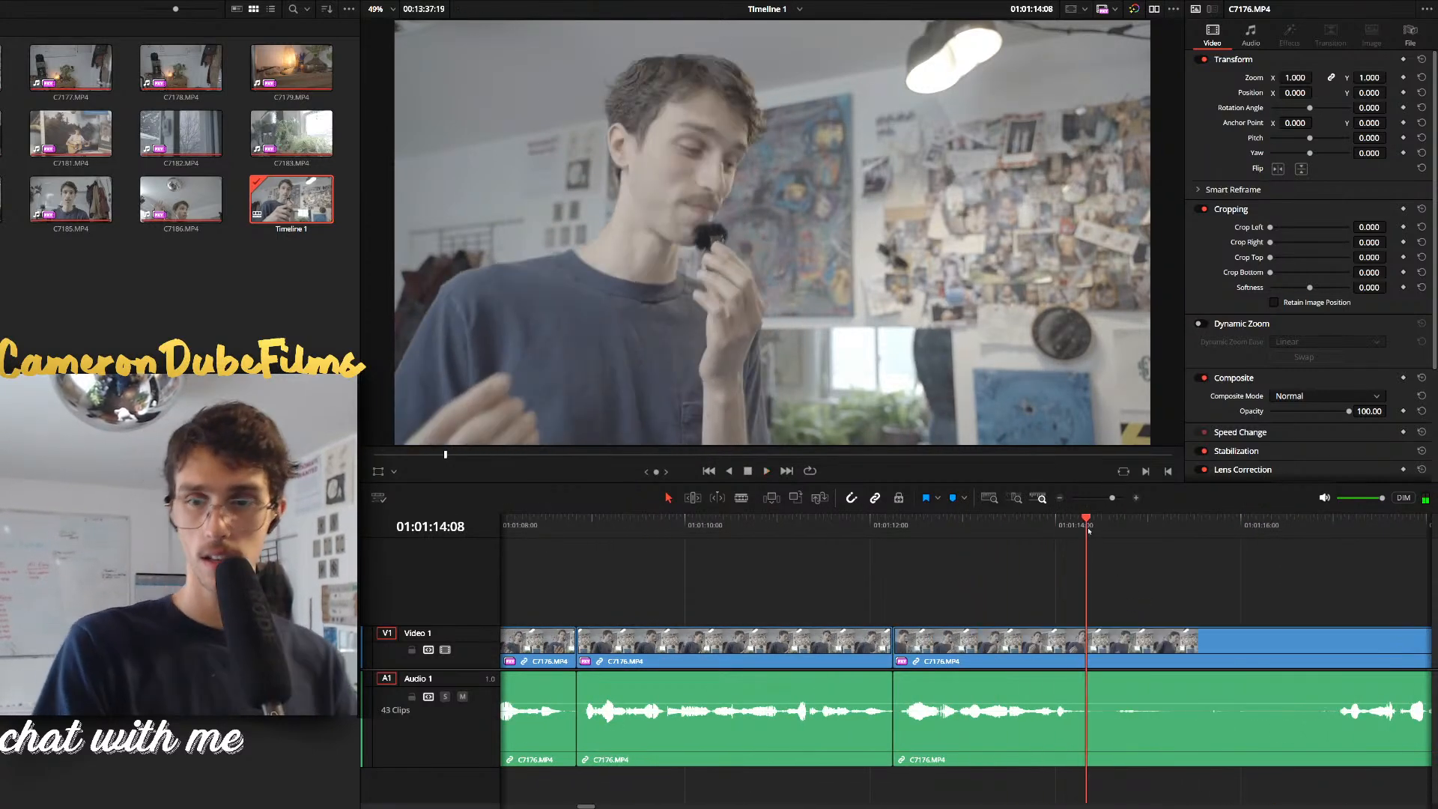
{"action": "left_click_drag", "start_coordinate": [1311, 528], "coordinate": [1328, 528]}
{"action": "key", "text": "ctrl+b"}
{"action": "left_click", "coordinate": [1192, 643]}
{"action": "key", "text": "BackSpace"}
{"action": "key", "text": "BackSpace"}
{"action": "key", "text": "space"}
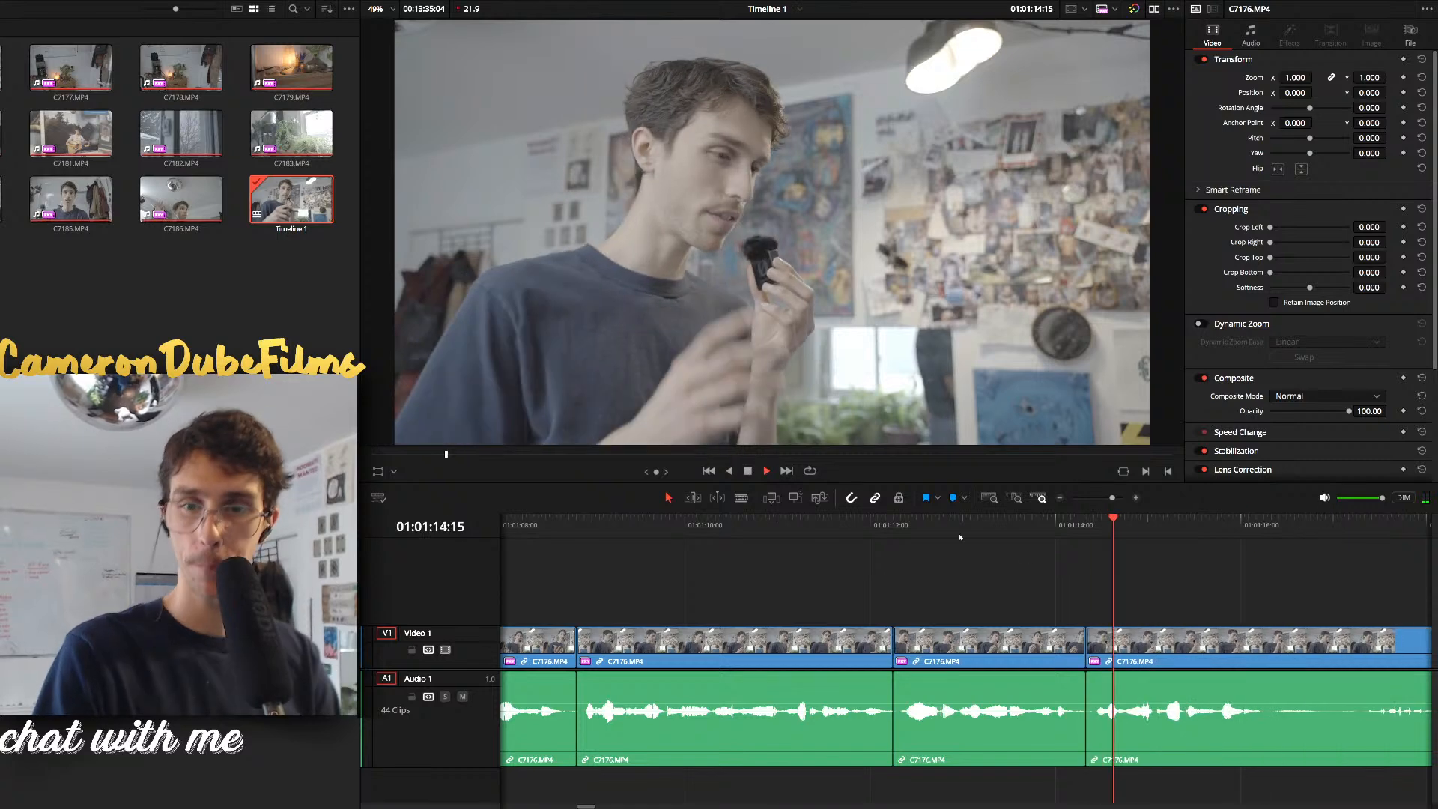
Review the take after 01:01:14:08, then delete it up to about 01:01:18:22, closing the gap and resuming playback
{"action": "scroll", "coordinate": [980, 534], "scroll_direction": "down", "scroll_amount": 1}
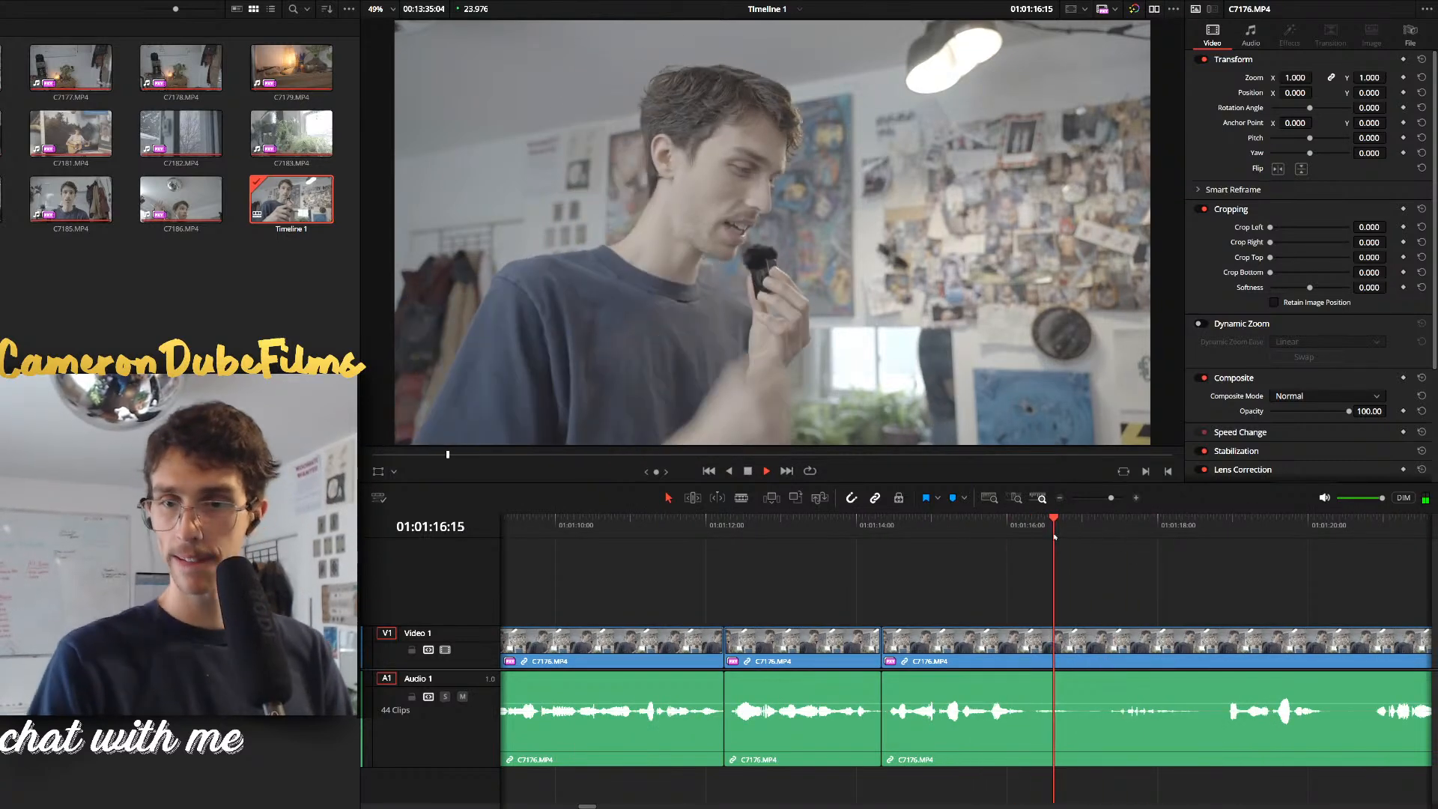
{"action": "left_click", "coordinate": [1030, 529]}
{"action": "left_click_drag", "start_coordinate": [1030, 529], "coordinate": [1213, 524]}
{"action": "scroll", "coordinate": [1168, 531], "scroll_direction": "down", "scroll_amount": 1}
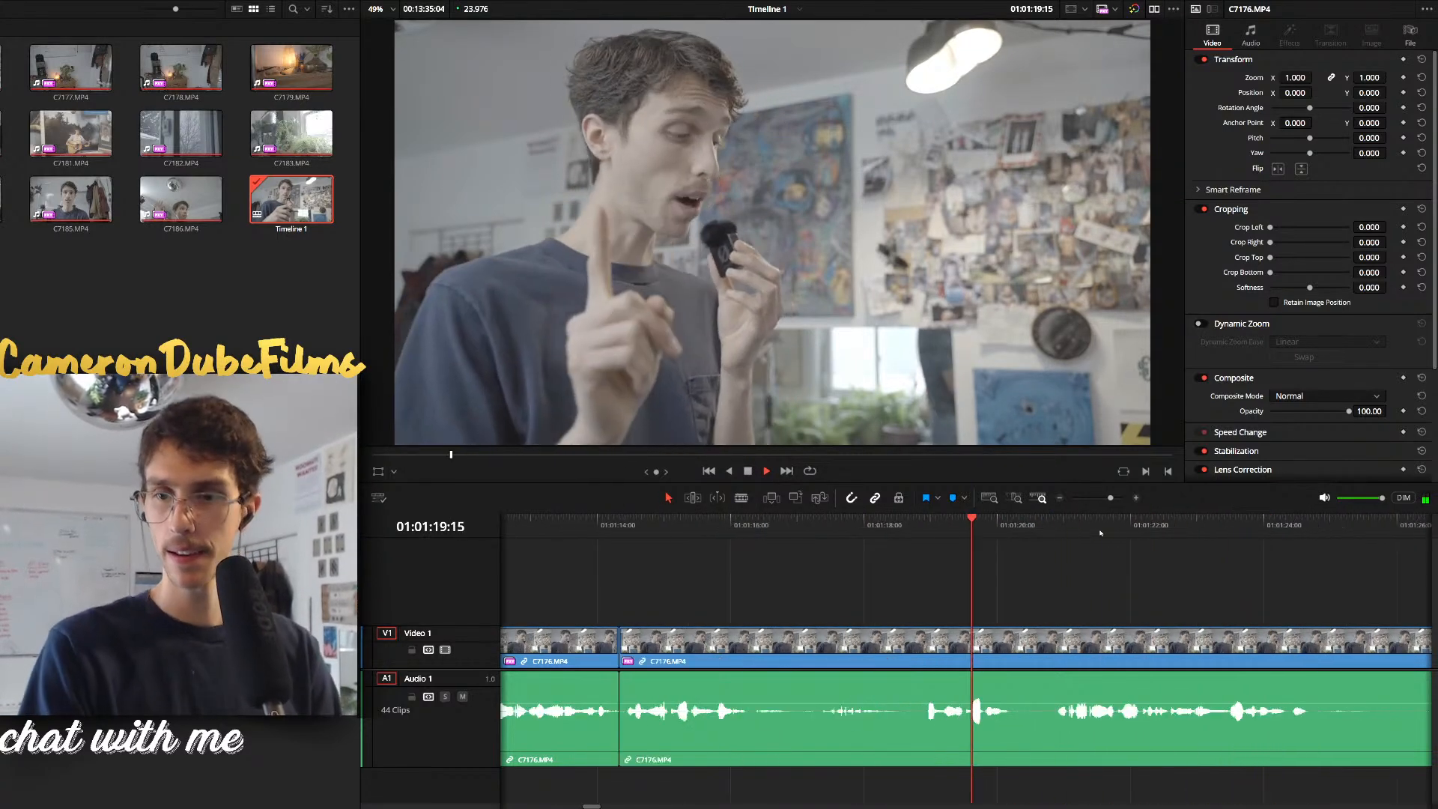
{"action": "scroll", "coordinate": [1048, 530], "scroll_direction": "up", "scroll_amount": 2}
{"action": "left_click", "coordinate": [869, 529]}
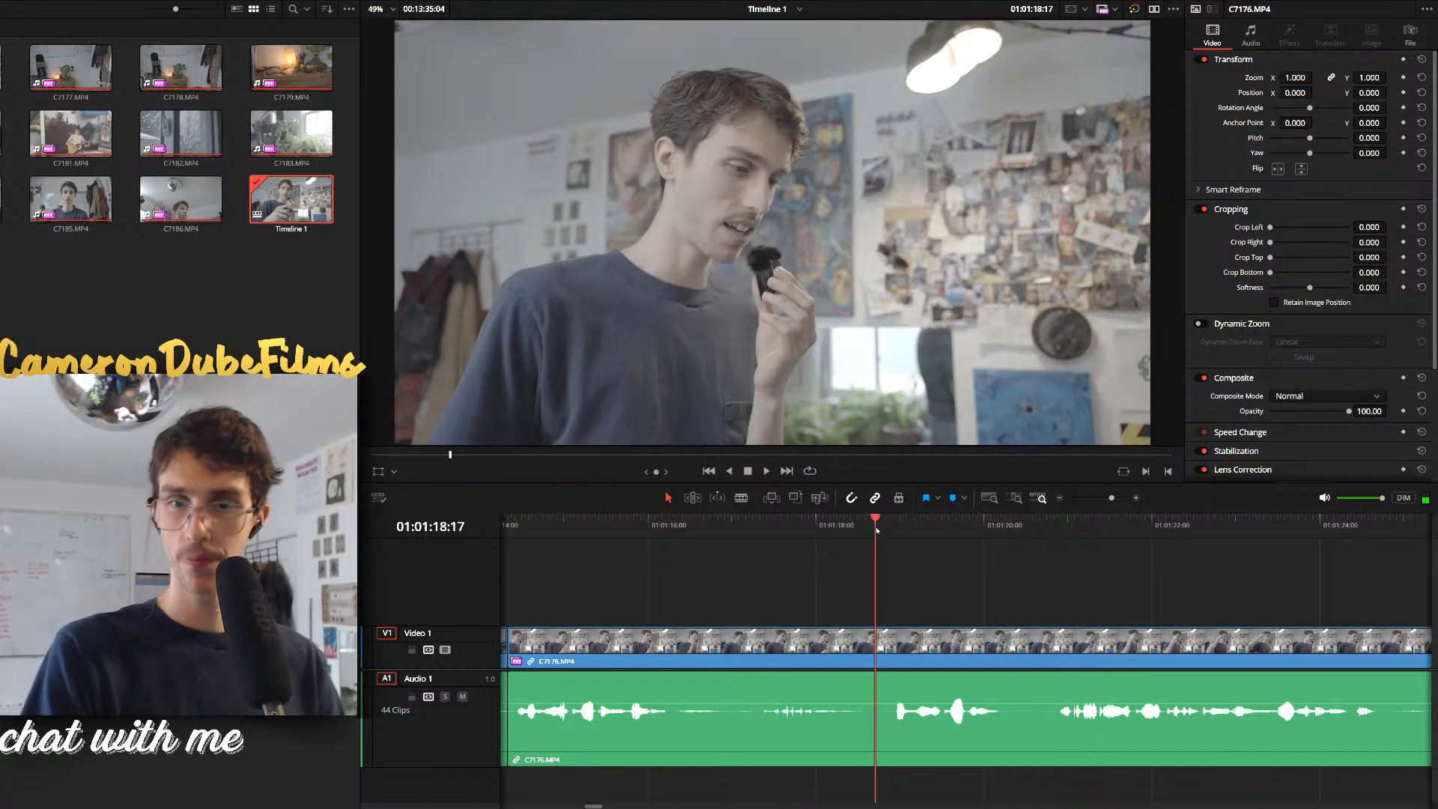
{"action": "key", "text": "space"}
{"action": "key", "text": "ctrl+b"}
{"action": "left_click_drag", "start_coordinate": [831, 556], "coordinate": [790, 722]}
{"action": "key", "text": "Delete"}
{"action": "key", "text": "space"}
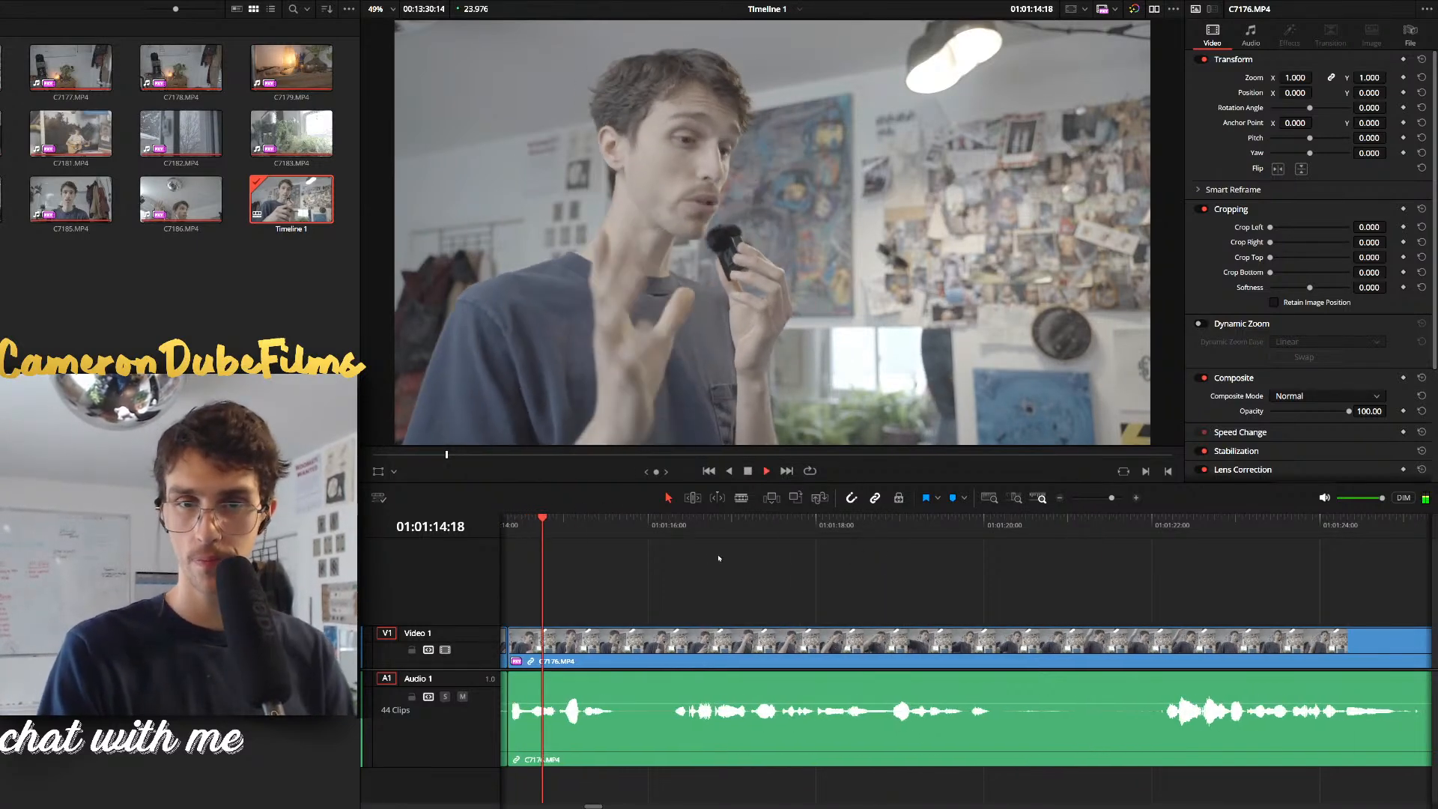
Split at about 01:01:15:17 and 01:01:16:06, delete the pause between them with its gap and resume playback
{"action": "scroll", "coordinate": [992, 547], "scroll_direction": "up", "scroll_amount": 2}
{"action": "key", "text": "space"}
{"action": "key", "text": "ctrl+b"}
{"action": "key", "text": "space"}
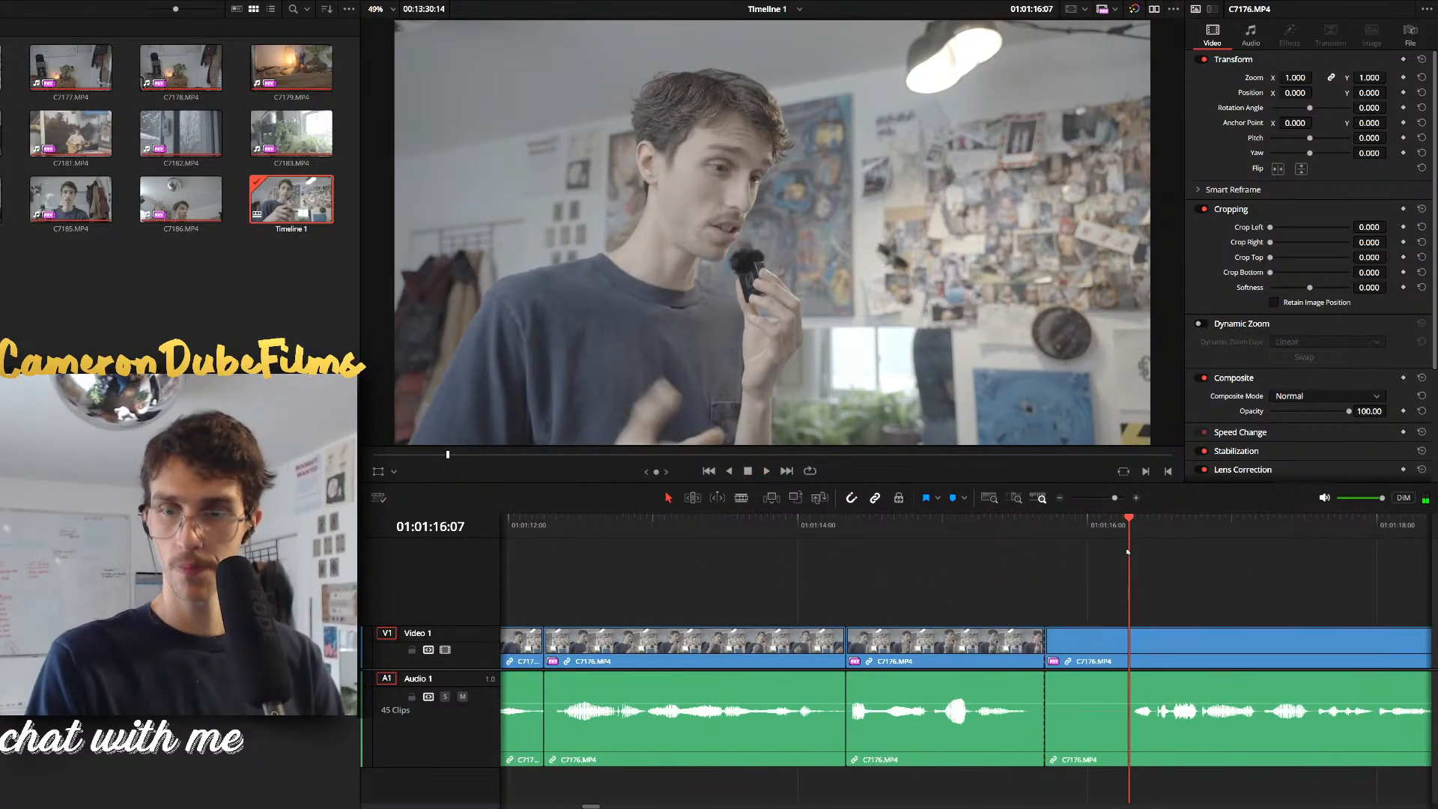
{"action": "left_click_drag", "start_coordinate": [1128, 552], "coordinate": [1122, 552]}
{"action": "key", "text": "ctrl+b"}
{"action": "left_click_drag", "start_coordinate": [1101, 548], "coordinate": [1092, 649]}
{"action": "key", "text": "Delete"}
{"action": "key", "text": "space"}
{"action": "scroll", "coordinate": [1102, 658], "scroll_direction": "down", "scroll_amount": 1}
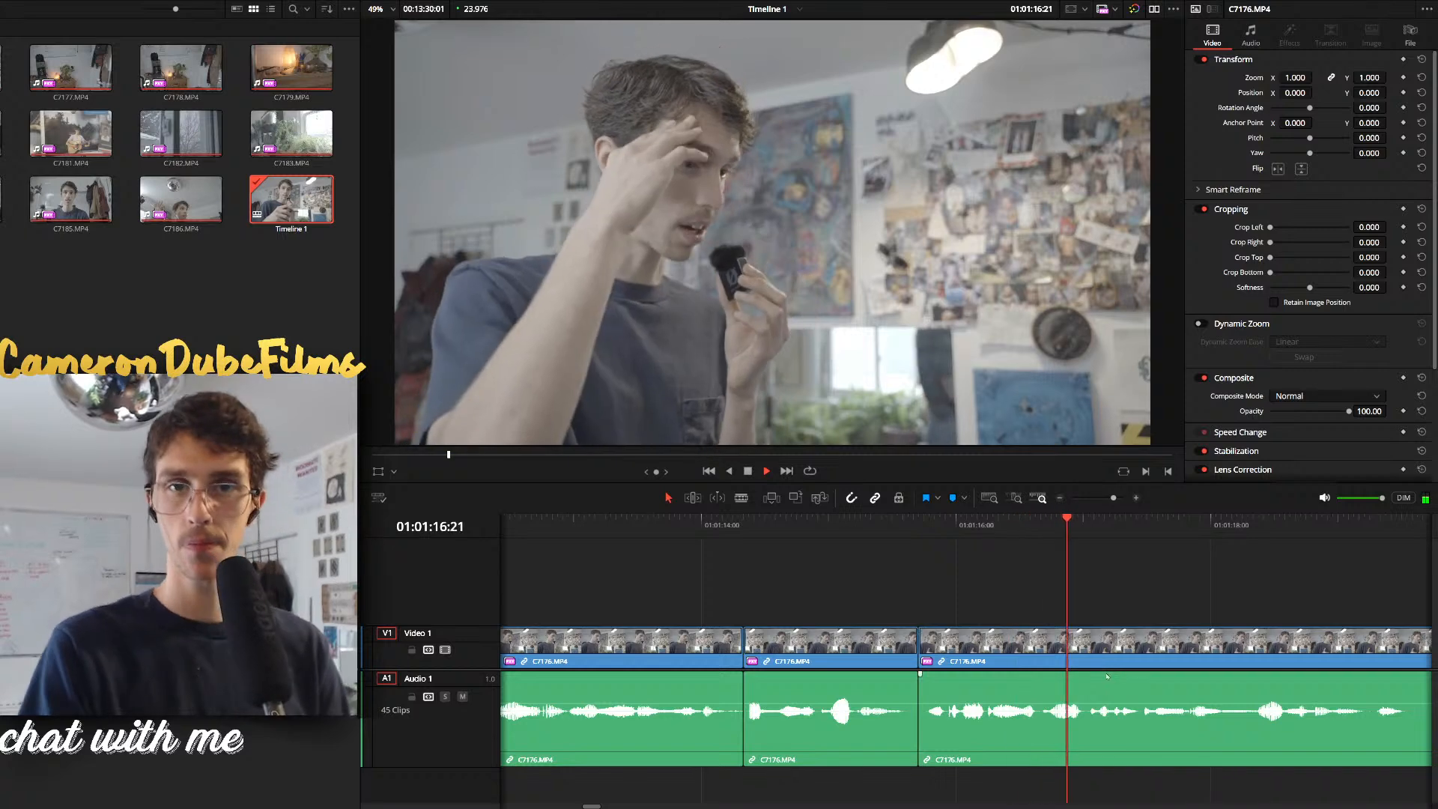
Split at about 01:01:19:17 and at 01:01:21:11, delete the silence between them with its gap and resume playback
{"action": "scroll", "coordinate": [1123, 659], "scroll_direction": "down", "scroll_amount": 2}
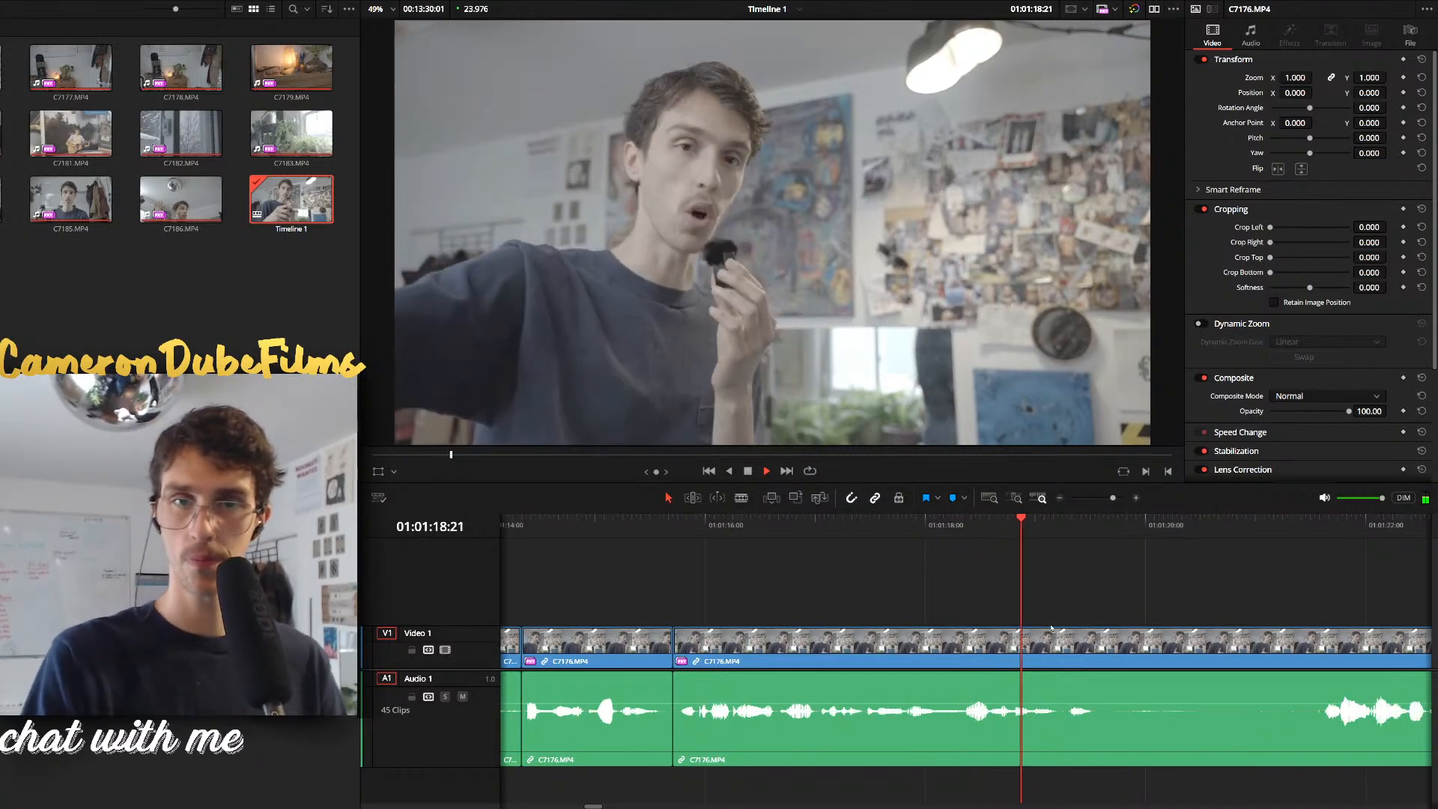
{"action": "left_click", "coordinate": [1111, 526]}
{"action": "key", "text": "ctrl+b"}
{"action": "left_click_drag", "start_coordinate": [1113, 525], "coordinate": [1305, 550]}
{"action": "key", "text": "ctrl+b"}
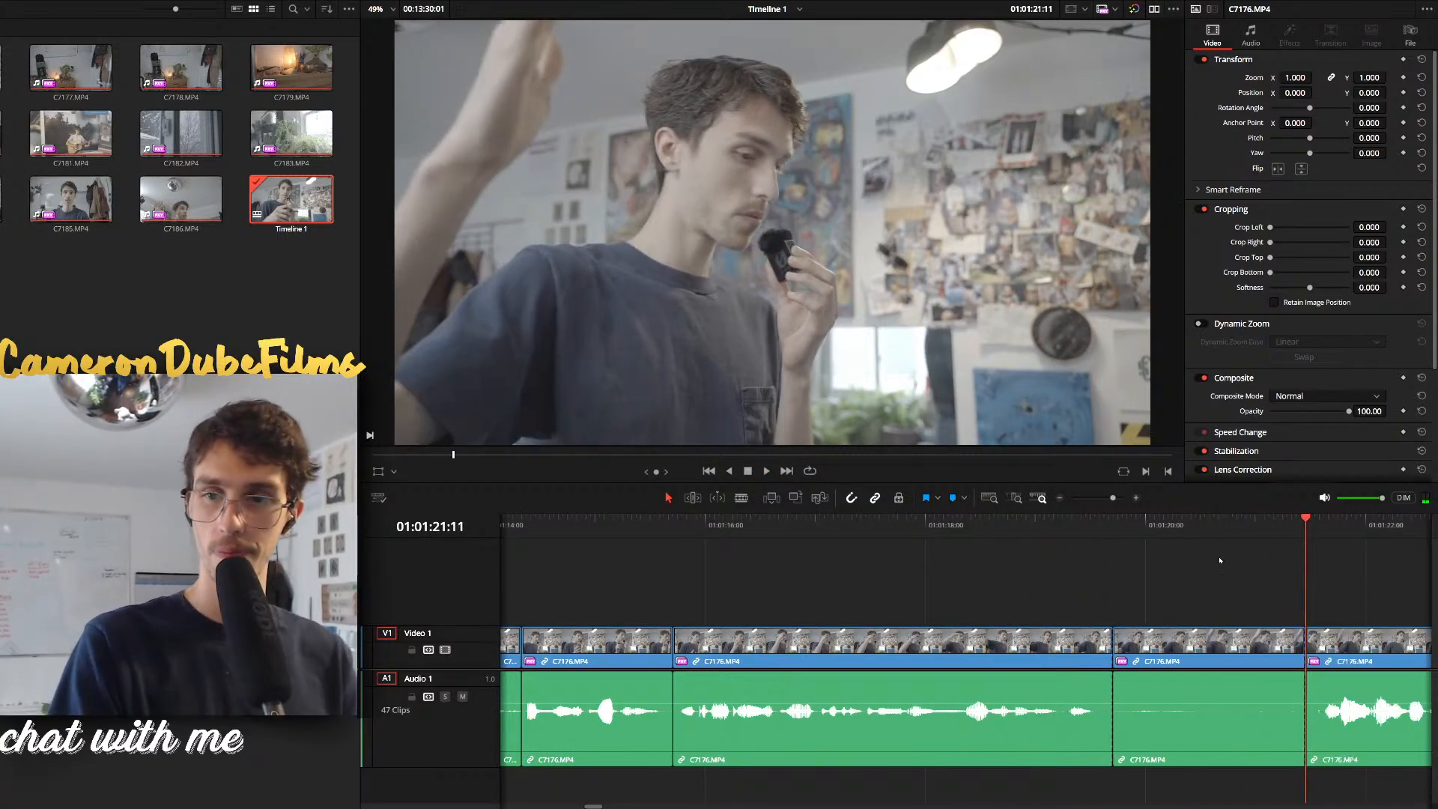
{"action": "left_click_drag", "start_coordinate": [1220, 559], "coordinate": [1220, 648]}
{"action": "key", "text": "Delete"}
{"action": "key", "text": "space"}
{"action": "scroll", "coordinate": [1222, 631], "scroll_direction": "down", "scroll_amount": 1}
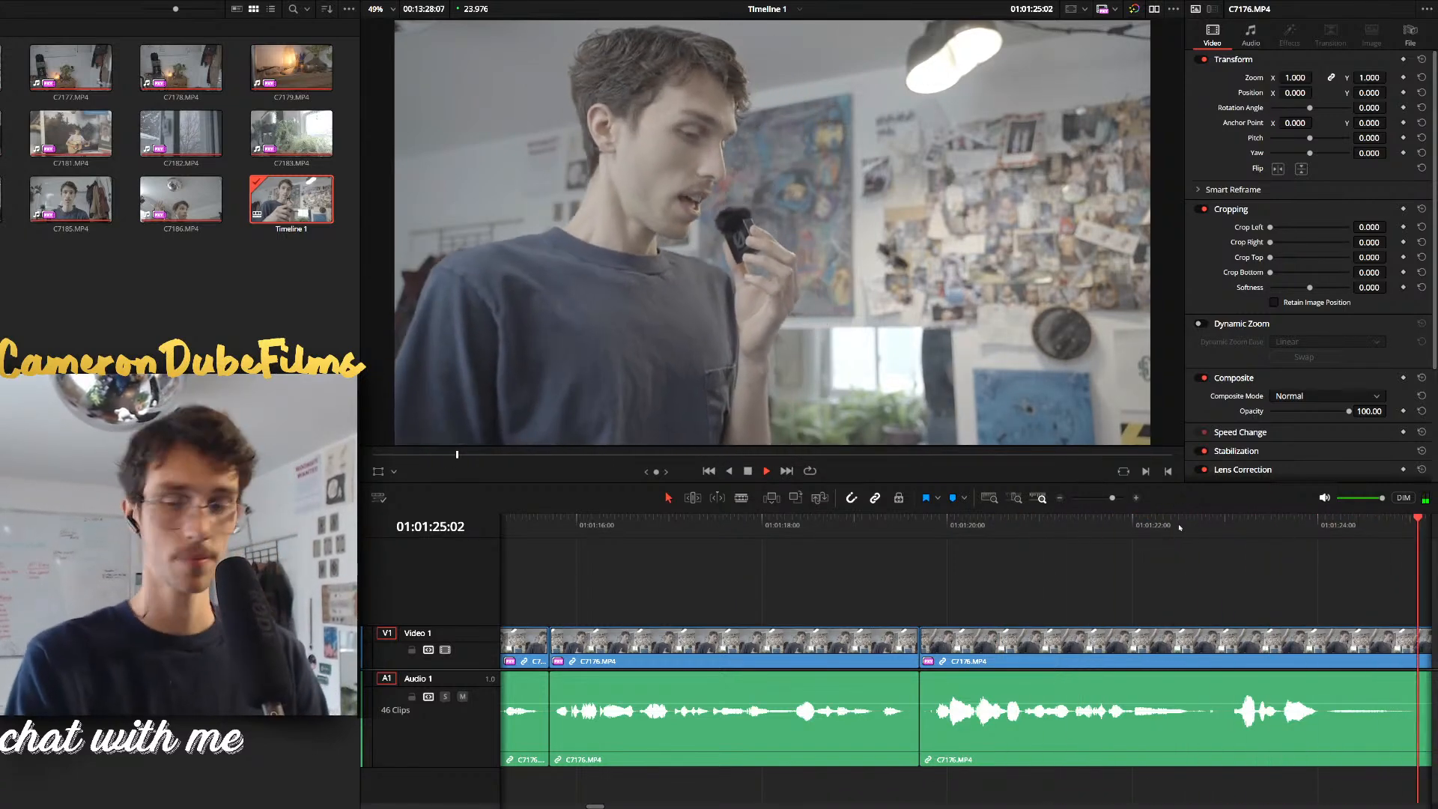
Skip ahead, split at about 01:01:24:02 and just before the next phrase, delete the pause between with its gap and resume playback
{"action": "left_click", "coordinate": [727, 533]}
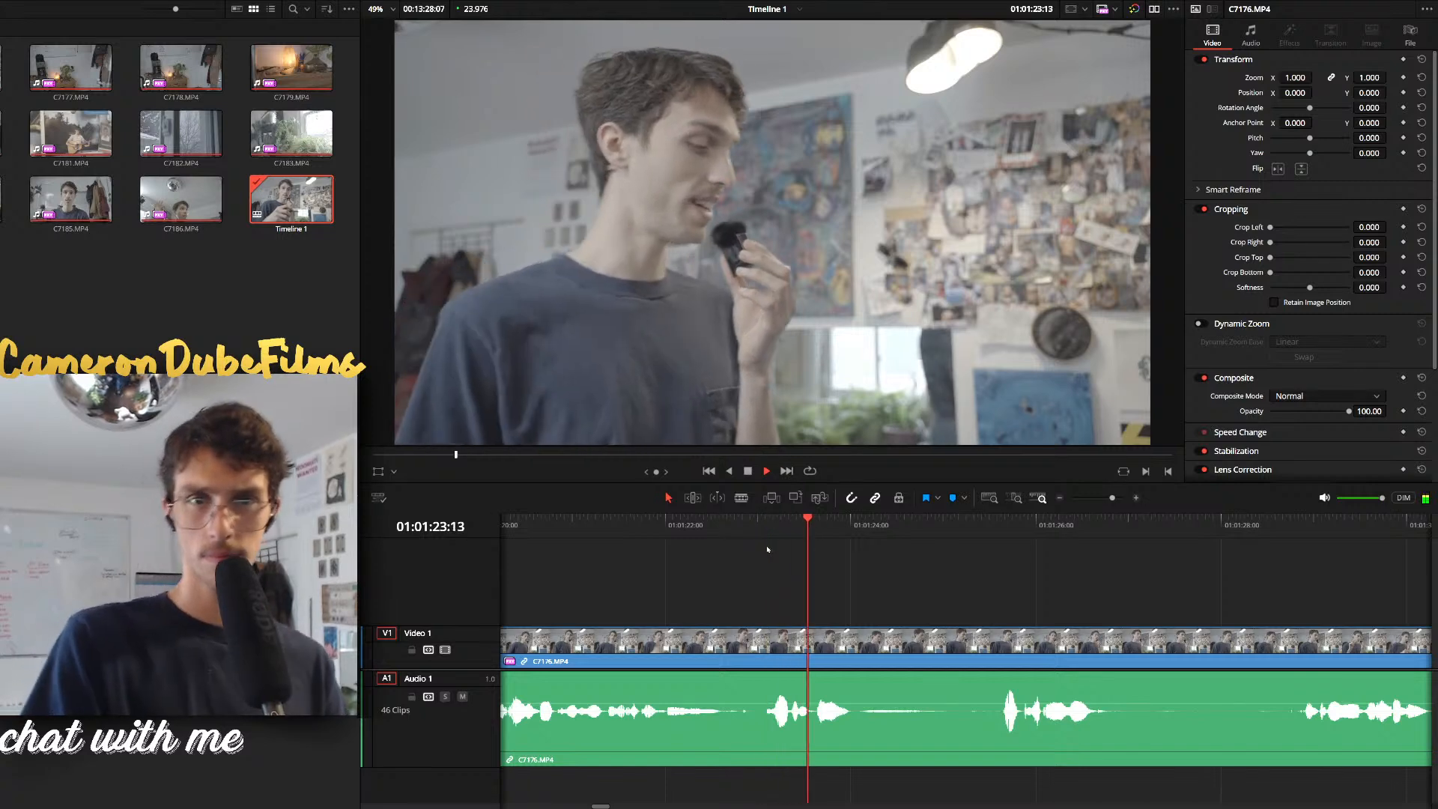
{"action": "key", "text": "ctrl+b"}
{"action": "left_click", "coordinate": [1010, 558]}
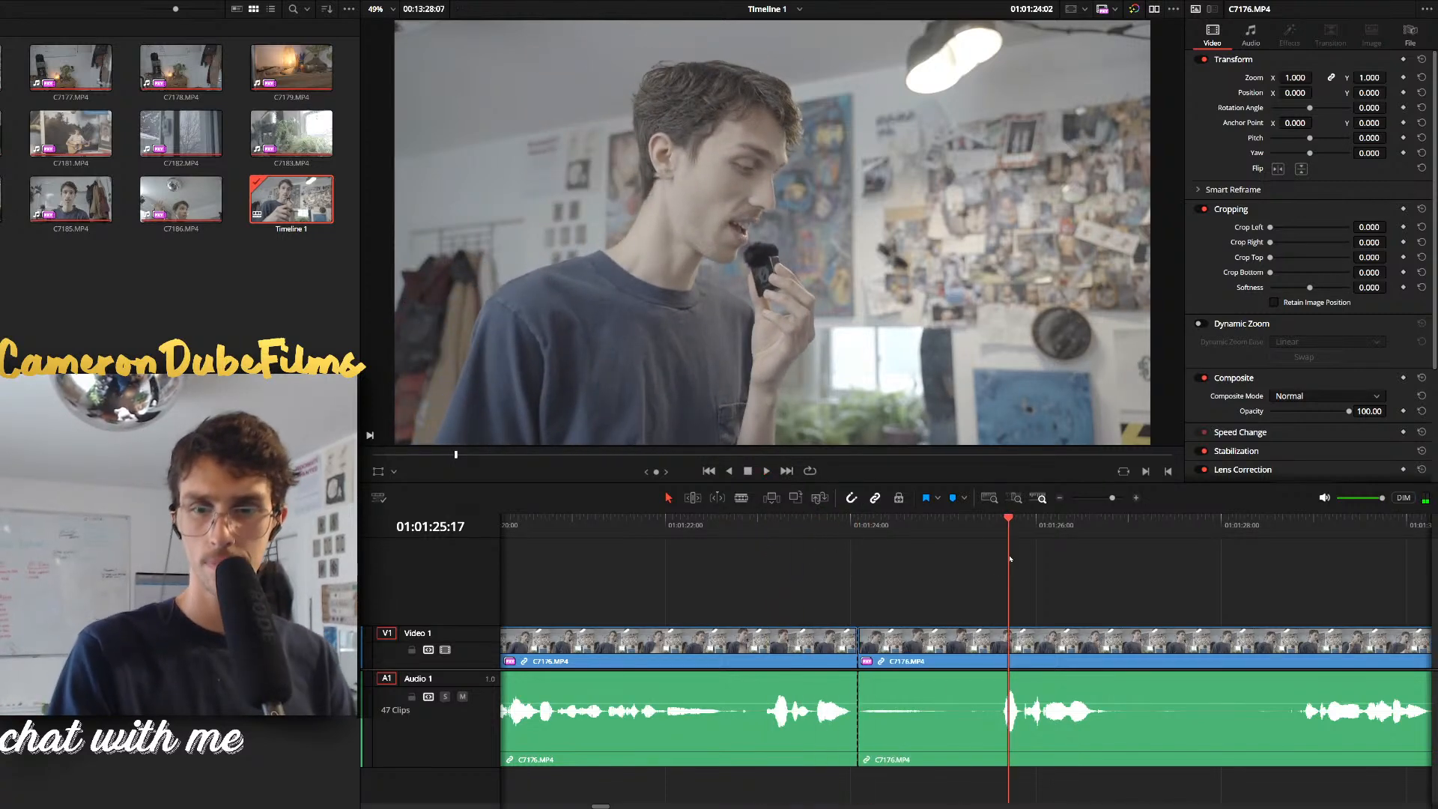
{"action": "key", "text": "ctrl+b"}
{"action": "left_click", "coordinate": [943, 663]}
{"action": "key", "text": "Delete"}
{"action": "key", "text": "space"}
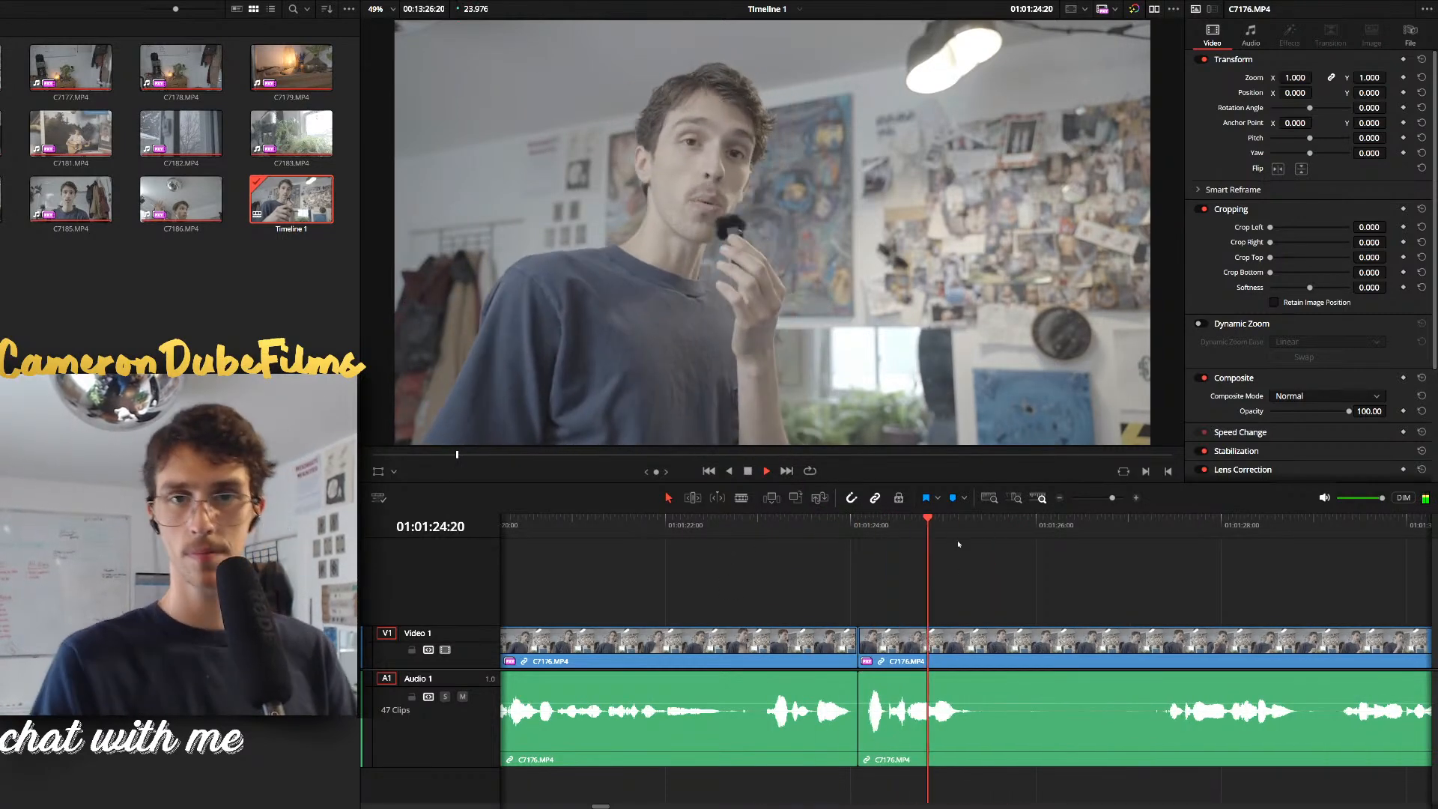
Split at about 01:01:25:08 and 01:01:27:08 and delete the section between them, closing the gap
{"action": "key", "text": "ctrl+b"}
{"action": "left_click", "coordinate": [1162, 533]}
{"action": "key", "text": "ctrl+b"}
{"action": "left_click_drag", "start_coordinate": [1130, 555], "coordinate": [1103, 670]}
{"action": "key", "text": "Delete"}
Replay the preceding words, split at about 01:01:22:16, delete the footage up to the next cut with its gap and resume playback
{"action": "left_click", "coordinate": [611, 524]}
{"action": "key", "text": "space"}
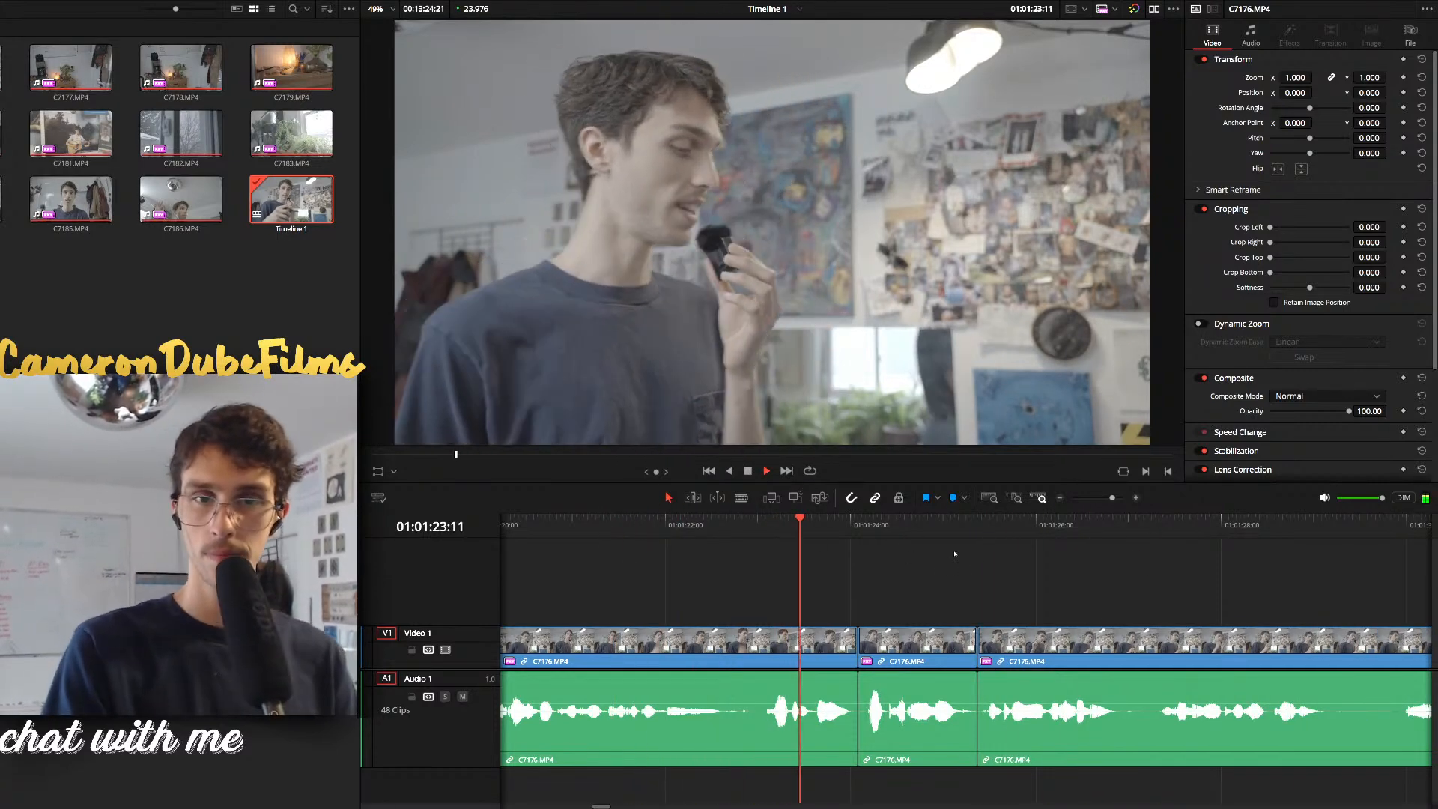
{"action": "left_click_drag", "start_coordinate": [736, 535], "coordinate": [729, 534]}
{"action": "key", "text": "ctrl+b"}
{"action": "left_click_drag", "start_coordinate": [794, 548], "coordinate": [789, 665]}
{"action": "key", "text": "Delete"}
{"action": "key", "text": "space"}
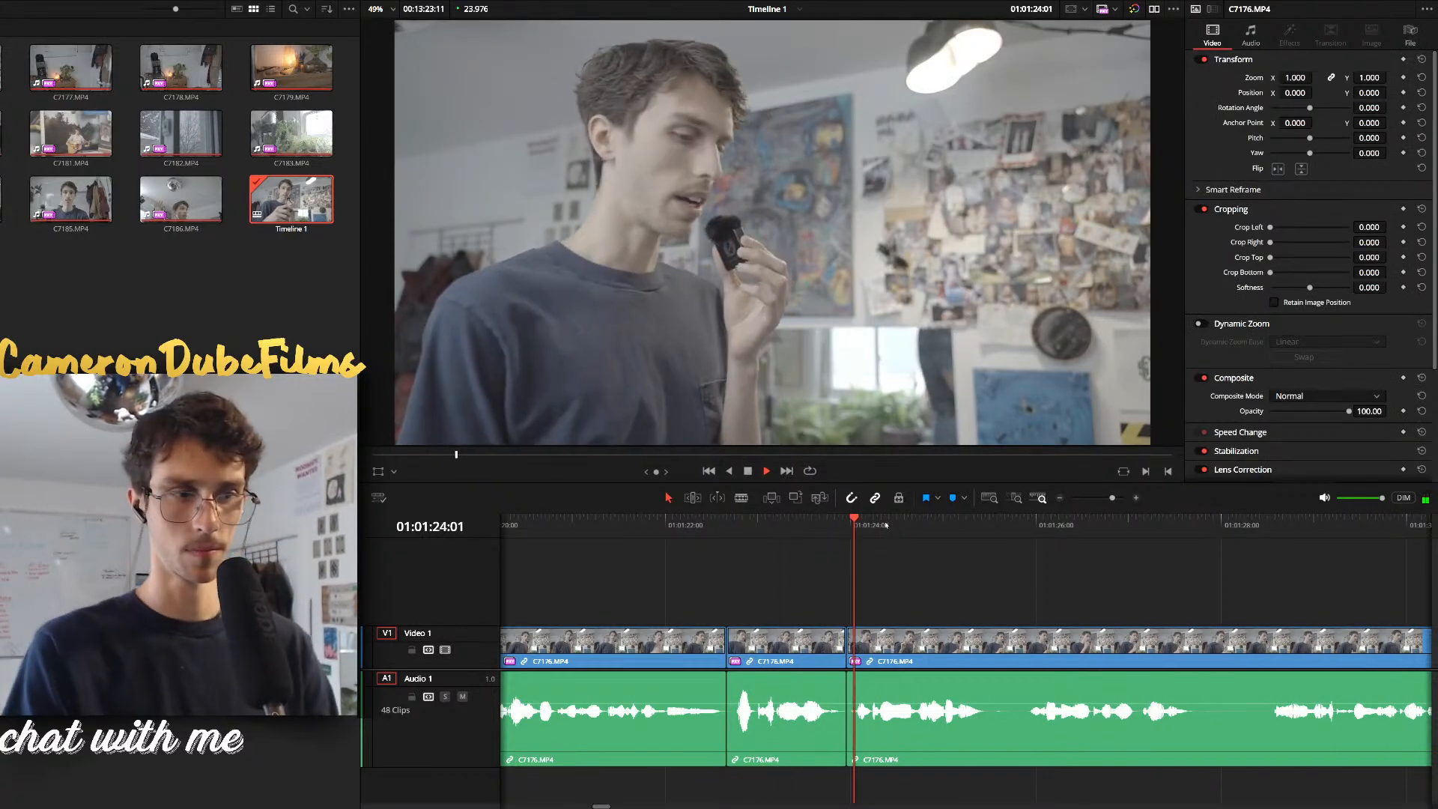
Split at 01:01:25:13 and 01:01:25:20, delete the short pause between them, close the gap and resume playback
{"action": "key", "text": "ctrl+b"}
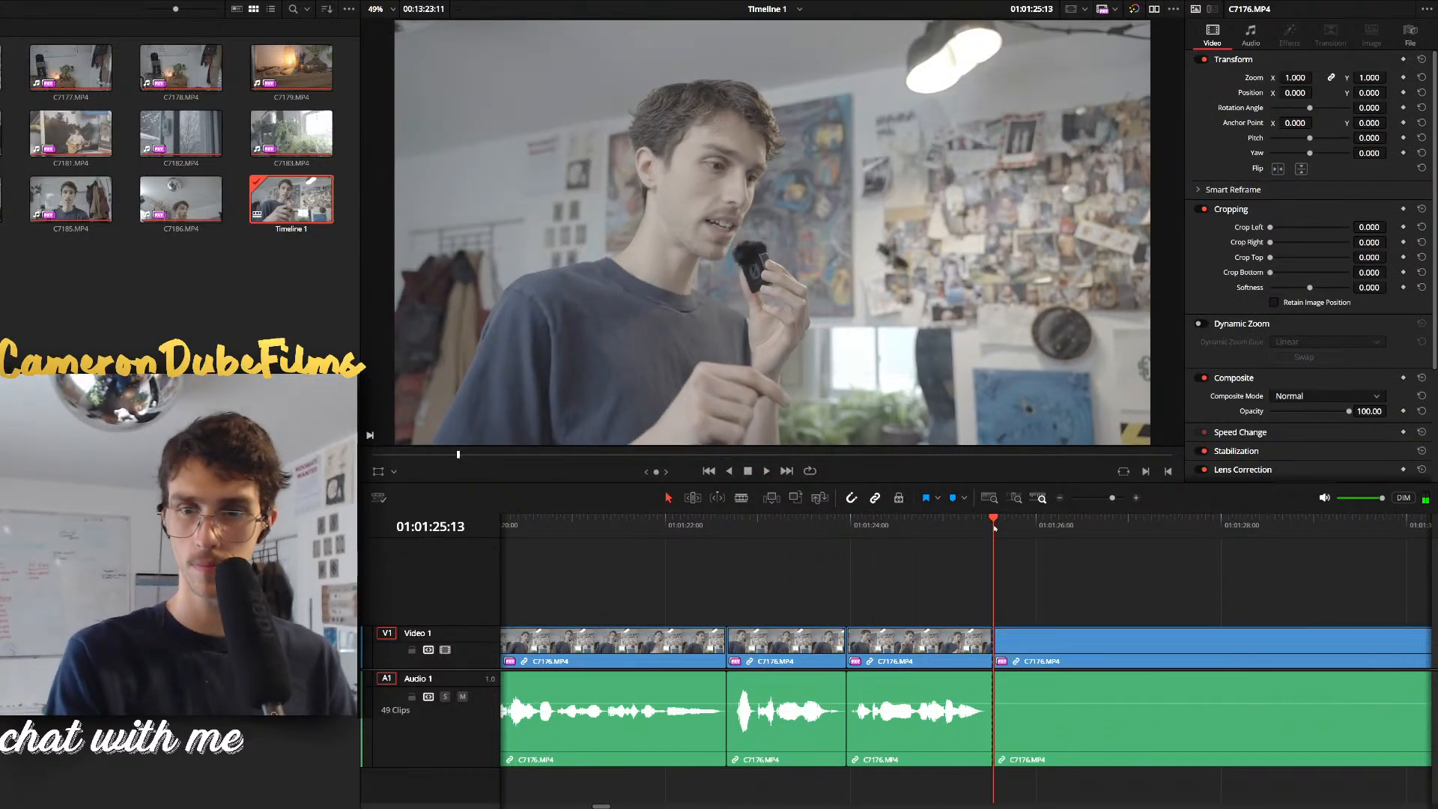
{"action": "left_click", "coordinate": [1020, 534]}
{"action": "key", "text": "ctrl+b"}
{"action": "left_click_drag", "start_coordinate": [1008, 562], "coordinate": [992, 640]}
{"action": "left_click", "coordinate": [1008, 651]}
{"action": "key", "text": "Delete"}
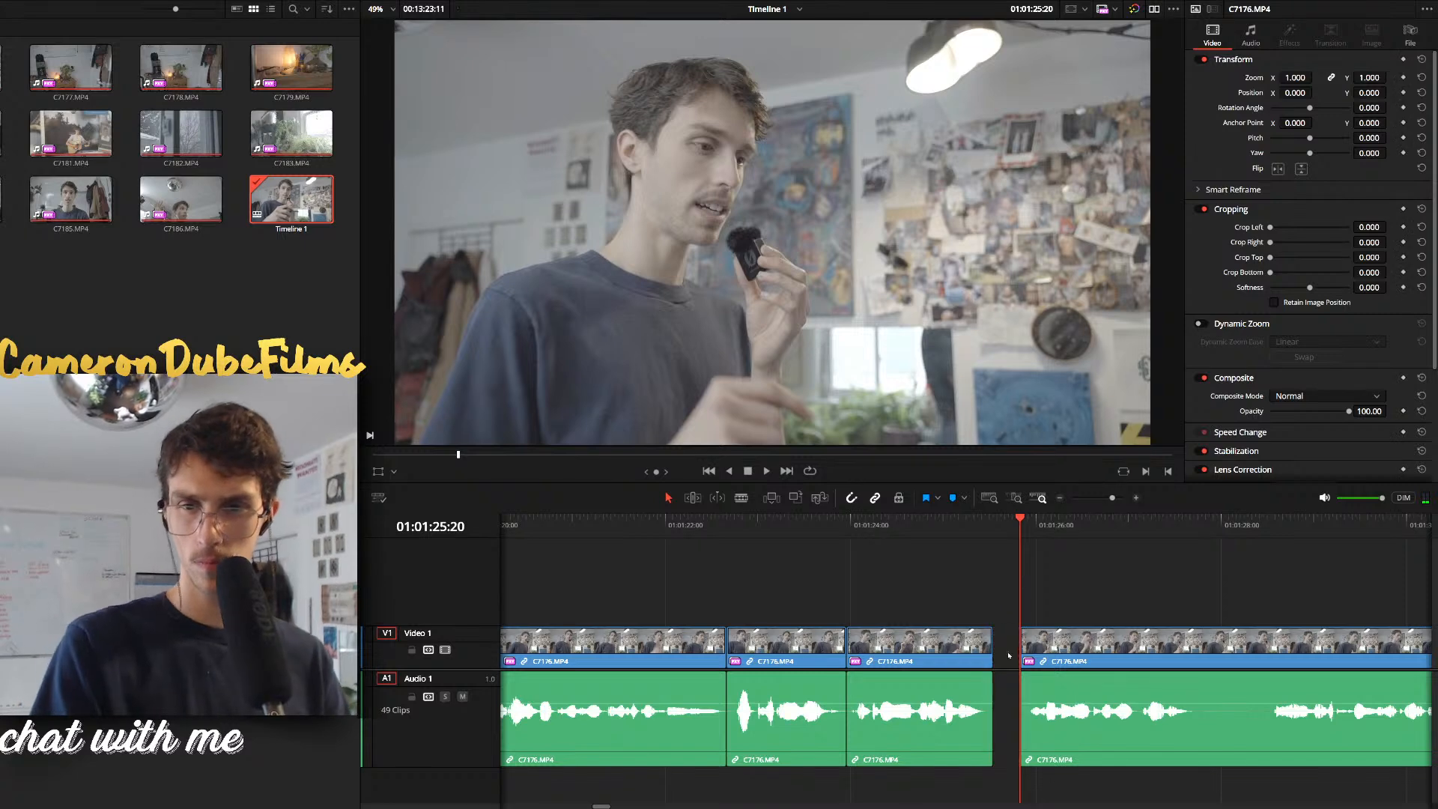
{"action": "key", "text": "space"}
Split at about 01:01:27:12 and 01:01:28:05, then delete the quiet section between them and its gap
{"action": "key", "text": "ctrl+b"}
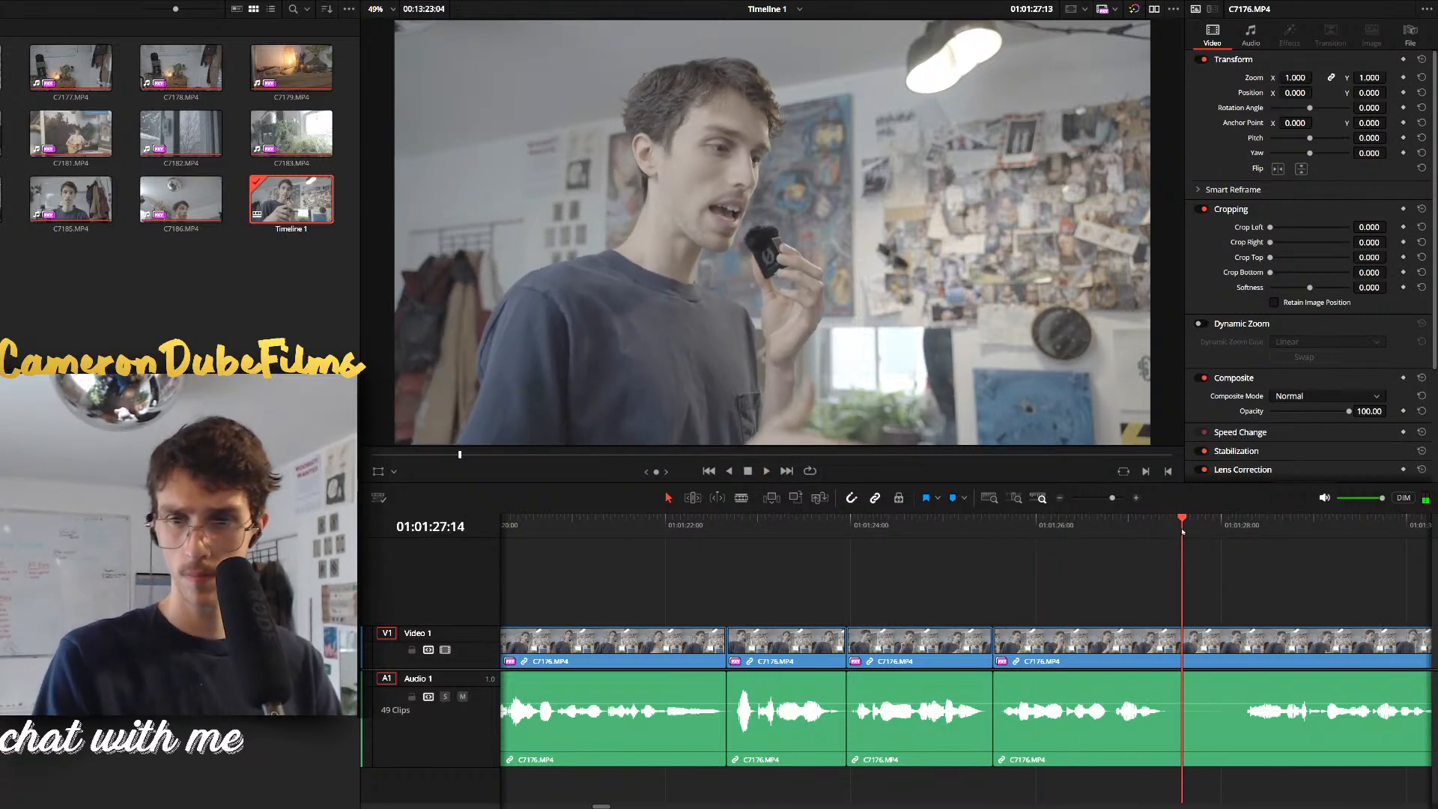
{"action": "key", "text": "space"}
{"action": "left_click", "coordinate": [1240, 530]}
{"action": "key", "text": "ctrl+b"}
{"action": "key", "text": "space"}
{"action": "left_click", "coordinate": [1197, 644]}
{"action": "key", "text": "BackSpace"}
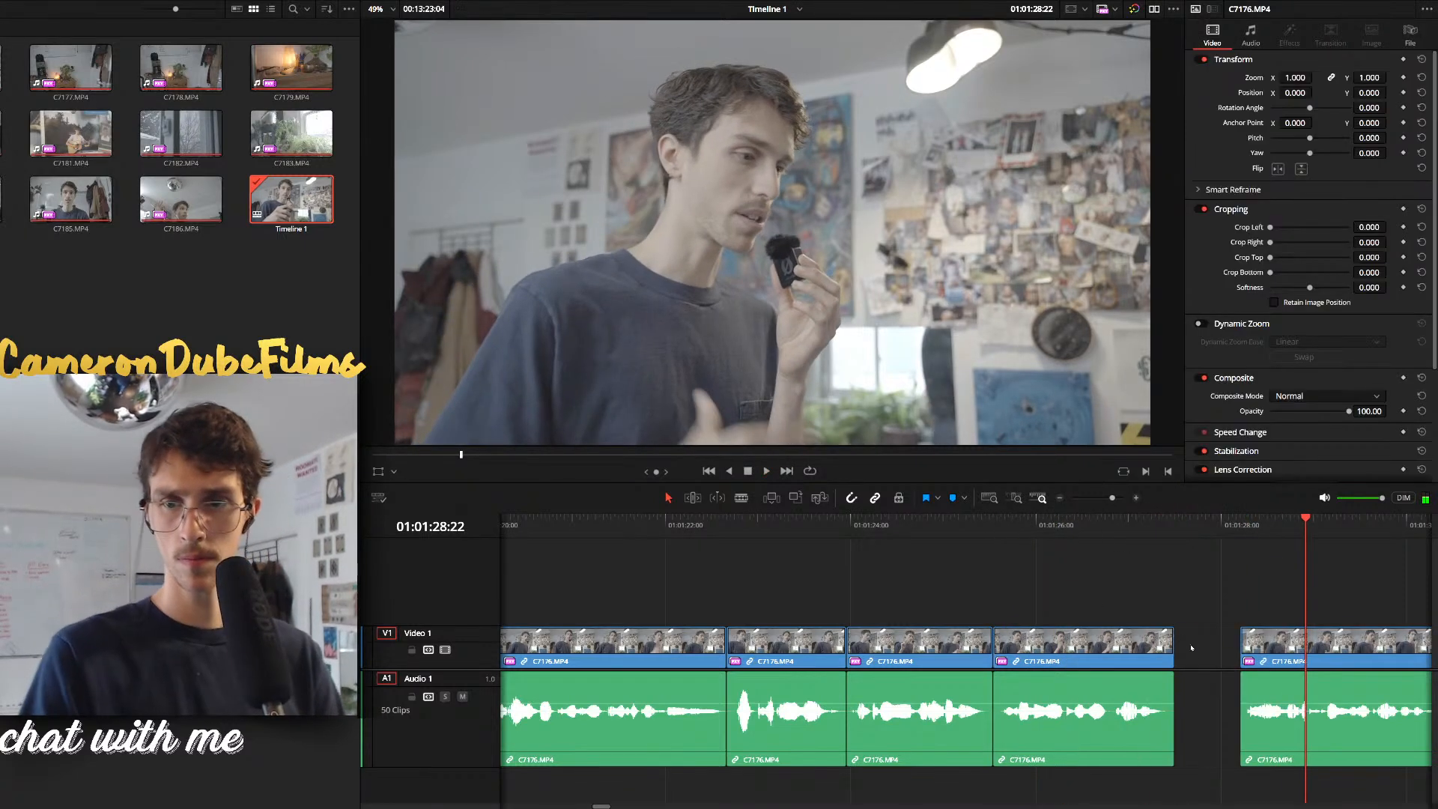
{"action": "left_click", "coordinate": [1191, 645]}
{"action": "key", "text": "BackSpace"}
{"action": "scroll", "coordinate": [1070, 692], "scroll_direction": "down", "scroll_amount": 1}
{"action": "scroll", "coordinate": [1069, 692], "scroll_direction": "up", "scroll_amount": 1}
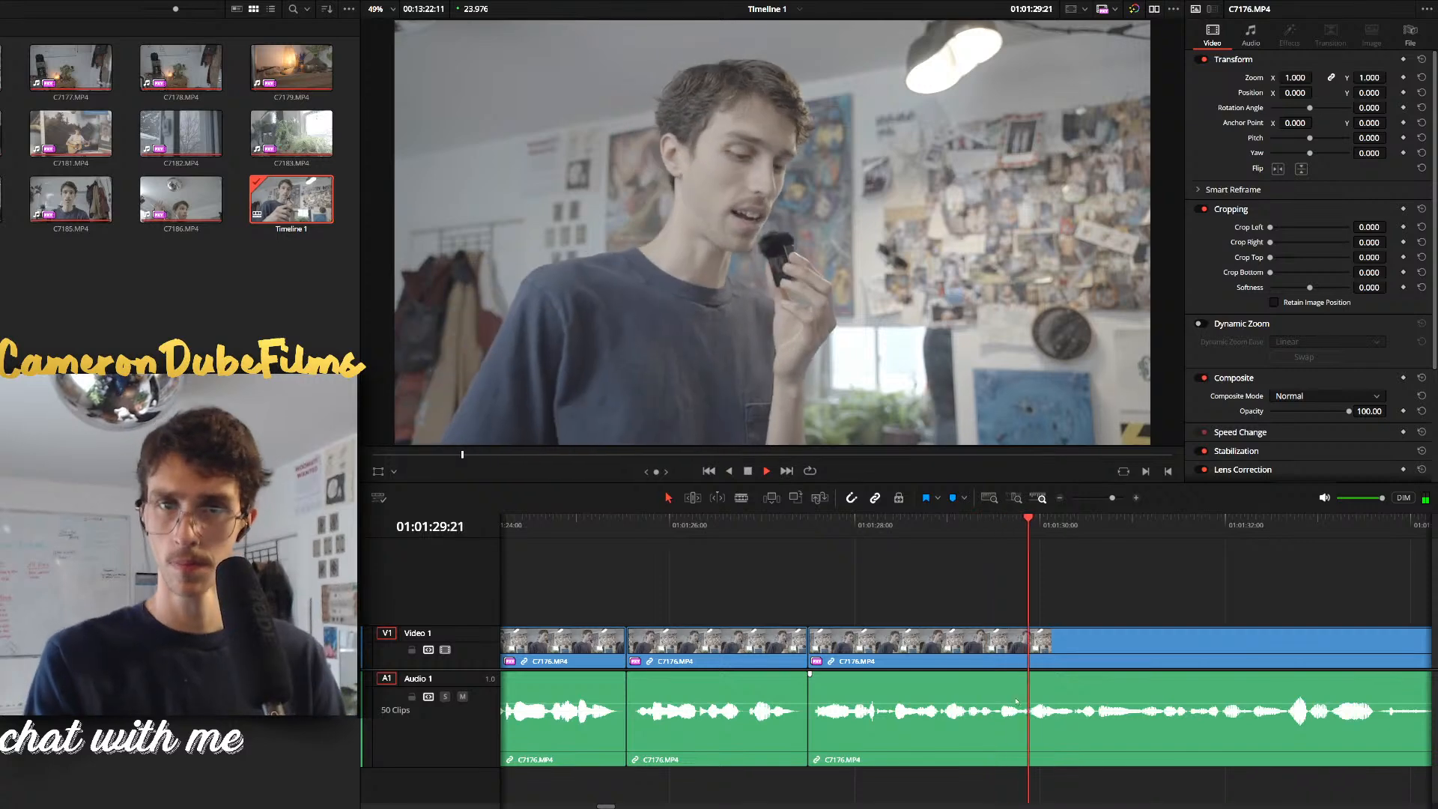
Review the take up to about 01:01:35:05, then delete the footage between about 01:01:32:15 and 01:01:34:11, closing the gap and resuming playback
{"action": "scroll", "coordinate": [1081, 585], "scroll_direction": "down", "scroll_amount": 1}
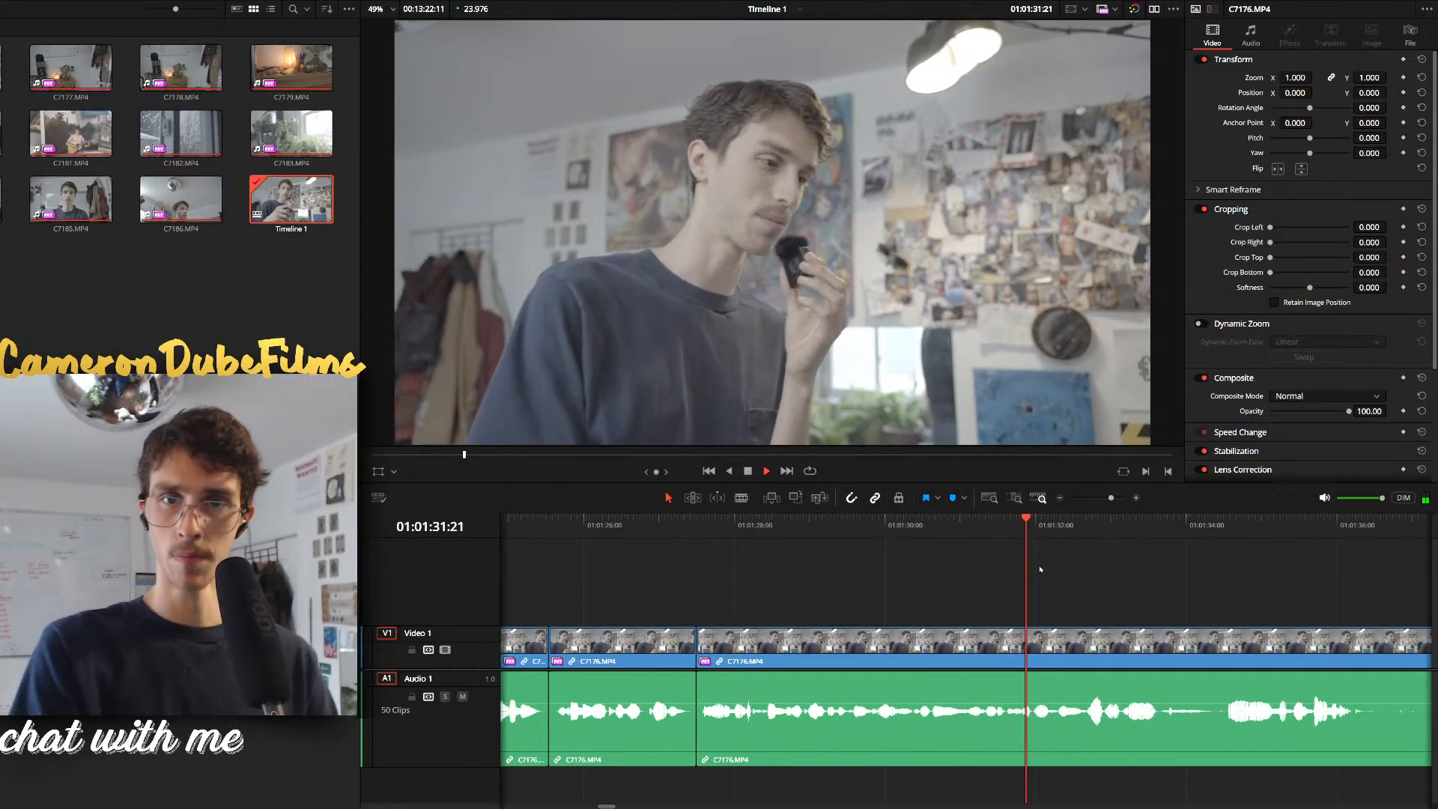
{"action": "scroll", "coordinate": [1132, 559], "scroll_direction": "right", "scroll_amount": 3}
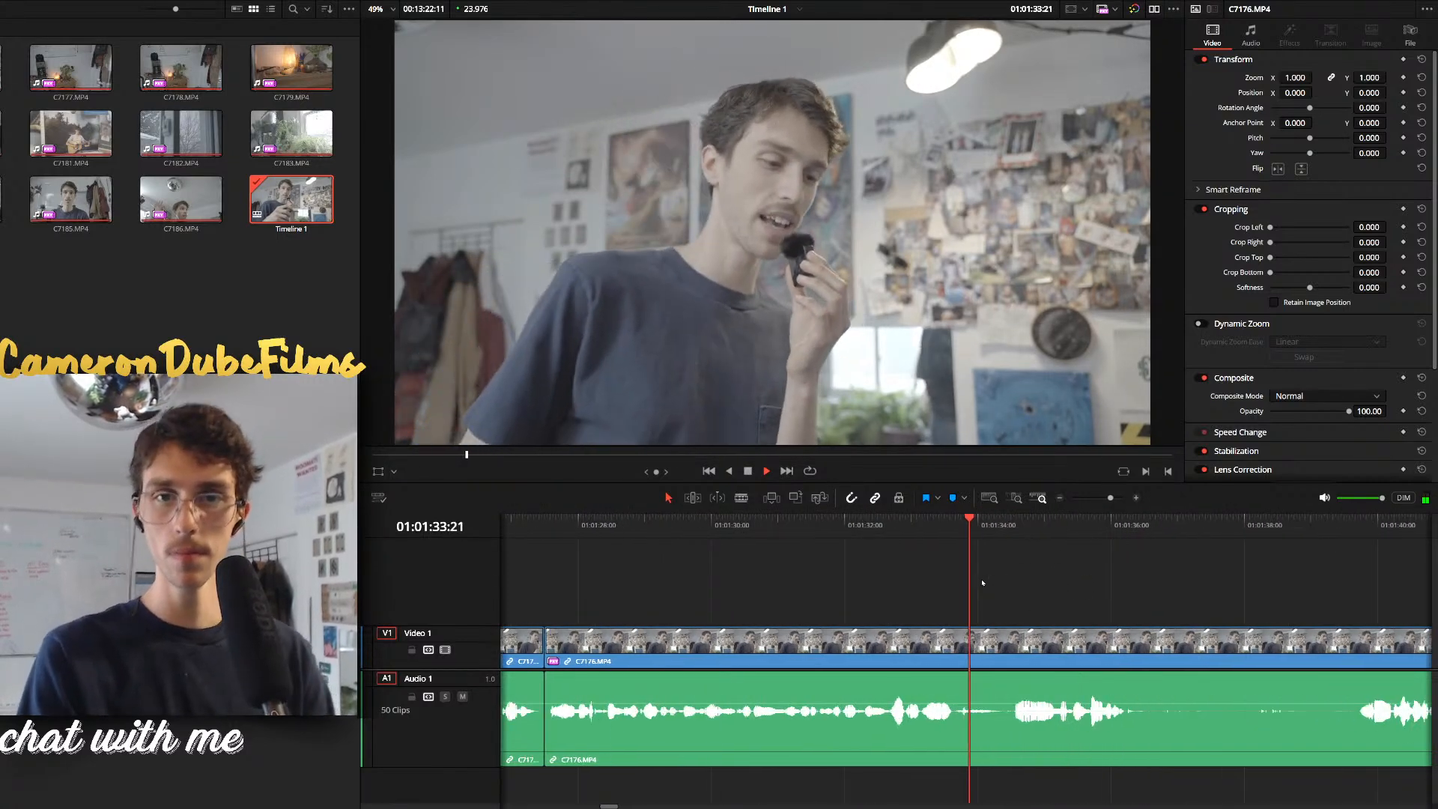
{"action": "key", "text": "space"}
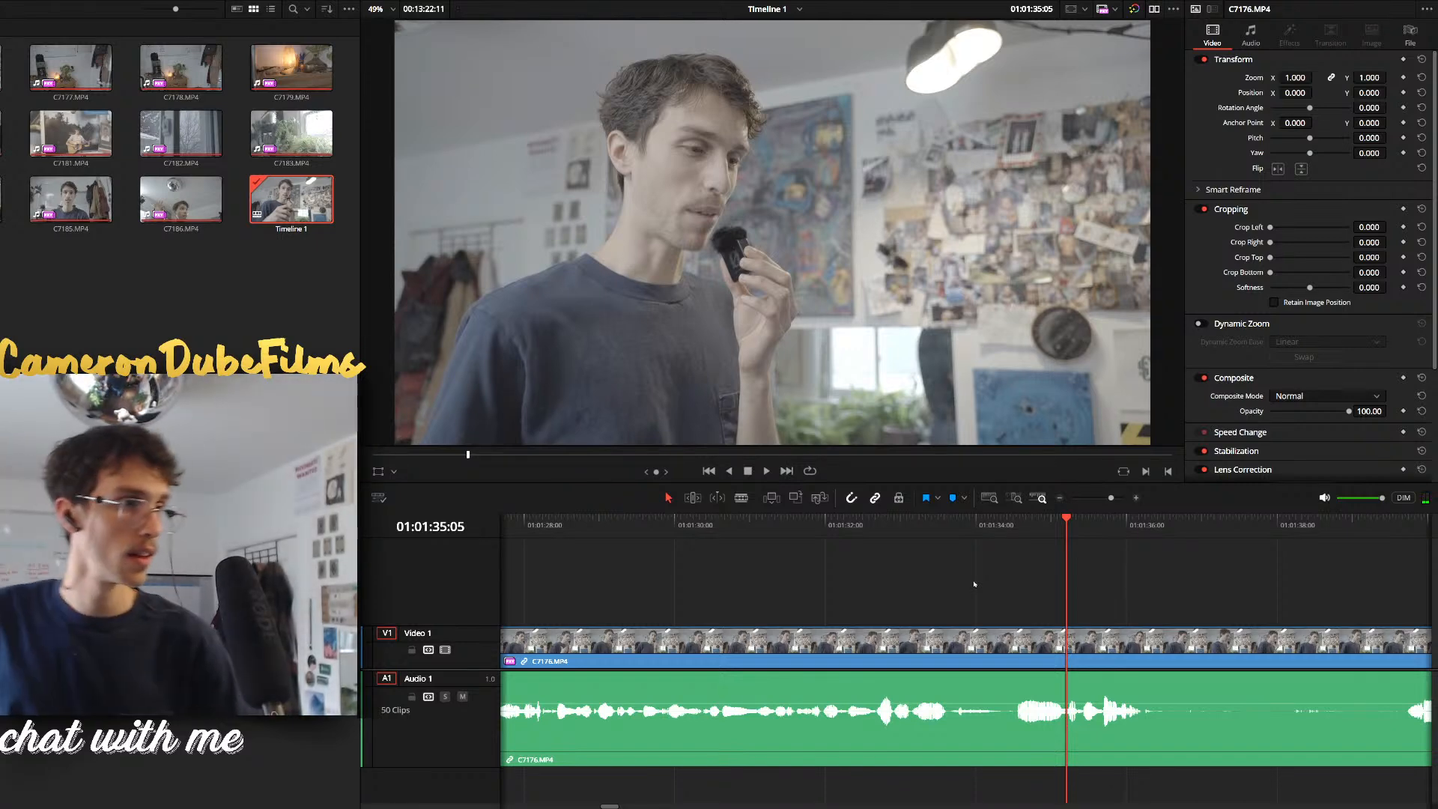
{"action": "left_click", "coordinate": [829, 522]}
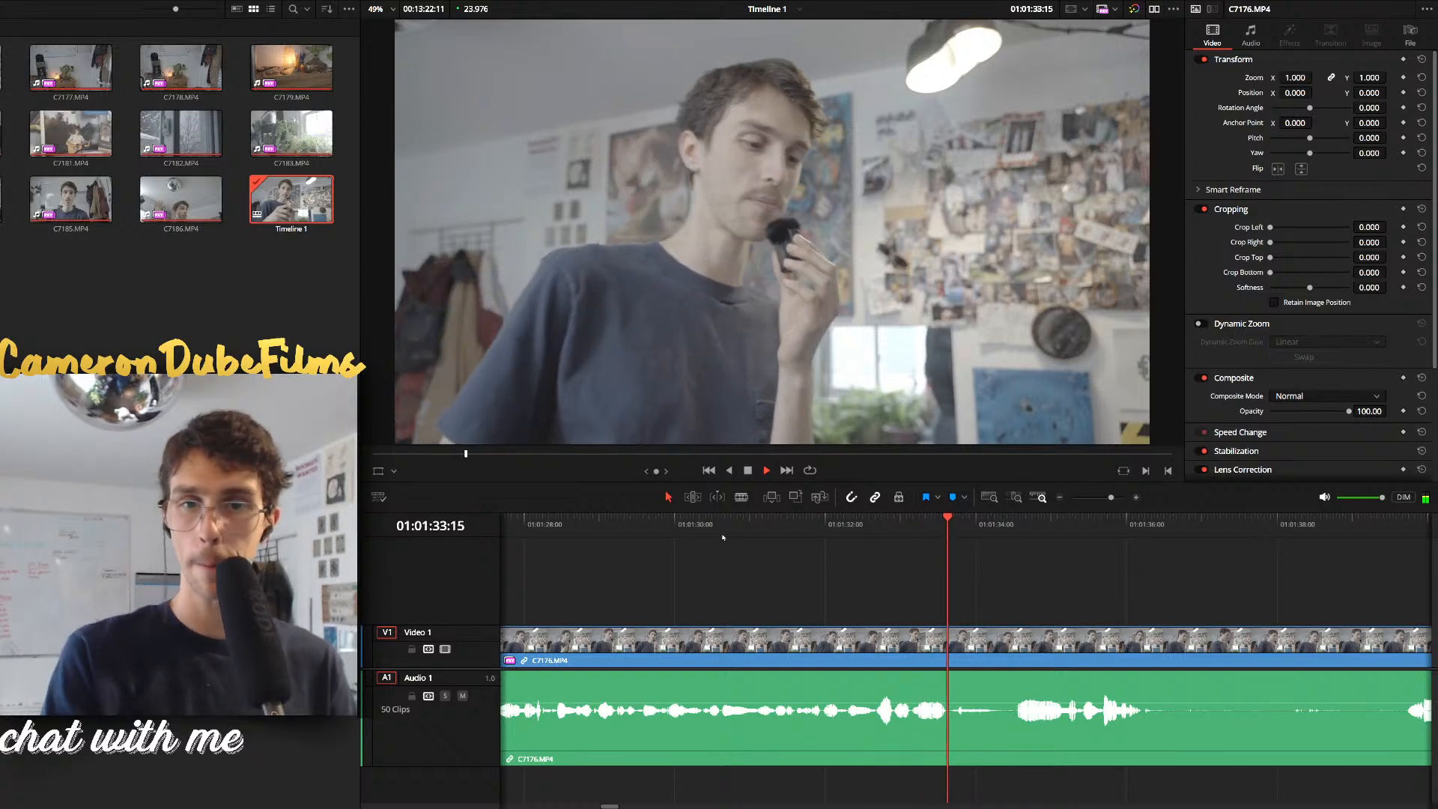
{"action": "key", "text": "ctrl+equal"}
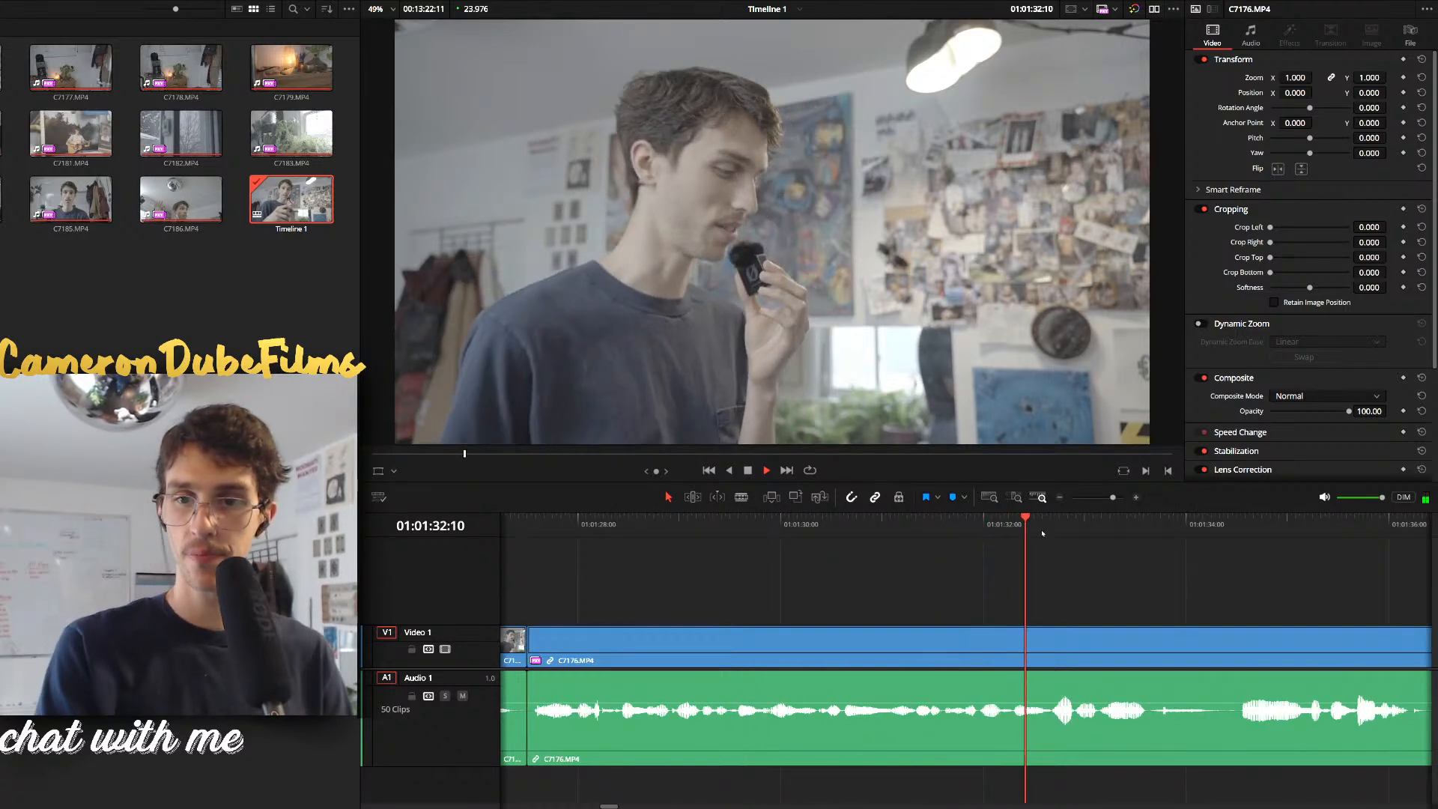
{"action": "key", "text": "ctrl+b"}
{"action": "left_click", "coordinate": [1135, 523]}
{"action": "key", "text": "ctrl+b"}
{"action": "left_click_drag", "start_coordinate": [1197, 559], "coordinate": [1171, 674]}
{"action": "key", "text": "Delete"}
{"action": "key", "text": "space"}
{"action": "key", "text": "ctrl+minus"}
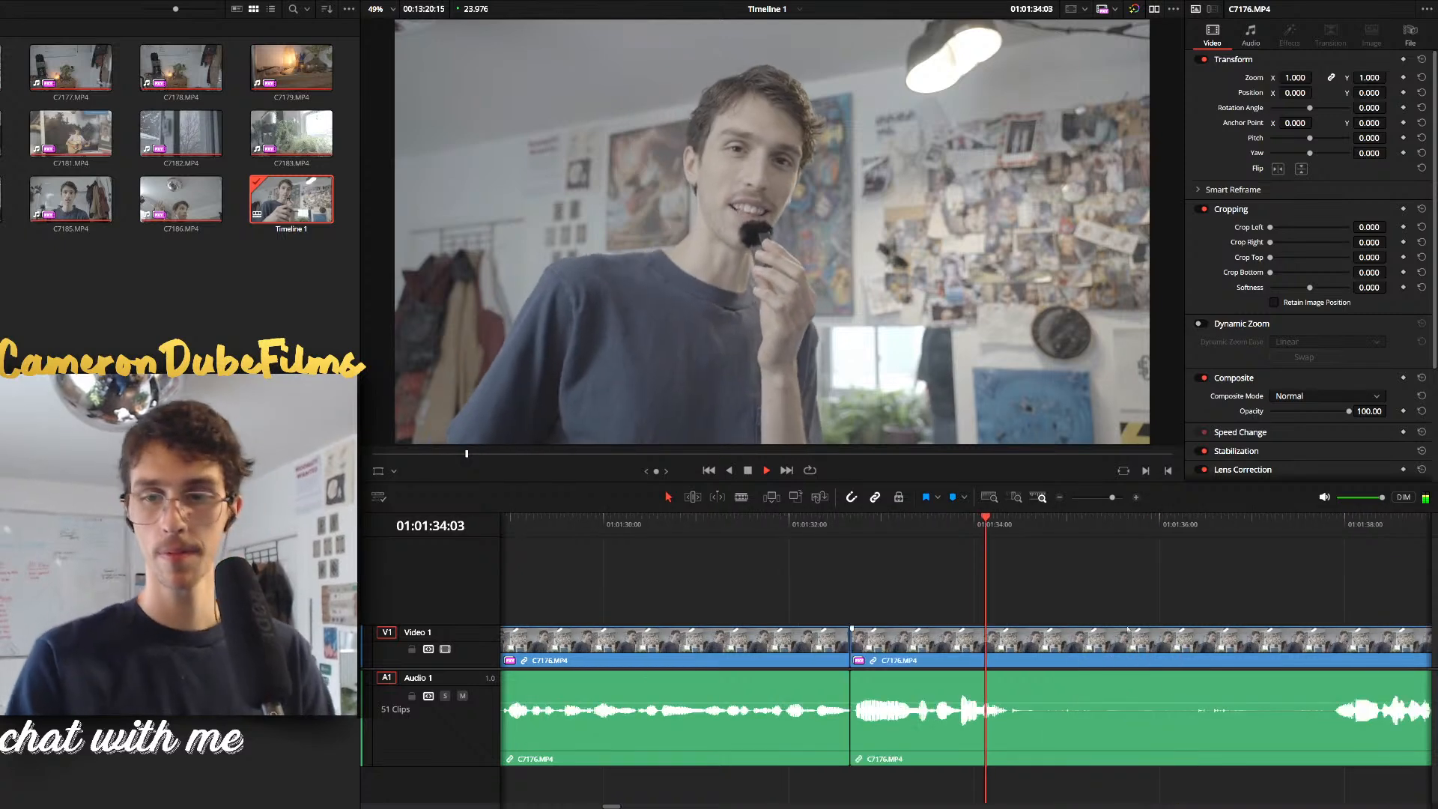
Split at about 01:01:34:16 and at 01:01:37:19, delete the long silence between them, close the gap and resume playback
{"action": "left_click", "coordinate": [1181, 640]}
{"action": "key", "text": "ctrl+b"}
{"action": "left_click_drag", "start_coordinate": [1344, 523], "coordinate": [1255, 632]}
{"action": "key", "text": "ctrl+b"}
{"action": "key", "text": "Delete"}
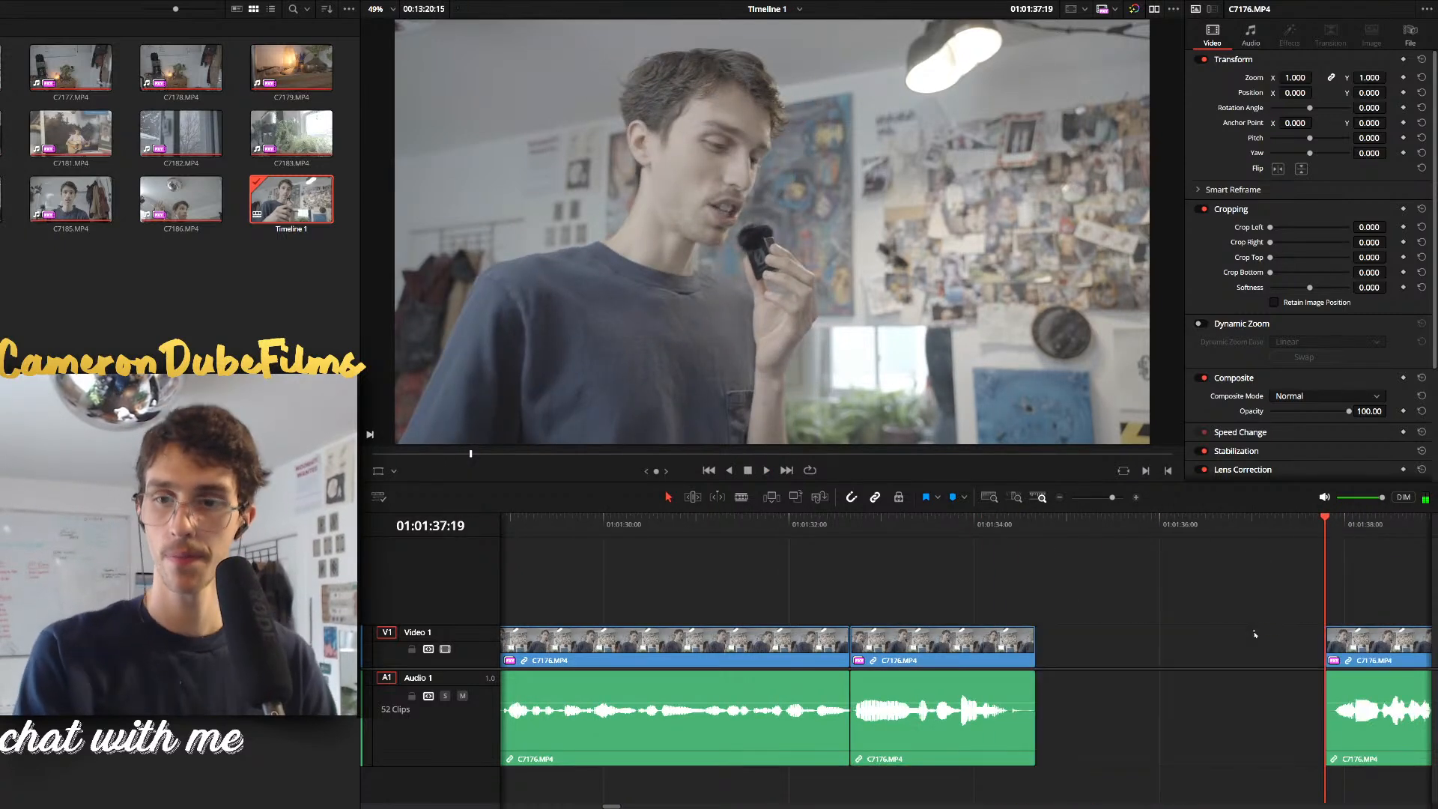
{"action": "key", "text": "space"}
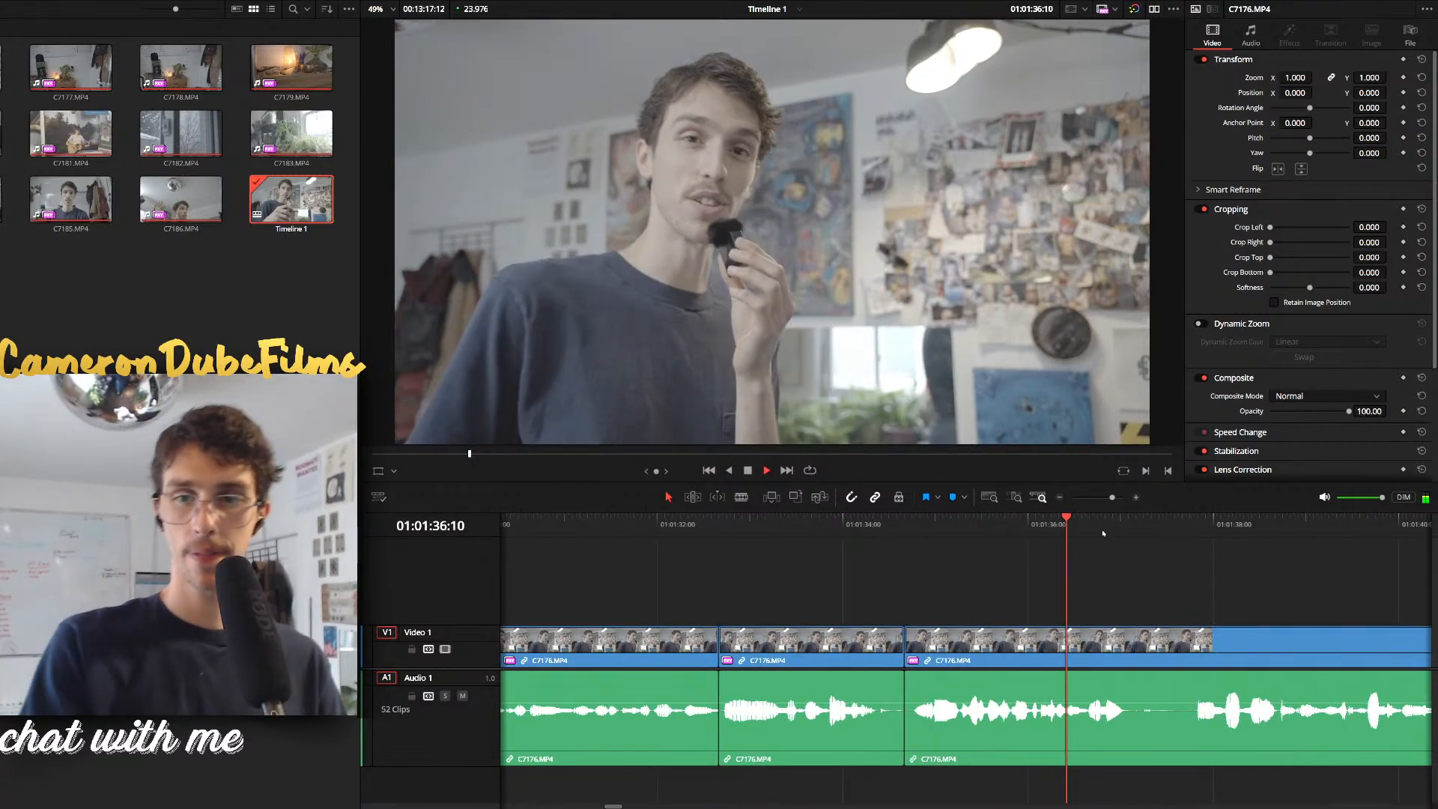
Split at about 01:01:37:03 and at 01:01:37:18, delete the short pause between them with its gap and resume playback
{"action": "left_click_drag", "start_coordinate": [1110, 529], "coordinate": [1159, 654]}
{"action": "key", "text": "ctrl+b"}
{"action": "left_click", "coordinate": [1189, 526]}
{"action": "key", "text": "ctrl+b"}
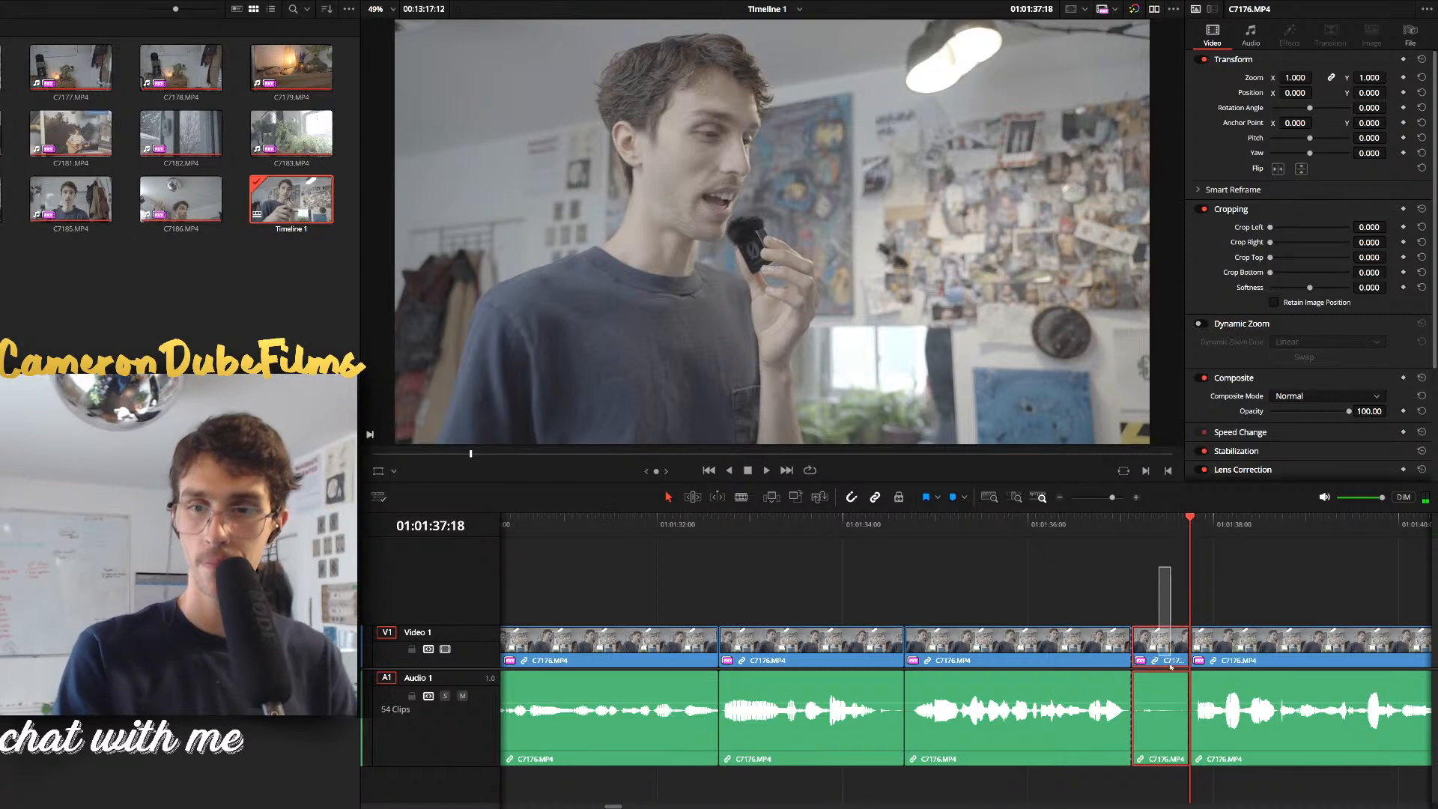
{"action": "key", "text": "Delete"}
{"action": "key", "text": "space"}
Play the next take, split at about 01:01:41:03 and 01:01:42:02, and delete the pause between them with its gap
{"action": "scroll", "coordinate": [1181, 651], "scroll_direction": "down", "scroll_amount": 8}
{"action": "scroll", "coordinate": [997, 601], "scroll_direction": "up", "scroll_amount": 6}
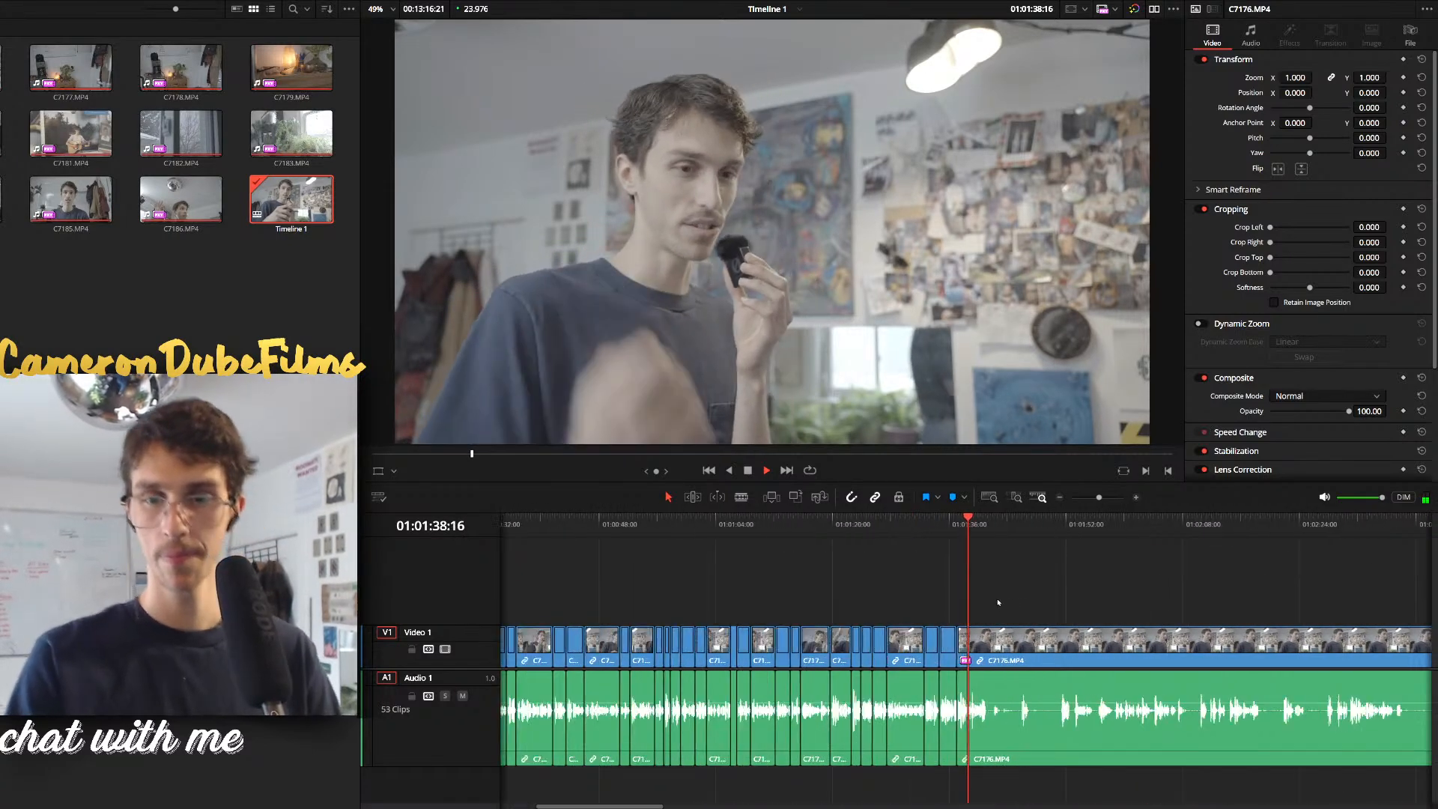
{"action": "scroll", "coordinate": [1006, 593], "scroll_direction": "up", "scroll_amount": 2}
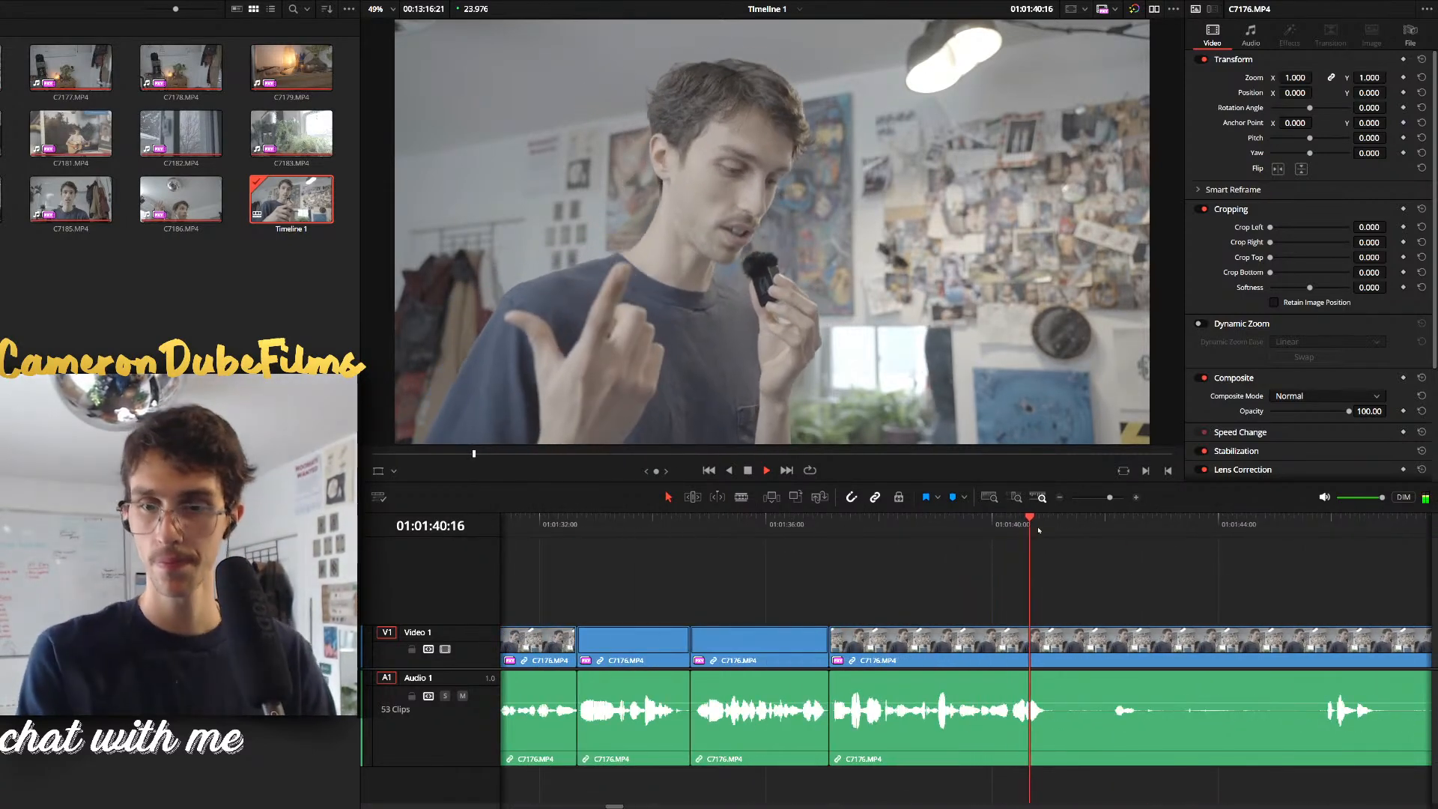
{"action": "key", "text": "ctrl+b"}
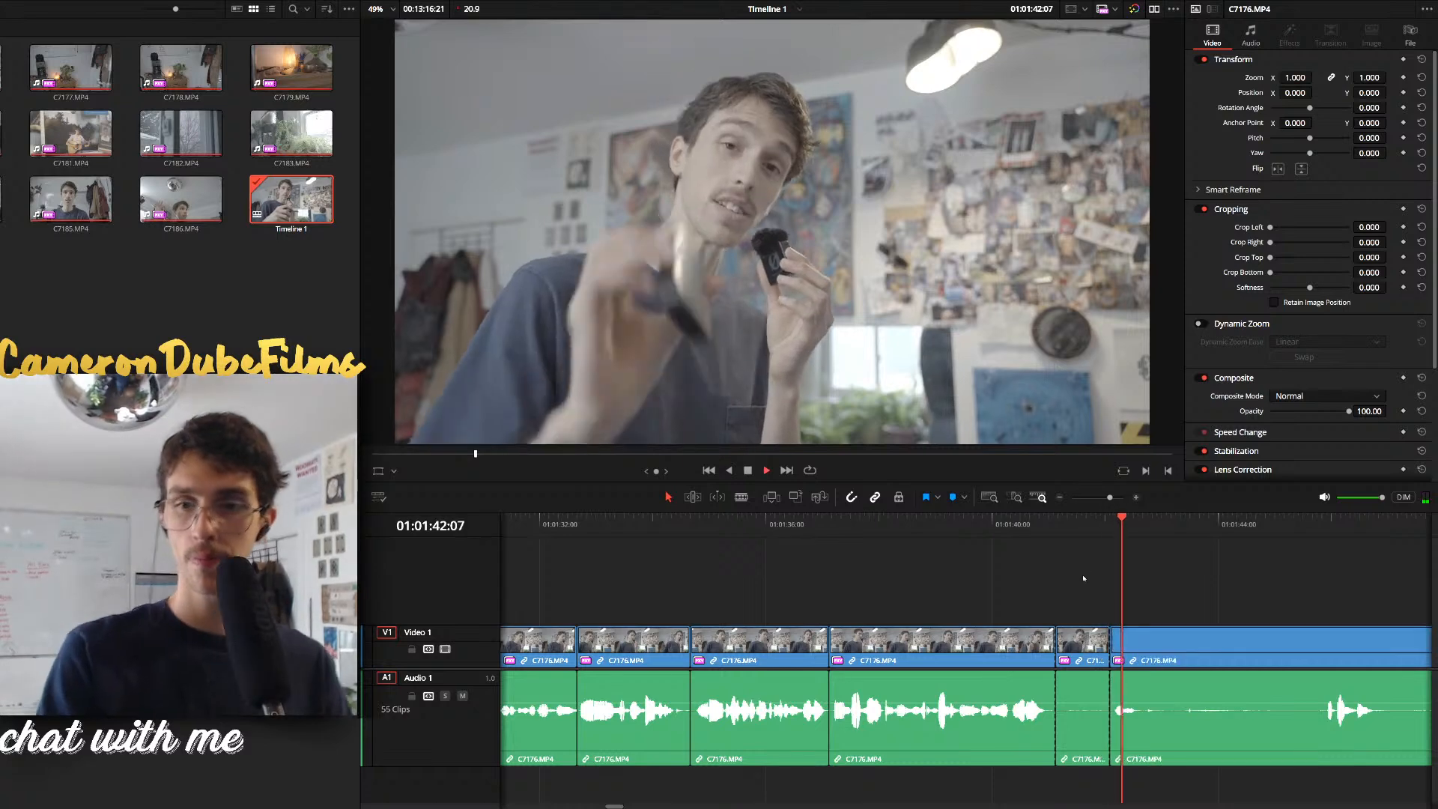
{"action": "left_click", "coordinate": [1085, 642]}
{"action": "key", "text": "Delete"}
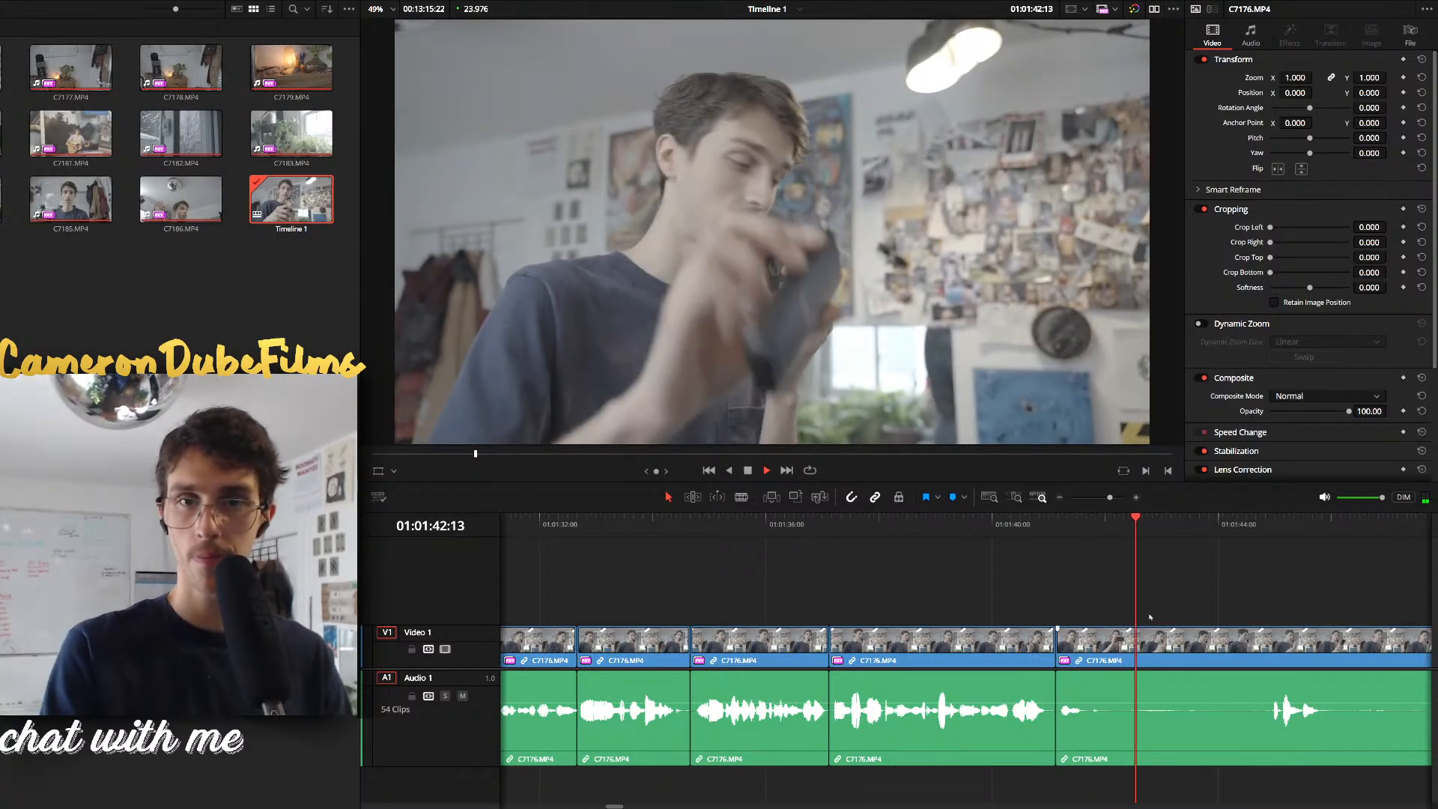
Split at 01:01:41:22 and about 01:01:44:21, delete the quiet section between them with its gap and resume playback
{"action": "key", "text": "space"}
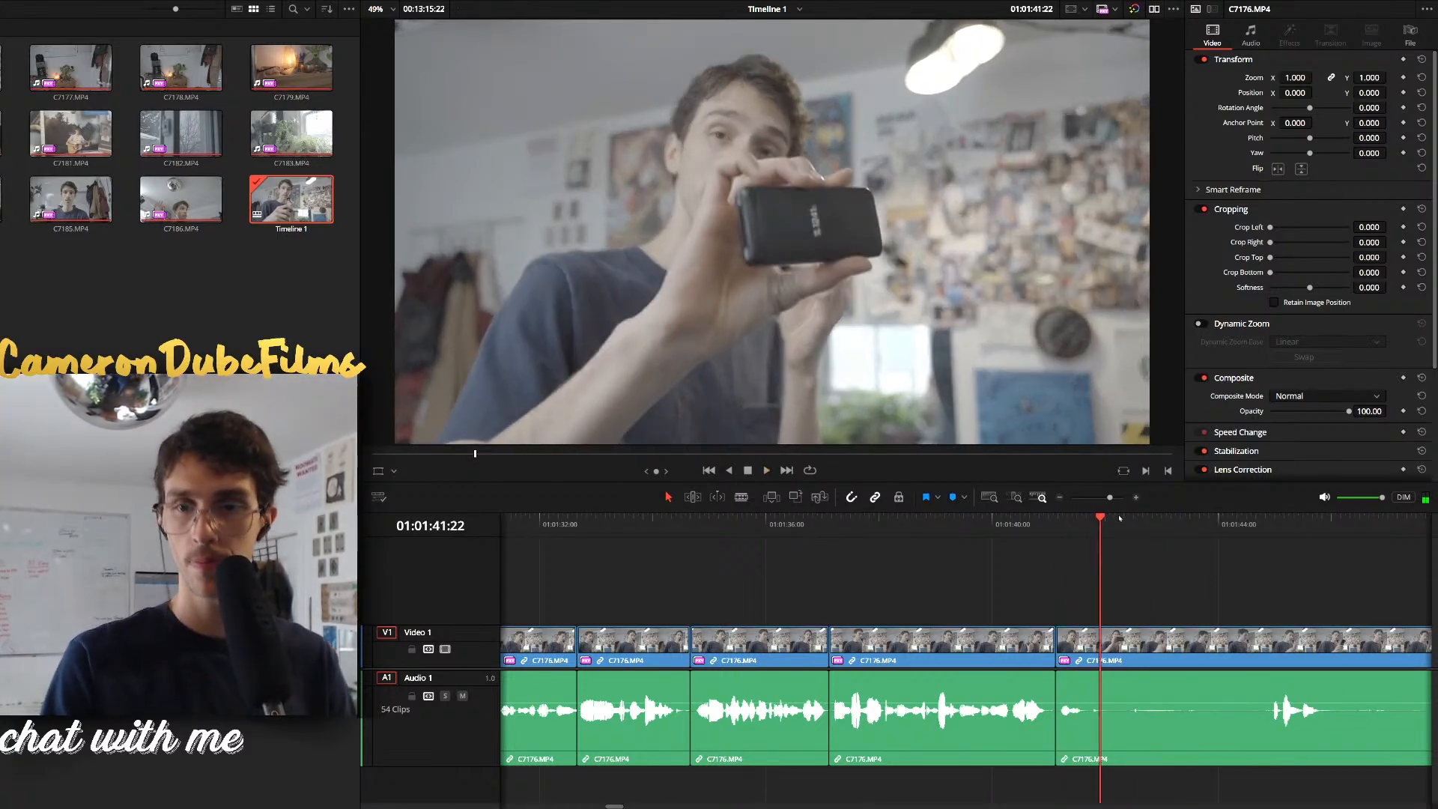
{"action": "key", "text": "ctrl+b"}
{"action": "left_click_drag", "start_coordinate": [1189, 525], "coordinate": [1267, 524]}
{"action": "key", "text": "ctrl+b"}
{"action": "left_click", "coordinate": [1203, 657]}
{"action": "key", "text": "Delete"}
{"action": "key", "text": "space"}
{"action": "key", "text": "ctrl+minus"}
{"action": "key", "text": "ctrl+minus"}
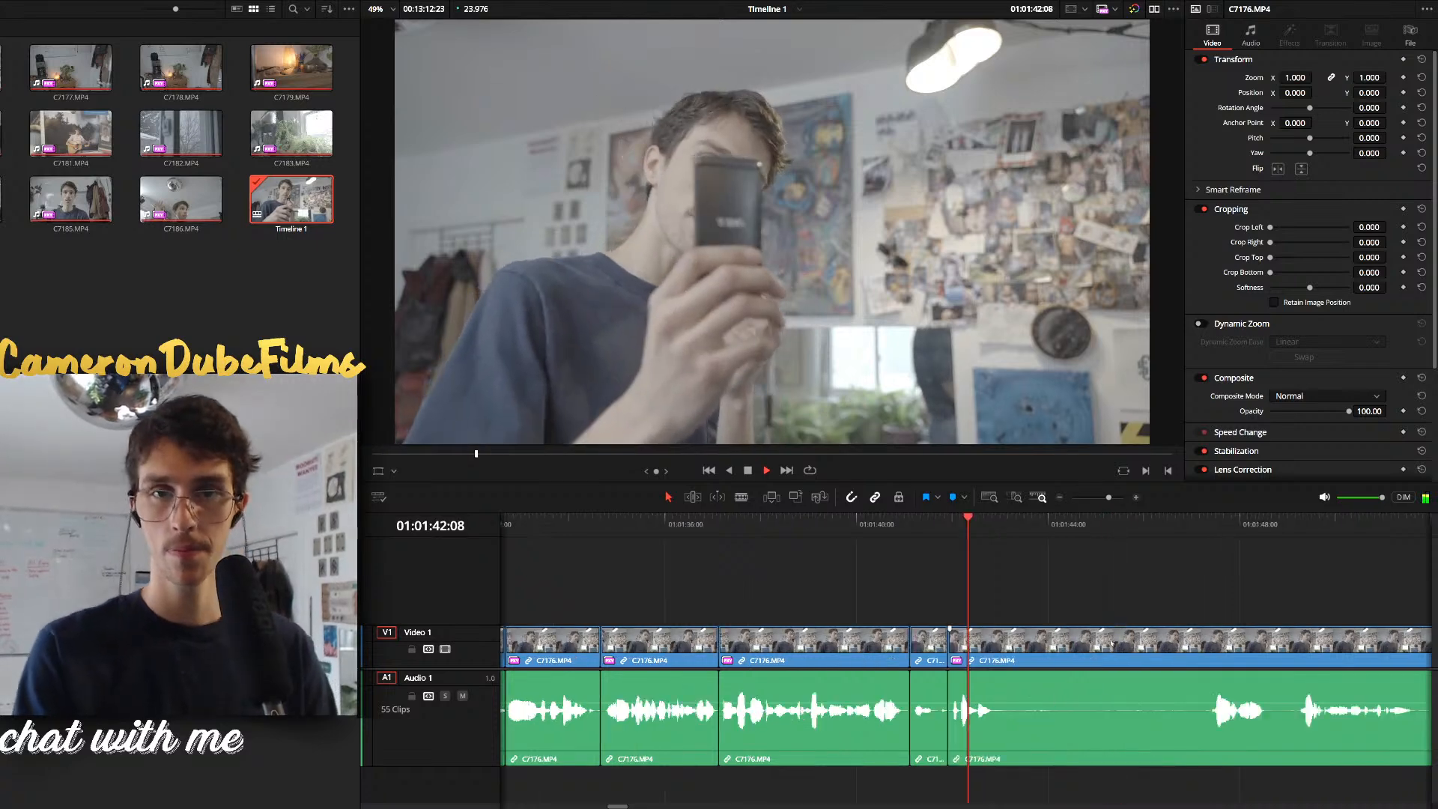
Split at about 01:01:43:02 and at 01:01:47:04, delete the long silence between them with its gap and resume playback
{"action": "key", "text": "space"}
{"action": "key", "text": "ctrl+b"}
{"action": "left_click_drag", "start_coordinate": [1012, 530], "coordinate": [1030, 531]}
{"action": "key", "text": "ctrl+b"}
{"action": "left_click", "coordinate": [1118, 659]}
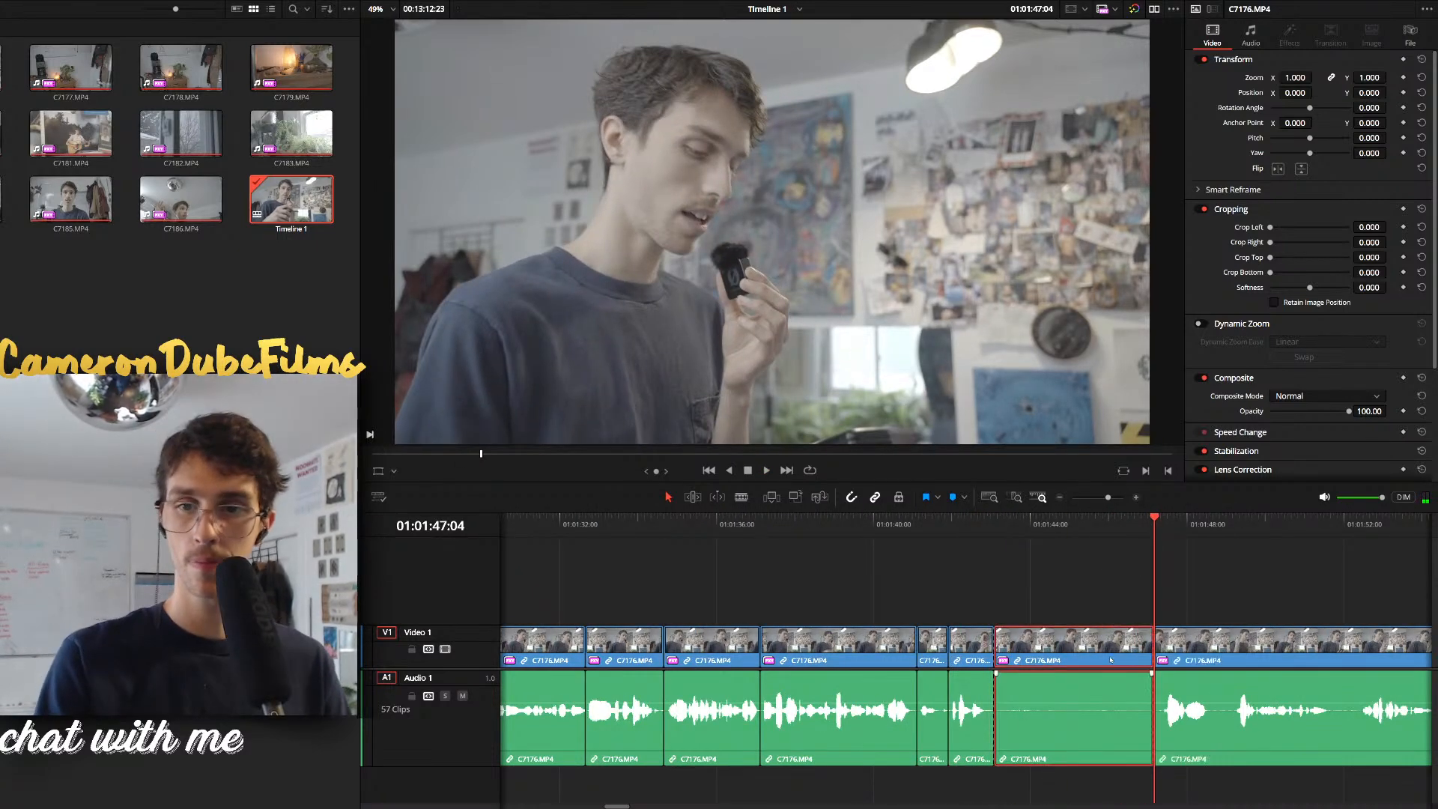
{"action": "key", "text": "Delete"}
{"action": "key", "text": "space"}
Split at 01:01:44:14 and just before the next phrase, delete the pause between the cuts with its gap and resume playback
{"action": "key", "text": "ctrl+equal"}
{"action": "key", "text": "ctrl+equal"}
{"action": "key", "text": "ctrl+b"}
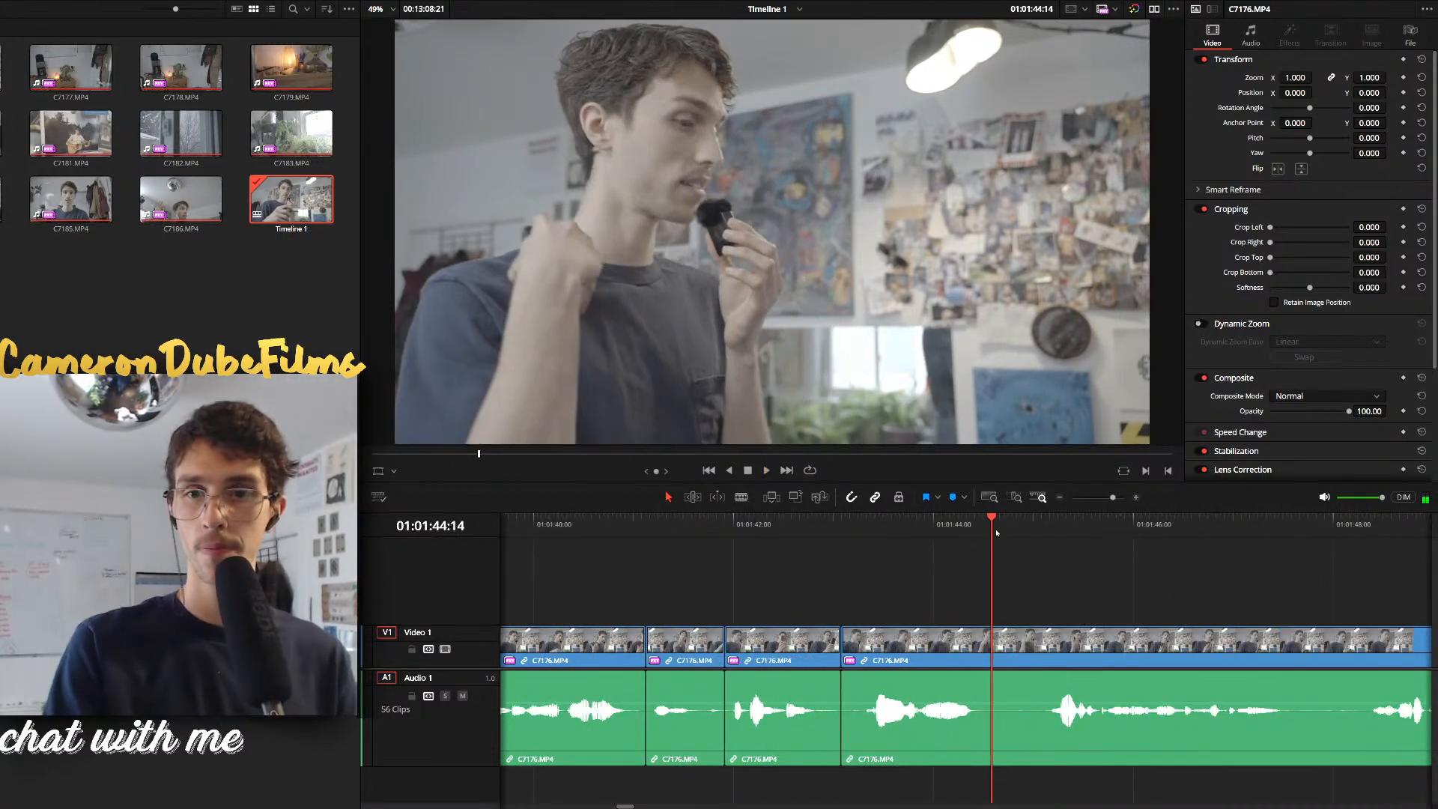
{"action": "key", "text": "space"}
{"action": "key", "text": "ctrl+b"}
{"action": "left_click", "coordinate": [1012, 643]}
{"action": "key", "text": "Delete"}
{"action": "key", "text": "space"}
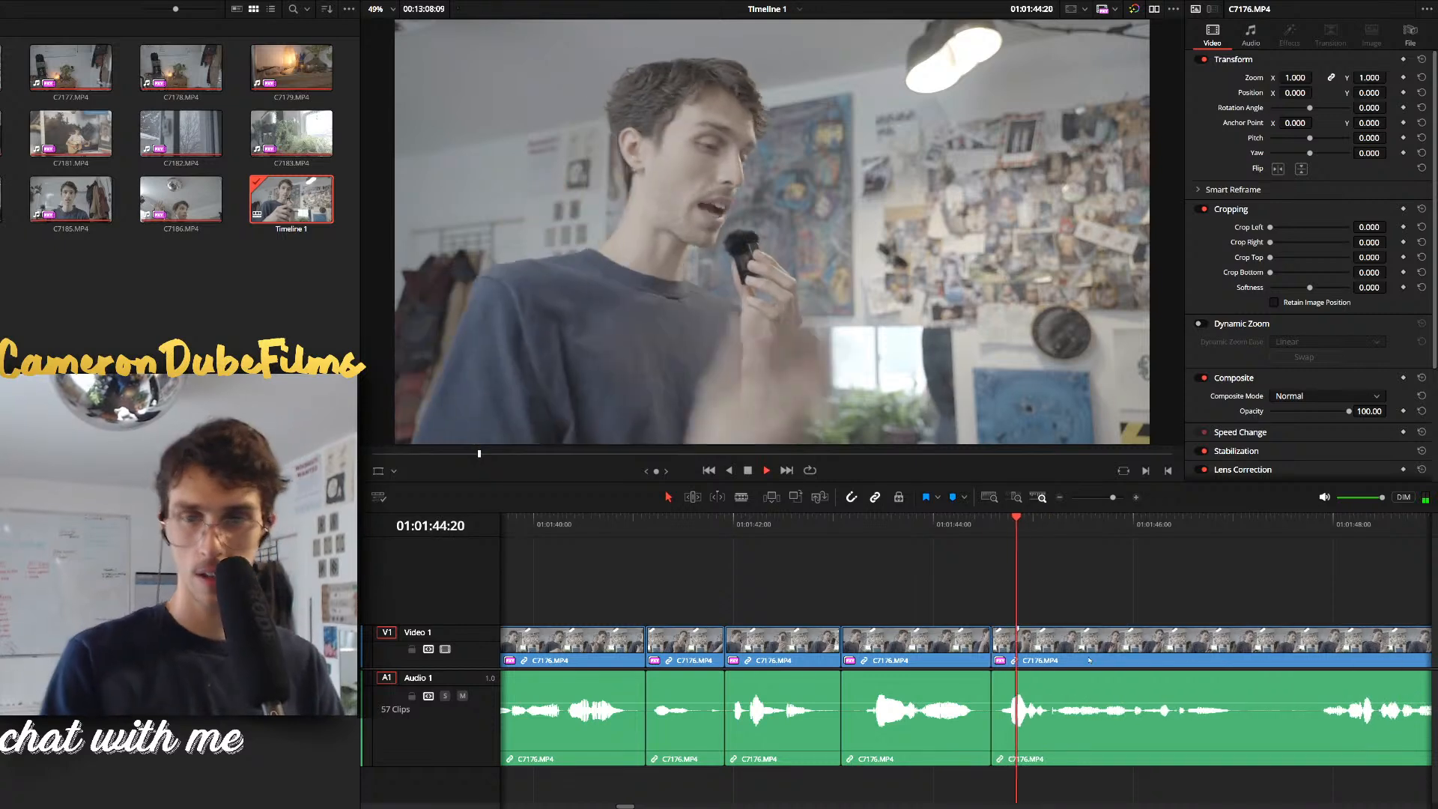
Split at about 01:01:47:05 and 01:01:47:18, delete the pause between them with its gap and resume playback
{"action": "key", "text": "ctrl+minus"}
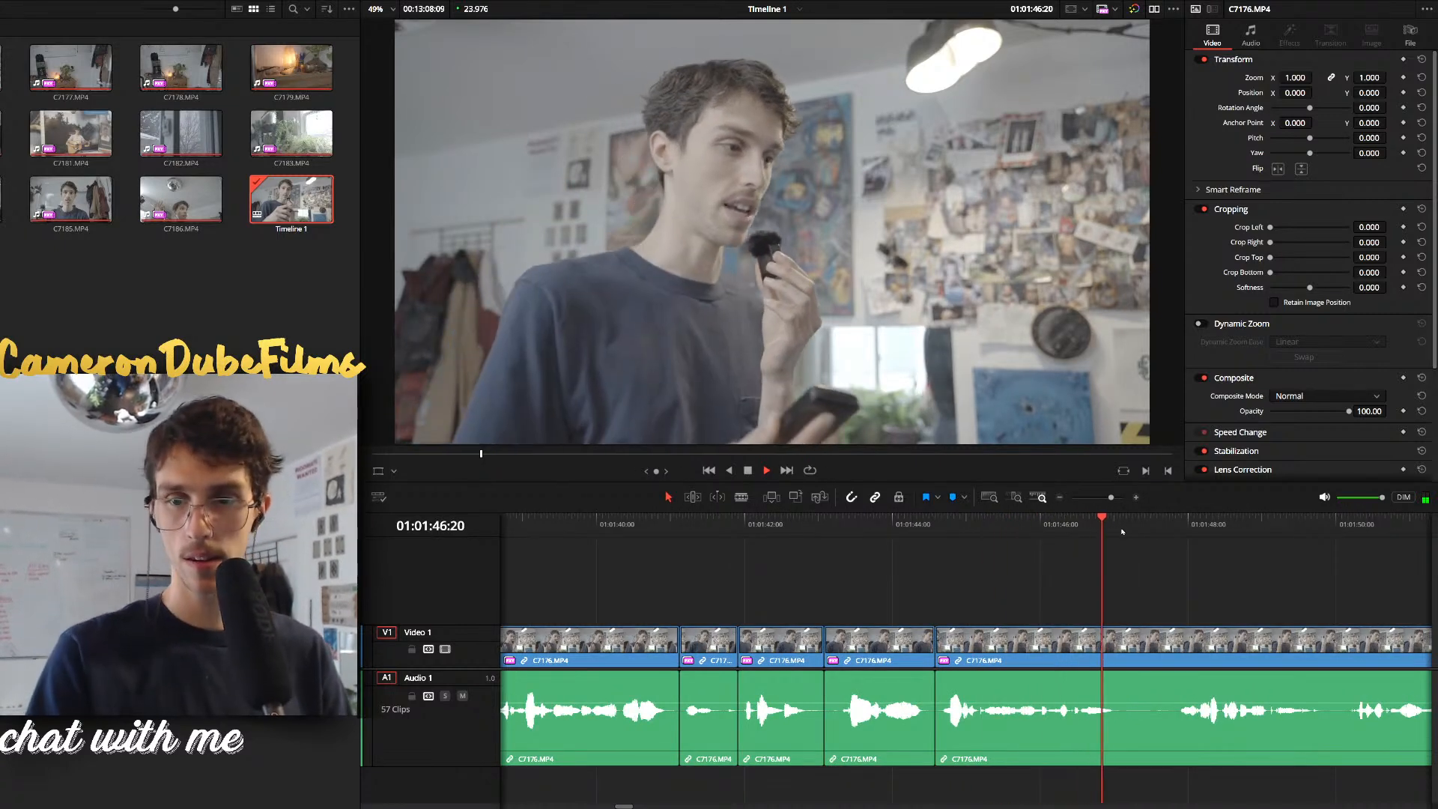
{"action": "left_click", "coordinate": [1129, 533]}
{"action": "key", "text": "ctrl+b"}
{"action": "left_click", "coordinate": [1170, 532]}
{"action": "key", "text": "ctrl+b"}
{"action": "left_click", "coordinate": [1150, 643]}
{"action": "key", "text": "Delete"}
{"action": "key", "text": "space"}
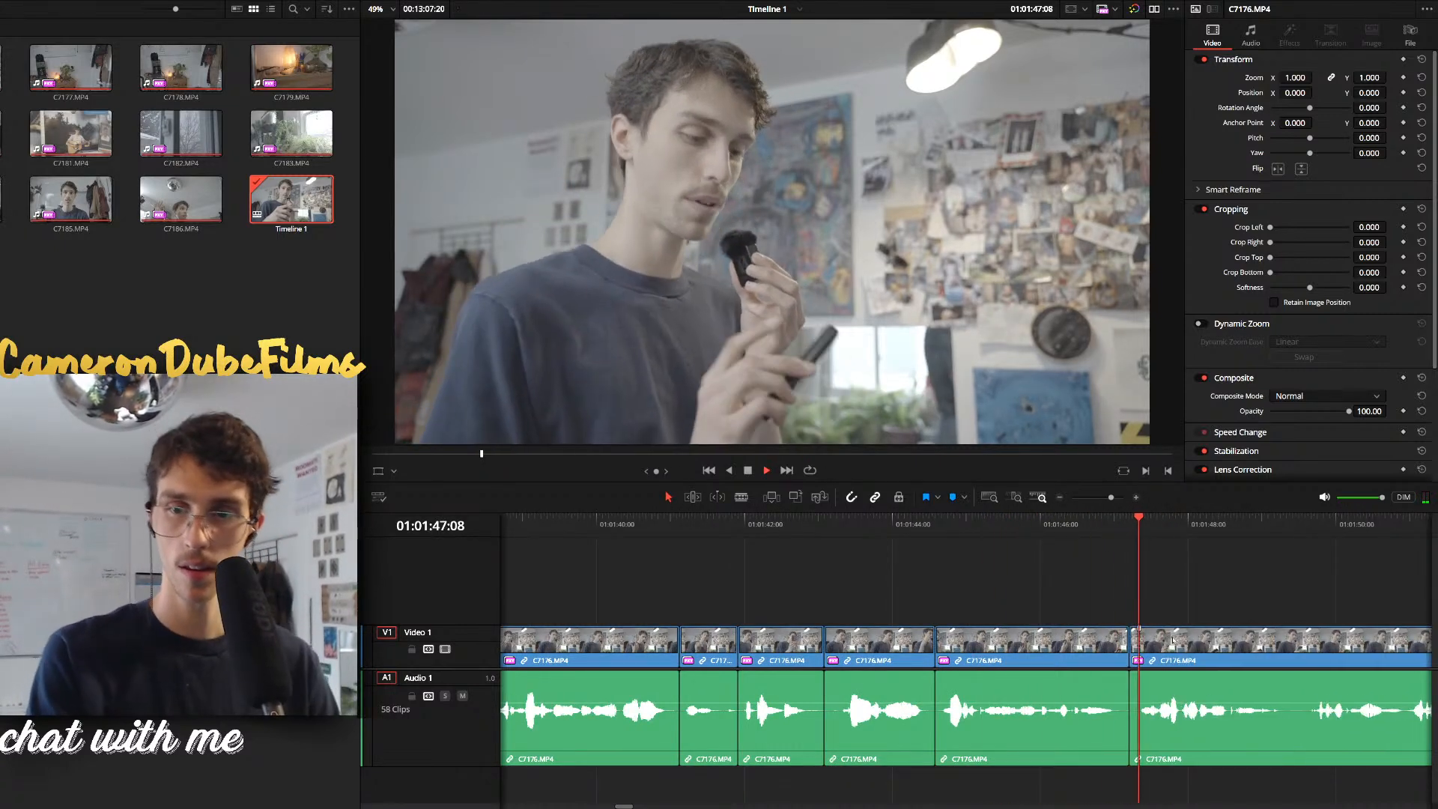
Split at about 01:01:47:05 and at 01:01:47:15, delete the short section between them with its gap and resume playback
{"action": "key", "text": "ctrl+equal"}
{"action": "key", "text": "ctrl+equal"}
{"action": "left_click_drag", "start_coordinate": [831, 544], "coordinate": [871, 536]}
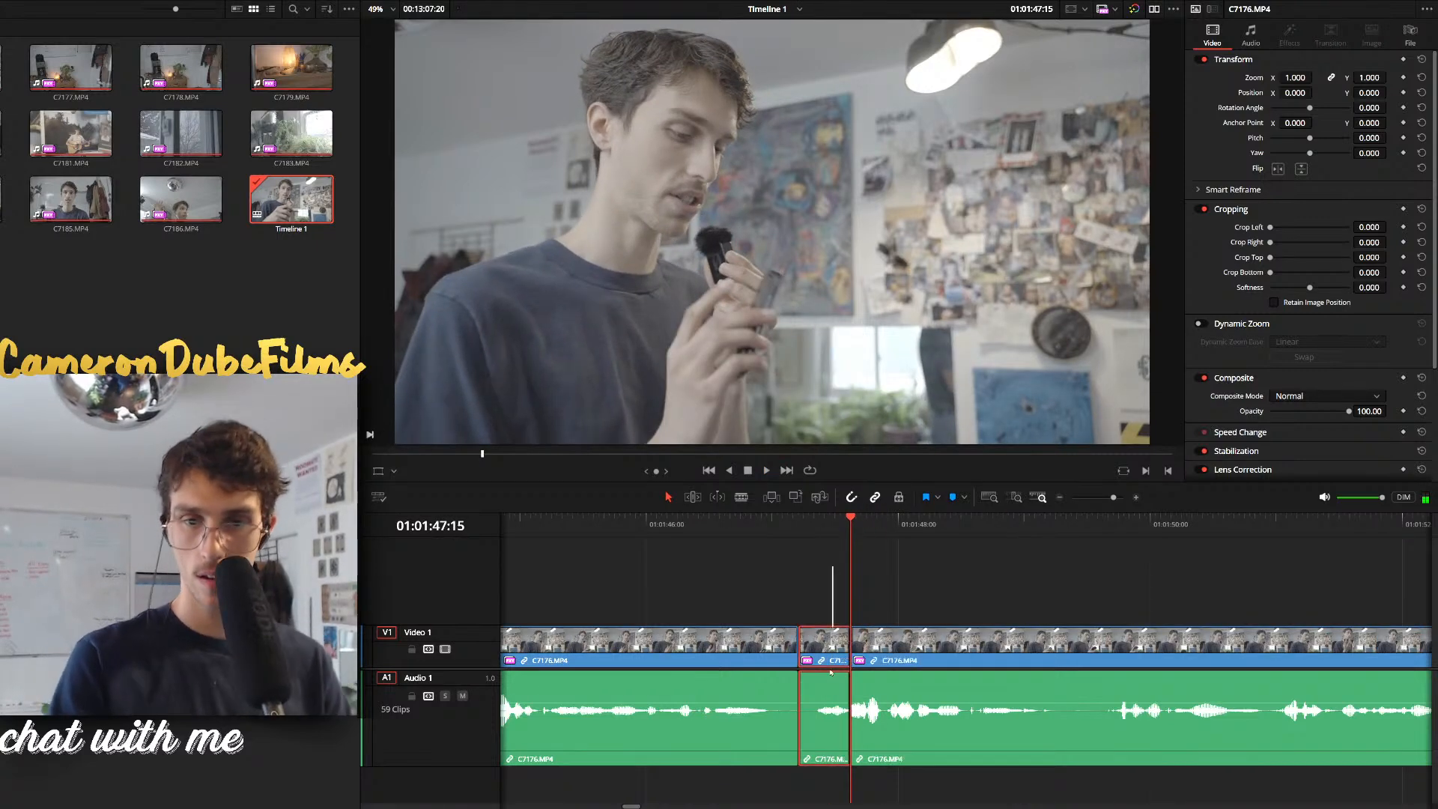
{"action": "key", "text": "Delete"}
{"action": "key", "text": "space"}
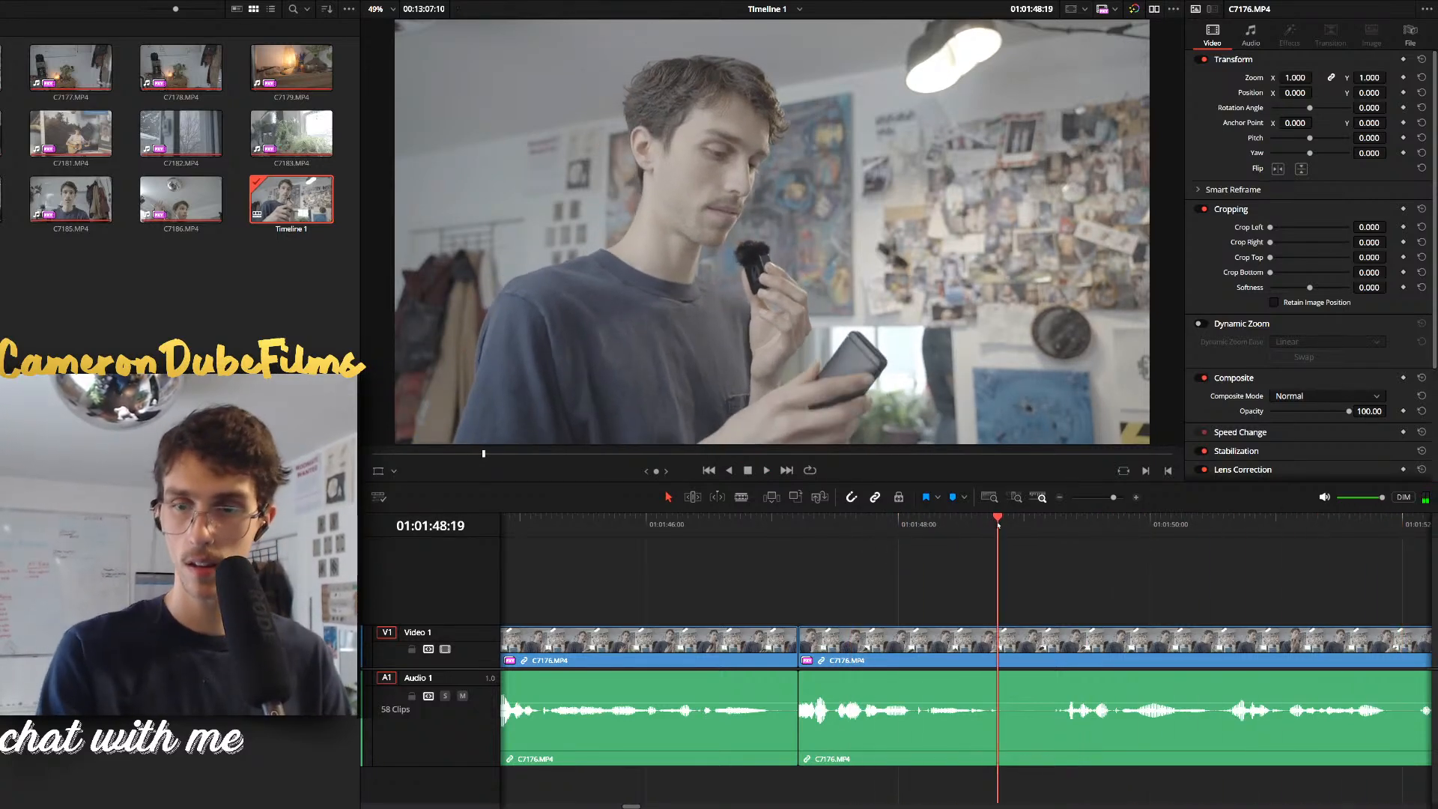
Split at 01:01:48:19 and about 01:01:50:12, delete the section between them with its gap and resume playback
{"action": "key", "text": "ctrl+b"}
{"action": "left_click_drag", "start_coordinate": [998, 526], "coordinate": [1213, 542]}
{"action": "left_click", "coordinate": [1153, 637]}
{"action": "key", "text": "Delete"}
{"action": "key", "text": "space"}
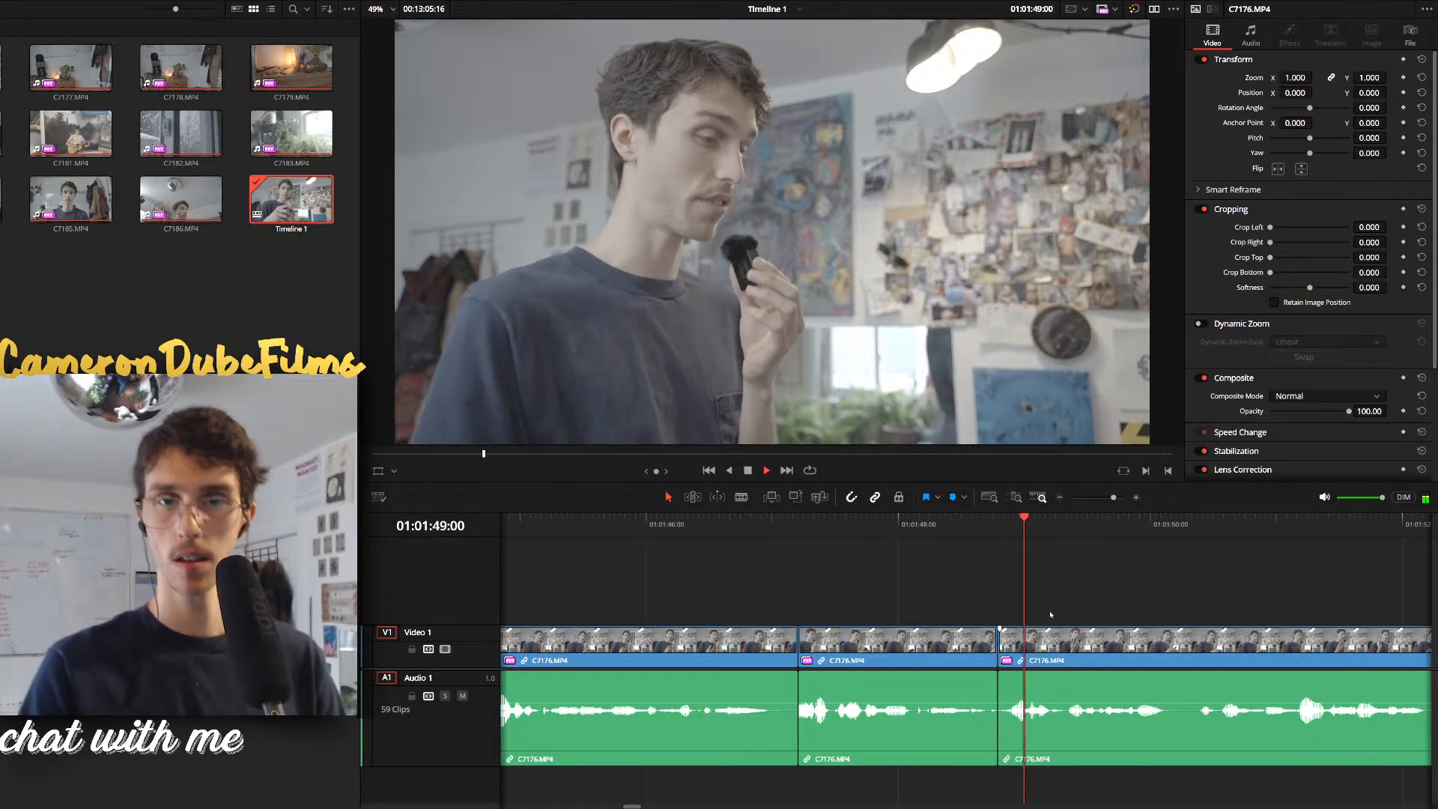
Split at about 01:01:52:05 and at 01:01:52:18, delete the pause between them with its gap and resume playback
{"action": "scroll", "coordinate": [1037, 619], "scroll_direction": "right", "scroll_amount": 4}
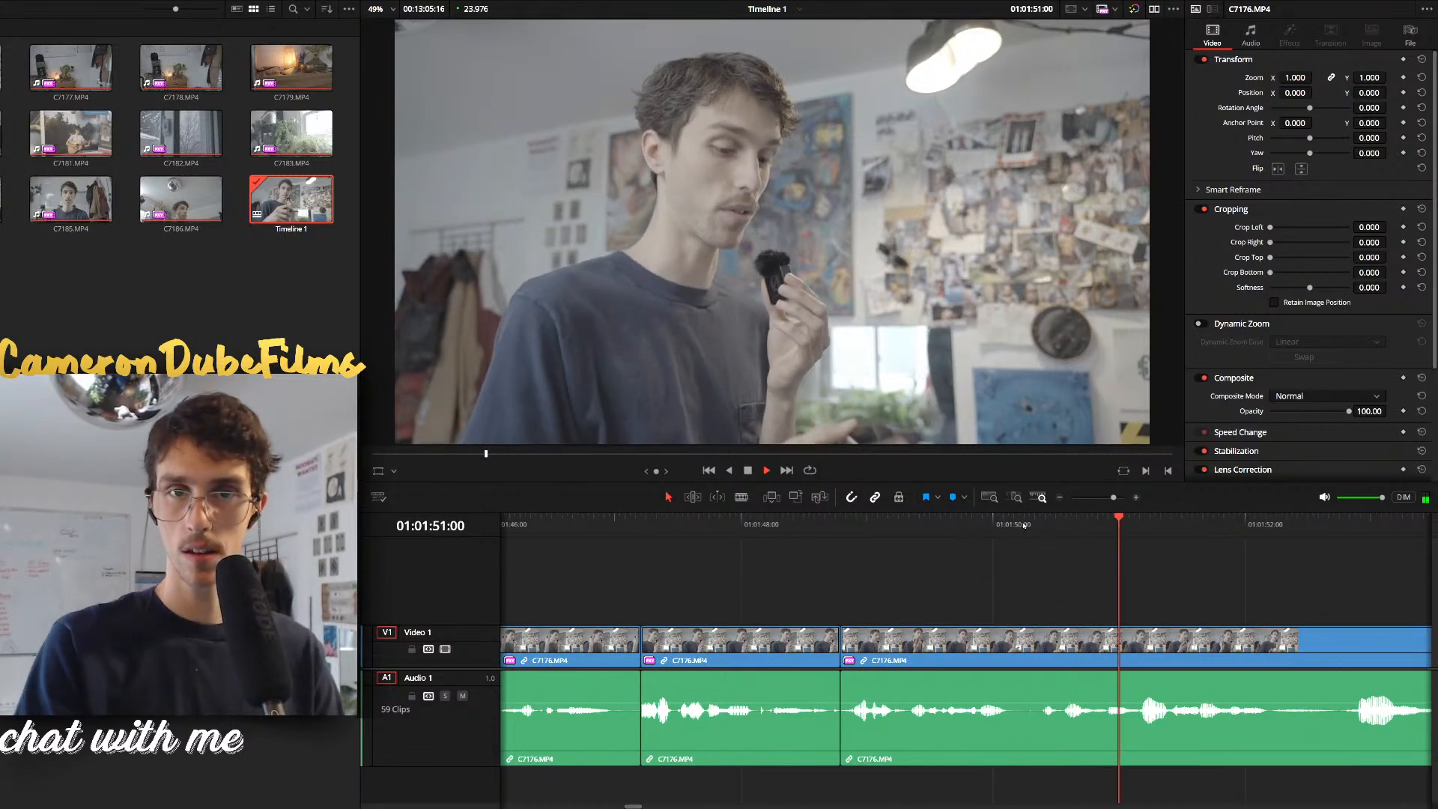
{"action": "scroll", "coordinate": [951, 575], "scroll_direction": "down", "scroll_amount": 1}
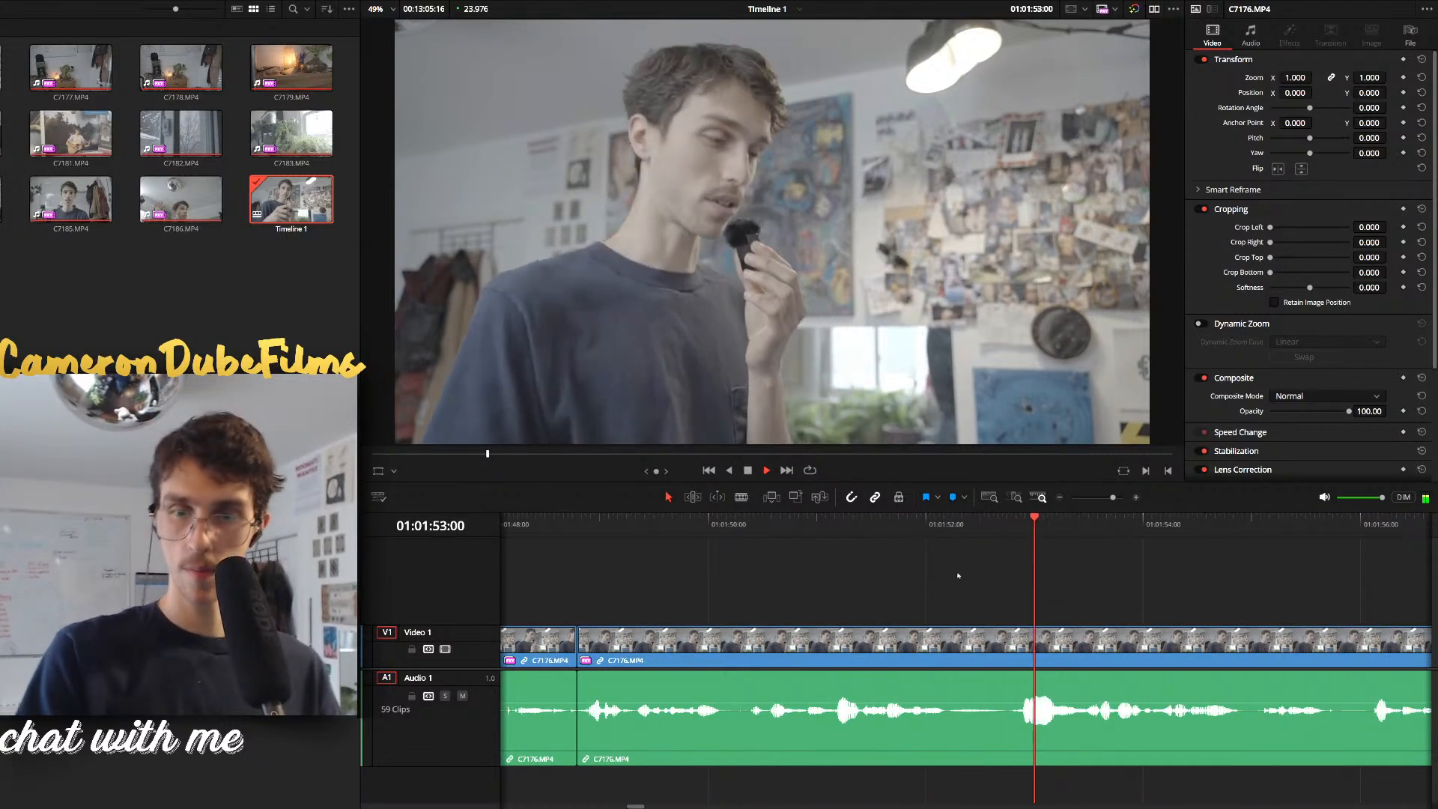
{"action": "left_click_drag", "start_coordinate": [962, 529], "coordinate": [948, 528]}
{"action": "key", "text": "ctrl+b"}
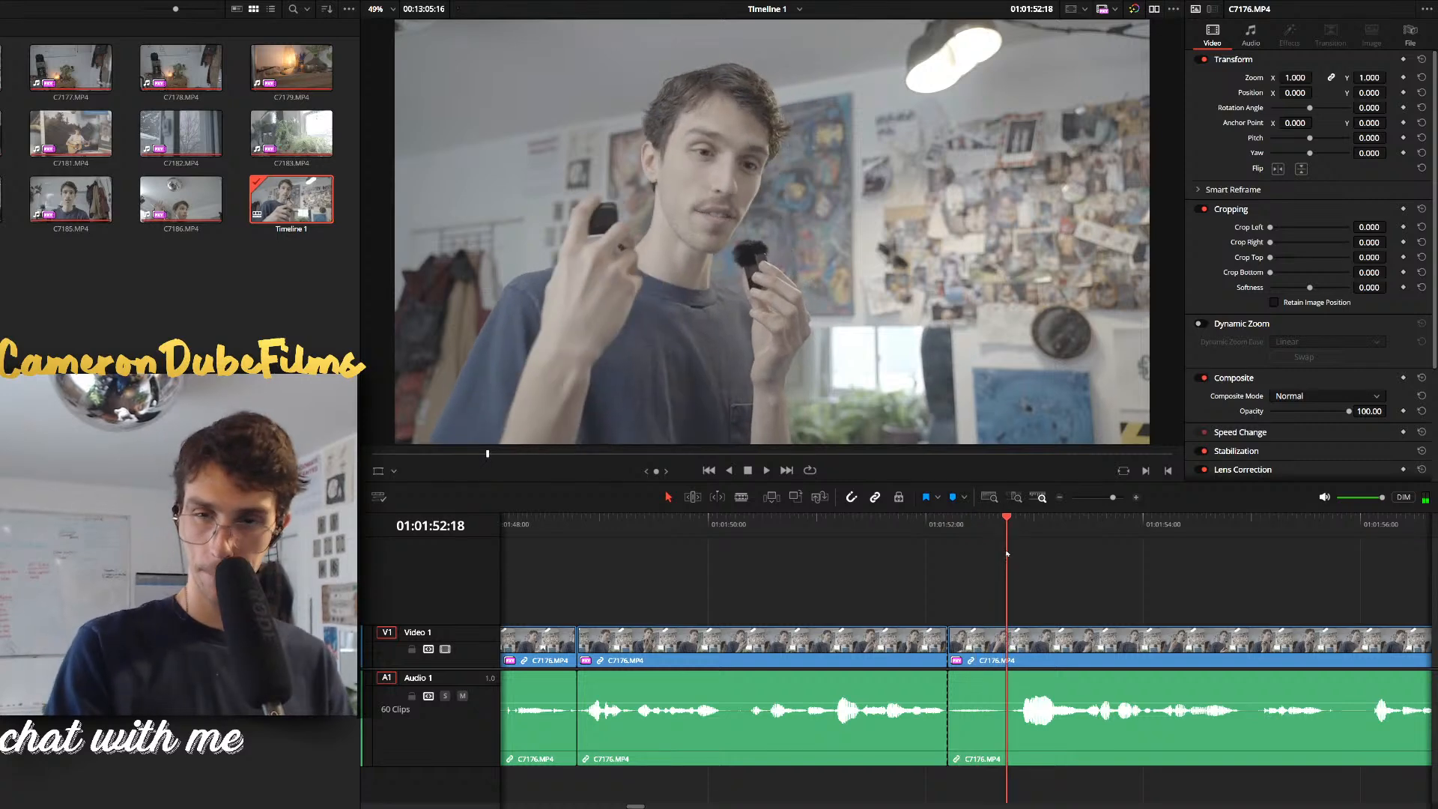
{"action": "key", "text": "ctrl+b"}
{"action": "left_click", "coordinate": [978, 642]}
{"action": "key", "text": "BackSpace"}
{"action": "left_click", "coordinate": [979, 641]}
{"action": "key", "text": "BackSpace"}
{"action": "key", "text": "space"}
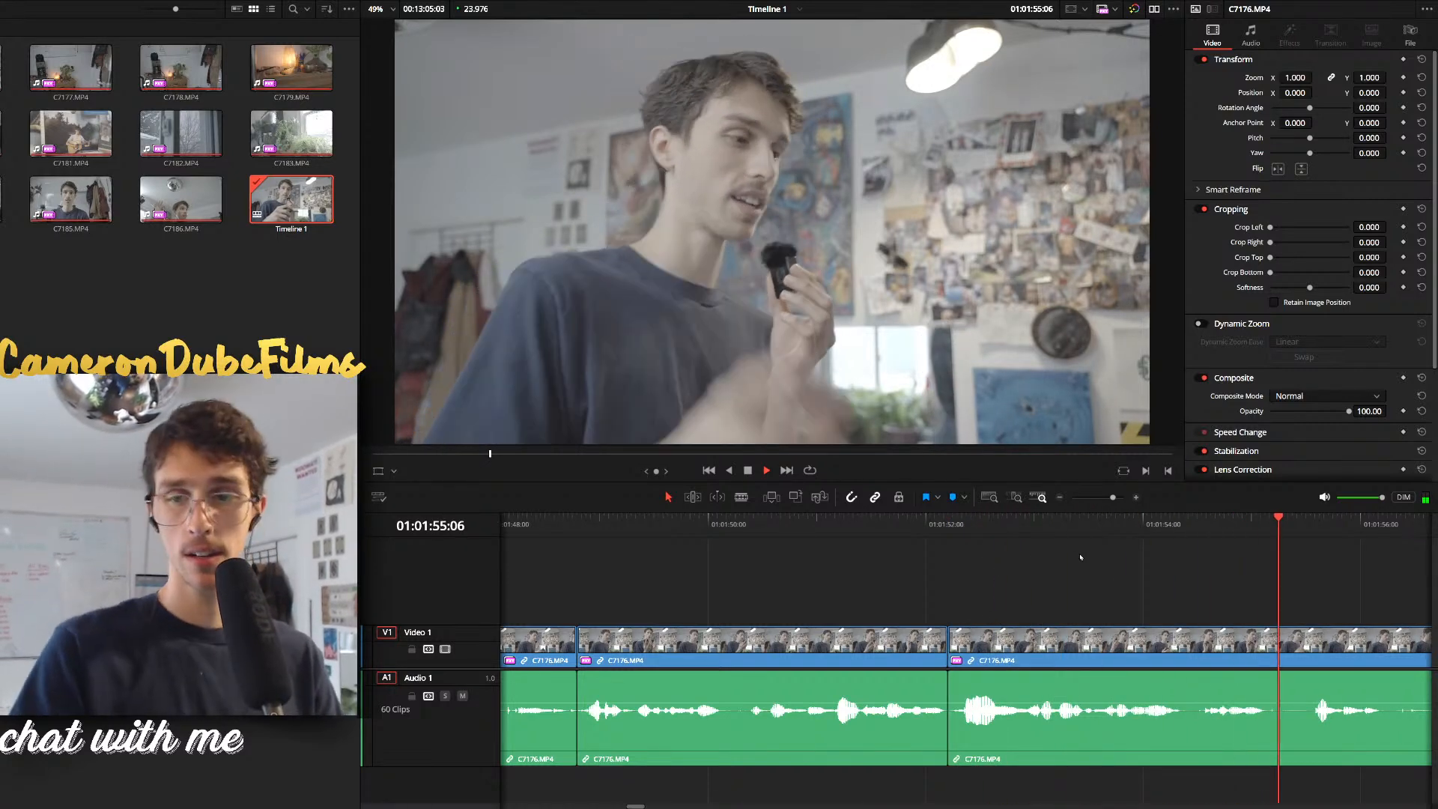
Split at about 01:01:56:07, ripple-trim the following clip's start to the next phrase near 01:01:58:14 and resume playback
{"action": "scroll", "coordinate": [1091, 569], "scroll_direction": "down", "scroll_amount": 2}
{"action": "scroll", "coordinate": [1090, 569], "scroll_direction": "up", "scroll_amount": 3}
{"action": "left_click_drag", "start_coordinate": [954, 530], "coordinate": [1023, 541]}
{"action": "key", "text": "ctrl+b"}
{"action": "left_click", "coordinate": [1300, 554]}
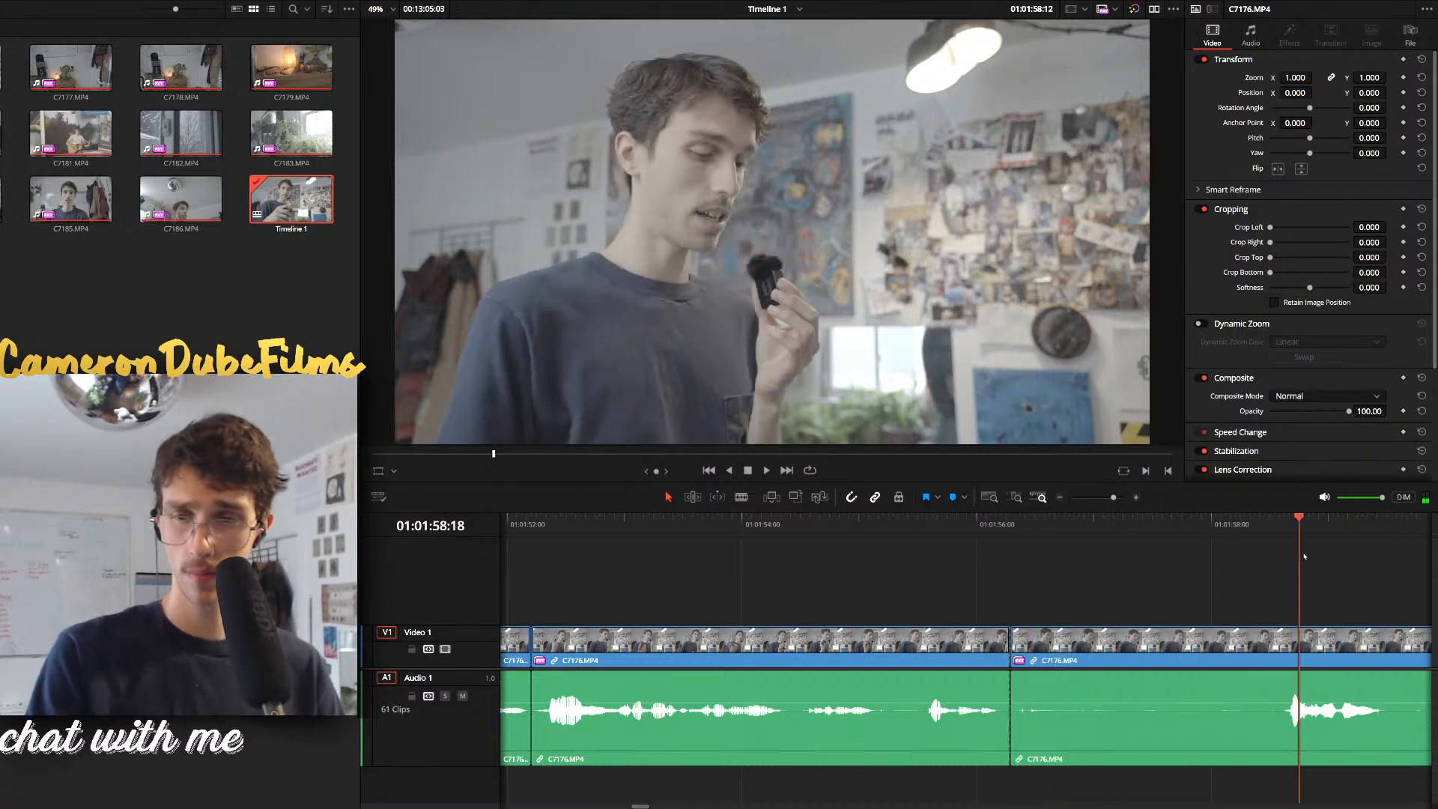
{"action": "key", "text": "ctrl+shift+["}
{"action": "key", "text": "space"}
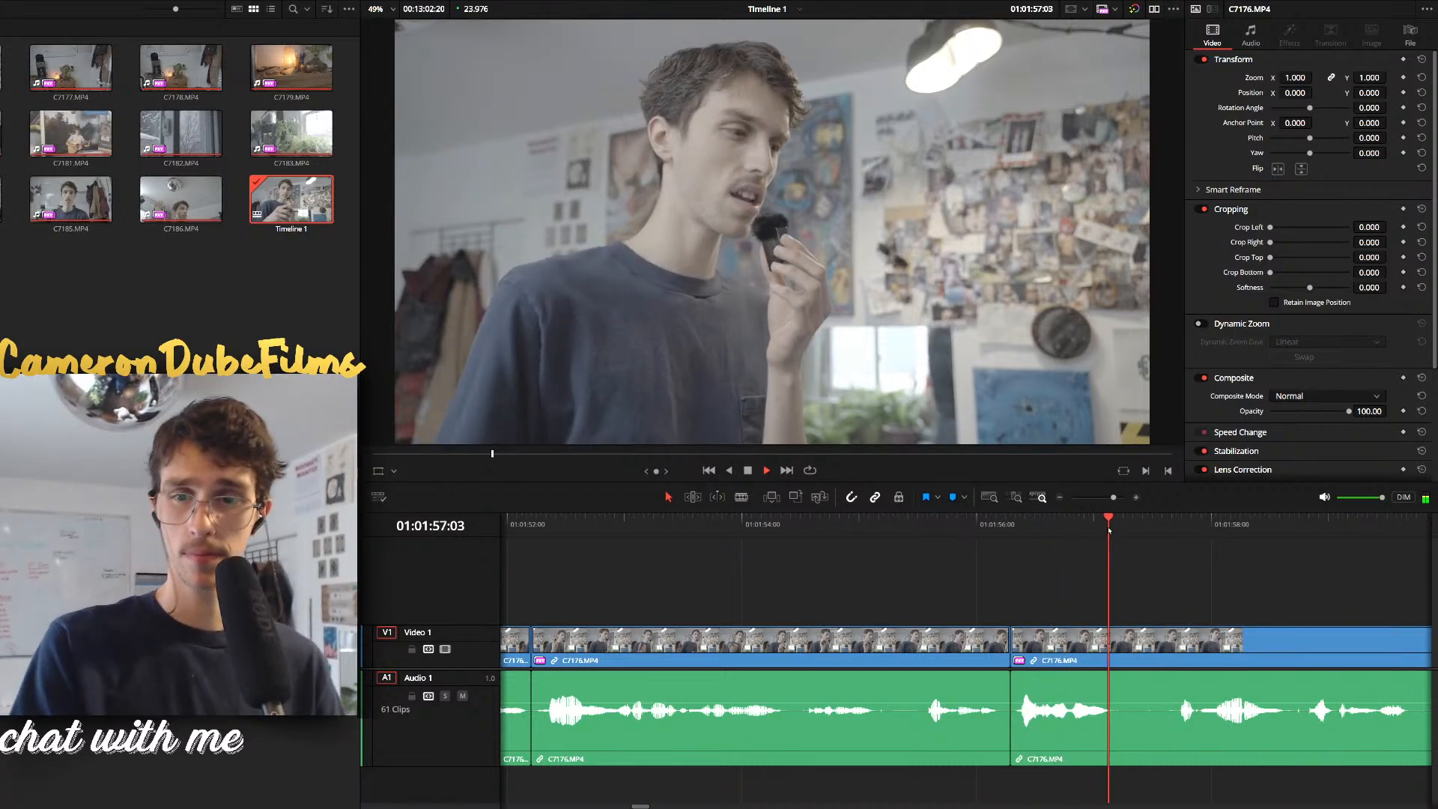
Split at about 01:01:57:05, ripple-trim the pause off the start of the following clip and resume playback
{"action": "key", "text": "space"}
{"action": "key", "text": "ctrl+b"}
{"action": "key", "text": "ctrl+shift+["}
{"action": "key", "text": "space"}
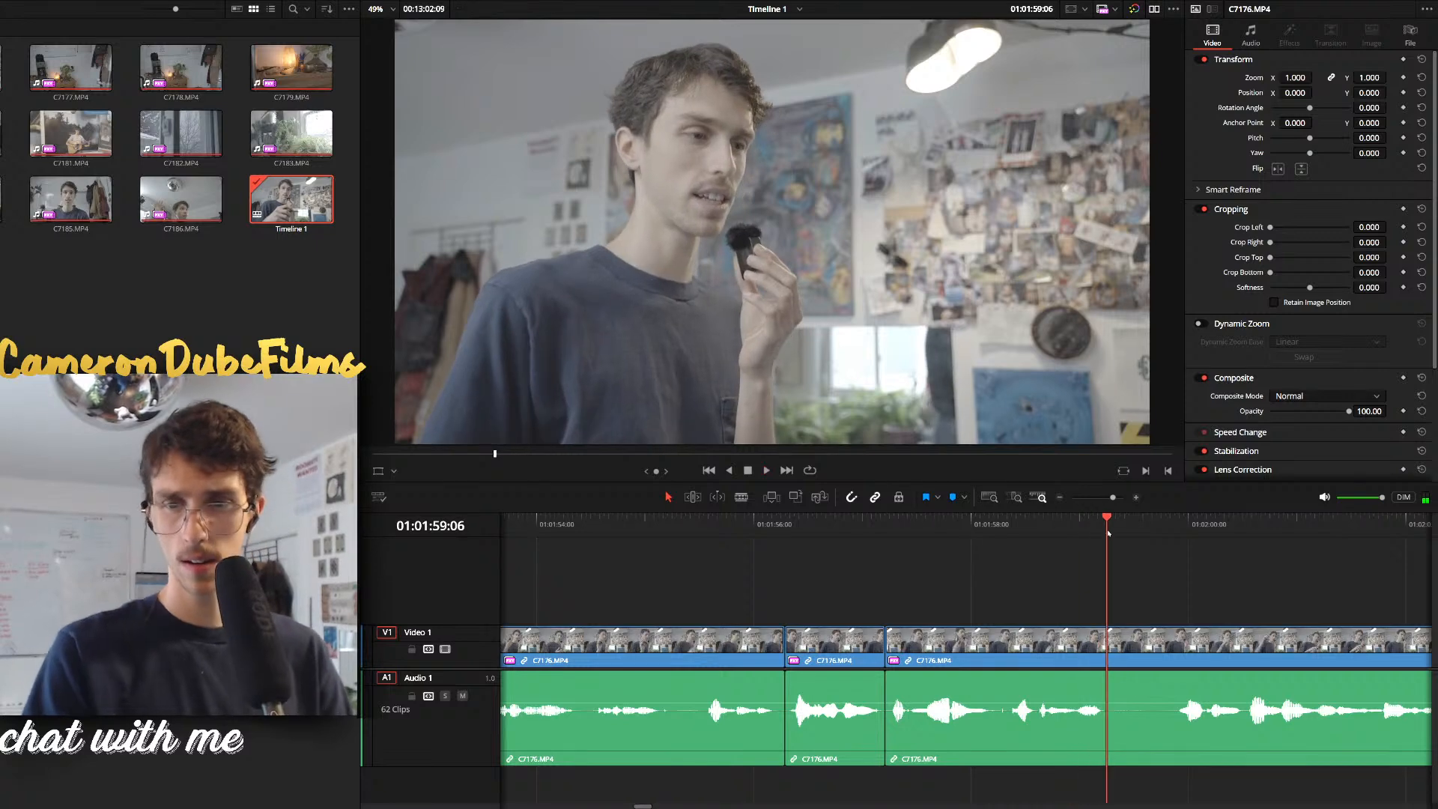
Split at about 01:01:59:07, ripple-trim the following clip's start to the next phrase and resume playback
{"action": "key", "text": "ctrl+b"}
{"action": "key", "text": "space"}
{"action": "key", "text": "ctrl+shift+["}
{"action": "key", "text": "space"}
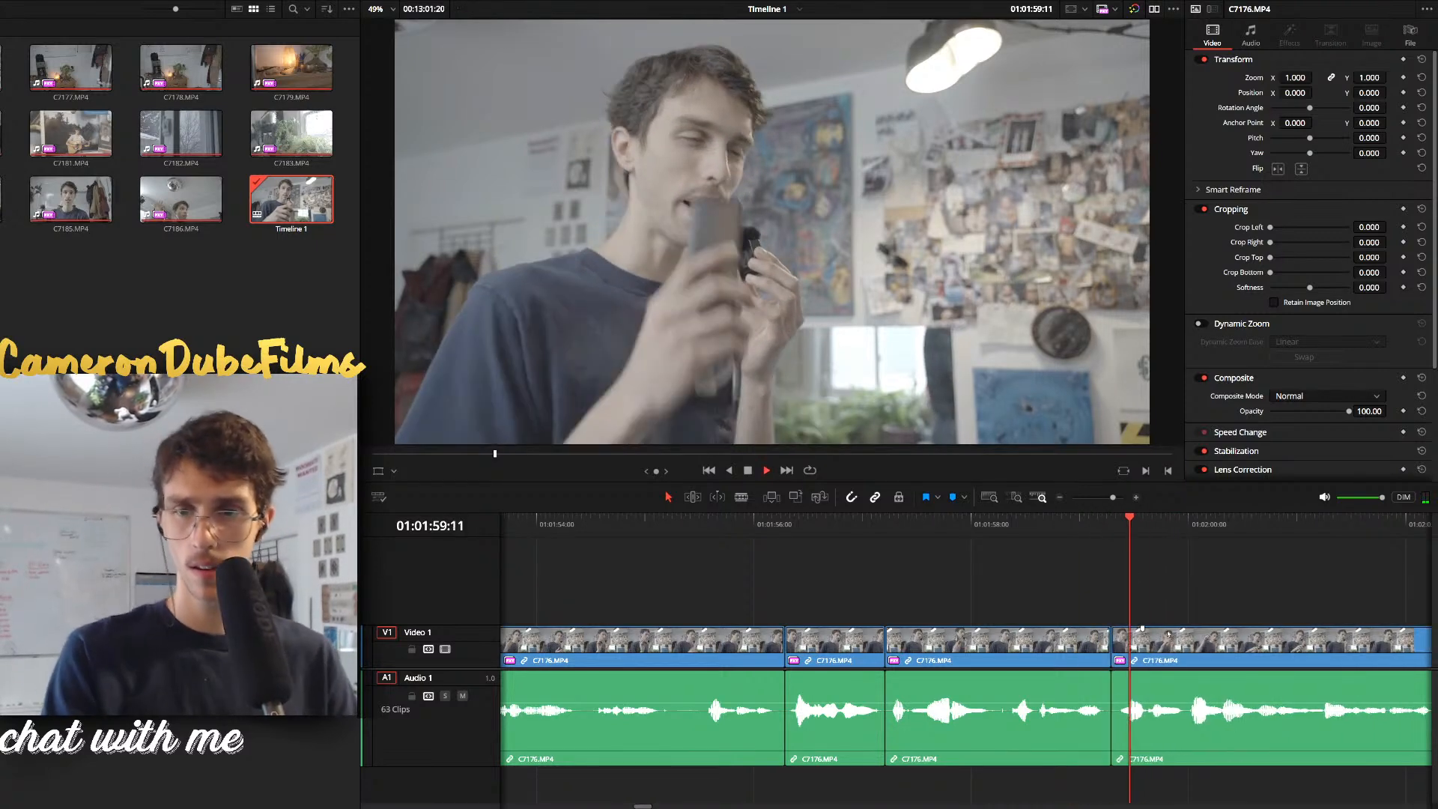
Split at 01:02:03:10 and about 01:02:06:16, delete the long silence between them with its gap and resume playback
{"action": "scroll", "coordinate": [1178, 617], "scroll_direction": "down", "scroll_amount": 1}
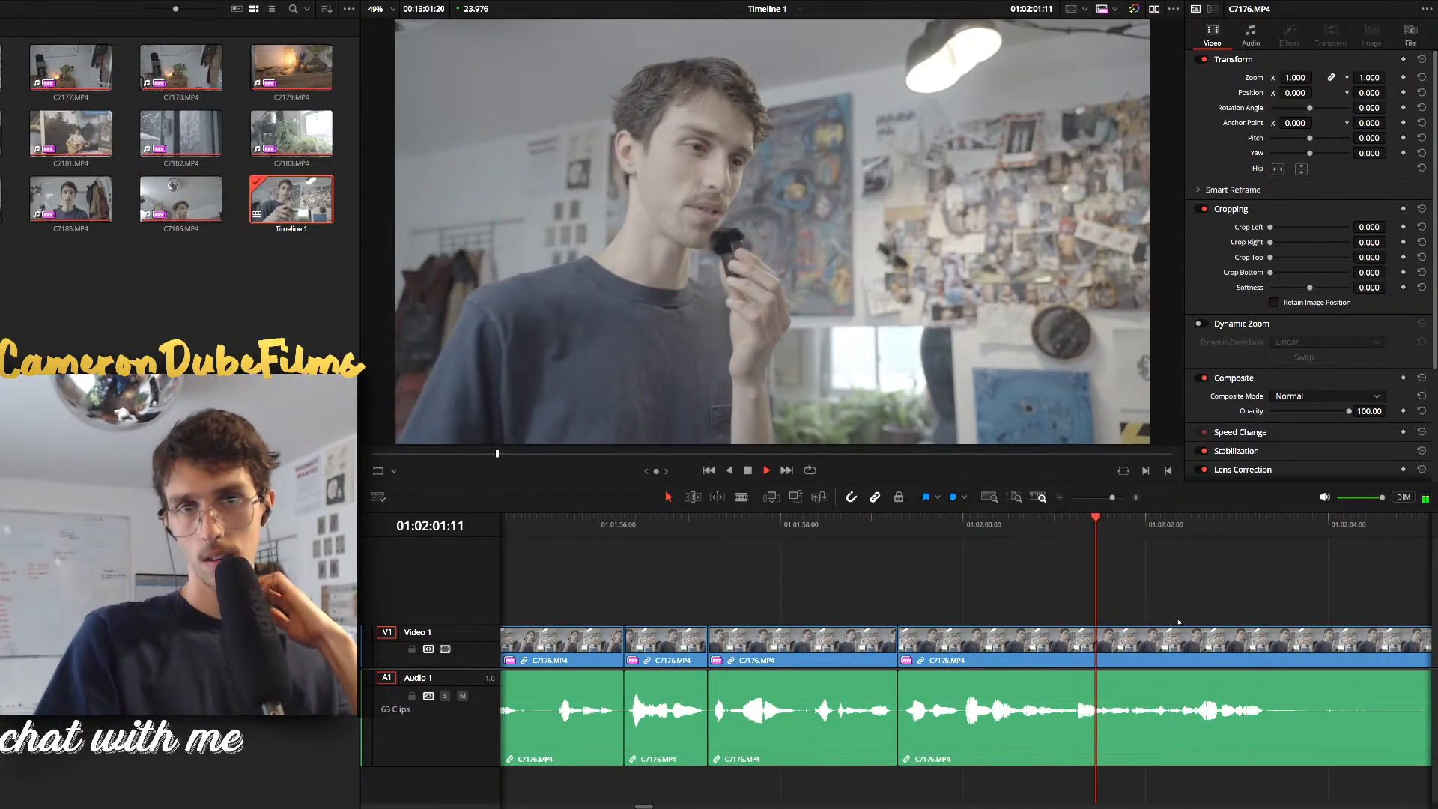
{"action": "key", "text": "space"}
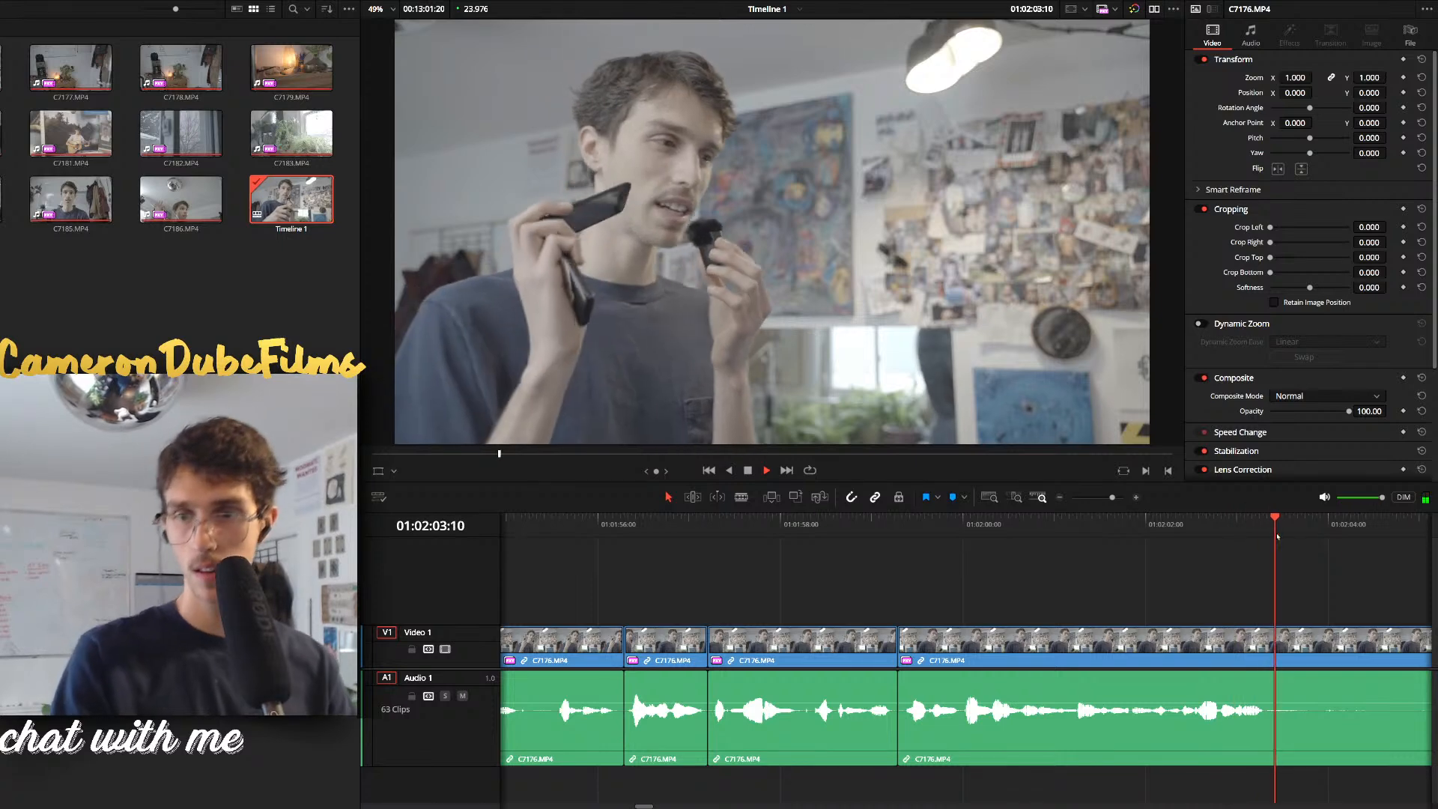
{"action": "key", "text": "ctrl+b"}
{"action": "scroll", "coordinate": [1072, 545], "scroll_direction": "down", "scroll_amount": 2}
{"action": "left_click", "coordinate": [1143, 536]}
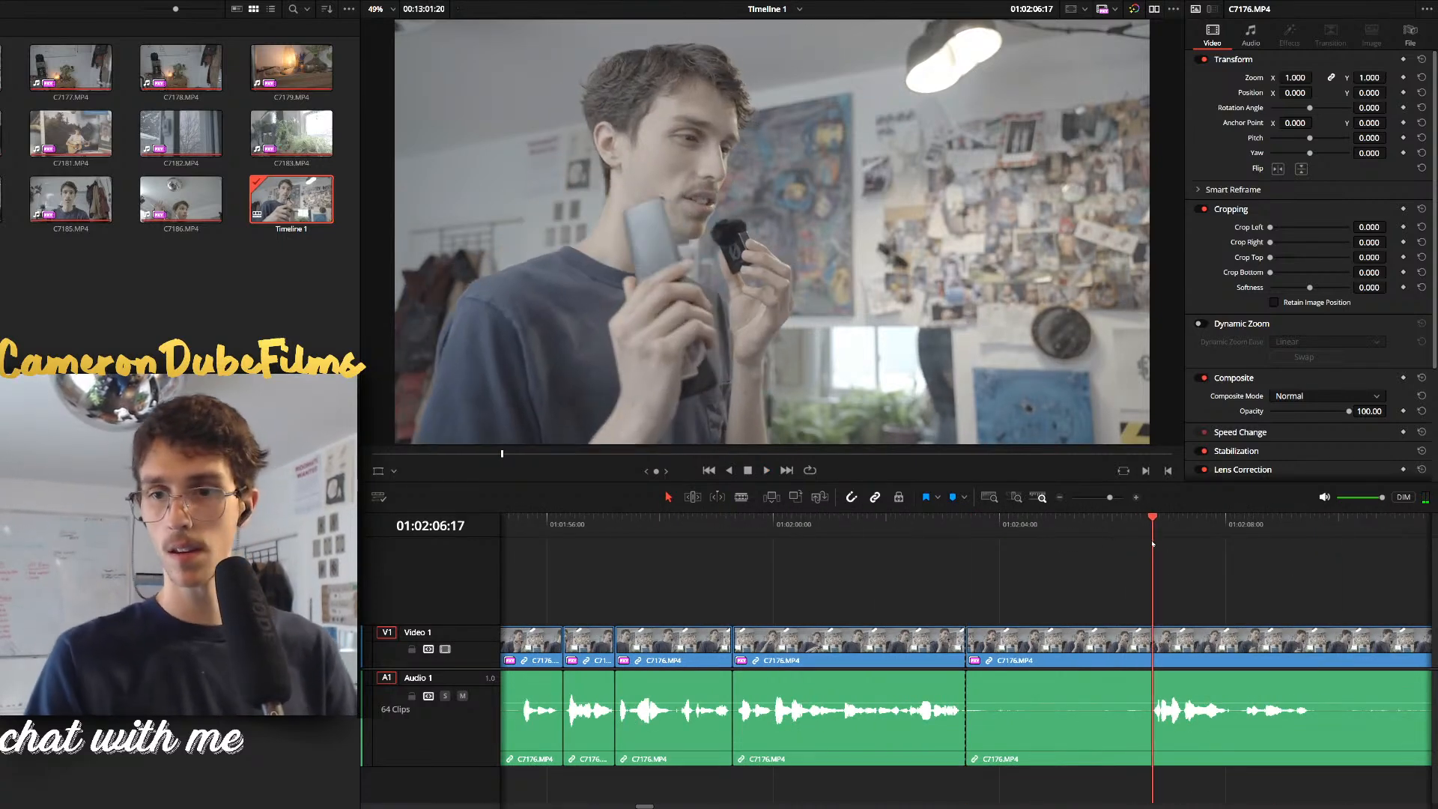
{"action": "left_click_drag", "start_coordinate": [1152, 543], "coordinate": [1148, 544]}
{"action": "key", "text": "ctrl+b"}
{"action": "left_click_drag", "start_coordinate": [1125, 558], "coordinate": [1101, 664]}
{"action": "key", "text": "Delete"}
{"action": "key", "text": "space"}
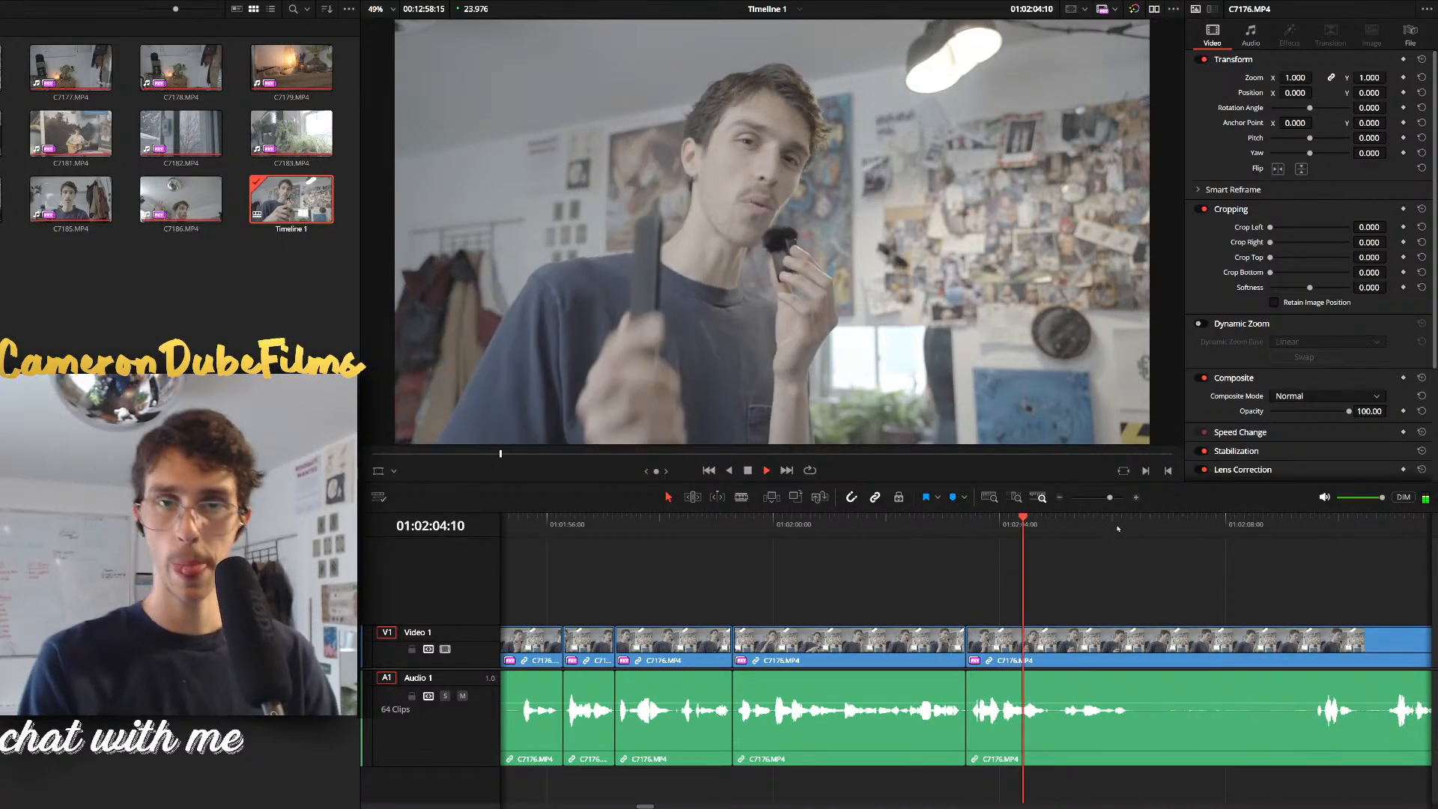
Replay the last phrases, split at 01:02:02:07, delete the rest of that clip up to the next cut with its gap and resume playback
{"action": "left_click", "coordinate": [961, 535]}
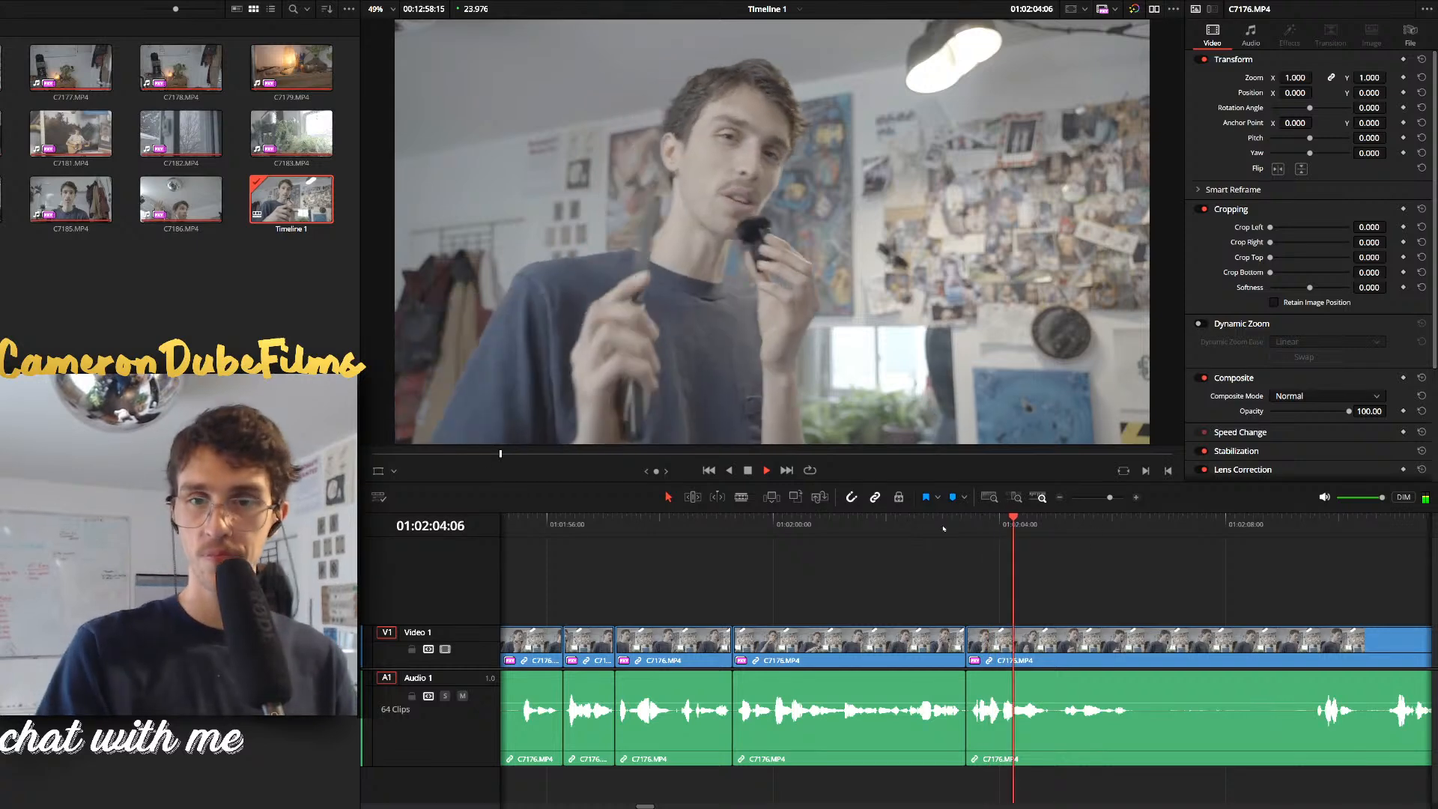
{"action": "left_click", "coordinate": [894, 532]}
{"action": "left_click", "coordinate": [849, 530]}
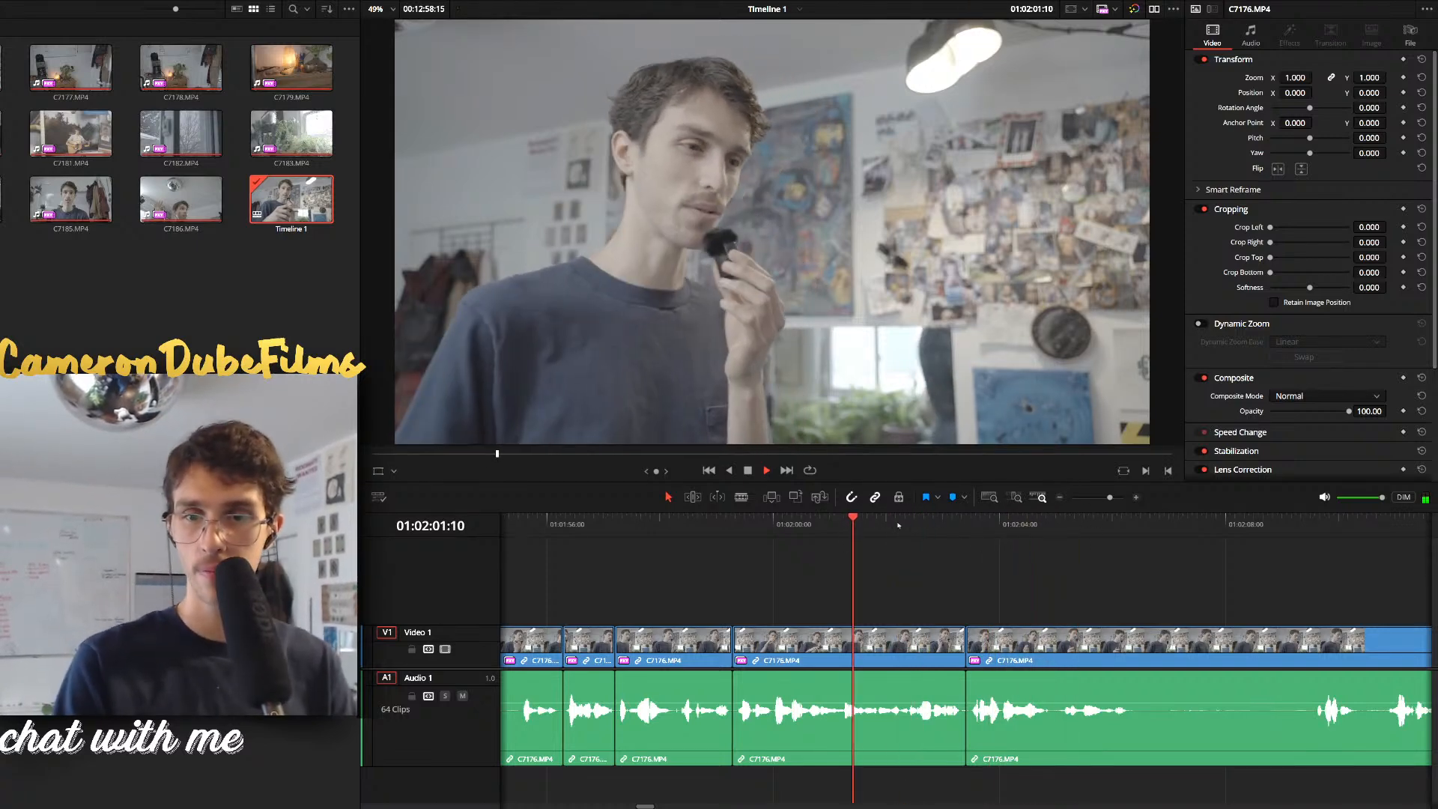
{"action": "key", "text": "ctrl+equal"}
{"action": "left_click_drag", "start_coordinate": [1027, 518], "coordinate": [1013, 526]}
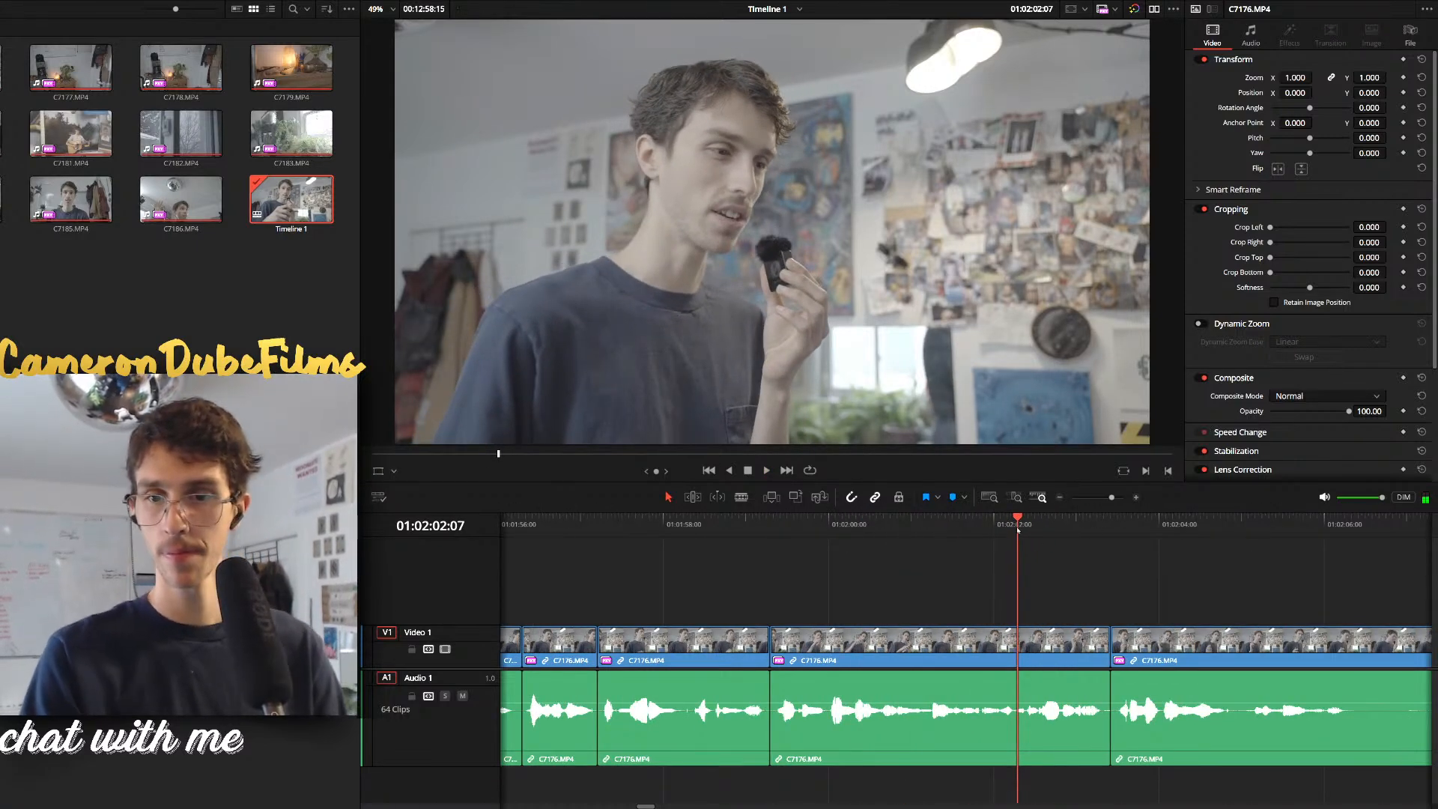
{"action": "key", "text": "ctrl+b"}
{"action": "left_click", "coordinate": [1059, 651]}
{"action": "key", "text": "Delete"}
{"action": "key", "text": "space"}
Cut the last few frames off the clip ending at about 01:02:02:09, close the gap and resume playback
{"action": "left_click", "coordinate": [967, 524]}
{"action": "scroll", "coordinate": [980, 549], "scroll_direction": "up", "scroll_amount": 3}
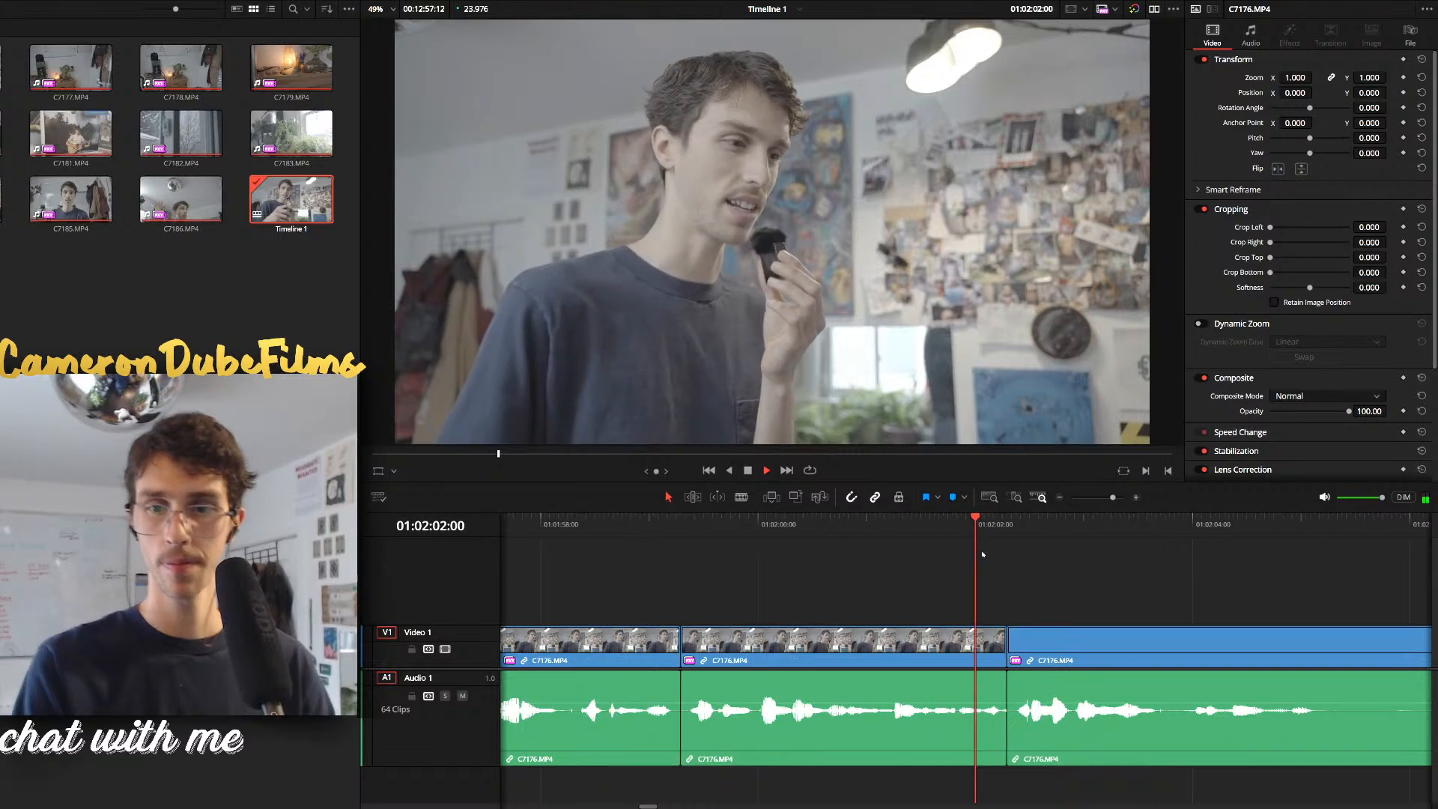
{"action": "left_click_drag", "start_coordinate": [981, 525], "coordinate": [973, 525]}
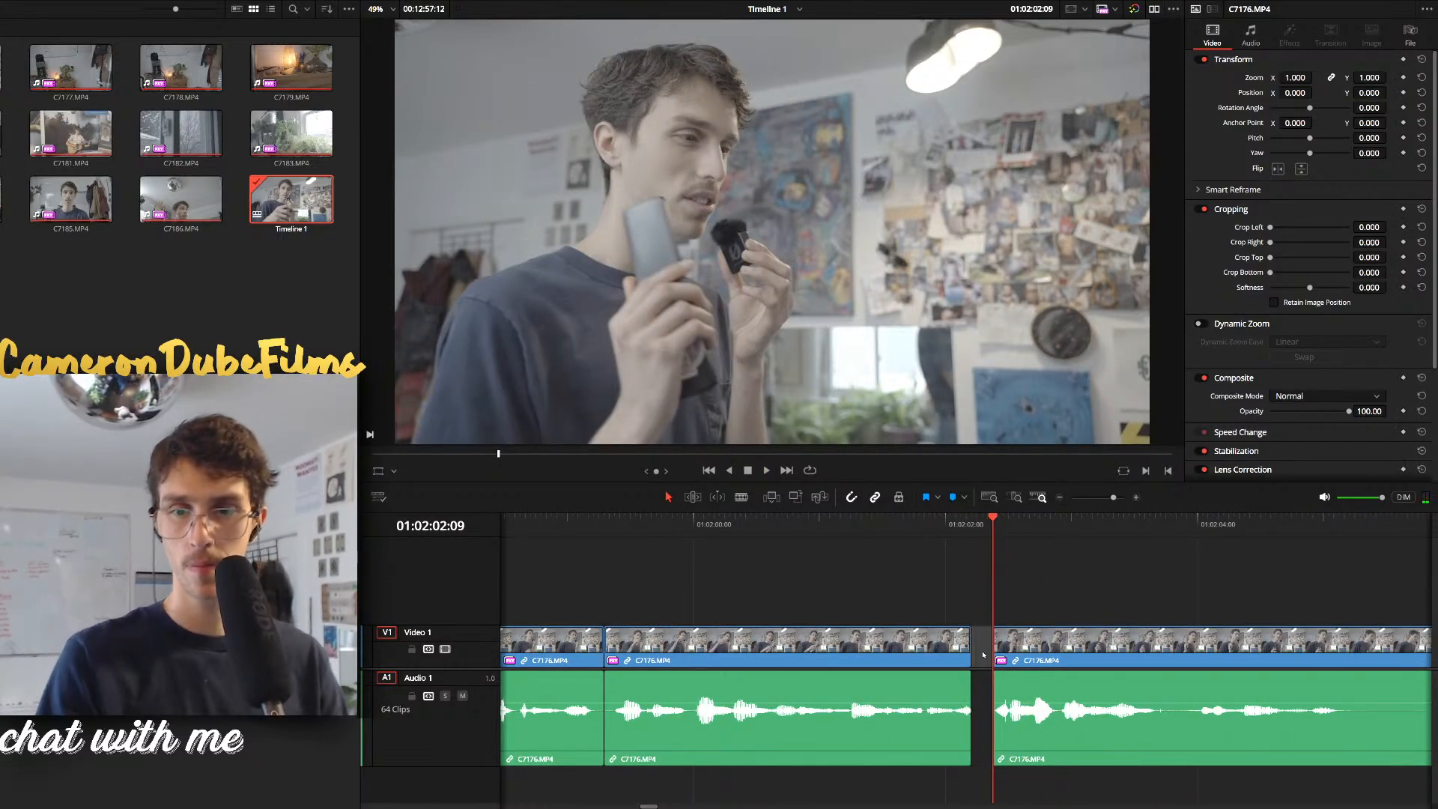
{"action": "key", "text": "Delete"}
{"action": "key", "text": "space"}
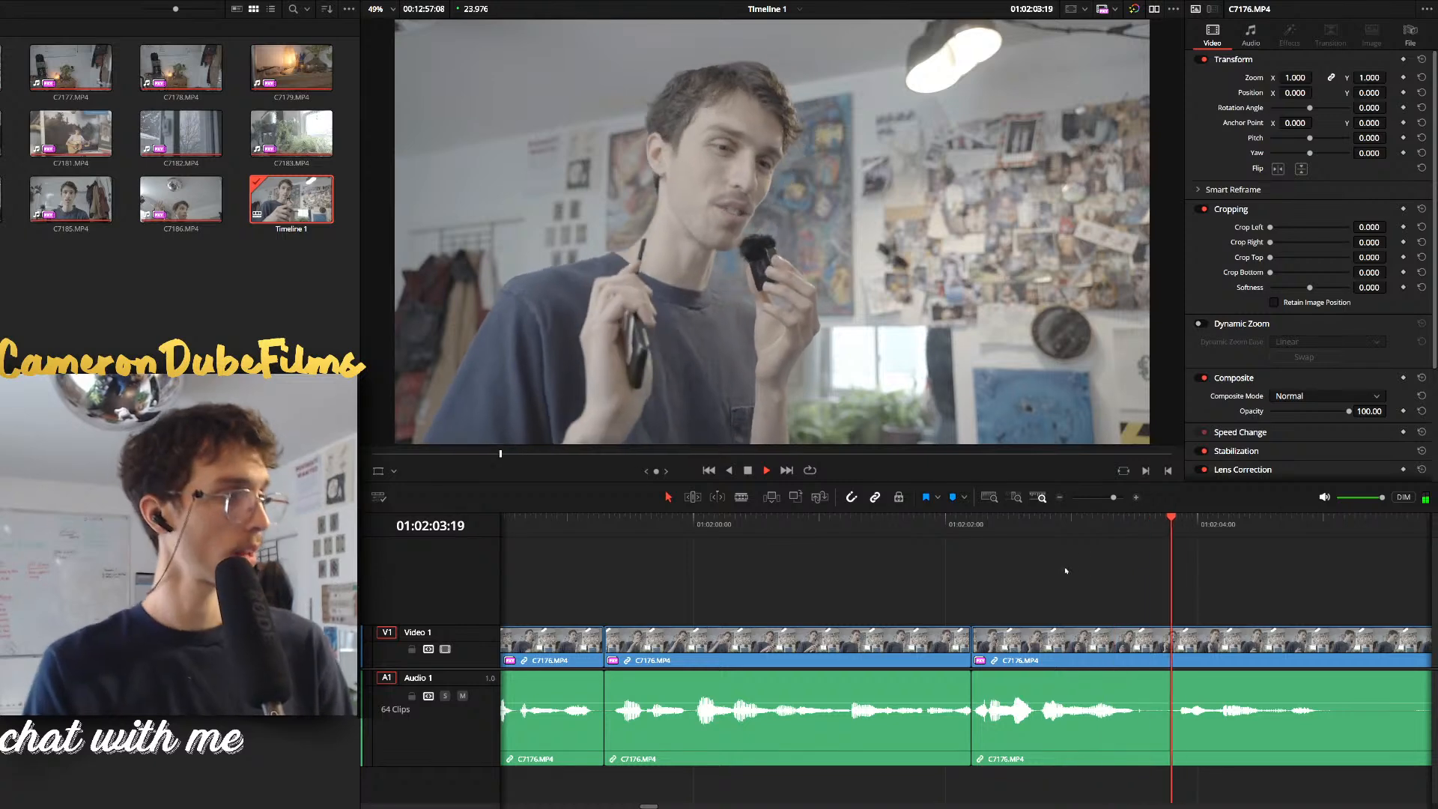
Split at about 01:02:05:01 and 01:02:08:05, delete the long silence between them with its gap and resume playback
{"action": "key", "text": "space"}
{"action": "left_click_drag", "start_coordinate": [1348, 529], "coordinate": [1333, 530]}
{"action": "key", "text": "ctrl+b"}
{"action": "key", "text": "ctrl+minus"}
{"action": "left_click_drag", "start_coordinate": [1168, 533], "coordinate": [1225, 537]}
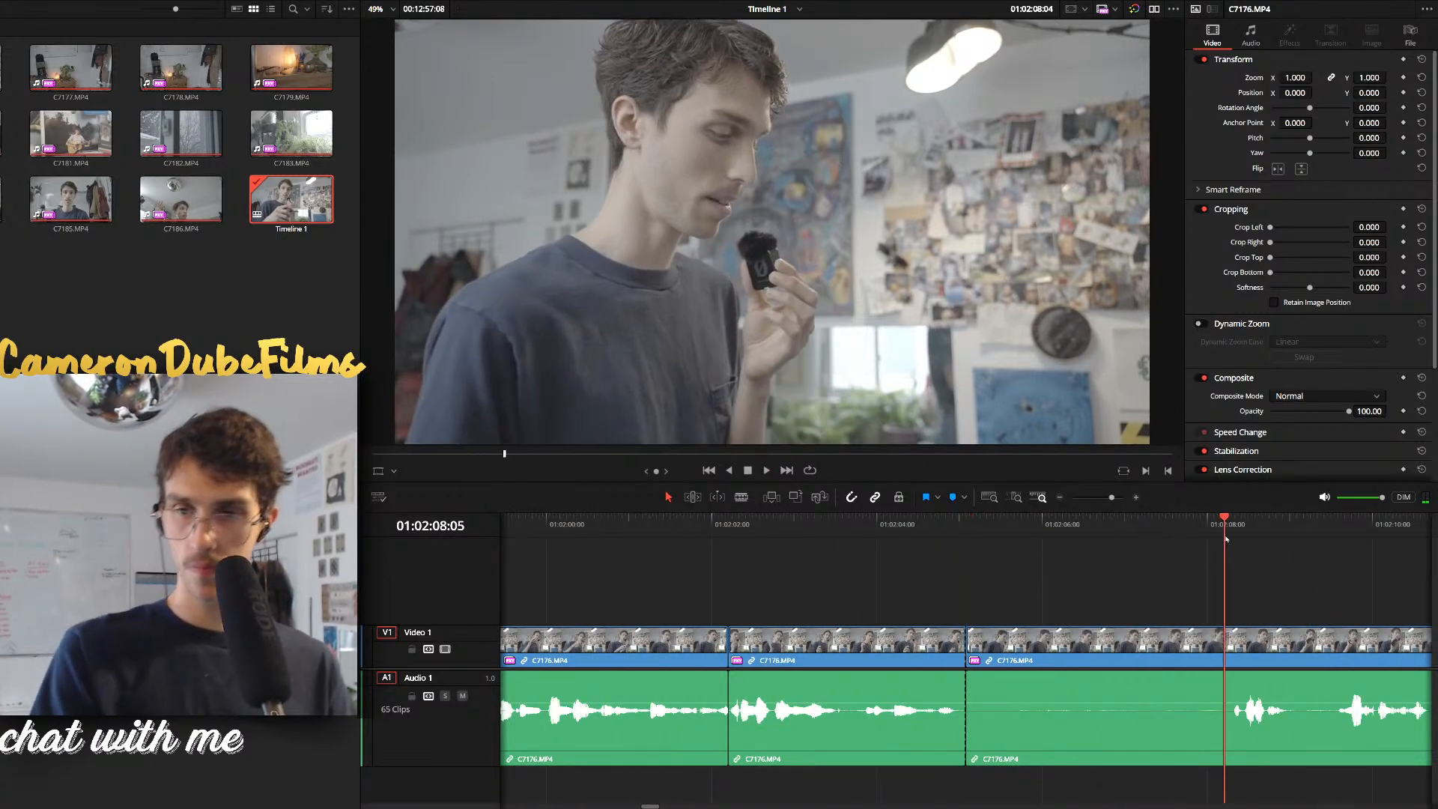
{"action": "key", "text": "ctrl+b"}
{"action": "left_click", "coordinate": [1137, 642]}
{"action": "key", "text": "Delete"}
{"action": "key", "text": "space"}
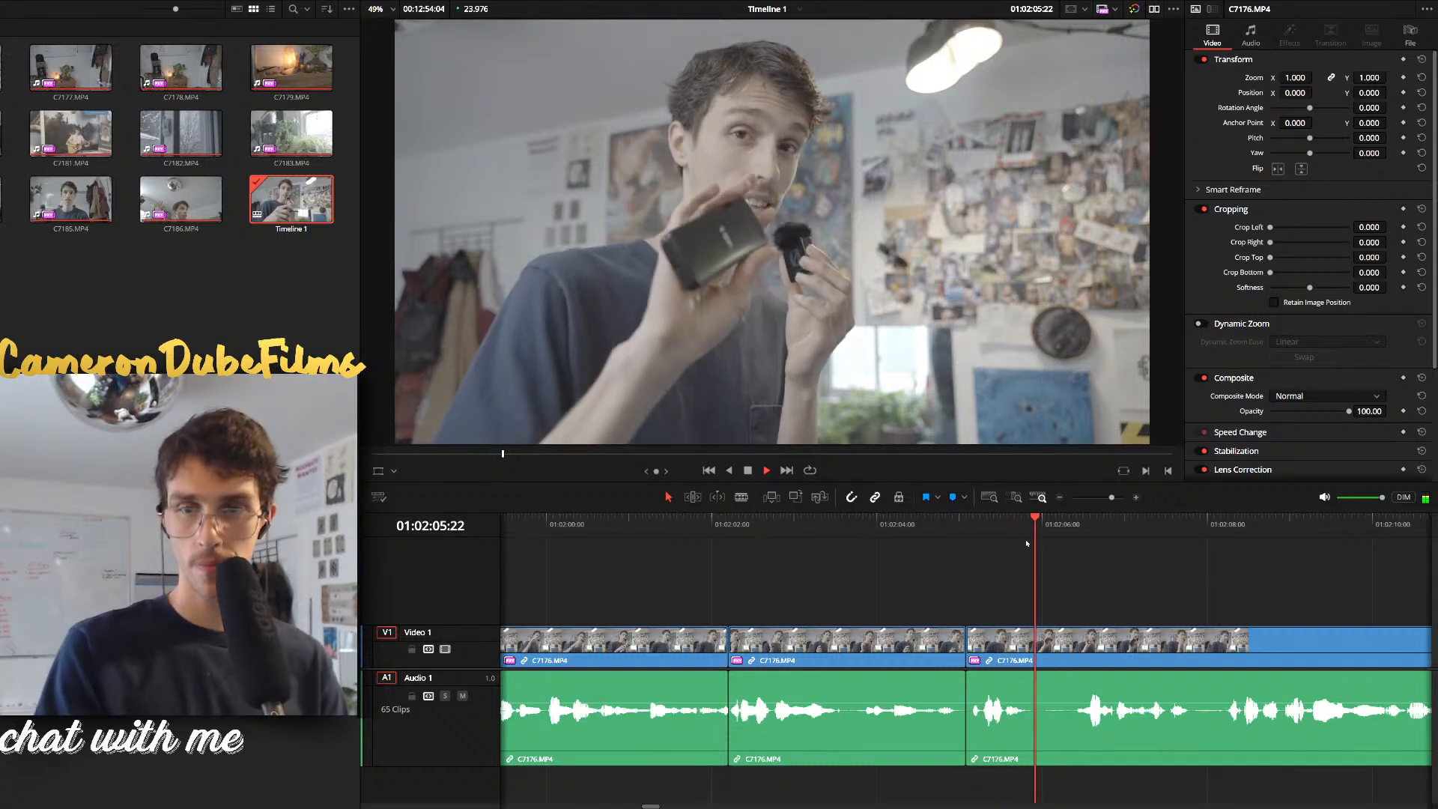
Split at 01:02:05:21 and about 01:02:06:10, delete the pause between them with its gap and resume playback
{"action": "key", "text": "space"}
{"action": "left_click", "coordinate": [1031, 533]}
{"action": "key", "text": "ctrl+b"}
{"action": "left_click_drag", "start_coordinate": [1031, 532], "coordinate": [1058, 635]}
{"action": "key", "text": "ctrl+b"}
{"action": "key", "text": "Delete"}
{"action": "key", "text": "space"}
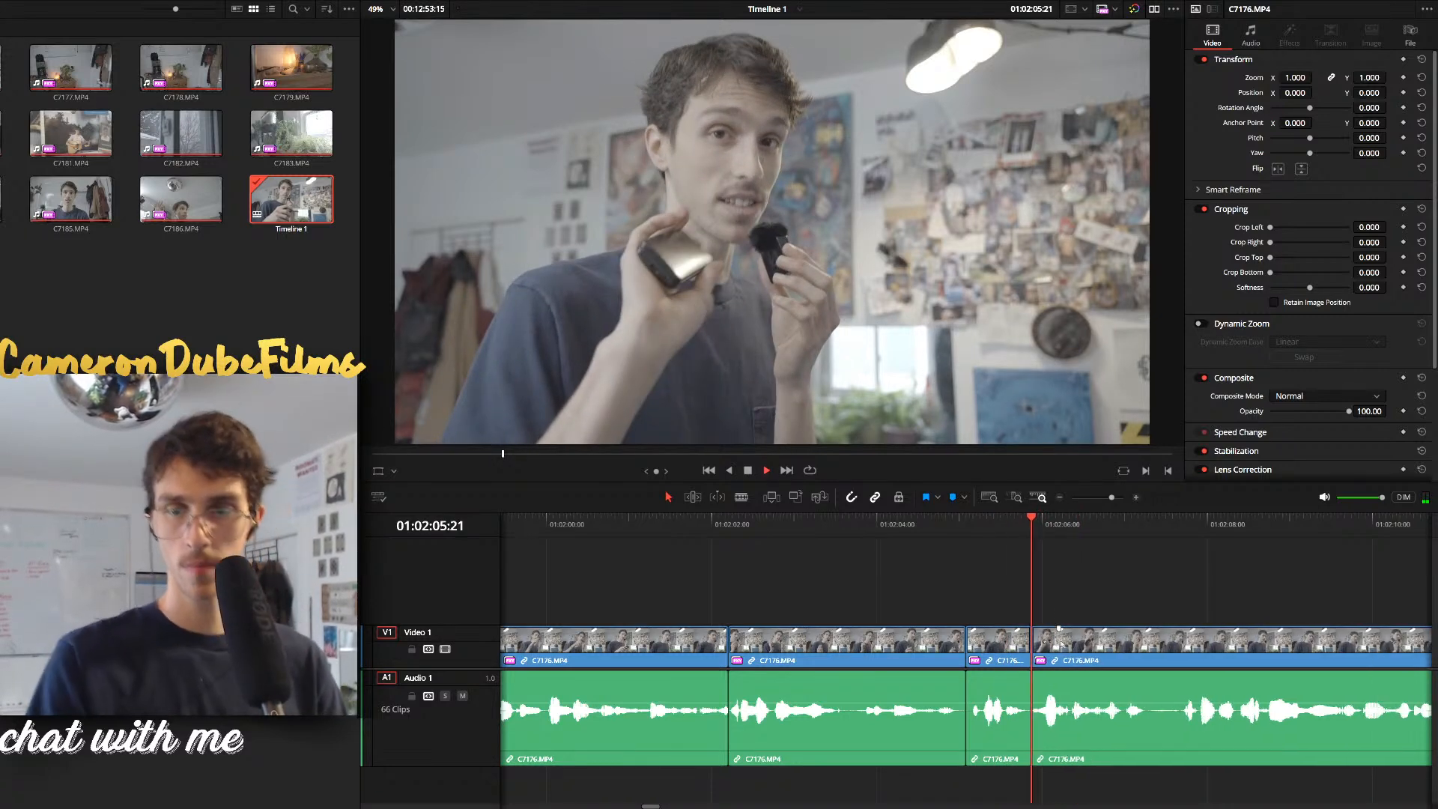
Split at 01:02:07:08 and about 01:02:07:16, delete the short pause between them with its gap and resume playback
{"action": "key", "text": "ctrl+equal"}
{"action": "key", "text": "space"}
{"action": "key", "text": "ctrl+b"}
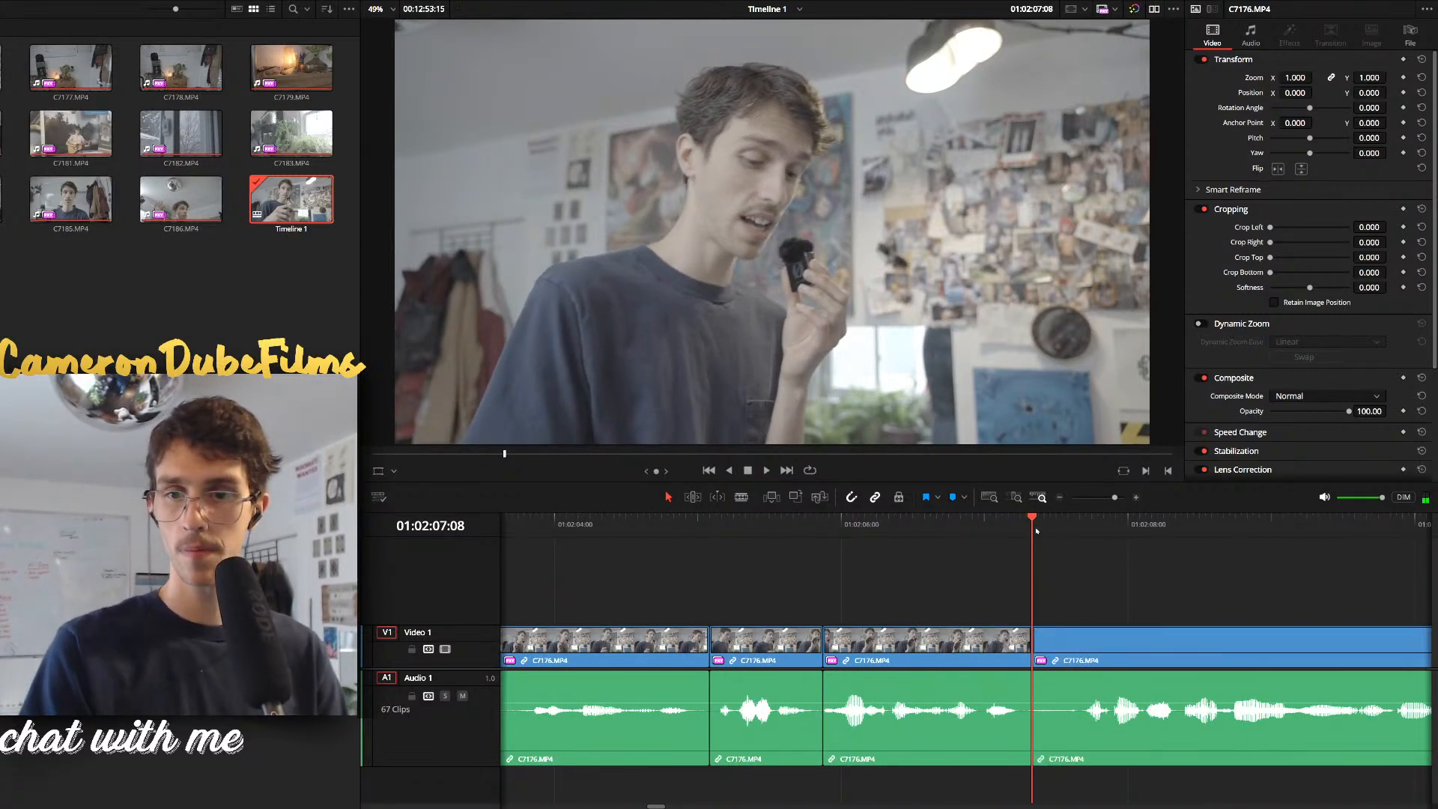
{"action": "left_click_drag", "start_coordinate": [1036, 530], "coordinate": [1082, 542]}
{"action": "key", "text": "Delete"}
{"action": "key", "text": "space"}
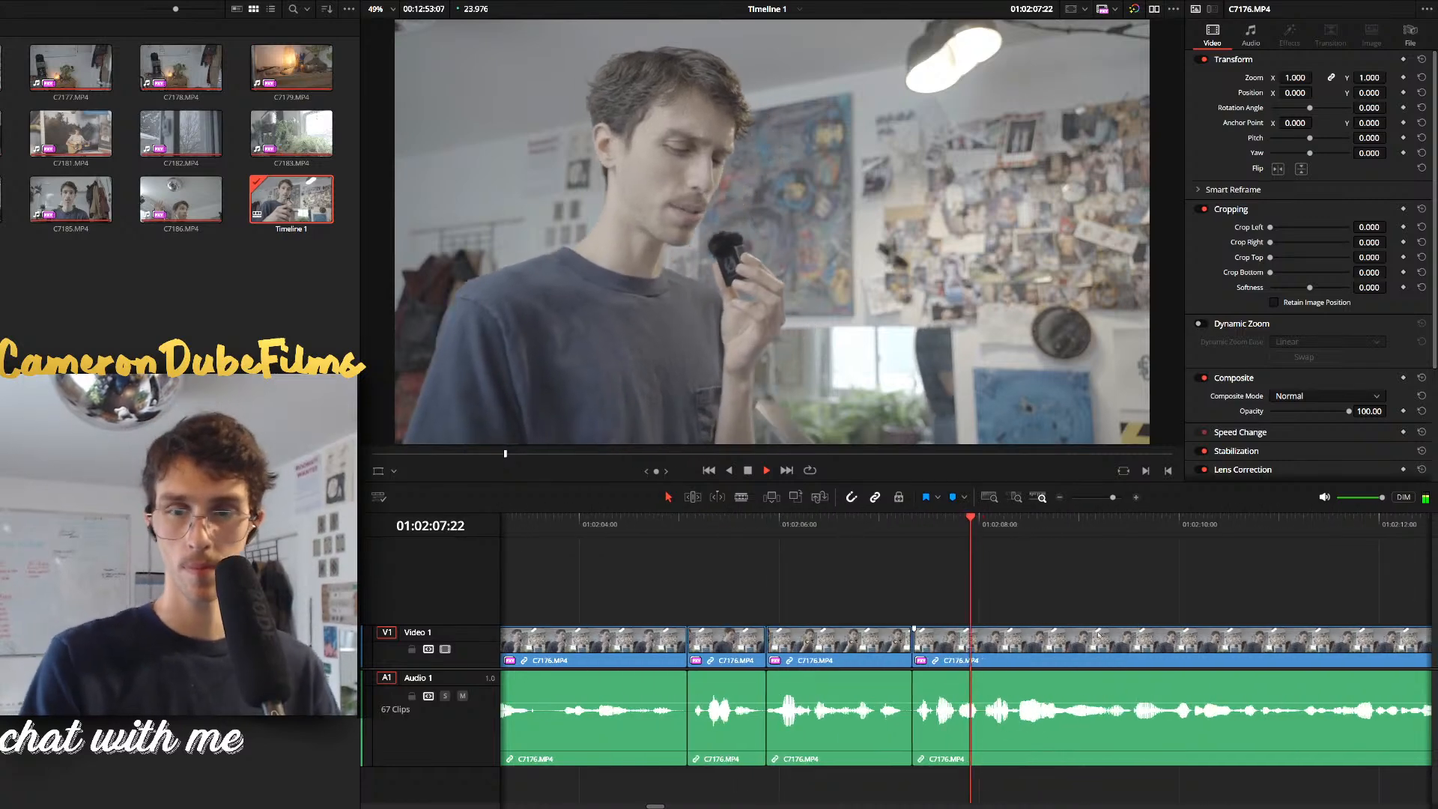
Play through the following long phrase and split the clip at its end, at about 01:02:13:04
{"action": "key", "text": "ctrl+minus"}
{"action": "key", "text": "ctrl+minus"}
{"action": "key", "text": "ctrl+equal"}
{"action": "key", "text": "ctrl+equal"}
{"action": "key", "text": "ctrl+equal"}
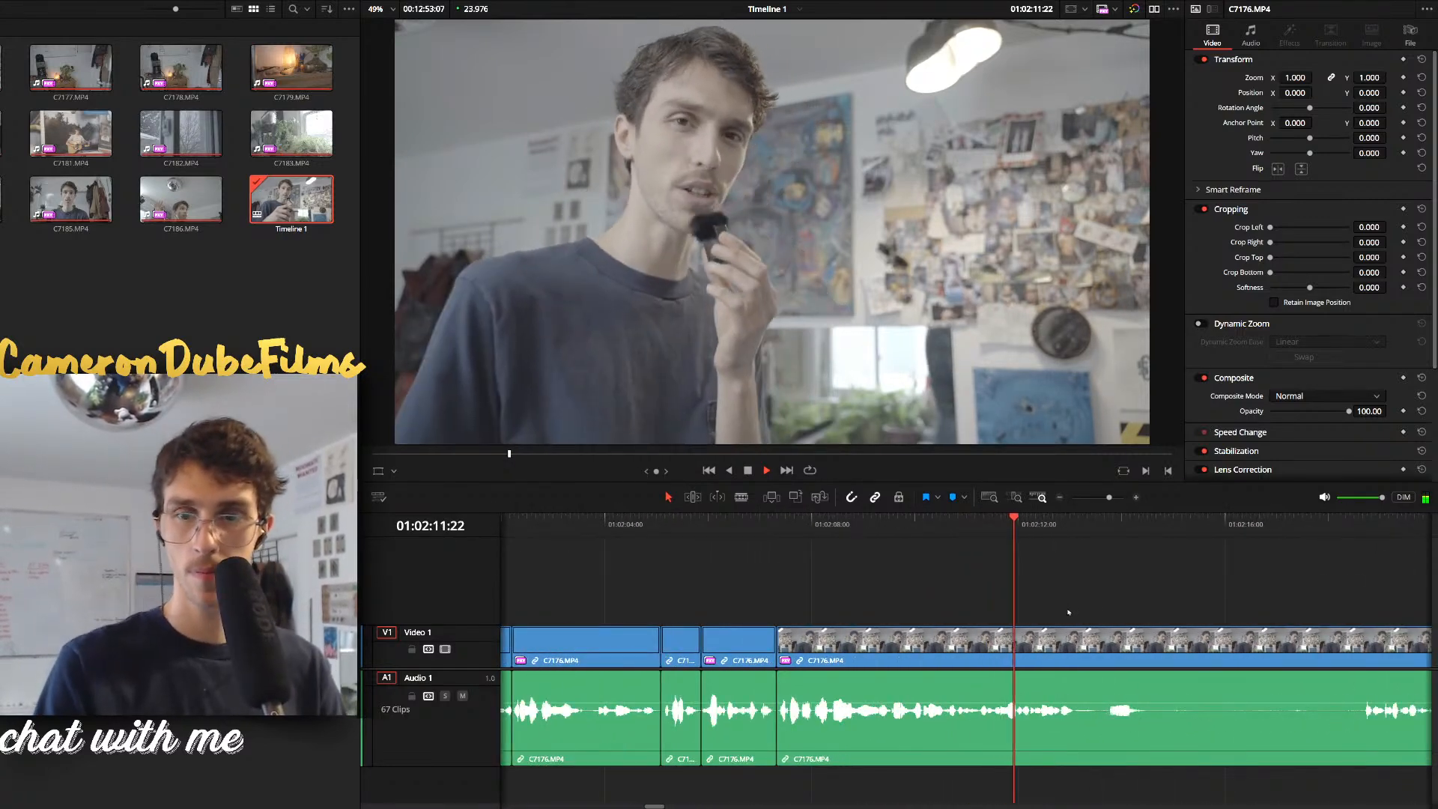
{"action": "key", "text": "ctrl+equal"}
{"action": "key", "text": "ctrl+b"}
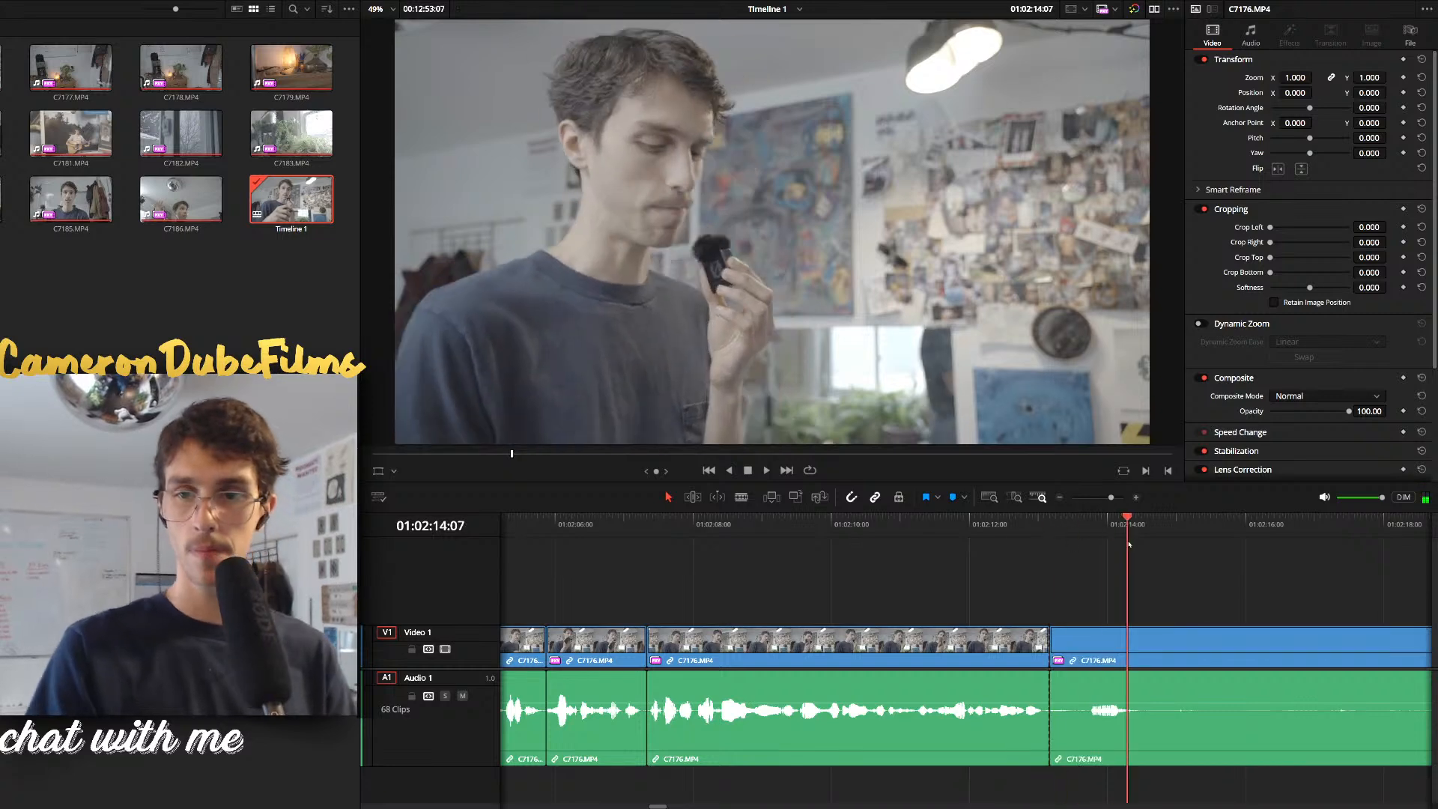
Split at about 01:02:18:15, delete the unwanted section back to the previous cut with its gap and resume playback
{"action": "key", "text": "space"}
{"action": "key", "text": "ctrl+minus"}
{"action": "left_click", "coordinate": [1128, 534]}
{"action": "left_click_drag", "start_coordinate": [1127, 534], "coordinate": [1141, 534]}
{"action": "key", "text": "ctrl+b"}
{"action": "left_click_drag", "start_coordinate": [1079, 581], "coordinate": [1070, 650]}
{"action": "key", "text": "BackSpace"}
{"action": "left_click", "coordinate": [1087, 645]}
{"action": "key", "text": "BackSpace"}
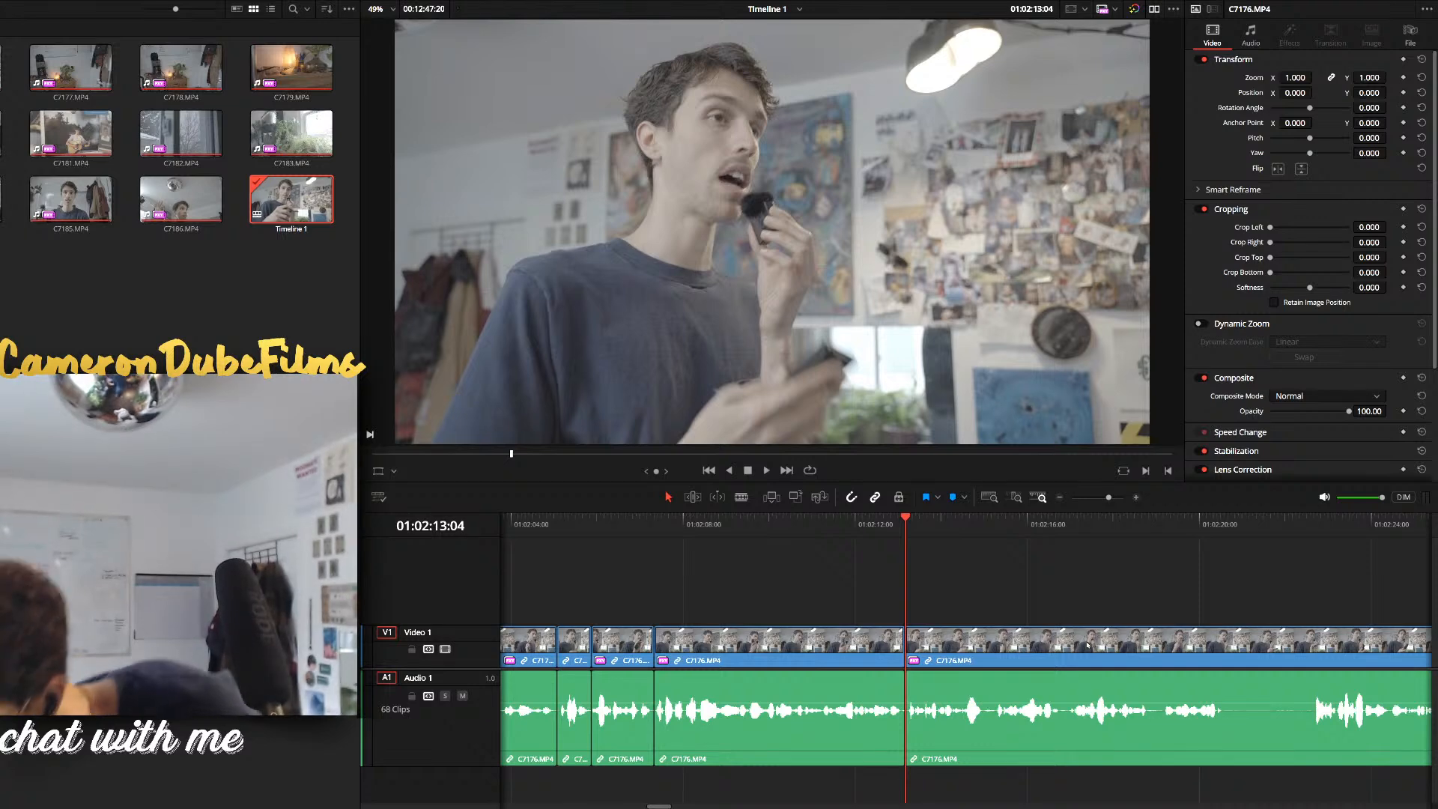
{"action": "key", "text": "space"}
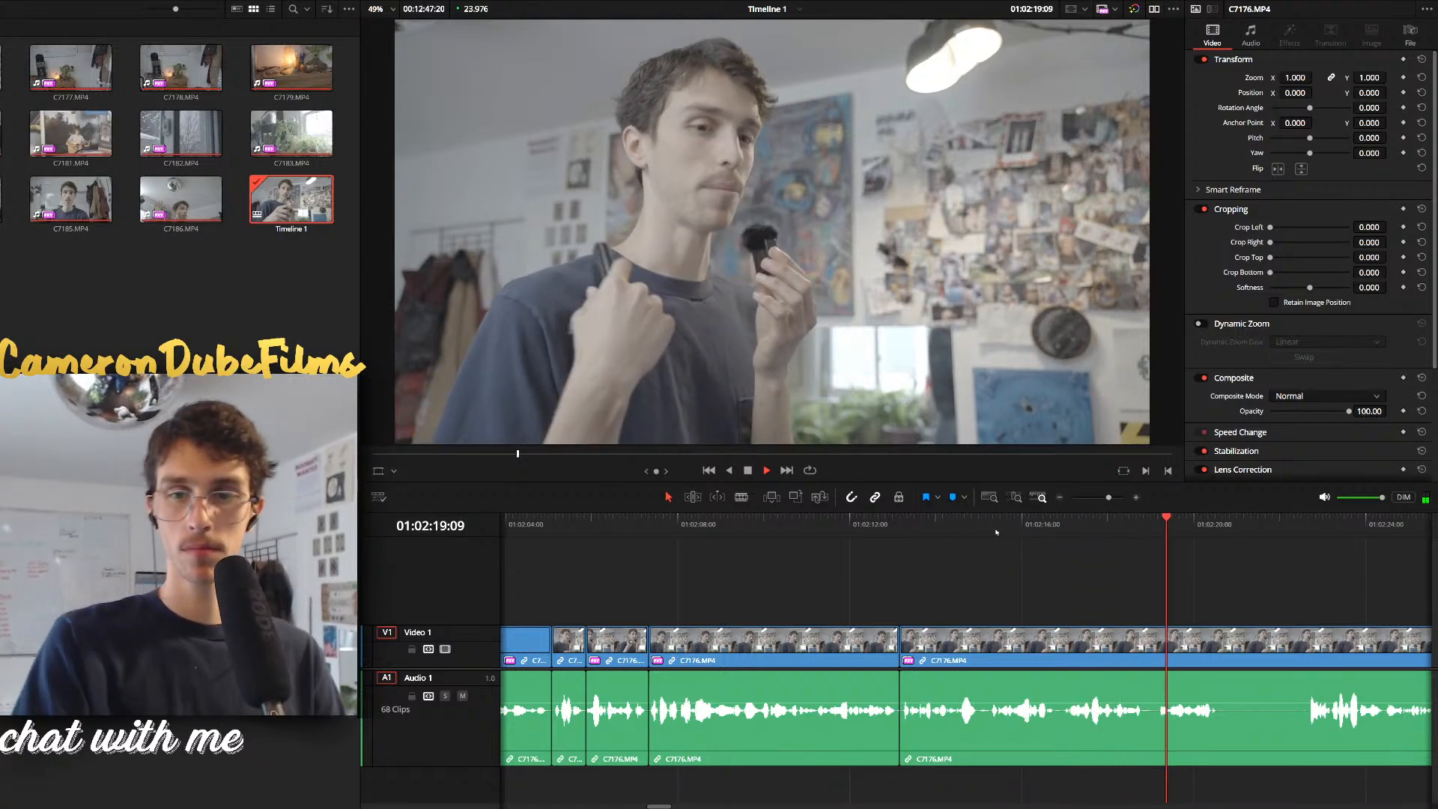
Split at about 01:02:20:16, 01:02:14:23 and 01:02:15:06, delete the pause between the last two cuts with its gap and resume playback
{"action": "left_click_drag", "start_coordinate": [1231, 525], "coordinate": [936, 629]}
{"action": "key", "text": "ctrl+b"}
{"action": "scroll", "coordinate": [1016, 552], "scroll_direction": "up", "scroll_amount": 2}
{"action": "scroll", "coordinate": [1017, 552], "scroll_direction": "up", "scroll_amount": 2}
{"action": "left_click", "coordinate": [927, 526]}
{"action": "key", "text": "ctrl+b"}
{"action": "left_click", "coordinate": [955, 526]}
{"action": "key", "text": "ctrl+b"}
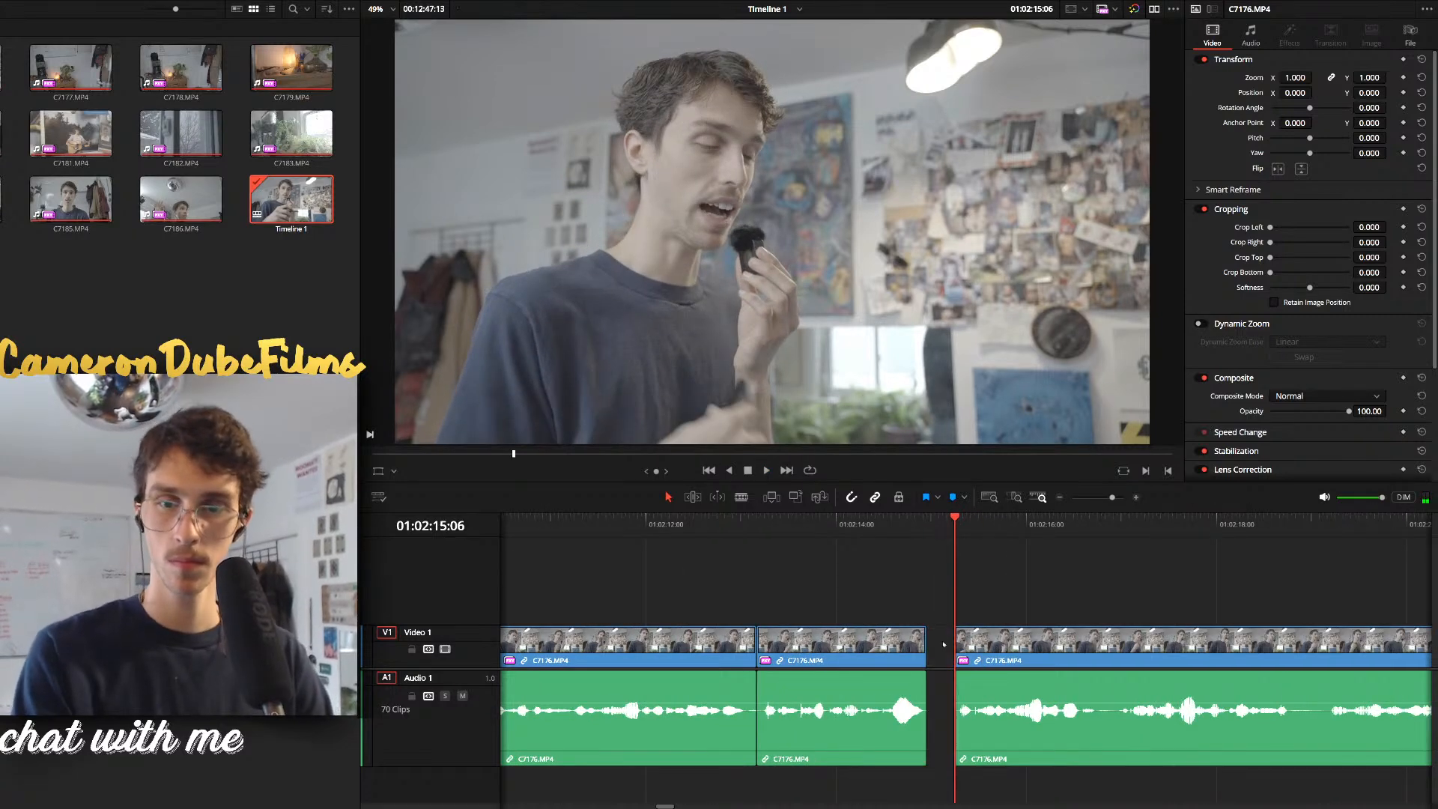
{"action": "key", "text": "Delete"}
{"action": "key", "text": "space"}
Split at about 01:02:16:12 and 01:02:16:17, delete the short pause between them with its gap and resume playback
{"action": "scroll", "coordinate": [1119, 661], "scroll_direction": "up", "scroll_amount": 2}
{"action": "left_click", "coordinate": [1119, 660]}
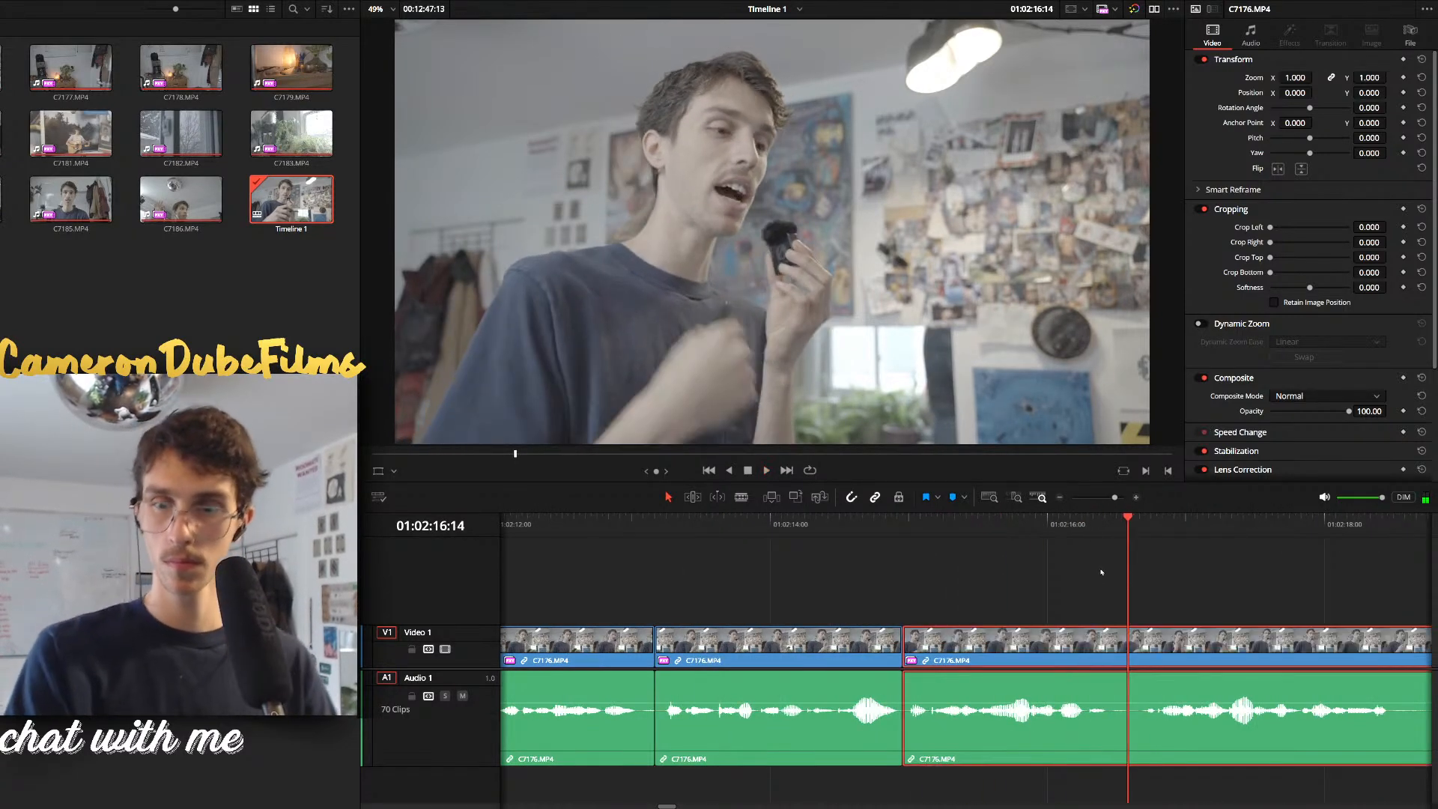
{"action": "key", "text": "ctrl+b"}
{"action": "left_click", "coordinate": [1145, 532]}
{"action": "key", "text": "ctrl+b"}
{"action": "left_click_drag", "start_coordinate": [1135, 589], "coordinate": [1129, 638]}
{"action": "key", "text": "Delete"}
{"action": "key", "text": "space"}
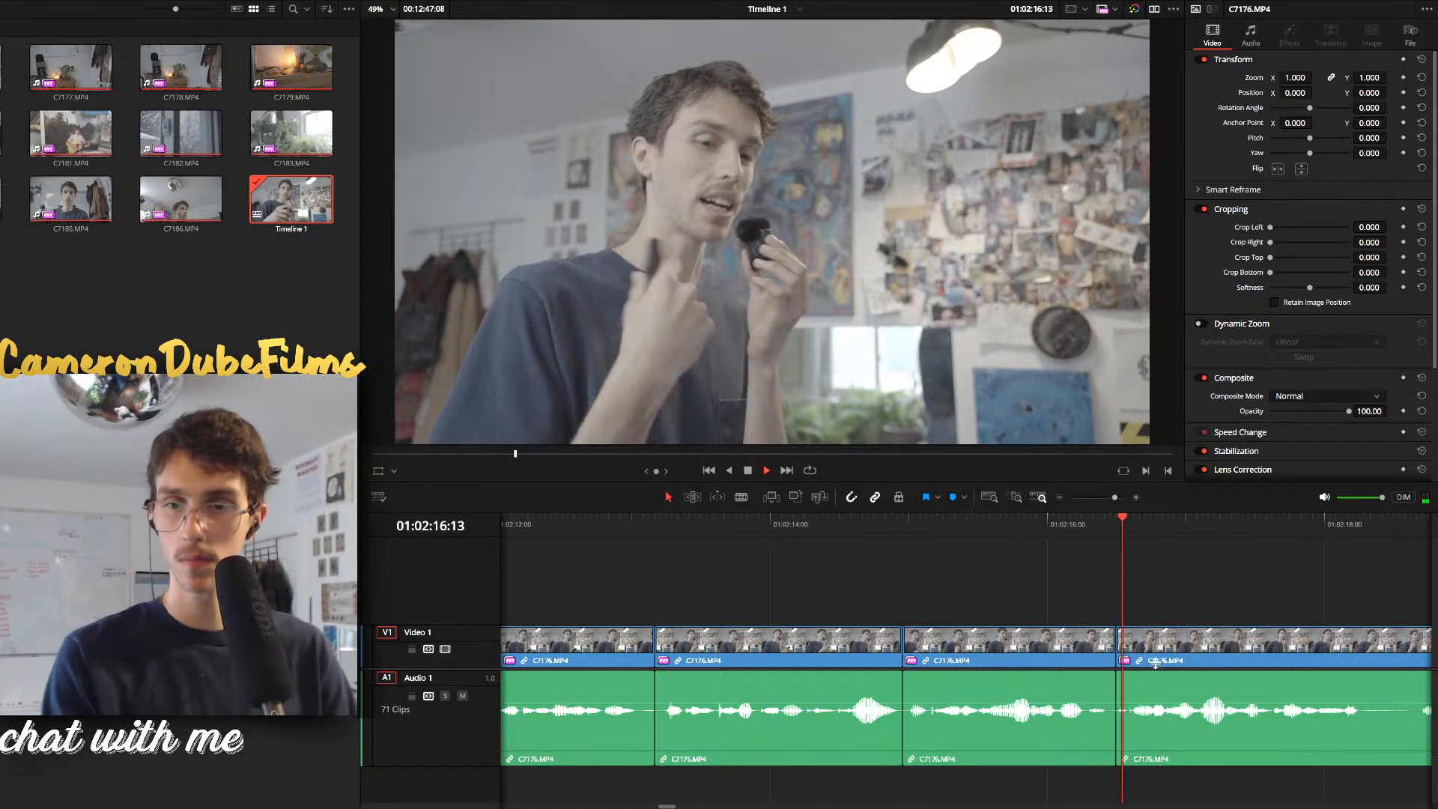
Split at about 01:02:18:07 and 01:02:18:16, delete the pause between the two cuts with its gap and resume playback
{"action": "scroll", "coordinate": [1179, 662], "scroll_direction": "down", "scroll_amount": 1}
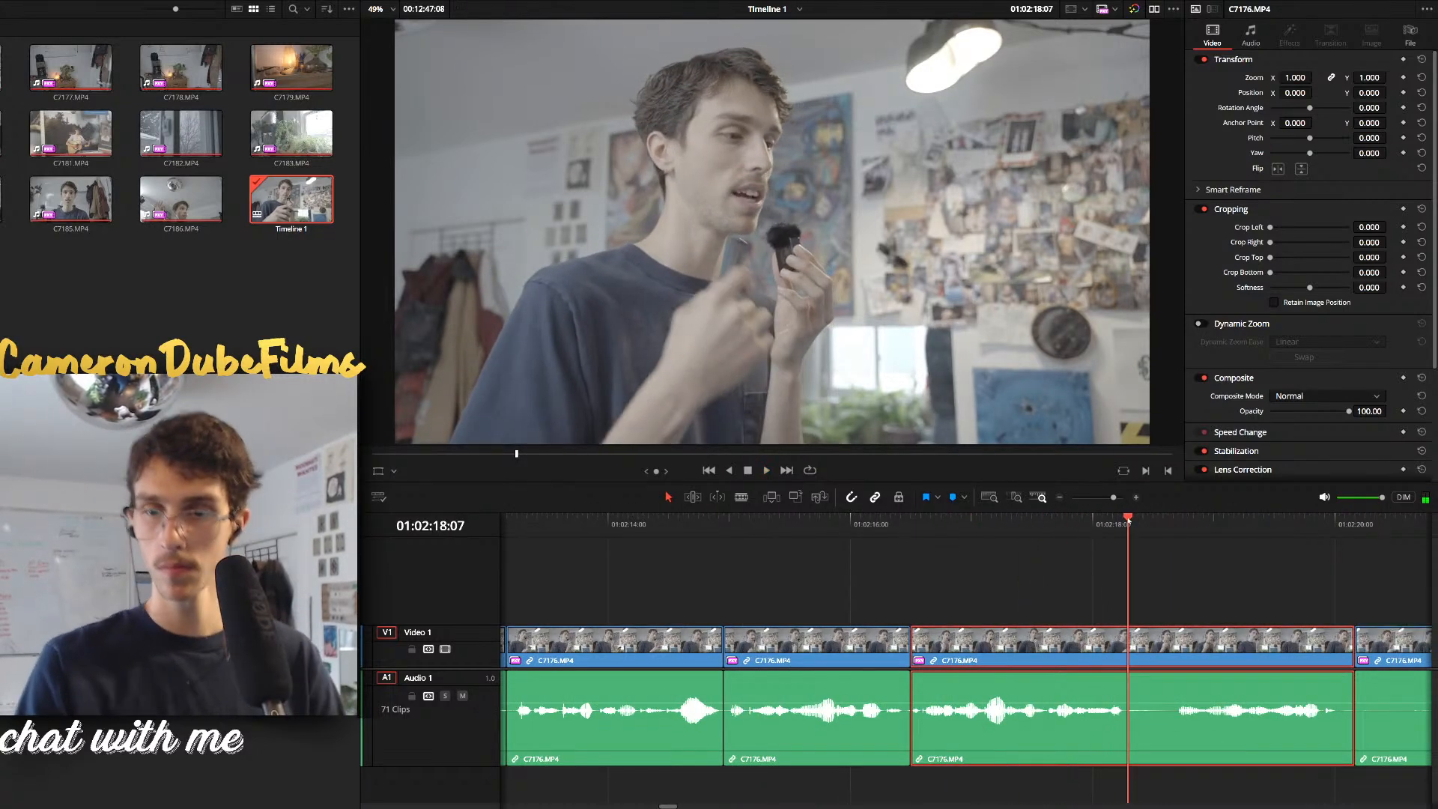
{"action": "key", "text": "ctrl+b"}
{"action": "key", "text": "space"}
{"action": "key", "text": "ctrl+b"}
{"action": "key", "text": "BackSpace"}
{"action": "key", "text": "ctrl+z"}
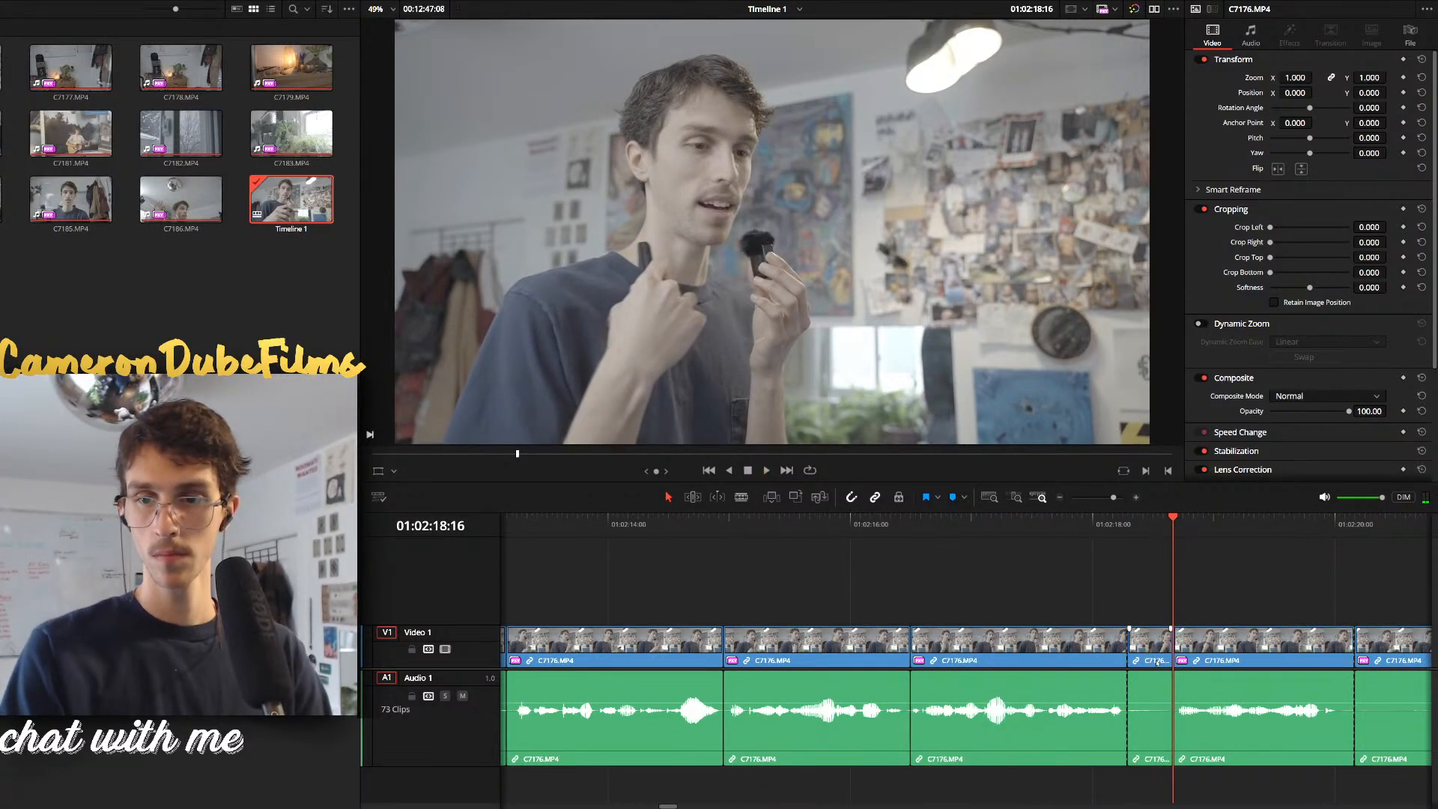
{"action": "key", "text": "Delete"}
{"action": "key", "text": "space"}
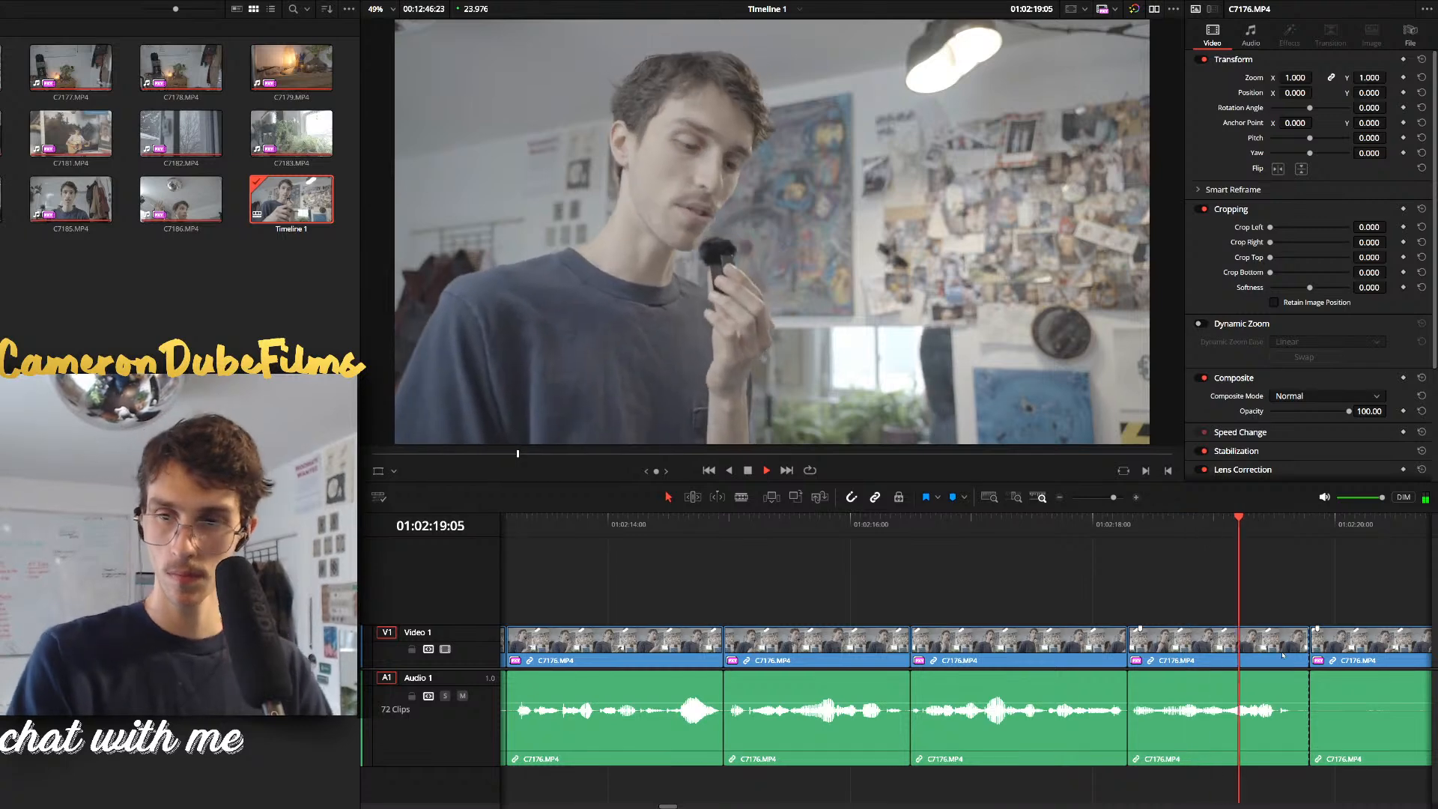
Split at about 01:02:19:15 and delete the short remainder up to the next cut together with its gap
{"action": "left_click", "coordinate": [1285, 638]}
{"action": "key", "text": "ctrl+equal"}
{"action": "key", "text": "ctrl+b"}
{"action": "left_click", "coordinate": [979, 662]}
{"action": "key", "text": "BackSpace"}
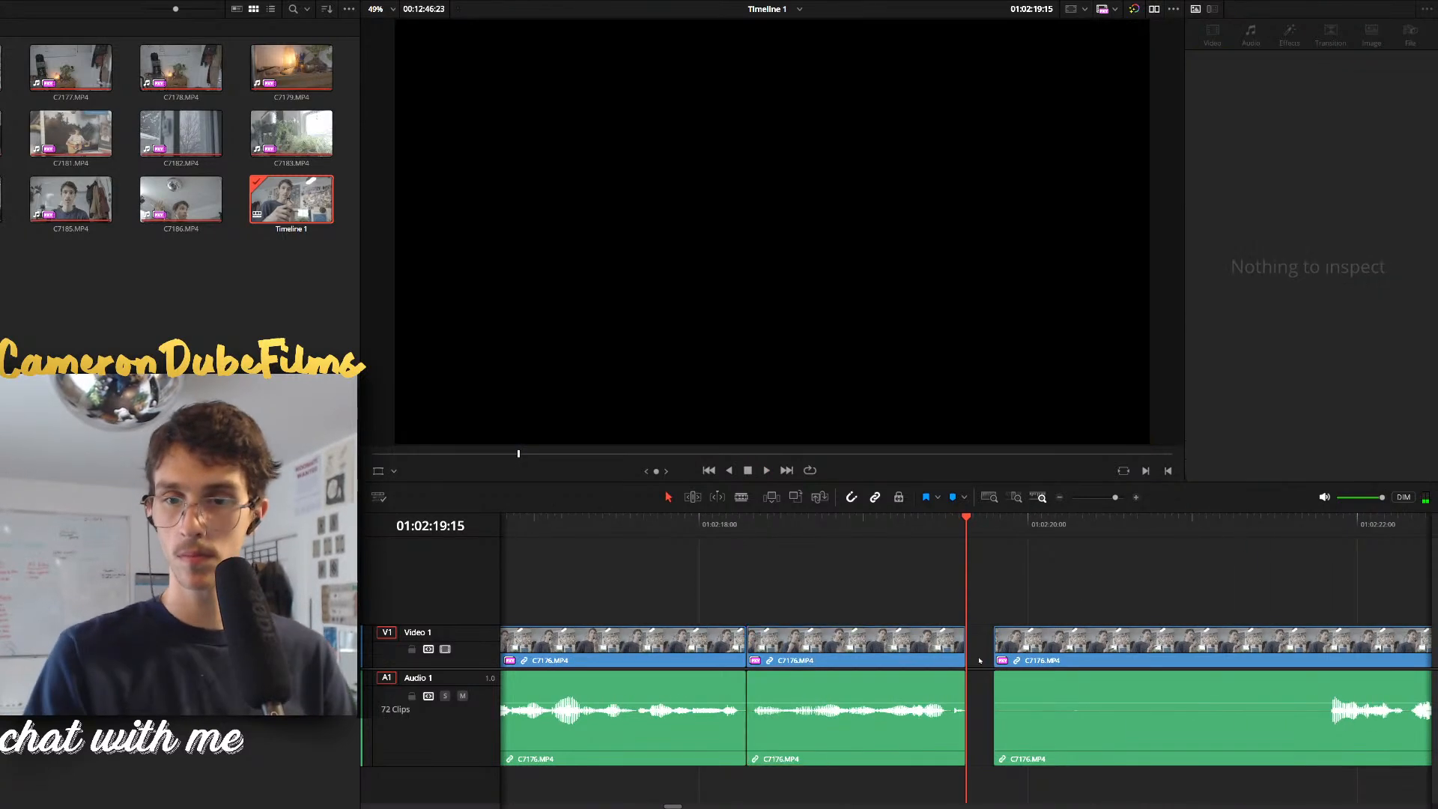
{"action": "left_click", "coordinate": [979, 662]}
{"action": "key", "text": "BackSpace"}
Split at about 01:02:21:16, delete the silent section back to the previous cut with its gap and resume playback
{"action": "left_click_drag", "start_coordinate": [1000, 526], "coordinate": [1299, 555]}
{"action": "key", "text": "ctrl+b"}
{"action": "left_click", "coordinate": [1223, 652]}
{"action": "key", "text": "Delete"}
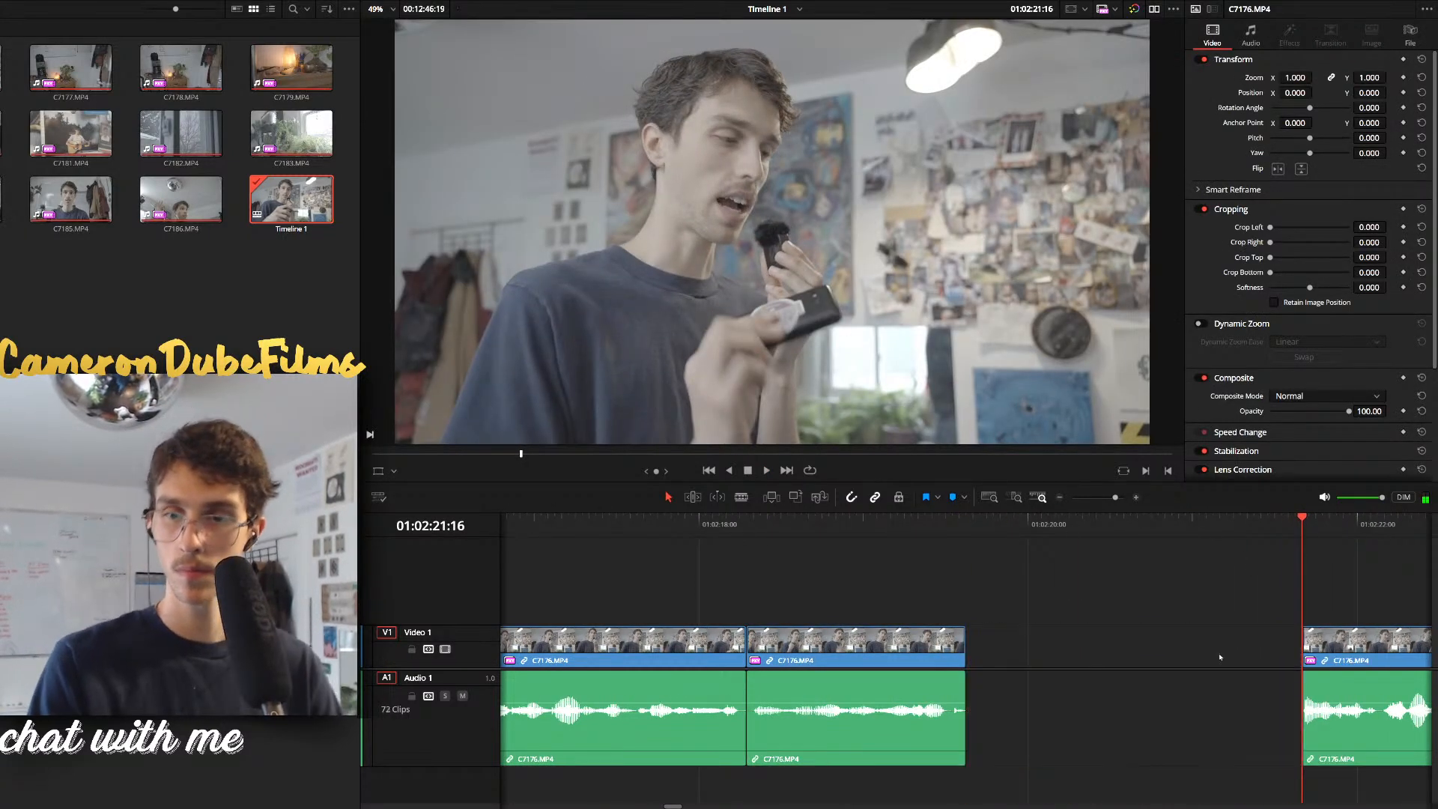
{"action": "key", "text": "space"}
{"action": "scroll", "coordinate": [1018, 635], "scroll_direction": "up", "scroll_amount": 1}
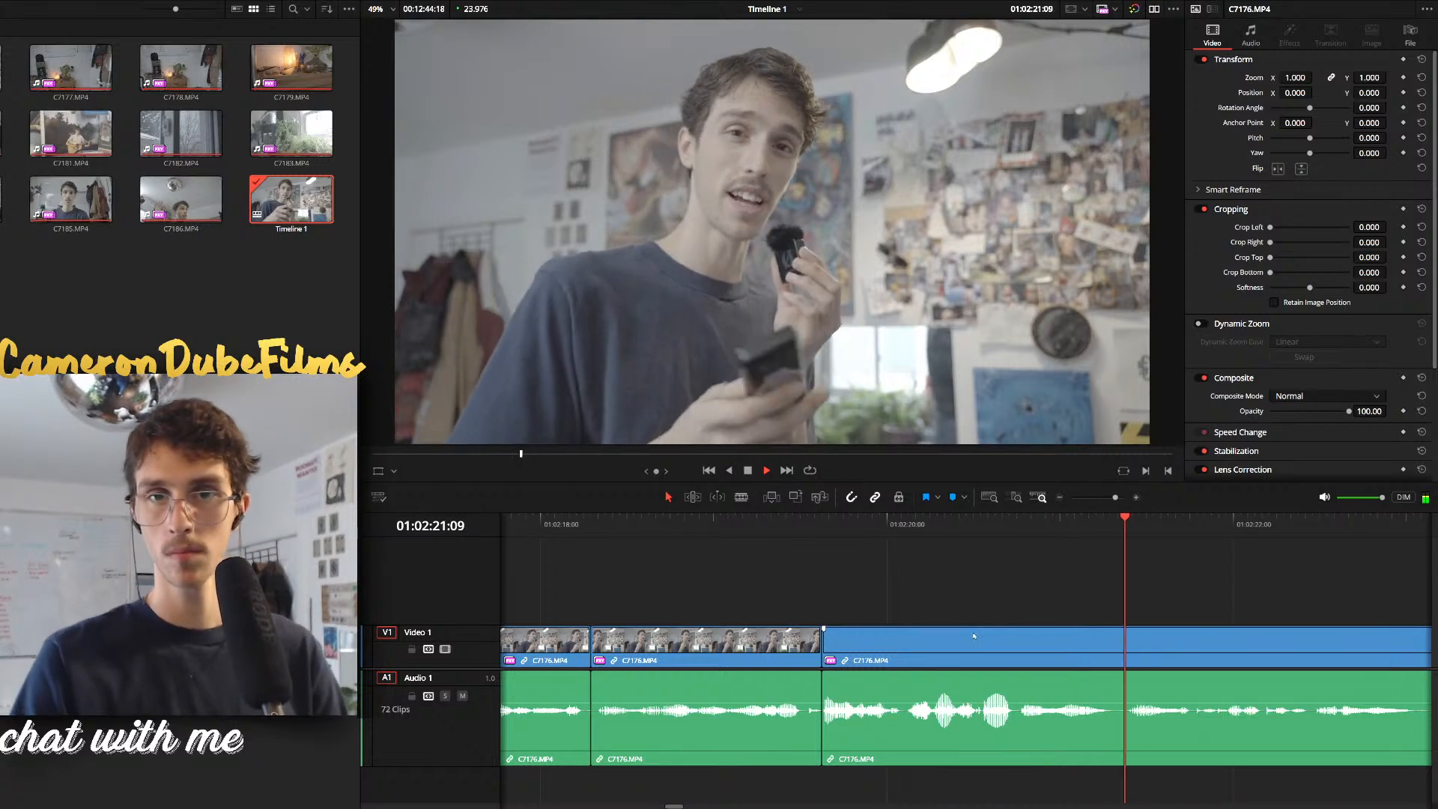
Play through the following phrase, split at about 01:02:25:10 and 01:02:26:15, and delete the section between the cuts with its gap
{"action": "scroll", "coordinate": [980, 637], "scroll_direction": "down", "scroll_amount": 1}
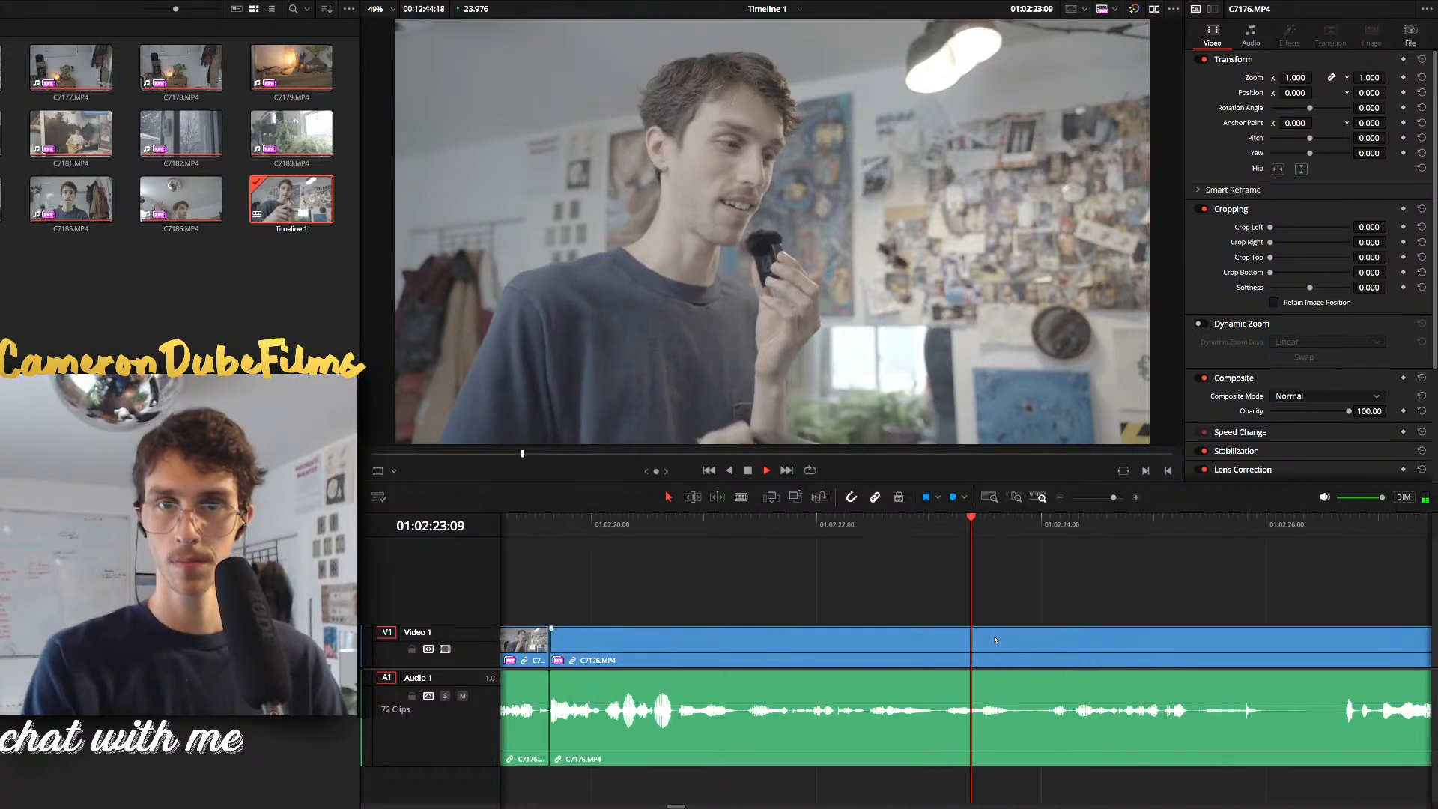
{"action": "scroll", "coordinate": [995, 637], "scroll_direction": "down", "scroll_amount": 1}
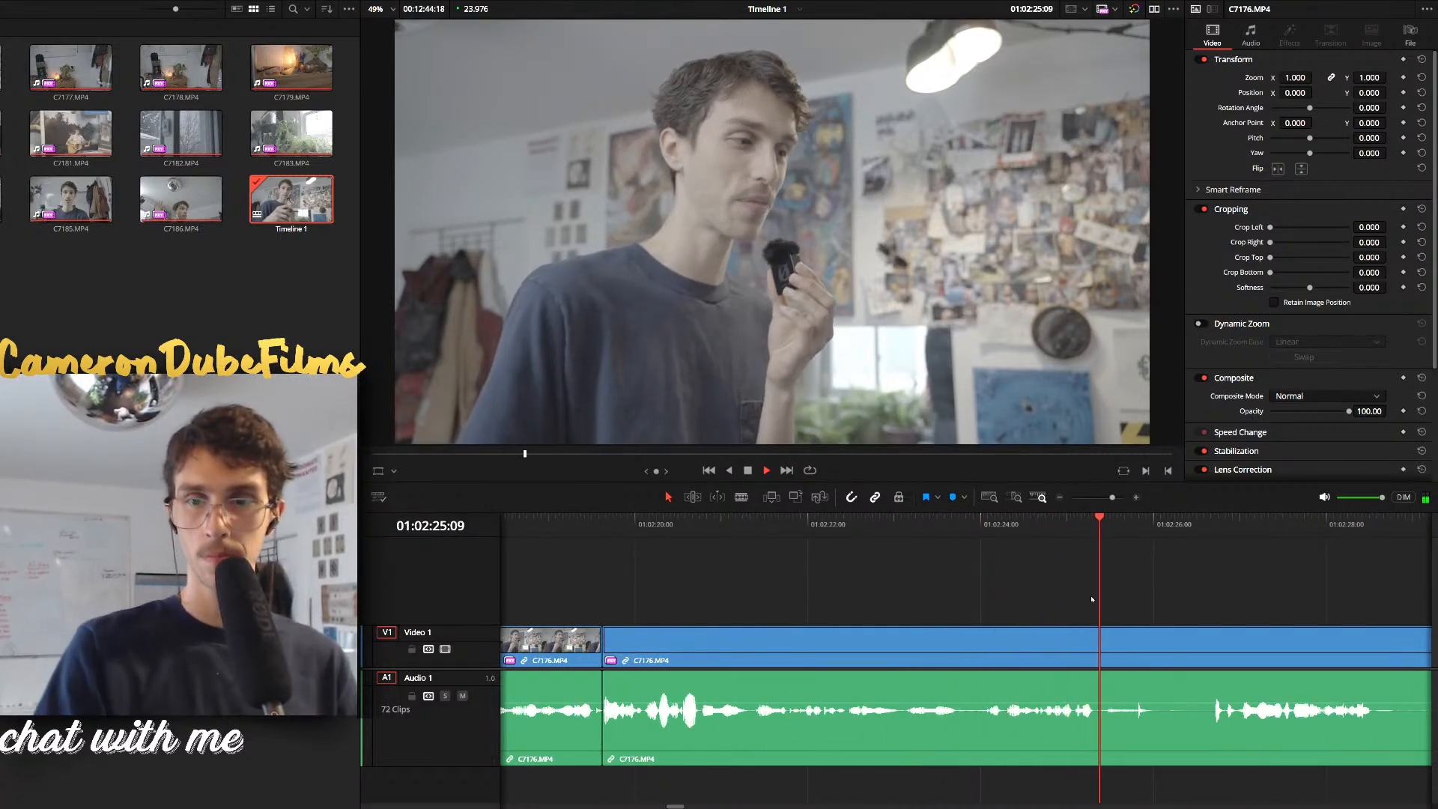
{"action": "key", "text": "space"}
{"action": "left_click", "coordinate": [1103, 529]}
{"action": "key", "text": "ctrl+b"}
{"action": "left_click", "coordinate": [1202, 529]}
{"action": "key", "text": "ctrl+b"}
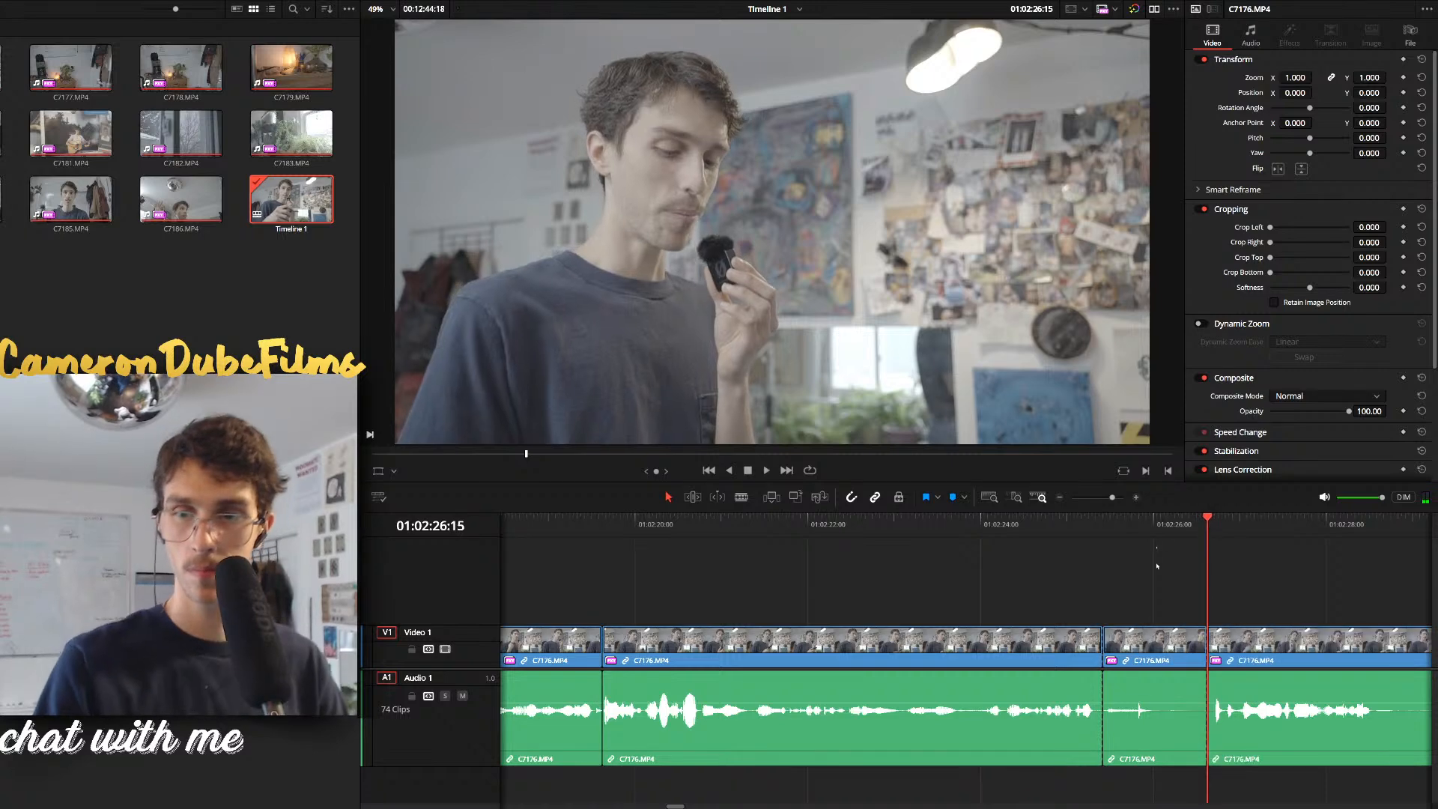
{"action": "left_click", "coordinate": [1150, 647]}
{"action": "key", "text": "Delete"}
{"action": "key", "text": "BackSpace"}
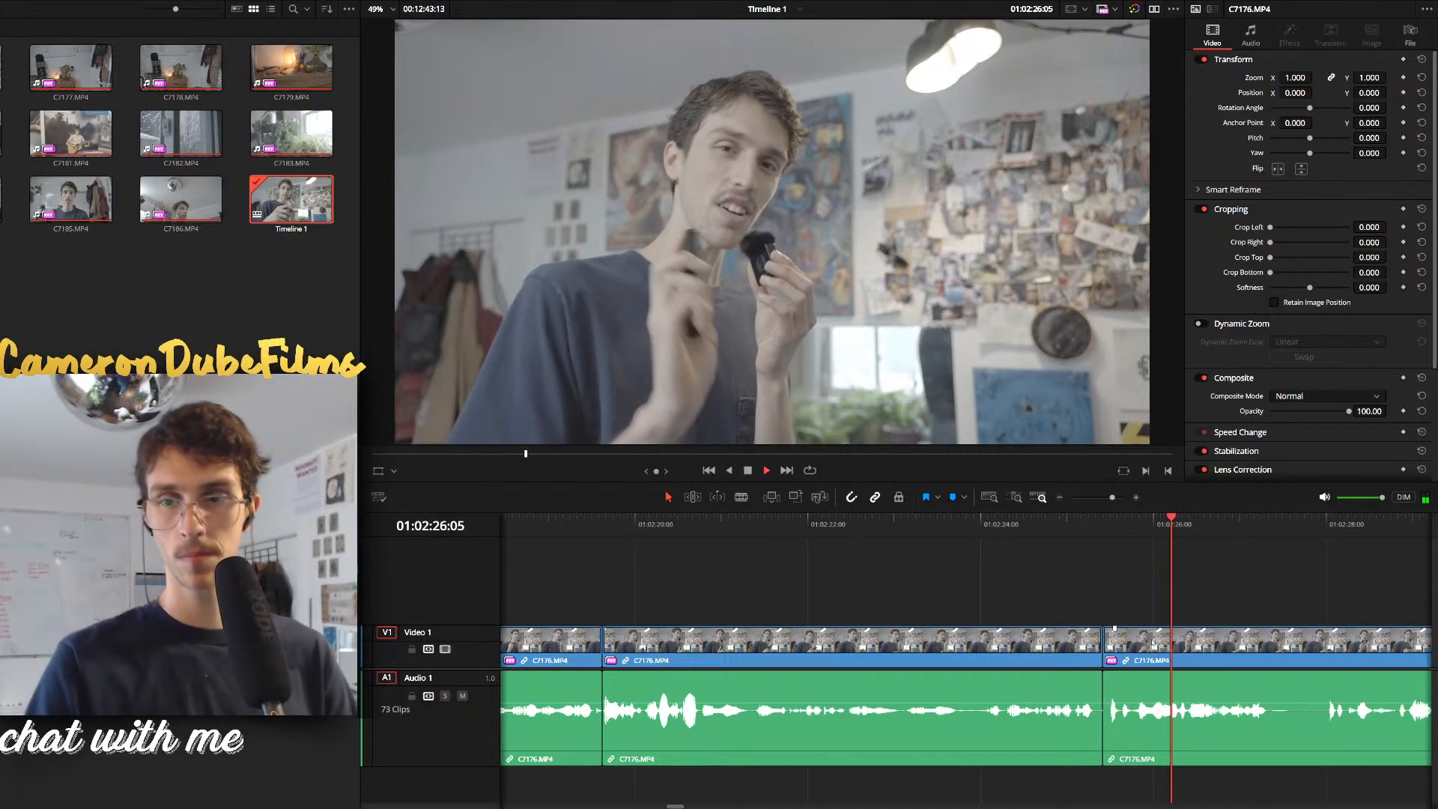
Split at about 01:02:27:16, 01:02:27:09 and 01:02:27:23, and delete the pause between the last two cuts with its gap
{"action": "scroll", "coordinate": [1085, 666], "scroll_direction": "up", "scroll_amount": 1}
{"action": "left_click", "coordinate": [1014, 633]}
{"action": "key", "text": "ctrl+b"}
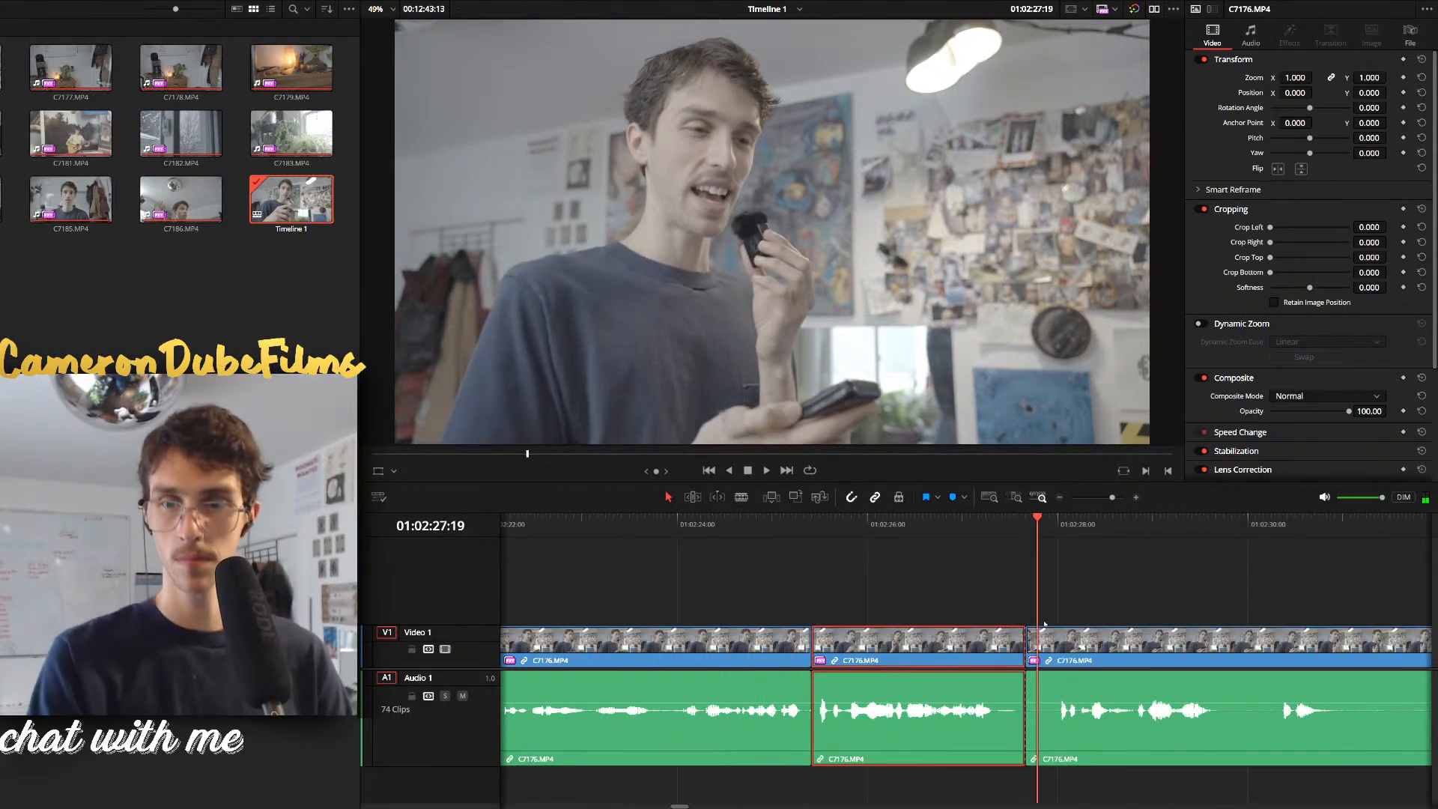
{"action": "key", "text": "ctrl+b"}
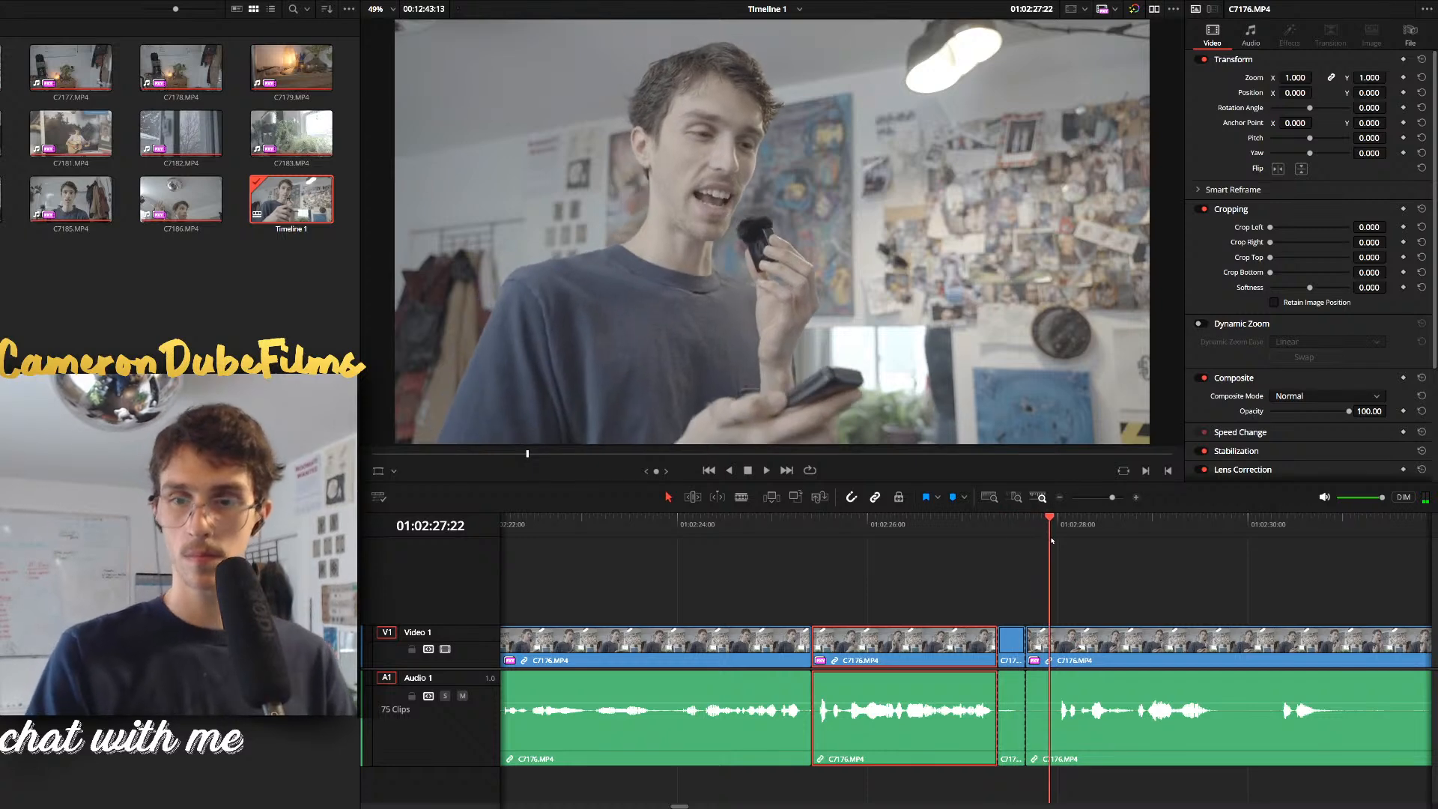
{"action": "key", "text": "ctrl+b"}
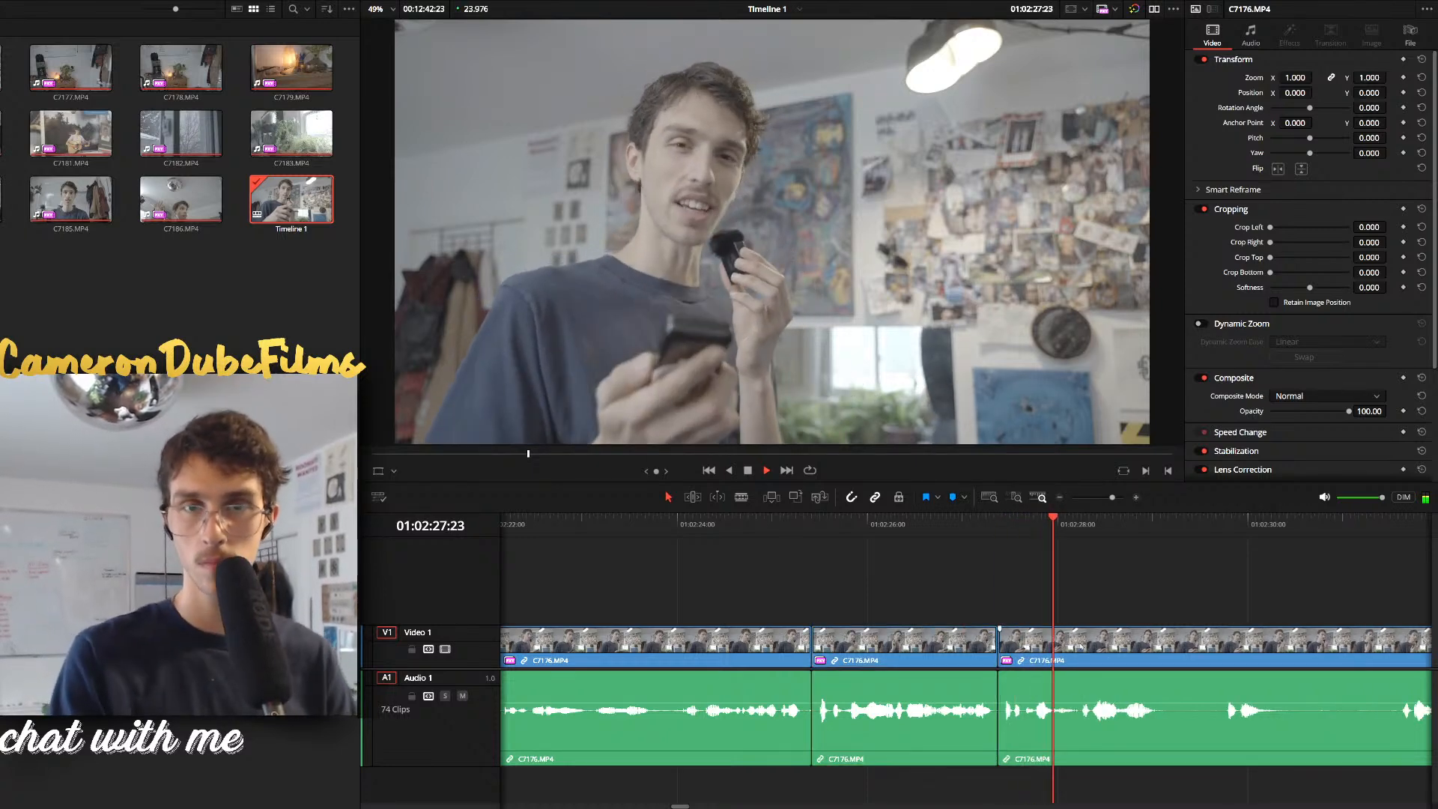
Split at about 01:02:29:04 and 01:02:29:17, delete the pause between the cuts with its gap and resume playback
{"action": "key", "text": "space"}
{"action": "key", "text": "ctrl+b"}
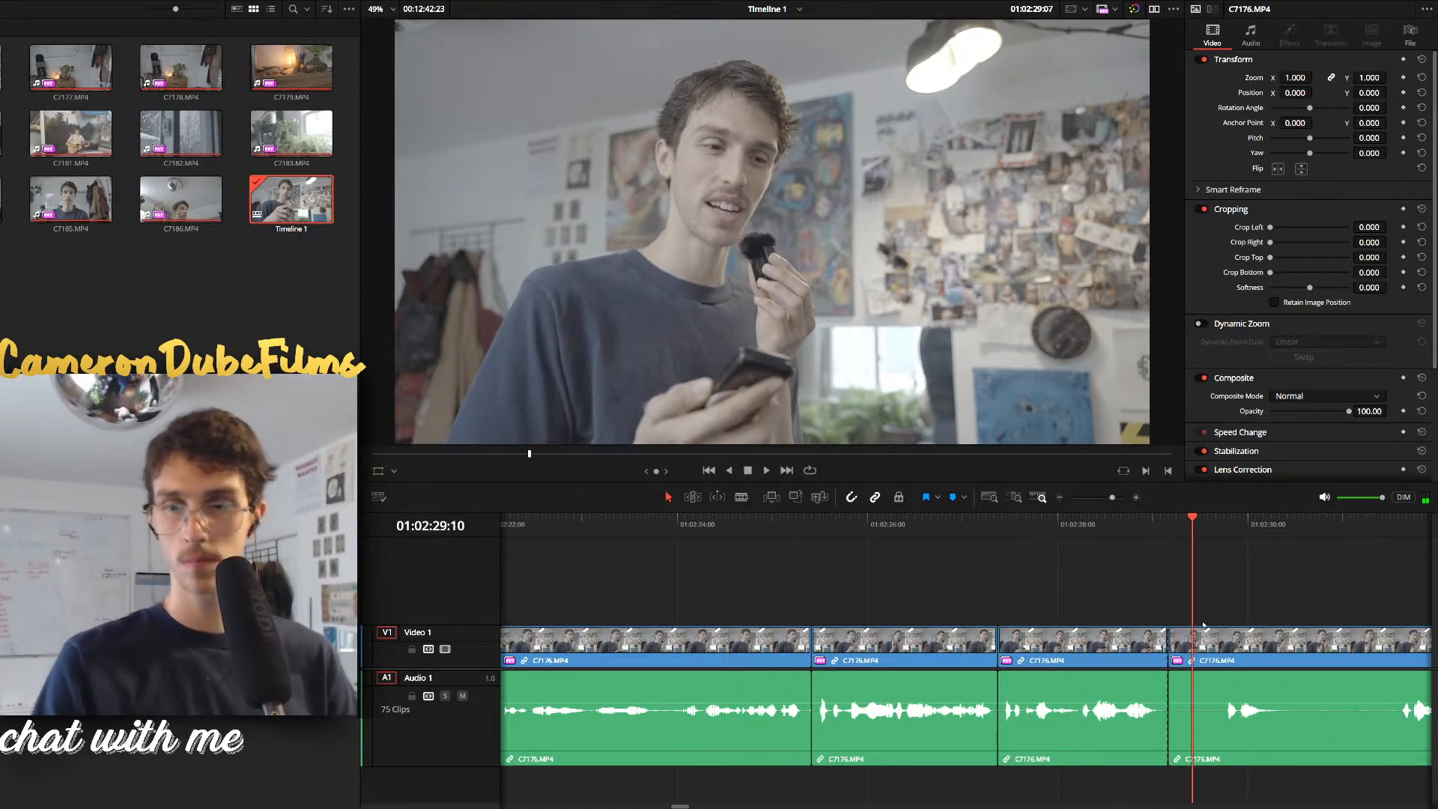
{"action": "key", "text": "Right"}
{"action": "key", "text": "Right"}
{"action": "key", "text": "Right"}
{"action": "key", "text": "Right"}
{"action": "key", "text": "Right"}
{"action": "key", "text": "Right"}
{"action": "key", "text": "Right"}
{"action": "key", "text": "ctrl+b"}
{"action": "left_click", "coordinate": [1201, 648]}
{"action": "key", "text": "BackSpace"}
{"action": "left_click", "coordinate": [1200, 651]}
{"action": "key", "text": "BackSpace"}
{"action": "key", "text": "space"}
Split at about 01:02:31:00, delete the unwanted section back to the previous cut with its gap and resume playback
{"action": "left_click", "coordinate": [1022, 647]}
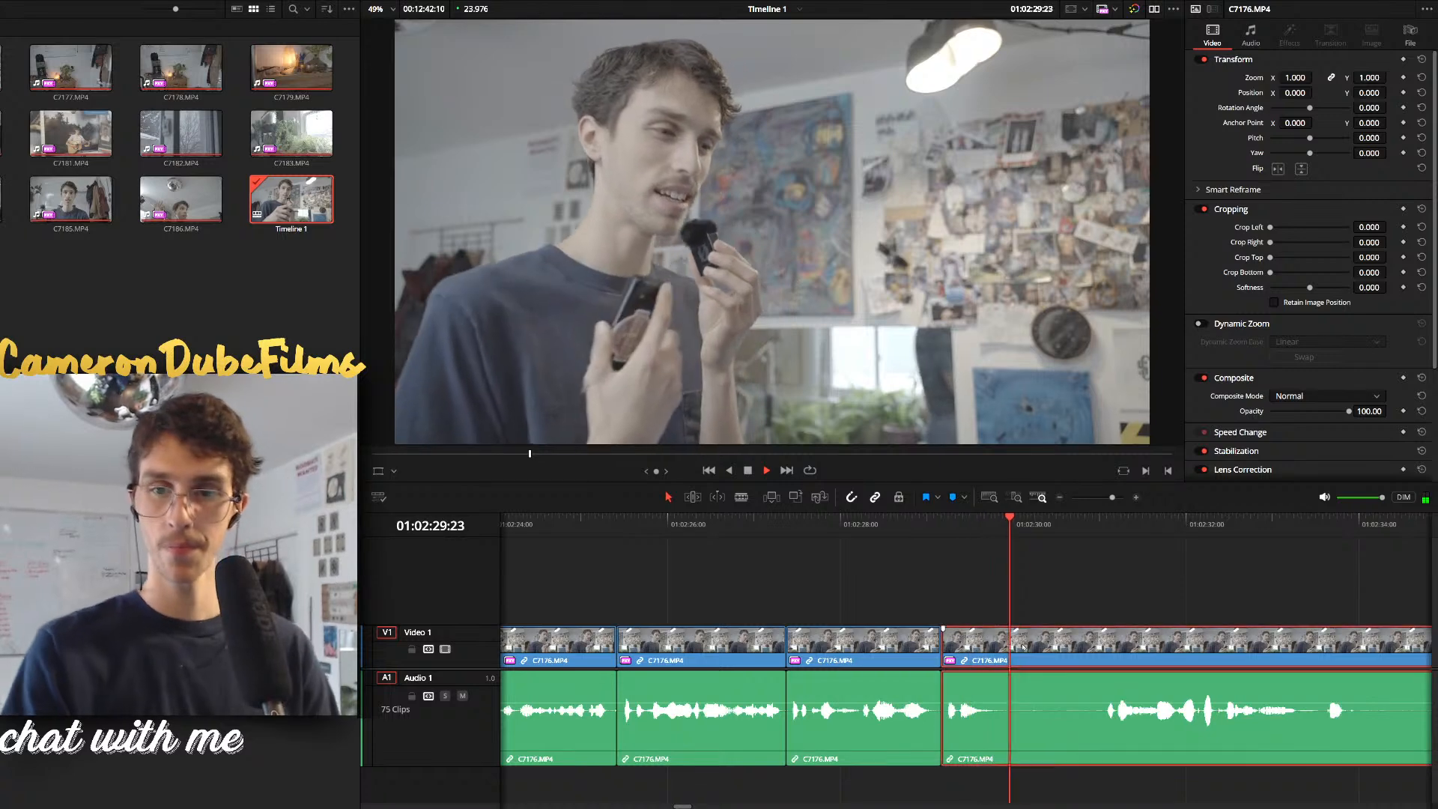
{"action": "scroll", "coordinate": [951, 610], "scroll_direction": "down", "scroll_amount": 3}
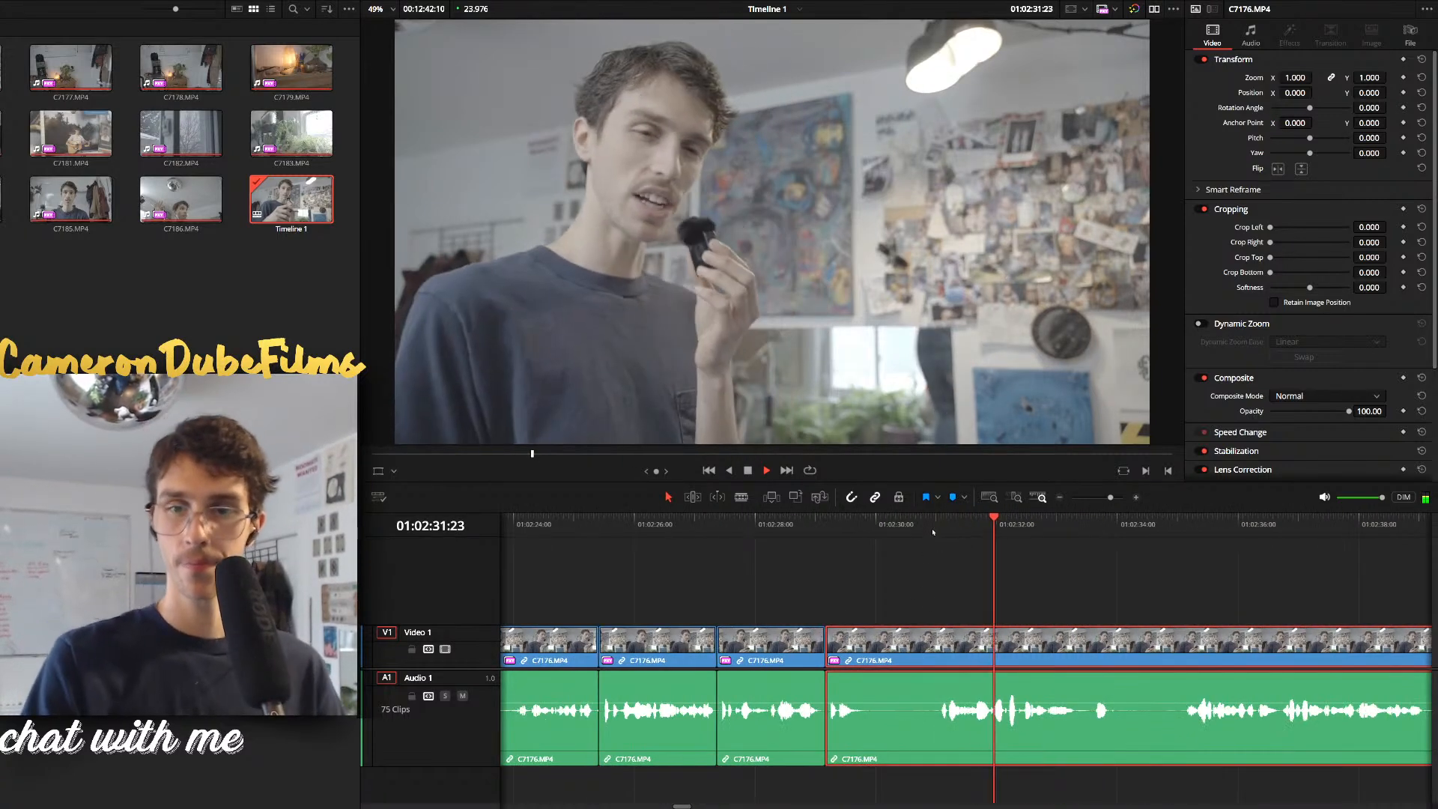
{"action": "left_click", "coordinate": [934, 529]}
{"action": "key", "text": "Right"}
{"action": "key", "text": "ctrl+b"}
{"action": "key", "text": "BackSpace"}
{"action": "left_click", "coordinate": [901, 657]}
{"action": "key", "text": "BackSpace"}
{"action": "key", "text": "space"}
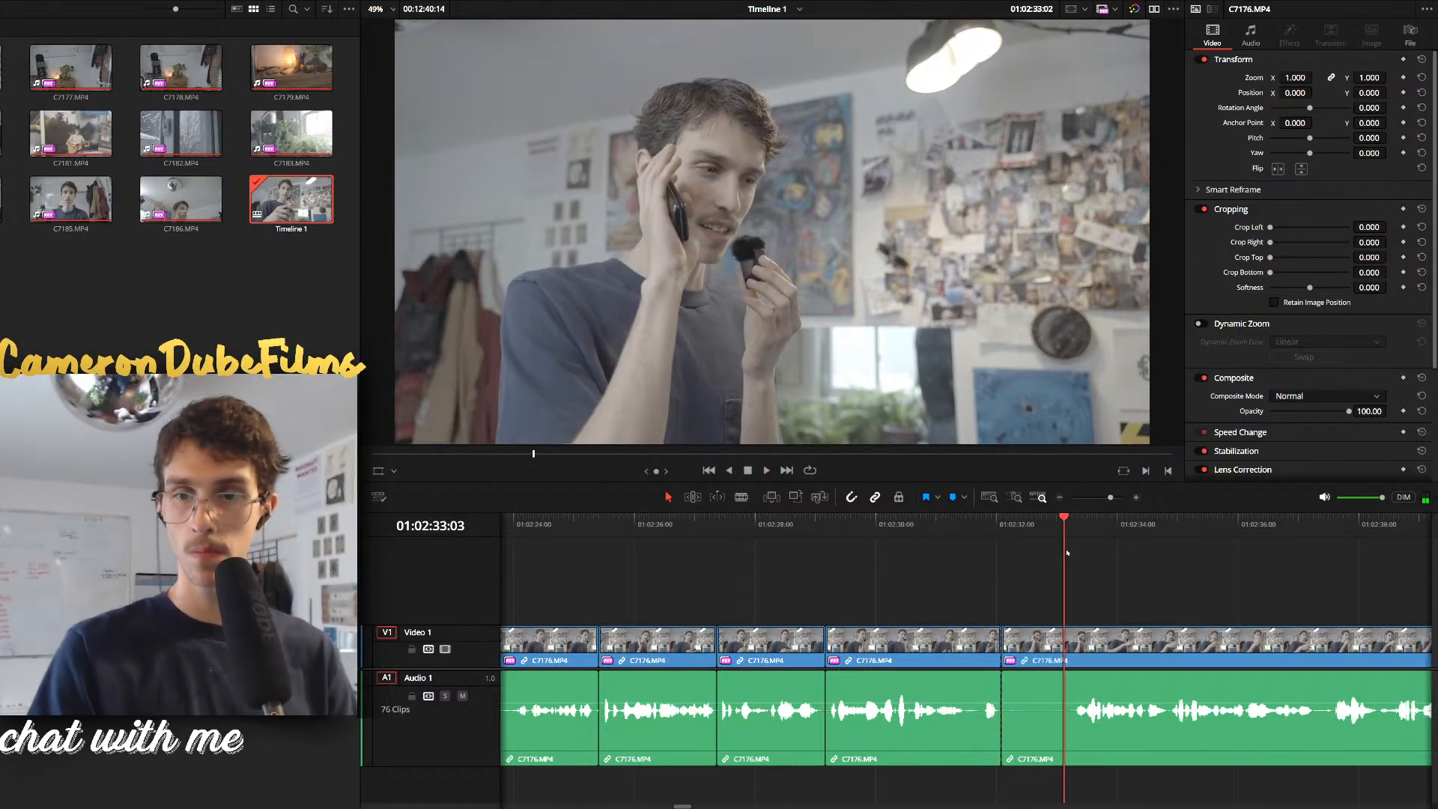
Delete the pause between about 01:02:32:02 and the start of the next phrase with its gap and resume playback
{"action": "left_click_drag", "start_coordinate": [1044, 635], "coordinate": [1044, 638]}
{"action": "key", "text": "Delete"}
{"action": "scroll", "coordinate": [1067, 673], "scroll_direction": "up", "scroll_amount": 2}
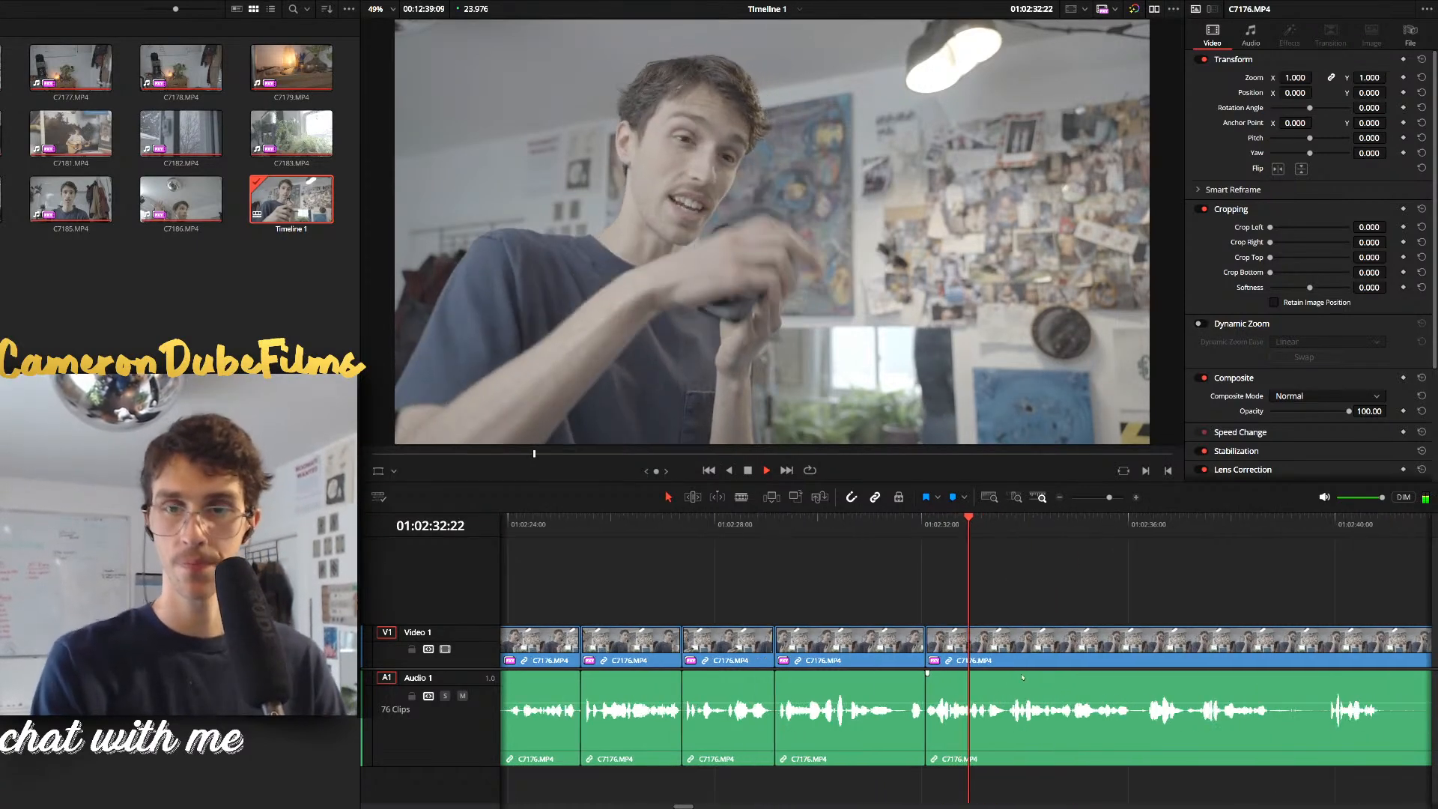
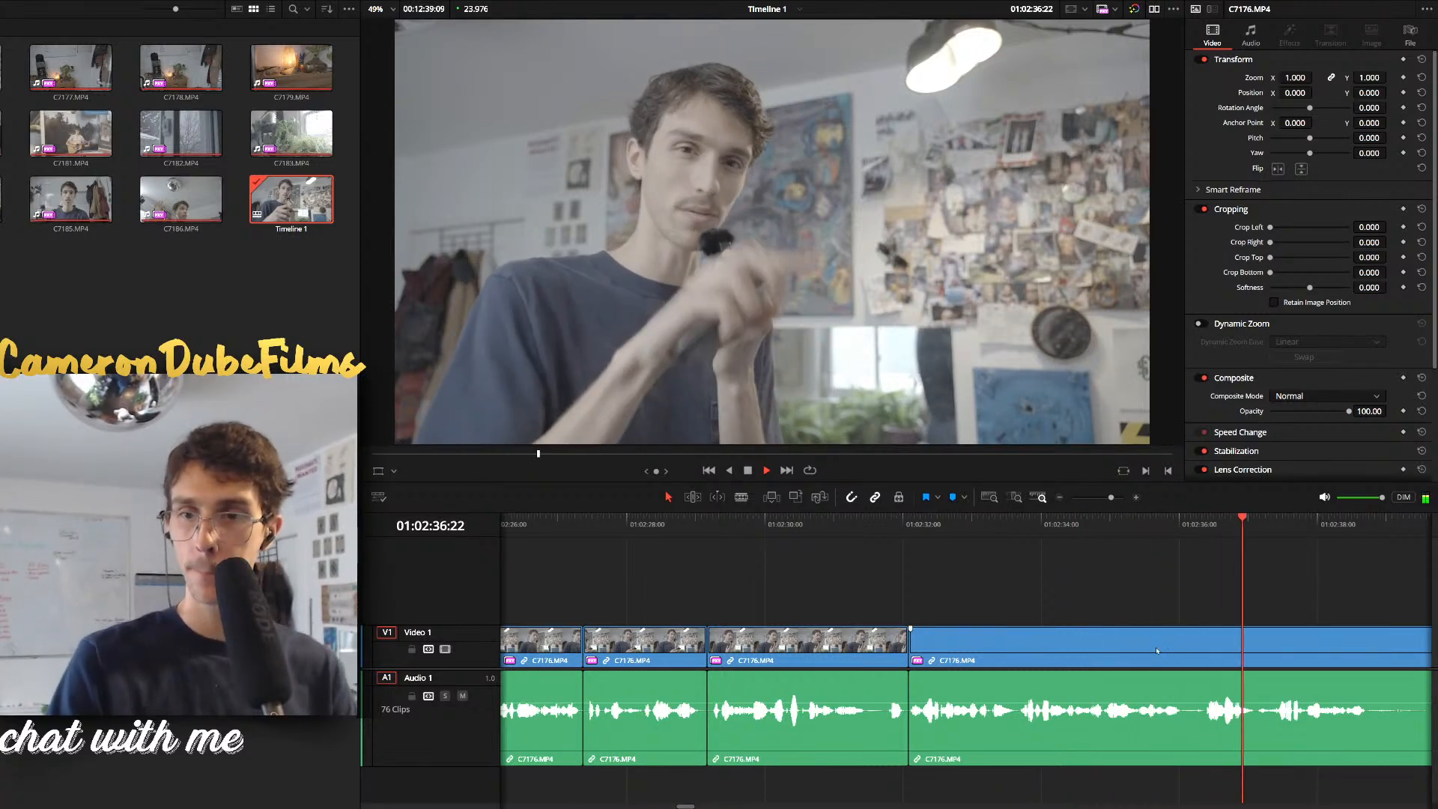
Split at about 01:02:36:01 and 01:02:36:09, delete the short pause between the cuts with its gap and resume playback
{"action": "scroll", "coordinate": [1157, 650], "scroll_direction": "down", "scroll_amount": 1}
{"action": "scroll", "coordinate": [847, 584], "scroll_direction": "up", "scroll_amount": 2}
{"action": "left_click", "coordinate": [751, 532]}
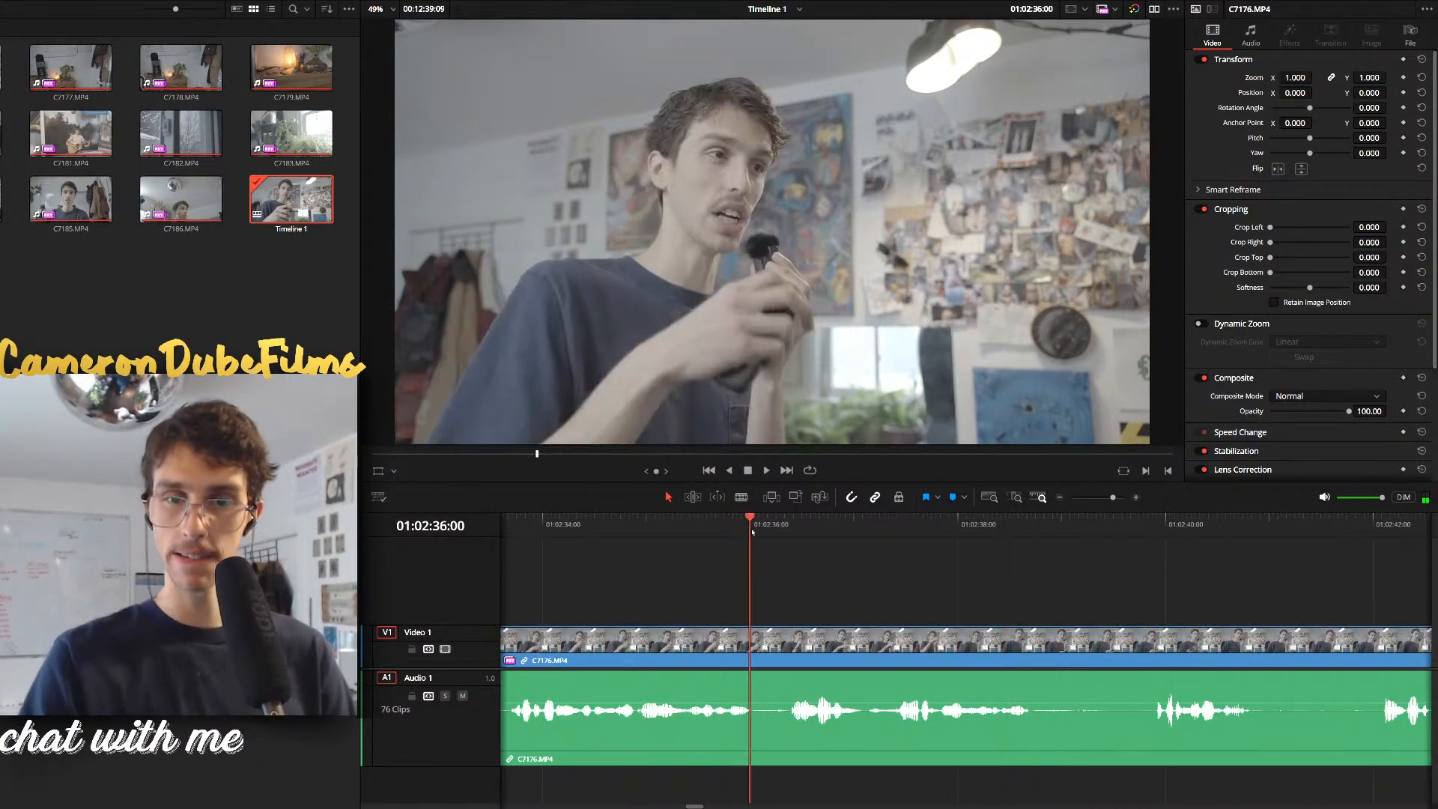
{"action": "key", "text": "ctrl+b"}
{"action": "left_click_drag", "start_coordinate": [753, 532], "coordinate": [790, 543]}
{"action": "key", "text": "ctrl+b"}
{"action": "left_click", "coordinate": [775, 636]}
{"action": "key", "text": "Delete"}
{"action": "key", "text": "space"}
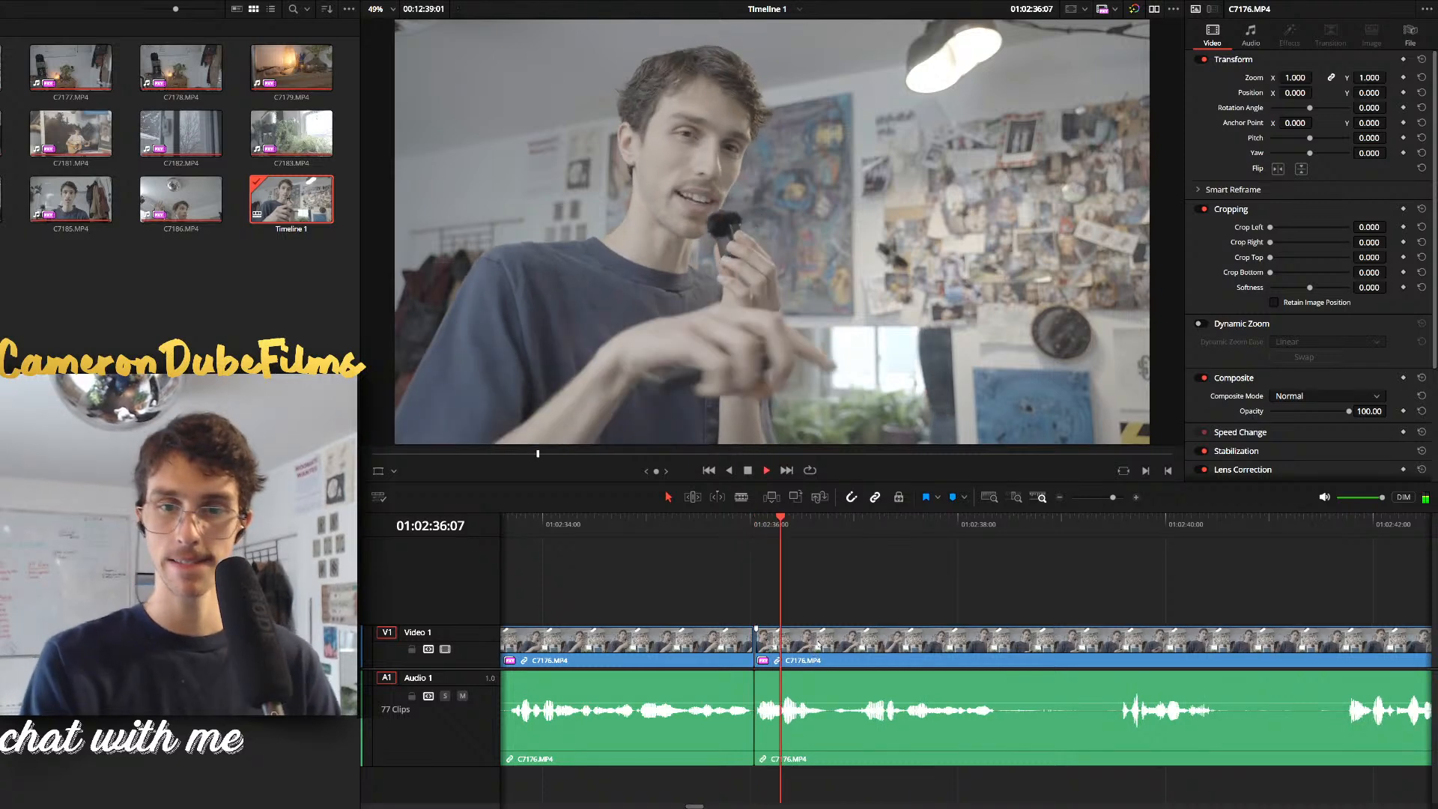
Split at about 01:02:36:19 and 01:02:37:01, delete the short pause between the cuts with its gap and resume playback
{"action": "left_click", "coordinate": [832, 536]}
{"action": "key", "text": "ctrl+b"}
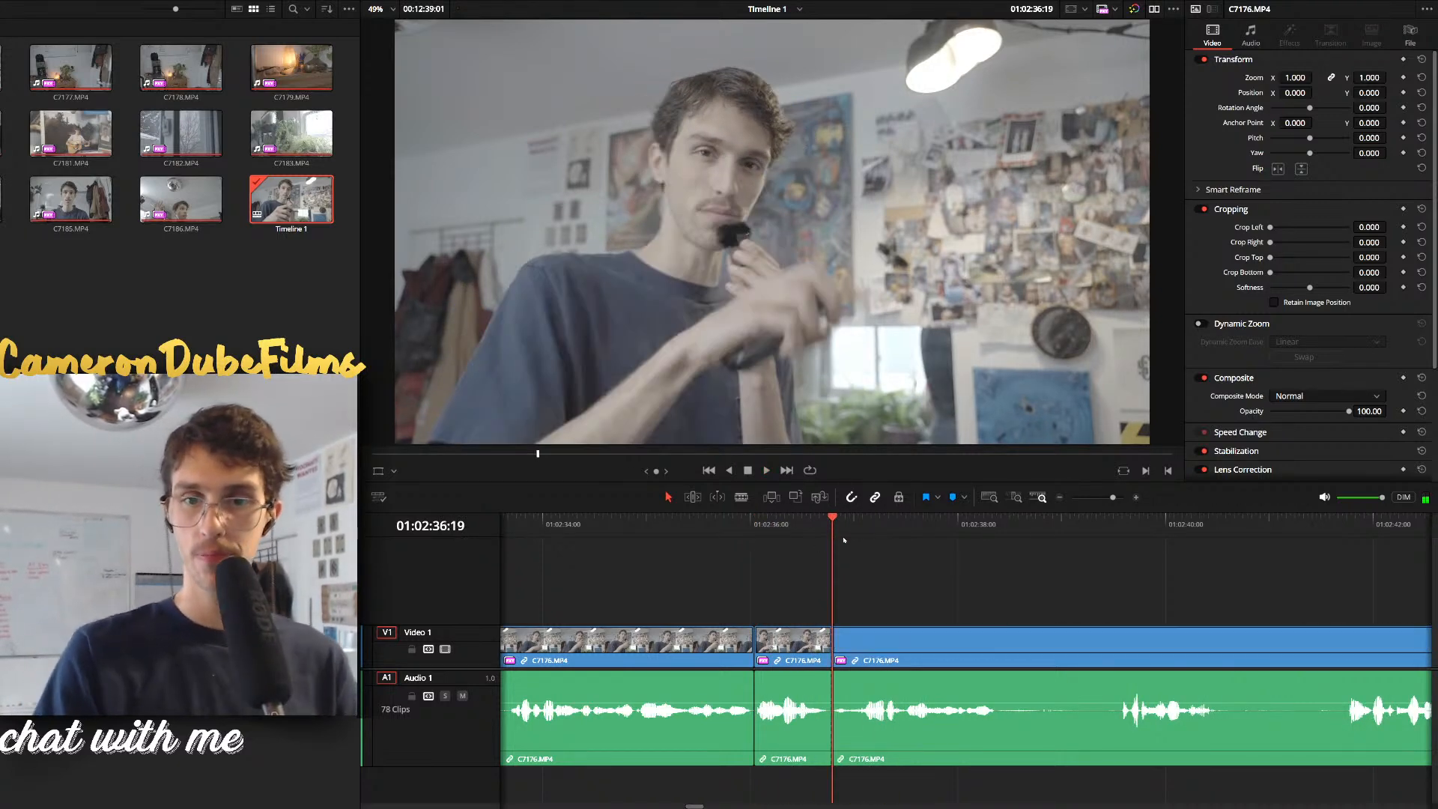
{"action": "left_click_drag", "start_coordinate": [839, 537], "coordinate": [858, 548]}
{"action": "key", "text": "Delete"}
{"action": "key", "text": "space"}
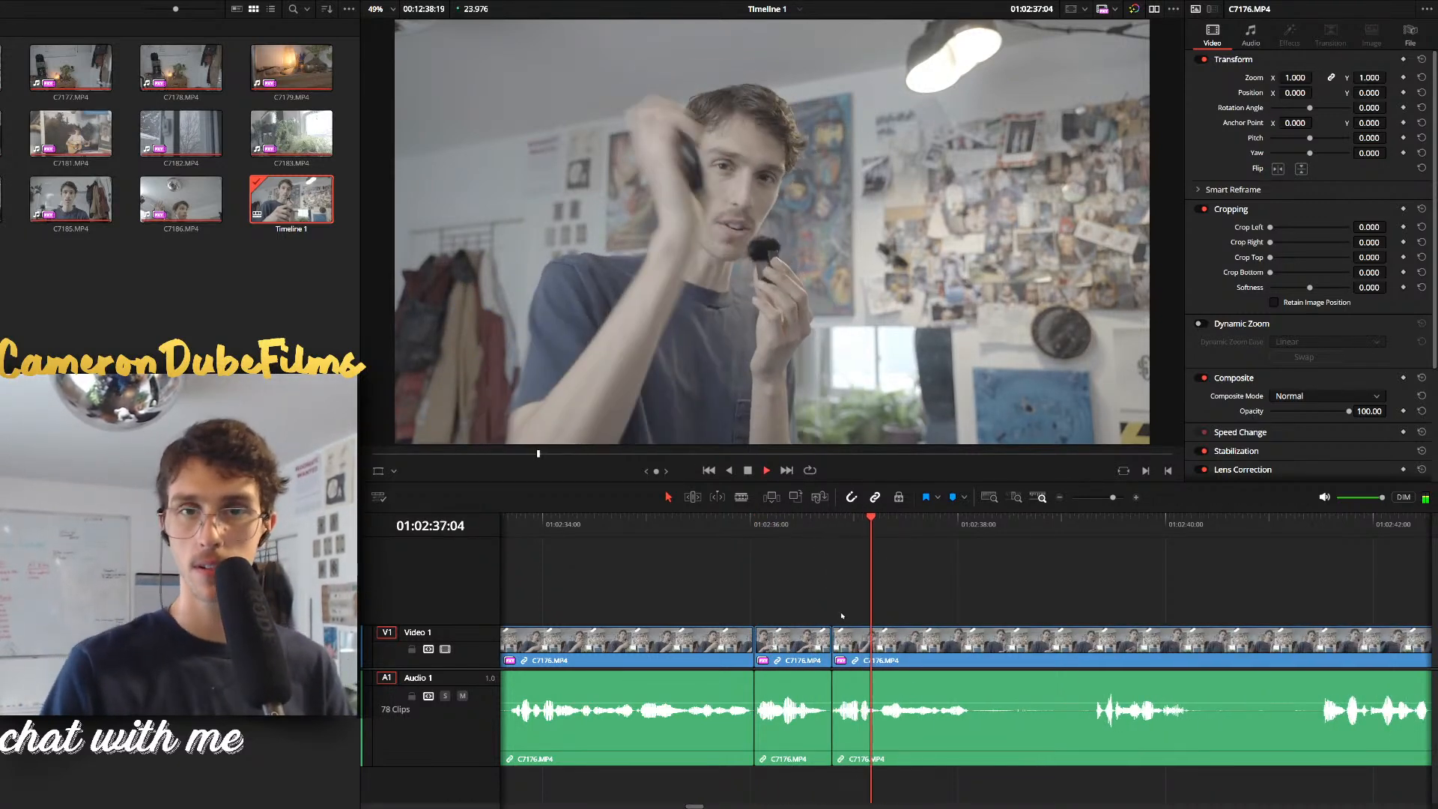
Split at about 01:02:38:04 and 01:02:39:07, delete the pause between the cuts with its gap and resume playback
{"action": "key", "text": "ctrl+b"}
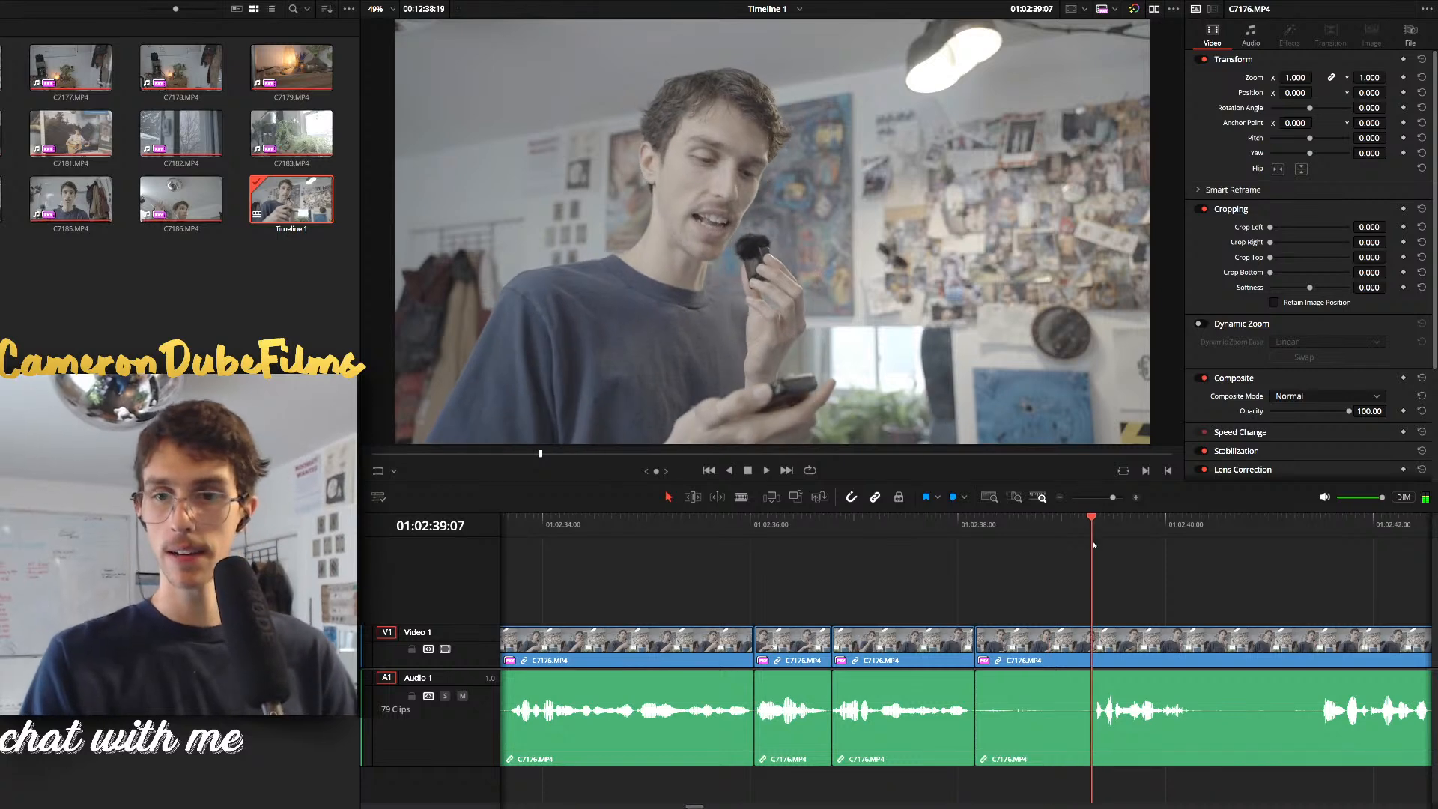
{"action": "key", "text": "Delete"}
{"action": "key", "text": "space"}
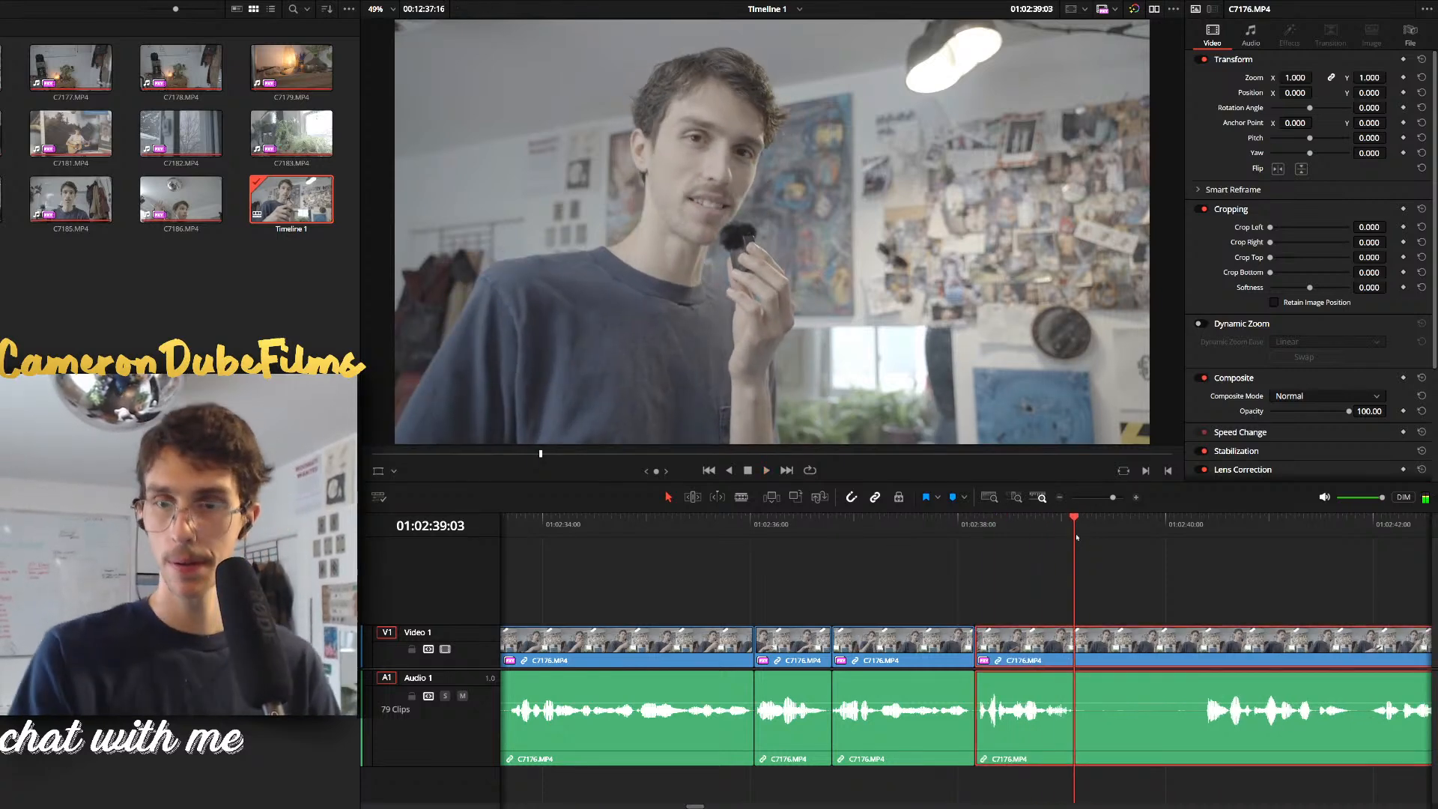
Split at about 01:02:39:08 and 01:02:40:08, delete the silent section between the cuts with its gap and resume playback
{"action": "key", "text": "ctrl+b"}
{"action": "left_click", "coordinate": [1153, 642]}
{"action": "key", "text": "Delete"}
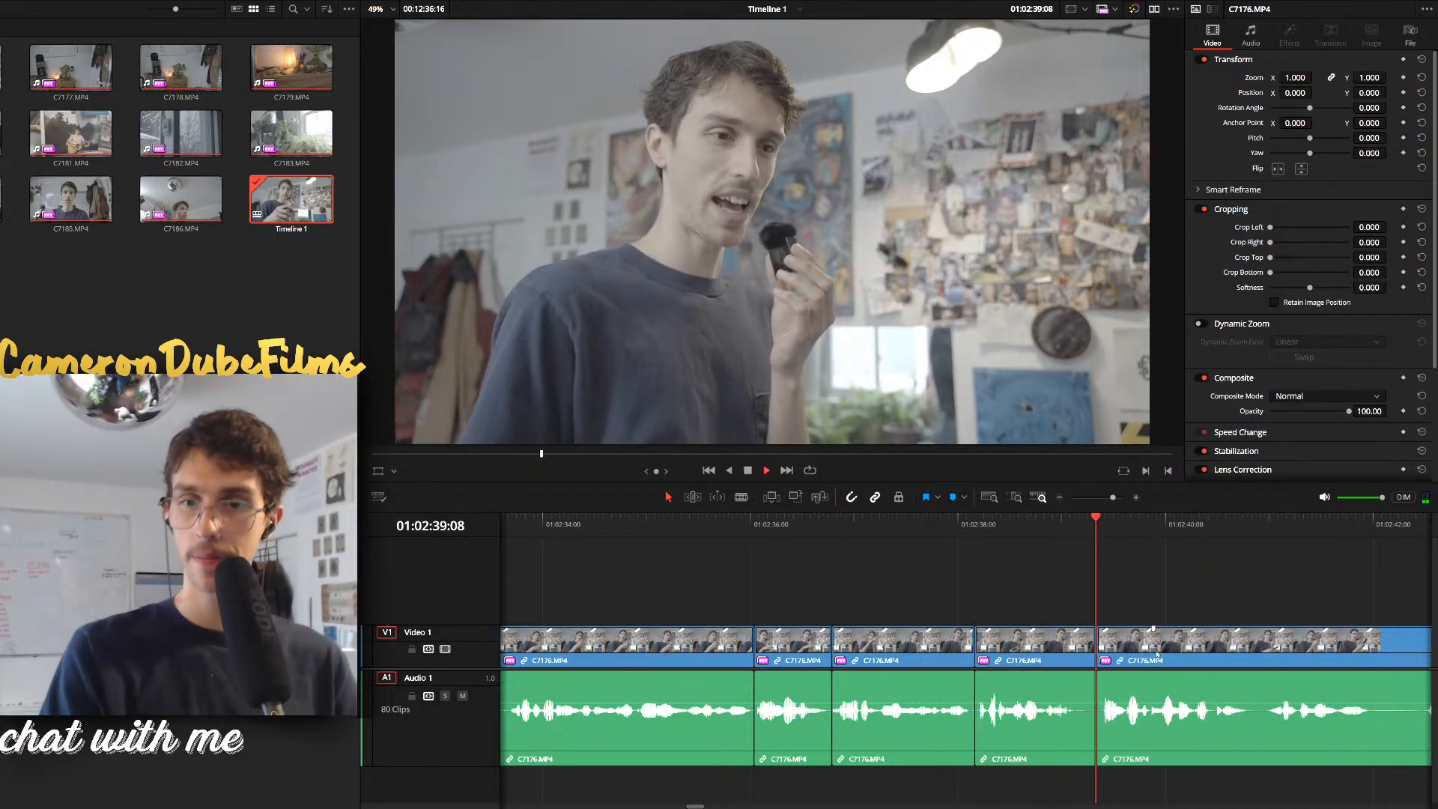
{"action": "key", "text": "space"}
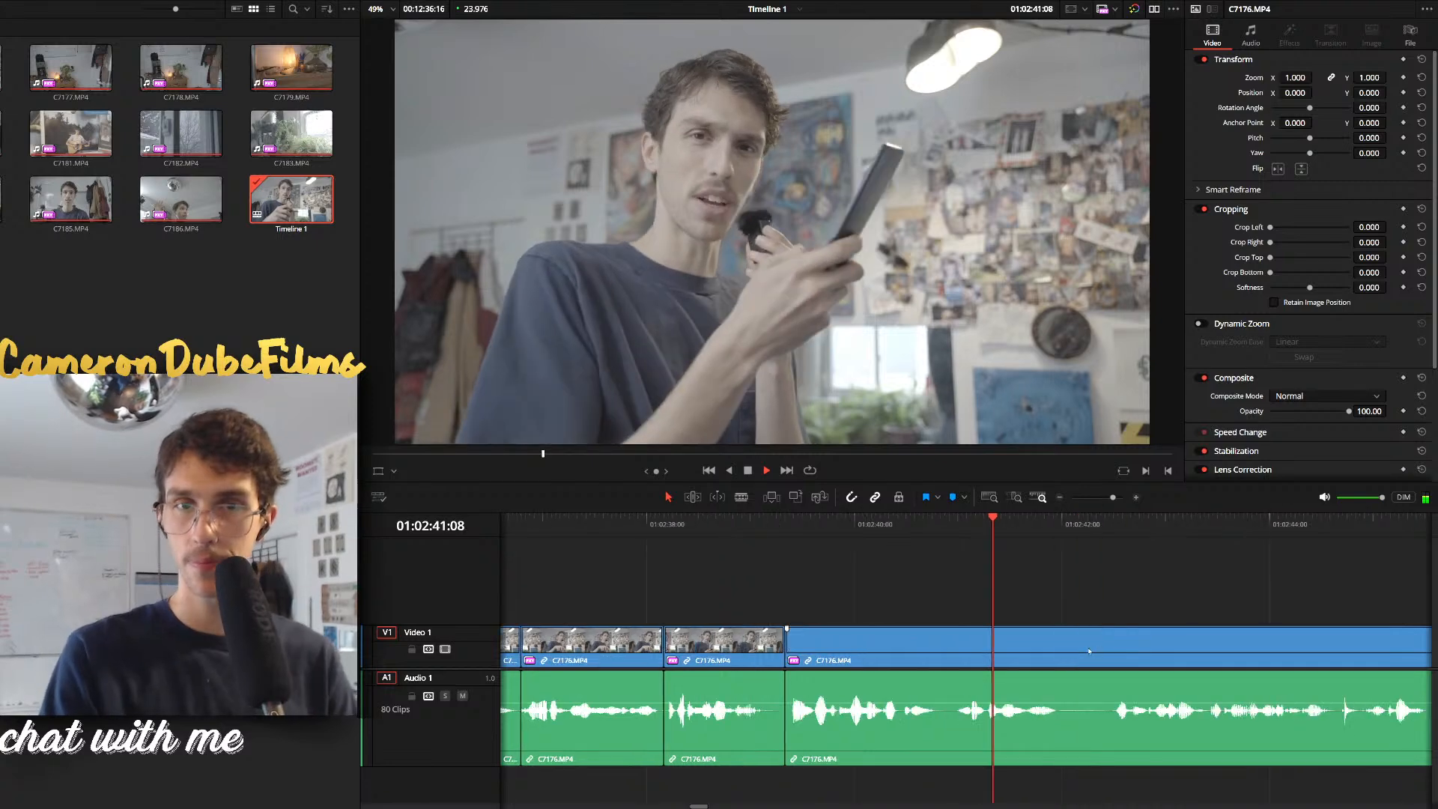
Split at about 01:02:42:02 and 01:02:42:12, delete the short pause between the cuts with its gap and resume playback
{"action": "key", "text": "space"}
{"action": "key", "text": "ctrl+b"}
{"action": "left_click", "coordinate": [1104, 525]}
{"action": "key", "text": "ctrl+b"}
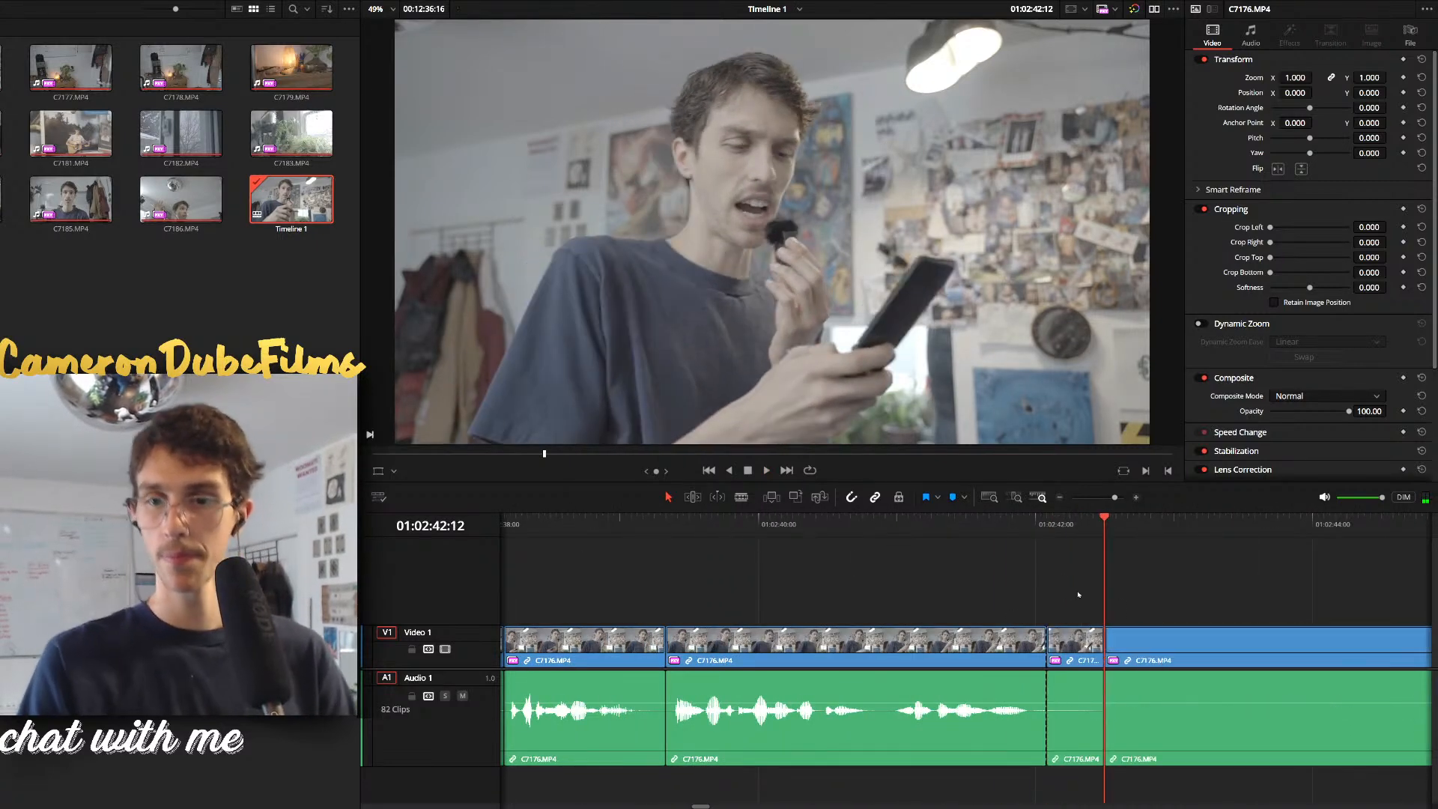
{"action": "left_click", "coordinate": [1084, 648]}
{"action": "key", "text": "Delete"}
{"action": "key", "text": "space"}
Play through the long phrase, split at about 01:02:49:06 and 01:02:53:06, delete the silence between with its gap and resume playback
{"action": "scroll", "coordinate": [1142, 668], "scroll_direction": "down", "scroll_amount": 1}
{"action": "scroll", "coordinate": [1143, 668], "scroll_direction": "down", "scroll_amount": 3}
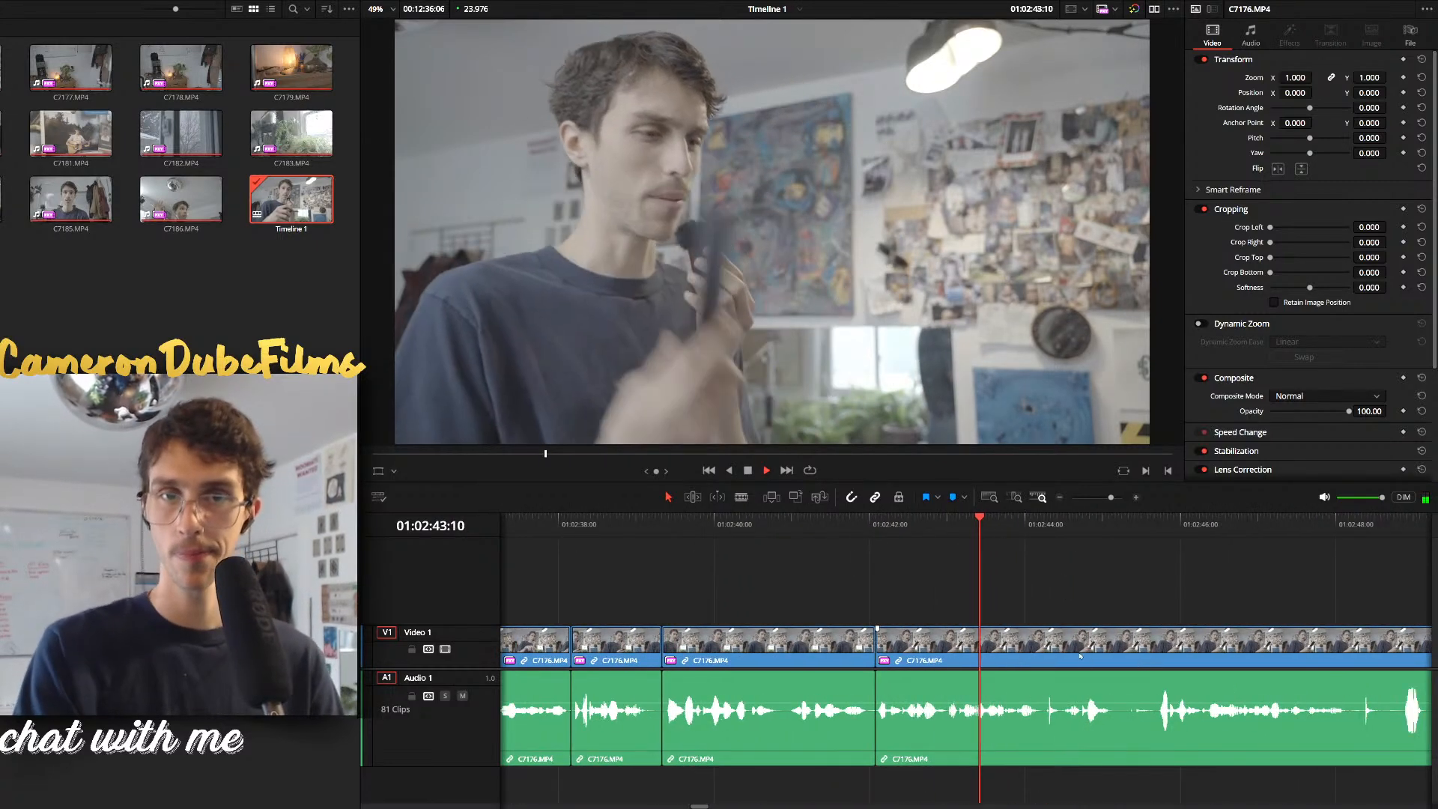
{"action": "left_click", "coordinate": [1076, 660]}
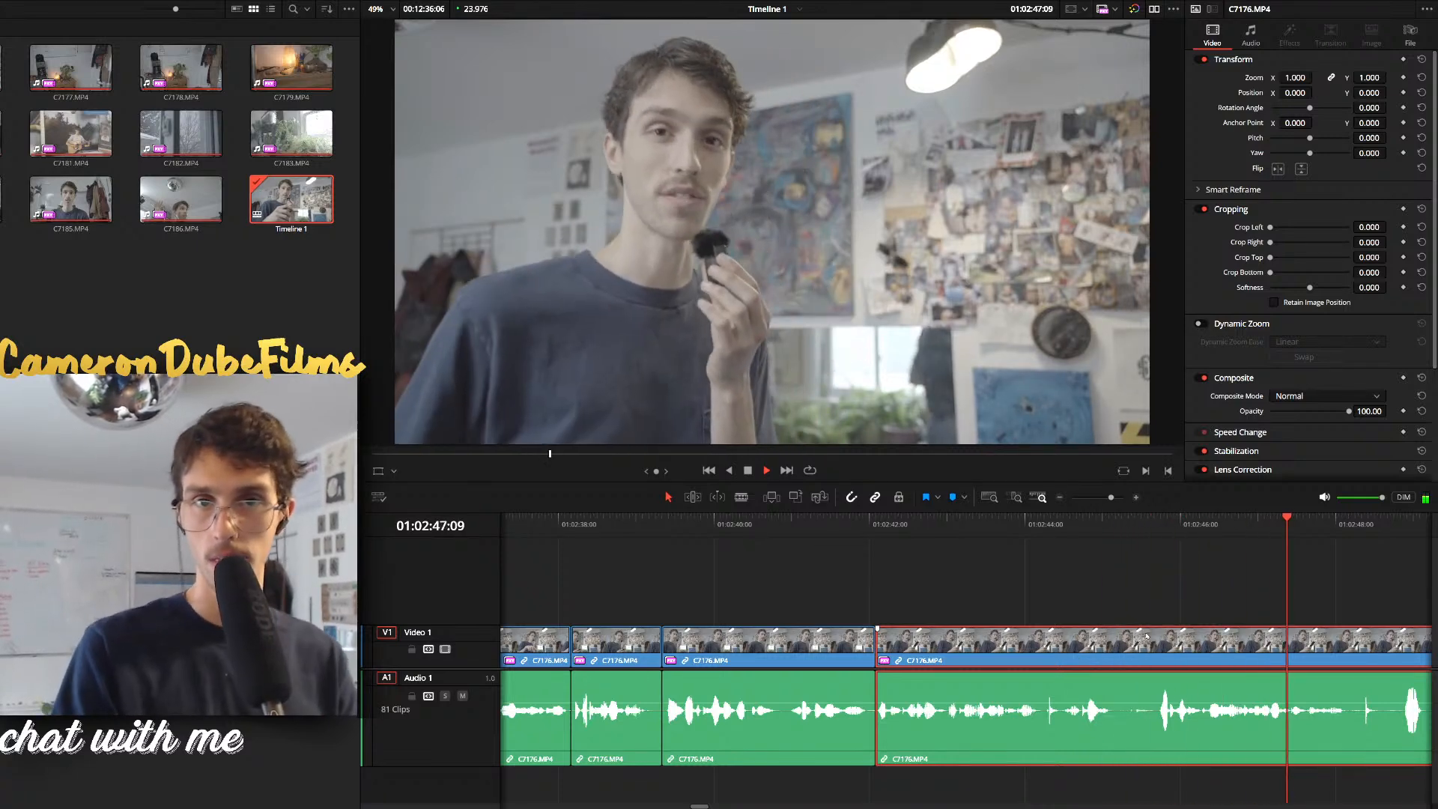
{"action": "scroll", "coordinate": [1156, 629], "scroll_direction": "down", "scroll_amount": 2}
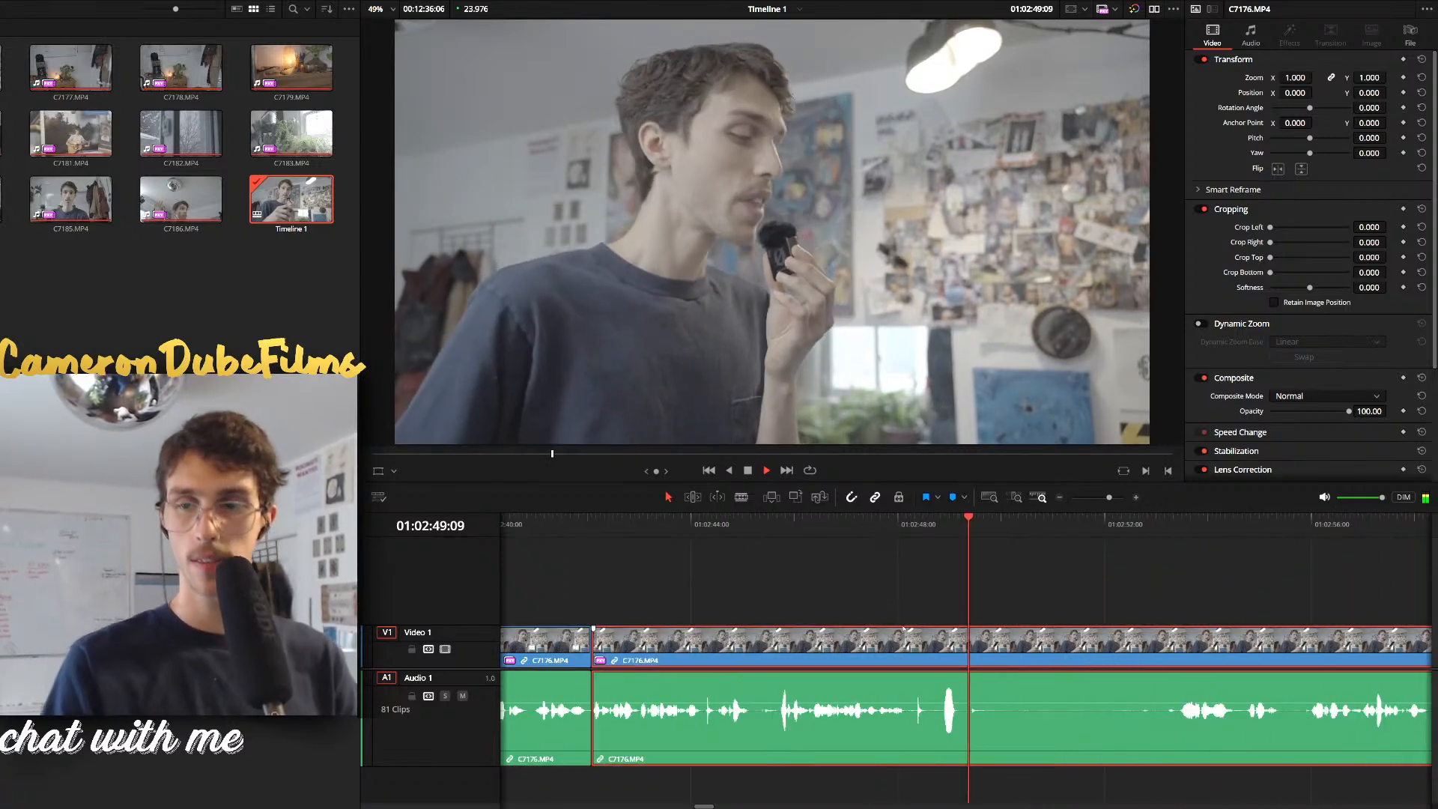
{"action": "left_click", "coordinate": [951, 531]}
{"action": "key", "text": "ctrl+b"}
{"action": "left_click", "coordinate": [1174, 530]}
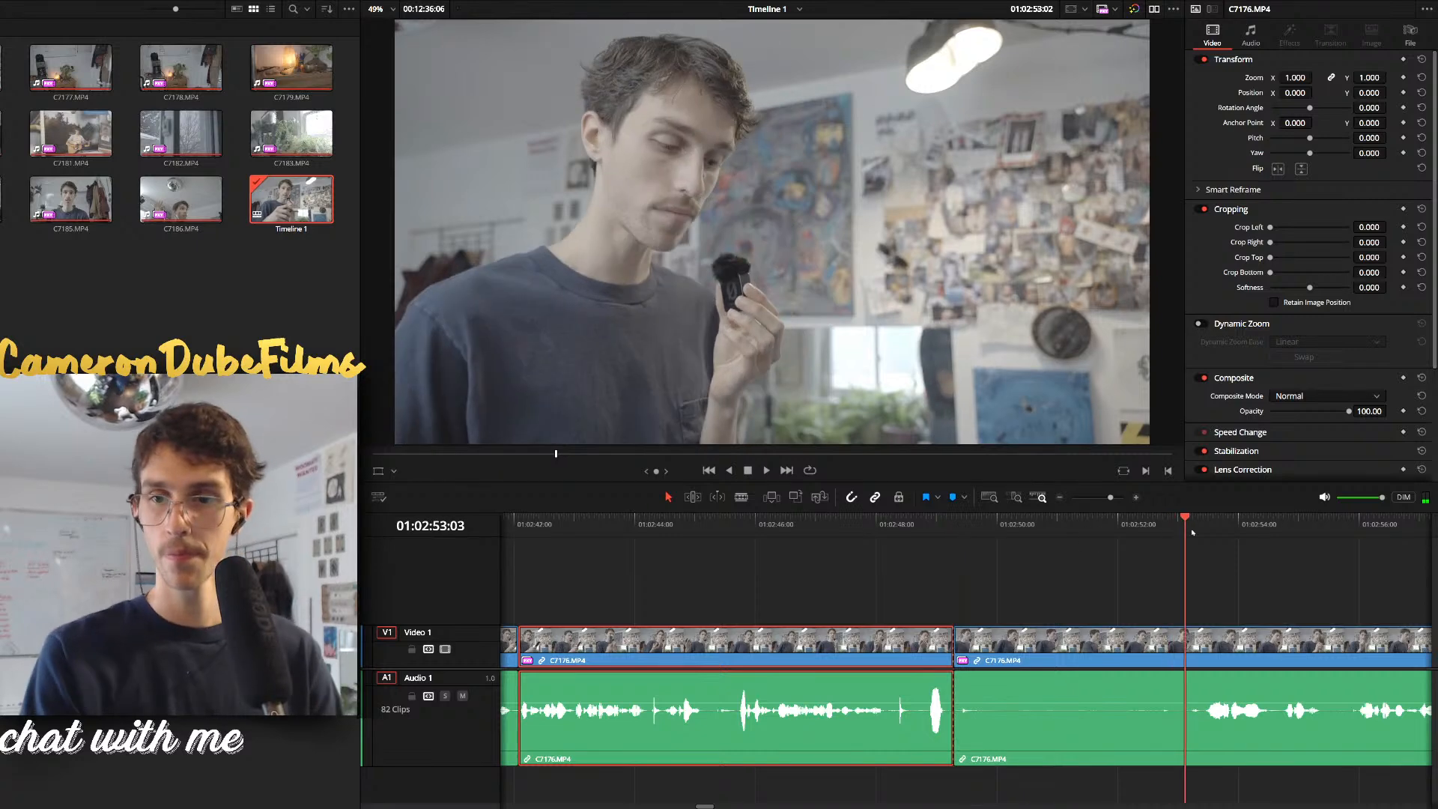
{"action": "key", "text": "ctrl+b"}
{"action": "left_click", "coordinate": [1122, 649]}
{"action": "key", "text": "Delete"}
{"action": "key", "text": "space"}
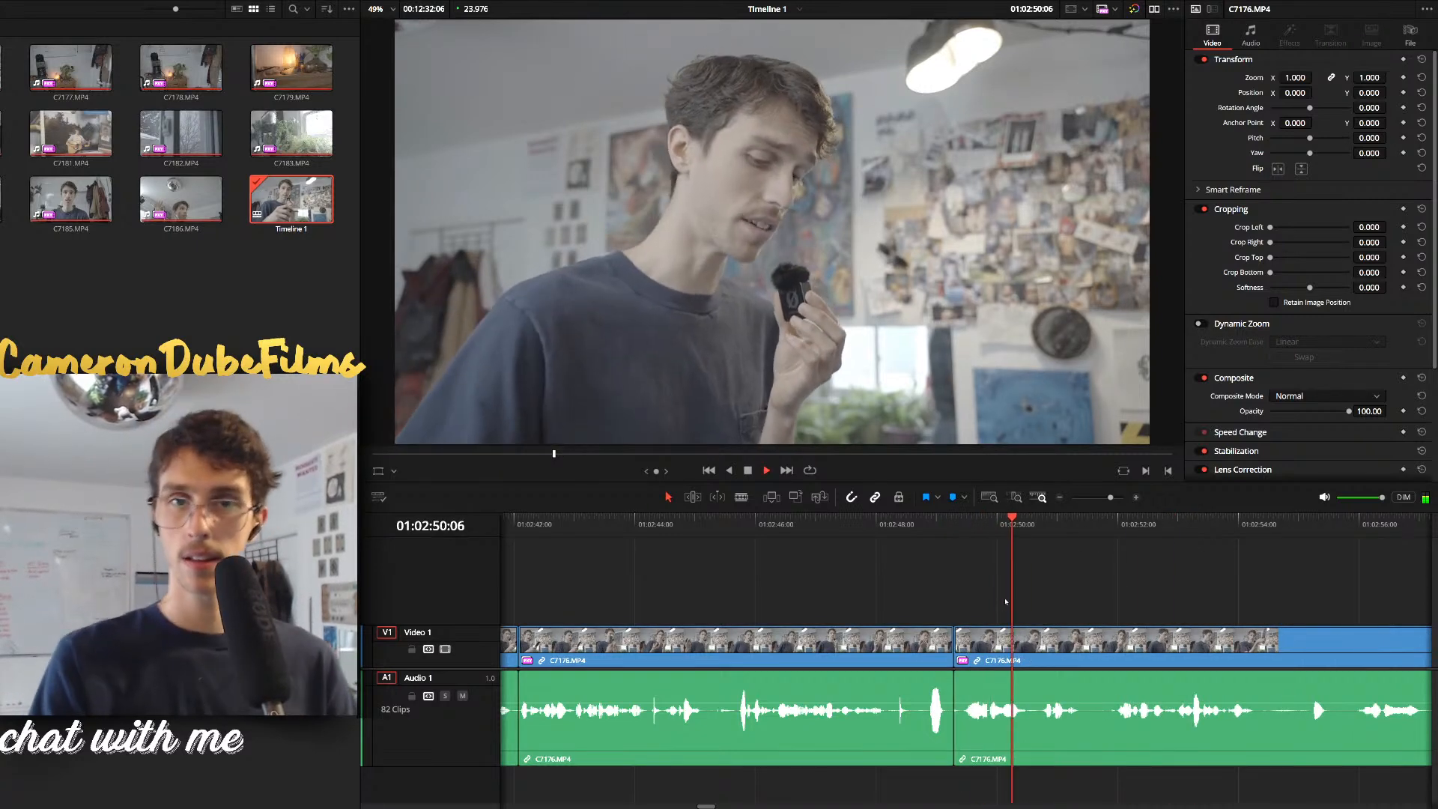
Split at about 01:02:48:19, delete the loud noise up to the next cut with its gap and resume playback
{"action": "left_click", "coordinate": [927, 524]}
{"action": "left_click", "coordinate": [938, 643]}
{"action": "key", "text": "Delete"}
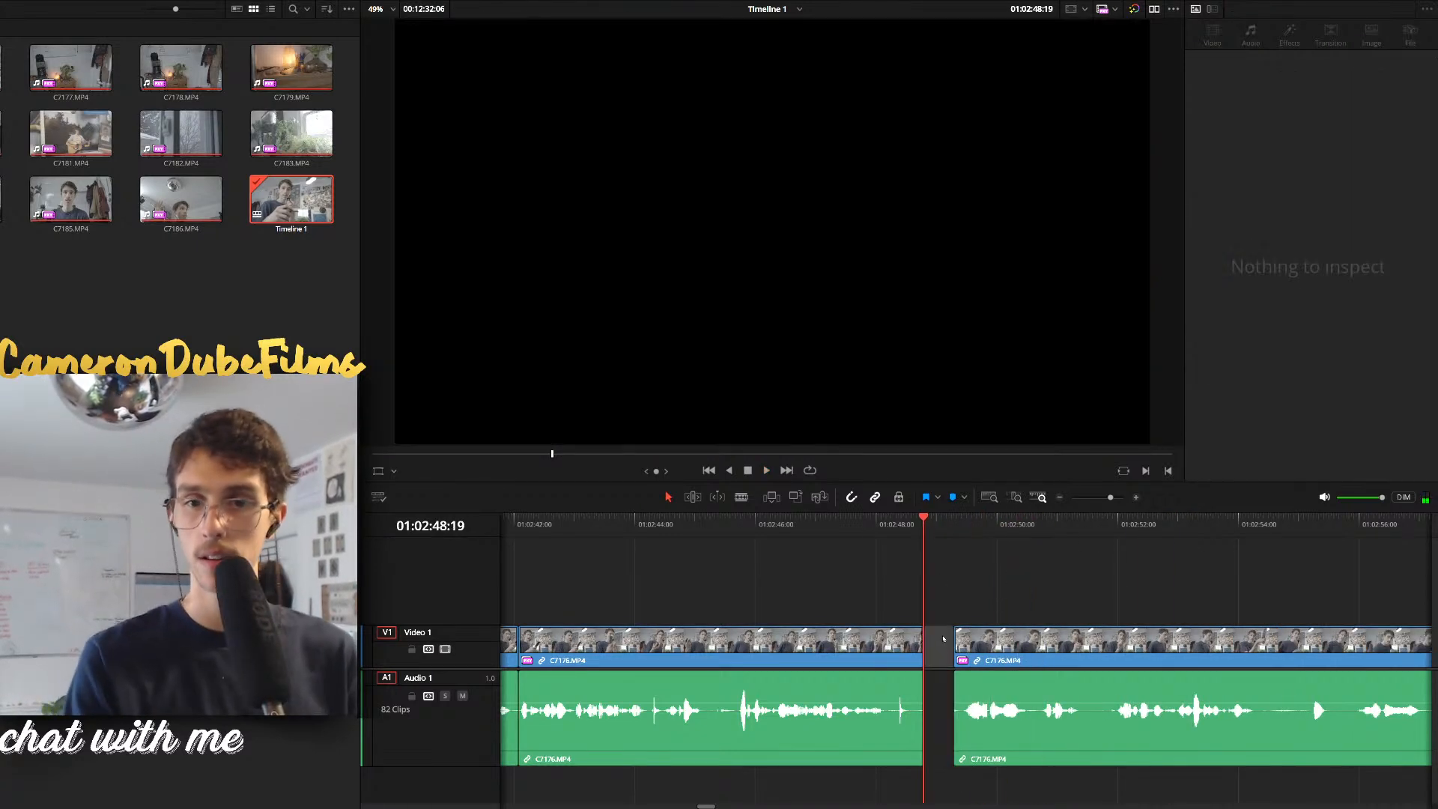
{"action": "key", "text": "space"}
{"action": "scroll", "coordinate": [979, 627], "scroll_direction": "up", "scroll_amount": 2}
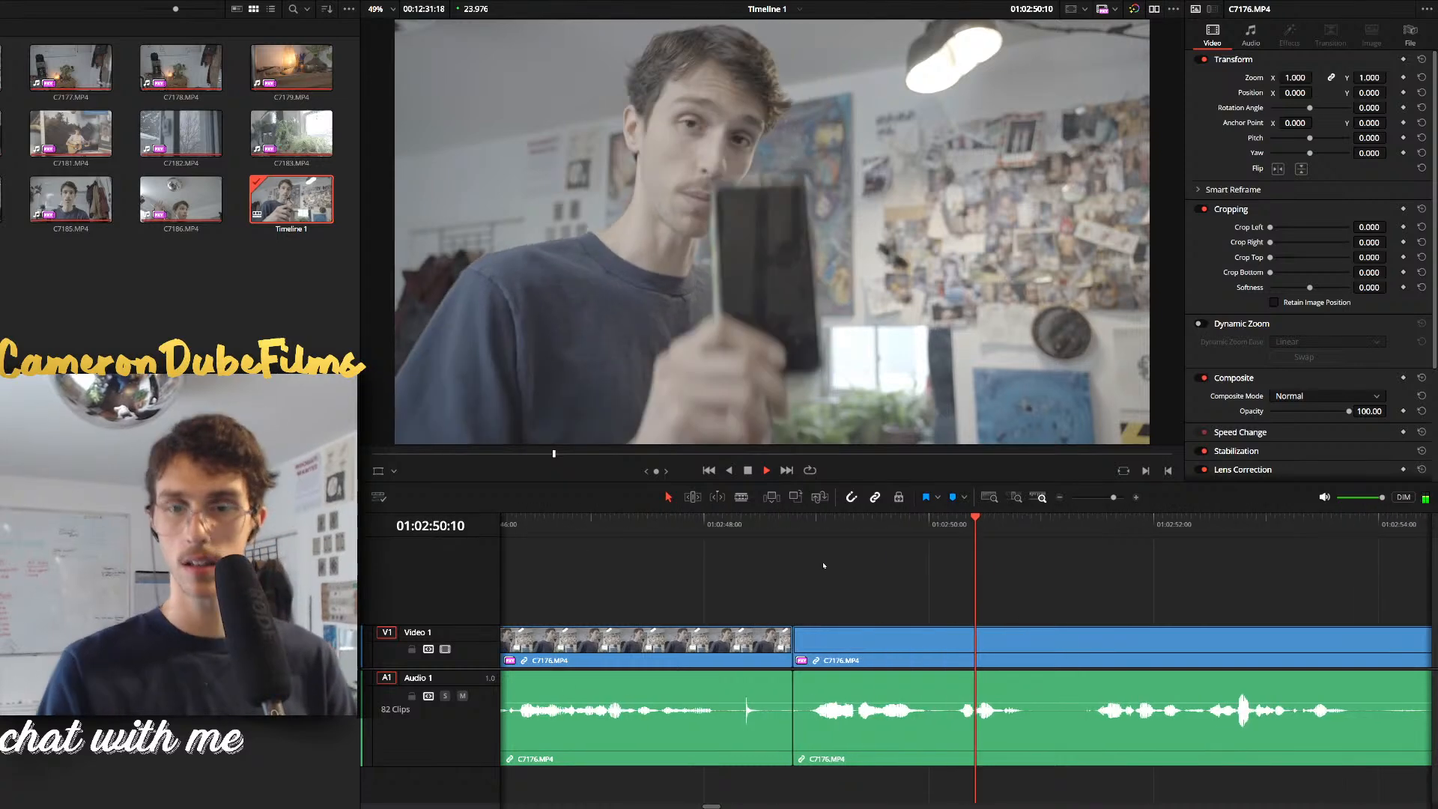
Cut the clip's start back to about 01:02:48:23, close the gap before it and resume playback
{"action": "left_click", "coordinate": [802, 524]}
{"action": "key", "text": "BackSpace"}
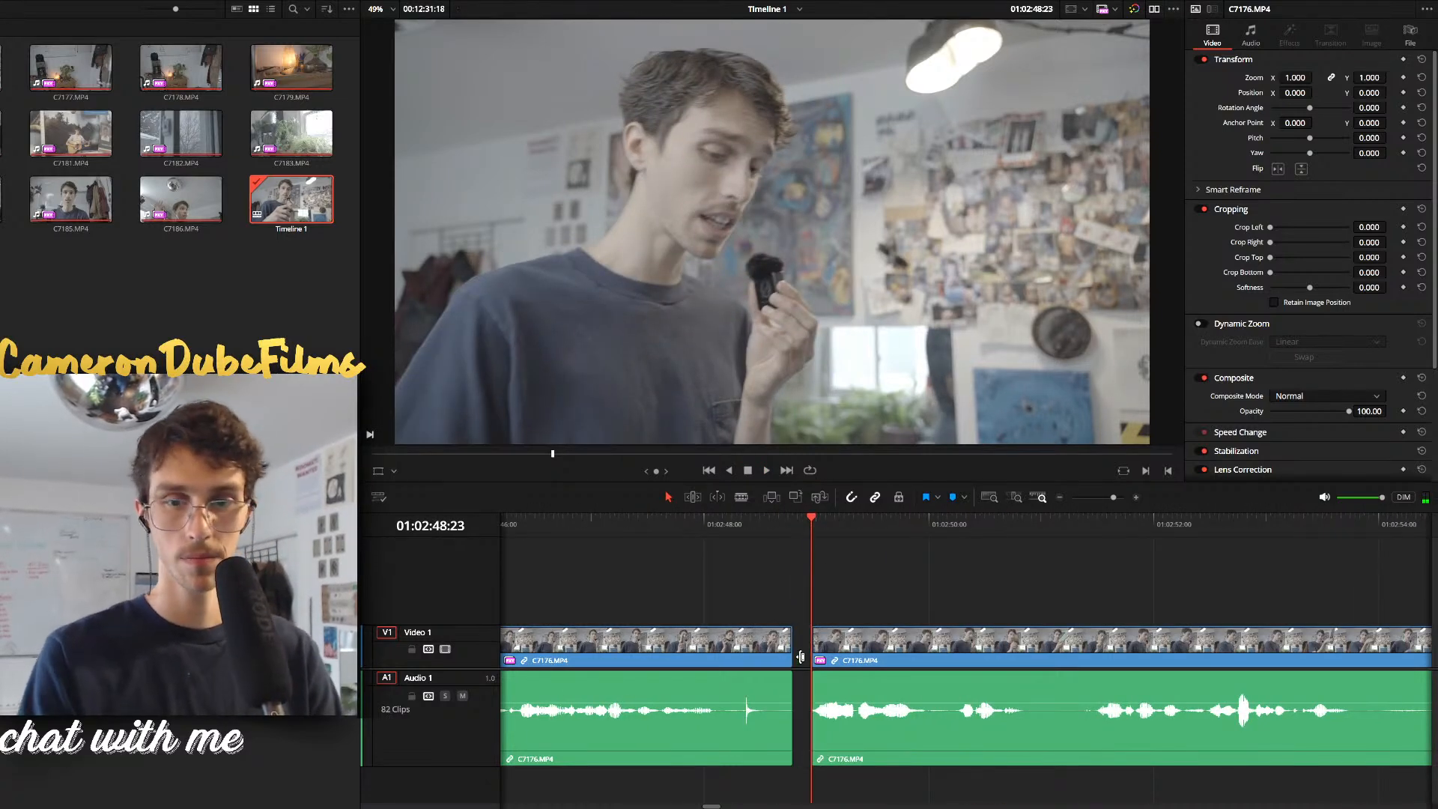
{"action": "scroll", "coordinate": [807, 643], "scroll_direction": "up", "scroll_amount": 1}
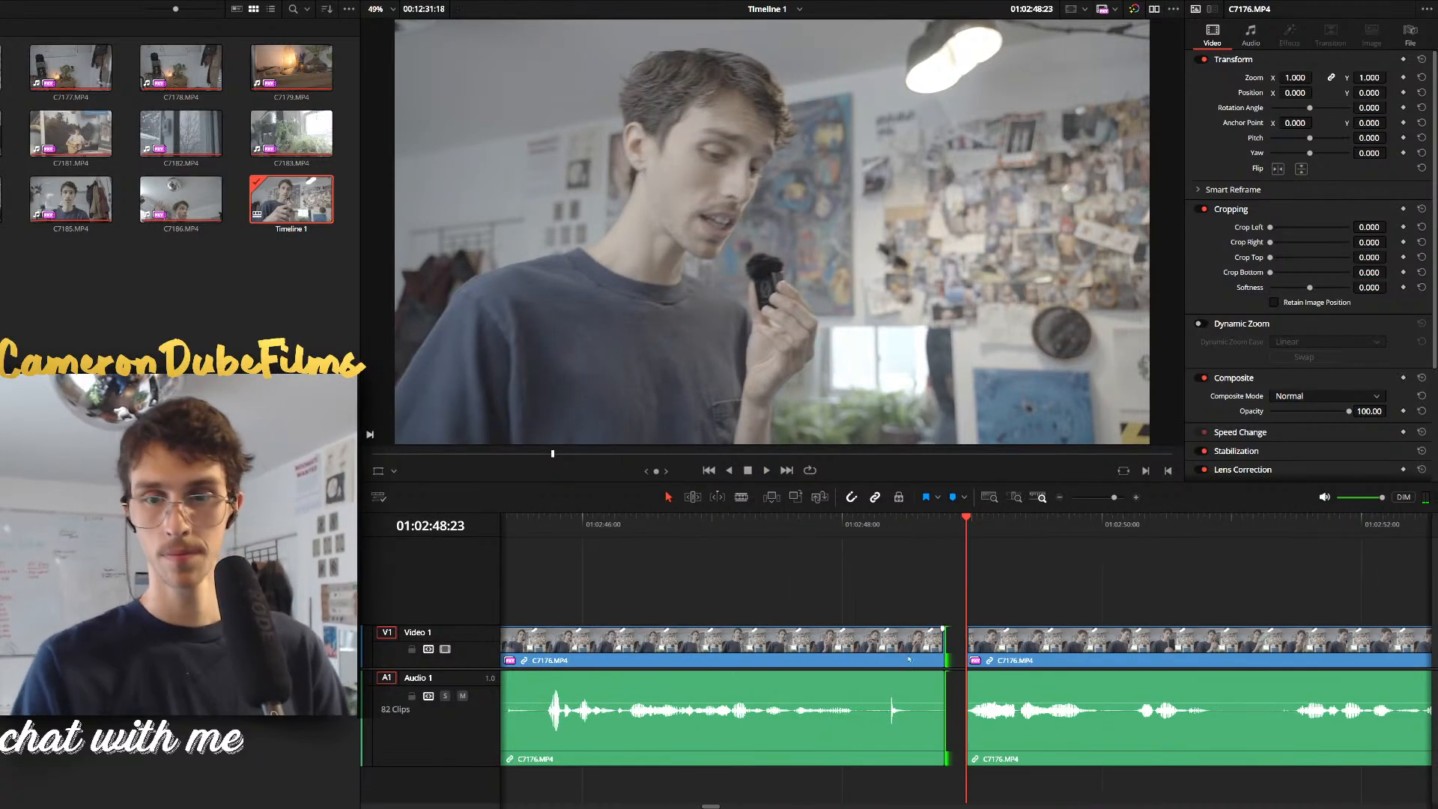
{"action": "left_click", "coordinate": [956, 636]}
{"action": "key", "text": "BackSpace"}
{"action": "key", "text": "space"}
Split at about 01:02:50:19 and 01:02:51:06, delete the short pause between the cuts with its gap and resume playback
{"action": "scroll", "coordinate": [1067, 639], "scroll_direction": "down", "scroll_amount": 1}
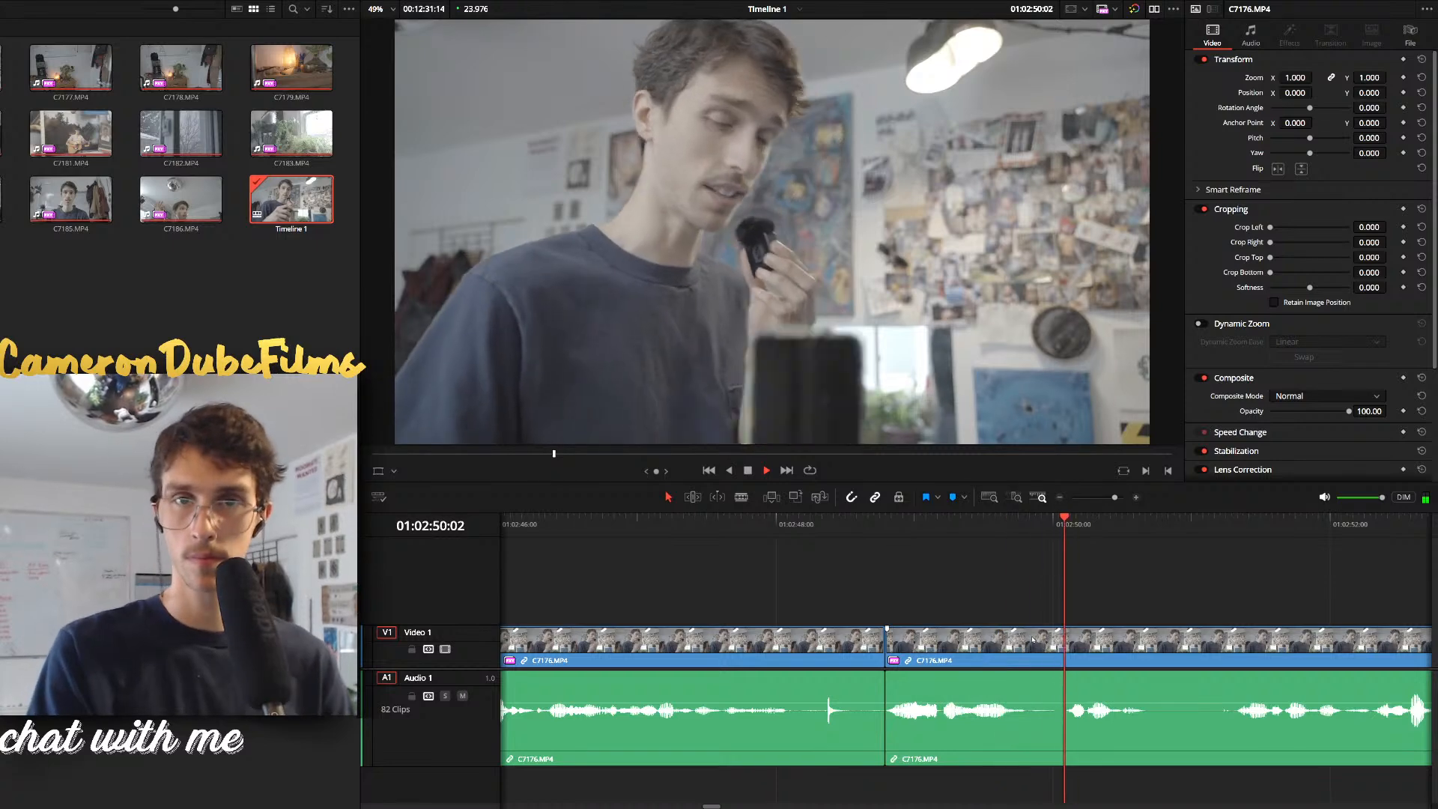
{"action": "scroll", "coordinate": [1037, 623], "scroll_direction": "down", "scroll_amount": 1}
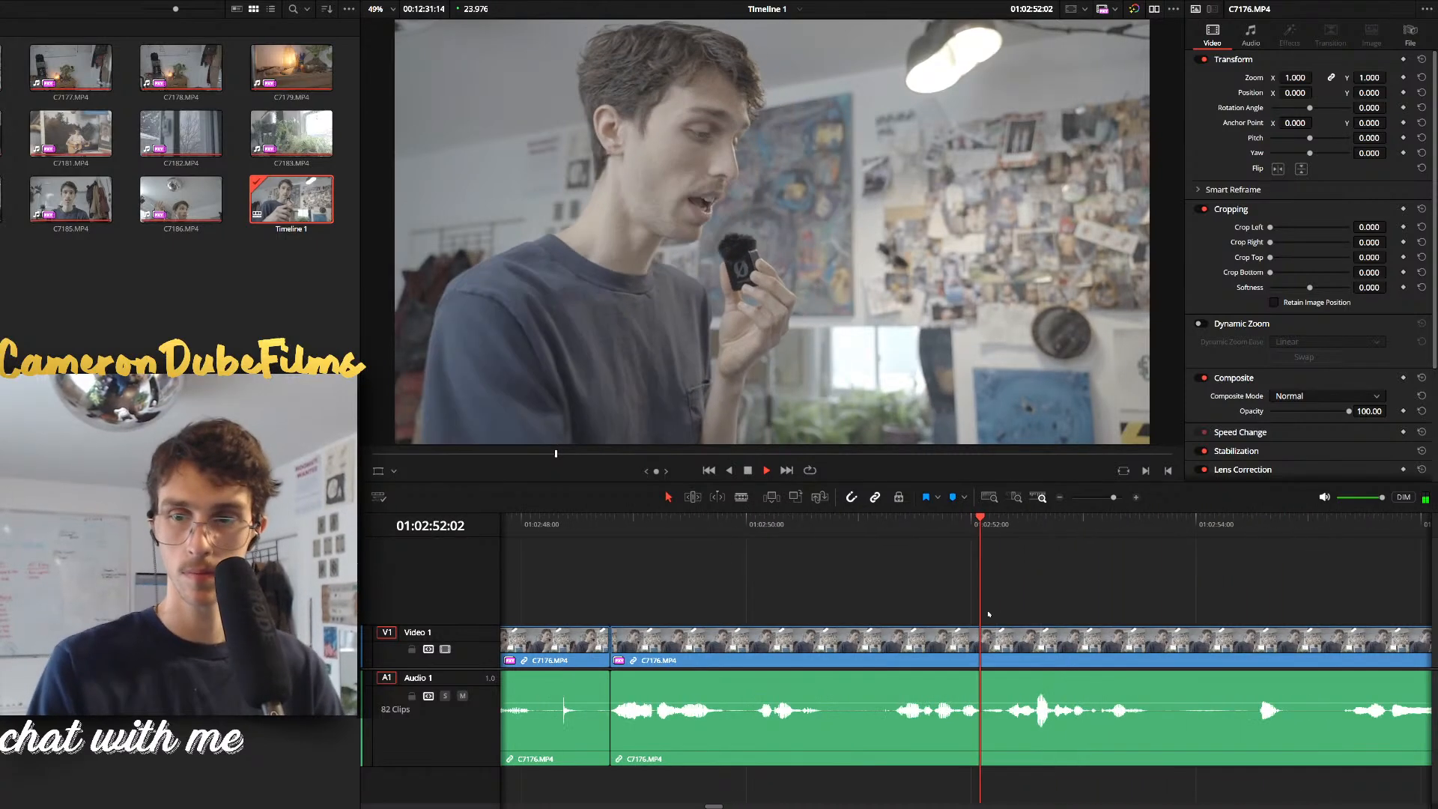
{"action": "left_click_drag", "start_coordinate": [861, 530], "coordinate": [837, 535]}
{"action": "key", "text": "ctrl+b"}
{"action": "left_click", "coordinate": [887, 533]}
{"action": "key", "text": "ctrl+b"}
{"action": "left_click", "coordinate": [861, 647]}
{"action": "key", "text": "BackSpace"}
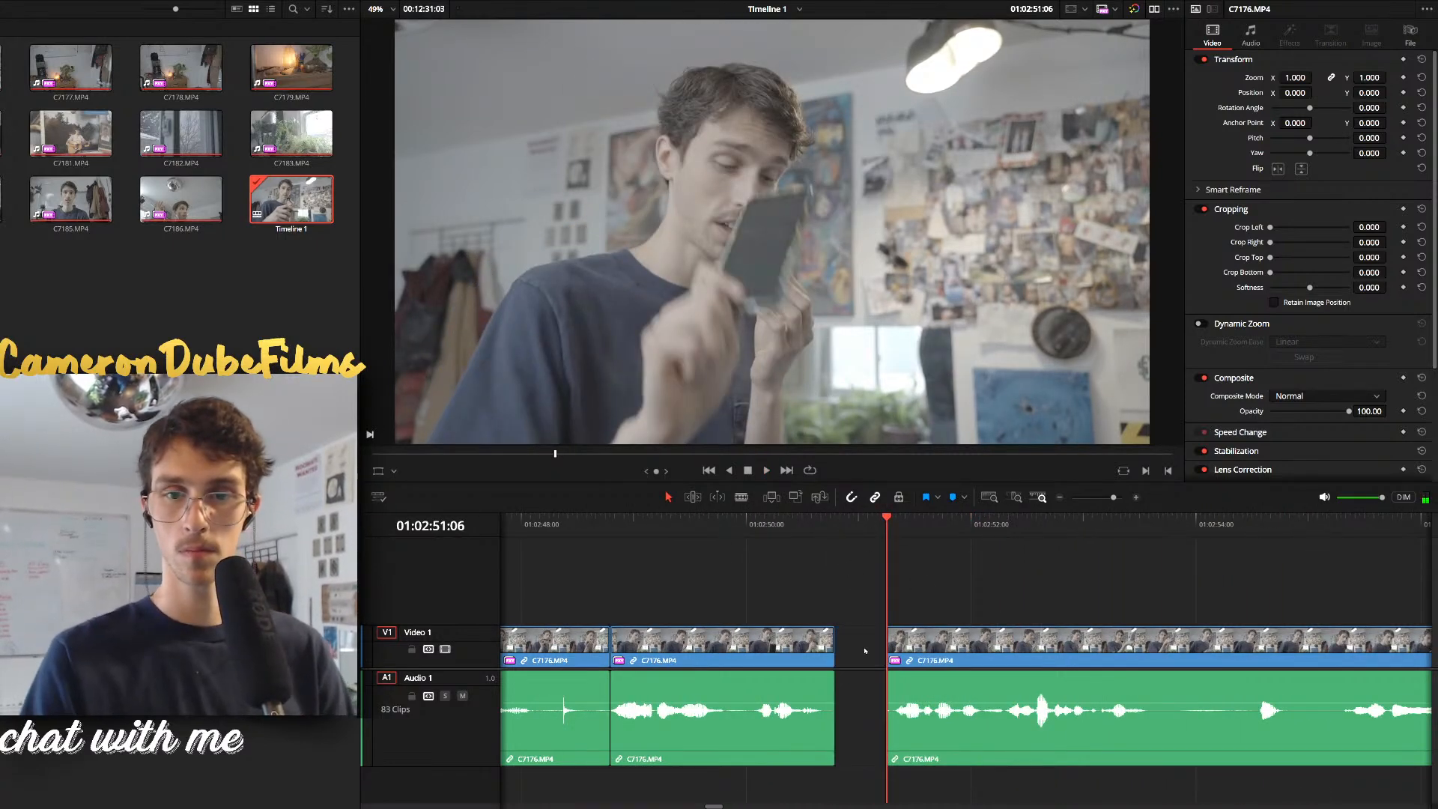
{"action": "left_click", "coordinate": [863, 650]}
{"action": "key", "text": "BackSpace"}
{"action": "key", "text": "space"}
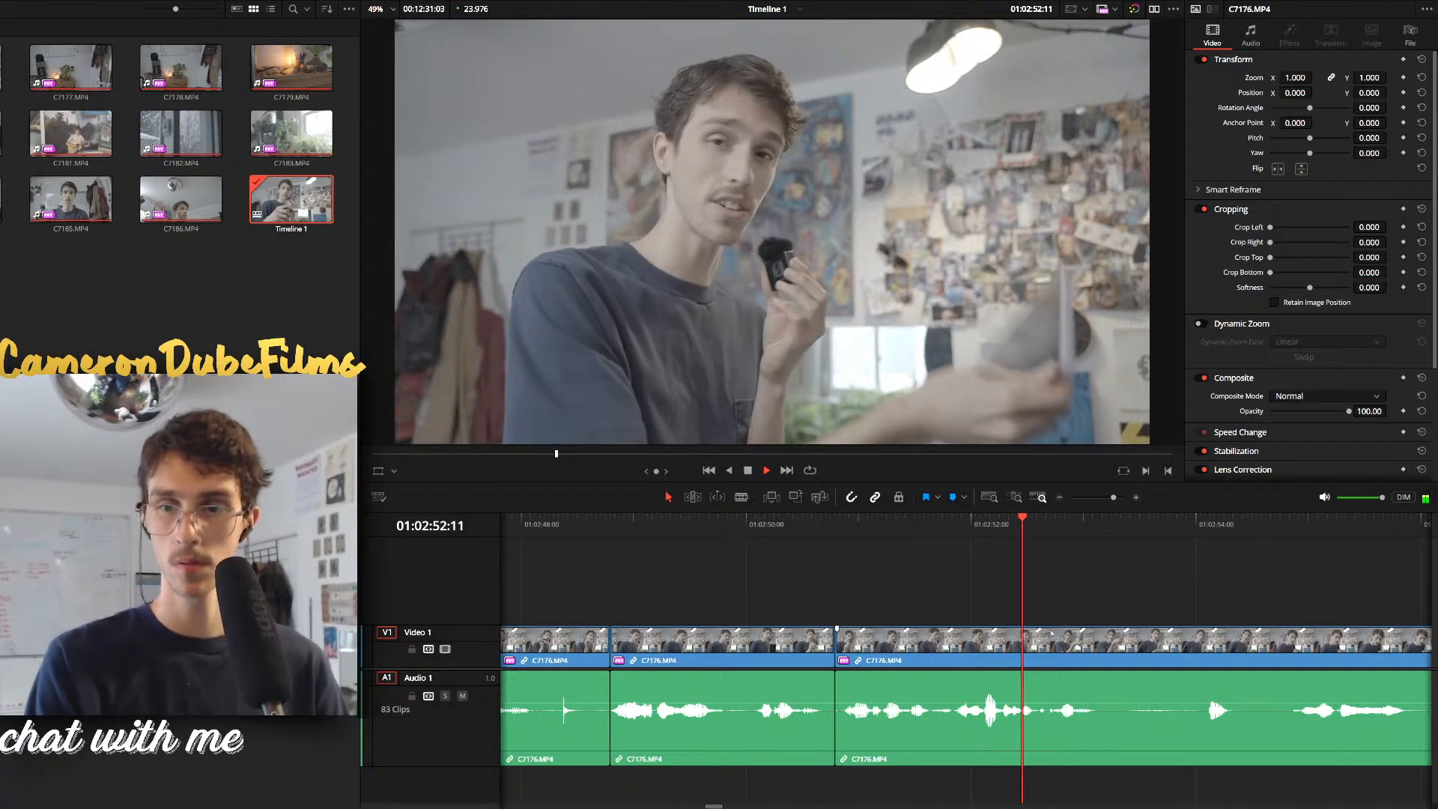
Split at about 01:02:53:05 and 01:02:54:18, delete the section between the cuts with its gap and resume playback
{"action": "left_click", "coordinate": [1106, 531]}
{"action": "key", "text": "ctrl+b"}
{"action": "left_click_drag", "start_coordinate": [1198, 531], "coordinate": [1280, 532]}
{"action": "key", "text": "ctrl+b"}
{"action": "left_click", "coordinate": [1211, 680]}
{"action": "key", "text": "Delete"}
{"action": "left_click", "coordinate": [1211, 681]}
{"action": "key", "text": "BackSpace"}
{"action": "key", "text": "space"}
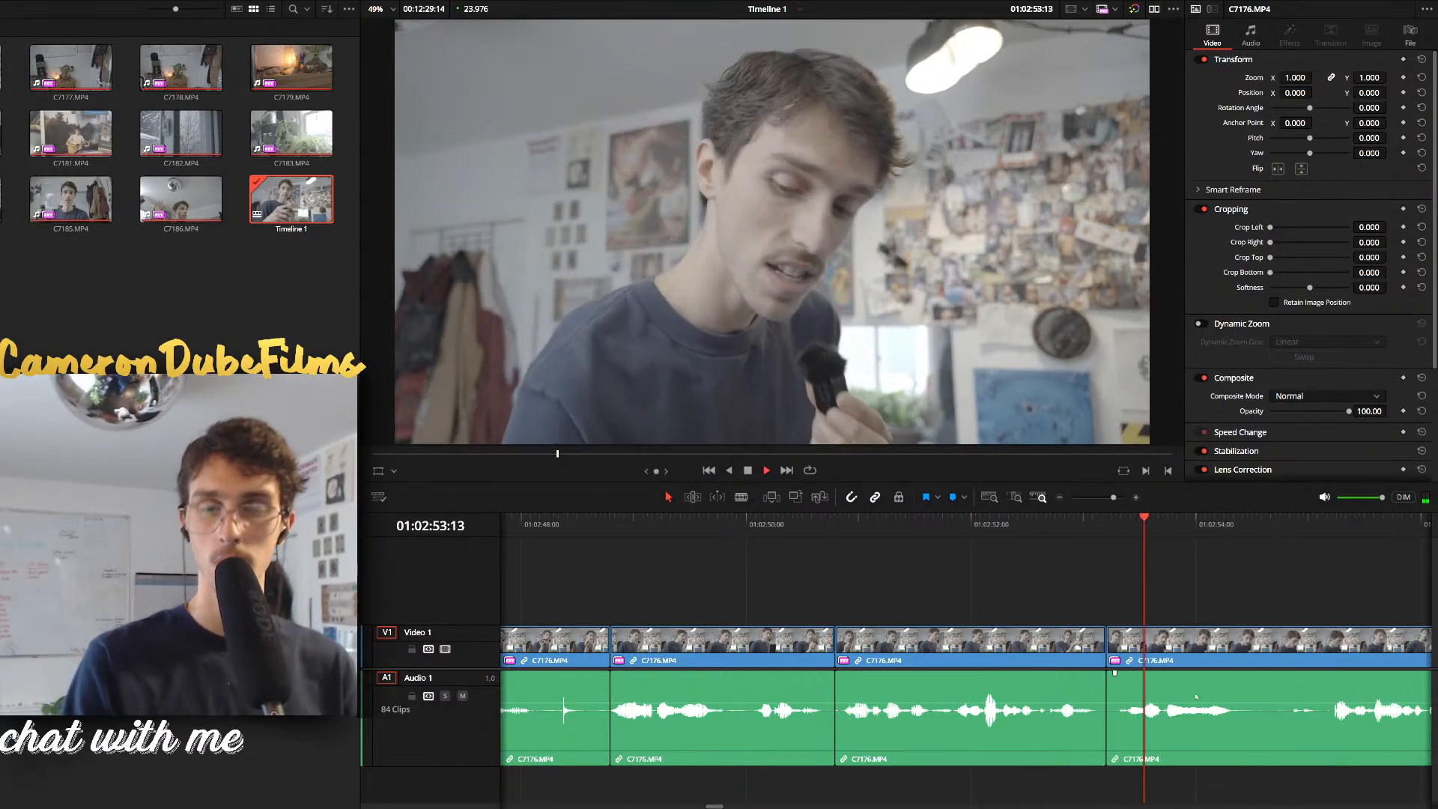
Undo the last section's deletion, split it at about 01:02:54:01 and remove only the silence before the short word with its gap
{"action": "key", "text": "ctrl+z"}
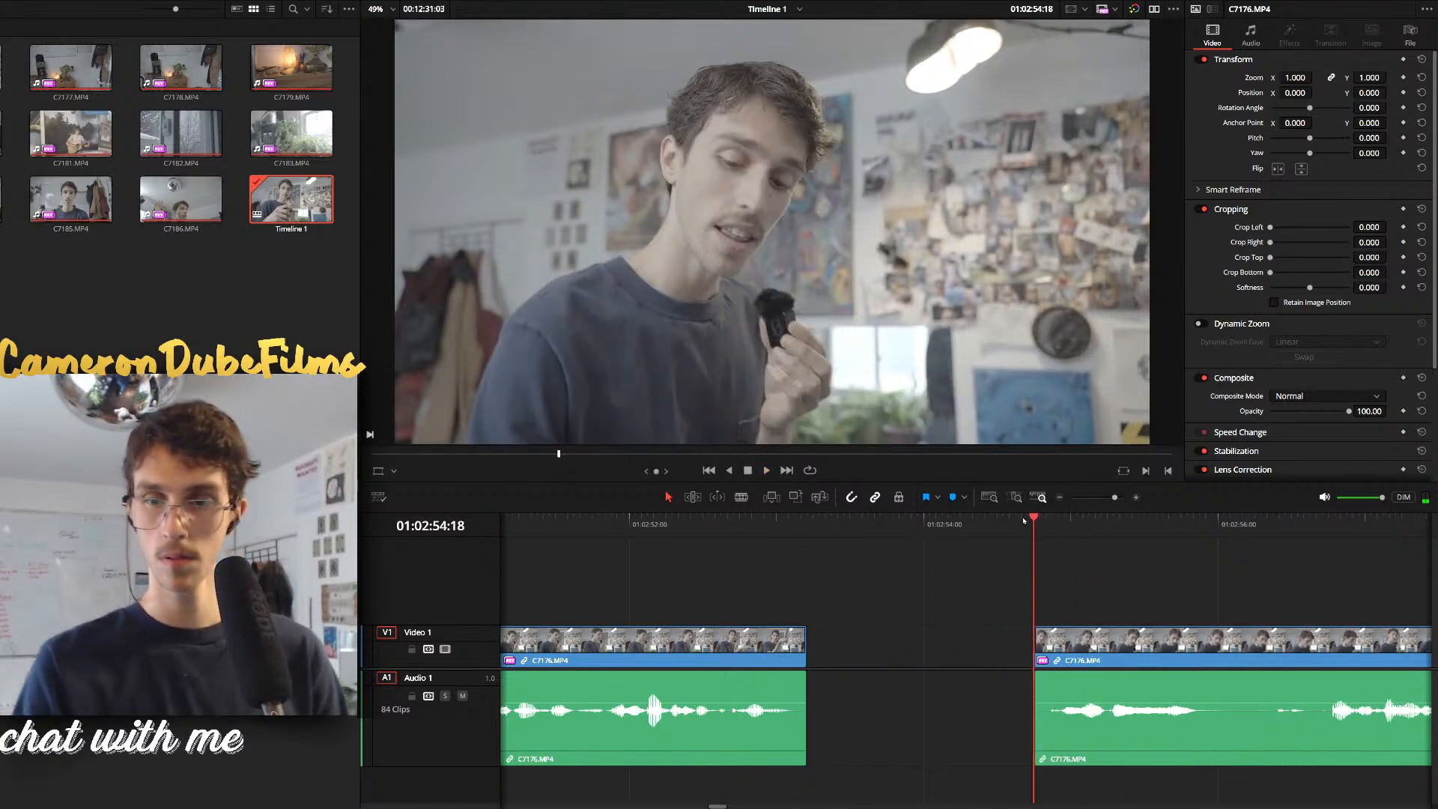
{"action": "key", "text": "ctrl+z"}
{"action": "key", "text": "ctrl+b"}
{"action": "left_click", "coordinate": [858, 656]}
{"action": "key", "text": "BackSpace"}
{"action": "left_click", "coordinate": [856, 658]}
{"action": "key", "text": "BackSpace"}
{"action": "key", "text": "space"}
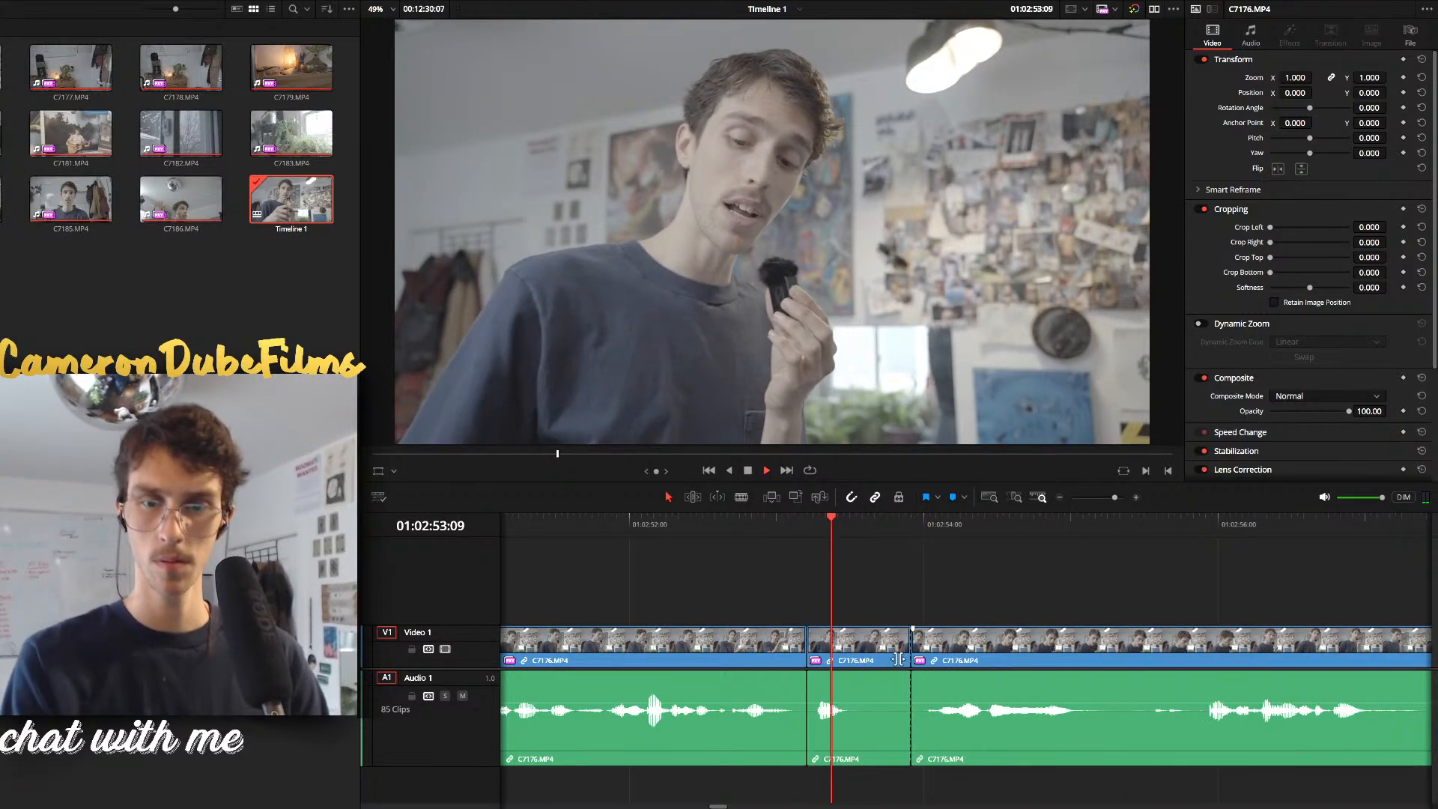
Split right after the short word at about 01:02:53:15 and delete the silence up to the next cut with its gap
{"action": "key", "text": "space"}
{"action": "key", "text": "ctrl+b"}
{"action": "left_click", "coordinate": [888, 655]}
{"action": "key", "text": "BackSpace"}
{"action": "key", "text": "space"}
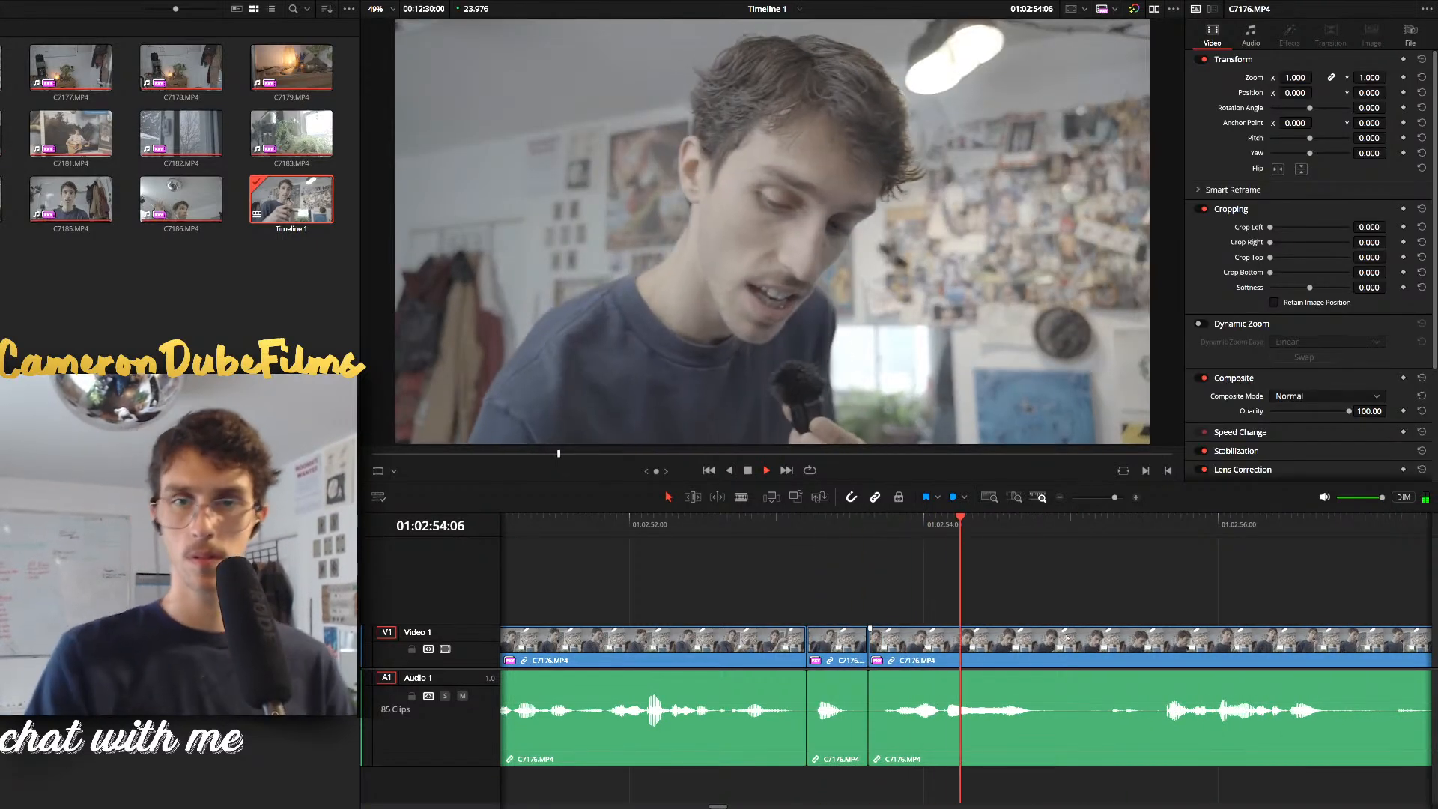
{"action": "left_click", "coordinate": [888, 654]}
{"action": "key", "text": "BackSpace"}
Split at about 01:02:54:22 and 01:02:55:13, delete the silence between the cuts with its gap and resume playback
{"action": "key", "text": "space"}
{"action": "key", "text": "ctrl+b"}
{"action": "left_click", "coordinate": [1150, 524]}
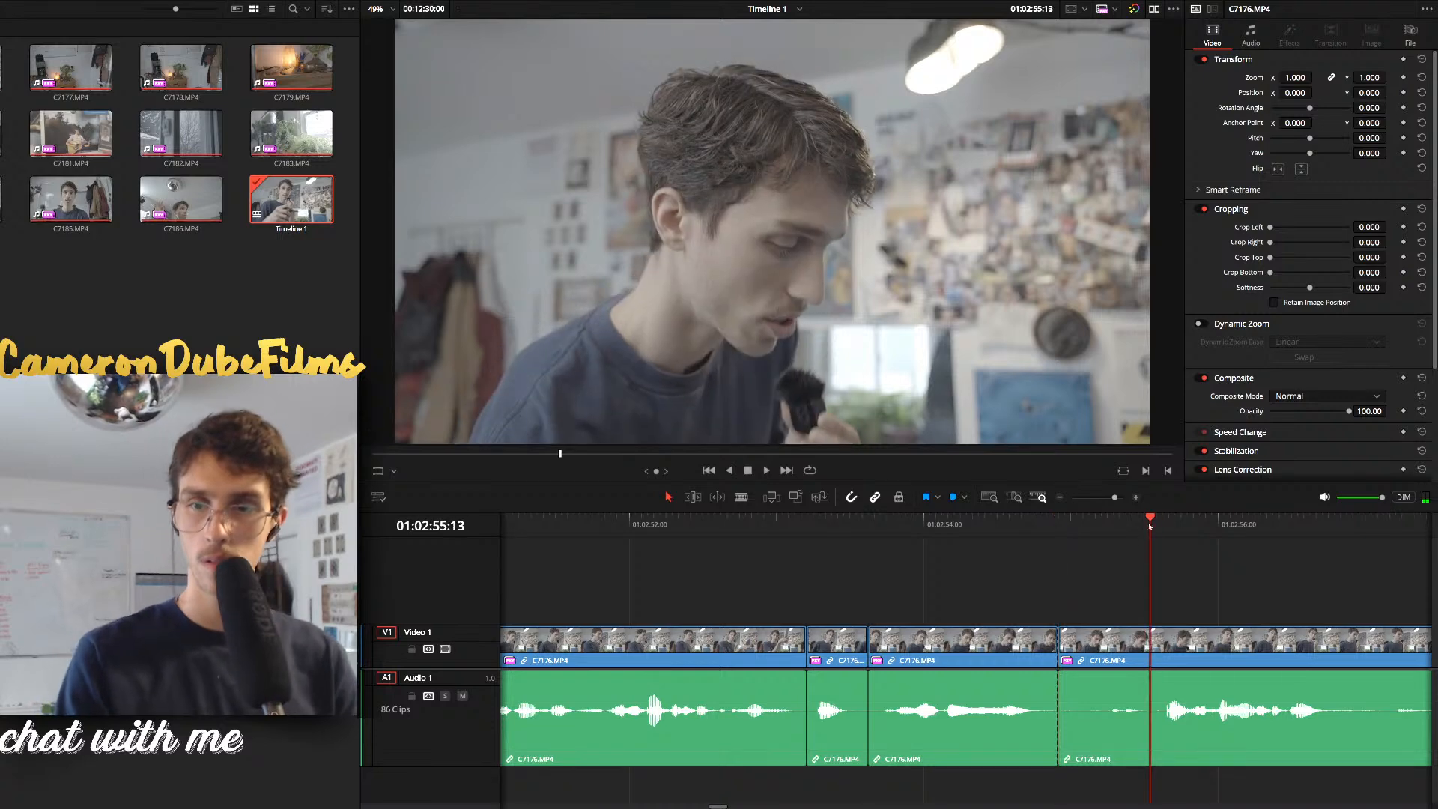
{"action": "key", "text": "BackSpace"}
{"action": "key", "text": "space"}
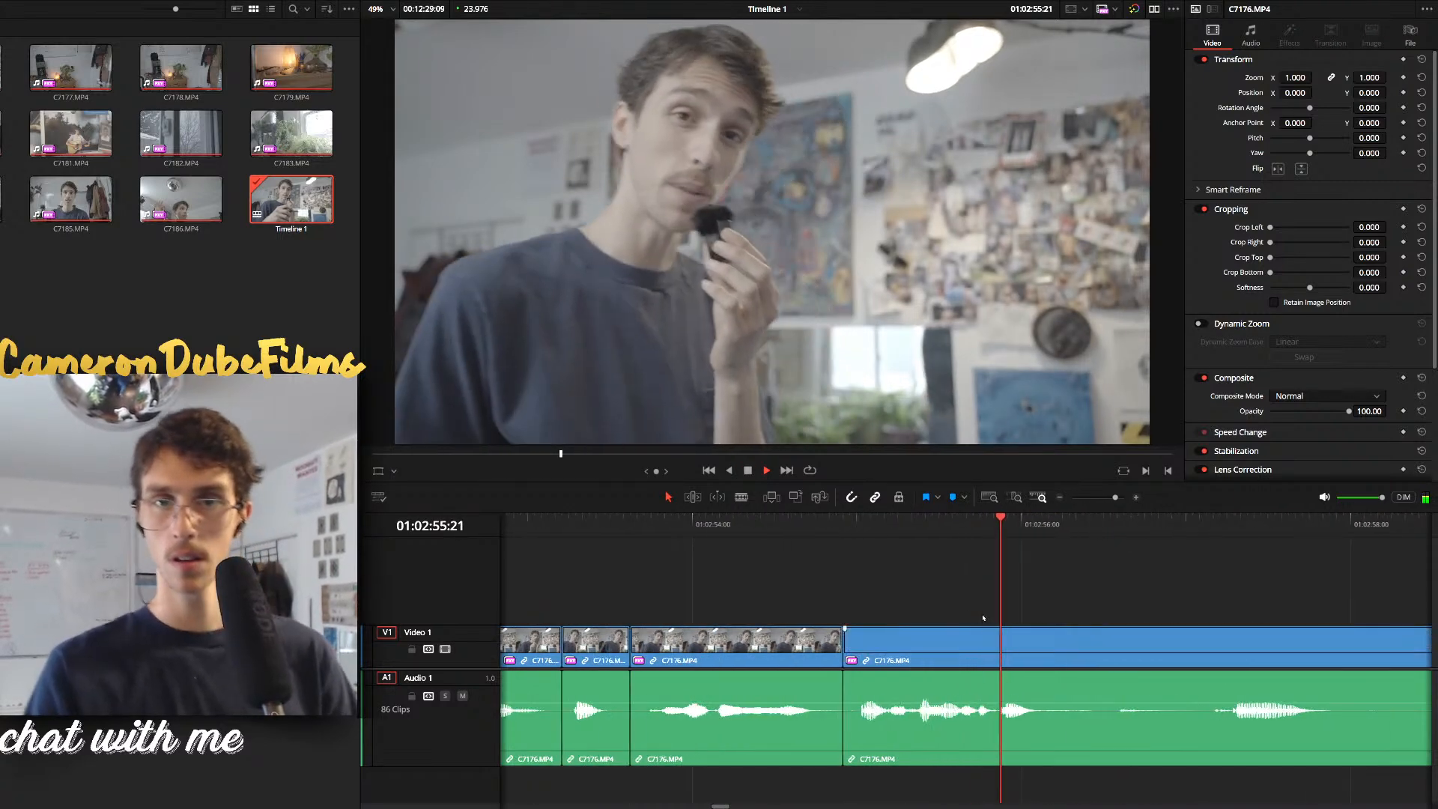
Split at about 01:02:56:06 and 01:02:57:07, delete the section between the cuts with its gap and resume playback
{"action": "key", "text": "space"}
{"action": "key", "text": "ctrl+b"}
{"action": "left_click", "coordinate": [1235, 558]}
{"action": "key", "text": "BackSpace"}
{"action": "key", "text": "space"}
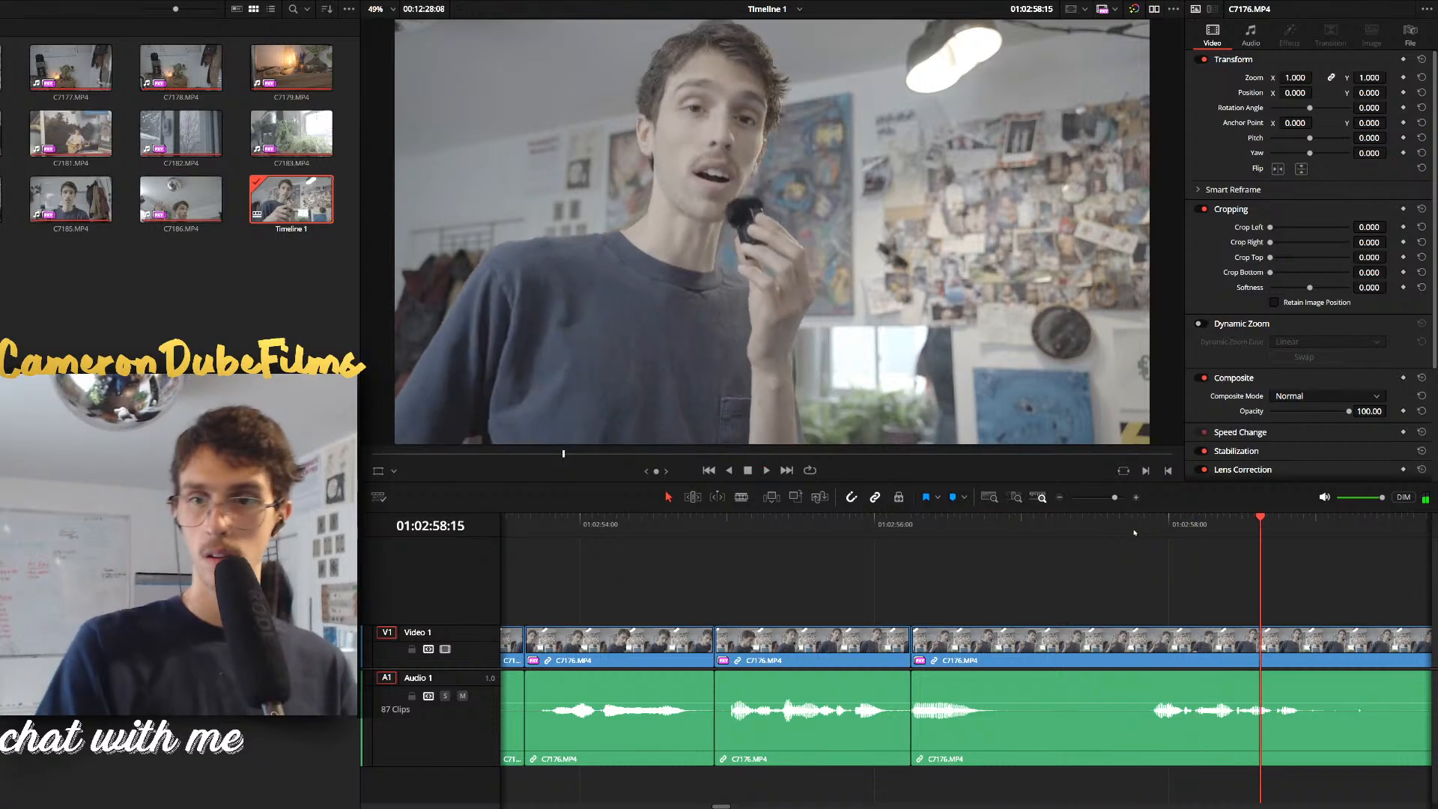
Replay the last phrase, split at about 01:02:56:22 and 01:02:57:18, delete the silence between with its gap and resume playback
{"action": "left_click_drag", "start_coordinate": [971, 555], "coordinate": [902, 567]}
{"action": "key", "text": "space"}
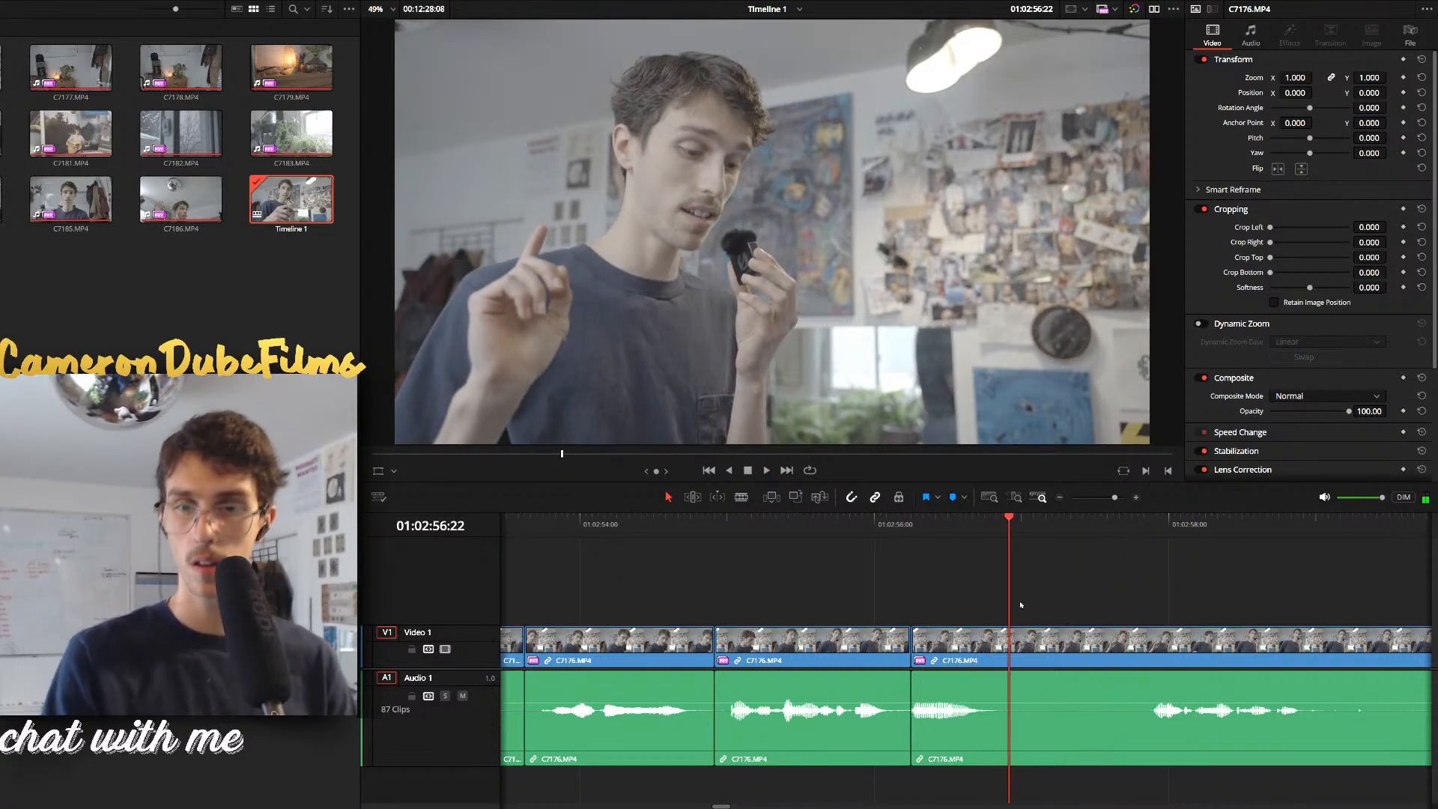
{"action": "left_click_drag", "start_coordinate": [1151, 518], "coordinate": [1132, 520]}
{"action": "key", "text": "ctrl+b"}
{"action": "left_click_drag", "start_coordinate": [1026, 553], "coordinate": [1069, 660]}
{"action": "key", "text": "Delete"}
{"action": "key", "text": "space"}
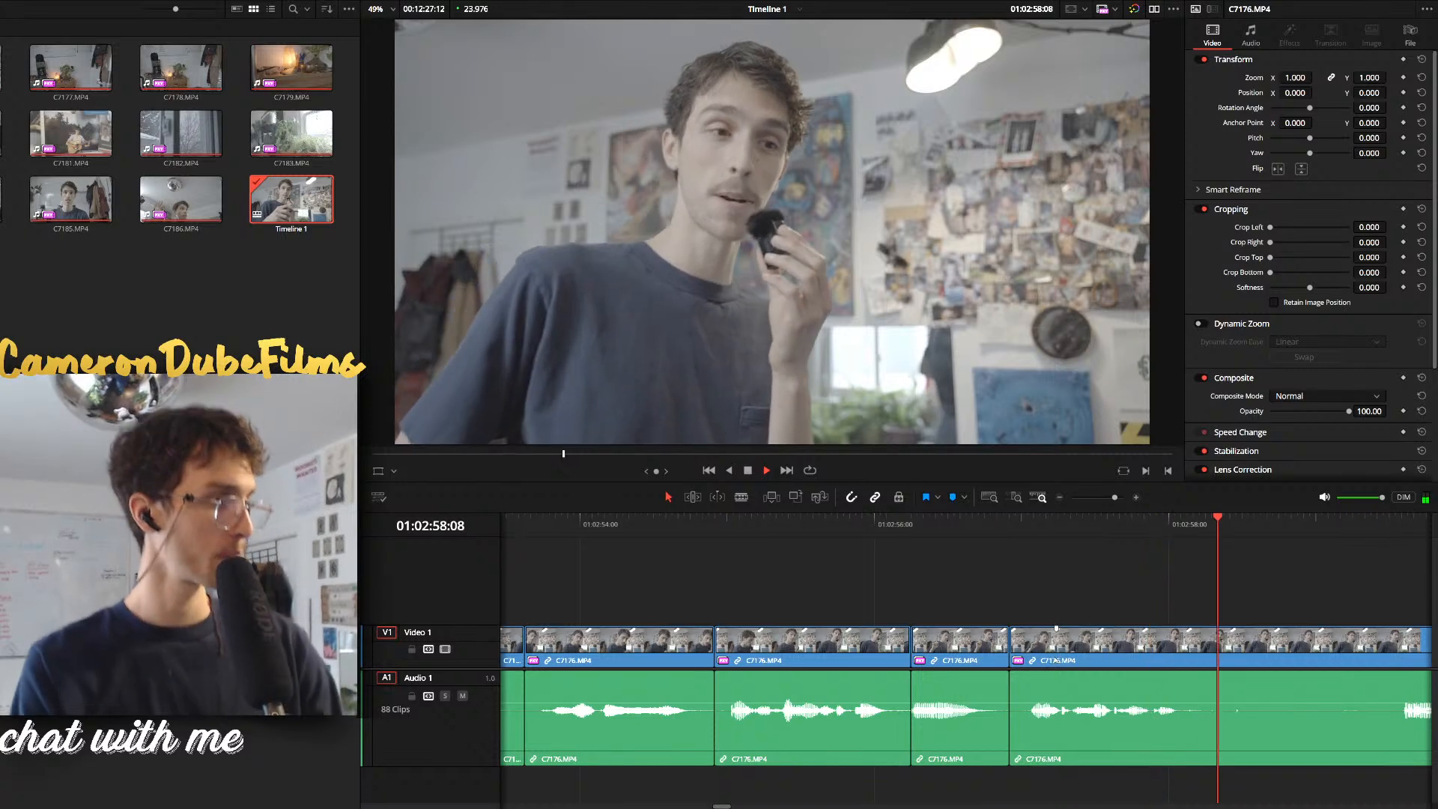
Trim the few silent frames before about 01:02:57:01 from the clip's start, close the gap and resume playback
{"action": "scroll", "coordinate": [1102, 639], "scroll_direction": "down", "scroll_amount": 1}
{"action": "left_click", "coordinate": [836, 517]}
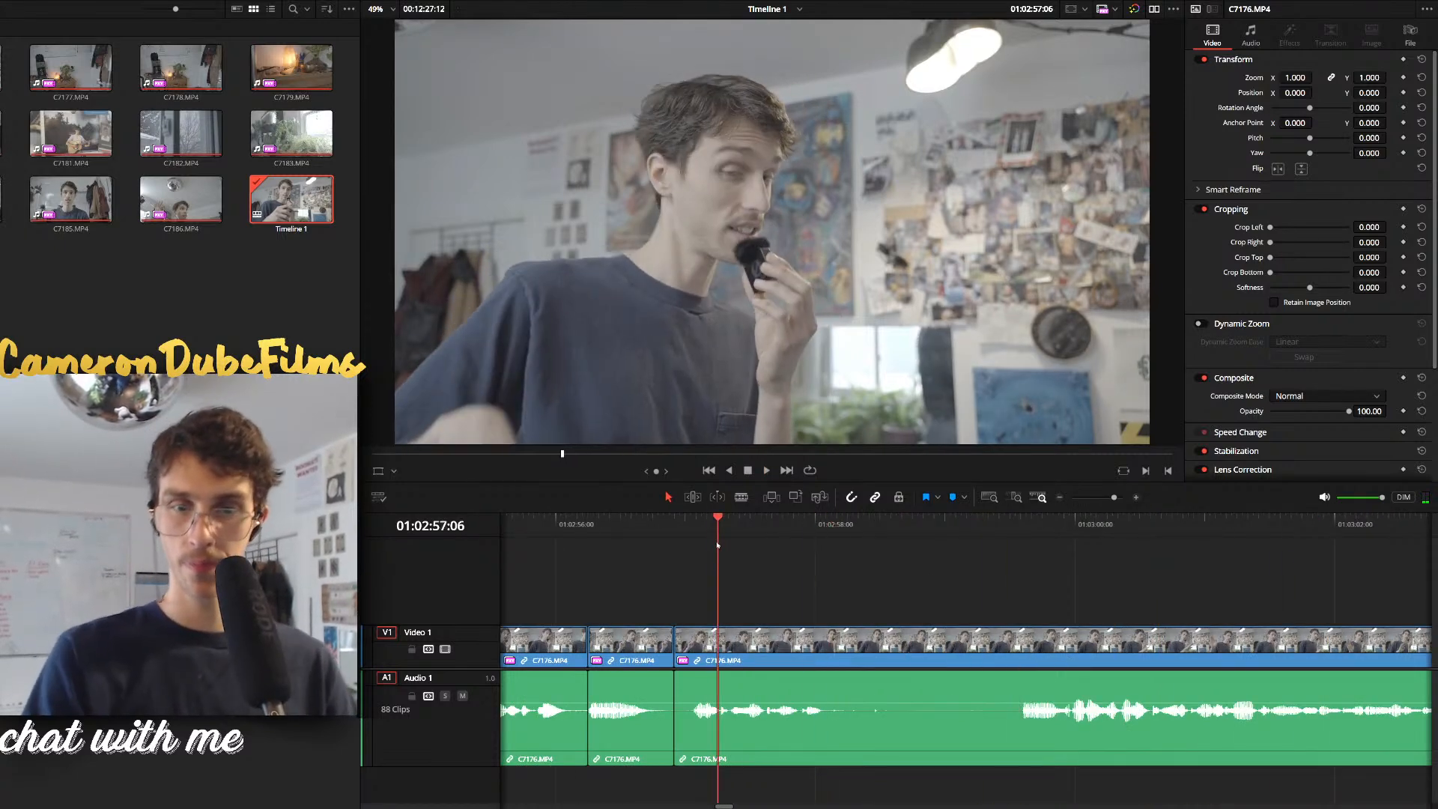
{"action": "left_click", "coordinate": [682, 648]}
{"action": "key", "text": "Delete"}
{"action": "key", "text": "space"}
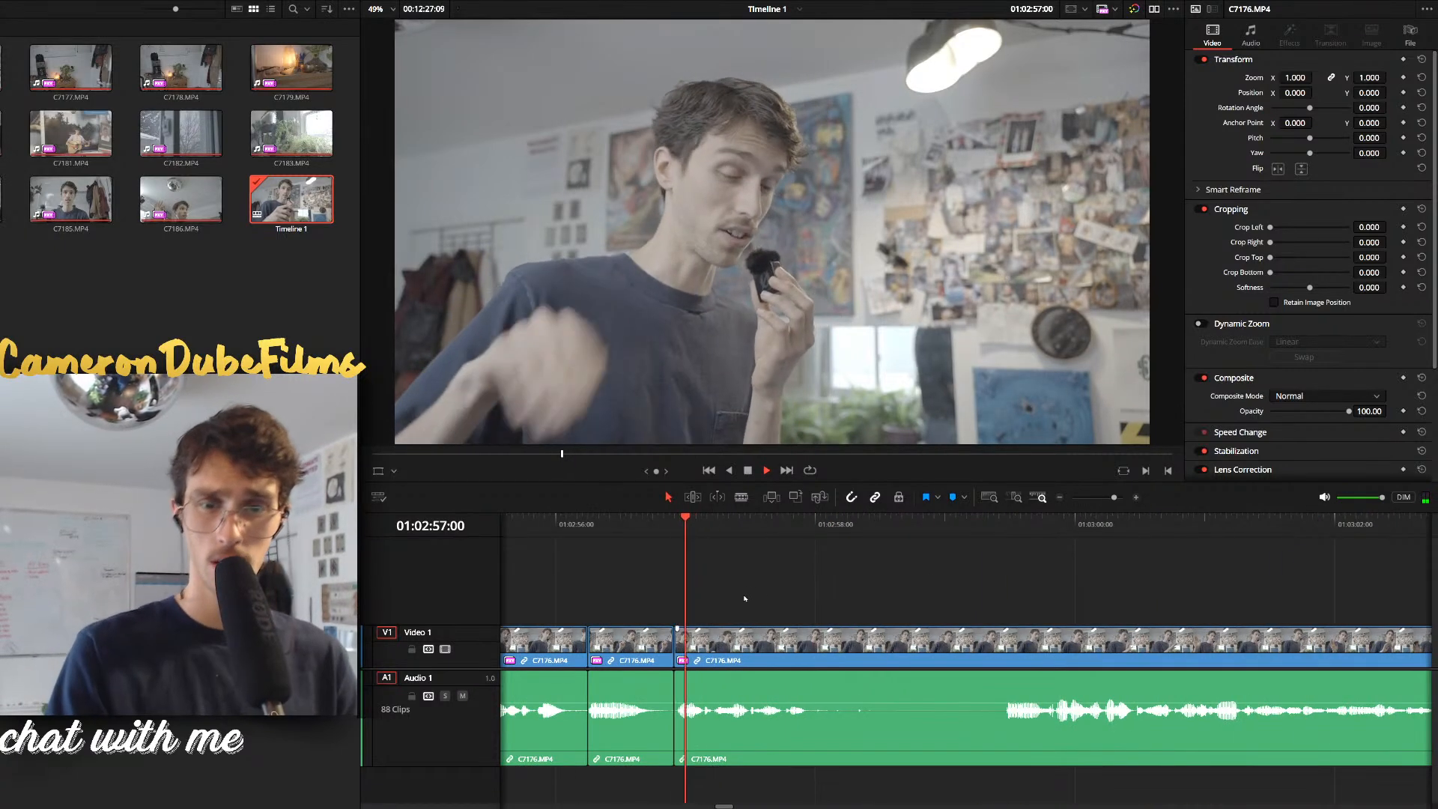
Split at about 01:02:58:01 and 01:02:59:10, delete the silence between the cuts with its gap and resume playback
{"action": "left_click", "coordinate": [823, 528]}
{"action": "key", "text": "ctrl+b"}
{"action": "left_click_drag", "start_coordinate": [1015, 530], "coordinate": [958, 662]}
{"action": "key", "text": "ctrl+b"}
{"action": "key", "text": "Delete"}
{"action": "key", "text": "space"}
Play through the long phrase, split at about 01:03:02:03 and 01:03:02:12, delete the pause between with its gap and resume playback
{"action": "scroll", "coordinate": [961, 665], "scroll_direction": "down", "scroll_amount": 1}
{"action": "scroll", "coordinate": [1079, 637], "scroll_direction": "down", "scroll_amount": 2}
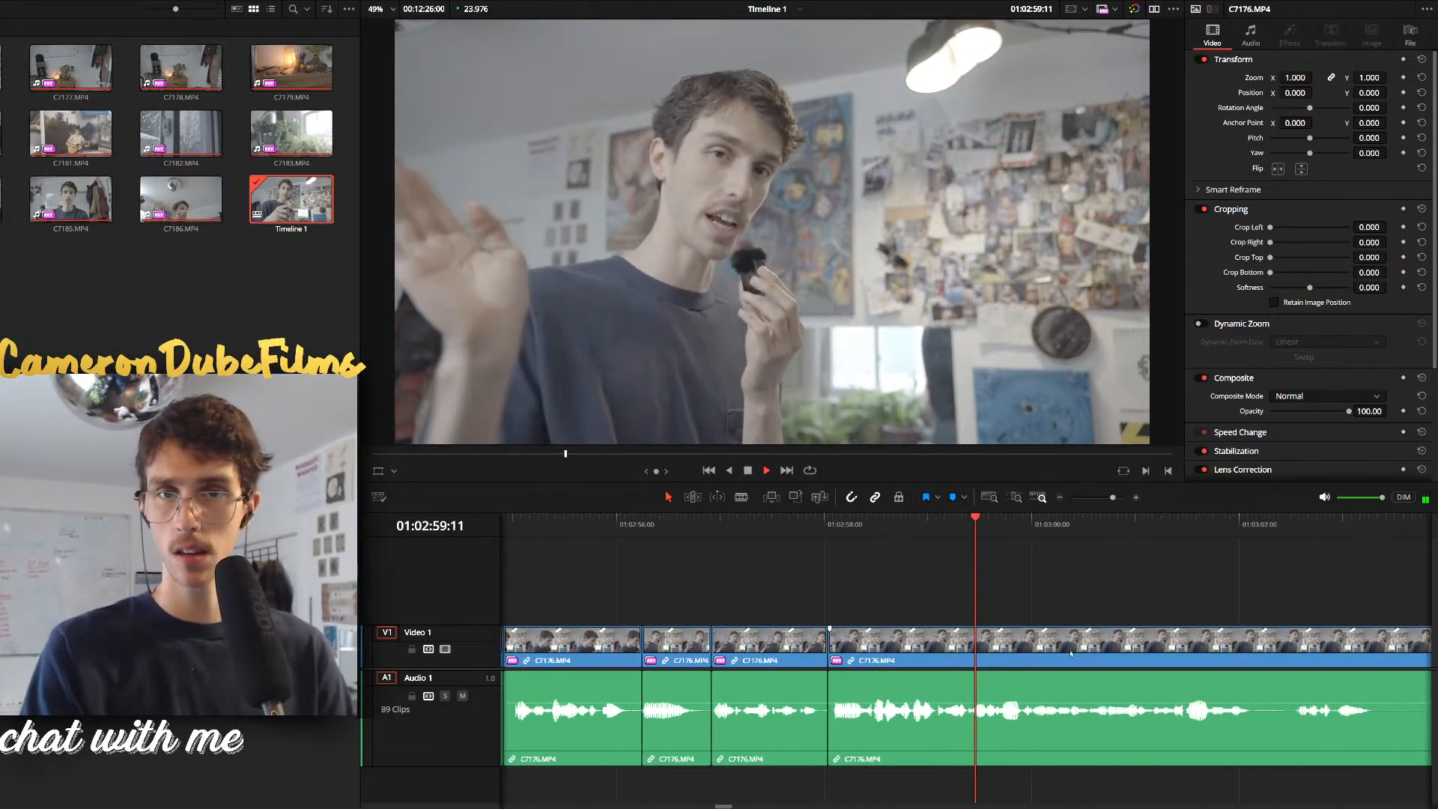
{"action": "scroll", "coordinate": [1090, 634], "scroll_direction": "up", "scroll_amount": 1}
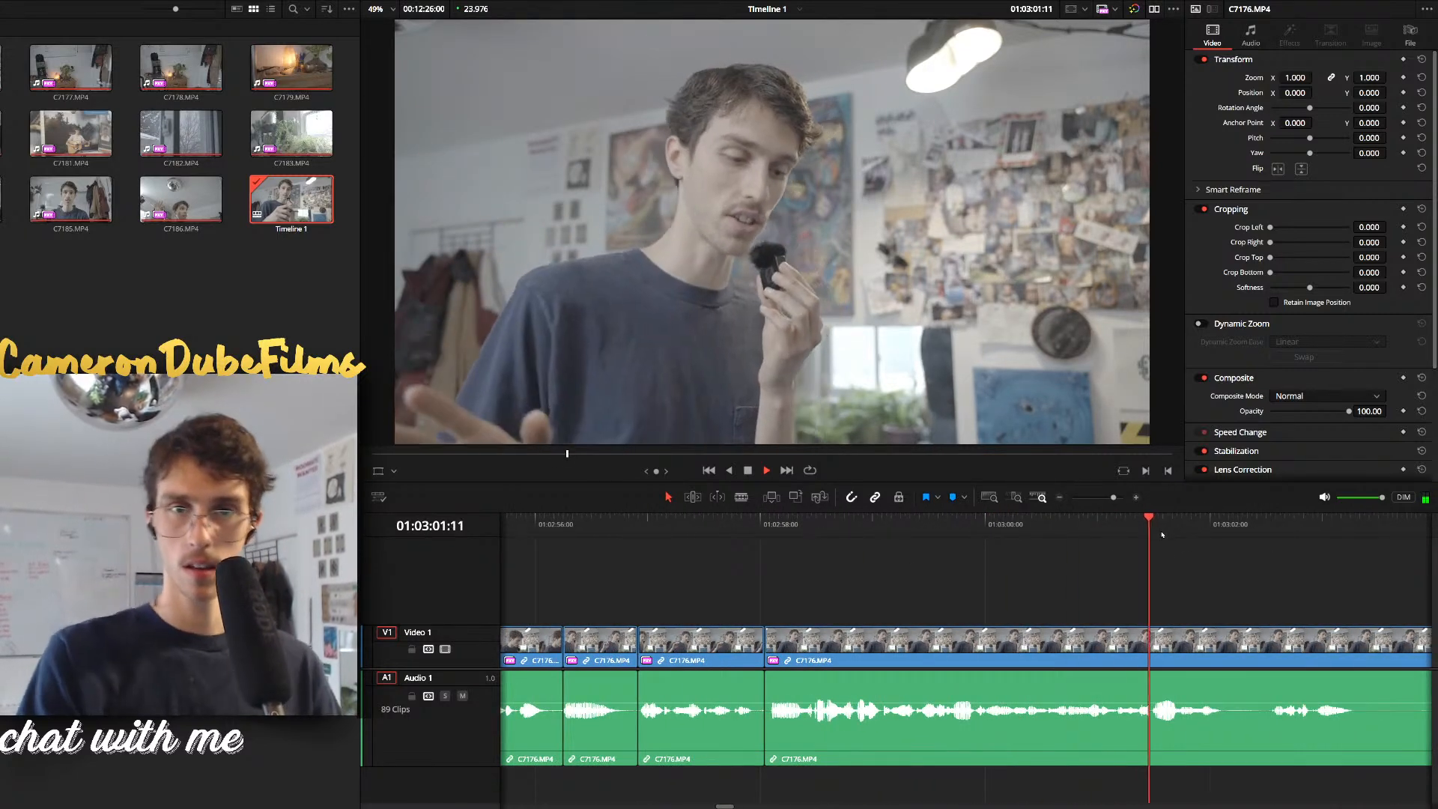
{"action": "left_click", "coordinate": [1223, 526]}
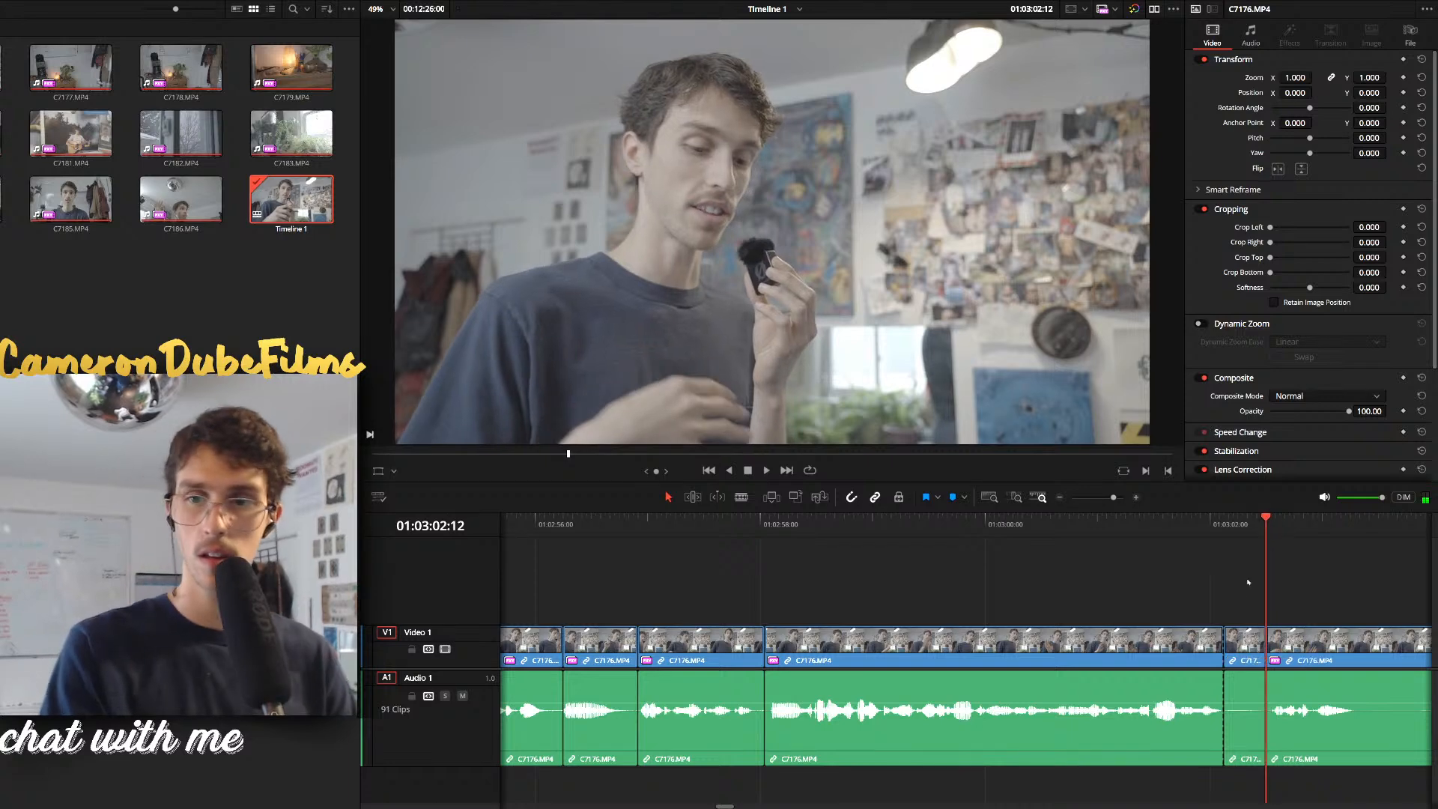
{"action": "left_click_drag", "start_coordinate": [1247, 582], "coordinate": [1258, 642]}
{"action": "key", "text": "Delete"}
{"action": "key", "text": "space"}
Split at about 01:03:02:23 and 01:03:04:19, delete the silence between the cuts with its gap and resume playback
{"action": "scroll", "coordinate": [1108, 636], "scroll_direction": "up", "scroll_amount": 1}
{"action": "left_click", "coordinate": [1106, 635]}
{"action": "key", "text": "space"}
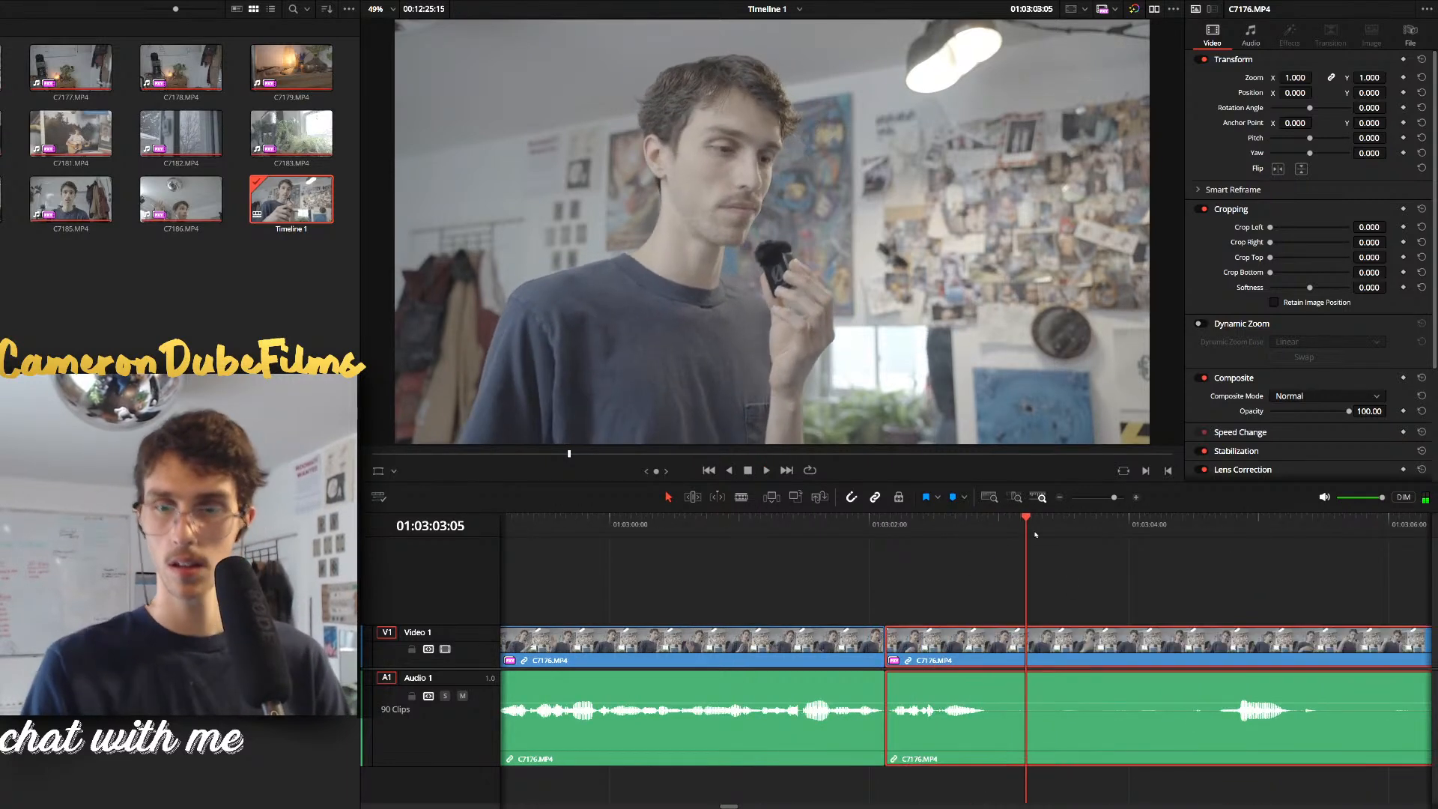
{"action": "left_click_drag", "start_coordinate": [996, 535], "coordinate": [993, 535]}
{"action": "key", "text": "ctrl+b"}
{"action": "left_click", "coordinate": [1231, 530]}
{"action": "key", "text": "ctrl+b"}
{"action": "left_click", "coordinate": [1128, 530]}
{"action": "key", "text": "BackSpace"}
{"action": "left_click", "coordinate": [1103, 650]}
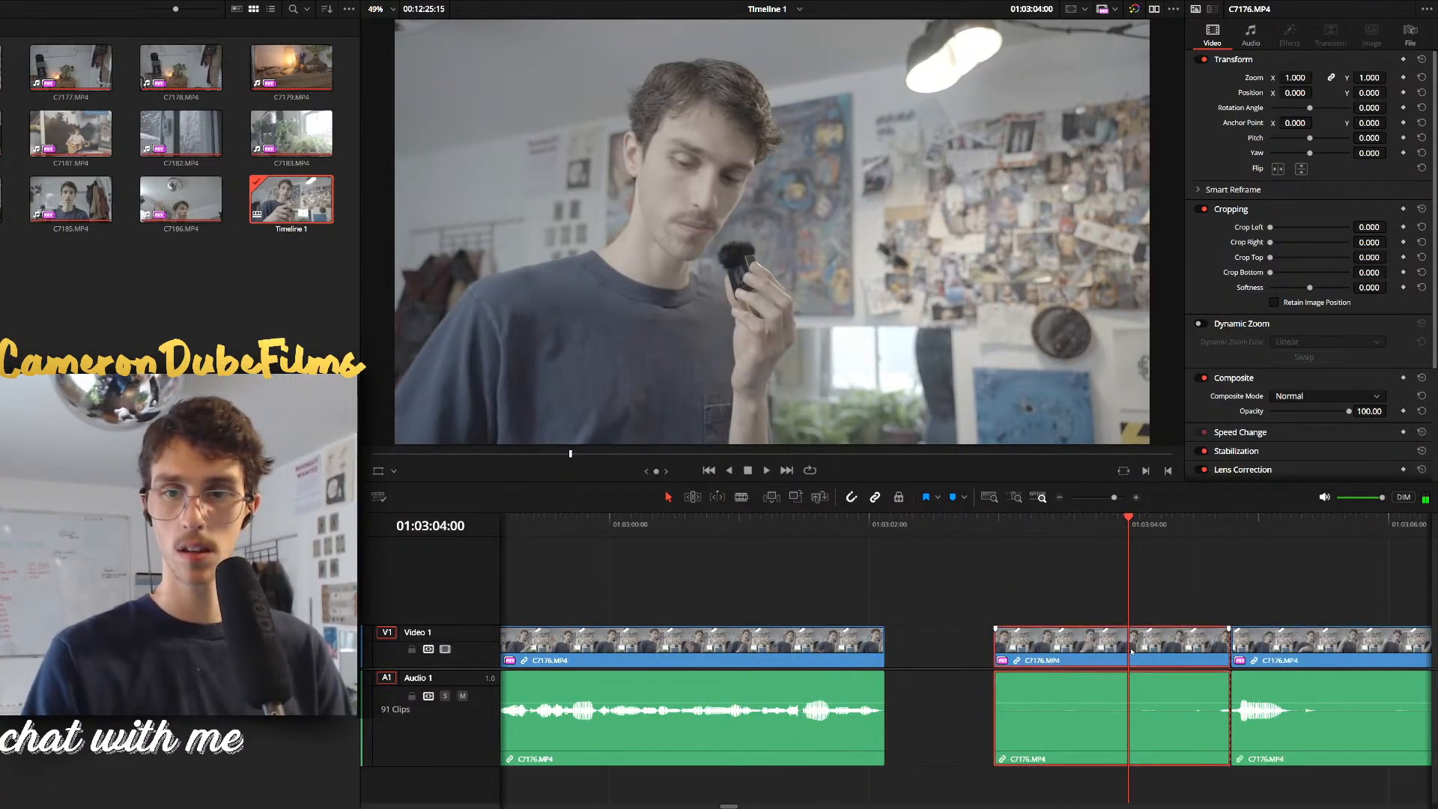
{"action": "key", "text": "ctrl+z"}
{"action": "key", "text": "Delete"}
{"action": "key", "text": "space"}
Split at about 01:03:03:12 and 01:03:07:18, delete the section between the cuts with its gap and resume playback
{"action": "scroll", "coordinate": [1111, 620], "scroll_direction": "down", "scroll_amount": 1}
{"action": "key", "text": "space"}
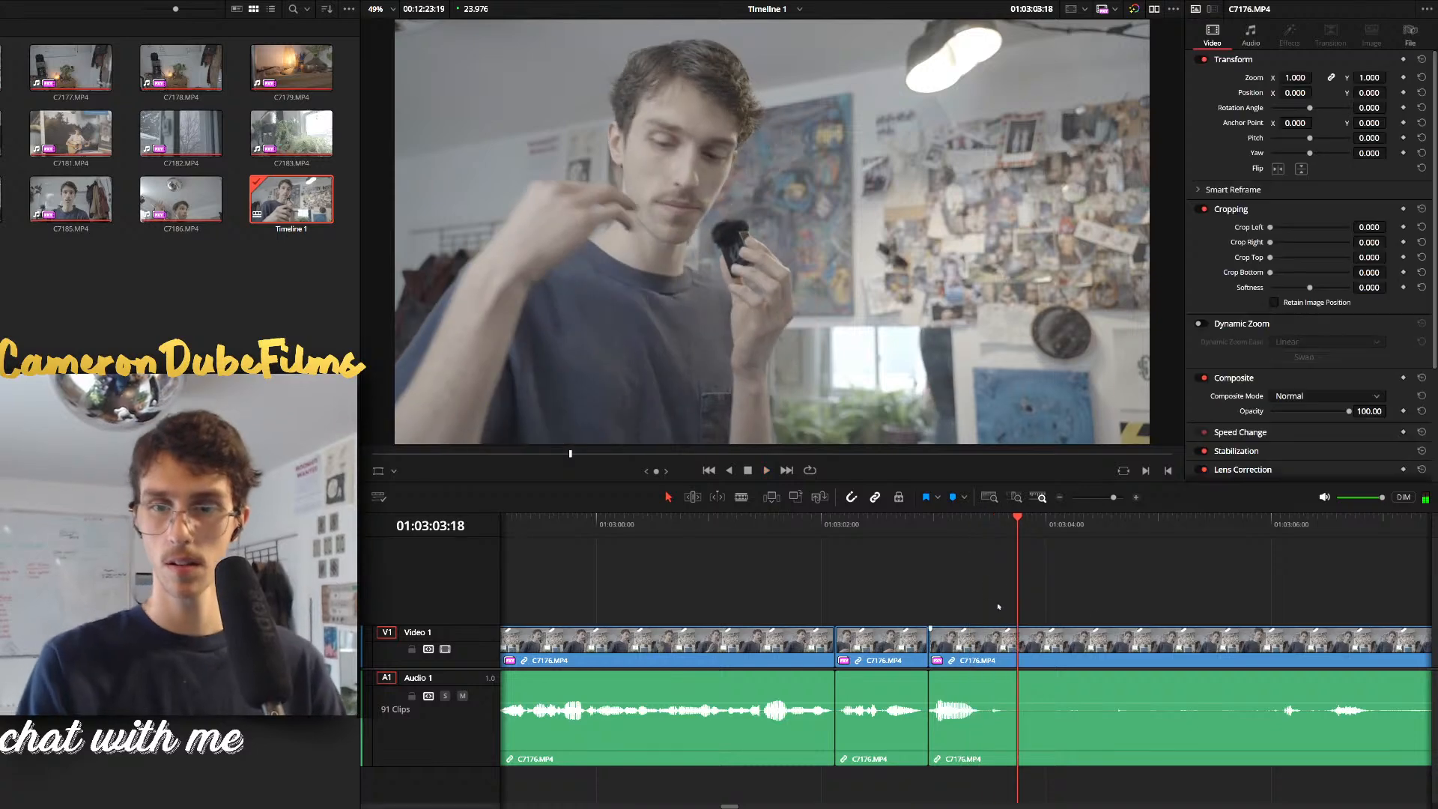
{"action": "left_click", "coordinate": [995, 530]}
{"action": "key", "text": "space"}
{"action": "left_click_drag", "start_coordinate": [1356, 596], "coordinate": [1313, 593]}
{"action": "scroll", "coordinate": [1213, 591], "scroll_direction": "down", "scroll_amount": 1}
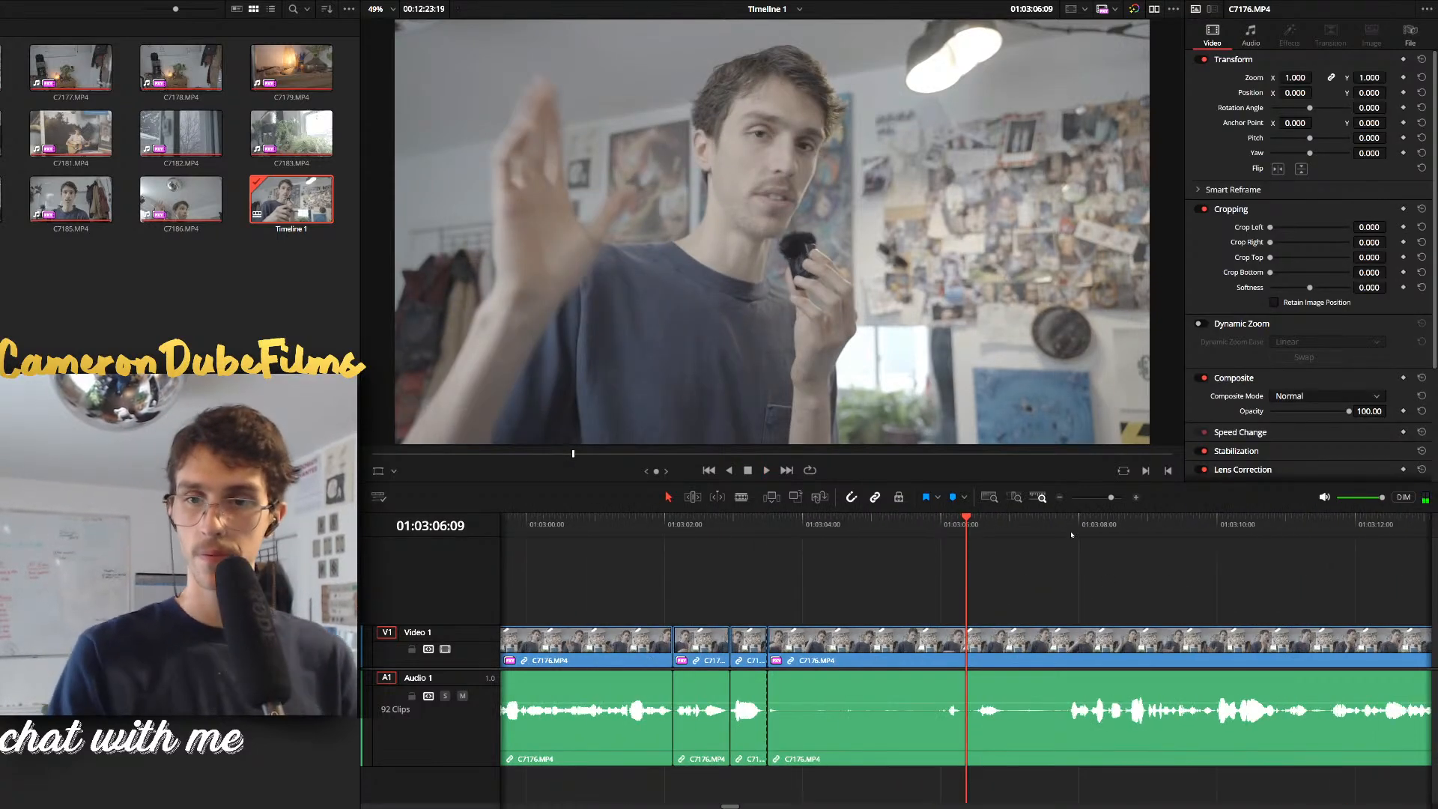
{"action": "left_click", "coordinate": [1061, 531]}
{"action": "key", "text": "ctrl+b"}
{"action": "left_click", "coordinate": [994, 655]}
{"action": "key", "text": "Delete"}
{"action": "key", "text": "space"}
Select the two short clips between about 01:03:02:03 and 01:03:03:12 and delete them together with their gap
{"action": "scroll", "coordinate": [966, 636], "scroll_direction": "up", "scroll_amount": 2}
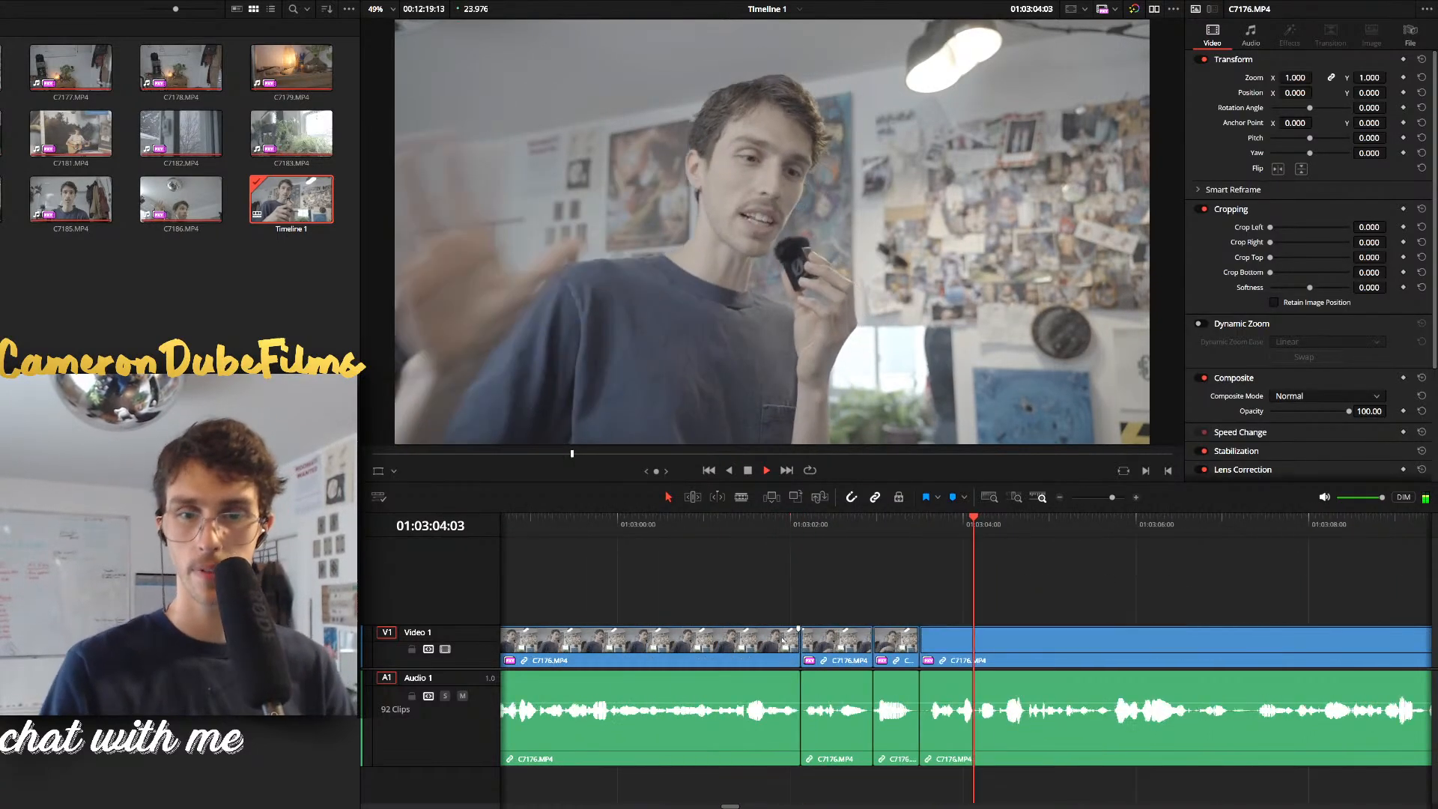
{"action": "left_click", "coordinate": [760, 530]}
{"action": "key", "text": "space"}
{"action": "left_click_drag", "start_coordinate": [795, 569], "coordinate": [896, 696]}
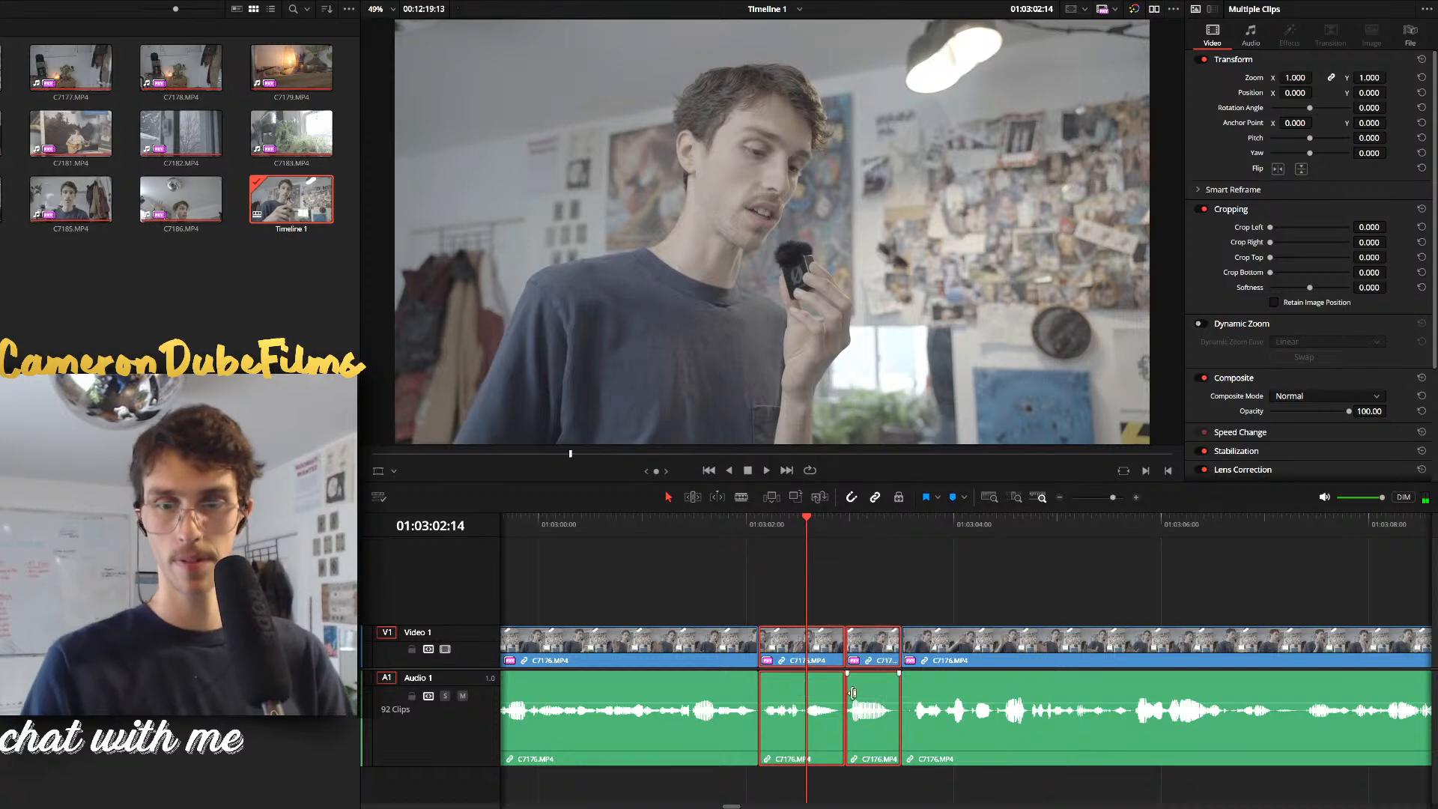
{"action": "key", "text": "Delete"}
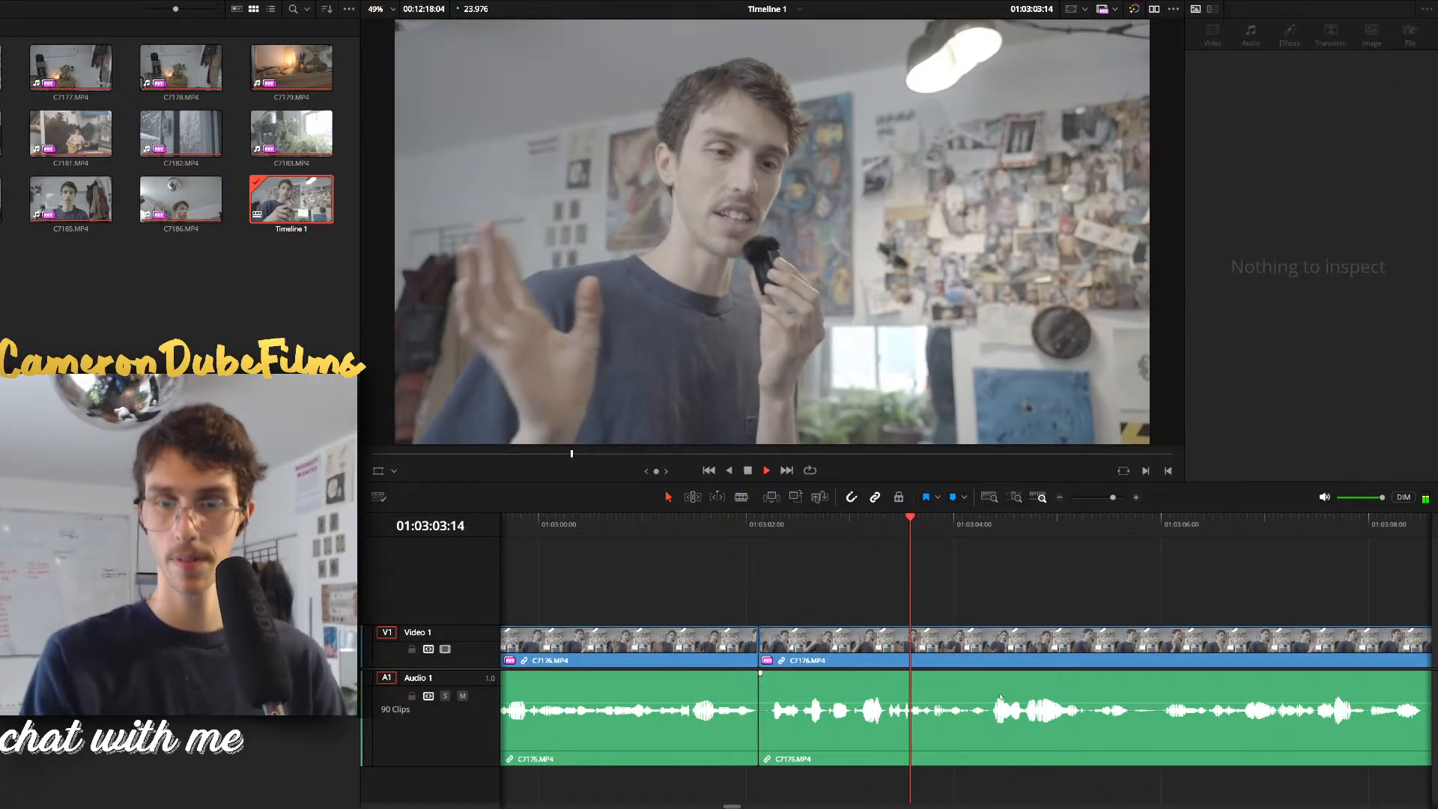
Split the phrase at about 01:03:04:07 and continue playback from about 01:03:05:17
{"action": "left_click", "coordinate": [1004, 652]}
{"action": "key", "text": "space"}
{"action": "key", "text": "ctrl+b"}
{"action": "left_click", "coordinate": [1134, 532]}
{"action": "key", "text": "space"}
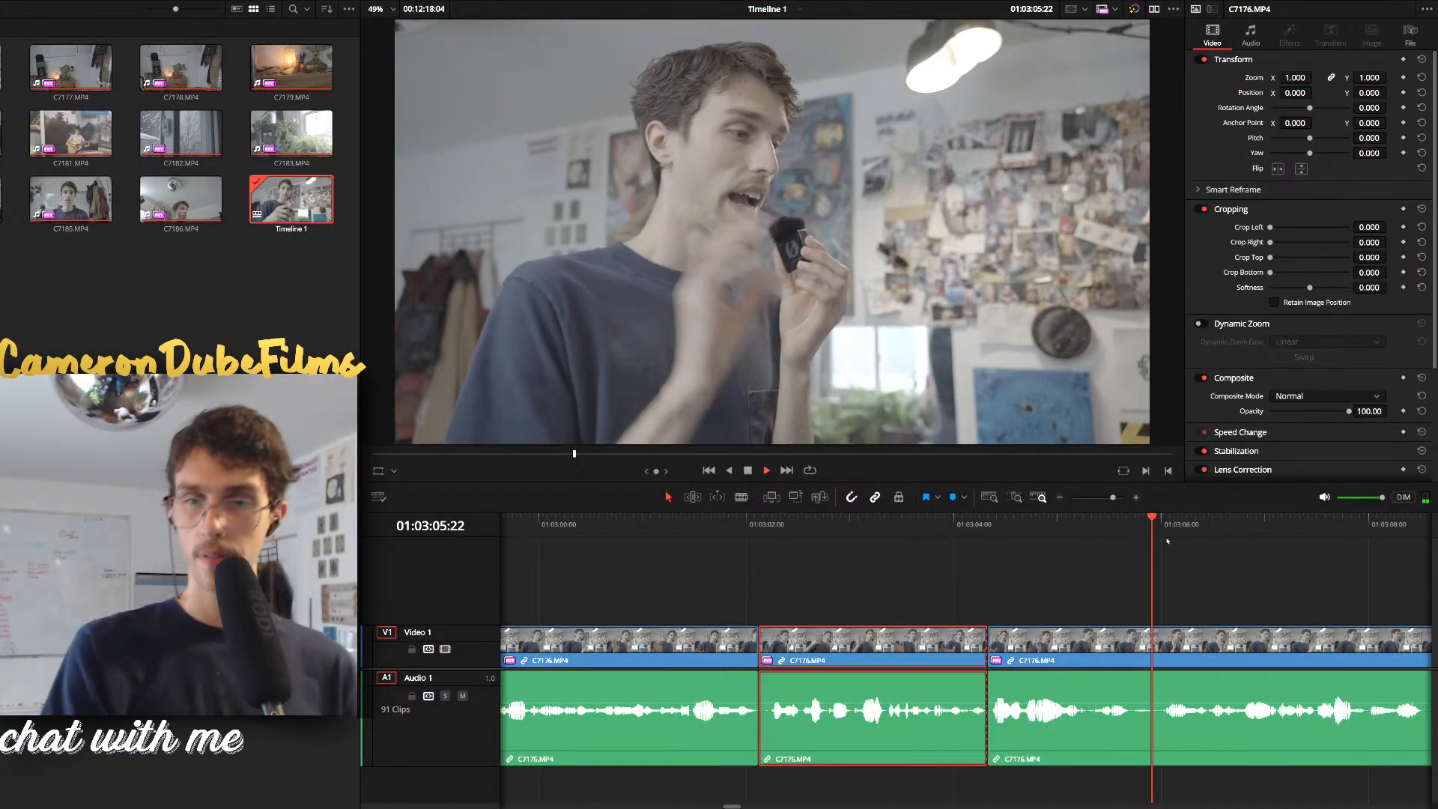
Replay the phrase, split at about 01:03:05:20 and 01:03:09:01, delete the section between with its gap and resume playback
{"action": "scroll", "coordinate": [943, 584], "scroll_direction": "down", "scroll_amount": 2}
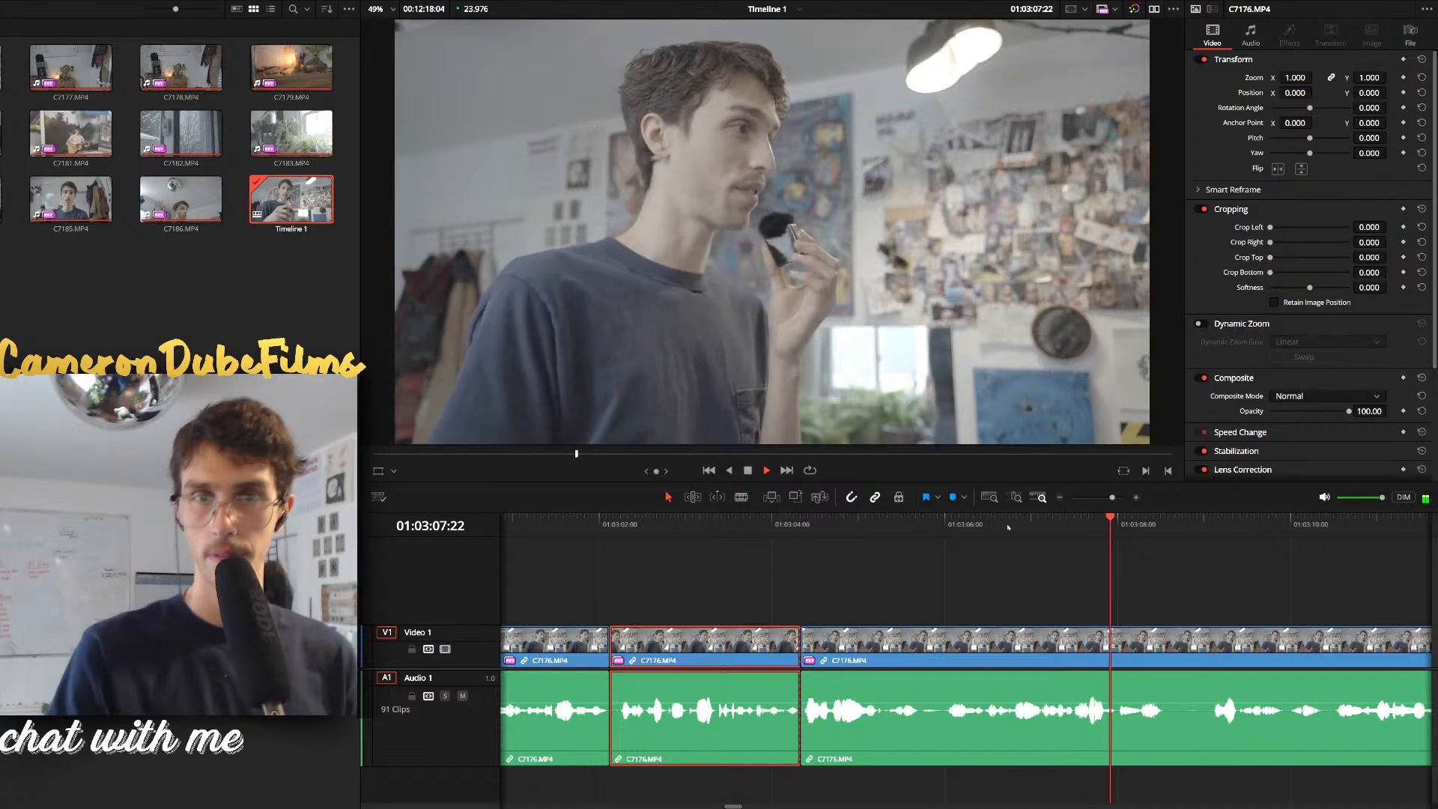
{"action": "left_click", "coordinate": [796, 526]}
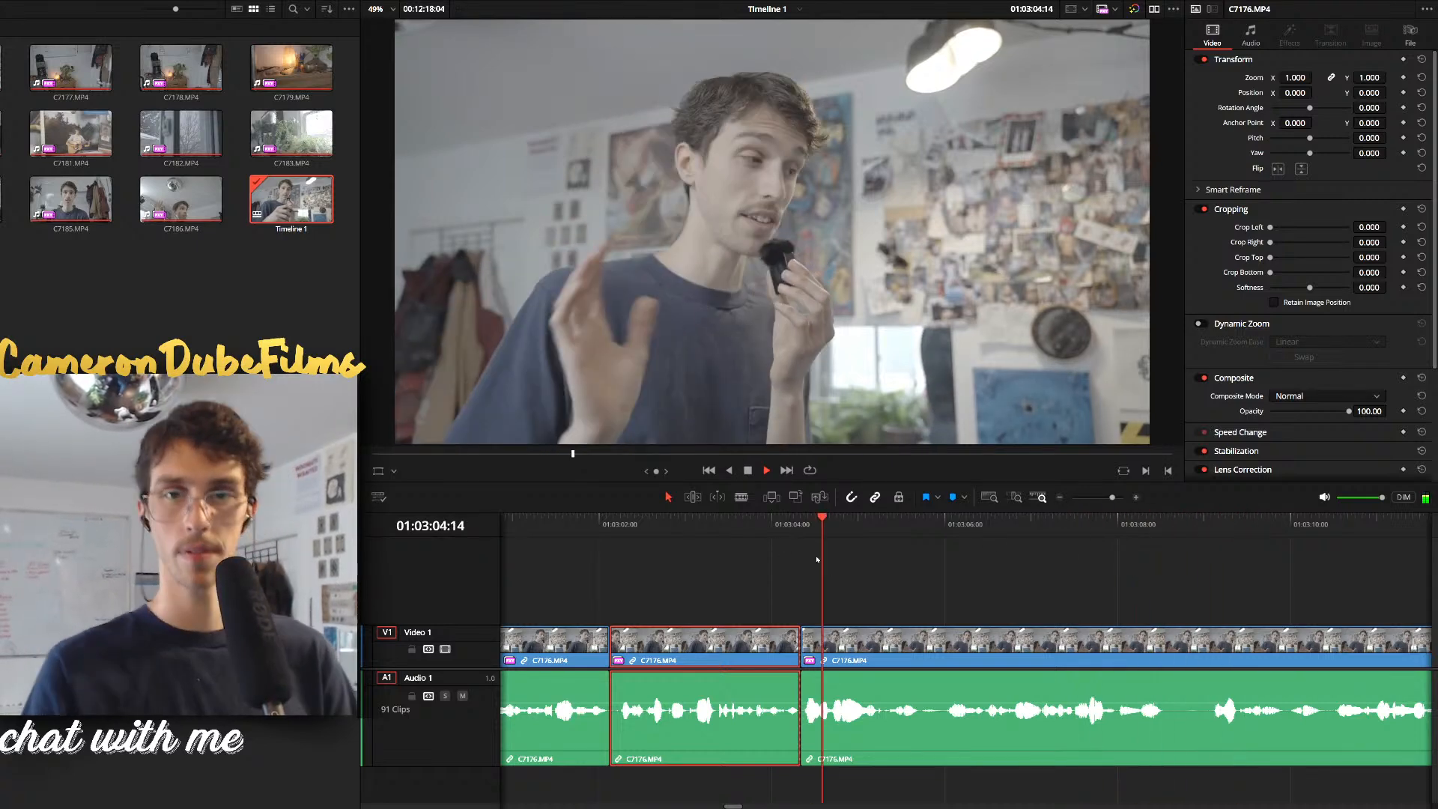
{"action": "key", "text": "space"}
{"action": "key", "text": "ctrl+b"}
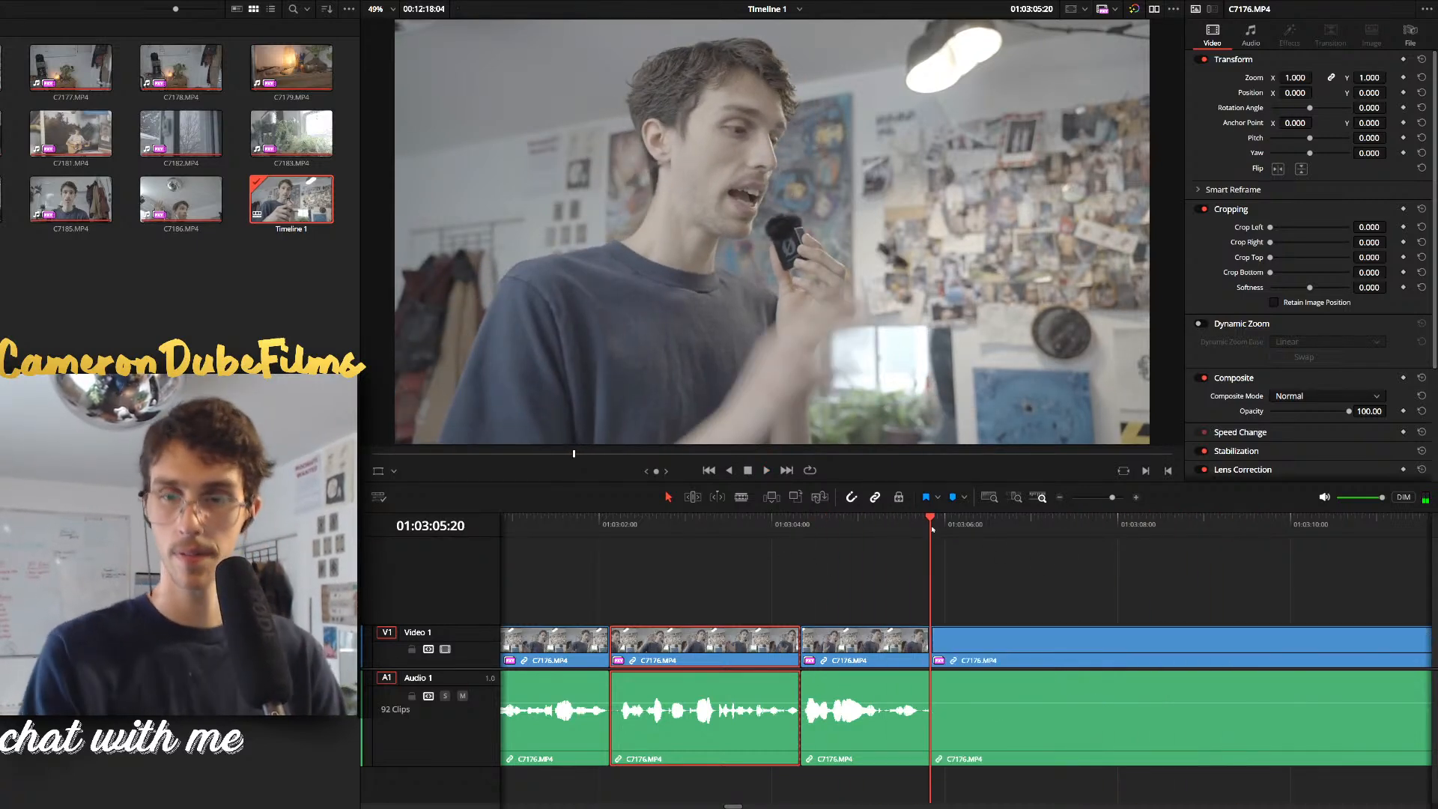
{"action": "left_click", "coordinate": [944, 527]}
{"action": "left_click_drag", "start_coordinate": [1165, 538], "coordinate": [1207, 541]}
{"action": "key", "text": "ctrl+b"}
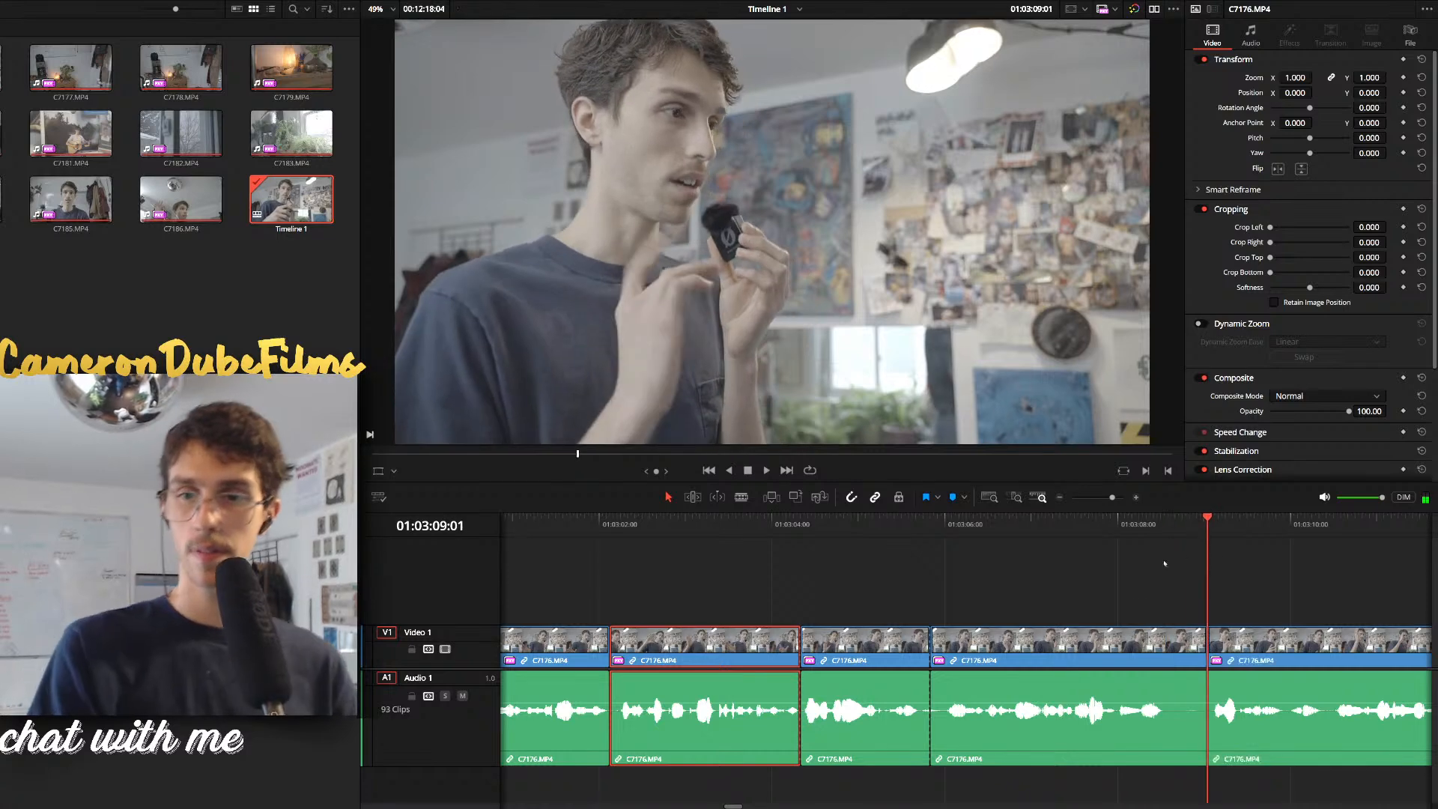
{"action": "left_click", "coordinate": [1126, 652]}
{"action": "key", "text": "Delete"}
{"action": "key", "text": "space"}
Split at about 01:03:13:02 and delete the section between about 01:03:05:20 and this cut, closing the gap
{"action": "scroll", "coordinate": [985, 607], "scroll_direction": "up", "scroll_amount": 1}
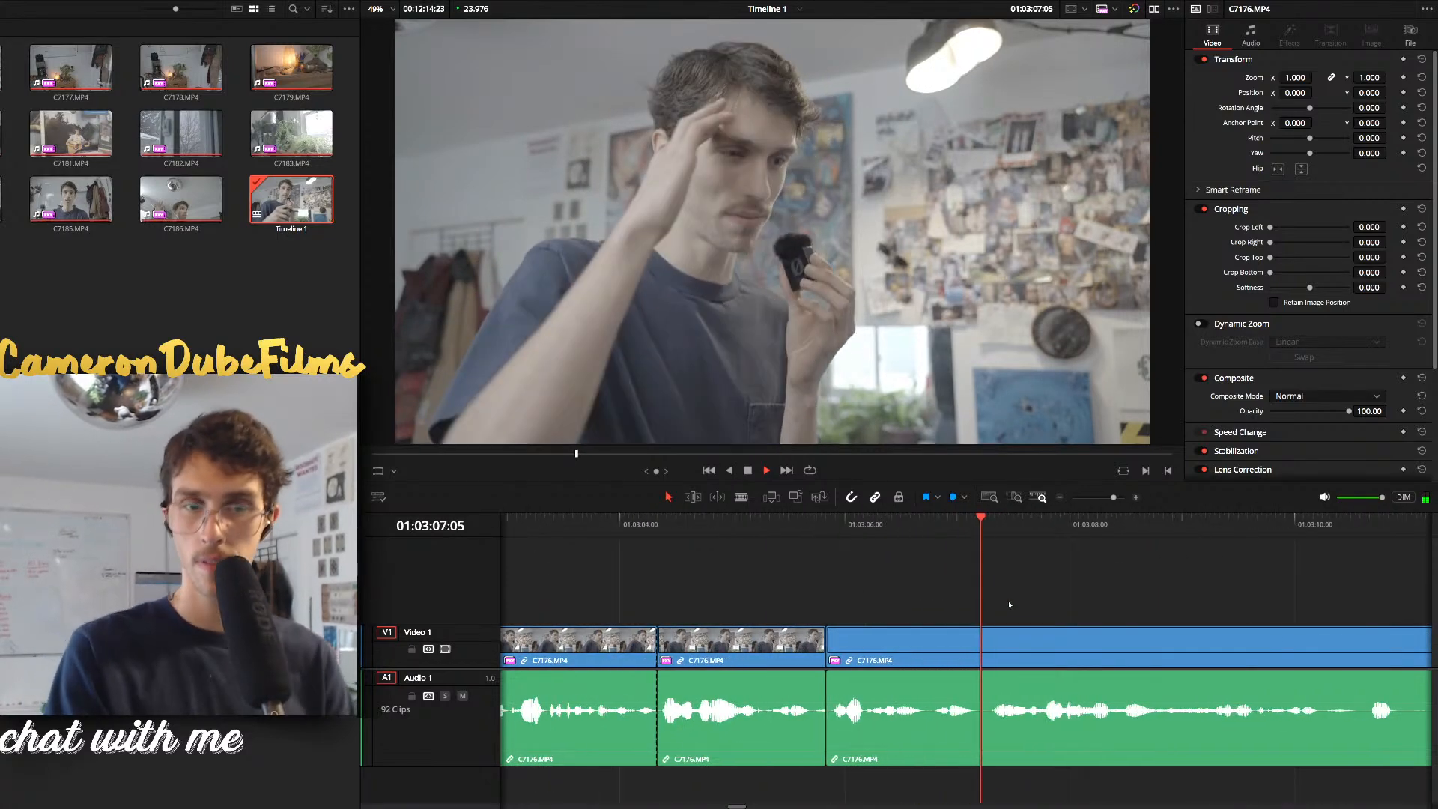
{"action": "left_click", "coordinate": [1167, 525]}
{"action": "scroll", "coordinate": [1083, 547], "scroll_direction": "down", "scroll_amount": 1}
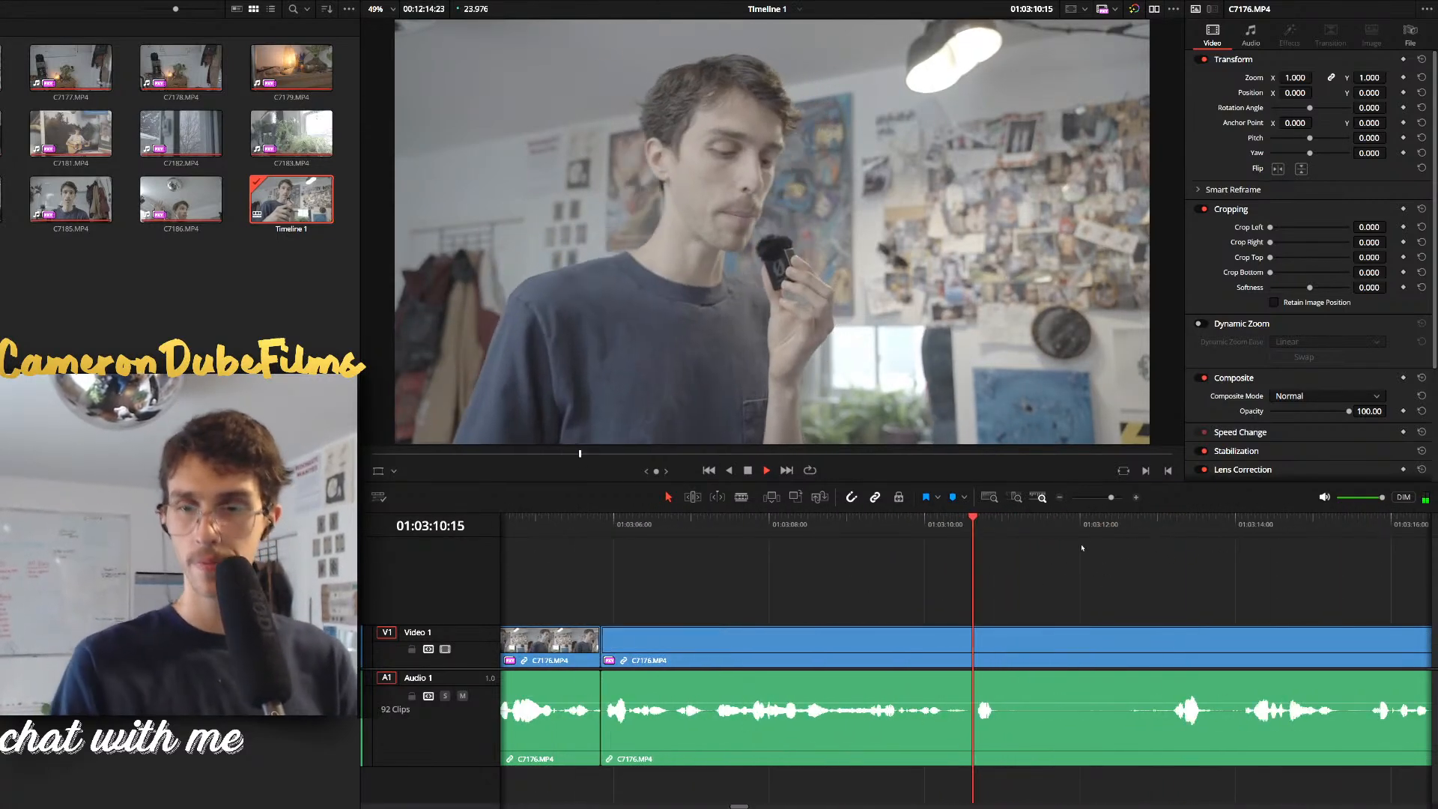
{"action": "left_click", "coordinate": [1164, 524]}
{"action": "key", "text": "space"}
{"action": "key", "text": "ctrl+b"}
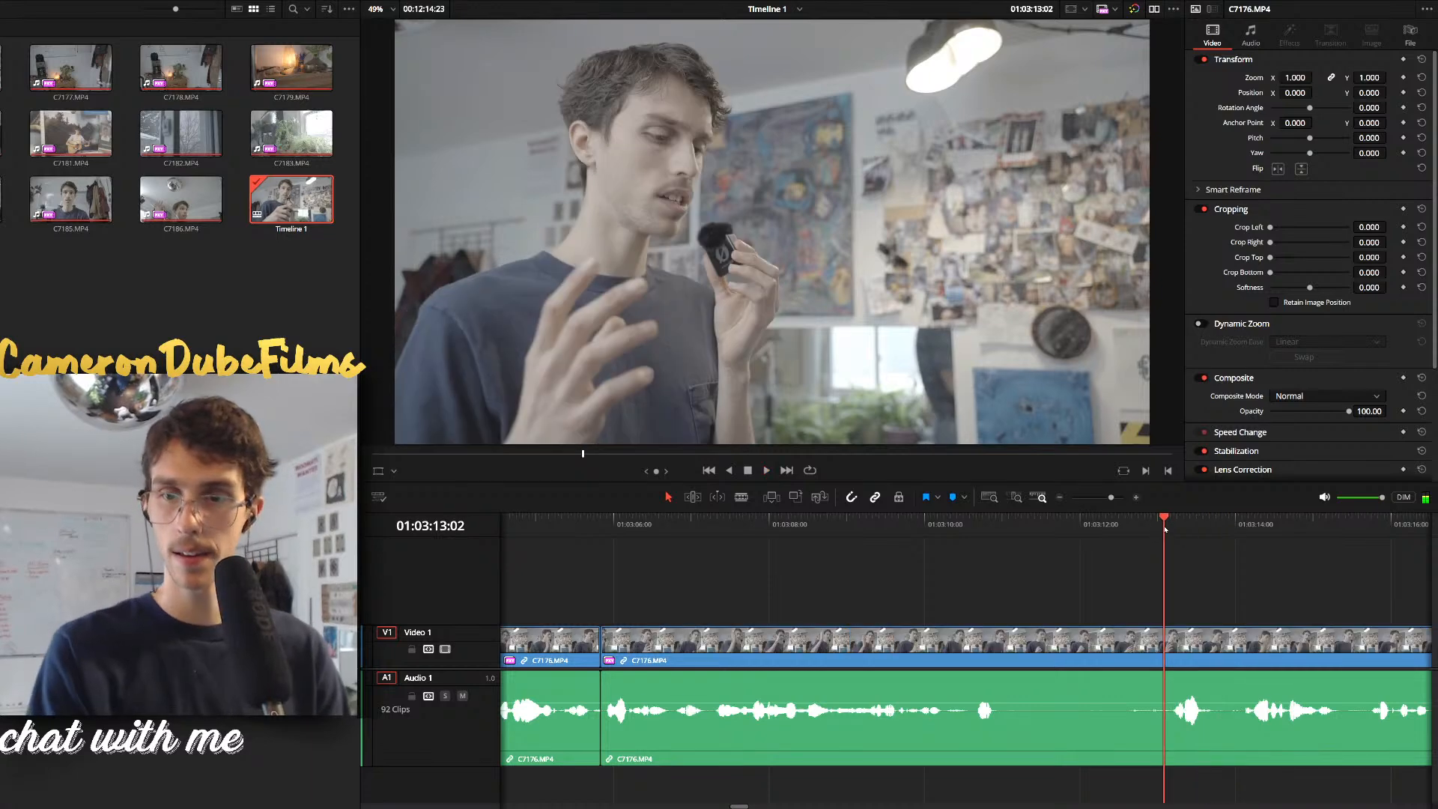
{"action": "left_click", "coordinate": [962, 691]}
{"action": "key", "text": "Delete"}
Split at about 01:03:06:09 and 01:03:06:20, delete the section between with its gap and resume playback
{"action": "left_click_drag", "start_coordinate": [600, 527], "coordinate": [642, 533]}
{"action": "key", "text": "ctrl+b"}
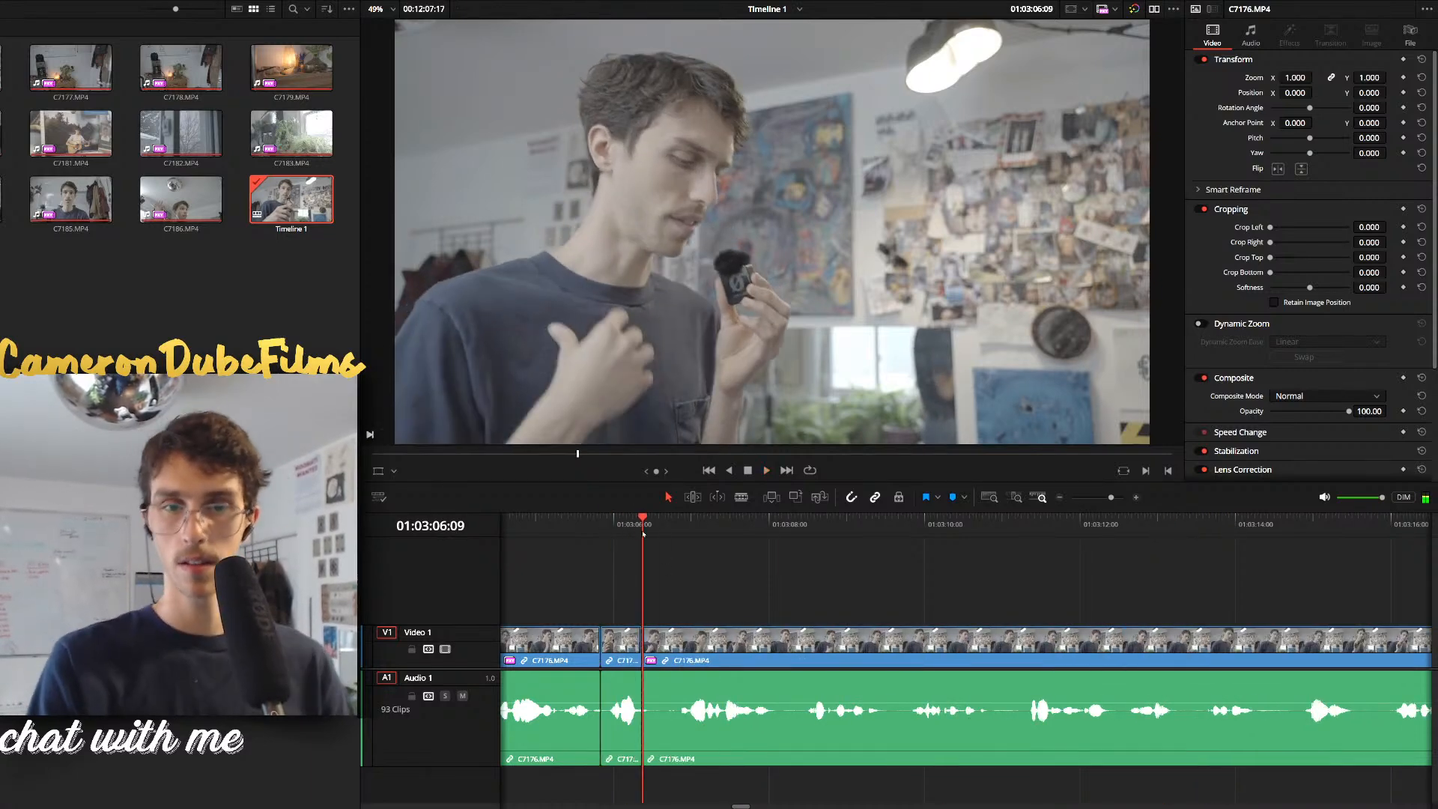
{"action": "key", "text": "Delete"}
{"action": "key", "text": "space"}
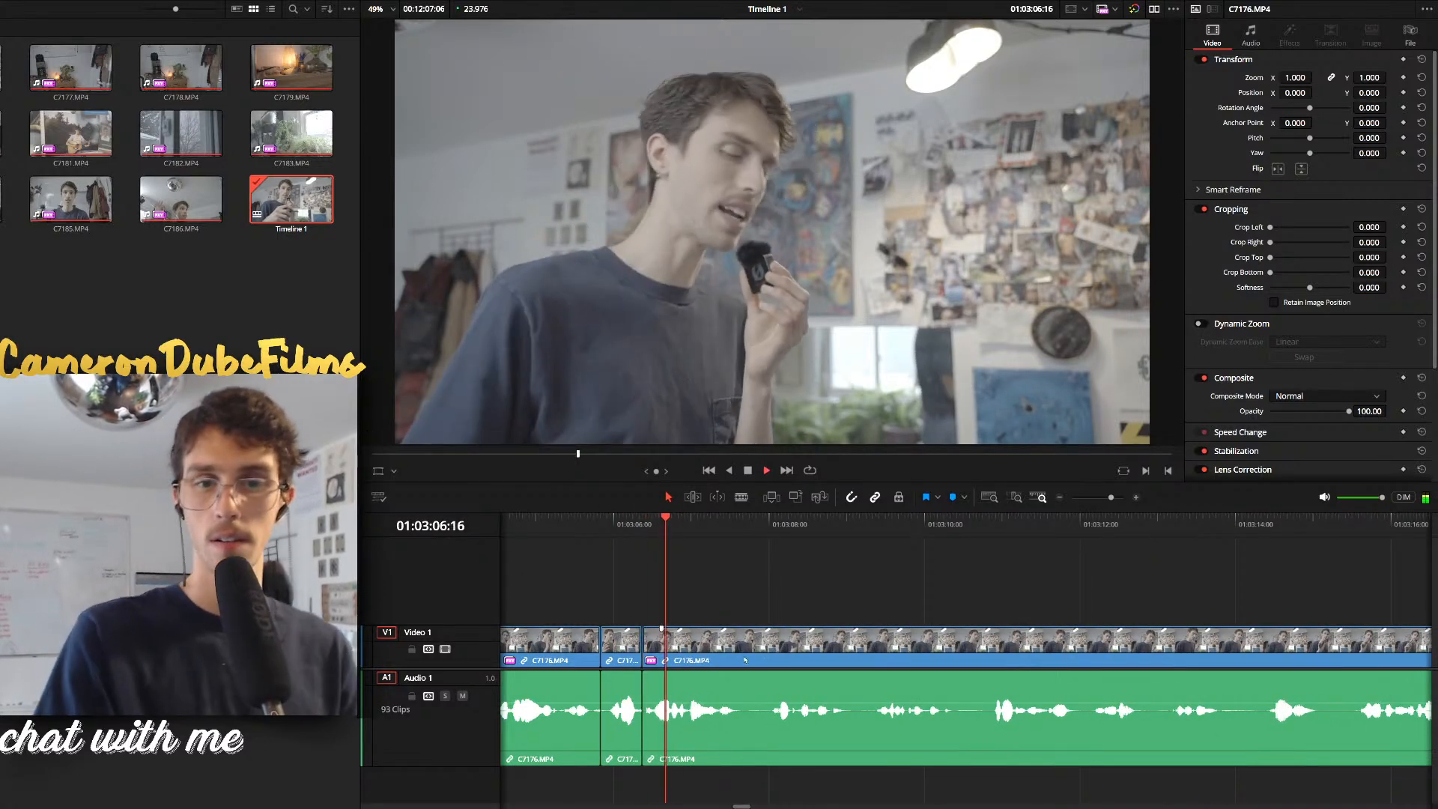
Split at about 01:03:07:17 and 01:03:07:23 and delete the short pause between the cuts together with its gap
{"action": "key", "text": "space"}
{"action": "key", "text": "ctrl+b"}
{"action": "left_click", "coordinate": [765, 526]}
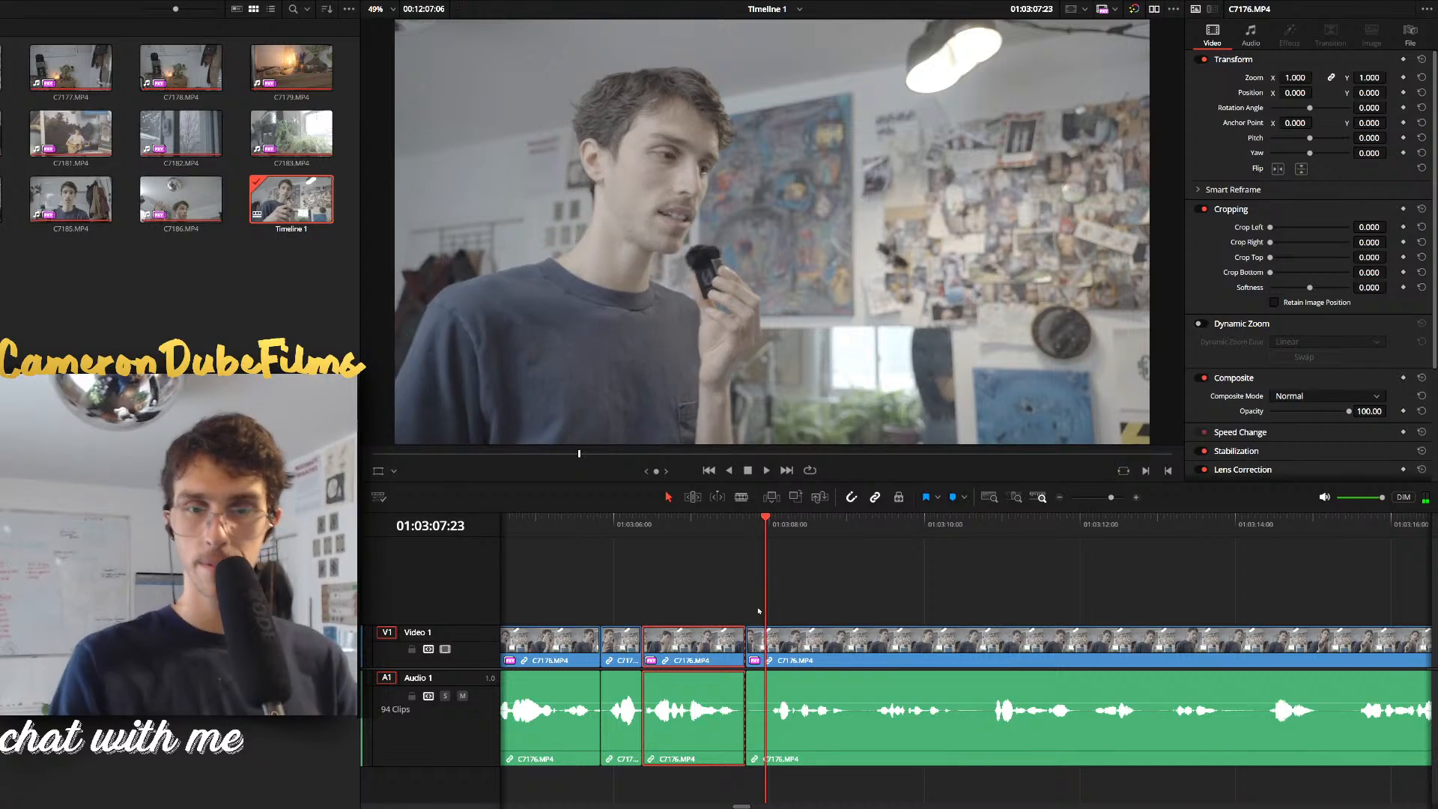
{"action": "key", "text": "ctrl+b"}
{"action": "left_click", "coordinate": [753, 644]}
{"action": "key", "text": "BackSpace"}
{"action": "left_click", "coordinate": [756, 653]}
{"action": "key", "text": "Delete"}
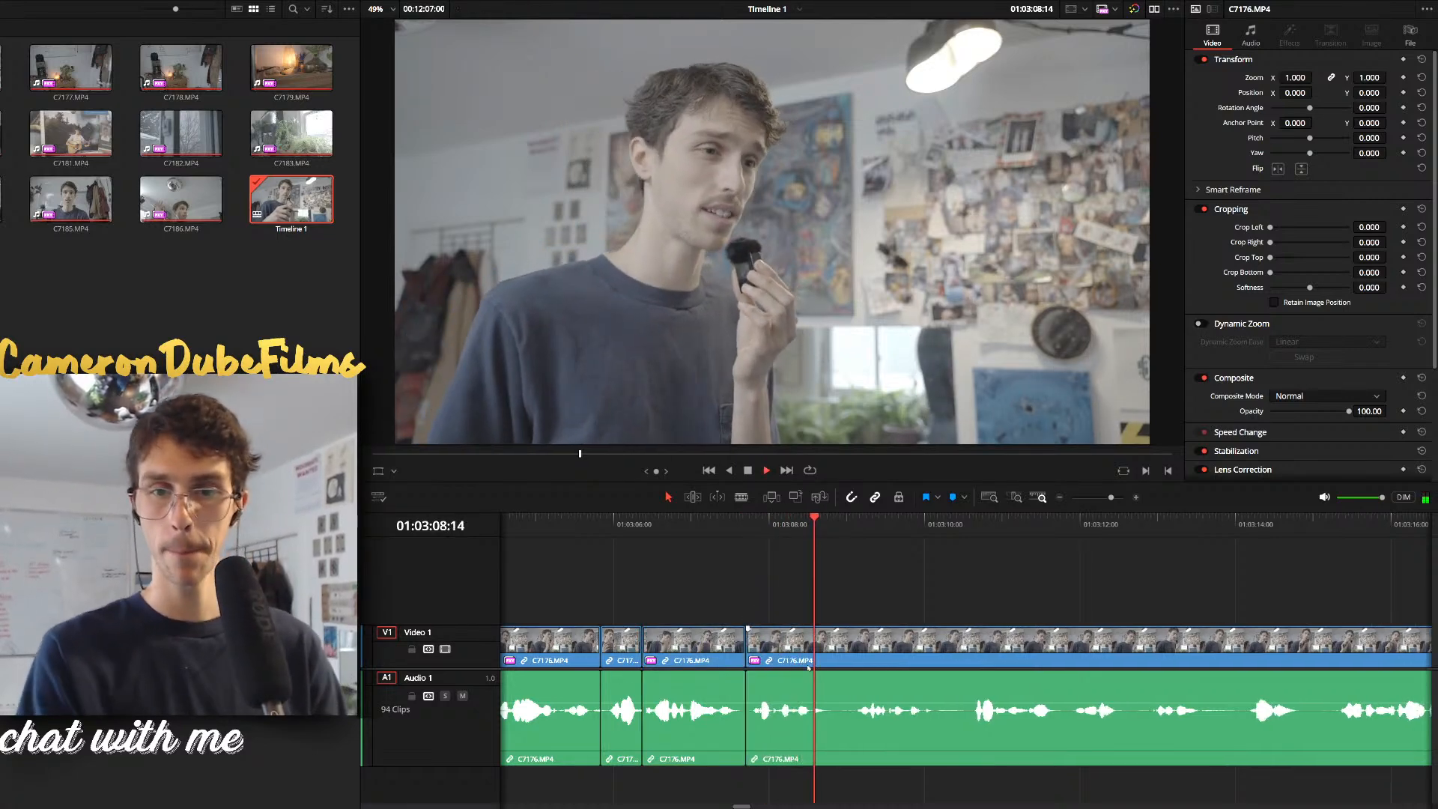
Split at about 01:03:08:21 and 01:03:10:14 and delete the section between the cuts together with its gap
{"action": "key", "text": "ctrl+b"}
{"action": "key", "text": "space"}
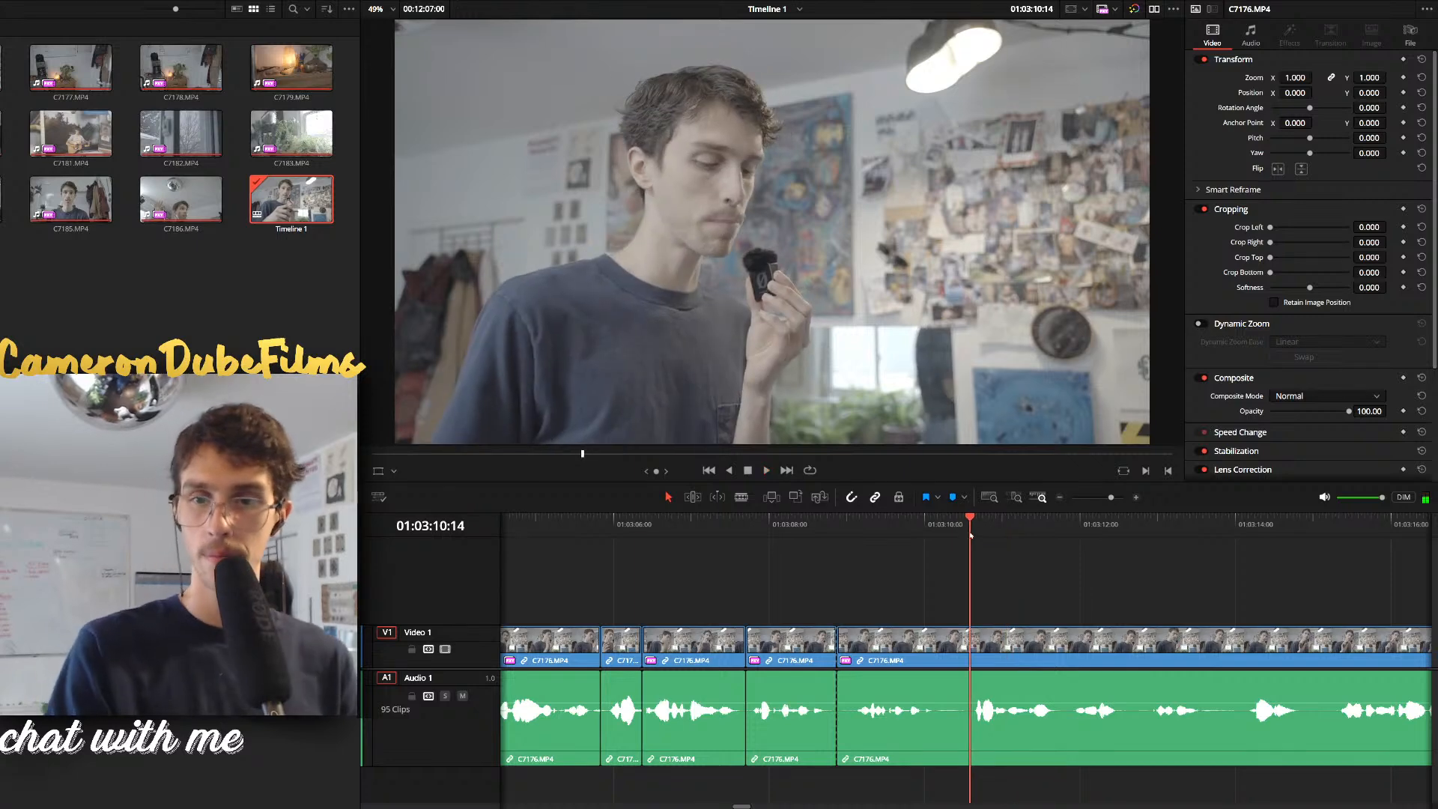
{"action": "key", "text": "ctrl+b"}
{"action": "left_click", "coordinate": [906, 533]}
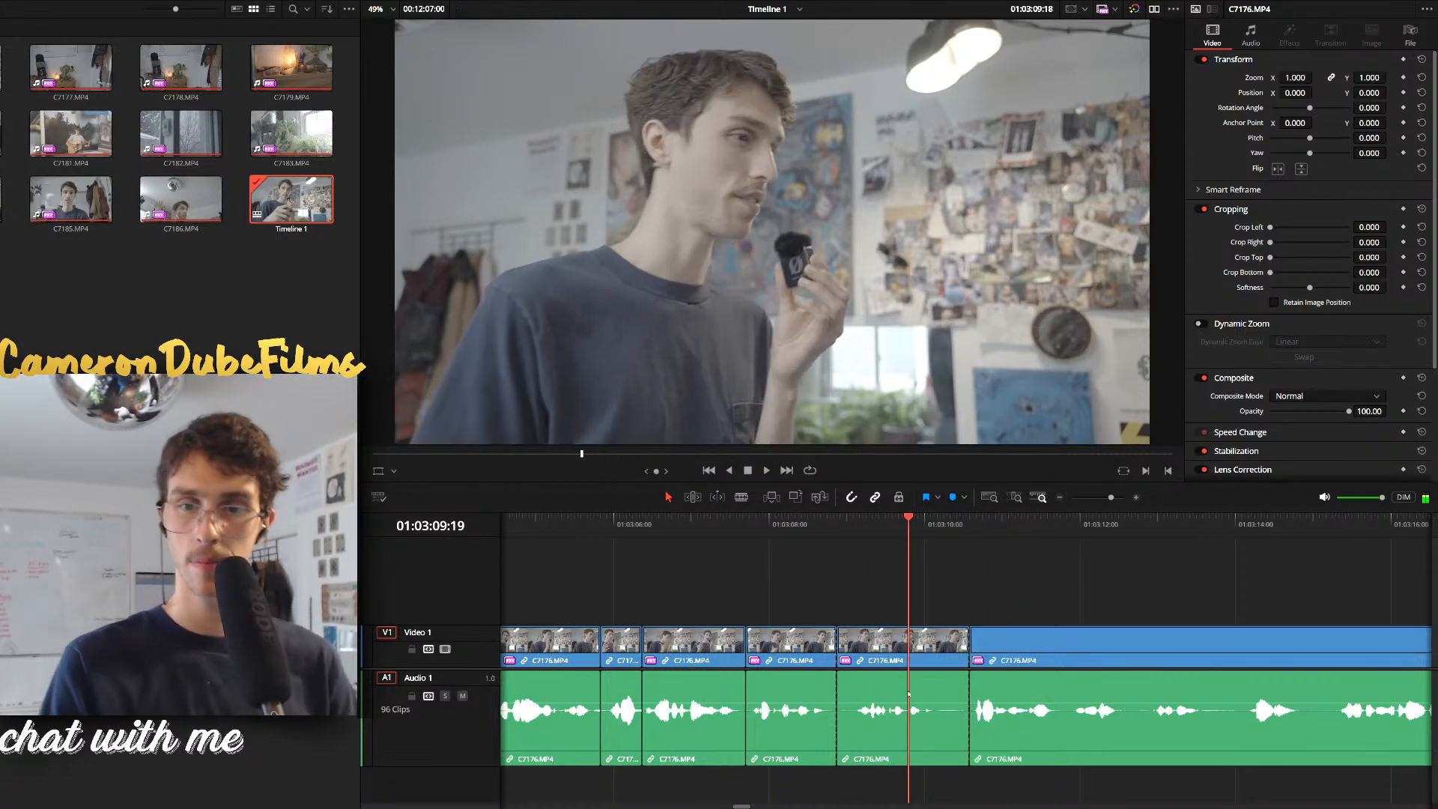
{"action": "left_click", "coordinate": [897, 649]}
{"action": "key", "text": "BackSpace"}
{"action": "left_click", "coordinate": [893, 651]}
{"action": "key", "text": "BackSpace"}
Play on, split at about 01:03:10:00 and 01:03:10:05, and delete the short pause between with its gap
{"action": "scroll", "coordinate": [935, 665], "scroll_direction": "down", "scroll_amount": 5}
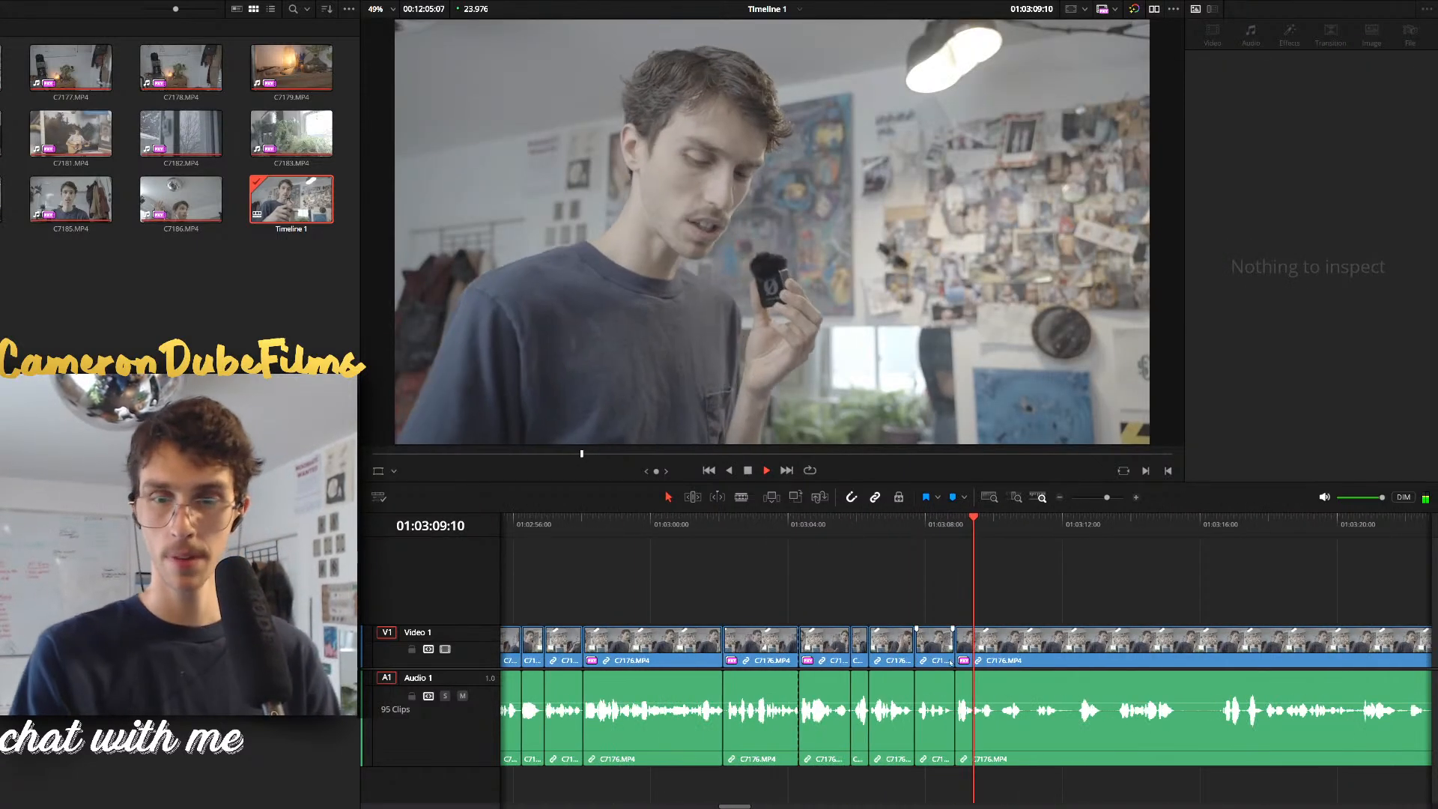
{"action": "scroll", "coordinate": [965, 668], "scroll_direction": "up", "scroll_amount": 4}
{"action": "scroll", "coordinate": [909, 563], "scroll_direction": "up", "scroll_amount": 1}
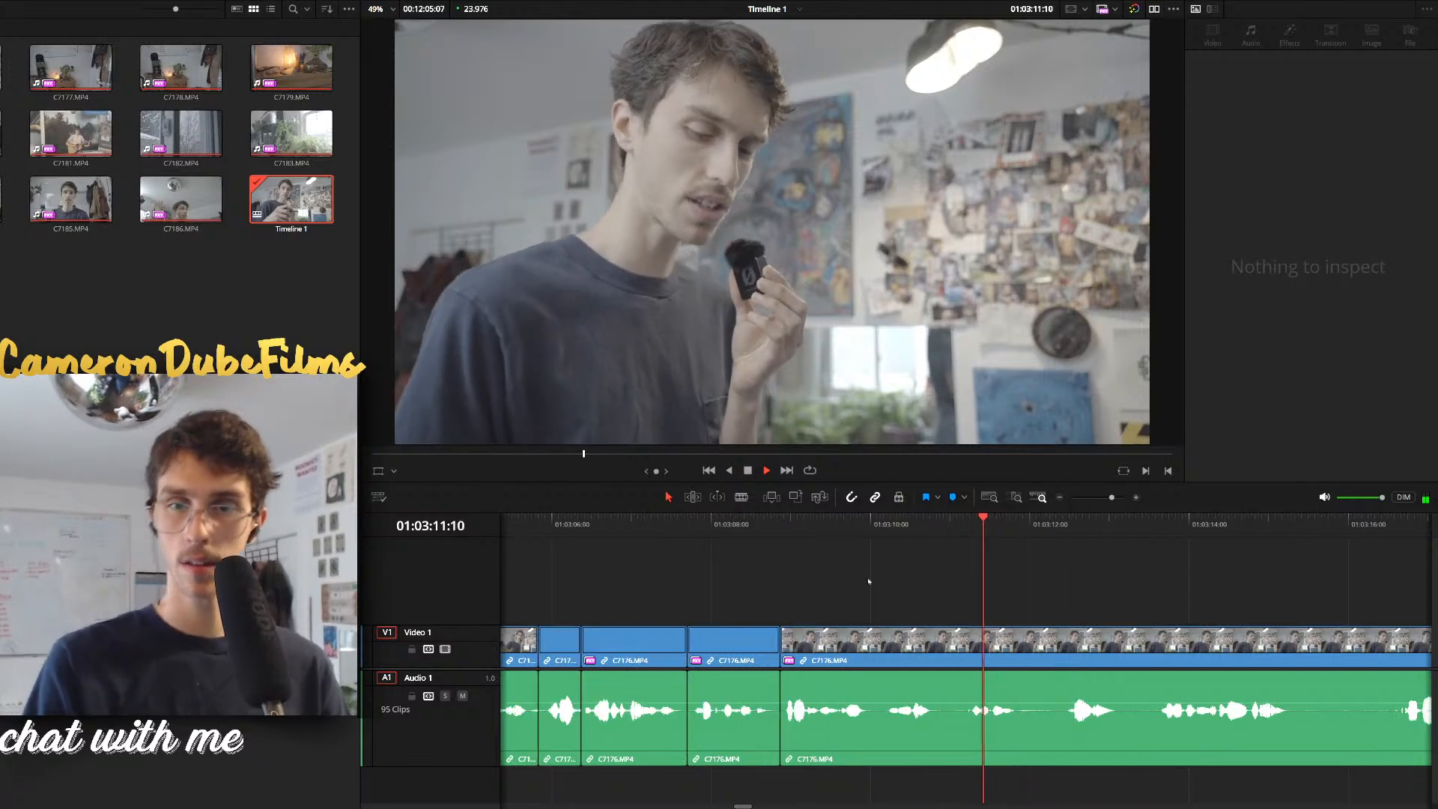
{"action": "left_click", "coordinate": [876, 533]}
{"action": "key", "text": "space"}
{"action": "key", "text": "ctrl+b"}
{"action": "left_click", "coordinate": [880, 649]}
{"action": "key", "text": "BackSpace"}
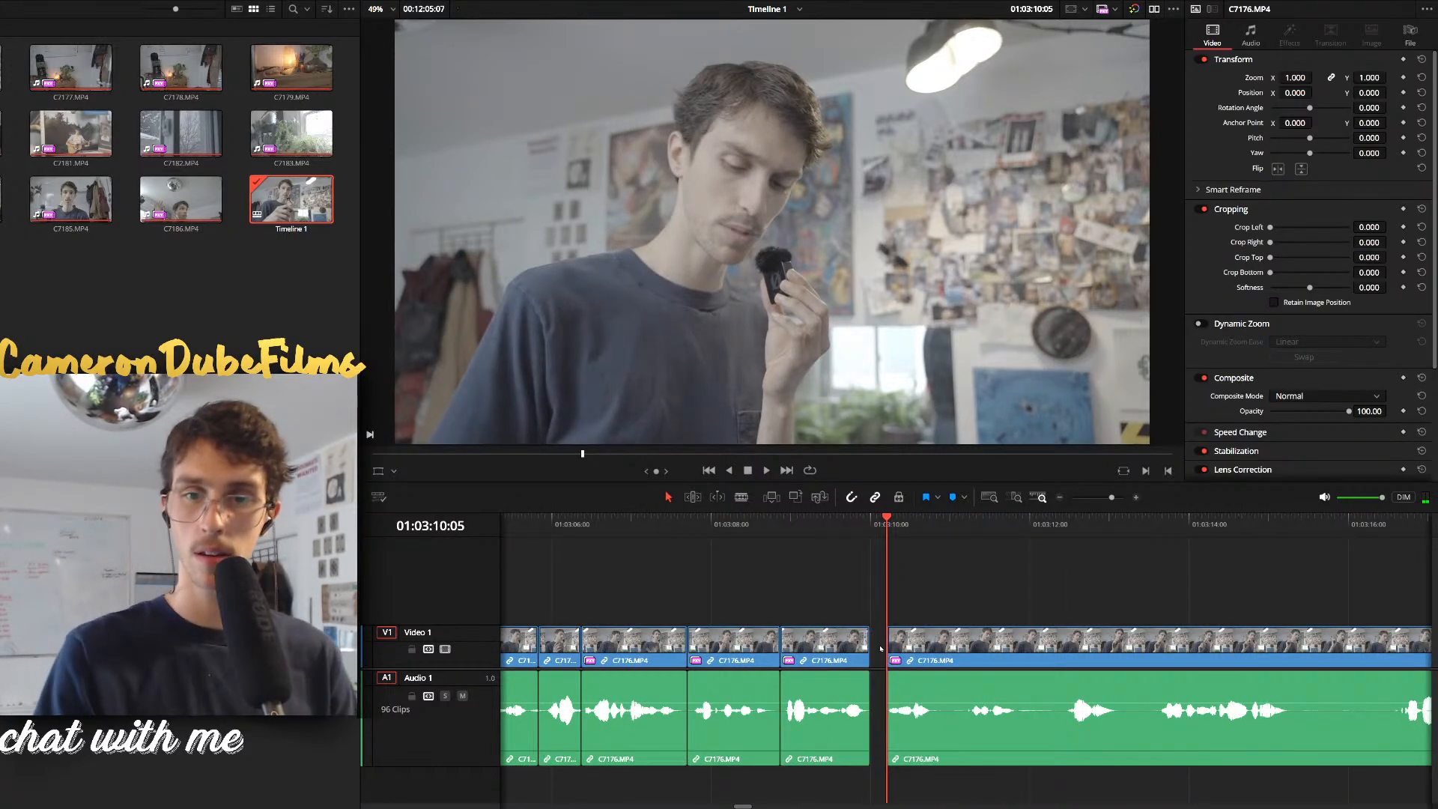
{"action": "left_click", "coordinate": [879, 643]}
{"action": "key", "text": "BackSpace"}
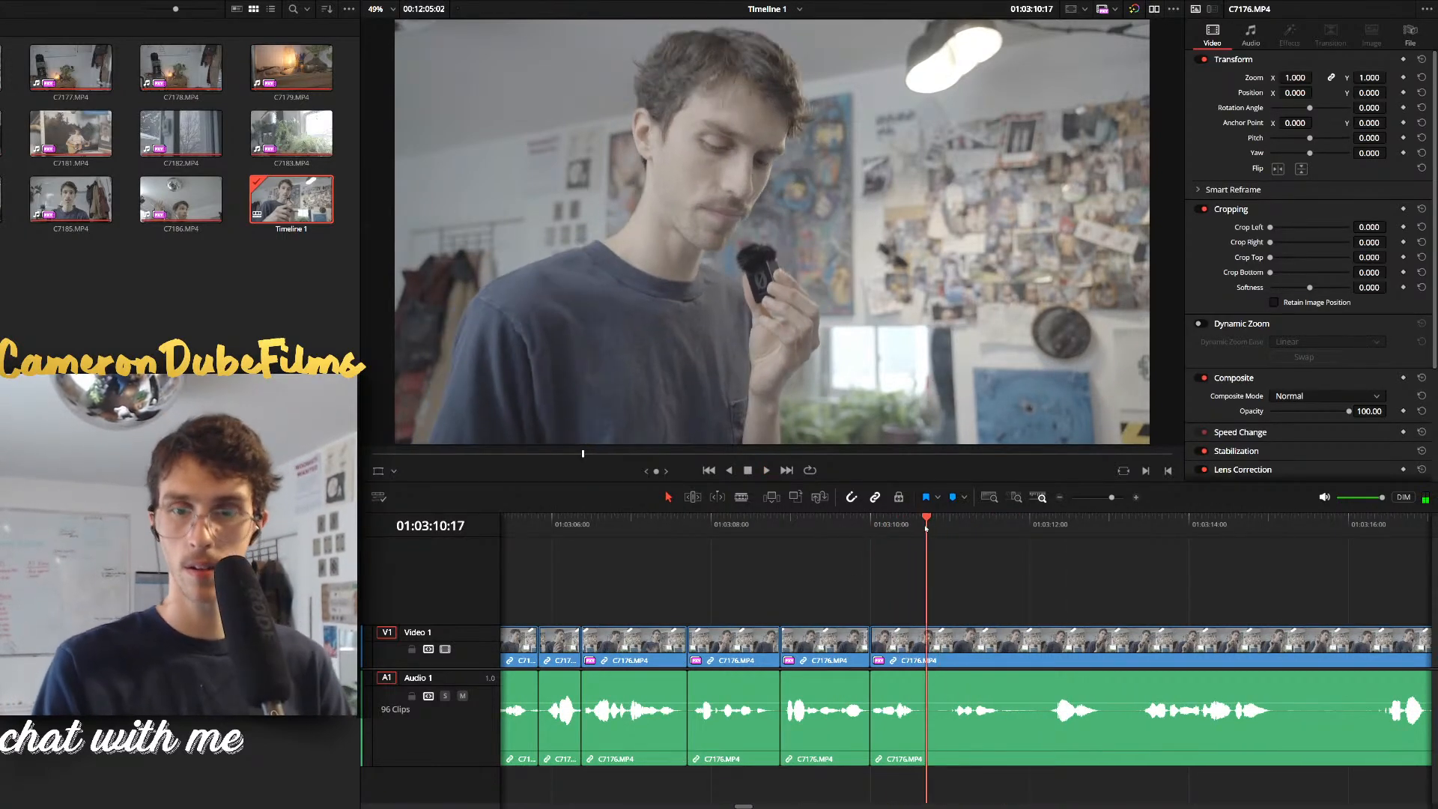
Split at about 01:03:10:15 and 01:03:11:00, delete the section between with its gap and resume playback
{"action": "left_click_drag", "start_coordinate": [925, 529], "coordinate": [920, 528]}
{"action": "key", "text": "ctrl+b"}
{"action": "left_click", "coordinate": [947, 529]}
{"action": "key", "text": "ctrl+b"}
{"action": "left_click", "coordinate": [934, 648]}
{"action": "key", "text": "BackSpace"}
{"action": "left_click", "coordinate": [934, 649]}
{"action": "key", "text": "BackSpace"}
{"action": "key", "text": "space"}
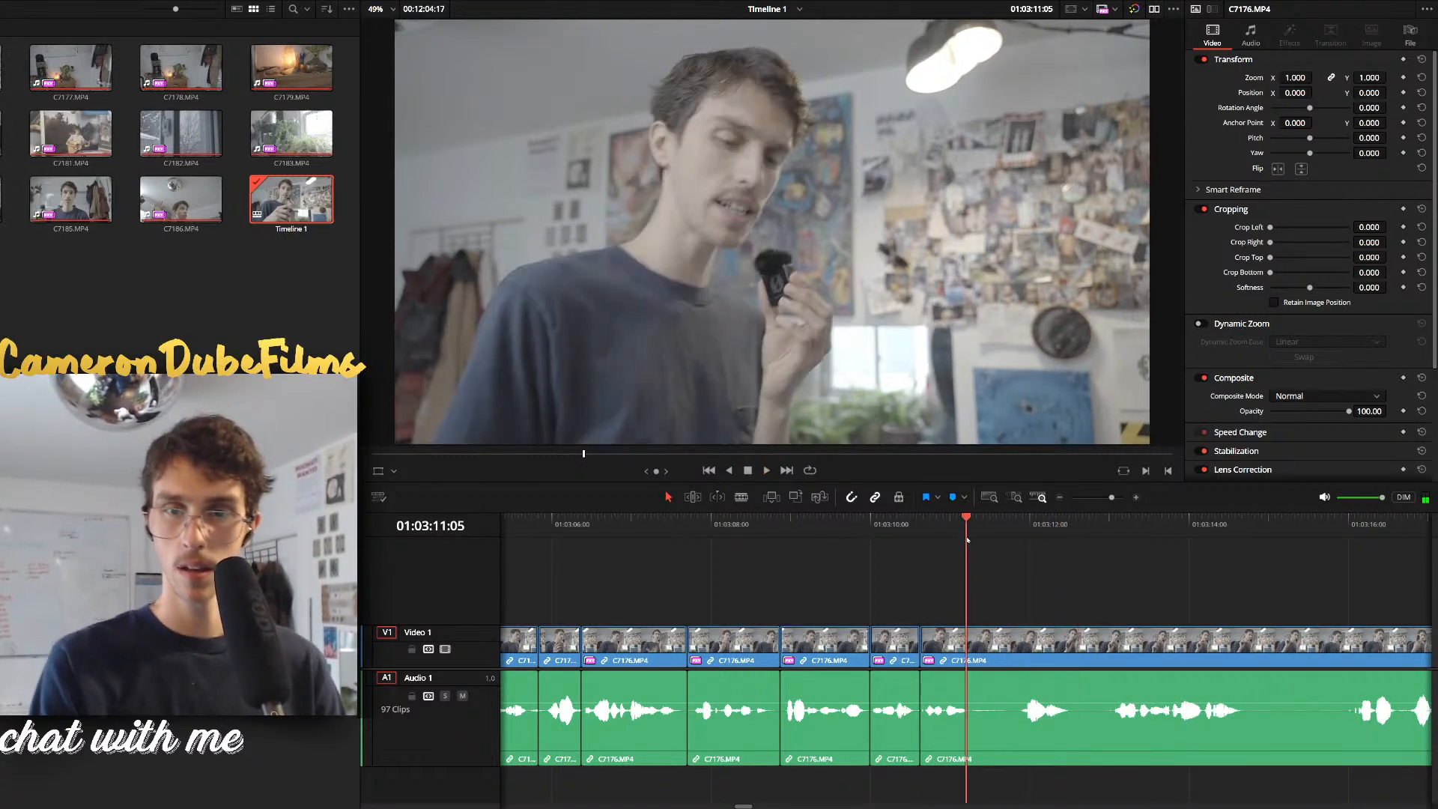
Split at about 01:03:11:07 and 01:03:11:22, delete the section between with its gap and resume playback
{"action": "key", "text": "ctrl+b"}
{"action": "key", "text": "ctrl+b"}
{"action": "left_click", "coordinate": [997, 657]}
{"action": "key", "text": "BackSpace"}
{"action": "left_click", "coordinate": [996, 658]}
{"action": "key", "text": "BackSpace"}
{"action": "key", "text": "space"}
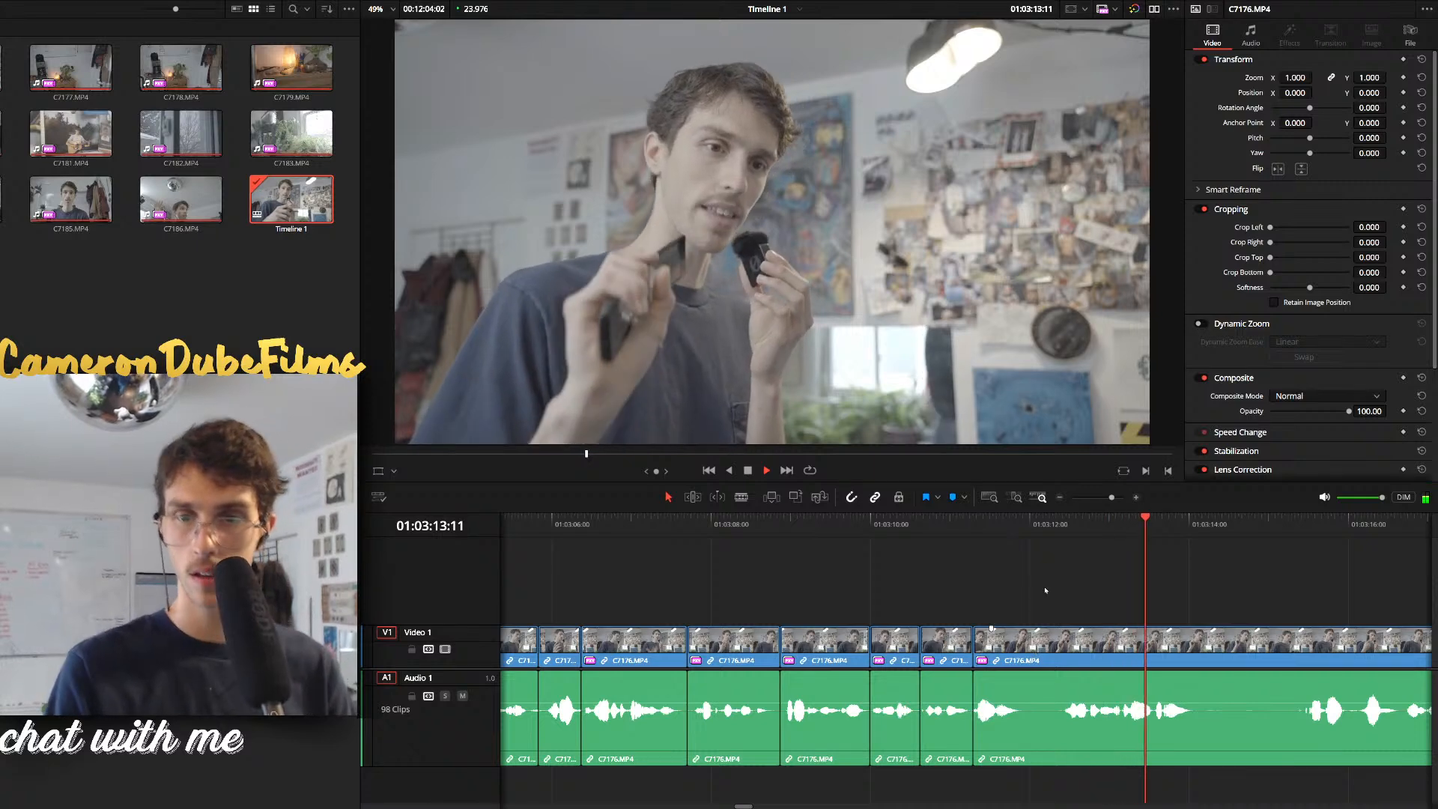
Split at about 01:03:12:00 and 01:03:12:08, delete the short section between with its gap and resume playback
{"action": "left_click_drag", "start_coordinate": [1033, 533], "coordinate": [1030, 533]}
{"action": "key", "text": "ctrl+b"}
{"action": "left_click_drag", "start_coordinate": [1029, 533], "coordinate": [1056, 532]}
{"action": "key", "text": "ctrl+b"}
{"action": "left_click", "coordinate": [1043, 658]}
{"action": "key", "text": "Delete"}
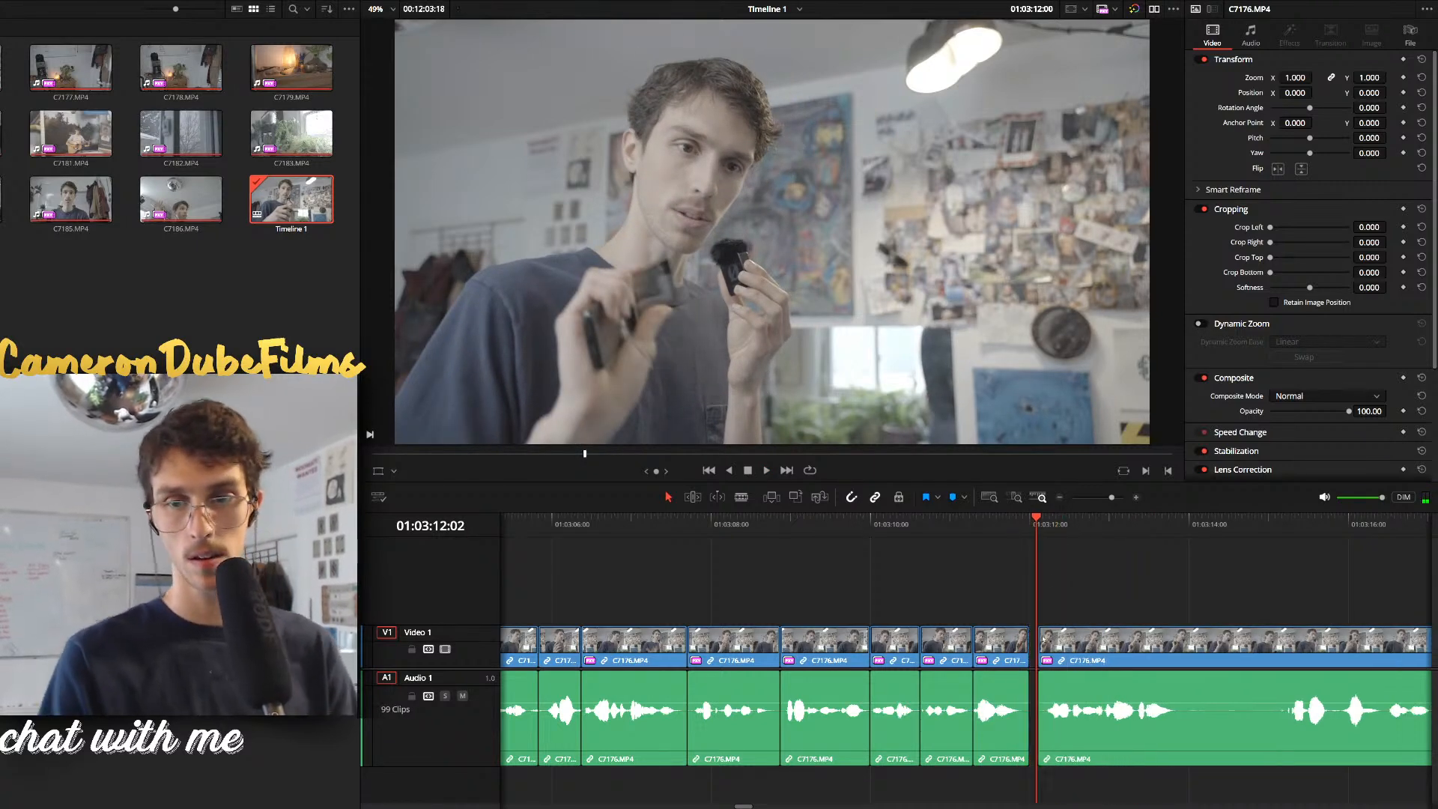
{"action": "key", "text": "space"}
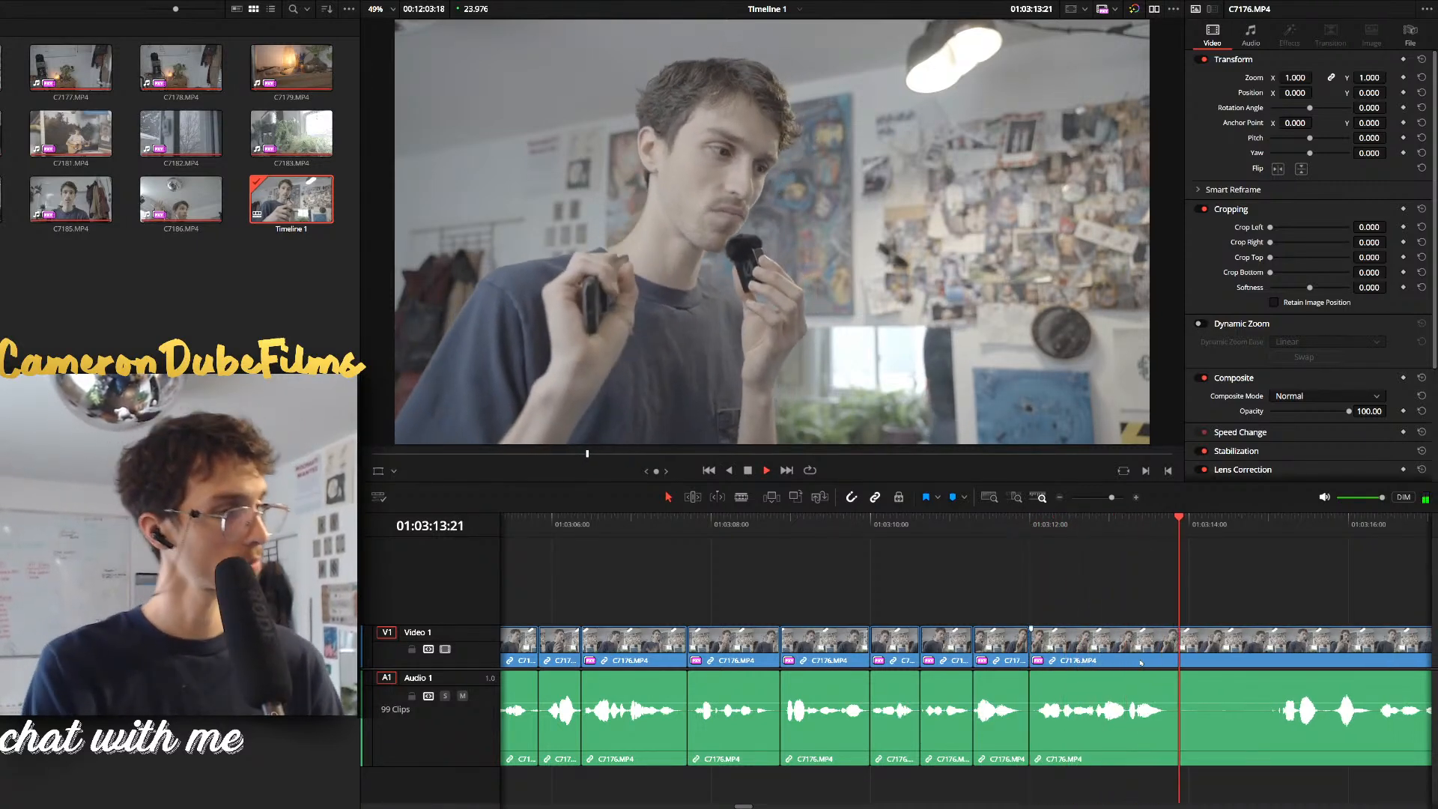
Split at about 01:03:13:18 and 01:03:14:22, delete the silence between with its gap and resume playback
{"action": "key", "text": "ctrl+b"}
{"action": "left_click_drag", "start_coordinate": [1172, 528], "coordinate": [1262, 556]}
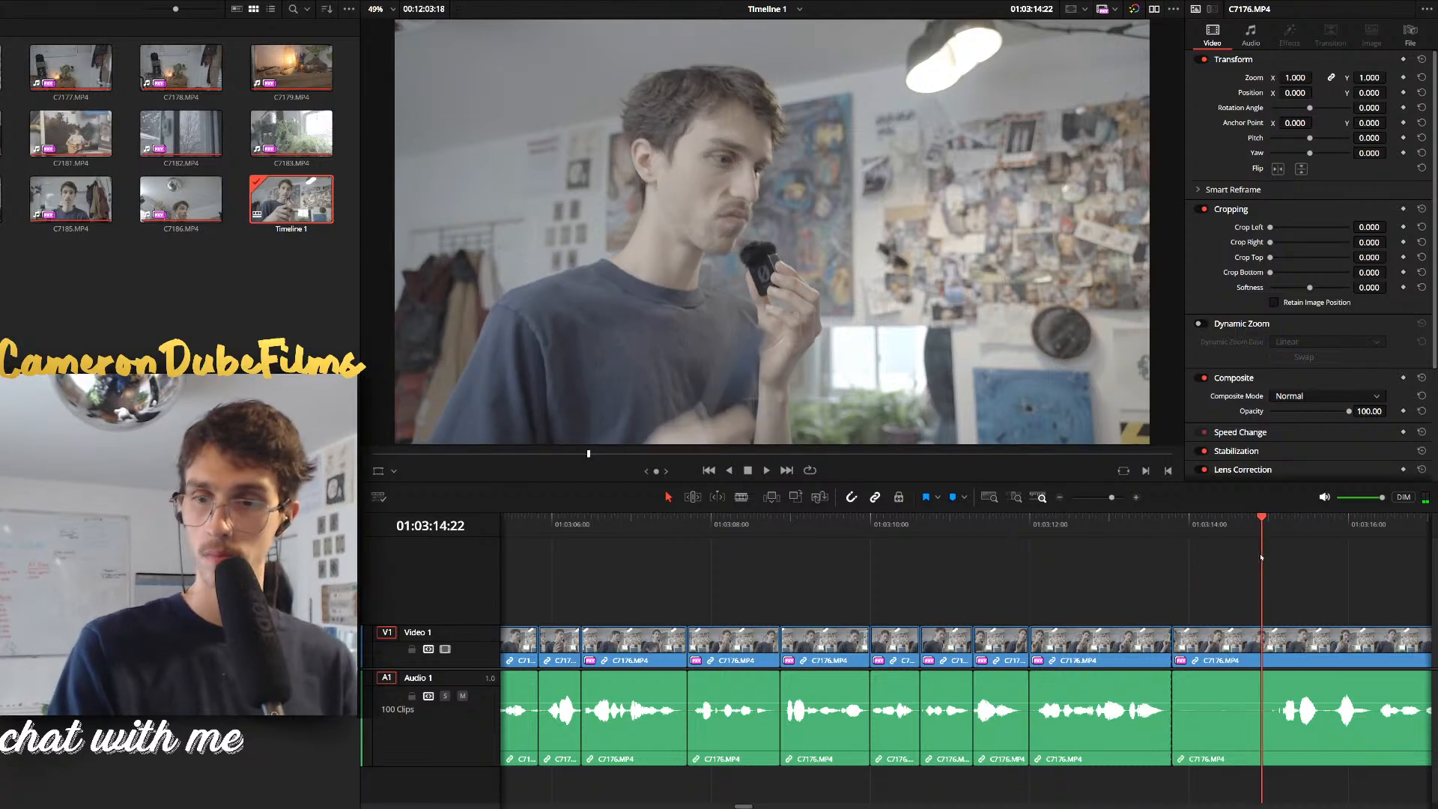
{"action": "left_click", "coordinate": [1216, 644]}
{"action": "key", "text": "Delete"}
{"action": "key", "text": "space"}
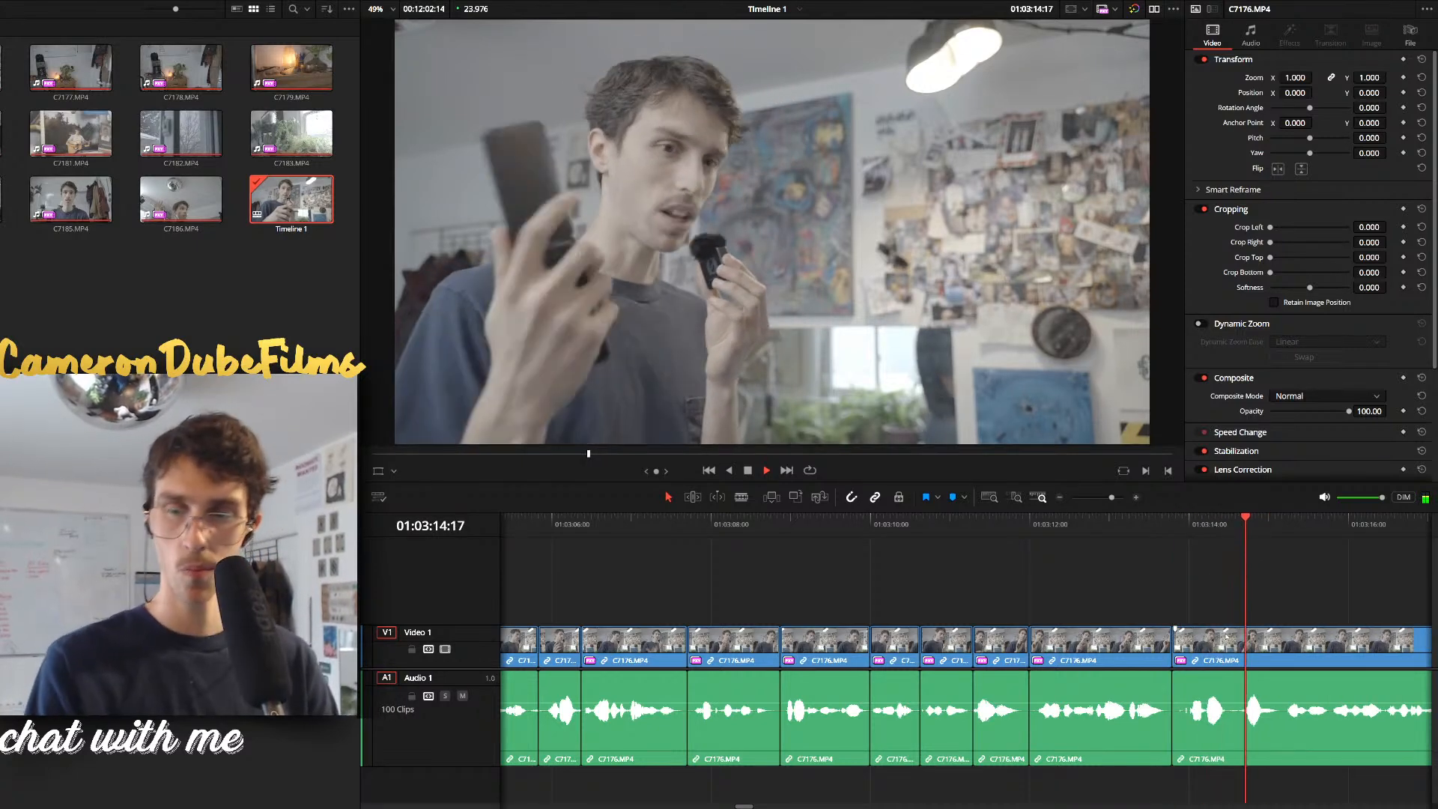
Review the phrase, split at about 01:03:17:19 and 01:03:17:23, delete the pause between with its gap and resume playback
{"action": "scroll", "coordinate": [1198, 633], "scroll_direction": "down", "scroll_amount": 3}
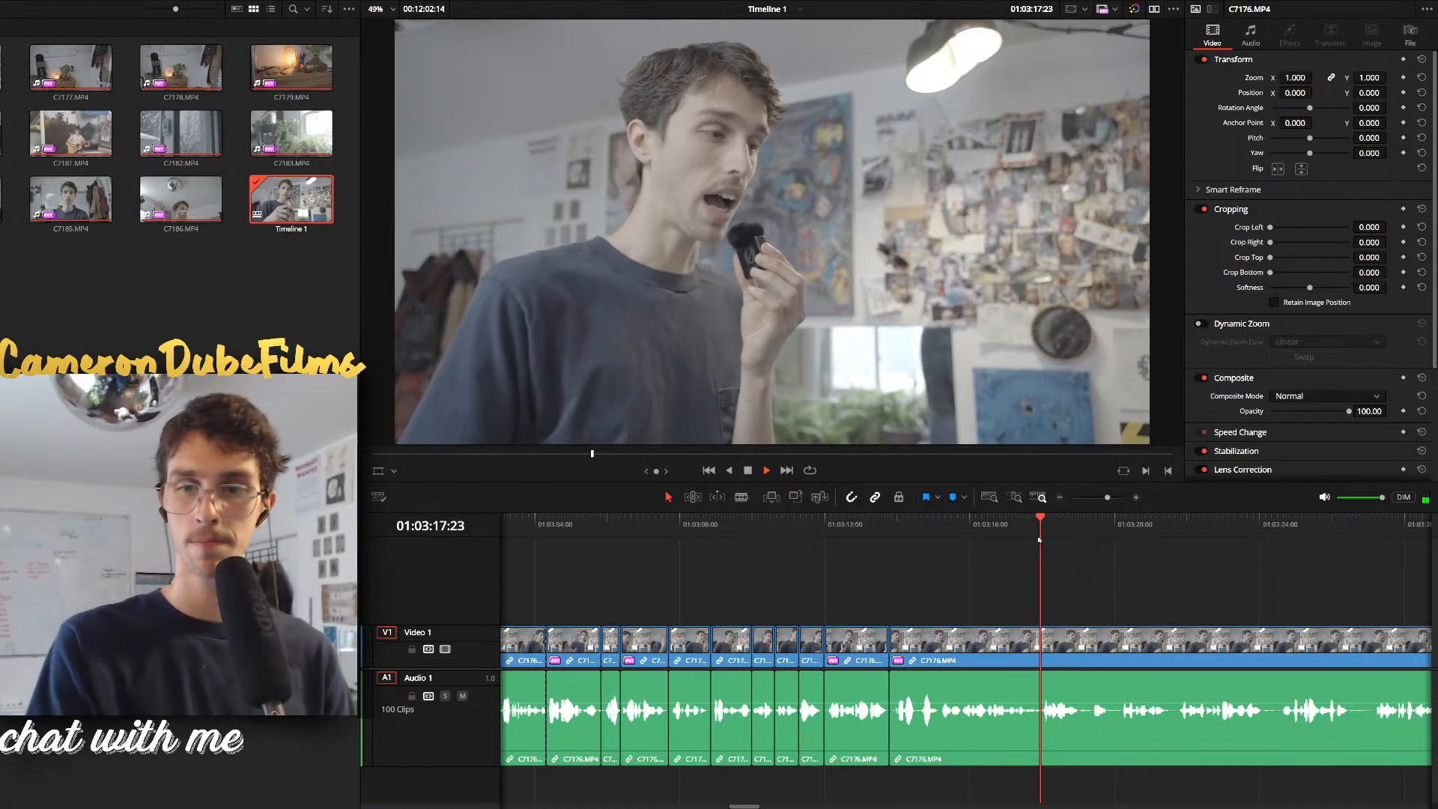
{"action": "scroll", "coordinate": [949, 553], "scroll_direction": "up", "scroll_amount": 3}
{"action": "key", "text": "space"}
{"action": "scroll", "coordinate": [875, 538], "scroll_direction": "up", "scroll_amount": 1}
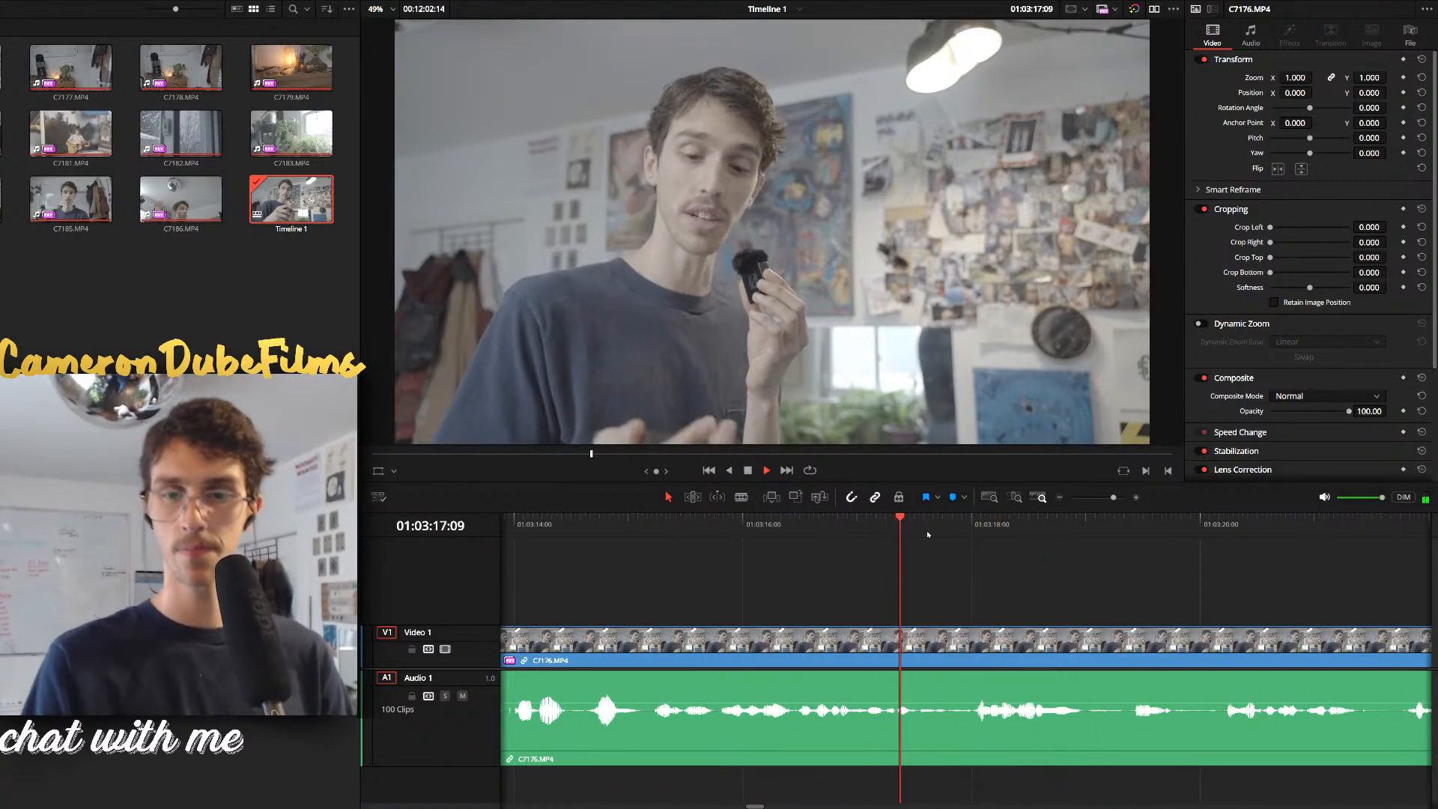
{"action": "scroll", "coordinate": [945, 532], "scroll_direction": "up", "scroll_amount": 1}
{"action": "mouse_move", "coordinate": [1012, 532]}
{"action": "left_mouse_down"}
{"action": "mouse_move", "coordinate": [981, 534]}
{"action": "mouse_move", "coordinate": [1013, 538]}
{"action": "left_mouse_up"}
{"action": "key", "text": "ctrl+b"}
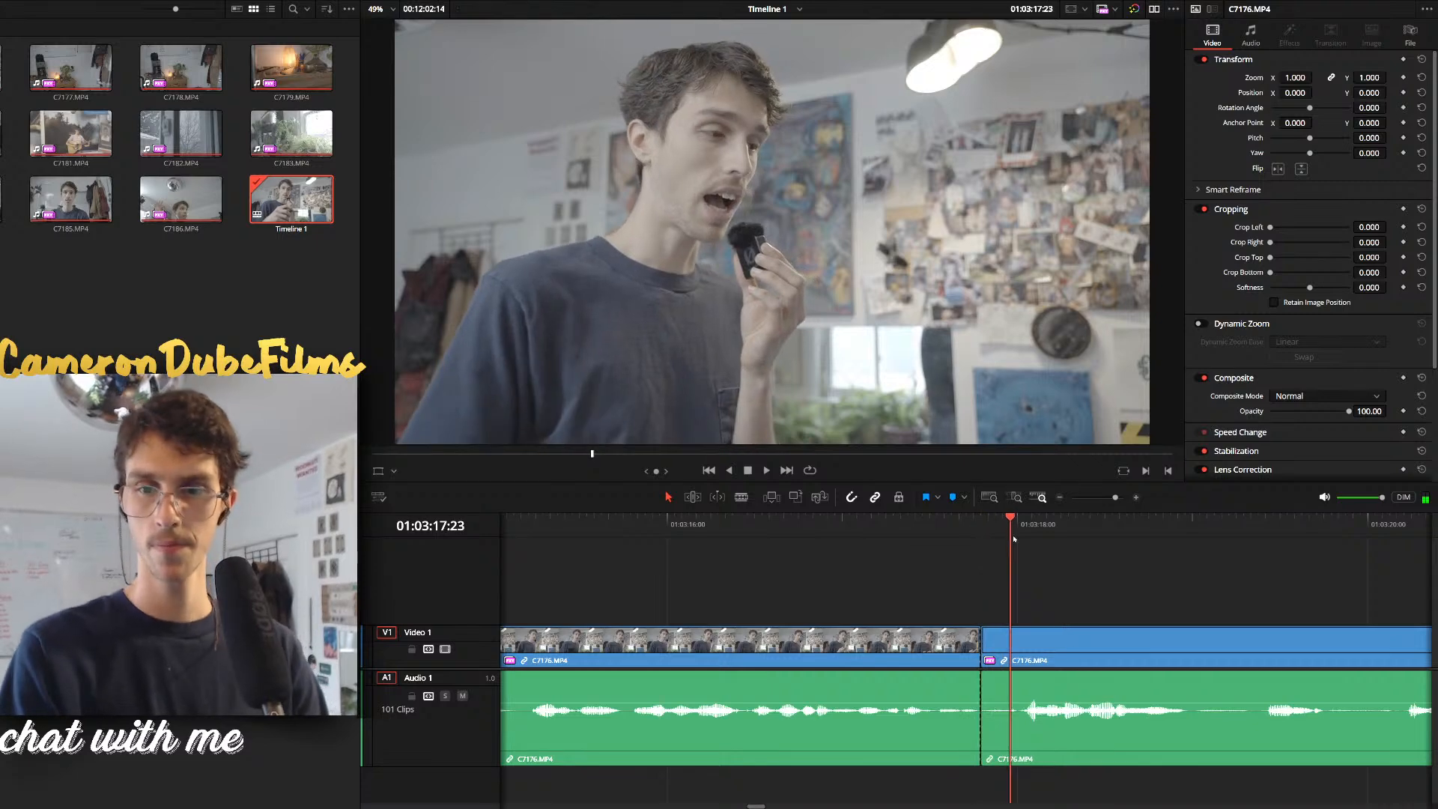
{"action": "key", "text": "ctrl+b"}
{"action": "left_click", "coordinate": [1000, 636]}
{"action": "key", "text": "Delete"}
{"action": "key", "text": "space"}
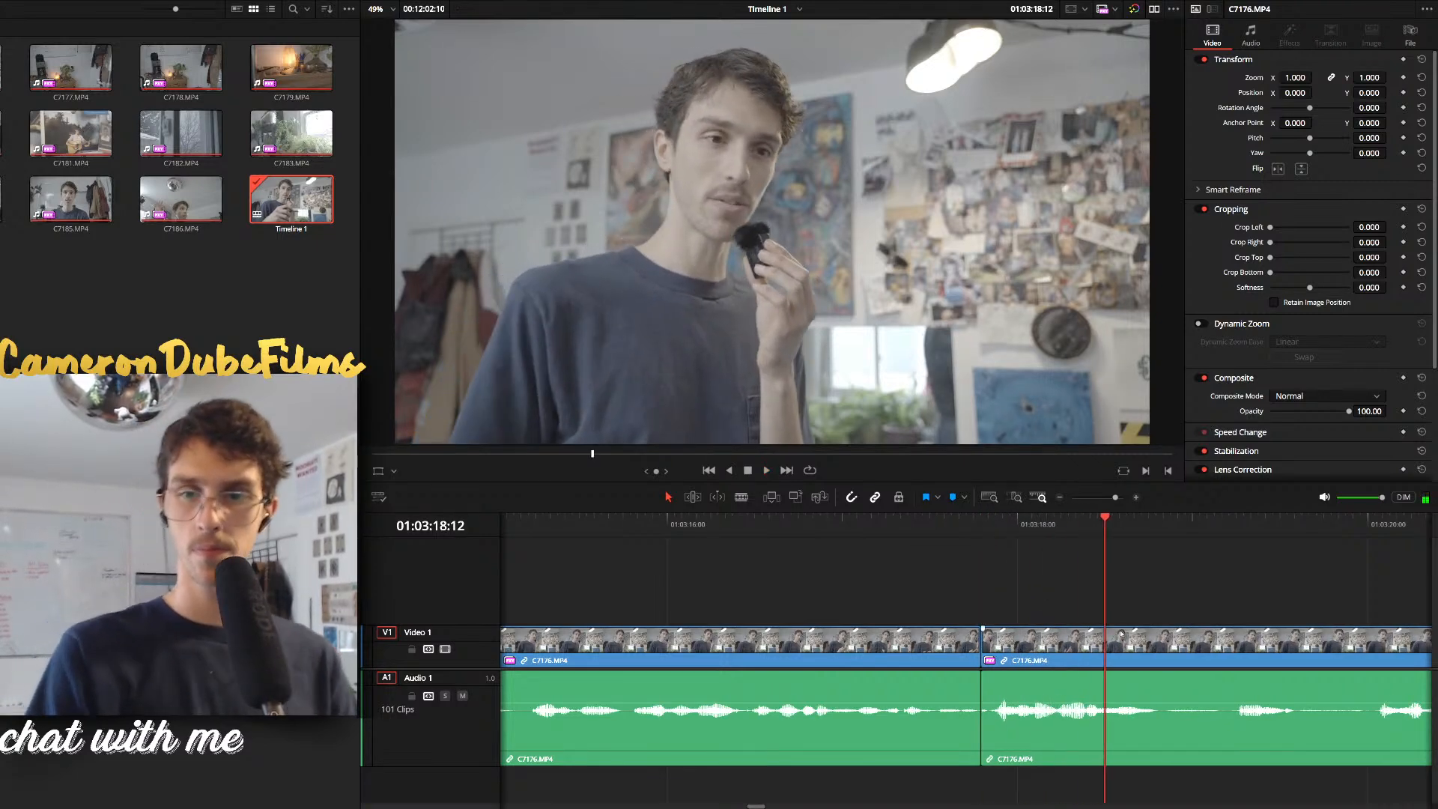
Split at about 01:03:18:20 and 01:03:19:04, delete the section between with its gap and resume playback
{"action": "key", "text": "ctrl+b"}
{"action": "key", "text": "space"}
{"action": "key", "text": "ctrl+b"}
{"action": "left_click", "coordinate": [1204, 674]}
{"action": "key", "text": "BackSpace"}
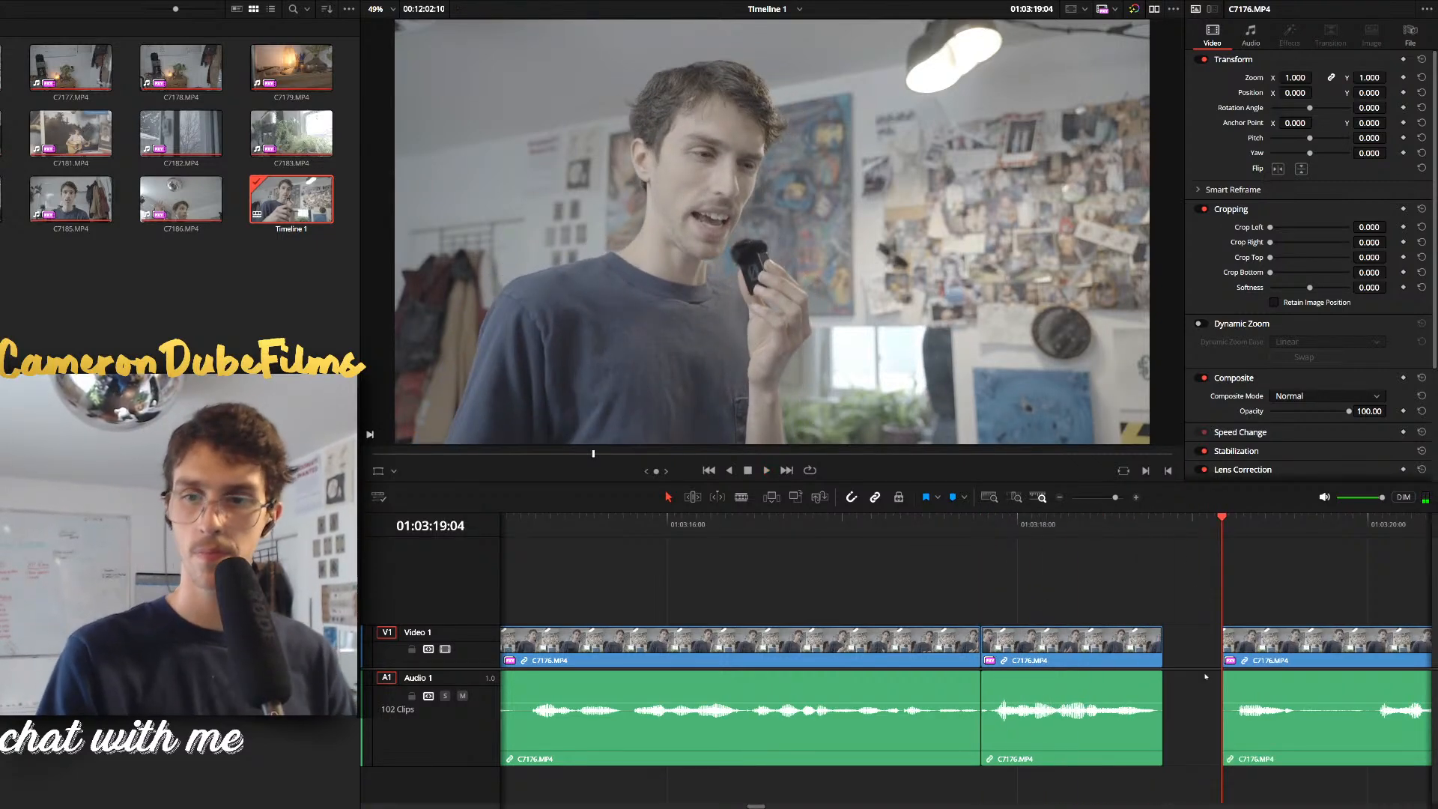
{"action": "left_click", "coordinate": [1201, 653]}
{"action": "key", "text": "BackSpace"}
{"action": "key", "text": "space"}
Split at about 01:03:19:07 and 01:03:19:17, delete the pause between with its gap and resume playback
{"action": "key", "text": "space"}
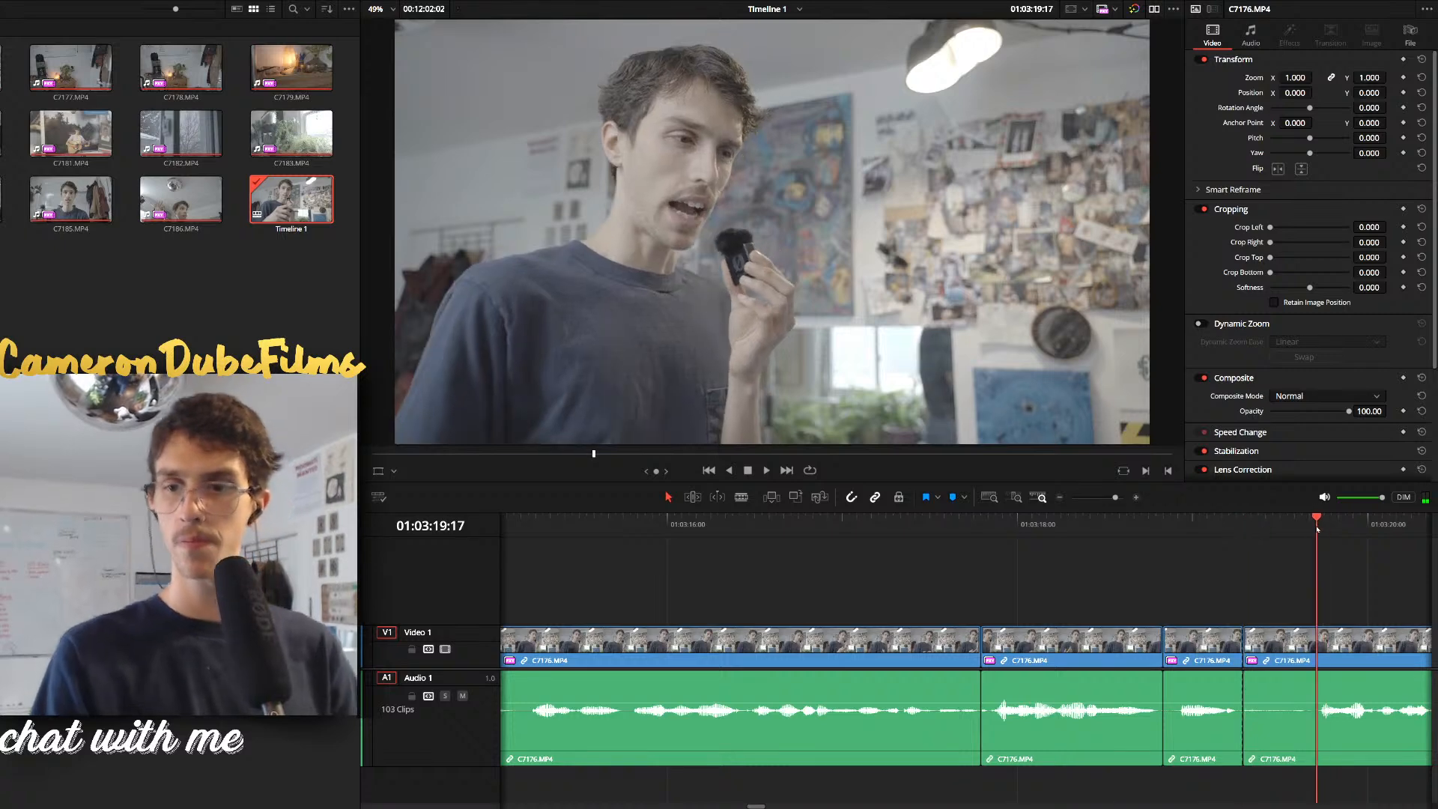
{"action": "key", "text": "ctrl+b"}
{"action": "left_click", "coordinate": [1279, 644]}
{"action": "key", "text": "BackSpace"}
{"action": "key", "text": "space"}
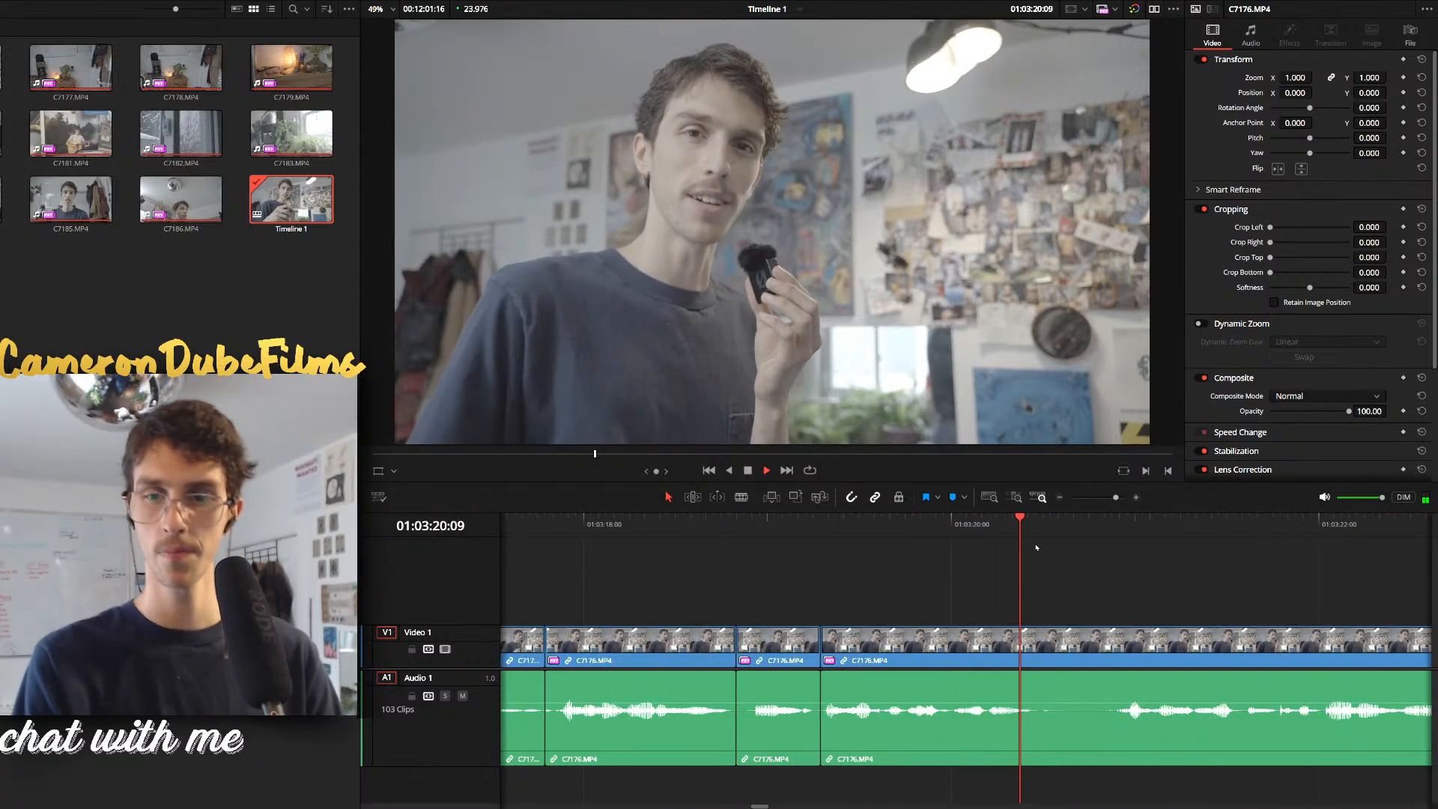
Split at about 01:03:20:14 and 01:03:20:21, delete the section between with its gap and resume playback
{"action": "key", "text": "space"}
{"action": "key", "text": "BackSpace"}
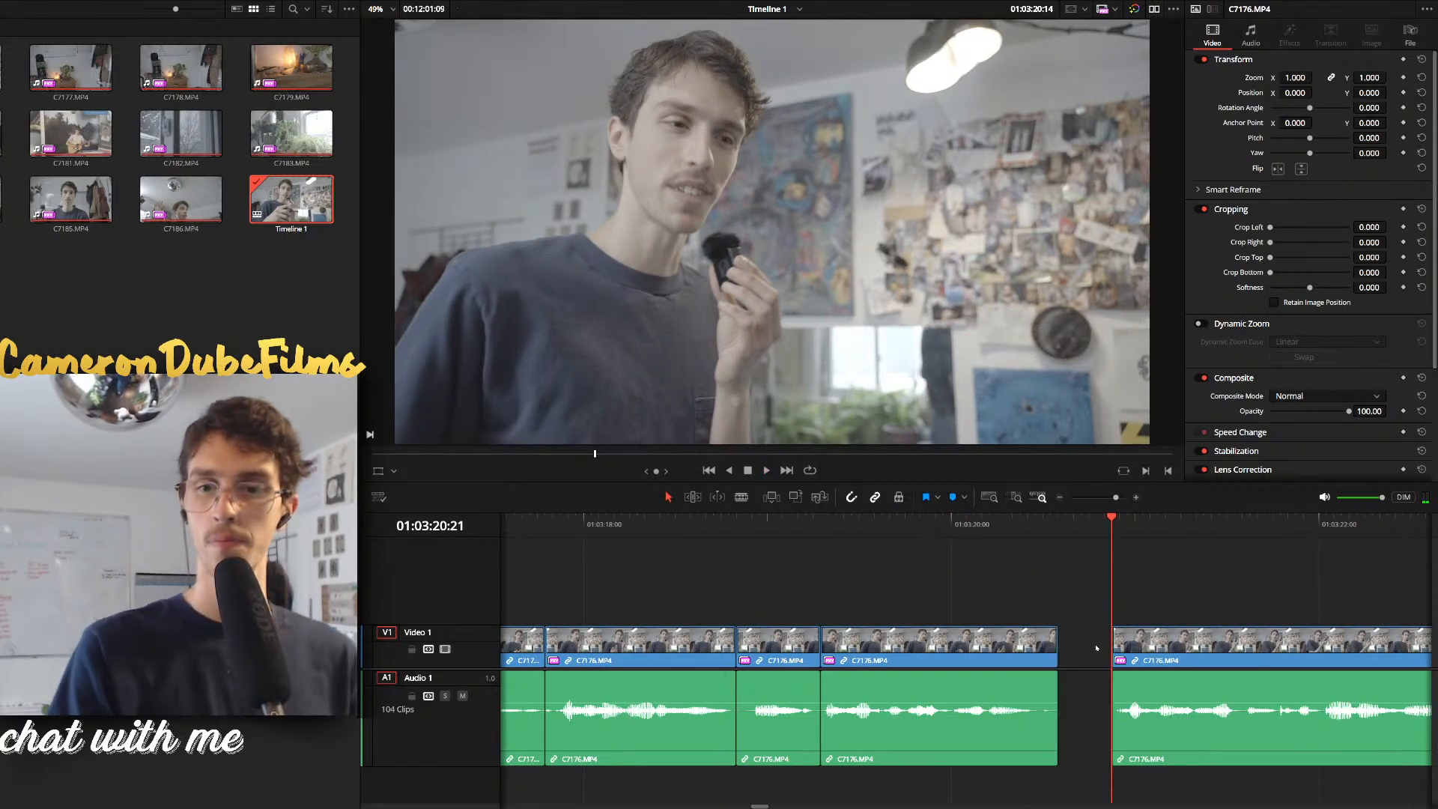
{"action": "key", "text": "space"}
Split at about 01:03:22:21 and 01:03:23:10, delete the section between with its gap and resume playback
{"action": "key", "text": "ctrl+b"}
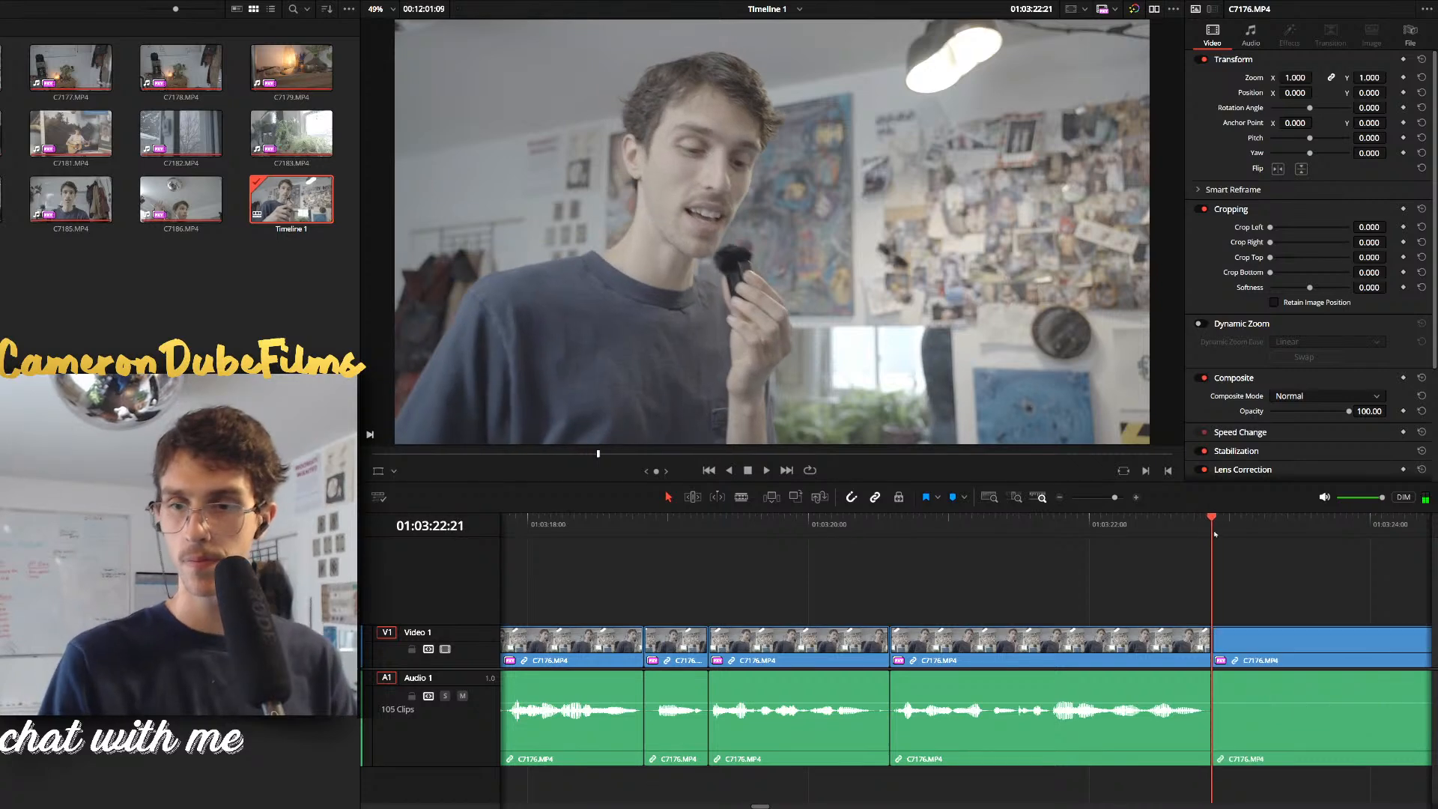
{"action": "left_click", "coordinate": [1246, 646]}
{"action": "key", "text": "BackSpace"}
{"action": "left_click", "coordinate": [1249, 654]}
{"action": "key", "text": "BackSpace"}
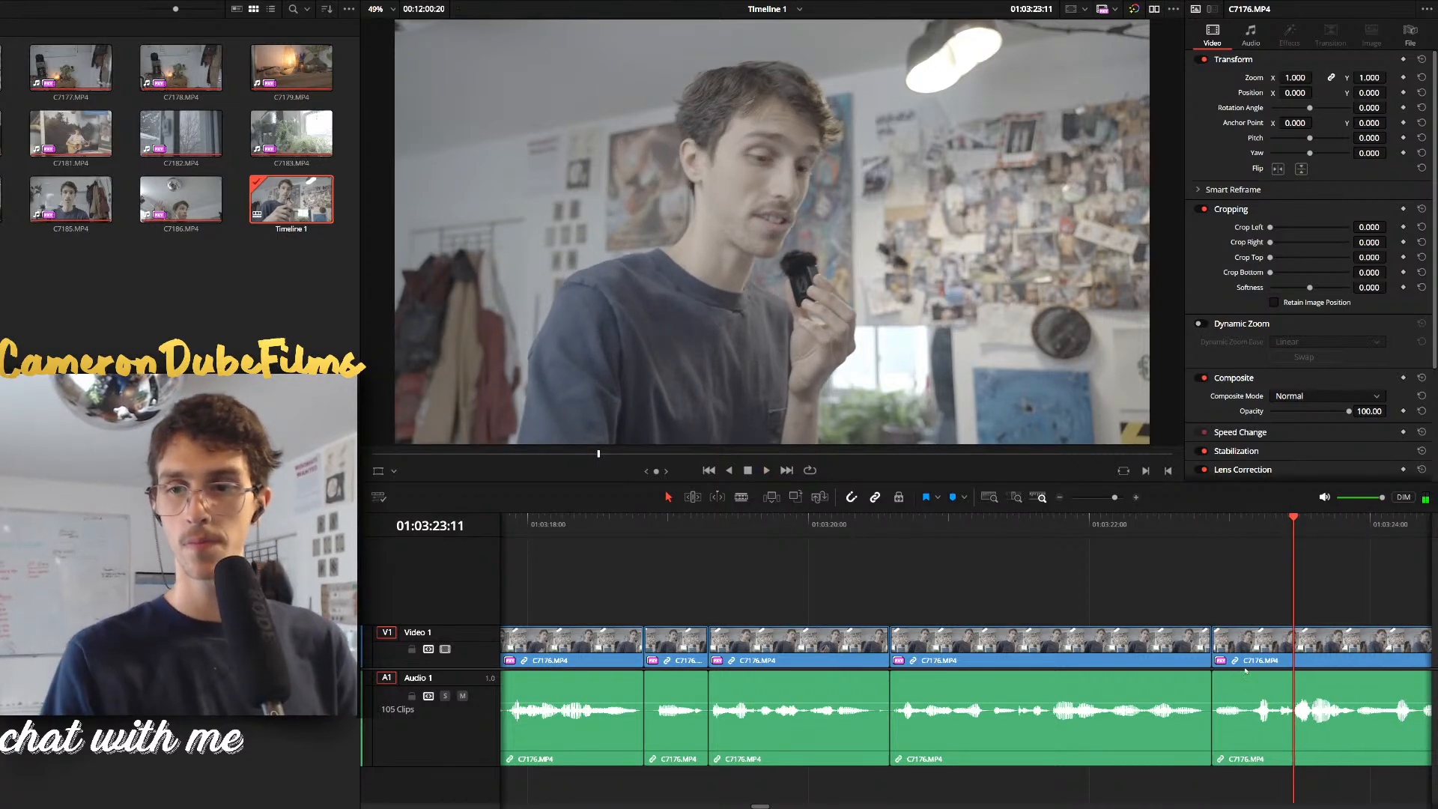
{"action": "key", "text": "space"}
Split at about 01:03:23:04, delete the short section between 01:03:22:21 and this cut with its gap and resume playback
{"action": "left_click", "coordinate": [855, 536]}
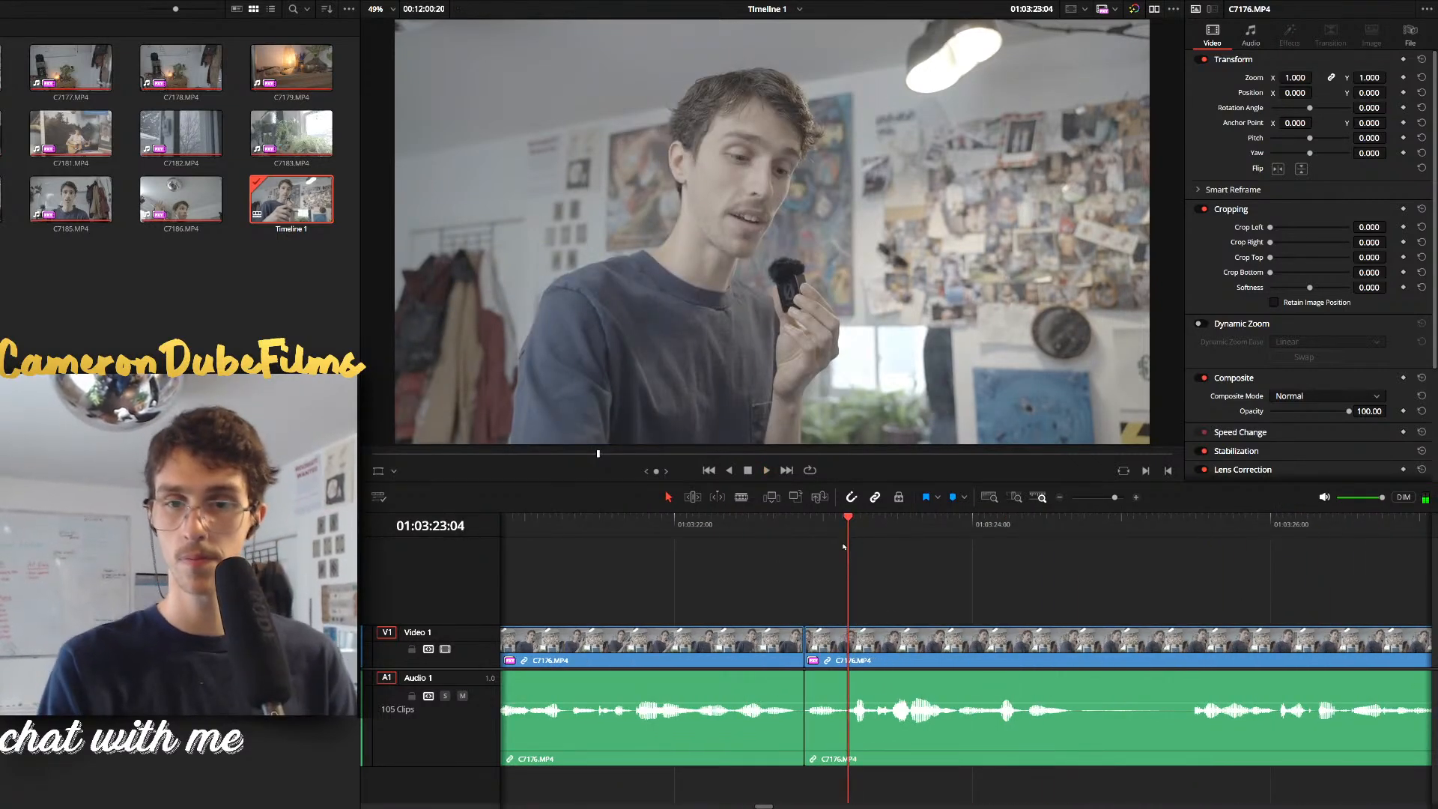
{"action": "key", "text": "ctrl+b"}
{"action": "left_click", "coordinate": [827, 650]}
{"action": "key", "text": "BackSpace"}
{"action": "left_click", "coordinate": [827, 656]}
{"action": "key", "text": "BackSpace"}
{"action": "key", "text": "space"}
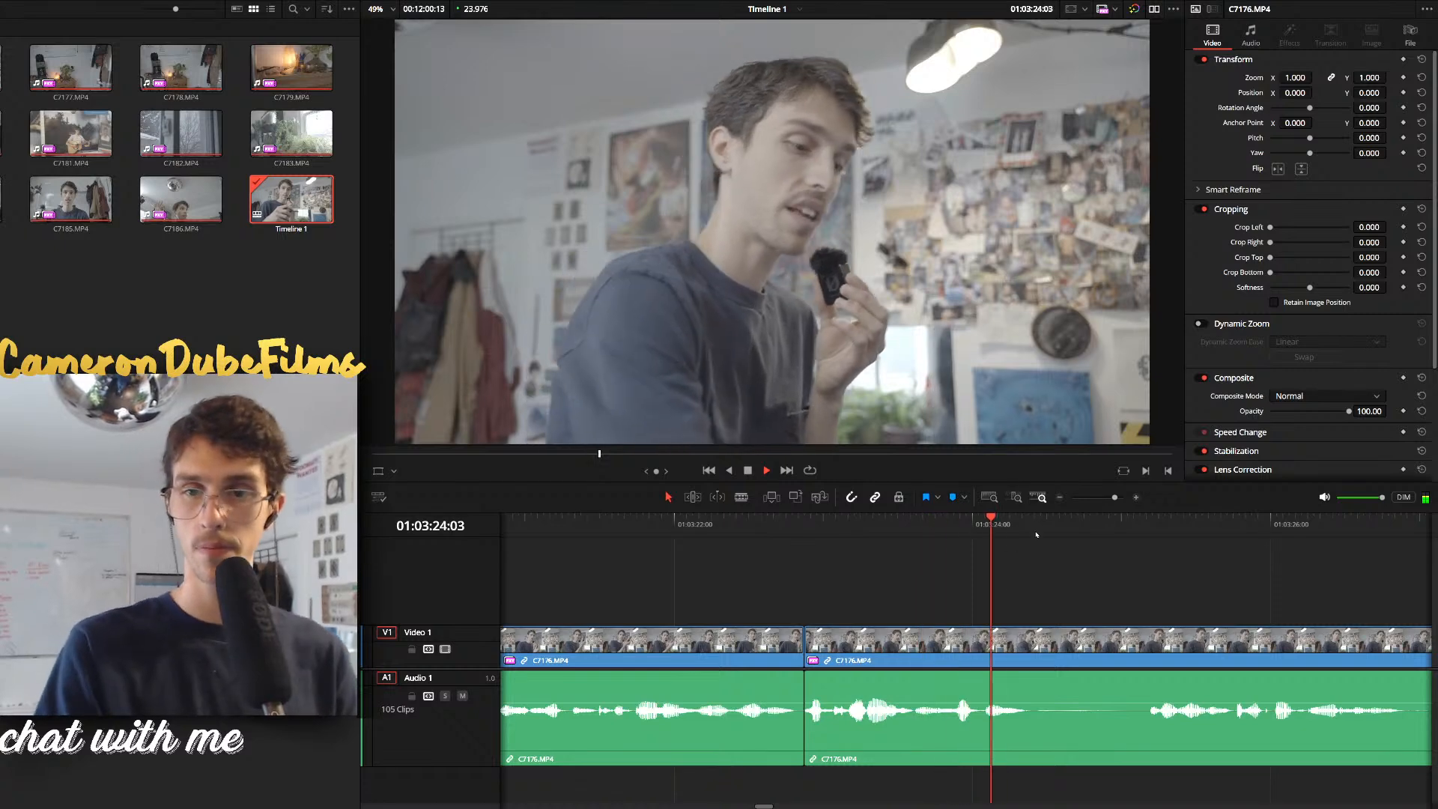
Split at about 01:03:24:11 and 01:03:25:03, delete the section between with its gap and resume playback
{"action": "key", "text": "ctrl+b"}
{"action": "key", "text": "space"}
{"action": "key", "text": "ctrl+b"}
{"action": "left_click", "coordinate": [1099, 650]}
{"action": "key", "text": "BackSpace"}
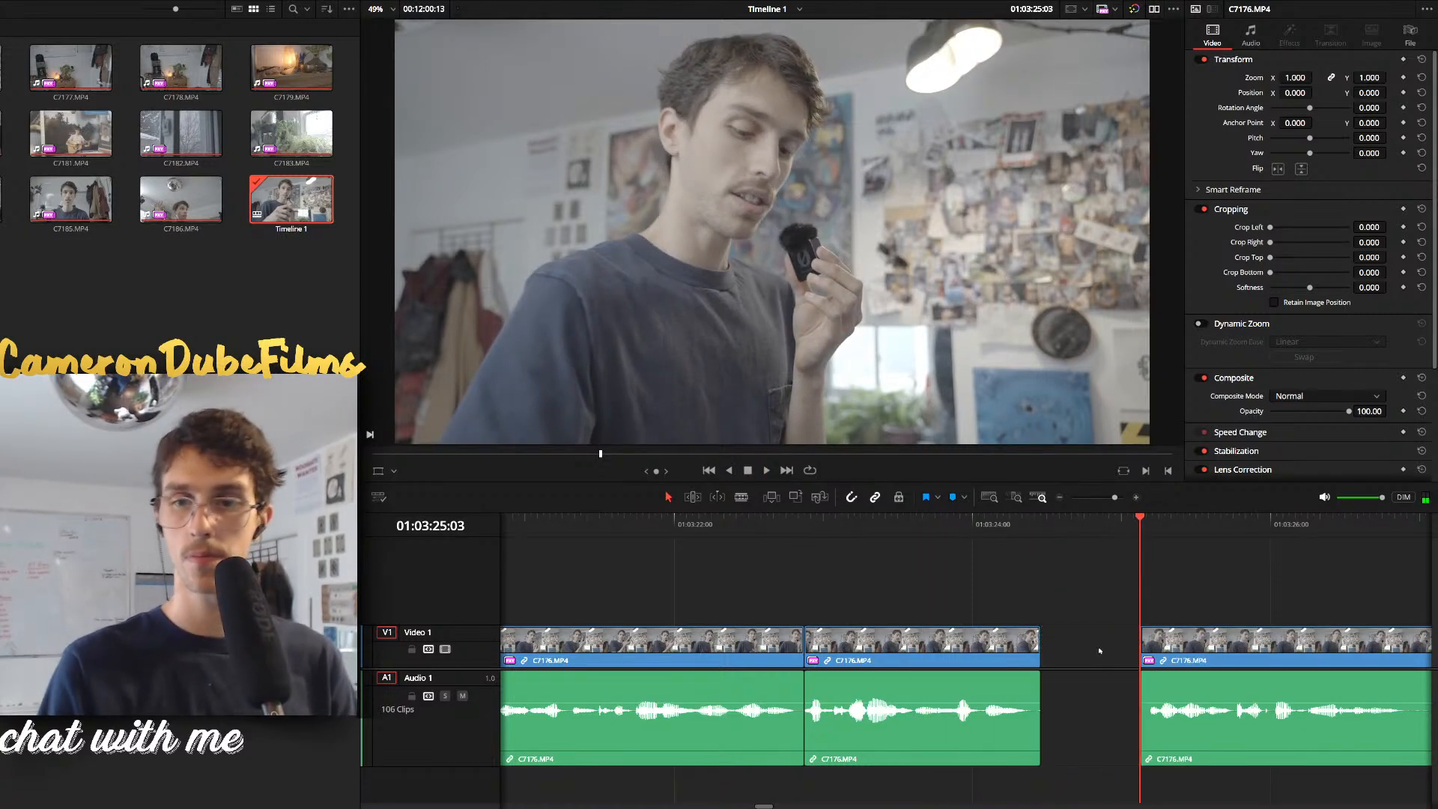
{"action": "left_click", "coordinate": [1099, 650]}
{"action": "key", "text": "BackSpace"}
{"action": "key", "text": "space"}
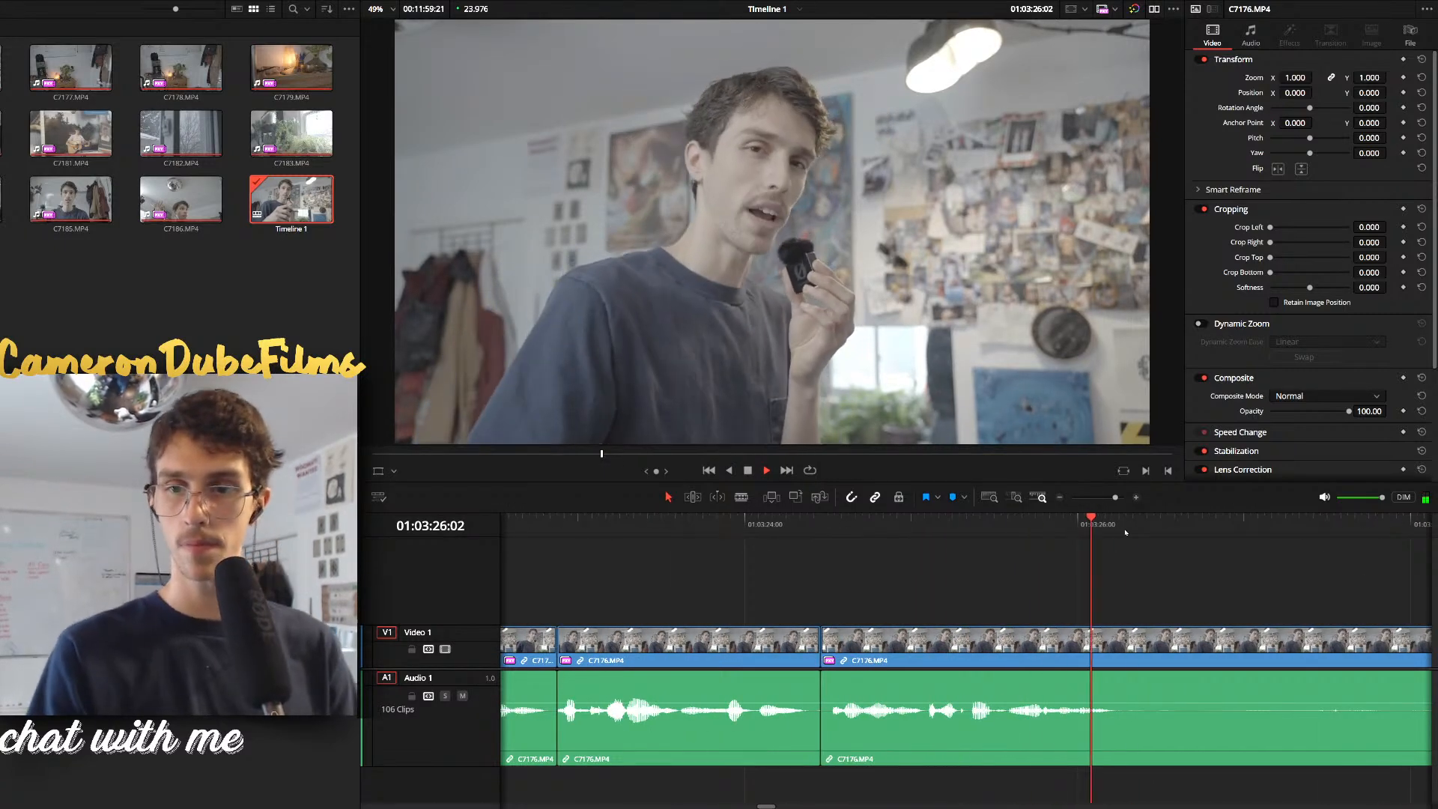
Split at about 01:03:26:08 and 01:03:28:13, delete the long pause between with its gap and resume playback
{"action": "key", "text": "space"}
{"action": "key", "text": "ctrl+b"}
{"action": "scroll", "coordinate": [1112, 605], "scroll_direction": "down", "scroll_amount": 2}
{"action": "left_click_drag", "start_coordinate": [1082, 526], "coordinate": [1111, 527]}
{"action": "key", "text": "ctrl+b"}
{"action": "left_click", "coordinate": [1030, 650]}
{"action": "key", "text": "BackSpace"}
{"action": "left_click", "coordinate": [1030, 651]}
{"action": "key", "text": "BackSpace"}
{"action": "key", "text": "space"}
{"action": "scroll", "coordinate": [1030, 649], "scroll_direction": "down", "scroll_amount": 1}
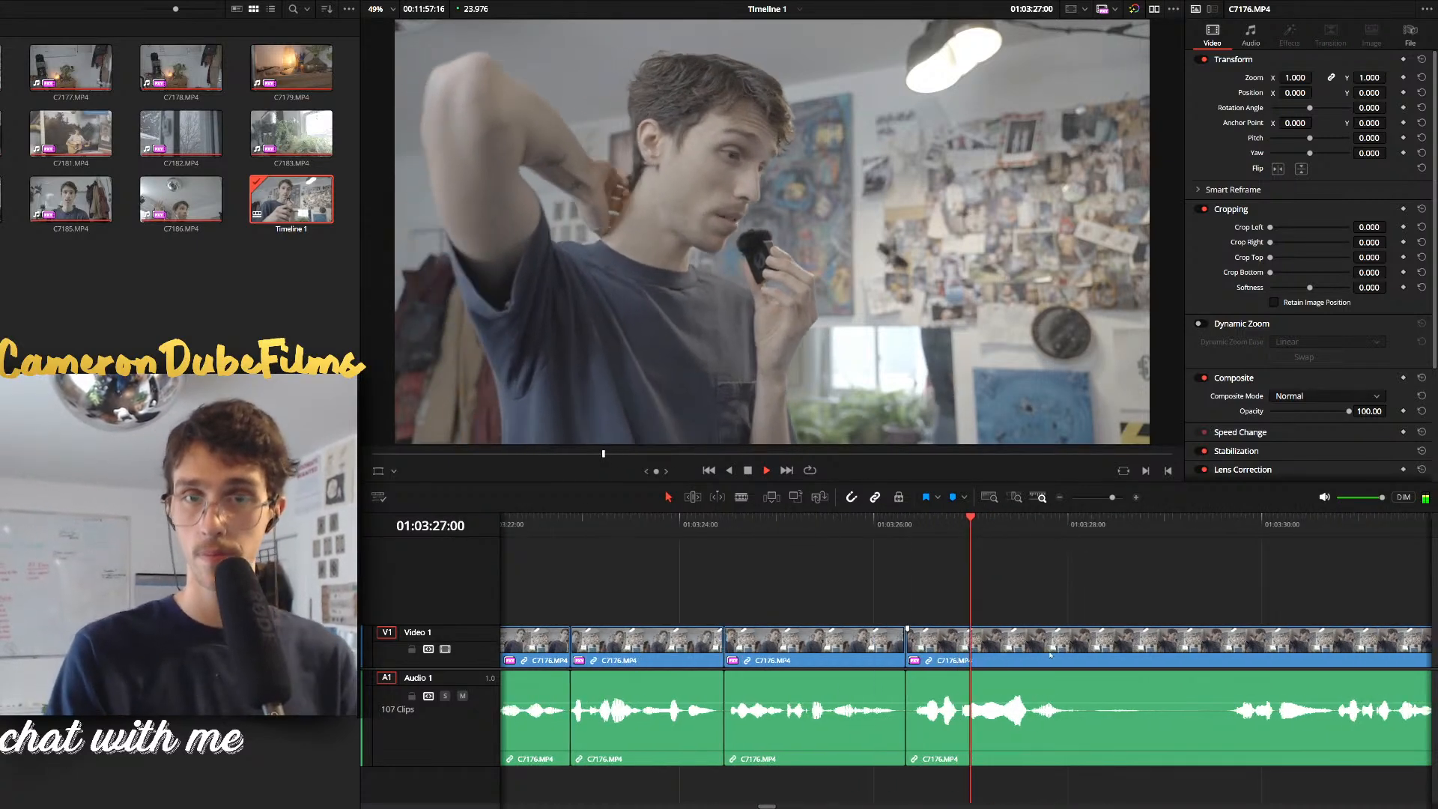
Split at about 01:03:28:04 and 01:03:29:14, delete the silence between with its gap and resume playback
{"action": "scroll", "coordinate": [1041, 629], "scroll_direction": "up", "scroll_amount": 1}
{"action": "left_click", "coordinate": [1076, 522]}
{"action": "left_click_drag", "start_coordinate": [1075, 522], "coordinate": [1088, 523]}
{"action": "key", "text": "ctrl+b"}
{"action": "left_click_drag", "start_coordinate": [1088, 522], "coordinate": [1181, 528]}
{"action": "key", "text": "ctrl+b"}
{"action": "left_click", "coordinate": [1116, 654]}
{"action": "key", "text": "BackSpace"}
{"action": "left_click", "coordinate": [1114, 655]}
{"action": "key", "text": "BackSpace"}
{"action": "key", "text": "space"}
{"action": "scroll", "coordinate": [1119, 651], "scroll_direction": "up", "scroll_amount": 1}
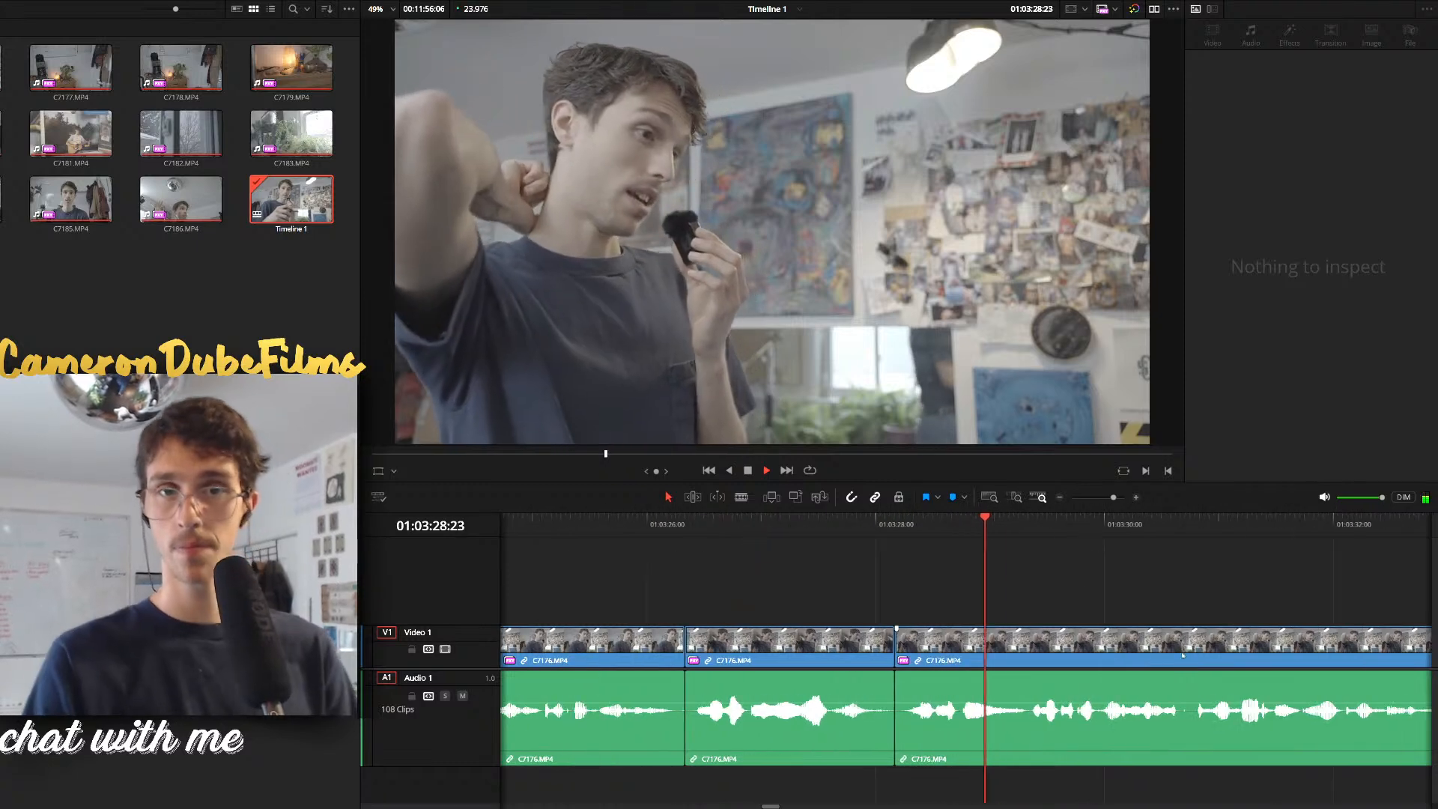
Split at about 01:03:33:00 and 01:03:33:13, delete the pause between with its gap and resume playback
{"action": "scroll", "coordinate": [1122, 647], "scroll_direction": "down", "scroll_amount": 2}
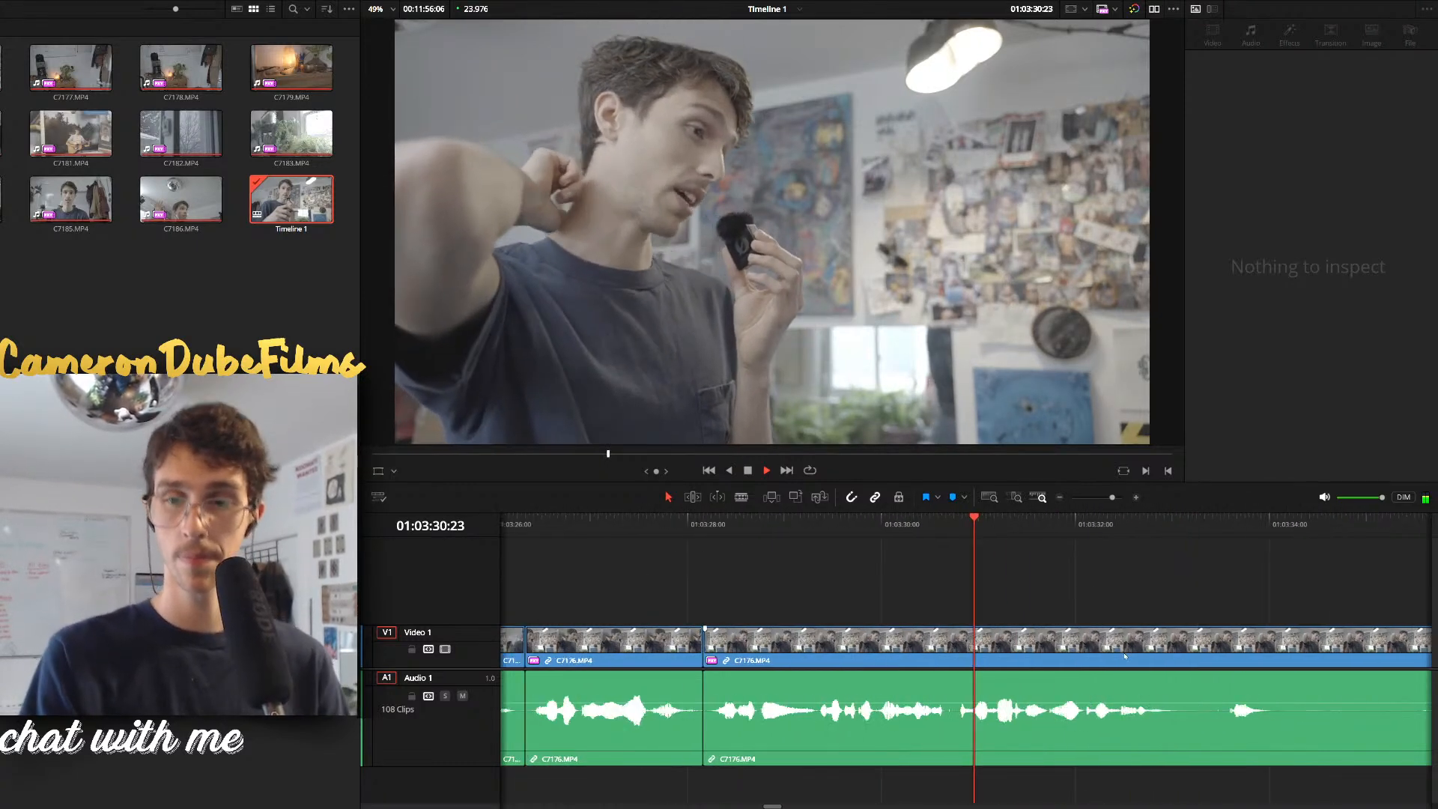
{"action": "scroll", "coordinate": [1121, 642], "scroll_direction": "up", "scroll_amount": 3}
{"action": "scroll", "coordinate": [1119, 636], "scroll_direction": "down", "scroll_amount": 2}
{"action": "scroll", "coordinate": [1119, 634], "scroll_direction": "up", "scroll_amount": 2}
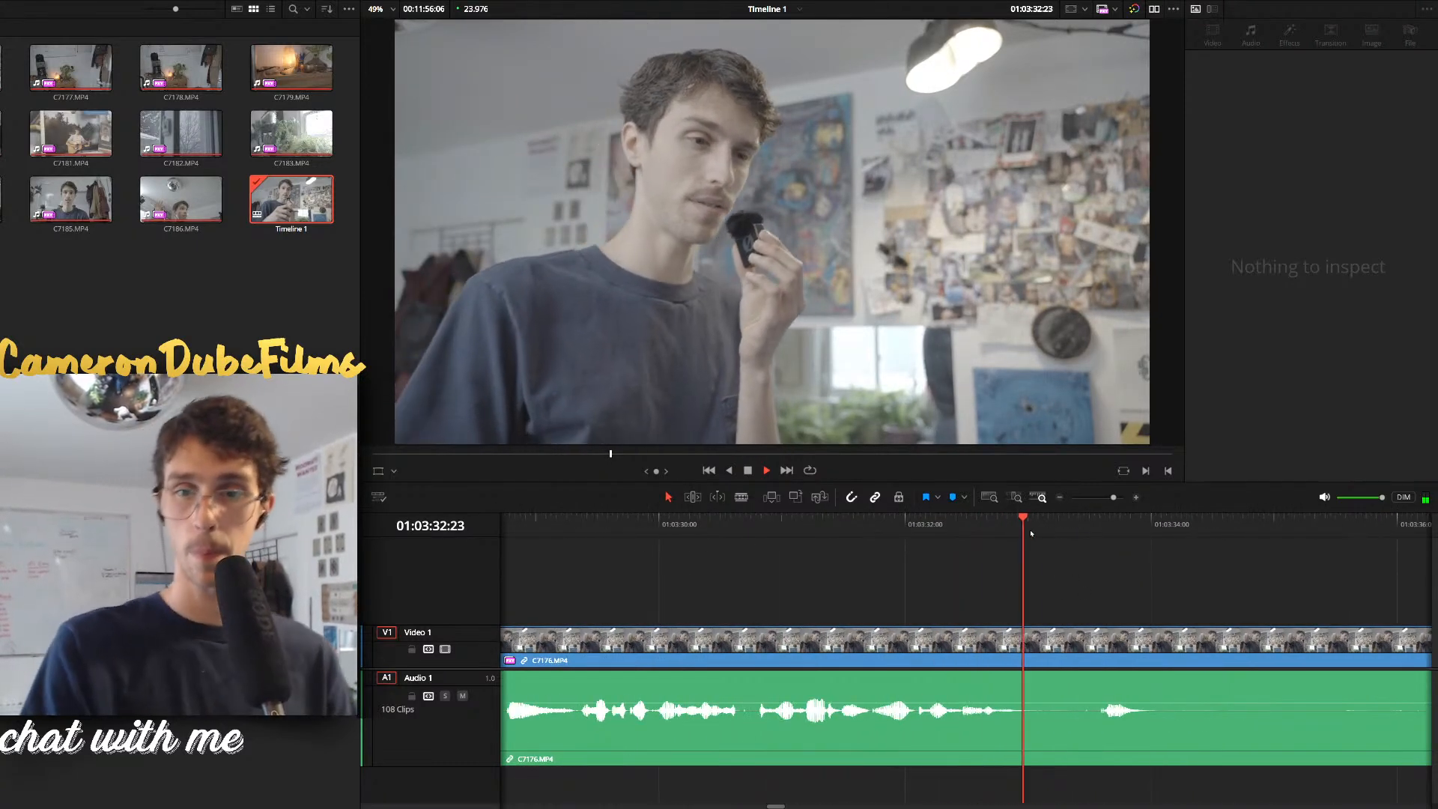
{"action": "left_click", "coordinate": [1028, 531]}
{"action": "key", "text": "ctrl+b"}
{"action": "left_click_drag", "start_coordinate": [1028, 532], "coordinate": [1094, 562]}
{"action": "key", "text": "ctrl+b"}
{"action": "left_click", "coordinate": [1054, 635]}
{"action": "key", "text": "BackSpace"}
{"action": "key", "text": "space"}
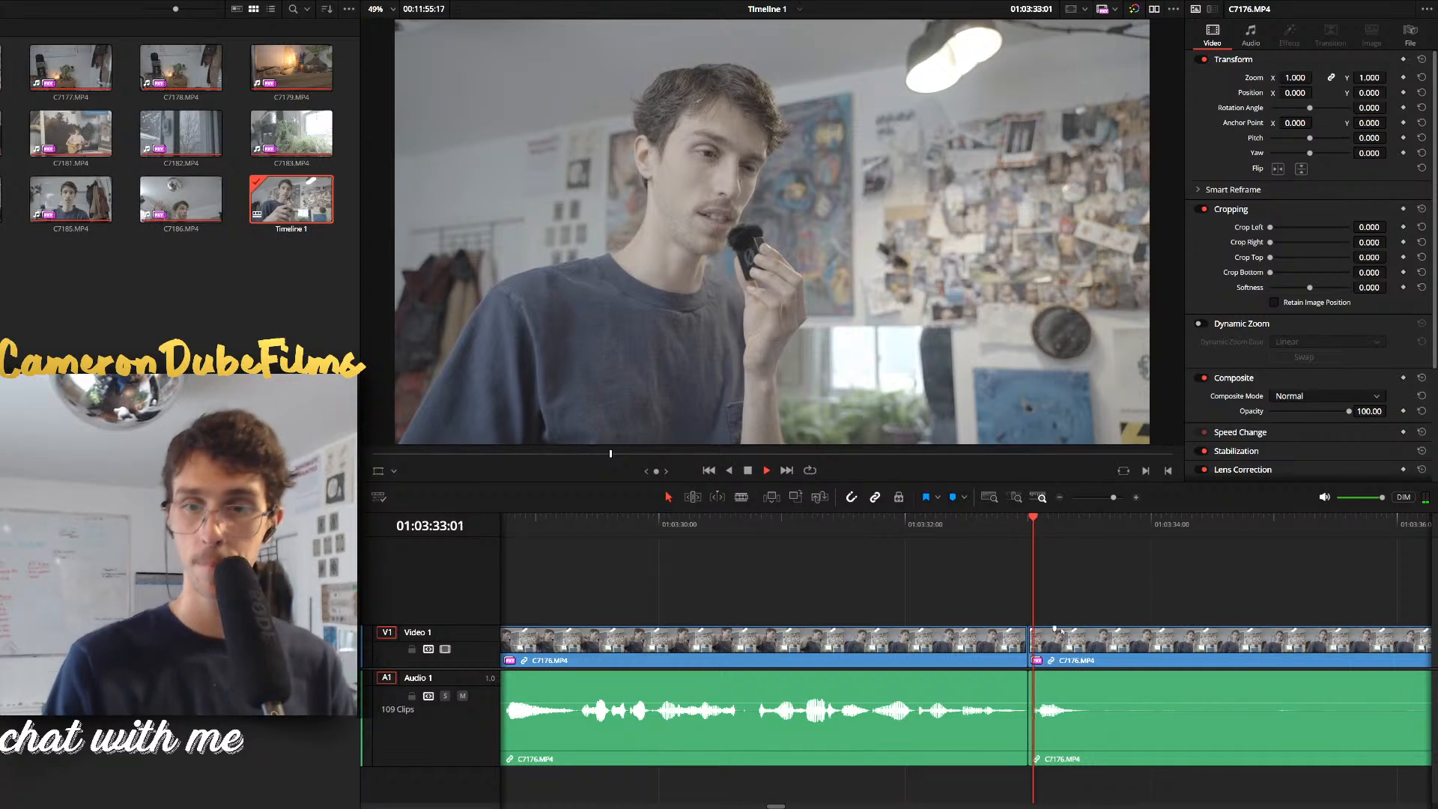
Split at about 01:03:33:15 and 01:03:36:17 and delete the long silence between with its gap
{"action": "scroll", "coordinate": [1072, 581], "scroll_direction": "down", "scroll_amount": 3}
{"action": "left_click", "coordinate": [1164, 527]}
{"action": "key", "text": "ctrl+b"}
{"action": "left_click", "coordinate": [972, 572]}
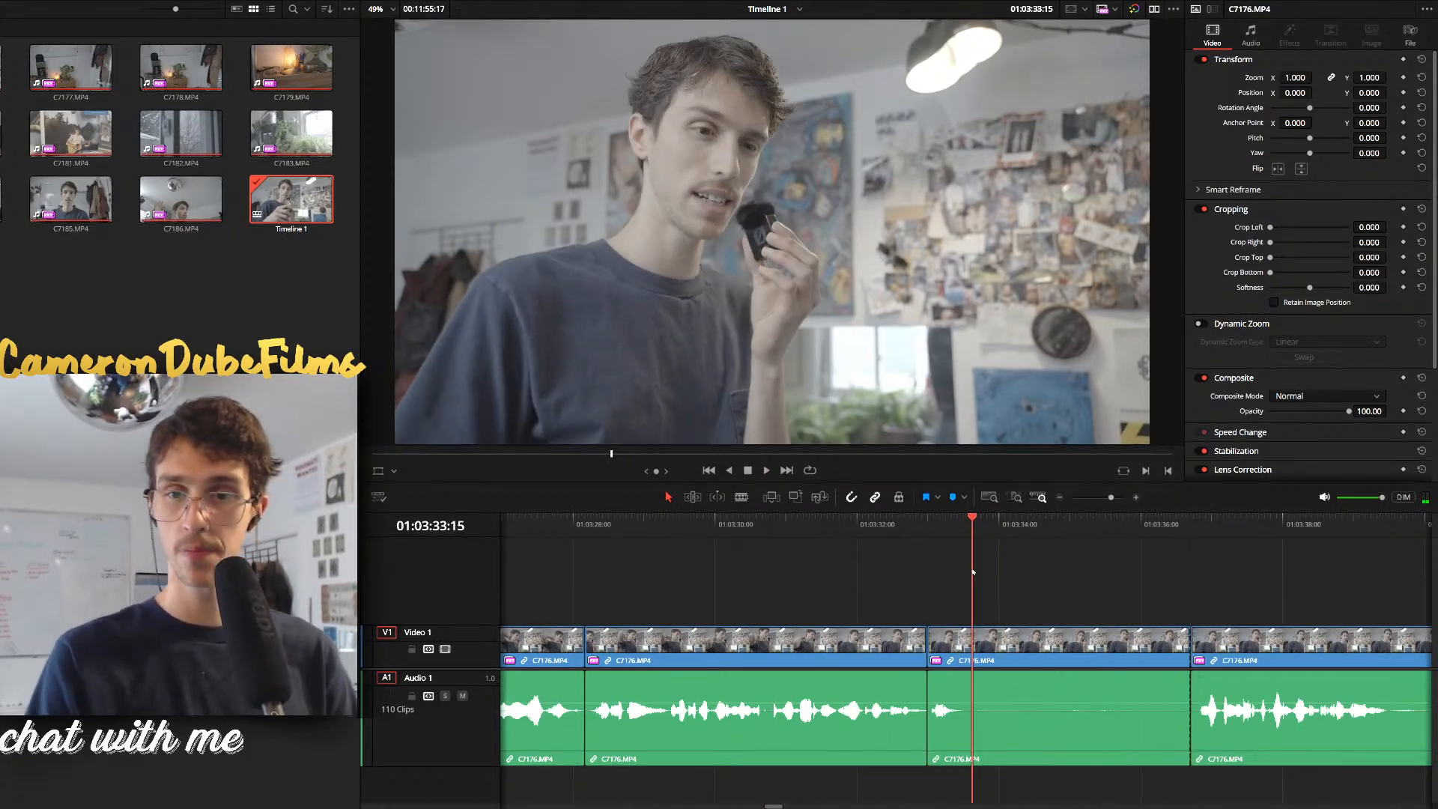
{"action": "key", "text": "BackSpace"}
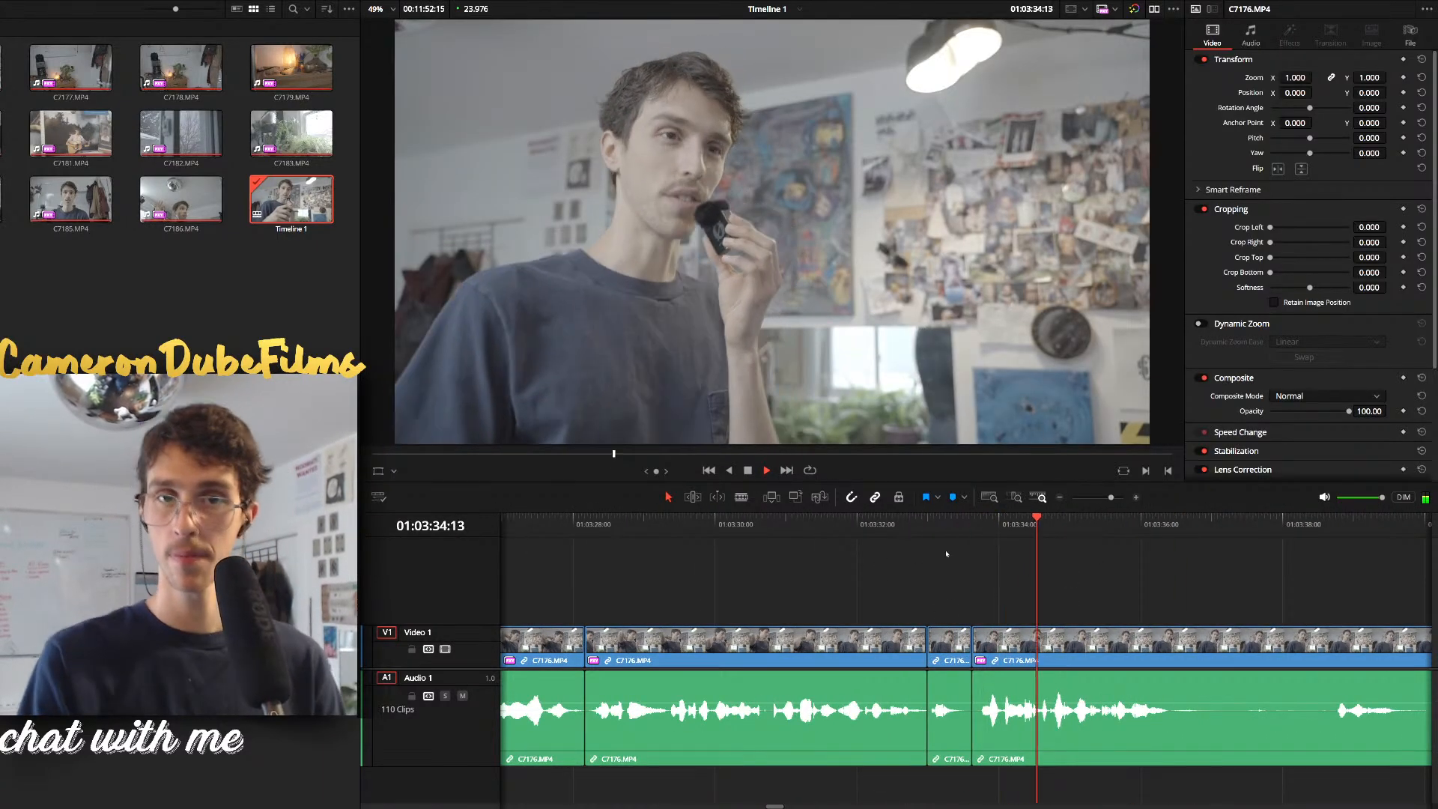
Split at about 01:03:36:10 and 01:03:38:19 and delete the silence between with its gap
{"action": "left_click_drag", "start_coordinate": [1177, 530], "coordinate": [1169, 530]}
{"action": "key", "text": "ctrl+b"}
{"action": "left_click", "coordinate": [1336, 530]}
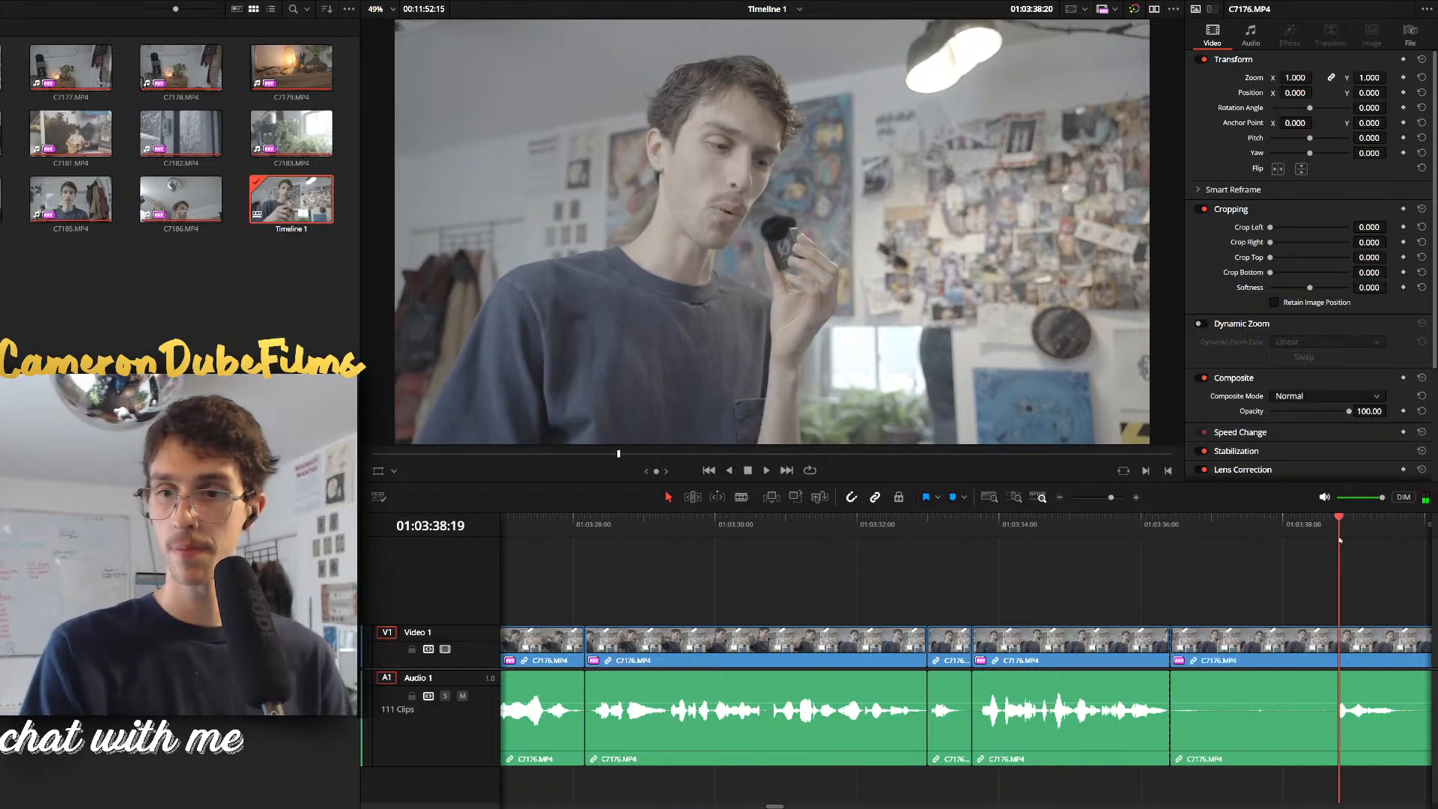
{"action": "key", "text": "ctrl+b"}
{"action": "left_click", "coordinate": [1275, 643]}
{"action": "key", "text": "BackSpace"}
Split at about 01:03:37:09 and 01:03:38:20, delete the pause between with its gap and resume playback
{"action": "scroll", "coordinate": [1243, 678], "scroll_direction": "up", "scroll_amount": 2}
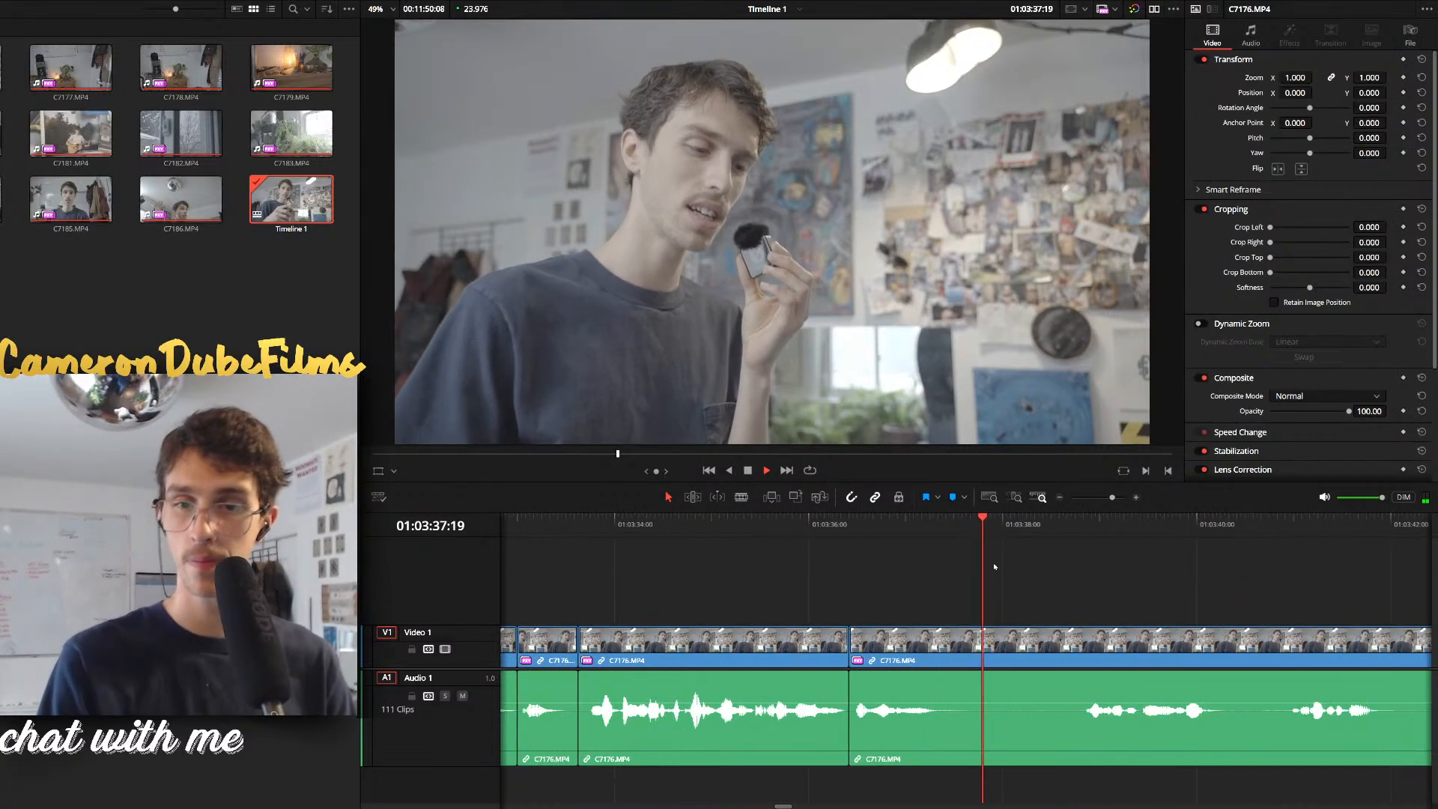
{"action": "left_click_drag", "start_coordinate": [953, 530], "coordinate": [942, 530]}
{"action": "key", "text": "ctrl+b"}
{"action": "left_click_drag", "start_coordinate": [1092, 530], "coordinate": [1083, 530]}
{"action": "key", "text": "ctrl+b"}
{"action": "left_click", "coordinate": [1010, 676]}
{"action": "key", "text": "BackSpace"}
{"action": "left_click", "coordinate": [1025, 662]}
{"action": "key", "text": "BackSpace"}
{"action": "key", "text": "space"}
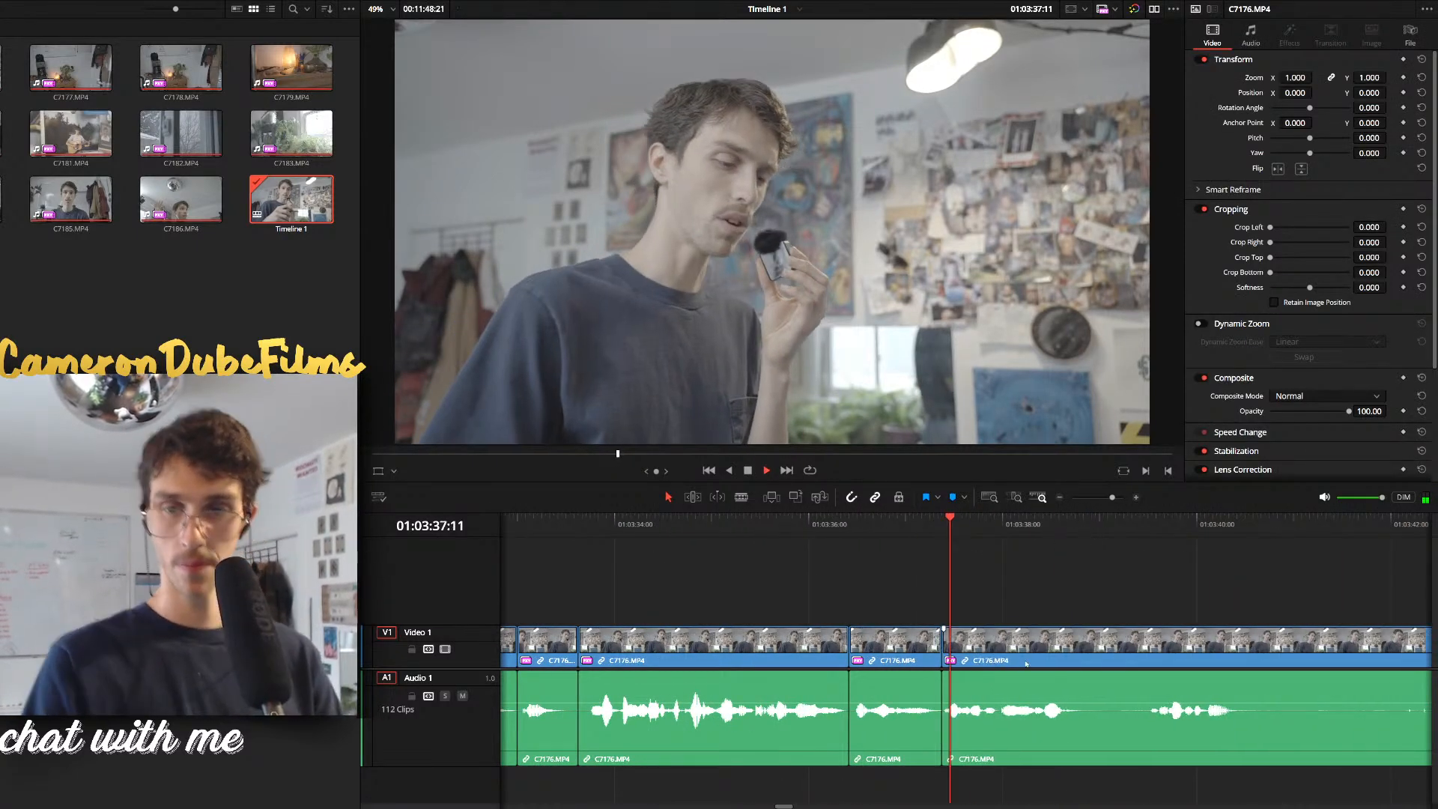
Delete the short clip between 01:03:36:10 and 01:03:37:09 with its gap and resume playback
{"action": "left_click_drag", "start_coordinate": [898, 590], "coordinate": [900, 633]}
{"action": "key", "text": "Delete"}
{"action": "key", "text": "space"}
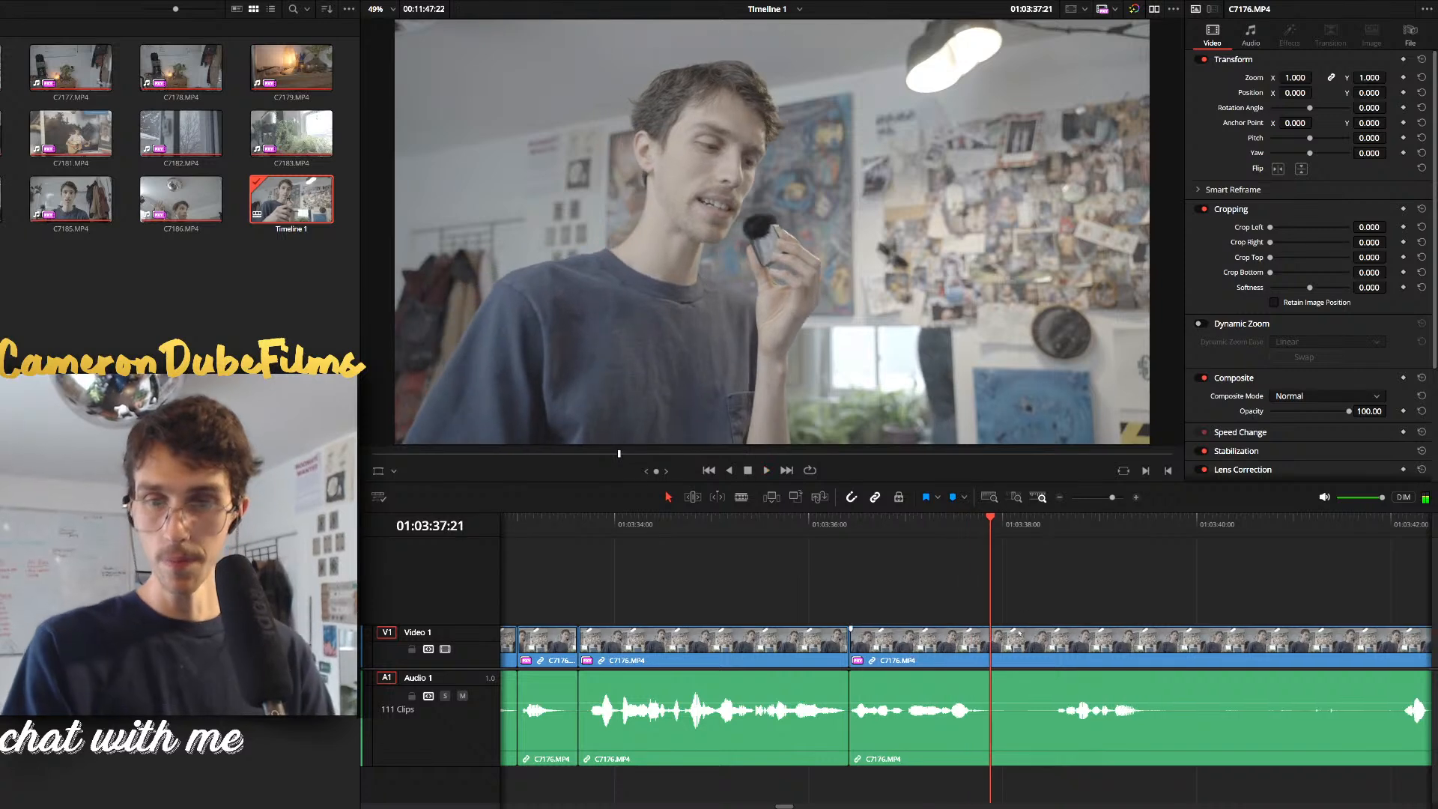
Split at about 01:03:37:17 and 01:03:38:11, delete the short pause between with its gap and resume playback
{"action": "key", "text": "ctrl+b"}
{"action": "left_click_drag", "start_coordinate": [1010, 592], "coordinate": [1012, 633]}
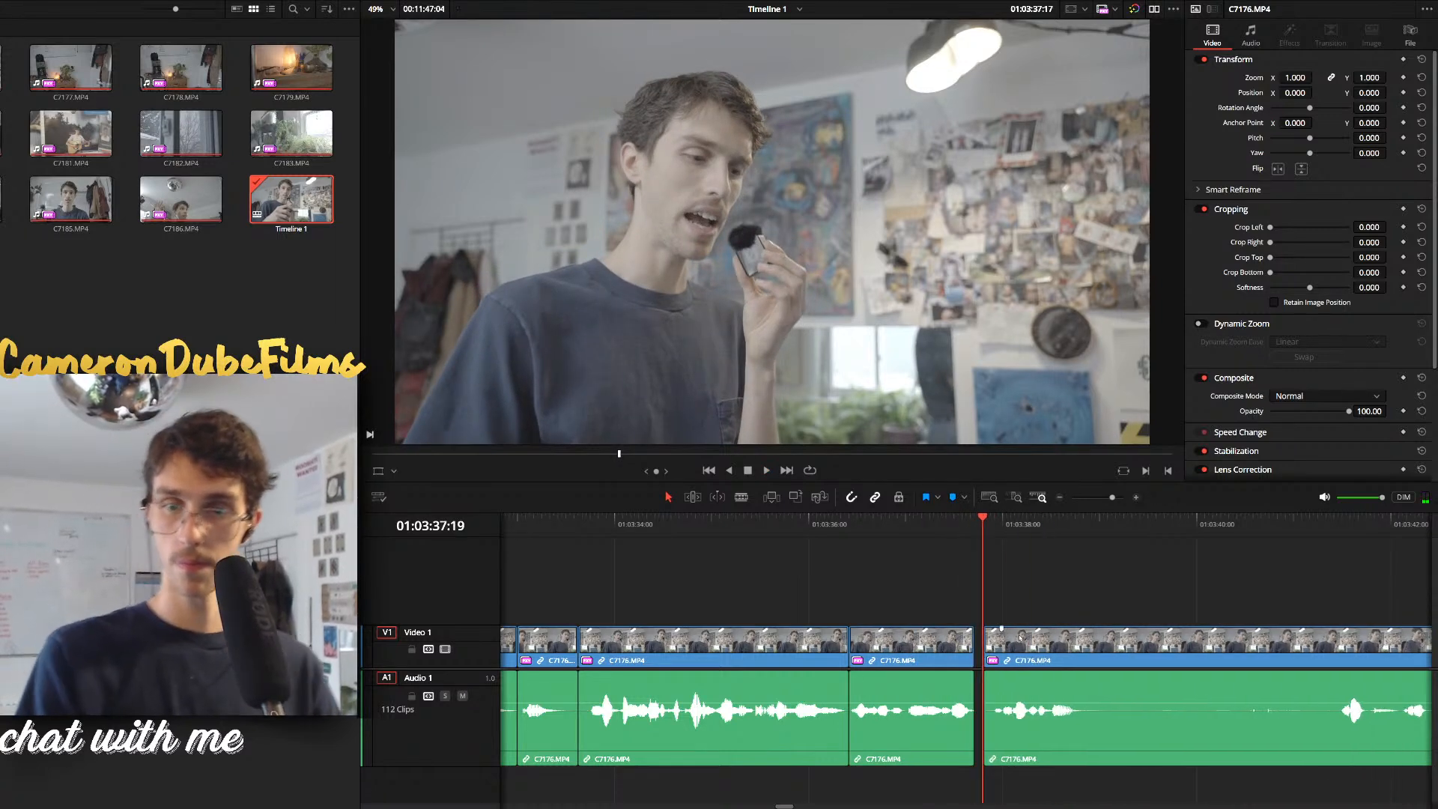
{"action": "key", "text": "Delete"}
{"action": "key", "text": "space"}
Split at about 01:03:38:20 and 01:03:41:08, delete the long silence between with its gap and resume playback
{"action": "key", "text": "ctrl+b"}
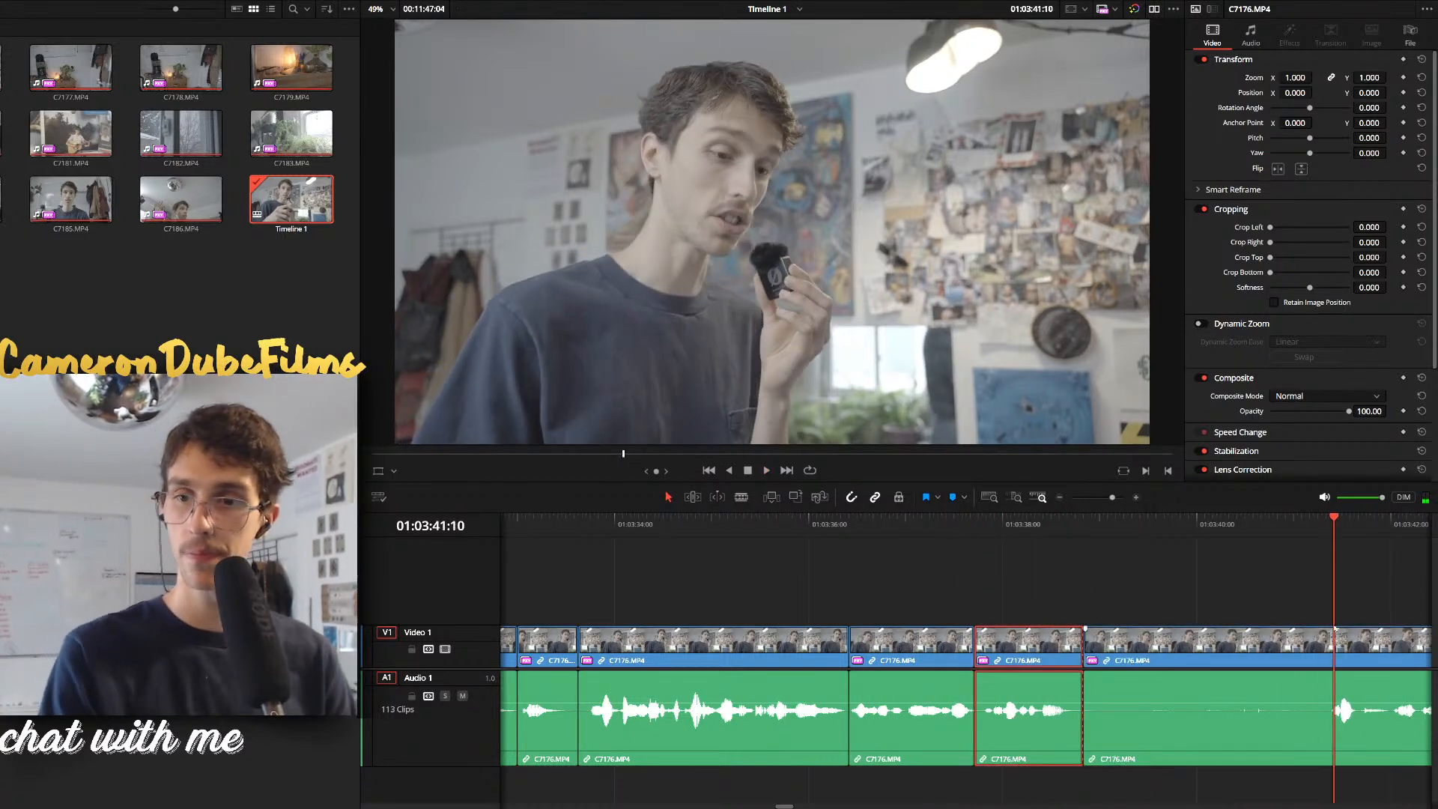
{"action": "left_click_drag", "start_coordinate": [1330, 649], "coordinate": [1322, 606]}
{"action": "key", "text": "ctrl+z"}
{"action": "key", "text": "Left"}
{"action": "key", "text": "Left"}
{"action": "key", "text": "ctrl+b"}
{"action": "left_click_drag", "start_coordinate": [1237, 582], "coordinate": [1236, 645]}
{"action": "key", "text": "Delete"}
{"action": "key", "text": "space"}
Split at about 01:03:44:00 and 01:03:44:05, delete the brief section between with its gap and resume playback
{"action": "scroll", "coordinate": [1209, 679], "scroll_direction": "down", "scroll_amount": 1}
{"action": "scroll", "coordinate": [1208, 679], "scroll_direction": "up", "scroll_amount": 3}
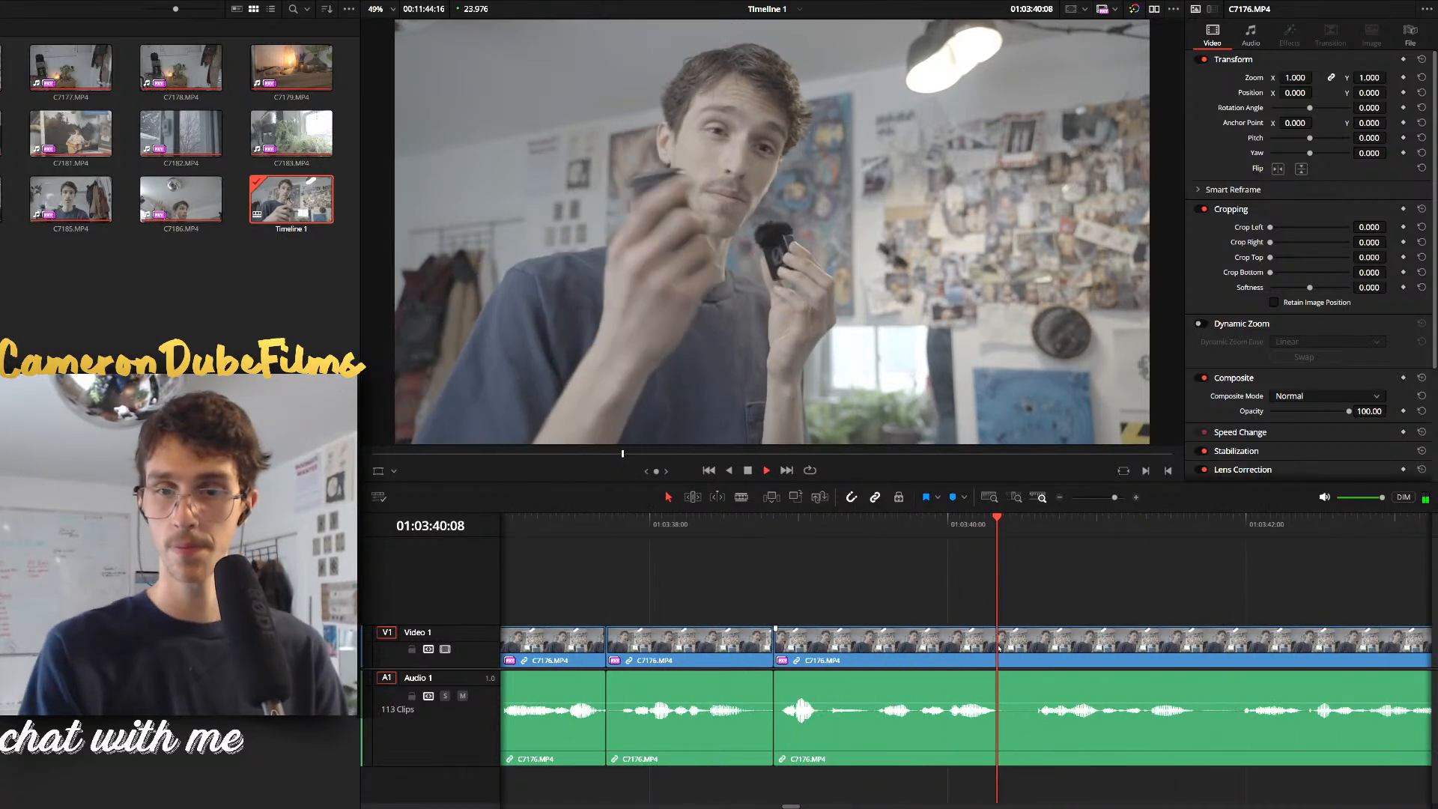
{"action": "scroll", "coordinate": [975, 613], "scroll_direction": "down", "scroll_amount": 2}
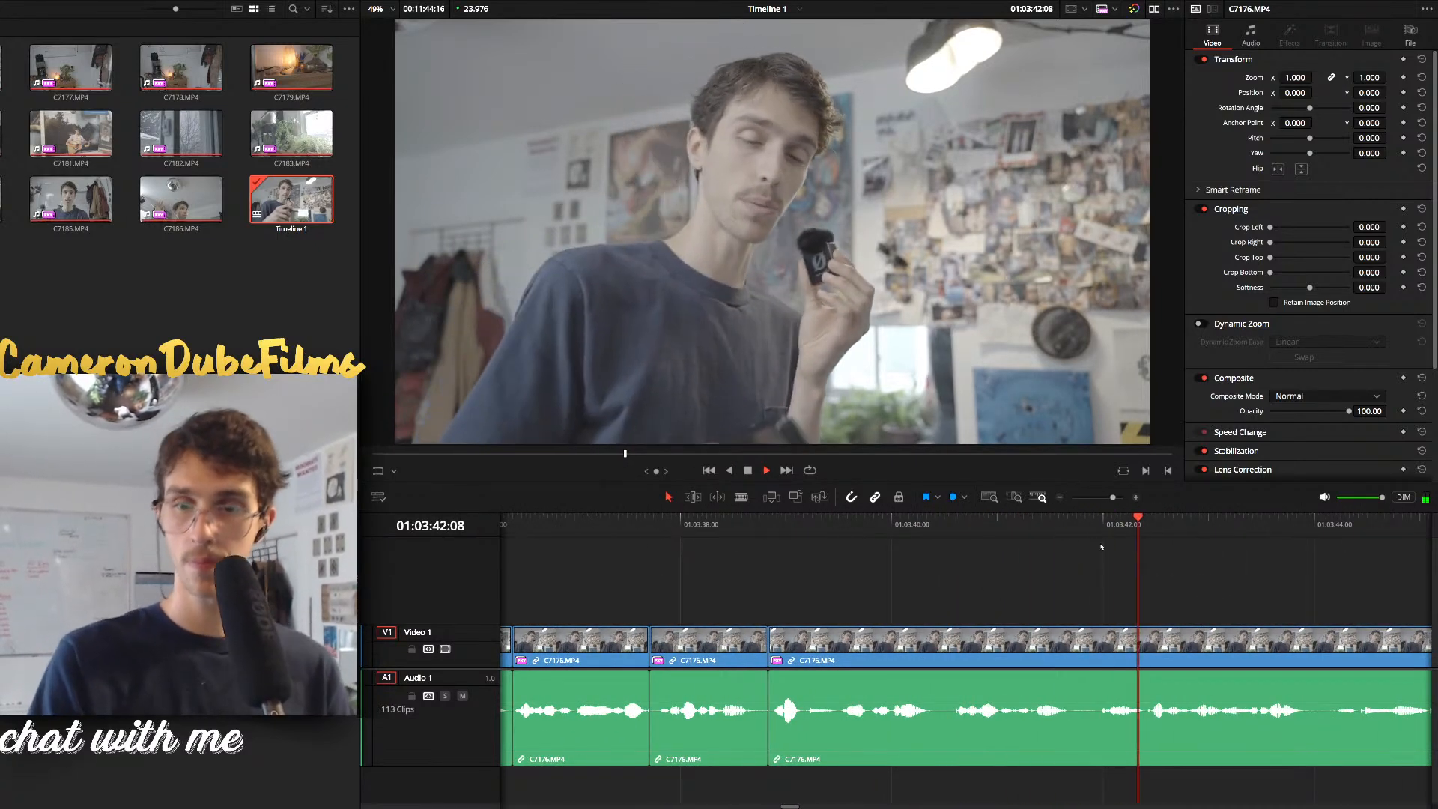
{"action": "left_click", "coordinate": [1314, 527]}
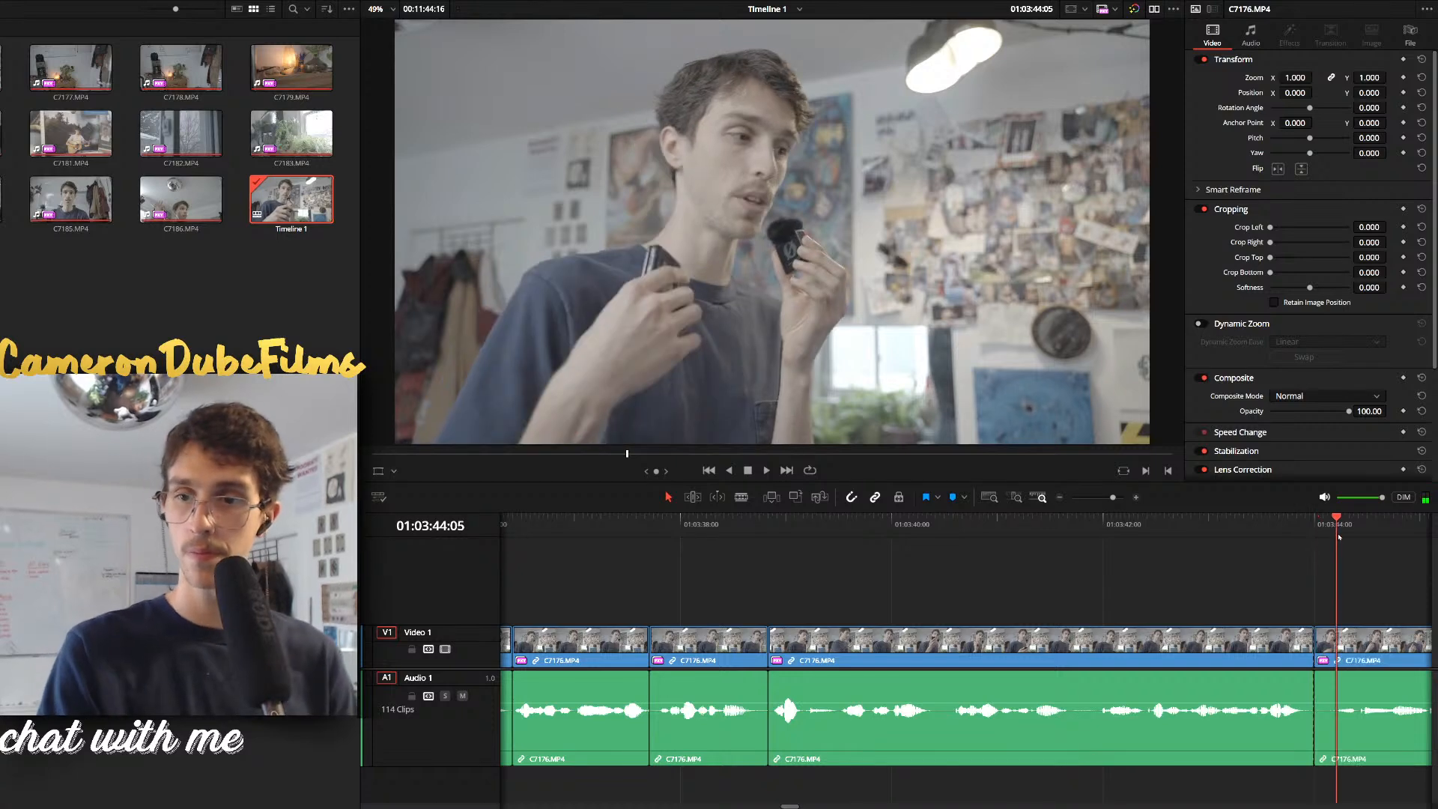
{"action": "left_click", "coordinate": [1323, 636]}
{"action": "key", "text": "Delete"}
{"action": "key", "text": "space"}
Split at about 01:03:46:12 and 01:03:47:02, delete the pause between with its gap and resume playback
{"action": "scroll", "coordinate": [966, 598], "scroll_direction": "up", "scroll_amount": 2}
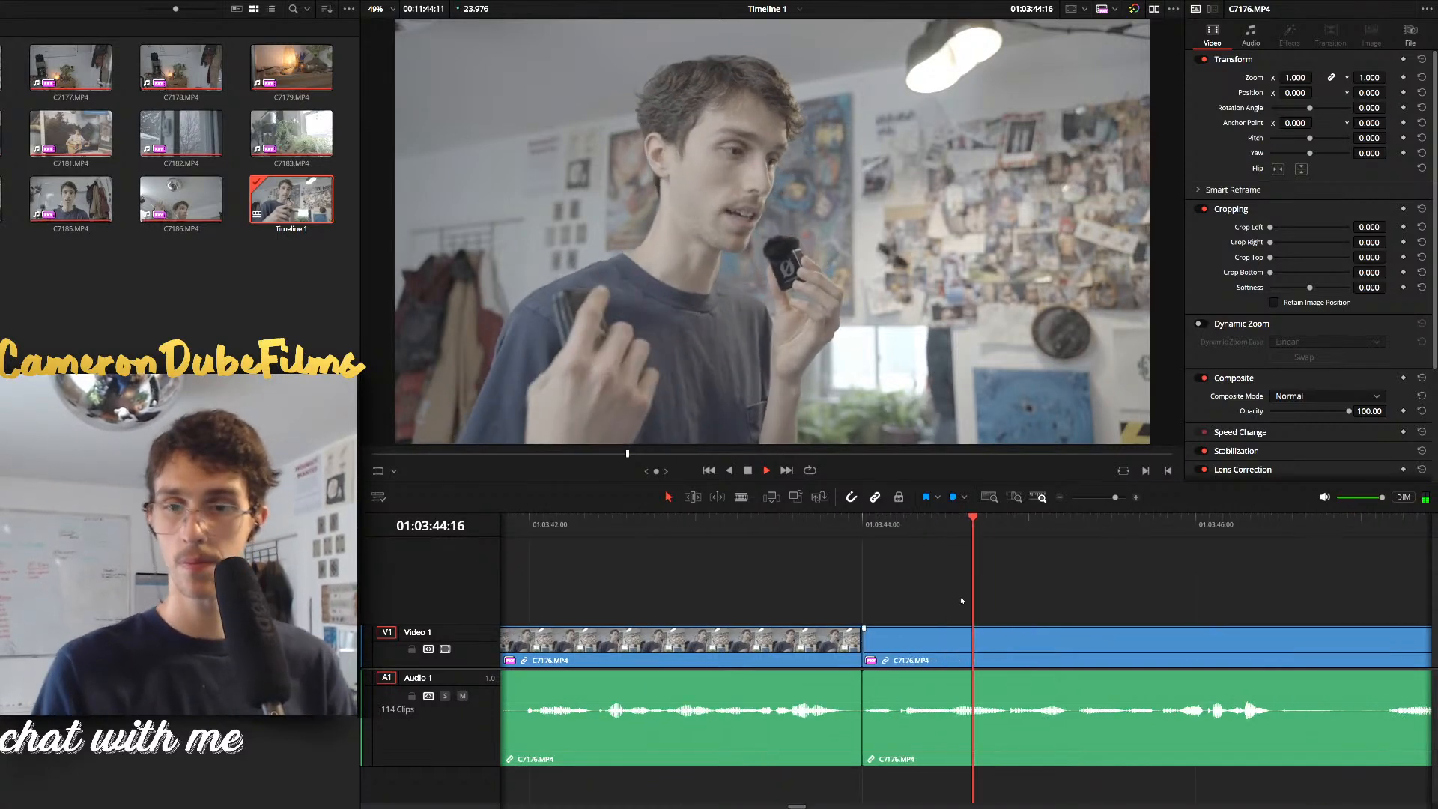
{"action": "scroll", "coordinate": [1048, 584], "scroll_direction": "down", "scroll_amount": 1}
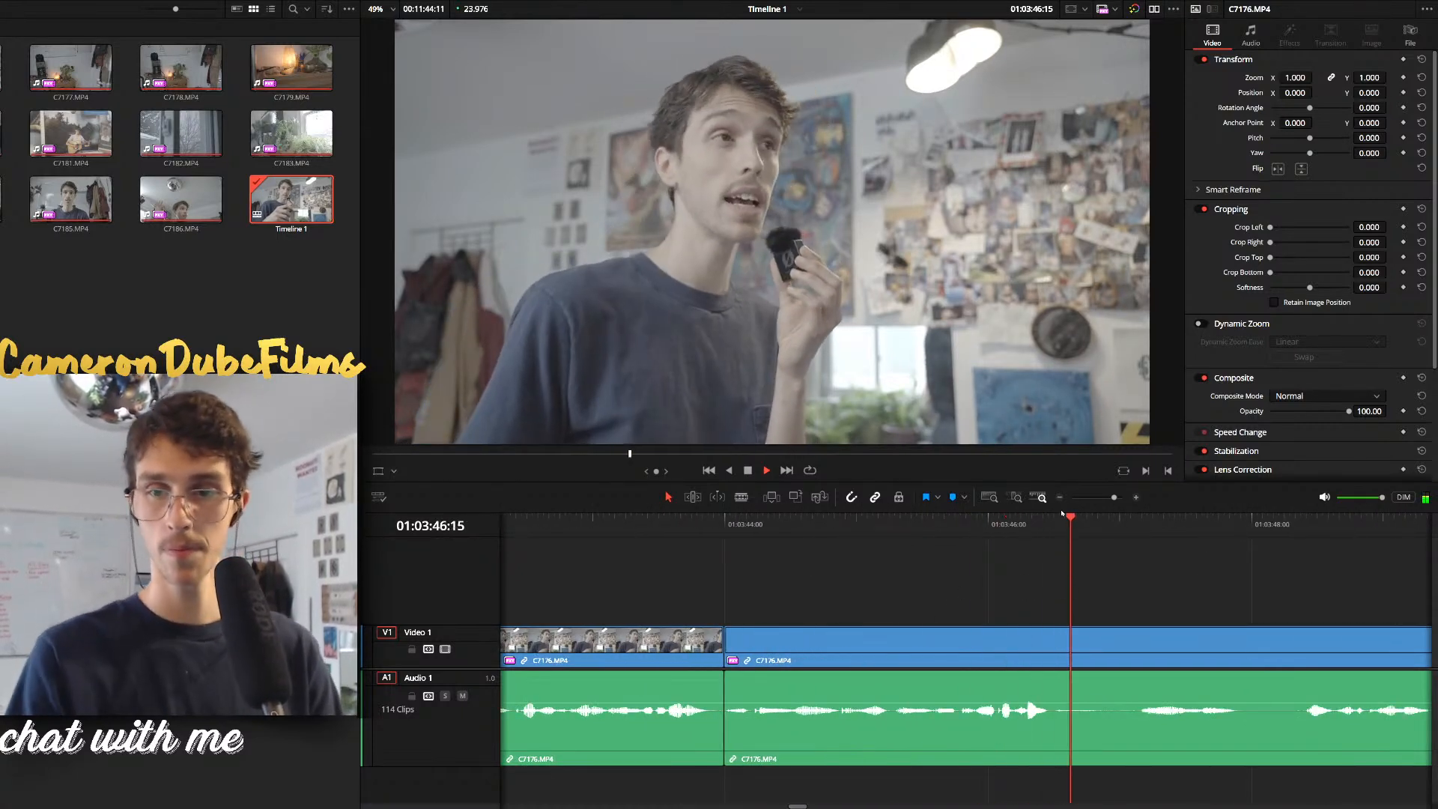
{"action": "left_click", "coordinate": [1055, 524]}
{"action": "key", "text": "ctrl+b"}
{"action": "left_click_drag", "start_coordinate": [1057, 524], "coordinate": [1132, 527]}
{"action": "key", "text": "ctrl+b"}
{"action": "left_click_drag", "start_coordinate": [1094, 571], "coordinate": [1096, 640]}
{"action": "key", "text": "Delete"}
{"action": "key", "text": "space"}
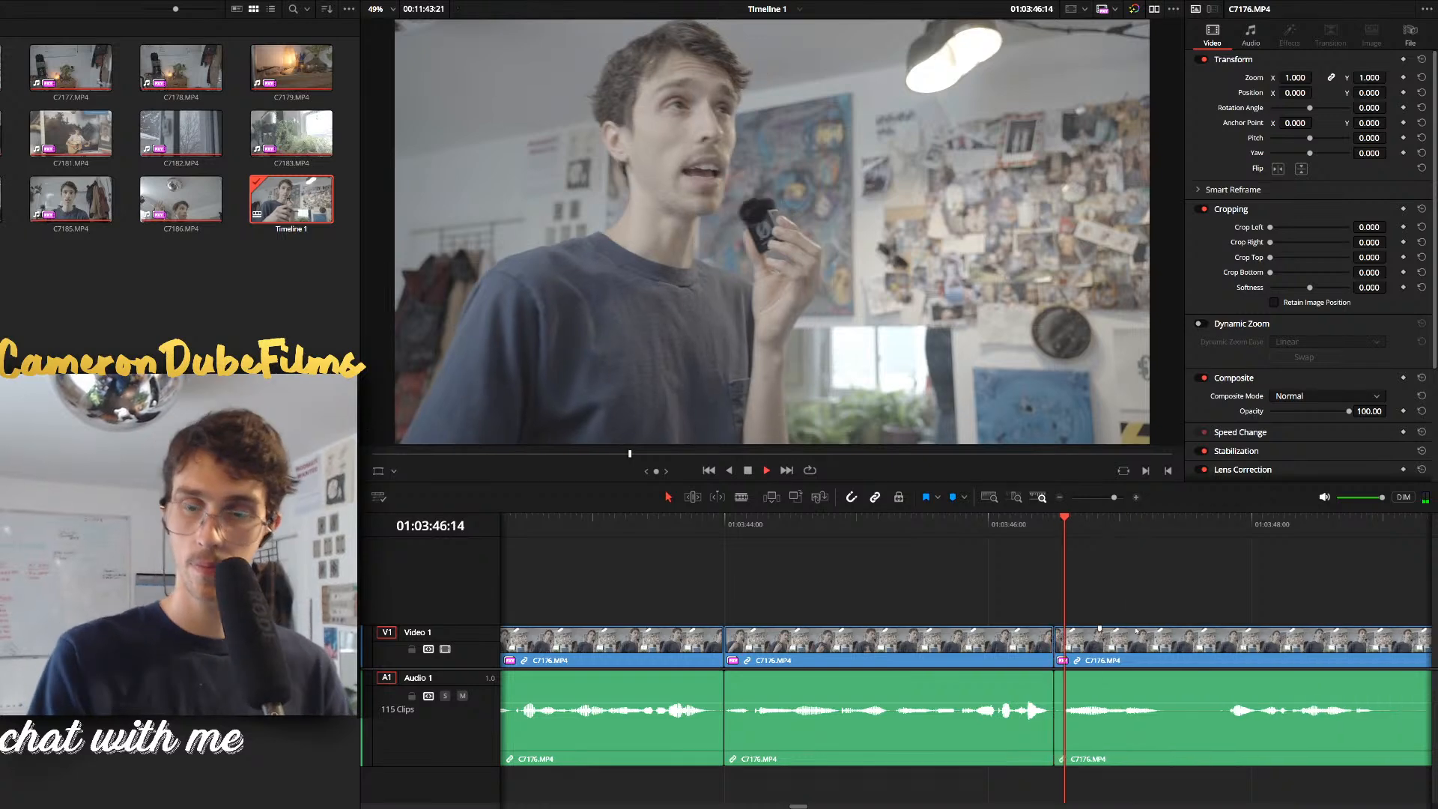
Split at about 01:03:47:11 and 01:03:47:19, delete the short section between with its gap and resume playback
{"action": "left_click", "coordinate": [1180, 528]}
{"action": "left_click_drag", "start_coordinate": [1217, 539], "coordinate": [1222, 539]}
{"action": "key", "text": "ctrl+b"}
{"action": "left_click_drag", "start_coordinate": [1208, 570], "coordinate": [1204, 638]}
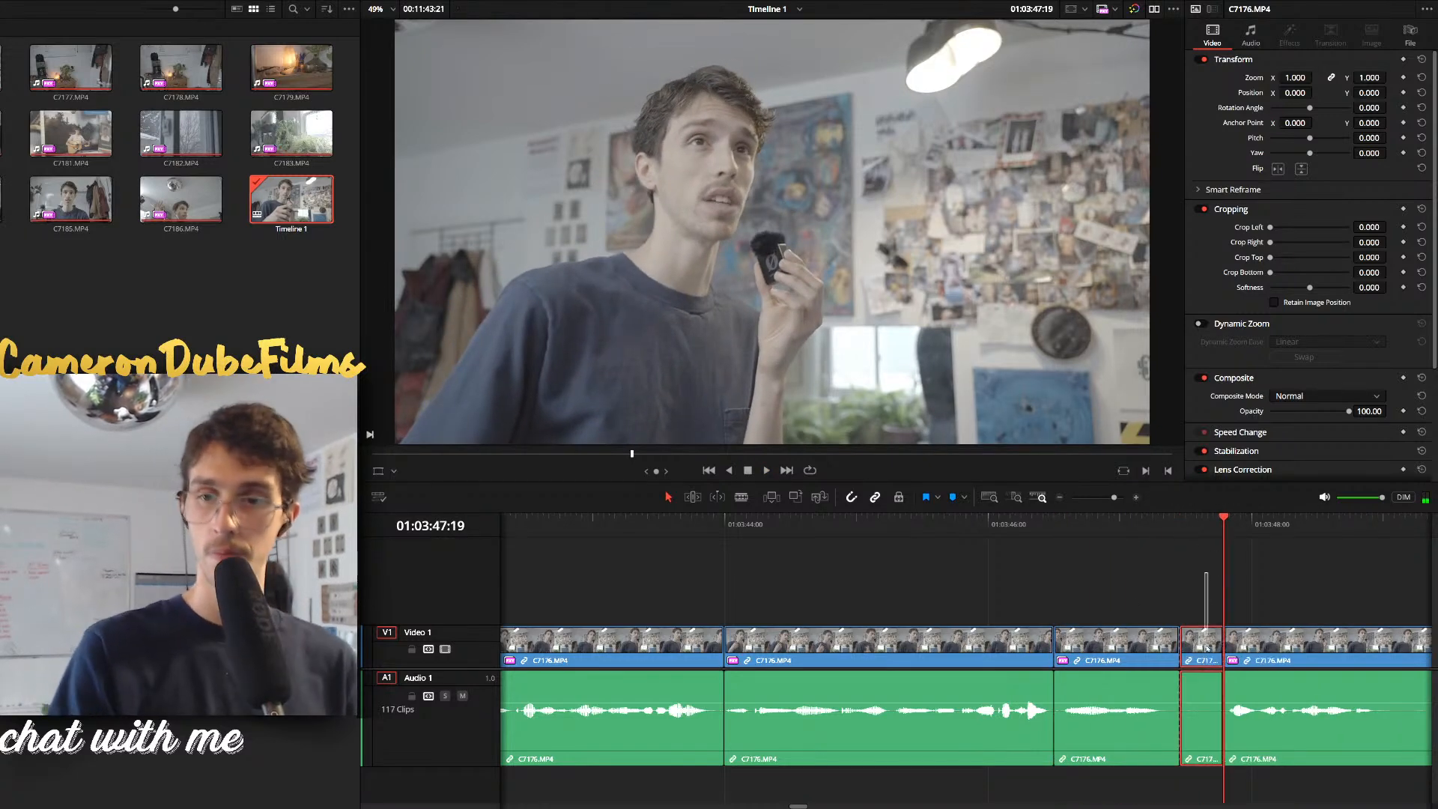
{"action": "key", "text": "BackSpace"}
{"action": "left_click", "coordinate": [1205, 642]}
{"action": "key", "text": "BackSpace"}
{"action": "key", "text": "space"}
Split at about 01:03:48:16 and 01:03:49:08, delete the pause between with its gap and resume playback
{"action": "scroll", "coordinate": [1164, 650], "scroll_direction": "down", "scroll_amount": 1}
{"action": "scroll", "coordinate": [1109, 632], "scroll_direction": "up", "scroll_amount": 1}
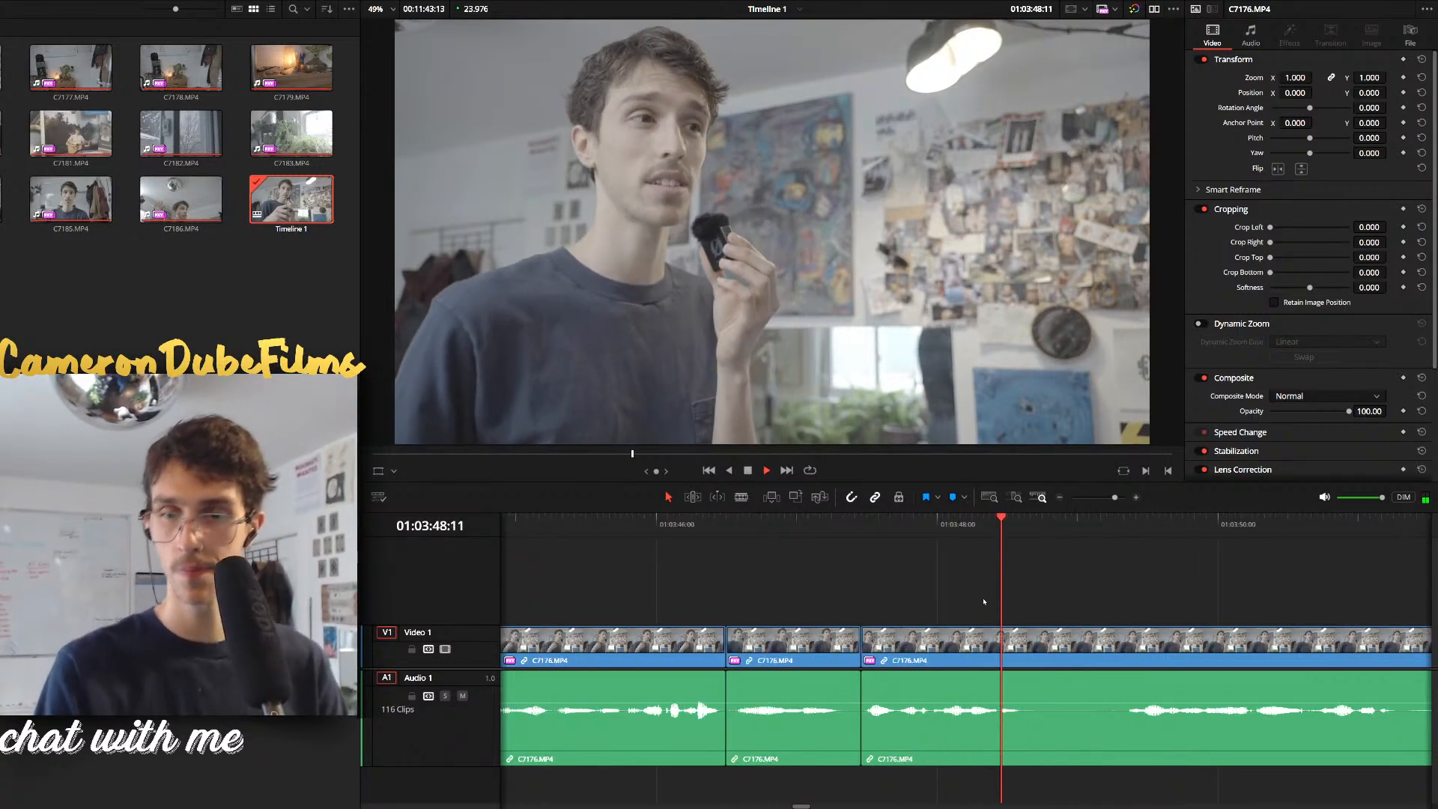
{"action": "key", "text": "space"}
{"action": "key", "text": "ctrl+b"}
{"action": "left_click_drag", "start_coordinate": [1127, 534], "coordinate": [1124, 584]}
{"action": "key", "text": "ctrl+b"}
{"action": "left_click_drag", "start_coordinate": [1091, 563], "coordinate": [1090, 691]}
{"action": "key", "text": "BackSpace"}
{"action": "left_click", "coordinate": [1090, 690]}
{"action": "key", "text": "BackSpace"}
{"action": "key", "text": "space"}
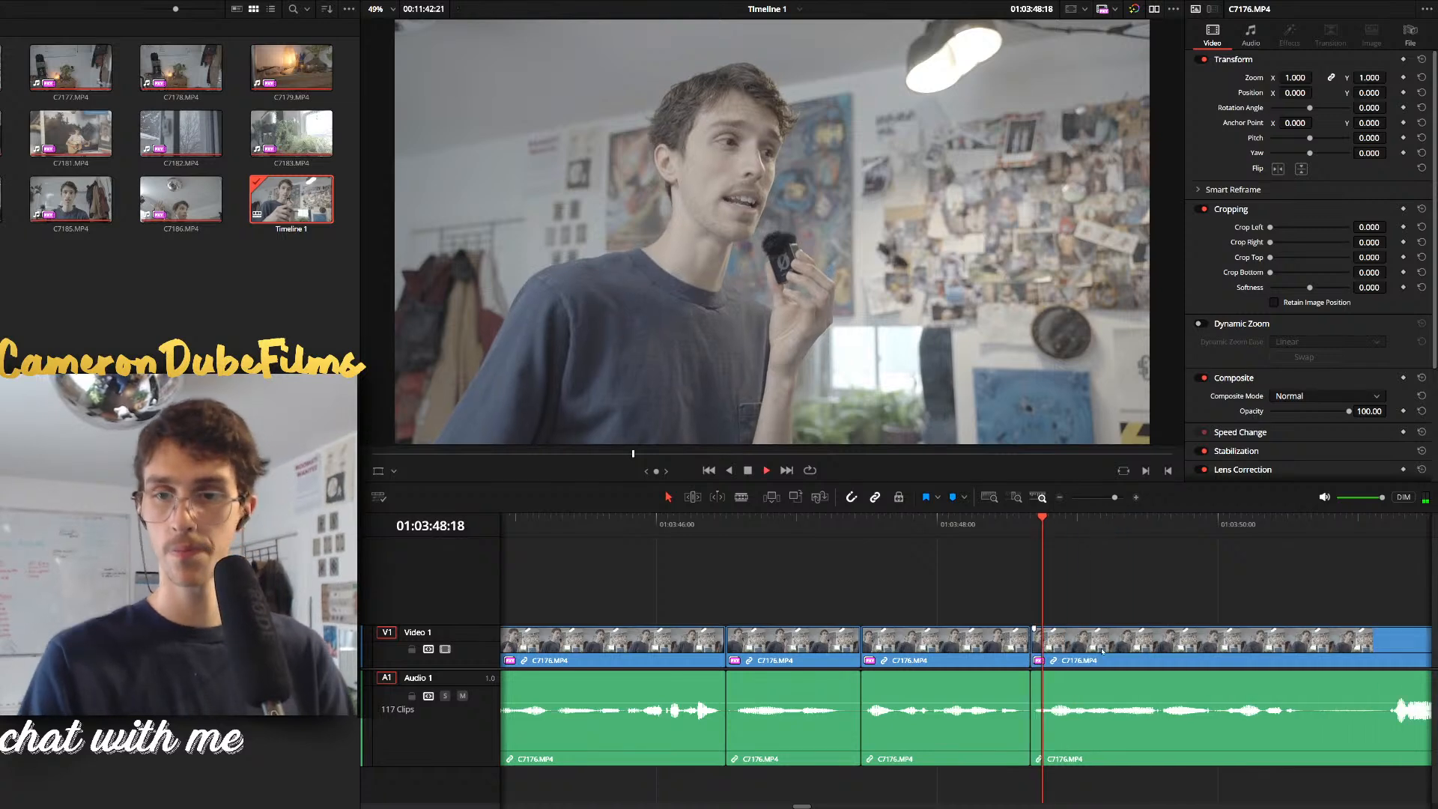
Split at about 01:03:50:15 and 01:03:51:04, delete the silence between with its gap and resume playback
{"action": "scroll", "coordinate": [1123, 659], "scroll_direction": "down", "scroll_amount": 1}
{"action": "scroll", "coordinate": [1138, 651], "scroll_direction": "up", "scroll_amount": 1}
{"action": "left_click", "coordinate": [1150, 644]}
{"action": "key", "text": "space"}
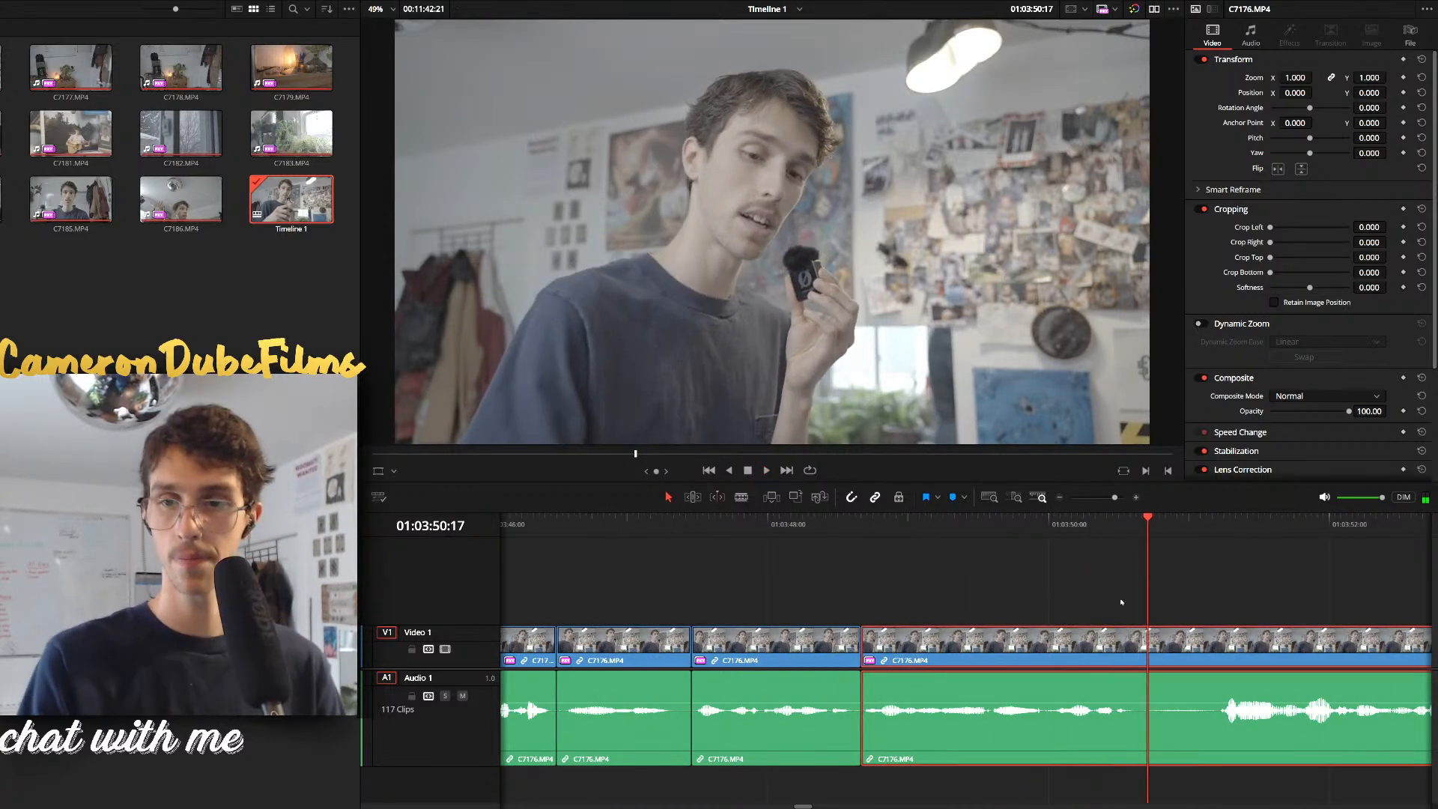
{"action": "left_click", "coordinate": [1147, 605]}
{"action": "left_click", "coordinate": [1136, 600]}
{"action": "key", "text": "ctrl+b"}
{"action": "left_click_drag", "start_coordinate": [1206, 599], "coordinate": [1180, 640]}
{"action": "key", "text": "ctrl+b"}
{"action": "key", "text": "Delete"}
{"action": "key", "text": "space"}
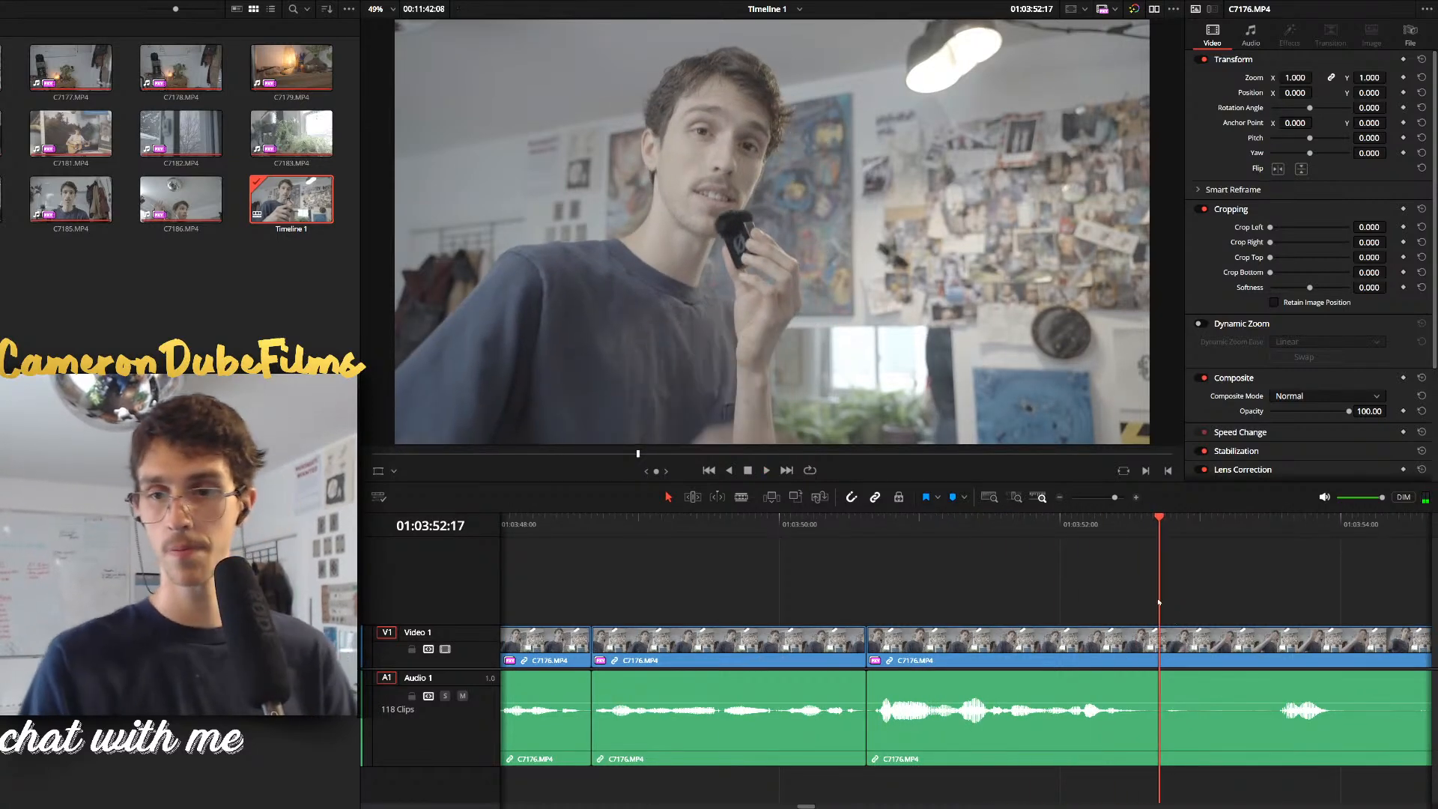
Split at about 01:03:52:15 and 01:03:53:12, delete the pause between with its gap and resume playback
{"action": "left_click_drag", "start_coordinate": [1159, 601], "coordinate": [1148, 602]}
{"action": "key", "text": "ctrl+b"}
{"action": "left_click_drag", "start_coordinate": [1259, 607], "coordinate": [1271, 608]}
{"action": "key", "text": "ctrl+b"}
{"action": "left_click", "coordinate": [1199, 656]}
{"action": "key", "text": "Delete"}
{"action": "key", "text": "space"}
Split at 01:03:53:04 and delete the rest of the C7176.MP4 clip, closing the gap before C7177.MP4
{"action": "scroll", "coordinate": [1194, 658], "scroll_direction": "down", "scroll_amount": 1}
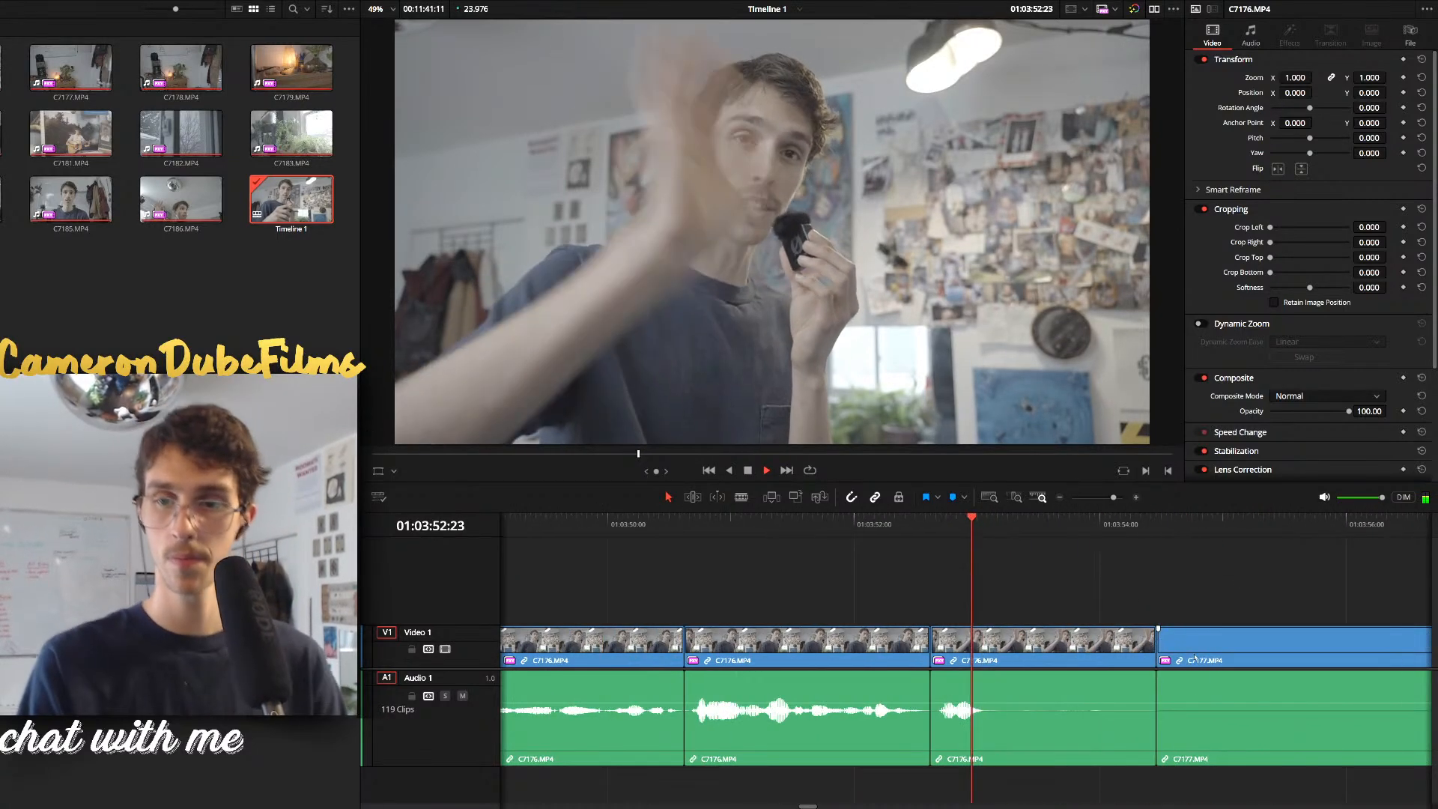
{"action": "key", "text": "space"}
{"action": "key", "text": "Left"}
{"action": "key", "text": "Left"}
{"action": "key", "text": "Left"}
{"action": "key", "text": "ctrl+b"}
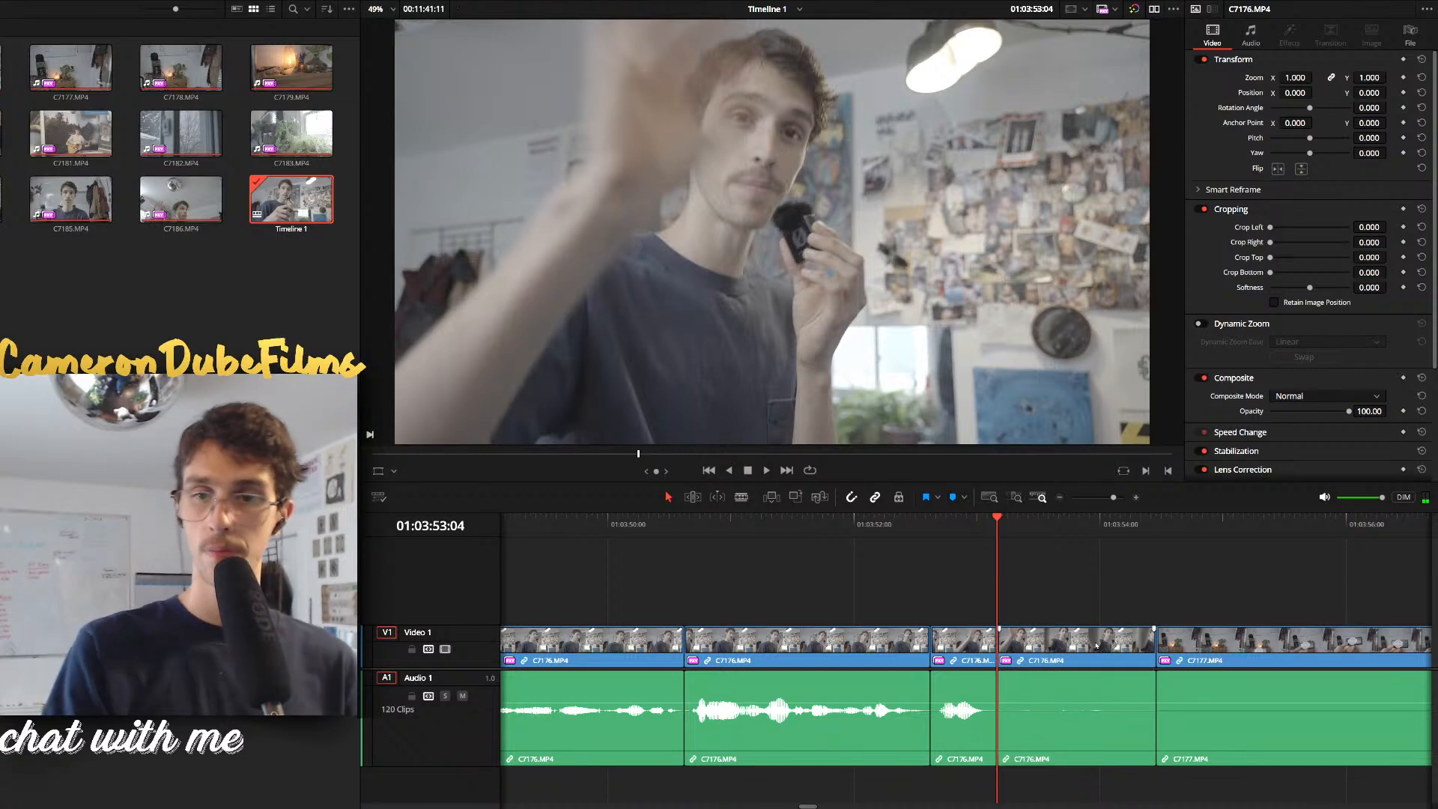
{"action": "left_click", "coordinate": [1096, 645]}
{"action": "key", "text": "BackSpace"}
{"action": "left_click", "coordinate": [1097, 650]}
{"action": "key", "text": "BackSpace"}
Play back the opening of the rough cut from the start of the timeline, then return to the start
{"action": "scroll", "coordinate": [970, 604], "scroll_direction": "down", "scroll_amount": 5}
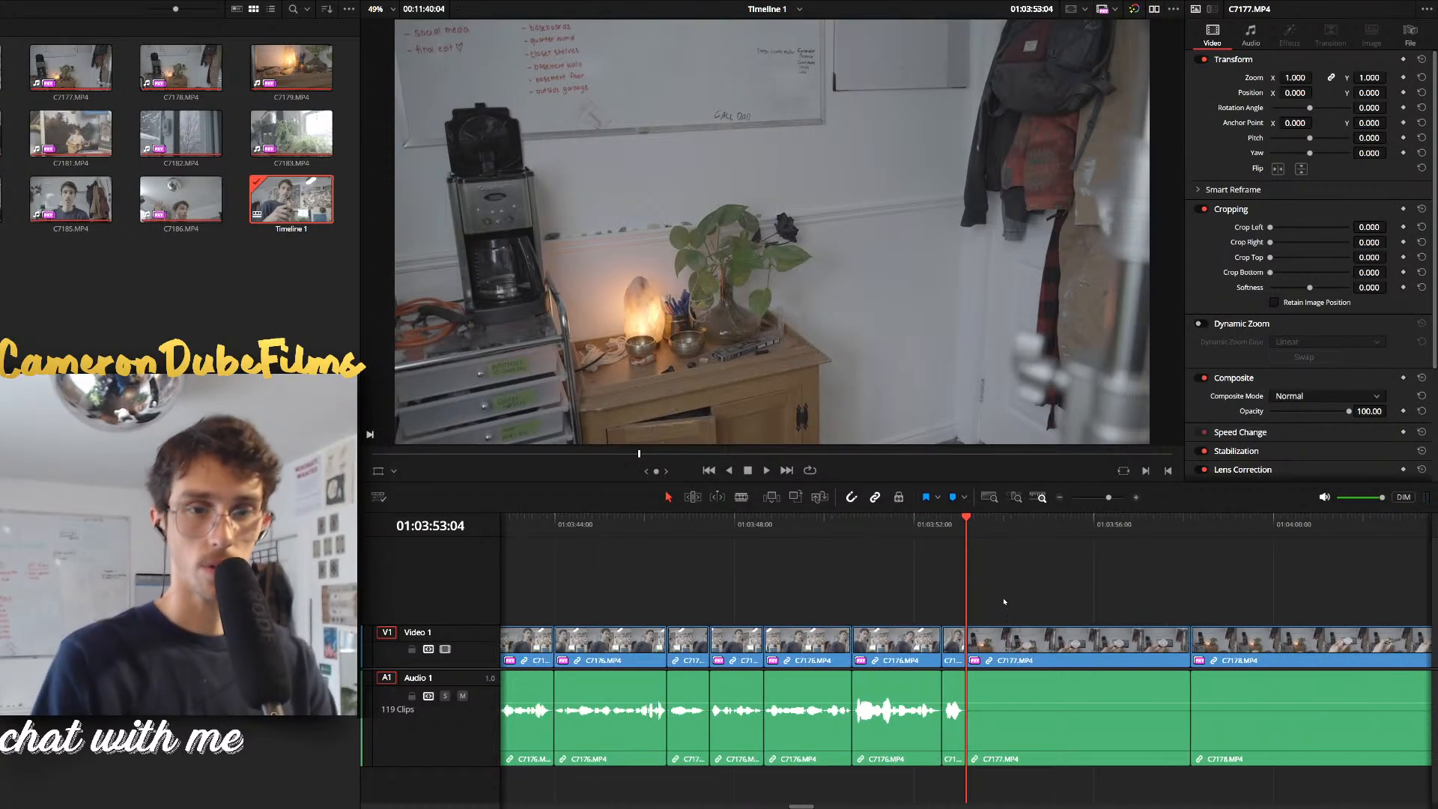
{"action": "scroll", "coordinate": [968, 596], "scroll_direction": "down", "scroll_amount": 4}
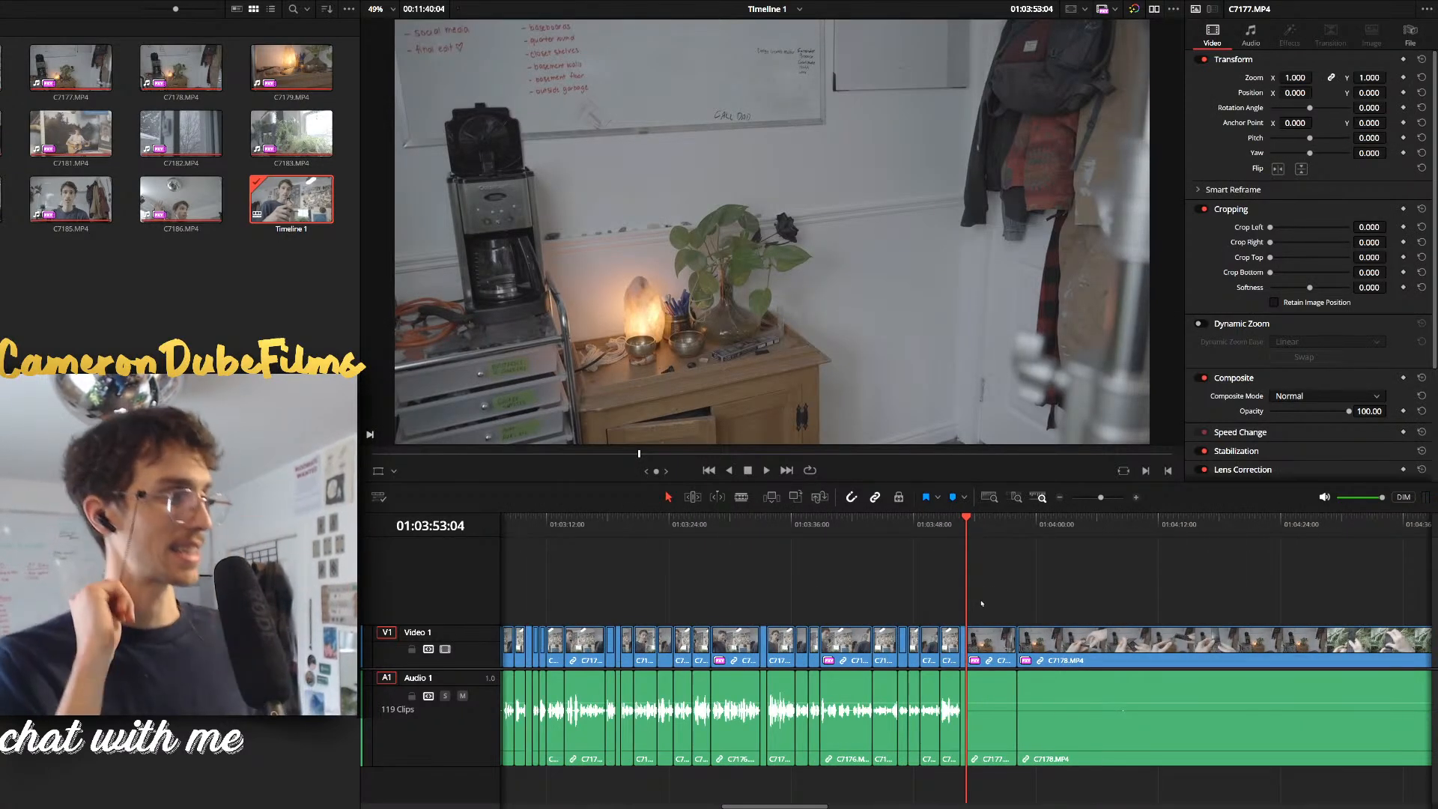
{"action": "scroll", "coordinate": [875, 557], "scroll_direction": "down", "scroll_amount": 5}
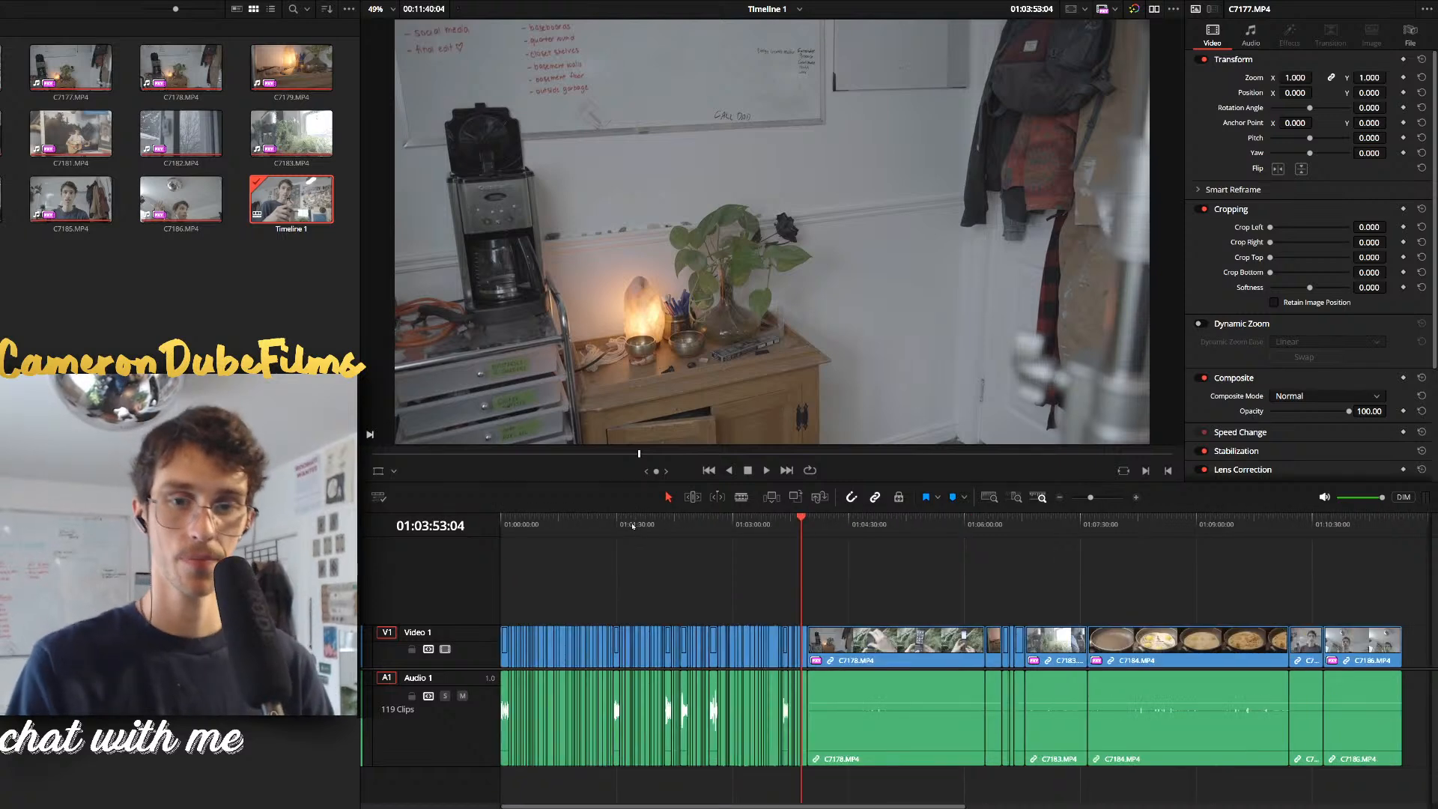
{"action": "key", "text": "Home"}
{"action": "key", "text": "space"}
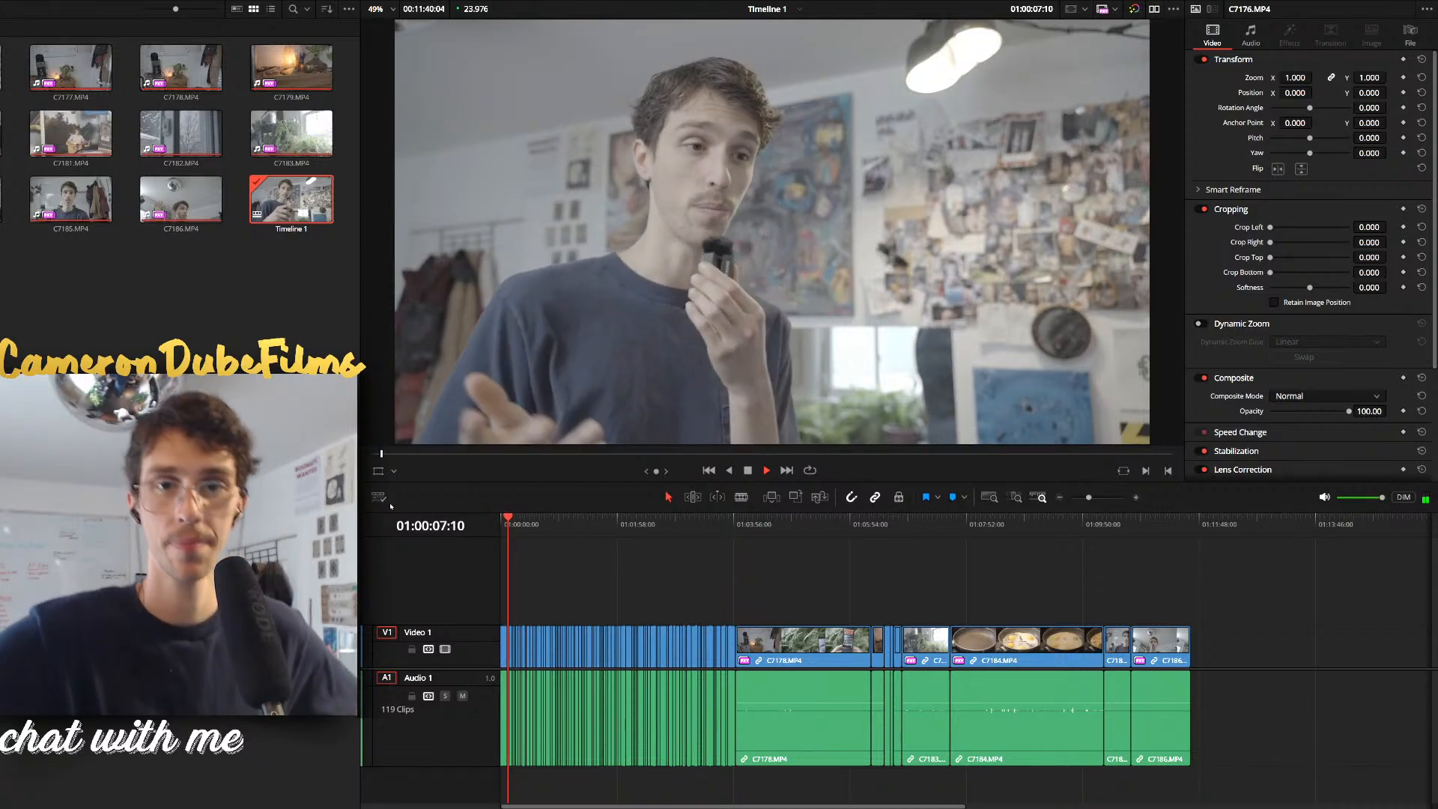
{"action": "left_click", "coordinate": [502, 524]}
Try a speed change of 114% on the first clip, preview it and undo the change
{"action": "scroll", "coordinate": [586, 582], "scroll_direction": "up", "scroll_amount": 3}
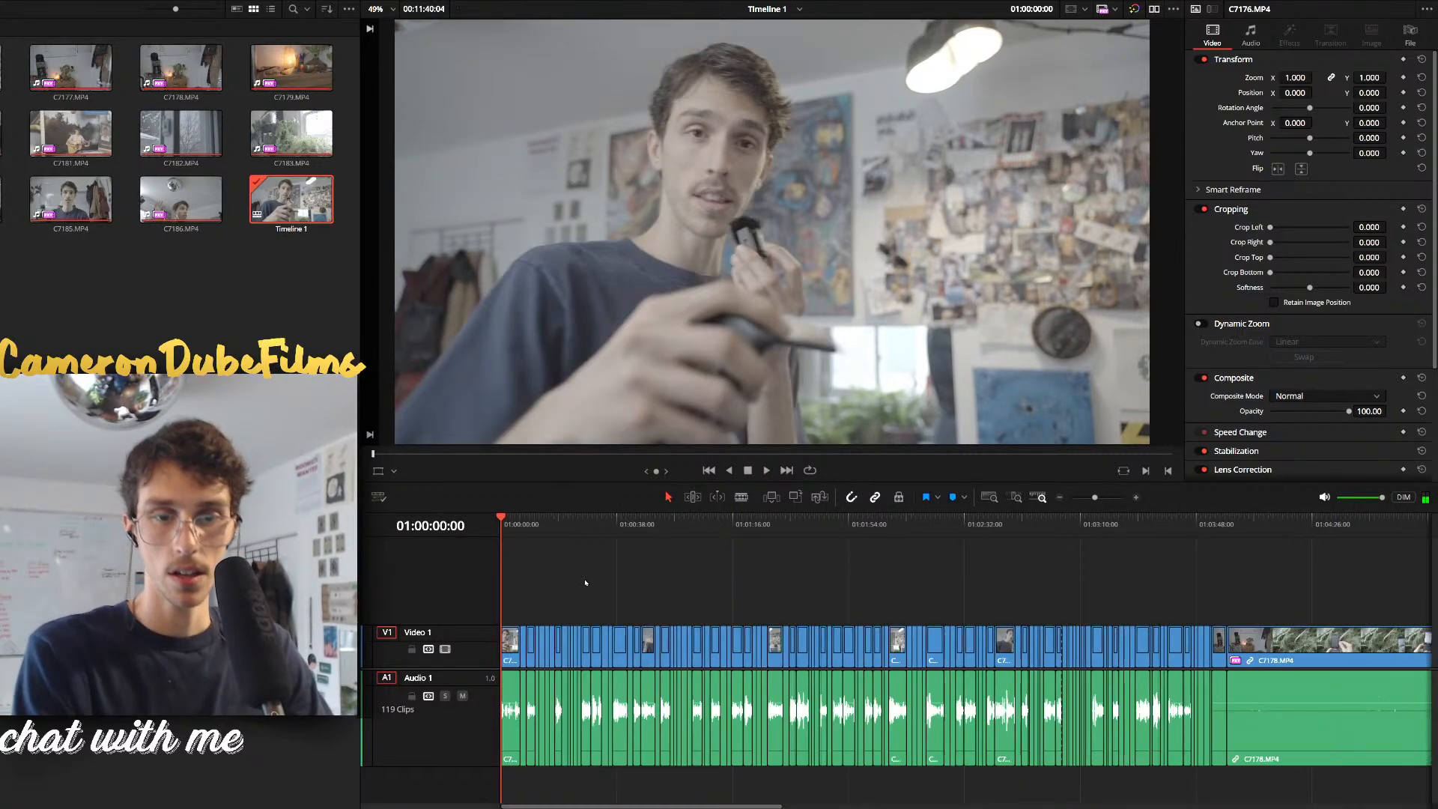
{"action": "scroll", "coordinate": [590, 599], "scroll_direction": "up", "scroll_amount": 5}
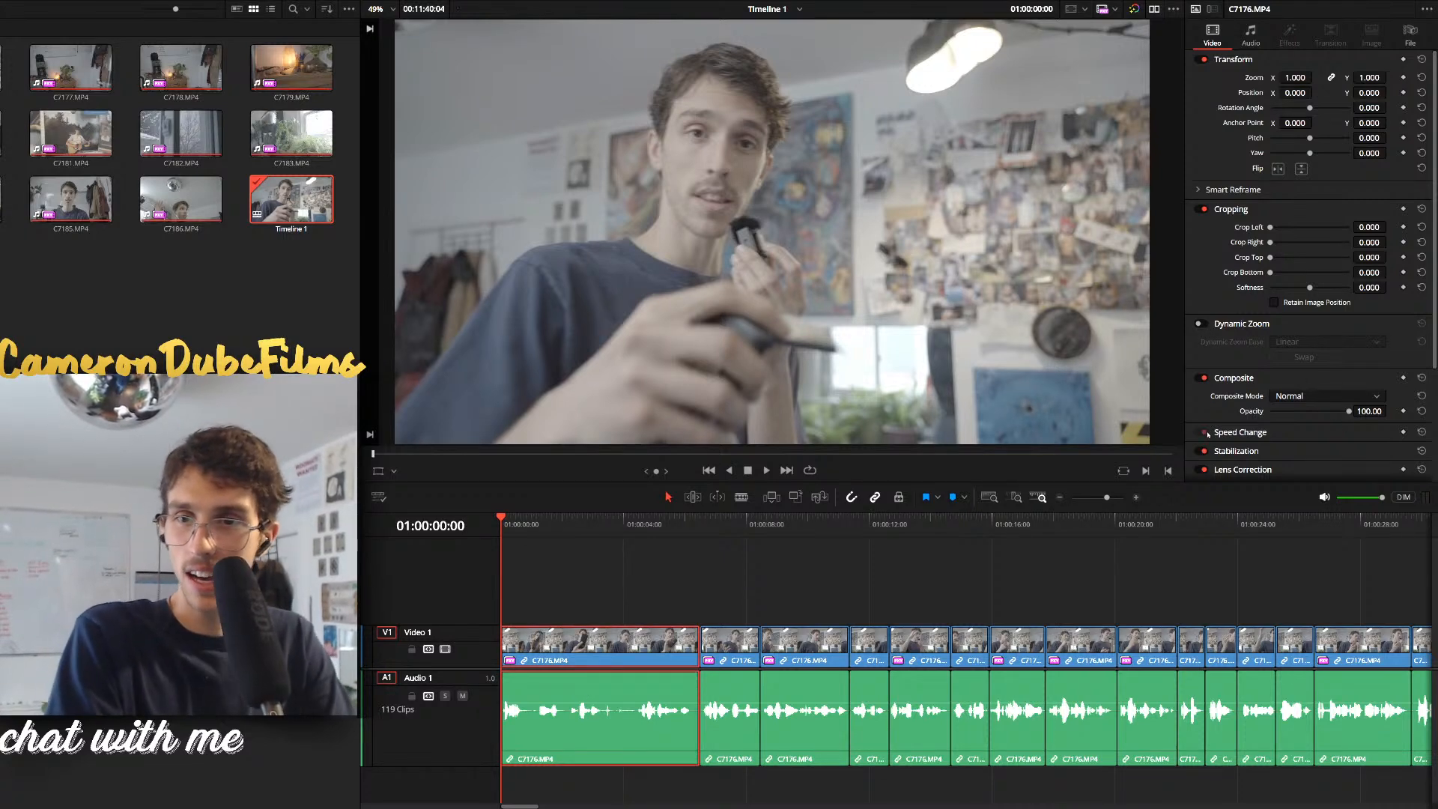
{"action": "left_click", "coordinate": [1258, 433]}
{"action": "scroll", "coordinate": [1326, 443], "scroll_direction": "down", "scroll_amount": 2}
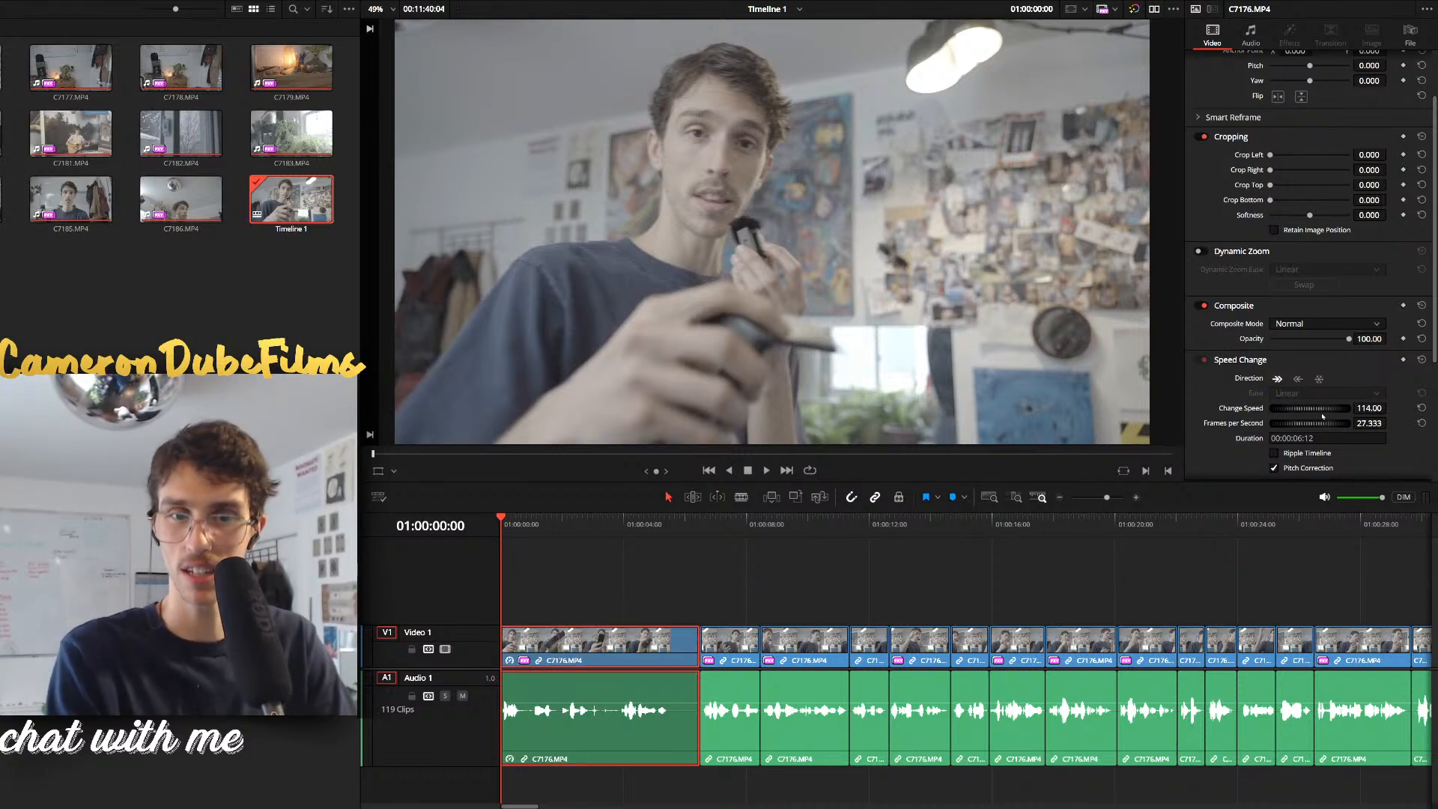
{"action": "key", "text": "space"}
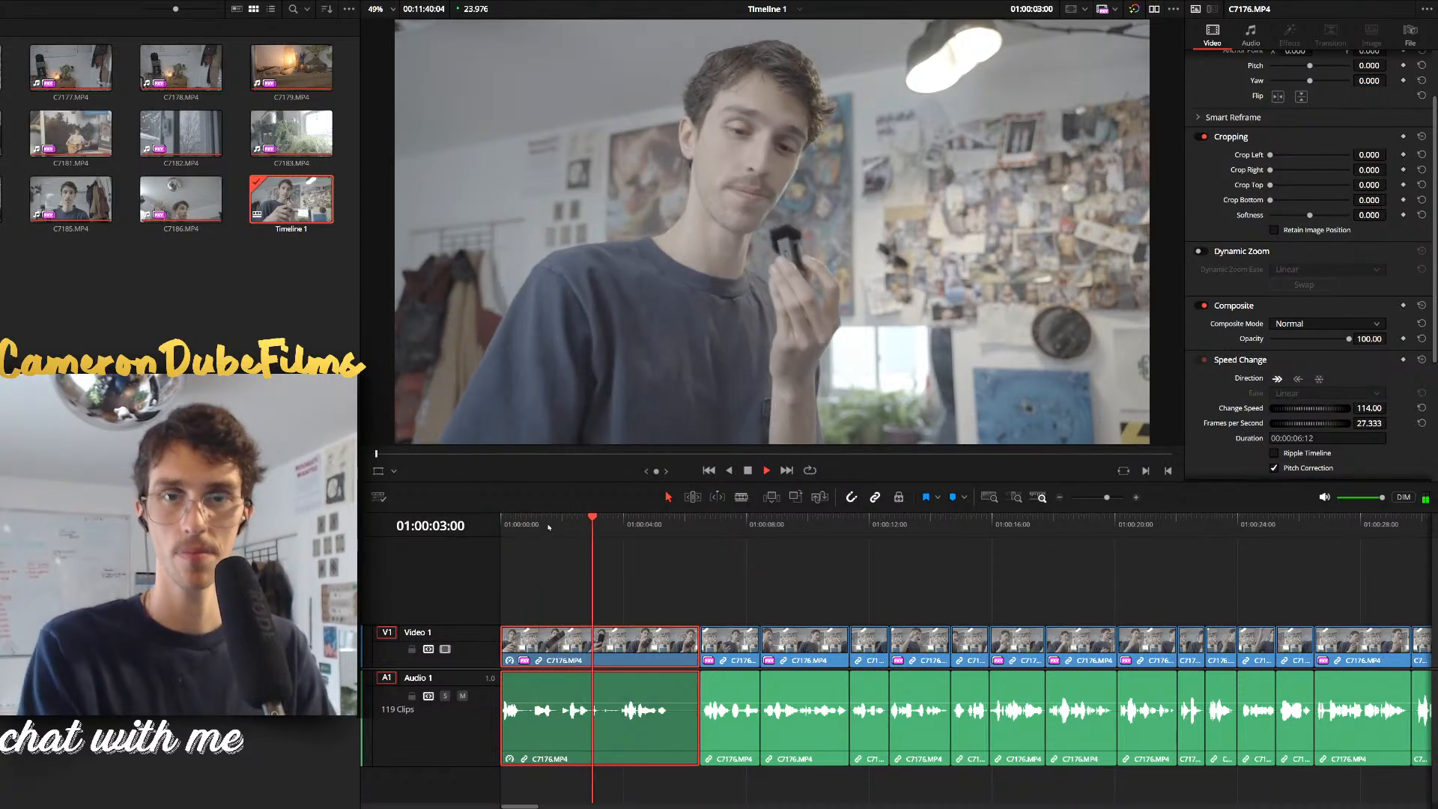
{"action": "key", "text": "ctrl+z"}
{"action": "key", "text": "space"}
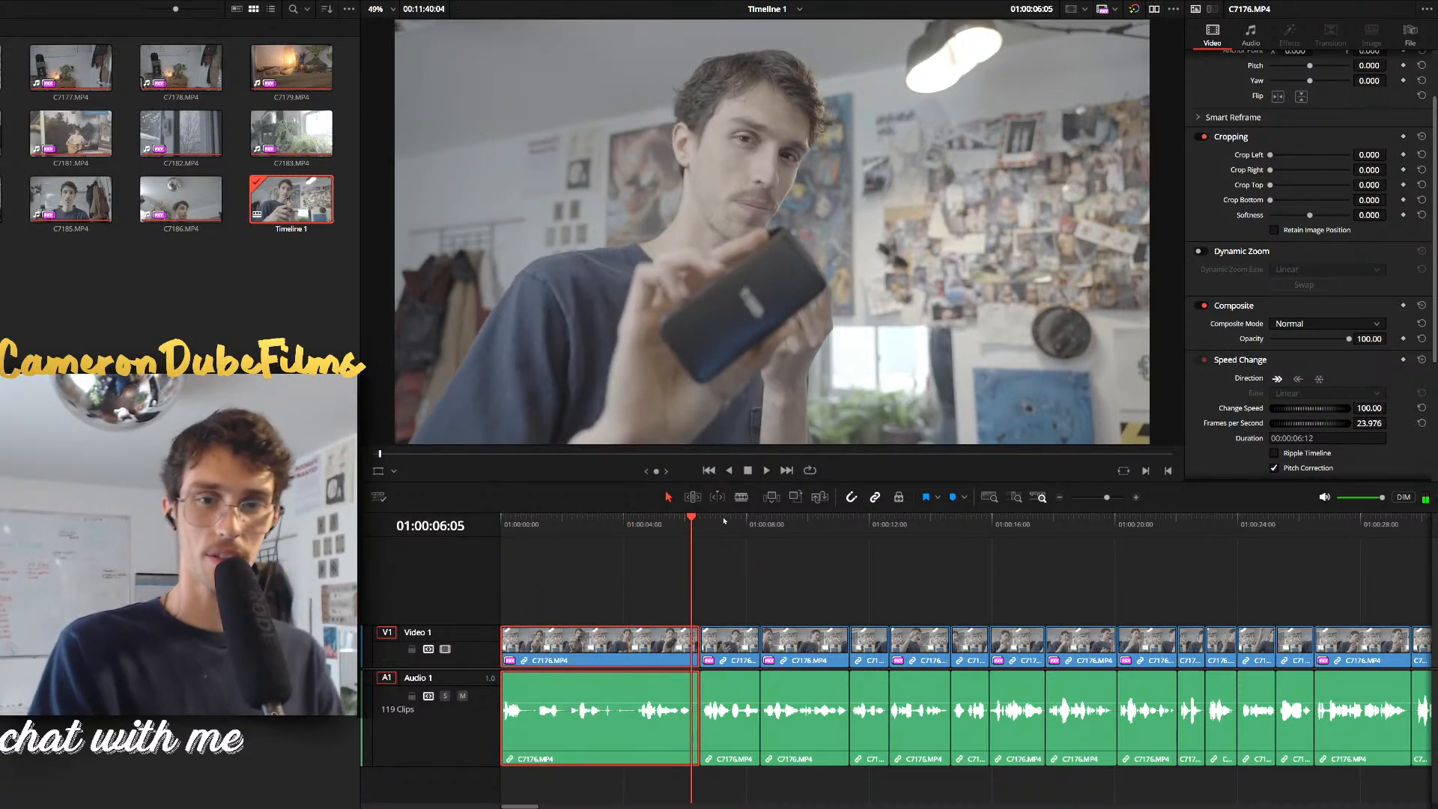
Replay the opening, split at 01:00:03:16 and about 01:00:04:09, delete the pause between with its gap and resume playback
{"action": "key", "text": "Home"}
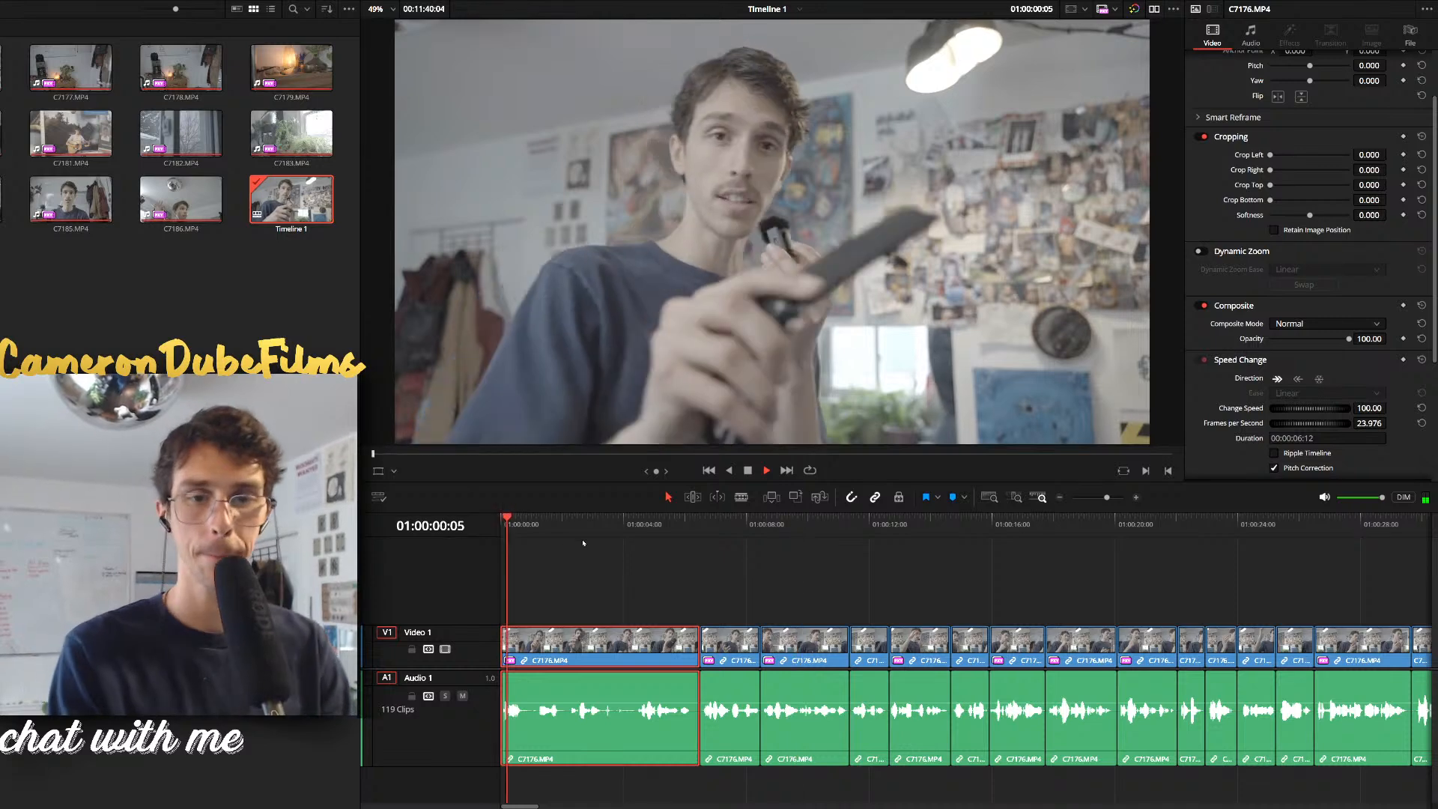
{"action": "scroll", "coordinate": [800, 536], "scroll_direction": "up", "scroll_amount": 5}
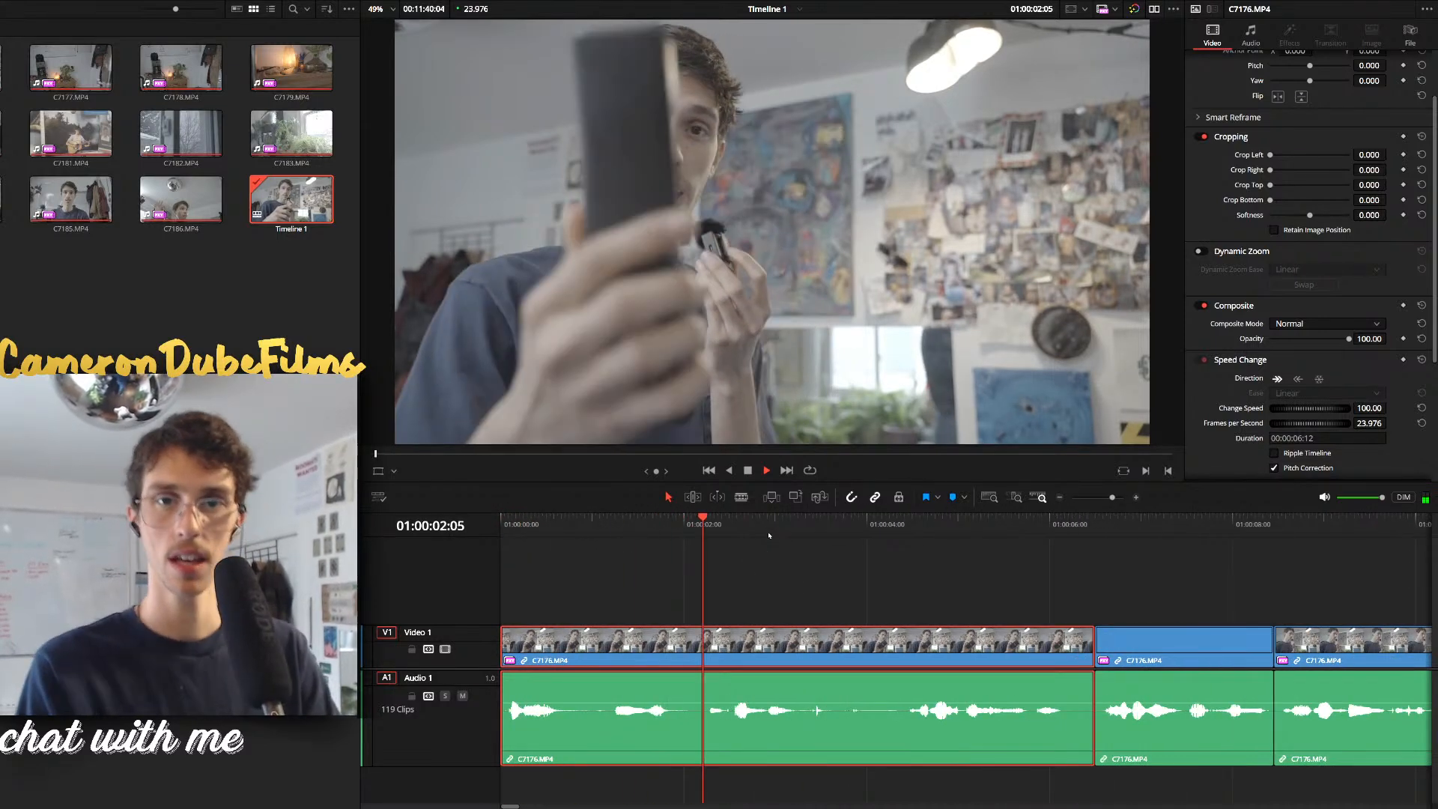
{"action": "key", "text": "space"}
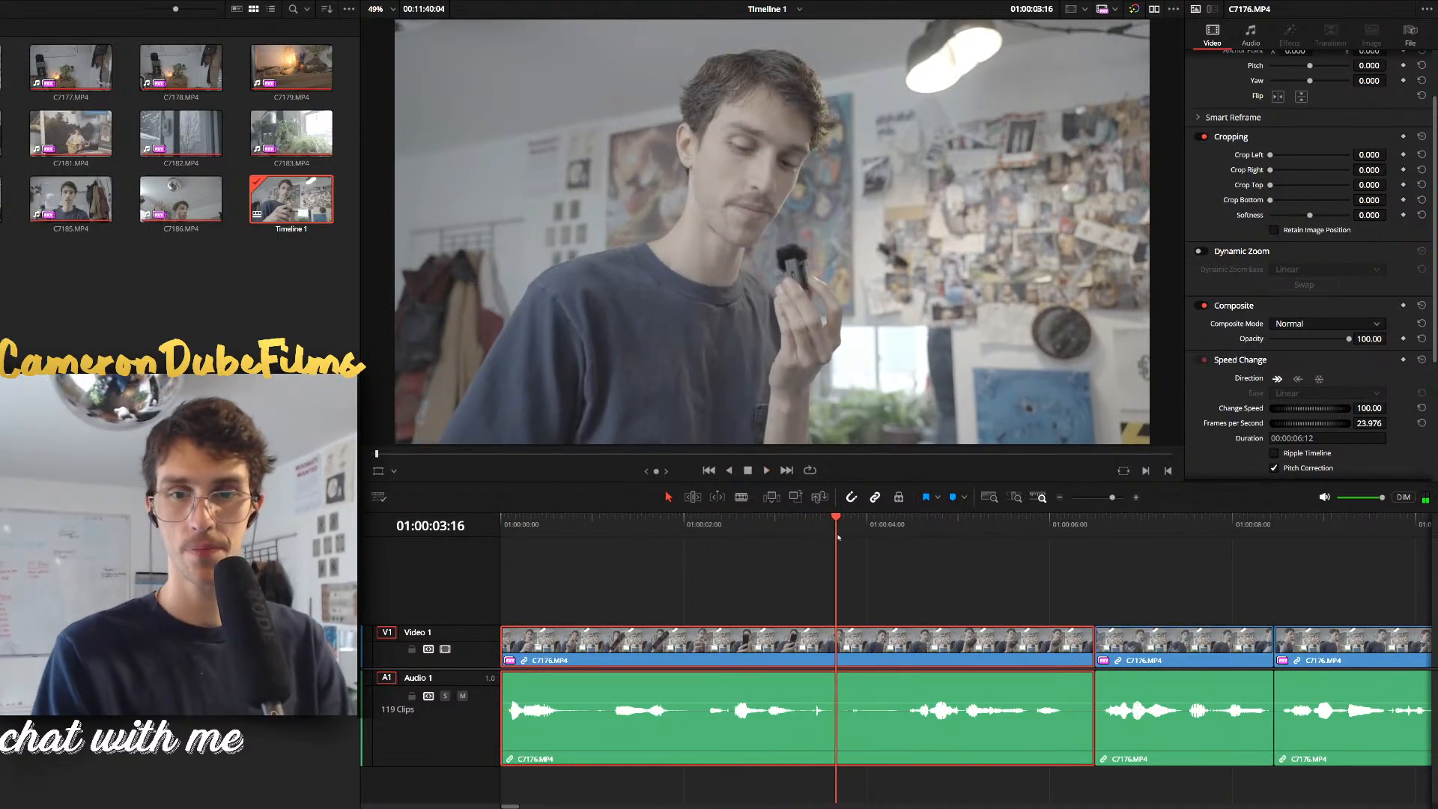
{"action": "key", "text": "ctrl+b"}
{"action": "left_click_drag", "start_coordinate": [836, 525], "coordinate": [900, 525]}
{"action": "key", "text": "ctrl+b"}
{"action": "left_click_drag", "start_coordinate": [862, 586], "coordinate": [884, 613]}
{"action": "key", "text": "Delete"}
{"action": "key", "text": "space"}
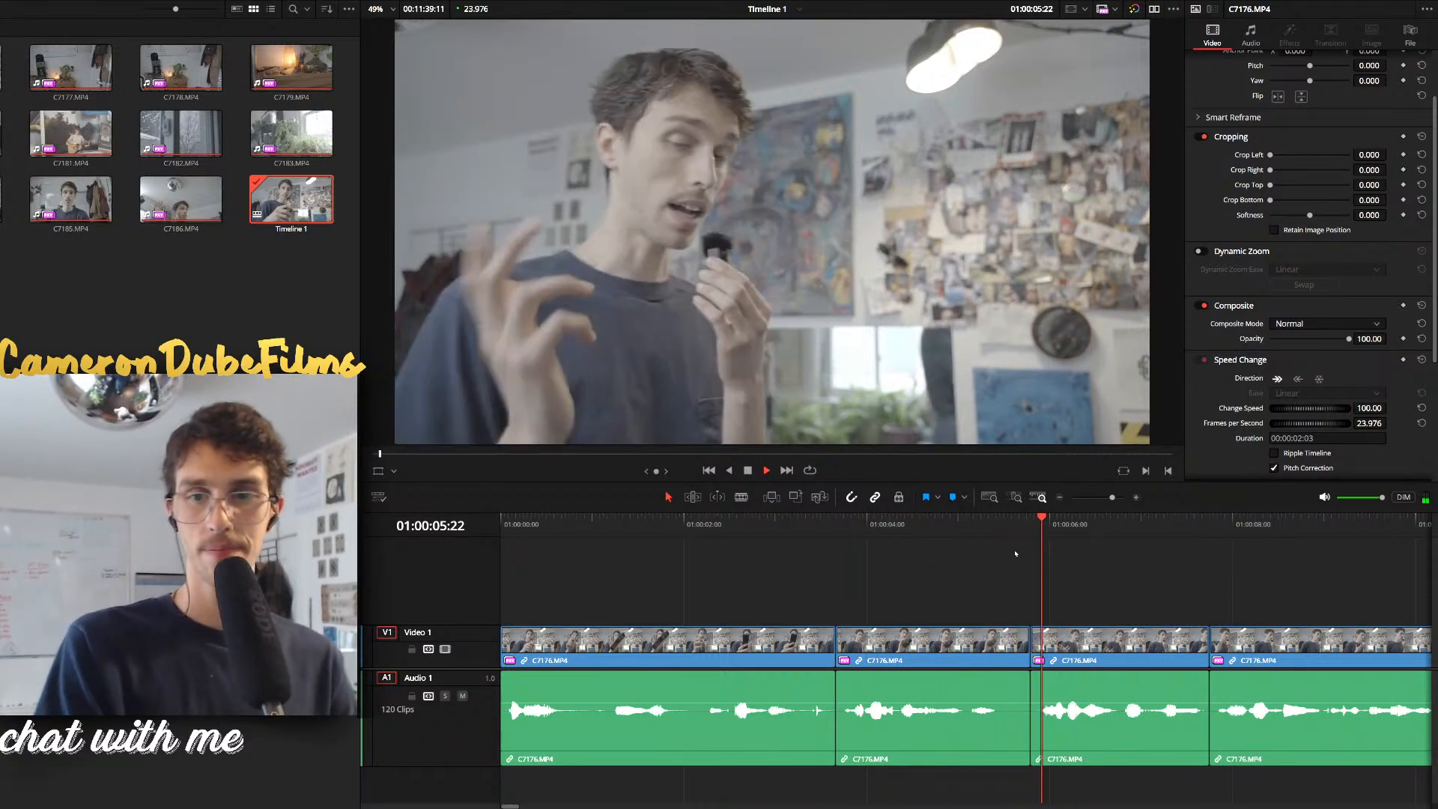
Split at about 01:01:18:21 and 01:01:19:04, delete the pause pieces between with their gap and resume playback
{"action": "scroll", "coordinate": [1004, 565], "scroll_direction": "down", "scroll_amount": 6}
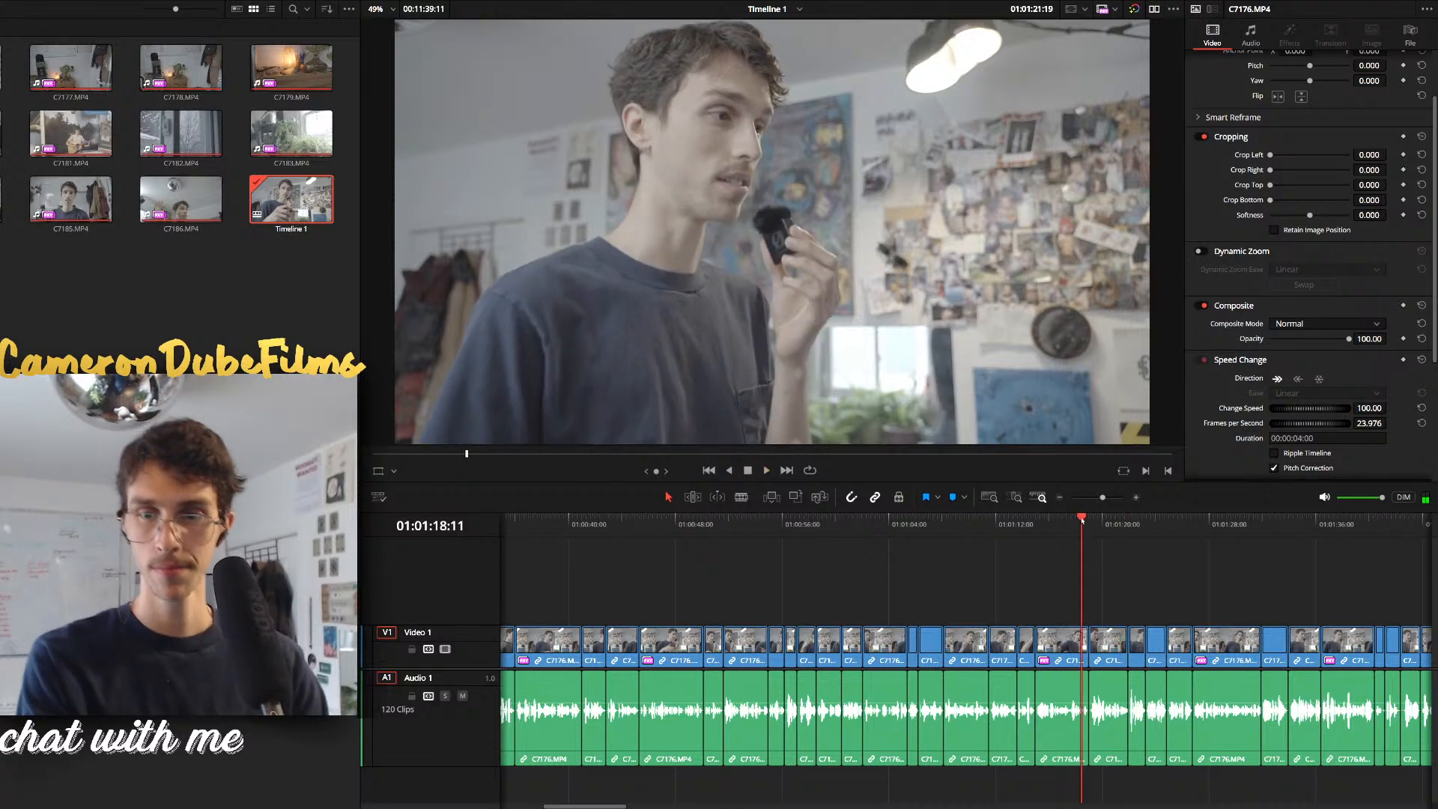
{"action": "scroll", "coordinate": [1121, 560], "scroll_direction": "up", "scroll_amount": 9}
{"action": "left_click", "coordinate": [875, 526]}
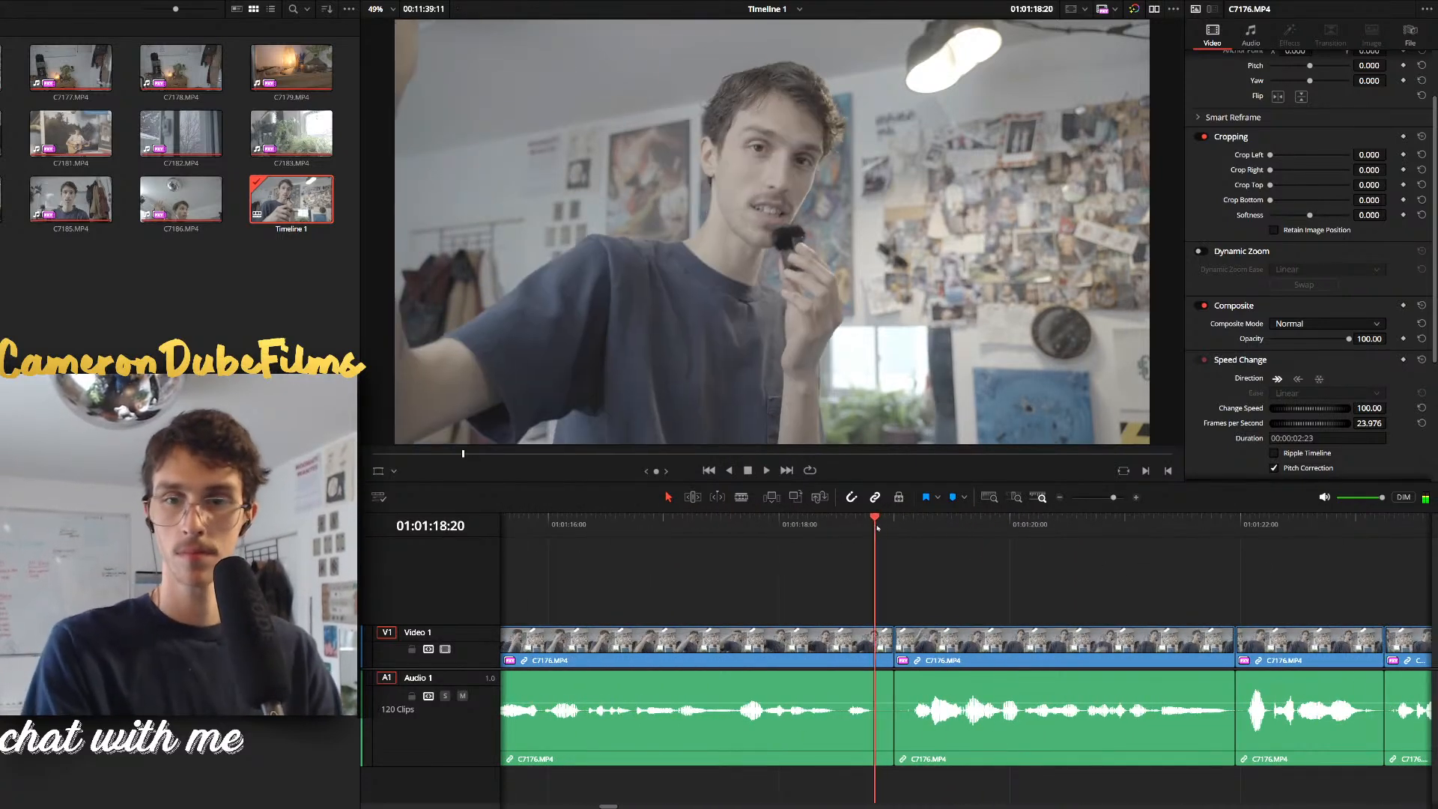
{"action": "left_click_drag", "start_coordinate": [878, 528], "coordinate": [881, 528]}
{"action": "key", "text": "ctrl+b"}
{"action": "left_click_drag", "start_coordinate": [882, 528], "coordinate": [913, 529]}
{"action": "key", "text": "ctrl+b"}
{"action": "left_click_drag", "start_coordinate": [882, 589], "coordinate": [904, 650]}
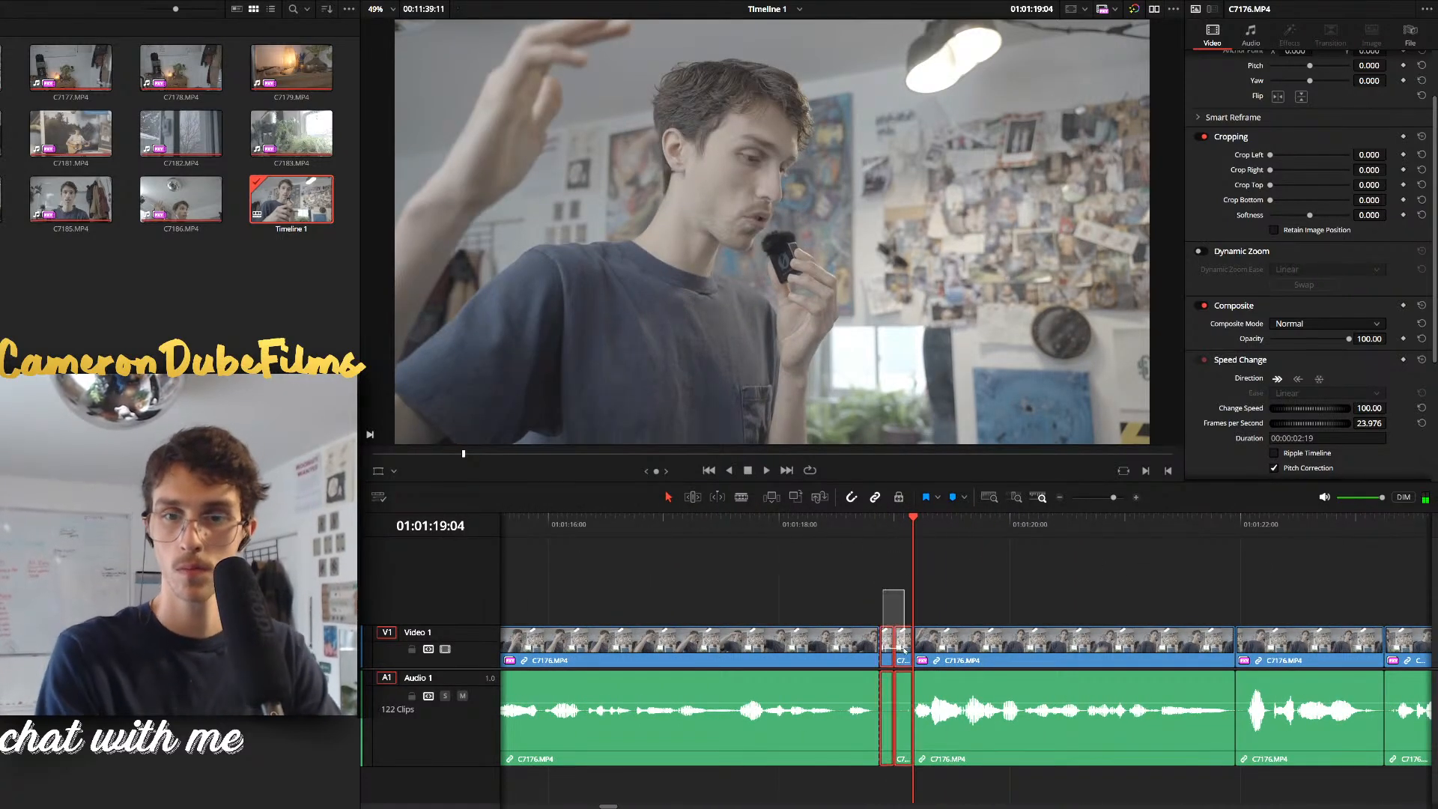
{"action": "key", "text": "Delete"}
{"action": "key", "text": "space"}
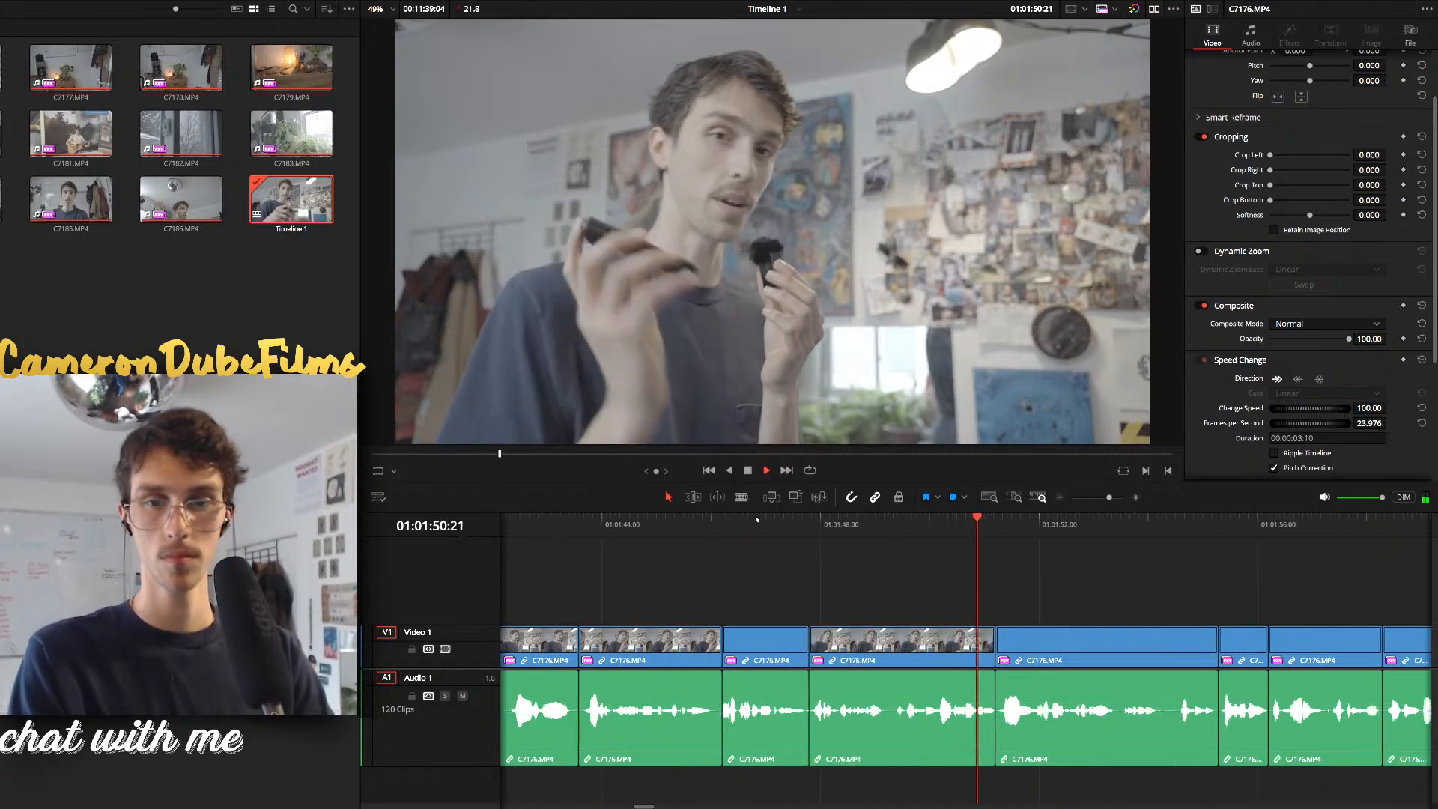
Replay the section around 01:01:40:00, delete the short clip starting just after 01:01:42:00, close the gap and resume playback
{"action": "left_click", "coordinate": [764, 518]}
{"action": "left_click", "coordinate": [554, 518]}
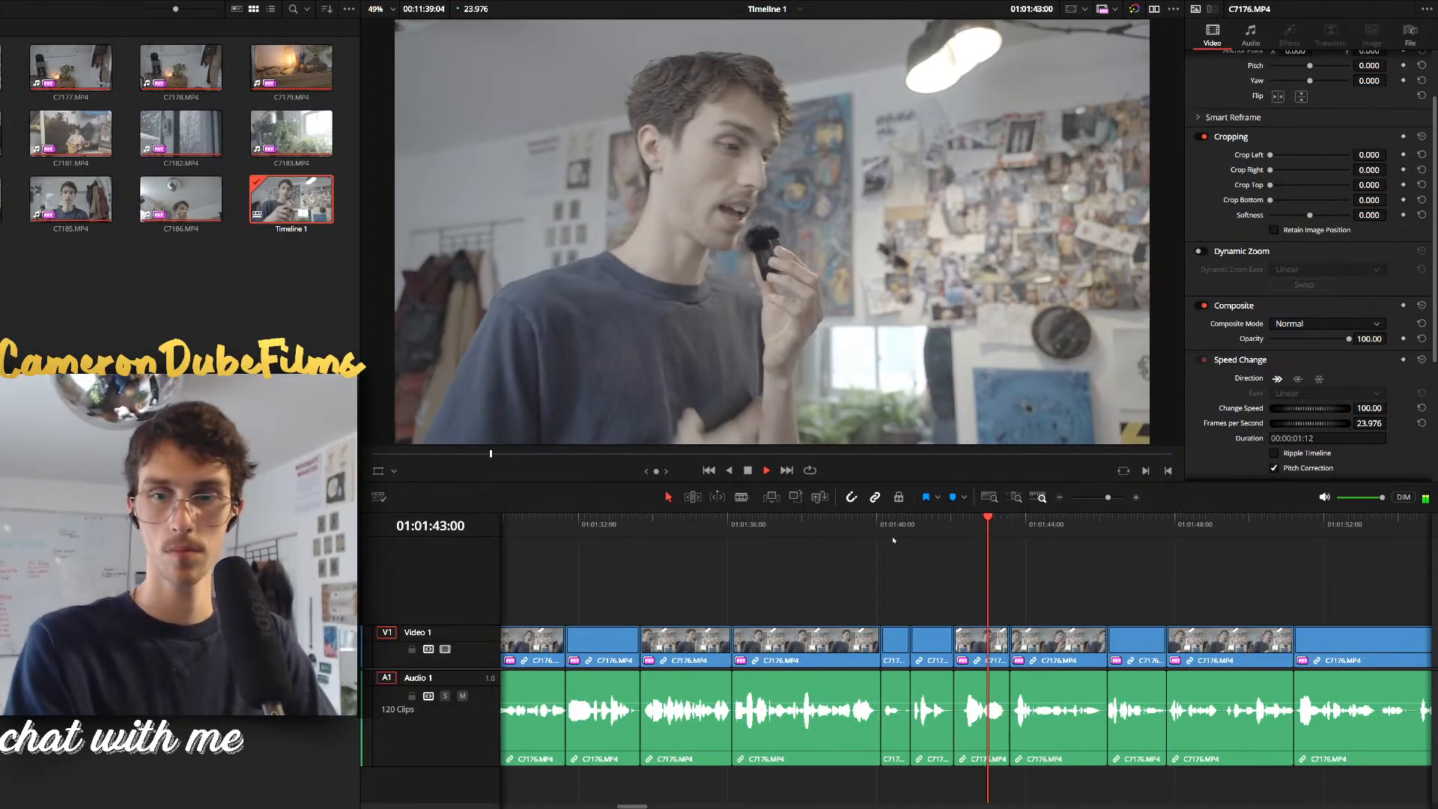
{"action": "left_click", "coordinate": [902, 518]}
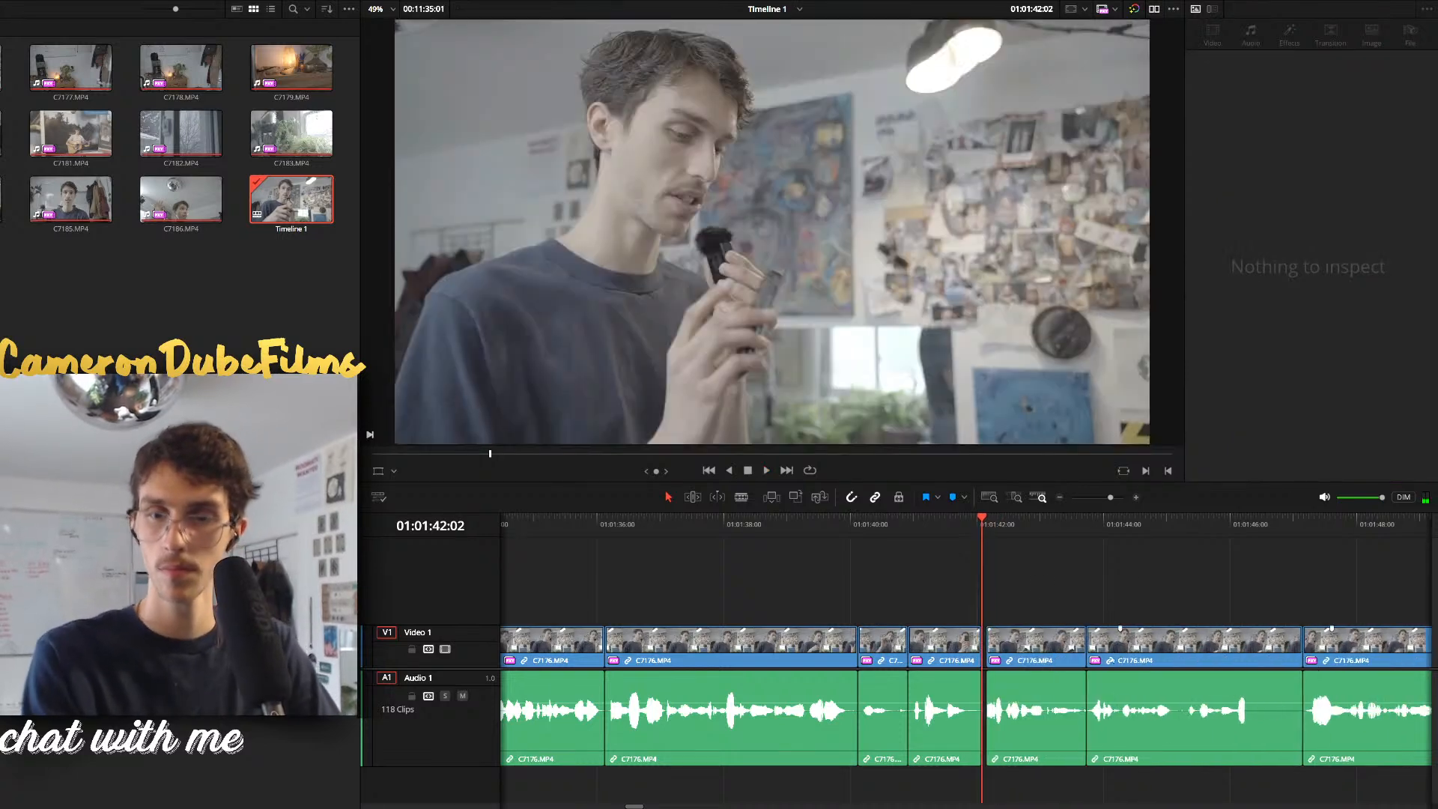
{"action": "key", "text": "space"}
{"action": "left_click", "coordinate": [1026, 650]}
{"action": "key", "text": "BackSpace"}
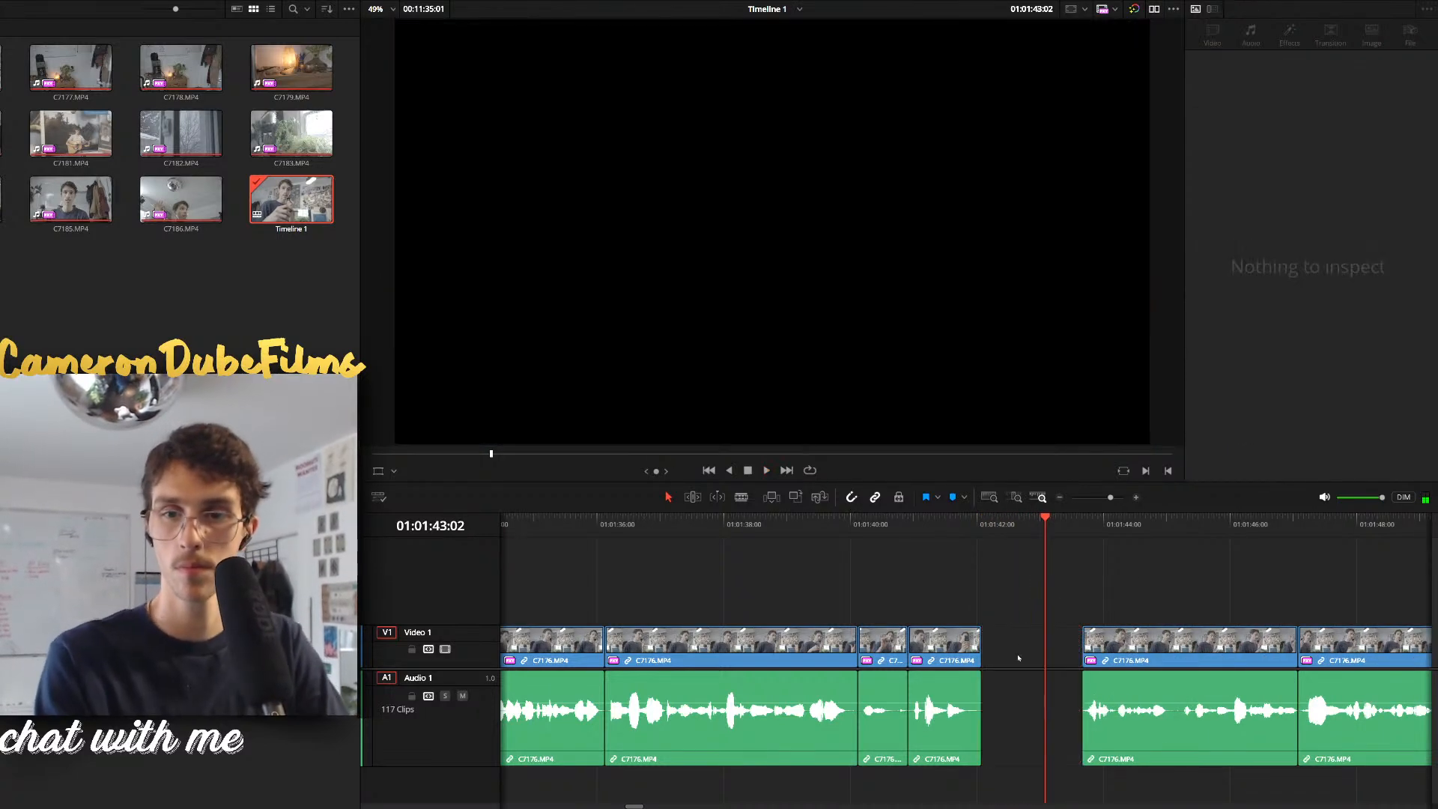
{"action": "left_click", "coordinate": [1021, 656]}
{"action": "key", "text": "BackSpace"}
{"action": "key", "text": "space"}
{"action": "key", "text": "ctrl+equal"}
{"action": "key", "text": "ctrl+equal"}
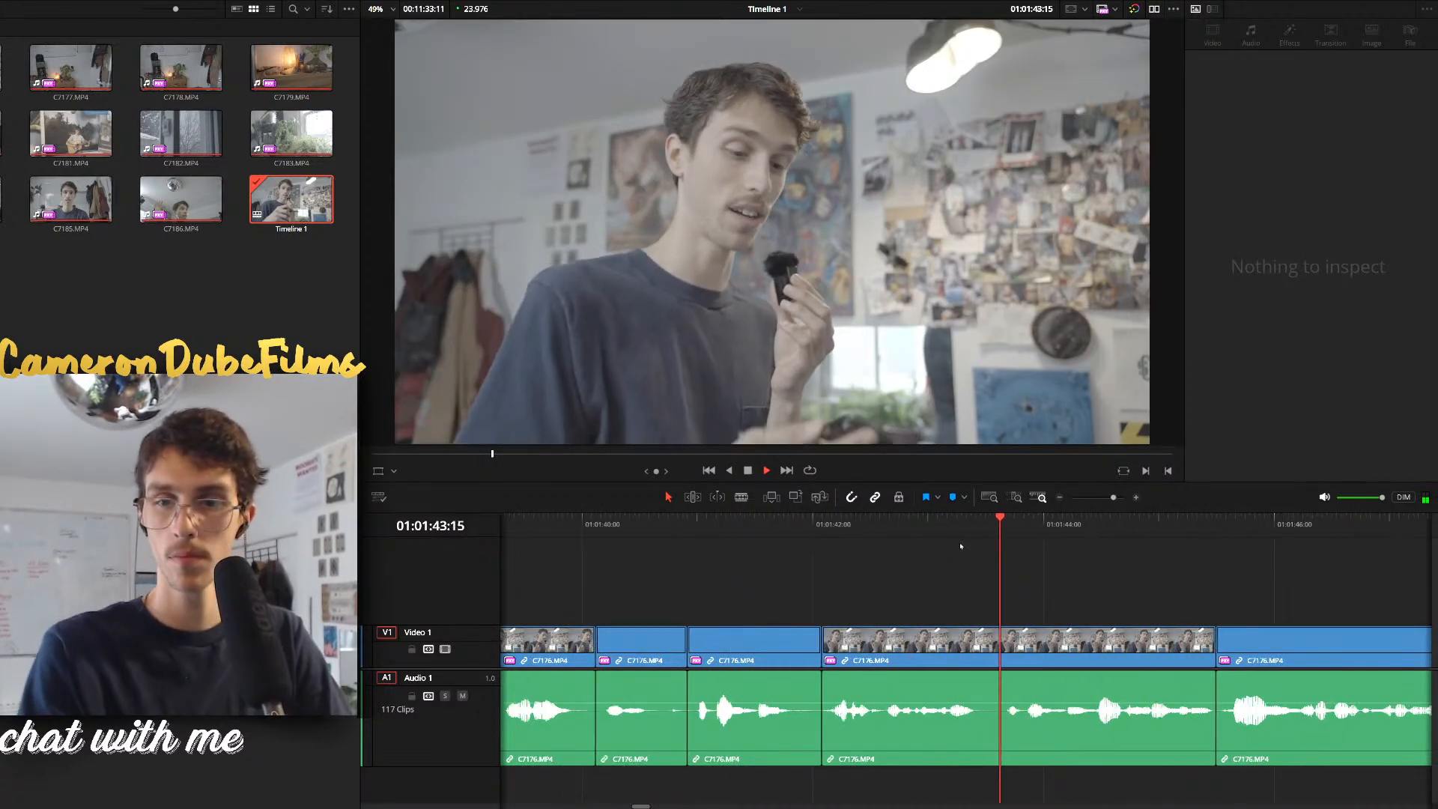
Split at about 01:01:43:12 and 01:01:43:15, delete the short pause between with its gap and resume playback
{"action": "left_click", "coordinate": [977, 534]}
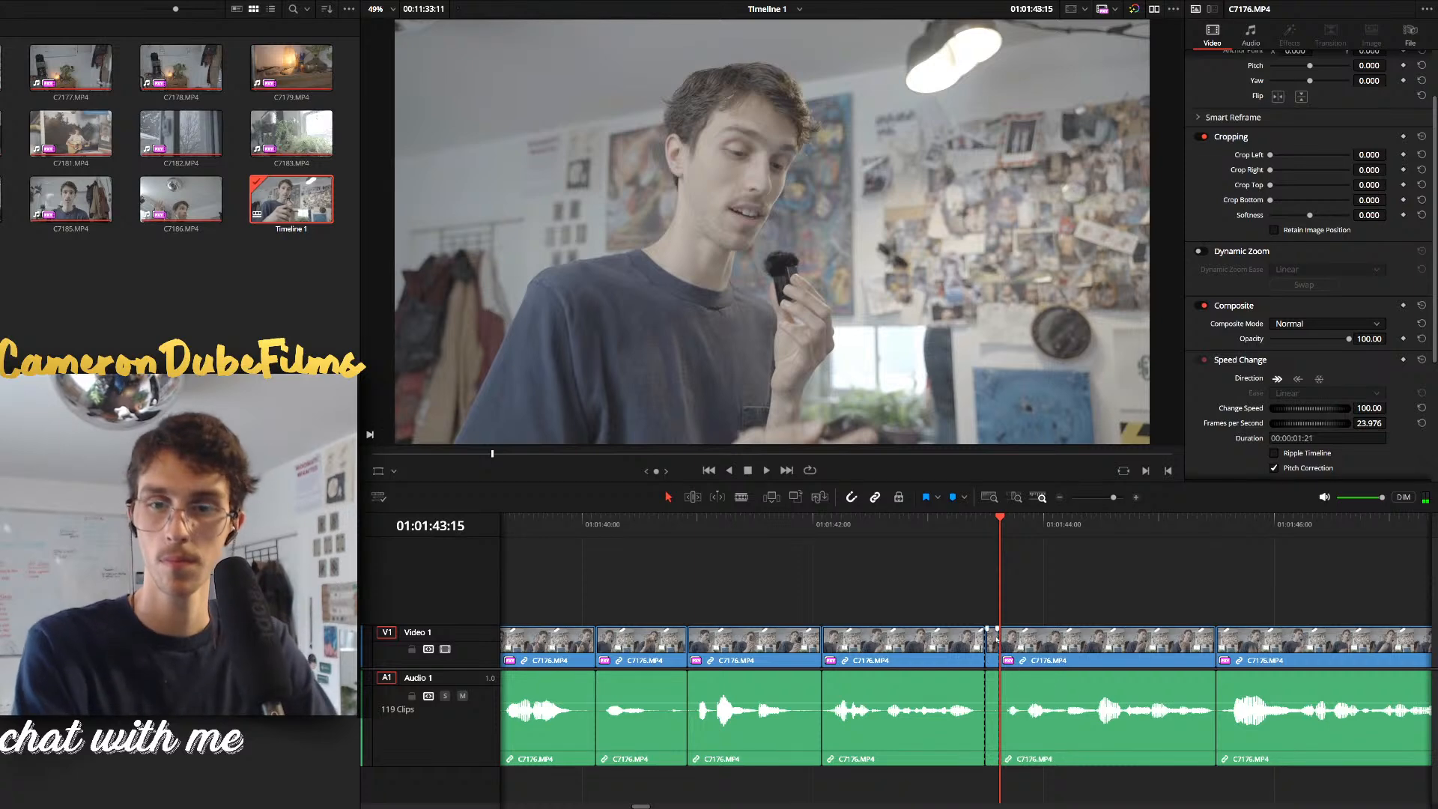
{"action": "left_click", "coordinate": [992, 653]}
{"action": "key", "text": "BackSpace"}
{"action": "key", "text": "space"}
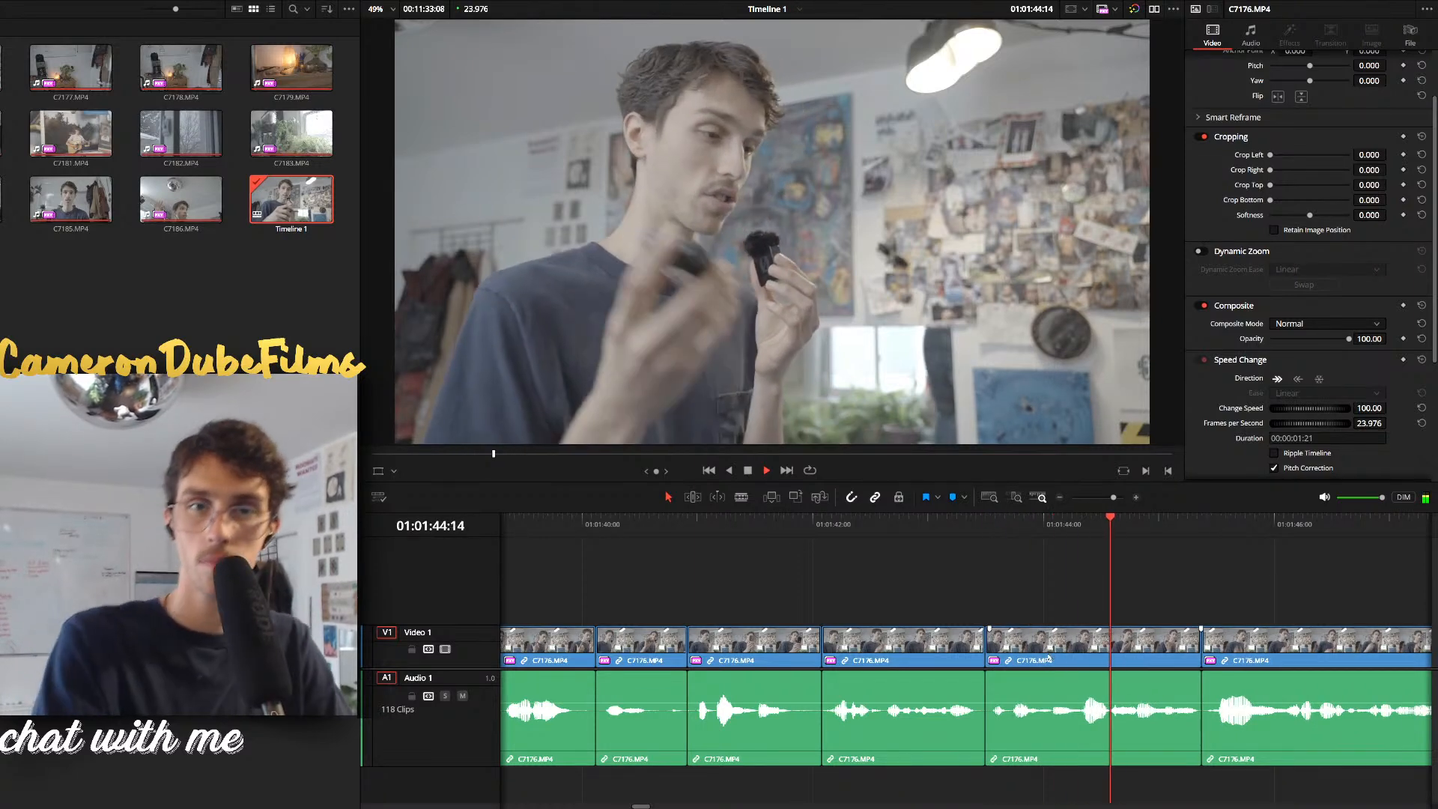
Replay the long clip starting near 01:01:45:09 and split it at about 01:01:48:09 and 01:01:48:18 around the pause
{"action": "key", "text": "ctrl+minus"}
{"action": "key", "text": "ctrl+minus"}
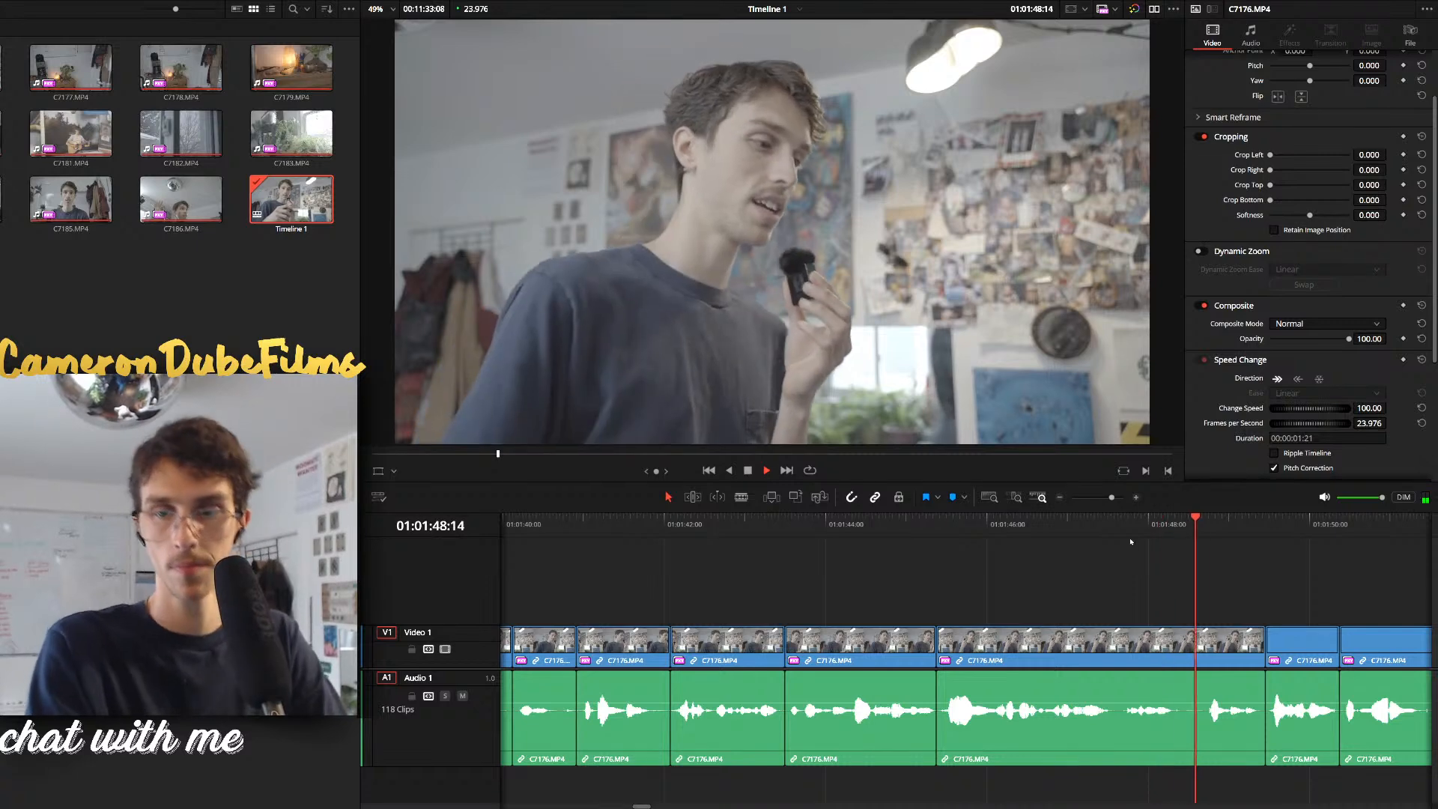
{"action": "left_click", "coordinate": [1108, 528]}
{"action": "key", "text": "ctrl+equal"}
{"action": "key", "text": "ctrl+equal"}
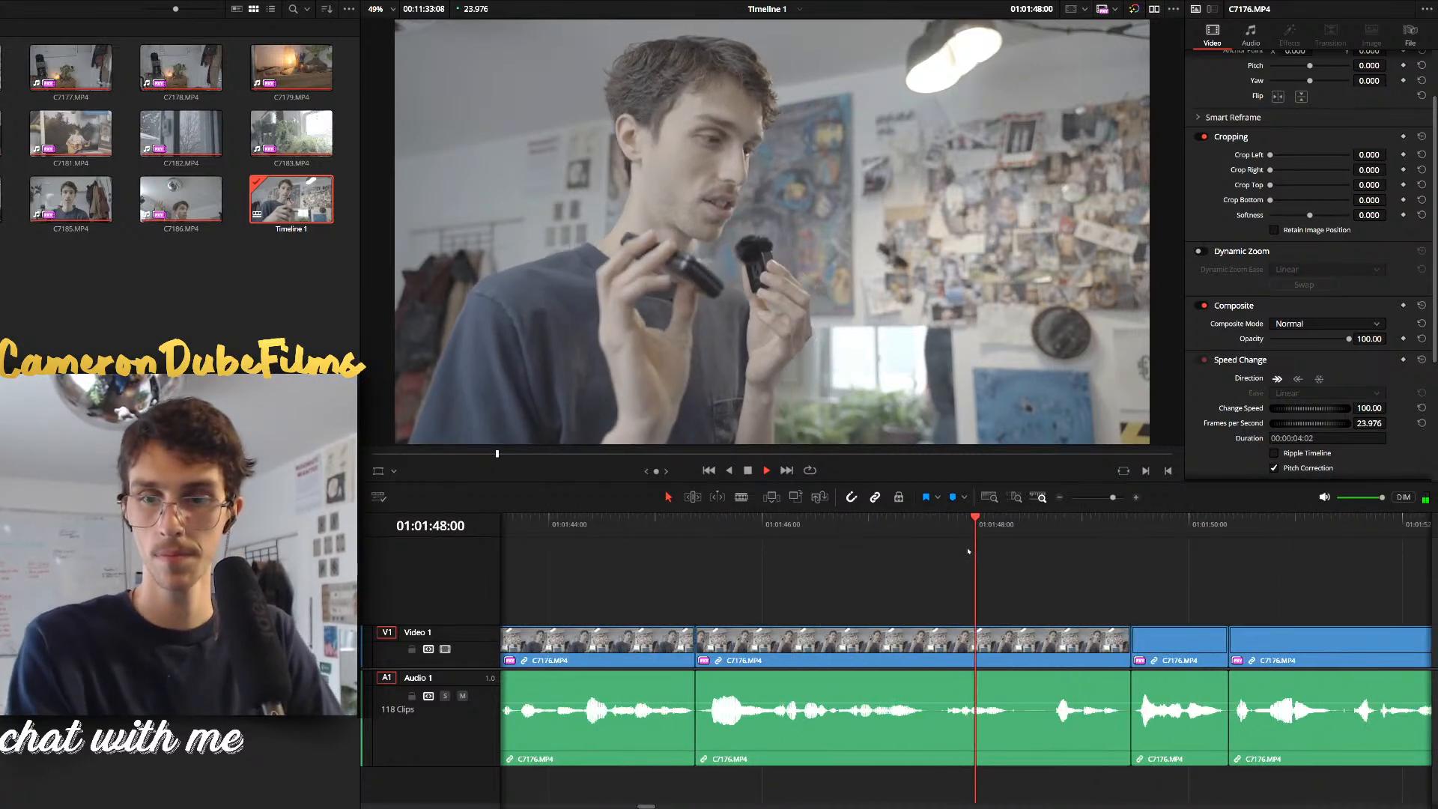
{"action": "key", "text": "ctrl+equal"}
{"action": "key", "text": "ctrl+equal"}
{"action": "left_click_drag", "start_coordinate": [969, 532], "coordinate": [962, 680]}
{"action": "key", "text": "ctrl+b"}
{"action": "key", "text": "ctrl+b"}
Undo the first deletion attempt, delete the separated pause after 01:01:48:09, close its gap and resume playback
{"action": "key", "text": "BackSpace"}
{"action": "key", "text": "ctrl+z"}
{"action": "left_click", "coordinate": [1003, 643]}
{"action": "key", "text": "BackSpace"}
{"action": "left_click", "coordinate": [1013, 646]}
{"action": "key", "text": "BackSpace"}
{"action": "key", "text": "space"}
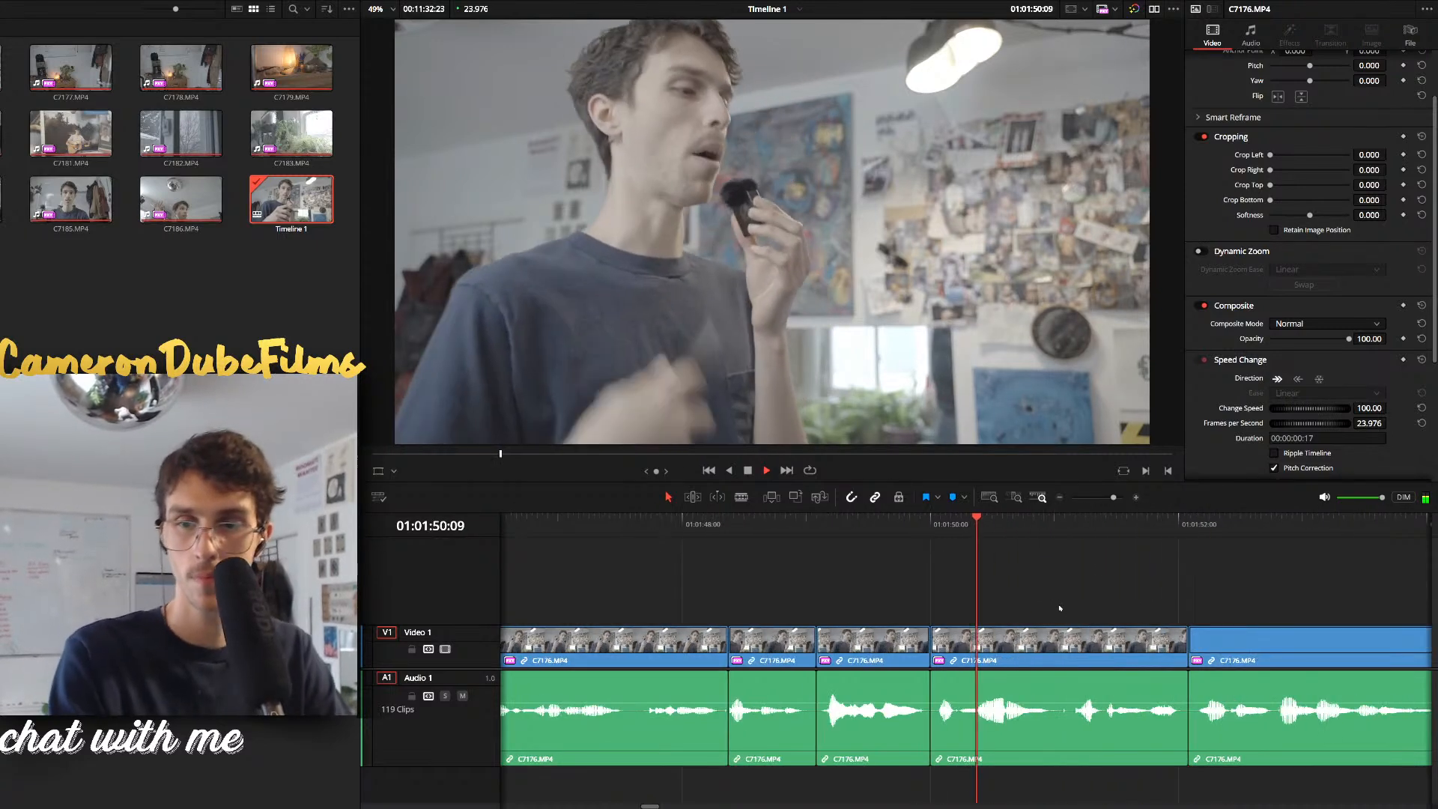
Split at about 01:01:50:05 and delete the opening frames of the clip starting at 01:01:50:00, closing the gap
{"action": "left_click", "coordinate": [955, 536]}
{"action": "key", "text": "Delete"}
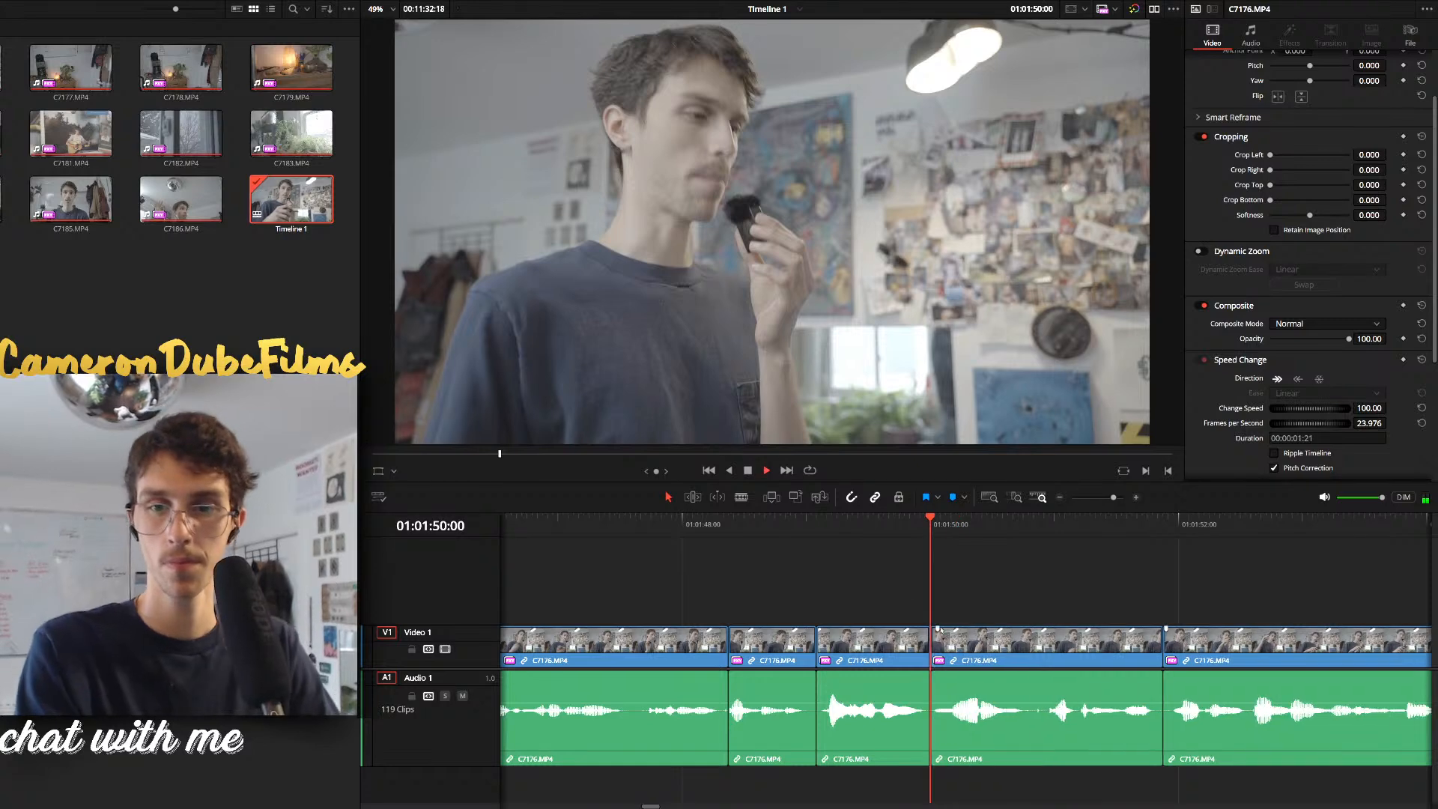
Split the C7176.MP4 clip twice around 01:02:01 and ripple delete the short section between the cuts
{"action": "key", "text": "space"}
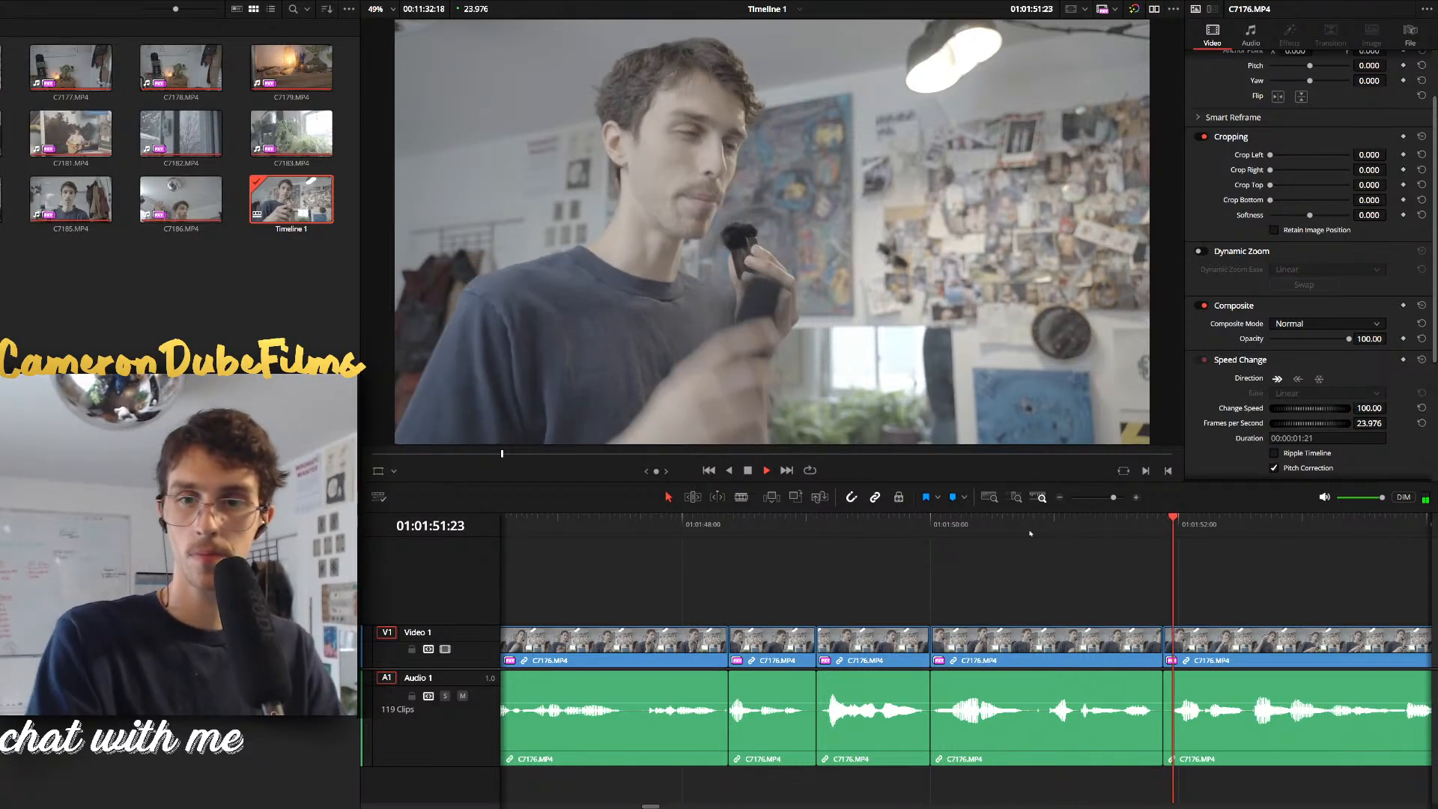
{"action": "key", "text": "ctrl+minus"}
{"action": "key", "text": "ctrl+minus"}
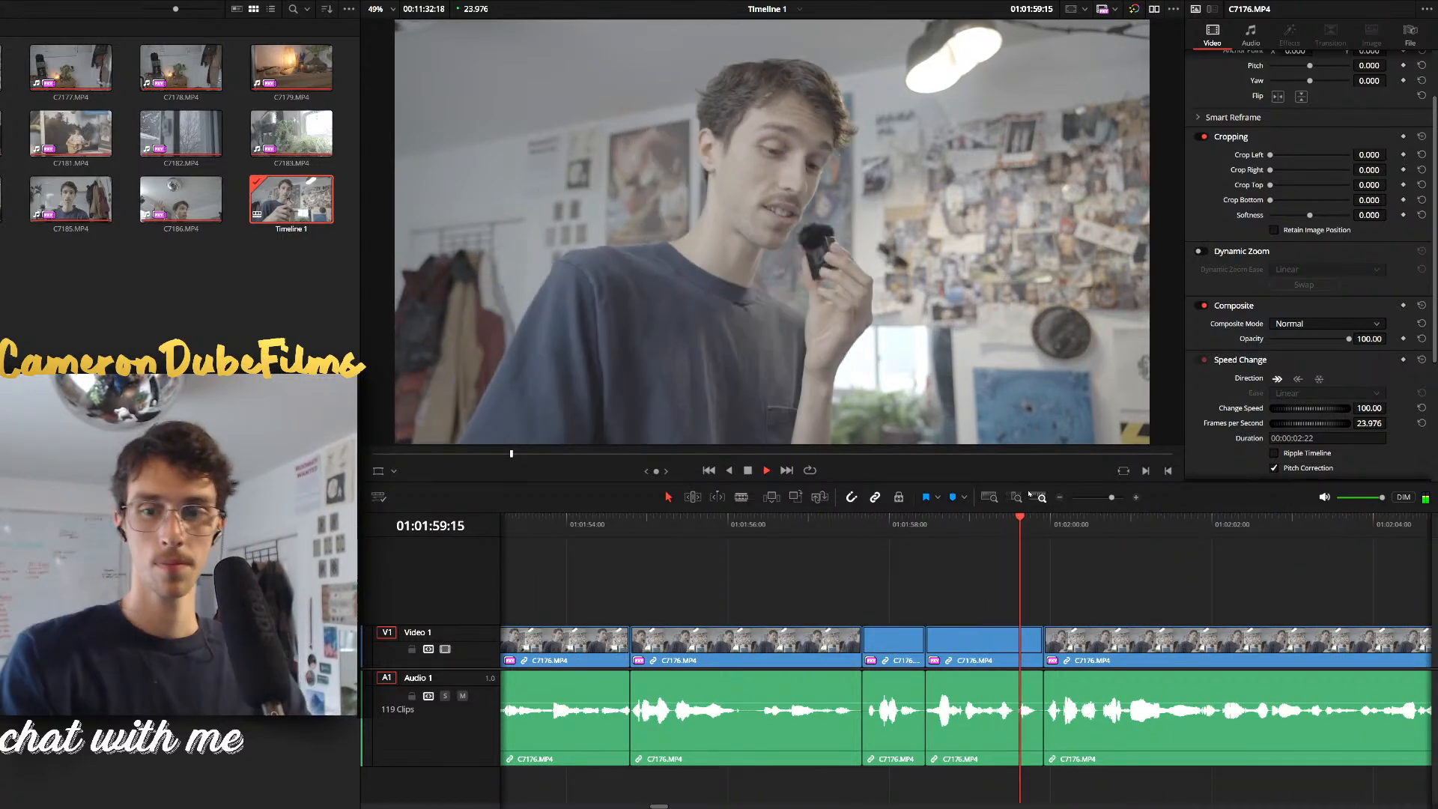
{"action": "scroll", "coordinate": [1088, 573], "scroll_direction": "down", "scroll_amount": 3}
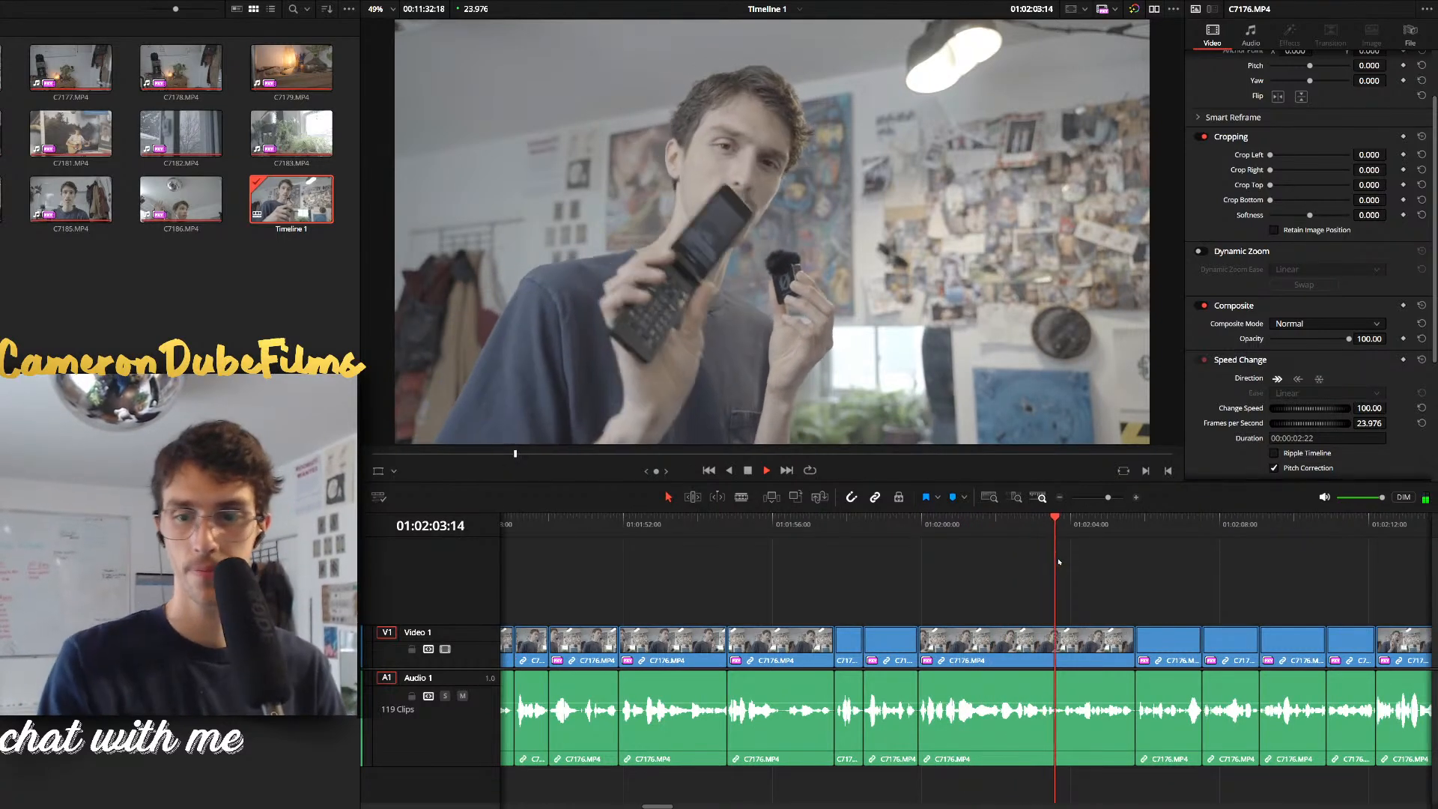
{"action": "left_click", "coordinate": [956, 526]}
{"action": "scroll", "coordinate": [1006, 539], "scroll_direction": "up", "scroll_amount": 4}
{"action": "key", "text": "space"}
{"action": "left_click_drag", "start_coordinate": [989, 510], "coordinate": [967, 536]}
{"action": "key", "text": "ctrl+b"}
{"action": "left_click_drag", "start_coordinate": [967, 536], "coordinate": [975, 640]}
{"action": "key", "text": "ctrl+b"}
{"action": "key", "text": "Delete"}
{"action": "key", "text": "space"}
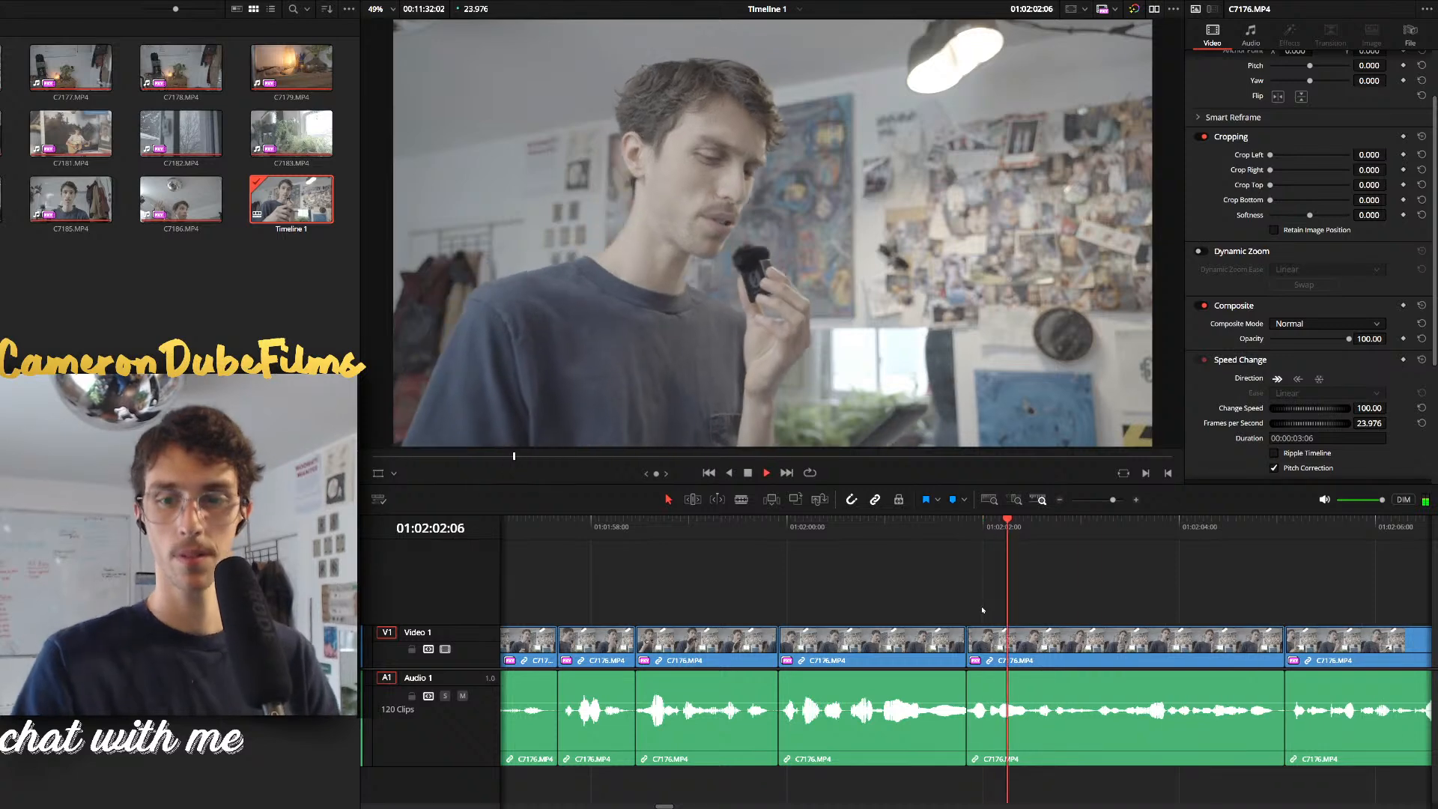
Play through the talking clips from about 01:02:02 to 01:03:34 and check the cuts
{"action": "scroll", "coordinate": [1137, 605], "scroll_direction": "down", "scroll_amount": 1}
{"action": "scroll", "coordinate": [1123, 605], "scroll_direction": "up", "scroll_amount": 2}
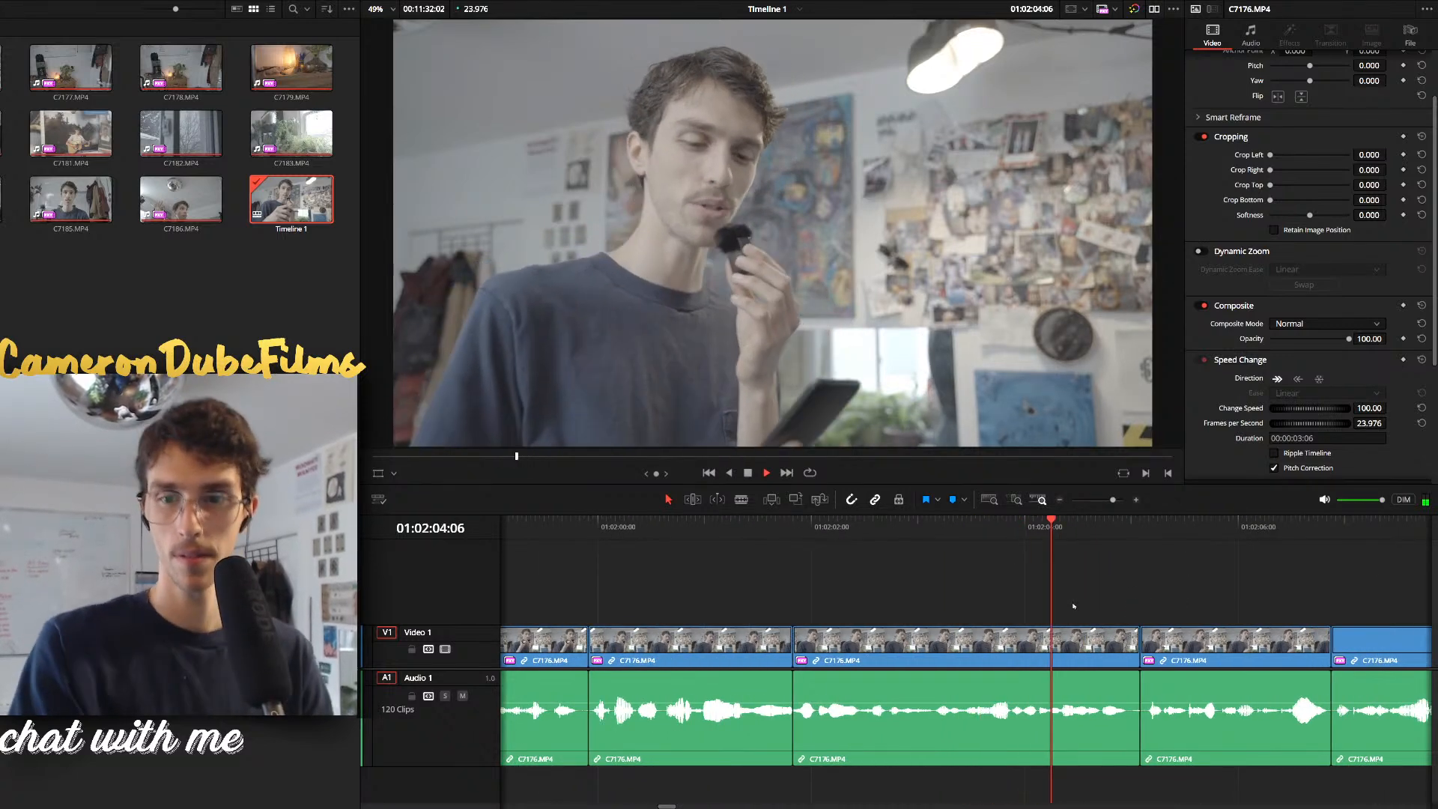
{"action": "scroll", "coordinate": [1108, 628], "scroll_direction": "down", "scroll_amount": 1}
{"action": "scroll", "coordinate": [1026, 615], "scroll_direction": "up", "scroll_amount": 3}
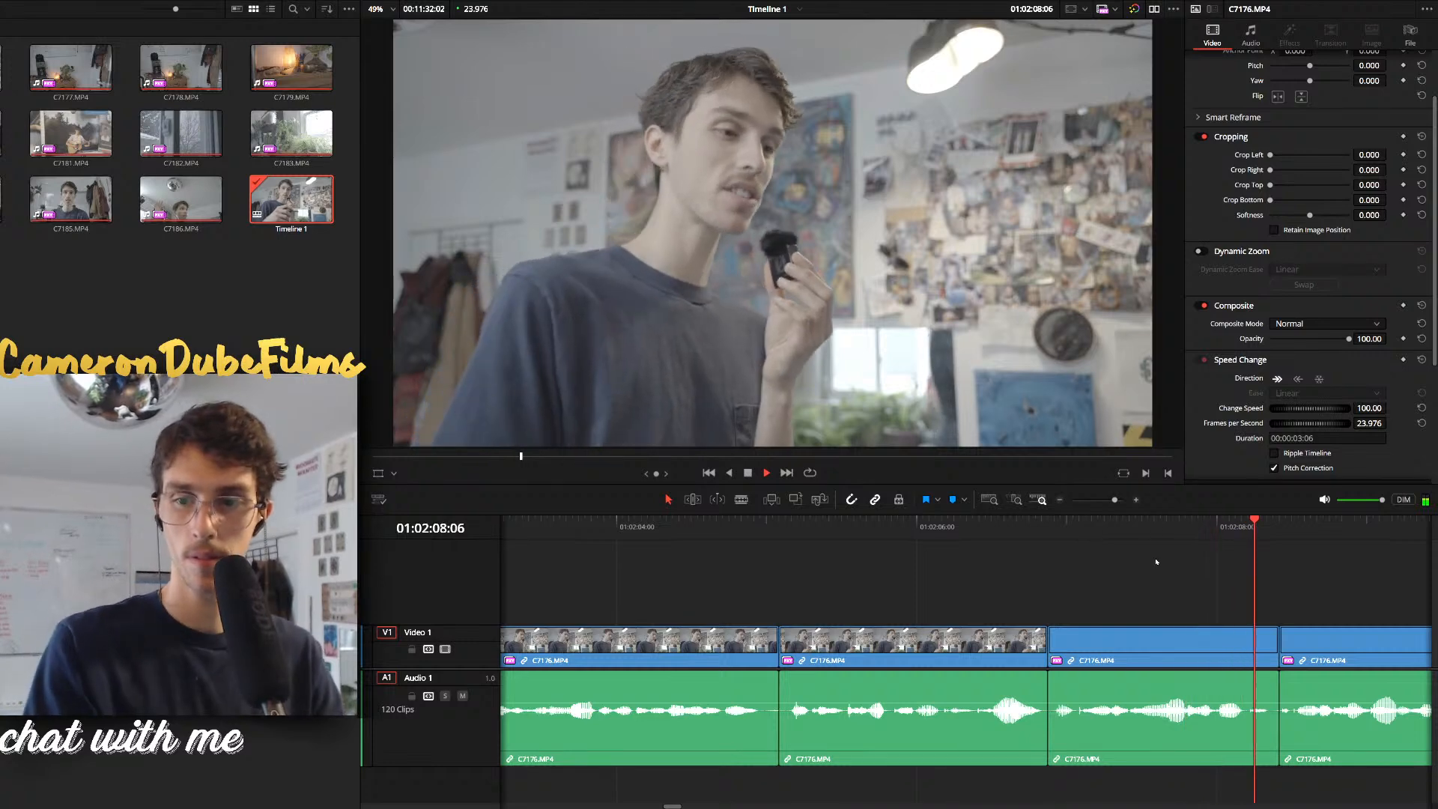
{"action": "scroll", "coordinate": [1023, 597], "scroll_direction": "down", "scroll_amount": 1}
{"action": "scroll", "coordinate": [1029, 599], "scroll_direction": "down", "scroll_amount": 1}
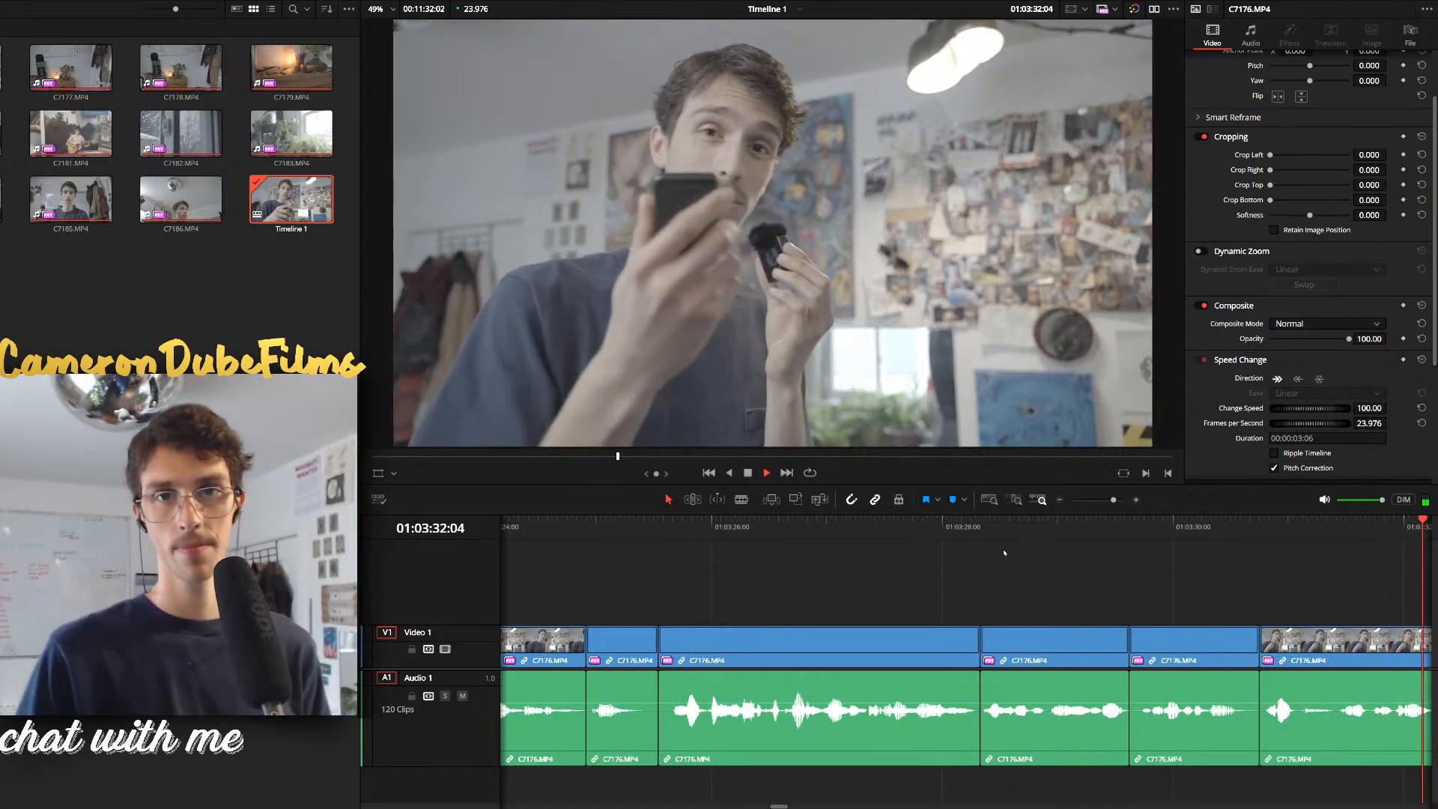
{"action": "scroll", "coordinate": [1004, 552], "scroll_direction": "down", "scroll_amount": 3}
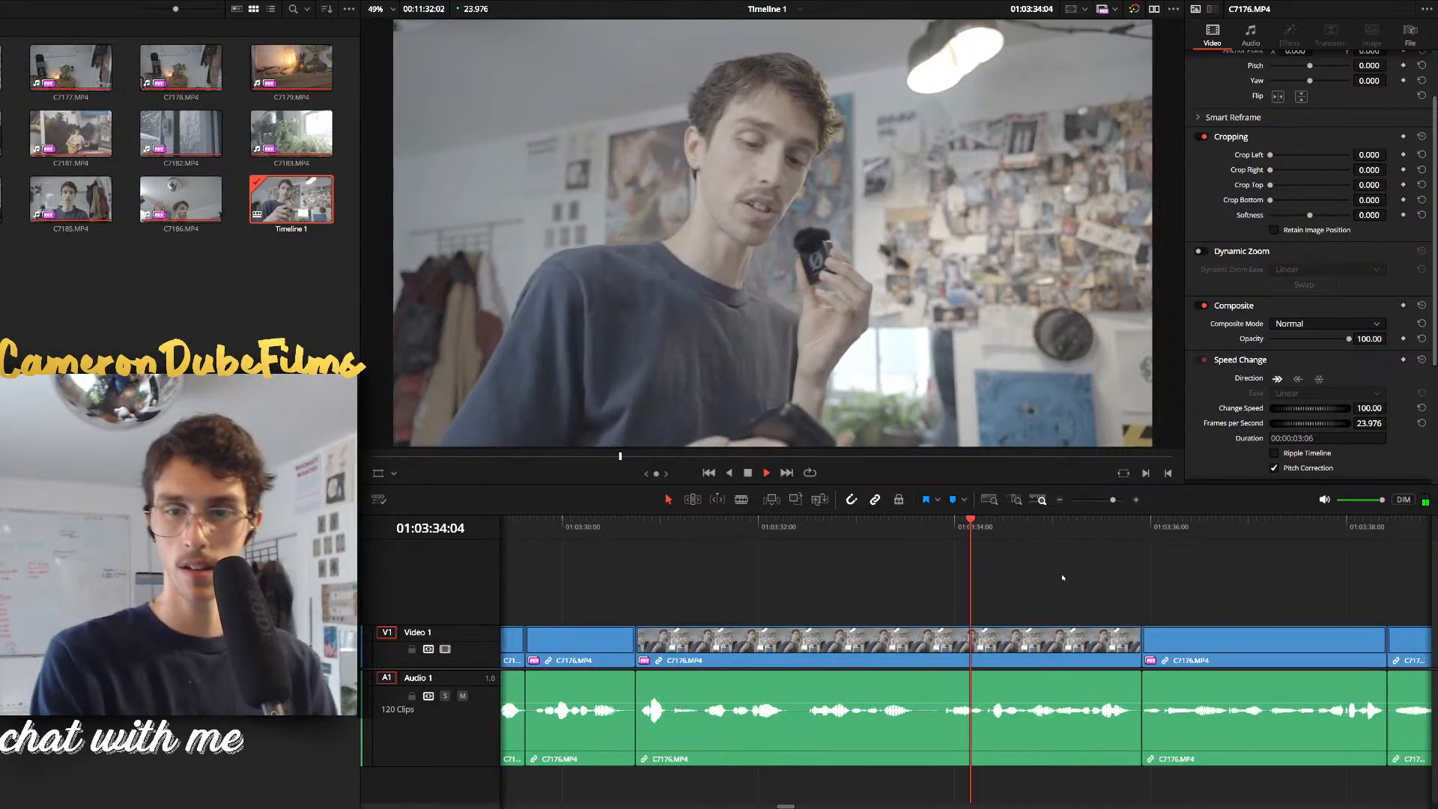
Move the C7176.MP4 clips from about 01:03:32 onward to a second video track and park them beyond the timeline's end
{"action": "key", "text": "space"}
{"action": "left_click_drag", "start_coordinate": [948, 527], "coordinate": [939, 527]}
{"action": "scroll", "coordinate": [988, 569], "scroll_direction": "down", "scroll_amount": 5}
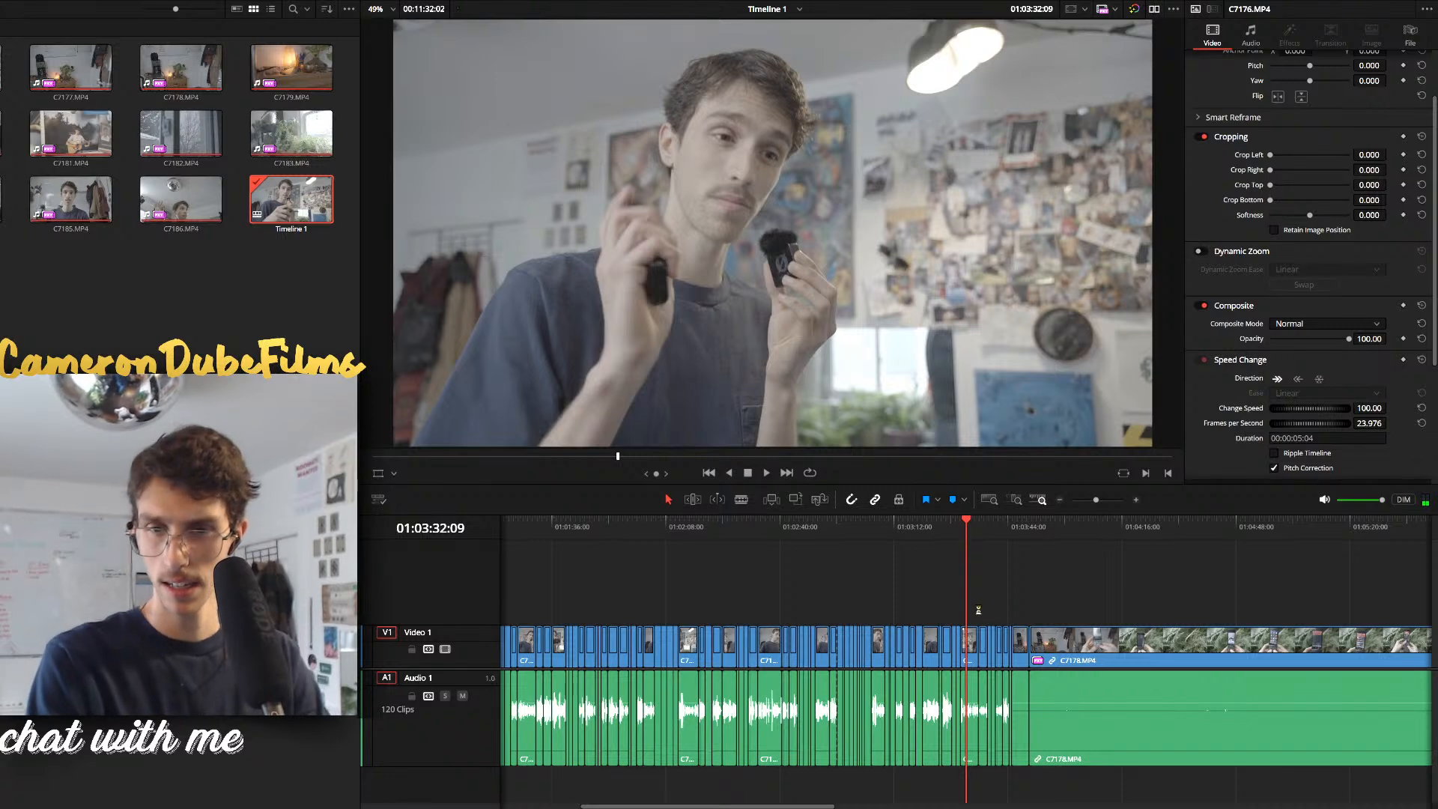
{"action": "scroll", "coordinate": [986, 595], "scroll_direction": "up", "scroll_amount": 5}
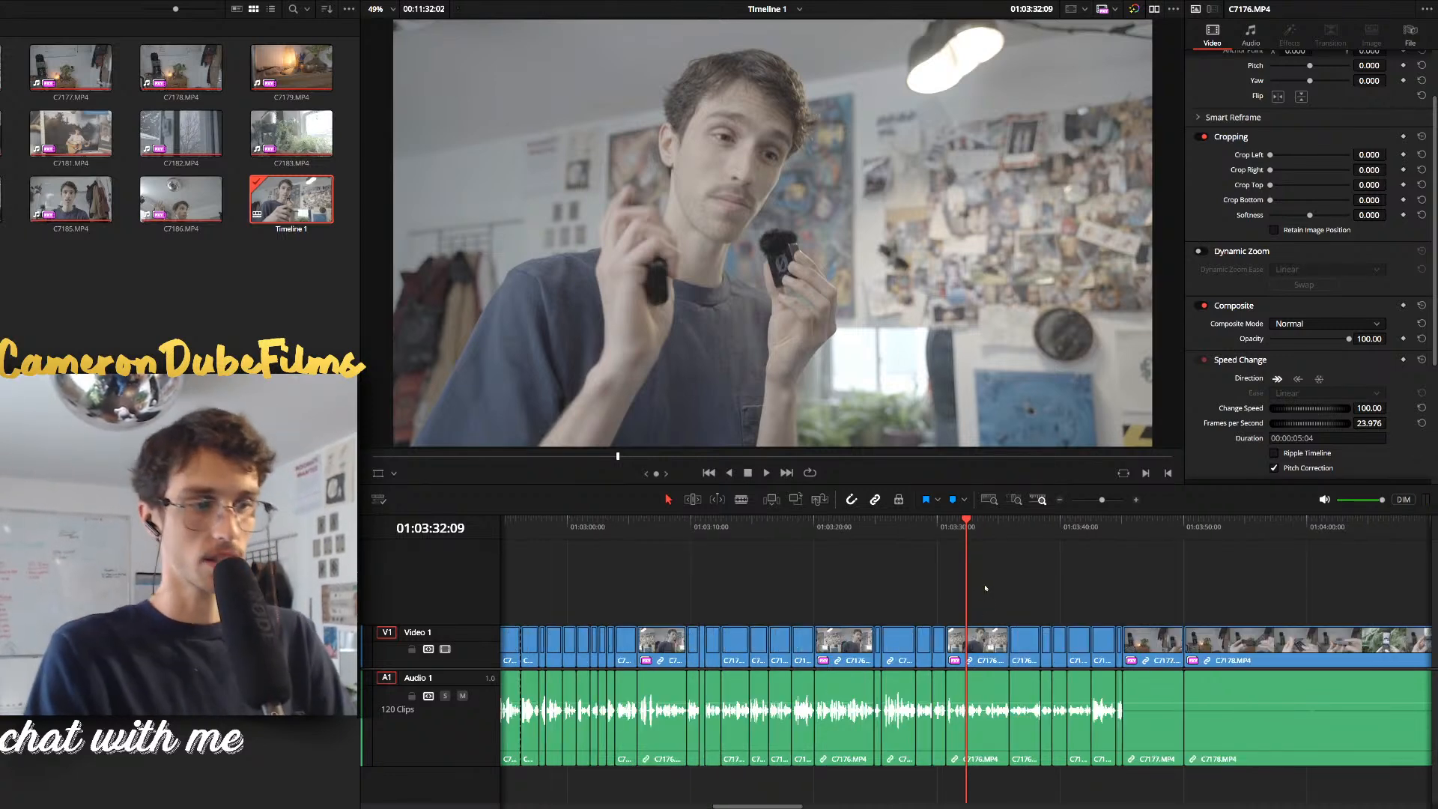
{"action": "left_click_drag", "start_coordinate": [989, 598], "coordinate": [1180, 662]}
{"action": "key", "text": "alt+Up"}
{"action": "scroll", "coordinate": [920, 607], "scroll_direction": "down", "scroll_amount": 10}
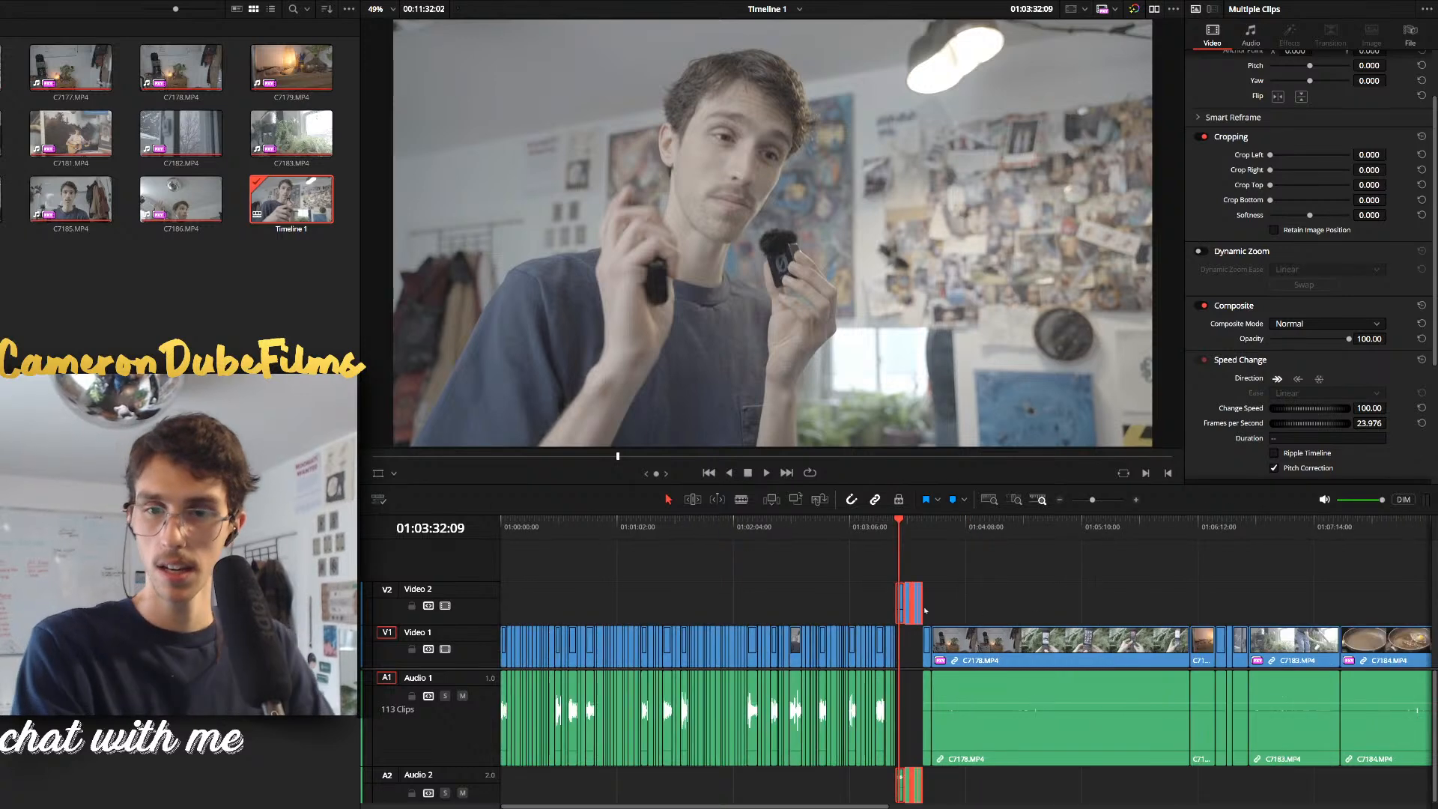
{"action": "left_click_drag", "start_coordinate": [699, 602], "coordinate": [1228, 603]}
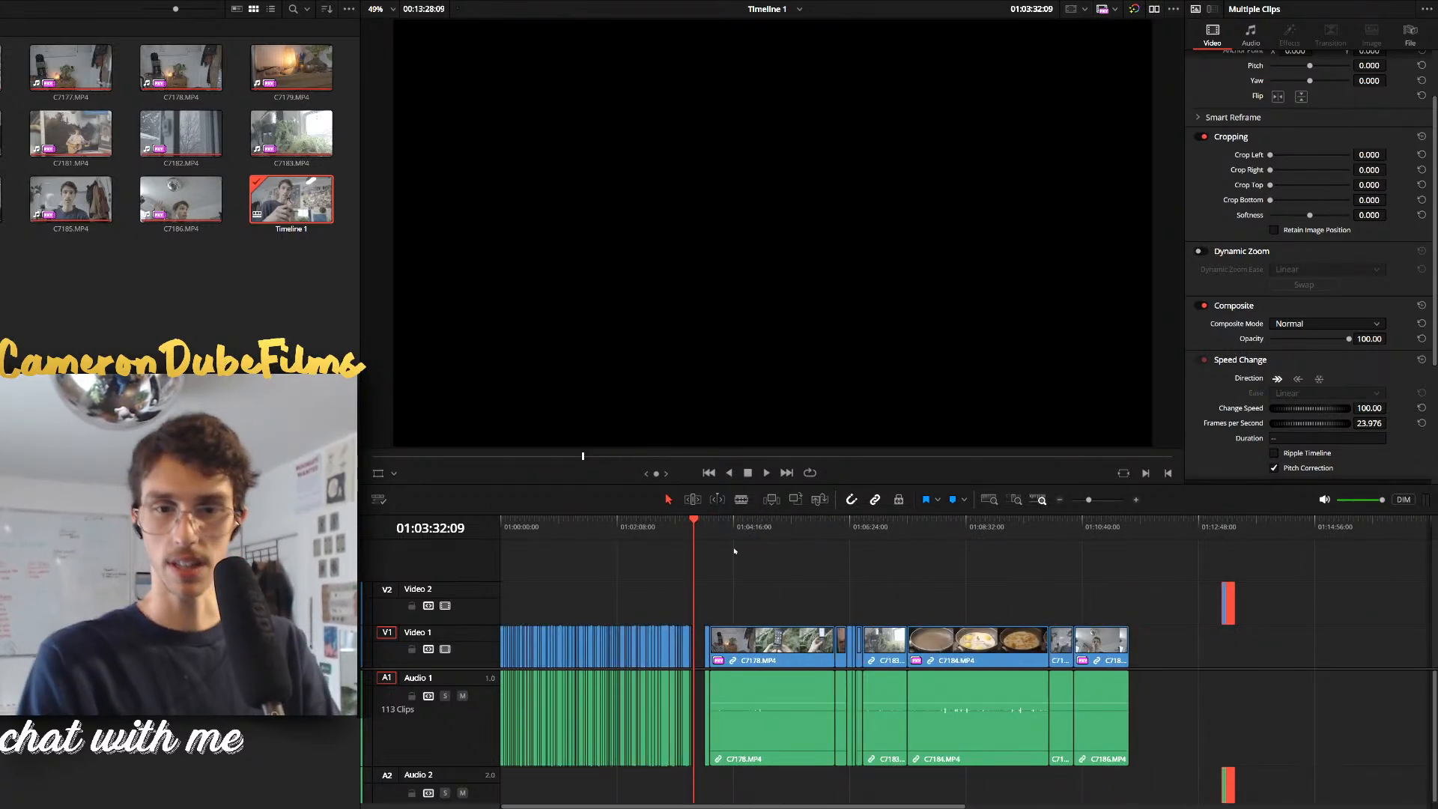
Split the C7177.MP4 clip at 01:03:46:05 and delete the part before the cut
{"action": "key", "text": "space"}
{"action": "scroll", "coordinate": [1004, 613], "scroll_direction": "up", "scroll_amount": 5}
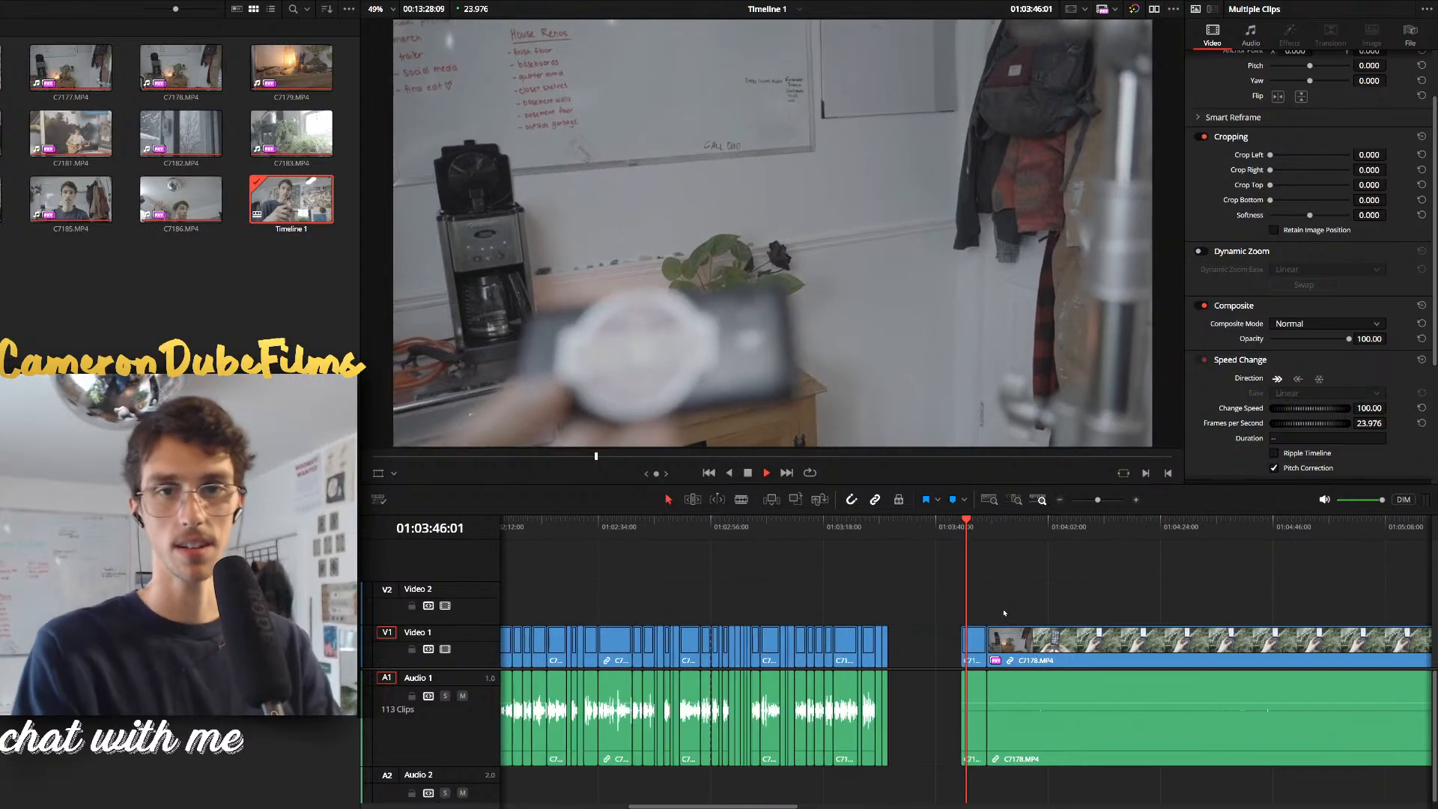
{"action": "scroll", "coordinate": [877, 560], "scroll_direction": "up", "scroll_amount": 5}
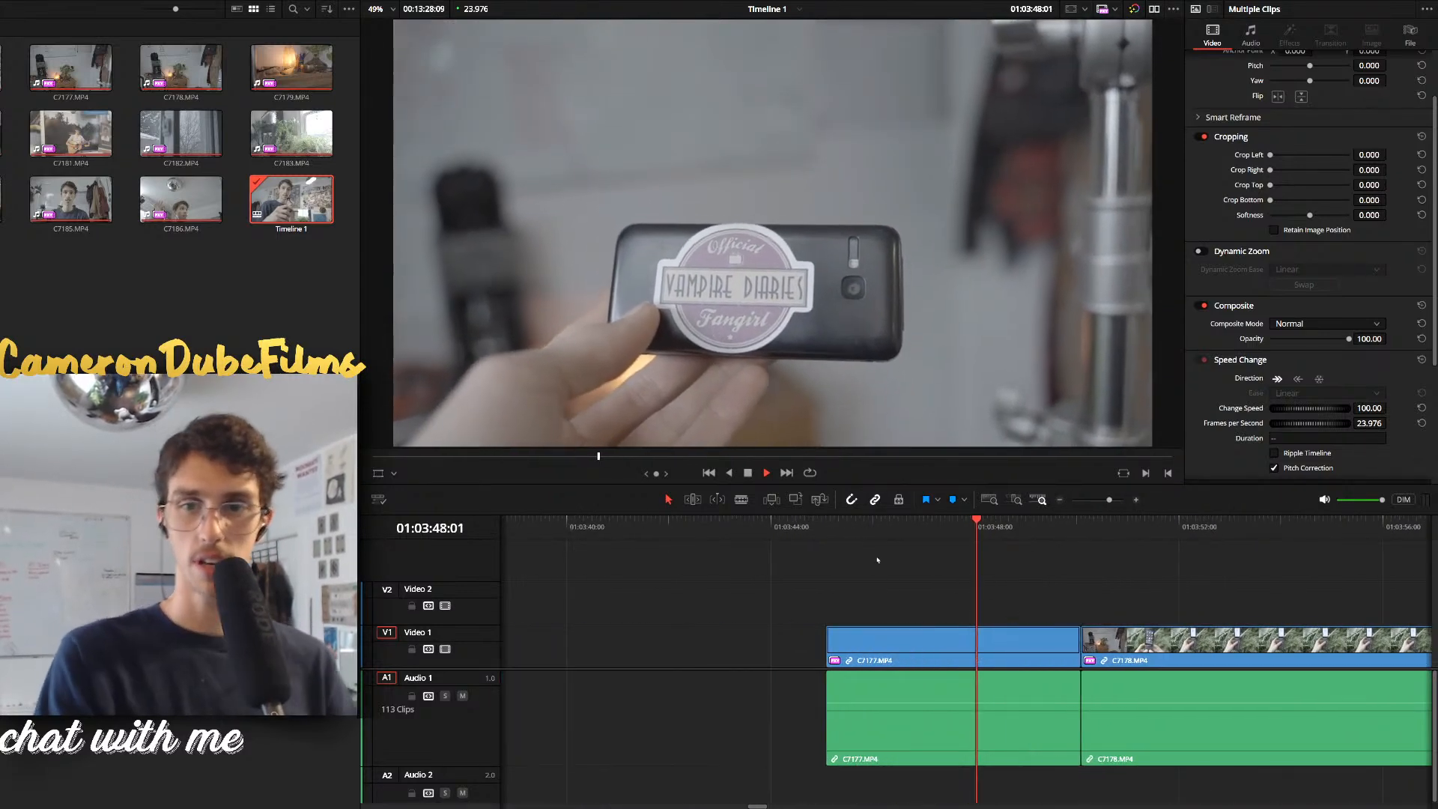
{"action": "left_click_drag", "start_coordinate": [878, 528], "coordinate": [855, 706]}
{"action": "key", "text": "ctrl+b"}
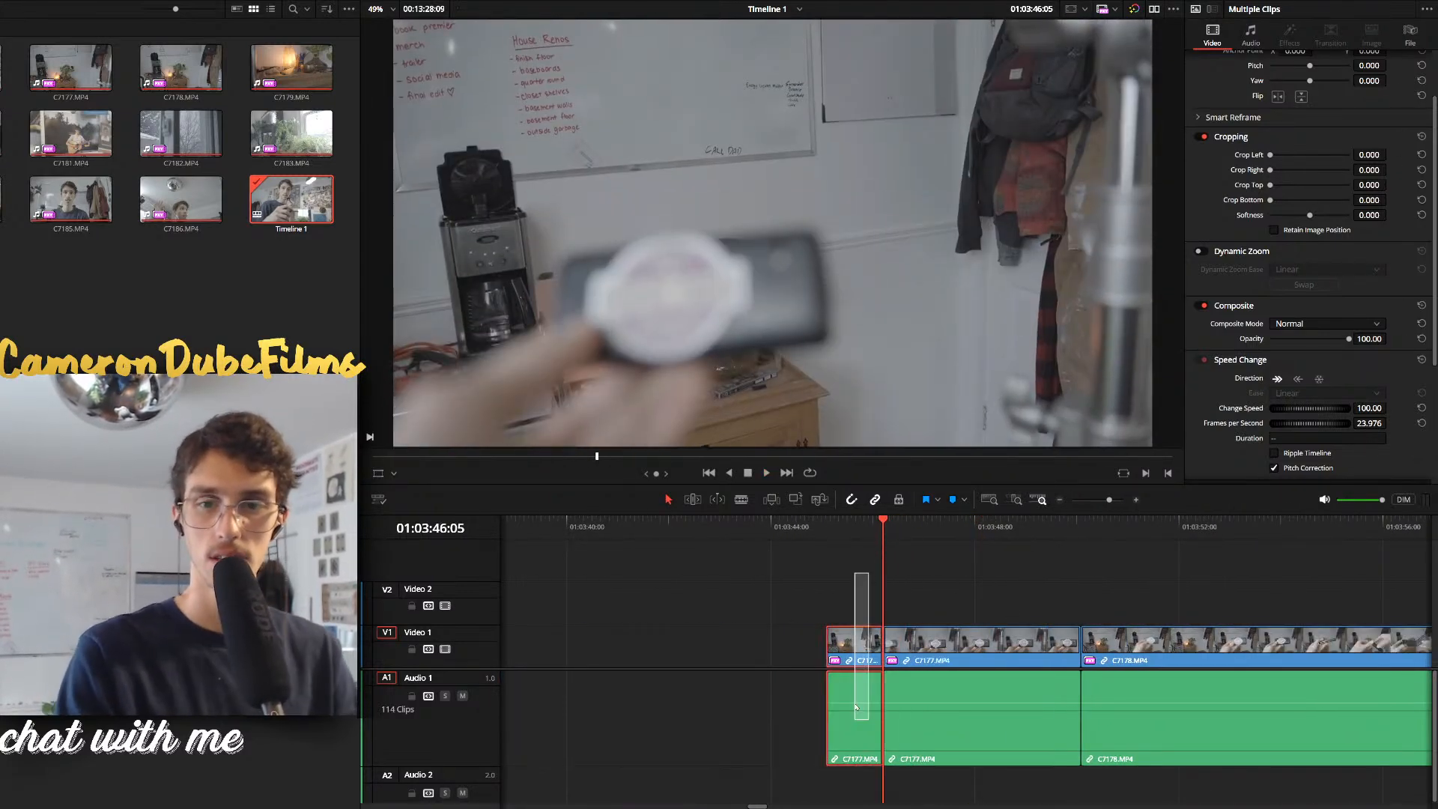
{"action": "key", "text": "Delete"}
{"action": "key", "text": "space"}
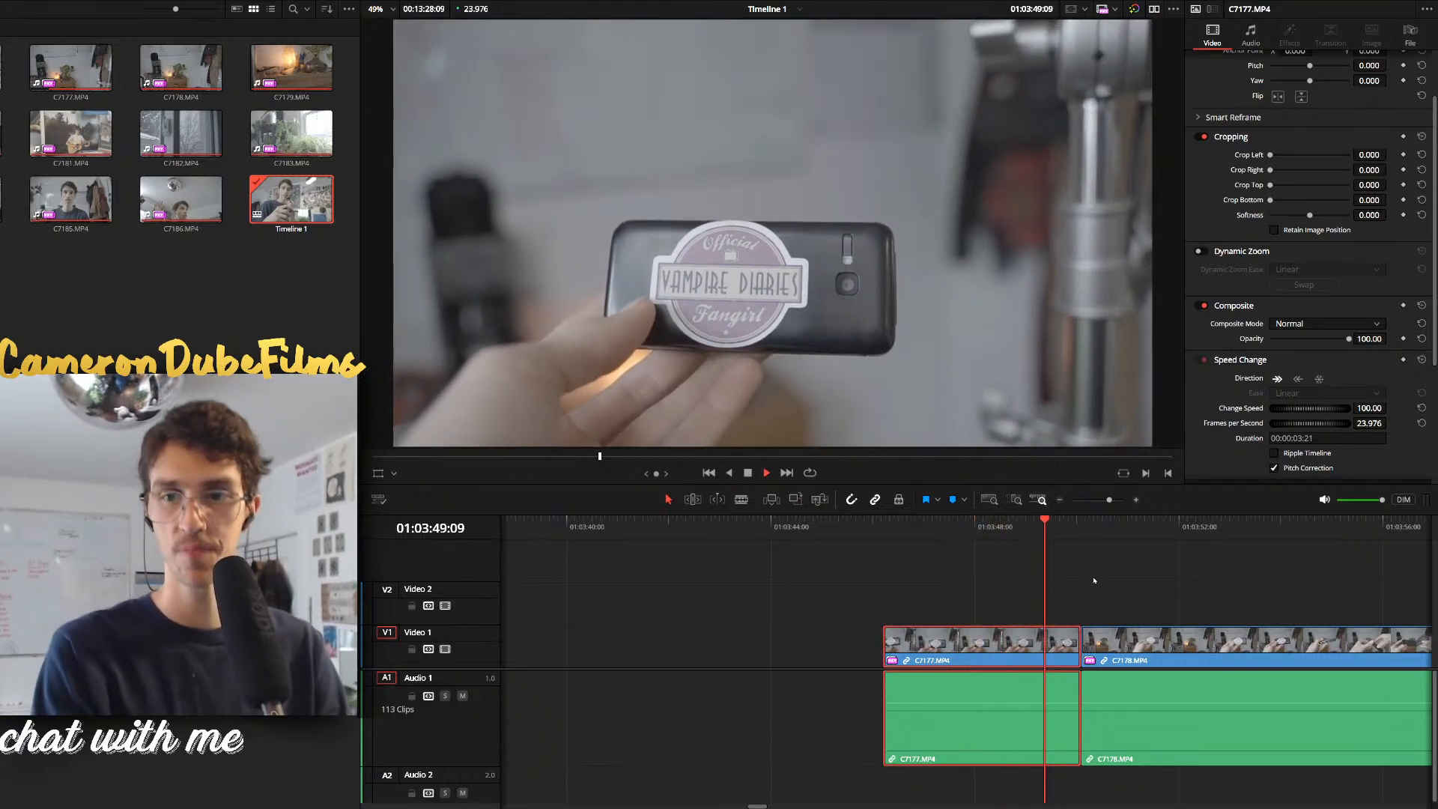
Split C7178.MP4 at 01:03:52:15 and delete its opening part together with the remaining C7177.MP4 clip
{"action": "left_click_drag", "start_coordinate": [1117, 530], "coordinate": [1244, 530]}
{"action": "key", "text": "ctrl+minus"}
{"action": "key", "text": "ctrl+minus"}
{"action": "left_click_drag", "start_coordinate": [979, 531], "coordinate": [925, 529]}
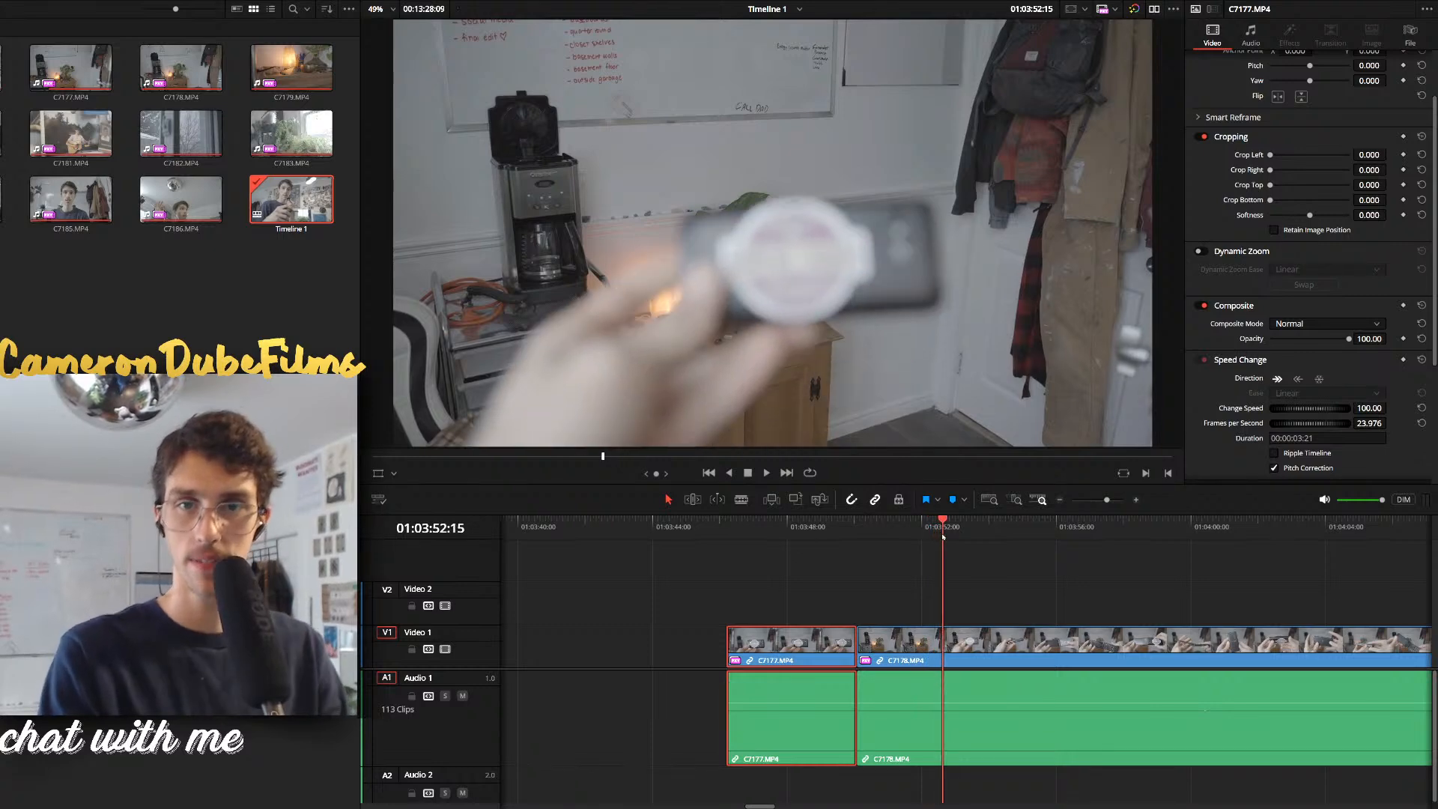
{"action": "left_click_drag", "start_coordinate": [920, 590], "coordinate": [850, 653]}
{"action": "key", "text": "BackSpace"}
{"action": "key", "text": "space"}
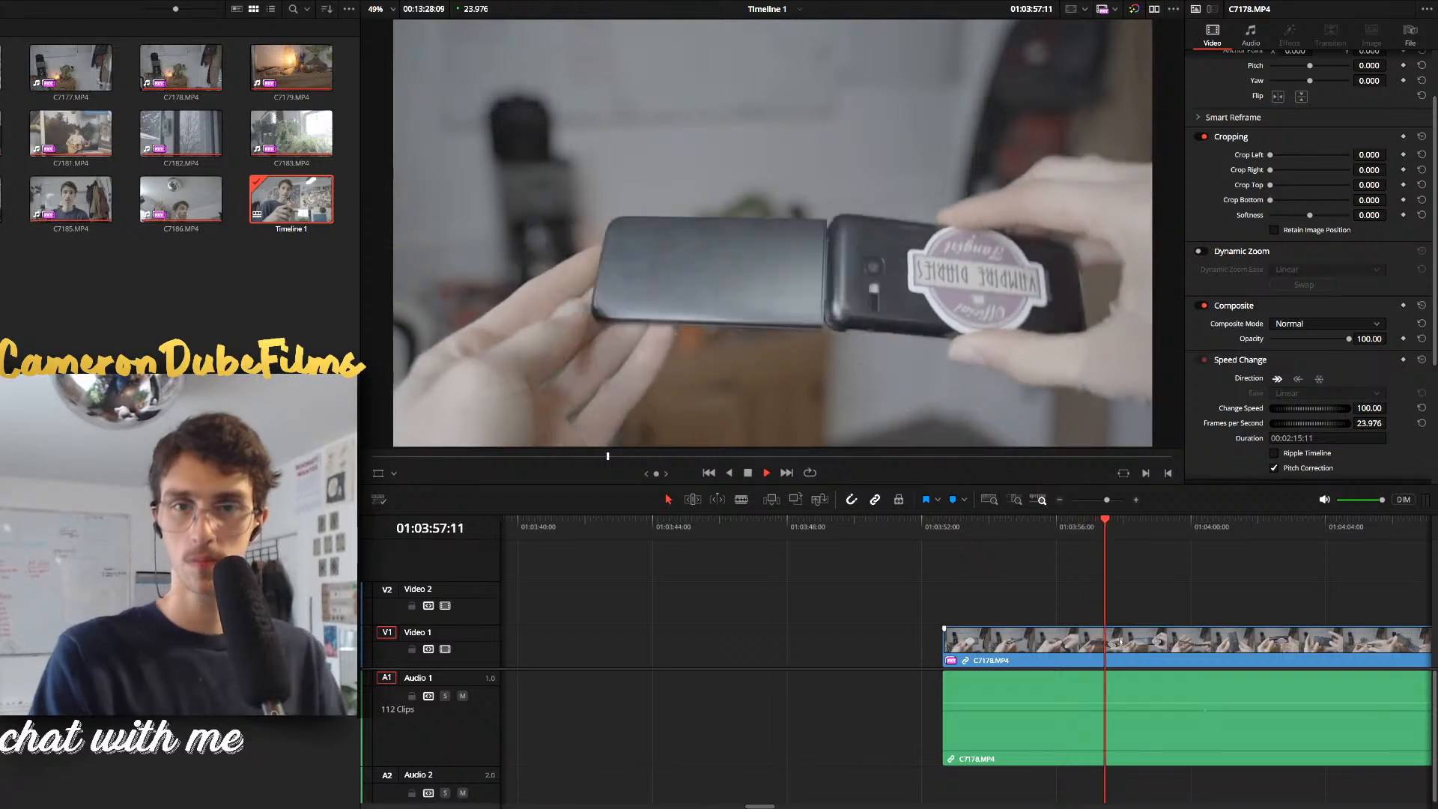
Review the phone shot in C7178.MP4 and split the clip at about 01:04:05
{"action": "scroll", "coordinate": [1084, 637], "scroll_direction": "down", "scroll_amount": 4}
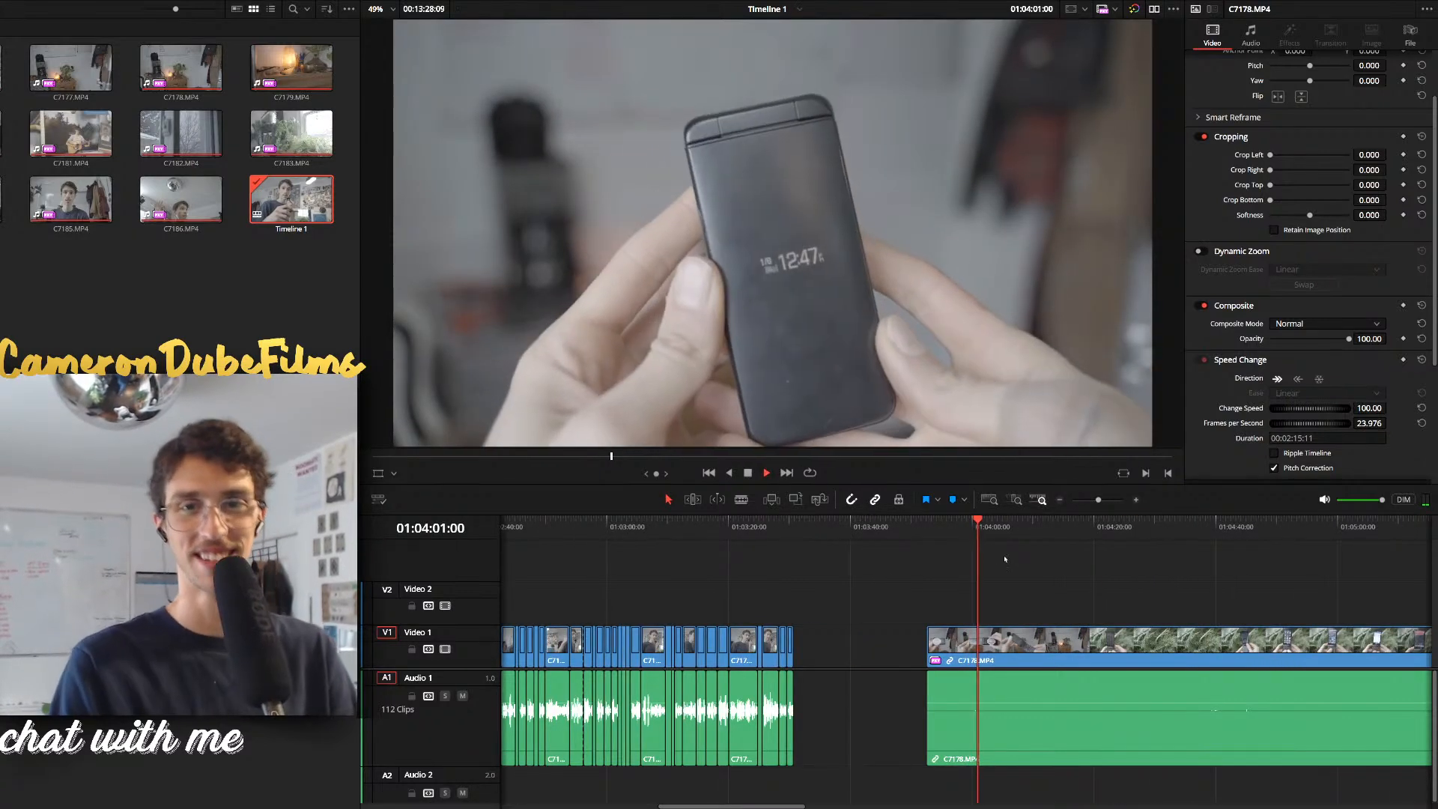
{"action": "scroll", "coordinate": [1030, 599], "scroll_direction": "up", "scroll_amount": 4}
{"action": "left_click", "coordinate": [1028, 659]}
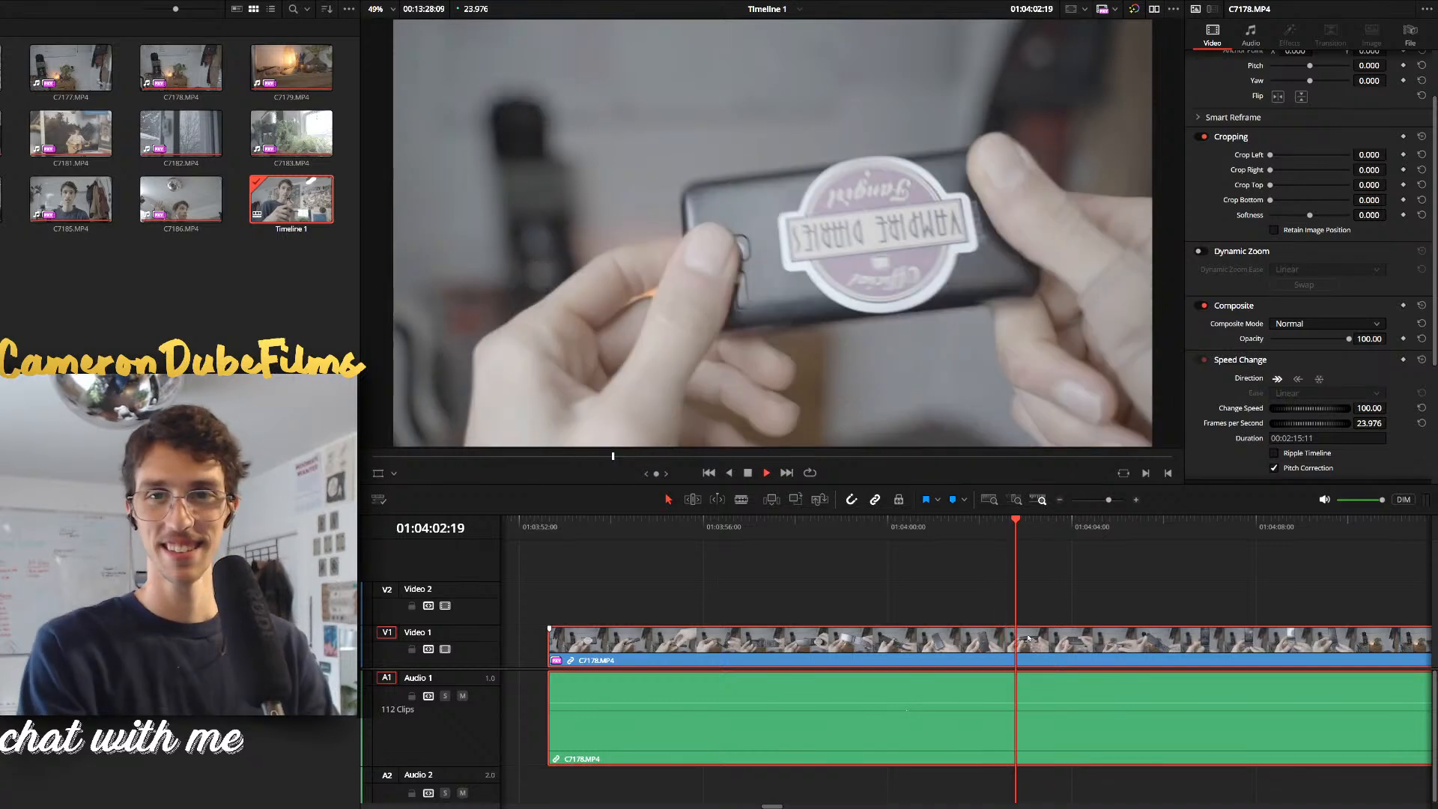
{"action": "scroll", "coordinate": [1063, 608], "scroll_direction": "down", "scroll_amount": 3}
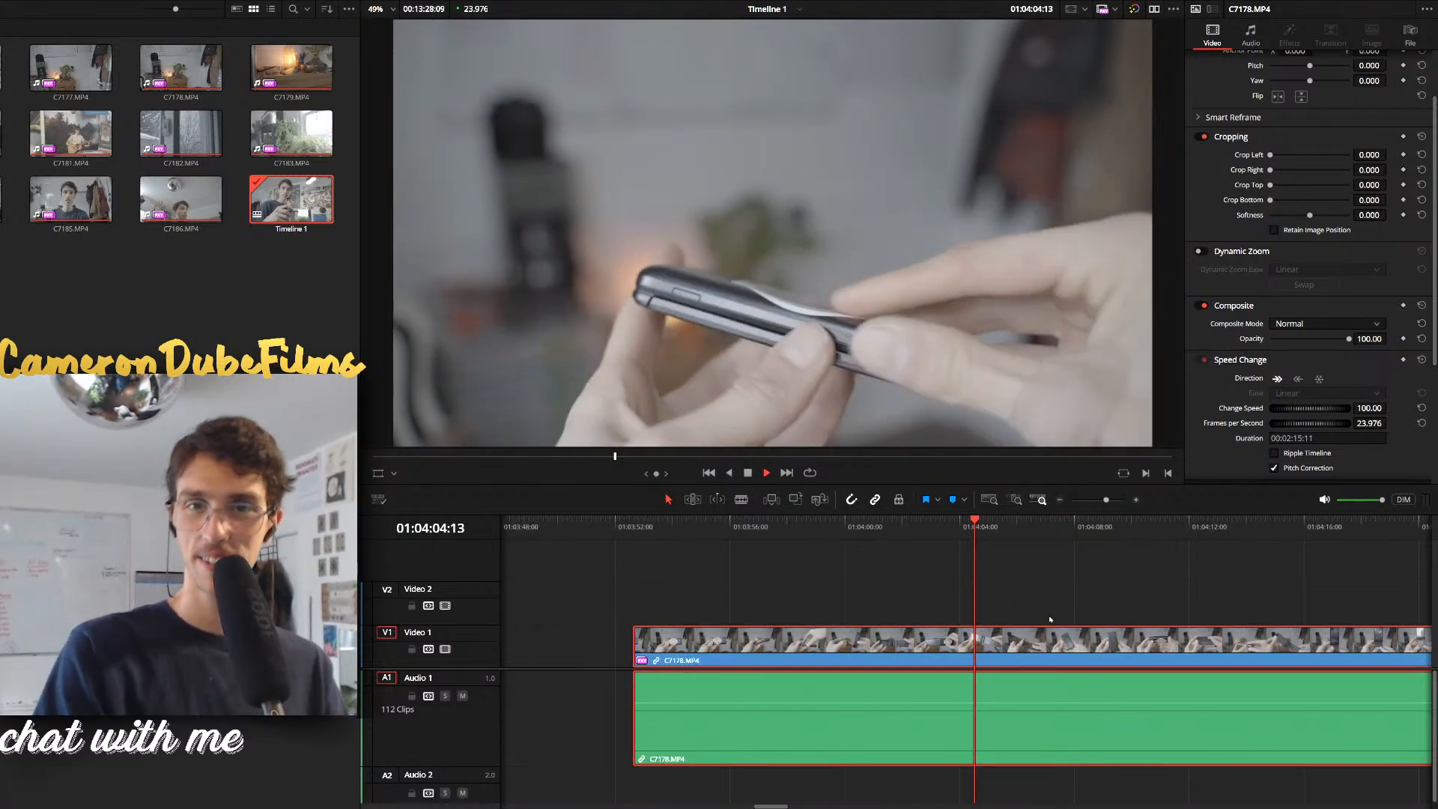
{"action": "key", "text": "space"}
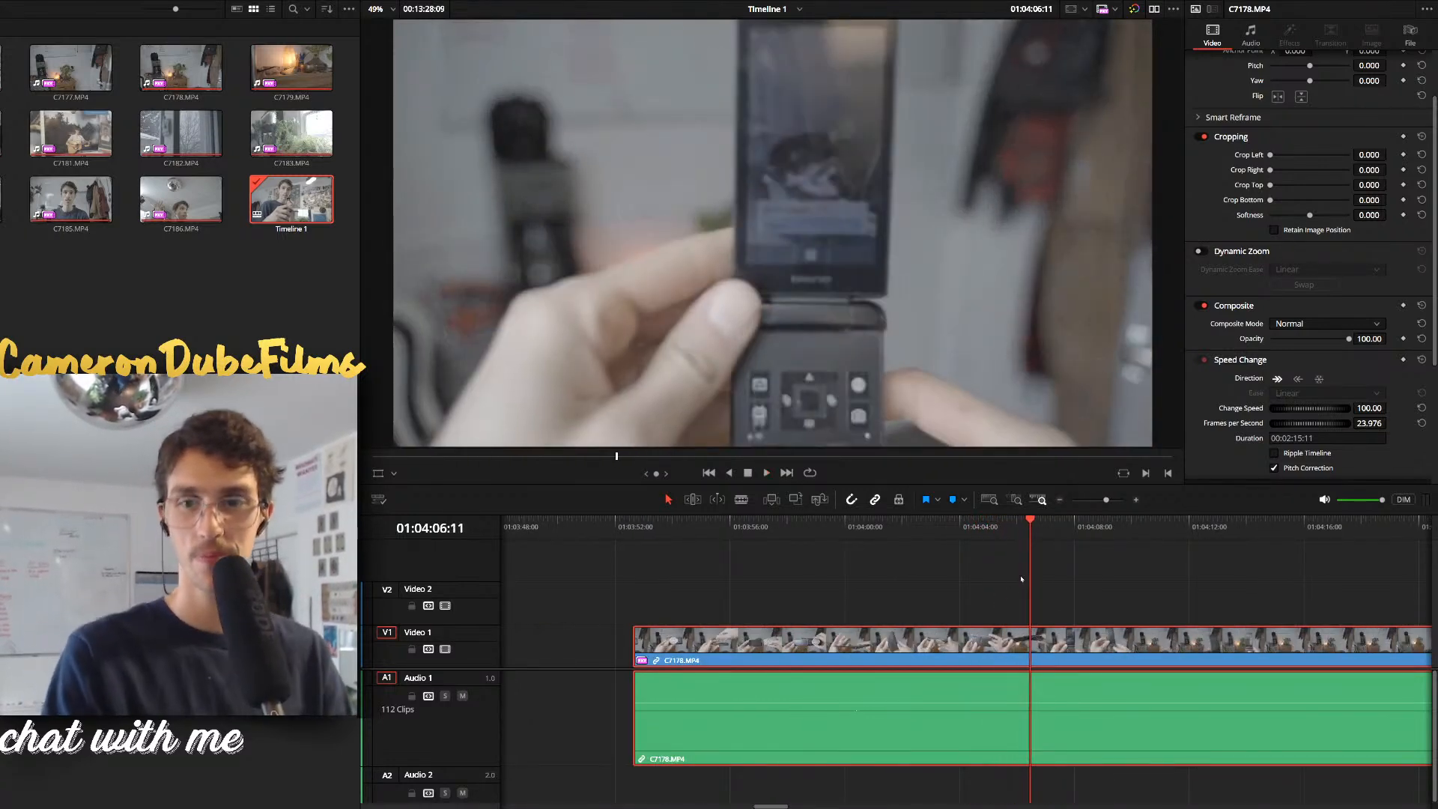
{"action": "left_click_drag", "start_coordinate": [1027, 578], "coordinate": [1260, 592]}
{"action": "key", "text": "ctrl+b"}
Split C7178.MP4 at 01:04:50:10, delete the section between the two cuts, and close the gap
{"action": "scroll", "coordinate": [1258, 591], "scroll_direction": "down", "scroll_amount": 5}
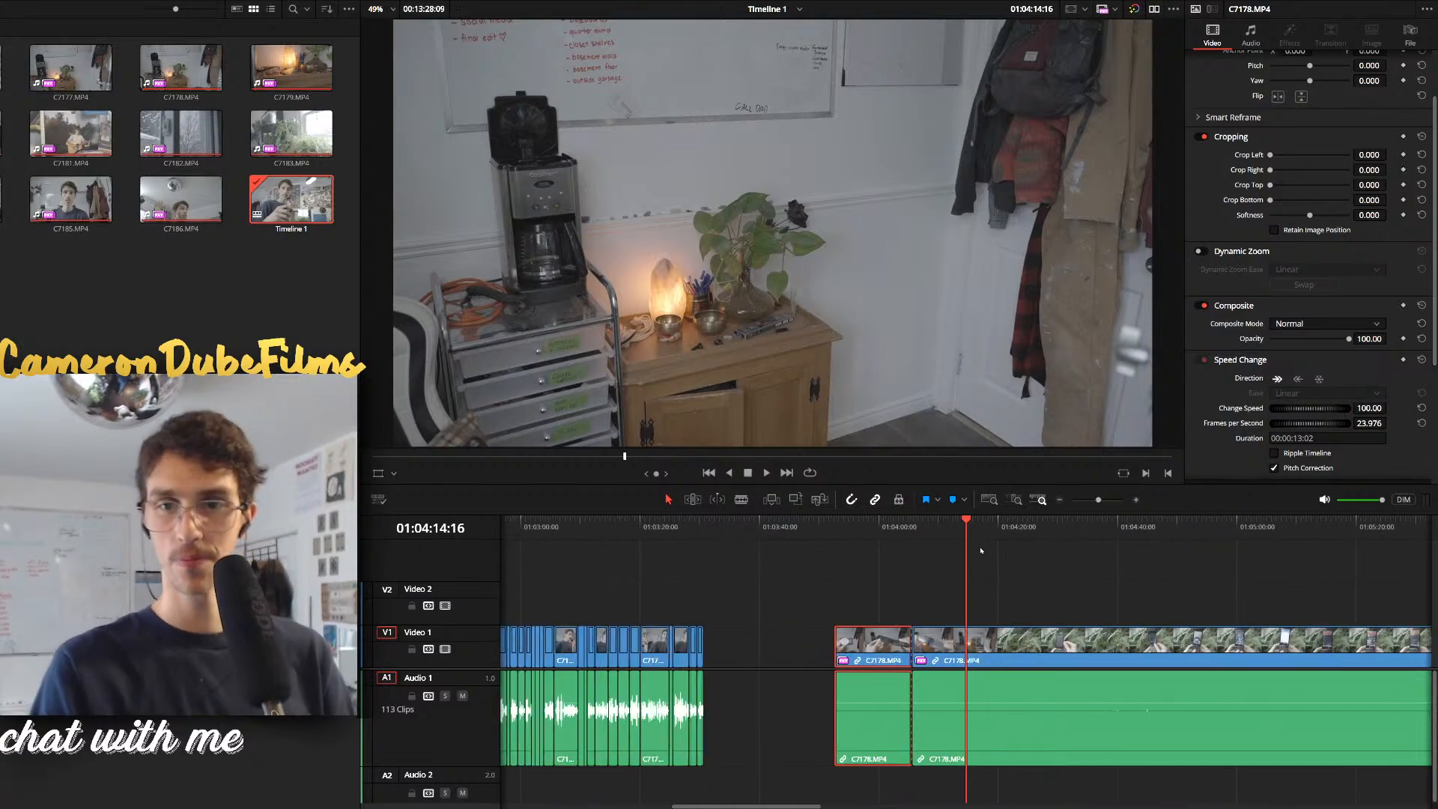
{"action": "left_click_drag", "start_coordinate": [982, 545], "coordinate": [1188, 554]}
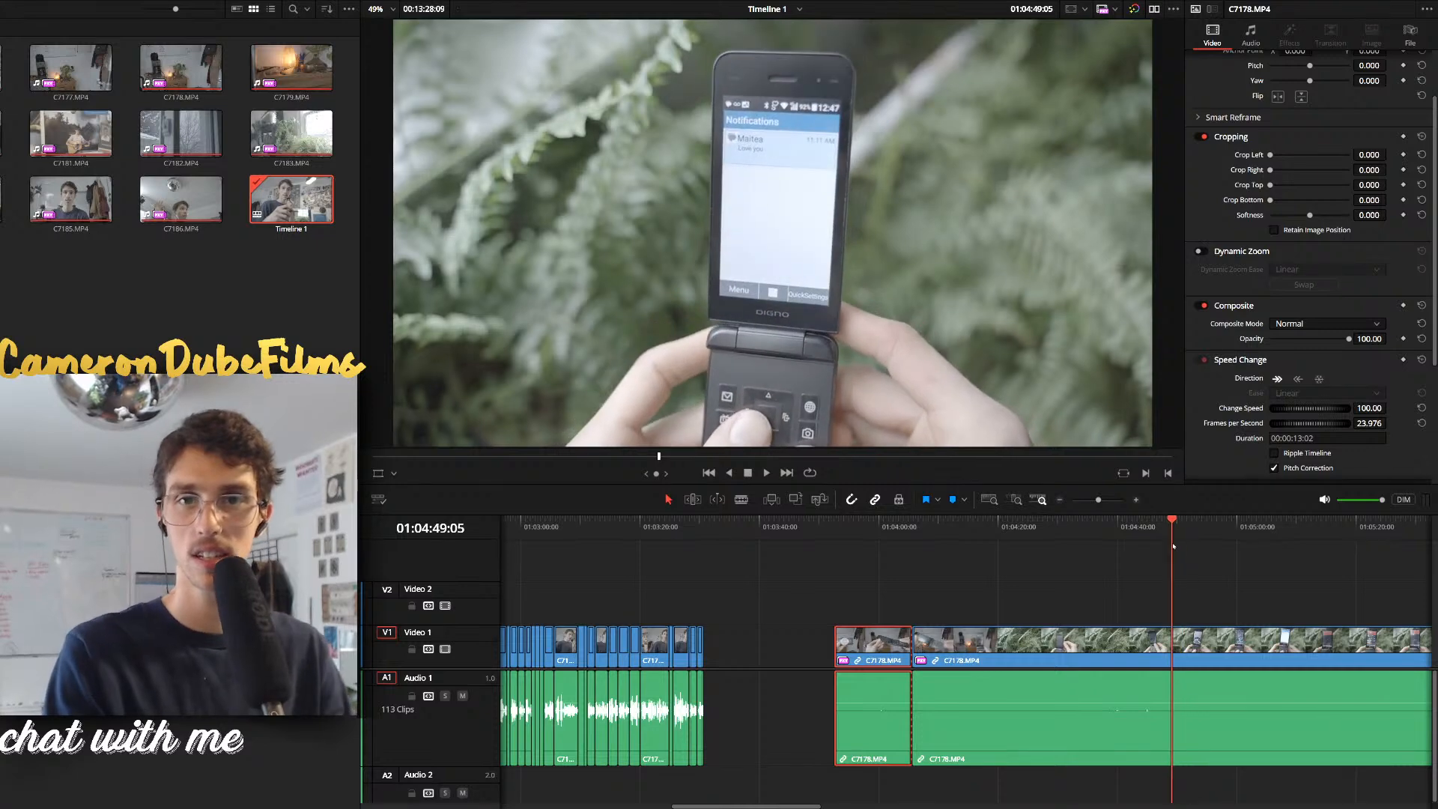
{"action": "key", "text": "Delete"}
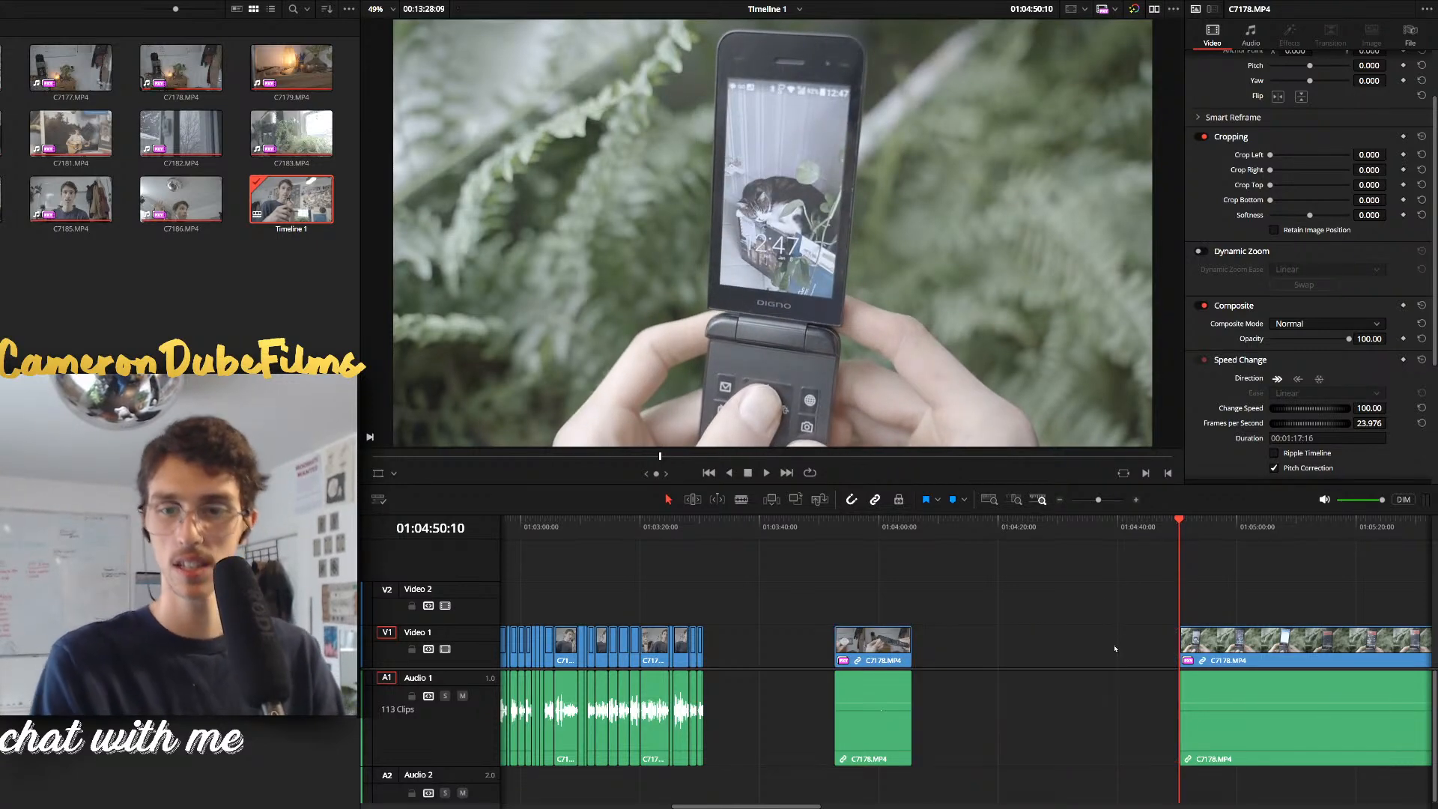
{"action": "left_click", "coordinate": [1125, 635]}
{"action": "key", "text": "Delete"}
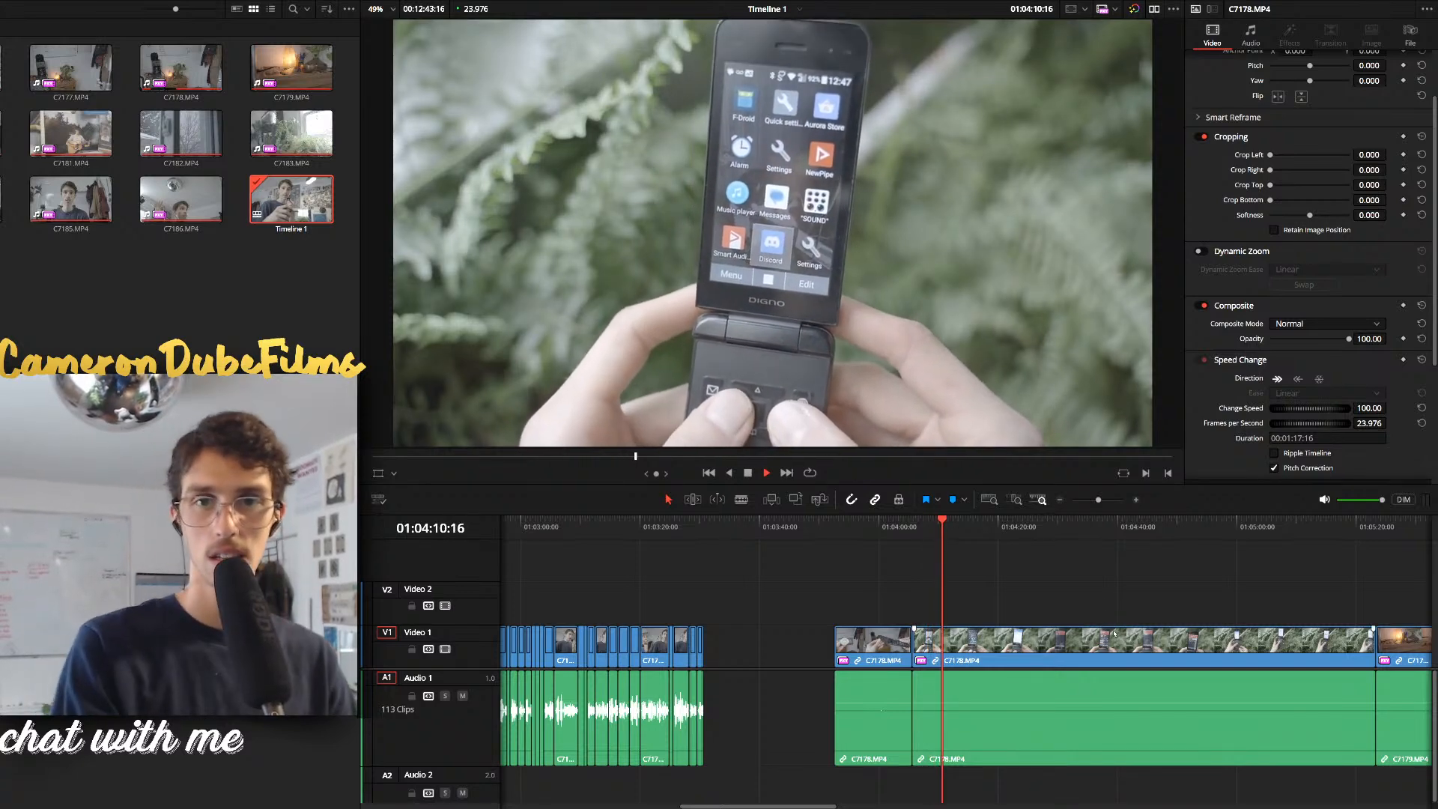
Split C7178.MP4 at about 01:04:13 and at 01:04:19:19, and ripple delete the section between the cuts
{"action": "key", "text": "ctrl+equal"}
{"action": "left_click", "coordinate": [1042, 656]}
{"action": "key", "text": "ctrl+b"}
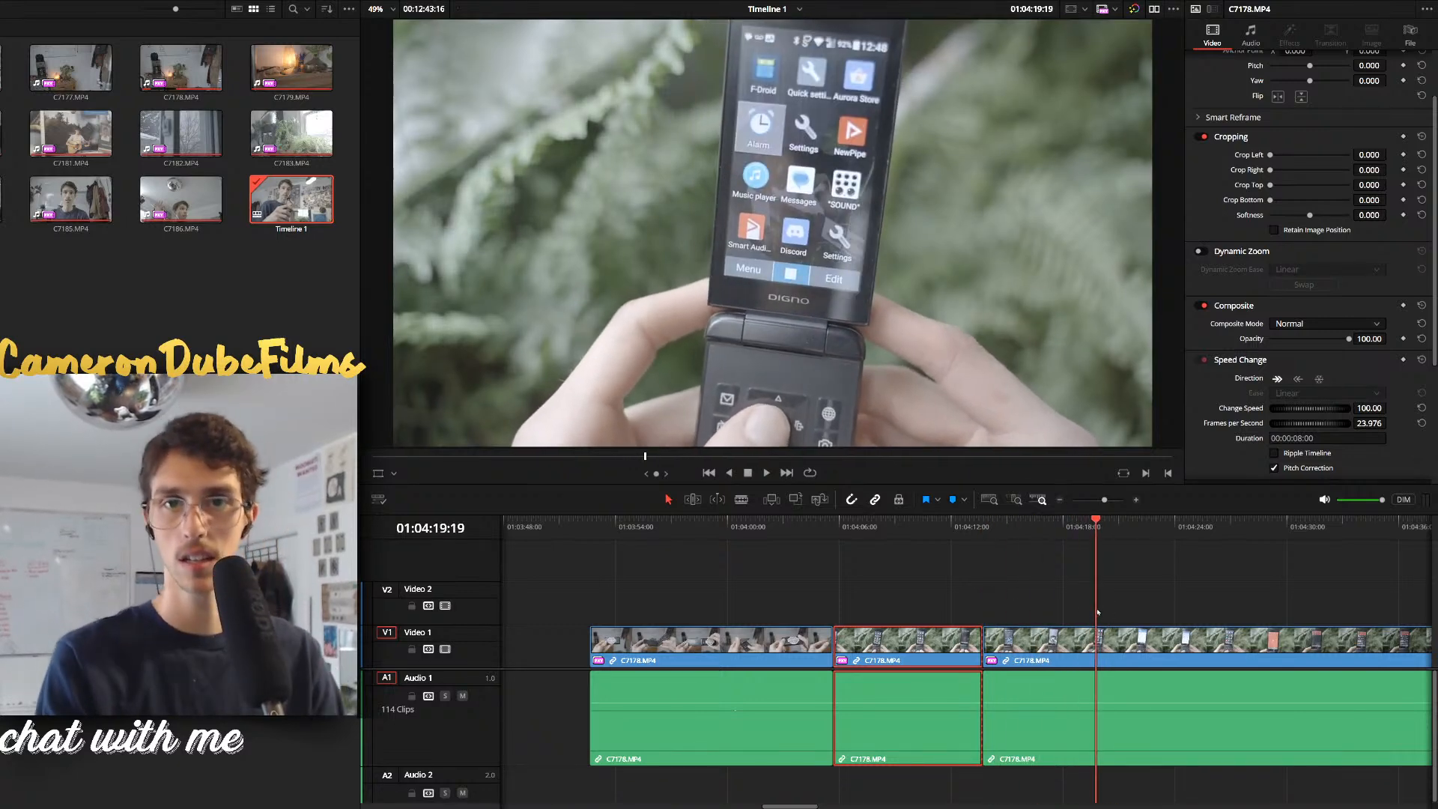
{"action": "key", "text": "Delete"}
{"action": "key", "text": "space"}
Cut the section between about 01:04:15 and 01:04:17 out of C7178.MP4 and close the gap
{"action": "left_click", "coordinate": [1058, 654]}
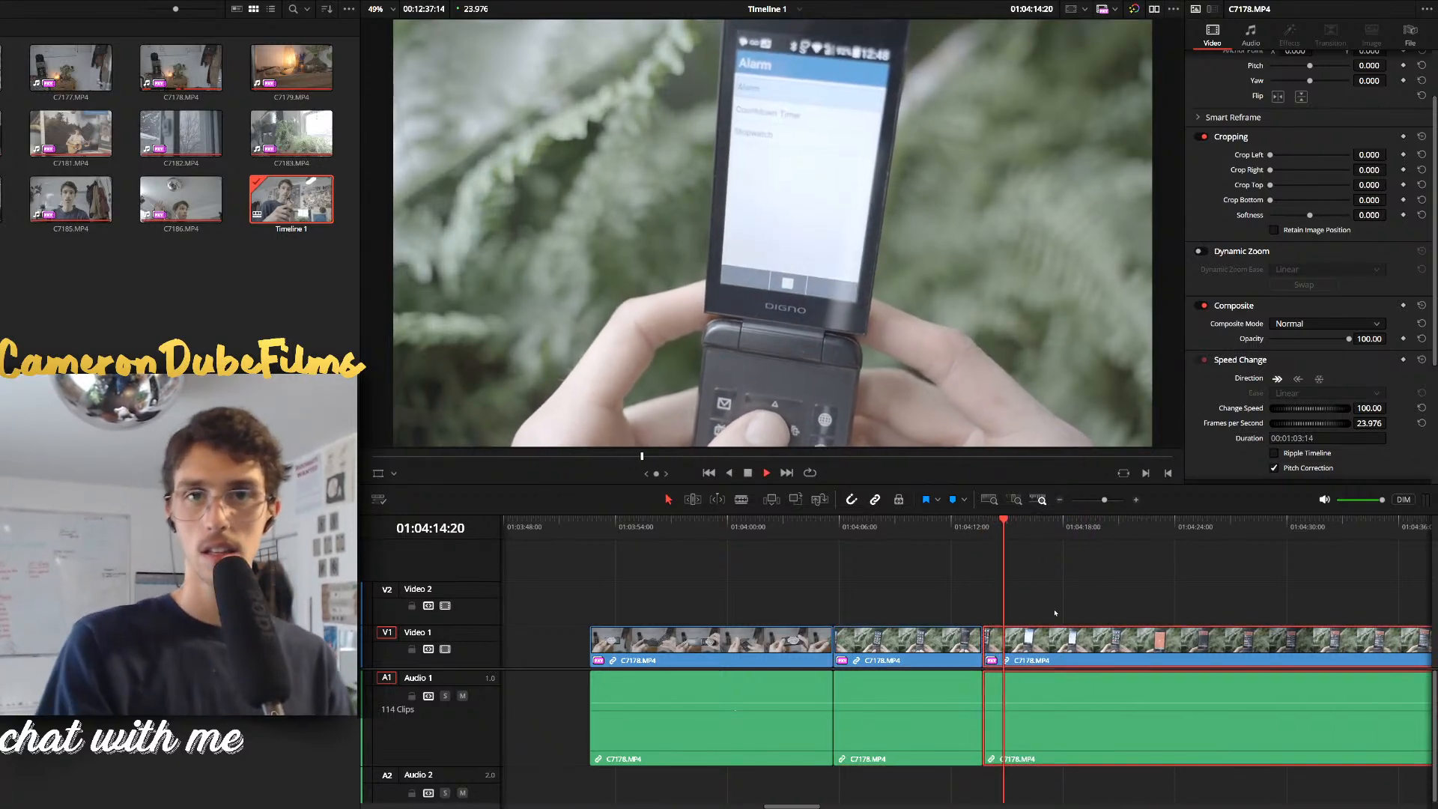
{"action": "key", "text": "ctrl+b"}
{"action": "key", "text": "space"}
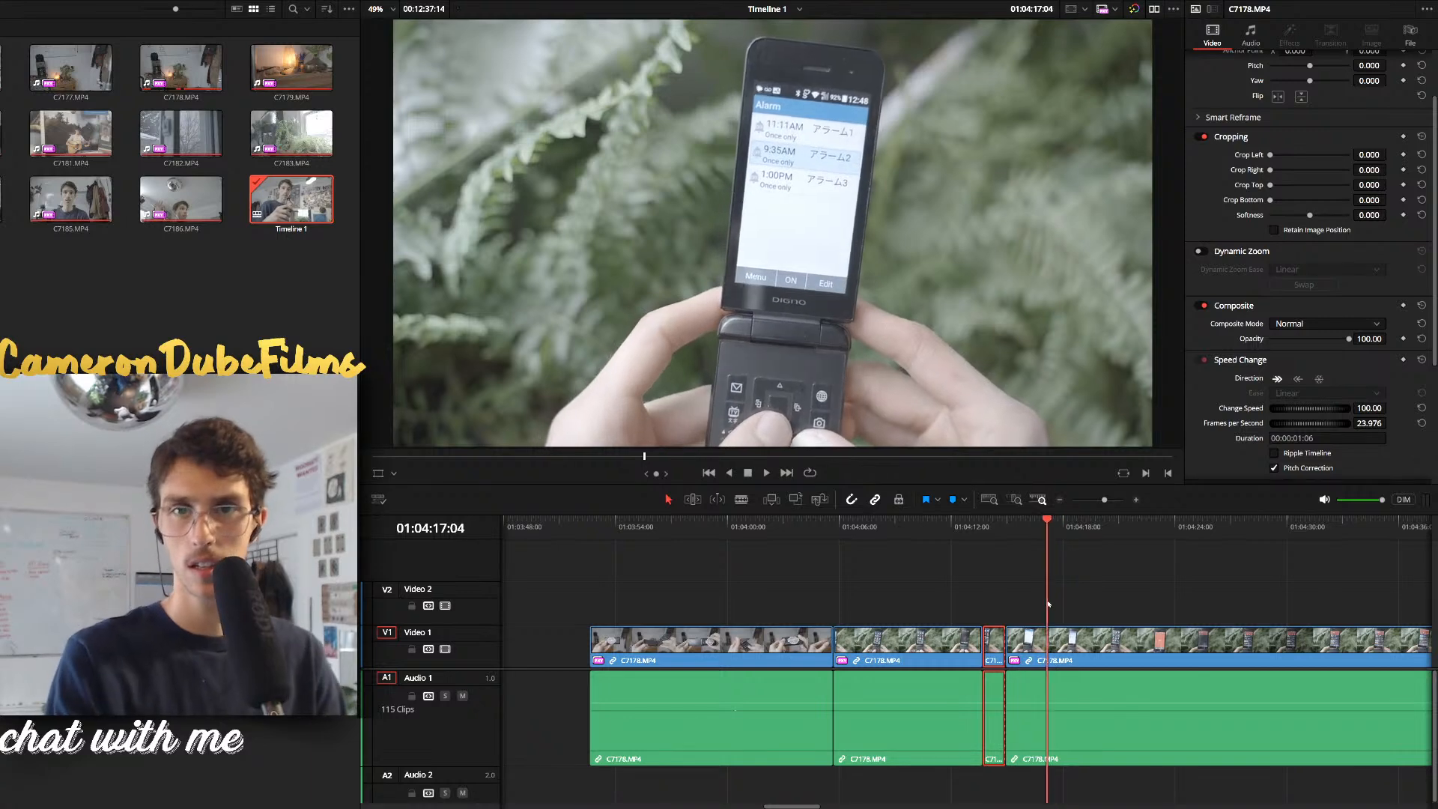
{"action": "key", "text": "Delete"}
{"action": "key", "text": "space"}
Cut the section between about 01:04:16 and 01:04:24 out of C7178.MP4 and close the gap
{"action": "left_click", "coordinate": [1076, 650]}
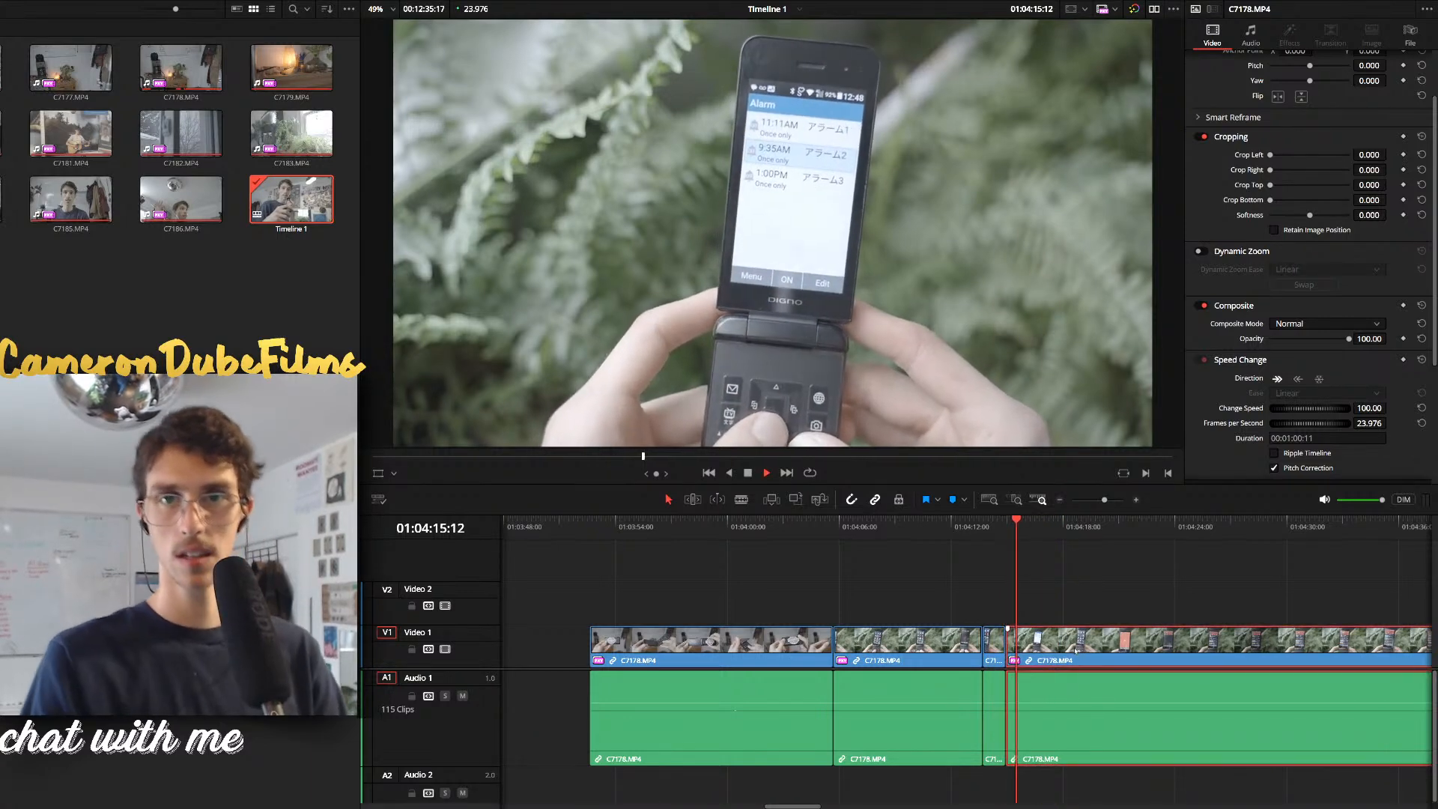
{"action": "key", "text": "space"}
{"action": "key", "text": "ctrl+b"}
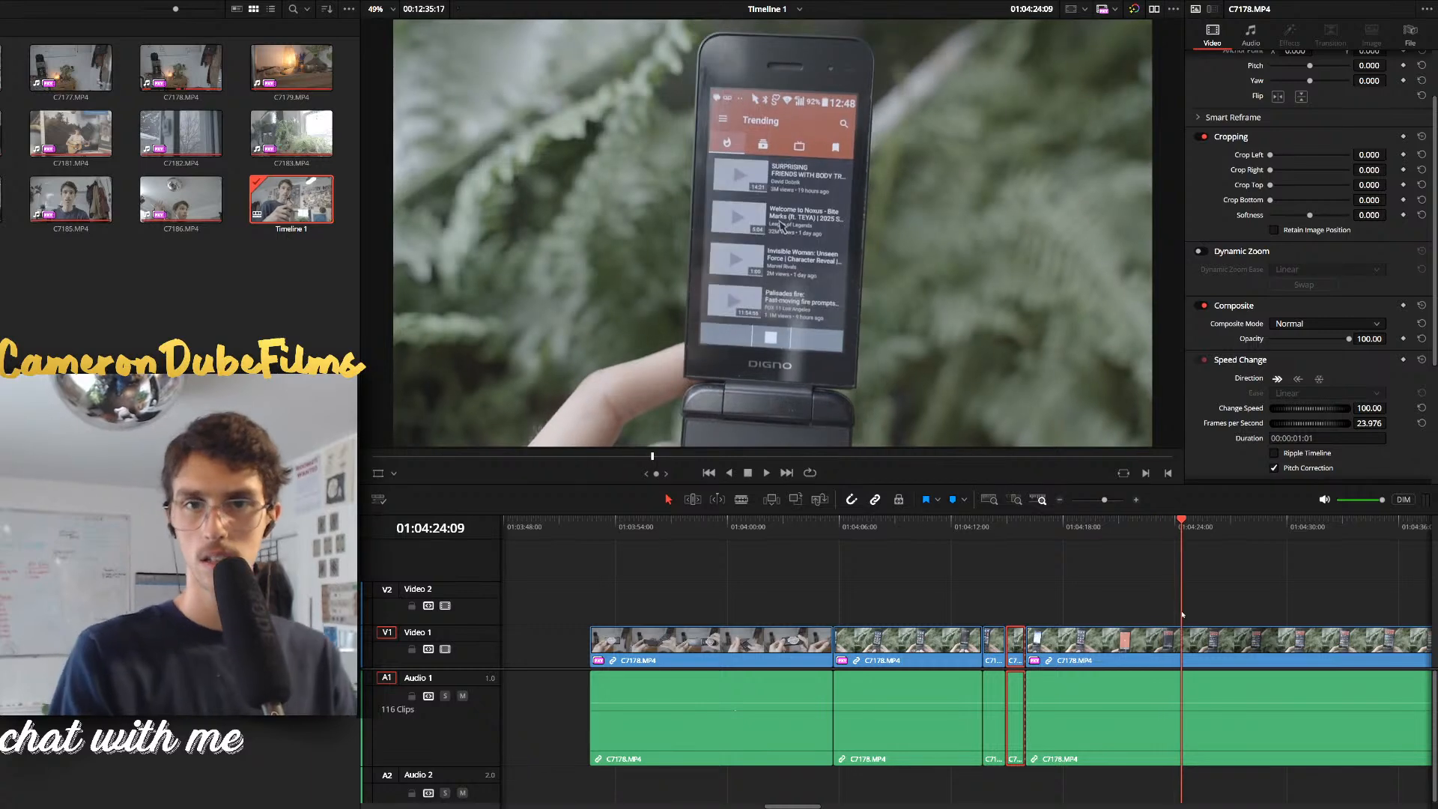
{"action": "key", "text": "Delete"}
{"action": "key", "text": "space"}
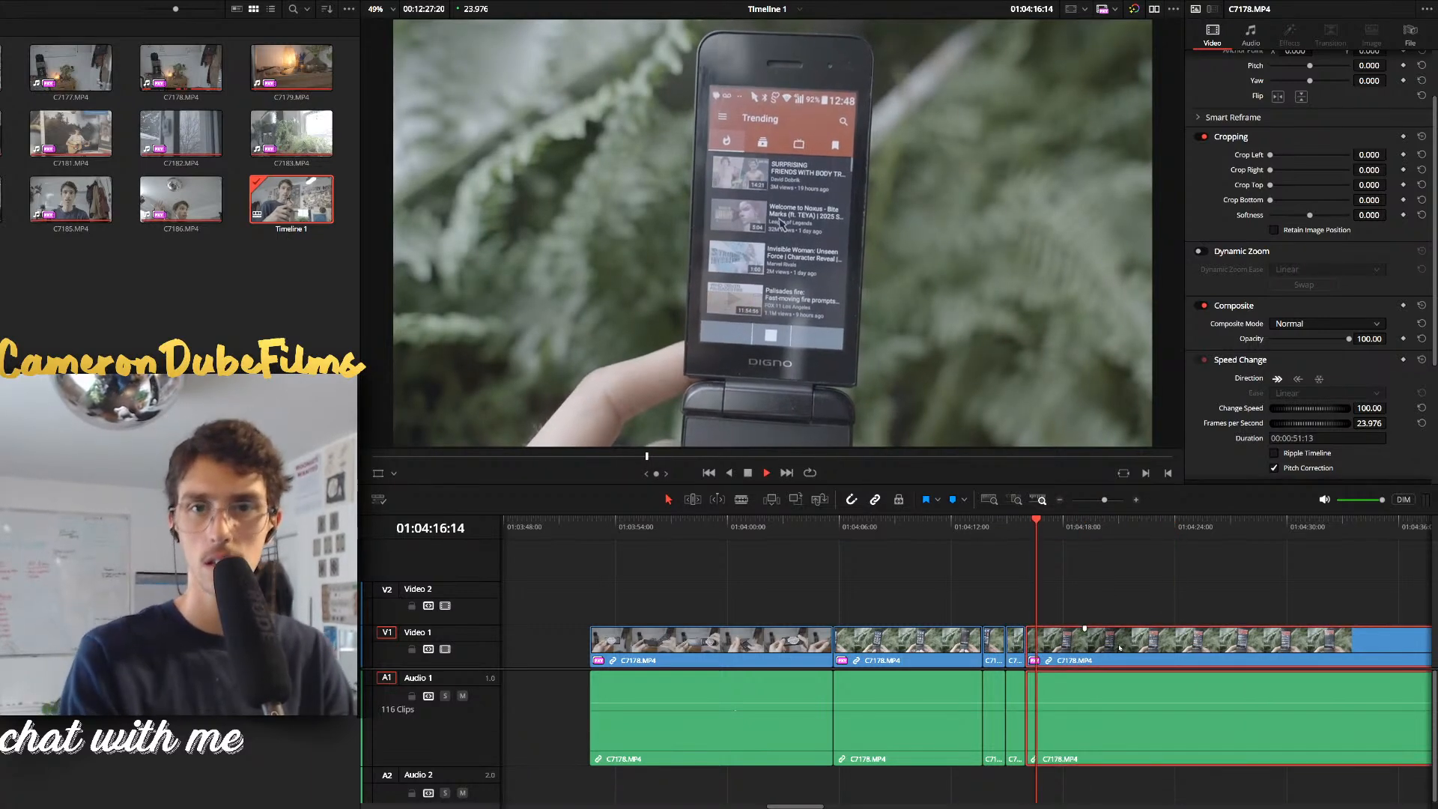
Split C7178.MP4 at about 01:04:17 and at 01:04:24:14, and ripple delete both pieces before the second cut
{"action": "key", "text": "ctrl+b"}
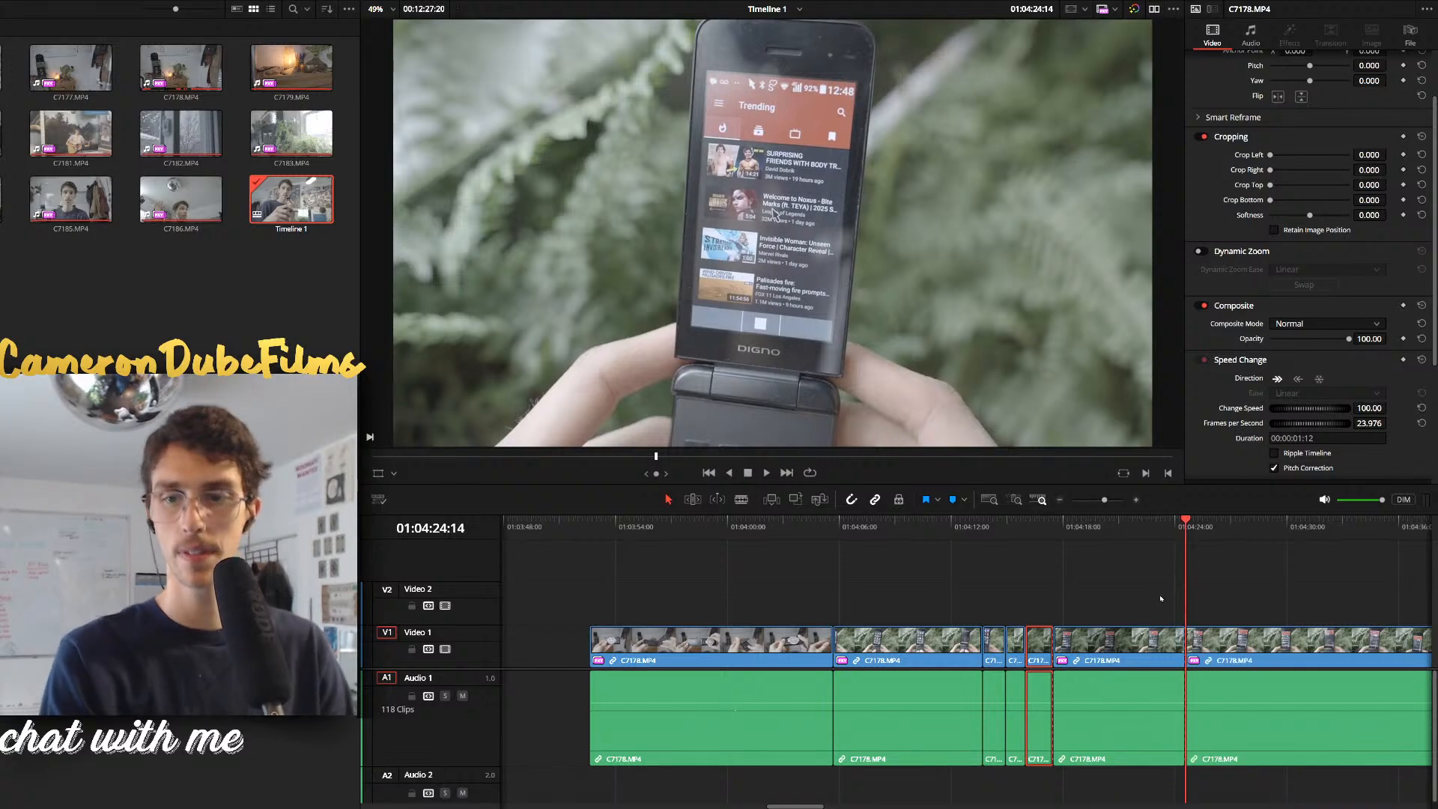
{"action": "left_click_drag", "start_coordinate": [1160, 598], "coordinate": [1048, 646]}
{"action": "key", "text": "Delete"}
{"action": "key", "text": "space"}
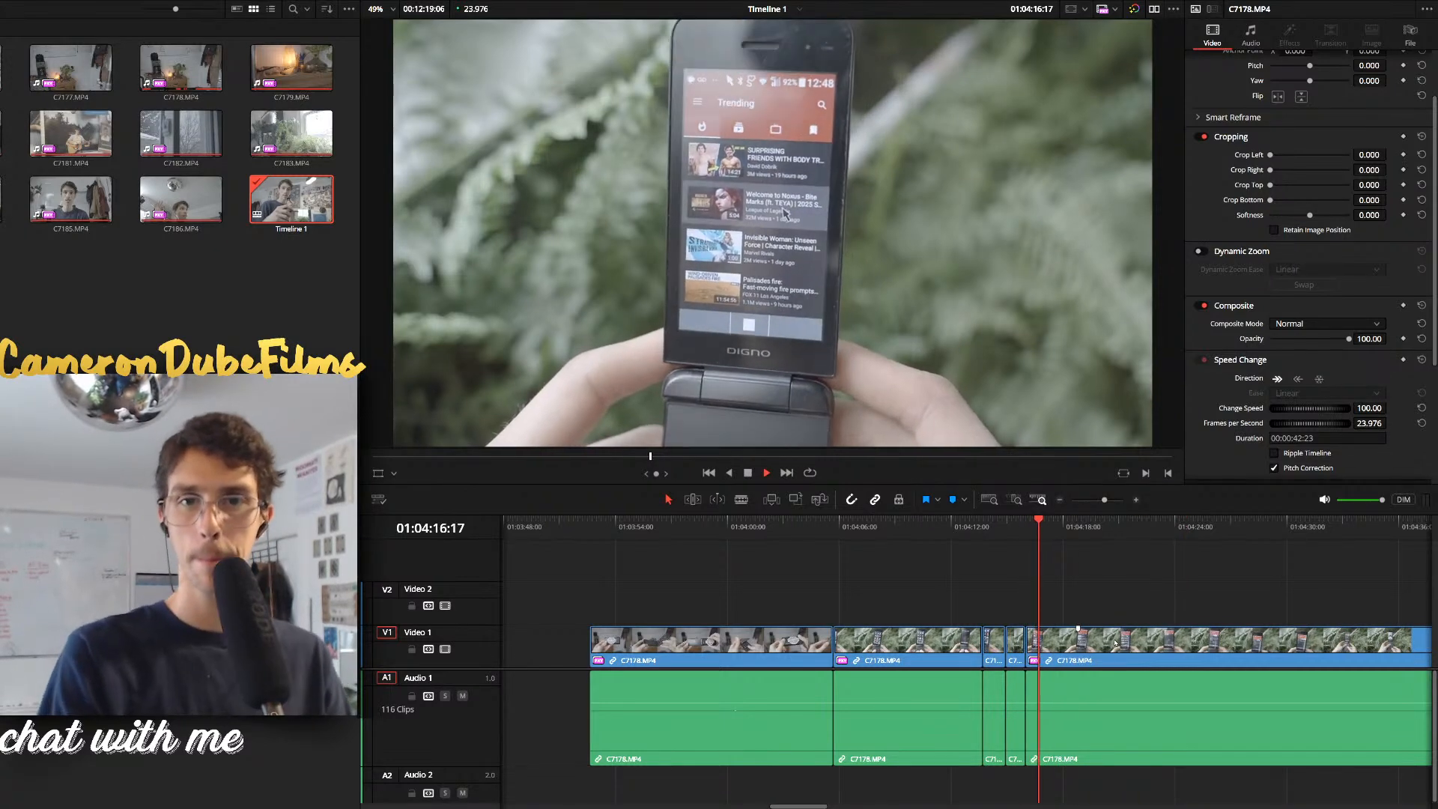
{"action": "scroll", "coordinate": [1116, 642], "scroll_direction": "up", "scroll_amount": 3}
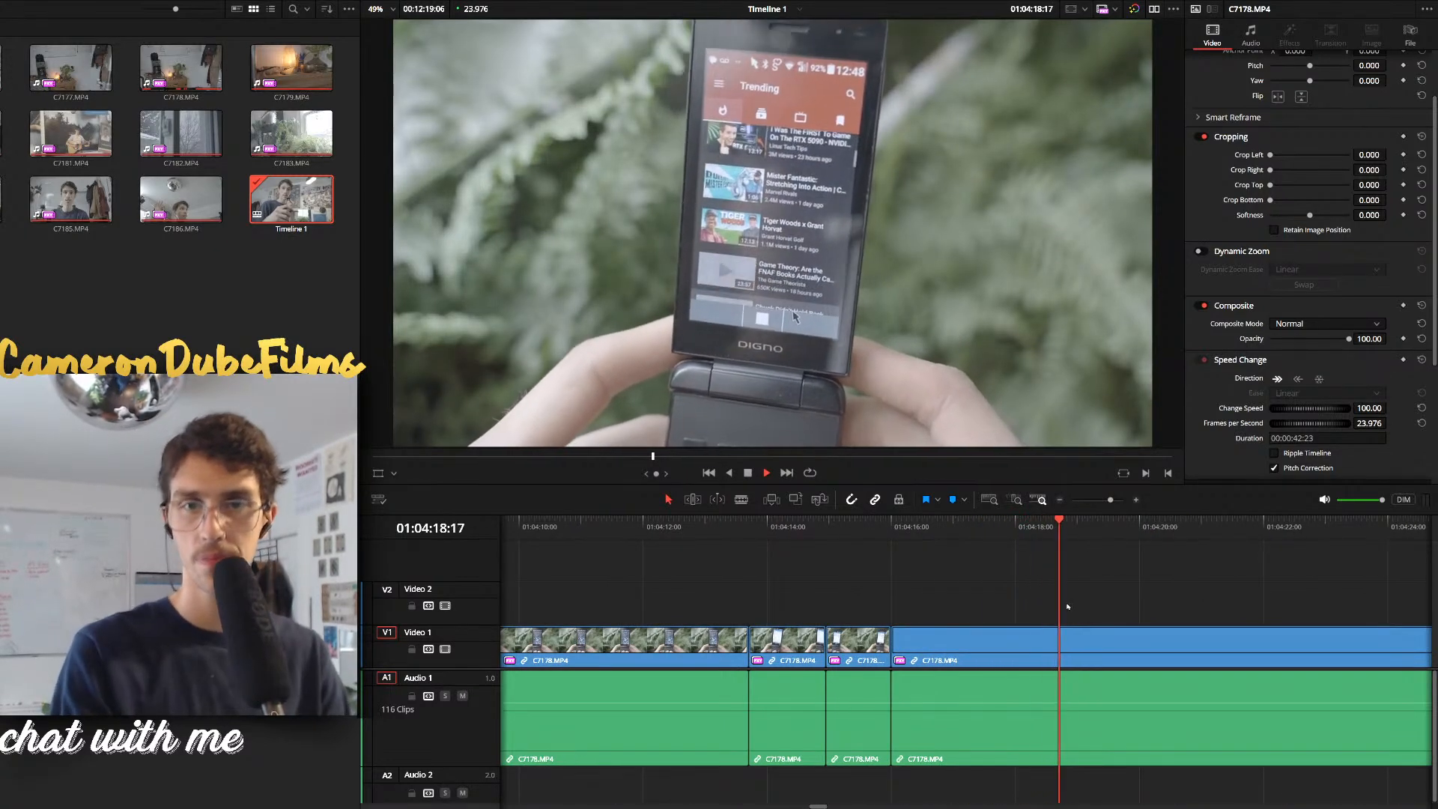
Split C7178.MP4 at about 01:04:20:00 and at 01:04:39:04, and ripple delete the section between the cuts
{"action": "key", "text": "space"}
{"action": "key", "text": "ctrl+b"}
{"action": "scroll", "coordinate": [1126, 600], "scroll_direction": "down", "scroll_amount": 3}
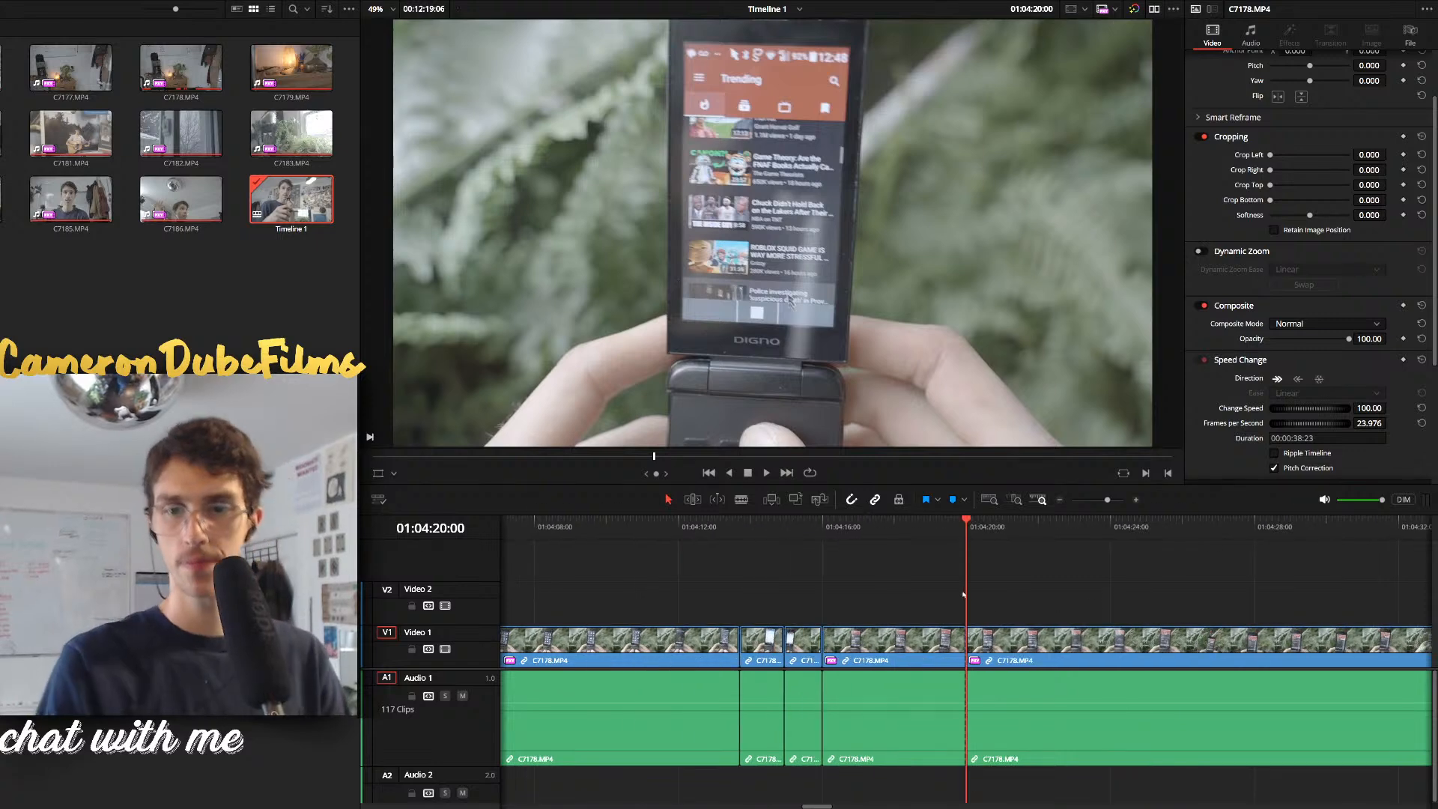
{"action": "left_click_drag", "start_coordinate": [965, 594], "coordinate": [1233, 591]}
{"action": "scroll", "coordinate": [1233, 600], "scroll_direction": "down", "scroll_amount": 2}
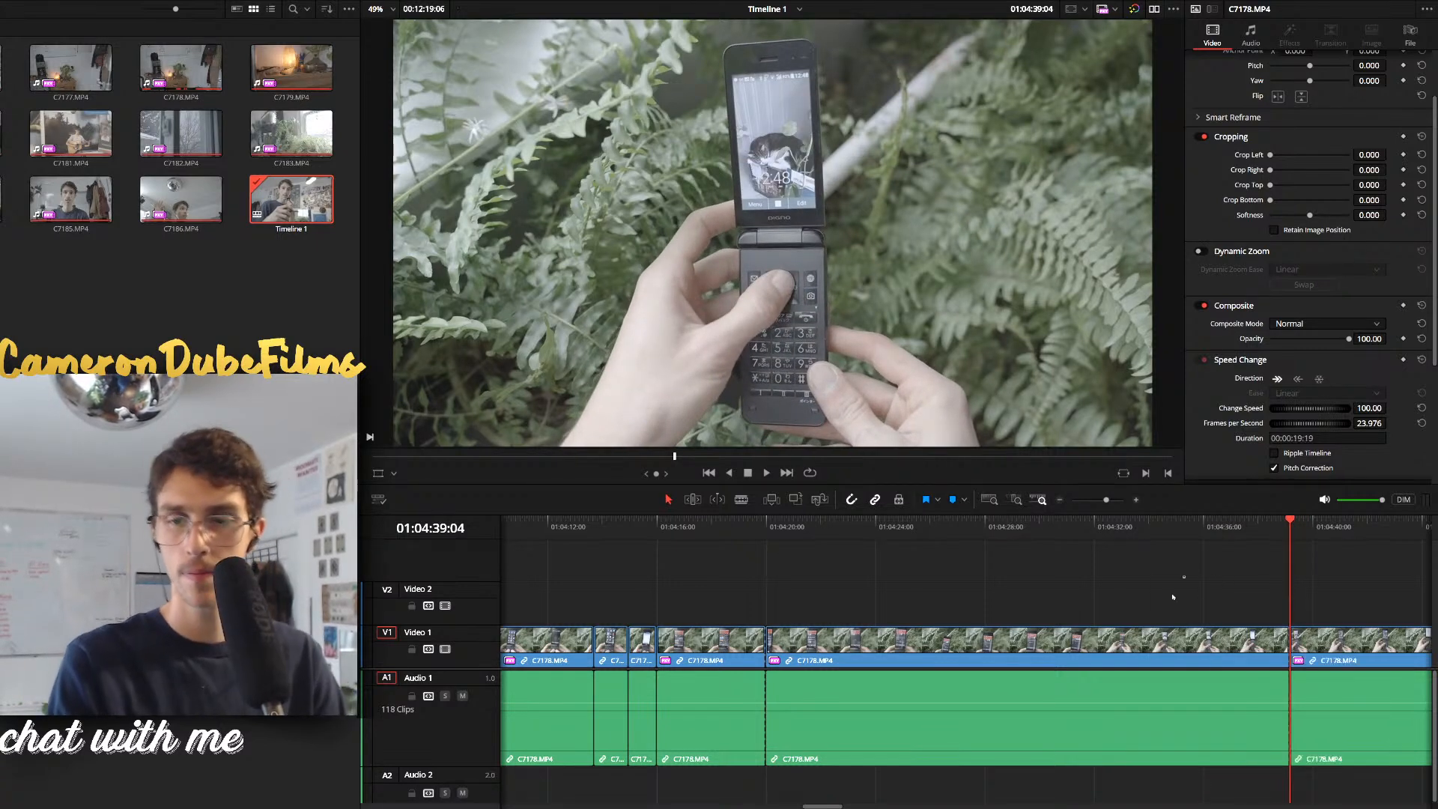
{"action": "left_click_drag", "start_coordinate": [1173, 597], "coordinate": [1153, 646]}
{"action": "key", "text": "Delete"}
Ripple trim the last C7178.MP4 piece up to about 01:04:30, then split it at 01:04:24:14 and delete the part before the cut
{"action": "key", "text": "space"}
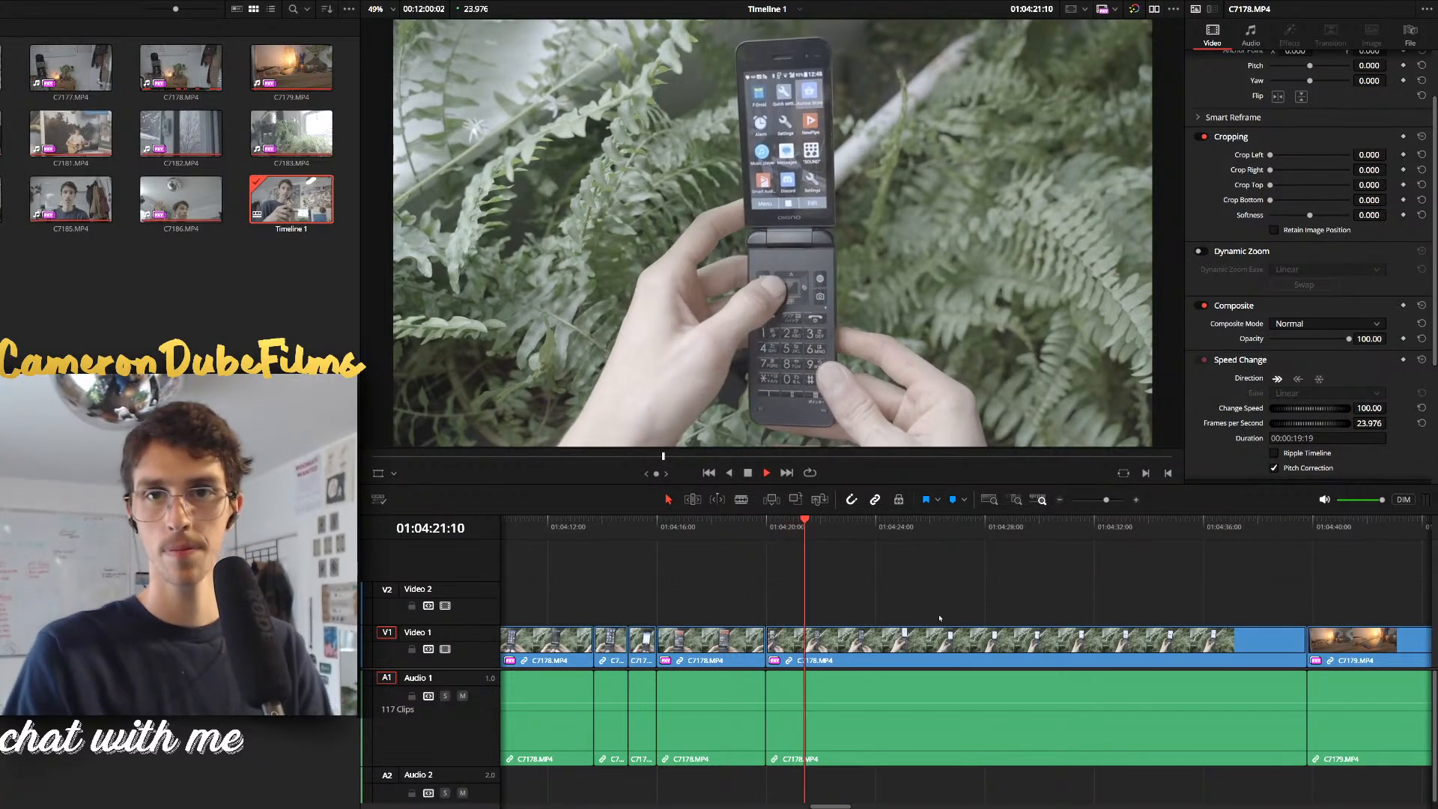
{"action": "left_click_drag", "start_coordinate": [849, 595], "coordinate": [914, 600]}
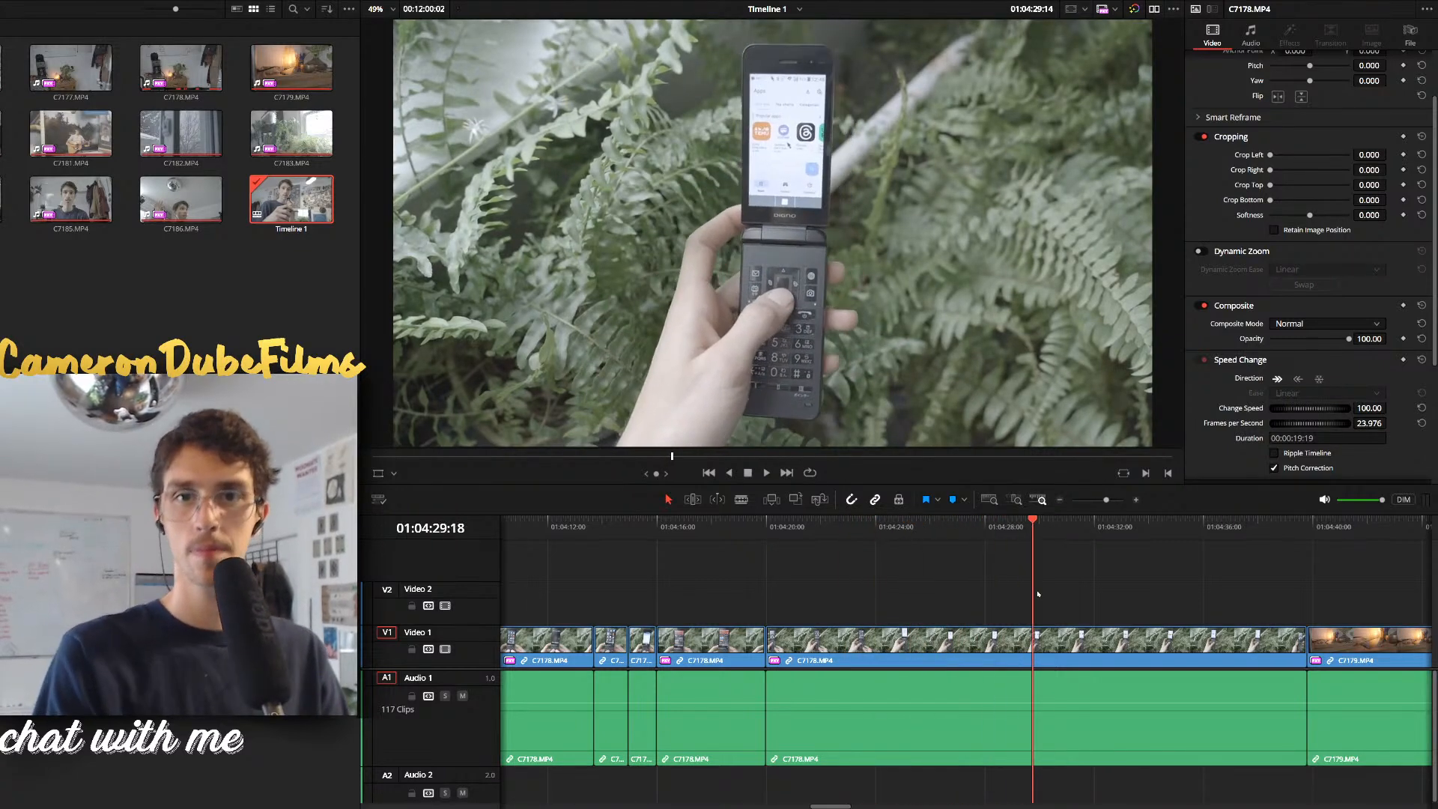
{"action": "key", "text": "ctrl+shift+["}
{"action": "key", "text": "space"}
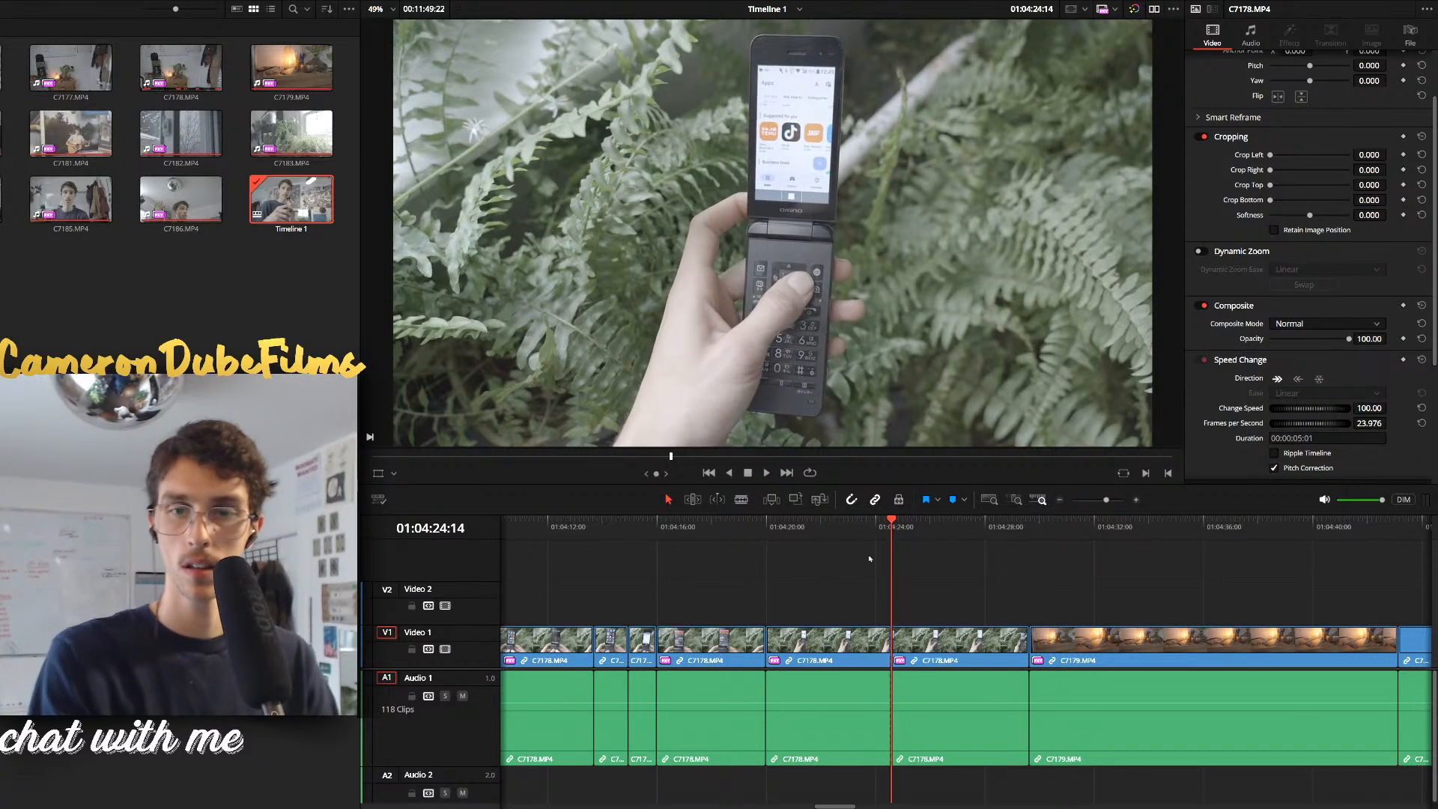
{"action": "left_click", "coordinate": [860, 643]}
{"action": "key", "text": "Delete"}
Cut the remainder of C7178.MP4 after about 01:04:21:12 and close the gap before C7179.MP4
{"action": "key", "text": "space"}
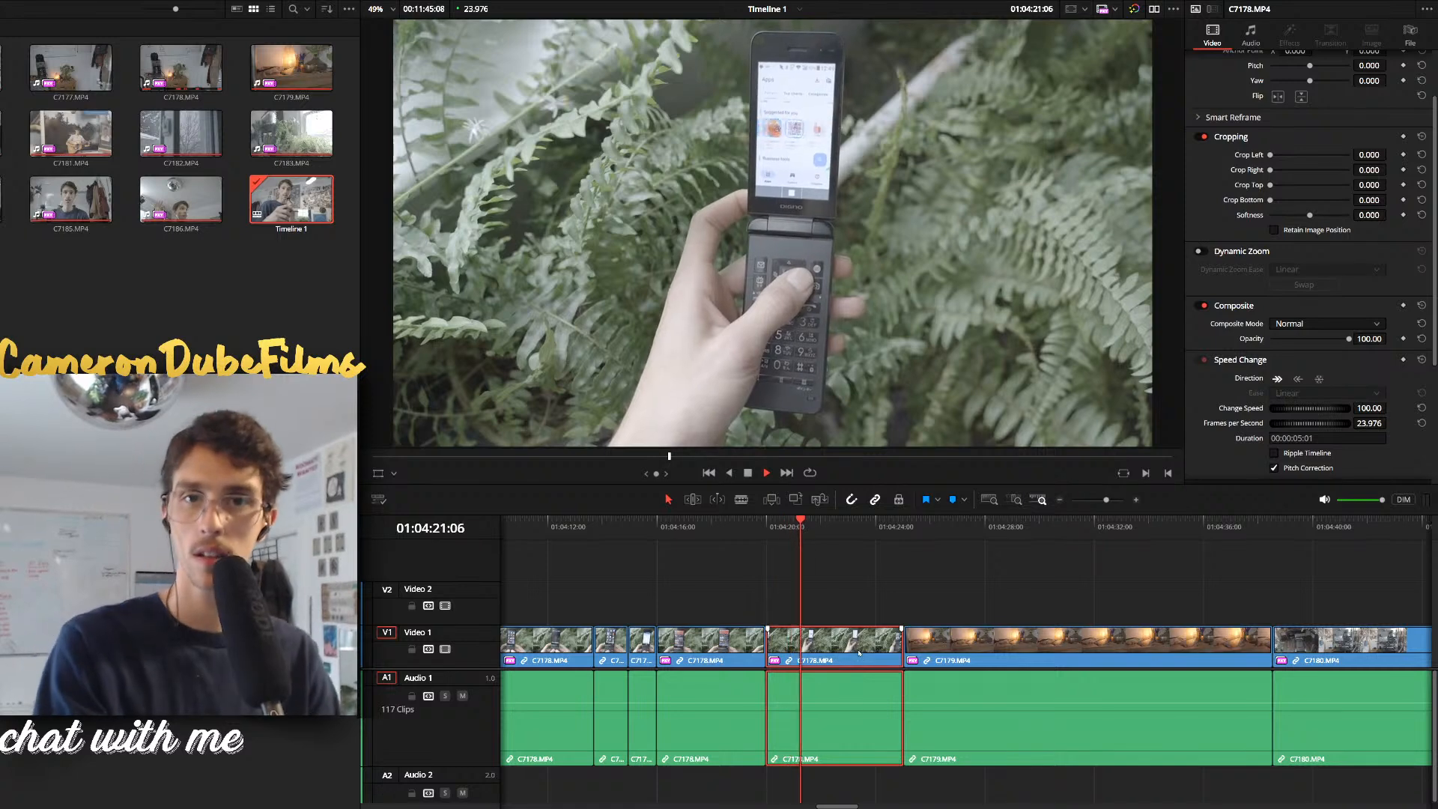
{"action": "left_click", "coordinate": [870, 654]}
{"action": "key", "text": "Delete"}
Split C7179.MP4 at about 01:04:23 and ripple delete its opening
{"action": "key", "text": "space"}
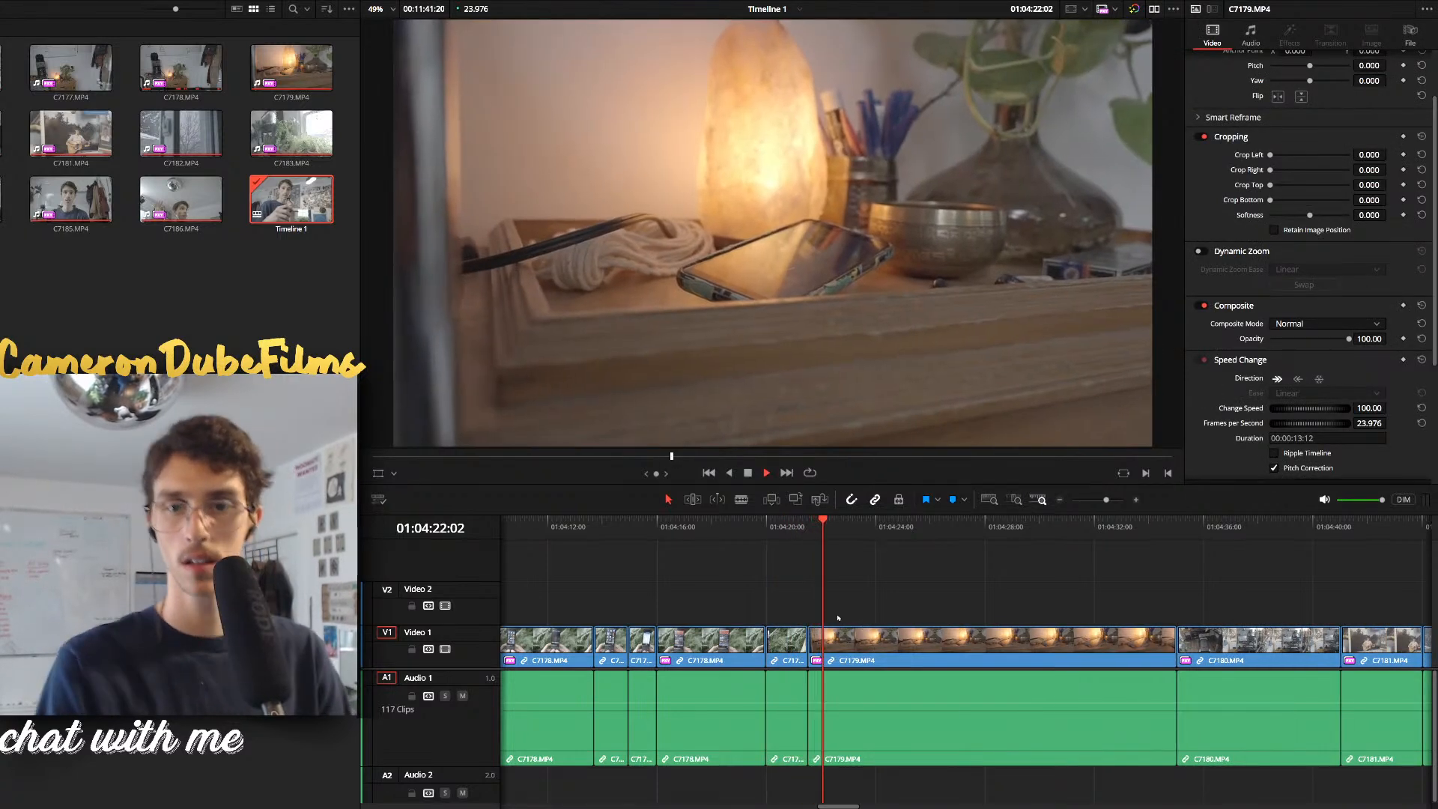
{"action": "key", "text": "ctrl+b"}
{"action": "left_click", "coordinate": [837, 644]}
{"action": "key", "text": "Delete"}
Split C7179.MP4 at about 01:04:27 and ripple delete the rest of the clip
{"action": "key", "text": "space"}
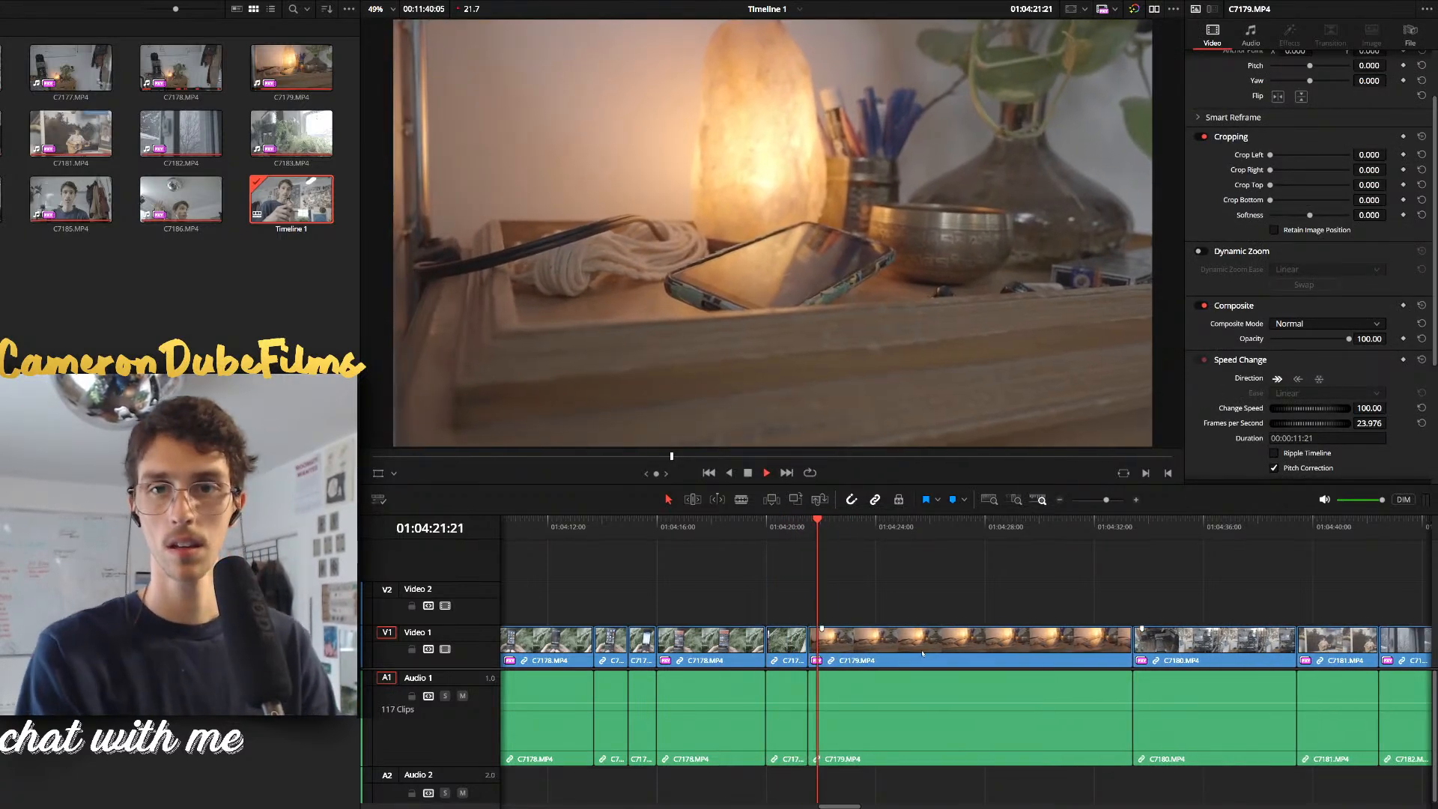
{"action": "left_click", "coordinate": [998, 655]}
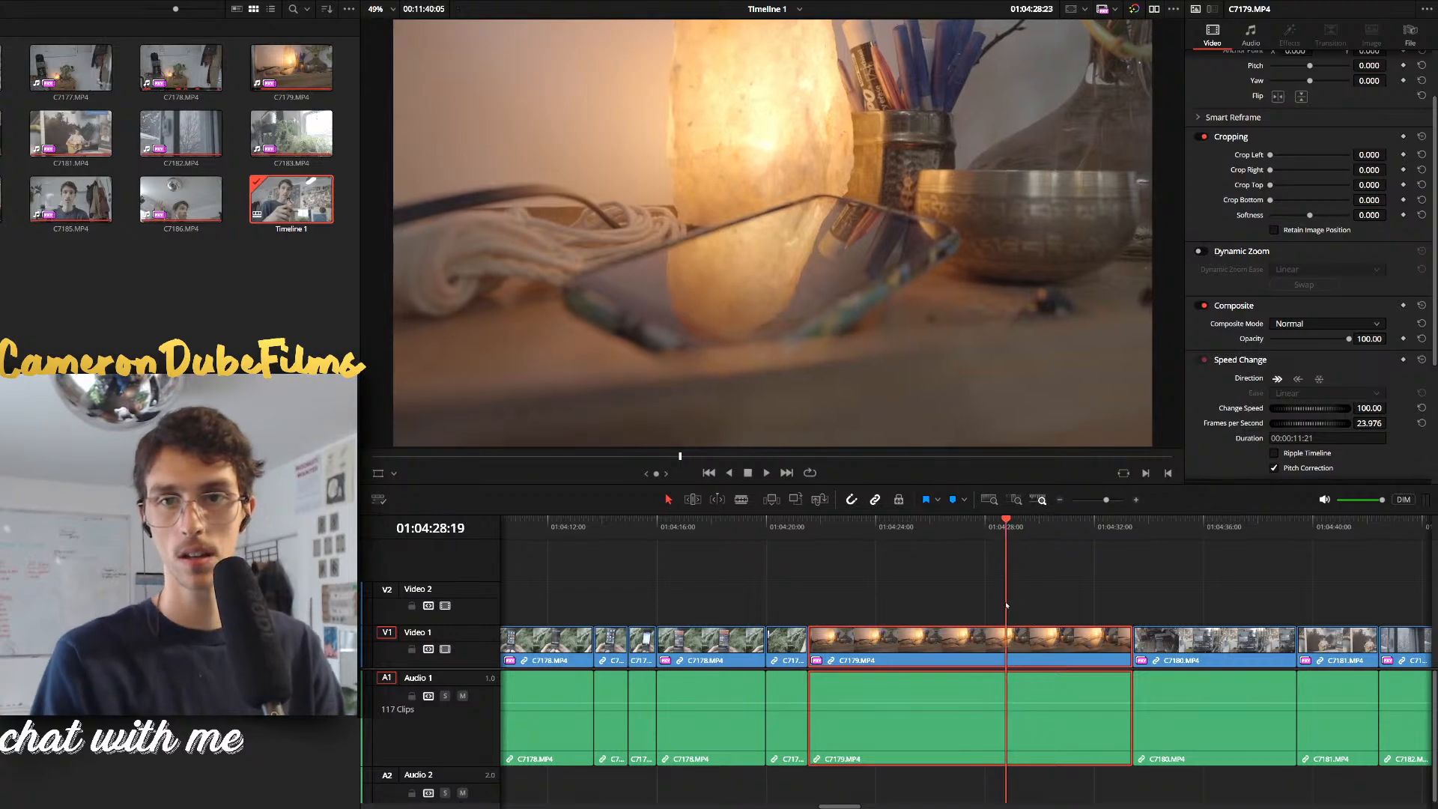
{"action": "left_click_drag", "start_coordinate": [1006, 605], "coordinate": [972, 604]}
{"action": "key", "text": "ctrl+b"}
{"action": "left_click_drag", "start_coordinate": [1007, 528], "coordinate": [1087, 537]}
{"action": "left_click", "coordinate": [1019, 653]}
{"action": "key", "text": "Delete"}
Review C7180.MP4, split it at 01:04:30:18, delete its tail and close the gap
{"action": "key", "text": "space"}
{"action": "key", "text": "space"}
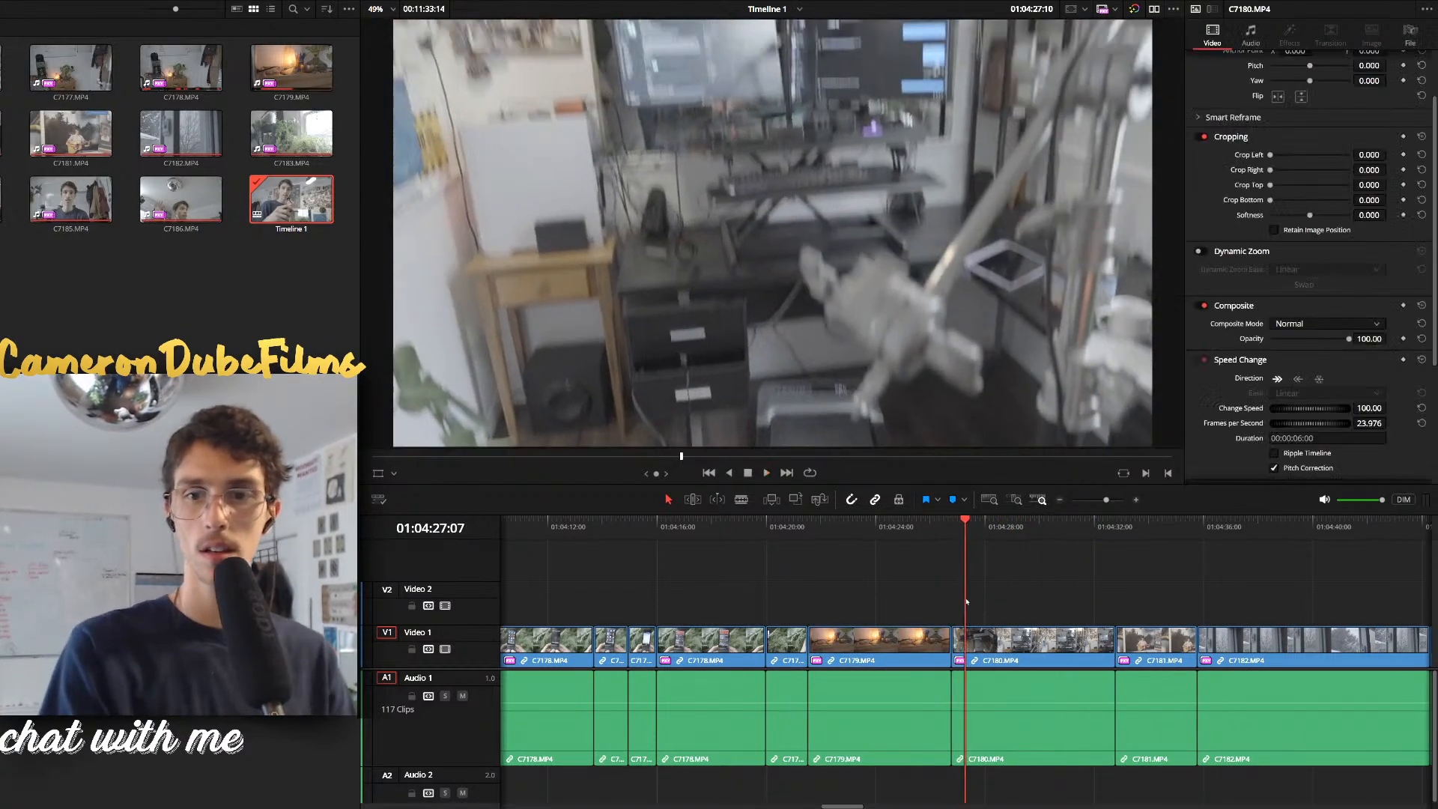
{"action": "mouse_move", "coordinate": [965, 603]}
{"action": "left_mouse_down"}
{"action": "mouse_move", "coordinate": [1049, 608]}
{"action": "mouse_move", "coordinate": [958, 603]}
{"action": "left_mouse_up"}
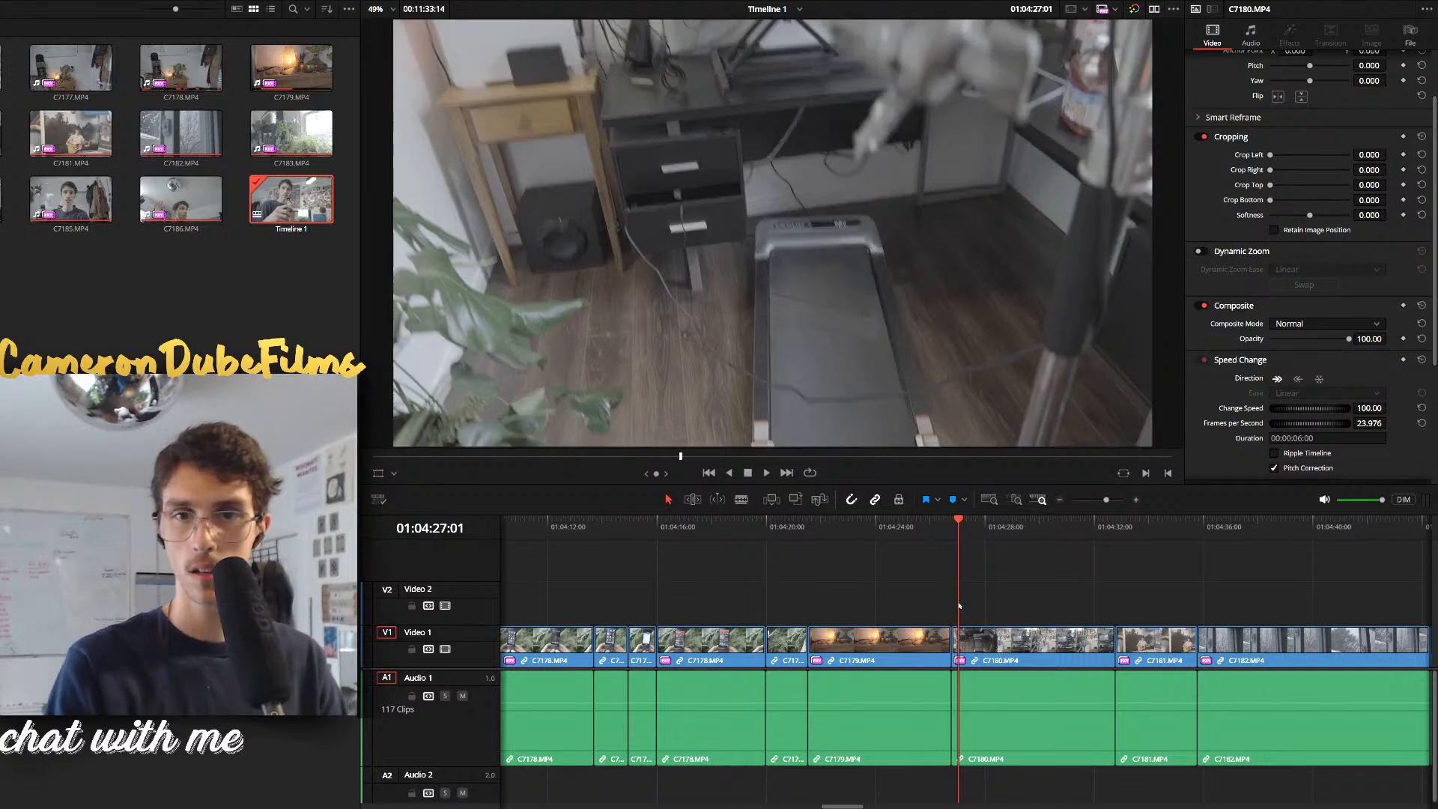
{"action": "key", "text": "space"}
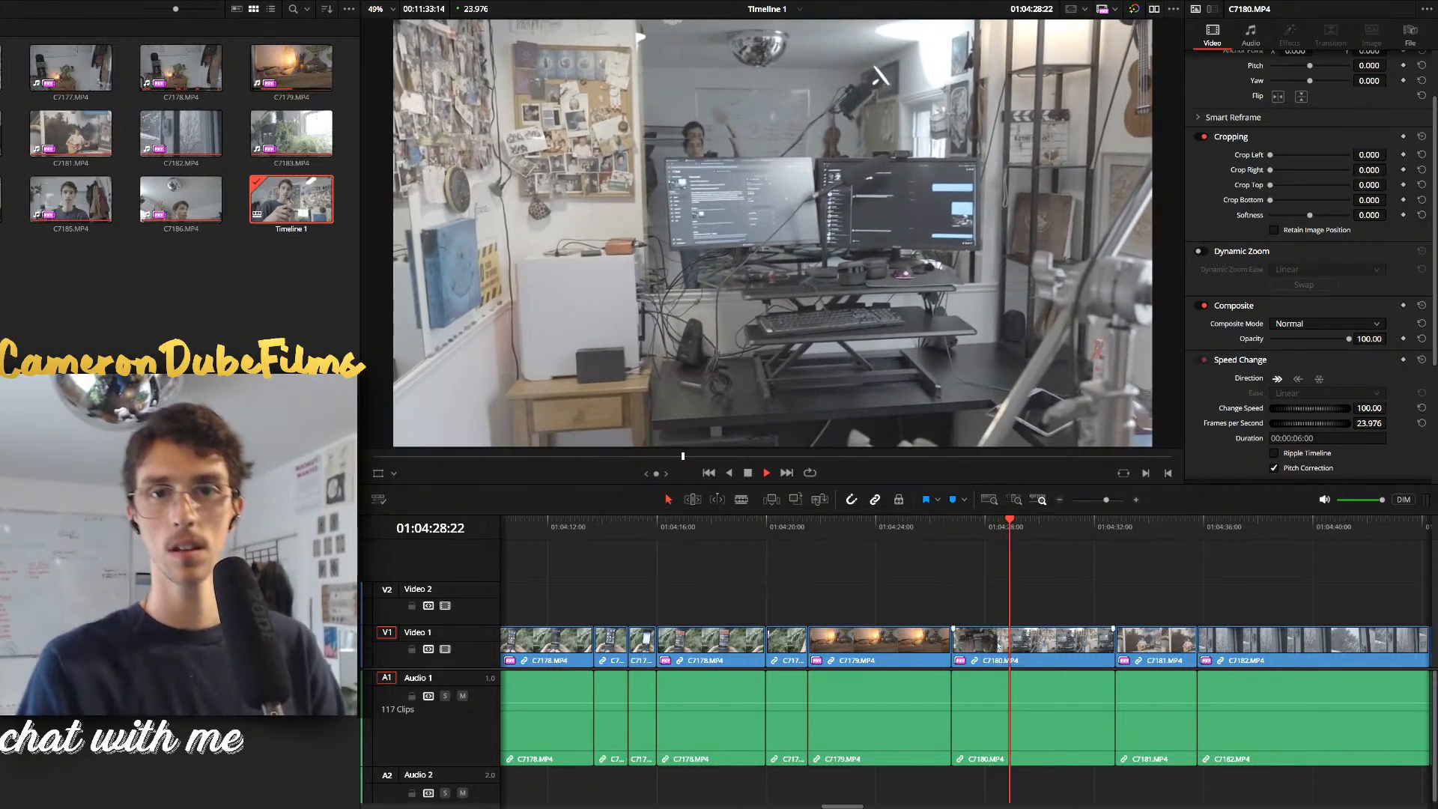
{"action": "left_click", "coordinate": [1074, 659]}
{"action": "key", "text": "space"}
{"action": "key", "text": "ctrl+b"}
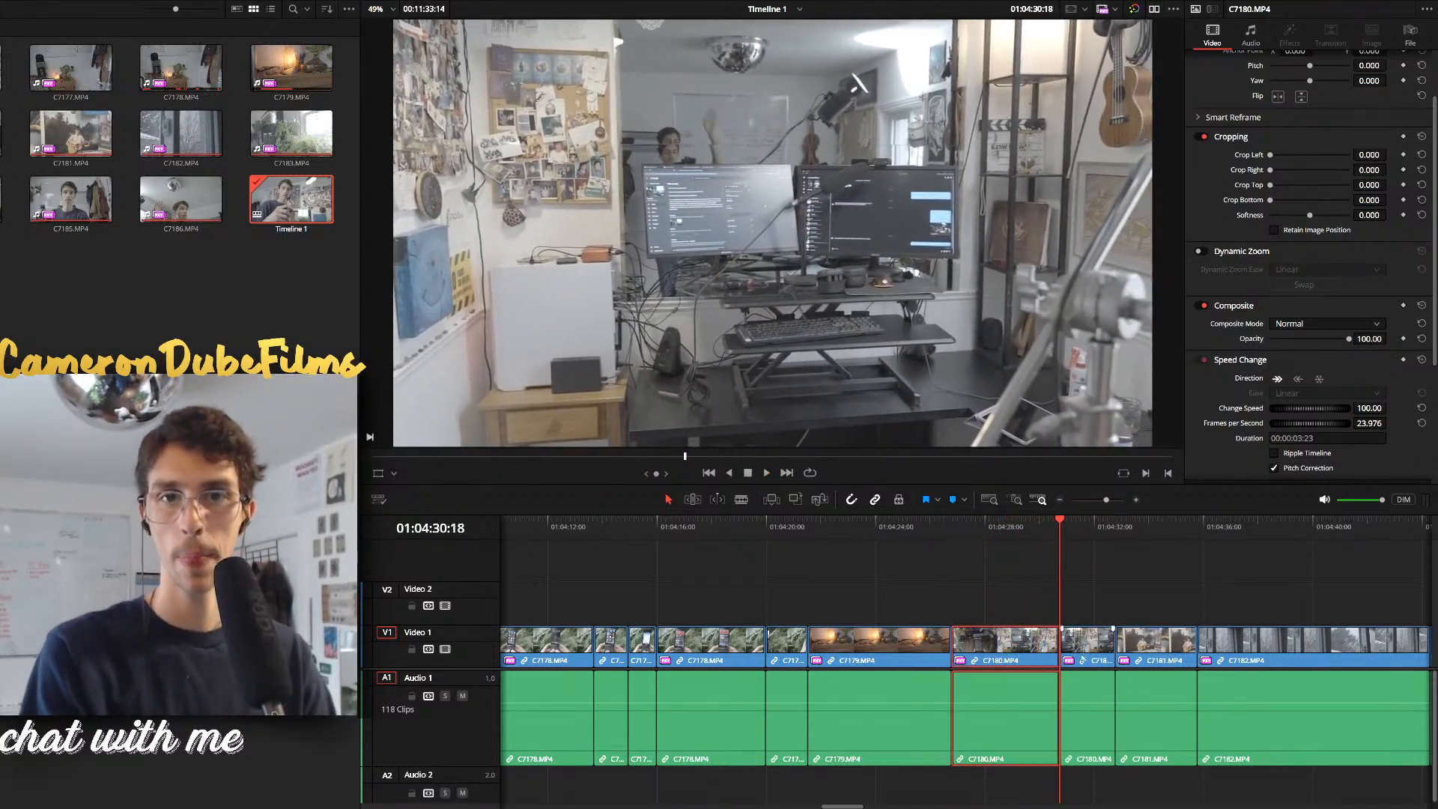
{"action": "left_click", "coordinate": [1082, 660]}
{"action": "key", "text": "BackSpace"}
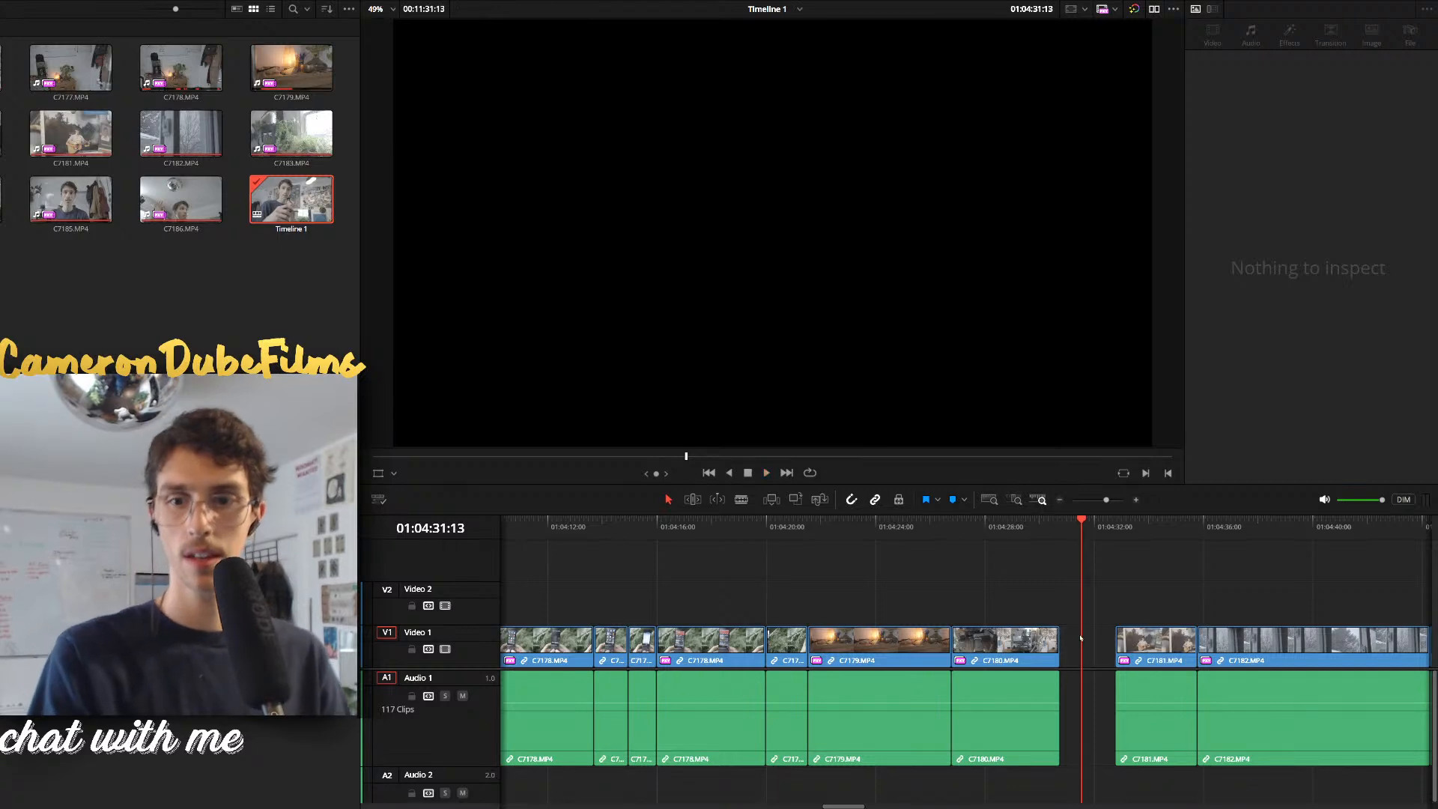
{"action": "key", "text": "BackSpace"}
Try cutting the tail off C7181.MP4 at about 01:04:32:06, and undo the deletion and the split
{"action": "key", "text": "space"}
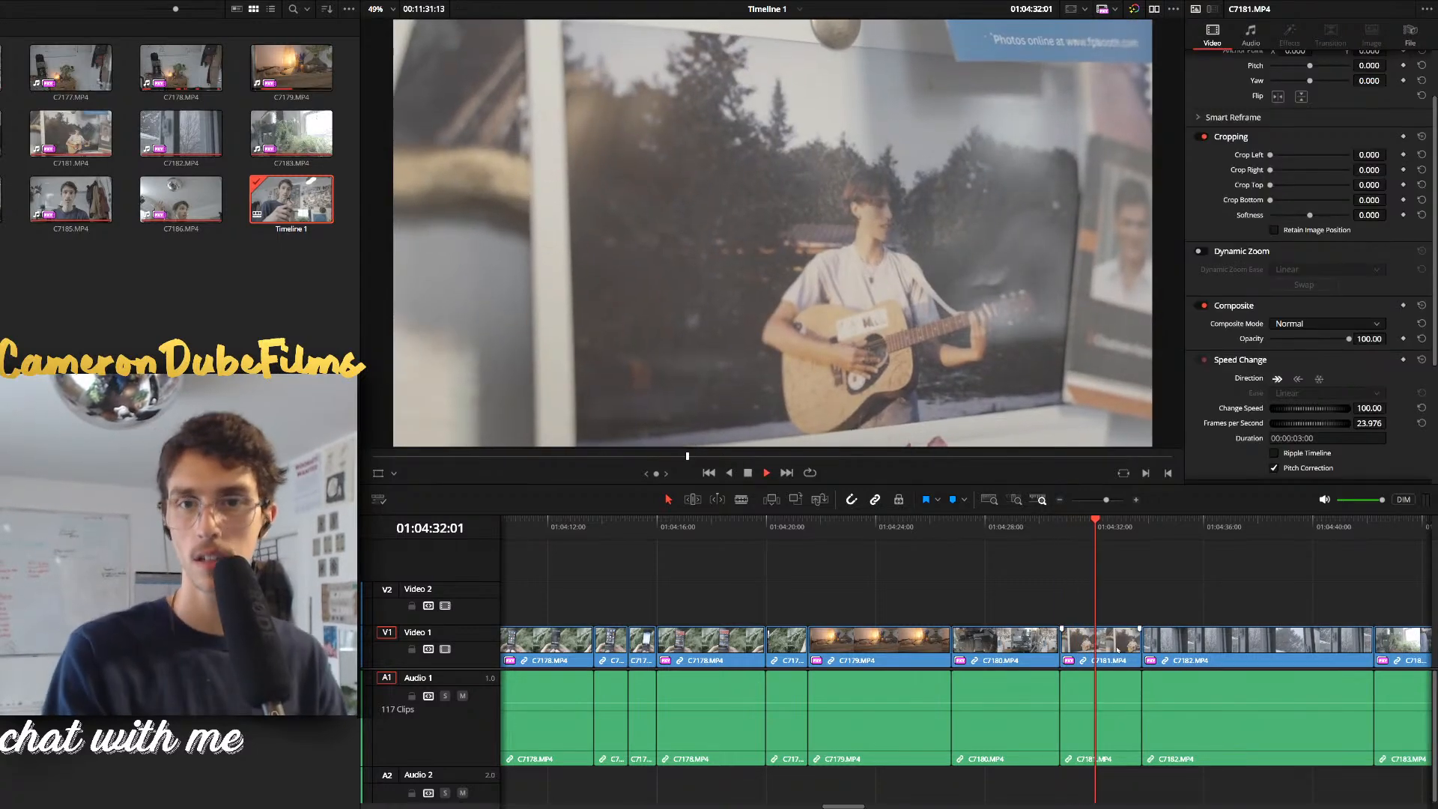
{"action": "key", "text": "space"}
{"action": "key", "text": "ctrl+b"}
{"action": "left_click", "coordinate": [1118, 651]}
{"action": "key", "text": "BackSpace"}
{"action": "left_click", "coordinate": [1120, 652]}
{"action": "key", "text": "BackSpace"}
{"action": "key", "text": "ctrl+z"}
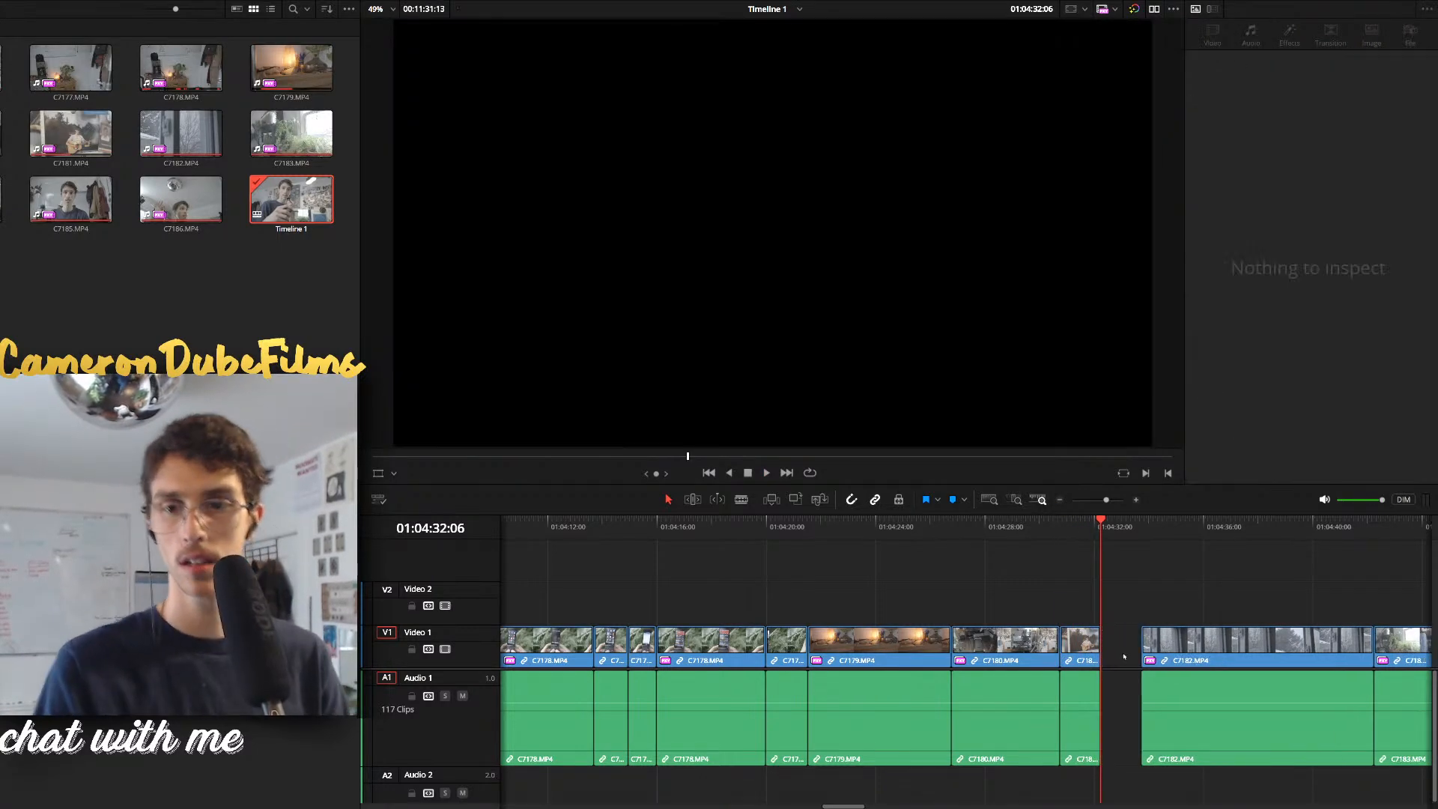
{"action": "key", "text": "ctrl+z"}
Split C7182.MP4 at about 01:04:36:09 and ripple delete the rest of the clip
{"action": "key", "text": "space"}
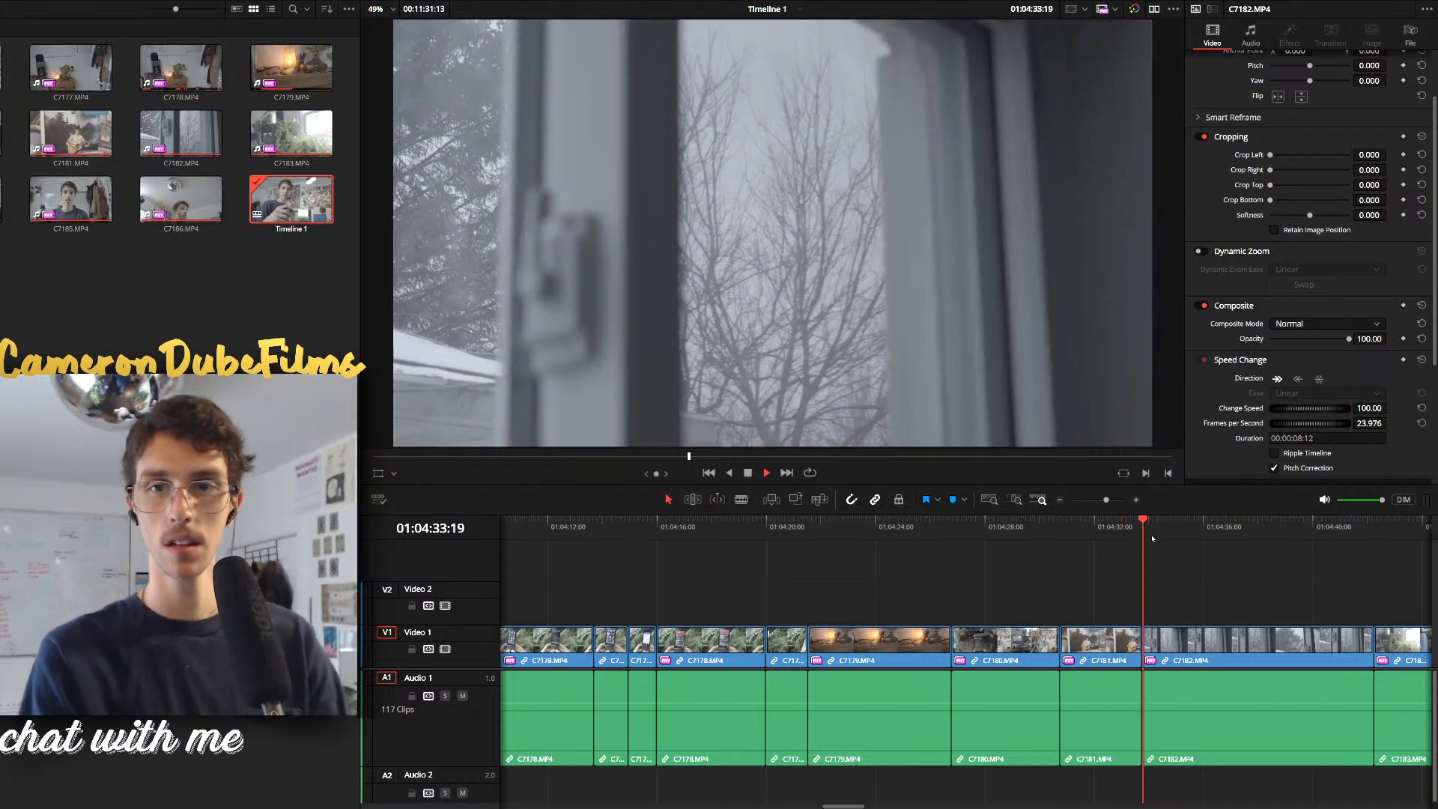
{"action": "scroll", "coordinate": [1010, 628], "scroll_direction": "up", "scroll_amount": 2}
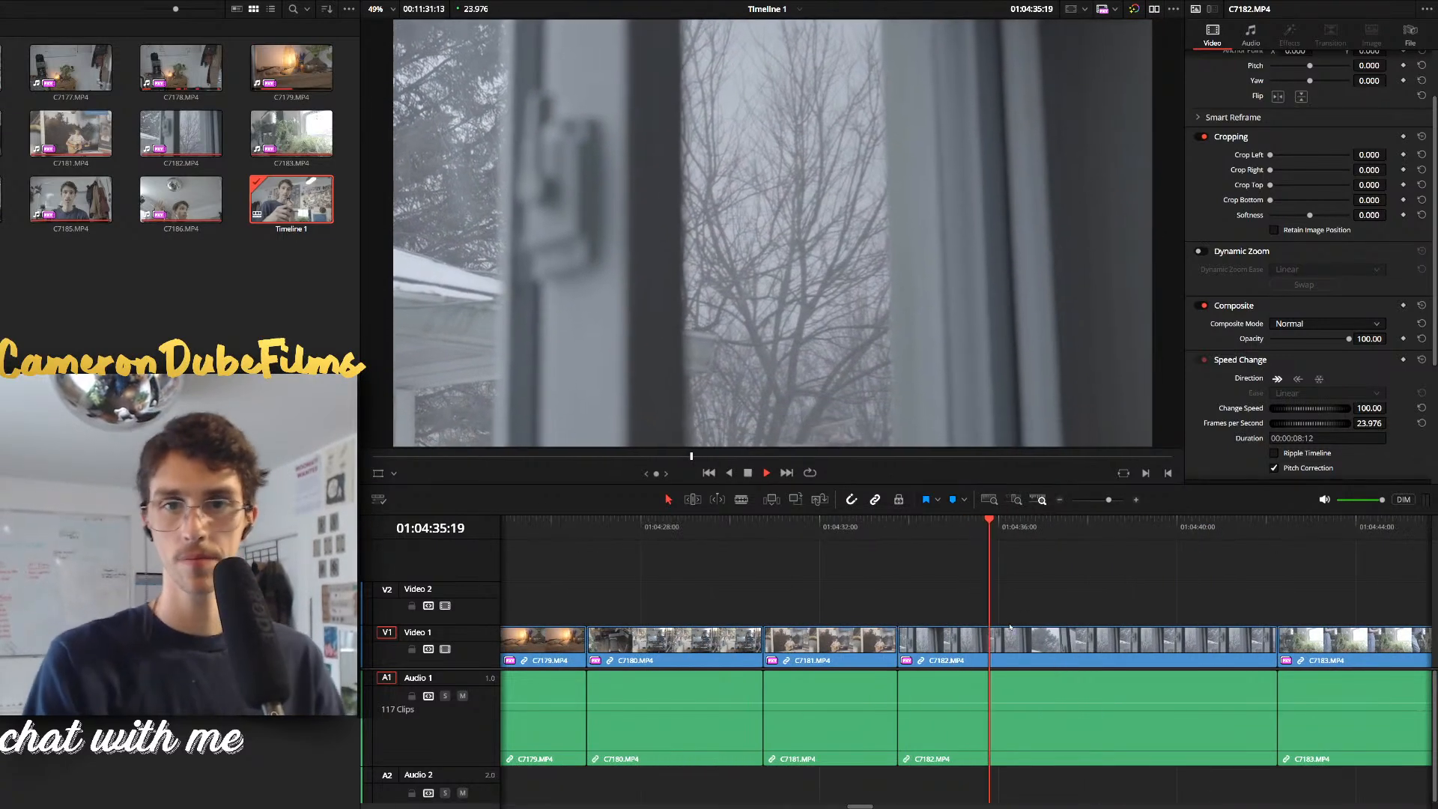
{"action": "key", "text": "space"}
{"action": "key", "text": "ctrl+b"}
{"action": "left_click", "coordinate": [1205, 526]}
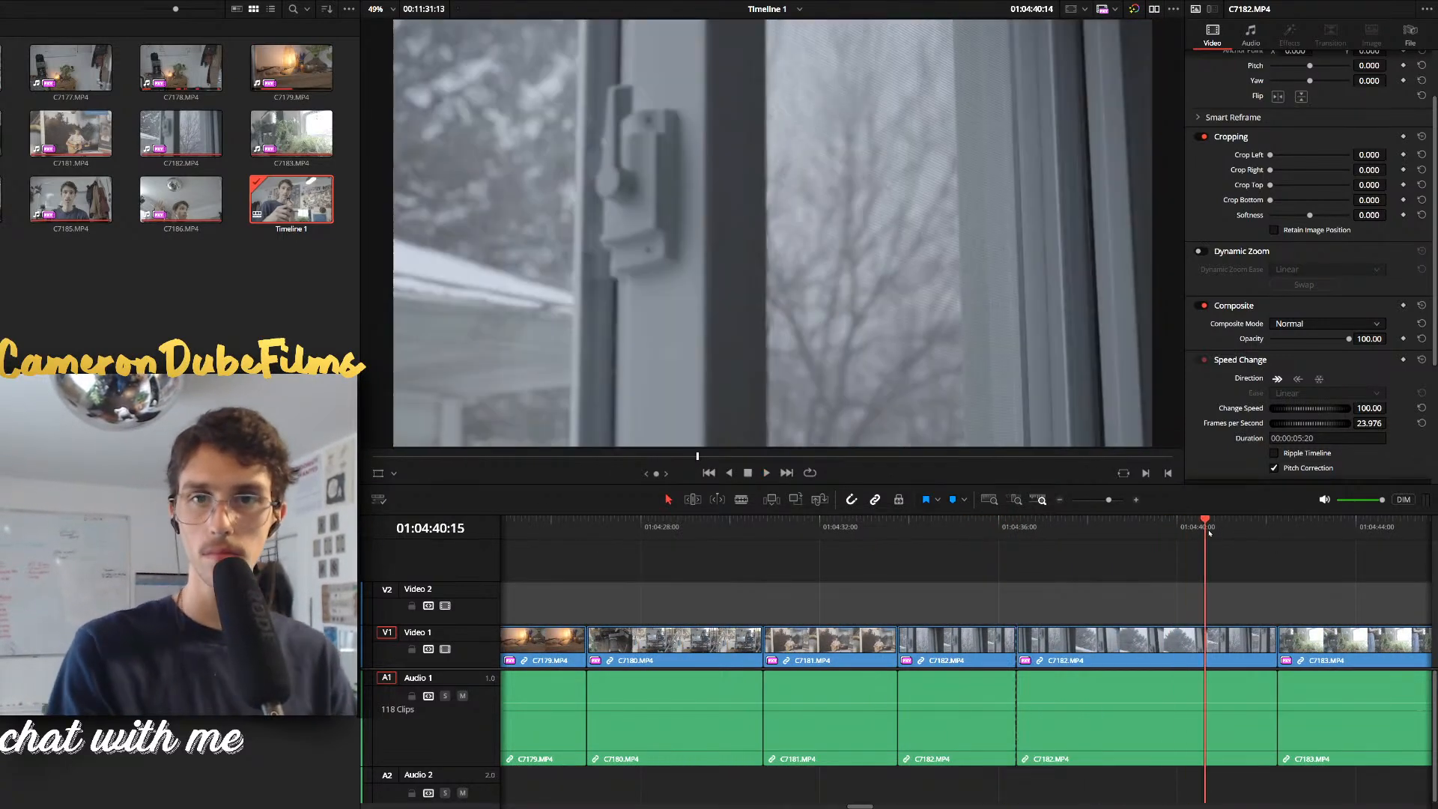
{"action": "left_click_drag", "start_coordinate": [1208, 533], "coordinate": [1216, 536]}
{"action": "left_click_drag", "start_coordinate": [1126, 583], "coordinate": [1144, 646]}
{"action": "key", "text": "Delete"}
Cut off the opening of C7183.MP4 up to about 01:04:38 and close the gap
{"action": "left_click", "coordinate": [1016, 529]}
{"action": "key", "text": "space"}
{"action": "scroll", "coordinate": [1003, 550], "scroll_direction": "up", "scroll_amount": 2}
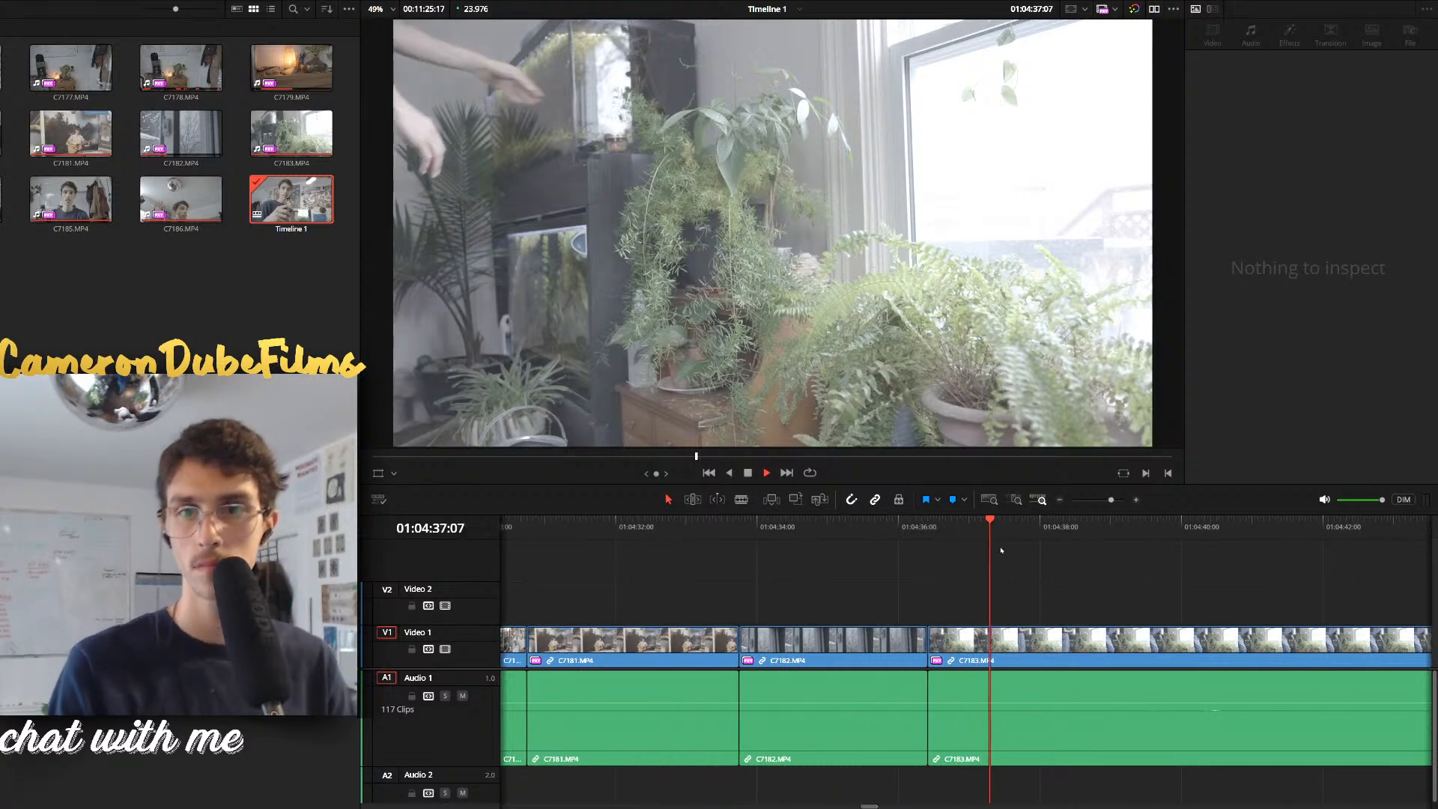
{"action": "key", "text": "space"}
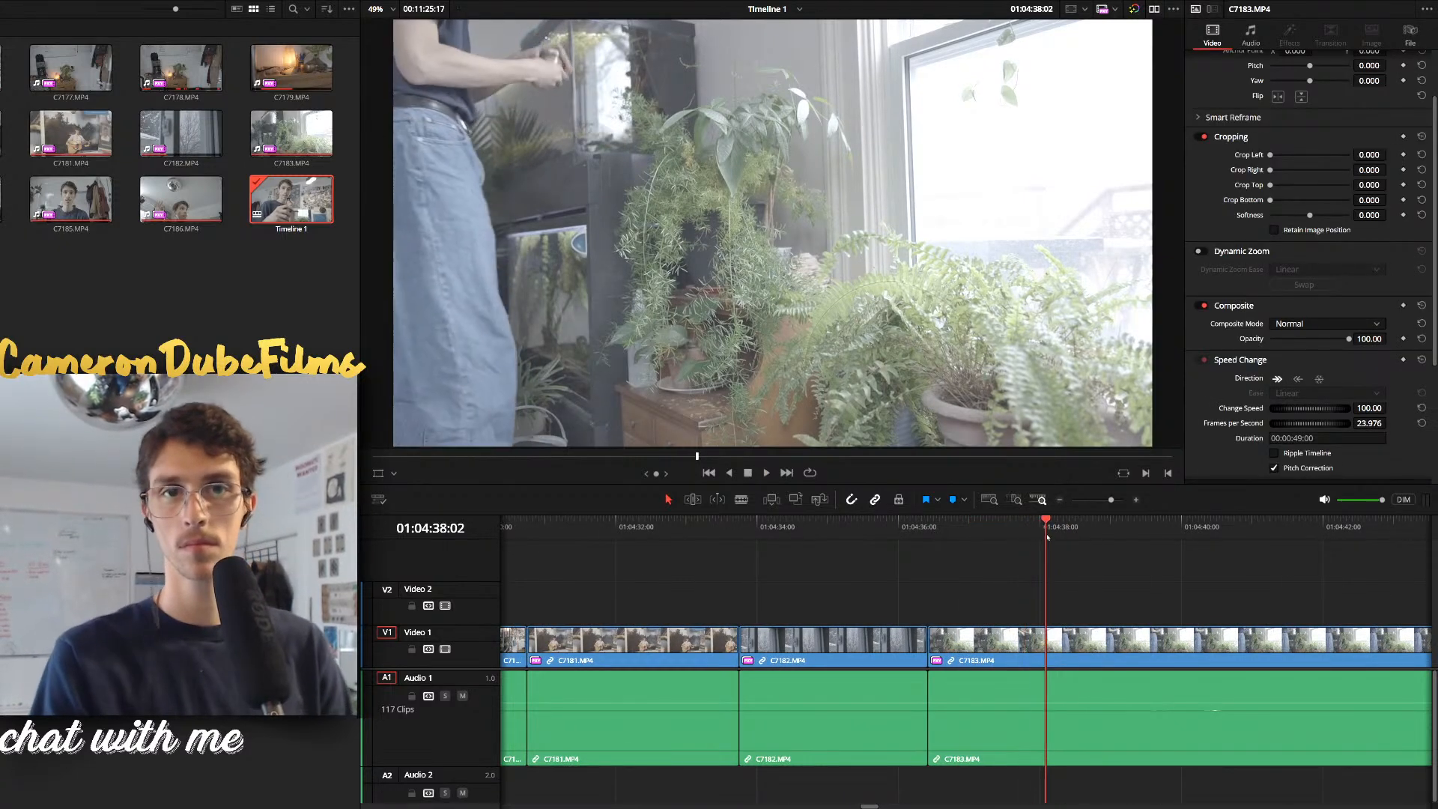
{"action": "key", "text": "Delete"}
Split C7183.MP4 at about 01:04:39:10 and at about 01:04:45:18, and ripple delete the section between the cuts
{"action": "key", "text": "space"}
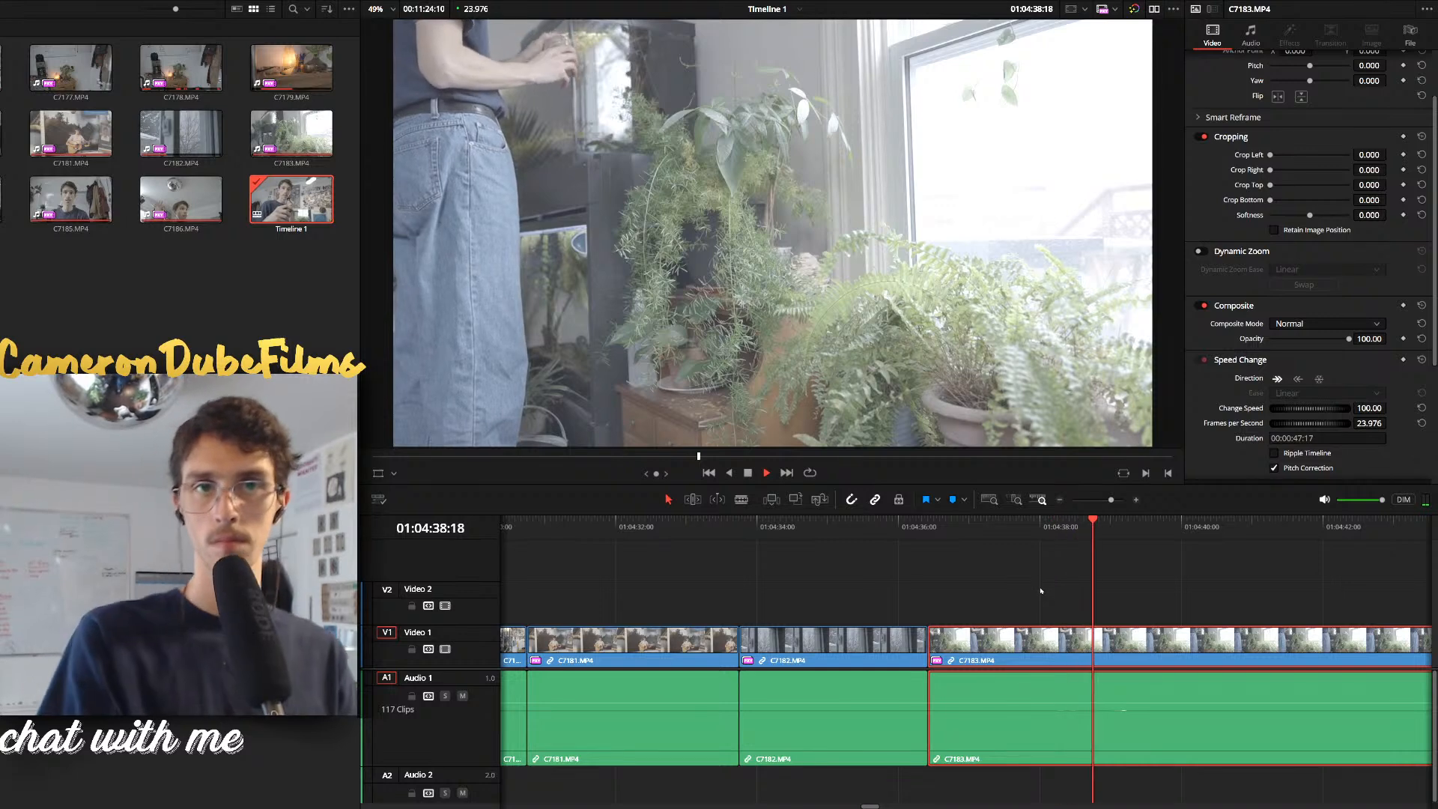
{"action": "key", "text": "ctrl+b"}
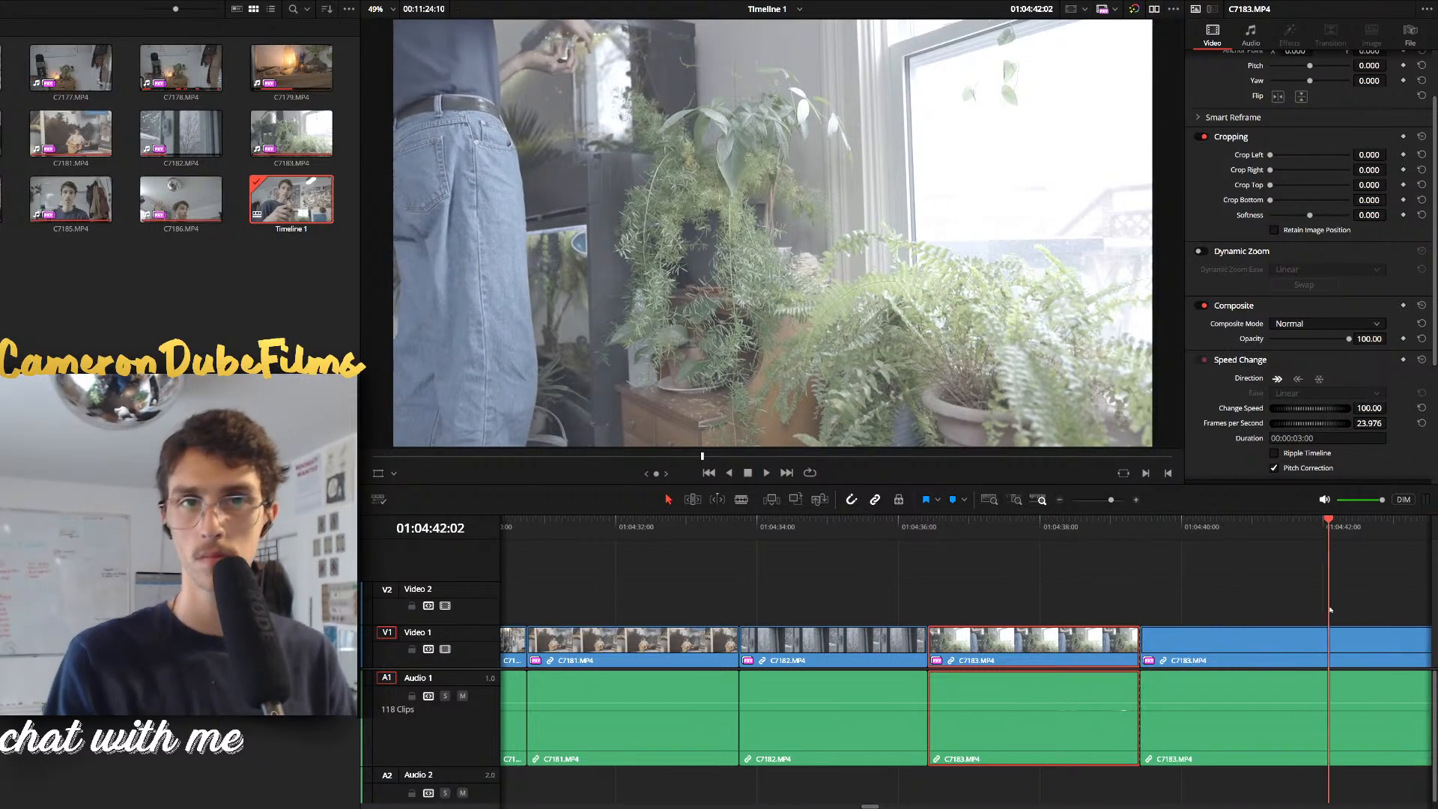
{"action": "left_click_drag", "start_coordinate": [1330, 609], "coordinate": [1353, 607]}
{"action": "key", "text": "ctrl+minus"}
{"action": "left_click_drag", "start_coordinate": [966, 591], "coordinate": [1146, 588]}
{"action": "key", "text": "ctrl+b"}
{"action": "left_click", "coordinate": [1060, 640]}
{"action": "key", "text": "Delete"}
Cut the section between about 01:04:41 and 01:04:49:01 out of C7183.MP4 and close the gap
{"action": "key", "text": "space"}
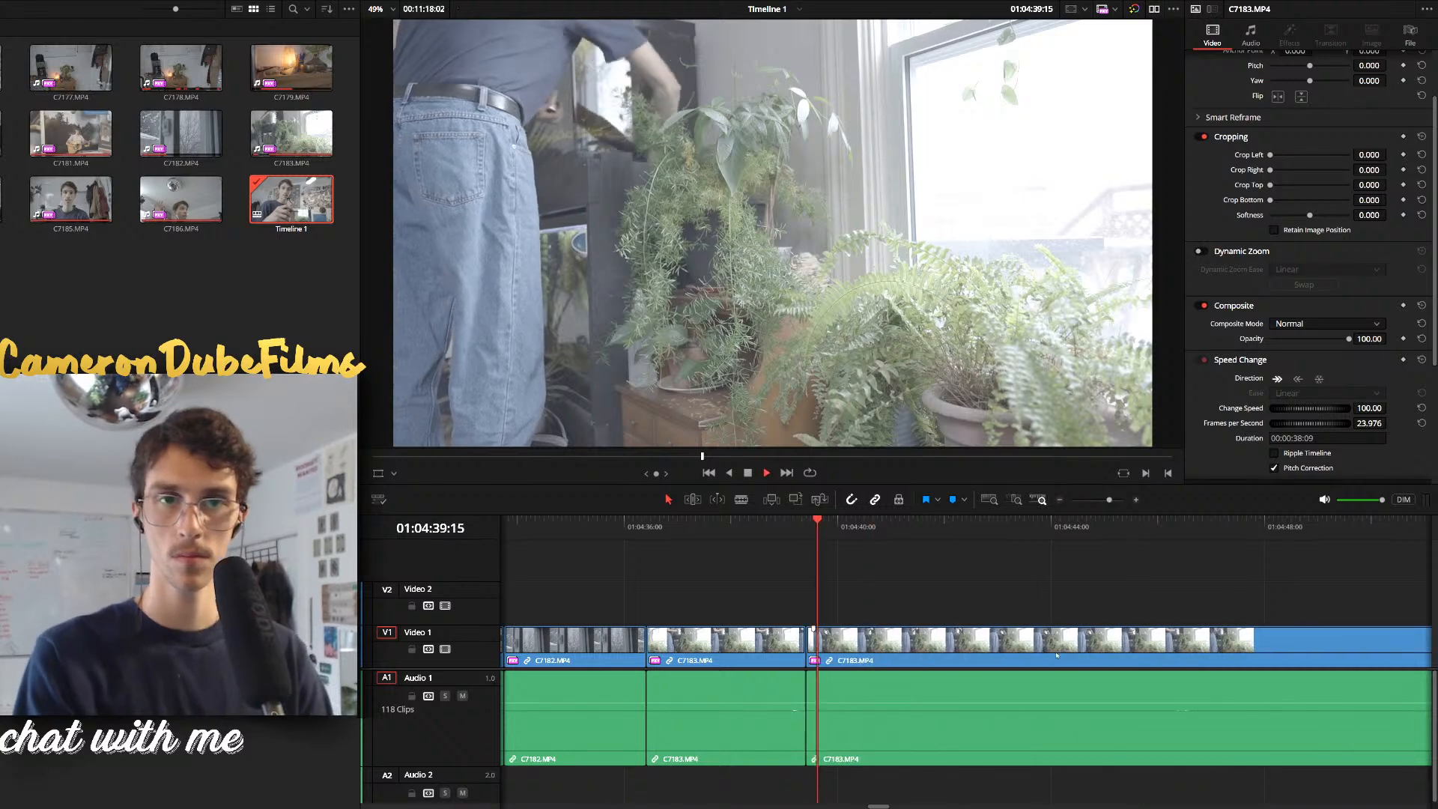
{"action": "left_click", "coordinate": [1047, 653]}
{"action": "key", "text": "ctrl+b"}
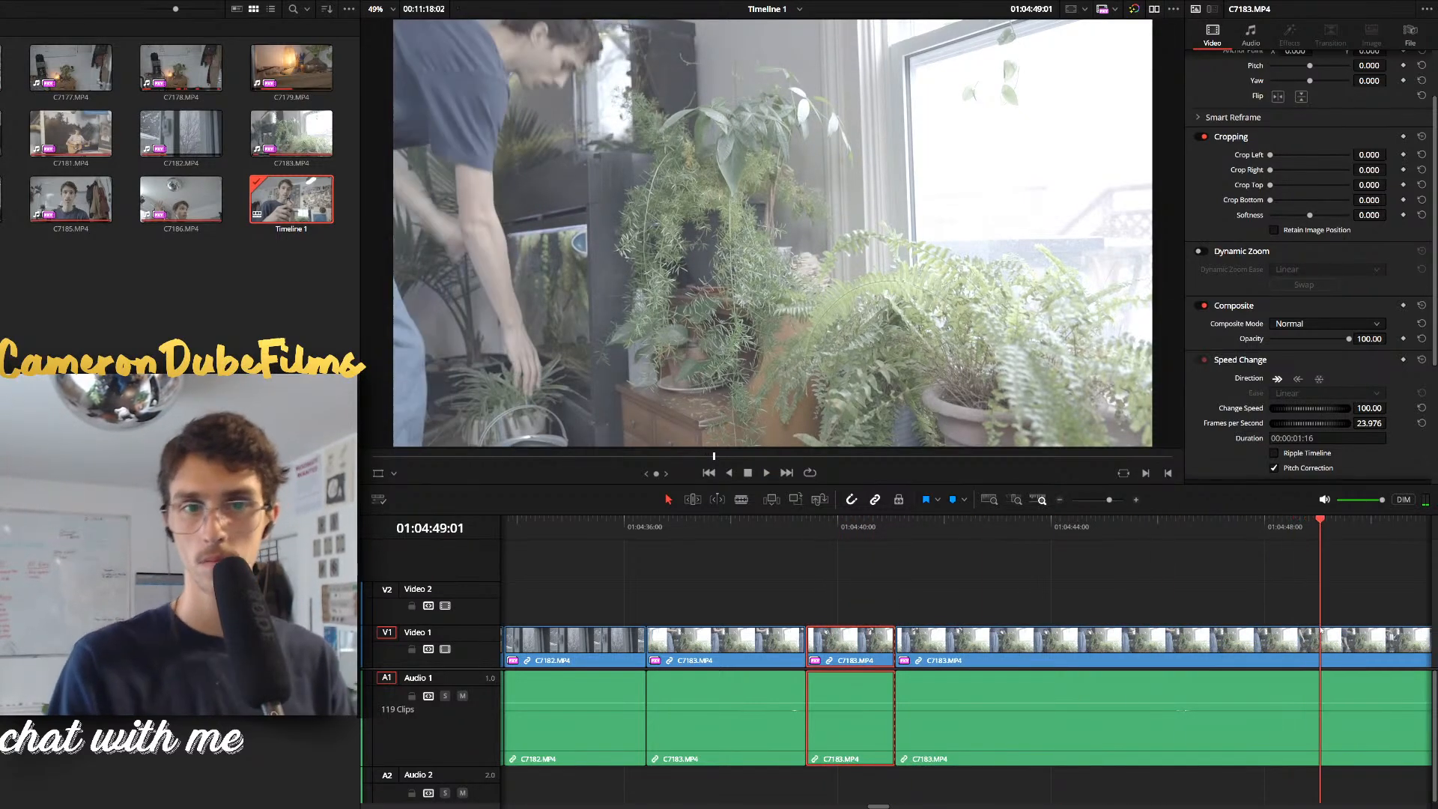
{"action": "key", "text": "ctrl+b"}
{"action": "left_click", "coordinate": [1160, 633]}
{"action": "key", "text": "Delete"}
Cut the section between about 01:04:42 and 01:04:48 out of C7183.MP4 and close the gap
{"action": "key", "text": "space"}
{"action": "scroll", "coordinate": [965, 618], "scroll_direction": "down", "scroll_amount": 3}
{"action": "scroll", "coordinate": [963, 616], "scroll_direction": "up", "scroll_amount": 4}
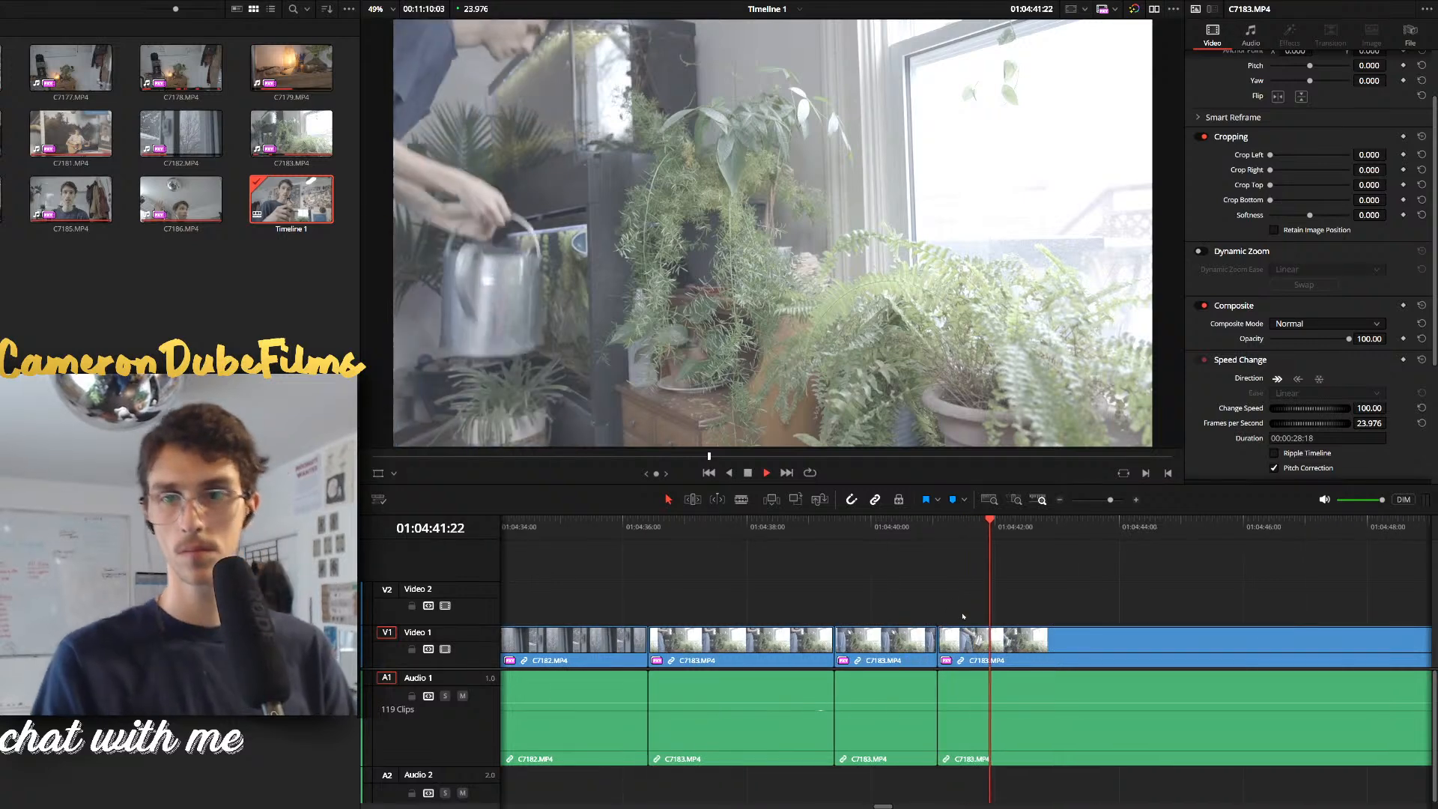
{"action": "key", "text": "space"}
{"action": "key", "text": "ctrl+b"}
{"action": "left_click_drag", "start_coordinate": [996, 601], "coordinate": [1377, 615]}
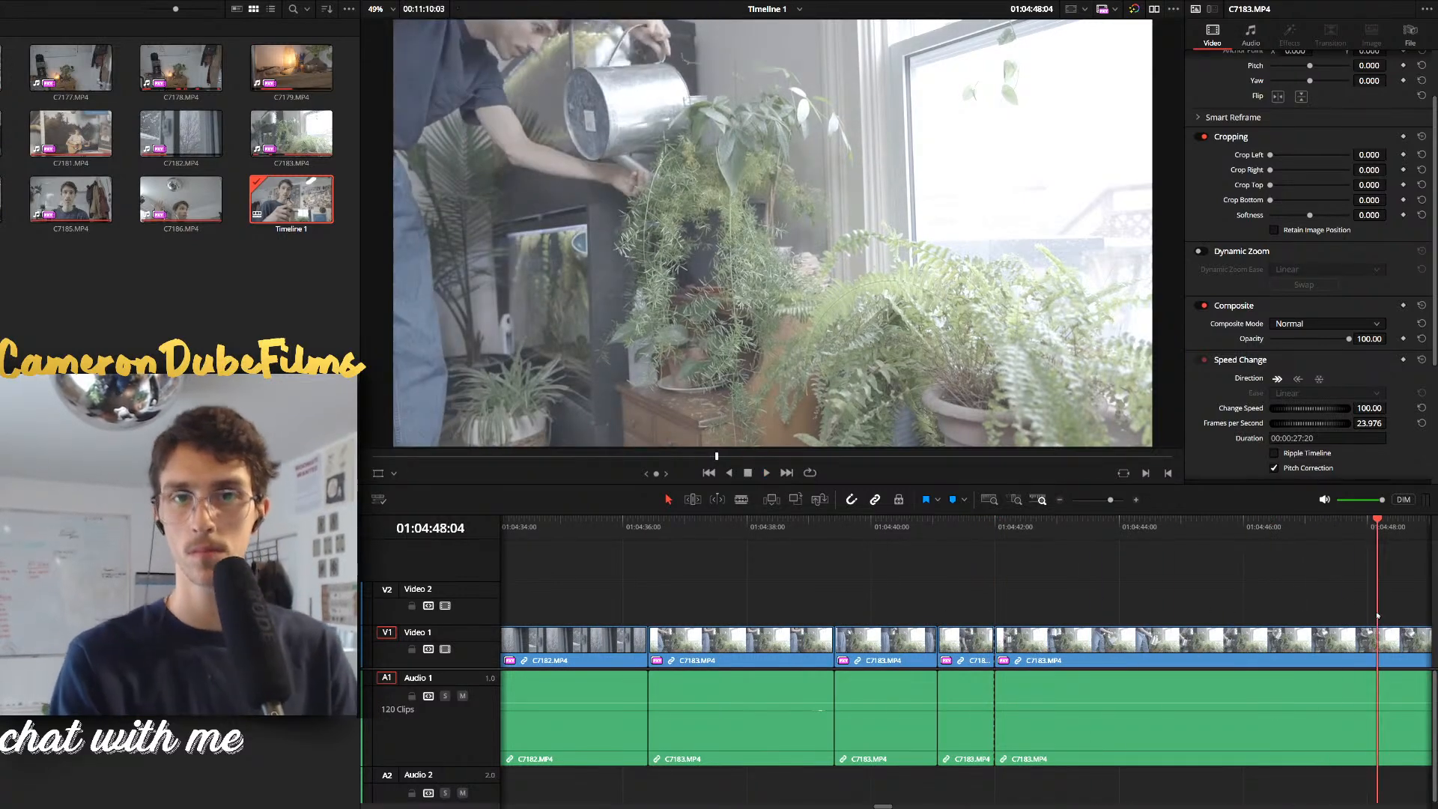
{"action": "key", "text": "ctrl+b"}
{"action": "left_click", "coordinate": [1009, 640]}
{"action": "key", "text": "Delete"}
Split C7183.MP4 at 01:04:44:03 and at about 01:04:46:18, and ripple delete the section between the cuts
{"action": "key", "text": "space"}
{"action": "scroll", "coordinate": [1010, 640], "scroll_direction": "down", "scroll_amount": 1}
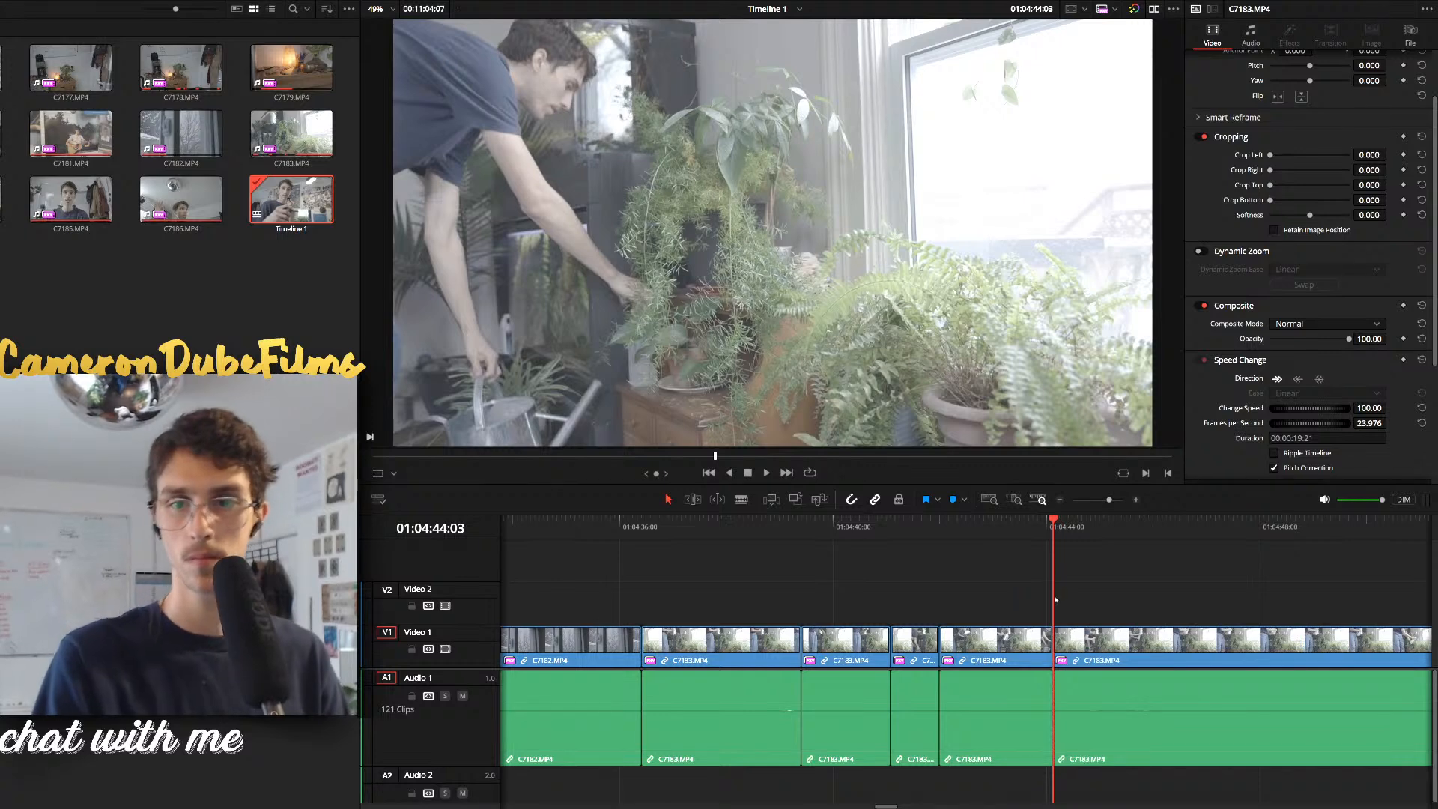
{"action": "left_click_drag", "start_coordinate": [1054, 599], "coordinate": [1200, 619]}
{"action": "key", "text": "ctrl+b"}
{"action": "left_click", "coordinate": [1137, 653]}
{"action": "key", "text": "Delete"}
Split C7183.MP4 at 01:04:46:01 and at about 01:04:49:05, delete the section between the cuts and close the gap
{"action": "key", "text": "space"}
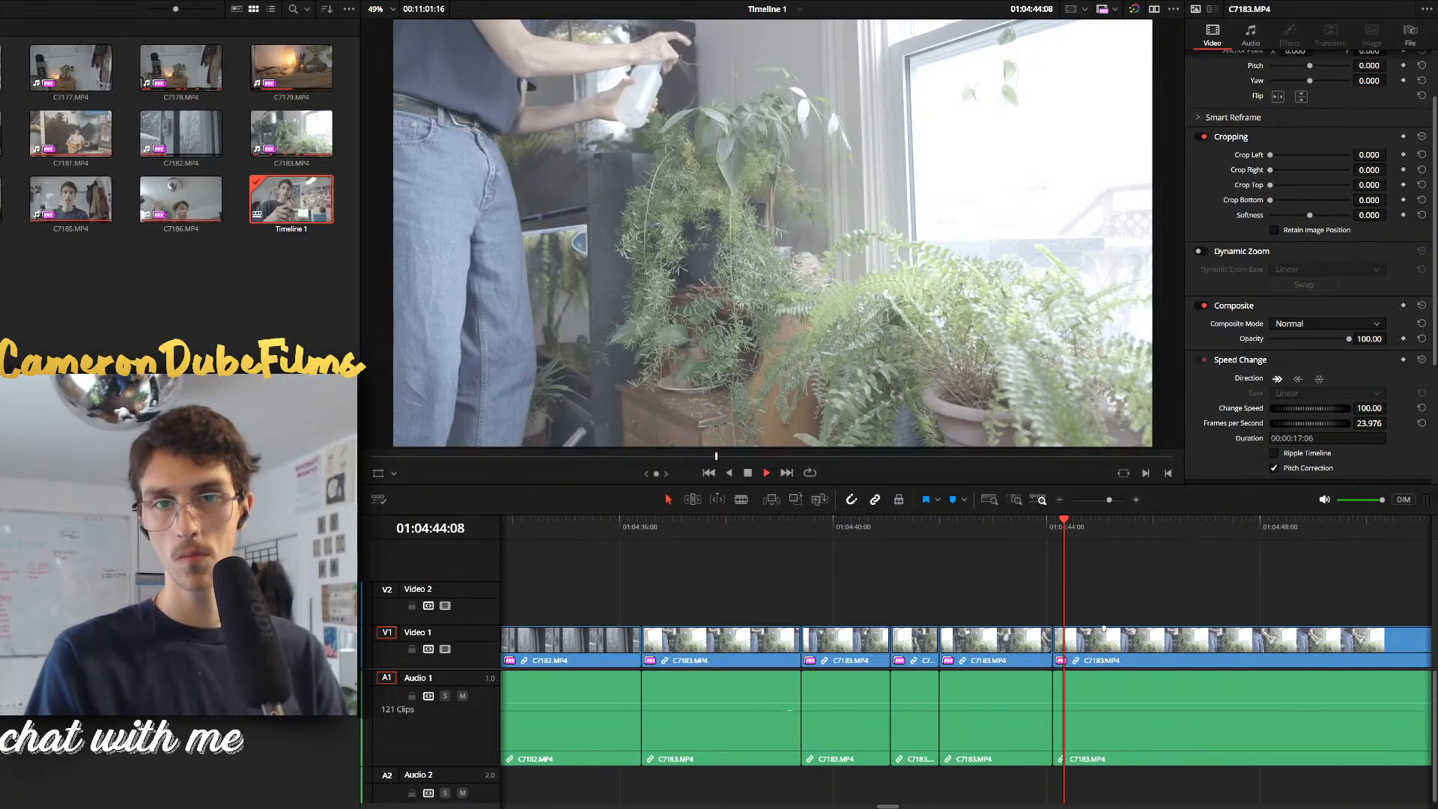
{"action": "scroll", "coordinate": [1070, 636], "scroll_direction": "up", "scroll_amount": 1}
{"action": "left_click", "coordinate": [1000, 636]}
{"action": "key", "text": "ctrl+b"}
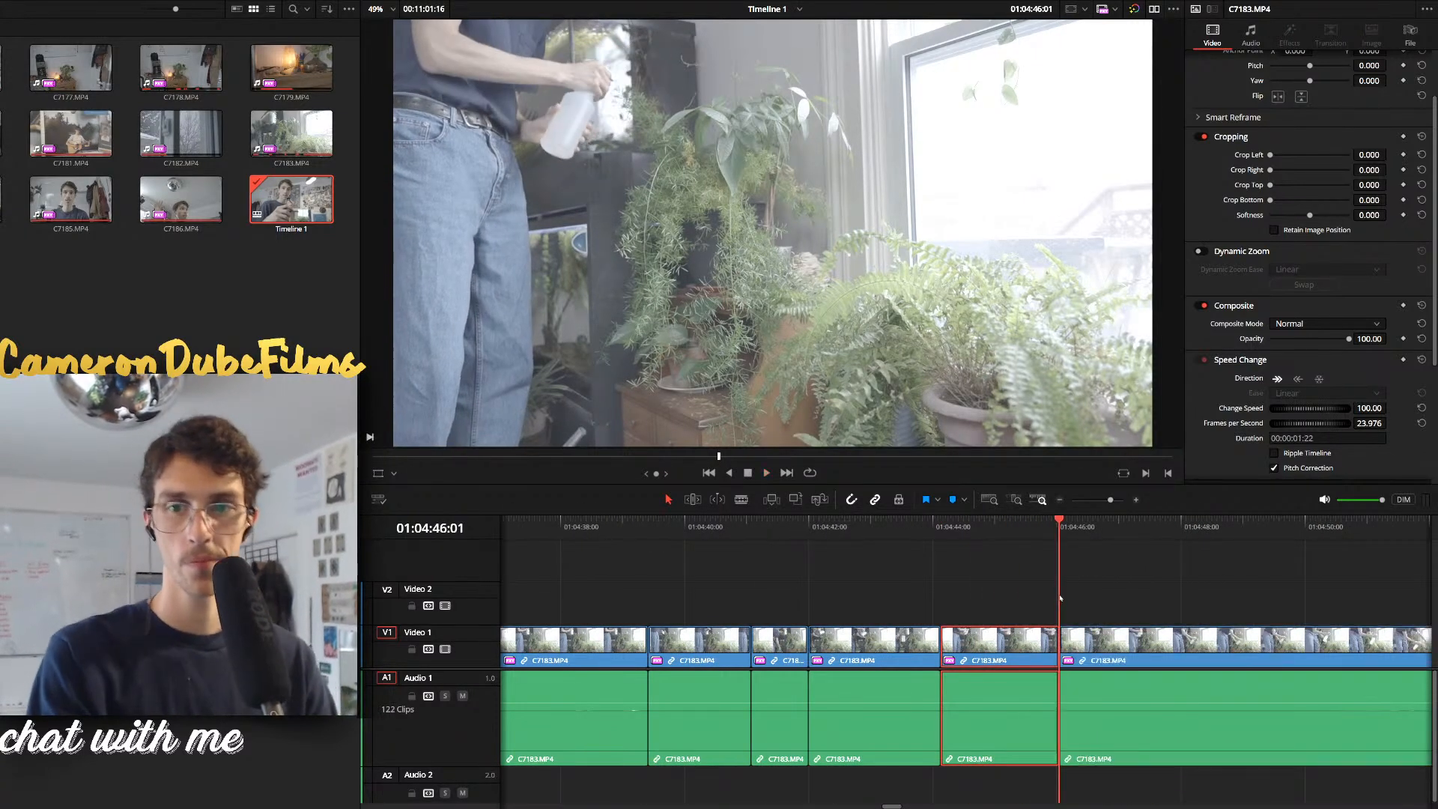
{"action": "left_click_drag", "start_coordinate": [1059, 597], "coordinate": [1255, 607]}
{"action": "key", "text": "ctrl+b"}
{"action": "left_click", "coordinate": [1151, 630]}
{"action": "key", "text": "BackSpace"}
{"action": "left_click", "coordinate": [1162, 655]}
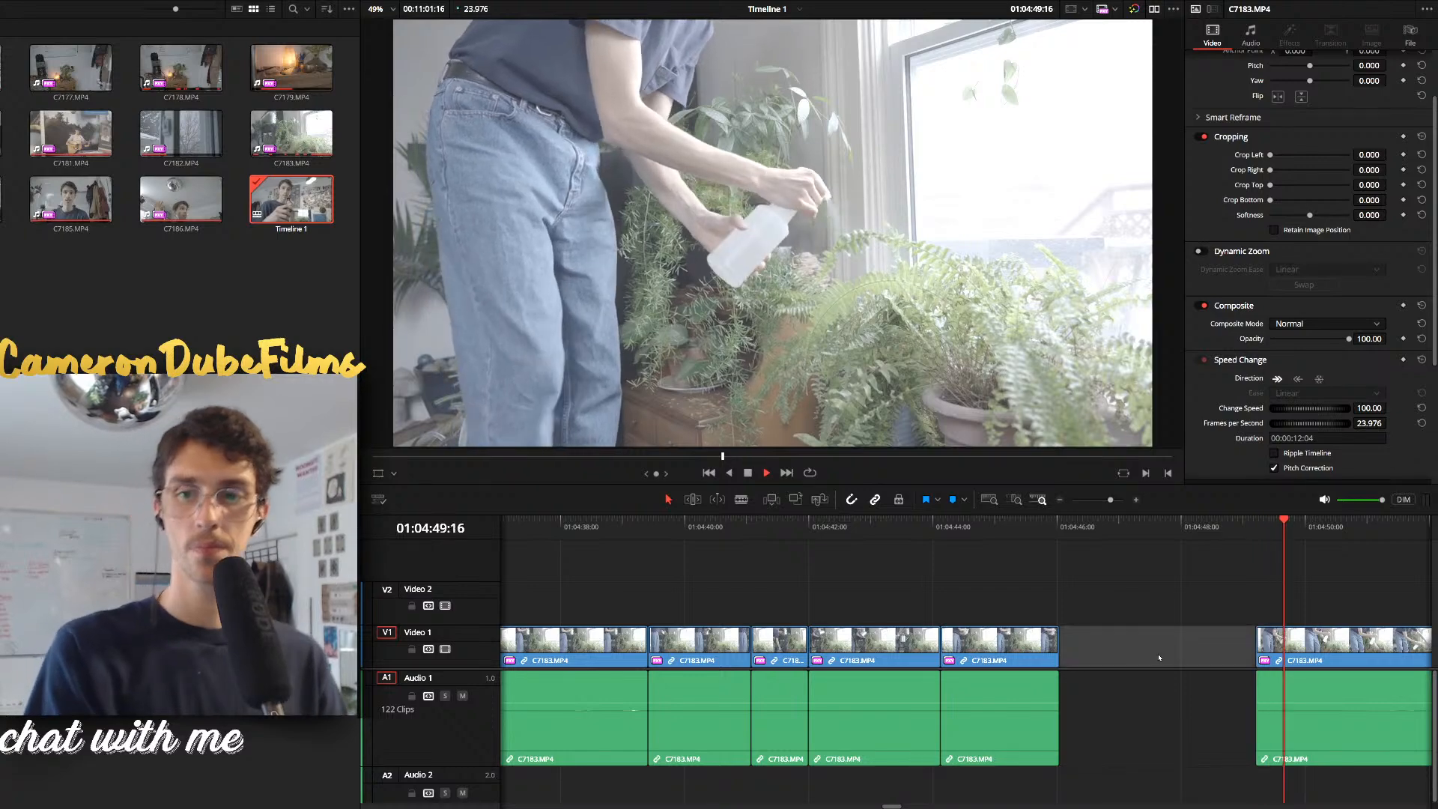
{"action": "key", "text": "BackSpace"}
Split C7183.MP4 at about 01:04:48:17, delete the rest of the clip and close the gap before C7184.MP4
{"action": "scroll", "coordinate": [1048, 607], "scroll_direction": "up", "scroll_amount": 1}
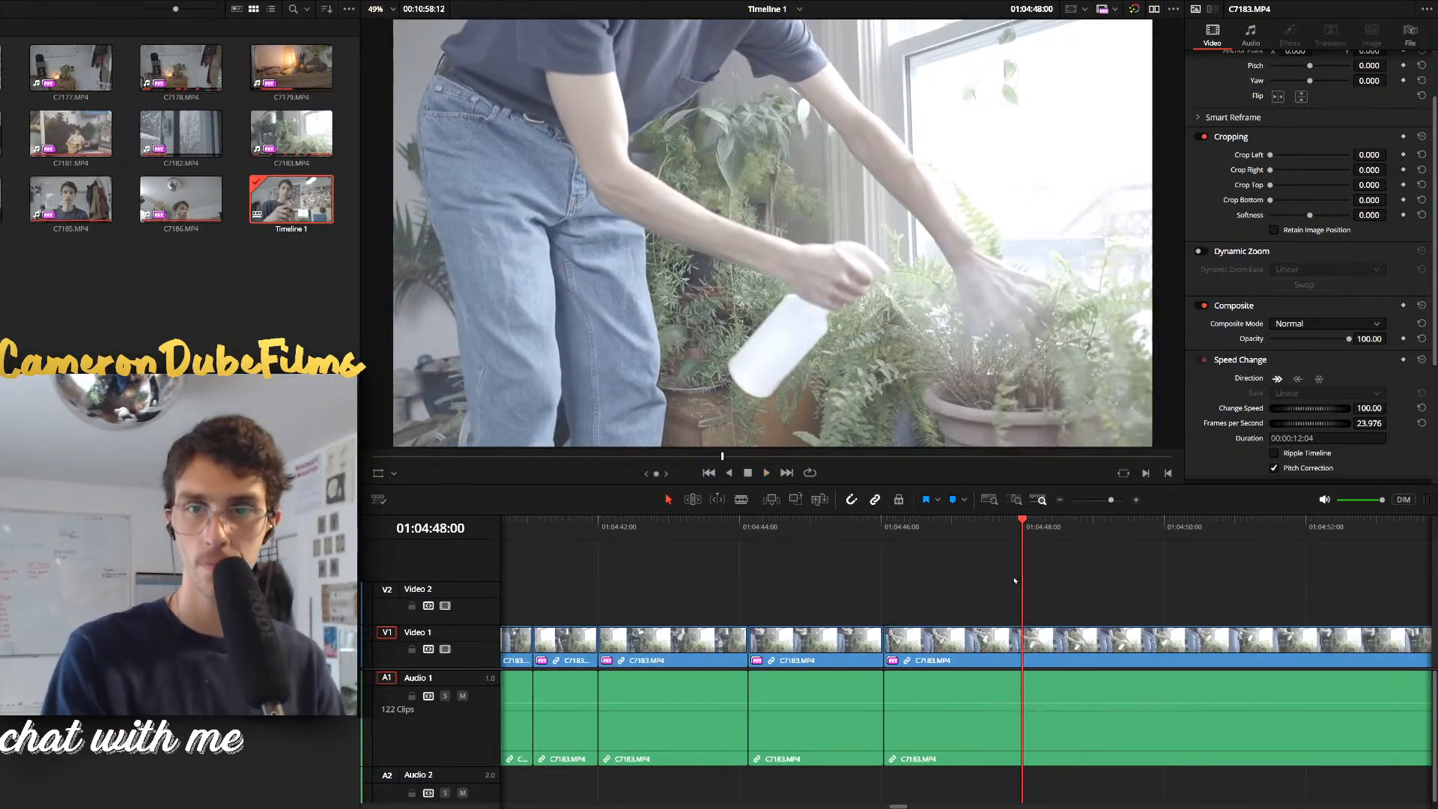
{"action": "key", "text": "space"}
{"action": "key", "text": "ctrl+b"}
{"action": "left_click_drag", "start_coordinate": [1071, 591], "coordinate": [1322, 597]}
{"action": "scroll", "coordinate": [1081, 597], "scroll_direction": "down", "scroll_amount": 2}
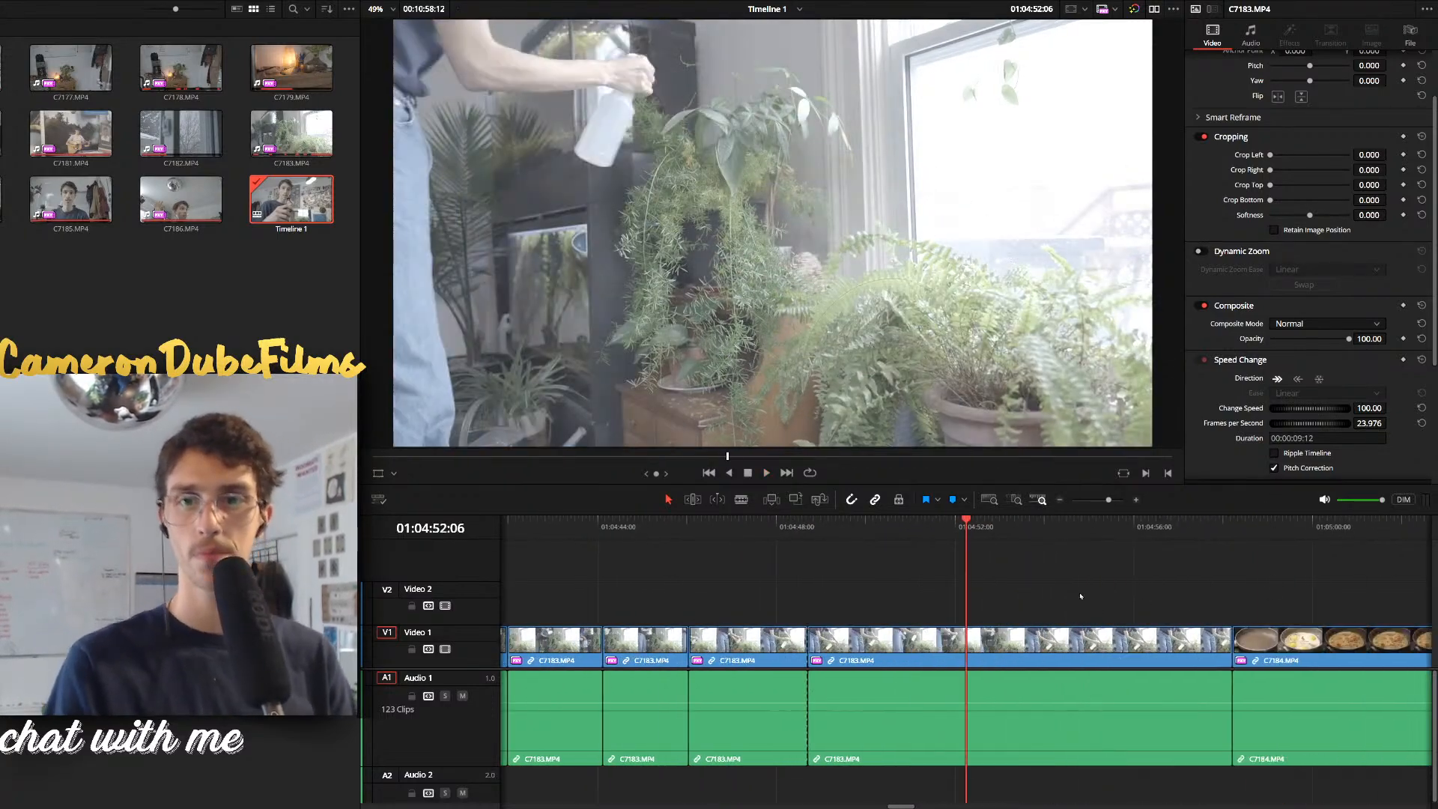
{"action": "left_click_drag", "start_coordinate": [972, 597], "coordinate": [1190, 598]}
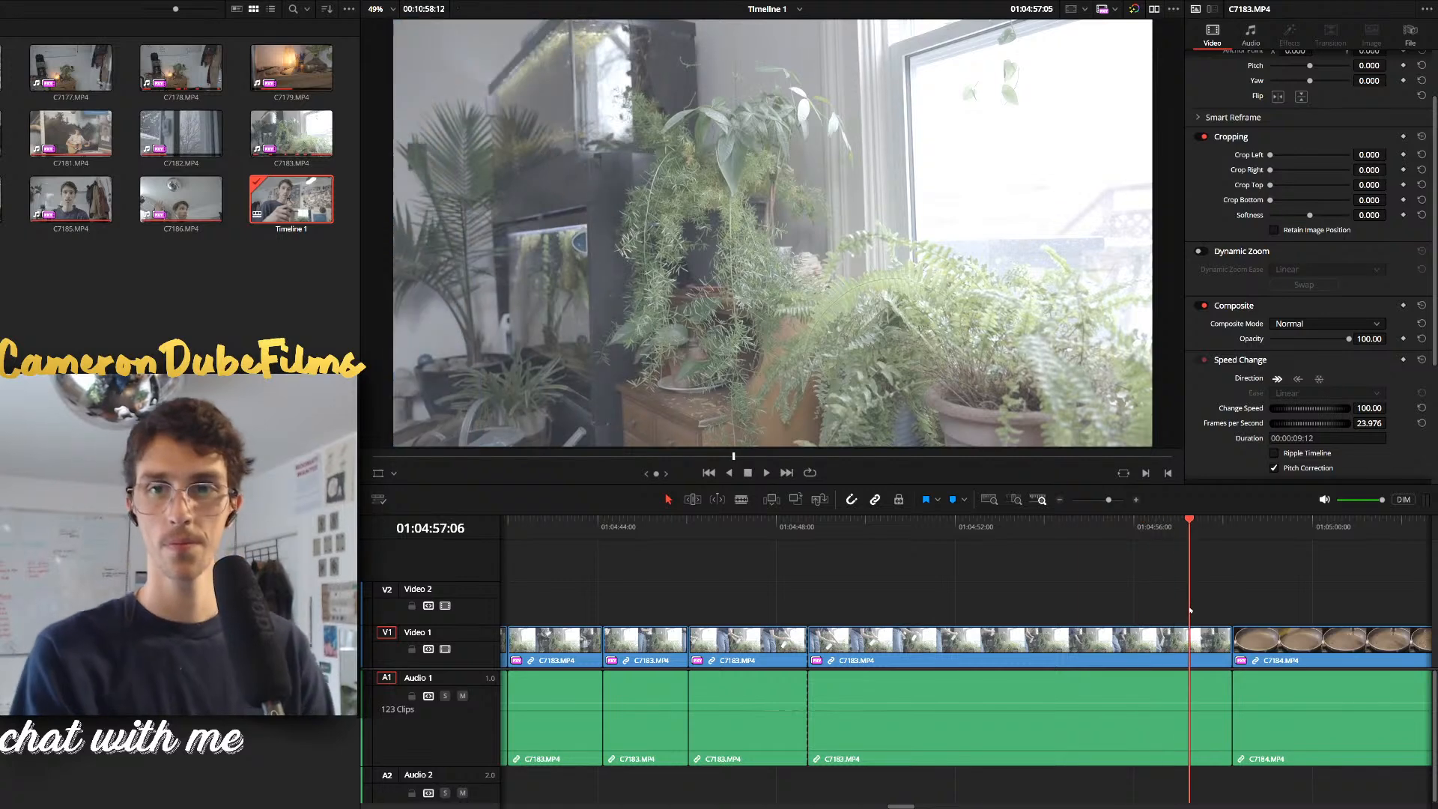
{"action": "key", "text": "space"}
{"action": "key", "text": "space"}
{"action": "left_click", "coordinate": [1099, 656]}
{"action": "key", "text": "BackSpace"}
{"action": "left_click", "coordinate": [1088, 660]}
{"action": "key", "text": "BackSpace"}
{"action": "key", "text": "space"}
{"action": "key", "text": "space"}
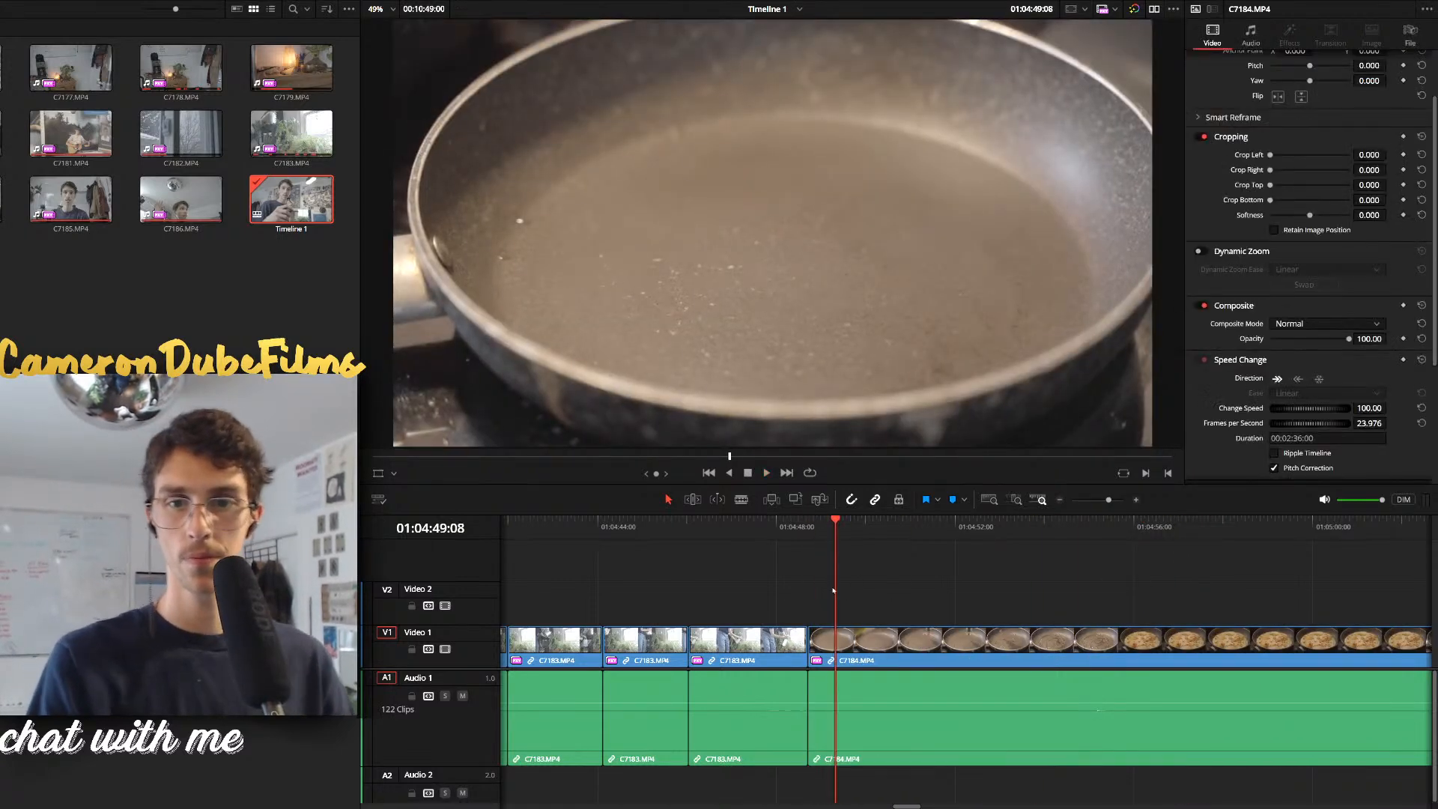
Trim about 2.5 seconds off the start of C7184.MP4, close the gap, and split the clip at about 01:04:51:01
{"action": "left_click_drag", "start_coordinate": [836, 589], "coordinate": [889, 657]}
{"action": "key", "text": "ctrl+b"}
{"action": "key", "text": "BackSpace"}
{"action": "key", "text": "space"}
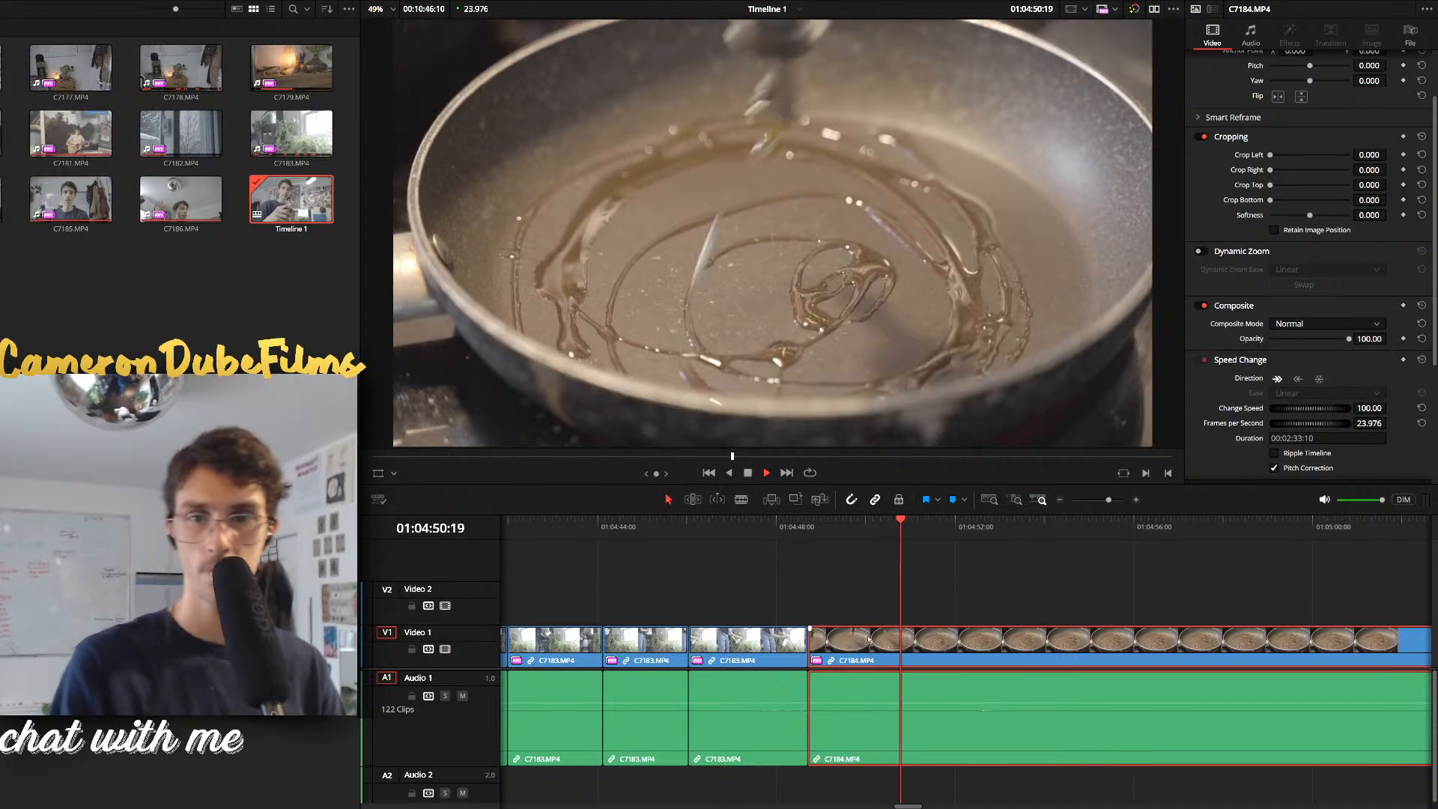
{"action": "key", "text": "space"}
{"action": "key", "text": "ctrl+b"}
Split C7184.MP4 at 01:05:39:22, delete the section back to the cut at about 01:04:51 and close the gap
{"action": "left_click_drag", "start_coordinate": [913, 597], "coordinate": [1146, 610]}
{"action": "key", "text": "ctrl+minus"}
{"action": "key", "text": "ctrl+minus"}
{"action": "key", "text": "ctrl+minus"}
{"action": "key", "text": "ctrl+minus"}
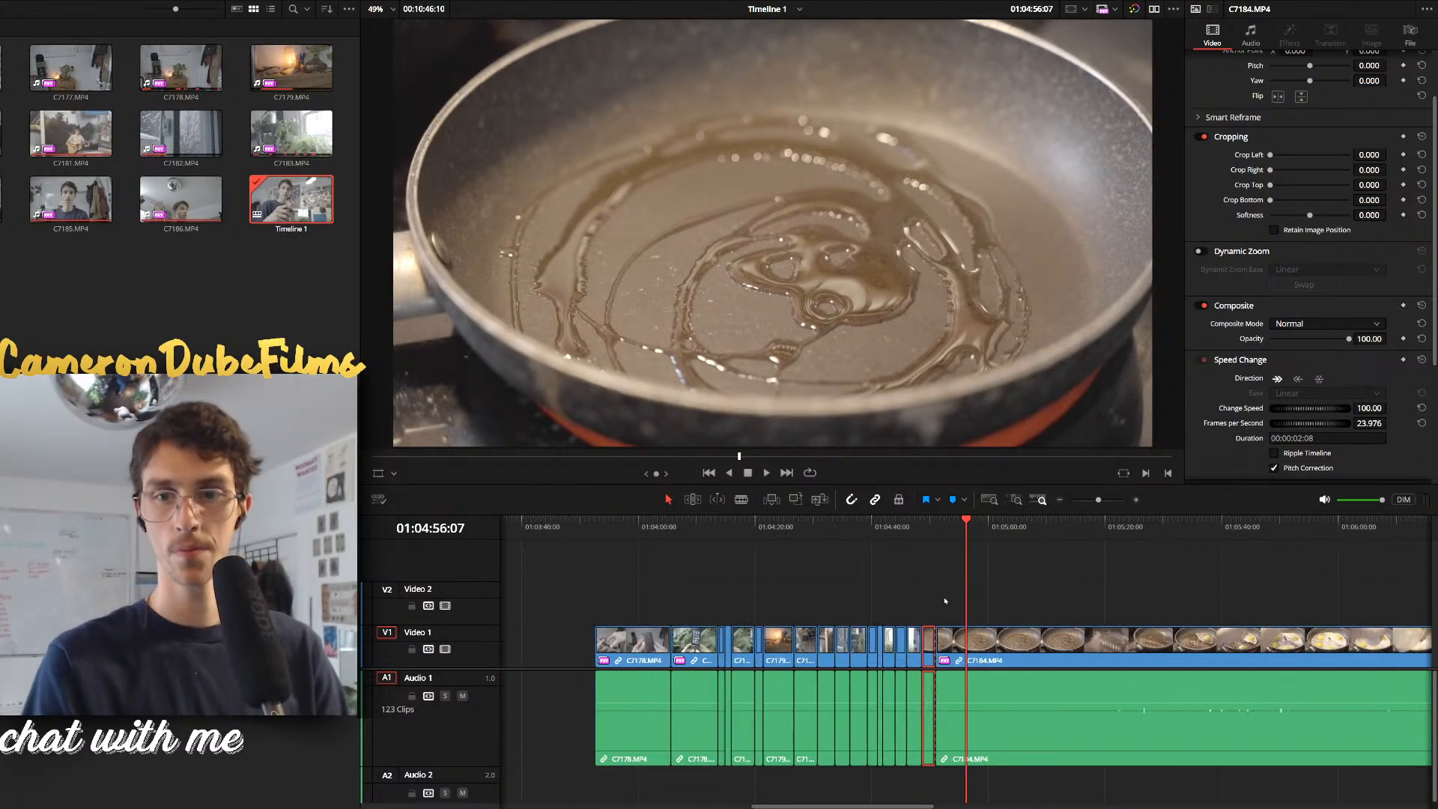
{"action": "left_click_drag", "start_coordinate": [948, 600], "coordinate": [1221, 615]}
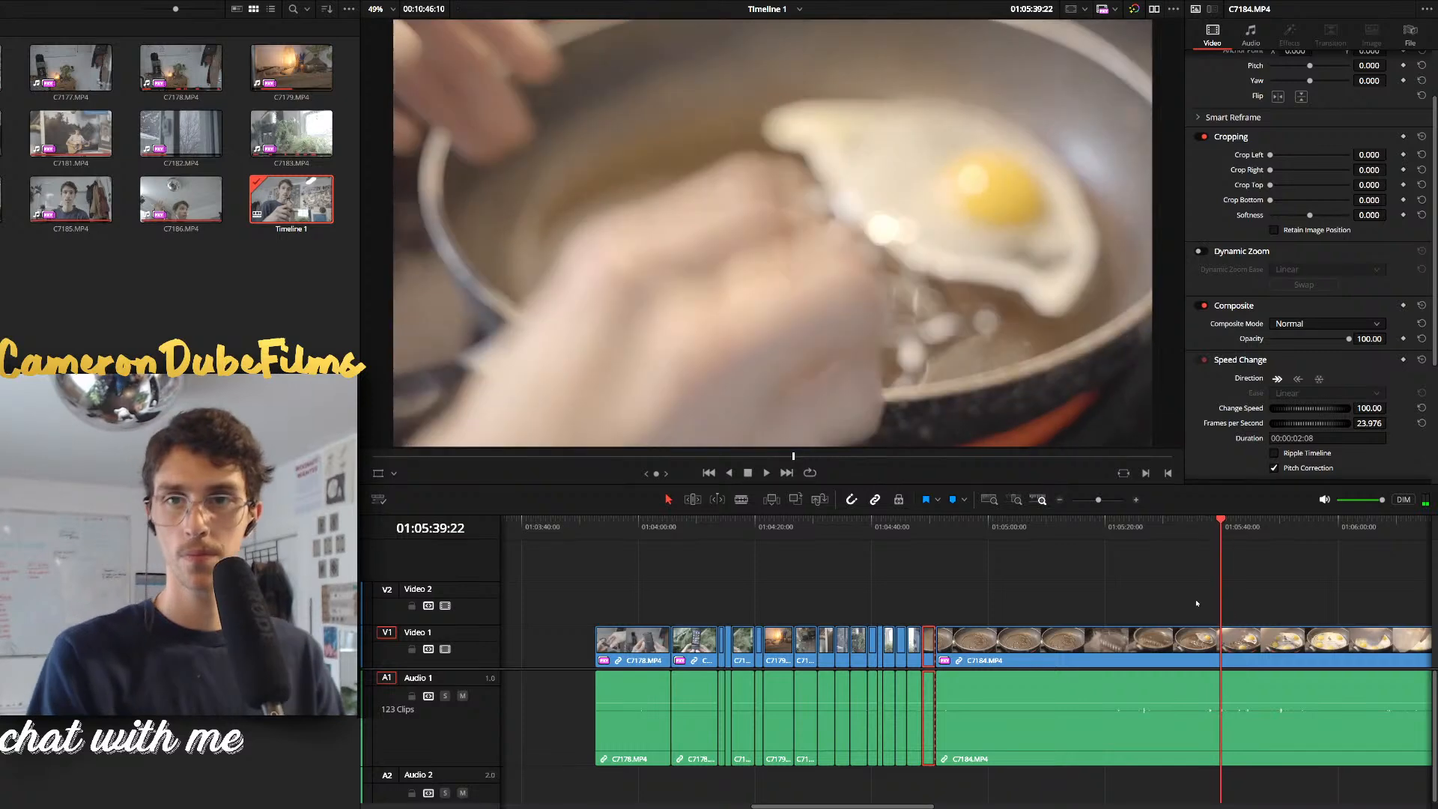
{"action": "key", "text": "ctrl+b"}
{"action": "left_click", "coordinate": [1157, 649]}
{"action": "key", "text": "BackSpace"}
{"action": "left_click", "coordinate": [1153, 651]}
{"action": "key", "text": "BackSpace"}
Split C7184.MP4 at 01:04:52:06, delete the short section back to the previous cut and close the gap
{"action": "key", "text": "space"}
{"action": "left_click", "coordinate": [1091, 651]}
{"action": "key", "text": "space"}
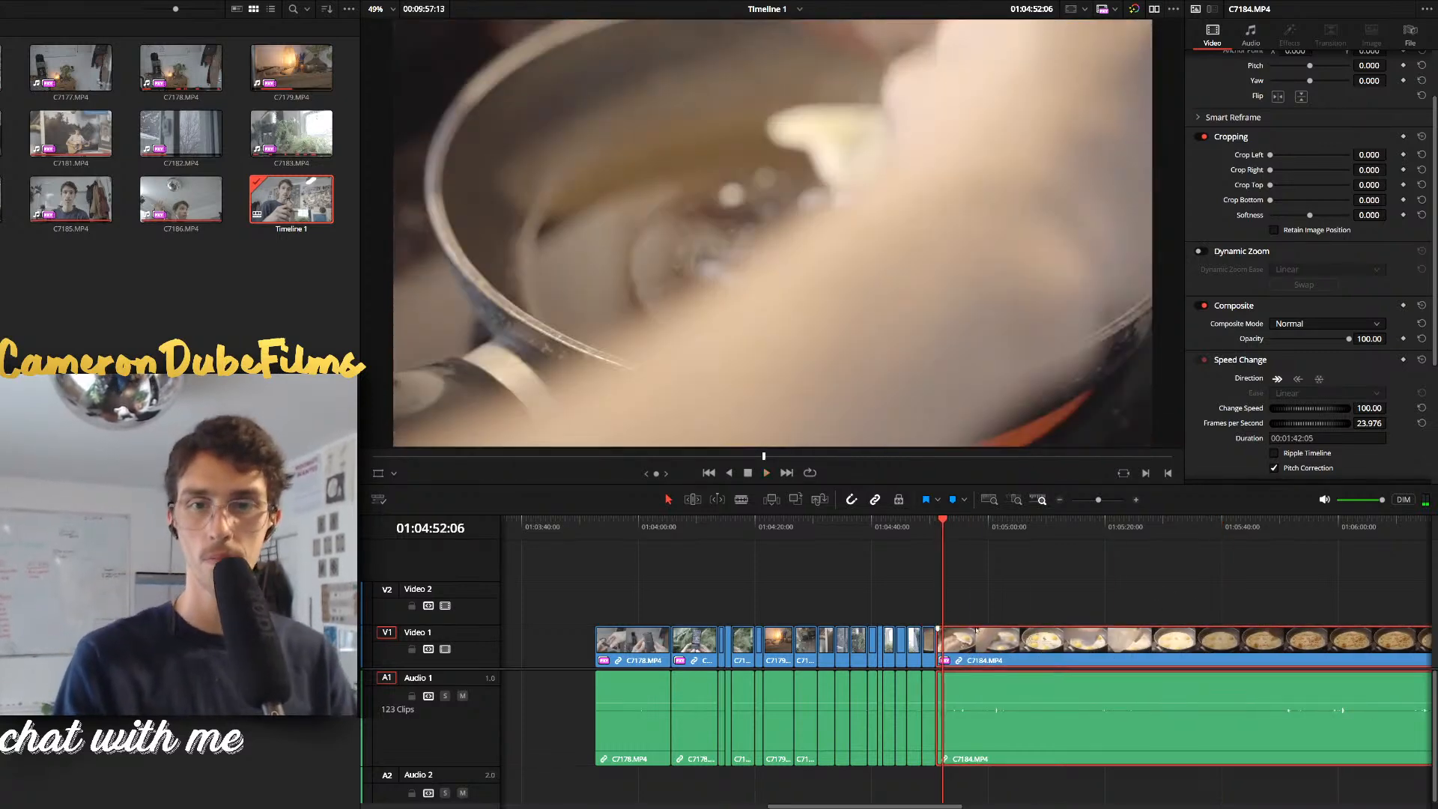
{"action": "key", "text": "ctrl+equal"}
{"action": "key", "text": "ctrl+equal"}
{"action": "key", "text": "ctrl+equal"}
{"action": "key", "text": "ctrl+b"}
{"action": "left_click", "coordinate": [956, 648]}
{"action": "key", "text": "BackSpace"}
{"action": "left_click", "coordinate": [956, 648]}
{"action": "key", "text": "BackSpace"}
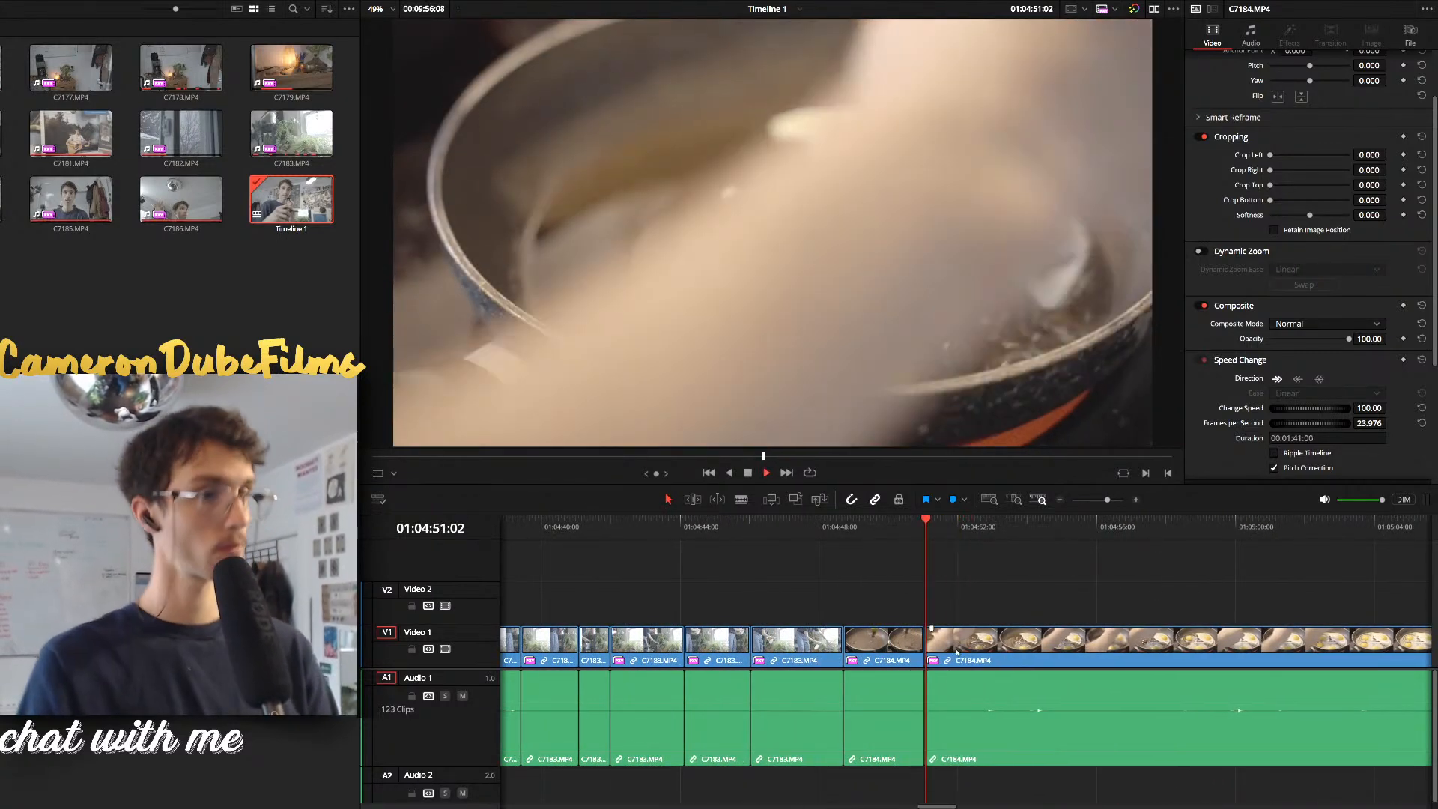
Play back the frying-egg shot and split C7184.MP4 at about 01:04:53:13
{"action": "key", "text": "space"}
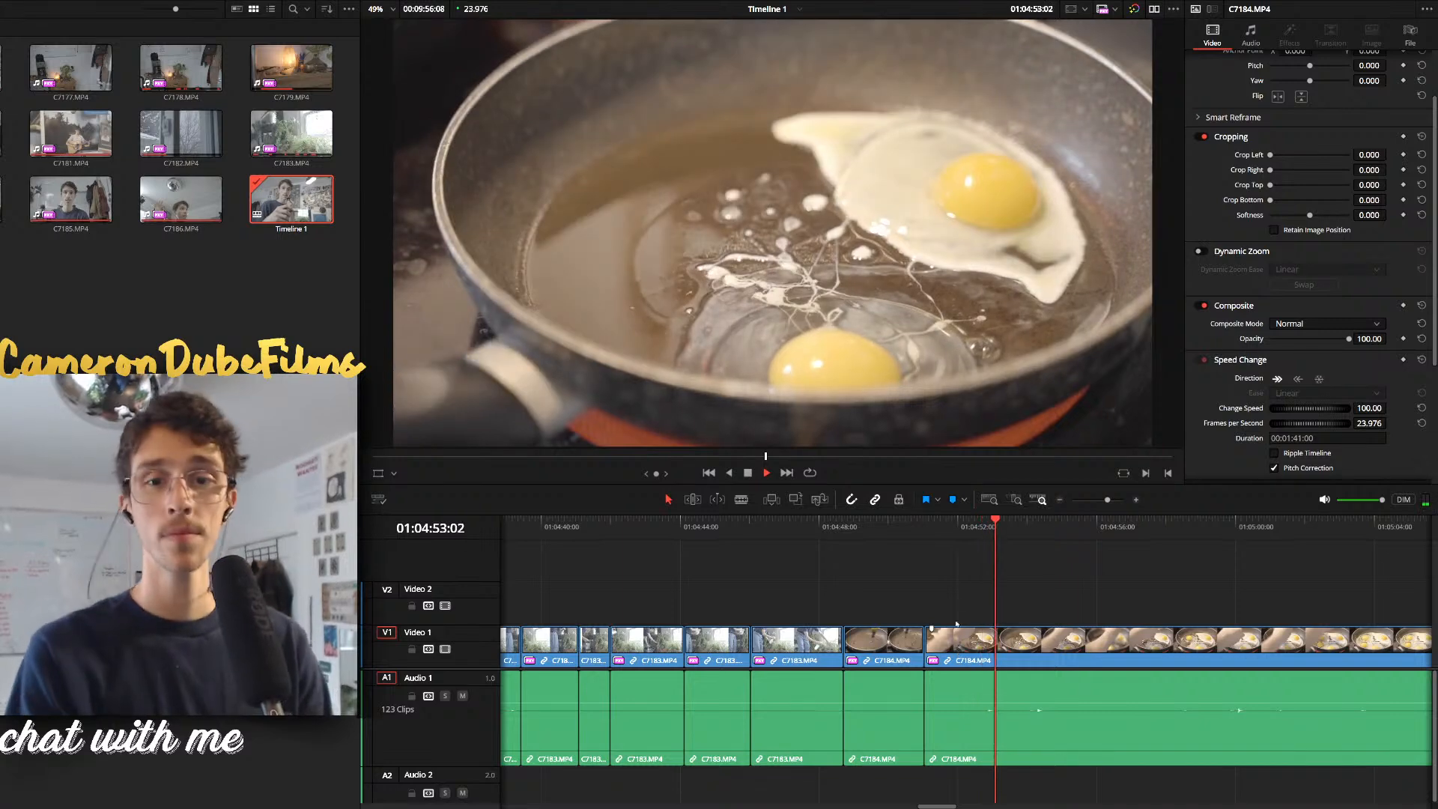
{"action": "left_click", "coordinate": [940, 522]}
{"action": "key", "text": "space"}
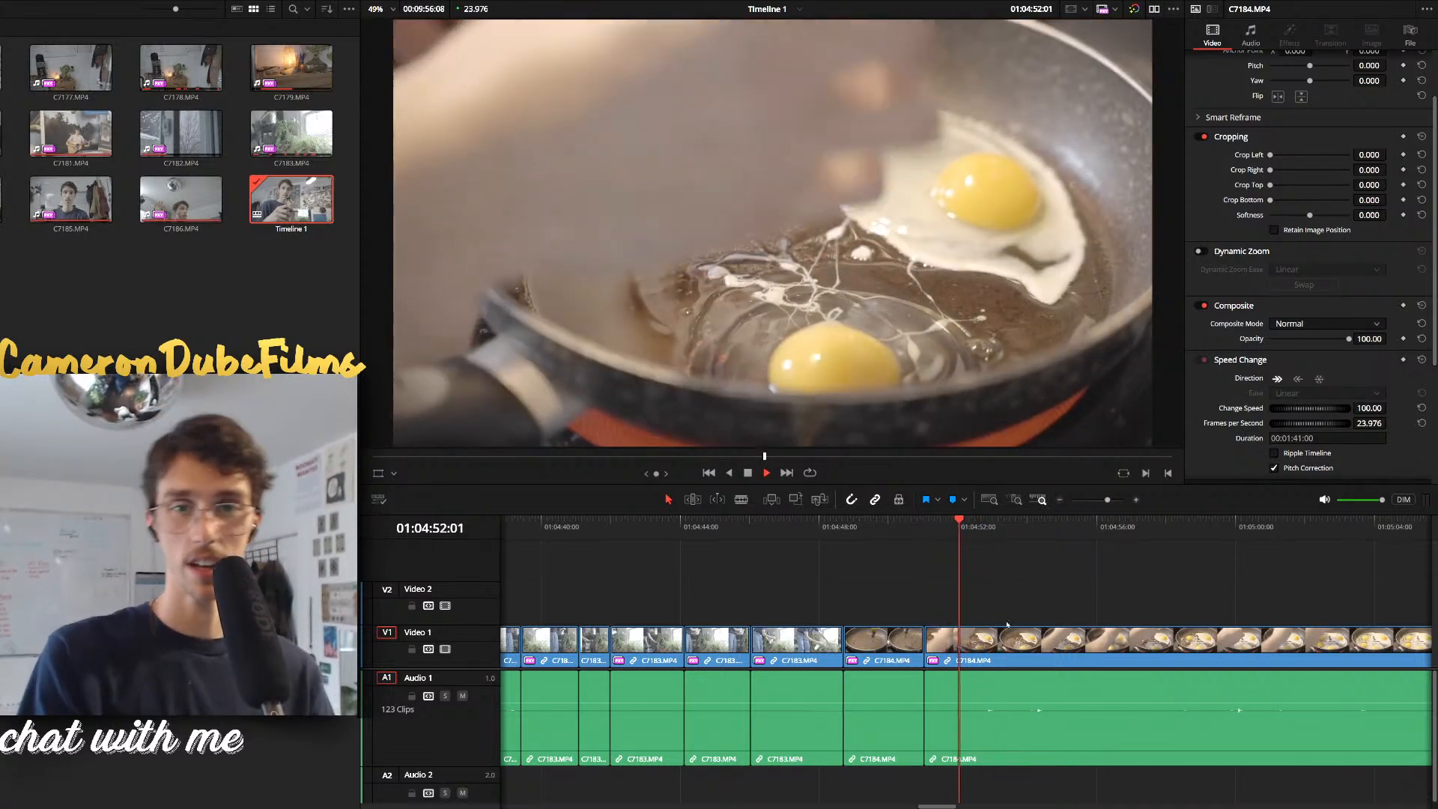
{"action": "scroll", "coordinate": [1026, 629], "scroll_direction": "down", "scroll_amount": 3}
{"action": "key", "text": "space"}
{"action": "key", "text": "ctrl+b"}
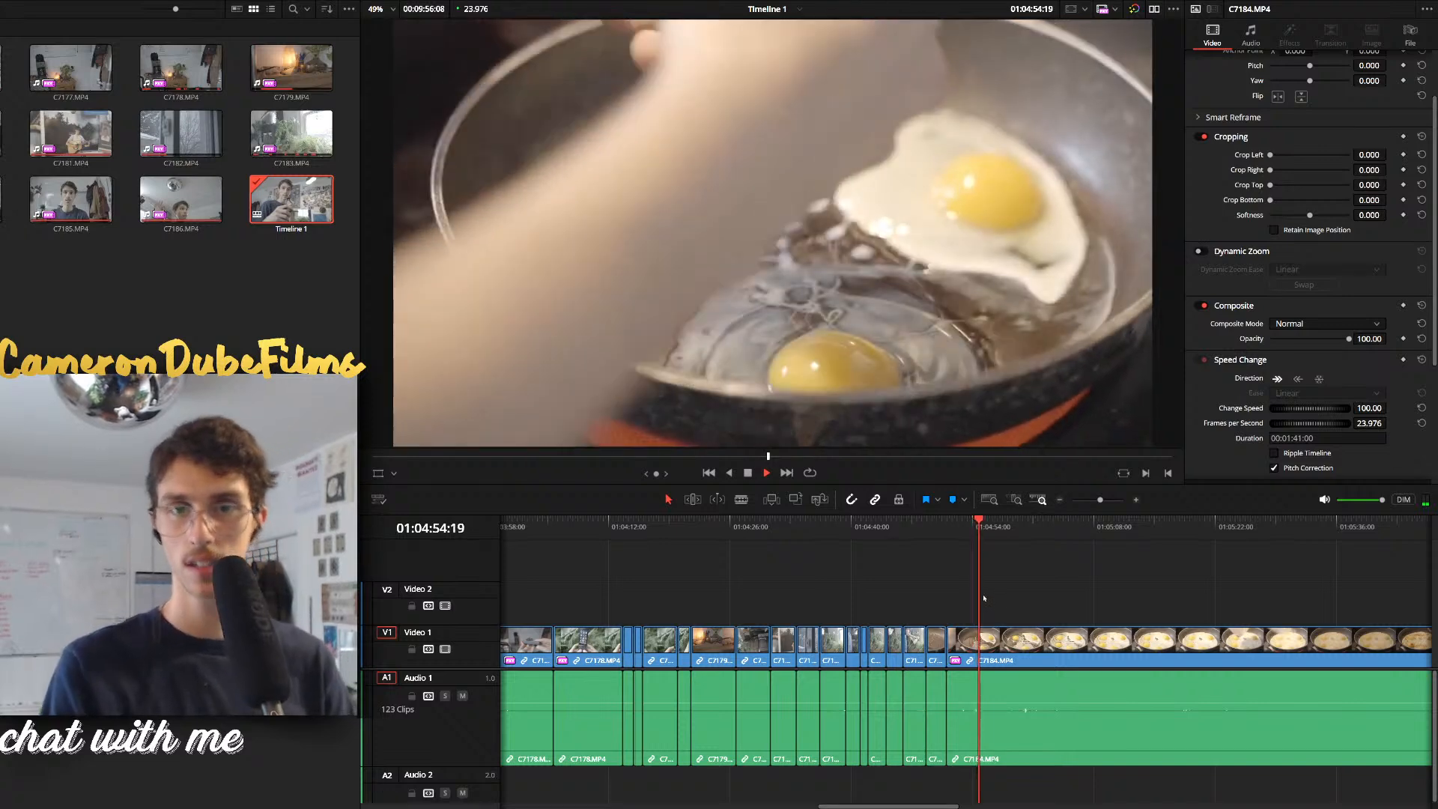
{"action": "key", "text": "space"}
{"action": "key", "text": "ctrl+b"}
Split C7184.MP4 at 01:05:58:19 and ripple delete the section back to the cut at 01:04:53:13
{"action": "left_click_drag", "start_coordinate": [969, 590], "coordinate": [1196, 594]}
{"action": "scroll", "coordinate": [1190, 592], "scroll_direction": "down", "scroll_amount": 2}
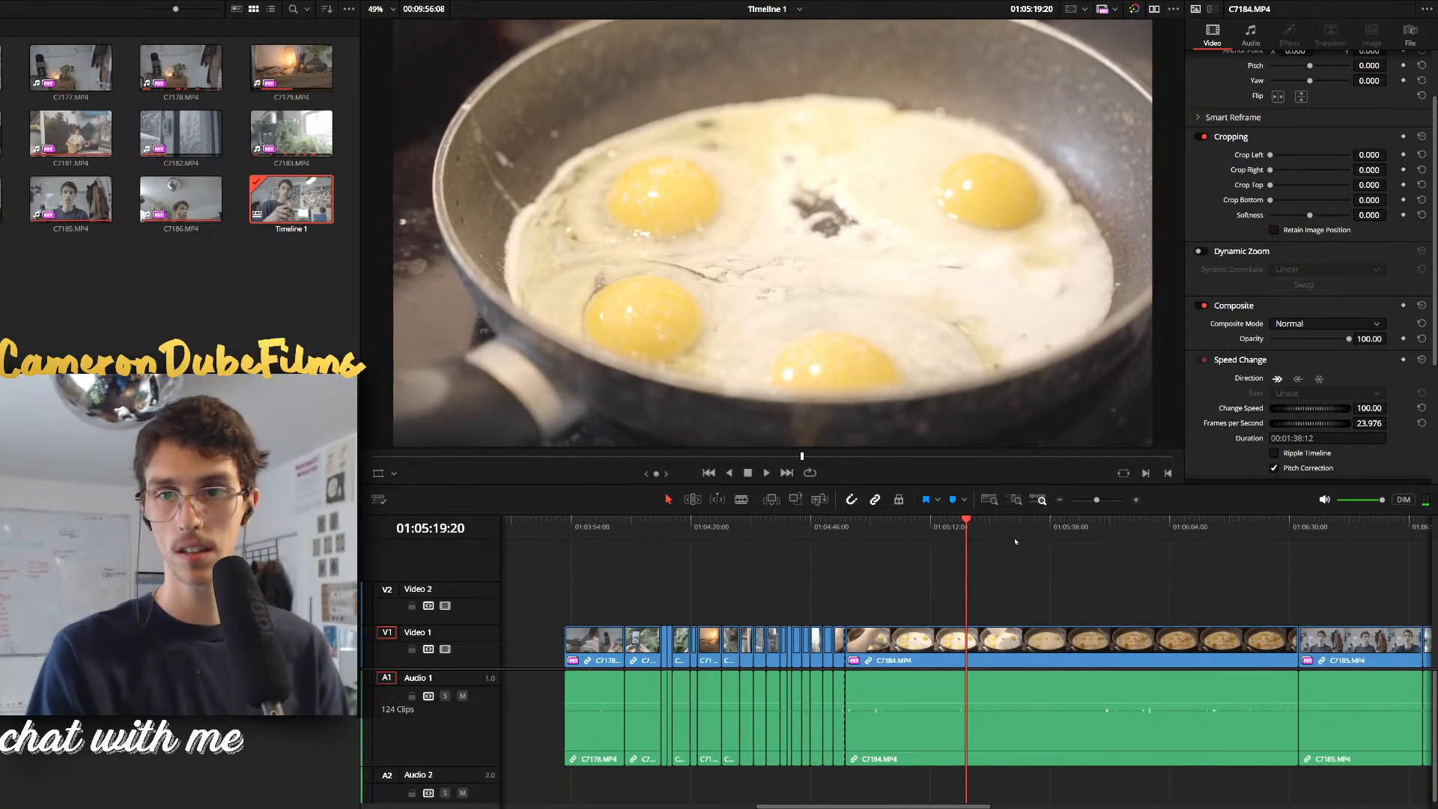
{"action": "left_click_drag", "start_coordinate": [1020, 529], "coordinate": [1146, 528]}
{"action": "key", "text": "space"}
{"action": "key", "text": "ctrl+b"}
{"action": "left_click", "coordinate": [1060, 635]}
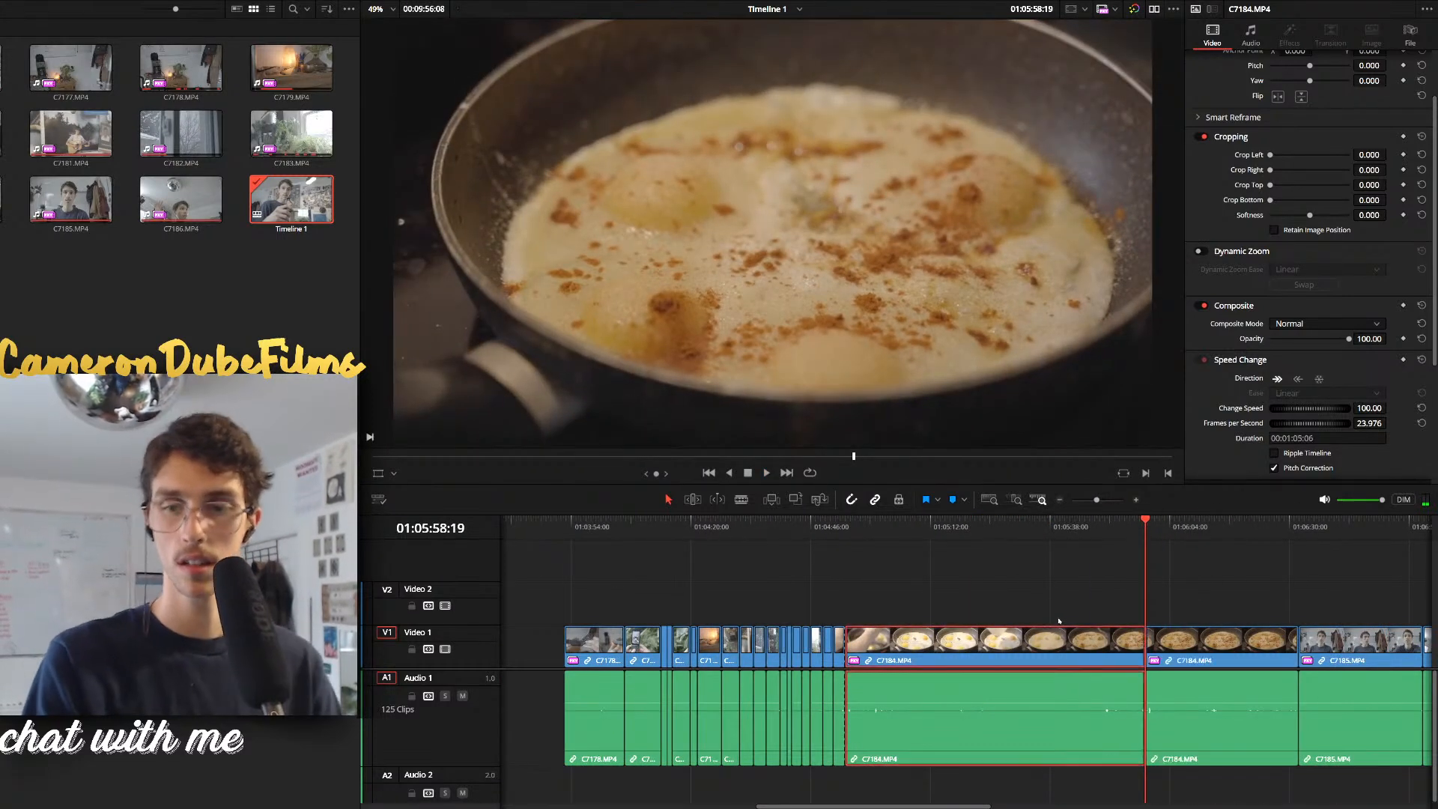
{"action": "key", "text": "Delete"}
{"action": "key", "text": "Home"}
{"action": "key", "text": "ctrl+z"}
{"action": "left_click", "coordinate": [902, 642]}
{"action": "key", "text": "BackSpace"}
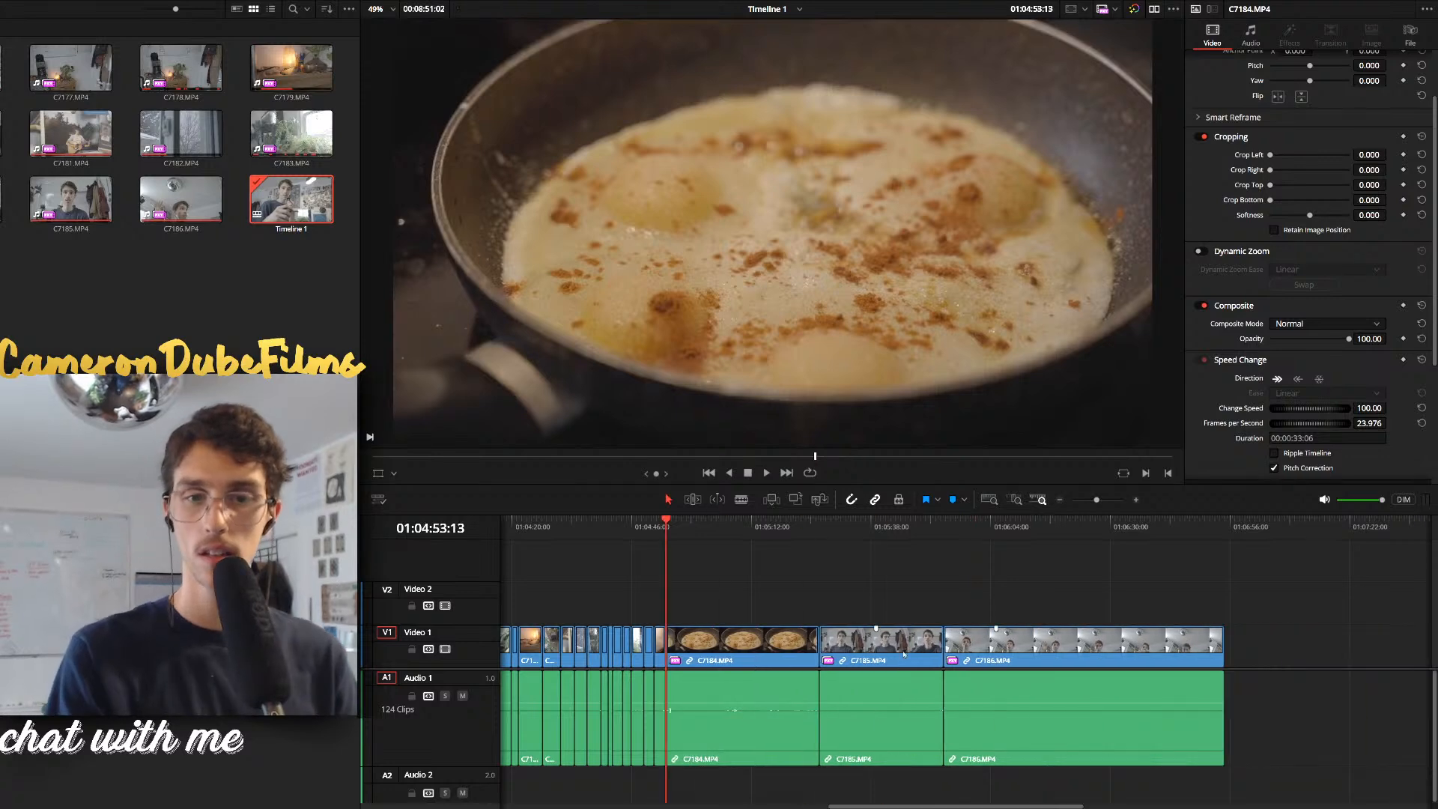
Split C7184.MP4 at 01:04:55:03, delete the rest of the clip and close the gap before C7185.MP4
{"action": "key", "text": "space"}
{"action": "scroll", "coordinate": [946, 660], "scroll_direction": "up", "scroll_amount": 1}
{"action": "scroll", "coordinate": [946, 660], "scroll_direction": "up", "scroll_amount": 3}
{"action": "key", "text": "space"}
{"action": "key", "text": "ctrl+b"}
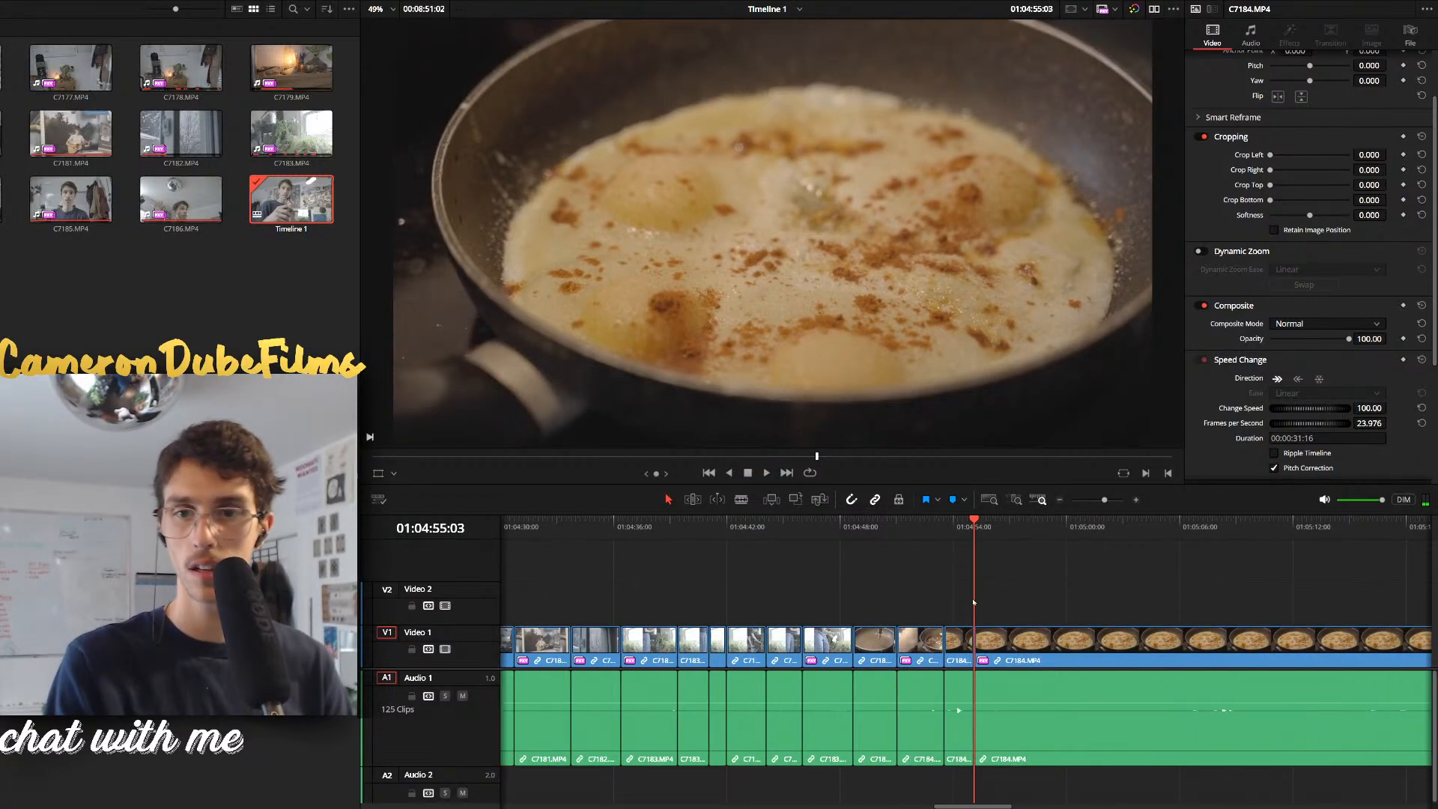
{"action": "left_click", "coordinate": [1242, 528]}
{"action": "scroll", "coordinate": [1228, 554], "scroll_direction": "down", "scroll_amount": 3}
{"action": "left_click_drag", "start_coordinate": [978, 599], "coordinate": [946, 608]}
{"action": "left_click", "coordinate": [988, 656]}
{"action": "key", "text": "Delete"}
Cut about the first five seconds off C7186.MP4 and close the gap after C7185.MP4
{"action": "key", "text": "space"}
{"action": "left_click", "coordinate": [937, 638]}
{"action": "left_click_drag", "start_coordinate": [947, 609], "coordinate": [1037, 647]}
{"action": "key", "text": "ctrl+b"}
{"action": "key", "text": "BackSpace"}
Play the start of C7186.MP4 and split the clip at about 01:05:31:10
{"action": "key", "text": "space"}
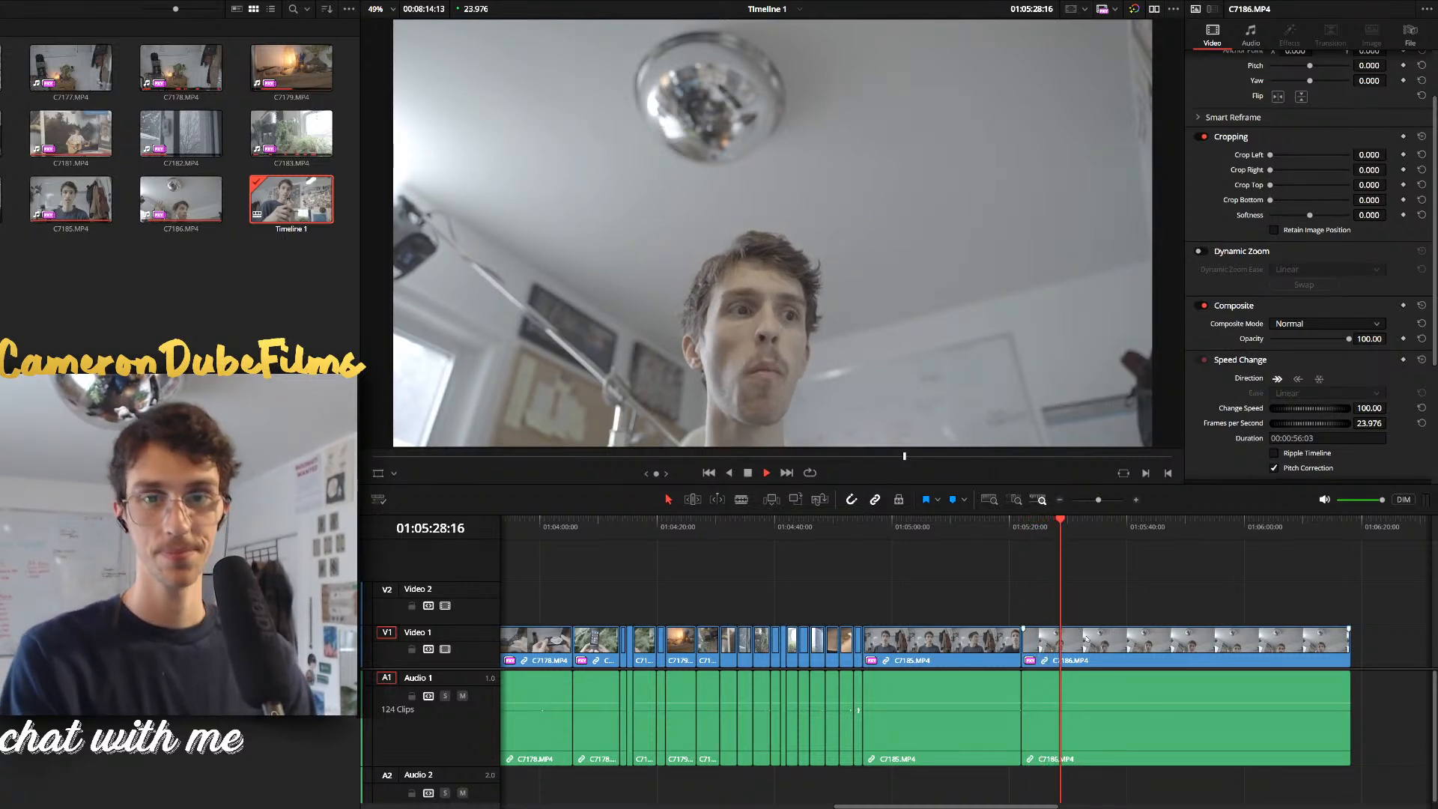
{"action": "key", "text": "space"}
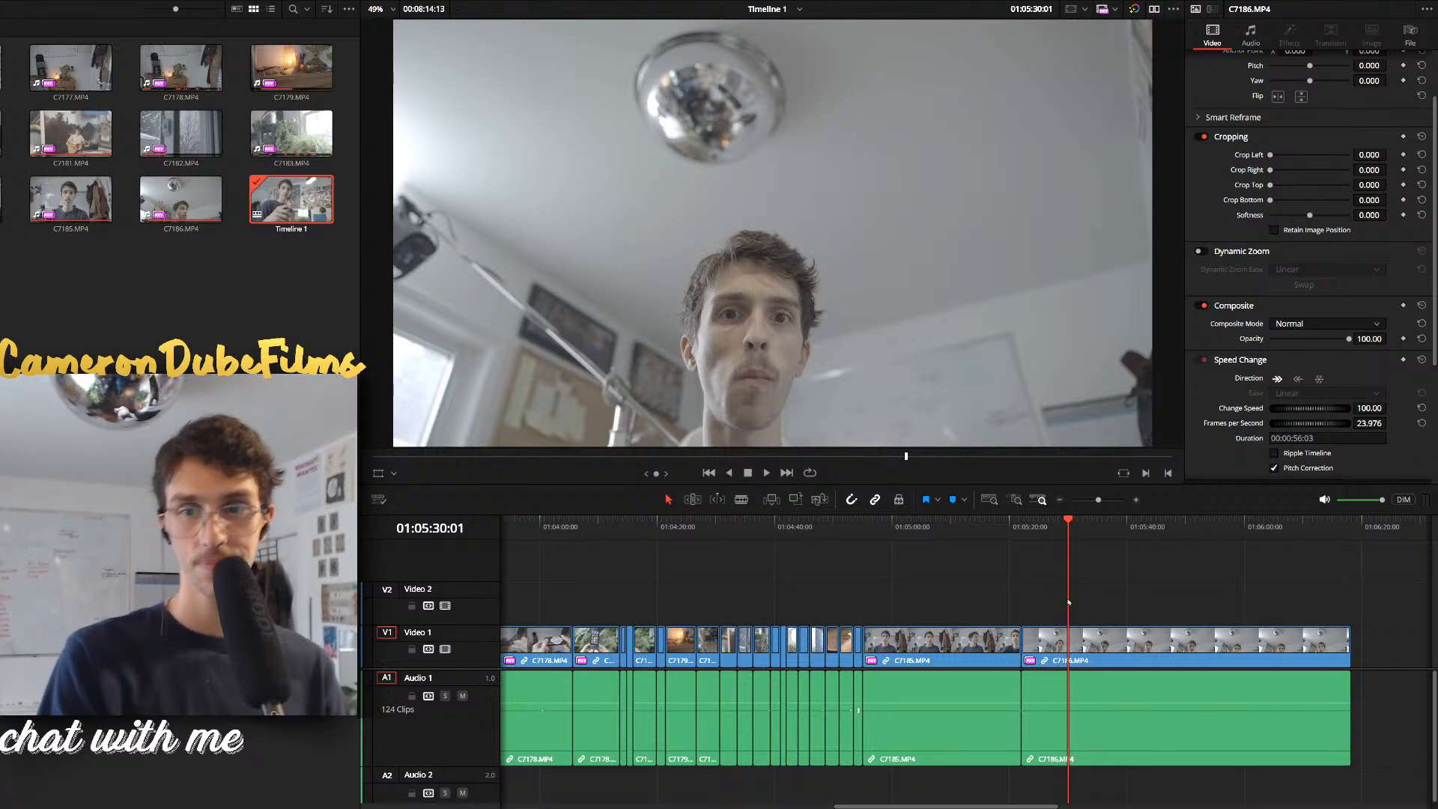
{"action": "key", "text": "space"}
{"action": "key", "text": "space"}
{"action": "key", "text": "space"}
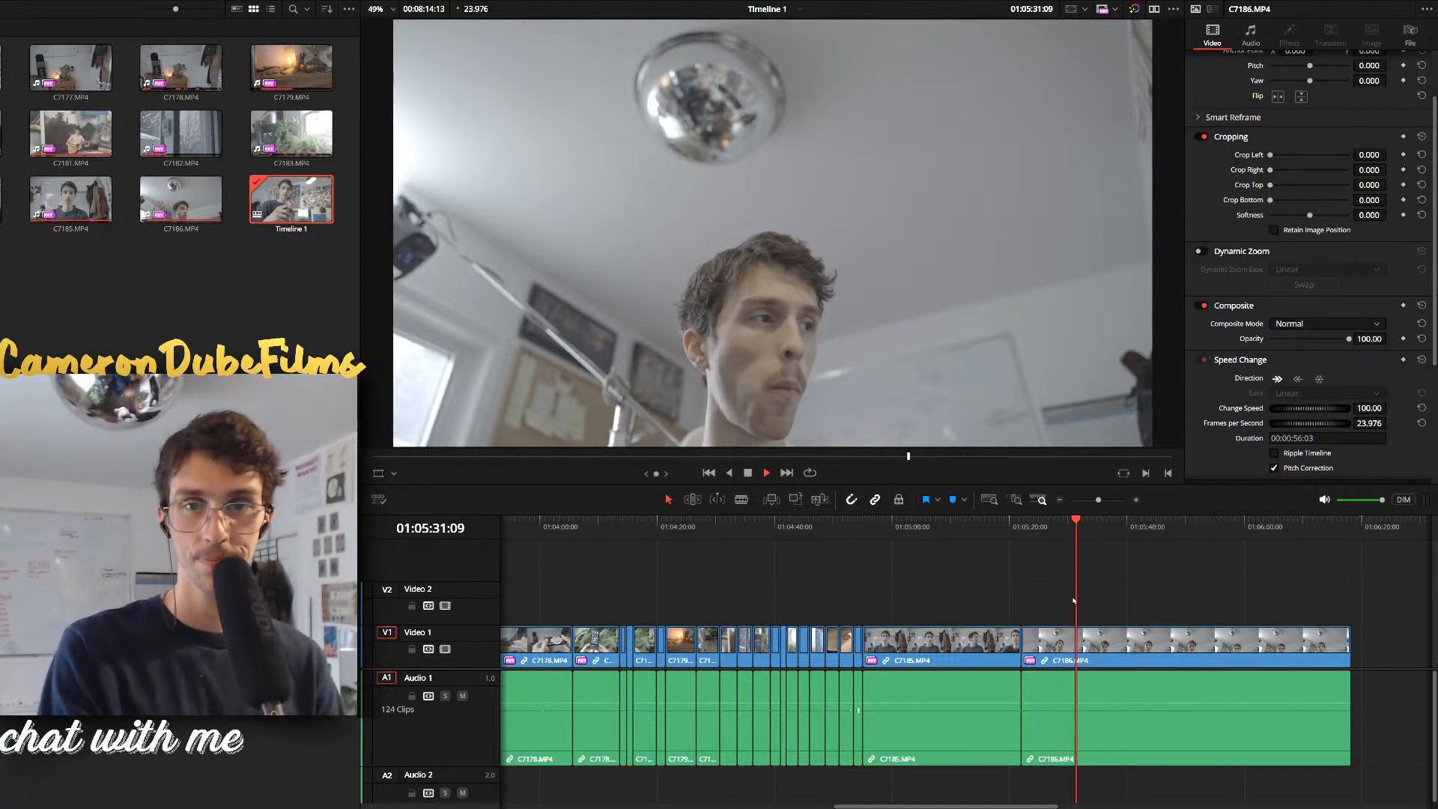
{"action": "key", "text": "ctrl+b"}
Split the remainder of C7186.MP4 once more and delete both pieces after the cut at 01:05:31:10
{"action": "left_click_drag", "start_coordinate": [1073, 601], "coordinate": [1223, 656]}
{"action": "key", "text": "ctrl+b"}
{"action": "key", "text": "Delete"}
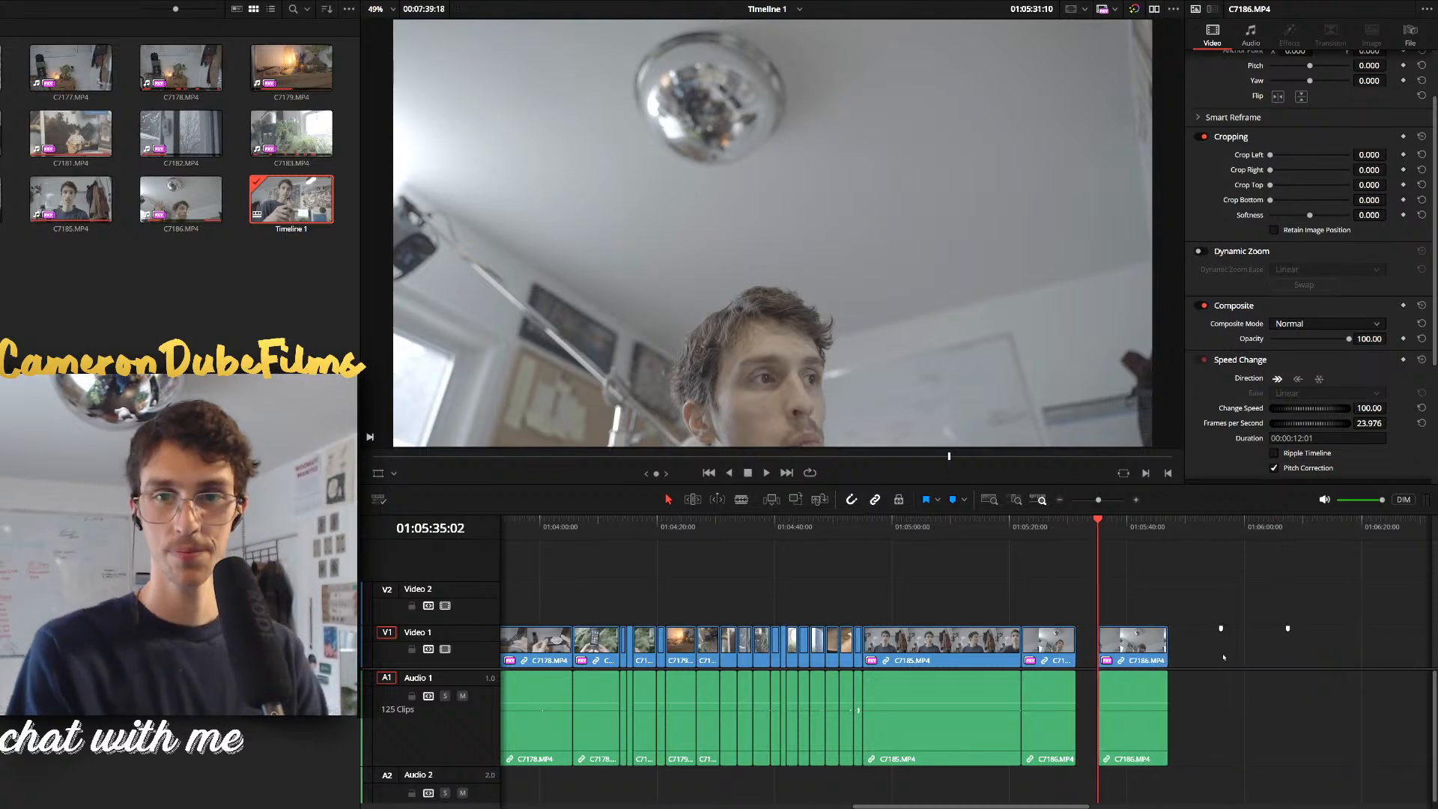
{"action": "key", "text": "space"}
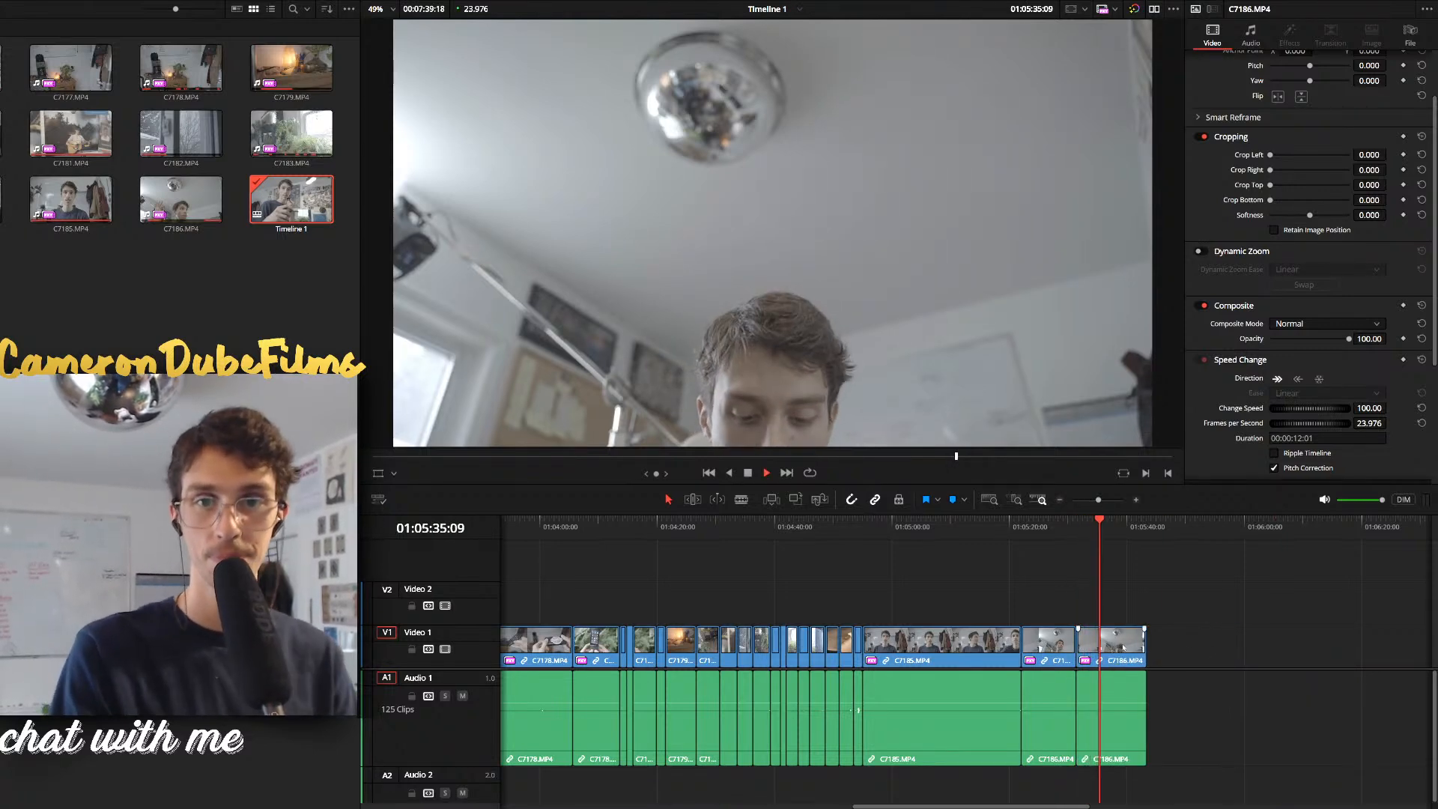
{"action": "key", "text": "Delete"}
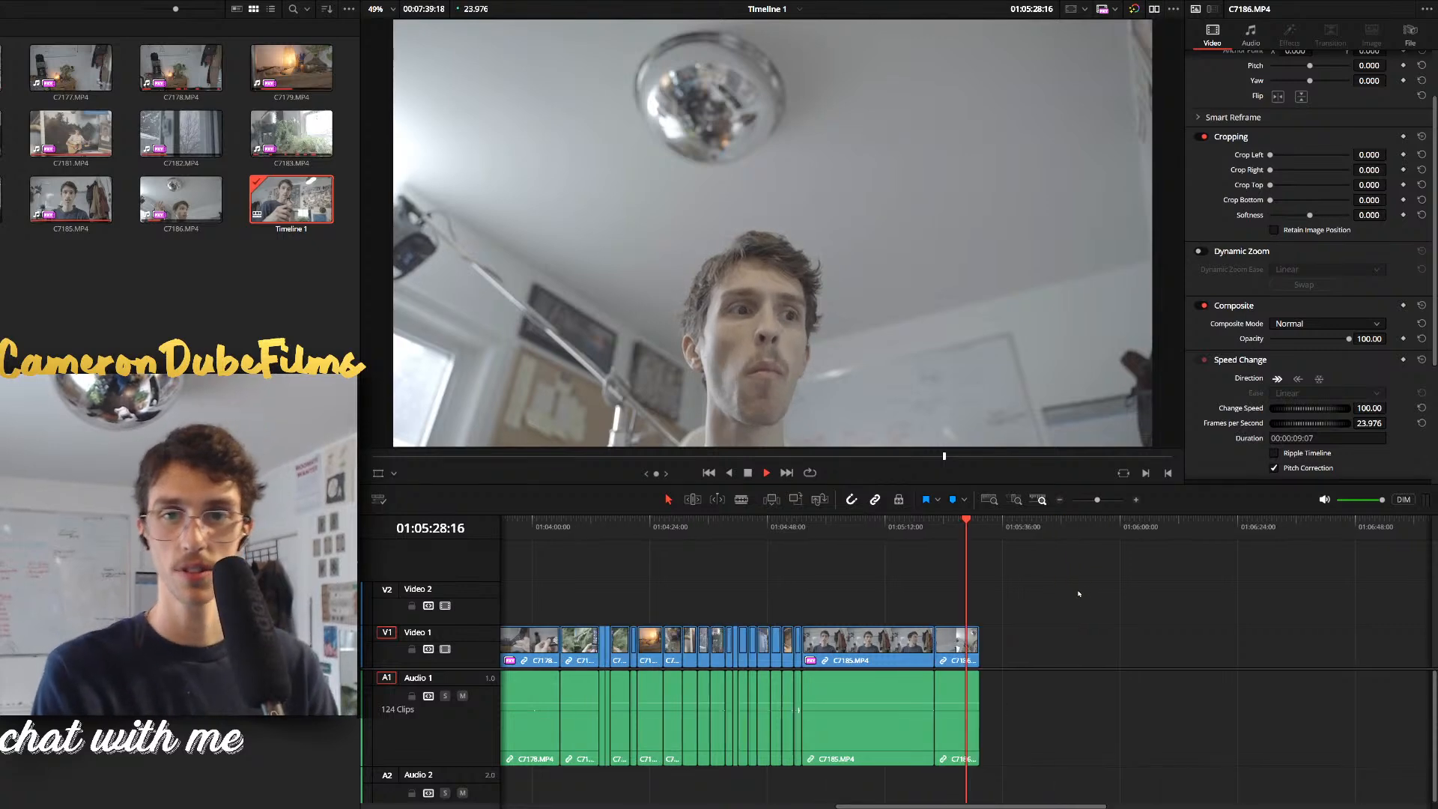
Select the audio of all the B-roll clips after the talking section, from 01:03:52:15 on, and delete it
{"action": "scroll", "coordinate": [1078, 594], "scroll_direction": "down", "scroll_amount": 3}
{"action": "left_click_drag", "start_coordinate": [1133, 529], "coordinate": [1017, 556]}
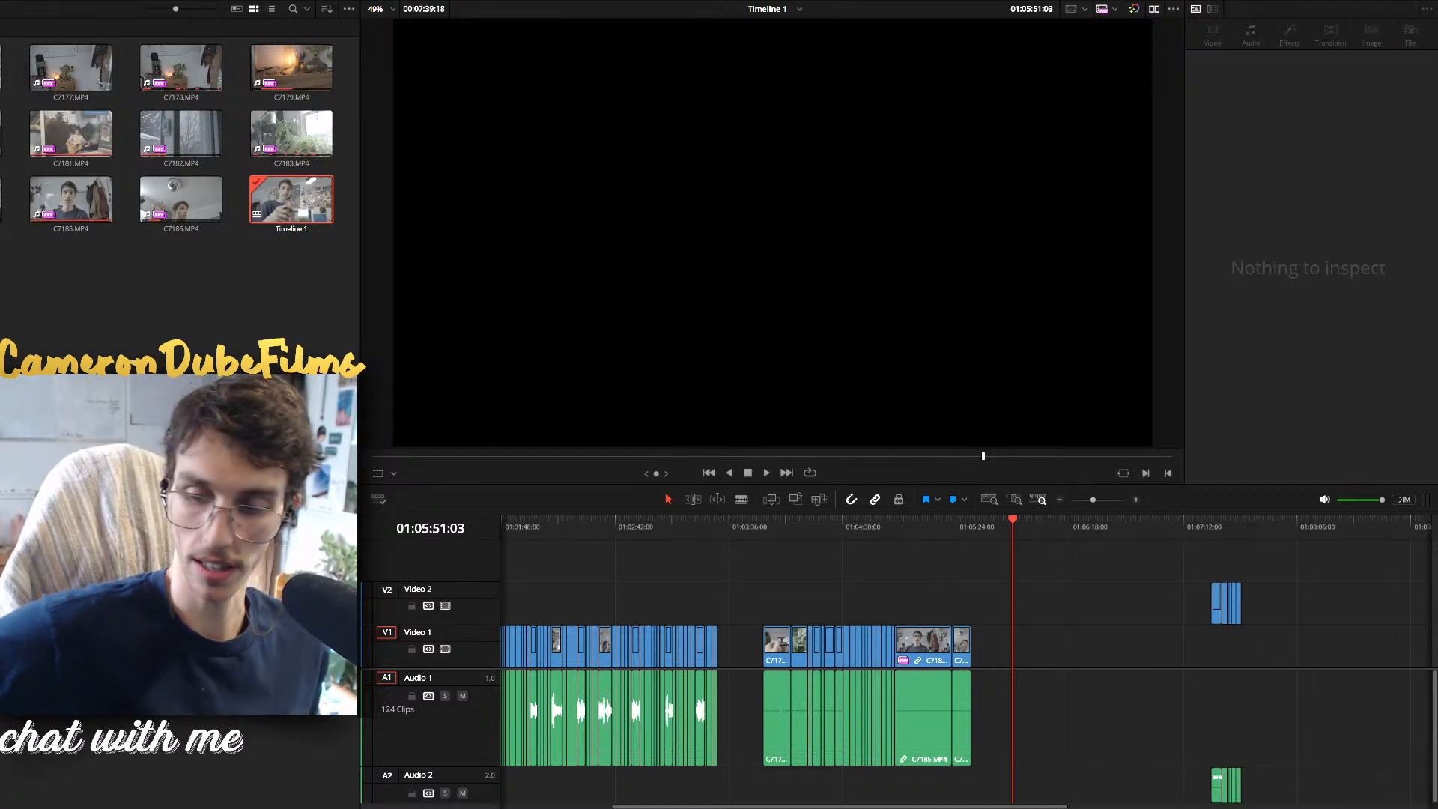
{"action": "left_click", "coordinate": [220, 244]}
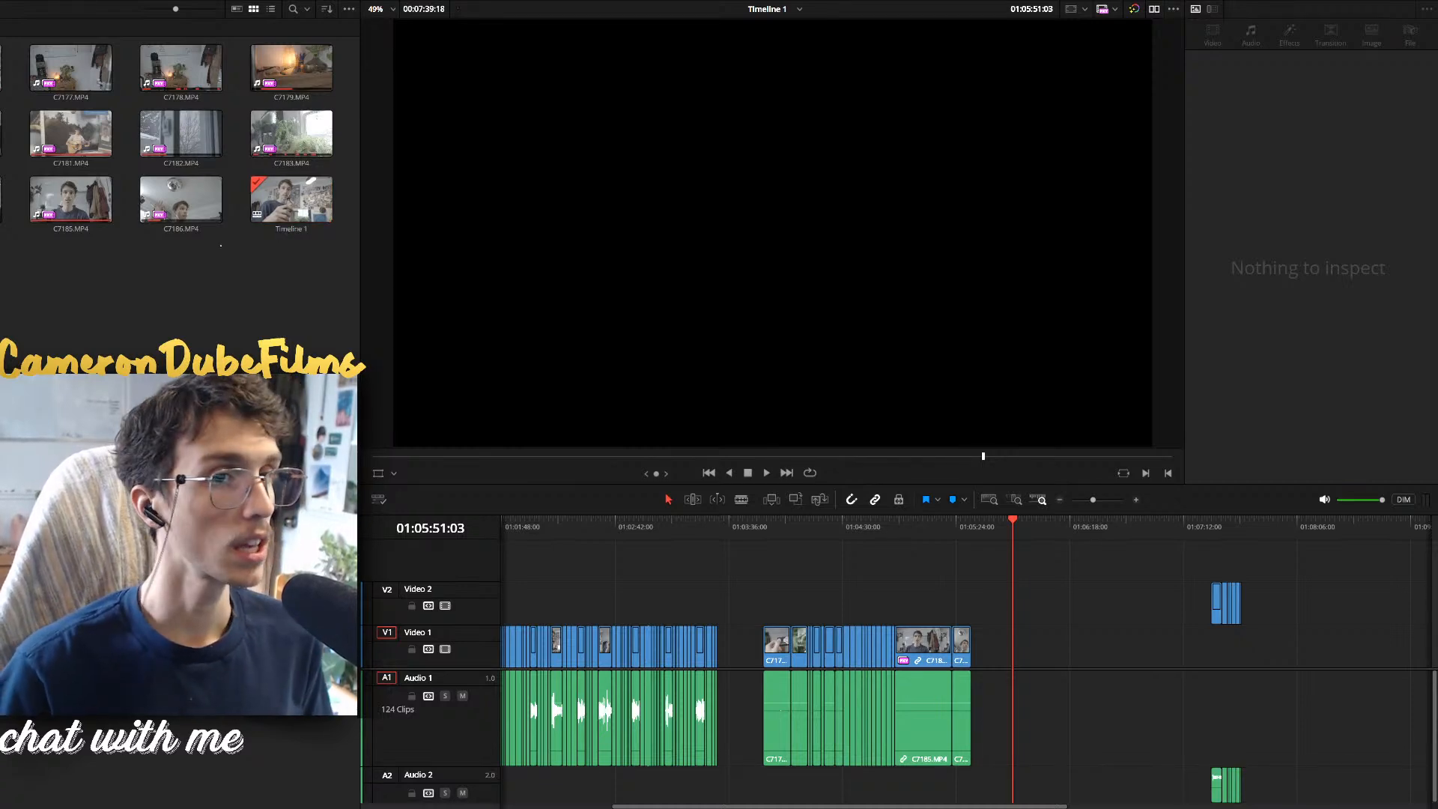
{"action": "left_click", "coordinate": [764, 527]}
{"action": "scroll", "coordinate": [863, 587], "scroll_direction": "down", "scroll_amount": 3}
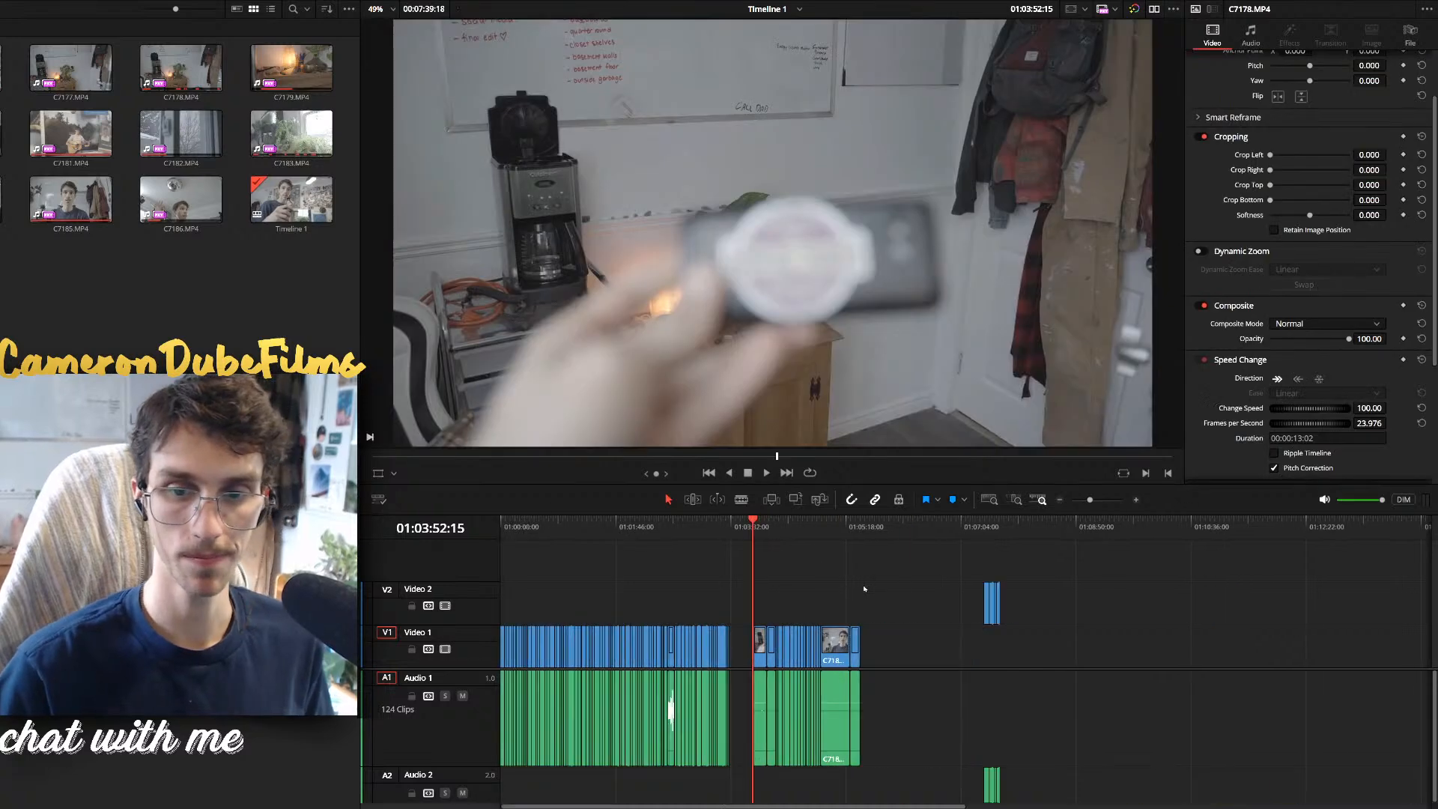
{"action": "mouse_move", "coordinate": [860, 732]}
{"action": "left_mouse_down"}
{"action": "mouse_move", "coordinate": [611, 720]}
{"action": "mouse_move", "coordinate": [682, 705]}
{"action": "left_mouse_up"}
{"action": "left_click_drag", "start_coordinate": [847, 688], "coordinate": [688, 715]}
{"action": "left_click_drag", "start_coordinate": [871, 703], "coordinate": [689, 716]}
{"action": "key", "text": "BackSpace"}
Move the B-roll clips onto Video 2 above the talking clips, starting at about 01:00:11
{"action": "left_click_drag", "start_coordinate": [791, 642], "coordinate": [540, 603]}
{"action": "left_click", "coordinate": [509, 527]}
{"action": "key", "text": "space"}
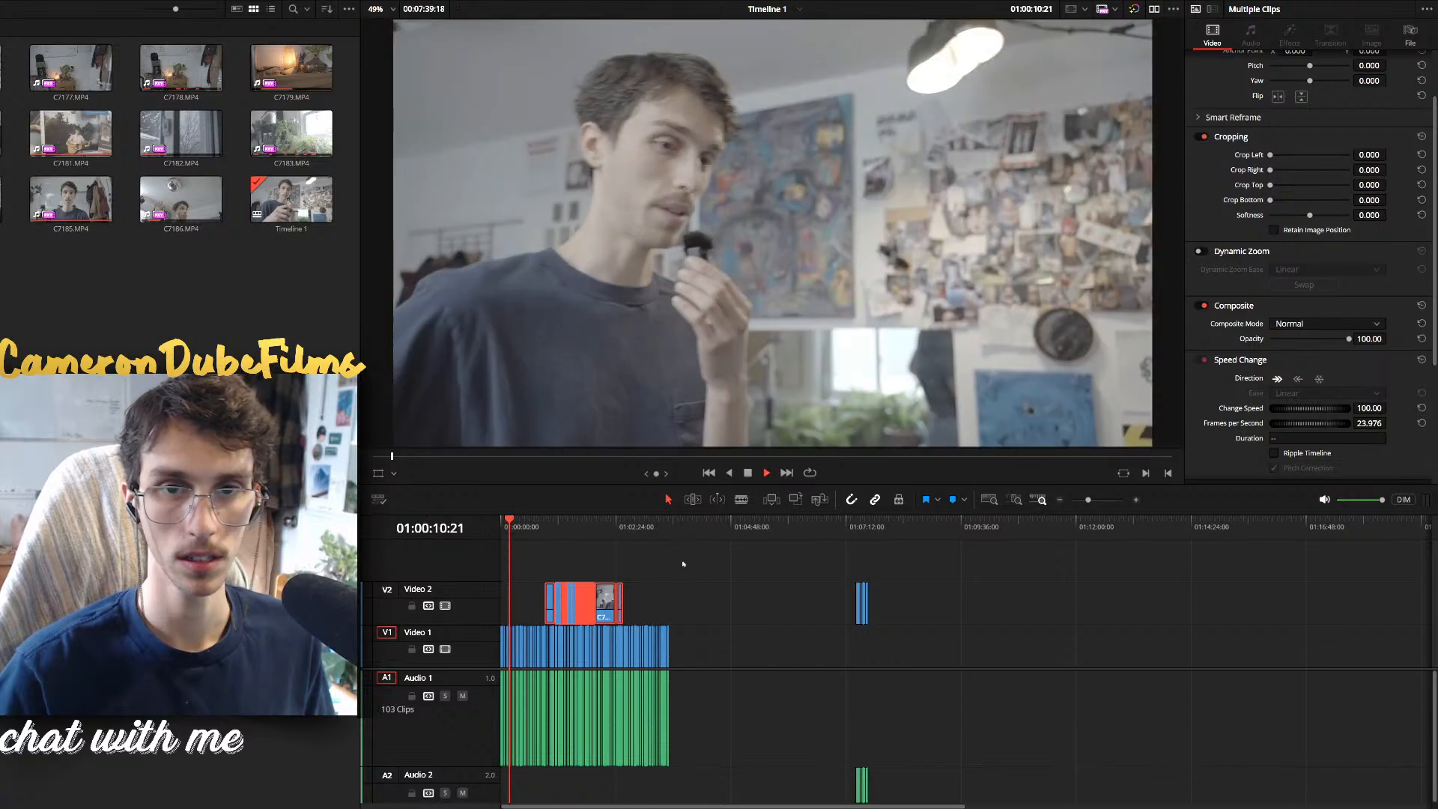
{"action": "scroll", "coordinate": [683, 565], "scroll_direction": "up", "scroll_amount": 5}
{"action": "left_click", "coordinate": [516, 527]}
{"action": "scroll", "coordinate": [876, 578], "scroll_direction": "up", "scroll_amount": 4}
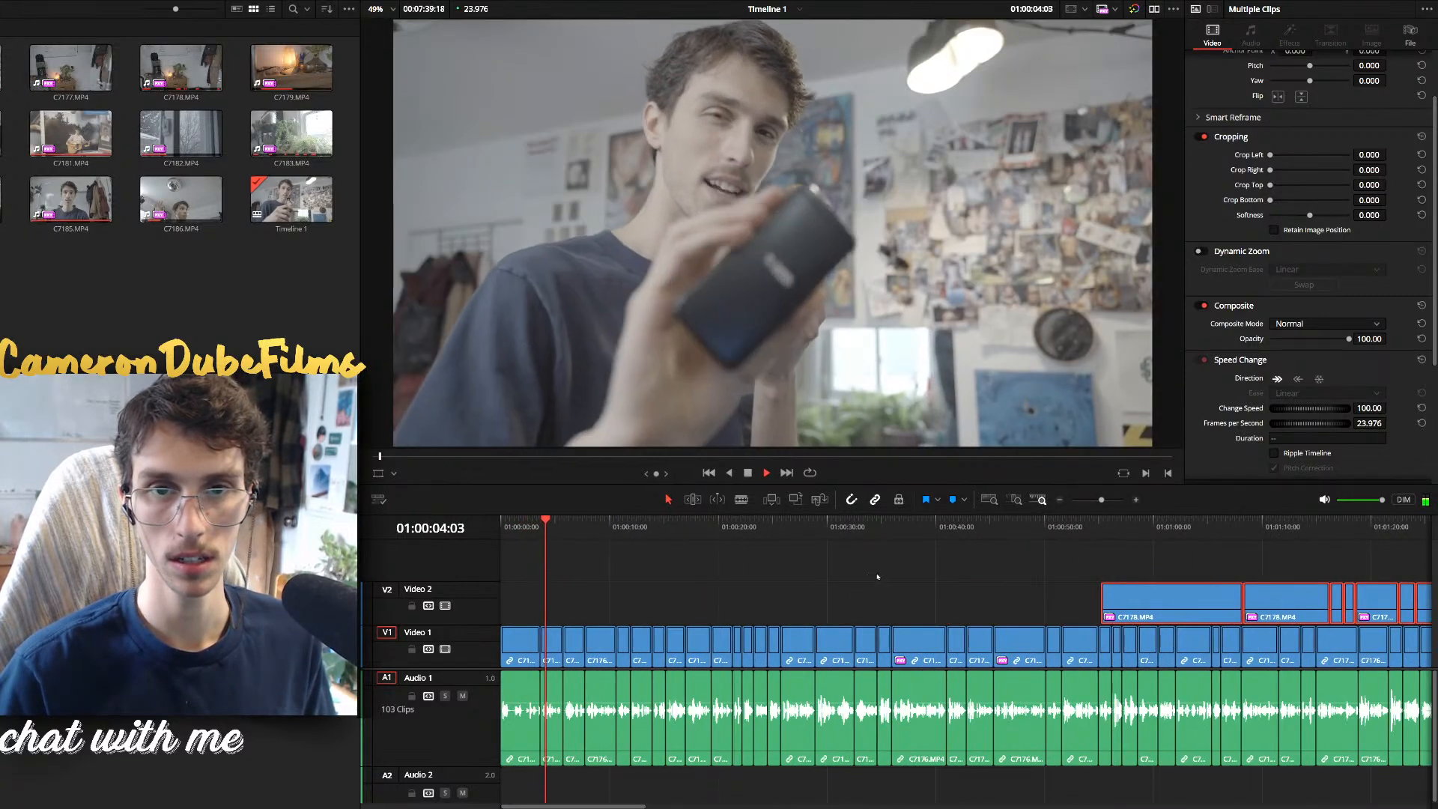
{"action": "left_click_drag", "start_coordinate": [1158, 593], "coordinate": [618, 593]}
{"action": "scroll", "coordinate": [1233, 645], "scroll_direction": "down", "scroll_amount": 6}
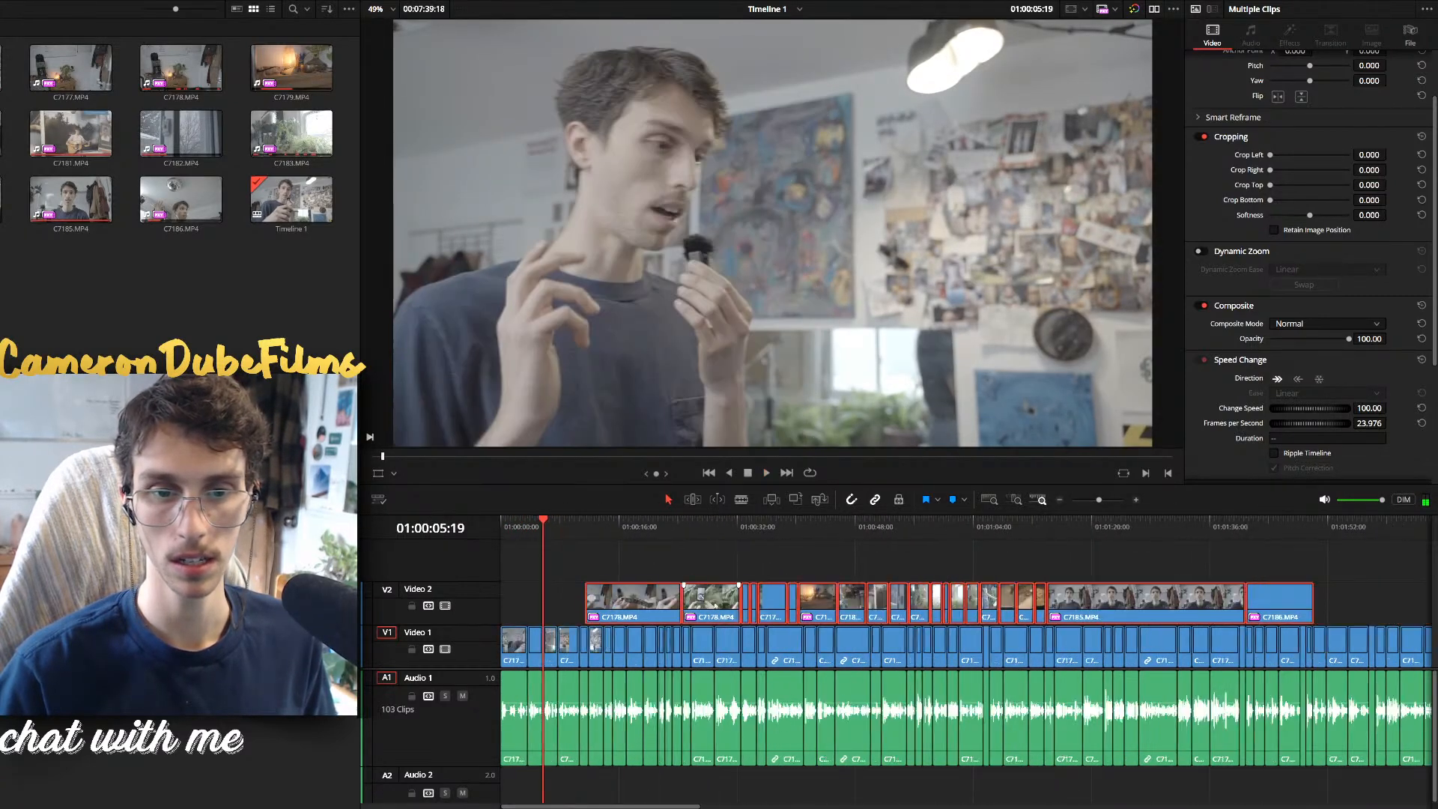
Shift the talking clips after 01:00:05:19 to about 01:00:43 and align the Video 2 B-roll to start at 01:00:05:19
{"action": "left_click_drag", "start_coordinate": [1237, 642], "coordinate": [655, 661]}
{"action": "left_click_drag", "start_coordinate": [937, 590], "coordinate": [530, 610]}
{"action": "scroll", "coordinate": [569, 618], "scroll_direction": "up", "scroll_amount": 5}
{"action": "scroll", "coordinate": [697, 622], "scroll_direction": "up", "scroll_amount": 2}
{"action": "left_click_drag", "start_coordinate": [781, 612], "coordinate": [672, 613]}
Review the flip-phone B-roll on Video 2 from 01:00:05:19 and check the surrounding timeline layout
{"action": "key", "text": "space"}
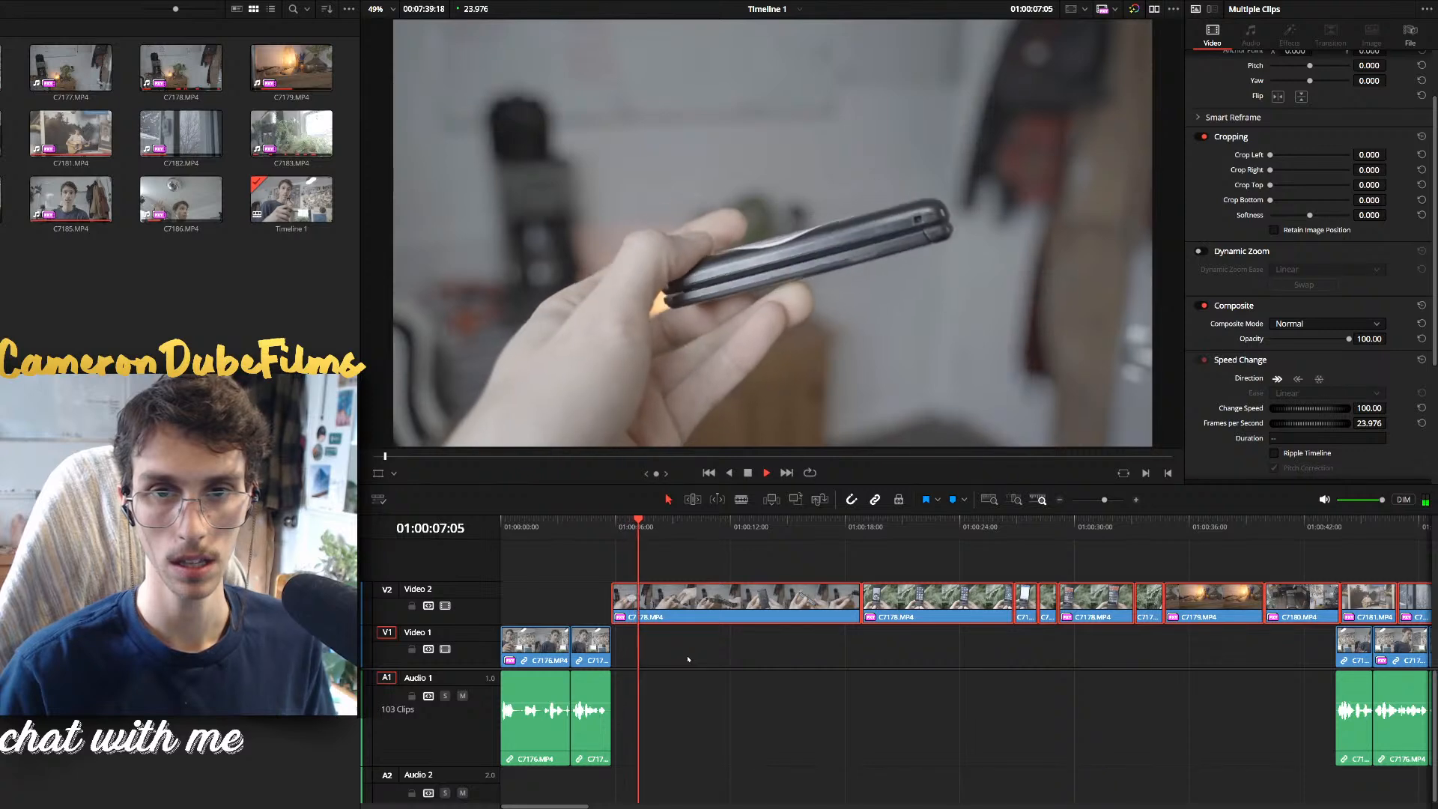
{"action": "left_click", "coordinate": [689, 657]}
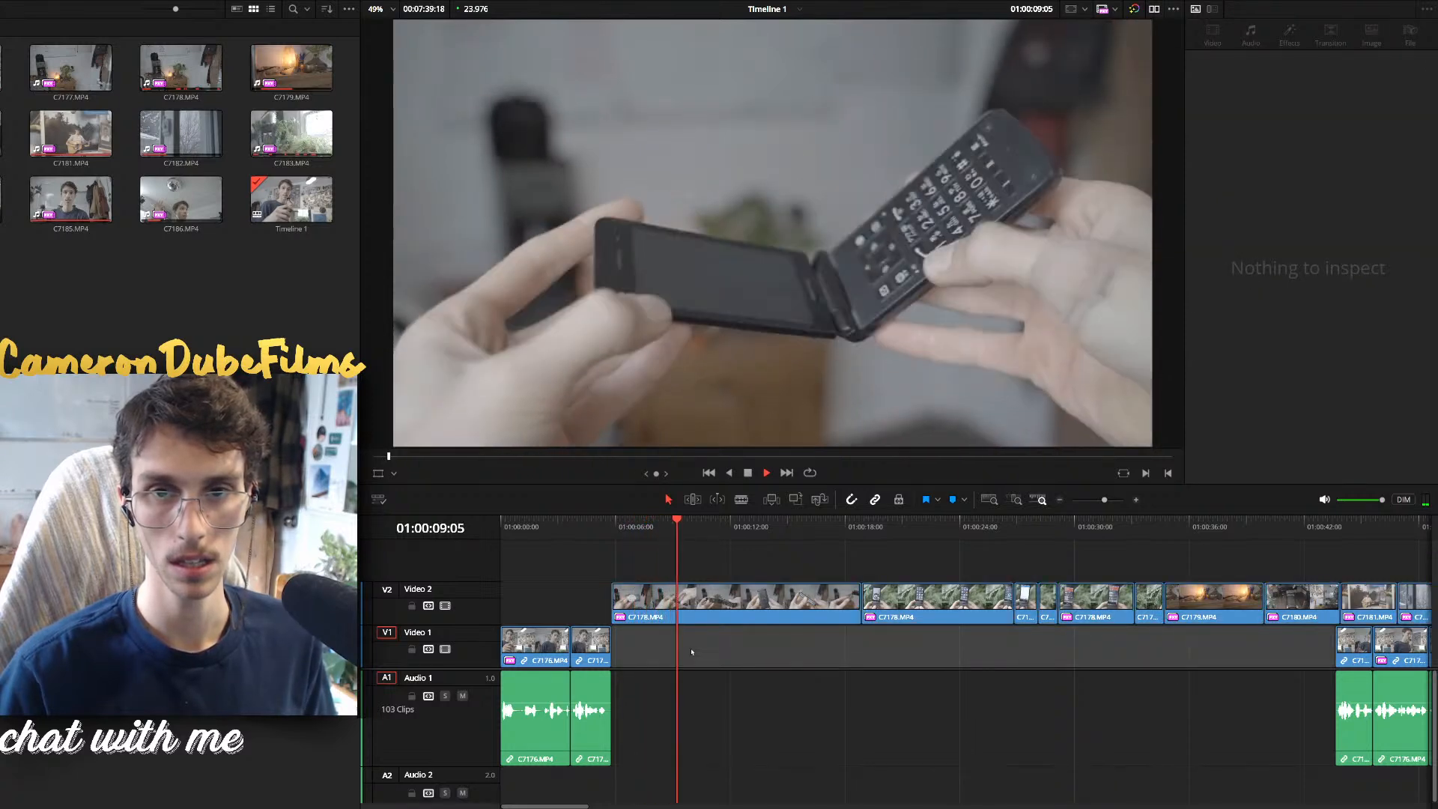
{"action": "scroll", "coordinate": [690, 652], "scroll_direction": "up", "scroll_amount": 7}
{"action": "key", "text": "space"}
{"action": "left_click_drag", "start_coordinate": [780, 539], "coordinate": [600, 538]}
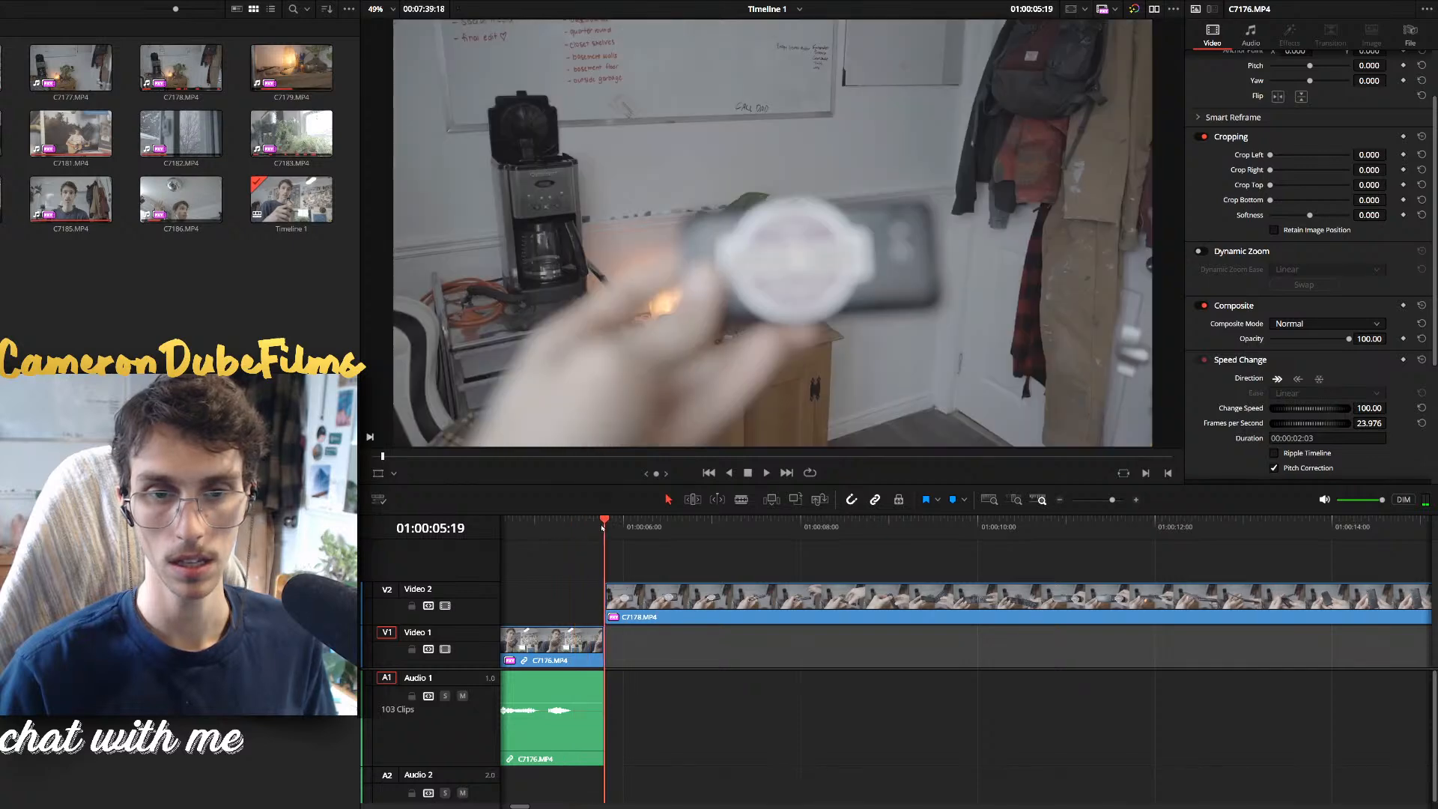
{"action": "key", "text": "space"}
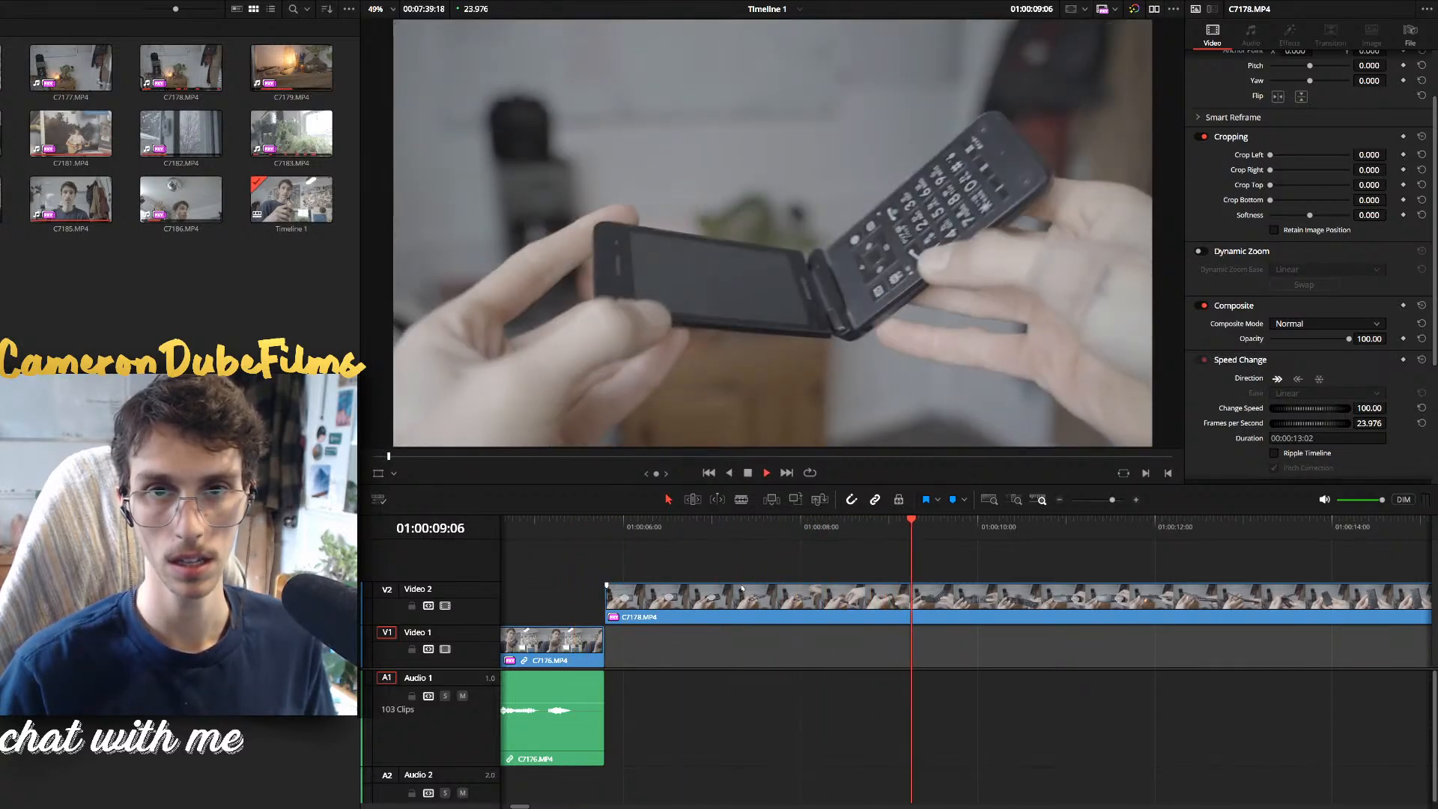
{"action": "left_click", "coordinate": [605, 534]}
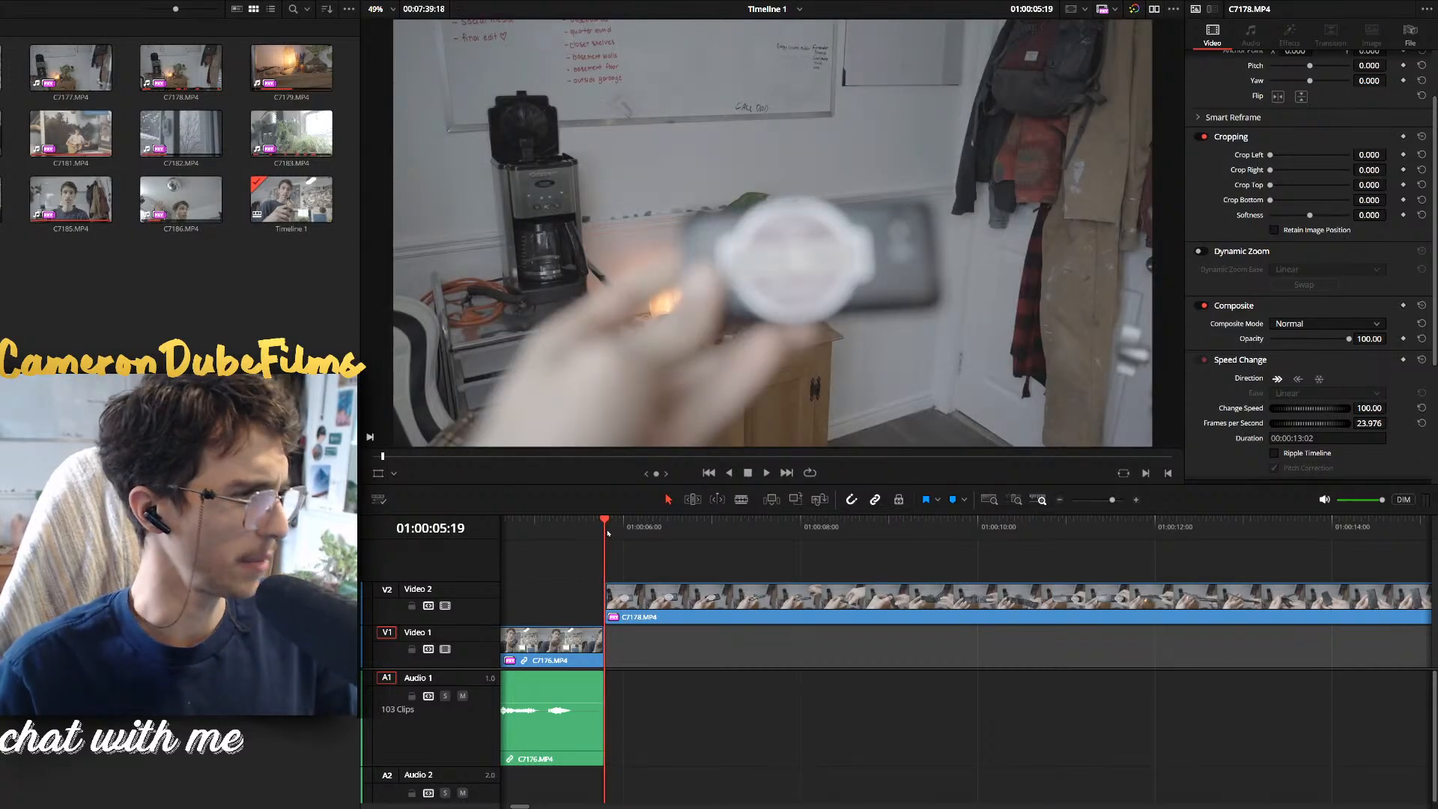
{"action": "left_click", "coordinate": [631, 553]}
{"action": "scroll", "coordinate": [815, 610], "scroll_direction": "up", "scroll_amount": 4}
{"action": "scroll", "coordinate": [807, 599], "scroll_direction": "down", "scroll_amount": 10}
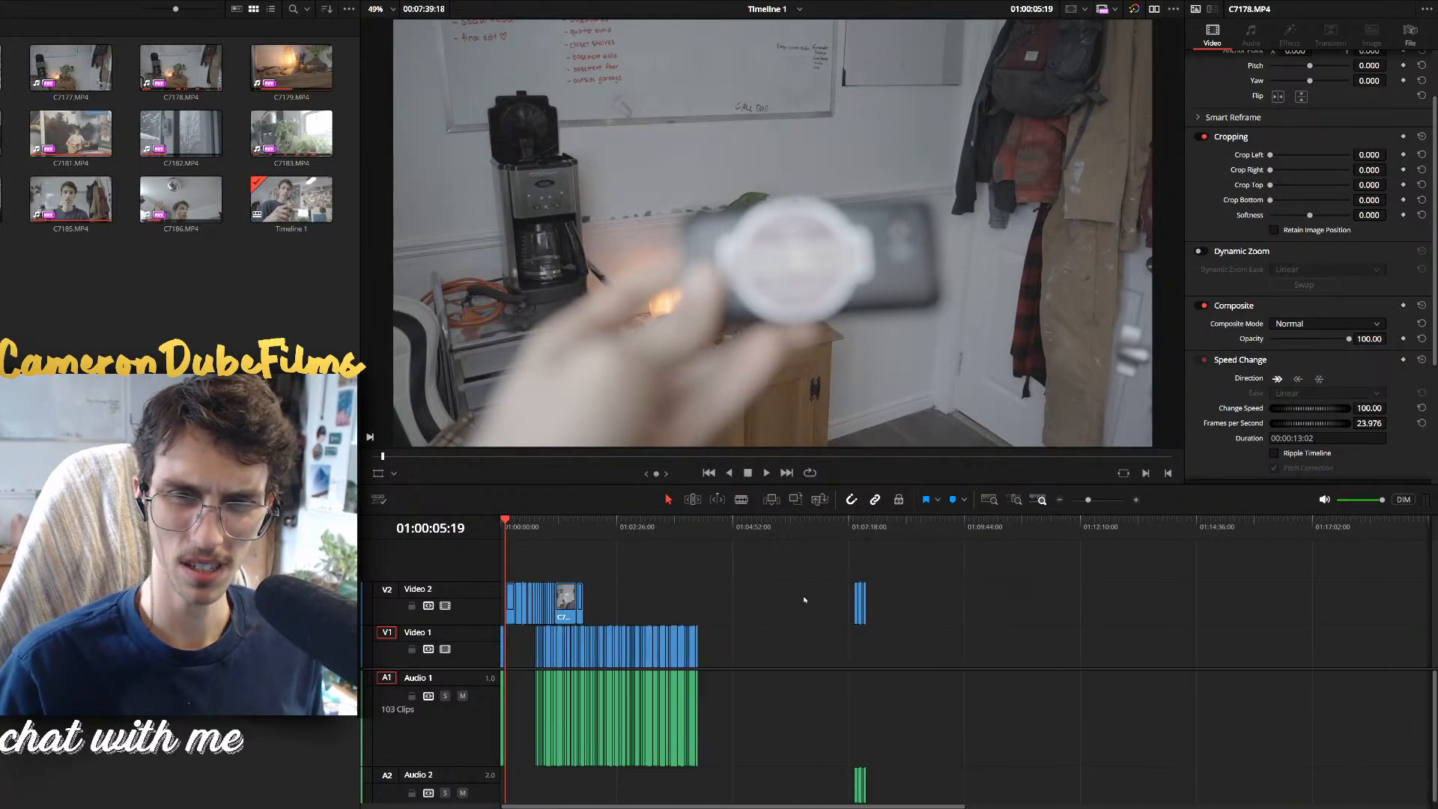
{"action": "scroll", "coordinate": [779, 596], "scroll_direction": "up", "scroll_amount": 5}
{"action": "scroll", "coordinate": [668, 592], "scroll_direction": "up", "scroll_amount": 4}
{"action": "key", "text": "space"}
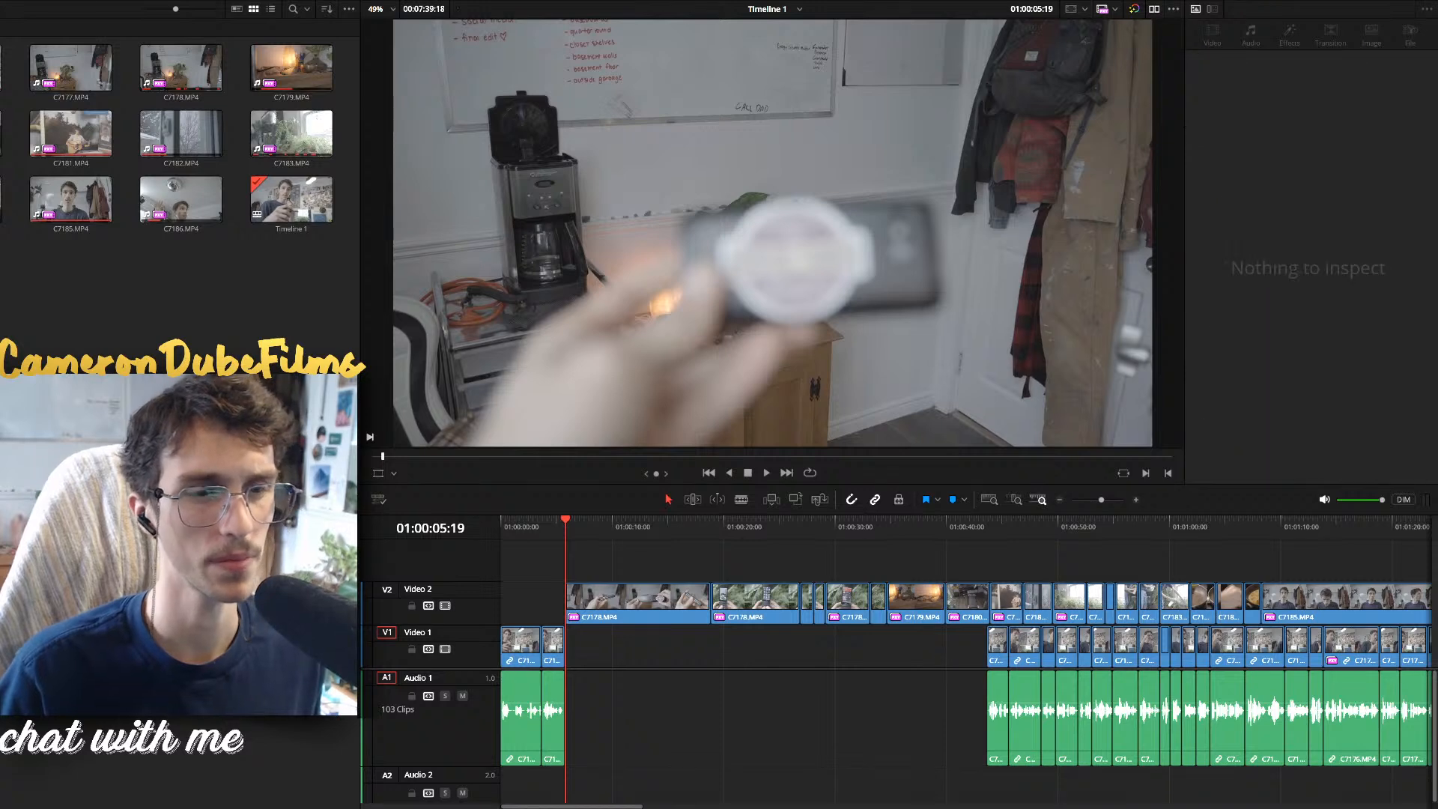
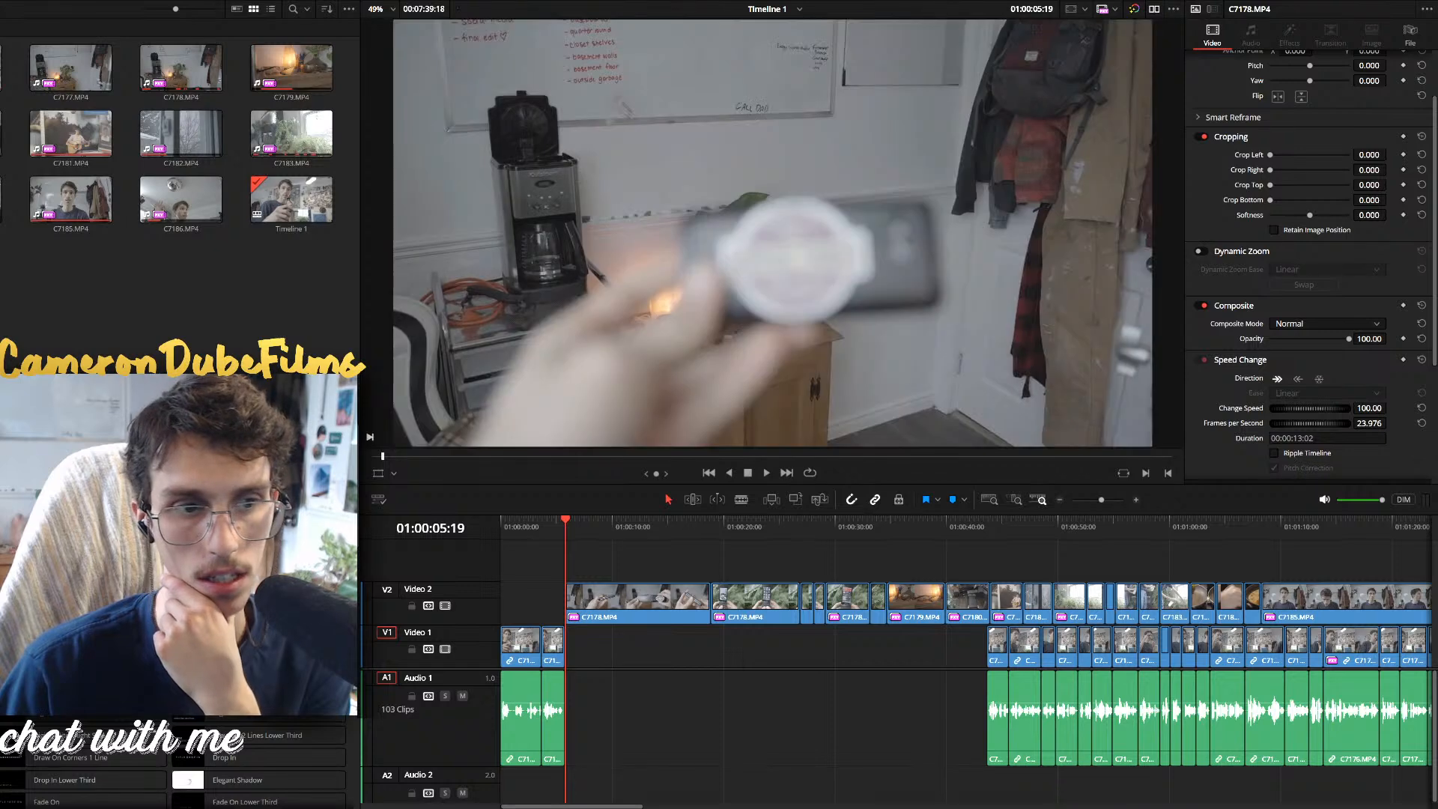
Add a Circus title on Video 3 at 01:00:05:19 above the B-roll and apply the MagicAnimateV2 effect to it
{"action": "left_click_drag", "start_coordinate": [75, 645], "coordinate": [567, 566]}
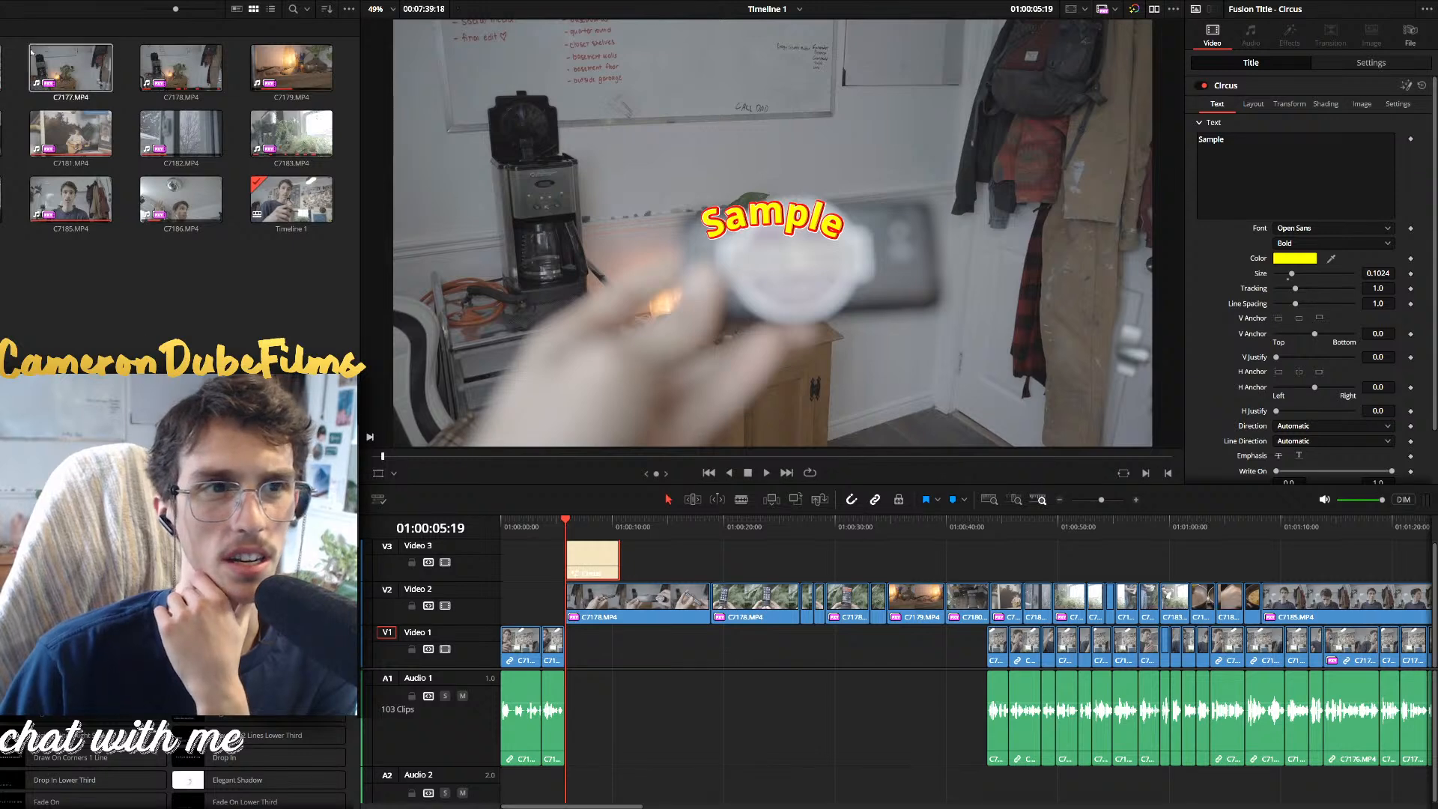
{"action": "left_click", "coordinate": [2, 532]}
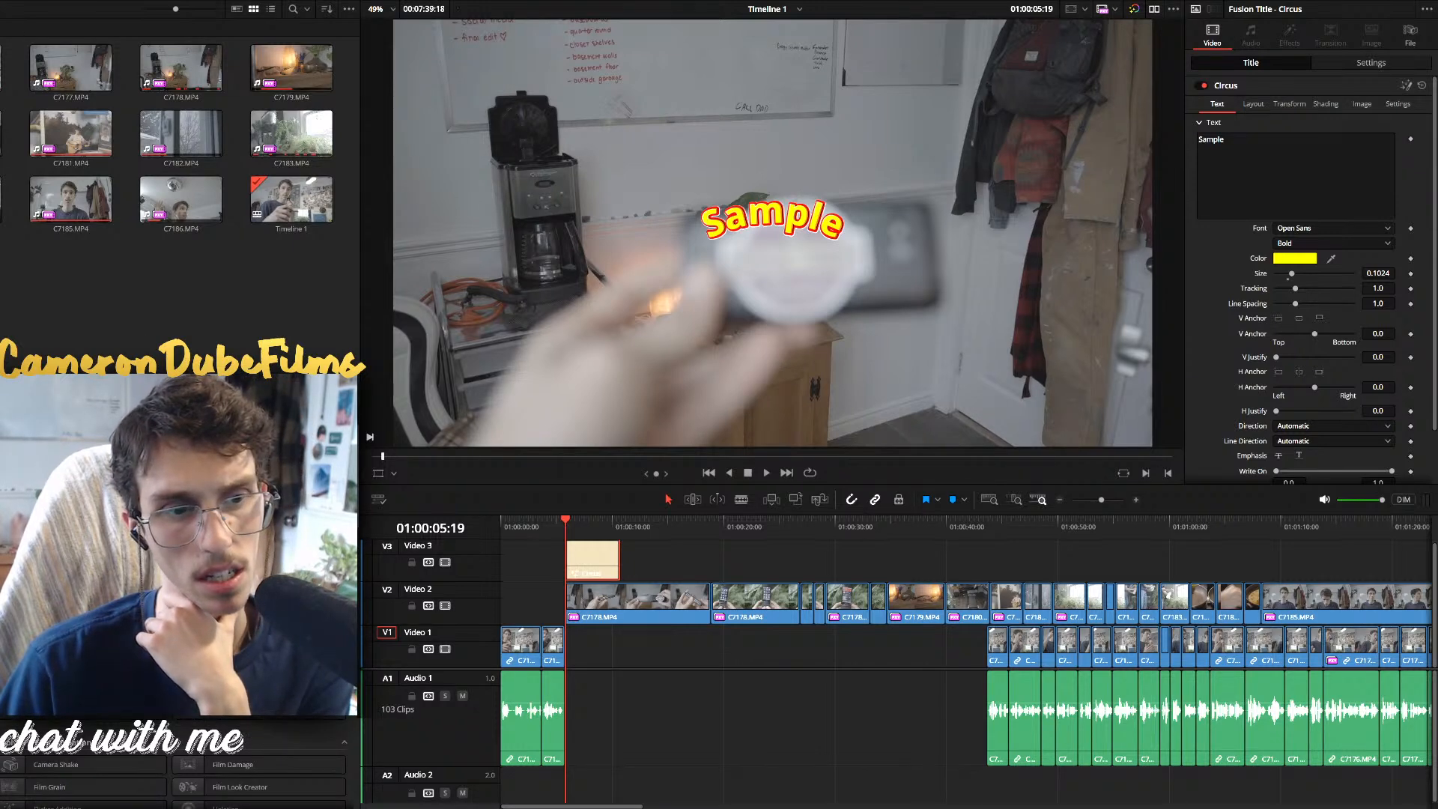
{"action": "scroll", "coordinate": [172, 771], "scroll_direction": "down", "scroll_amount": 5}
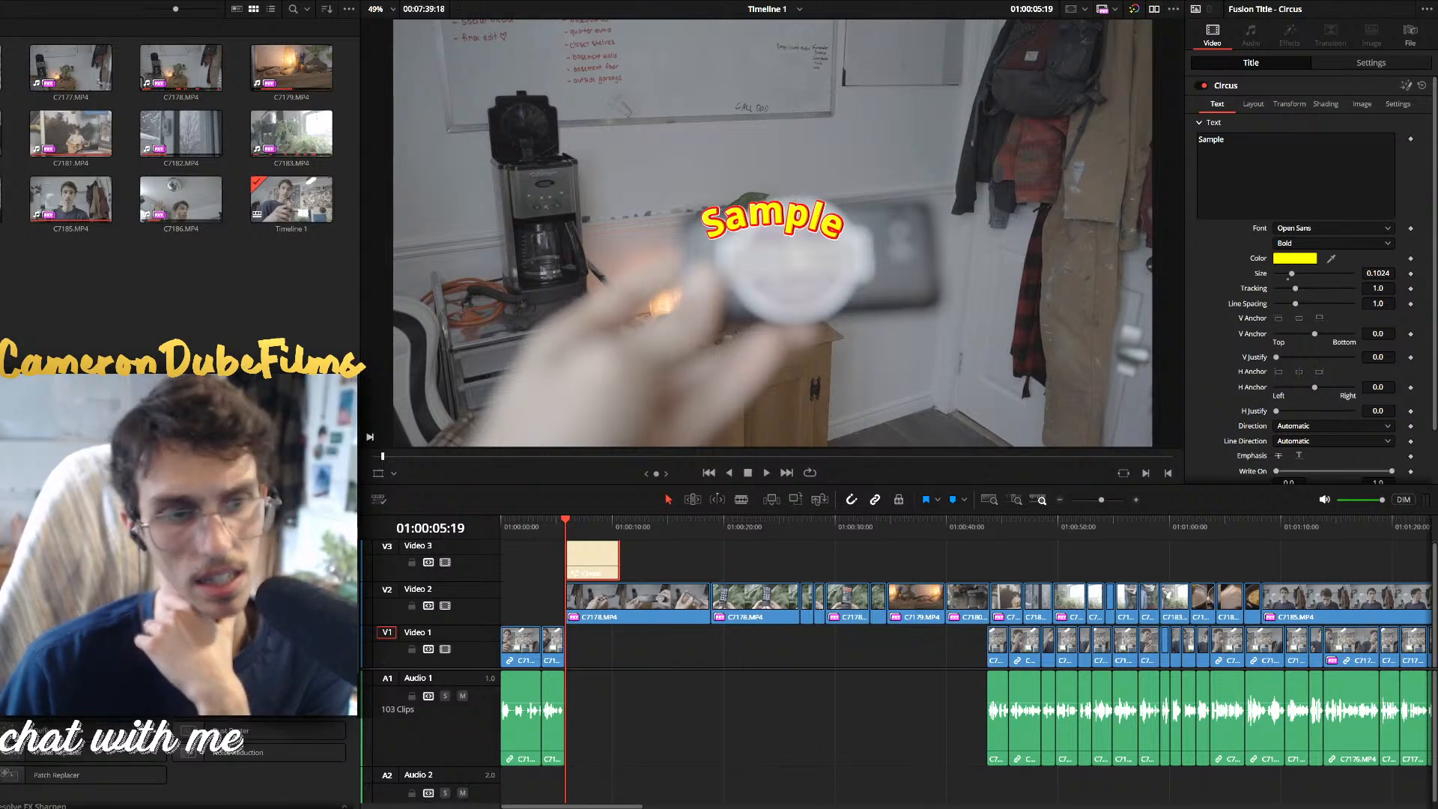
{"action": "scroll", "coordinate": [336, 786], "scroll_direction": "down", "scroll_amount": 6}
{"action": "scroll", "coordinate": [336, 786], "scroll_direction": "down", "scroll_amount": 3}
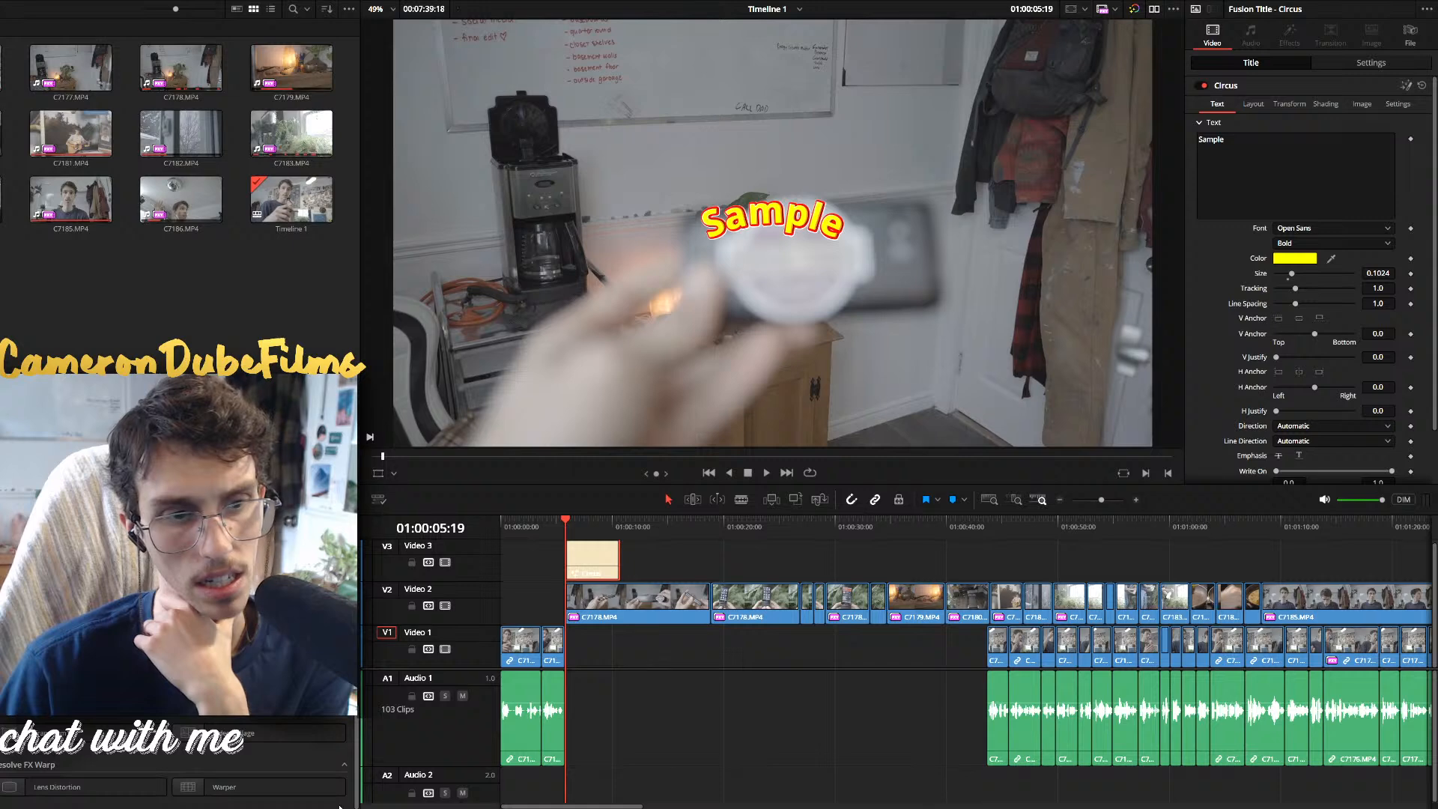
{"action": "scroll", "coordinate": [340, 782], "scroll_direction": "up", "scroll_amount": 2}
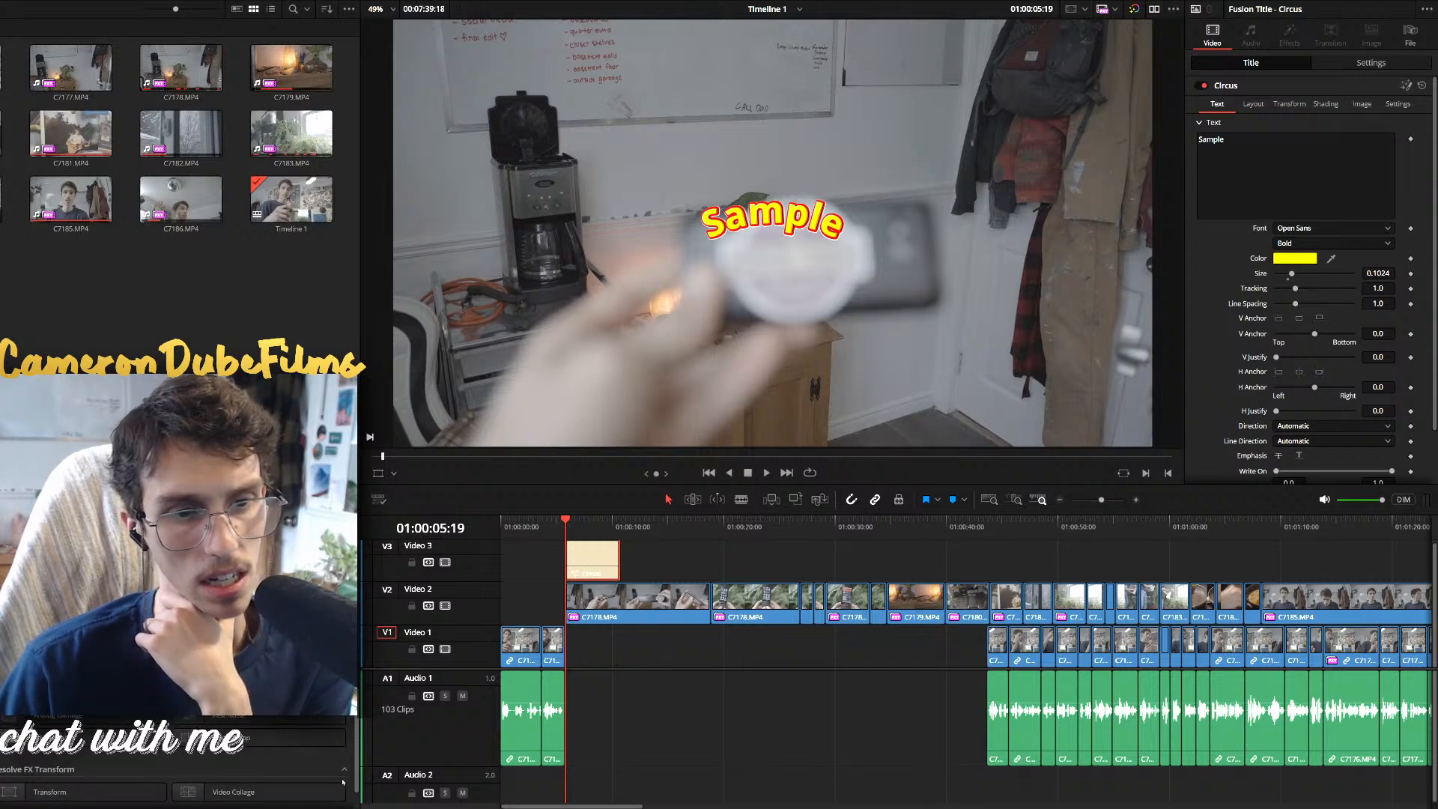
{"action": "scroll", "coordinate": [342, 781], "scroll_direction": "up", "scroll_amount": 3}
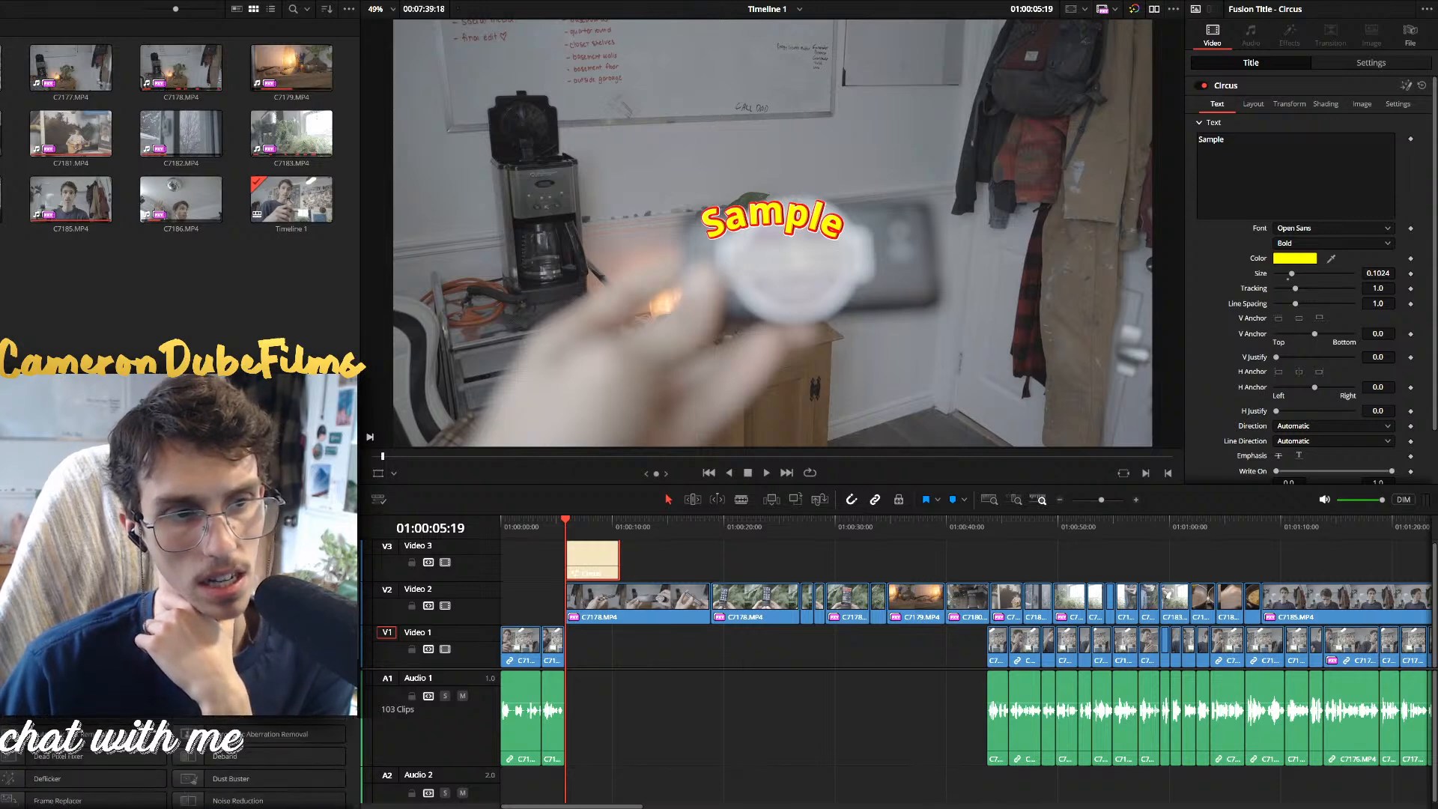
{"action": "scroll", "coordinate": [180, 771], "scroll_direction": "up", "scroll_amount": 3}
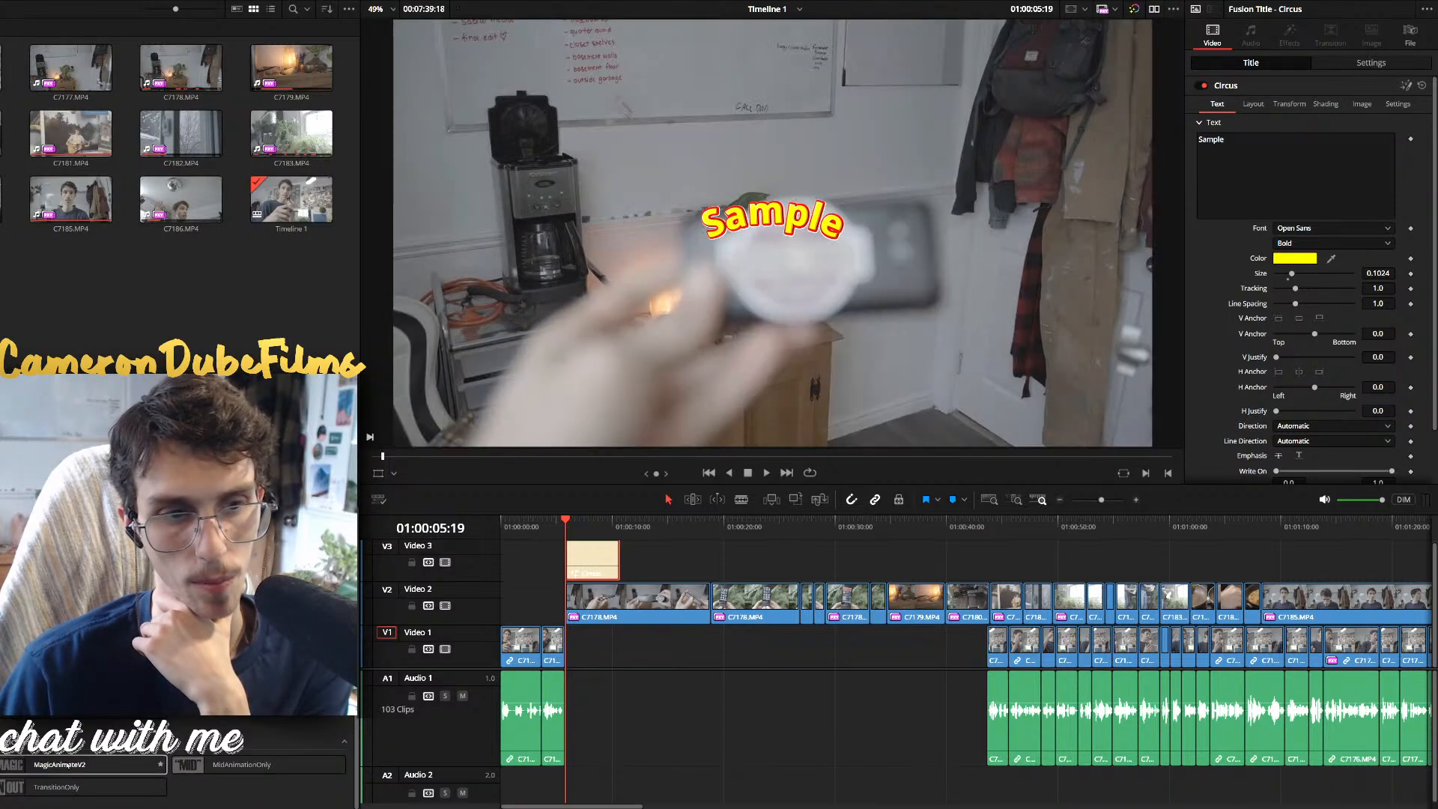
{"action": "scroll", "coordinate": [68, 764], "scroll_direction": "down", "scroll_amount": 2}
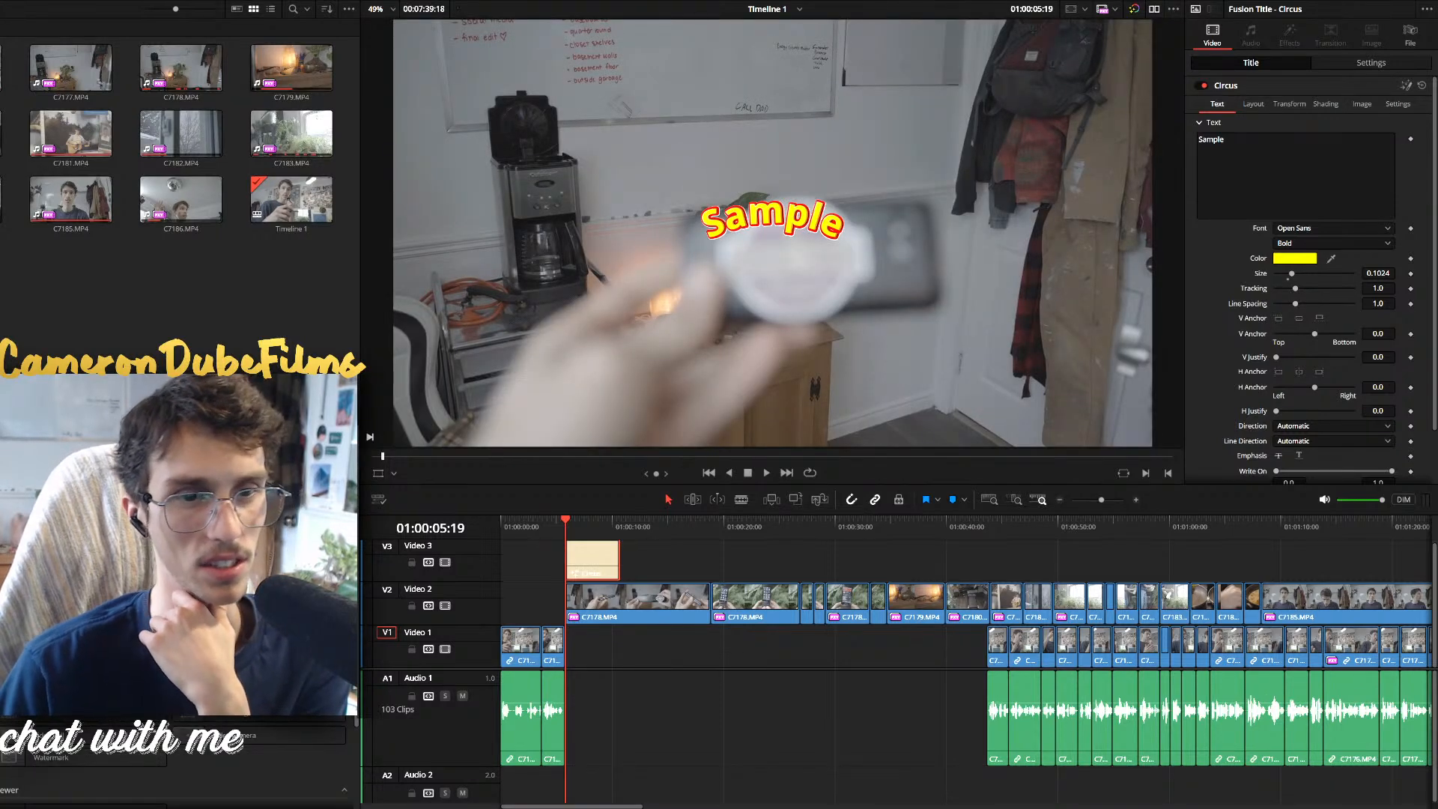
{"action": "scroll", "coordinate": [63, 773], "scroll_direction": "up", "scroll_amount": 2}
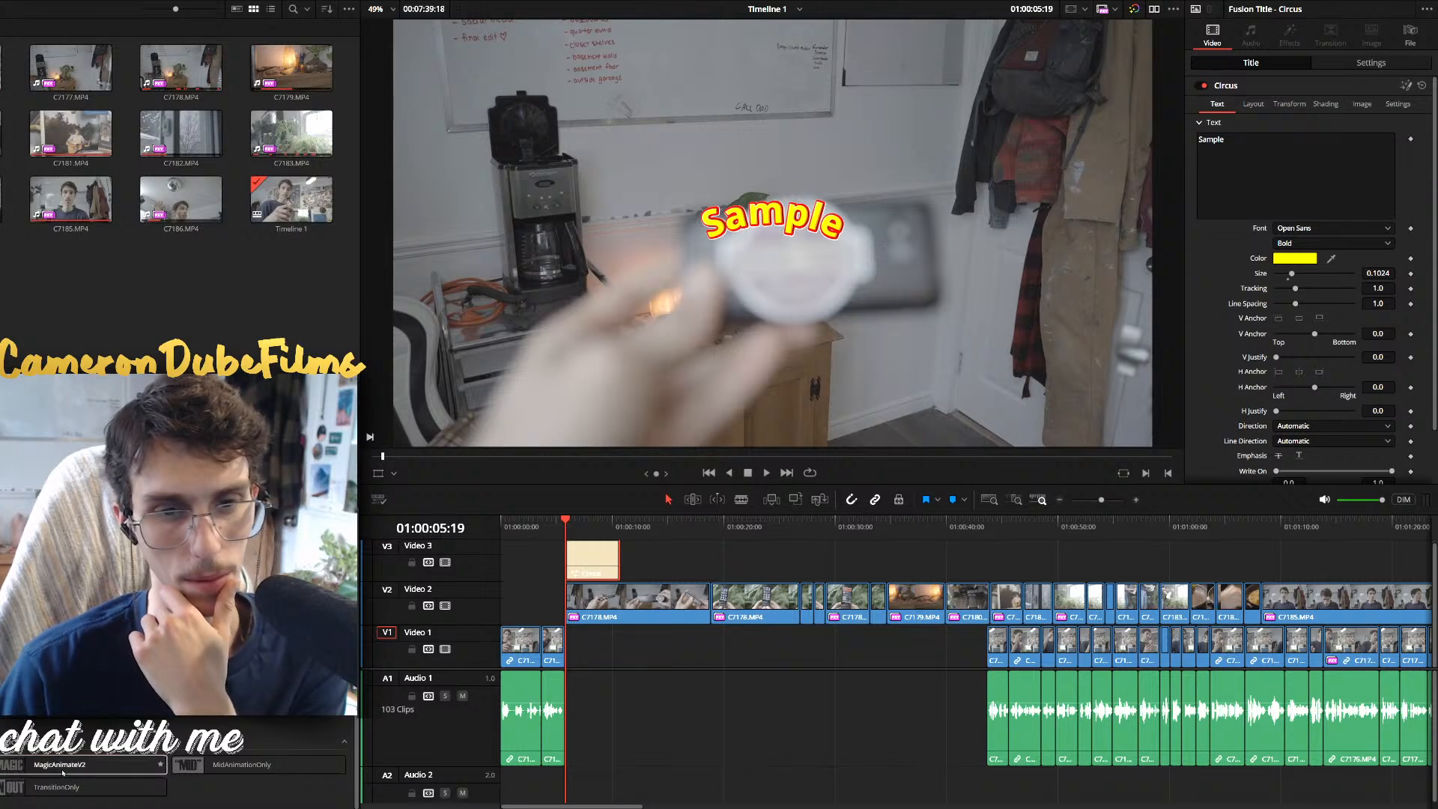
{"action": "left_click_drag", "start_coordinate": [62, 773], "coordinate": [592, 563]}
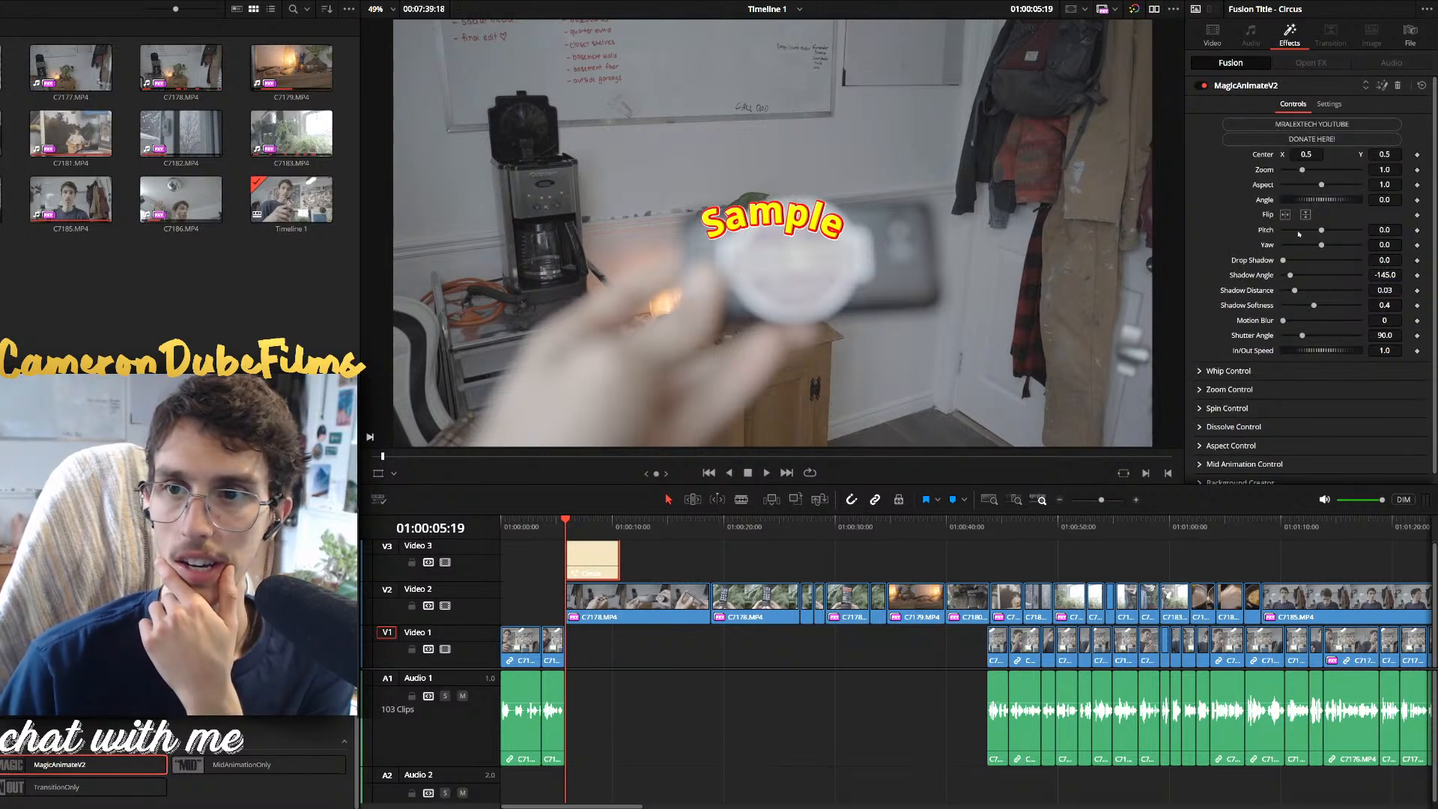
Try enlarging the title with a MagicAnimateV2 zoom of 1.859, then reset the zoom to 1.0
{"action": "mouse_move", "coordinate": [1301, 170]}
{"action": "left_mouse_down"}
{"action": "mouse_move", "coordinate": [1348, 170]}
{"action": "mouse_move", "coordinate": [1319, 171]}
{"action": "left_mouse_up"}
{"action": "key", "text": "space"}
{"action": "key", "text": "space"}
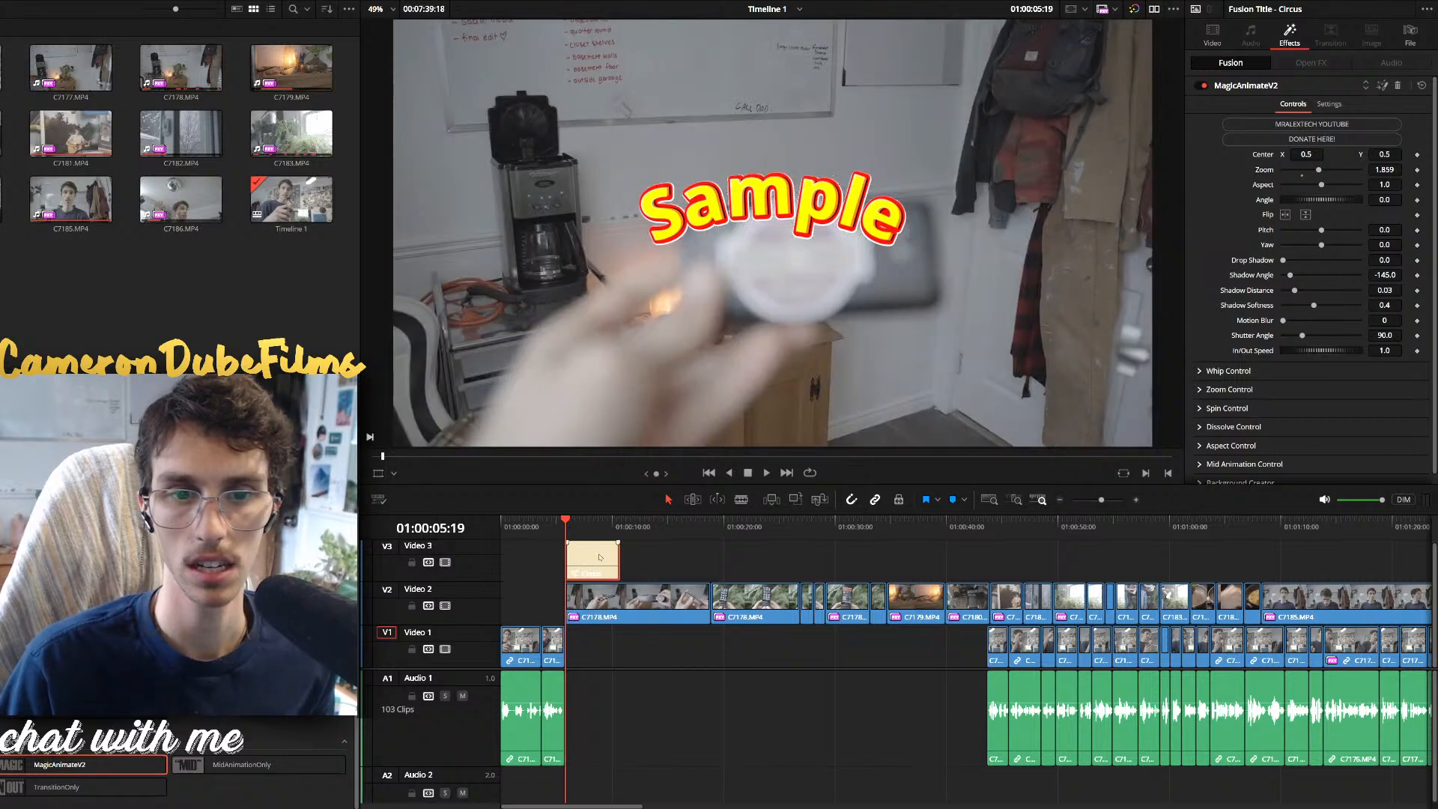
{"action": "left_click_drag", "start_coordinate": [1319, 171], "coordinate": [1301, 170]}
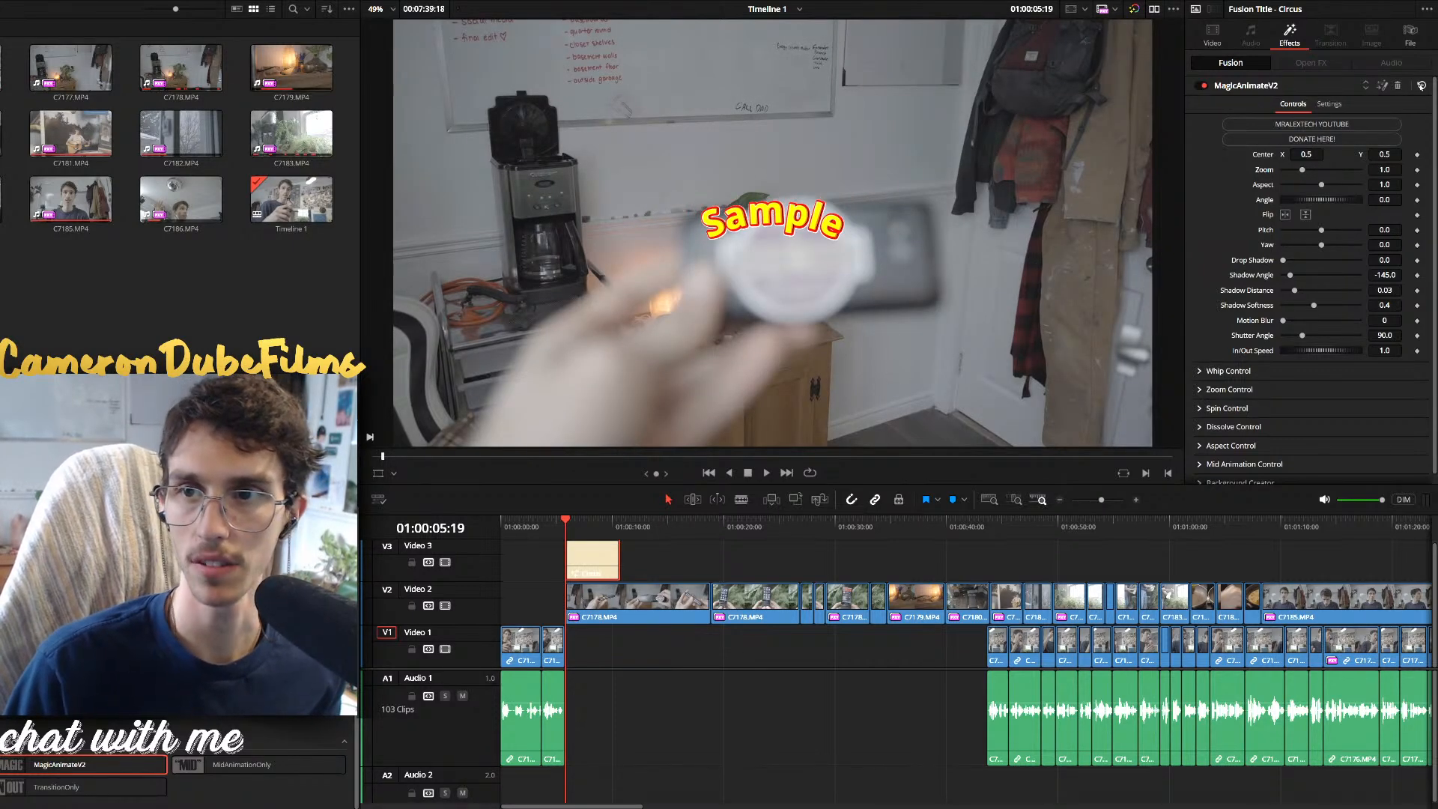
Try the Whip In animation on the Circus title, preview it from the title's start, and switch it off again
{"action": "scroll", "coordinate": [1311, 321], "scroll_direction": "down", "scroll_amount": 1}
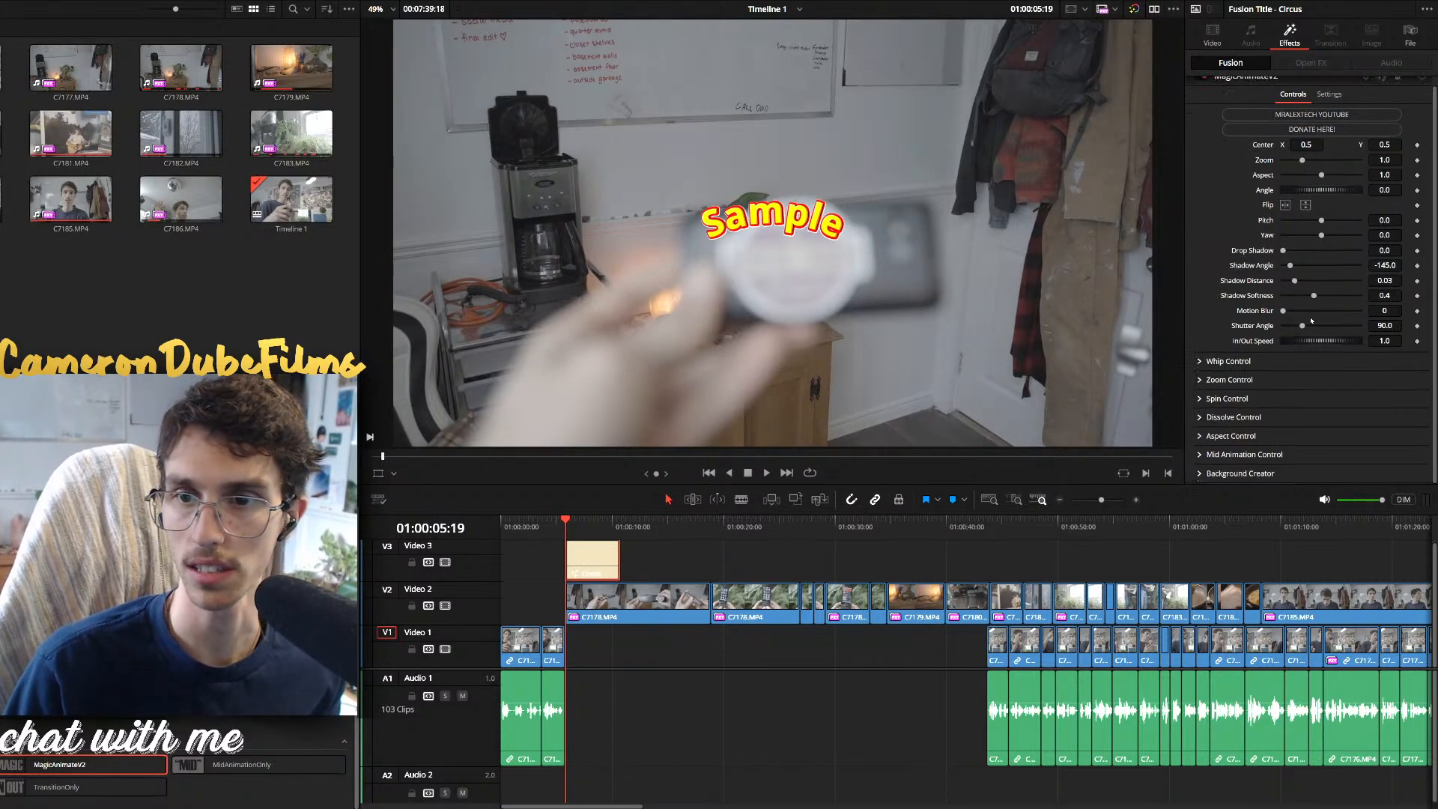
{"action": "left_click", "coordinate": [1199, 361]}
{"action": "scroll", "coordinate": [1258, 270], "scroll_direction": "down", "scroll_amount": 5}
{"action": "left_click", "coordinate": [1284, 239]}
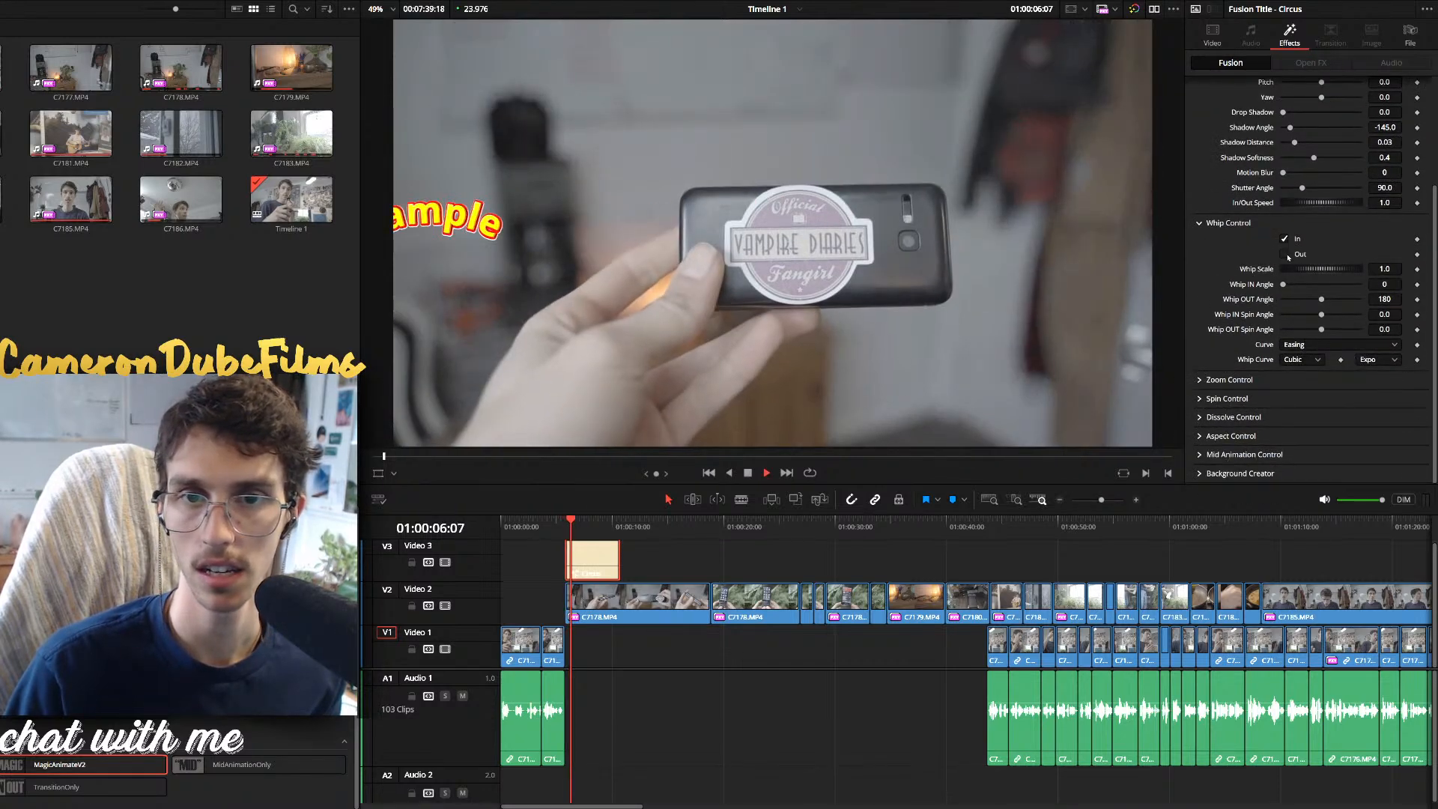
{"action": "left_click", "coordinate": [569, 527]}
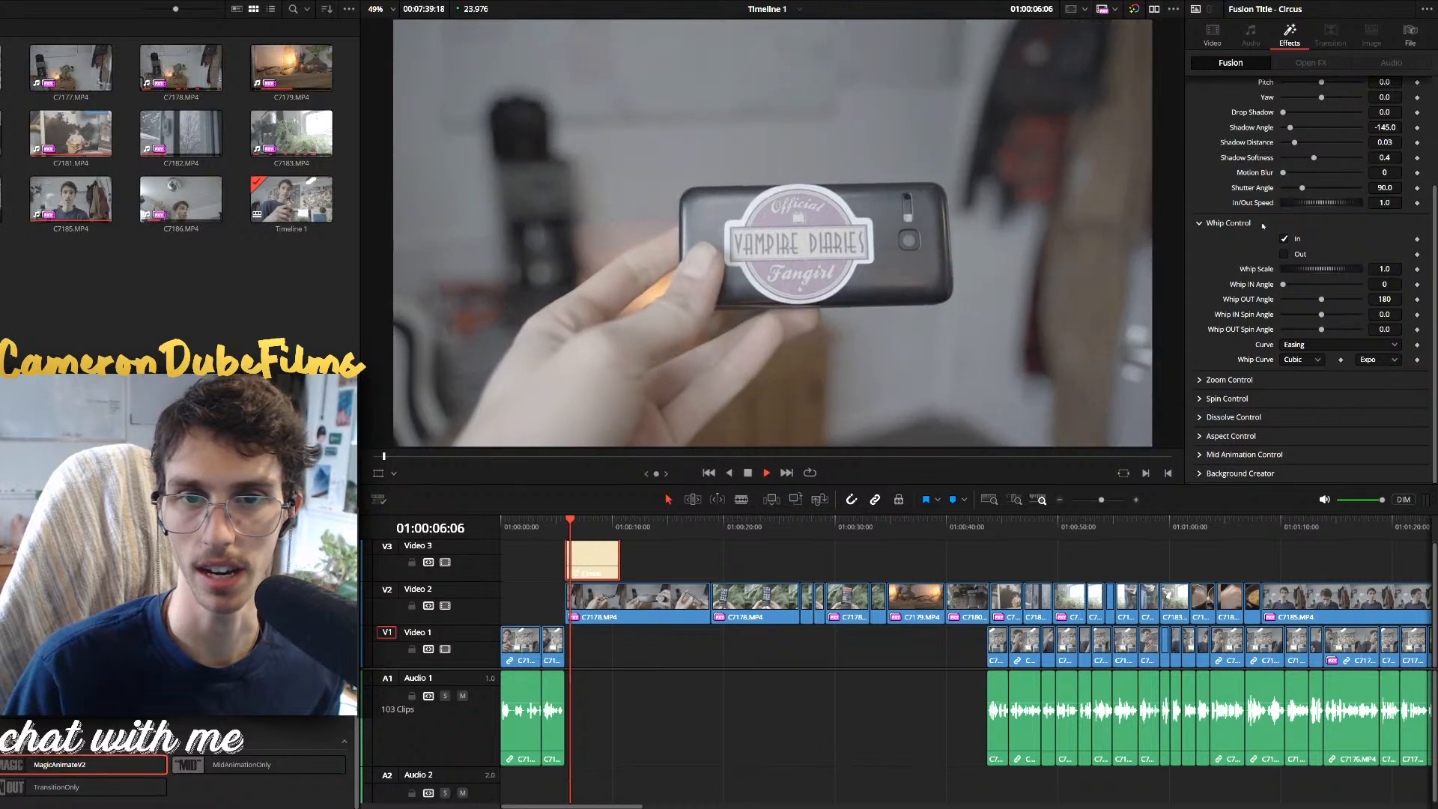
{"action": "left_click", "coordinate": [1285, 239]}
{"action": "left_click", "coordinate": [1199, 224]}
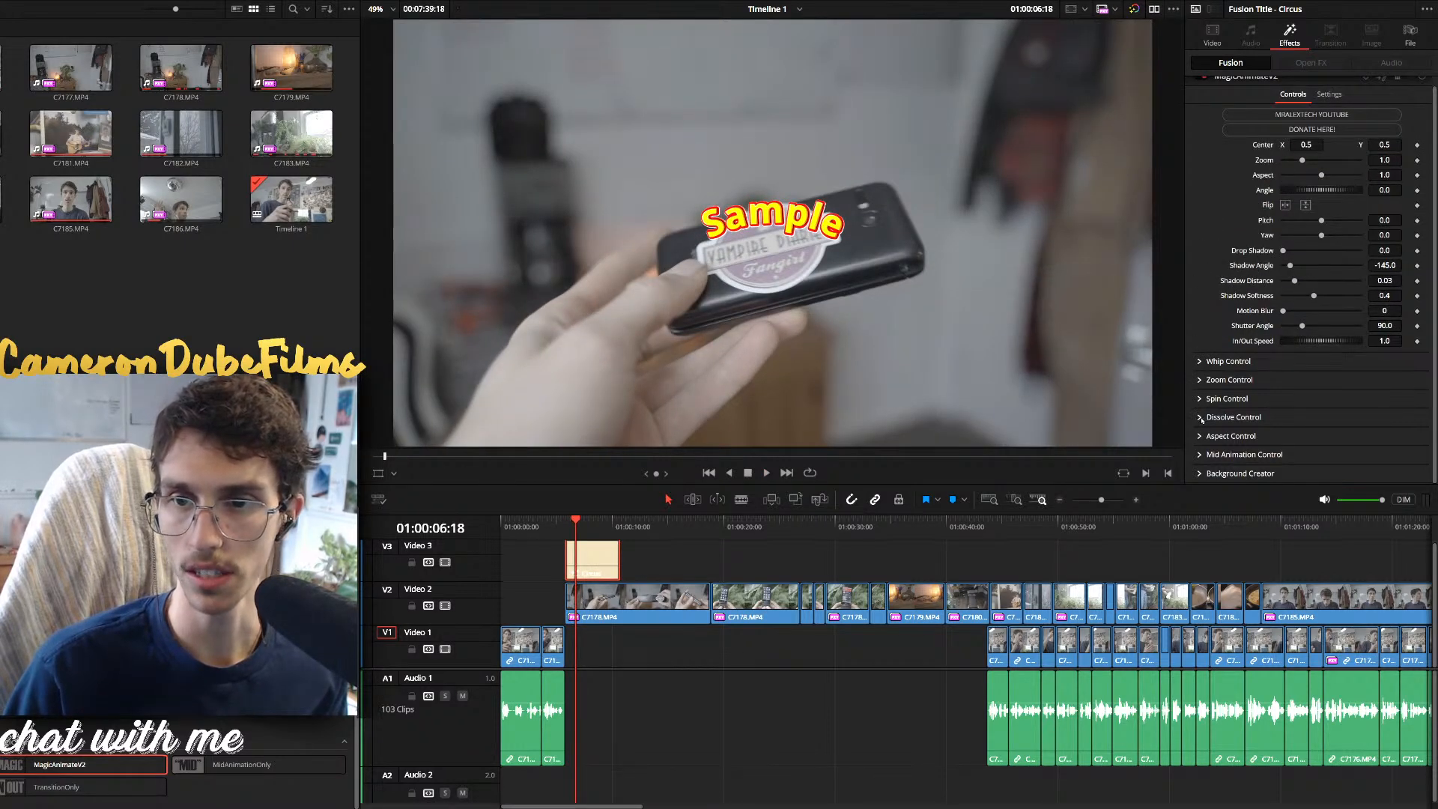
Try the Dissolve In animation alone on the title, preview it, and switch it off again
{"action": "left_click", "coordinate": [1200, 418]}
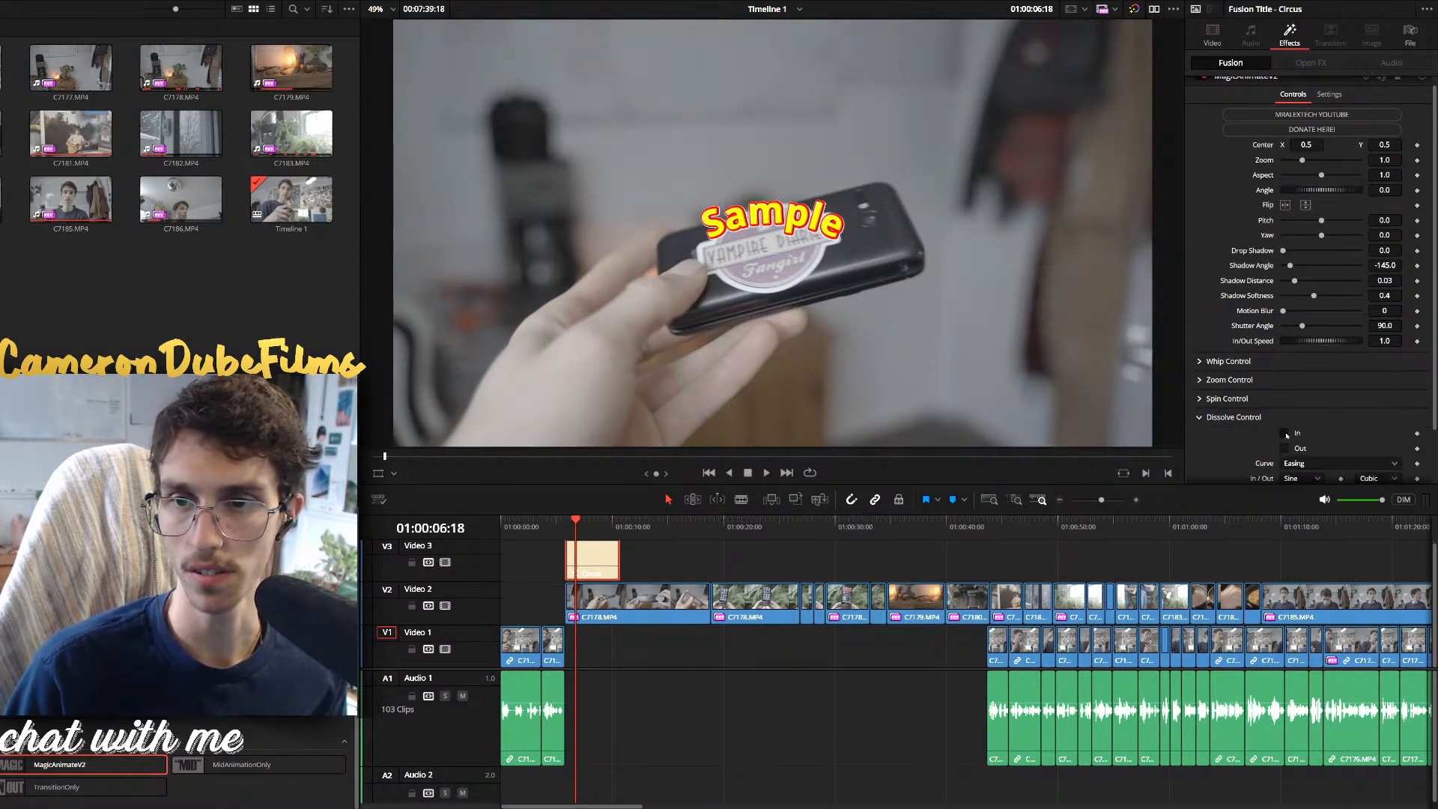
{"action": "left_click", "coordinate": [1285, 433]}
{"action": "key", "text": "space"}
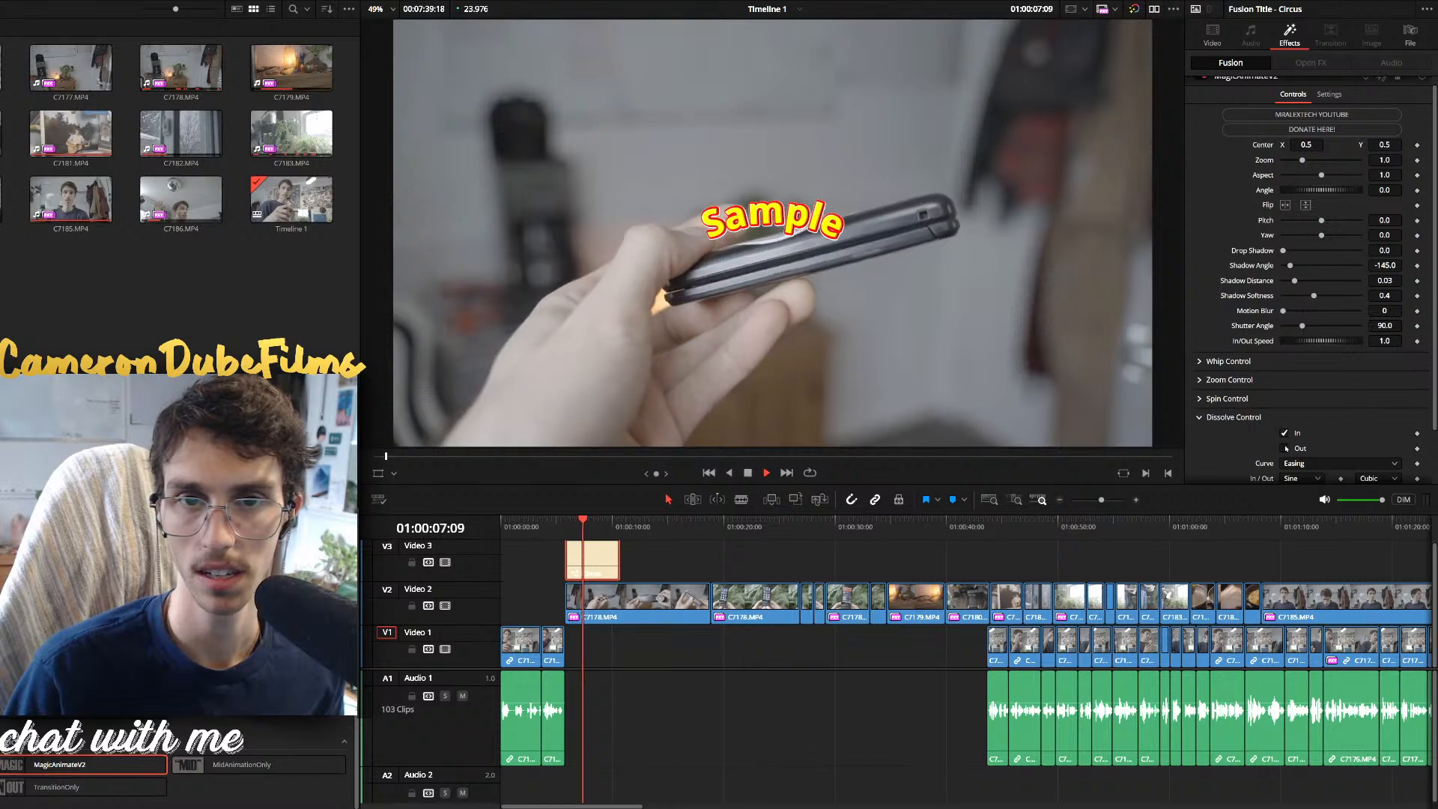
{"action": "left_click", "coordinate": [567, 530]}
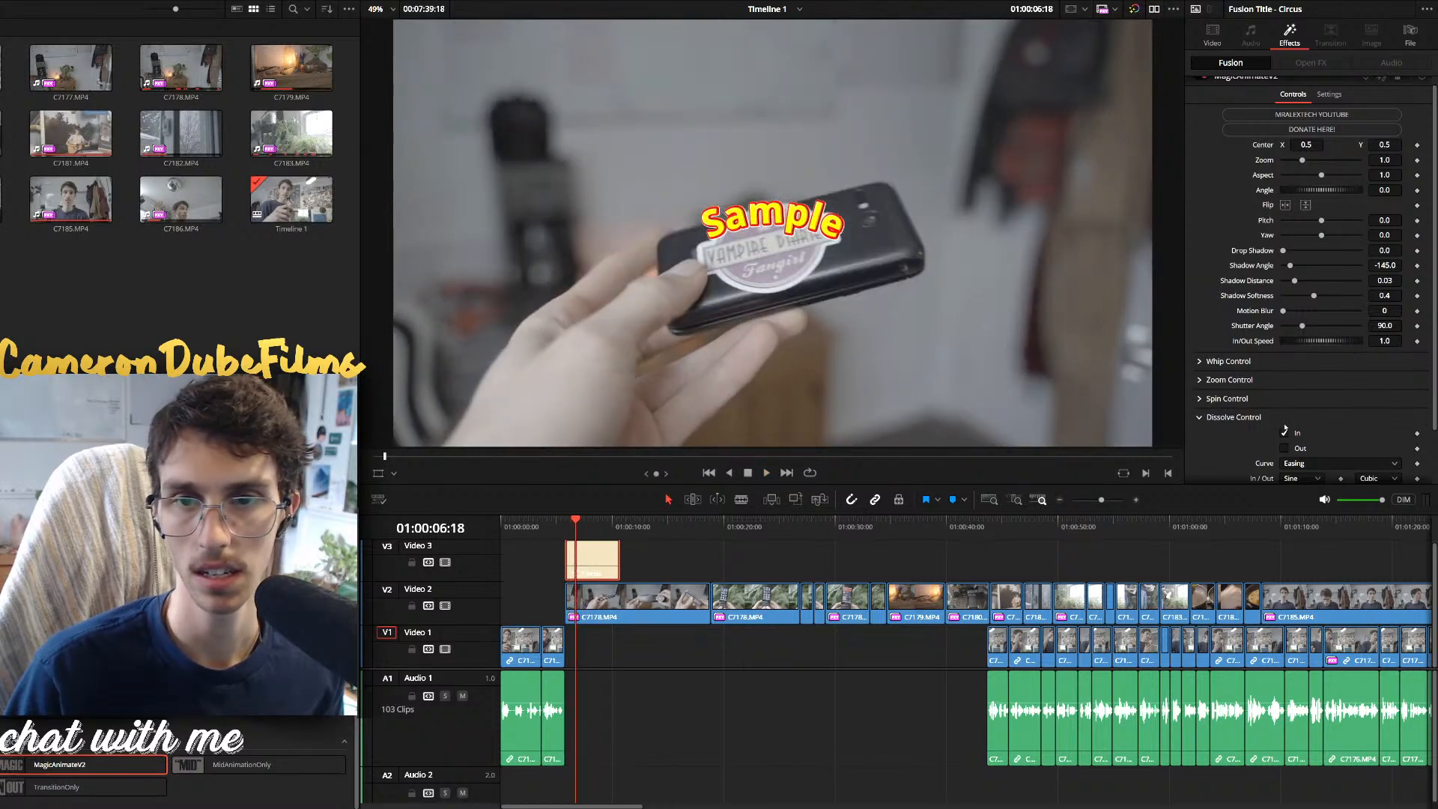
{"action": "key", "text": "space"}
{"action": "scroll", "coordinate": [1239, 426], "scroll_direction": "down", "scroll_amount": 2}
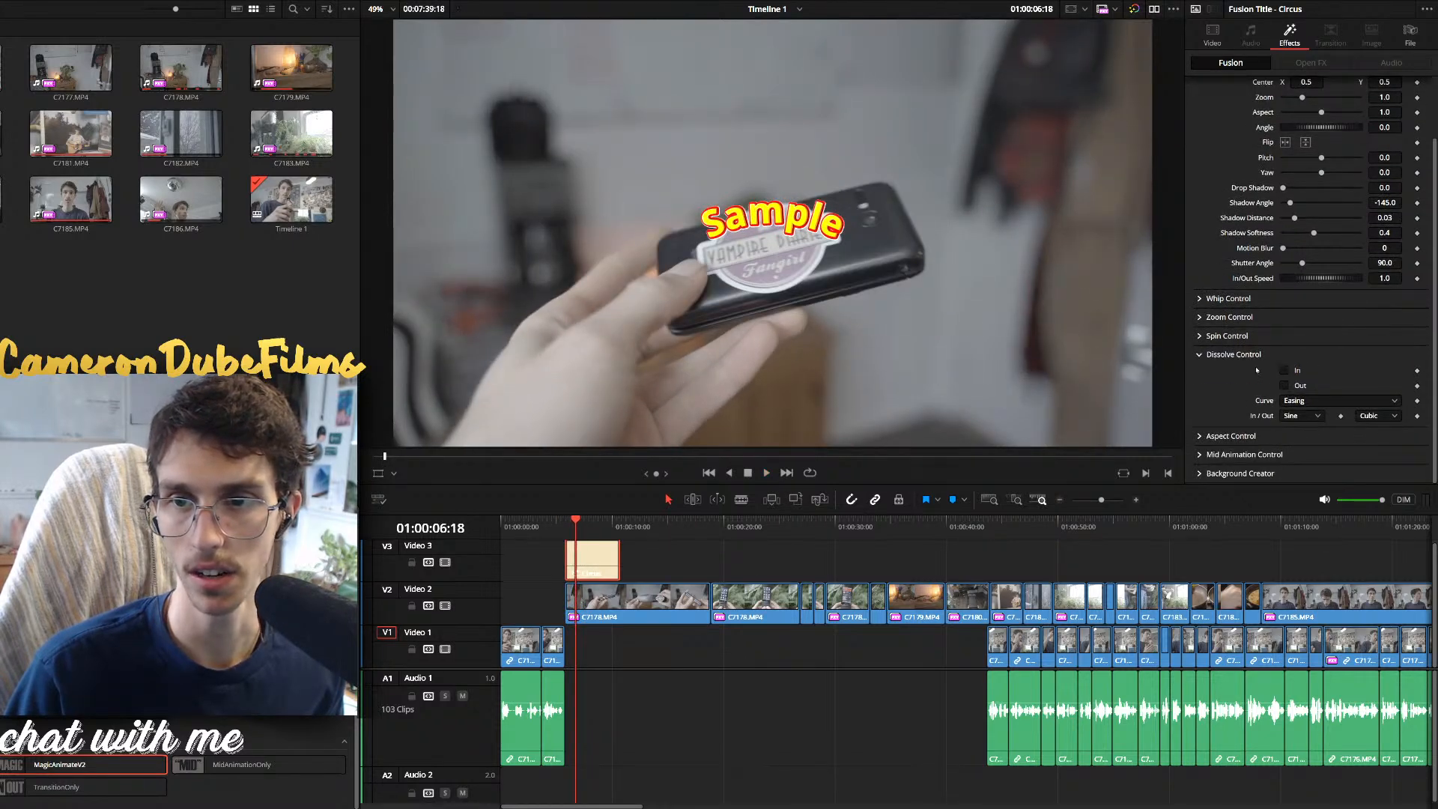
{"action": "left_click", "coordinate": [1200, 354]}
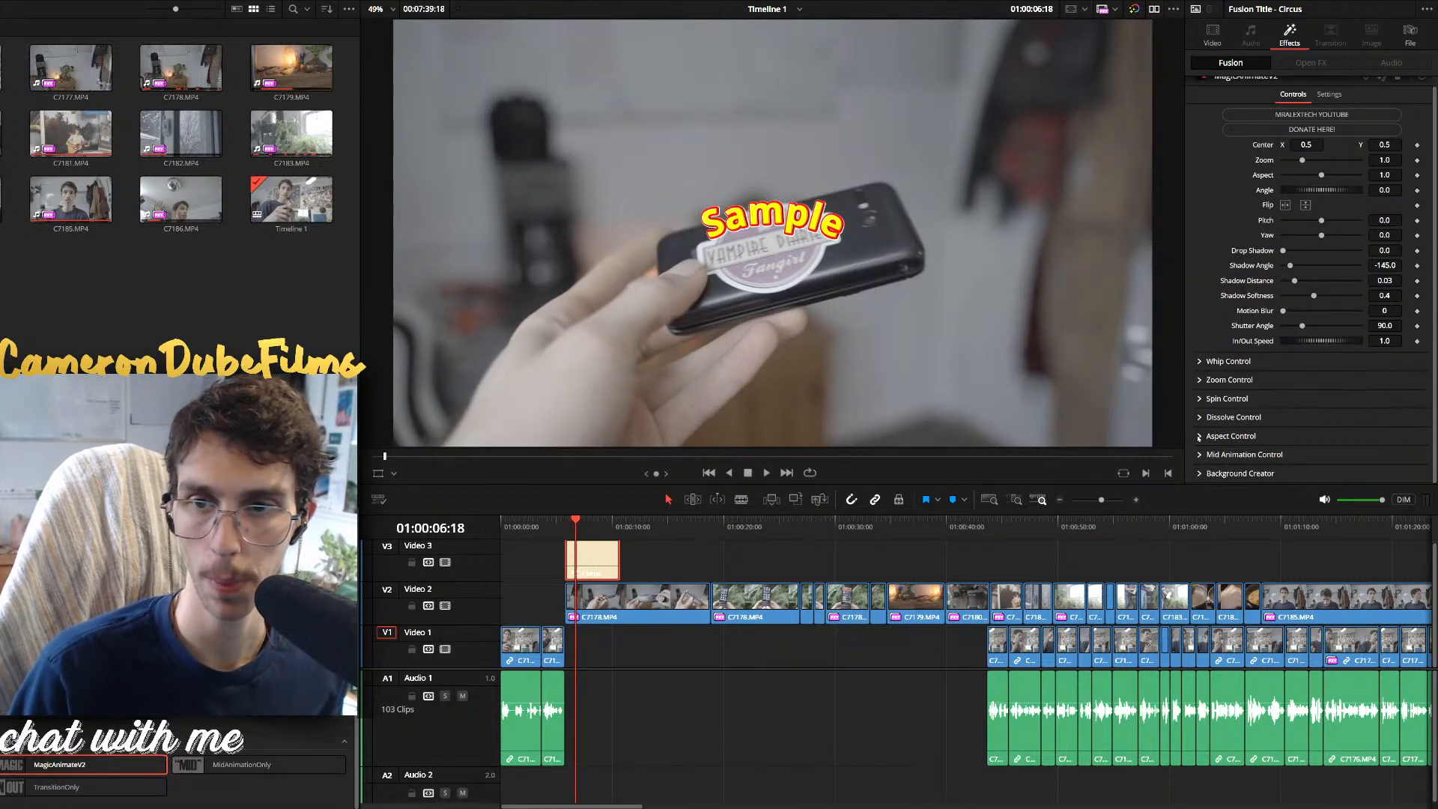
Enable the Aspect In and Out animations on the Circus title and preview them from 01:00:05:19
{"action": "left_click", "coordinate": [1198, 437]}
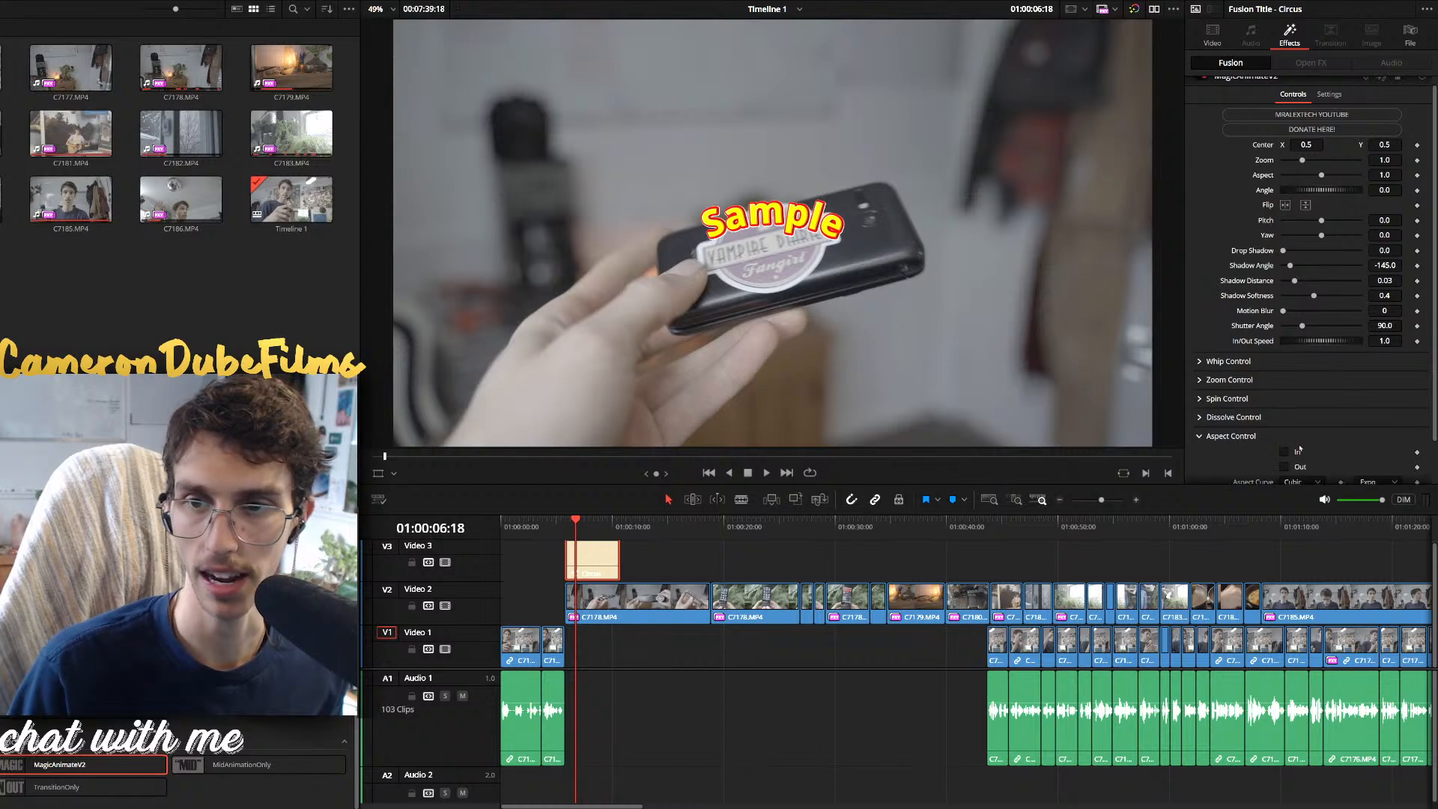
{"action": "key", "text": "space"}
{"action": "left_click", "coordinate": [564, 524]}
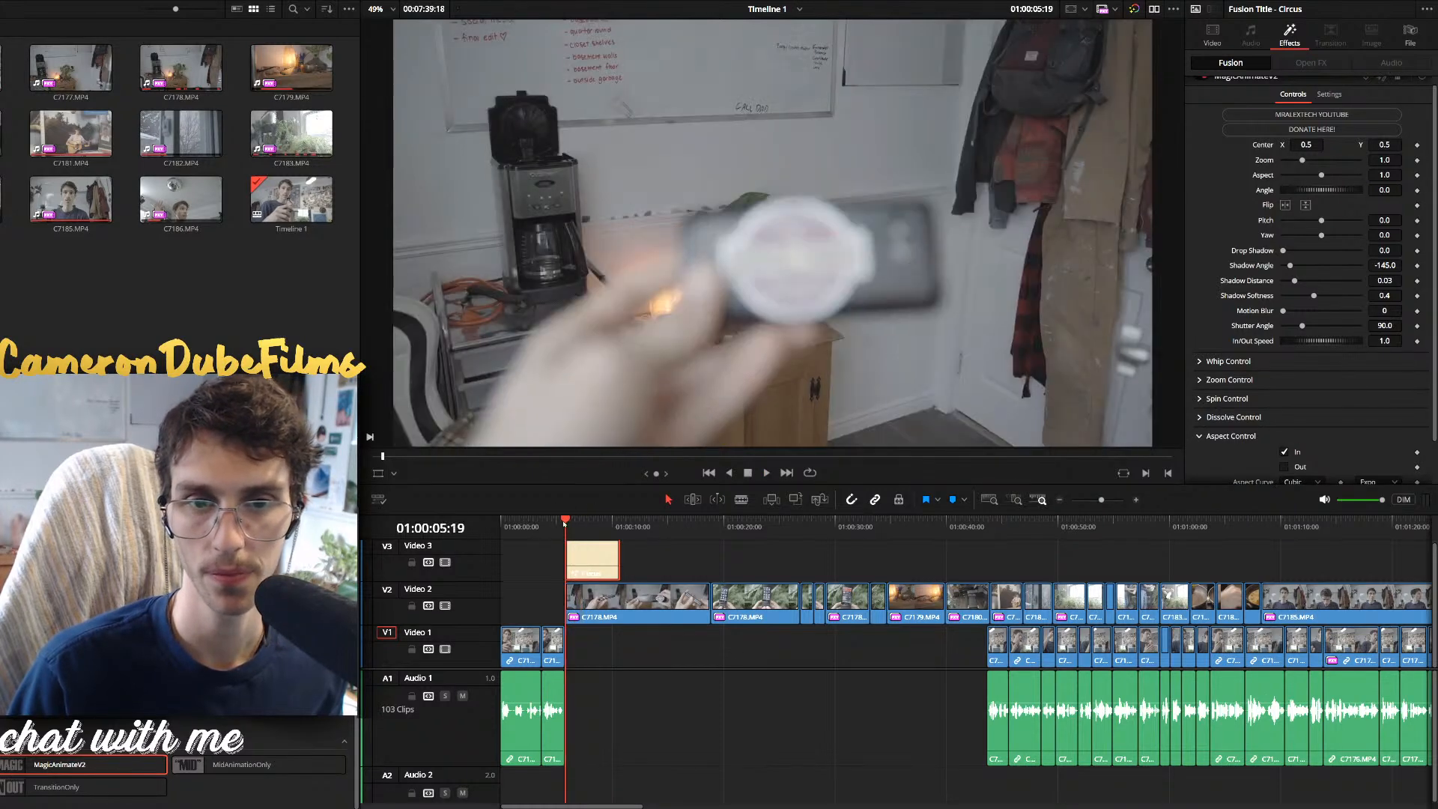
{"action": "left_click", "coordinate": [563, 523]}
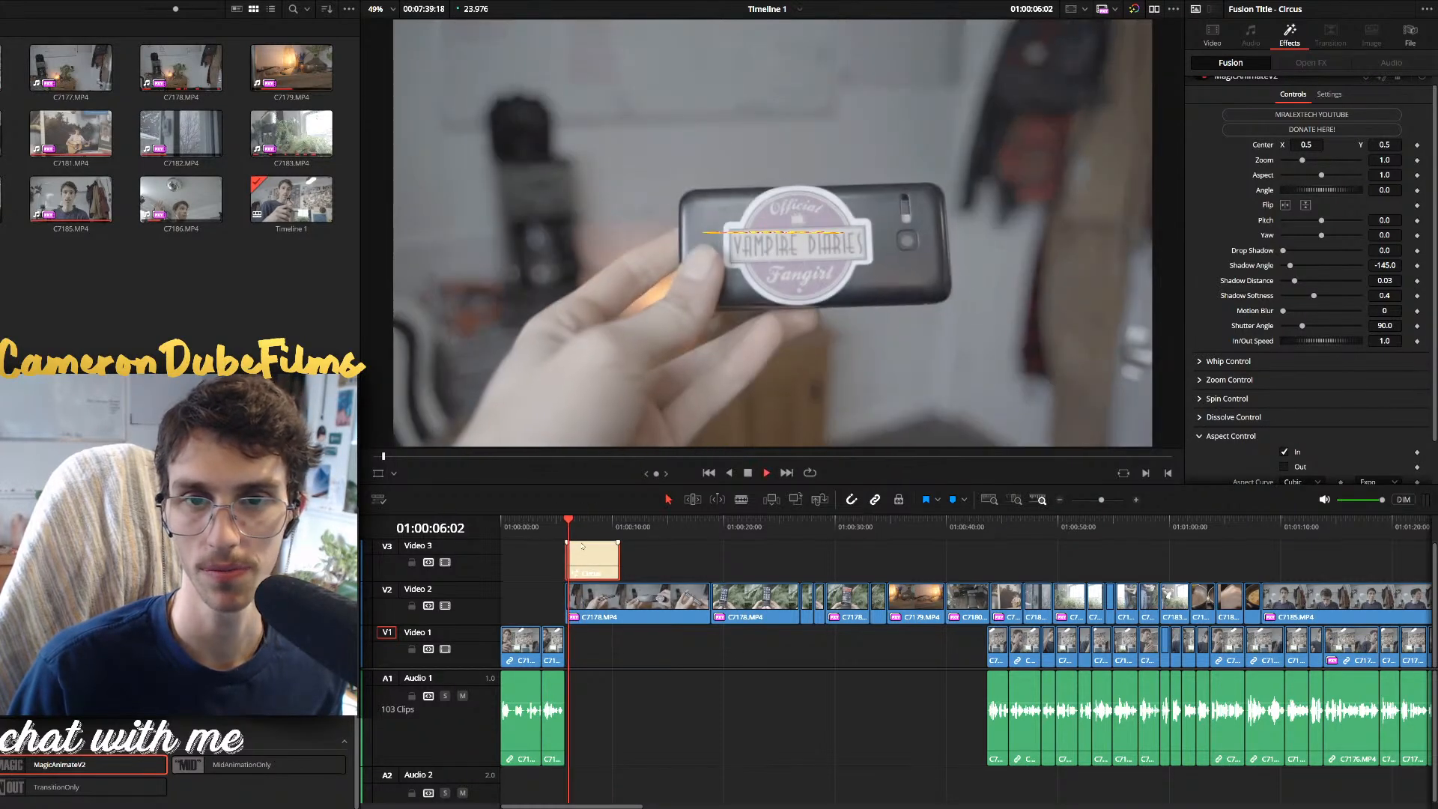
{"action": "key", "text": "space"}
{"action": "scroll", "coordinate": [1300, 391], "scroll_direction": "down", "scroll_amount": 2}
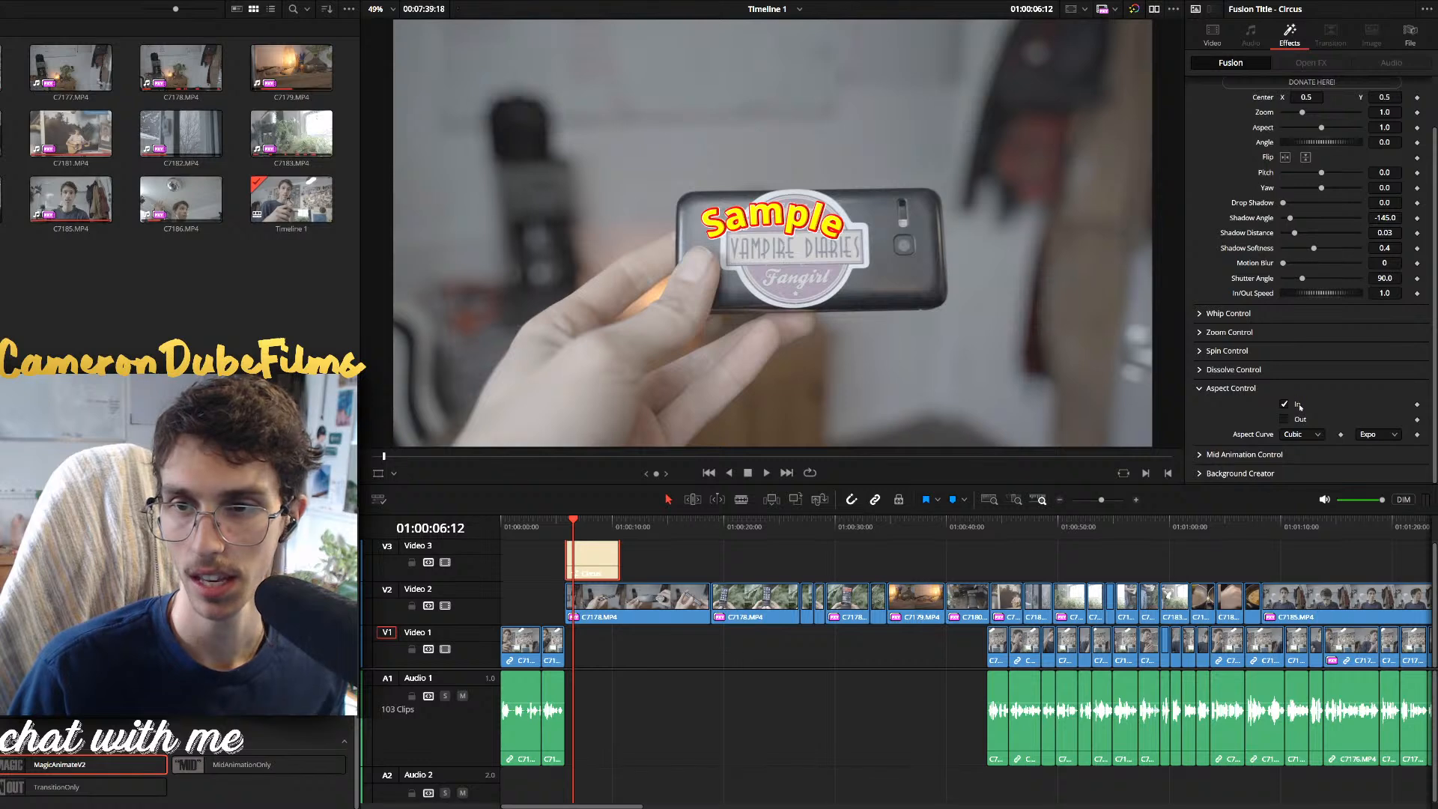
{"action": "key", "text": "space"}
{"action": "key", "text": "space"}
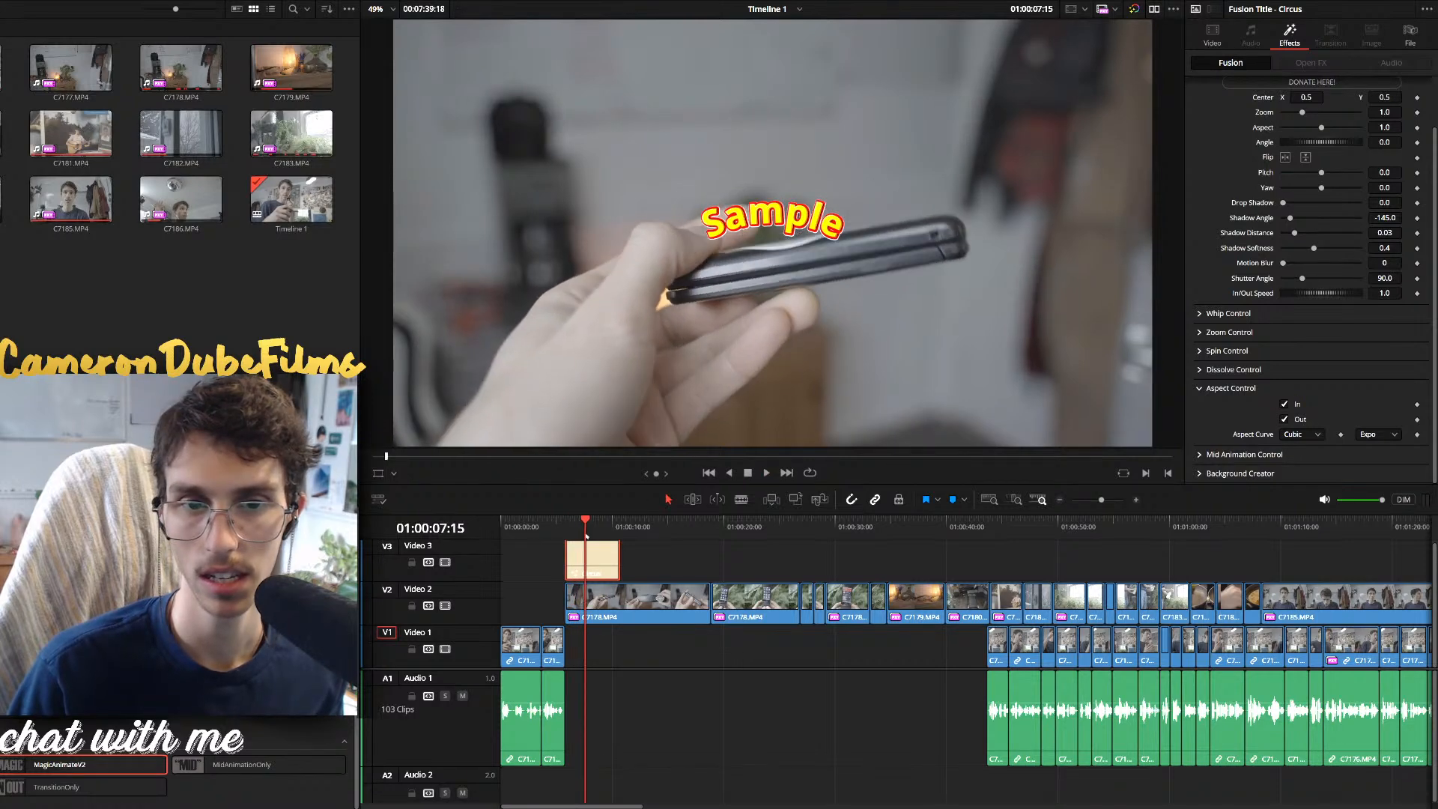
{"action": "left_click", "coordinate": [565, 524]}
Enable both Dissolve In and Dissolve Out on the title and play it from its start
{"action": "left_click", "coordinate": [1233, 369]}
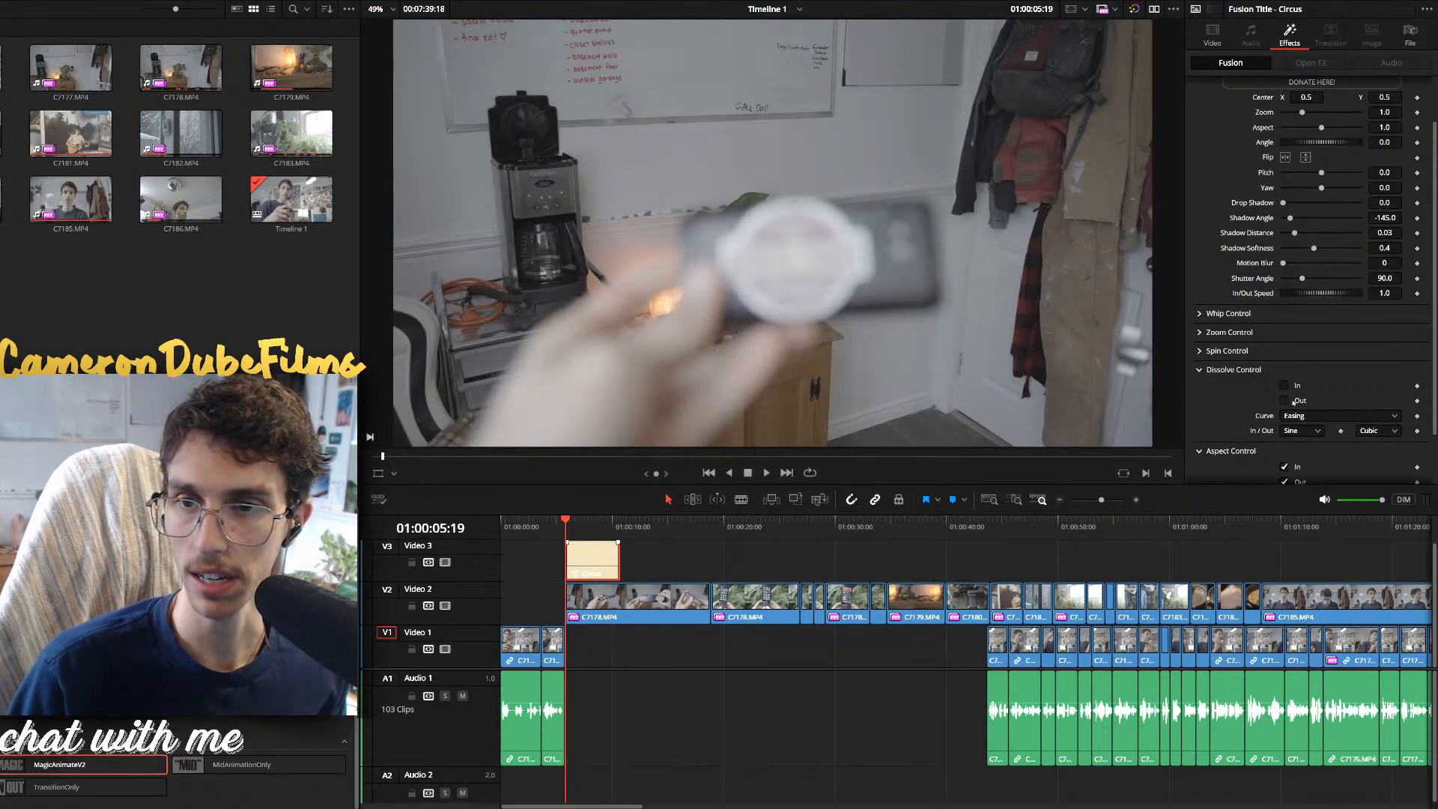
{"action": "key", "text": "space"}
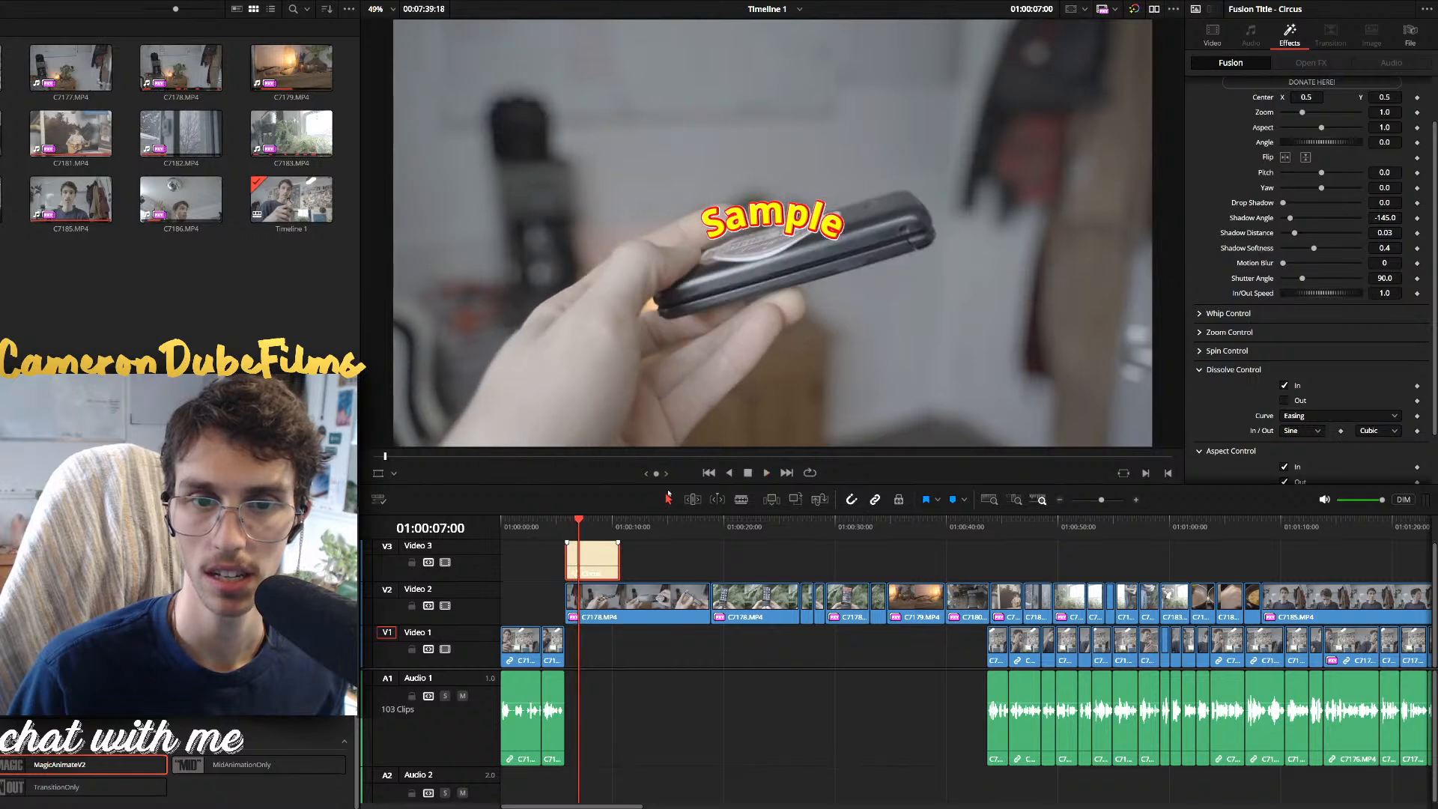
{"action": "scroll", "coordinate": [1262, 448], "scroll_direction": "down", "scroll_amount": 2}
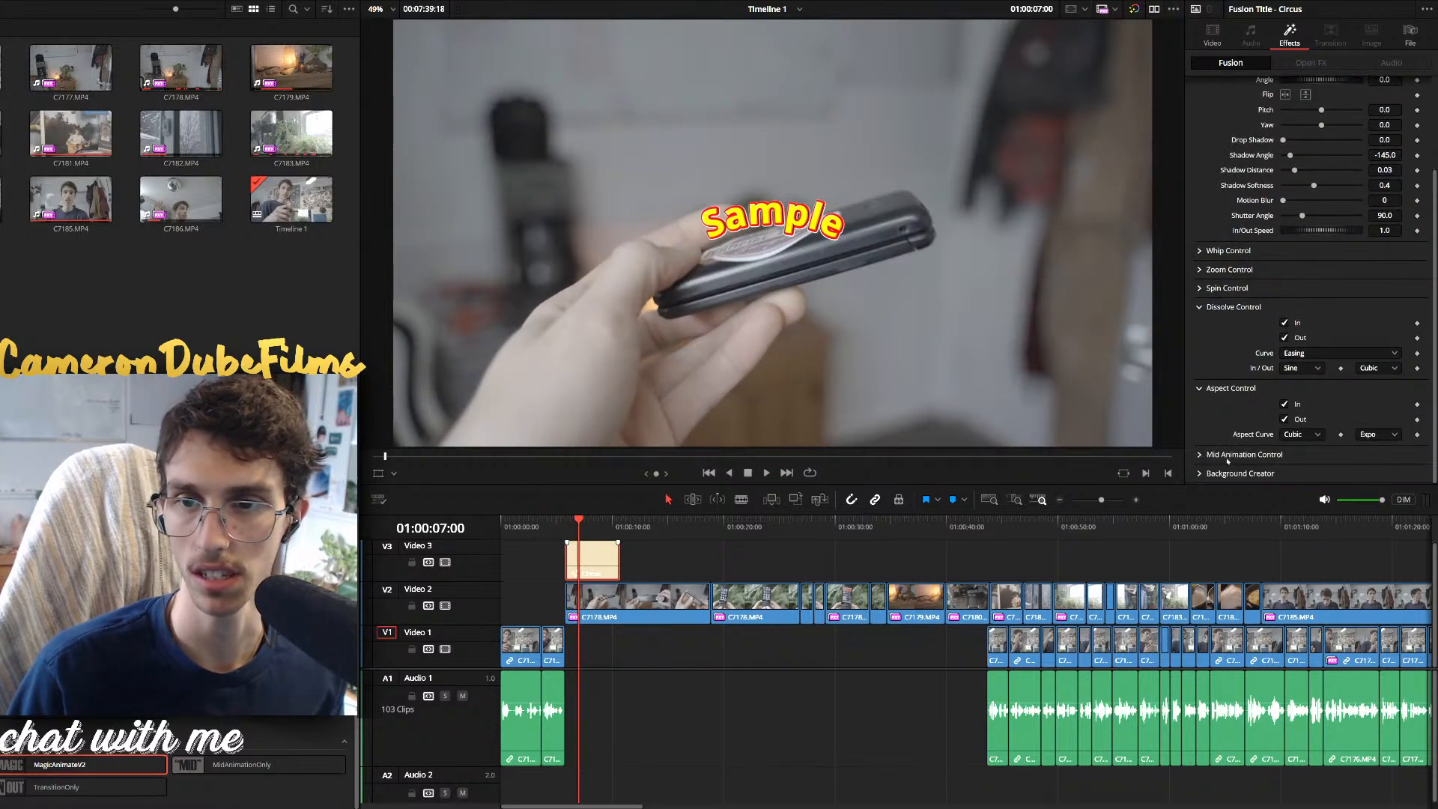
Enable the Zoom In animation on the title and replay its entrance from 01:00:05:19 to check the combined effect
{"action": "left_click", "coordinate": [1199, 270]}
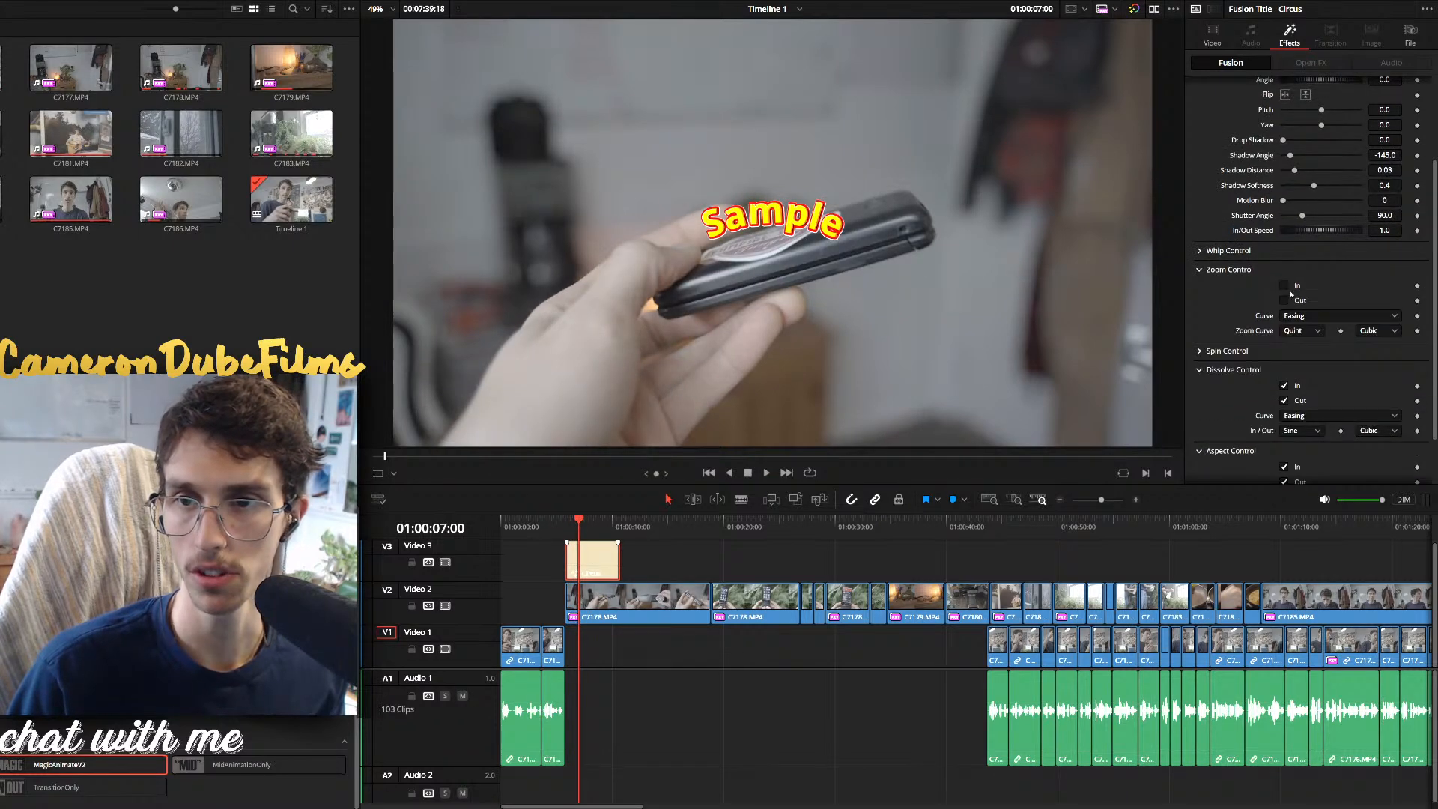
{"action": "left_click", "coordinate": [567, 518]}
{"action": "key", "text": "space"}
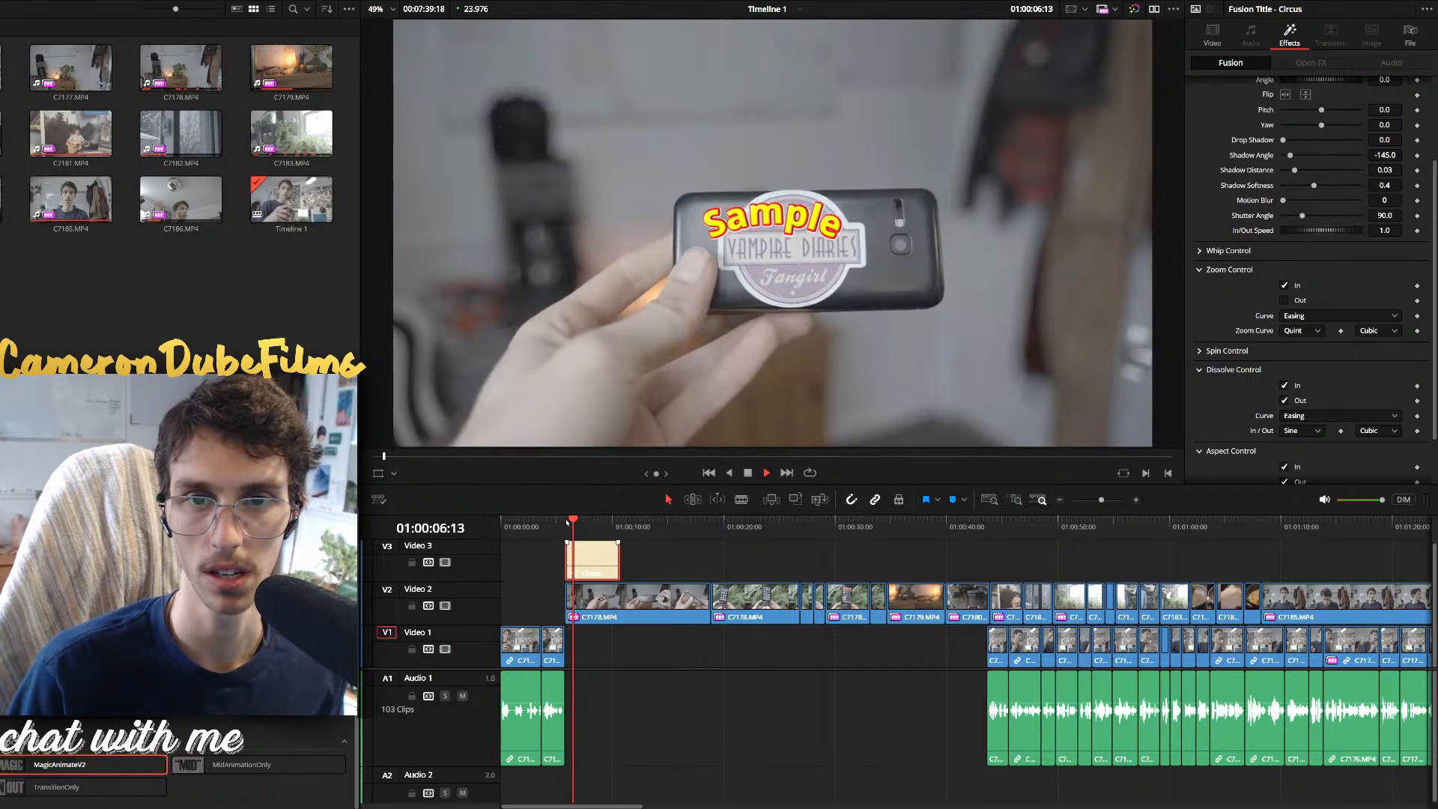
{"action": "left_click", "coordinate": [564, 519]}
{"action": "key", "text": "space"}
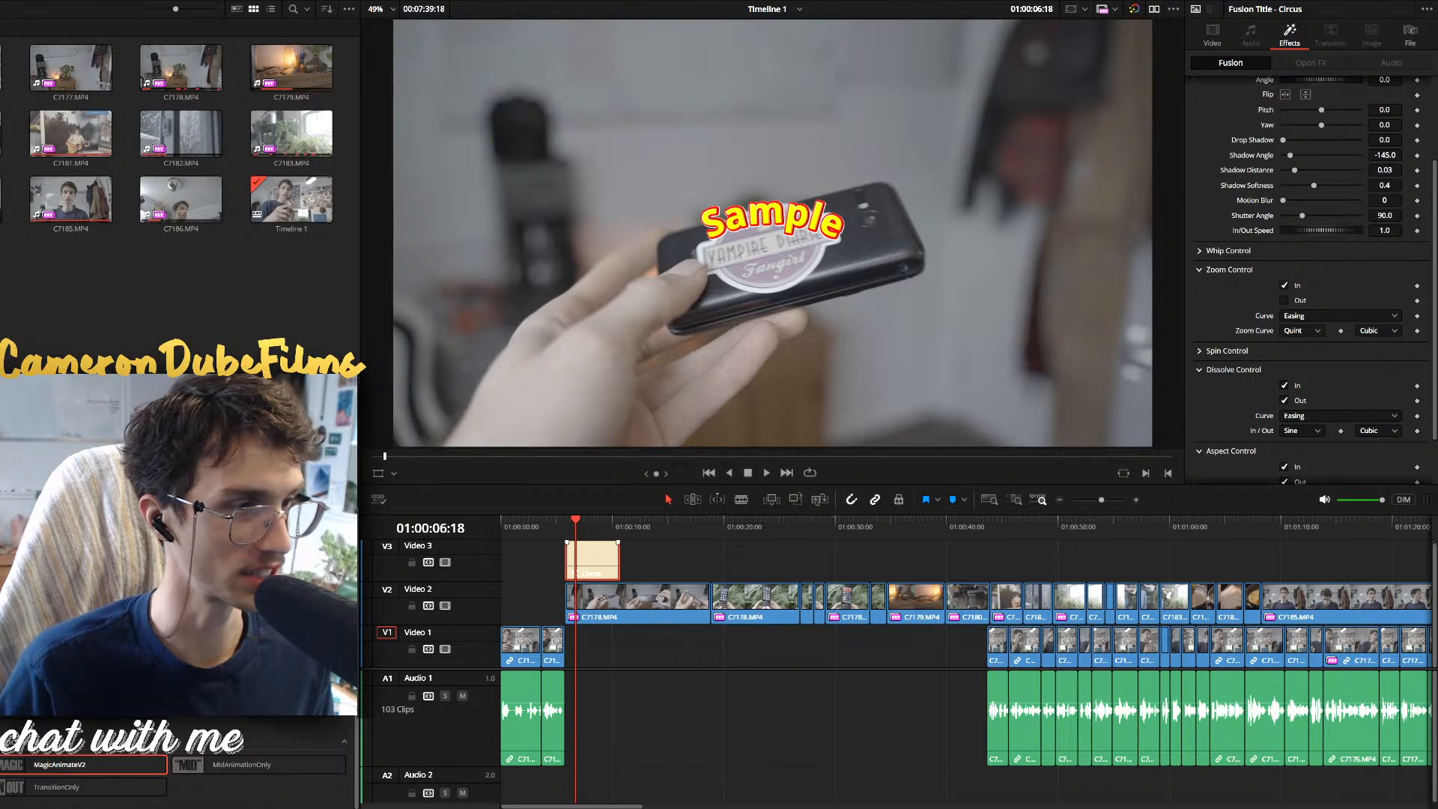
{"action": "left_click", "coordinate": [566, 523]}
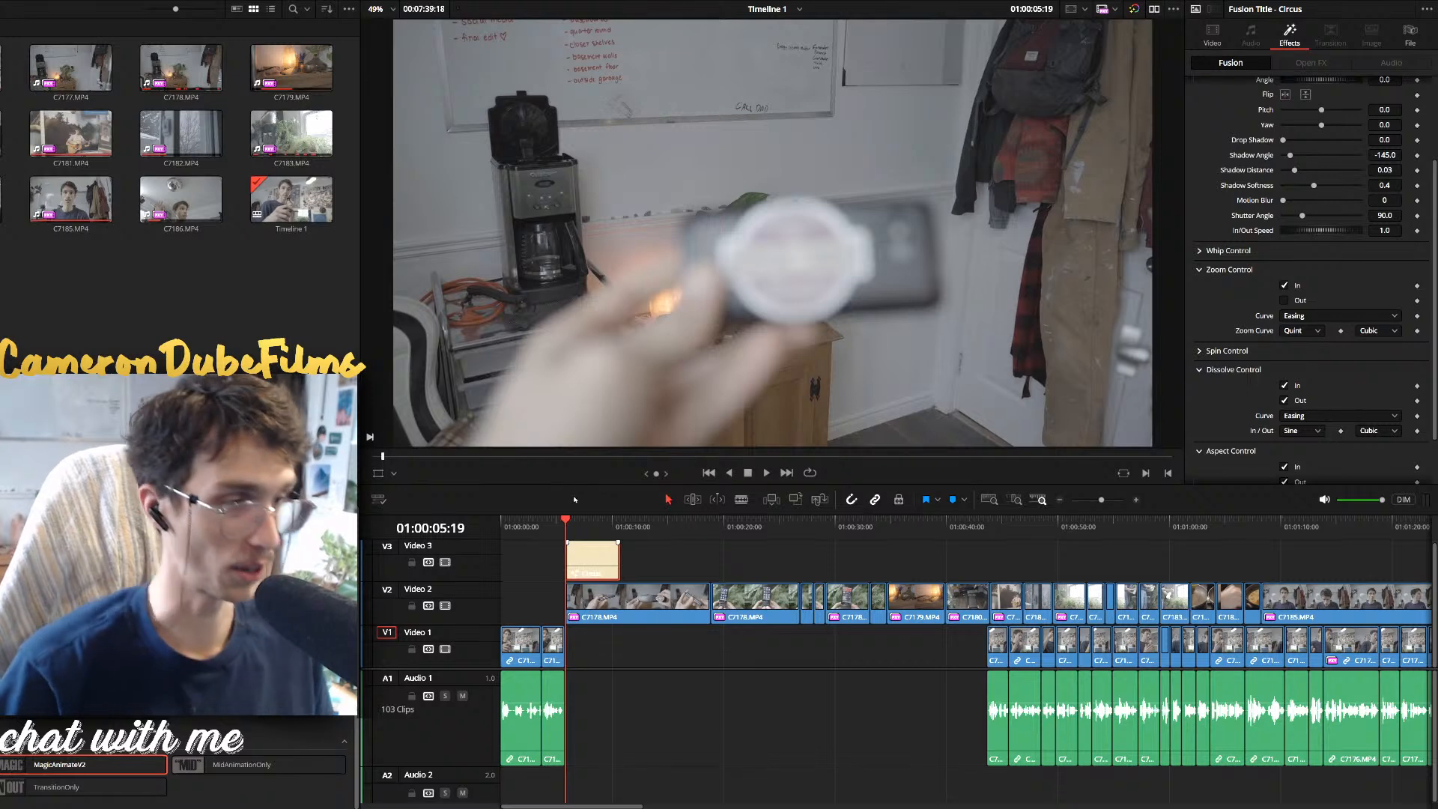
{"action": "key", "text": "space"}
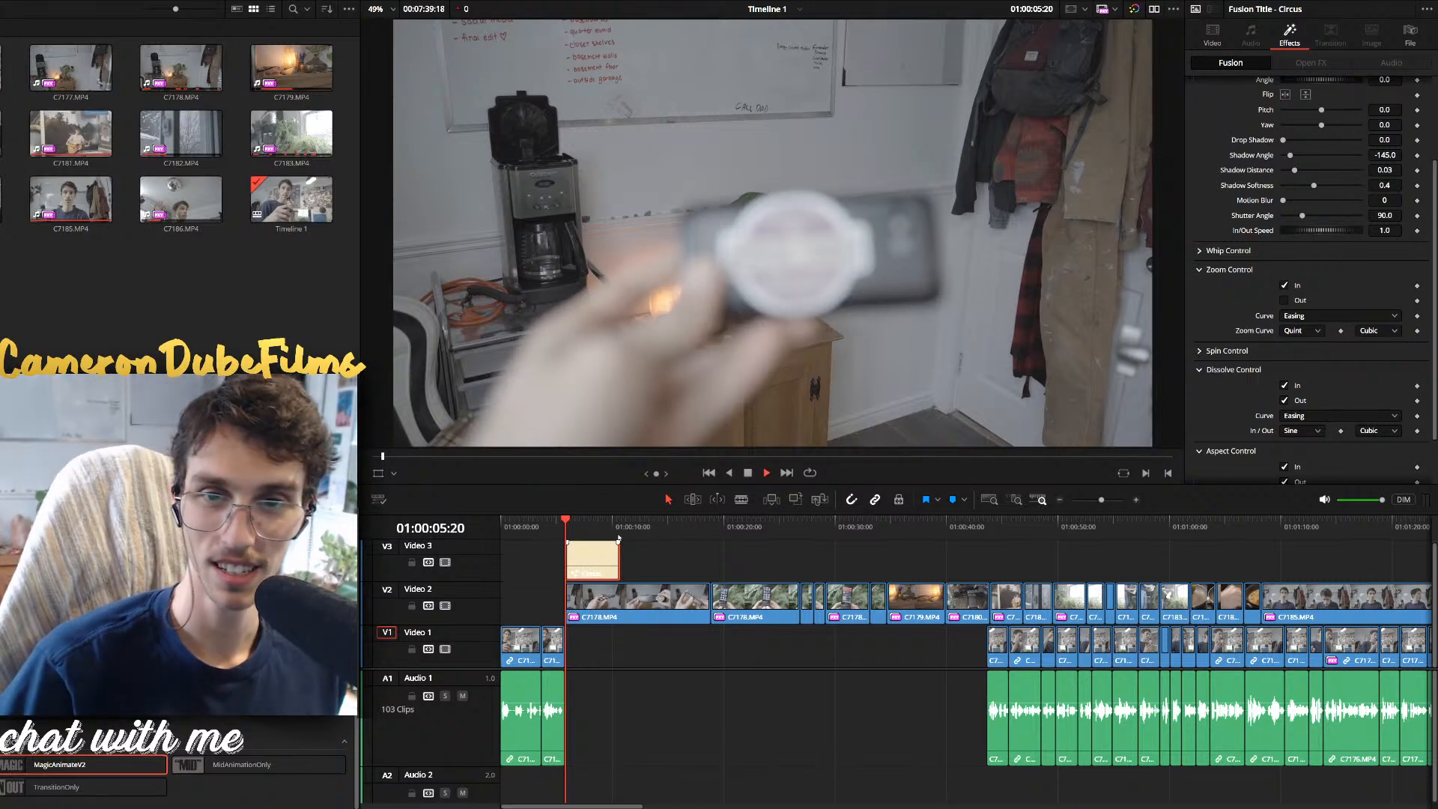
{"action": "key", "text": "space"}
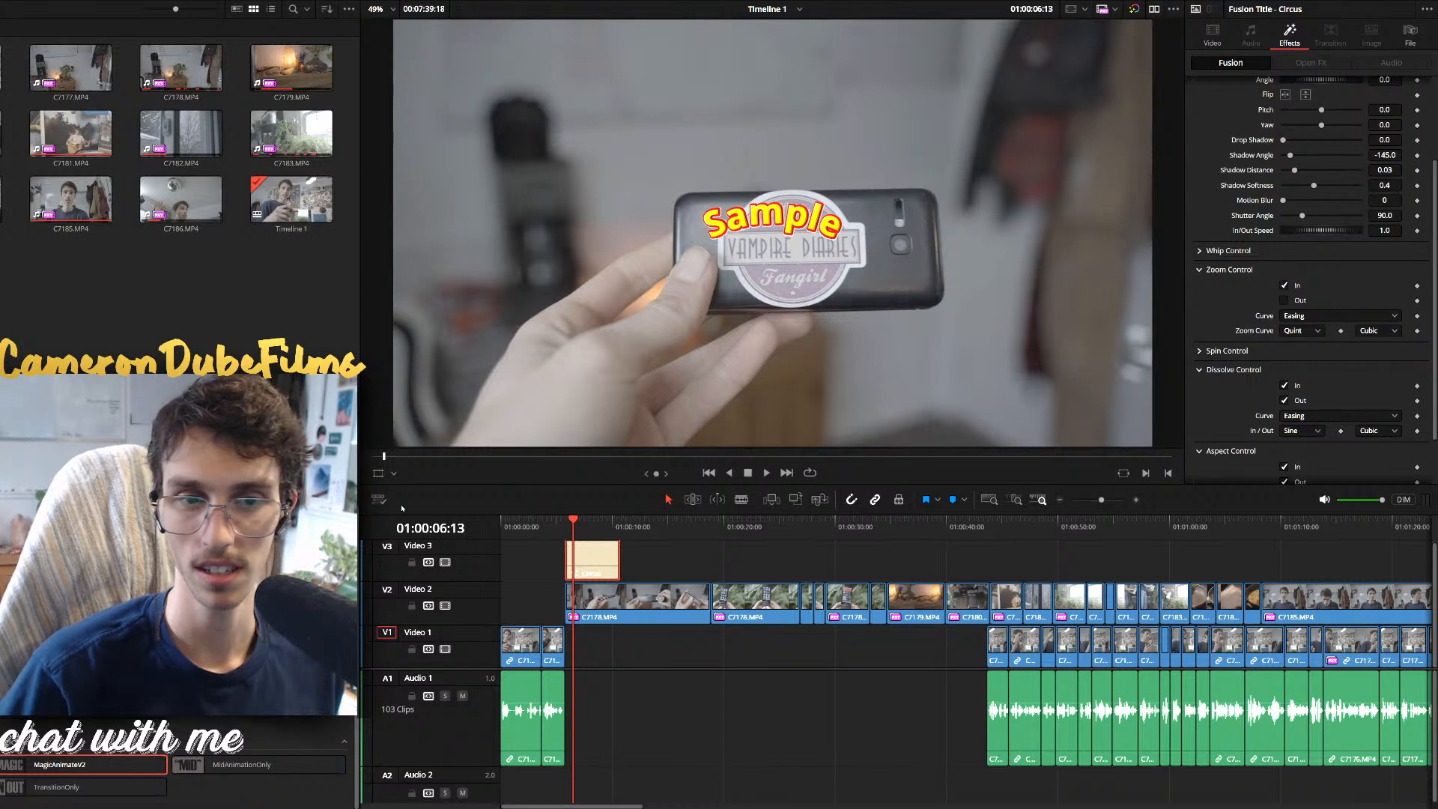
Show the transform handles in the viewer and replace the Circus title's text with DUMB PHONES
{"action": "left_click", "coordinate": [378, 473]}
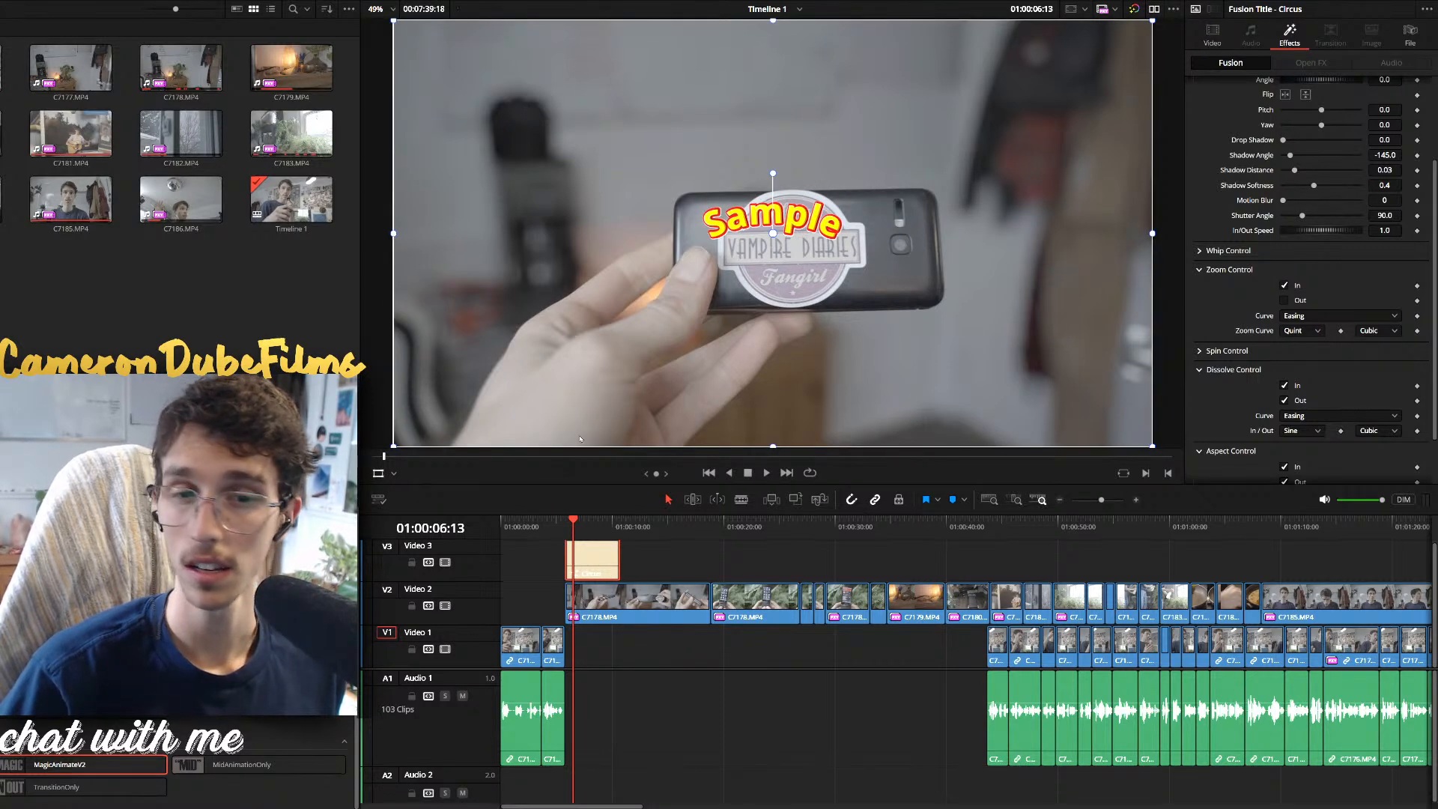
{"action": "left_click", "coordinate": [1225, 35]}
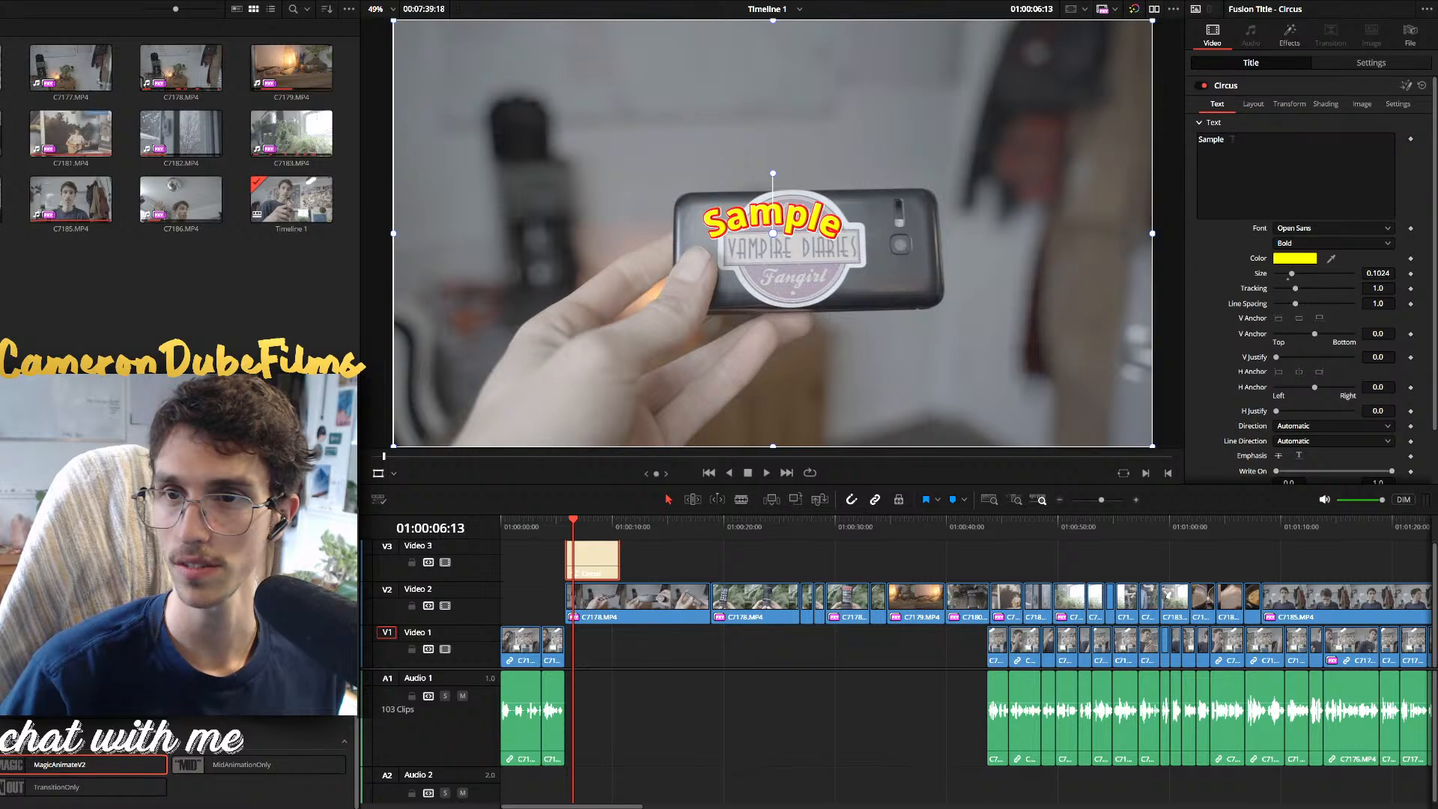
{"action": "left_click_drag", "start_coordinate": [1232, 139], "coordinate": [1063, 141]}
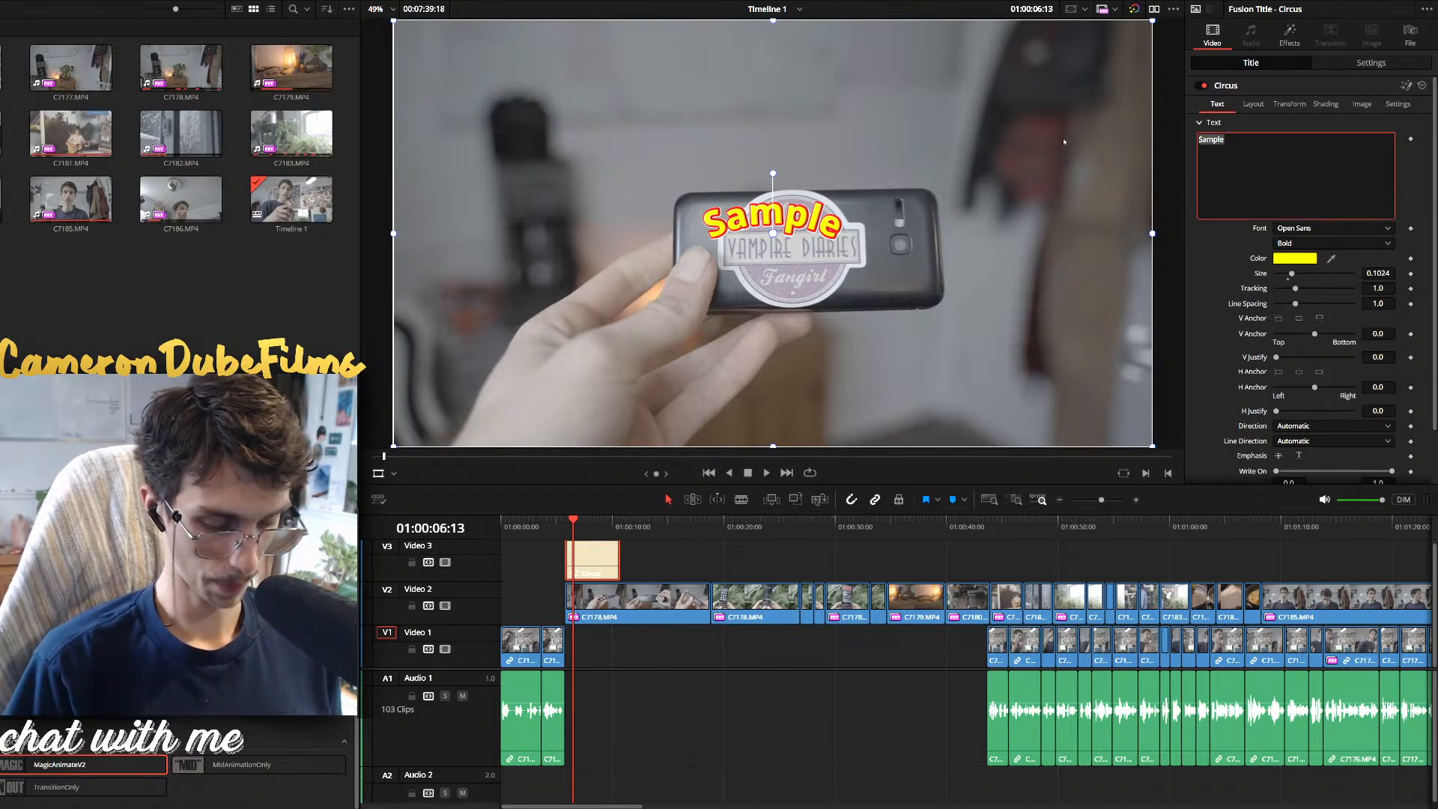
{"action": "type", "text": "DUMB PH"}
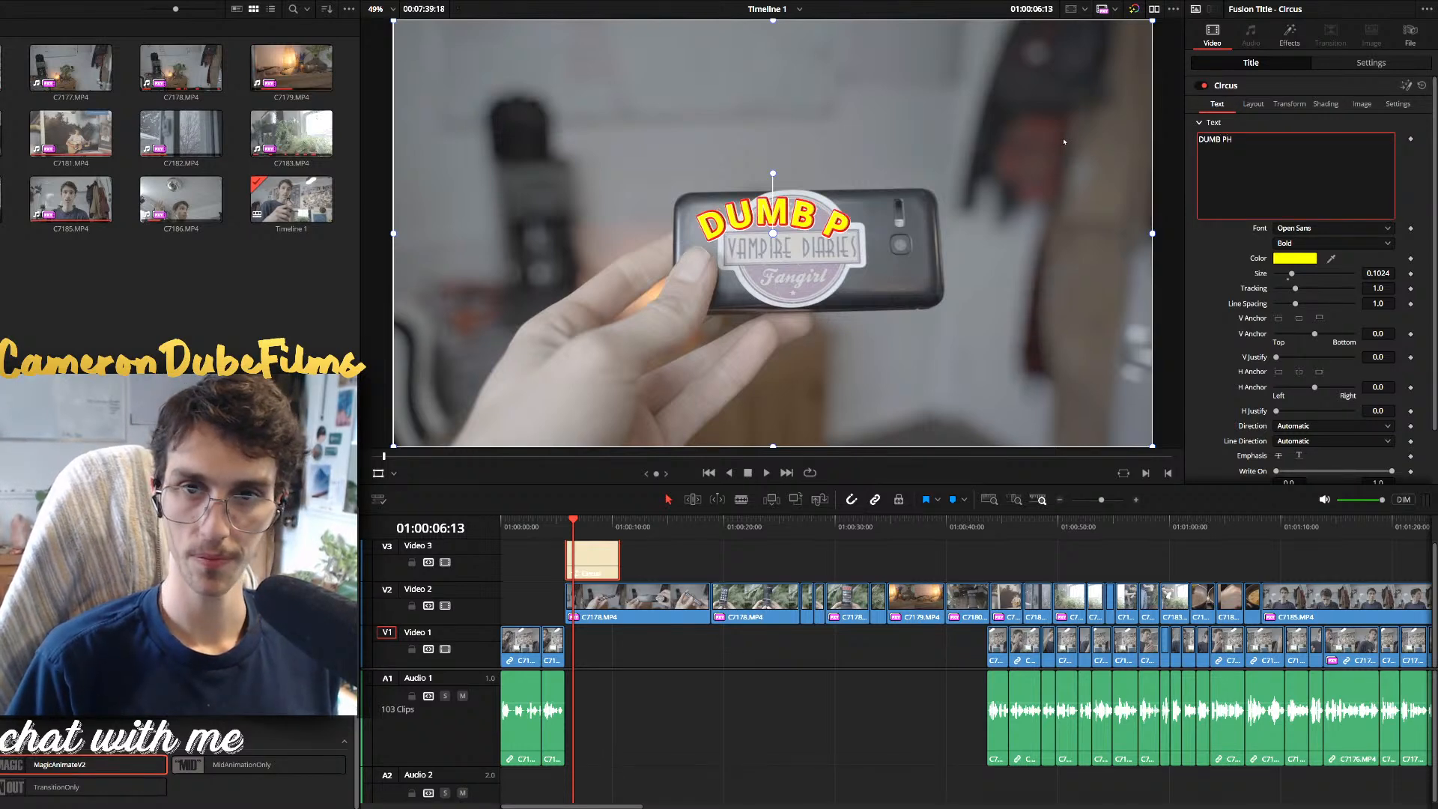
{"action": "type", "text": "ONES"}
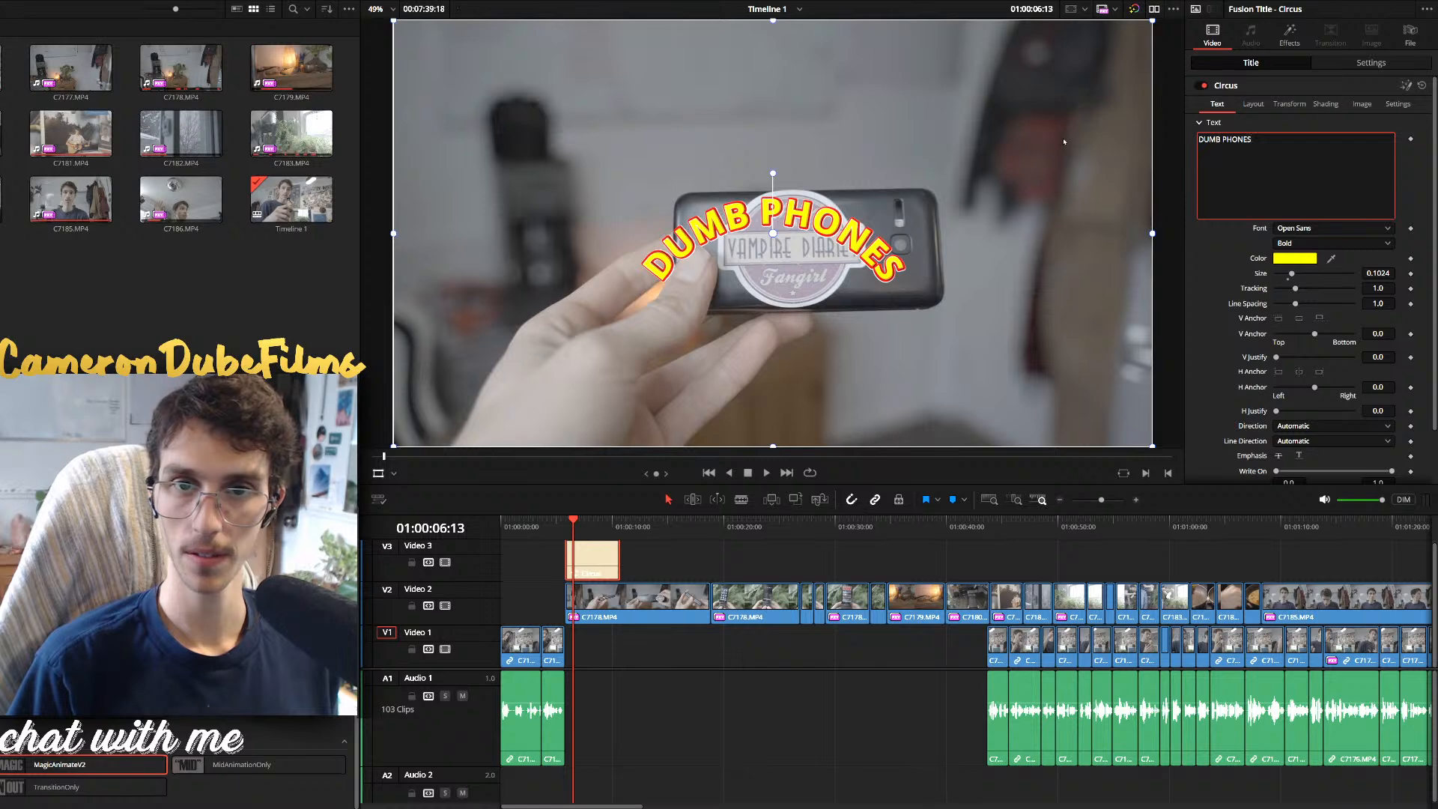
{"action": "left_click", "coordinate": [1027, 314]}
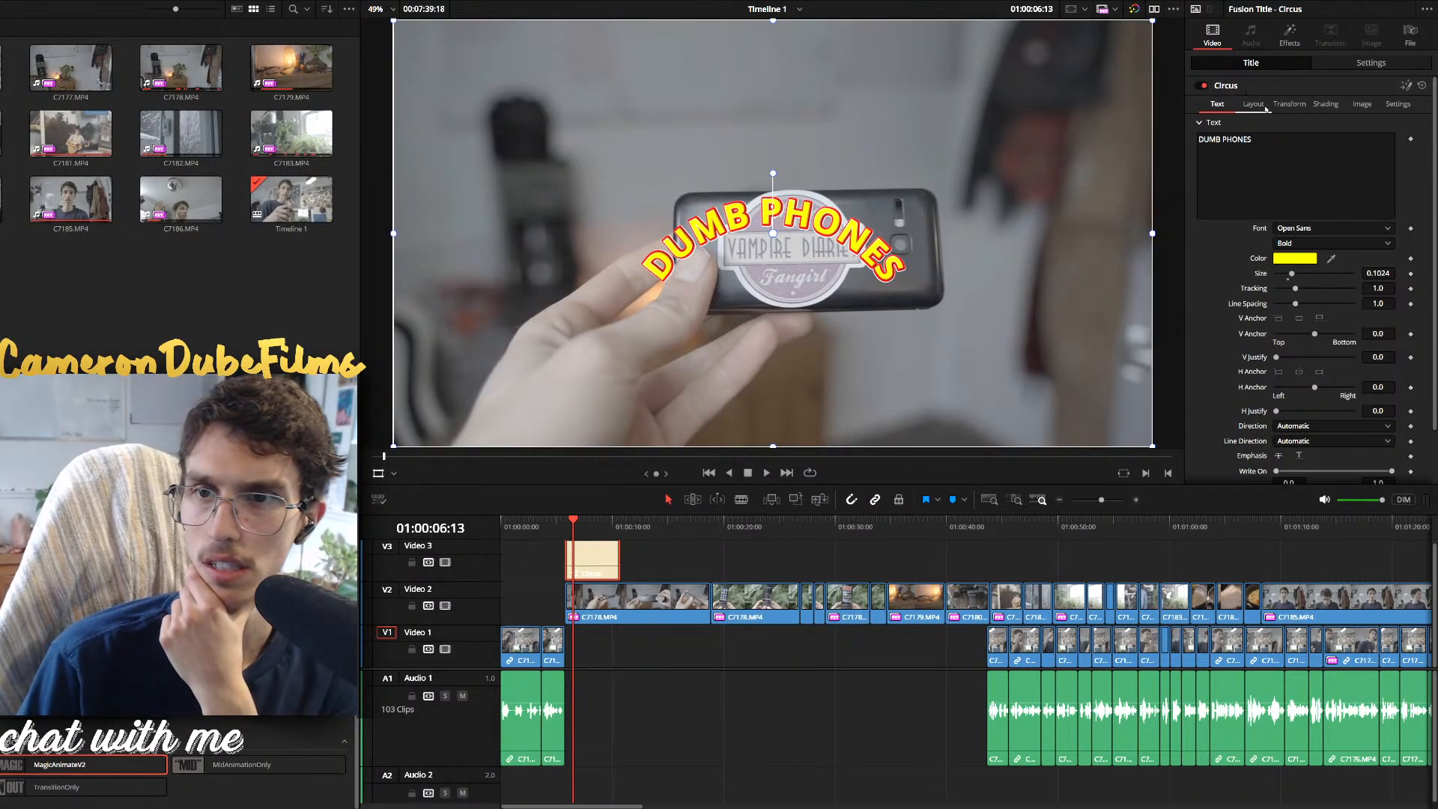
Try rotating the title's layout to X -28.7, Y -26.1 and Z 365.2, and play it from its start
{"action": "left_click", "coordinate": [1258, 105]}
{"action": "left_click_drag", "start_coordinate": [1311, 278], "coordinate": [1402, 315]}
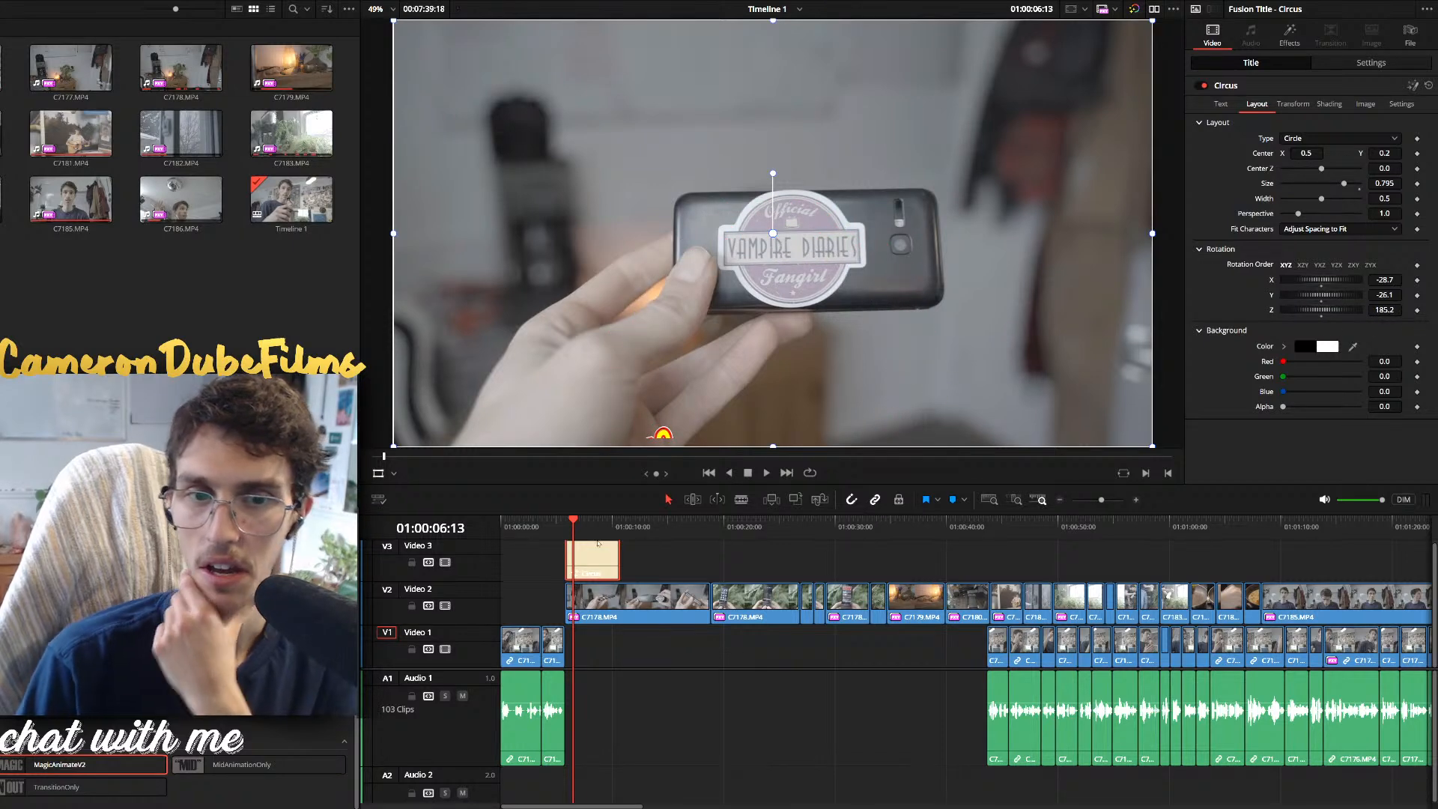
{"action": "key", "text": "space"}
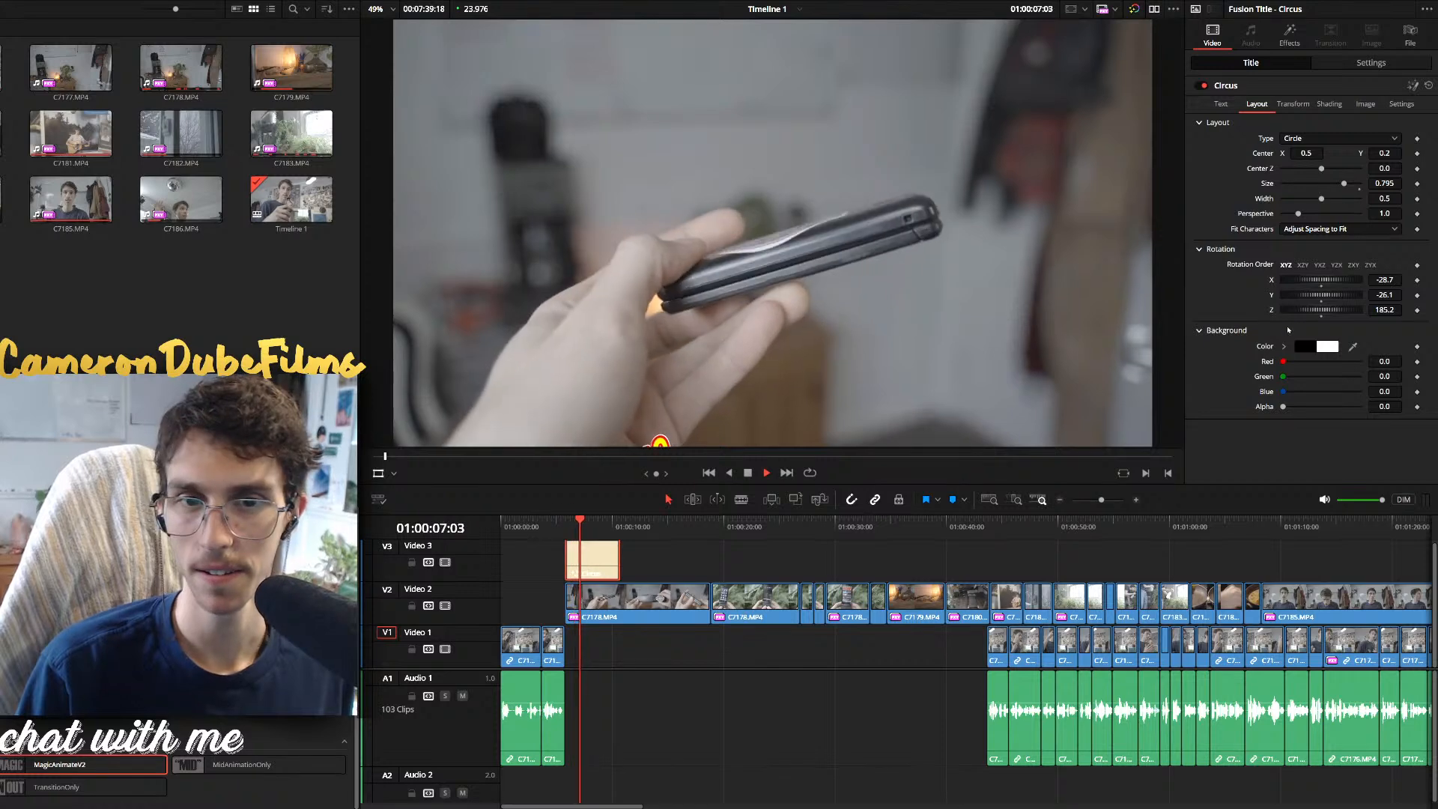
{"action": "key", "text": "space"}
{"action": "left_click_drag", "start_coordinate": [1322, 313], "coordinate": [1358, 317]}
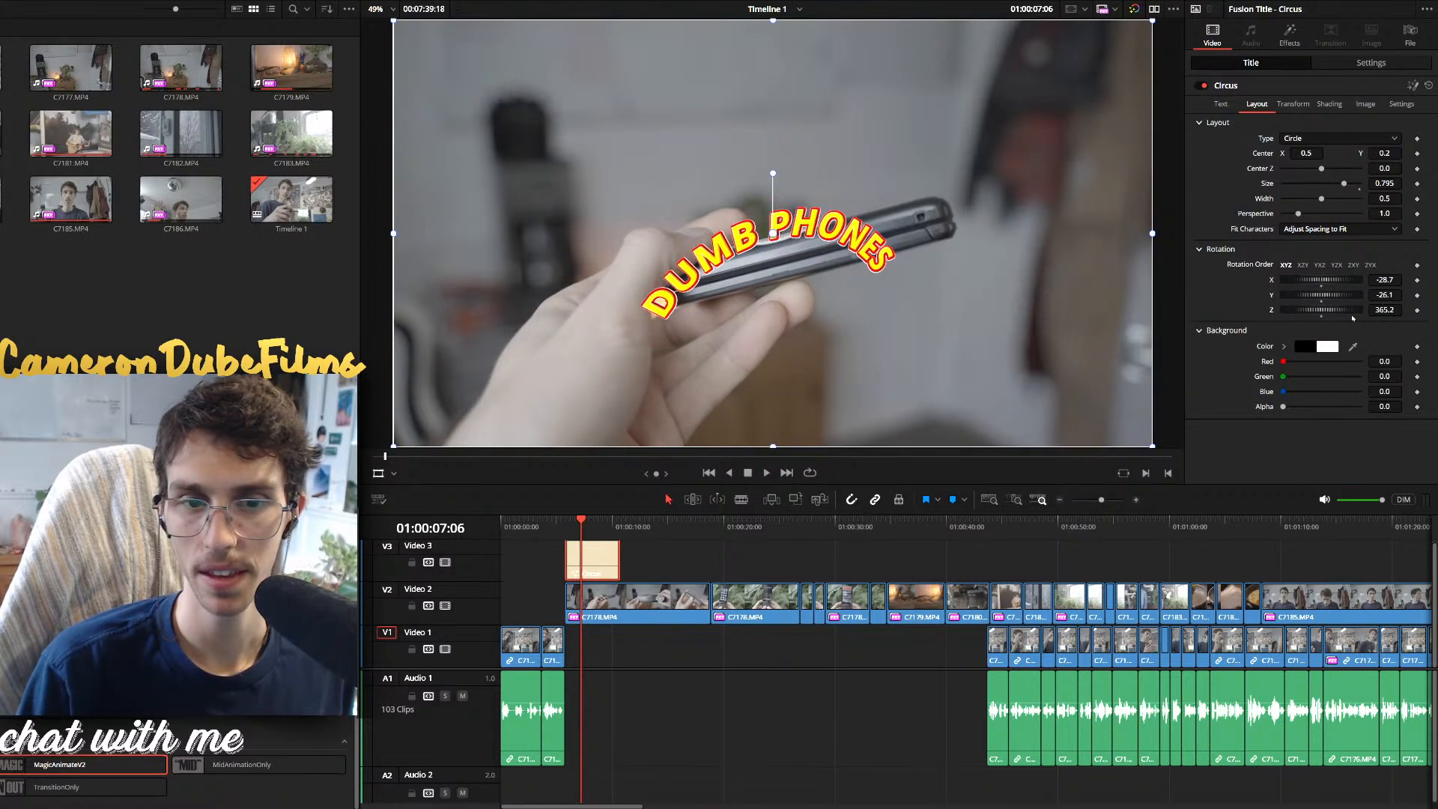
{"action": "left_click", "coordinate": [567, 530]}
{"action": "key", "text": "space"}
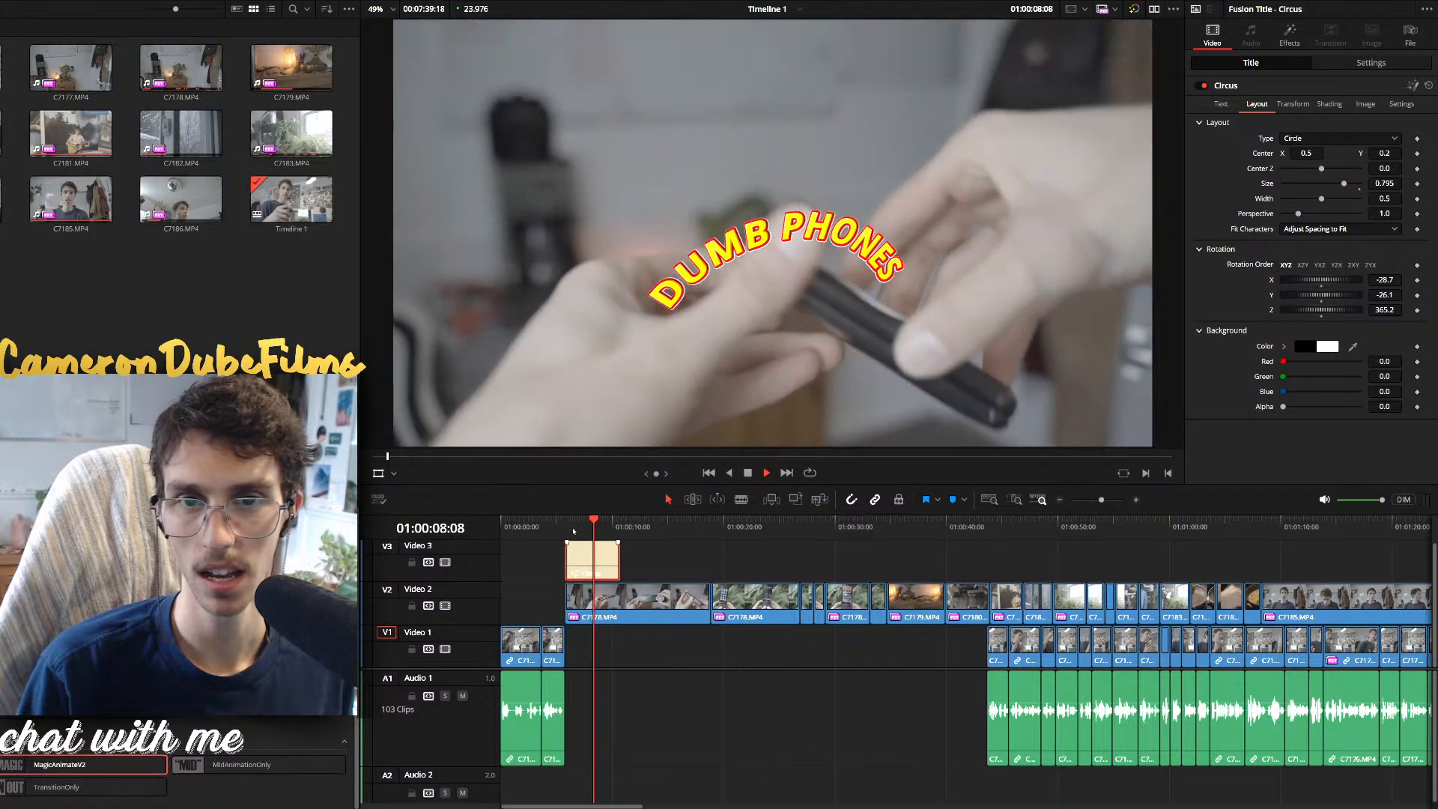
{"action": "key", "text": "space"}
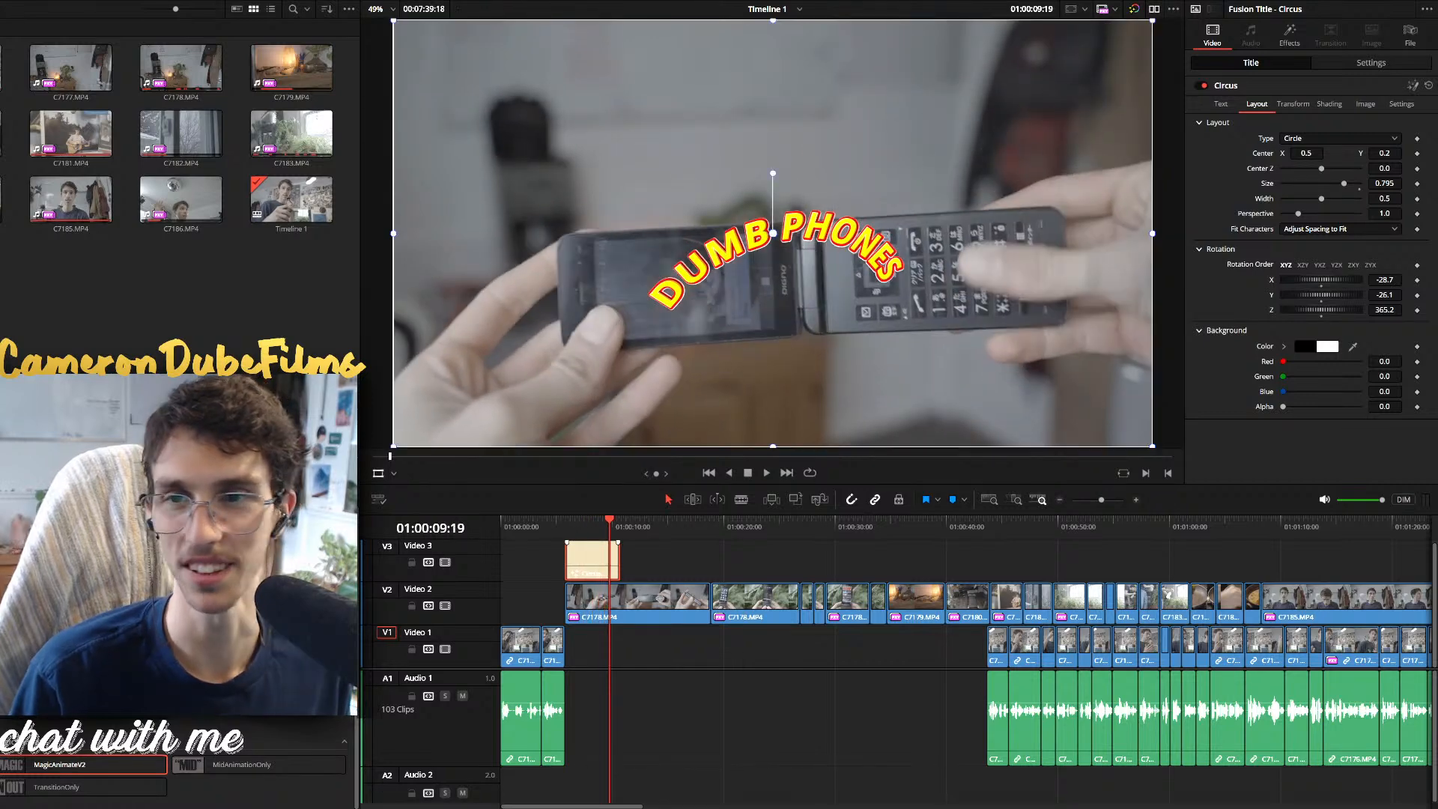
Reset the Circus title's settings to their defaults and play it from 01:00:05:19
{"action": "left_click", "coordinate": [1428, 86]}
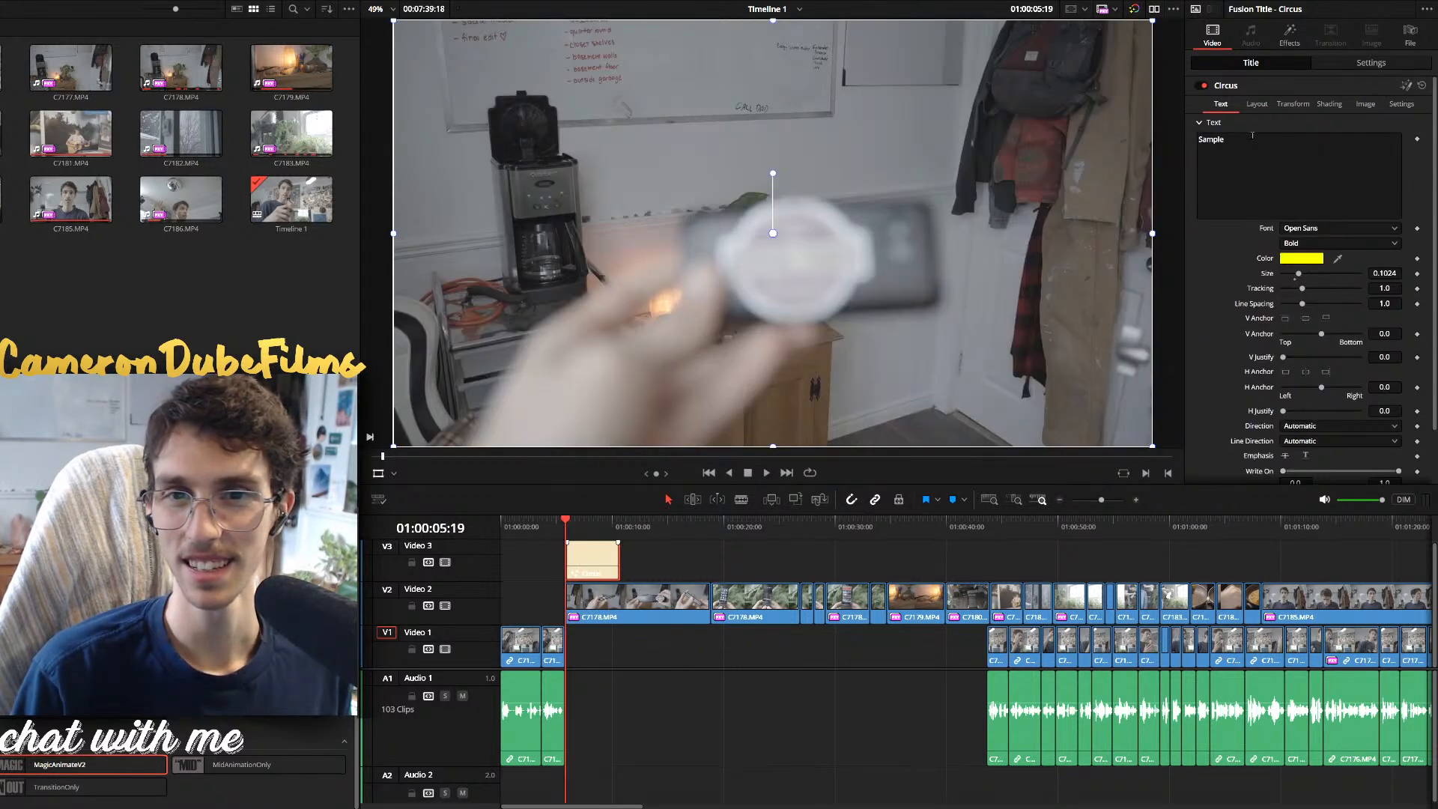
{"action": "key", "text": "space"}
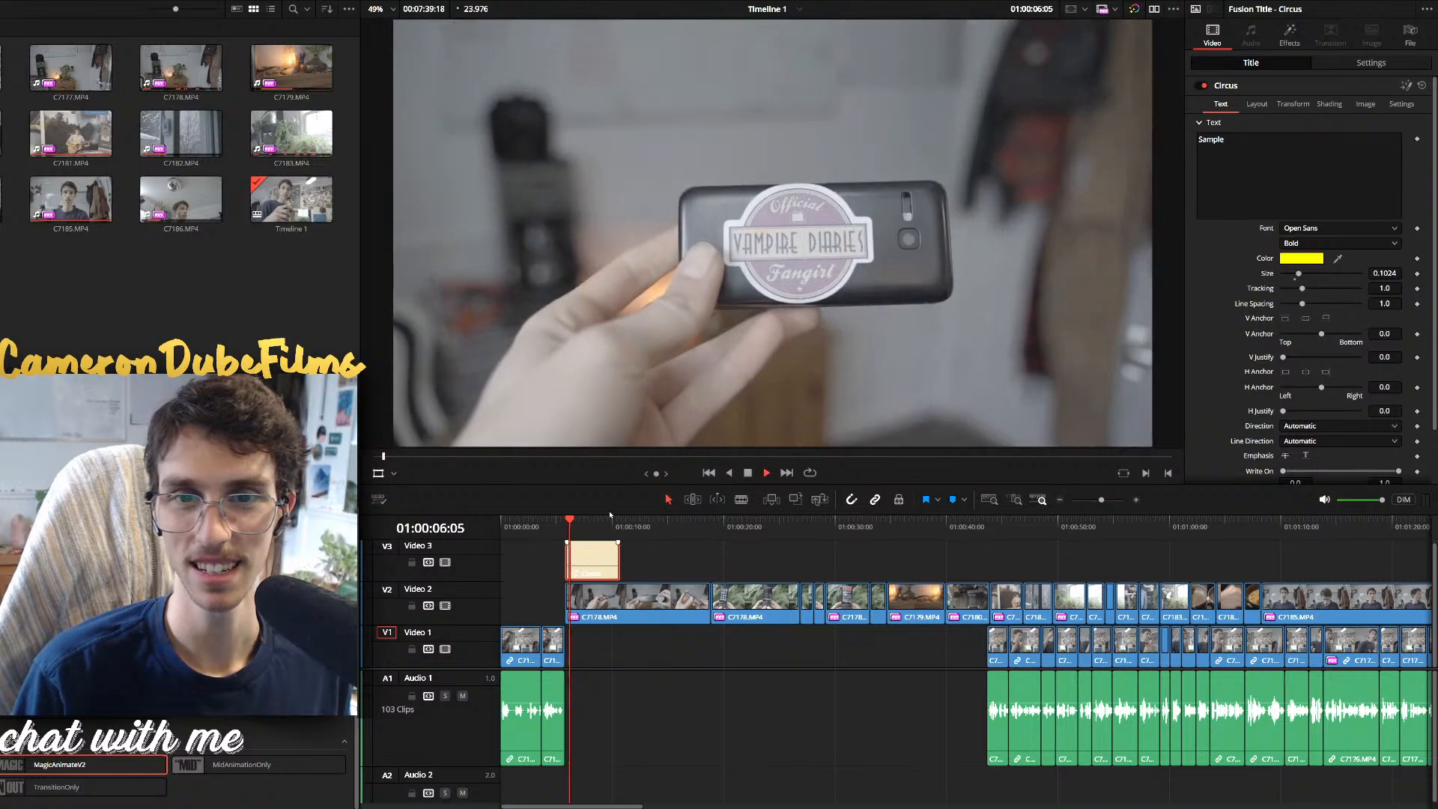
{"action": "key", "text": "space"}
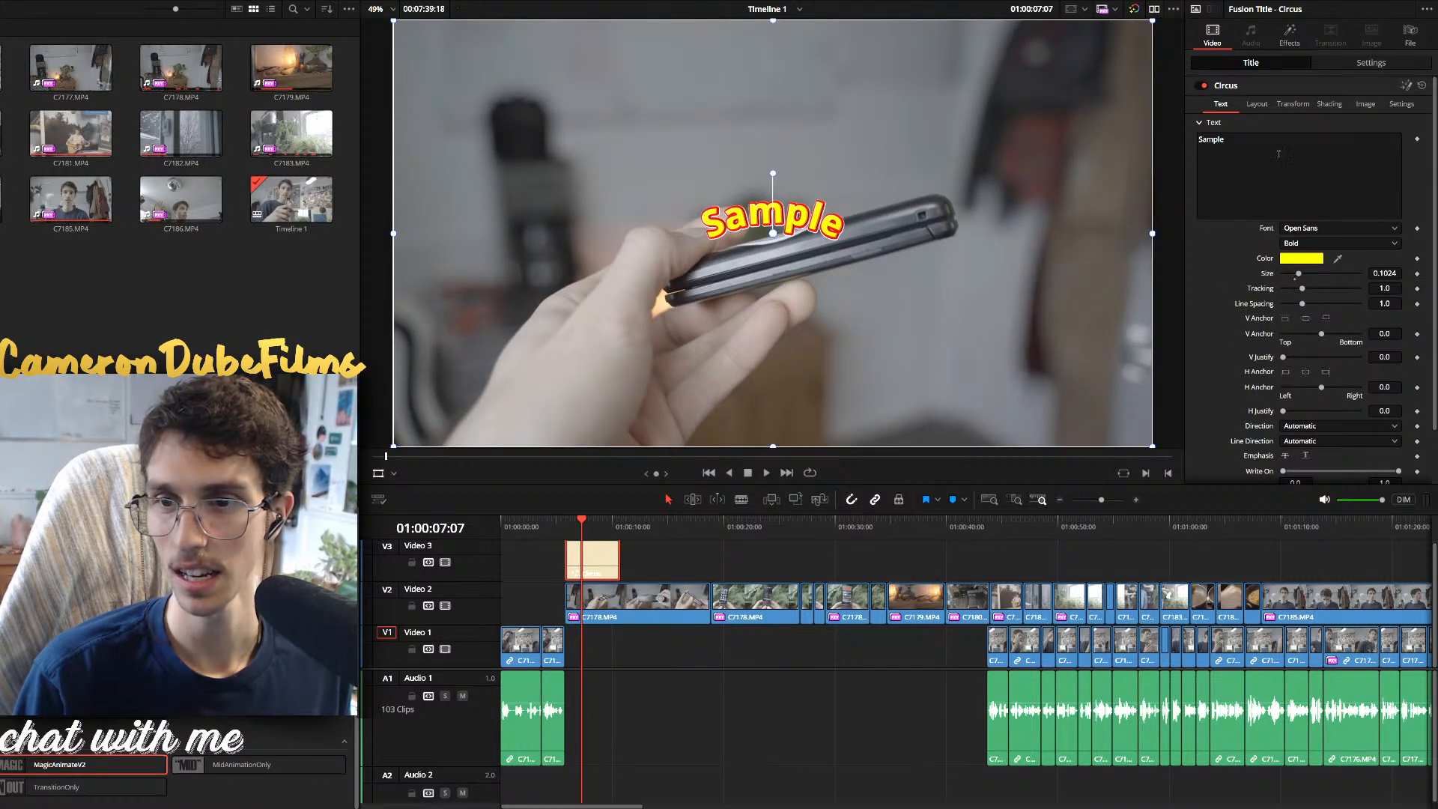
Try rotating the title's characters to X -10.4, Y -18.3 and Z 23.5, and reset the title's settings
{"action": "left_click", "coordinate": [1257, 104]}
{"action": "left_click", "coordinate": [1292, 104]}
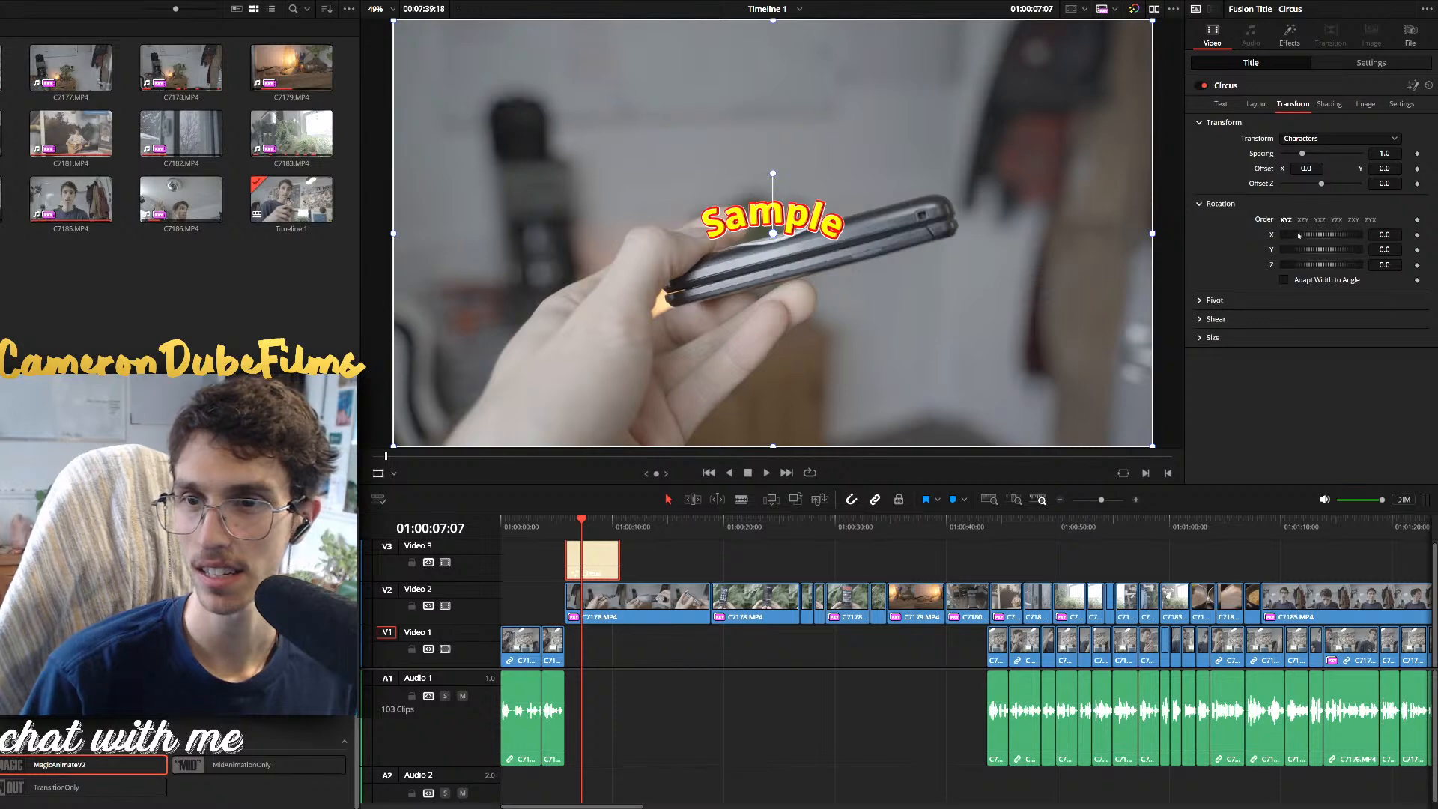
{"action": "mouse_move", "coordinate": [1299, 236]}
{"action": "left_mouse_down"}
{"action": "mouse_move", "coordinate": [1321, 244]}
{"action": "mouse_move", "coordinate": [1281, 235]}
{"action": "mouse_move", "coordinate": [1306, 249]}
{"action": "mouse_move", "coordinate": [1288, 266]}
{"action": "mouse_move", "coordinate": [1312, 266]}
{"action": "mouse_move", "coordinate": [1308, 252]}
{"action": "left_mouse_up"}
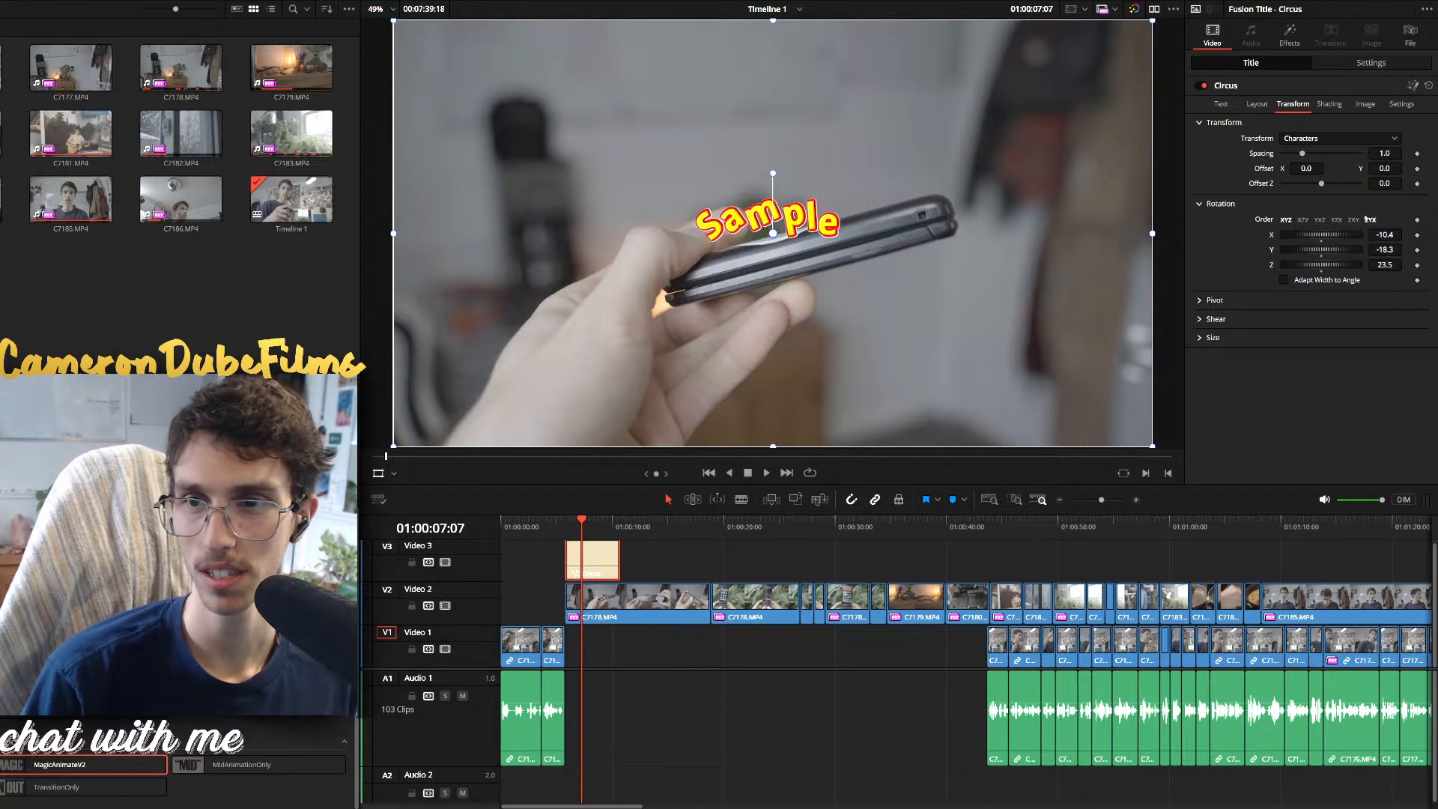
{"action": "key", "text": "Up"}
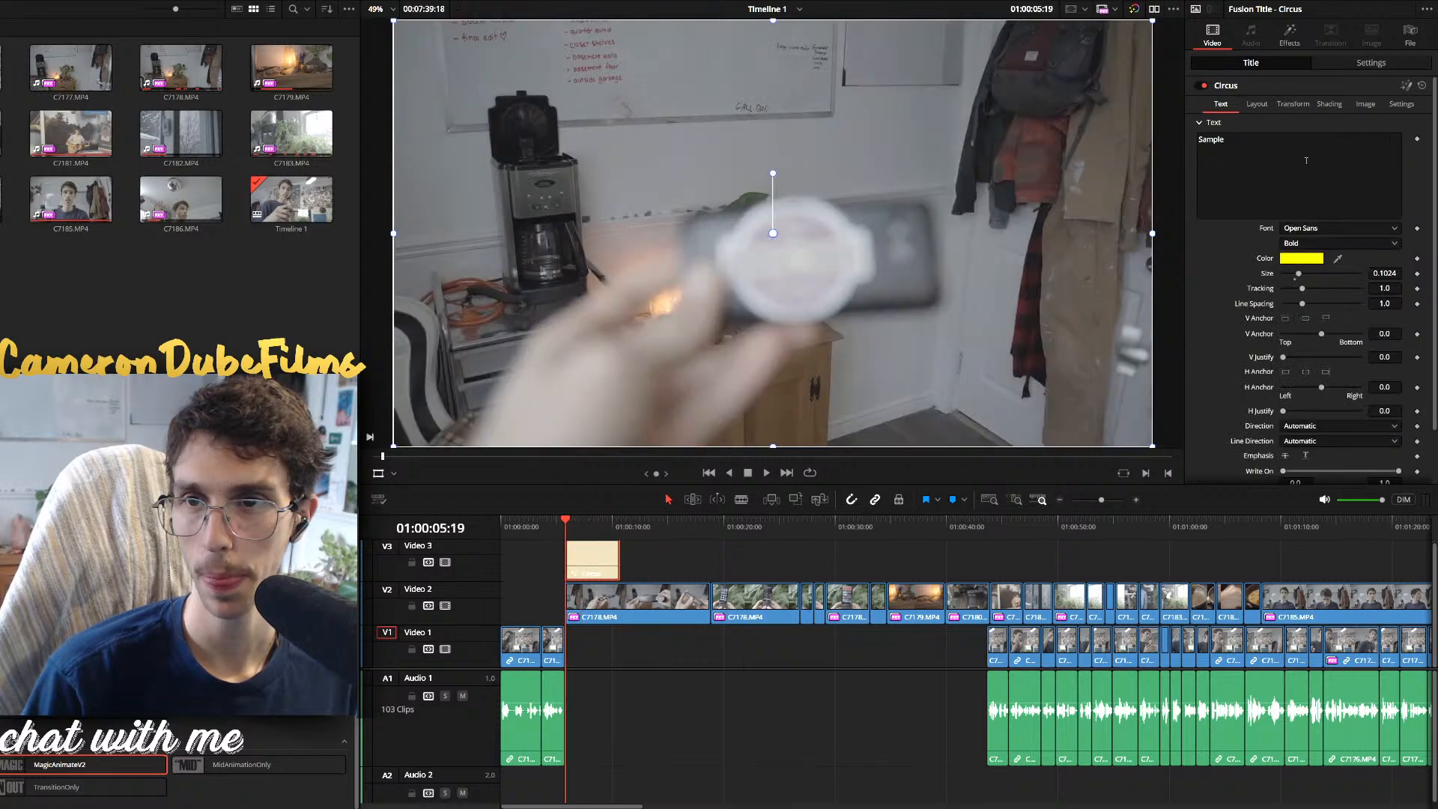
Try a Pivot Z of 0.048 on the title's characters and reset the title's settings again
{"action": "left_click", "coordinate": [1293, 104]}
{"action": "left_click", "coordinate": [1198, 300]}
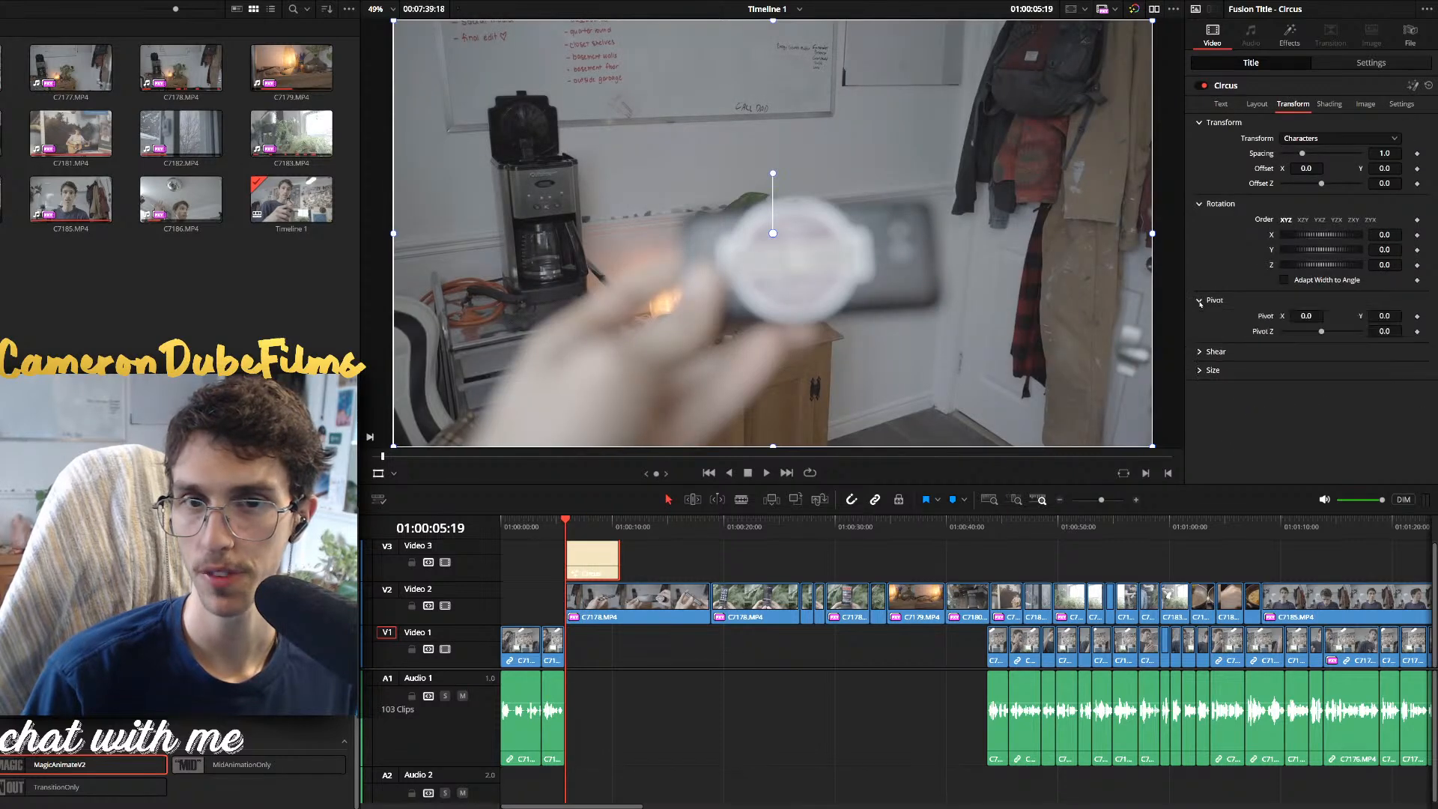
{"action": "key", "text": "space"}
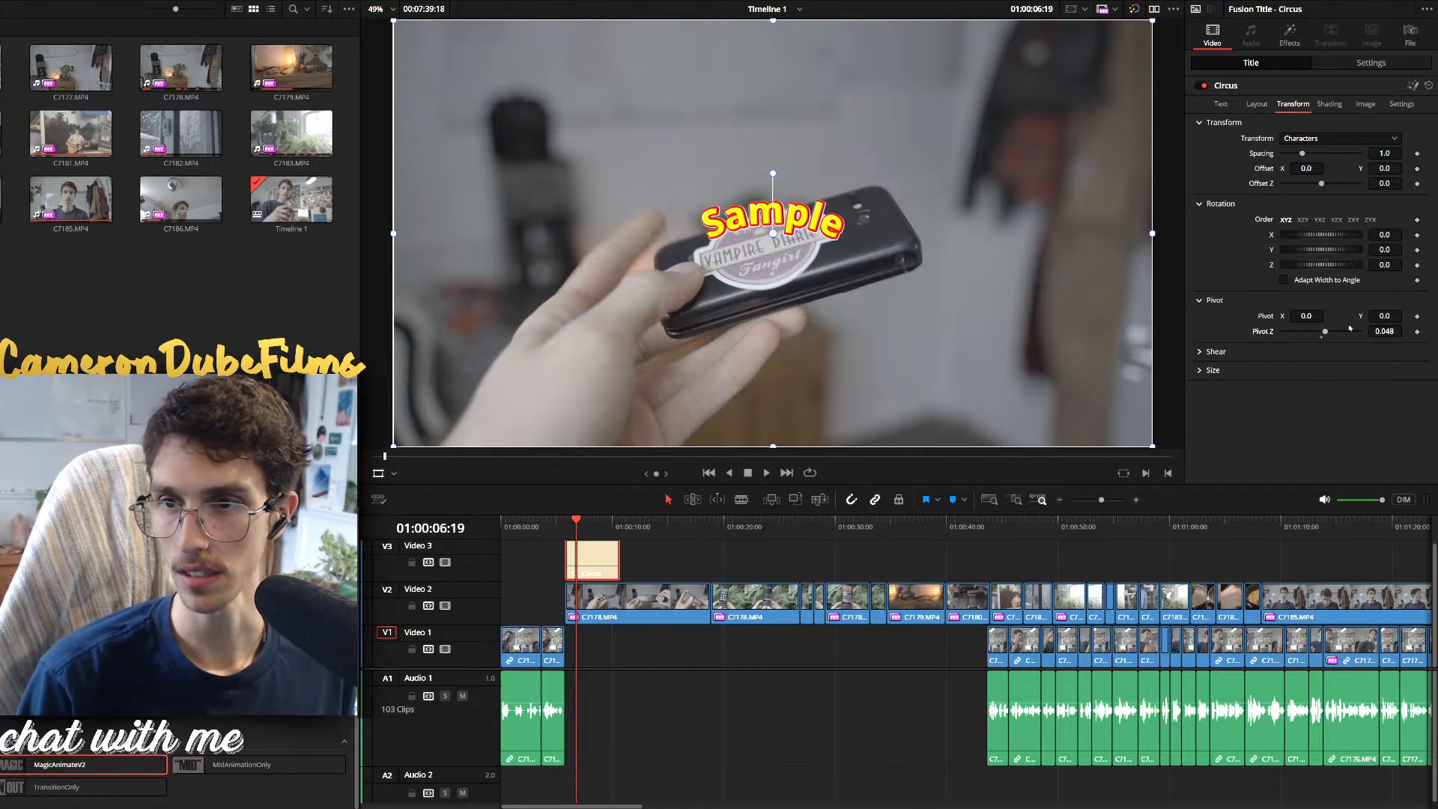
{"action": "left_click", "coordinate": [1428, 86]}
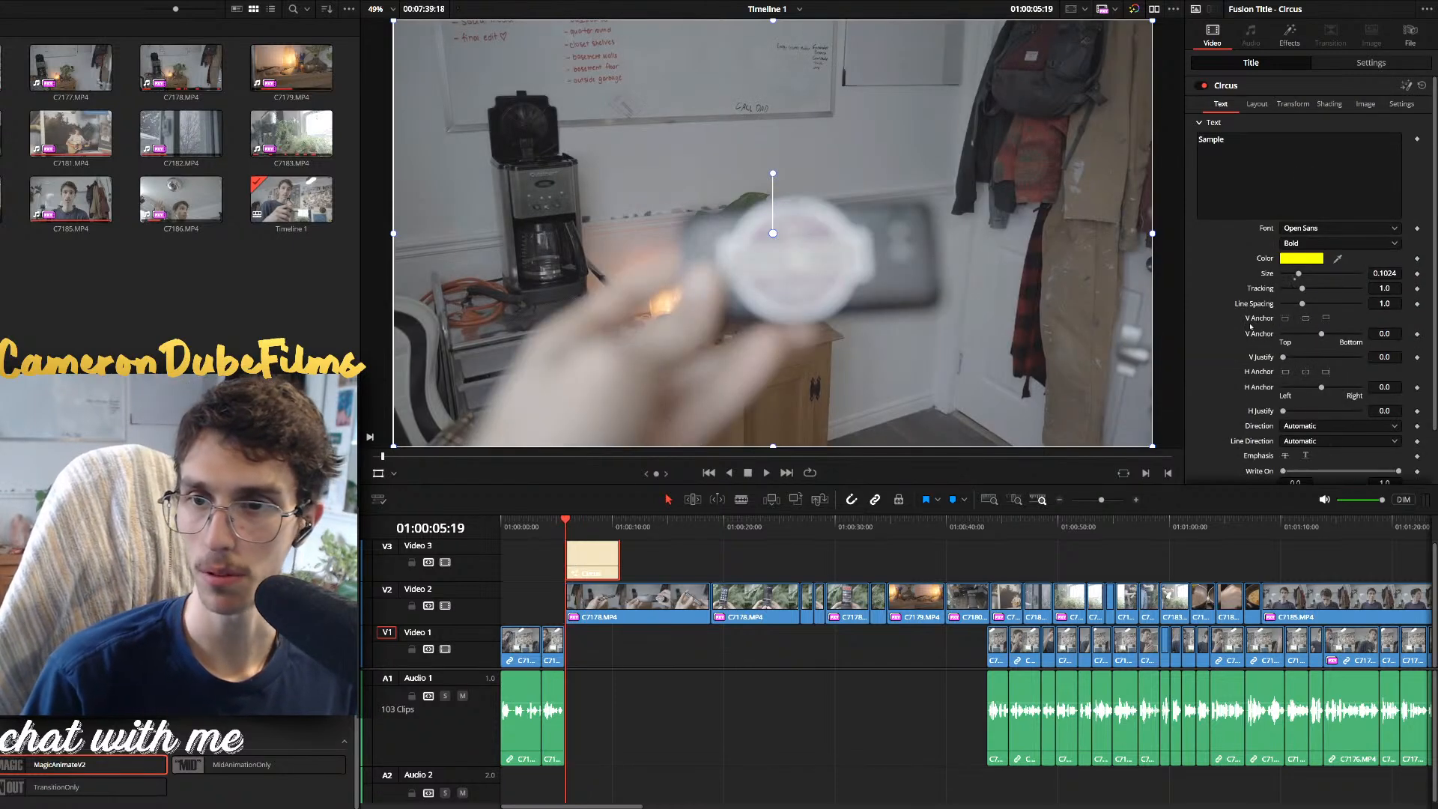
Play the title from 01:00:05:19 and try an X shear of -0.02 on its characters
{"action": "left_click", "coordinate": [1255, 105]}
{"action": "left_click", "coordinate": [1292, 104]}
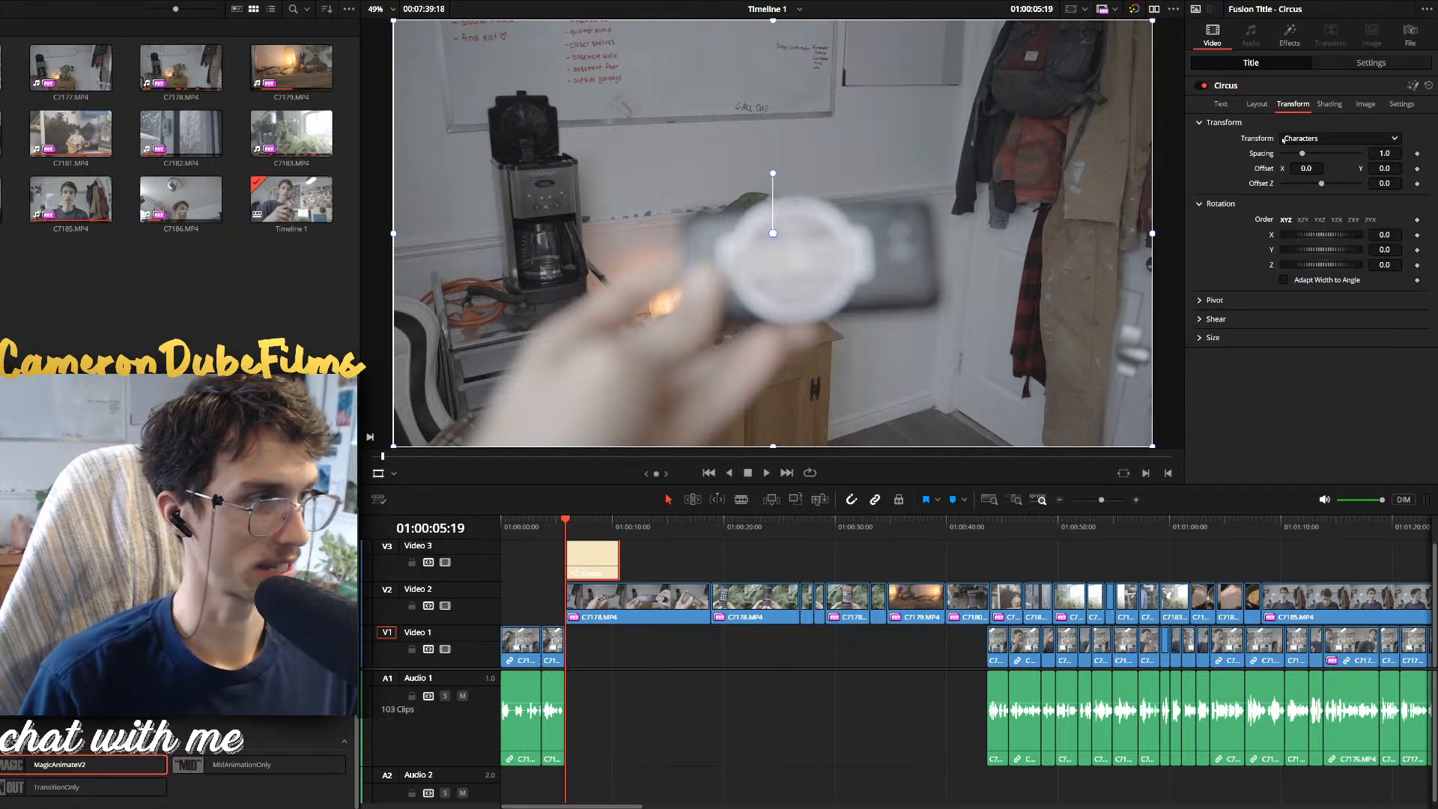
{"action": "key", "text": "space"}
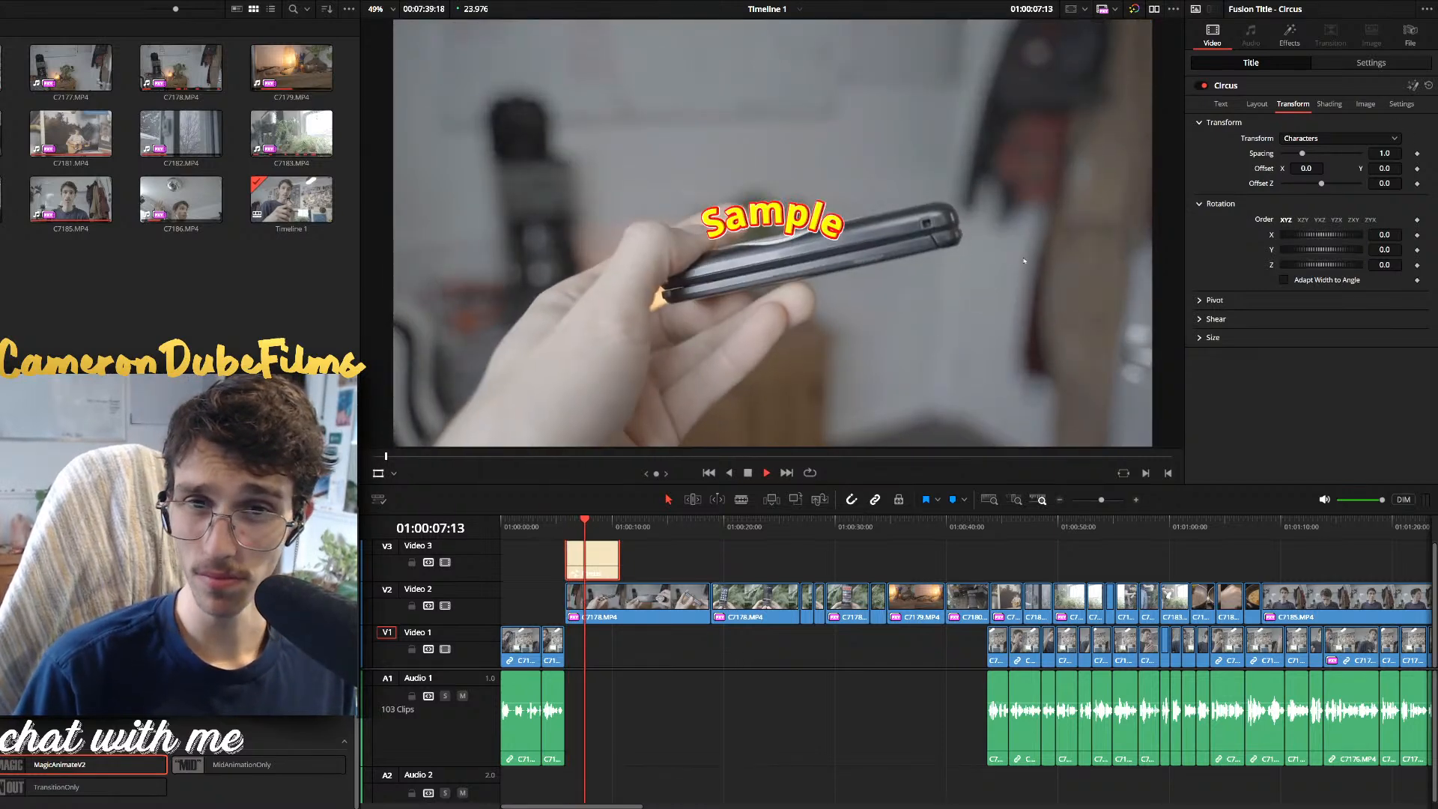
{"action": "key", "text": "space"}
{"action": "left_click", "coordinate": [1213, 319]}
{"action": "mouse_move", "coordinate": [1320, 335]}
{"action": "left_mouse_down"}
{"action": "mouse_move", "coordinate": [1335, 339]}
{"action": "mouse_move", "coordinate": [1320, 337]}
{"action": "left_mouse_up"}
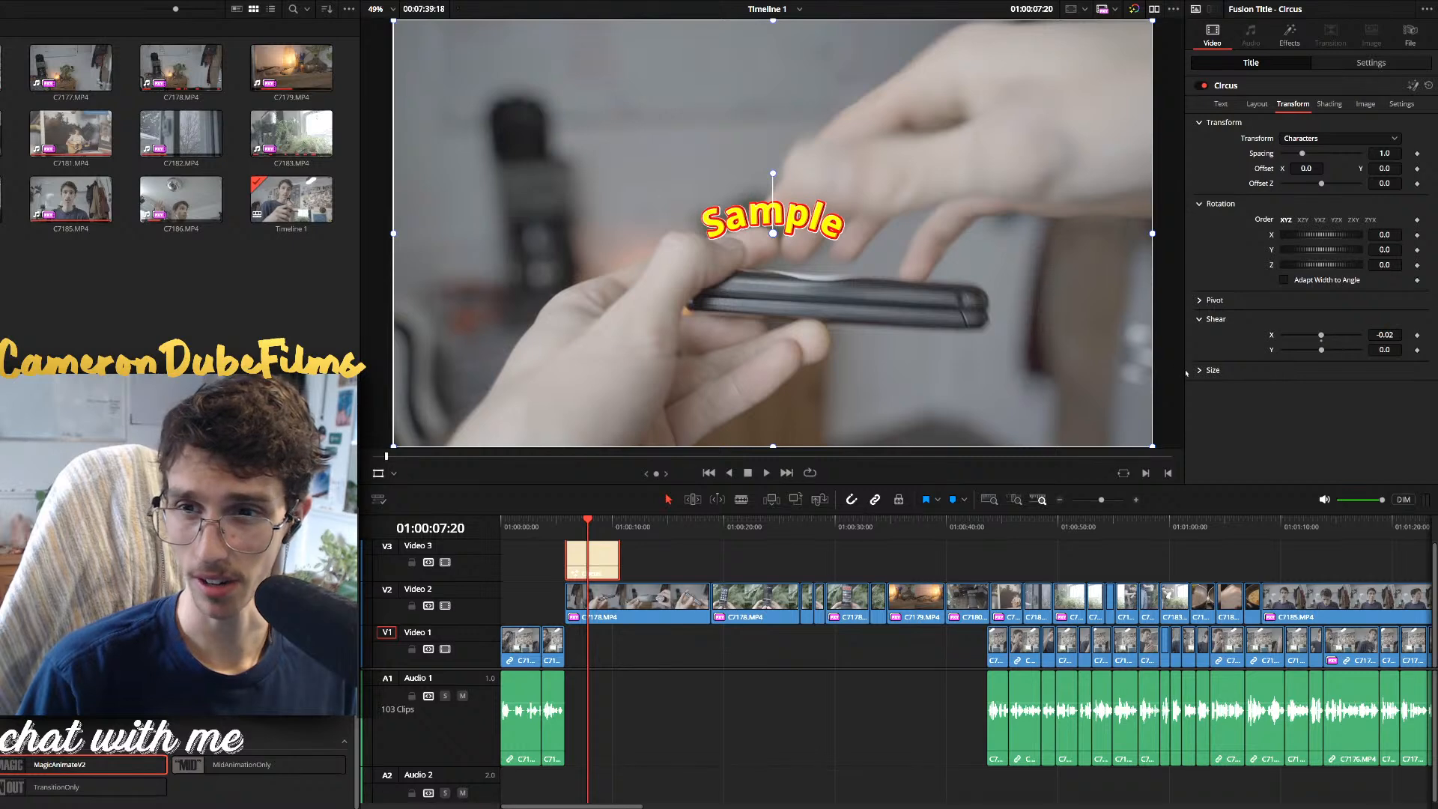
Try enlarging the title's characters to size X 1.575 and Y 1.929, reset the title's settings and replay its entrance
{"action": "left_click", "coordinate": [1199, 369]}
{"action": "mouse_move", "coordinate": [1298, 402]}
{"action": "left_mouse_down"}
{"action": "mouse_move", "coordinate": [1315, 409]}
{"action": "mouse_move", "coordinate": [1308, 389]}
{"action": "left_mouse_up"}
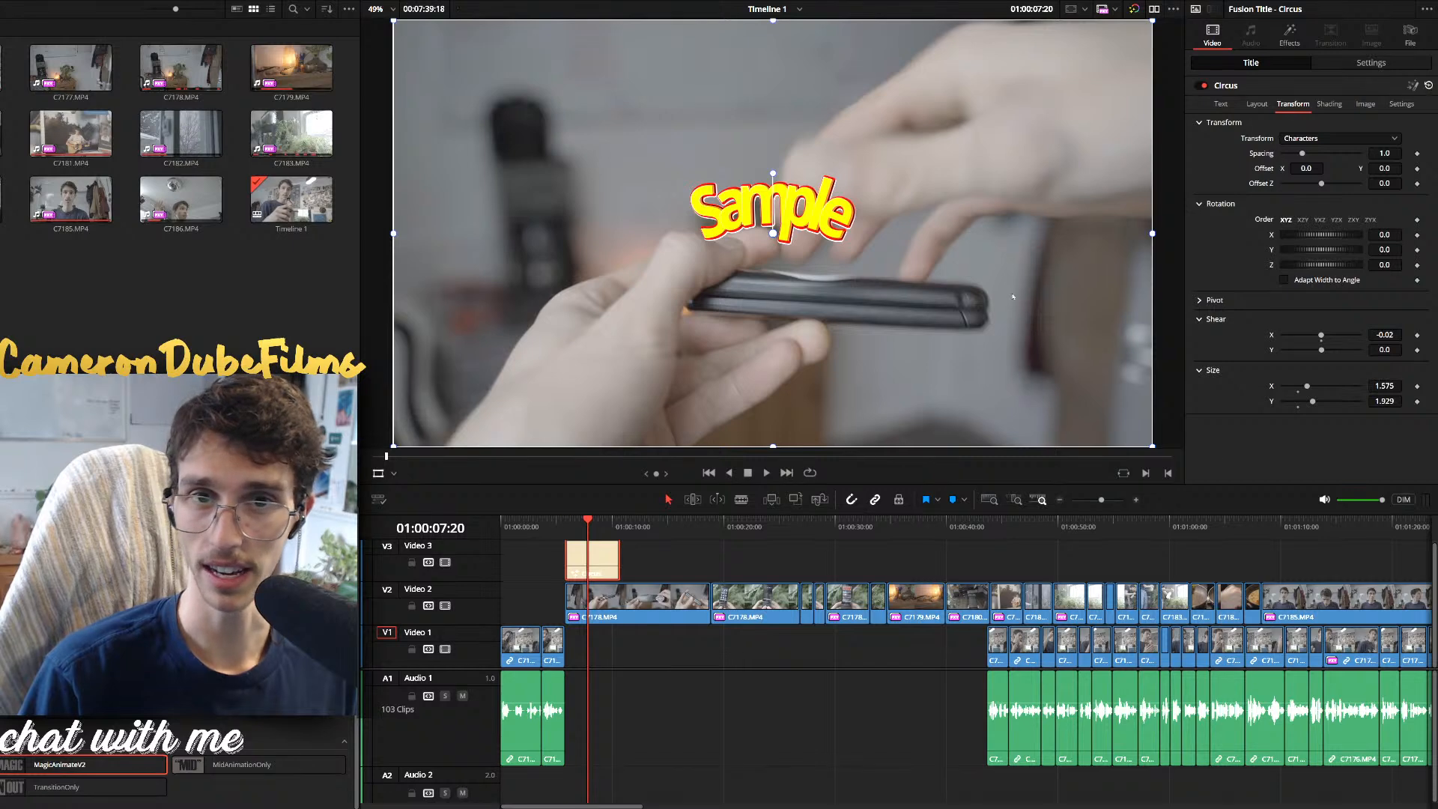
{"action": "key", "text": "Up"}
{"action": "key", "text": "space"}
{"action": "key", "text": "space"}
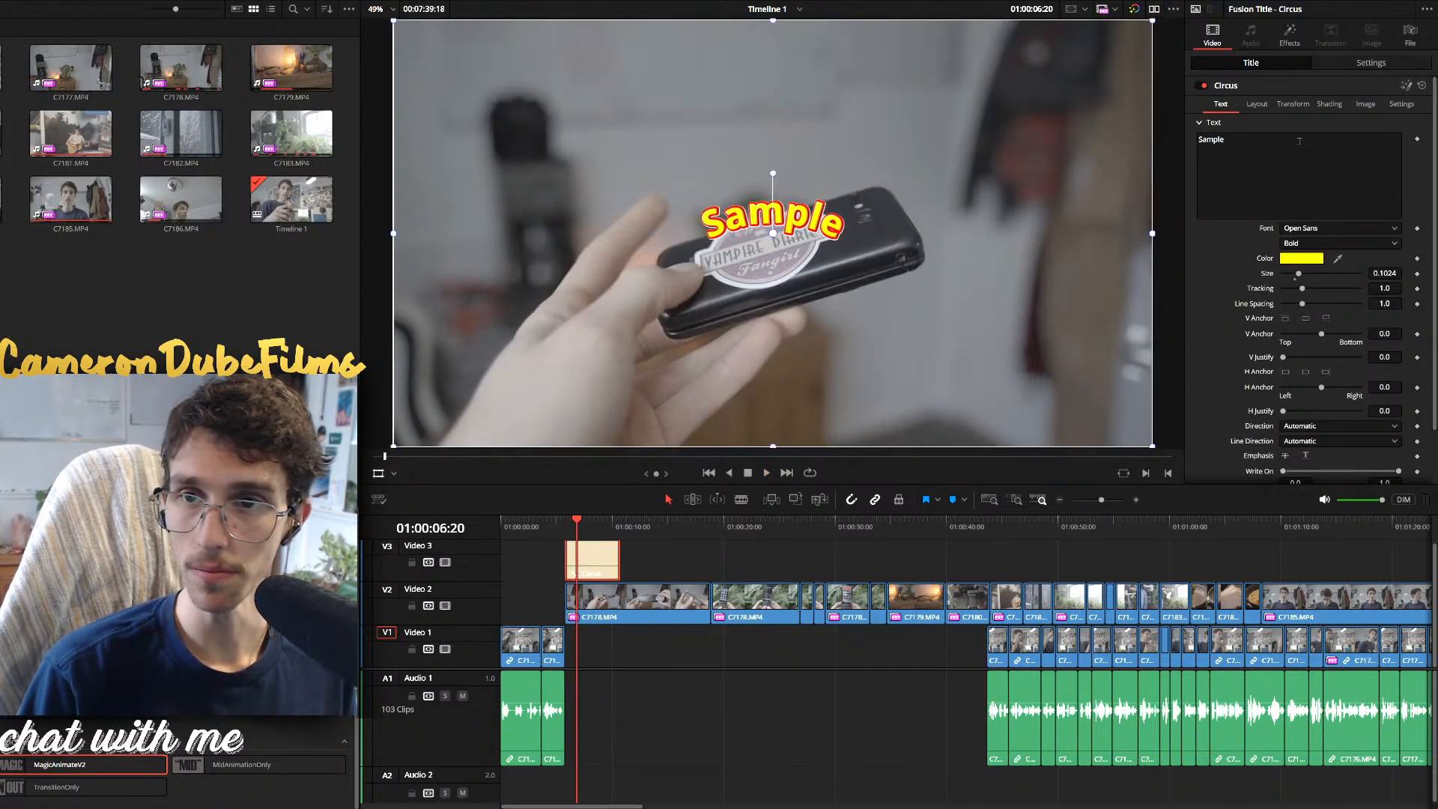
Replace the Circus title's sample text with "dumb phones"
{"action": "type", "text": "dumb p"}
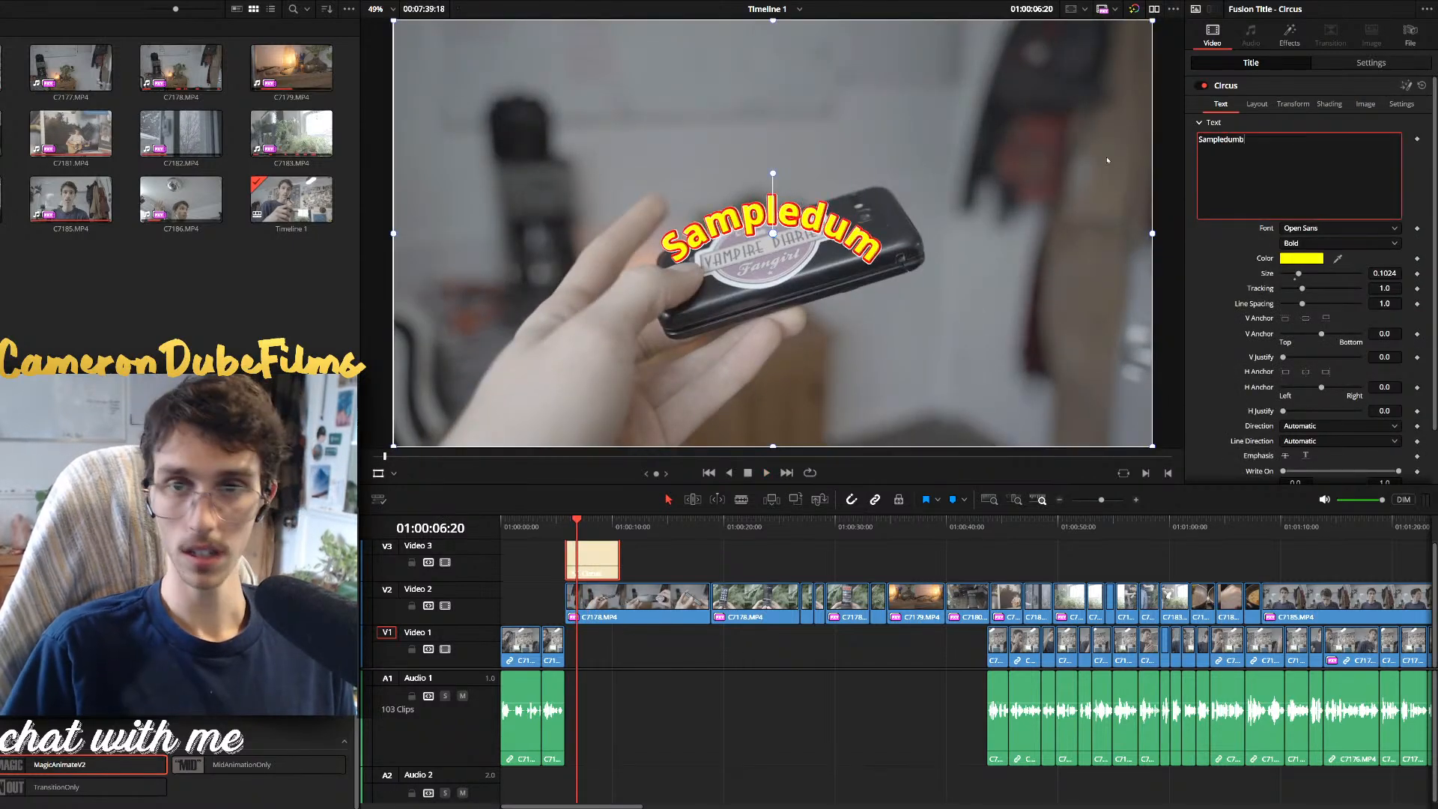
{"action": "key", "text": "BackSpace"}
{"action": "key", "text": "BackSpace"}
{"action": "key", "text": "BackSpace"}
{"action": "key", "text": "BackSpace"}
{"action": "key", "text": "BackSpace"}
{"action": "key", "text": "BackSpace"}
{"action": "key", "text": "BackSpace"}
{"action": "key", "text": "BackSpace"}
{"action": "key", "text": "BackSpace"}
{"action": "key", "text": "BackSpace"}
{"action": "key", "text": "BackSpace"}
{"action": "key", "text": "BackSpace"}
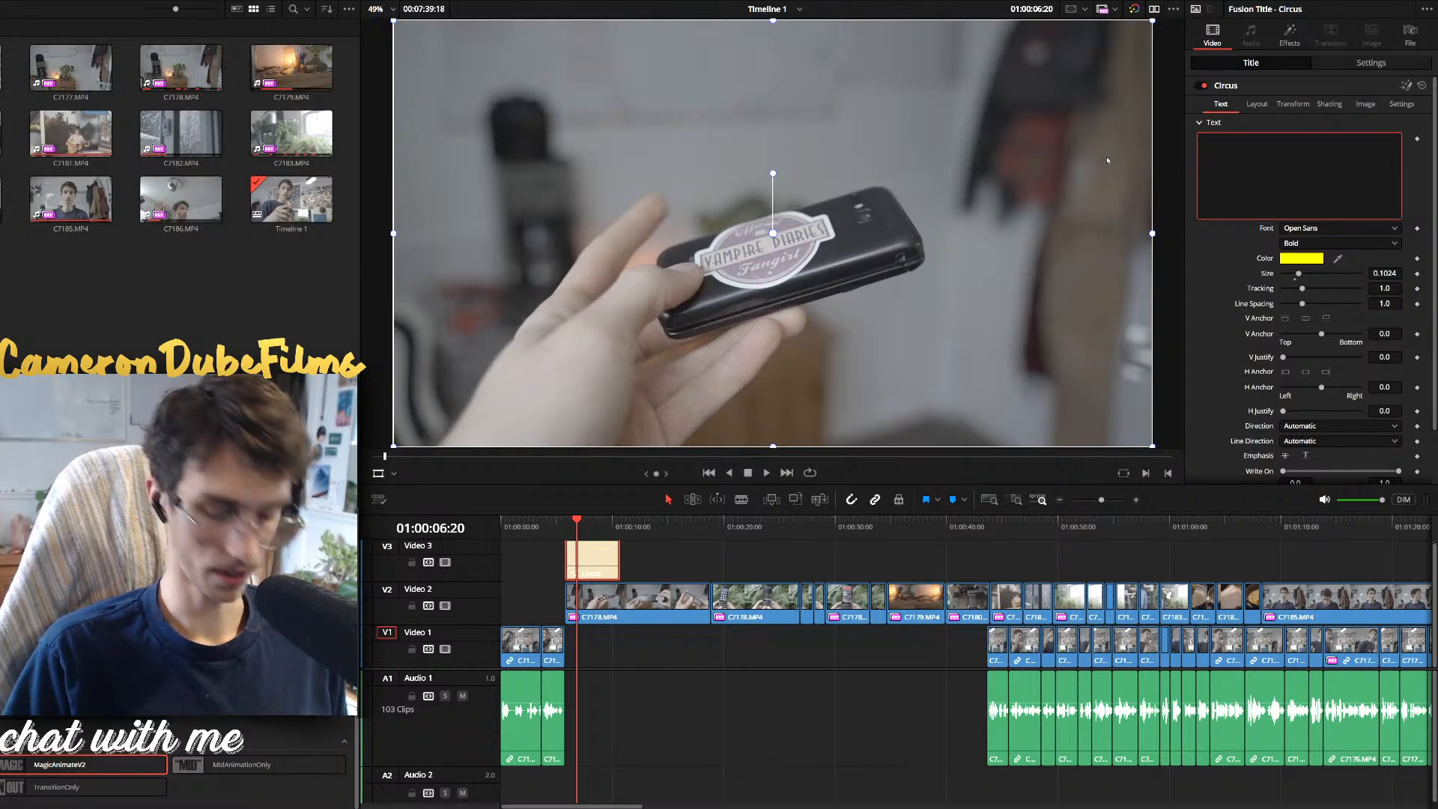
{"action": "type", "text": "dumb ph"}
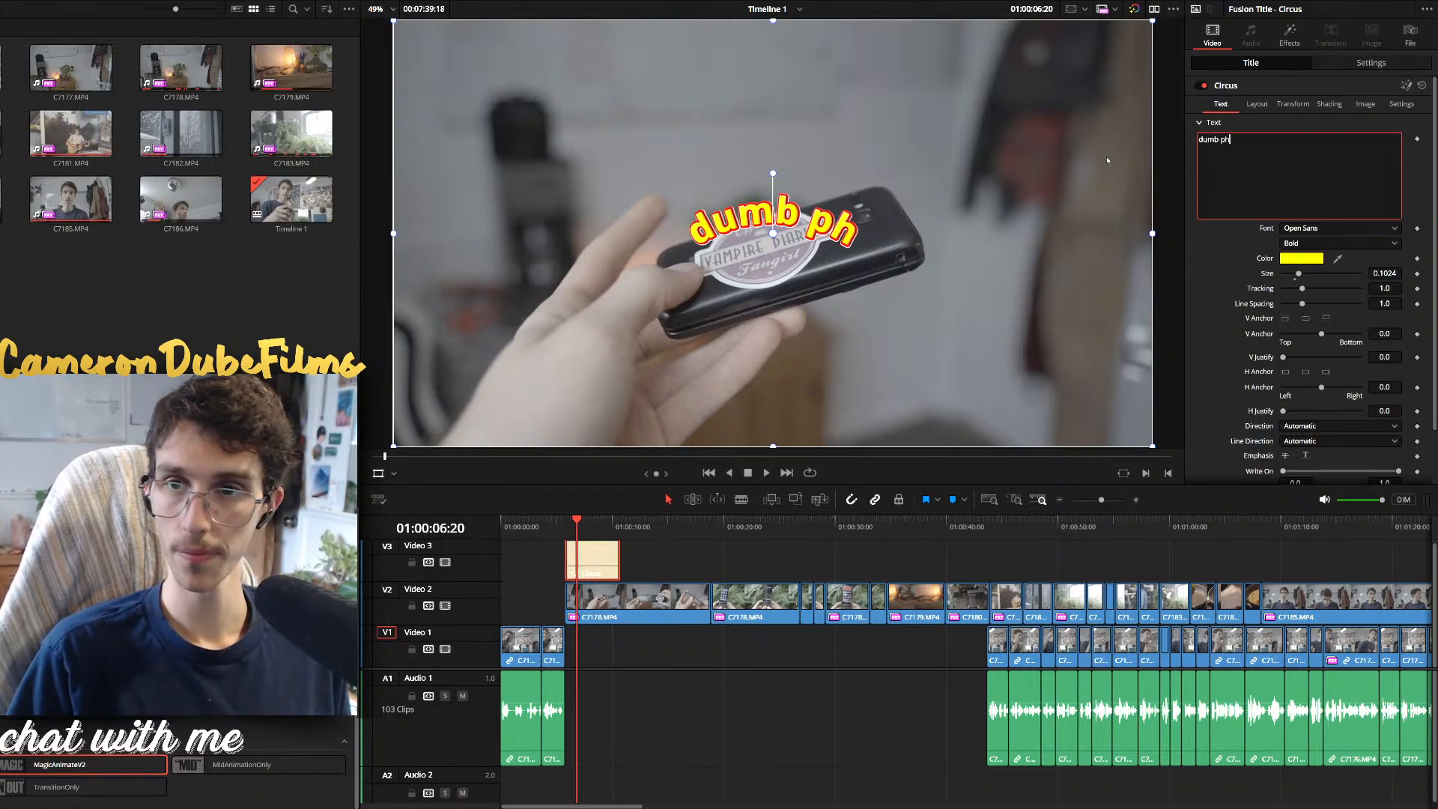
{"action": "type", "text": "ones"}
{"action": "left_click", "coordinate": [990, 281]}
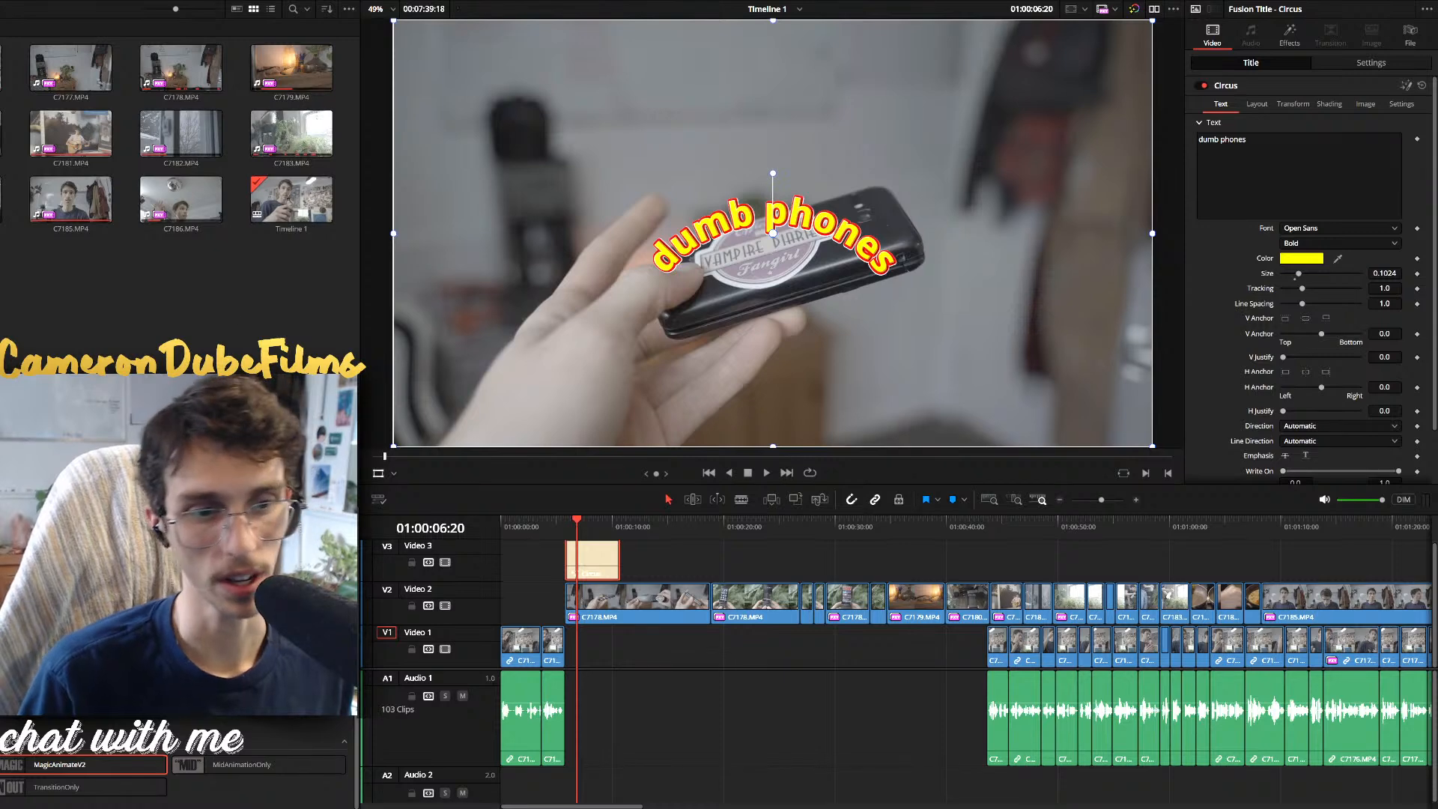
Preview other Fusion titles in the effects library and add the Tasteful title to Video 3
{"action": "scroll", "coordinate": [174, 775], "scroll_direction": "up", "scroll_amount": 5}
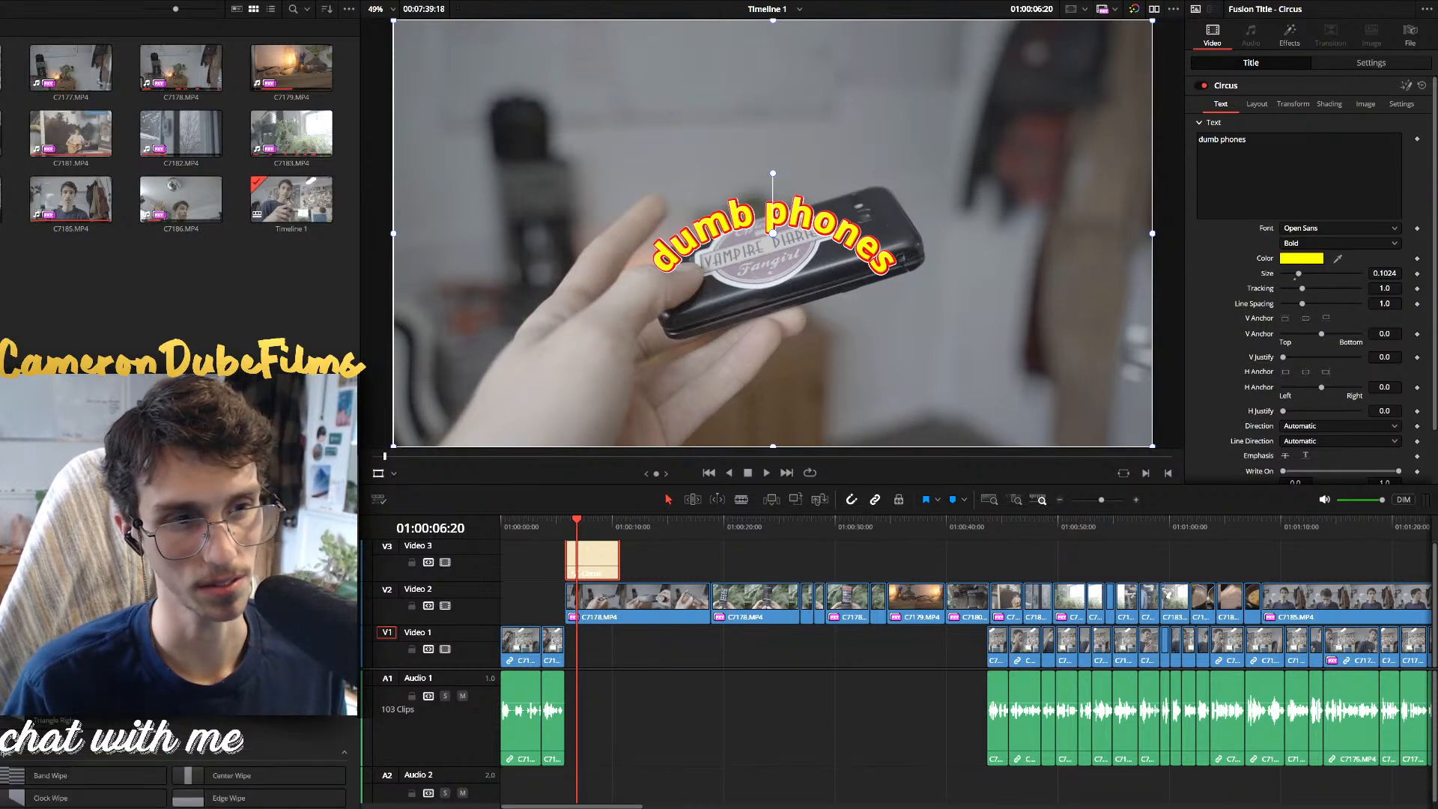
{"action": "scroll", "coordinate": [173, 772], "scroll_direction": "down", "scroll_amount": 10}
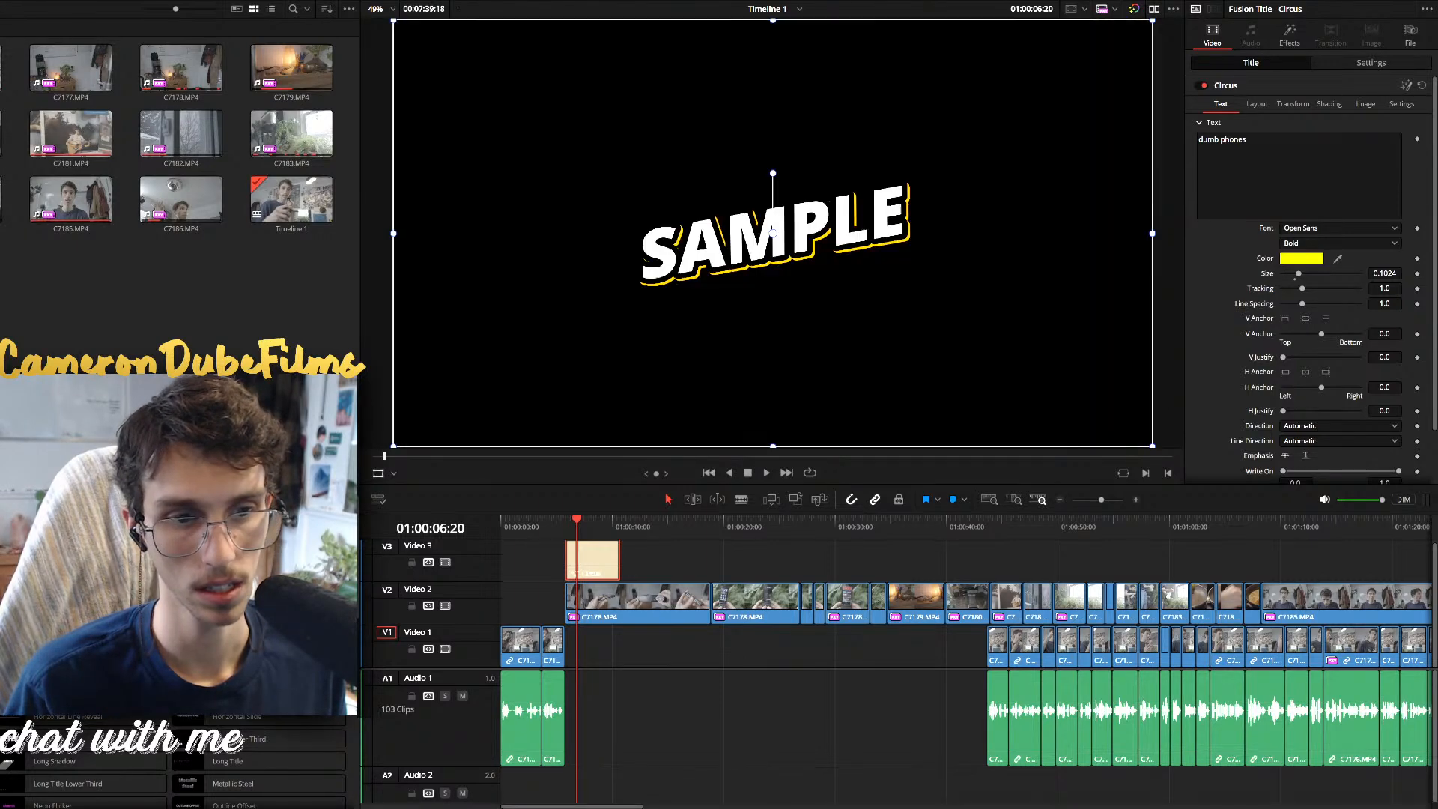
{"action": "scroll", "coordinate": [173, 771], "scroll_direction": "down", "scroll_amount": 8}
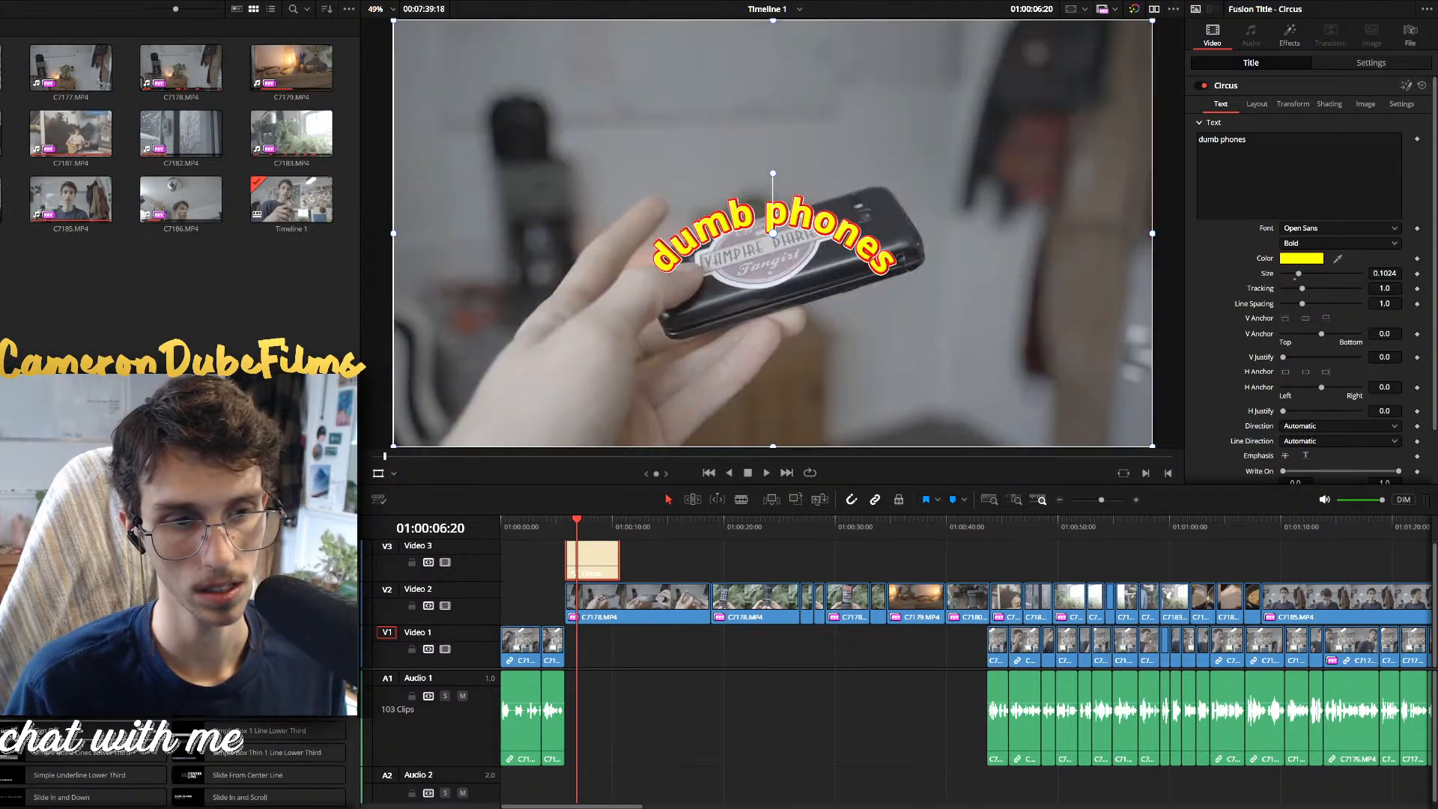
{"action": "scroll", "coordinate": [174, 771], "scroll_direction": "down", "scroll_amount": 3}
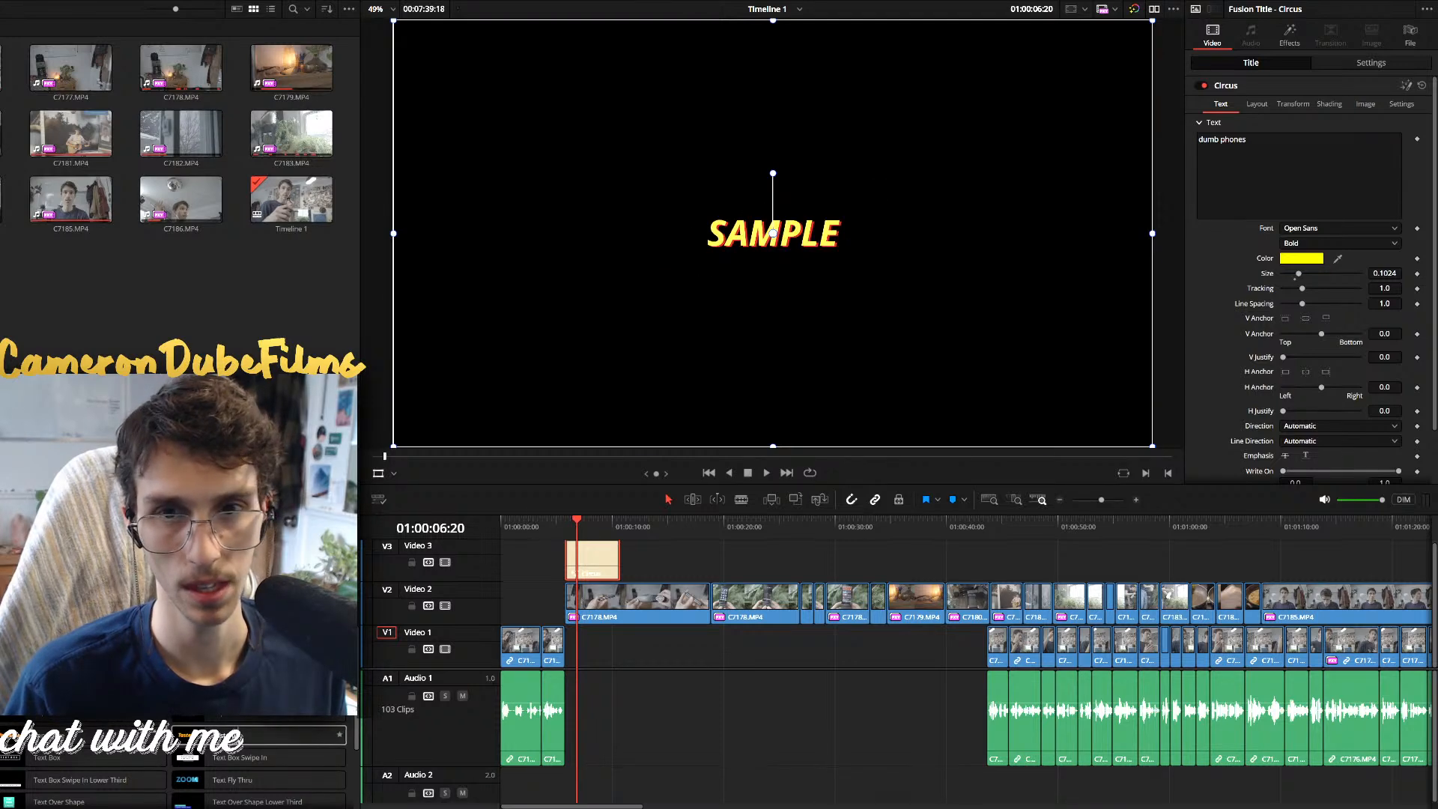
{"action": "left_click_drag", "start_coordinate": [259, 735], "coordinate": [624, 569]}
Place the Tasteful title at 01:00:05:19 on Video 3 with the Circus title directly after it, and play it from its start
{"action": "scroll", "coordinate": [748, 571], "scroll_direction": "up", "scroll_amount": 1}
{"action": "left_click_drag", "start_coordinate": [807, 552], "coordinate": [630, 562]}
{"action": "left_click", "coordinate": [851, 562]}
{"action": "left_click_drag", "start_coordinate": [631, 563], "coordinate": [637, 562]}
{"action": "left_click", "coordinate": [586, 529]}
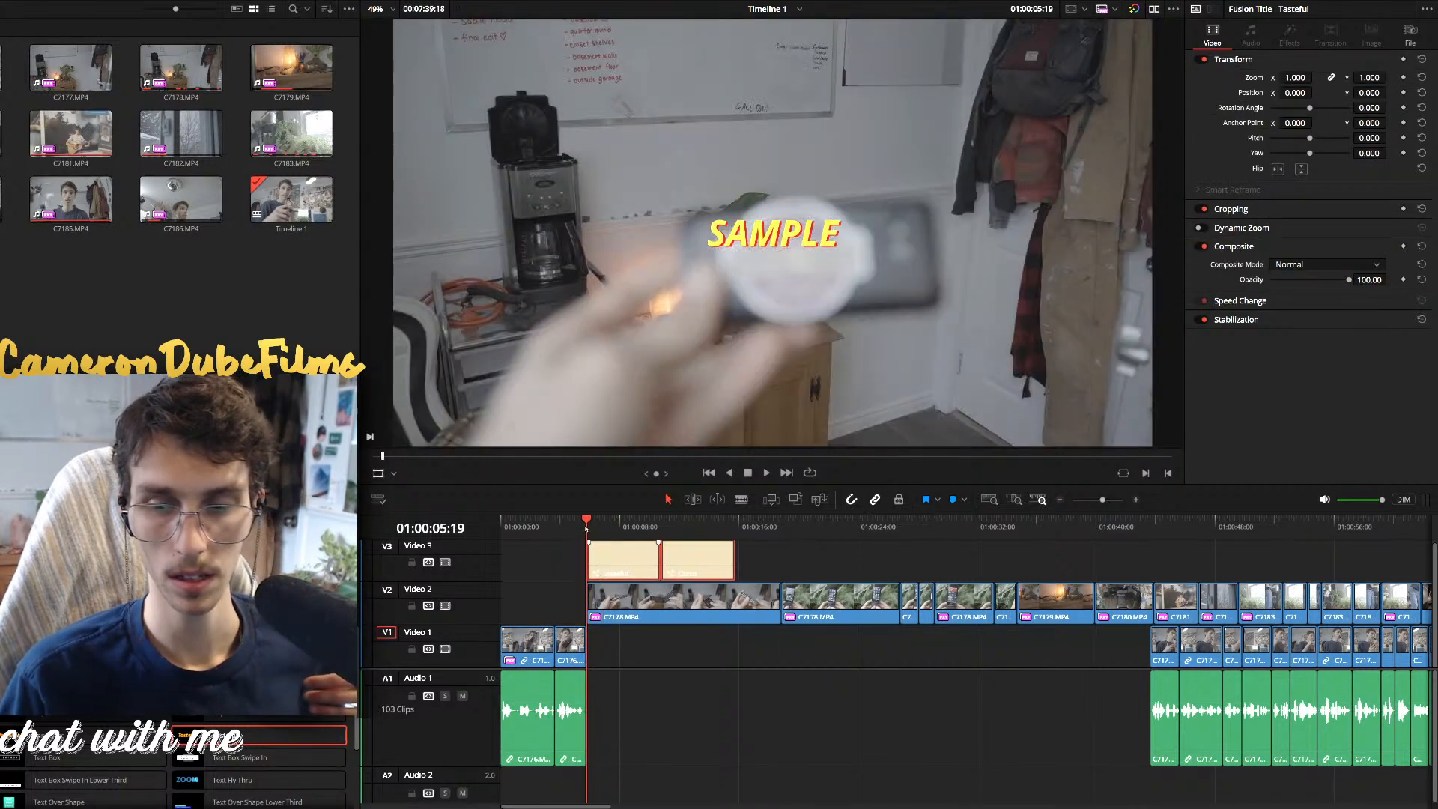
{"action": "key", "text": "space"}
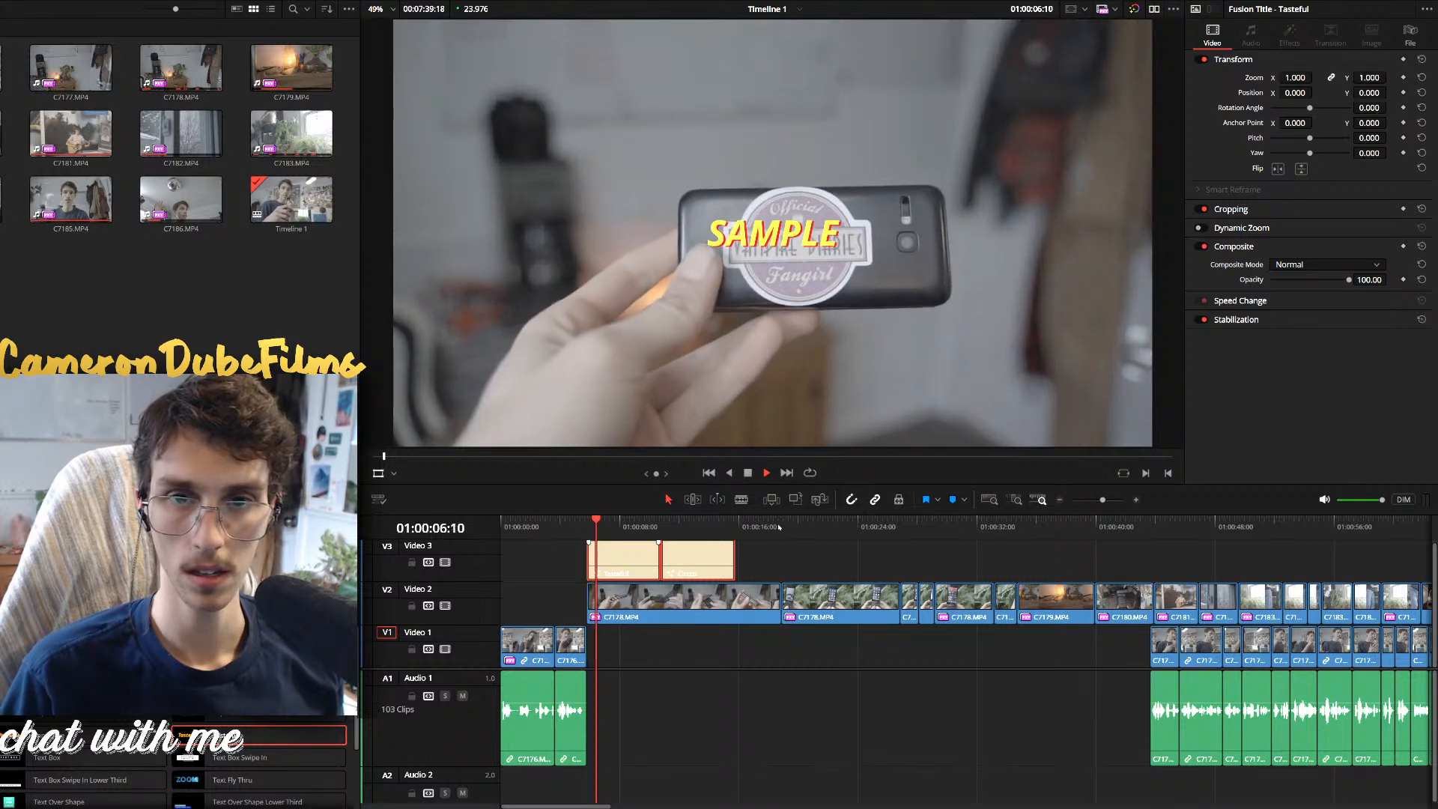
Select the Circus title on Video 3 and play it from near its start to compare its animation
{"action": "key", "text": "space"}
{"action": "left_click", "coordinate": [756, 563]}
{"action": "left_click", "coordinate": [676, 528]}
{"action": "key", "text": "space"}
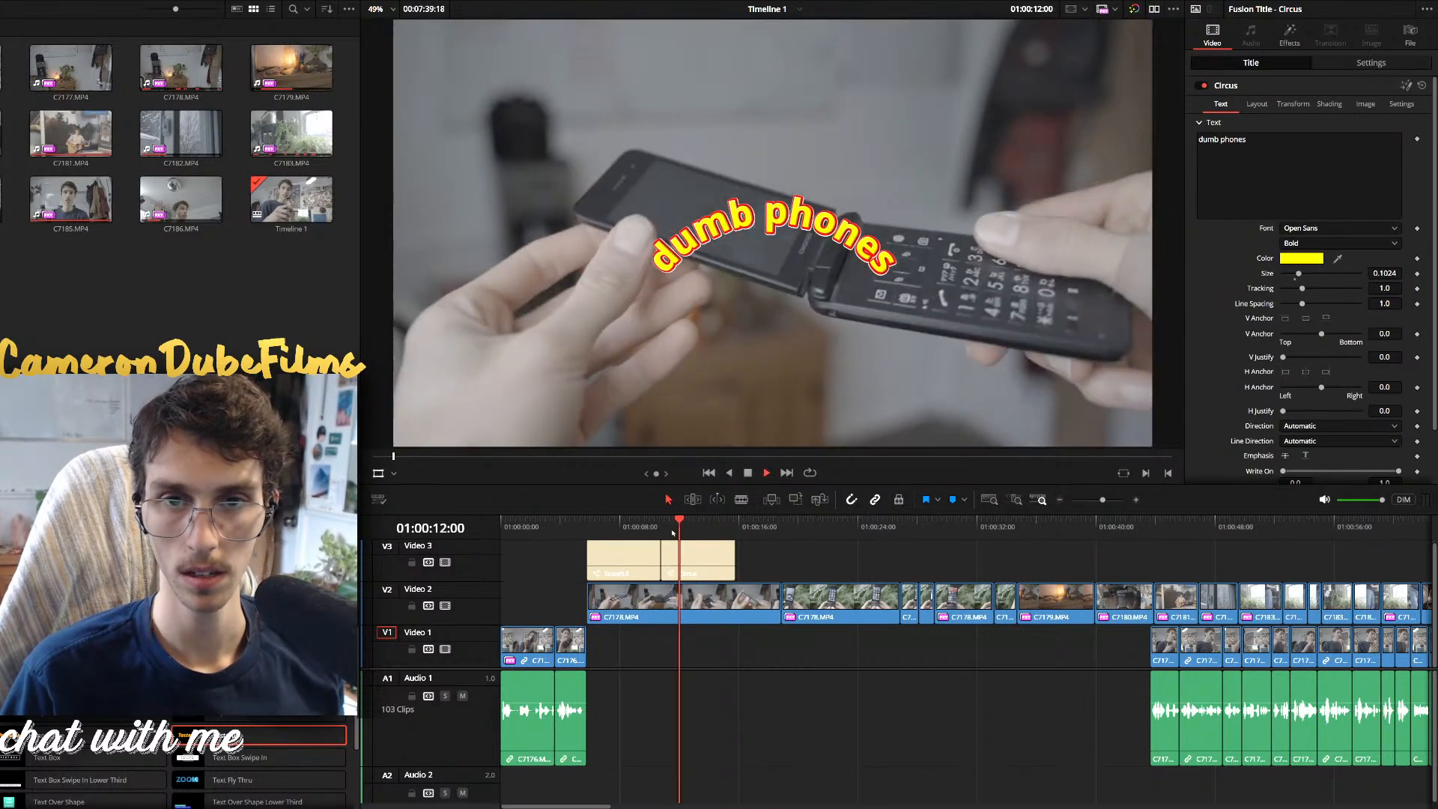
{"action": "key", "text": "space"}
Replace the Tasteful title's sample text with the creator's full name
{"action": "left_click", "coordinate": [595, 527]}
{"action": "left_click", "coordinate": [627, 560]}
{"action": "left_click", "coordinate": [1252, 154]}
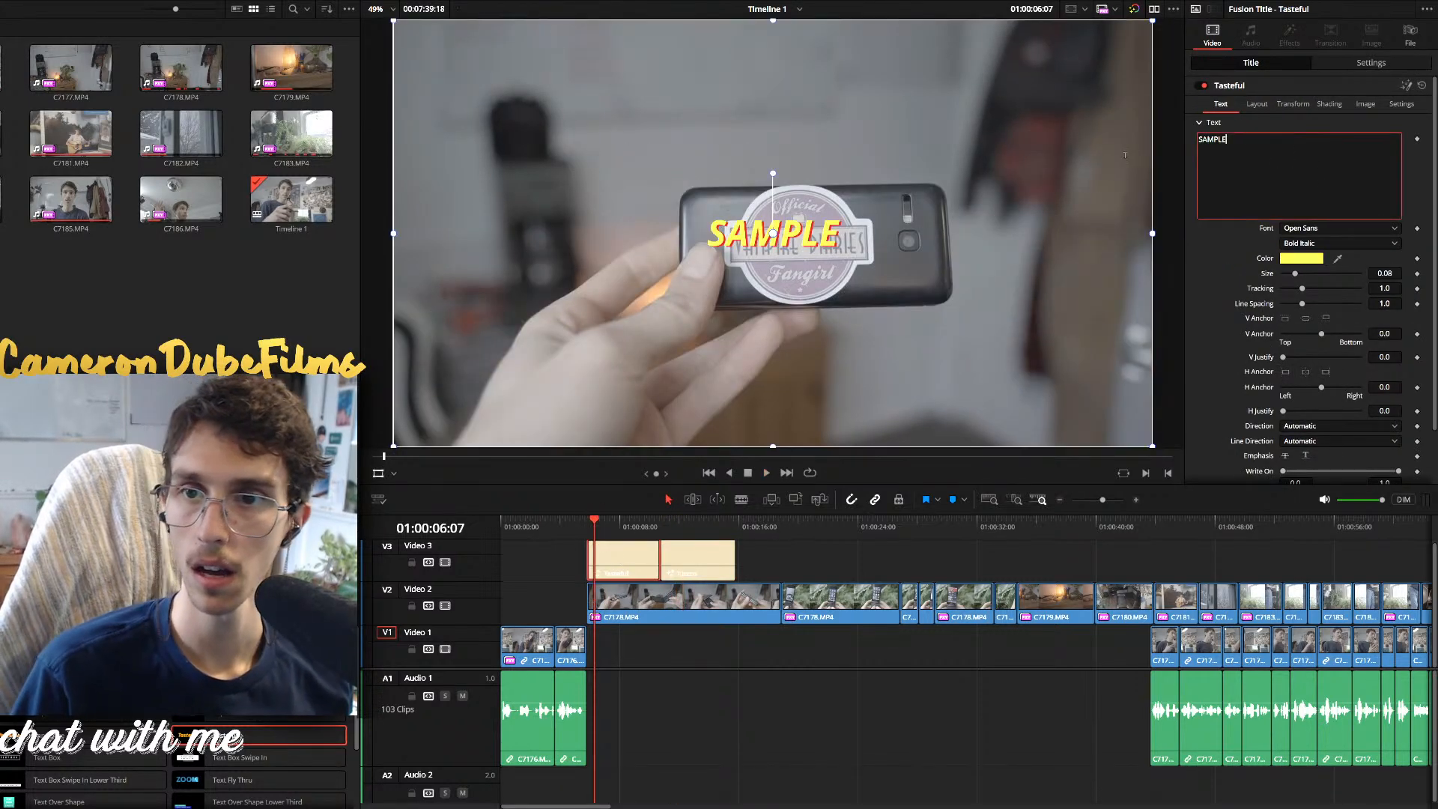
{"action": "key", "text": "BackSpace"}
{"action": "key", "text": "BackSpace"}
{"action": "key", "text": "BackSpace"}
{"action": "key", "text": "BackSpace"}
{"action": "key", "text": "BackSpace"}
{"action": "key", "text": "BackSpace"}
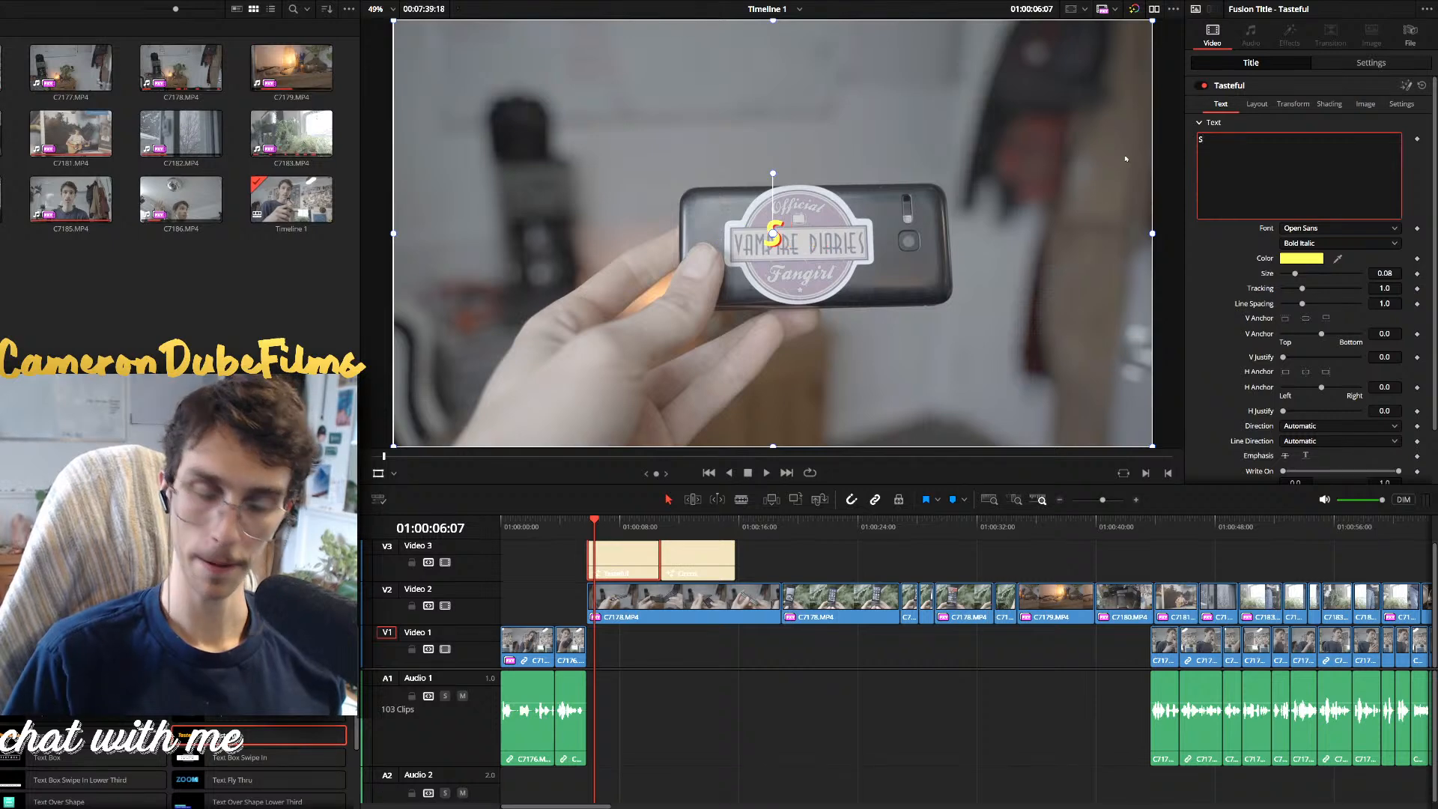
{"action": "type", "text": "Cameron Dube"}
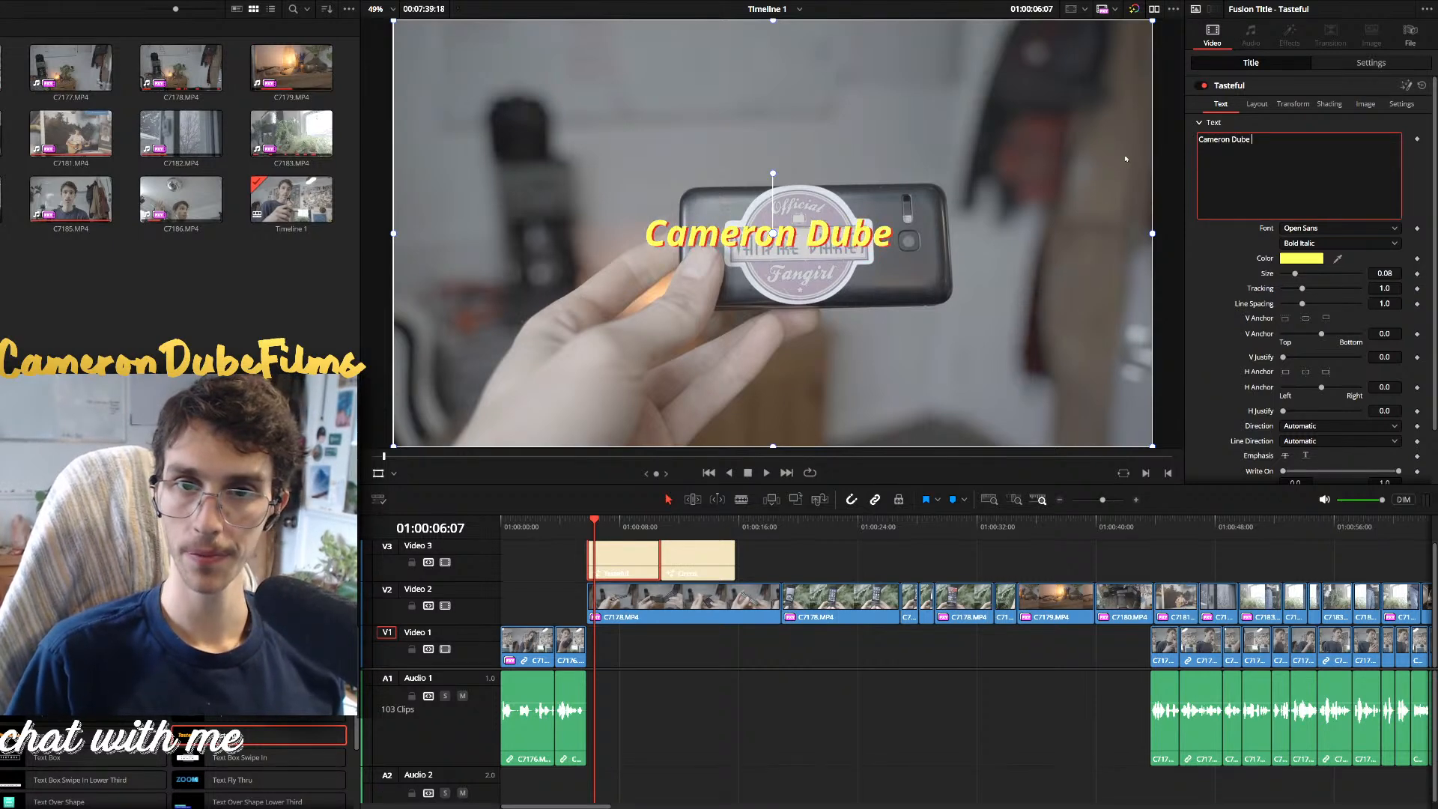
Rewrite the Tasteful title's text as the creator's channel name in one word
{"action": "key", "text": "BackSpace"}
{"action": "key", "text": "BackSpace"}
{"action": "key", "text": "BackSpace"}
{"action": "key", "text": "BackSpace"}
{"action": "key", "text": "BackSpace"}
{"action": "key", "text": "BackSpace"}
{"action": "key", "text": "BackSpace"}
{"action": "key", "text": "BackSpace"}
{"action": "key", "text": "BackSpace"}
{"action": "key", "text": "BackSpace"}
{"action": "key", "text": "BackSpace"}
{"action": "key", "text": "BackSpace"}
{"action": "type", "text": "Cam"}
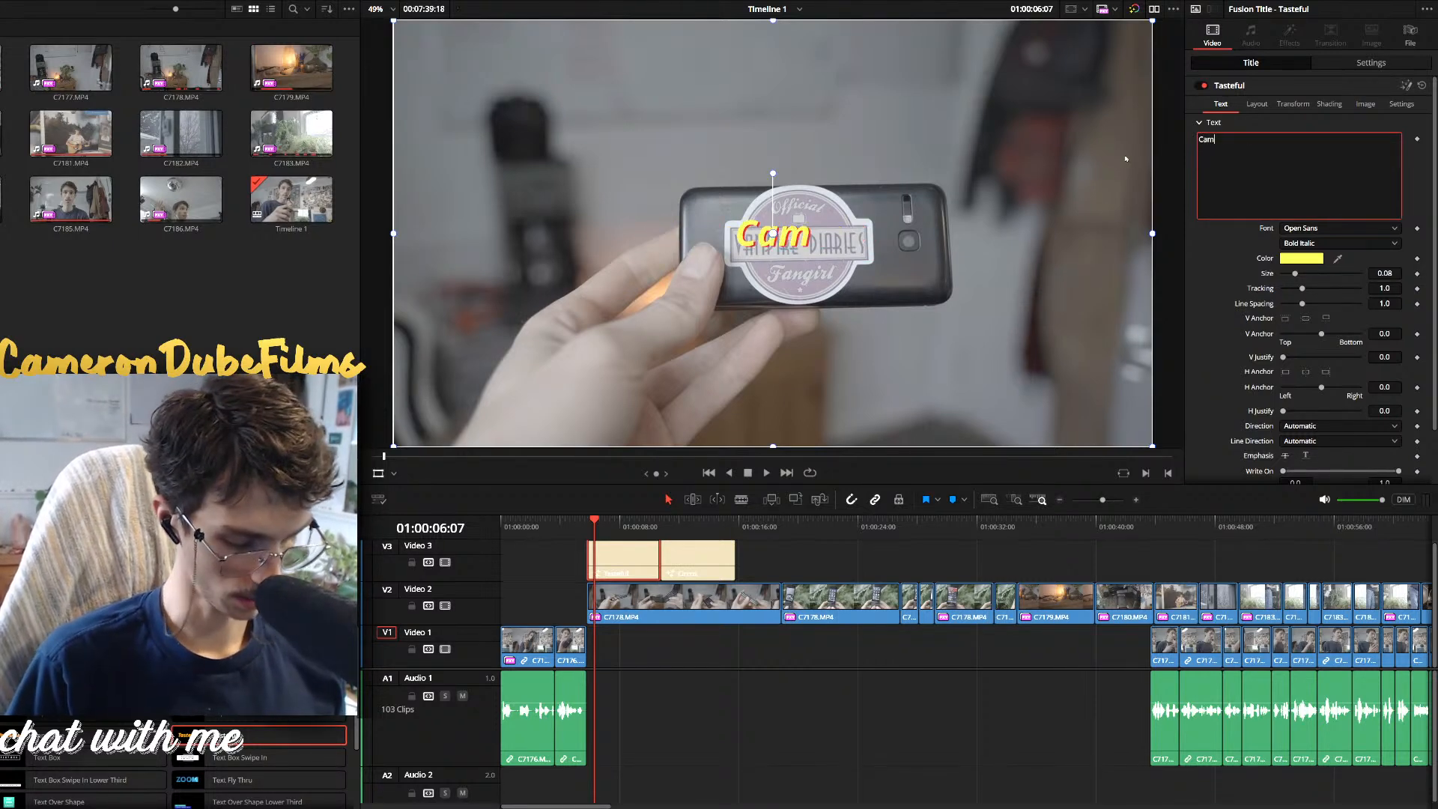
{"action": "type", "text": "eronD"}
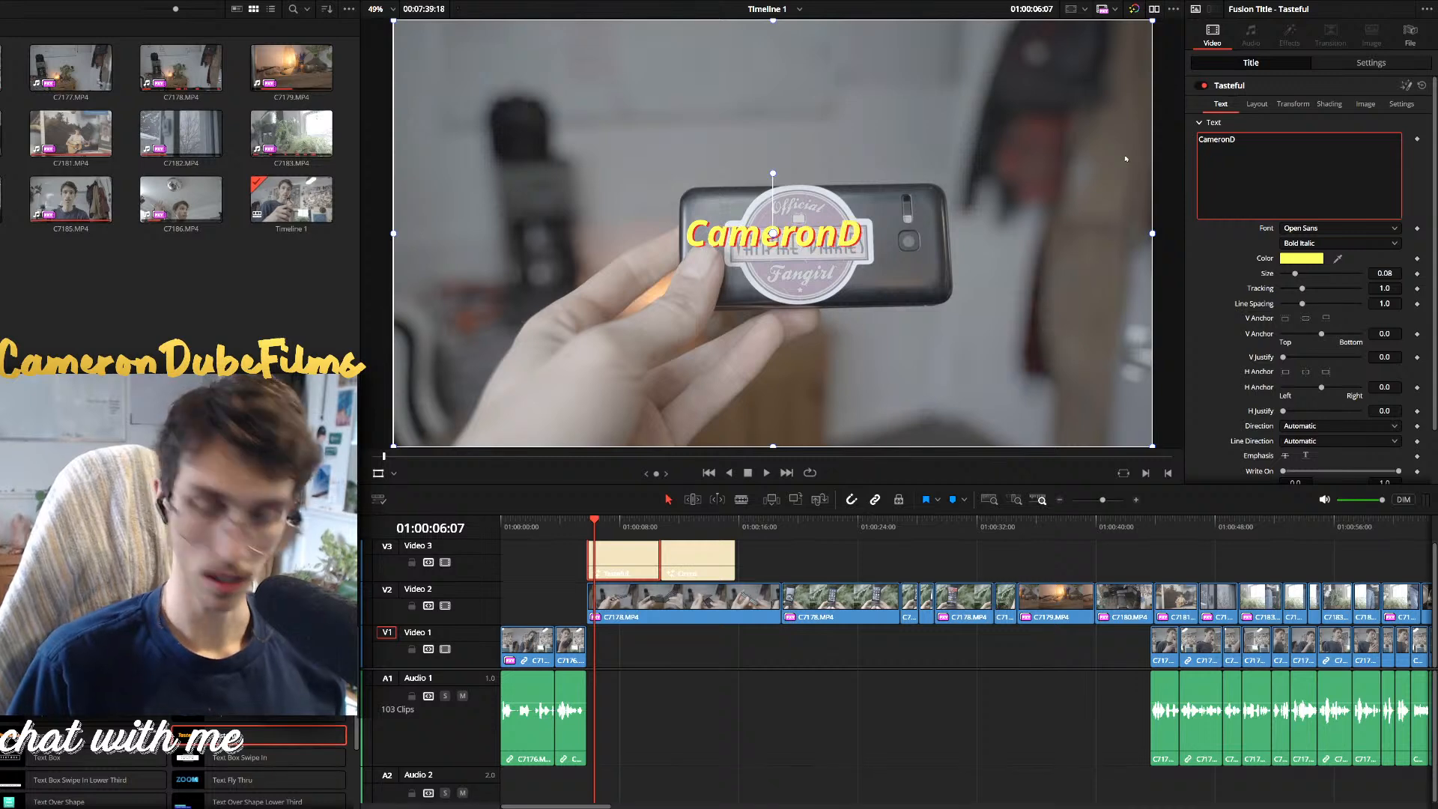
{"action": "type", "text": "ubeFilms"}
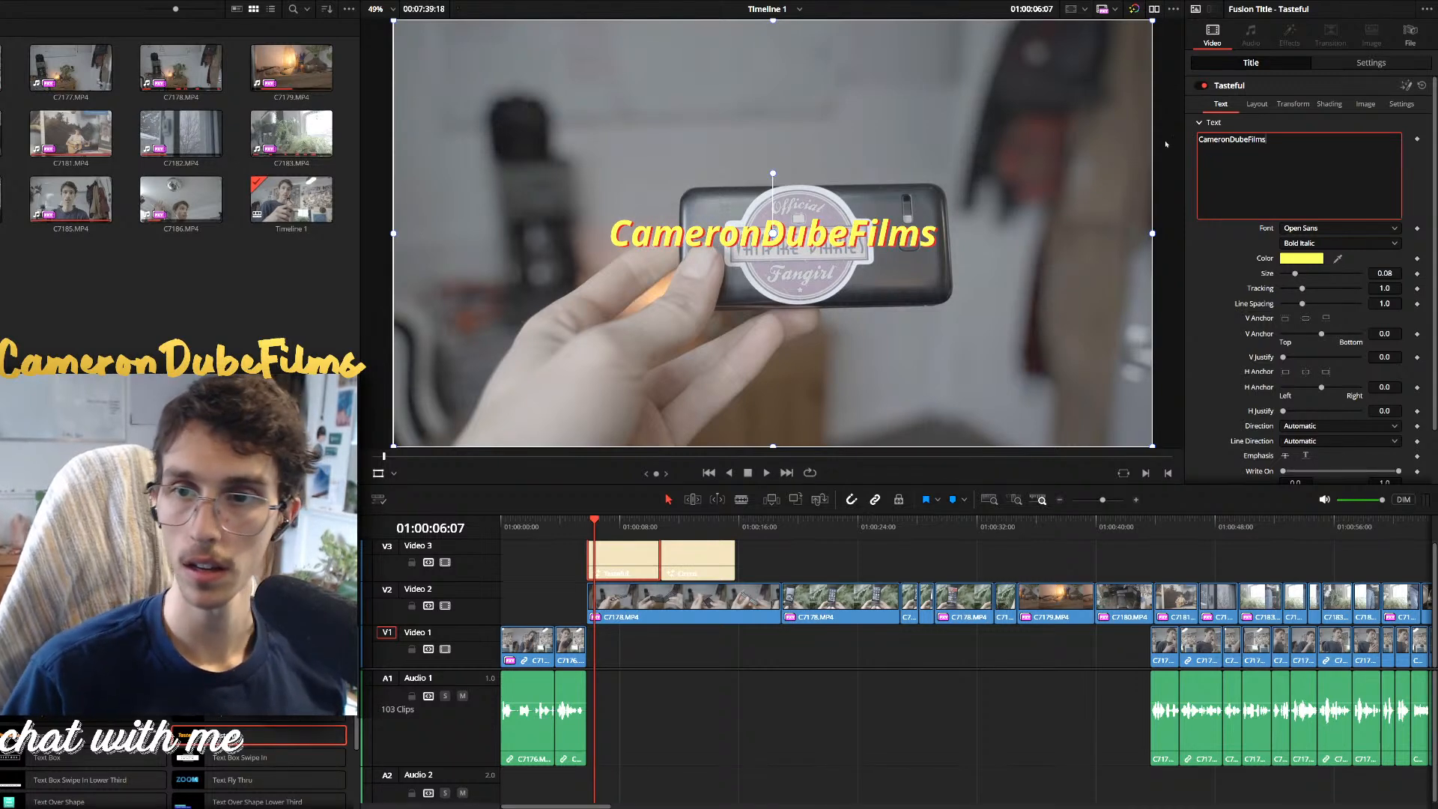
Set the Tasteful title's font to Blondies Antoni Regular and its size to 0.1142
{"action": "left_click", "coordinate": [1319, 243]}
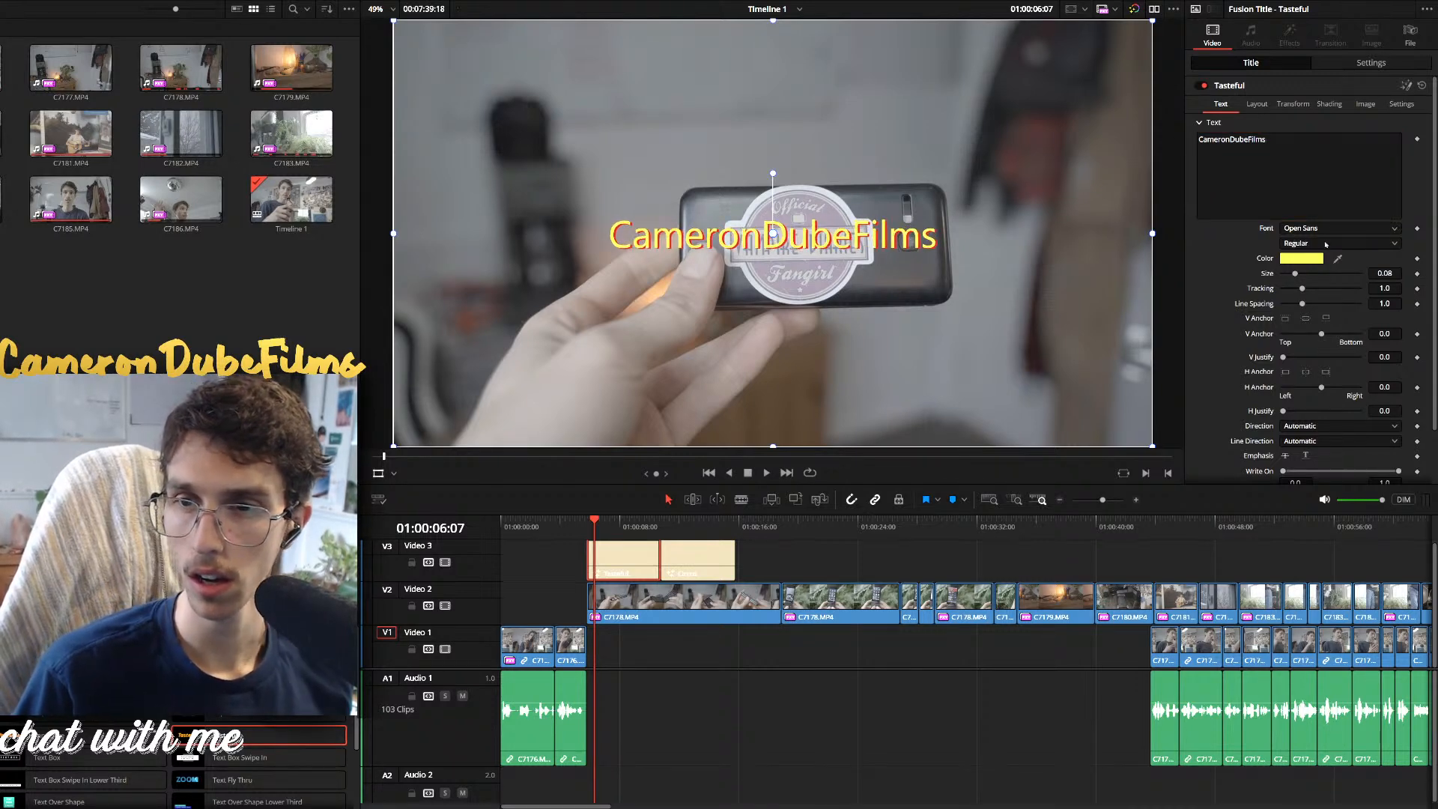
{"action": "left_click", "coordinate": [1340, 438]}
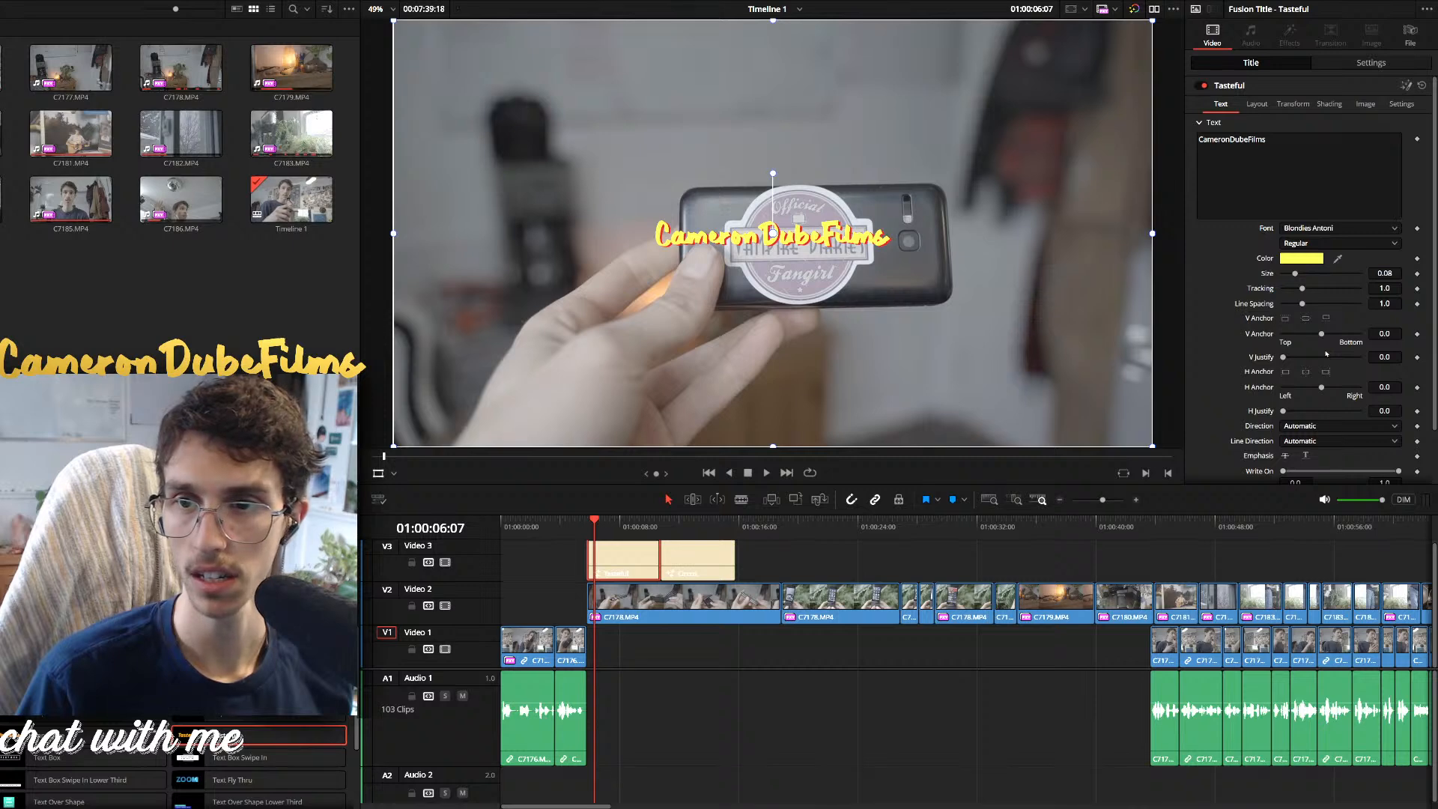
{"action": "left_click_drag", "start_coordinate": [1294, 273], "coordinate": [1300, 275]}
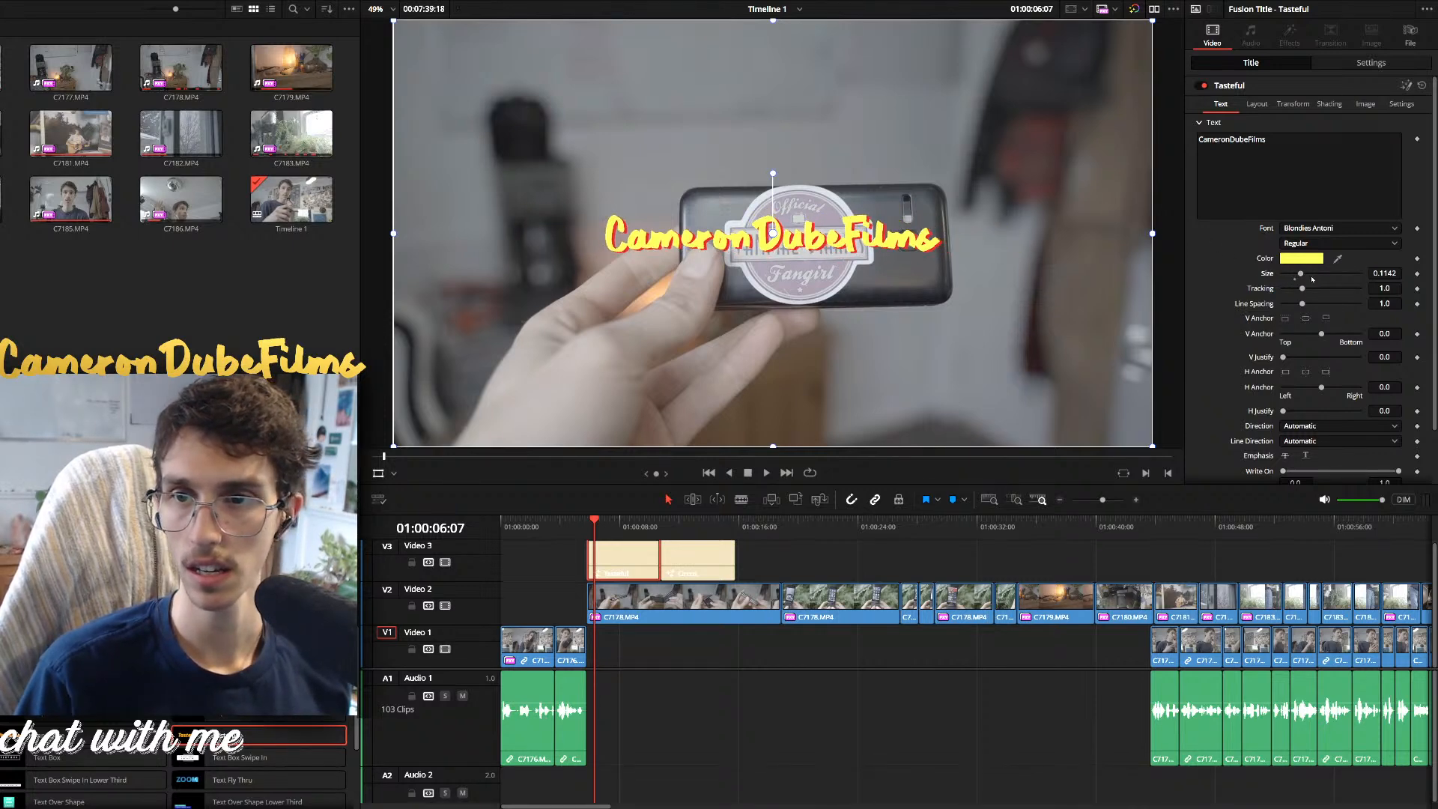
Examine the Tasteful title's text, shading, transform and layout settings for more styling controls
{"action": "scroll", "coordinate": [1210, 335], "scroll_direction": "down", "scroll_amount": 2}
{"action": "left_click", "coordinate": [1200, 454]}
{"action": "scroll", "coordinate": [1209, 419], "scroll_direction": "down", "scroll_amount": 1}
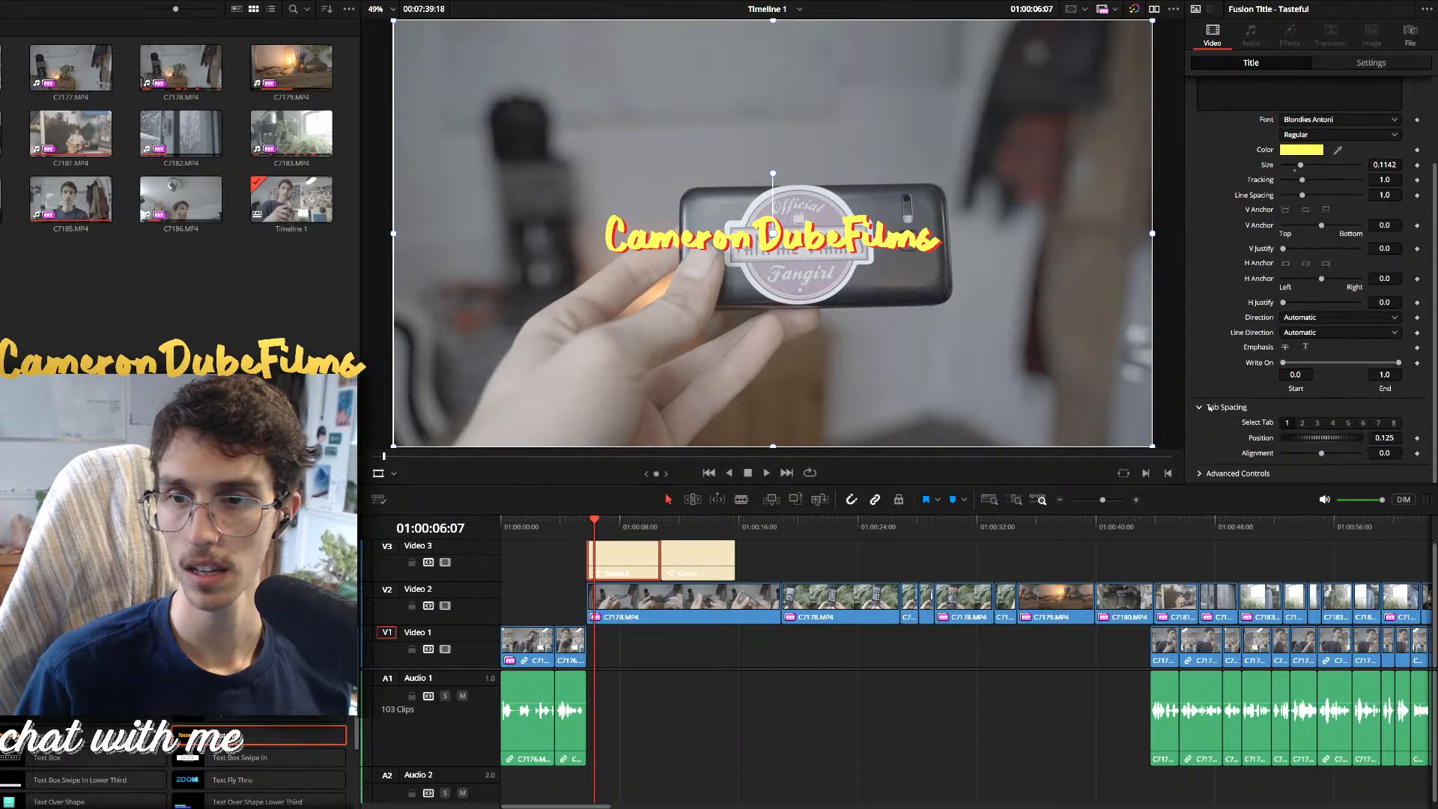
{"action": "left_click", "coordinate": [1199, 407]}
{"action": "left_click", "coordinate": [1370, 63]}
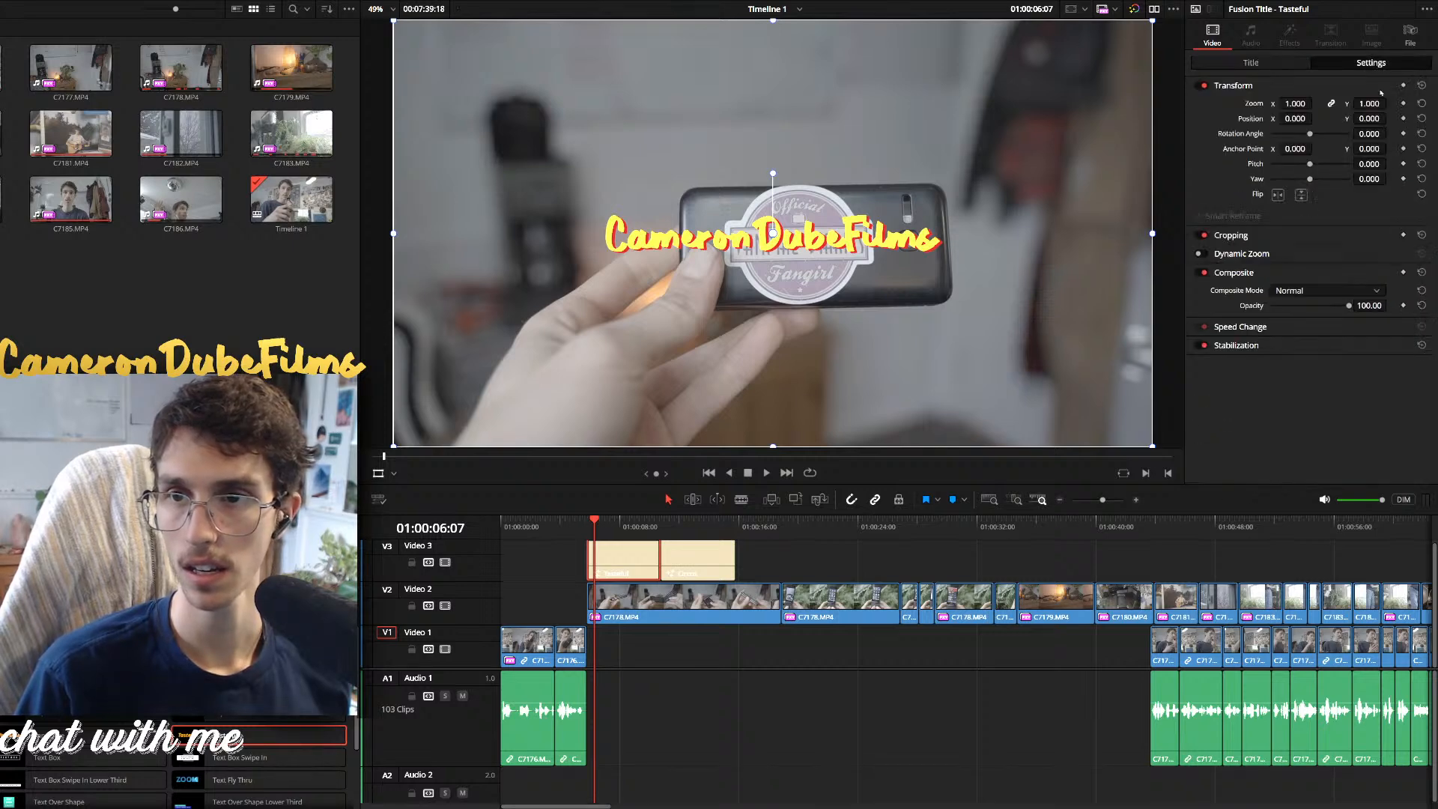
{"action": "left_click", "coordinate": [1251, 63]}
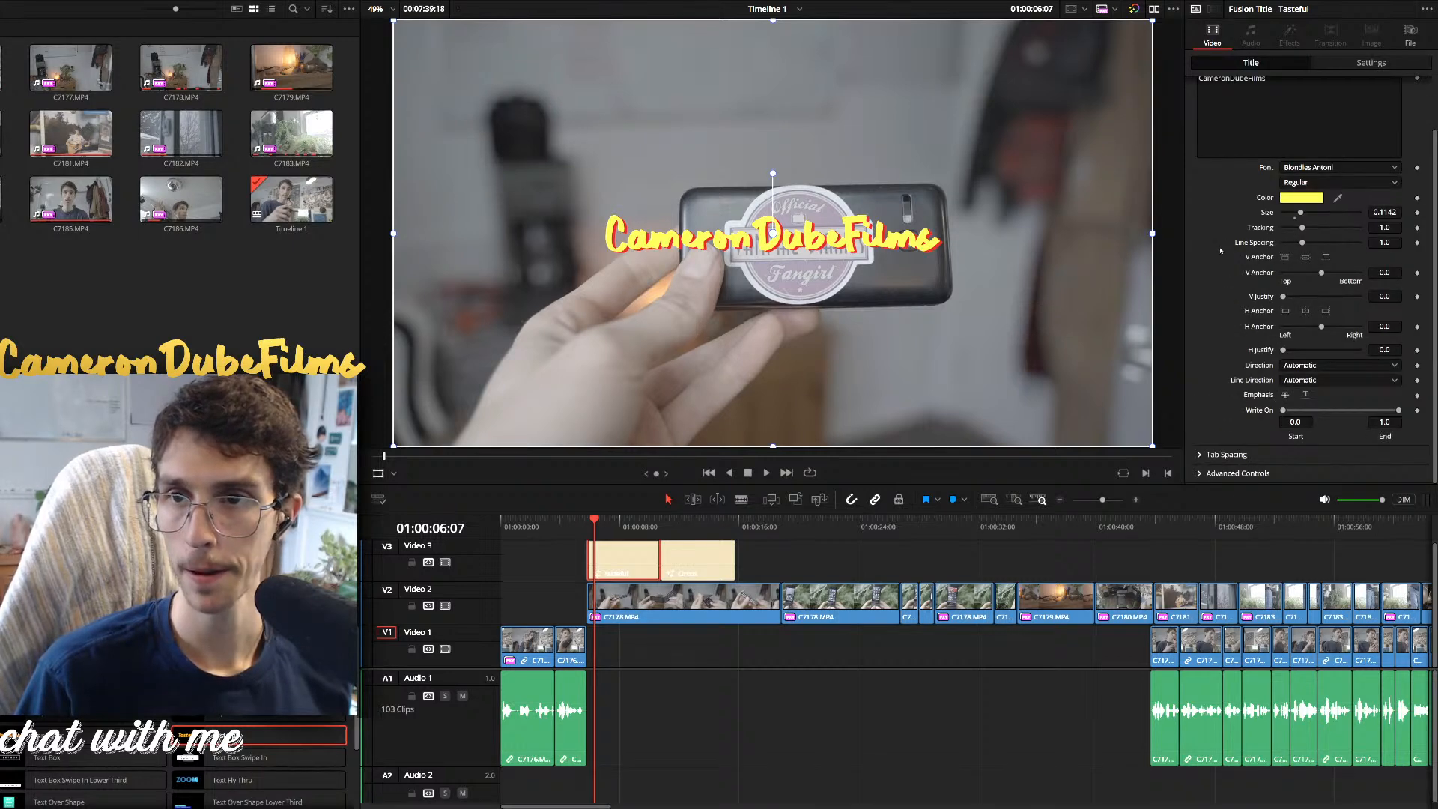
{"action": "scroll", "coordinate": [1224, 252], "scroll_direction": "up", "scroll_amount": 2}
{"action": "left_click", "coordinate": [1293, 104]}
{"action": "left_click", "coordinate": [1330, 104]}
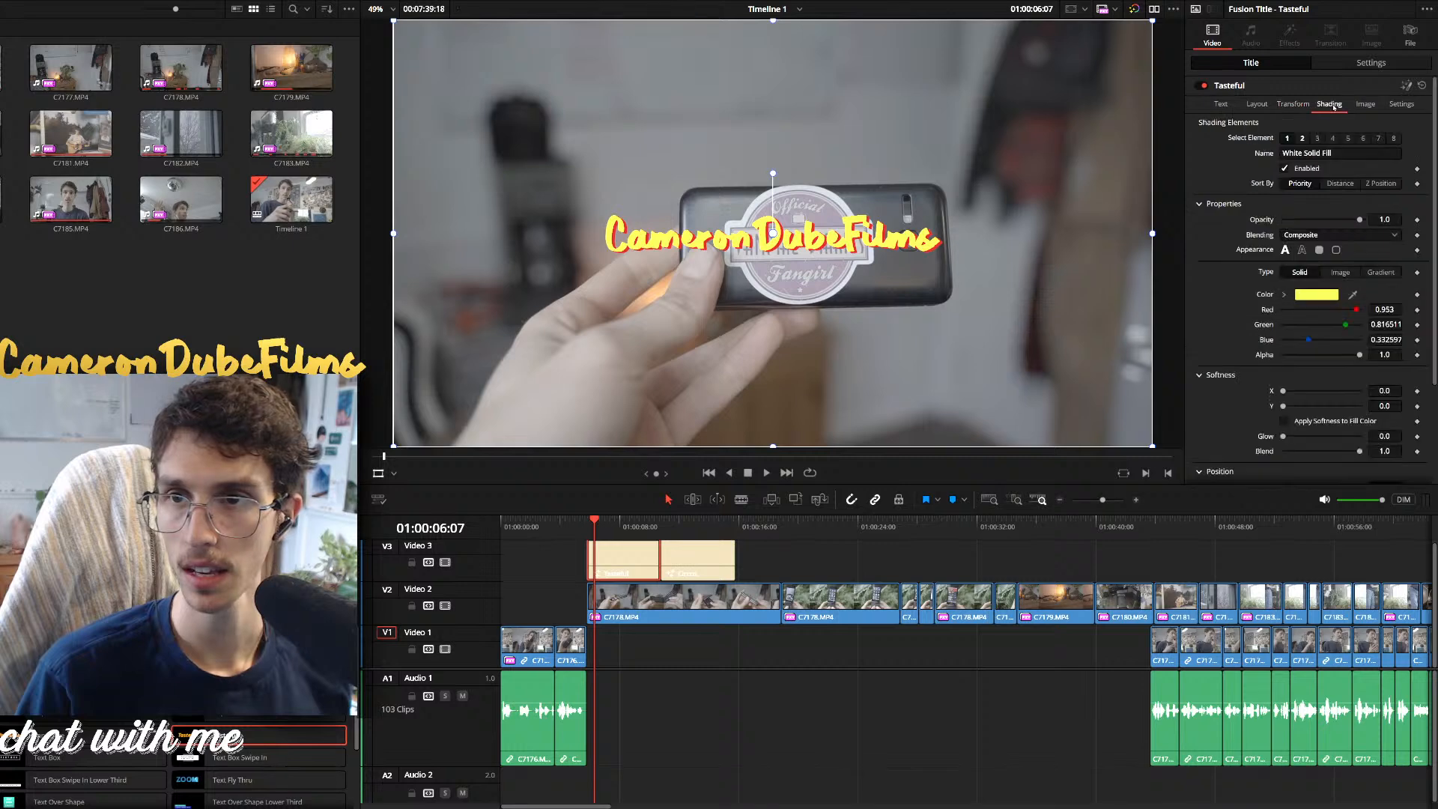
{"action": "scroll", "coordinate": [1258, 301], "scroll_direction": "down", "scroll_amount": 3}
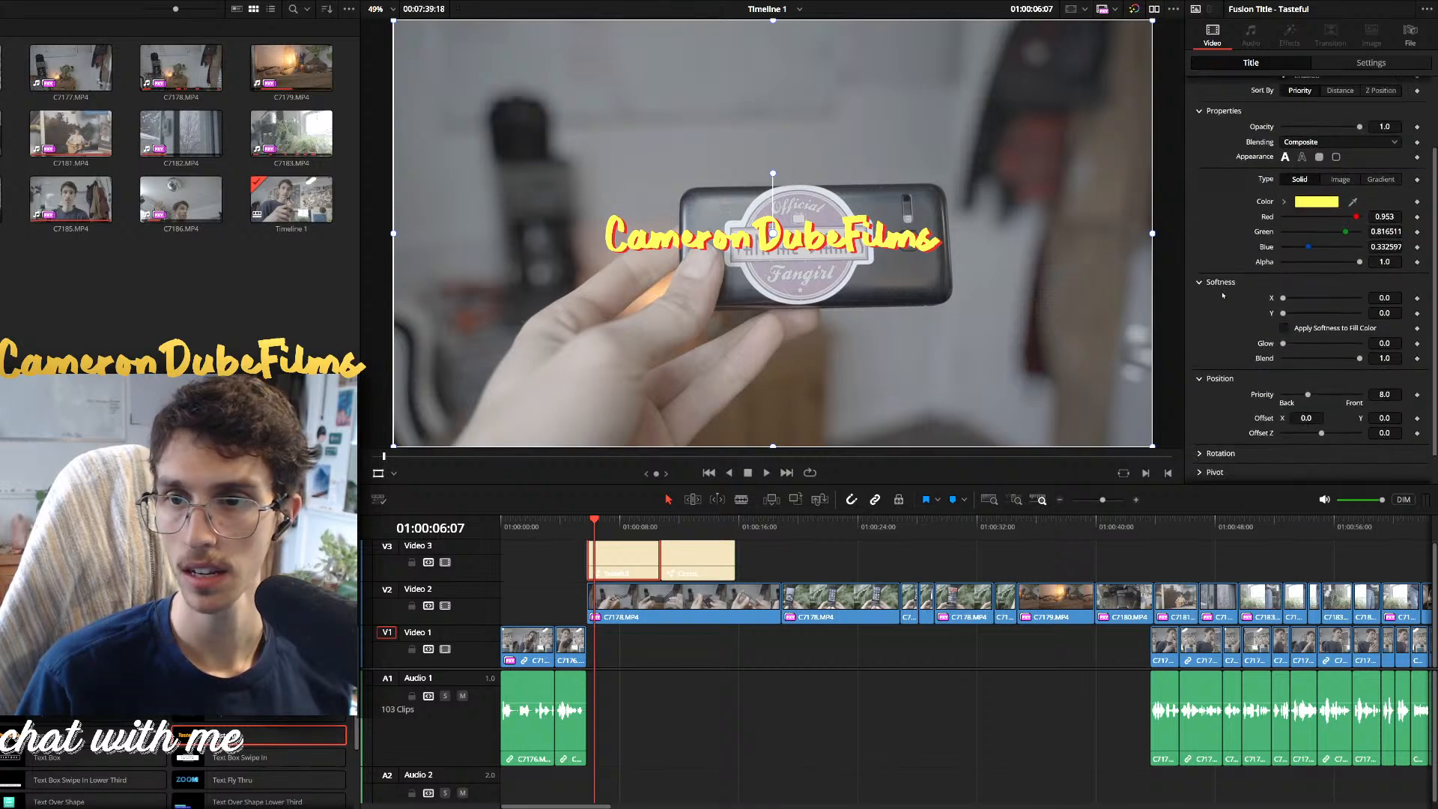
{"action": "scroll", "coordinate": [1303, 224], "scroll_direction": "up", "scroll_amount": 3}
{"action": "left_click", "coordinate": [1401, 104]}
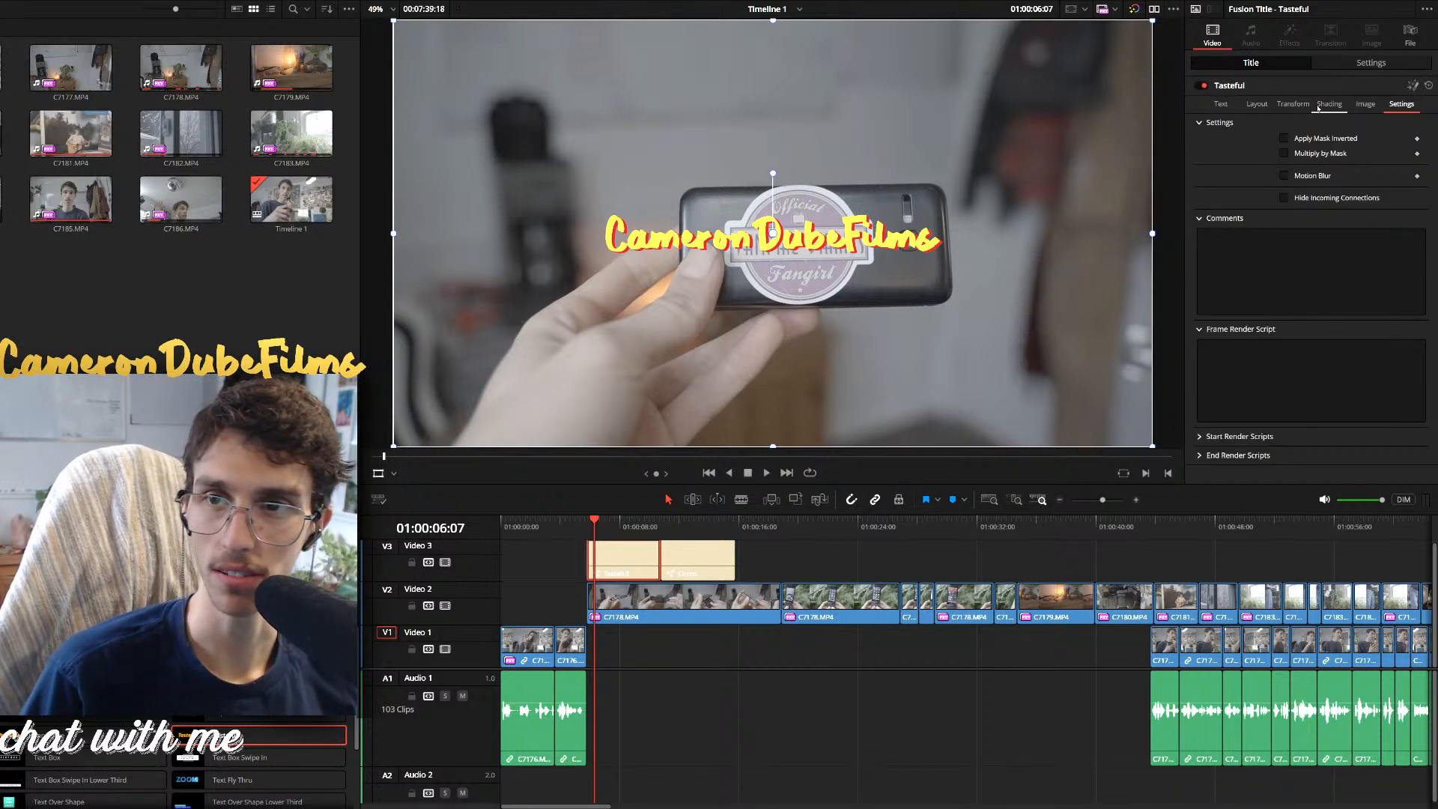
{"action": "left_click", "coordinate": [1292, 104]}
{"action": "left_click", "coordinate": [1258, 105]}
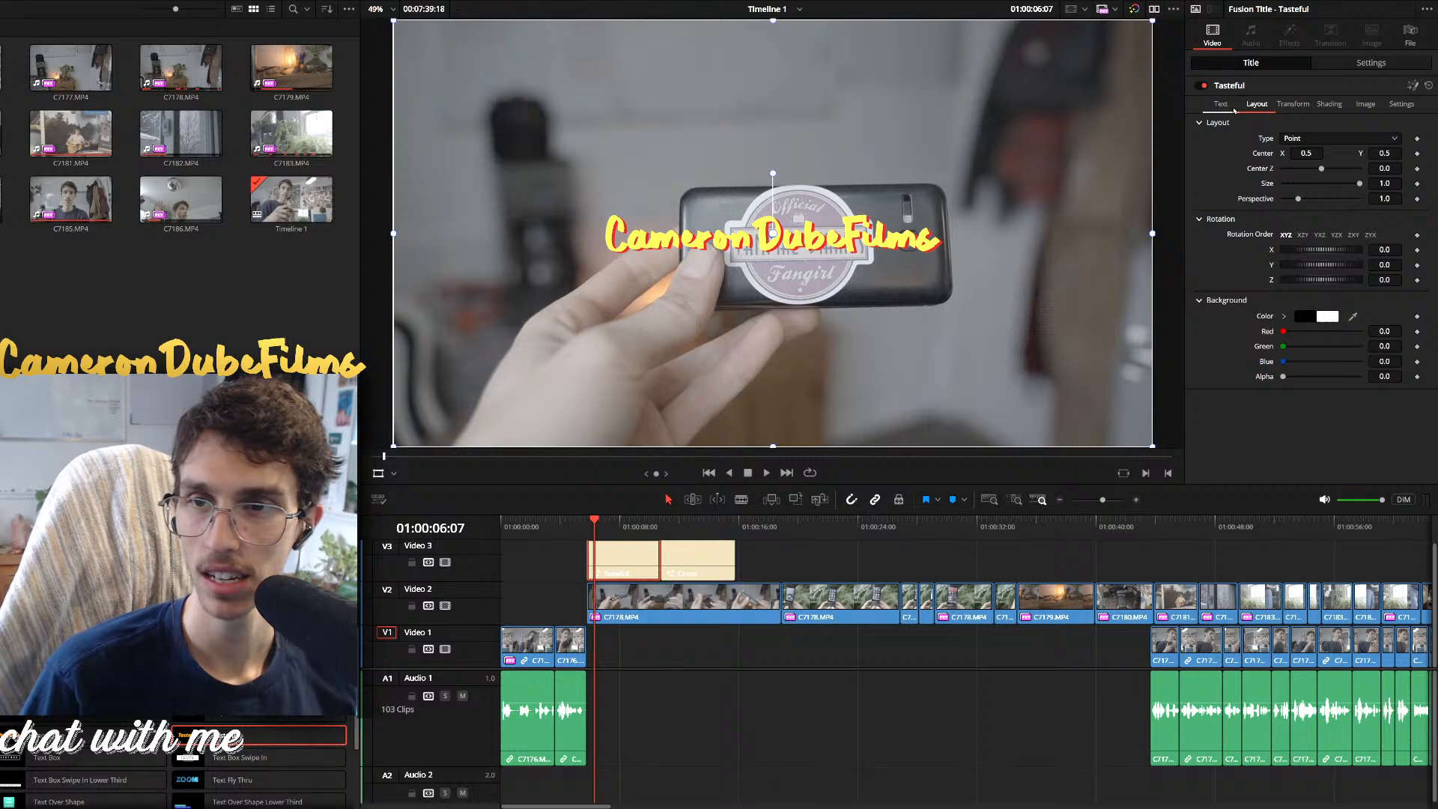
Replace the Tasteful title on Video 3 with a basic Text title starting with the first Video 2 clip
{"action": "scroll", "coordinate": [179, 757], "scroll_direction": "up", "scroll_amount": 5}
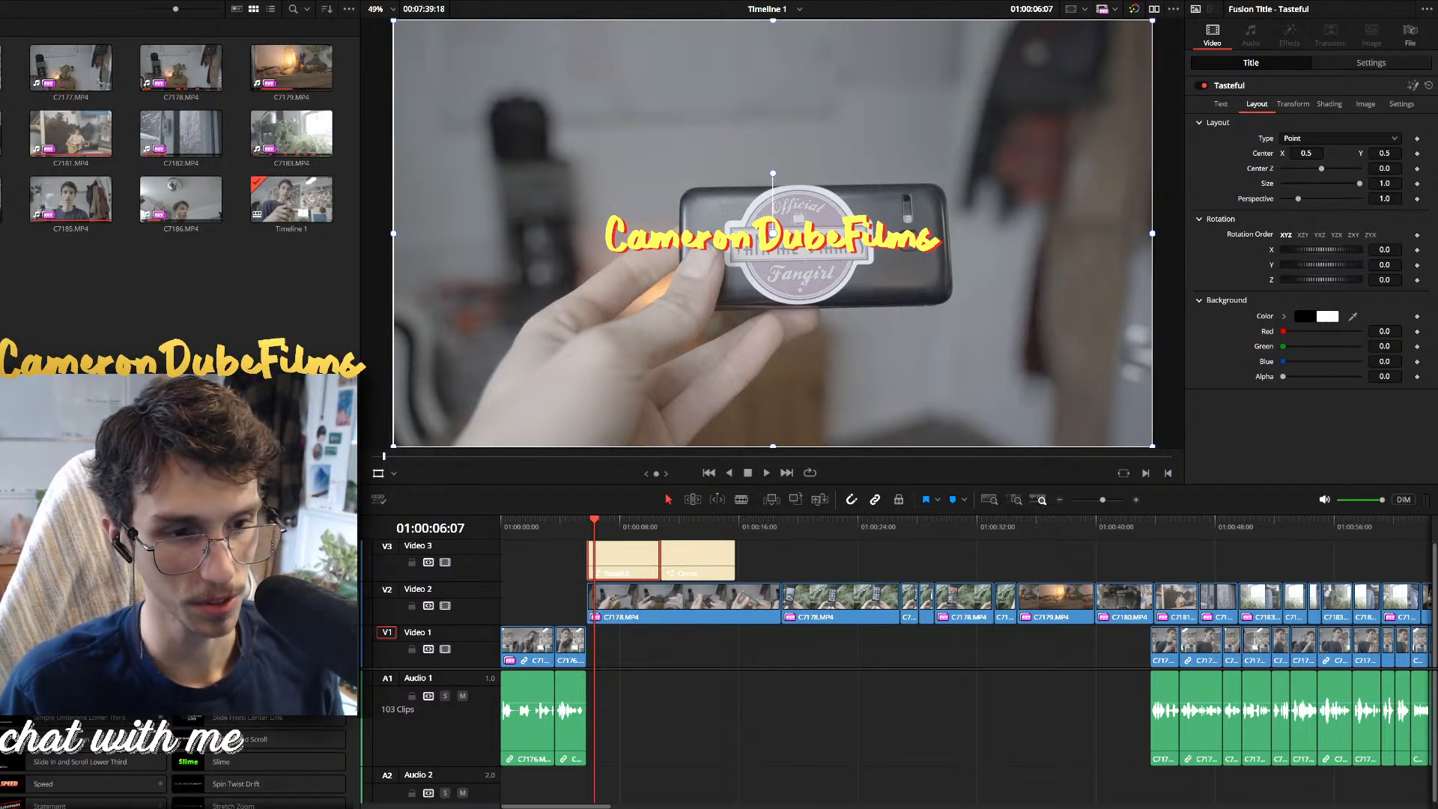
{"action": "scroll", "coordinate": [180, 756], "scroll_direction": "up", "scroll_amount": 10}
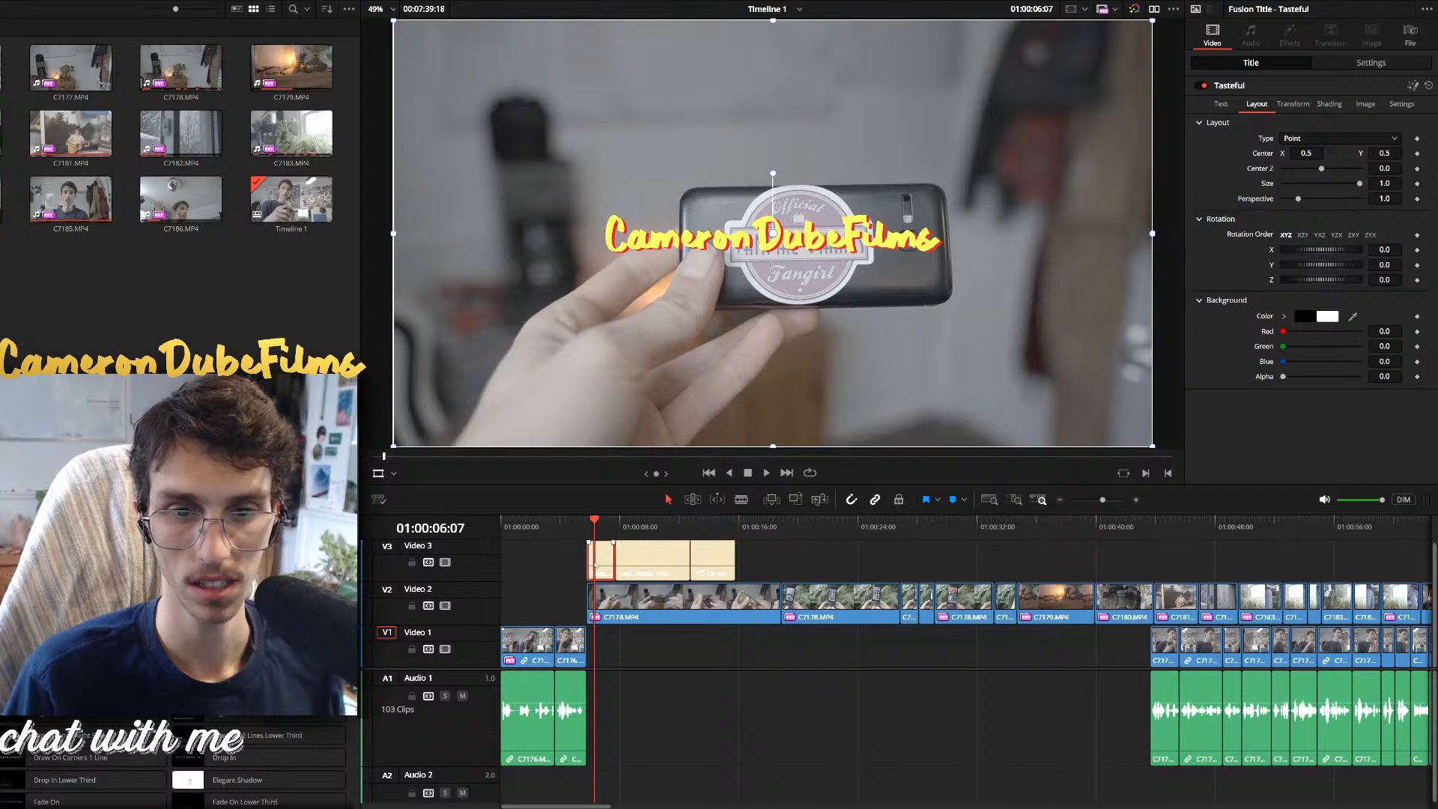
{"action": "left_click_drag", "start_coordinate": [634, 566], "coordinate": [608, 566]}
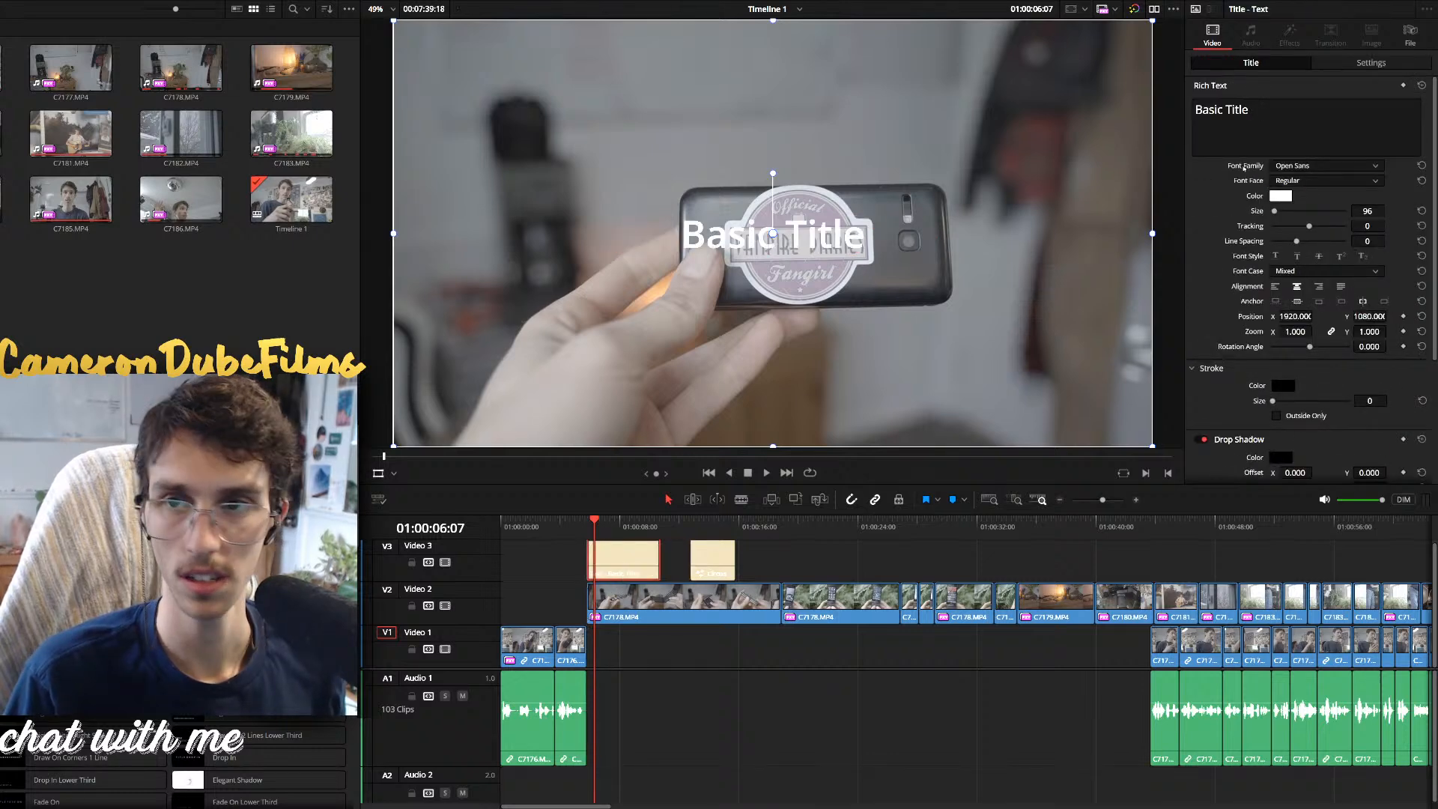
Replace the Text title's "Basic Title" wording with the channel name in one word
{"action": "left_click_drag", "start_coordinate": [1276, 114], "coordinate": [1067, 113]}
{"action": "type", "text": "Cameron"}
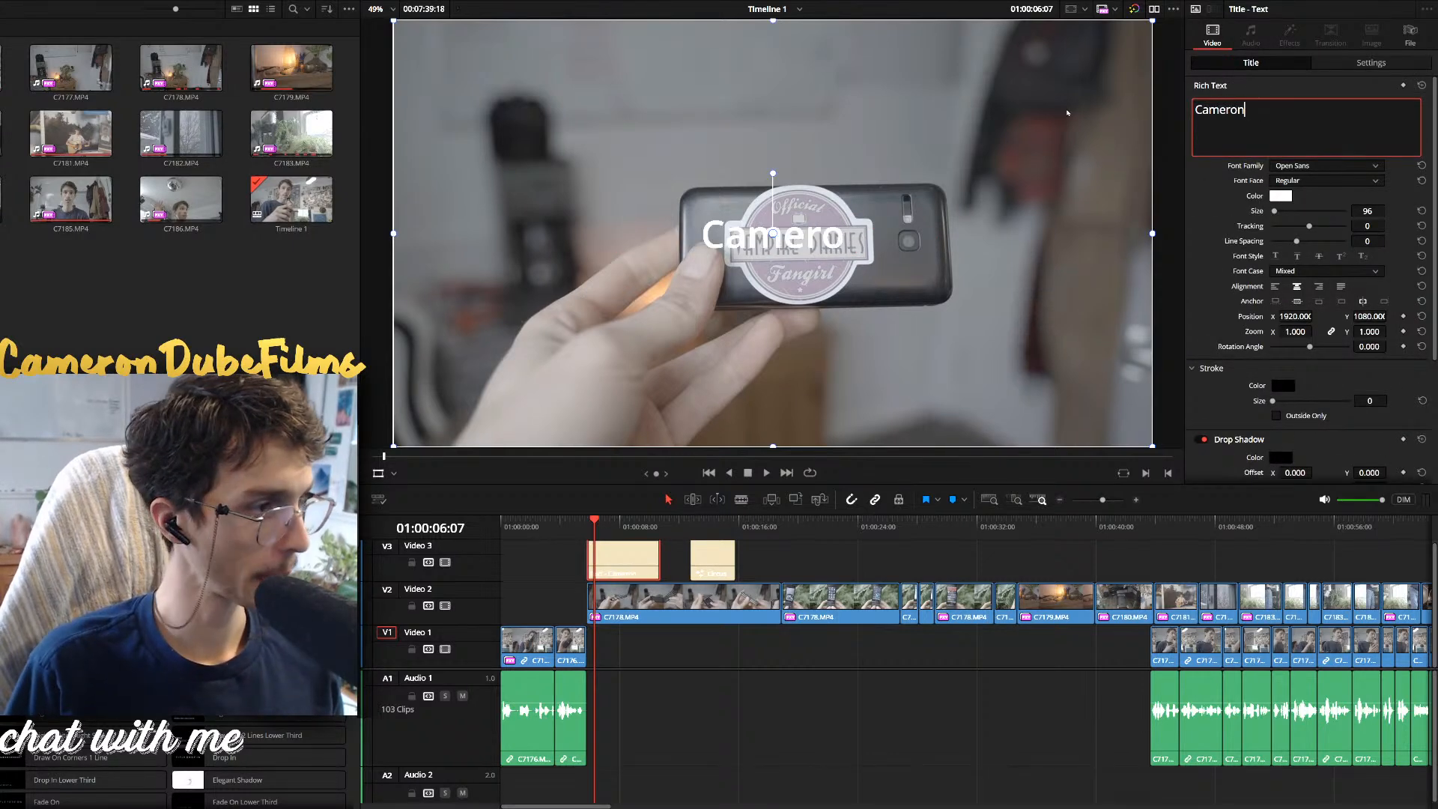
{"action": "type", "text": "DubeFilms"}
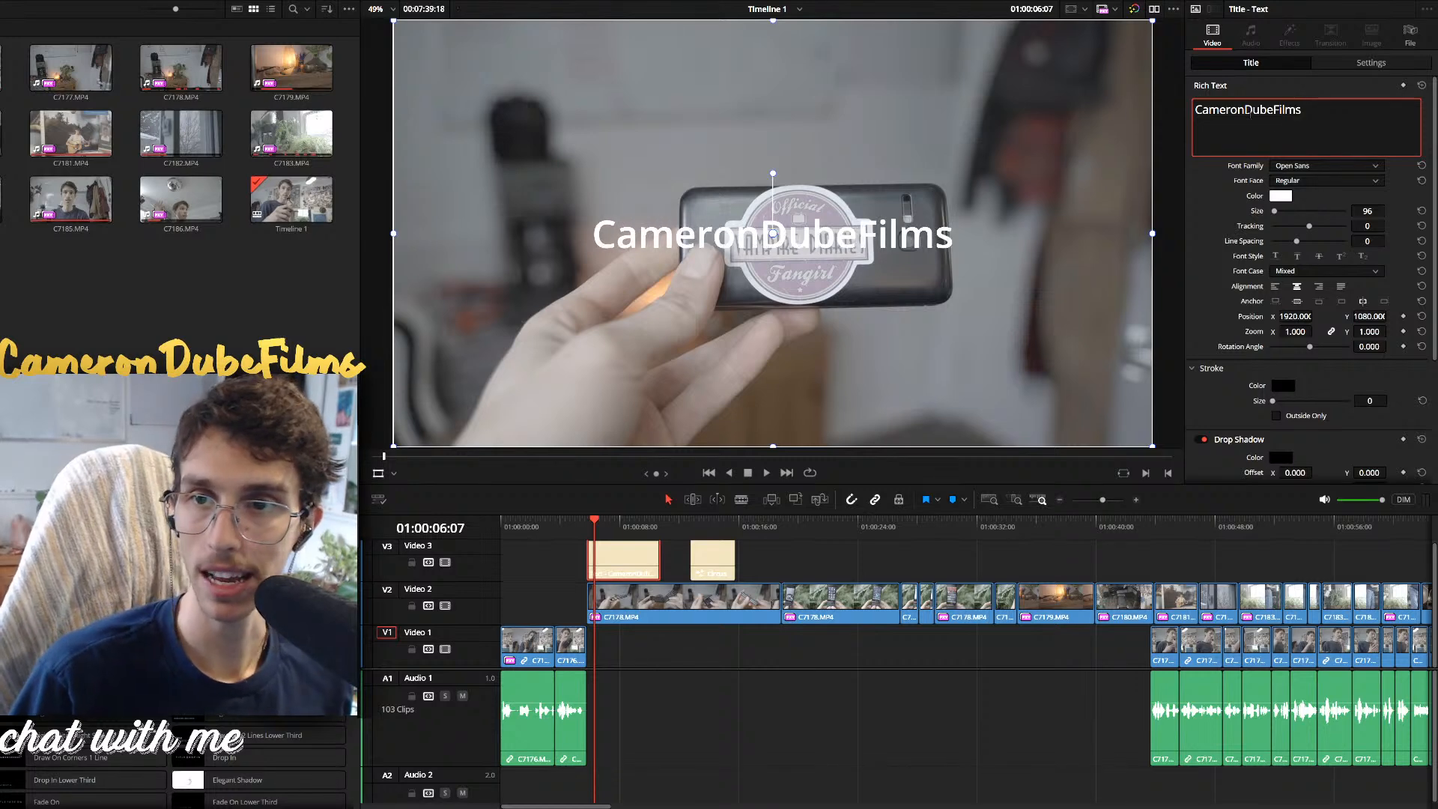
Set the channel-name title's font to Blondies Antoni and its color to golden yellow
{"action": "left_click_drag", "start_coordinate": [1302, 110], "coordinate": [1182, 114]}
{"action": "left_click", "coordinate": [1340, 166]}
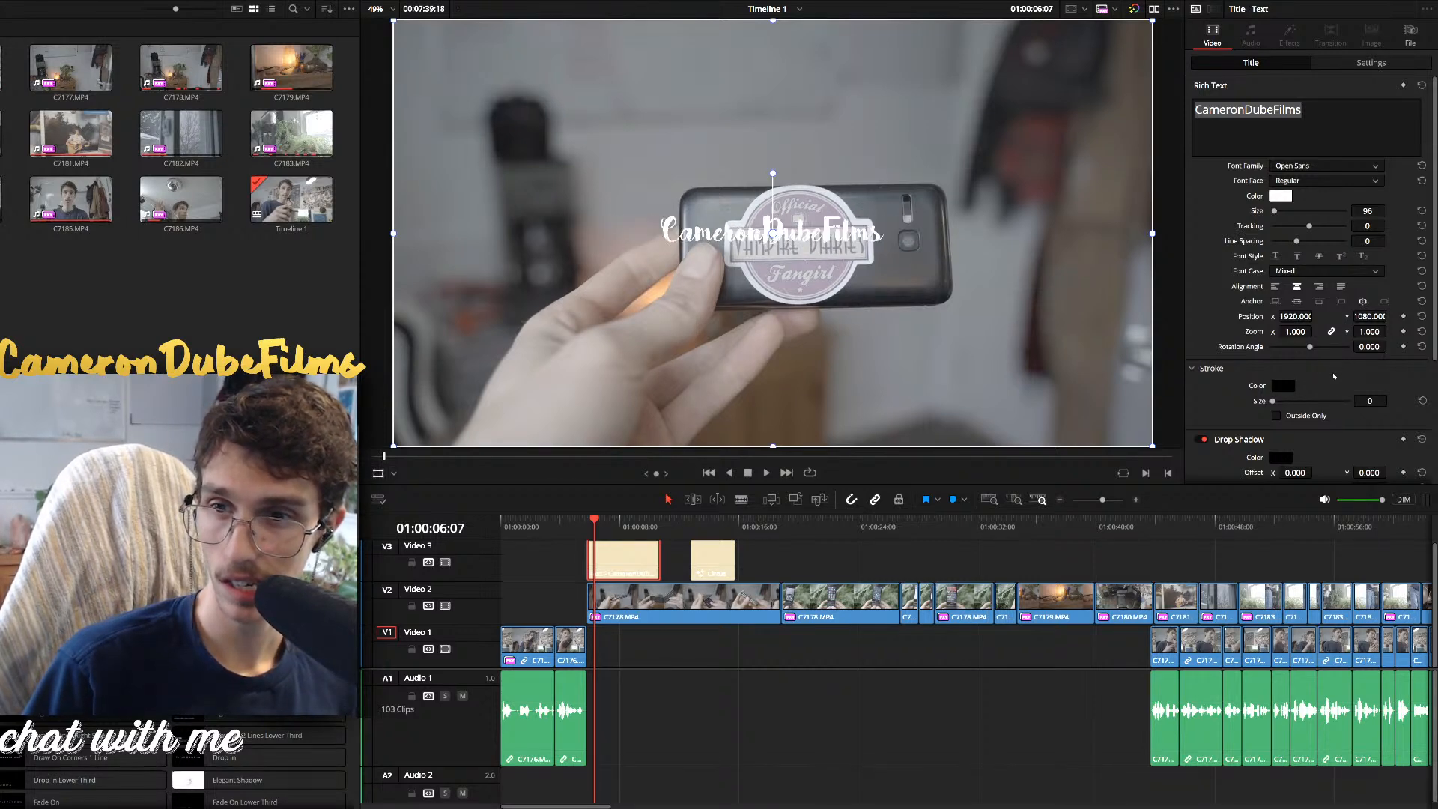
{"action": "left_click", "coordinate": [1332, 444]}
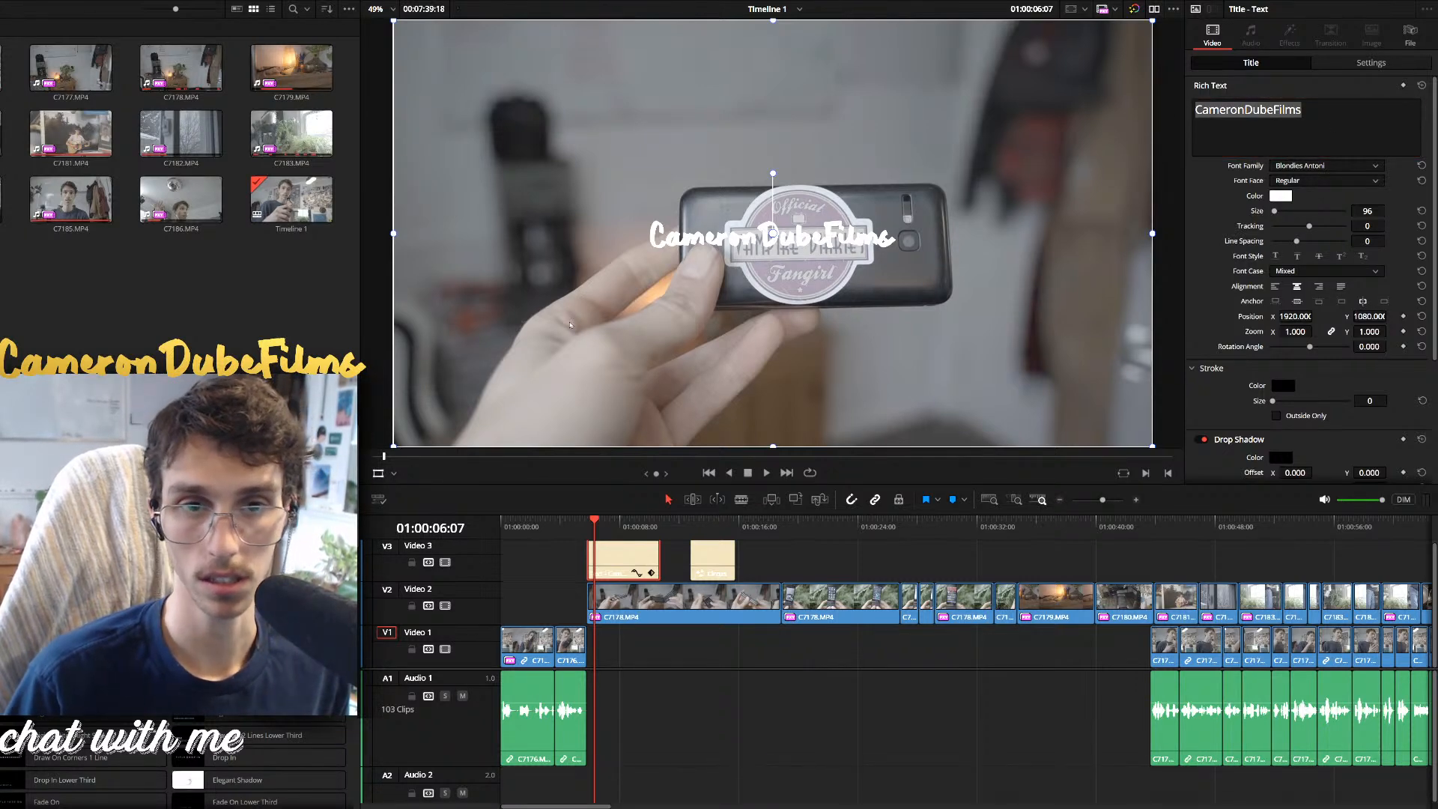
{"action": "left_click", "coordinate": [570, 324]}
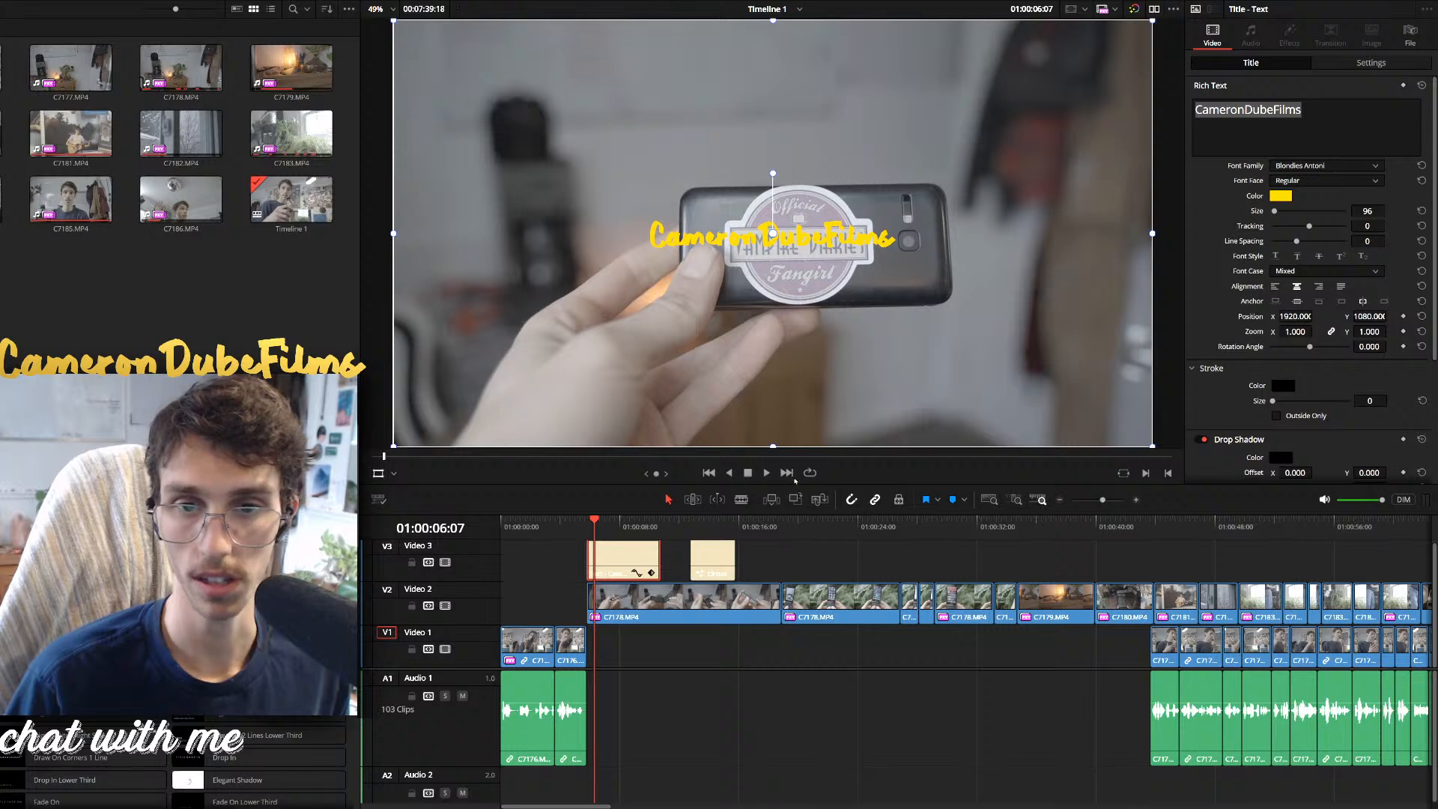
Give the channel-name title a drop shadow offset of X 7 and Y -8
{"action": "scroll", "coordinate": [1300, 212], "scroll_direction": "down", "scroll_amount": 4}
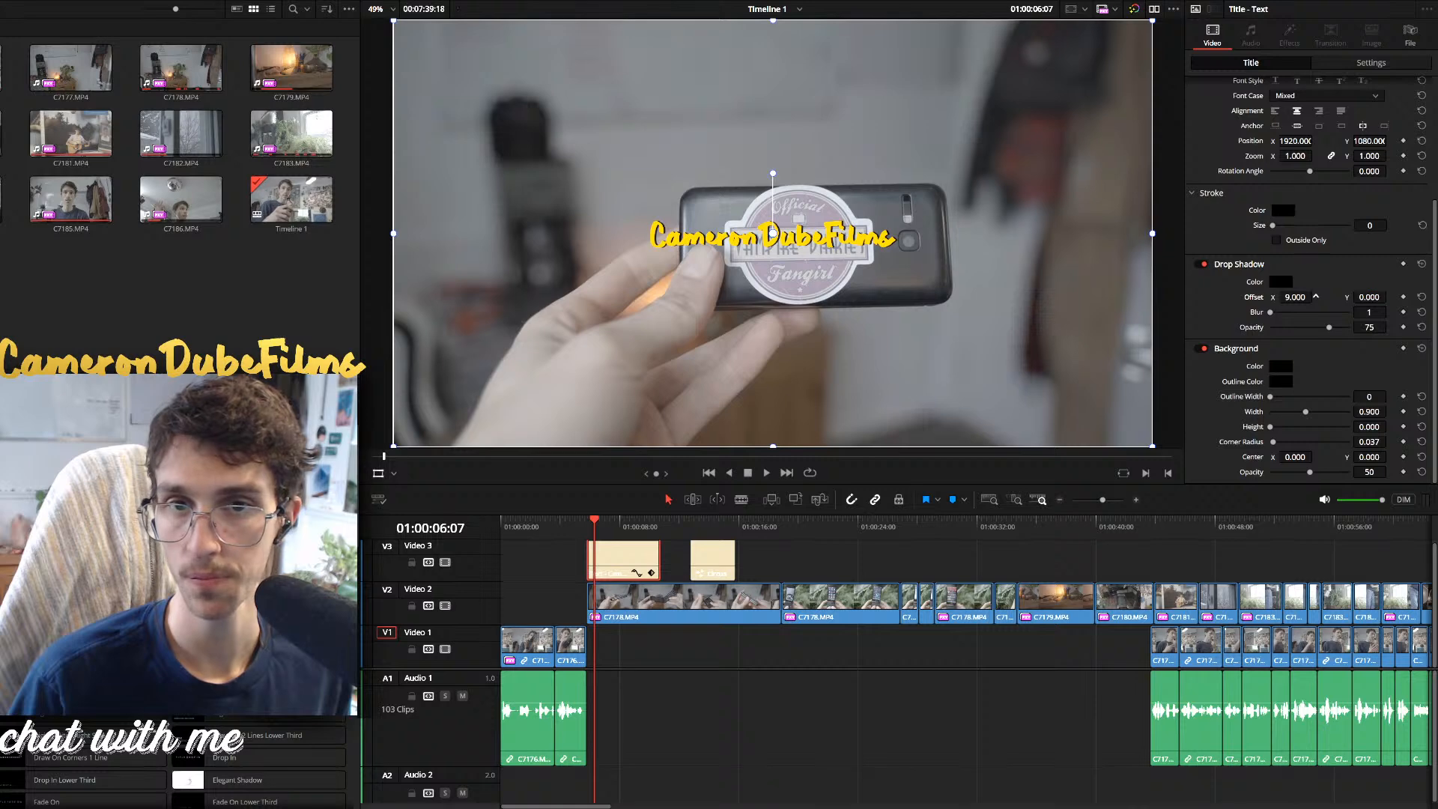
{"action": "left_click_drag", "start_coordinate": [1368, 297], "coordinate": [1351, 297]}
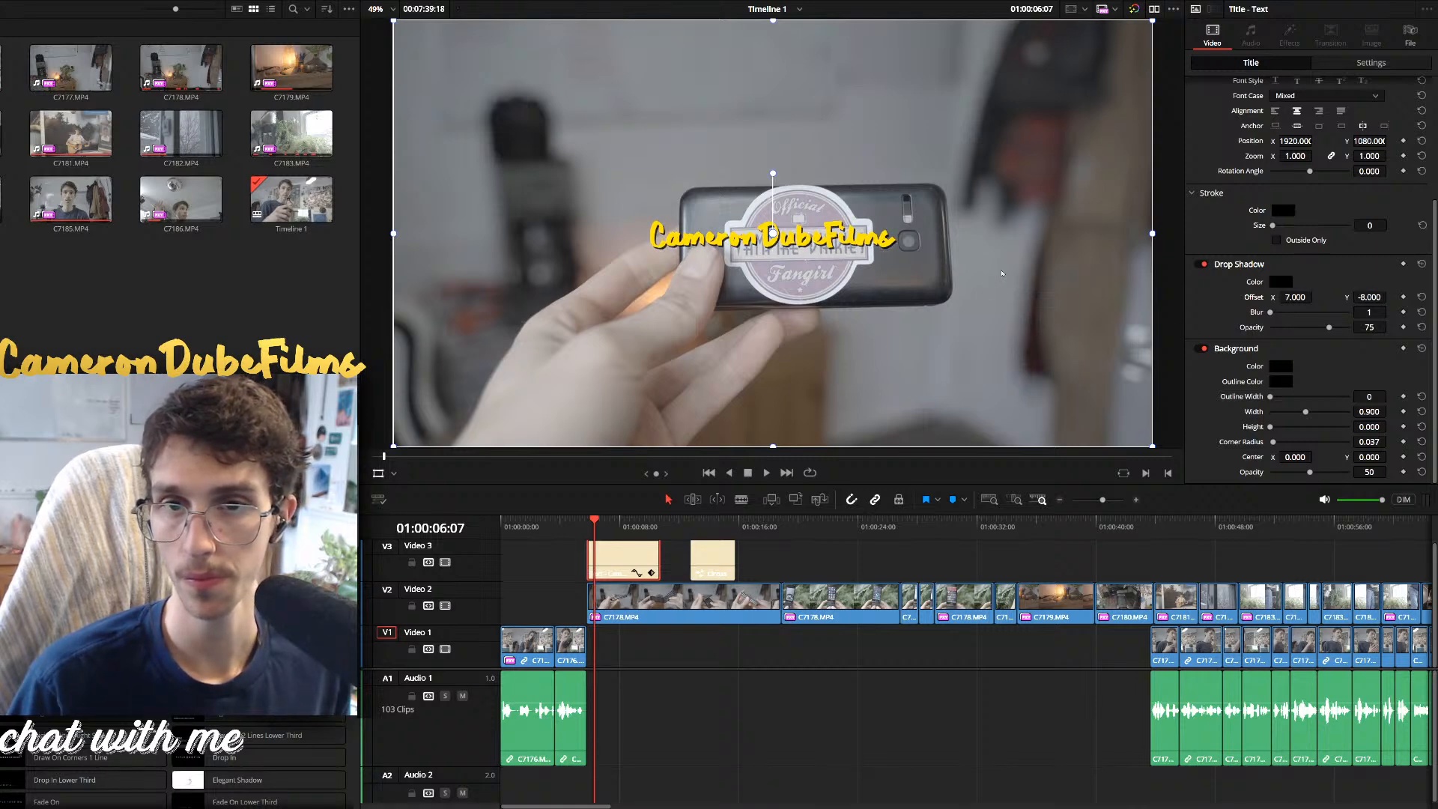
{"action": "scroll", "coordinate": [1002, 273], "scroll_direction": "down", "scroll_amount": 1}
Play the opening of the first Video 2 clip to check the styled title over the footage
{"action": "left_click", "coordinate": [639, 617]}
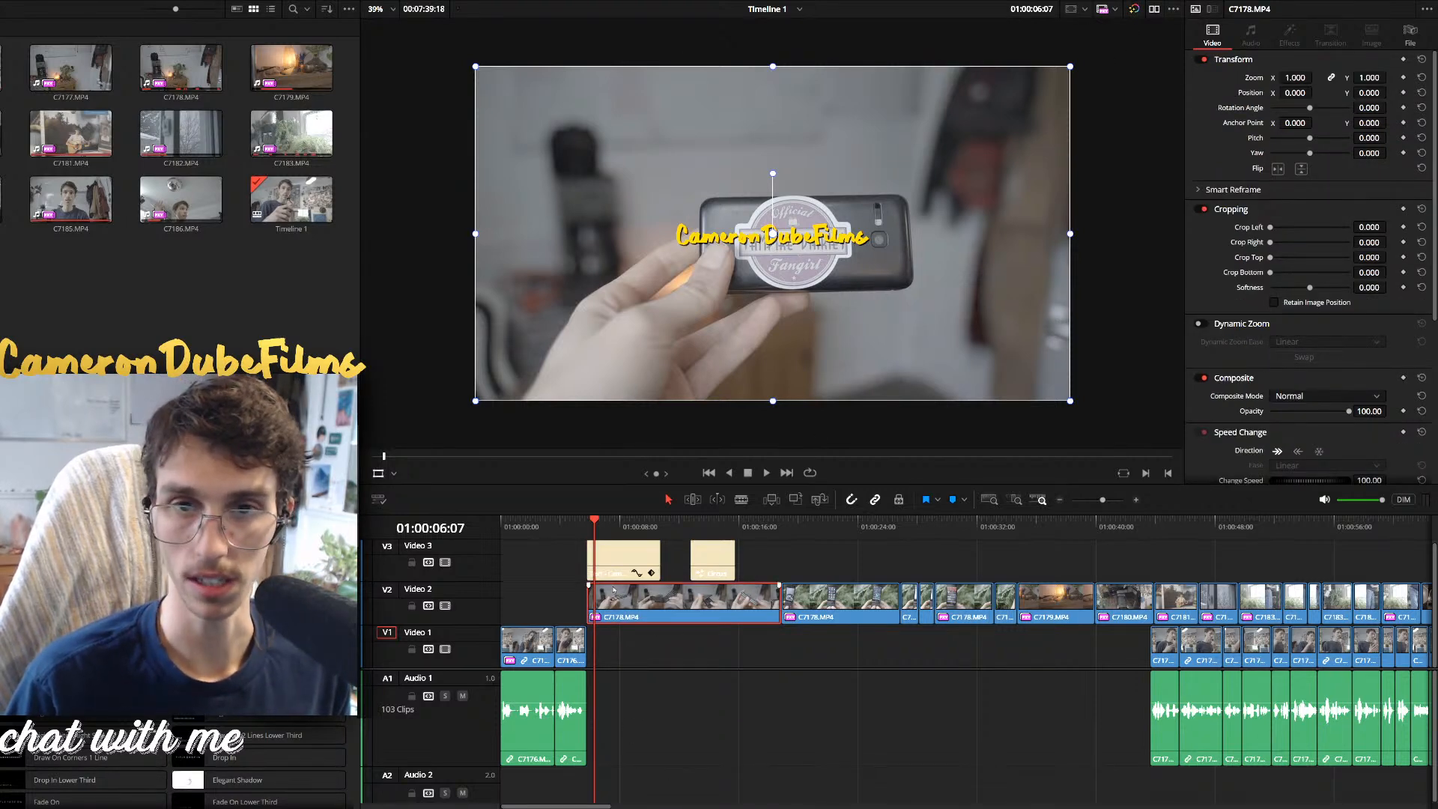
{"action": "left_click", "coordinate": [588, 528]}
{"action": "key", "text": "space"}
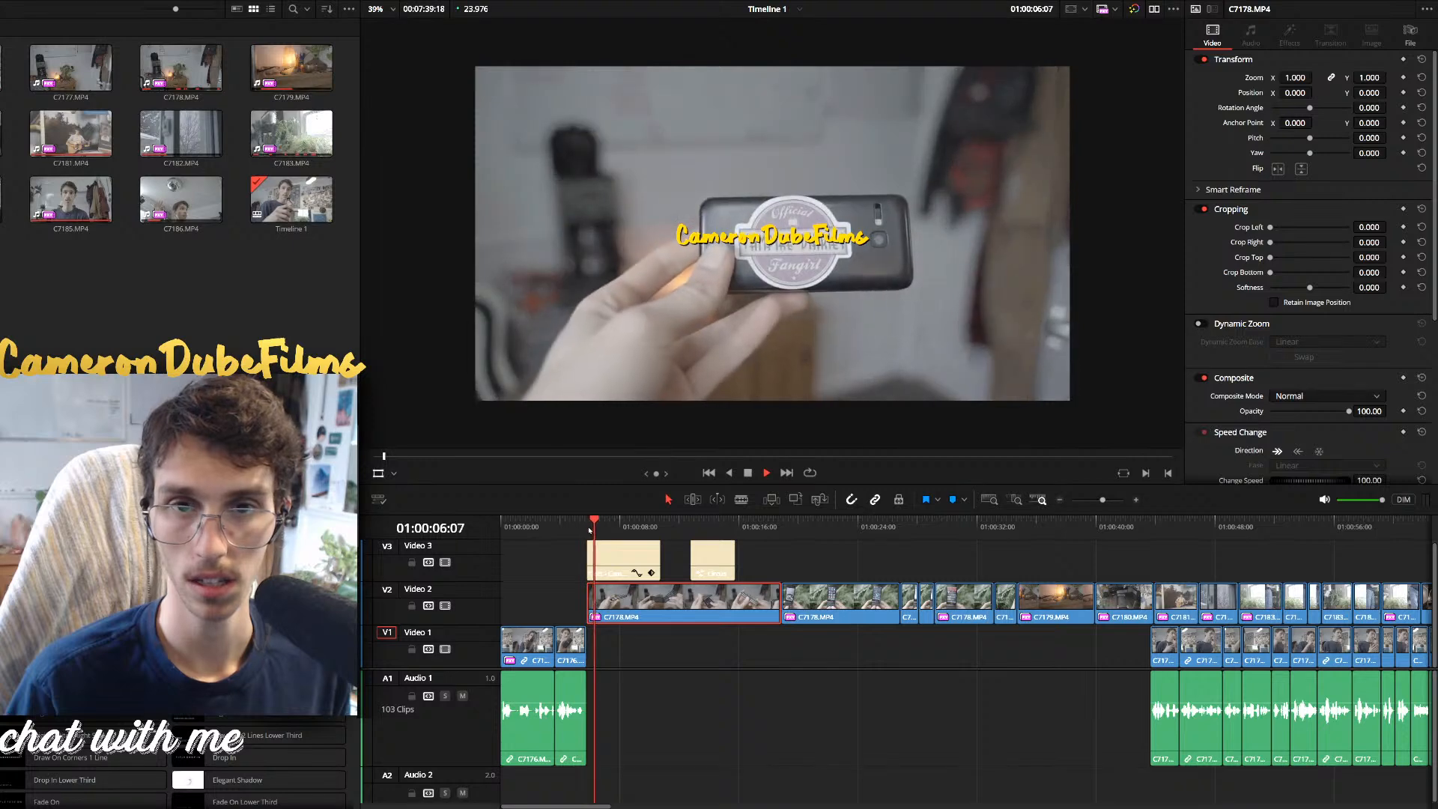
{"action": "key", "text": "space"}
Trim the channel-name title's start to about half a second after the first Video 2 clip begins and play it back
{"action": "left_click", "coordinate": [588, 549]}
{"action": "scroll", "coordinate": [689, 582], "scroll_direction": "up", "scroll_amount": 5}
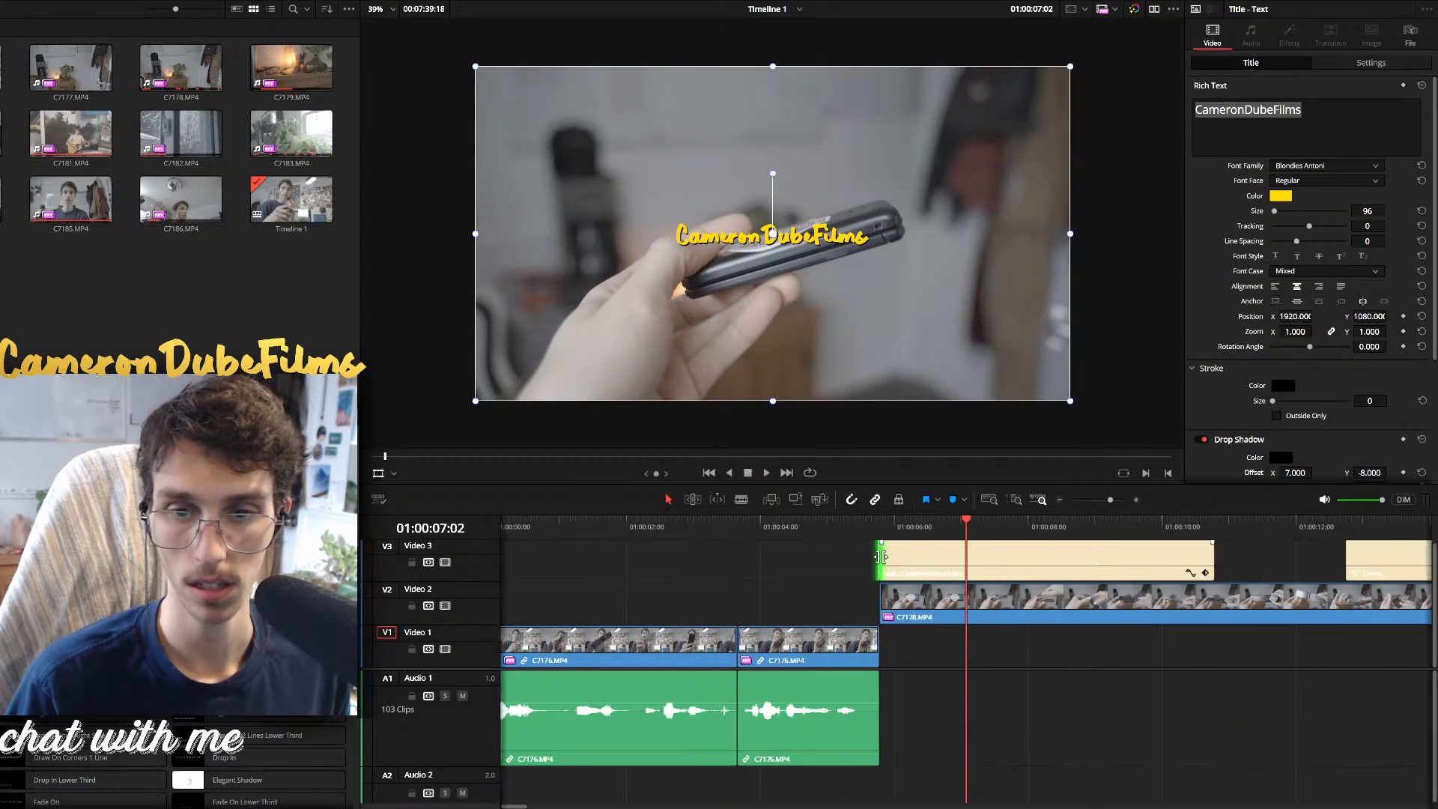
{"action": "left_click_drag", "start_coordinate": [881, 557], "coordinate": [917, 555]}
{"action": "left_click", "coordinate": [881, 534]}
{"action": "key", "text": "space"}
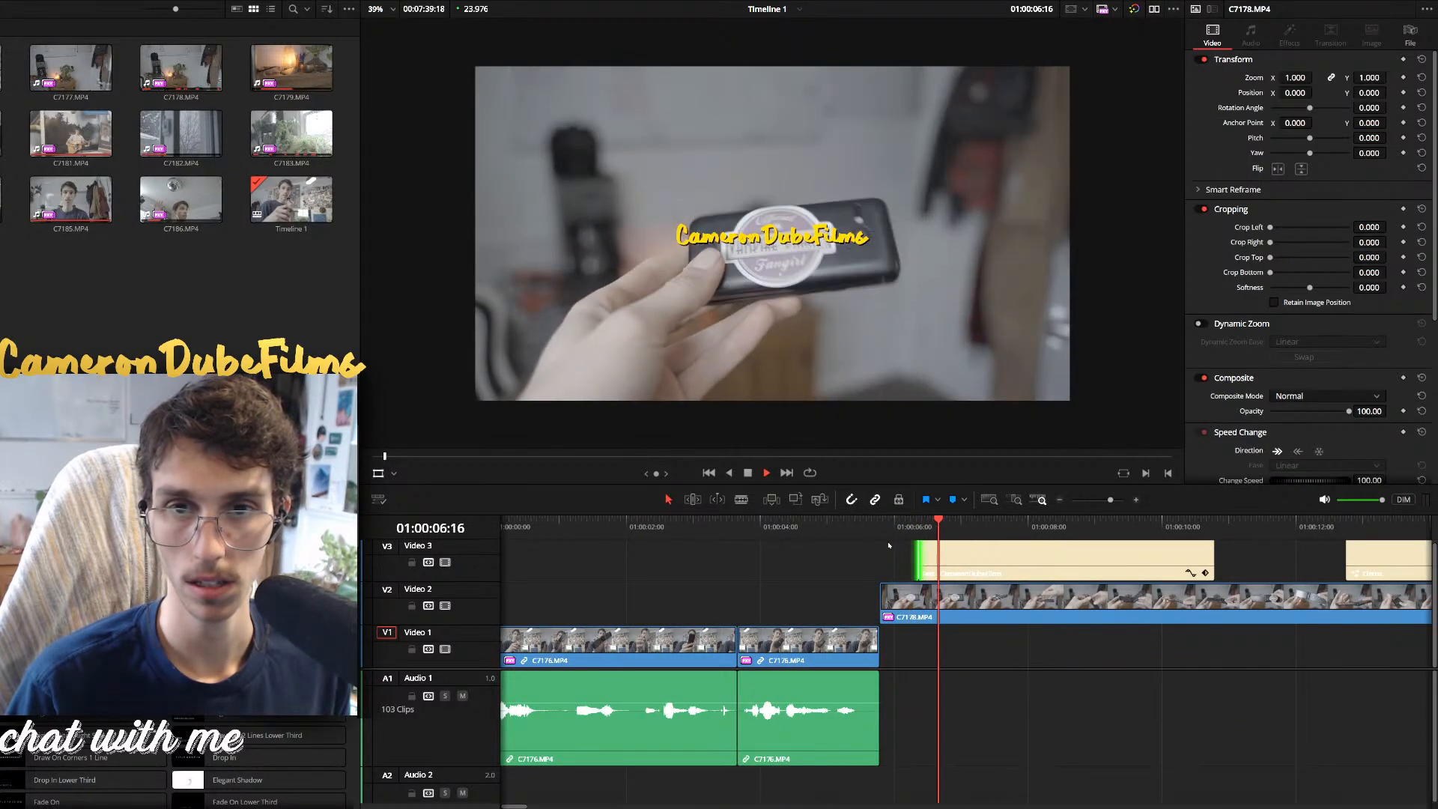
{"action": "scroll", "coordinate": [956, 561], "scroll_direction": "down", "scroll_amount": 3}
{"action": "scroll", "coordinate": [956, 562], "scroll_direction": "up", "scroll_amount": 3}
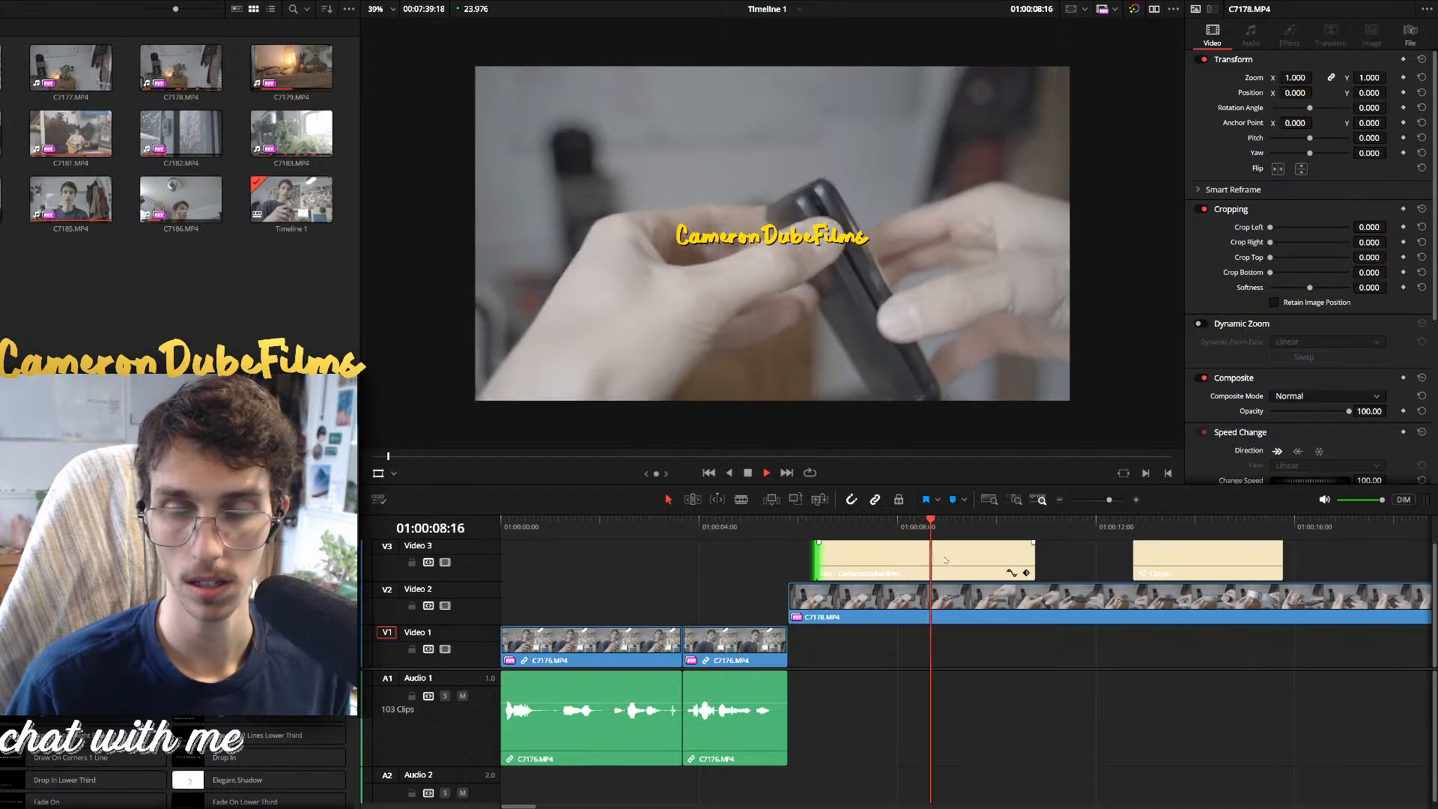
{"action": "key", "text": "space"}
Enlarge the timeline area and duplicate the channel-name title from Video 3 onto Video 4 directly above it
{"action": "left_click", "coordinate": [906, 546]}
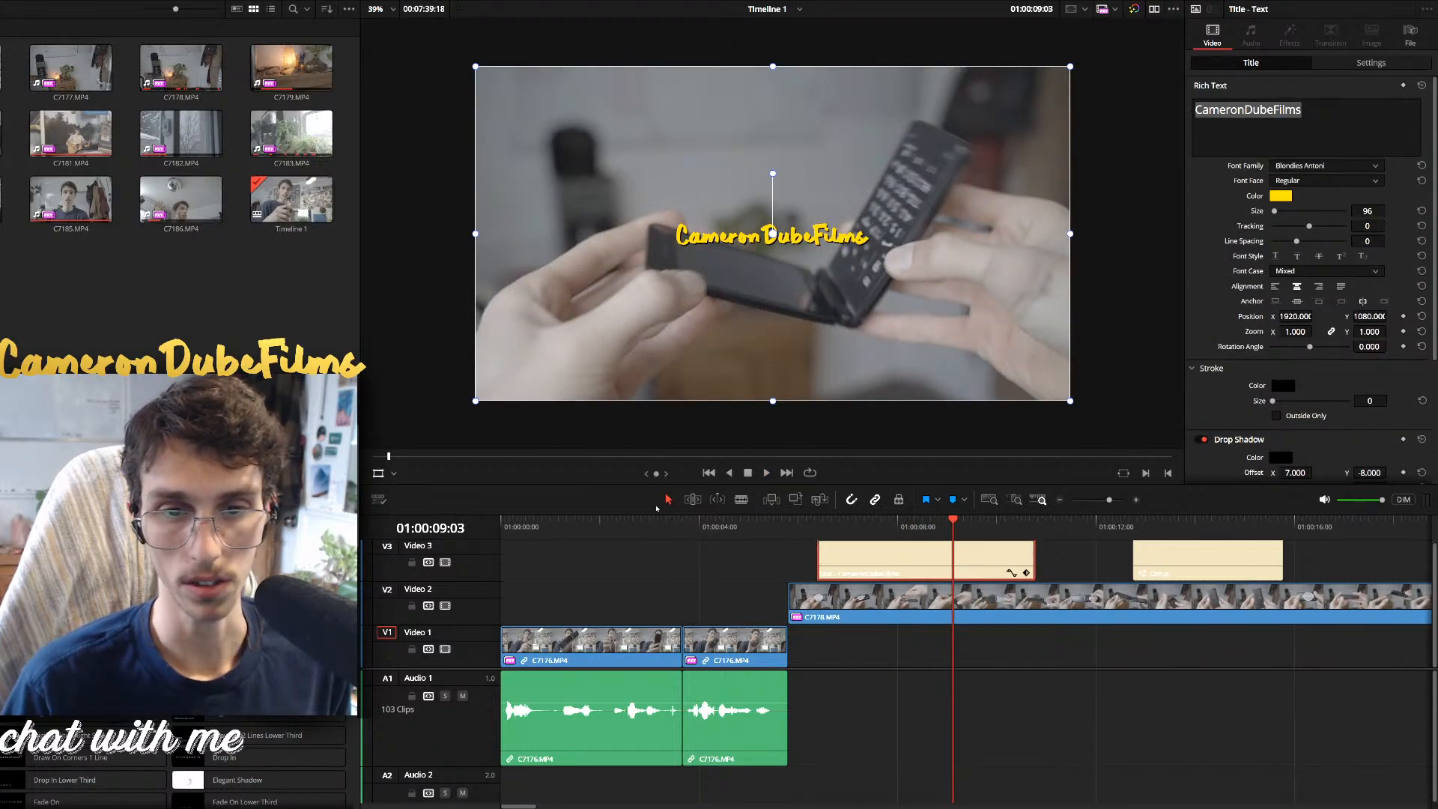
{"action": "left_click_drag", "start_coordinate": [664, 513], "coordinate": [664, 426]}
{"action": "left_click_drag", "start_coordinate": [898, 503], "coordinate": [899, 480]}
Change the text of the lower title copy on Video 3 to "presents"
{"action": "left_click", "coordinate": [894, 516]}
{"action": "left_click", "coordinate": [1358, 129]}
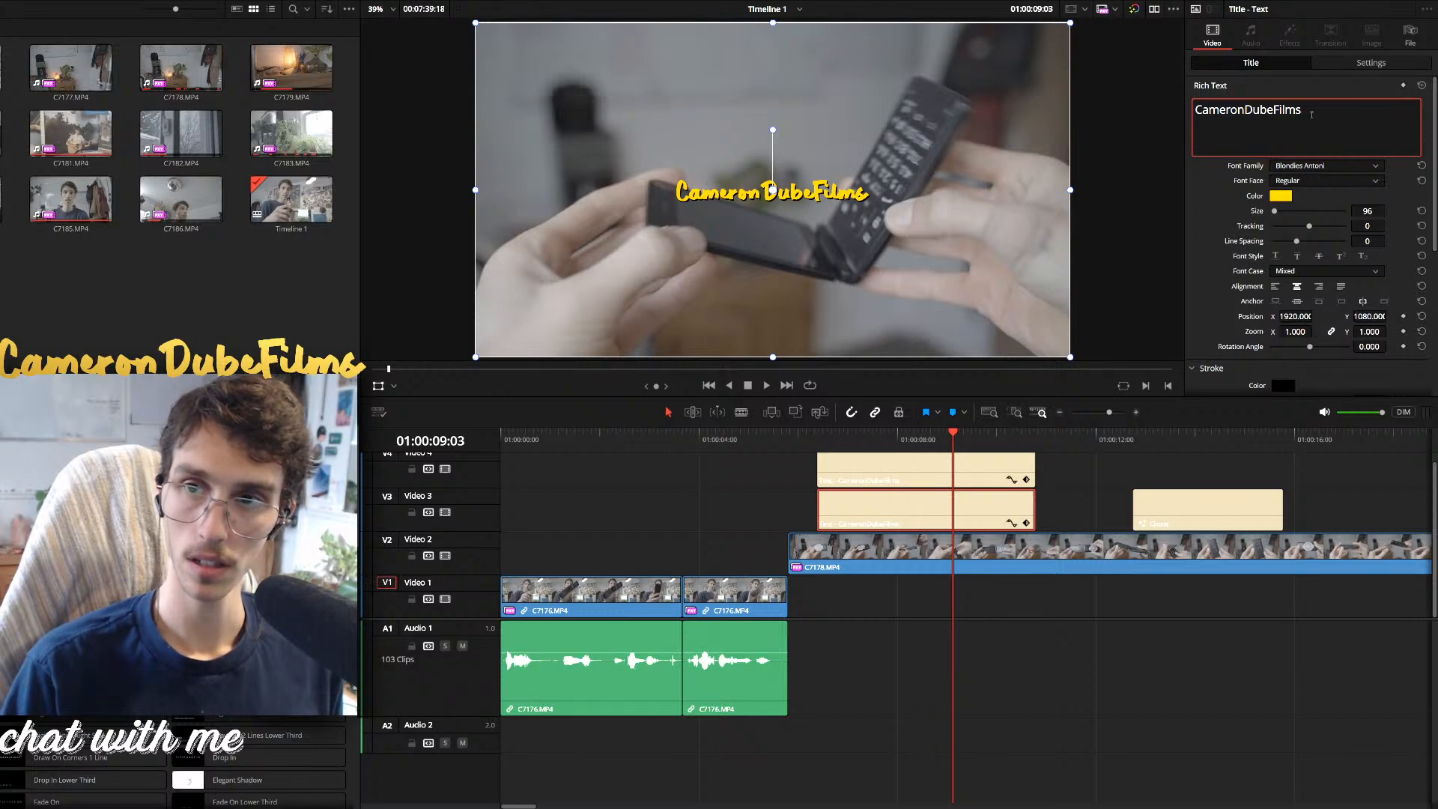
{"action": "type", "text": "presents"}
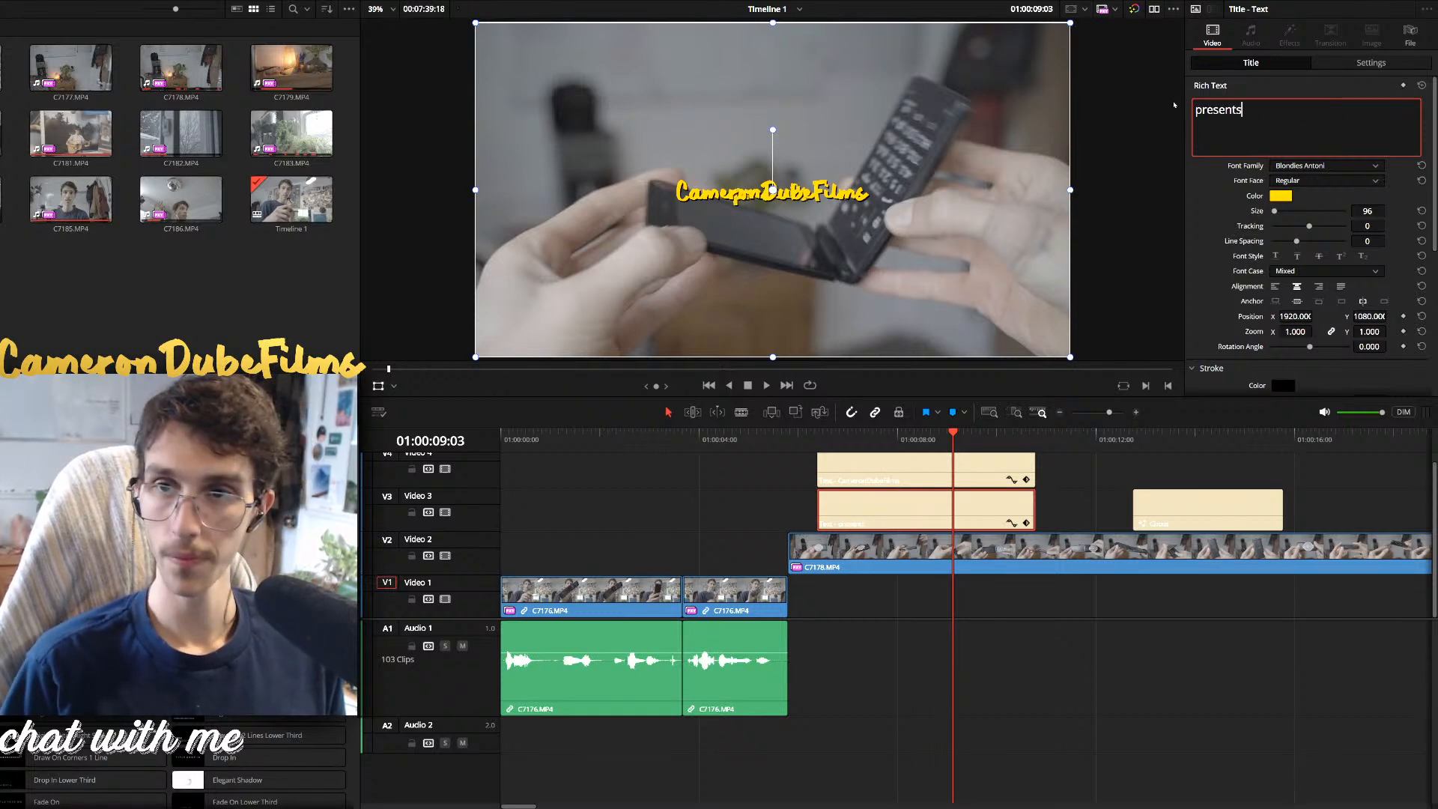
Move the "presents" title just below the channel name in the frame and play the two titles back
{"action": "left_click", "coordinate": [777, 235]}
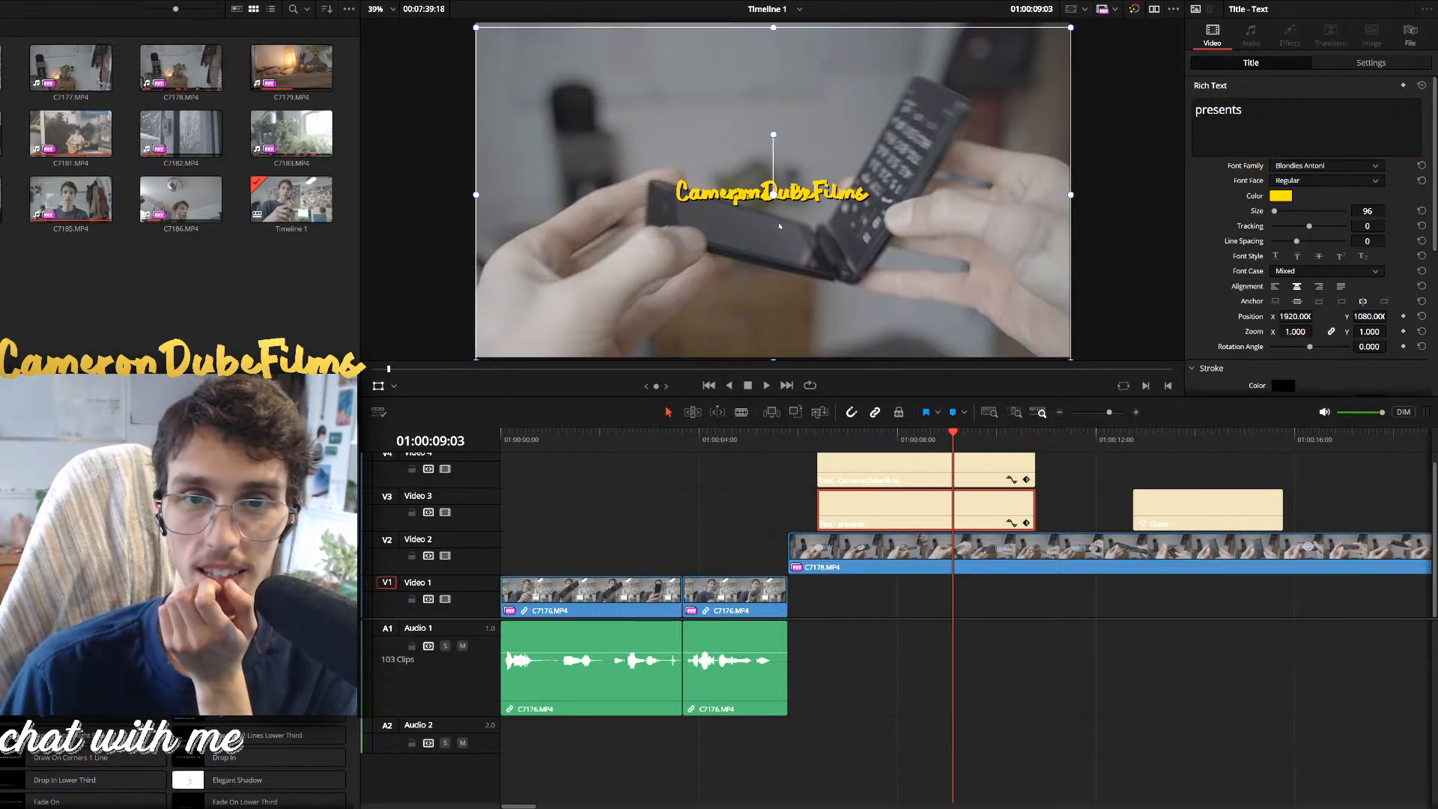
{"action": "left_click_drag", "start_coordinate": [777, 235], "coordinate": [778, 238]}
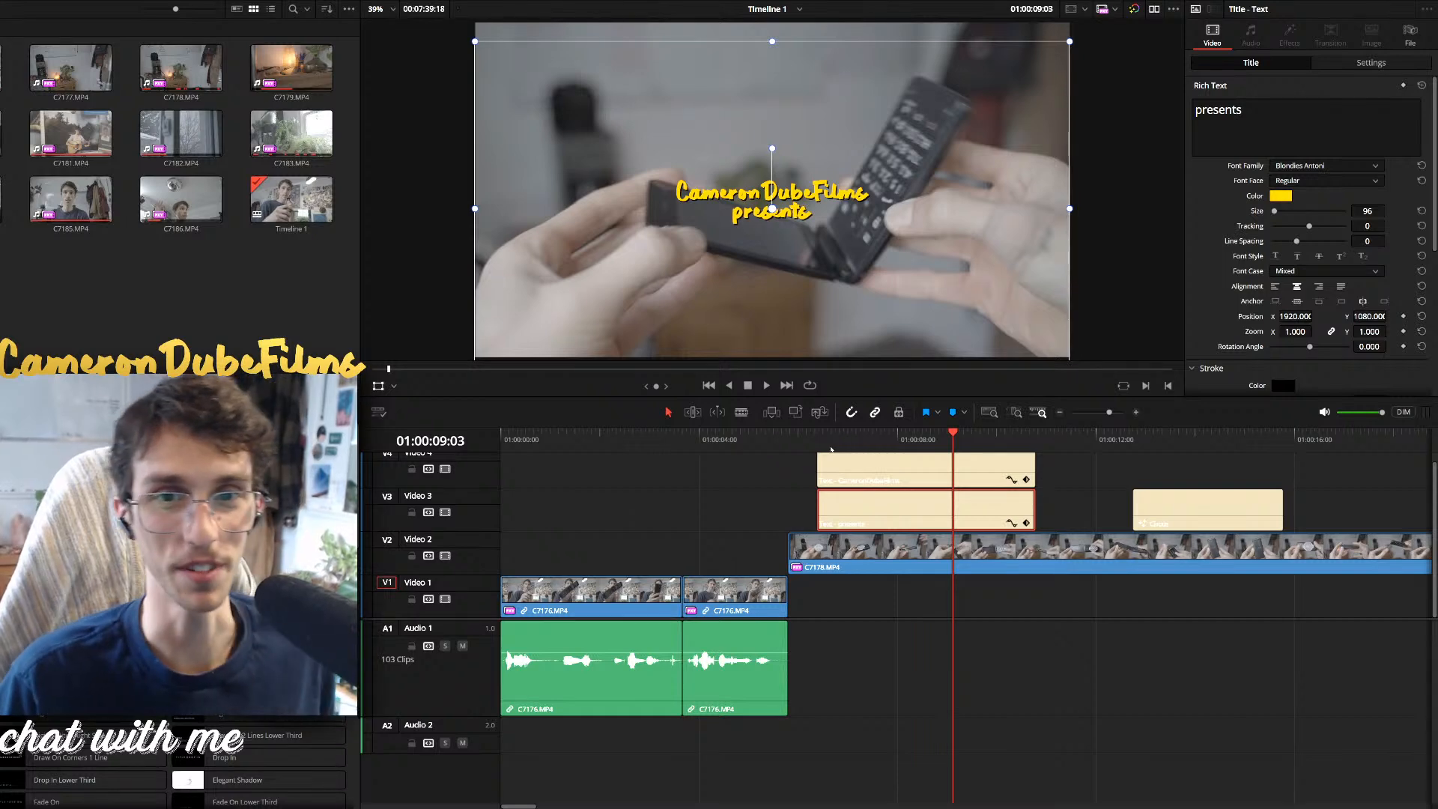
{"action": "left_click", "coordinate": [802, 440]}
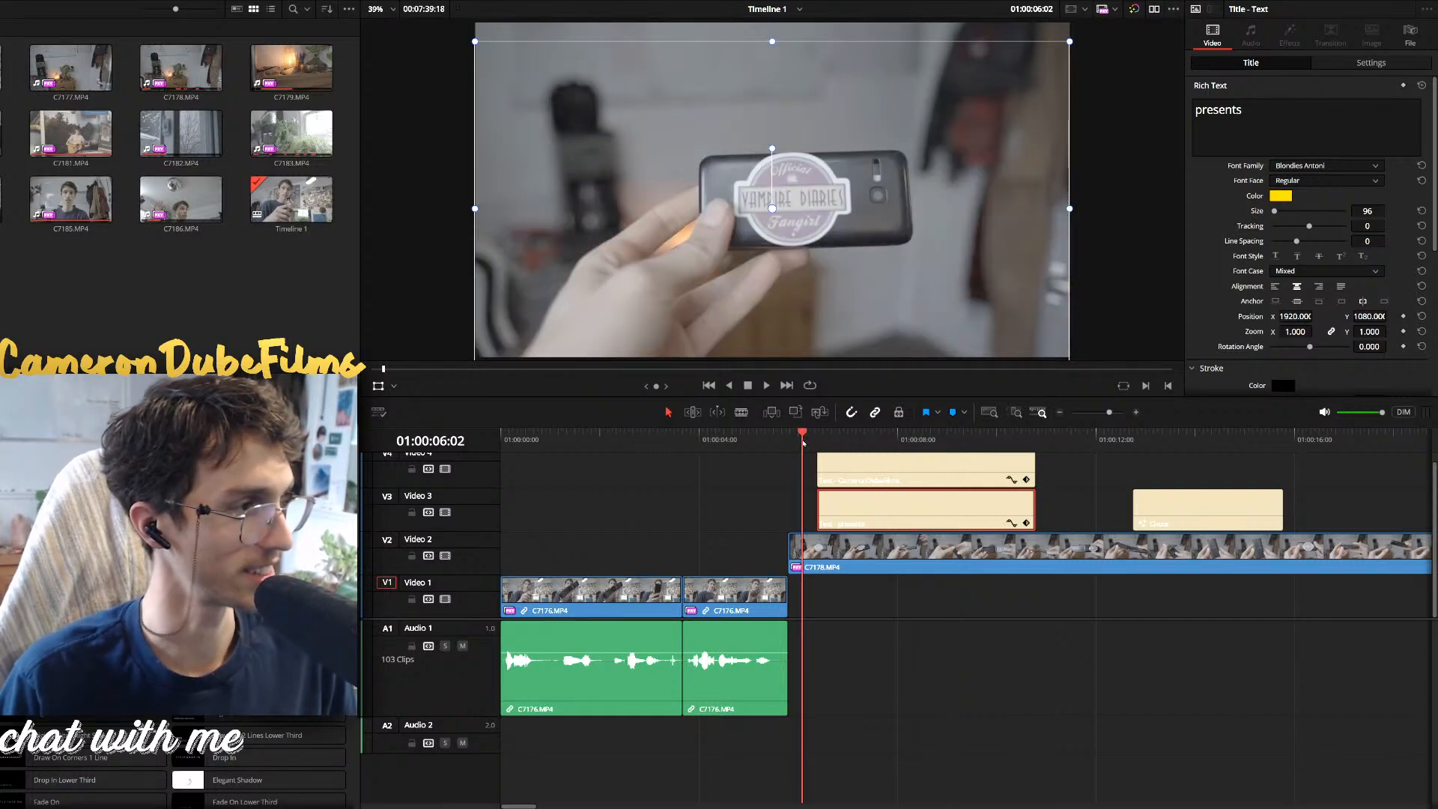
{"action": "key", "text": "space"}
{"action": "key", "text": "space"}
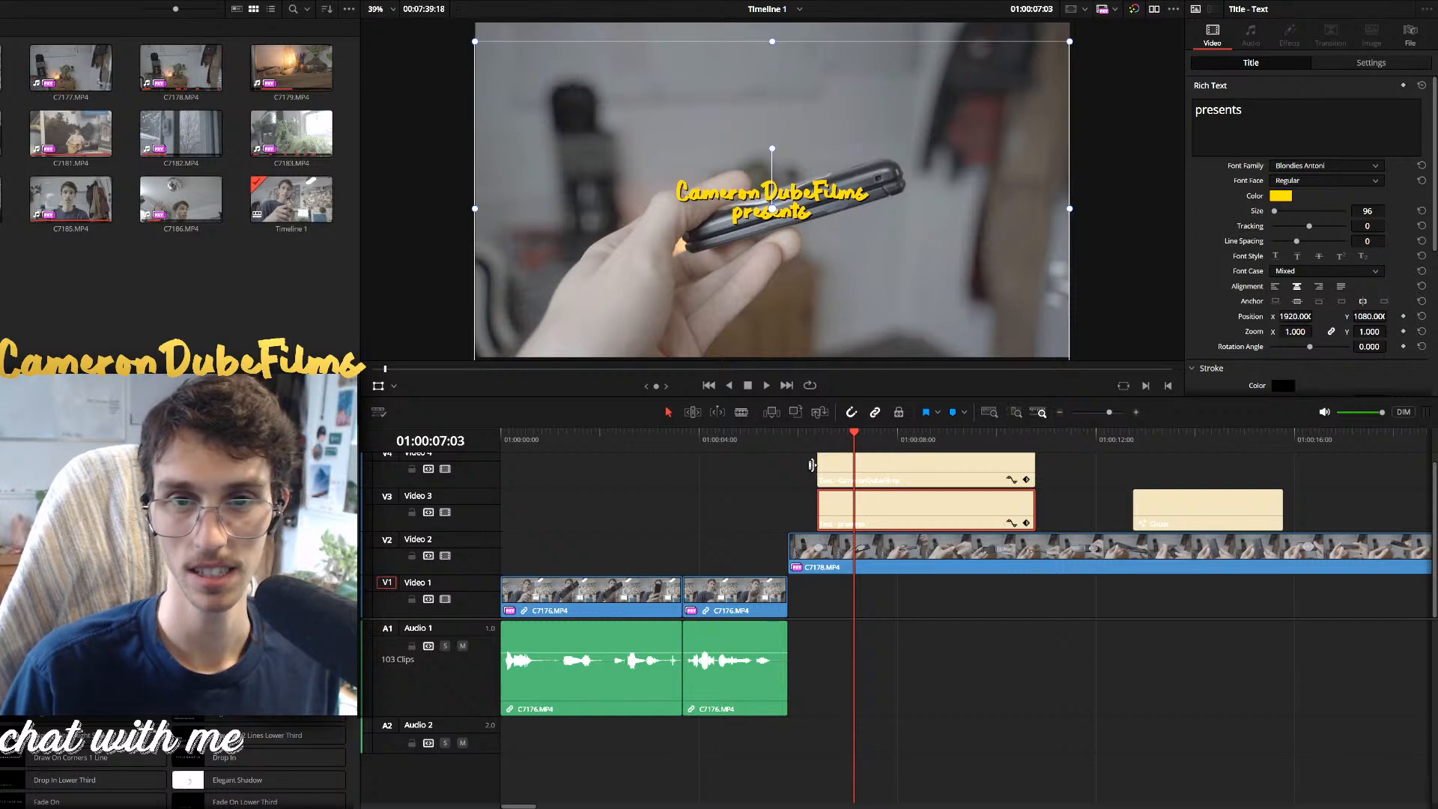
Replay the stacked titles from the start of the first Video 2 clip to judge their look and timing
{"action": "left_click", "coordinate": [810, 440]}
{"action": "key", "text": "space"}
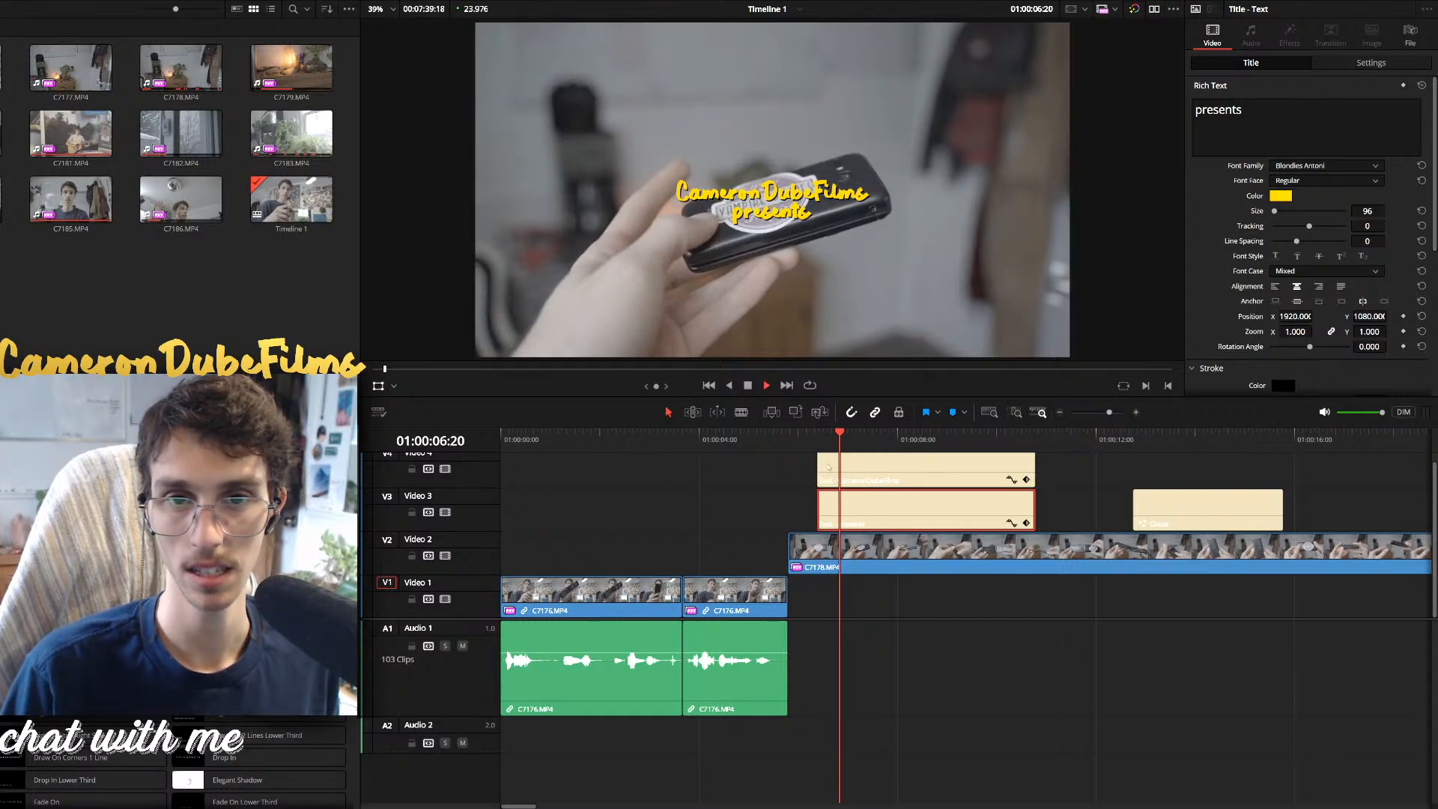
{"action": "key", "text": "space"}
{"action": "left_click", "coordinate": [789, 440]}
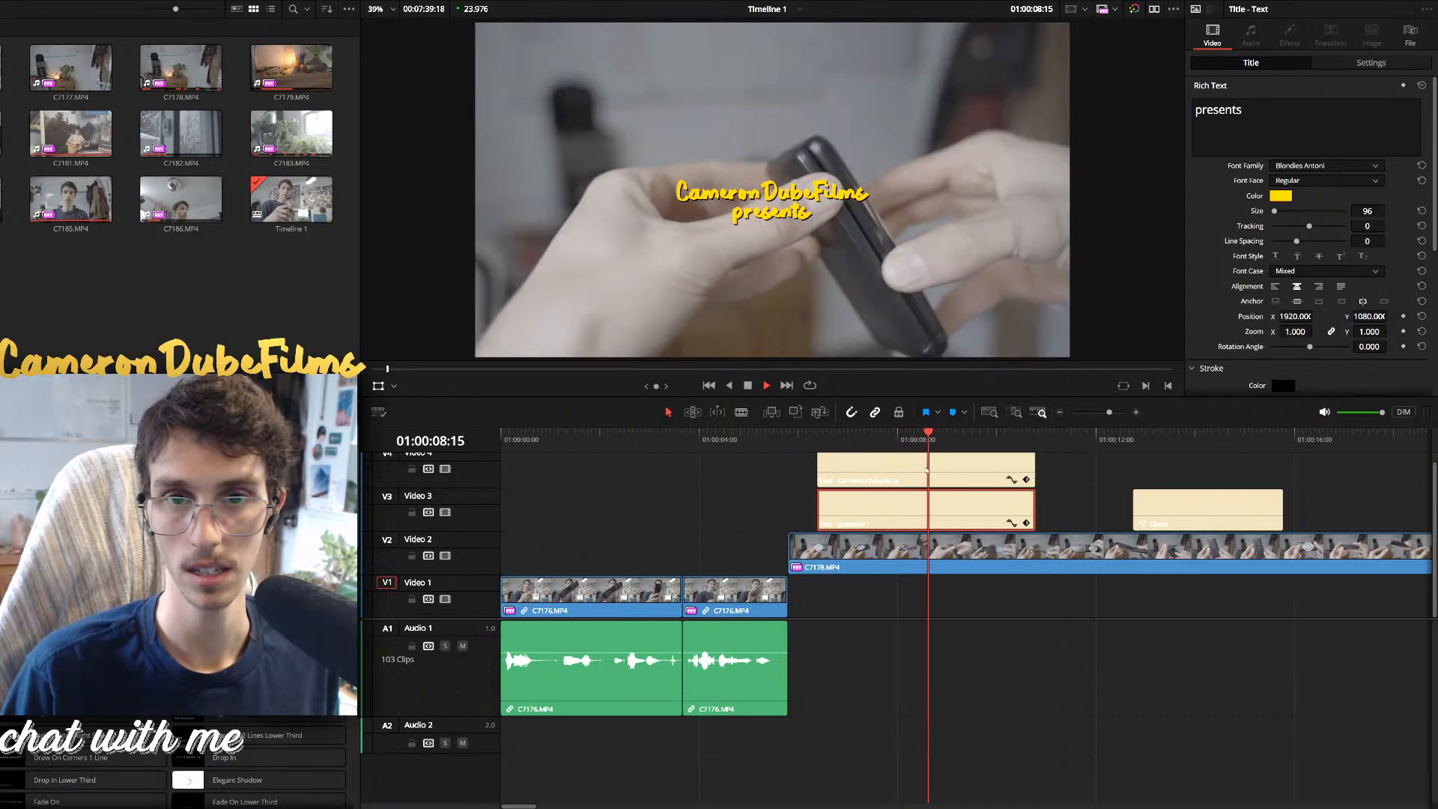
{"action": "key", "text": "space"}
{"action": "left_click_drag", "start_coordinate": [1069, 465], "coordinate": [1022, 505]}
{"action": "key", "text": "space"}
Compare the settings of the "dumb phones" title with those of the stacked channel-name and "presents" titles
{"action": "left_click", "coordinate": [1160, 513]}
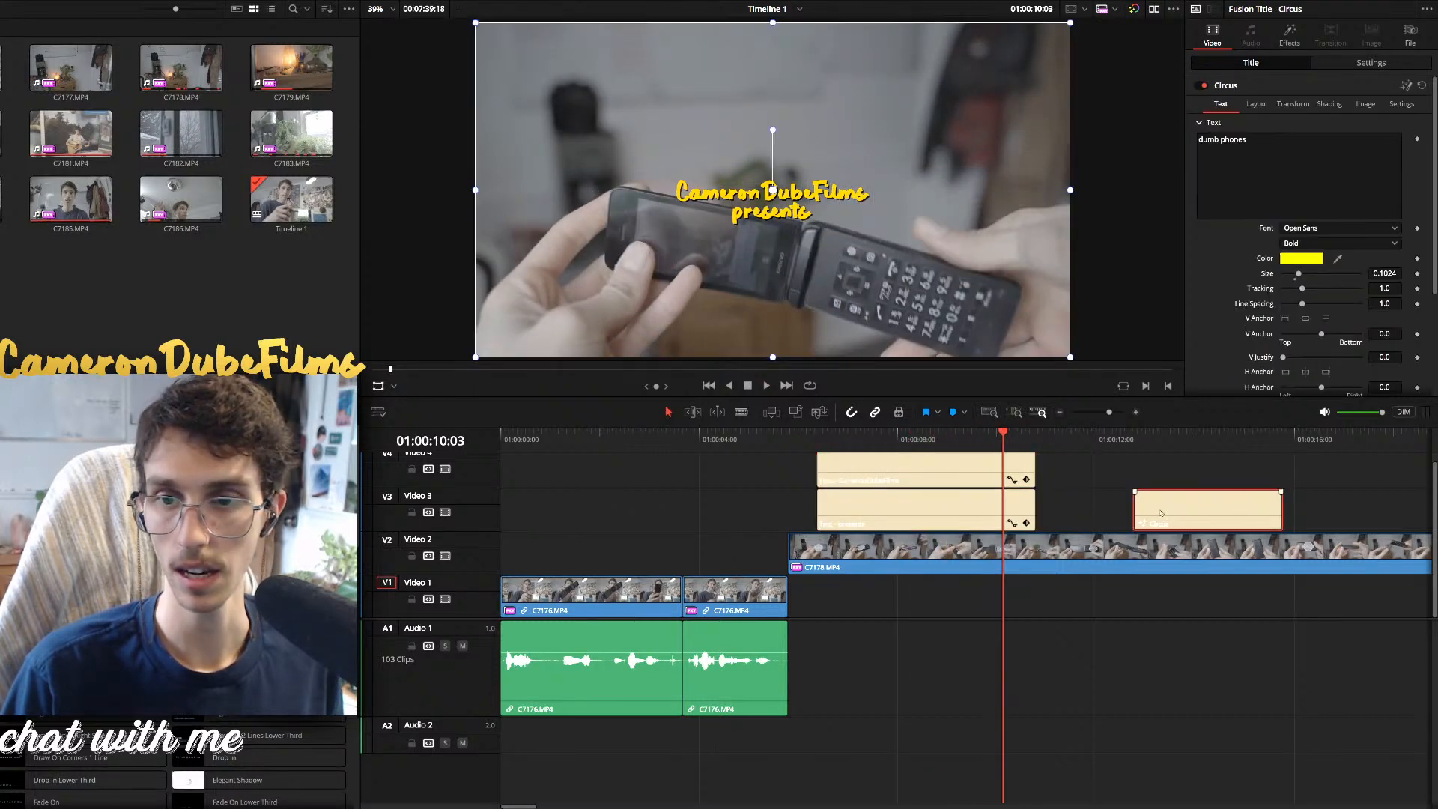
{"action": "left_click", "coordinate": [992, 466]}
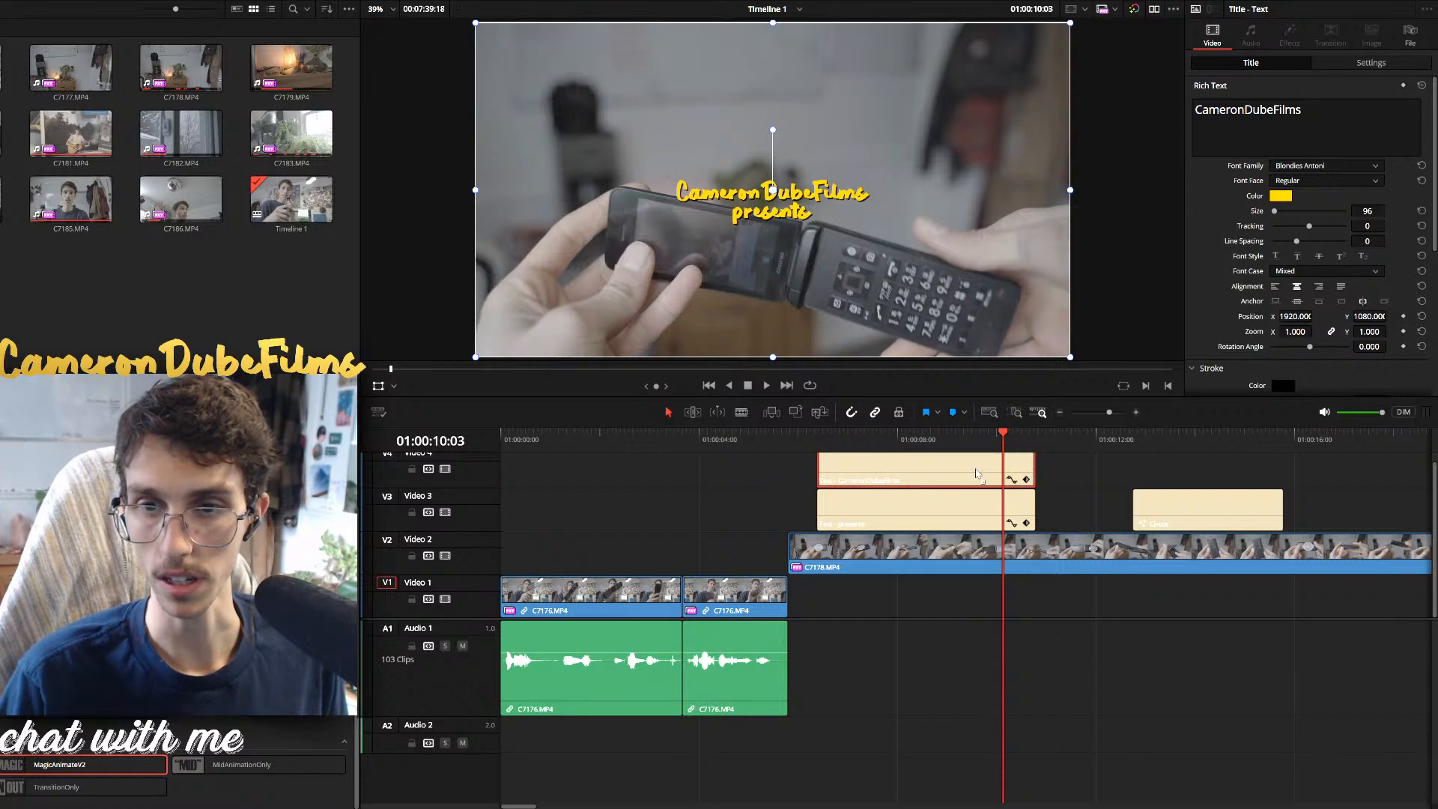
{"action": "left_click", "coordinate": [983, 507]}
{"action": "left_click", "coordinate": [983, 473]}
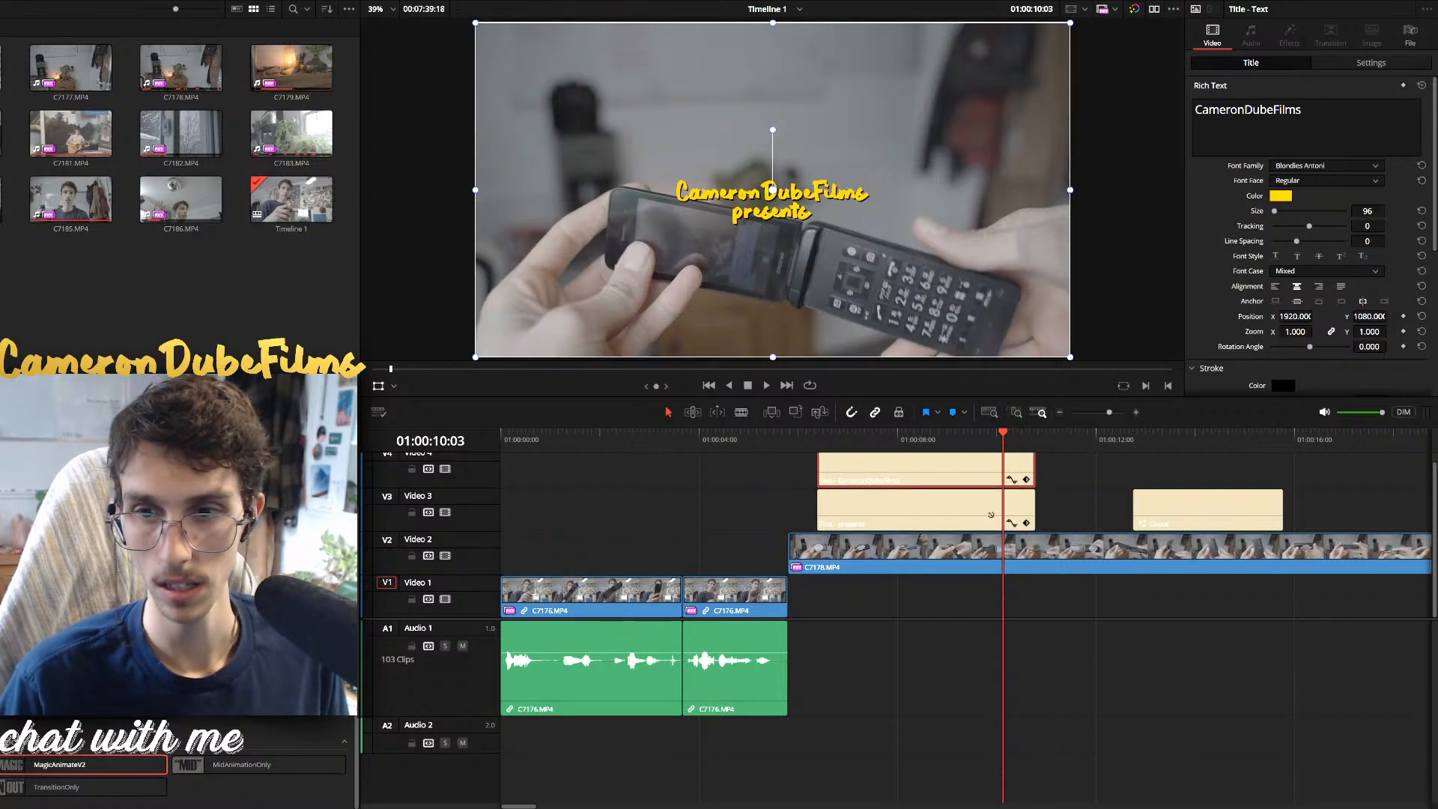
{"action": "left_click", "coordinate": [964, 507]}
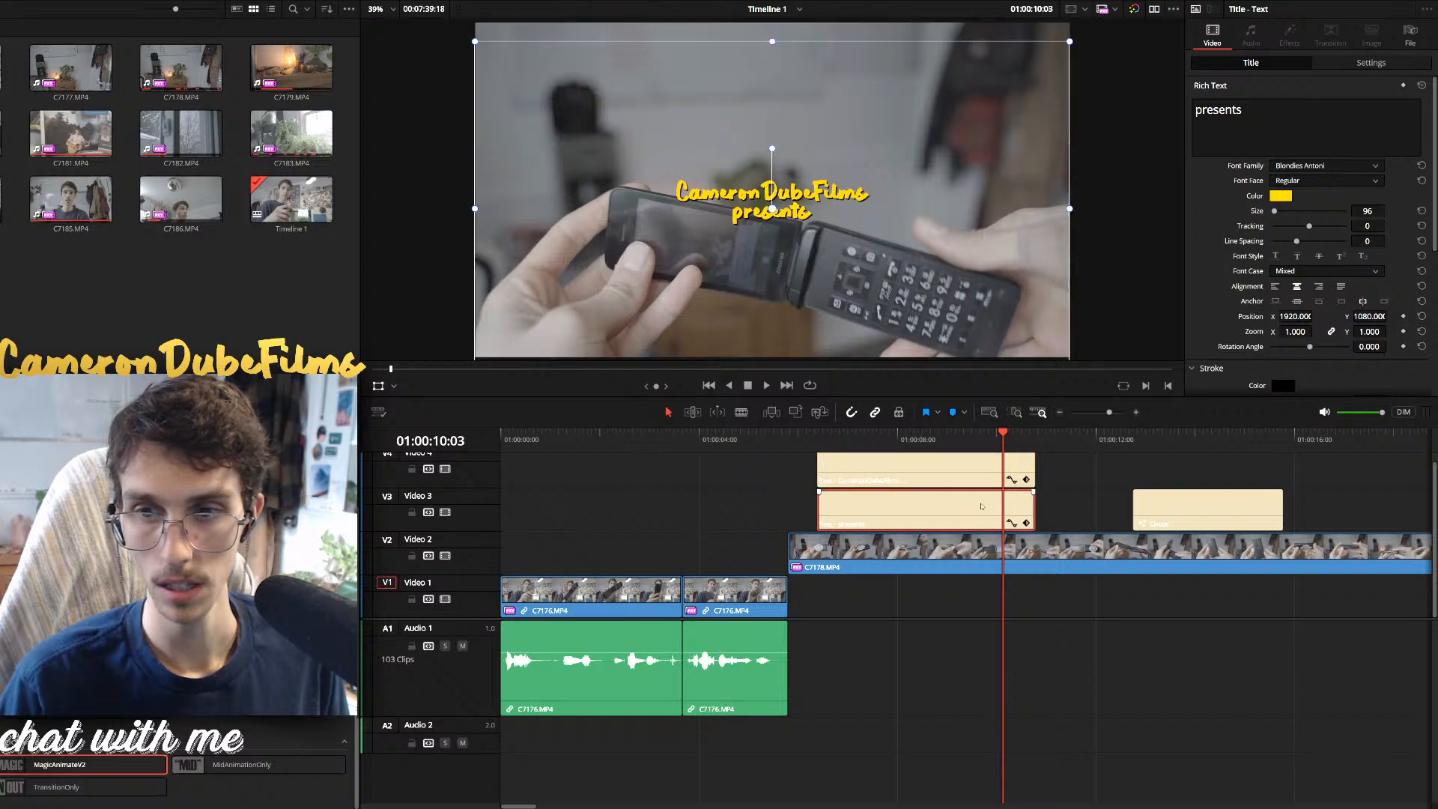
{"action": "left_click", "coordinate": [964, 471]}
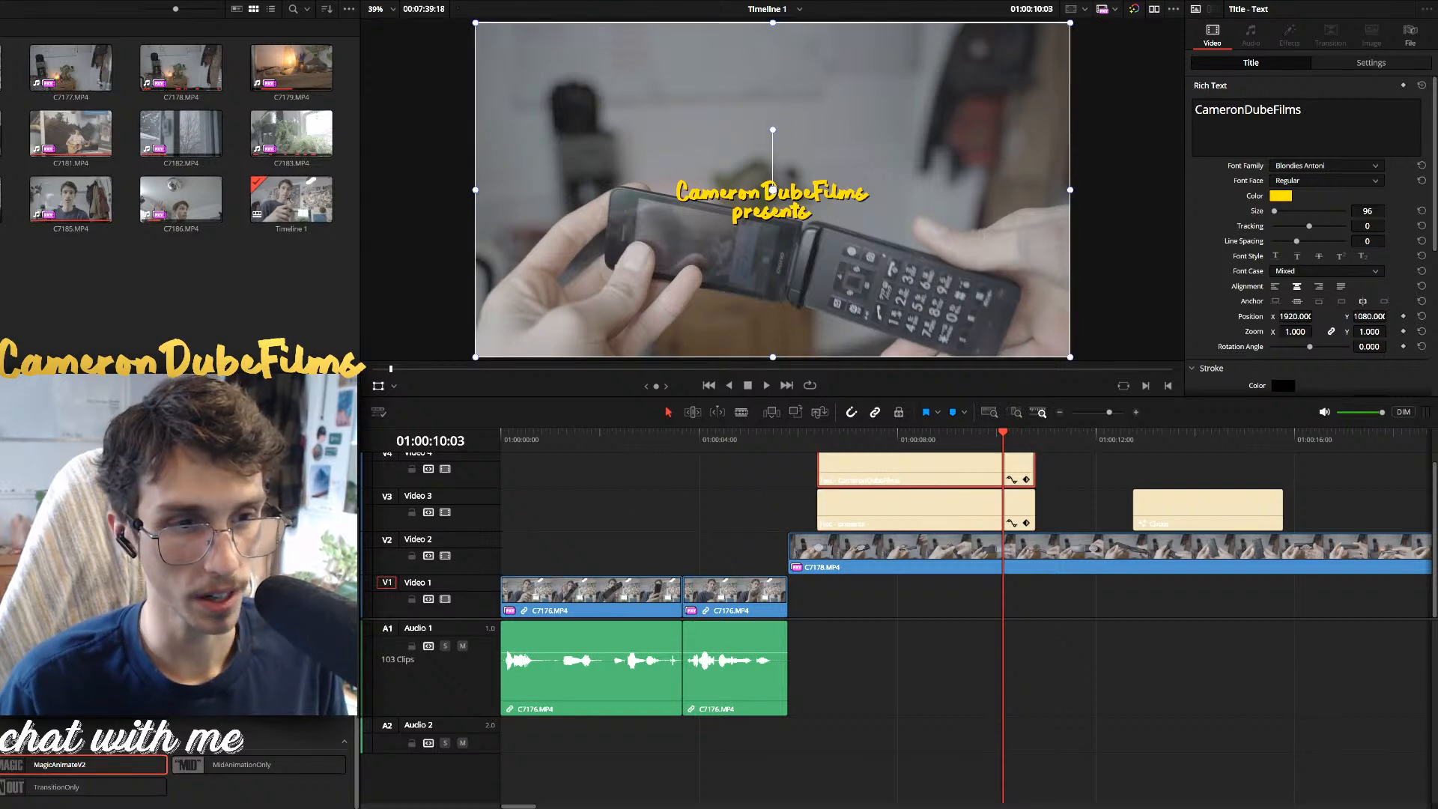
Add a Black Border title preset on Video 4 shortly after the channel-name title and show it over the footage
{"action": "scroll", "coordinate": [172, 775], "scroll_direction": "up", "scroll_amount": 10}
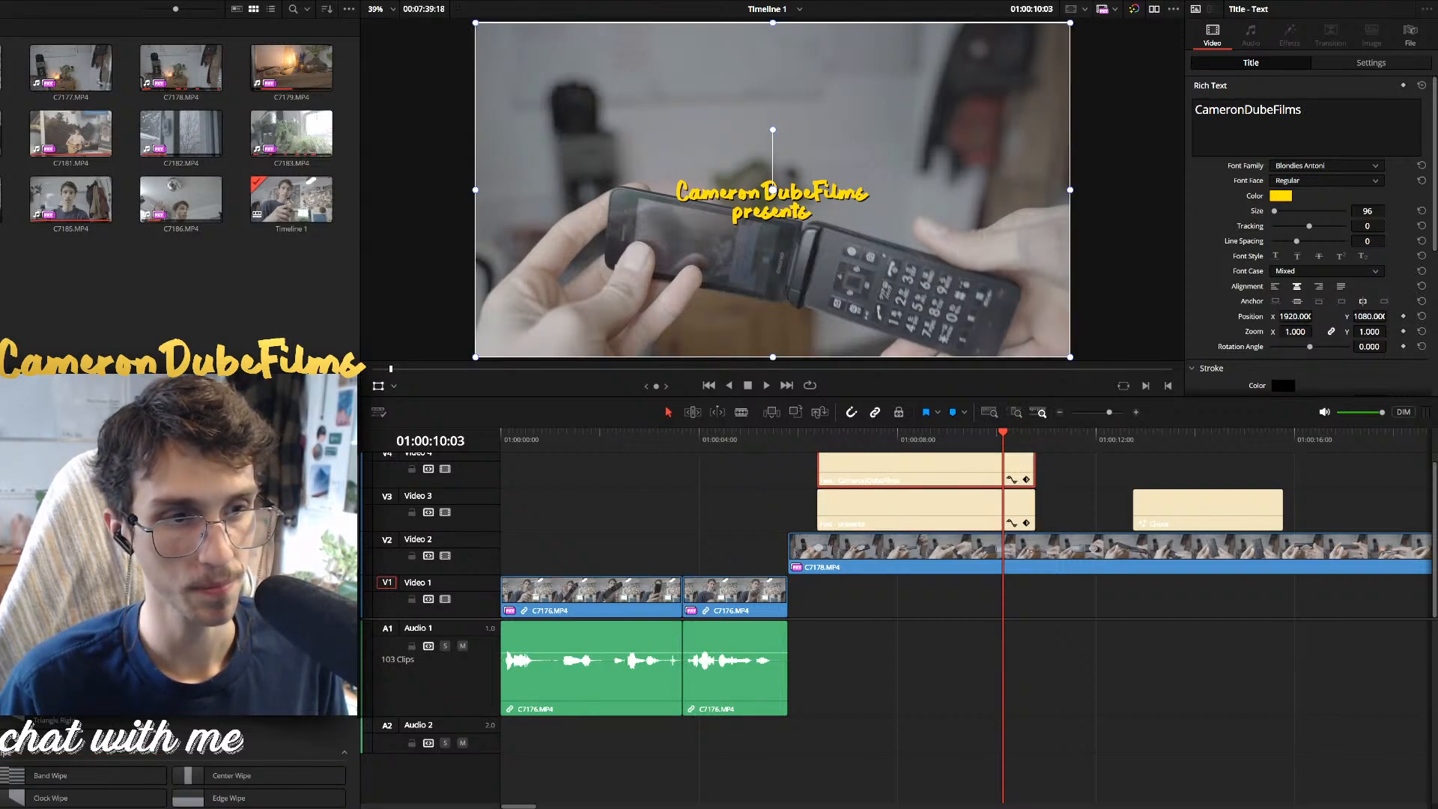
{"action": "scroll", "coordinate": [172, 775], "scroll_direction": "down", "scroll_amount": 3}
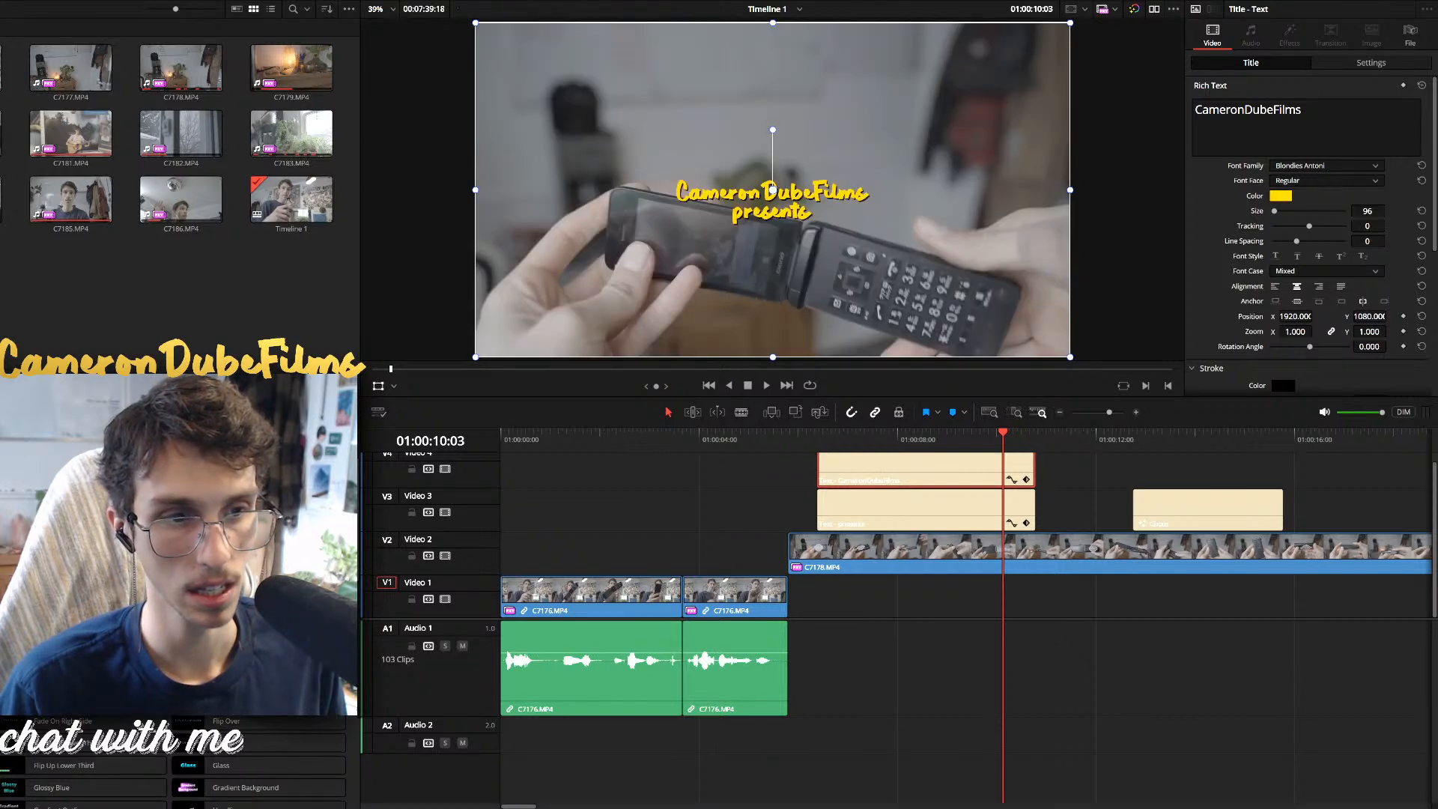
{"action": "scroll", "coordinate": [172, 771], "scroll_direction": "up", "scroll_amount": 3}
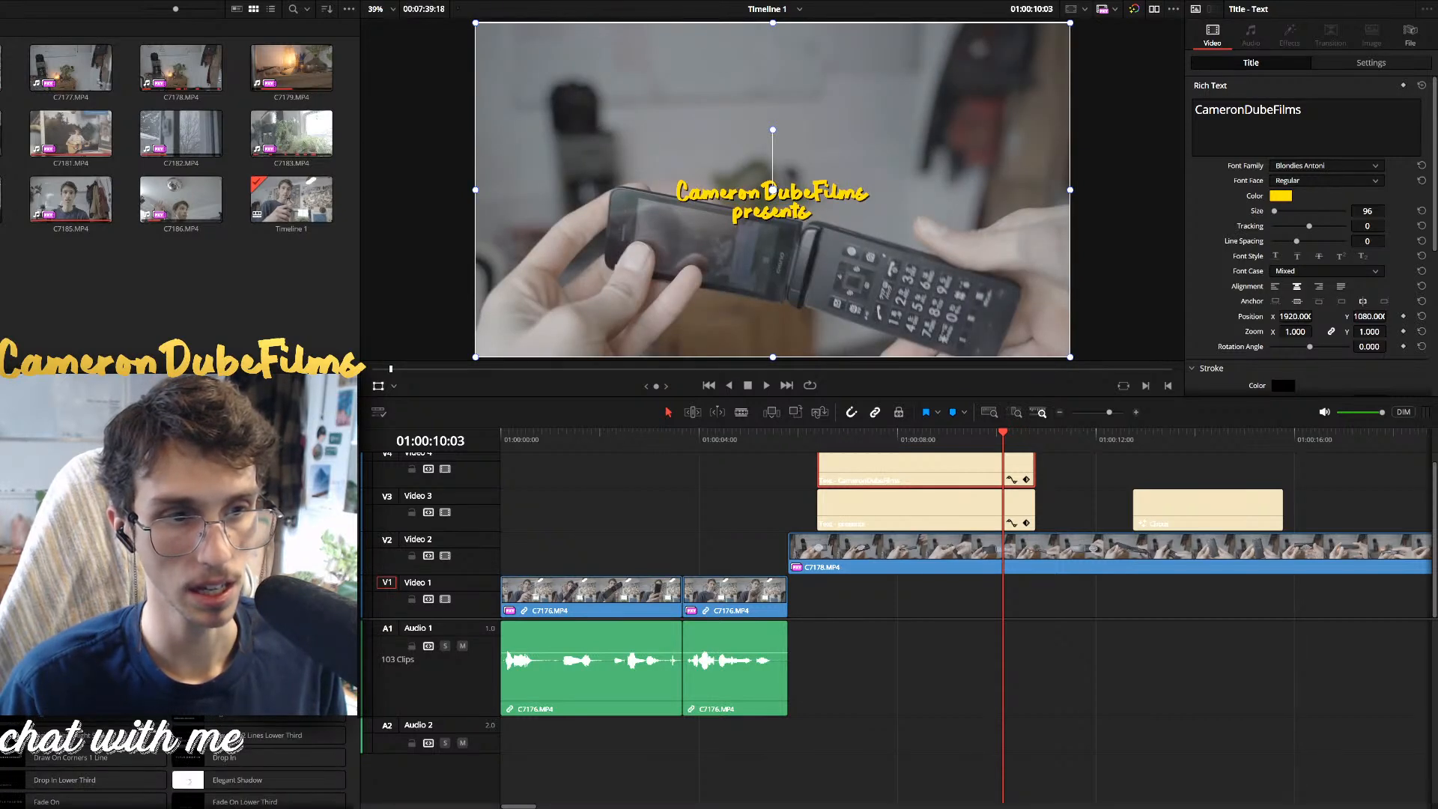
{"action": "scroll", "coordinate": [172, 771], "scroll_direction": "down", "scroll_amount": 2}
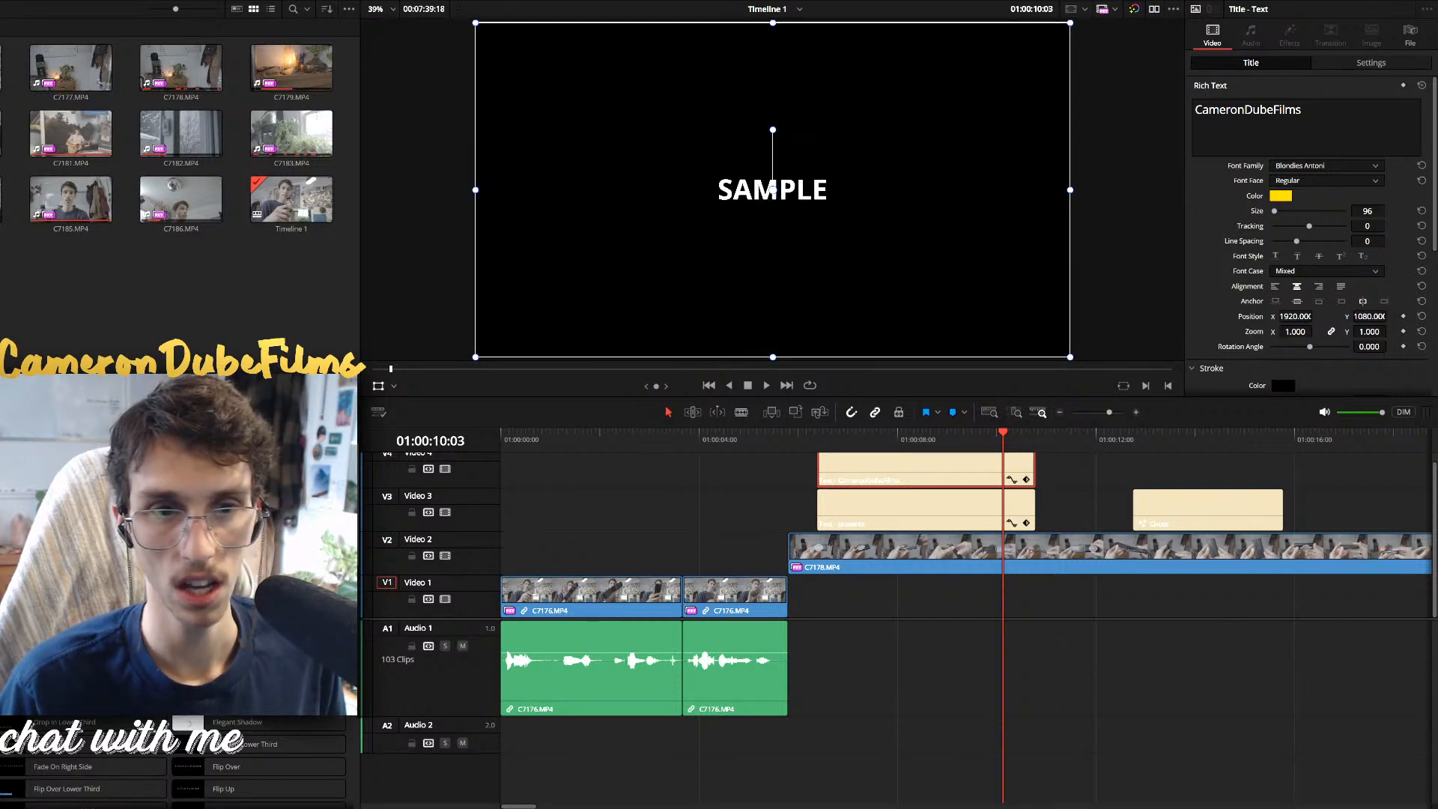
{"action": "left_click_drag", "start_coordinate": [255, 666], "coordinate": [1099, 465]}
{"action": "left_click", "coordinate": [1106, 439]}
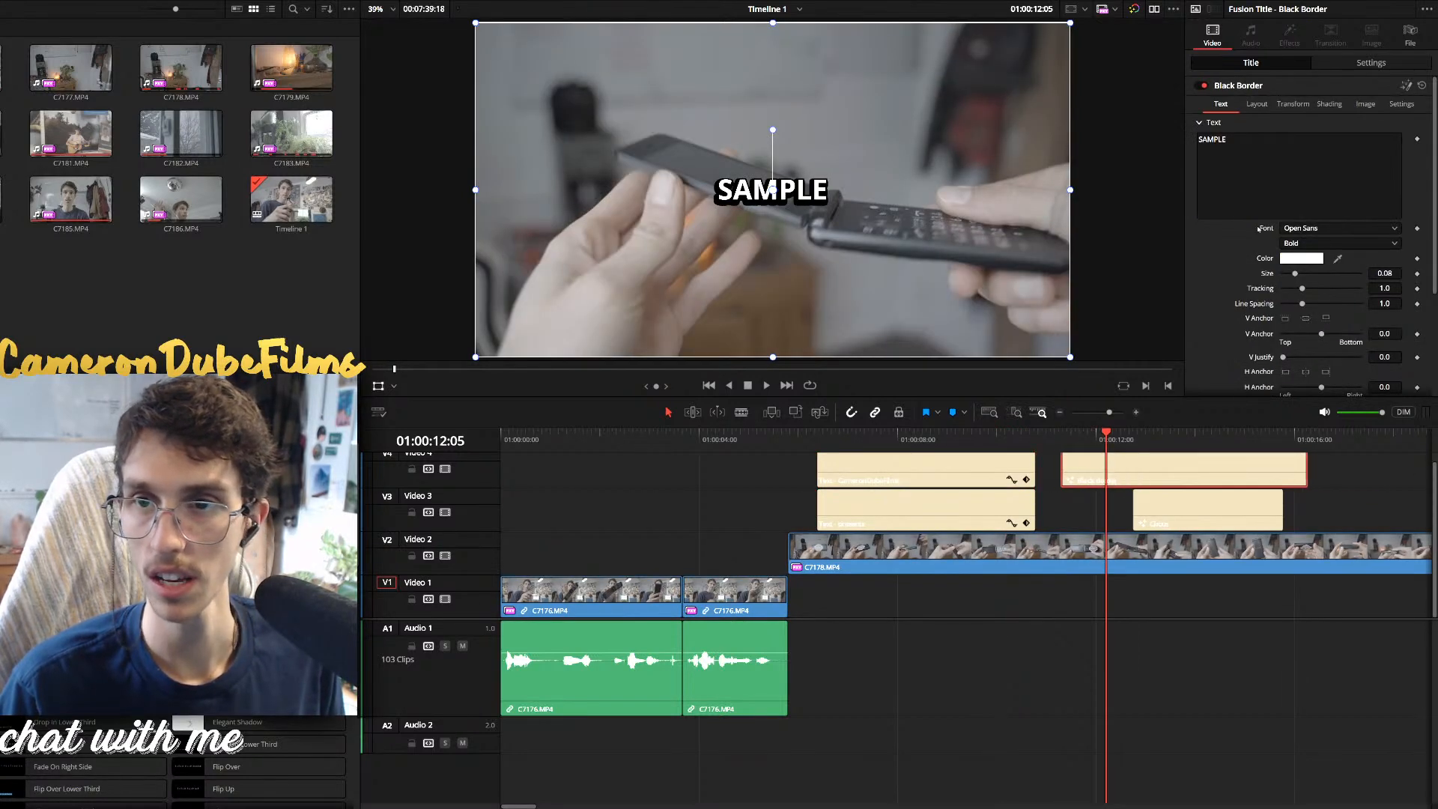
Copy the channel-name text from the existing Video 4 title and replace the Black Border title's SAMPLE text with it
{"action": "left_click", "coordinate": [951, 475]}
{"action": "left_click", "coordinate": [1303, 139]}
{"action": "key", "text": "ctrl+a"}
{"action": "key", "text": "ctrl+c"}
{"action": "left_click", "coordinate": [1183, 470]}
{"action": "left_click", "coordinate": [1310, 184]}
{"action": "key", "text": "ctrl+a"}
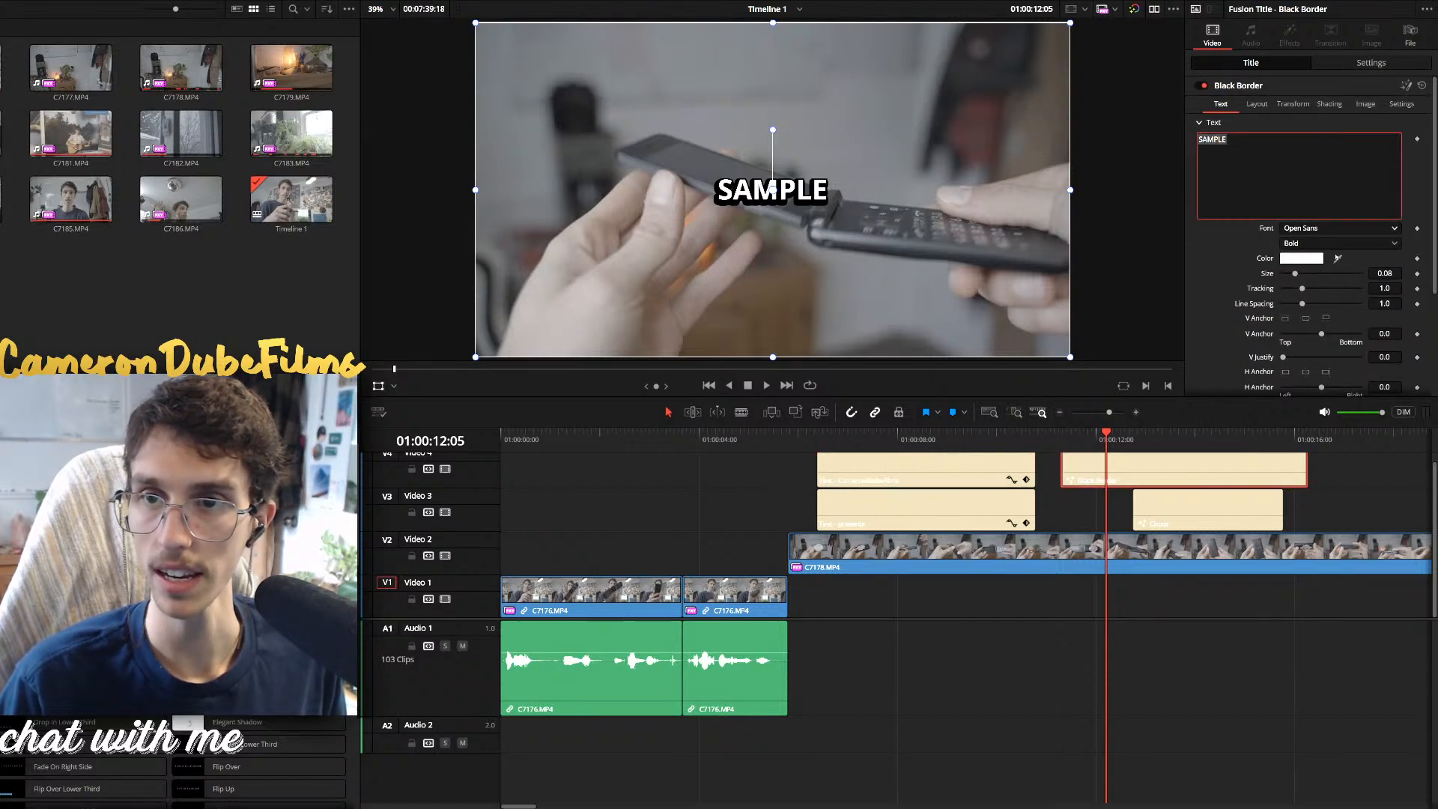
{"action": "key", "text": "ctrl+v"}
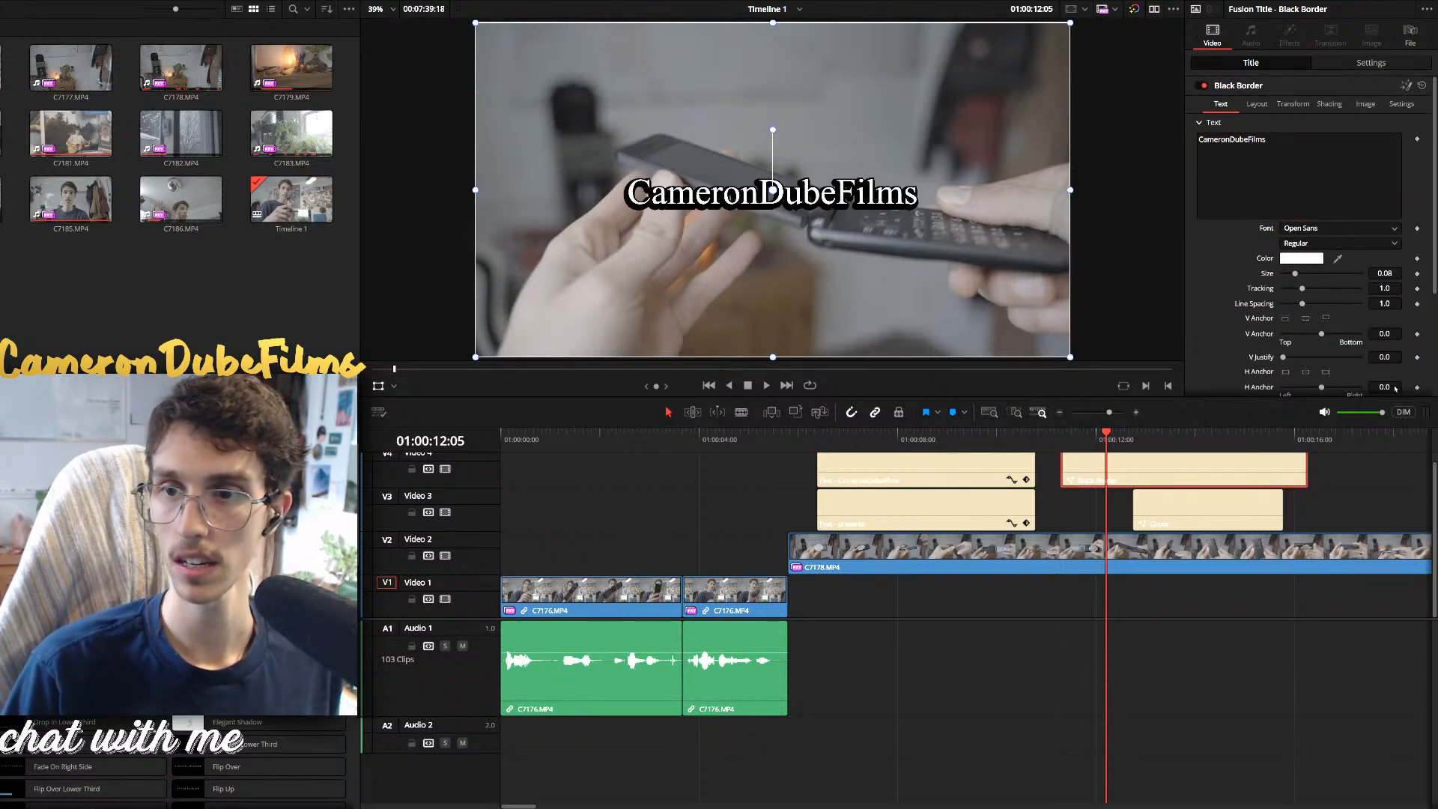
Set the Black Border title's font to Blondies Antoni Regular
{"action": "left_click", "coordinate": [1383, 243]}
{"action": "left_click", "coordinate": [1381, 289]}
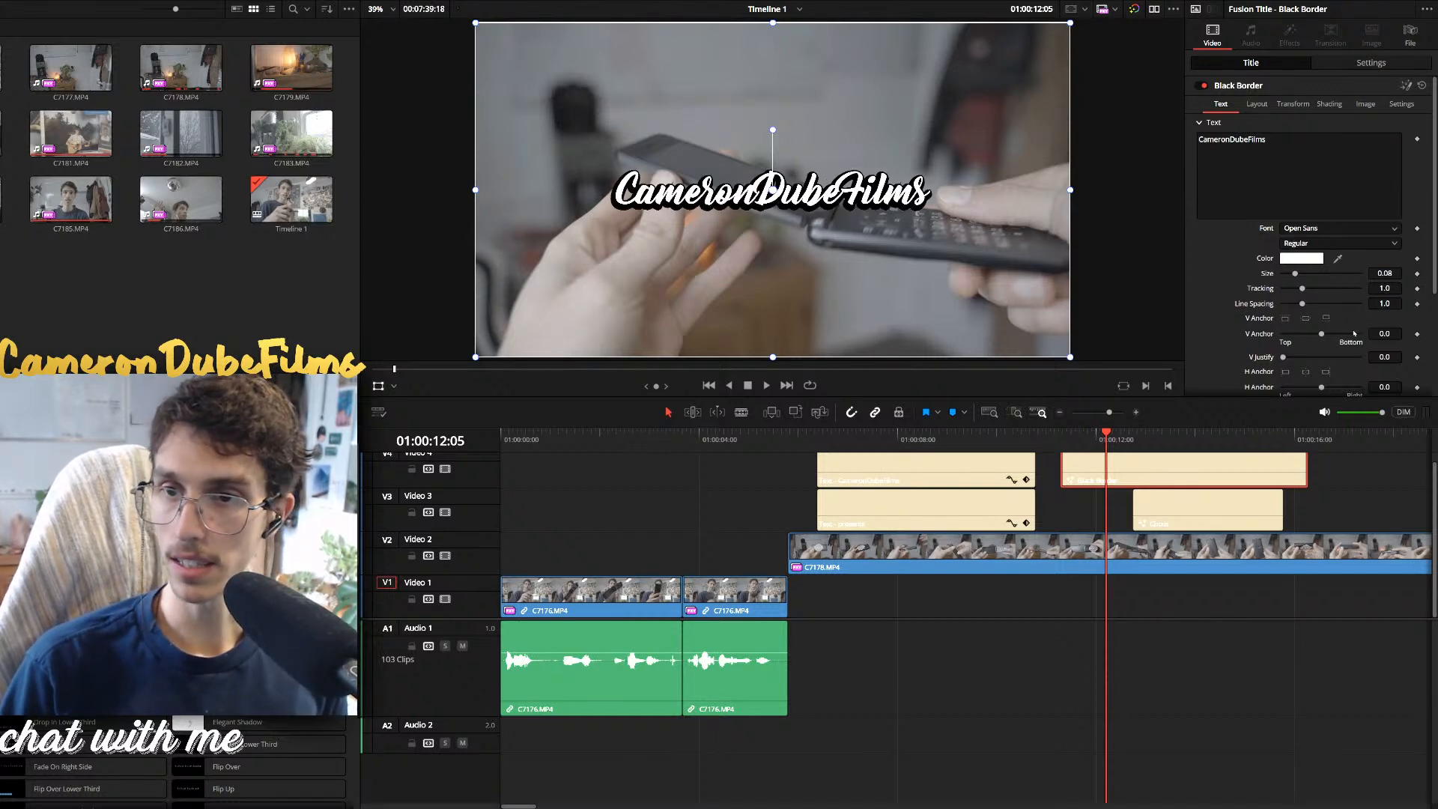
{"action": "left_click", "coordinate": [1288, 217]}
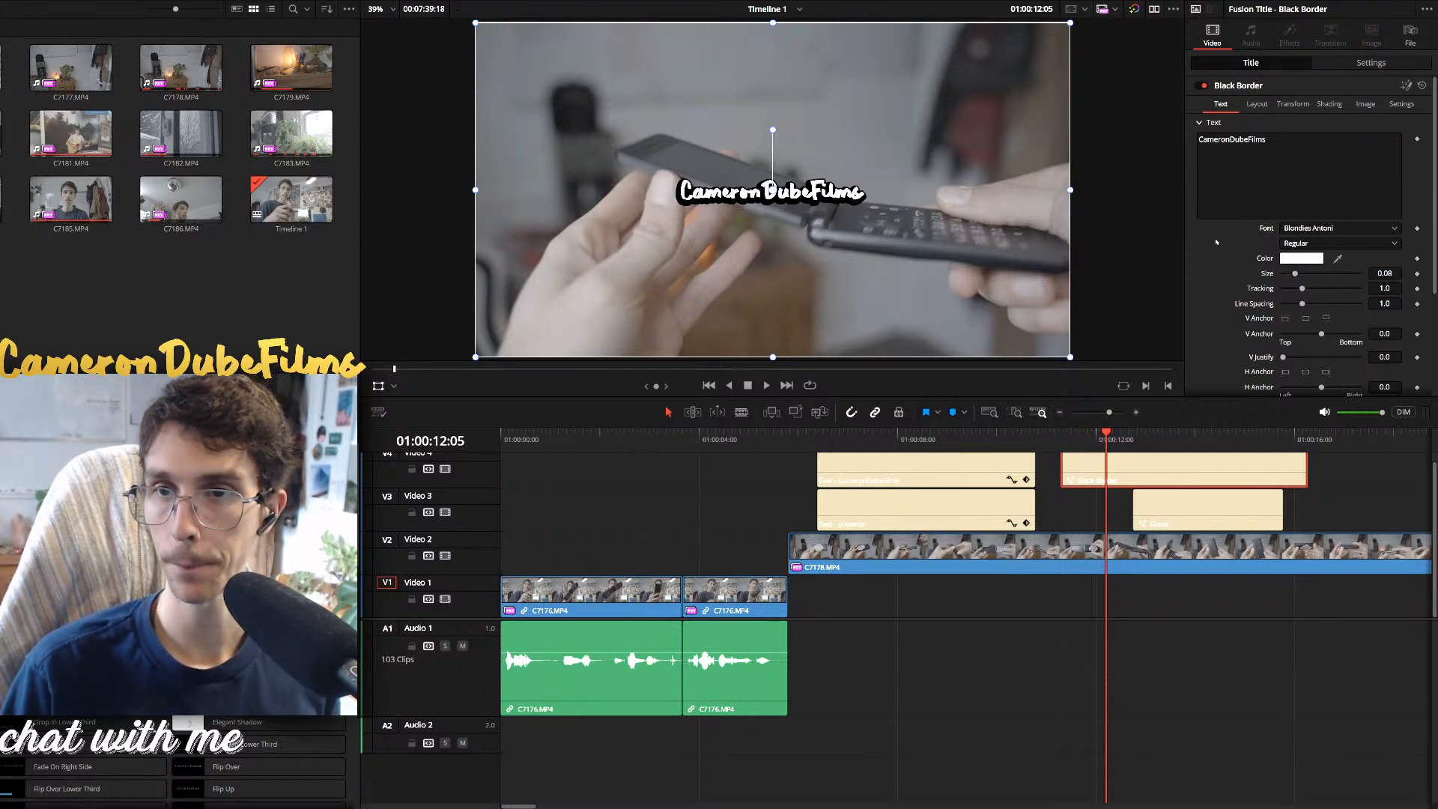
Examine the Black Border title's text, layout, transform and shading settings, including its Black Outline element
{"action": "scroll", "coordinate": [1211, 262], "scroll_direction": "down", "scroll_amount": 5}
{"action": "scroll", "coordinate": [1203, 160], "scroll_direction": "up", "scroll_amount": 5}
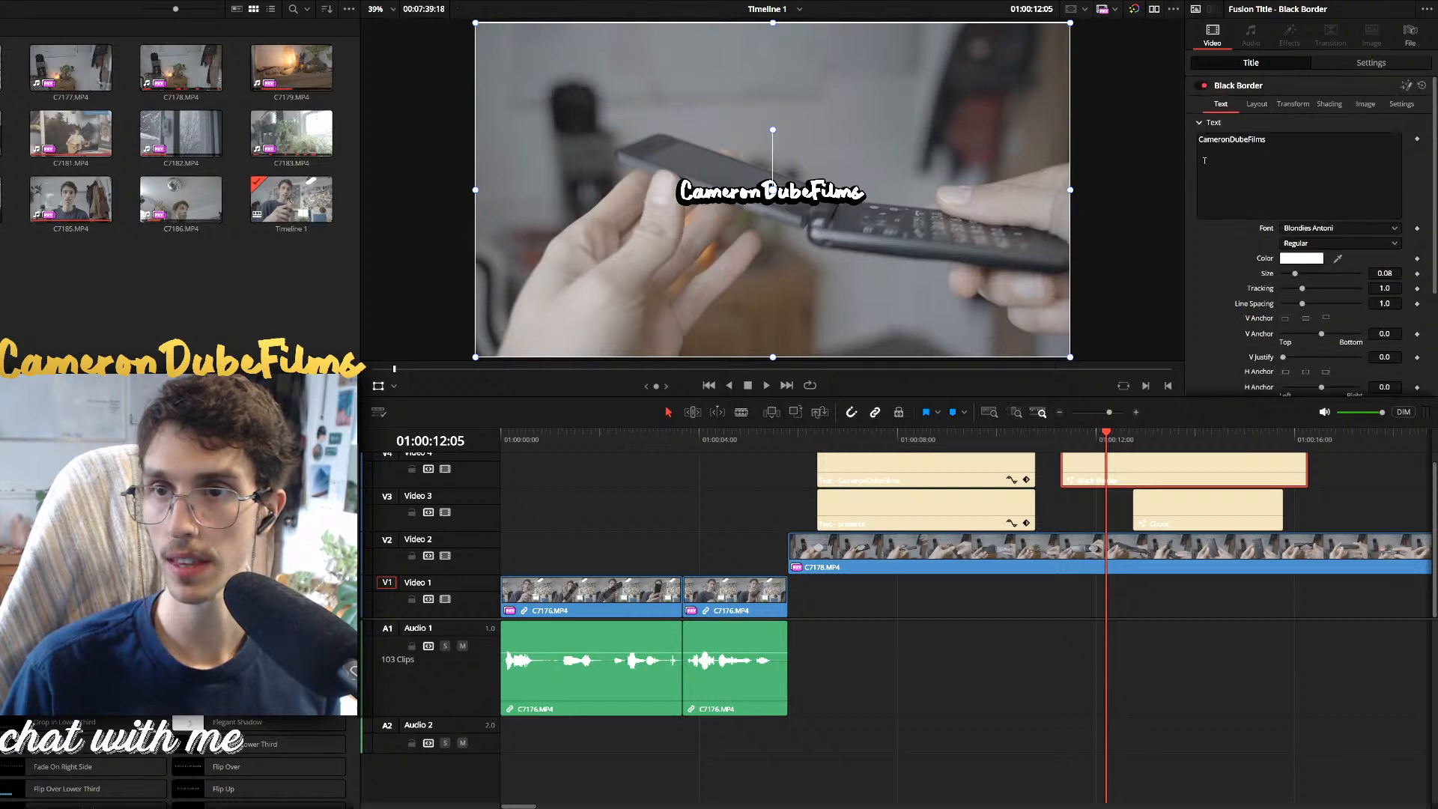
{"action": "left_click", "coordinate": [1256, 104]}
{"action": "left_click", "coordinate": [1326, 104]}
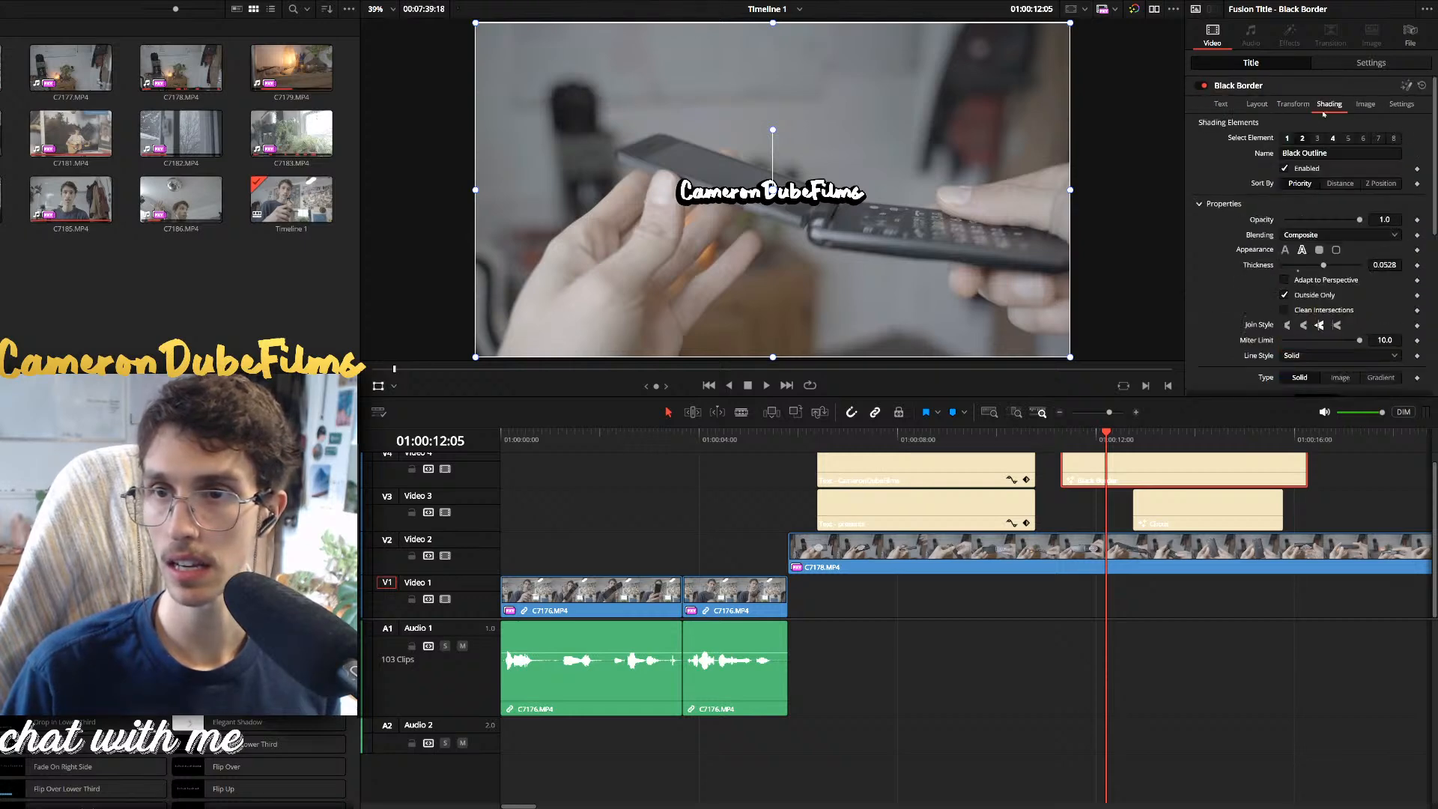
{"action": "scroll", "coordinate": [1213, 255], "scroll_direction": "down", "scroll_amount": 4}
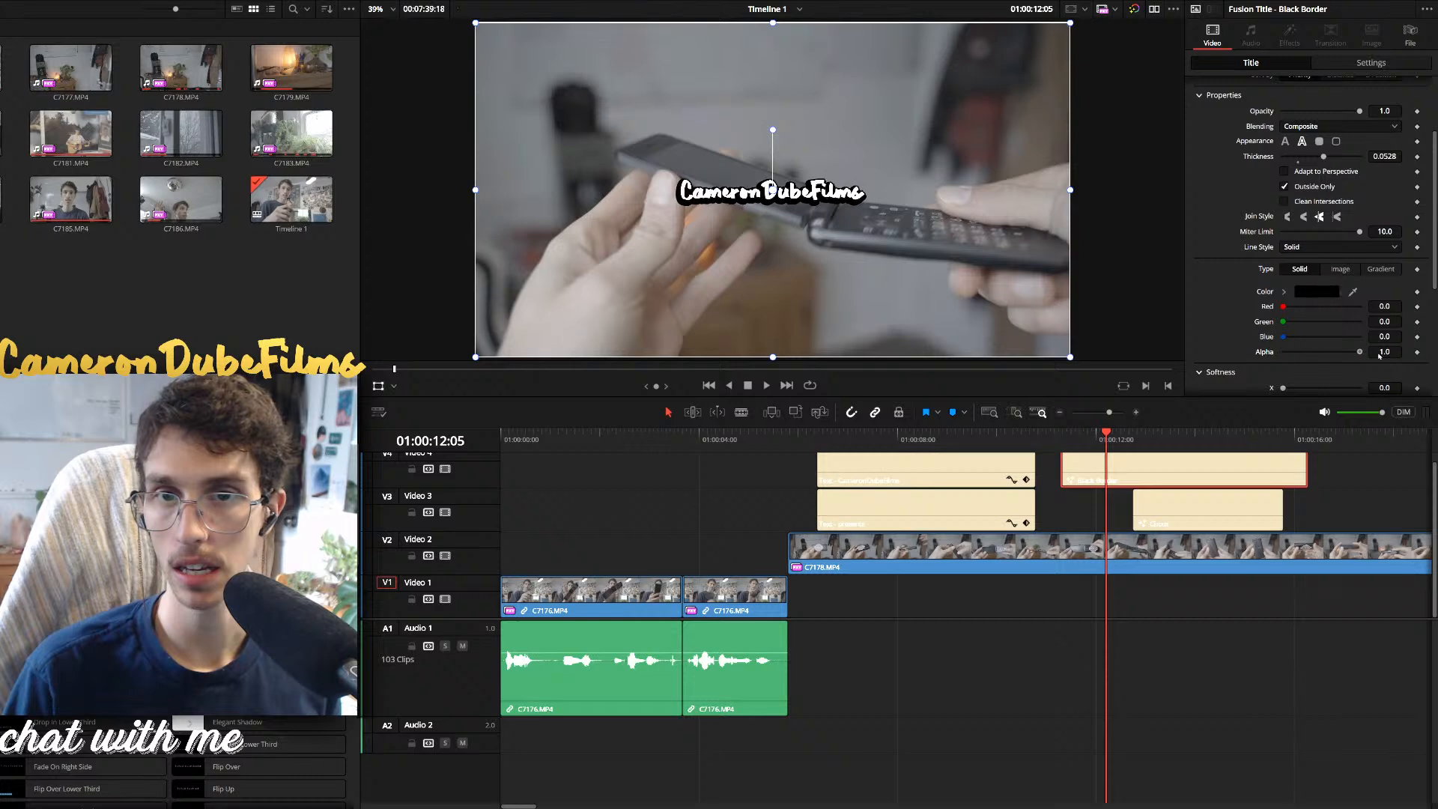
{"action": "scroll", "coordinate": [1239, 324], "scroll_direction": "down", "scroll_amount": 3}
{"action": "scroll", "coordinate": [1240, 313], "scroll_direction": "down", "scroll_amount": 5}
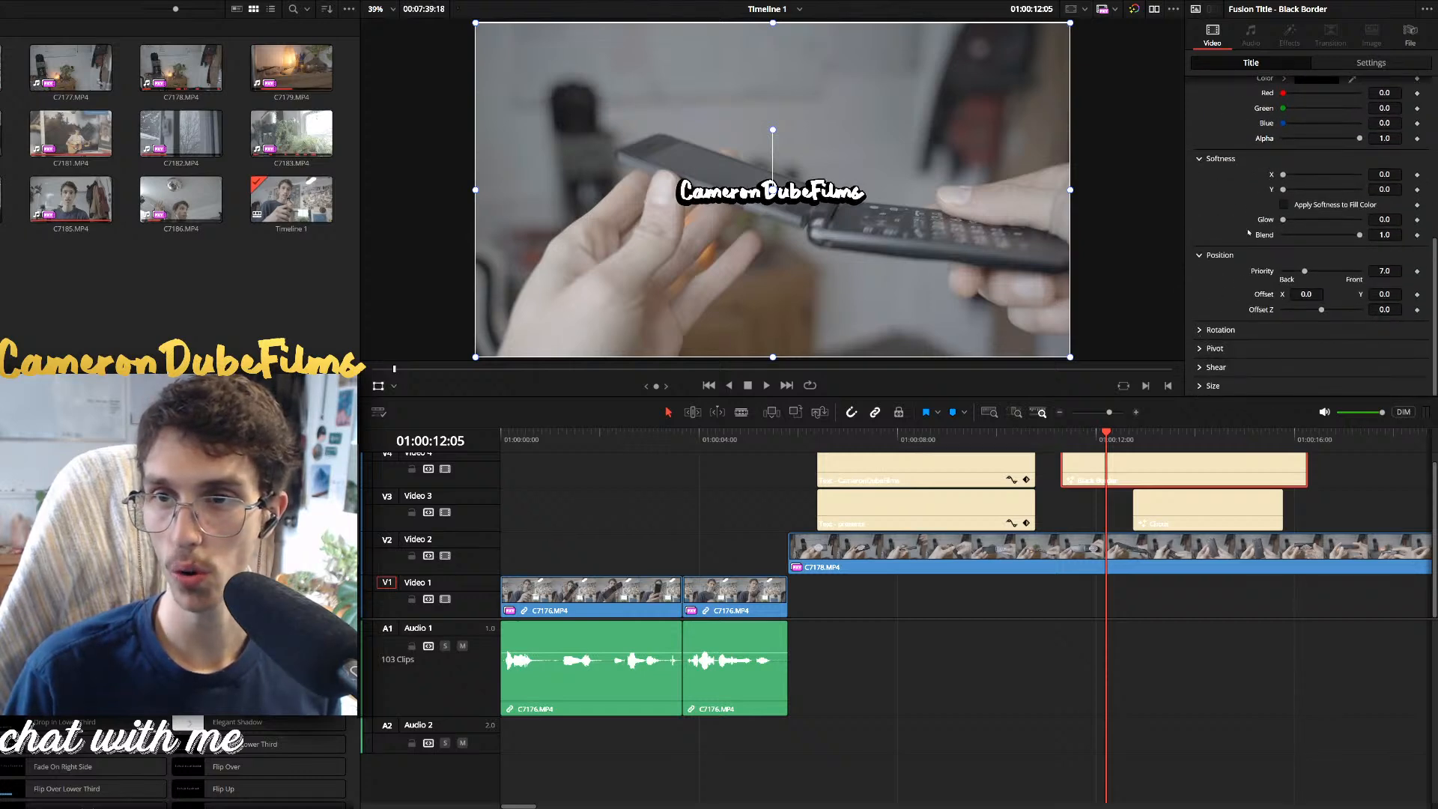
{"action": "scroll", "coordinate": [1208, 316], "scroll_direction": "up", "scroll_amount": 12}
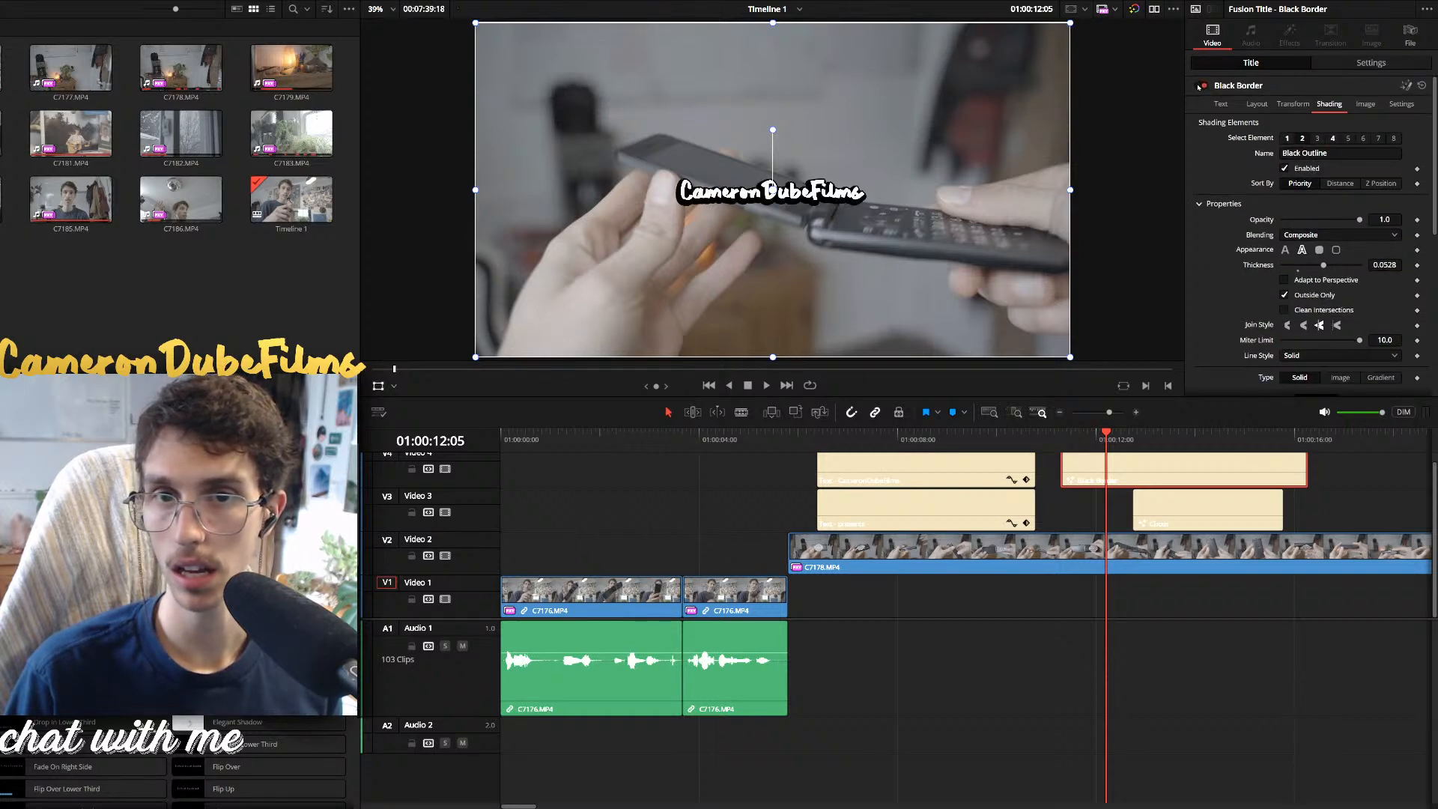
{"action": "left_click", "coordinate": [1293, 105]}
{"action": "left_click", "coordinate": [1220, 104]}
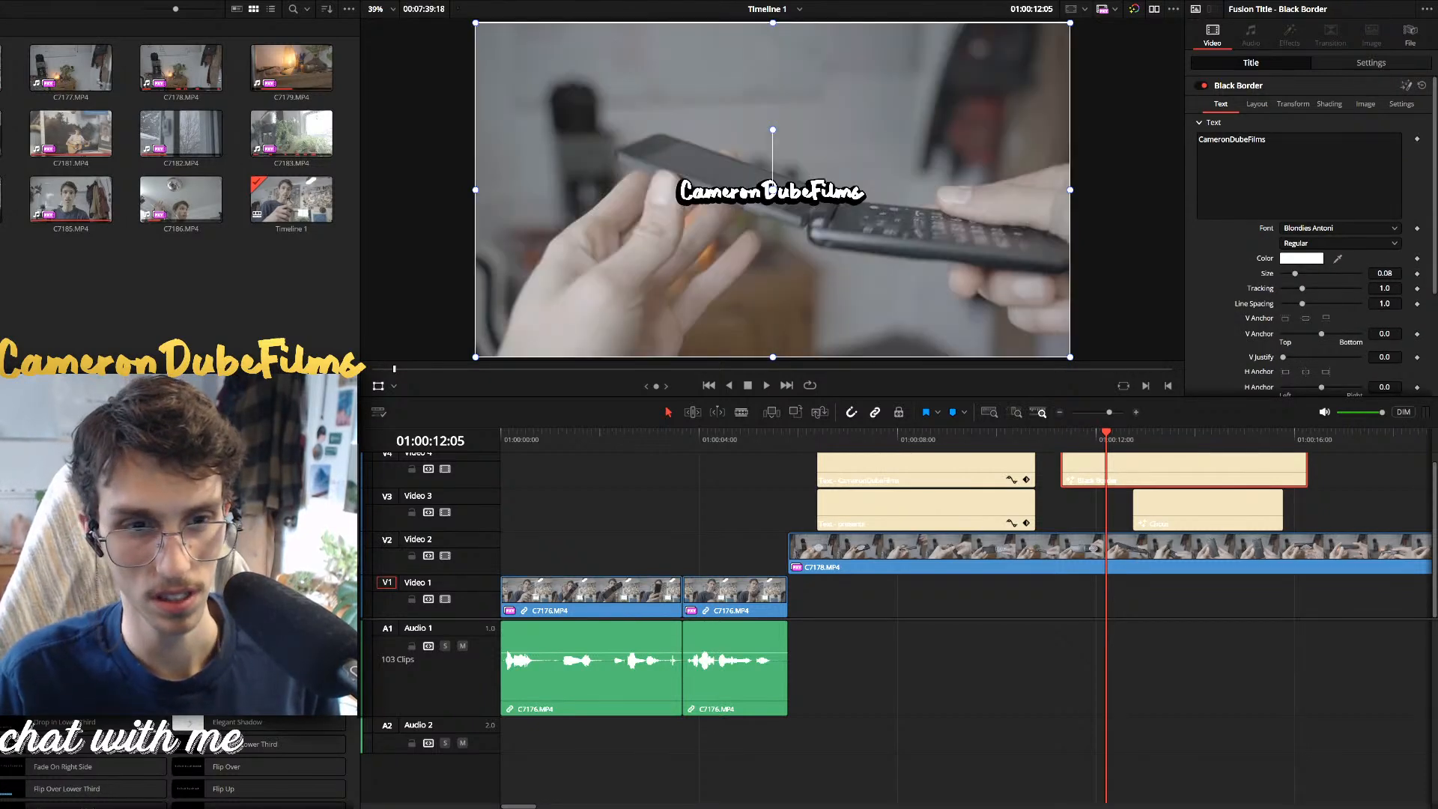
Add a Text+ title on Video 5 above the channel-name title and replace its text with the channel name
{"action": "scroll", "coordinate": [173, 778], "scroll_direction": "down", "scroll_amount": 3}
{"action": "scroll", "coordinate": [324, 792], "scroll_direction": "down", "scroll_amount": 6}
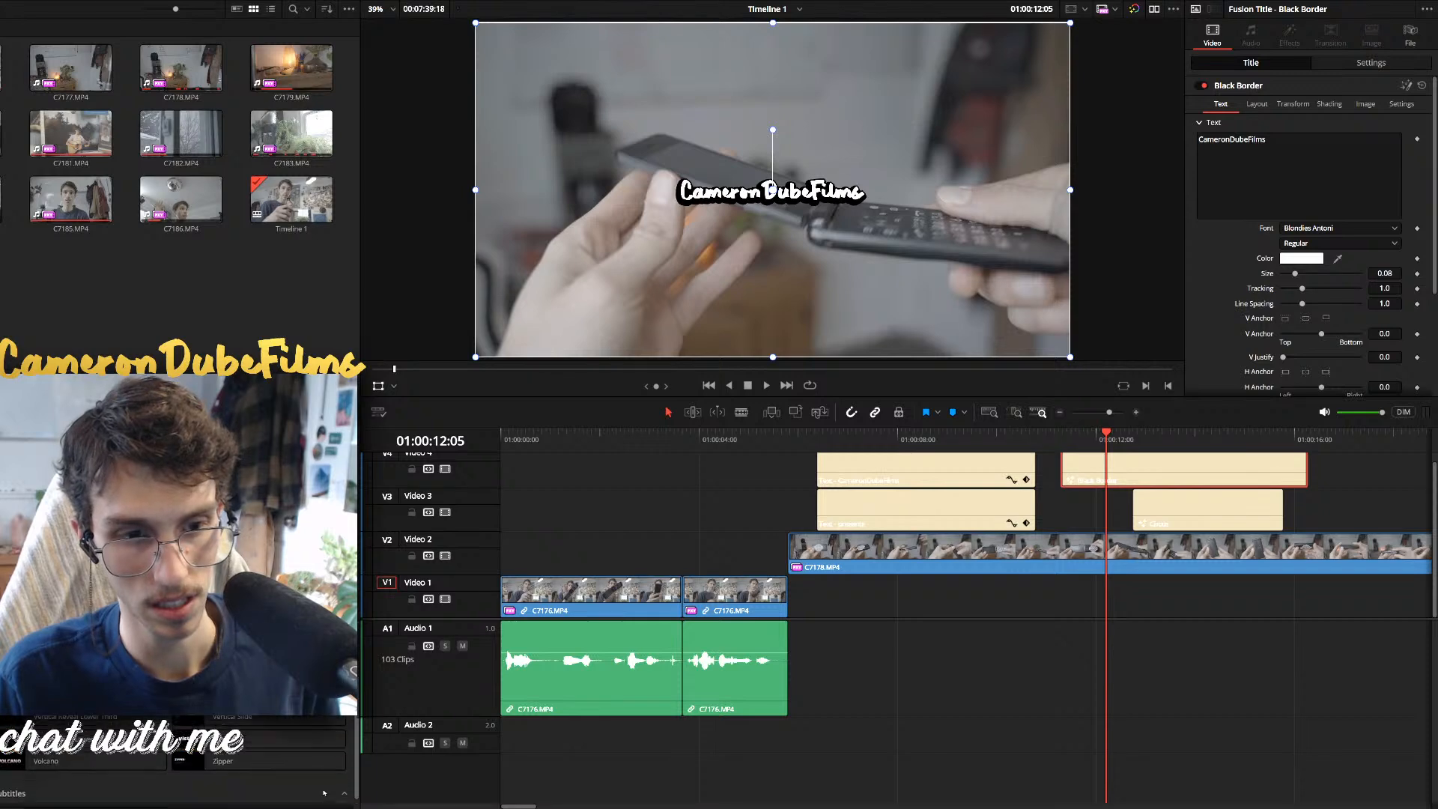
{"action": "scroll", "coordinate": [324, 792], "scroll_direction": "down", "scroll_amount": 2}
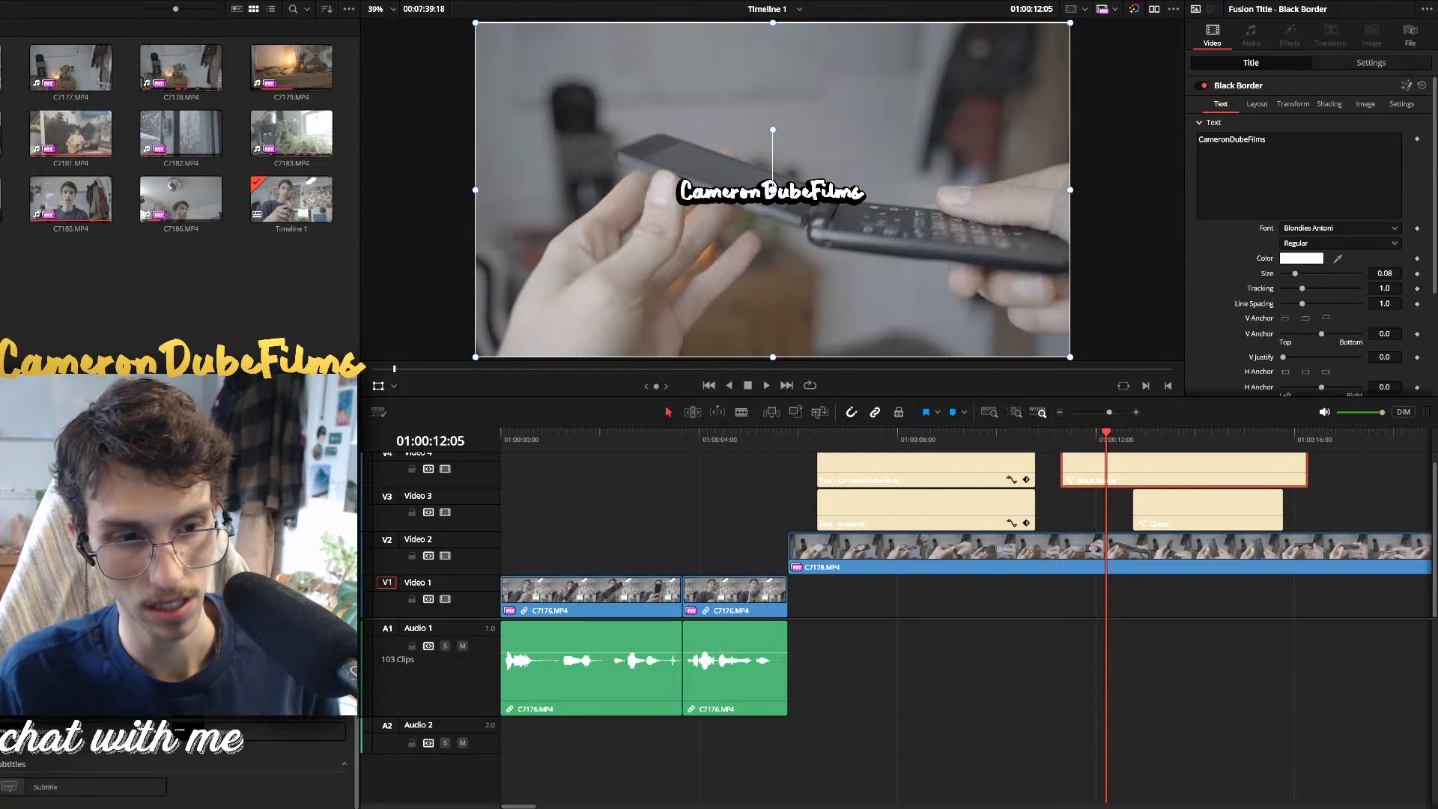
{"action": "scroll", "coordinate": [225, 764], "scroll_direction": "up", "scroll_amount": 10}
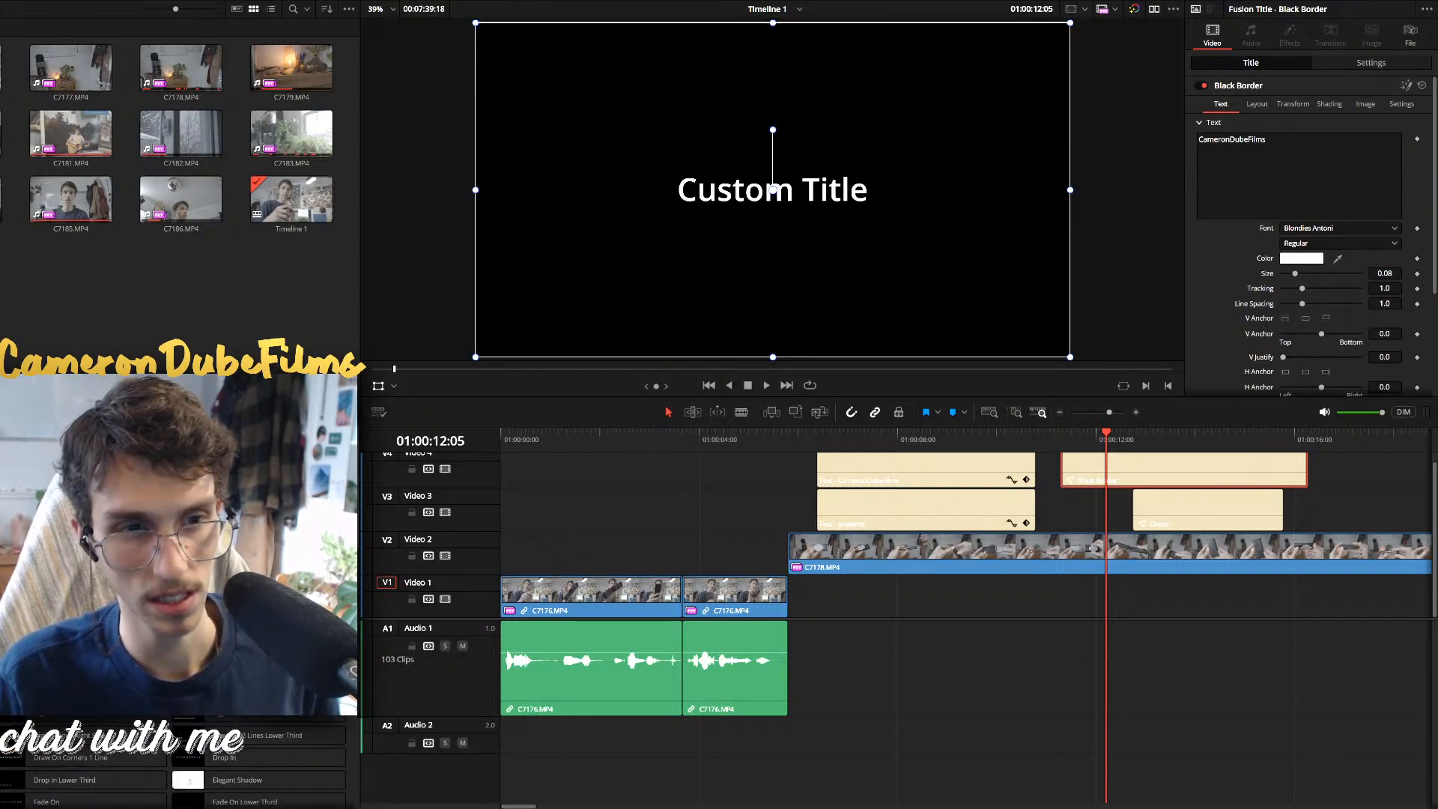
{"action": "left_click_drag", "start_coordinate": [225, 696], "coordinate": [819, 484]}
{"action": "double_click", "coordinate": [1268, 141]}
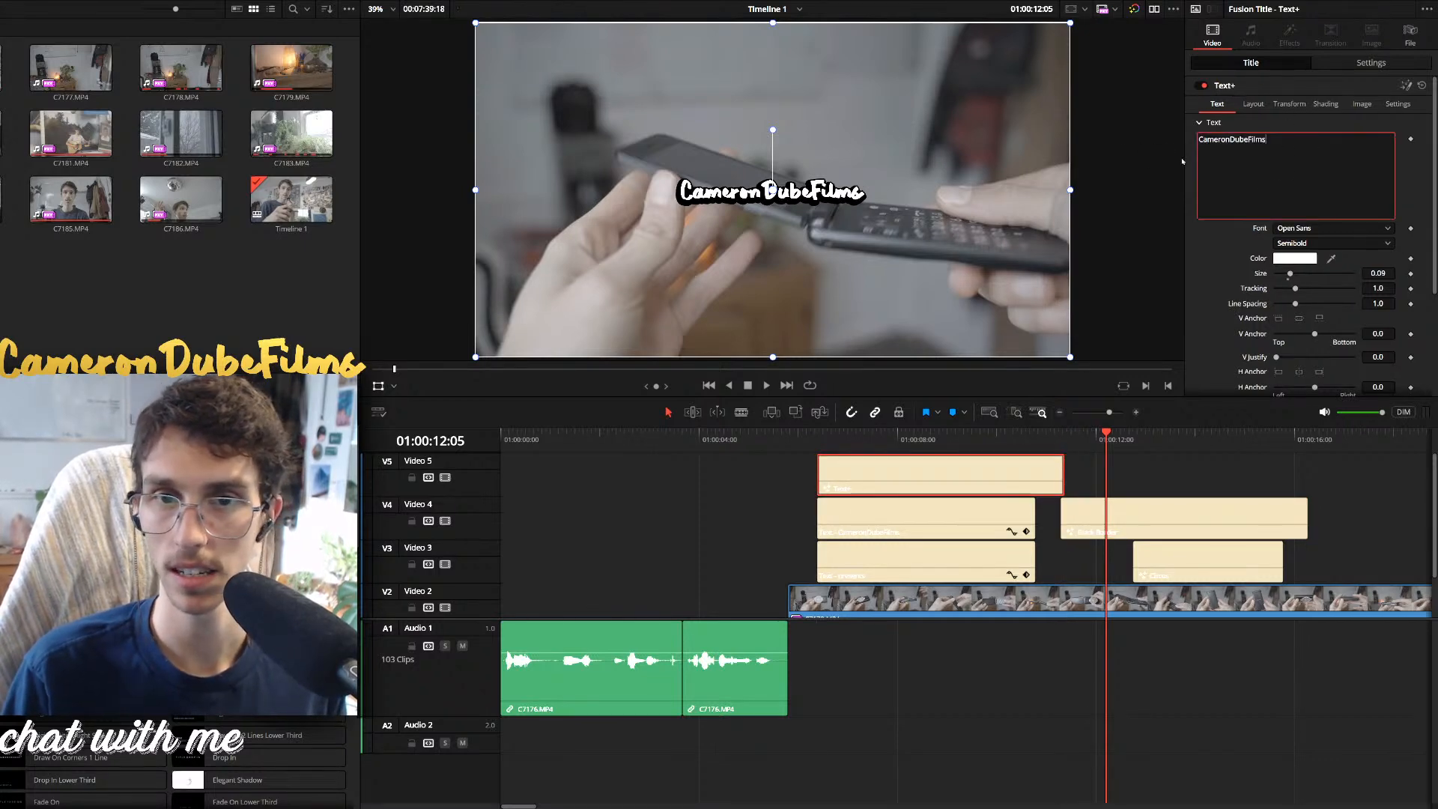
Delete the Black Border title and the old channel-name title from Video 4
{"action": "left_click", "coordinate": [1157, 513]}
{"action": "key", "text": "Delete"}
{"action": "left_click", "coordinate": [937, 440]}
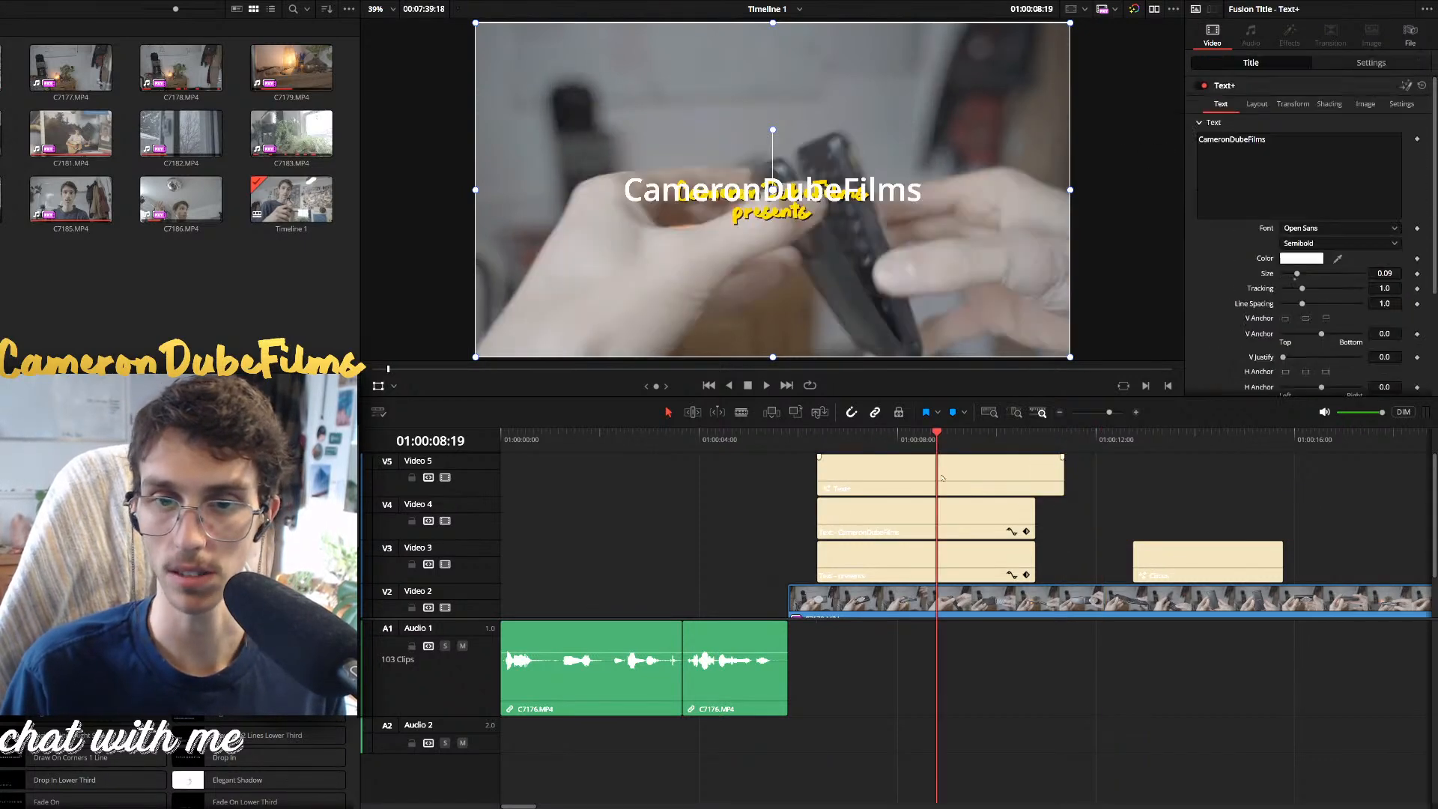
{"action": "left_click", "coordinate": [948, 520]}
{"action": "key", "text": "Delete"}
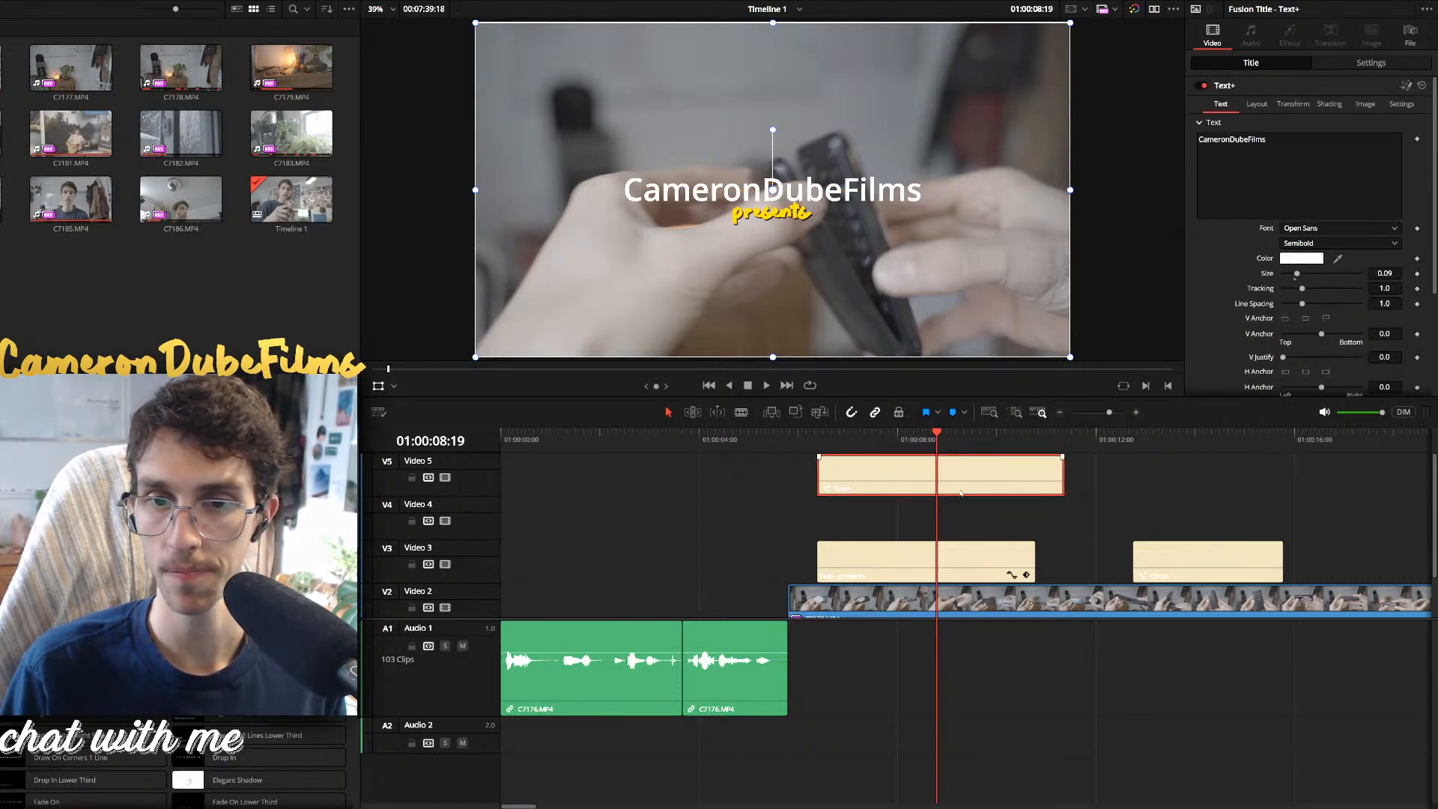
Set the Text+ channel-name title's font to Blondies Antoni Regular and its color to yellow
{"action": "left_click_drag", "start_coordinate": [1385, 275], "coordinate": [1389, 281]}
{"action": "left_click", "coordinate": [1394, 229]}
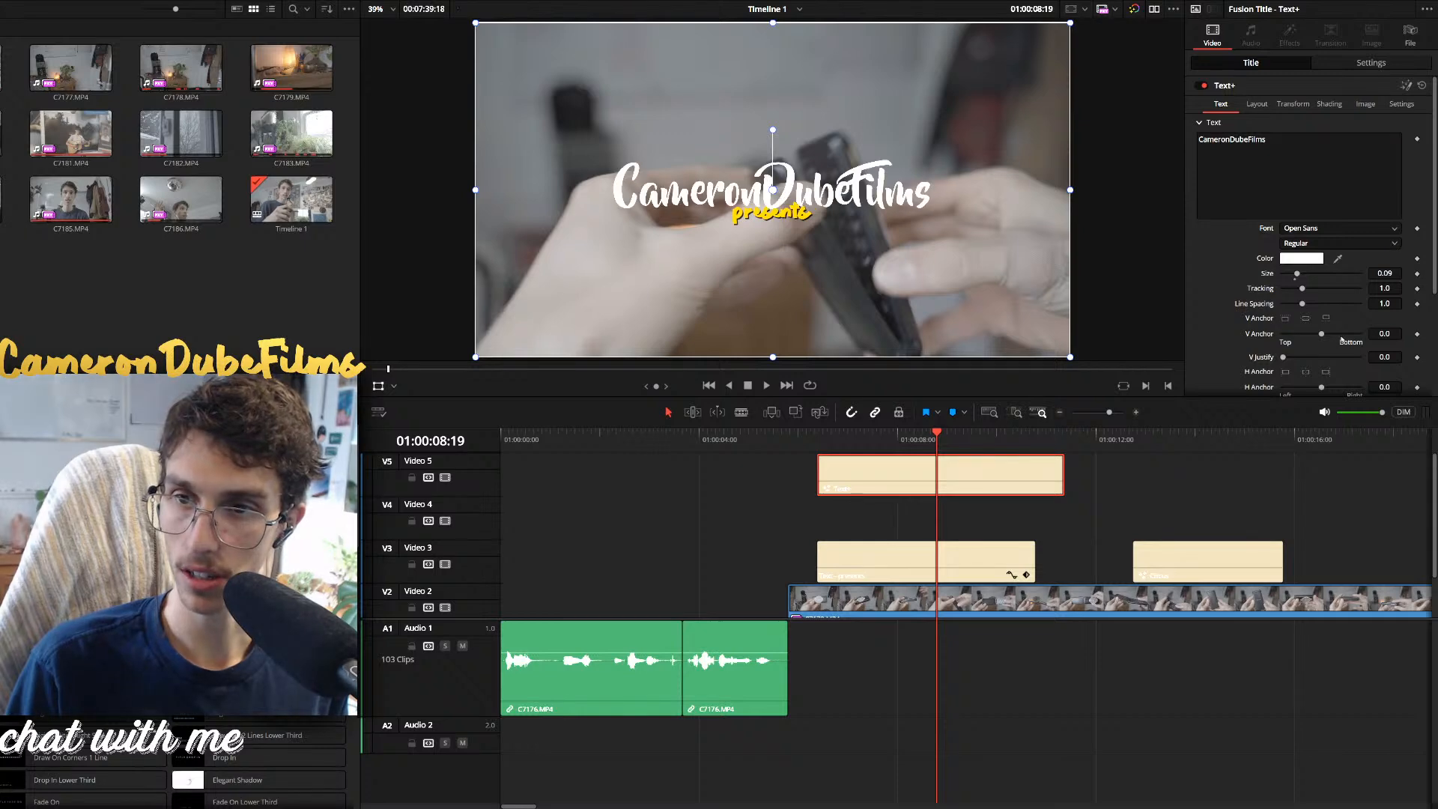
{"action": "left_click", "coordinate": [1340, 356]}
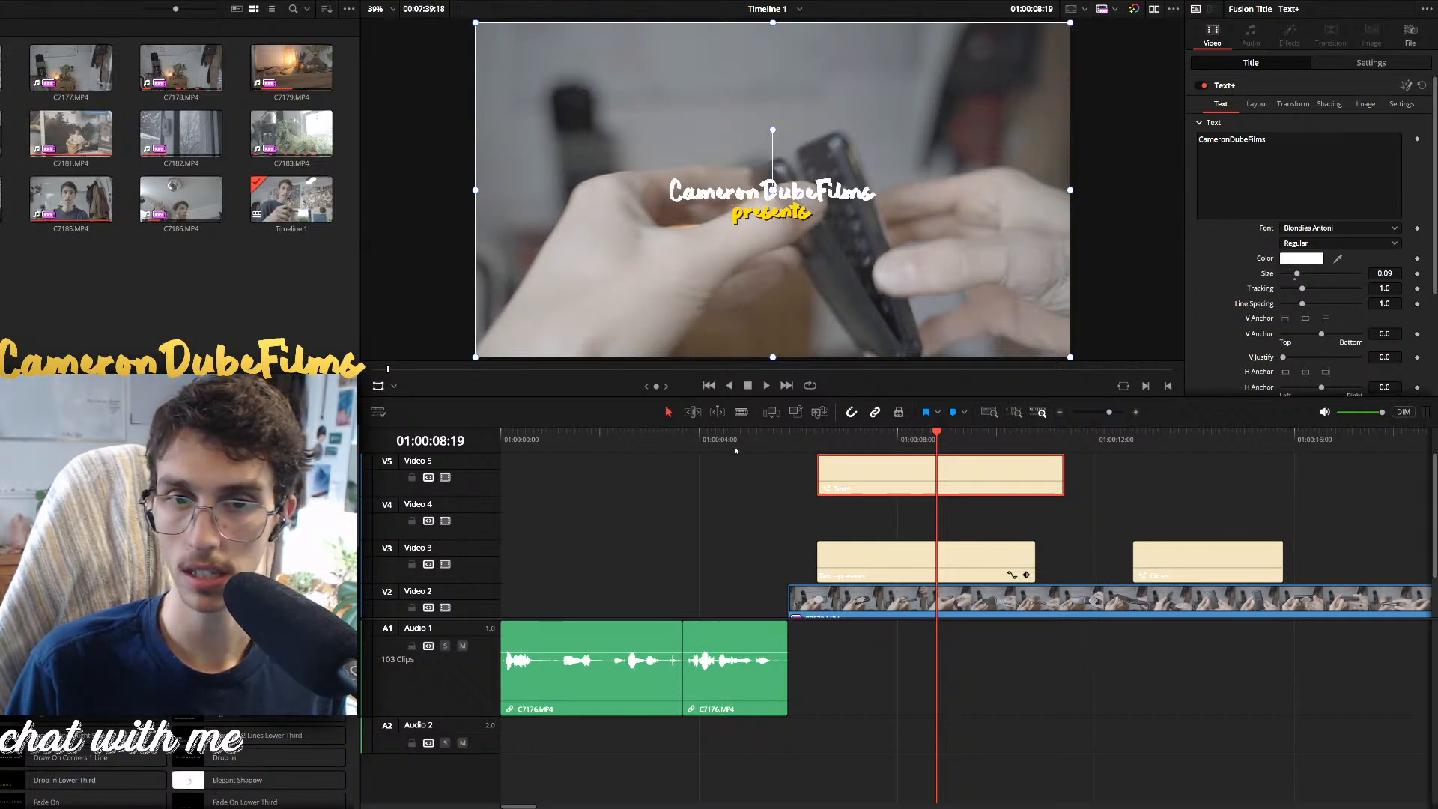
{"action": "left_click", "coordinate": [736, 460]}
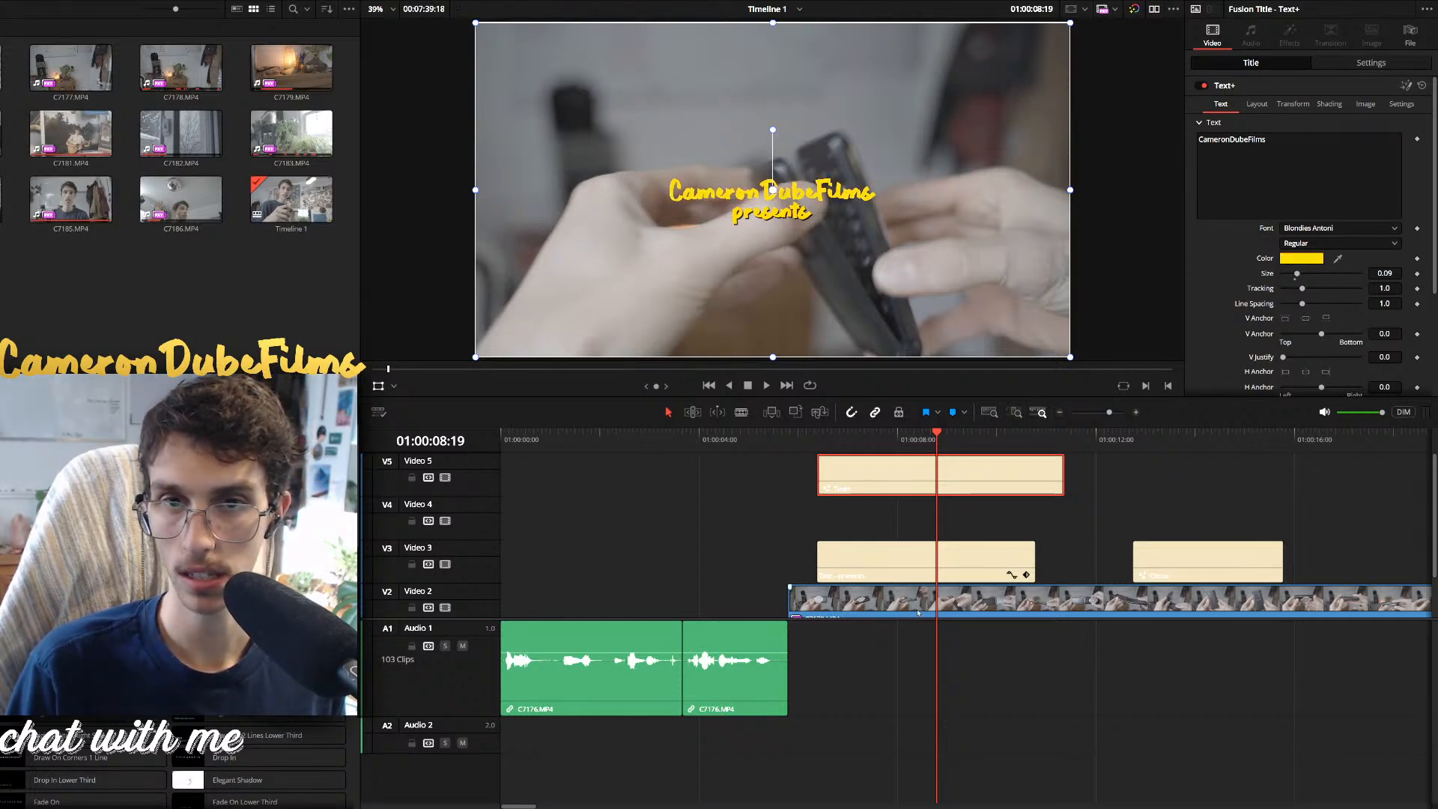
Examine the channel-name title's text, shading, transform and layout settings for a shadow or background option
{"action": "scroll", "coordinate": [1297, 293], "scroll_direction": "down", "scroll_amount": 5}
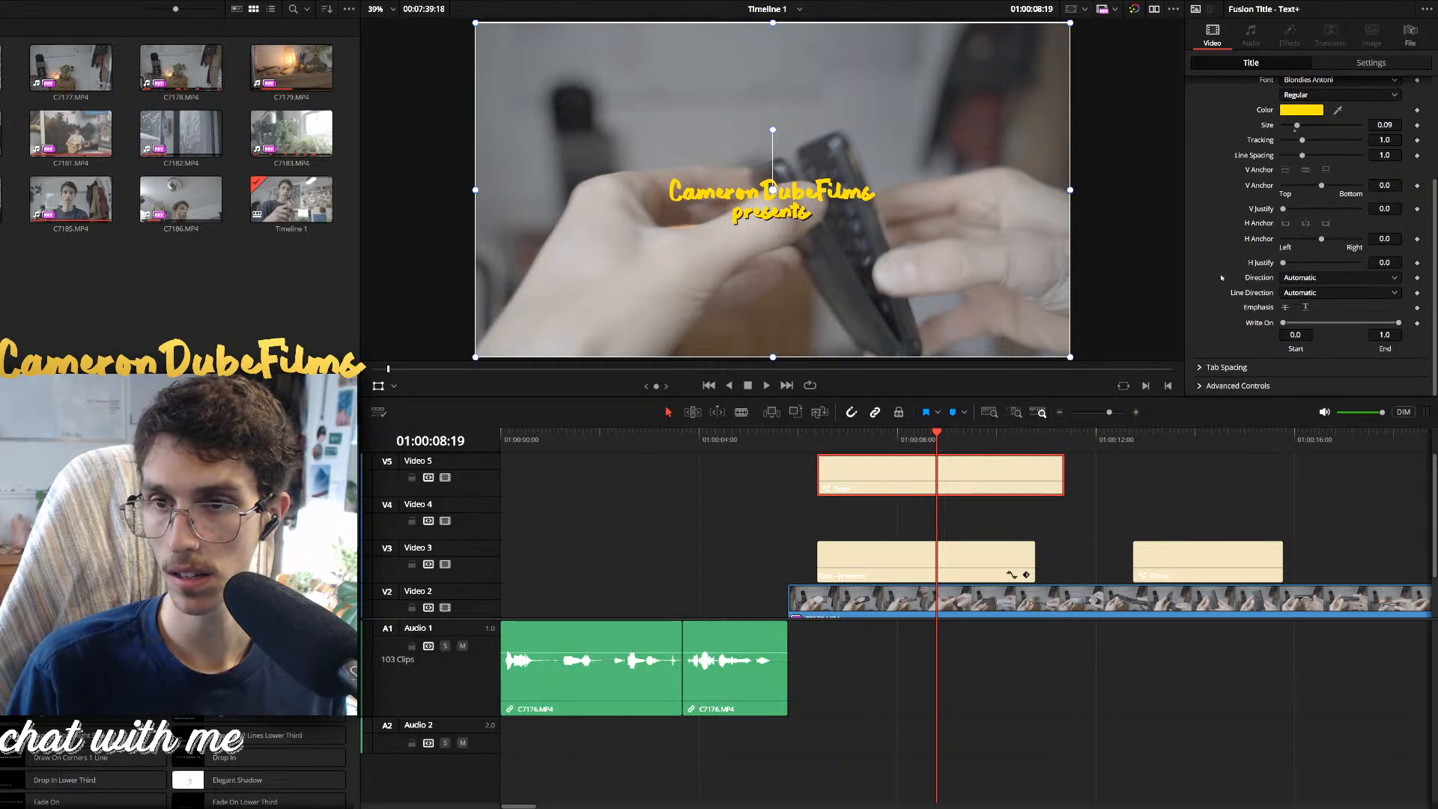
{"action": "scroll", "coordinate": [1211, 286], "scroll_direction": "up", "scroll_amount": 5}
{"action": "left_click", "coordinate": [1329, 100]}
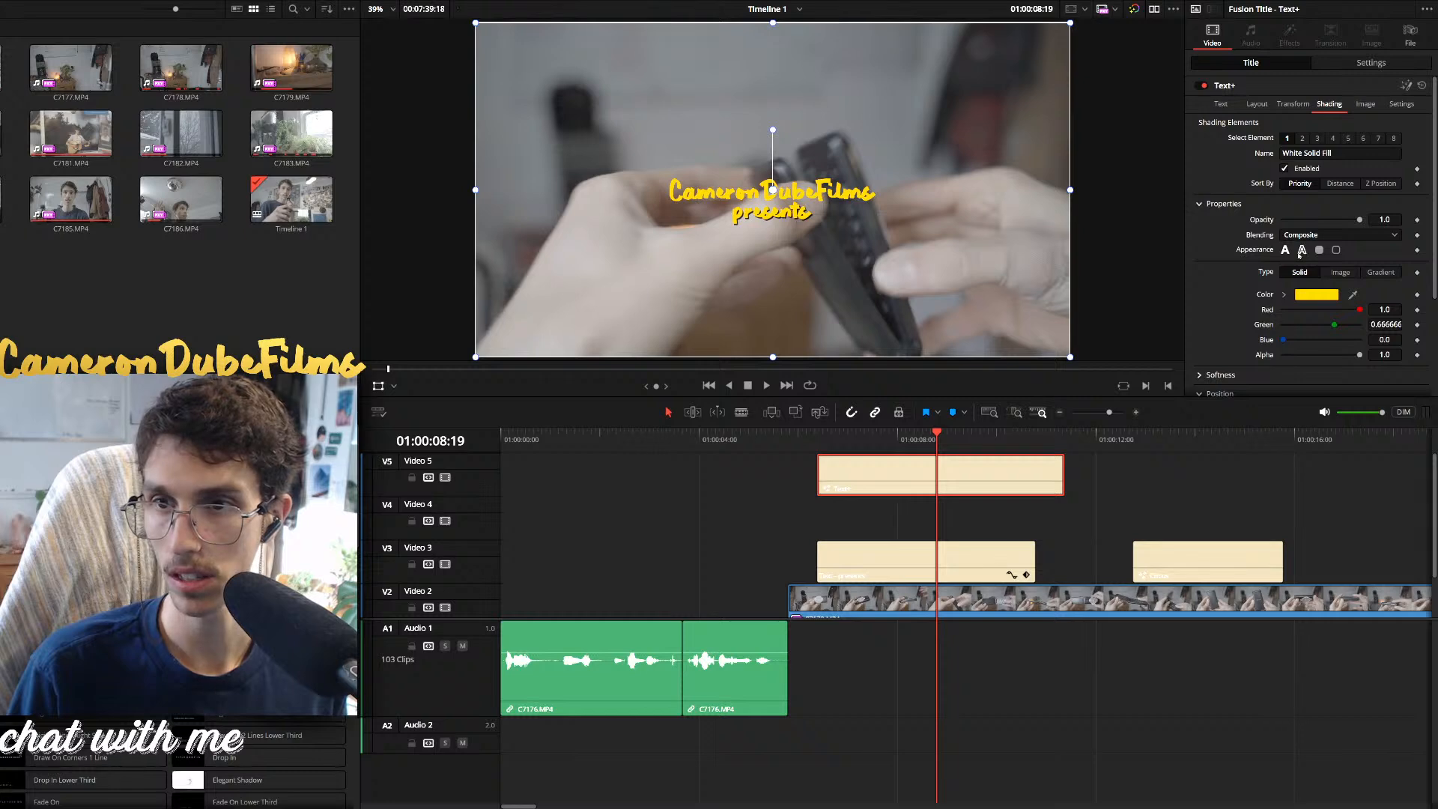
{"action": "scroll", "coordinate": [1286, 253], "scroll_direction": "down", "scroll_amount": 3}
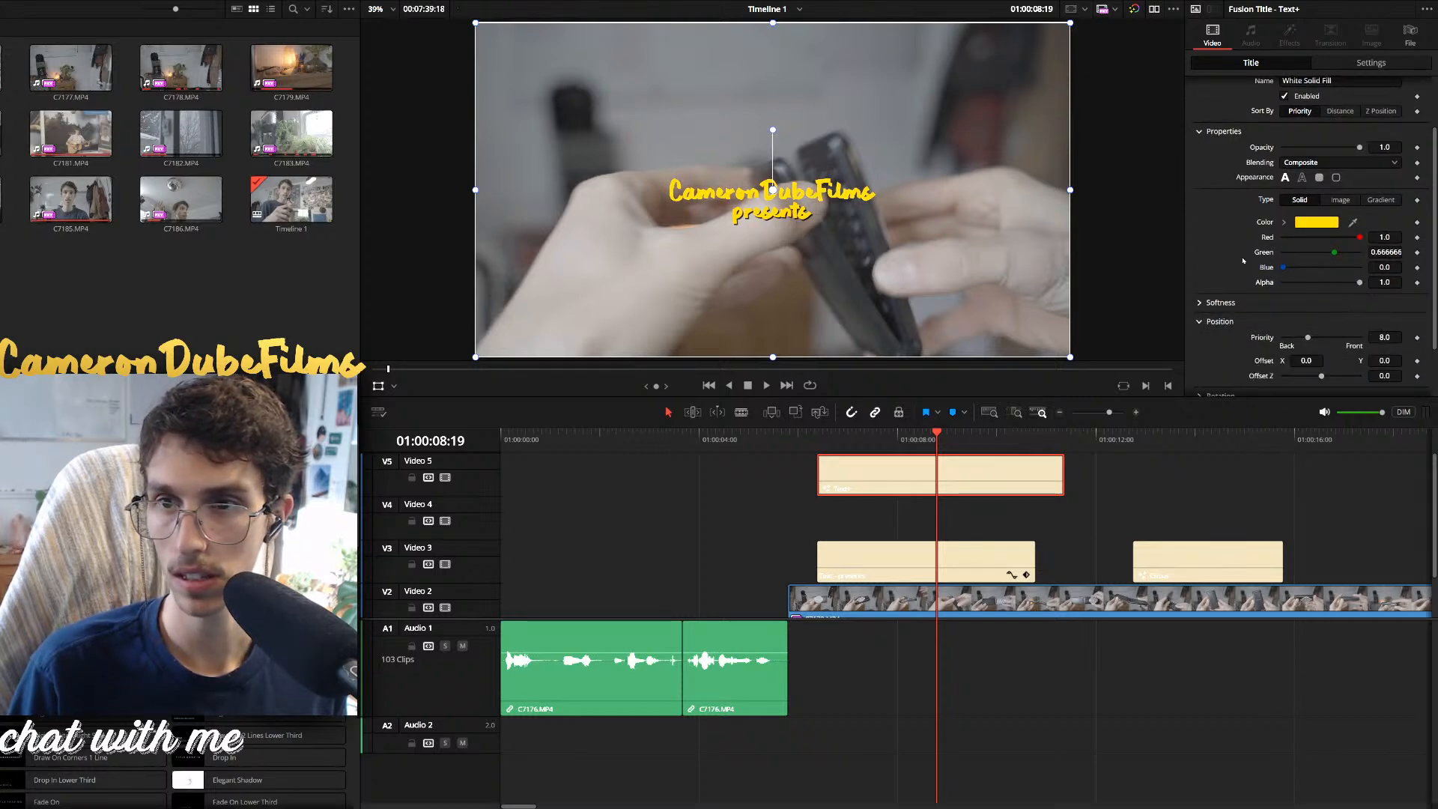
{"action": "scroll", "coordinate": [1228, 259], "scroll_direction": "down", "scroll_amount": 3}
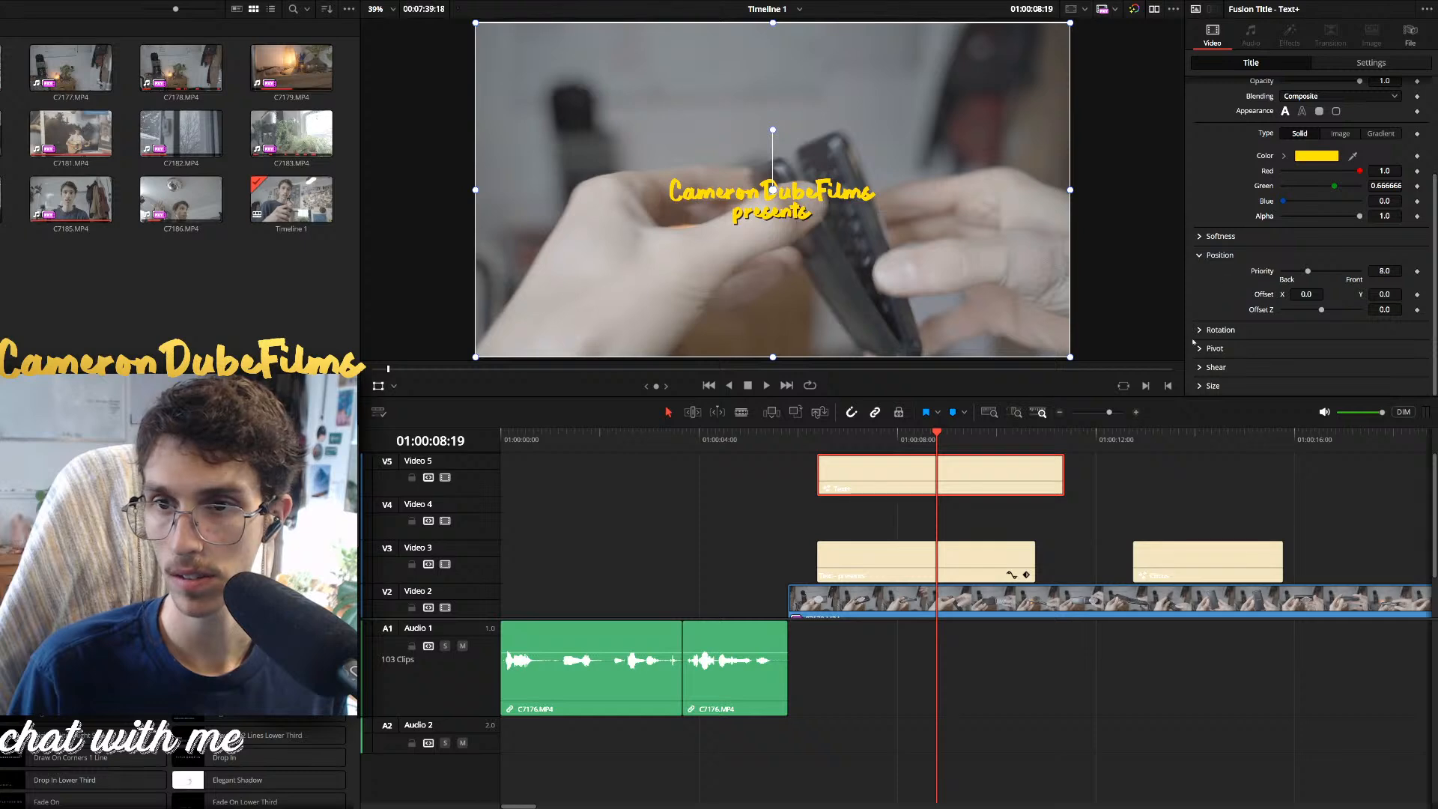
{"action": "scroll", "coordinate": [1223, 180], "scroll_direction": "up", "scroll_amount": 6}
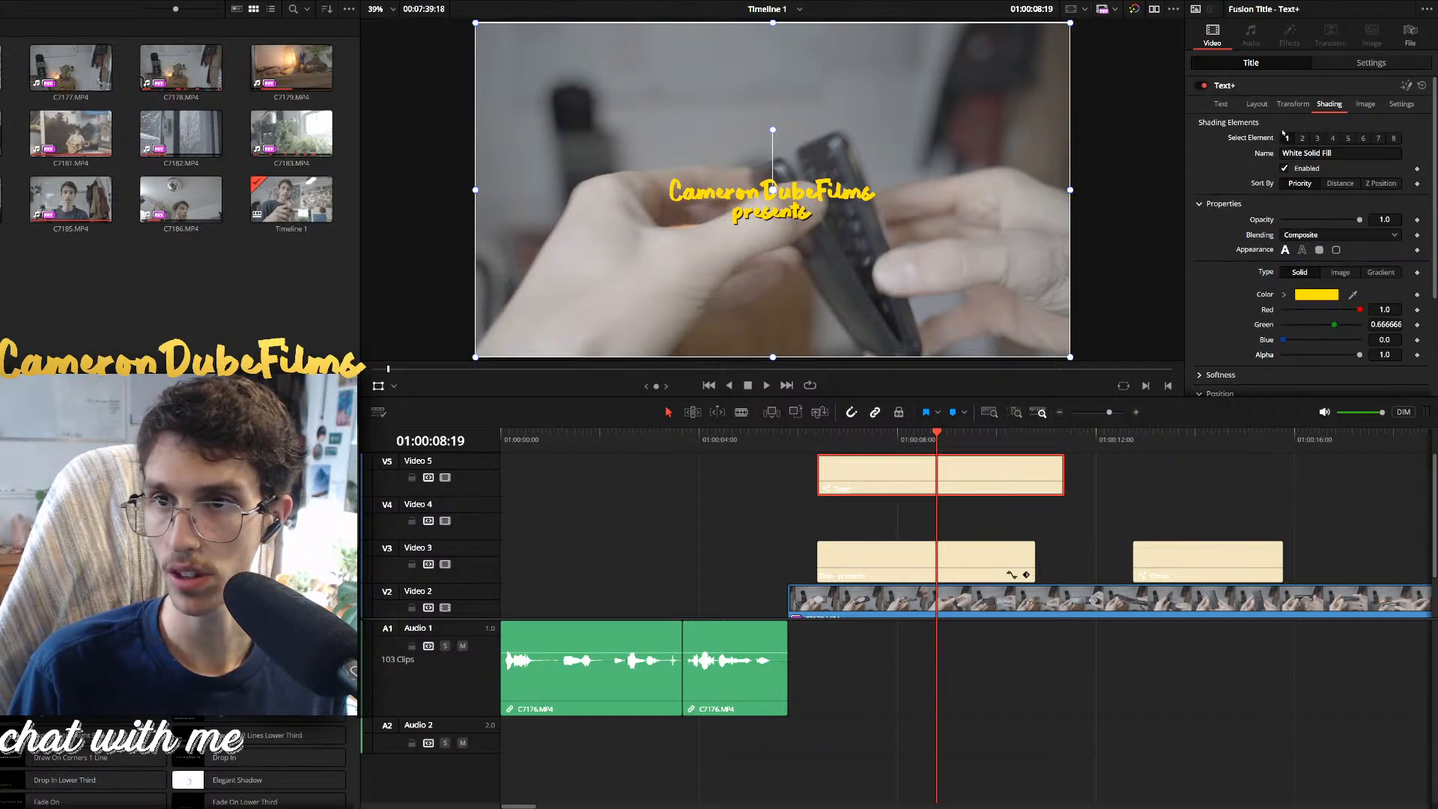
{"action": "left_click", "coordinate": [1292, 104]}
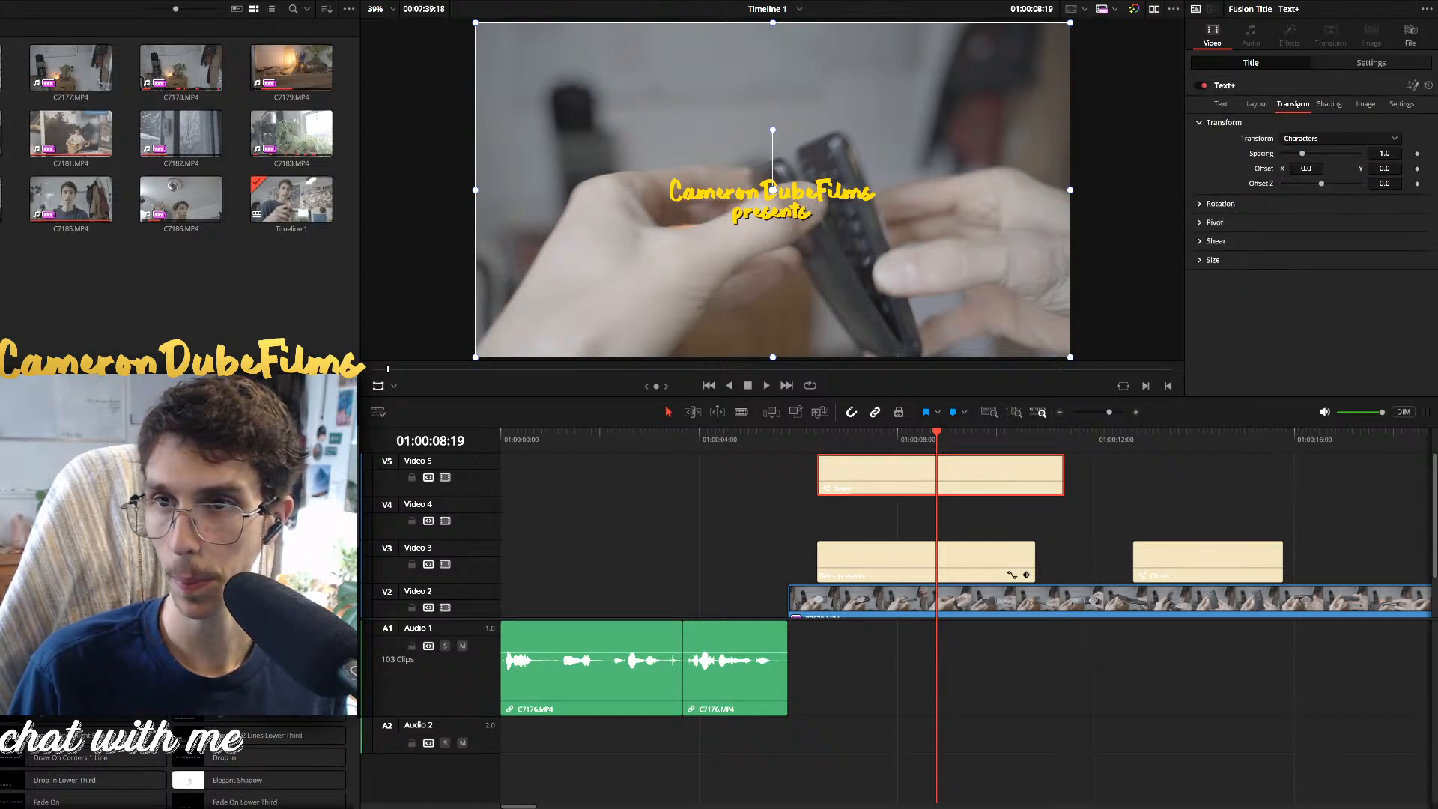
{"action": "left_click", "coordinate": [1258, 104]}
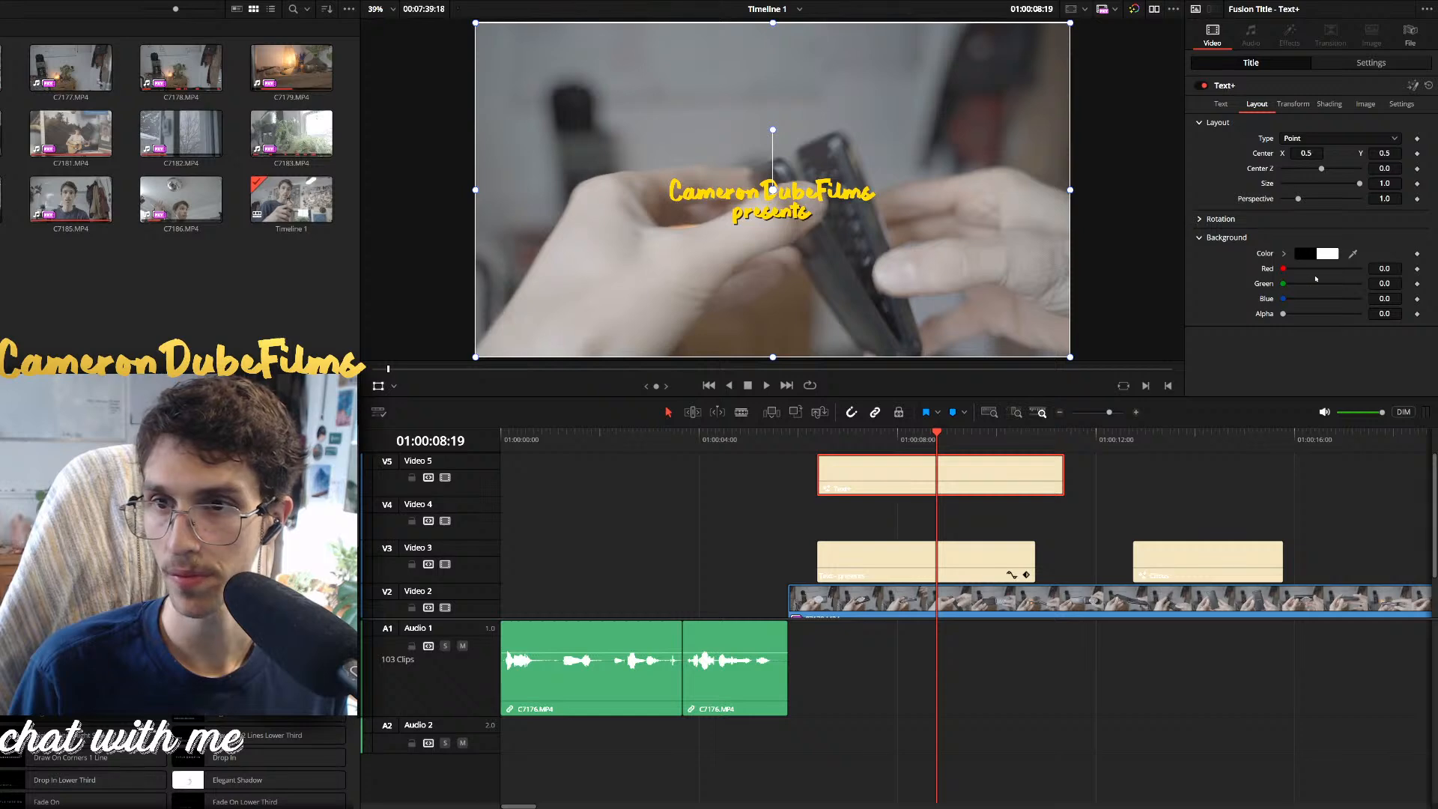
{"action": "left_click_drag", "start_coordinate": [1282, 269], "coordinate": [1234, 270]}
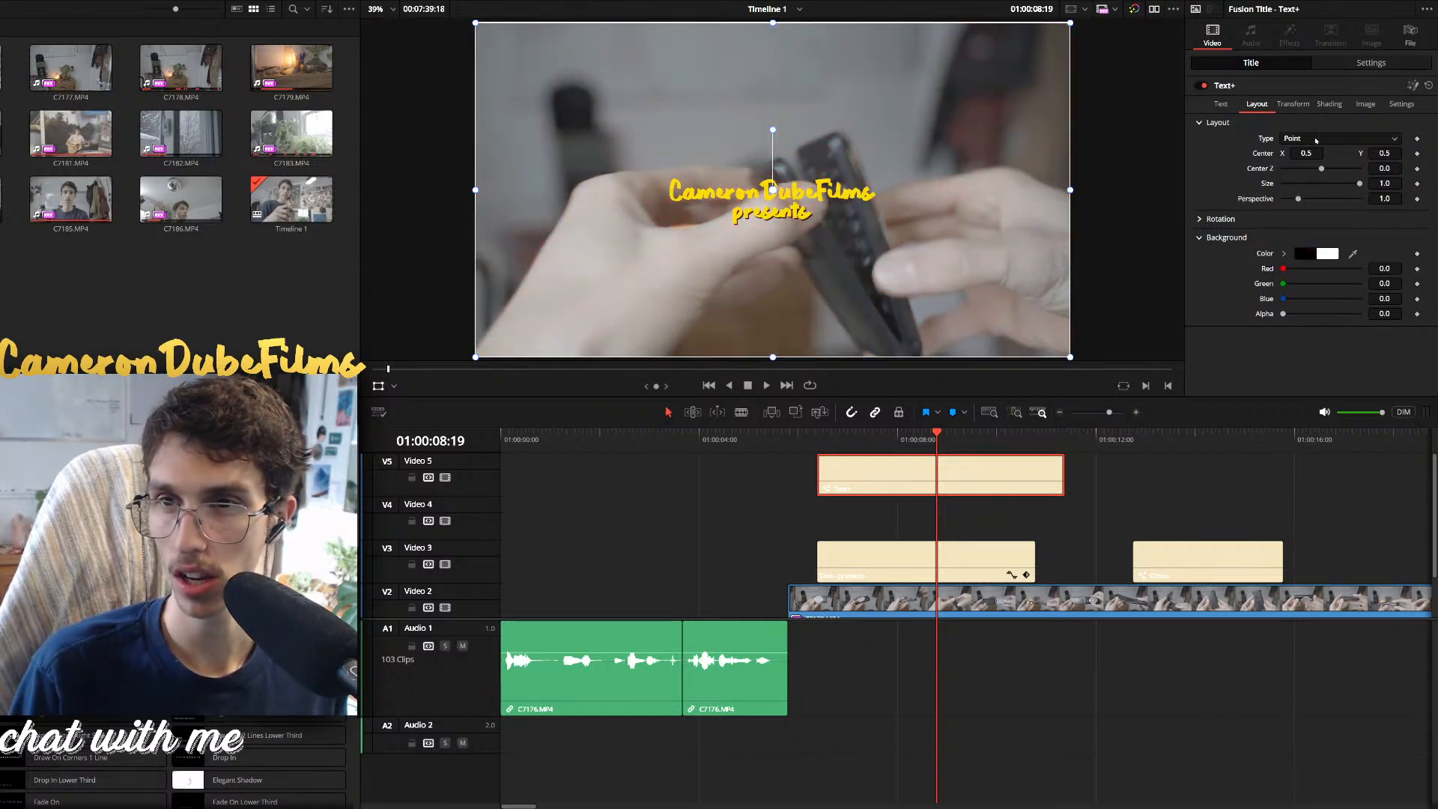
Expand and examine the channel-name title's Tab Spacing and Advanced Controls settings
{"action": "left_click", "coordinate": [1221, 104]}
{"action": "scroll", "coordinate": [1210, 250], "scroll_direction": "down", "scroll_amount": 5}
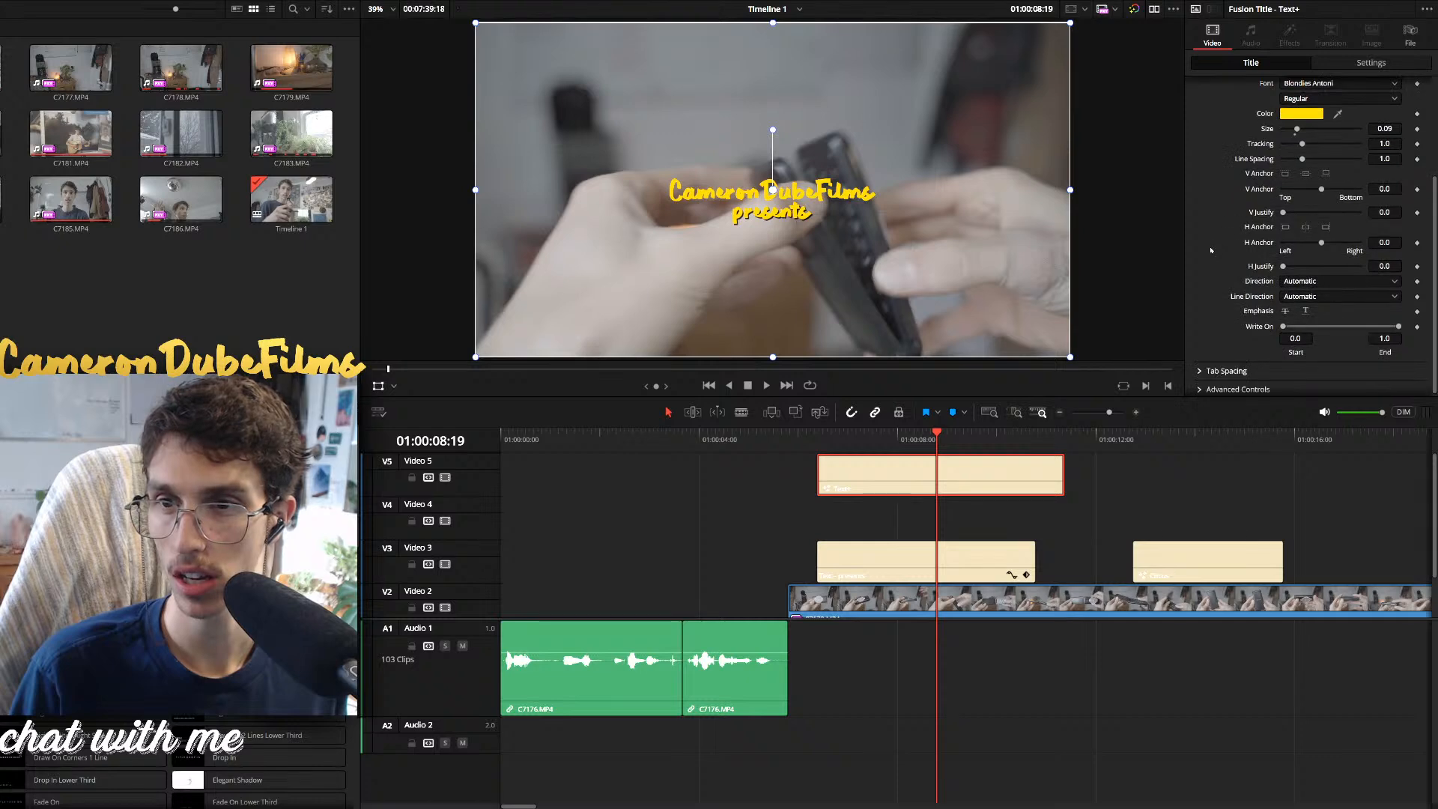
{"action": "left_click", "coordinate": [1199, 368]}
{"action": "scroll", "coordinate": [1213, 331], "scroll_direction": "down", "scroll_amount": 1}
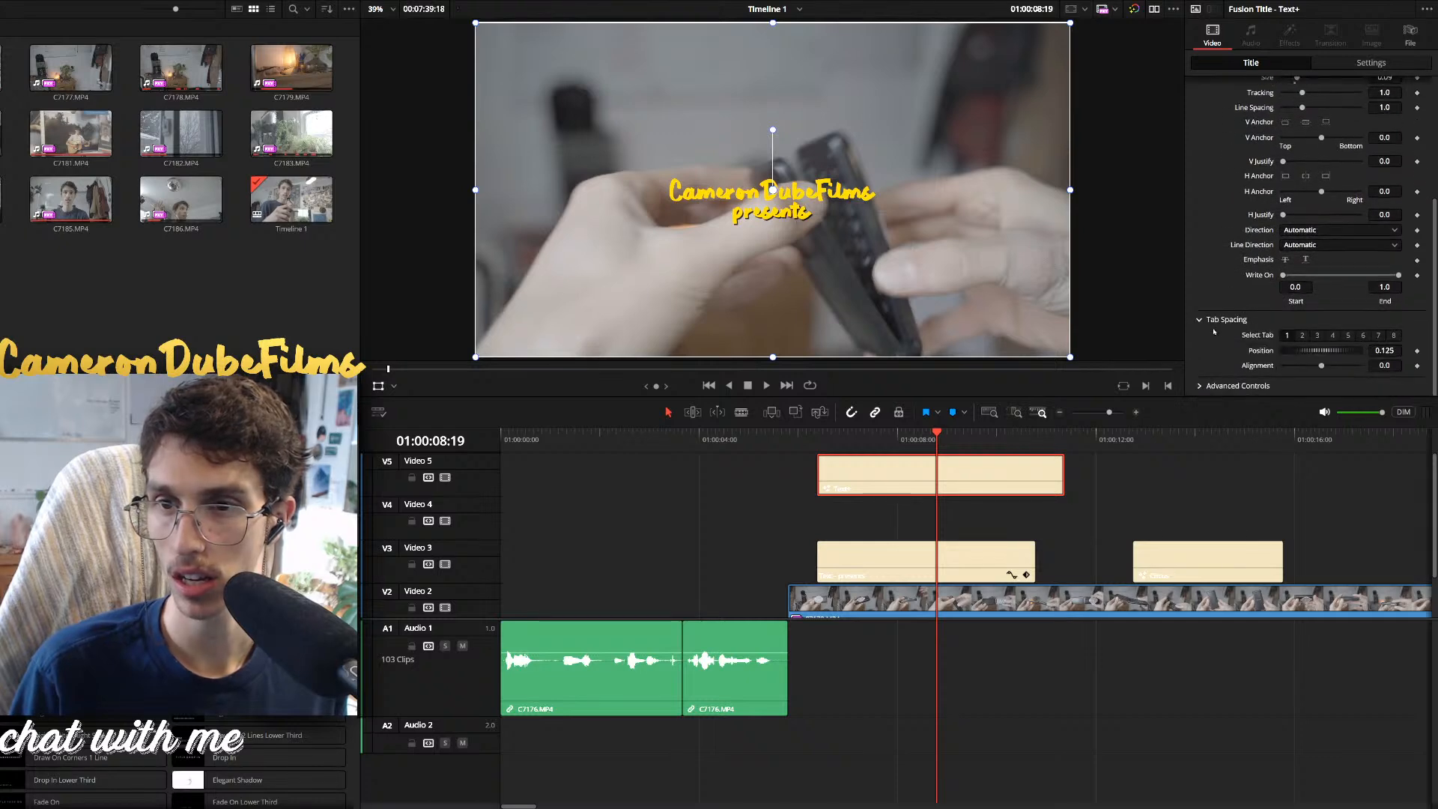
{"action": "left_click", "coordinate": [1199, 386]}
{"action": "scroll", "coordinate": [1218, 327], "scroll_direction": "down", "scroll_amount": 3}
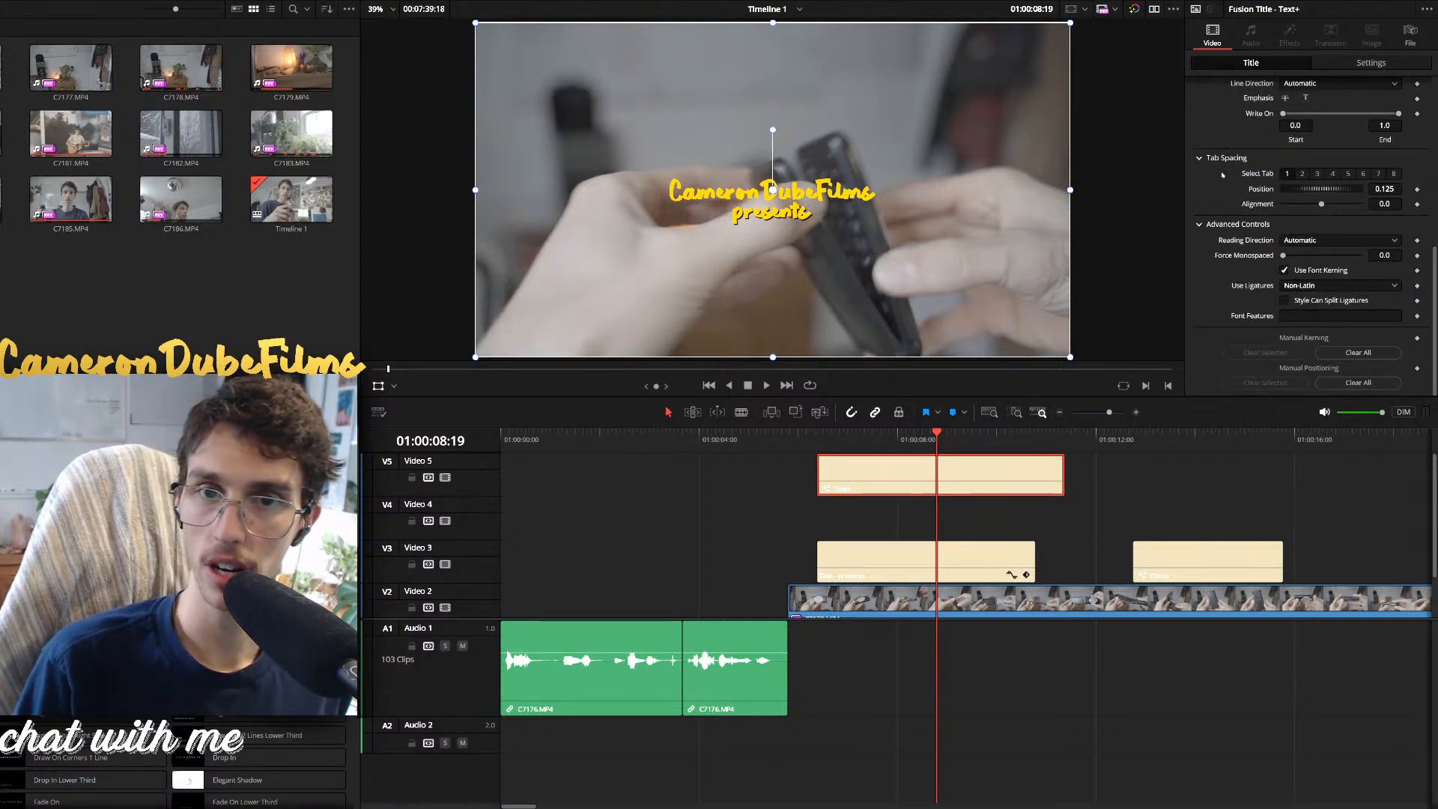
{"action": "scroll", "coordinate": [1225, 262], "scroll_direction": "up", "scroll_amount": 10}
{"action": "scroll", "coordinate": [1229, 138], "scroll_direction": "up", "scroll_amount": 1}
Go through the channel-name title's shading elements and enable element 3, Black Shadow
{"action": "left_click", "coordinate": [1293, 104]}
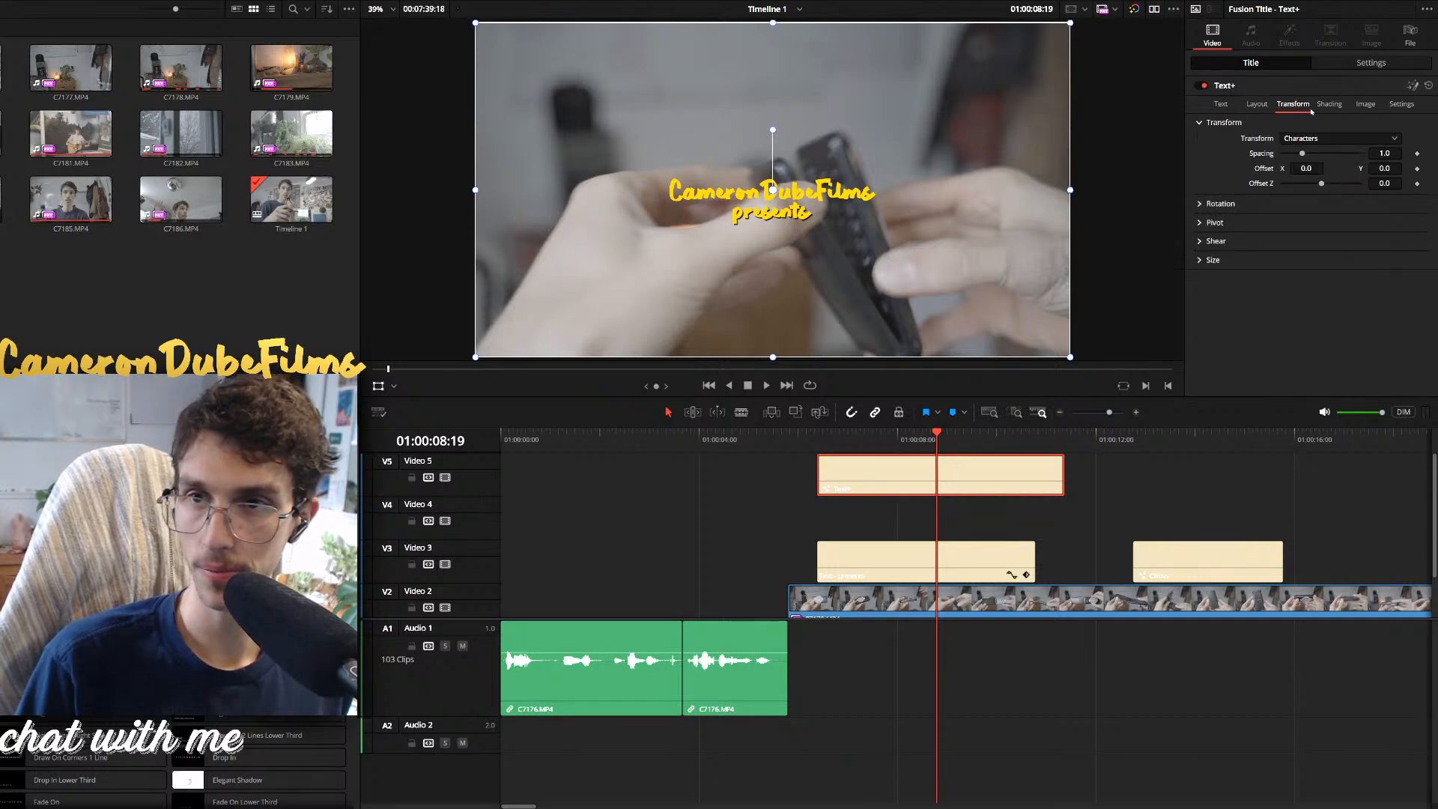
{"action": "left_click", "coordinate": [1329, 104]}
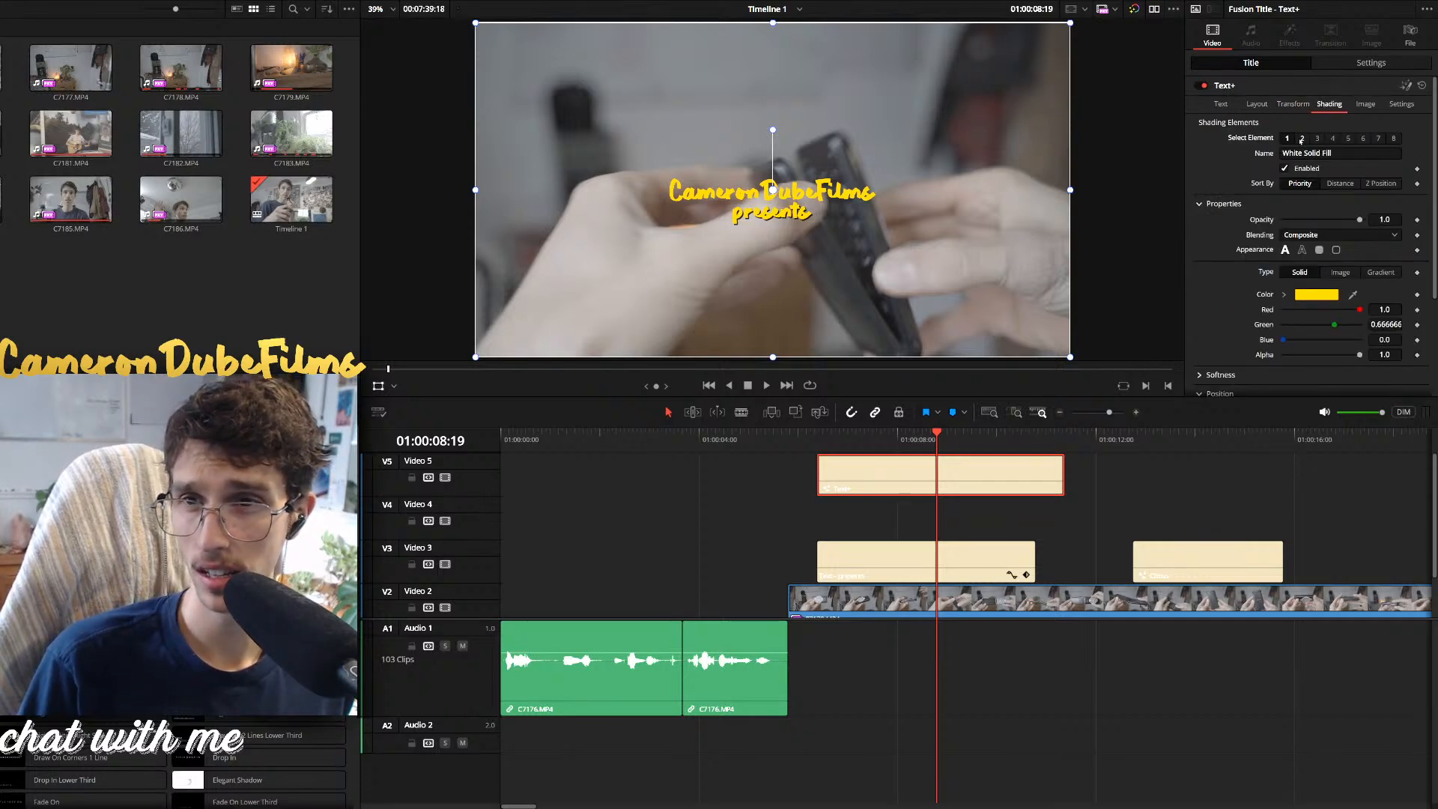
{"action": "left_click", "coordinate": [1302, 138]}
{"action": "left_click", "coordinate": [1317, 138]}
{"action": "left_click", "coordinate": [1330, 139]}
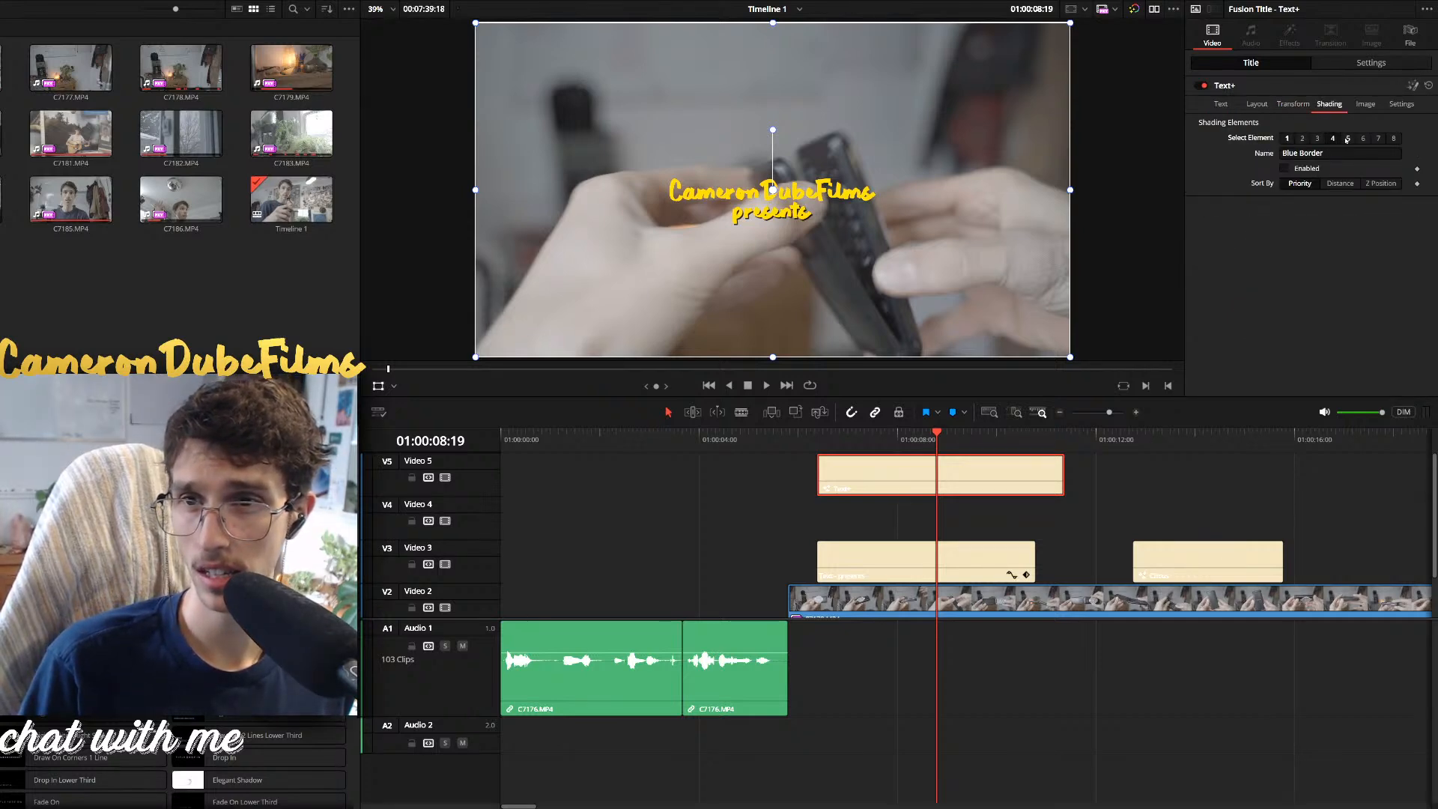
{"action": "left_click", "coordinate": [1347, 138]}
{"action": "left_click", "coordinate": [1362, 139]}
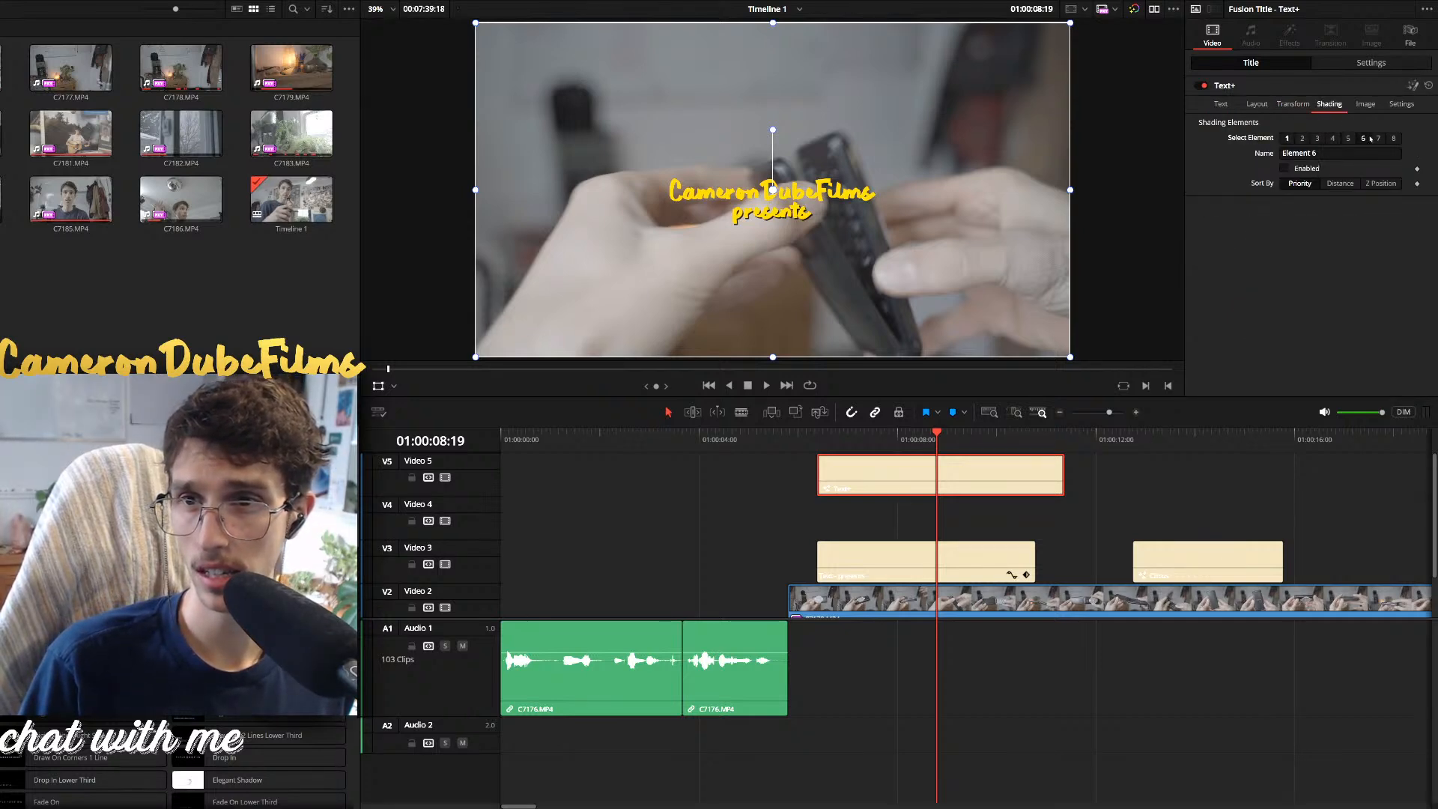
{"action": "left_click", "coordinate": [1301, 139]}
{"action": "left_click", "coordinate": [1316, 139]}
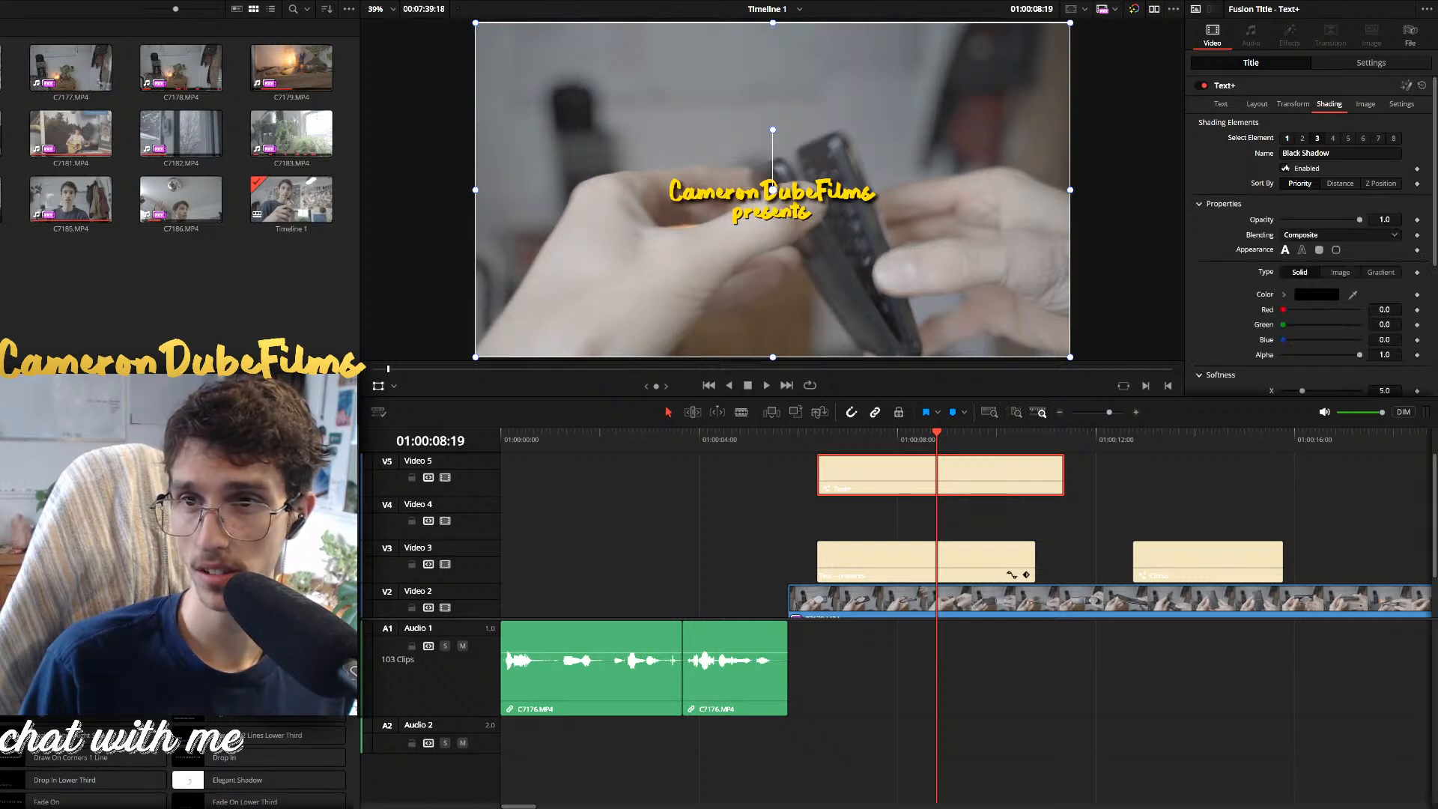
Set the Black Shadow element's opacity to 1.0 and its softness blend to 0.0
{"action": "left_click", "coordinate": [1347, 221]}
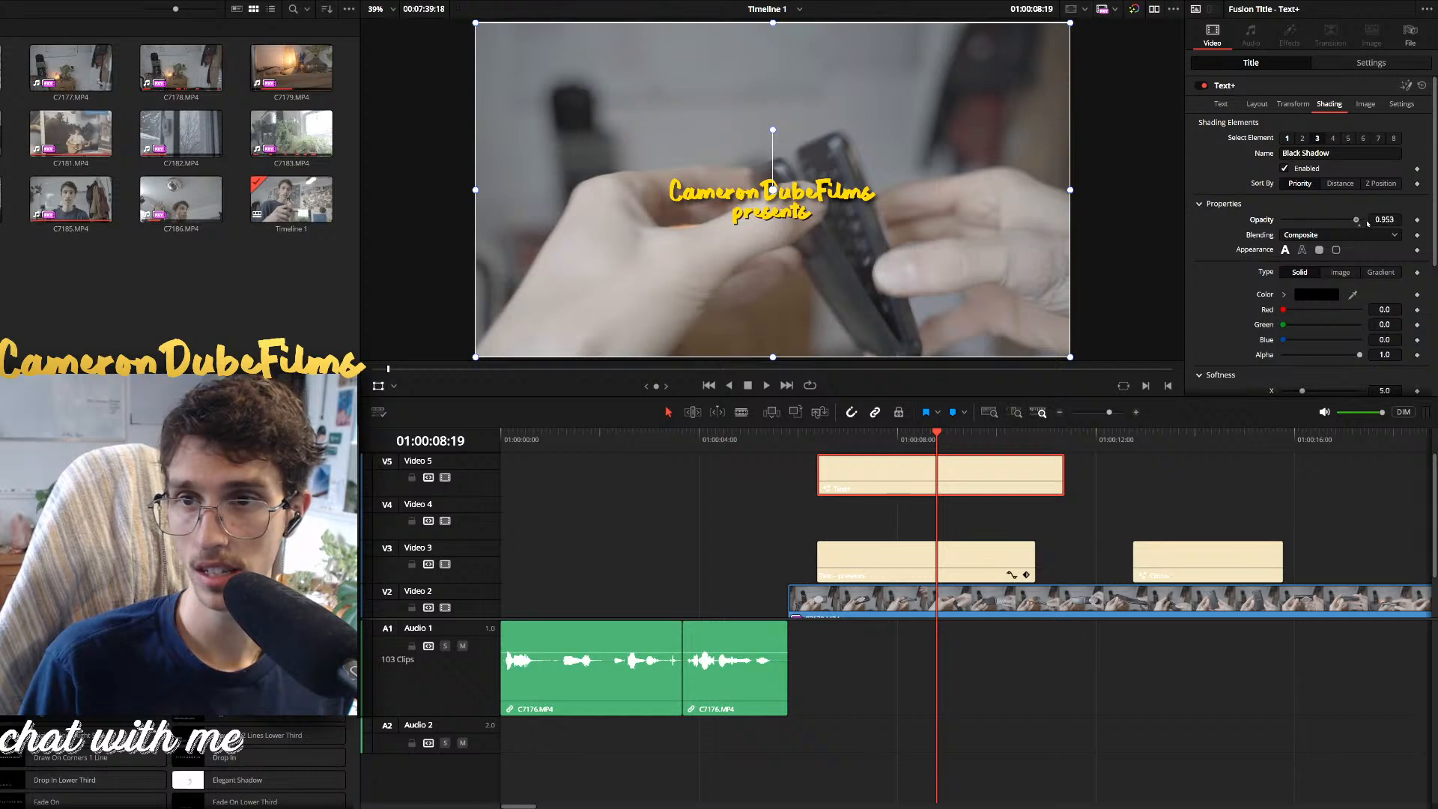
{"action": "left_click_drag", "start_coordinate": [1367, 223], "coordinate": [1374, 224]}
{"action": "scroll", "coordinate": [1223, 297], "scroll_direction": "down", "scroll_amount": 3}
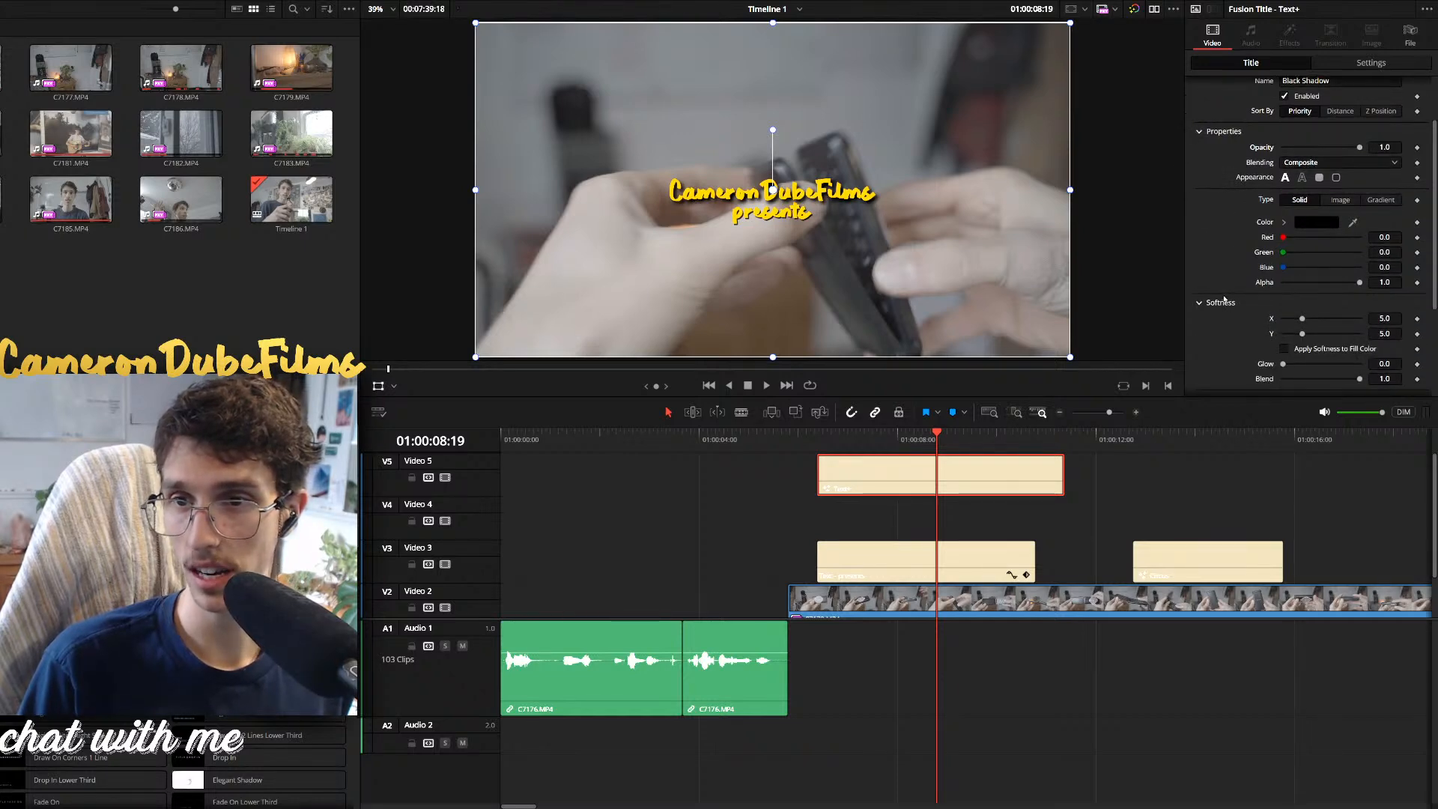
{"action": "left_click_drag", "start_coordinate": [1359, 343], "coordinate": [1202, 338]}
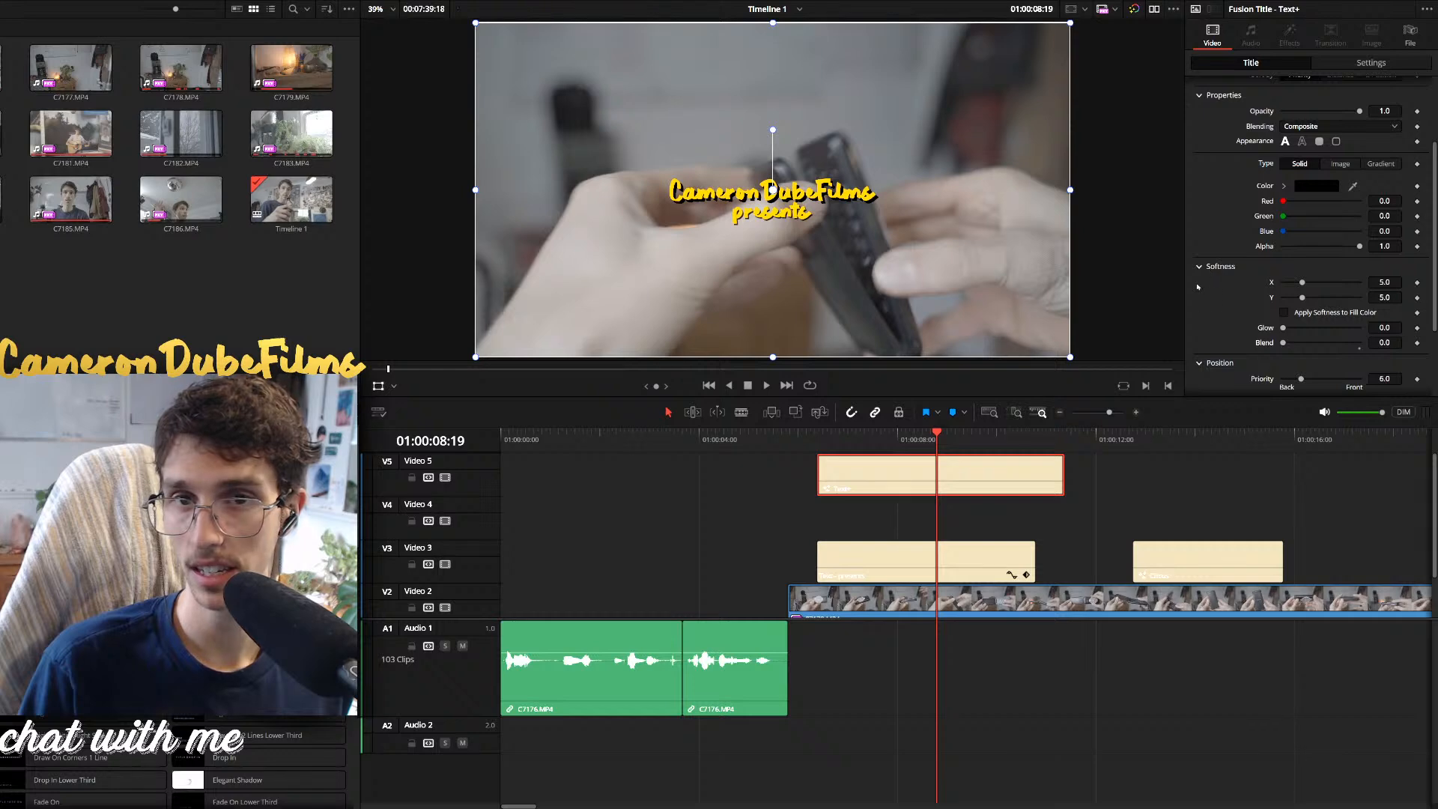
{"action": "left_click_drag", "start_coordinate": [1302, 298], "coordinate": [1298, 299]}
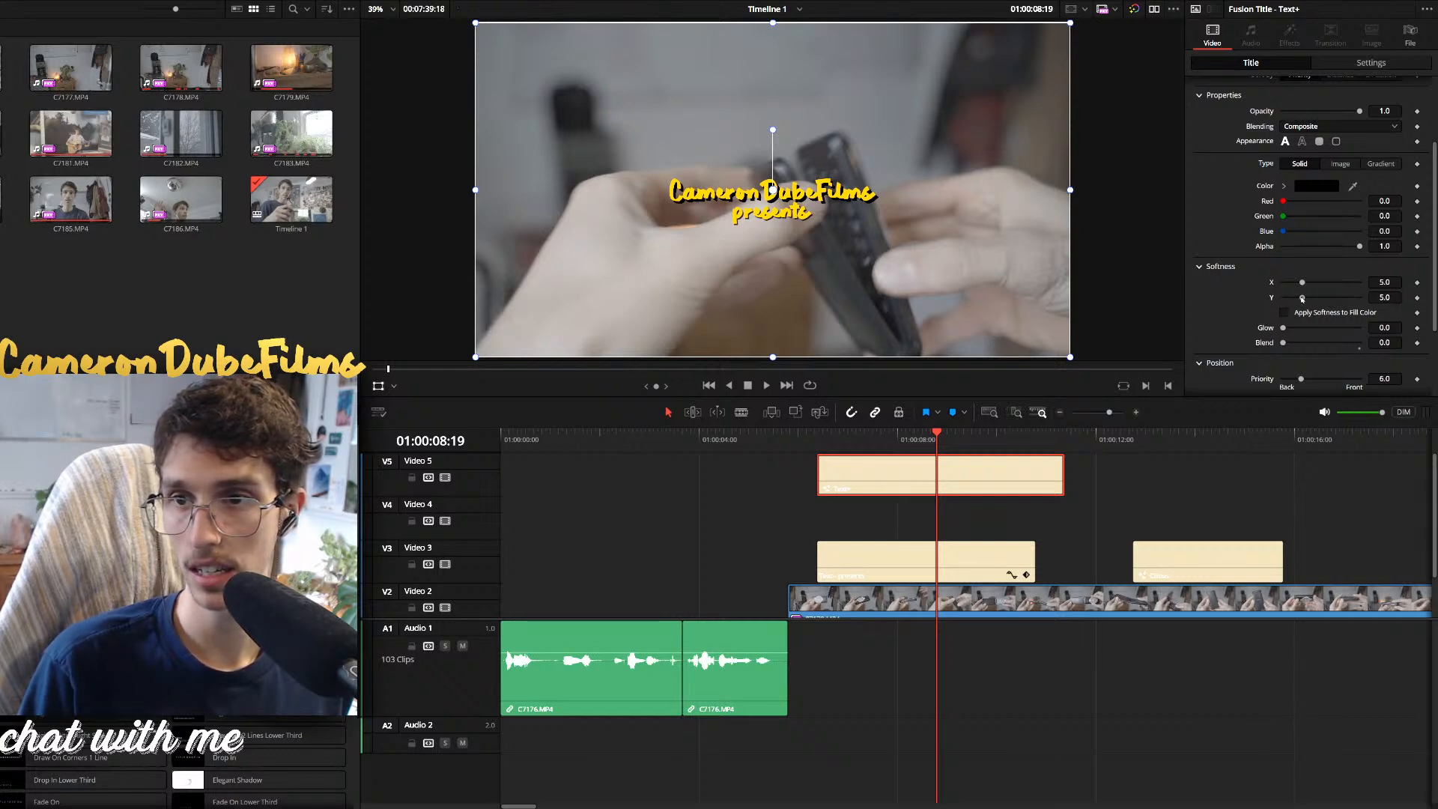
Try a Z offset of 0.032 on the Black Shadow element and reset it to 0
{"action": "scroll", "coordinate": [1226, 307], "scroll_direction": "down", "scroll_amount": 3}
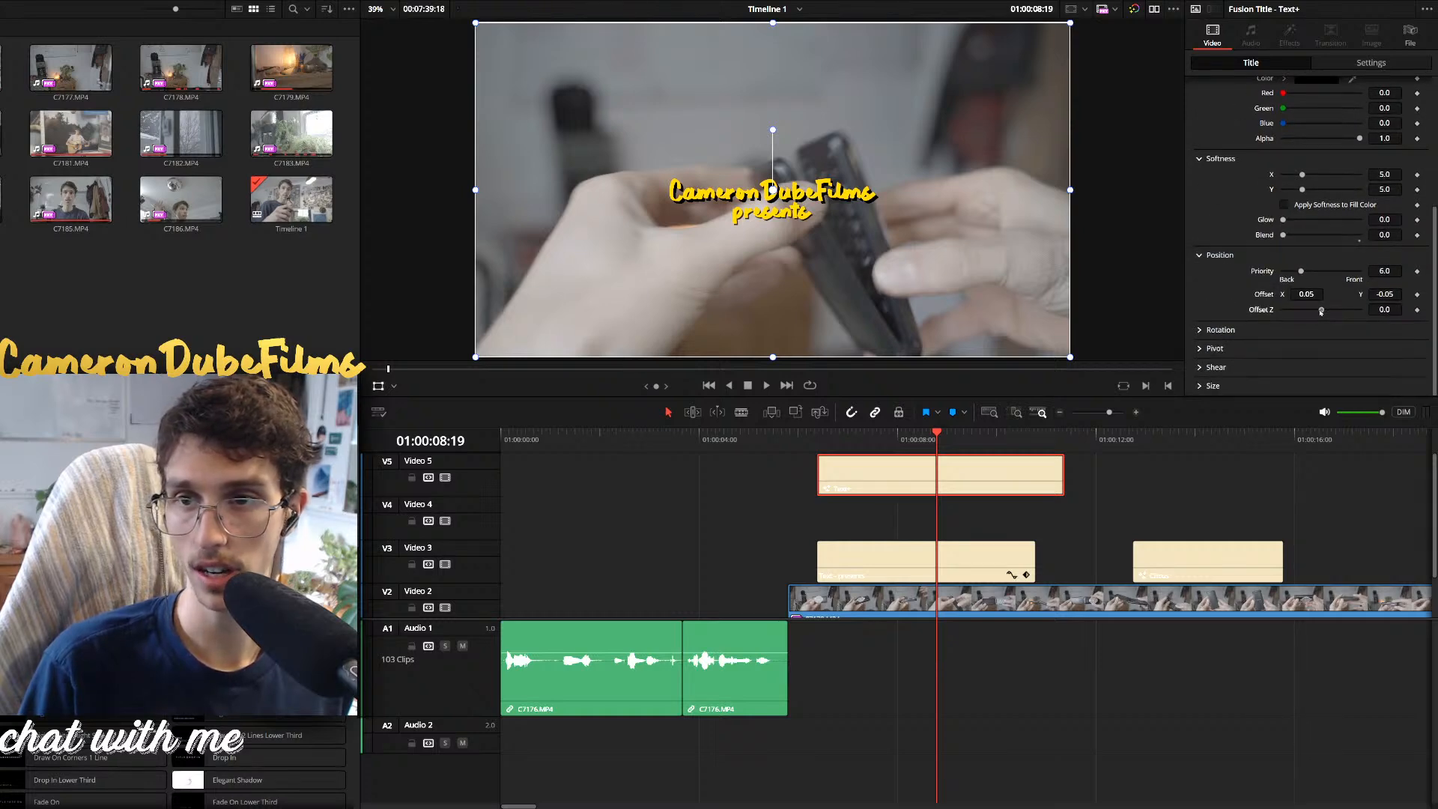
{"action": "left_click_drag", "start_coordinate": [1317, 312], "coordinate": [1323, 310]}
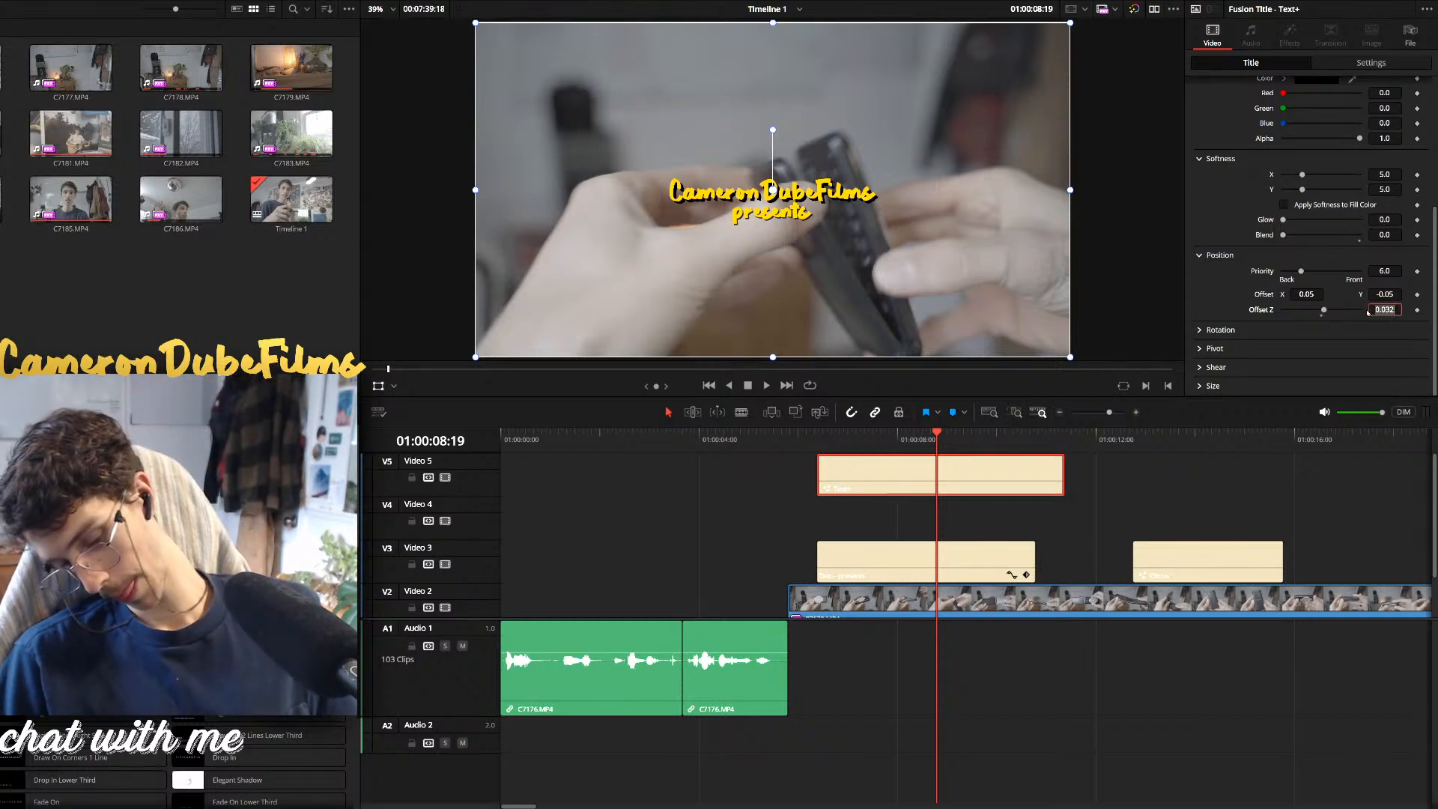
{"action": "type", "text": "0"}
{"action": "key", "text": "Return"}
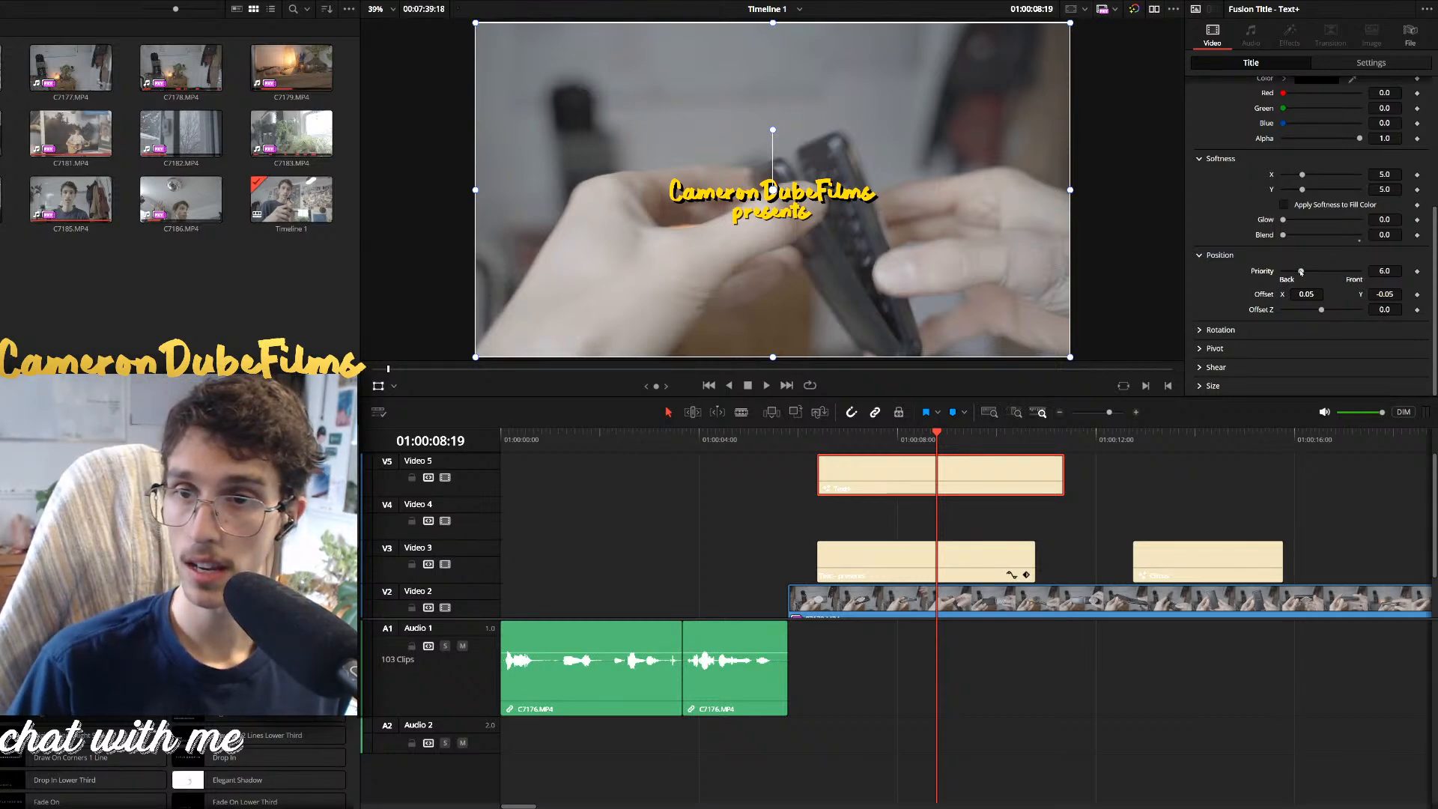
Set the Black Shadow element's priority to 0.0 and its offset to X 0.04, Y -0.04
{"action": "mouse_move", "coordinate": [1300, 271]}
{"action": "left_mouse_down"}
{"action": "mouse_move", "coordinate": [1270, 273]}
{"action": "mouse_move", "coordinate": [1333, 274]}
{"action": "mouse_move", "coordinate": [1299, 278]}
{"action": "left_mouse_up"}
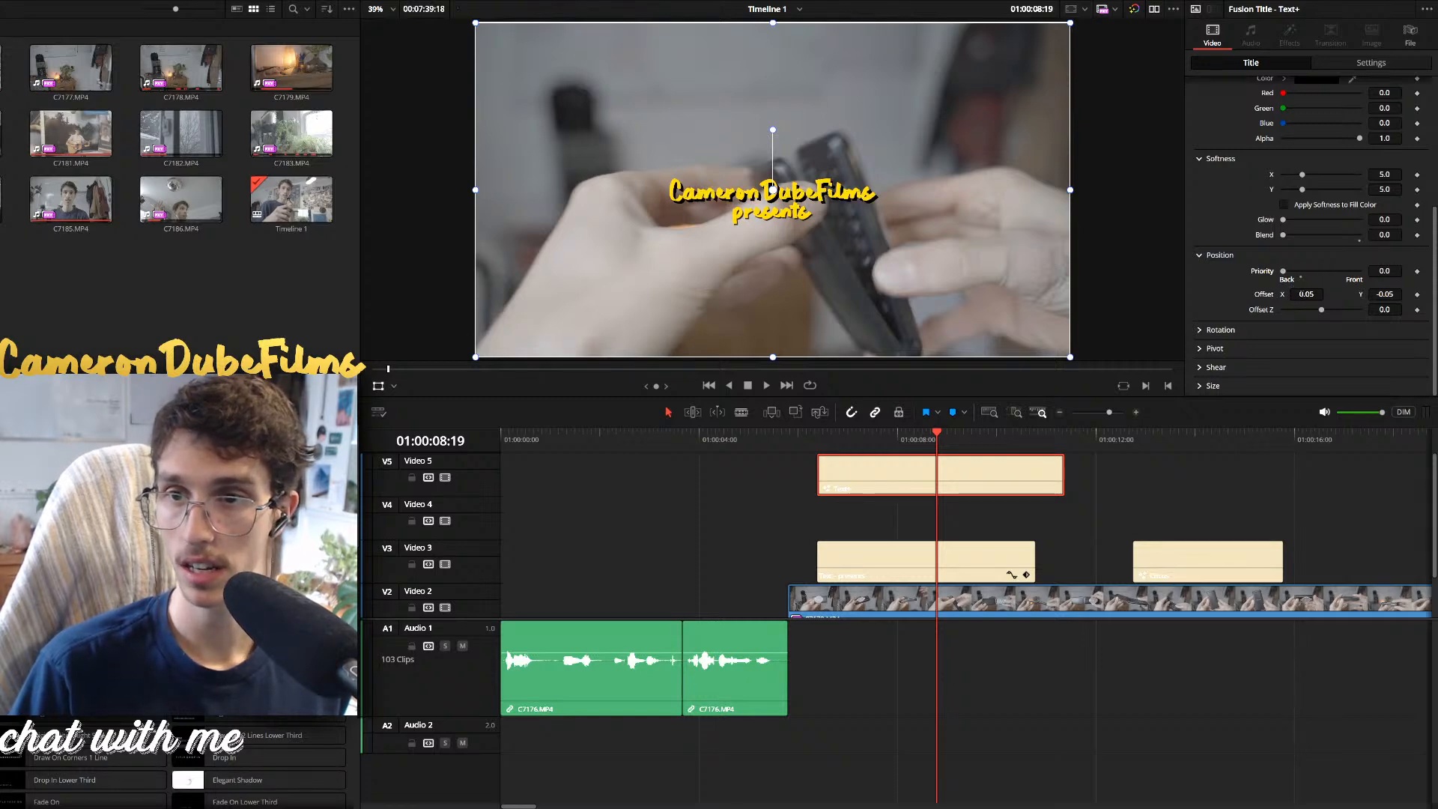
{"action": "left_click", "coordinate": [1314, 293]}
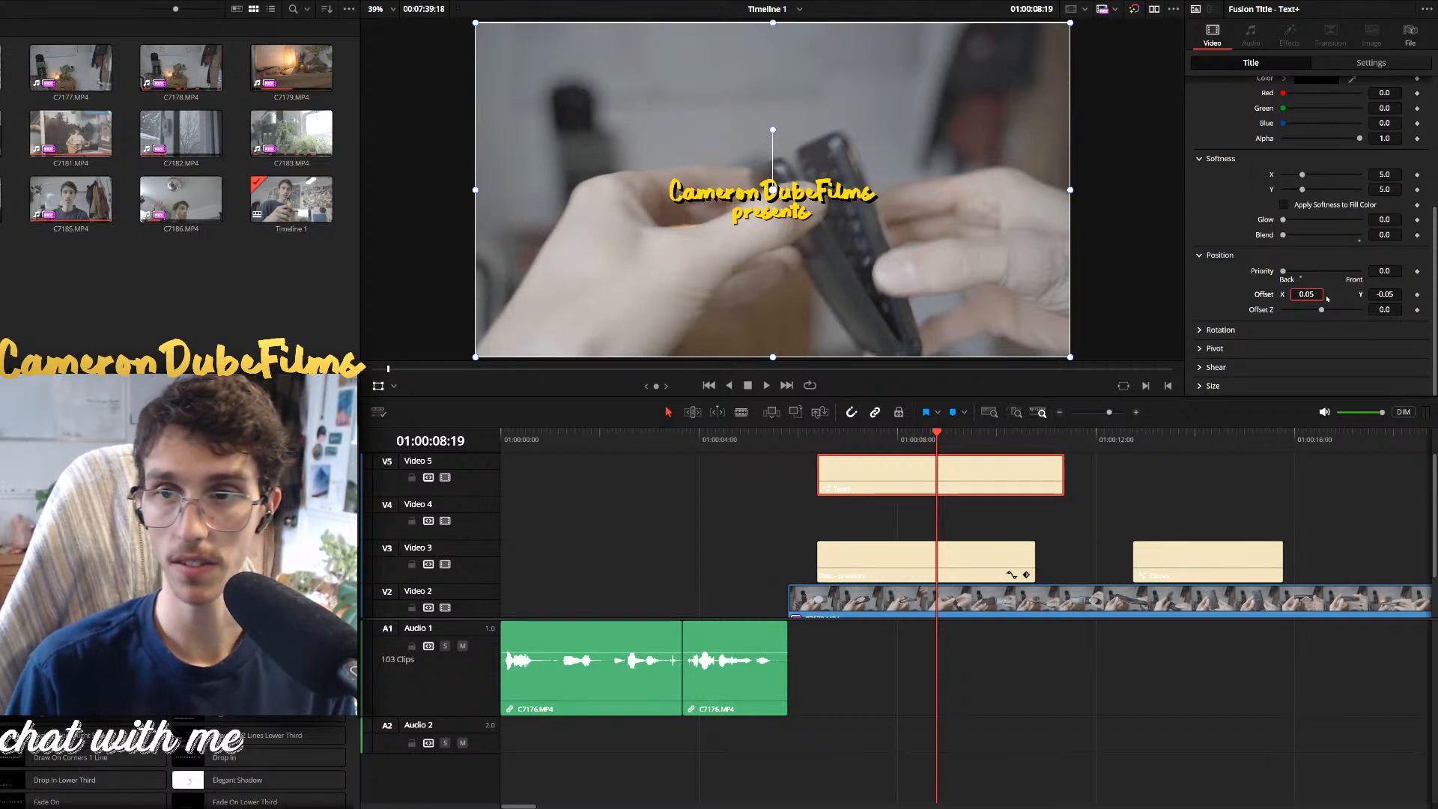
{"action": "type", "text": "0.04"}
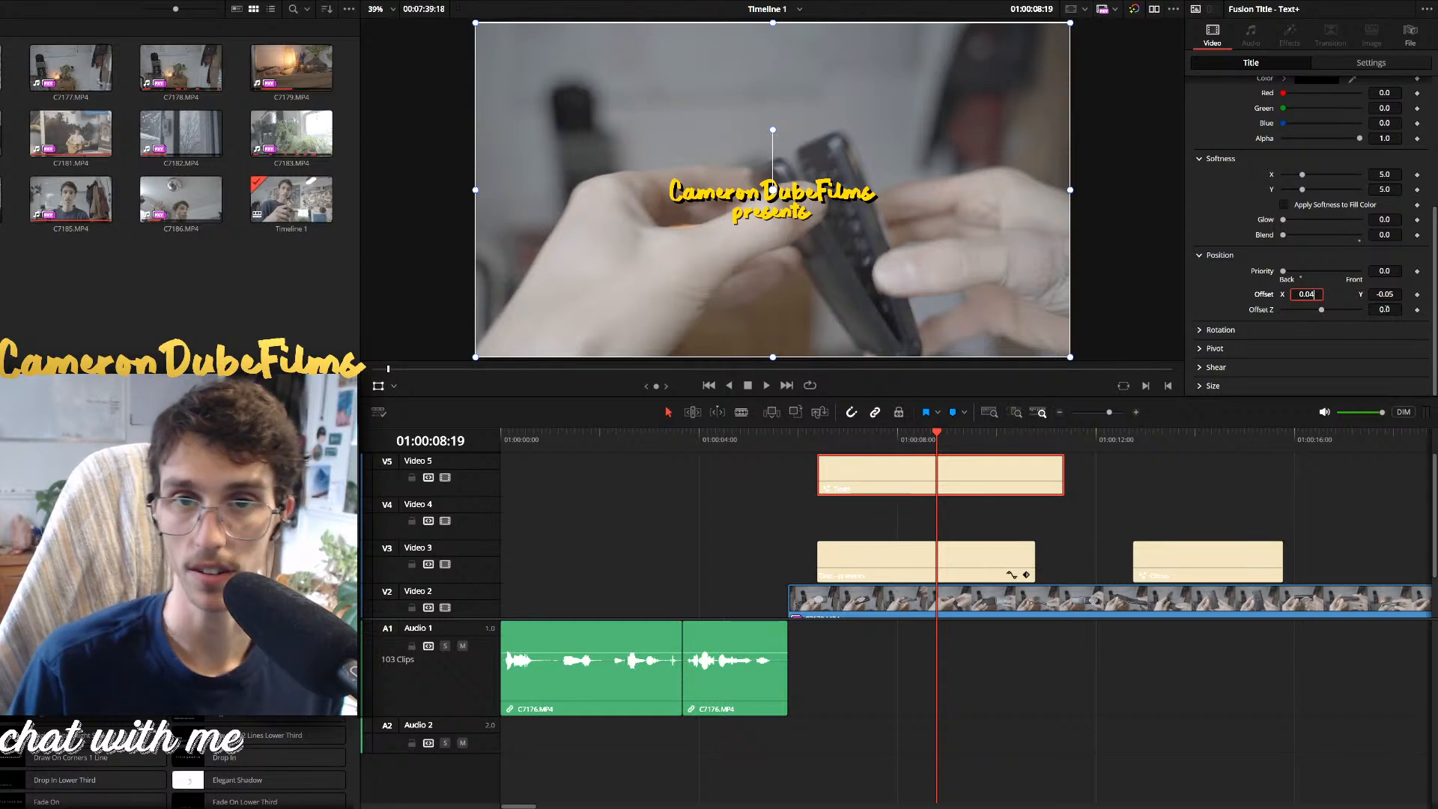
{"action": "left_click", "coordinate": [1395, 295]}
{"action": "key", "text": "BackSpace"}
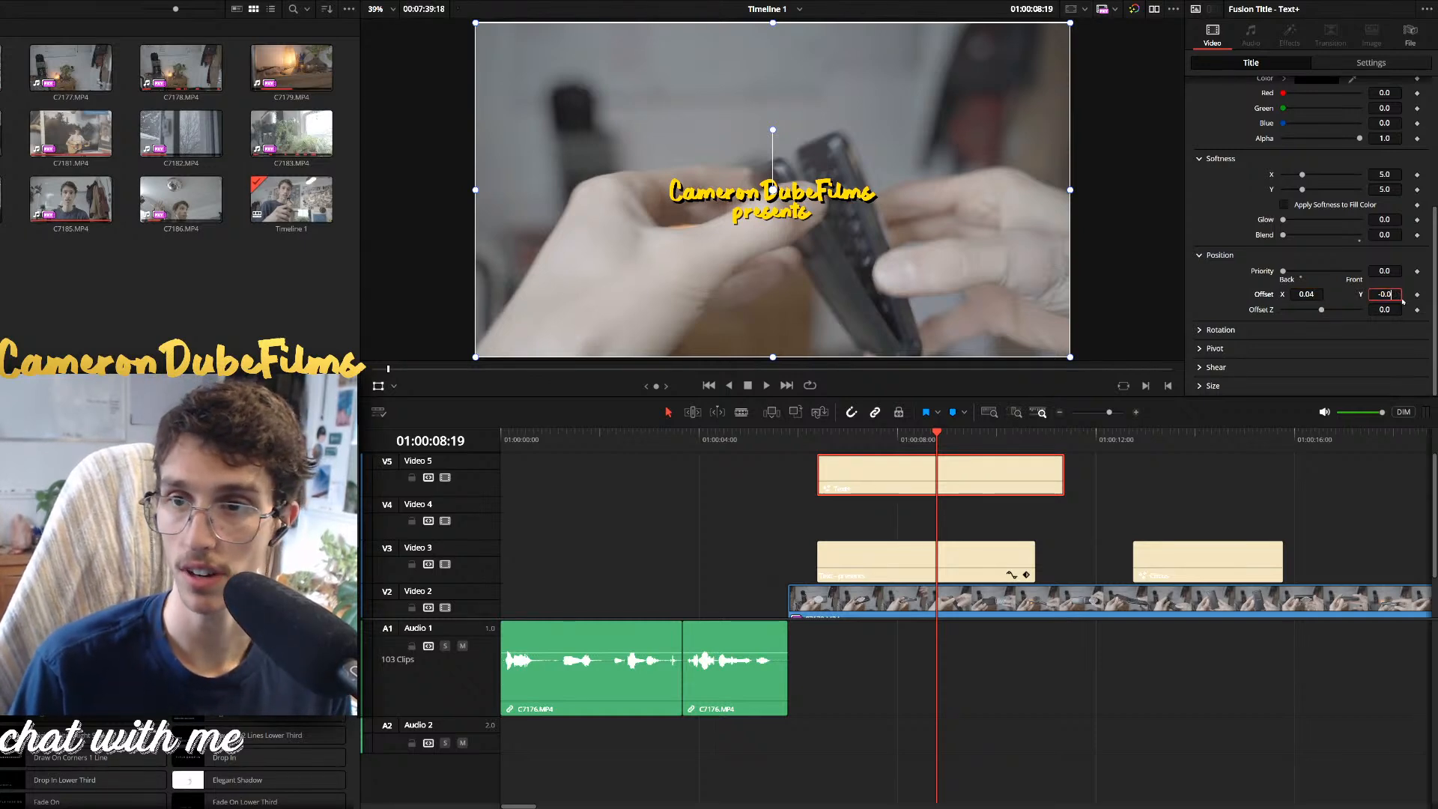
{"action": "type", "text": "4"}
{"action": "left_click", "coordinate": [1318, 294]}
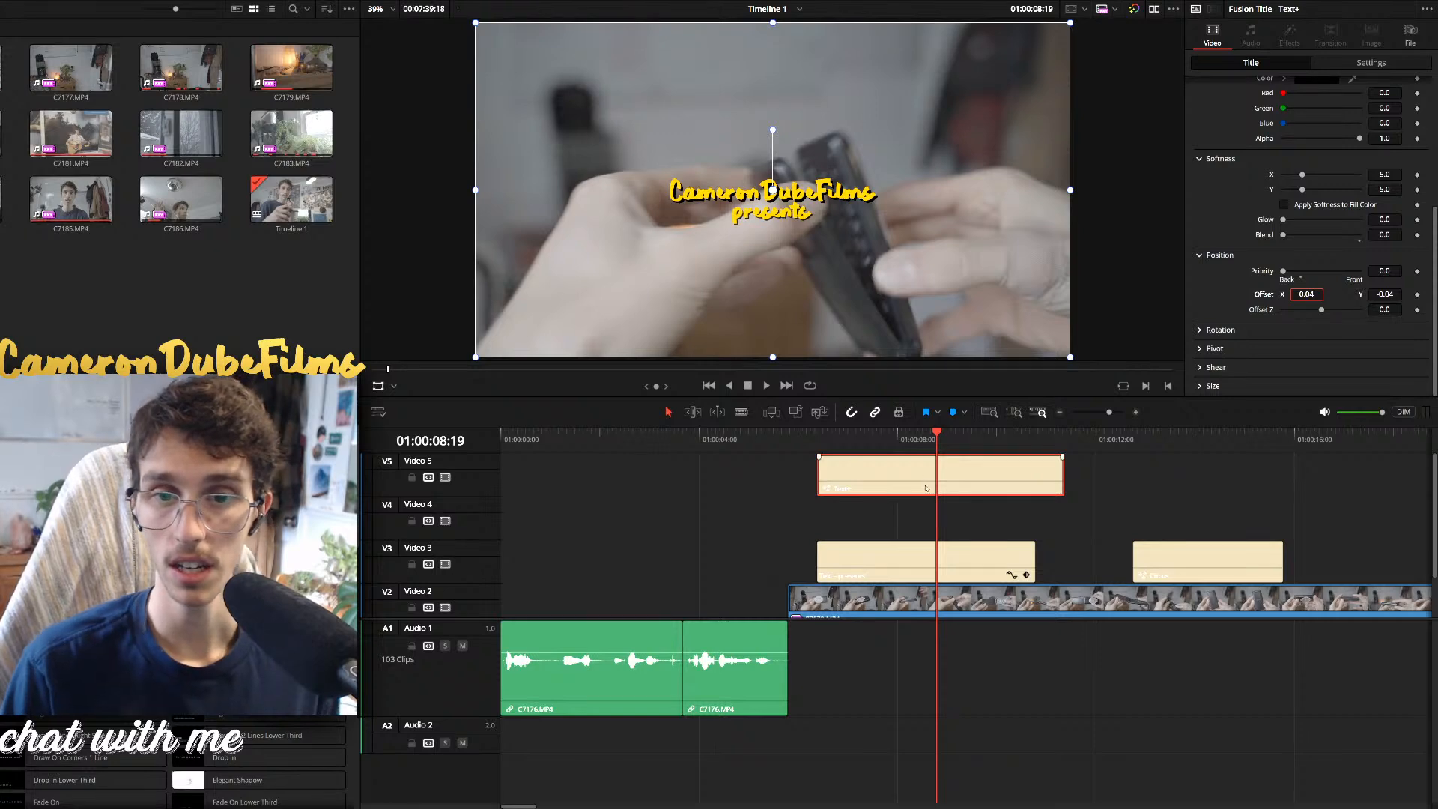
Duplicate the channel-name title onto Video 4 and copy the text of the old "presents" title on Video 3
{"action": "left_click_drag", "start_coordinate": [933, 484], "coordinate": [912, 556]}
{"action": "left_click", "coordinate": [913, 554]}
{"action": "left_click_drag", "start_coordinate": [1259, 114], "coordinate": [1180, 115]}
{"action": "key", "text": "ctrl+c"}
{"action": "left_click", "coordinate": [1258, 120]}
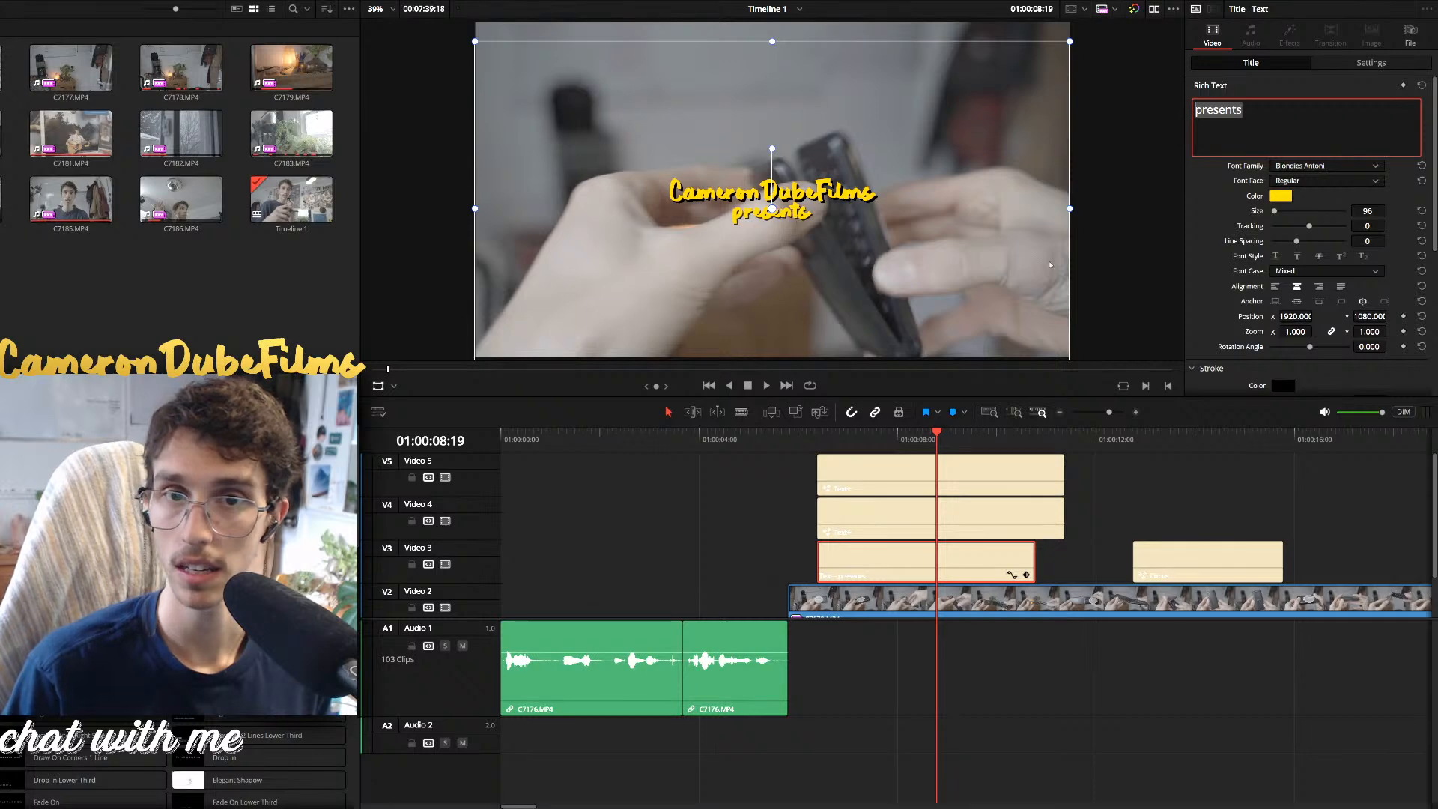
Replace the duplicated Video 4 title's text with "presents" and position it just below the channel name in the frame
{"action": "left_click", "coordinate": [894, 484]}
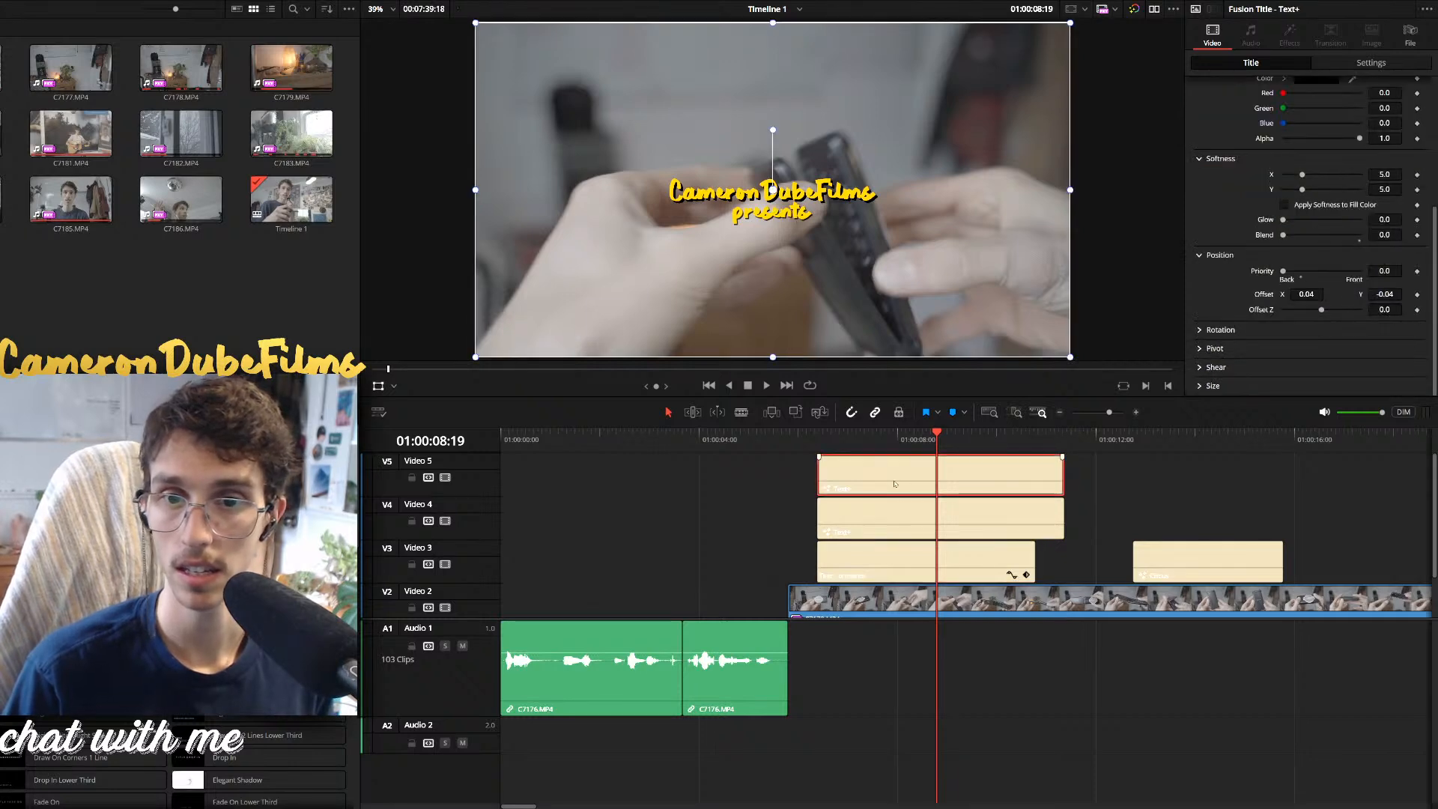
{"action": "left_click", "coordinate": [932, 506]}
{"action": "scroll", "coordinate": [1296, 138], "scroll_direction": "up", "scroll_amount": 5}
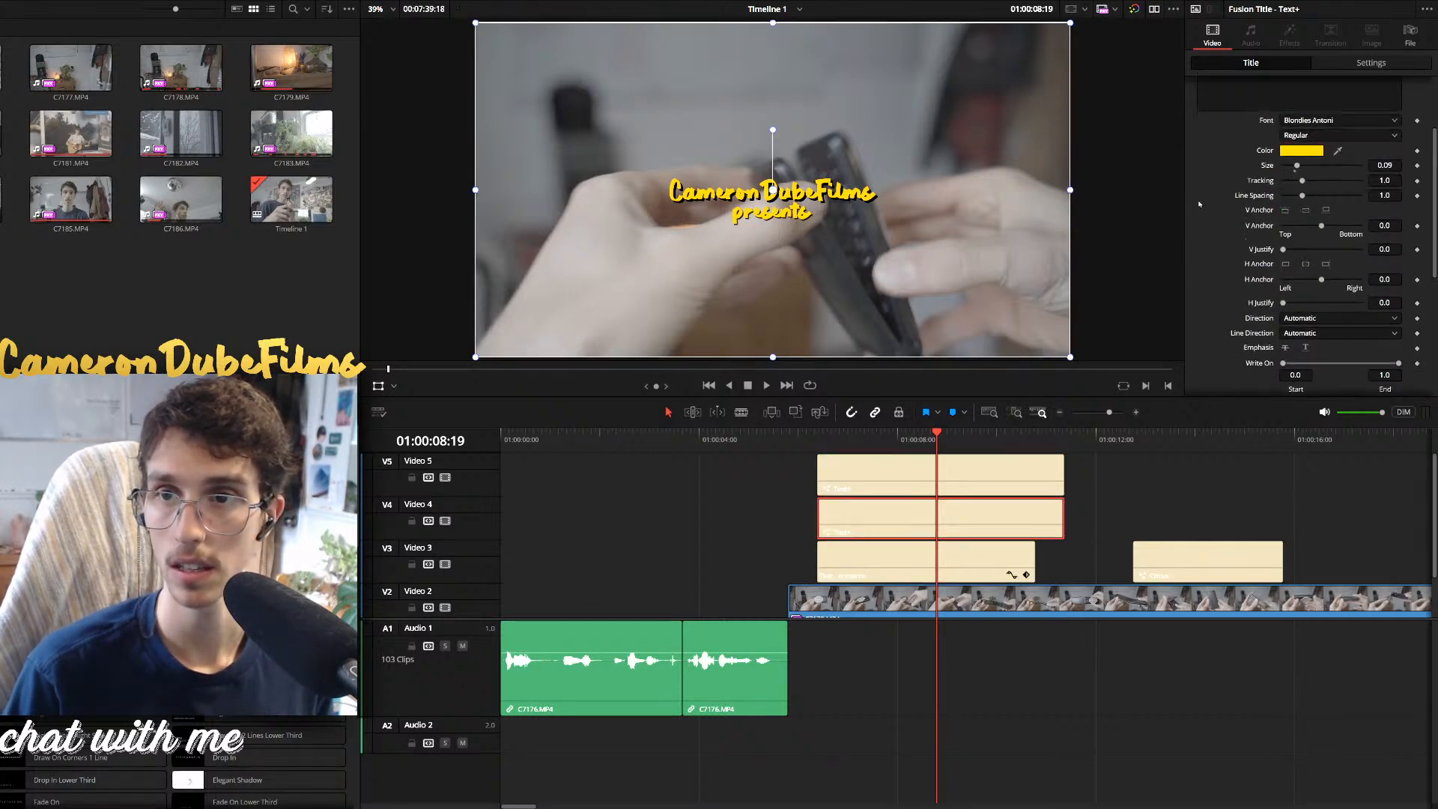
{"action": "left_click_drag", "start_coordinate": [1265, 139], "coordinate": [1175, 146]}
{"action": "key", "text": "ctrl+v"}
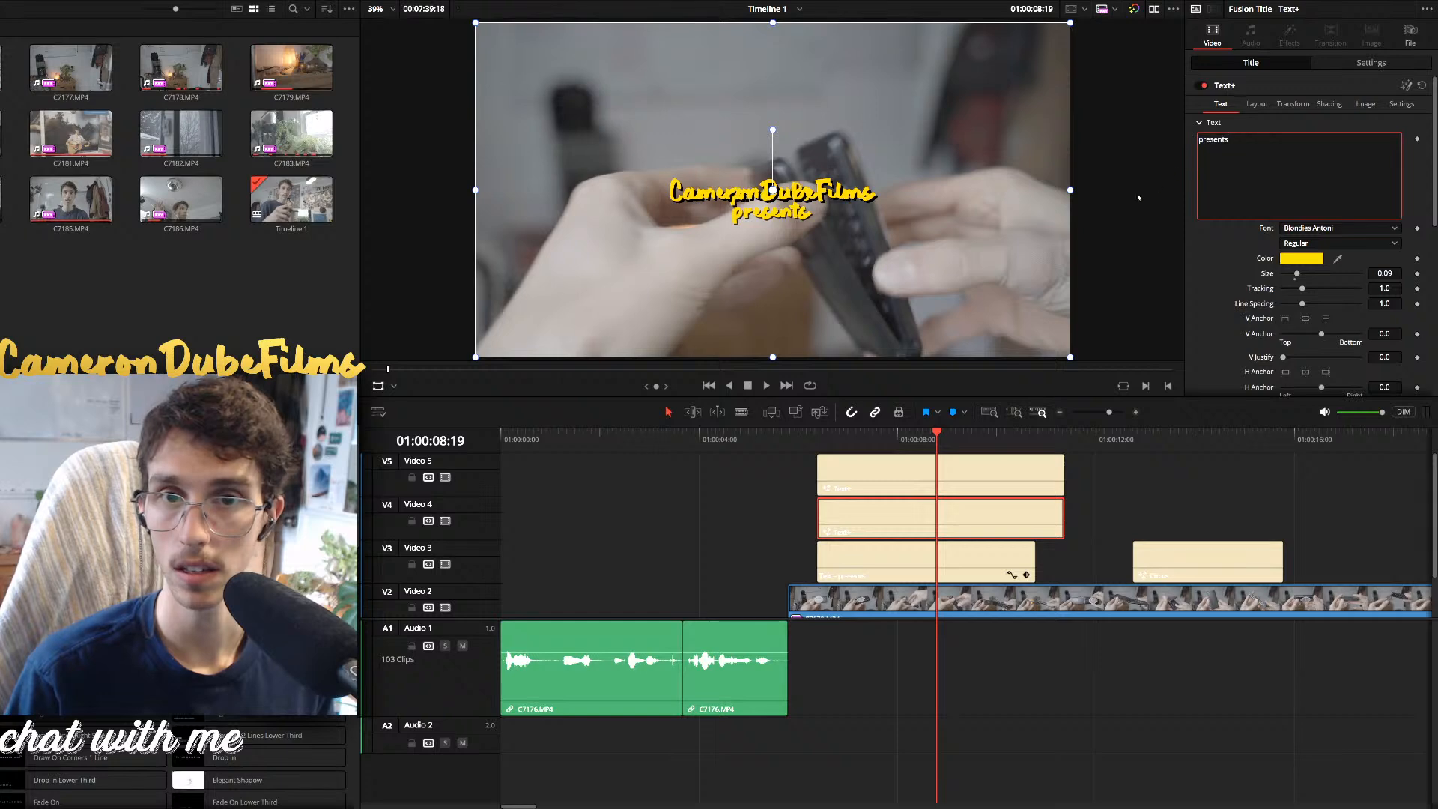
{"action": "left_click_drag", "start_coordinate": [873, 204], "coordinate": [877, 241]}
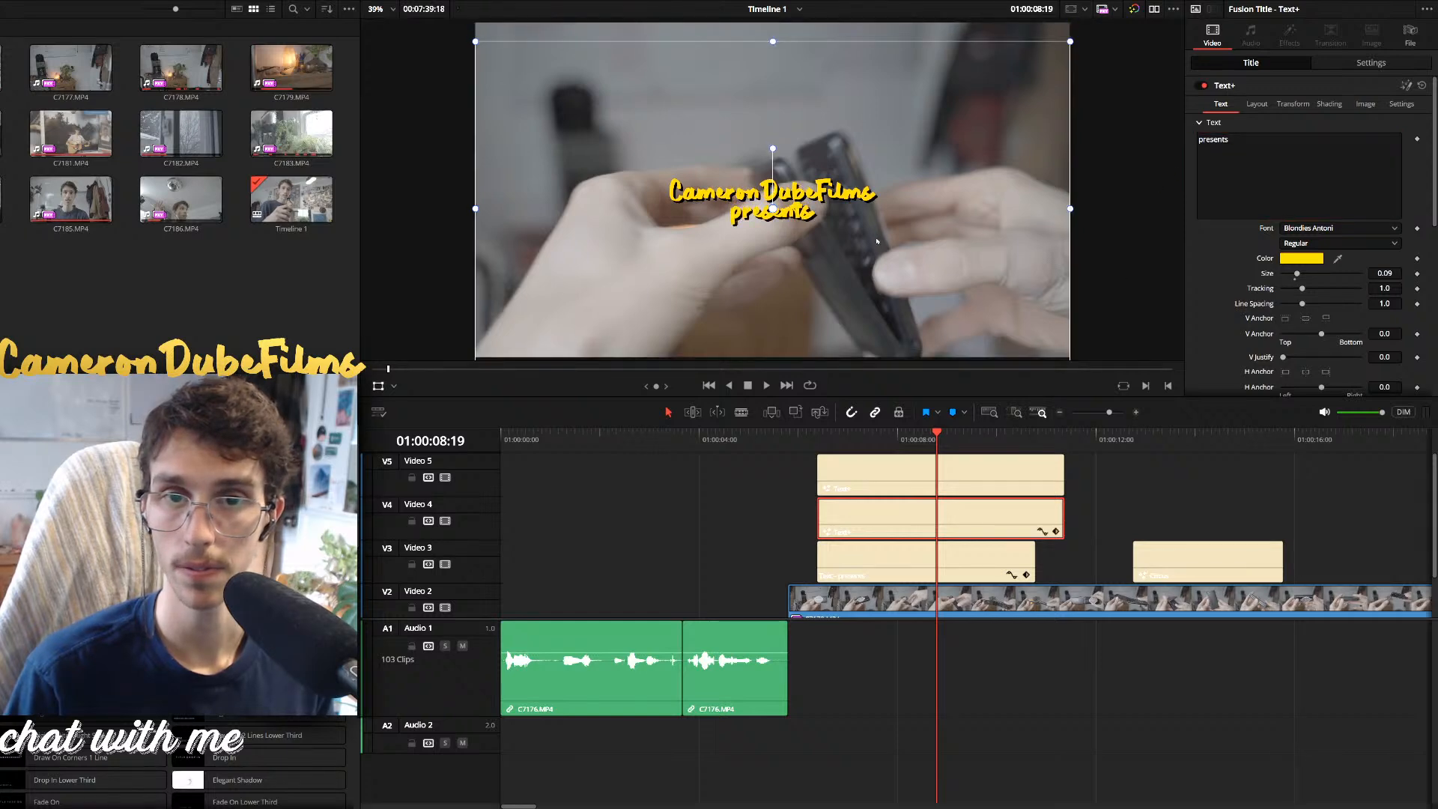
Delete the old "presents" title and move the new "presents" title to Video 3 and the channel-name title to Video 4
{"action": "left_click", "coordinate": [893, 559]}
{"action": "key", "text": "BackSpace"}
{"action": "left_click_drag", "start_coordinate": [893, 514], "coordinate": [896, 553]}
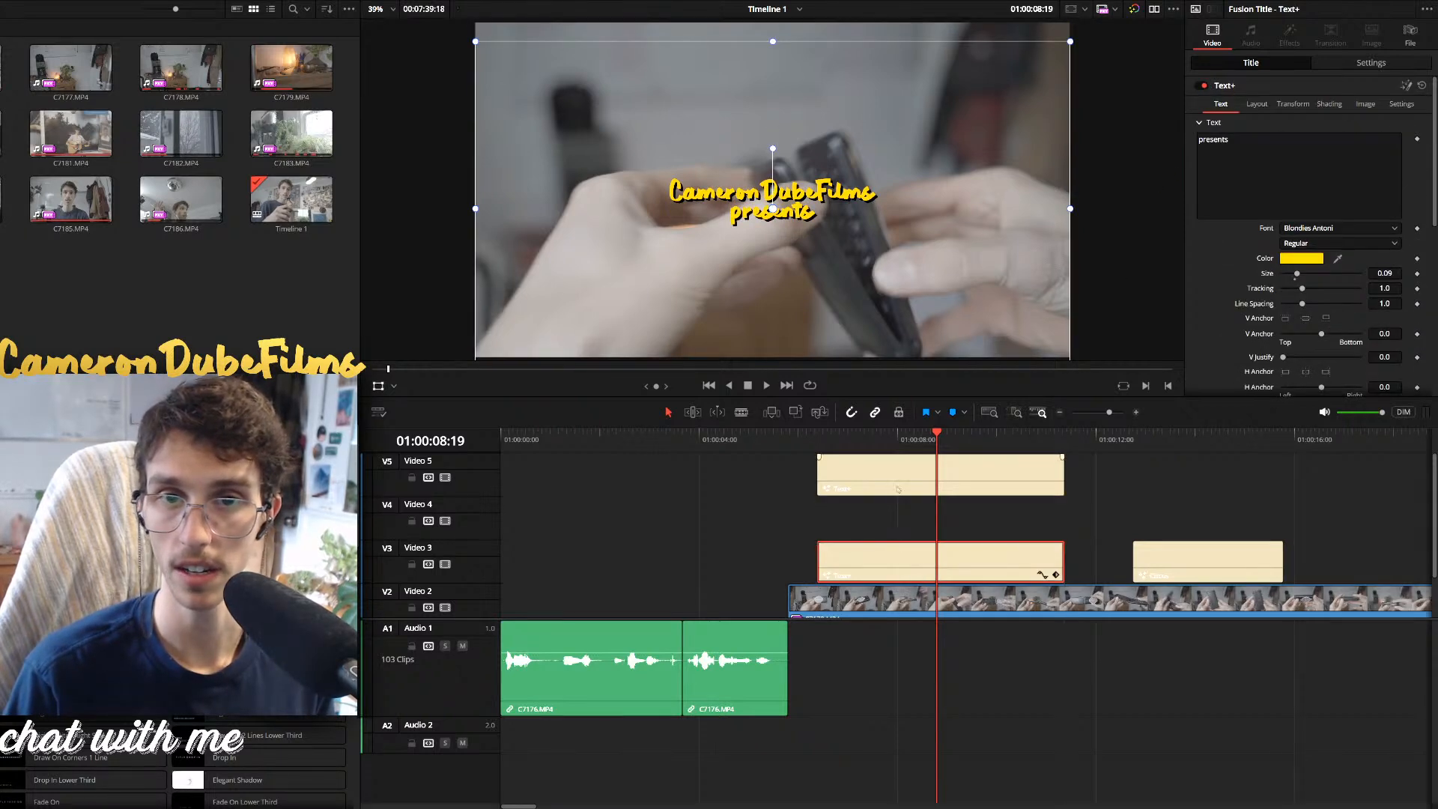
{"action": "left_click_drag", "start_coordinate": [897, 470], "coordinate": [898, 505]}
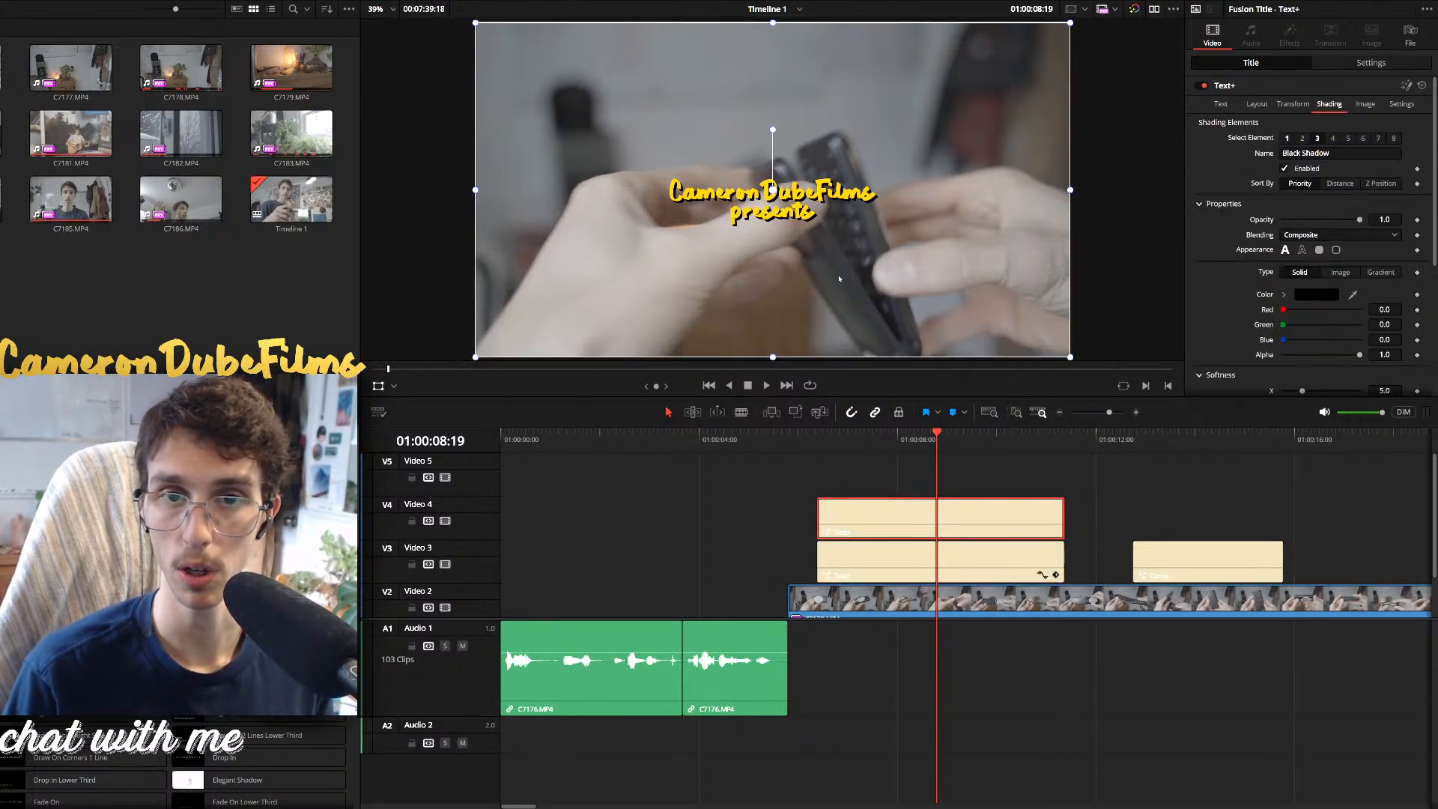
Play back the opening from just before the channel-name and "presents" titles to review how they appear
{"action": "left_click", "coordinate": [907, 576]}
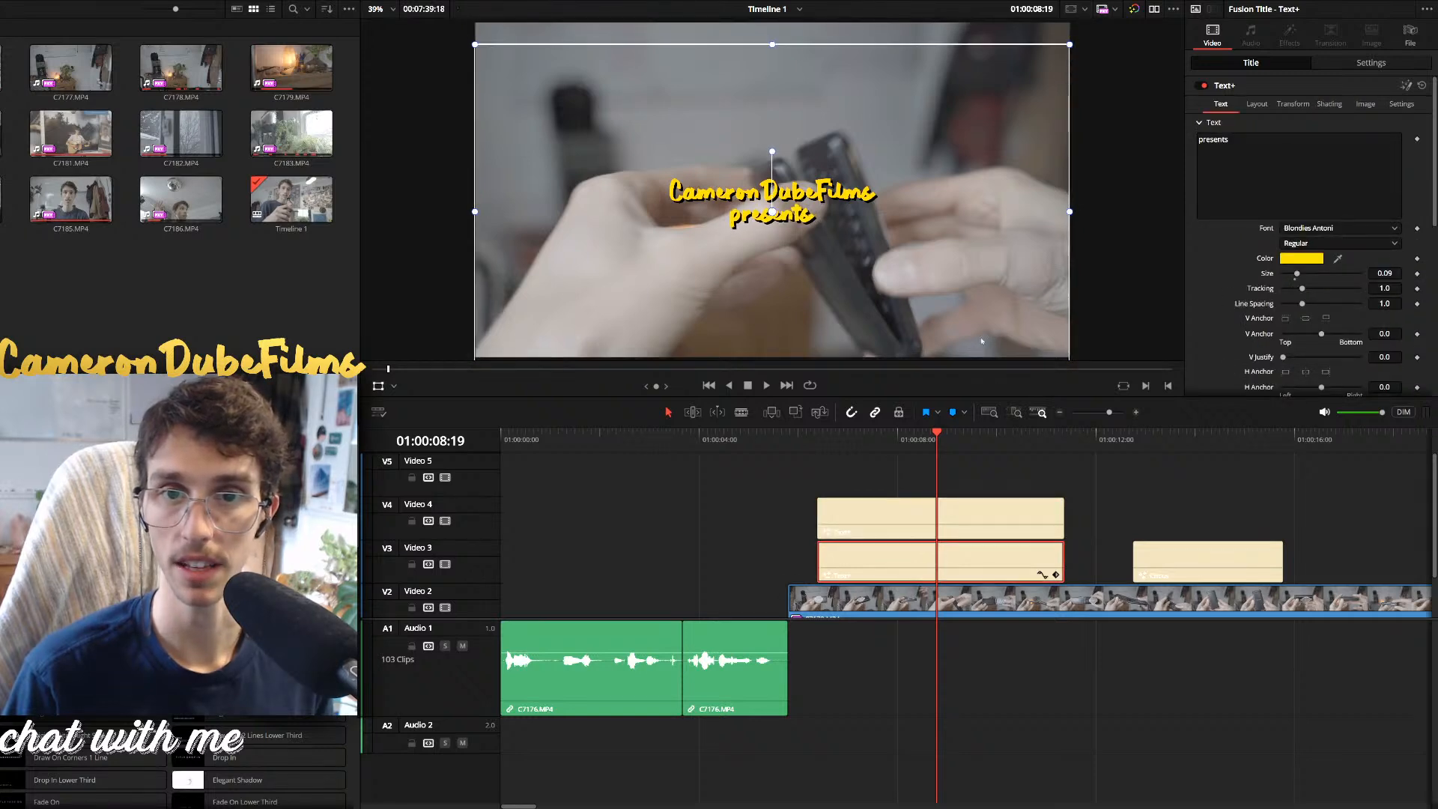
{"action": "left_click", "coordinate": [994, 507]}
{"action": "left_click", "coordinate": [991, 481]}
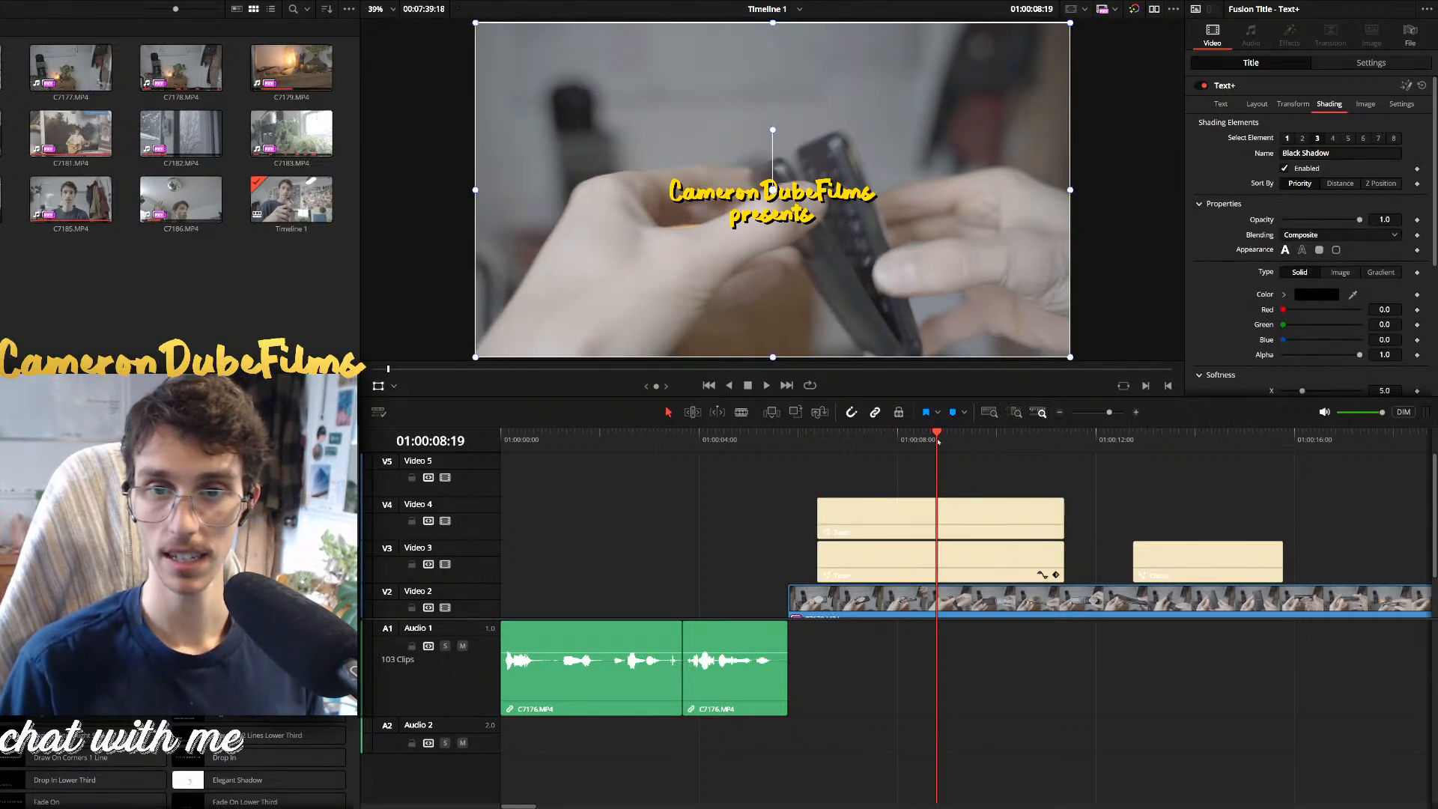
{"action": "left_click_drag", "start_coordinate": [937, 442], "coordinate": [787, 443]}
{"action": "key", "text": "space"}
{"action": "key", "text": "space"}
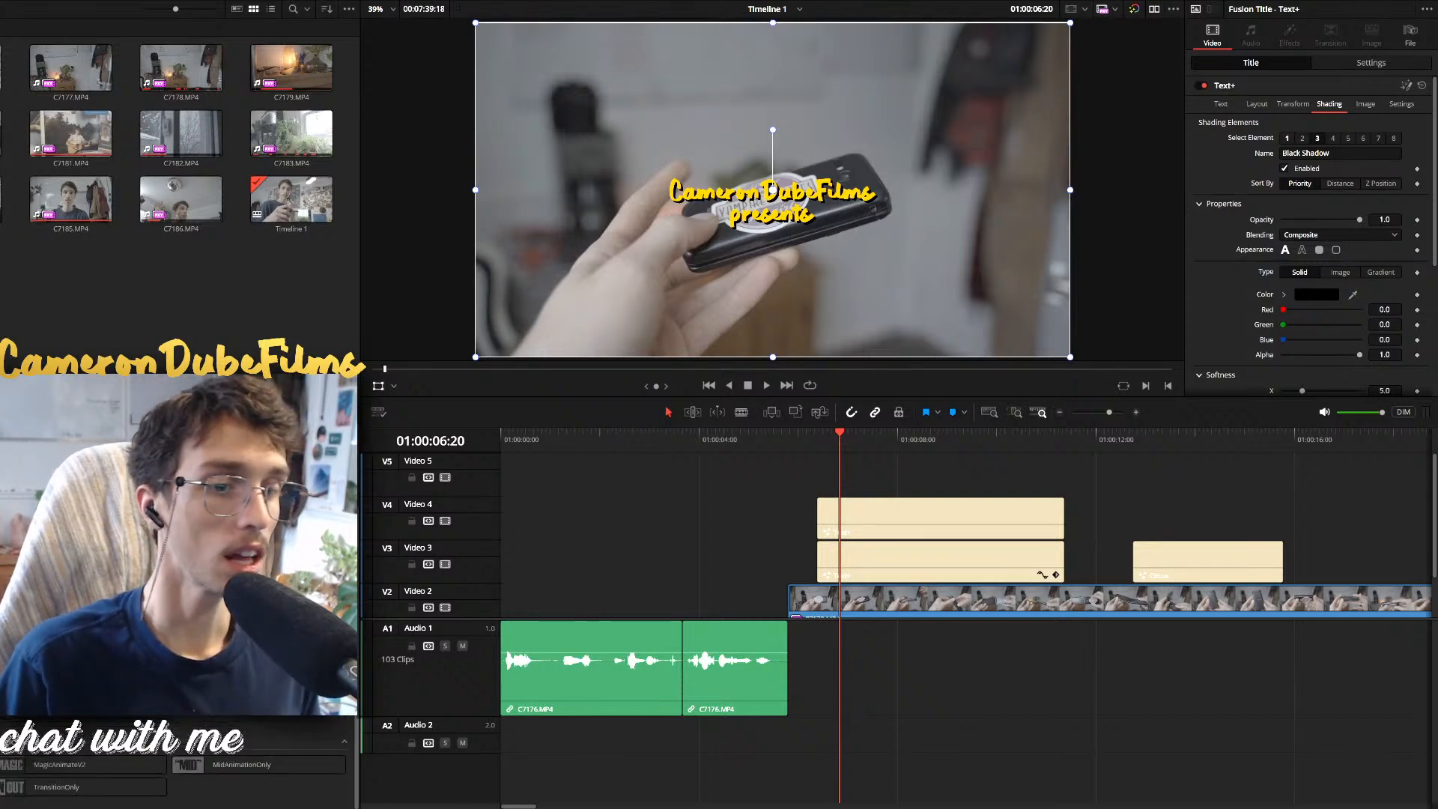
Apply MagicAnimateV2 to the channel-name title on Video 4, enable its Zoom Control Out animation, and preview the title's ending
{"action": "left_click_drag", "start_coordinate": [83, 765], "coordinate": [871, 528]}
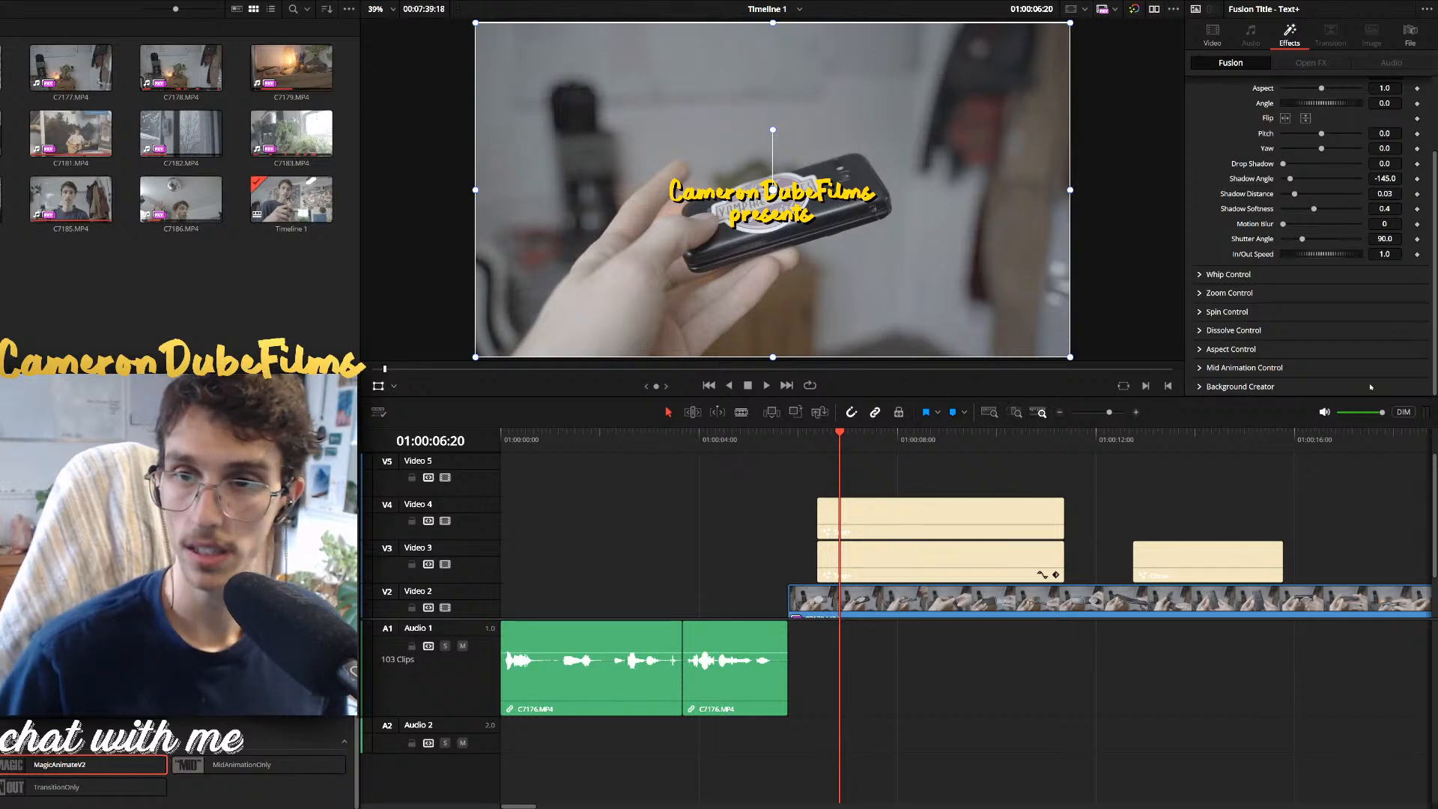
{"action": "left_click", "coordinate": [1164, 433]}
{"action": "left_click", "coordinate": [1209, 563]}
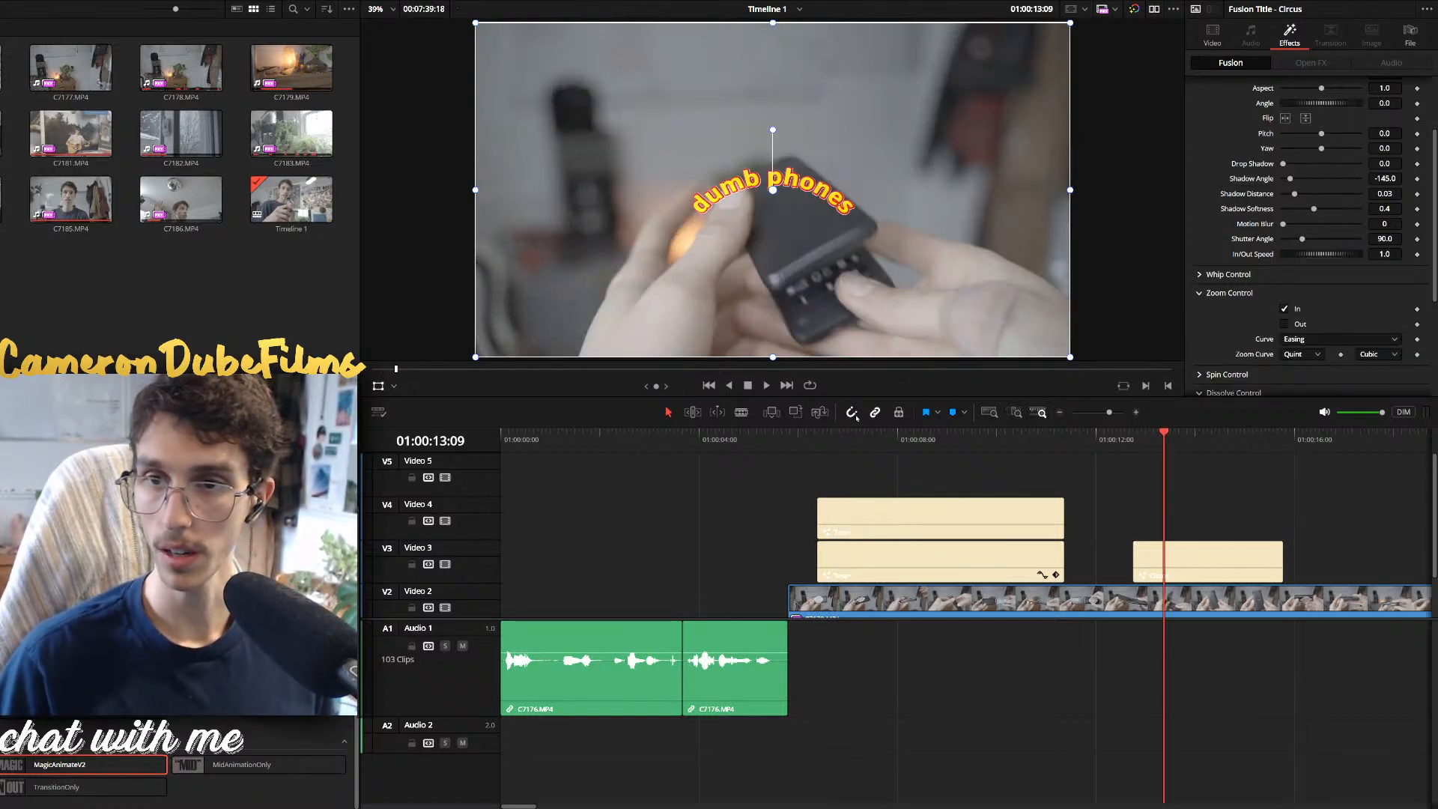
{"action": "left_click", "coordinate": [886, 434]}
{"action": "left_click", "coordinate": [1200, 293]}
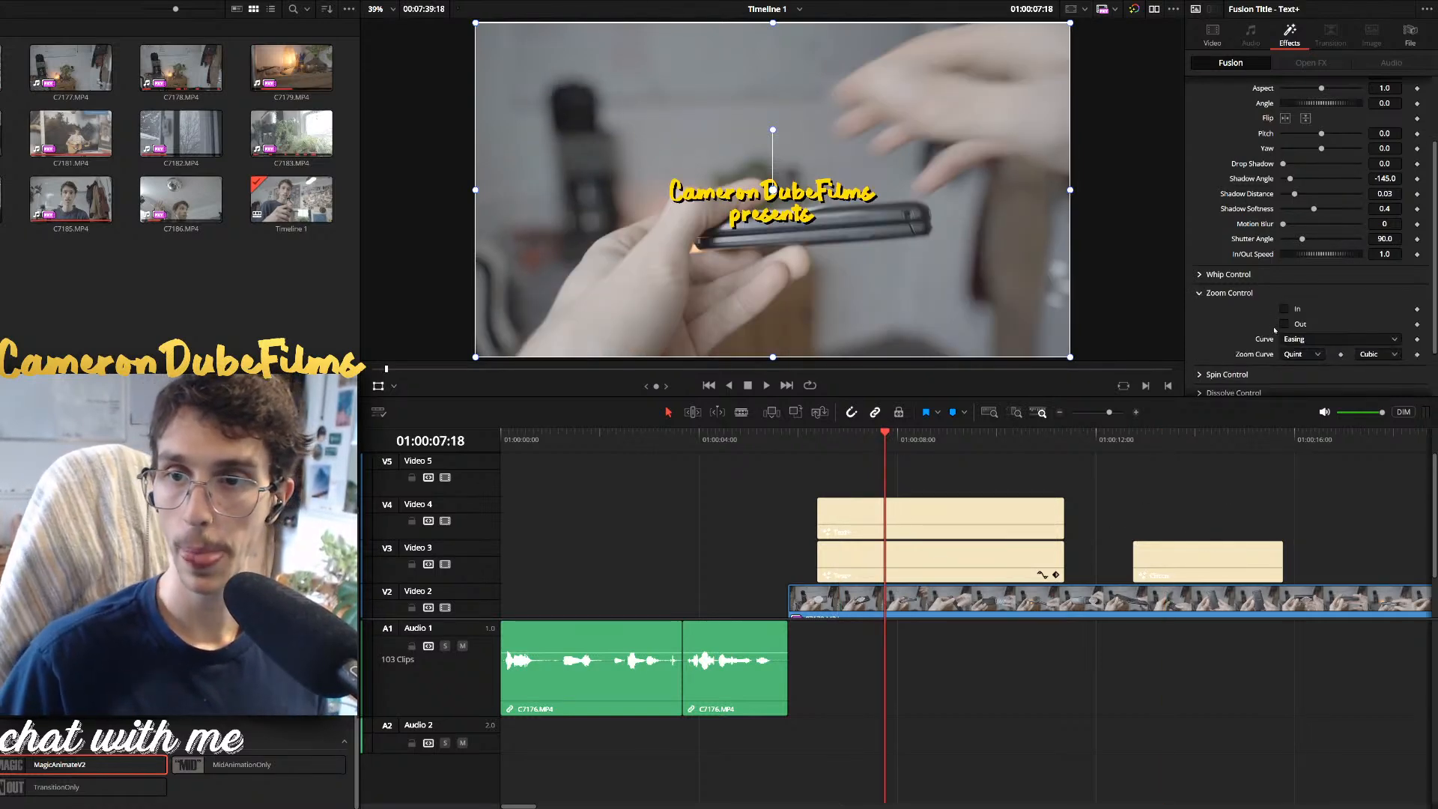
{"action": "left_click", "coordinate": [1035, 434]}
{"action": "key", "text": "space"}
{"action": "key", "text": "space"}
Try the Whip Control Out animation on the channel-name title and preview its ending
{"action": "mouse_move", "coordinate": [1035, 441]}
{"action": "left_mouse_down"}
{"action": "mouse_move", "coordinate": [1053, 435]}
{"action": "mouse_move", "coordinate": [1017, 439]}
{"action": "left_mouse_up"}
{"action": "left_click", "coordinate": [1199, 275]}
{"action": "key", "text": "space"}
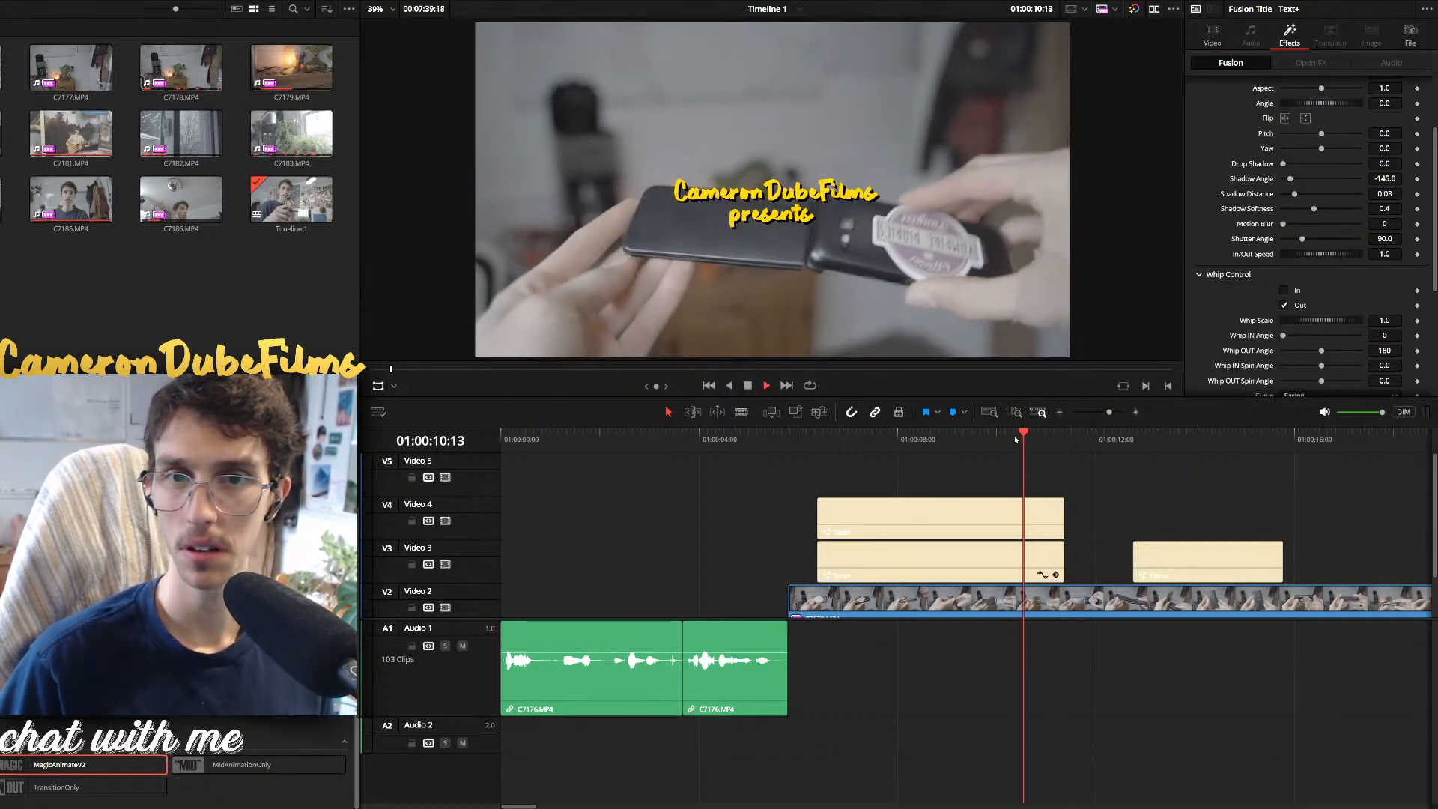
{"action": "key", "text": "space"}
Enable the Dissolve Control Out animation in the channel-name title's MagicAnimateV2 effect and play back the title's ending
{"action": "left_click", "coordinate": [1043, 438]}
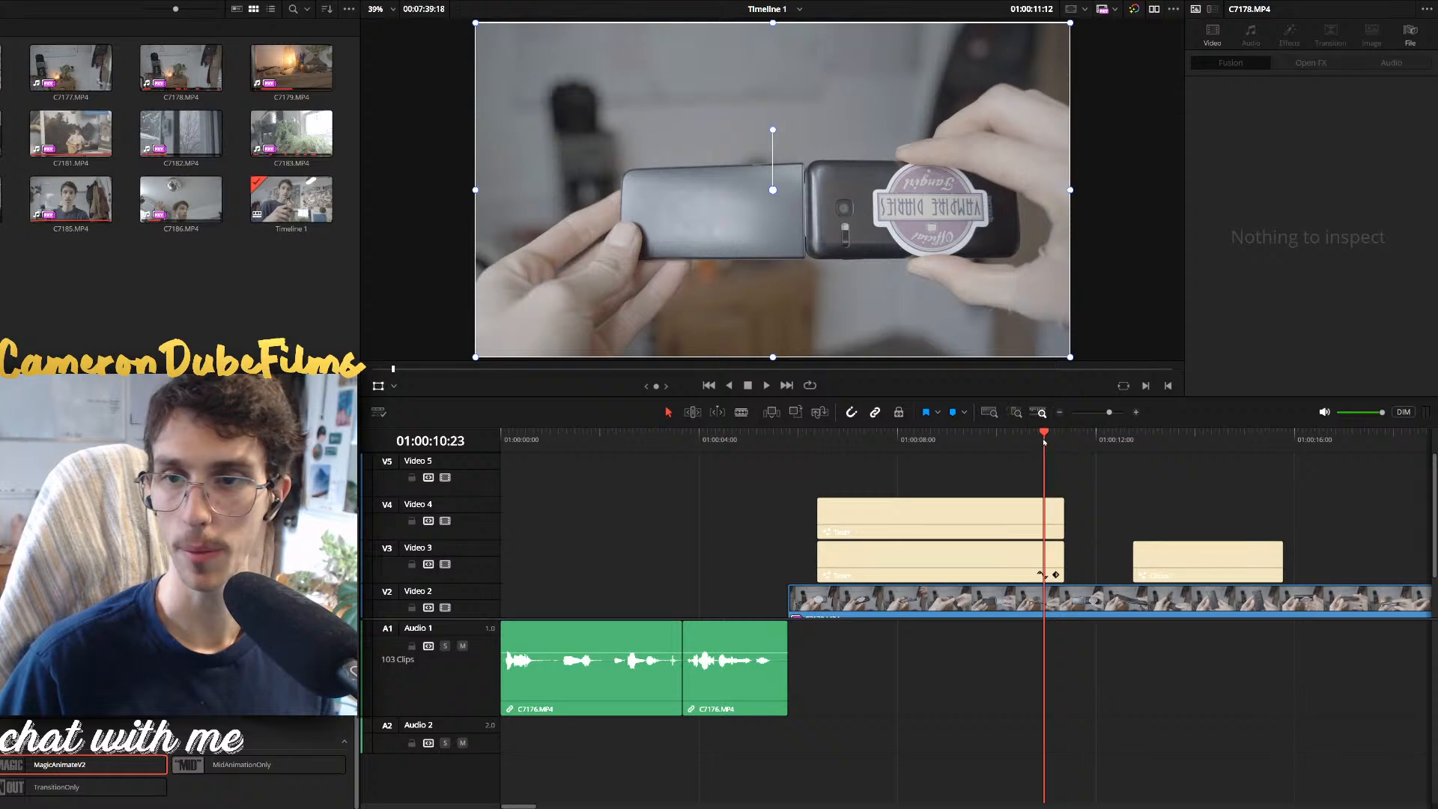
{"action": "left_click", "coordinate": [1011, 522]}
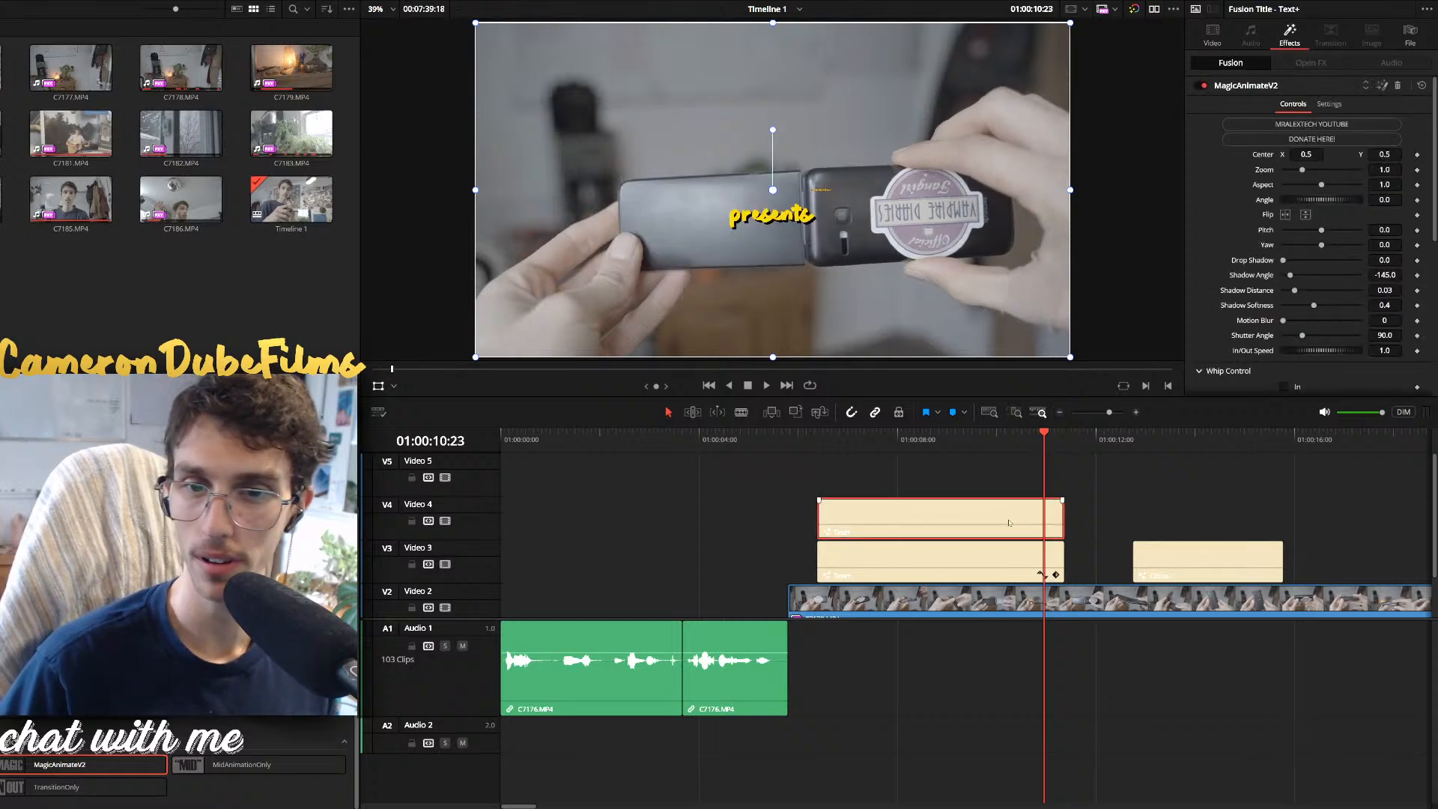
{"action": "left_click", "coordinate": [1017, 558]}
{"action": "left_click", "coordinate": [1013, 513]}
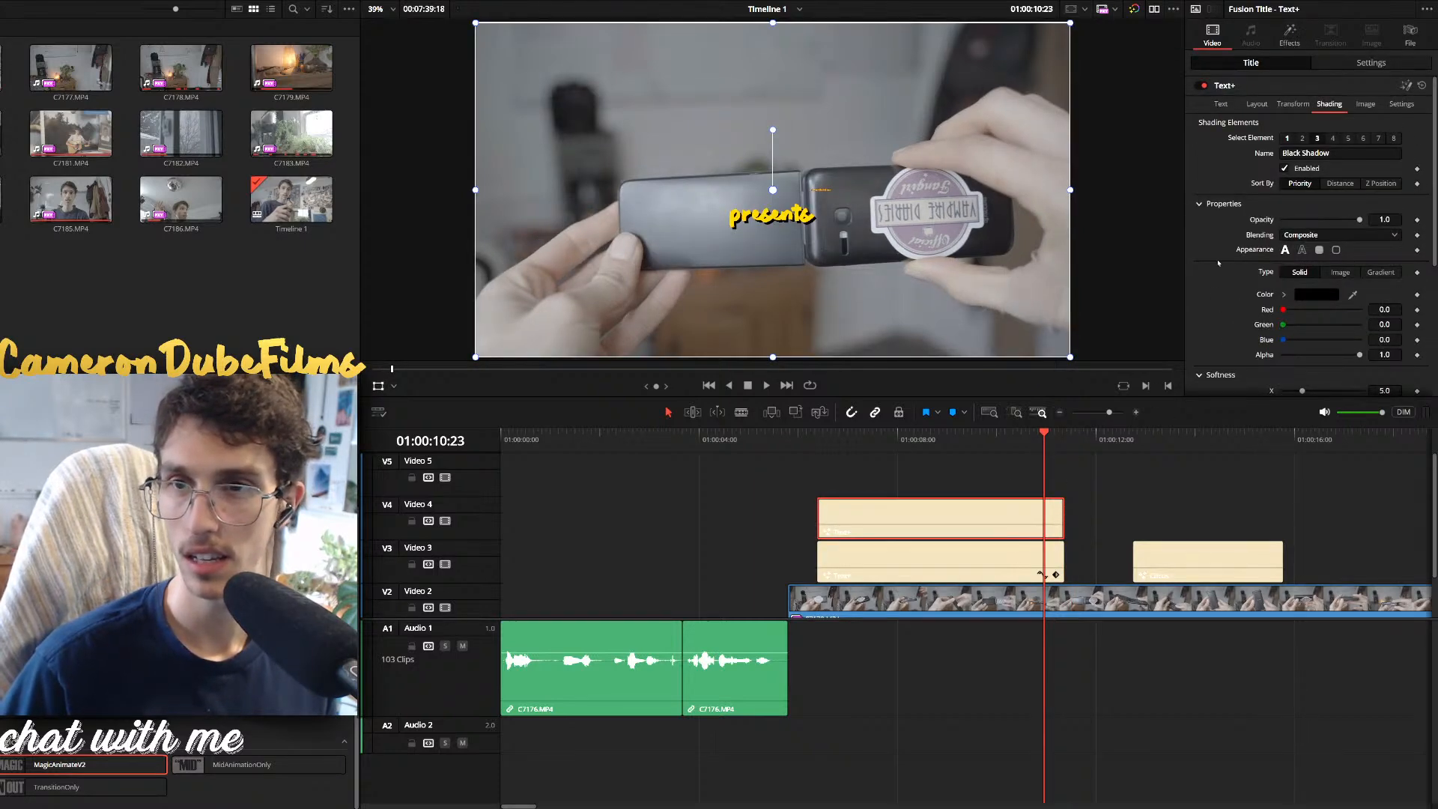
{"action": "left_click", "coordinate": [1370, 63]}
{"action": "left_click", "coordinate": [1290, 34]}
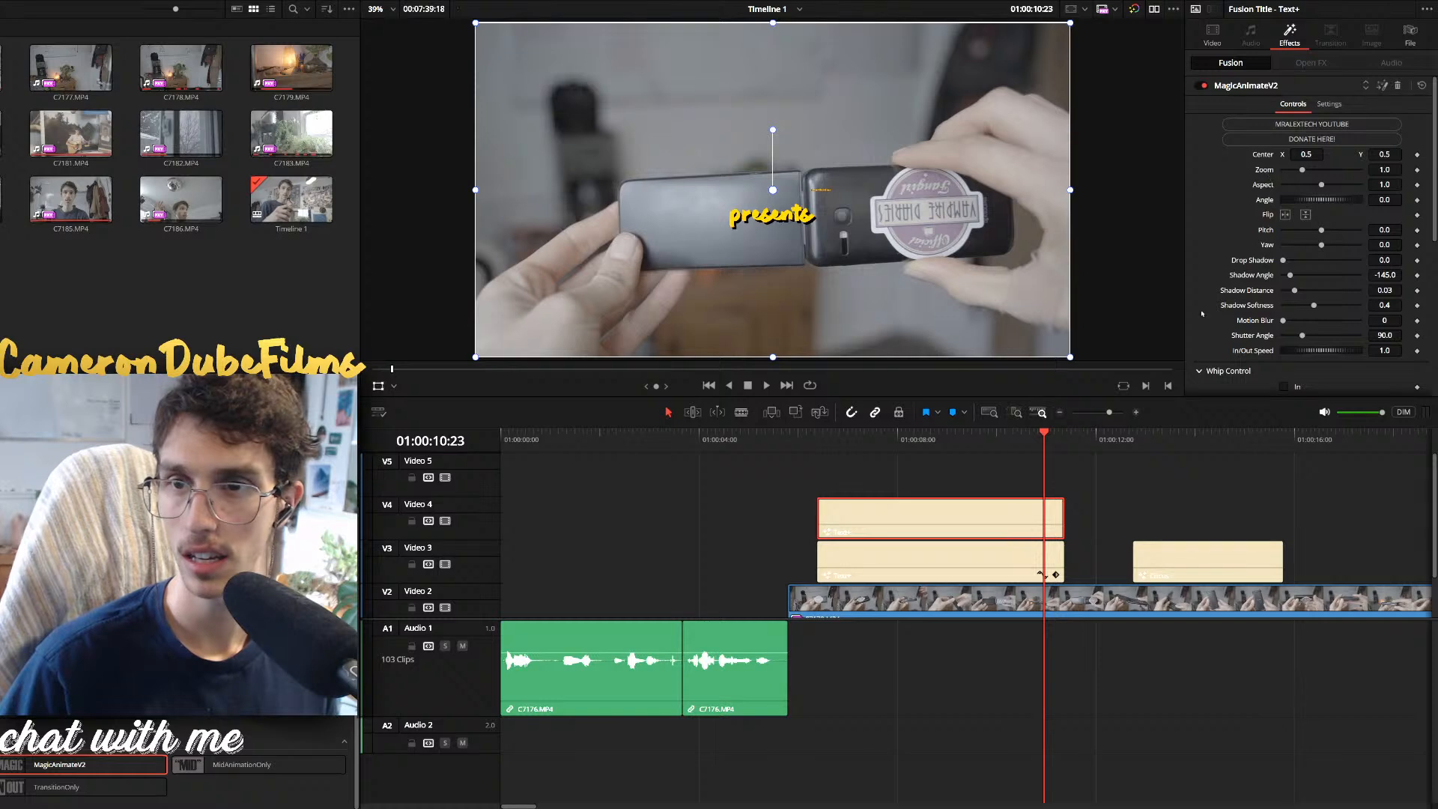
{"action": "scroll", "coordinate": [1201, 313], "scroll_direction": "down", "scroll_amount": 5}
{"action": "scroll", "coordinate": [1242, 247], "scroll_direction": "down", "scroll_amount": 2}
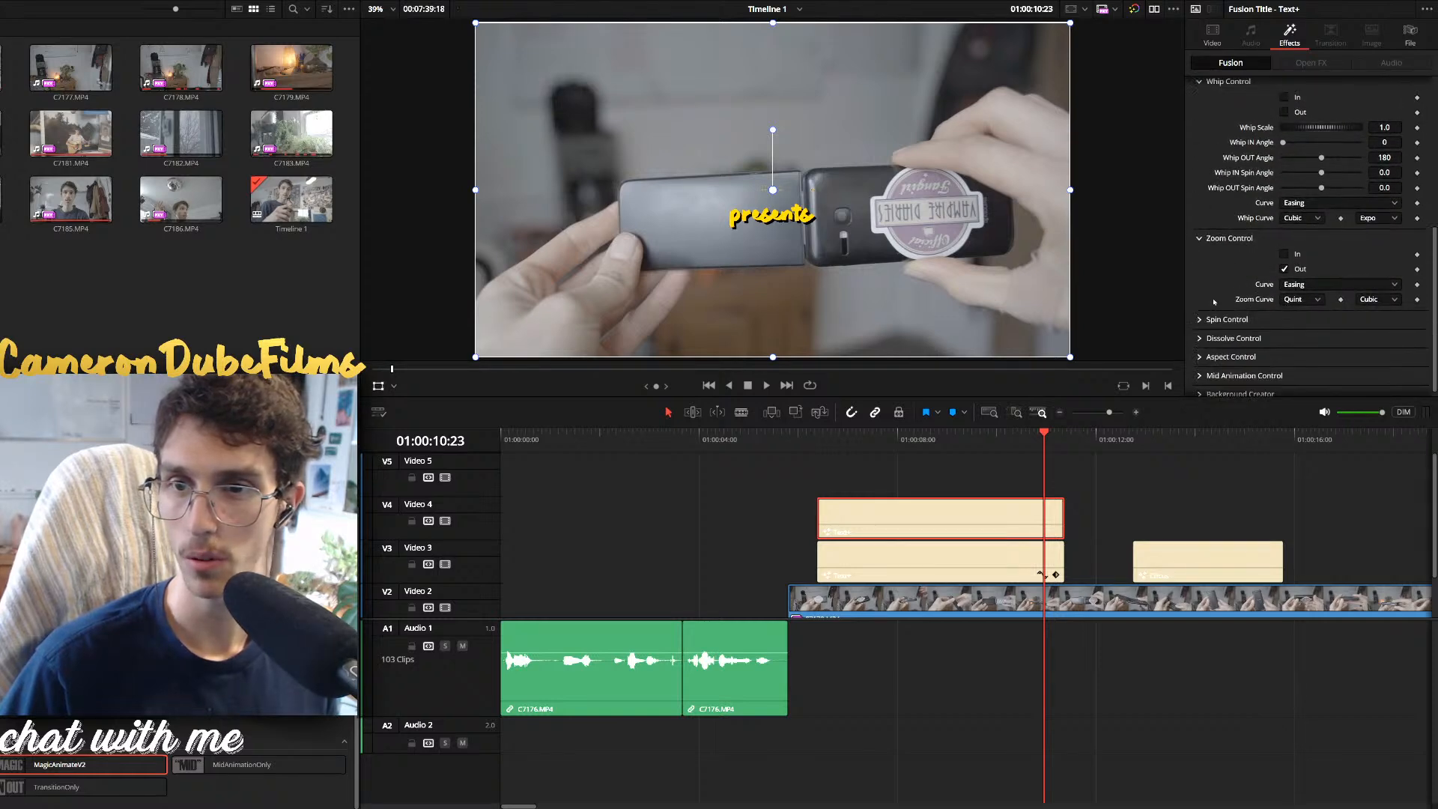
{"action": "left_click", "coordinate": [1198, 341]}
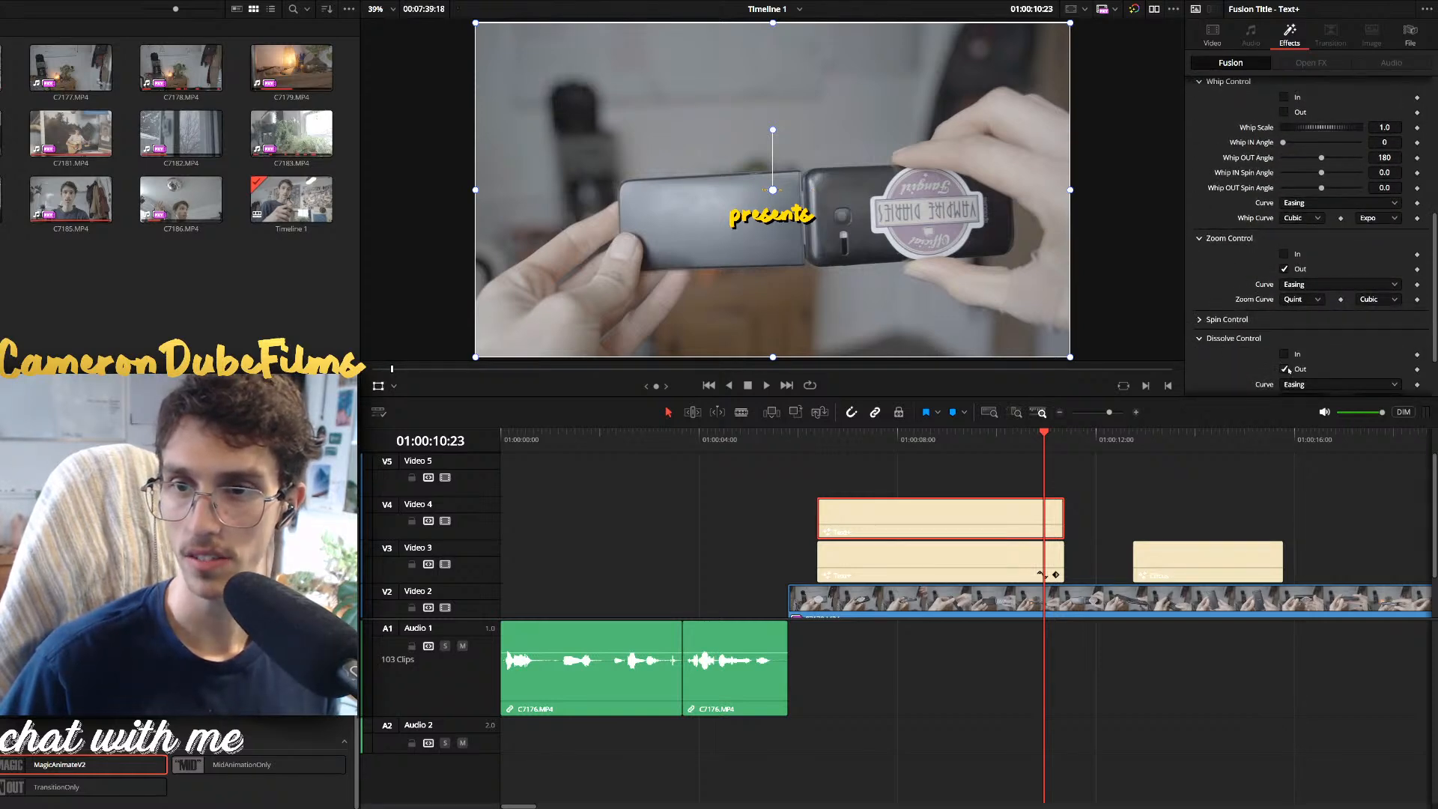
{"action": "left_click", "coordinate": [1032, 443]}
{"action": "key", "text": "space"}
{"action": "key", "text": "space"}
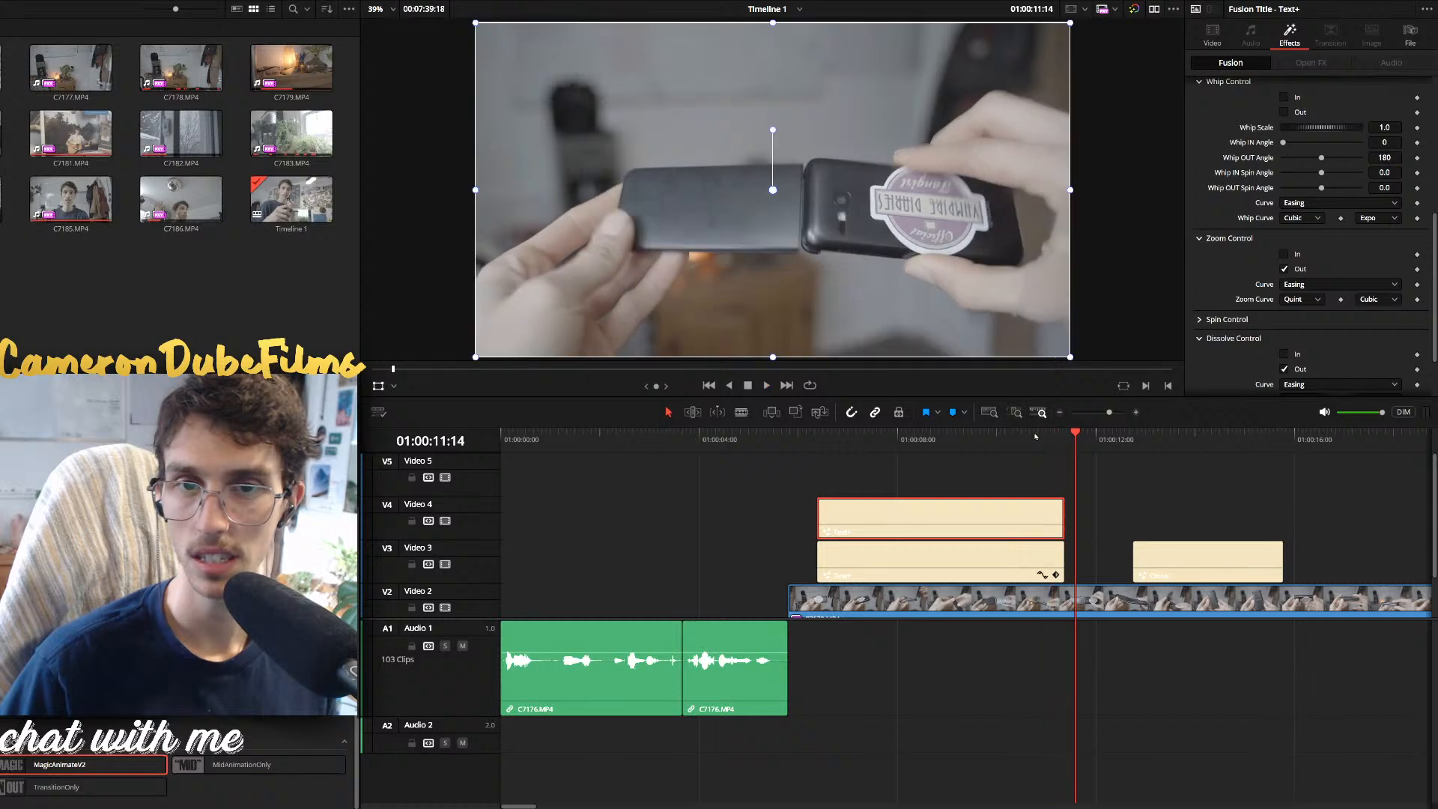
Apply MagicAnimateV2 to the "presents" title on Video 3 with Zoom Control Out and Dissolve Control Out enabled, and preview it
{"action": "left_click", "coordinate": [1034, 436]}
{"action": "left_click", "coordinate": [1052, 558]}
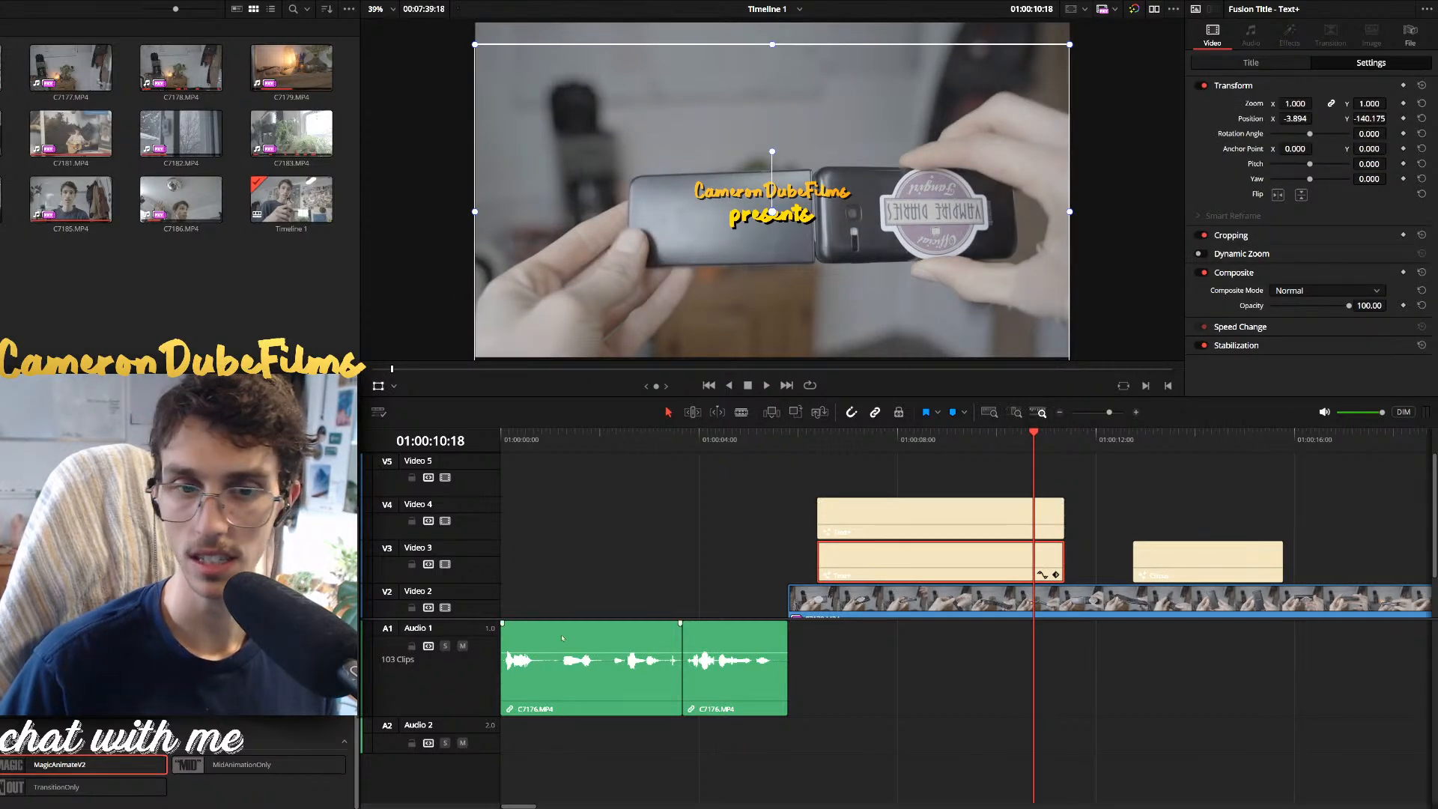
{"action": "left_click", "coordinate": [899, 532]}
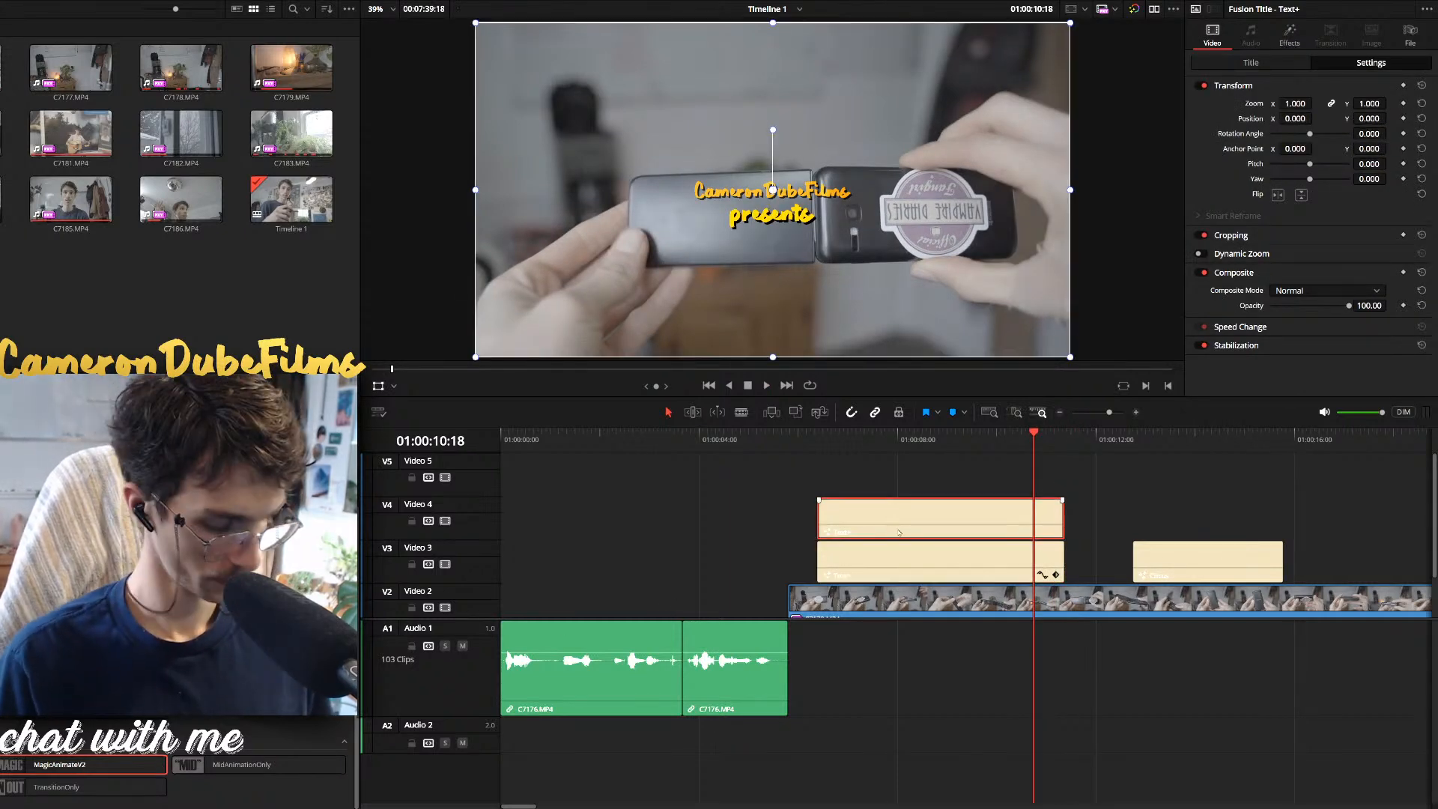
{"action": "left_click", "coordinate": [920, 567]}
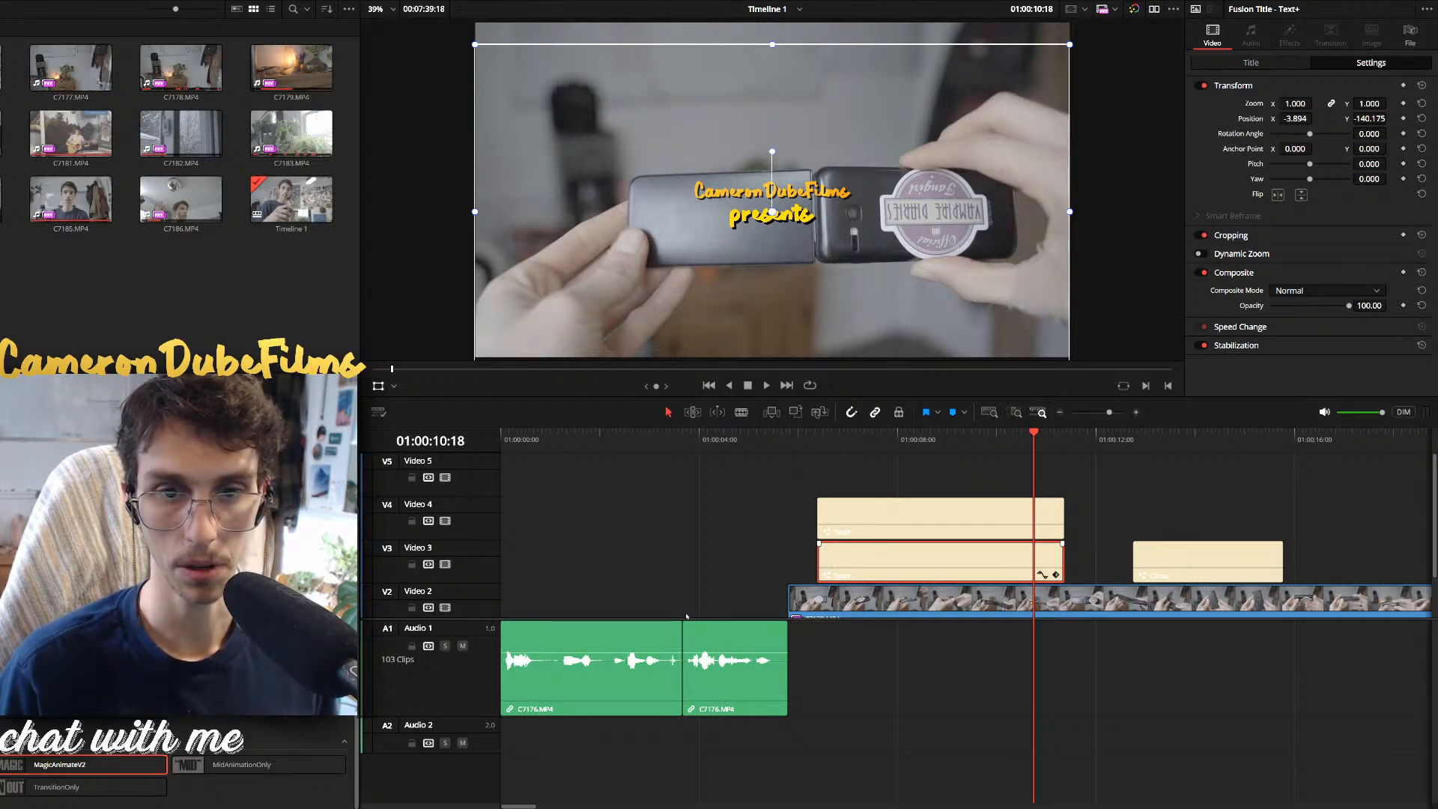
{"action": "left_click_drag", "start_coordinate": [75, 764], "coordinate": [919, 560]}
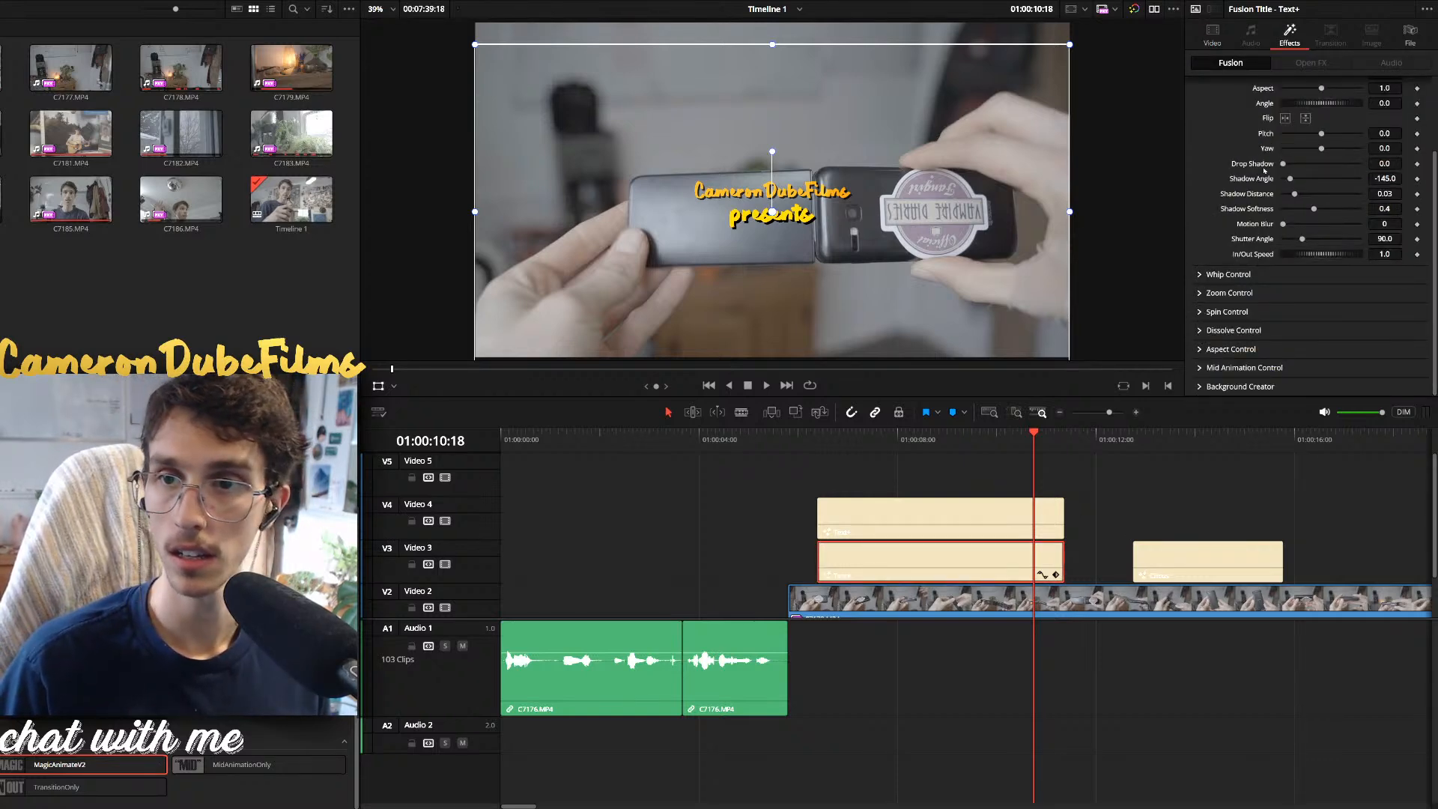
{"action": "left_click", "coordinate": [1199, 293]}
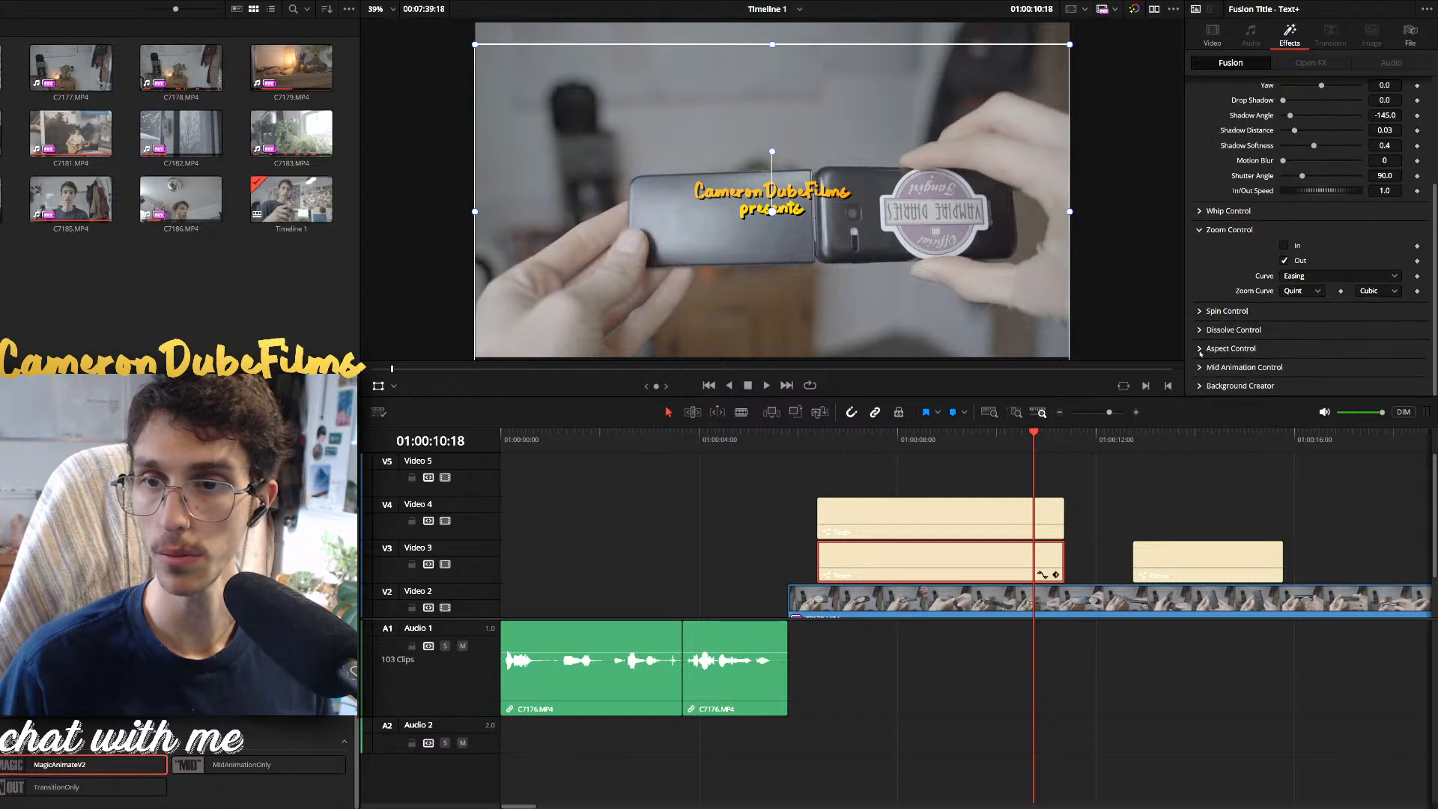
{"action": "left_click", "coordinate": [1199, 330]}
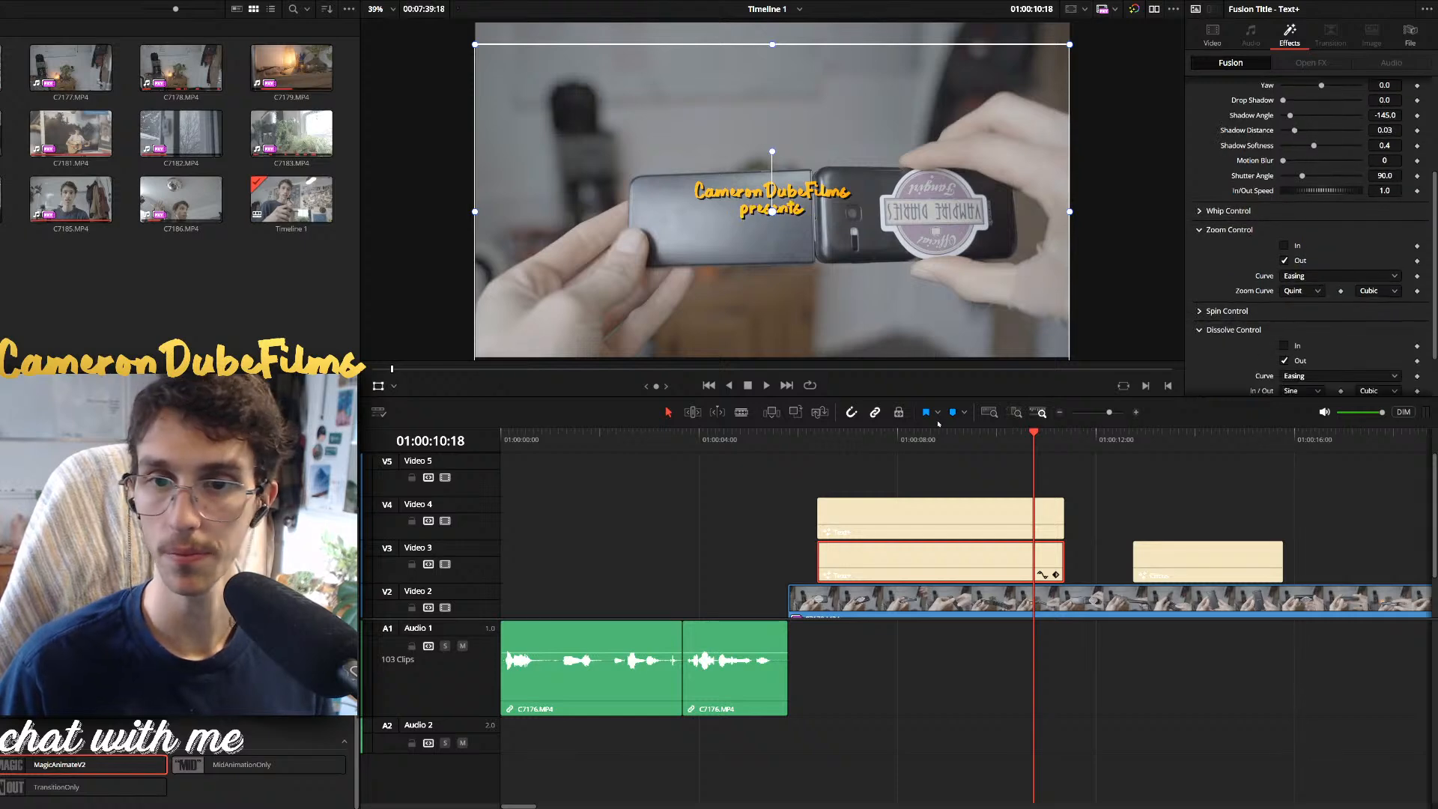
{"action": "left_click", "coordinate": [1005, 435]}
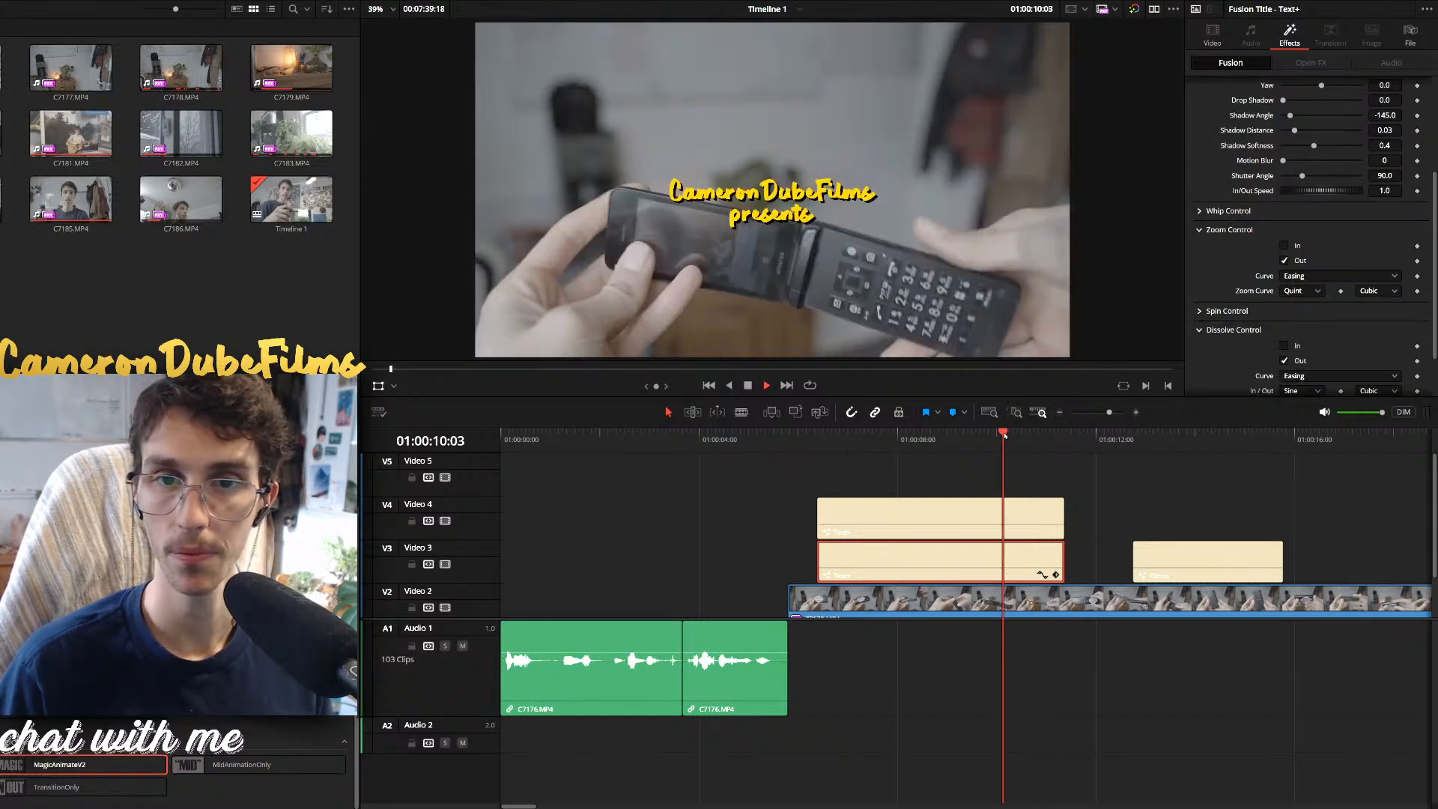
{"action": "key", "text": "space"}
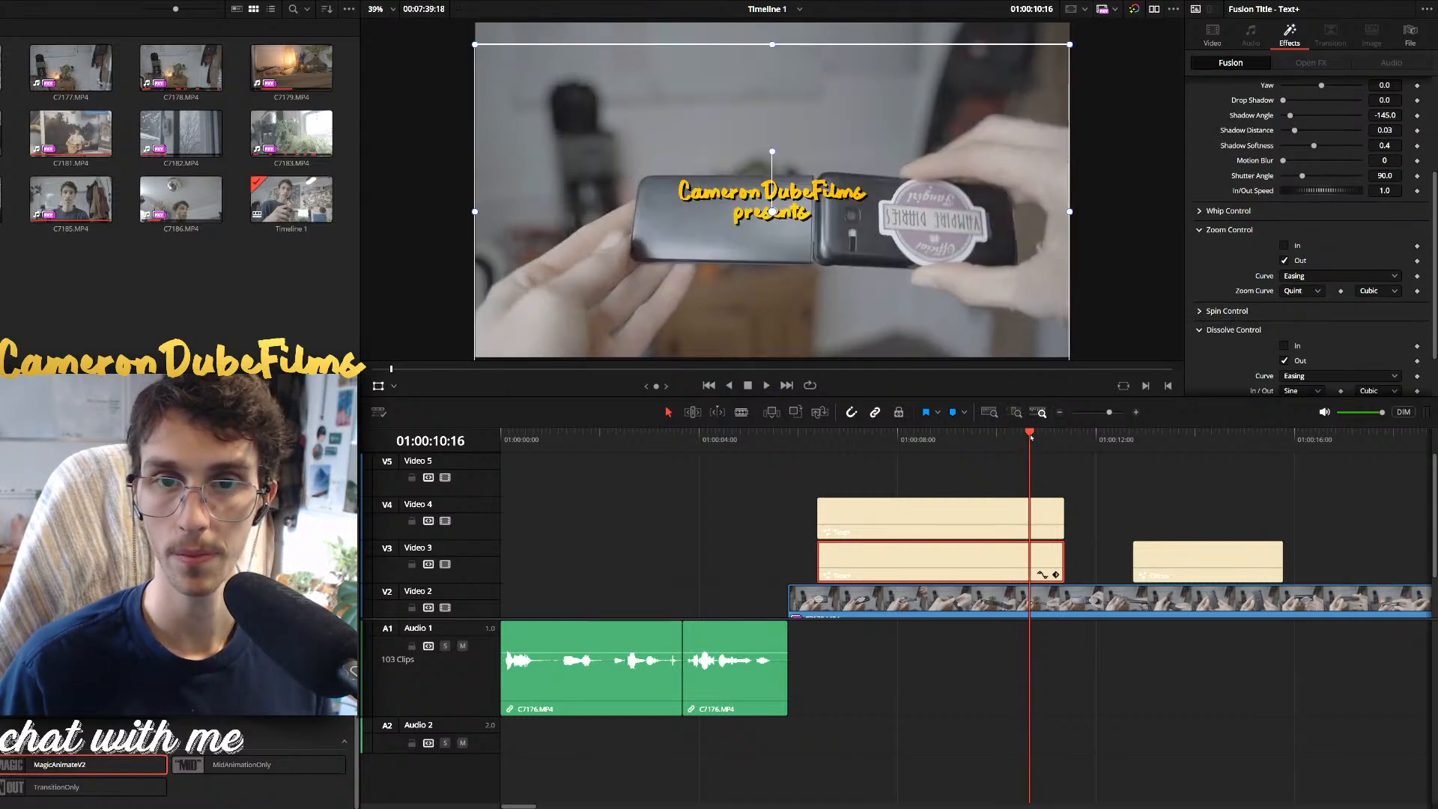
Move the "dumb phones" title on Video 3 earlier to start just after the "presents" title, and play it back
{"action": "left_click_drag", "start_coordinate": [1147, 558], "coordinate": [1089, 558]}
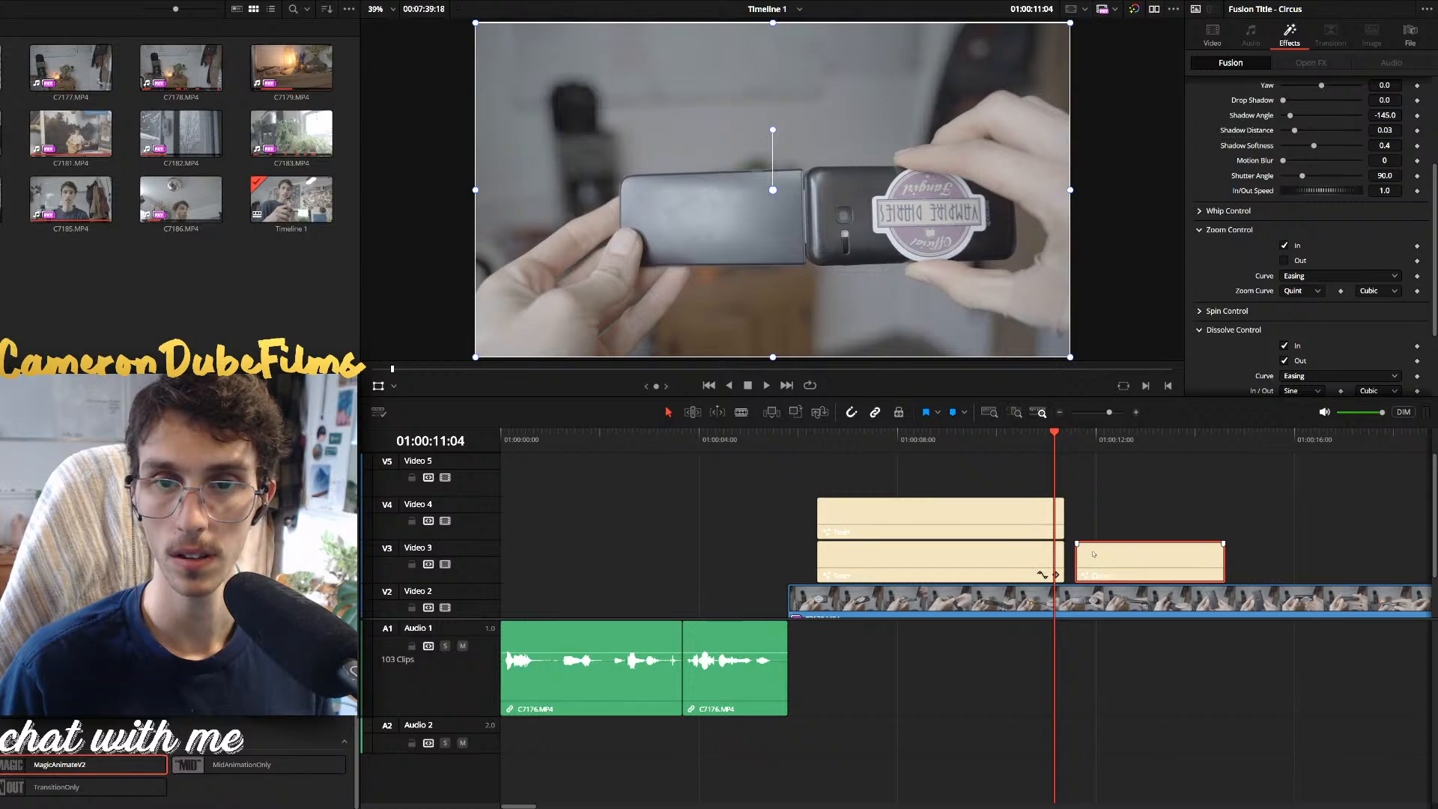
{"action": "left_click", "coordinate": [1097, 444]}
{"action": "key", "text": "space"}
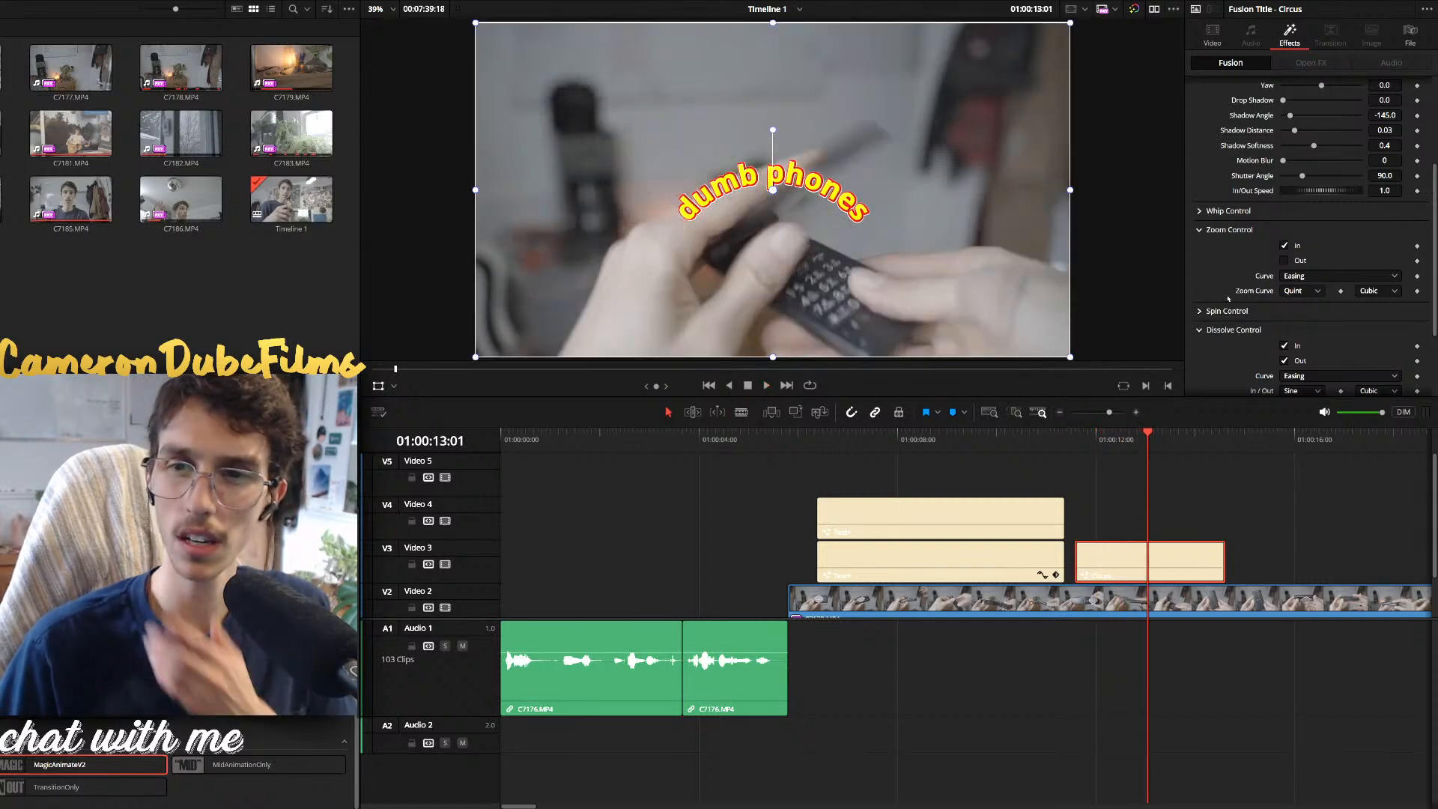
Set the "dumb phones" title's transform pitch to 0.813 and reset its yaw to 0
{"action": "scroll", "coordinate": [1234, 274], "scroll_direction": "up", "scroll_amount": 3}
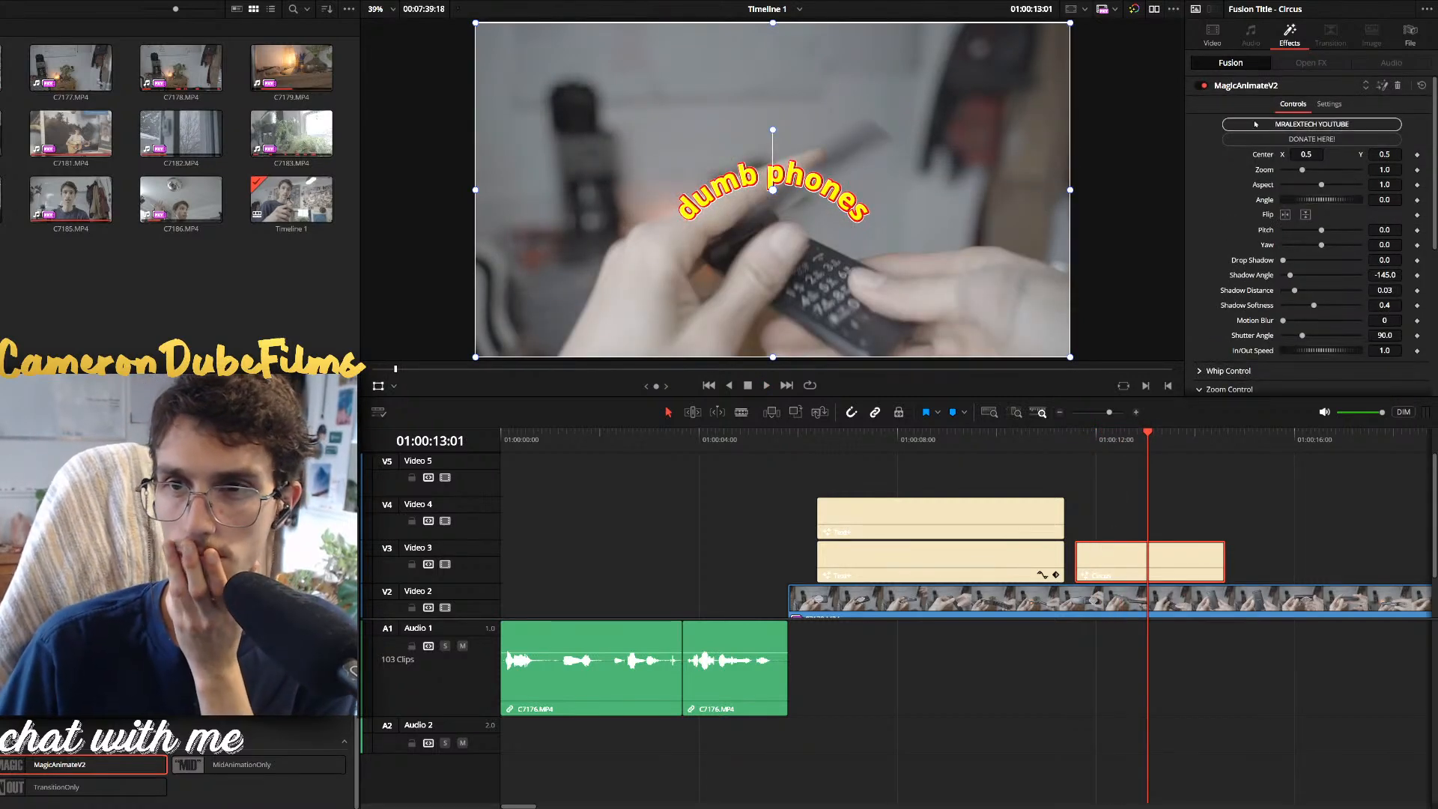
{"action": "left_click", "coordinate": [1211, 34]}
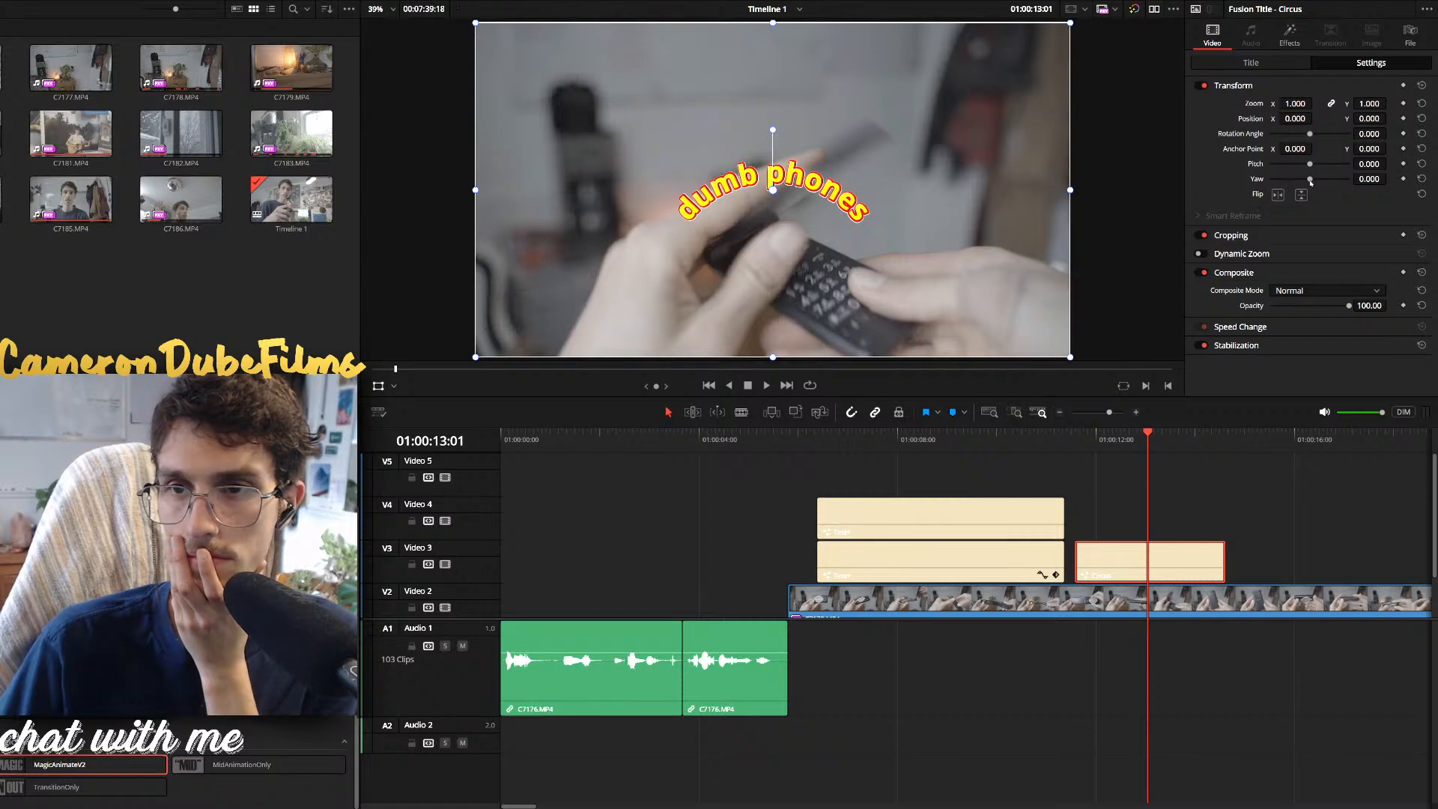
{"action": "left_click_drag", "start_coordinate": [1310, 181], "coordinate": [1348, 165]}
{"action": "left_click", "coordinate": [1403, 179]}
{"action": "left_click", "coordinate": [1421, 179]}
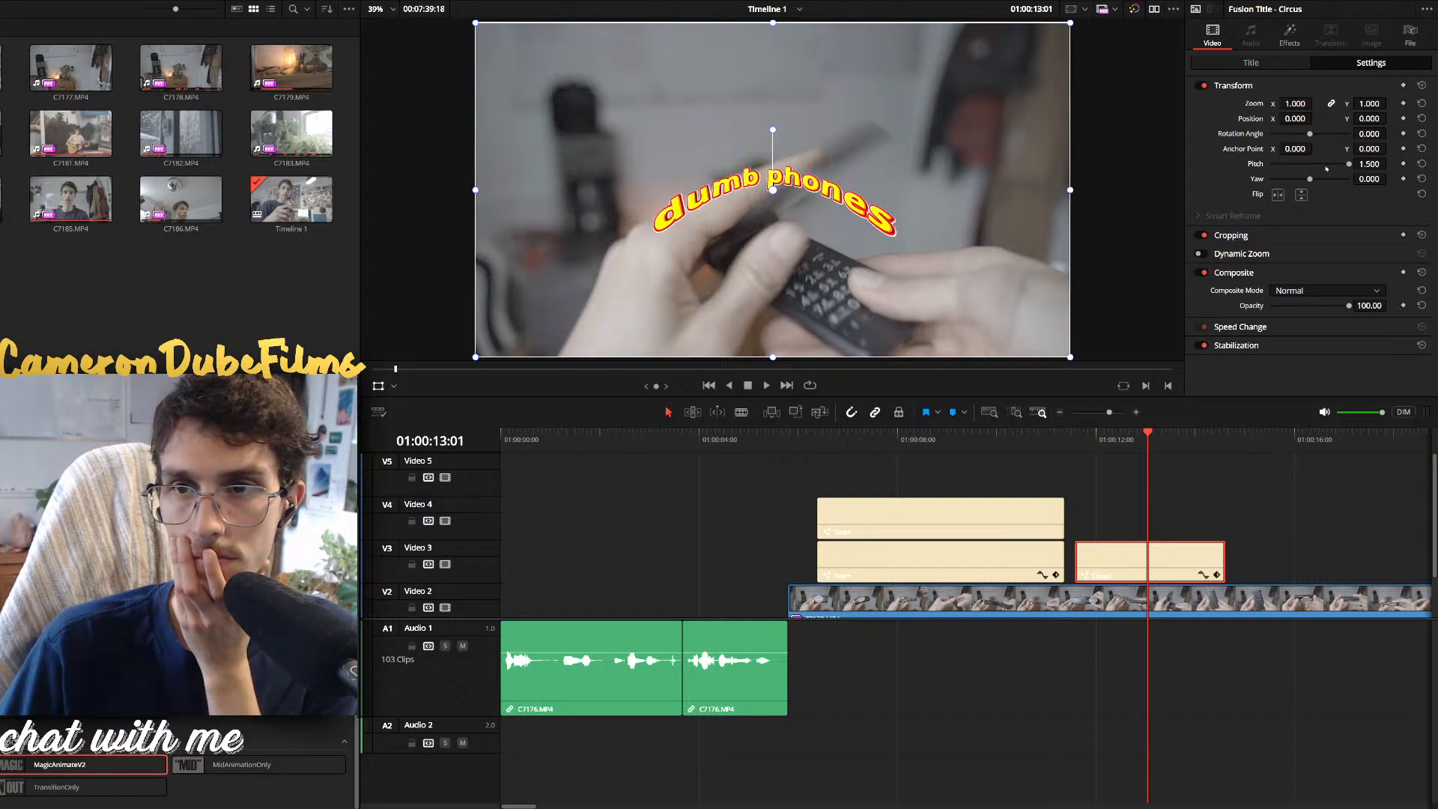
{"action": "left_click_drag", "start_coordinate": [1326, 169], "coordinate": [1330, 165]}
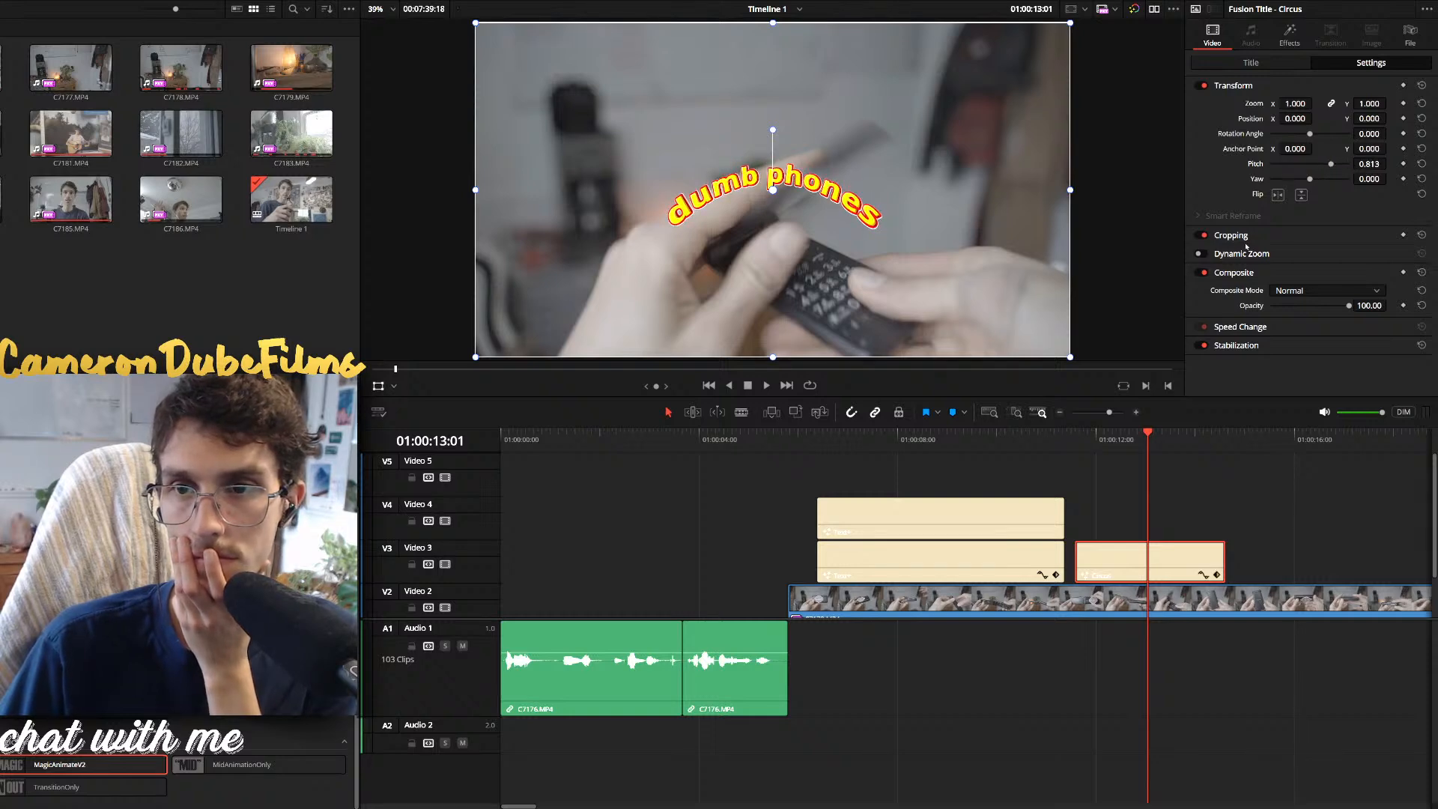
Set the "dumb phones" title's circle layout to Center Z 0.16, size 0.803, width 0.528, perspective 1.417 and X rotation 39.1
{"action": "left_click", "coordinate": [1291, 66]}
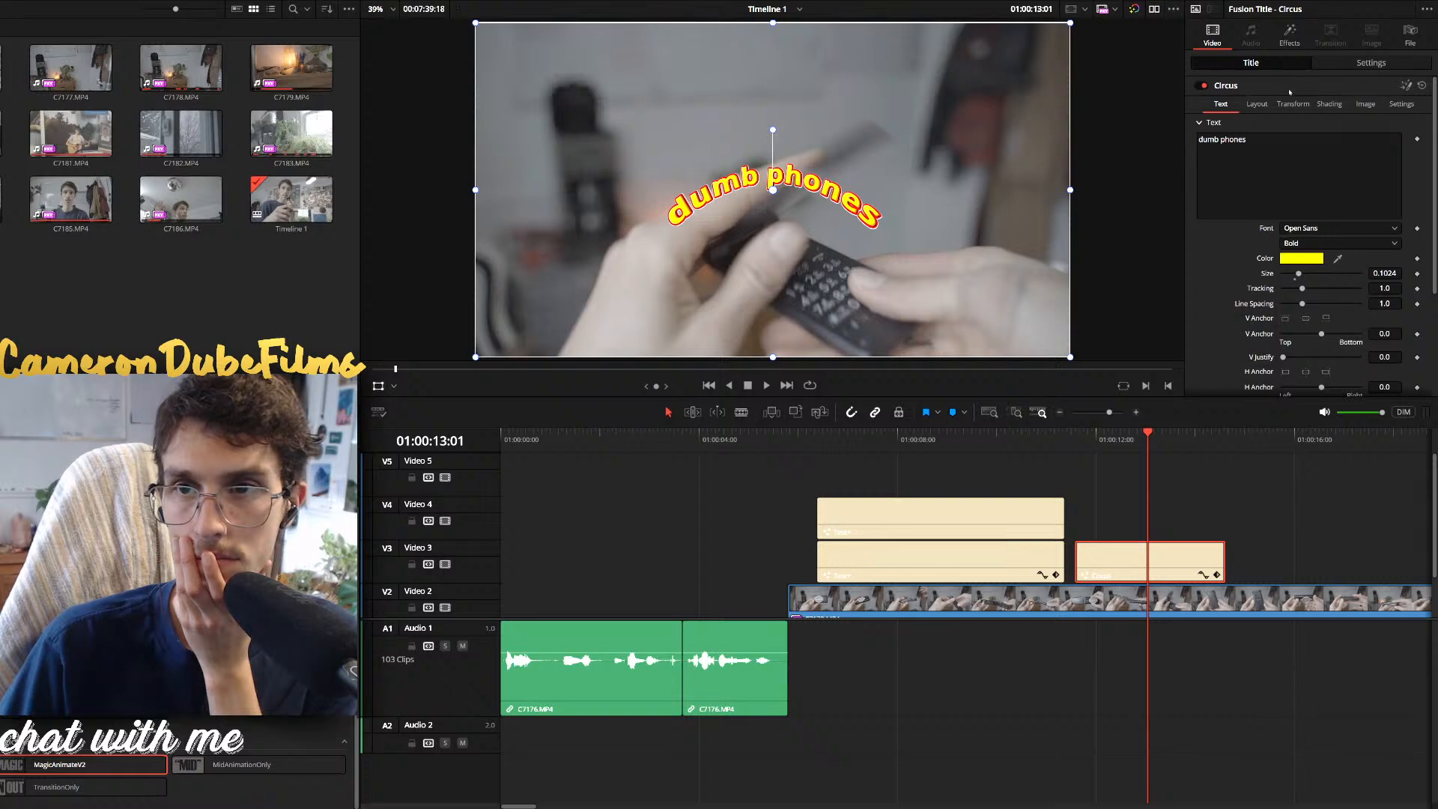
{"action": "left_click", "coordinate": [1255, 105]}
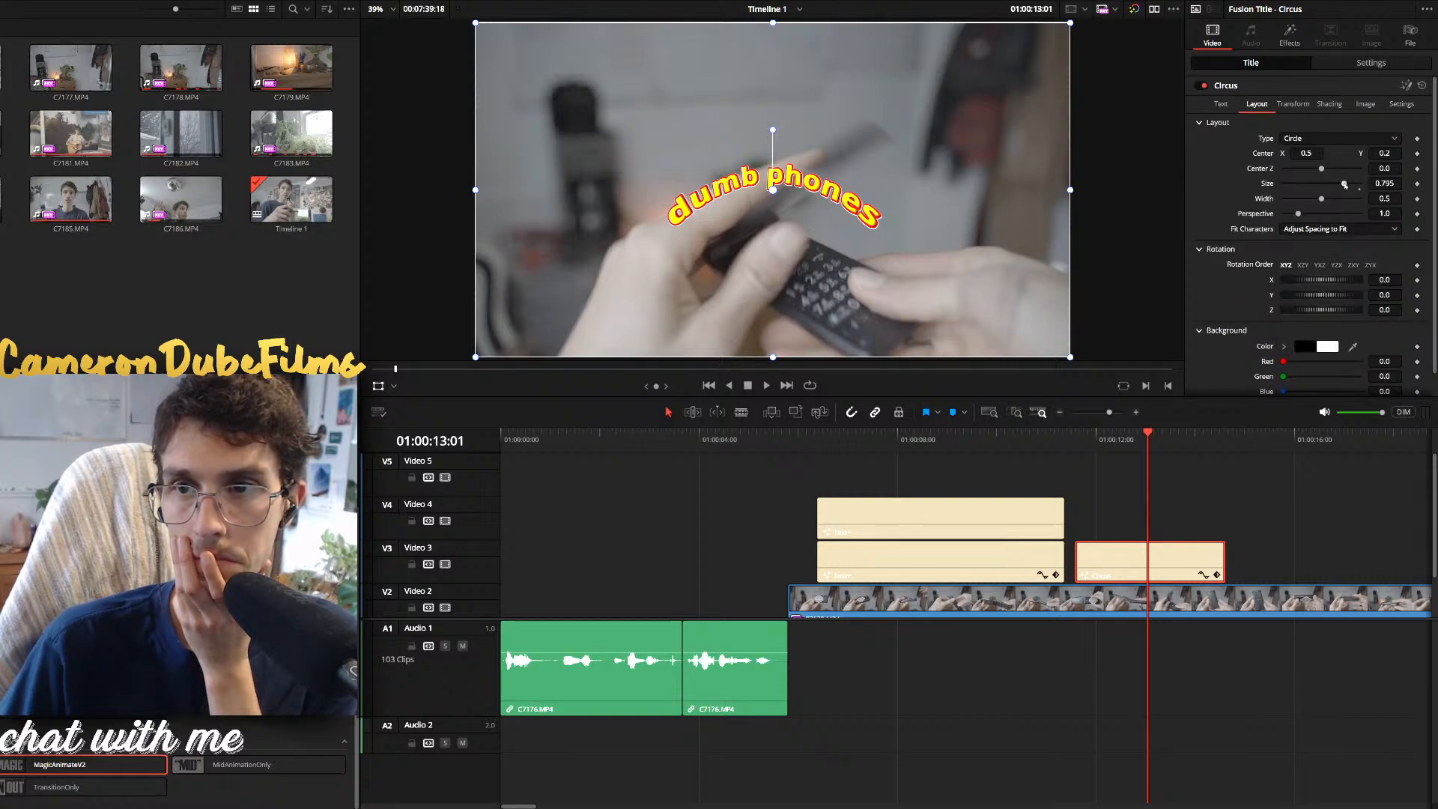
{"action": "mouse_move", "coordinate": [1344, 185]}
{"action": "left_mouse_down"}
{"action": "mouse_move", "coordinate": [1317, 171]}
{"action": "mouse_move", "coordinate": [1303, 214]}
{"action": "mouse_move", "coordinate": [1341, 203]}
{"action": "mouse_move", "coordinate": [1310, 203]}
{"action": "mouse_move", "coordinate": [1325, 202]}
{"action": "left_mouse_up"}
{"action": "mouse_move", "coordinate": [1320, 282]}
{"action": "left_mouse_down"}
{"action": "mouse_move", "coordinate": [1352, 282]}
{"action": "mouse_move", "coordinate": [1324, 277]}
{"action": "left_mouse_up"}
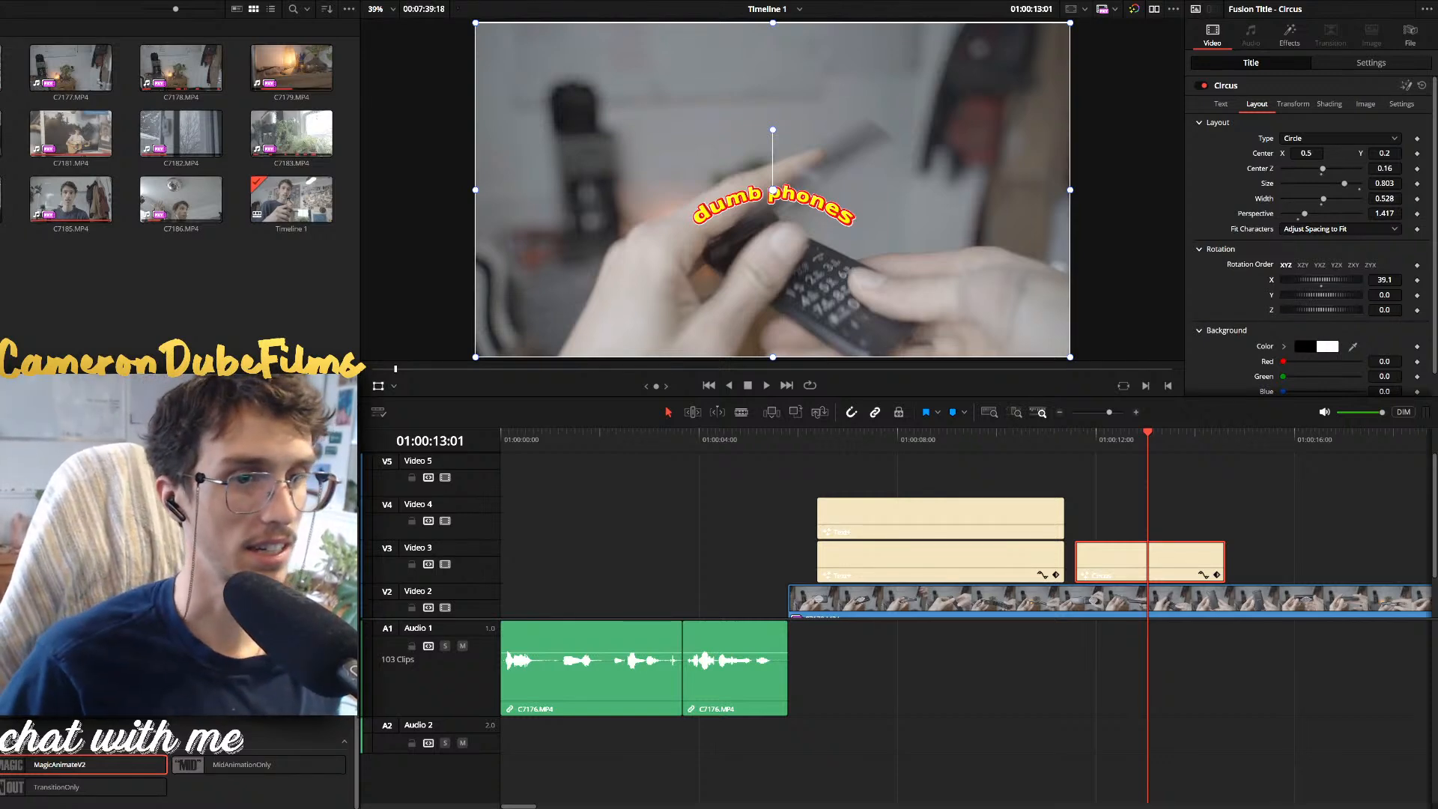
Add a Comic Title to Video 4 above the "dumb phones" title and copy the text of the old Circus title
{"action": "scroll", "coordinate": [172, 771], "scroll_direction": "up", "scroll_amount": 5}
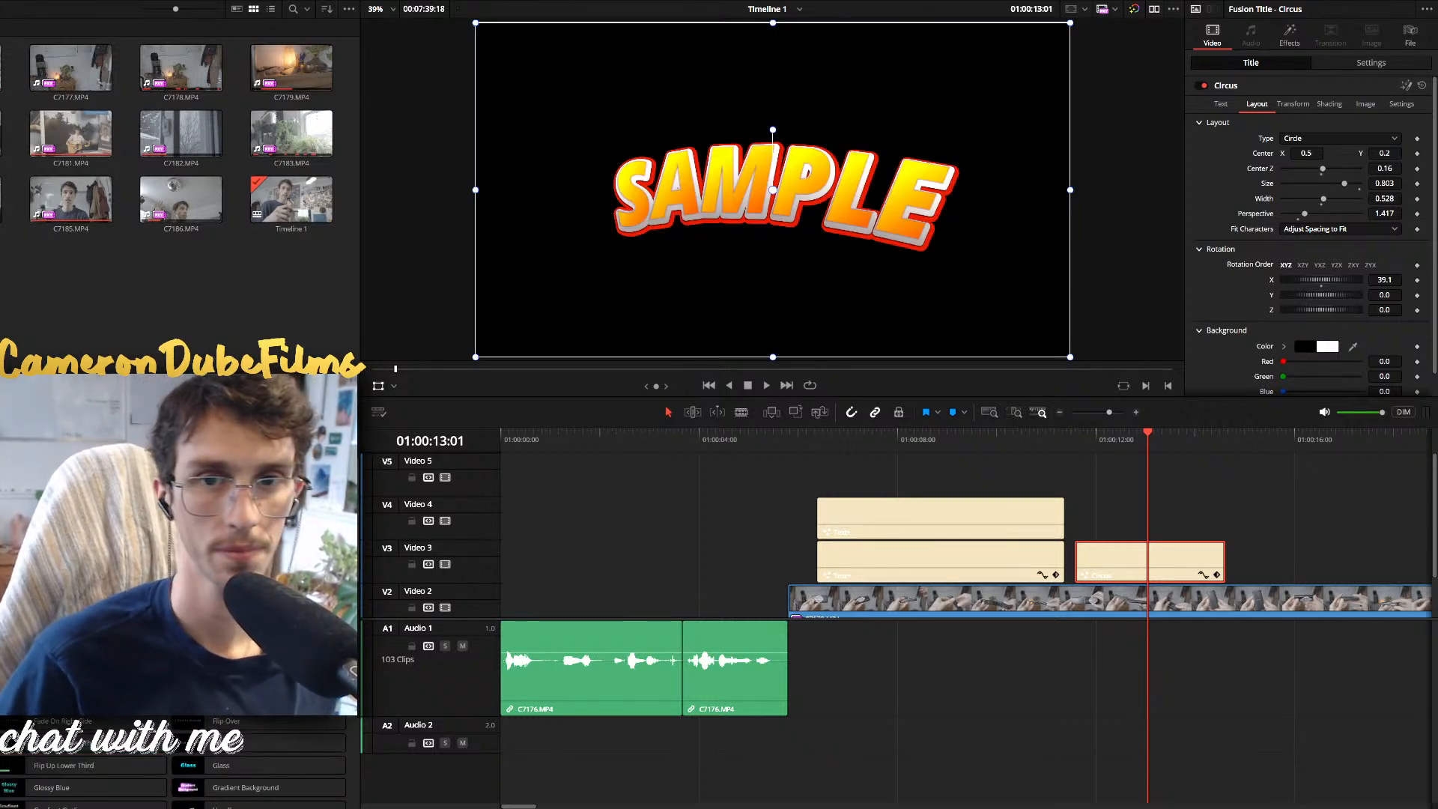
{"action": "left_click_drag", "start_coordinate": [225, 584], "coordinate": [1111, 519]}
{"action": "left_click", "coordinate": [1220, 104]}
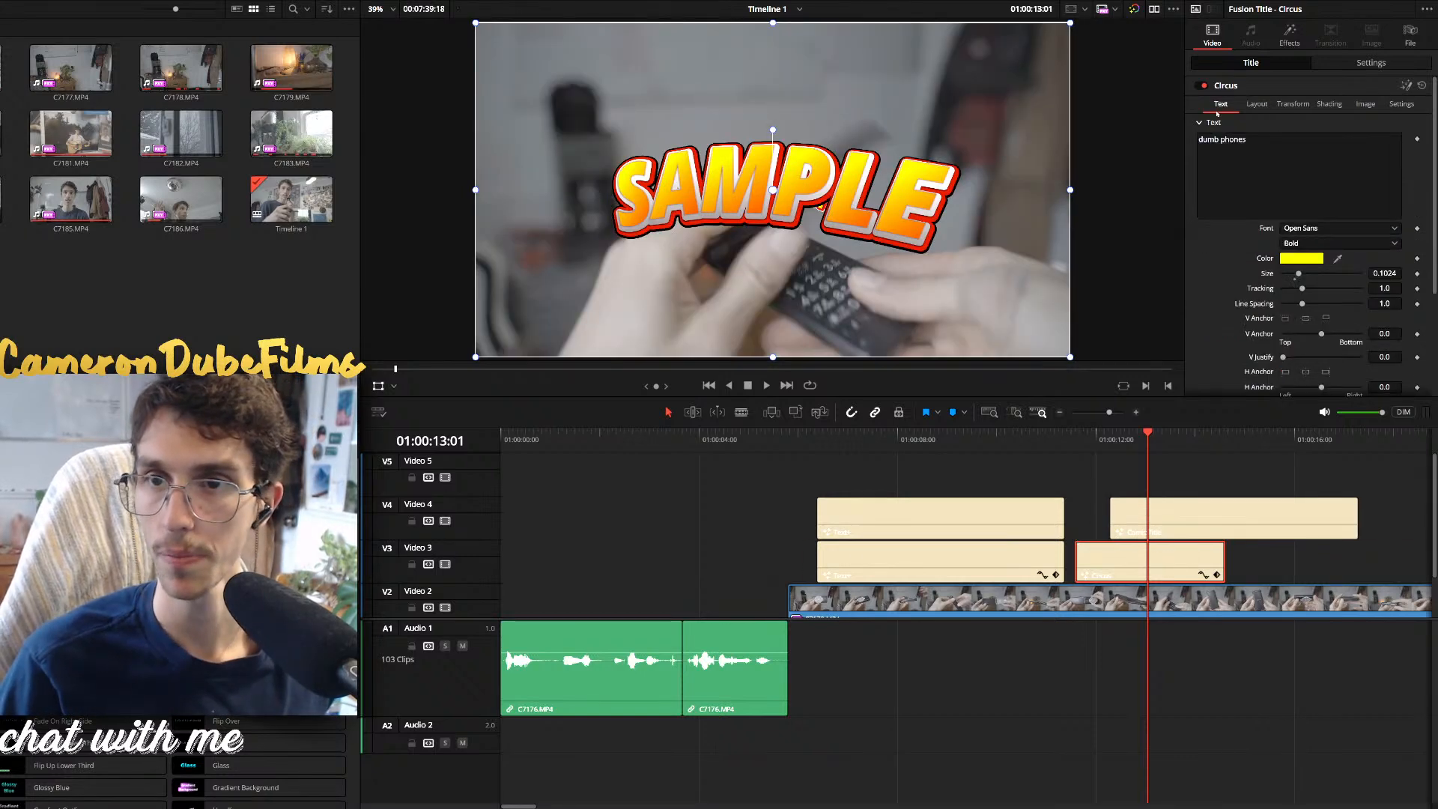
{"action": "left_click", "coordinate": [1276, 172]}
{"action": "key", "text": "ctrl+a"}
{"action": "key", "text": "ctrl+c"}
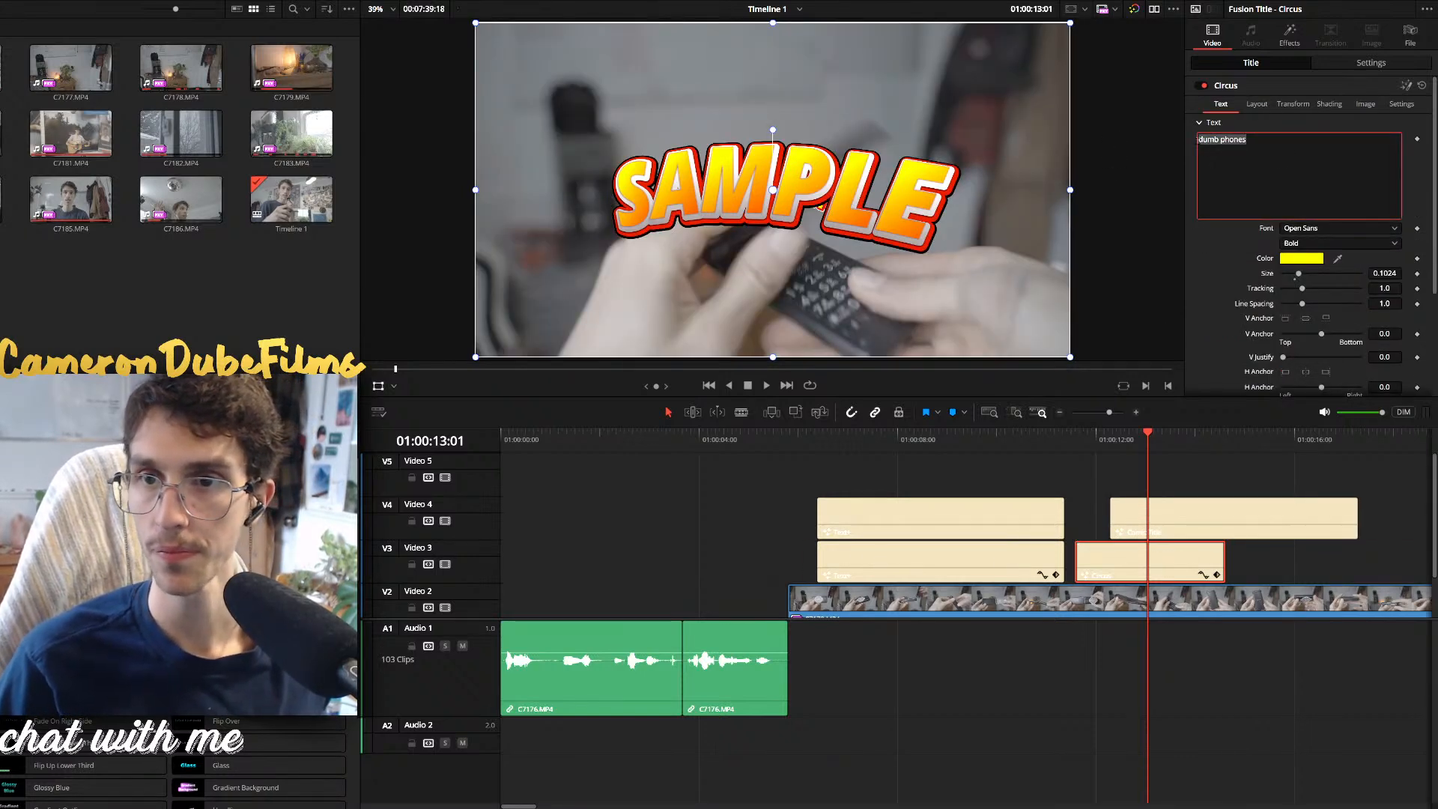
Replace the Comic Title's sample text with "dumb phones"
{"action": "left_click", "coordinate": [1141, 515]}
{"action": "left_click", "coordinate": [1250, 168]}
{"action": "key", "text": "ctrl+a"}
{"action": "key", "text": "ctrl+v"}
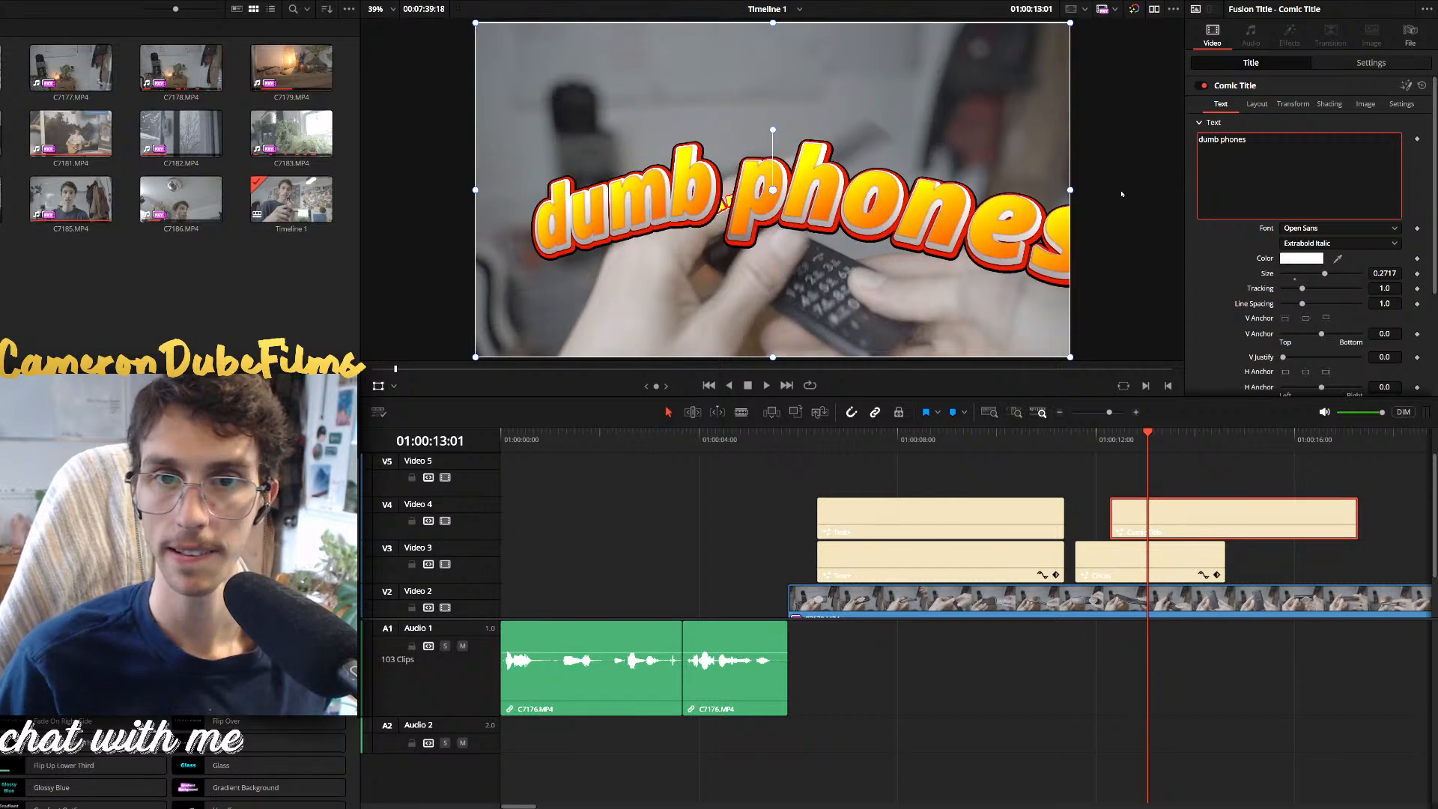
Delete the old "dumb phones" Circus title from Video 3 and shift the Comic Title slightly earlier on Video 4
{"action": "left_click", "coordinate": [1143, 563]}
{"action": "key", "text": "BackSpace"}
{"action": "left_click_drag", "start_coordinate": [1161, 511], "coordinate": [1144, 506]}
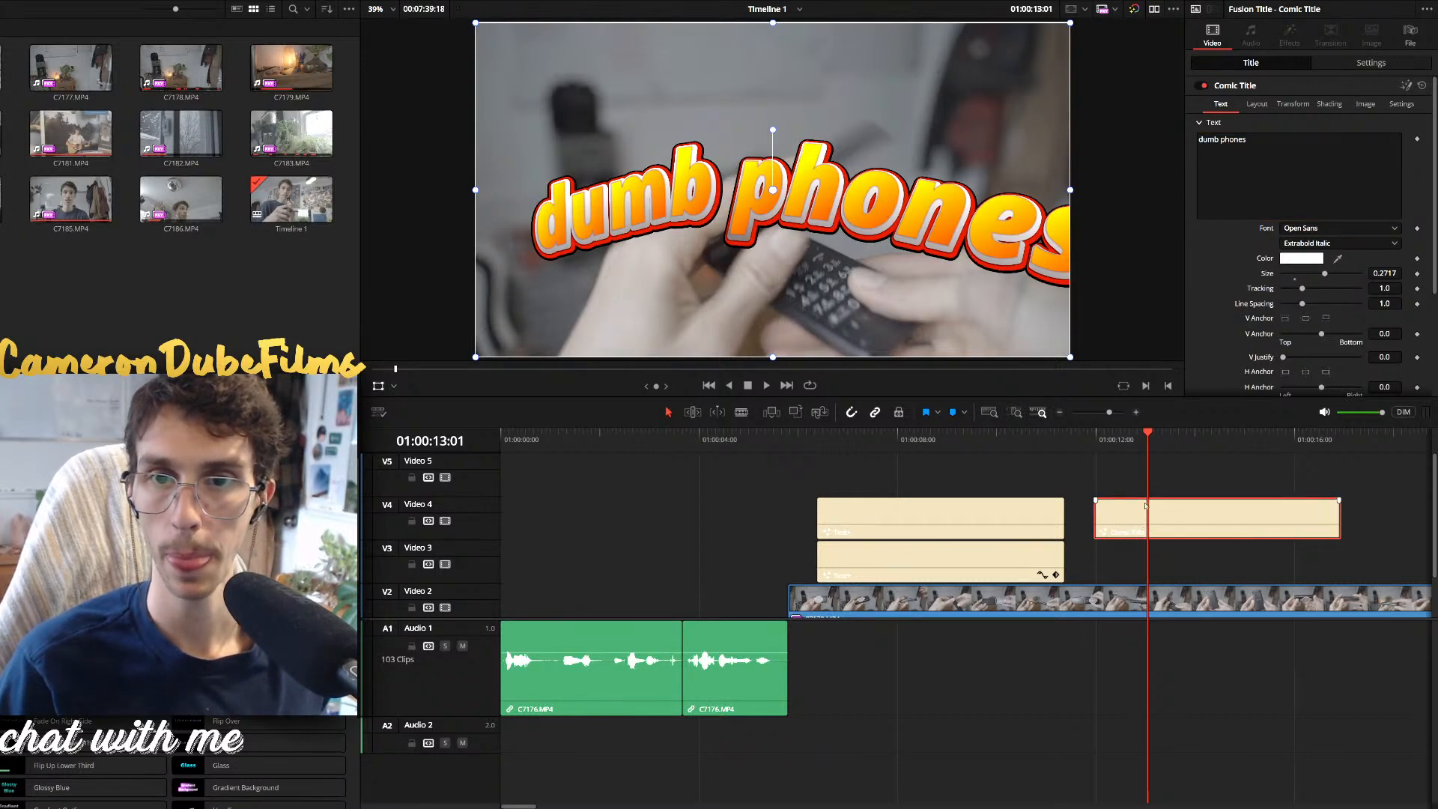
Set the Comic Title's layout size to 0.622 and its perspective to 1.22
{"action": "left_click", "coordinate": [1205, 213]}
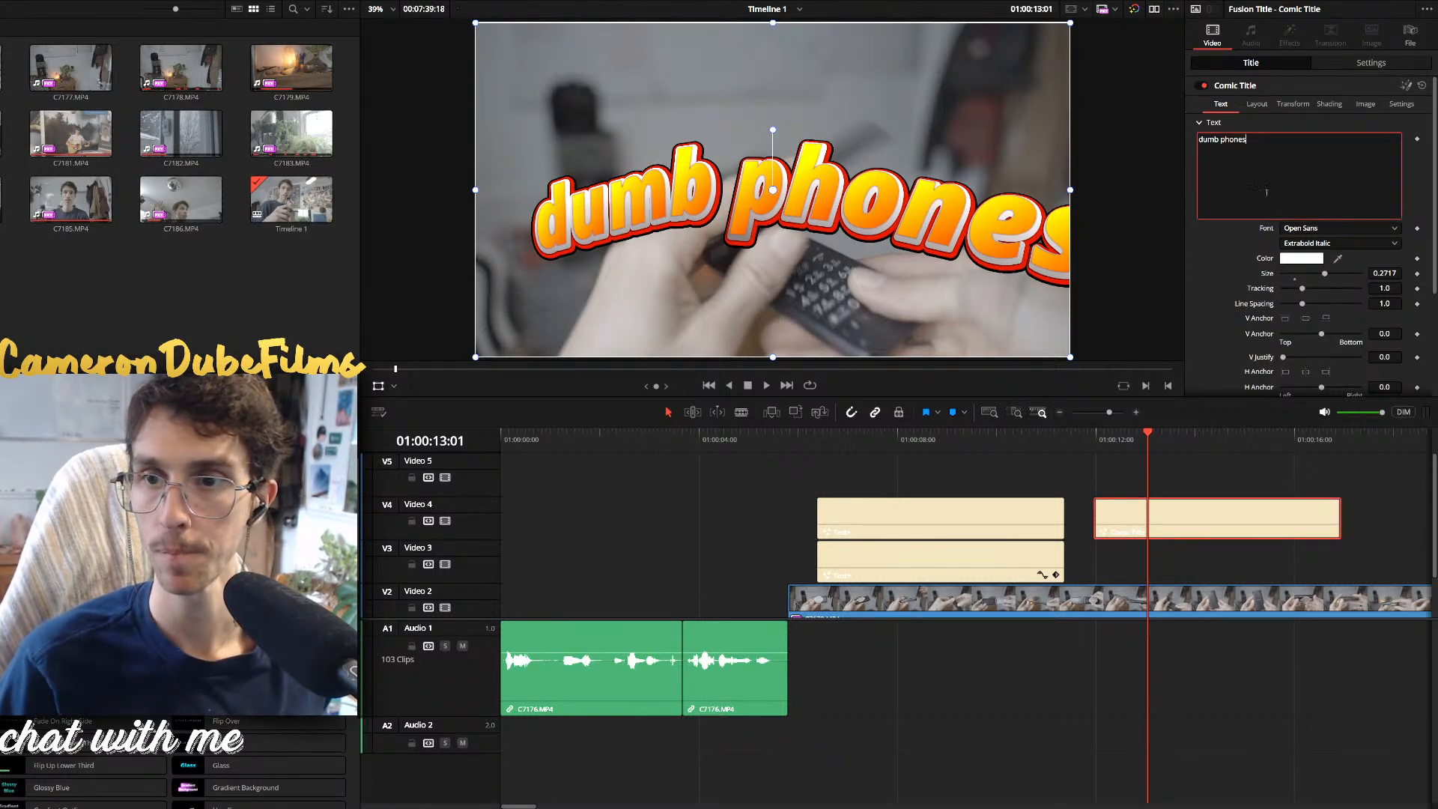
{"action": "scroll", "coordinate": [1266, 193], "scroll_direction": "down", "scroll_amount": 5}
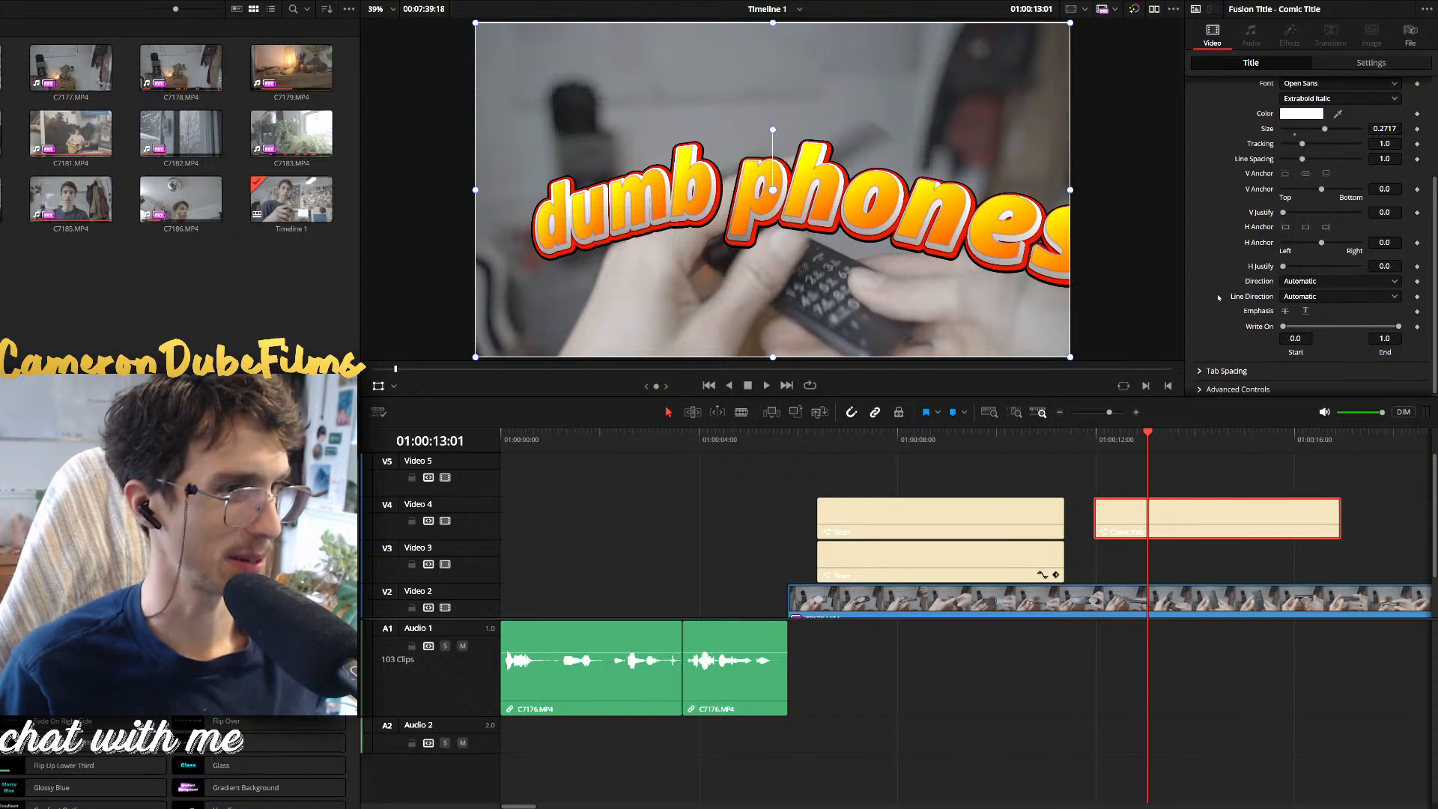
{"action": "scroll", "coordinate": [1218, 297], "scroll_direction": "down", "scroll_amount": 1}
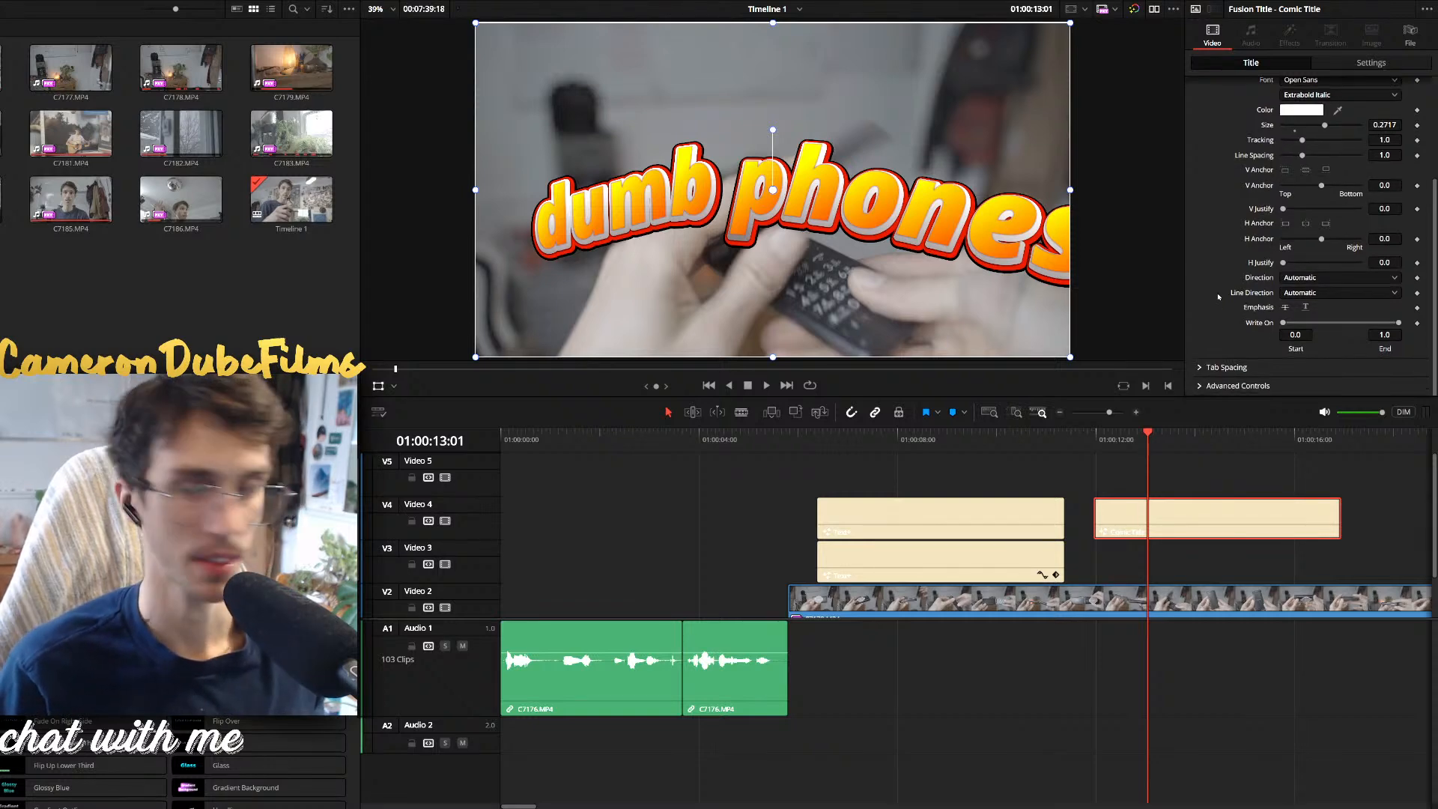
{"action": "scroll", "coordinate": [1214, 307], "scroll_direction": "up", "scroll_amount": 5}
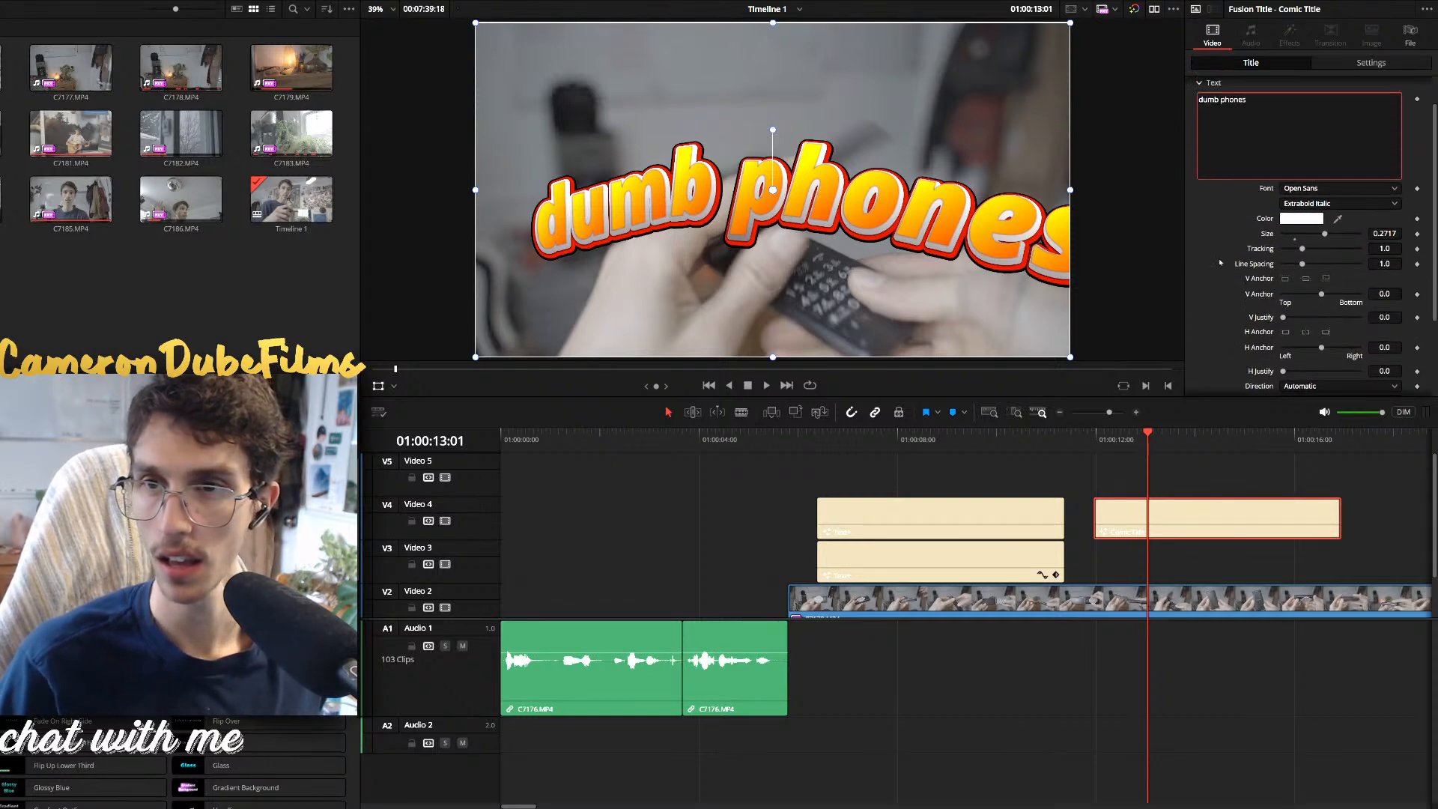
{"action": "left_click", "coordinate": [1256, 103]}
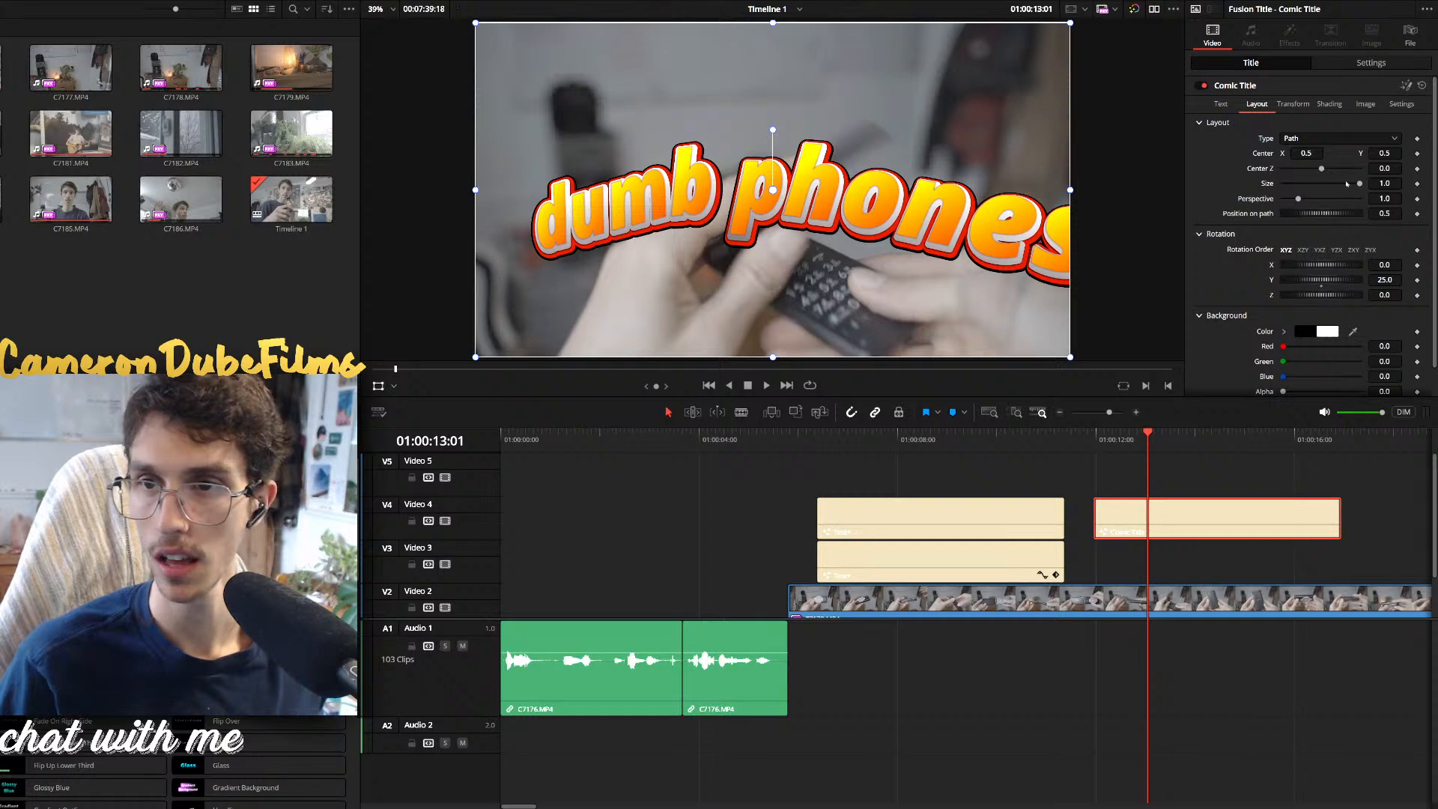
{"action": "left_click_drag", "start_coordinate": [1358, 184], "coordinate": [1299, 205]}
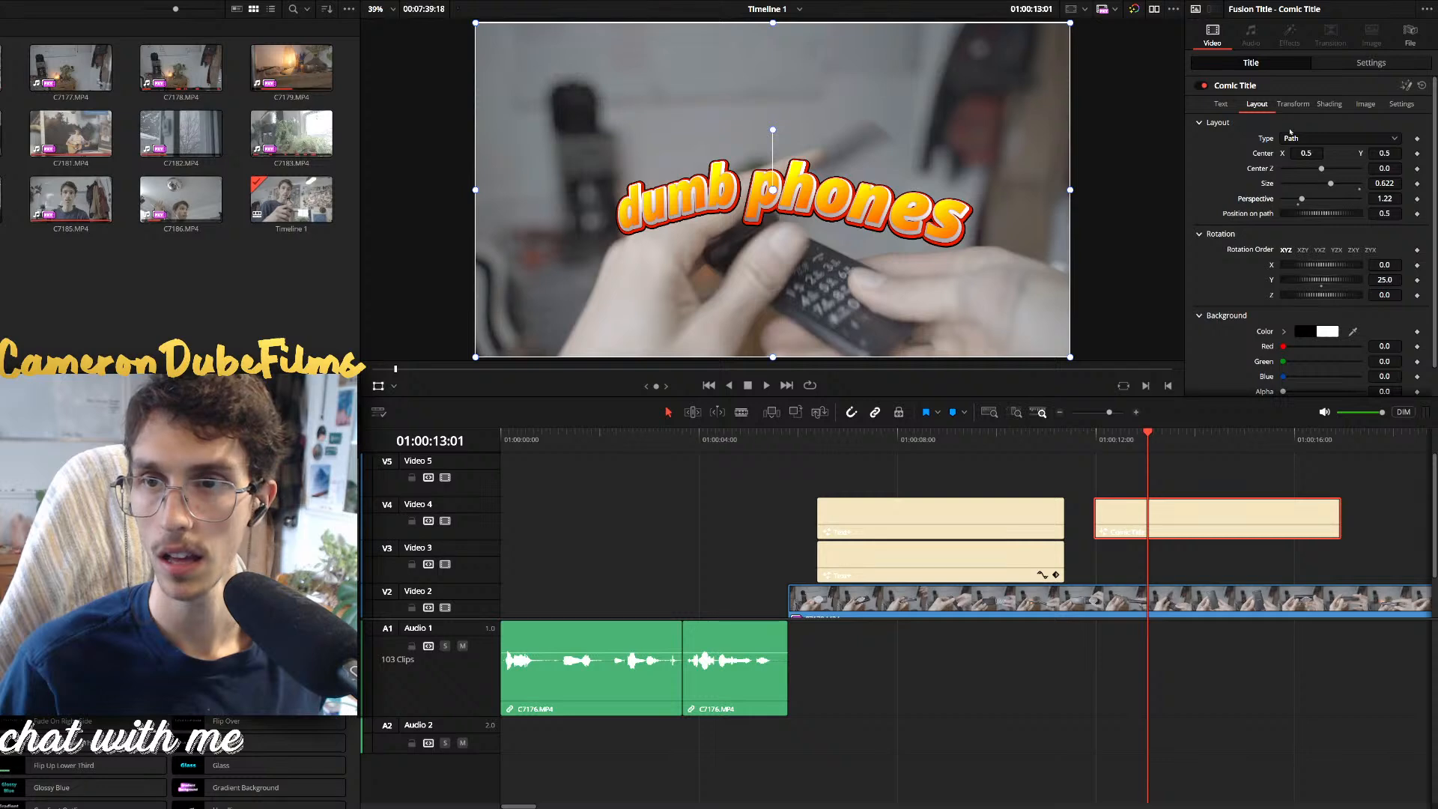
{"action": "scroll", "coordinate": [1212, 158], "scroll_direction": "down", "scroll_amount": 1}
{"action": "scroll", "coordinate": [1232, 101], "scroll_direction": "up", "scroll_amount": 2}
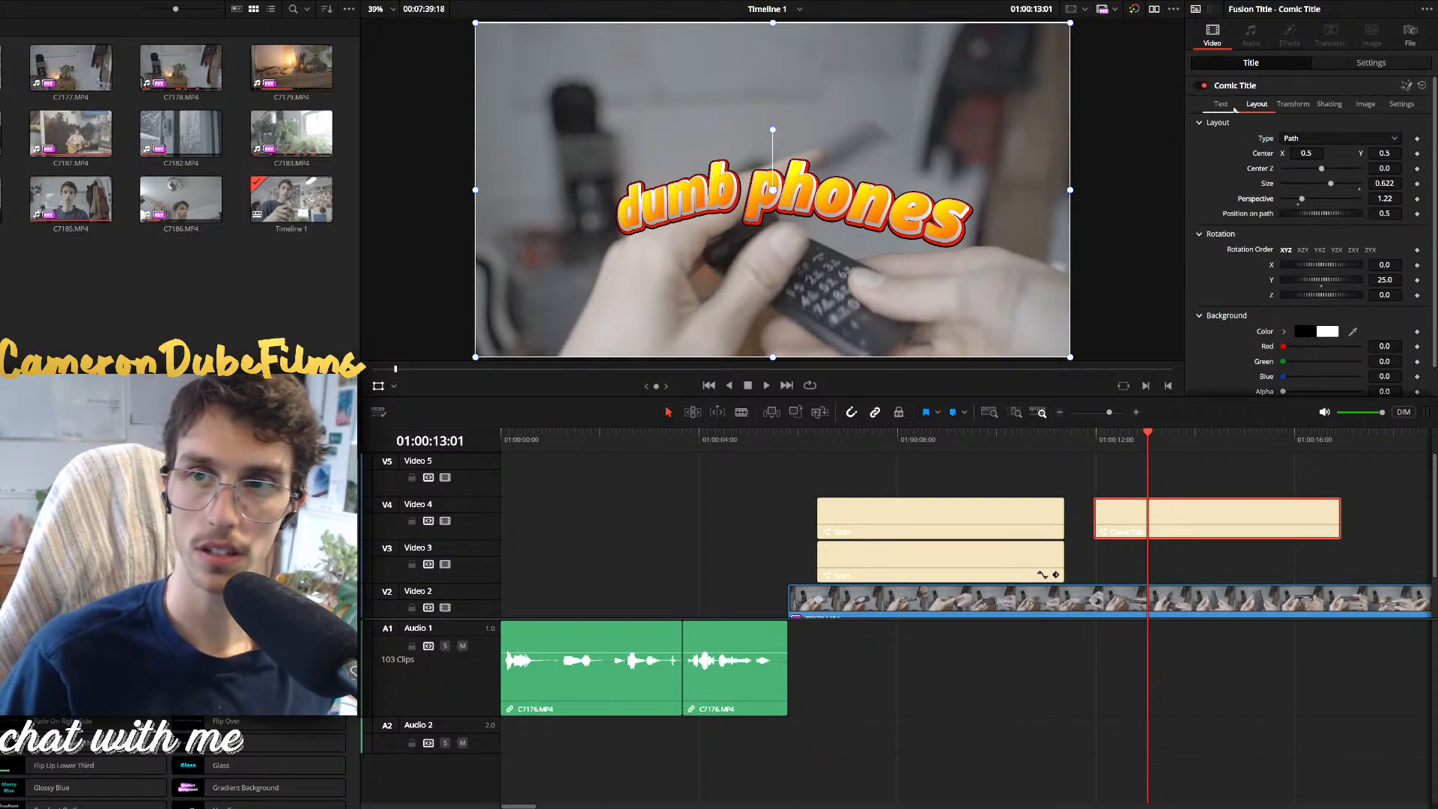
Set the Comic Title's character transform to Offset Z 0.254, Pivot Z -0.047 and shear X 0.16
{"action": "left_click", "coordinate": [1293, 103]}
{"action": "left_click_drag", "start_coordinate": [1303, 154], "coordinate": [1341, 187]}
{"action": "key", "text": "ctrl+z"}
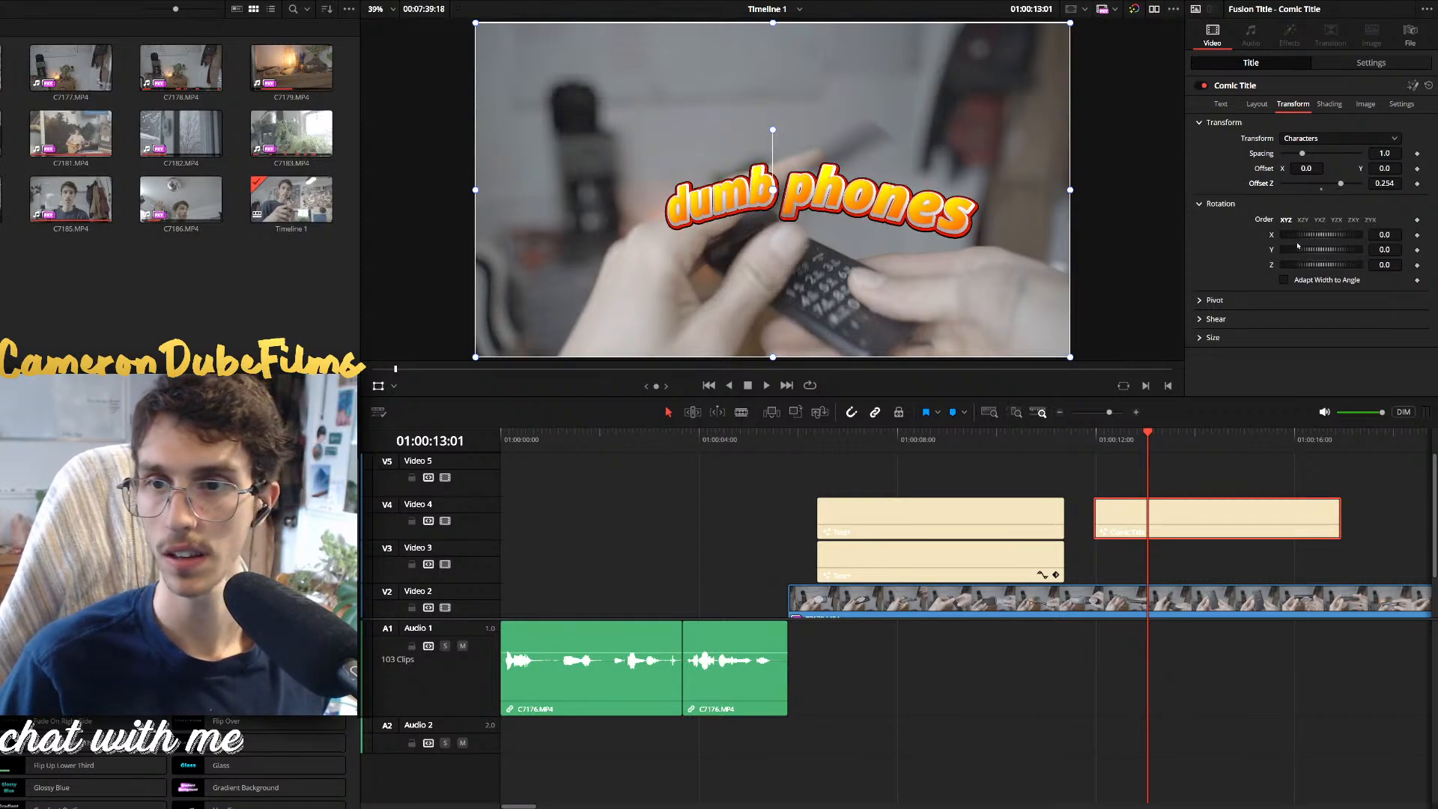
{"action": "left_click", "coordinate": [1202, 301]}
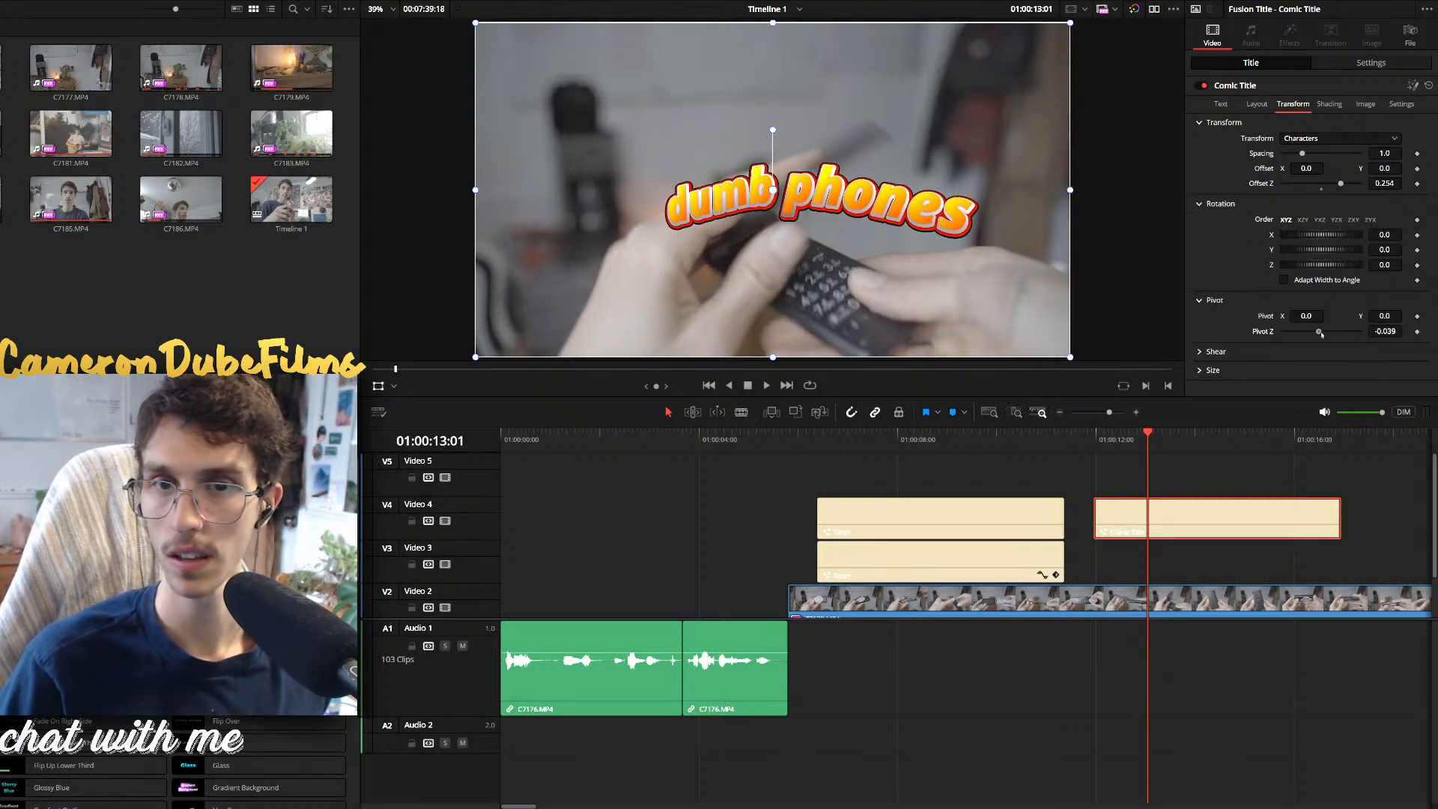
{"action": "left_click", "coordinate": [1203, 354]}
{"action": "left_click_drag", "start_coordinate": [1321, 368], "coordinate": [1326, 372]}
{"action": "scroll", "coordinate": [1225, 322], "scroll_direction": "down", "scroll_amount": 1}
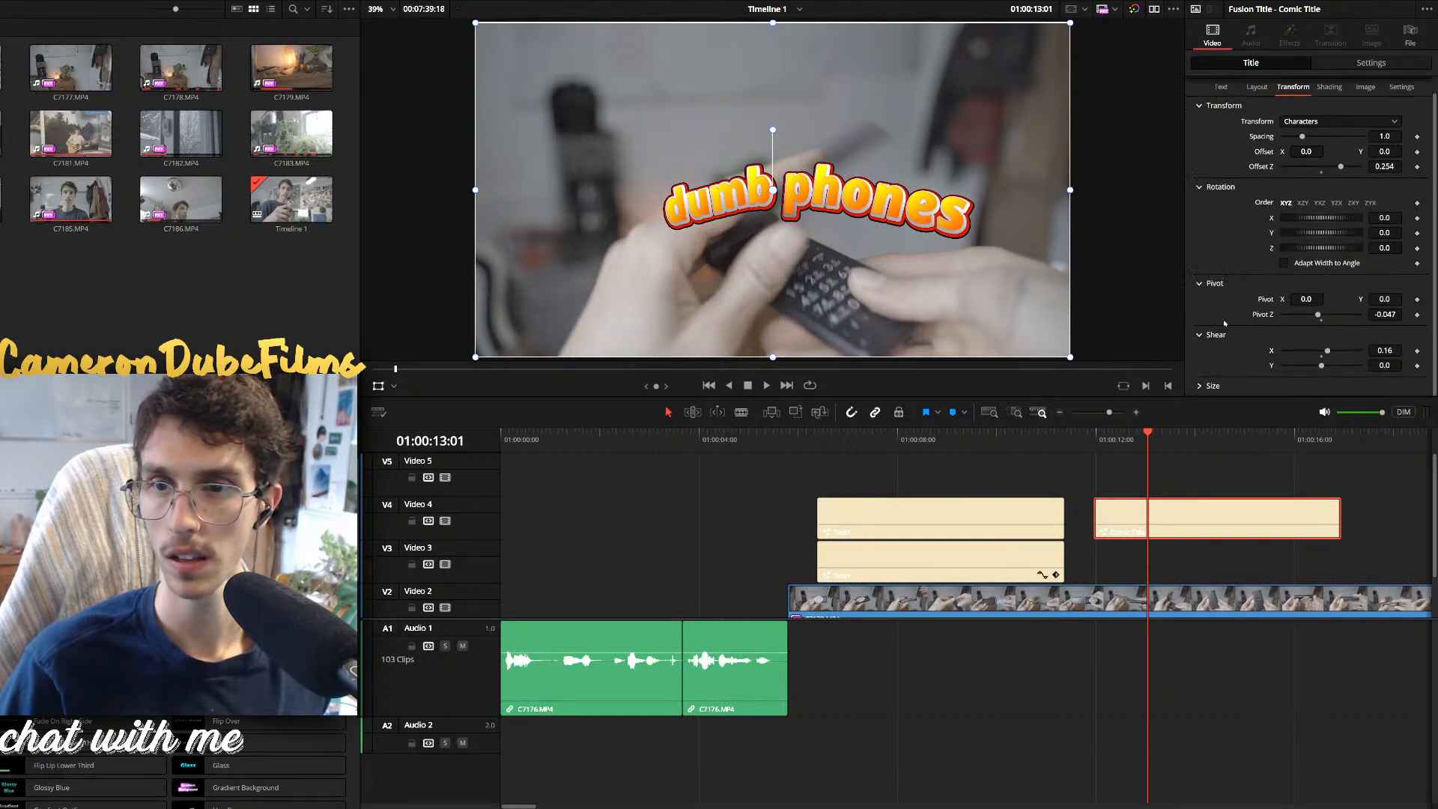
{"action": "left_click", "coordinate": [1201, 386]}
{"action": "scroll", "coordinate": [1247, 342], "scroll_direction": "down", "scroll_amount": 2}
{"action": "scroll", "coordinate": [1214, 154], "scroll_direction": "up", "scroll_amount": 10}
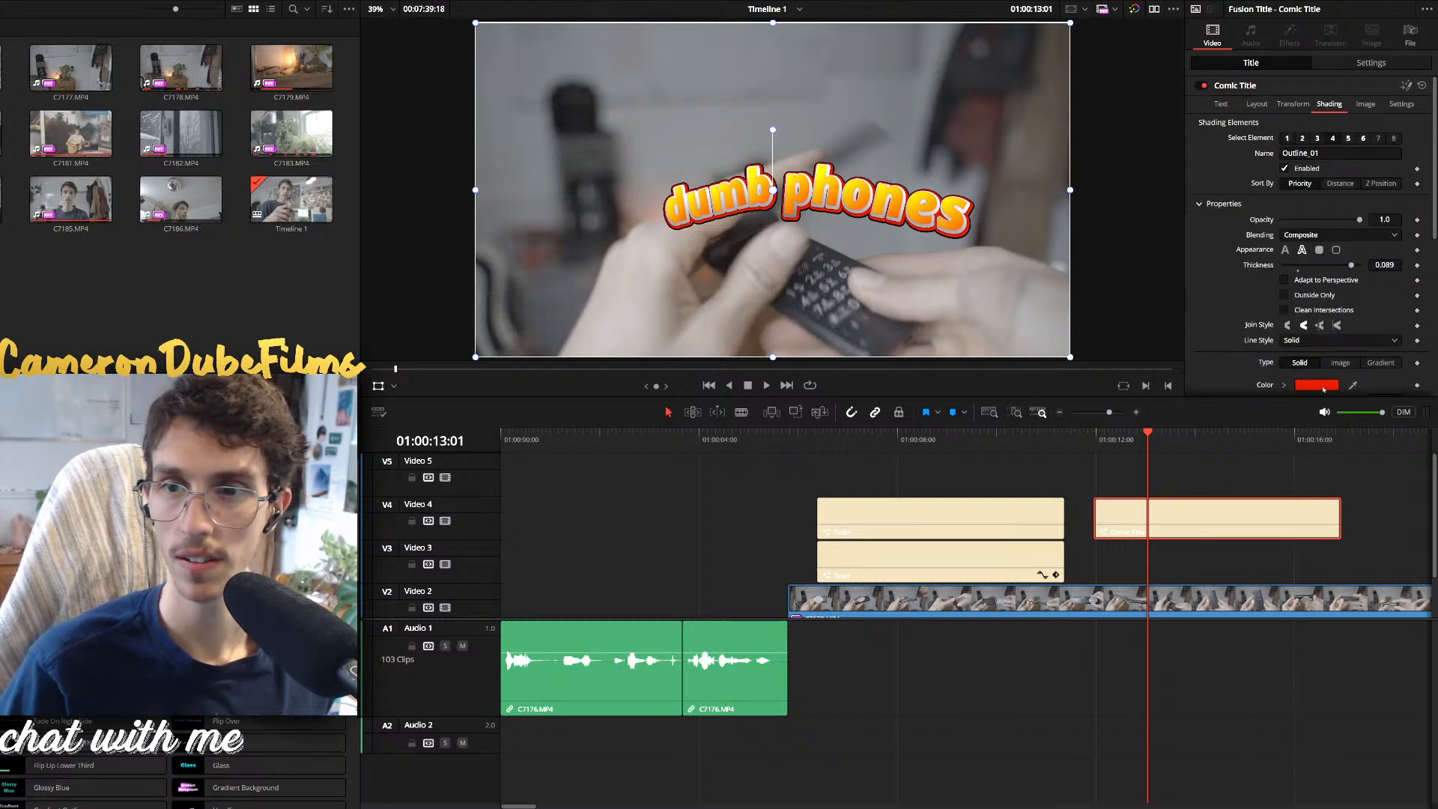
Change the Comic Title's Outline_01 shading colour to black and expand its rotation settings
{"action": "key", "text": "ctrl+z"}
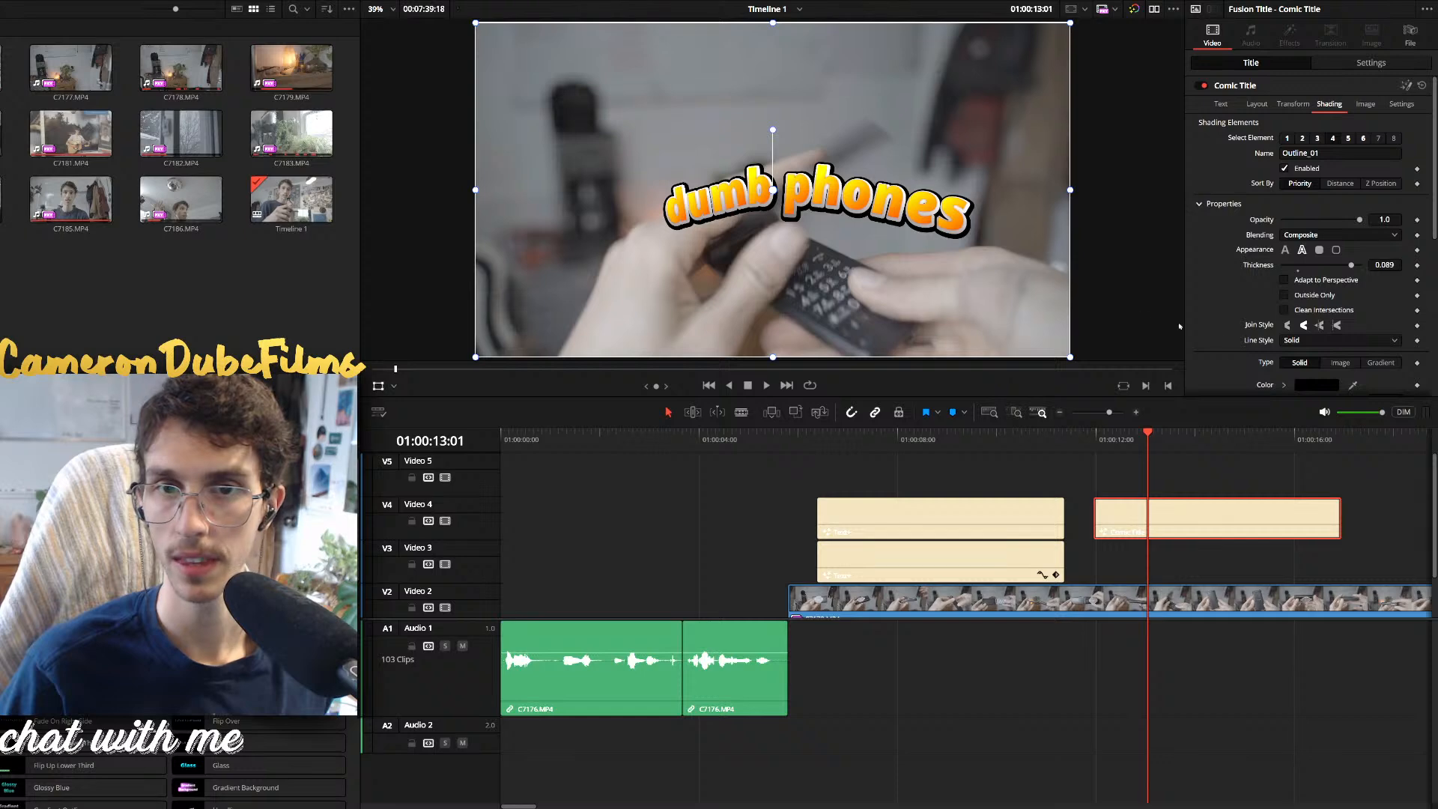
{"action": "scroll", "coordinate": [1231, 335], "scroll_direction": "down", "scroll_amount": 8}
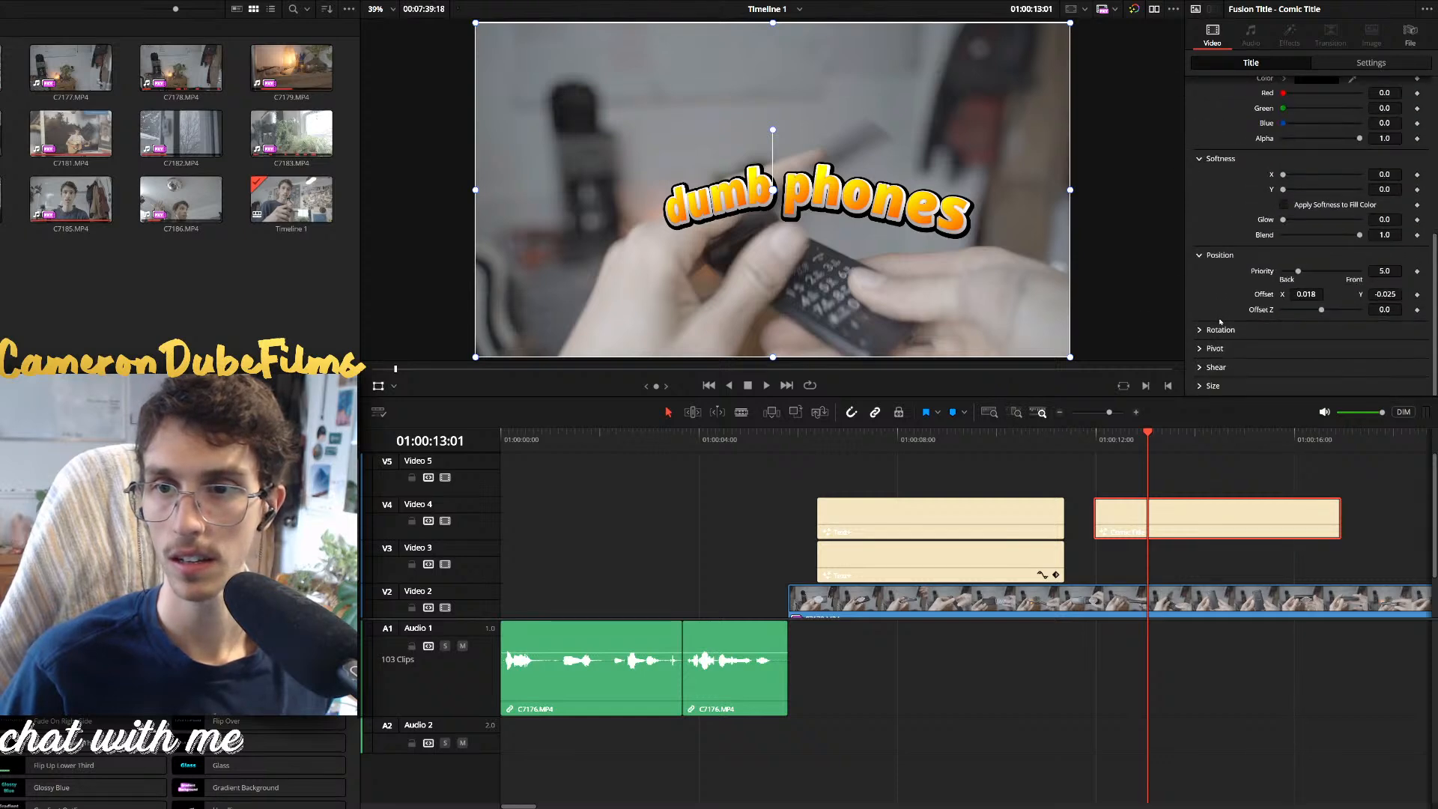
{"action": "left_click", "coordinate": [1219, 330]}
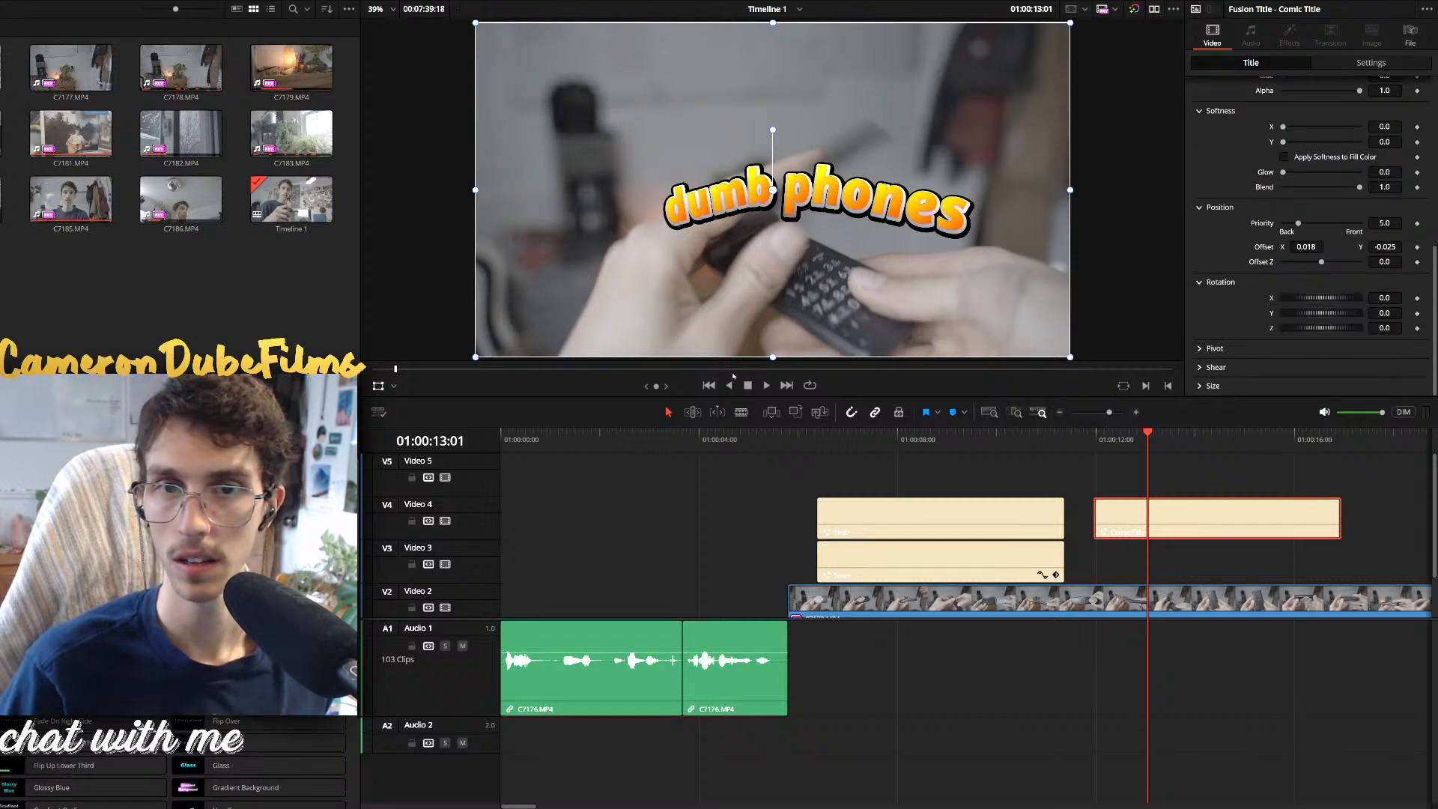
{"action": "scroll", "coordinate": [172, 772], "scroll_direction": "down", "scroll_amount": 3}
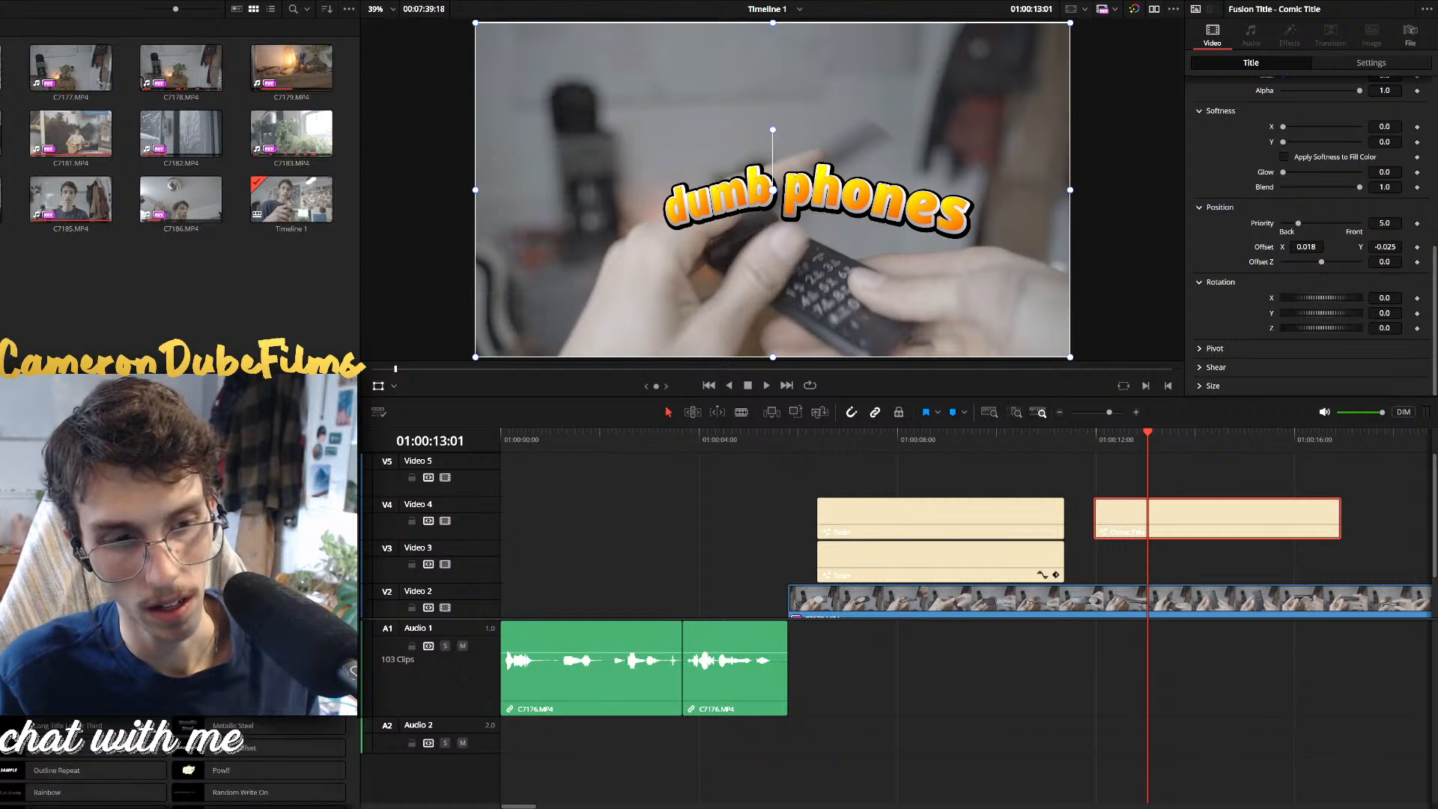
Add a Jitter title to Video 3 beneath the Comic Title and check the "presents" title's text settings
{"action": "left_click_drag", "start_coordinate": [217, 708], "coordinate": [1119, 529]}
{"action": "left_click", "coordinate": [1003, 573]}
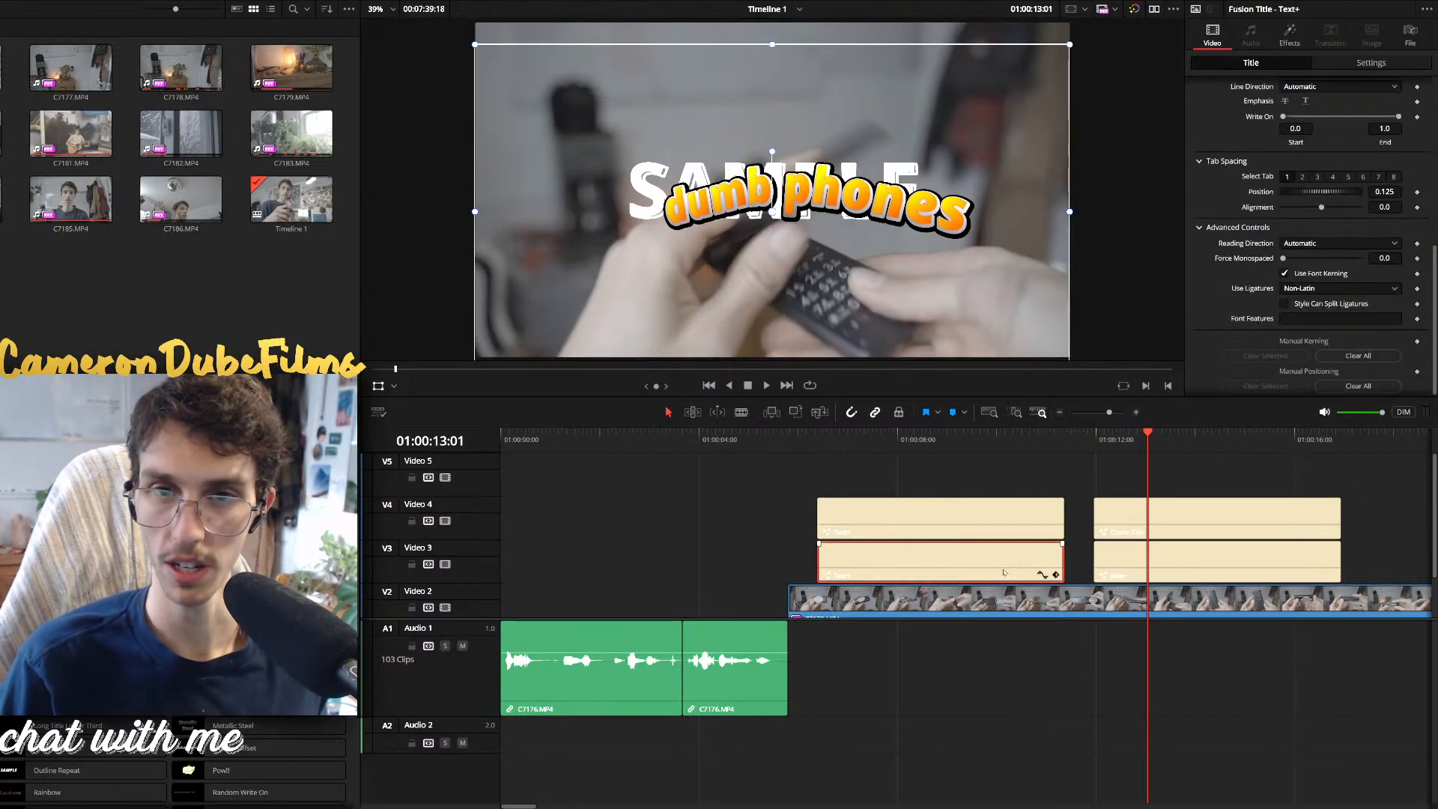
{"action": "left_click", "coordinate": [1121, 565]}
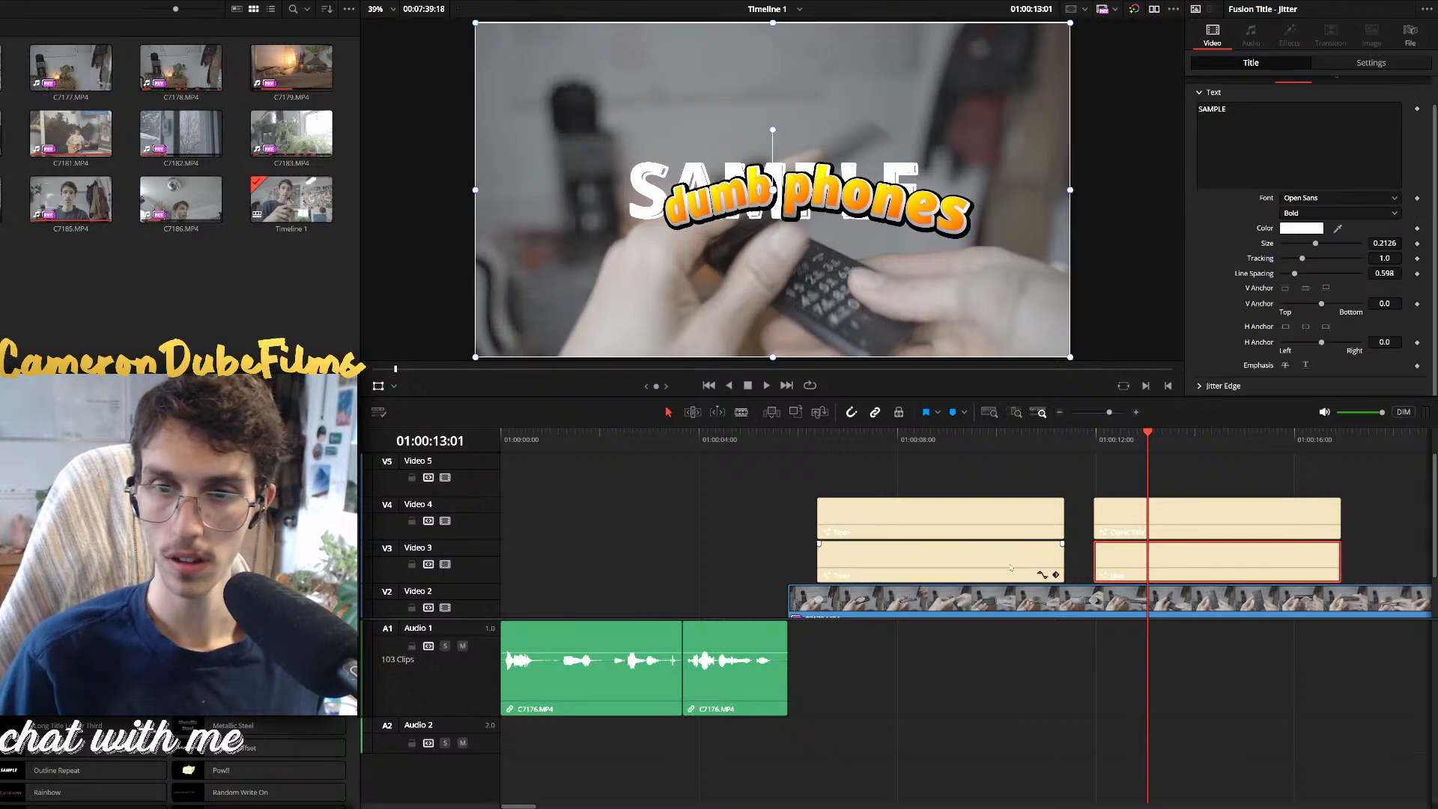
{"action": "left_click", "coordinate": [1041, 565]}
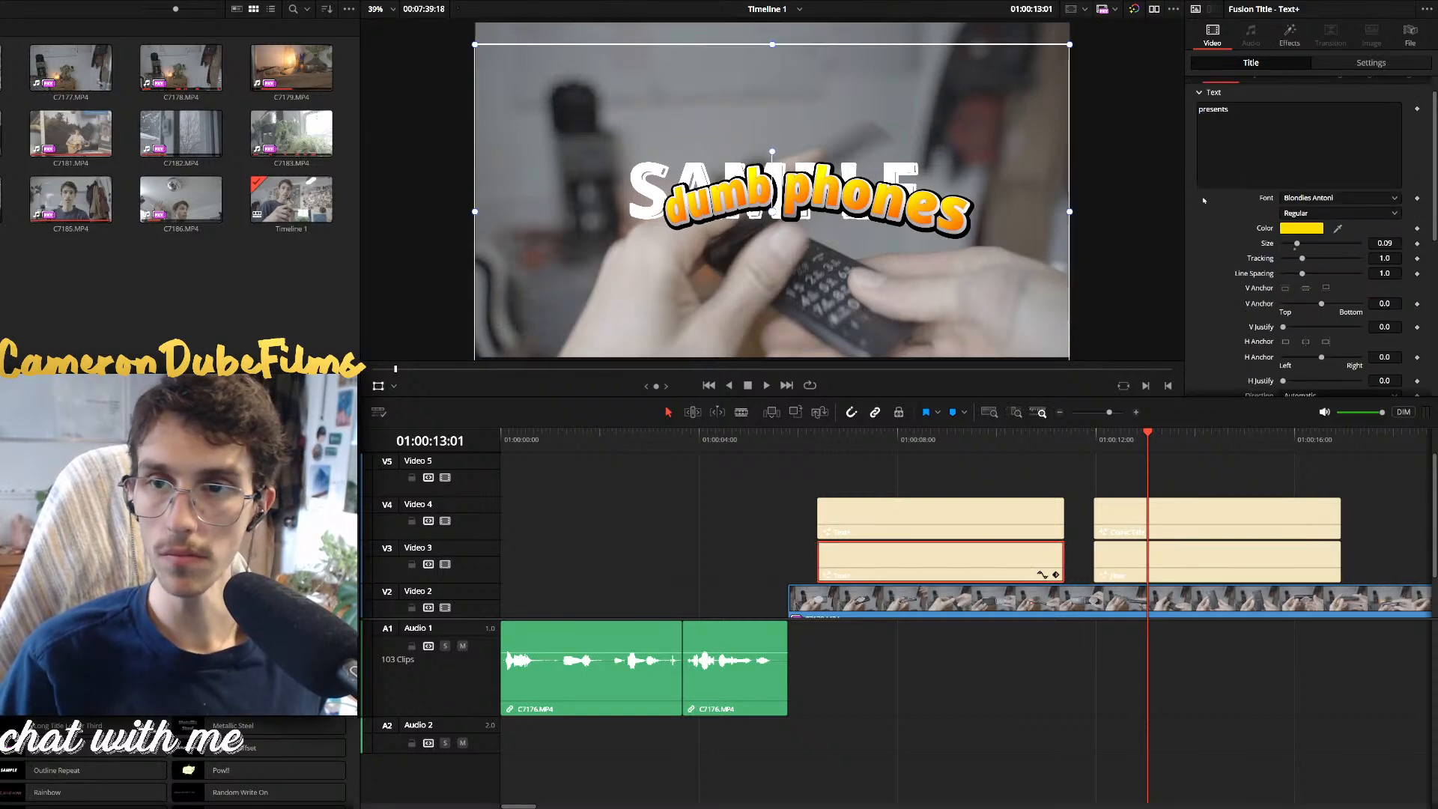
Replace the Jitter title's sample text with "dumb phones"
{"action": "left_click", "coordinate": [1138, 568]}
{"action": "key", "text": "ctrl+a"}
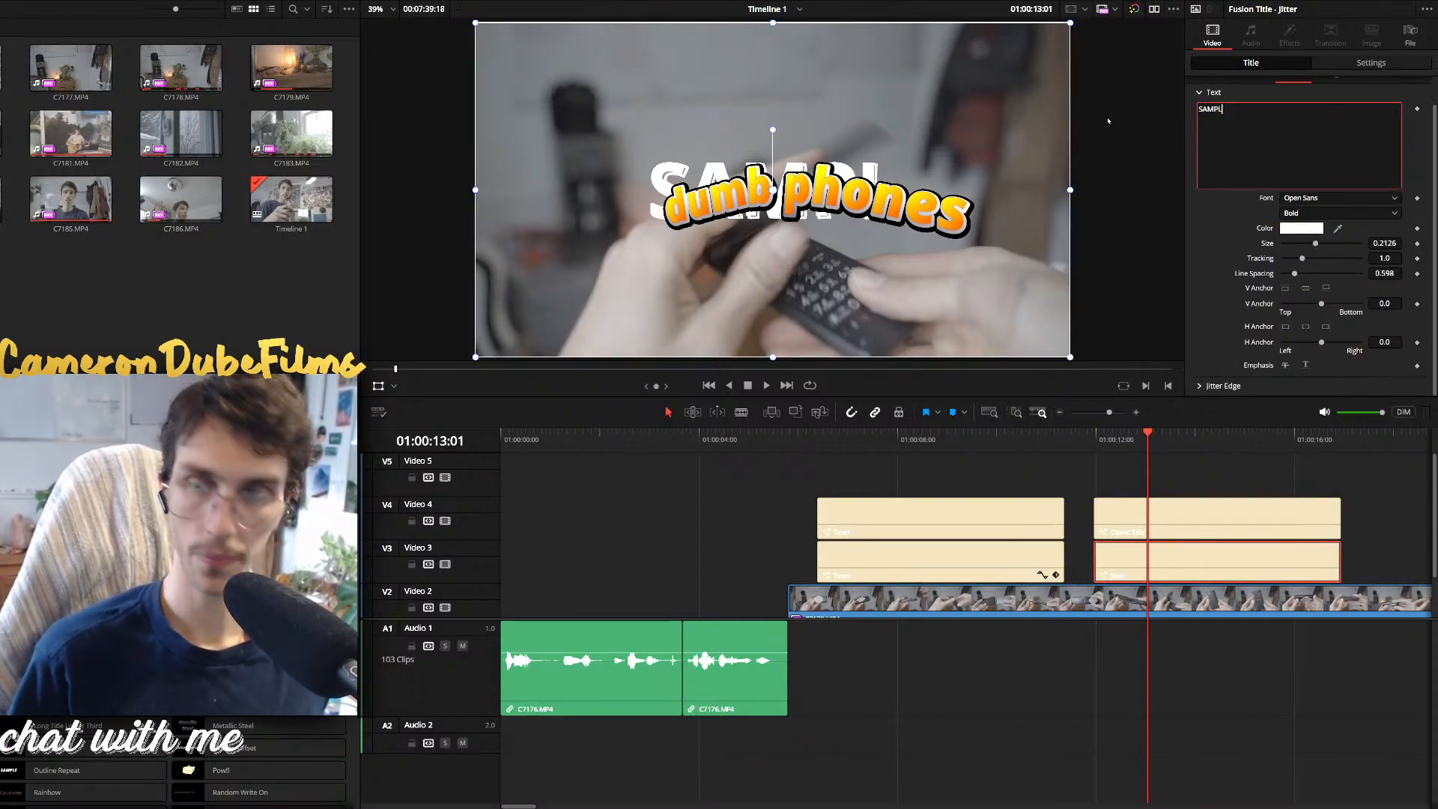
{"action": "type", "text": "Dumb"}
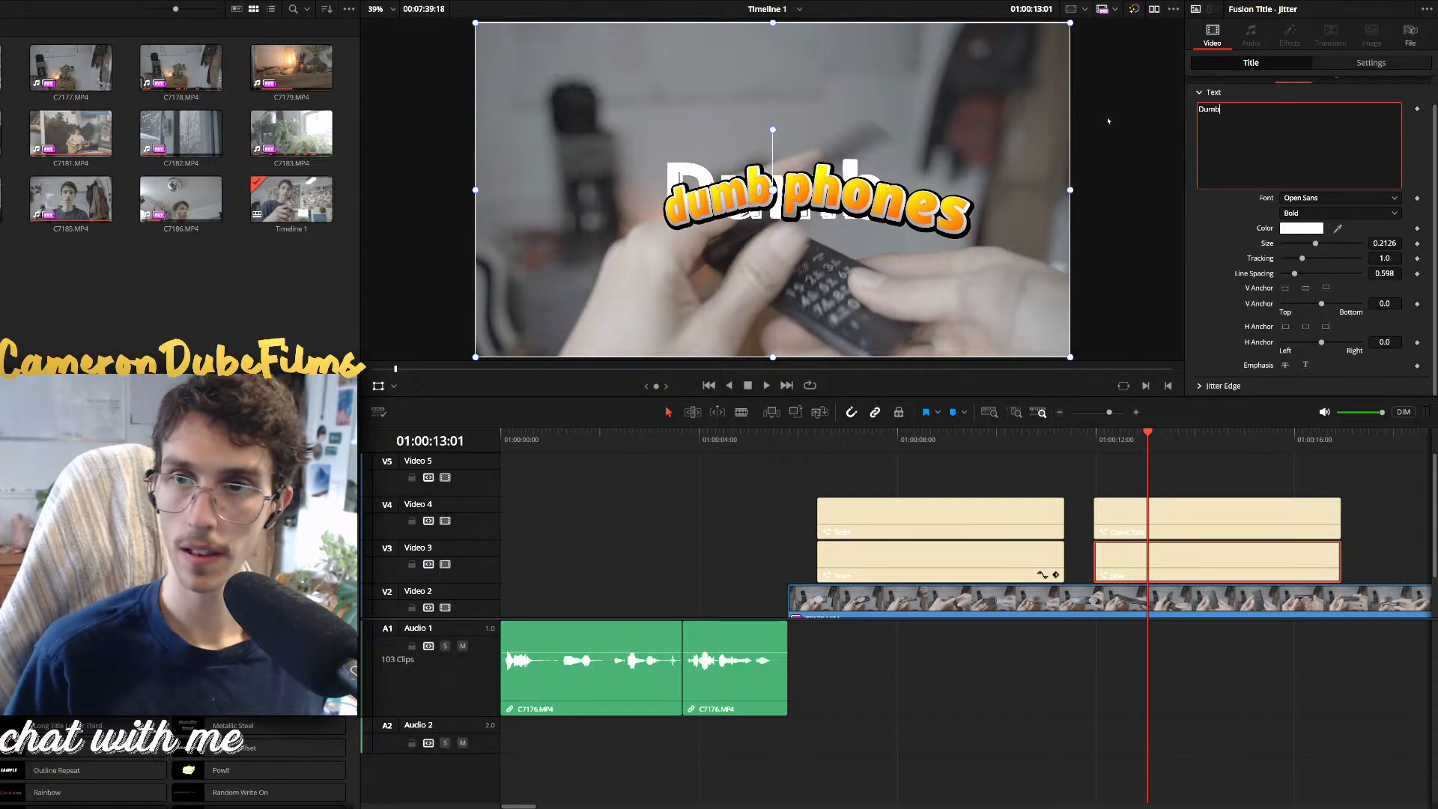
{"action": "key", "text": "BackSpace"}
{"action": "key", "text": "BackSpace"}
{"action": "key", "text": "BackSpace"}
{"action": "key", "text": "BackSpace"}
{"action": "type", "text": "dumb "}
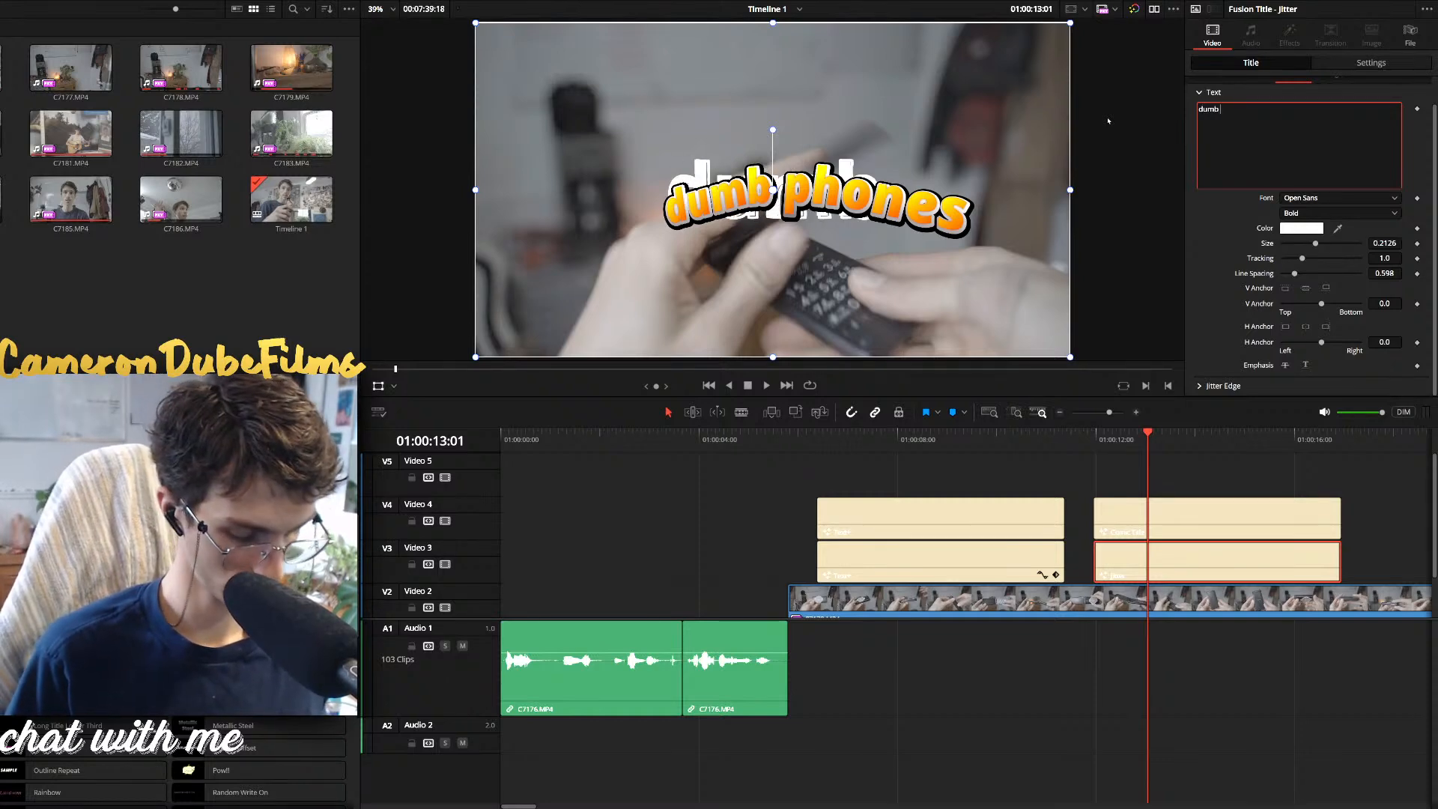
{"action": "type", "text": "phones"}
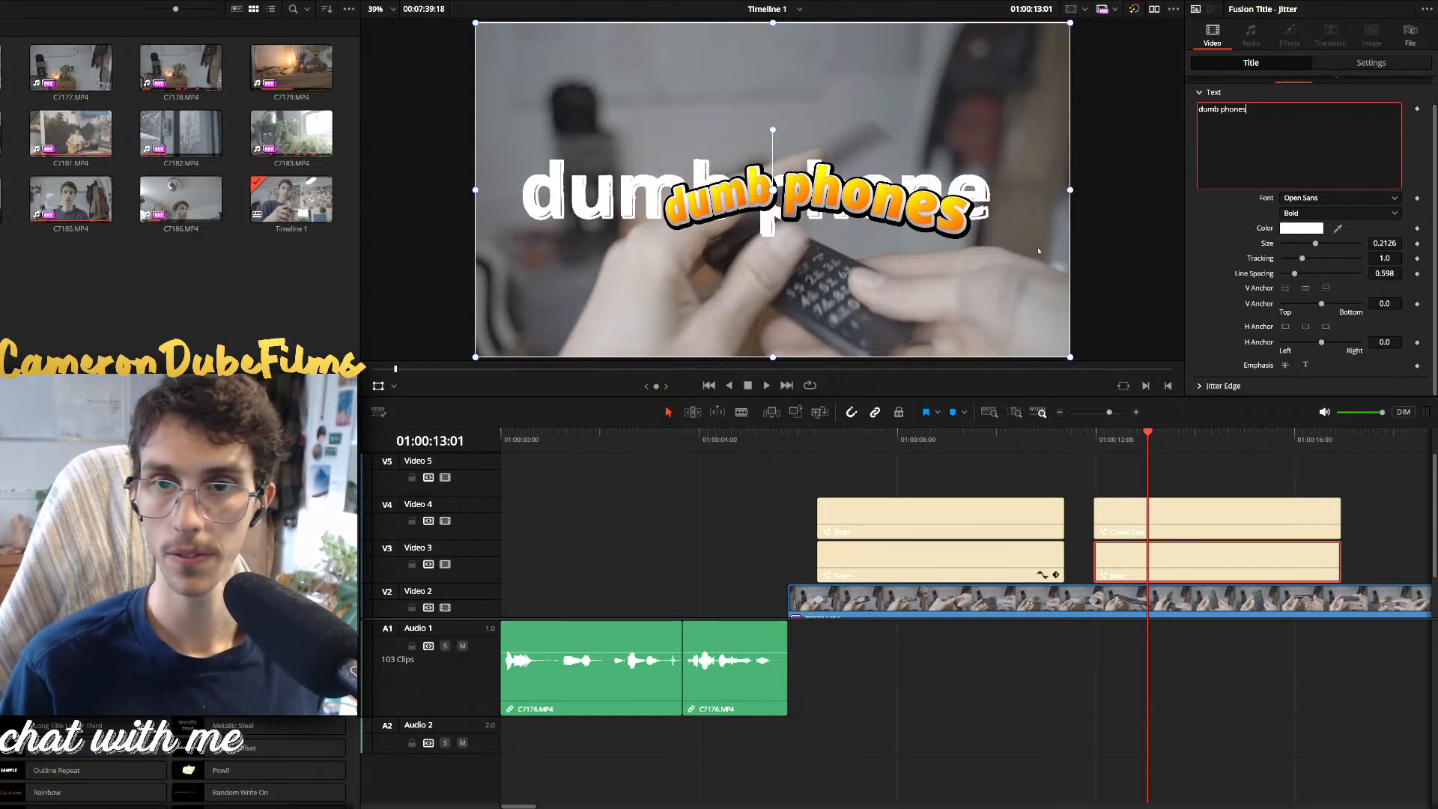
Delete the Comic Title from Video 4
{"action": "left_click_drag", "start_coordinate": [1039, 251], "coordinate": [1040, 251]}
{"action": "left_click", "coordinate": [1138, 512]}
{"action": "key", "text": "BackSpace"}
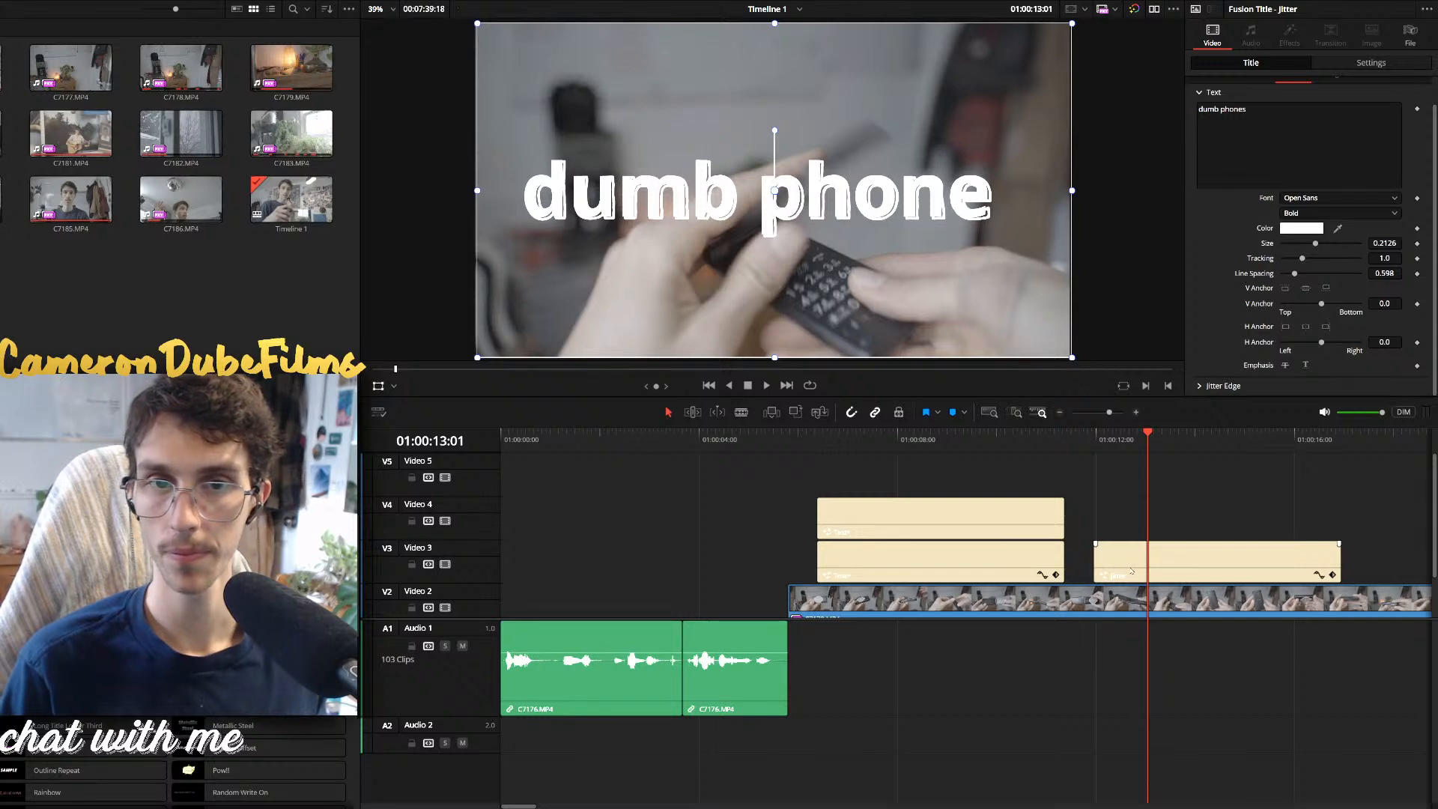
Play back the "dumb phones" Jitter title over the B-roll to review its animation
{"action": "left_click", "coordinate": [1130, 570]}
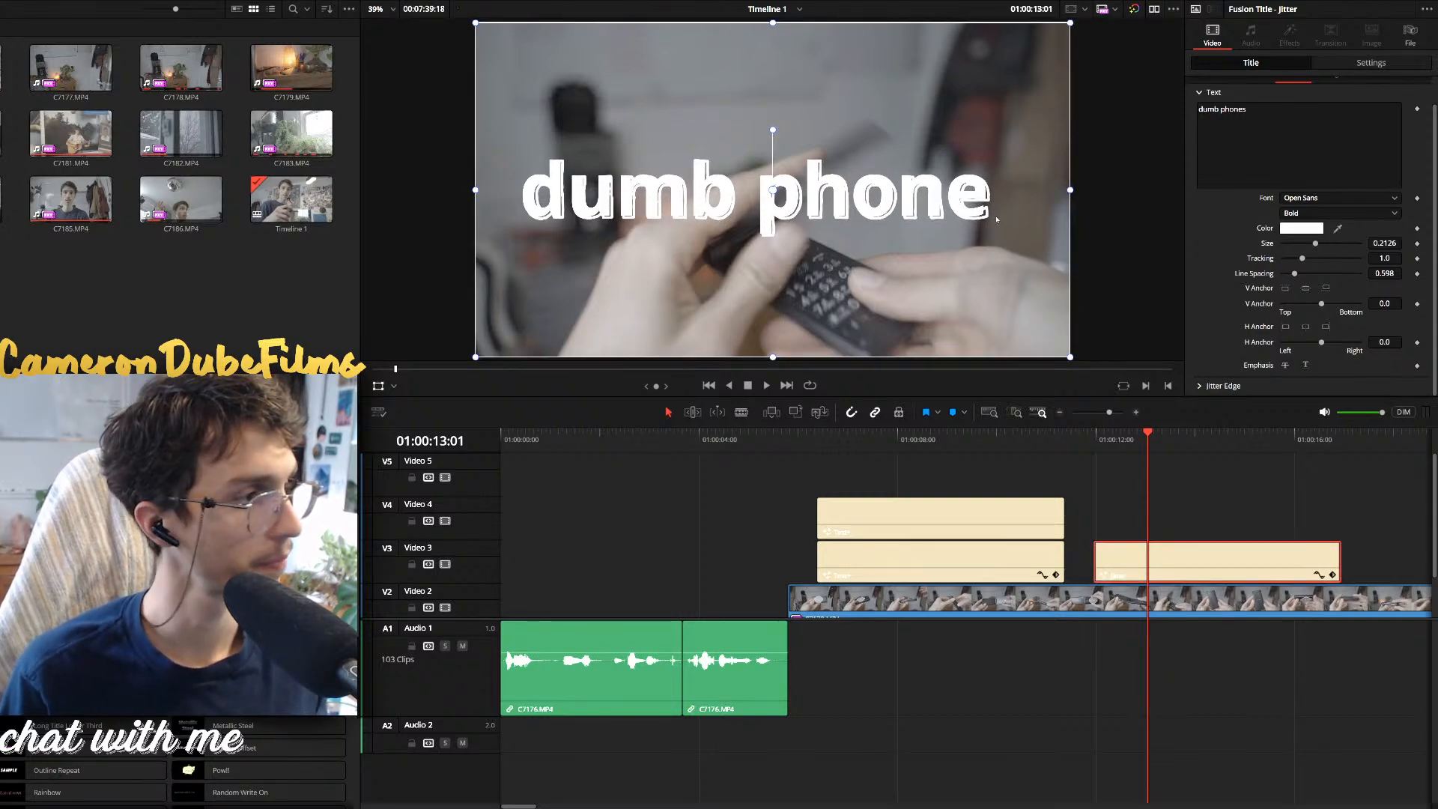
{"action": "left_click", "coordinate": [1341, 126]}
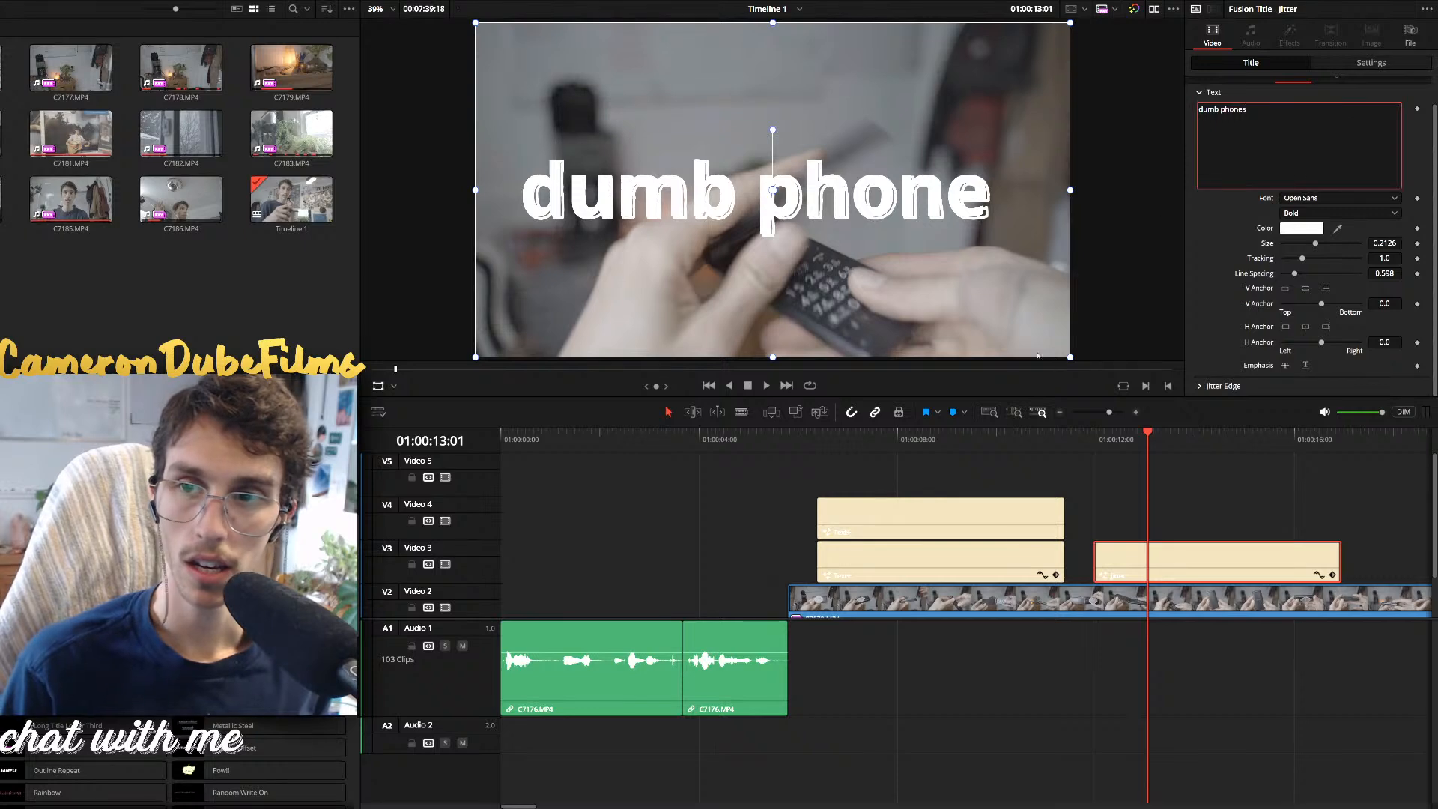
{"action": "left_click", "coordinate": [1095, 440]}
{"action": "key", "text": "space"}
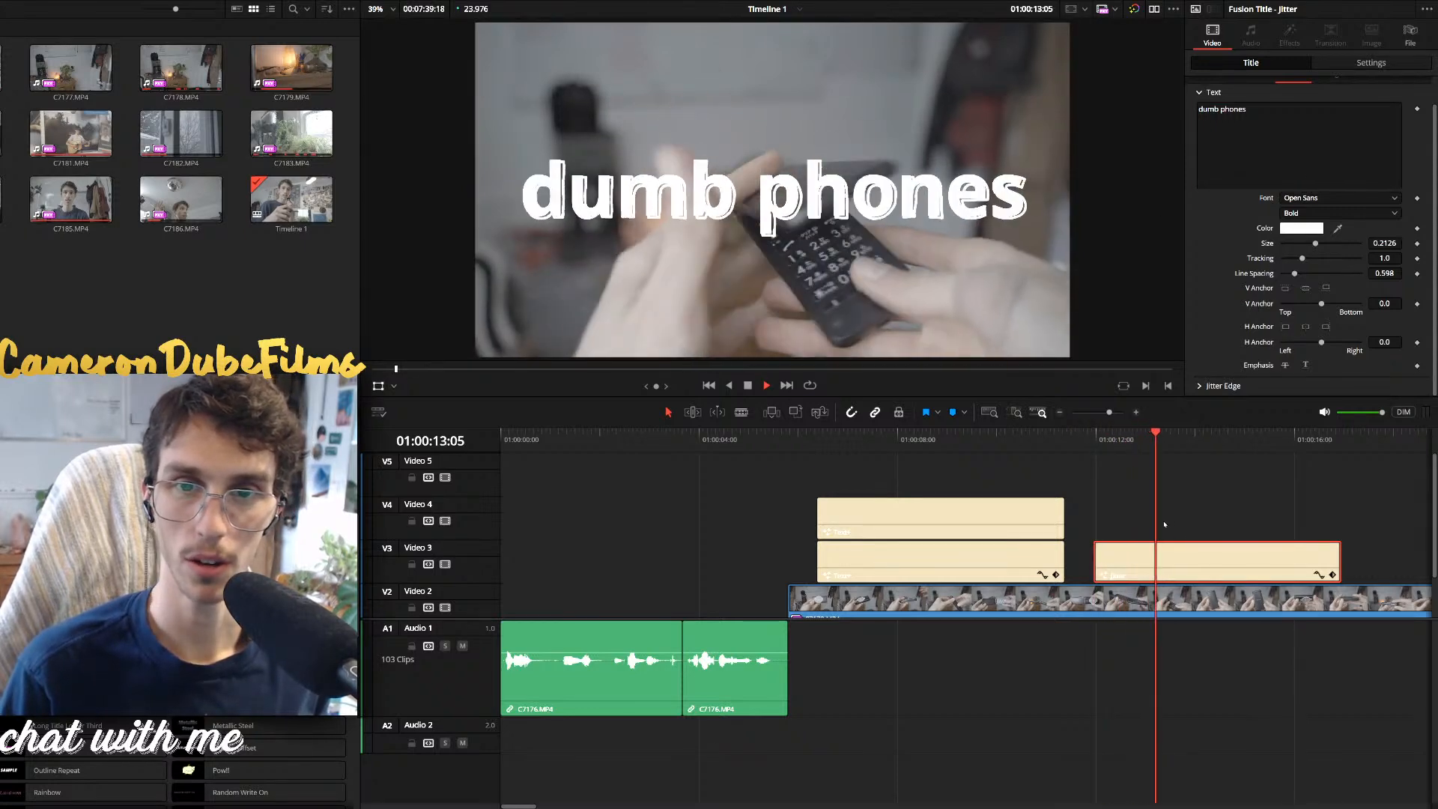
{"action": "key", "text": "space"}
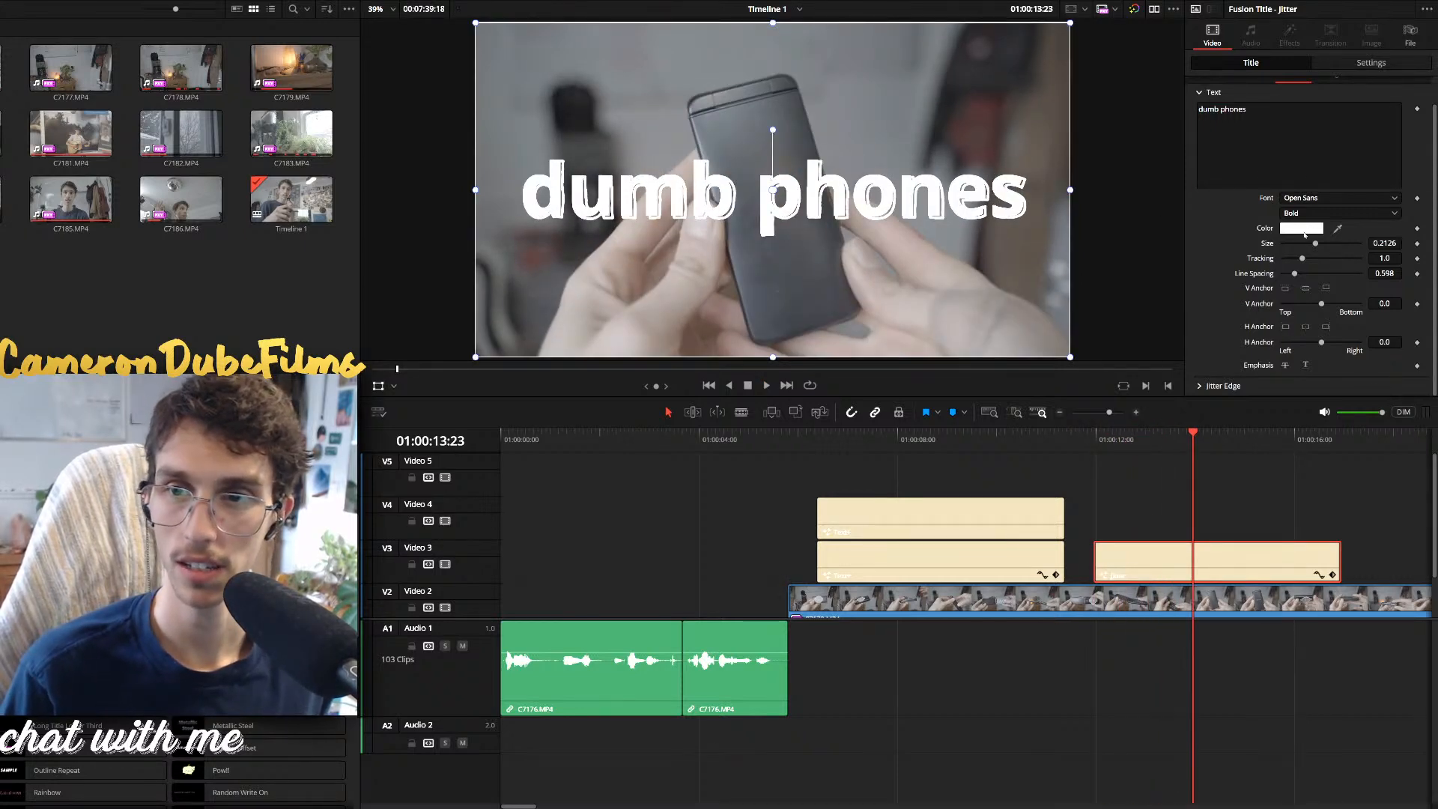
Colour the Jitter title's text yellow and its jitter edge black, and play back the title's entrance
{"action": "left_click", "coordinate": [736, 460]}
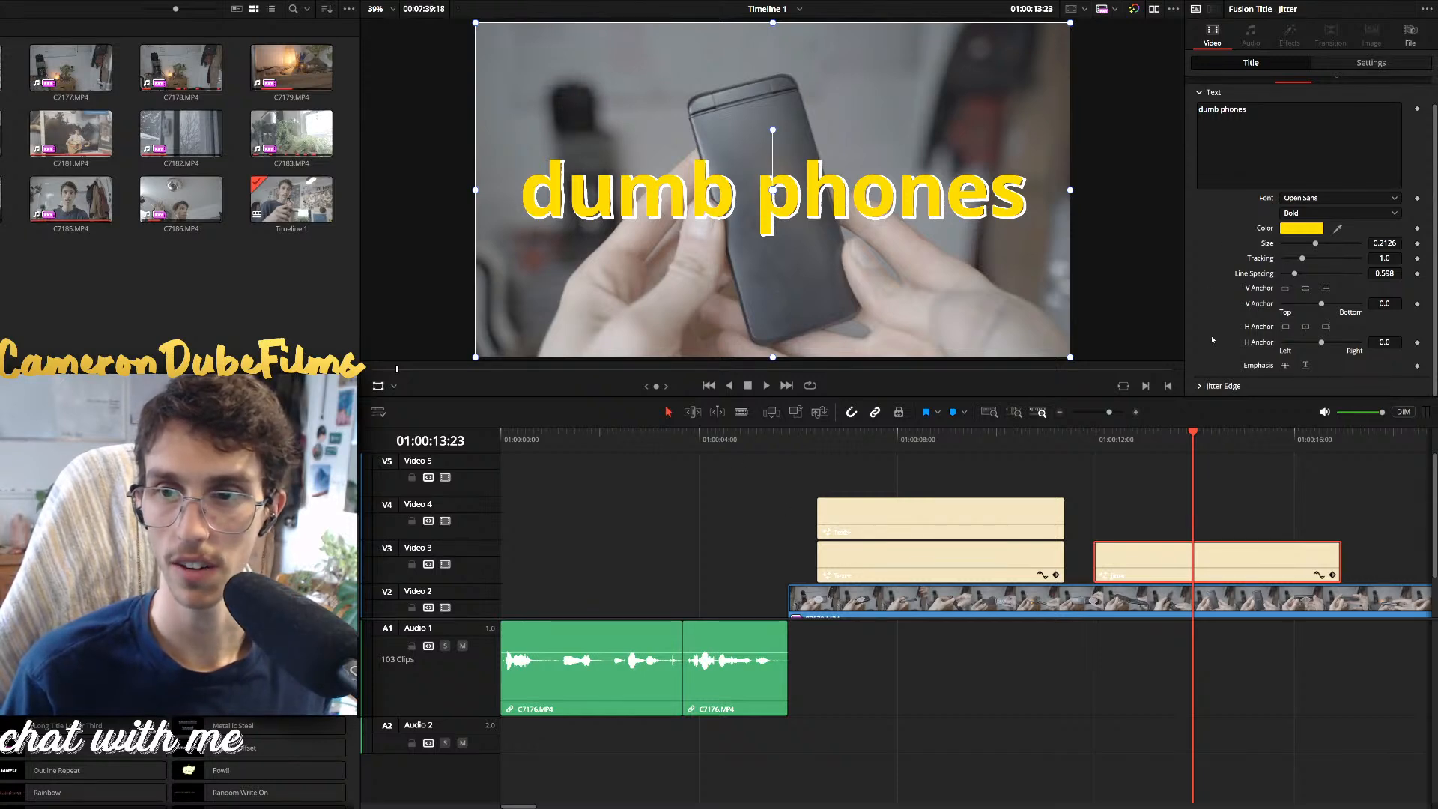
{"action": "left_click", "coordinate": [1199, 386]}
{"action": "scroll", "coordinate": [1251, 259], "scroll_direction": "down", "scroll_amount": 2}
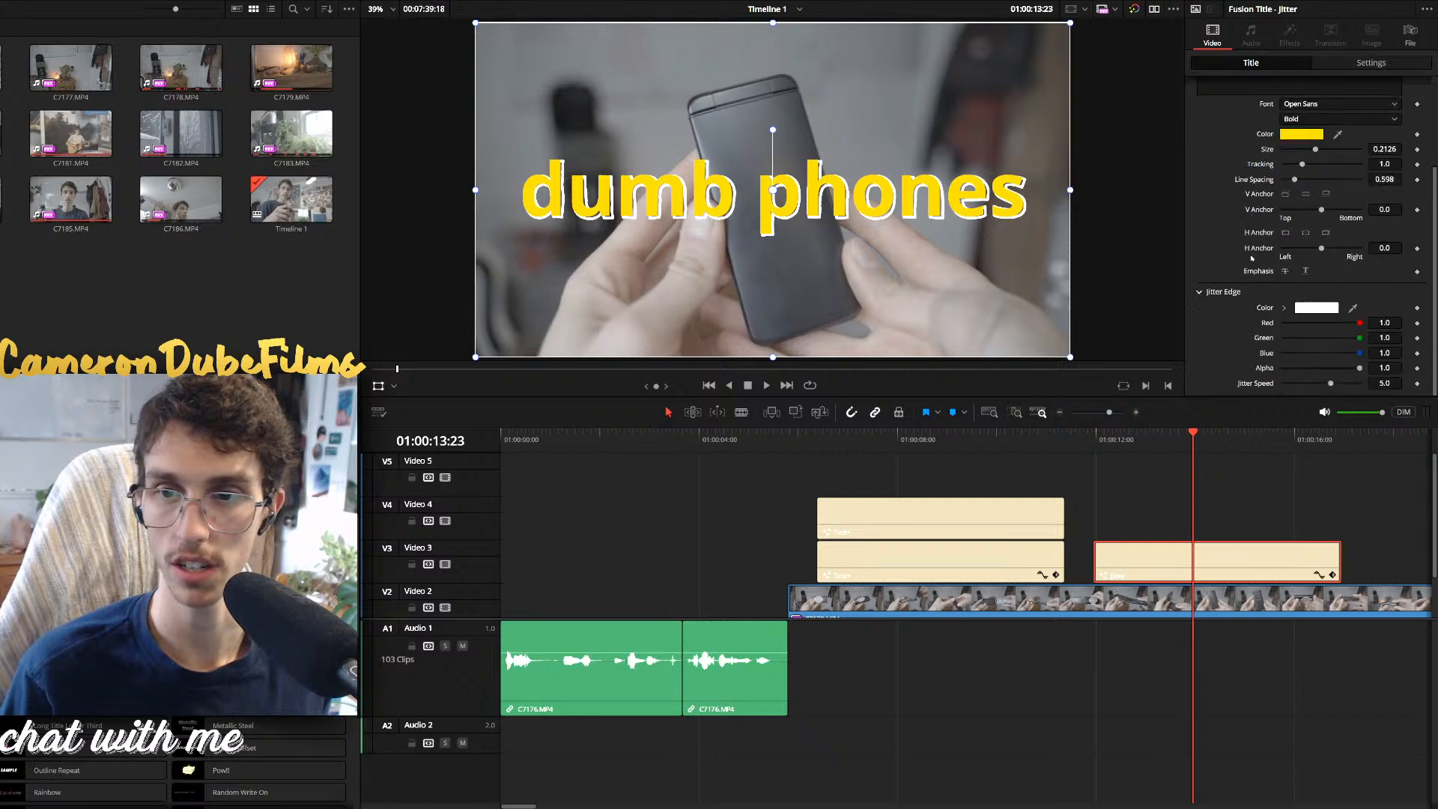
{"action": "left_click", "coordinate": [834, 557]}
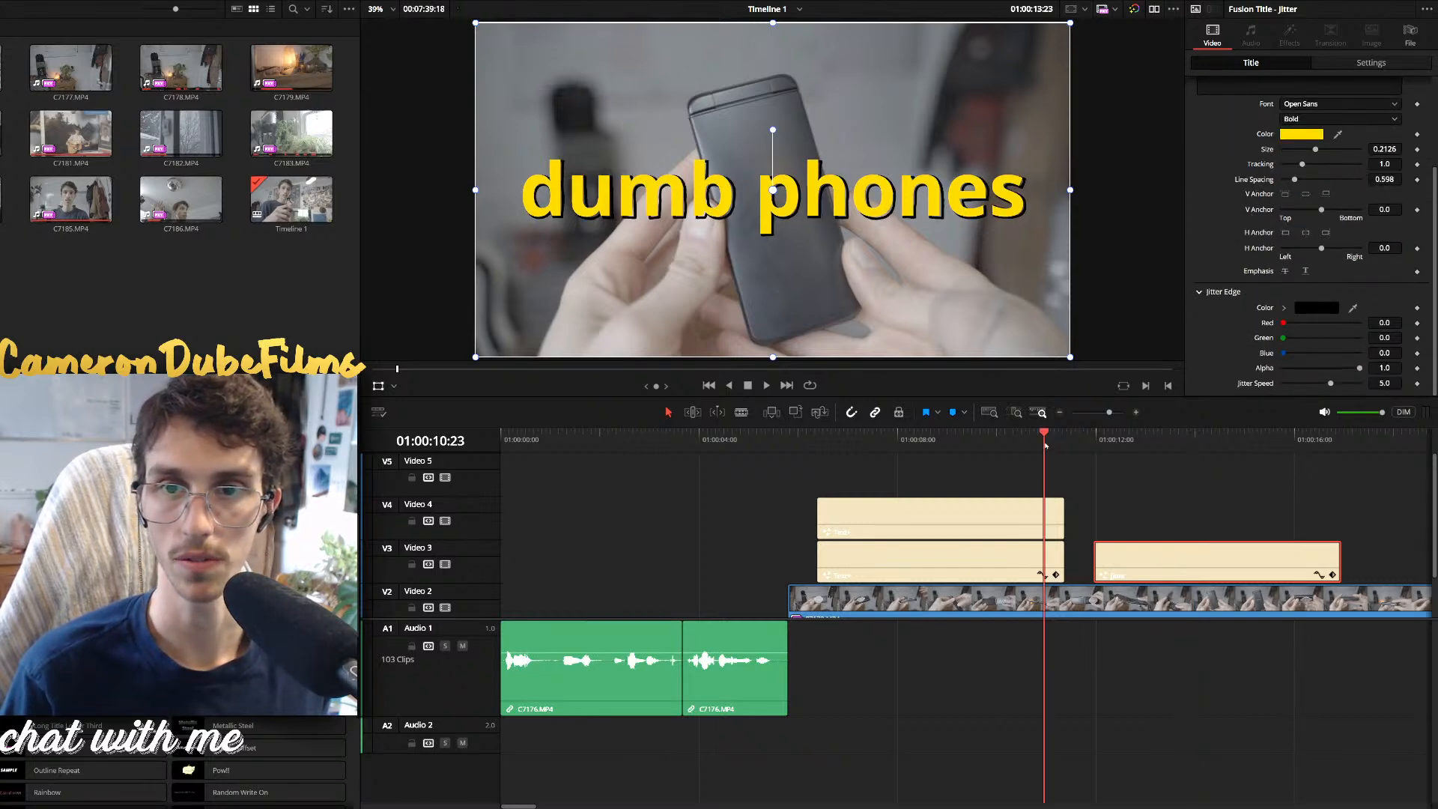
{"action": "key", "text": "space"}
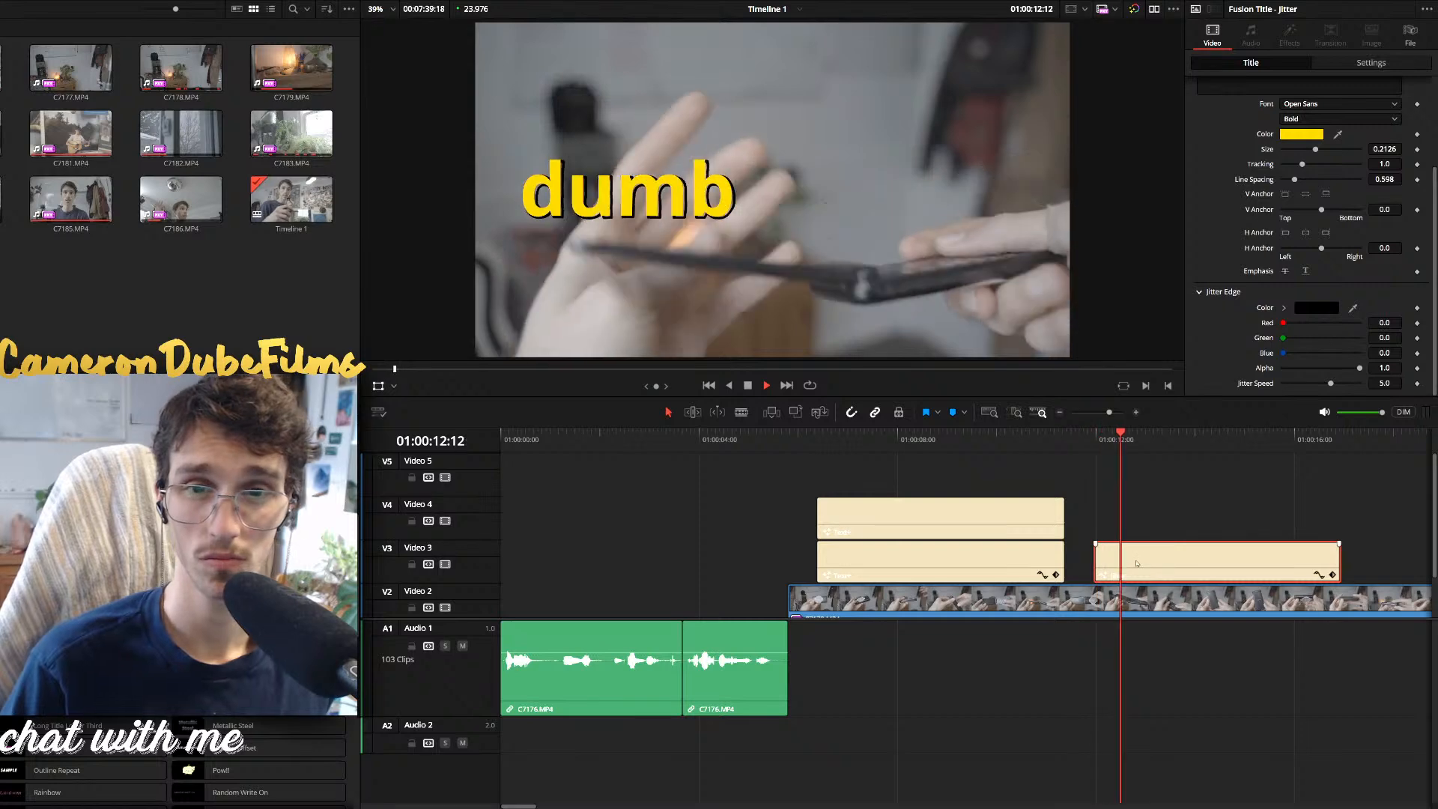
{"action": "key", "text": "space"}
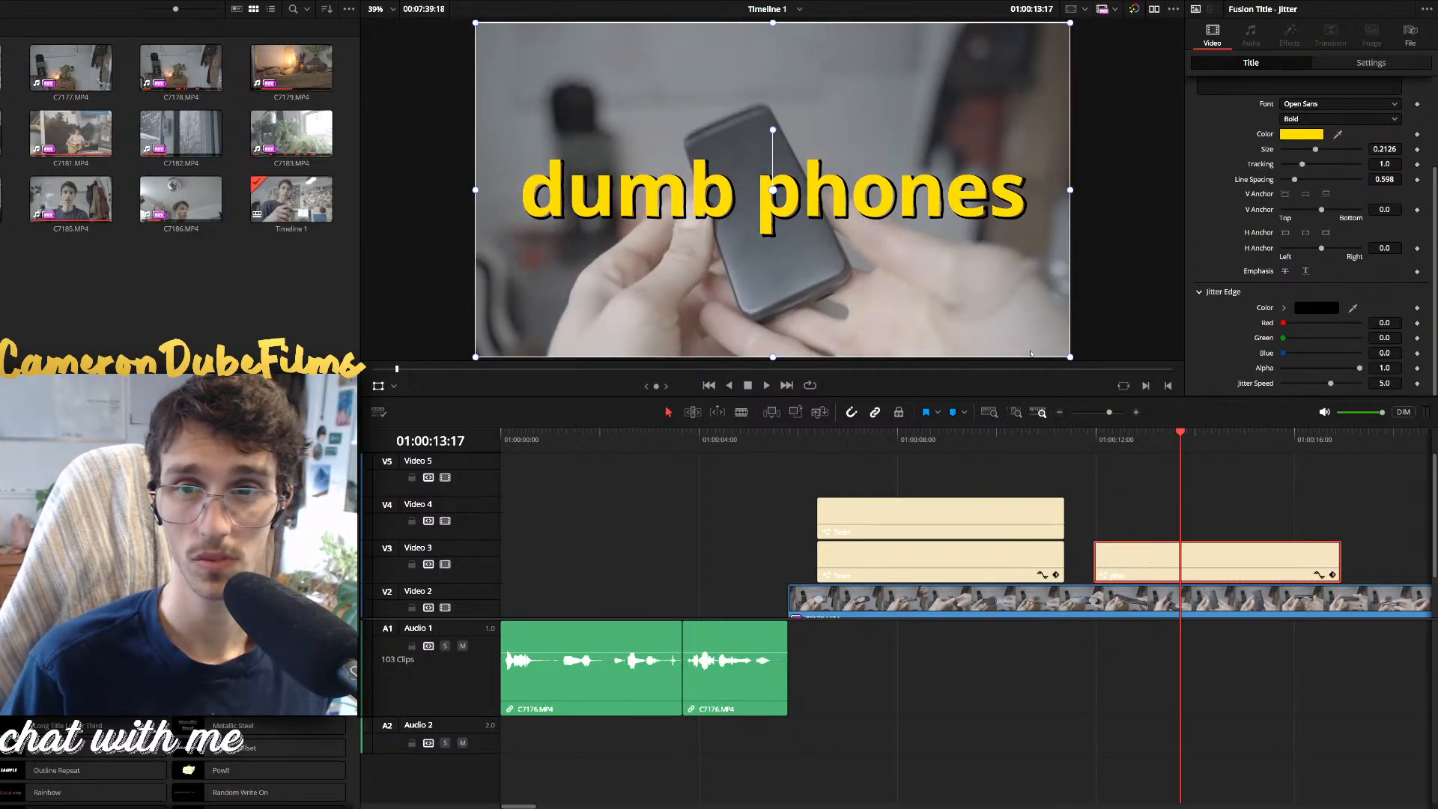
Scale the Jitter title to about half the frame's width and switch its text to a Regular script font
{"action": "left_click_drag", "start_coordinate": [1071, 359], "coordinate": [932, 279]}
{"action": "scroll", "coordinate": [1207, 232], "scroll_direction": "up", "scroll_amount": 3}
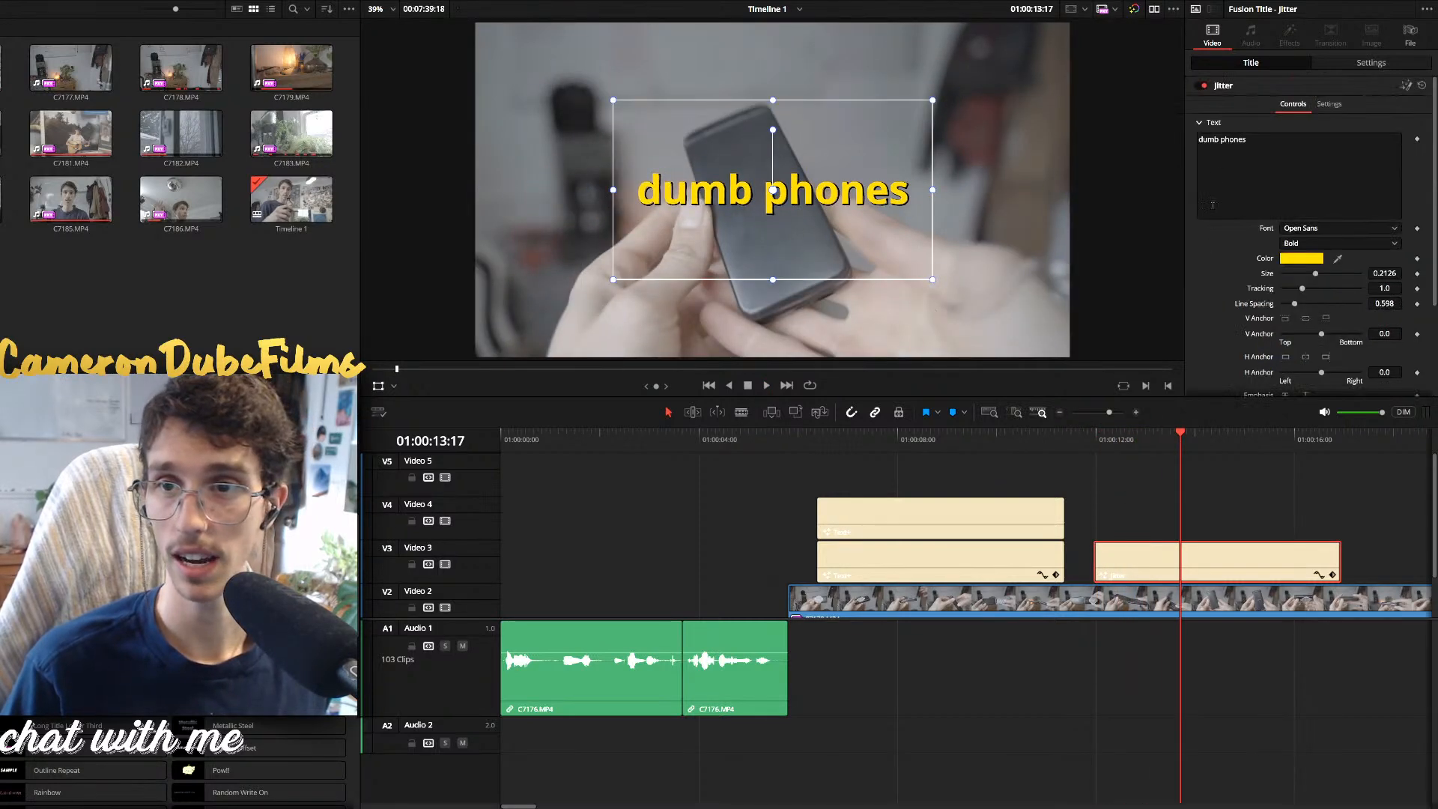
{"action": "left_click", "coordinate": [1320, 241]}
{"action": "left_click", "coordinate": [1322, 339]}
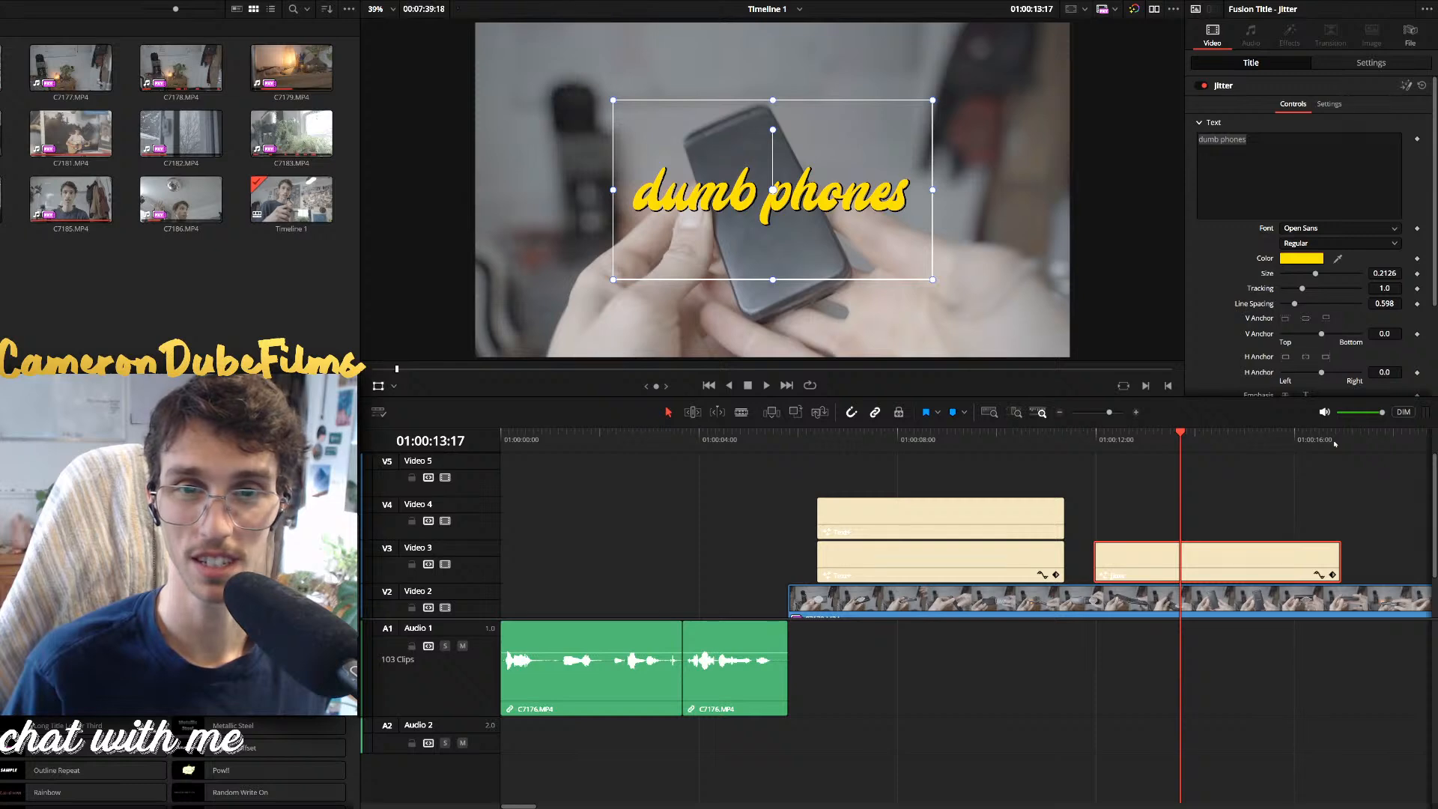
Play back the "dumb phones" Jitter title repeatedly from its start to review its letter-by-letter entrance and its ending
{"action": "left_click", "coordinate": [1087, 441]}
{"action": "key", "text": "space"}
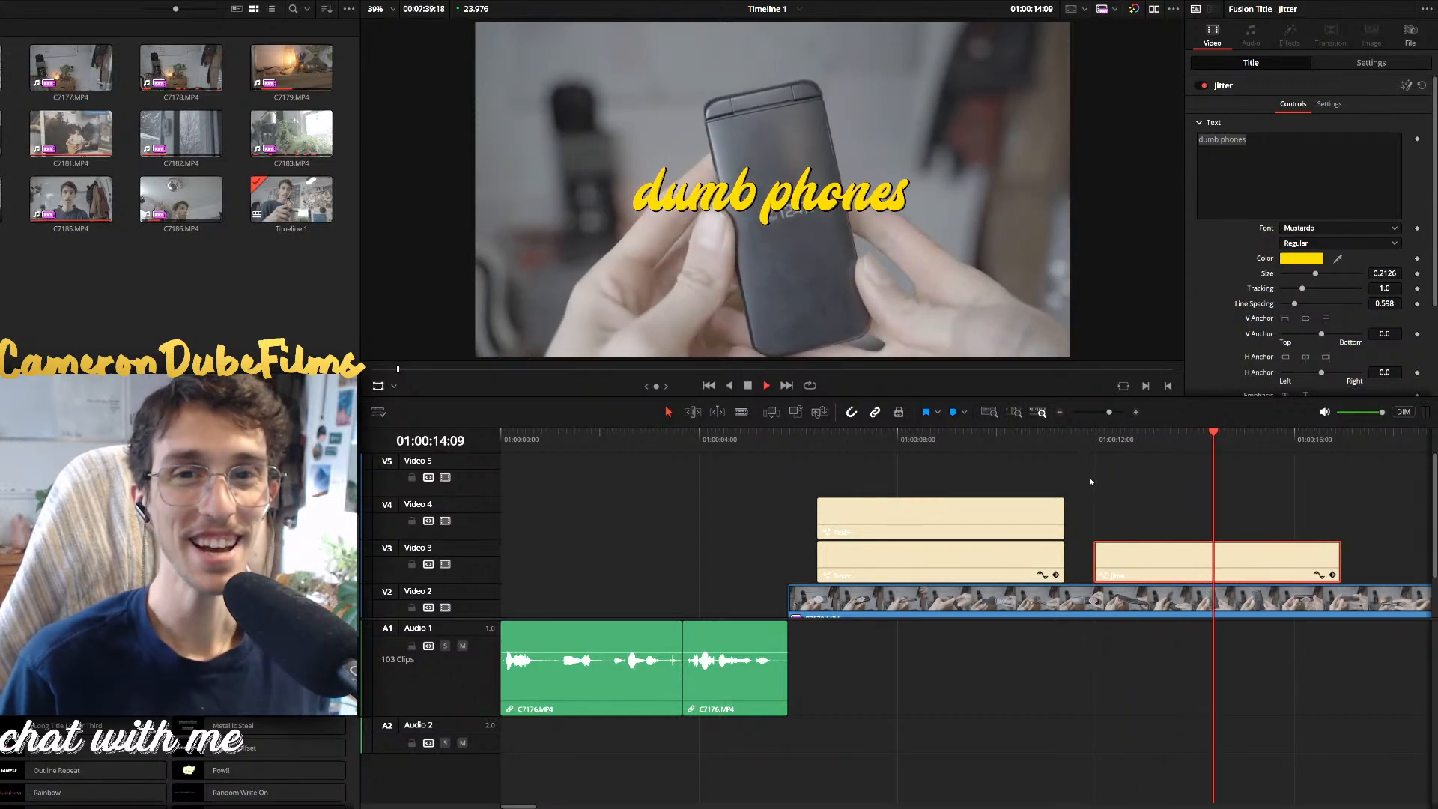
{"action": "key", "text": "space"}
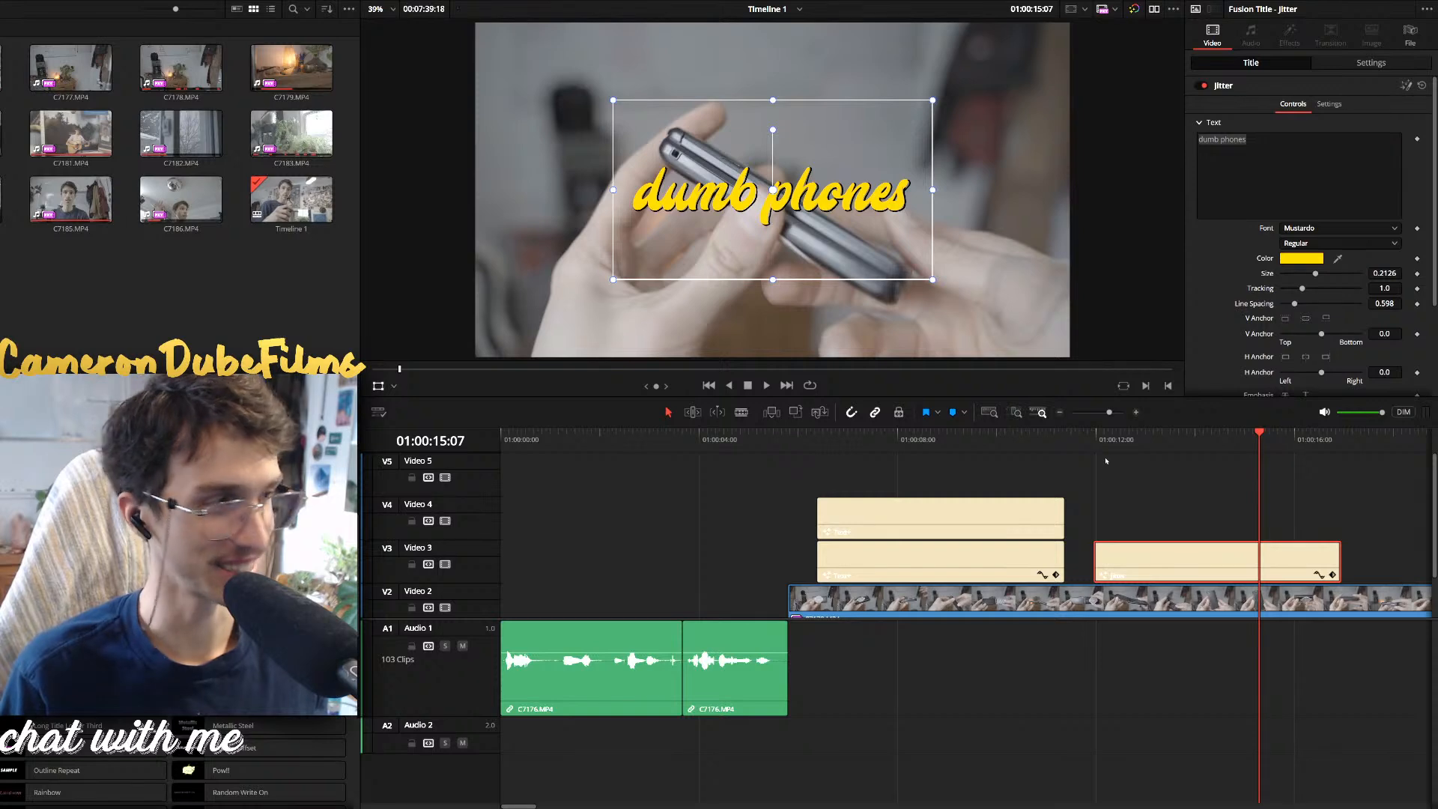
{"action": "left_click", "coordinate": [1092, 441]}
{"action": "key", "text": "space"}
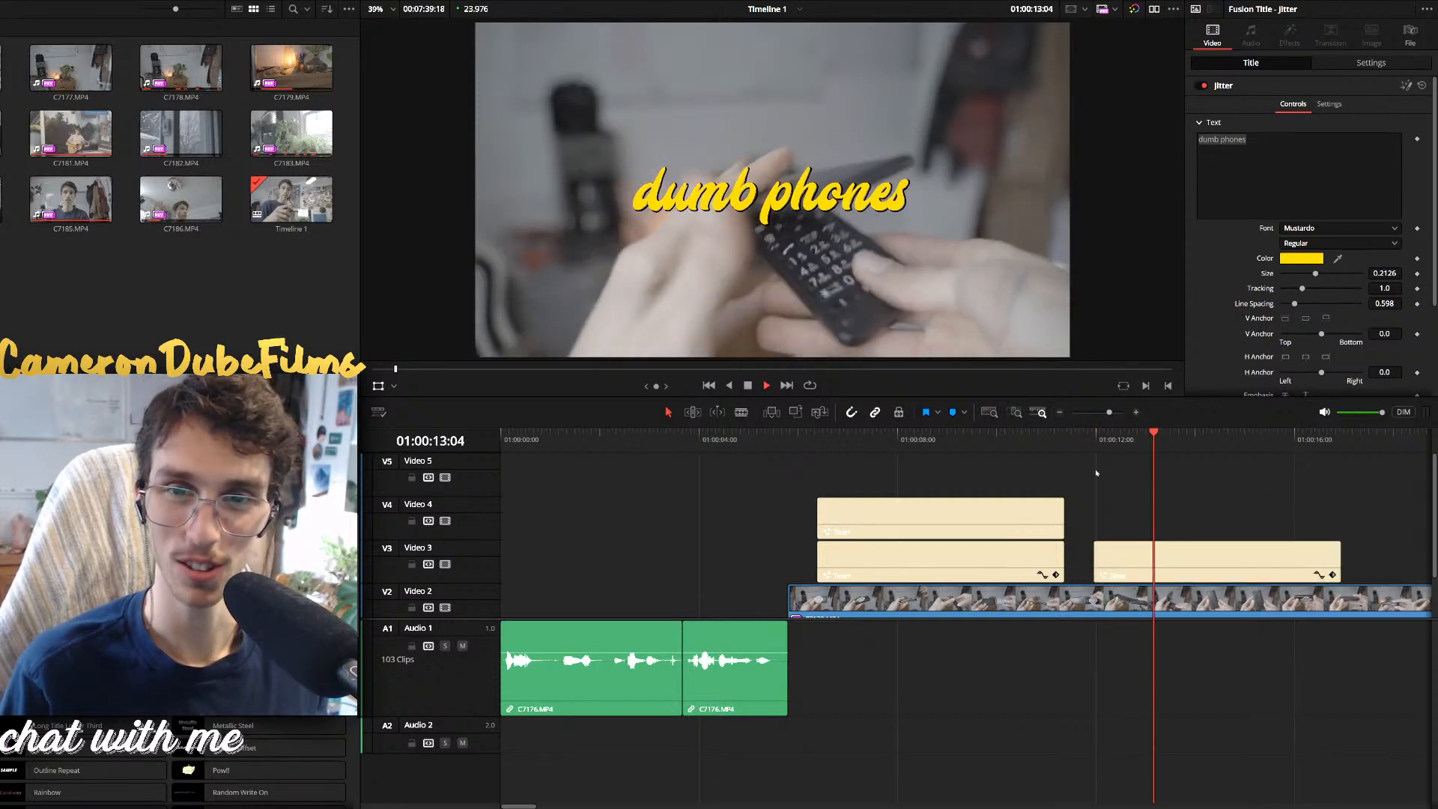
{"action": "left_click", "coordinate": [1093, 440]}
{"action": "key", "text": "space"}
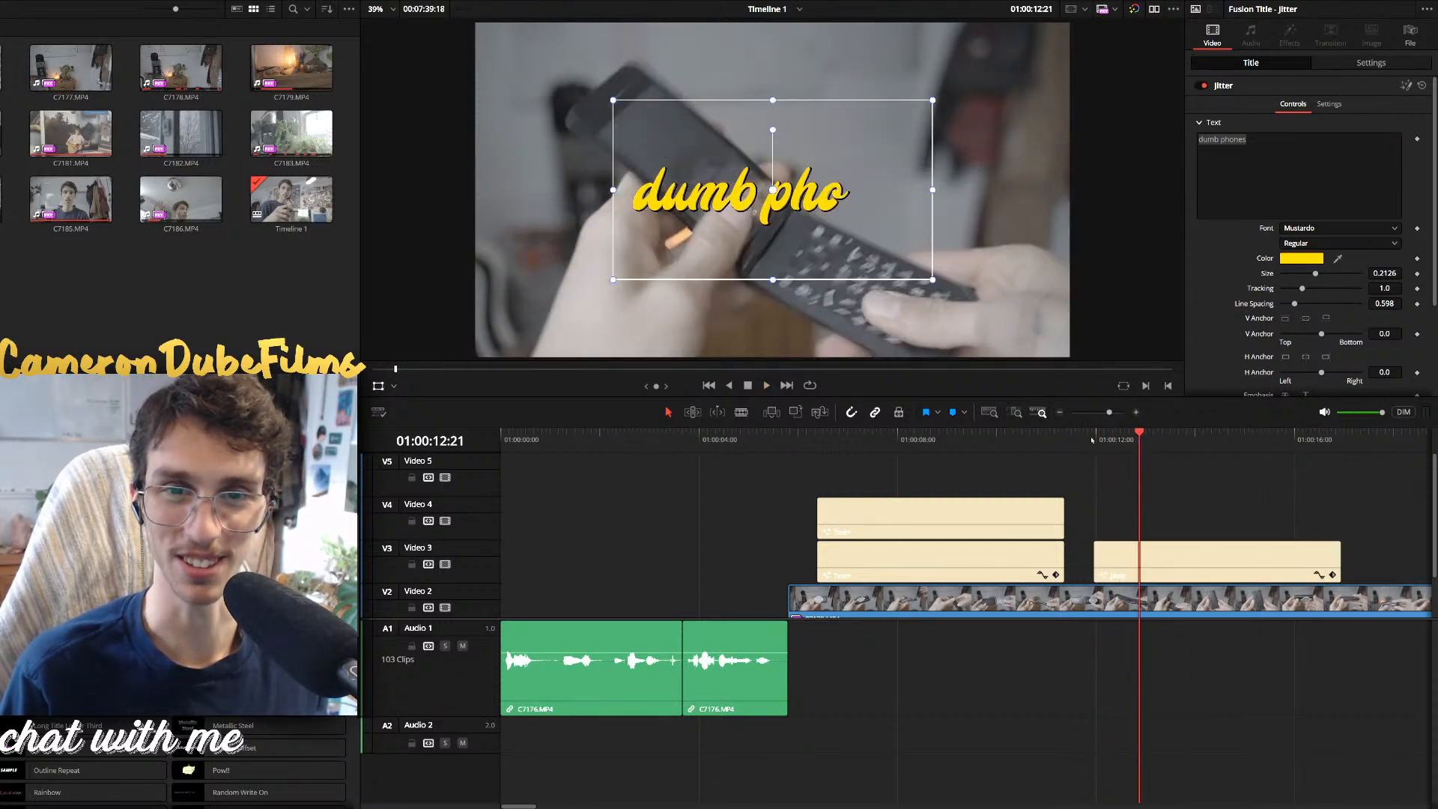
{"action": "left_click", "coordinate": [1092, 440]}
{"action": "key", "text": "space"}
{"action": "left_click", "coordinate": [1093, 441]}
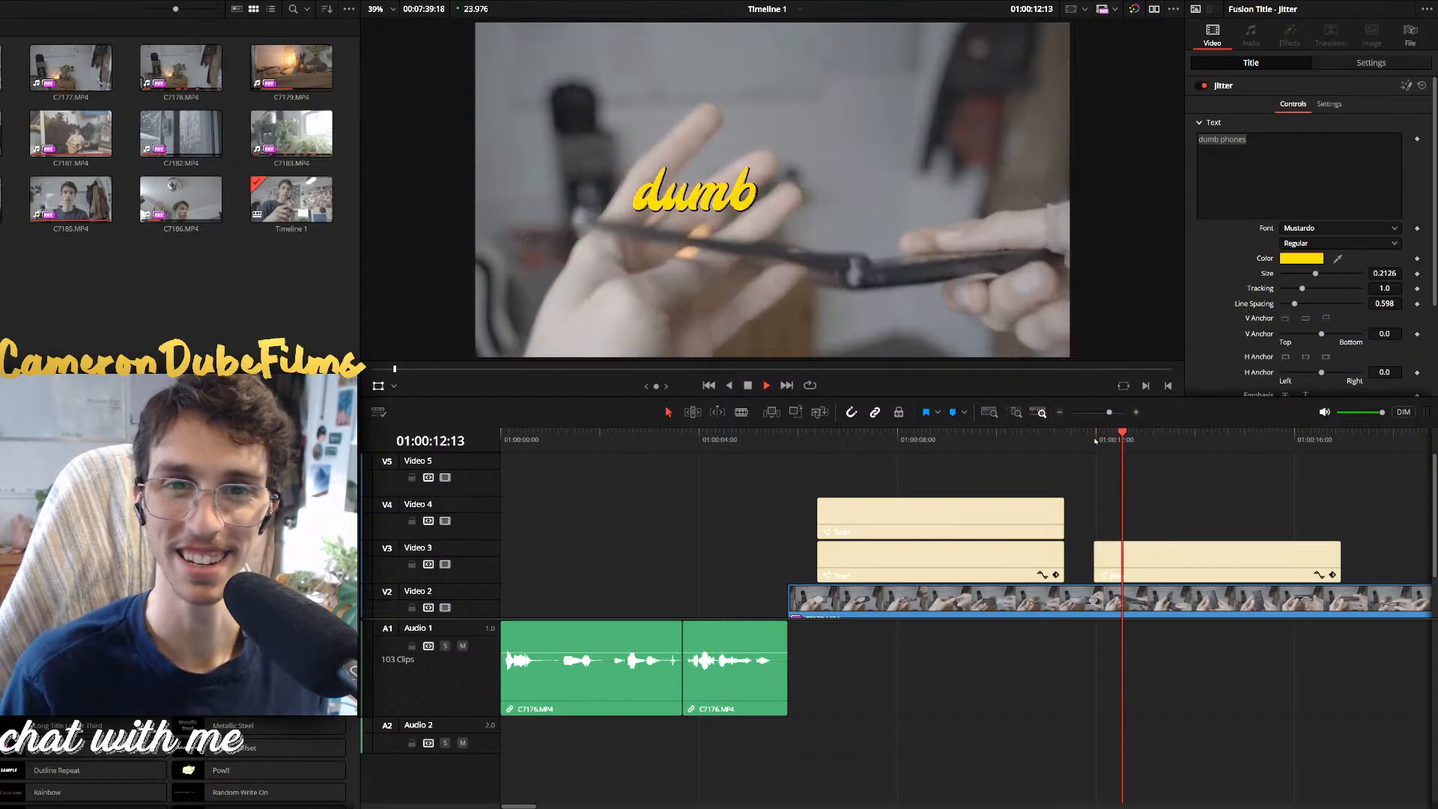
{"action": "left_click", "coordinate": [1093, 440]}
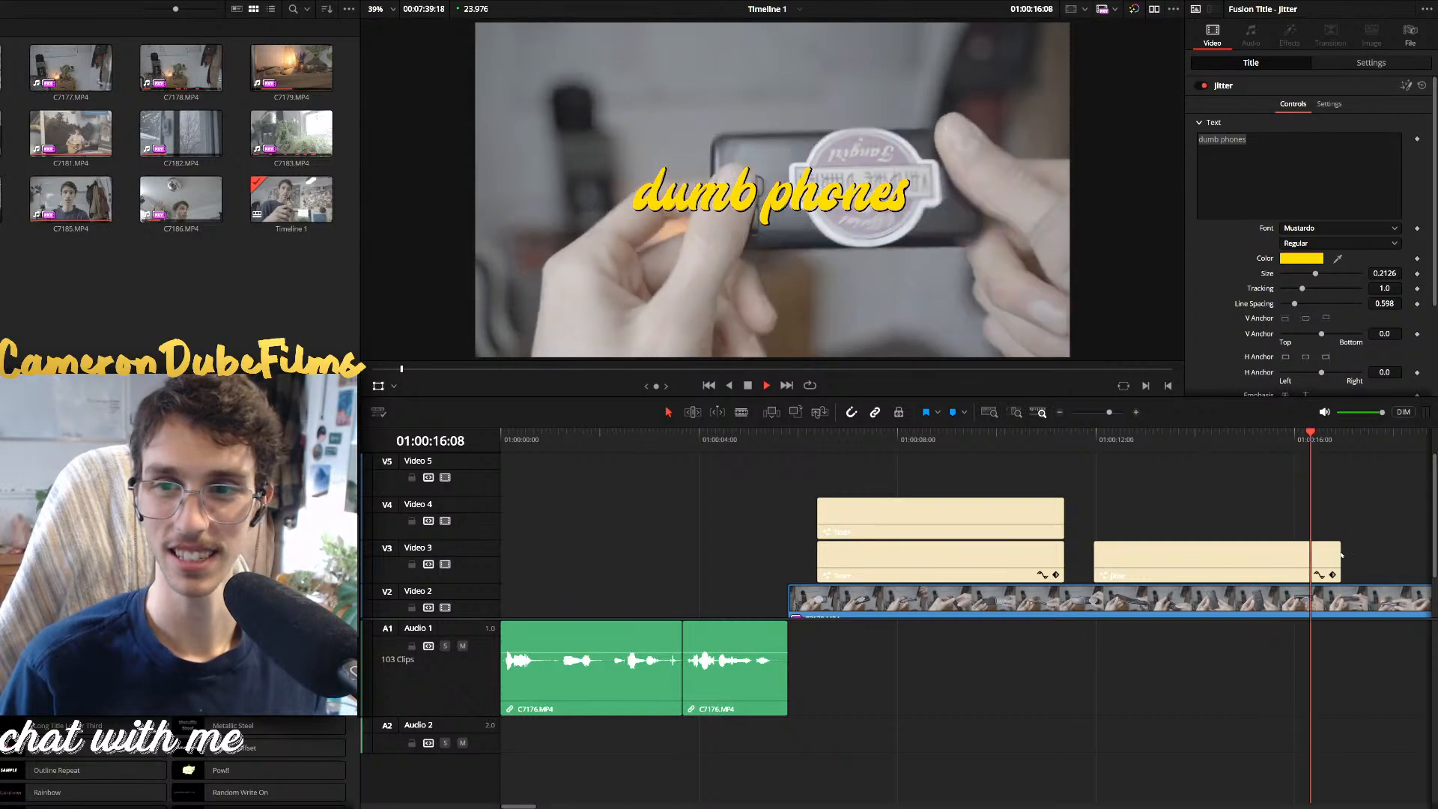
{"action": "key", "text": "space"}
{"action": "left_click", "coordinate": [1285, 440]}
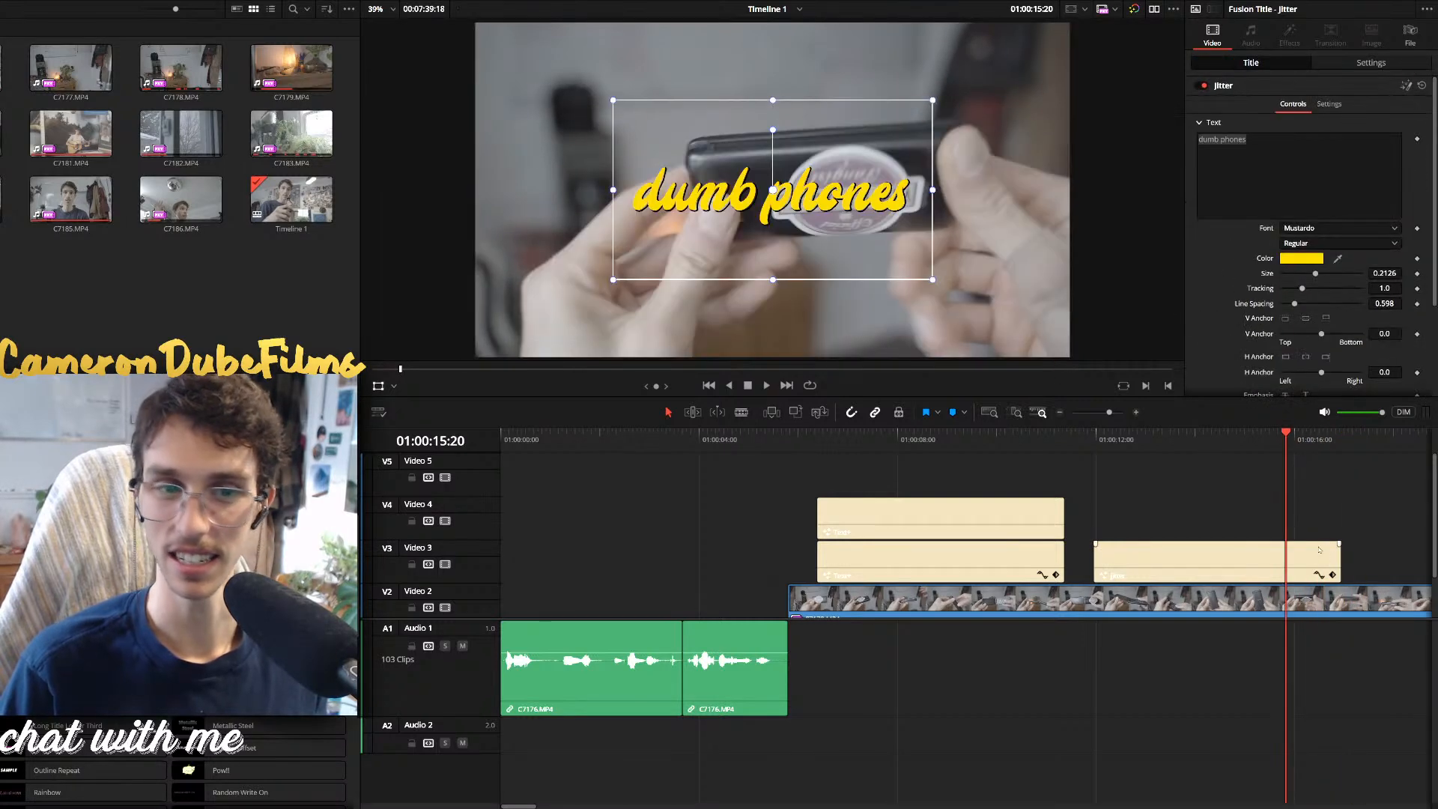
Apply the MagicAnimateV2 effect to the "dumb phones" Jitter title on Video 3 and play the title back
{"action": "left_click", "coordinate": [1319, 549]}
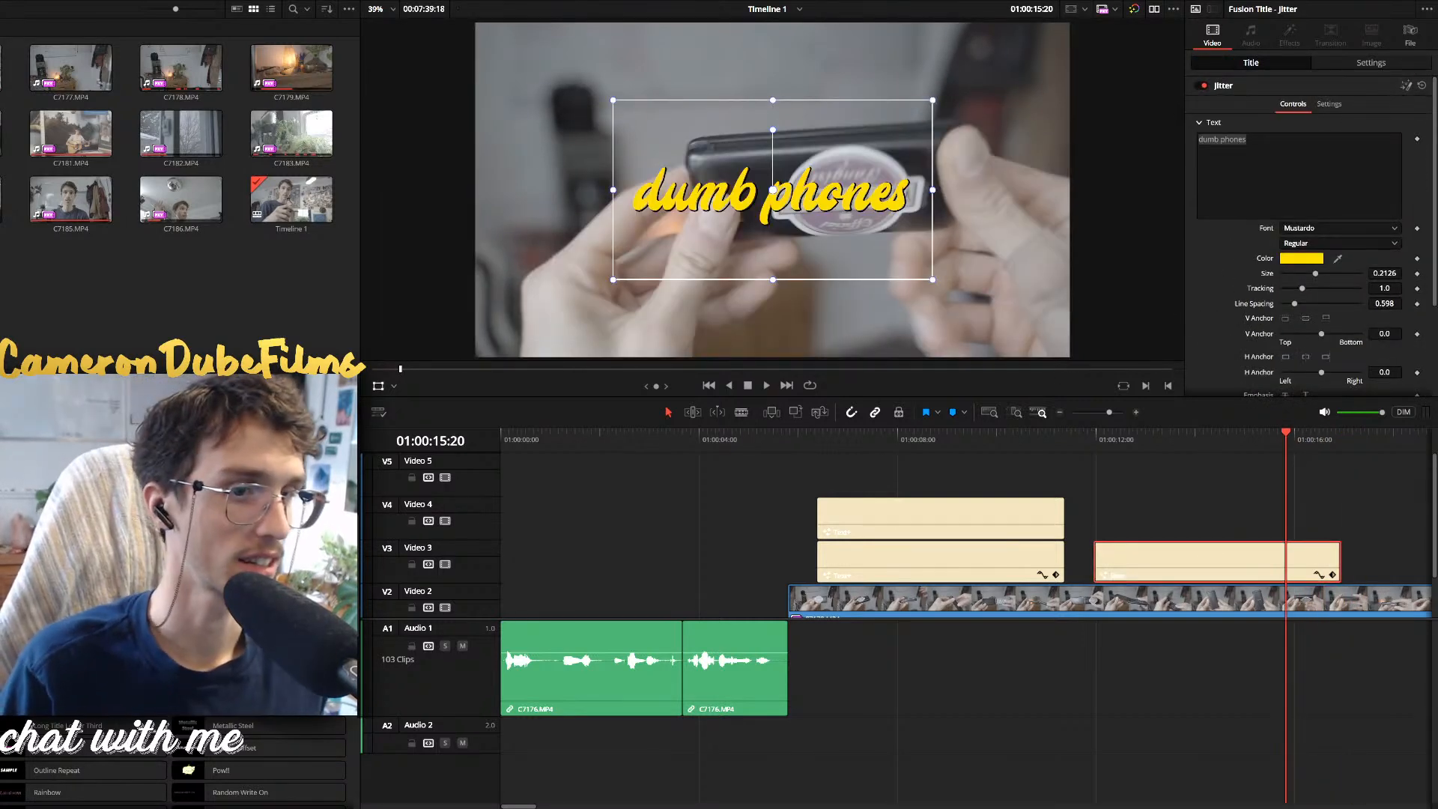
{"action": "scroll", "coordinate": [180, 763], "scroll_direction": "down", "scroll_amount": 10}
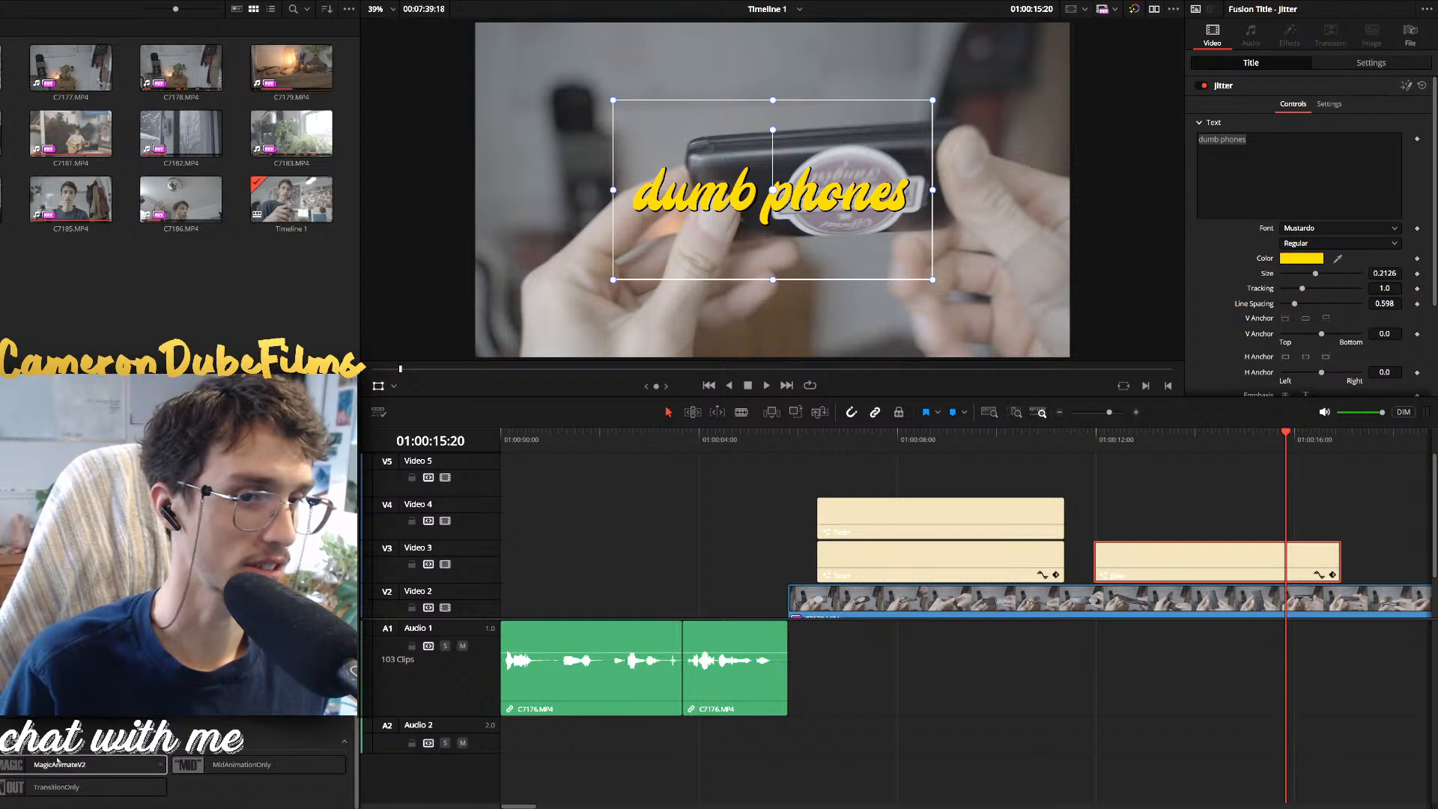
{"action": "left_click_drag", "start_coordinate": [58, 761], "coordinate": [1206, 561]}
{"action": "left_click", "coordinate": [1094, 439]}
{"action": "key", "text": "space"}
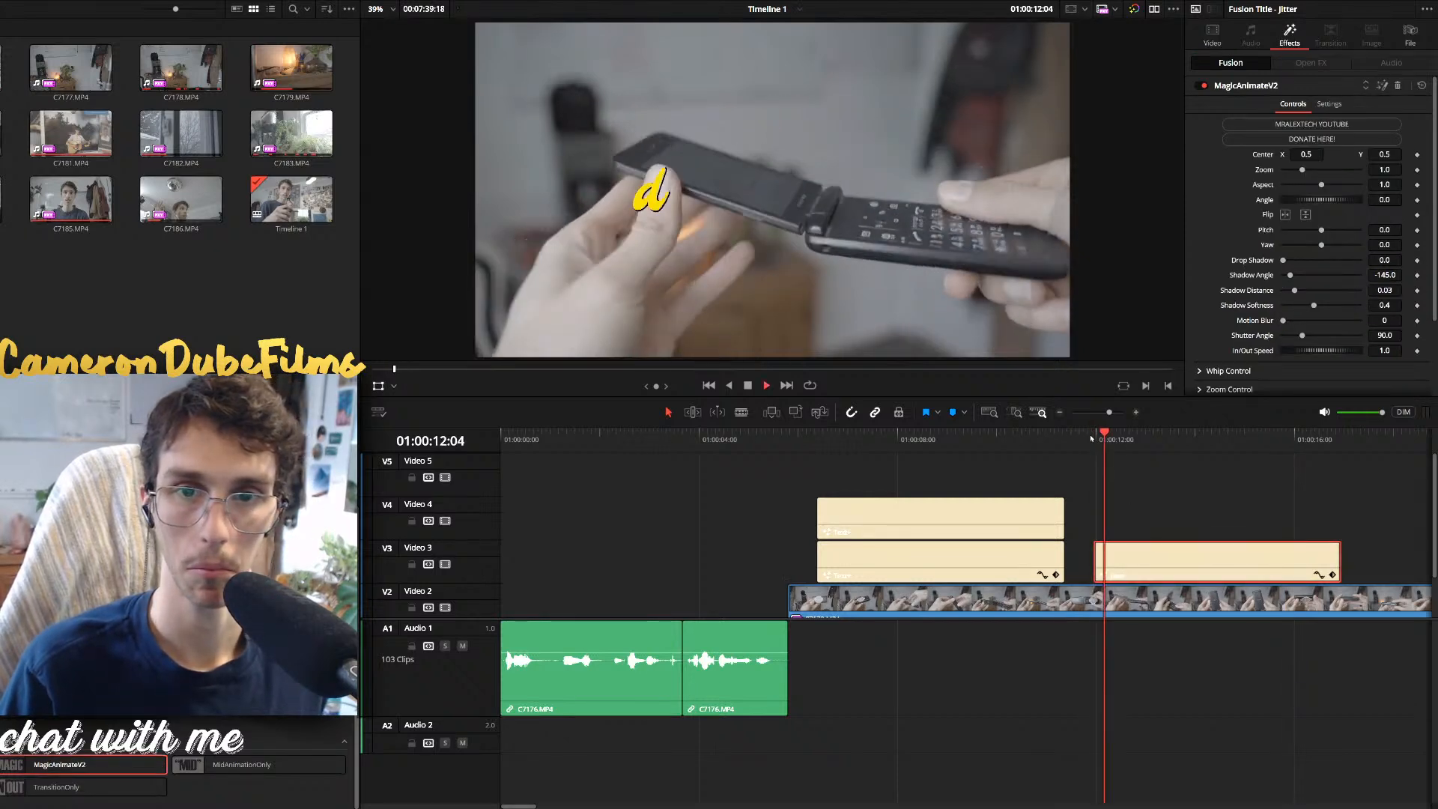
{"action": "left_click", "coordinate": [1281, 439]}
{"action": "key", "text": "space"}
Enable the Out animation in MagicAnimateV2's Aspect Control for the Jitter title and play back the title's exit
{"action": "scroll", "coordinate": [994, 306], "scroll_direction": "down", "scroll_amount": 2}
{"action": "scroll", "coordinate": [1210, 298], "scroll_direction": "down", "scroll_amount": 3}
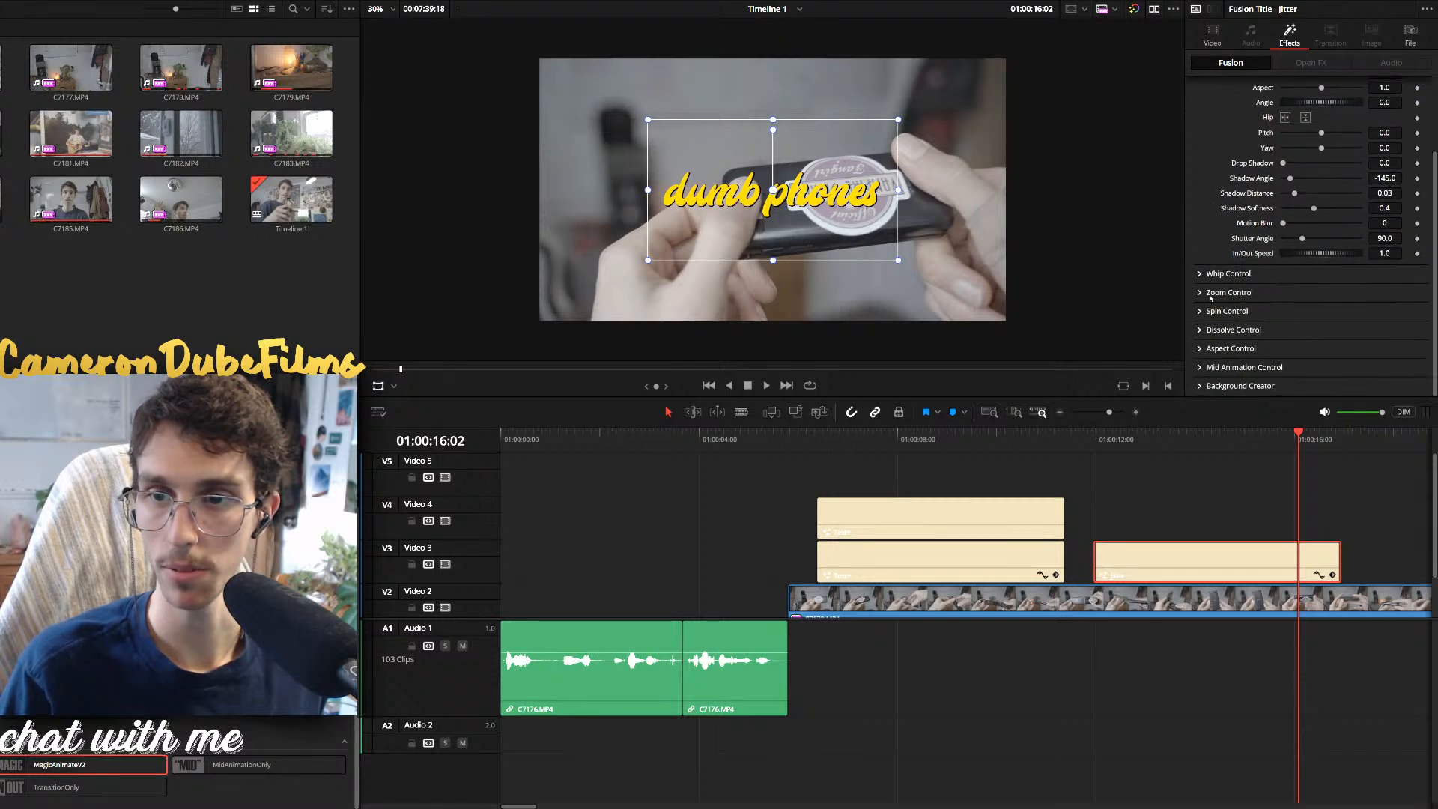
{"action": "left_click", "coordinate": [1198, 349]}
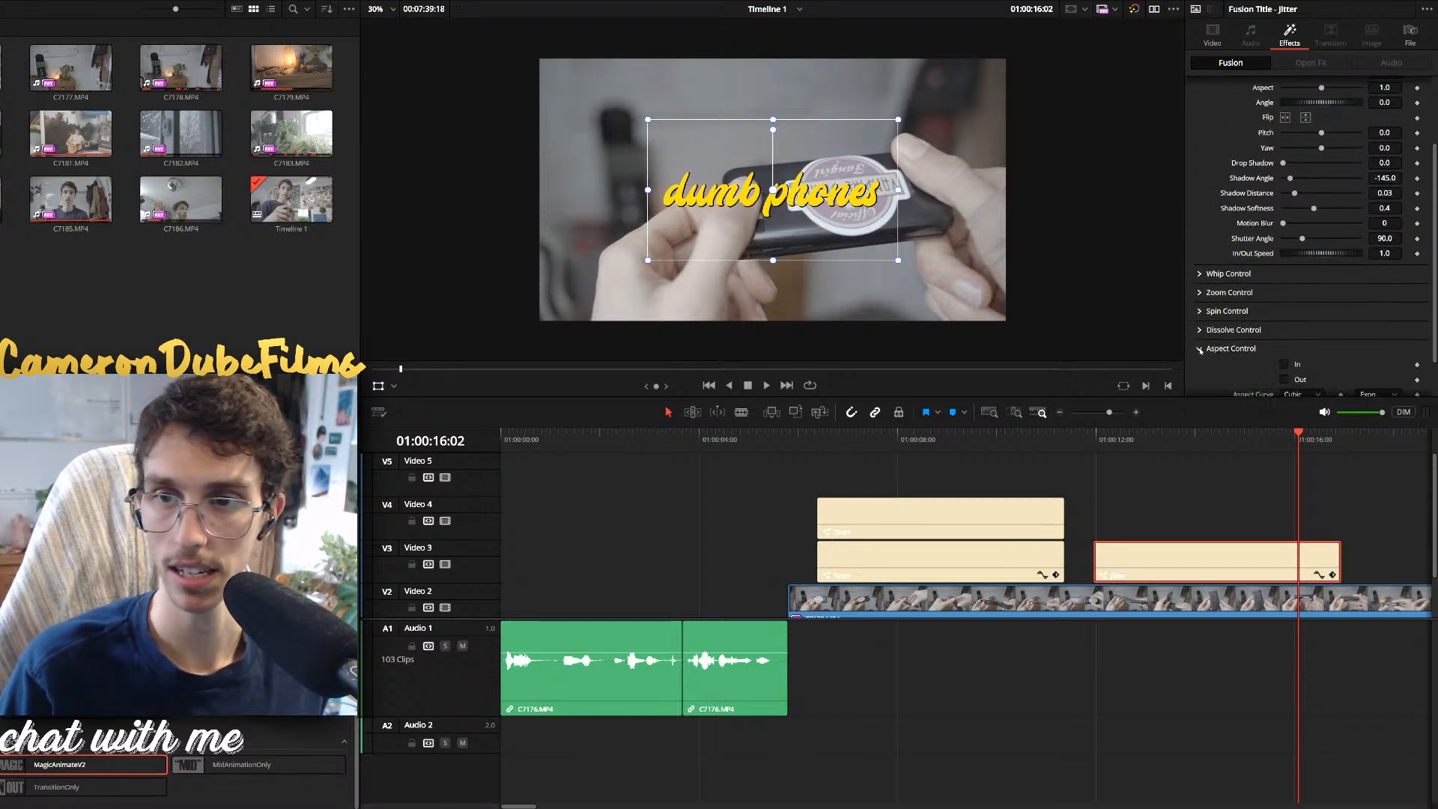
{"action": "left_click", "coordinate": [1315, 445]}
{"action": "key", "text": "space"}
{"action": "left_click", "coordinate": [1307, 442]}
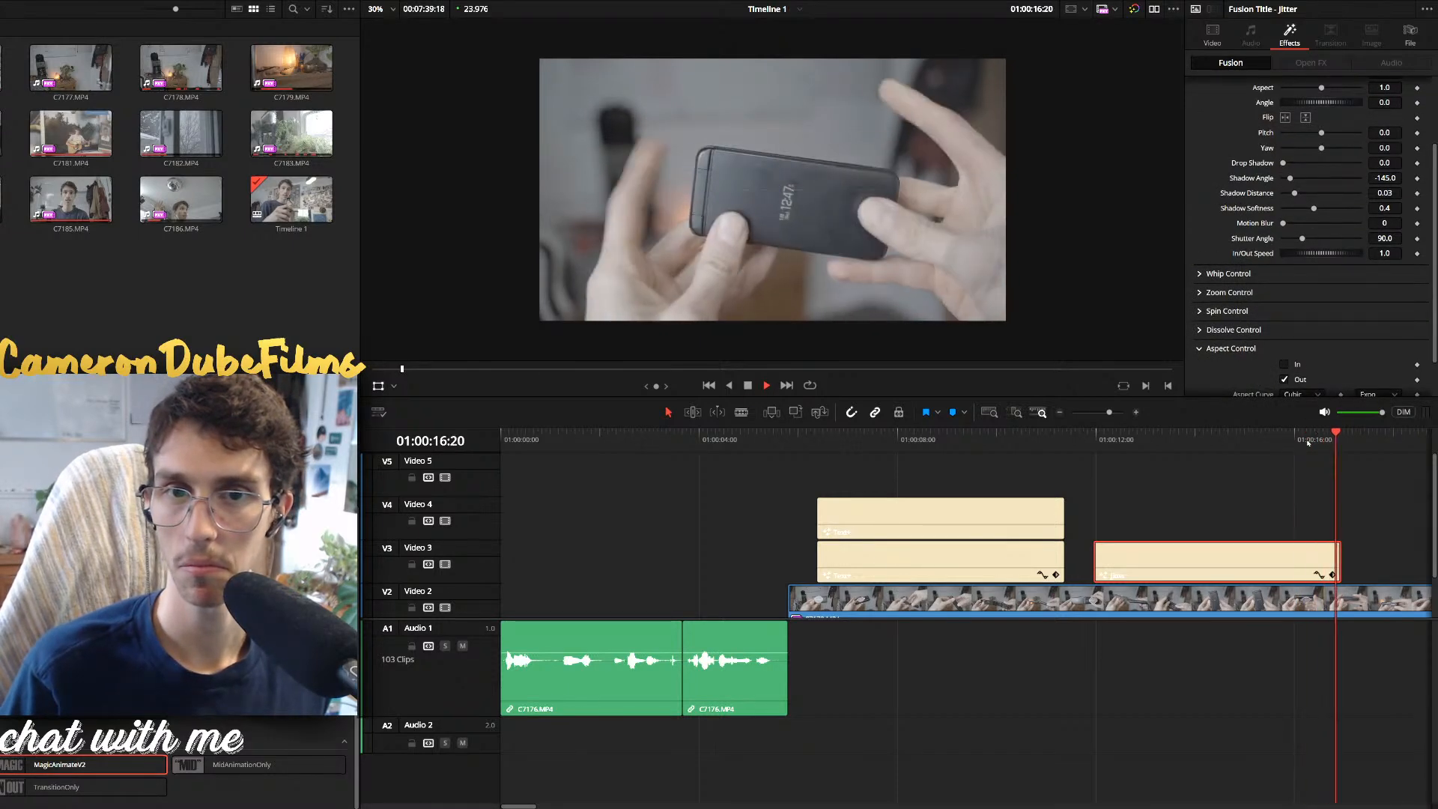
Turn off the "dumb phones" title's Aspect Out animation and try Spin Out and Dissolve Out as its exit
{"action": "key", "text": "space"}
{"action": "left_click", "coordinate": [1197, 330]}
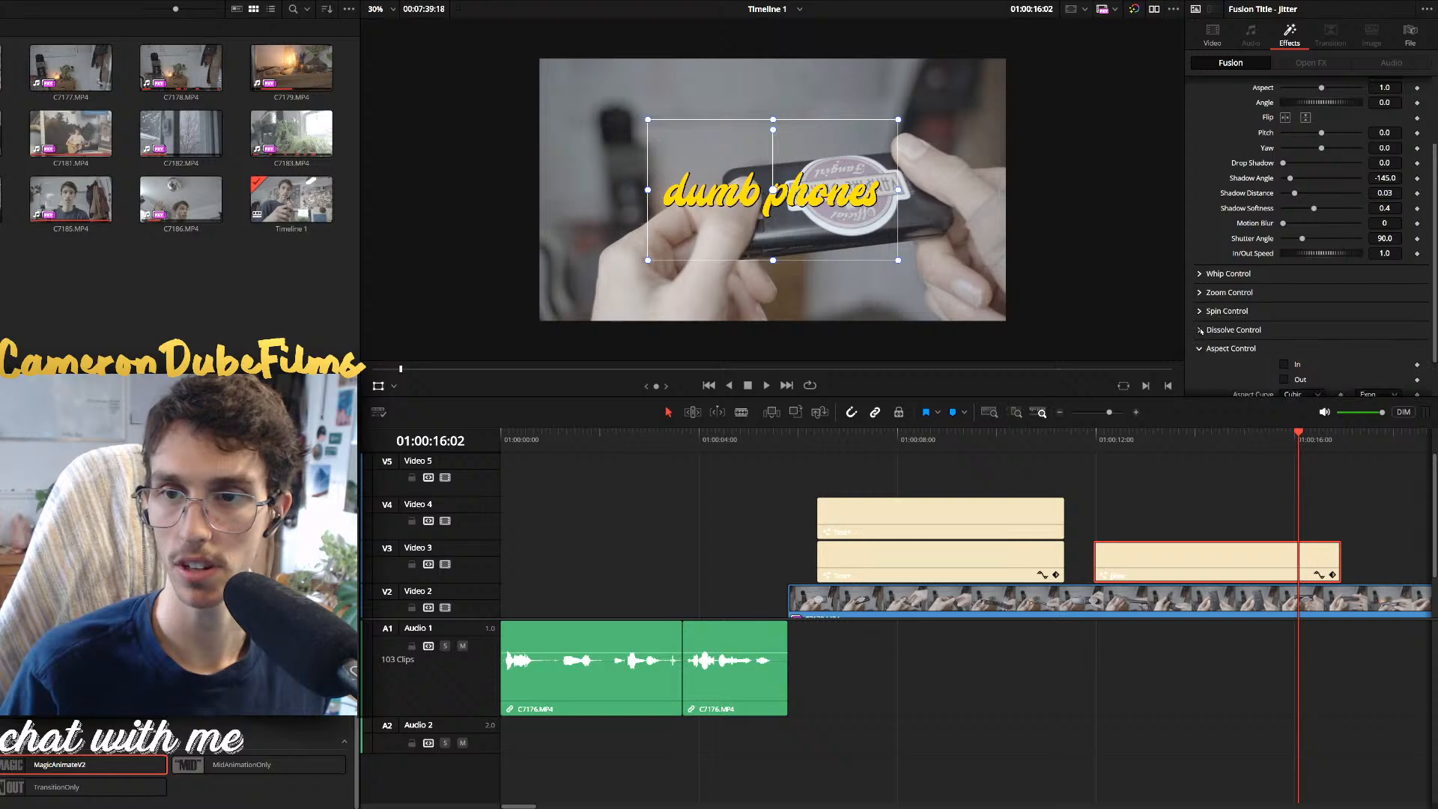
{"action": "left_click", "coordinate": [1198, 311]}
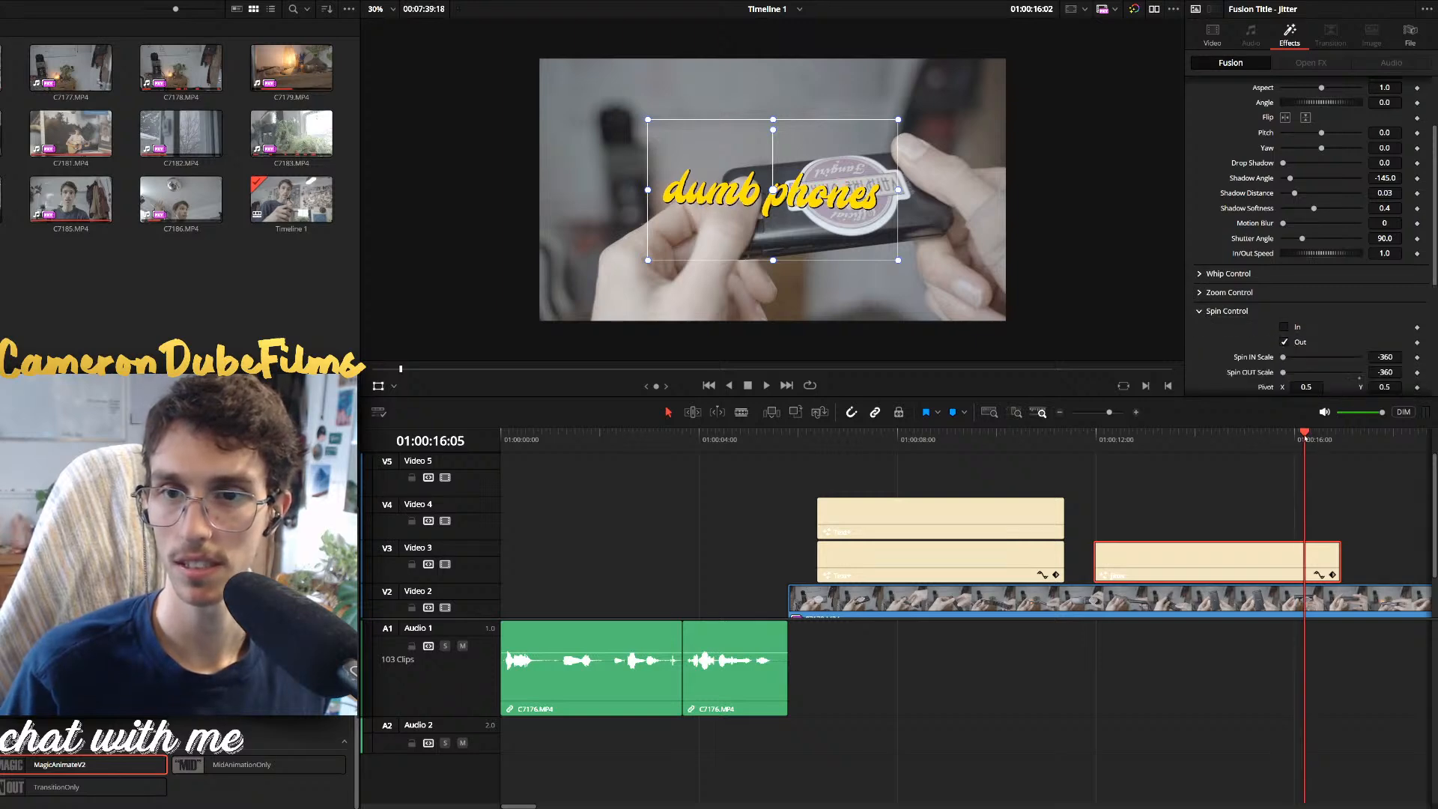
{"action": "left_click", "coordinate": [1199, 310]}
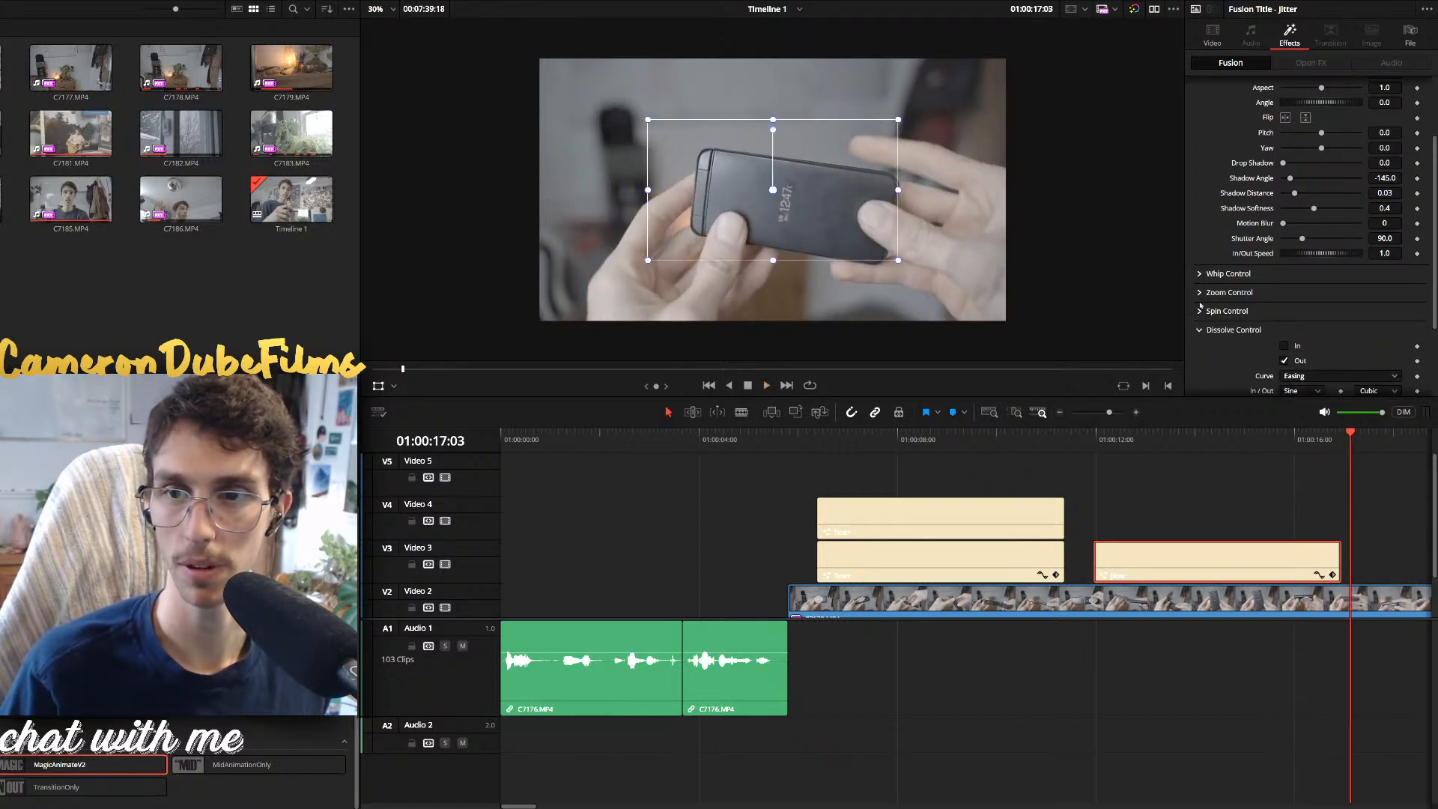
Turn on Zoom Out for the "dumb phones" title and preview its exit
{"action": "left_click", "coordinate": [1201, 293]}
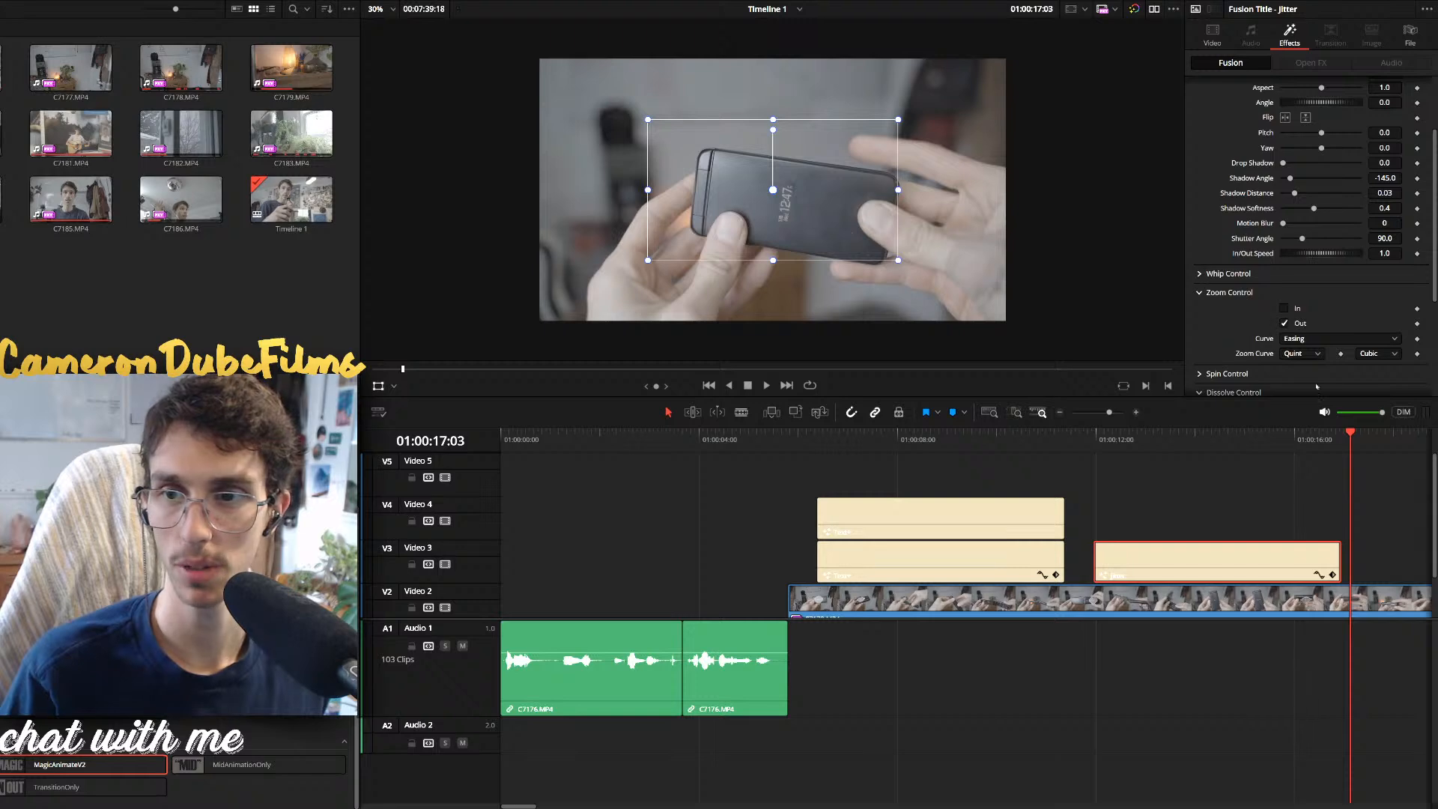
{"action": "left_click", "coordinate": [1316, 439]}
{"action": "key", "text": "space"}
{"action": "left_click", "coordinate": [1295, 439]}
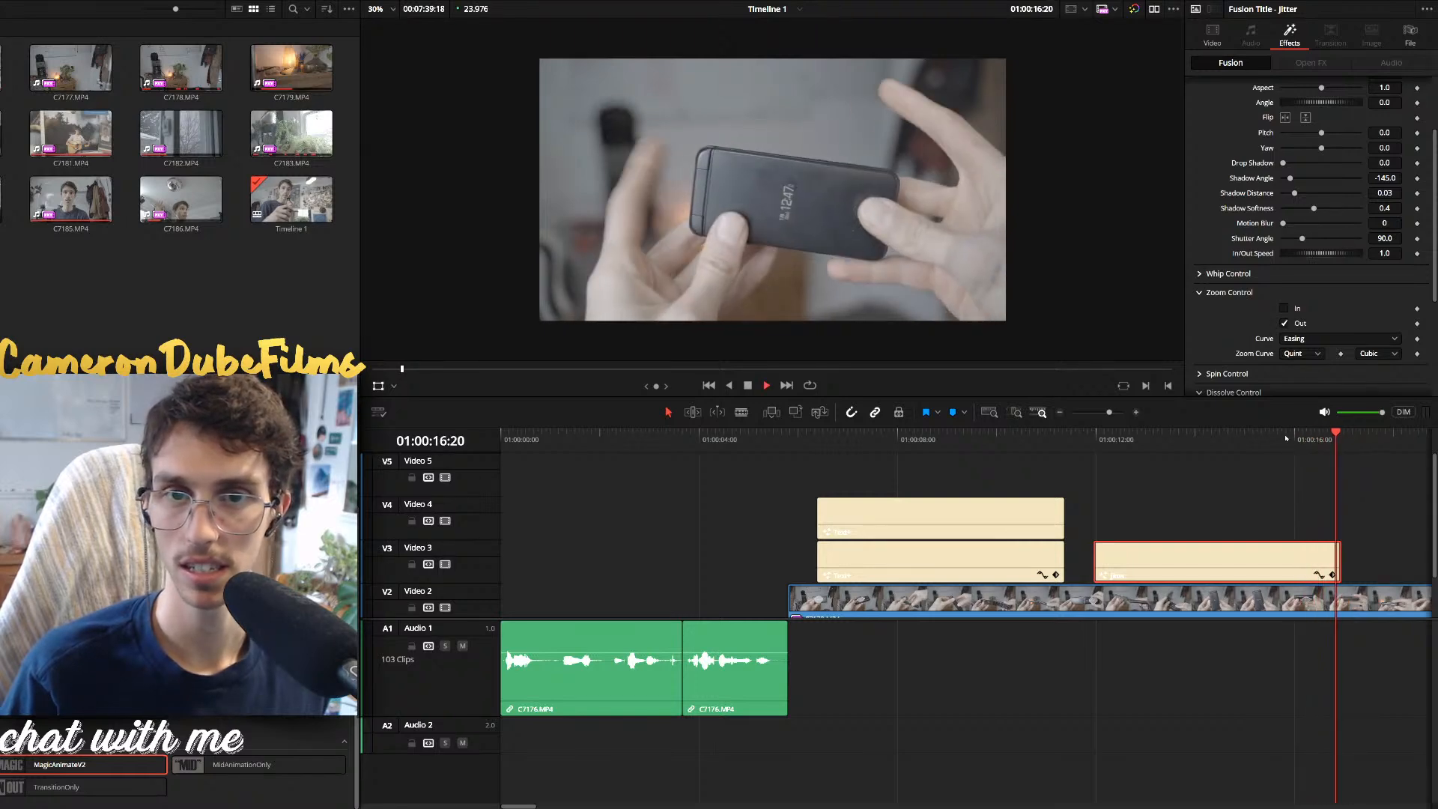
Turn off the title's Zoom Out and try Whip Out instead, previewing the exit animation
{"action": "scroll", "coordinate": [1222, 367], "scroll_direction": "down", "scroll_amount": 5}
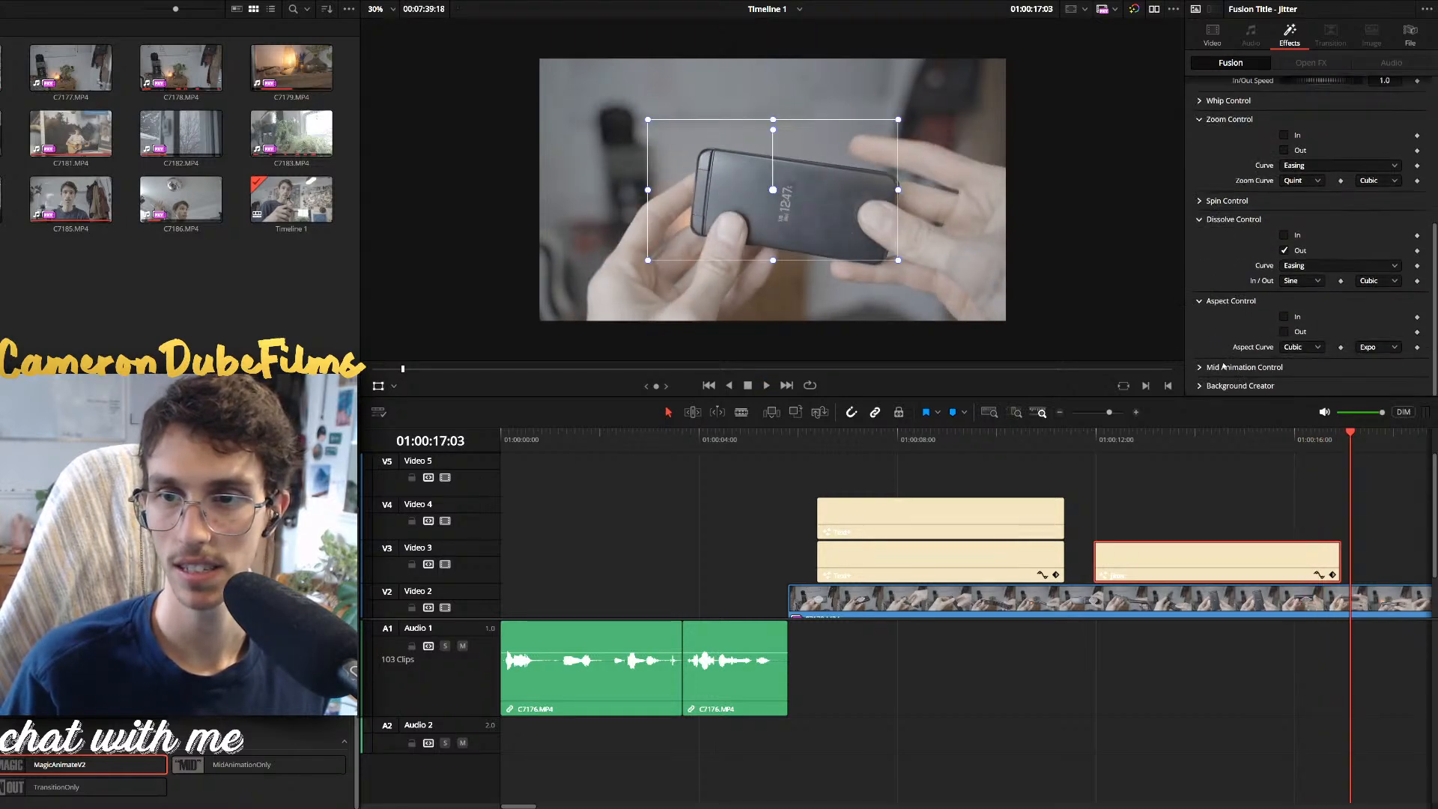
{"action": "left_click", "coordinate": [1200, 367]}
{"action": "scroll", "coordinate": [1263, 351], "scroll_direction": "down", "scroll_amount": 4}
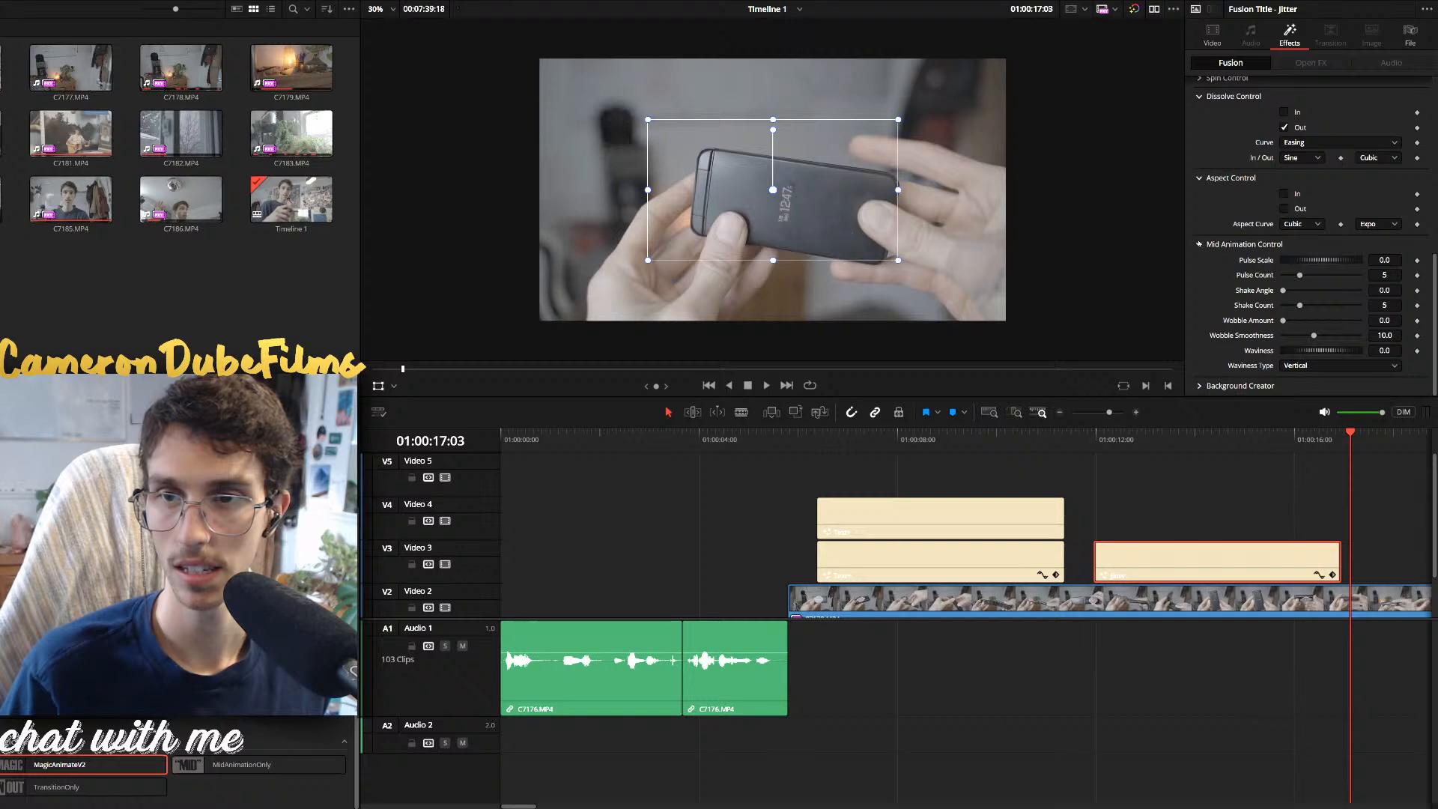
{"action": "left_click", "coordinate": [1198, 243]}
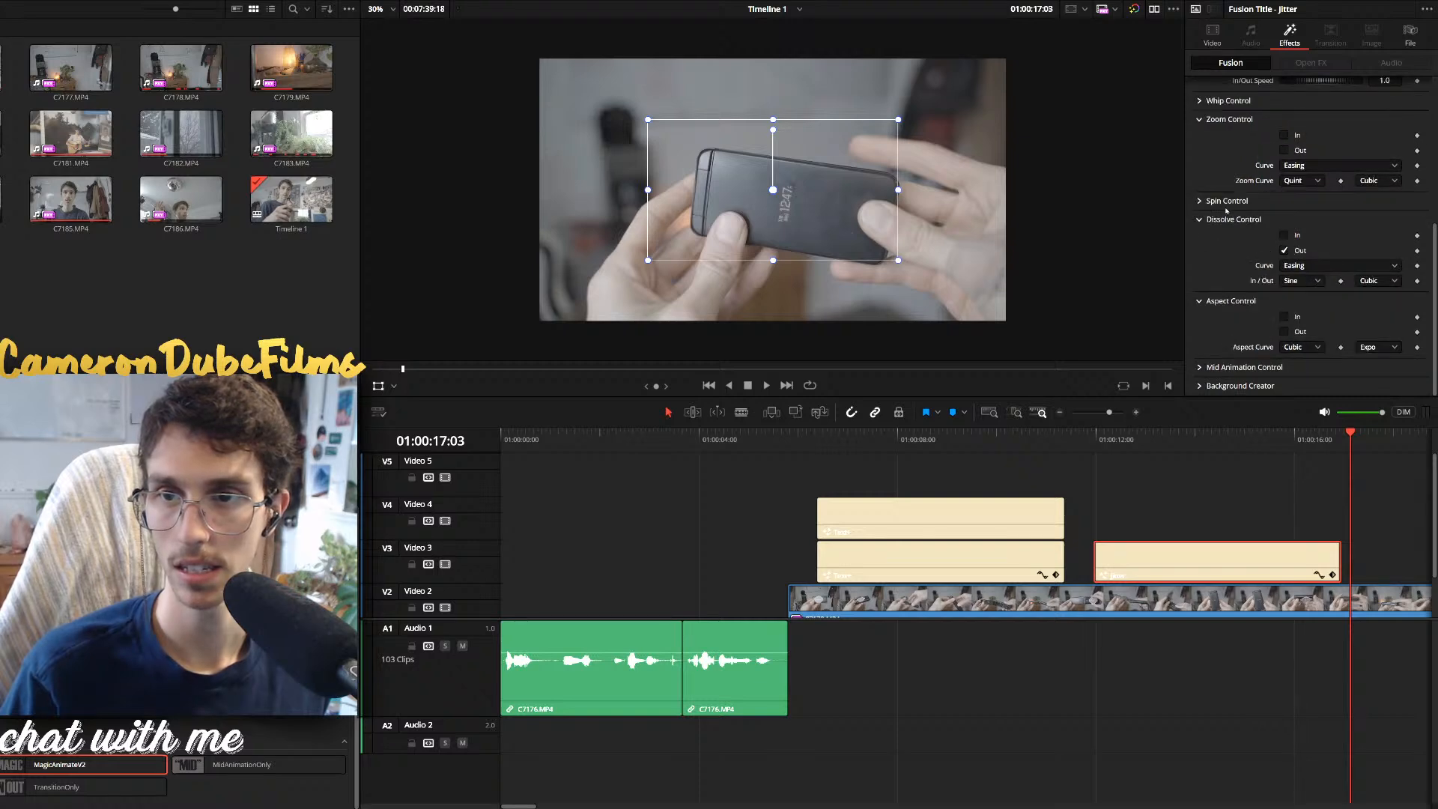
{"action": "scroll", "coordinate": [1224, 164], "scroll_direction": "up", "scroll_amount": 4}
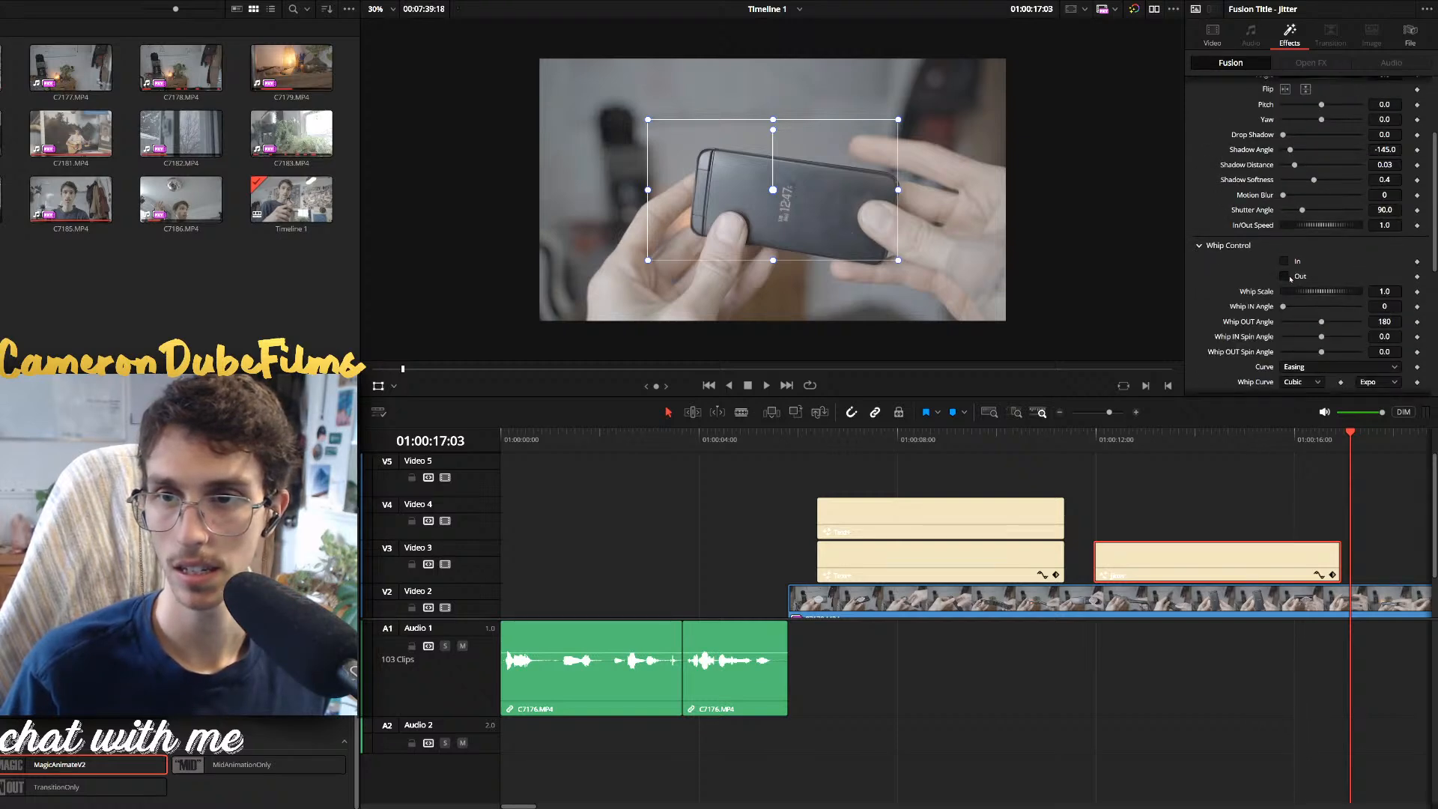
{"action": "left_click_drag", "start_coordinate": [1298, 432], "coordinate": [1284, 434]}
{"action": "key", "text": "space"}
{"action": "key", "text": "space"}
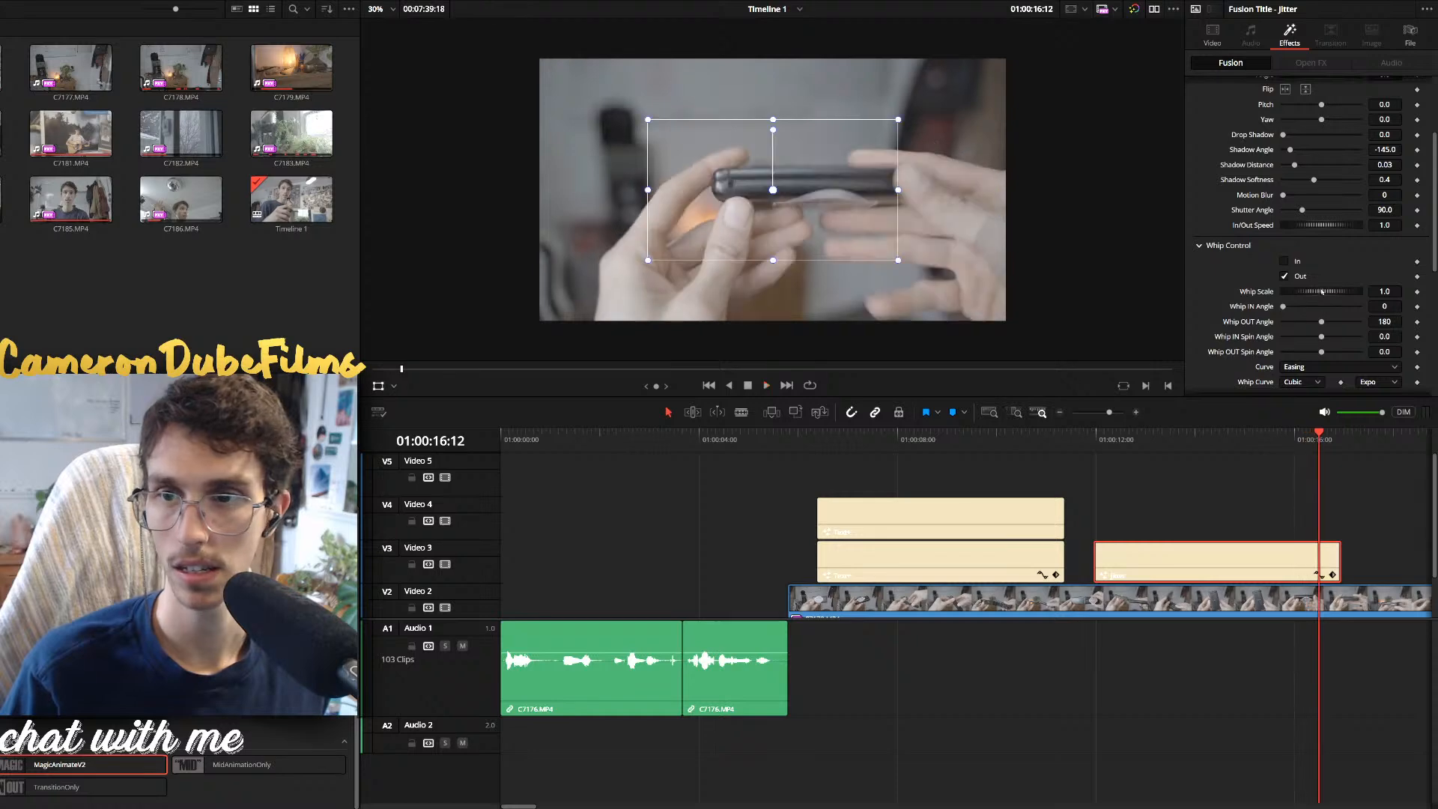
Lower the title's Whip Scale to 0.45 and preview the whip exit
{"action": "left_click_drag", "start_coordinate": [1319, 292], "coordinate": [1299, 294]}
{"action": "left_click", "coordinate": [1291, 450]}
{"action": "key", "text": "space"}
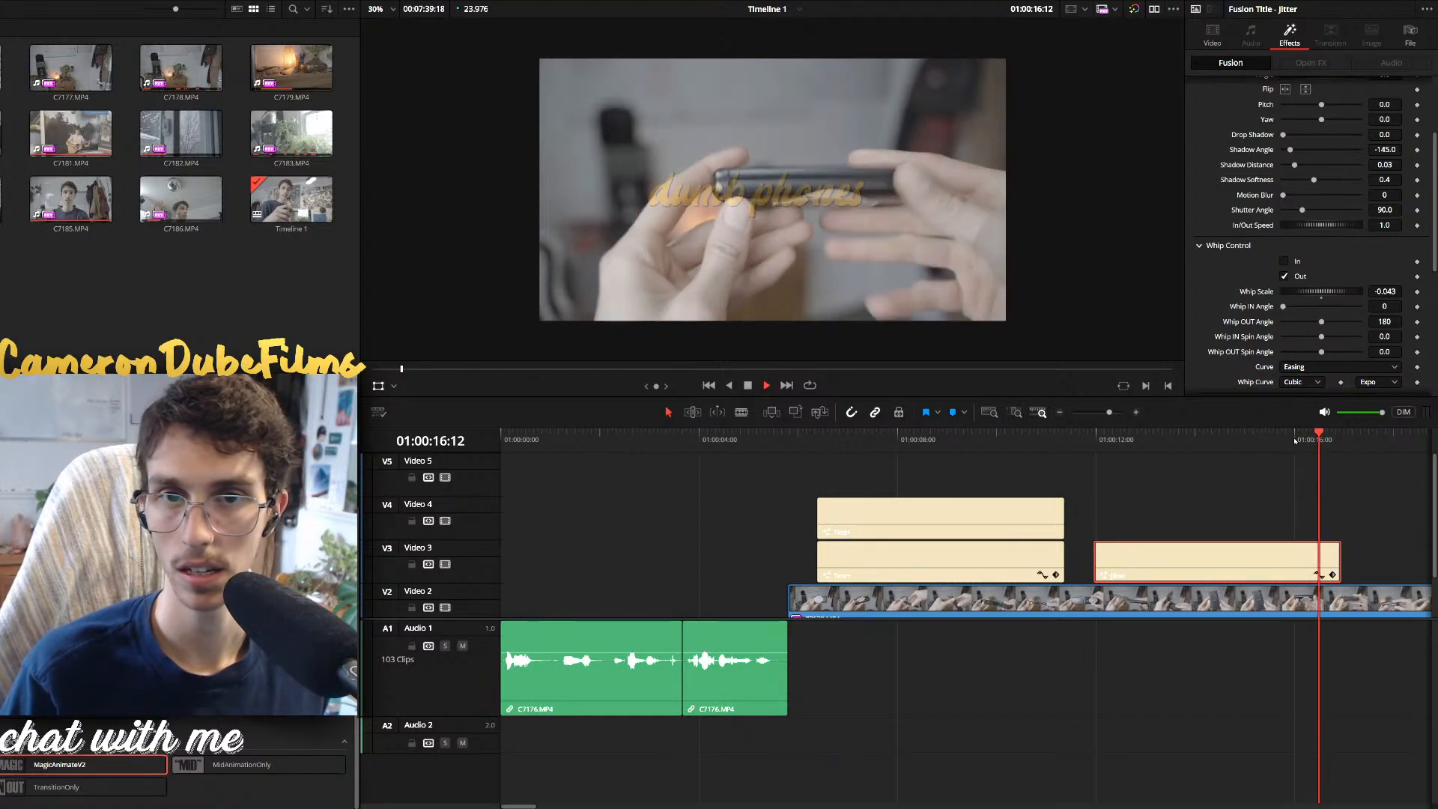
{"action": "left_click", "coordinate": [1307, 432]}
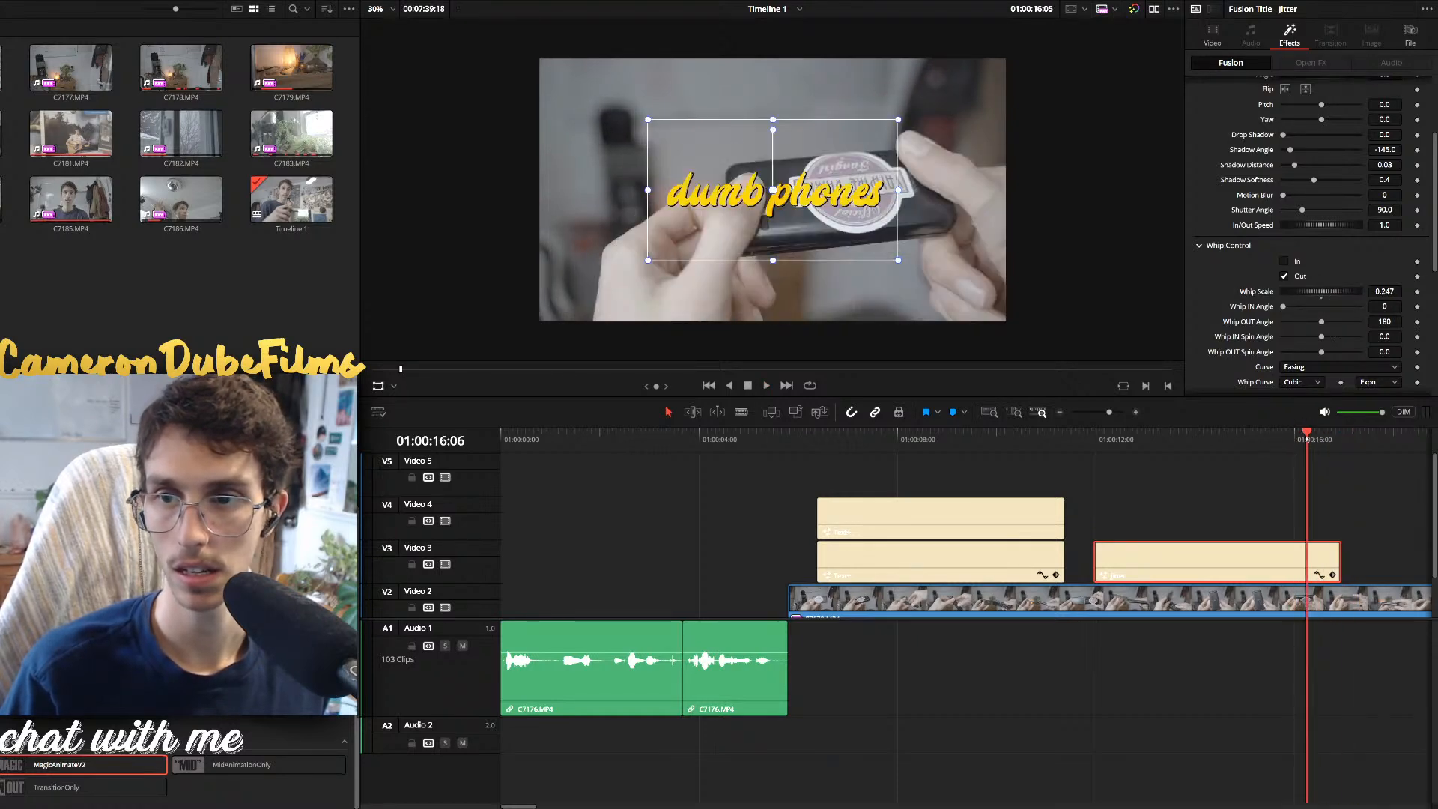
{"action": "key", "text": "space"}
{"action": "key", "text": "space"}
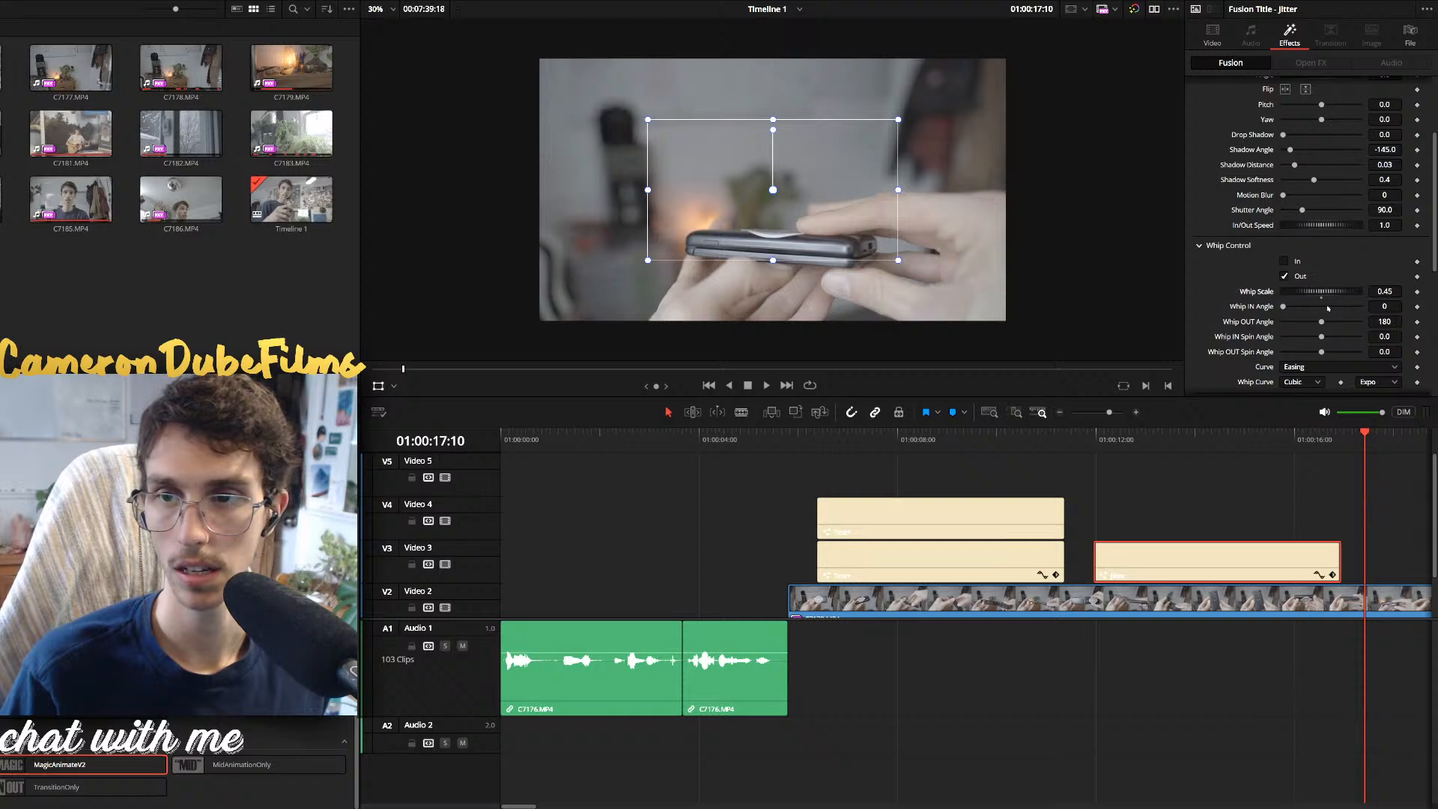
{"action": "key", "text": "space"}
{"action": "left_click", "coordinate": [1283, 442]}
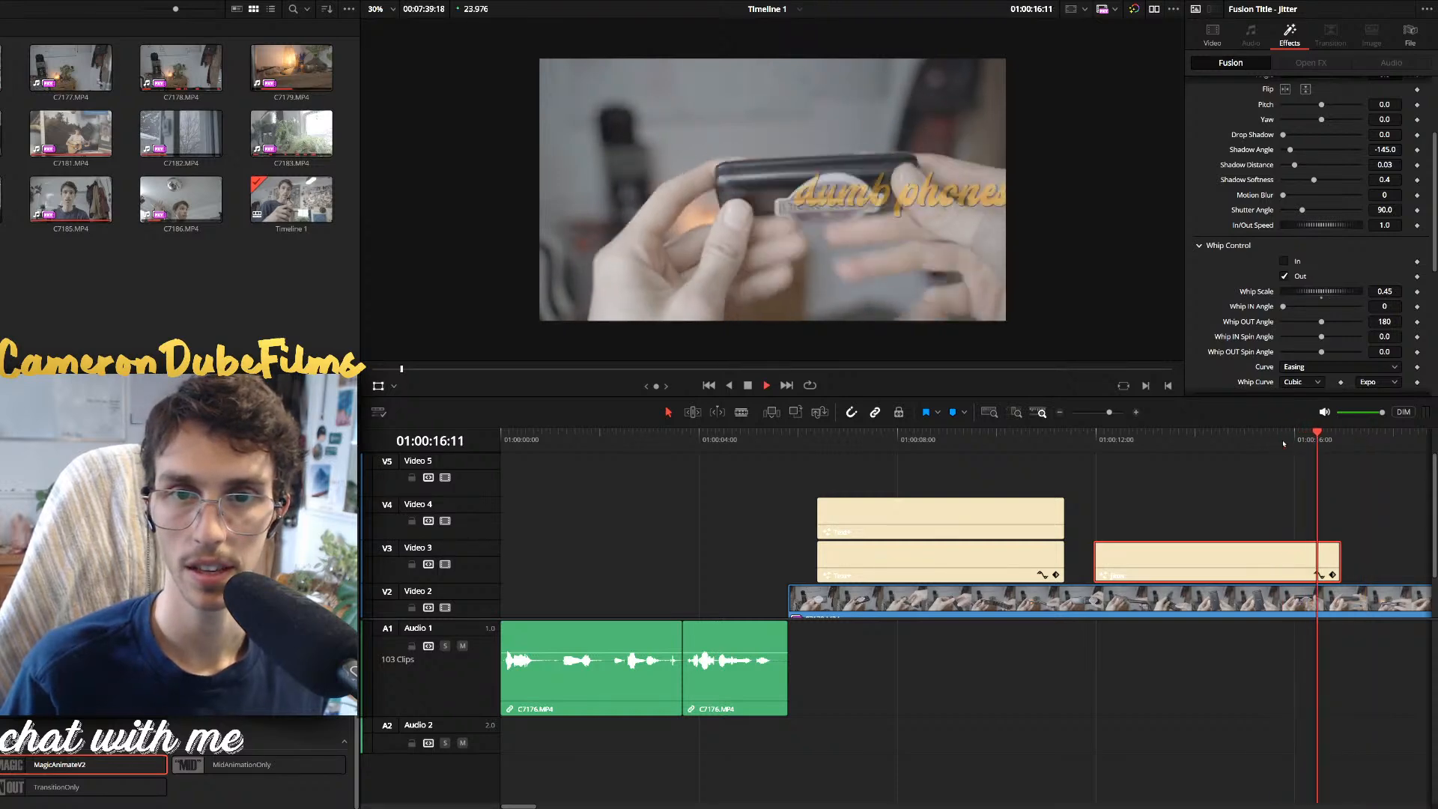
{"action": "key", "text": "space"}
Turn off Whip Out and turn on Zoom Out for the title's exit animation
{"action": "left_click", "coordinate": [1282, 442]}
{"action": "key", "text": "space"}
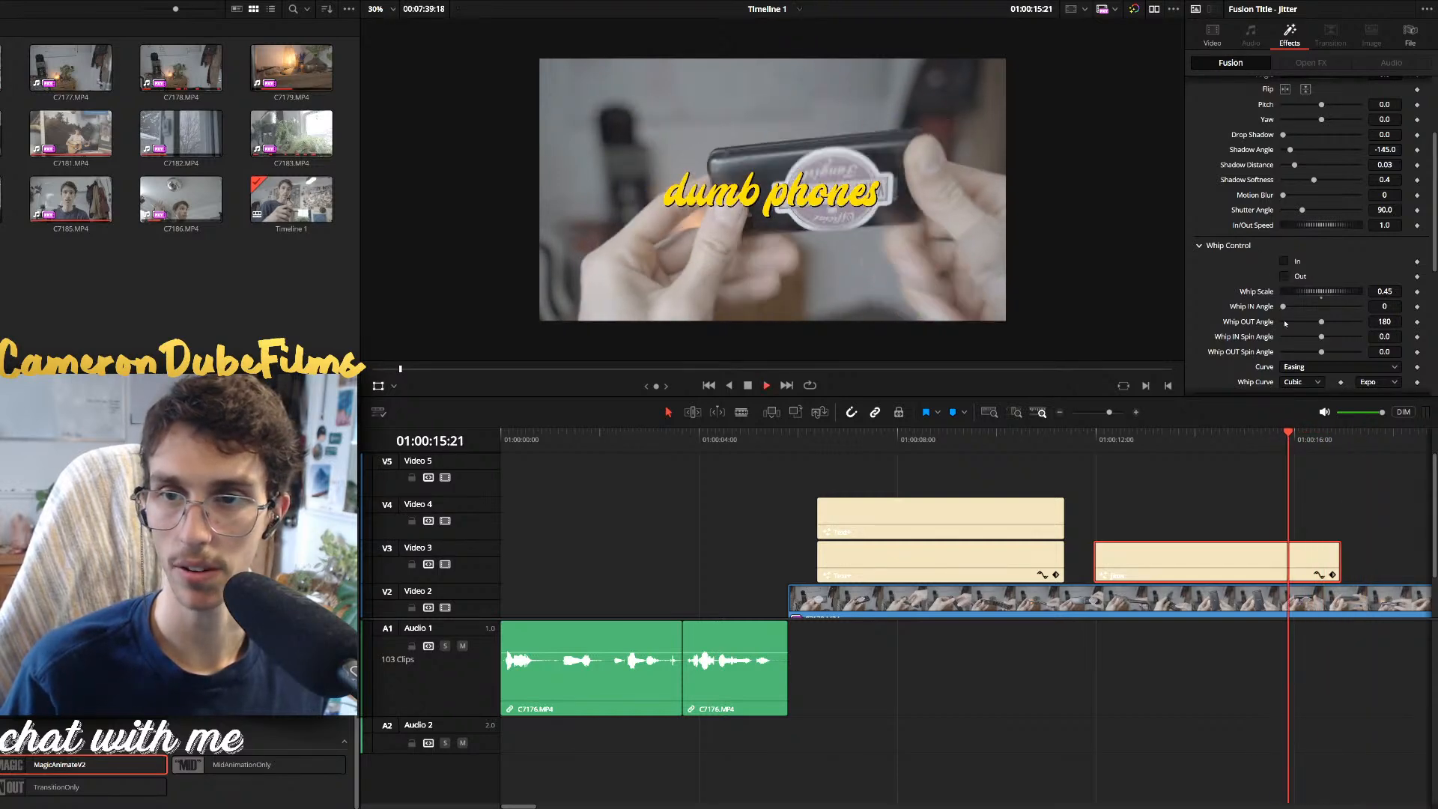
{"action": "key", "text": "space"}
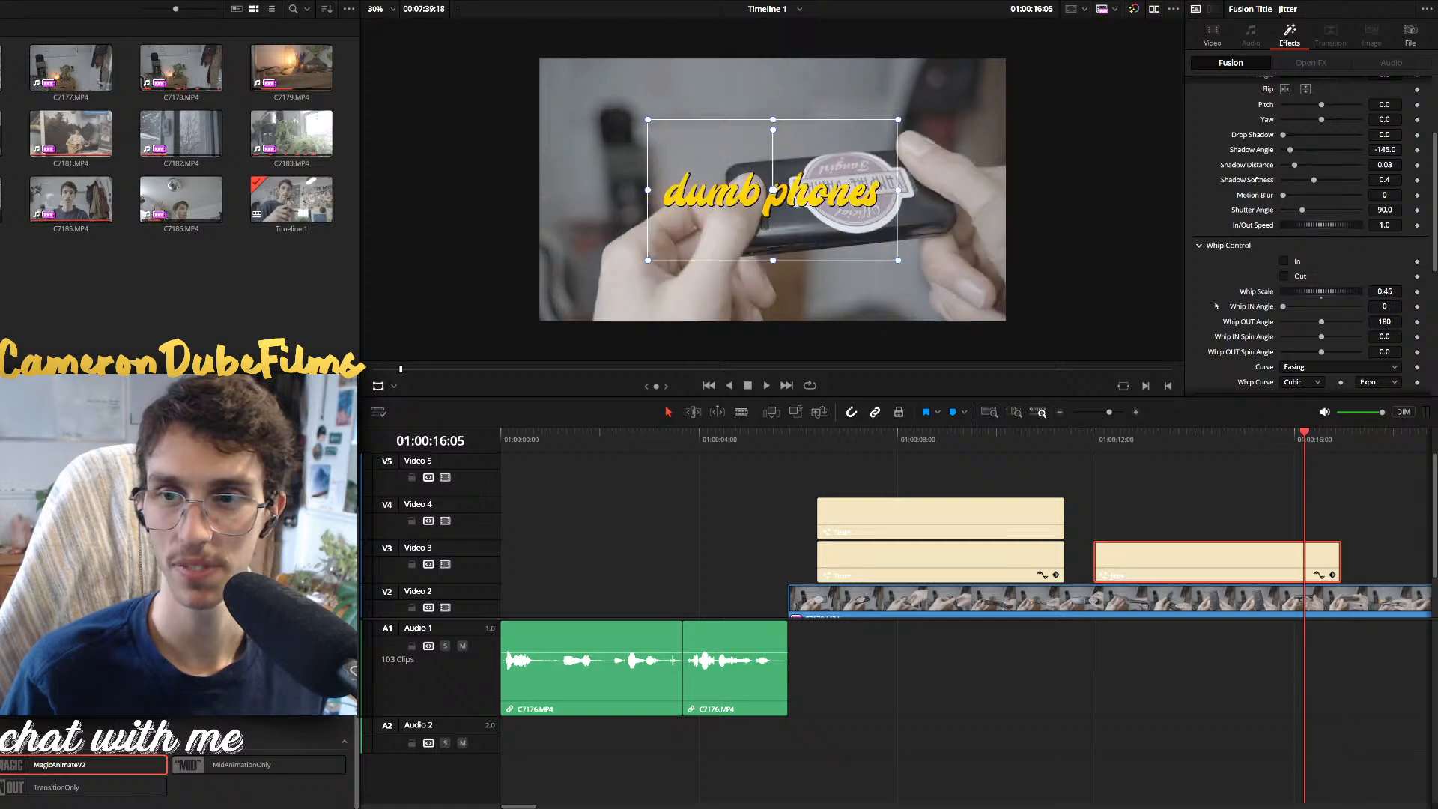
{"action": "scroll", "coordinate": [1216, 305], "scroll_direction": "down", "scroll_amount": 4}
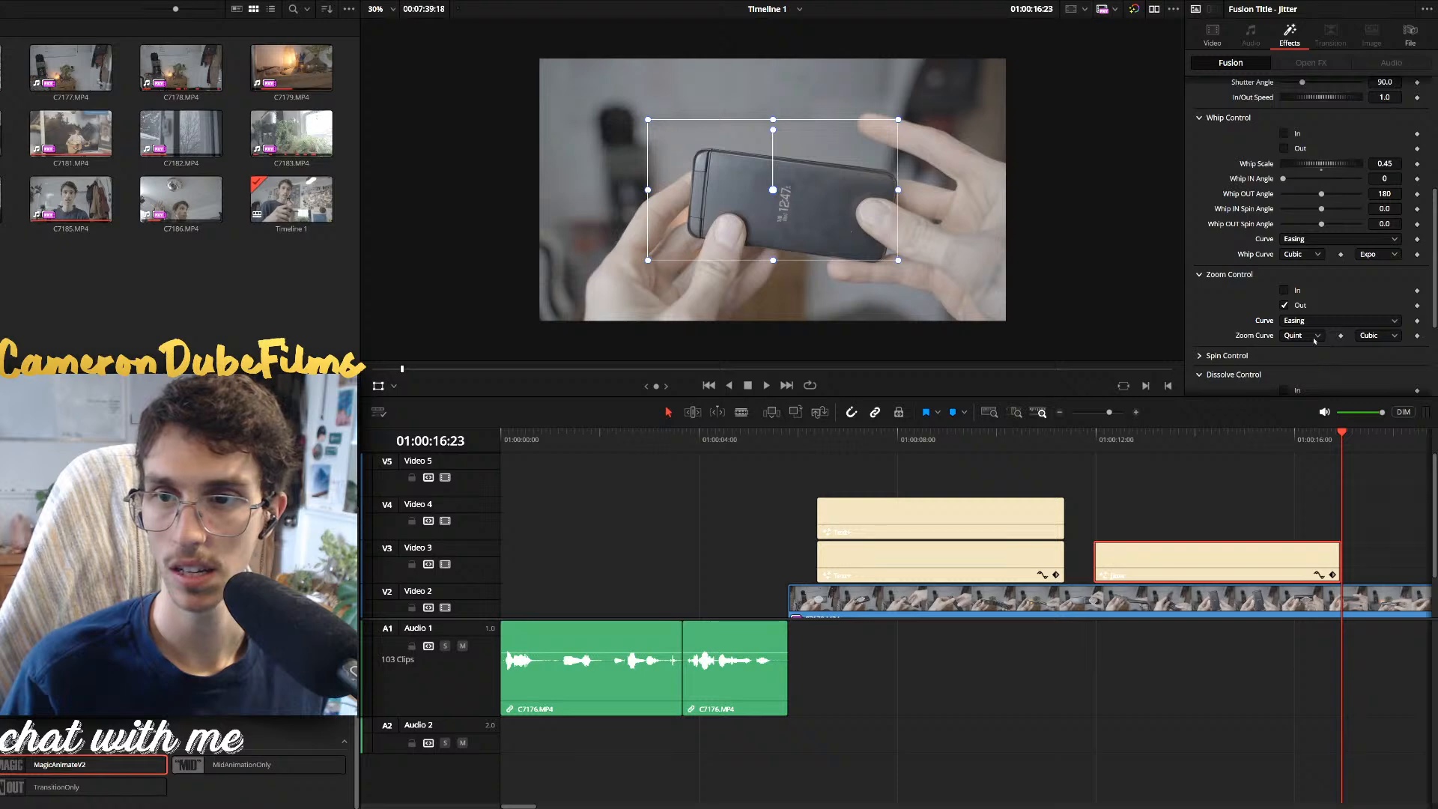
Try a Linear zoom curve for the title's exit, preview it, and undo the curve change
{"action": "left_click", "coordinate": [1314, 341]}
{"action": "left_click", "coordinate": [1310, 437]}
{"action": "key", "text": "space"}
{"action": "key", "text": "space"}
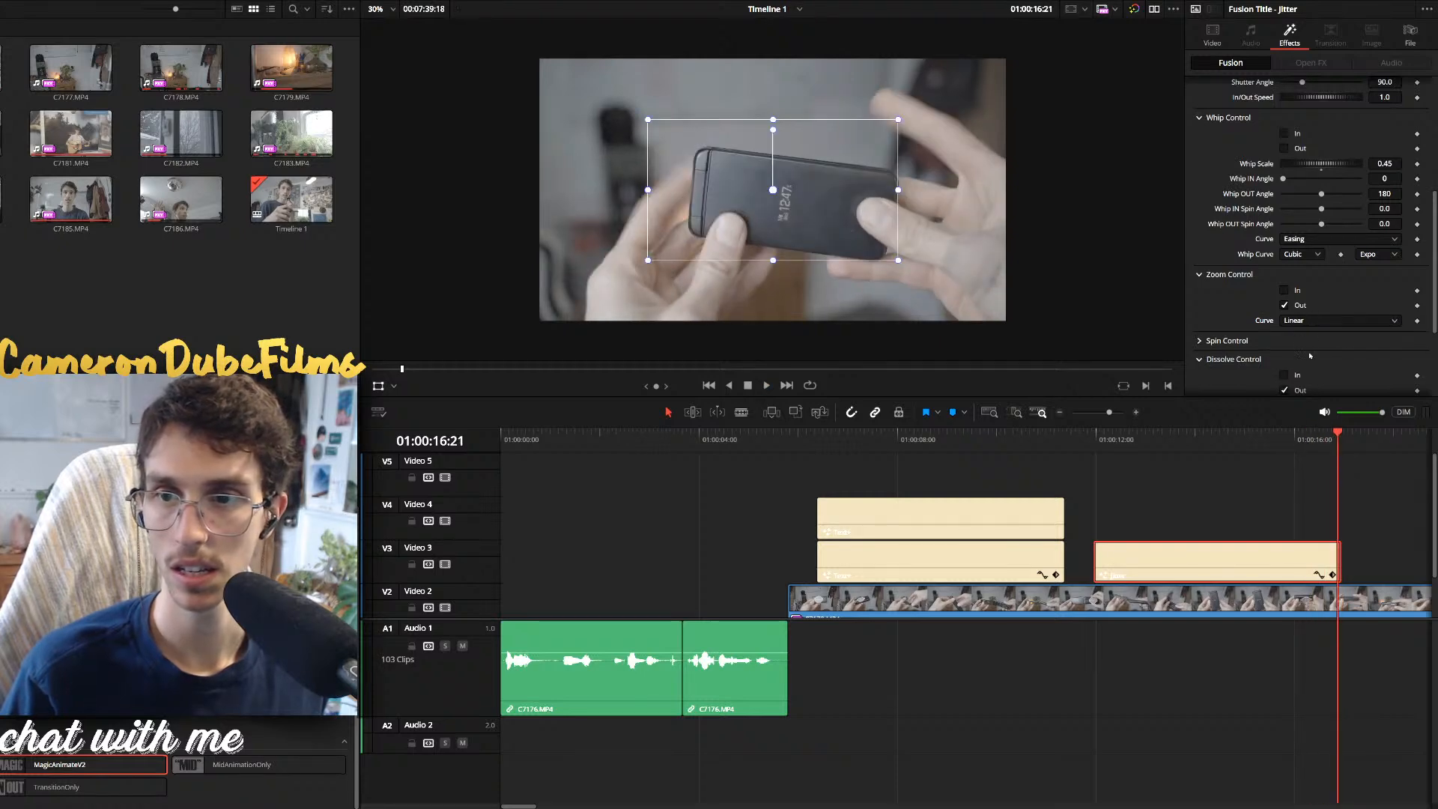
{"action": "key", "text": "ctrl+z"}
{"action": "key", "text": "space"}
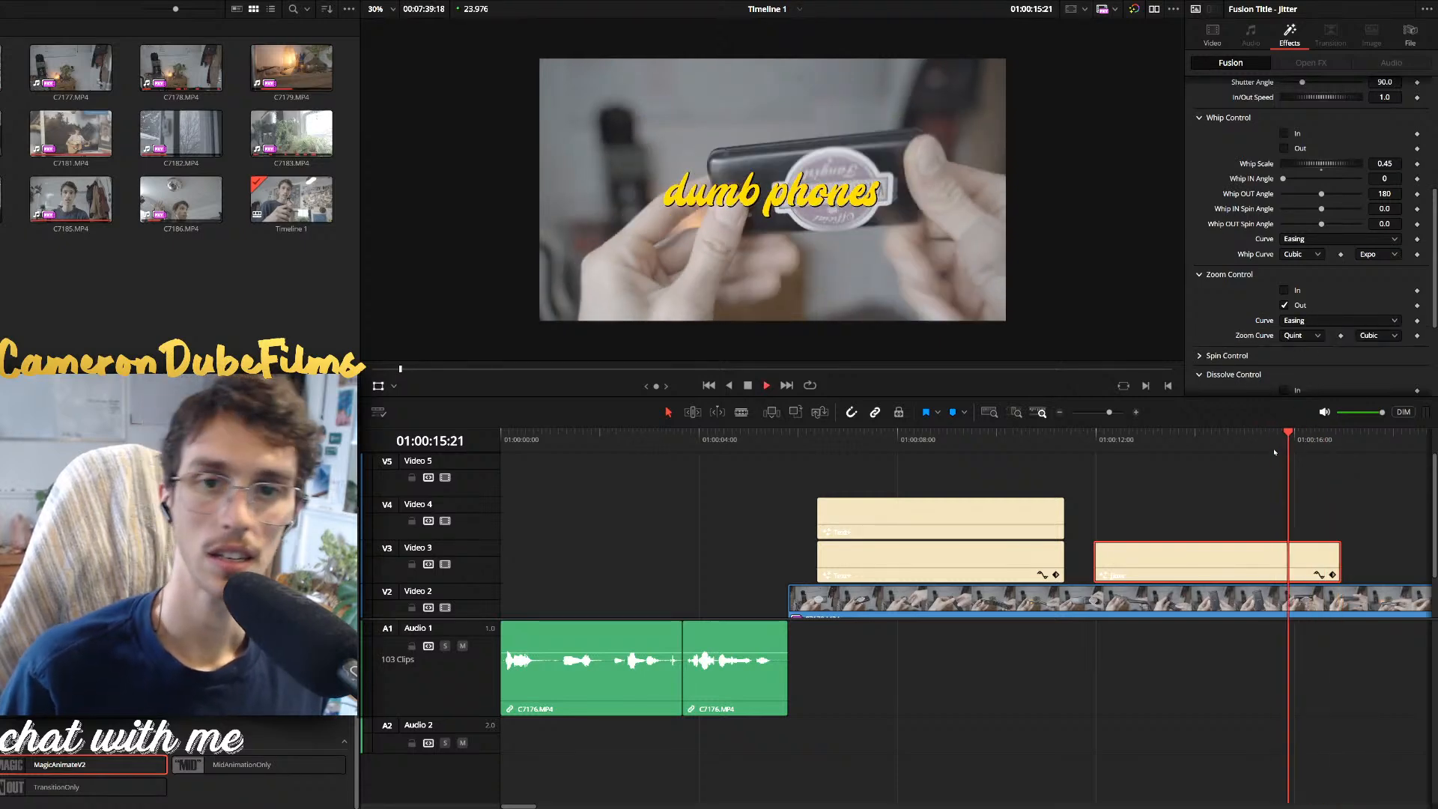
Split the C7178.MP4 phone close-up on Video 2 at 01:00:18:01 and delete the piece after the cut
{"action": "scroll", "coordinate": [957, 542], "scroll_direction": "down", "scroll_amount": 5}
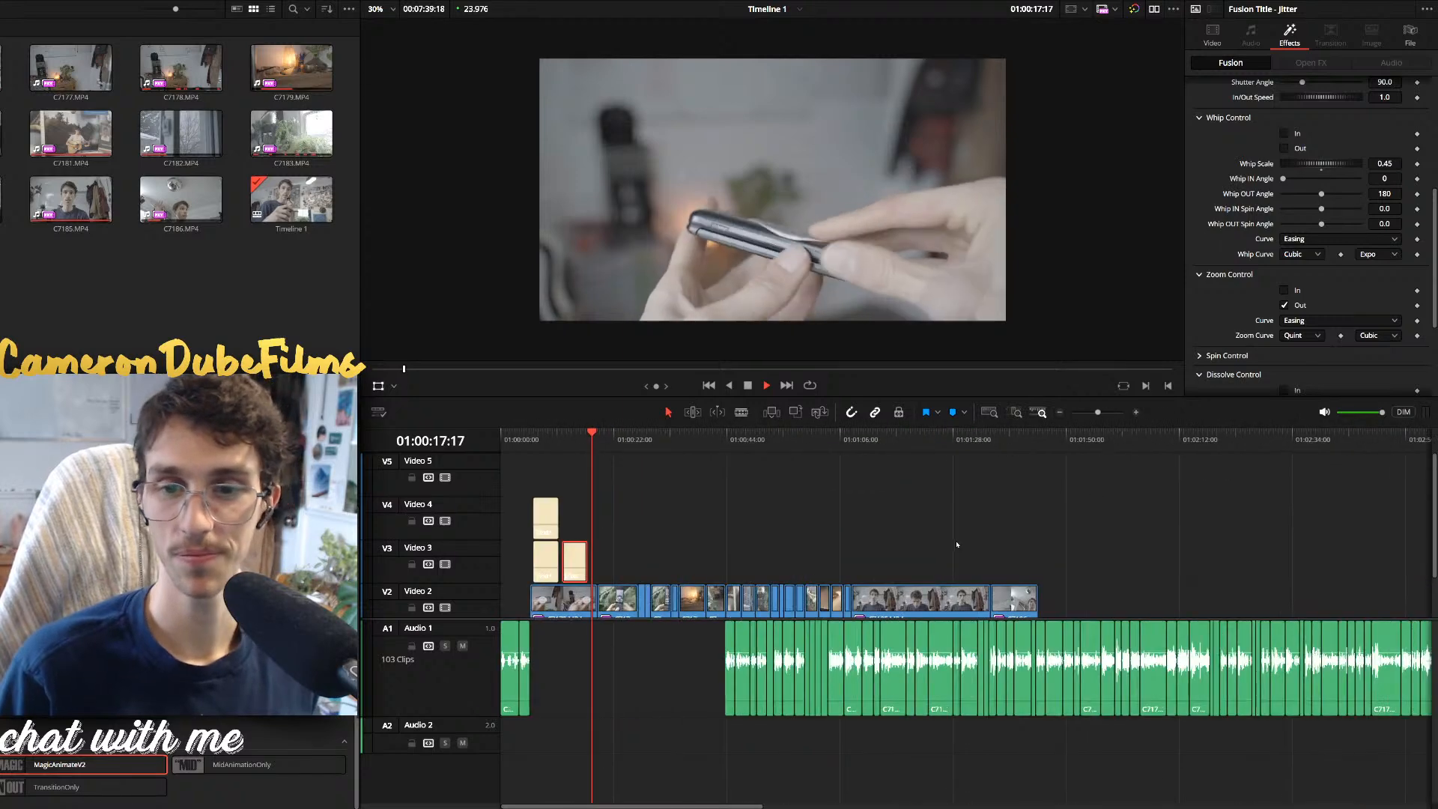
{"action": "scroll", "coordinate": [980, 558], "scroll_direction": "up", "scroll_amount": 5}
{"action": "scroll", "coordinate": [976, 595], "scroll_direction": "down", "scroll_amount": 3}
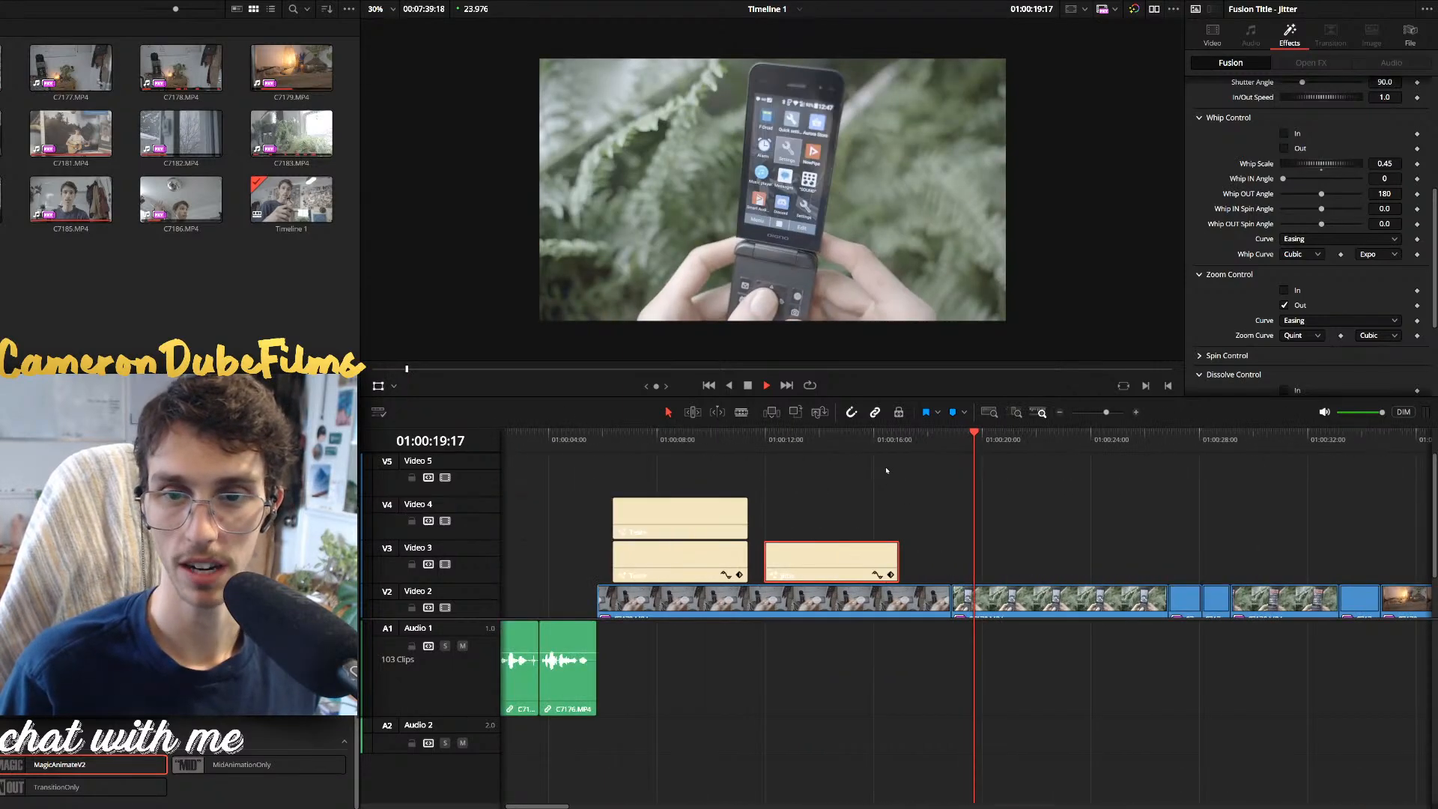
{"action": "left_click_drag", "start_coordinate": [899, 447], "coordinate": [930, 450]}
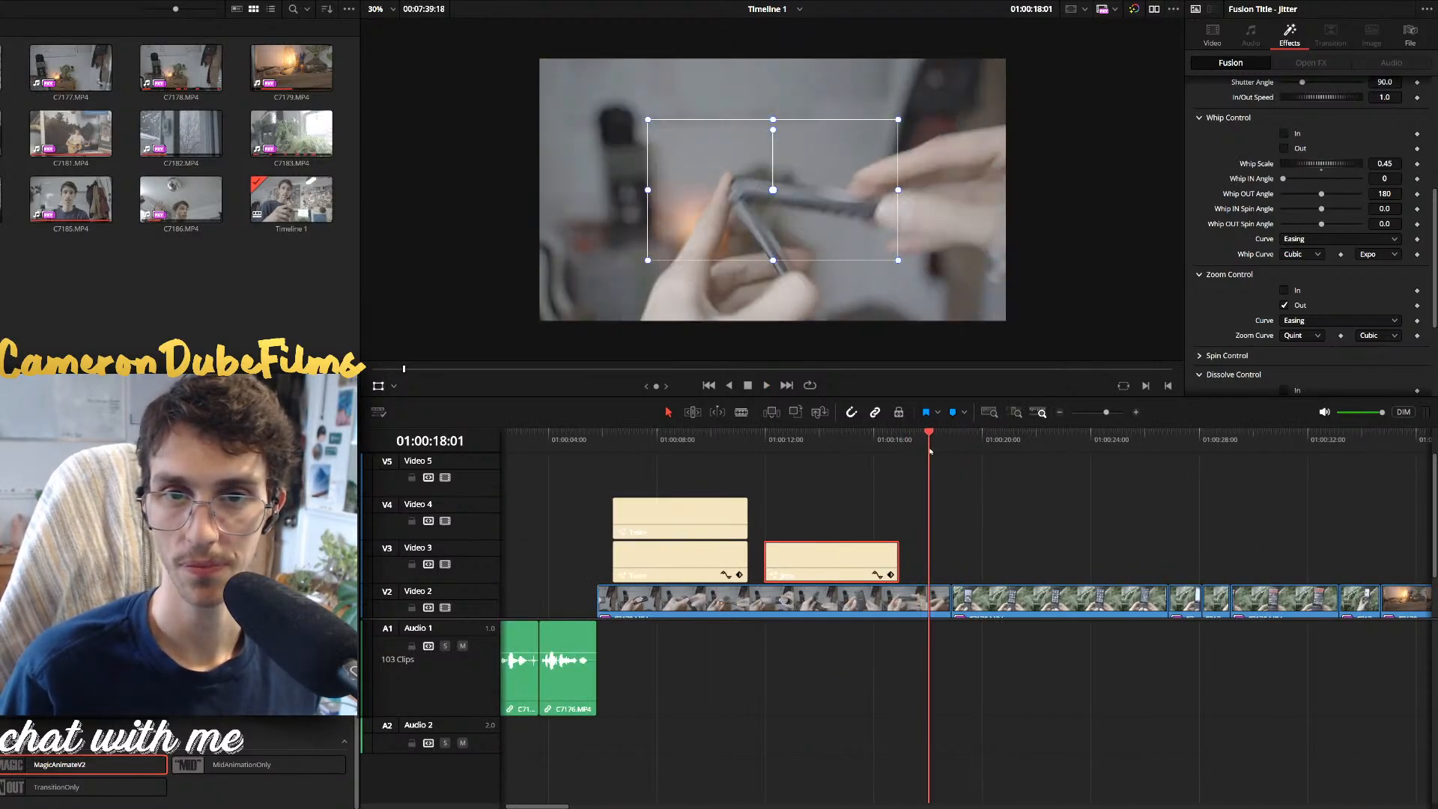
{"action": "key", "text": "ctrl+b"}
{"action": "left_click", "coordinate": [936, 604]}
{"action": "key", "text": "BackSpace"}
Select all talking clips after the gap on Video 1 and Audio 1 and move them earlier to start at about 01:00:13
{"action": "scroll", "coordinate": [958, 614], "scroll_direction": "down", "scroll_amount": 2}
{"action": "scroll", "coordinate": [962, 617], "scroll_direction": "down", "scroll_amount": 6}
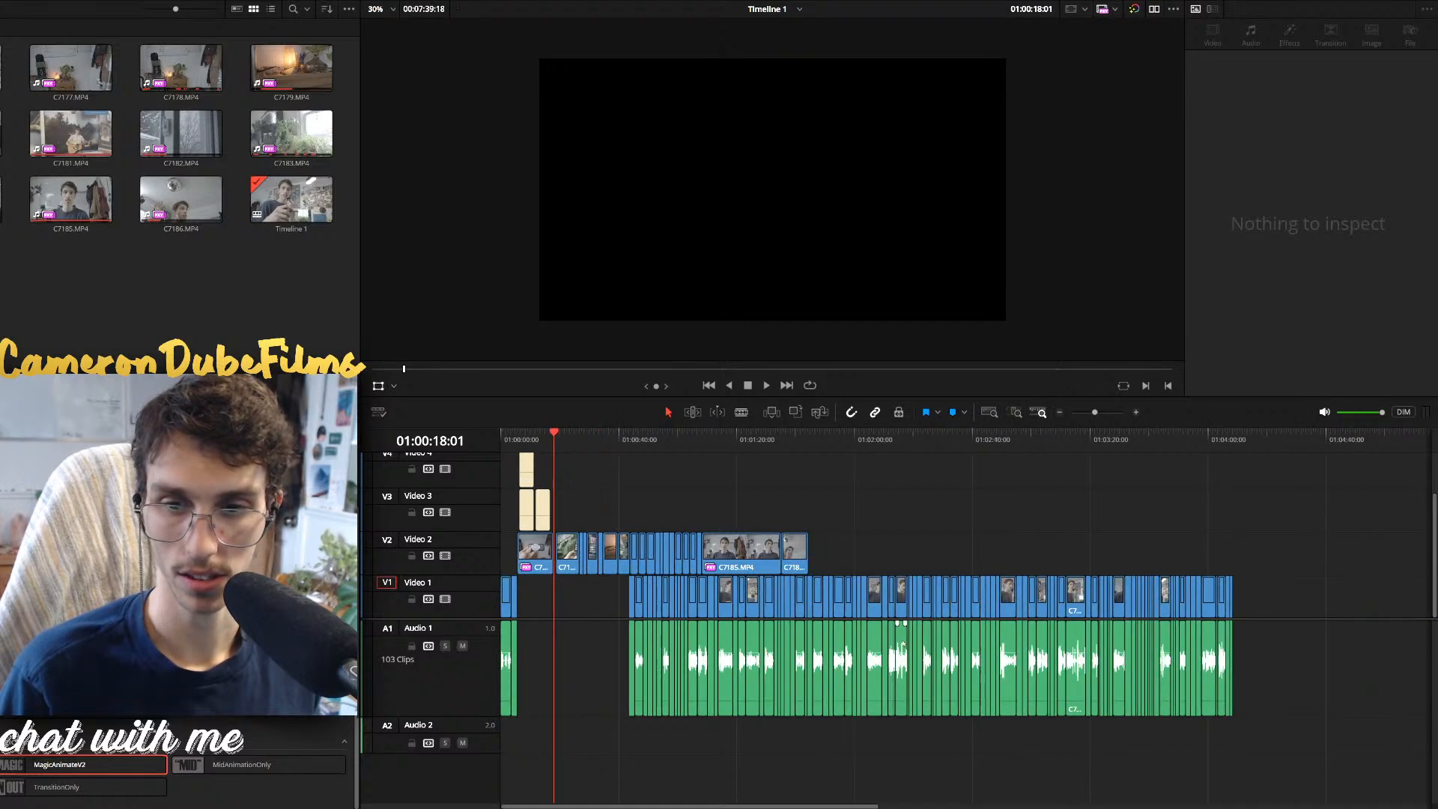
{"action": "left_click_drag", "start_coordinate": [1252, 601], "coordinate": [628, 720]}
{"action": "left_click_drag", "start_coordinate": [700, 685], "coordinate": [609, 676]}
{"action": "scroll", "coordinate": [608, 673], "scroll_direction": "up", "scroll_amount": 3}
{"action": "left_click", "coordinate": [509, 432]}
{"action": "key", "text": "space"}
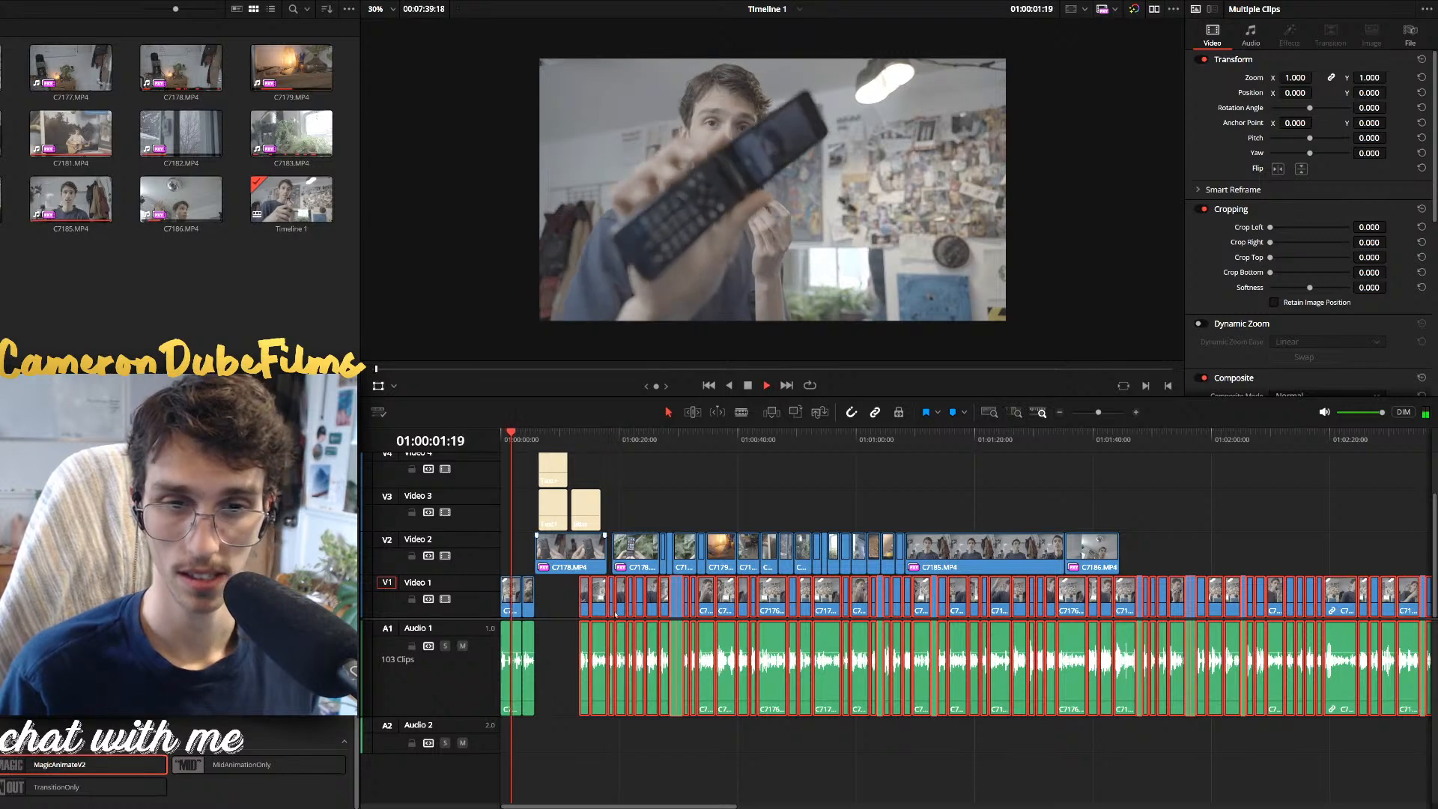
Move the selected talking clips further forward to start at about 01:00:08 and check the timing in playback
{"action": "scroll", "coordinate": [805, 635], "scroll_direction": "up", "scroll_amount": 6}
{"action": "left_click_drag", "start_coordinate": [1233, 599], "coordinate": [928, 601]}
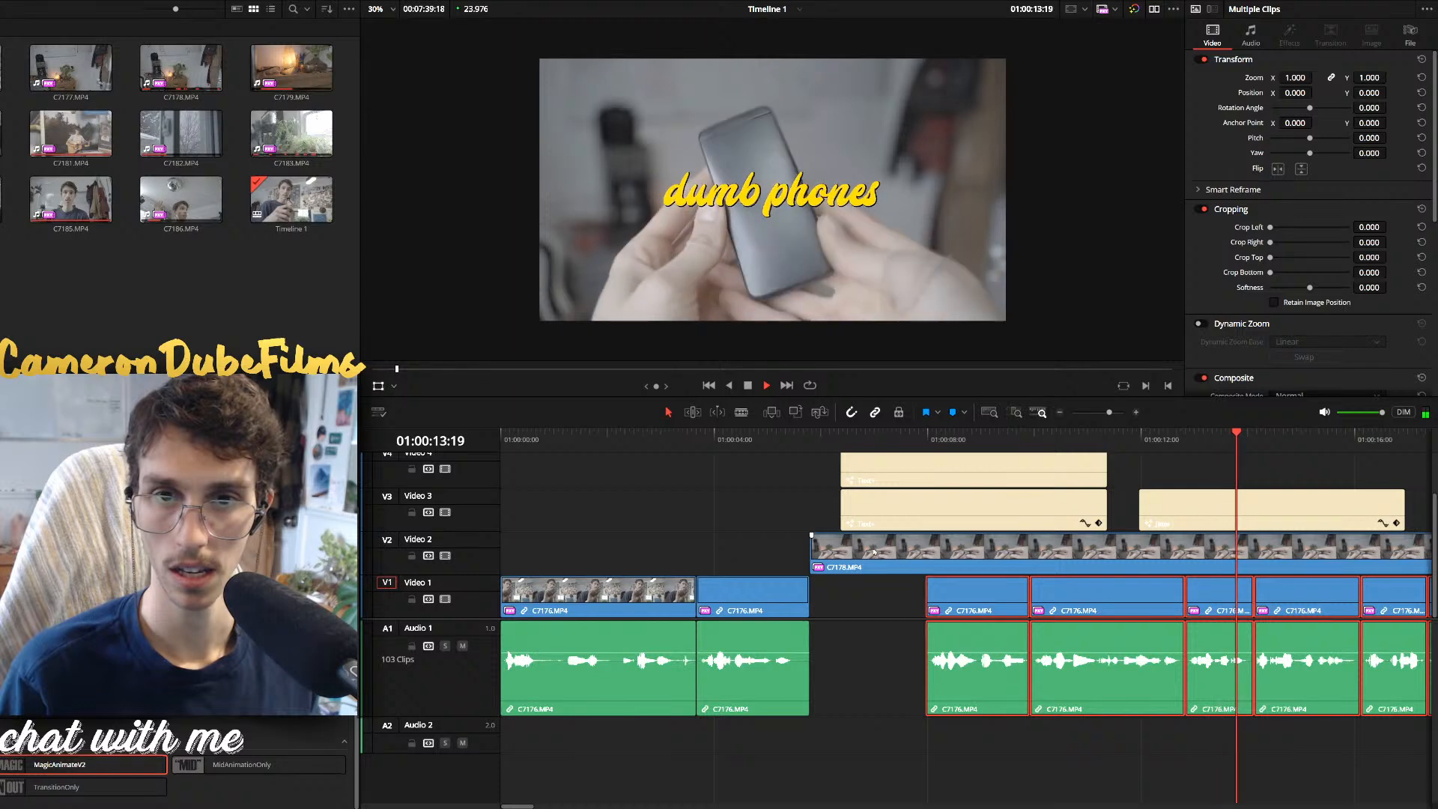
{"action": "scroll", "coordinate": [874, 551], "scroll_direction": "down", "scroll_amount": 1}
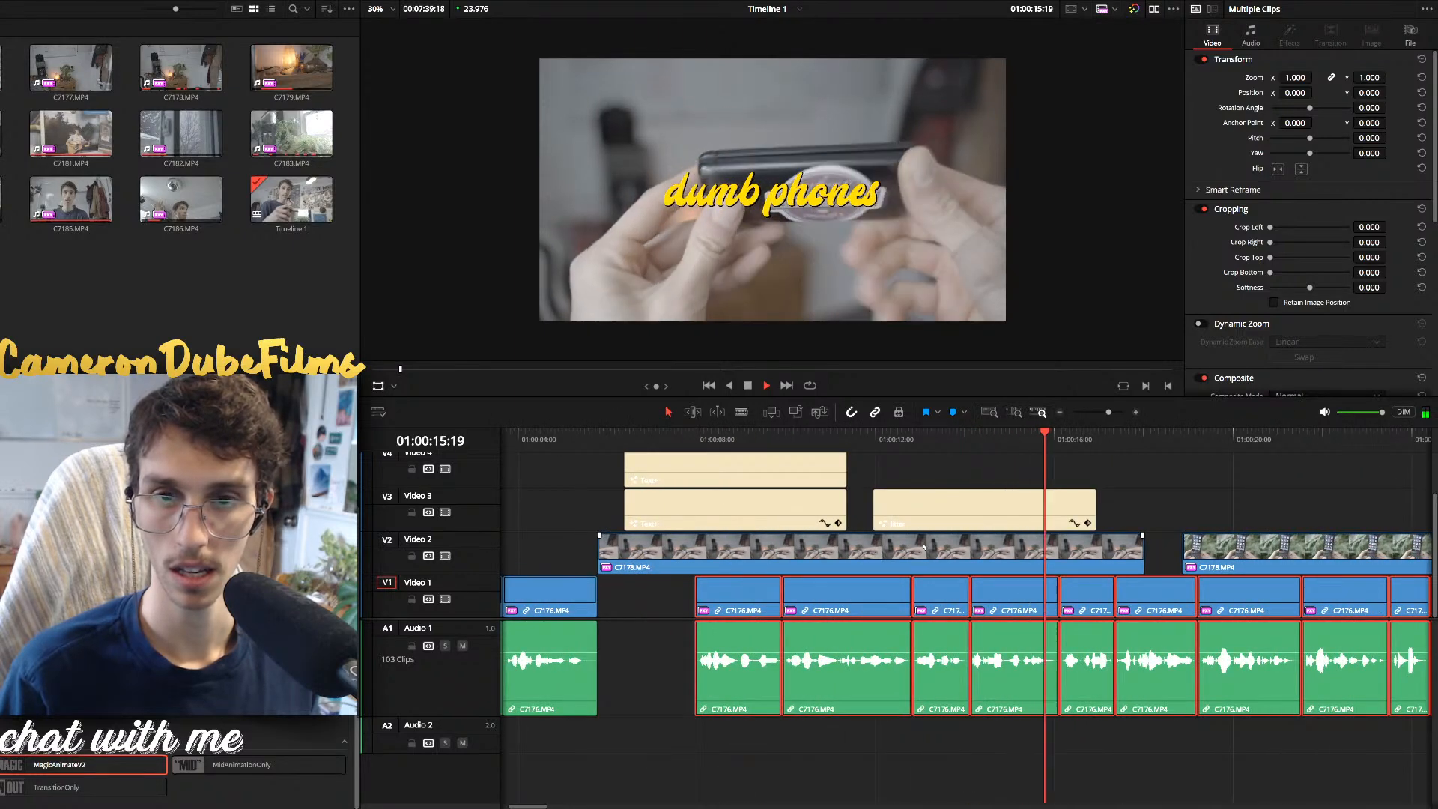
{"action": "key", "text": "space"}
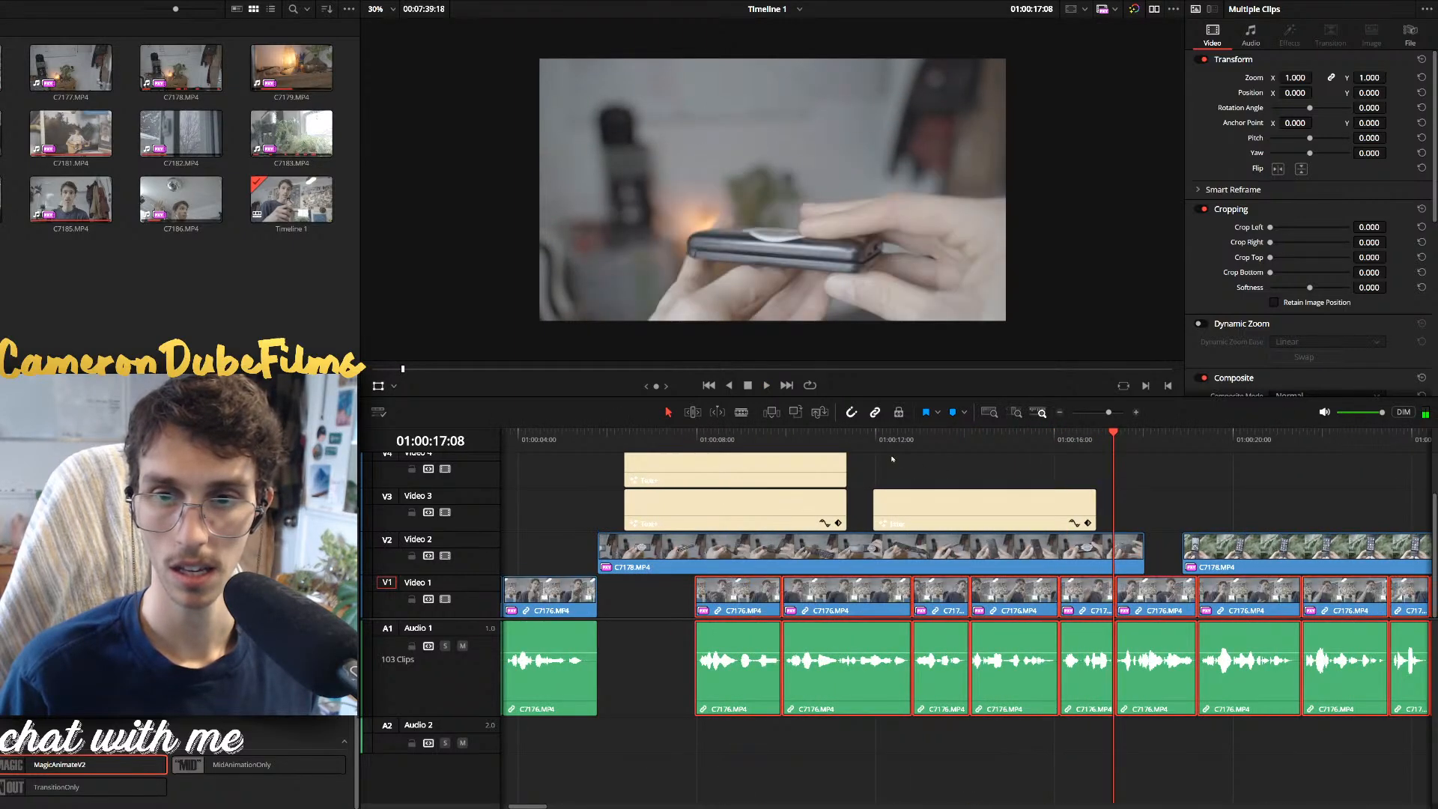
Shift the selected talking clips to start at about 01:00:10 and play back from the start of the phone close-up
{"action": "left_click", "coordinate": [599, 440]}
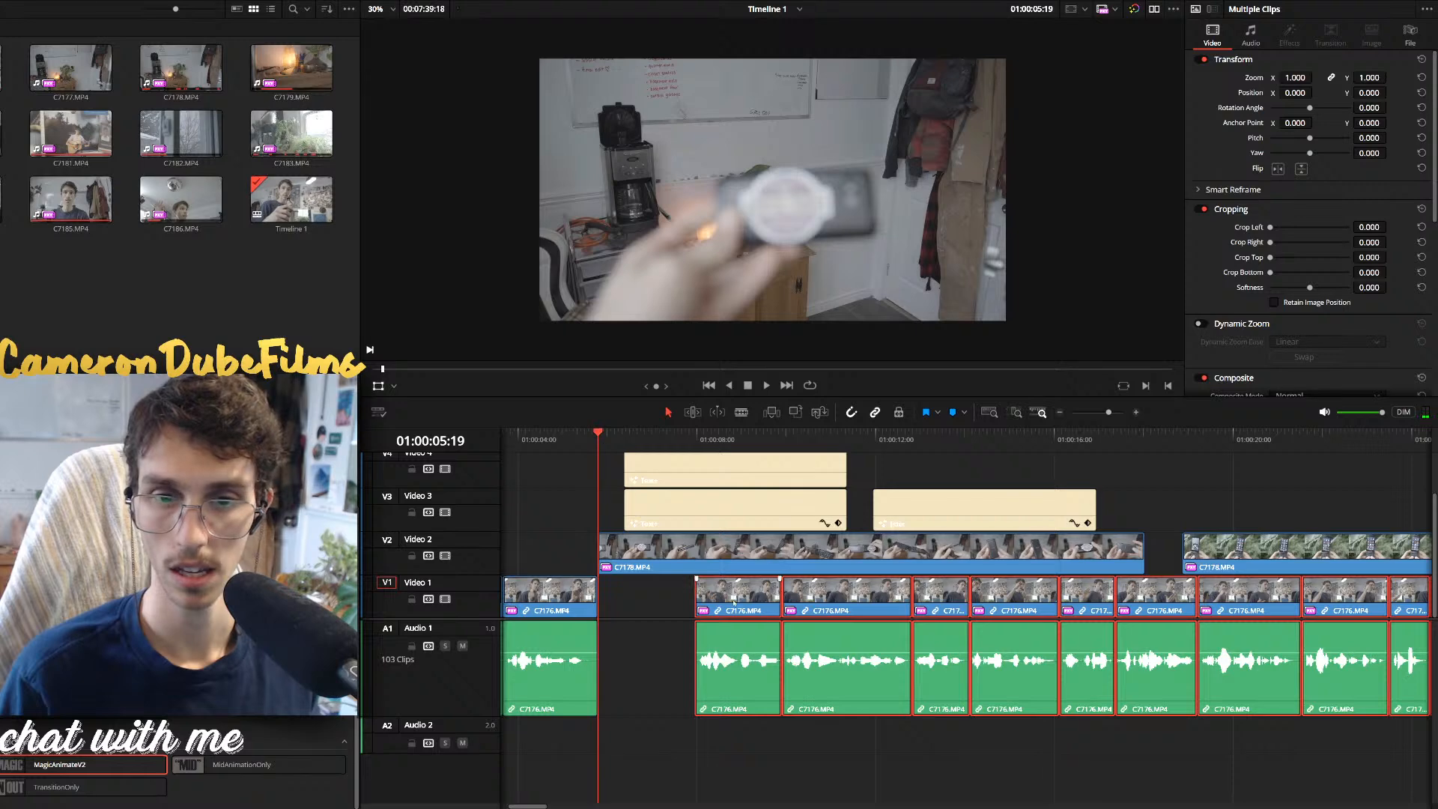
{"action": "left_click_drag", "start_coordinate": [734, 601], "coordinate": [839, 601]}
{"action": "key", "text": "space"}
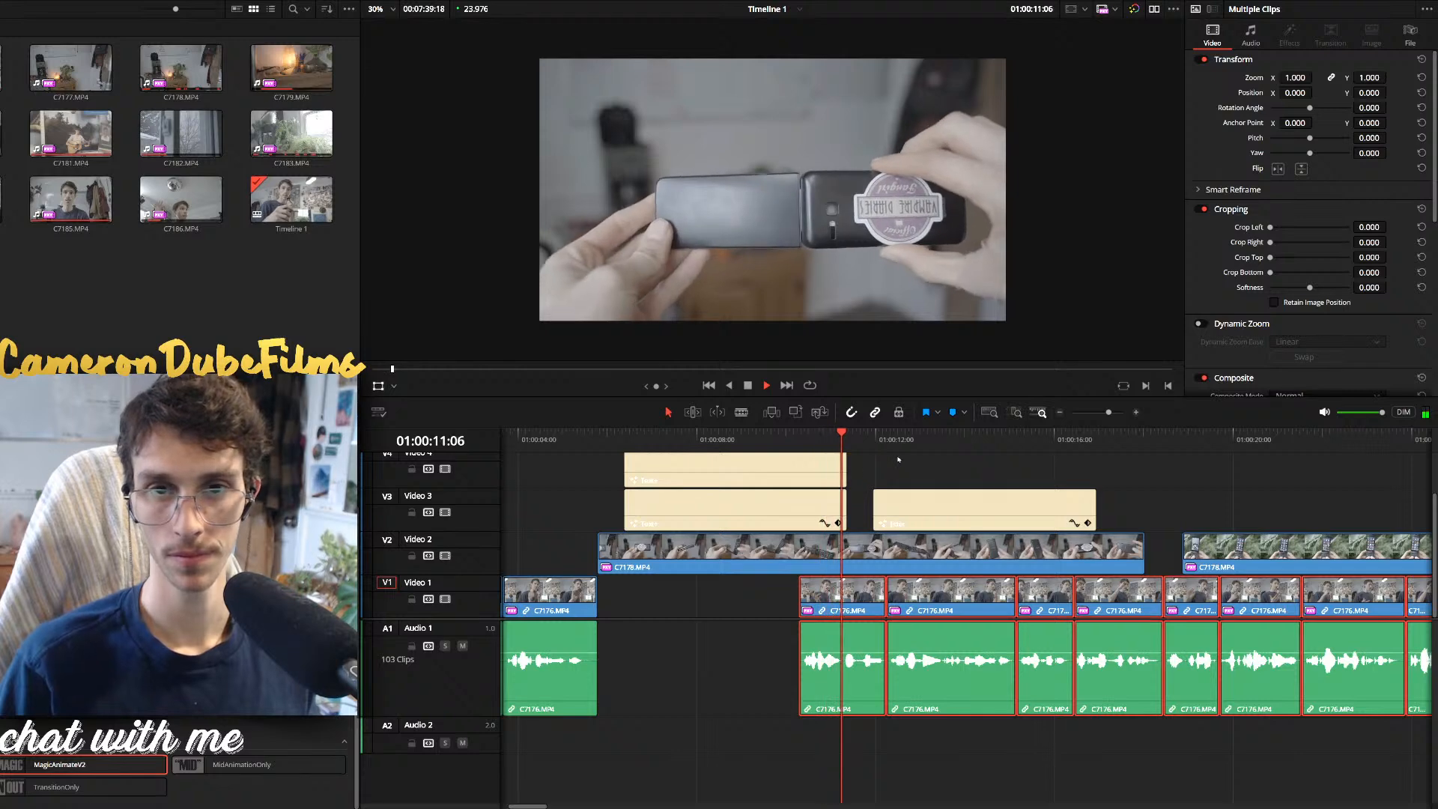
Shorten the "dumb phones" title on Video 3 to end at about 01:00:15:16 and replay its ending
{"action": "left_click", "coordinate": [990, 524]}
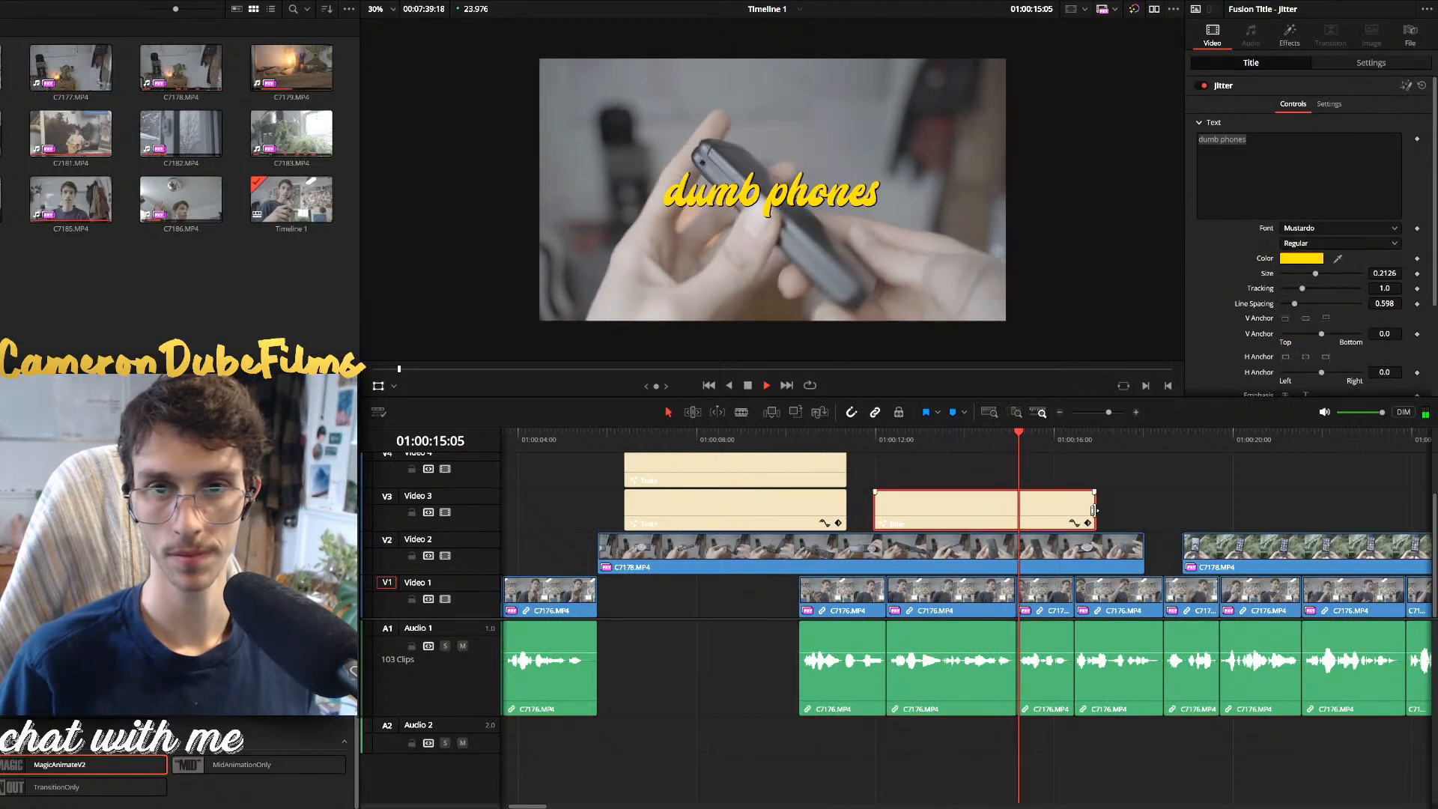
{"action": "left_click_drag", "start_coordinate": [1095, 512], "coordinate": [1034, 511]}
{"action": "key", "text": "shift+Left"}
{"action": "key", "text": "space"}
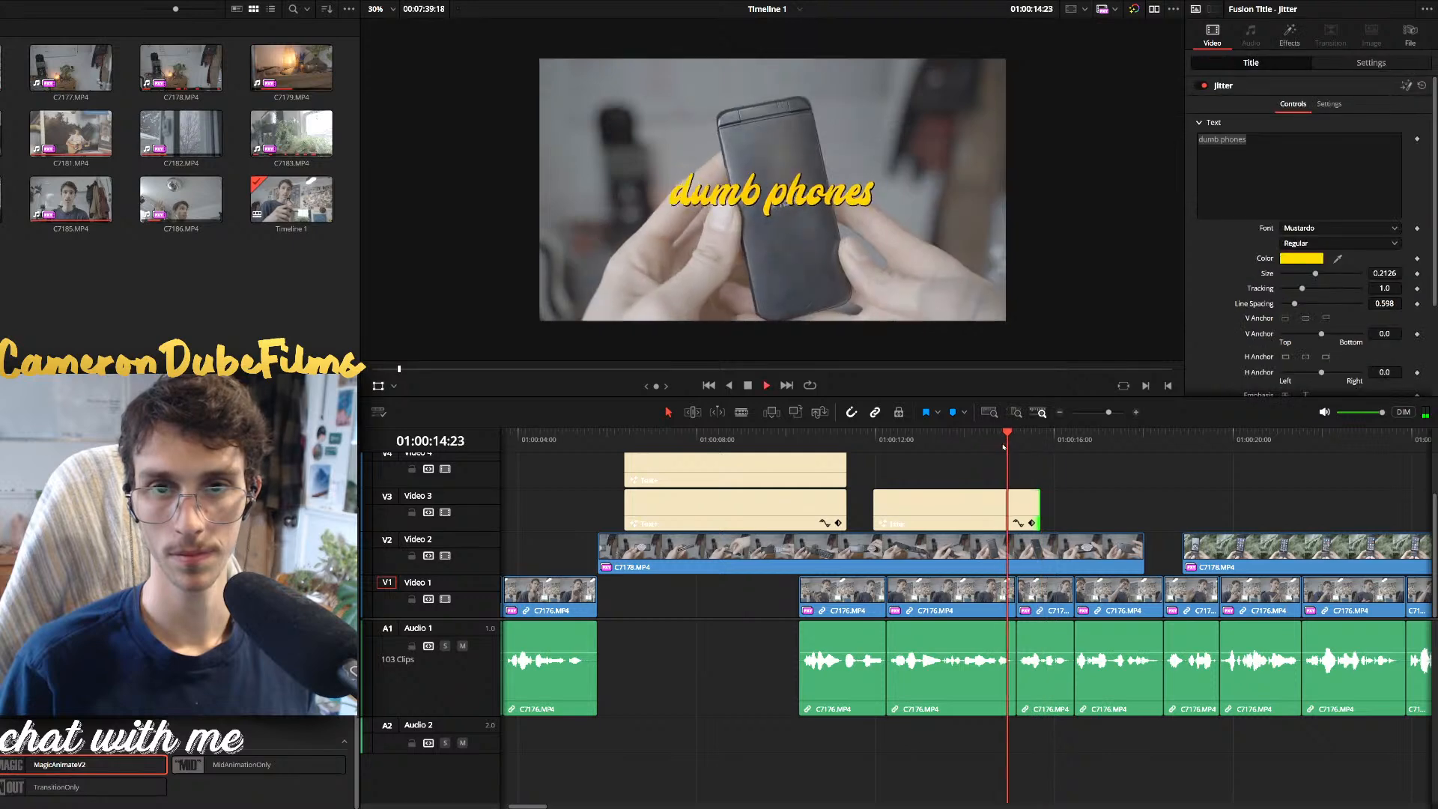
Split the phone close-up on Video 2 at 01:00:16:04, delete the remainder, and play on into the talking shot
{"action": "key", "text": "space"}
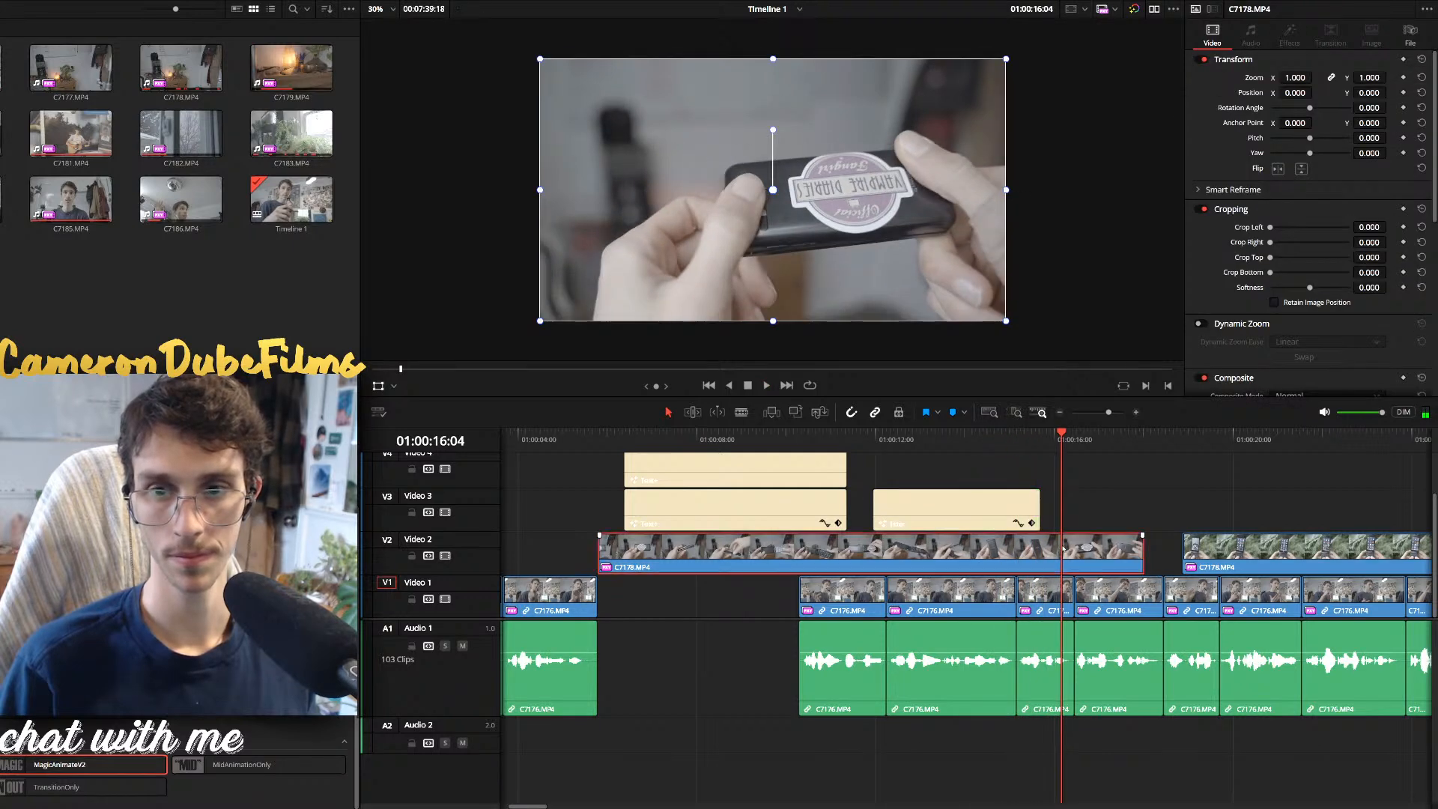
{"action": "key", "text": "Delete"}
{"action": "key", "text": "space"}
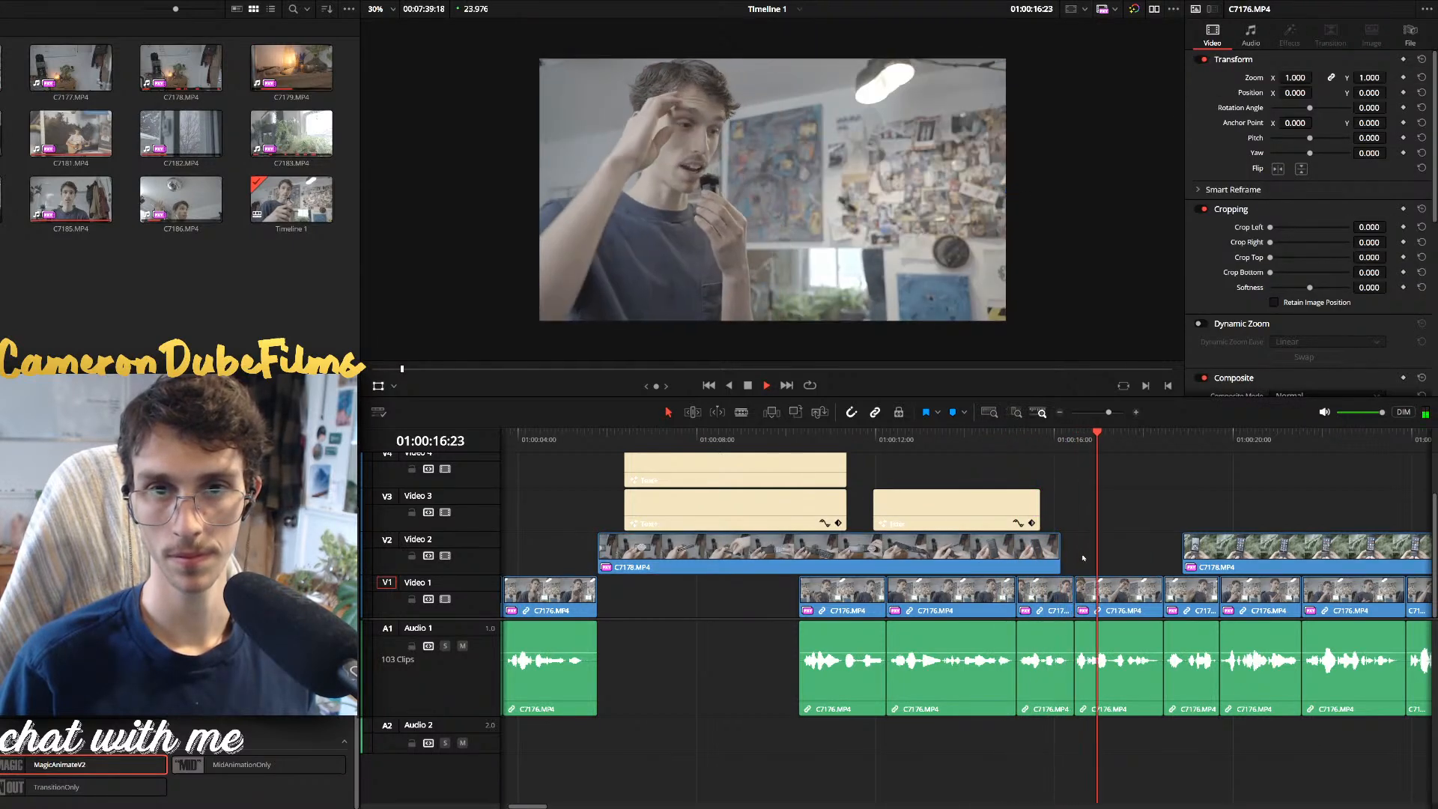
Trim the end of the phone close-up to line up with the title's end and preview the transition
{"action": "key", "text": "space"}
{"action": "left_click_drag", "start_coordinate": [1062, 541], "coordinate": [1041, 535]}
{"action": "left_click", "coordinate": [1019, 441]}
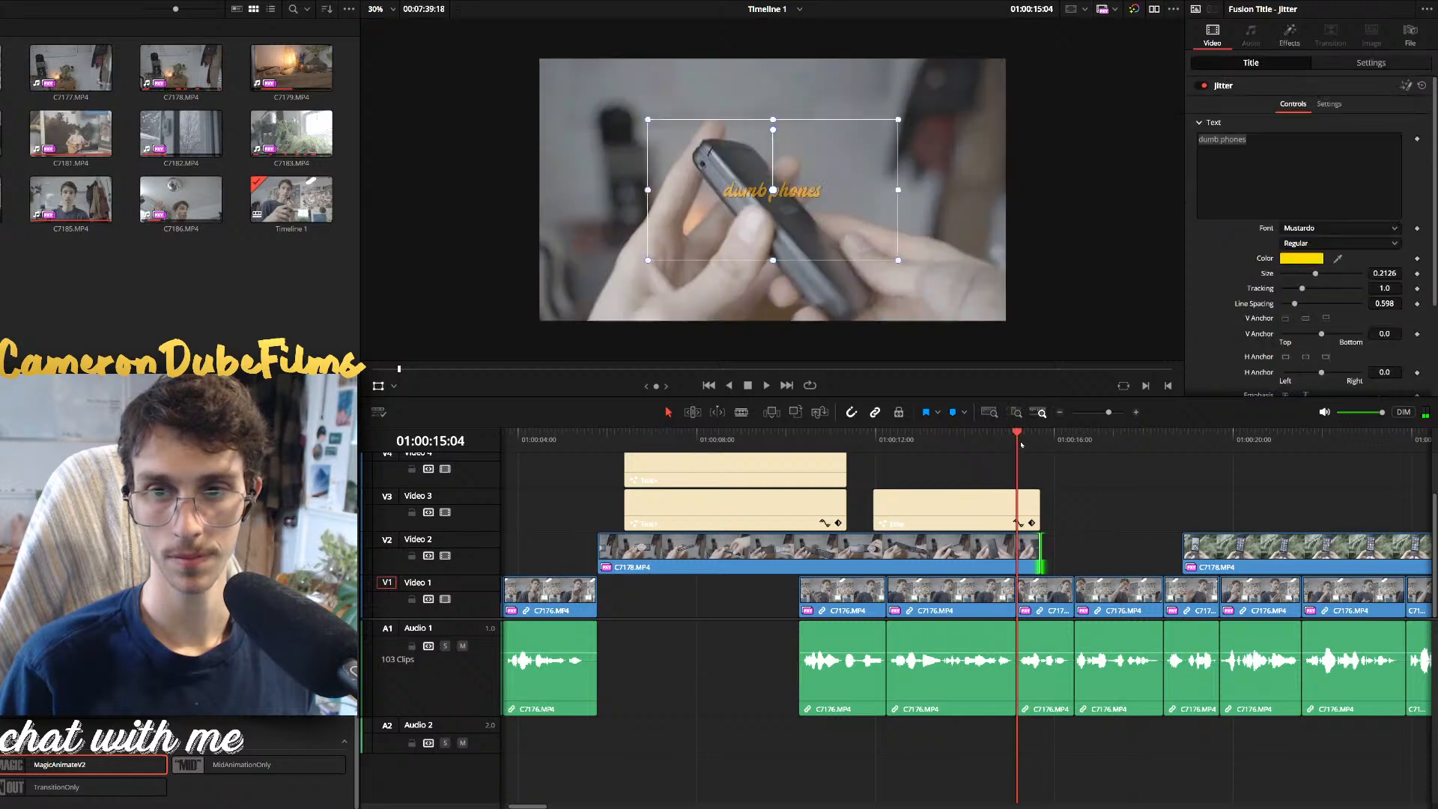
{"action": "key", "text": "space"}
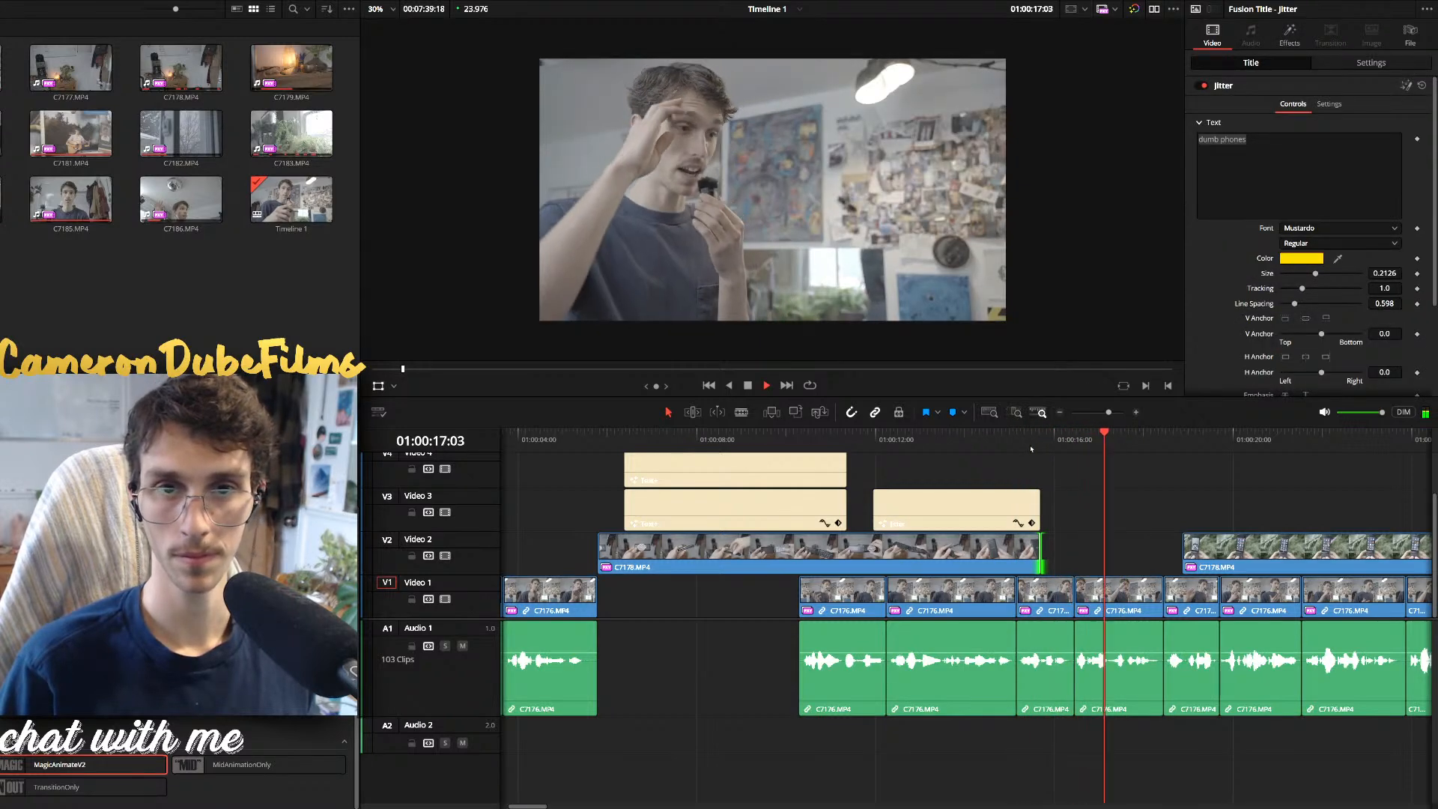
Select all Video 2 B-roll clips from the flip phone fern shot onward and shift them to start at about 01:00:25
{"action": "scroll", "coordinate": [1016, 510], "scroll_direction": "down", "scroll_amount": 8}
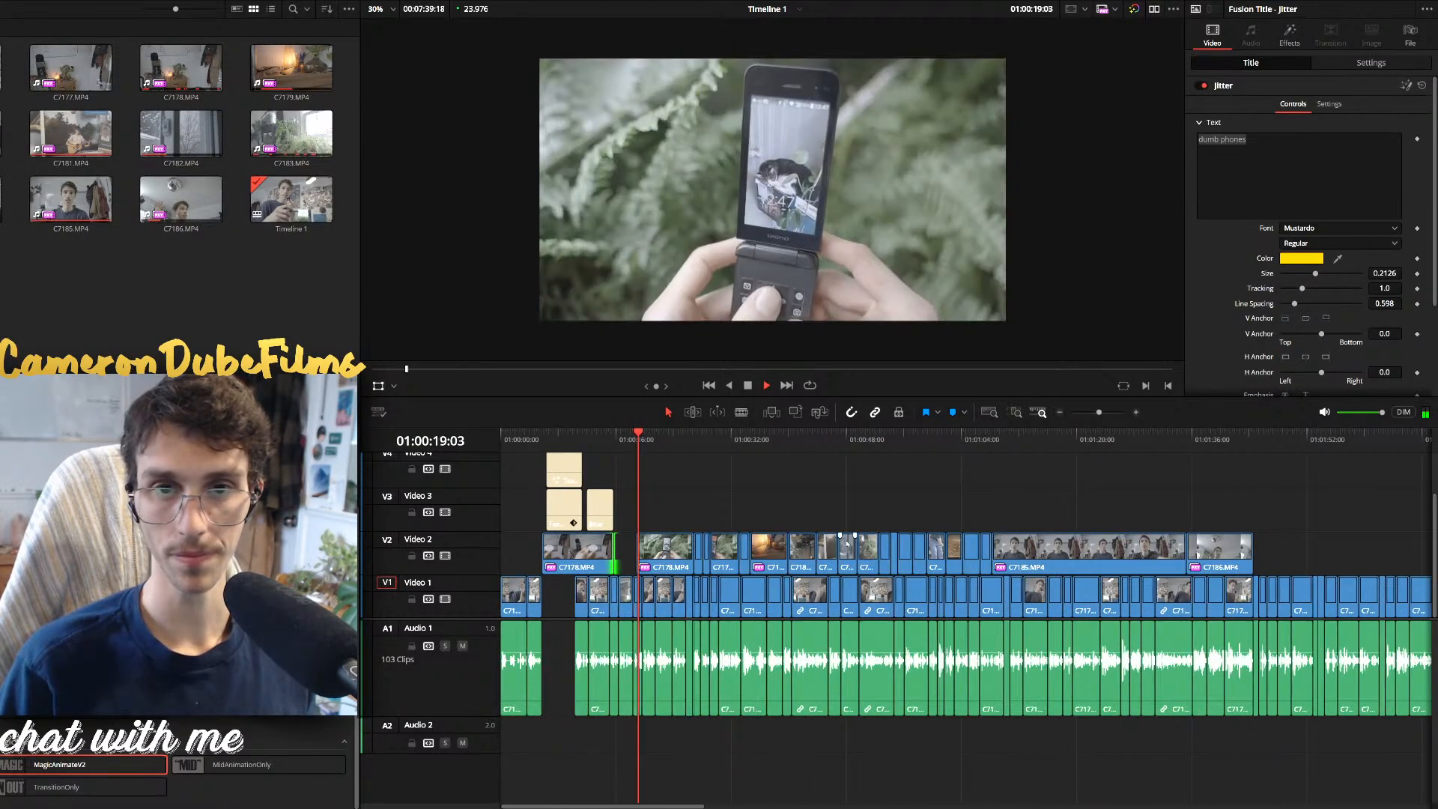
{"action": "scroll", "coordinate": [868, 545], "scroll_direction": "up", "scroll_amount": 5}
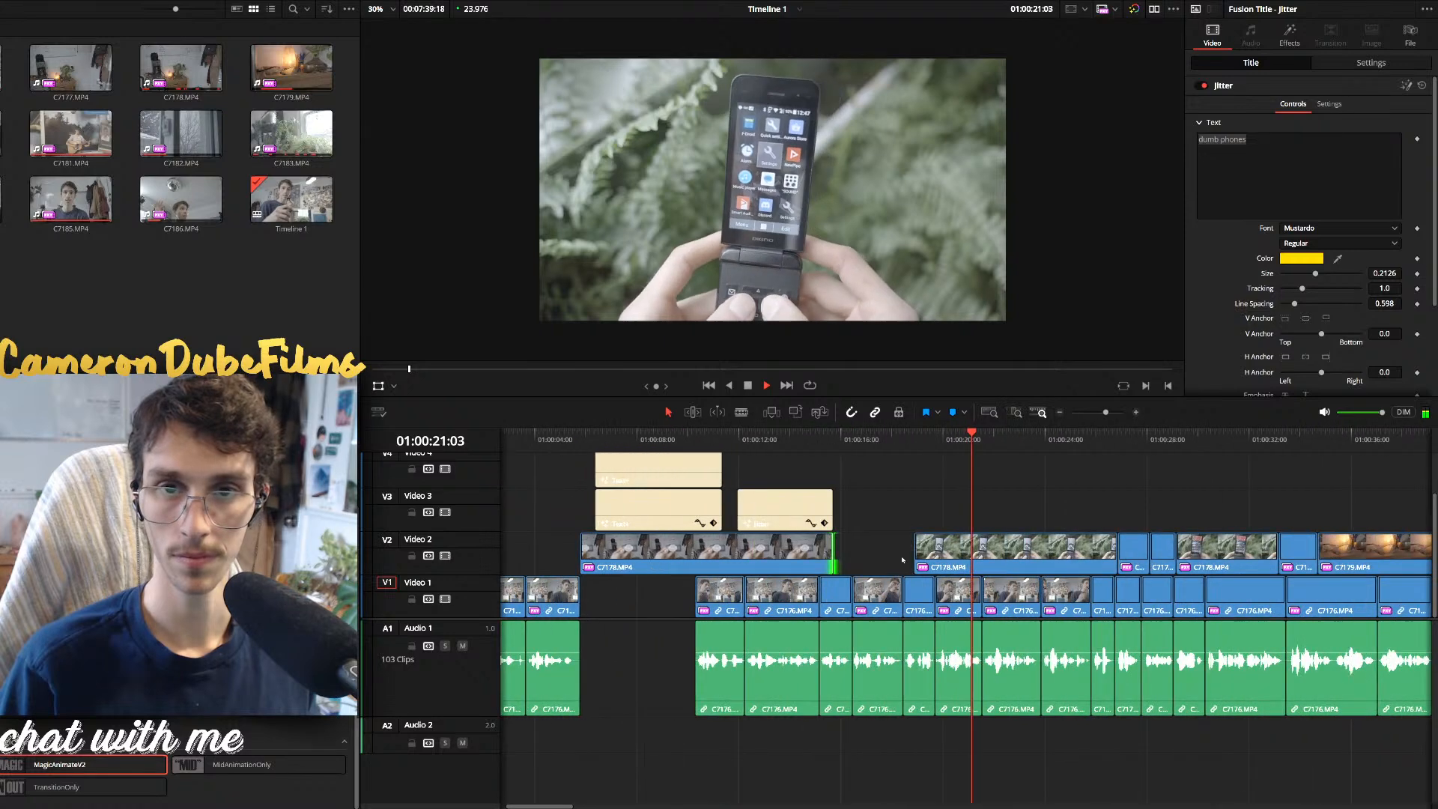
{"action": "scroll", "coordinate": [908, 555], "scroll_direction": "down", "scroll_amount": 4}
{"action": "scroll", "coordinate": [907, 556], "scroll_direction": "down", "scroll_amount": 1}
{"action": "left_click_drag", "start_coordinate": [1236, 485], "coordinate": [657, 534]}
{"action": "left_click_drag", "start_coordinate": [649, 558], "coordinate": [692, 558]}
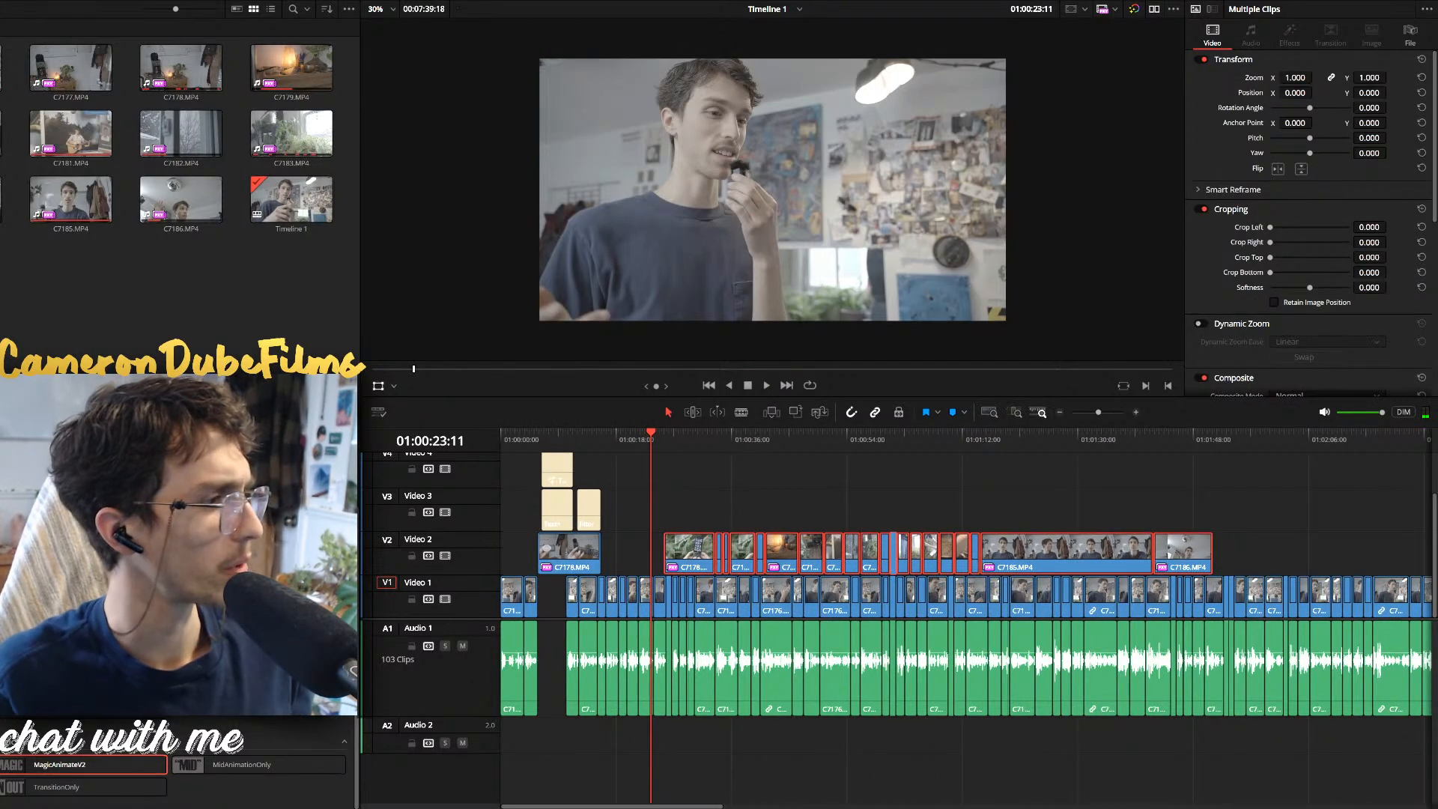
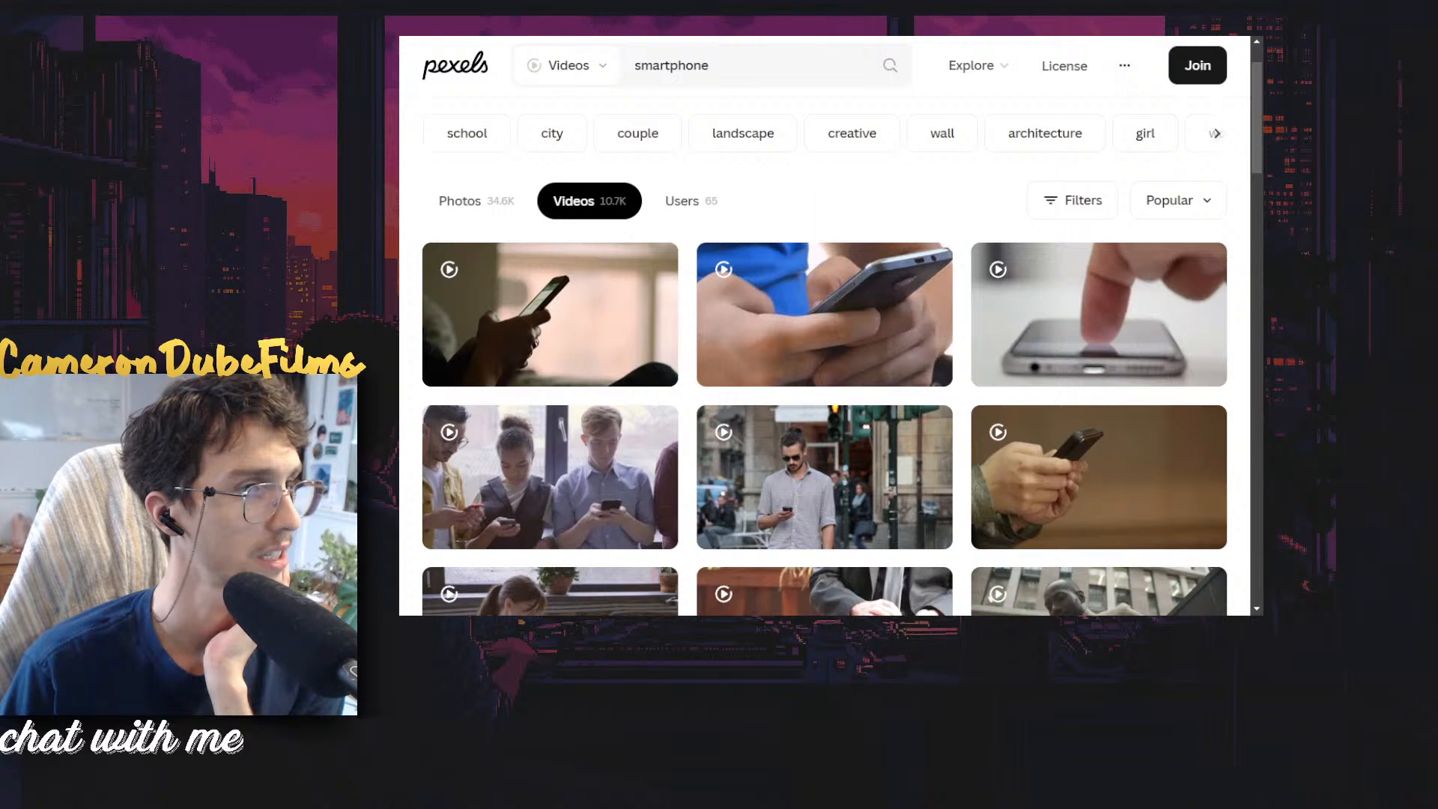
In the browser, widen the Pexels window and open the smartphone search's video of silhouetted hands using a phone by a window
{"action": "left_click_drag", "start_coordinate": [1257, 46], "coordinate": [1384, 46]}
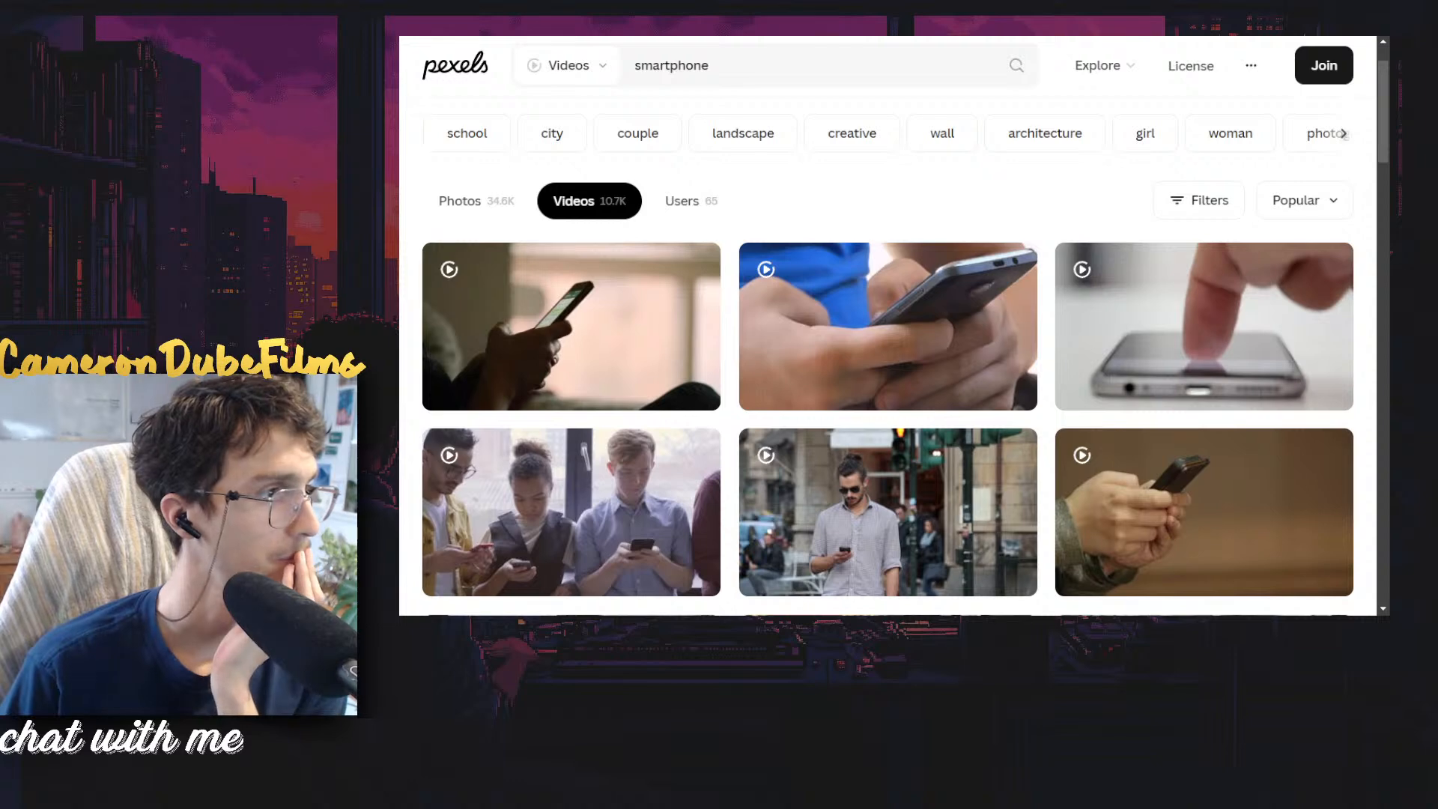
{"action": "scroll", "coordinate": [618, 208], "scroll_direction": "down", "scroll_amount": 2}
{"action": "scroll", "coordinate": [615, 225], "scroll_direction": "up", "scroll_amount": 2}
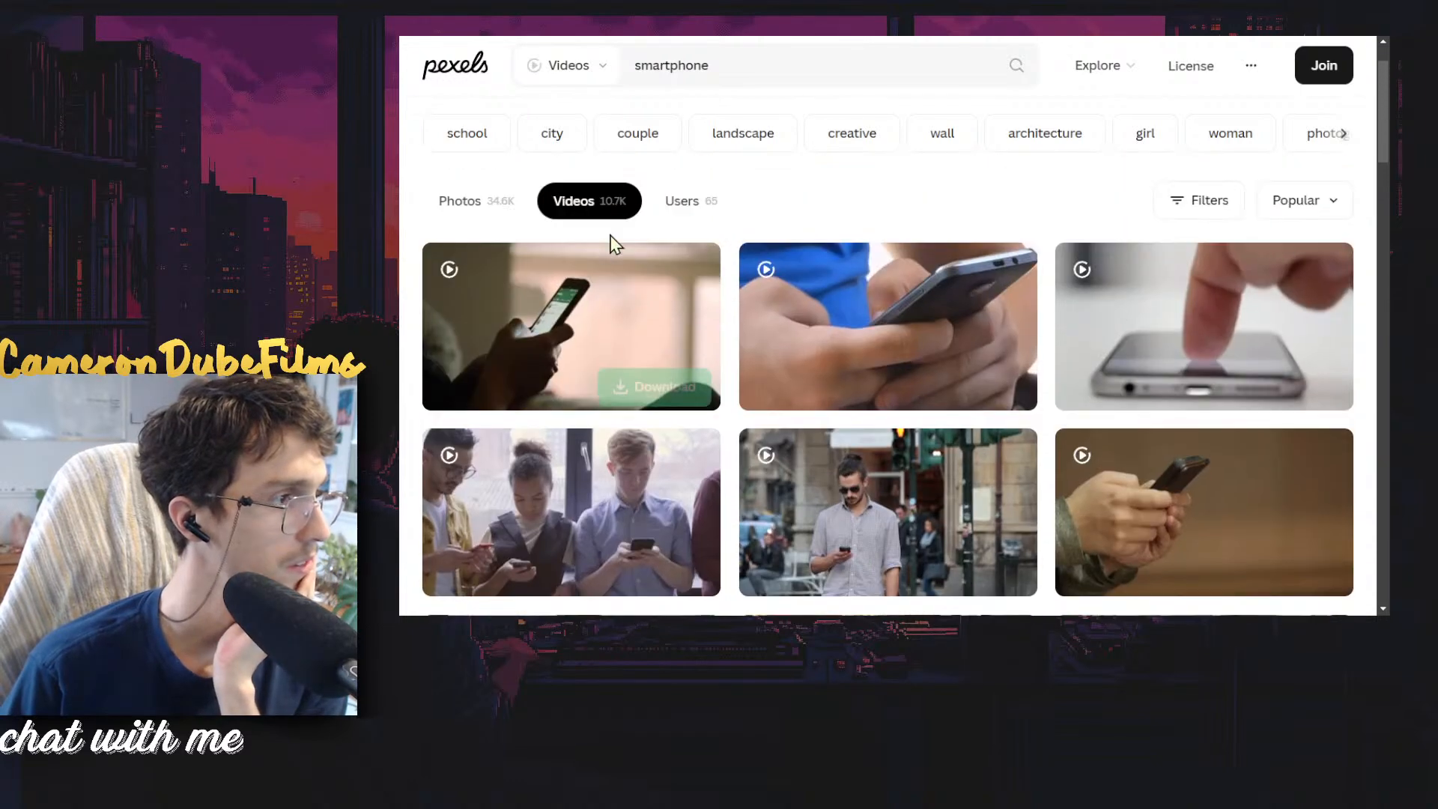
{"action": "left_click", "coordinate": [572, 338]}
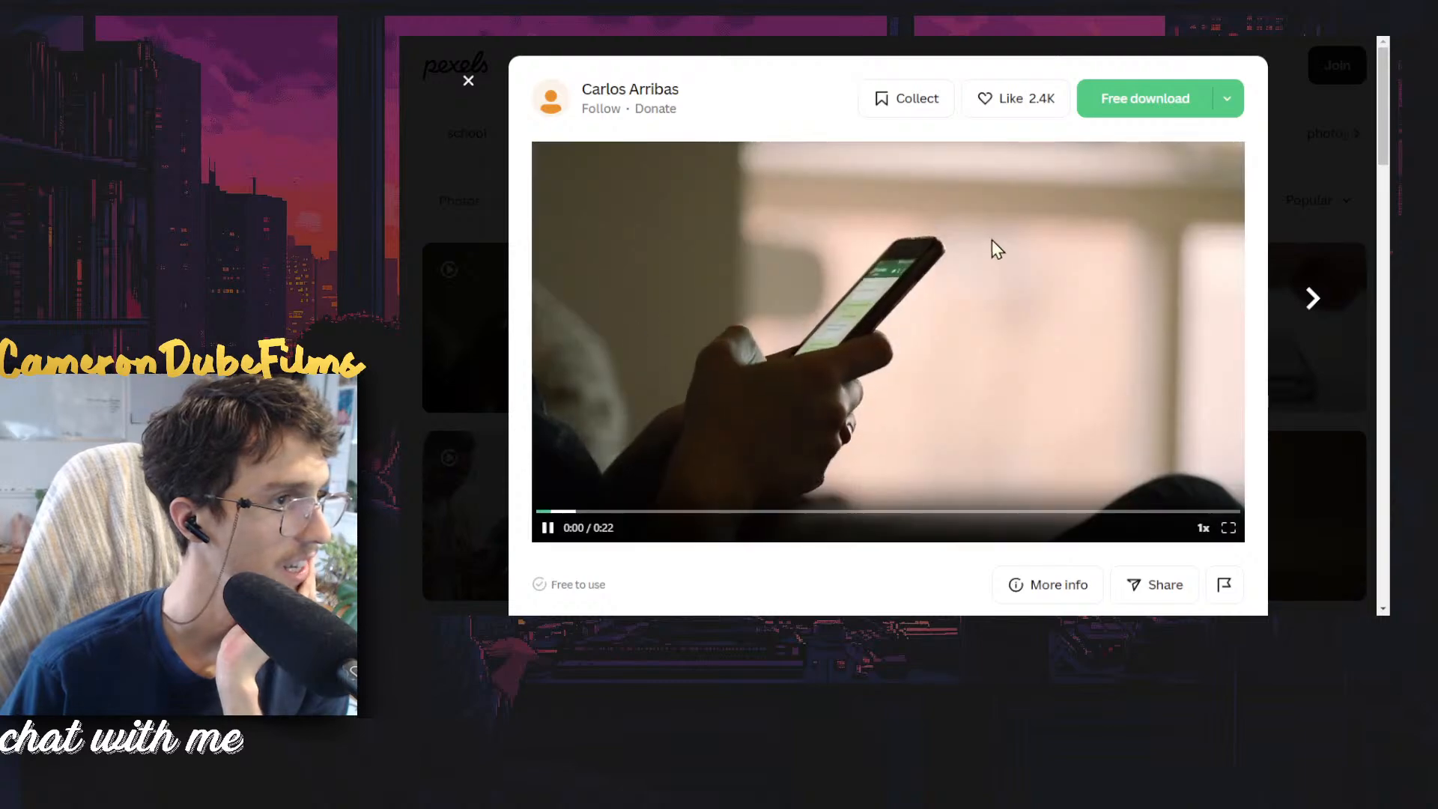
Open the video's Free to use licence, read what is allowed and not allowed, and close the licence page
{"action": "scroll", "coordinate": [992, 247], "scroll_direction": "down", "scroll_amount": 3}
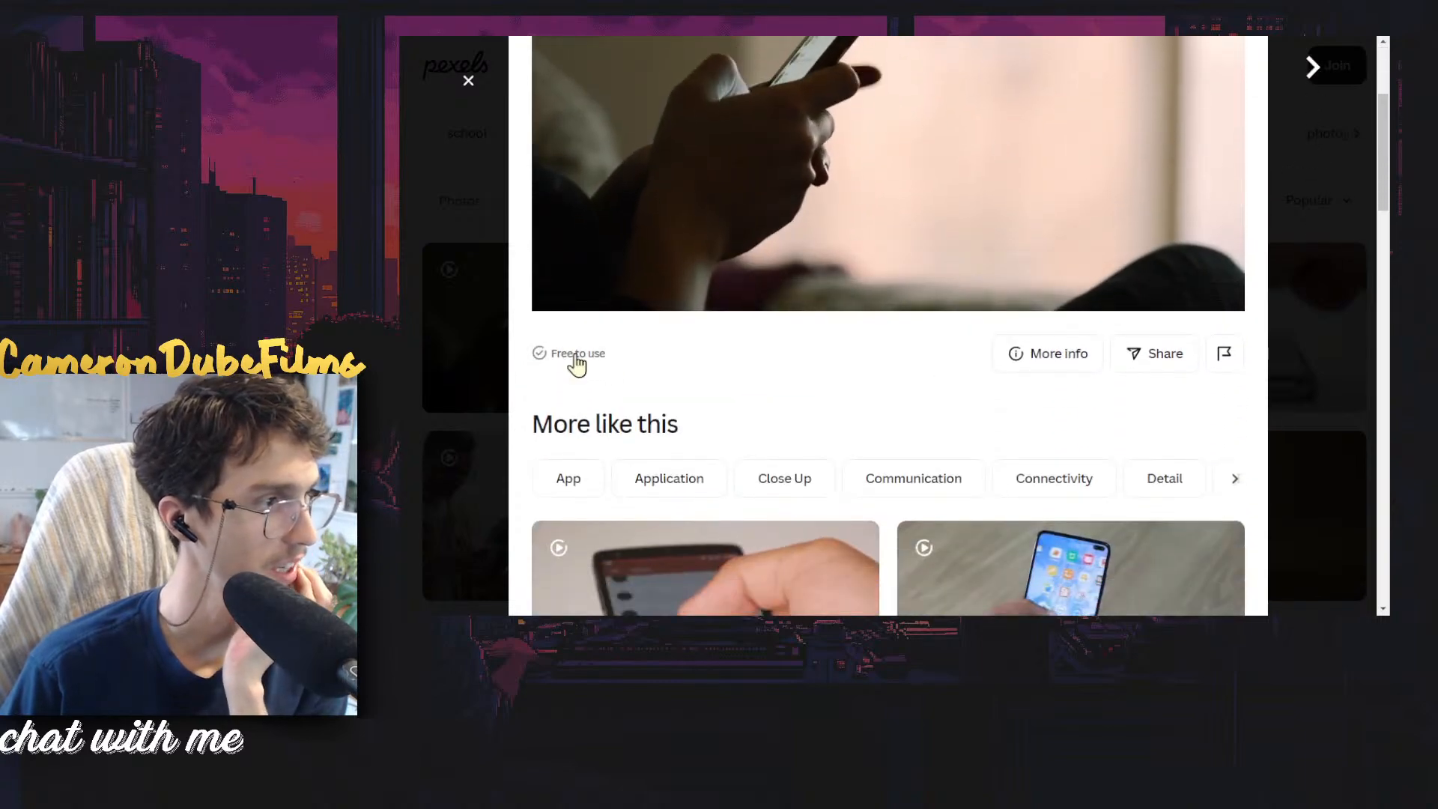
{"action": "left_click", "coordinate": [575, 362]}
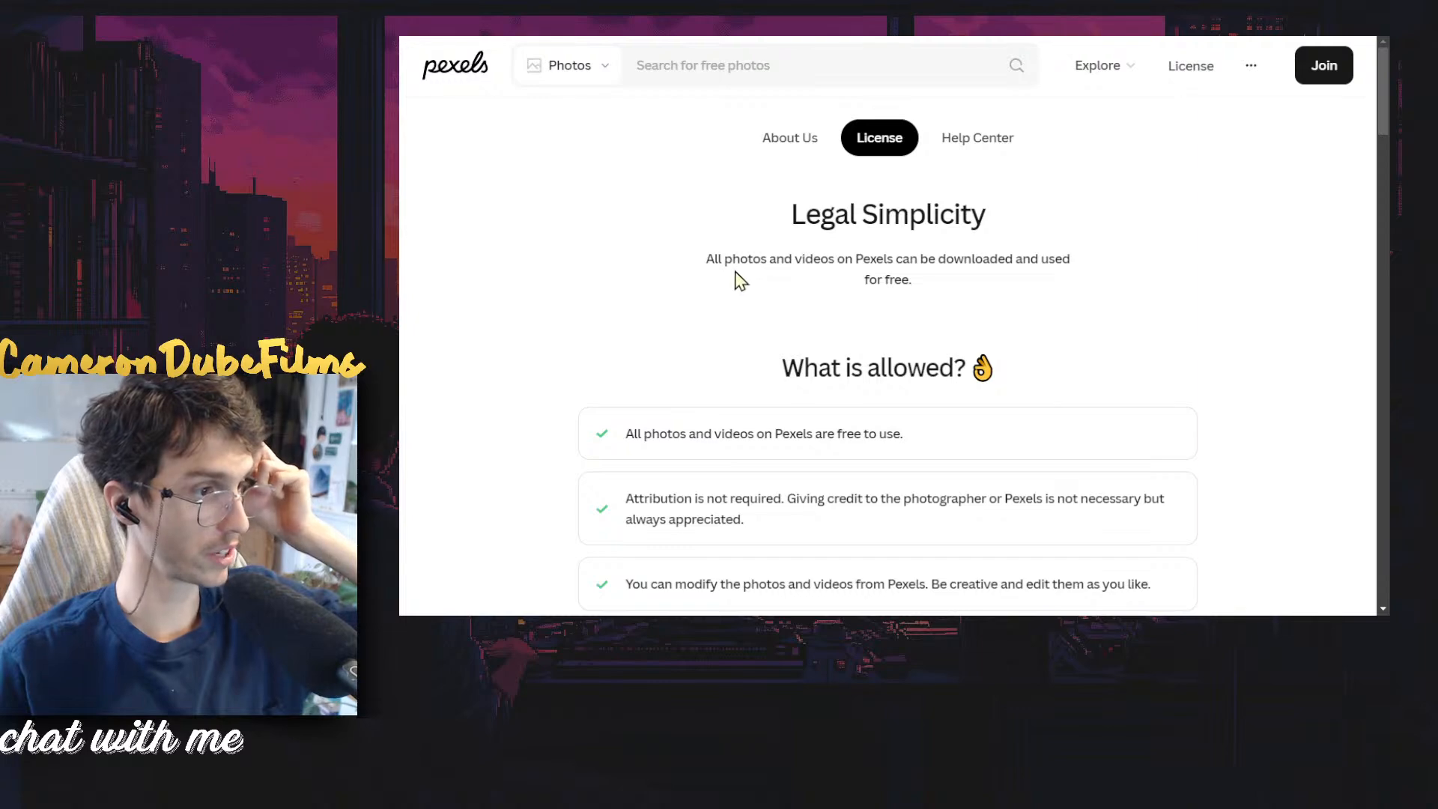
{"action": "scroll", "coordinate": [740, 281], "scroll_direction": "down", "scroll_amount": 2}
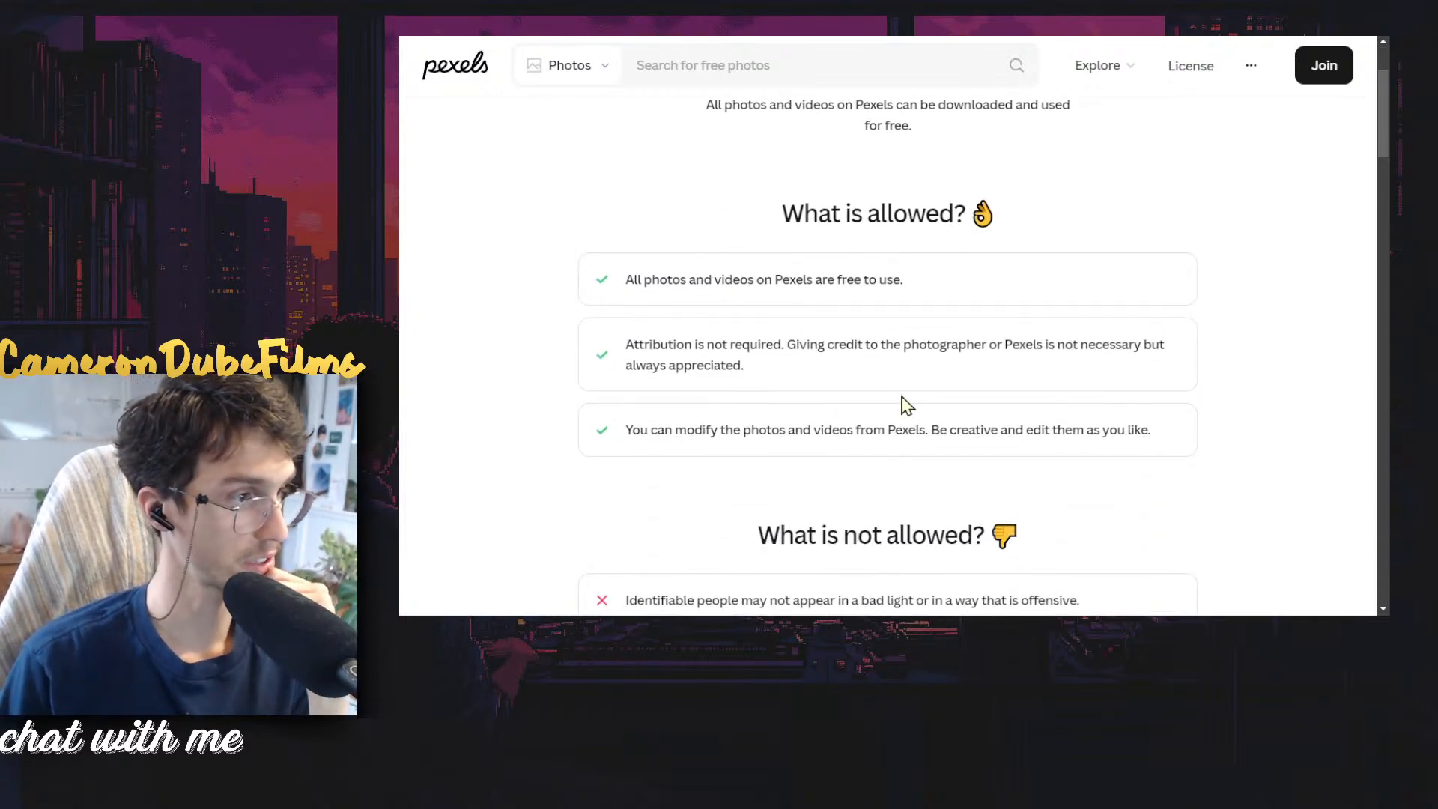
{"action": "scroll", "coordinate": [900, 393], "scroll_direction": "down", "scroll_amount": 1}
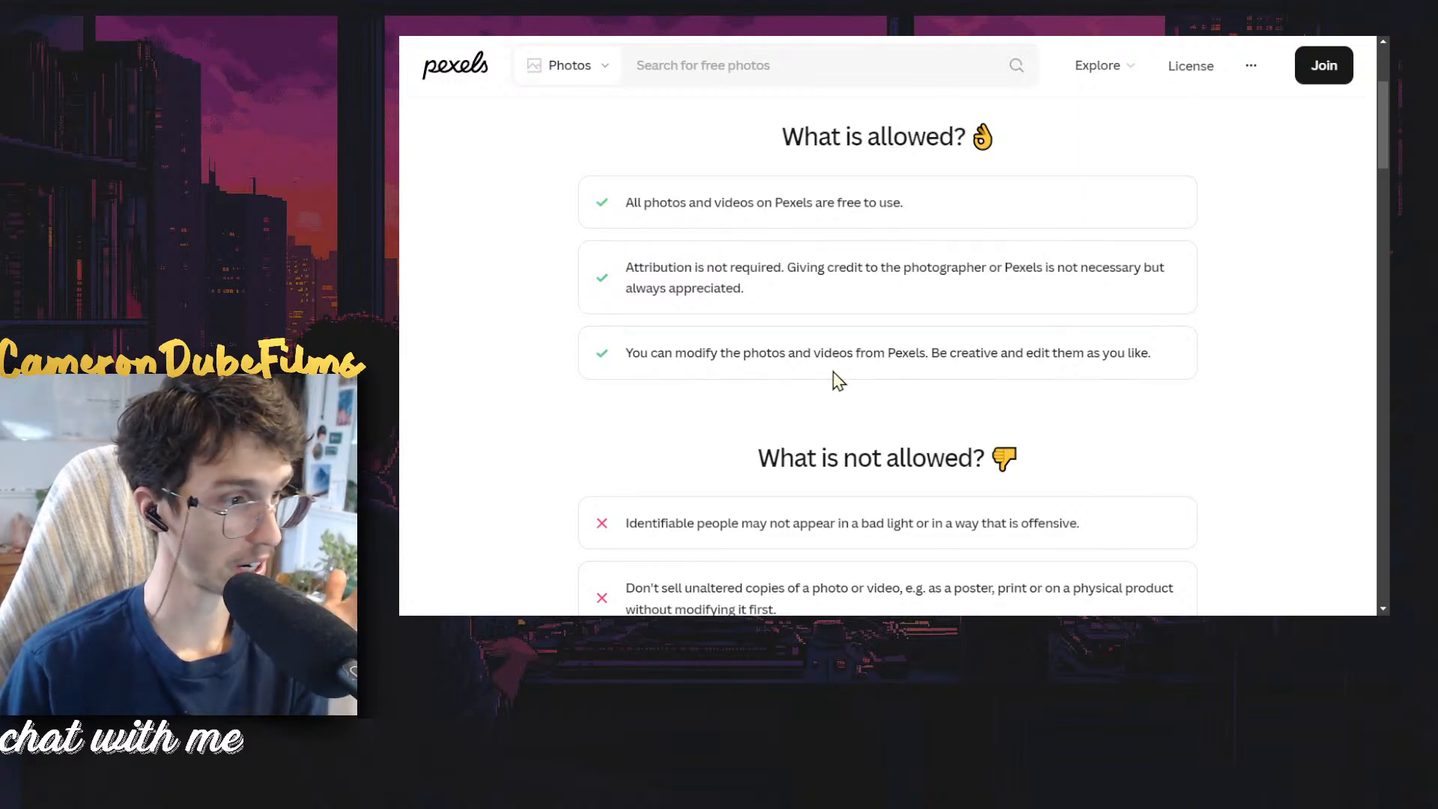
{"action": "scroll", "coordinate": [832, 378], "scroll_direction": "down", "scroll_amount": 2}
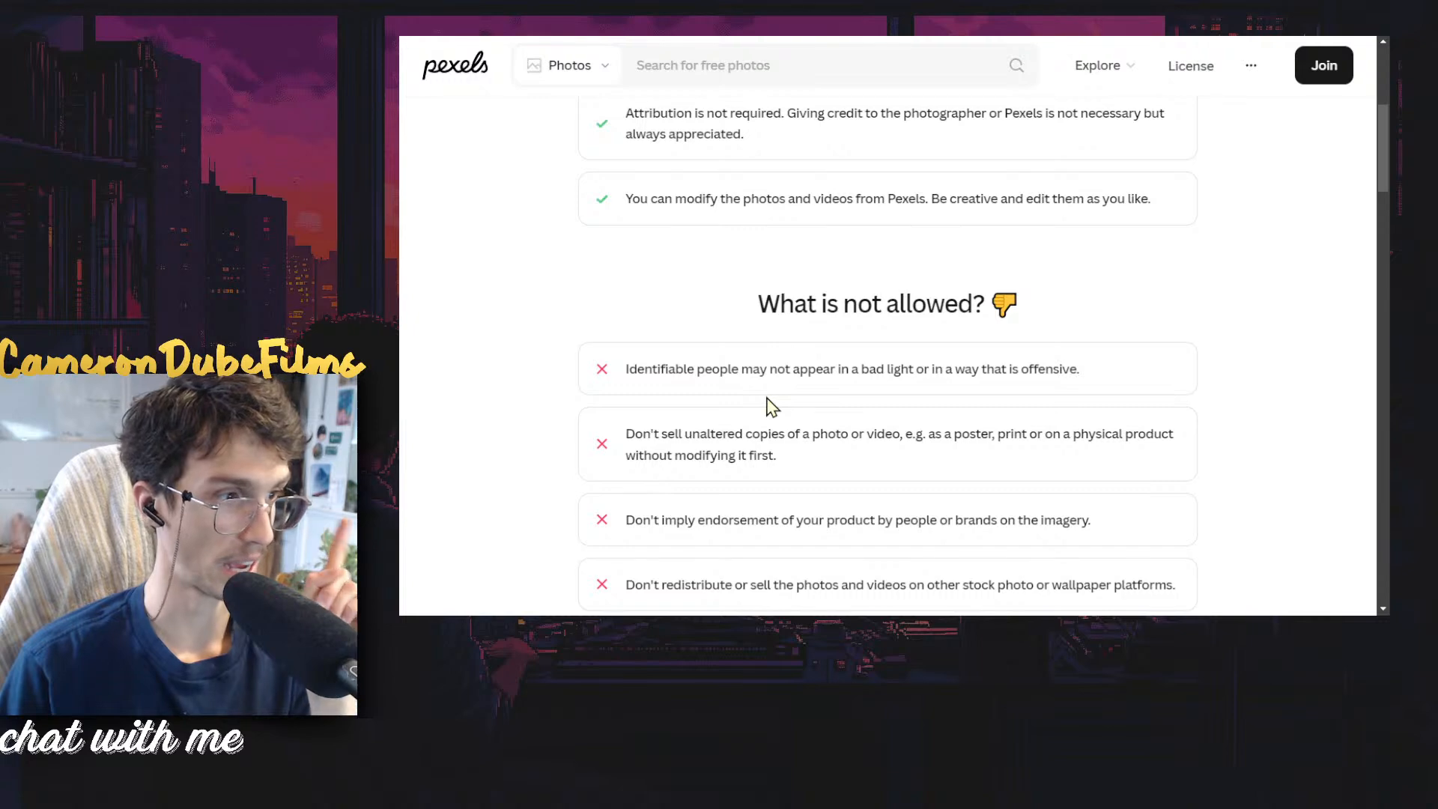
{"action": "scroll", "coordinate": [771, 406], "scroll_direction": "down", "scroll_amount": 1}
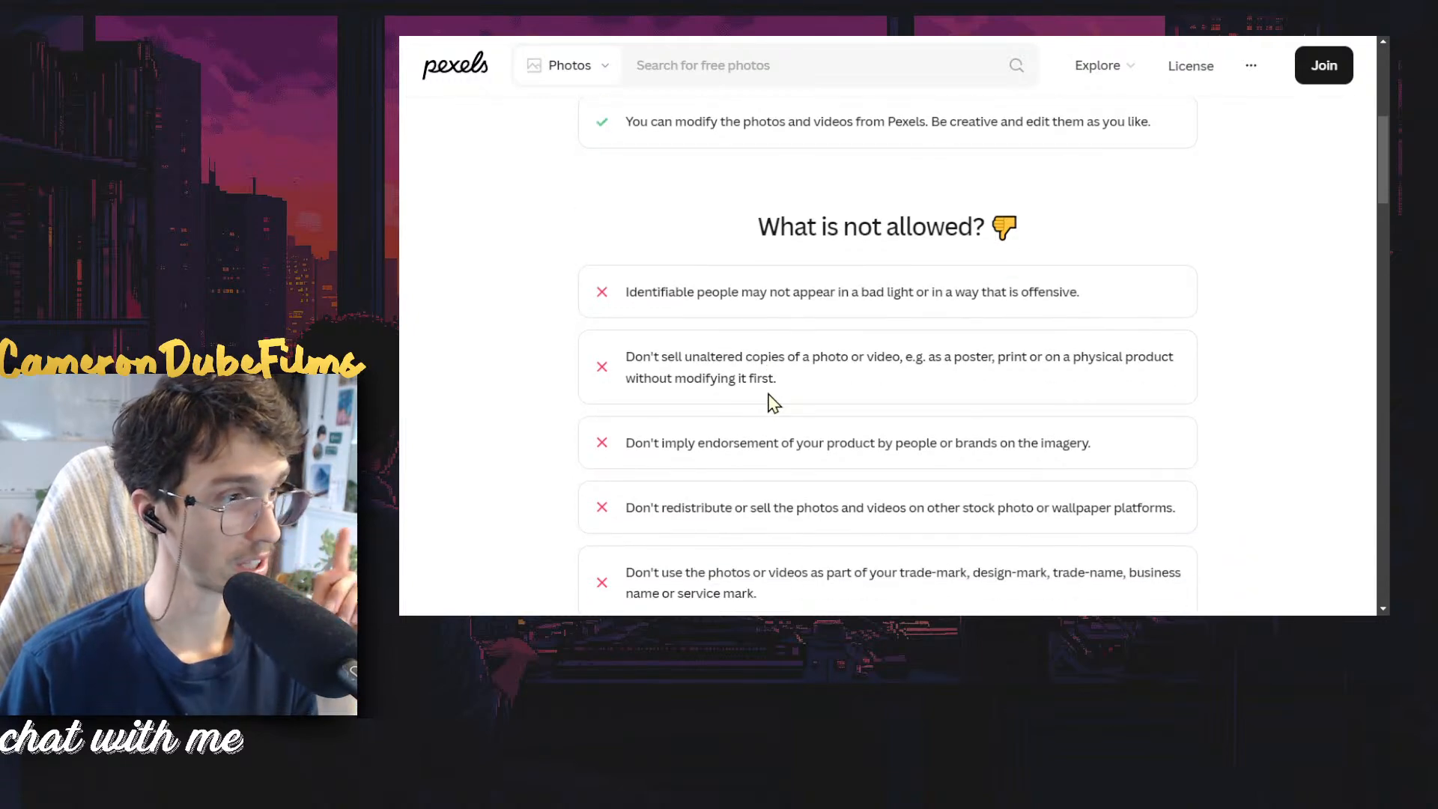
{"action": "scroll", "coordinate": [771, 405], "scroll_direction": "down", "scroll_amount": 1}
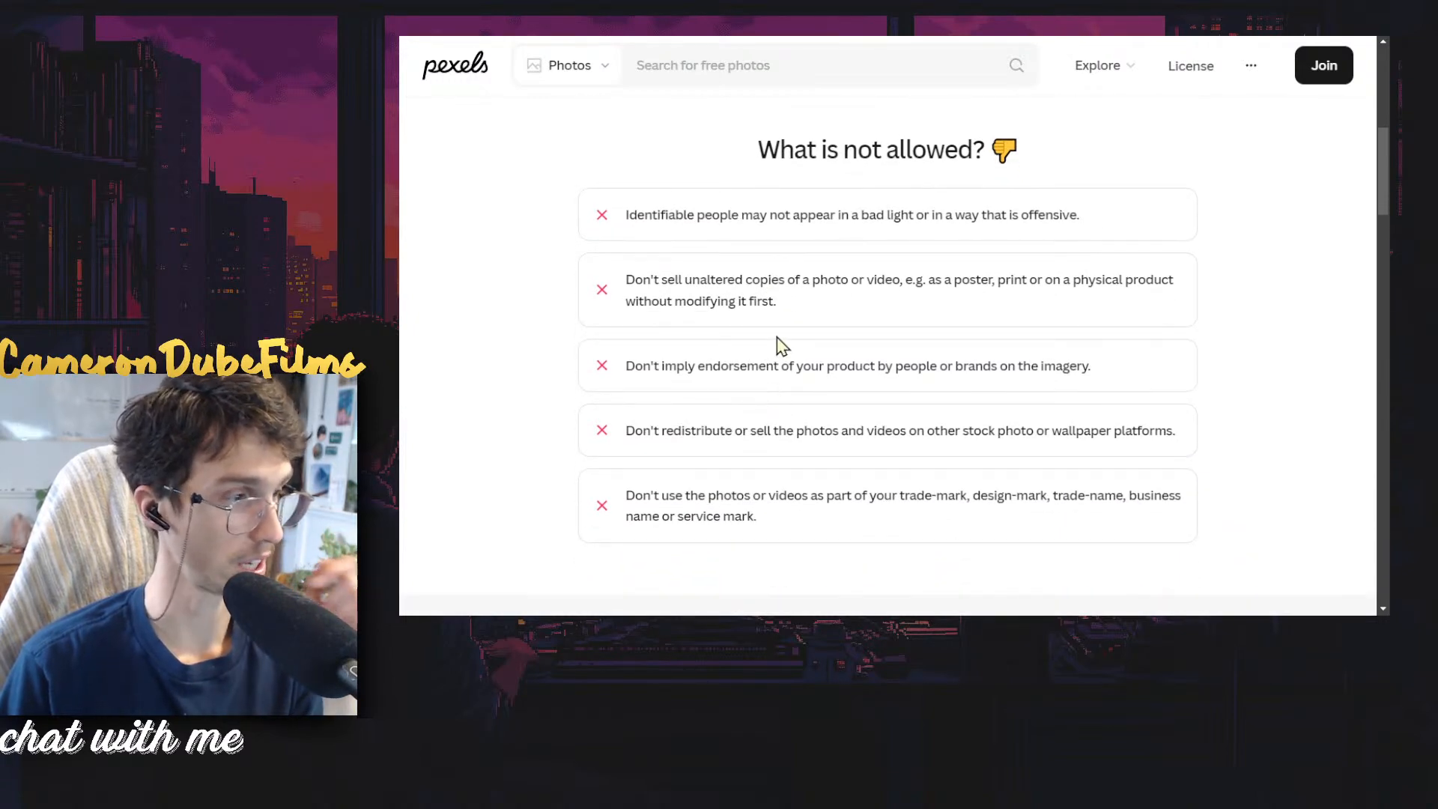
{"action": "scroll", "coordinate": [779, 344], "scroll_direction": "down", "scroll_amount": 1}
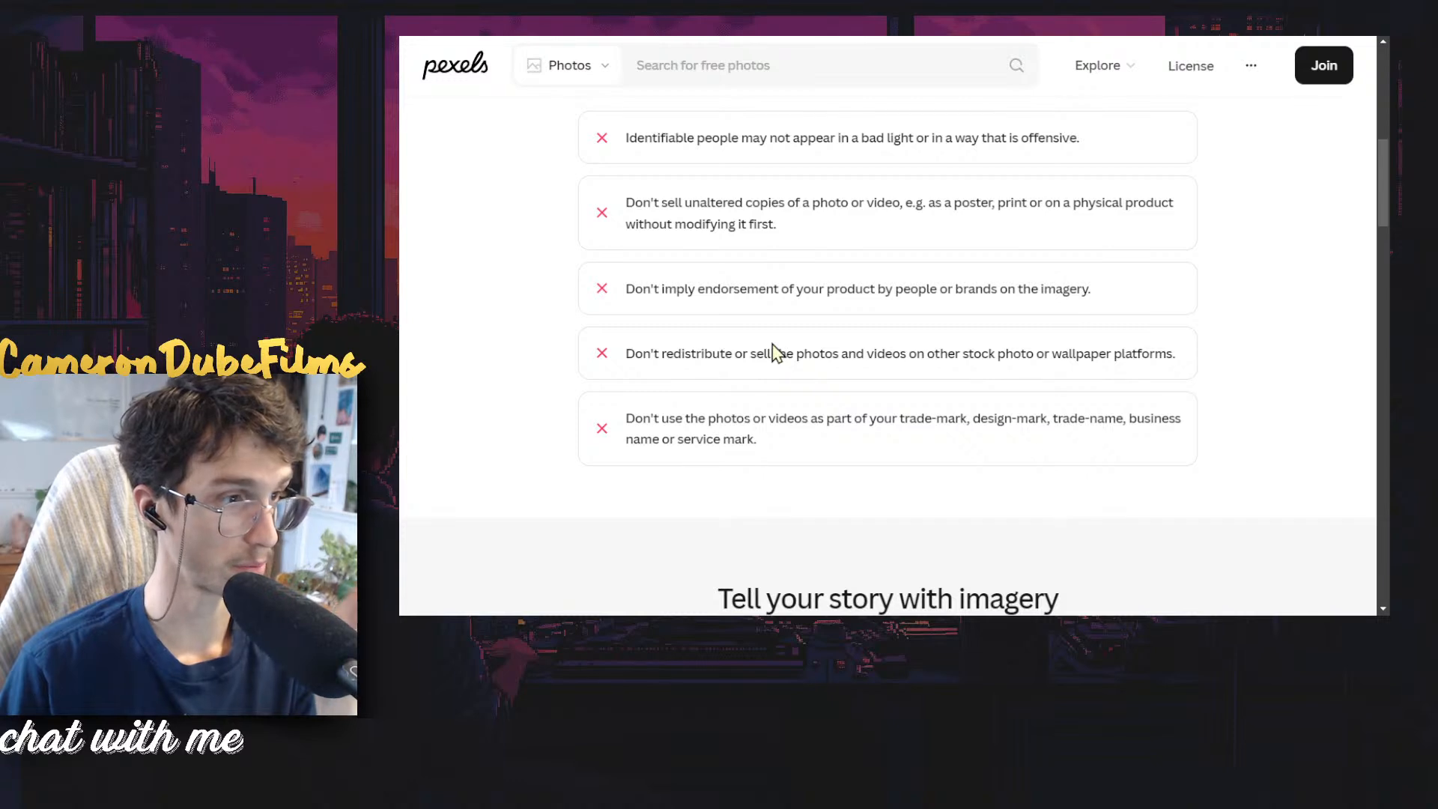
{"action": "scroll", "coordinate": [774, 352], "scroll_direction": "down", "scroll_amount": 1}
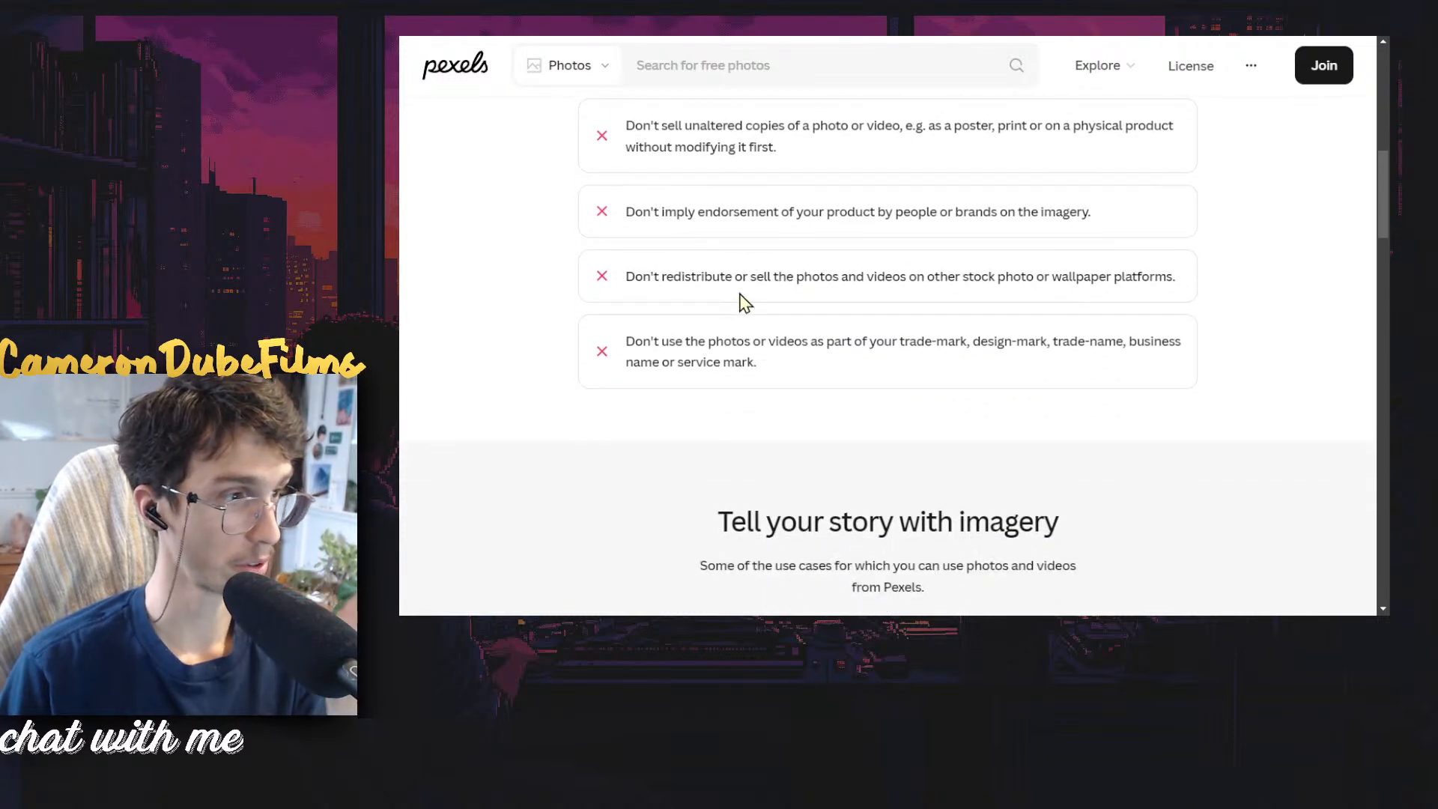
{"action": "scroll", "coordinate": [761, 298], "scroll_direction": "down", "scroll_amount": 1}
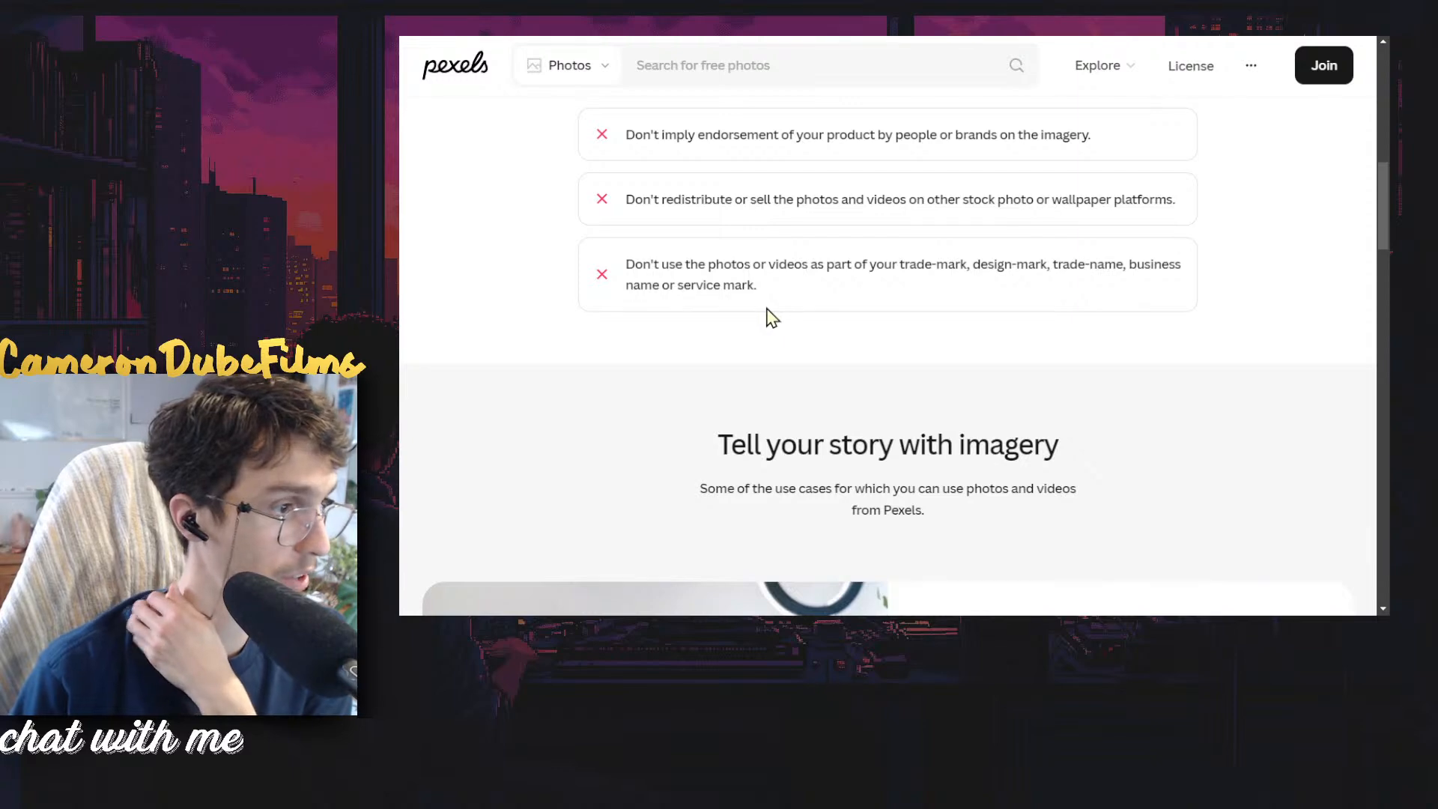
{"action": "scroll", "coordinate": [861, 326], "scroll_direction": "down", "scroll_amount": 6}
{"action": "scroll", "coordinate": [1033, 329], "scroll_direction": "up", "scroll_amount": 13}
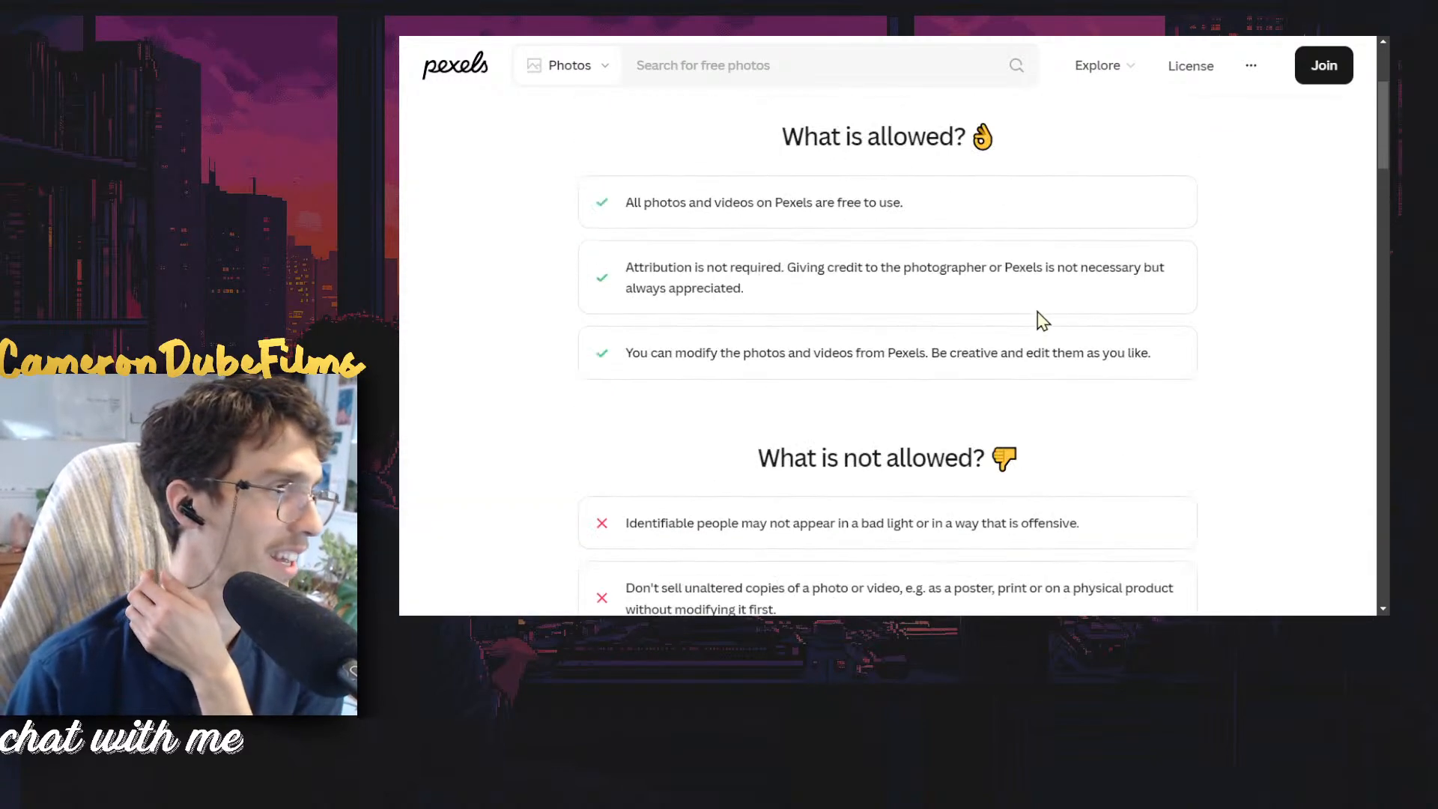
{"action": "scroll", "coordinate": [1042, 320], "scroll_direction": "up", "scroll_amount": 3}
{"action": "key", "text": "ctrl+w"}
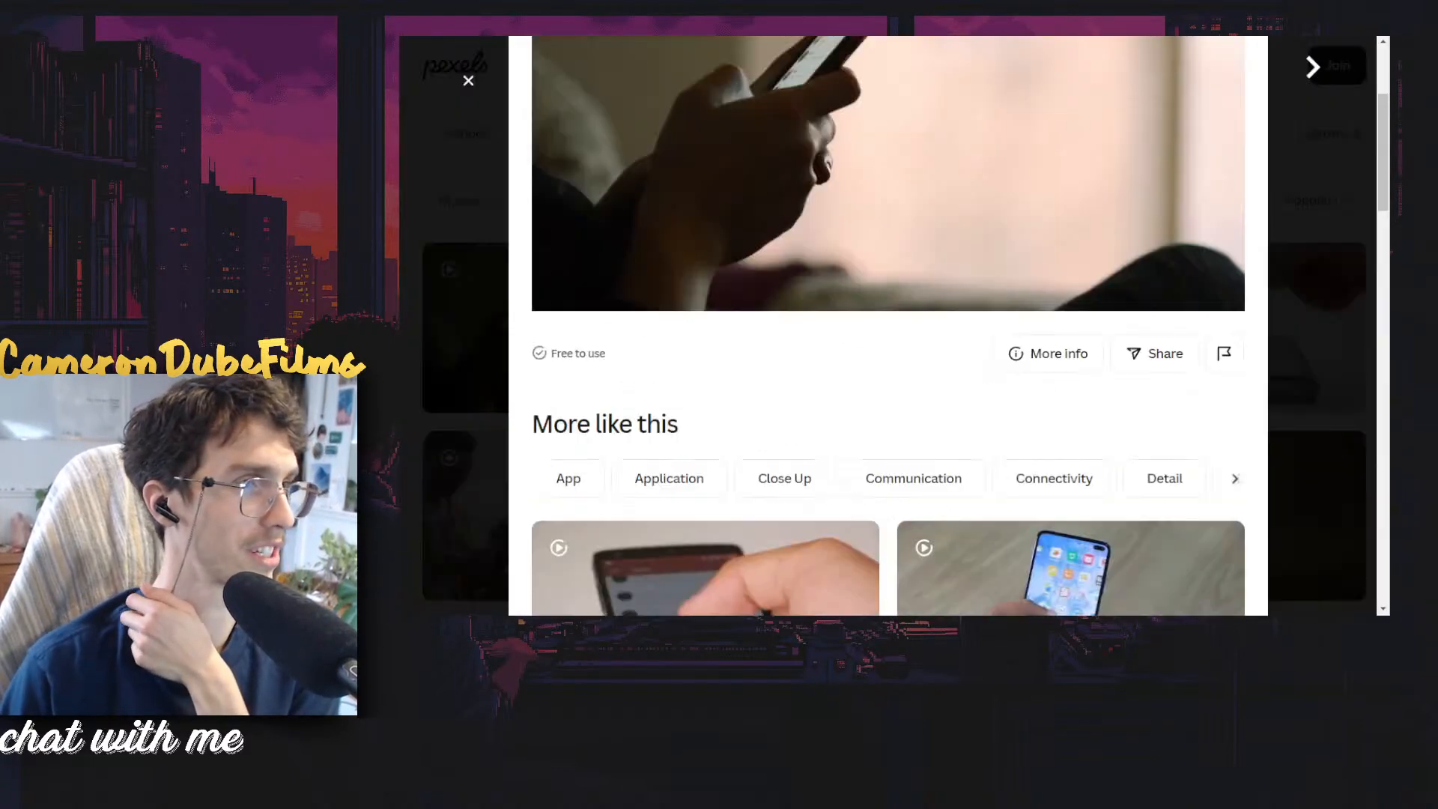
Download the silhouetted smartphone video for free and switch back to DaVinci Resolve with the clip placed on Video 3
{"action": "scroll", "coordinate": [704, 352], "scroll_direction": "up", "scroll_amount": 3}
{"action": "scroll", "coordinate": [767, 379], "scroll_direction": "down", "scroll_amount": 1}
{"action": "scroll", "coordinate": [882, 235], "scroll_direction": "down", "scroll_amount": 1}
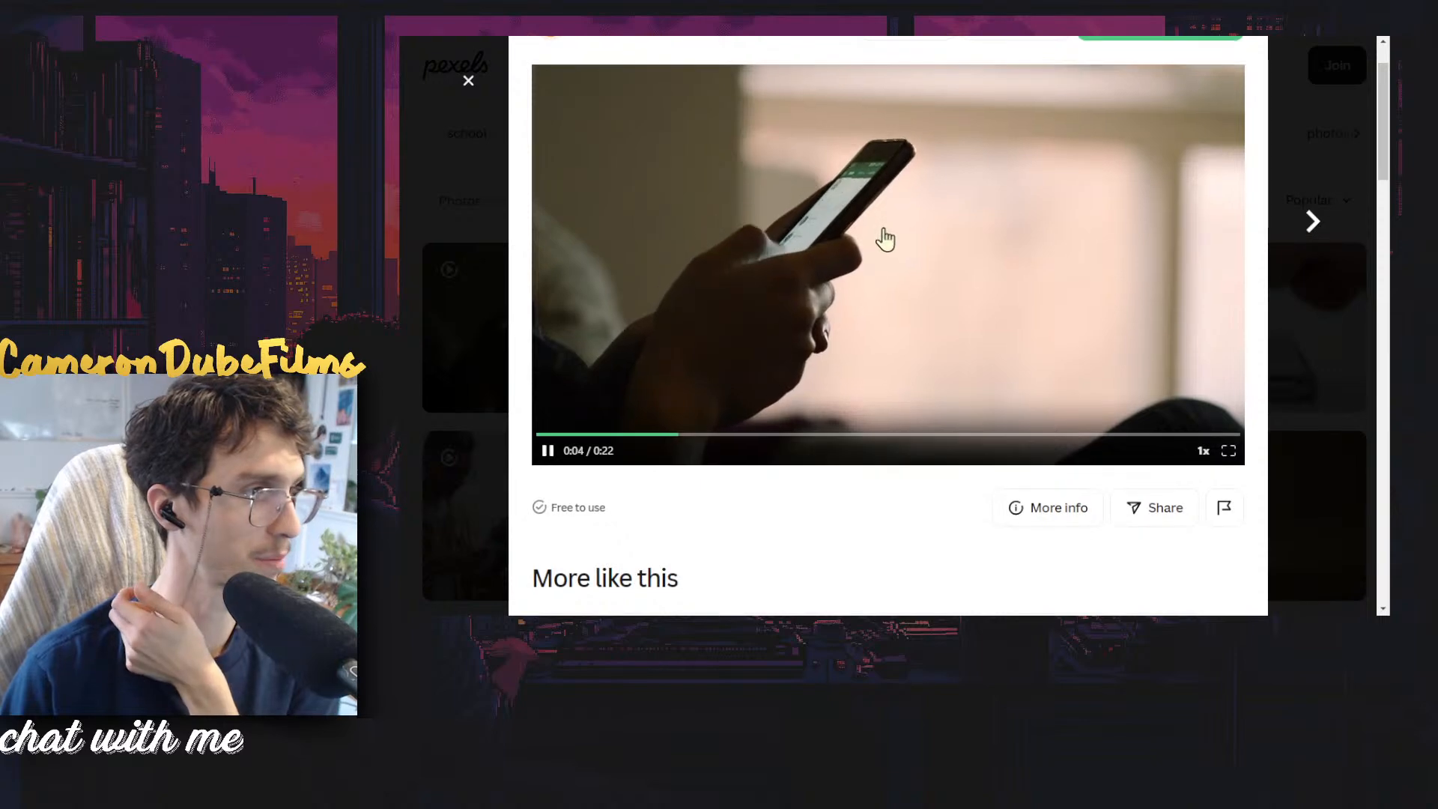
{"action": "scroll", "coordinate": [1120, 157], "scroll_direction": "up", "scroll_amount": 2}
{"action": "left_click", "coordinate": [1147, 101]}
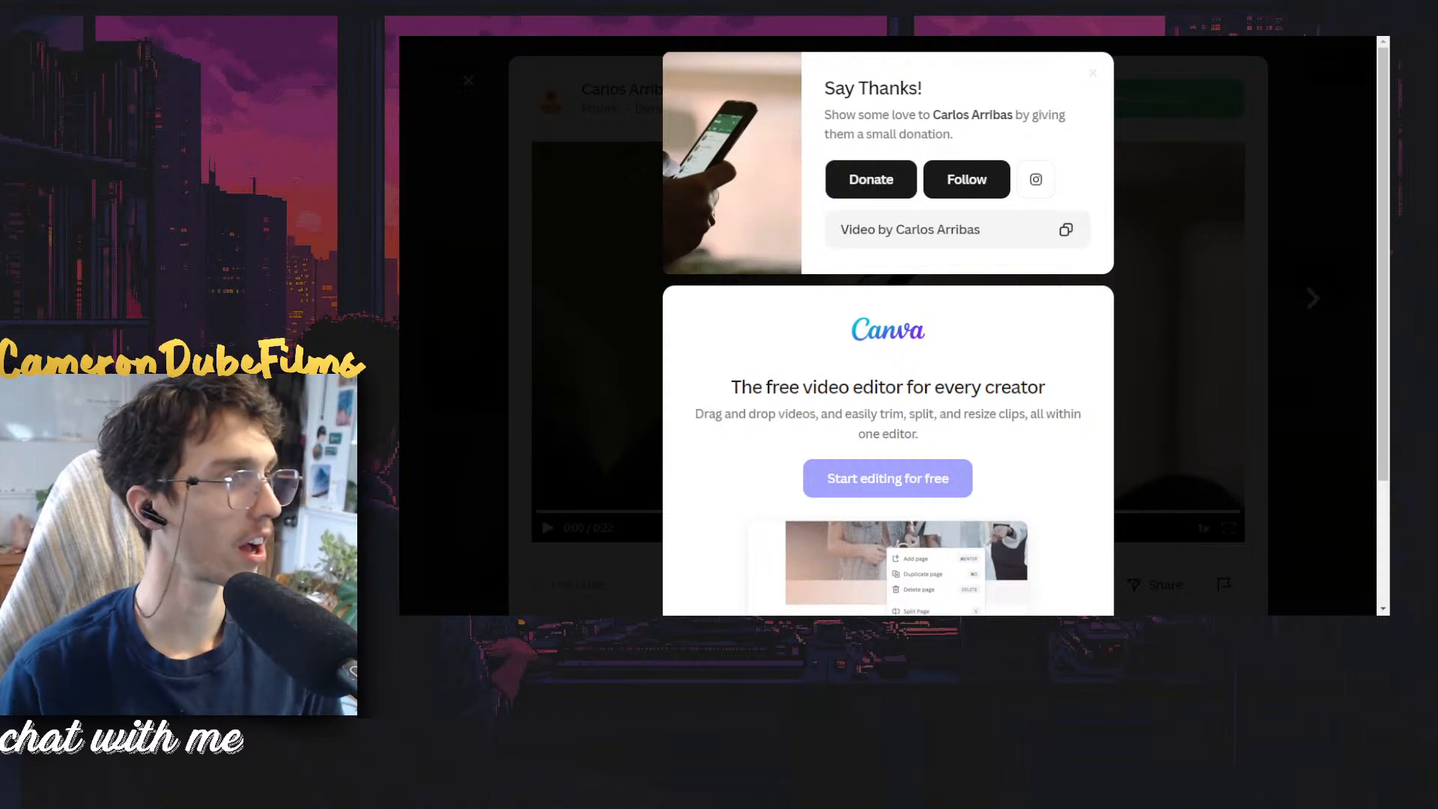
{"action": "key", "text": "ctrl+Tab"}
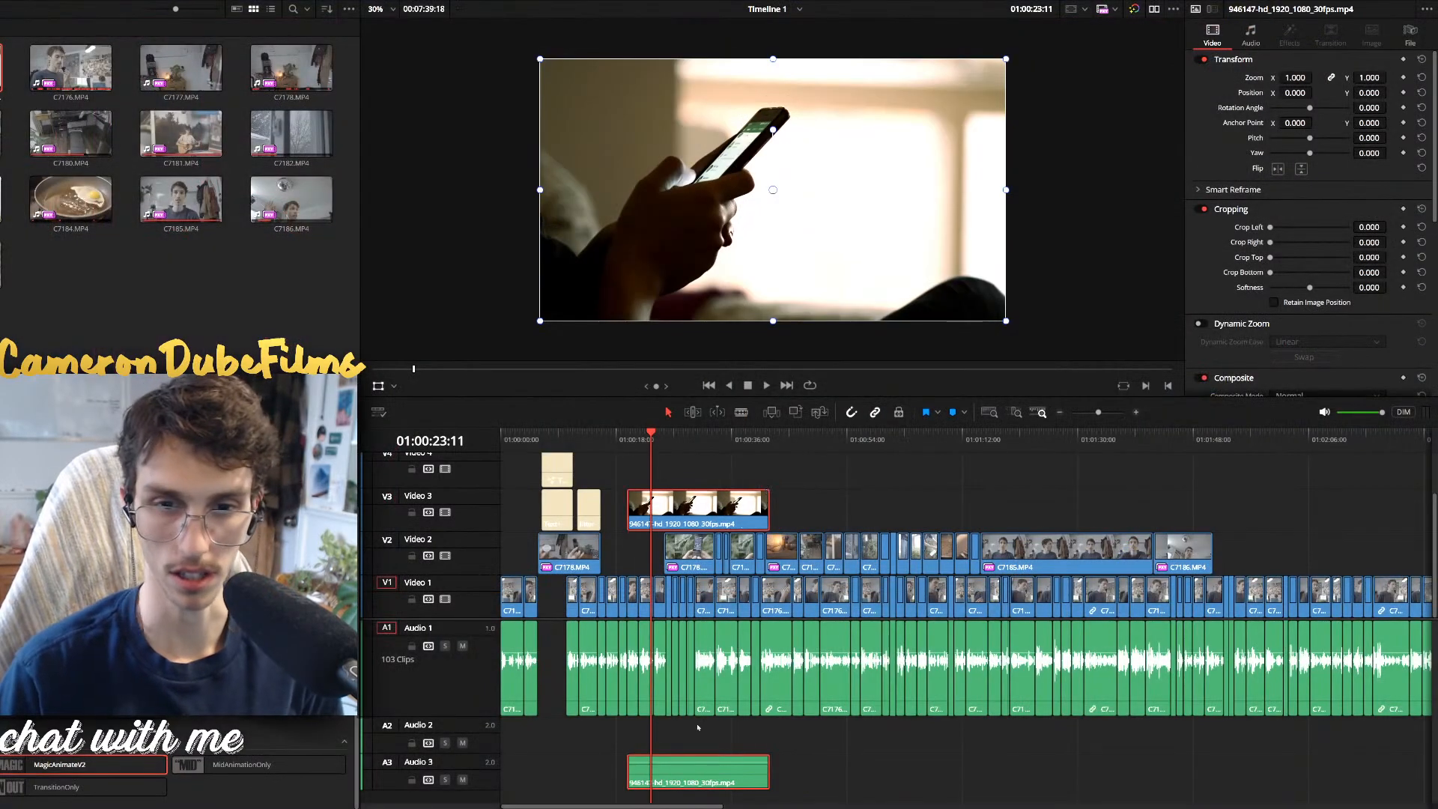
Delete the stock phone clip's audio from Audio 3 and play the timeline back into the clip
{"action": "left_click_drag", "start_coordinate": [849, 761], "coordinate": [719, 761]}
{"action": "key", "text": "Delete"}
{"action": "left_click", "coordinate": [597, 440]}
{"action": "scroll", "coordinate": [690, 471], "scroll_direction": "up", "scroll_amount": 5}
{"action": "key", "text": "space"}
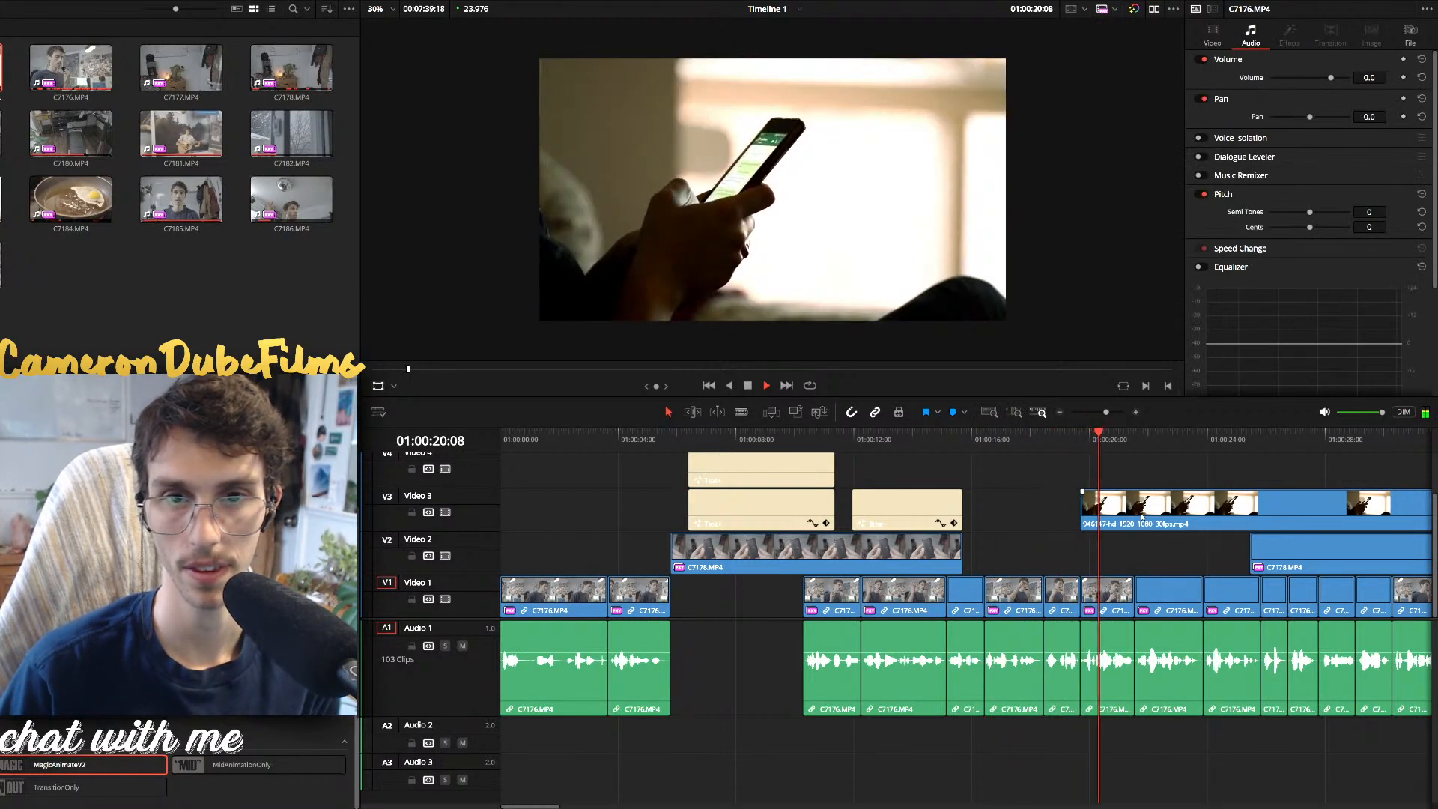
Split the stock phone clip on Video 3 at 01:00:23:22 and delete the remainder
{"action": "scroll", "coordinate": [1142, 516], "scroll_direction": "up", "scroll_amount": 3}
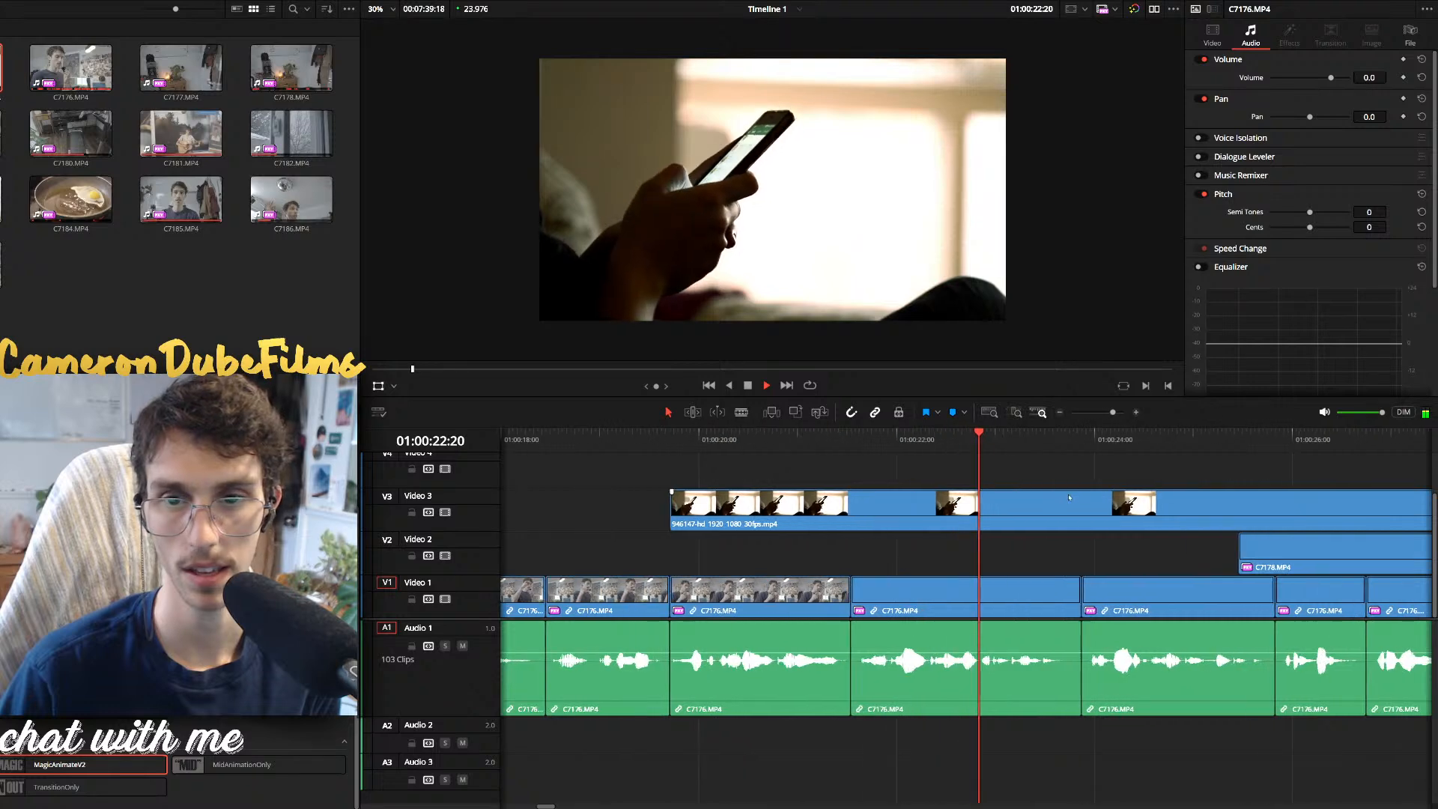
{"action": "left_click", "coordinate": [1091, 495]}
{"action": "key", "text": "ctrl+b"}
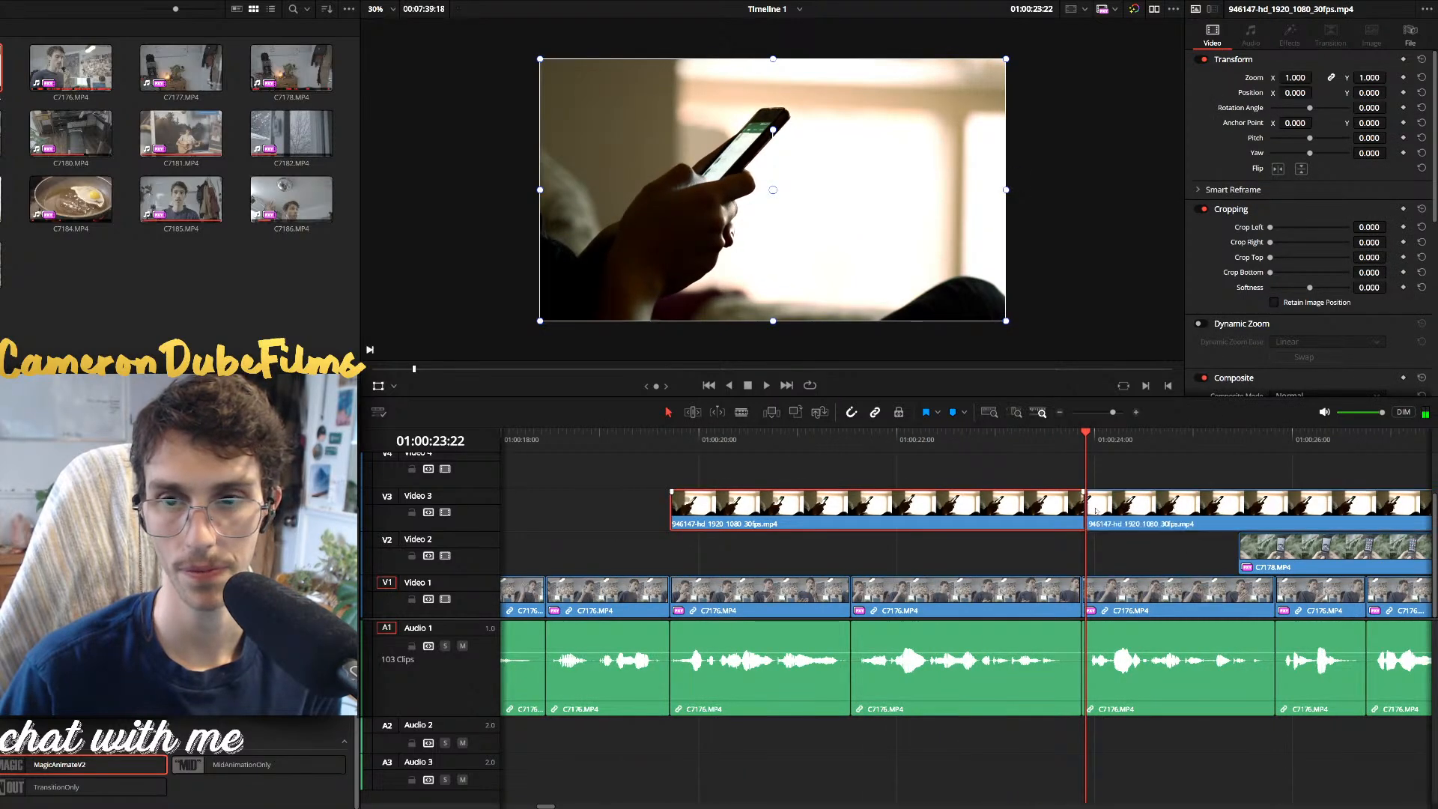
{"action": "left_click", "coordinate": [1116, 509]}
{"action": "key", "text": "BackSpace"}
Apply the MagicAnimateV2 effect to the stock phone clip on Video 3 and preview the start of the clip
{"action": "left_click", "coordinate": [975, 443]}
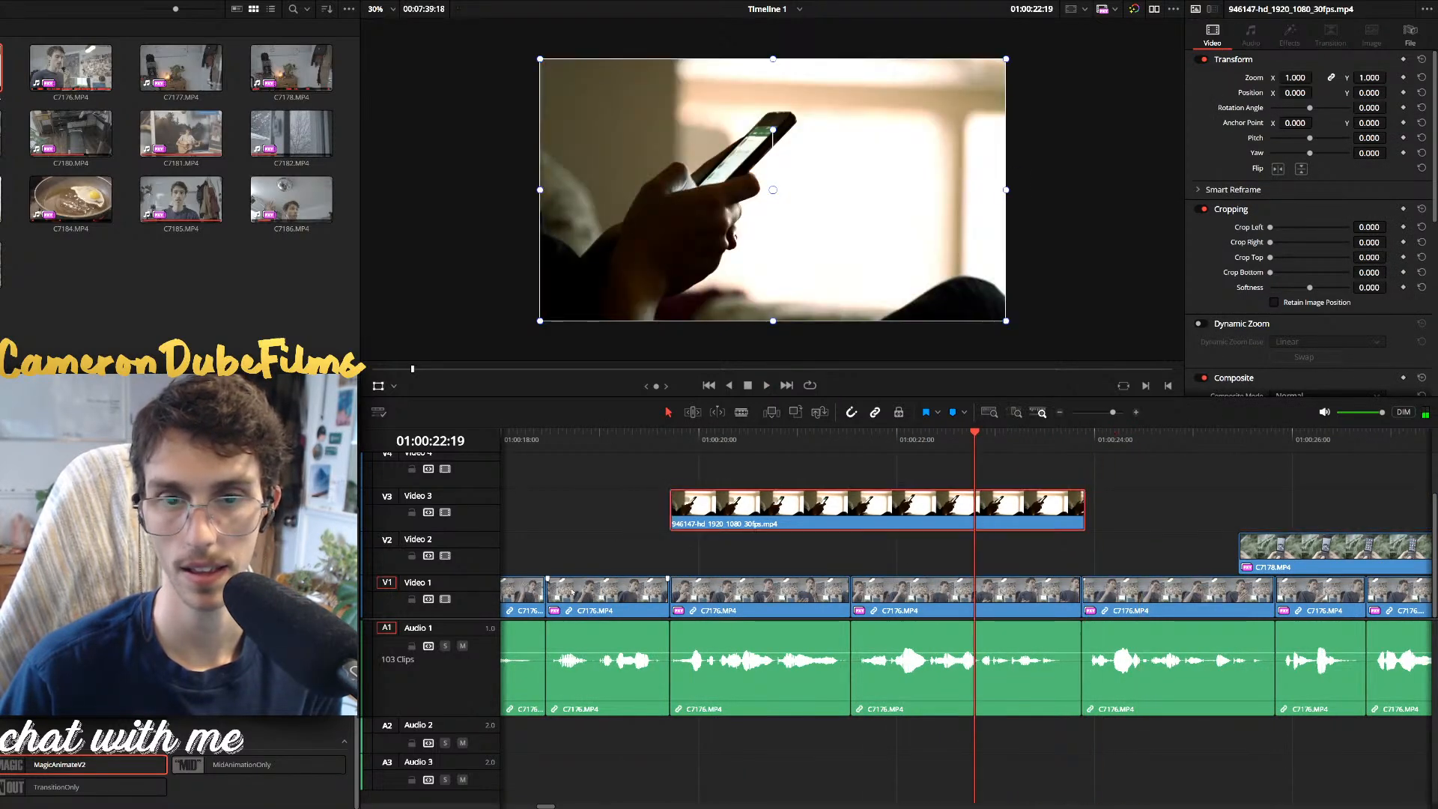
{"action": "left_click", "coordinate": [996, 523]}
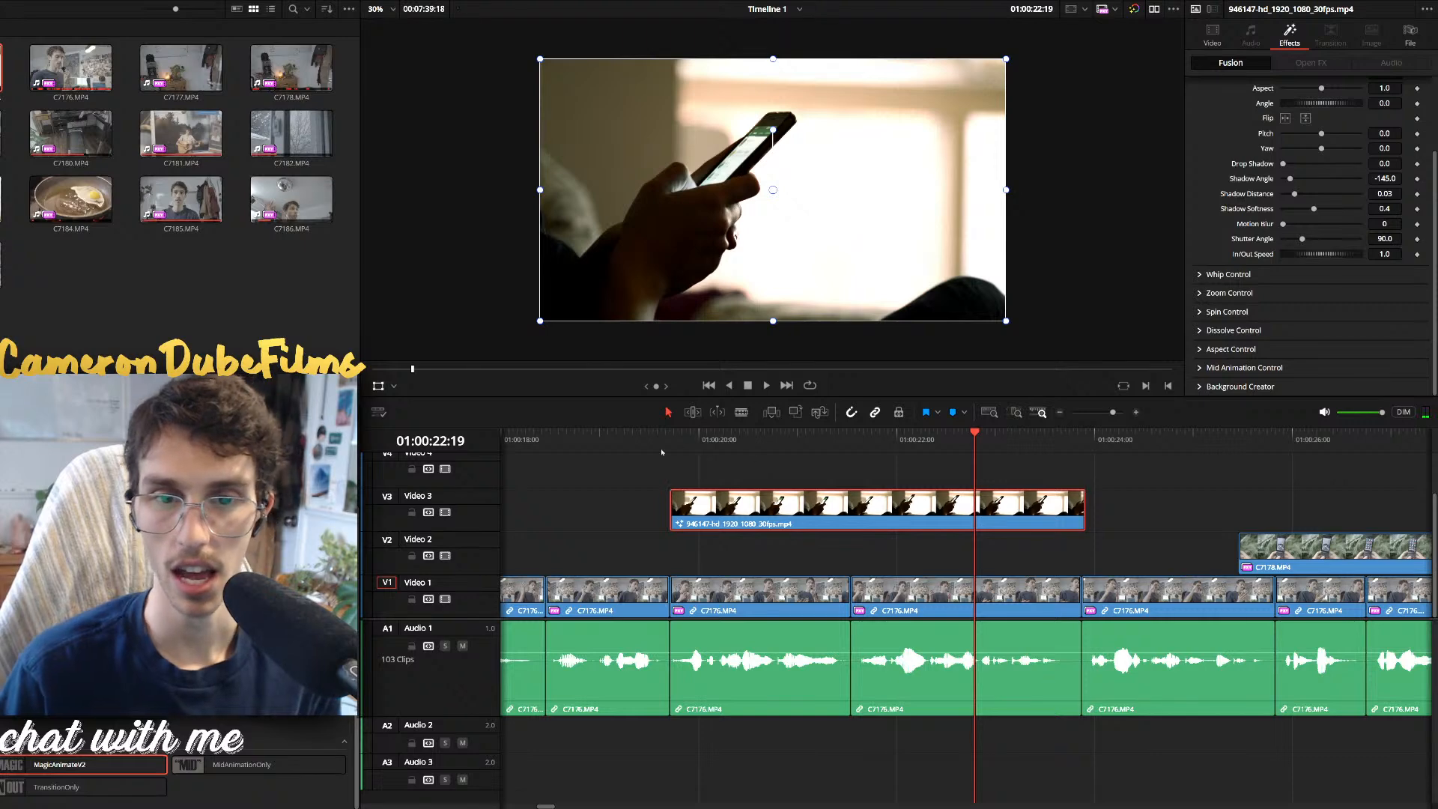
{"action": "left_click", "coordinate": [677, 440]}
{"action": "key", "text": "space"}
{"action": "key", "text": "space"}
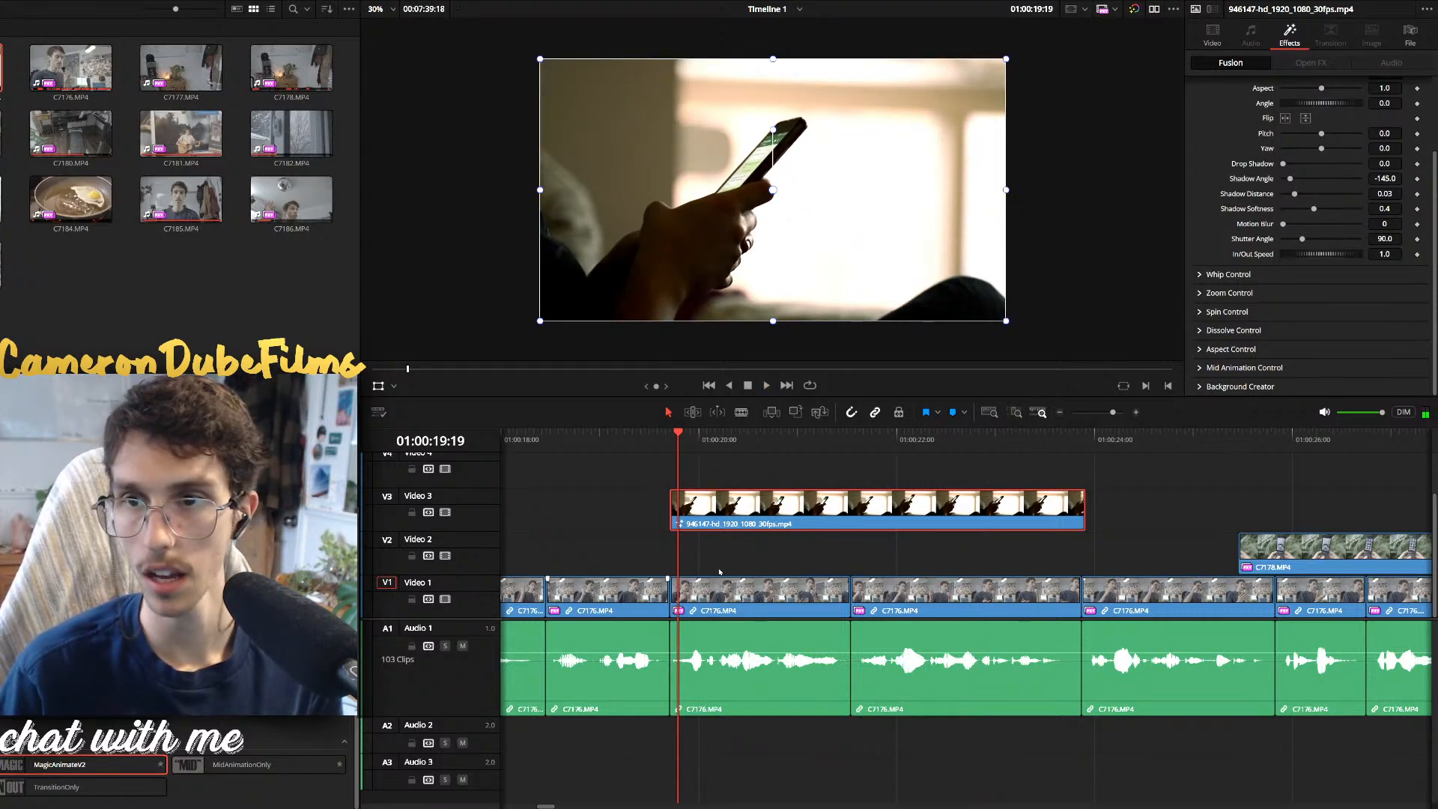
Try the In option of the effect's Zoom Control on the stock phone clip, preview it, and turn it off again
{"action": "left_click", "coordinate": [1198, 293]}
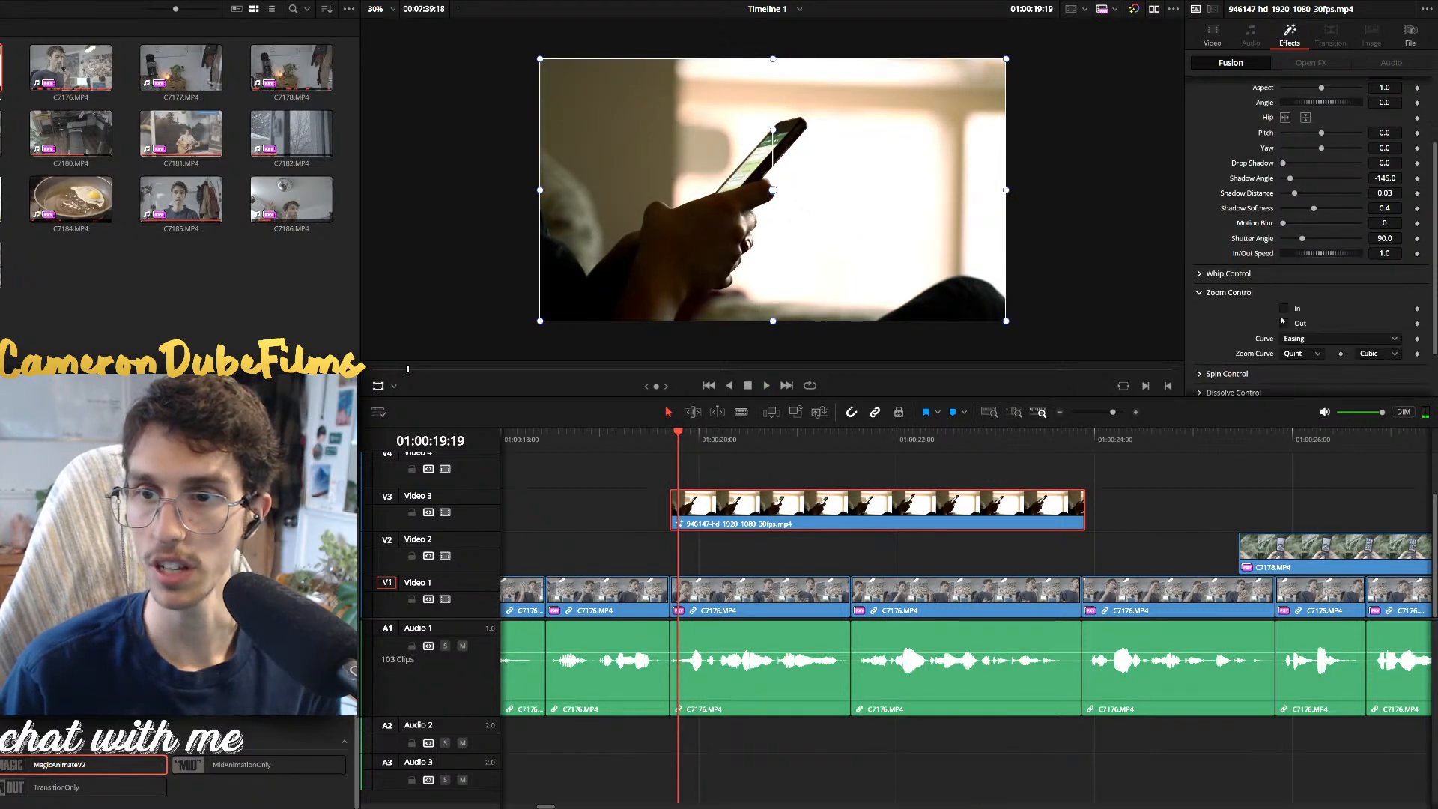
{"action": "left_click", "coordinate": [1285, 309]}
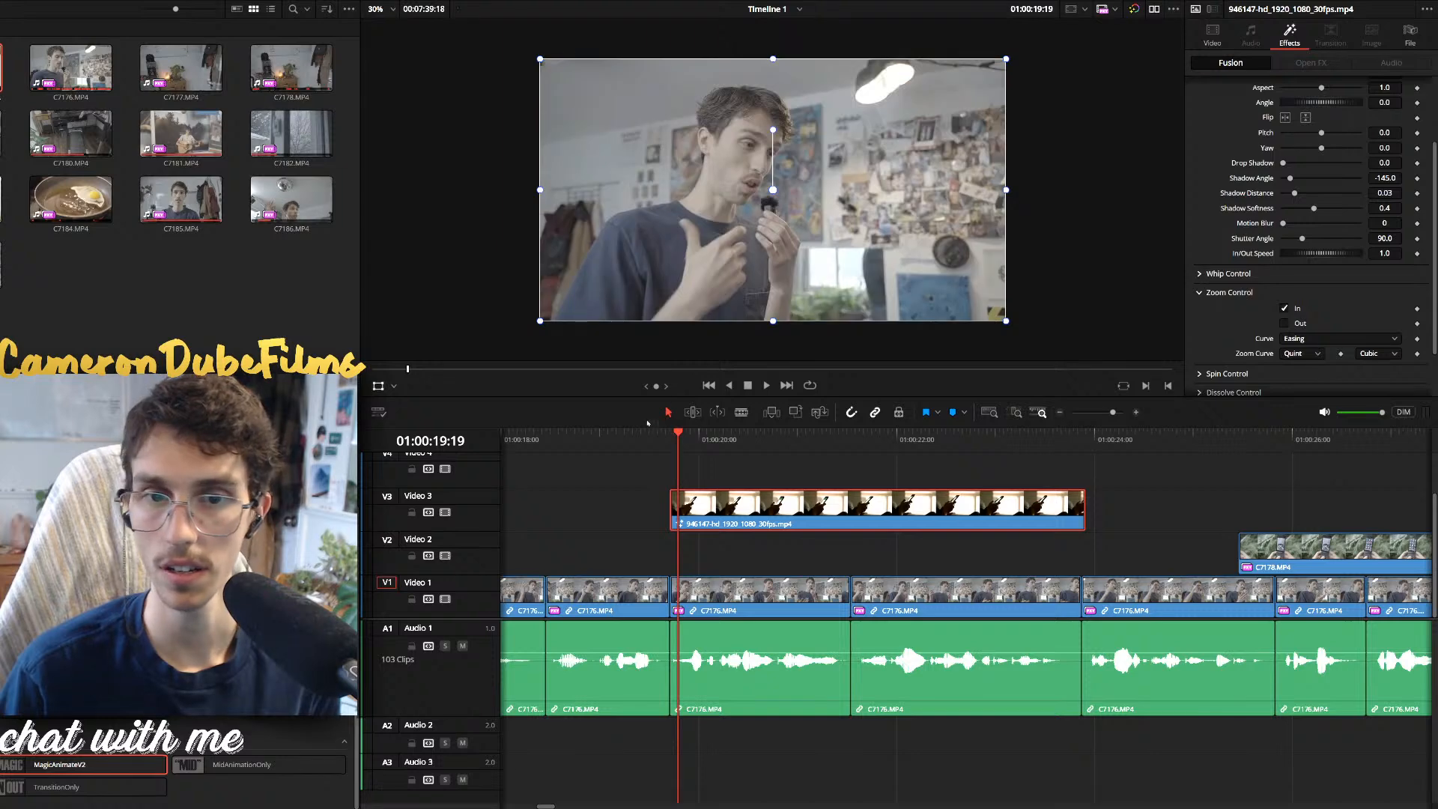
{"action": "key", "text": "space"}
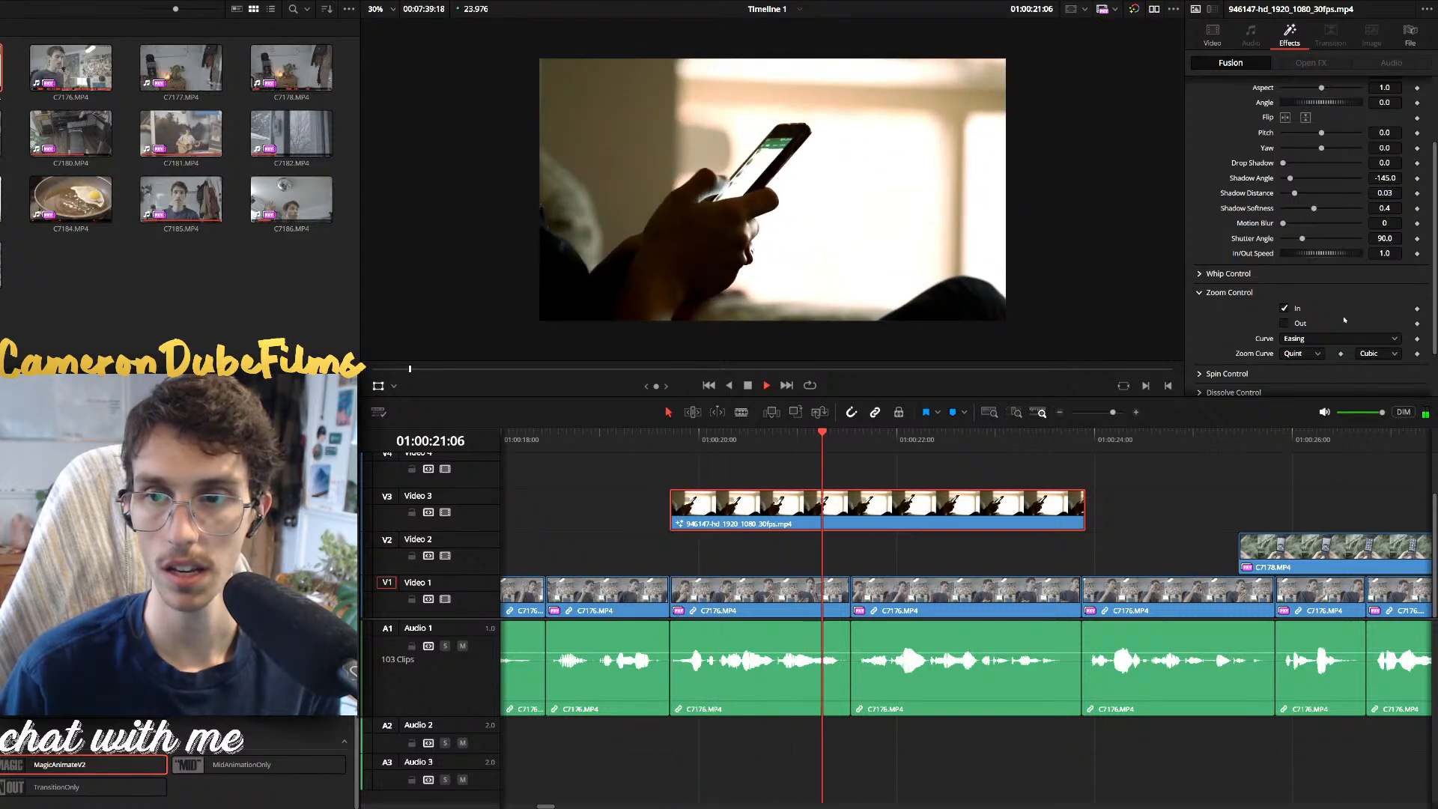
{"action": "key", "text": "space"}
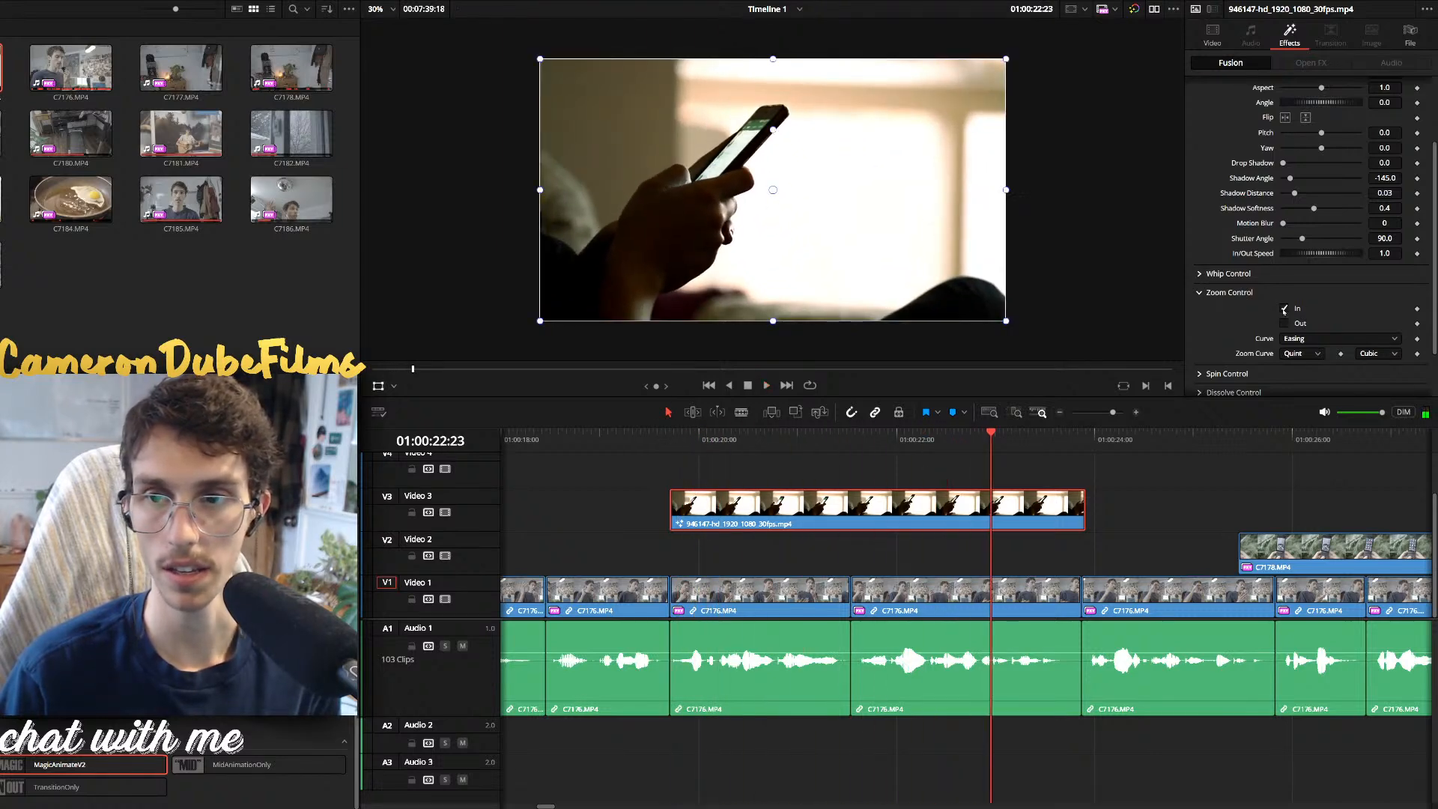
{"action": "left_click", "coordinate": [1284, 308]}
Play back from the start of the stock phone clip through the talking shot into the flip phone close-up
{"action": "left_click", "coordinate": [671, 439]}
{"action": "key", "text": "space"}
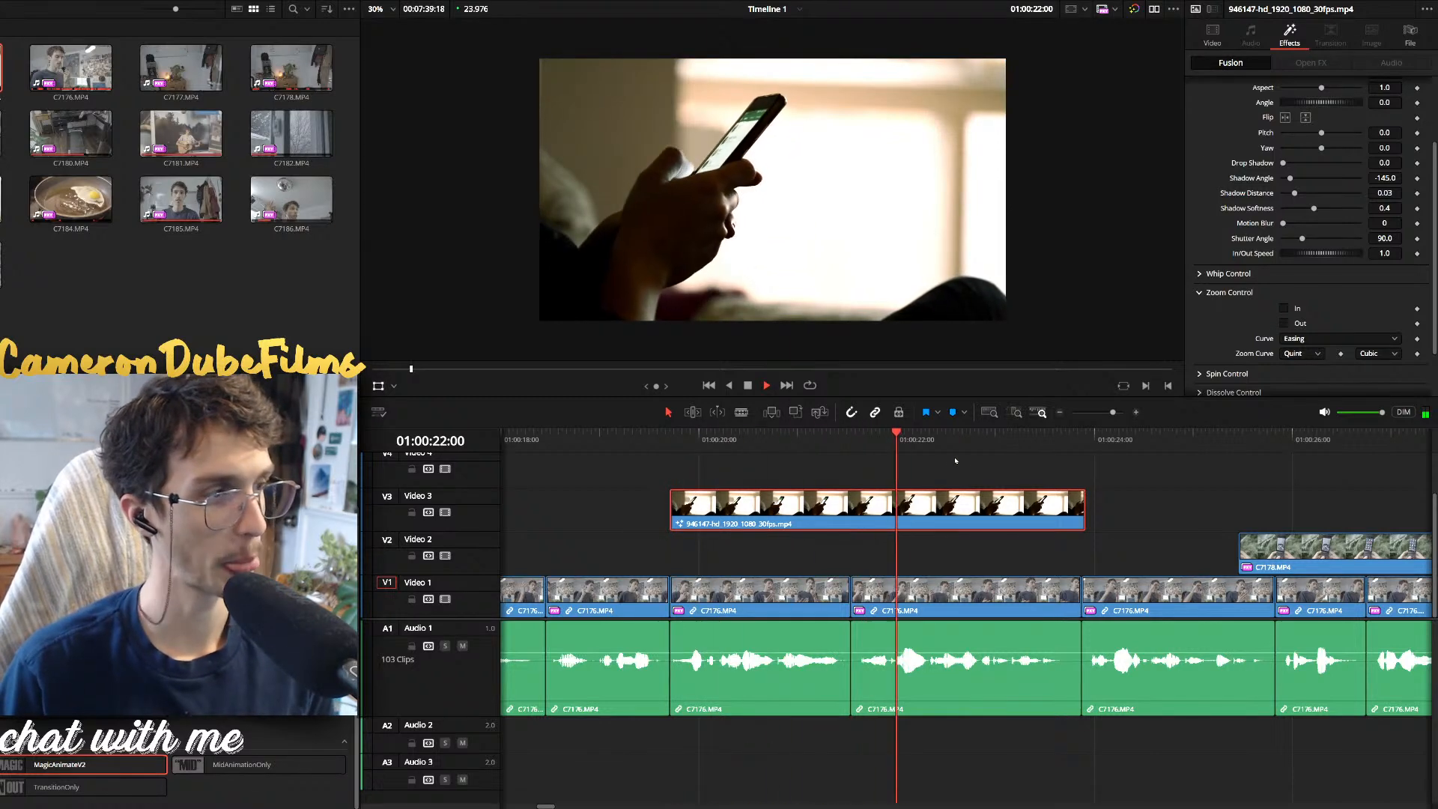
{"action": "left_click", "coordinate": [1082, 441]}
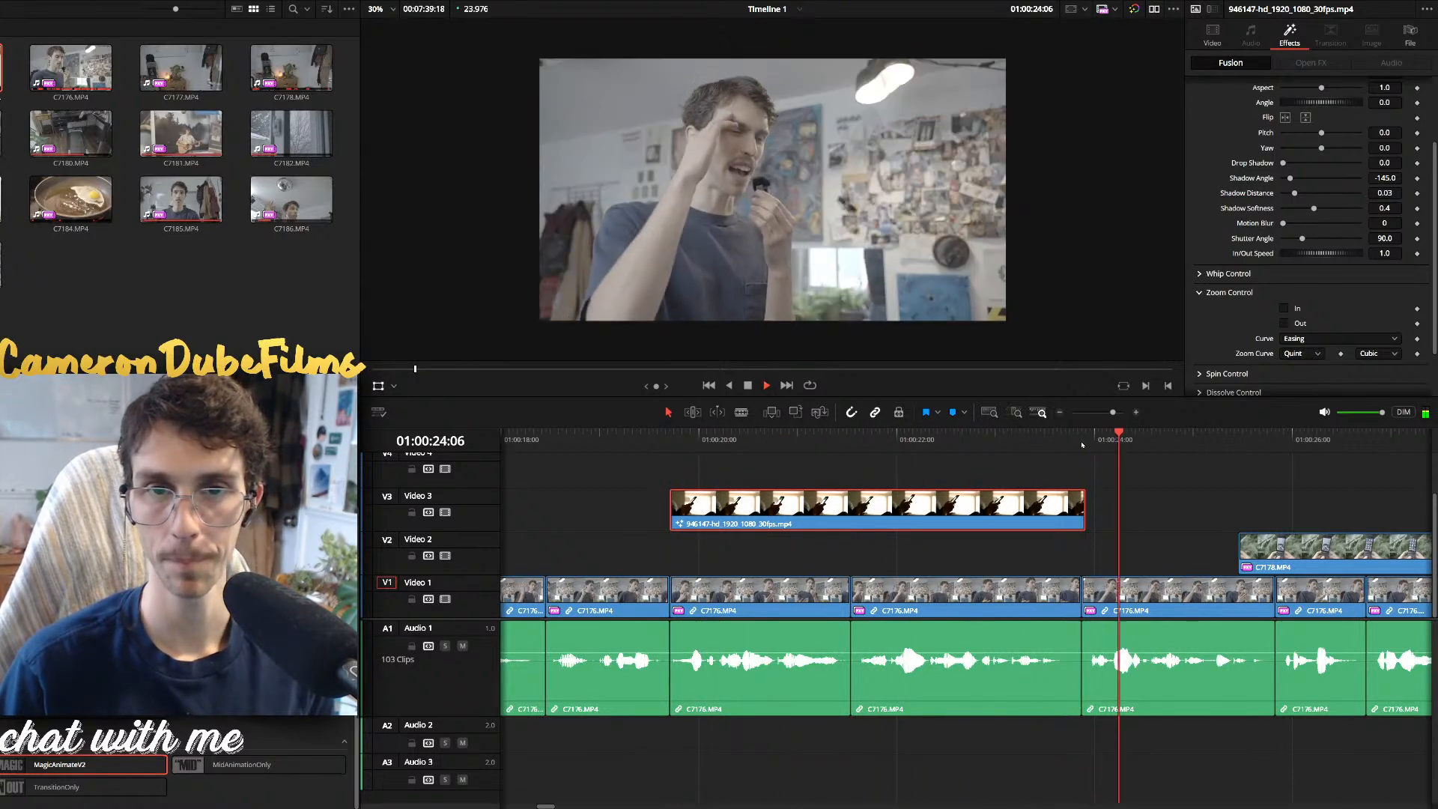
{"action": "key", "text": "ctrl+minus"}
{"action": "key", "text": "space"}
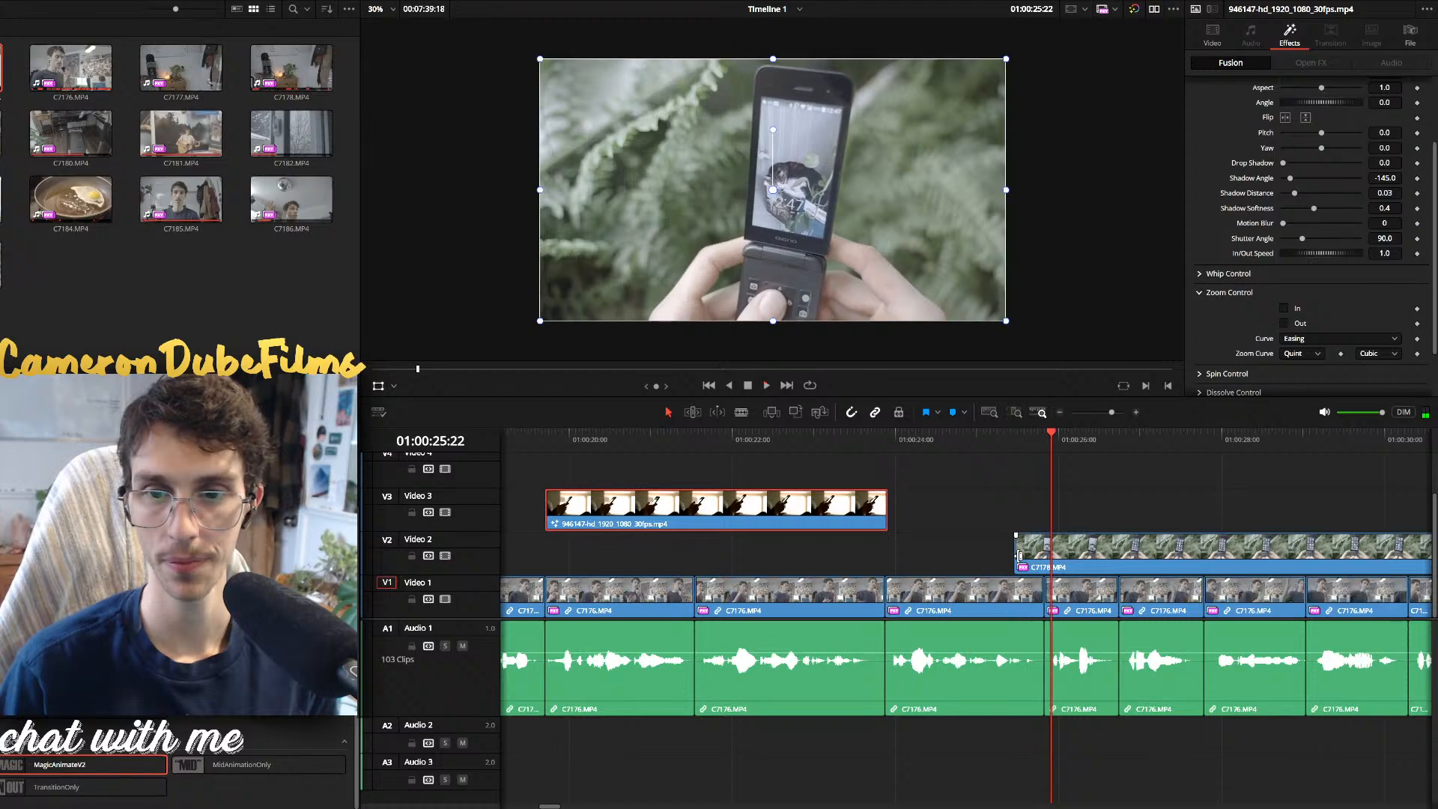
Move the B-roll clips on Video 2, from the flip phone close-up onward, later in the timeline to about 01:01:05
{"action": "key", "text": "ctrl+minus"}
{"action": "key", "text": "ctrl+minus"}
{"action": "key", "text": "ctrl+minus"}
{"action": "key", "text": "ctrl+minus"}
{"action": "key", "text": "ctrl+minus"}
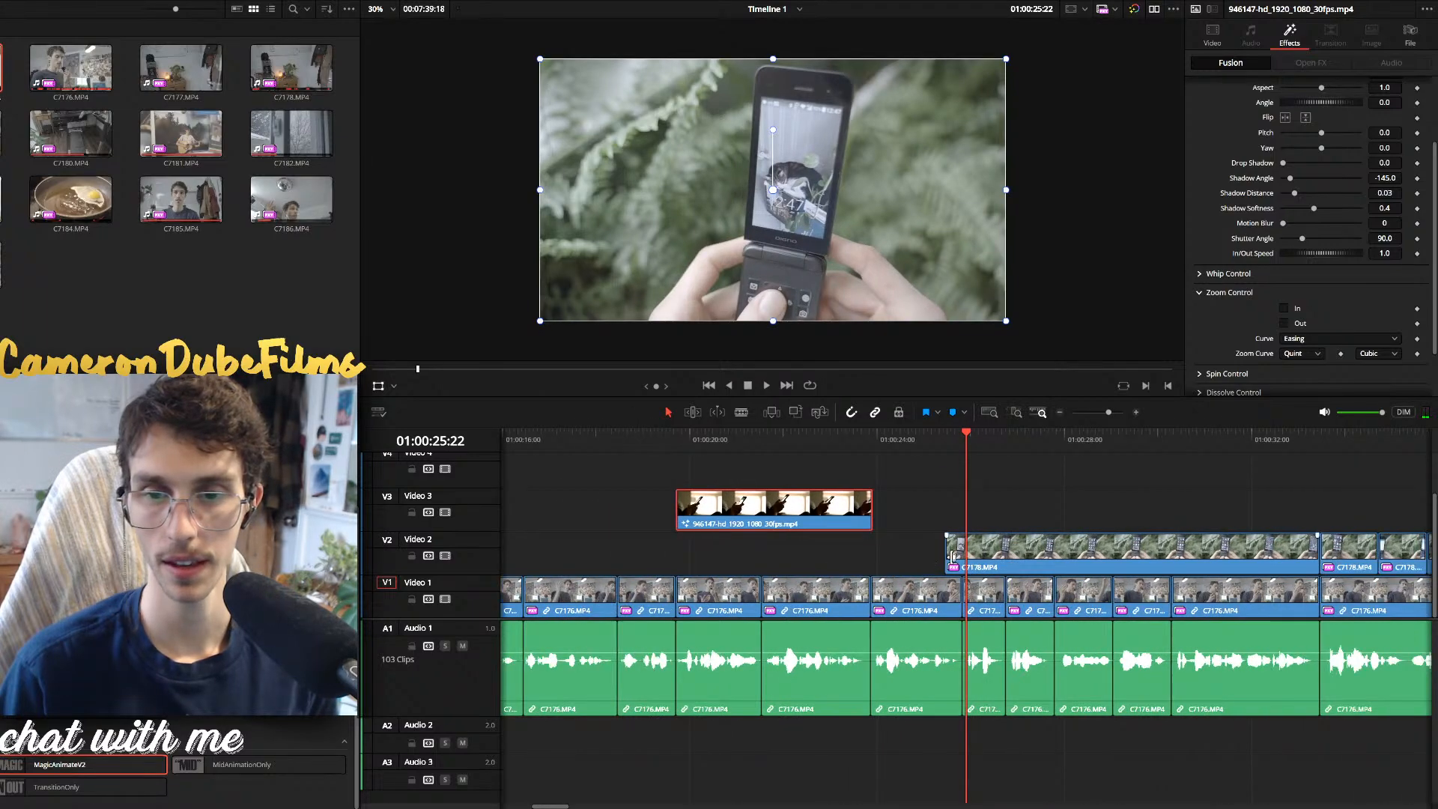
{"action": "scroll", "coordinate": [1041, 541], "scroll_direction": "down", "scroll_amount": 14}
{"action": "scroll", "coordinate": [1046, 536], "scroll_direction": "up", "scroll_amount": 1}
{"action": "key", "text": "alt+y"}
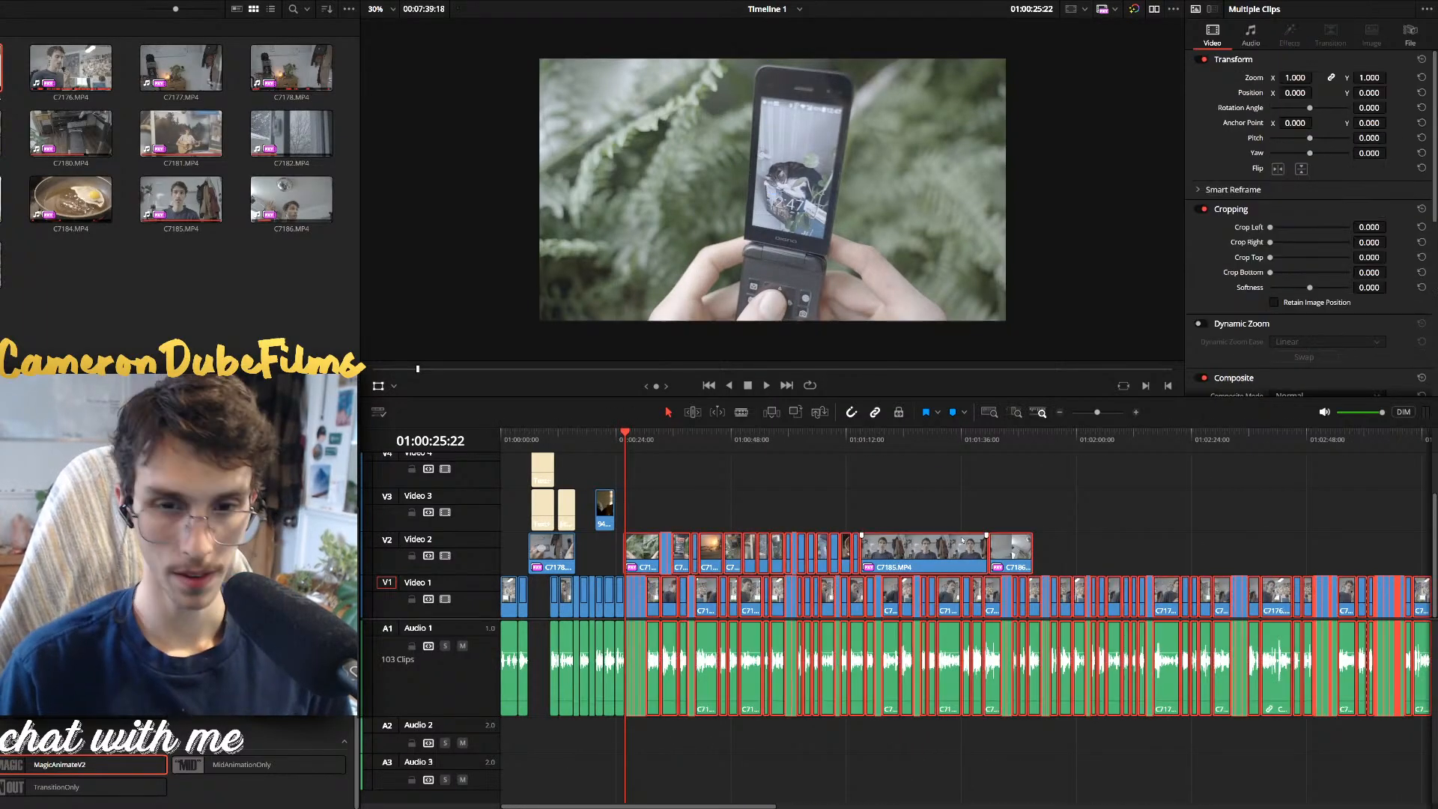
{"action": "scroll", "coordinate": [827, 536], "scroll_direction": "up", "scroll_amount": 5}
{"action": "left_click", "coordinate": [844, 507]}
{"action": "scroll", "coordinate": [1040, 516], "scroll_direction": "down", "scroll_amount": 5}
{"action": "left_click_drag", "start_coordinate": [1069, 504], "coordinate": [831, 553]}
Play back the talking section without B-roll to about 01:00:37, and return the playhead to 01:00:33:18
{"action": "key", "text": "space"}
{"action": "scroll", "coordinate": [889, 552], "scroll_direction": "up", "scroll_amount": 8}
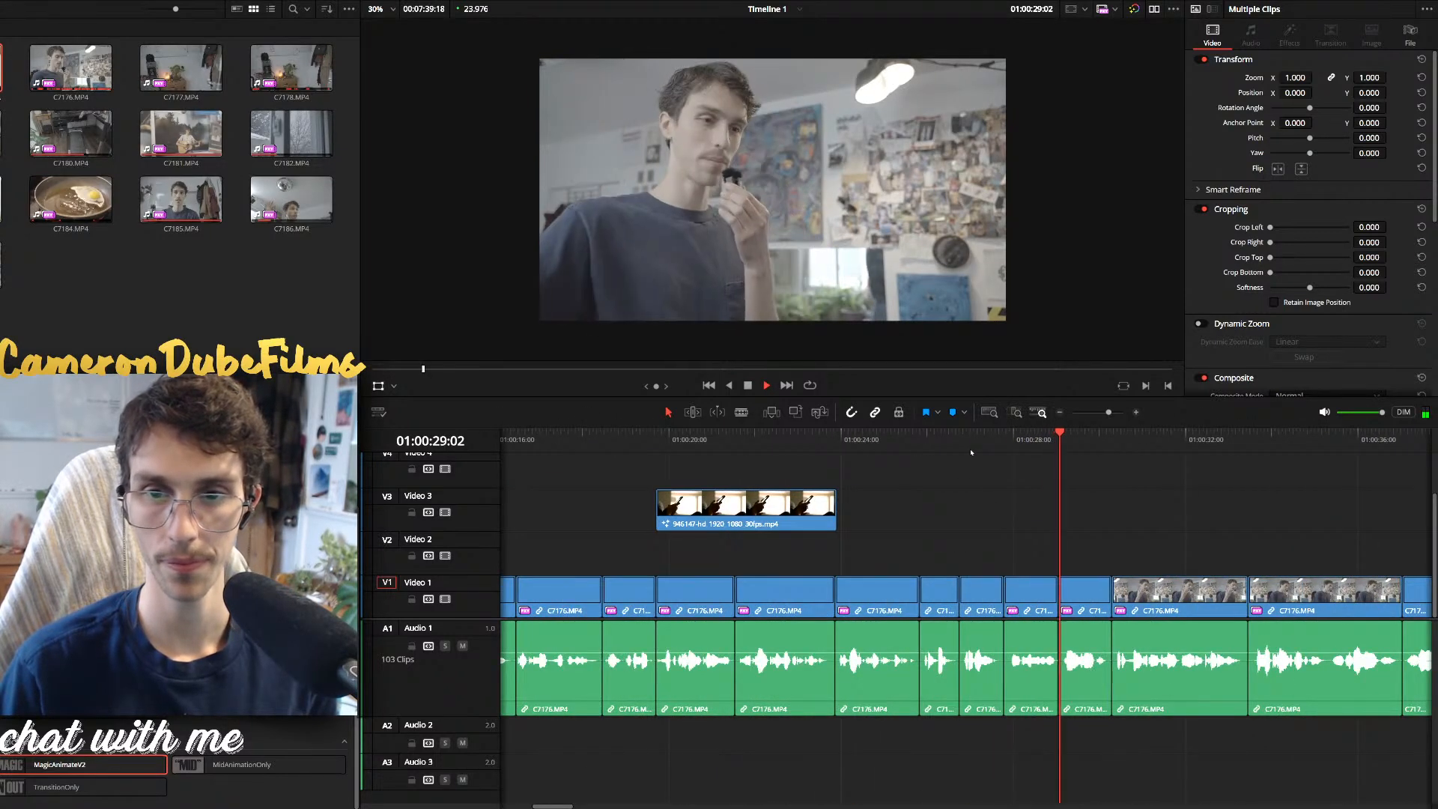
{"action": "scroll", "coordinate": [951, 449], "scroll_direction": "down", "scroll_amount": 4}
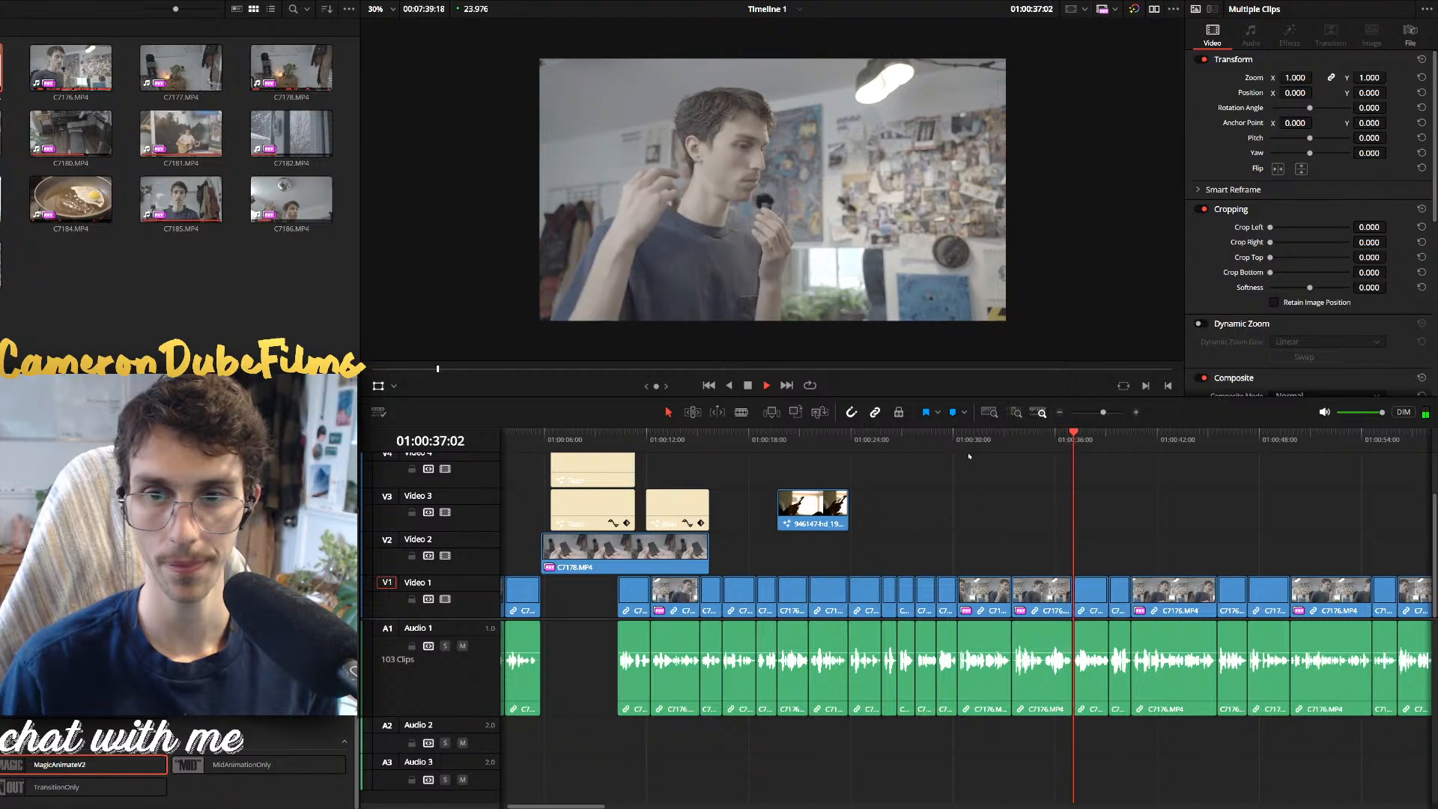
{"action": "scroll", "coordinate": [1058, 476], "scroll_direction": "down", "scroll_amount": 3}
{"action": "left_click", "coordinate": [720, 440]}
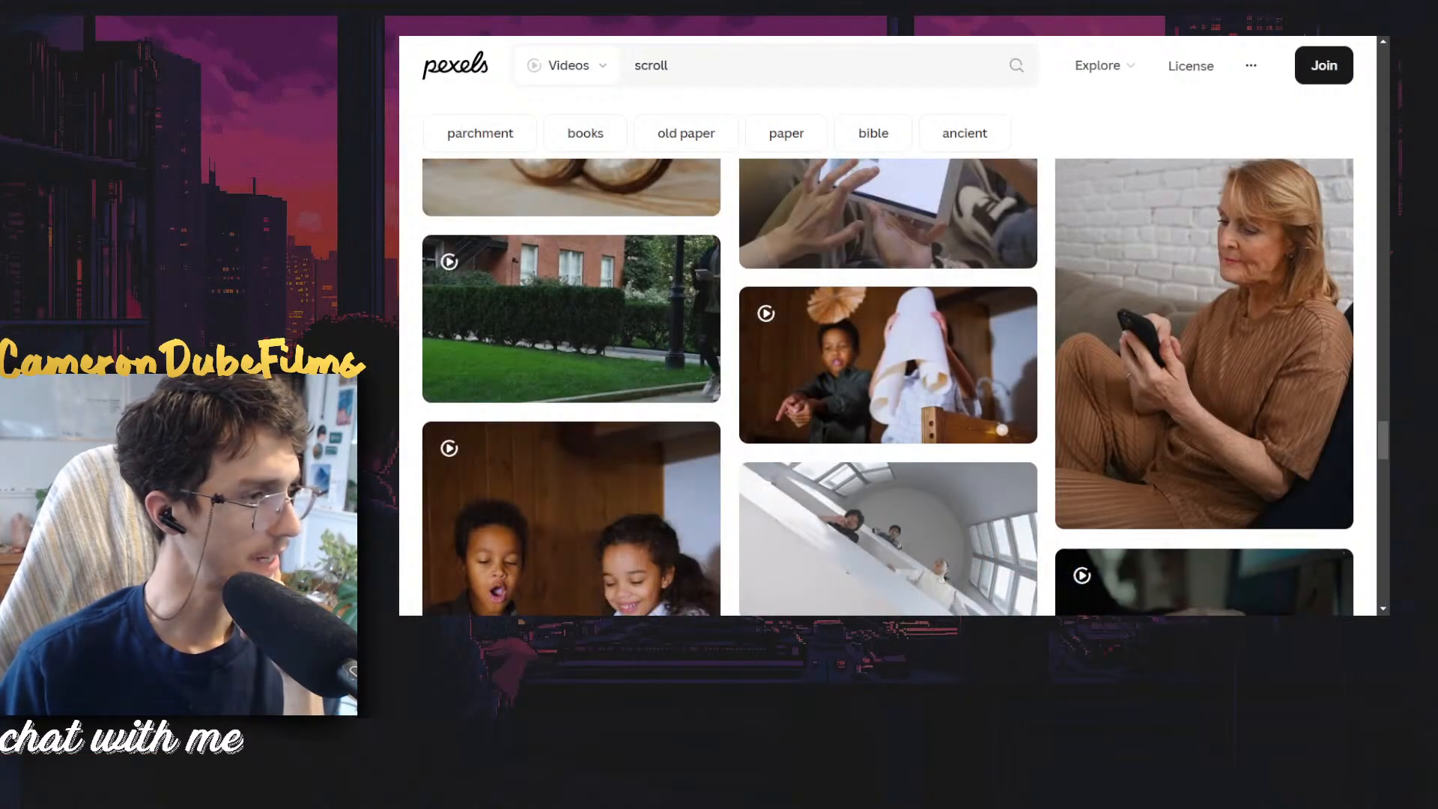
Switch to Pexels, browse the "scroll" video results and download "Blurred Video Of Man Scrolling On His Phone"
{"action": "scroll", "coordinate": [911, 307], "scroll_direction": "down", "scroll_amount": 10}
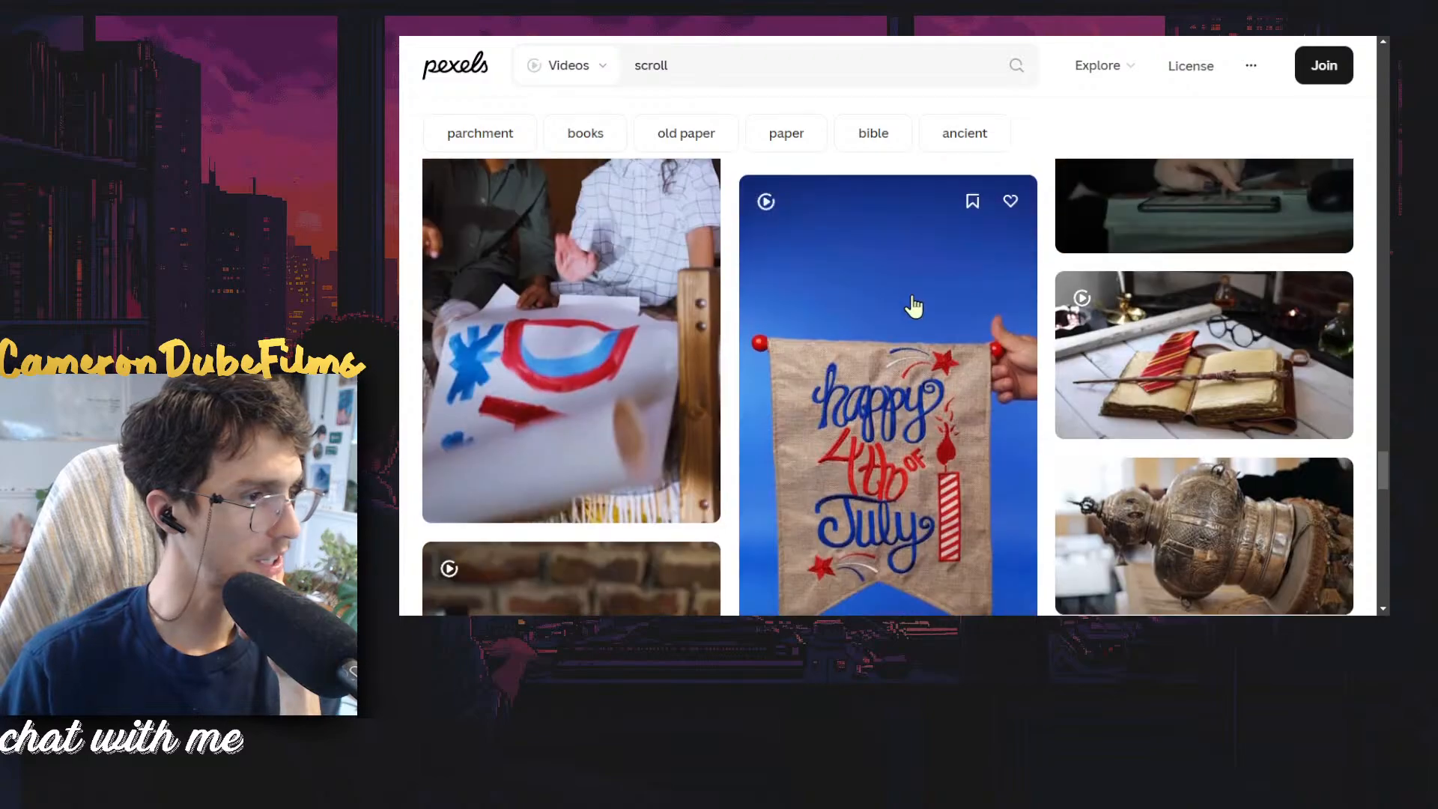
{"action": "scroll", "coordinate": [1033, 385], "scroll_direction": "down", "scroll_amount": 5}
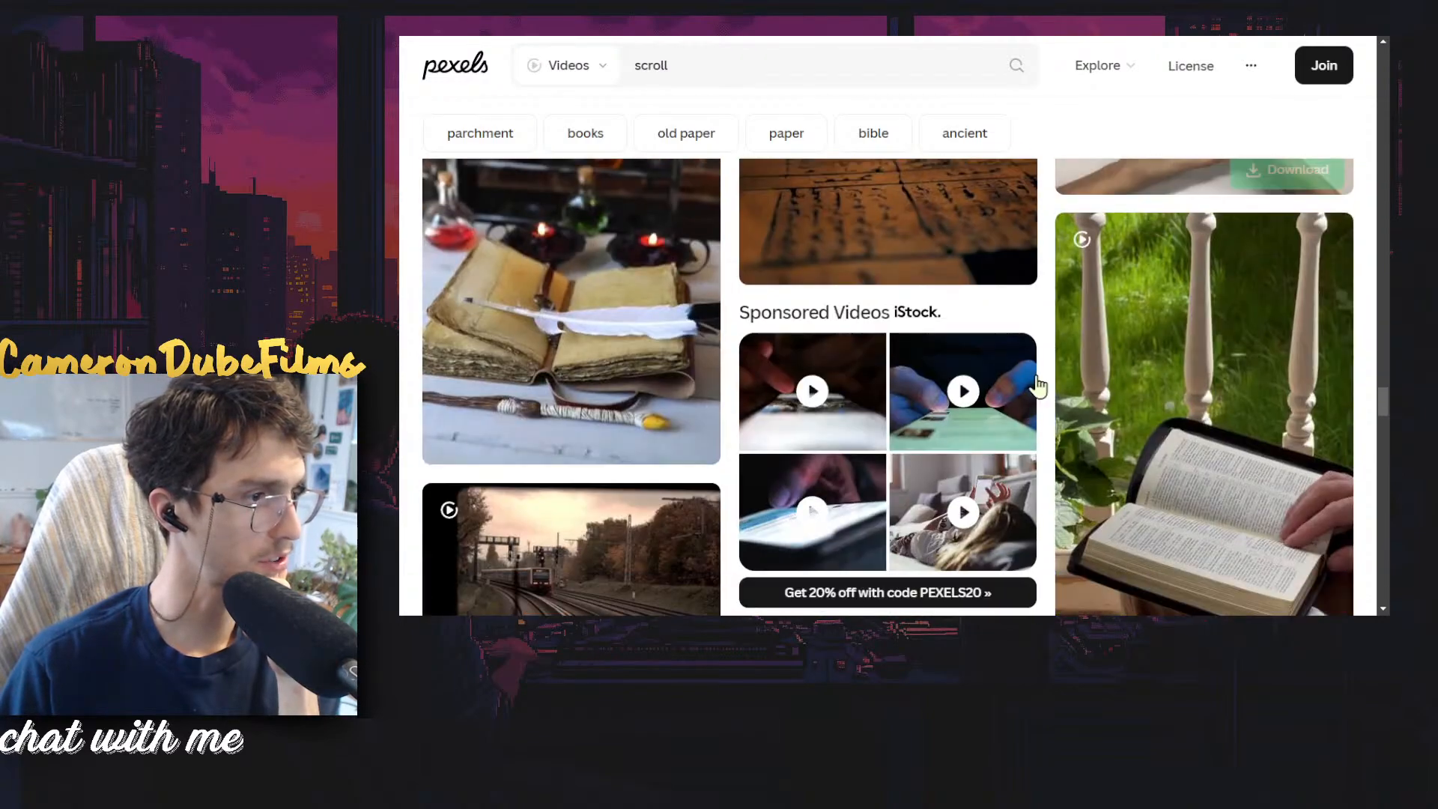
{"action": "scroll", "coordinate": [1014, 404], "scroll_direction": "up", "scroll_amount": 7}
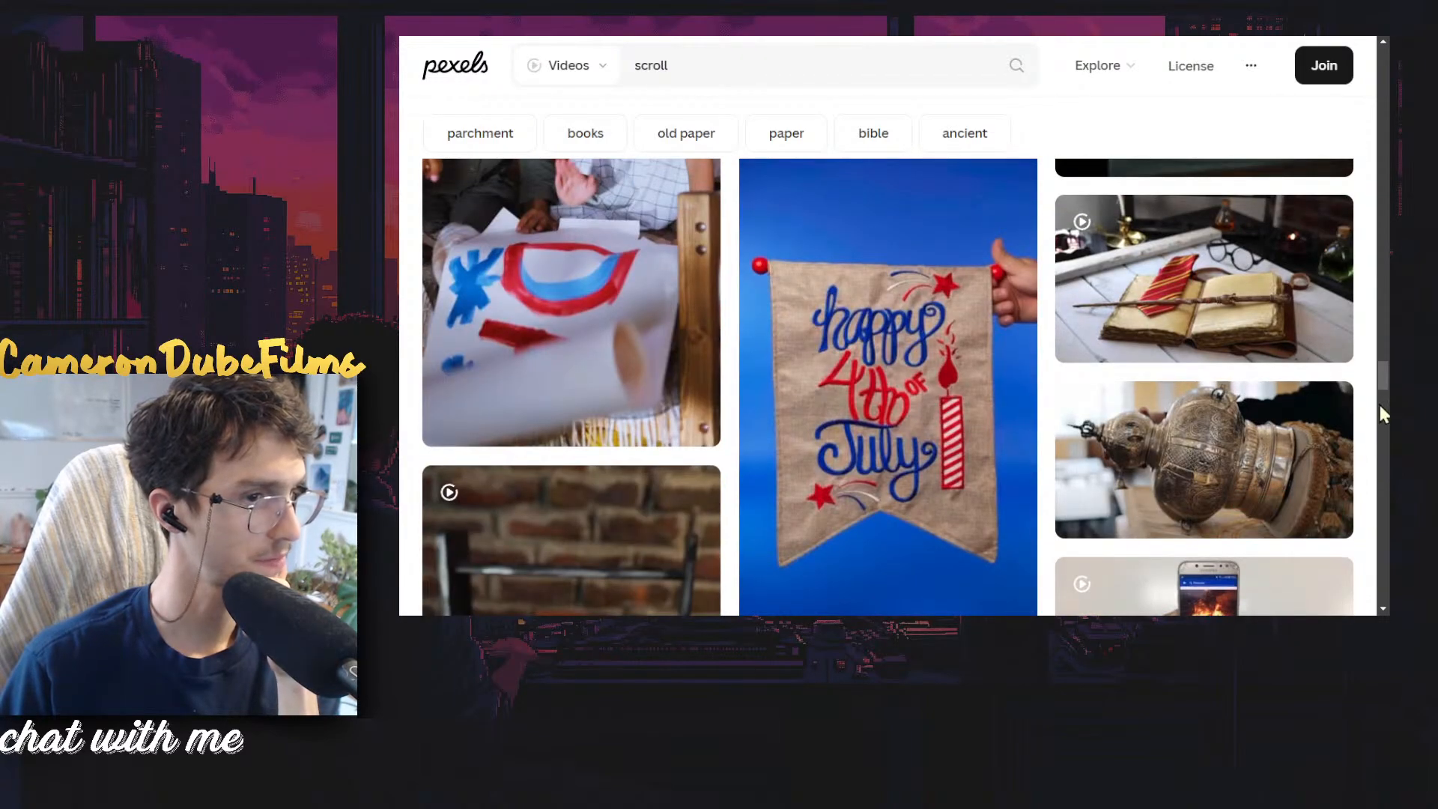
{"action": "left_click_drag", "start_coordinate": [1380, 378], "coordinate": [1373, 114]}
{"action": "scroll", "coordinate": [1190, 150], "scroll_direction": "up", "scroll_amount": 6}
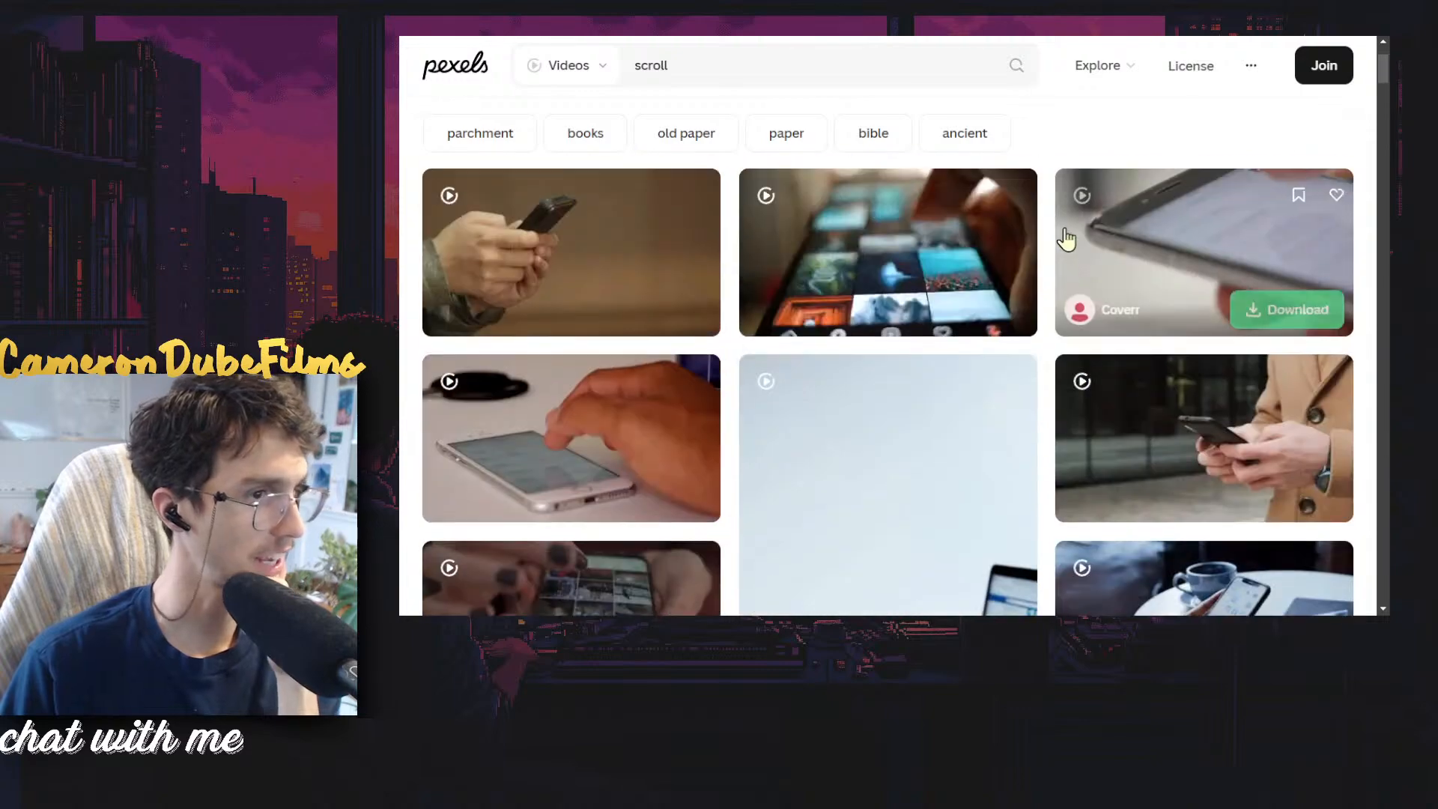
{"action": "scroll", "coordinate": [1179, 329], "scroll_direction": "down", "scroll_amount": 1}
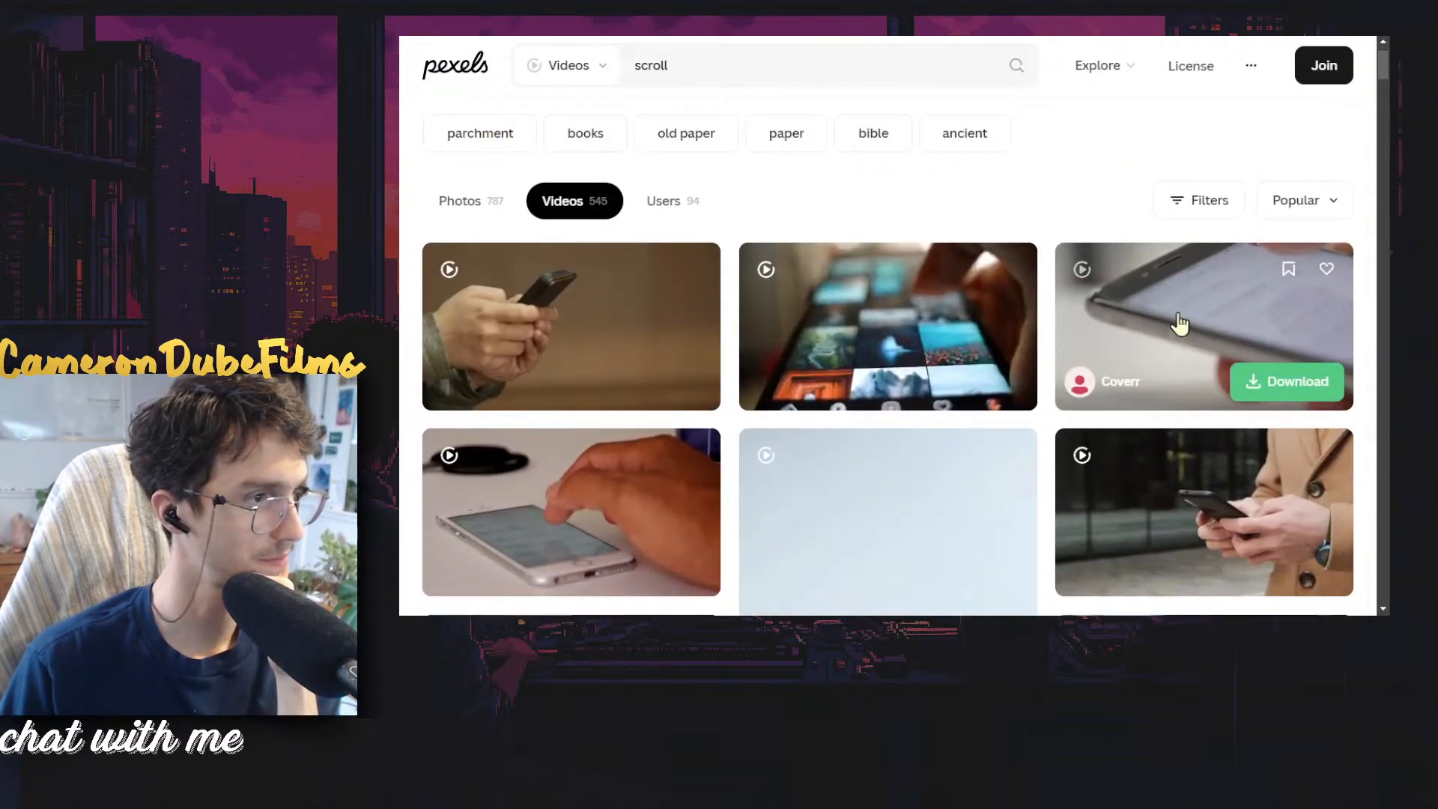
{"action": "left_click", "coordinate": [1180, 318]}
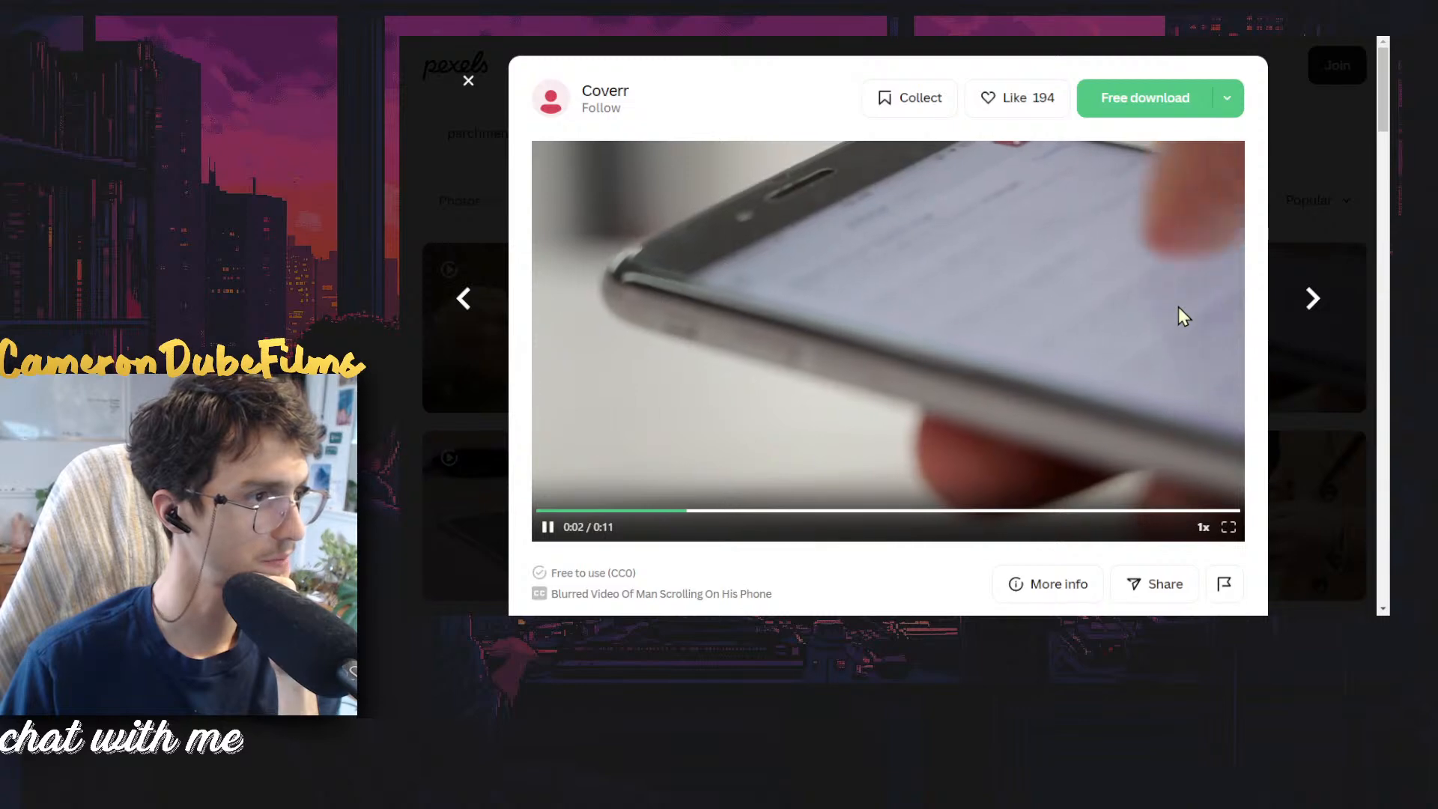
{"action": "scroll", "coordinate": [1095, 307], "scroll_direction": "down", "scroll_amount": 2}
{"action": "scroll", "coordinate": [1094, 304], "scroll_direction": "up", "scroll_amount": 2}
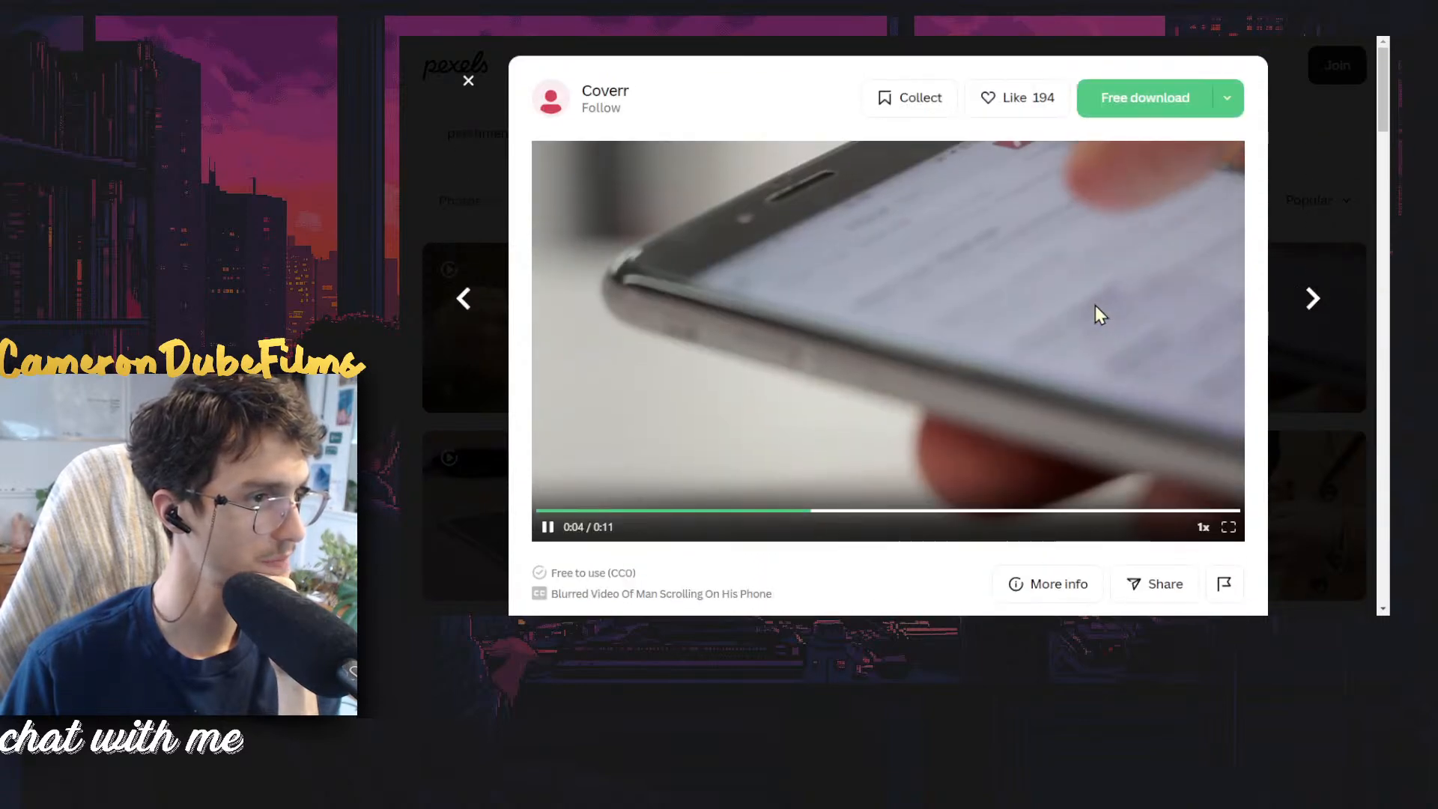
{"action": "left_click", "coordinate": [1149, 102]}
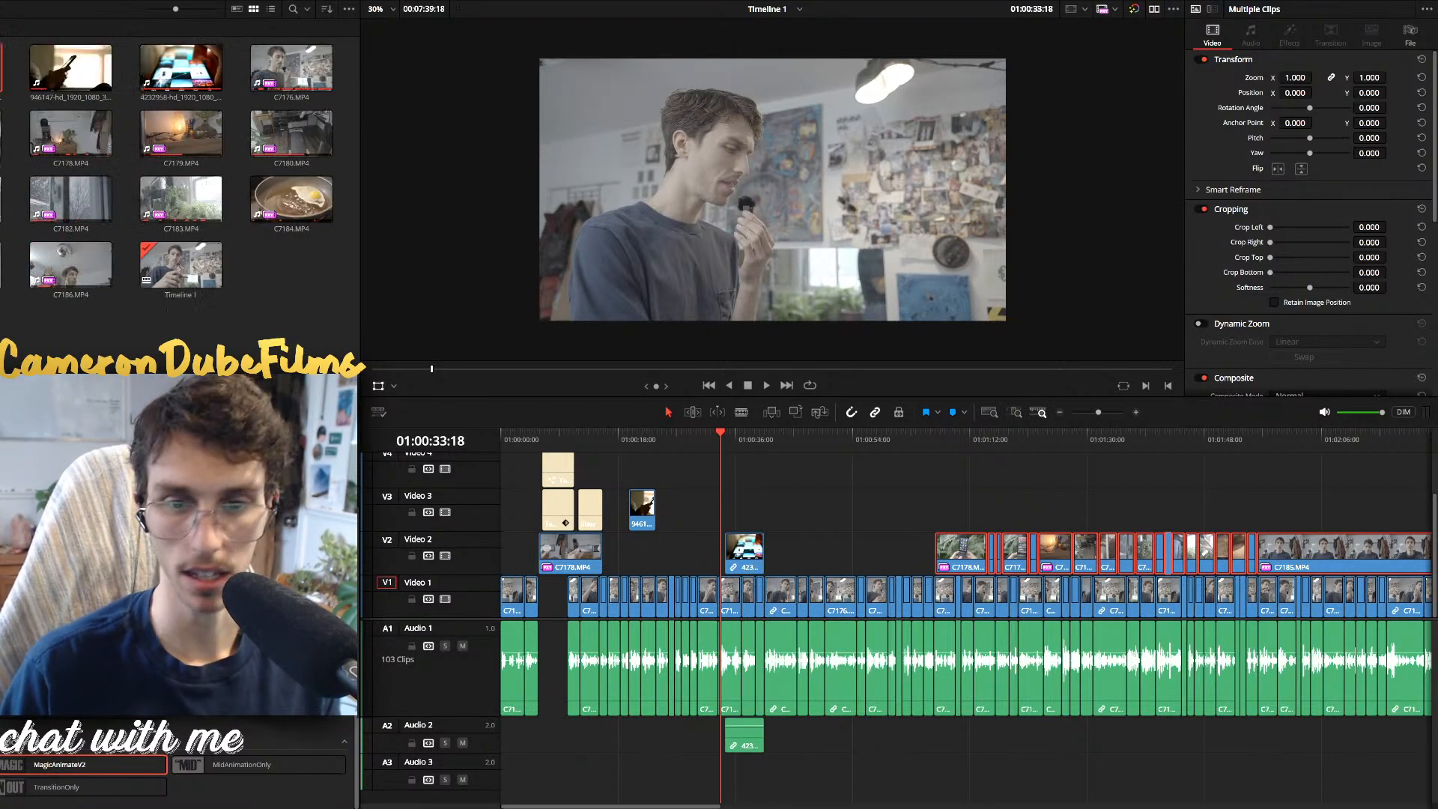
Place the two new stock phone clips on Video 2 without their audio, starting 4232958 where the Video 3 clip ends
{"action": "left_click_drag", "start_coordinate": [1, 69], "coordinate": [680, 556]}
{"action": "left_click", "coordinate": [757, 741]}
{"action": "key", "text": "ctrl+alt+l"}
{"action": "left_click", "coordinate": [775, 744]}
{"action": "left_click", "coordinate": [753, 739]}
{"action": "key", "text": "BackSpace"}
Play the 4232958 phone clip, split it at 01:00:25:18 and delete the remainder
{"action": "left_click", "coordinate": [649, 448]}
{"action": "key", "text": "space"}
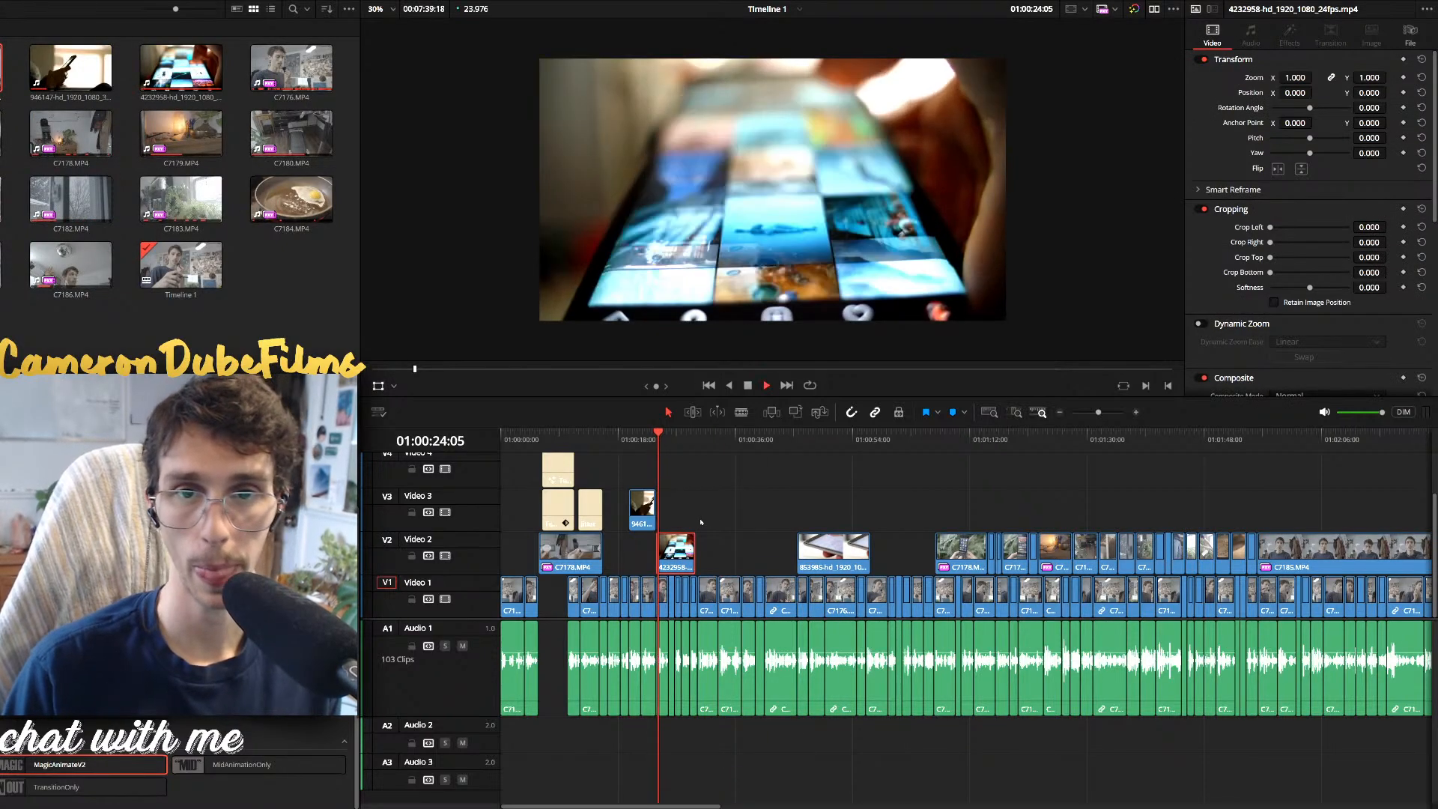
{"action": "scroll", "coordinate": [703, 524], "scroll_direction": "up", "scroll_amount": 5}
{"action": "scroll", "coordinate": [968, 552], "scroll_direction": "down", "scroll_amount": 2}
{"action": "key", "text": "space"}
{"action": "key", "text": "ctrl+b"}
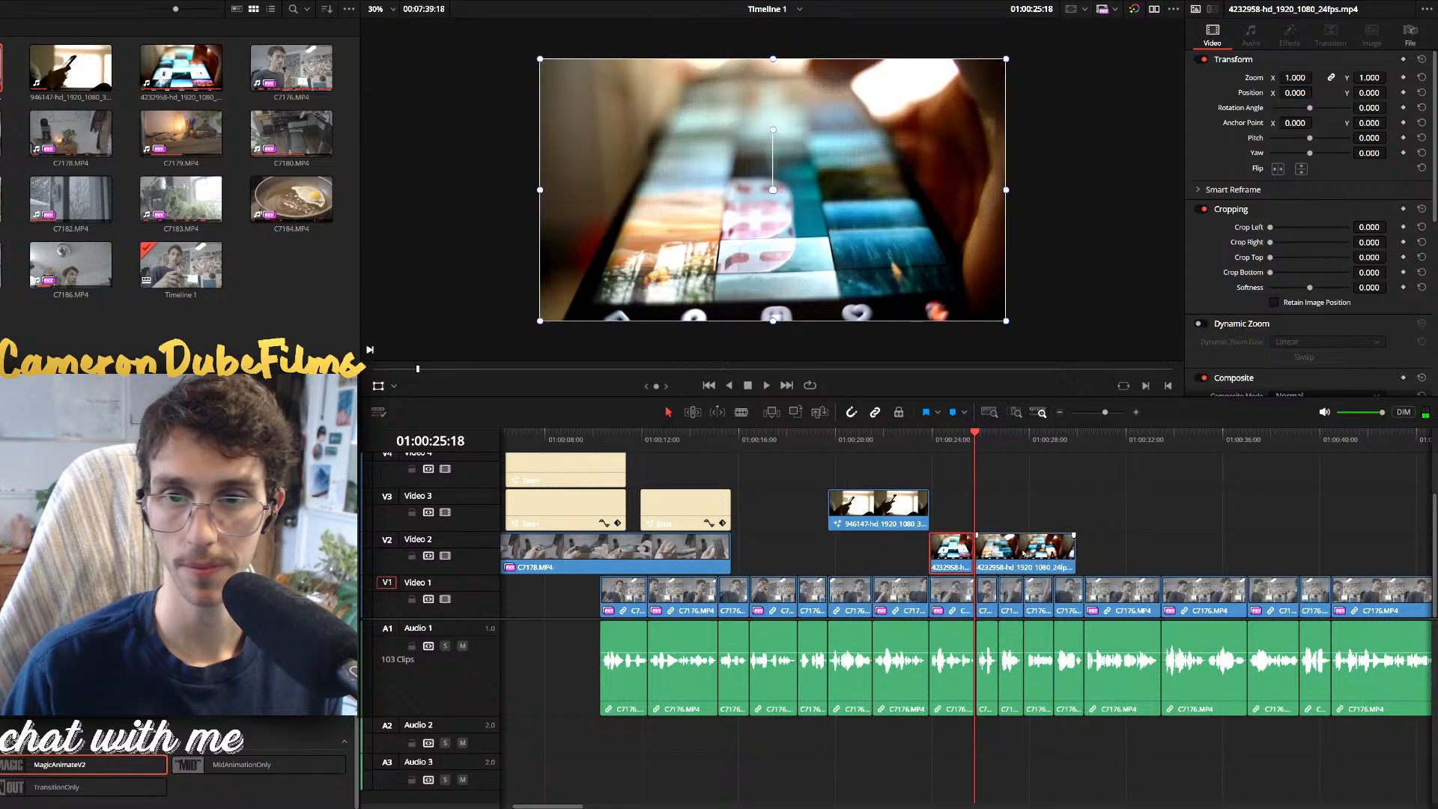
{"action": "left_click", "coordinate": [1045, 554]}
{"action": "key", "text": "BackSpace"}
Move the 853985 phone clip directly after the 4232958 clip, split it at 01:00:27:20 and delete the remainder
{"action": "scroll", "coordinate": [1048, 555], "scroll_direction": "down", "scroll_amount": 5}
{"action": "left_click_drag", "start_coordinate": [726, 551], "coordinate": [638, 551]}
{"action": "scroll", "coordinate": [644, 554], "scroll_direction": "up", "scroll_amount": 5}
{"action": "key", "text": "space"}
{"action": "scroll", "coordinate": [919, 563], "scroll_direction": "up", "scroll_amount": 3}
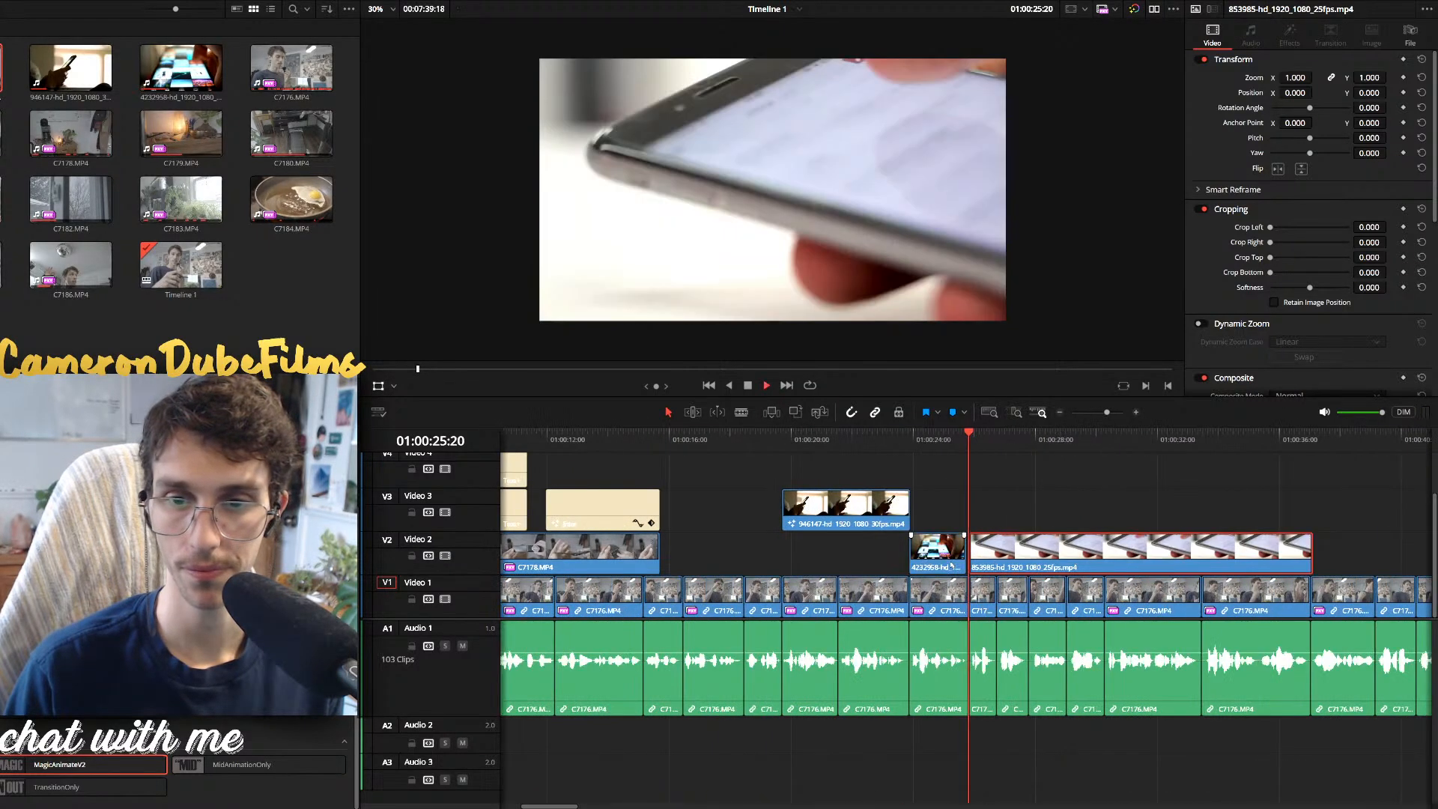
{"action": "scroll", "coordinate": [1017, 571], "scroll_direction": "up", "scroll_amount": 3}
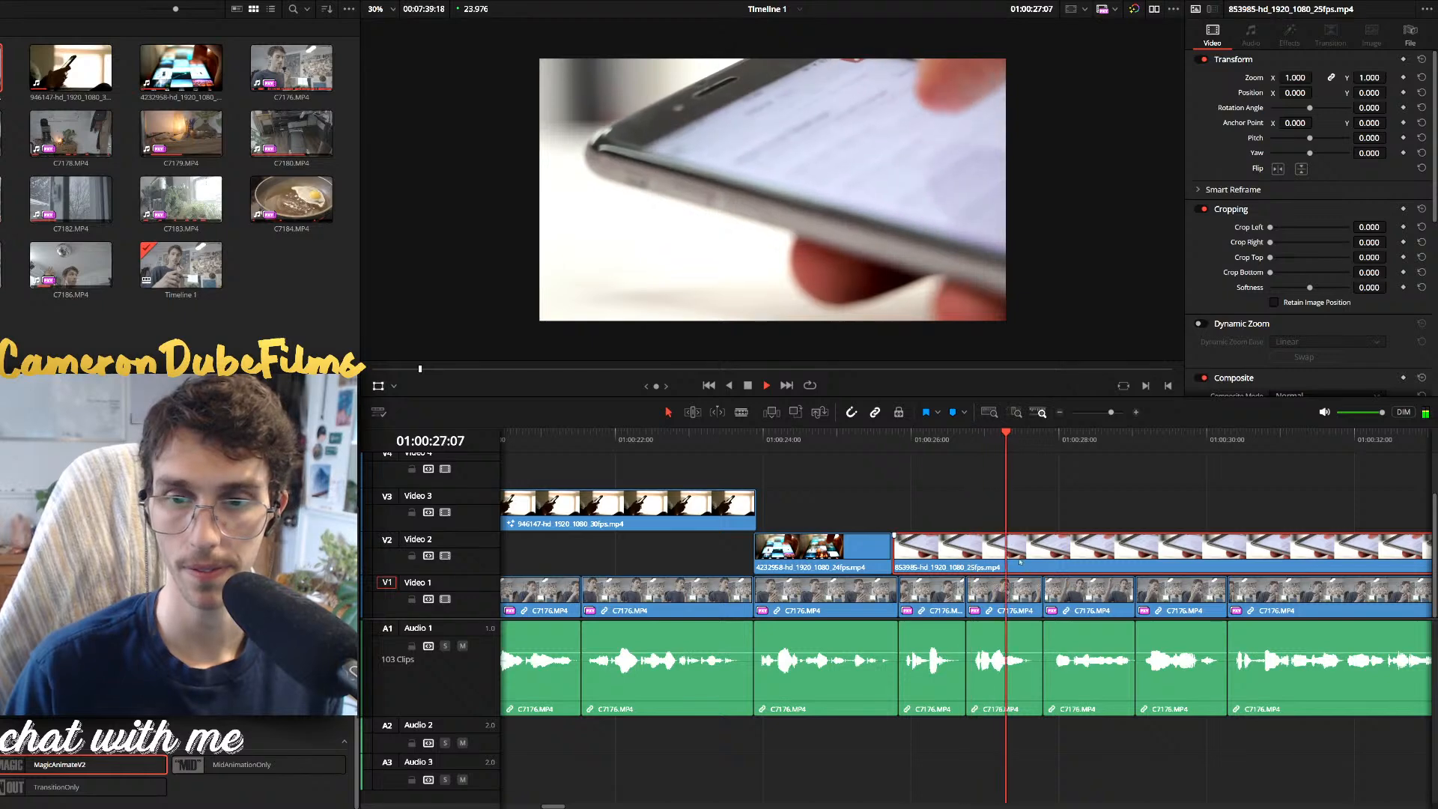
{"action": "key", "text": "space"}
{"action": "key", "text": "ctrl+b"}
{"action": "left_click", "coordinate": [1078, 569]}
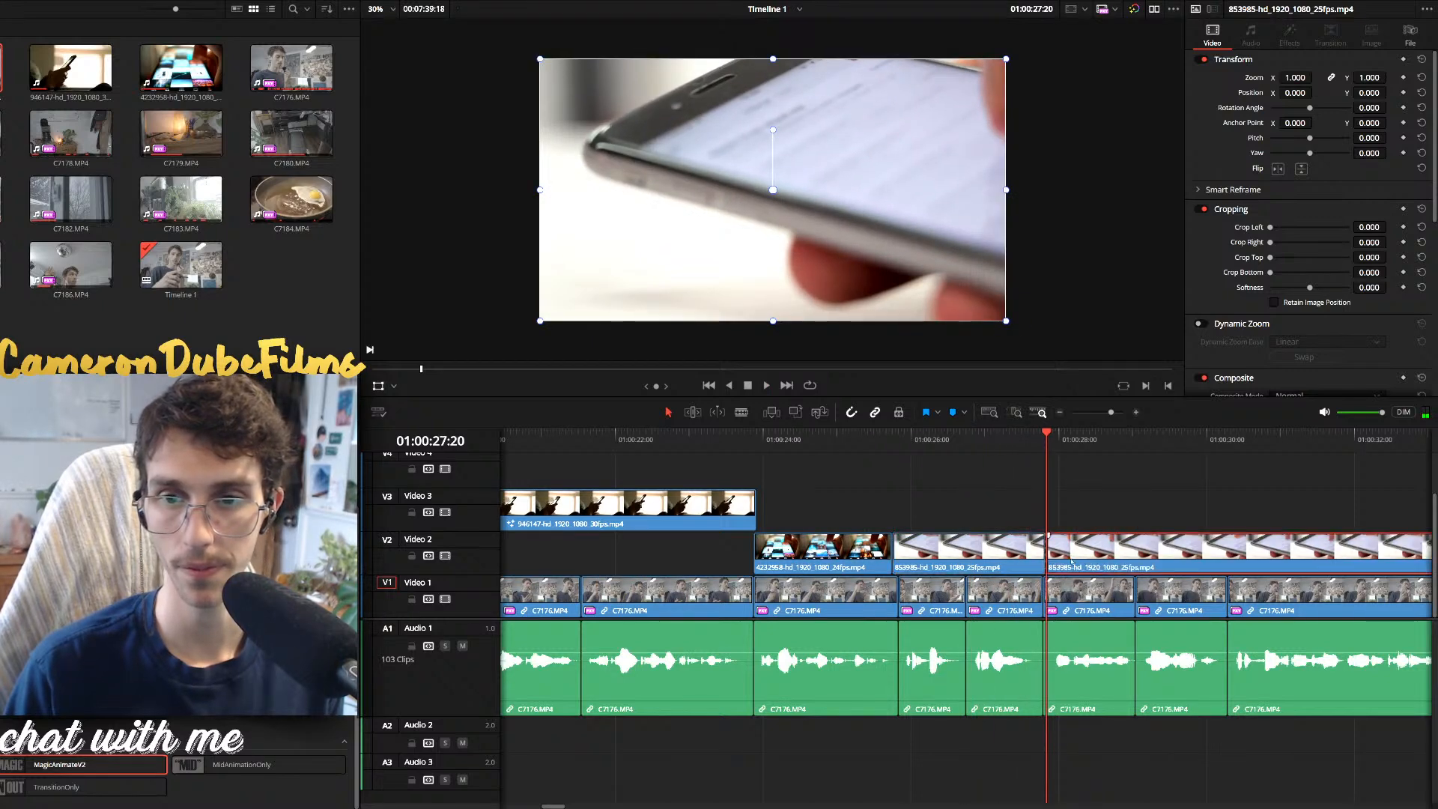
{"action": "key", "text": "BackSpace"}
Delete the talking clip at 01:00:26:18 with its audio and move the following talking clips earlier into the gap
{"action": "left_click_drag", "start_coordinate": [1016, 759], "coordinate": [995, 601]}
{"action": "key", "text": "BackSpace"}
{"action": "key", "text": "y"}
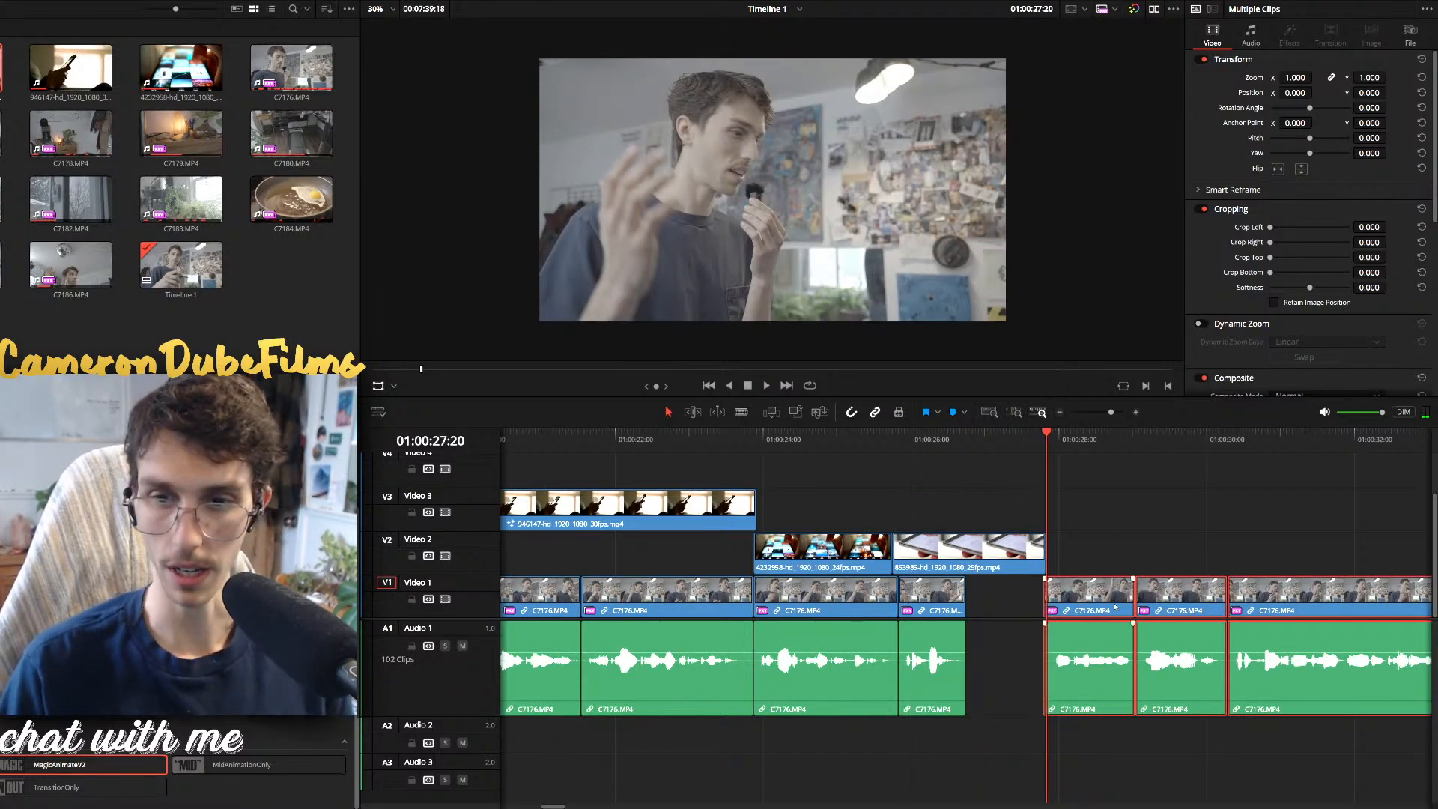
{"action": "left_click_drag", "start_coordinate": [1123, 604], "coordinate": [1002, 606]}
{"action": "left_click", "coordinate": [937, 613]}
{"action": "left_click", "coordinate": [1012, 606]}
Play back the next talking clip from 01:00:26:18, delete it with its audio and shift the following clips earlier
{"action": "left_click", "coordinate": [966, 441]}
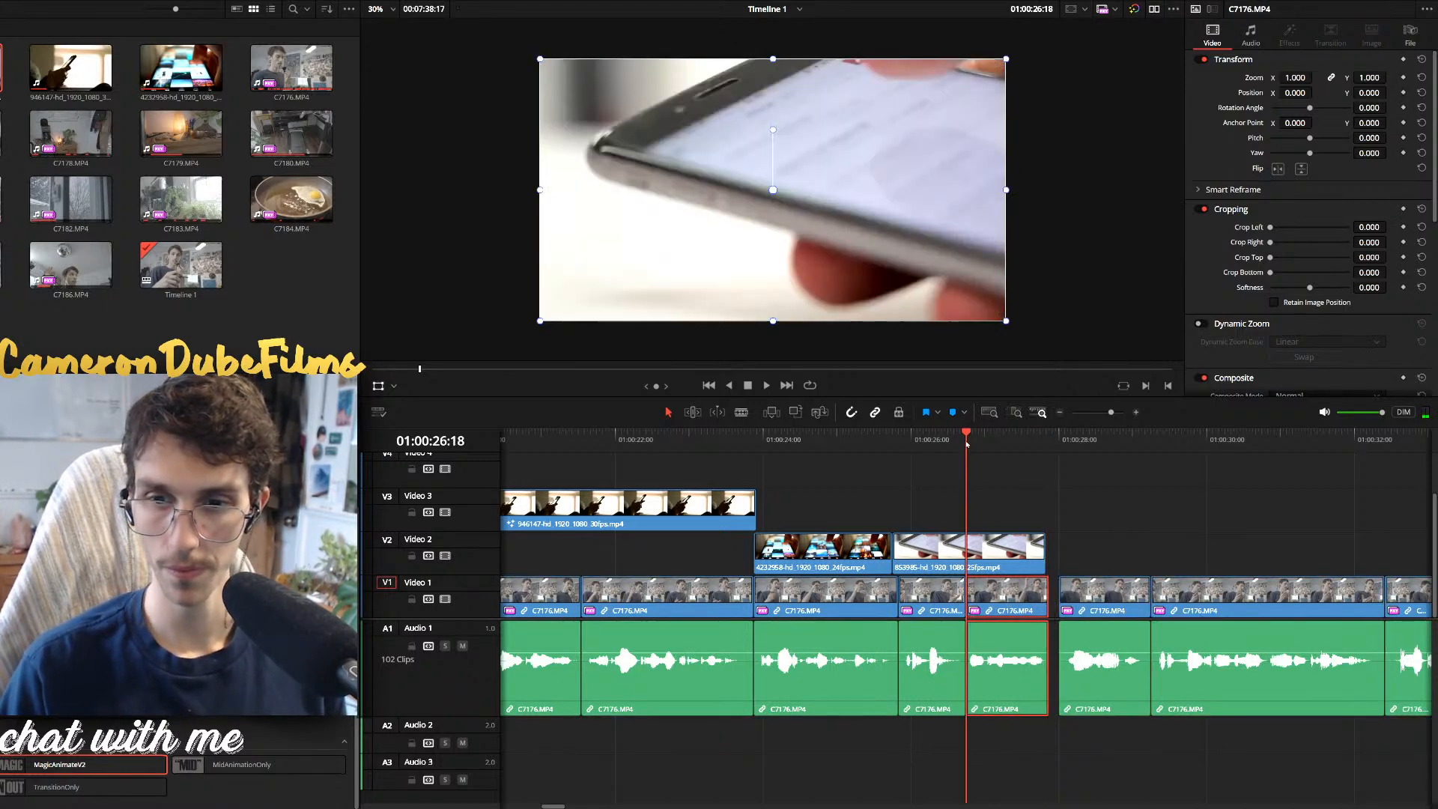
{"action": "key", "text": "space"}
{"action": "key", "text": "space"}
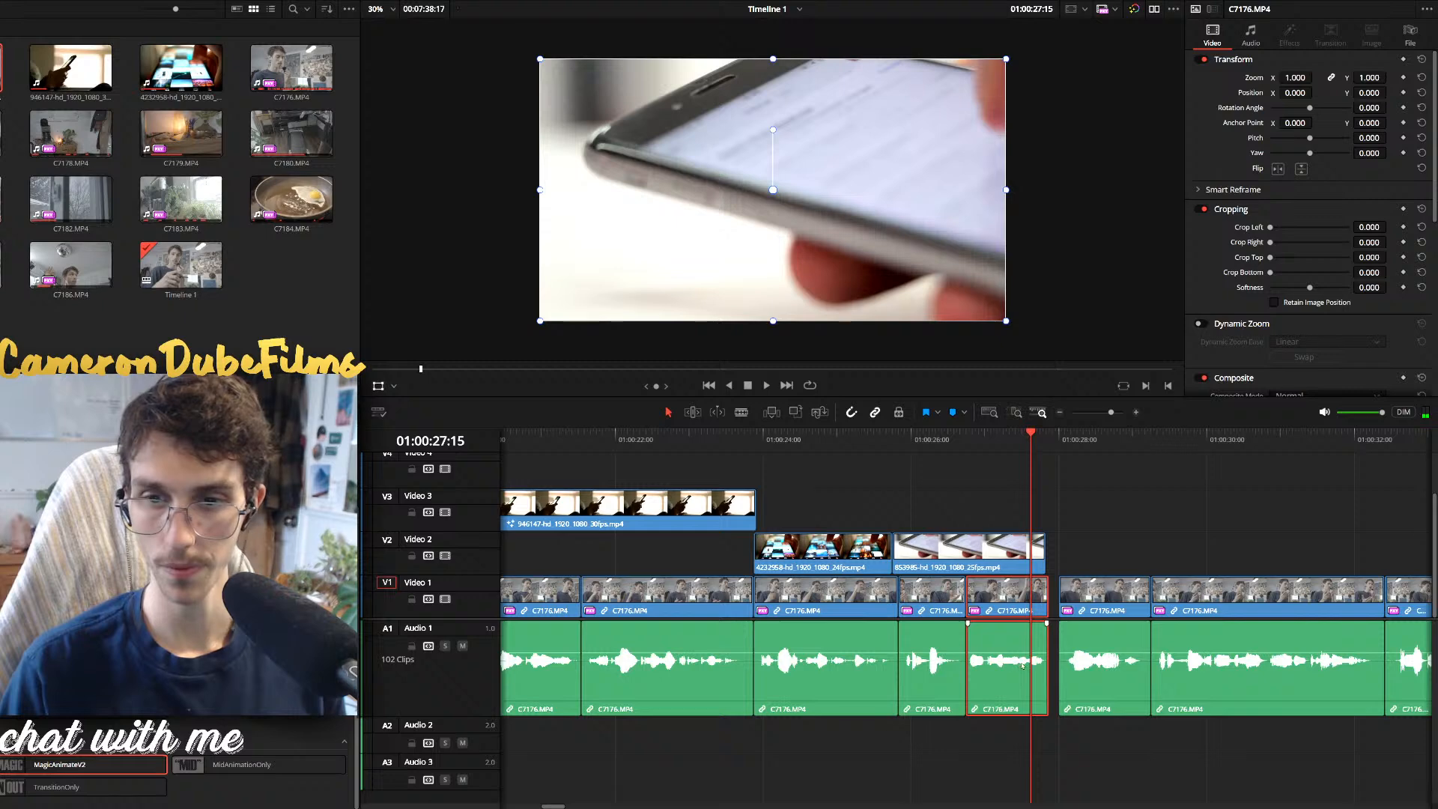
{"action": "key", "text": "space"}
{"action": "key", "text": "space"}
{"action": "left_click_drag", "start_coordinate": [1004, 764], "coordinate": [1013, 671]}
{"action": "key", "text": "BackSpace"}
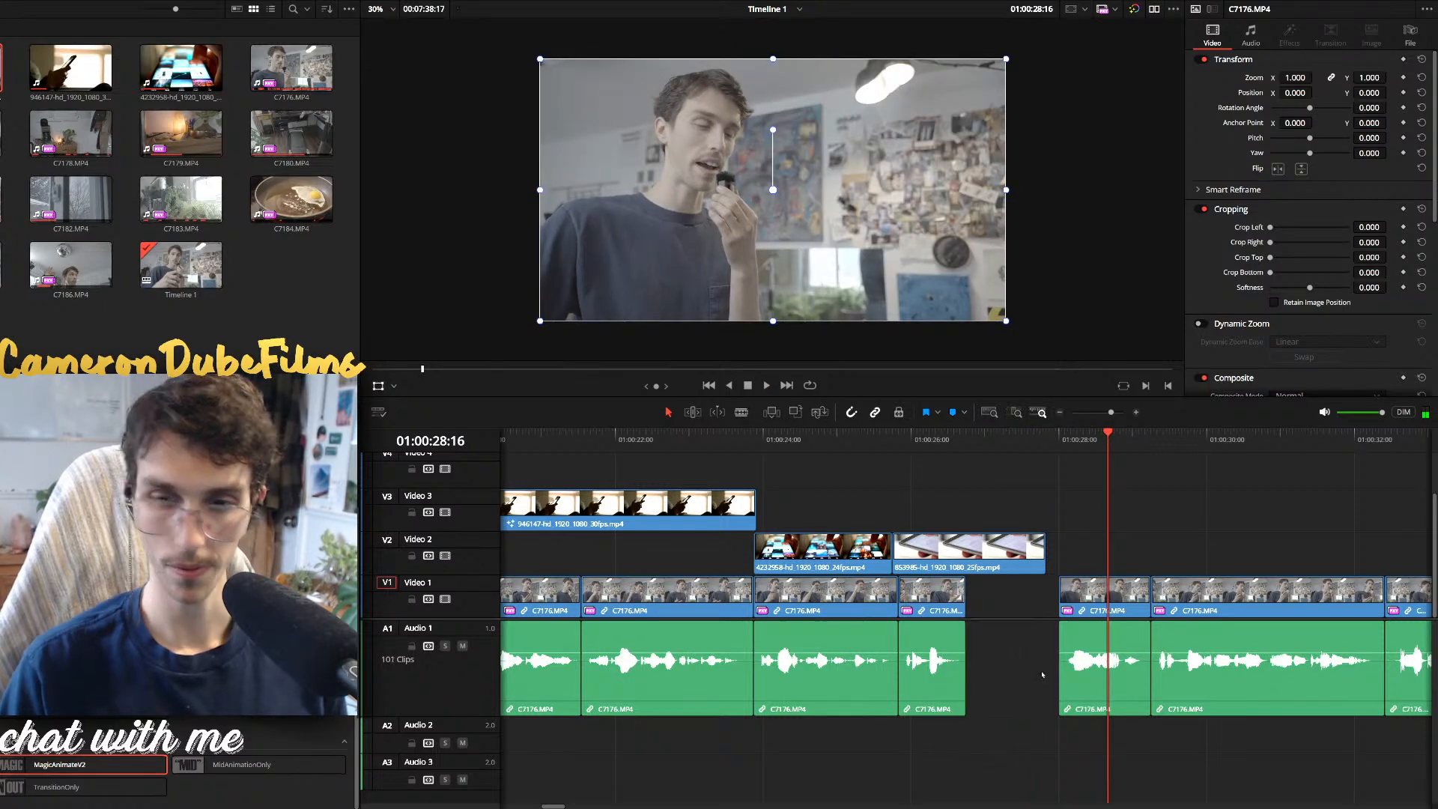
{"action": "key", "text": "y"}
{"action": "left_click_drag", "start_coordinate": [1095, 633], "coordinate": [989, 603]}
Preview the new cut on Video 1 and tighten the joint between the talking clips at about 01:00:26:14
{"action": "left_click", "coordinate": [953, 440]}
{"action": "key", "text": "space"}
{"action": "key", "text": "space"}
{"action": "left_click", "coordinate": [990, 735]}
{"action": "key", "text": "y"}
{"action": "left_click", "coordinate": [986, 567], "text": "ctrl"}
Play back from about 01:00:24 through both stock phone clips and the talking shots past 01:00:32
{"action": "left_click", "coordinate": [783, 440]}
{"action": "key", "text": "space"}
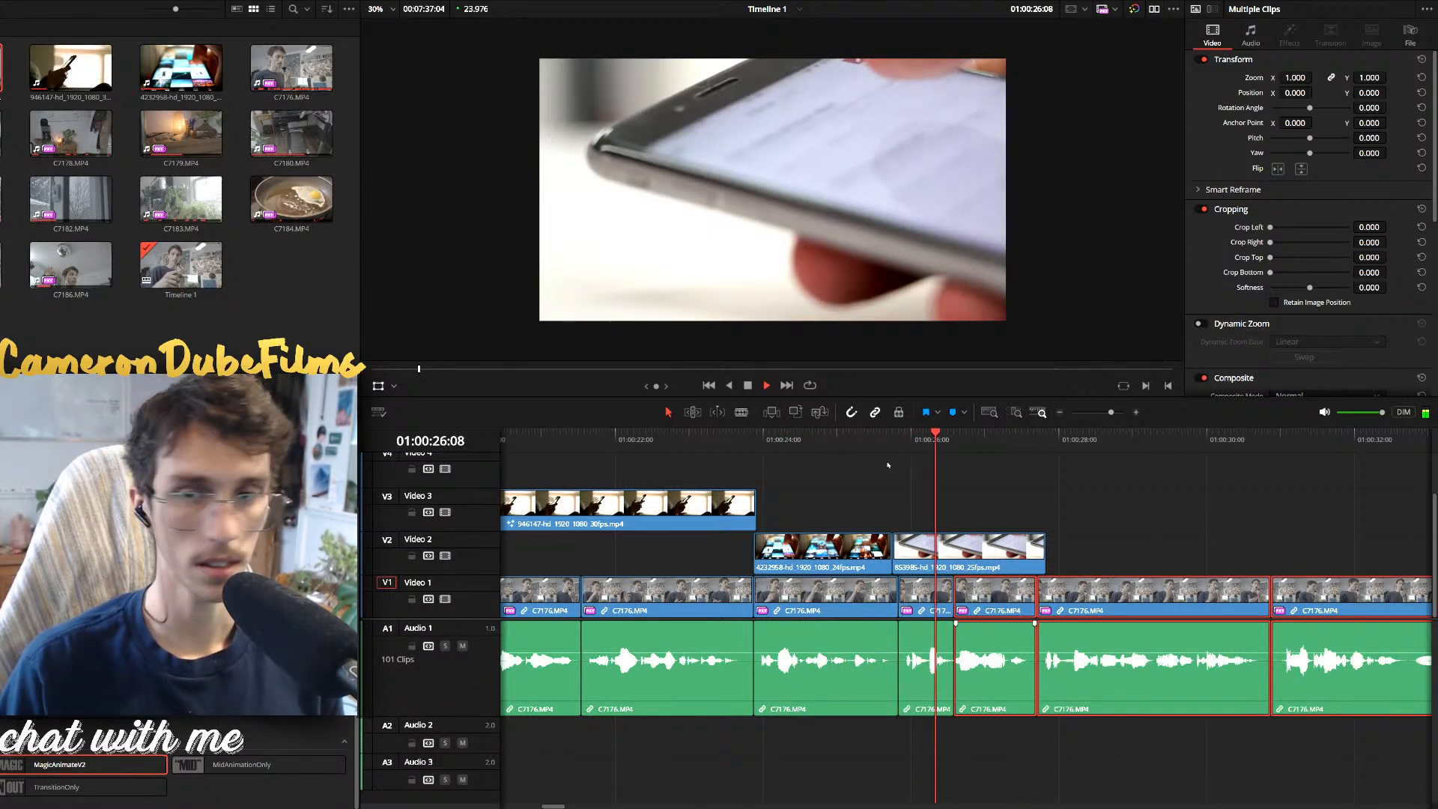
{"action": "scroll", "coordinate": [961, 518], "scroll_direction": "down", "scroll_amount": 3}
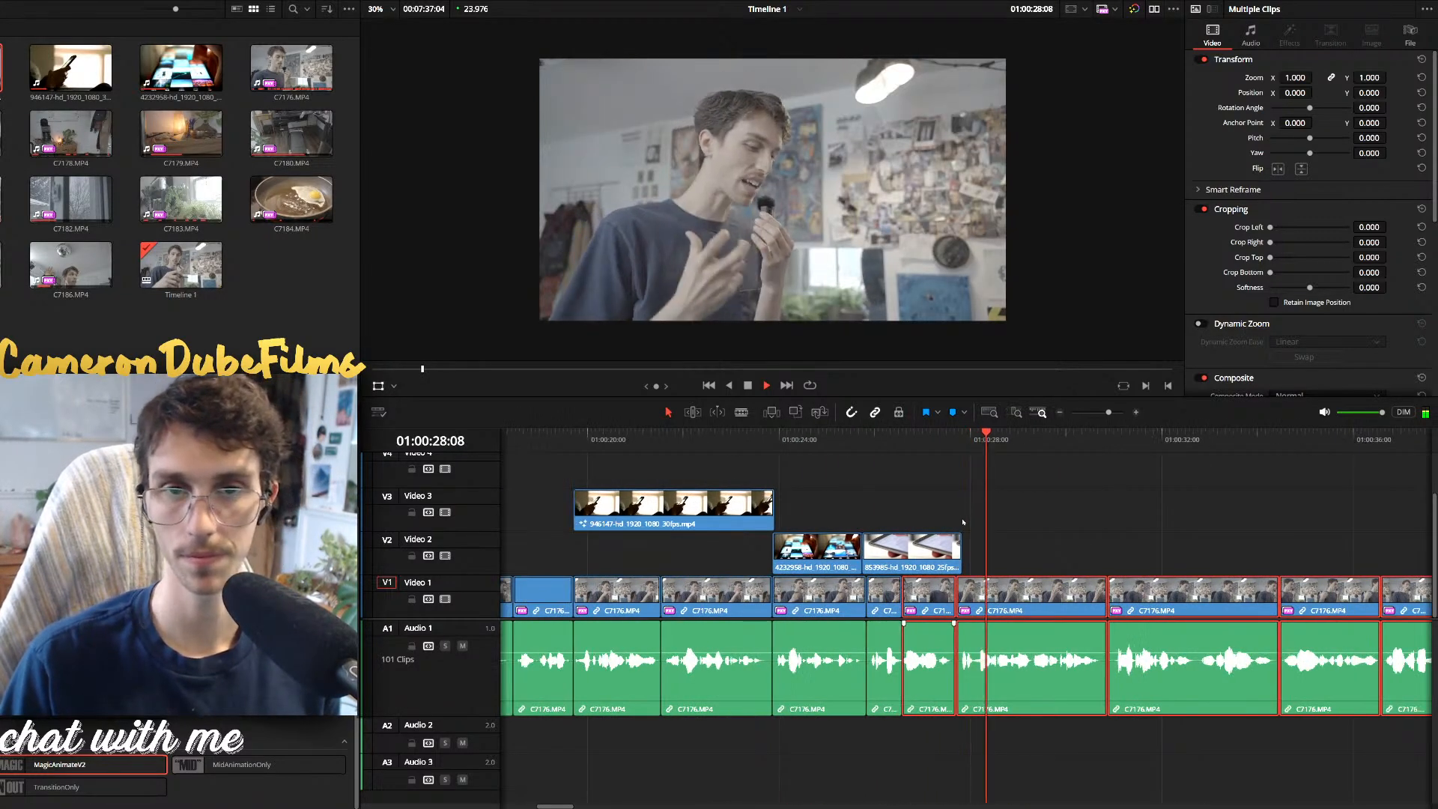
{"action": "scroll", "coordinate": [965, 525], "scroll_direction": "up", "scroll_amount": 4}
{"action": "scroll", "coordinate": [1003, 535], "scroll_direction": "down", "scroll_amount": 1}
{"action": "left_click", "coordinate": [1067, 532]}
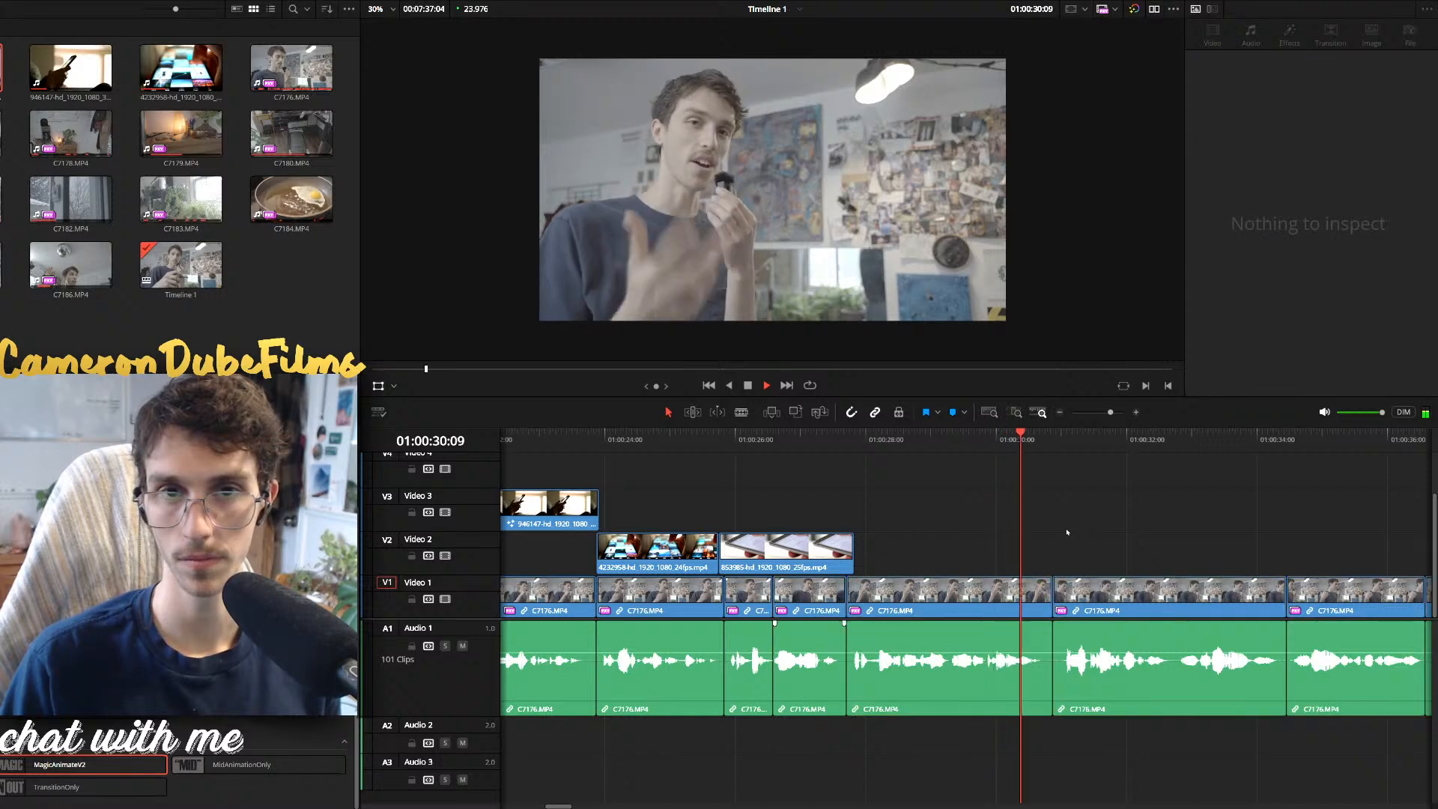
{"action": "scroll", "coordinate": [1063, 533], "scroll_direction": "down", "scroll_amount": 3}
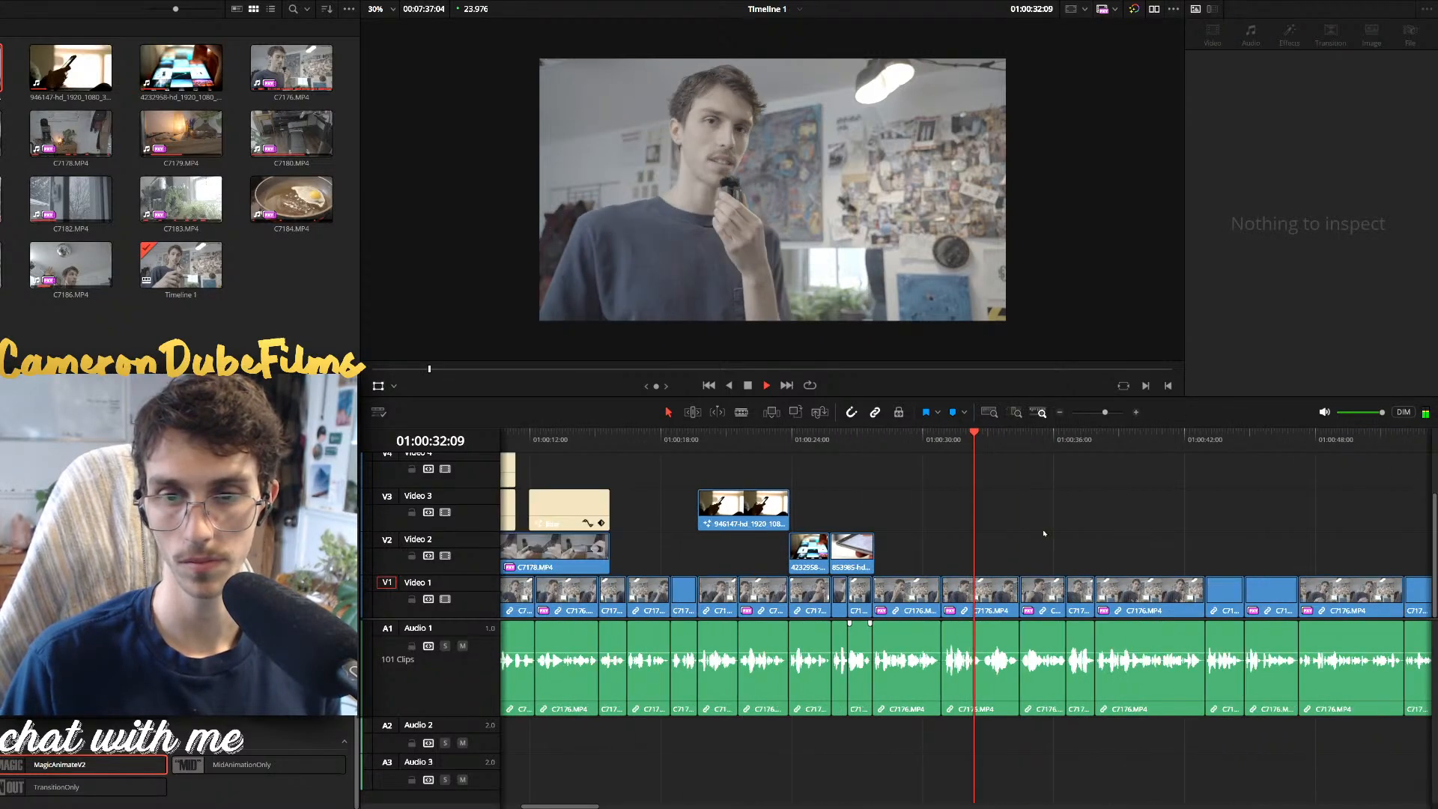
Enlarge the talking clip that starts at about 01:00:30:21 on Video 1 to a zoom of 1.129
{"action": "left_click", "coordinate": [957, 596]}
{"action": "key", "text": "space"}
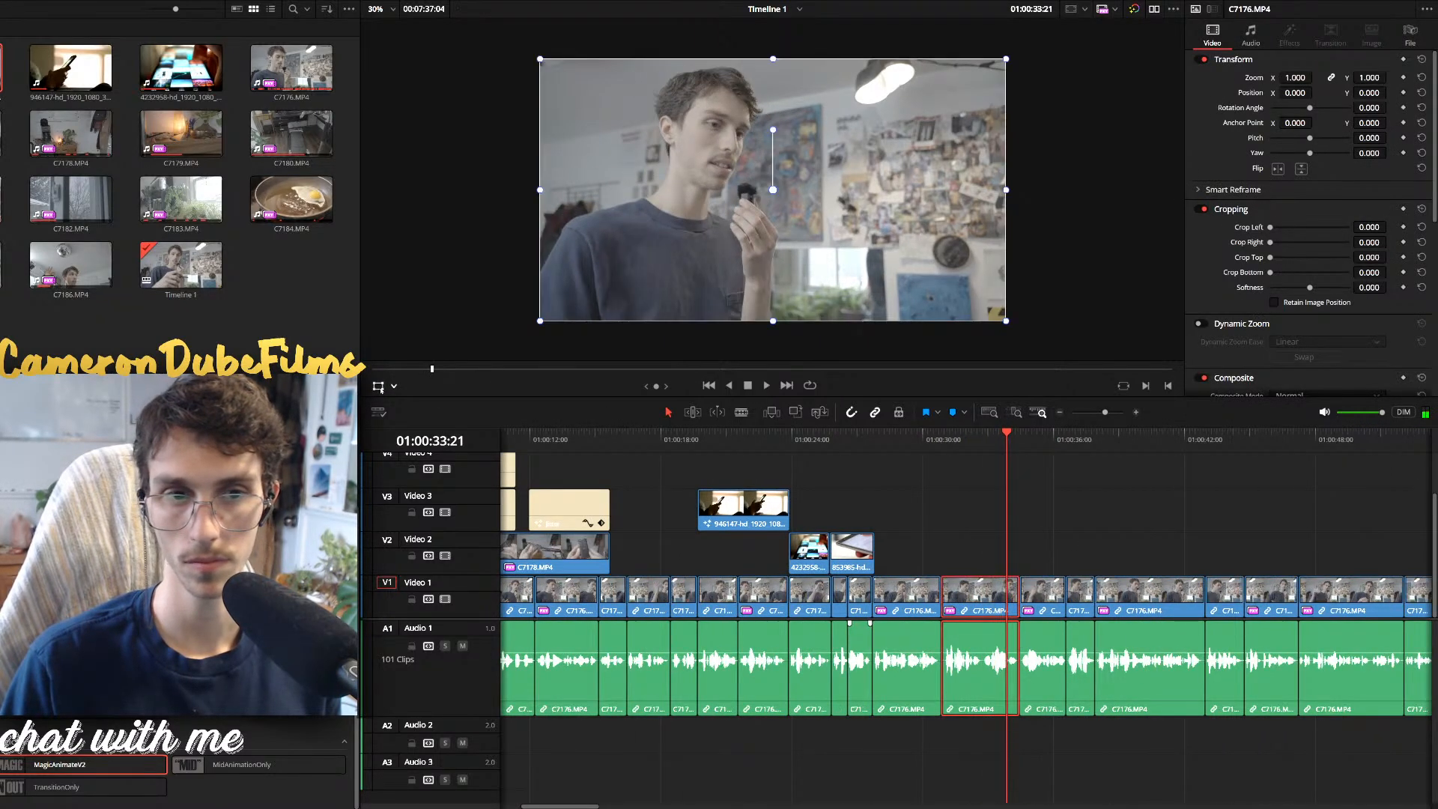
{"action": "left_click", "coordinate": [379, 386]}
{"action": "left_click", "coordinate": [378, 387]}
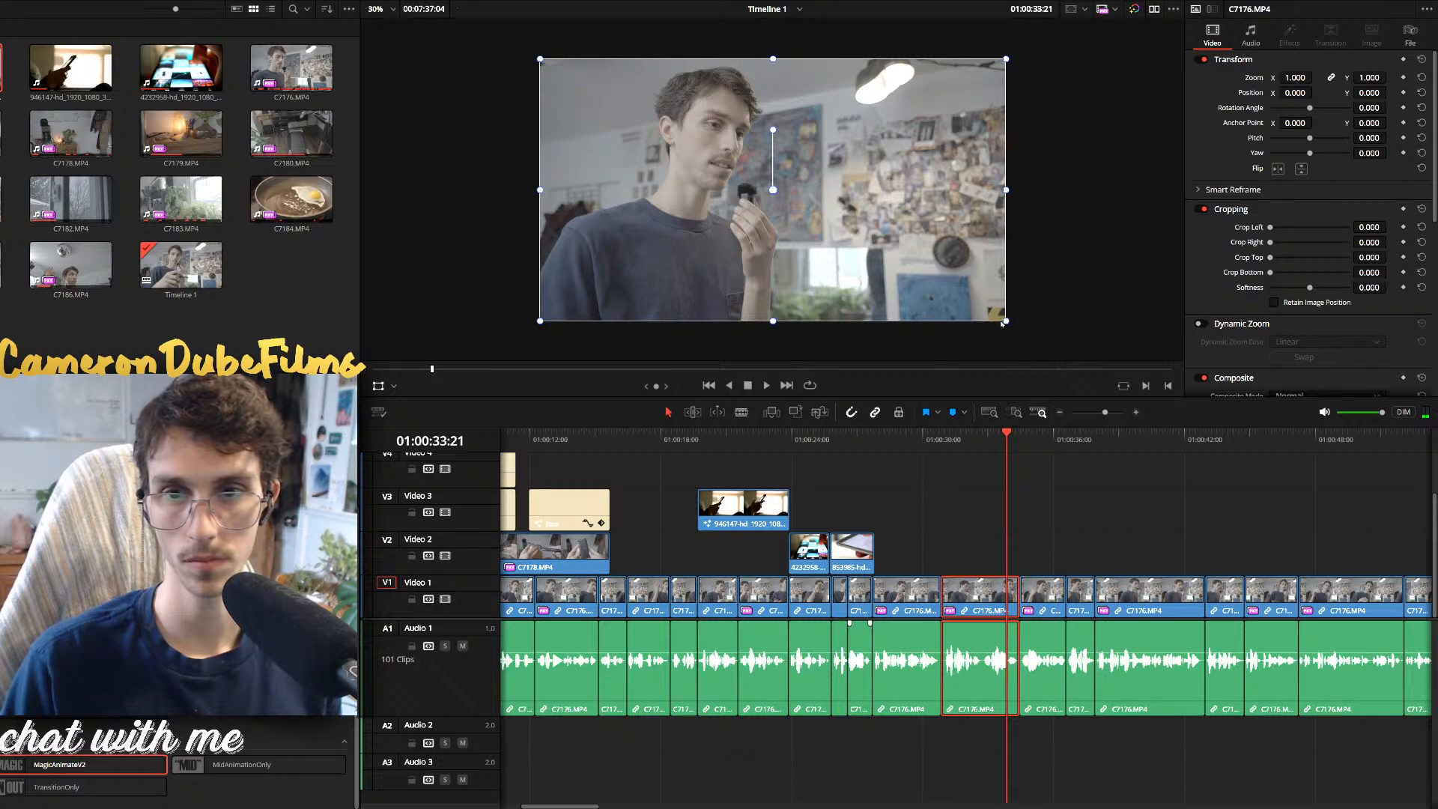
{"action": "left_click_drag", "start_coordinate": [1002, 323], "coordinate": [1036, 348]}
Preview the enlarged talking clip and reposition its picture to X 144.116, Y -99.390
{"action": "left_click", "coordinate": [937, 440]}
{"action": "key", "text": "space"}
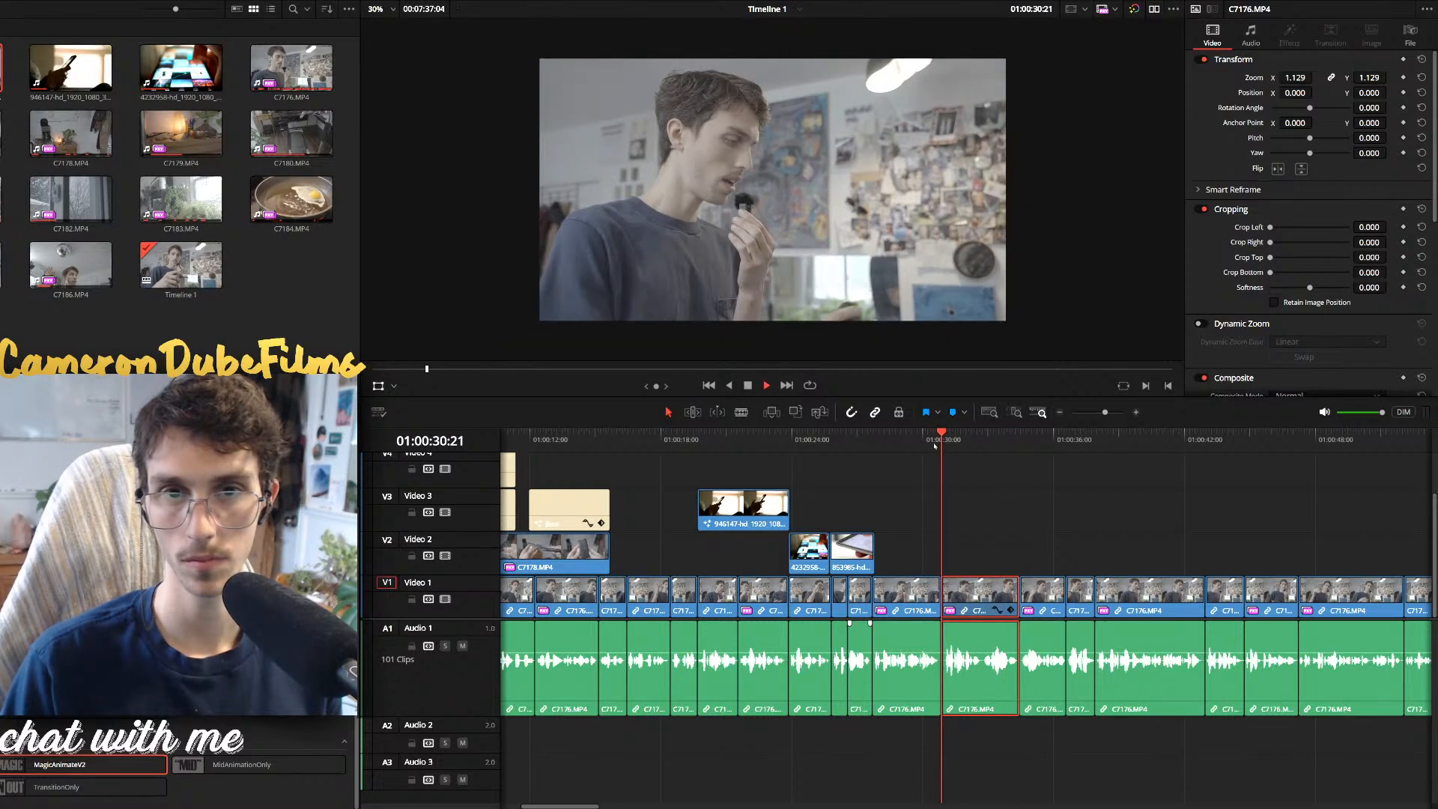
{"action": "key", "text": "space"}
{"action": "left_click_drag", "start_coordinate": [904, 292], "coordinate": [919, 304]}
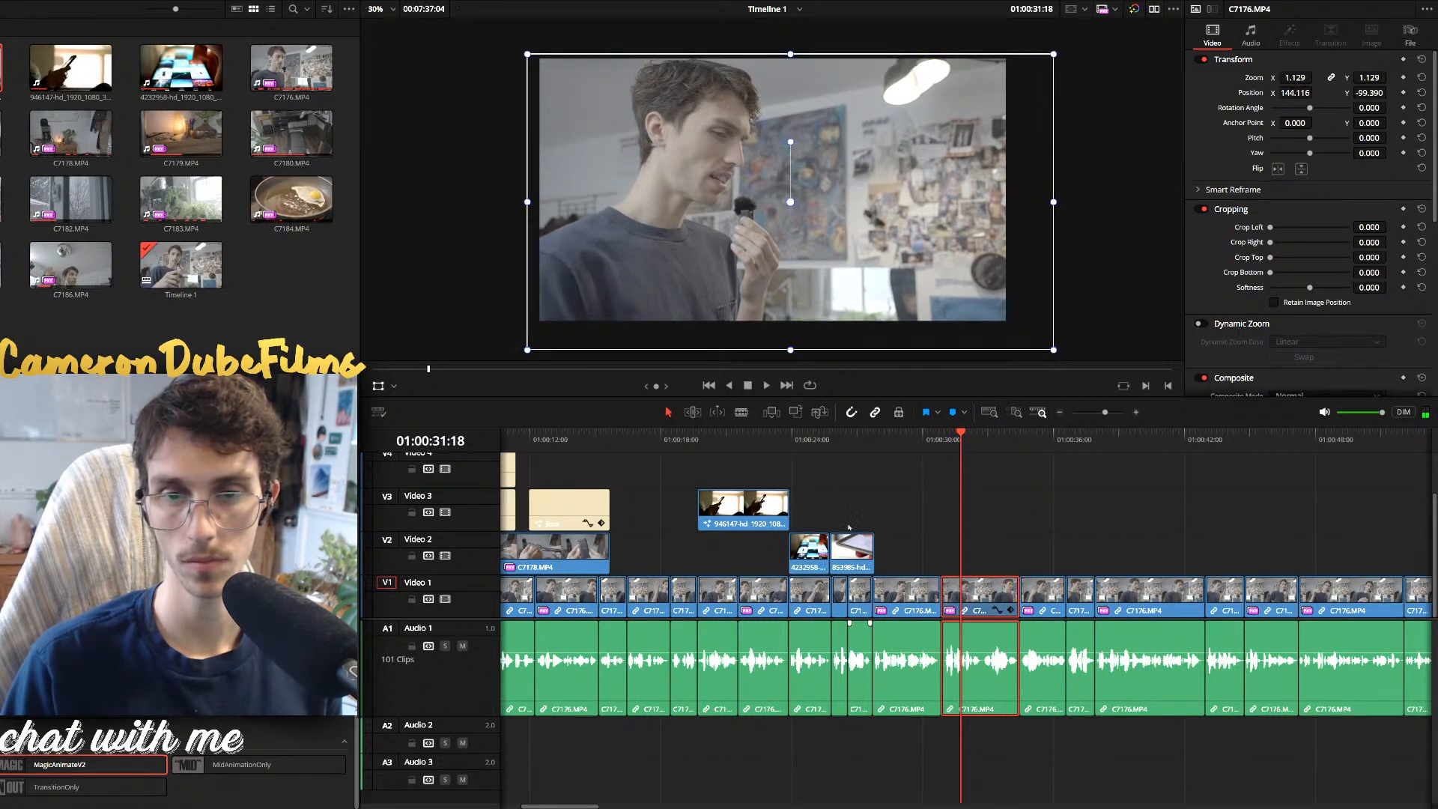
Play back from just before the enlarged talking clip through the following talking shots to about 01:00:45
{"action": "left_click", "coordinate": [906, 440]}
{"action": "key", "text": "space"}
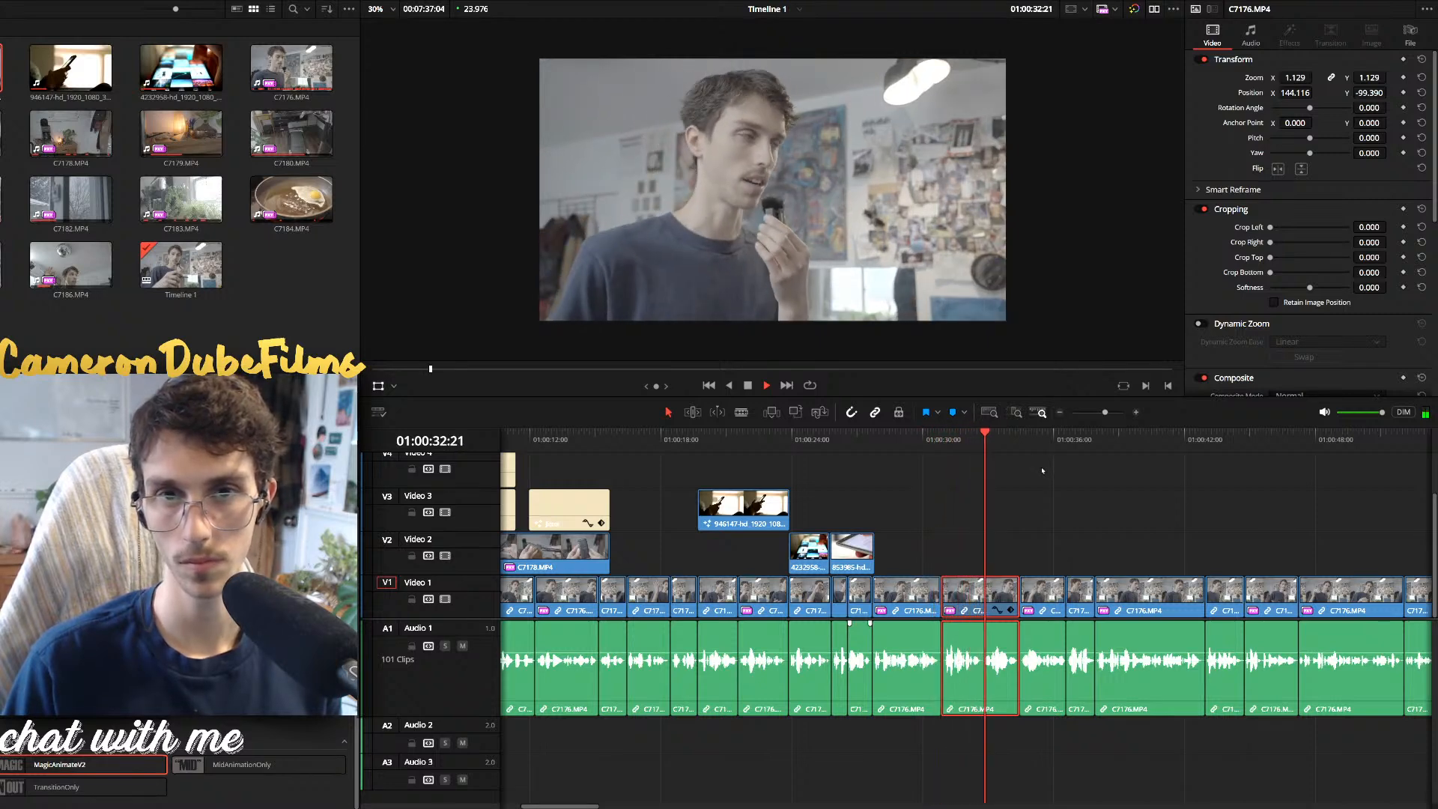
{"action": "scroll", "coordinate": [1040, 575], "scroll_direction": "up", "scroll_amount": 3}
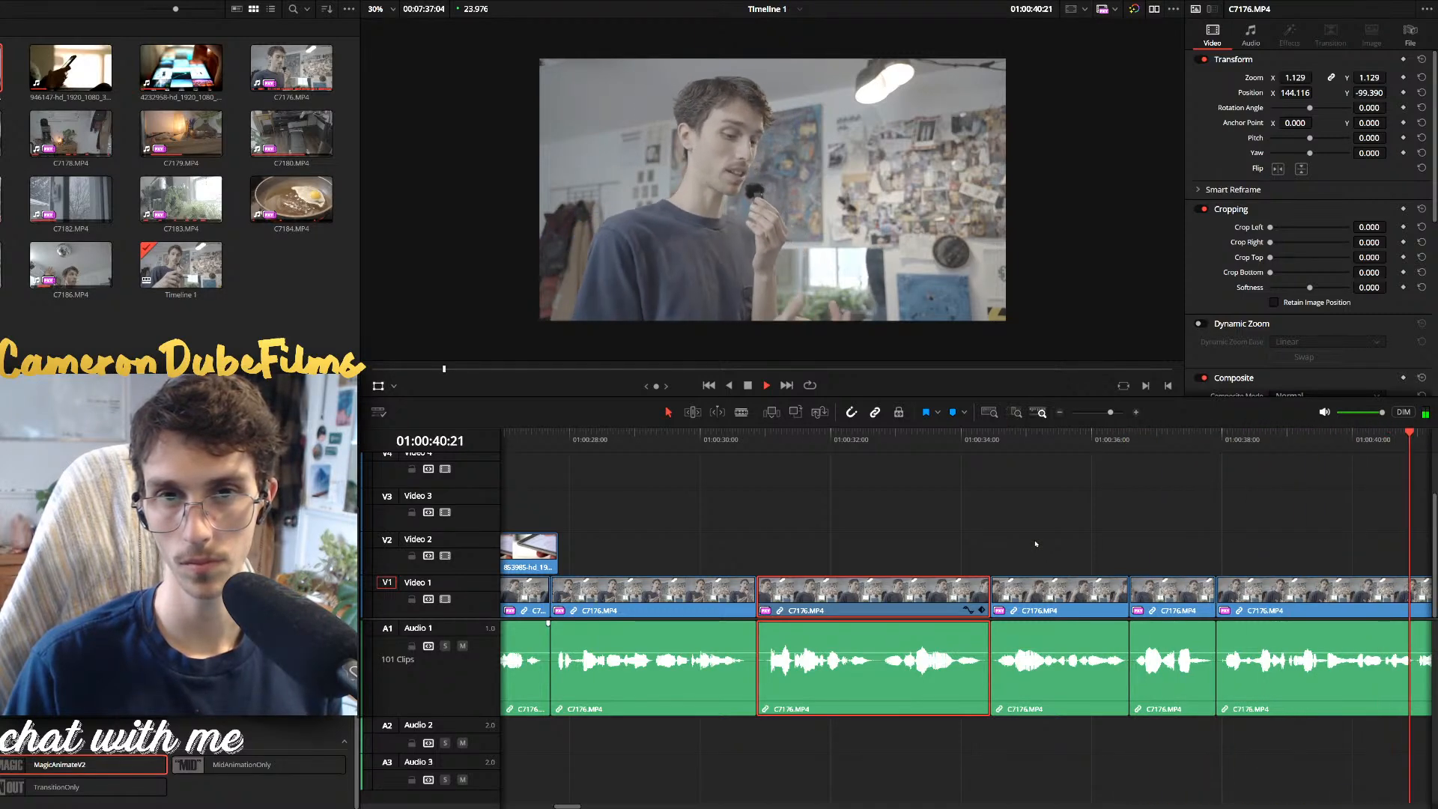
{"action": "key", "text": "space"}
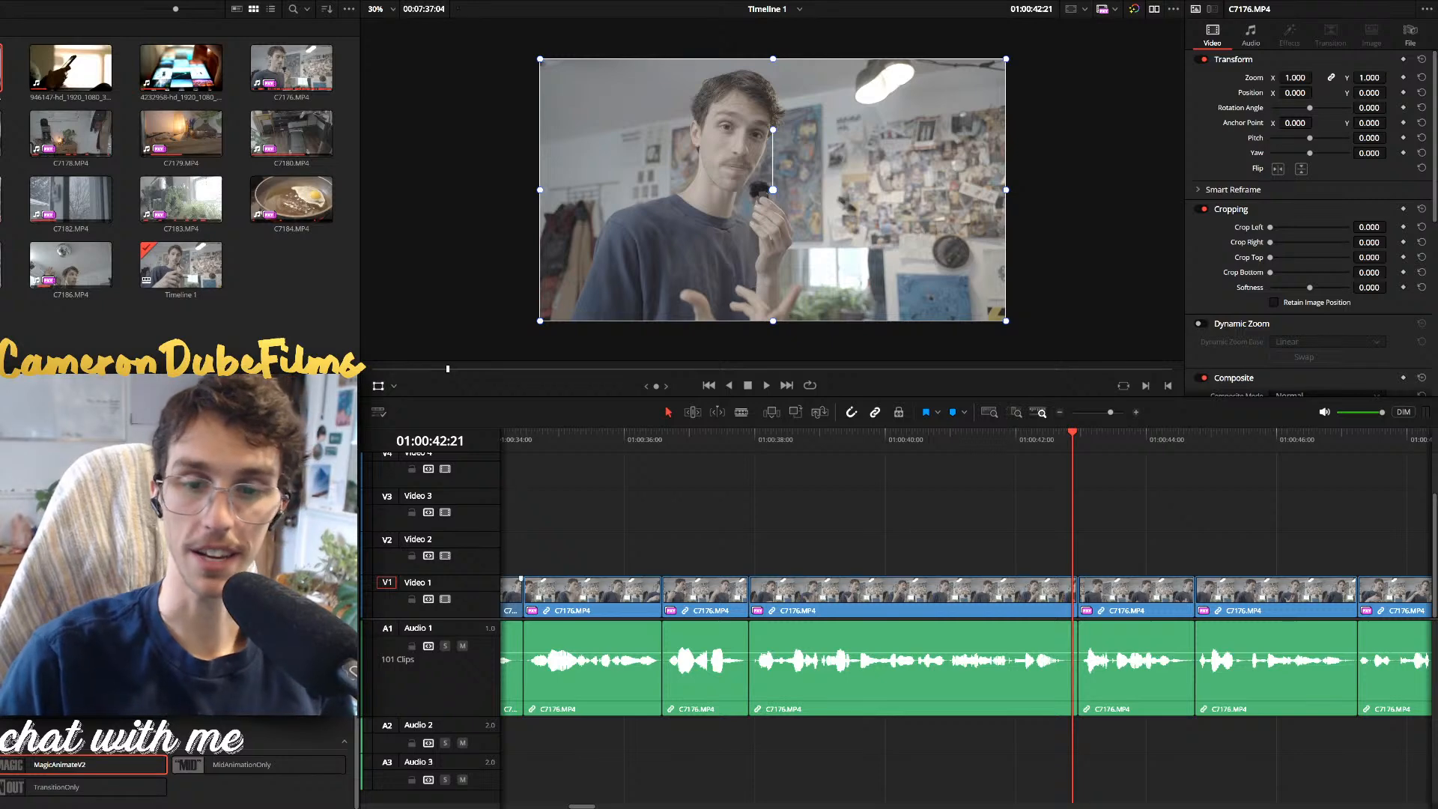
{"action": "key", "text": "space"}
{"action": "scroll", "coordinate": [940, 469], "scroll_direction": "down", "scroll_amount": 4}
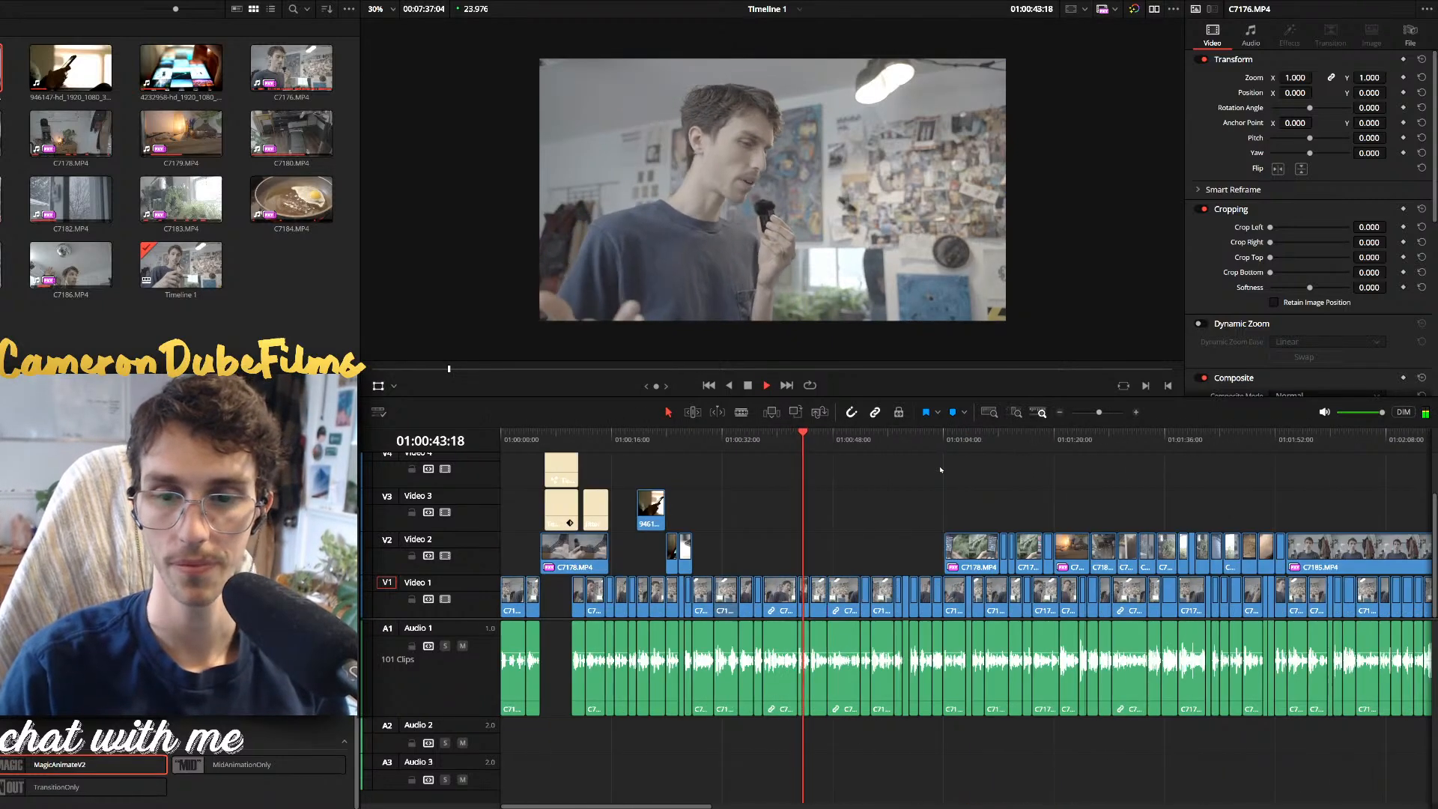
{"action": "scroll", "coordinate": [941, 470], "scroll_direction": "up", "scroll_amount": 3}
{"action": "scroll", "coordinate": [973, 497], "scroll_direction": "down", "scroll_amount": 2}
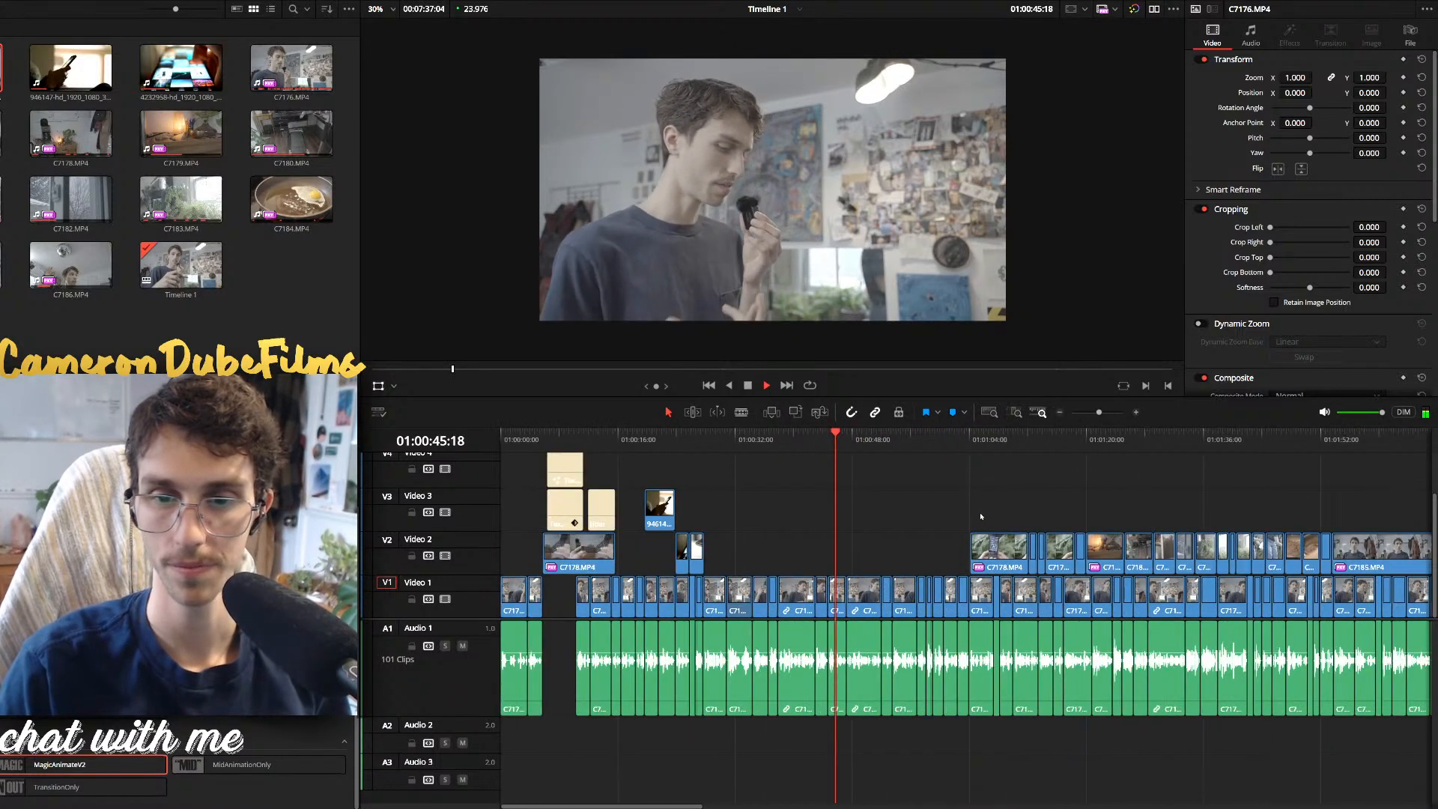
Play back the talking shots from about 01:00:45 to about 01:01:01
{"action": "scroll", "coordinate": [1003, 502], "scroll_direction": "up", "scroll_amount": 2}
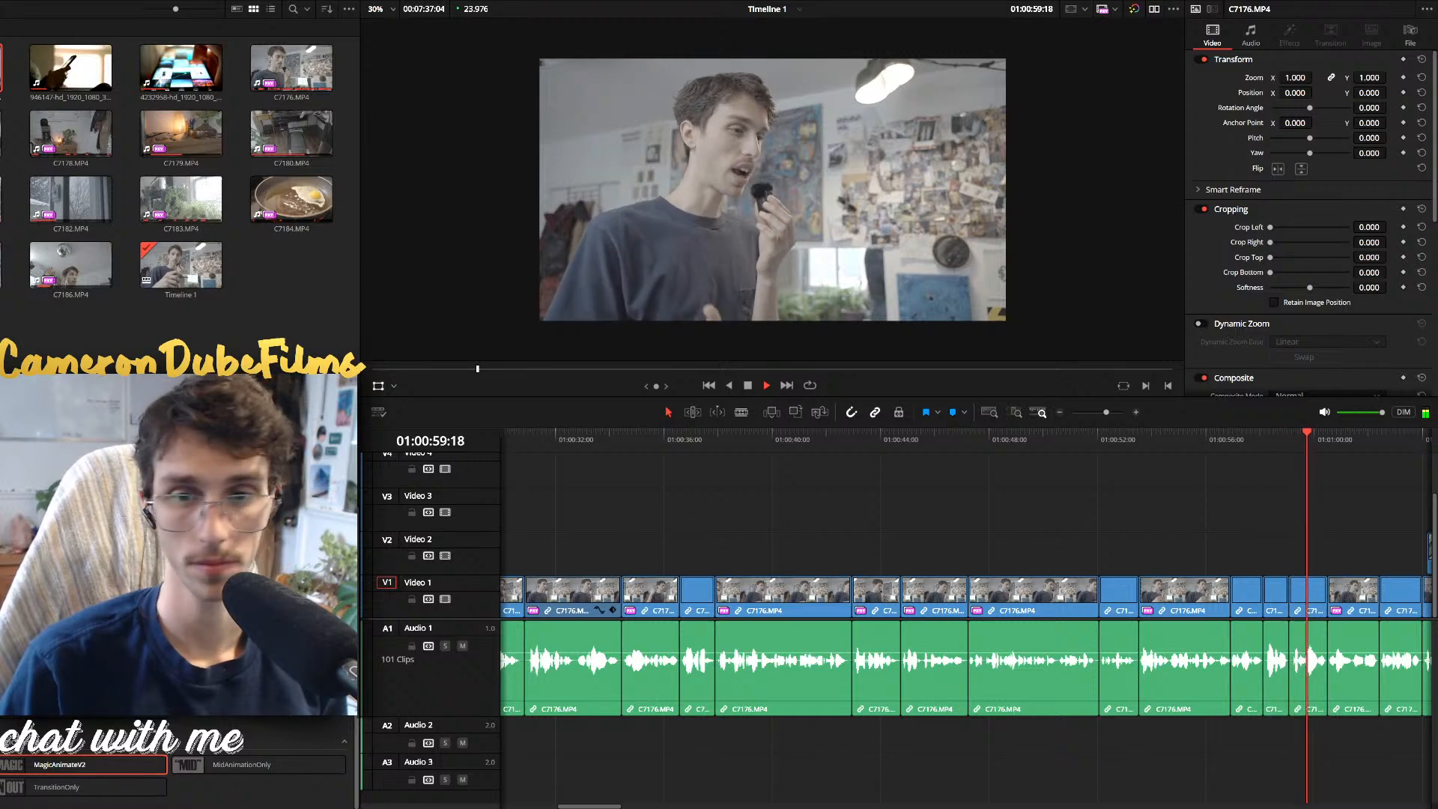
{"action": "left_click", "coordinate": [1306, 438]}
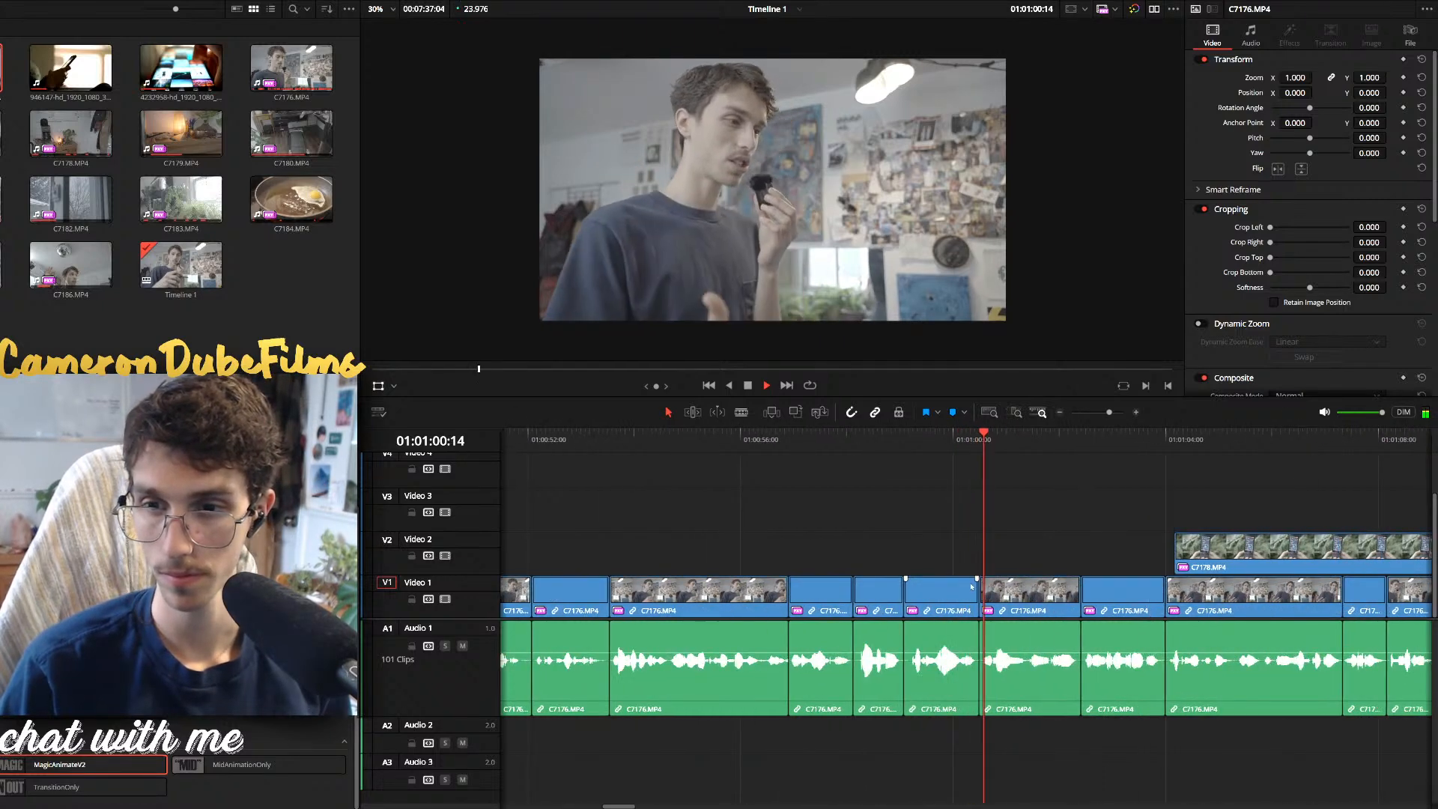
{"action": "key", "text": "space"}
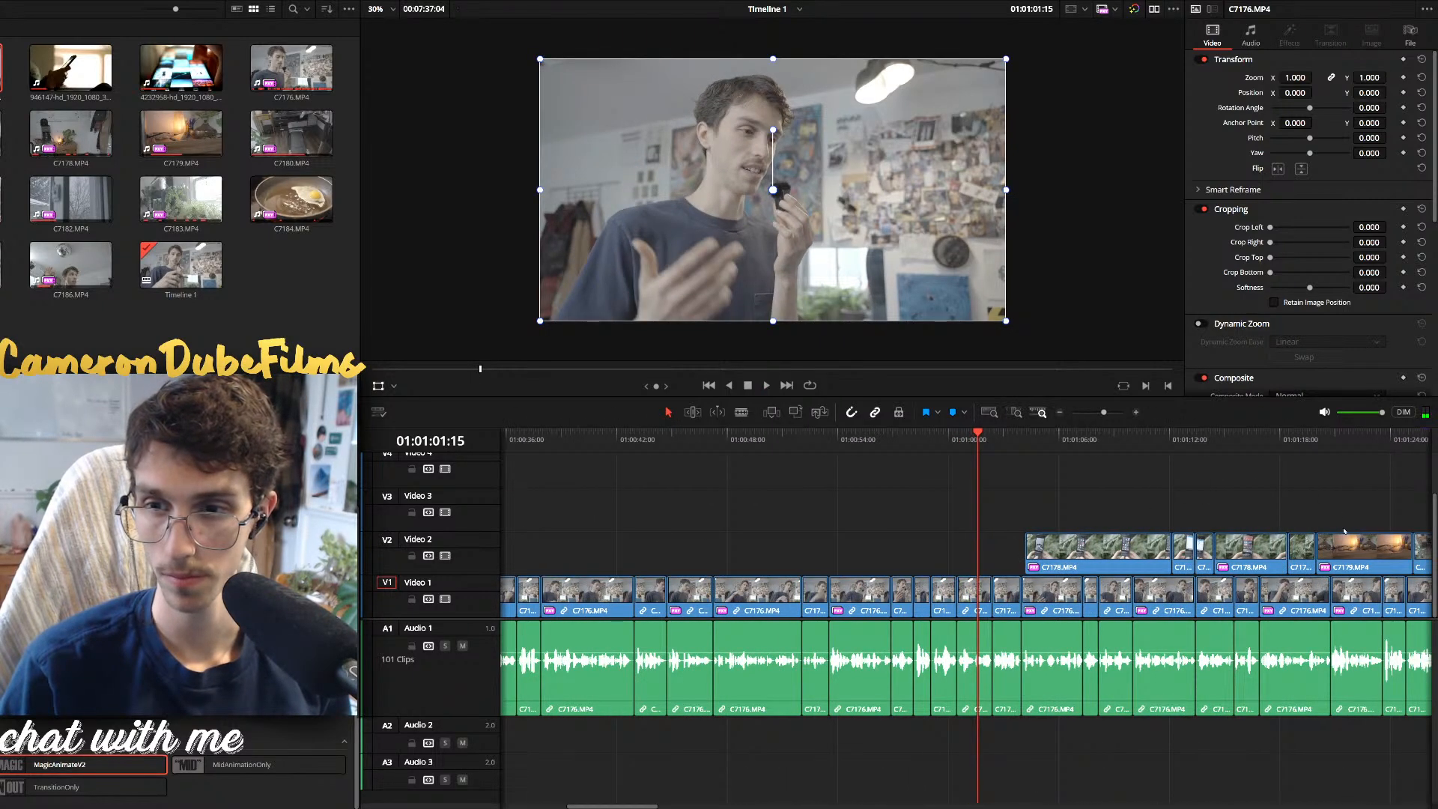
Move the B-roll clips C7181 through C7185 from Video 2 up to Video 3, starting at 01:01:30:04
{"action": "scroll", "coordinate": [1275, 526], "scroll_direction": "down", "scroll_amount": 2}
{"action": "left_click_drag", "start_coordinate": [1207, 440], "coordinate": [1245, 448]}
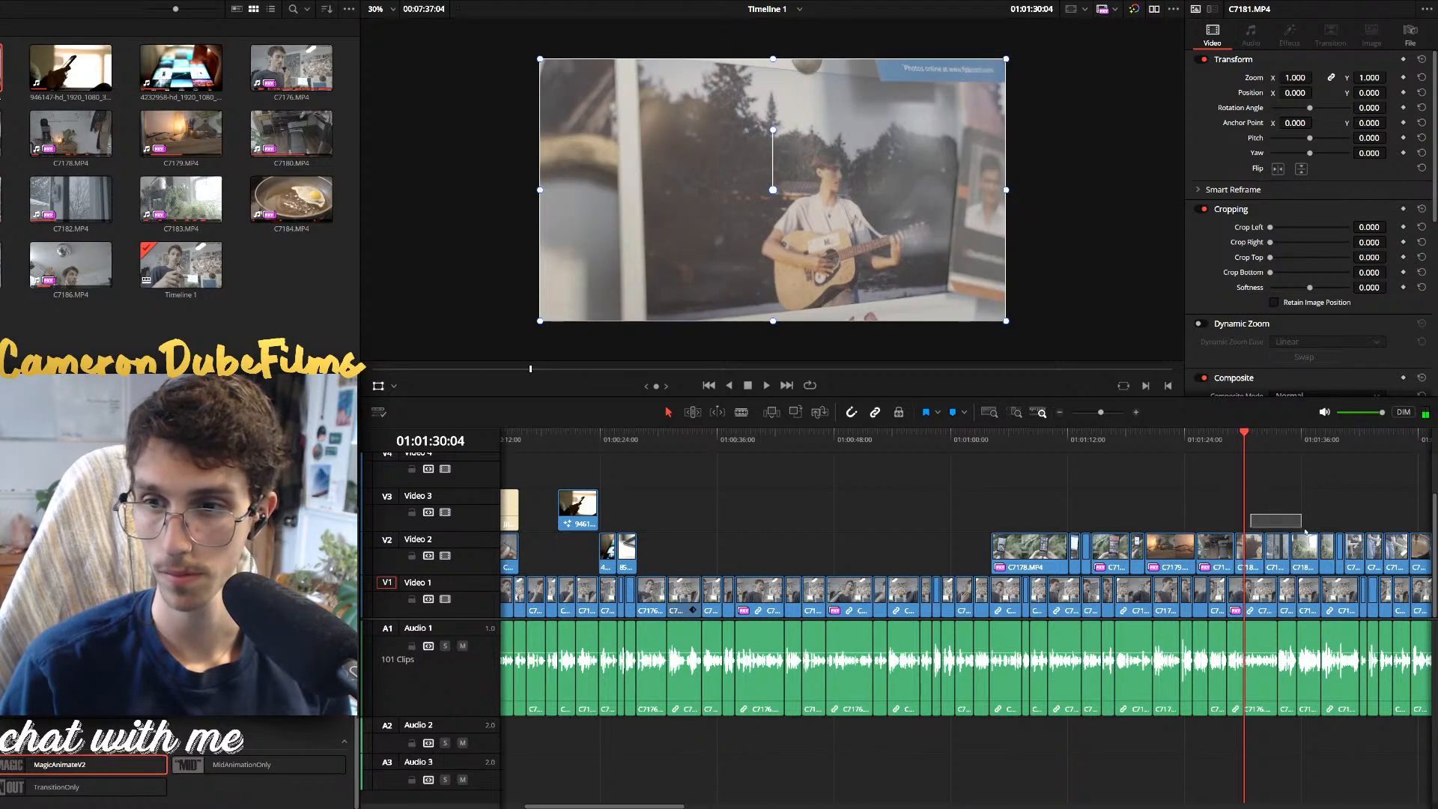
{"action": "left_click_drag", "start_coordinate": [1305, 532], "coordinate": [1072, 517]}
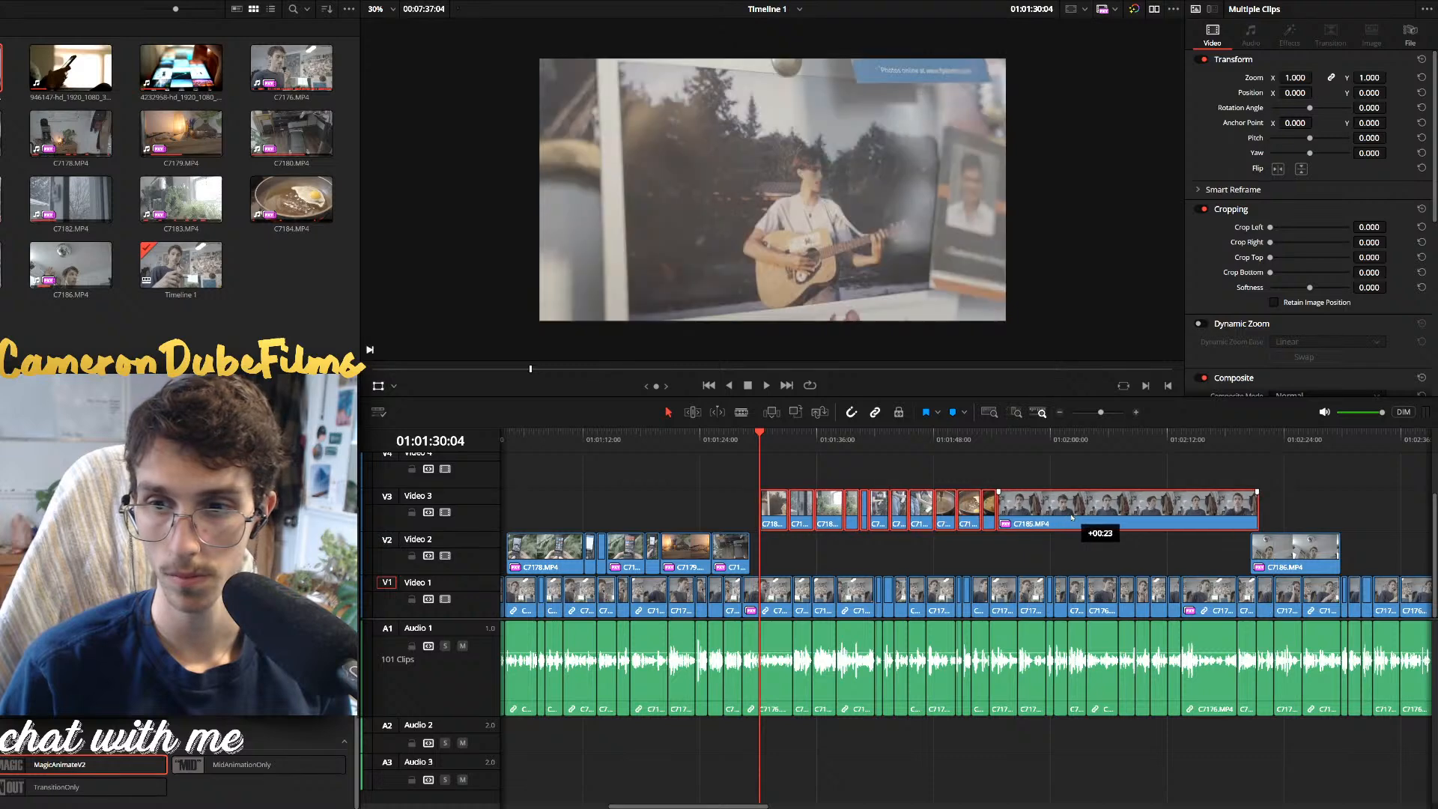
Delete the long C7185 clip on Video 3 and move the C7186 clip up to Video 3 at 01:01:55:12
{"action": "left_click_drag", "start_coordinate": [1035, 442], "coordinate": [1005, 444]}
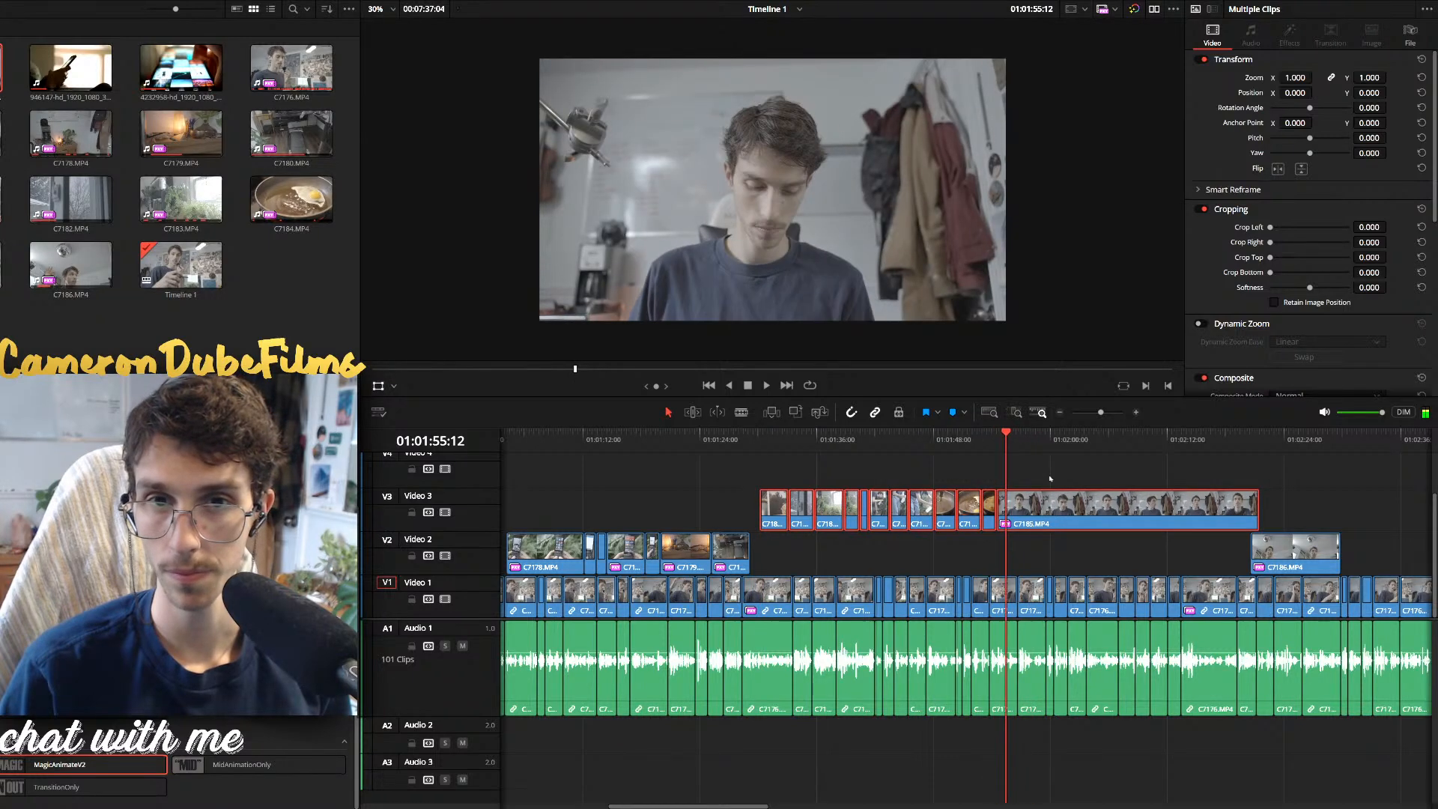
{"action": "key", "text": "Delete"}
{"action": "left_click_drag", "start_coordinate": [1277, 554], "coordinate": [1033, 510]}
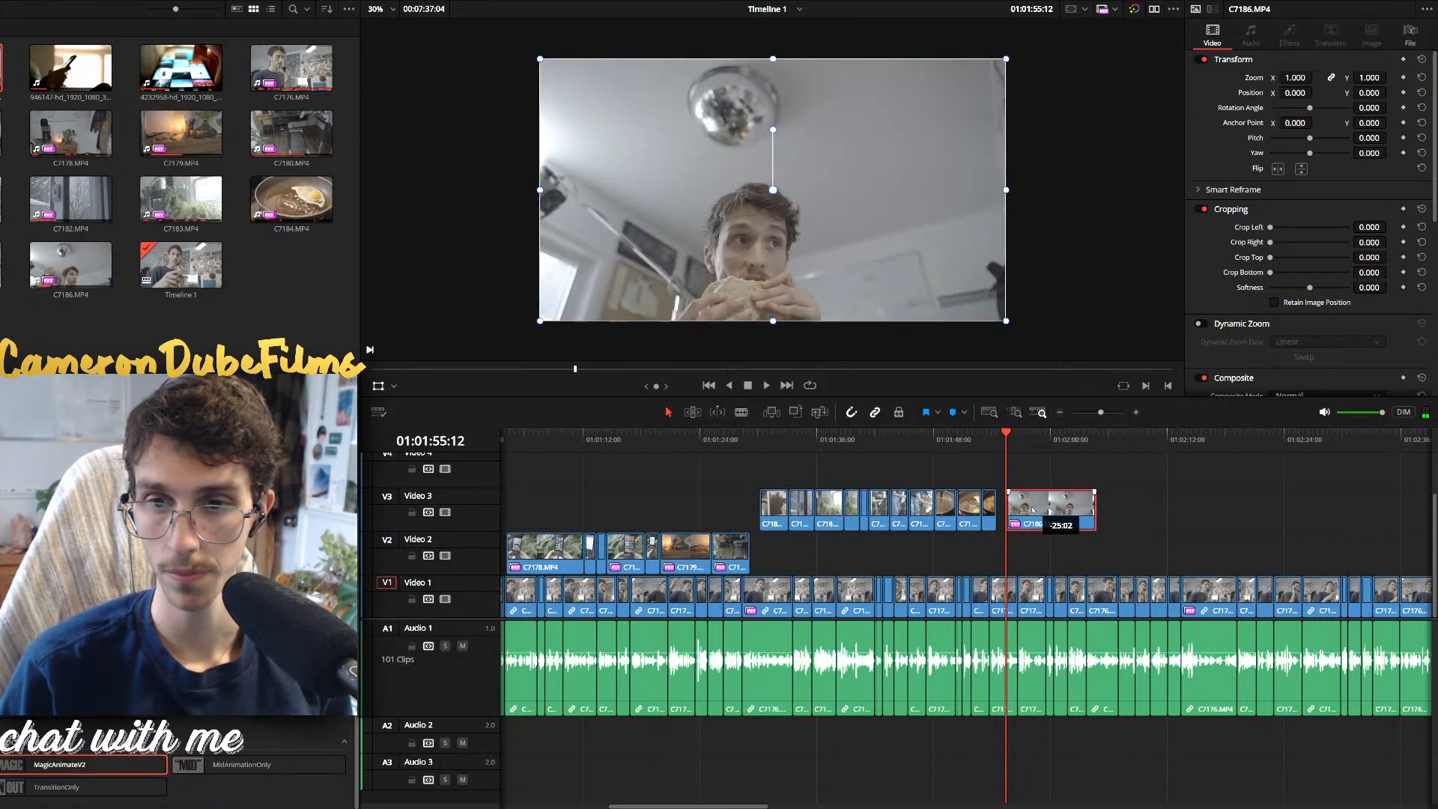
Move the Video 3 B-roll group to start at about 01:01:13 and shift the Video 2 group to about 01:01:23
{"action": "key", "text": "ctrl+minus"}
{"action": "left_click_drag", "start_coordinate": [1132, 515], "coordinate": [730, 509]}
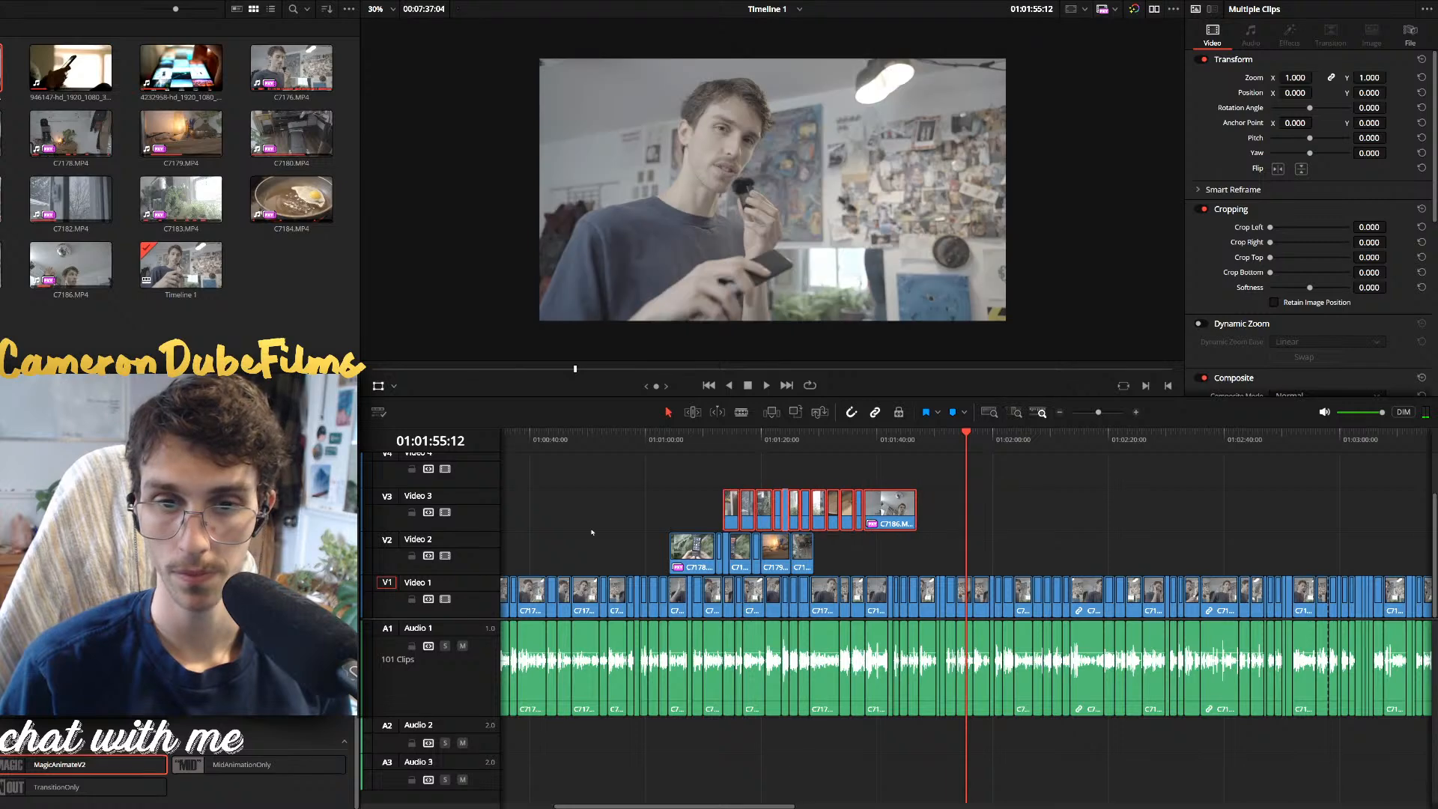
{"action": "left_click_drag", "start_coordinate": [591, 531], "coordinate": [838, 568]}
{"action": "left_click_drag", "start_coordinate": [696, 552], "coordinate": [810, 548]}
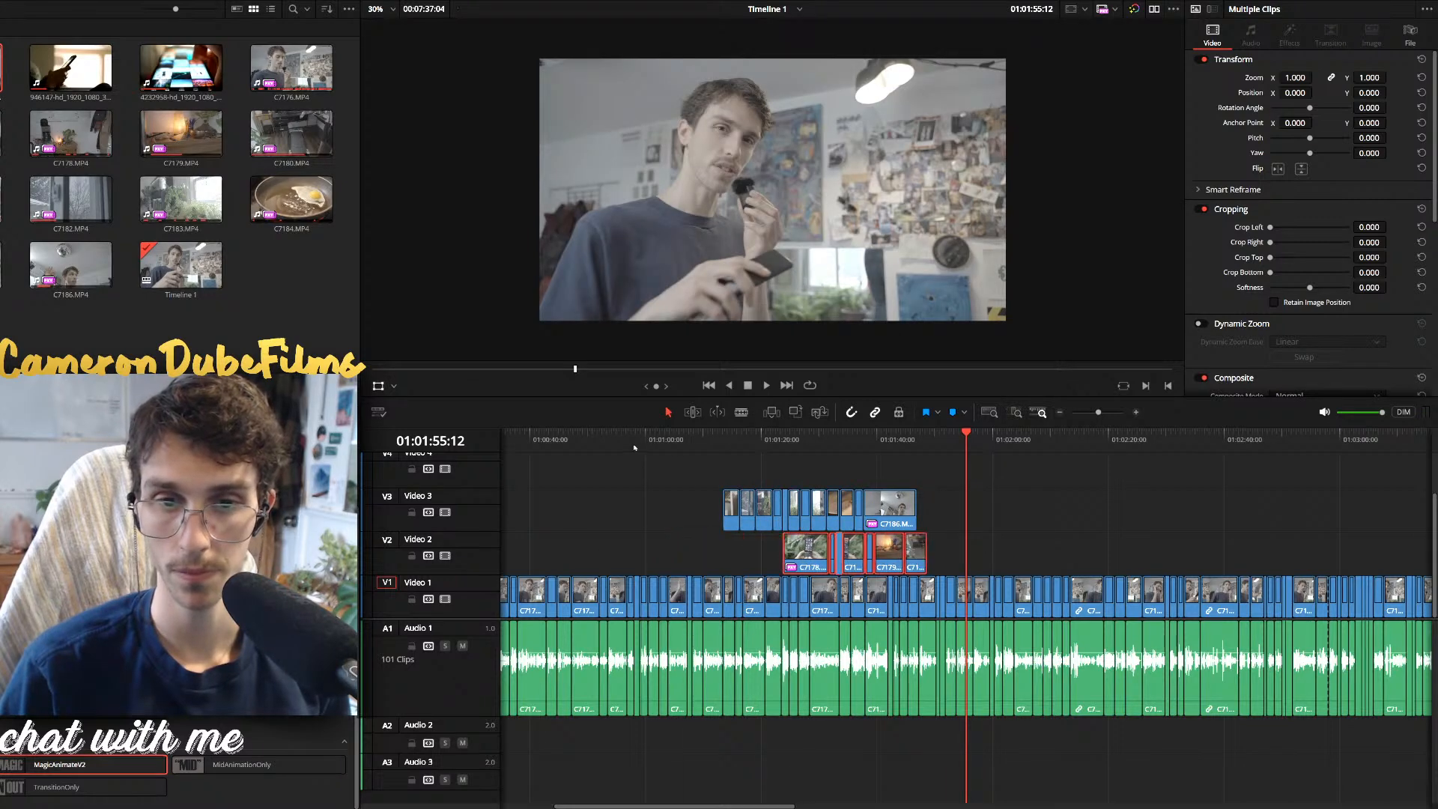
Move the C7181 guitar photo clip on Video 3 to start at about 01:00:58
{"action": "key", "text": "ctrl+equal"}
{"action": "key", "text": "ctrl+equal"}
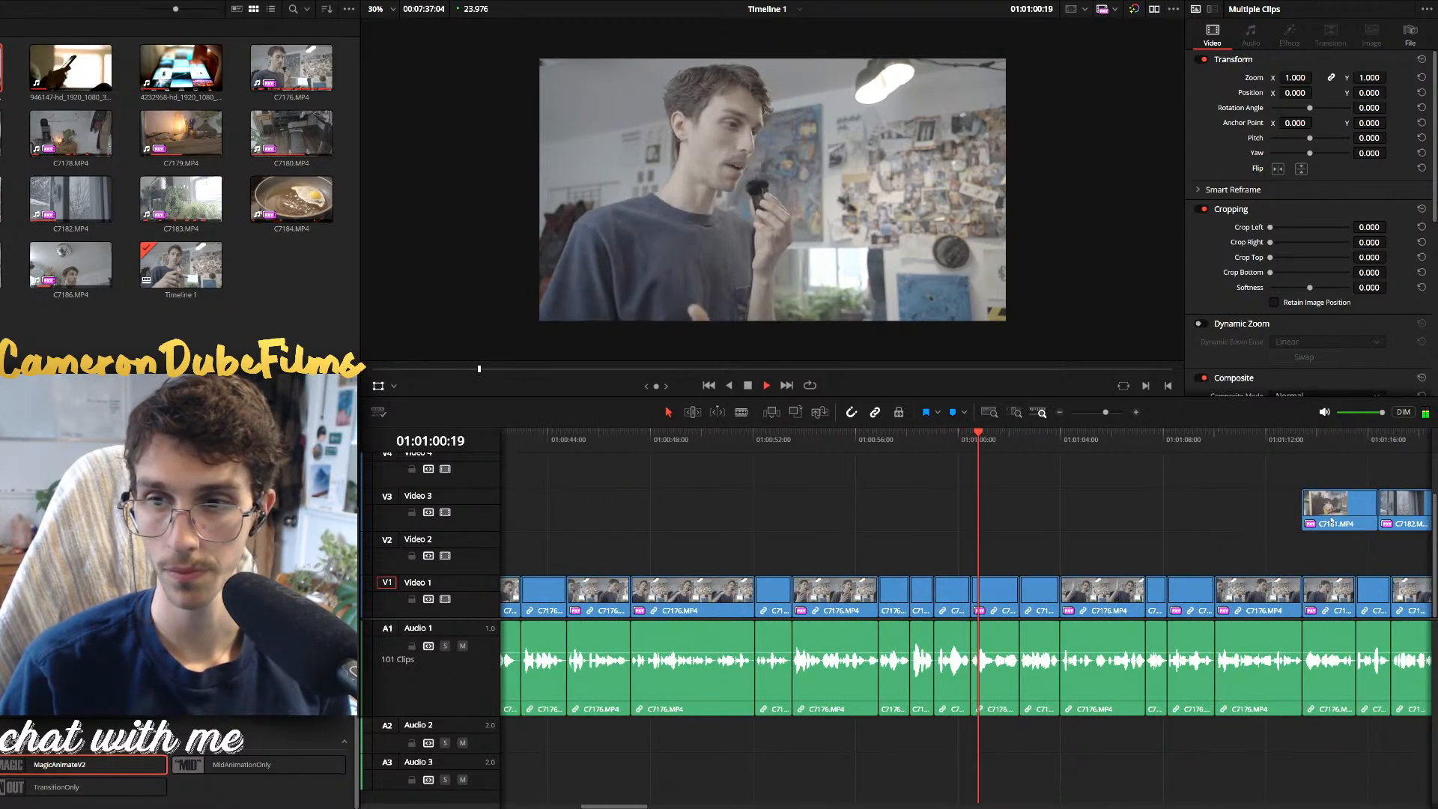
{"action": "left_click_drag", "start_coordinate": [1301, 509], "coordinate": [928, 510]}
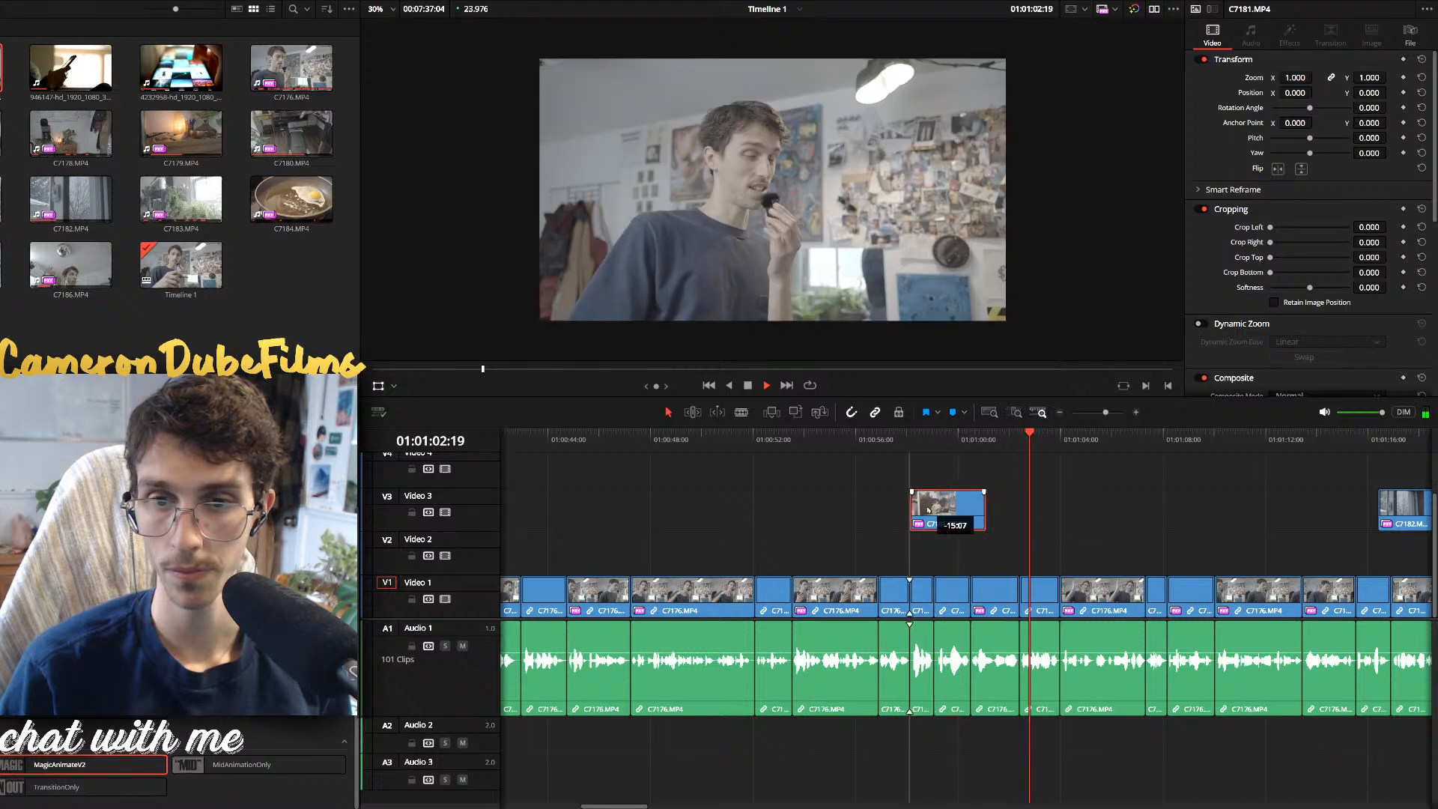
{"action": "key", "text": "space"}
Preview the C7181 clip, split it at 01:01:00:14 and delete the remainder
{"action": "key", "text": "ctrl+equal"}
{"action": "key", "text": "ctrl+equal"}
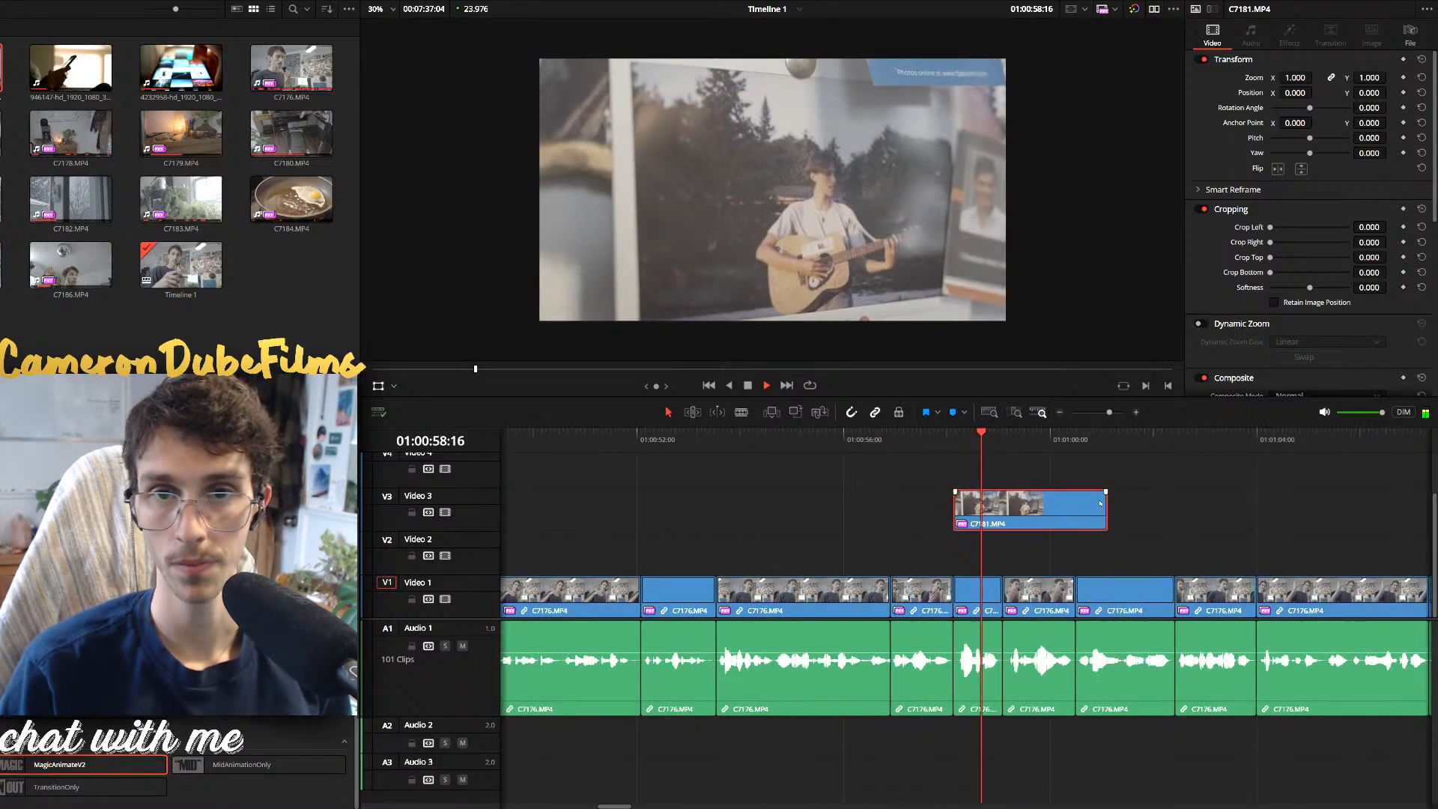
{"action": "left_click", "coordinate": [1105, 518]}
{"action": "key", "text": "space"}
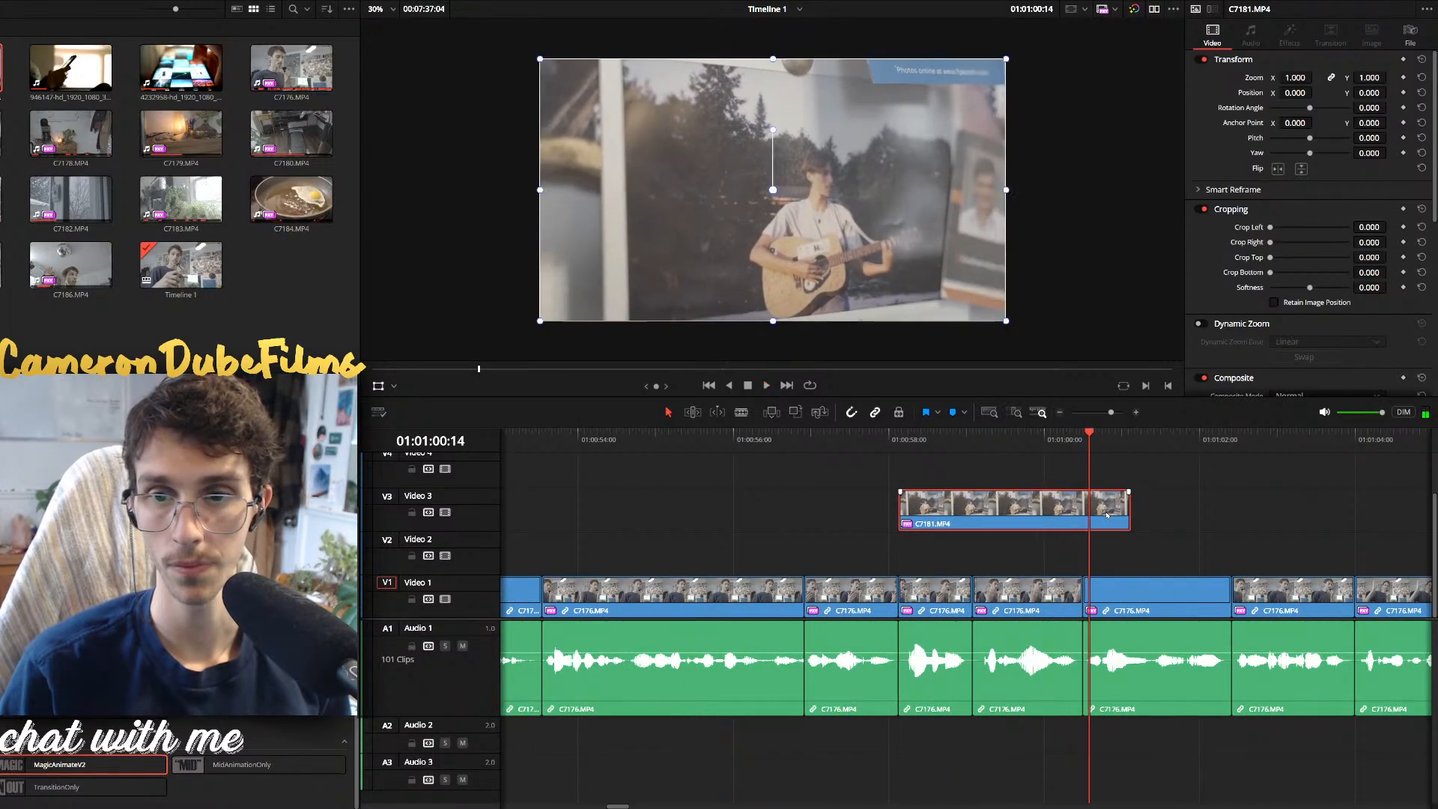
{"action": "key", "text": "ctrl+b"}
{"action": "left_click", "coordinate": [1113, 517]}
{"action": "key", "text": "Delete"}
Move the C7182 window clip on Video 3 to start at about 01:01:02 and preview it
{"action": "key", "text": "space"}
{"action": "key", "text": "ctrl+minus"}
{"action": "key", "text": "ctrl+minus"}
{"action": "key", "text": "ctrl+minus"}
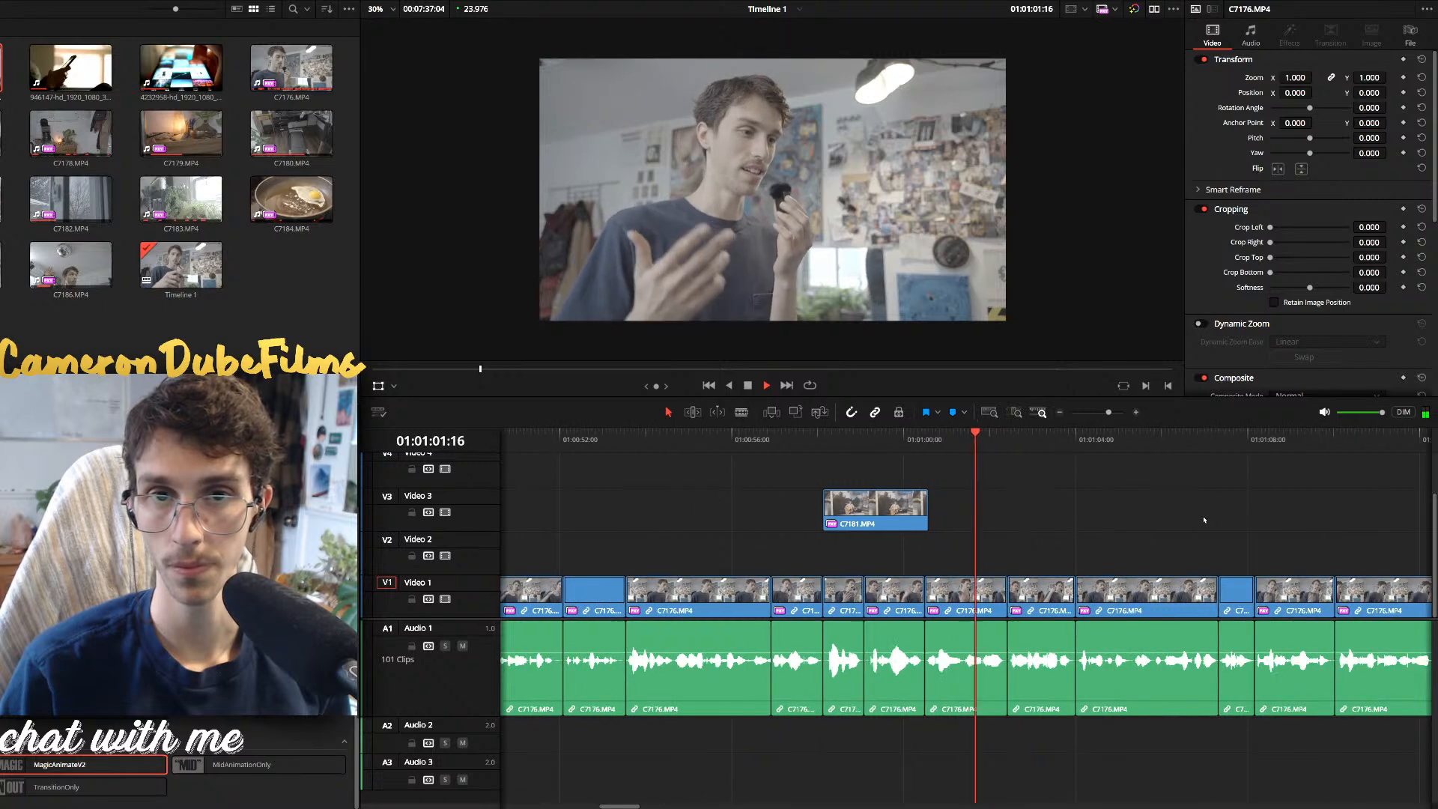
{"action": "key", "text": "ctrl+minus"}
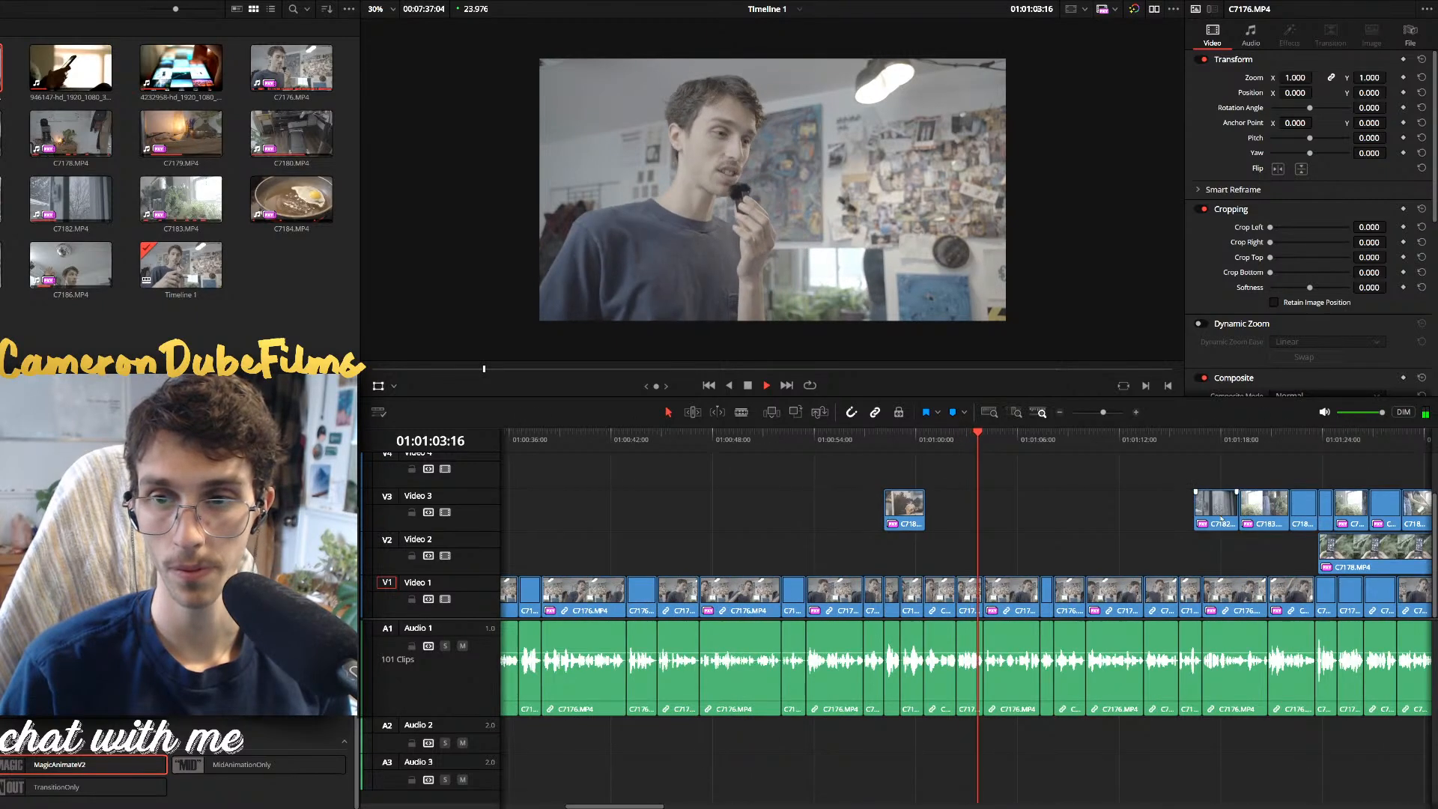
{"action": "left_click_drag", "start_coordinate": [1218, 518], "coordinate": [982, 519]}
{"action": "left_click", "coordinate": [957, 442]}
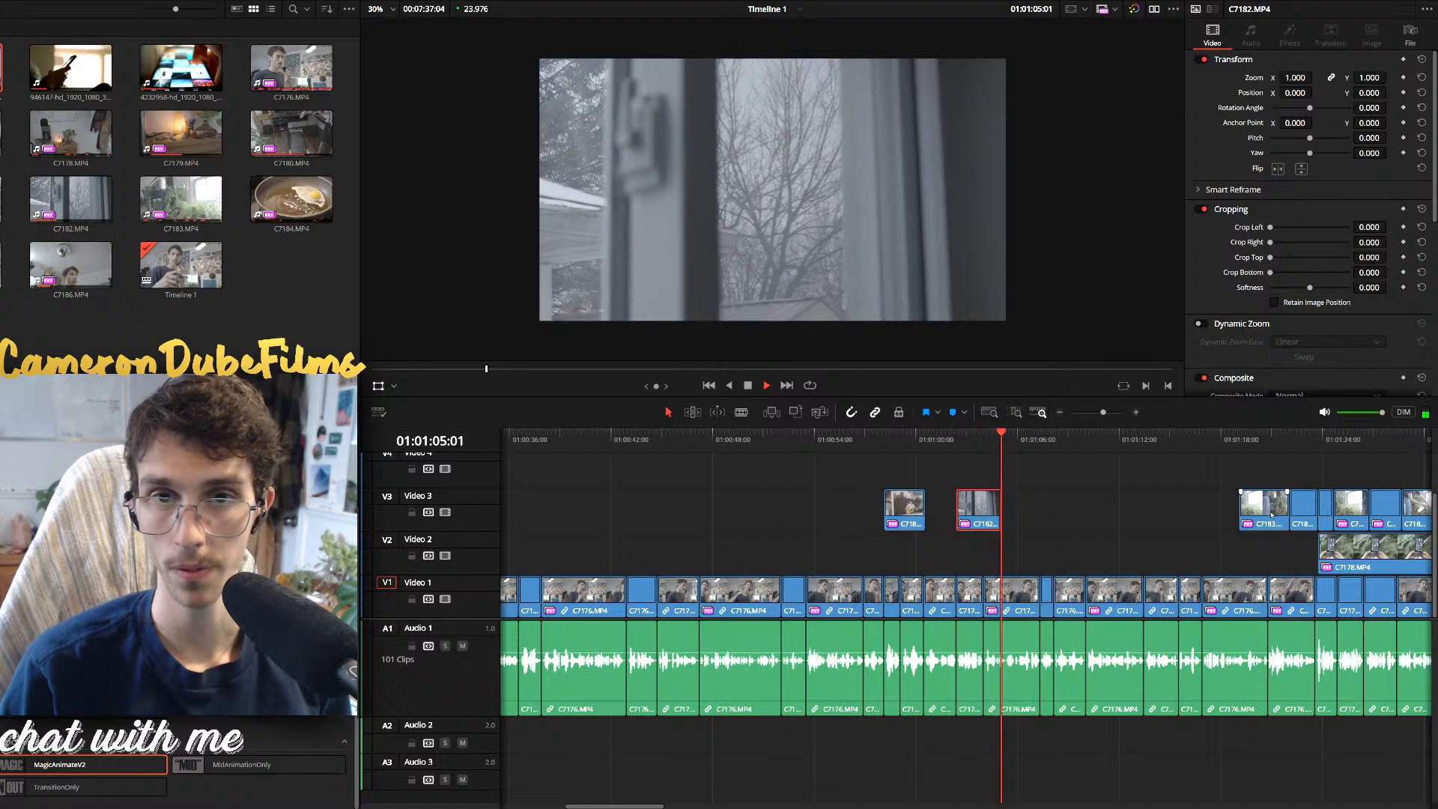
Move the first C7183 plant clip on Video 3 to start at about 01:01:07 and preview it
{"action": "left_click_drag", "start_coordinate": [1271, 515], "coordinate": [1059, 512]}
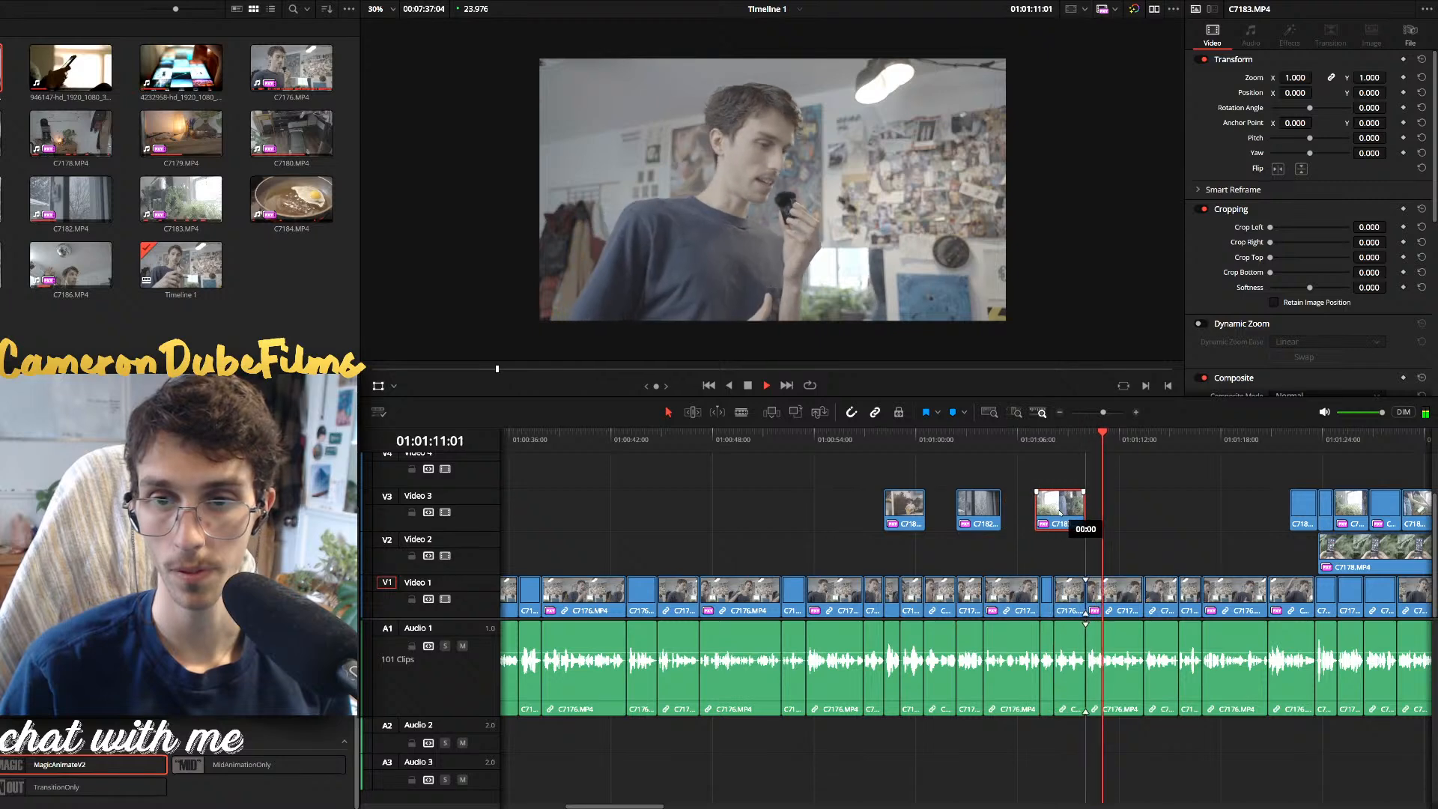
{"action": "left_click", "coordinate": [1035, 440]}
{"action": "key", "text": "space"}
Move the remaining C7183 plant clips on Video 3 directly behind the first one and preview the sequence
{"action": "left_click_drag", "start_coordinate": [1378, 512], "coordinate": [1096, 501]}
{"action": "key", "text": "Up"}
{"action": "key", "text": "Up"}
{"action": "left_click", "coordinate": [1063, 440]}
{"action": "key", "text": "space"}
{"action": "scroll", "coordinate": [1100, 509], "scroll_direction": "up", "scroll_amount": 6}
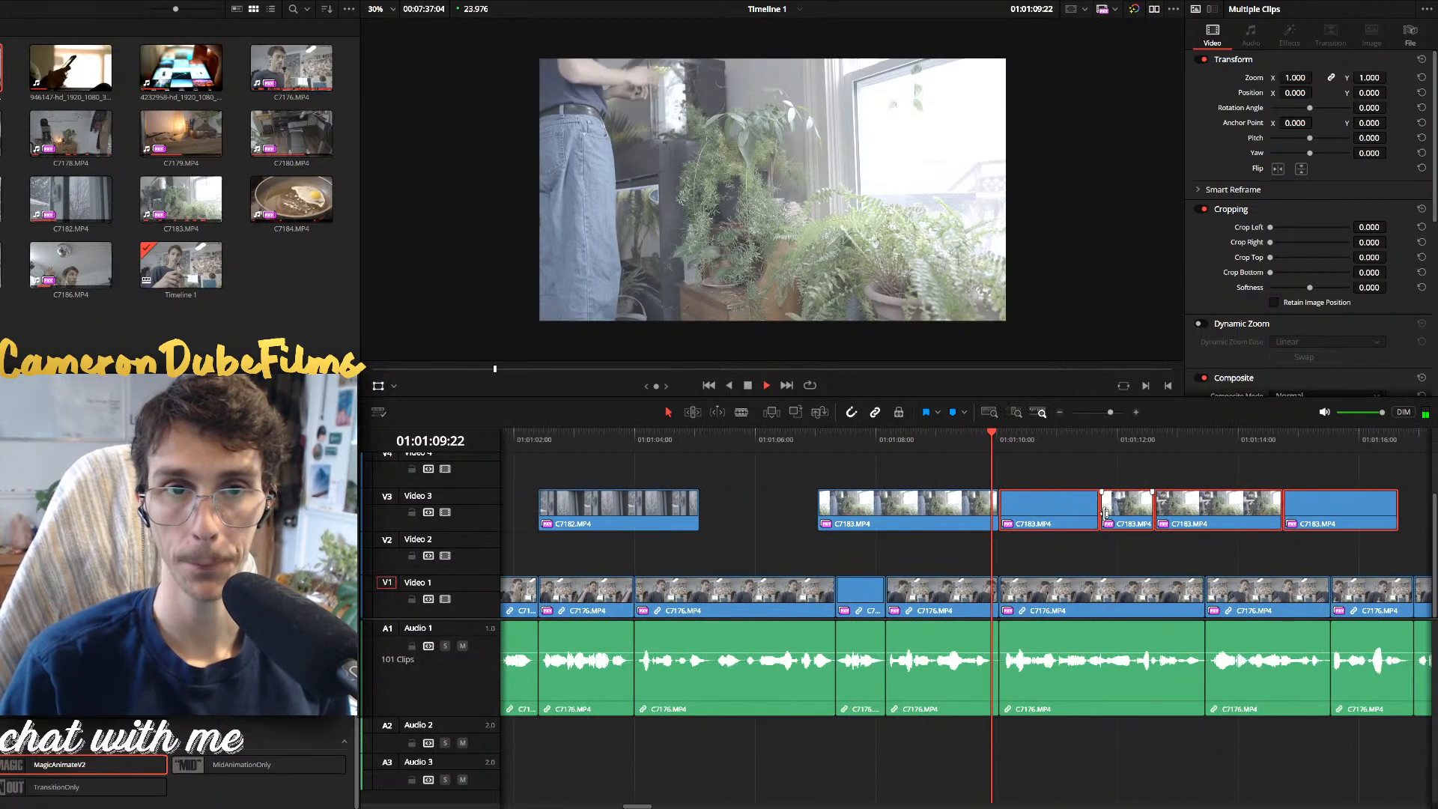
Split the second C7183 clip on Video 3 at 01:01:10:22 and delete the remainder
{"action": "left_click", "coordinate": [995, 475]}
{"action": "left_click", "coordinate": [951, 439]}
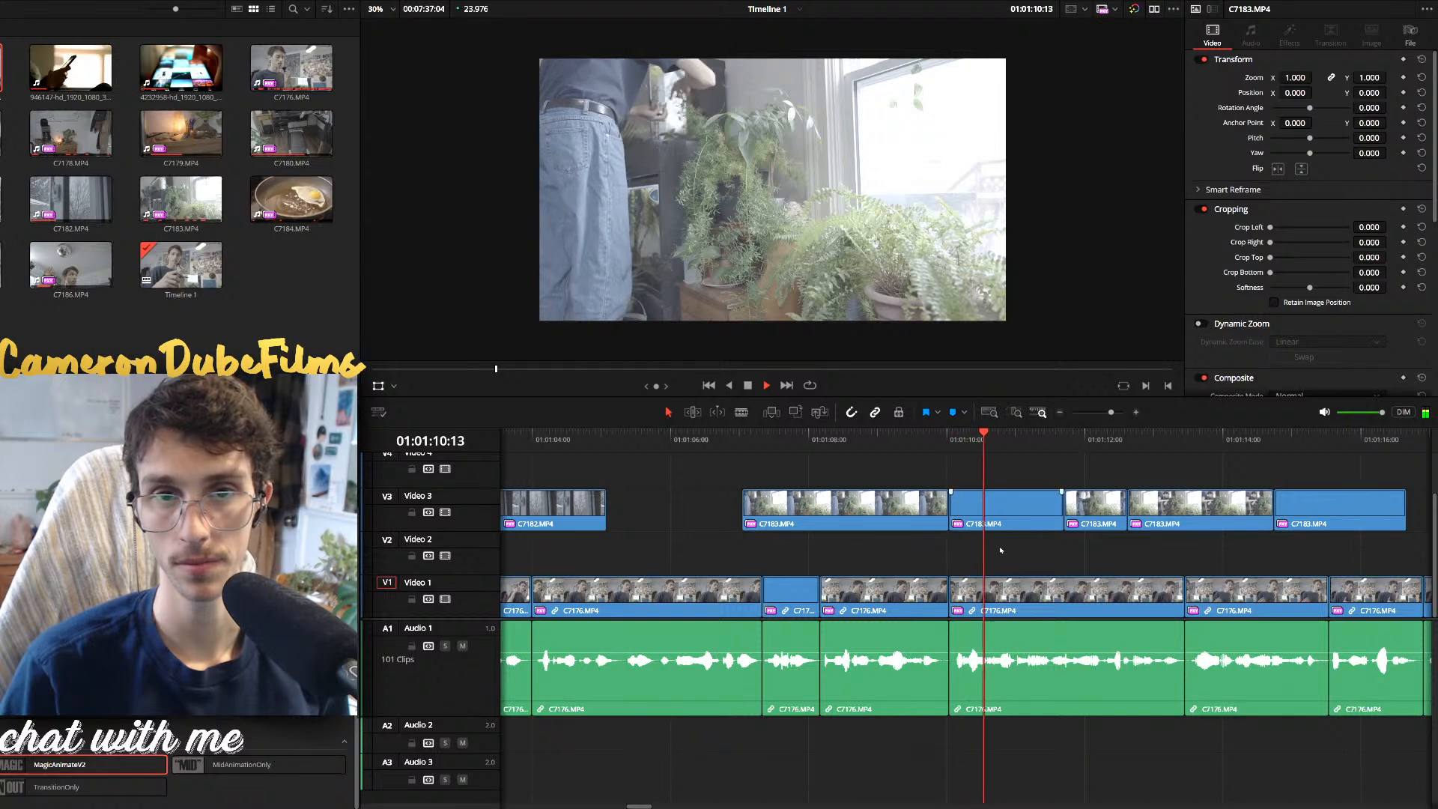
{"action": "key", "text": "space"}
{"action": "left_click", "coordinate": [1047, 515]}
{"action": "key", "text": "ctrl+b"}
{"action": "key", "text": "BackSpace"}
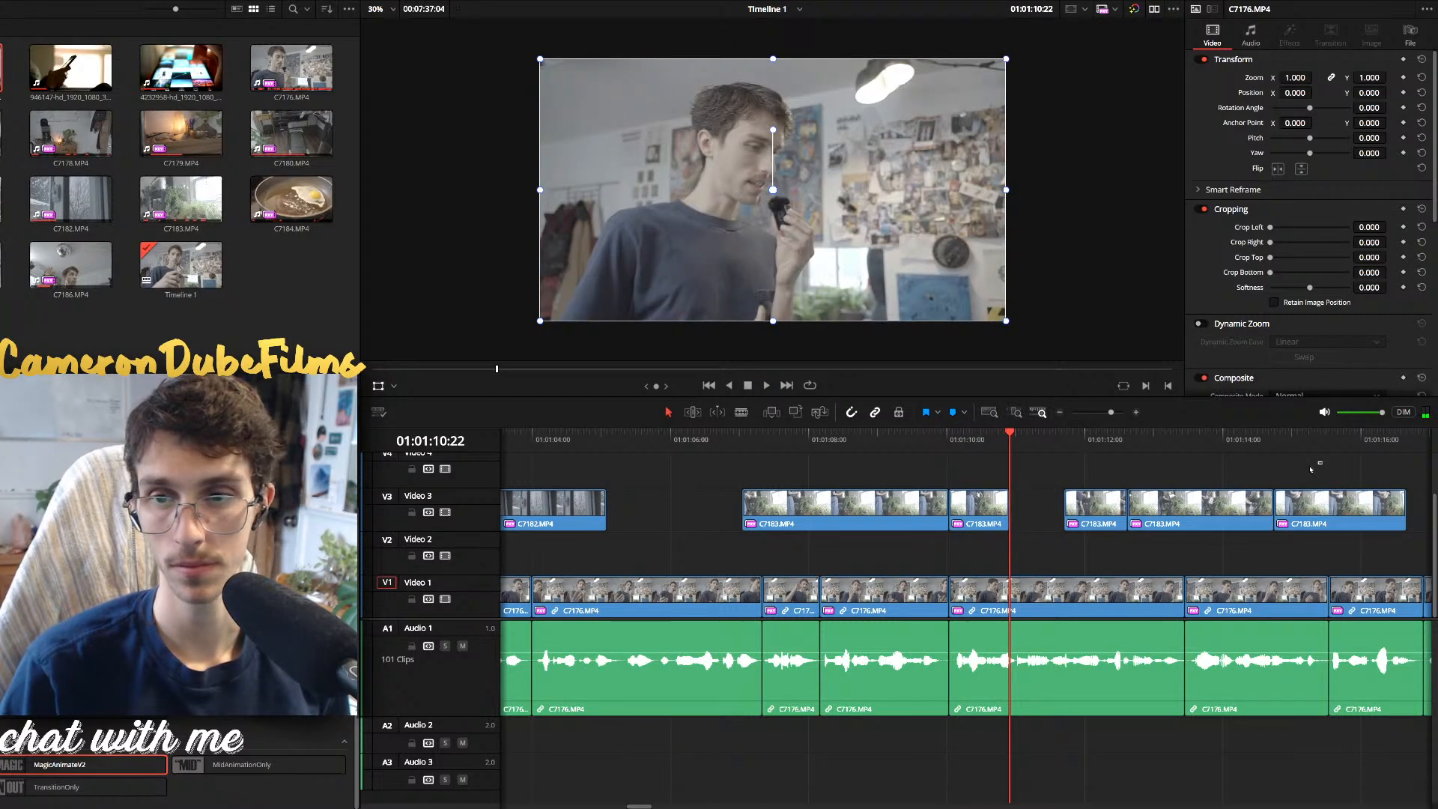
Close the gap with the following C7183 clips and slide the last two over the short third clip
{"action": "left_click_drag", "start_coordinate": [1310, 468], "coordinate": [1078, 516]}
{"action": "left_click_drag", "start_coordinate": [1094, 513], "coordinate": [1037, 509]}
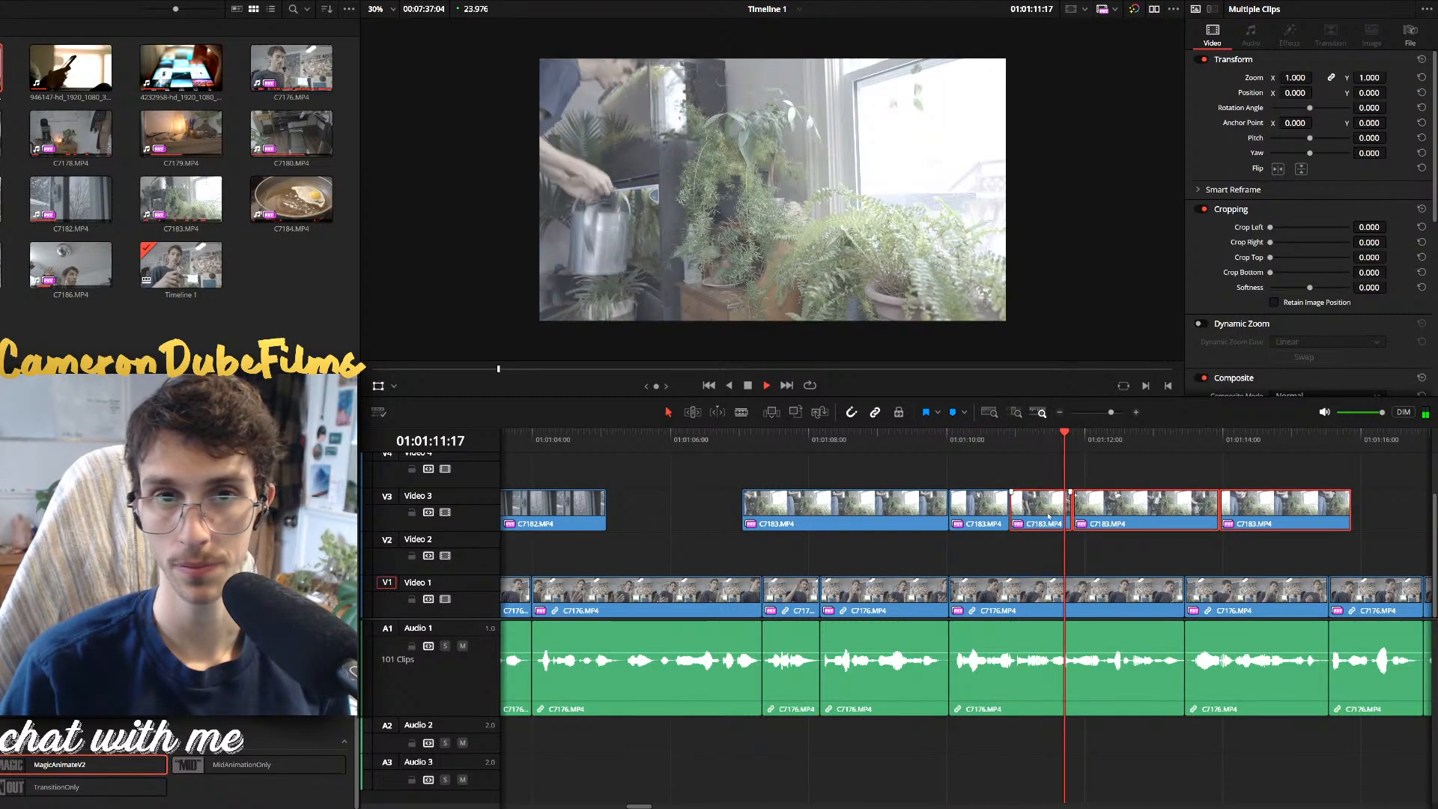
{"action": "left_click", "coordinate": [1038, 502]}
{"action": "key", "text": "space"}
{"action": "left_click_drag", "start_coordinate": [1141, 498], "coordinate": [1139, 500]}
{"action": "left_click_drag", "start_coordinate": [1140, 504], "coordinate": [1078, 504]}
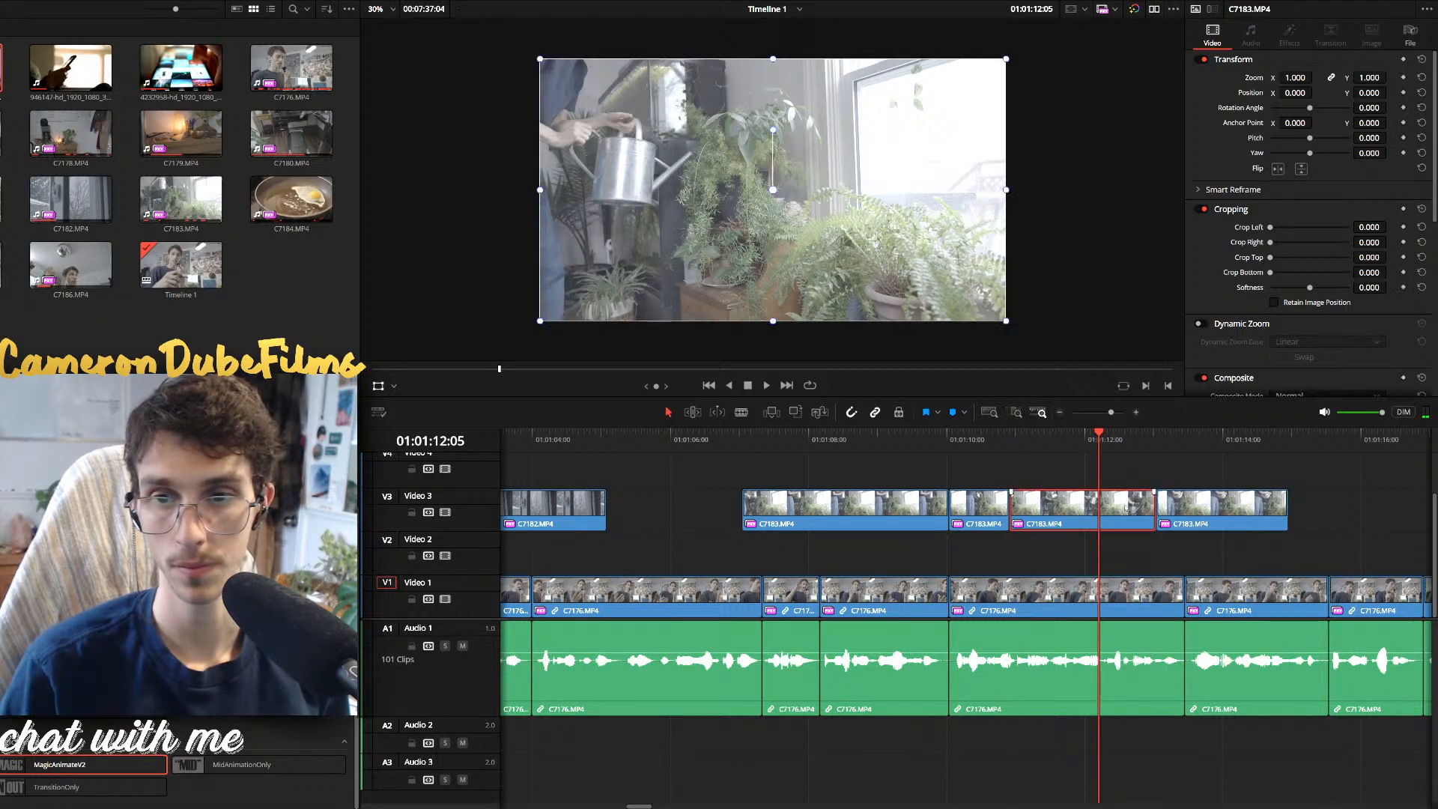
Trim the third C7183 clip to end at 01:01:12:05 and move the last C7183 clip up against it
{"action": "key", "text": "ctrl+b"}
{"action": "key", "text": "BackSpace"}
{"action": "left_click_drag", "start_coordinate": [1205, 510], "coordinate": [1160, 518]}
{"action": "key", "text": "space"}
{"action": "key", "text": "space"}
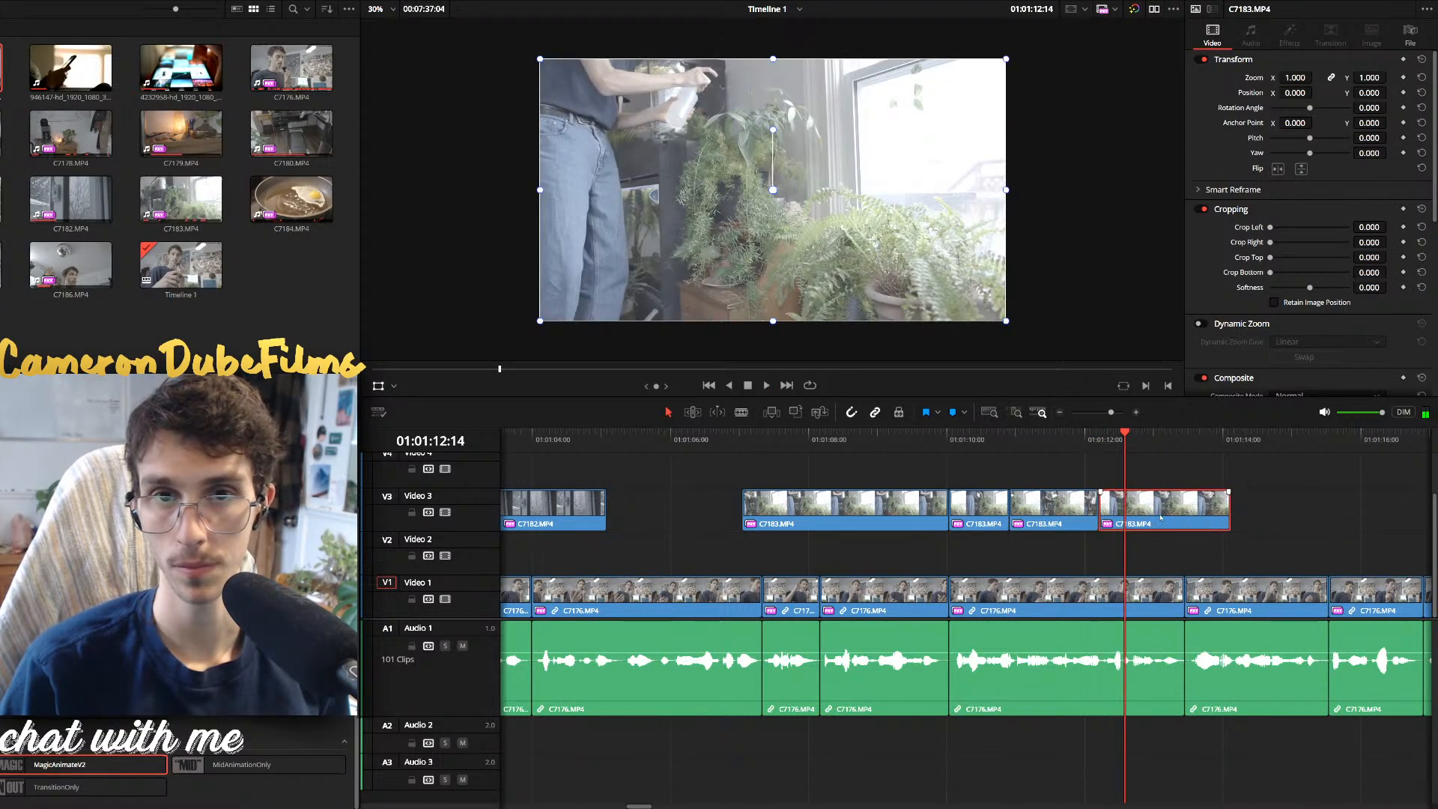
Replace the last C7183 clip at about 01:01:12 with the C7183 spraying clip from about 01:01:28 on Video 3
{"action": "key", "text": "ctrl+minus"}
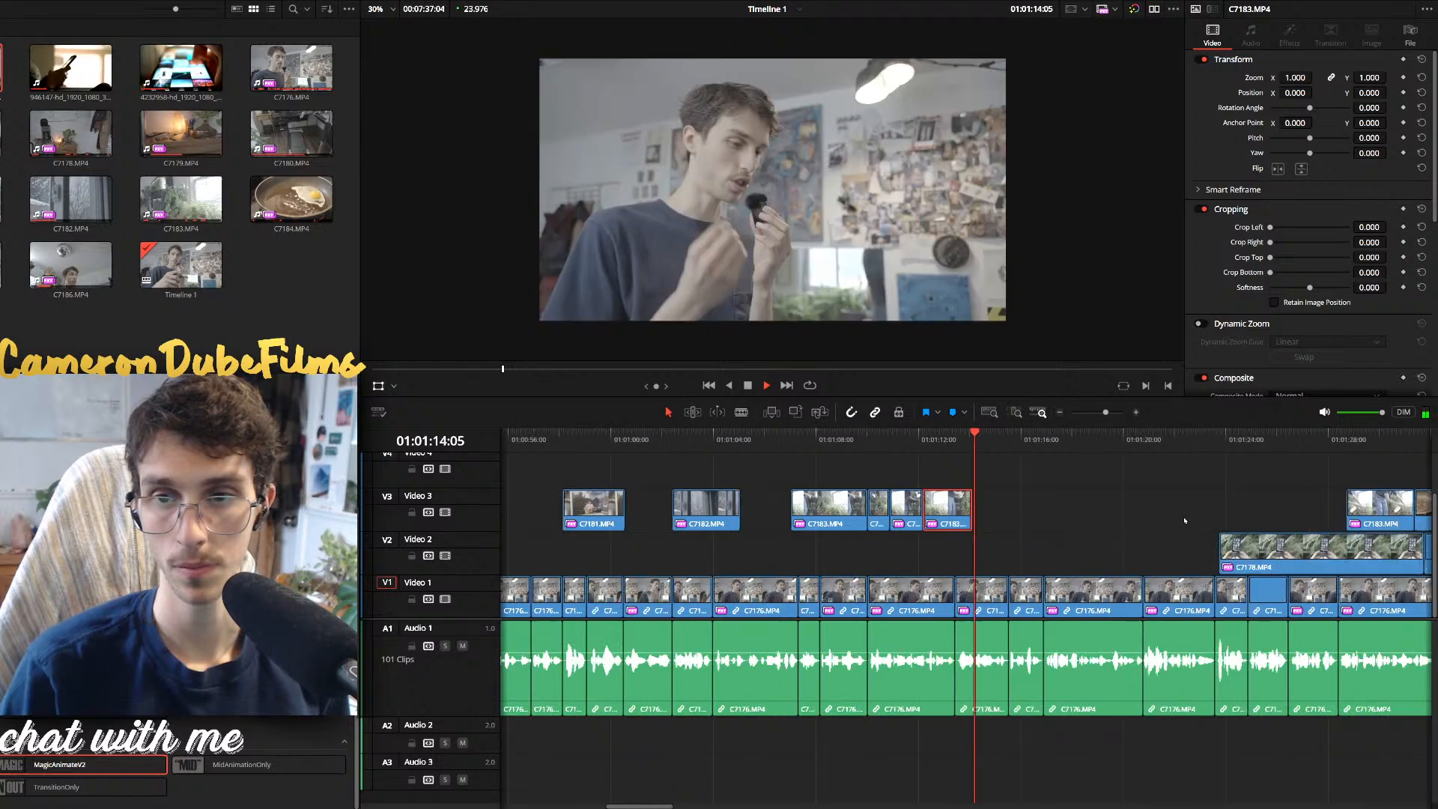
{"action": "key", "text": "space"}
{"action": "left_click_drag", "start_coordinate": [971, 513], "coordinate": [990, 514]}
{"action": "left_click", "coordinate": [927, 446]}
Preview the C7183 spraying clip, split it at 01:01:13:10 and delete the remainder
{"action": "key", "text": "space"}
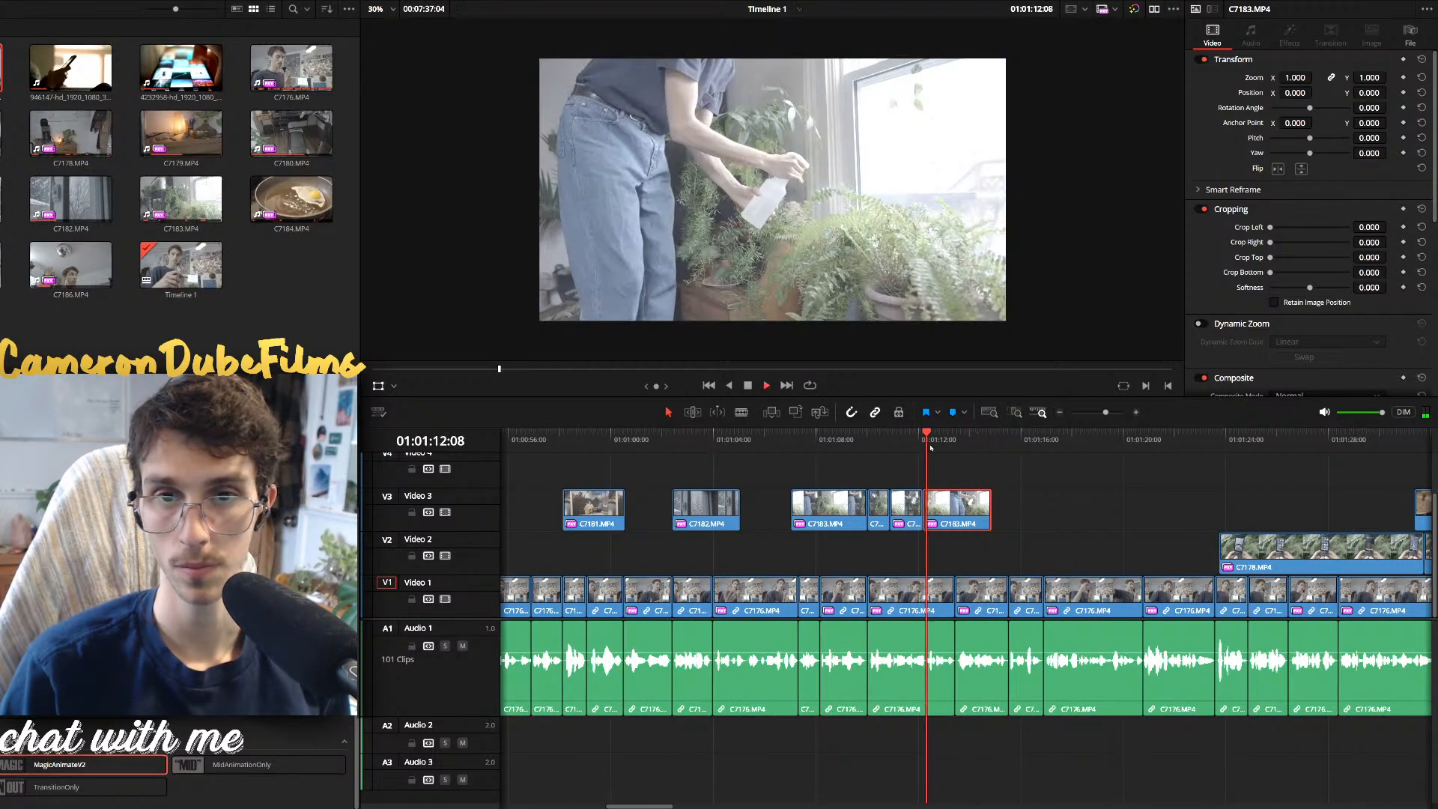
{"action": "key", "text": "ctrl+b"}
{"action": "key", "text": "BackSpace"}
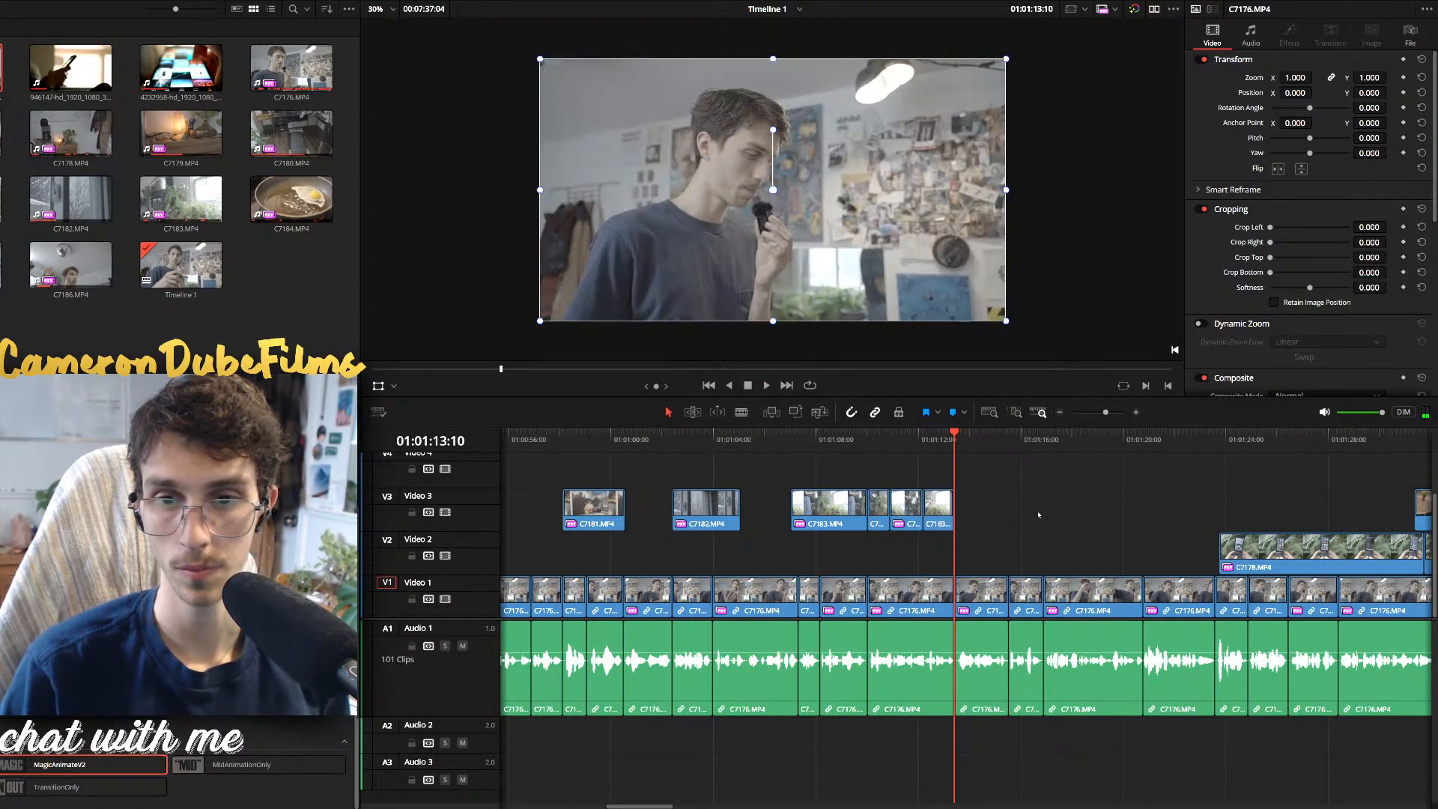
Try starting the C7181 guitar photo clip earlier, at about 01:00:56, and preview the result
{"action": "key", "text": "ctrl+minus"}
{"action": "key", "text": "ctrl+equal"}
{"action": "key", "text": "ctrl+equal"}
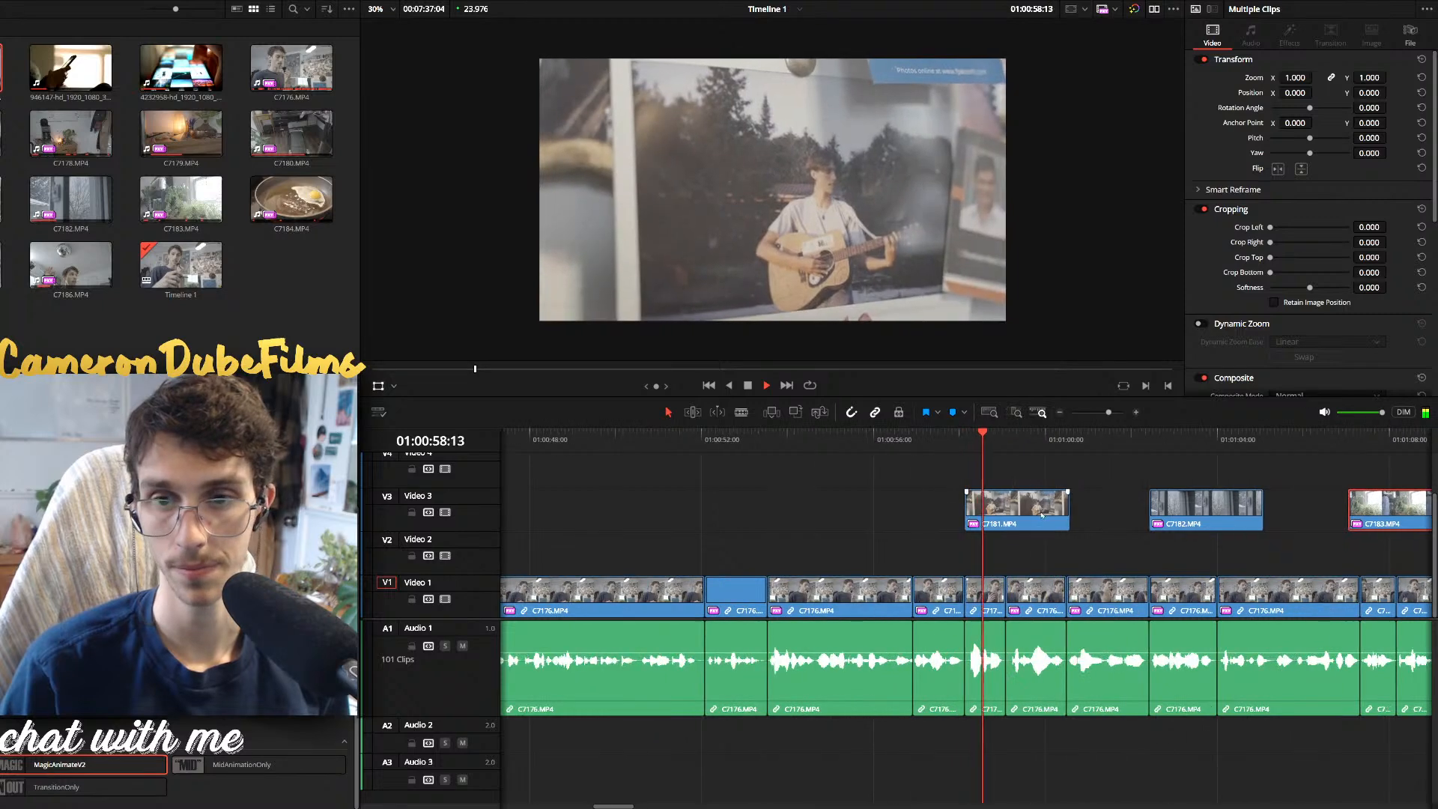
{"action": "left_click_drag", "start_coordinate": [1045, 507], "coordinate": [924, 504]}
{"action": "left_click", "coordinate": [867, 433]}
{"action": "left_click", "coordinate": [822, 441]}
{"action": "key", "text": "space"}
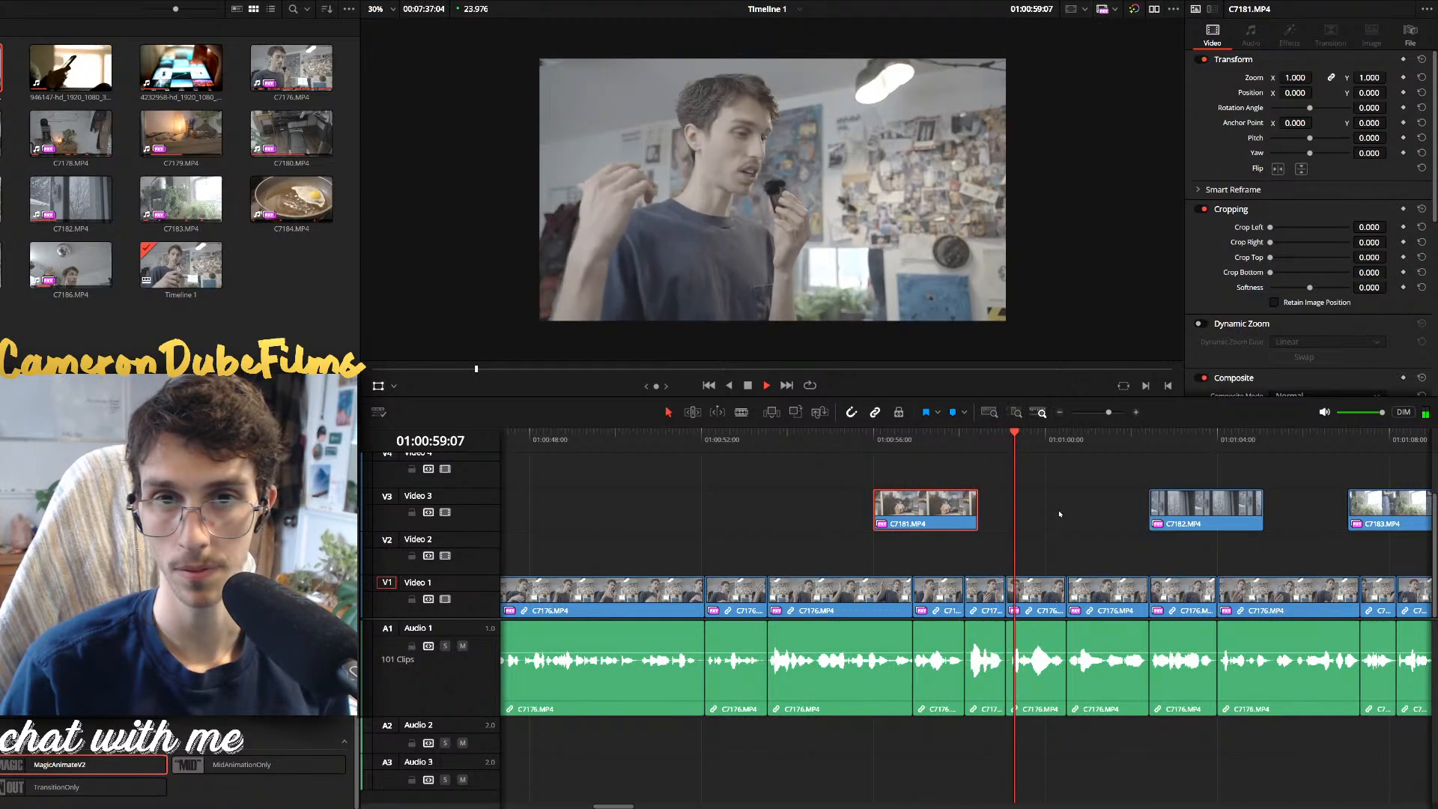
Move the C7181 guitar photo clip back to start at about 01:00:58 and play it back
{"action": "scroll", "coordinate": [1124, 513], "scroll_direction": "down", "scroll_amount": 2}
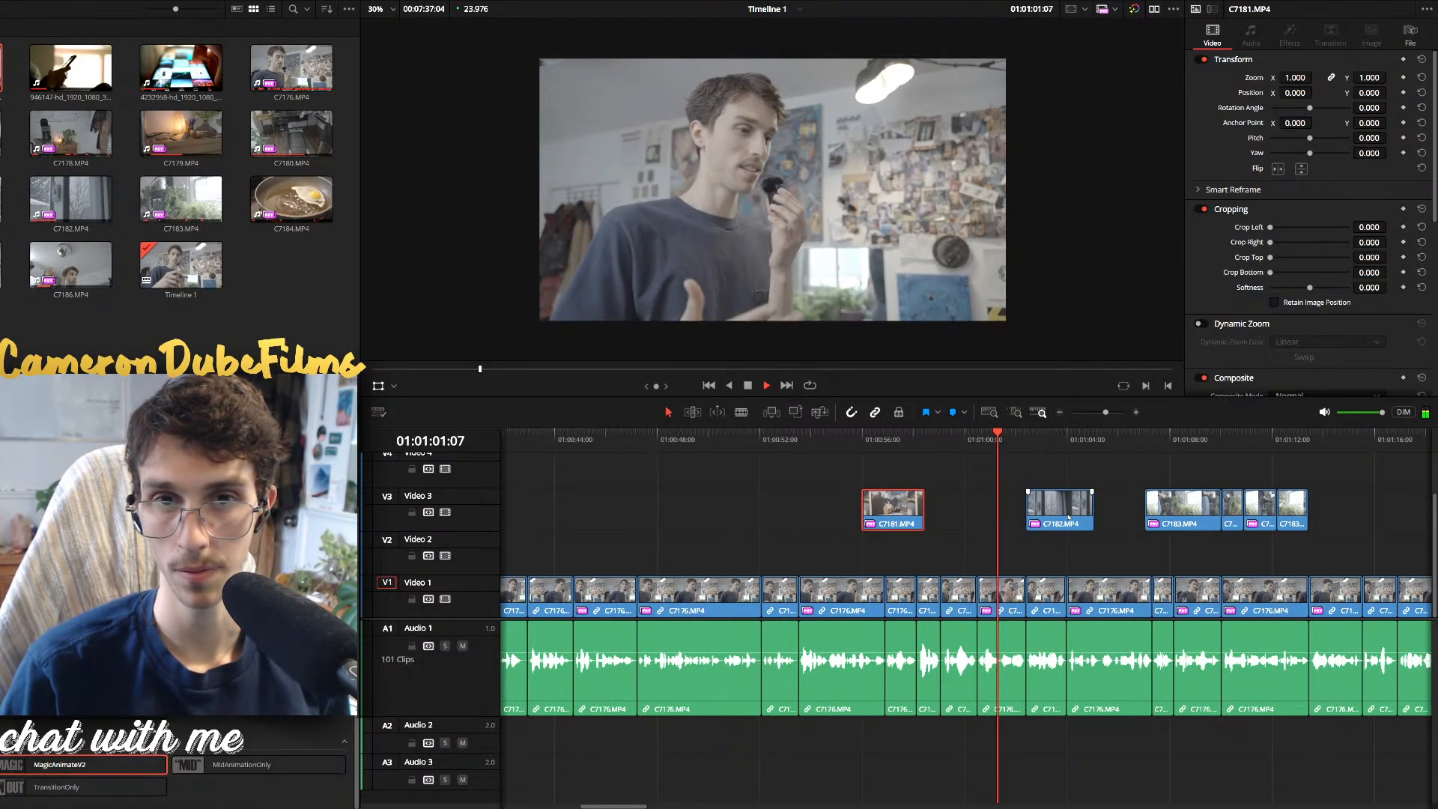
{"action": "left_click_drag", "start_coordinate": [921, 497], "coordinate": [960, 516]}
{"action": "left_click", "coordinate": [912, 440]}
{"action": "key", "text": "space"}
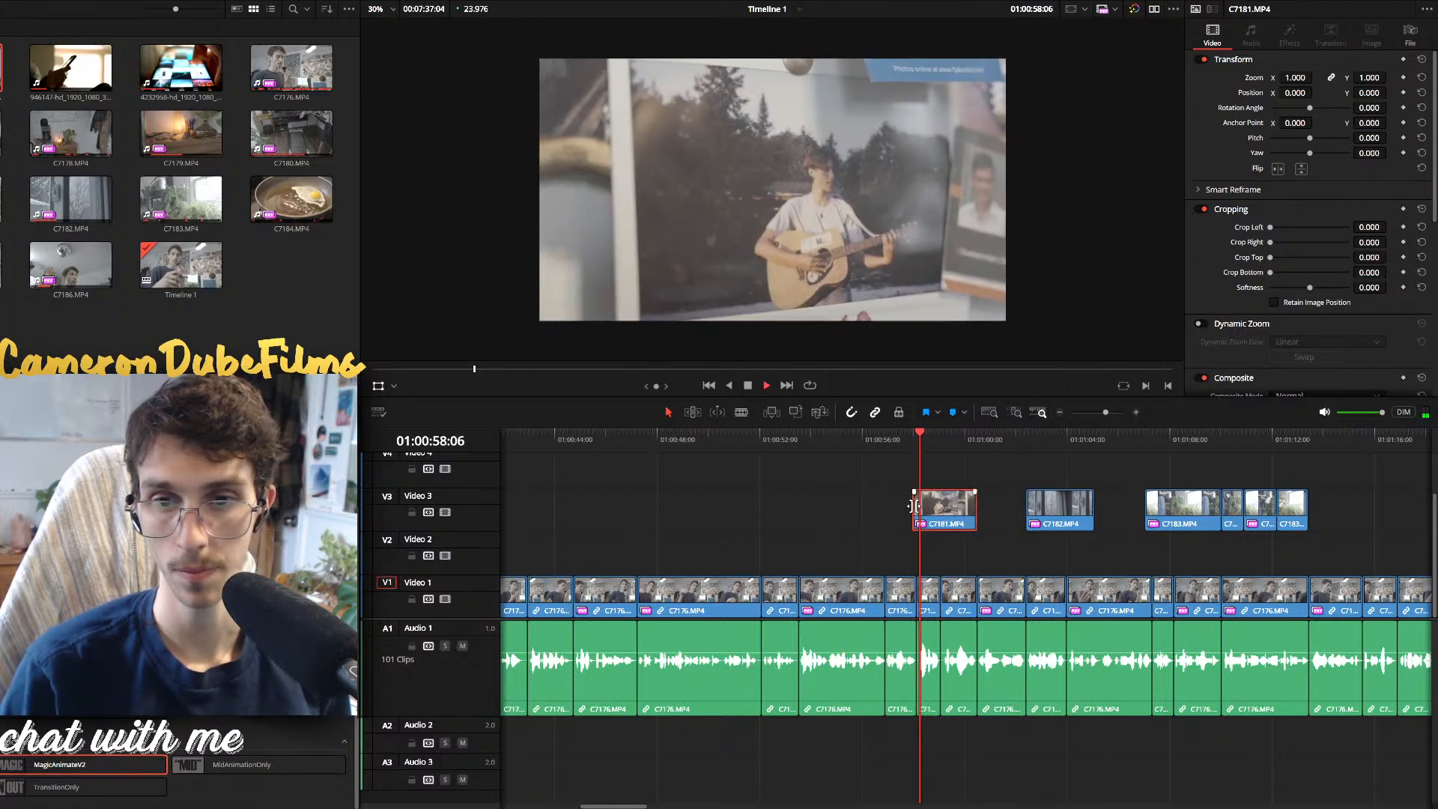
{"action": "left_click", "coordinate": [914, 507]}
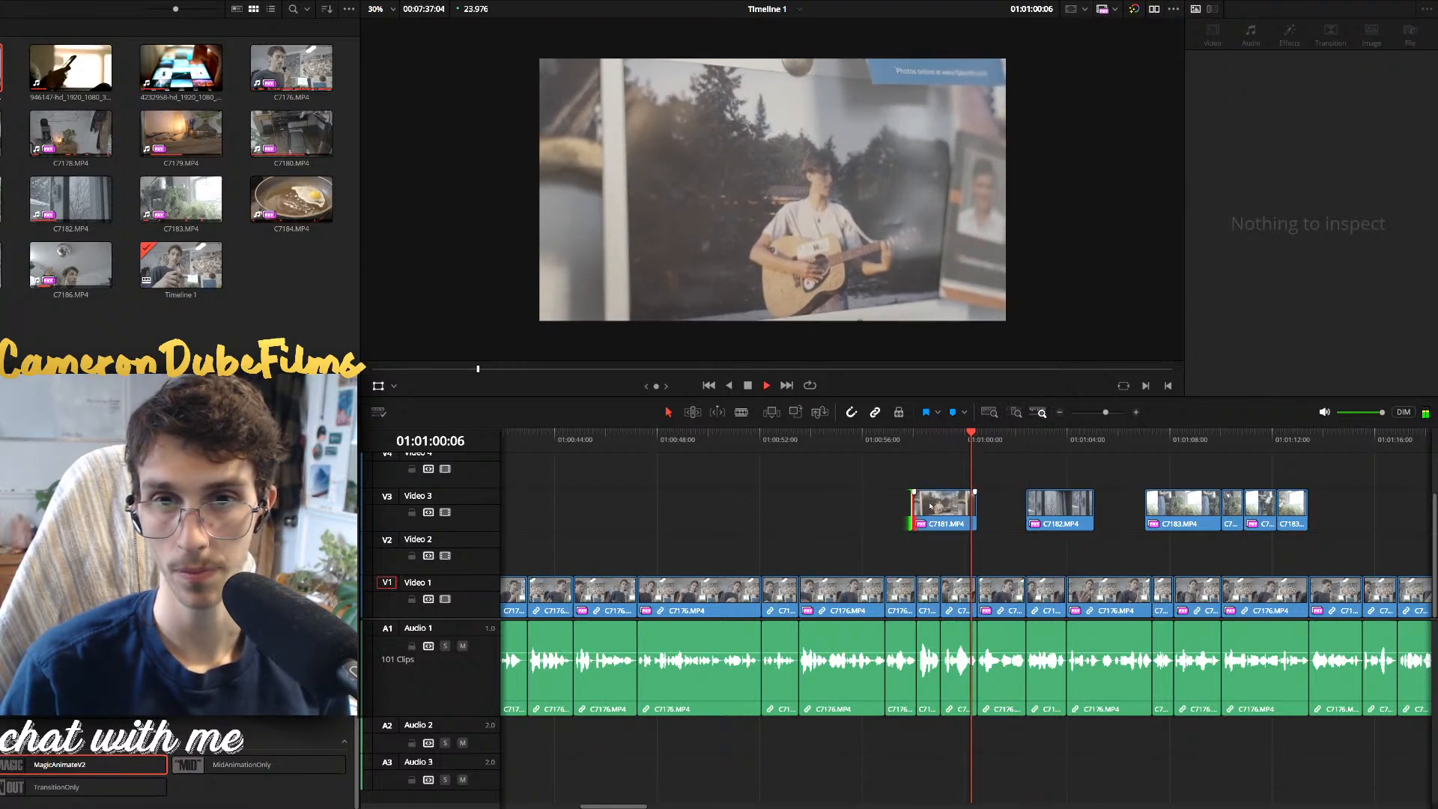
Split the C7182 window clip at 01:01:03:22 and delete the remainder
{"action": "left_click", "coordinate": [1061, 511]}
{"action": "key", "text": "space"}
{"action": "key", "text": "ctrl+b"}
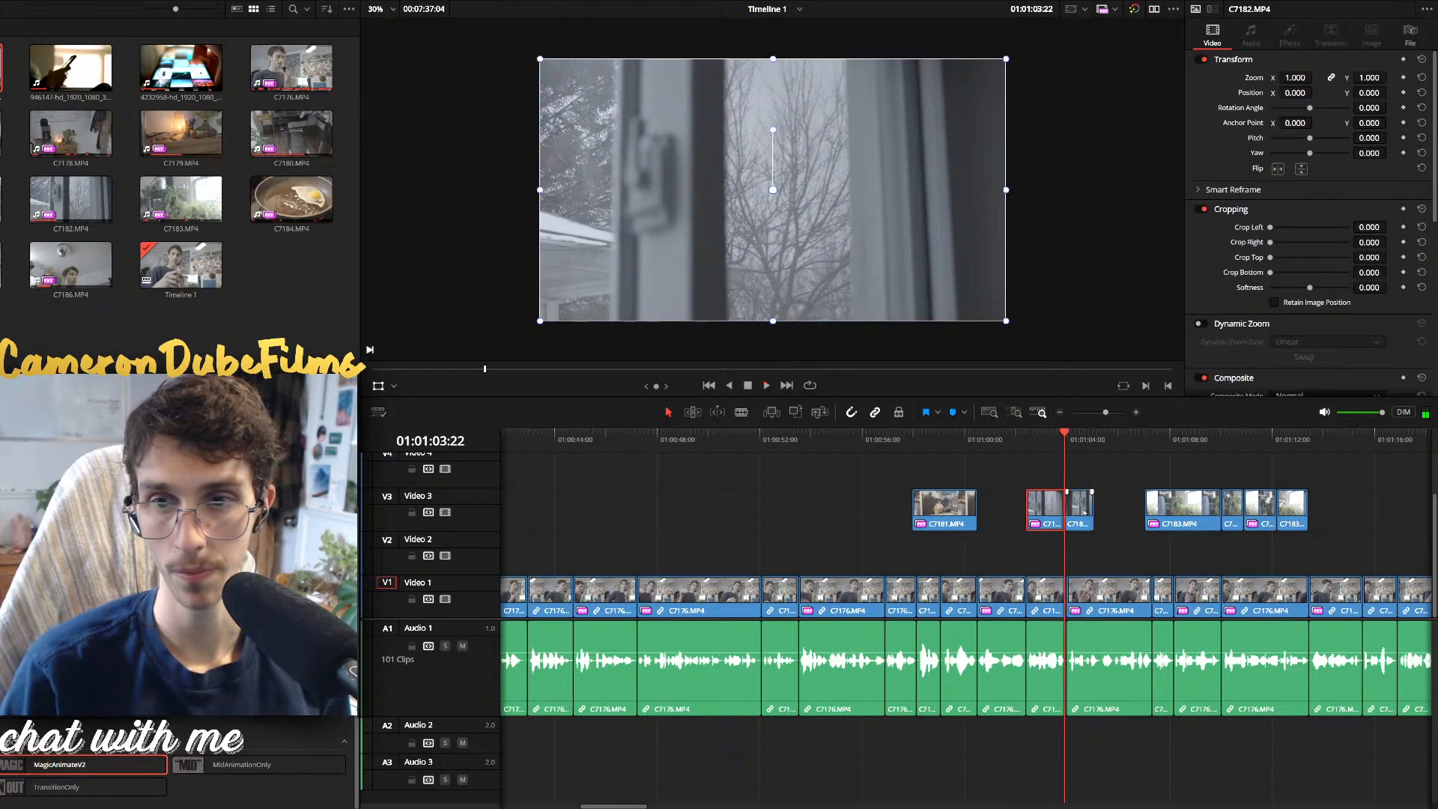
{"action": "left_click", "coordinate": [1084, 512]}
{"action": "key", "text": "BackSpace"}
Move all the C7183 plant clips on Video 3 directly behind C7182 and preview the first one to 01:01:05:02
{"action": "left_click_drag", "start_coordinate": [1190, 511], "coordinate": [1112, 515]}
{"action": "key", "text": "space"}
{"action": "left_click", "coordinate": [1357, 511]}
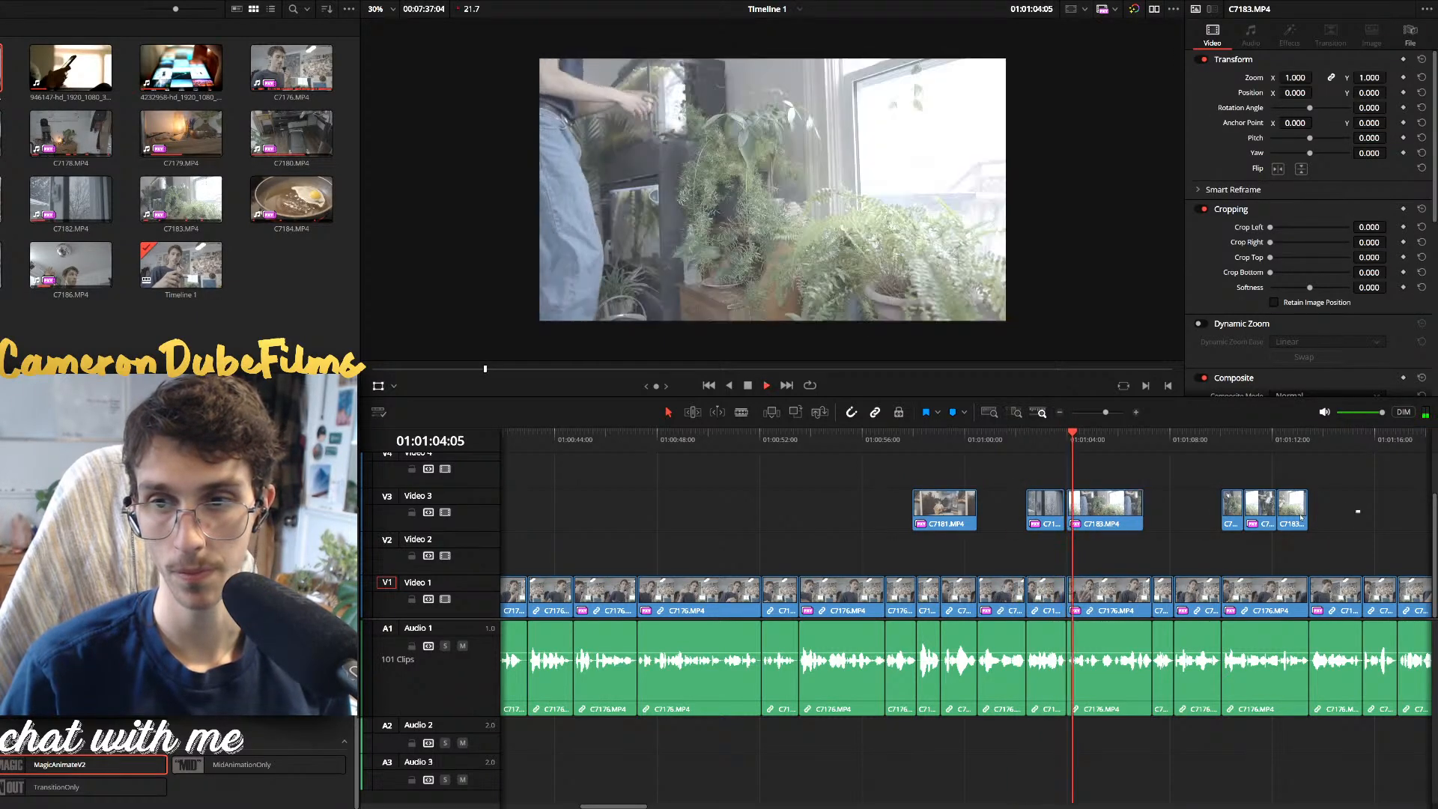
{"action": "left_click_drag", "start_coordinate": [1358, 511], "coordinate": [1158, 516]}
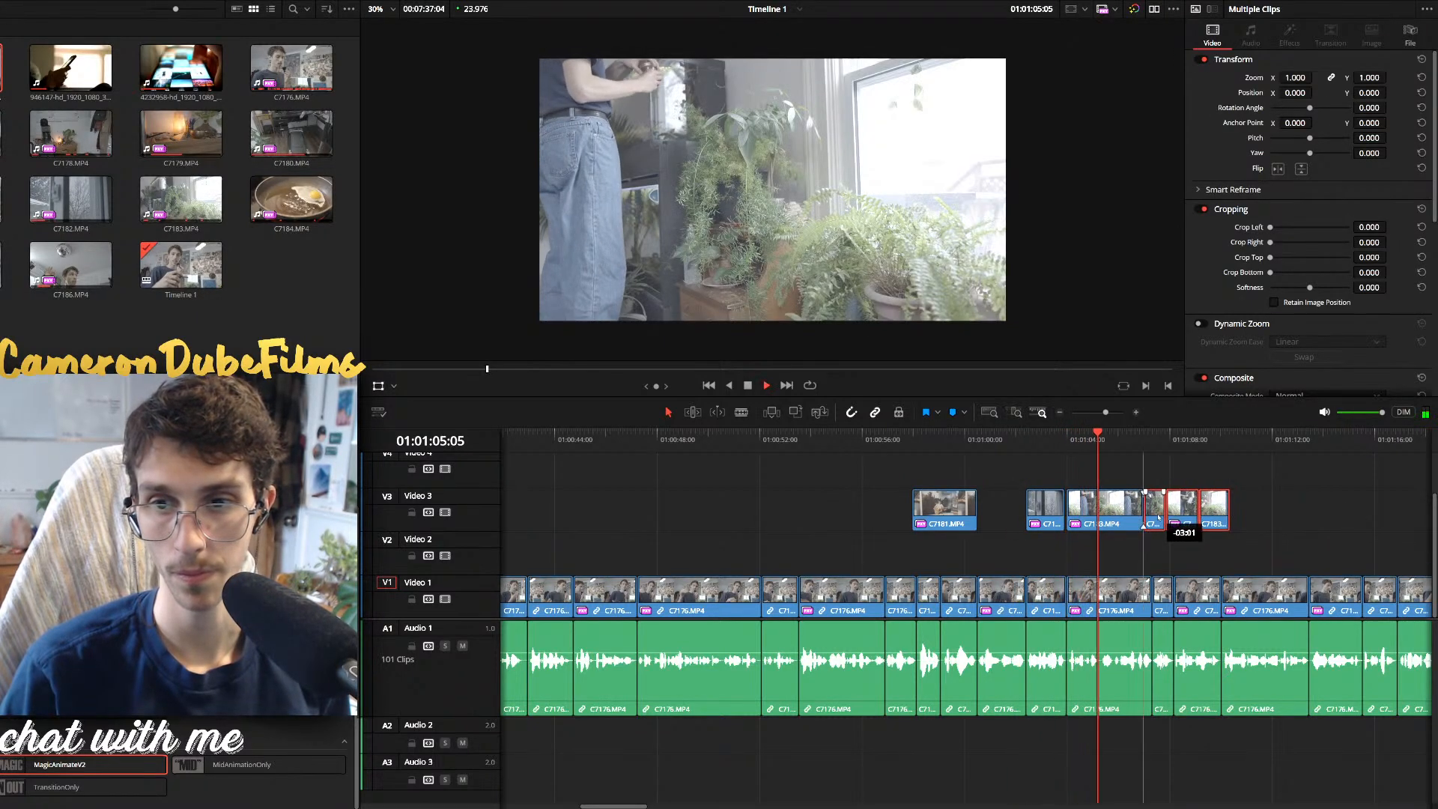
{"action": "left_click", "coordinate": [1106, 501]}
{"action": "key", "text": "space"}
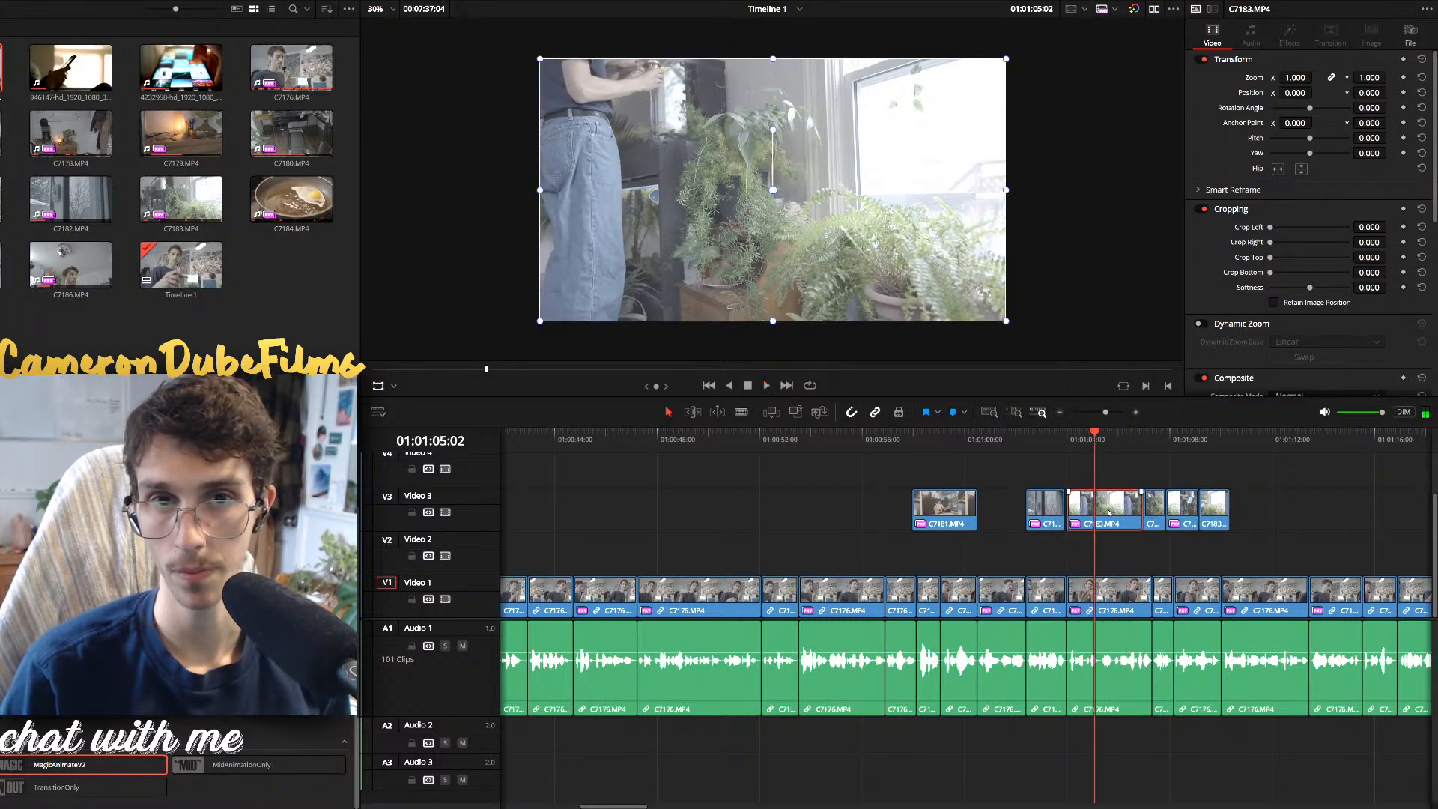
Delete the long first C7183 plant clip on Video 3, move the remaining plant clips directly behind C7182 and play them back
{"action": "key", "text": "BackSpace"}
{"action": "left_click_drag", "start_coordinate": [1279, 504], "coordinate": [1179, 507]}
{"action": "left_click_drag", "start_coordinate": [1164, 510], "coordinate": [1091, 515]}
{"action": "key", "text": "ctrl+z"}
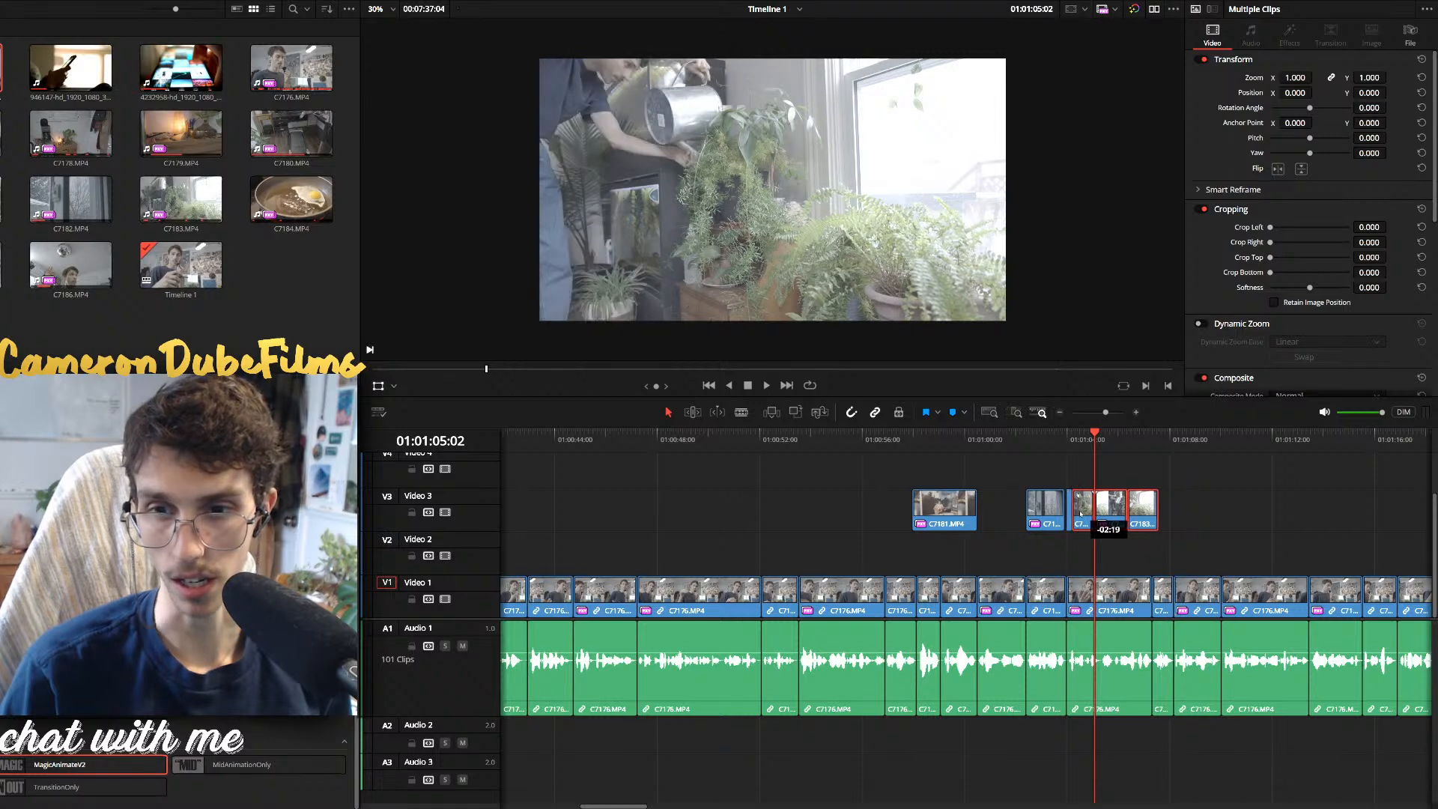
{"action": "key", "text": "slash"}
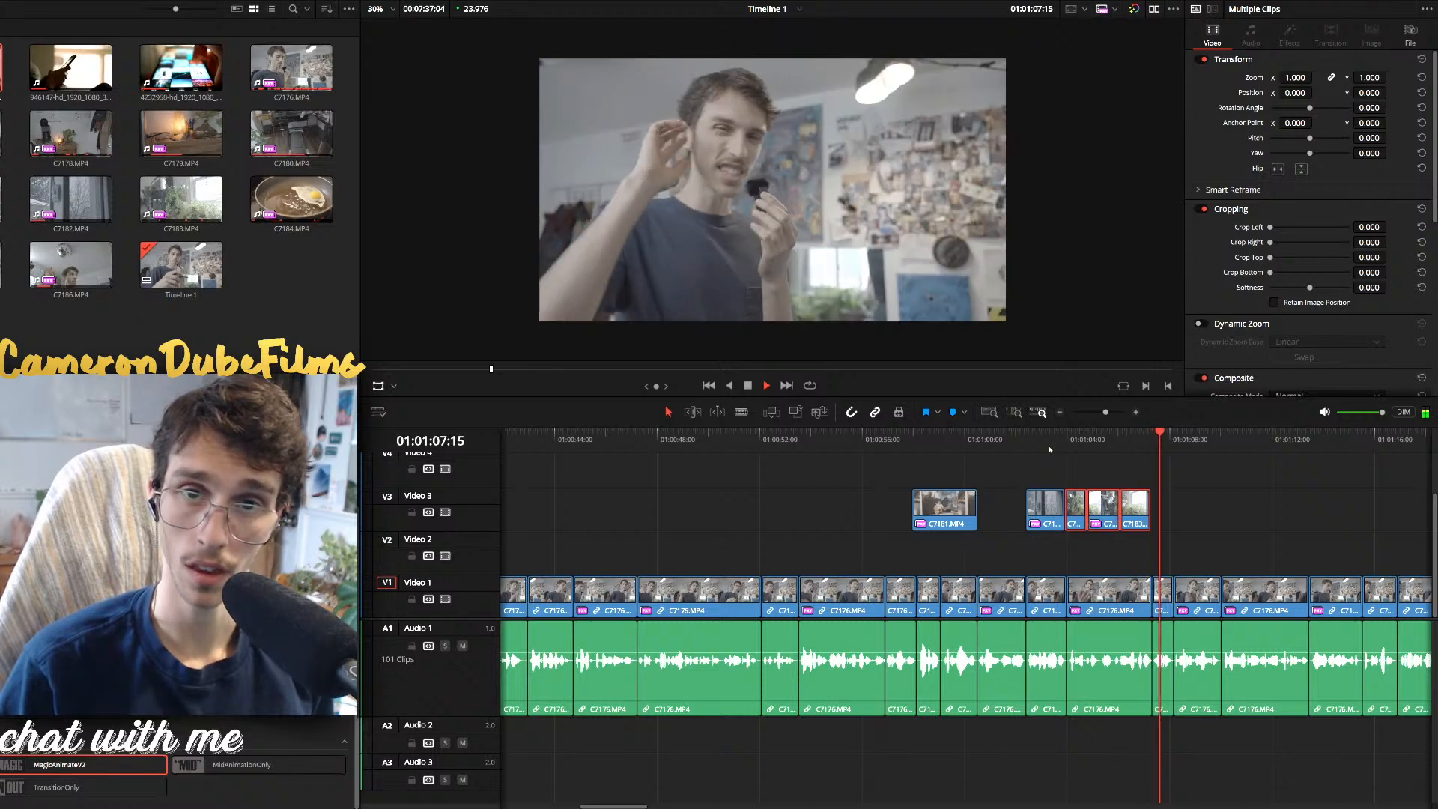
Move the C7184 frying pan clips and the C7186 clip on Video 3 directly behind the last plant clip
{"action": "scroll", "coordinate": [1045, 472], "scroll_direction": "down", "scroll_amount": 4}
{"action": "key", "text": "space"}
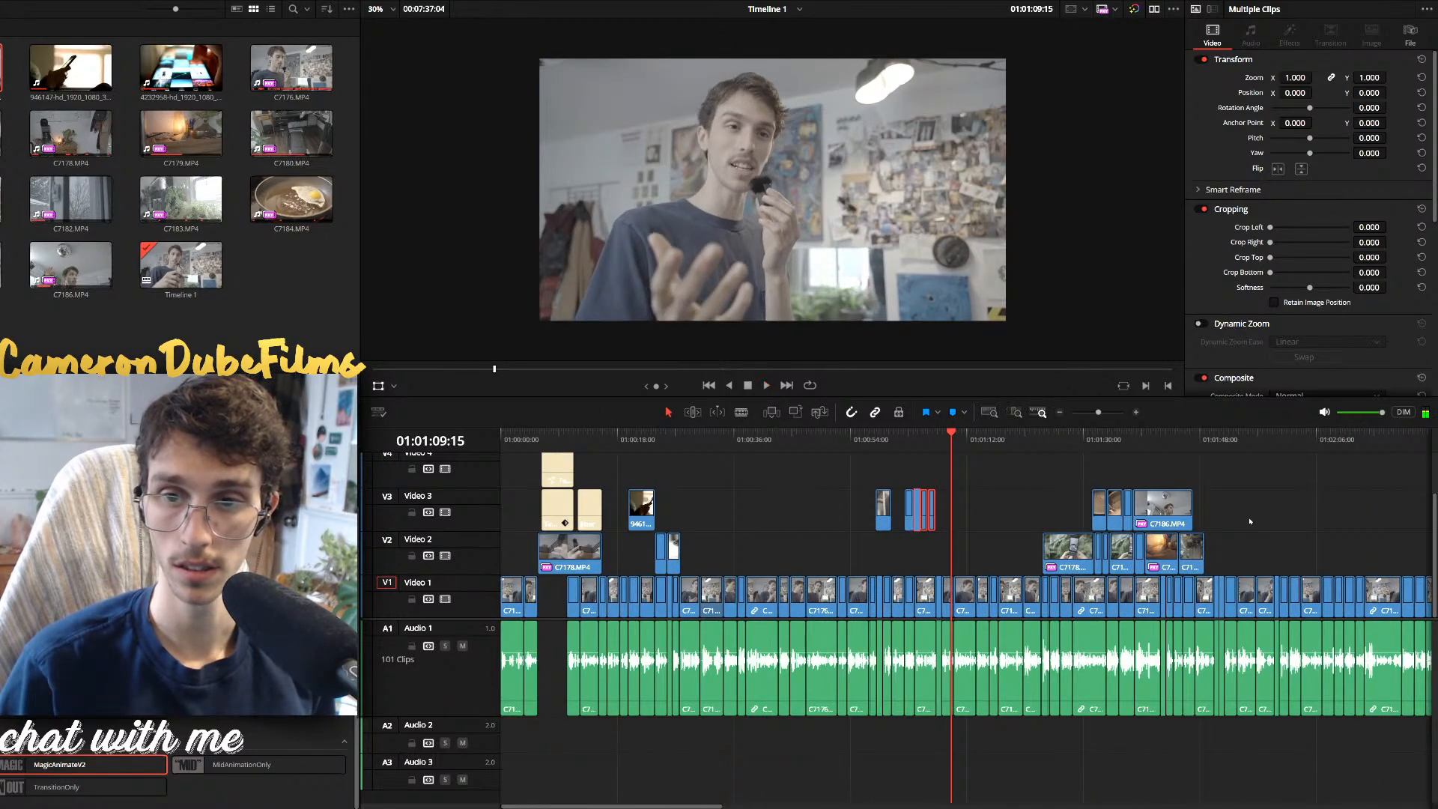
{"action": "scroll", "coordinate": [1269, 516], "scroll_direction": "up", "scroll_amount": 1}
{"action": "left_click_drag", "start_coordinate": [1243, 516], "coordinate": [812, 512]}
{"action": "key", "text": "space"}
{"action": "scroll", "coordinate": [985, 512], "scroll_direction": "up", "scroll_amount": 3}
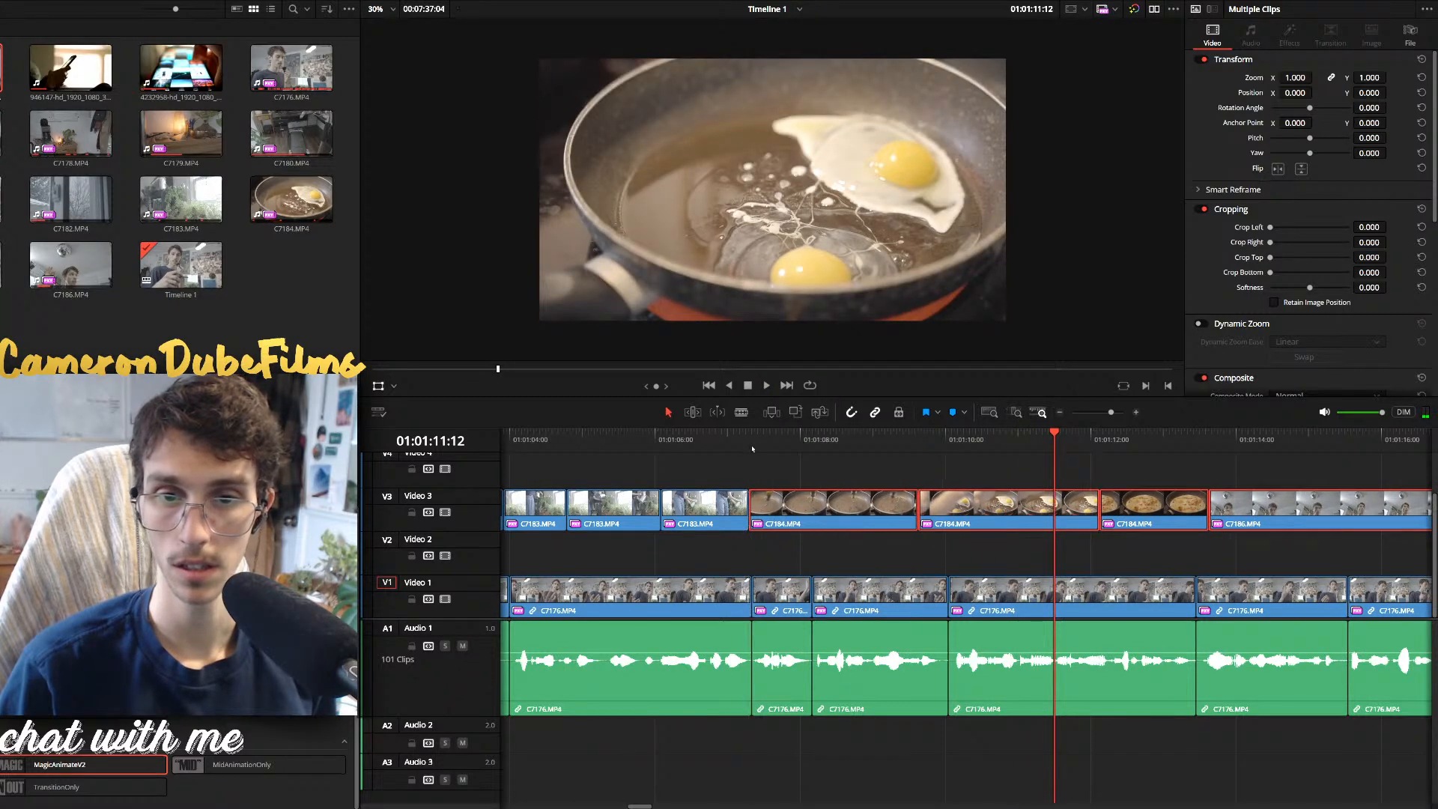
Preview the first C7184 frying pan clip, split it at 01:01:09:00 and delete the remainder
{"action": "left_click", "coordinate": [730, 440]}
{"action": "key", "text": "space"}
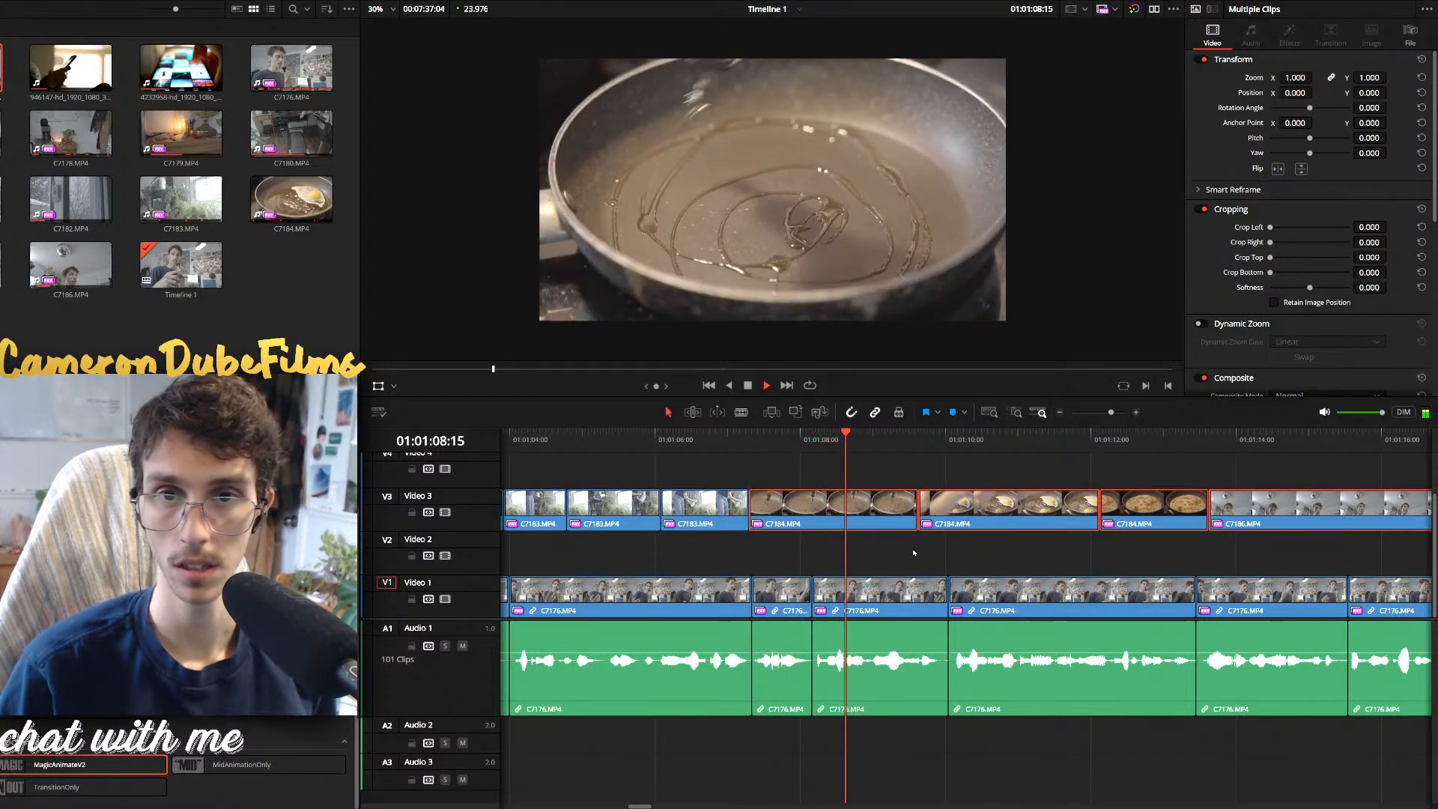
{"action": "key", "text": "space"}
{"action": "left_click", "coordinate": [888, 508]}
{"action": "key", "text": "BackSpace"}
Delete the other two C7184 frying pan clips from Video 3
{"action": "left_click", "coordinate": [996, 509]}
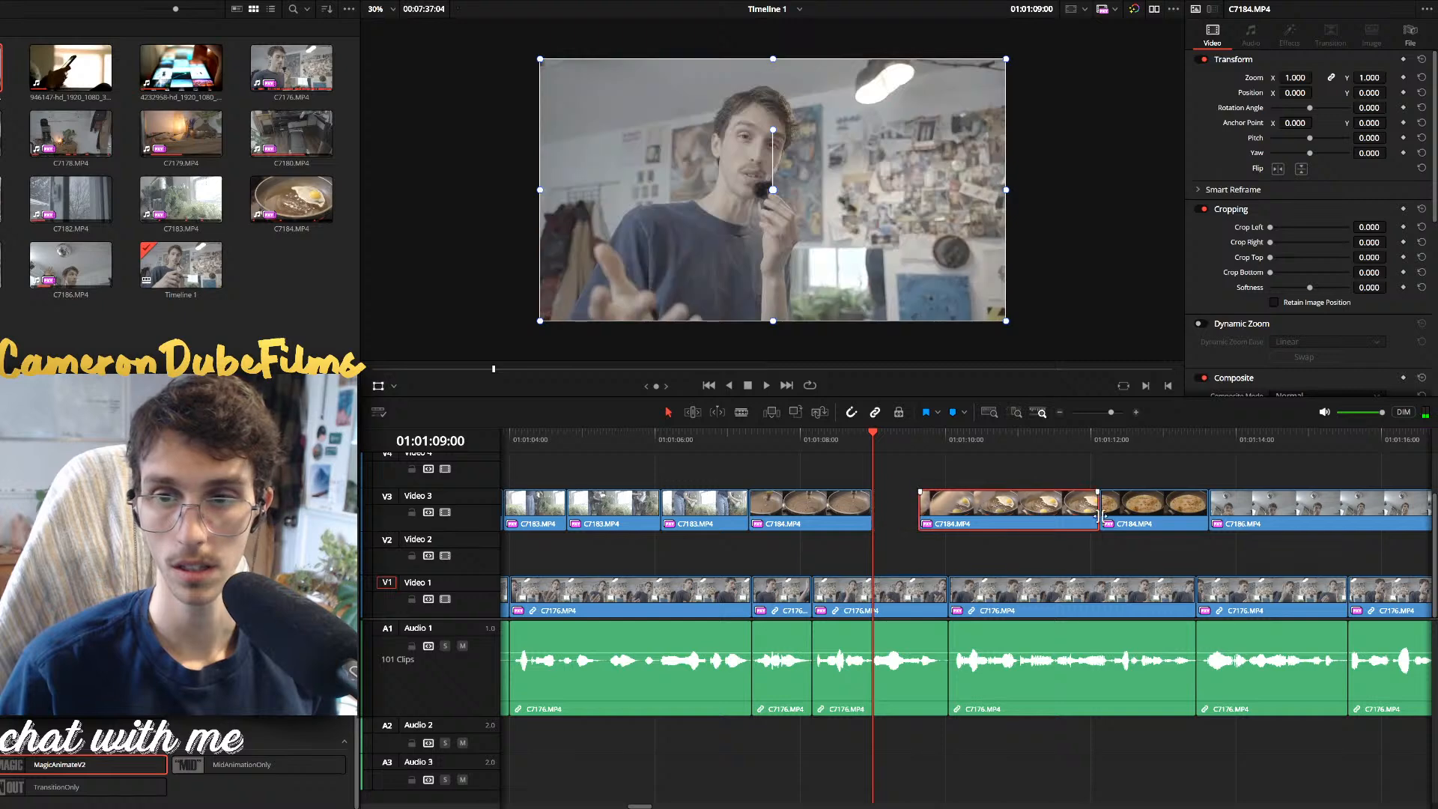
{"action": "key", "text": "BackSpace"}
{"action": "left_click", "coordinate": [1145, 509]}
{"action": "key", "text": "BackSpace"}
Move the C7186 clip directly behind the shortened C7184 clip at 01:01:09:00 and play it back over the narration
{"action": "left_click_drag", "start_coordinate": [1260, 508], "coordinate": [929, 517]}
{"action": "key", "text": "space"}
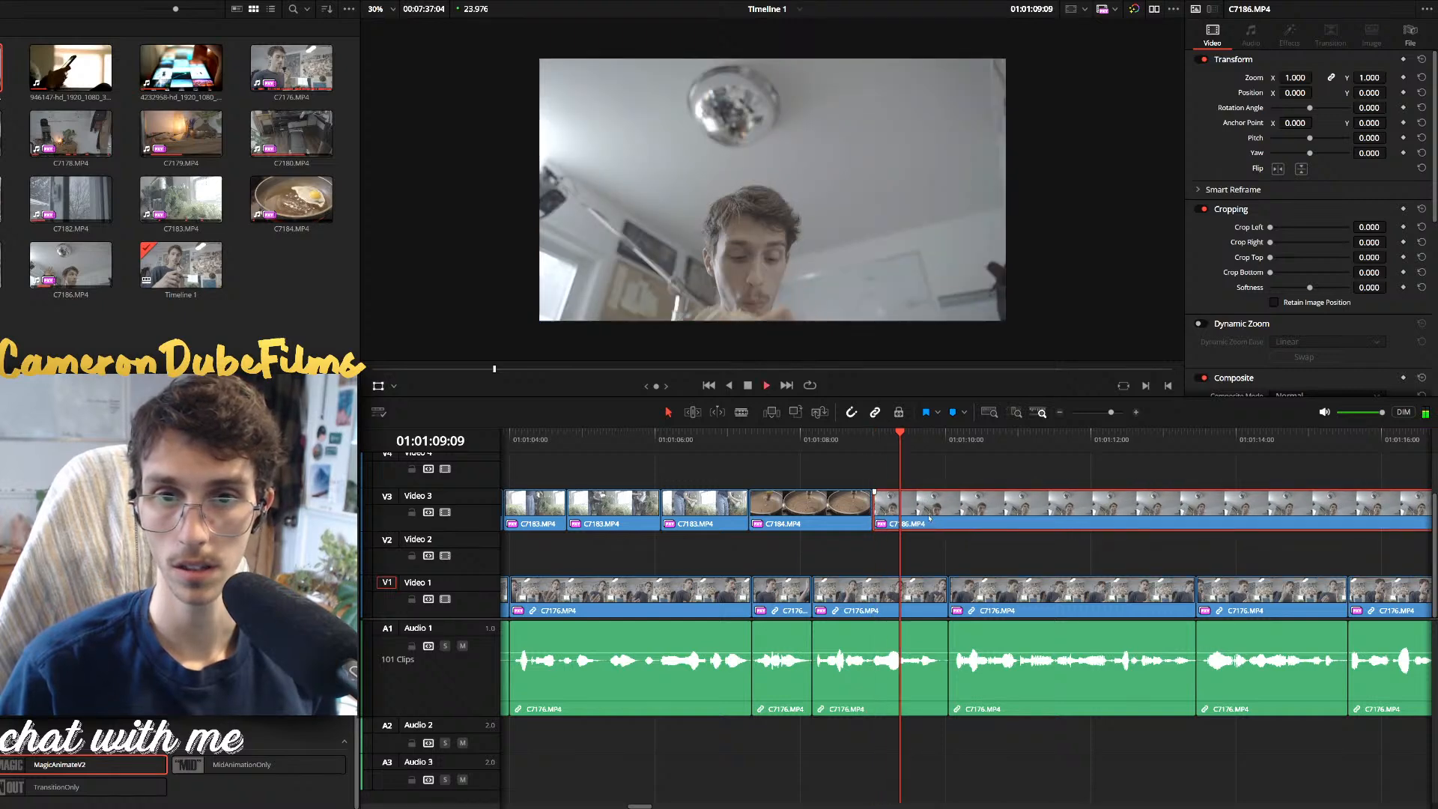
{"action": "scroll", "coordinate": [925, 514], "scroll_direction": "down", "scroll_amount": 1}
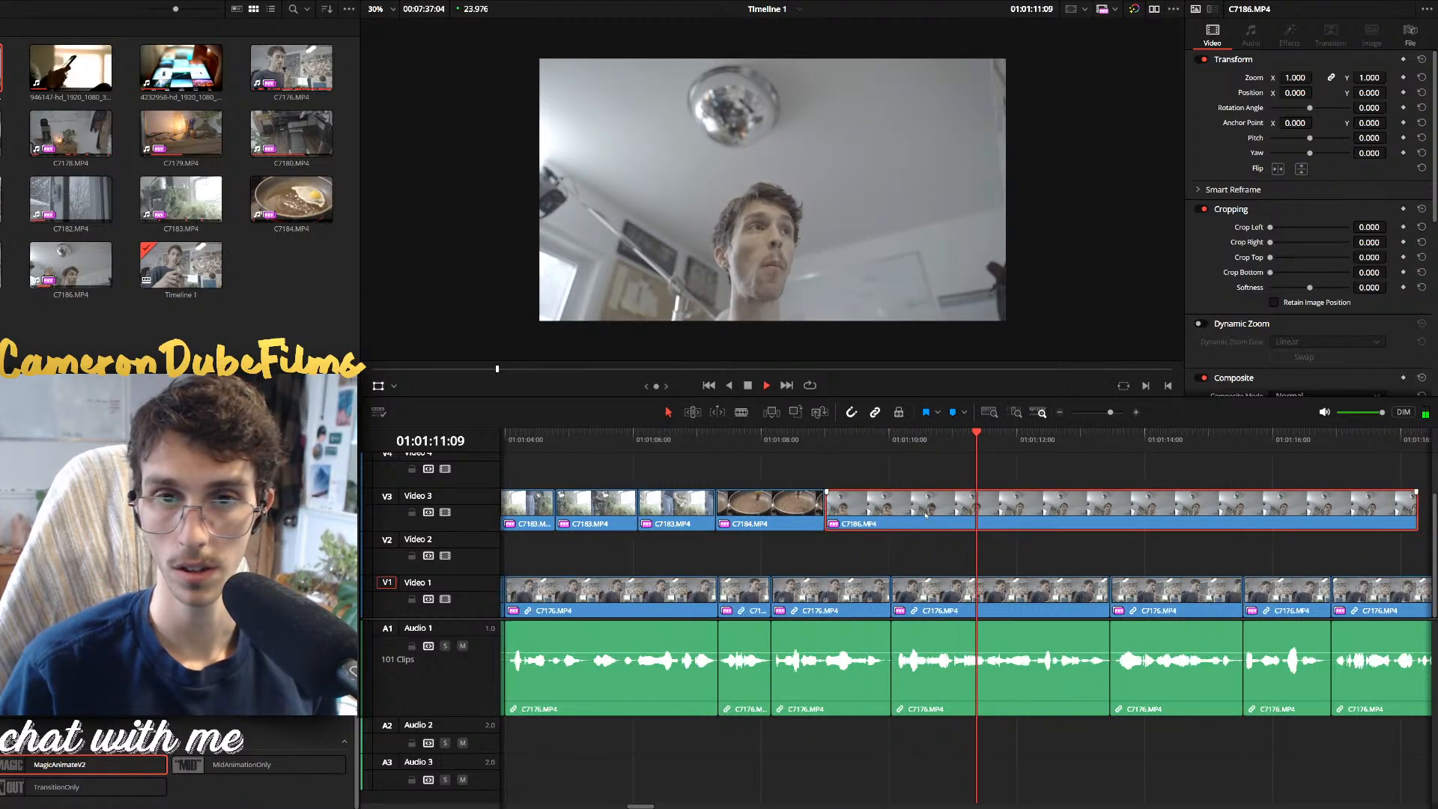
{"action": "key", "text": "space"}
{"action": "scroll", "coordinate": [1018, 515], "scroll_direction": "down", "scroll_amount": 4}
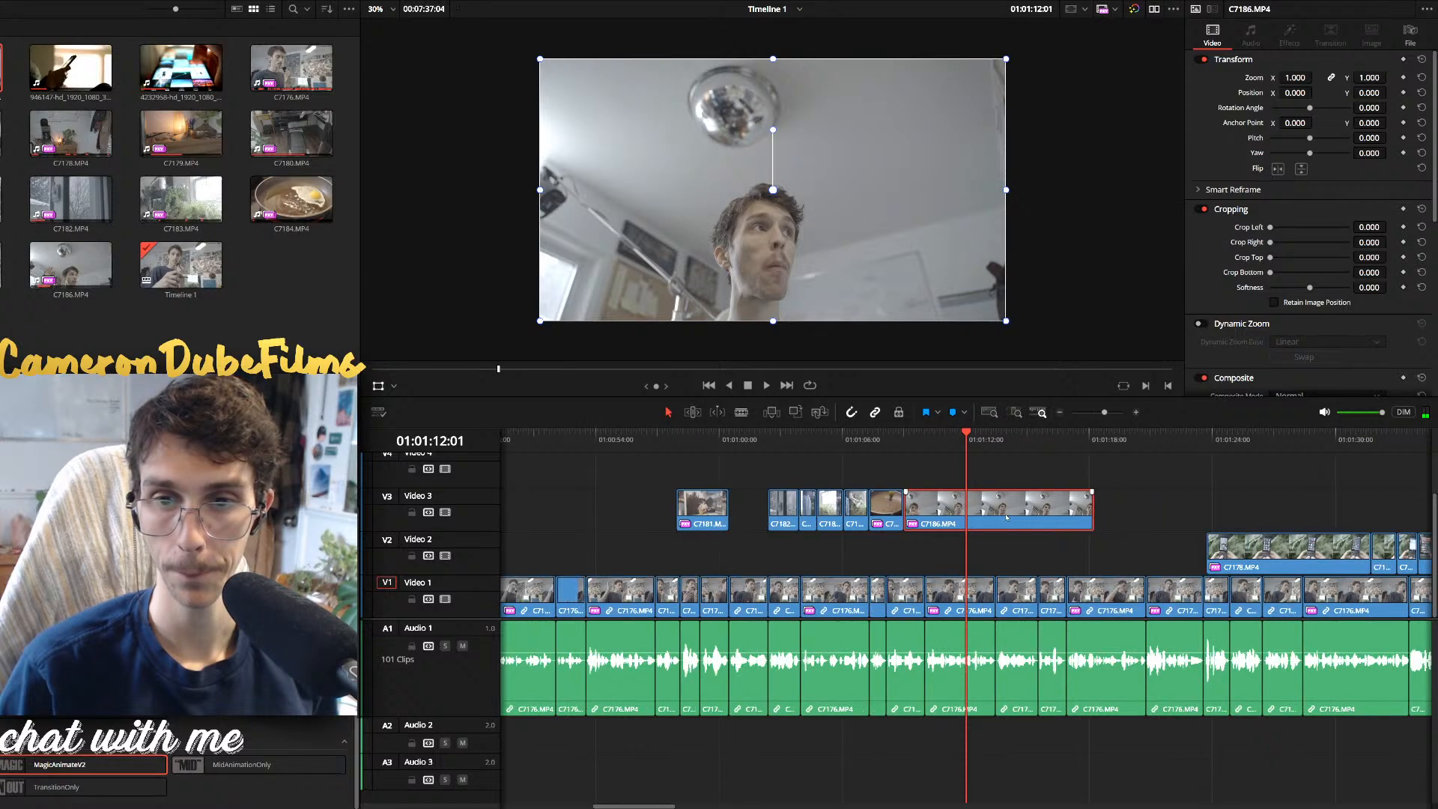
{"action": "scroll", "coordinate": [1009, 514], "scroll_direction": "down", "scroll_amount": 2}
{"action": "key", "text": "space"}
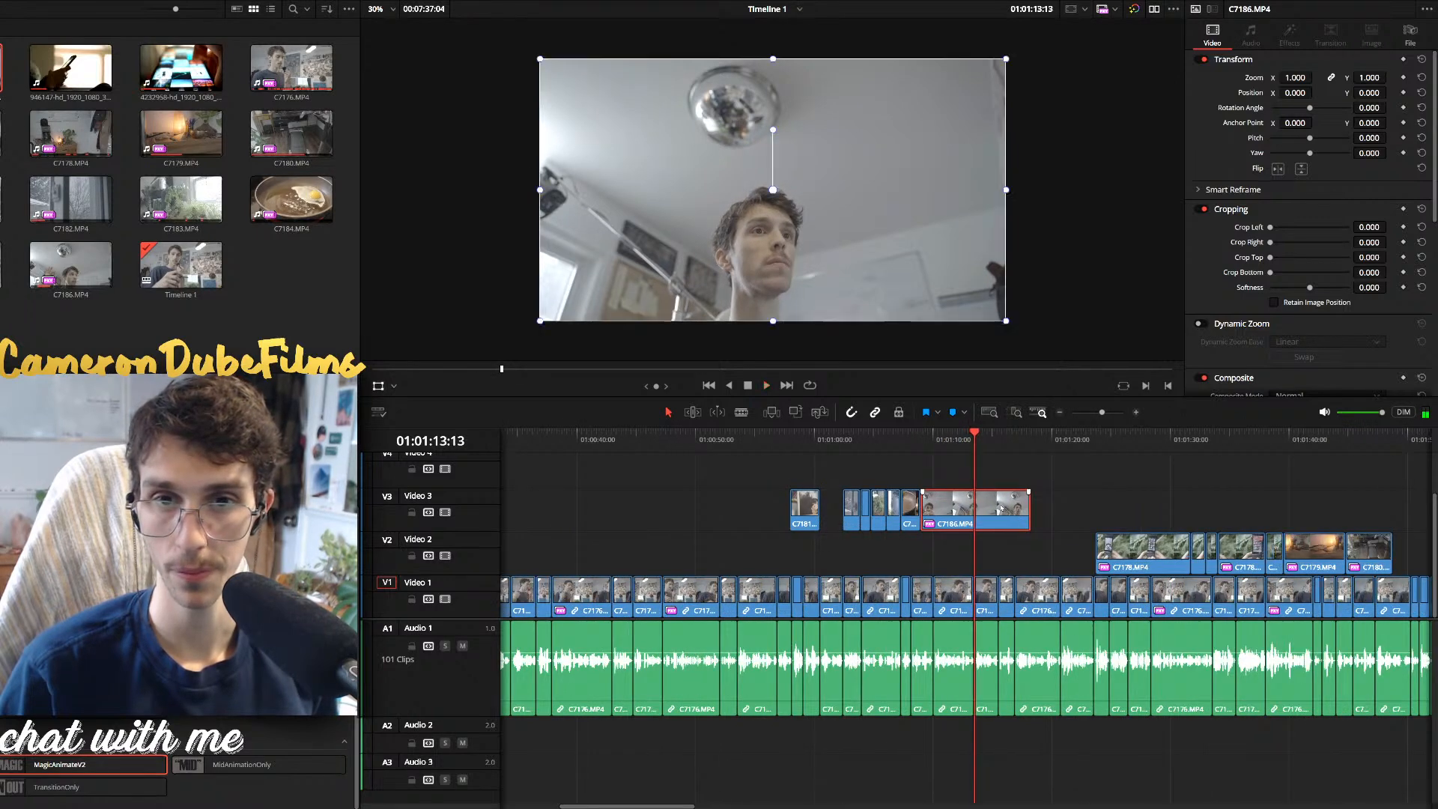
{"action": "key", "text": "space"}
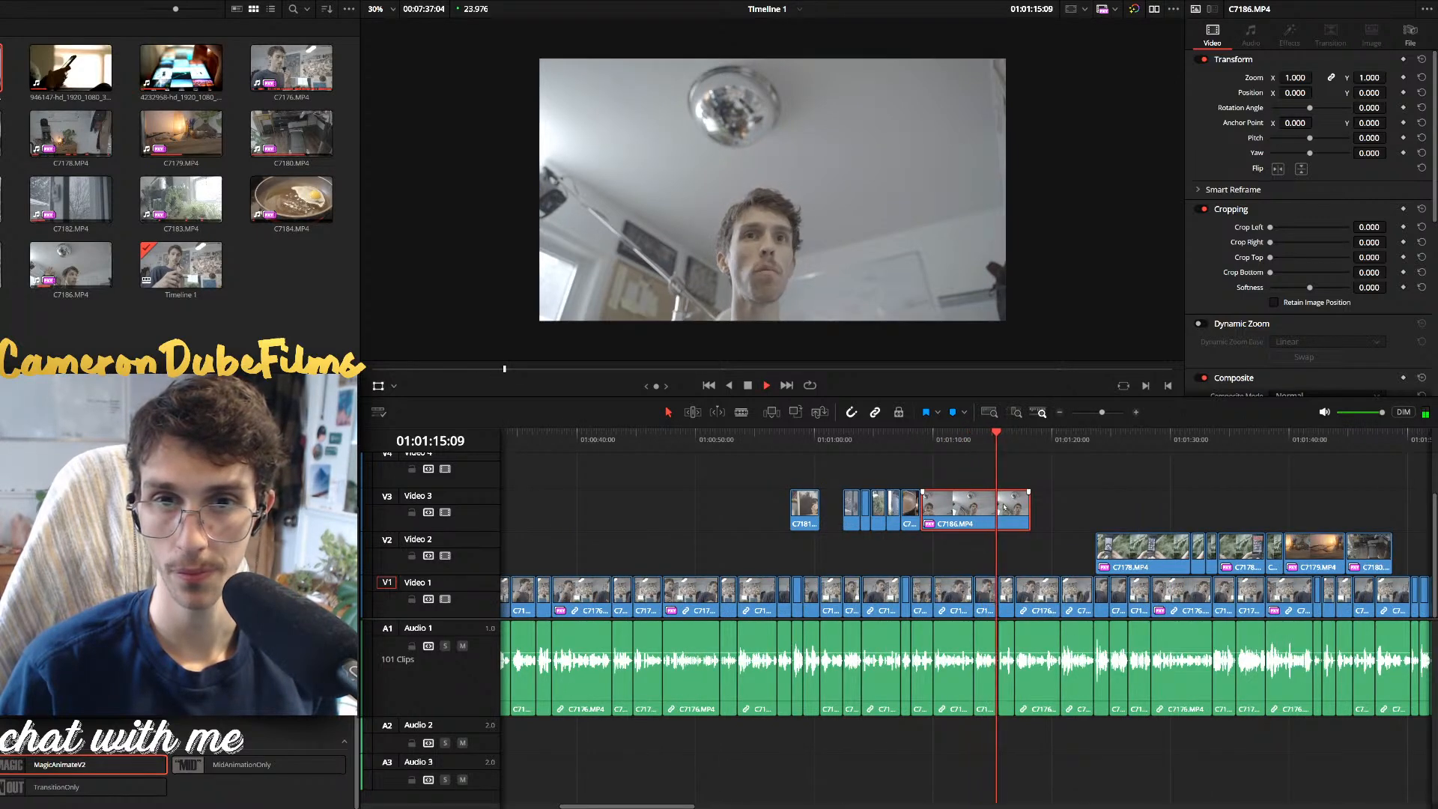
{"action": "key", "text": "space"}
{"action": "key", "text": "space"}
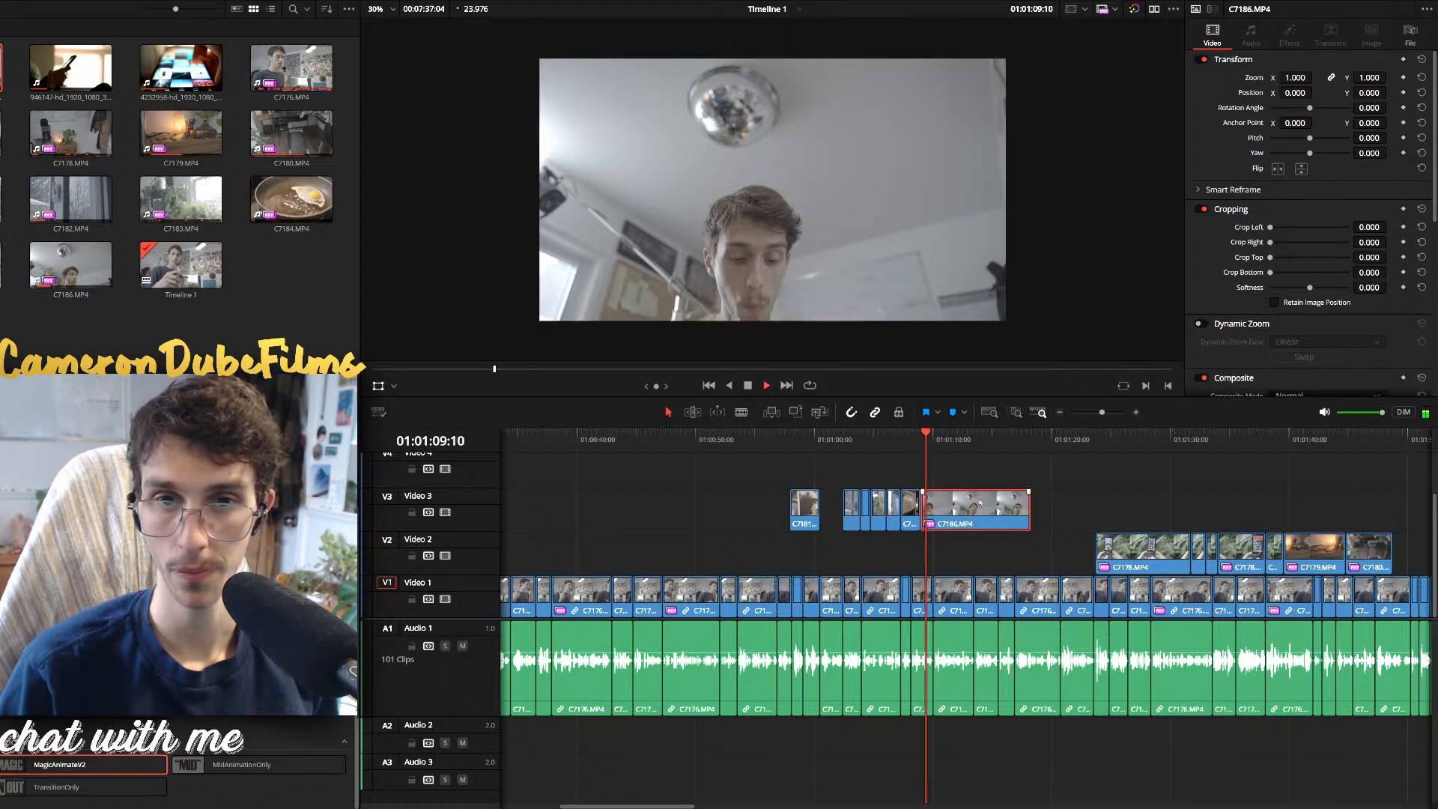
Split the C7186 clip at about 01:01:11:14 and delete the remainder
{"action": "left_click", "coordinate": [987, 482]}
{"action": "left_click", "coordinate": [966, 512]}
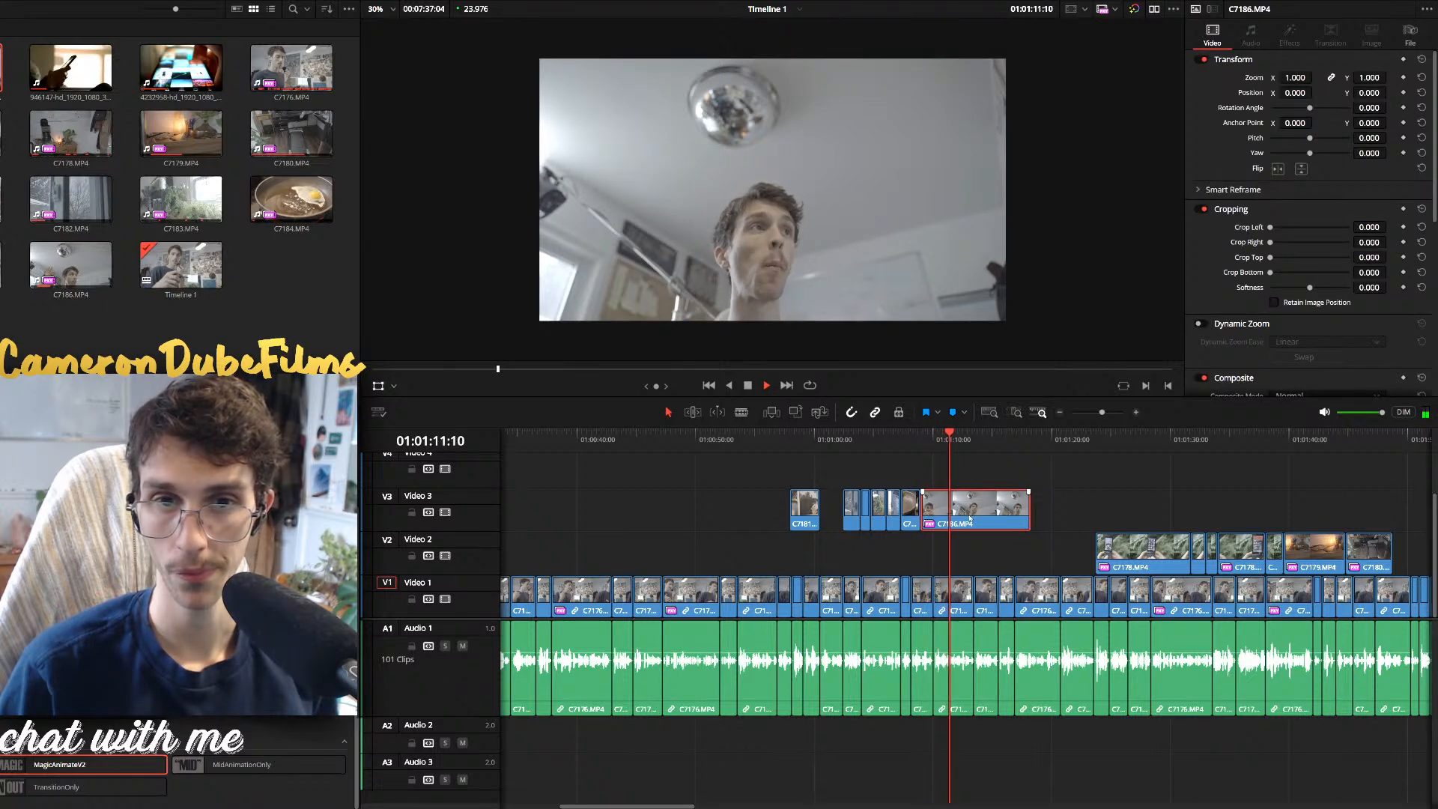
{"action": "key", "text": "space"}
{"action": "key", "text": "ctrl+b"}
{"action": "left_click", "coordinate": [971, 517]}
{"action": "key", "text": "BackSpace"}
Move the C7179 lamp clip from Video 2 to Video 3, starting at about 01:01:12, and preview it
{"action": "left_click_drag", "start_coordinate": [1328, 575], "coordinate": [1030, 510]}
{"action": "key", "text": "space"}
{"action": "key", "text": "ctrl+equal"}
{"action": "key", "text": "ctrl+equal"}
{"action": "key", "text": "ctrl+equal"}
{"action": "left_click", "coordinate": [880, 443]}
{"action": "key", "text": "space"}
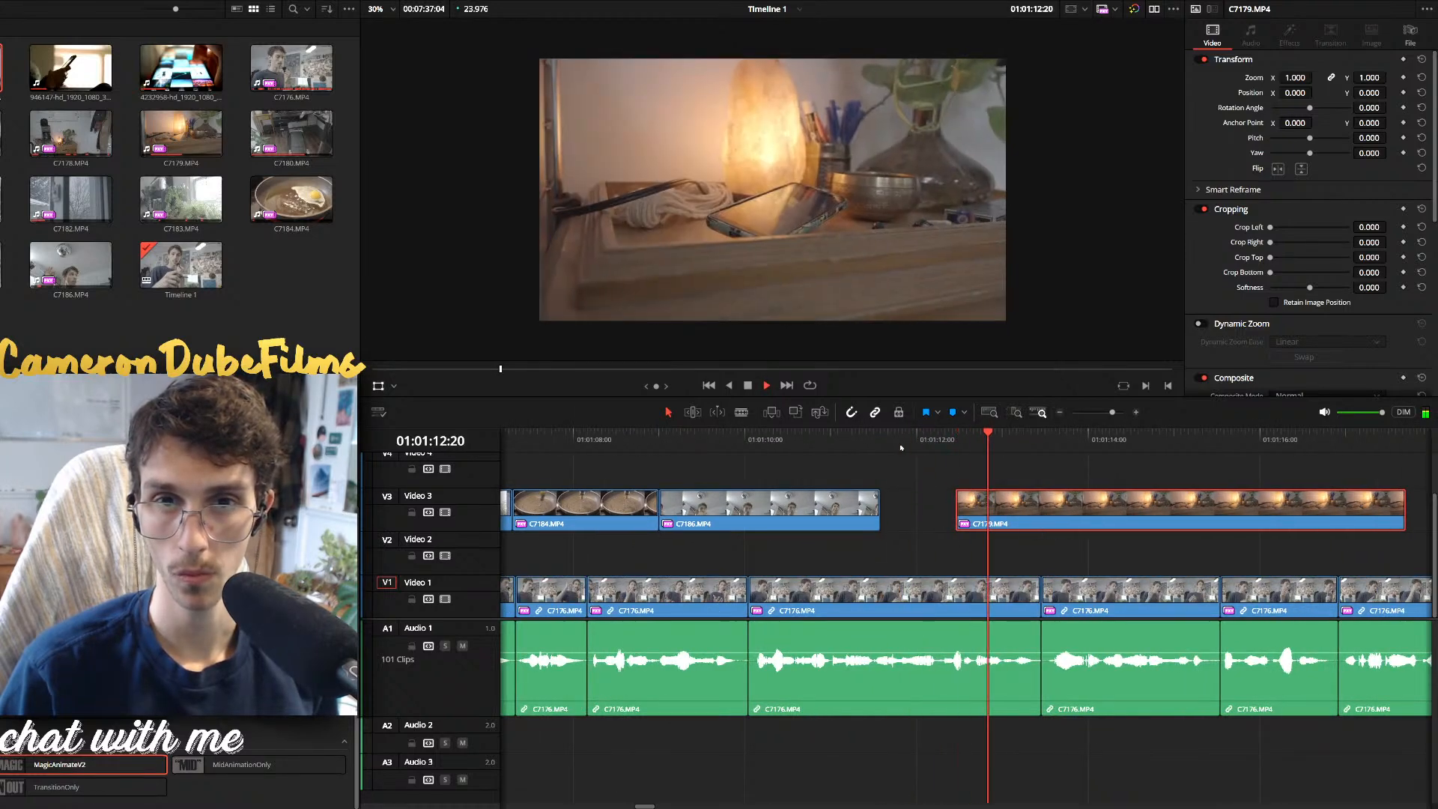
Play on past the C7179 clip and move the remaining Video 2 B-roll clips later, starting at about 01:01:36
{"action": "key", "text": "ctrl+minus"}
{"action": "key", "text": "ctrl+minus"}
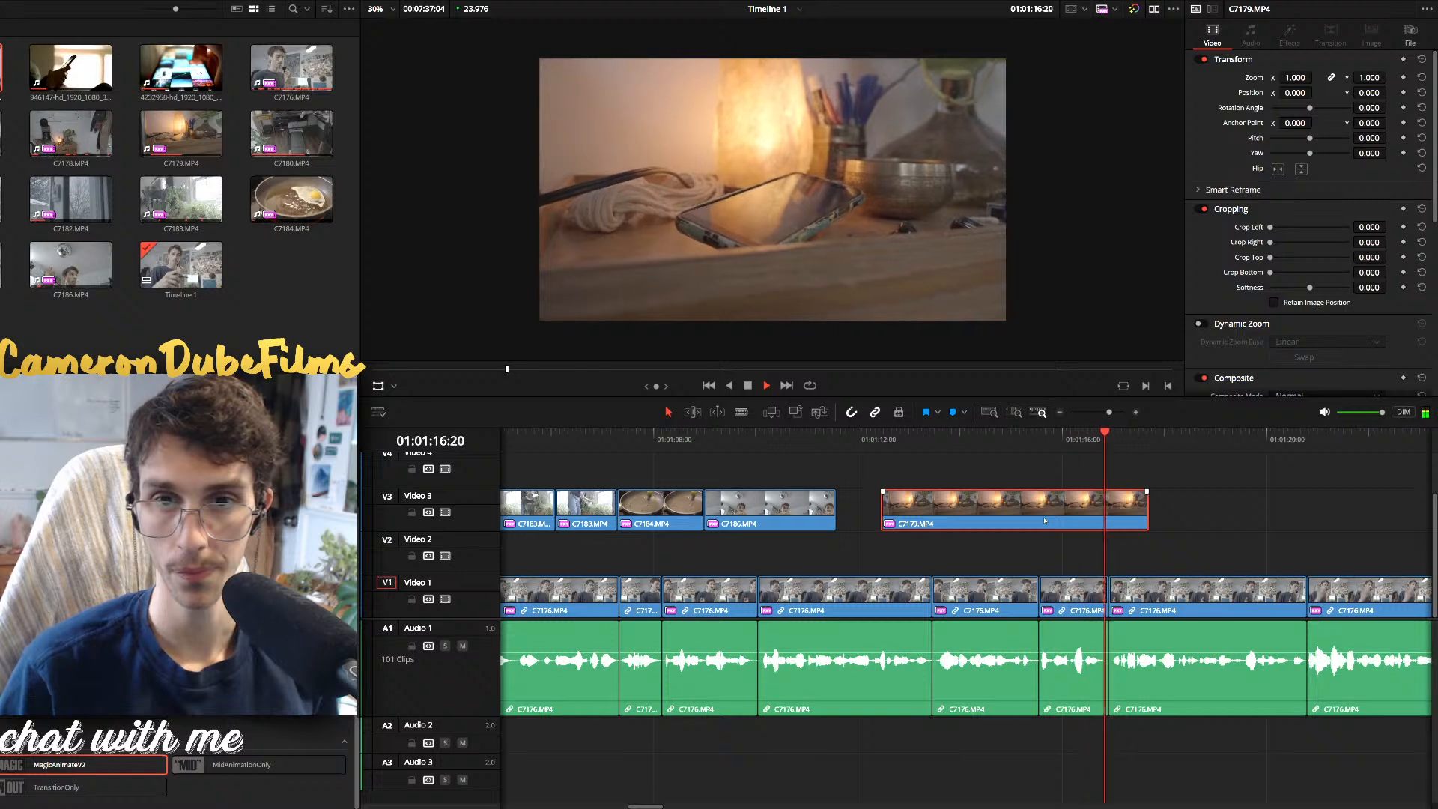
{"action": "key", "text": "ctrl+minus"}
{"action": "key", "text": "ctrl+minus"}
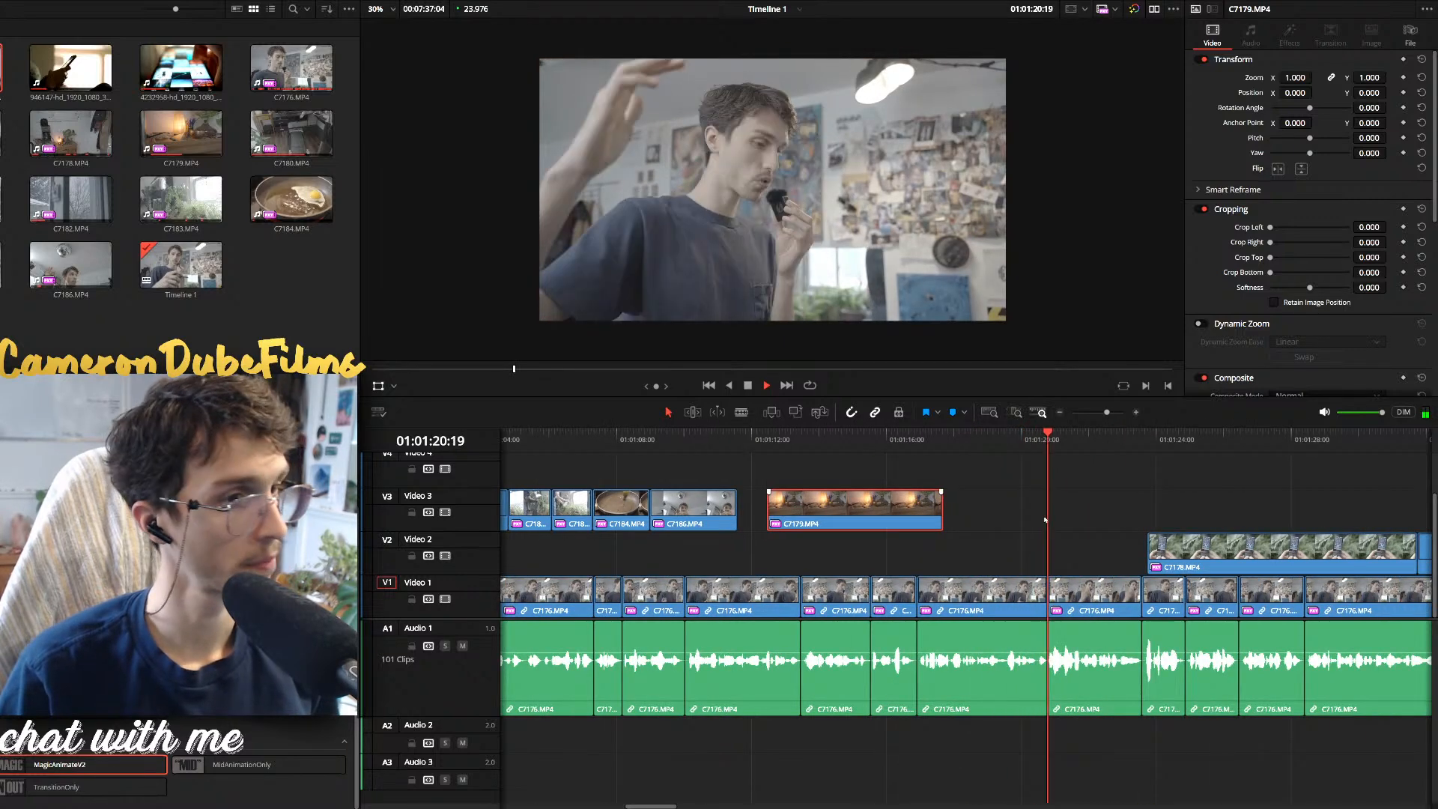
{"action": "key", "text": "ctrl+minus"}
{"action": "key", "text": "ctrl+minus"}
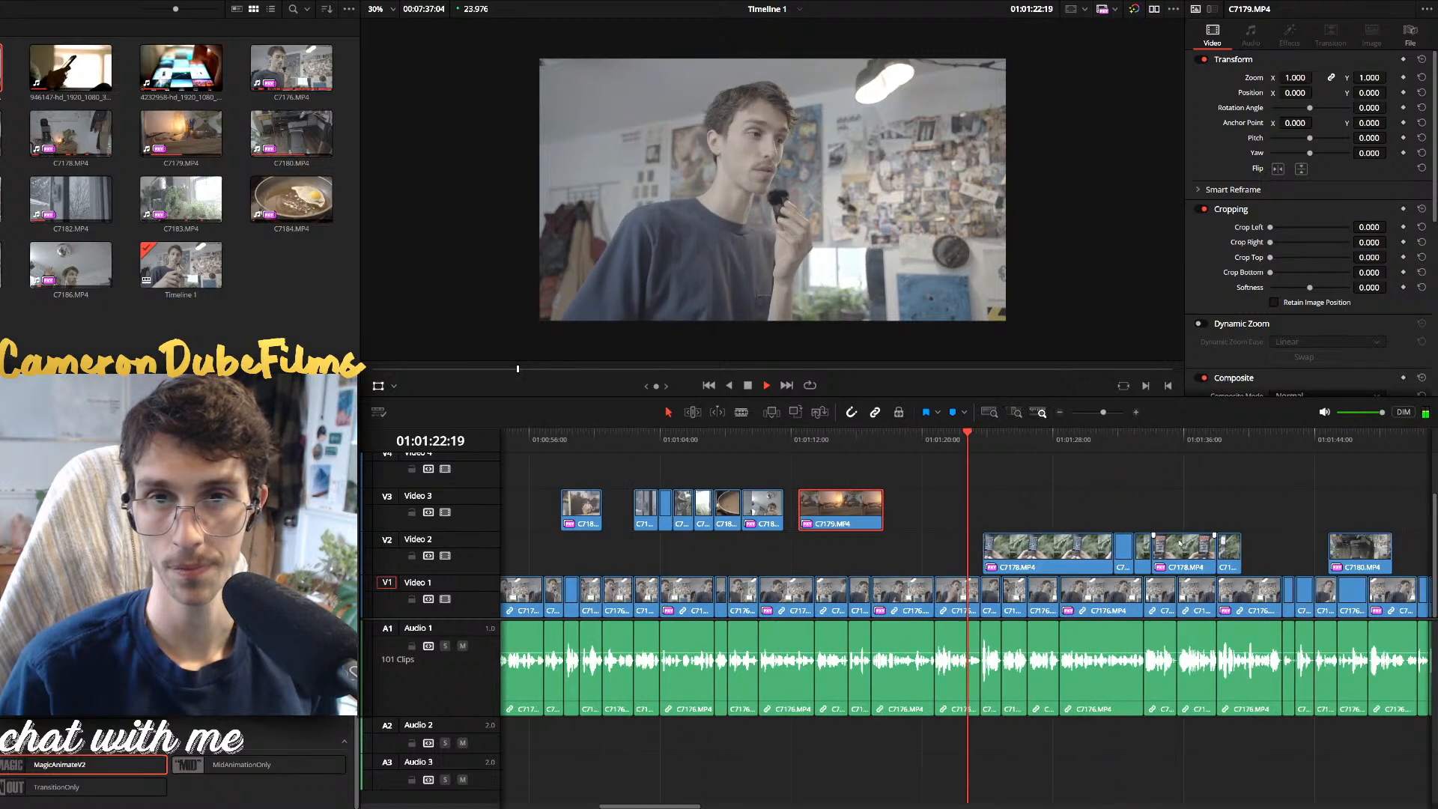
{"action": "left_click_drag", "start_coordinate": [1170, 513], "coordinate": [978, 559]}
{"action": "left_click_drag", "start_coordinate": [1015, 550], "coordinate": [1078, 551]}
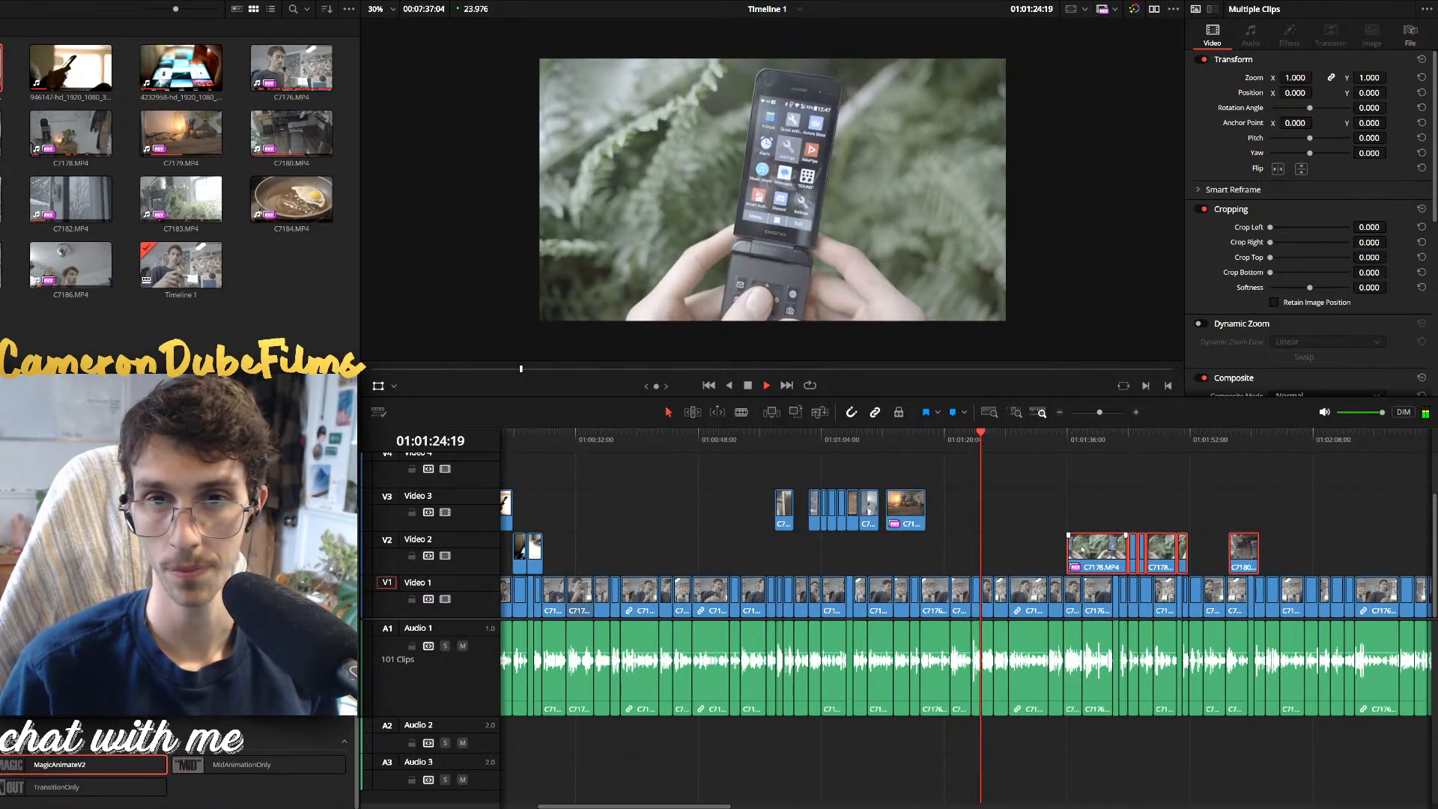
Replay the narration from about 01:01:20 and ripple-trim the end of the C7176 talking clip at 01:01:23:05
{"action": "key", "text": "ctrl+equal"}
{"action": "key", "text": "ctrl+equal"}
{"action": "key", "text": "ctrl+equal"}
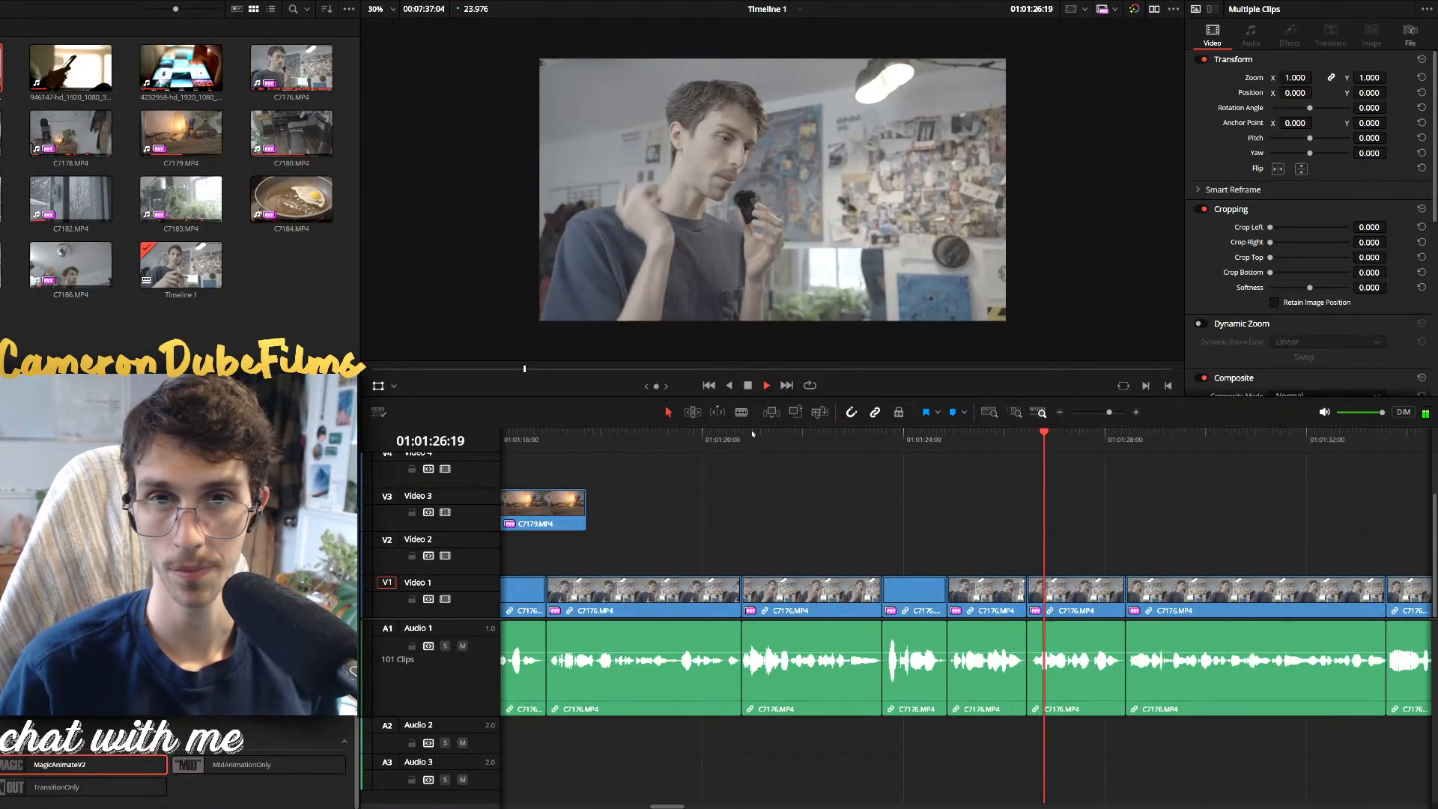
{"action": "left_click", "coordinate": [735, 434]}
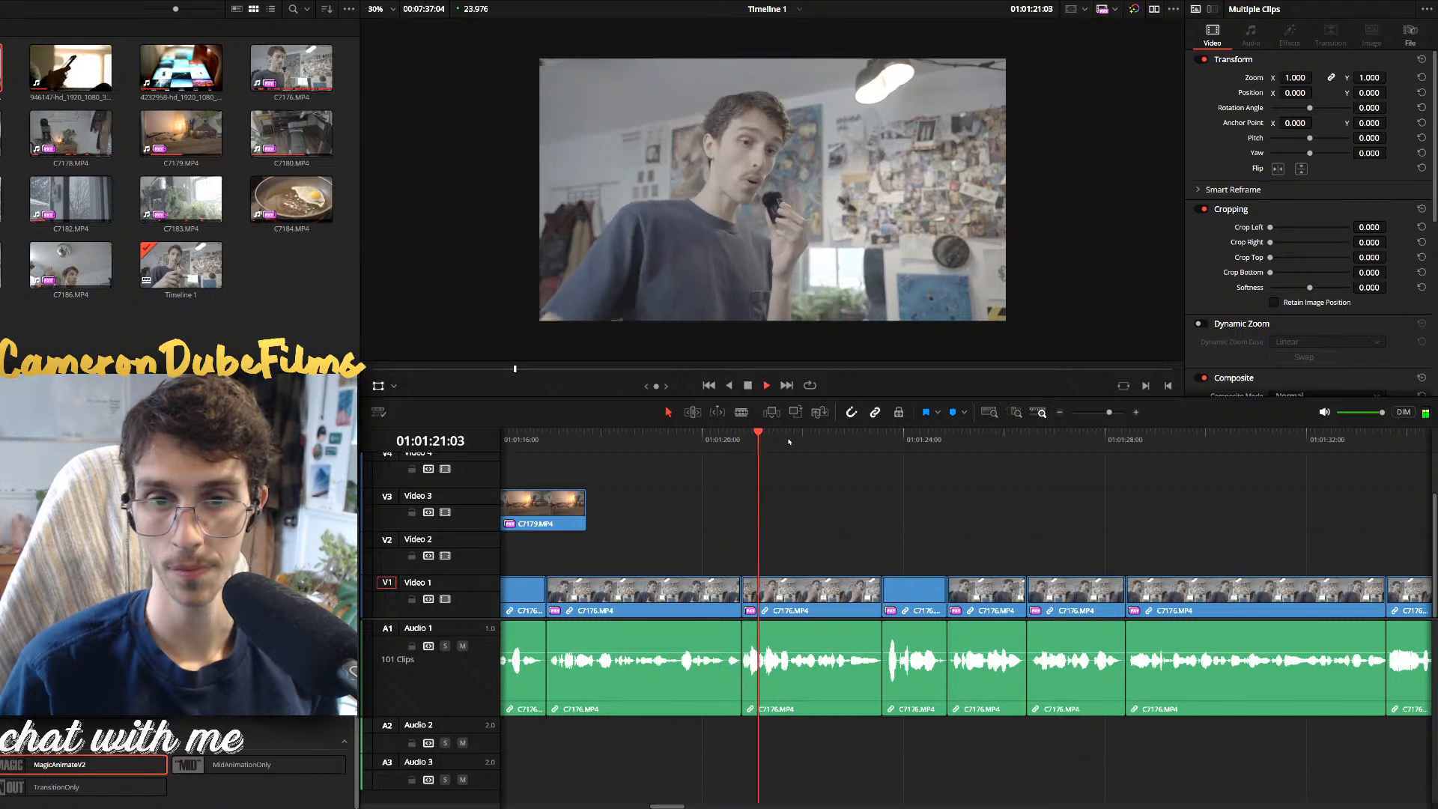
{"action": "key", "text": "ctrl+equal"}
{"action": "left_click", "coordinate": [1106, 592]}
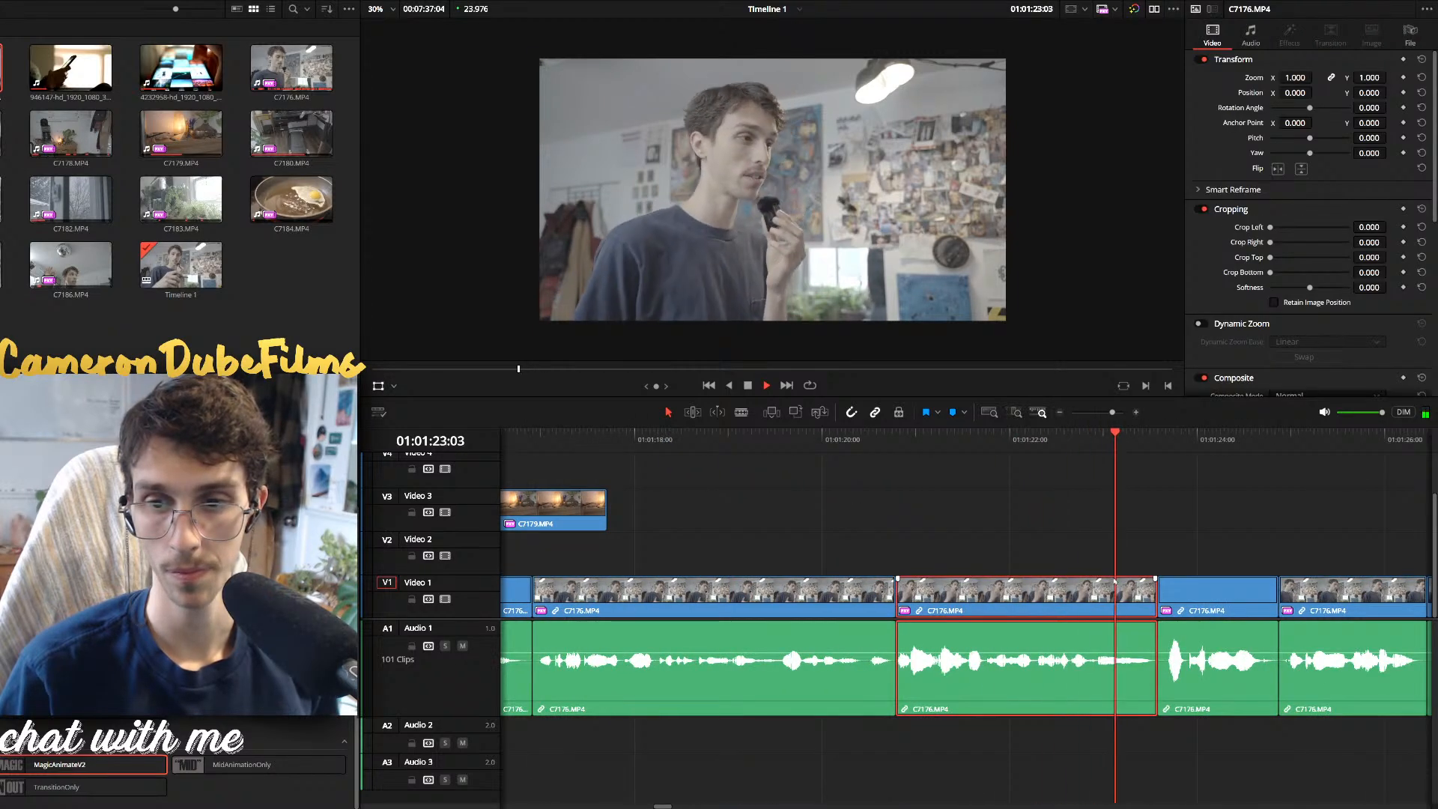
{"action": "key", "text": "space"}
{"action": "key", "text": "Delete"}
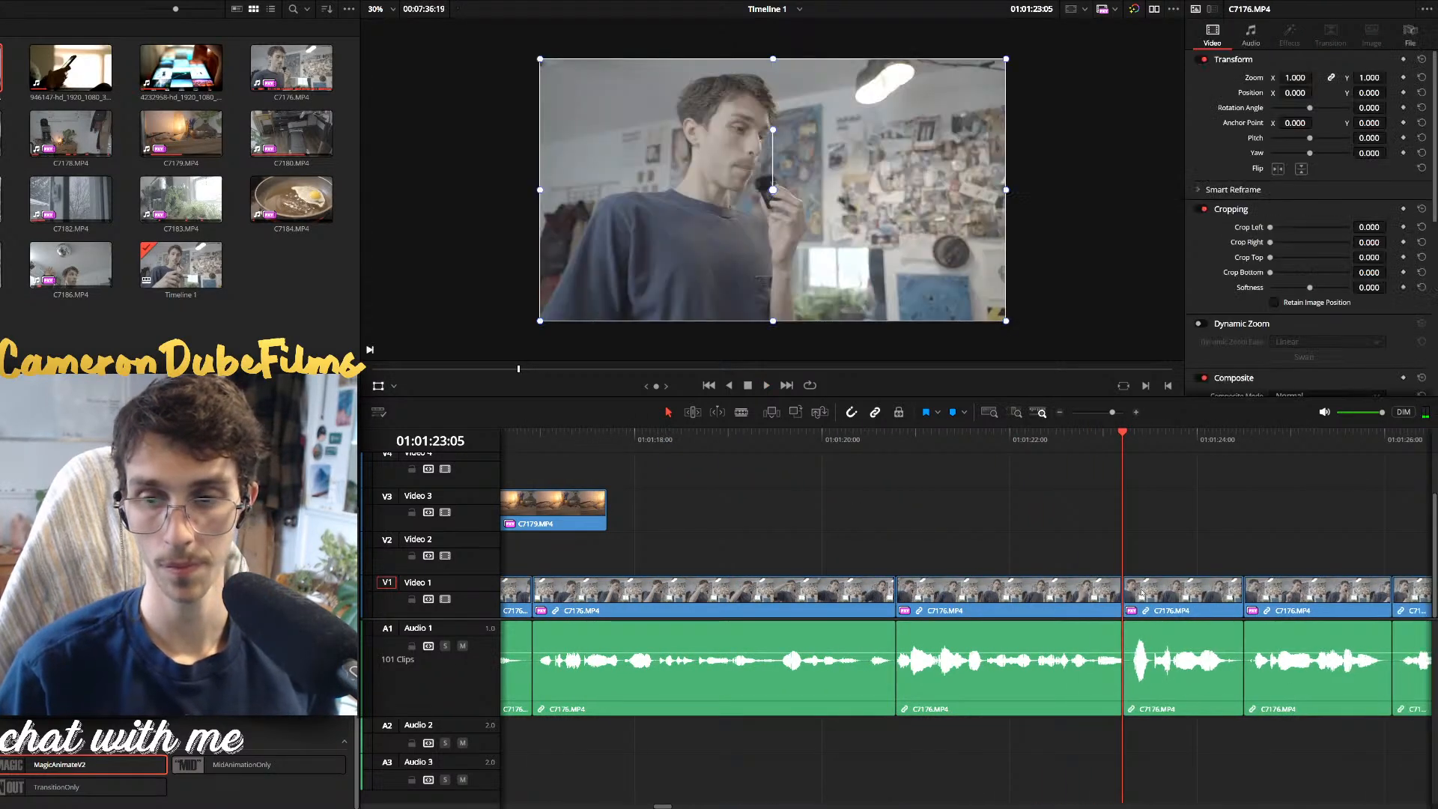
Split the following C7176 talking clip at 01:01:23:07, remove the short sliver before it with its gap, and play back the cut
{"action": "key", "text": "space"}
{"action": "left_click", "coordinate": [1121, 438]}
{"action": "left_click_drag", "start_coordinate": [1121, 438], "coordinate": [1059, 440]}
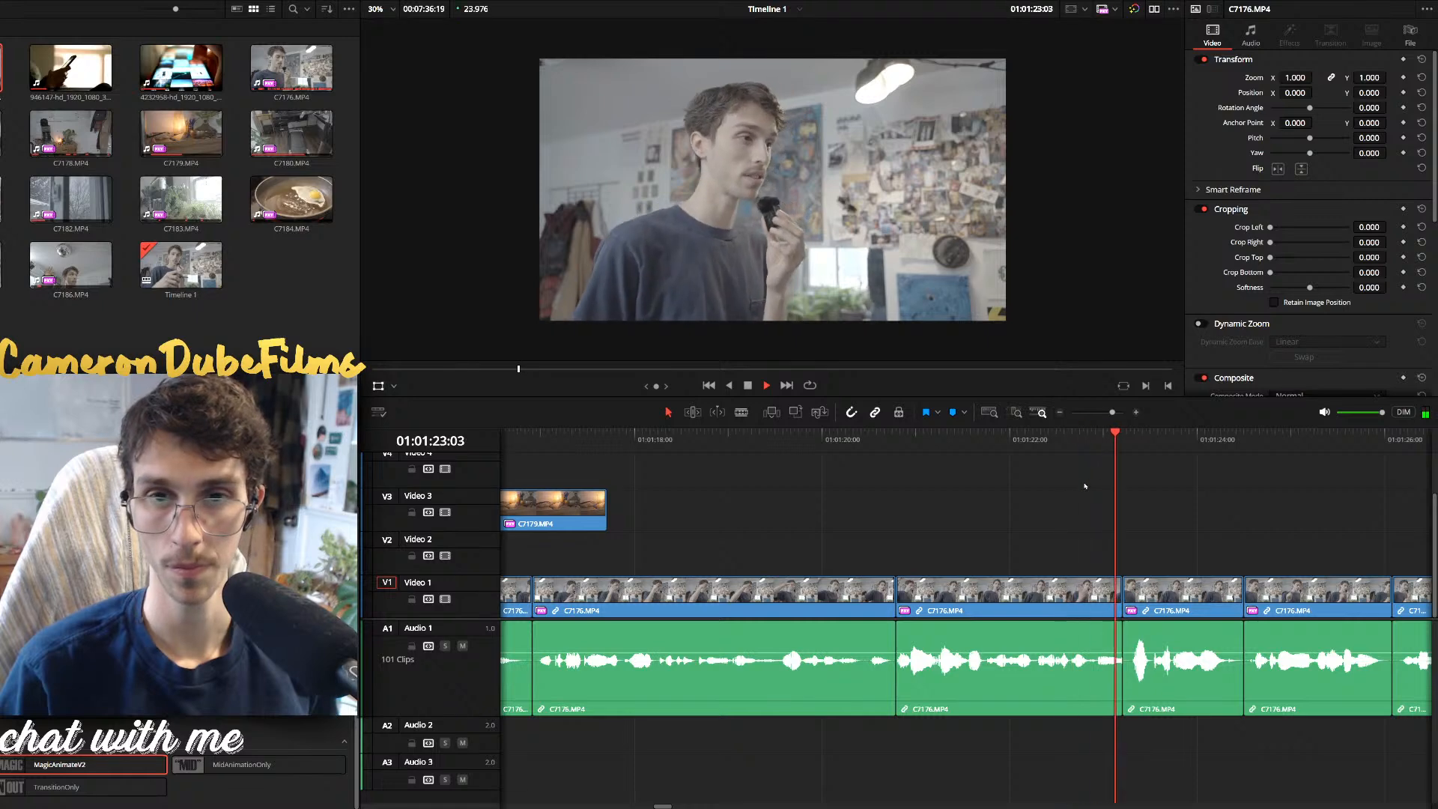
{"action": "scroll", "coordinate": [1085, 486], "scroll_direction": "up", "scroll_amount": 1}
{"action": "left_click_drag", "start_coordinate": [967, 440], "coordinate": [961, 440]}
{"action": "key", "text": "ctrl+b"}
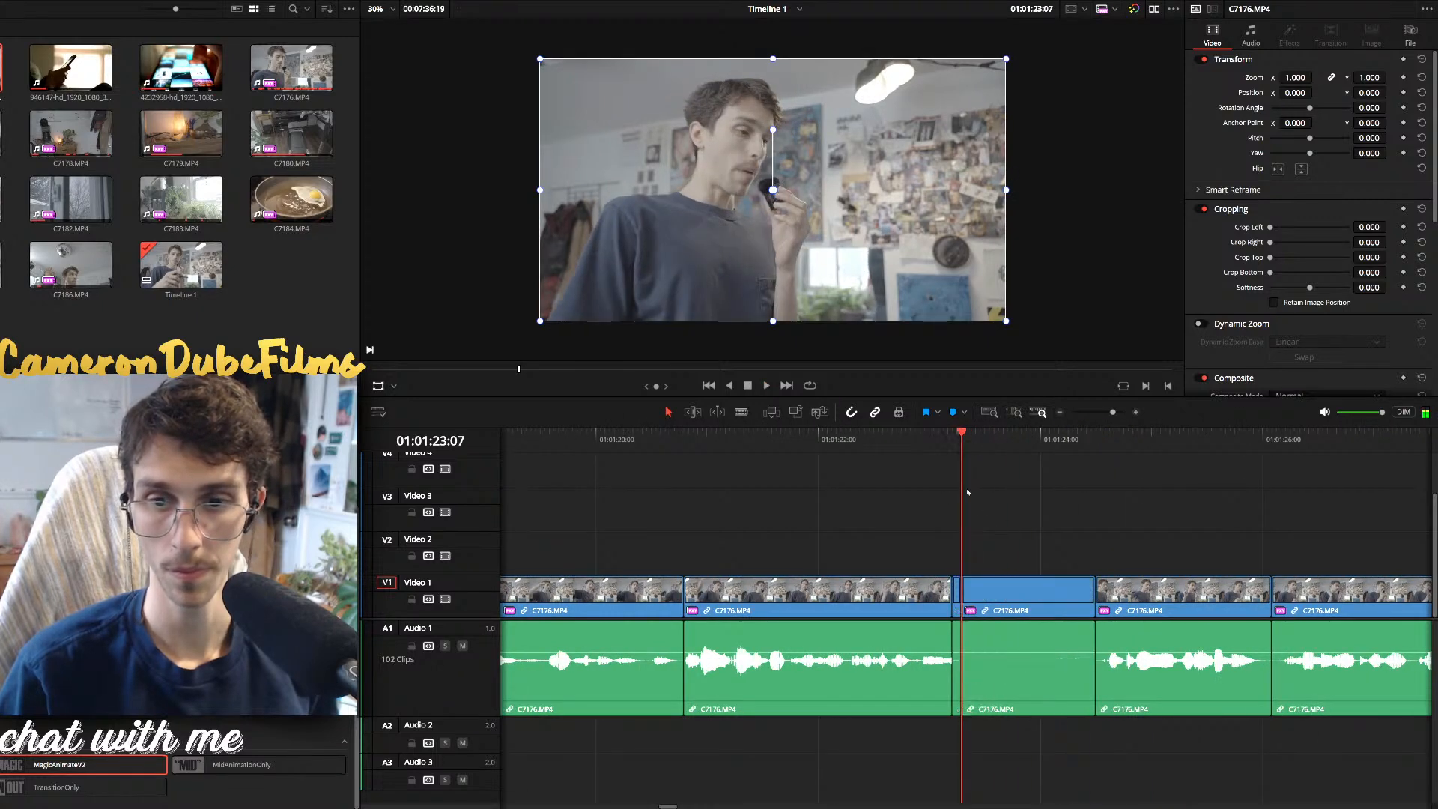
{"action": "left_click", "coordinate": [956, 597]}
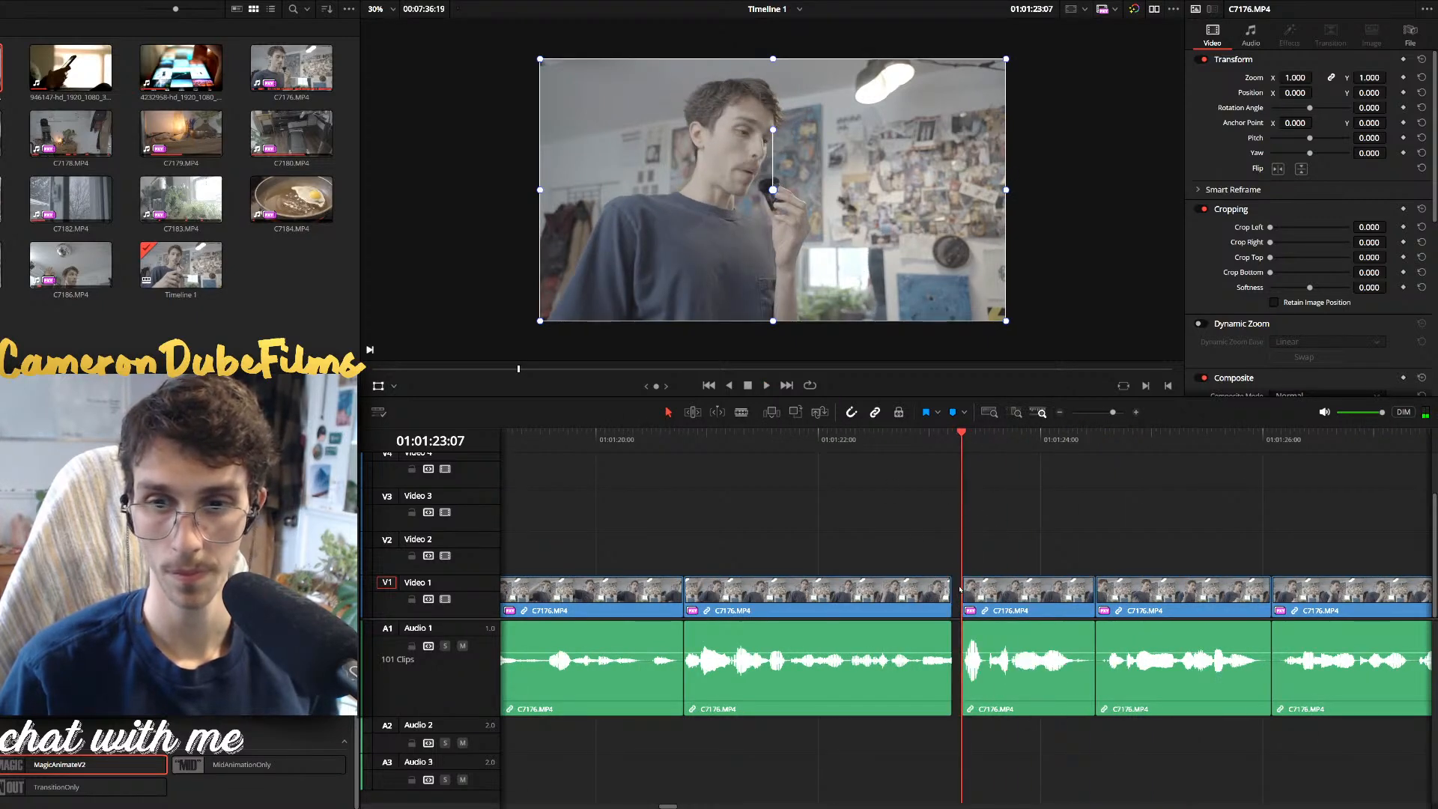
{"action": "key", "text": "BackSpace"}
{"action": "left_click", "coordinate": [859, 446]}
{"action": "key", "text": "space"}
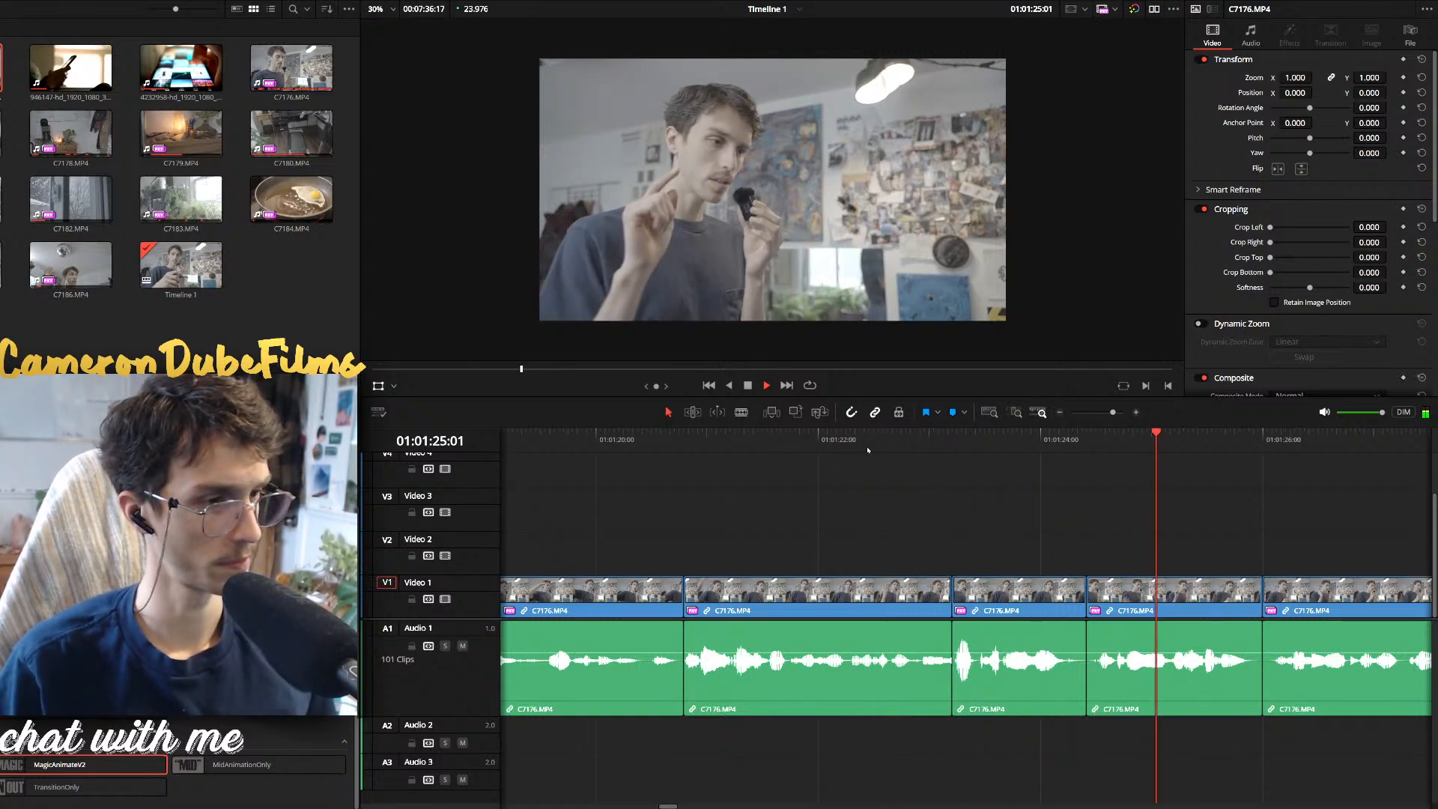
Move the C7178 clips on Video 2 about six seconds later and stop playback
{"action": "scroll", "coordinate": [867, 449], "scroll_direction": "down", "scroll_amount": 5}
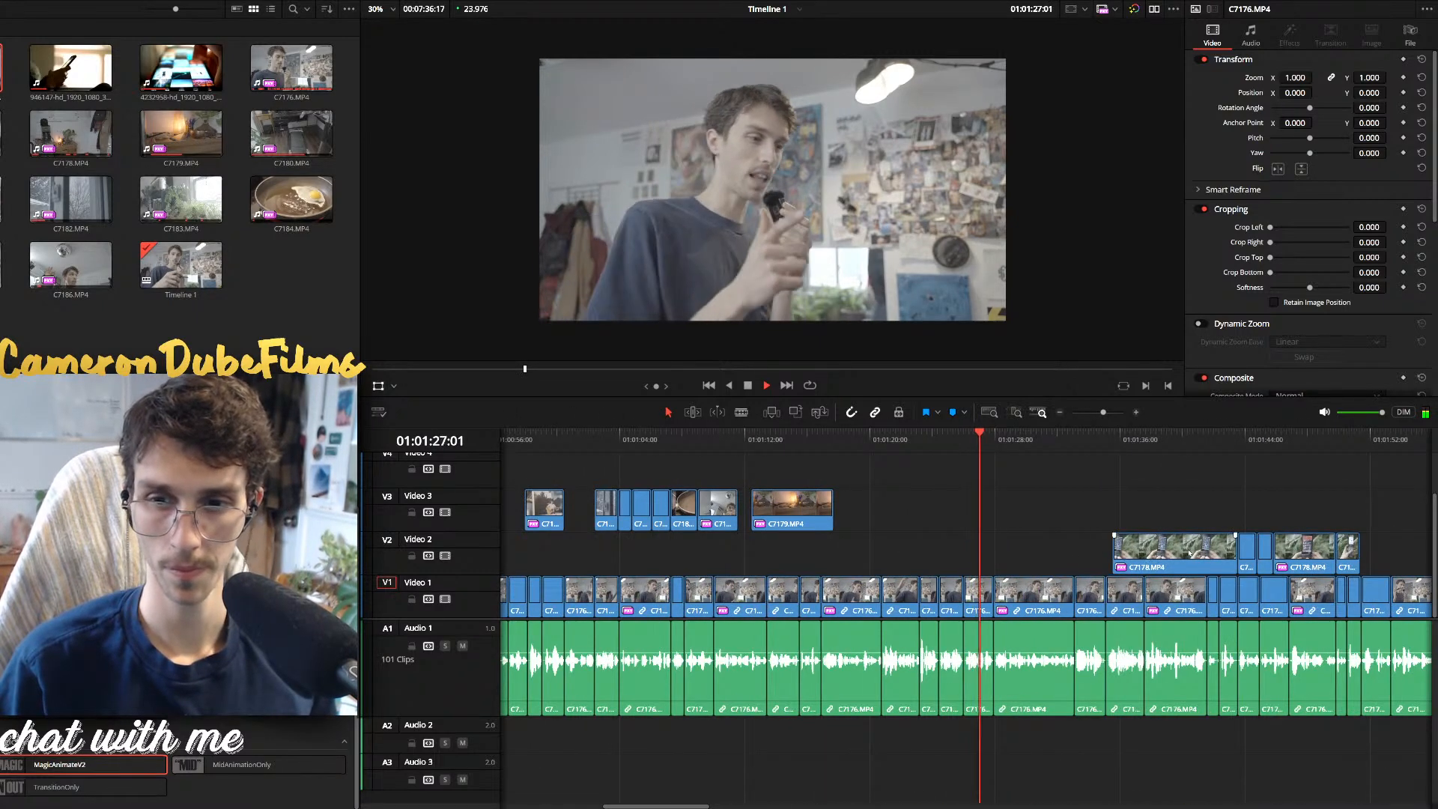
{"action": "left_click_drag", "start_coordinate": [1362, 483], "coordinate": [1156, 555]}
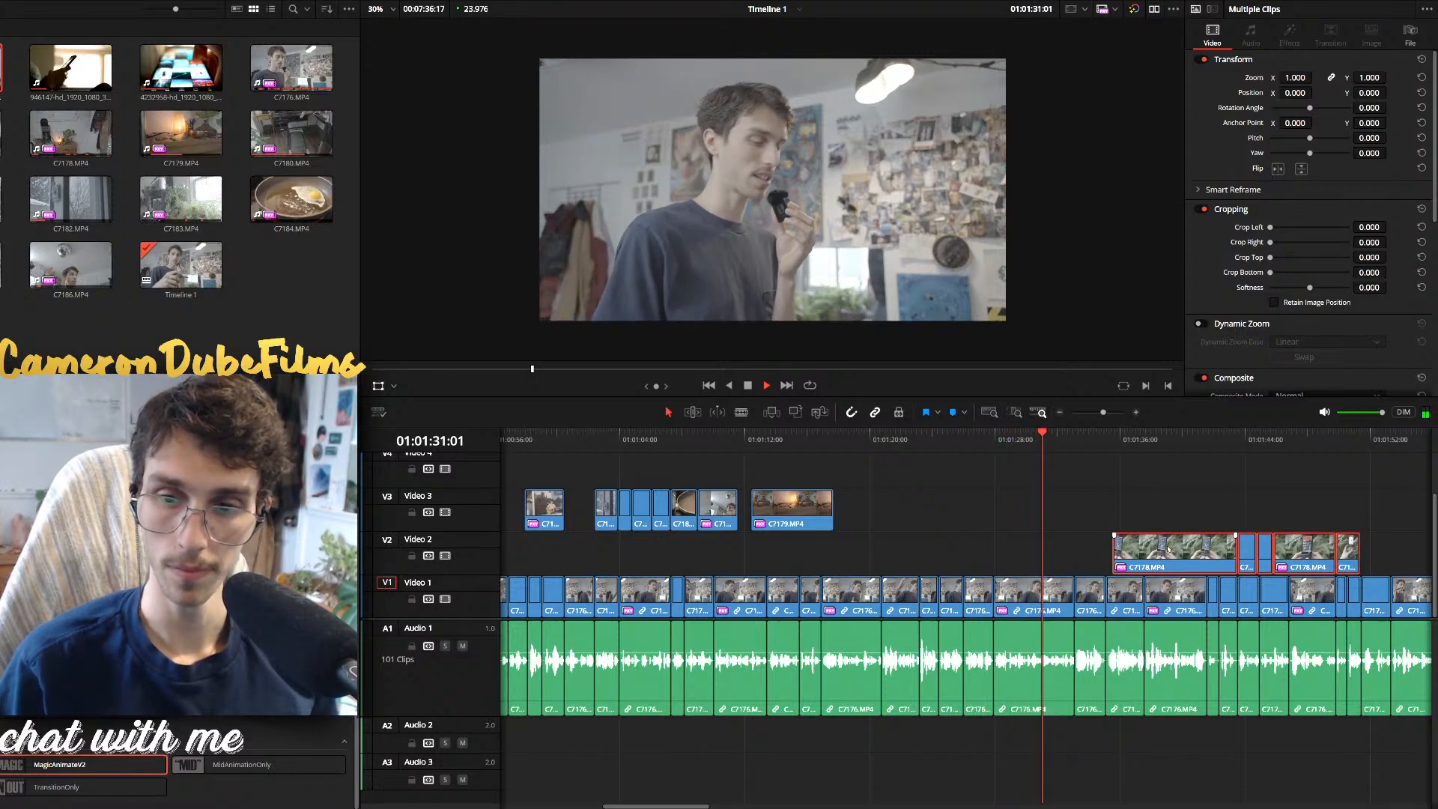
{"action": "left_click_drag", "start_coordinate": [1168, 546], "coordinate": [1261, 548]}
{"action": "key", "text": "space"}
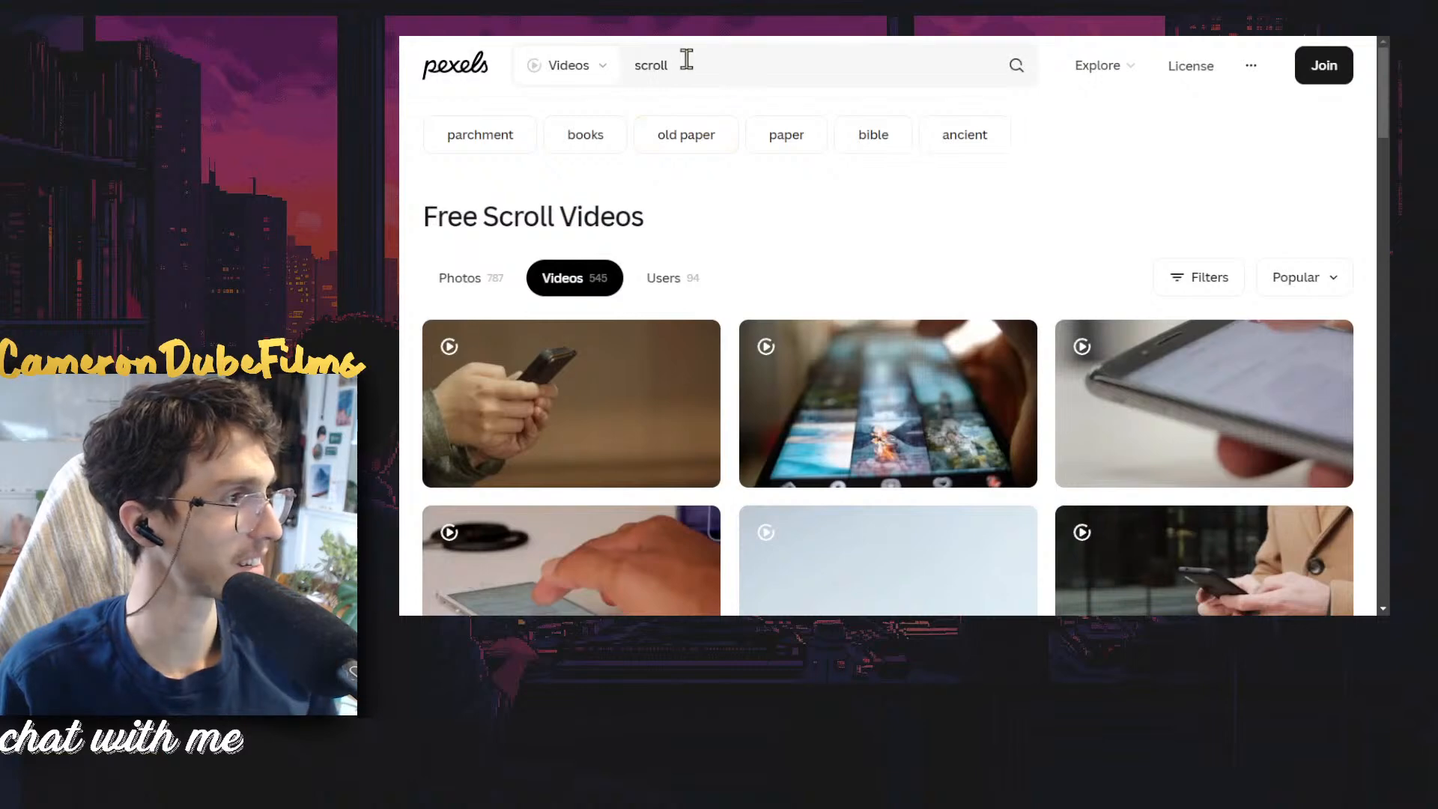
Switch to Pexels, search its videos for "lake cabin" and open the clip of a man in a plaid jacket looking around the lake
{"action": "type", "text": "lake cabin"}
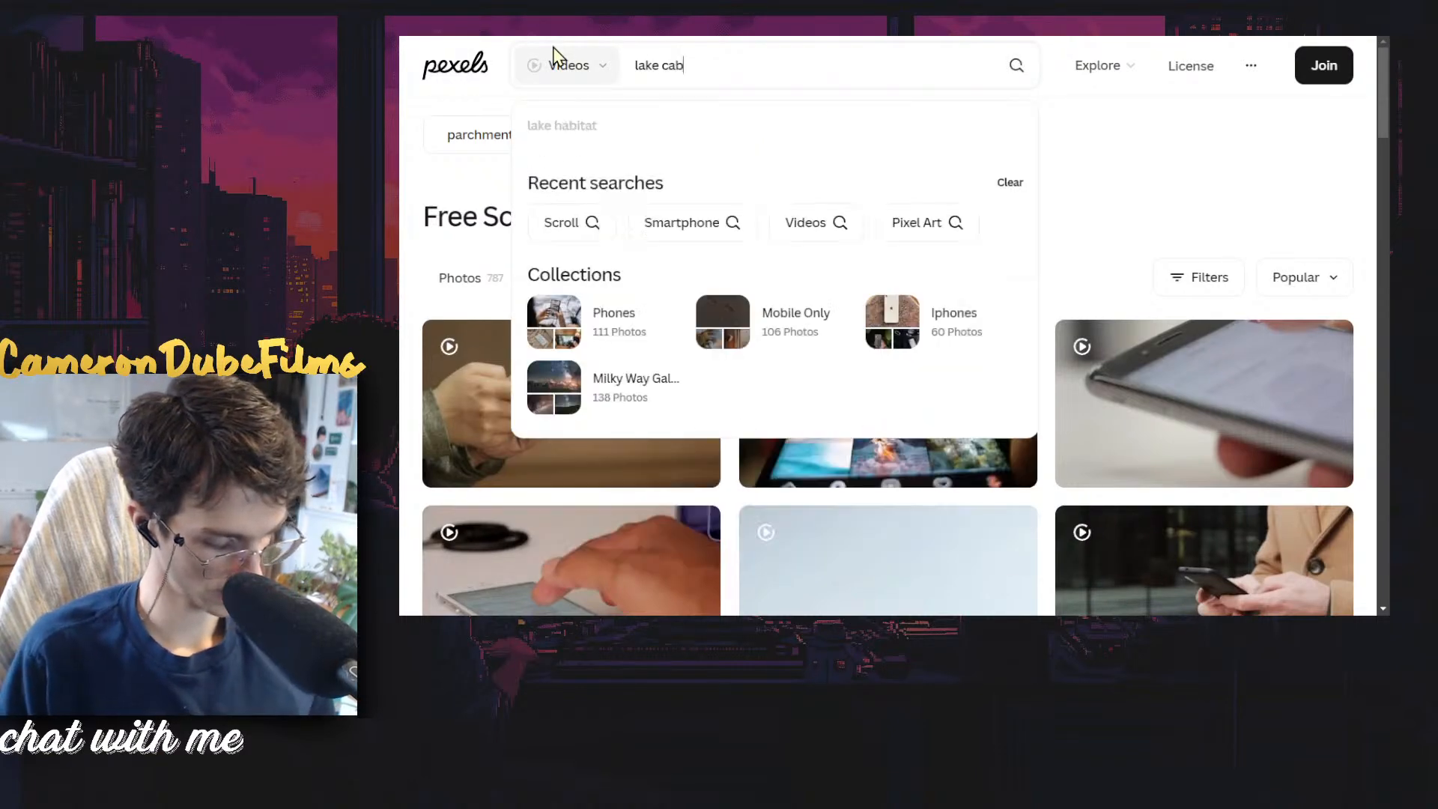
{"action": "key", "text": "Return"}
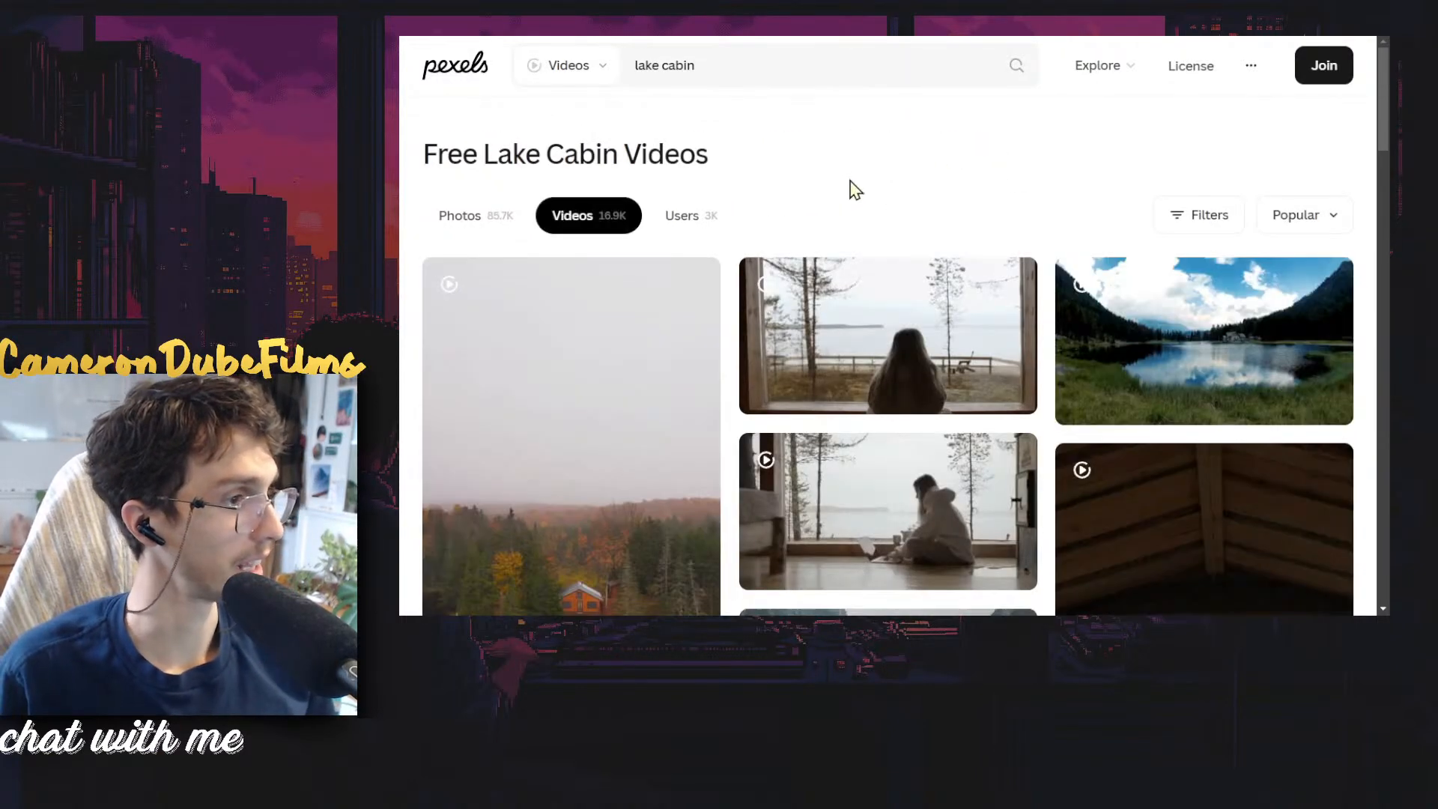
{"action": "scroll", "coordinate": [973, 172], "scroll_direction": "down", "scroll_amount": 2}
{"action": "scroll", "coordinate": [1036, 186], "scroll_direction": "down", "scroll_amount": 4}
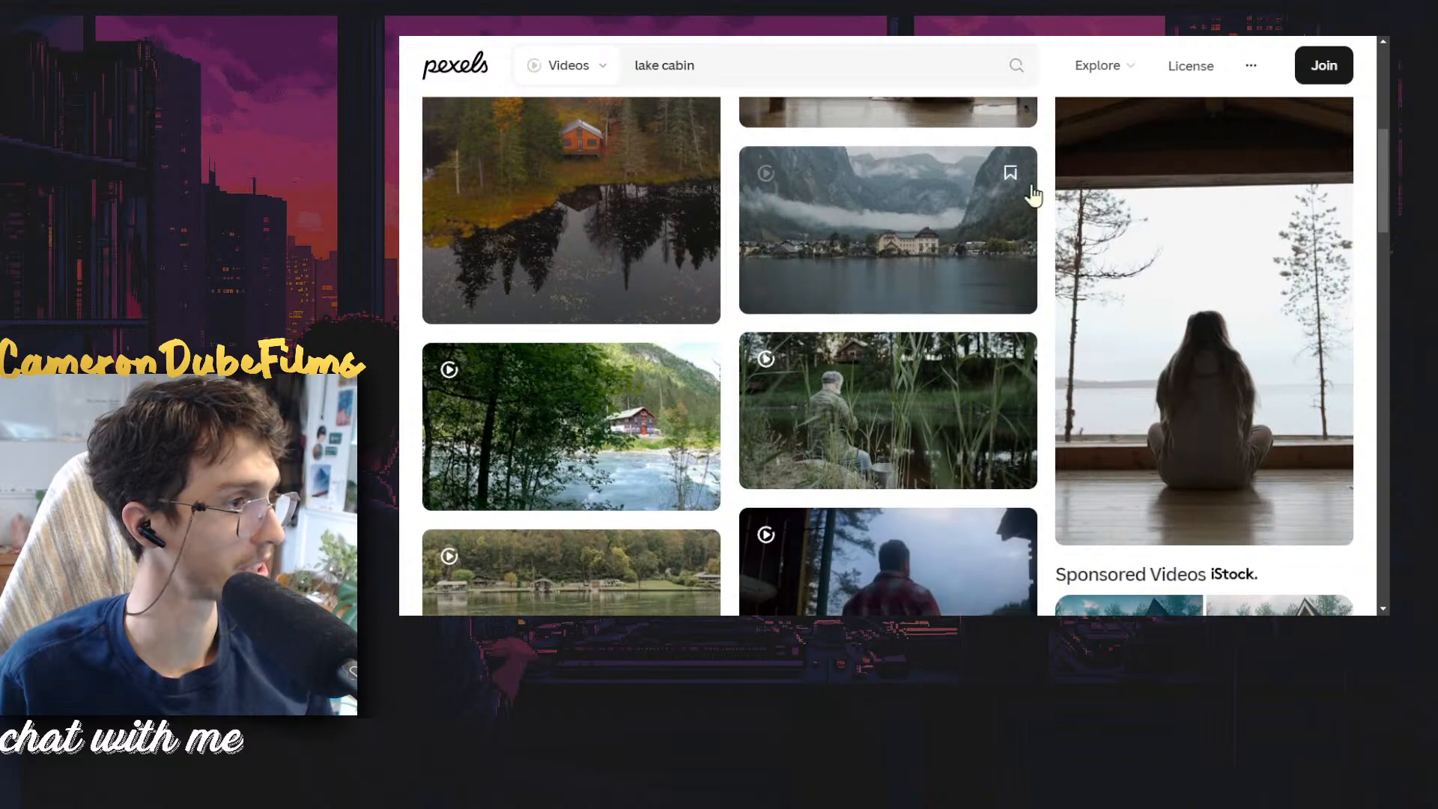
{"action": "scroll", "coordinate": [871, 243], "scroll_direction": "down", "scroll_amount": 2}
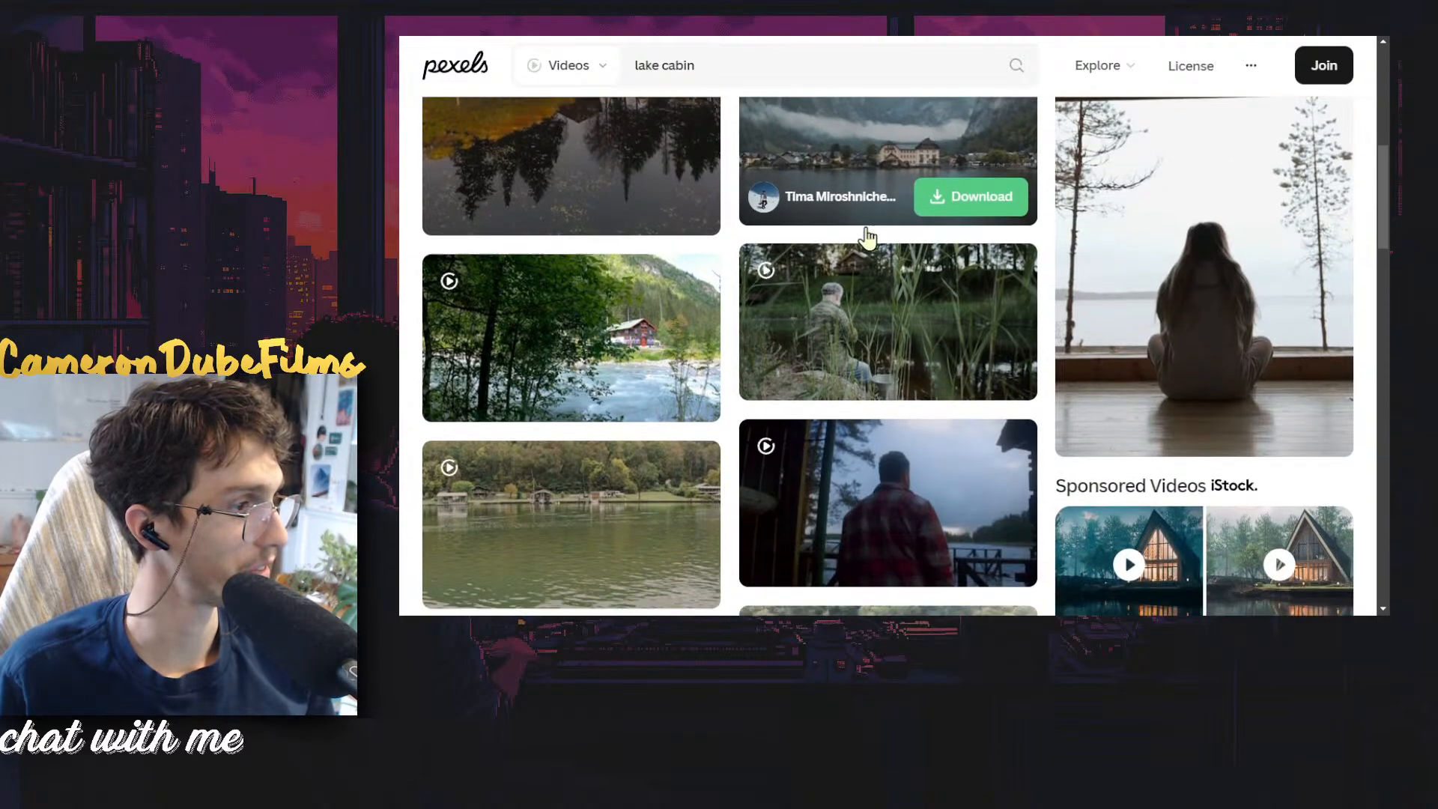
{"action": "scroll", "coordinate": [859, 294], "scroll_direction": "down", "scroll_amount": 2}
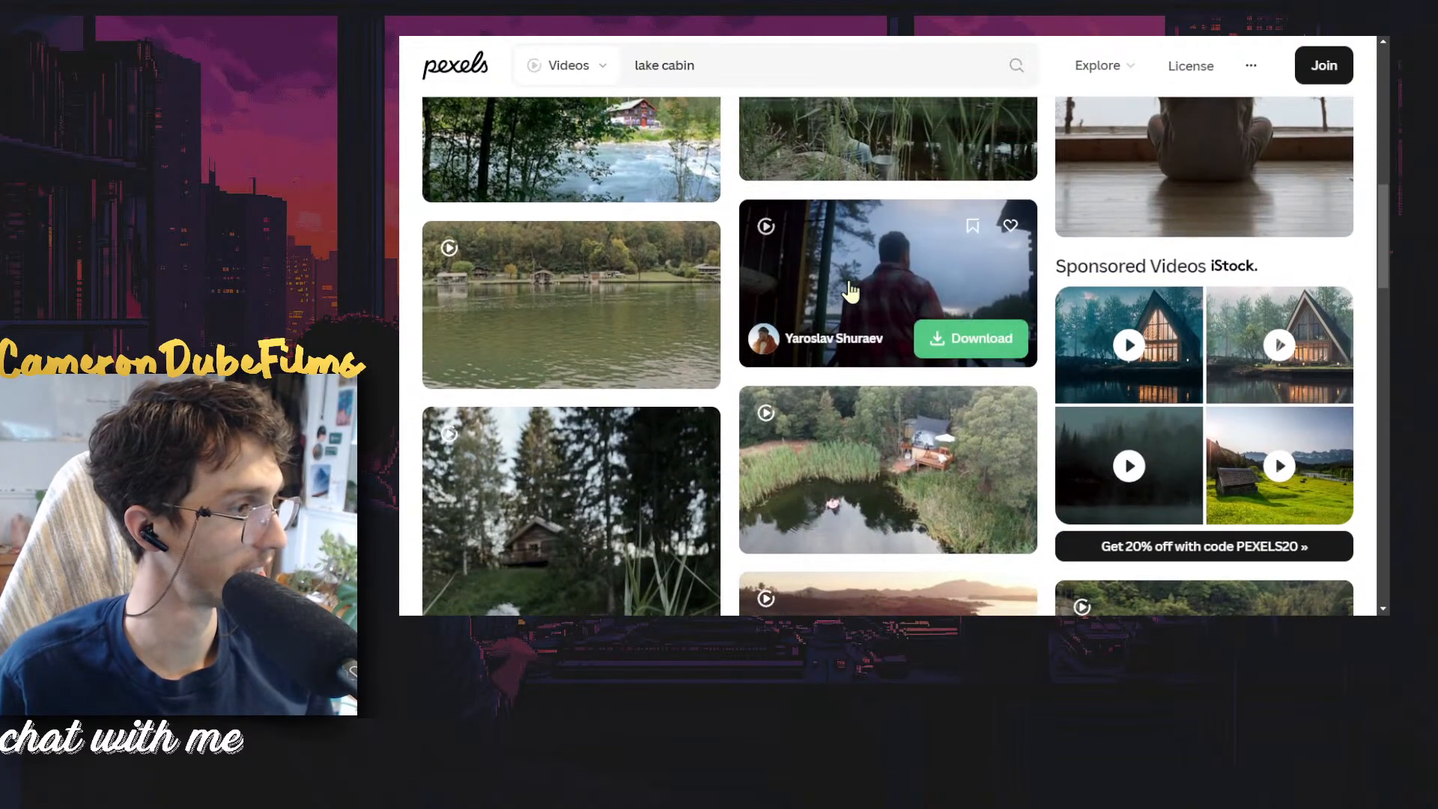
{"action": "left_click", "coordinate": [896, 294]}
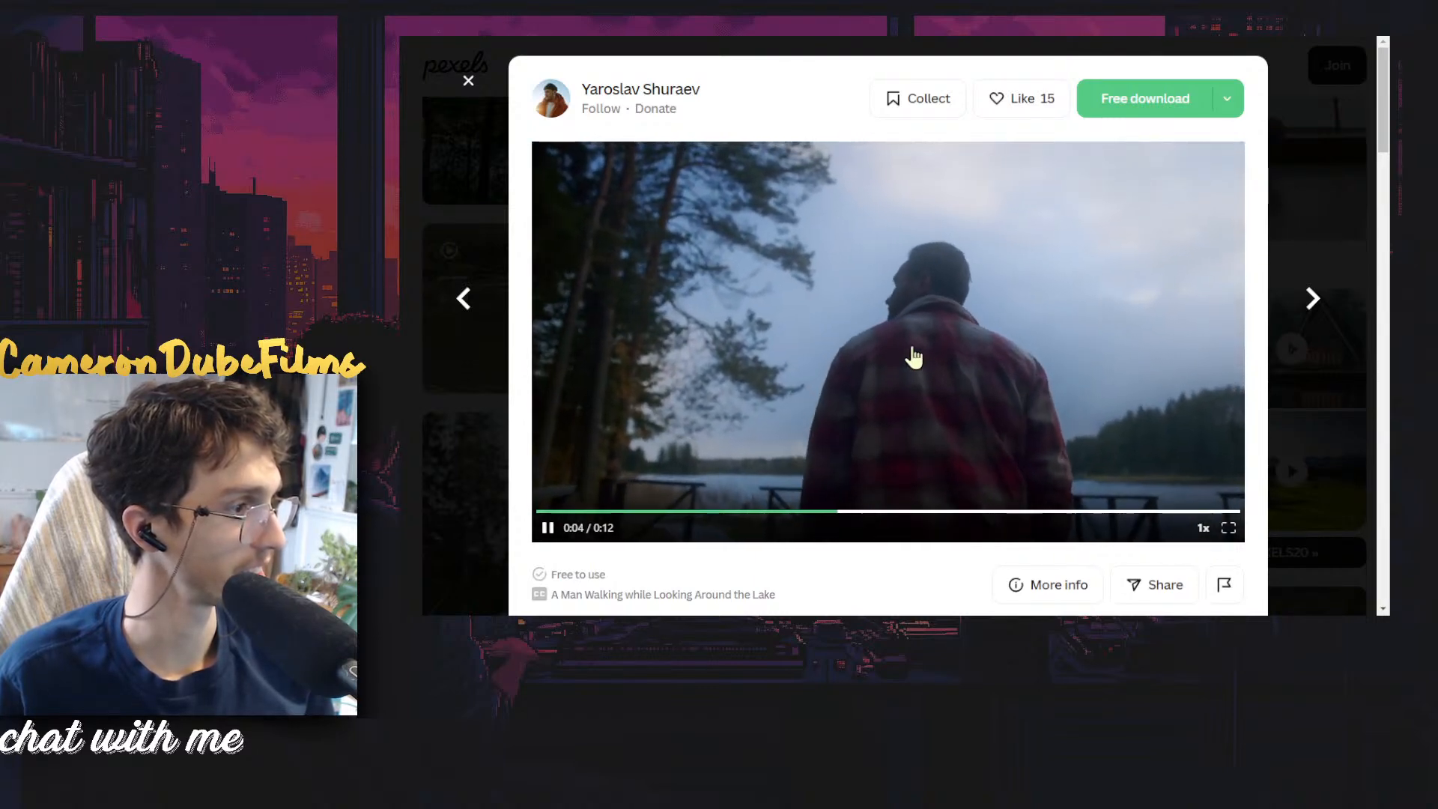
Download the clip of the man in the plaid jacket at the lake and close its preview
{"action": "left_click", "coordinate": [1145, 96]}
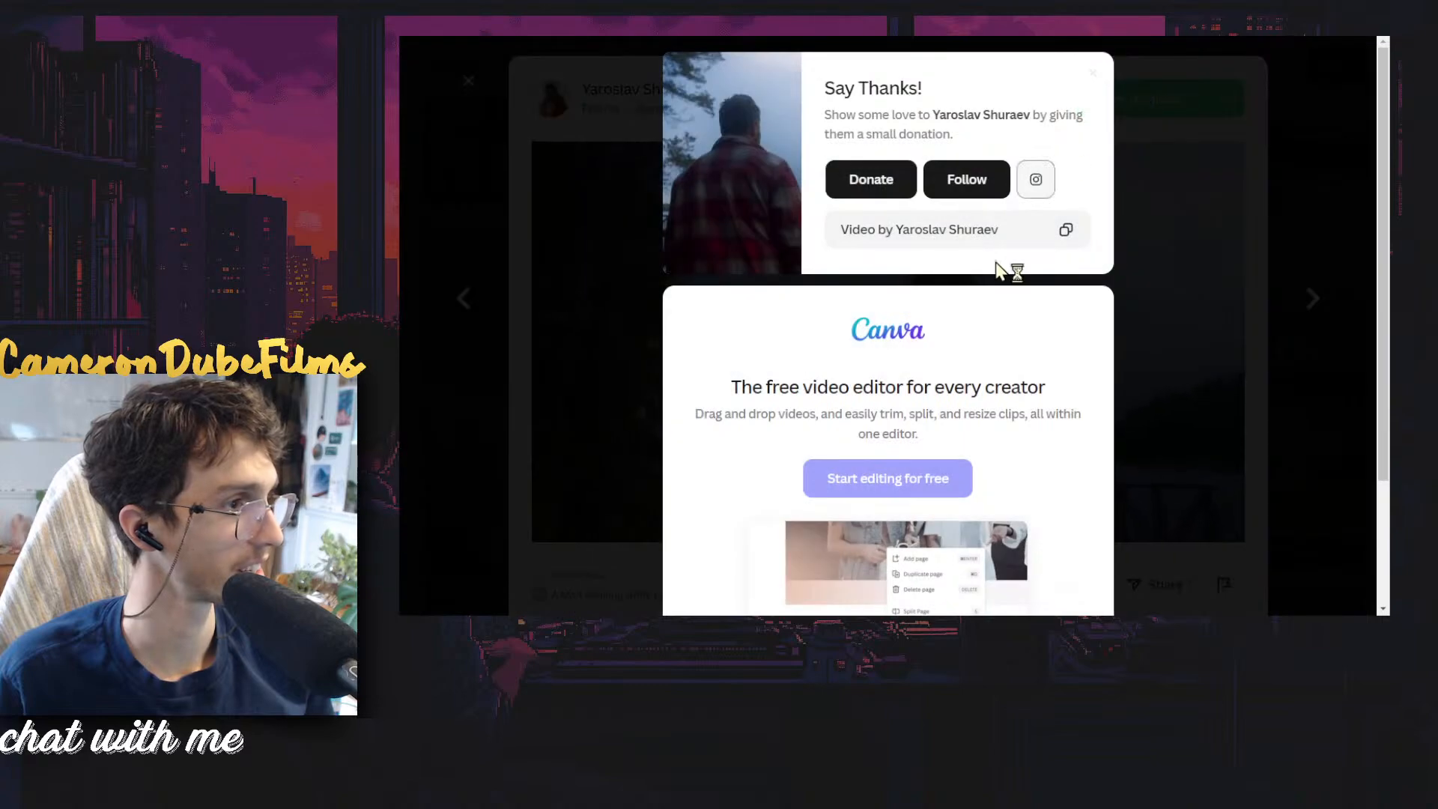
{"action": "left_click", "coordinate": [1305, 197]}
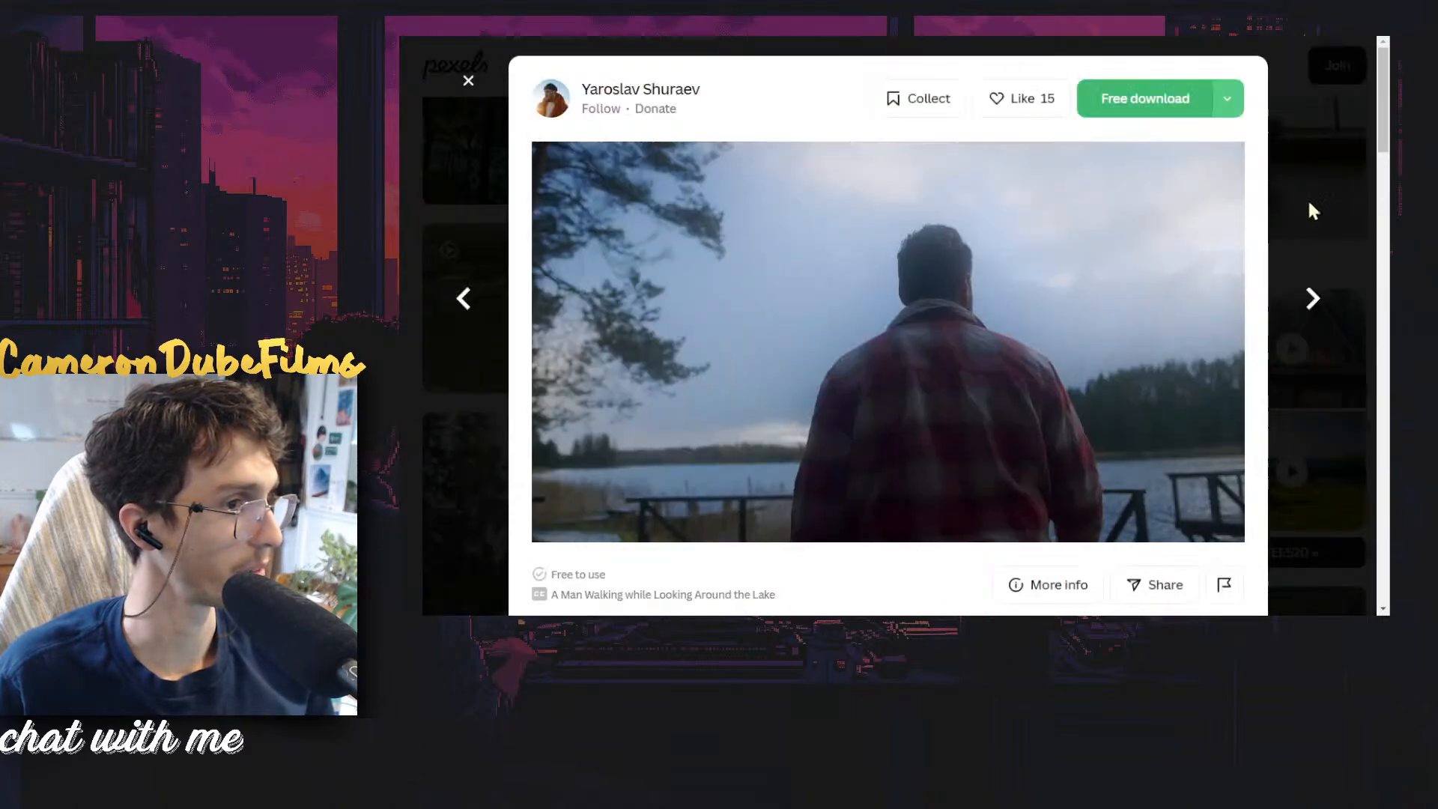
{"action": "left_click", "coordinate": [1306, 197]}
Search the Pexels videos for "lake water" and open the sunset clip of a man walking on the lakeside water
{"action": "scroll", "coordinate": [886, 196], "scroll_direction": "up", "scroll_amount": 1}
{"action": "triple_click", "coordinate": [707, 53]}
{"action": "mouse_move", "coordinate": [571, 66]}
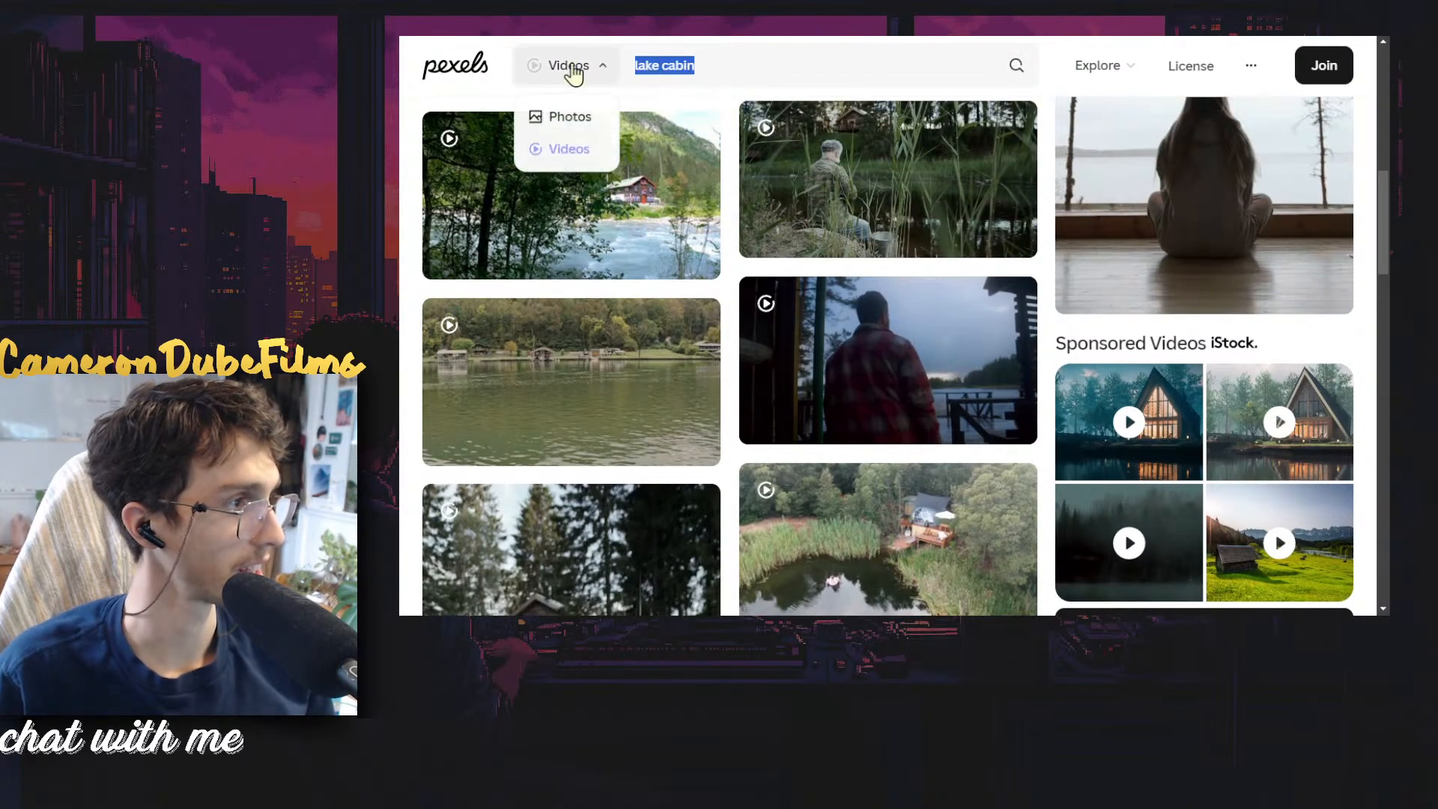
{"action": "type", "text": "lake water"}
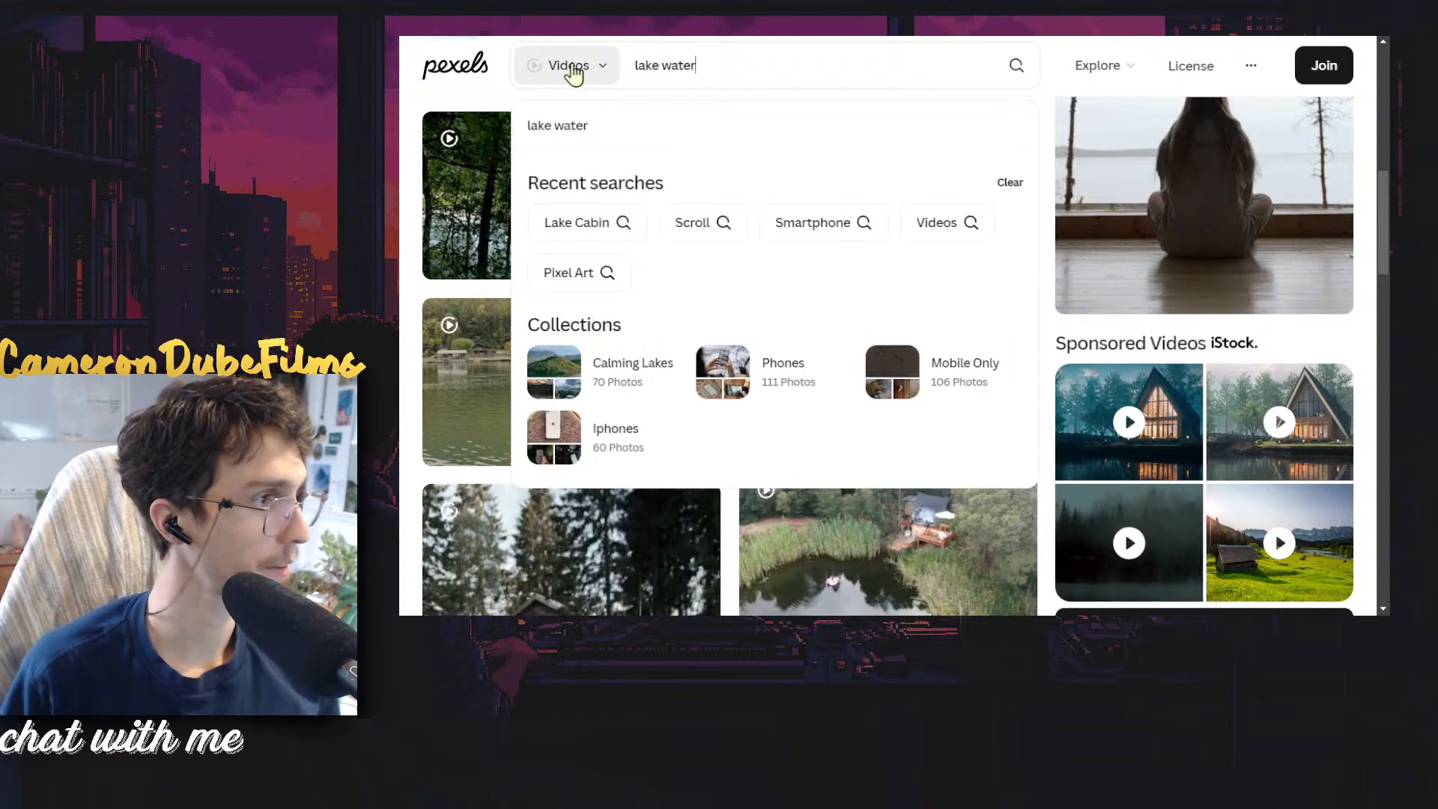
{"action": "key", "text": "Return"}
{"action": "scroll", "coordinate": [840, 207], "scroll_direction": "down", "scroll_amount": 8}
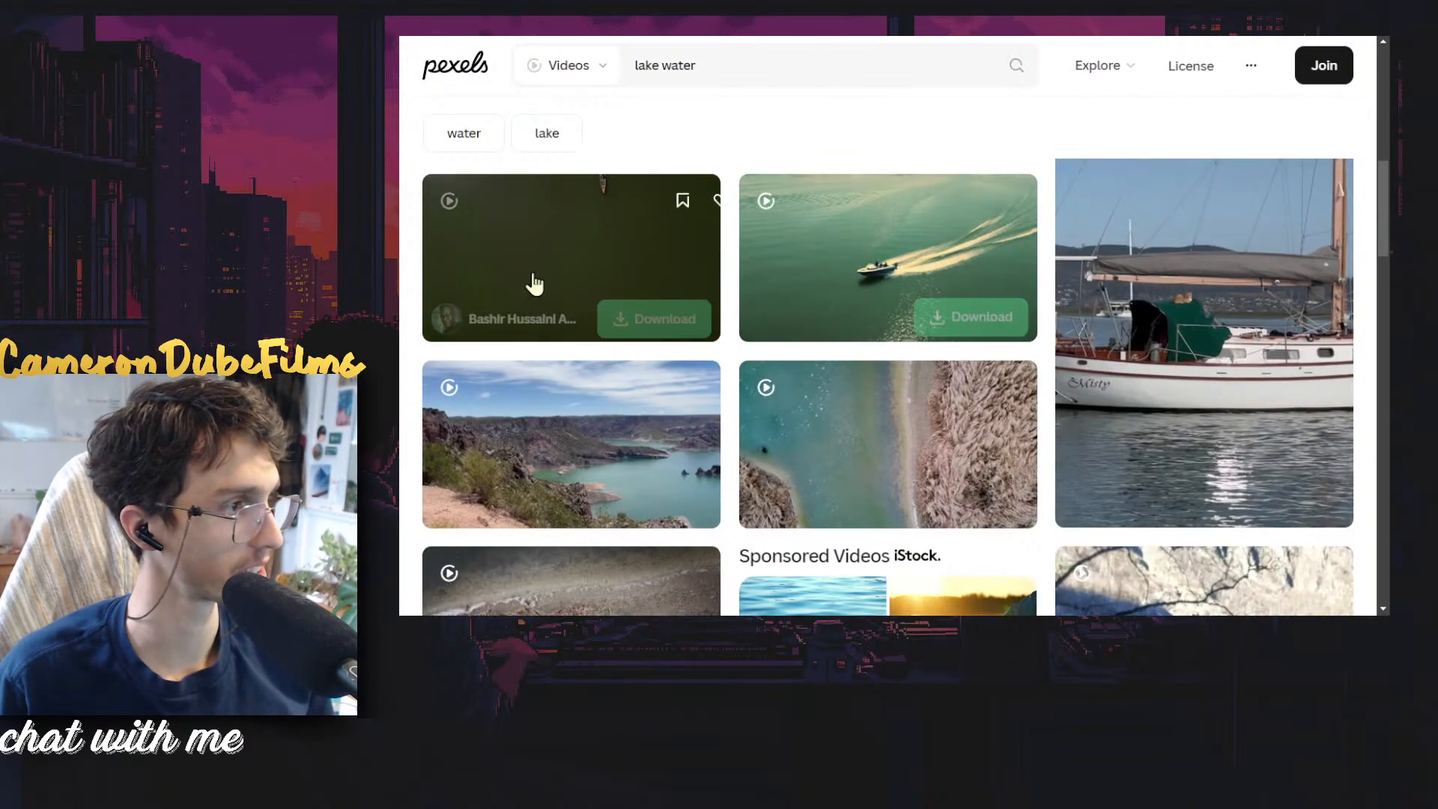
{"action": "scroll", "coordinate": [839, 326], "scroll_direction": "down", "scroll_amount": 5}
{"action": "scroll", "coordinate": [569, 299], "scroll_direction": "down", "scroll_amount": 3}
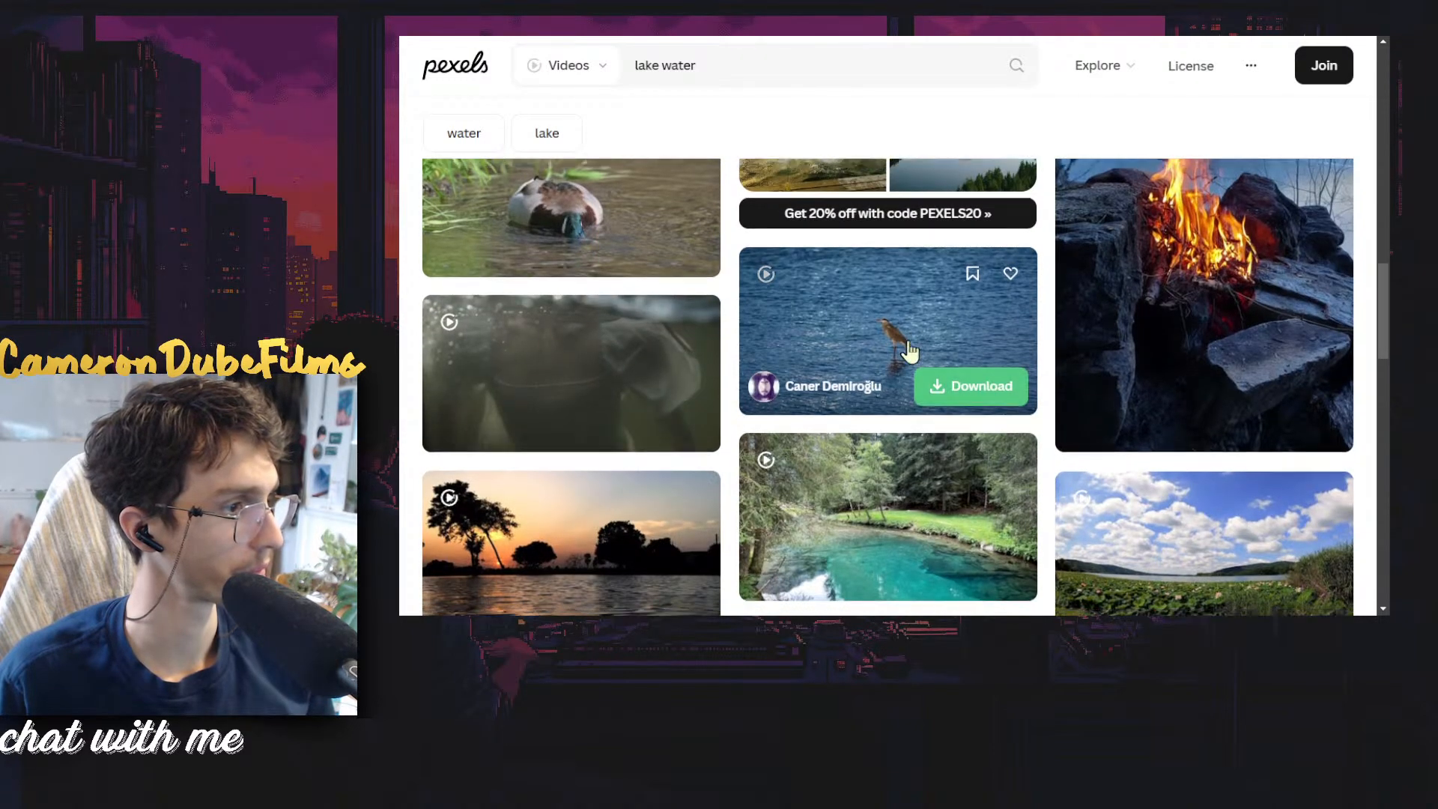
{"action": "scroll", "coordinate": [909, 352], "scroll_direction": "down", "scroll_amount": 2}
{"action": "scroll", "coordinate": [607, 367], "scroll_direction": "down", "scroll_amount": 1}
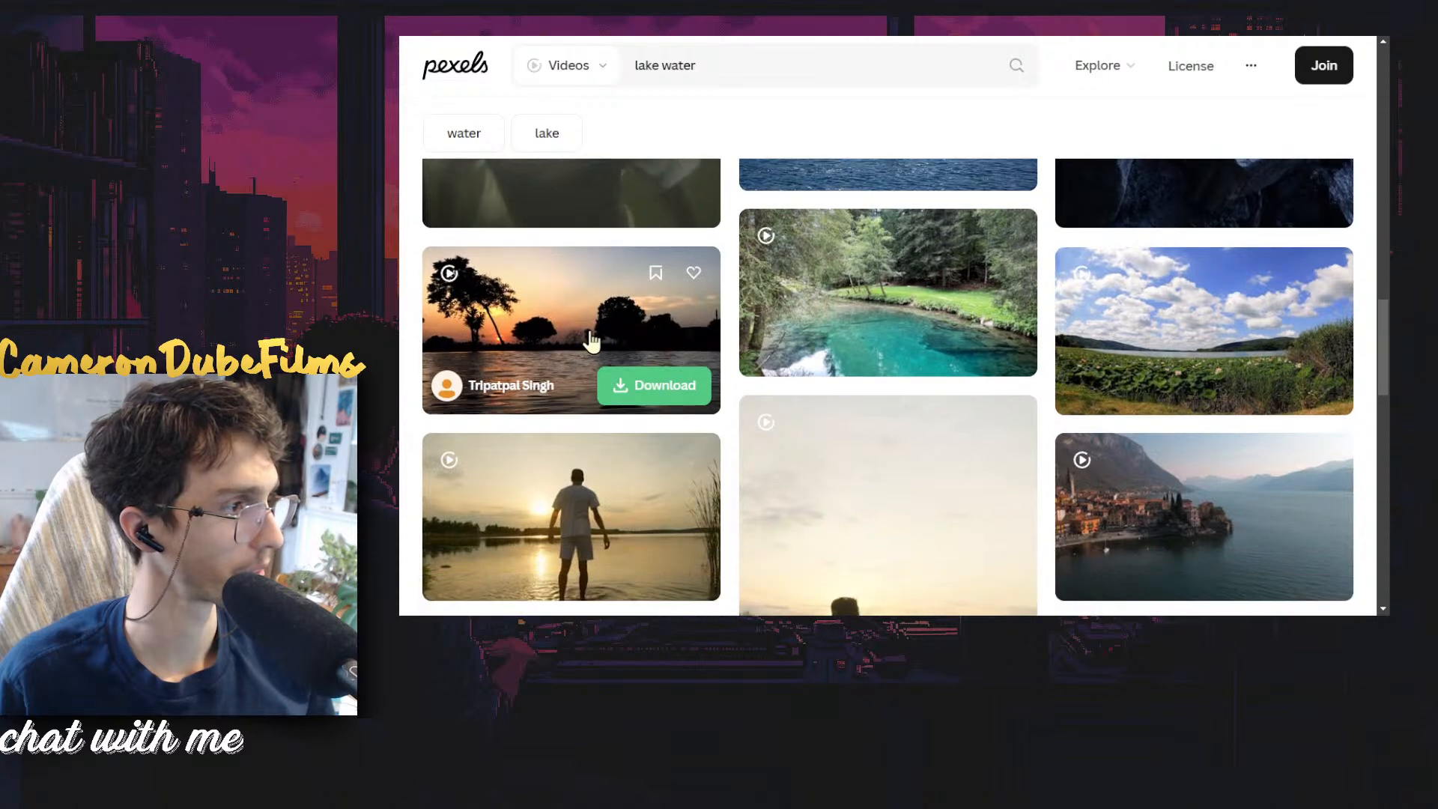
{"action": "scroll", "coordinate": [577, 319], "scroll_direction": "down", "scroll_amount": 2}
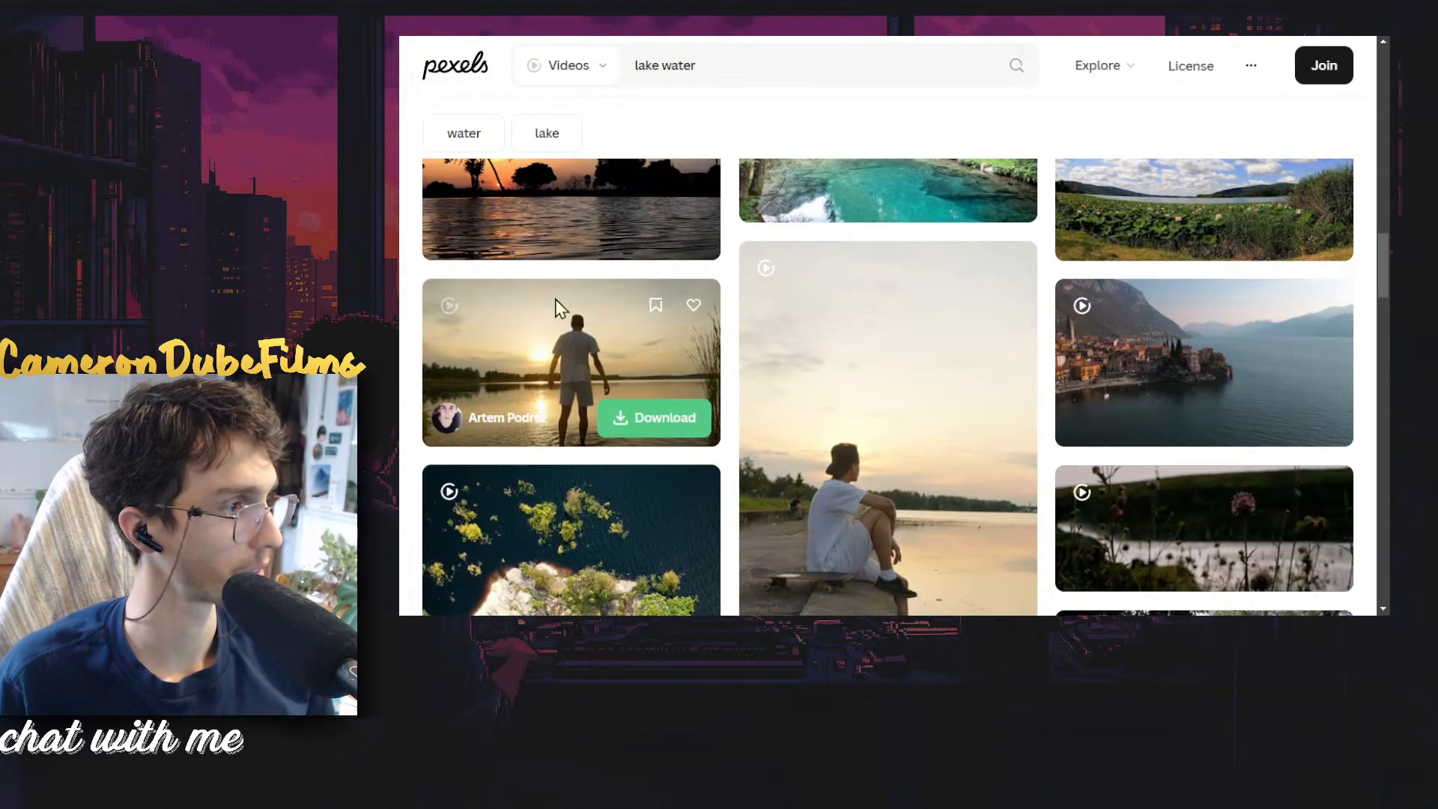
{"action": "left_click", "coordinate": [590, 344]}
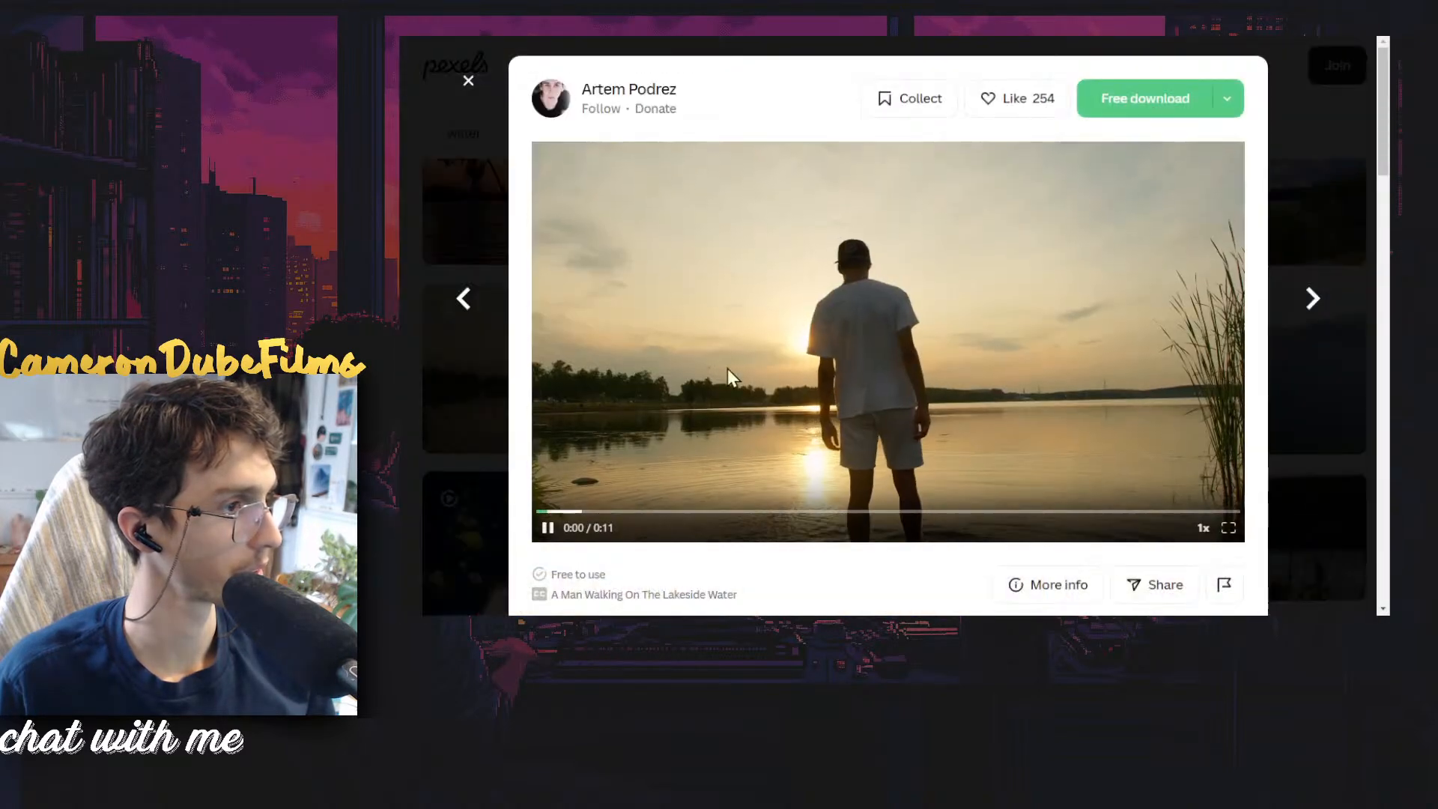
Download the sunset clip of the man at the lakeside, close its preview and browse more lake water results
{"action": "scroll", "coordinate": [1011, 396], "scroll_direction": "down", "scroll_amount": 1}
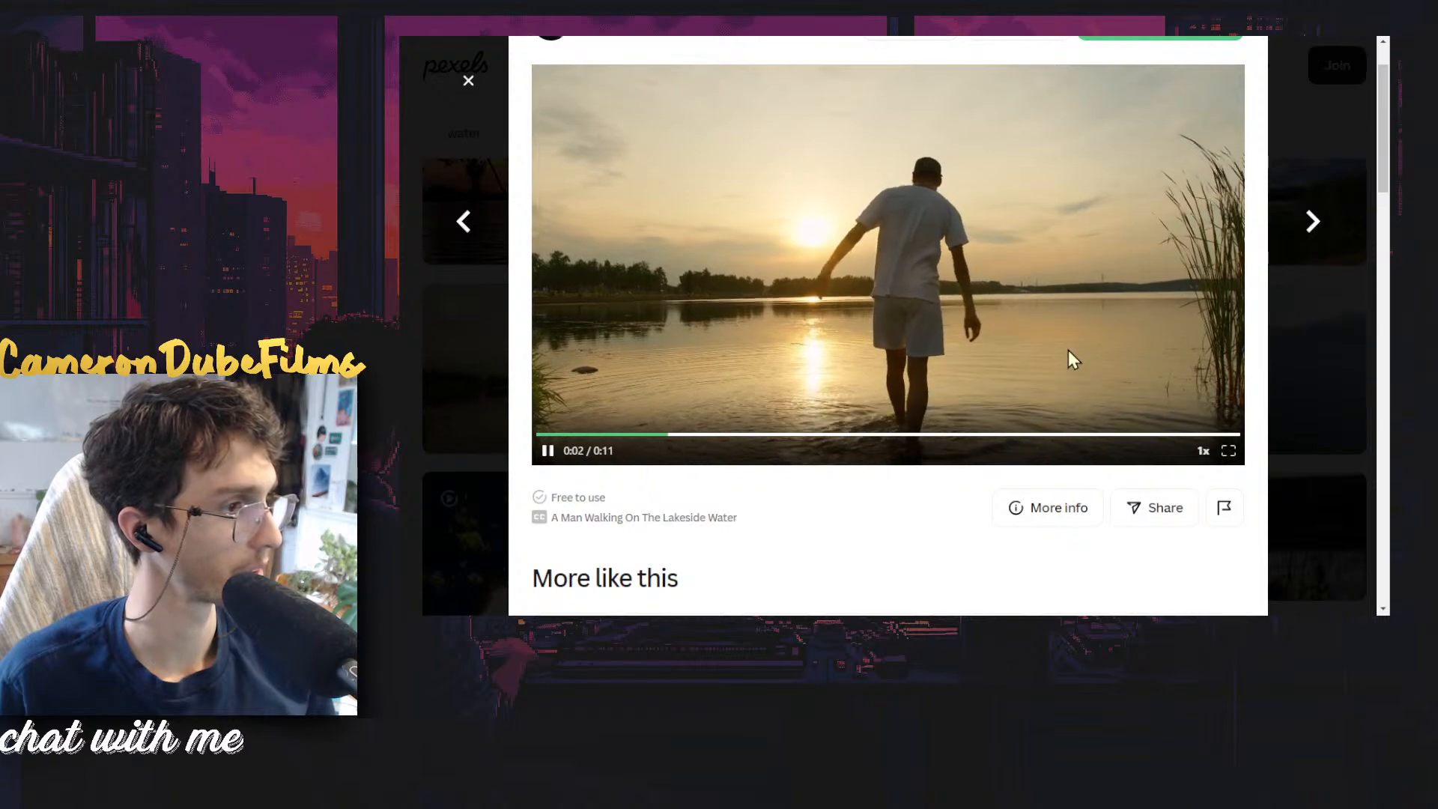
{"action": "scroll", "coordinate": [1068, 349], "scroll_direction": "up", "scroll_amount": 1}
{"action": "left_click", "coordinate": [1146, 109]}
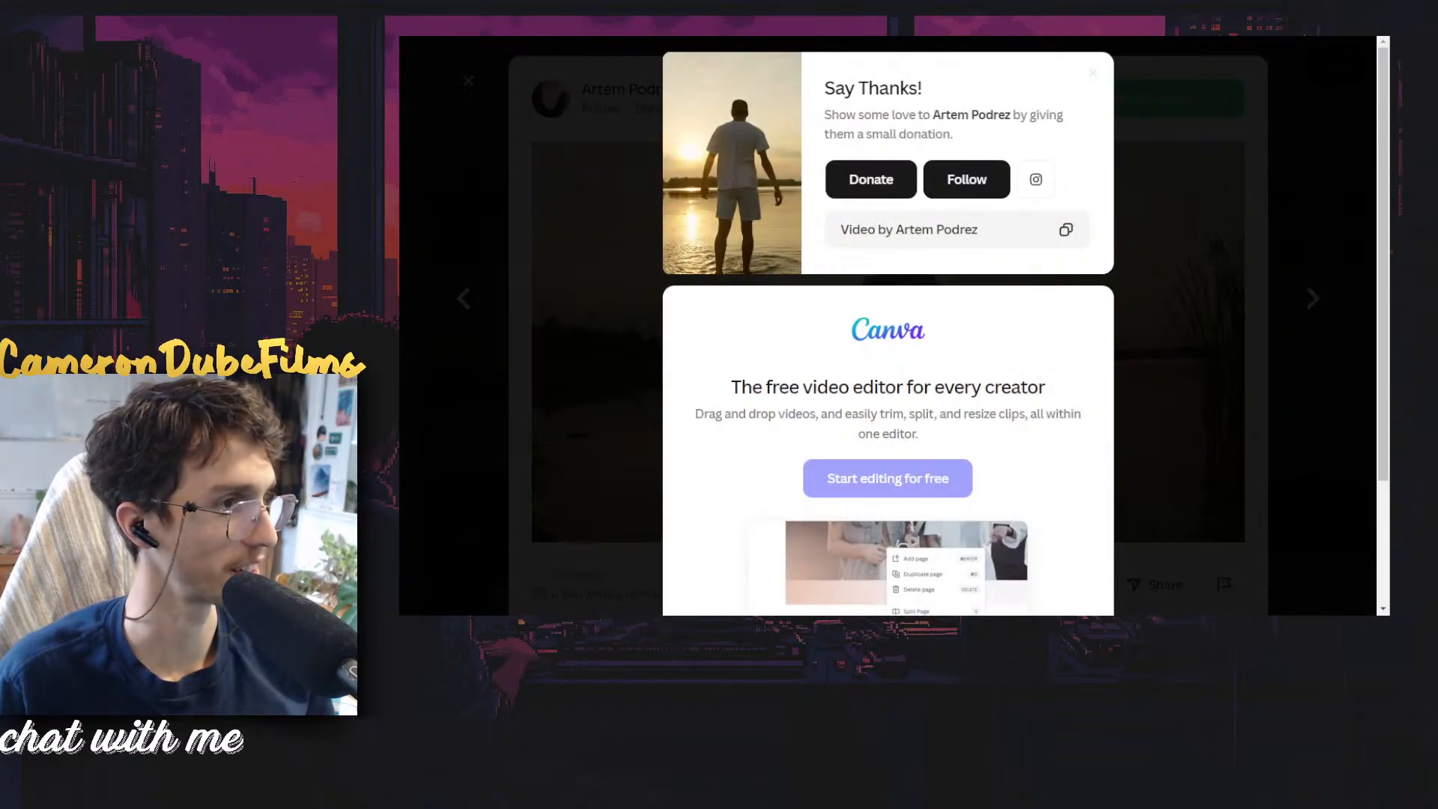
{"action": "left_click", "coordinate": [1340, 210]}
{"action": "left_click", "coordinate": [1309, 199]}
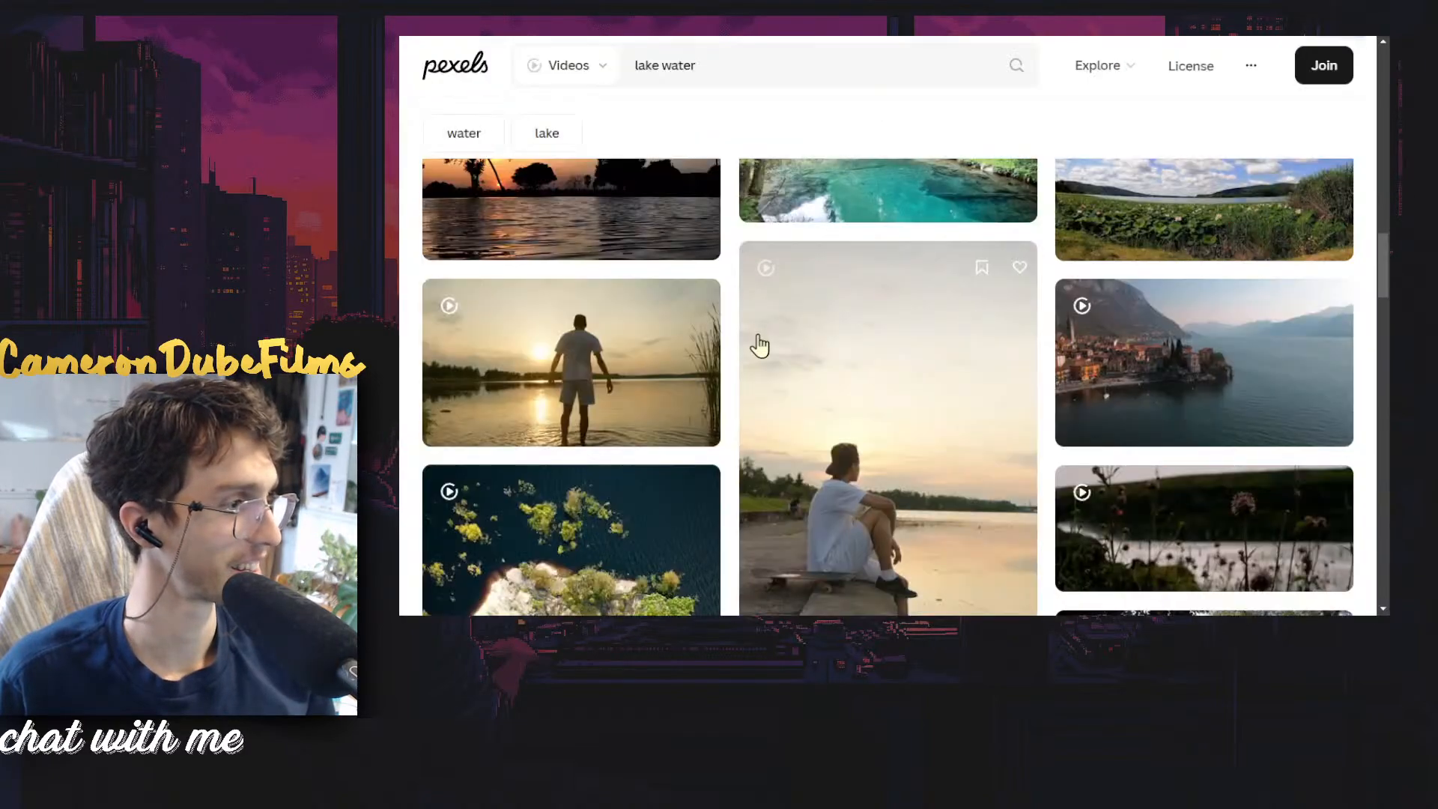
{"action": "scroll", "coordinate": [774, 321], "scroll_direction": "down", "scroll_amount": 4}
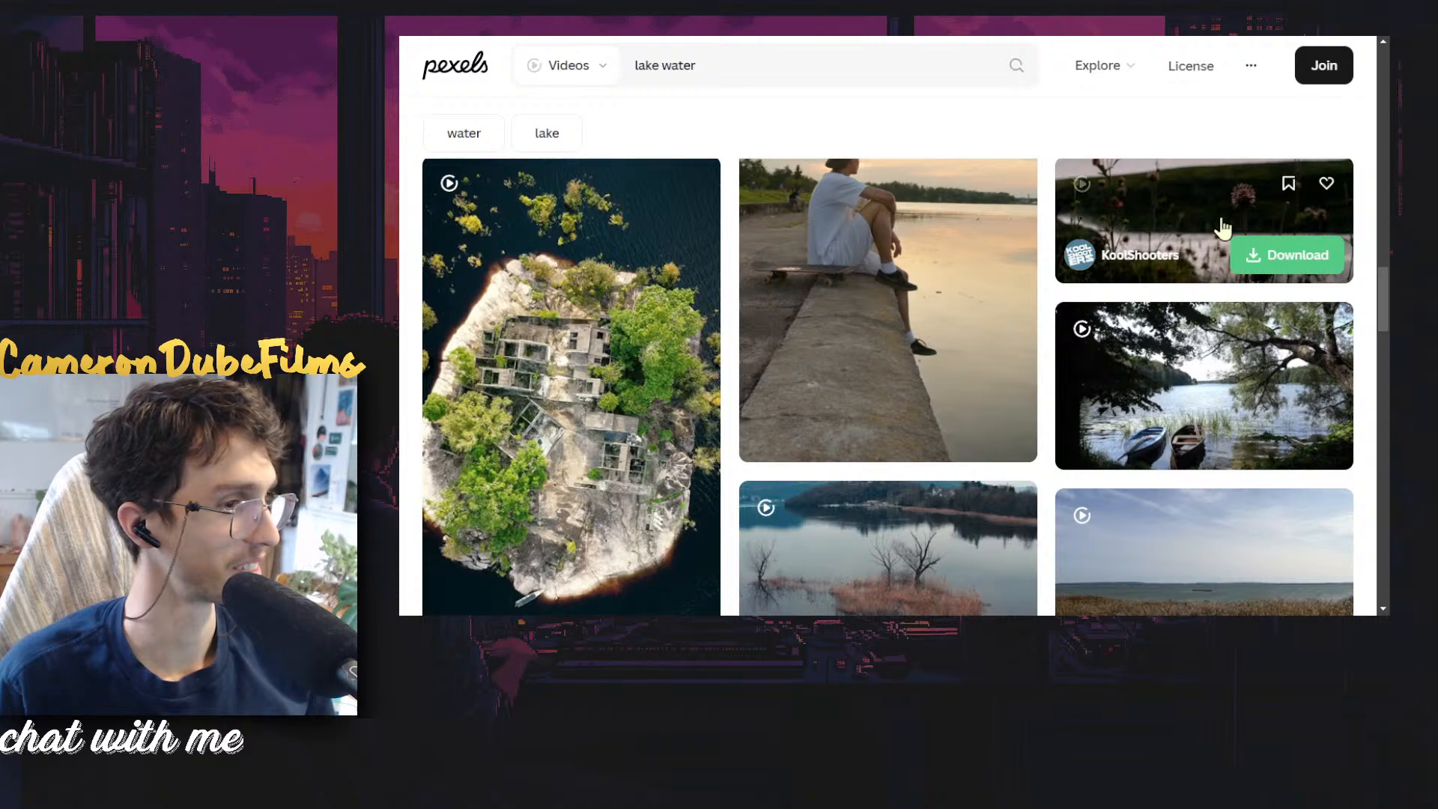
{"action": "scroll", "coordinate": [1222, 228], "scroll_direction": "down", "scroll_amount": 6}
{"action": "scroll", "coordinate": [1095, 389], "scroll_direction": "up", "scroll_amount": 4}
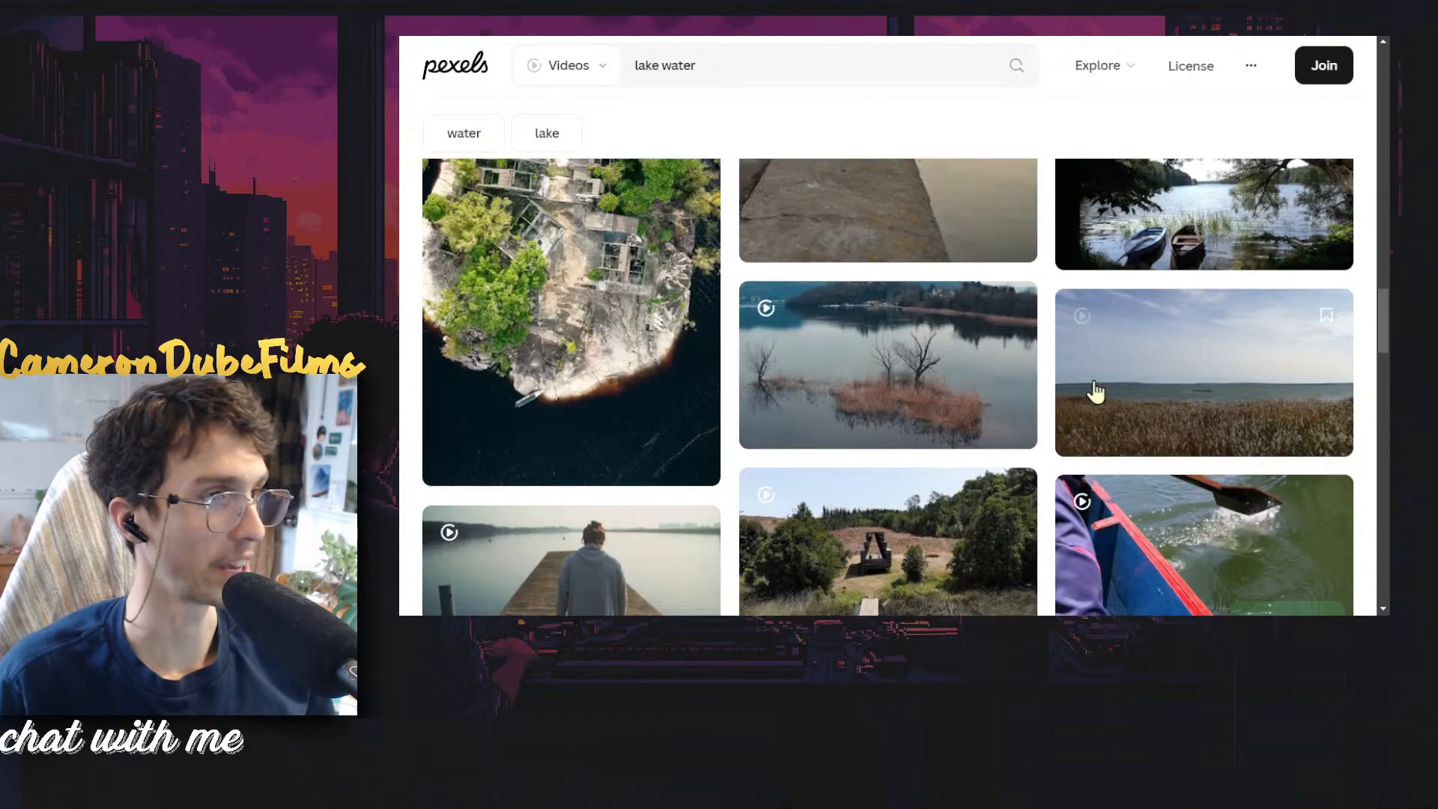
{"action": "scroll", "coordinate": [1095, 389], "scroll_direction": "up", "scroll_amount": 4}
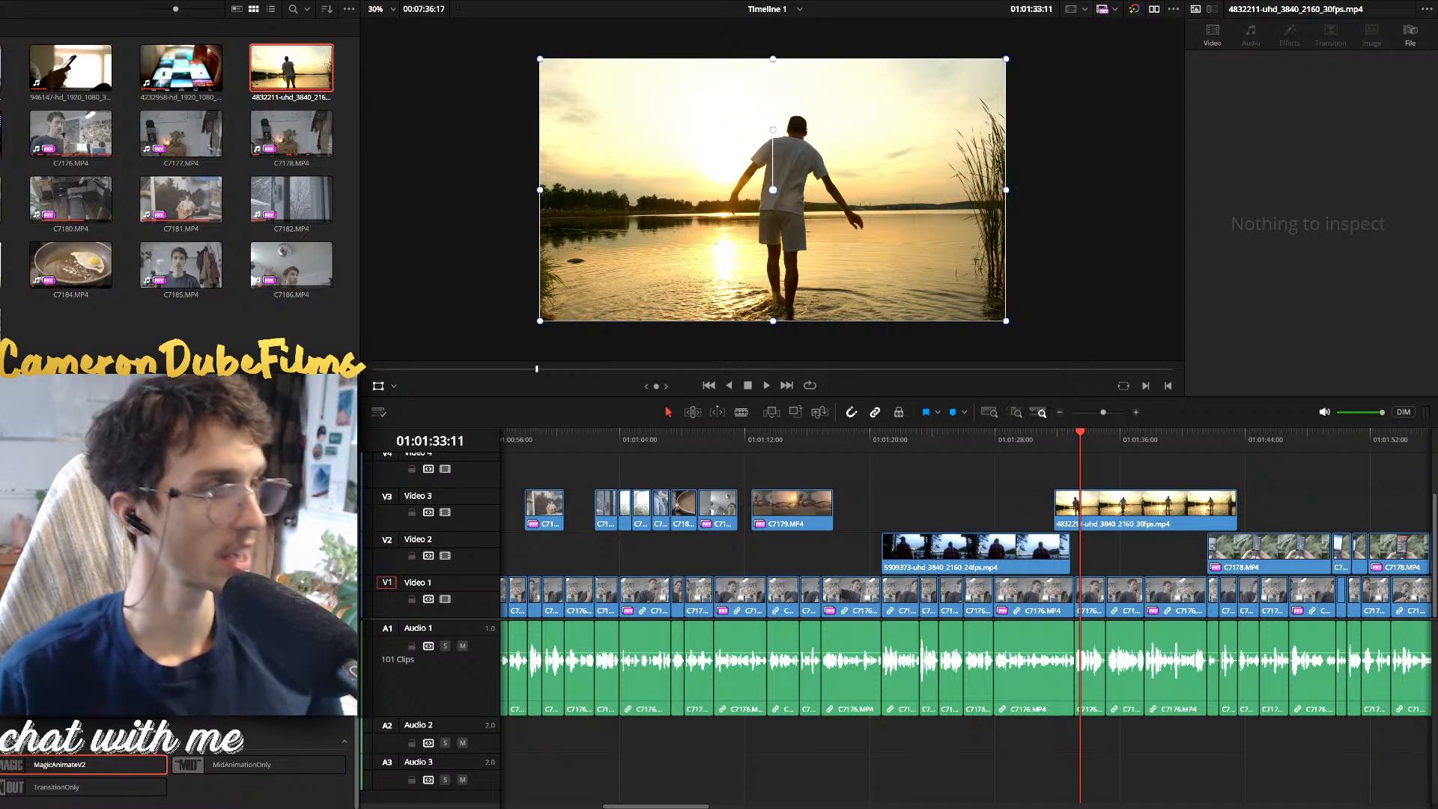
Switch to DaVinci Resolve and replay the narration from about 01:01:14 up to the start of the plaid-jacket lake clip
{"action": "left_click", "coordinate": [810, 441]}
{"action": "key", "text": "space"}
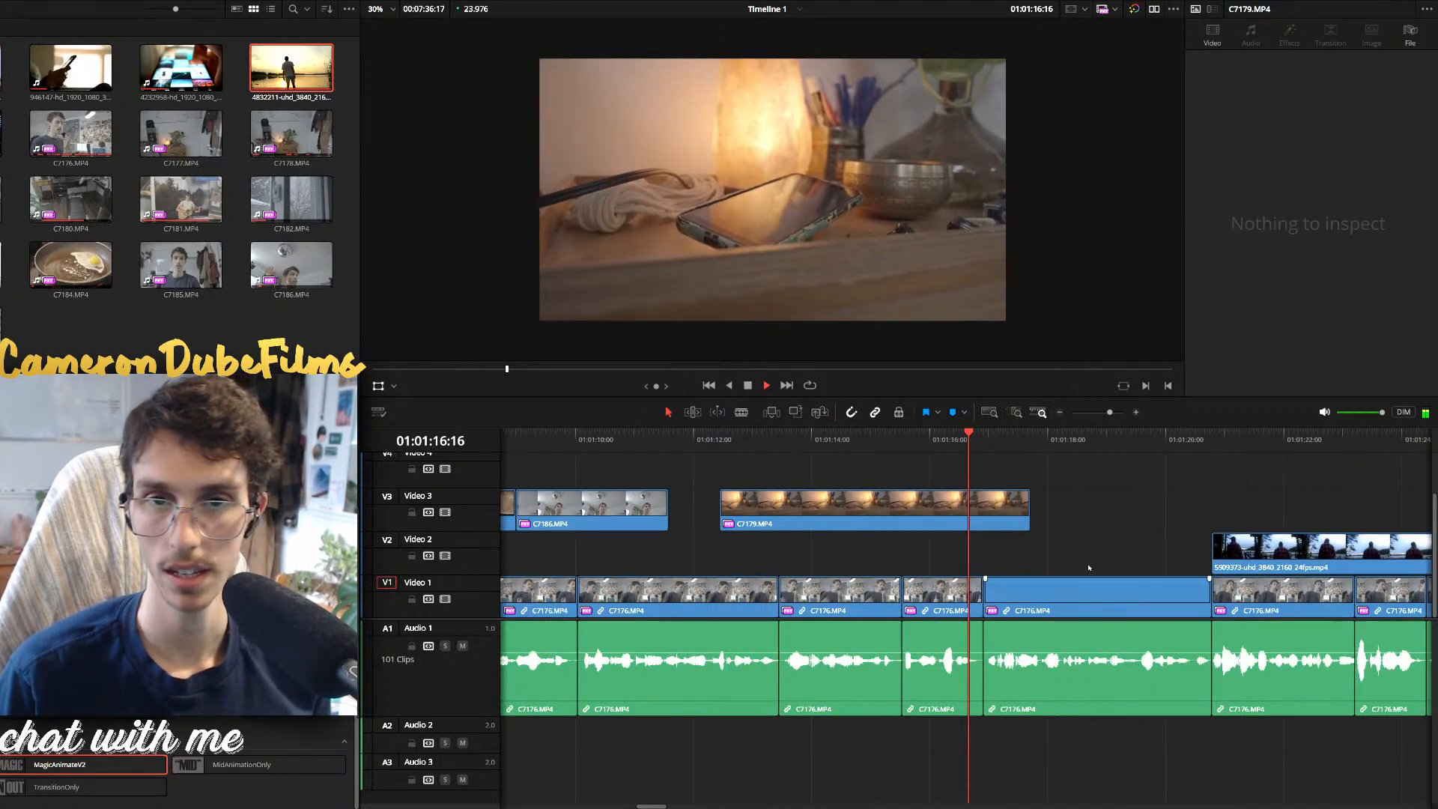
{"action": "left_click", "coordinate": [1017, 448]}
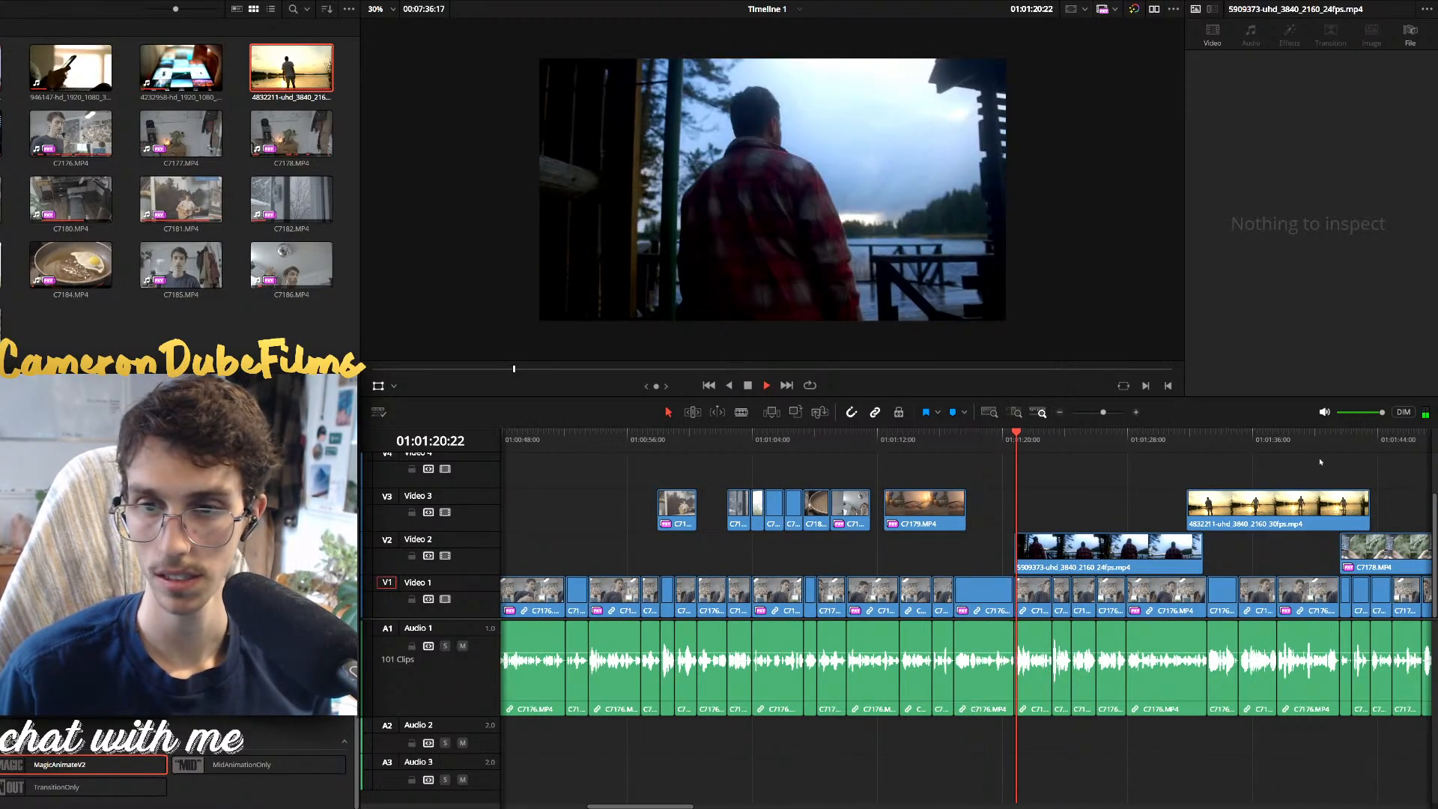
Move both stock lake clips and the C7178 clips about 30 seconds later on the timeline and continue playback
{"action": "left_click_drag", "start_coordinate": [1370, 463], "coordinate": [1091, 557]}
{"action": "scroll", "coordinate": [1158, 551], "scroll_direction": "down", "scroll_amount": 3}
{"action": "left_click_drag", "start_coordinate": [1144, 514], "coordinate": [819, 549]}
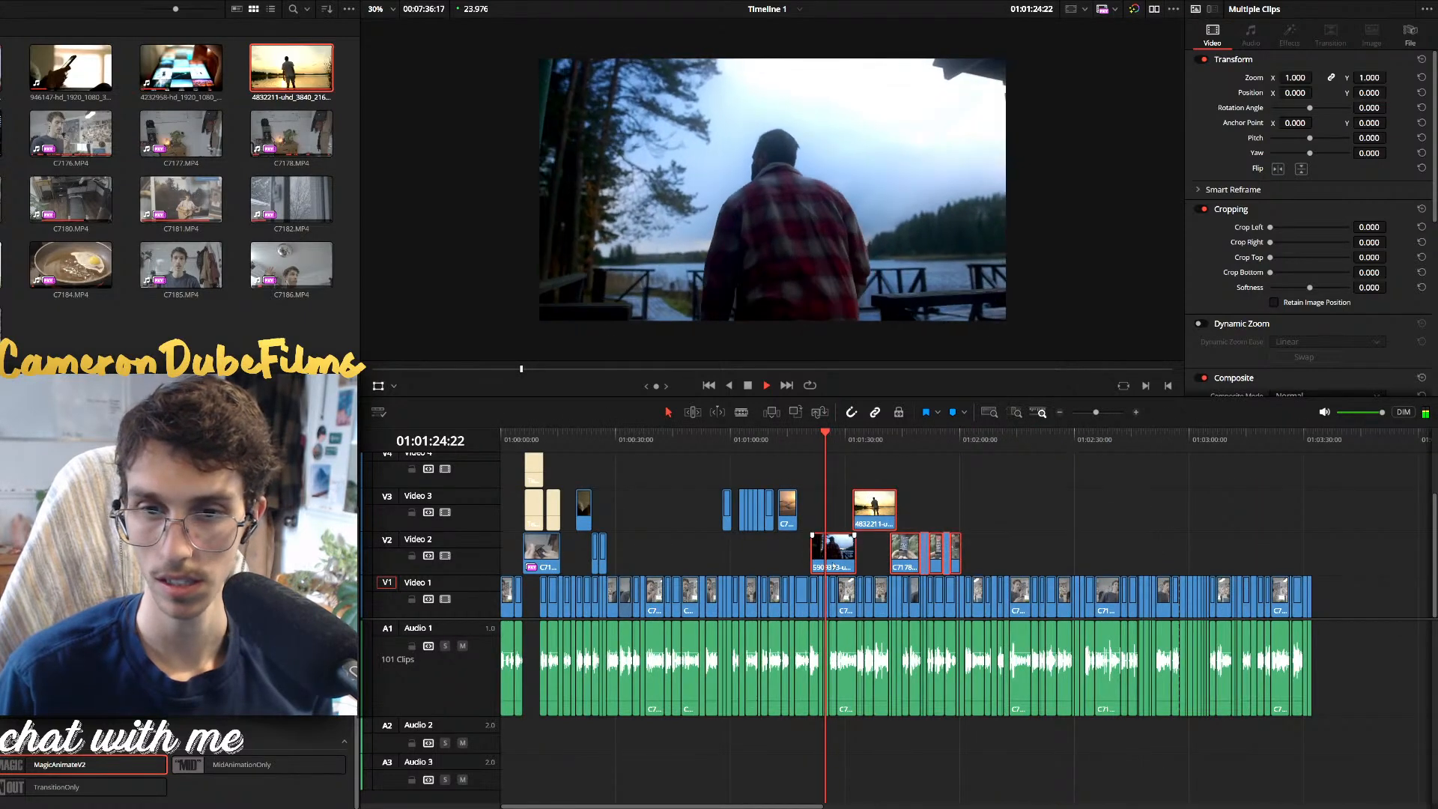
{"action": "key", "text": "space"}
{"action": "left_click_drag", "start_coordinate": [1018, 504], "coordinate": [828, 555]}
{"action": "left_click_drag", "start_coordinate": [833, 555], "coordinate": [948, 554]}
{"action": "key", "text": "space"}
{"action": "scroll", "coordinate": [901, 501], "scroll_direction": "up", "scroll_amount": 3}
{"action": "left_click", "coordinate": [1146, 534]}
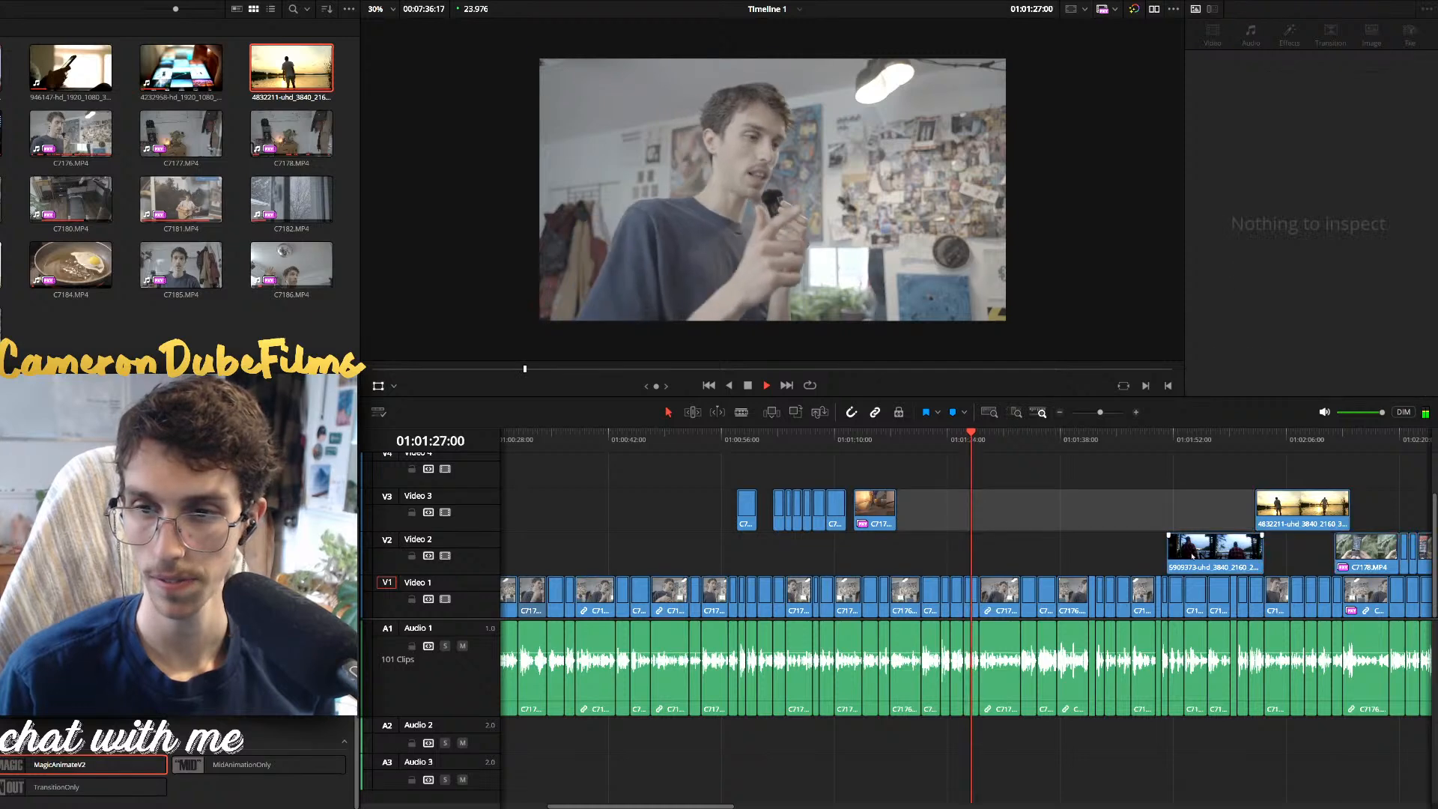
Move the plaid-jacket lake clip earlier on Video 2 to start at about 01:01:25 and play it against the narration
{"action": "left_click_drag", "start_coordinate": [1202, 554], "coordinate": [995, 554]}
{"action": "scroll", "coordinate": [996, 554], "scroll_direction": "up", "scroll_amount": 3}
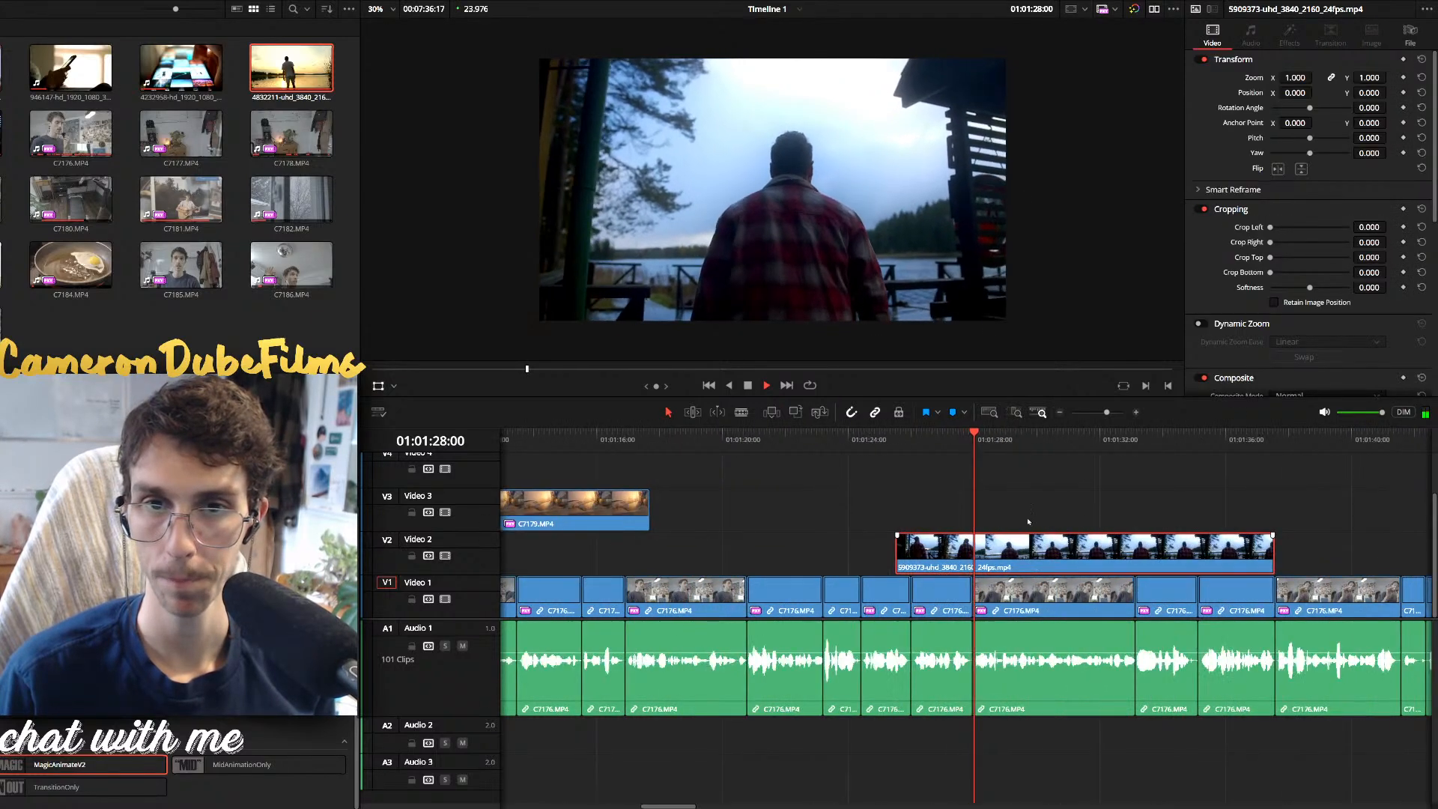
{"action": "left_click", "coordinate": [1013, 509]}
{"action": "scroll", "coordinate": [1014, 511], "scroll_direction": "down", "scroll_amount": 2}
{"action": "left_click", "coordinate": [1015, 564]}
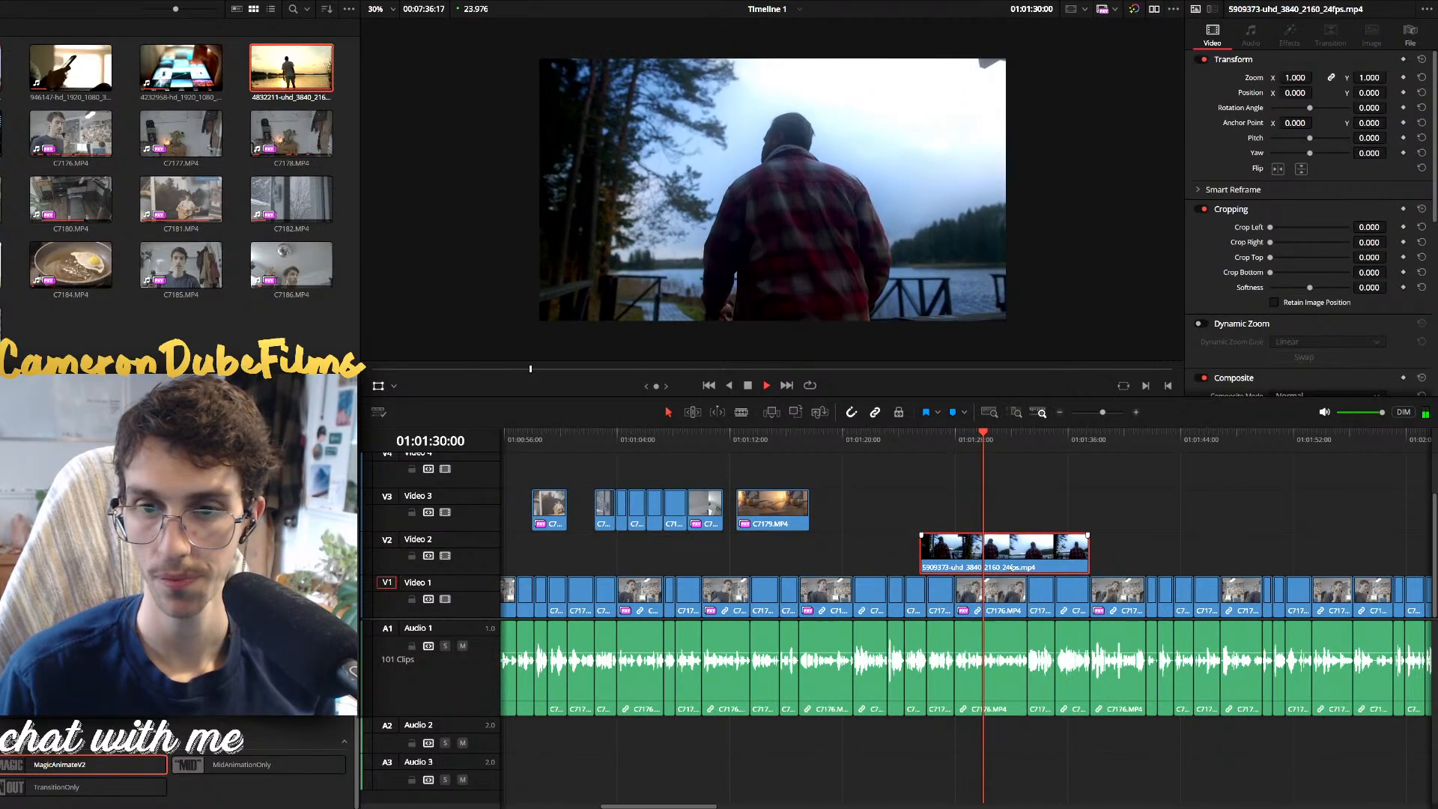
{"action": "scroll", "coordinate": [1026, 560], "scroll_direction": "down", "scroll_amount": 2}
{"action": "key", "text": "space"}
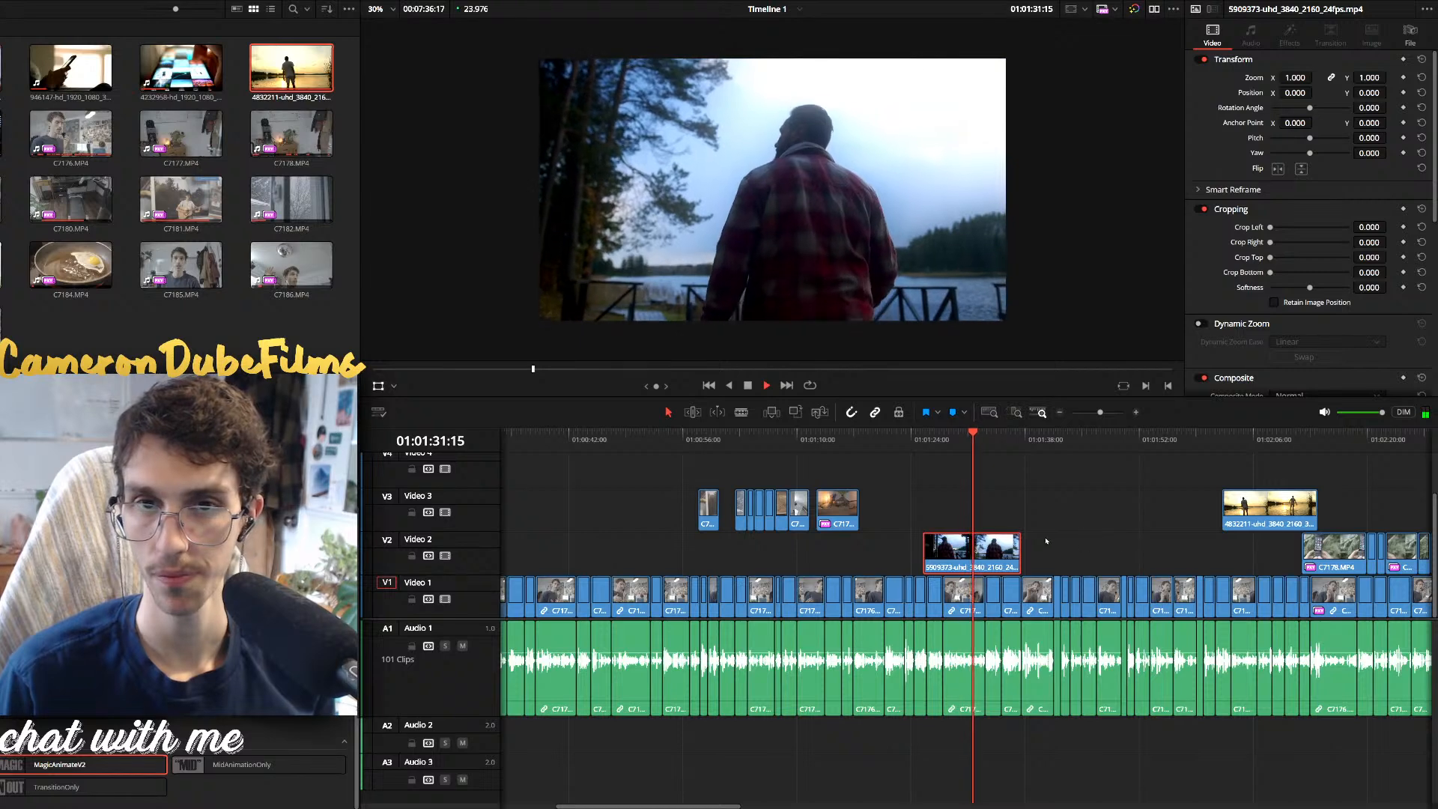
Move the sunset lake clip onto Video 2 at about 01:01:33, overwriting the plaid-jacket clip's end, and play it back
{"action": "left_click_drag", "start_coordinate": [1225, 516], "coordinate": [982, 555]}
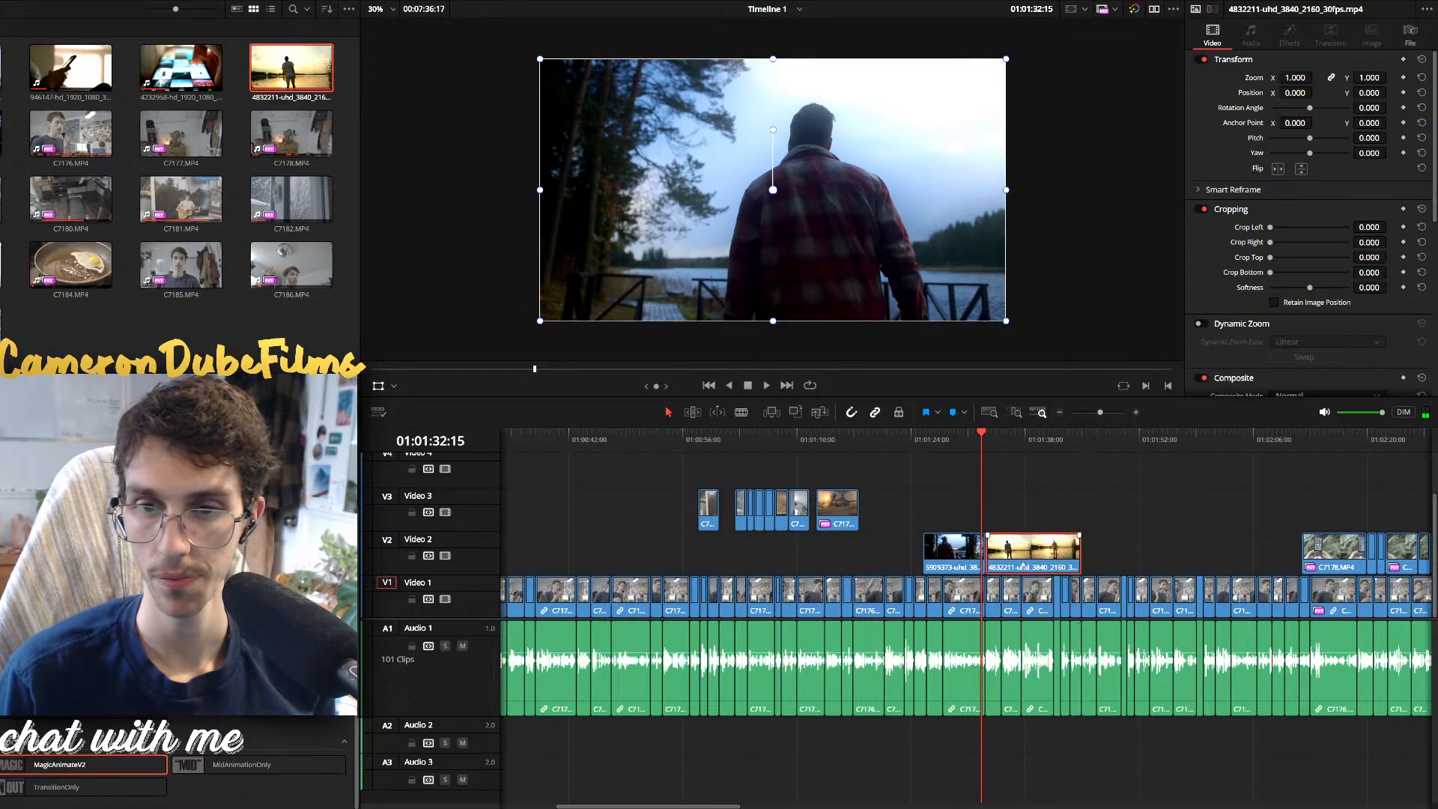
{"action": "key", "text": "space"}
{"action": "scroll", "coordinate": [1037, 543], "scroll_direction": "up", "scroll_amount": 3}
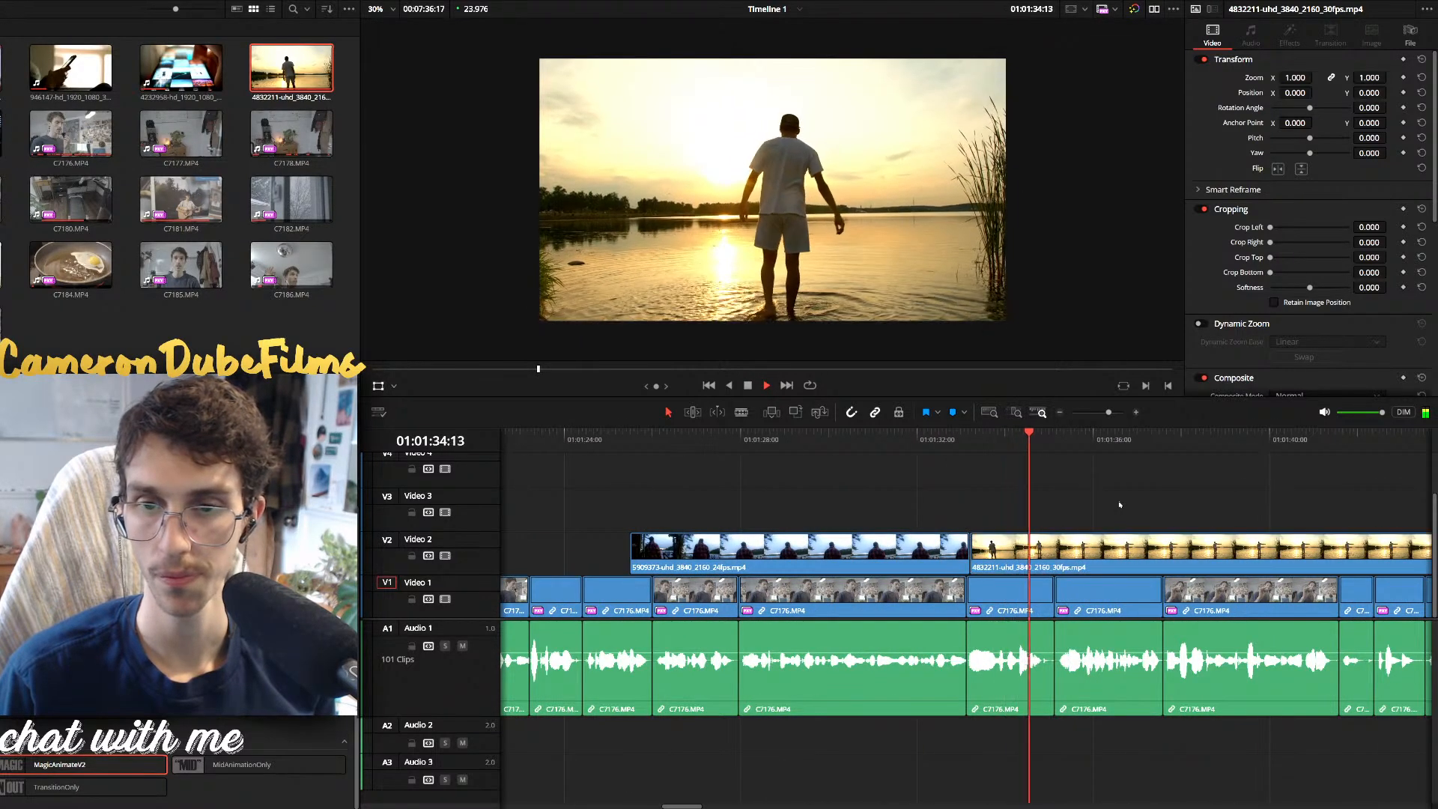
{"action": "scroll", "coordinate": [1078, 554], "scroll_direction": "down", "scroll_amount": 2}
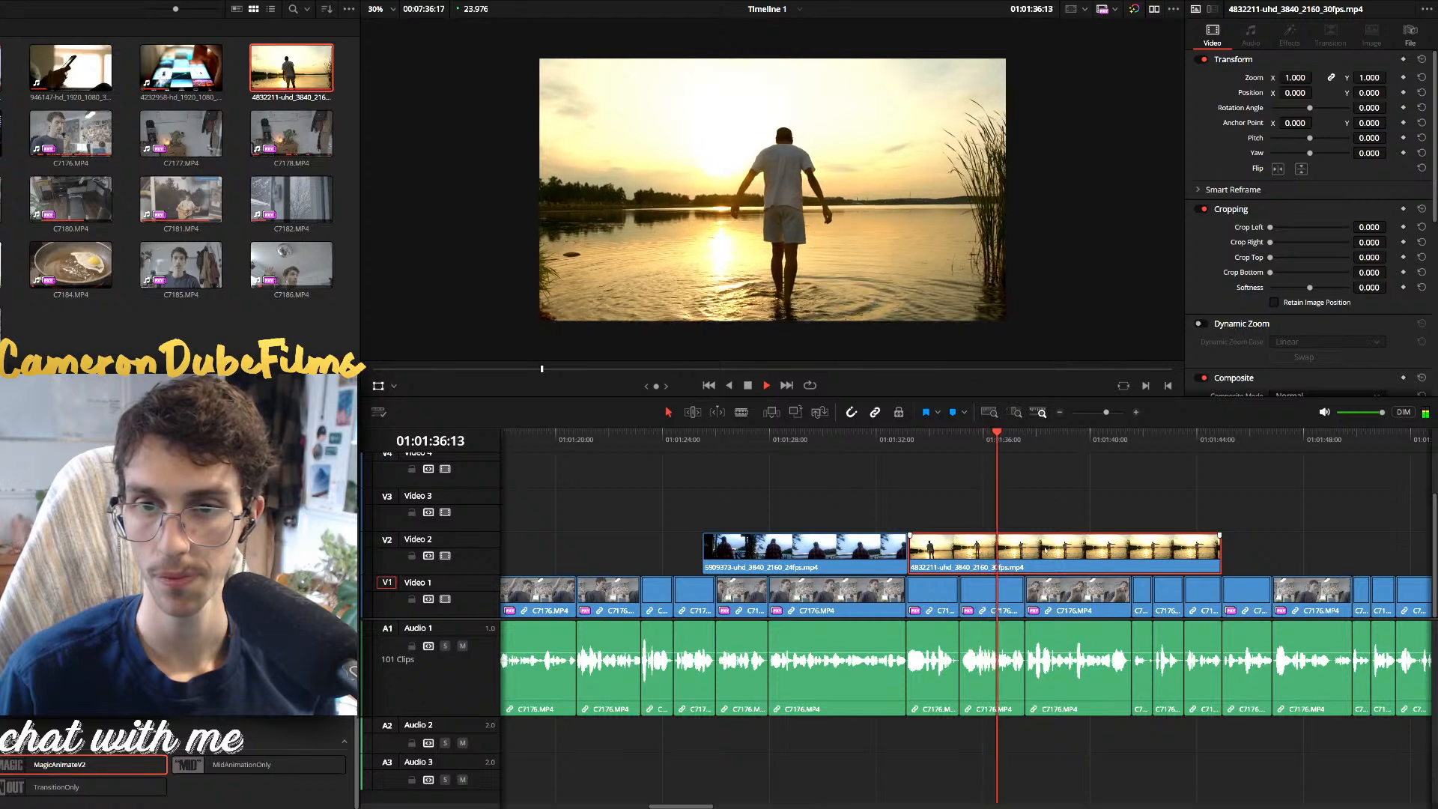
{"action": "key", "text": "space"}
Split the sunset lake clip at about 01:01:35:19, delete the part after the split, and resume playback
{"action": "left_click_drag", "start_coordinate": [968, 442], "coordinate": [959, 443]}
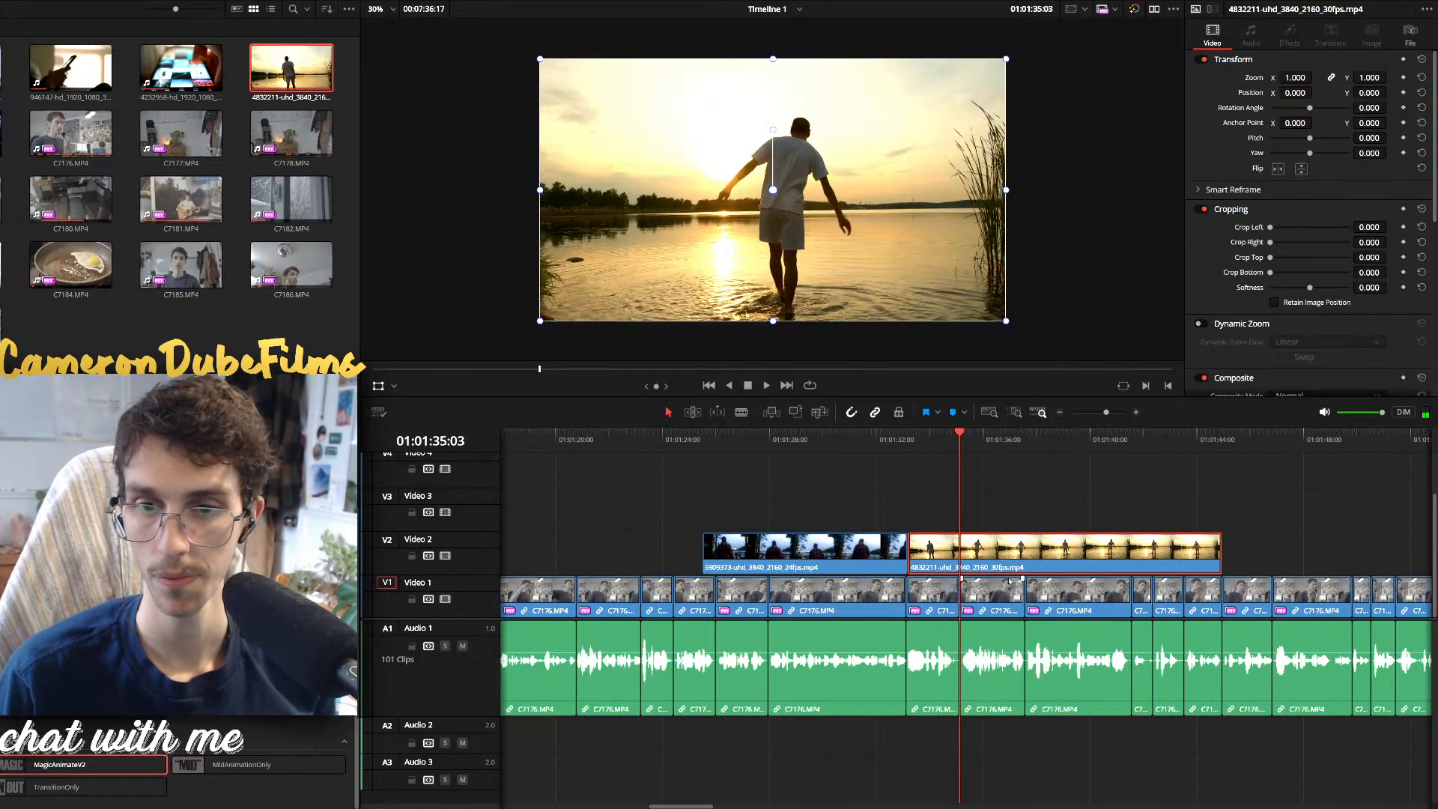
{"action": "key", "text": "space"}
{"action": "key", "text": "space"}
{"action": "key", "text": "ctrl+b"}
{"action": "left_click", "coordinate": [1032, 561]}
{"action": "key", "text": "Delete"}
{"action": "key", "text": "space"}
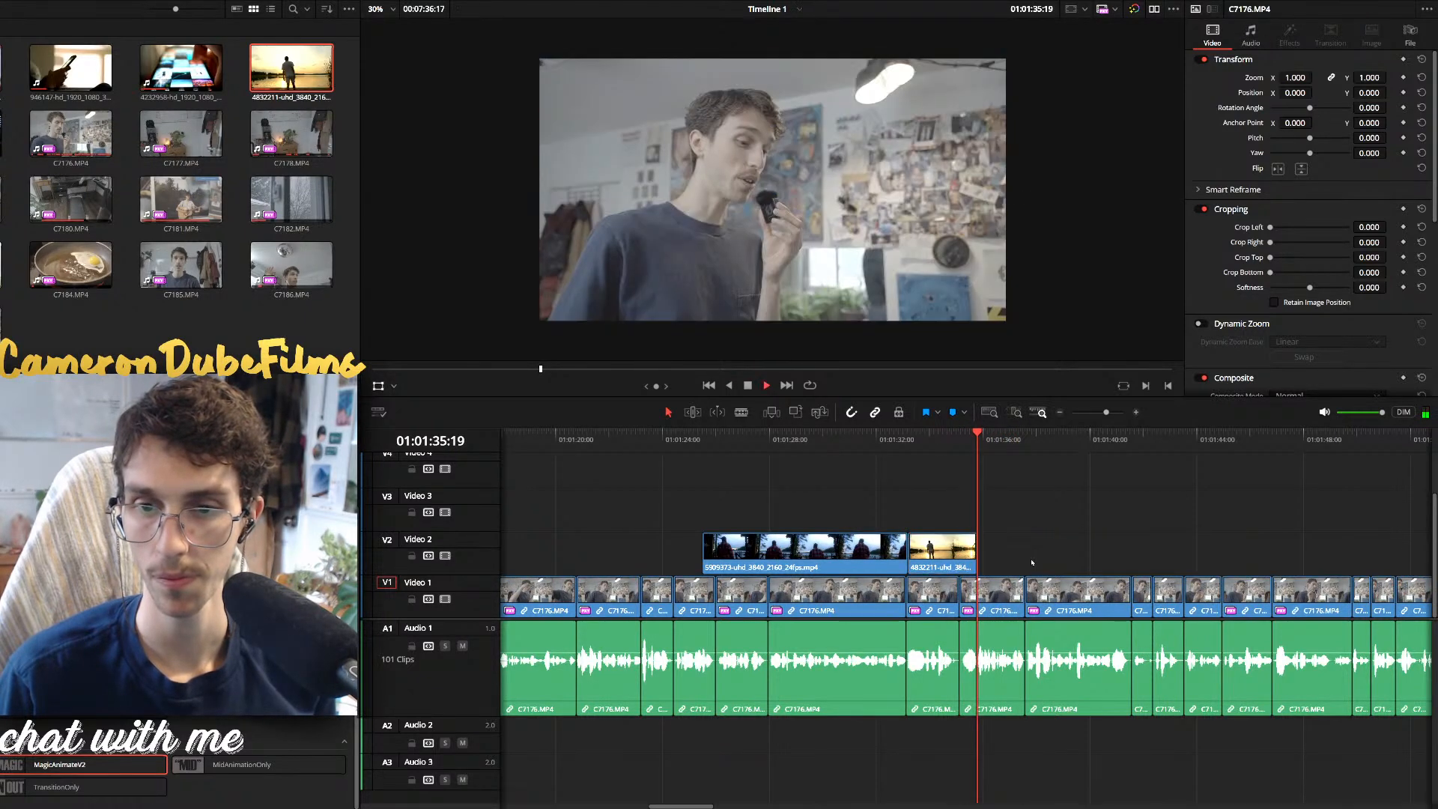
Delete the C7176 talking clip starting at about 01:01:35 and shift all following Video 1 clips earlier to close the gap
{"action": "scroll", "coordinate": [1032, 569], "scroll_direction": "up", "scroll_amount": 3}
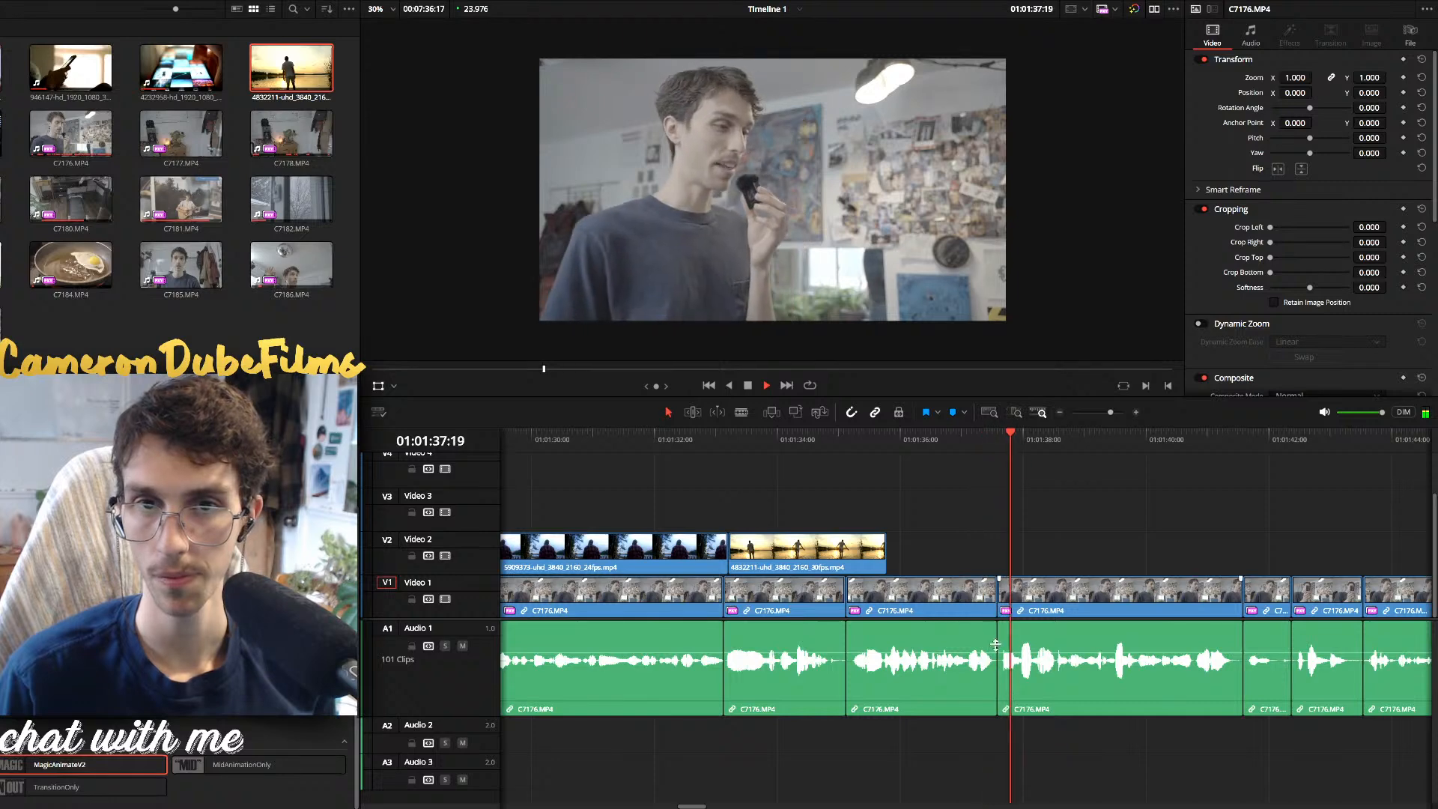
{"action": "left_click", "coordinate": [767, 445]}
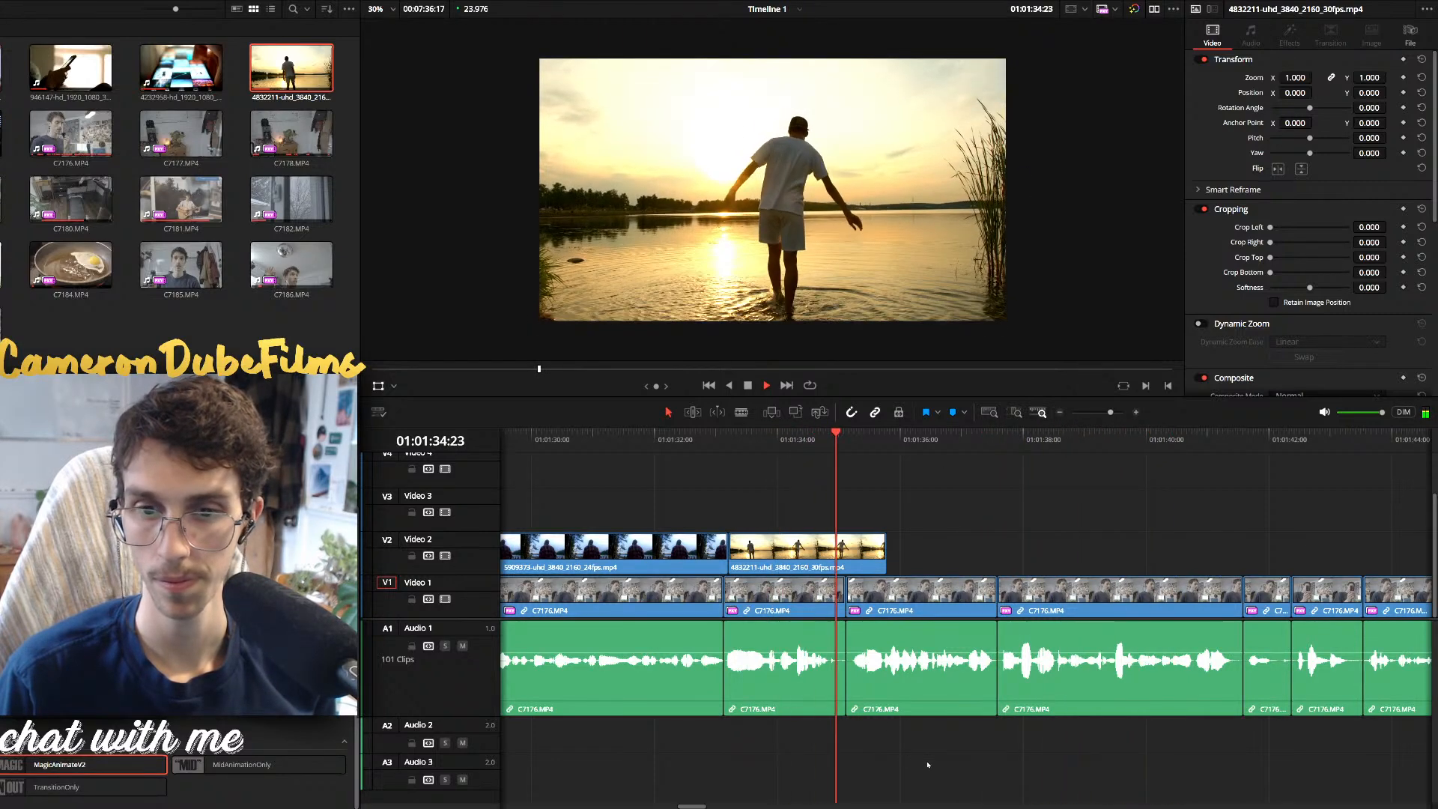
{"action": "key", "text": "space"}
{"action": "left_click", "coordinate": [928, 652]}
{"action": "key", "text": "BackSpace"}
{"action": "left_click", "coordinate": [935, 446]}
{"action": "key", "text": "y"}
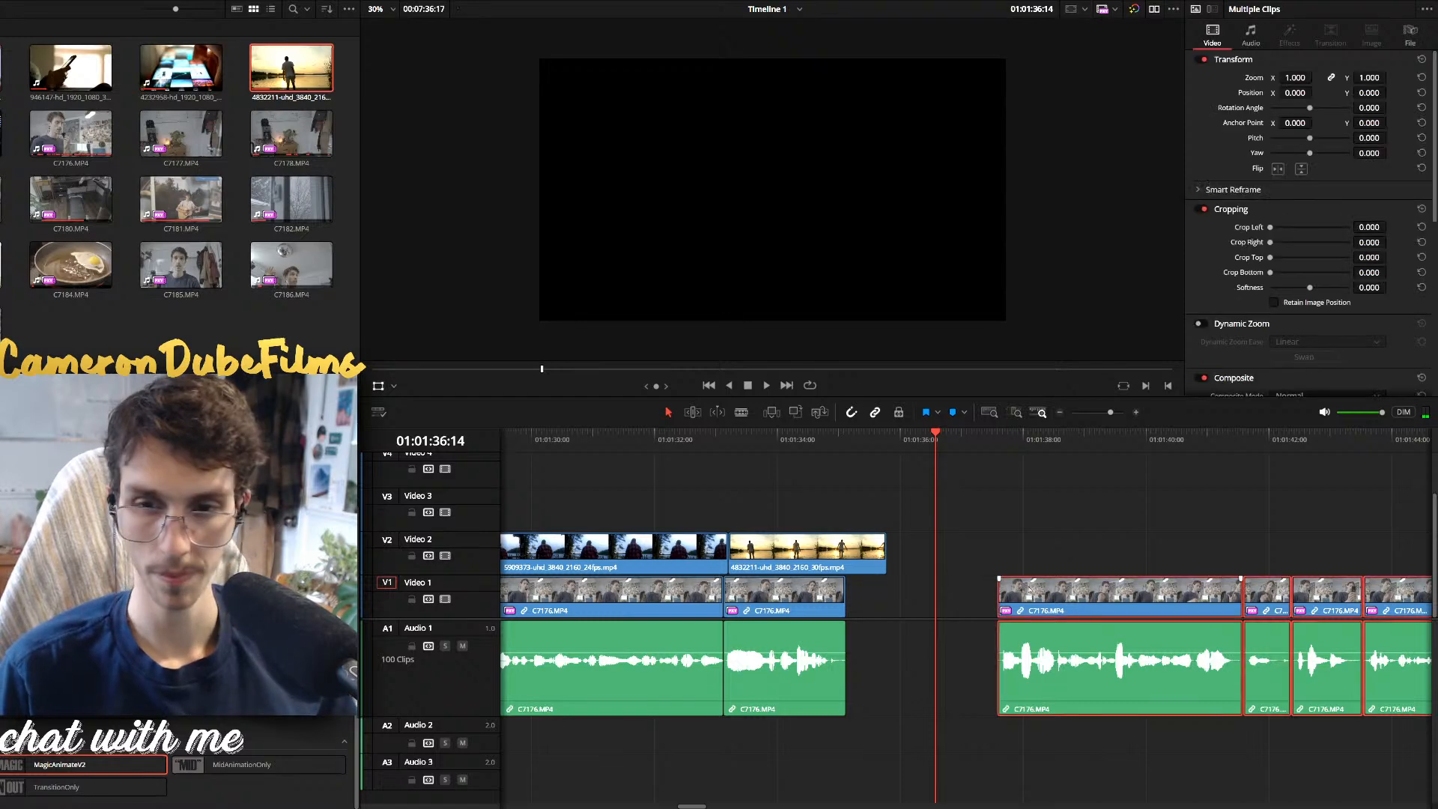
{"action": "left_click_drag", "start_coordinate": [1030, 589], "coordinate": [878, 599]}
Play back the tightened narration from about 01:01:33 through the sunset lake clip and the following talking clips
{"action": "left_click", "coordinate": [752, 442]}
{"action": "key", "text": "space"}
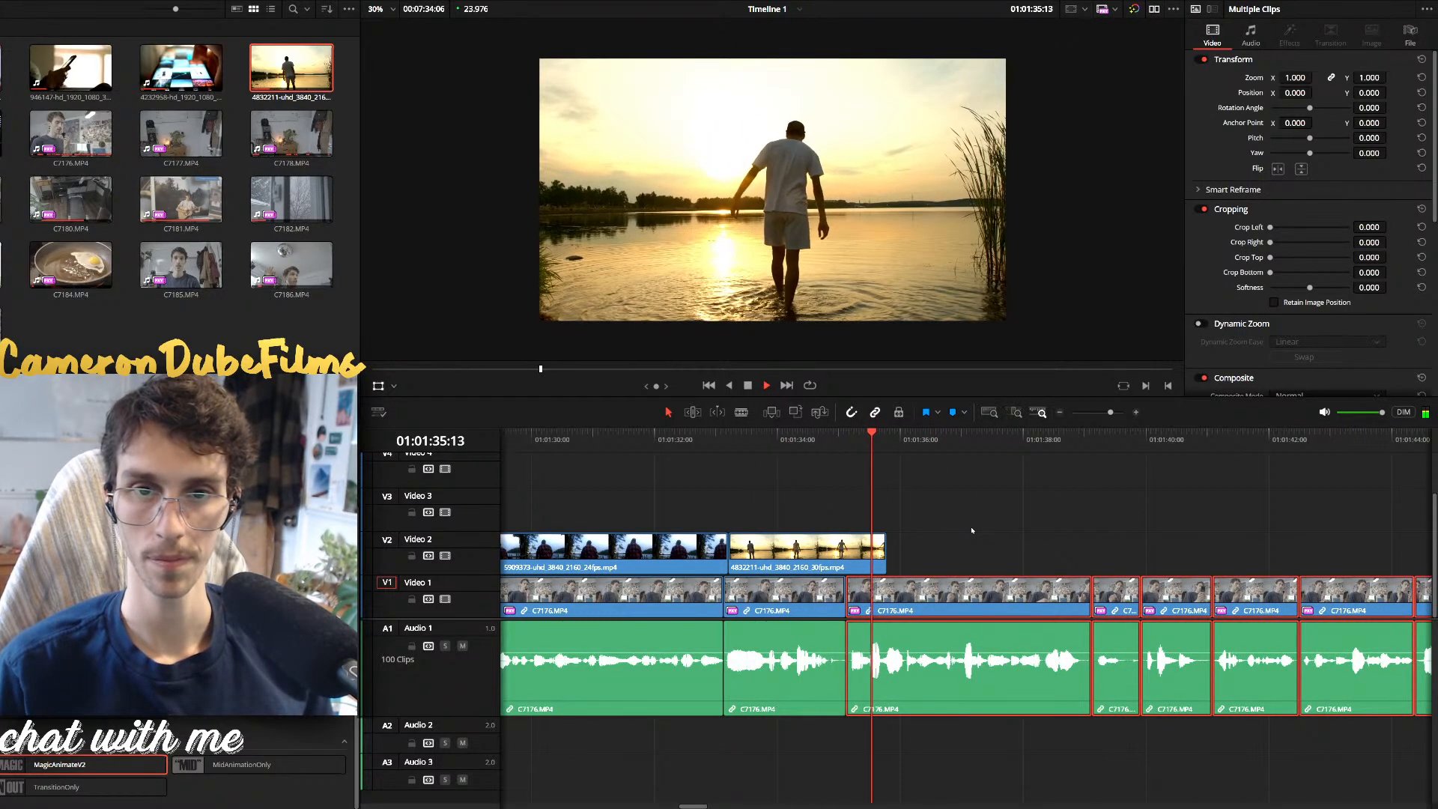
{"action": "left_click", "coordinate": [1049, 552]}
{"action": "scroll", "coordinate": [1056, 557], "scroll_direction": "down", "scroll_amount": 3}
{"action": "scroll", "coordinate": [1070, 567], "scroll_direction": "down", "scroll_amount": 3}
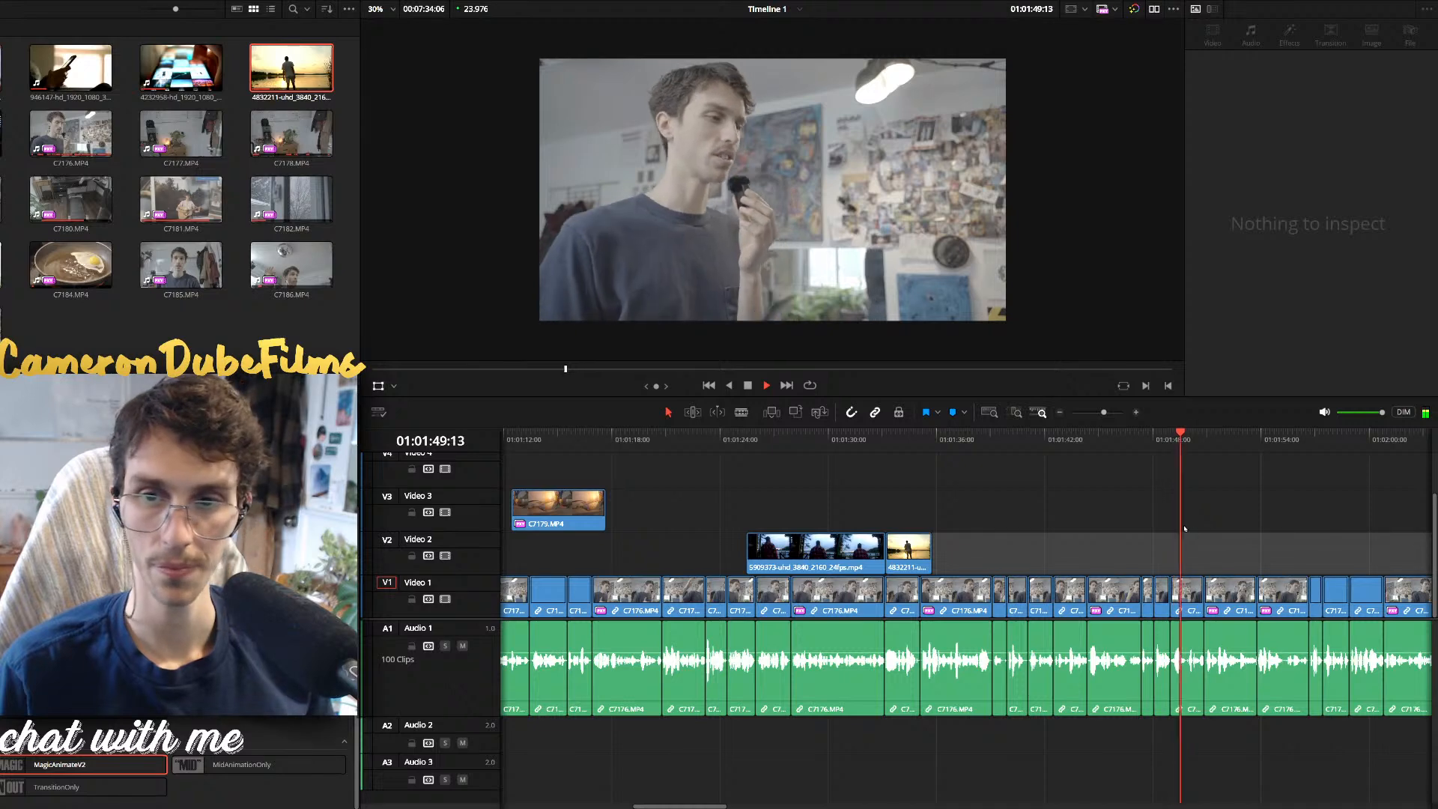
Replay the C7176 talking clips from about 01:01:45 to review the narration around 01:01:47
{"action": "left_click", "coordinate": [1142, 441]}
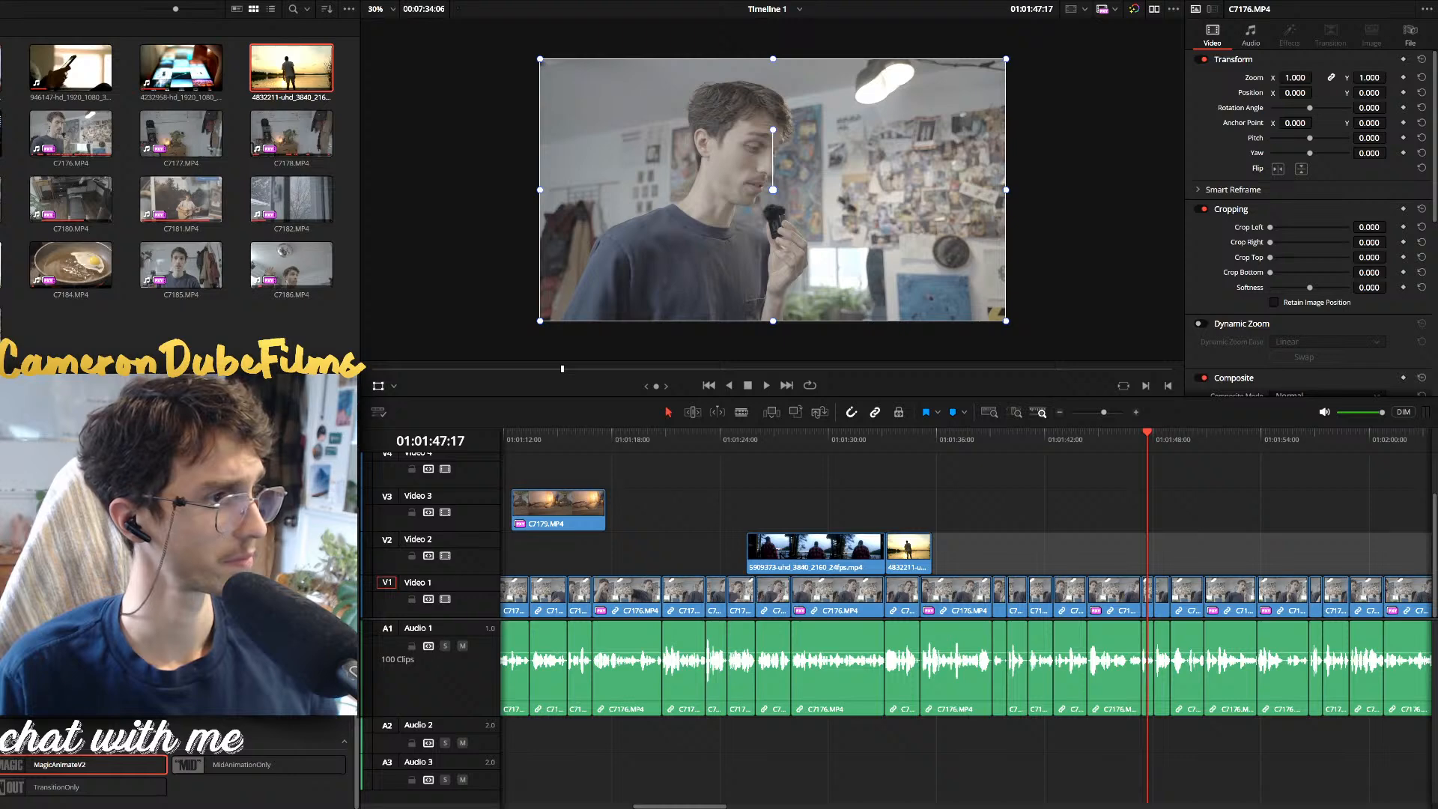
{"action": "left_click", "coordinate": [1107, 441]}
{"action": "key", "text": "space"}
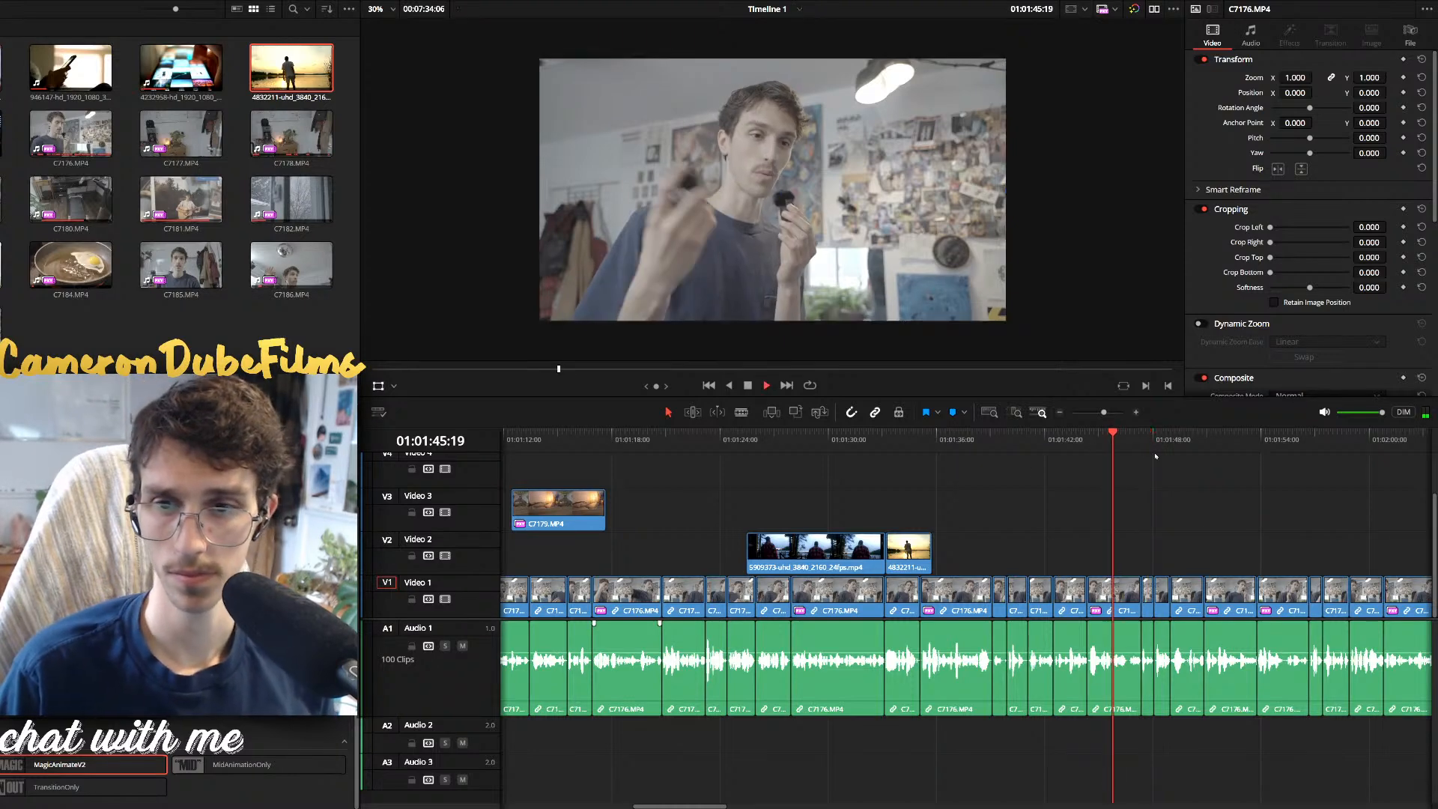
{"action": "scroll", "coordinate": [1062, 507], "scroll_direction": "down", "scroll_amount": 4}
{"action": "scroll", "coordinate": [1018, 519], "scroll_direction": "up", "scroll_amount": 4}
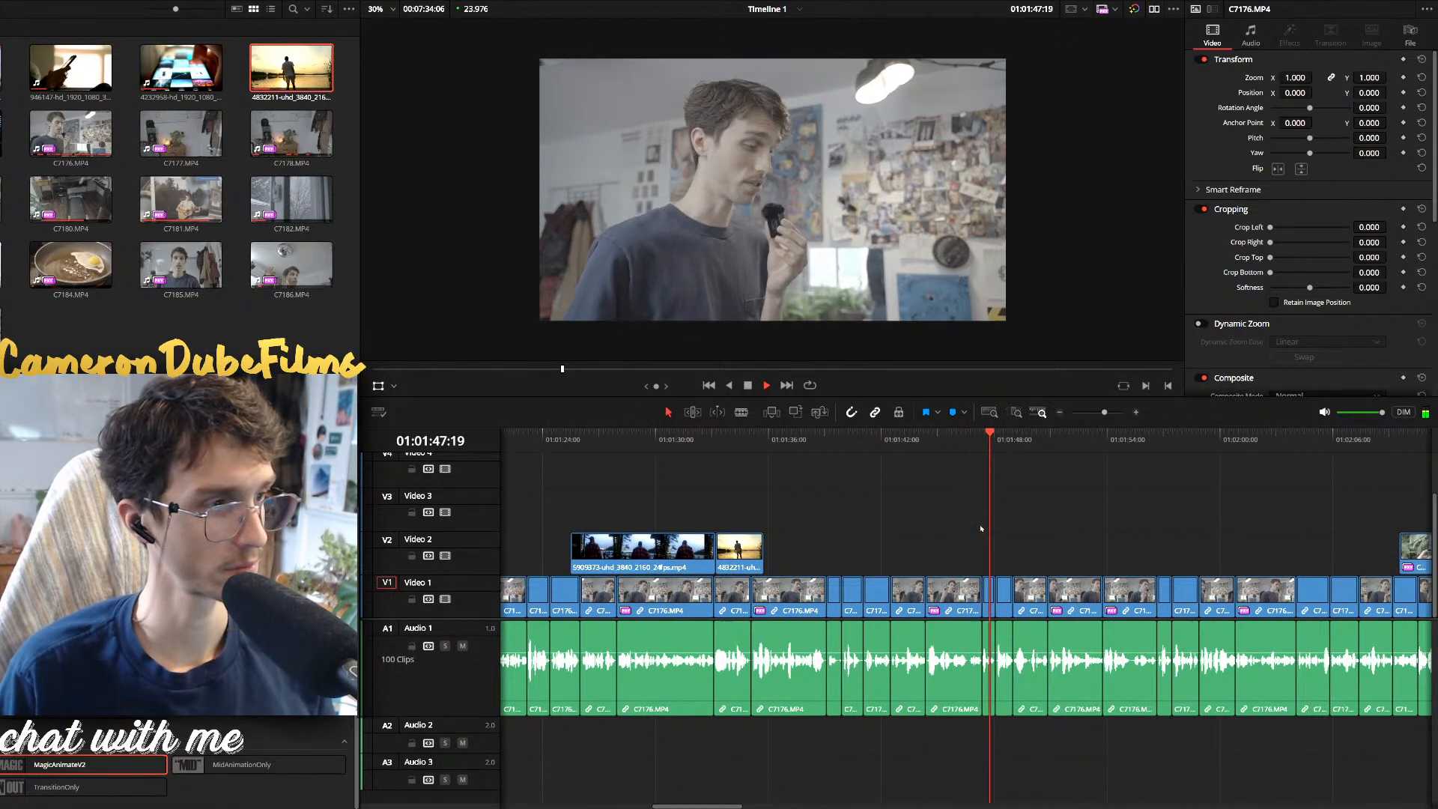
Play through the C7176 talking clips from about 01:01:47 to 01:02:02 to review the narration before the next B-roll
{"action": "scroll", "coordinate": [995, 569], "scroll_direction": "up", "scroll_amount": 2}
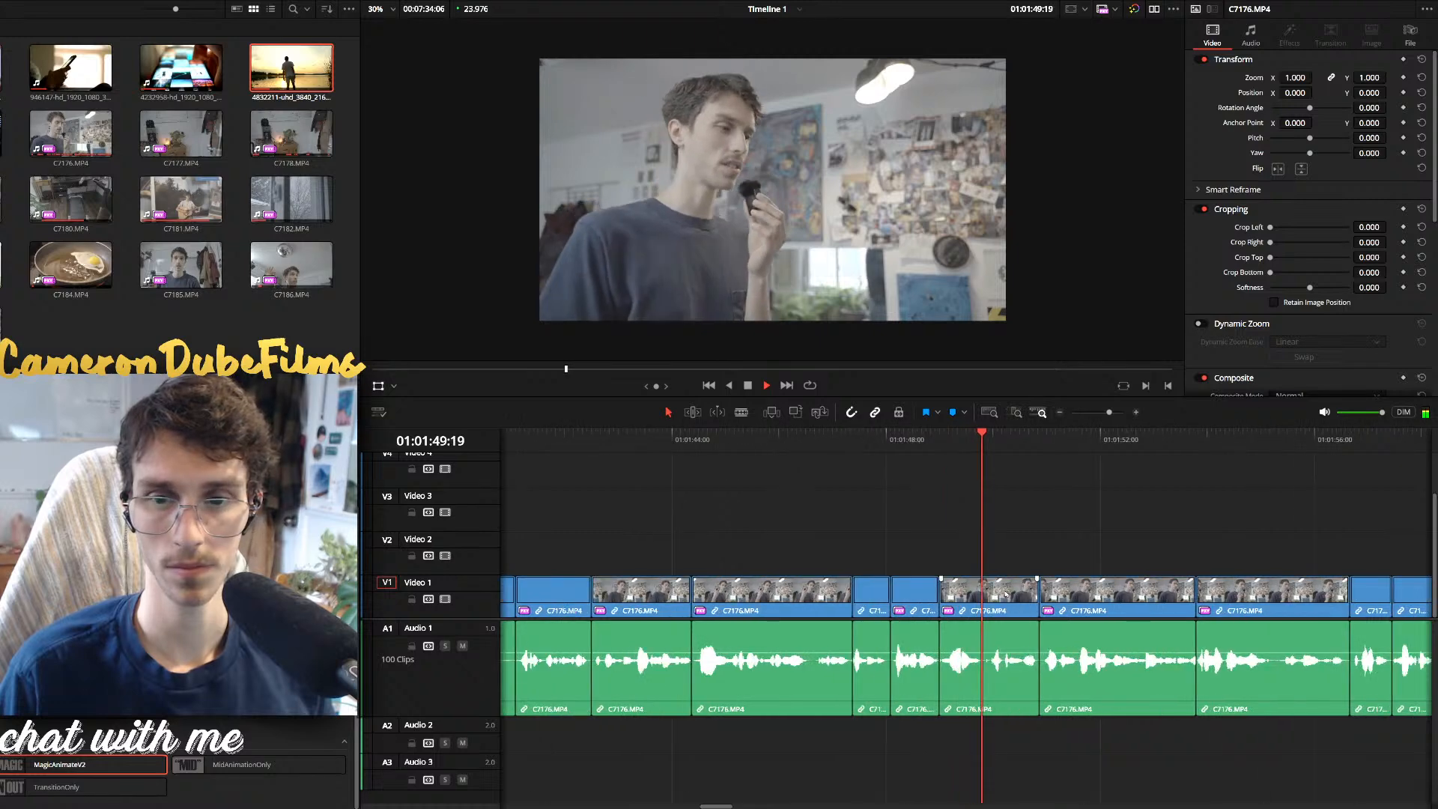
{"action": "scroll", "coordinate": [1006, 592], "scroll_direction": "down", "scroll_amount": 3}
{"action": "left_click", "coordinate": [1007, 587]}
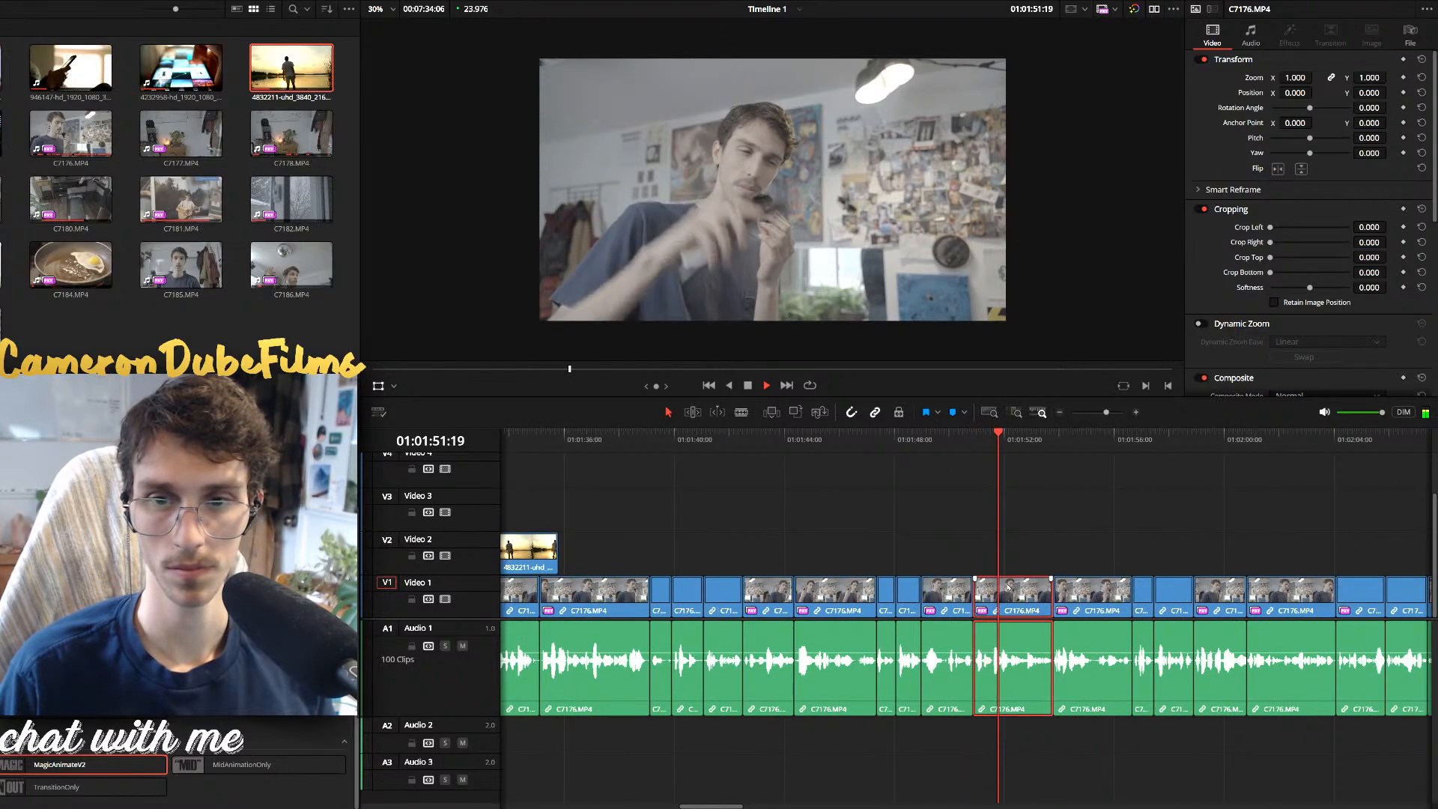
{"action": "left_click", "coordinate": [1022, 440]}
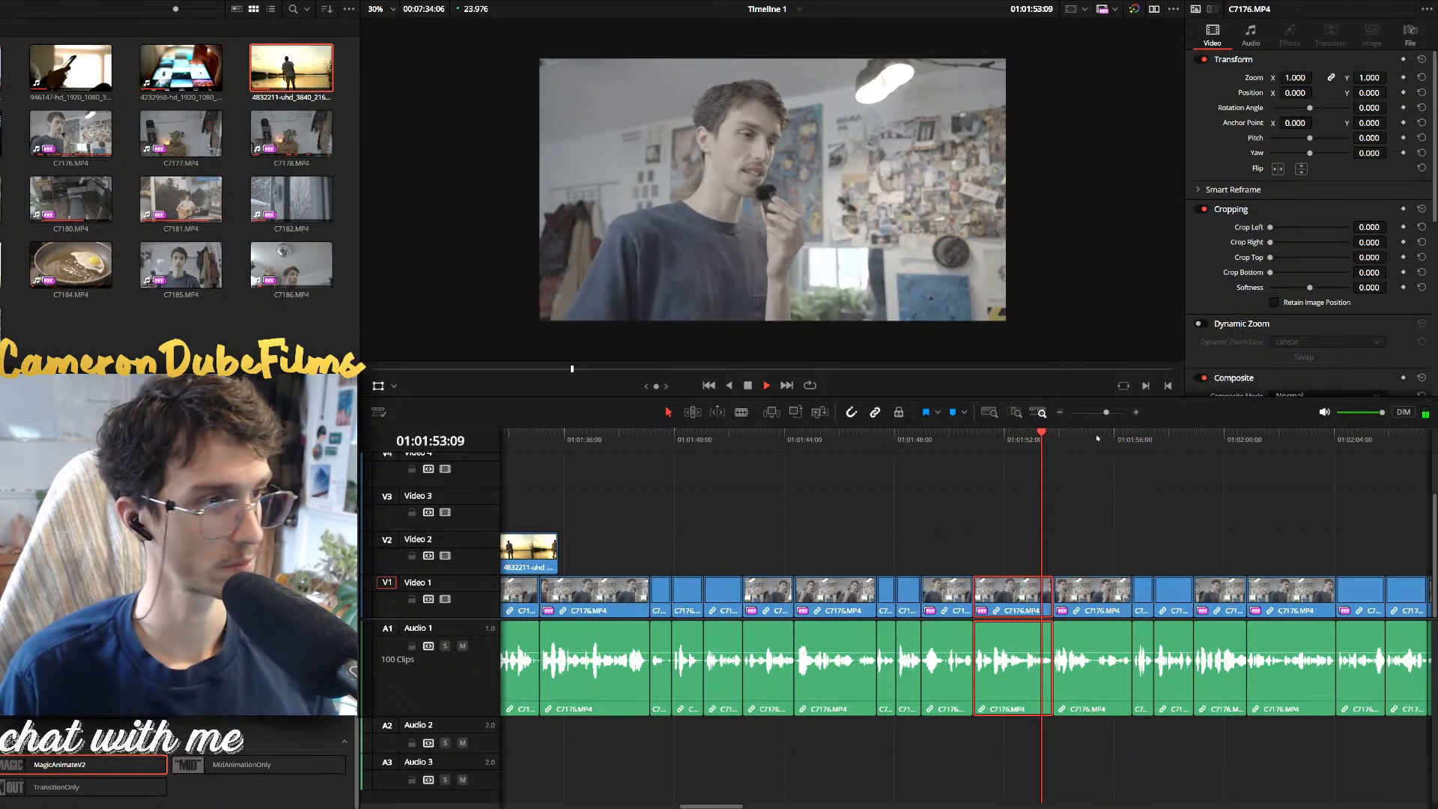
{"action": "left_click", "coordinate": [1128, 440]}
{"action": "scroll", "coordinate": [1057, 461], "scroll_direction": "down", "scroll_amount": 3}
{"action": "scroll", "coordinate": [1044, 463], "scroll_direction": "up", "scroll_amount": 2}
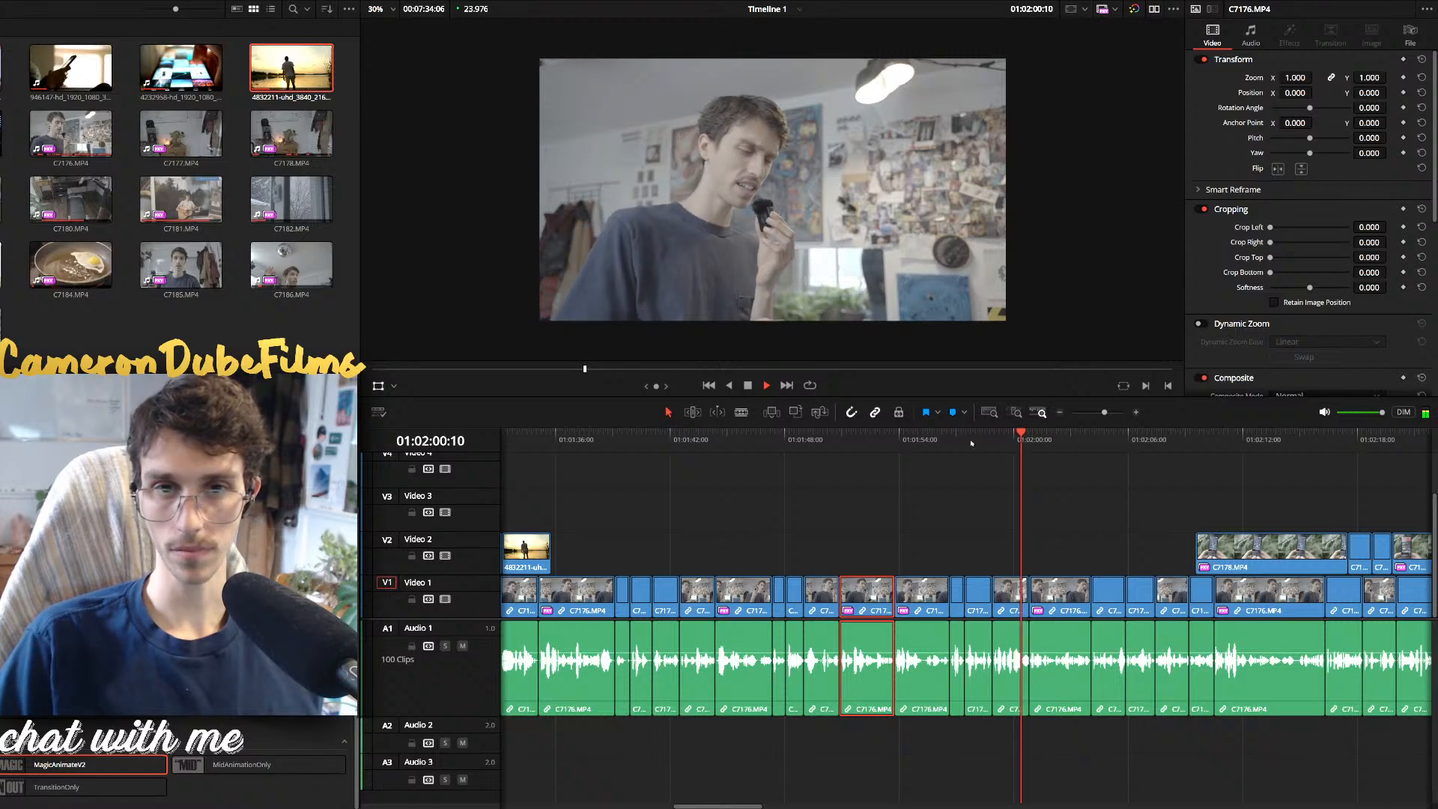
{"action": "scroll", "coordinate": [1027, 465], "scroll_direction": "down", "scroll_amount": 3}
{"action": "scroll", "coordinate": [1100, 535], "scroll_direction": "up", "scroll_amount": 3}
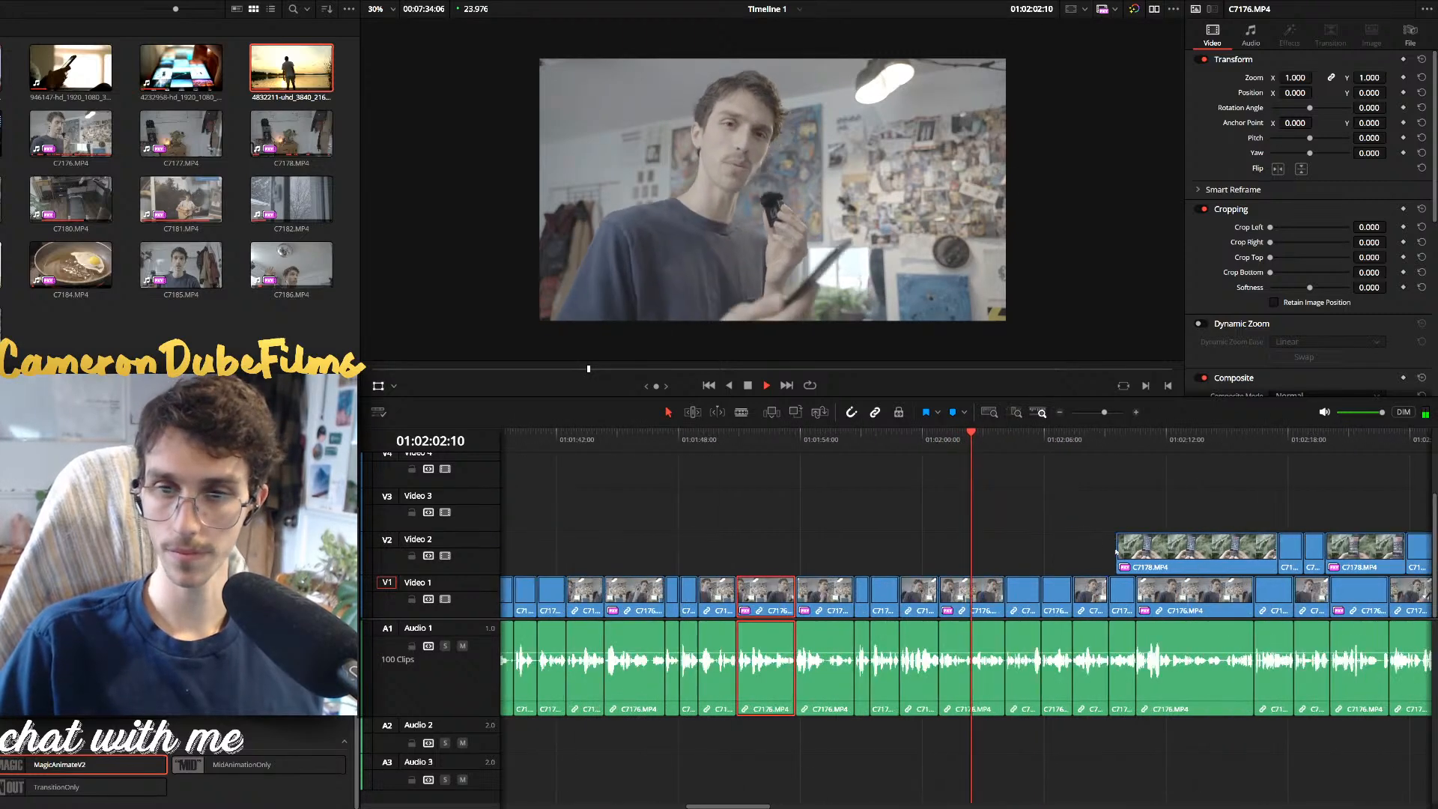
Move the first C7178 flip phone clip on Video 2 earlier to about 01:01:59 and play it over the narration
{"action": "left_click_drag", "start_coordinate": [1116, 552], "coordinate": [918, 551]}
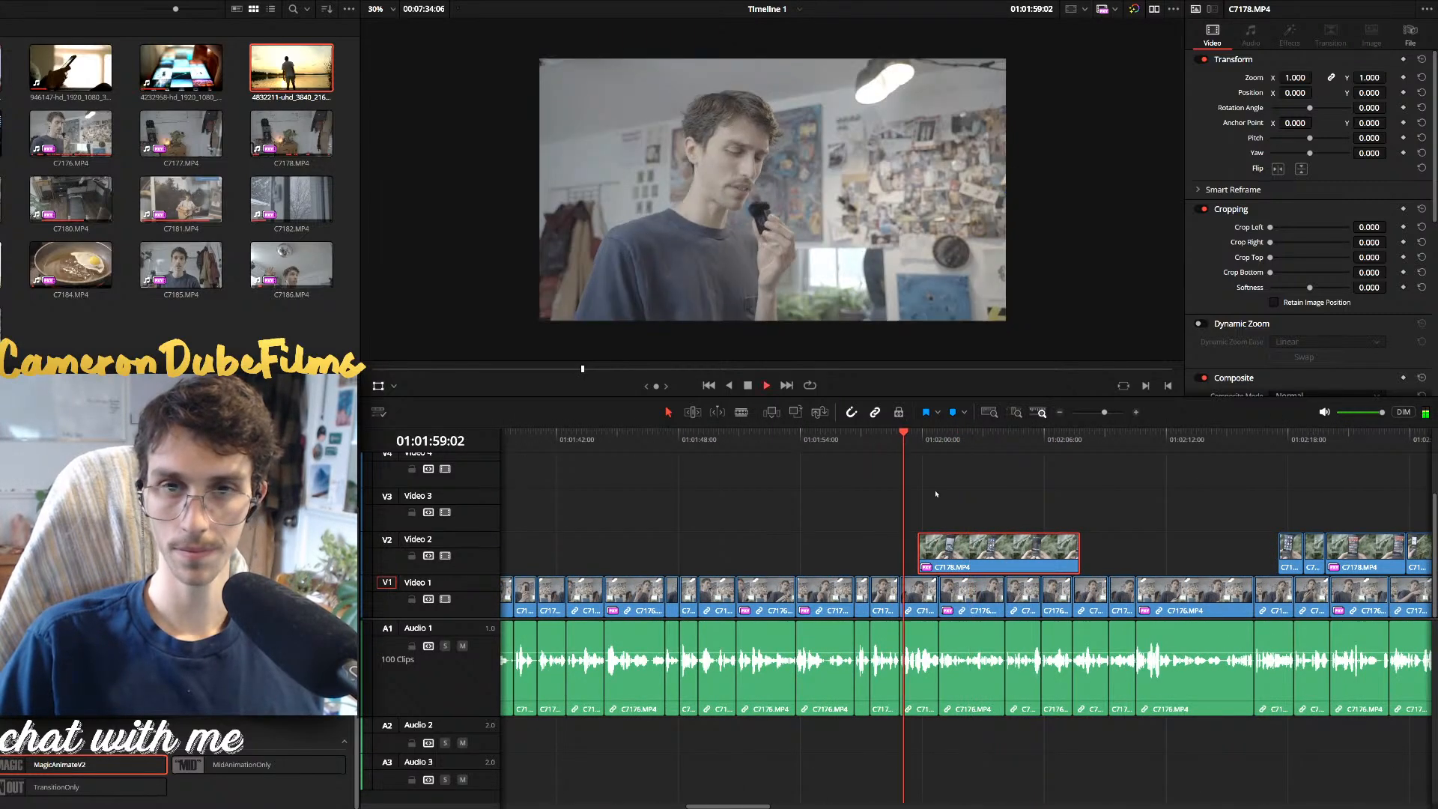
{"action": "key", "text": "space"}
{"action": "scroll", "coordinate": [935, 494], "scroll_direction": "up", "scroll_amount": 2}
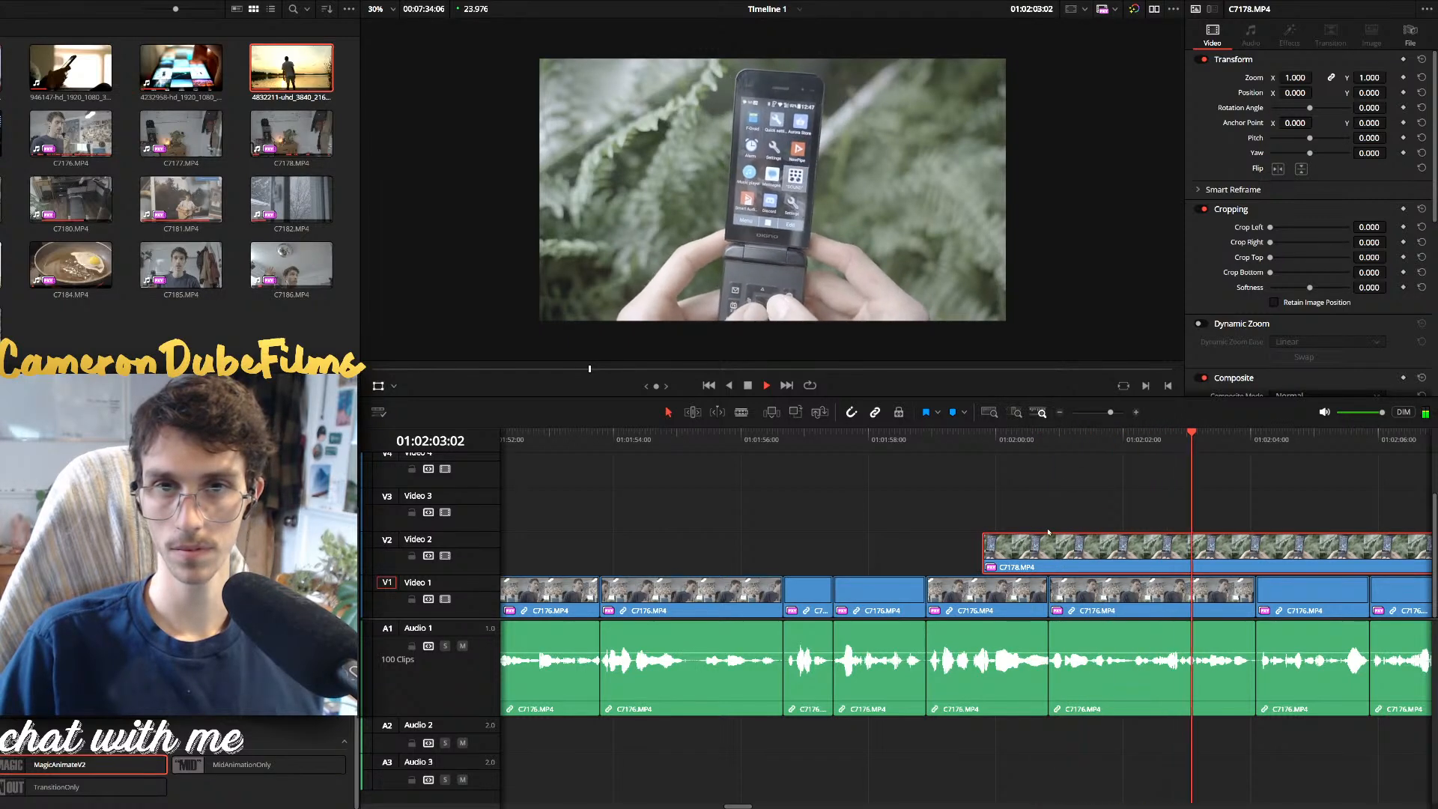
{"action": "scroll", "coordinate": [1146, 537], "scroll_direction": "down", "scroll_amount": 3}
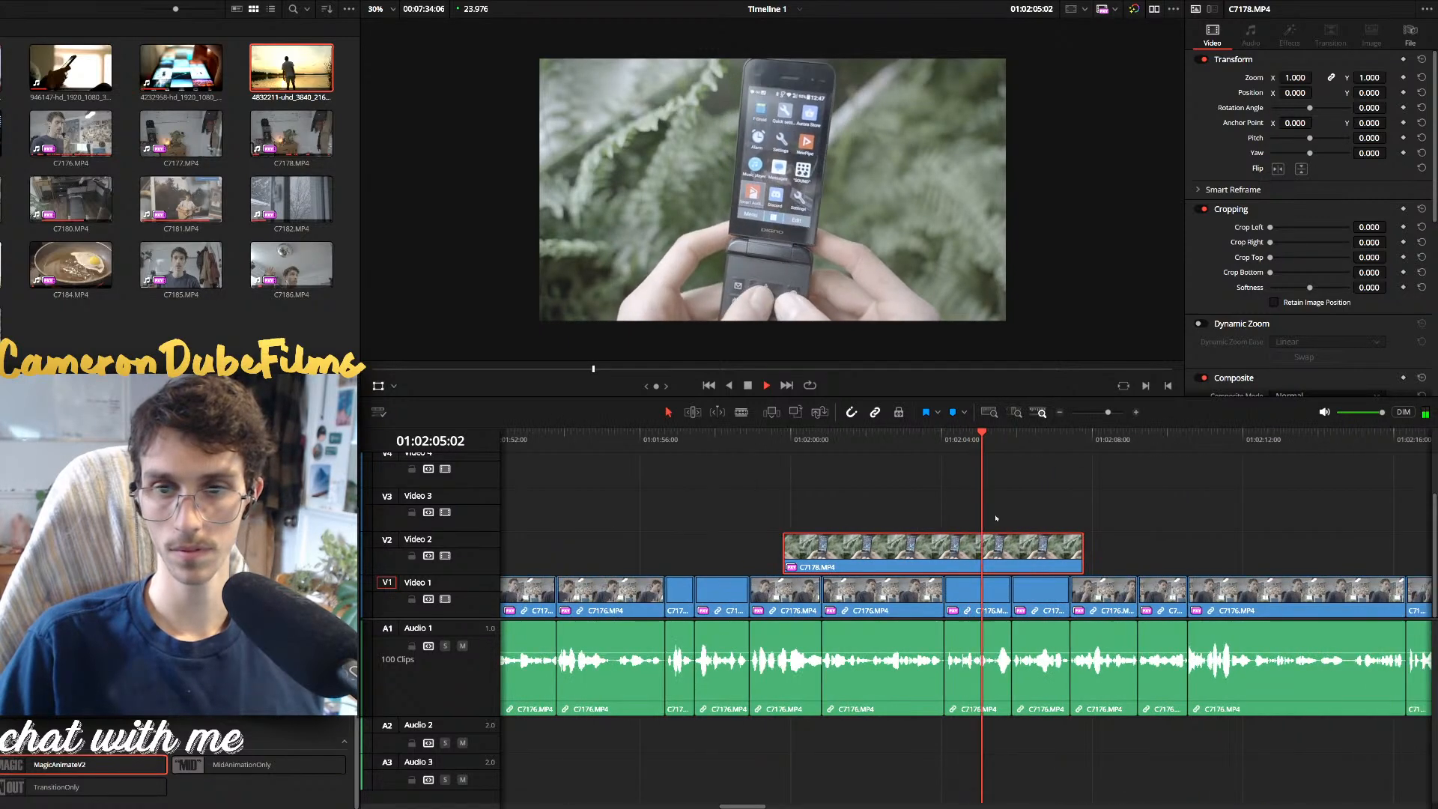
Split the C7178 flip phone clip at about 01:02:01:11 and trim the second part to start at about 01:02:02:21
{"action": "left_click", "coordinate": [823, 440]}
{"action": "left_click", "coordinate": [870, 553]}
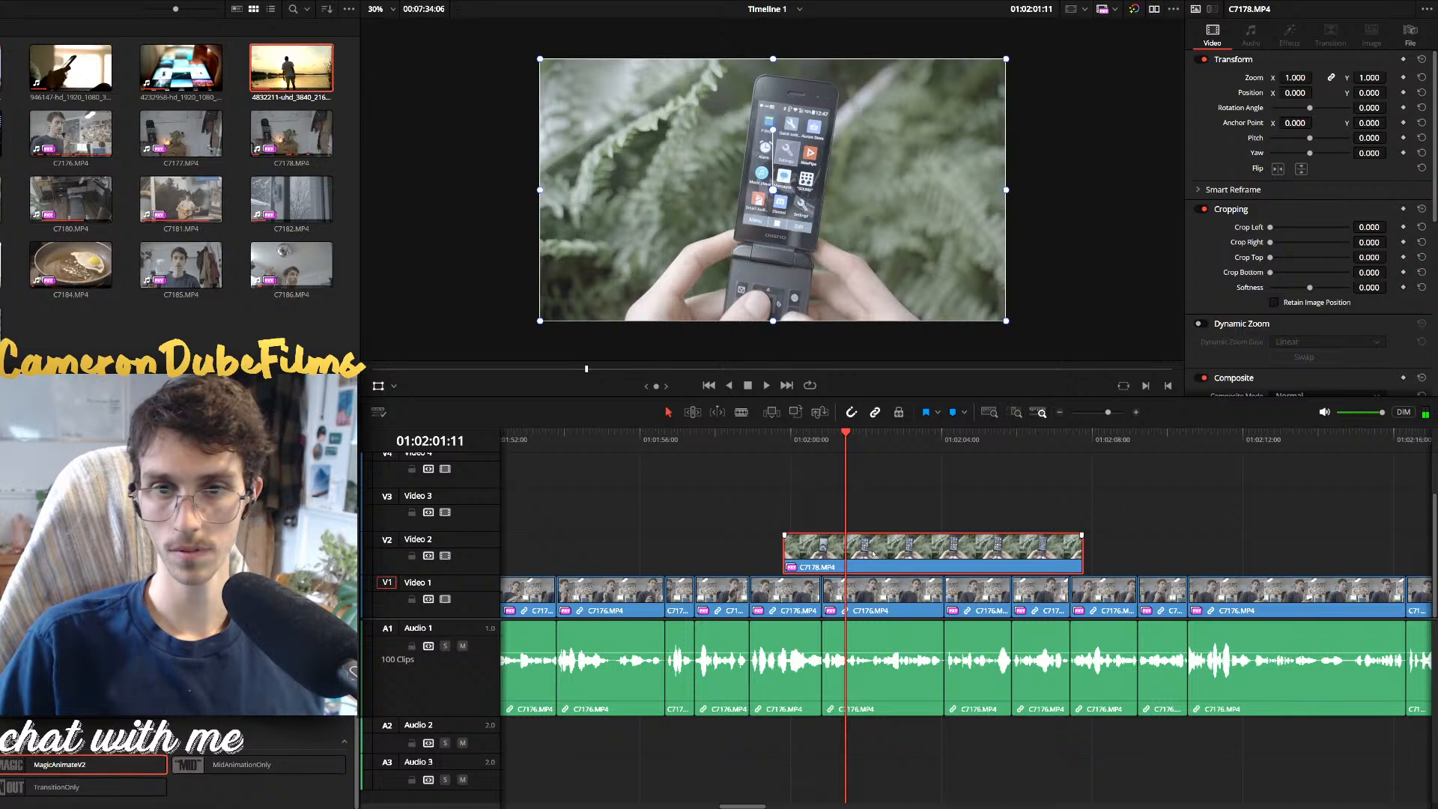
{"action": "key", "text": "ctrl+b"}
{"action": "left_click_drag", "start_coordinate": [873, 553], "coordinate": [971, 542]}
{"action": "key", "text": "space"}
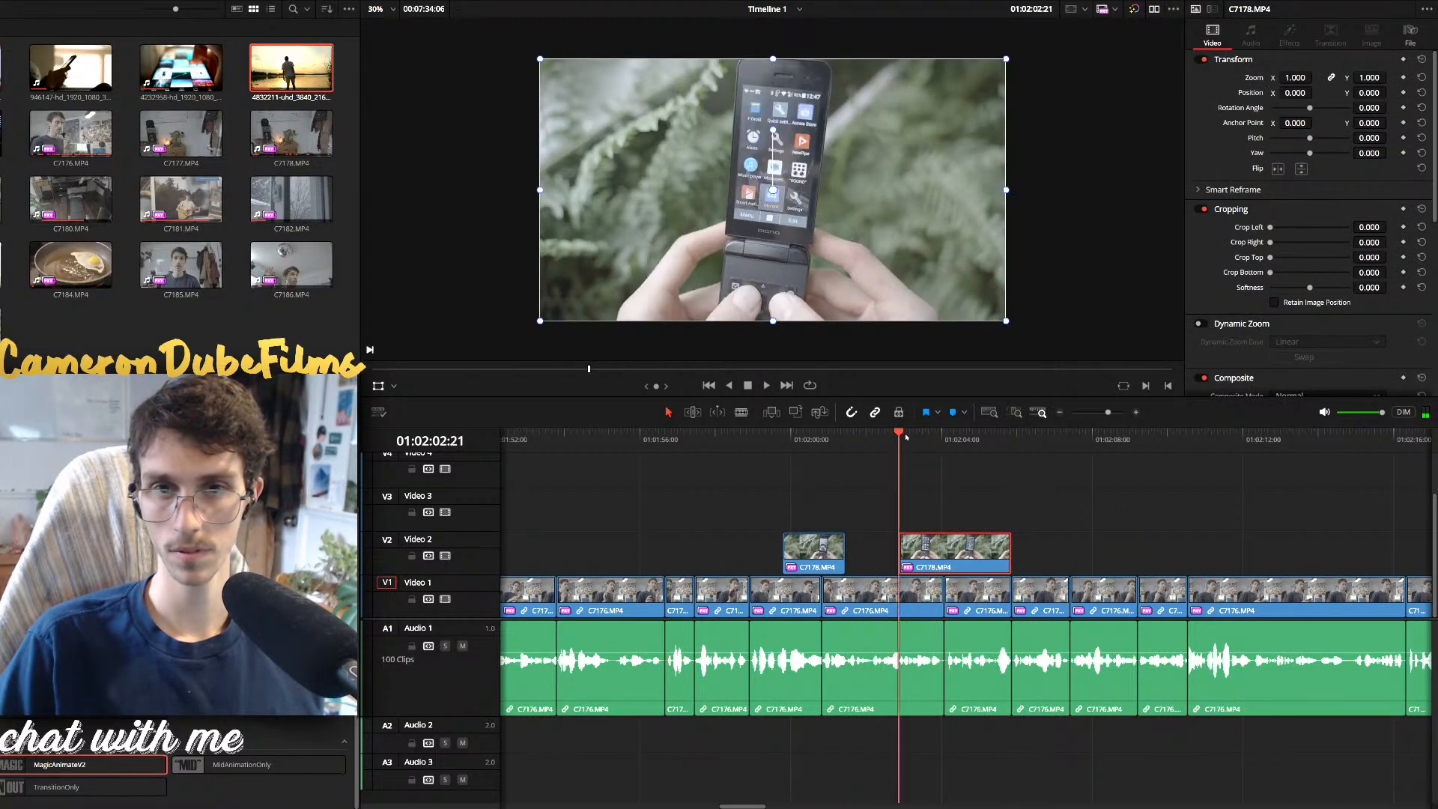
{"action": "key", "text": "space"}
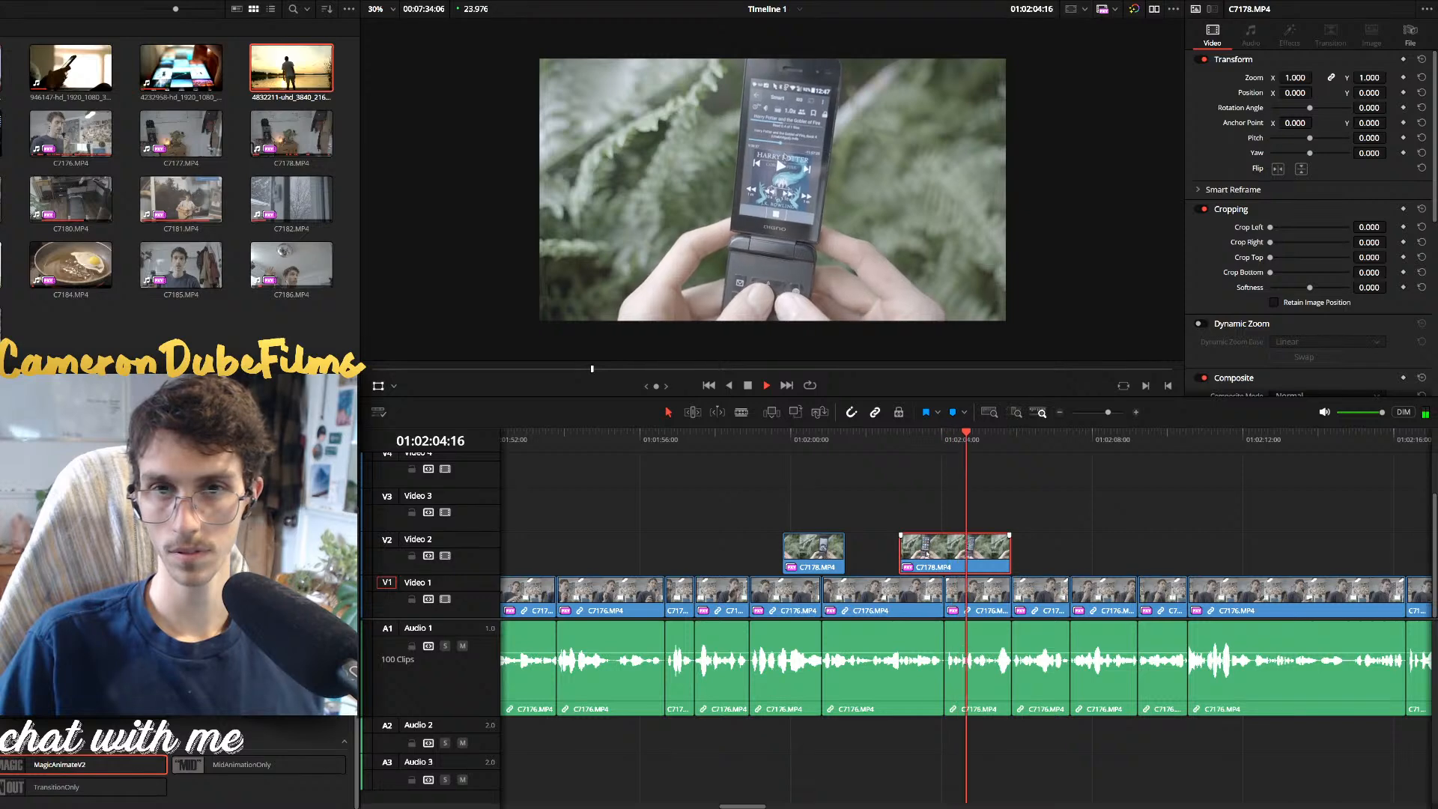
{"action": "key", "text": "space"}
Shift both C7178 pieces earlier so they run back to back from the talking clip cut at about 01:01:58:20
{"action": "left_click_drag", "start_coordinate": [927, 553], "coordinate": [772, 552]}
{"action": "left_click", "coordinate": [705, 440]}
{"action": "key", "text": "space"}
{"action": "key", "text": "space"}
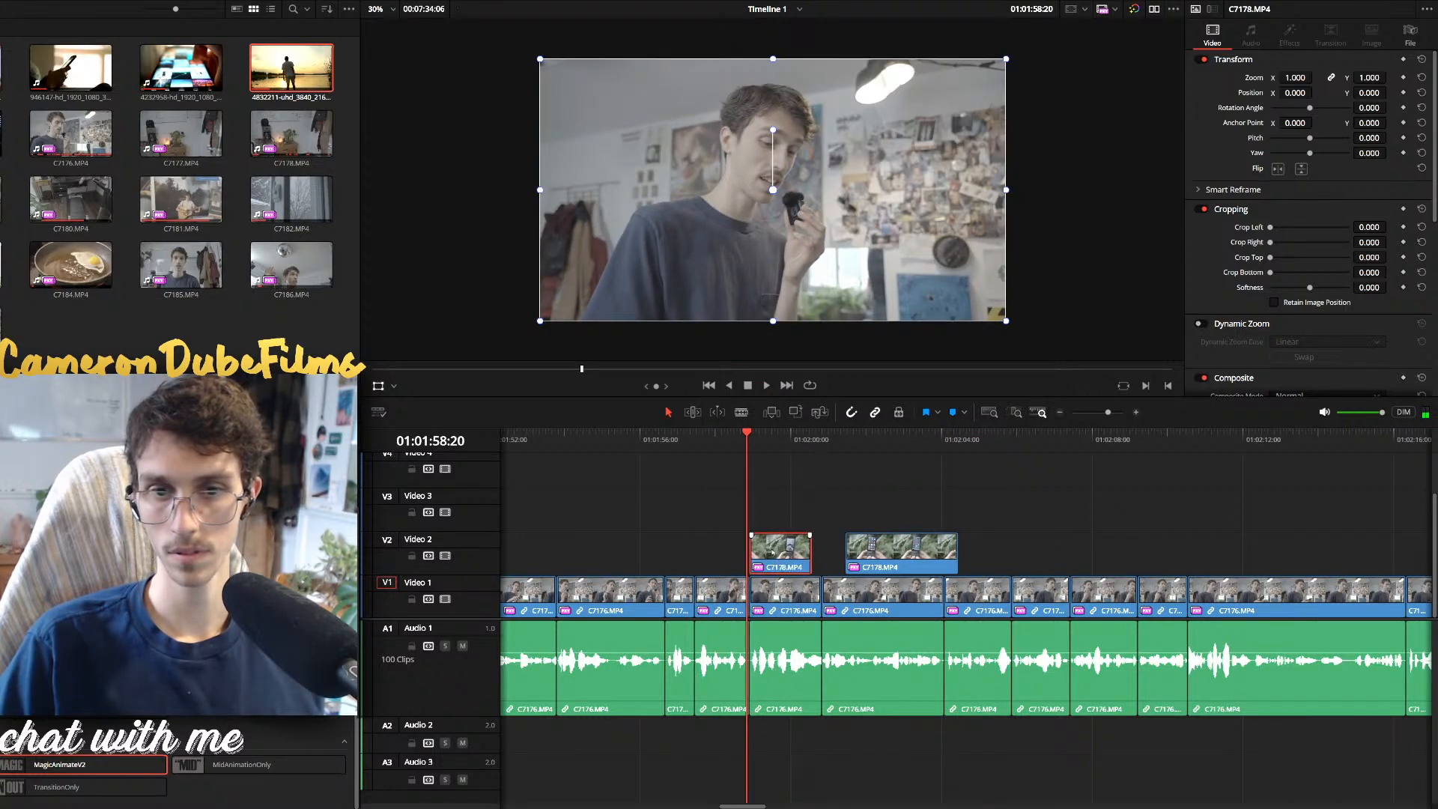
{"action": "key", "text": "space"}
{"action": "left_click_drag", "start_coordinate": [889, 547], "coordinate": [857, 549]}
{"action": "key", "text": "space"}
Cut the pause after 01:02:00:05 from the C7176 talking clip and shift all following clips earlier to close the gap
{"action": "left_click", "coordinate": [766, 436]}
{"action": "key", "text": "space"}
{"action": "scroll", "coordinate": [1019, 748], "scroll_direction": "up", "scroll_amount": 5}
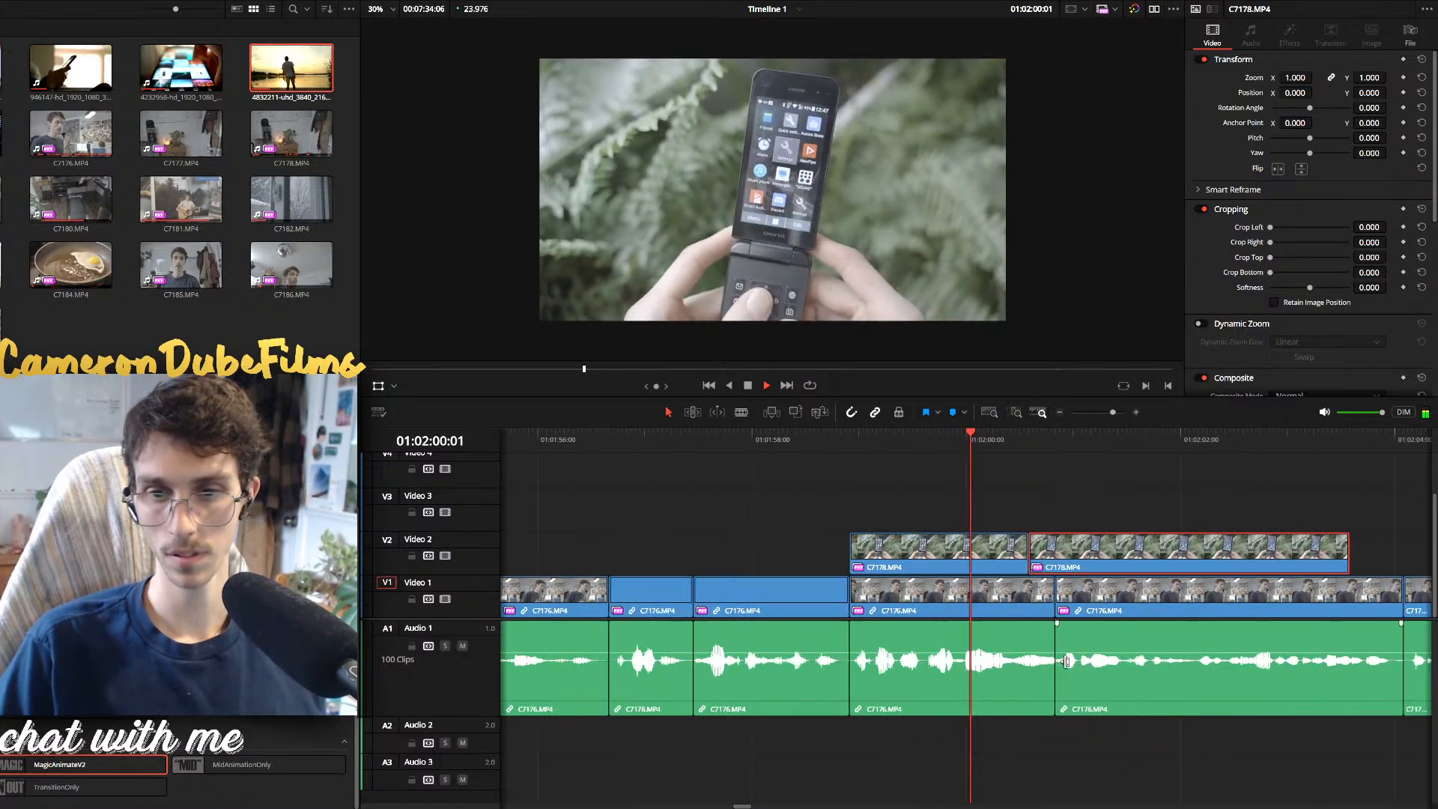
{"action": "key", "text": "space"}
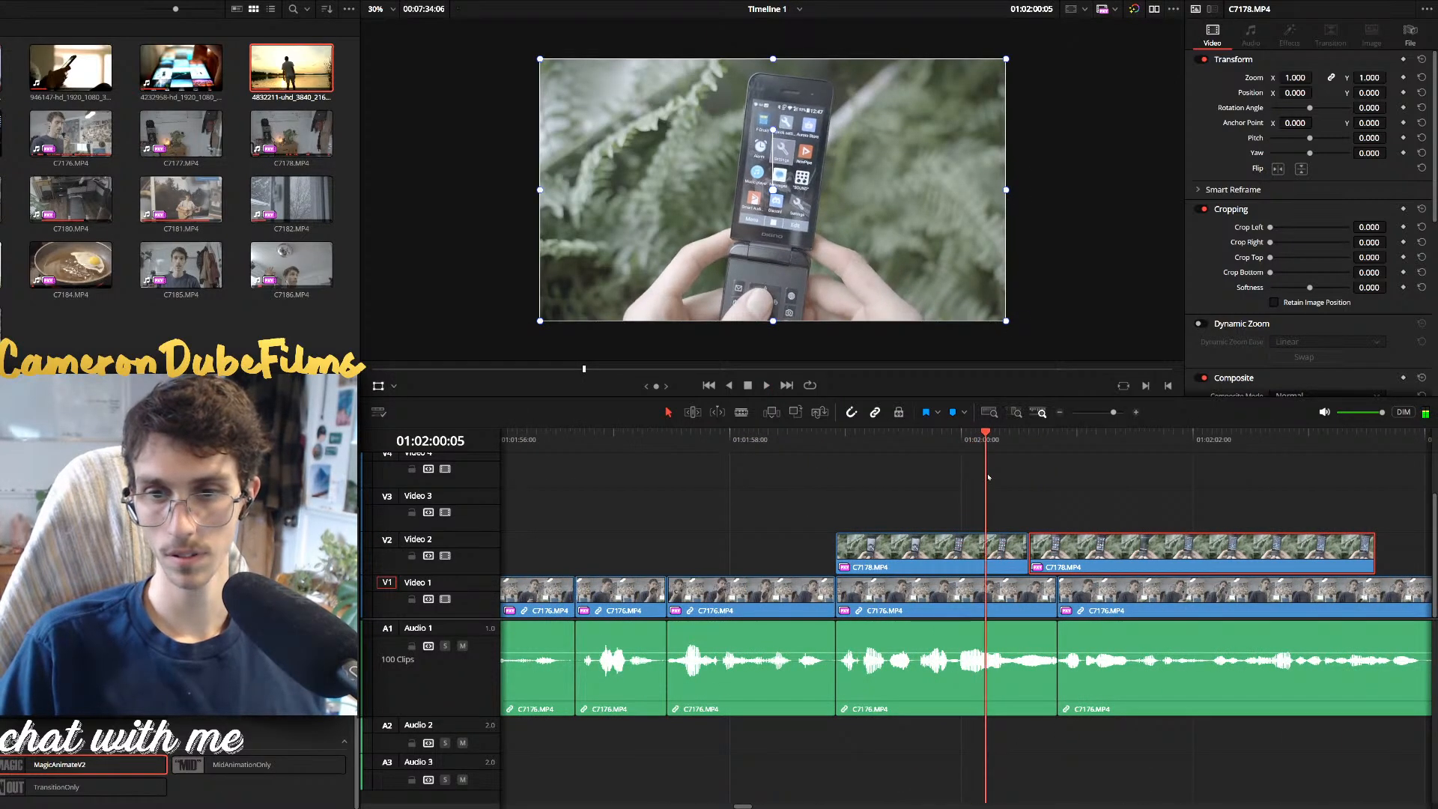
{"action": "left_click", "coordinate": [1038, 698]}
{"action": "key", "text": "BackSpace"}
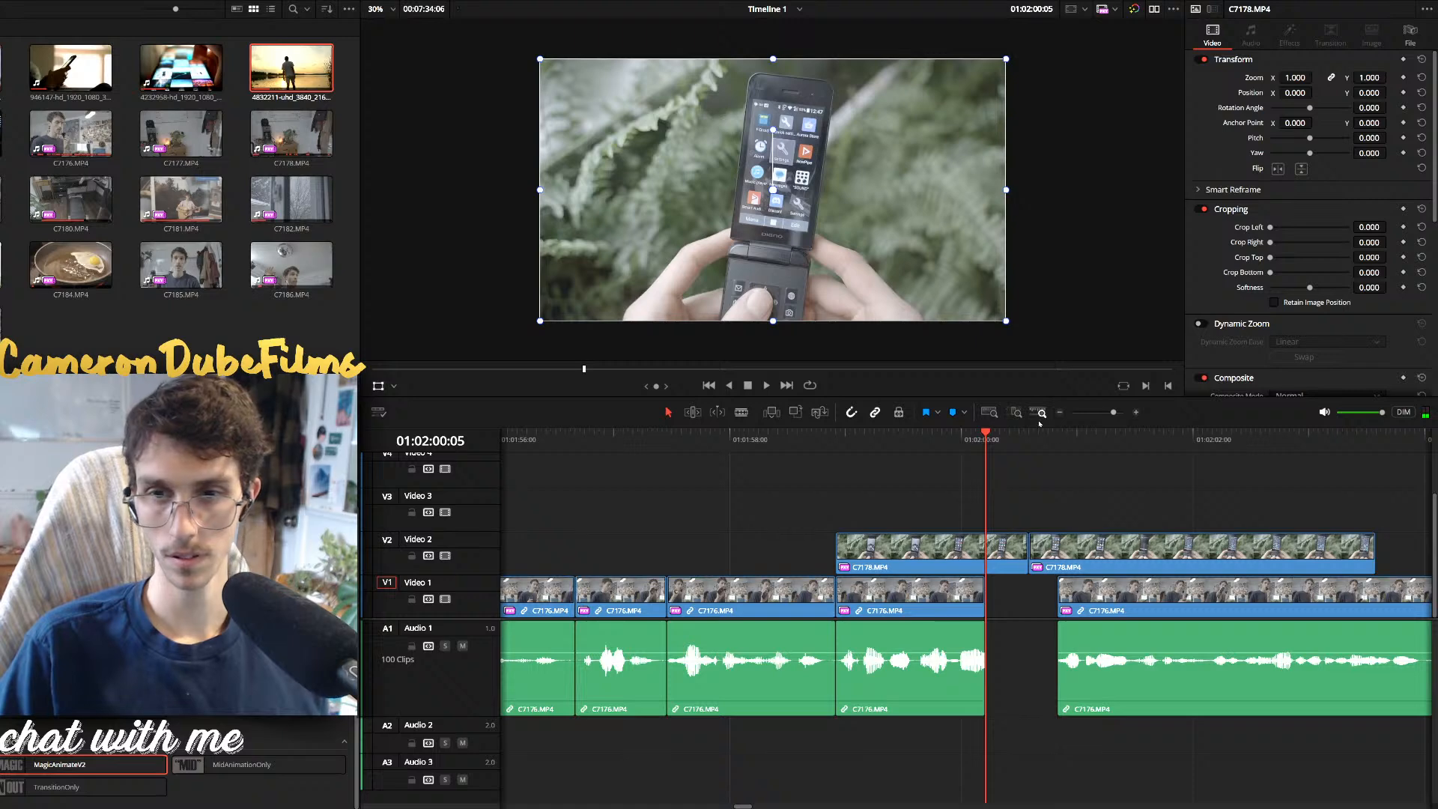
{"action": "key", "text": "alt+y"}
{"action": "left_click_drag", "start_coordinate": [1102, 599], "coordinate": [1029, 599]}
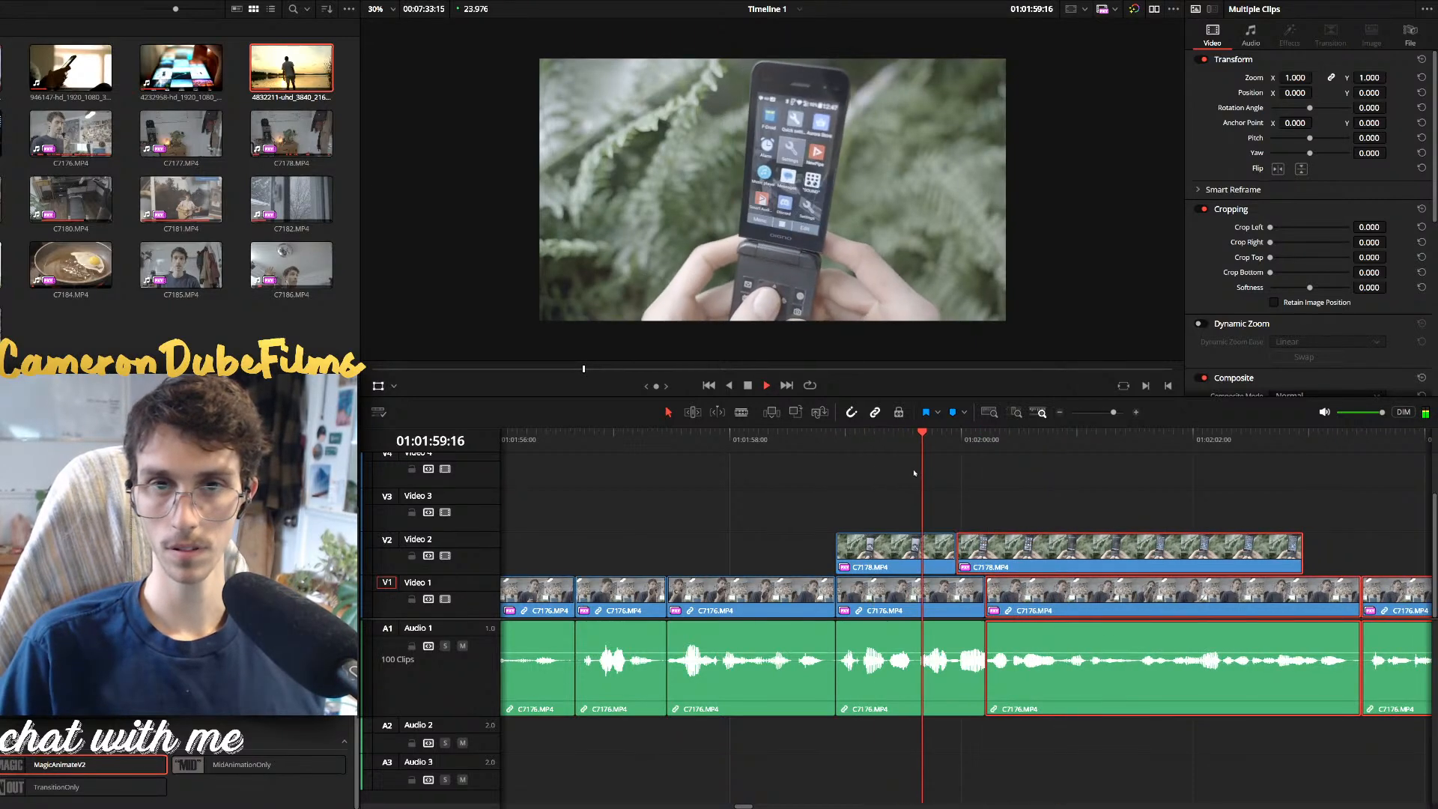
Split the second C7178 piece at about 01:02:01:17, delete the part after the split, and resume playback
{"action": "key", "text": "space"}
{"action": "left_click", "coordinate": [1089, 520]}
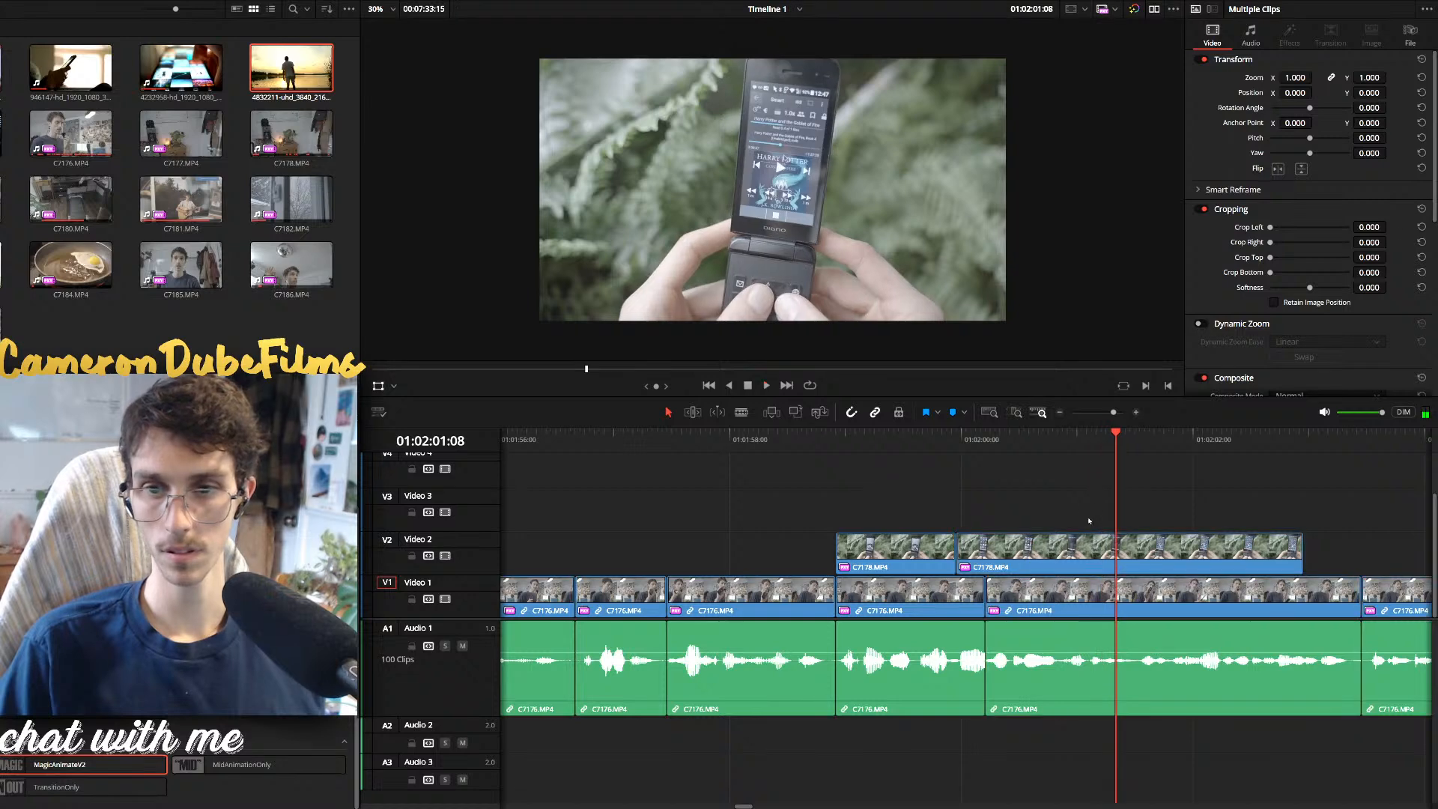
{"action": "key", "text": "space"}
{"action": "scroll", "coordinate": [1087, 558], "scroll_direction": "down", "scroll_amount": 5}
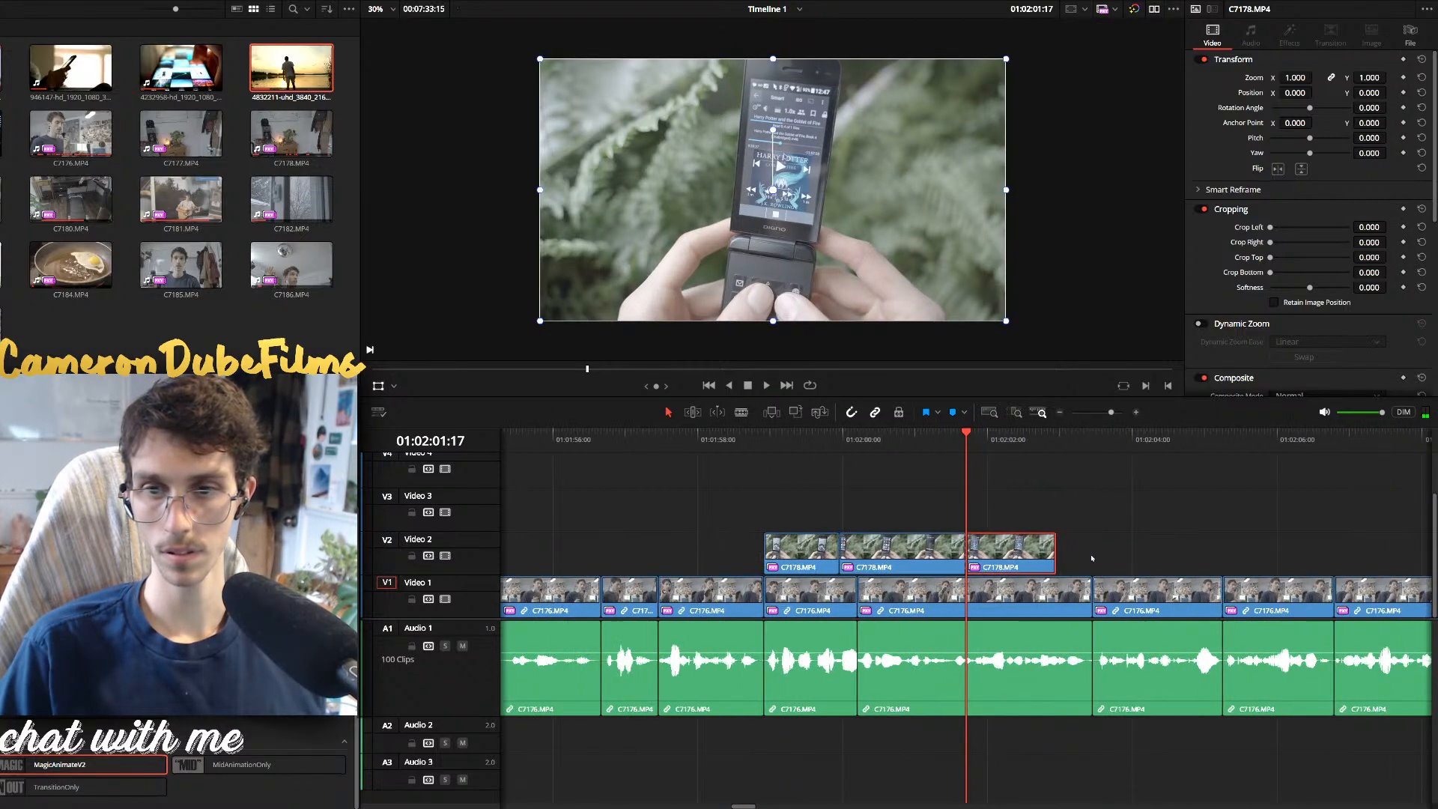
{"action": "scroll", "coordinate": [1087, 558], "scroll_direction": "down", "scroll_amount": 3}
{"action": "key", "text": "space"}
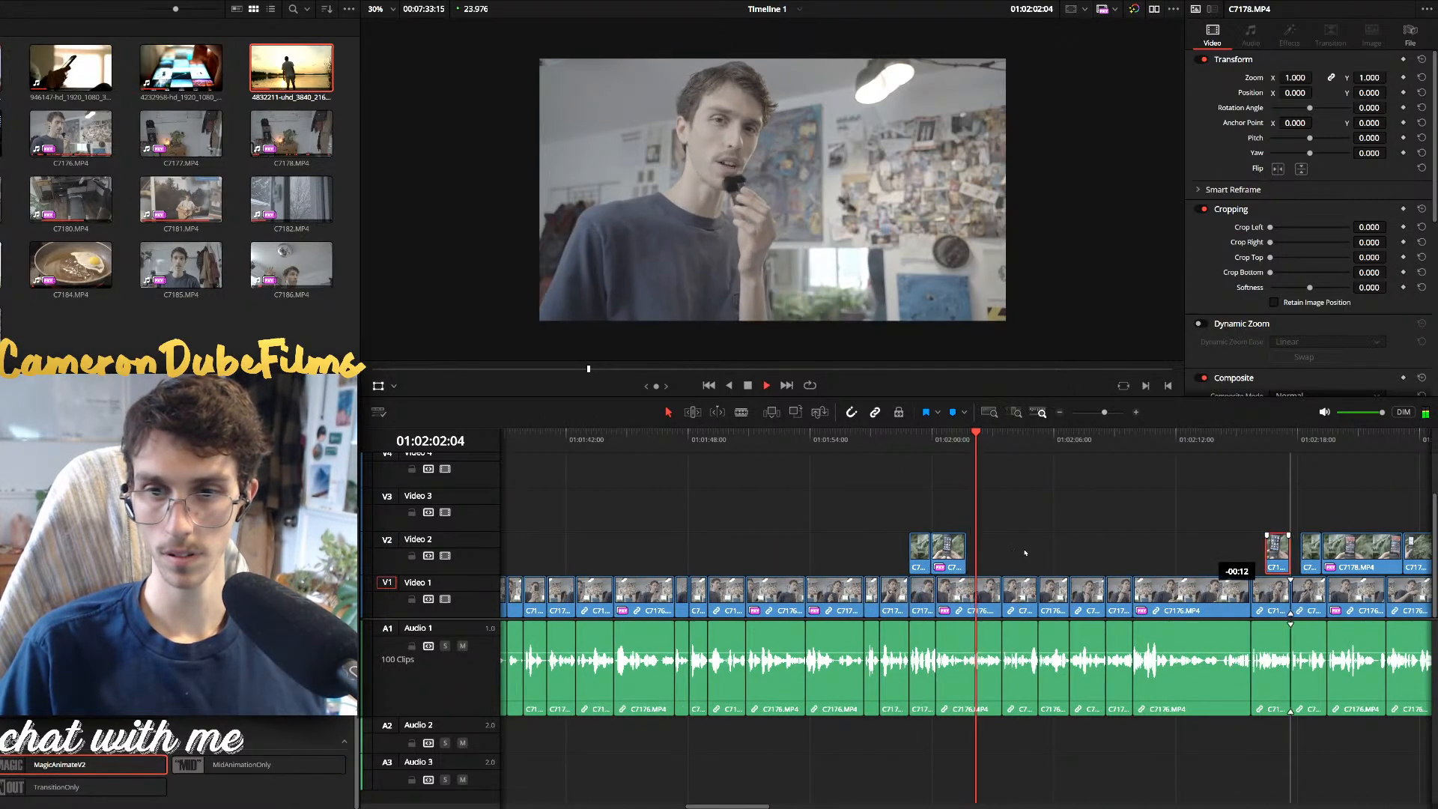
Move the next three C7178 clips on Video 2 earlier, back to back from about 01:02:03, and play them over the narration
{"action": "left_click_drag", "start_coordinate": [1282, 554], "coordinate": [1012, 553]}
{"action": "left_click_drag", "start_coordinate": [1305, 558], "coordinate": [1032, 555]}
{"action": "key", "text": "space"}
{"action": "left_click_drag", "start_coordinate": [1356, 550], "coordinate": [1086, 541]}
{"action": "key", "text": "space"}
{"action": "scroll", "coordinate": [1196, 554], "scroll_direction": "up", "scroll_amount": 2}
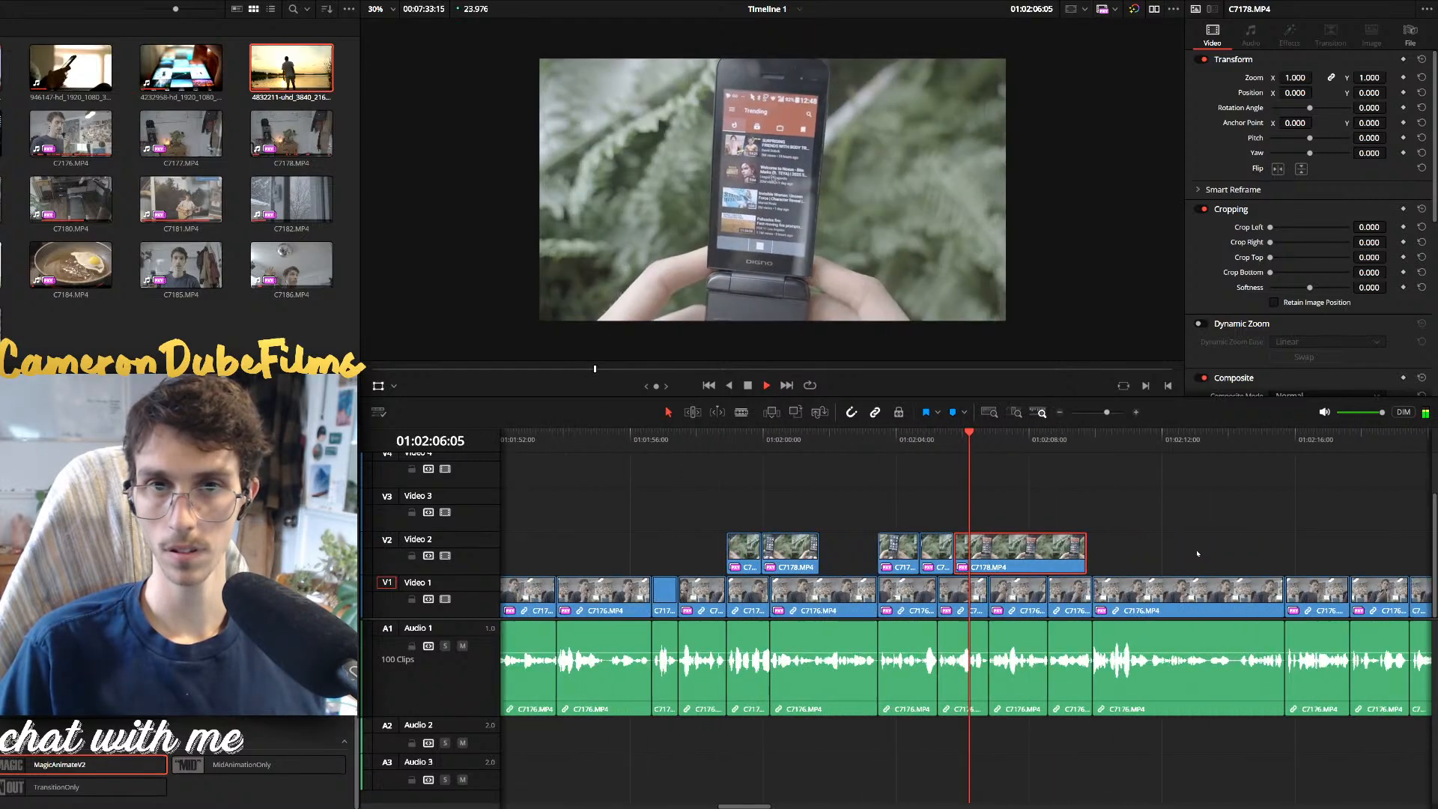
Cut off the C7178 video-browsing clip after 01:02:07:20 and move the wide C7178 fern shot directly behind it
{"action": "key", "text": "space"}
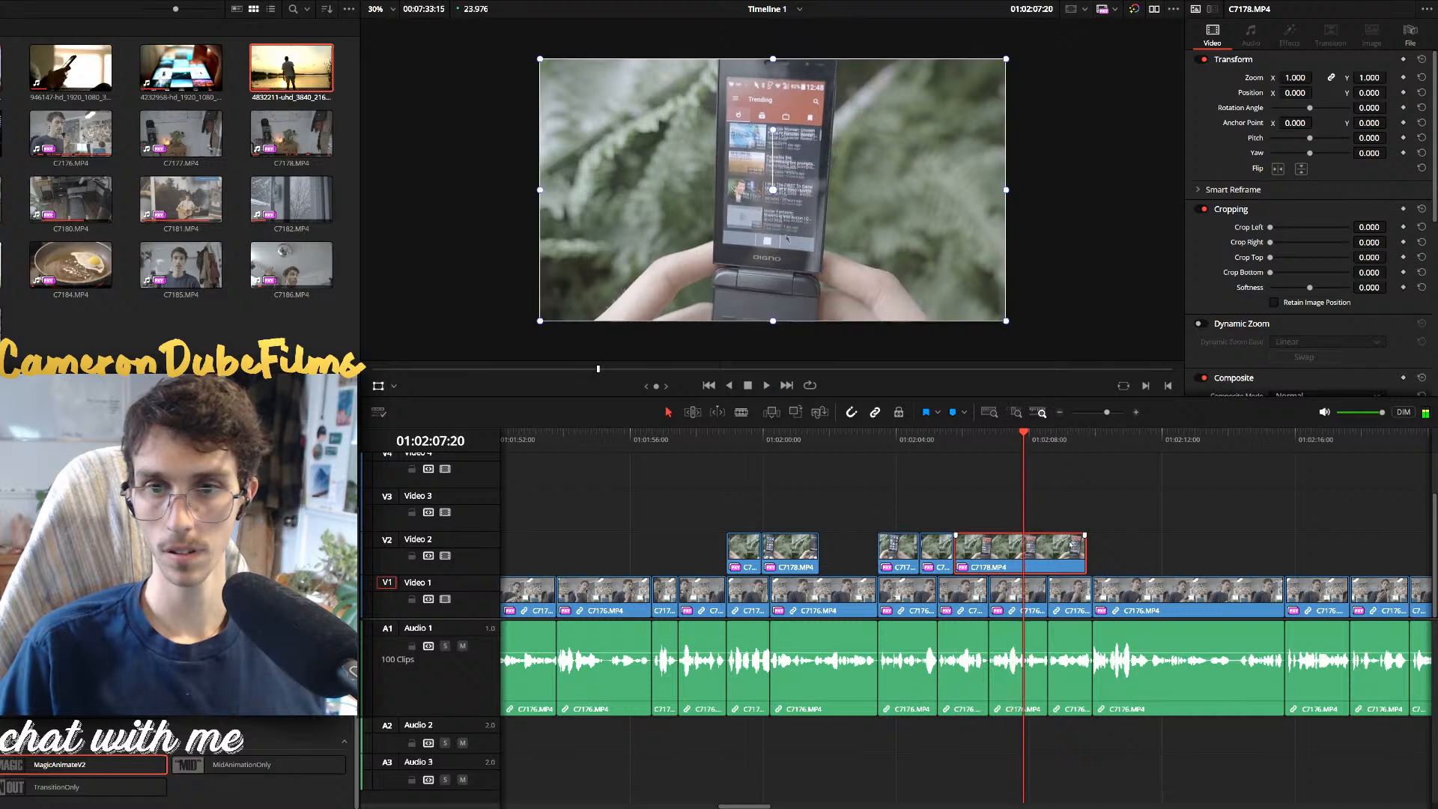
{"action": "key", "text": "Delete"}
{"action": "scroll", "coordinate": [1165, 566], "scroll_direction": "down", "scroll_amount": 2}
{"action": "left_click_drag", "start_coordinate": [1225, 553], "coordinate": [981, 553]}
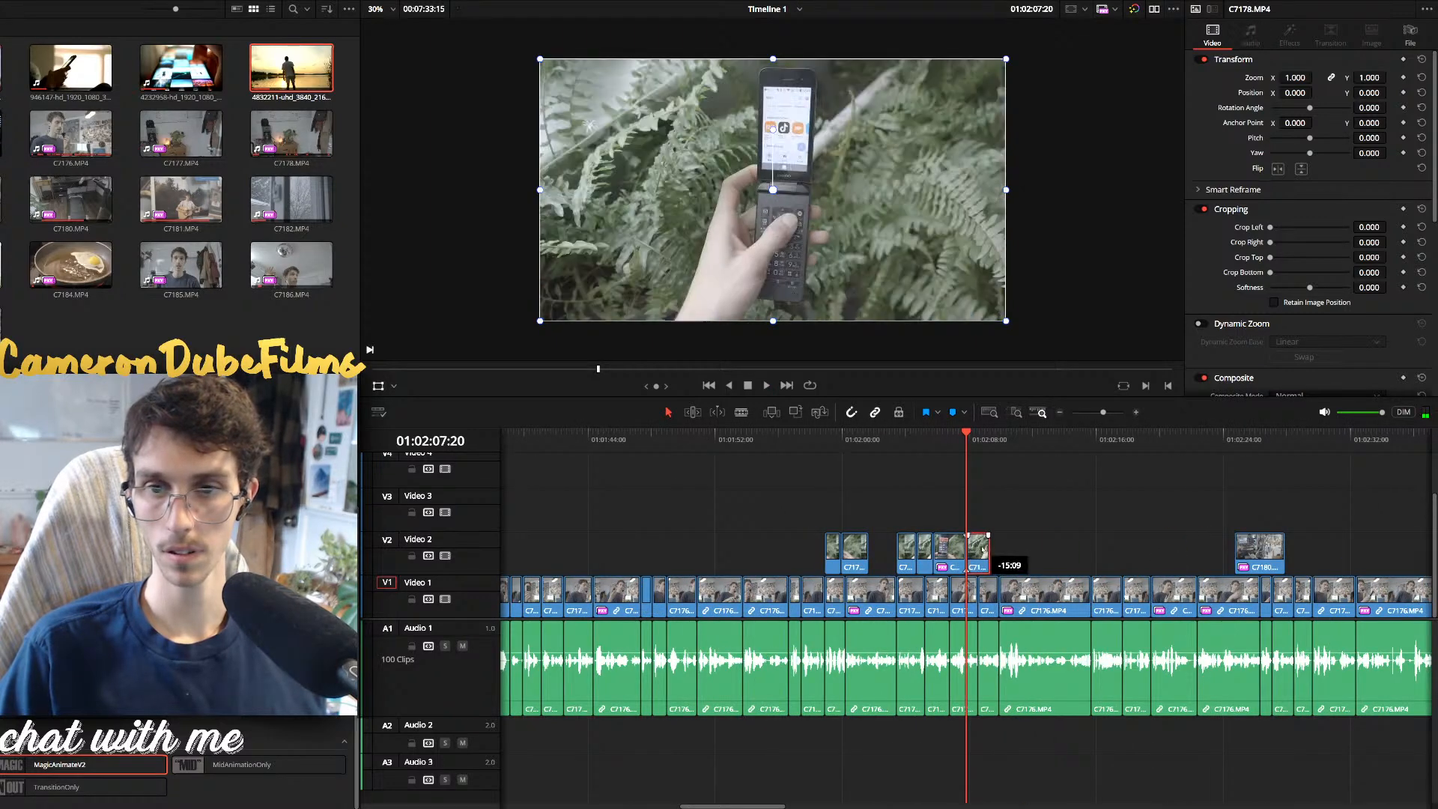
Play the placed C7178 B-roll and reposition the C7180 clip on Video 2 to start at about 01:02:23
{"action": "key", "text": "space"}
{"action": "mouse_move", "coordinate": [1243, 553]}
{"action": "left_mouse_down"}
{"action": "mouse_move", "coordinate": [985, 554]}
{"action": "mouse_move", "coordinate": [1233, 554]}
{"action": "left_mouse_up"}
{"action": "scroll", "coordinate": [1049, 554], "scroll_direction": "up", "scroll_amount": 2}
{"action": "scroll", "coordinate": [1007, 552], "scroll_direction": "down", "scroll_amount": 3}
{"action": "left_click_drag", "start_coordinate": [1015, 552], "coordinate": [1193, 554]}
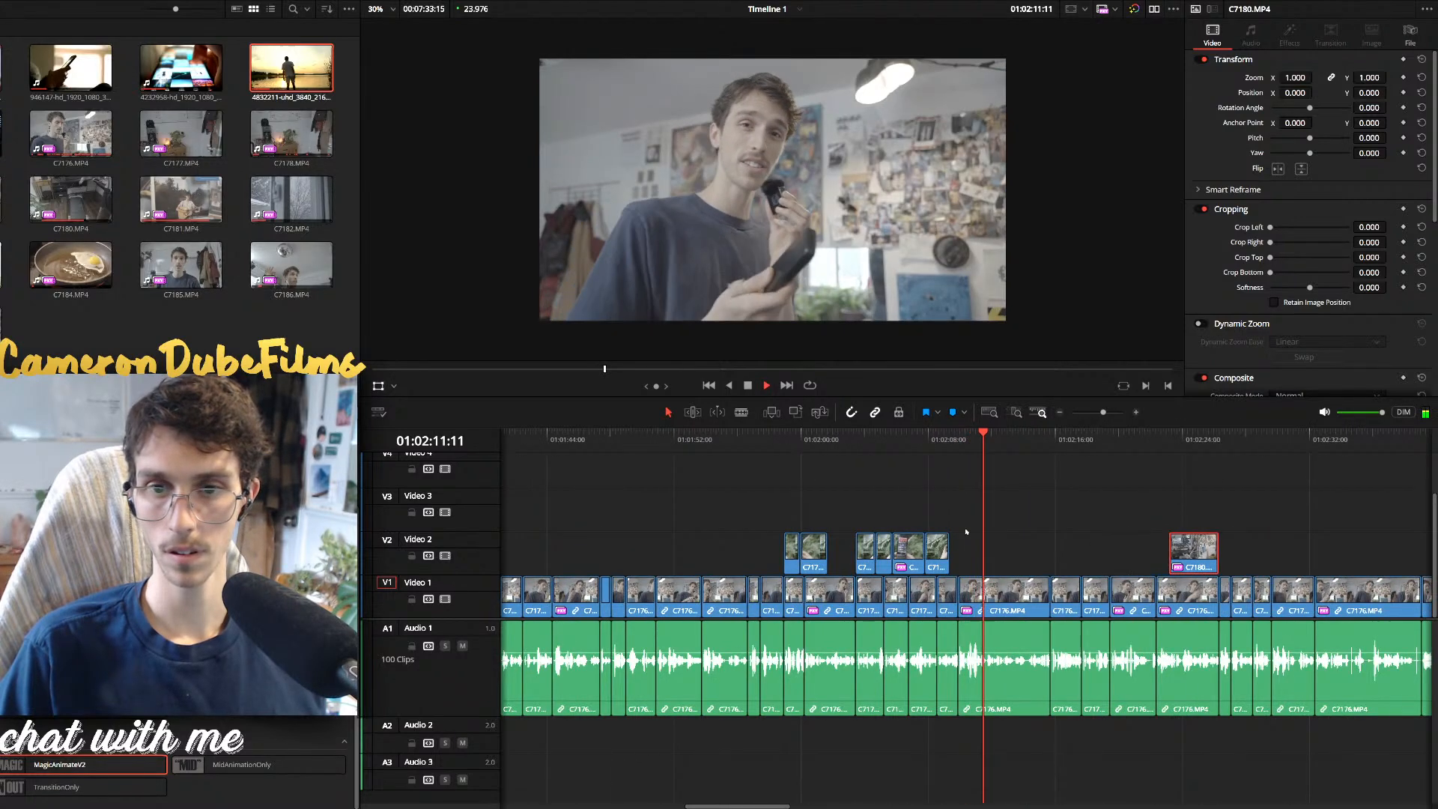
Replay the narration from about 01:02:08 and split the long C7176 talking clip at about 01:02:11:17
{"action": "left_click", "coordinate": [937, 440]}
{"action": "scroll", "coordinate": [936, 524], "scroll_direction": "up", "scroll_amount": 3}
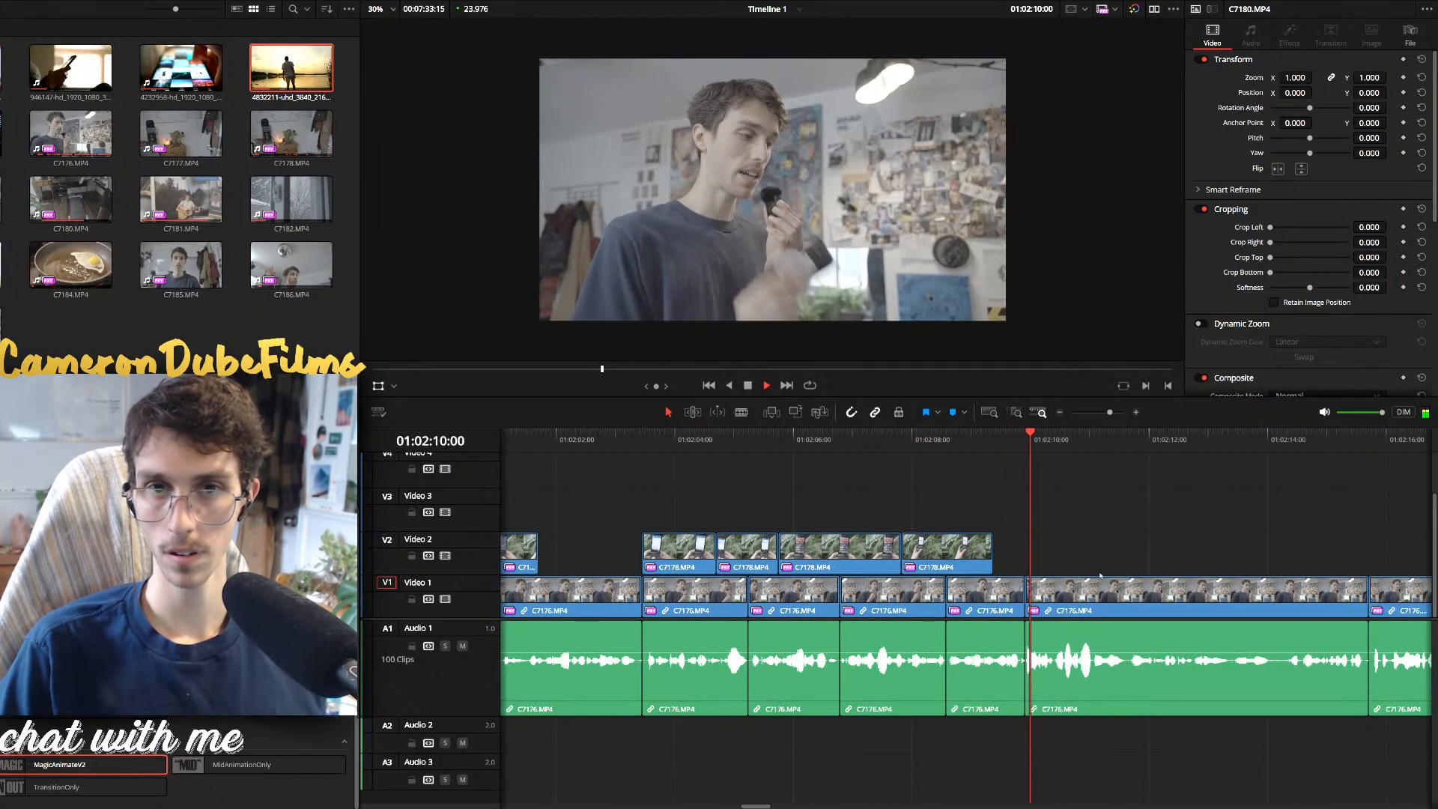
{"action": "scroll", "coordinate": [1099, 576], "scroll_direction": "down", "scroll_amount": 3}
{"action": "left_click", "coordinate": [1049, 603]}
{"action": "scroll", "coordinate": [1048, 603], "scroll_direction": "up", "scroll_amount": 3}
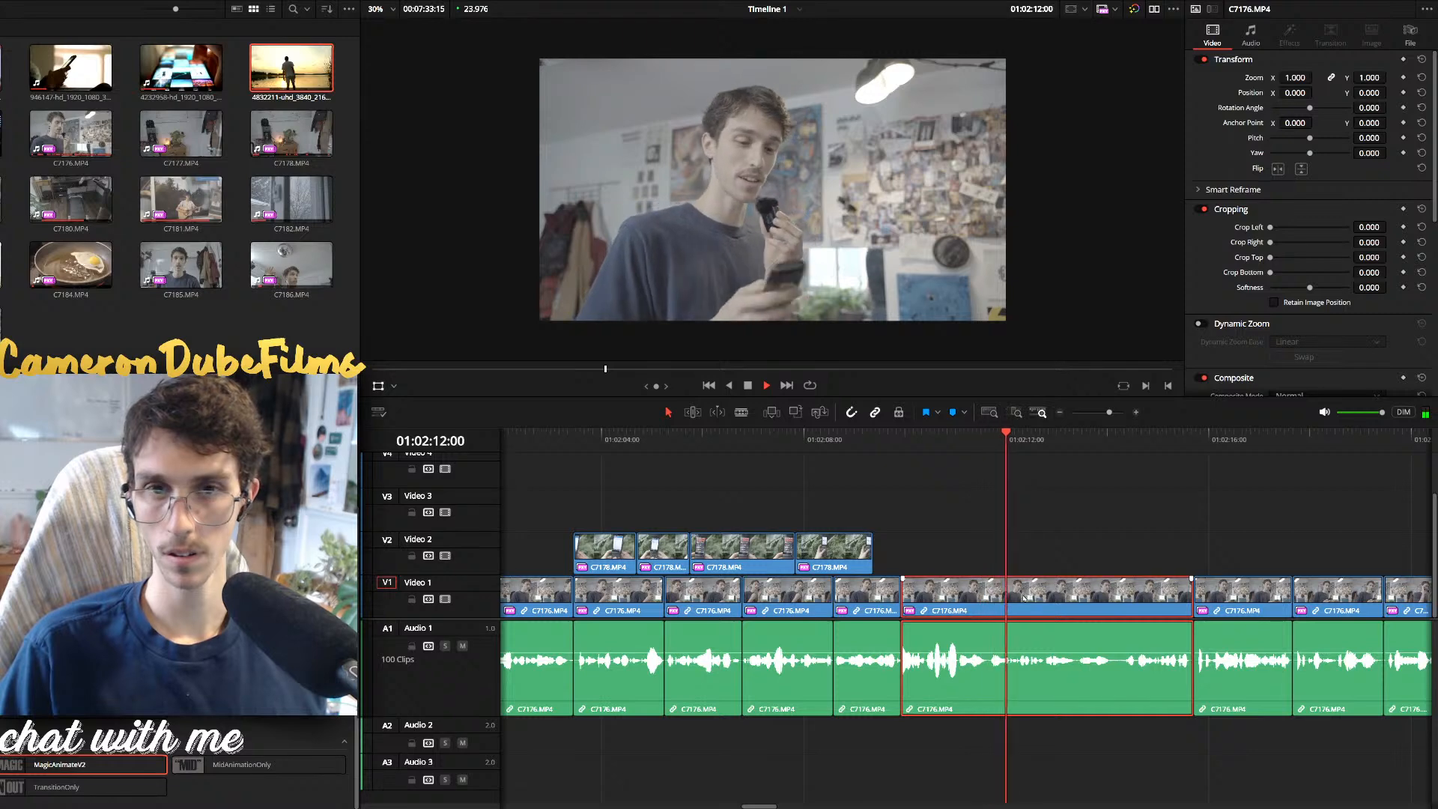
{"action": "key", "text": "space"}
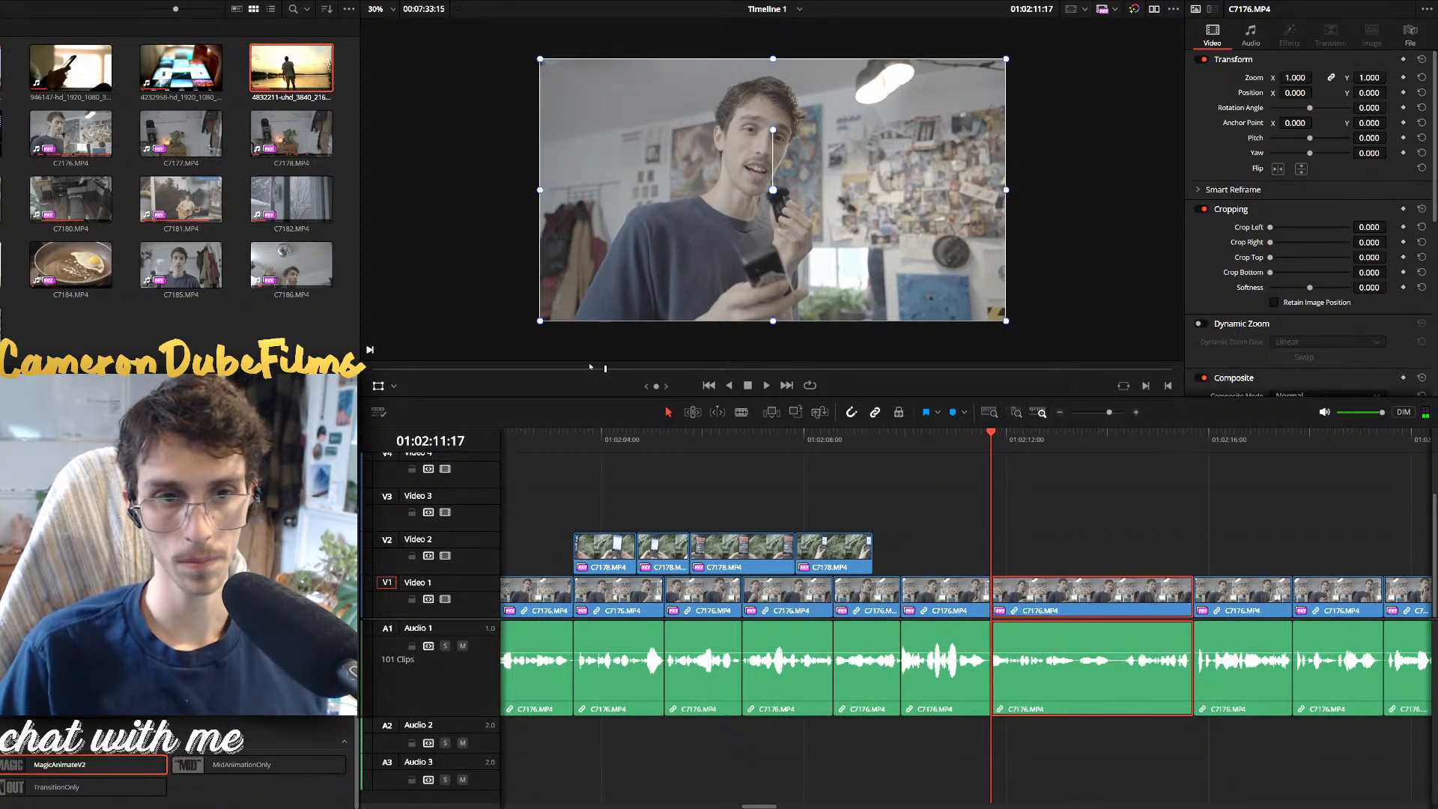
Punch in on the C7176 part after 01:02:11:17 to a zoom of 1.130 and resume playback
{"action": "left_click_drag", "start_coordinate": [539, 321], "coordinate": [510, 338]}
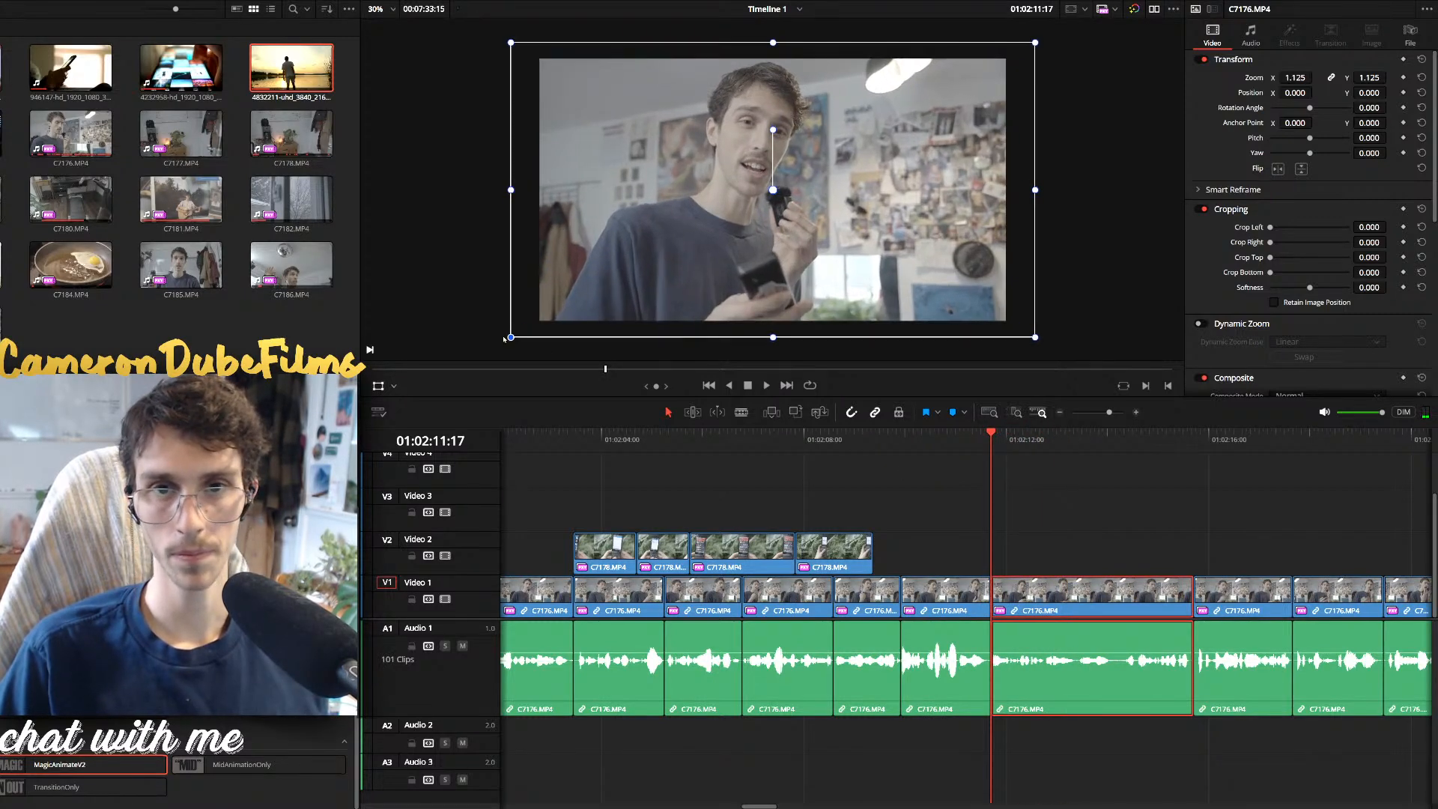
{"action": "left_click", "coordinate": [977, 435]}
{"action": "key", "text": "space"}
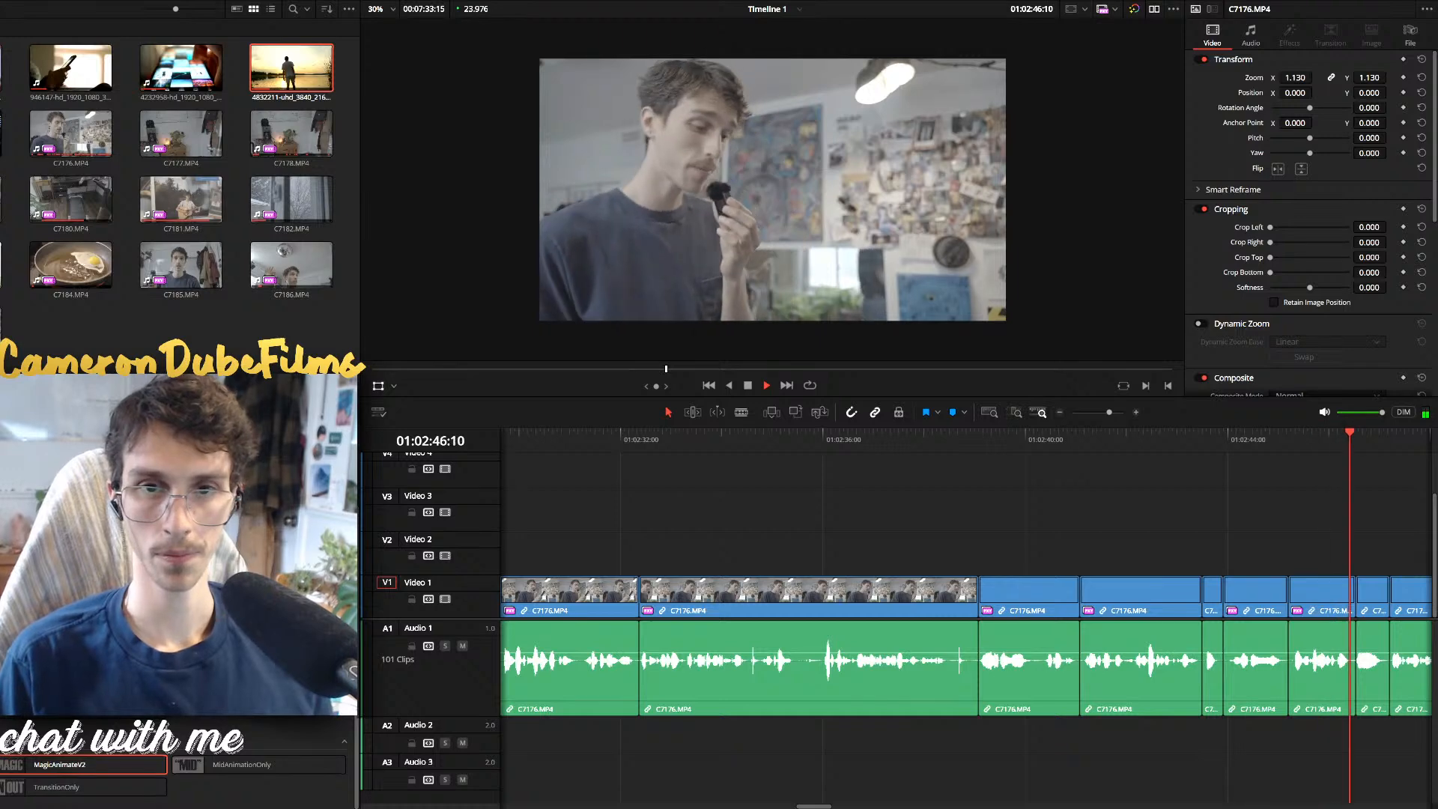
Place the downloaded videoplayback.mp4 on Video 2 at about 01:02:48:12 and delete its audio from Audio 2
{"action": "key", "text": "ctrl+minus"}
{"action": "key", "text": "ctrl+minus"}
{"action": "key", "text": "ctrl+minus"}
{"action": "left_click", "coordinate": [862, 439]}
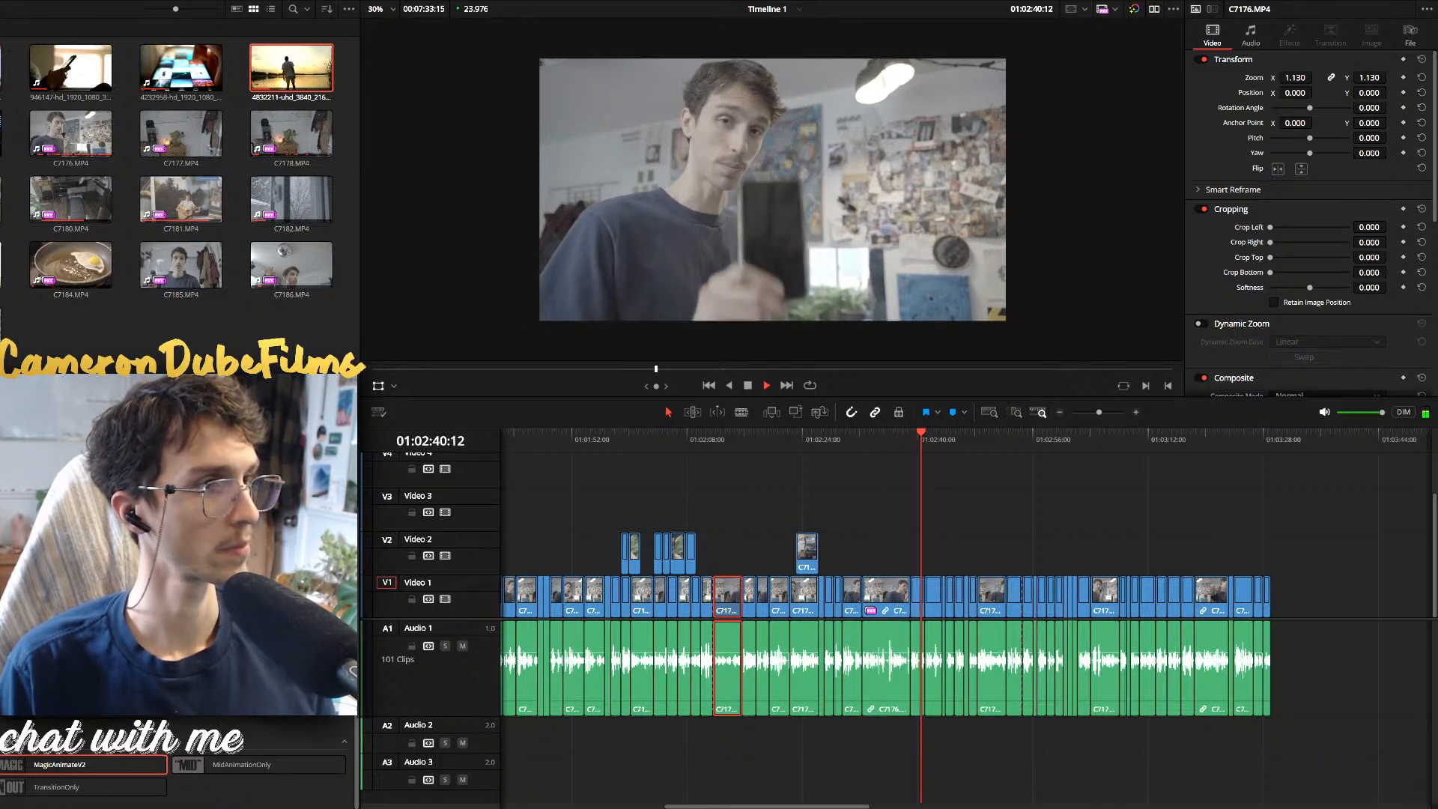
{"action": "left_click_drag", "start_coordinate": [1436, 599], "coordinate": [979, 554]}
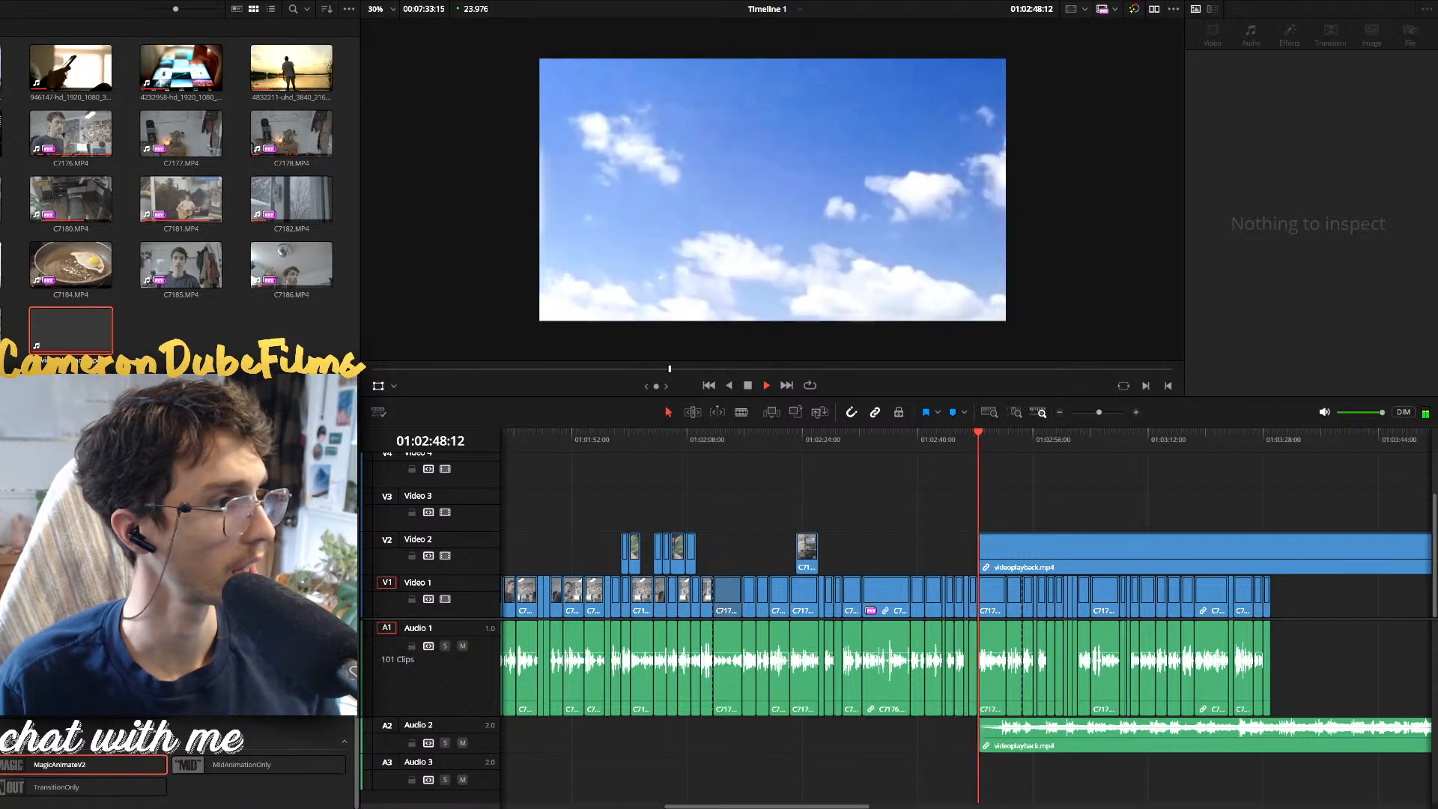
{"action": "left_click", "coordinate": [1028, 488]}
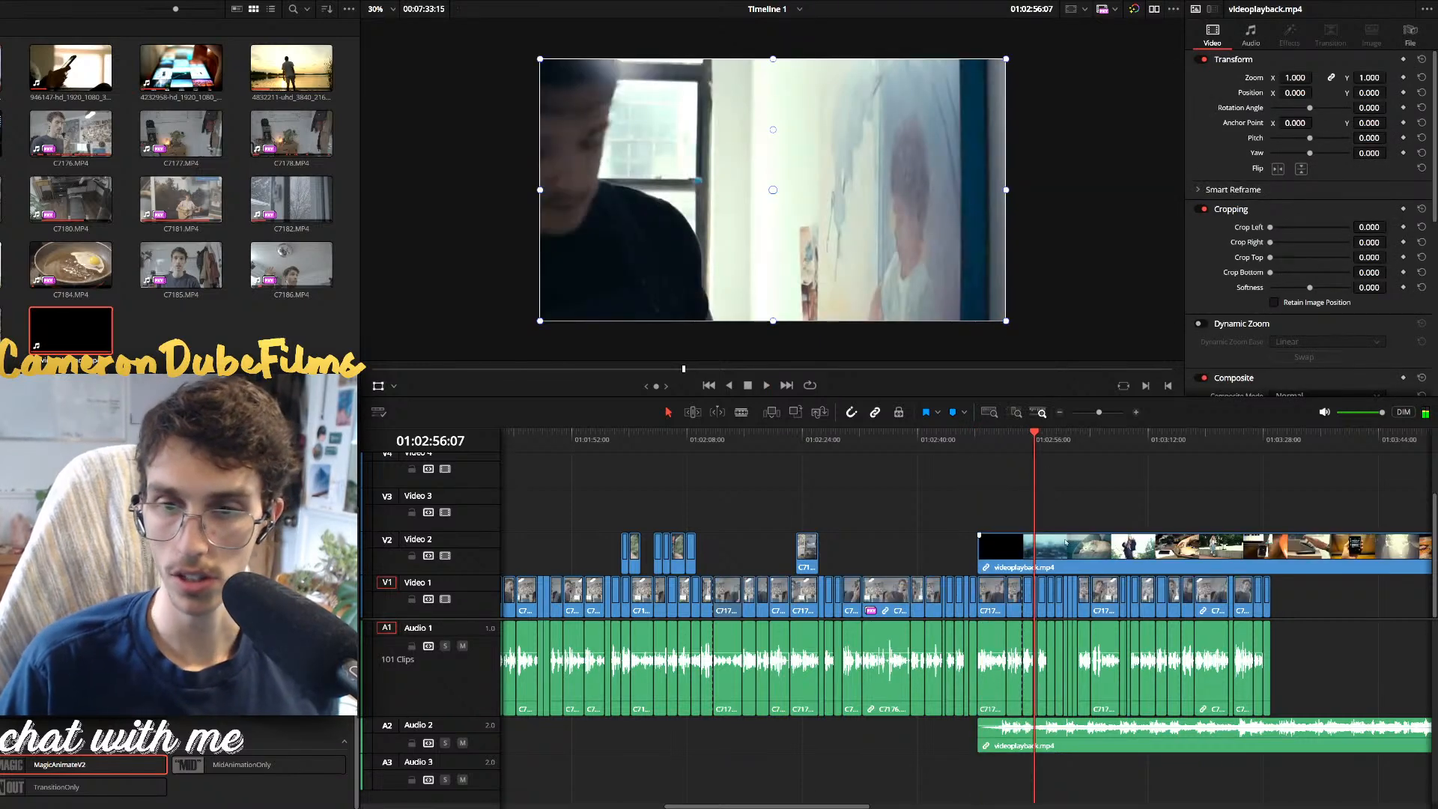
{"action": "left_click", "coordinate": [1070, 748]}
{"action": "key", "text": "Delete"}
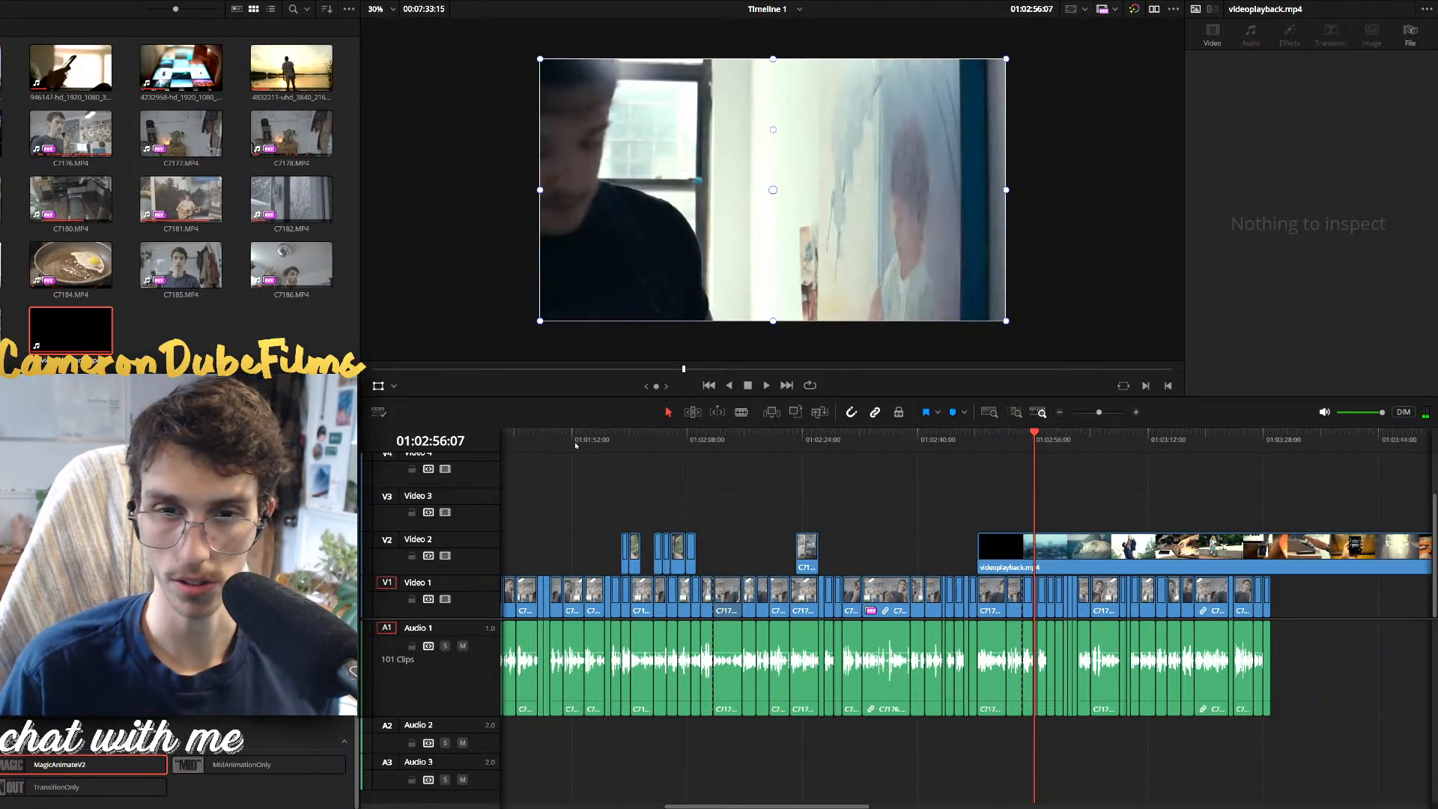
Move the videoplayback.mp4 clip to Video 3 so it starts at about 01:01:51 over the talking clip
{"action": "left_click", "coordinate": [564, 442]}
{"action": "key", "text": "space"}
{"action": "scroll", "coordinate": [569, 444], "scroll_direction": "down", "scroll_amount": 1}
{"action": "left_click_drag", "start_coordinate": [1338, 571], "coordinate": [977, 483]}
{"action": "key", "text": "space"}
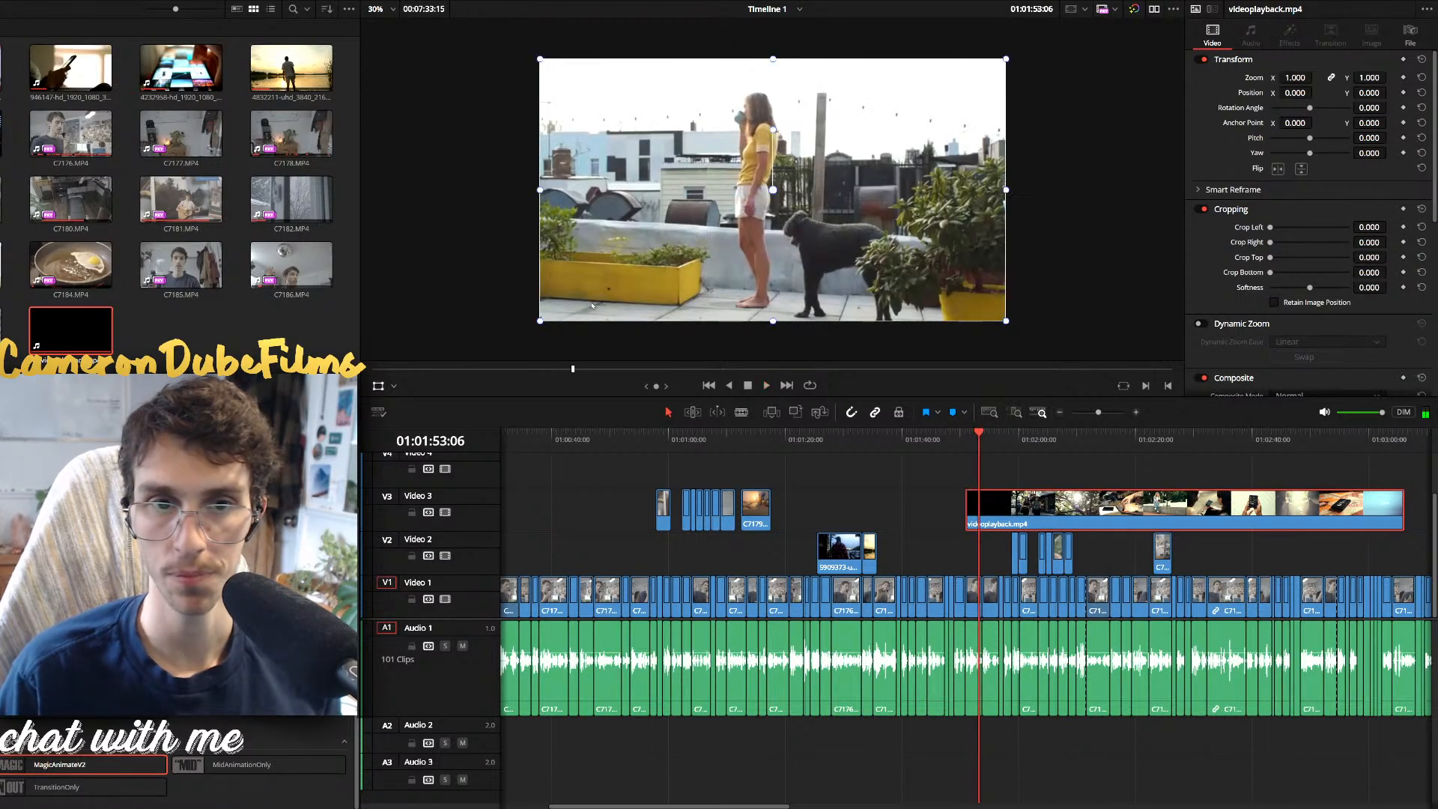
Scale videoplayback.mp4 to 0.483, position it at X 909.420 and Y -84.482 beside the speaker, and play it from its start
{"action": "left_click_drag", "start_coordinate": [543, 323], "coordinate": [823, 256]}
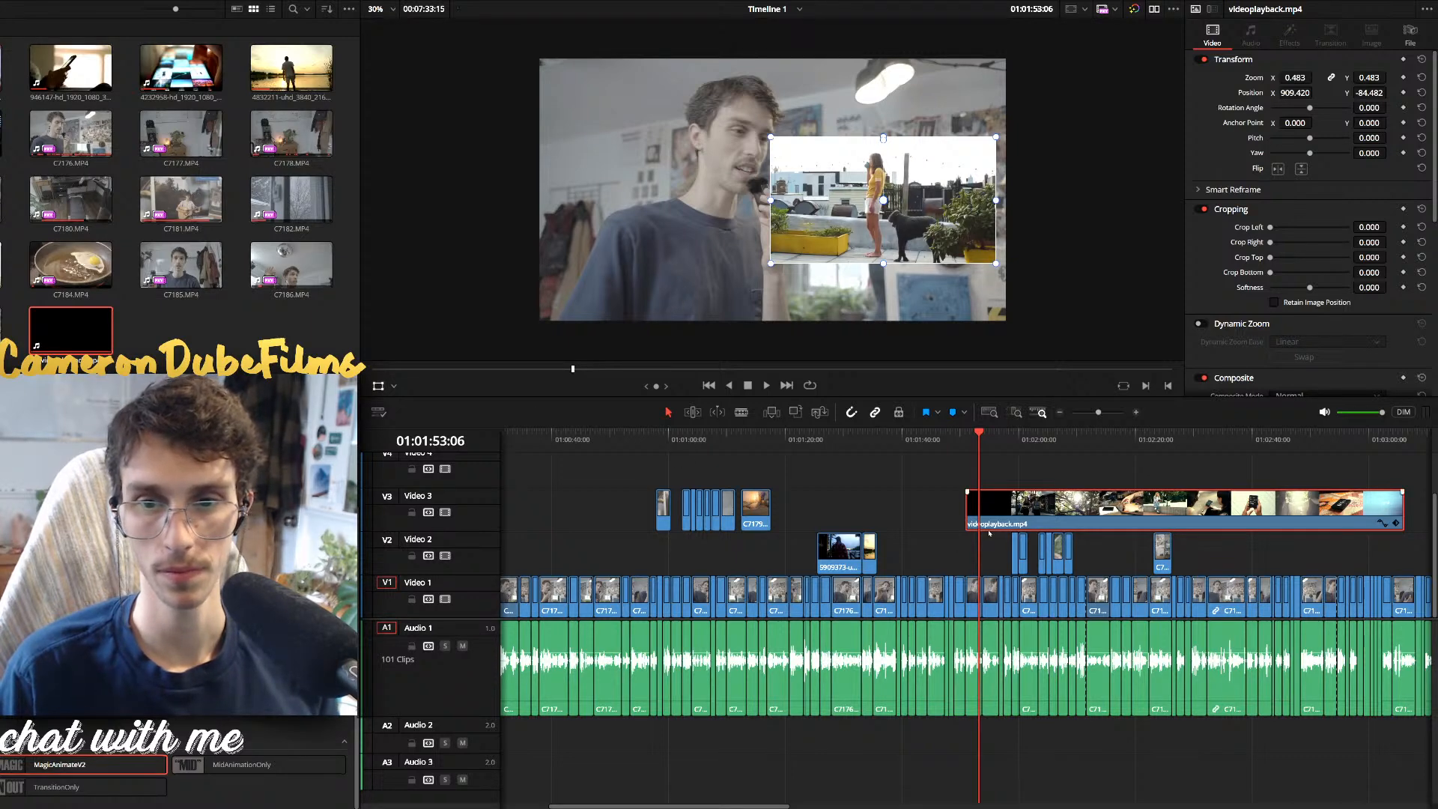
{"action": "scroll", "coordinate": [987, 534], "scroll_direction": "up", "scroll_amount": 5}
{"action": "left_click", "coordinate": [887, 442]}
{"action": "key", "text": "space"}
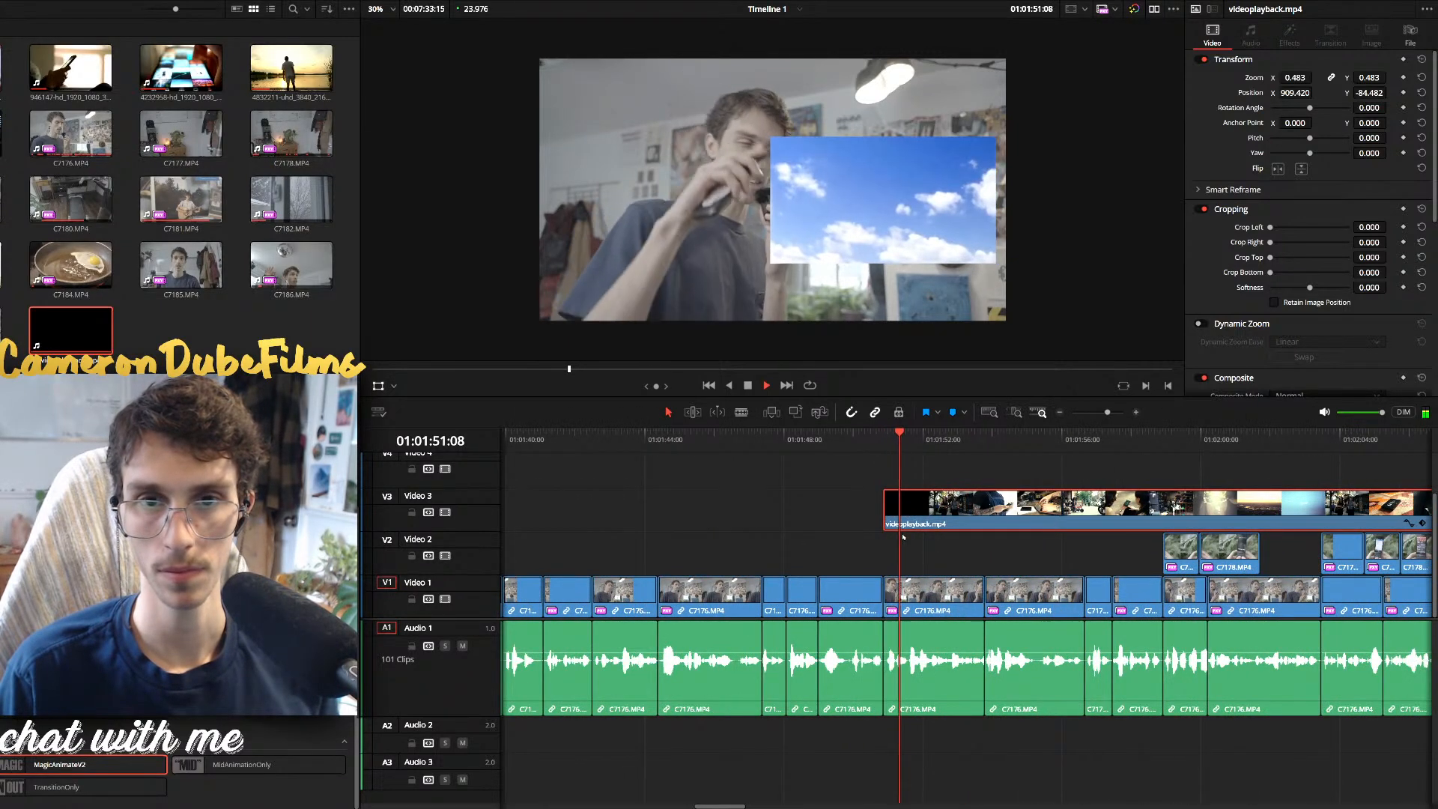
Punch in on the C7176.MP4 clip beneath the picture-in-picture with zoom 1.360, X -631.127 and Y -168.963, framing the speaker beside the overlay
{"action": "key", "text": "space"}
{"action": "left_click", "coordinate": [834, 305]}
{"action": "key", "text": "space"}
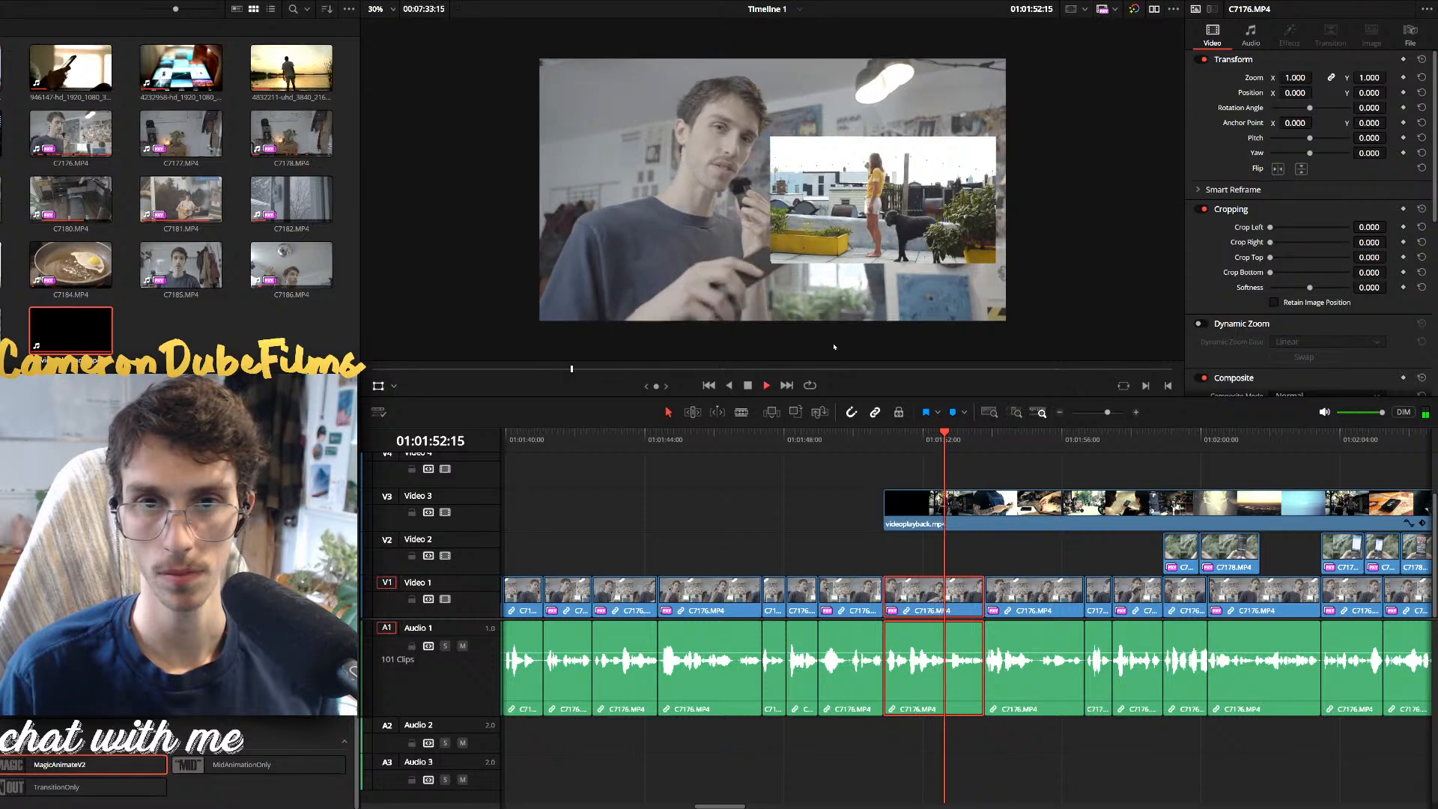
{"action": "key", "text": "space"}
{"action": "left_click_drag", "start_coordinate": [755, 297], "coordinate": [673, 287]}
{"action": "left_click_drag", "start_coordinate": [926, 310], "coordinate": [941, 342]}
Reposition the videoplayback.mp4 overlay to X 710.639 and Y 19.878 beside the speaker's face
{"action": "left_click", "coordinate": [917, 509]}
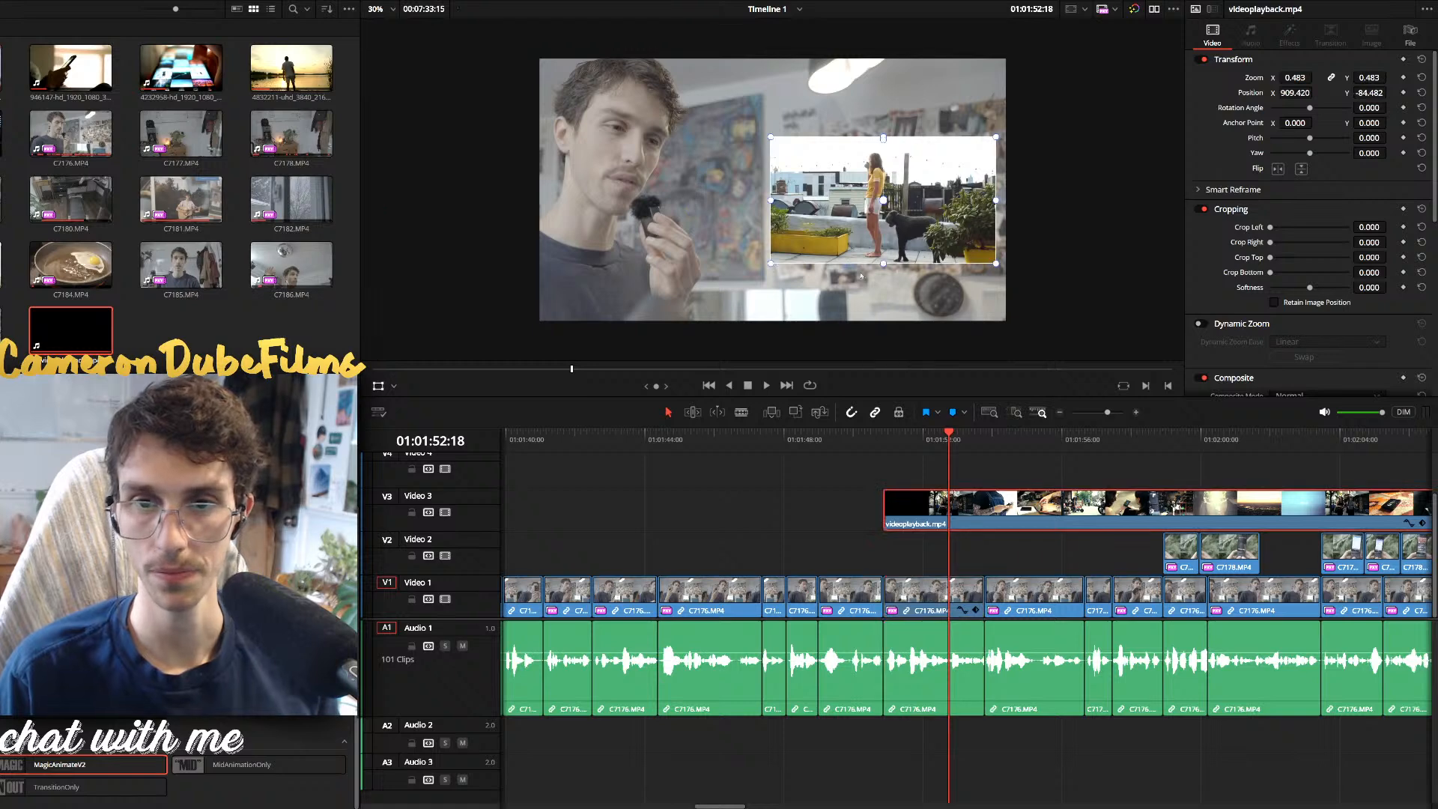
{"action": "key", "text": "space"}
{"action": "key", "text": "space"}
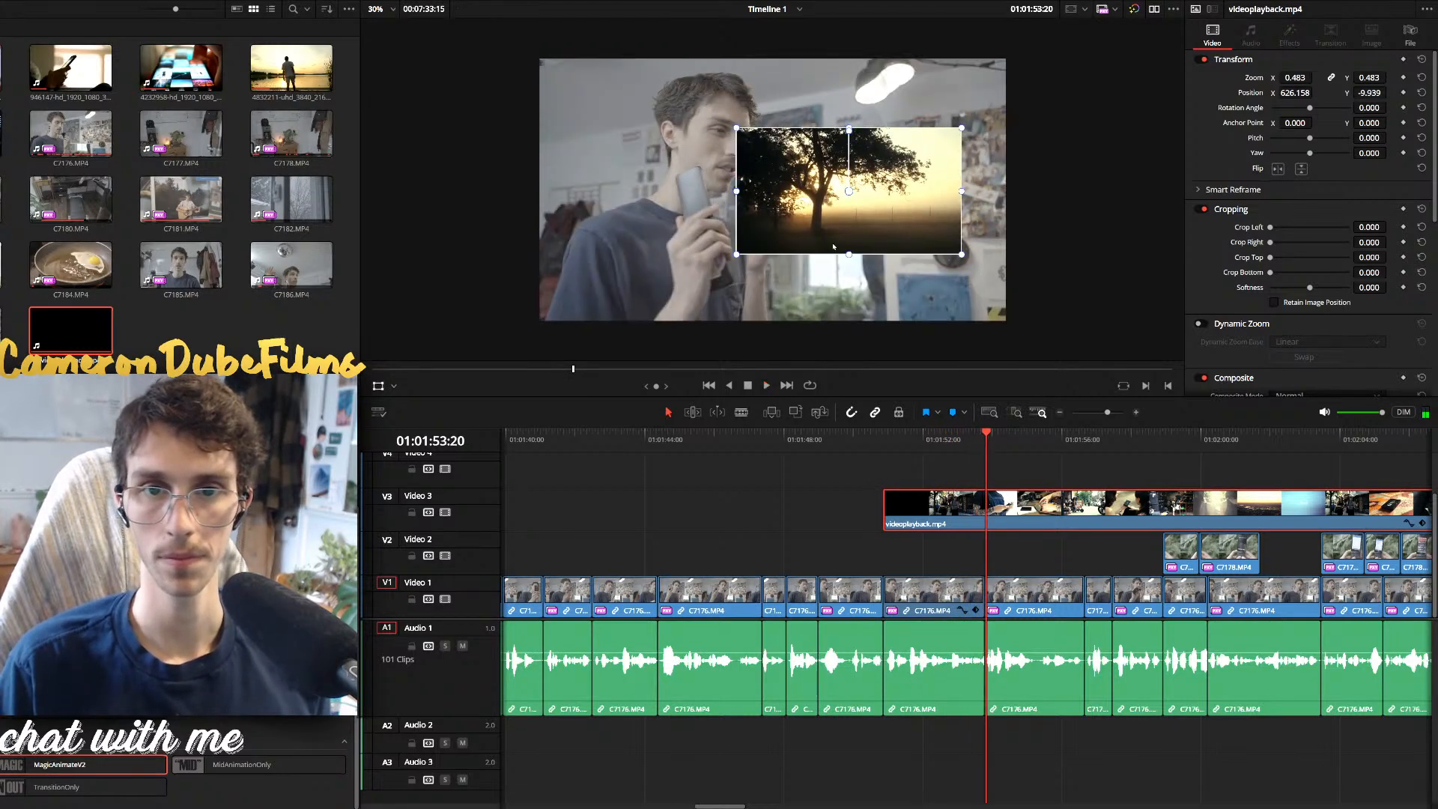
{"action": "left_click_drag", "start_coordinate": [812, 209], "coordinate": [823, 206]}
Play the section before the overlay and shift videoplayback.mp4 earlier on Video 3 so it starts at 01:01:49:00
{"action": "key", "text": "Up"}
{"action": "key", "text": "Up"}
{"action": "key", "text": "Up"}
{"action": "key", "text": "space"}
{"action": "key", "text": "space"}
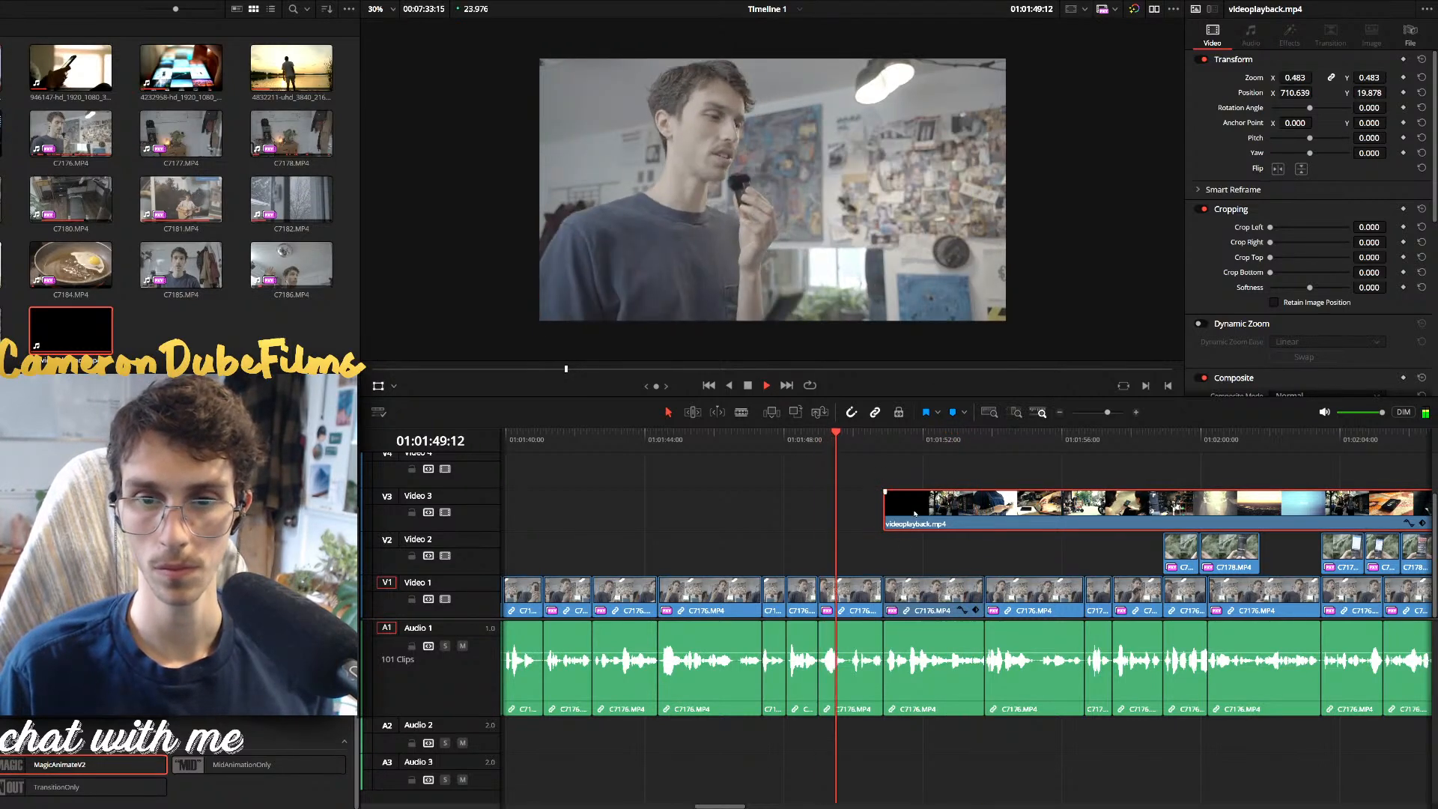
{"action": "left_click_drag", "start_coordinate": [885, 522], "coordinate": [820, 522]}
Copy the 1.360 punch-in onto the C7176.MP4 clip starting at 01:01:49:00 and play it
{"action": "left_click", "coordinate": [891, 594]}
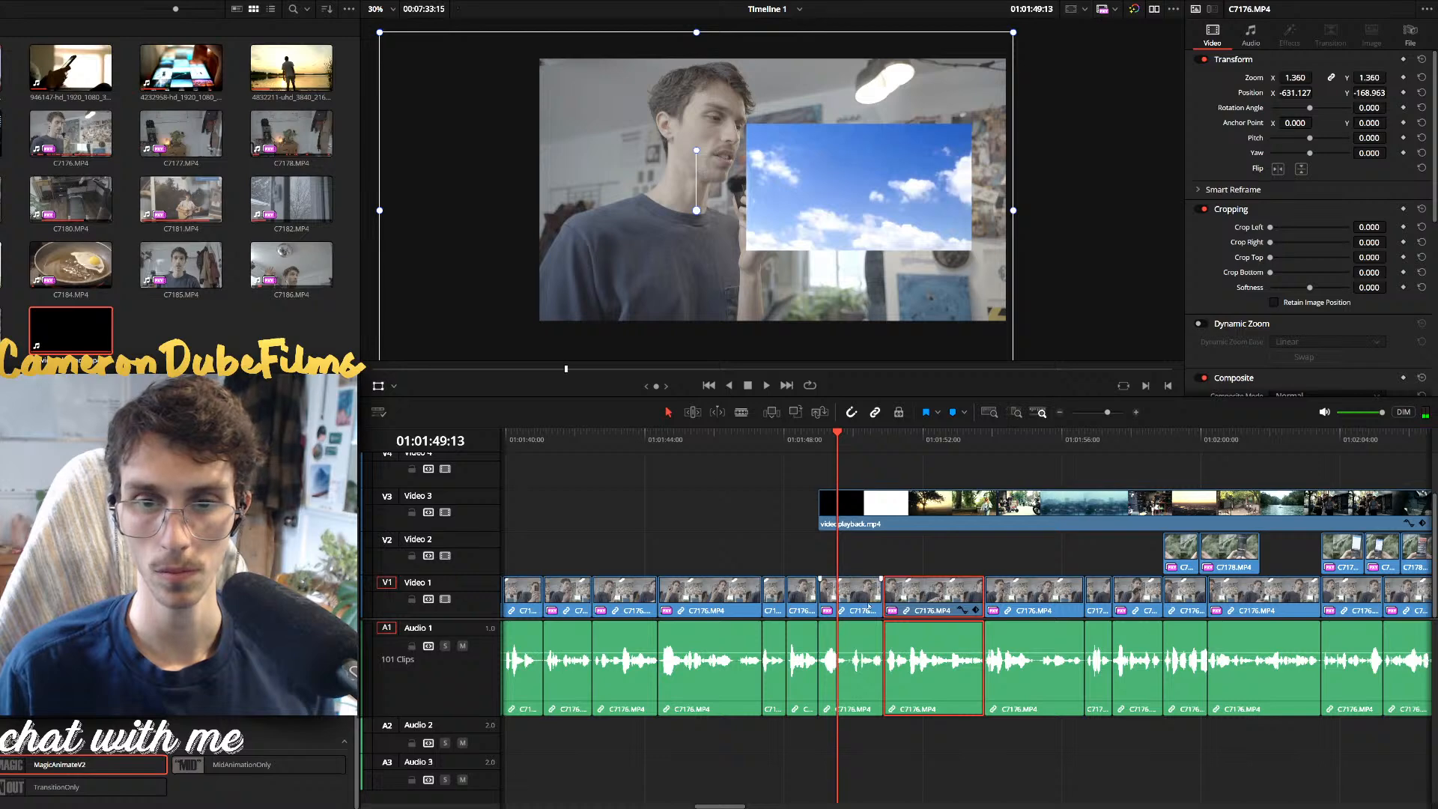
{"action": "left_click", "coordinate": [844, 597]}
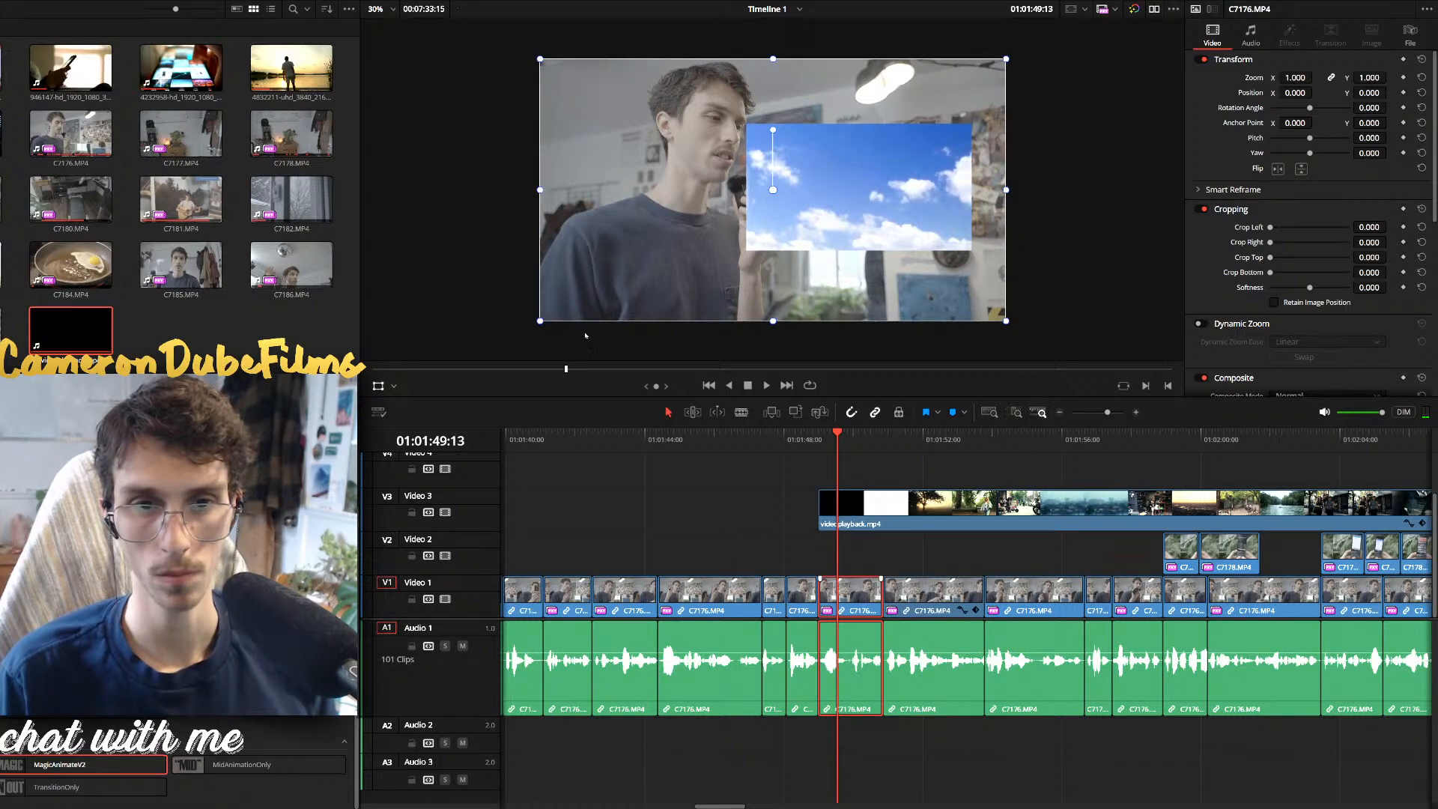
{"action": "key", "text": "alt+v"}
{"action": "left_click", "coordinate": [821, 433]}
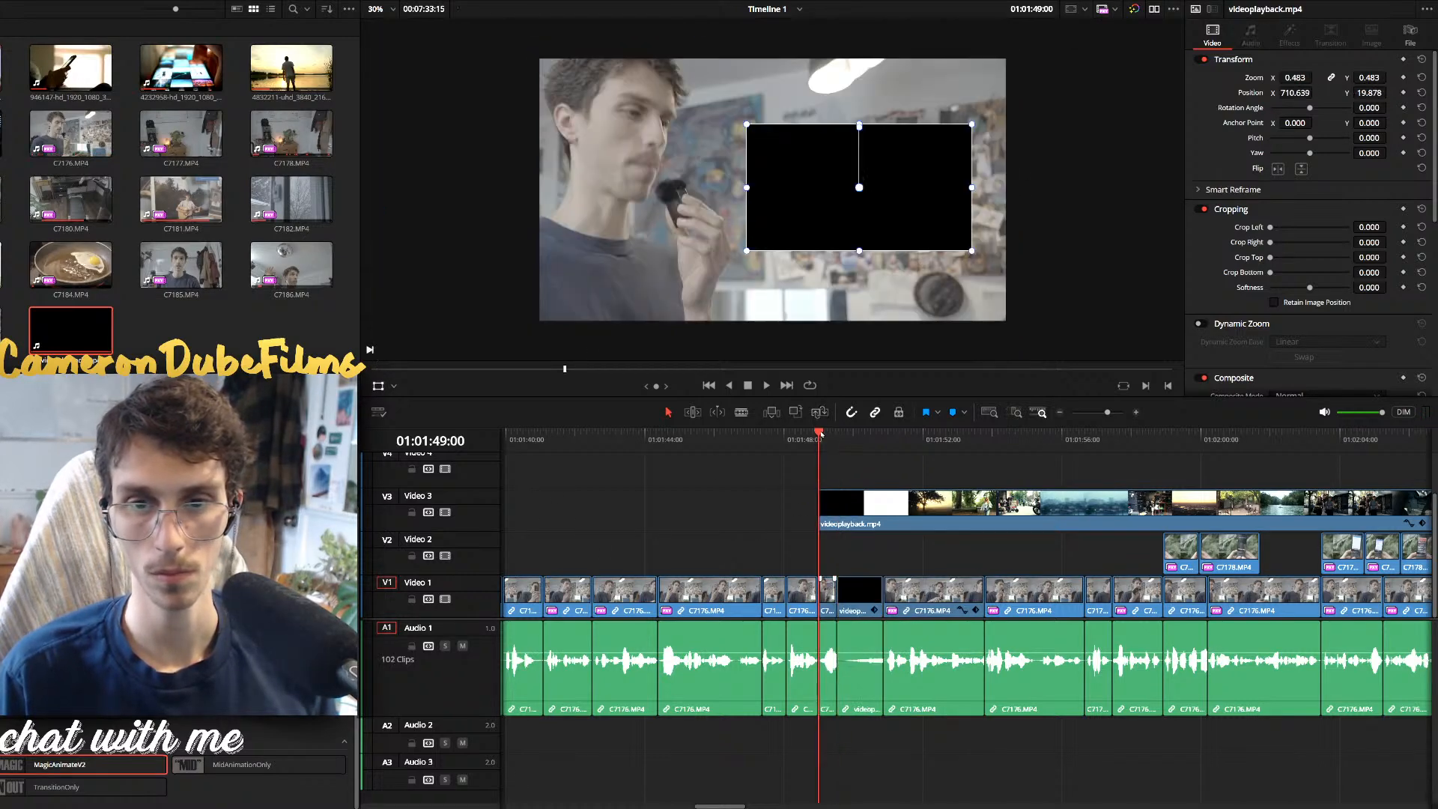
{"action": "key", "text": "space"}
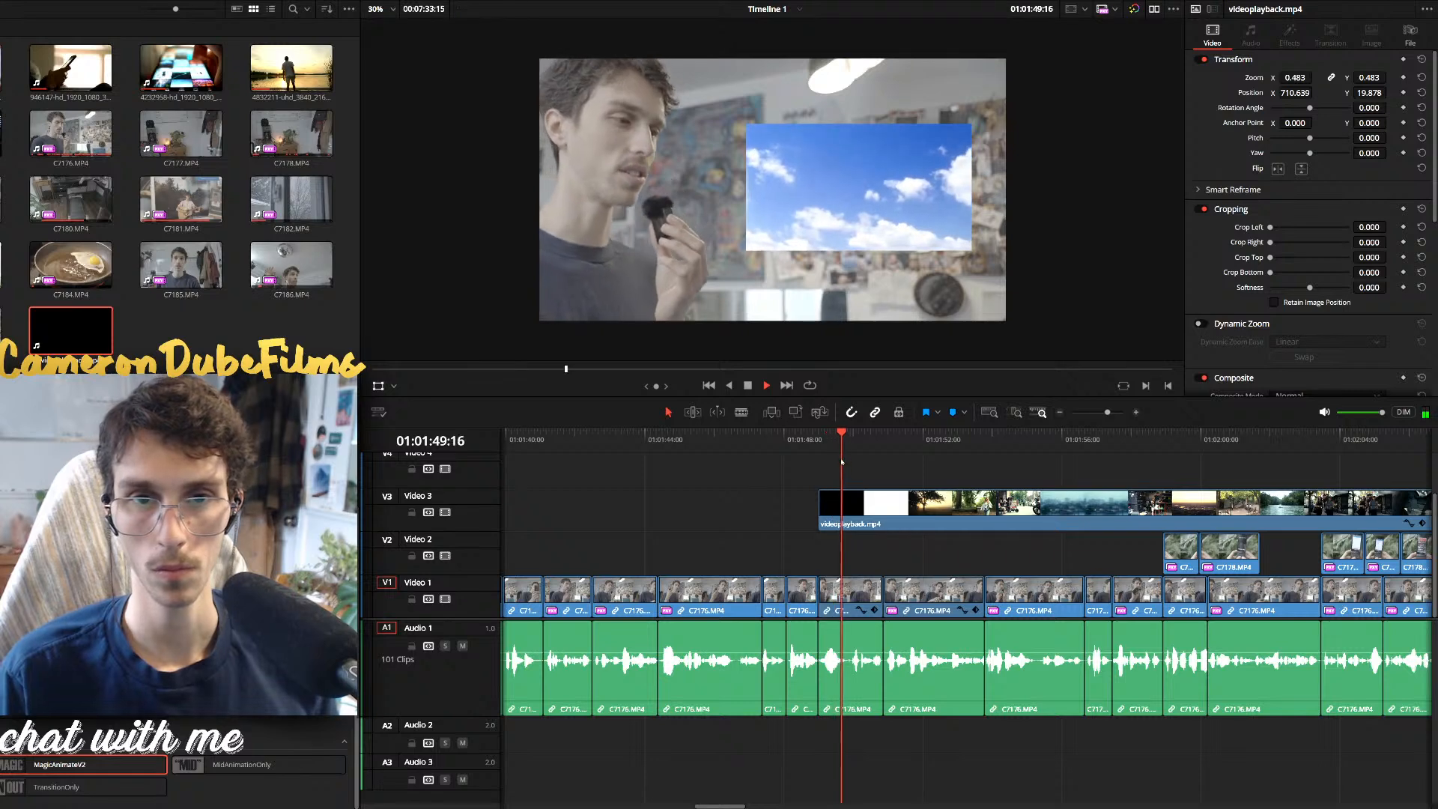
Remove the black and sky opening from videoplayback.mp4, keep its start at 01:01:49:00, and play through to 01:01:56:17
{"action": "left_click_drag", "start_coordinate": [820, 509], "coordinate": [863, 511]}
{"action": "left_click", "coordinate": [870, 439]}
{"action": "left_click", "coordinate": [843, 442]}
{"action": "key", "text": "space"}
{"action": "left_click", "coordinate": [825, 442]}
{"action": "left_click", "coordinate": [782, 443]}
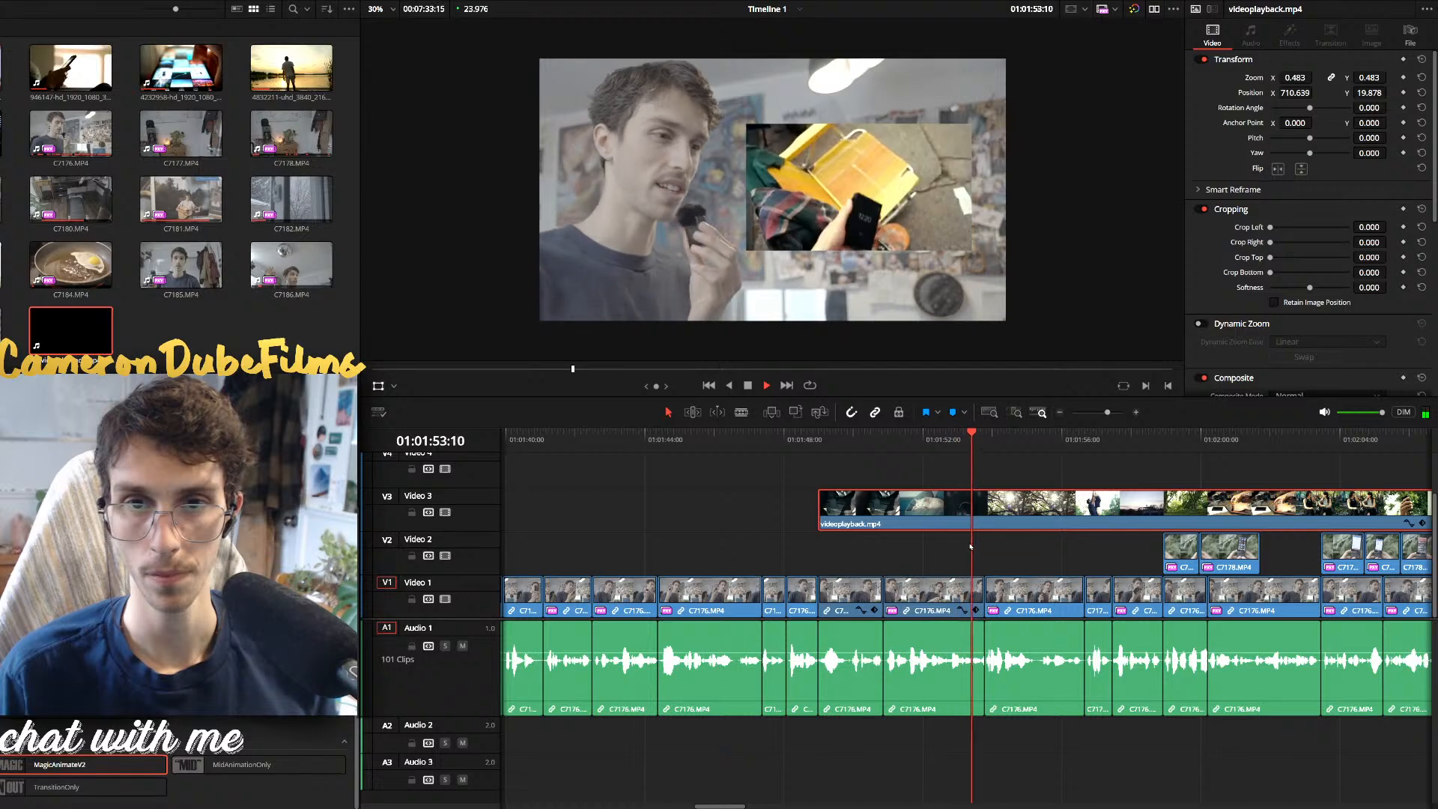
{"action": "left_click", "coordinate": [1001, 546]}
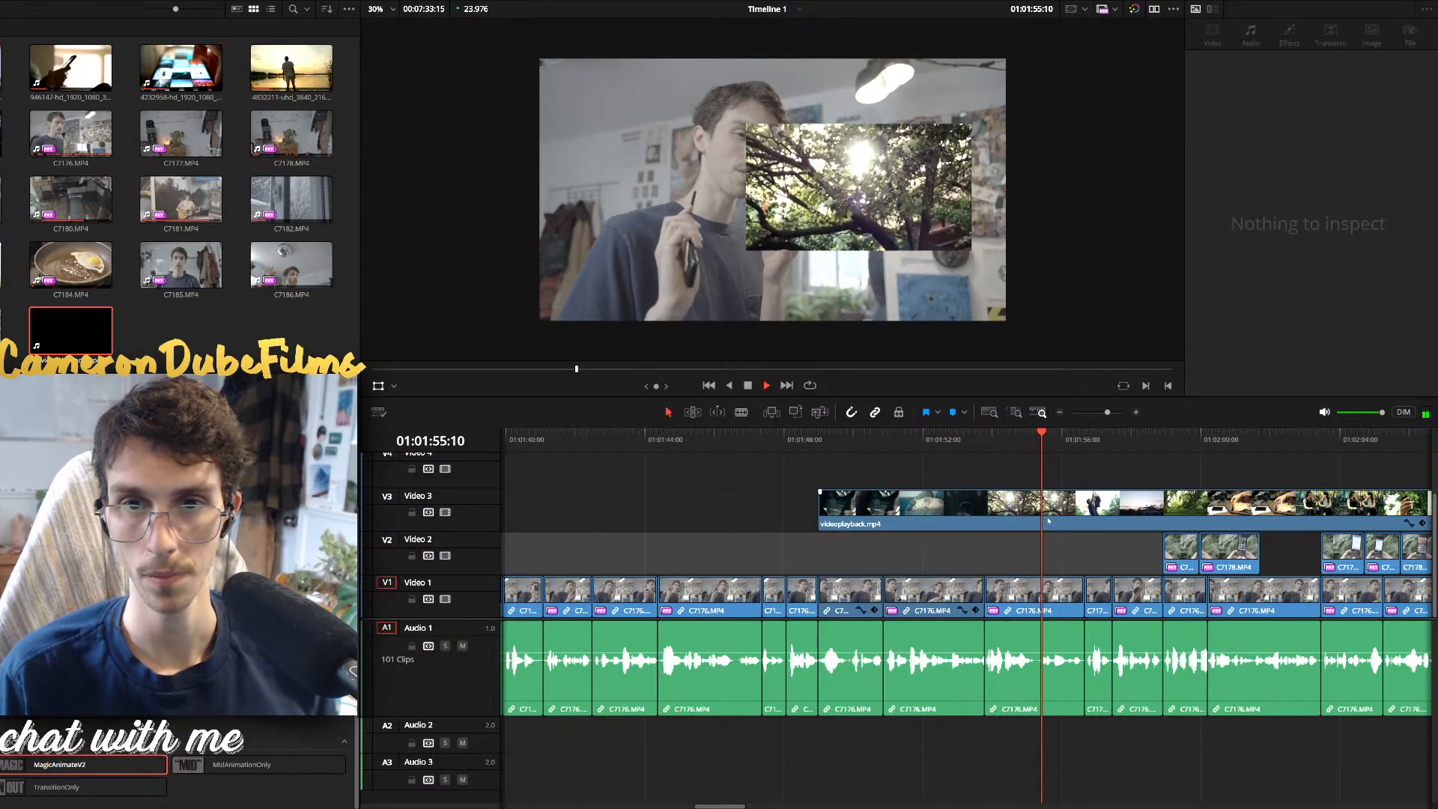
{"action": "key", "text": "space"}
Copy the 1.360 punch-in with its position onto the following C7176.MP4 clip ending at about 01:01:56:17 and play it
{"action": "left_click", "coordinate": [966, 595]}
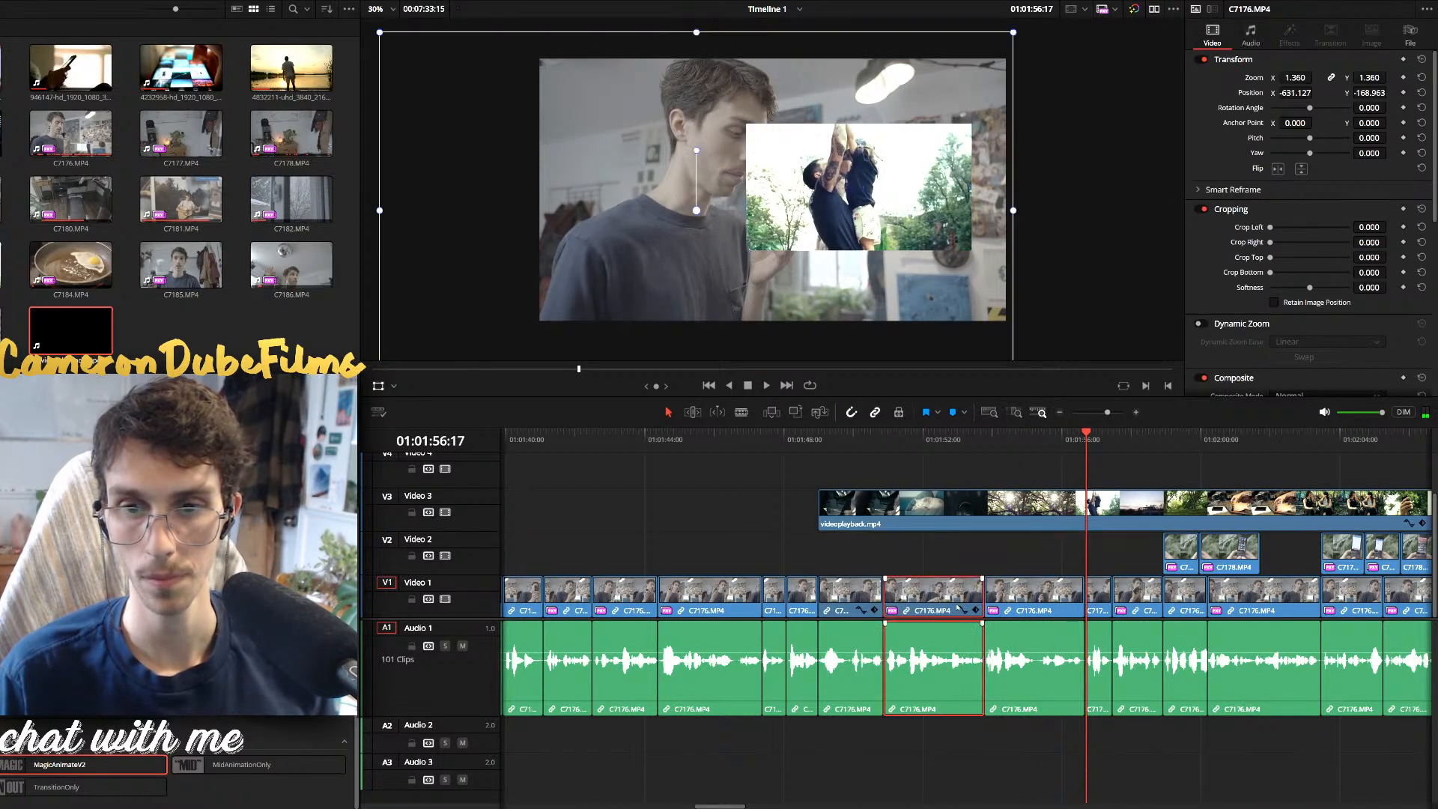
{"action": "left_click", "coordinate": [1010, 591]}
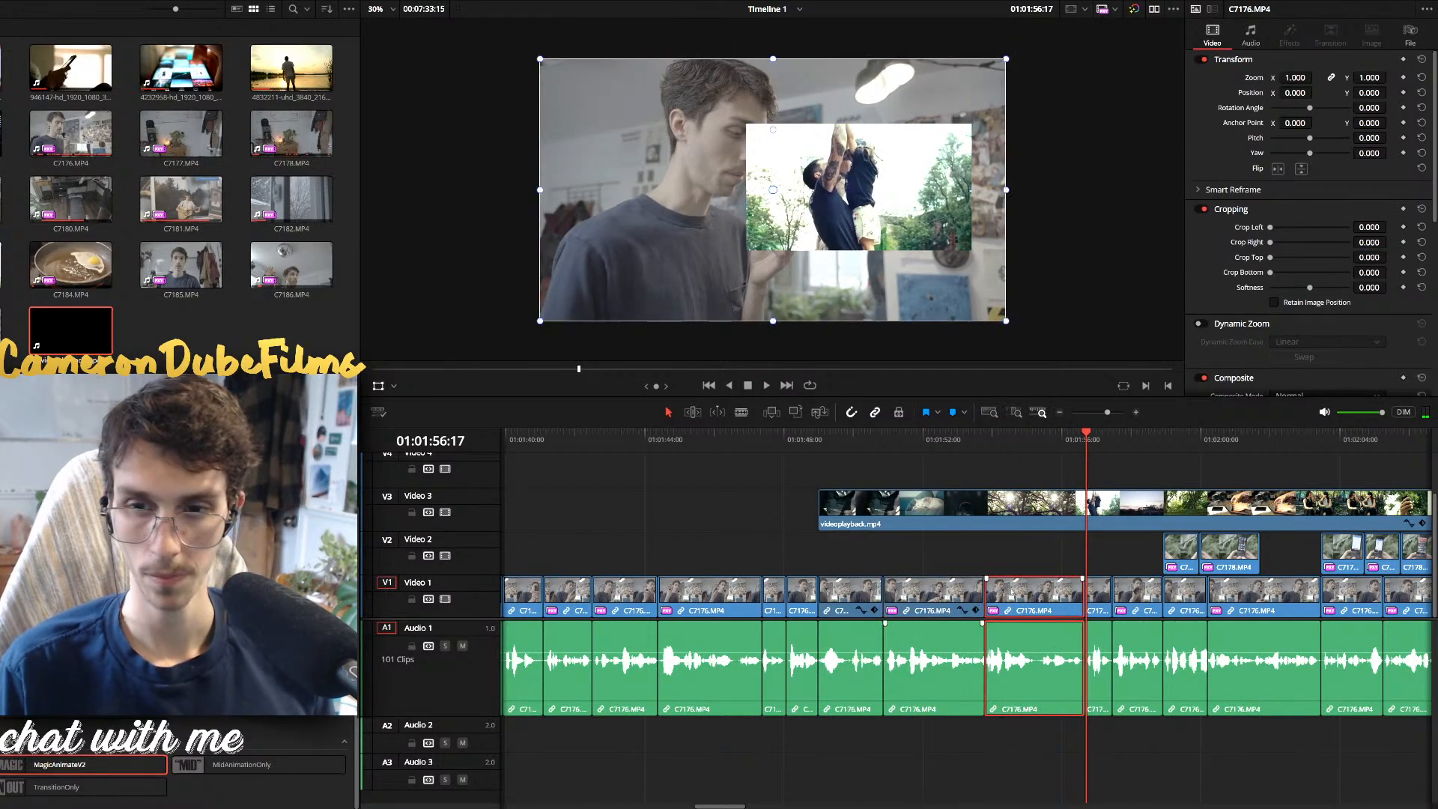
{"action": "left_click", "coordinate": [653, 566]}
{"action": "key", "text": "space"}
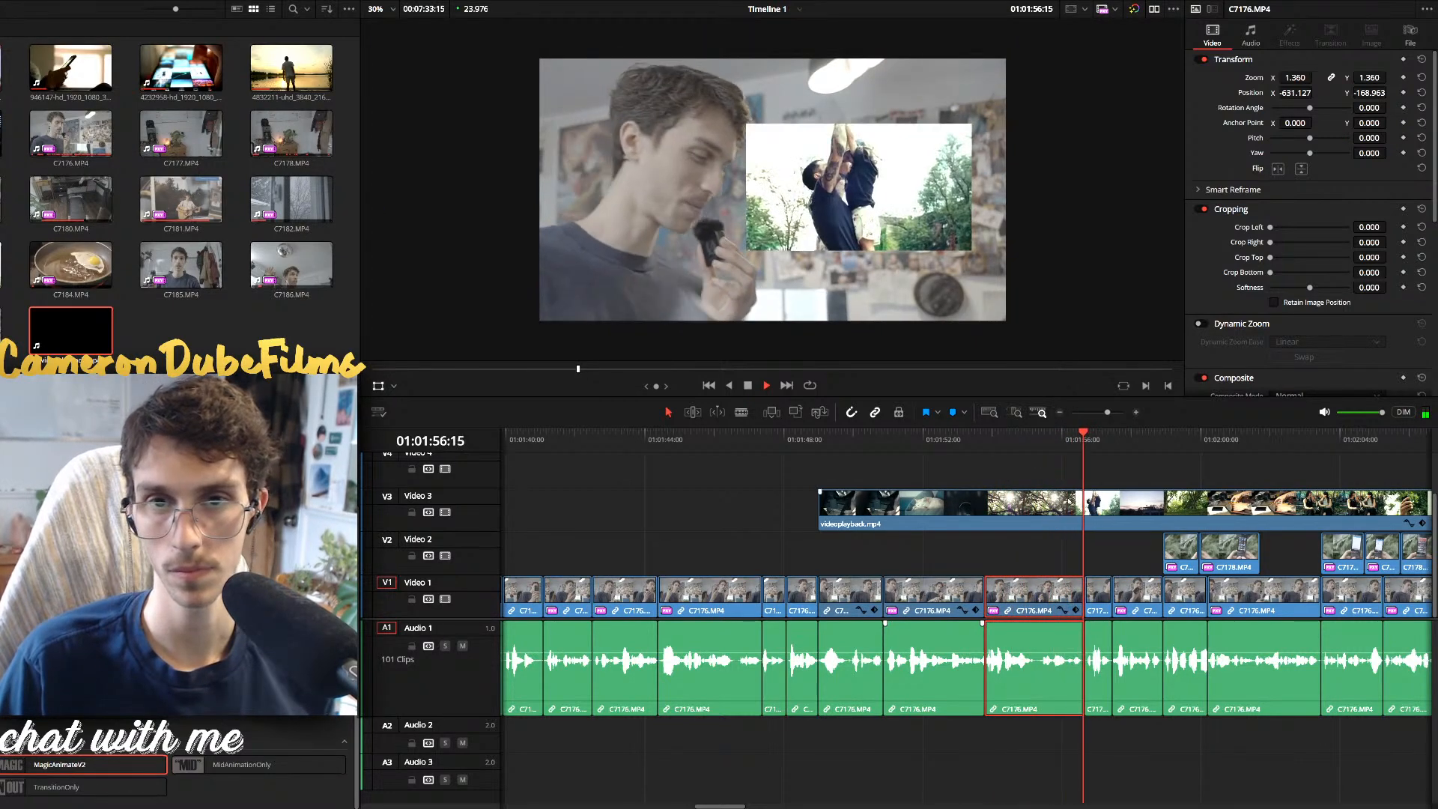
Split videoplayback.mp4 at 01:01:56:17, delete everything after the cut, and resume playback
{"action": "key", "text": "space"}
{"action": "key", "text": "ctrl+b"}
{"action": "left_click", "coordinate": [1093, 508]}
{"action": "key", "text": "Delete"}
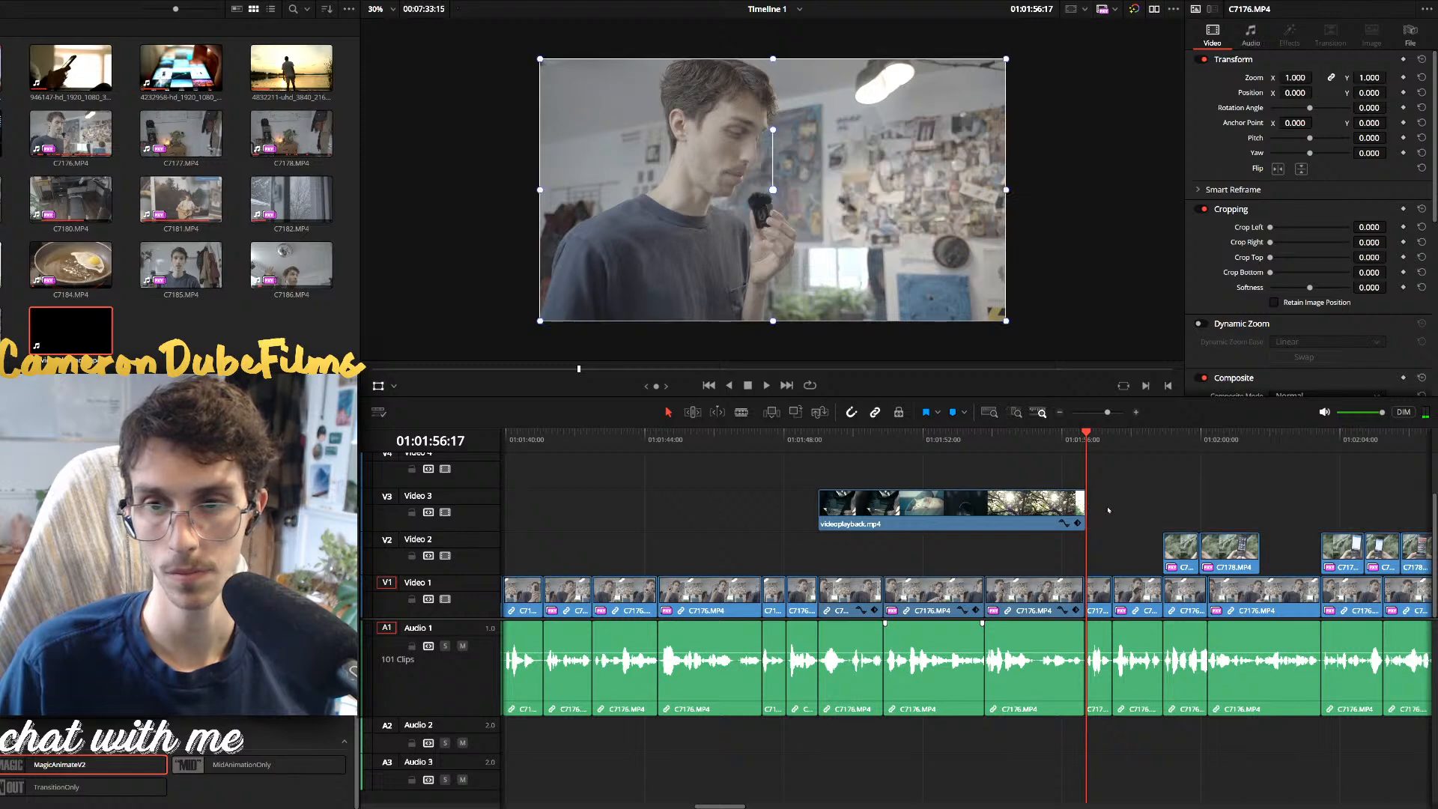
{"action": "key", "text": "space"}
Add a Left Lower Third title on Video 4 above videoplayback.mp4, starting at 01:01:49:00
{"action": "left_click", "coordinate": [846, 439]}
{"action": "left_click", "coordinate": [873, 506]}
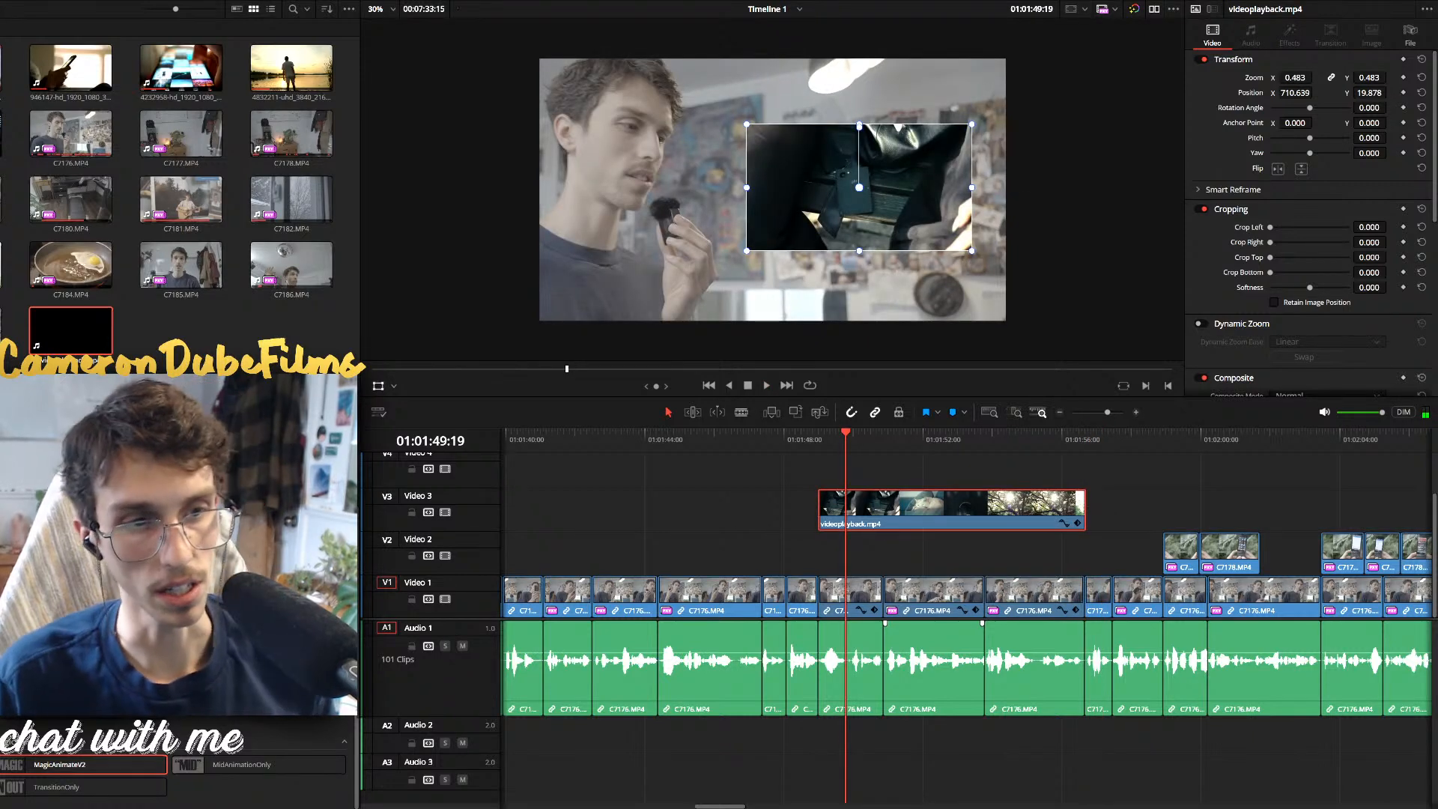
{"action": "scroll", "coordinate": [176, 771], "scroll_direction": "up", "scroll_amount": 5}
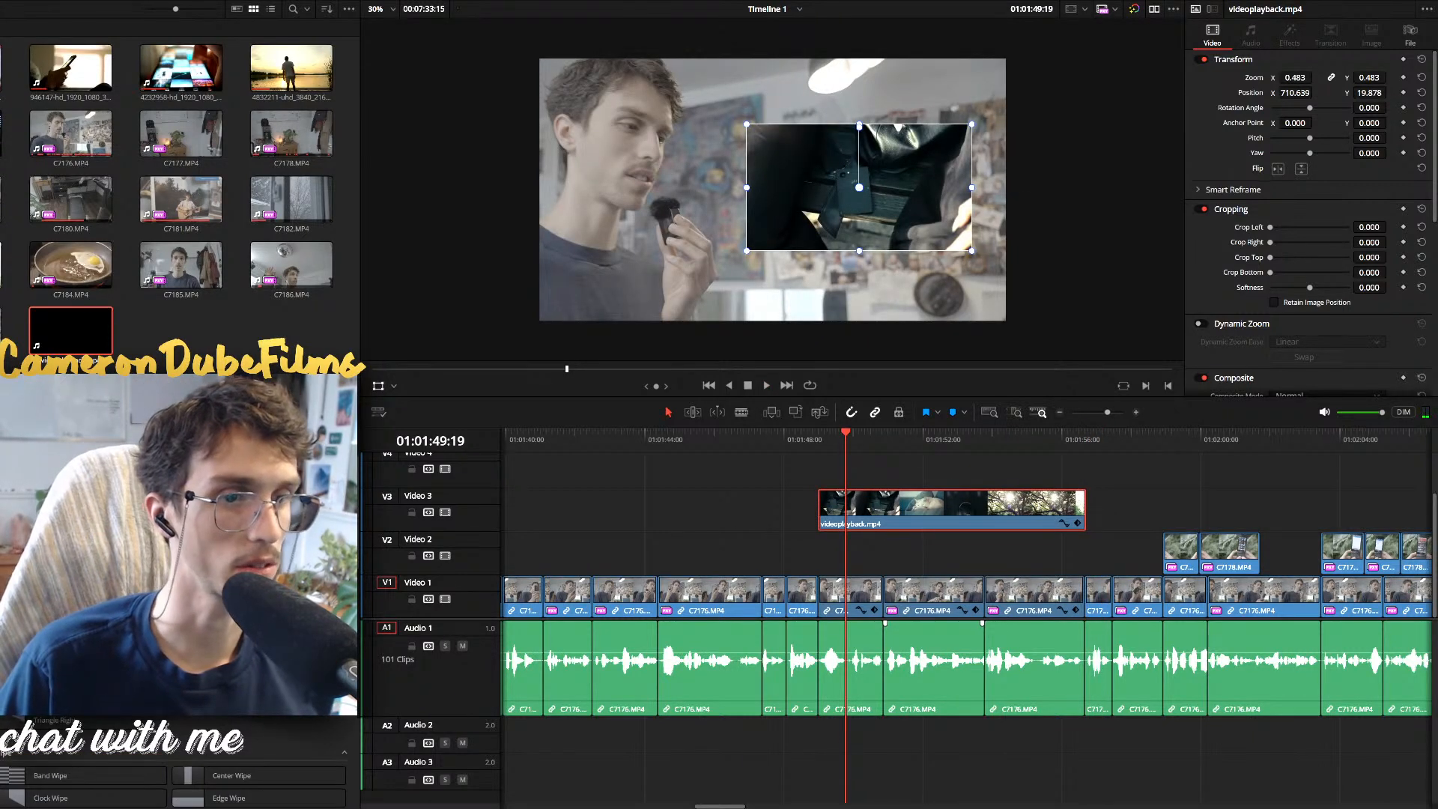
{"action": "scroll", "coordinate": [176, 779], "scroll_direction": "down", "scroll_amount": 5}
{"action": "scroll", "coordinate": [176, 779], "scroll_direction": "down", "scroll_amount": 10}
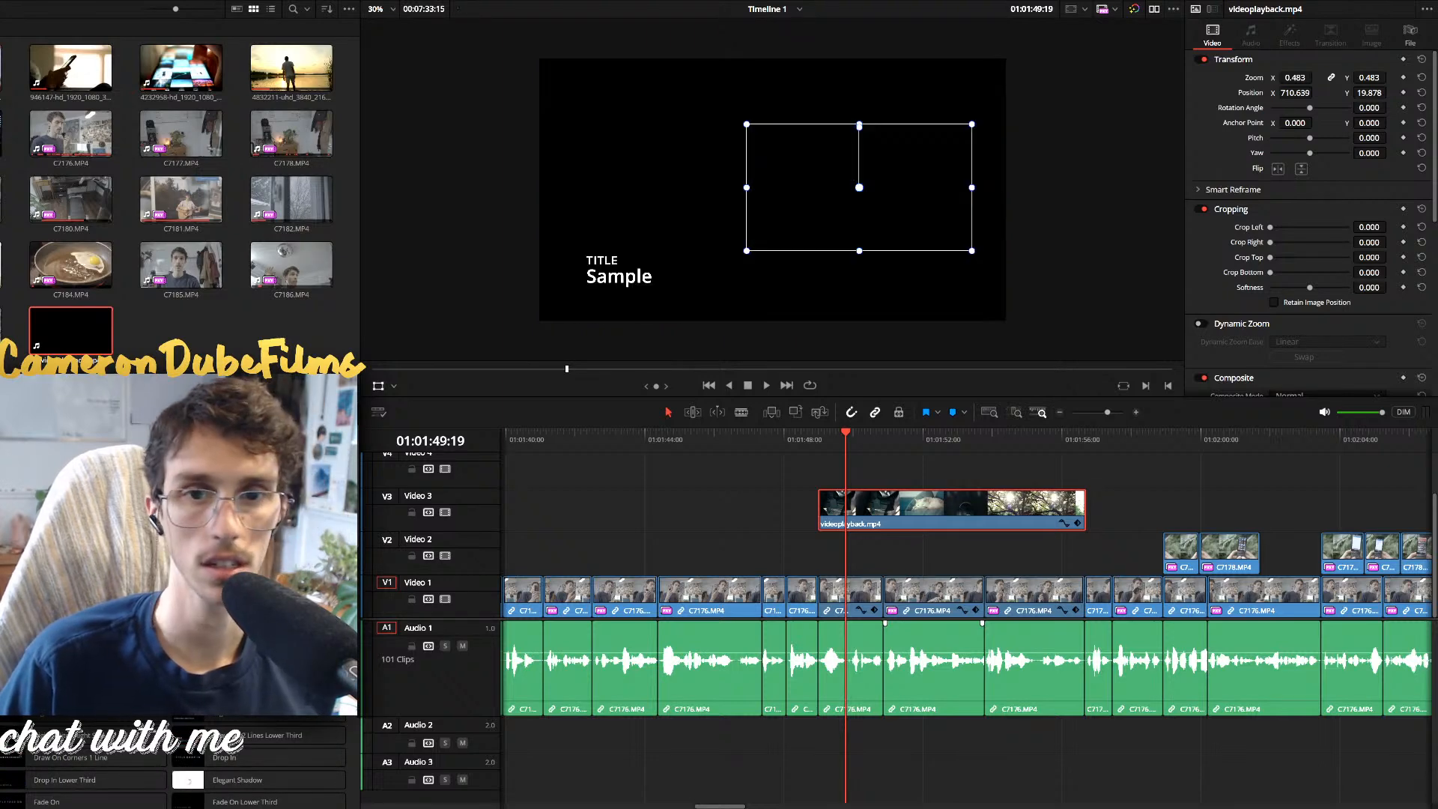
{"action": "left_click_drag", "start_coordinate": [224, 689], "coordinate": [821, 475]}
{"action": "left_click_drag", "start_coordinate": [75, 532], "coordinate": [824, 480]}
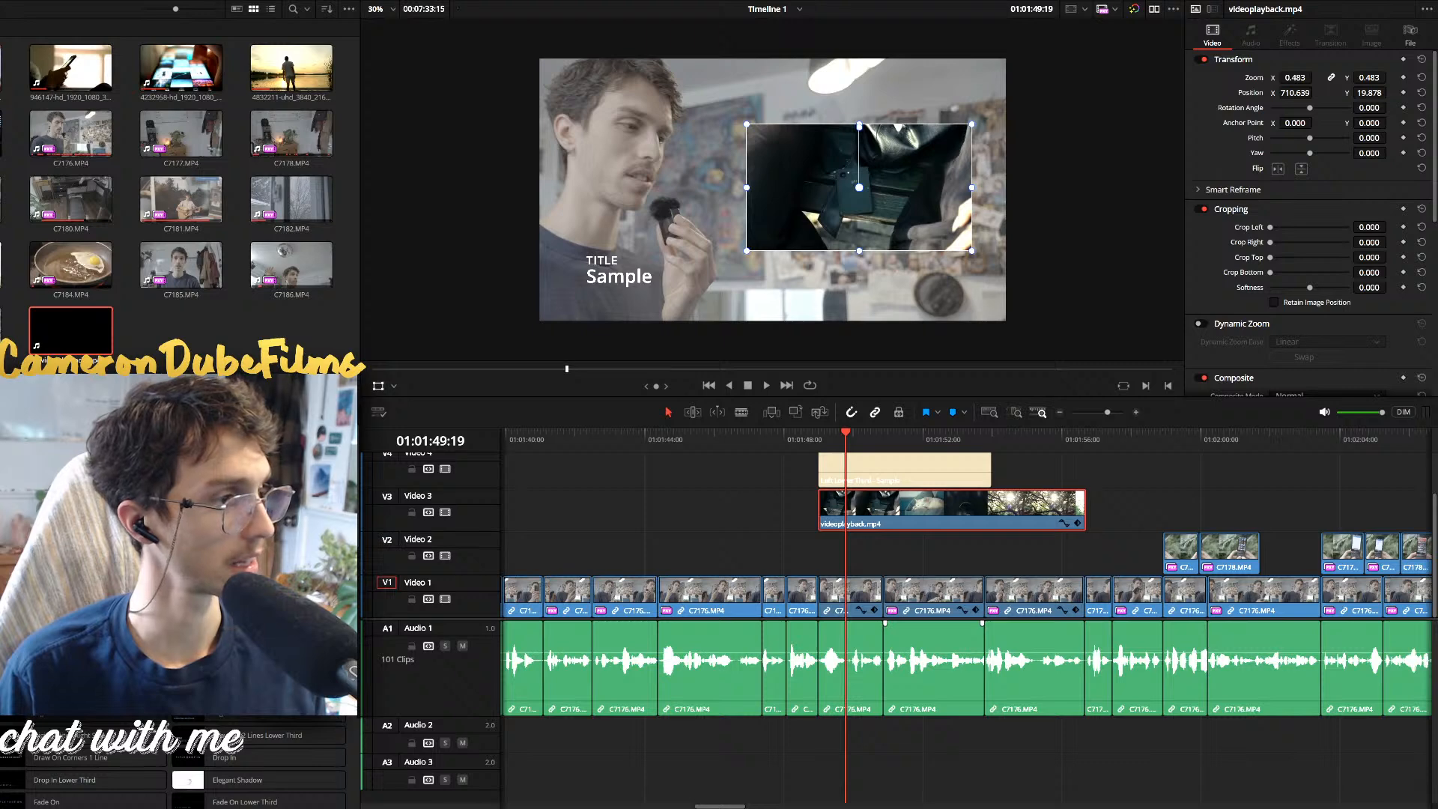
Set the title's first text line to THE LIGHT PHONE III and delete the Sample text from its second line
{"action": "left_click", "coordinate": [920, 469]}
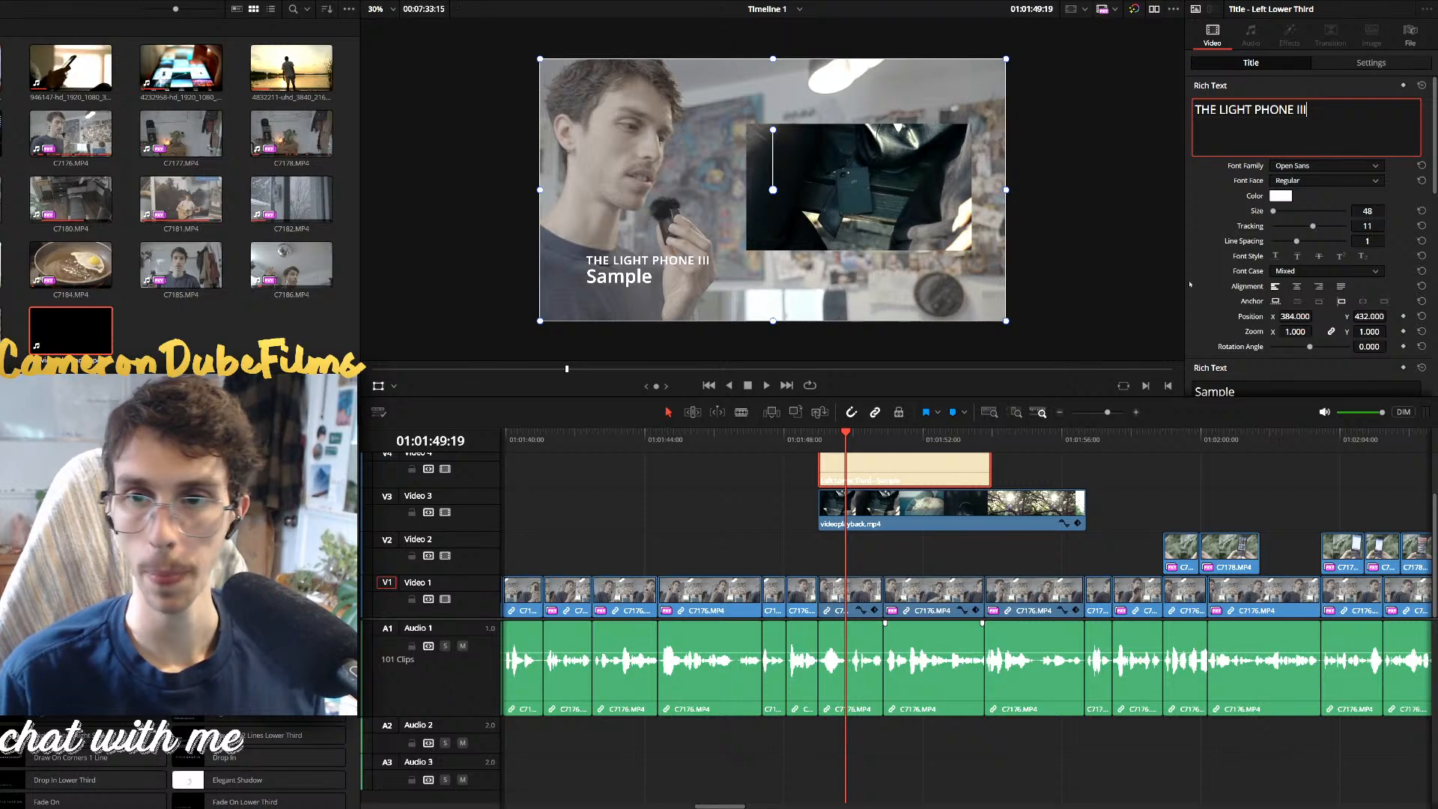
{"action": "scroll", "coordinate": [1191, 274], "scroll_direction": "down", "scroll_amount": 3}
{"action": "double_click", "coordinate": [1213, 280]}
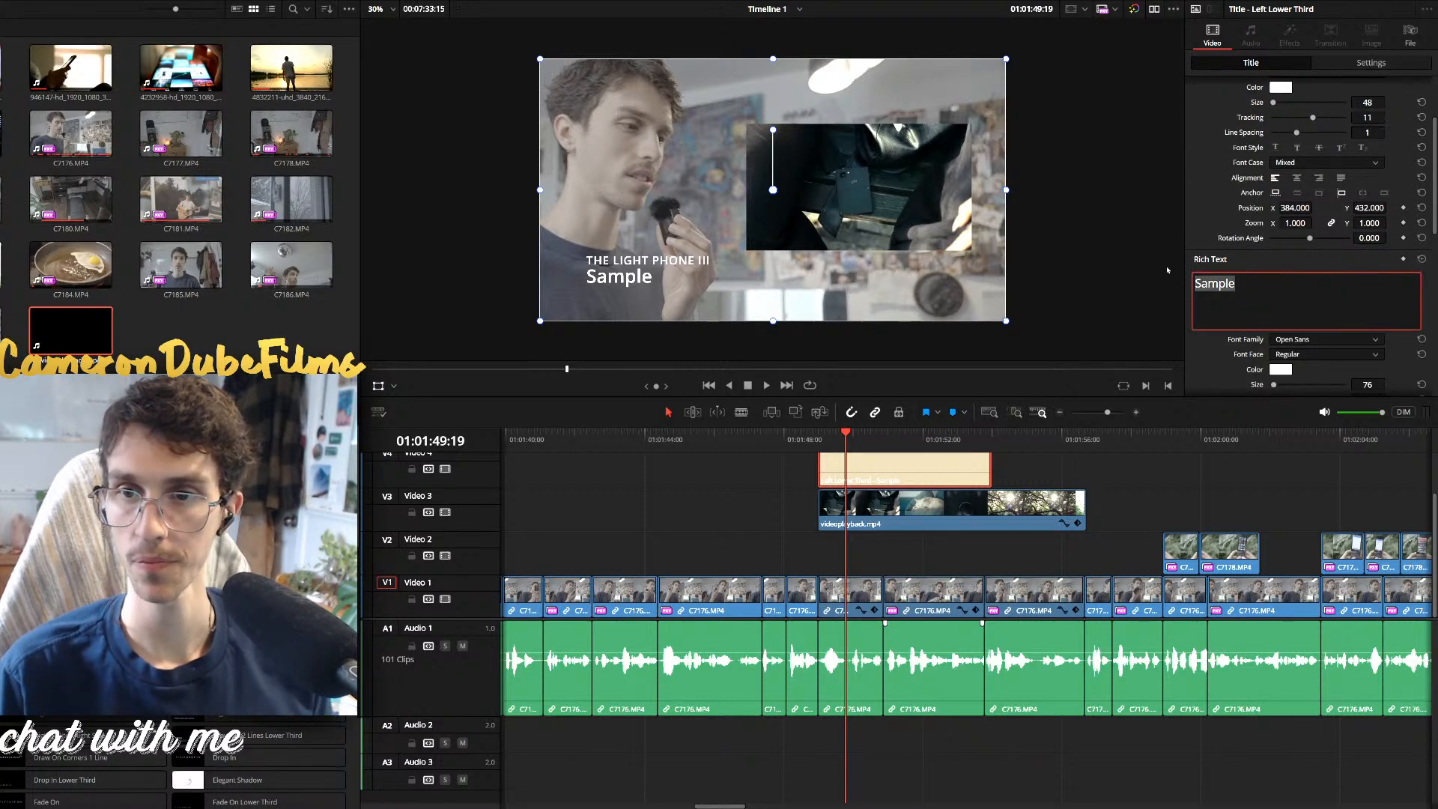
{"action": "key", "text": "BackSpace"}
Scale the title to 0.761 at X 974.023 and Y 4.970 in the overlay's lower-left corner, with opacity 51.91, and play it
{"action": "left_click_drag", "start_coordinate": [743, 253], "coordinate": [905, 237]}
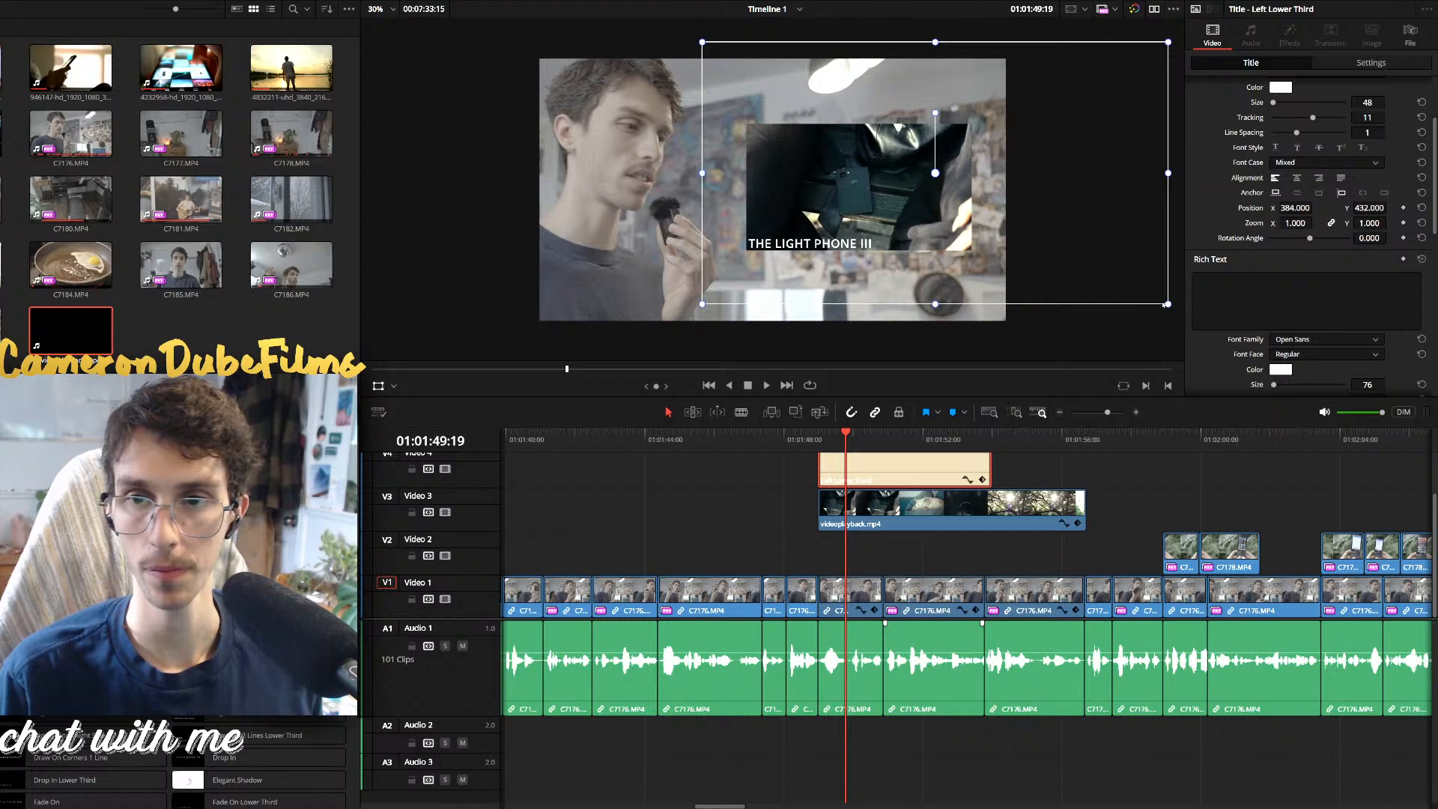
{"action": "left_click_drag", "start_coordinate": [1165, 305], "coordinate": [988, 250]}
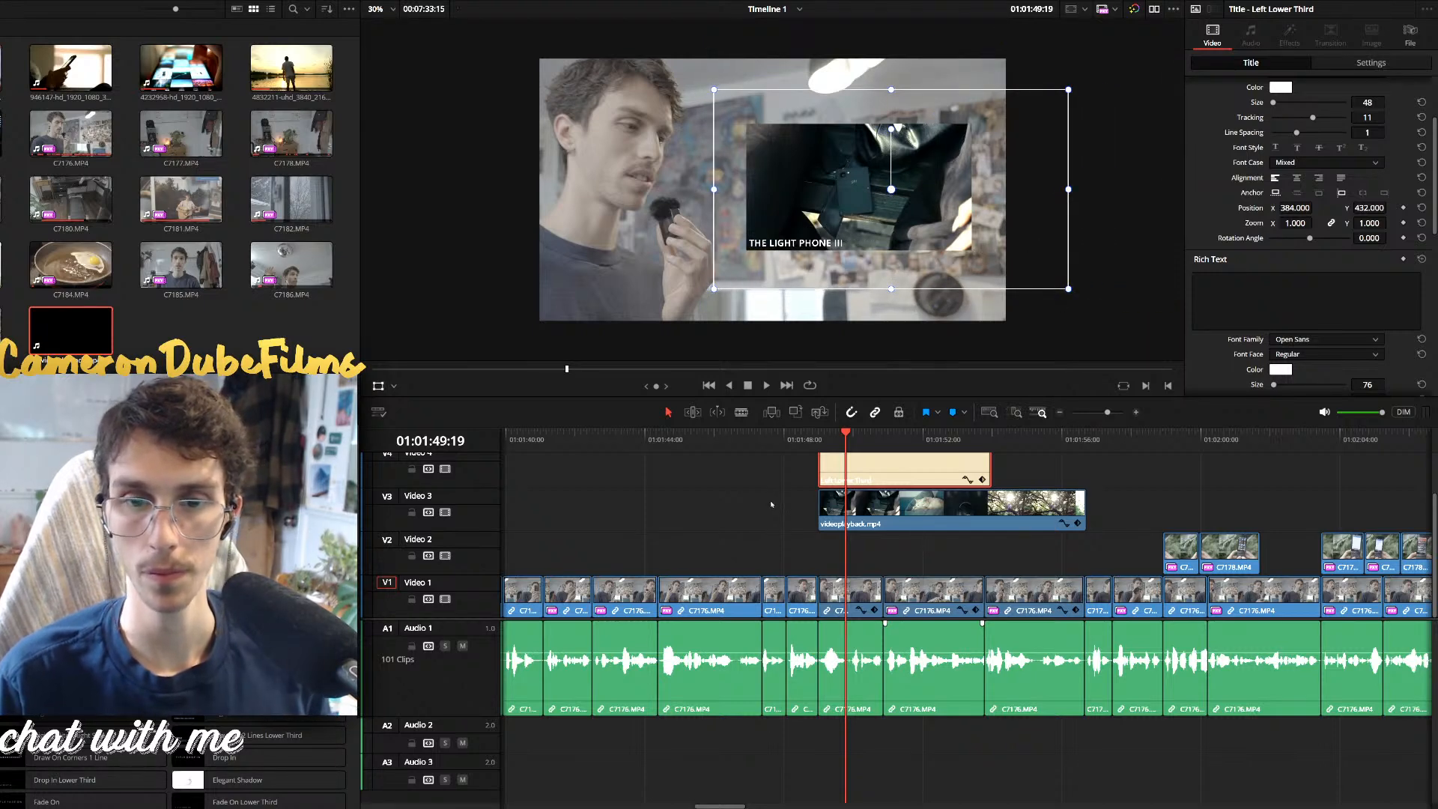
{"action": "scroll", "coordinate": [1227, 256], "scroll_direction": "up", "scroll_amount": 3}
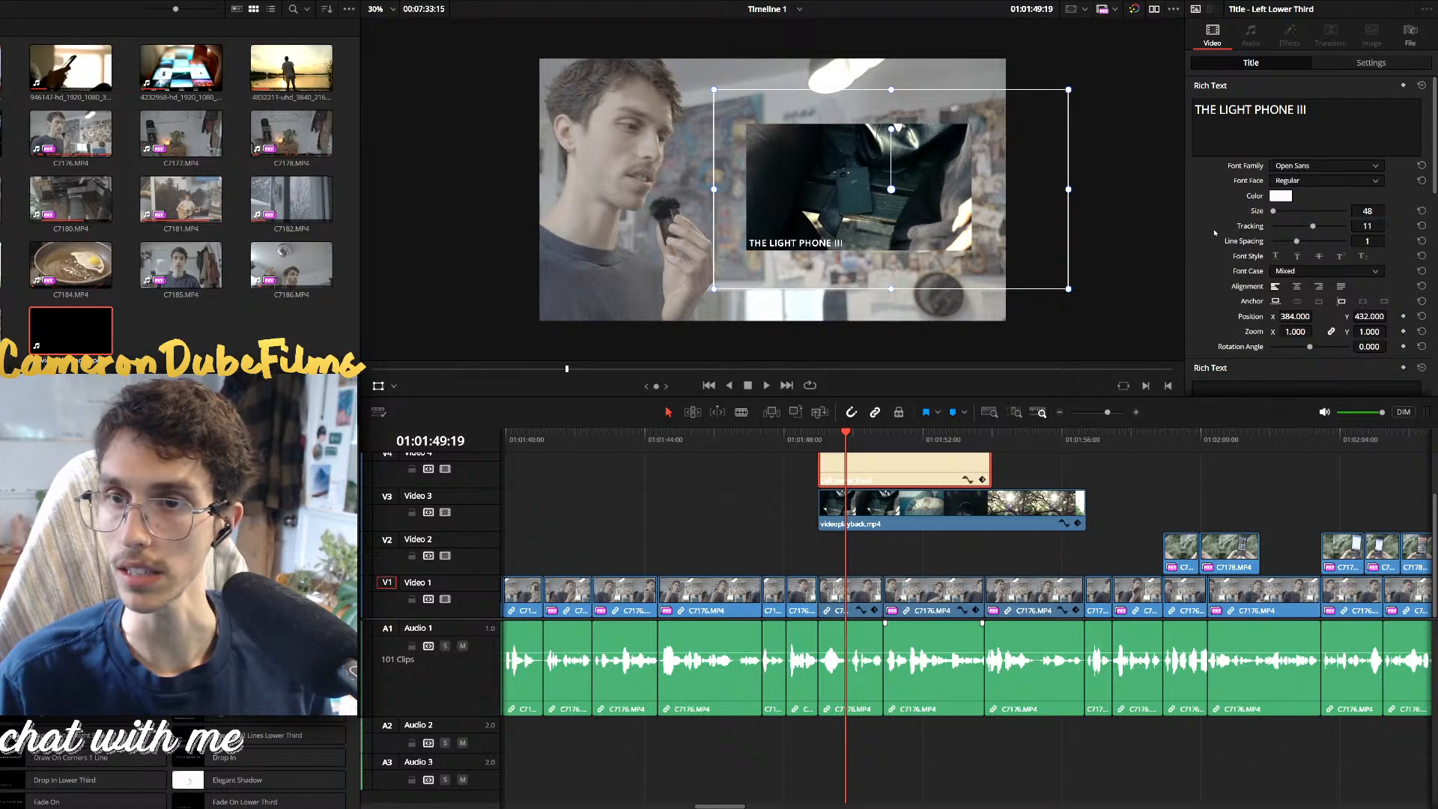
{"action": "left_click", "coordinate": [1347, 68]}
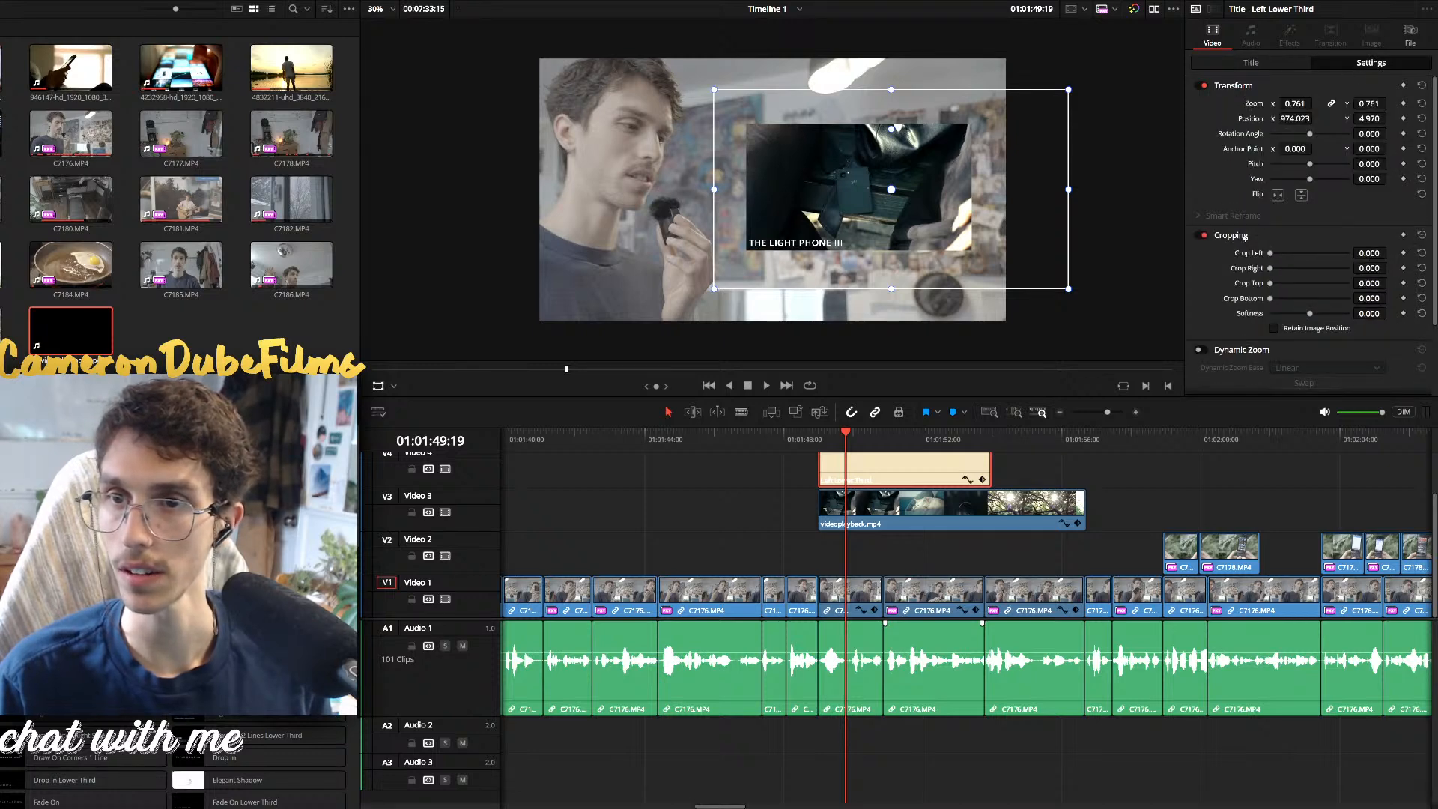
{"action": "scroll", "coordinate": [1228, 262], "scroll_direction": "down", "scroll_amount": 2}
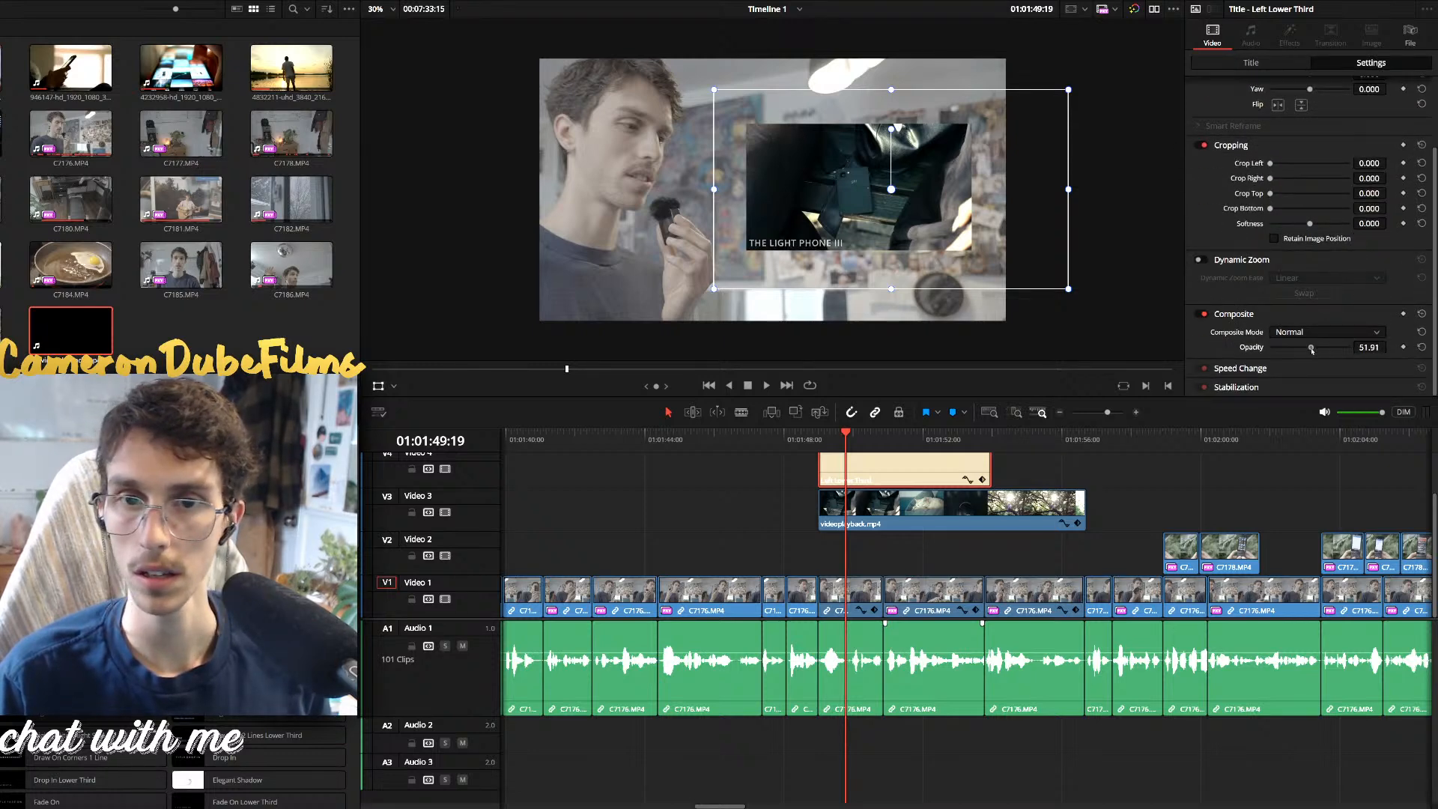
{"action": "key", "text": "space"}
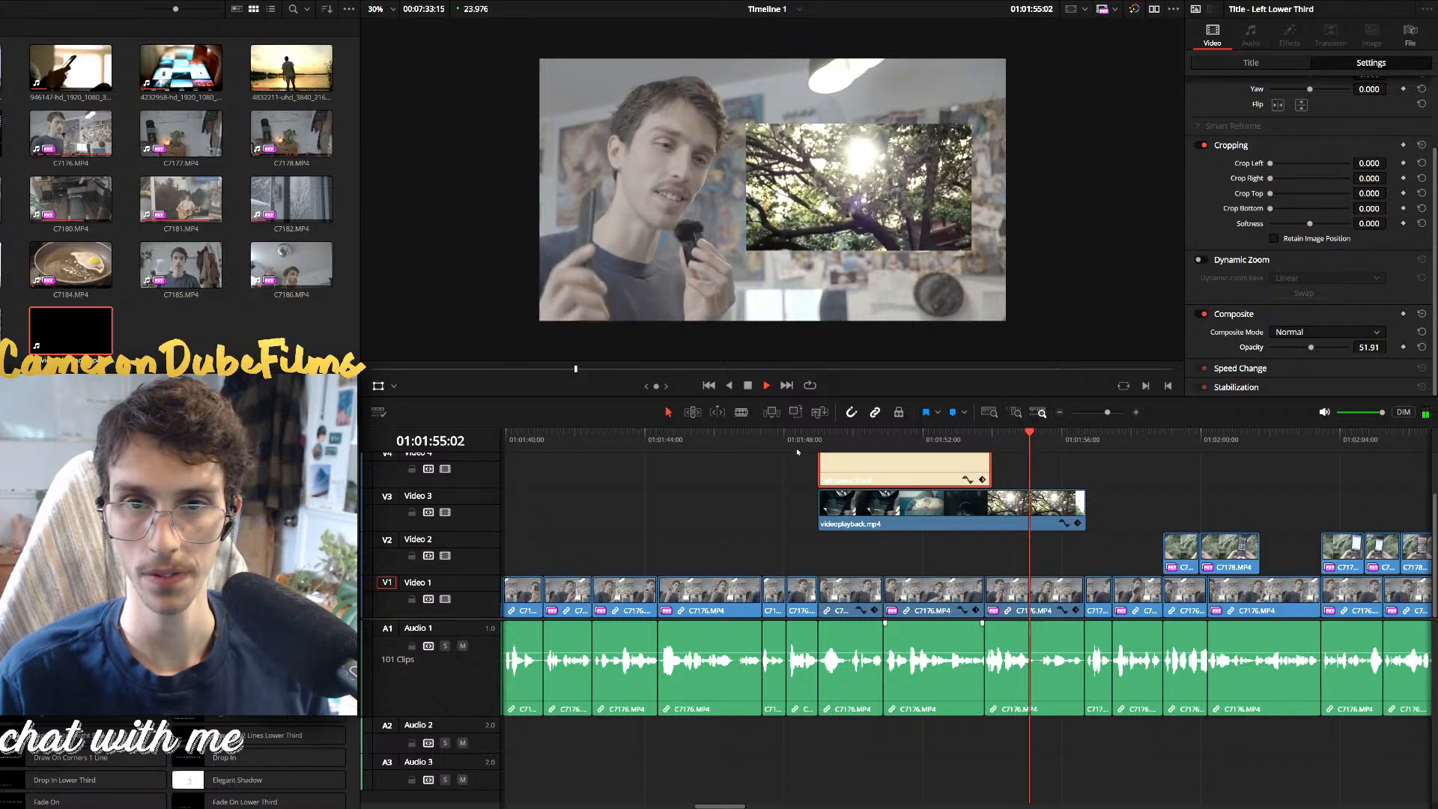
Trim the end of videoplayback.mp4 back to 01:01:55:20 and play across its new ending
{"action": "key", "text": "space"}
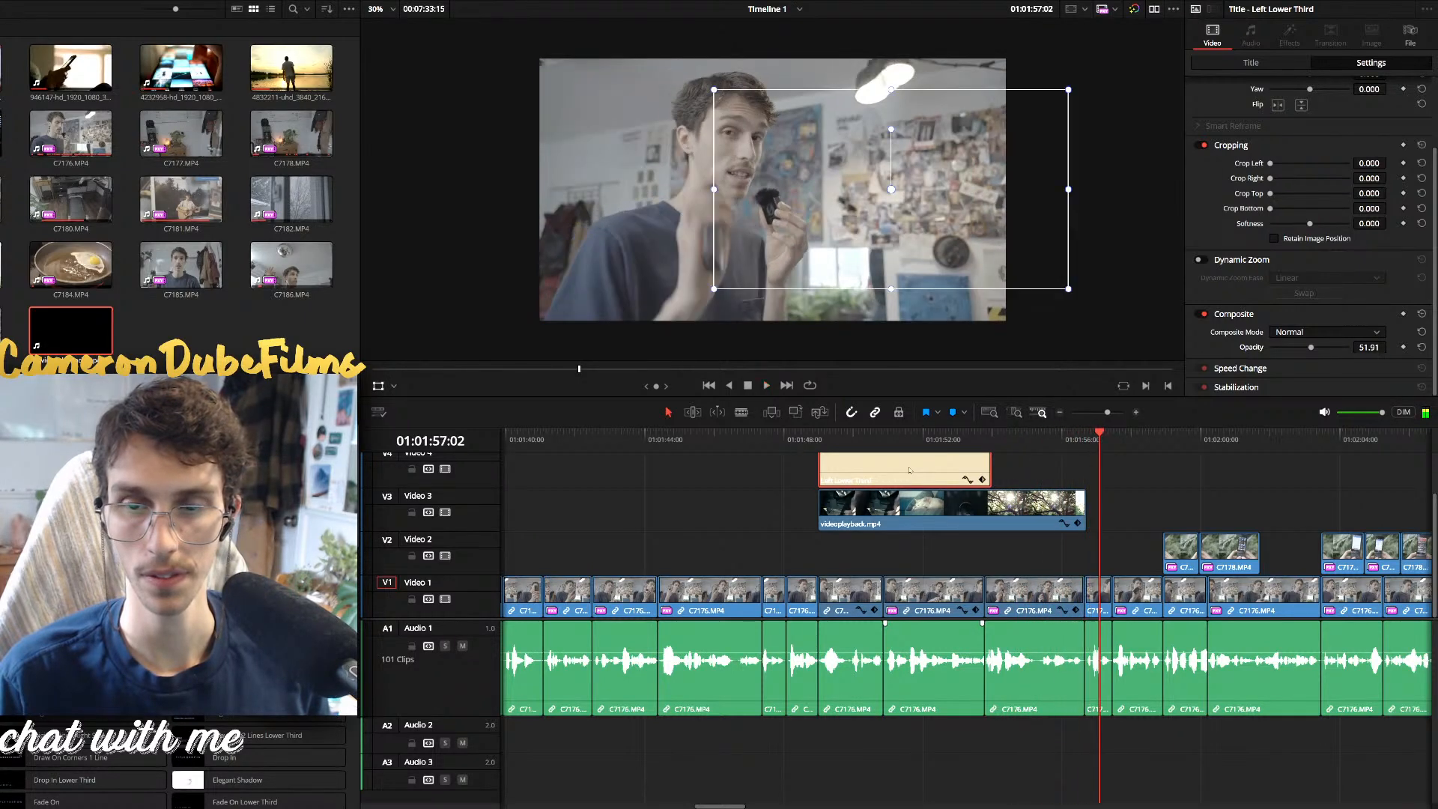
{"action": "left_click_drag", "start_coordinate": [1086, 503], "coordinate": [1052, 505]}
{"action": "left_click", "coordinate": [1026, 433]}
{"action": "key", "text": "space"}
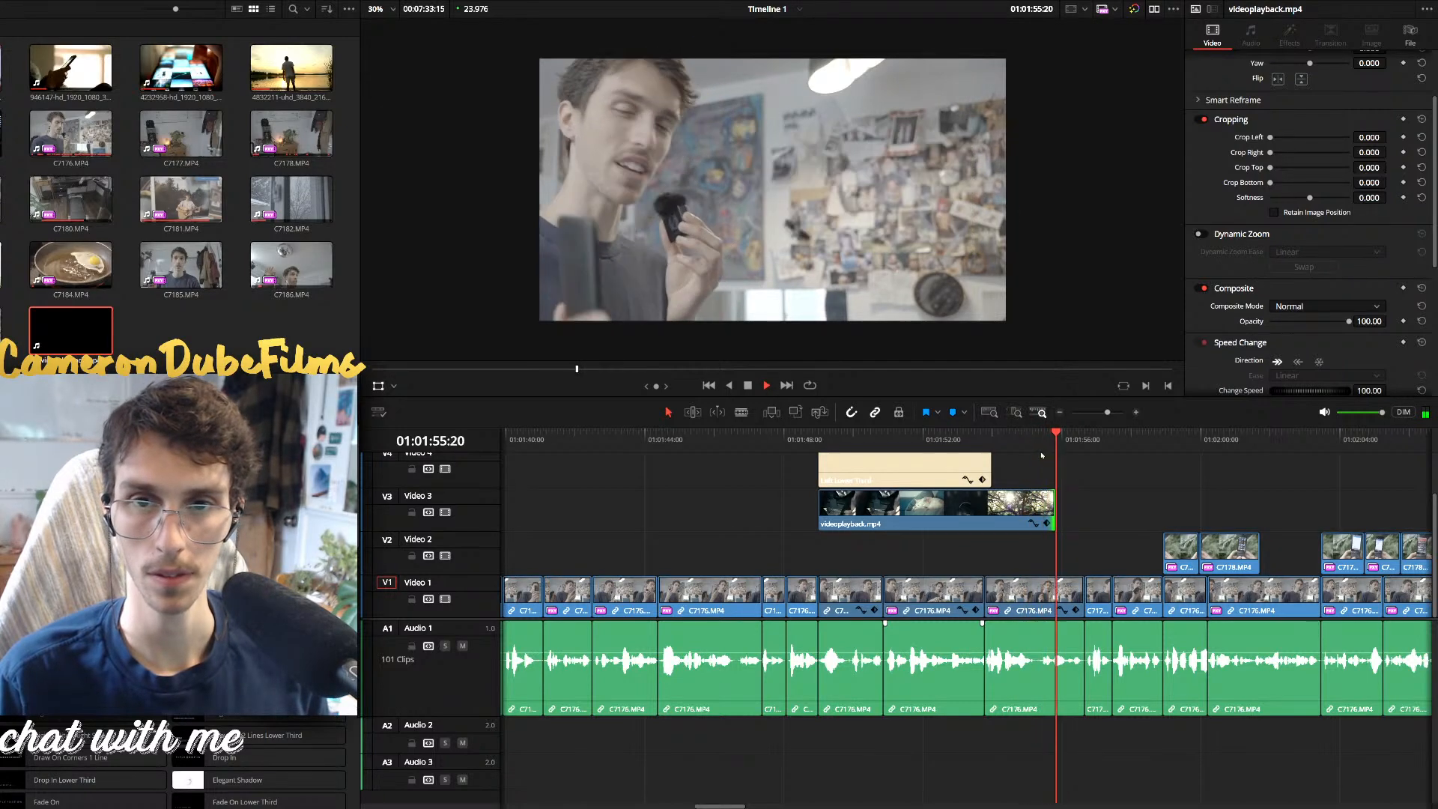
{"action": "key", "text": "space"}
Split C7176.MP4 at 01:01:55:20, reframe the short second part to bring the speaker nearer the centre, and play it back
{"action": "left_click", "coordinate": [1055, 438]}
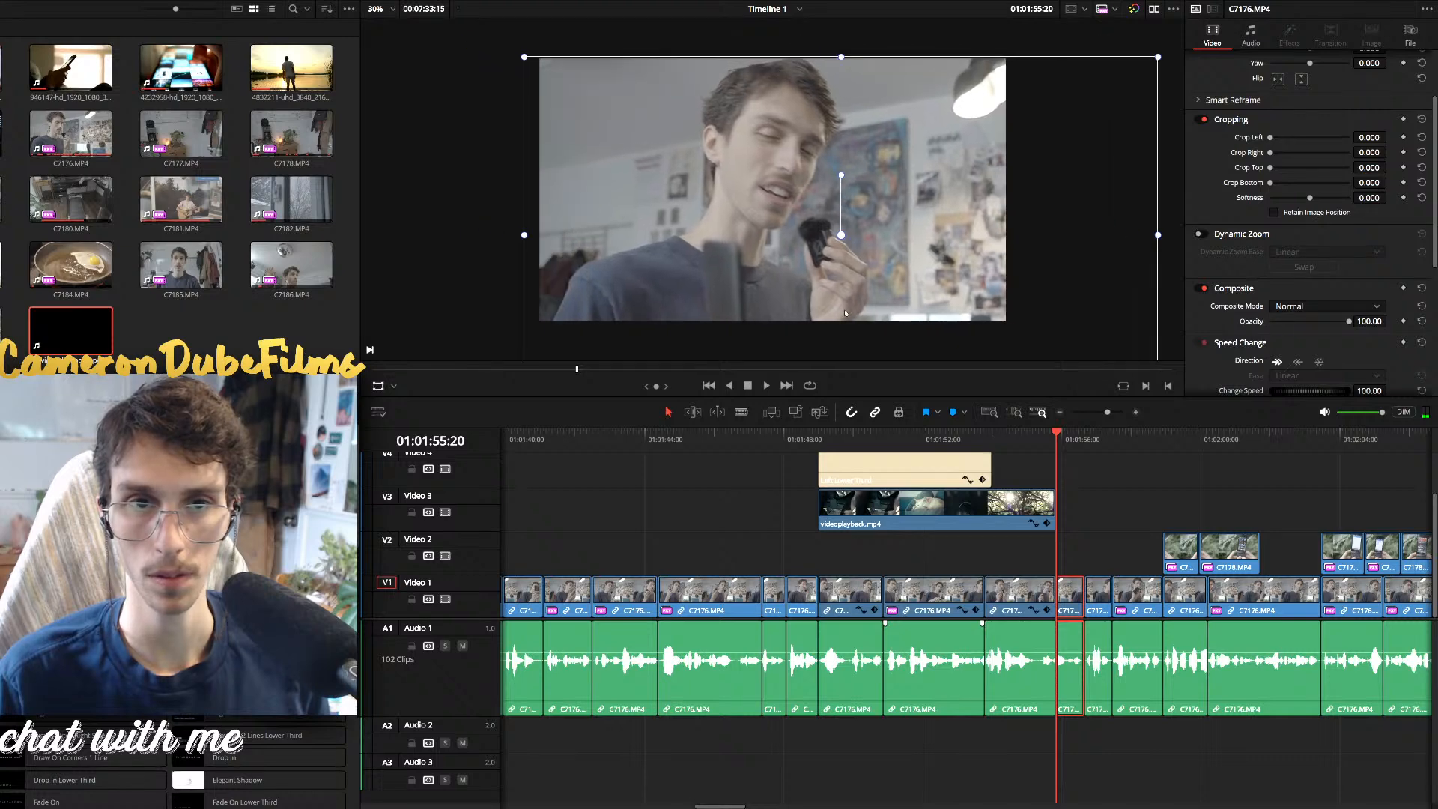
{"action": "left_click", "coordinate": [1033, 439]}
{"action": "key", "text": "space"}
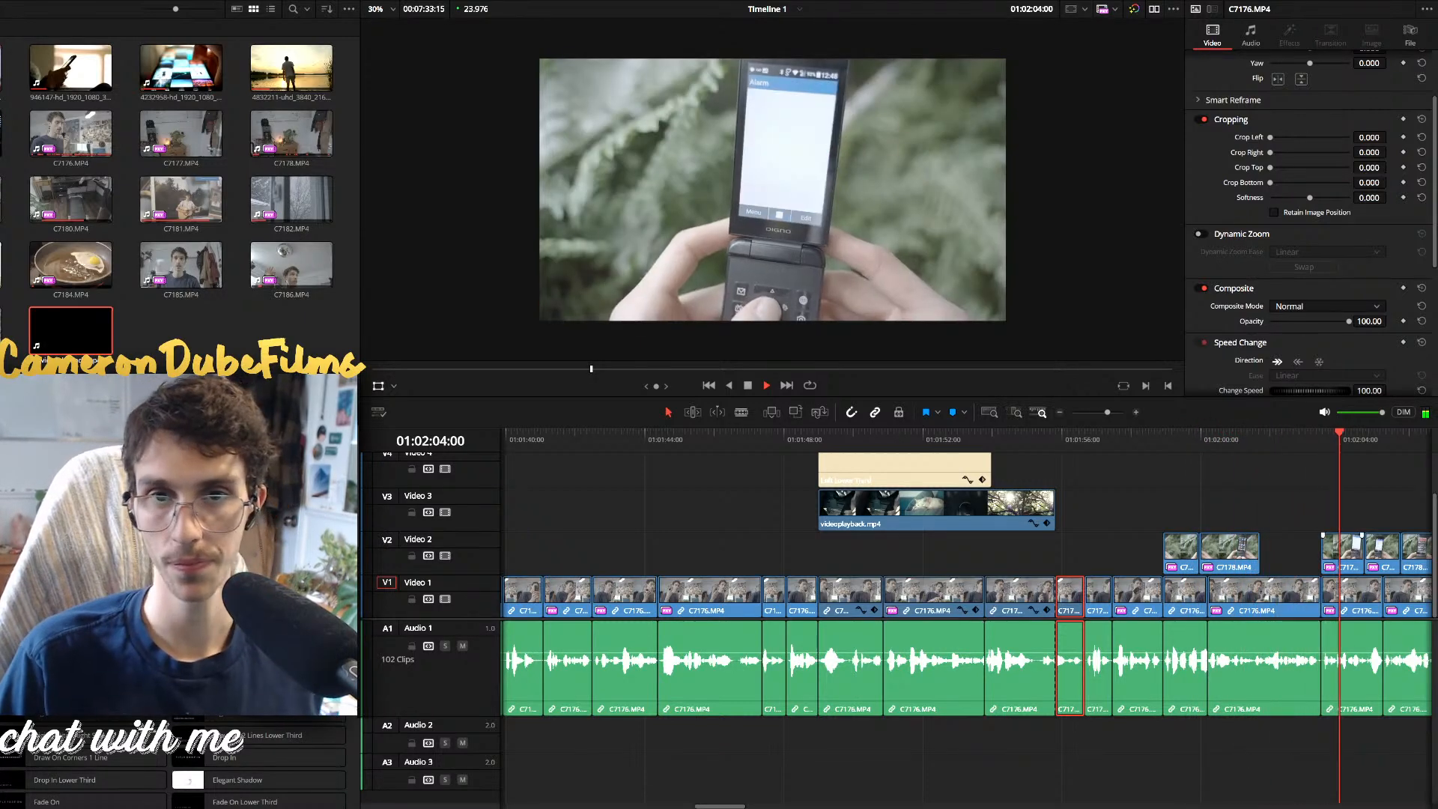
Move the C7178.MP4 clip at 01:02:00 up to Video 3 and put the third clip of the next C7178 group in its place
{"action": "left_click", "coordinate": [1339, 545]}
{"action": "scroll", "coordinate": [1228, 542], "scroll_direction": "down", "scroll_amount": 1}
{"action": "scroll", "coordinate": [1197, 542], "scroll_direction": "up", "scroll_amount": 2}
{"action": "left_click", "coordinate": [687, 440]}
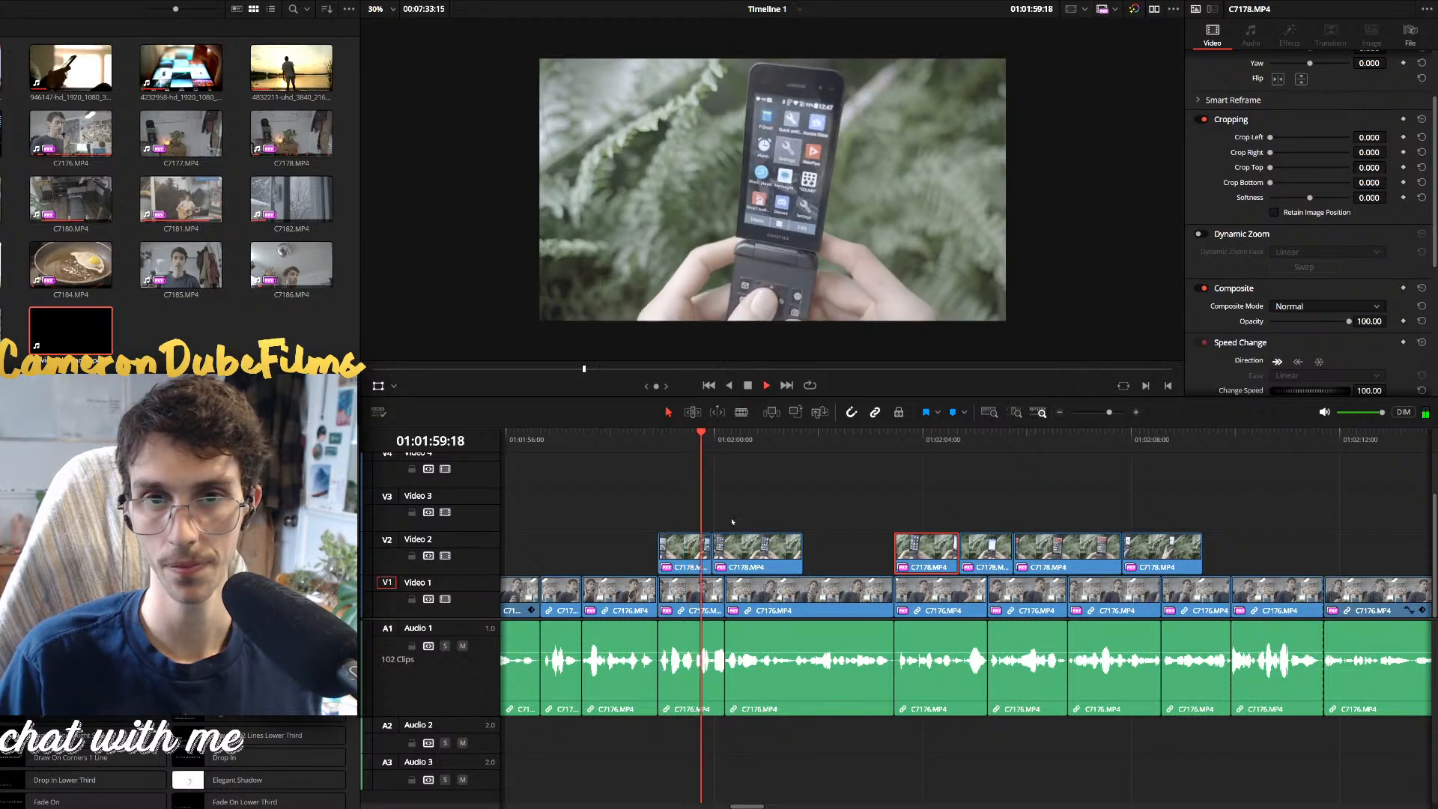
{"action": "left_click_drag", "start_coordinate": [751, 552], "coordinate": [982, 512]}
{"action": "left_click_drag", "start_coordinate": [1079, 552], "coordinate": [778, 550]}
{"action": "left_click", "coordinate": [707, 438]}
{"action": "key", "text": "space"}
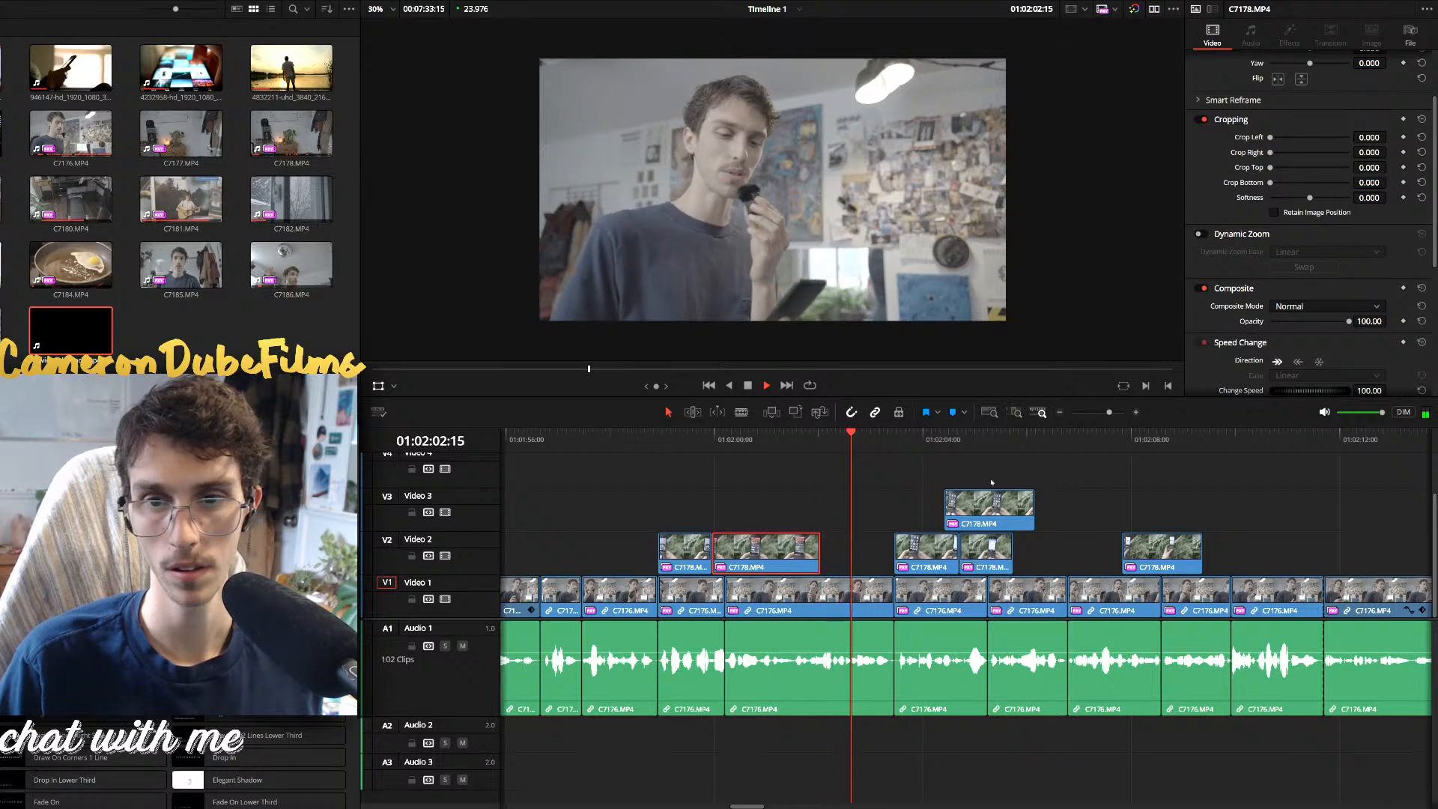
Place the C7178.MP4 clip from Video 3 into the Video 2 gap and extend its end to meet the next clip
{"action": "left_click_drag", "start_coordinate": [990, 498], "coordinate": [1060, 553]}
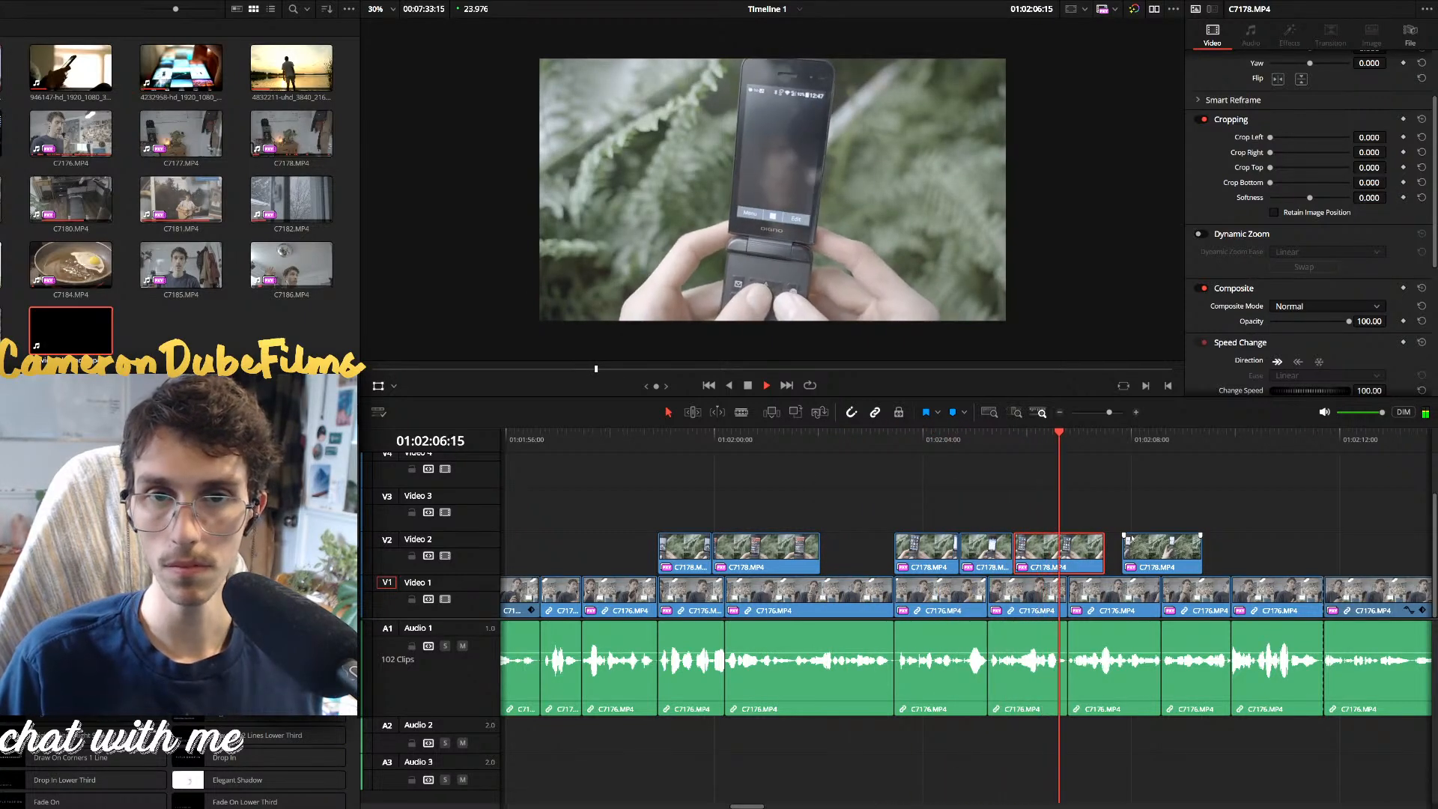
{"action": "key", "text": "space"}
{"action": "left_click_drag", "start_coordinate": [1106, 555], "coordinate": [1121, 554]}
{"action": "key", "text": "space"}
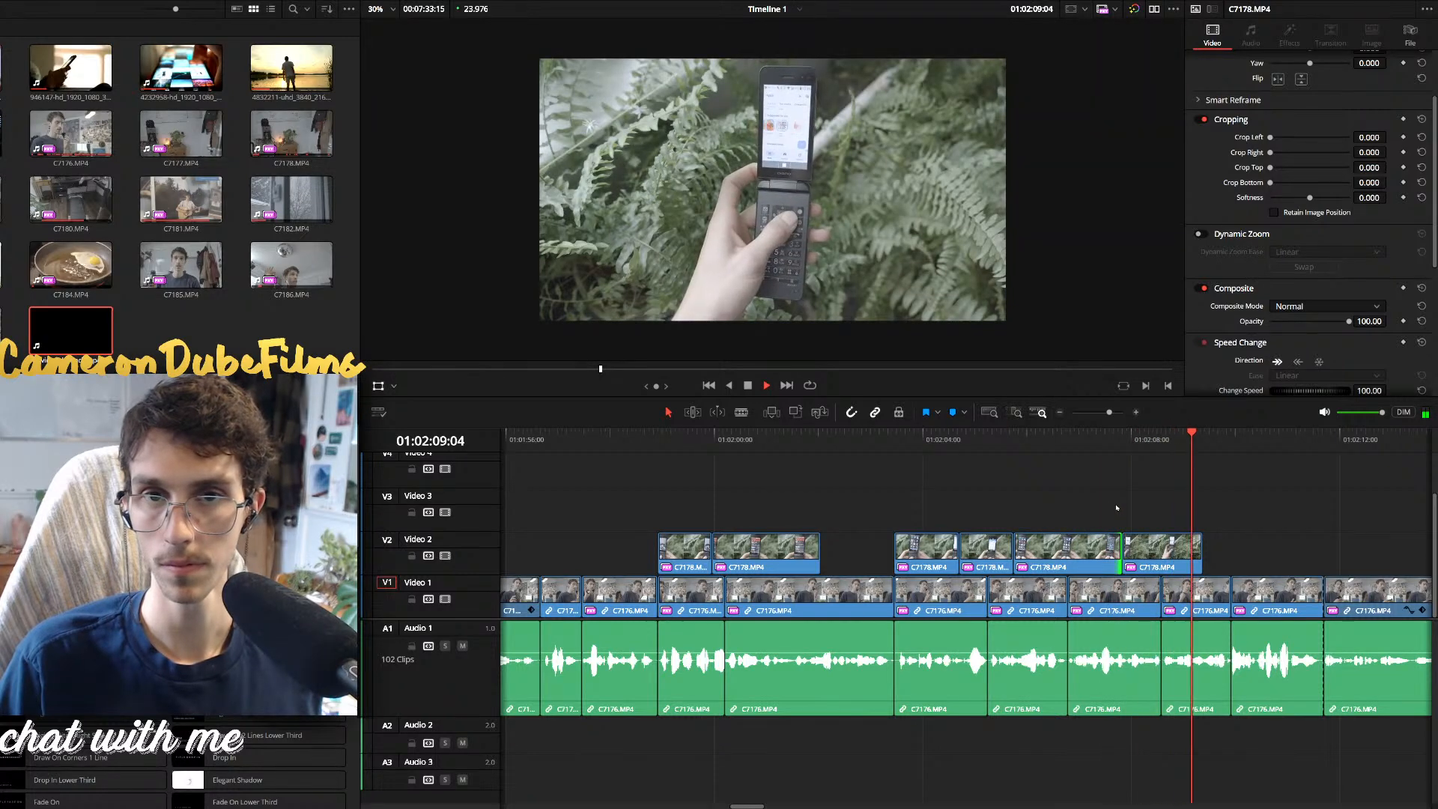
{"action": "key", "text": "ctrl+minus"}
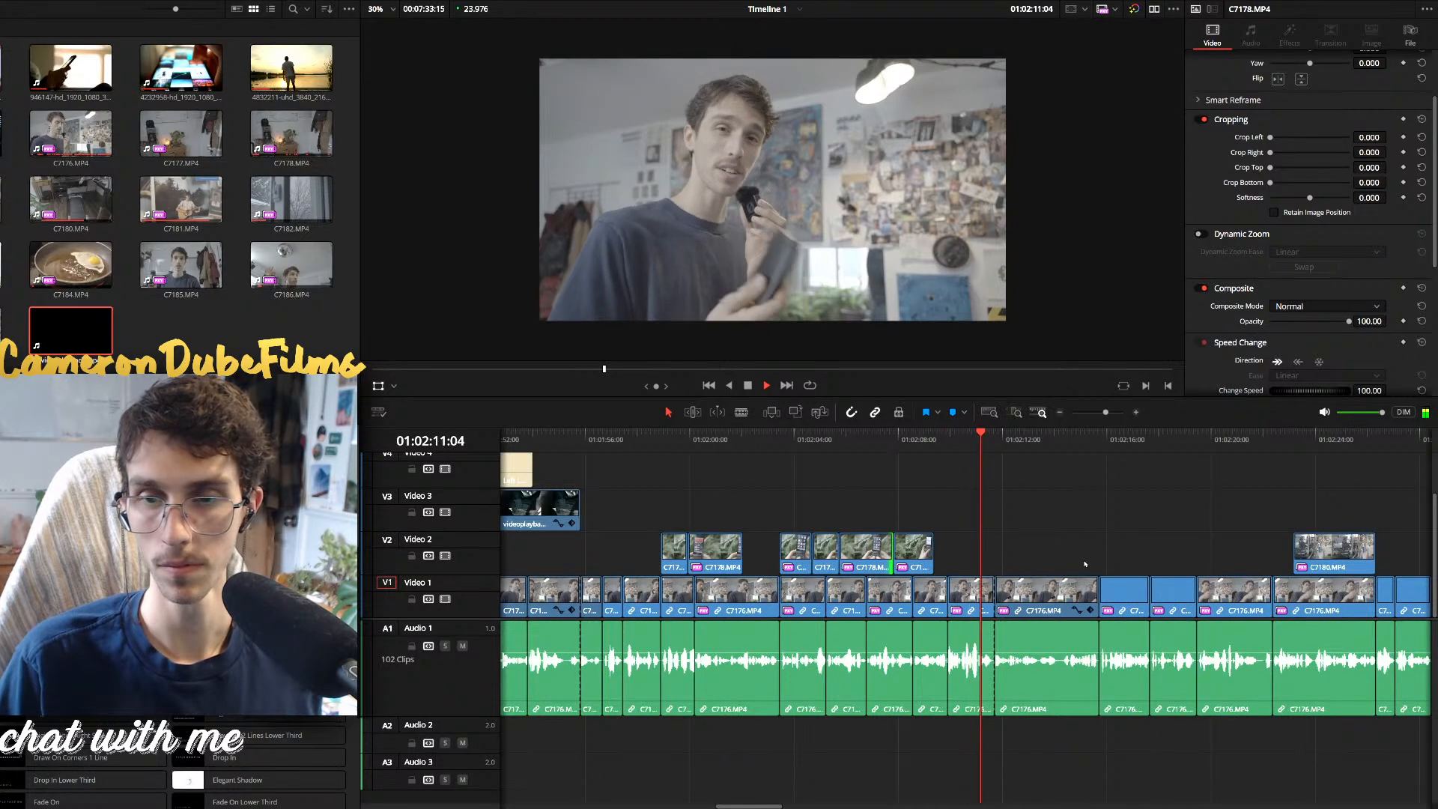
Play on from 01:02:11 through the talking clips and move C7180.MP4 on Video 2 later to start at about 01:02:37
{"action": "key", "text": "ctrl+minus"}
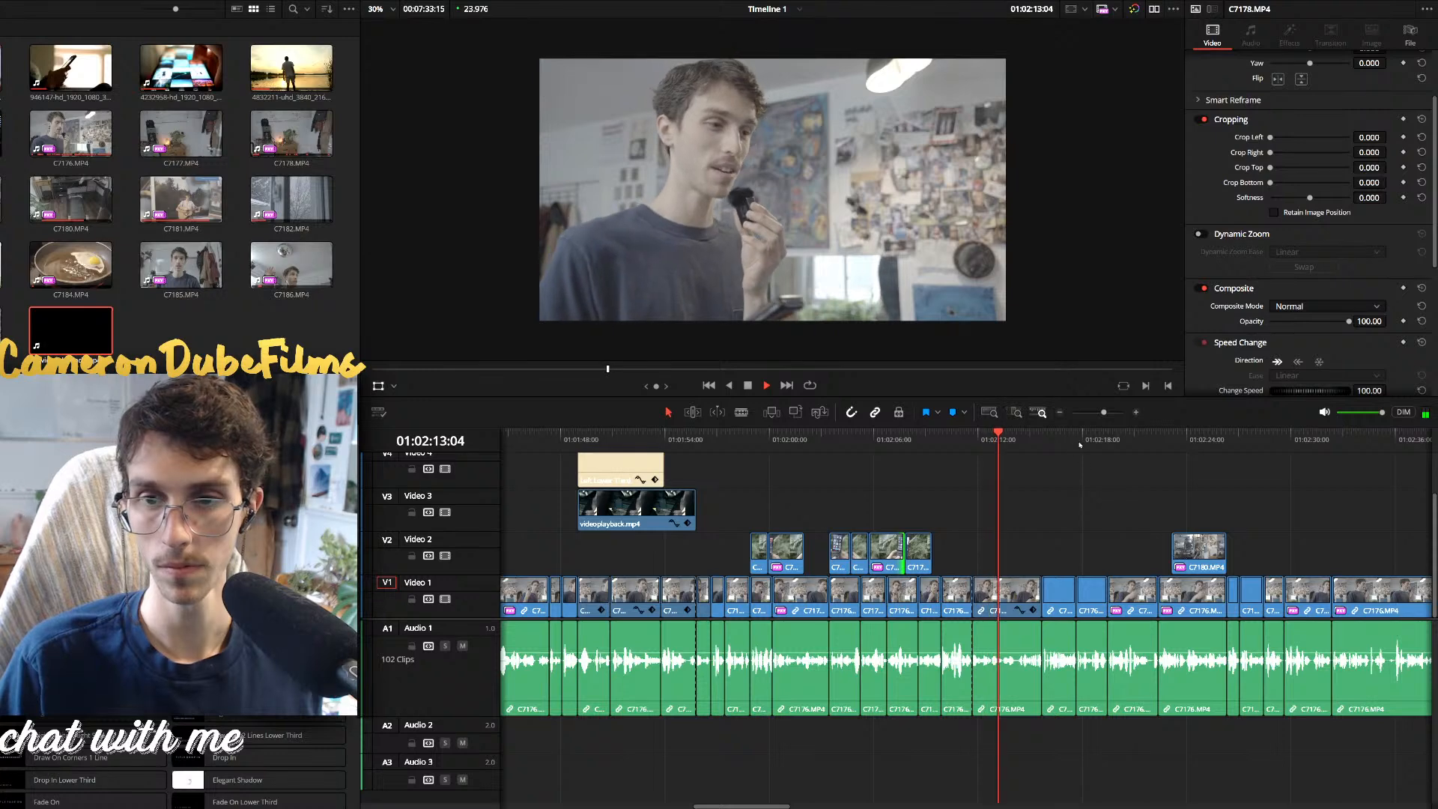
{"action": "left_click", "coordinate": [1081, 439]}
{"action": "left_click", "coordinate": [1132, 438]}
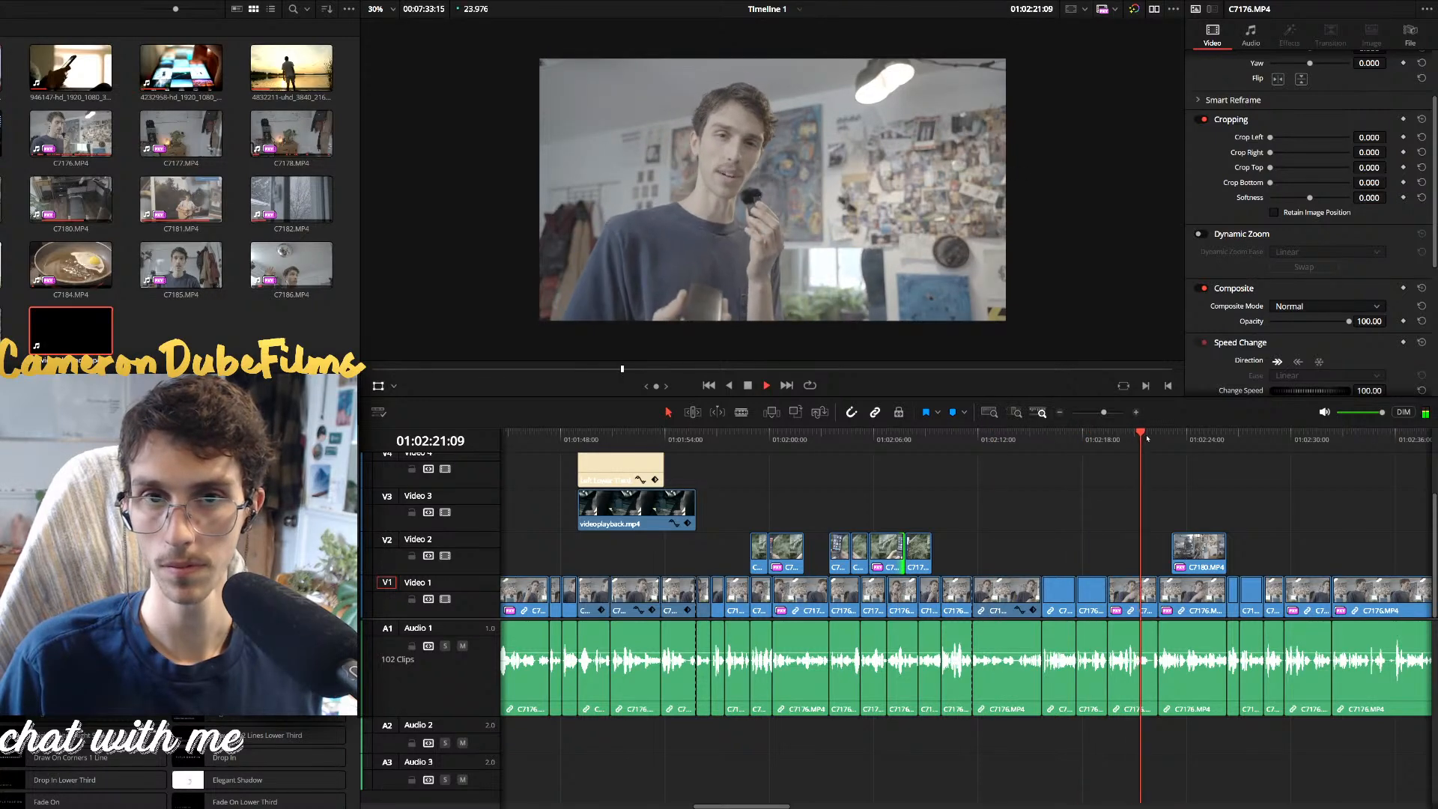
{"action": "key", "text": "ctrl+minus"}
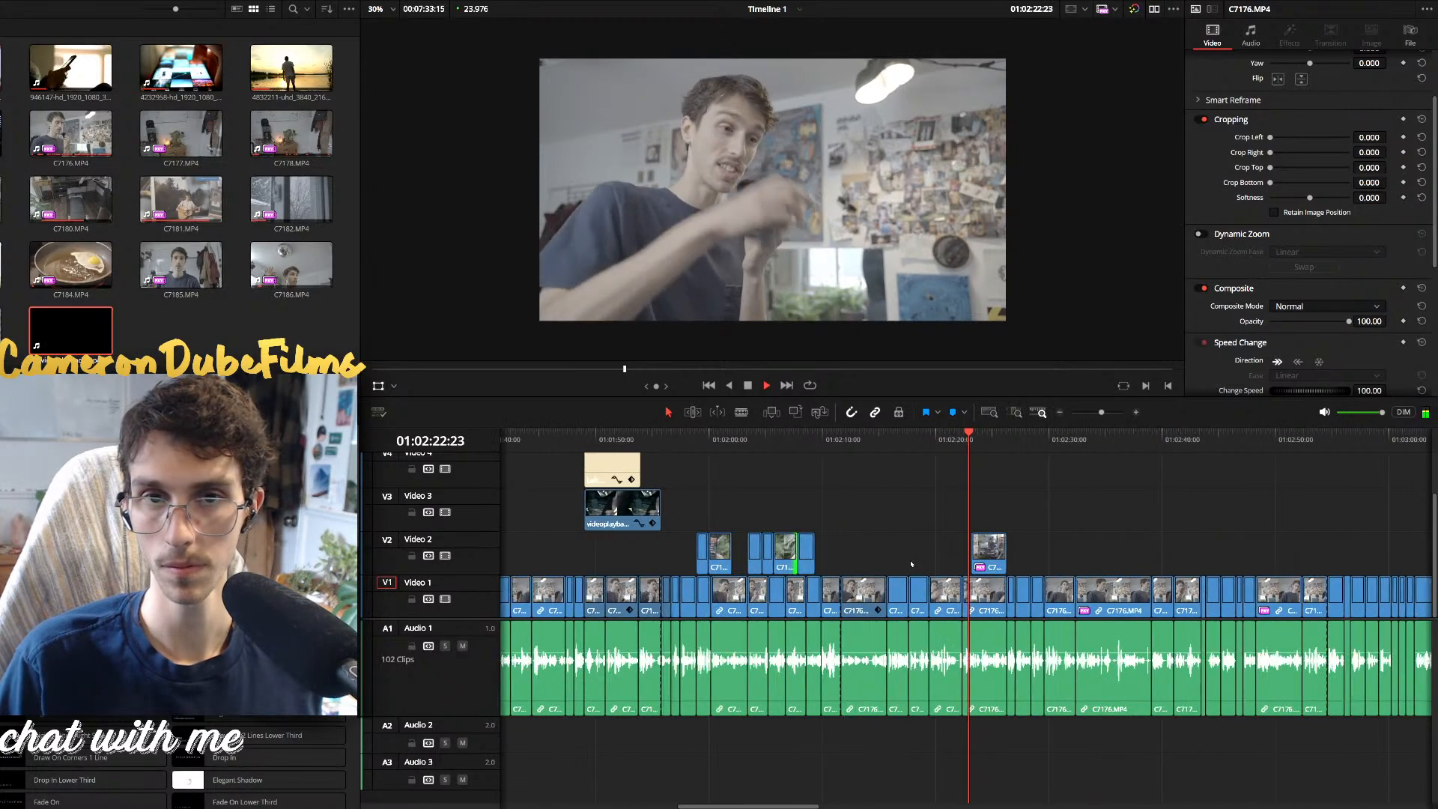
{"action": "key", "text": "ctrl+equal"}
{"action": "key", "text": "ctrl+equal"}
{"action": "left_click_drag", "start_coordinate": [1022, 555], "coordinate": [1175, 556]}
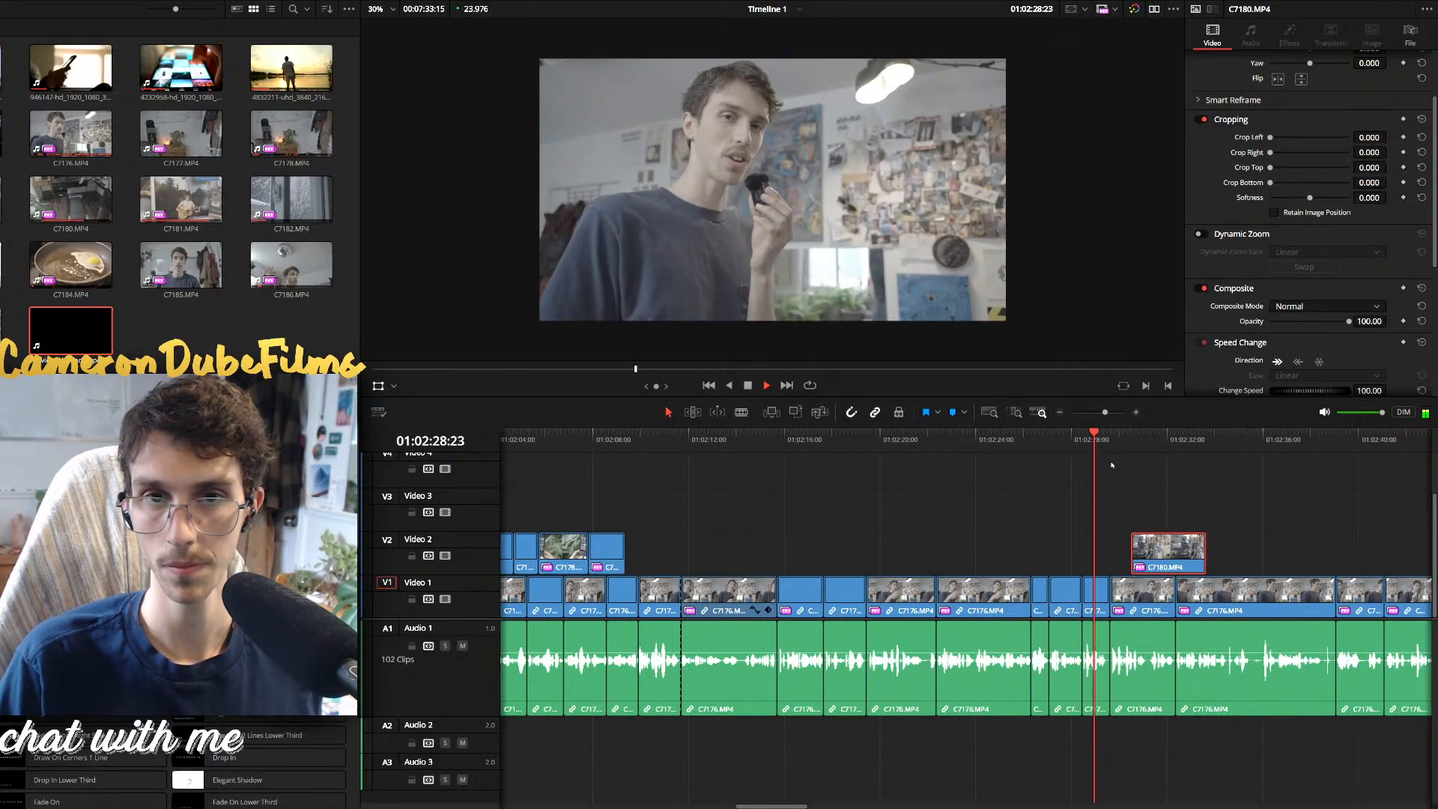
{"action": "left_click_drag", "start_coordinate": [1164, 553], "coordinate": [1331, 552]}
{"action": "scroll", "coordinate": [1172, 545], "scroll_direction": "down", "scroll_amount": 3}
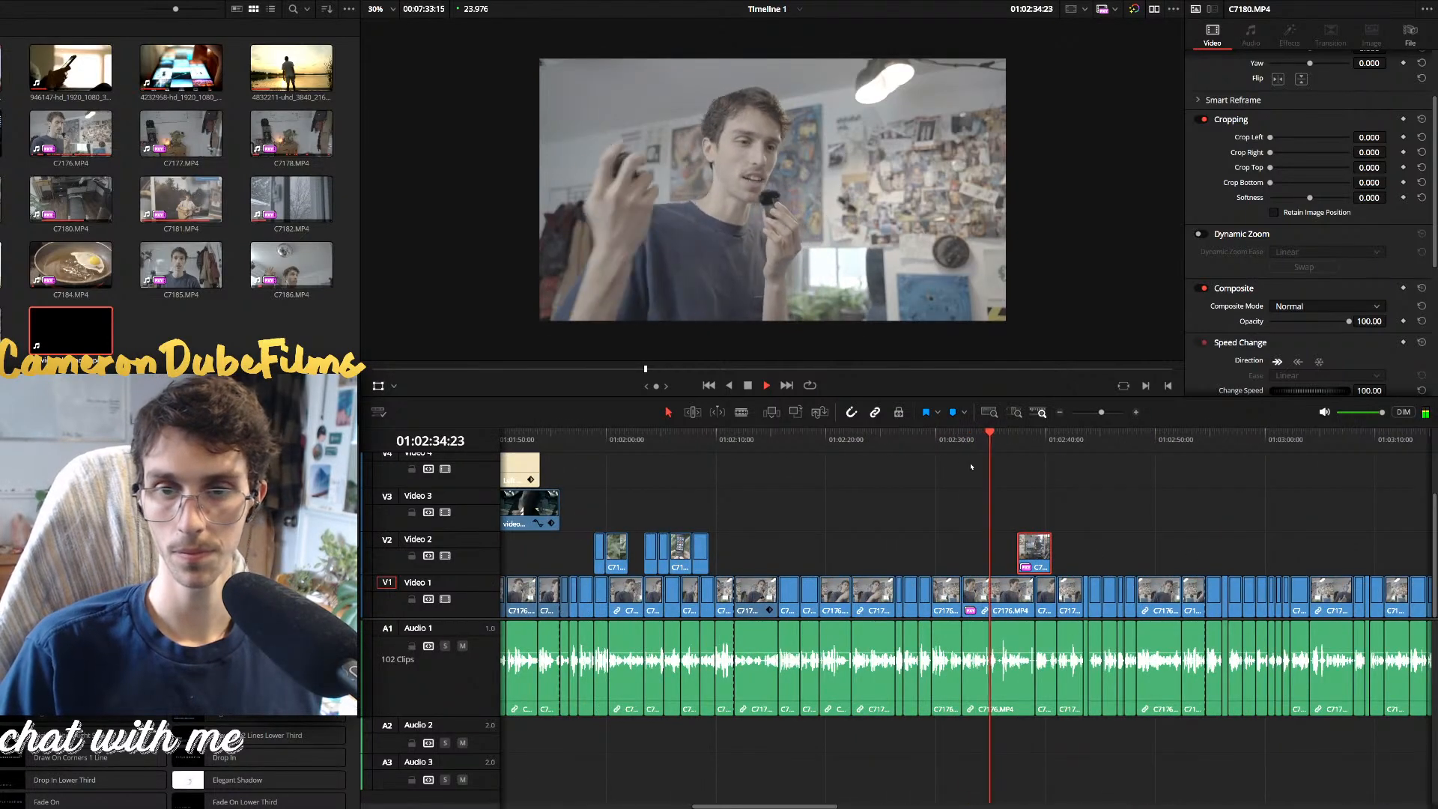
Split C7176.MP4 at about 01:02:33 and scale the second part down slightly so a black border surrounds the picture
{"action": "left_click", "coordinate": [945, 441]}
{"action": "scroll", "coordinate": [977, 475], "scroll_direction": "up", "scroll_amount": 3}
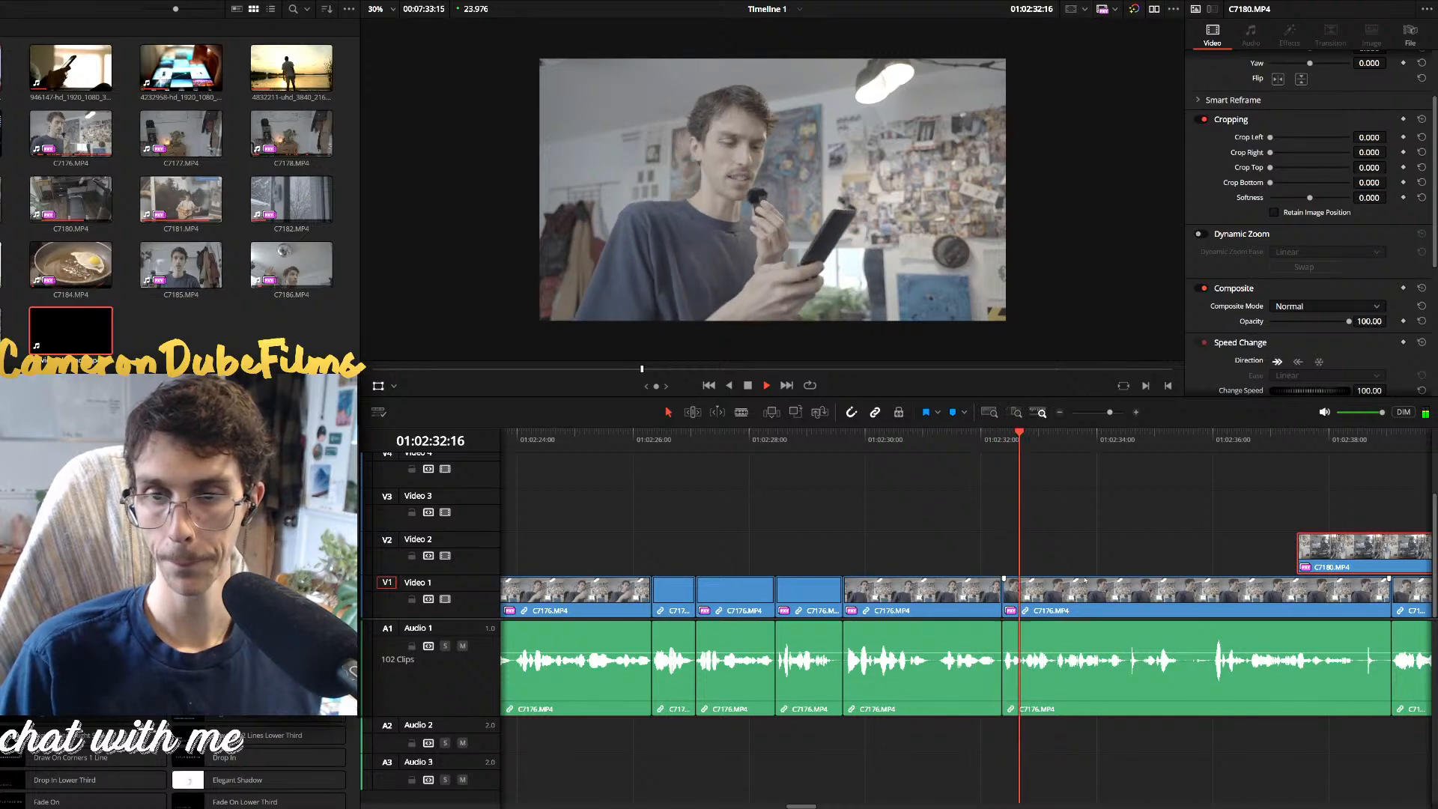
{"action": "key", "text": "space"}
{"action": "key", "text": "ctrl+b"}
{"action": "left_click_drag", "start_coordinate": [1007, 322], "coordinate": [970, 301]}
{"action": "key", "text": "ctrl+z"}
{"action": "left_click", "coordinate": [1082, 592]}
{"action": "key", "text": "space"}
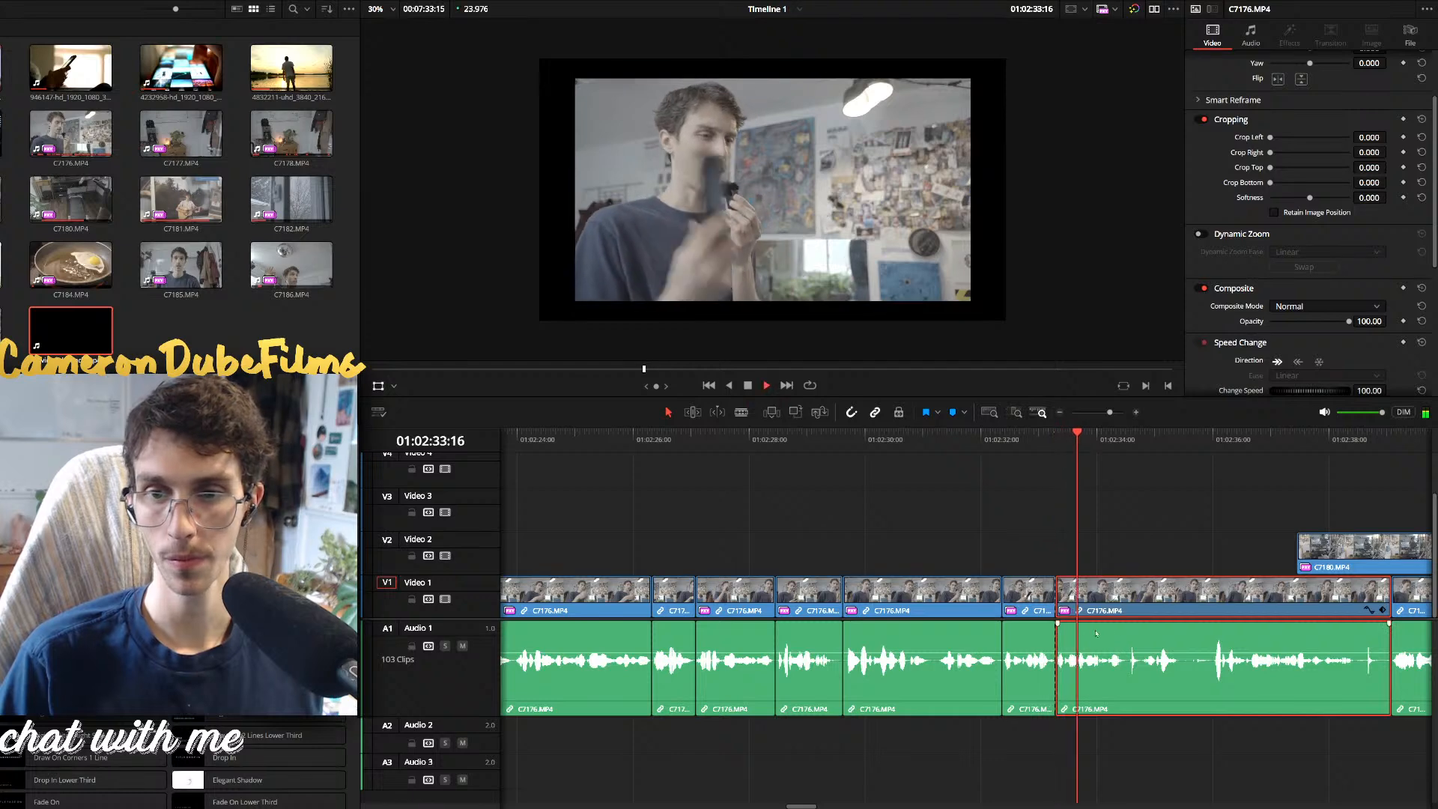
Split C7176.MP4 again at 01:02:34:14, shrink the part after it to a smaller centred picture, and play across the cut
{"action": "key", "text": "space"}
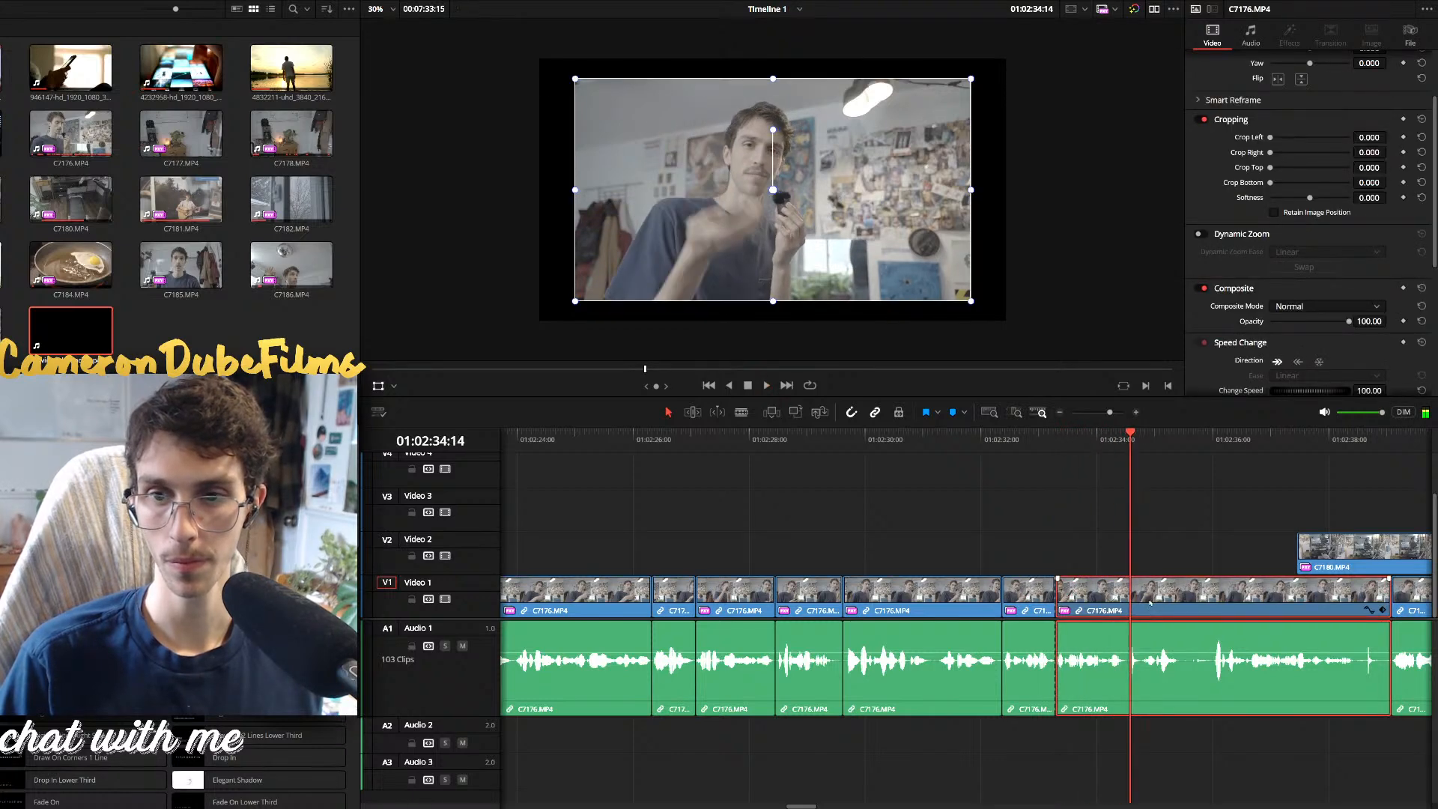
{"action": "key", "text": "ctrl+b"}
{"action": "left_click_drag", "start_coordinate": [971, 301], "coordinate": [911, 267]}
{"action": "left_click", "coordinate": [1245, 586]}
{"action": "left_click", "coordinate": [1111, 440]}
{"action": "key", "text": "space"}
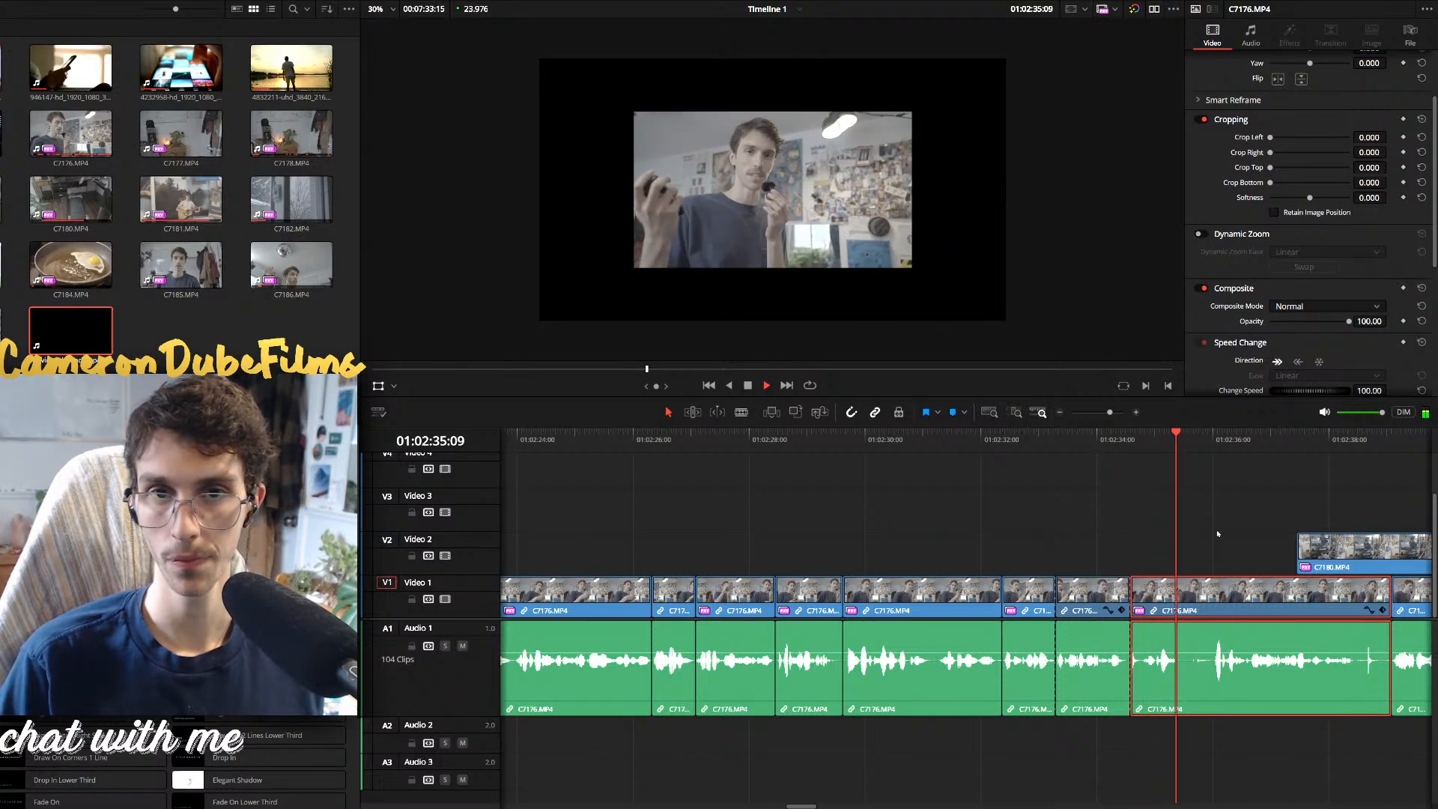
Stop playback and move C7180.MP4 on Video 2 later to start at about 01:02:40
{"action": "key", "text": "space"}
{"action": "key", "text": "ctrl+minus"}
{"action": "left_click_drag", "start_coordinate": [1092, 541], "coordinate": [1200, 538]}
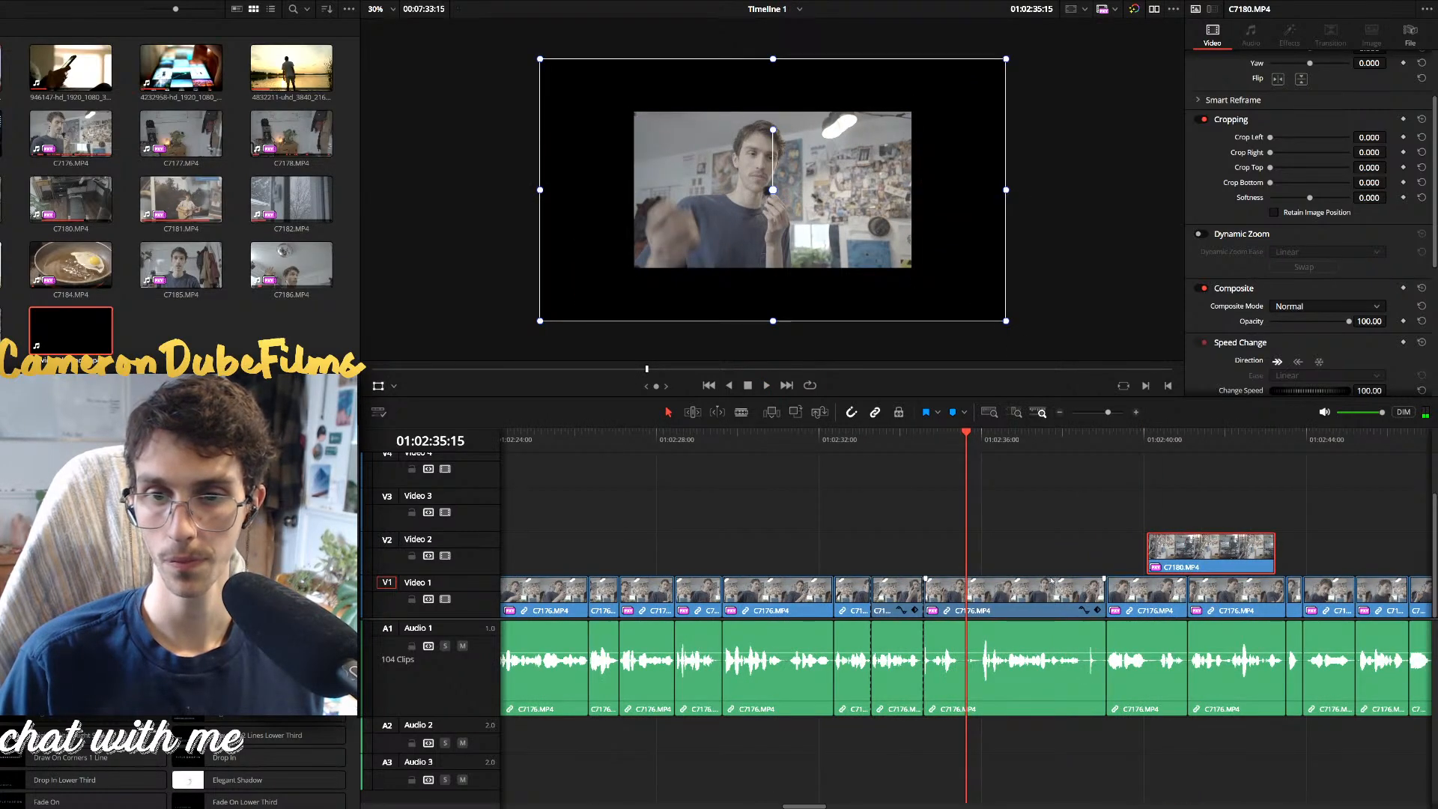
Cut the section between 01:02:35:15 and 01:02:36:00 out of C7176.MP4 and shift all following clips earlier to close the gap
{"action": "key", "text": "space"}
{"action": "key", "text": "ctrl+equal"}
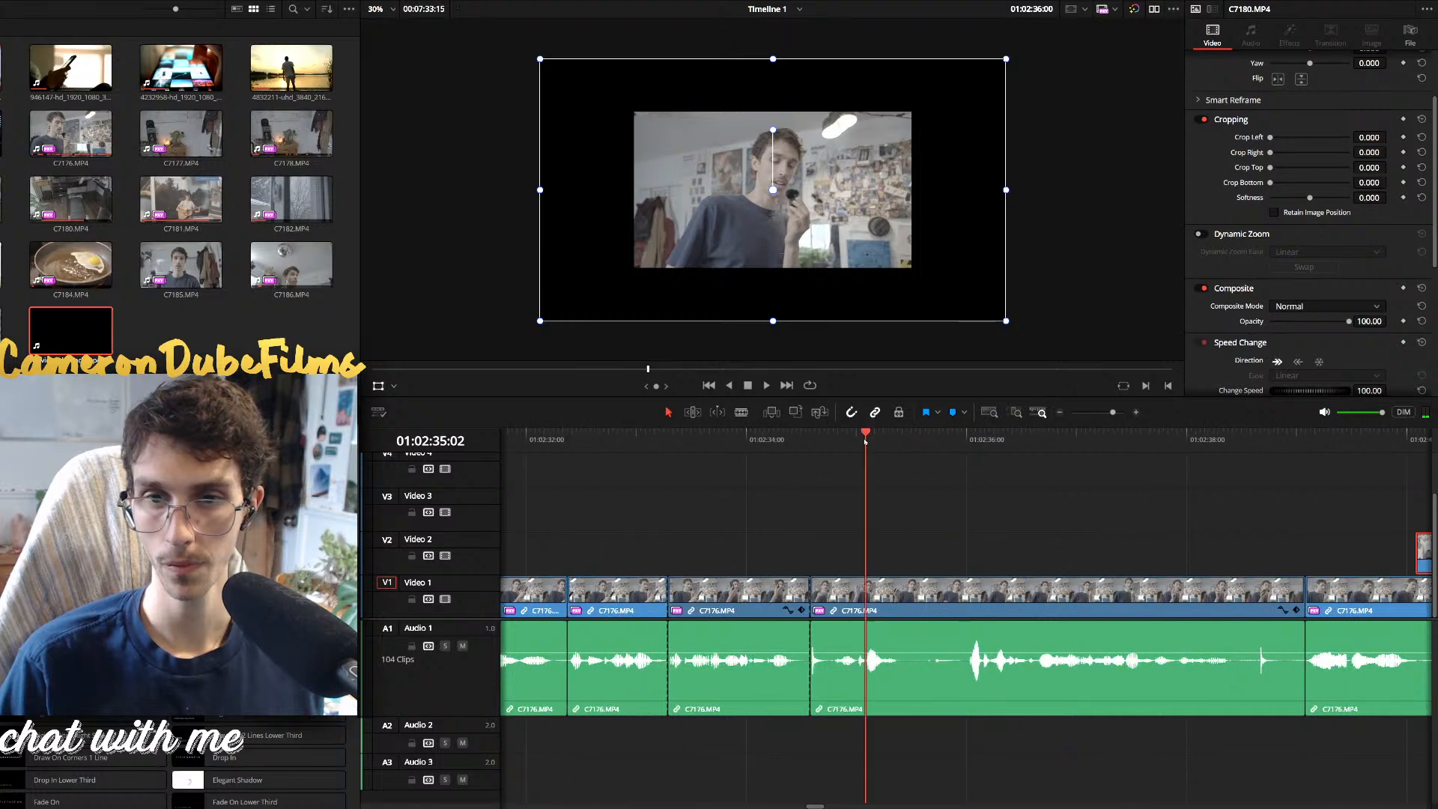
{"action": "left_click", "coordinate": [957, 587]}
{"action": "left_click", "coordinate": [927, 550]}
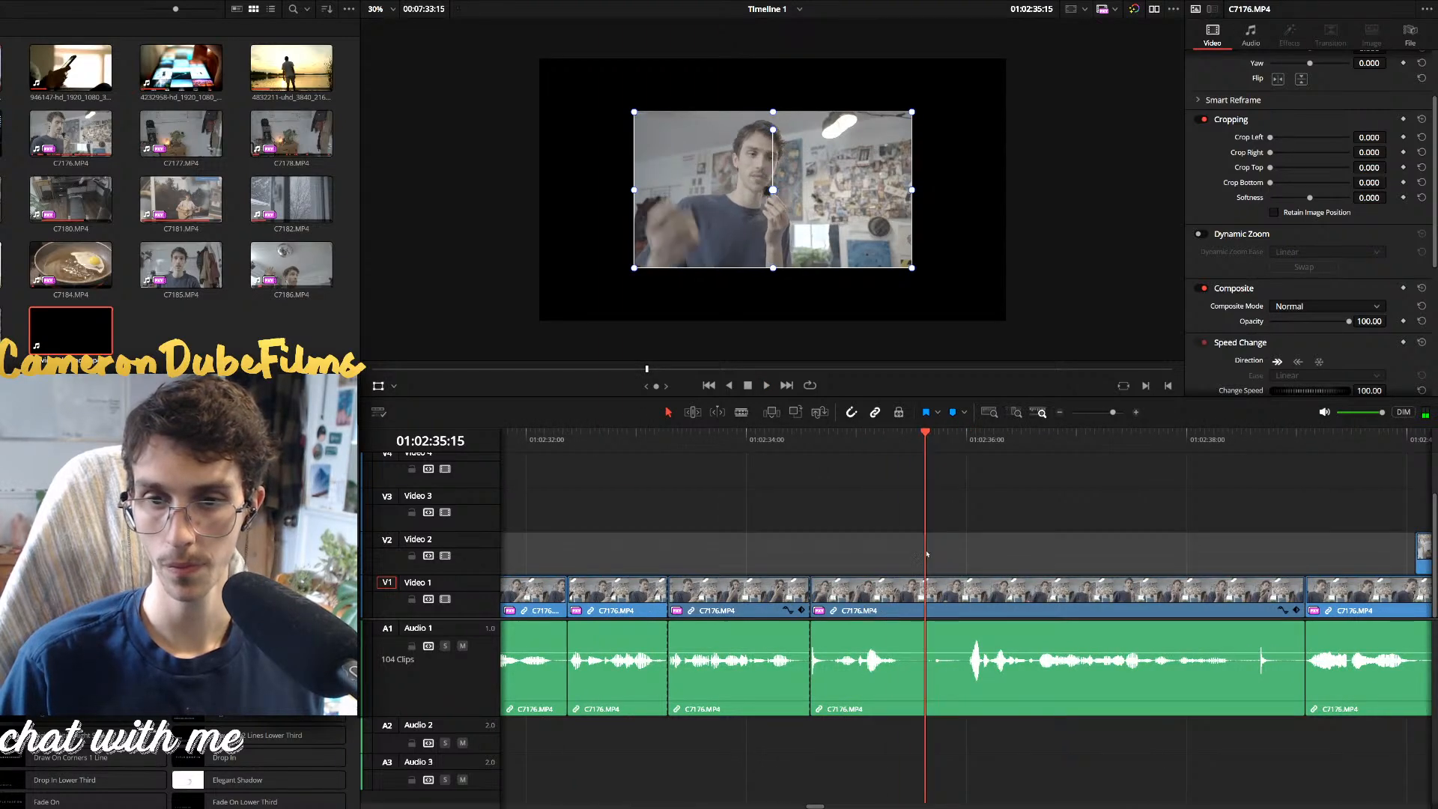
{"action": "key", "text": "ctrl+b"}
{"action": "left_click", "coordinate": [972, 560]}
{"action": "key", "text": "Left"}
{"action": "key", "text": "ctrl+b"}
{"action": "left_click", "coordinate": [946, 588]}
{"action": "key", "text": "BackSpace"}
{"action": "key", "text": "alt+y"}
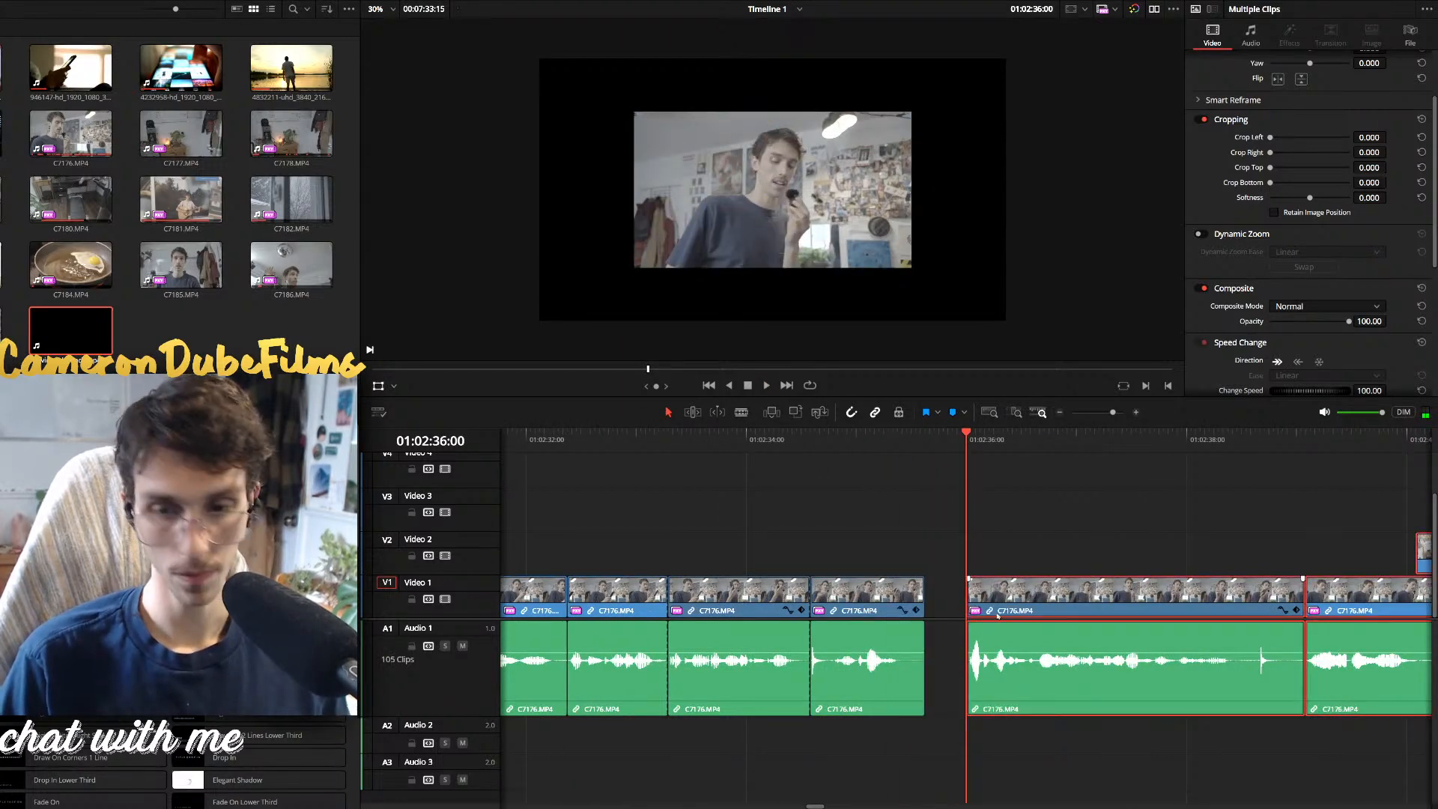
{"action": "left_click_drag", "start_coordinate": [1011, 592], "coordinate": [970, 591]}
Play across the closed cut and scale the C7176.MP4 clip starting at 01:02:35:15 back up to fill the frame
{"action": "key", "text": "Up"}
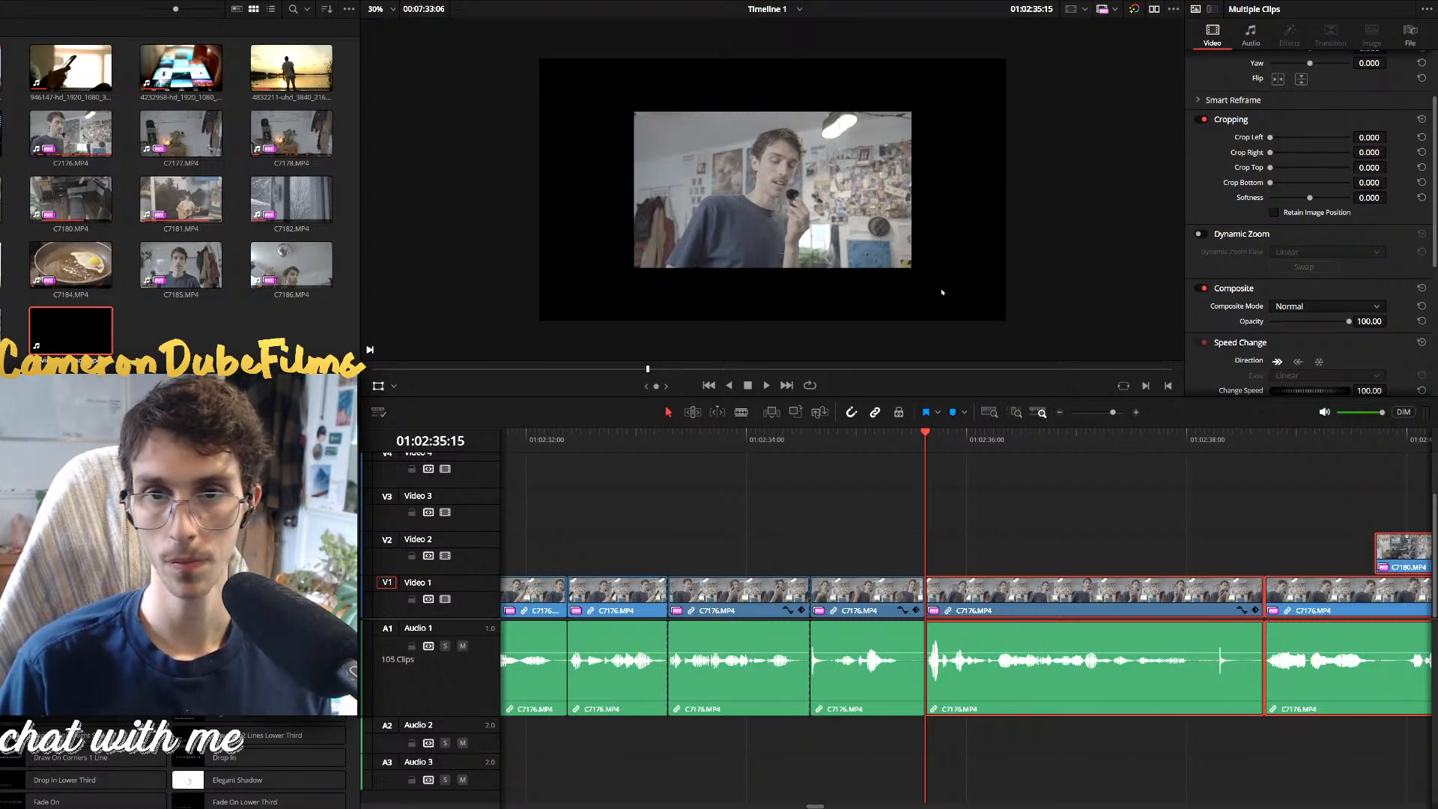
{"action": "key", "text": "space"}
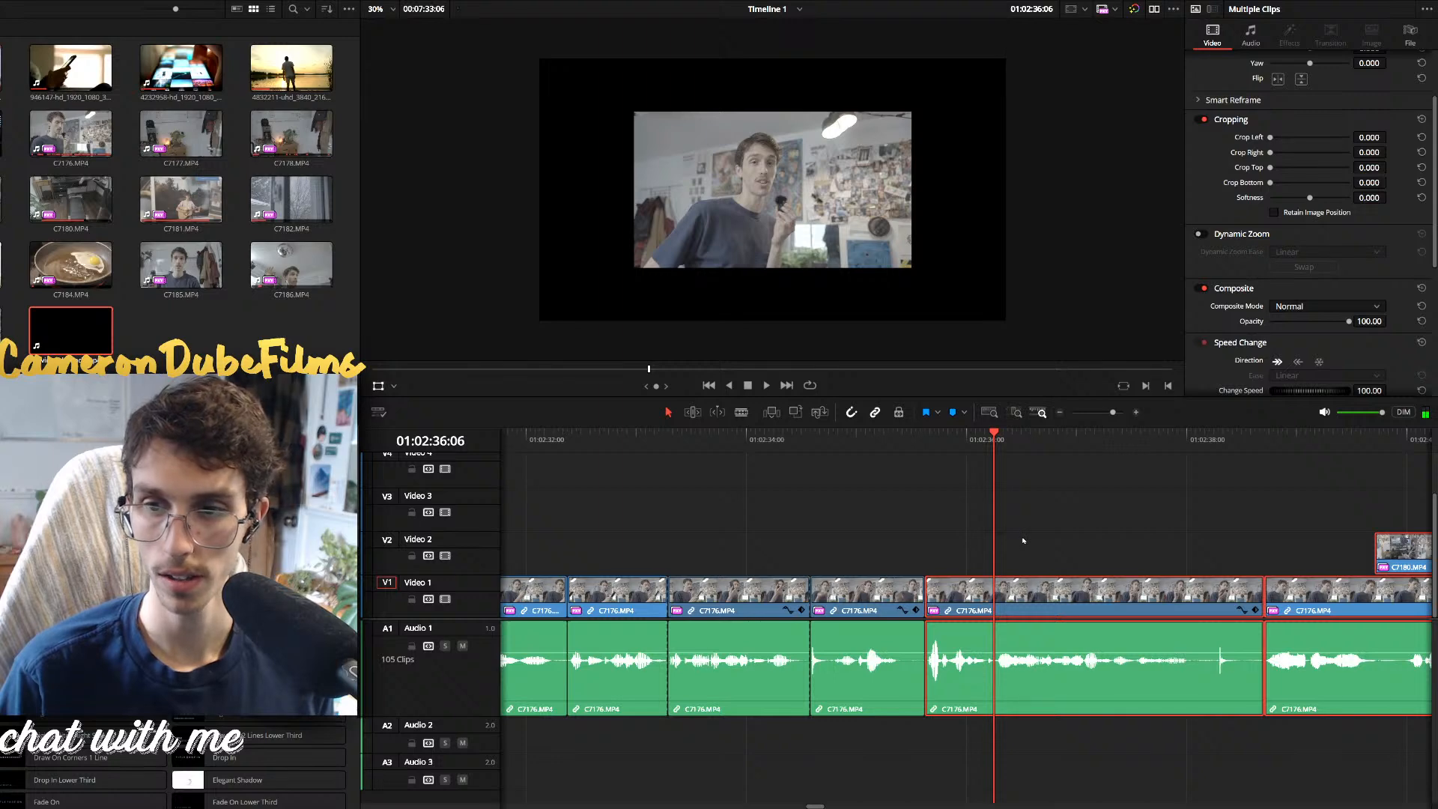
{"action": "left_click", "coordinate": [1053, 612]}
{"action": "key", "text": "Up"}
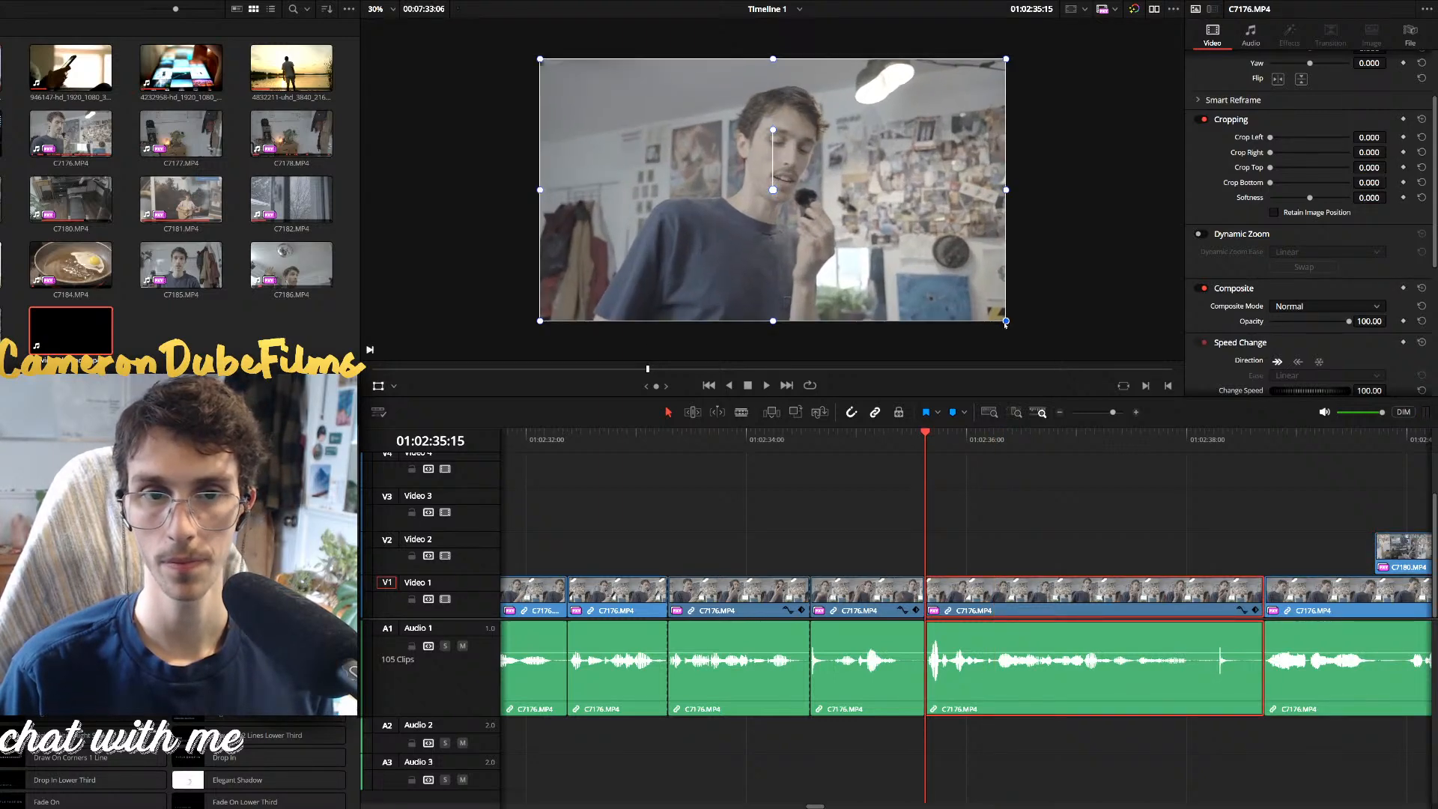
{"action": "key", "text": "space"}
Split C7176.MP4 at 01:02:38:06, punch in tightly on the speaker's face in the short second part, and play it back
{"action": "left_click", "coordinate": [1136, 551]}
{"action": "left_click_drag", "start_coordinate": [1063, 440], "coordinate": [1214, 546]}
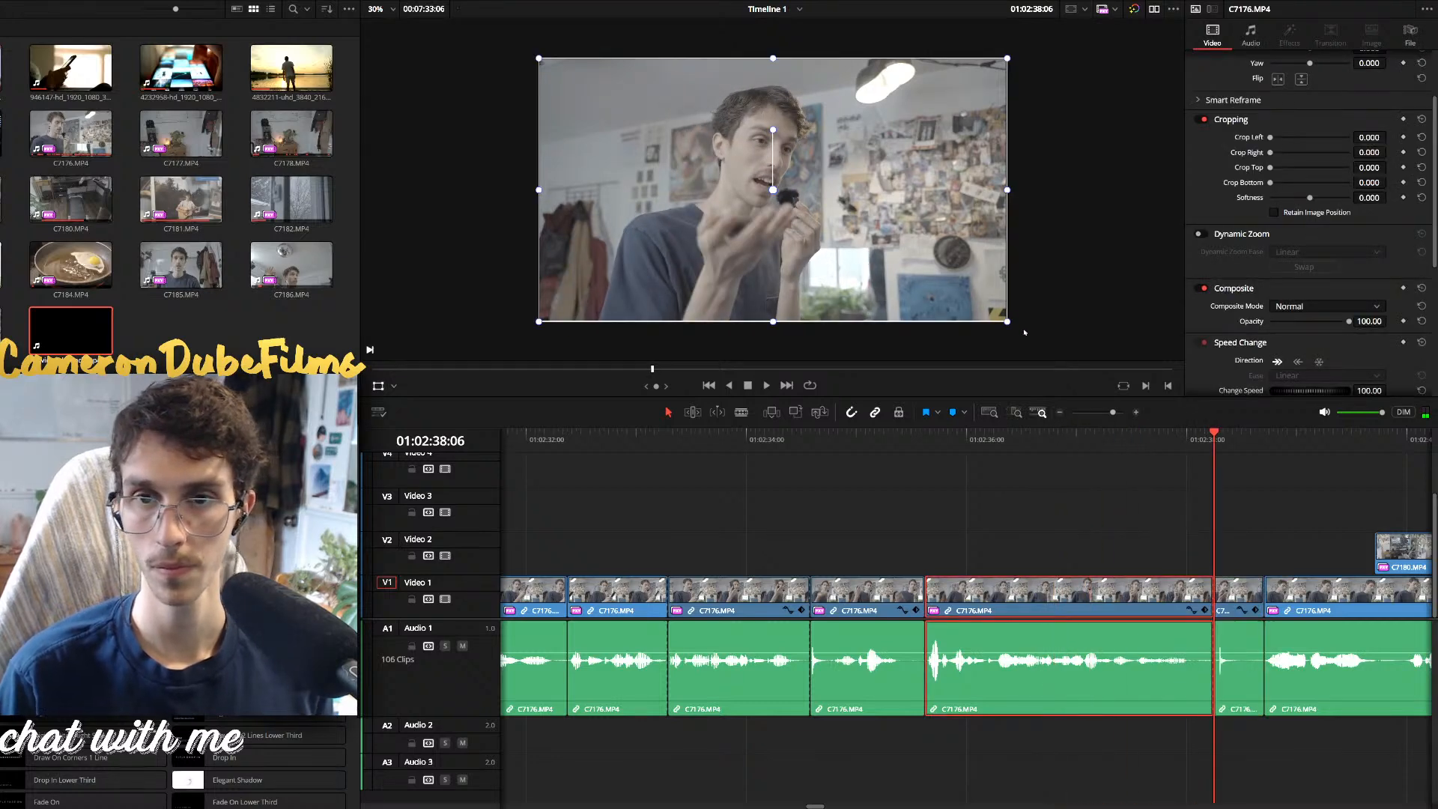
{"action": "left_click", "coordinate": [1244, 582]}
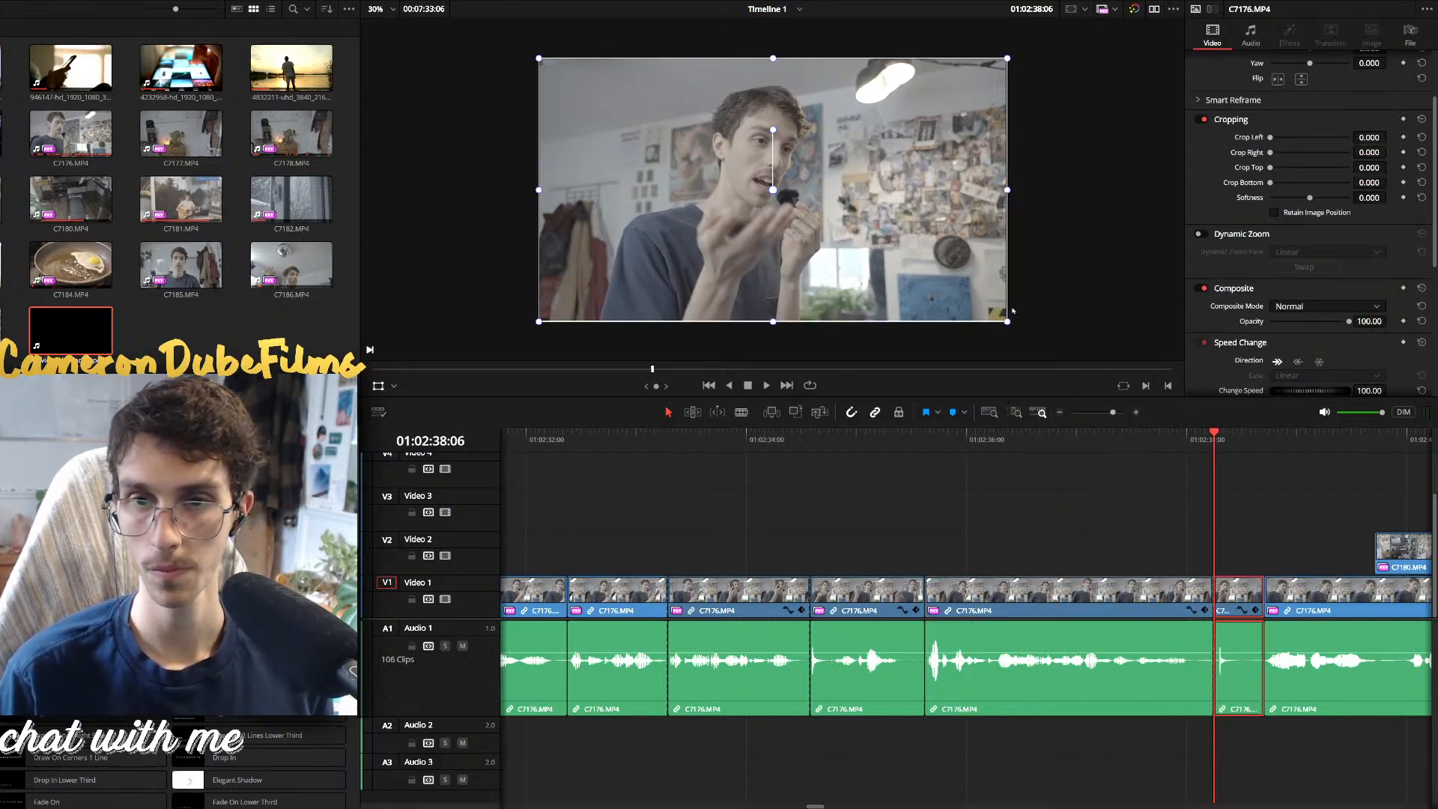
{"action": "left_click_drag", "start_coordinate": [1007, 322], "coordinate": [1331, 545]}
{"action": "left_click_drag", "start_coordinate": [820, 218], "coordinate": [818, 225]}
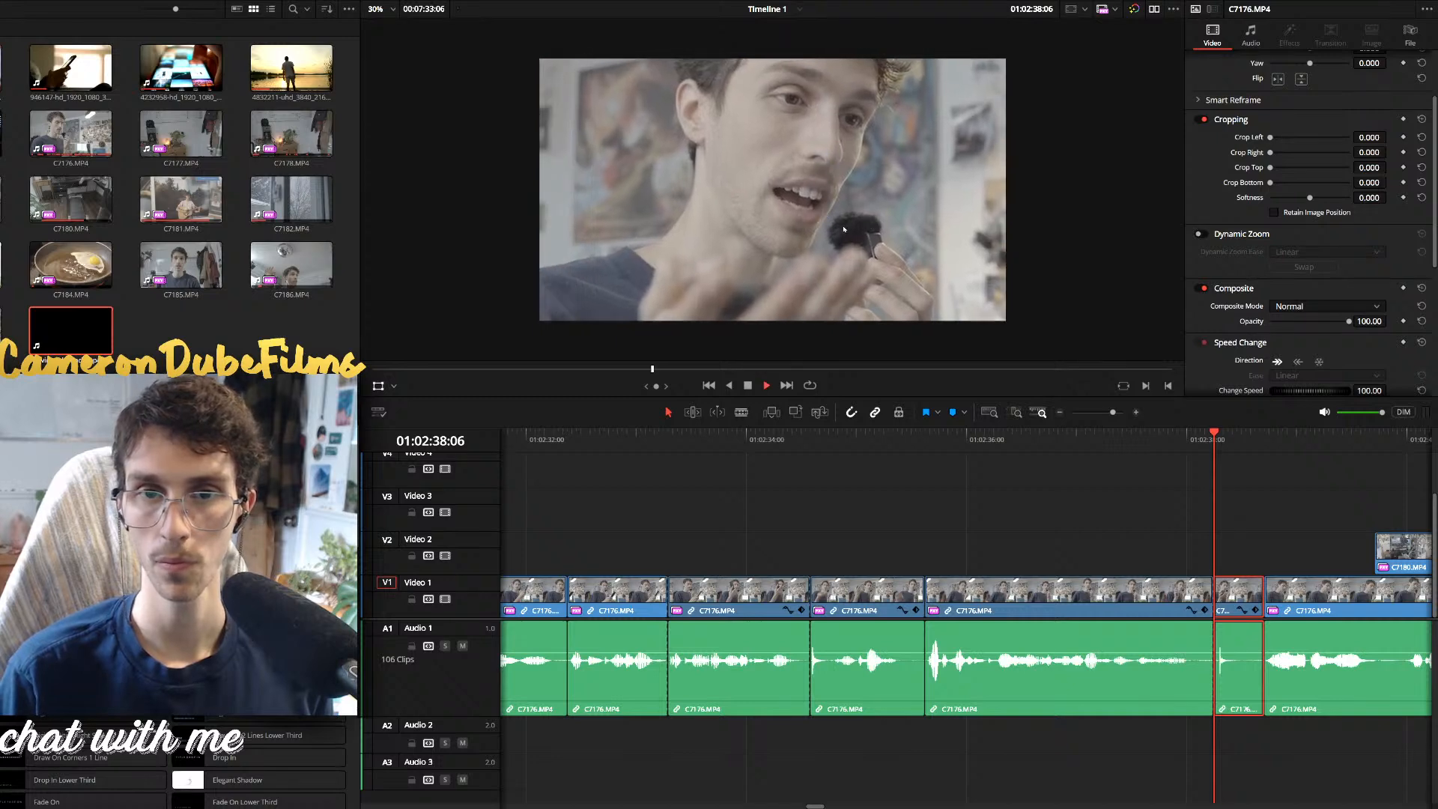
{"action": "key", "text": "space"}
{"action": "key", "text": "space"}
{"action": "left_click", "coordinate": [1157, 439]}
{"action": "key", "text": "space"}
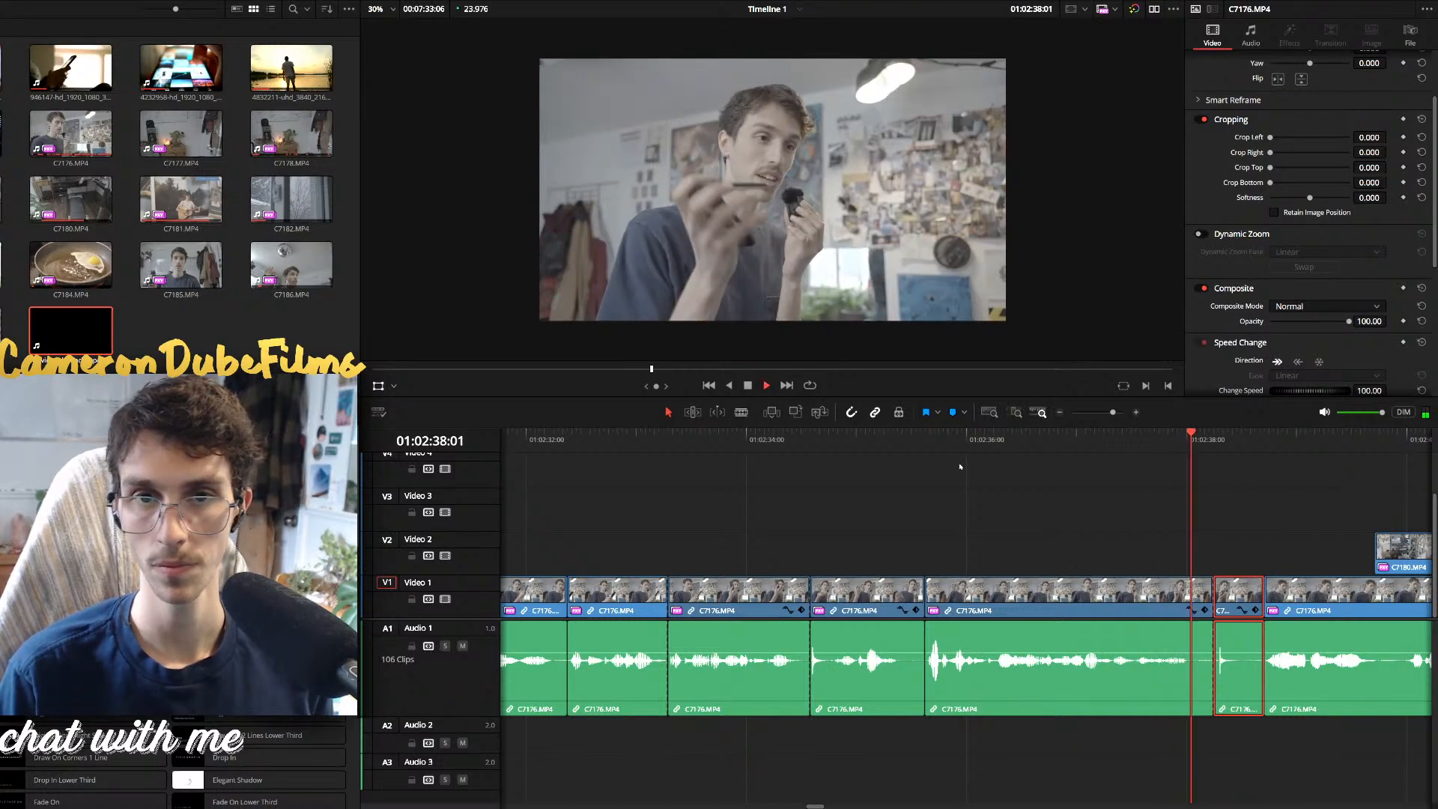
Play onward and move C7180.MP4 along Video 2 to start at about 01:02:56 over the talking clips
{"action": "scroll", "coordinate": [898, 462], "scroll_direction": "down", "scroll_amount": 5}
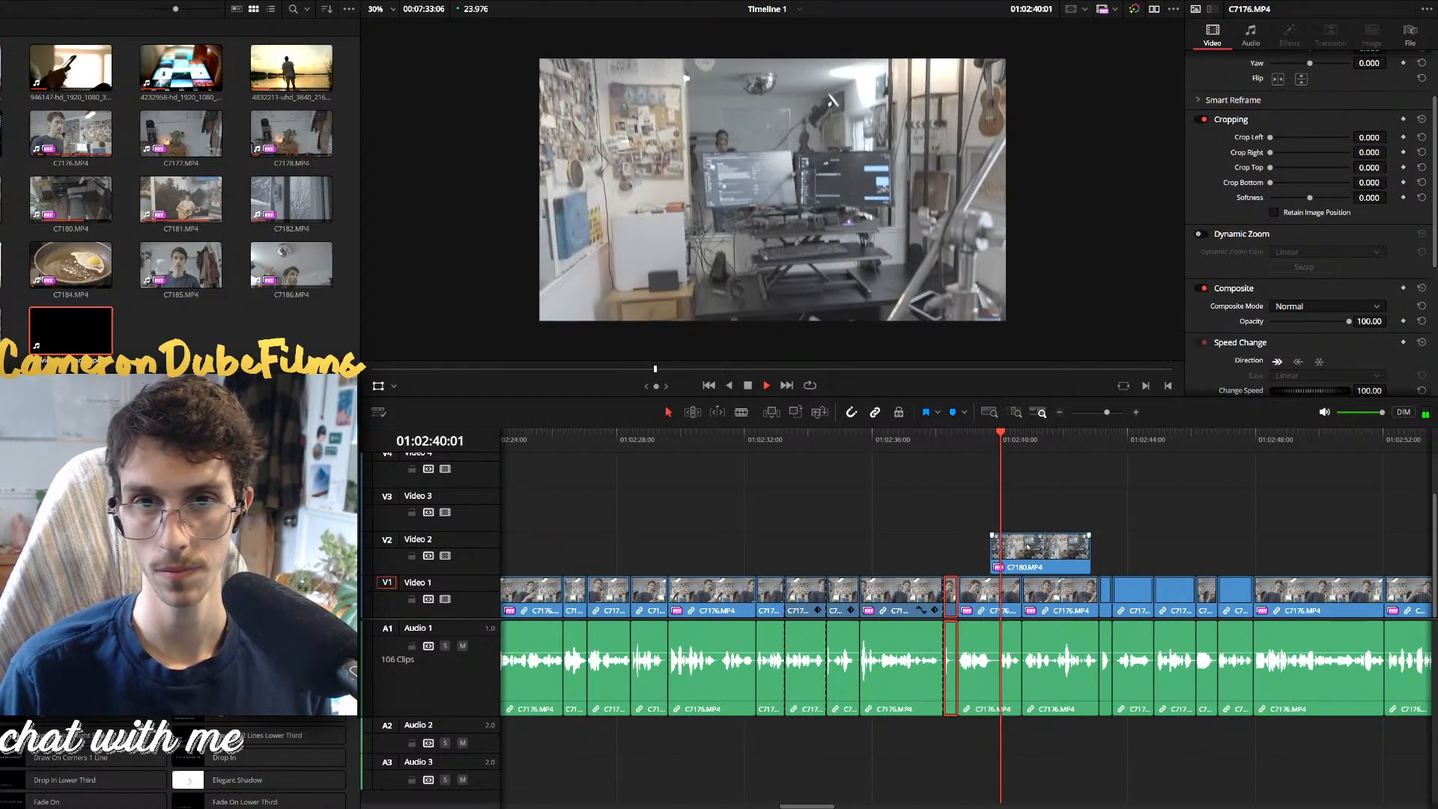
{"action": "left_click_drag", "start_coordinate": [1020, 546], "coordinate": [1266, 551]}
{"action": "scroll", "coordinate": [1119, 553], "scroll_direction": "down", "scroll_amount": 1}
{"action": "scroll", "coordinate": [1119, 552], "scroll_direction": "up", "scroll_amount": 1}
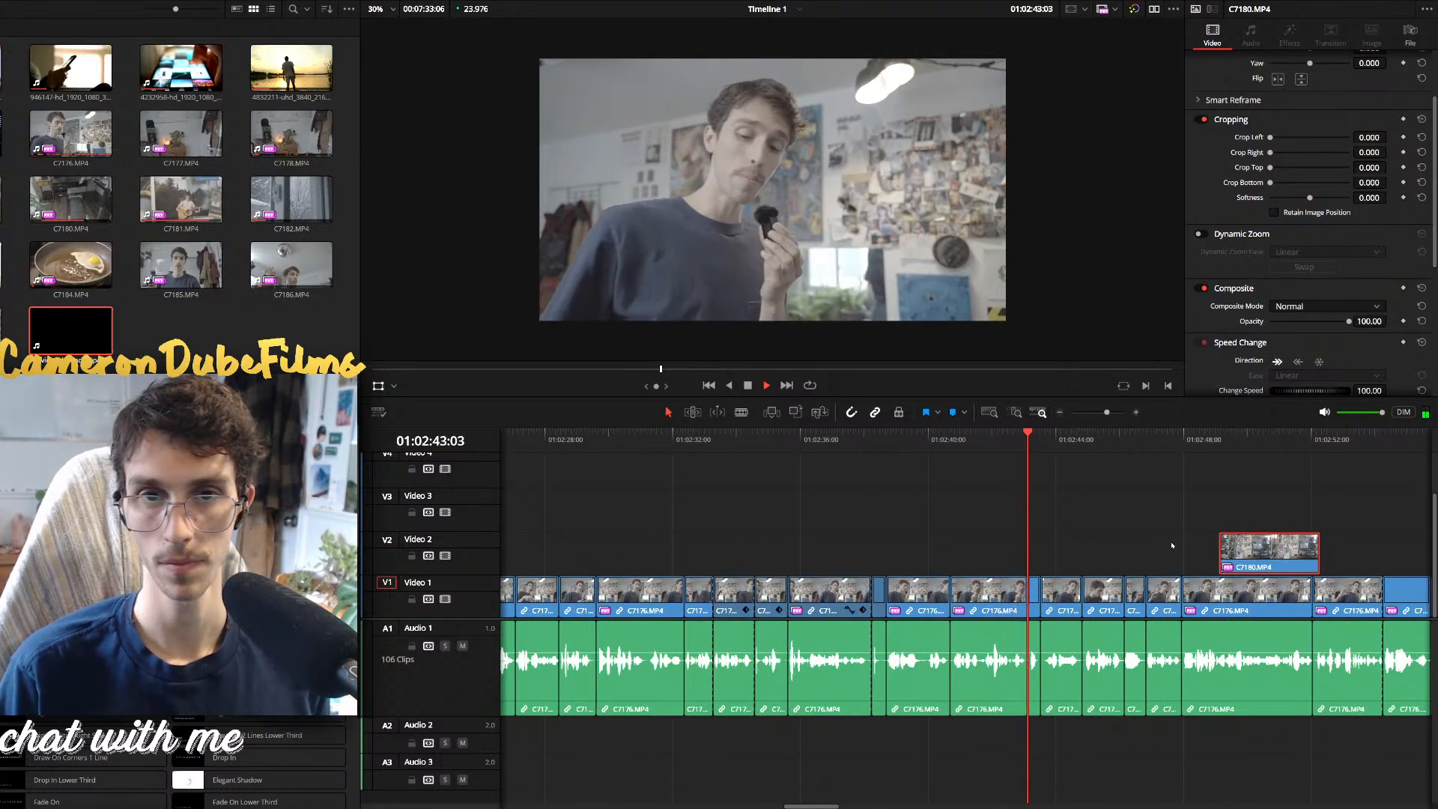
{"action": "scroll", "coordinate": [1119, 551], "scroll_direction": "up", "scroll_amount": 1}
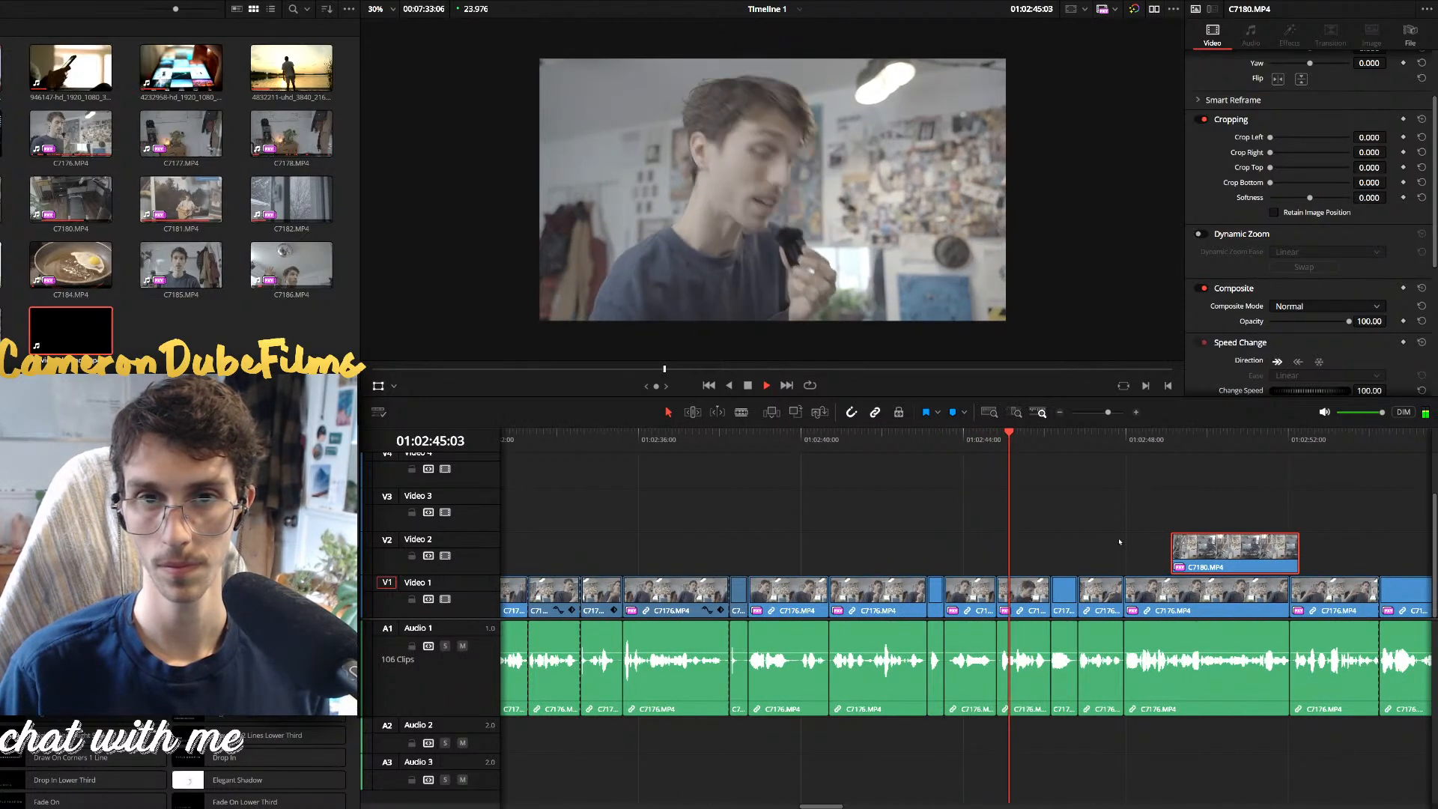
{"action": "left_click_drag", "start_coordinate": [1215, 545], "coordinate": [1355, 528]}
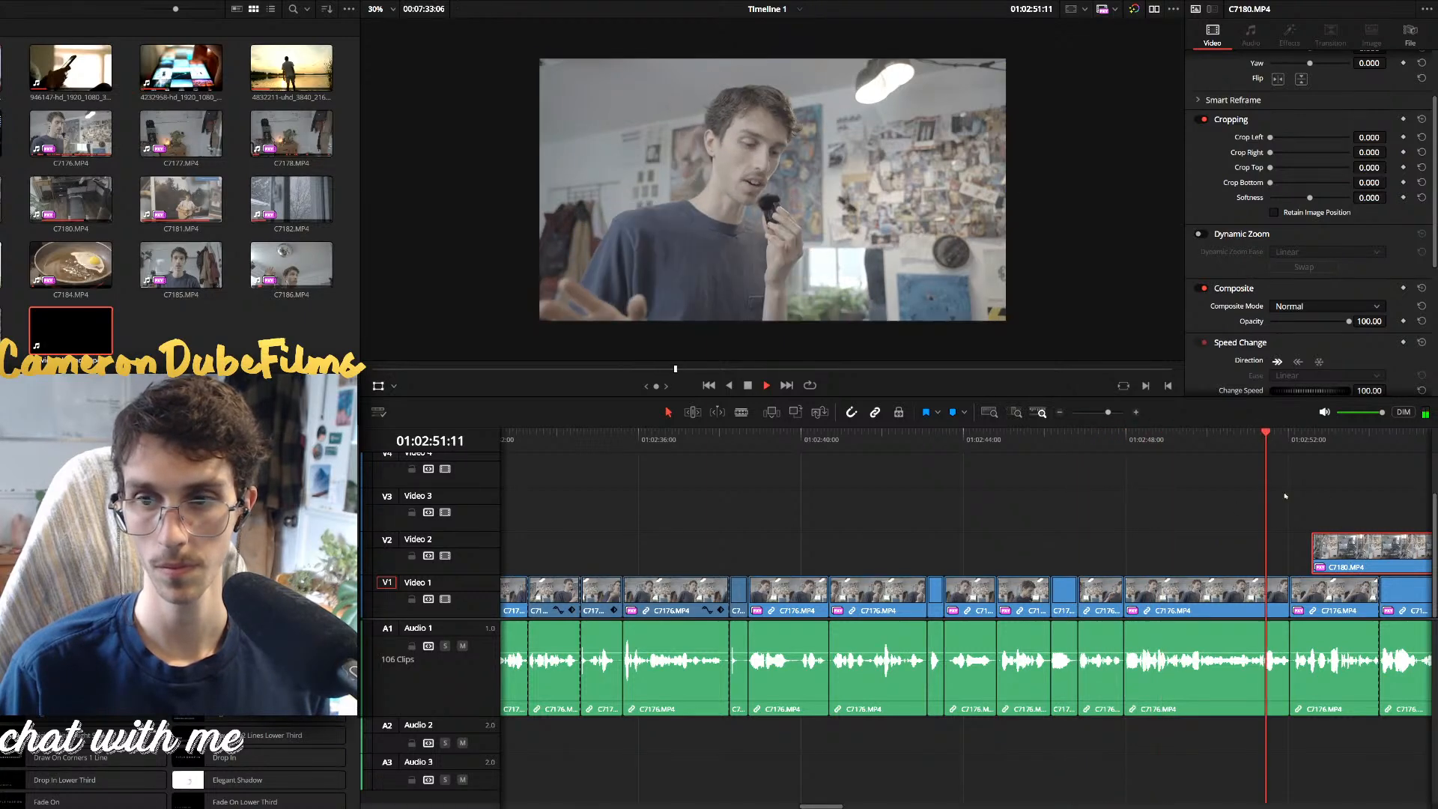
{"action": "scroll", "coordinate": [1285, 496], "scroll_direction": "right", "scroll_amount": 4}
{"action": "left_click_drag", "start_coordinate": [1050, 558], "coordinate": [1146, 552]}
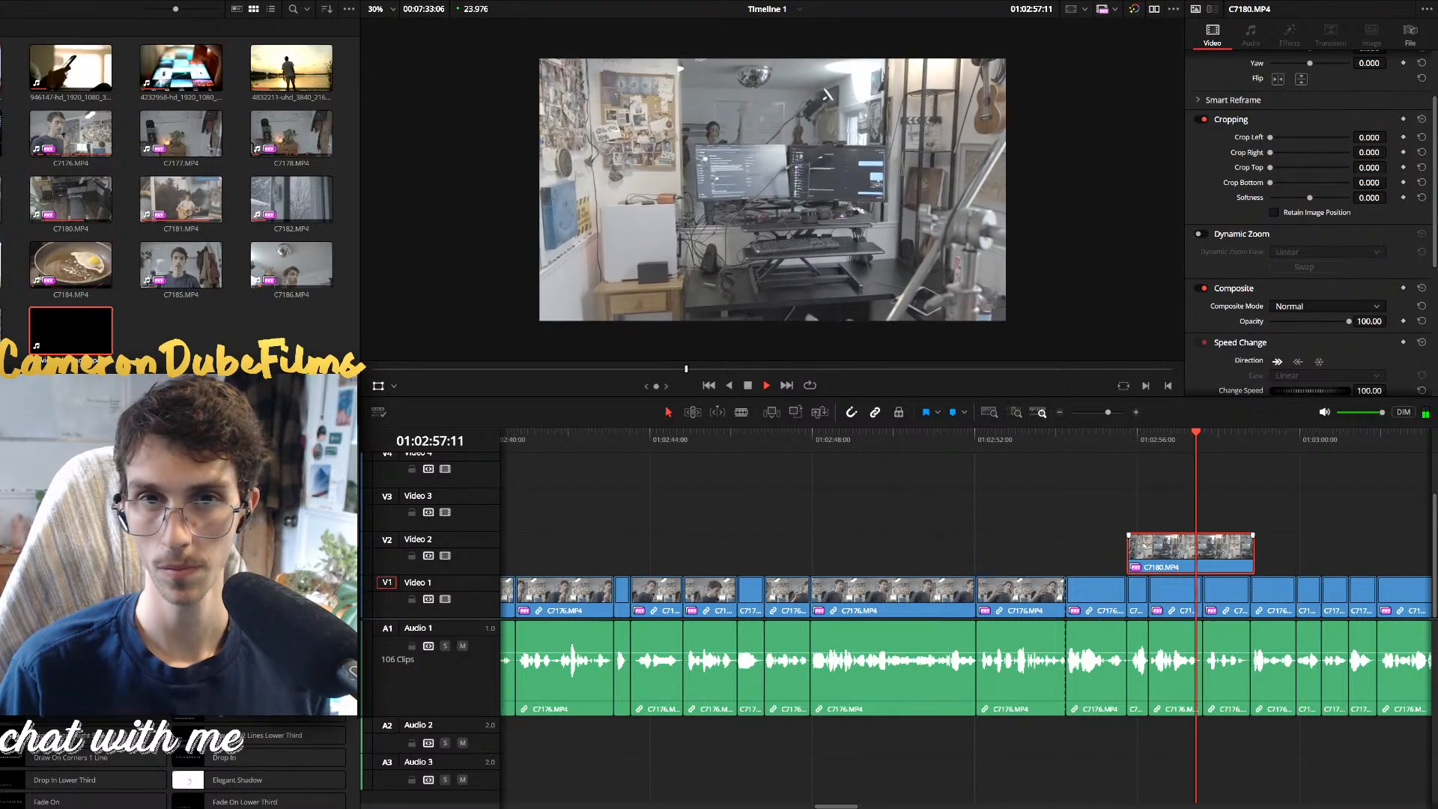
{"action": "scroll", "coordinate": [1086, 566], "scroll_direction": "down", "scroll_amount": 2}
{"action": "scroll", "coordinate": [1085, 566], "scroll_direction": "up", "scroll_amount": 1}
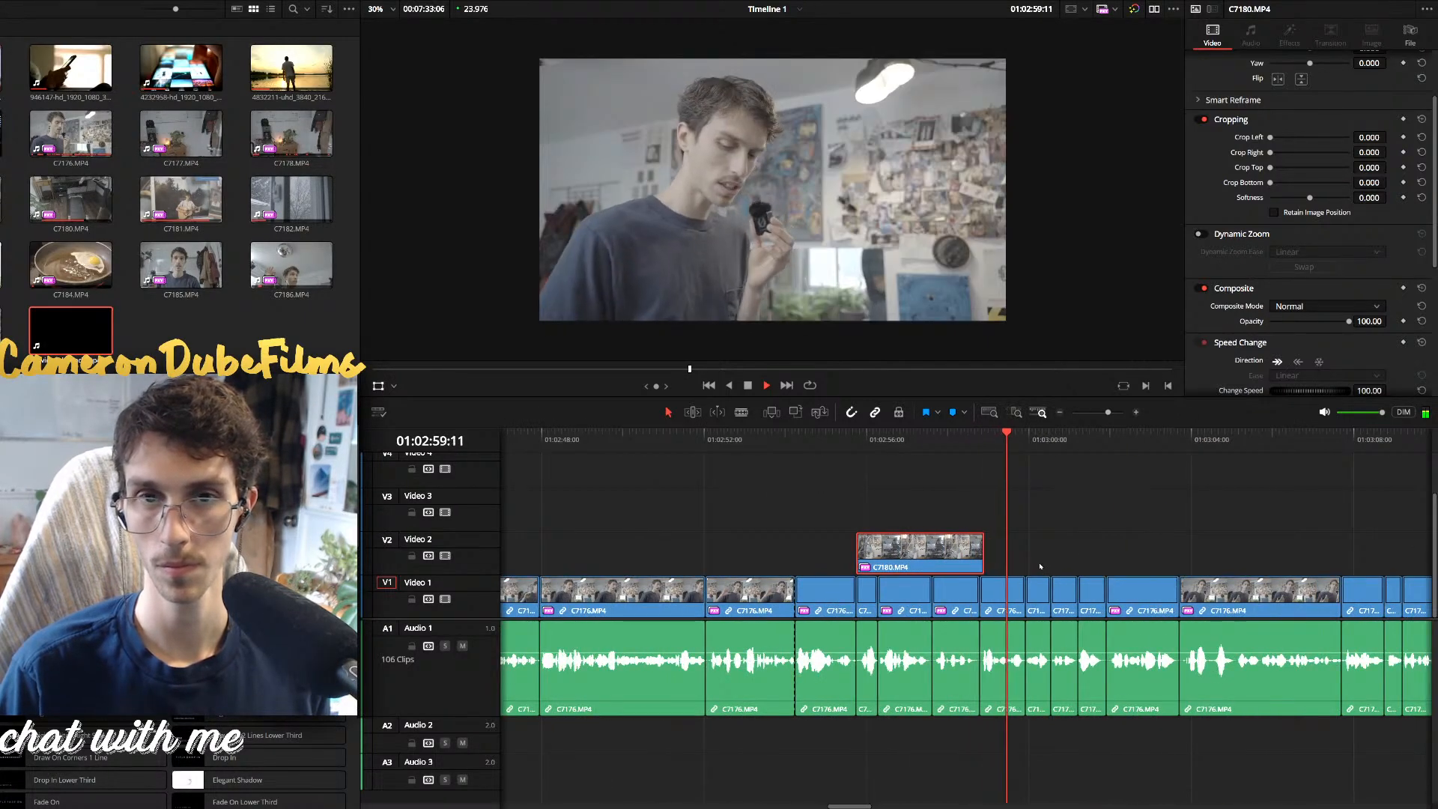
Review the talking clips from 01:02:59 to 01:03:13, replay the part around 01:03:08, and check the whole timeline's layout
{"action": "scroll", "coordinate": [1039, 566], "scroll_direction": "down", "scroll_amount": 5}
{"action": "scroll", "coordinate": [1007, 573], "scroll_direction": "up", "scroll_amount": 6}
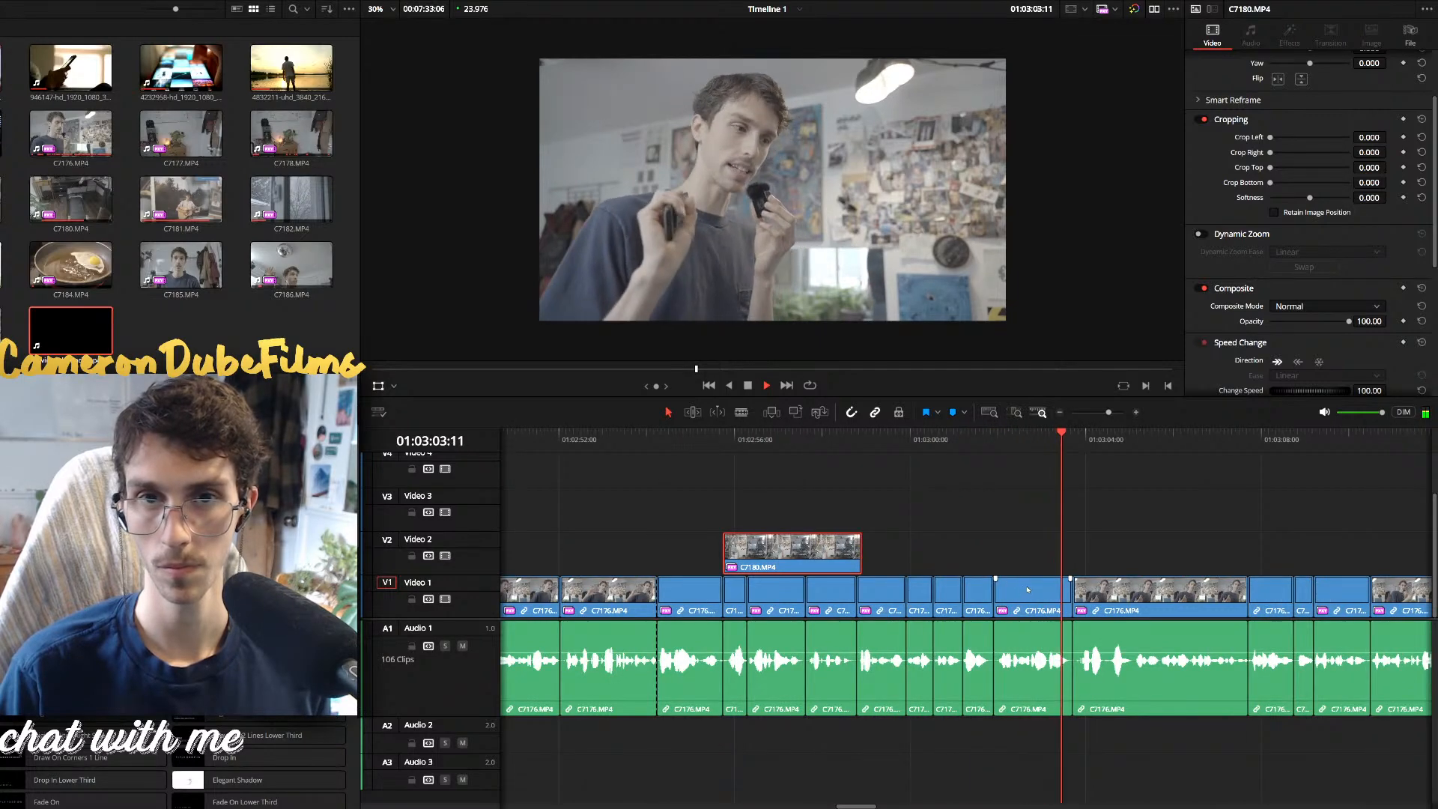
{"action": "left_click", "coordinate": [1109, 588]}
{"action": "scroll", "coordinate": [1048, 588], "scroll_direction": "down", "scroll_amount": 1}
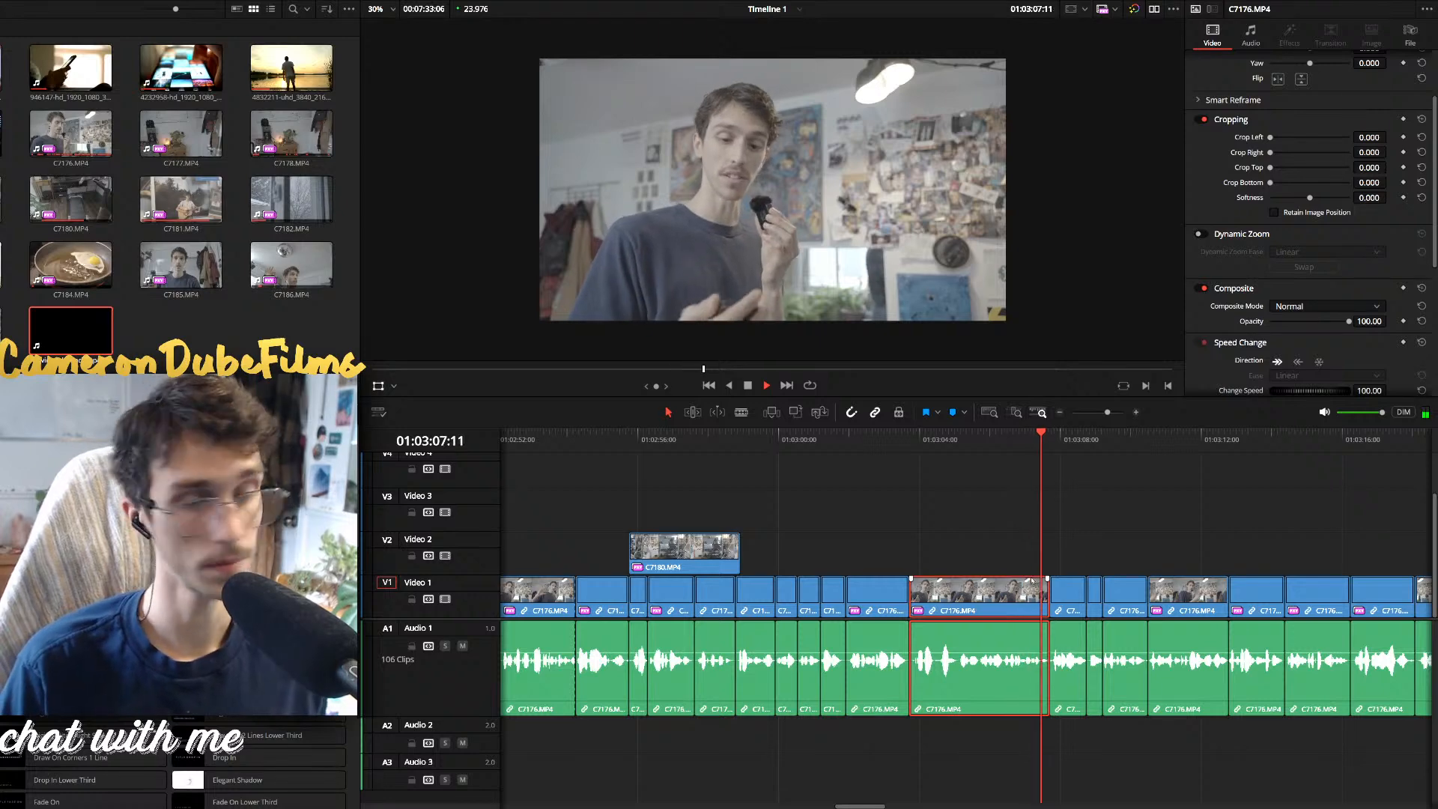
{"action": "scroll", "coordinate": [1066, 588], "scroll_direction": "down", "scroll_amount": 1}
{"action": "scroll", "coordinate": [1049, 588], "scroll_direction": "up", "scroll_amount": 2}
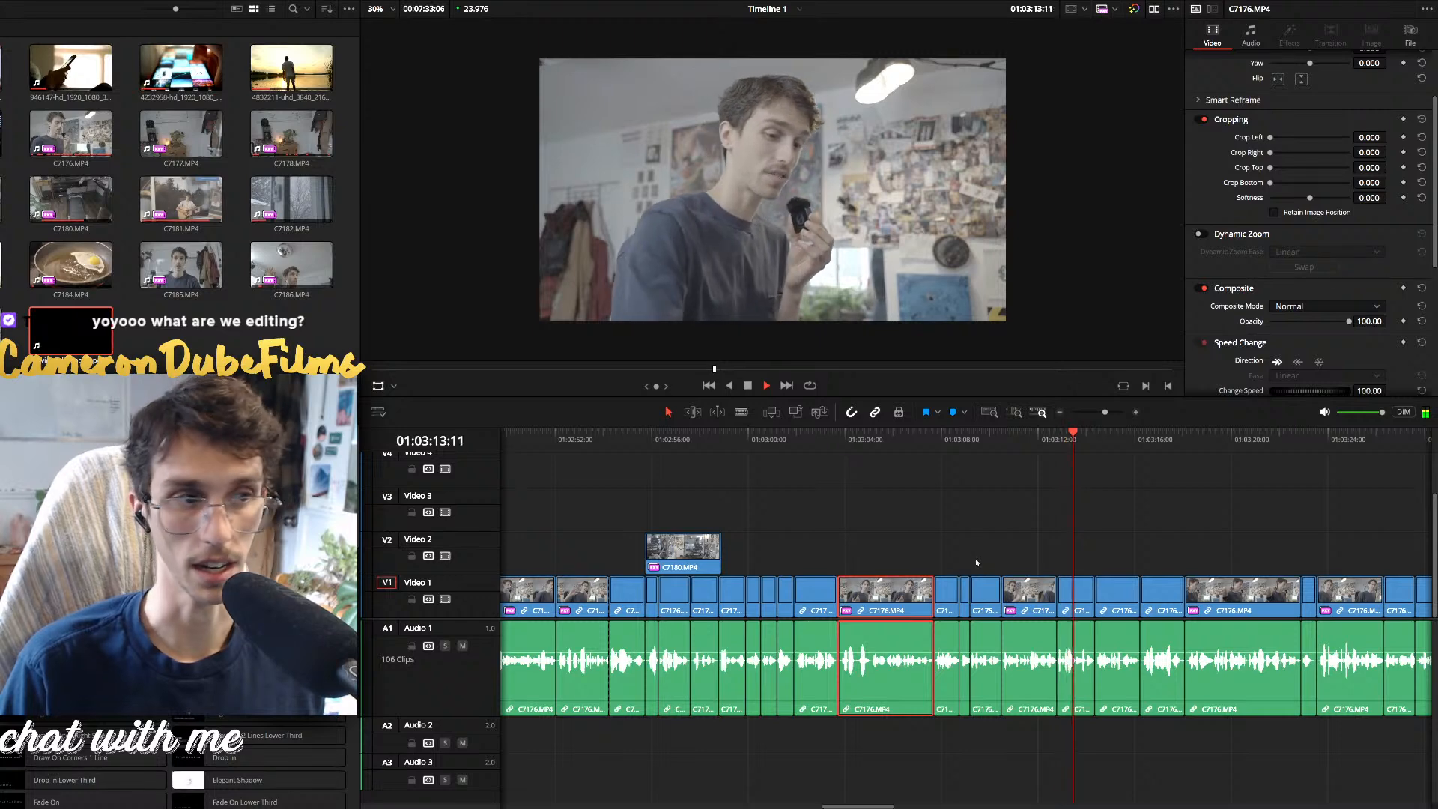
{"action": "key", "text": "space"}
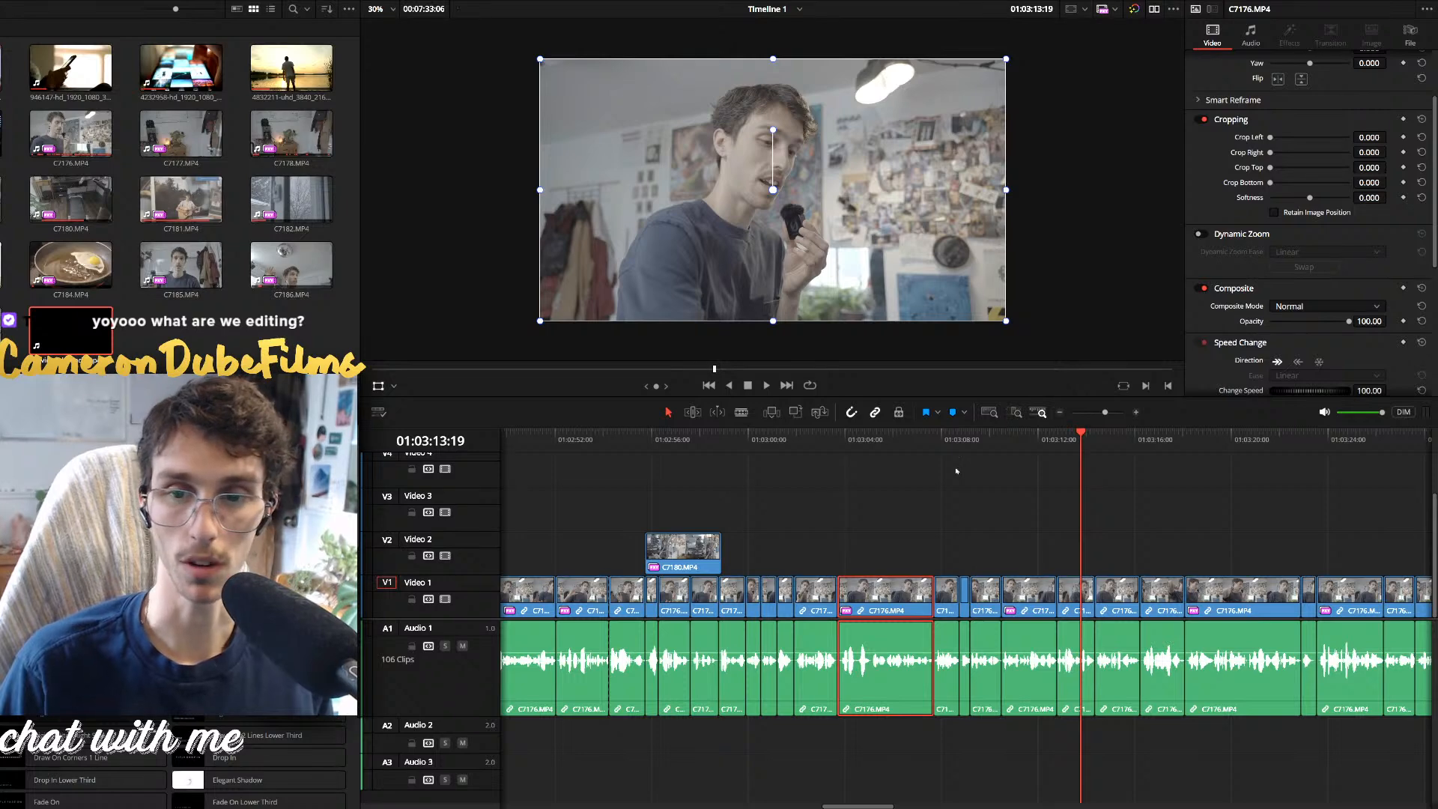
{"action": "left_click", "coordinate": [876, 441]}
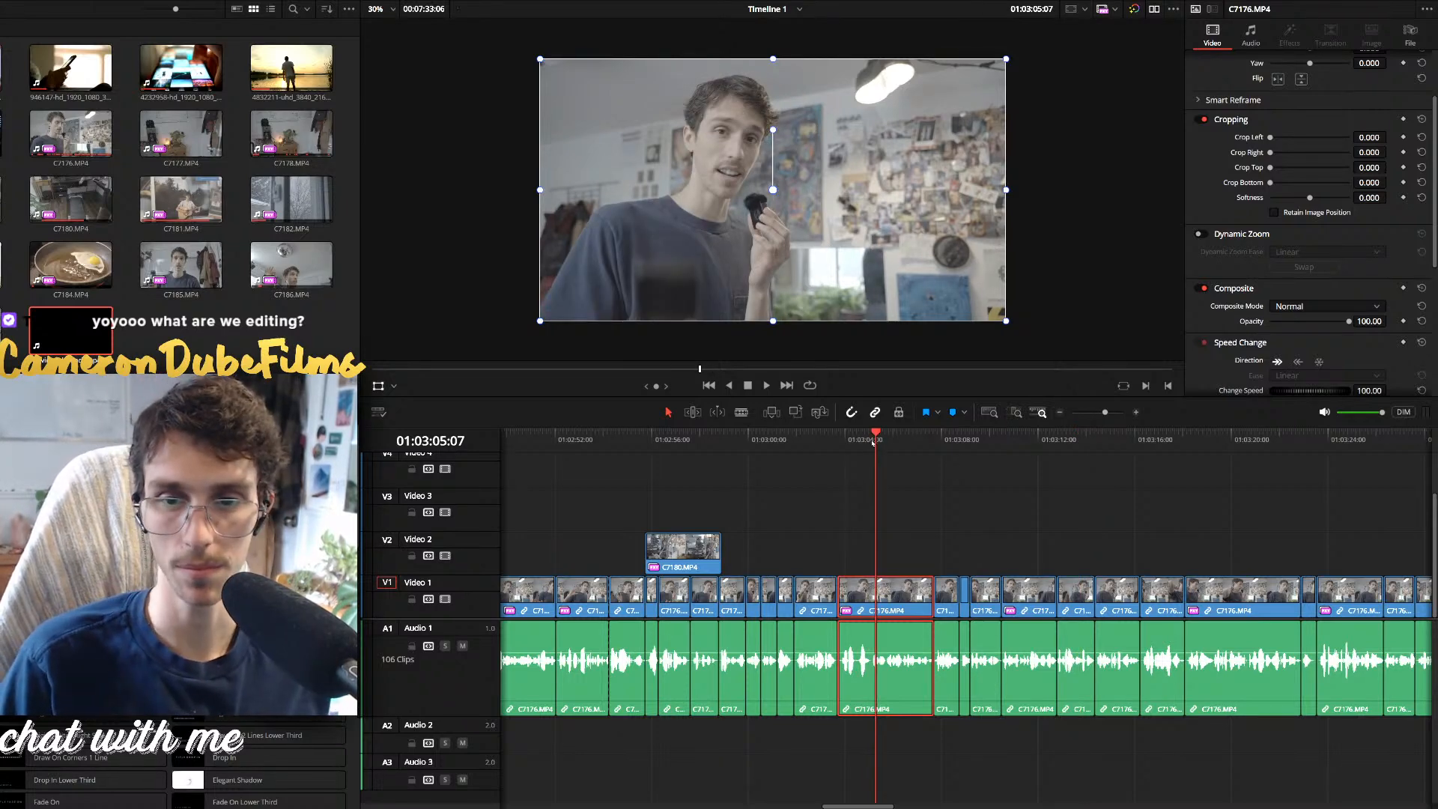
{"action": "left_click_drag", "start_coordinate": [872, 442], "coordinate": [957, 442]}
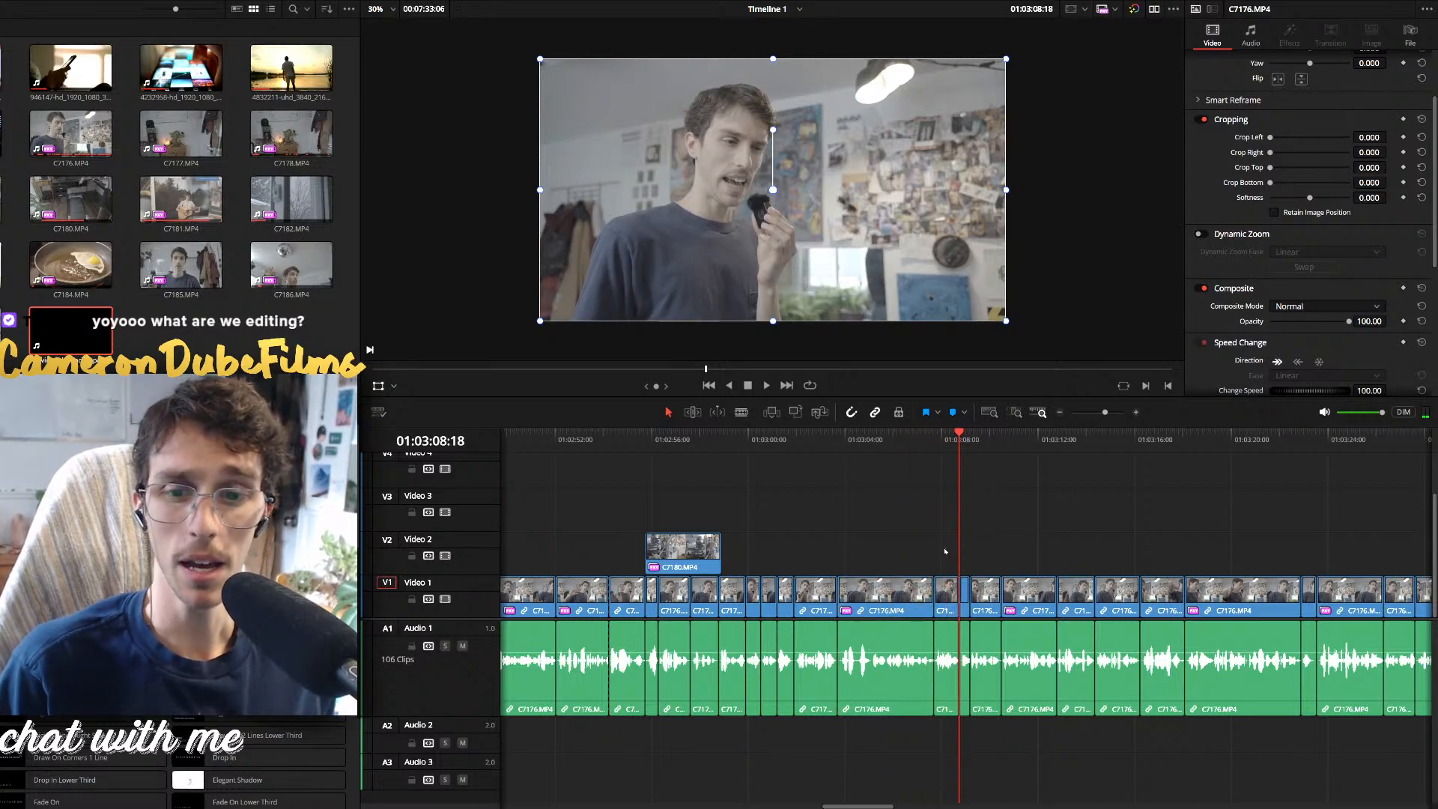
{"action": "key", "text": "Up"}
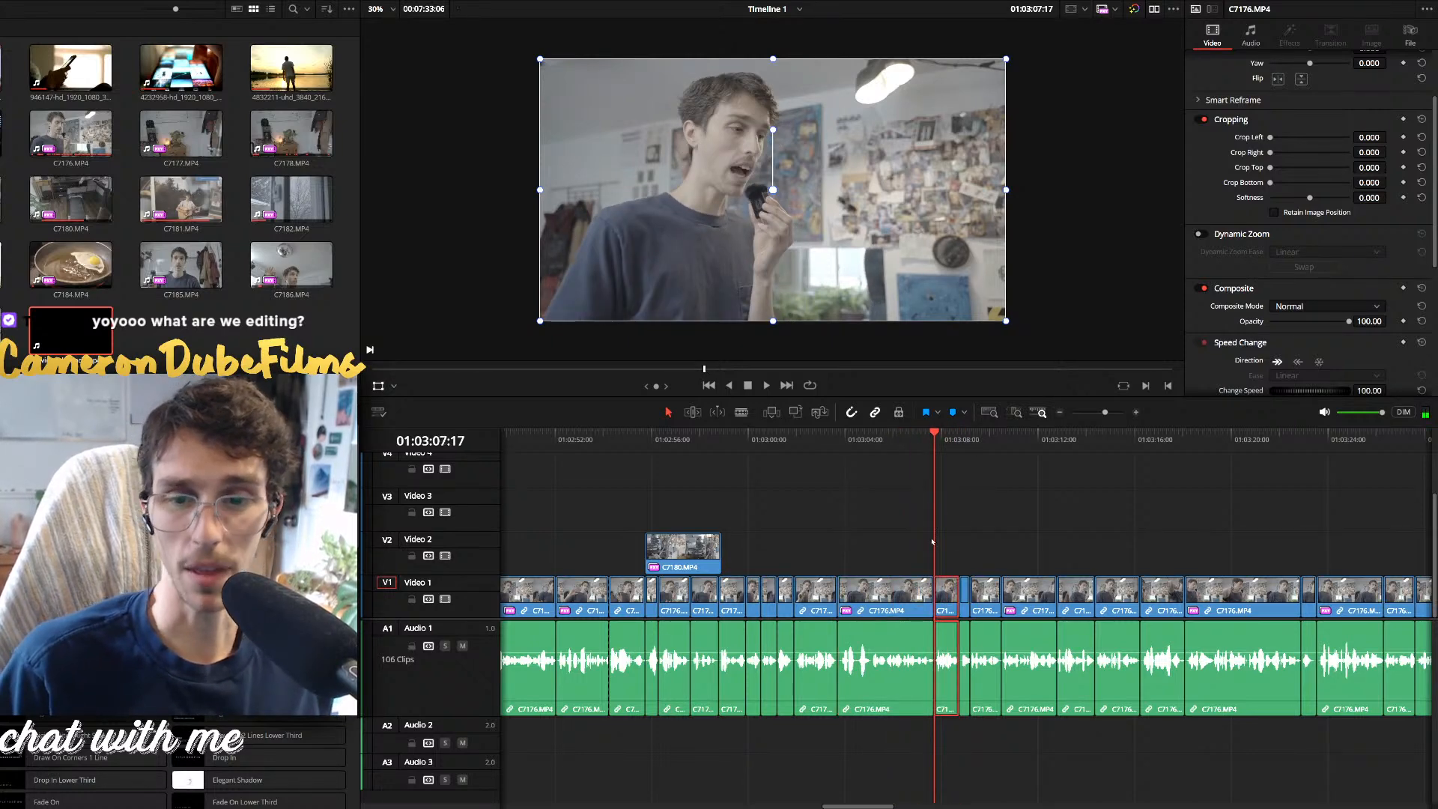
{"action": "key", "text": "space"}
{"action": "key", "text": "shift+z"}
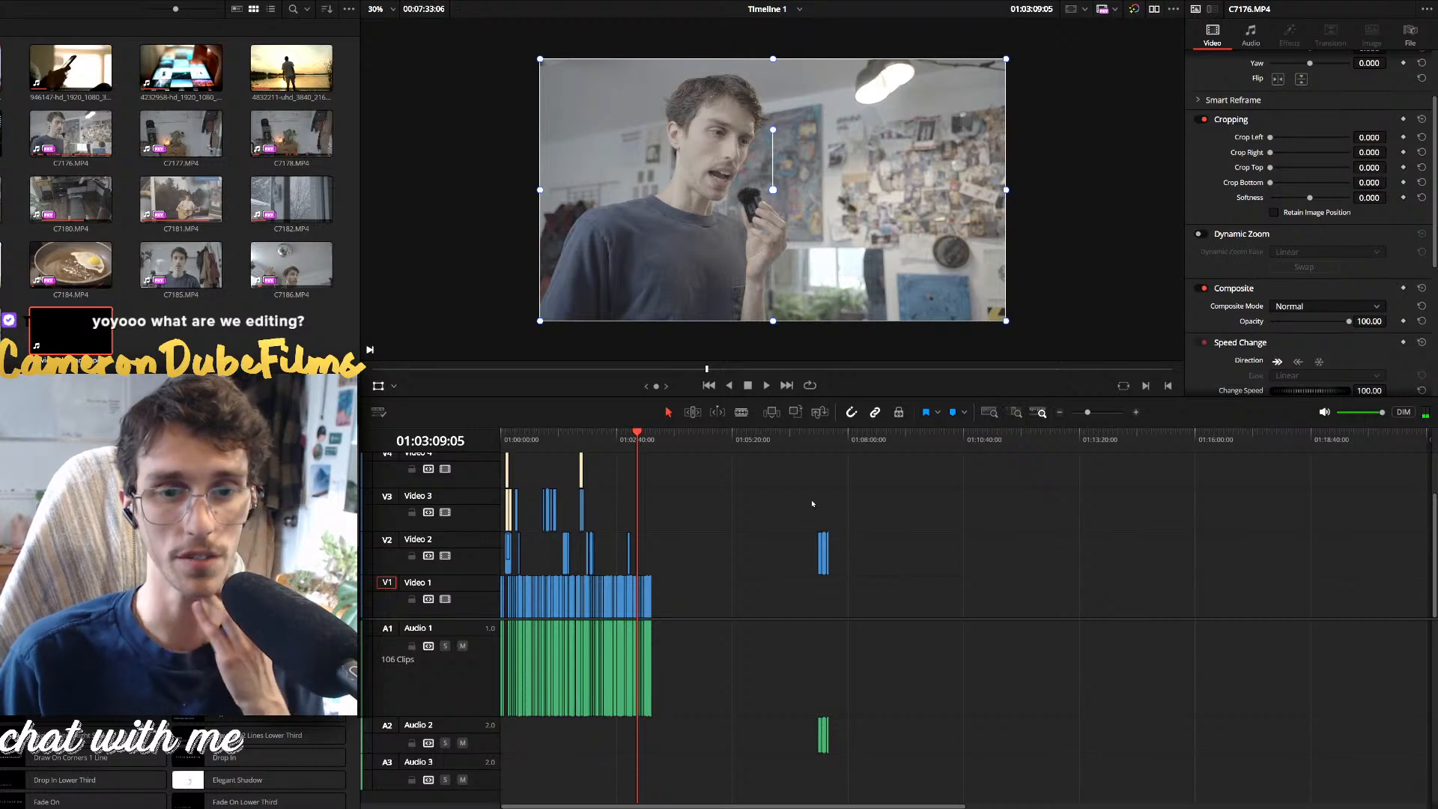
{"action": "key", "text": "shift+z"}
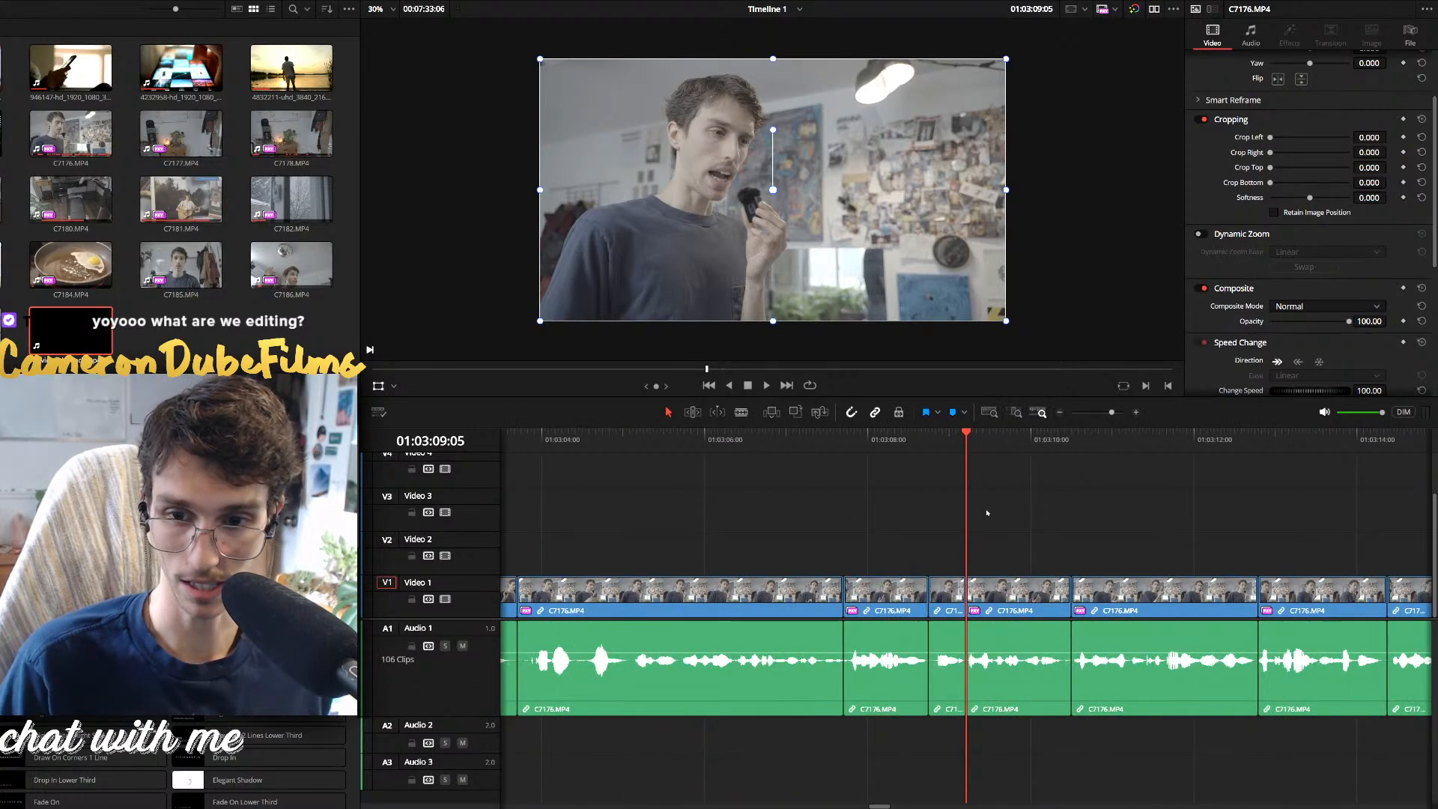
Play the talking clips from 01:03:09:05 to 01:03:14:10 and look over the layout of the whole timeline
{"action": "key", "text": "space"}
{"action": "scroll", "coordinate": [885, 492], "scroll_direction": "down", "scroll_amount": 4}
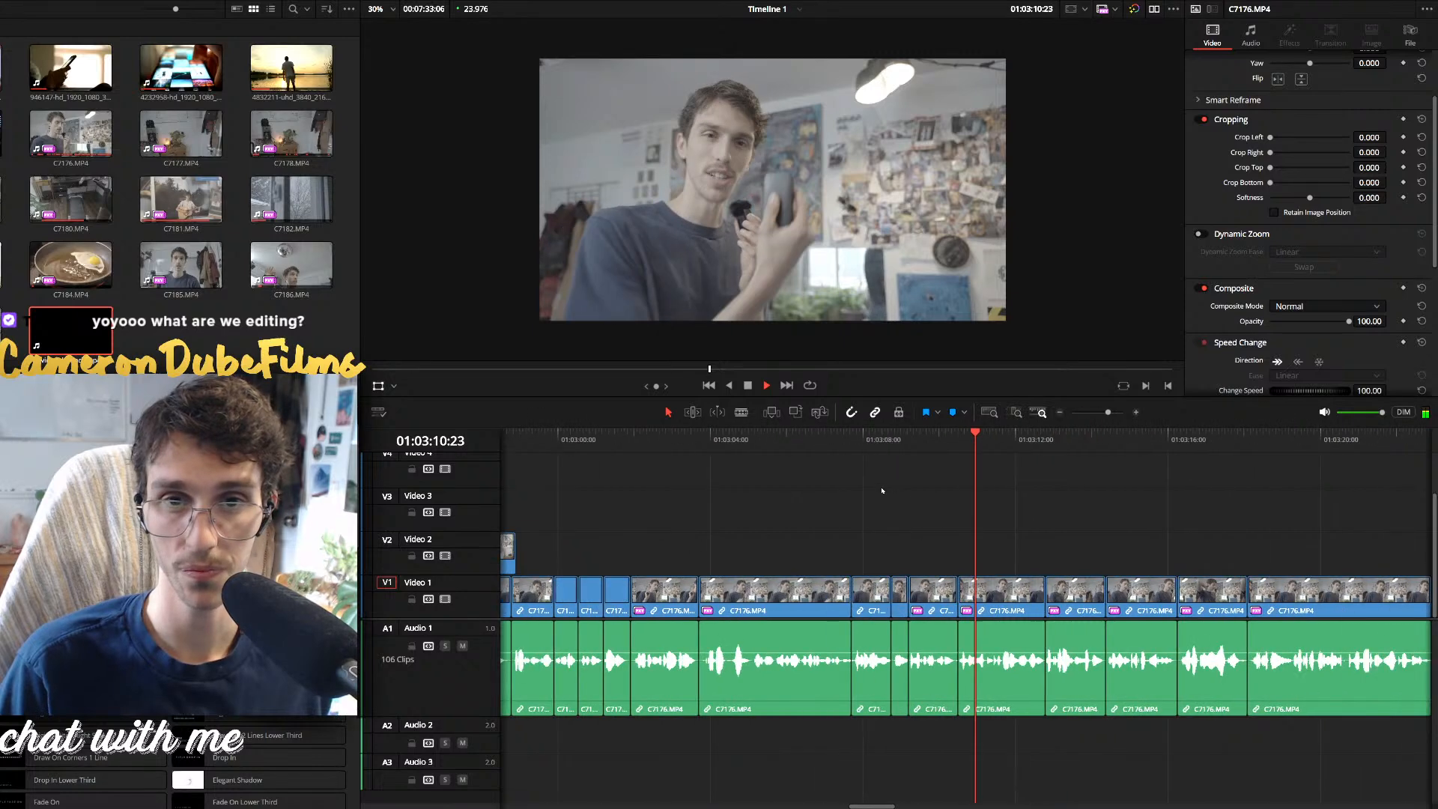
{"action": "scroll", "coordinate": [1033, 500], "scroll_direction": "down", "scroll_amount": 3}
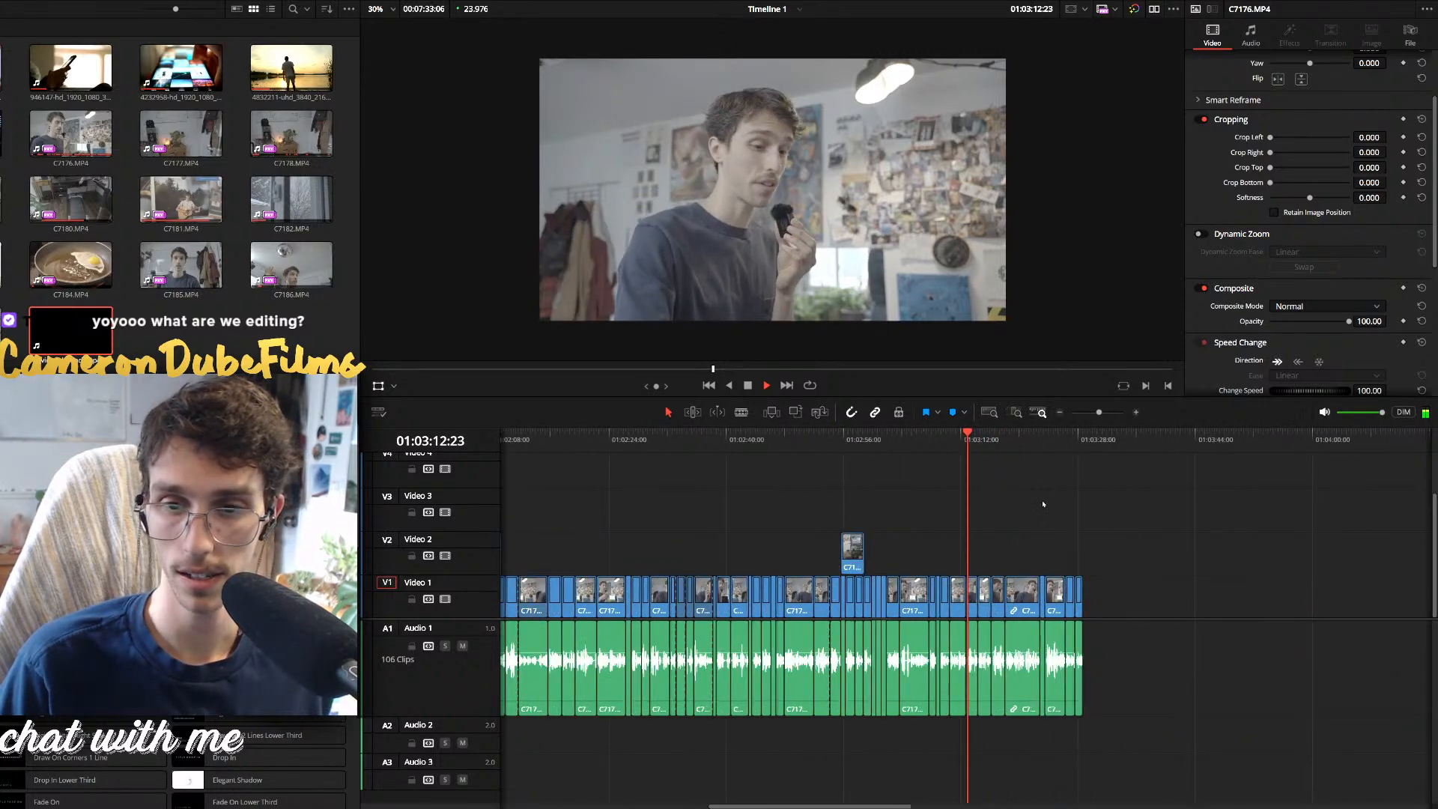
{"action": "scroll", "coordinate": [926, 543], "scroll_direction": "down", "scroll_amount": 2}
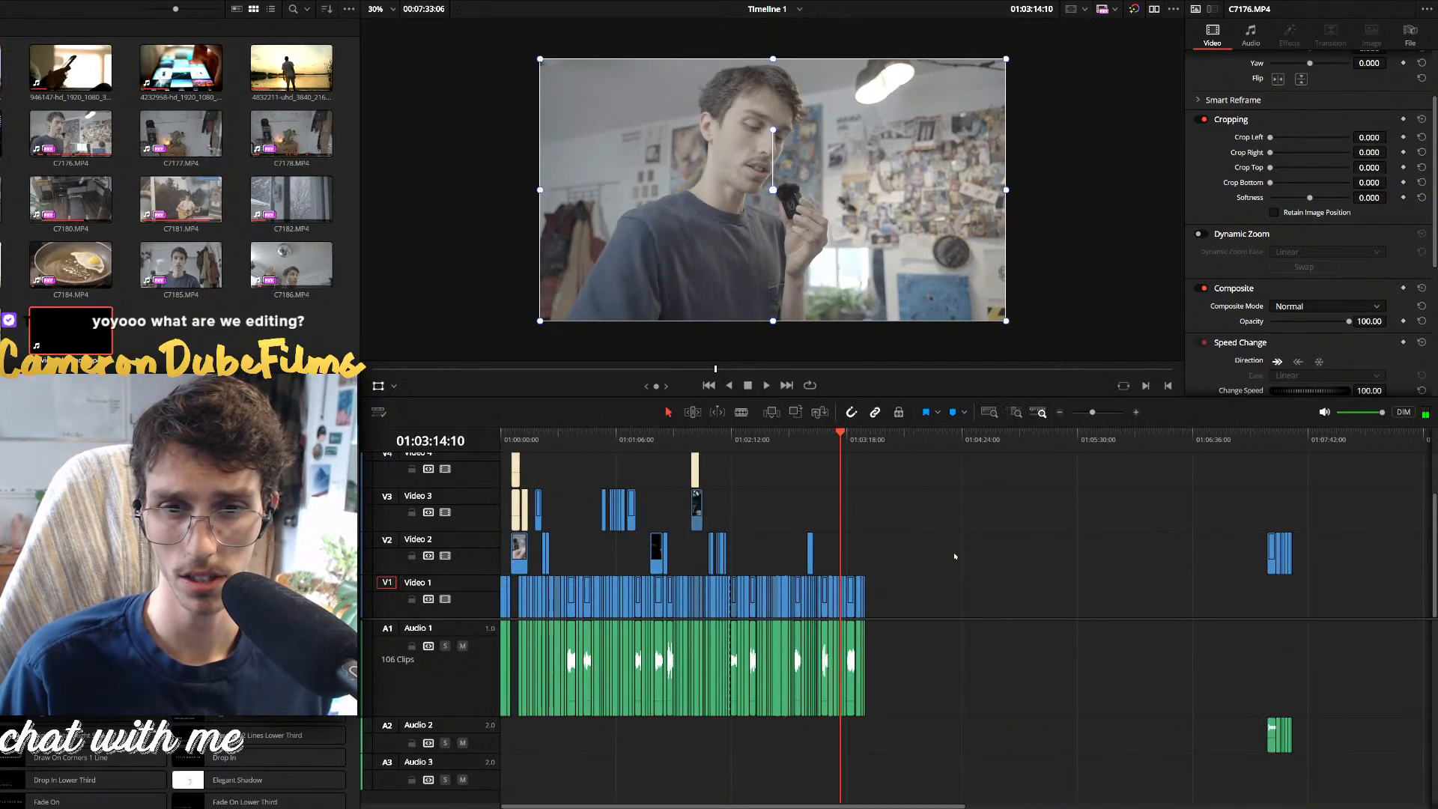
Move the separate group of clips near 01:07:18 onto the end of the Video 1 talking clips and return to the timeline's start
{"action": "left_click_drag", "start_coordinate": [1271, 438], "coordinate": [1267, 438]}
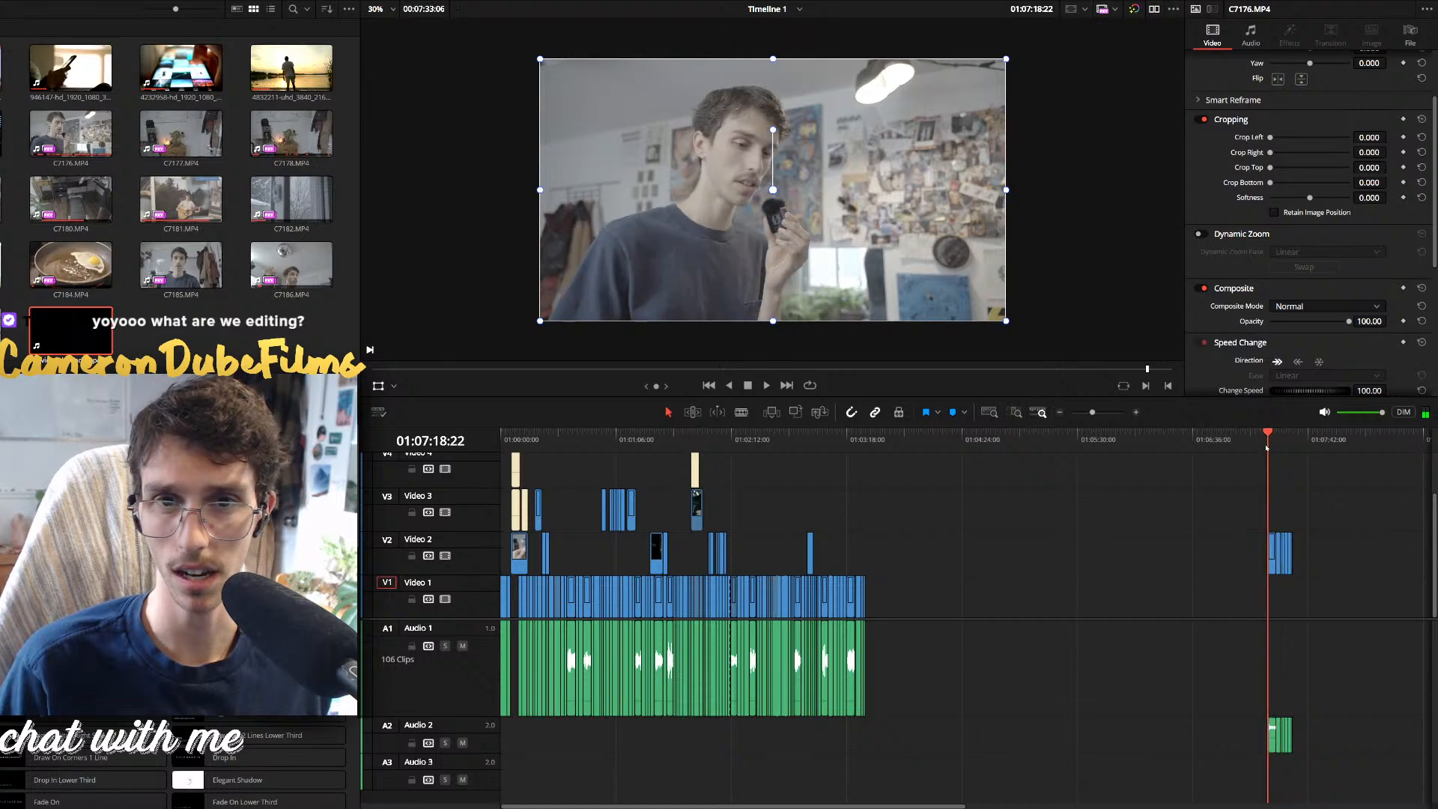
{"action": "left_click_drag", "start_coordinate": [1347, 553], "coordinate": [875, 599]}
{"action": "left_click_drag", "start_coordinate": [989, 594], "coordinate": [490, 608]}
{"action": "left_click_drag", "start_coordinate": [547, 439], "coordinate": [496, 438]}
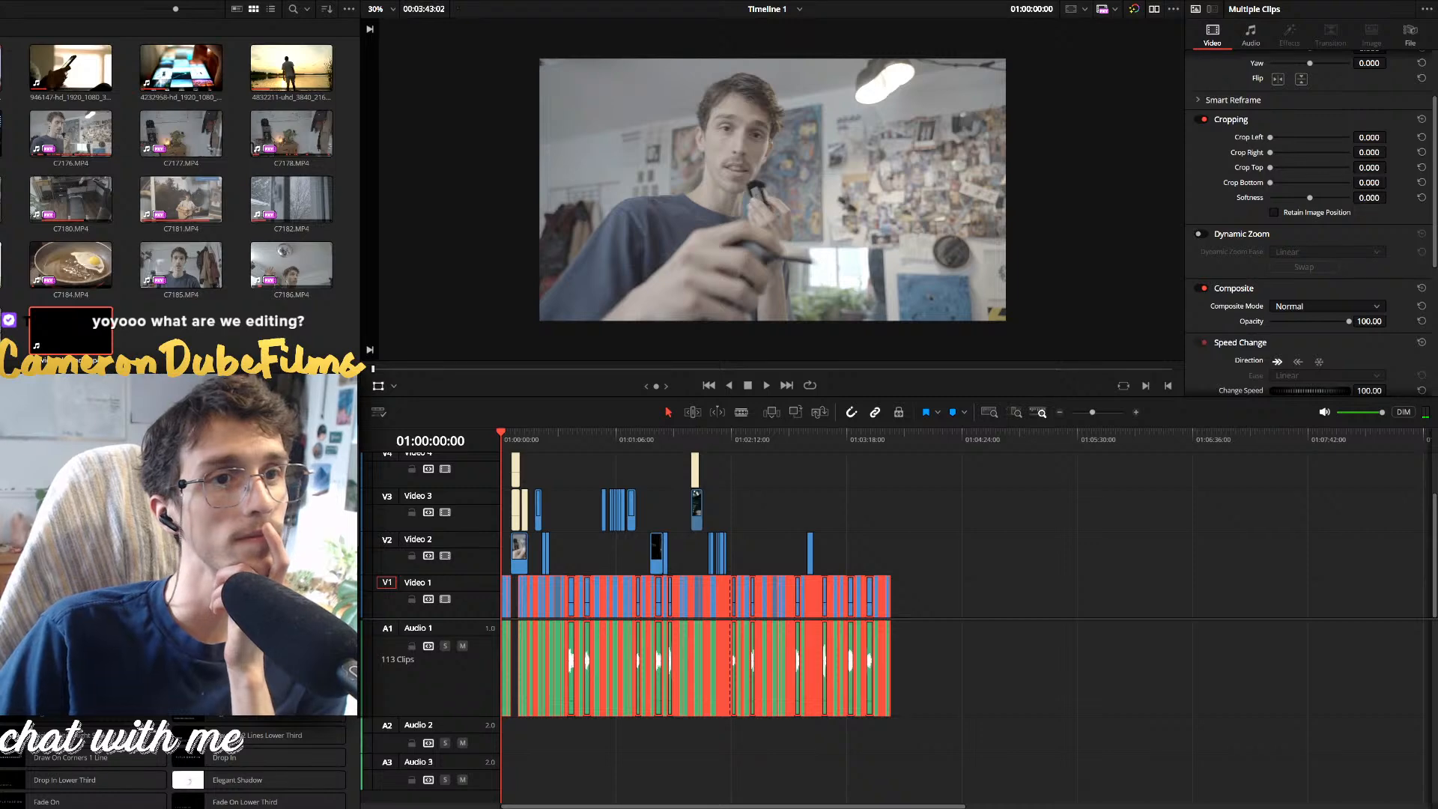
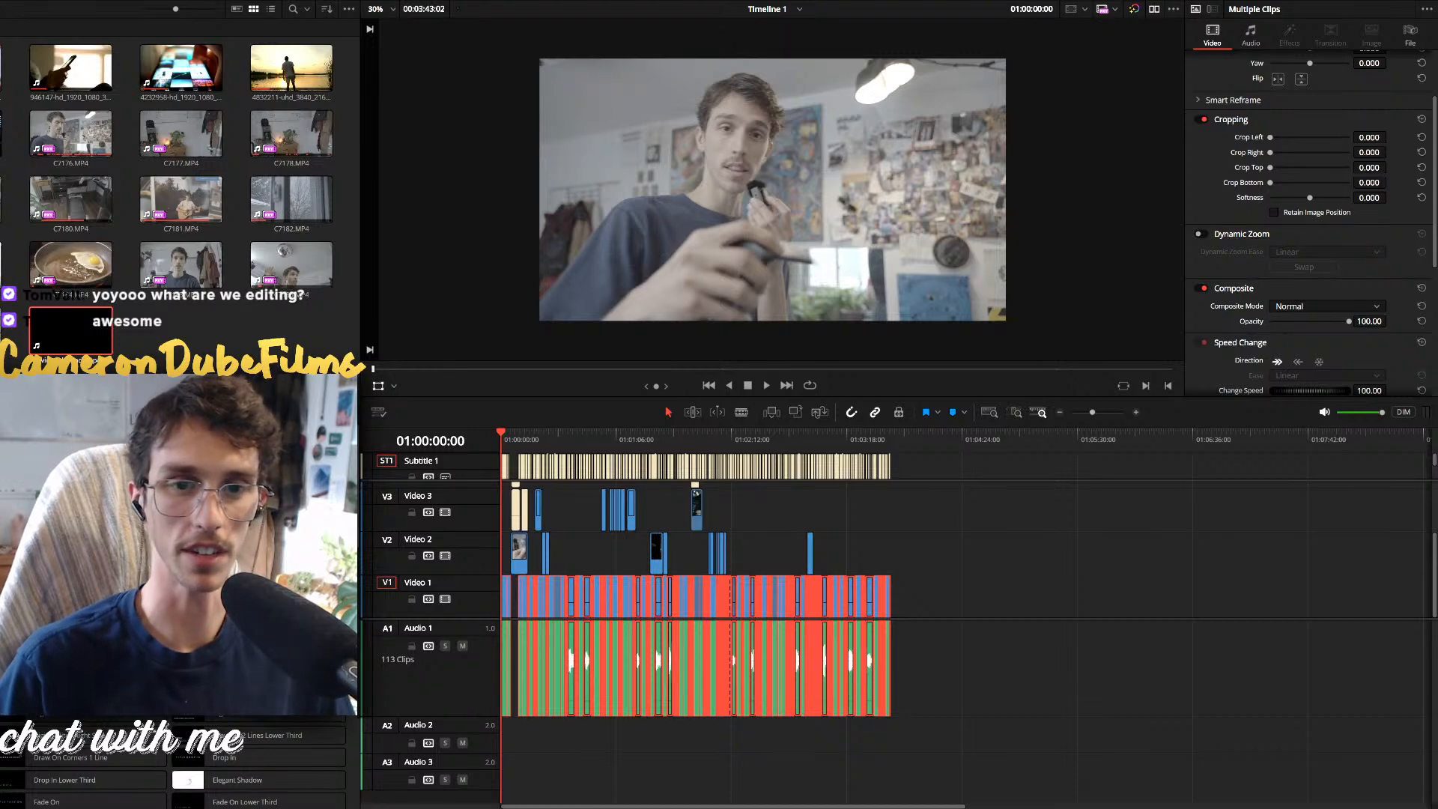
Select the first subtitle, preview it at 01:00:01:16, and set the subtitle track's stroke size to 0
{"action": "scroll", "coordinate": [518, 479], "scroll_direction": "up", "scroll_amount": 6}
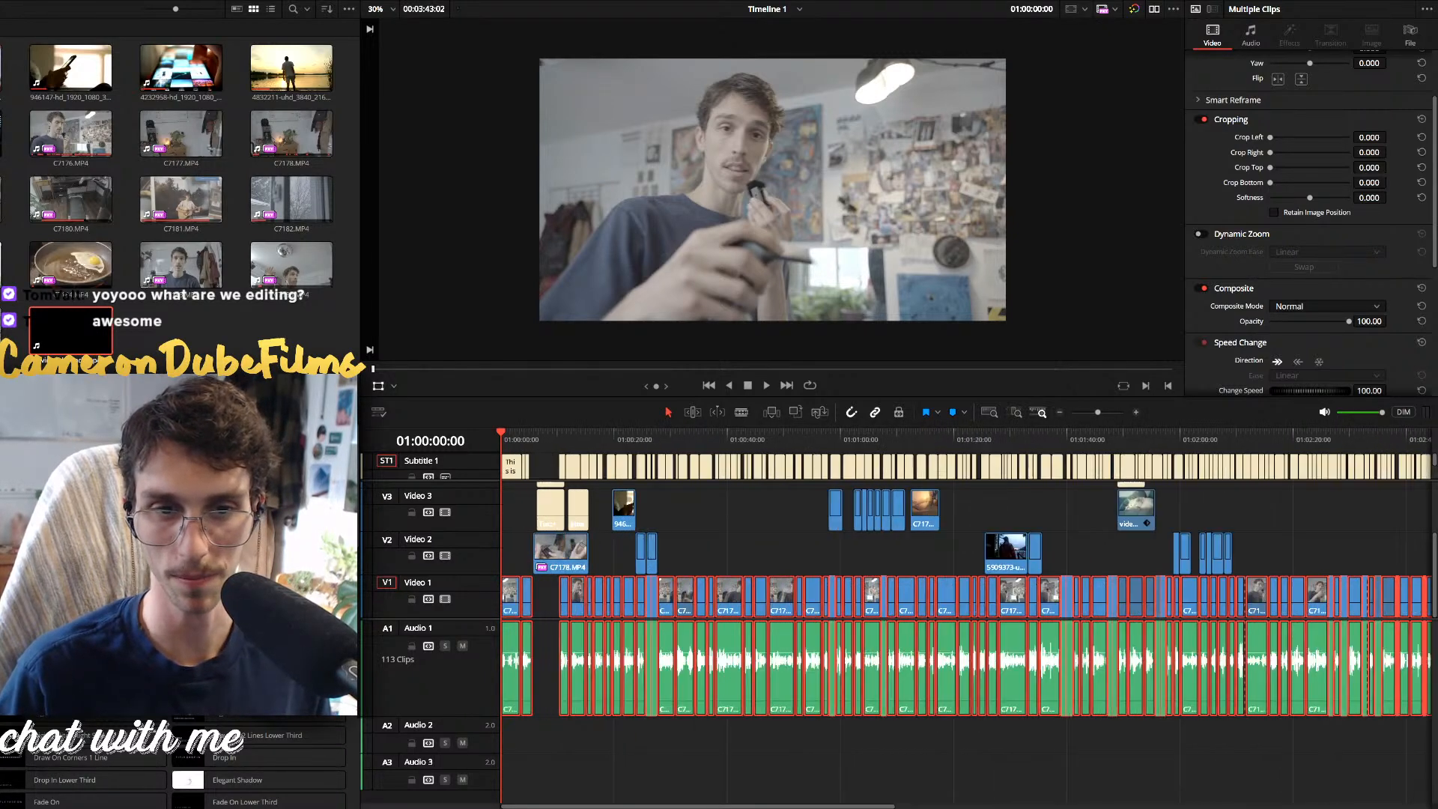
{"action": "left_click", "coordinate": [518, 466]}
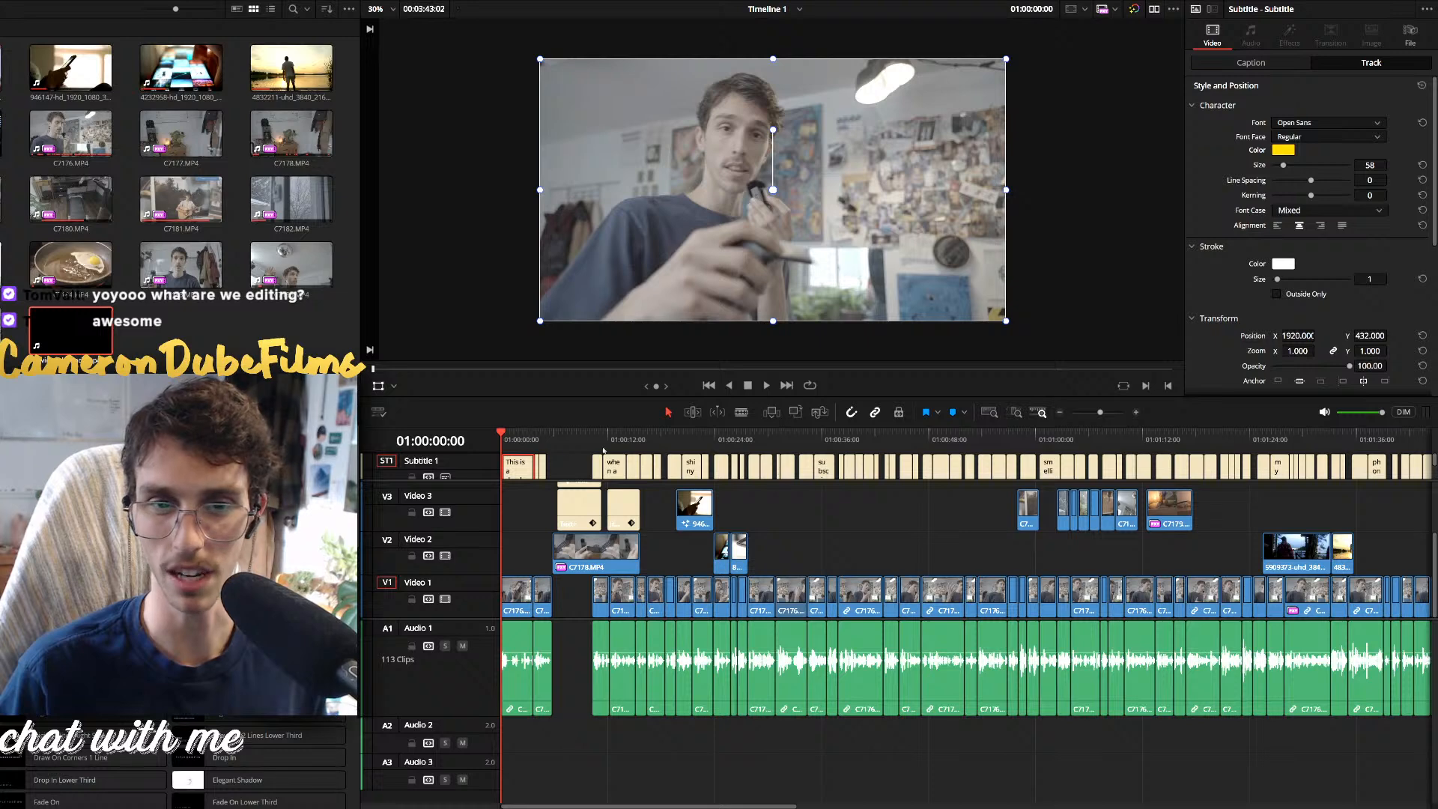
{"action": "left_click", "coordinate": [516, 436]}
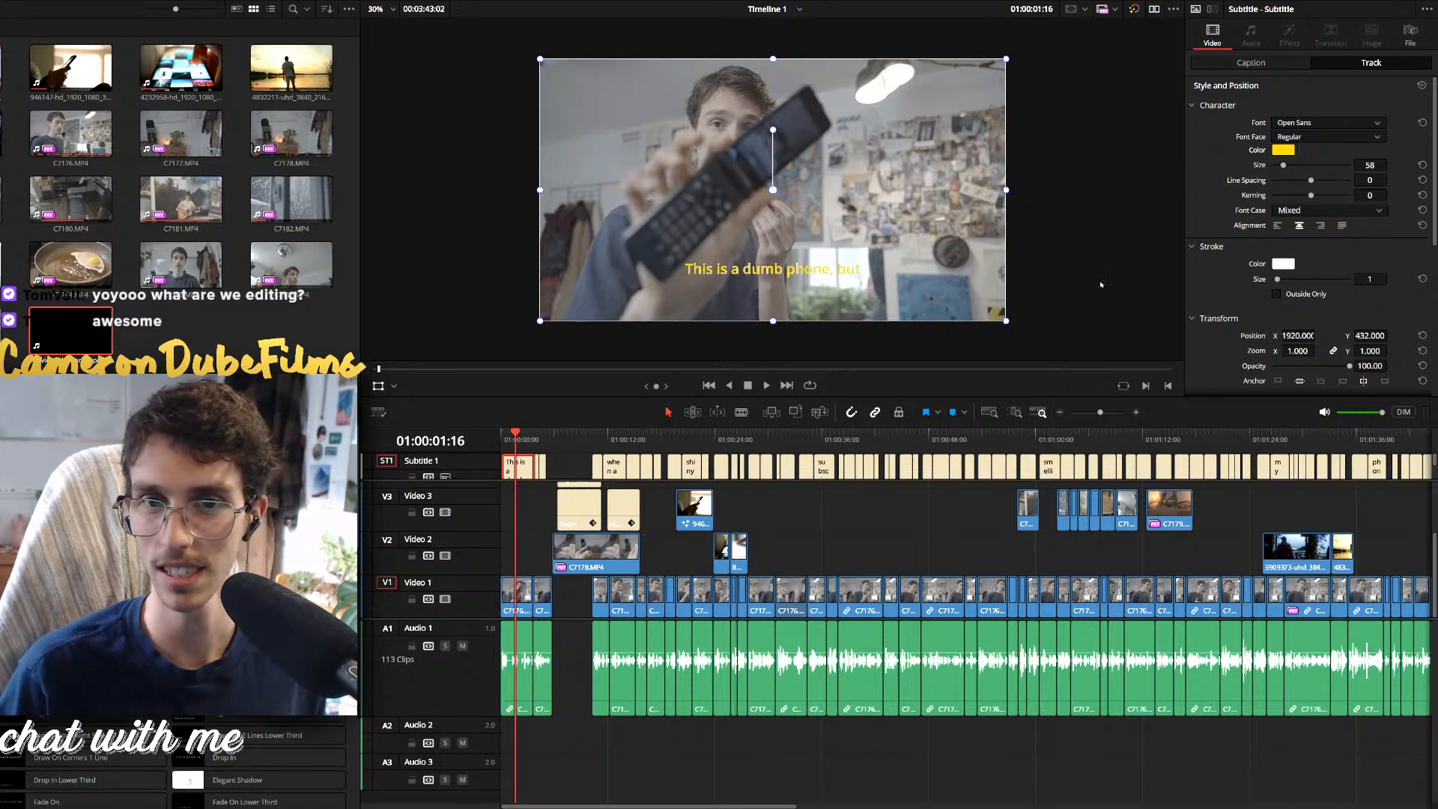
{"action": "scroll", "coordinate": [1278, 289], "scroll_direction": "down", "scroll_amount": 2}
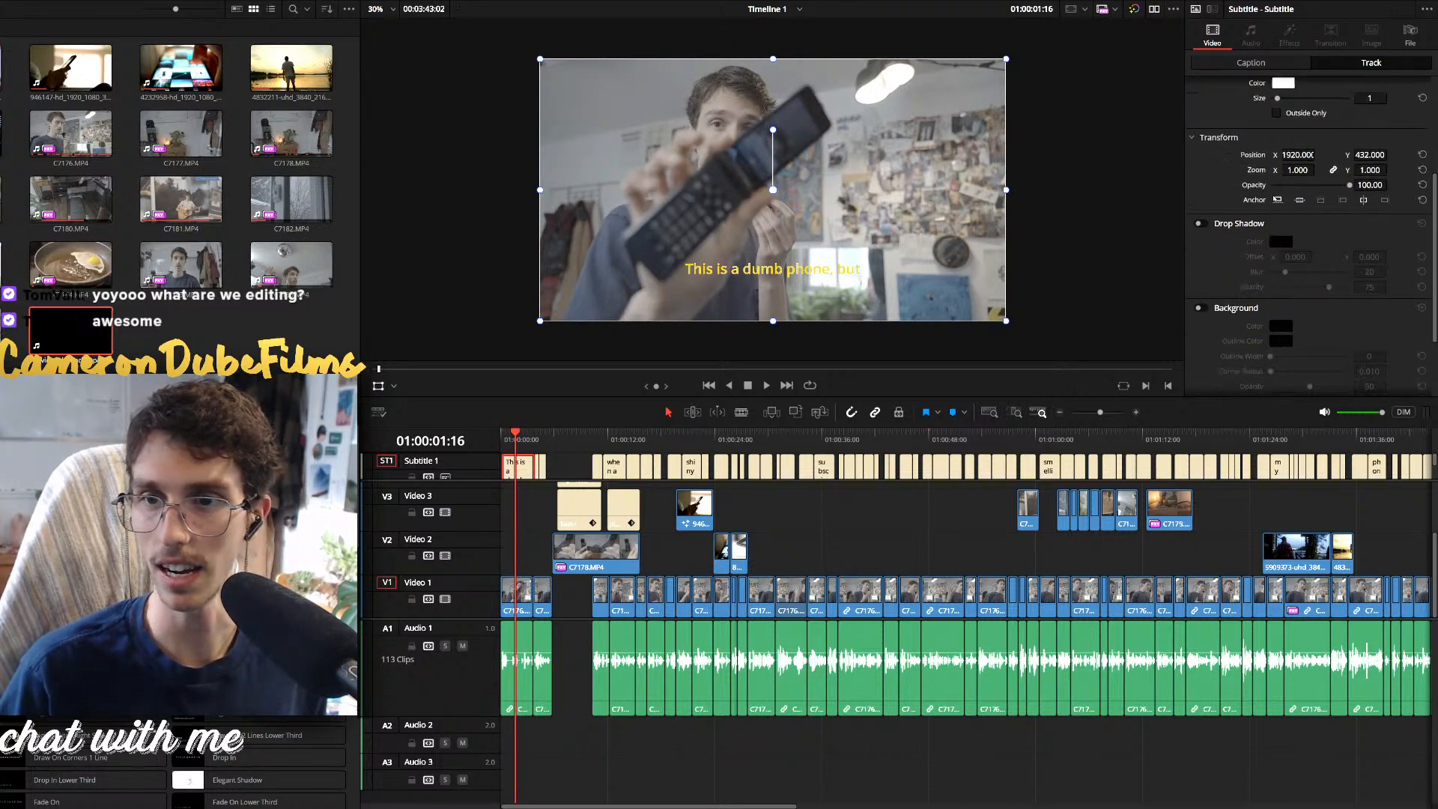
{"action": "left_click_drag", "start_coordinate": [1278, 244], "coordinate": [1271, 244]}
Give the subtitle track a drop shadow with offset X 9, Y -9, blur 1 and opacity 100, and set the text size to 73
{"action": "scroll", "coordinate": [1235, 254], "scroll_direction": "down", "scroll_amount": 6}
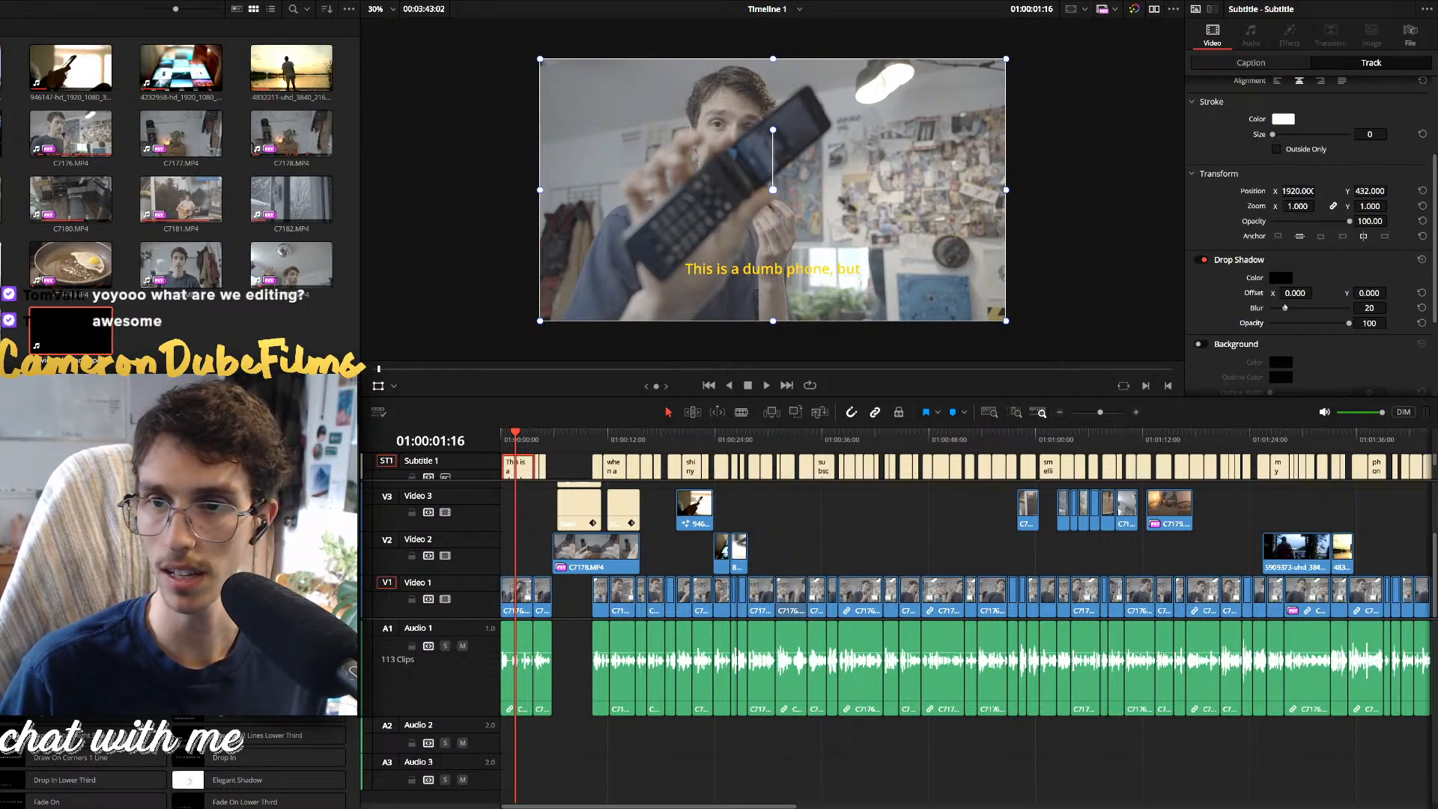
{"action": "left_click_drag", "start_coordinate": [1294, 293], "coordinate": [1315, 292]}
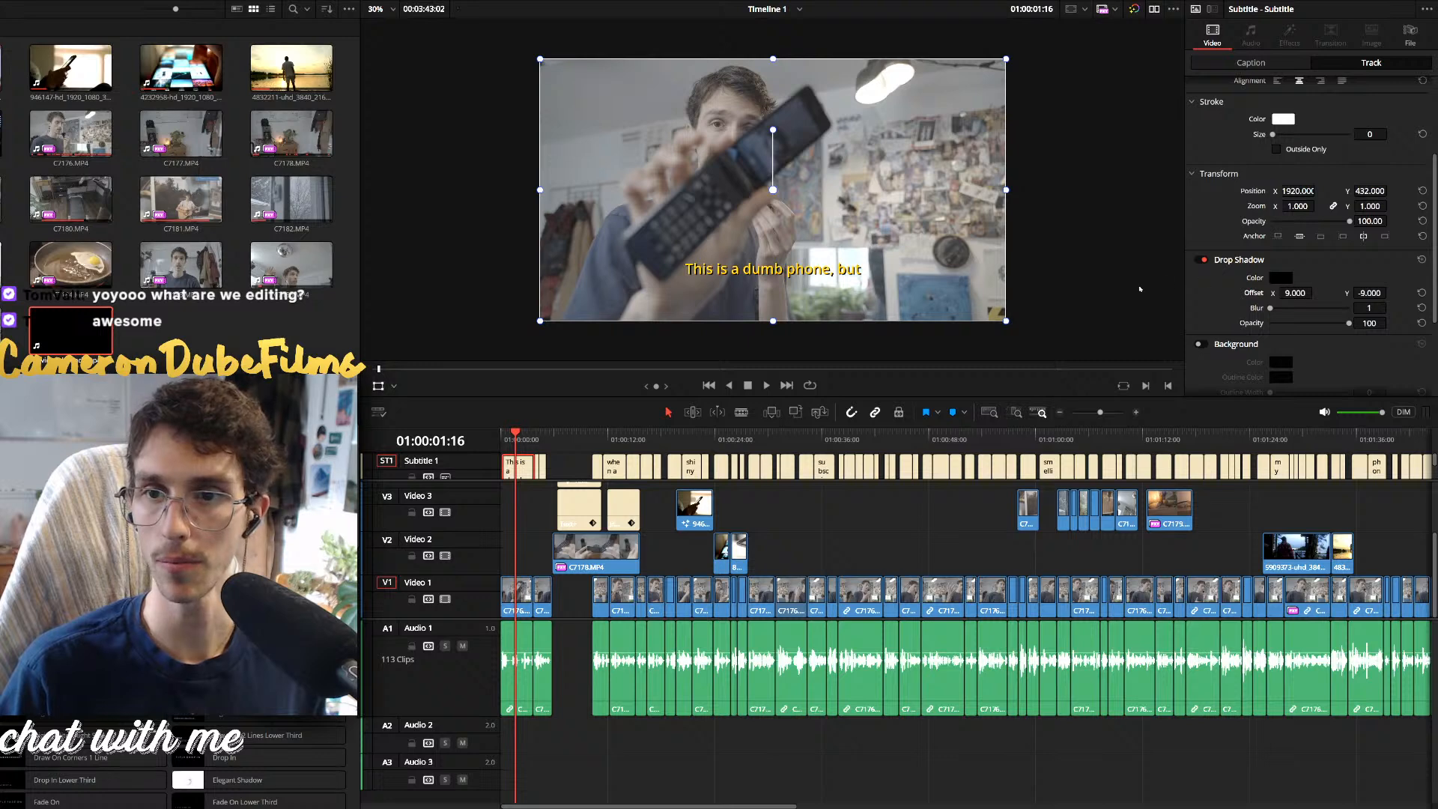
{"action": "scroll", "coordinate": [1273, 187], "scroll_direction": "up", "scroll_amount": 4}
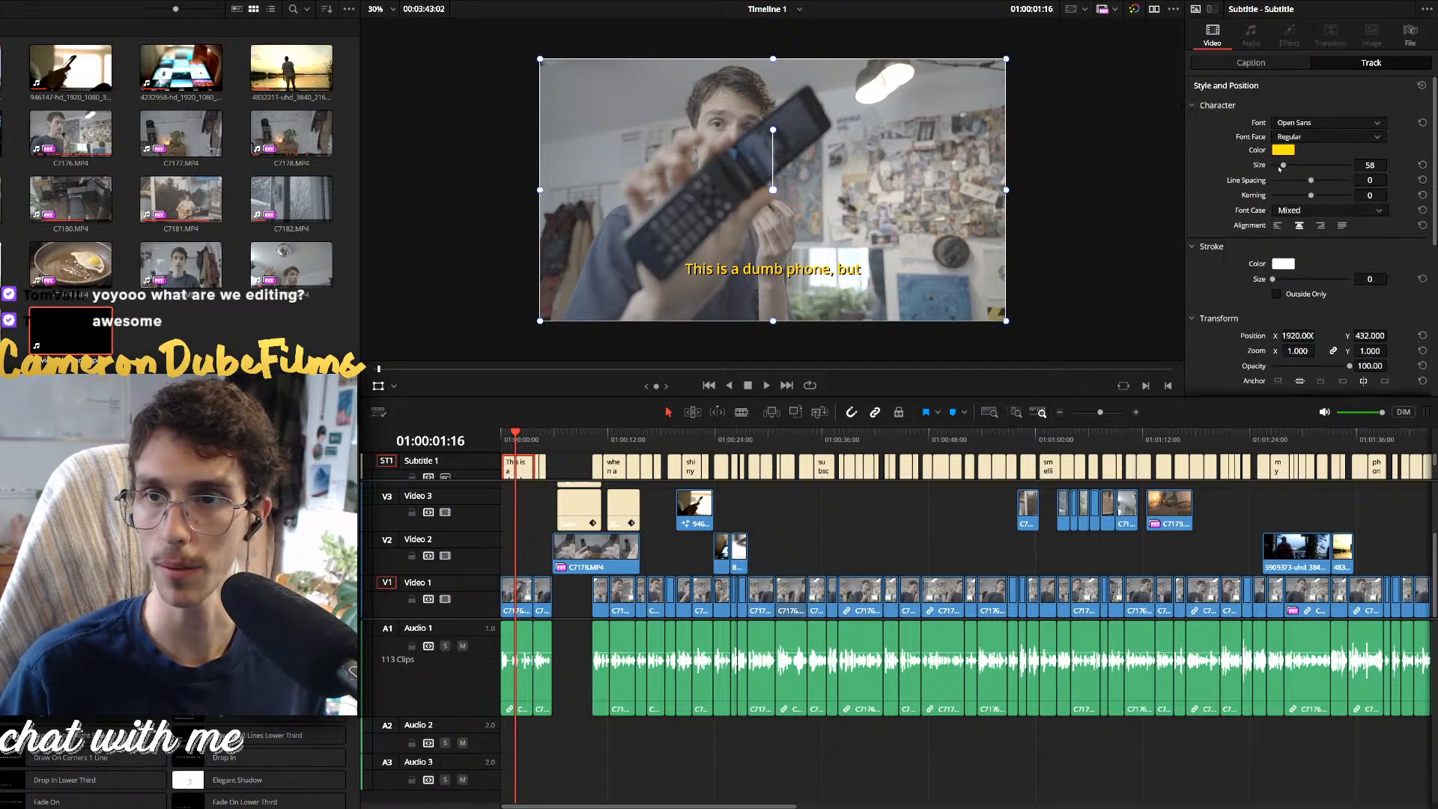
{"action": "left_click_drag", "start_coordinate": [1283, 165], "coordinate": [1286, 166]}
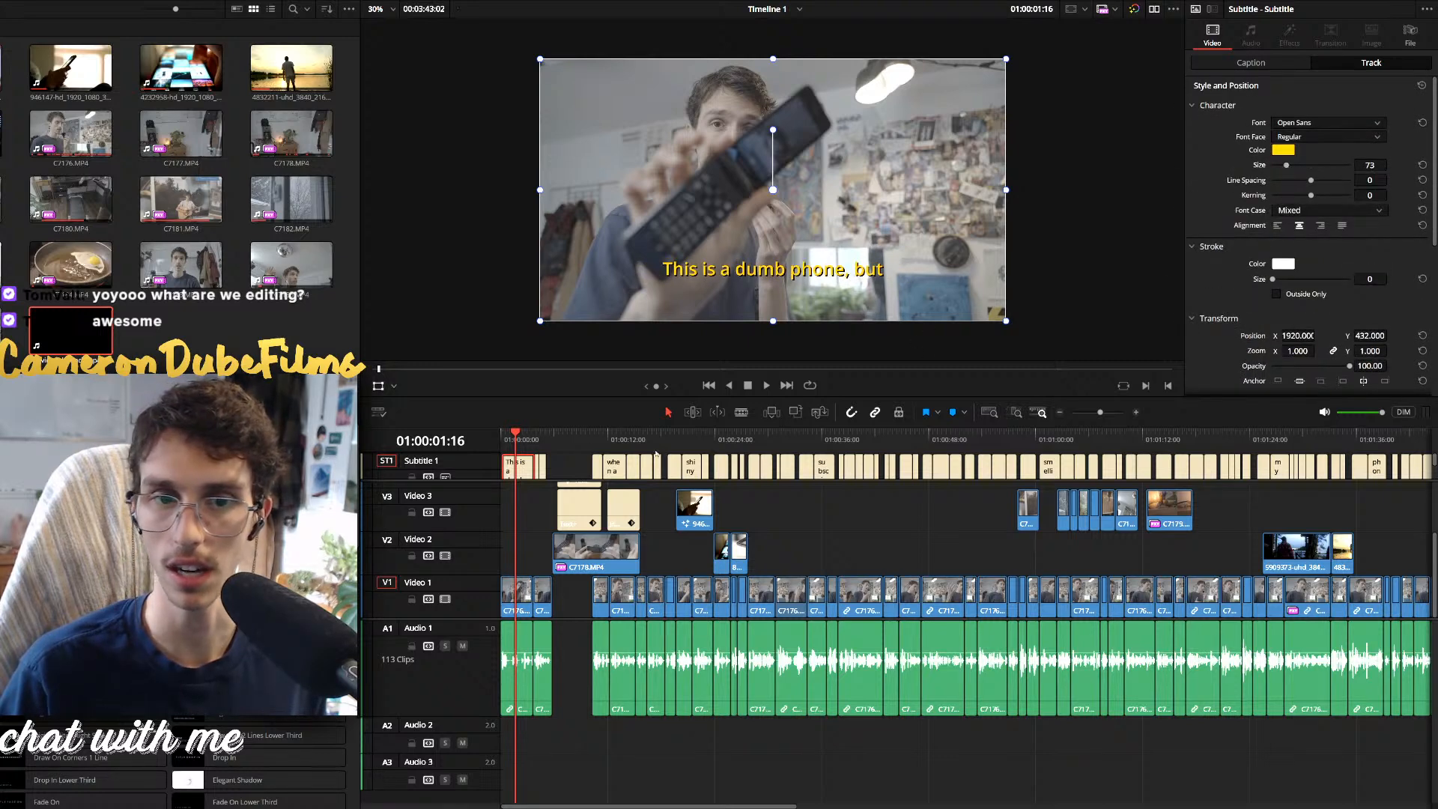
Enlarge the viewer and play the opening from the start to 01:00:04:13 to check the subtitle styling
{"action": "key", "text": "Home"}
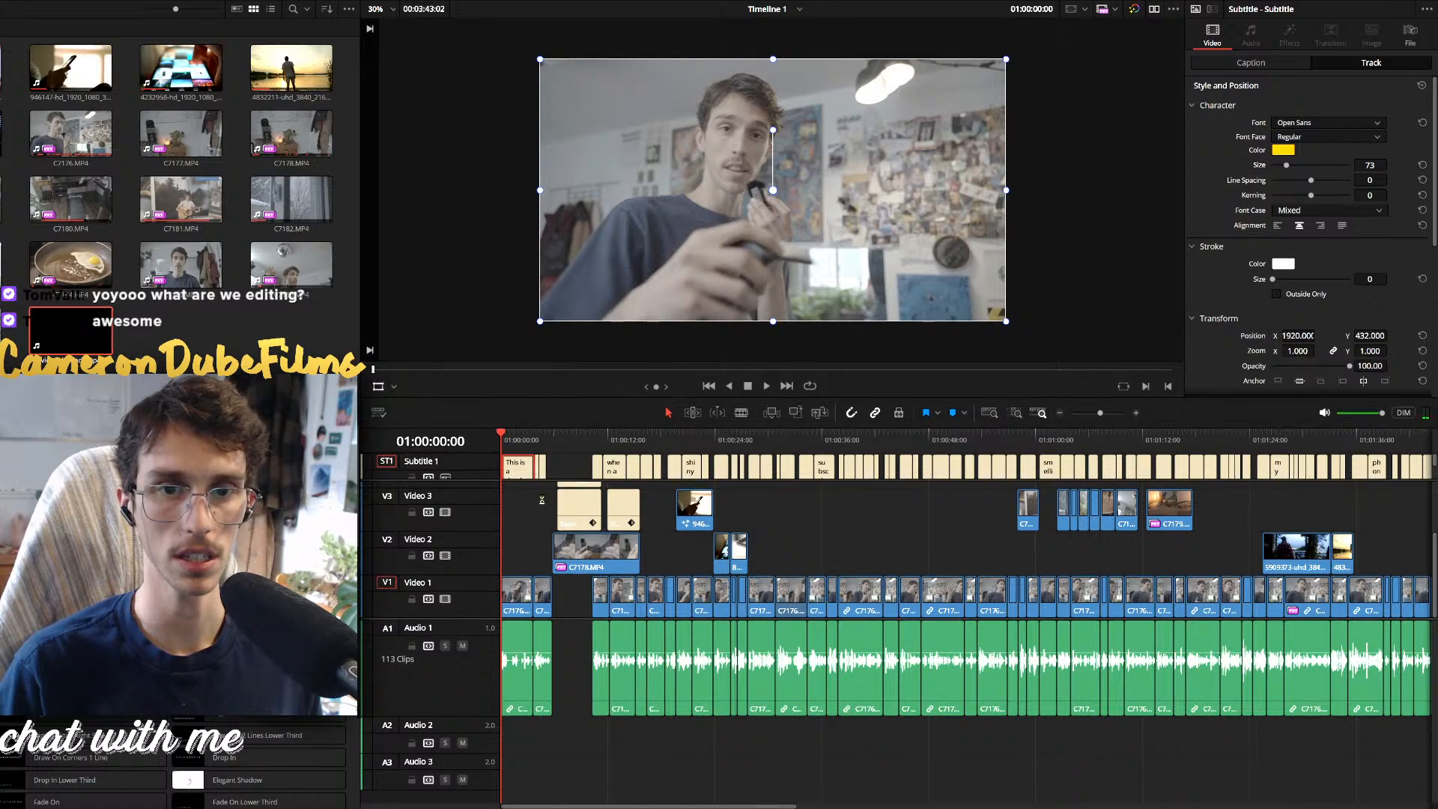
{"action": "left_click_drag", "start_coordinate": [550, 395], "coordinate": [550, 608]}
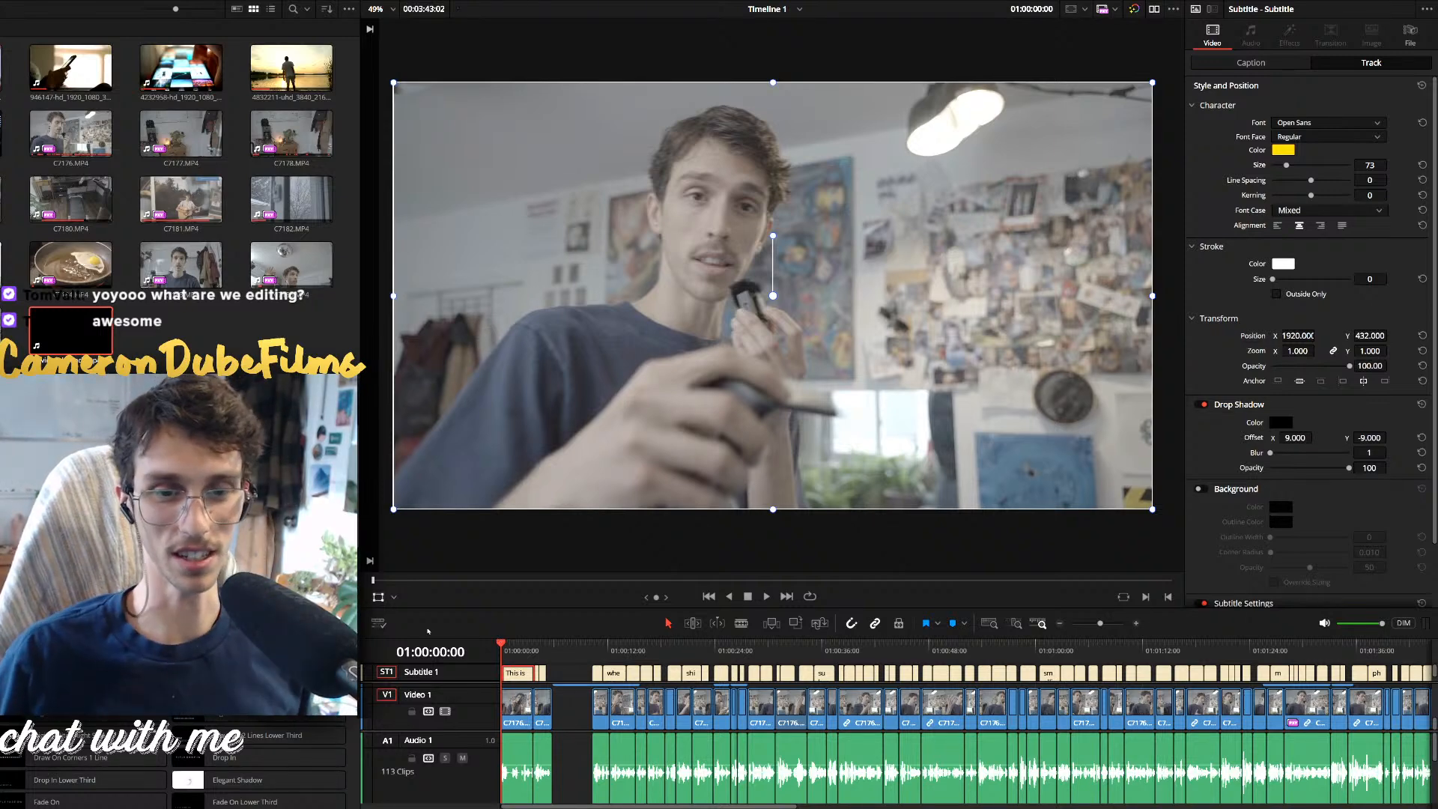
{"action": "left_click_drag", "start_coordinate": [499, 642], "coordinate": [496, 646]}
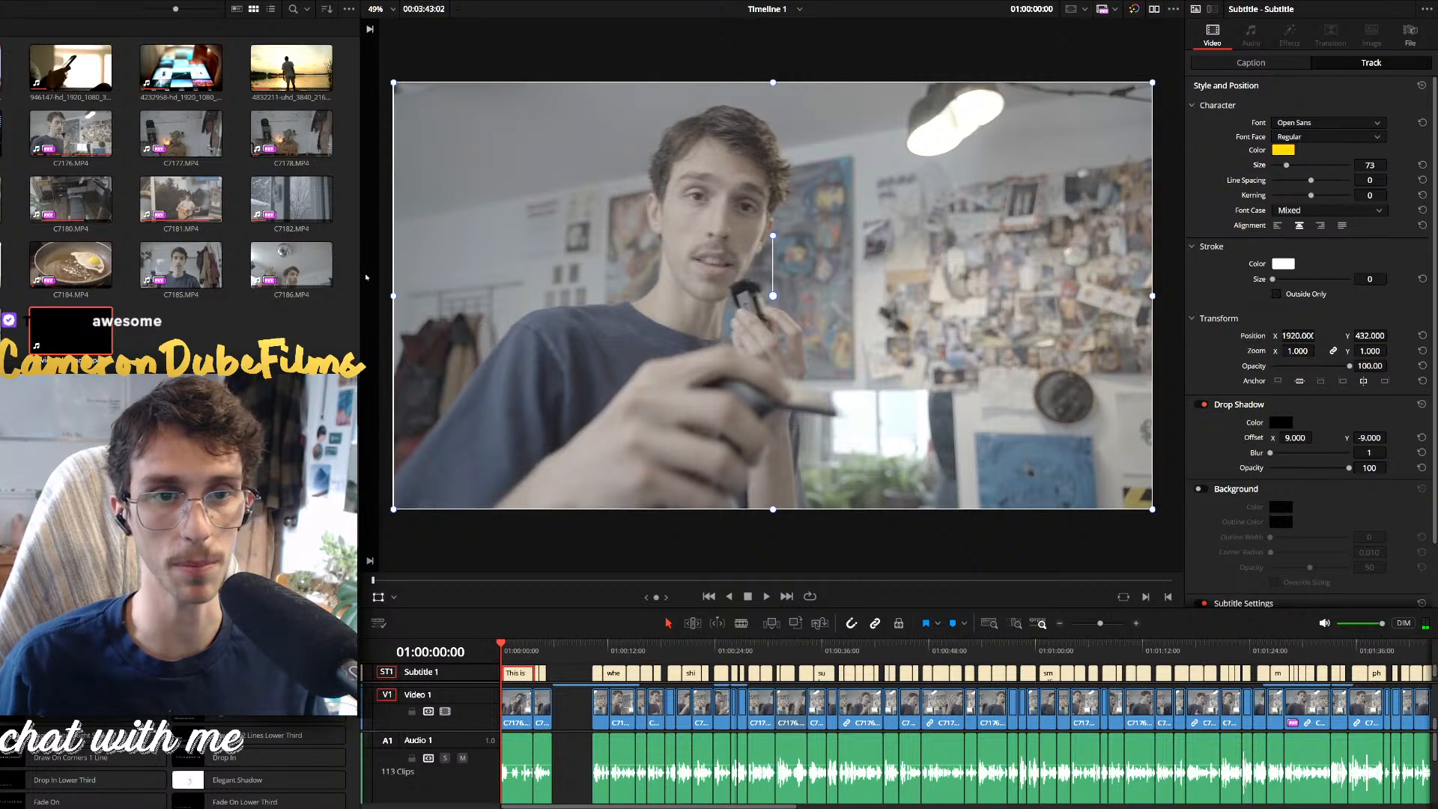
{"action": "left_click_drag", "start_coordinate": [361, 255], "coordinate": [198, 254]}
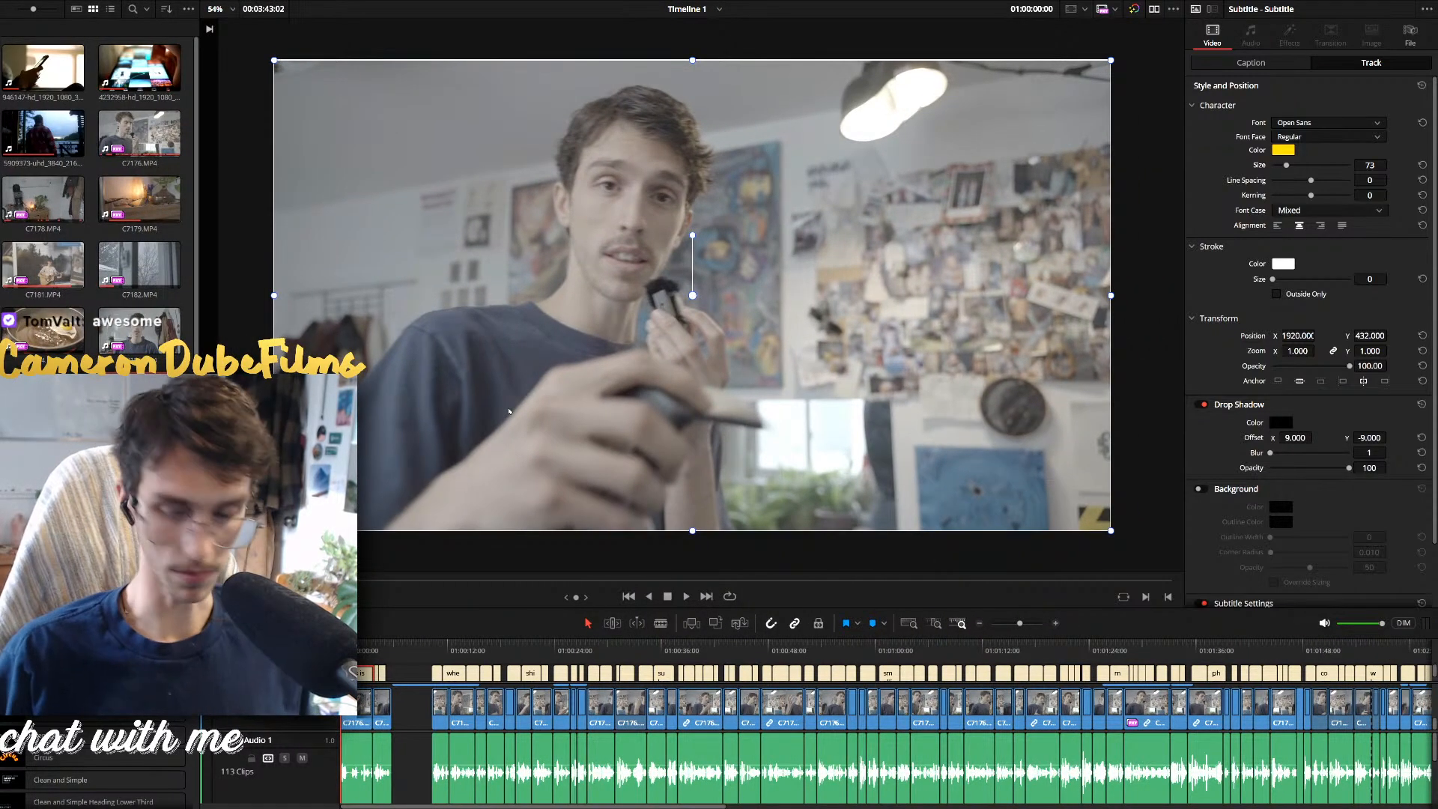
{"action": "key", "text": "space"}
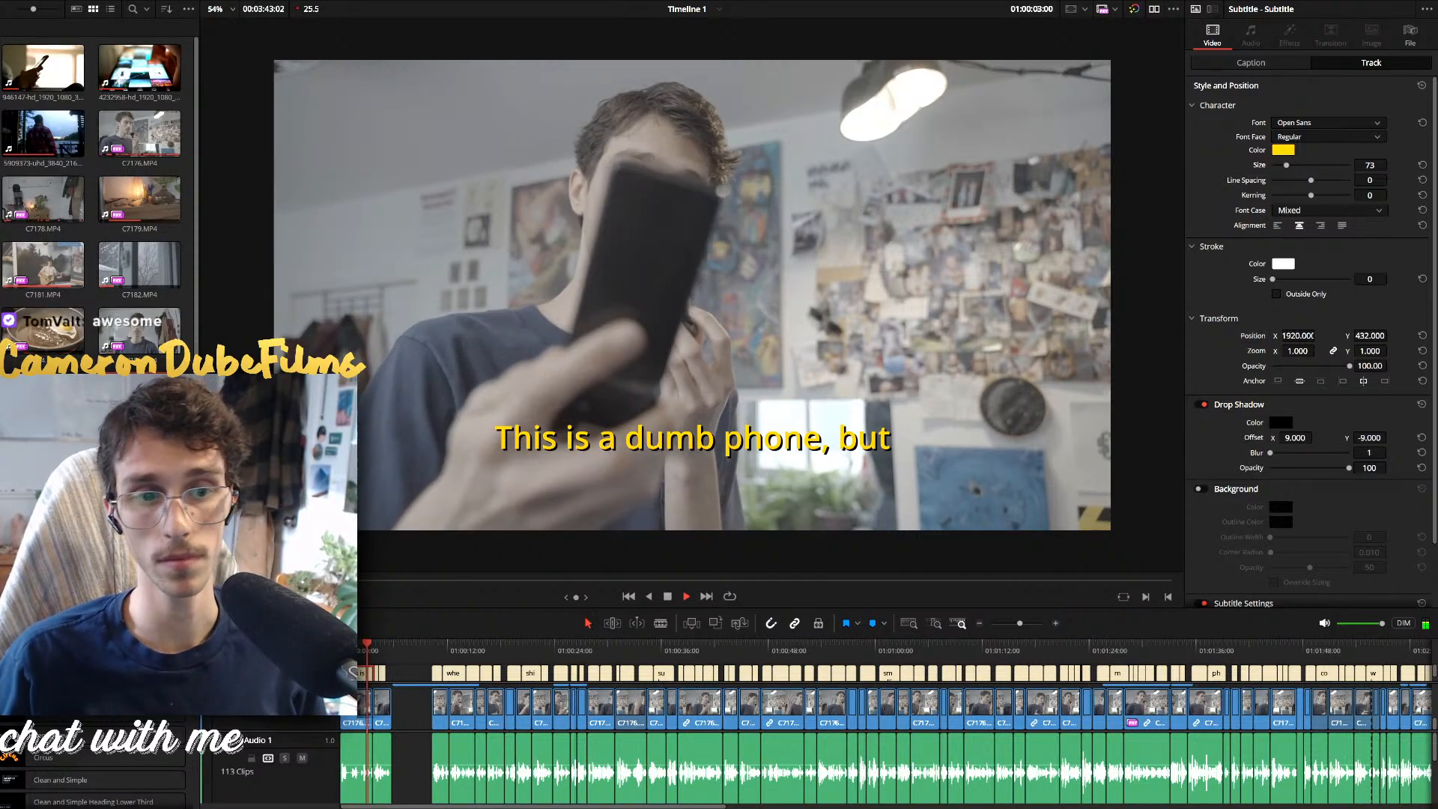
{"action": "key", "text": "space"}
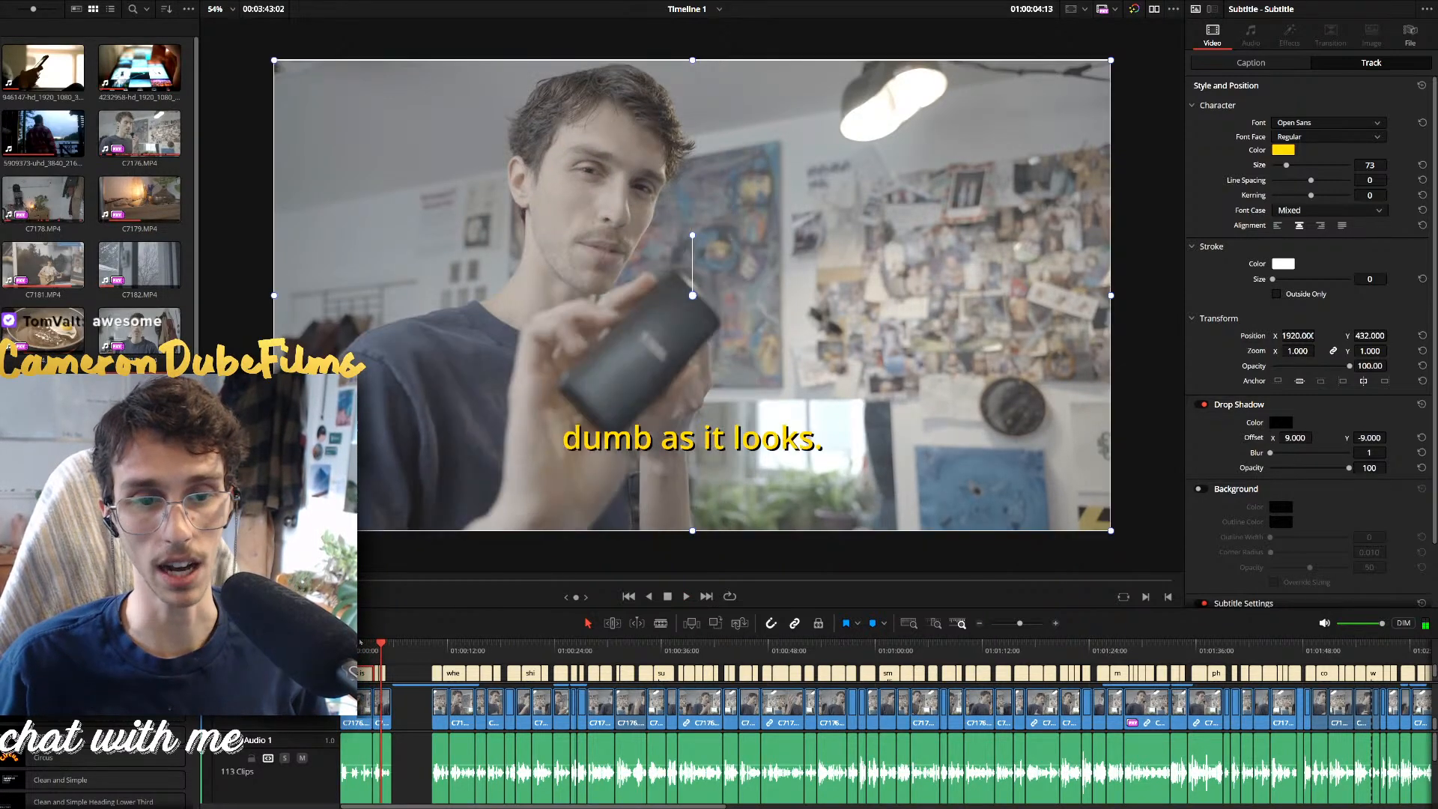
Disable the Subtitle 1 track and play the video from the start without subtitles
{"action": "left_click_drag", "start_coordinate": [748, 606], "coordinate": [749, 508]}
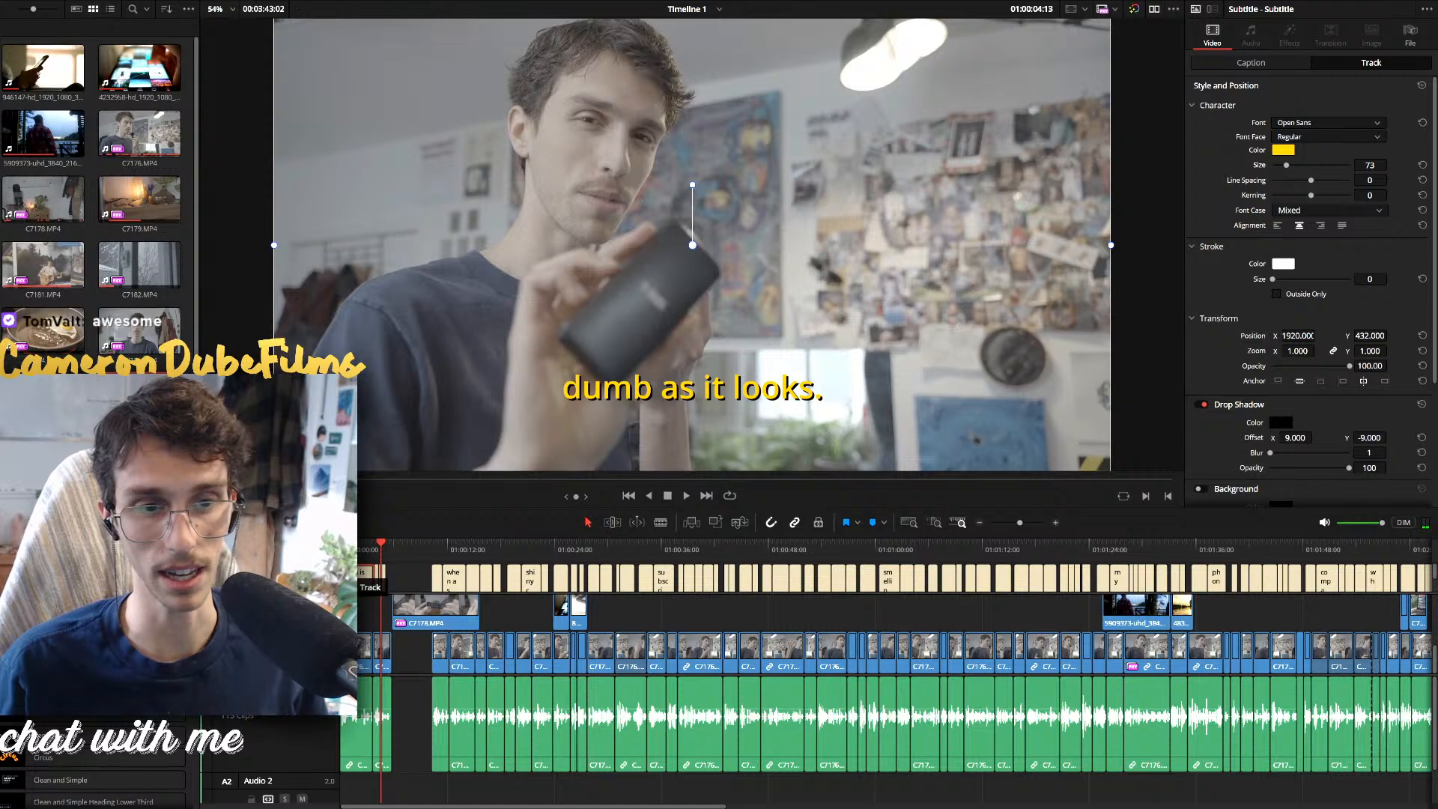
{"action": "left_click", "coordinate": [284, 572]}
{"action": "left_click_drag", "start_coordinate": [368, 535], "coordinate": [339, 600]}
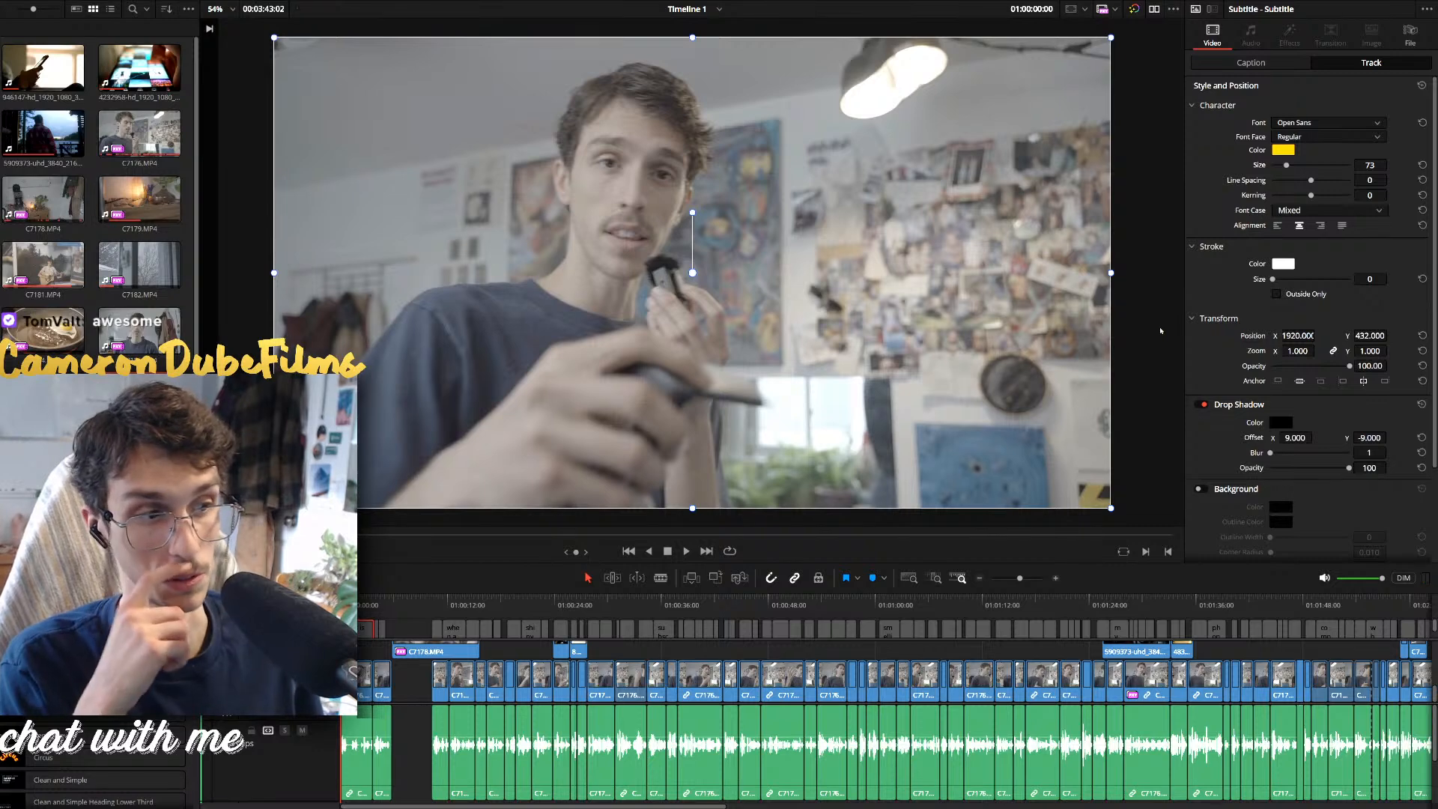
{"action": "key", "text": "space"}
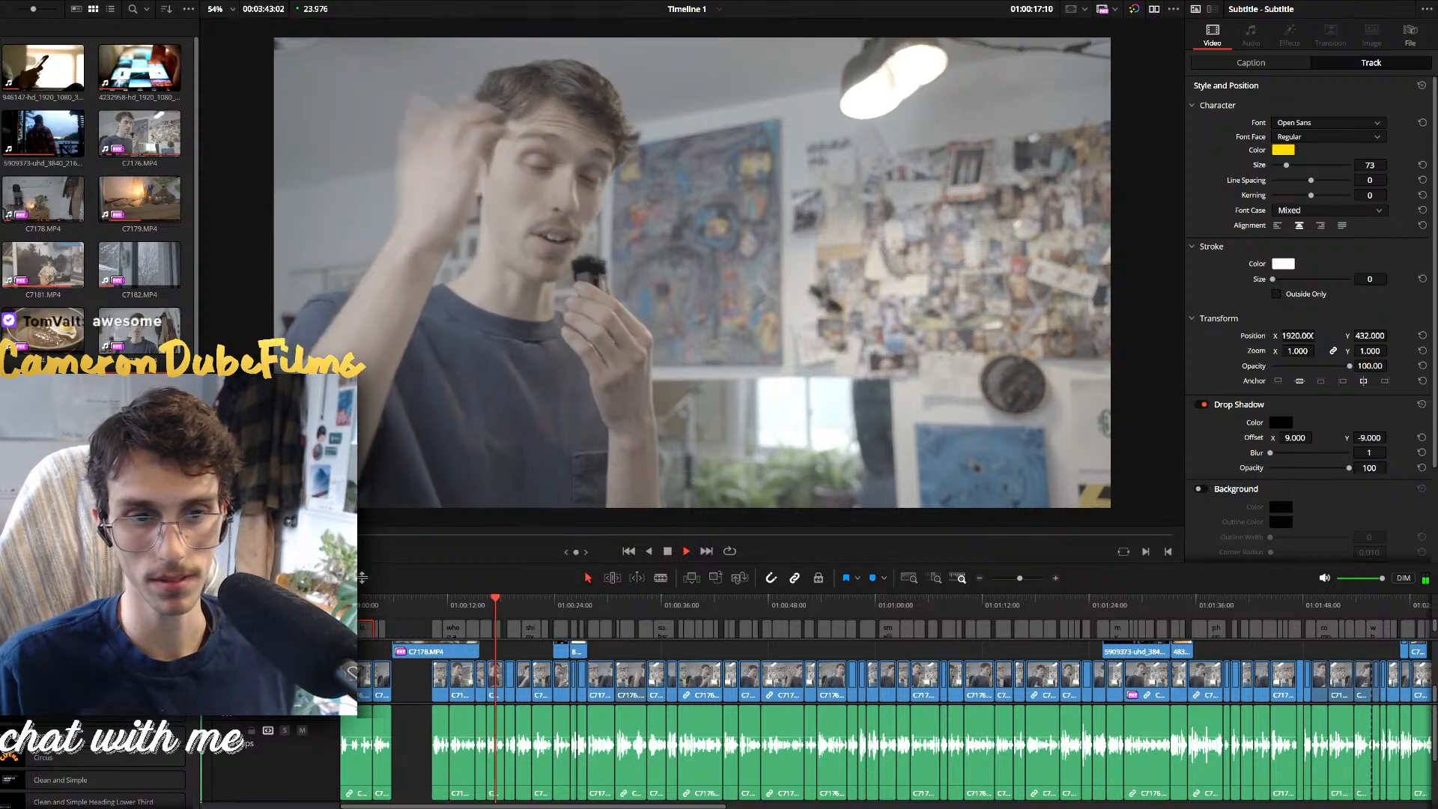
Re-enable the Subtitle 1 track during playback and watch the video through to its end at 01:03:43:02
{"action": "left_click_drag", "start_coordinate": [363, 577], "coordinate": [362, 470]}
{"action": "left_click", "coordinate": [284, 529]}
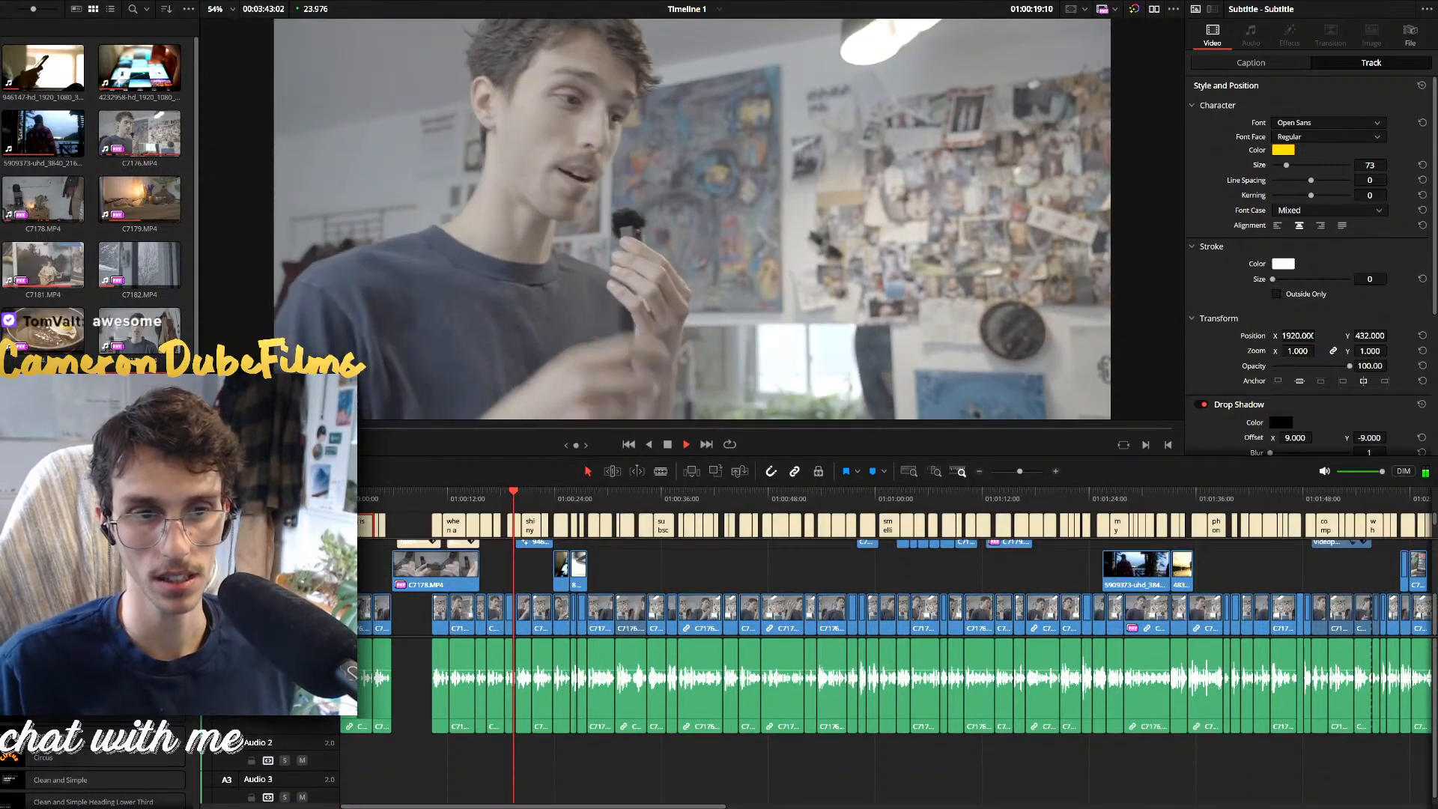
{"action": "left_click_drag", "start_coordinate": [329, 538], "coordinate": [329, 582]}
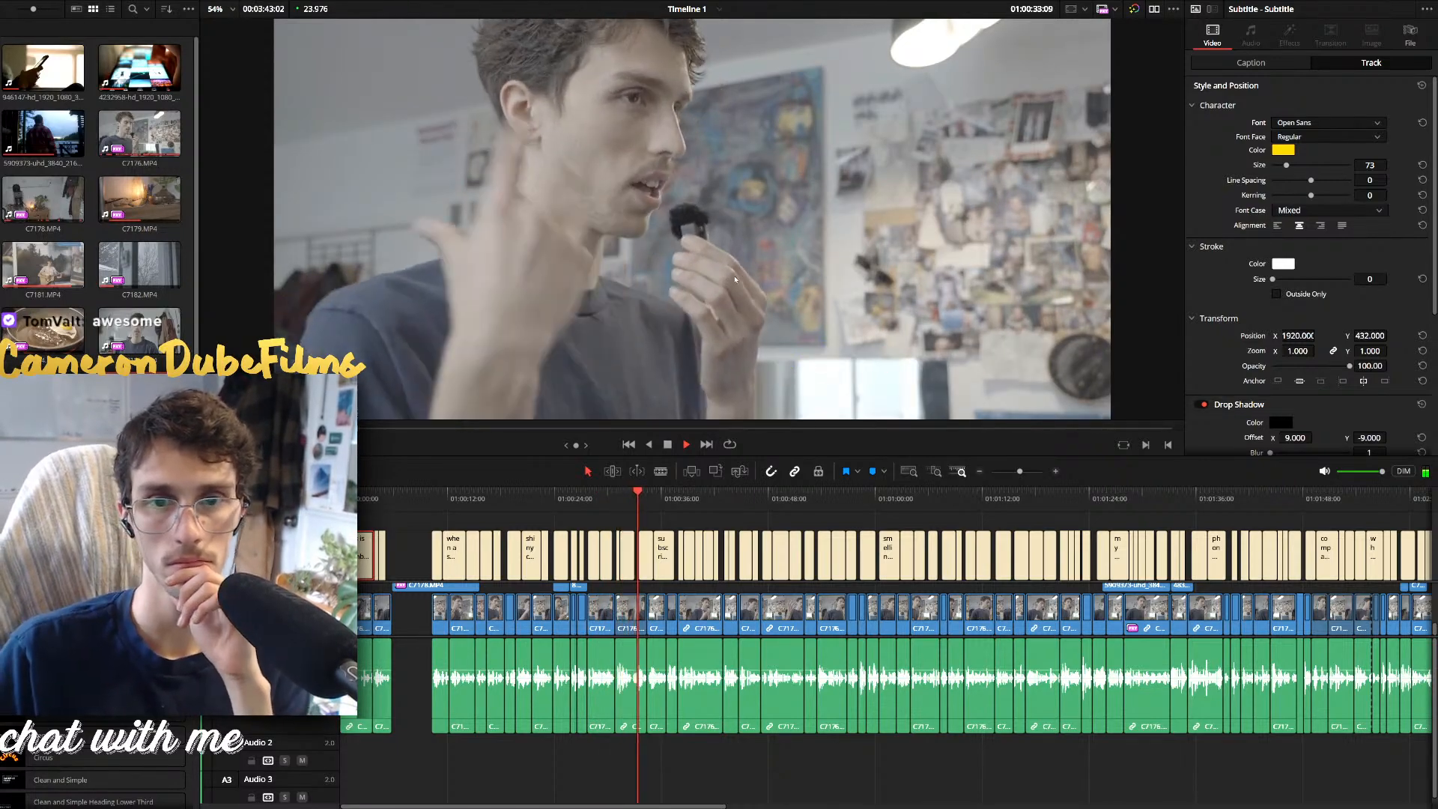
{"action": "scroll", "coordinate": [735, 279], "scroll_direction": "down", "scroll_amount": 3}
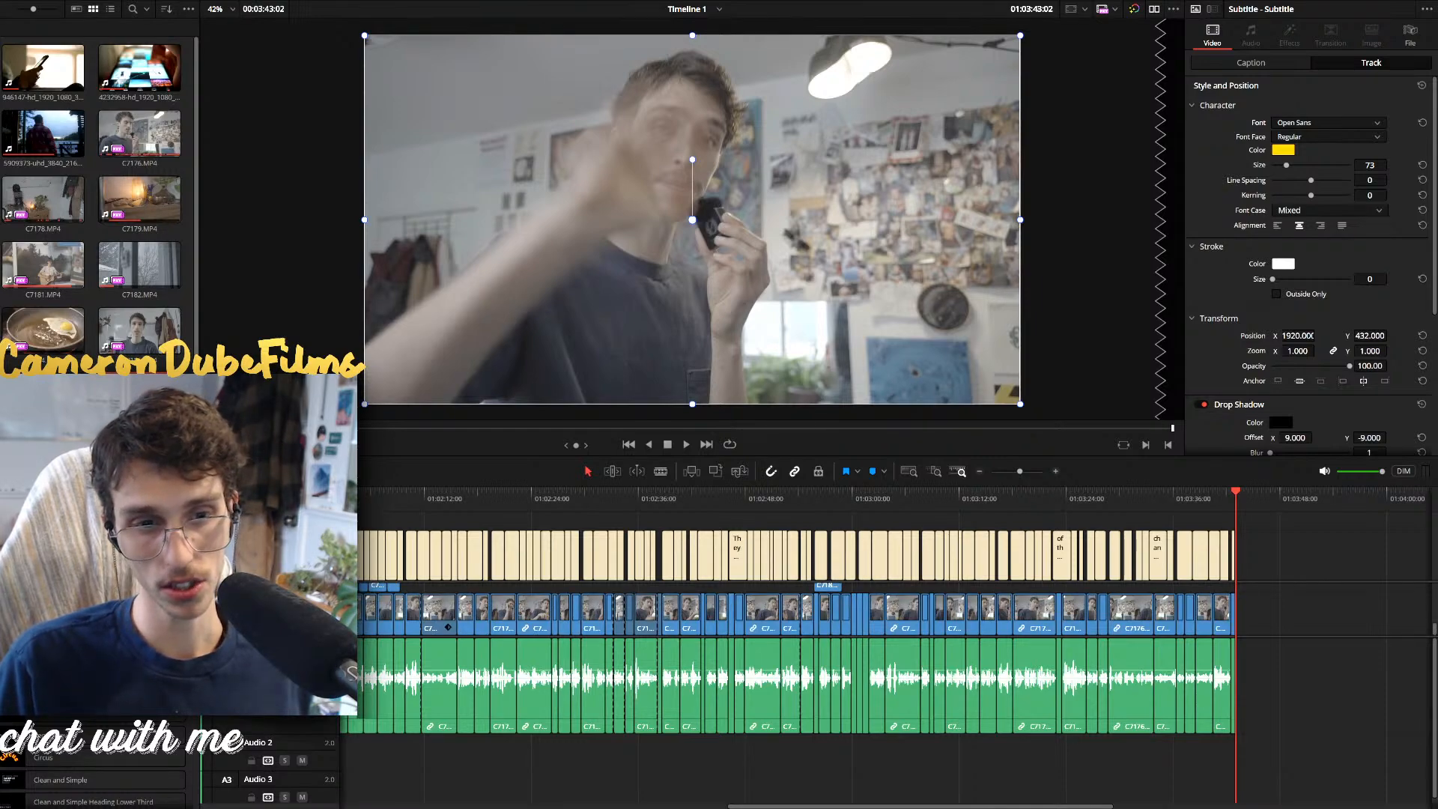
Return to the timeline's start and switch to the Color page with the first talking clip's frame fitted in the viewer
{"action": "left_click_drag", "start_coordinate": [479, 637], "coordinate": [479, 690]}
{"action": "left_click_drag", "start_coordinate": [452, 498], "coordinate": [340, 498]}
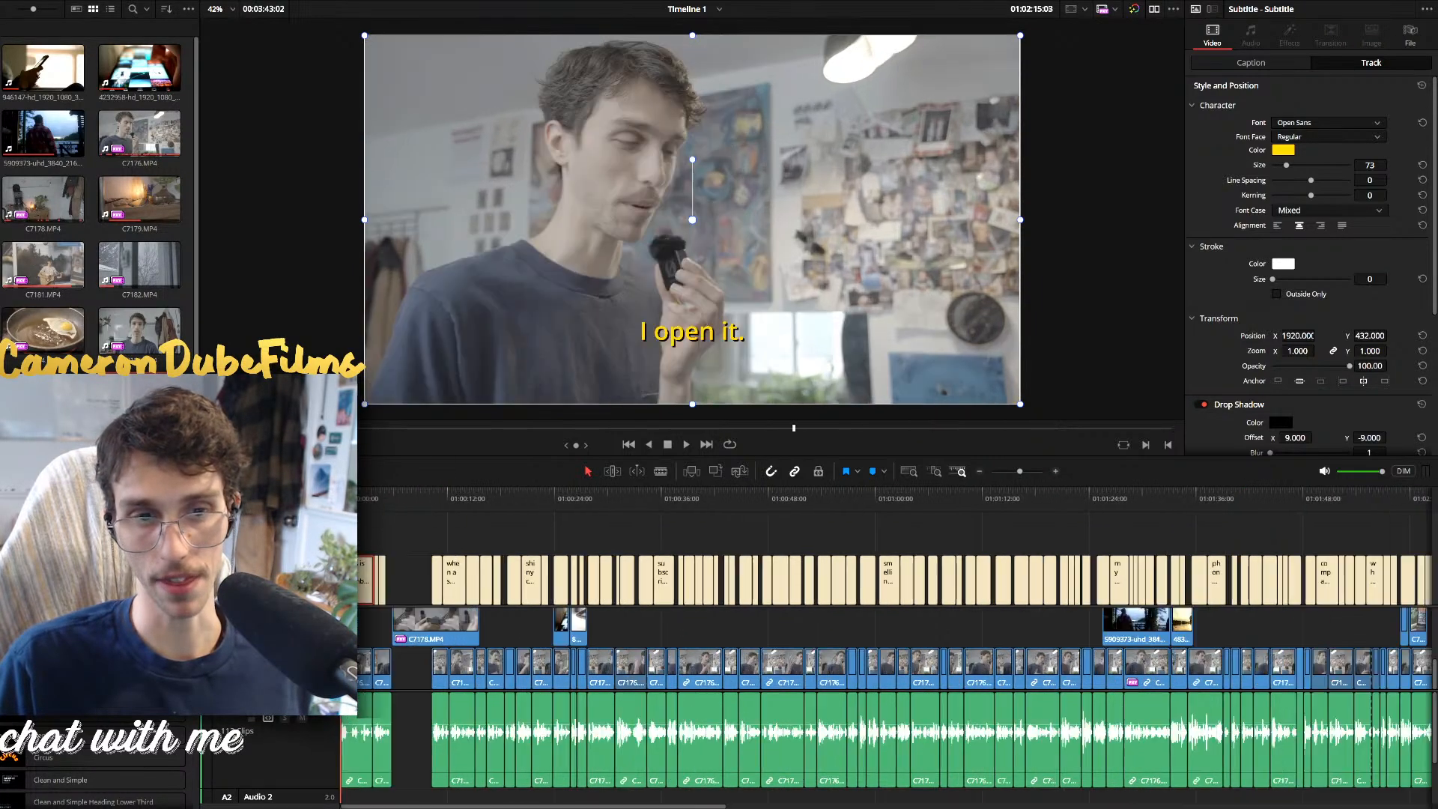
{"action": "key", "text": "shift+z"}
{"action": "key", "text": "ctrl+equal"}
{"action": "key", "text": "ctrl+equal"}
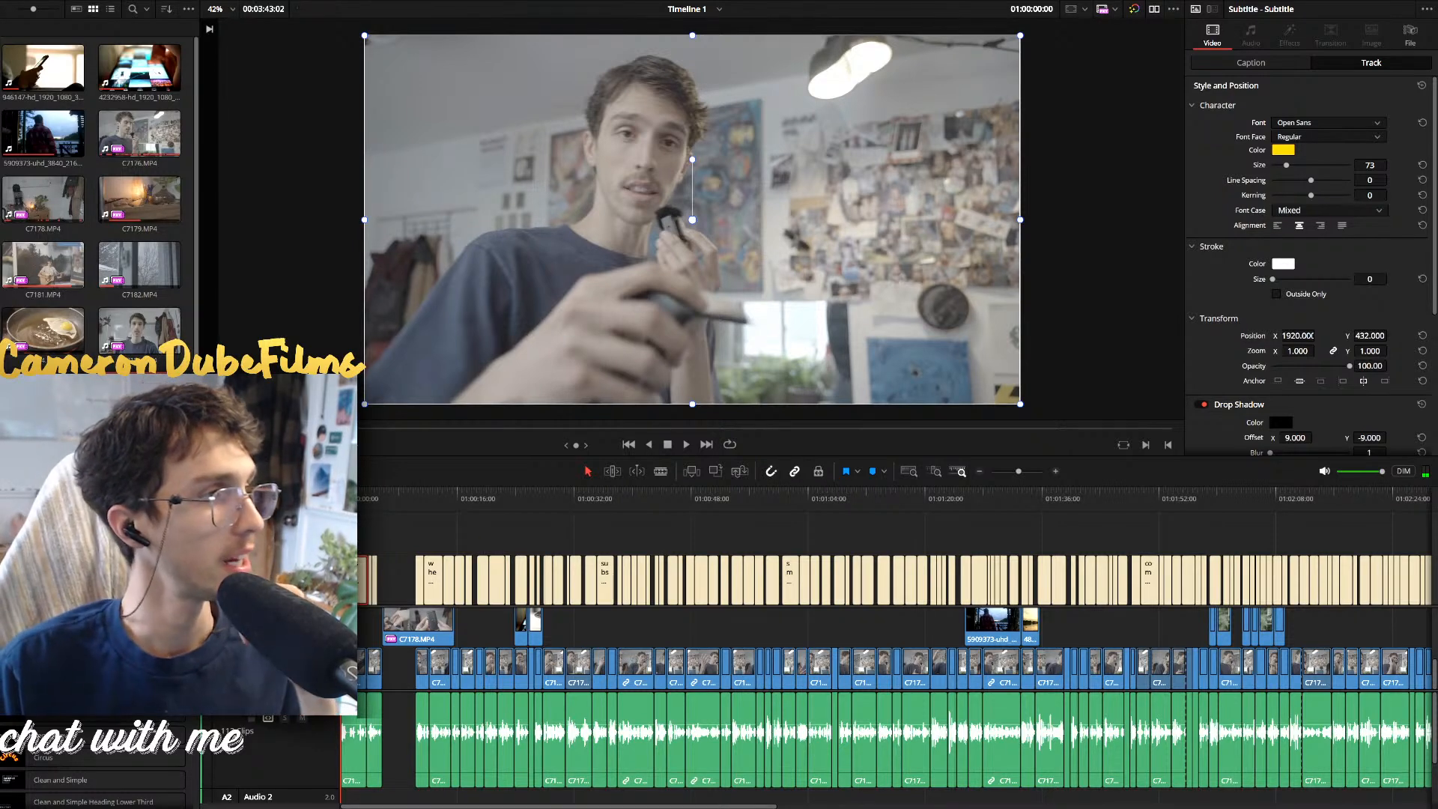
{"action": "key", "text": "shift+6"}
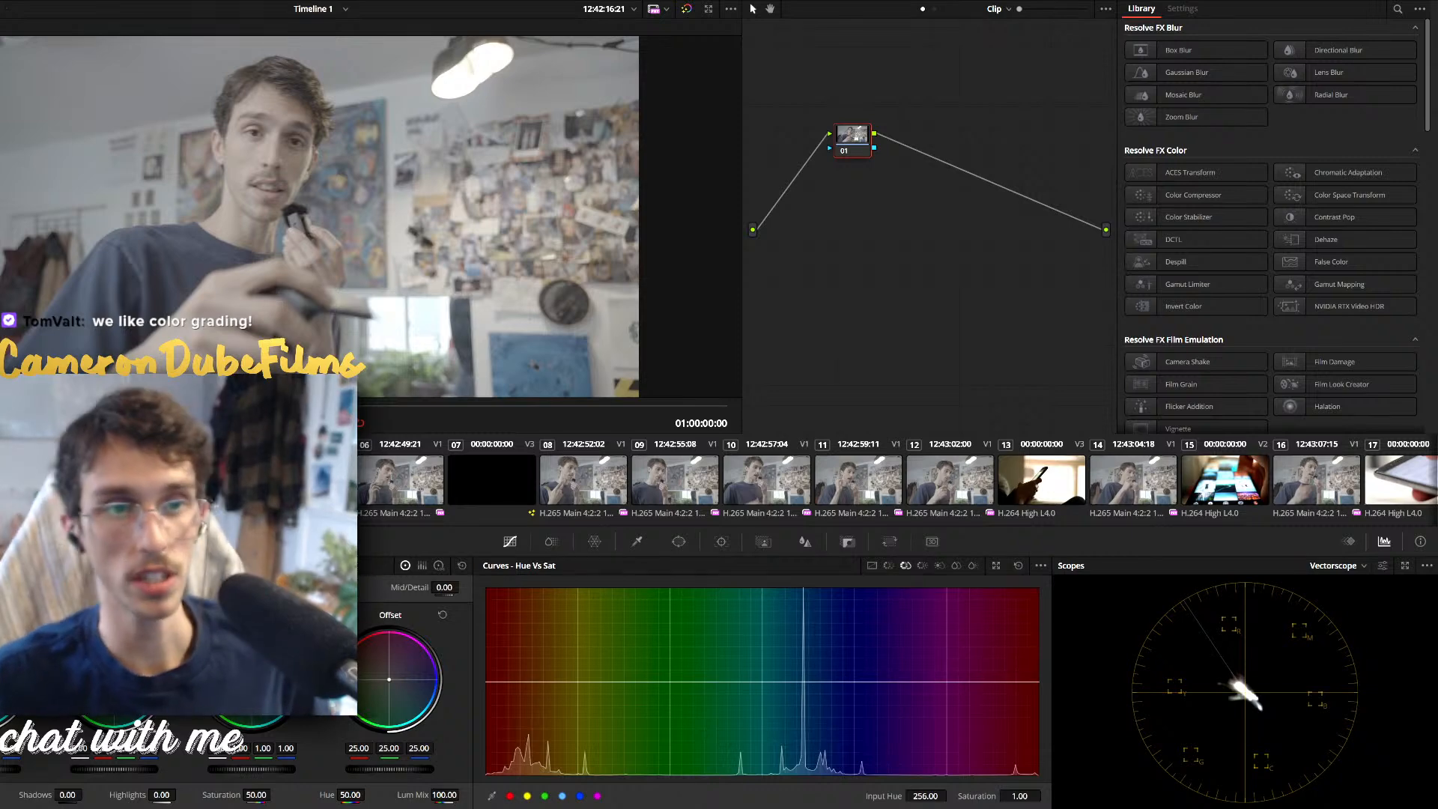
{"action": "scroll", "coordinate": [330, 224], "scroll_direction": "down", "scroll_amount": 1}
{"action": "scroll", "coordinate": [329, 225], "scroll_direction": "up", "scroll_amount": 2}
{"action": "scroll", "coordinate": [784, 208], "scroll_direction": "down", "scroll_amount": 1}
{"action": "scroll", "coordinate": [545, 230], "scroll_direction": "down", "scroll_amount": 1}
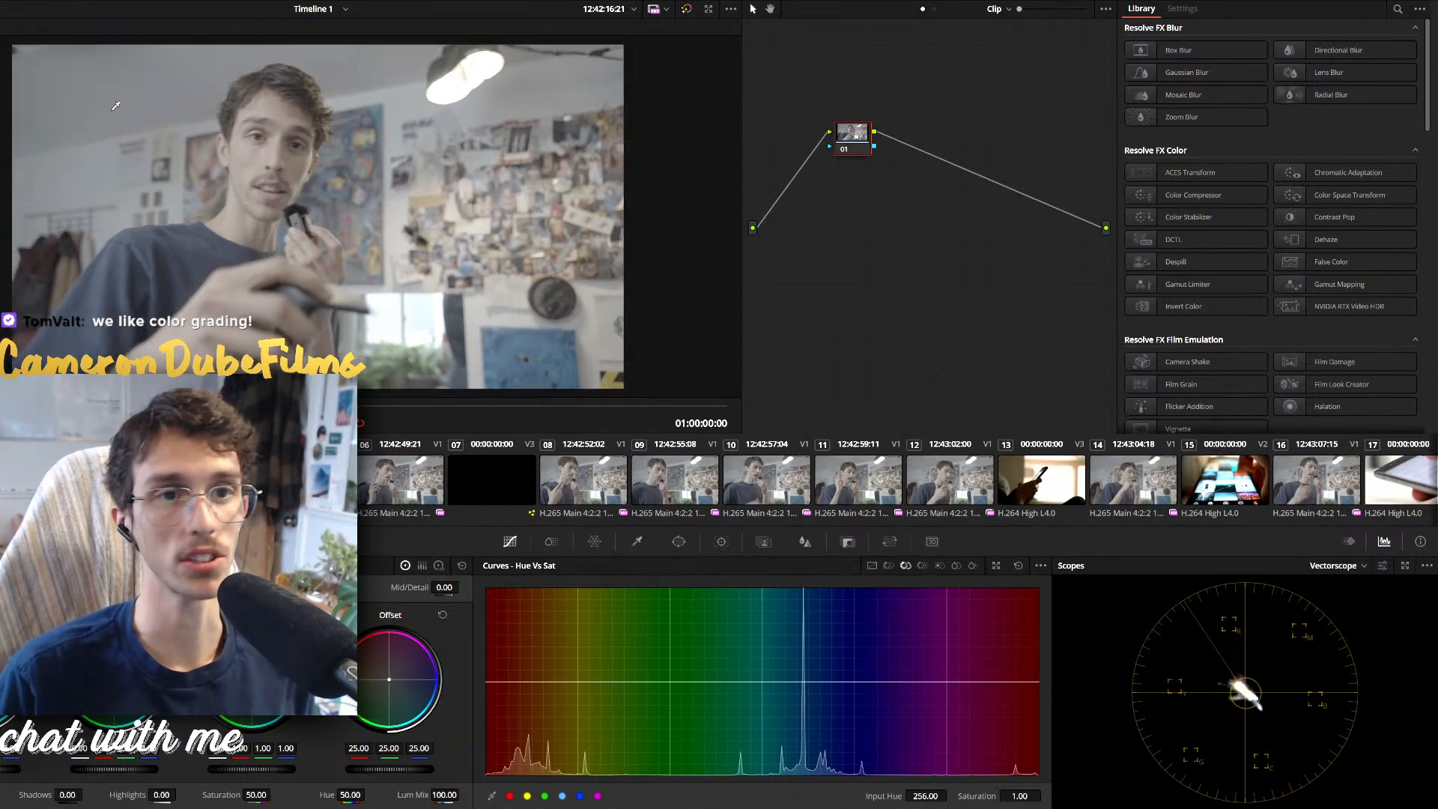
Apply the NODE TREE still's grade to the first talking clip and delete the leftover unlabelled original node
{"action": "key", "text": "alt+f"}
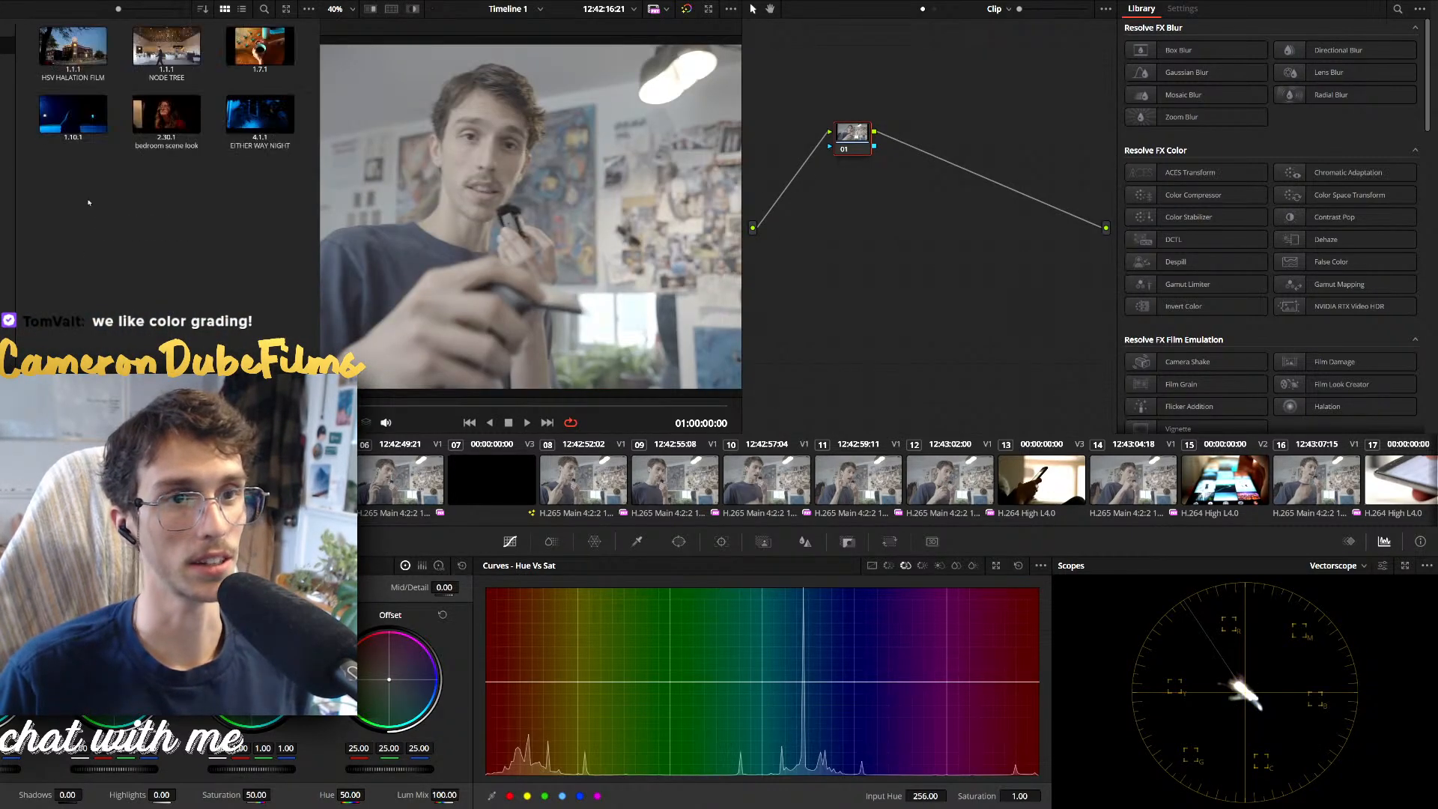
{"action": "double_click", "coordinate": [166, 46]}
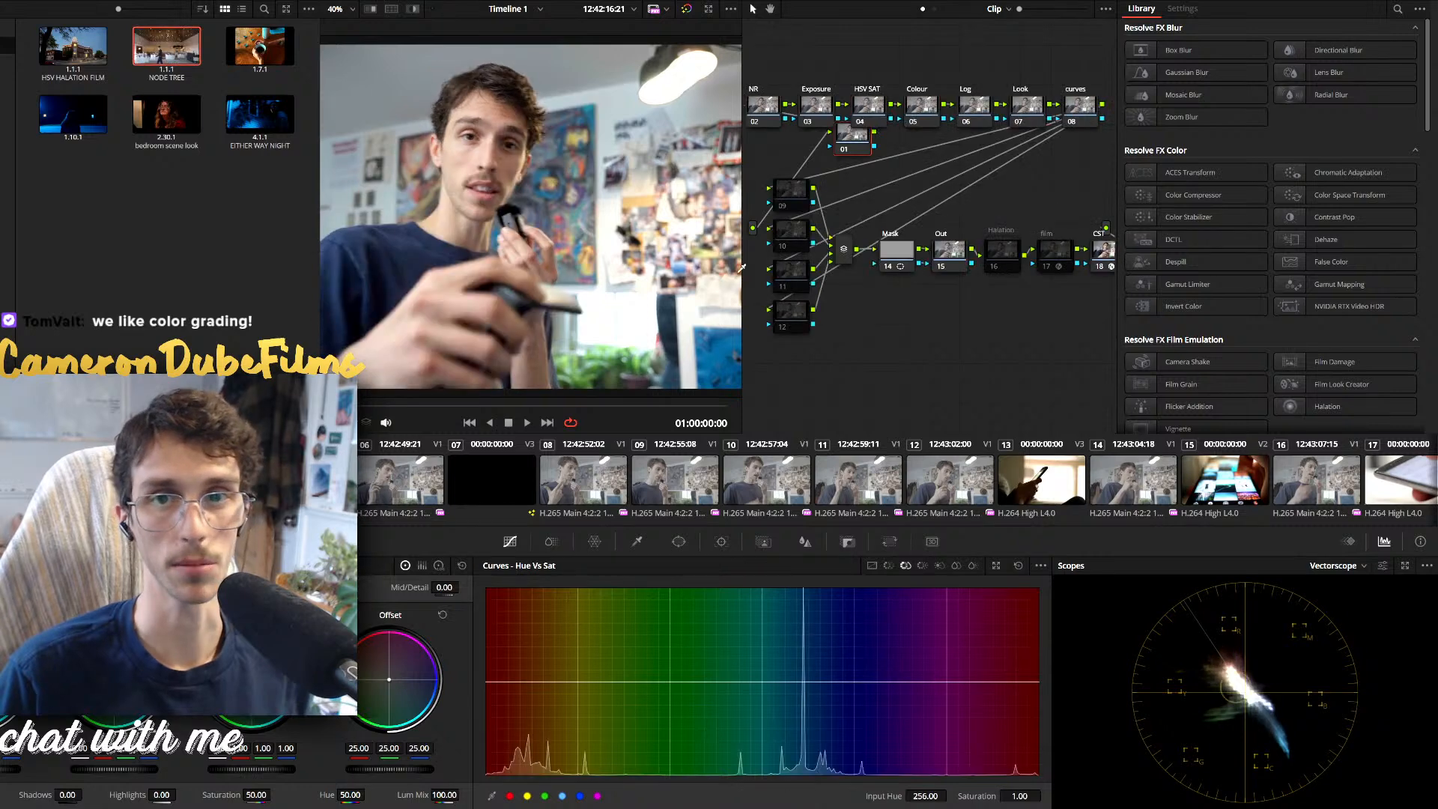
{"action": "key", "text": "Delete"}
{"action": "left_click_drag", "start_coordinate": [896, 295], "coordinate": [911, 301]}
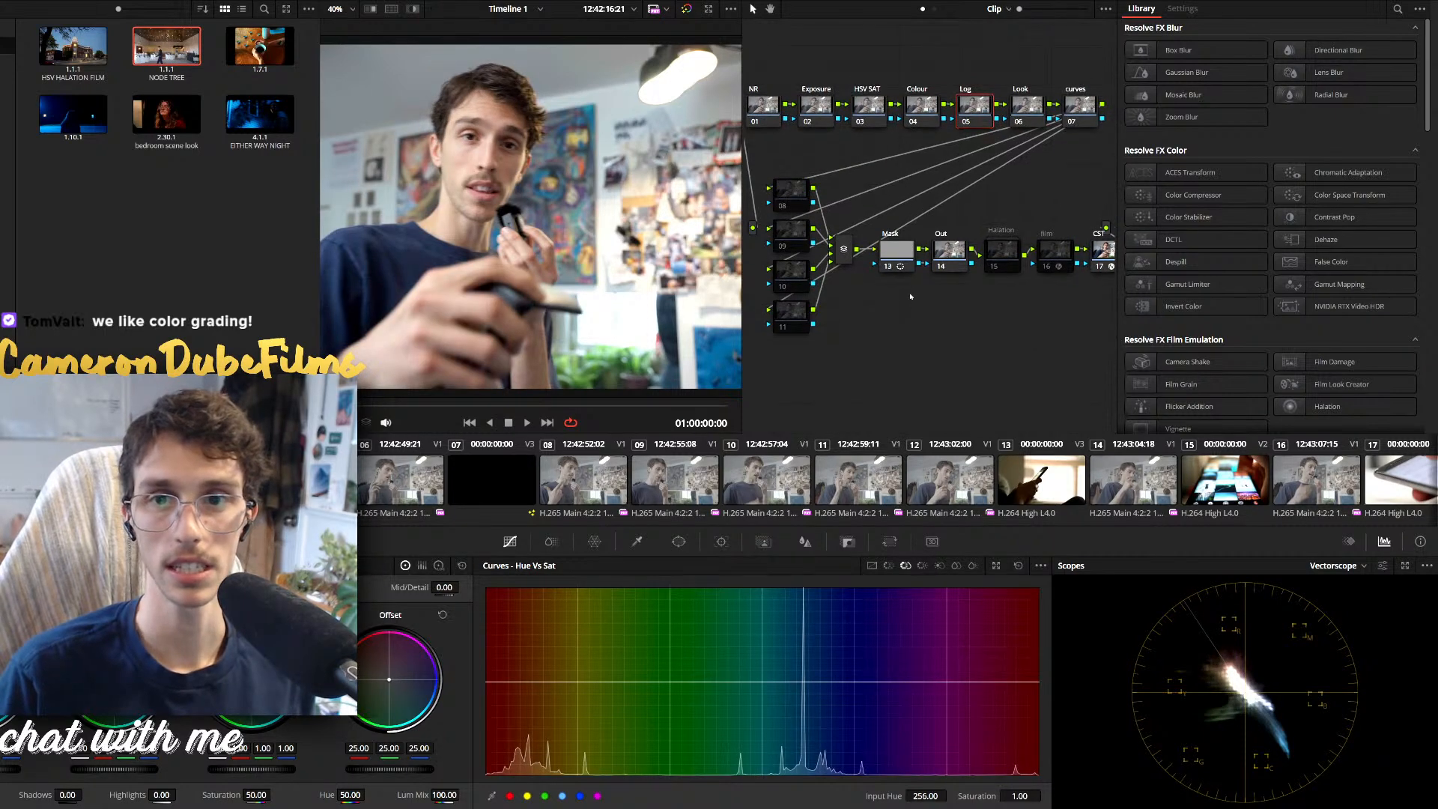
Hide the effects library to show the full node tree and bypass the grade to compare against the ungraded image
{"action": "left_click", "coordinate": [1340, 1]}
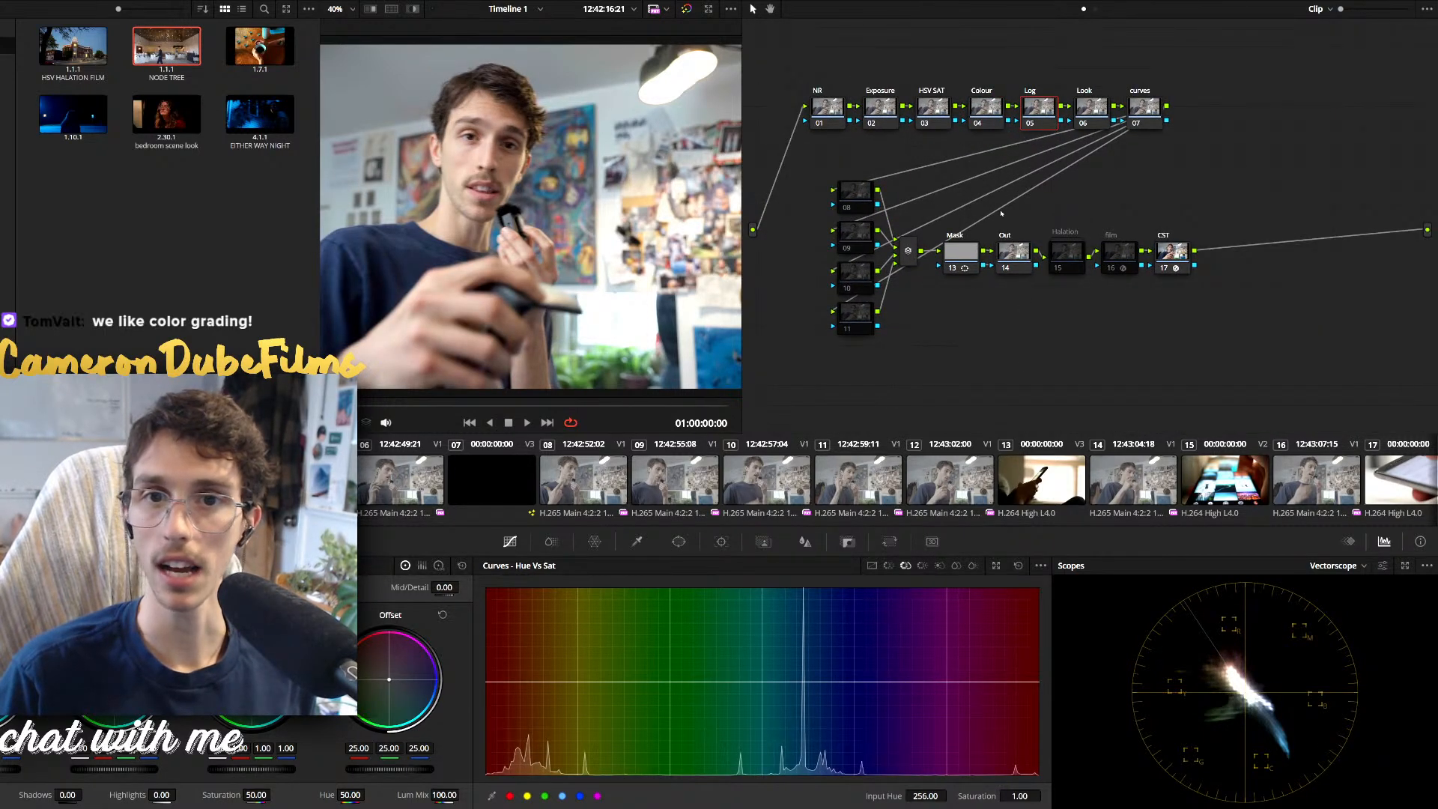
{"action": "scroll", "coordinate": [640, 229], "scroll_direction": "down", "scroll_amount": 2}
{"action": "key", "text": "shift+d"}
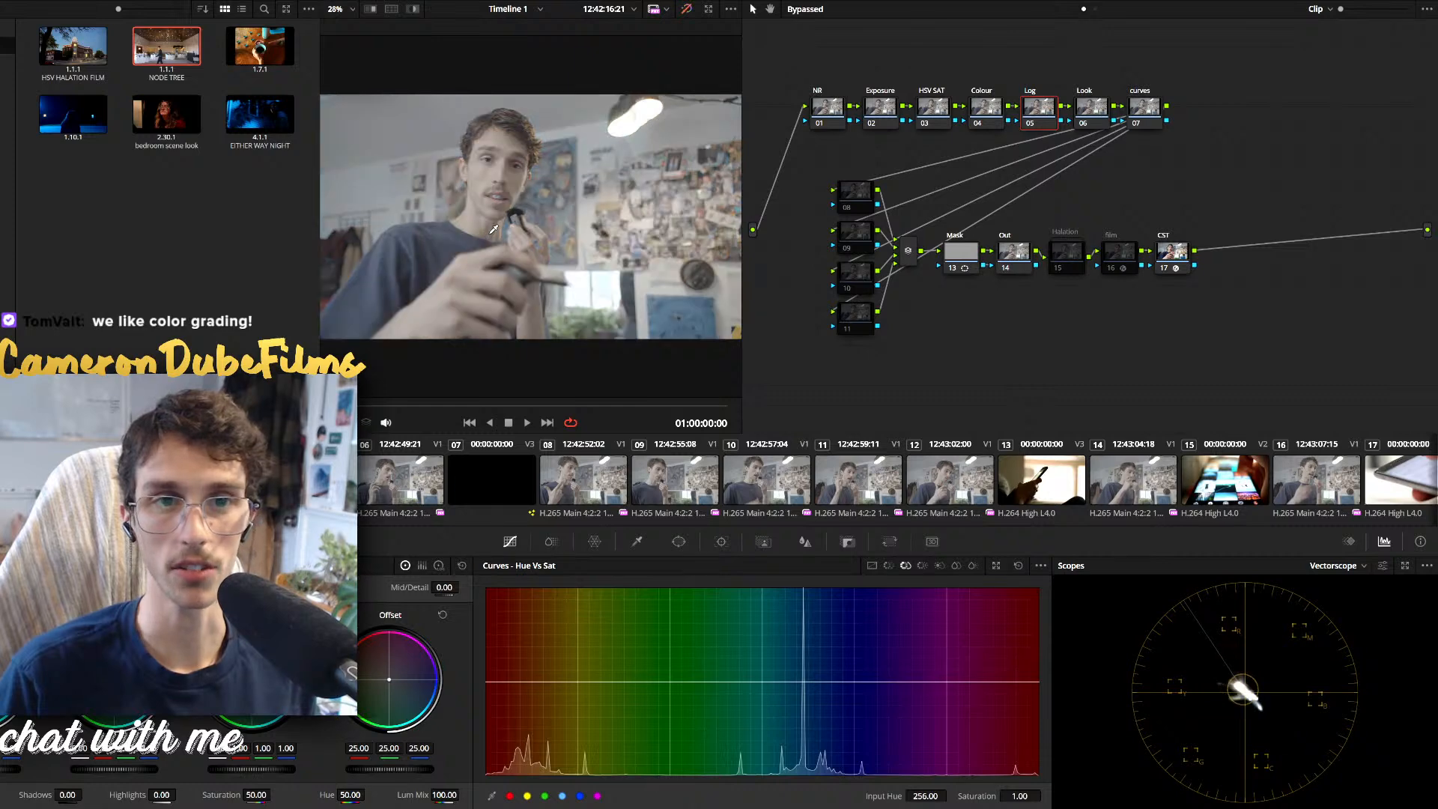
Turn the first talking clip's grade back on and widen the viewer beside the node graph
{"action": "key", "text": "shift+d"}
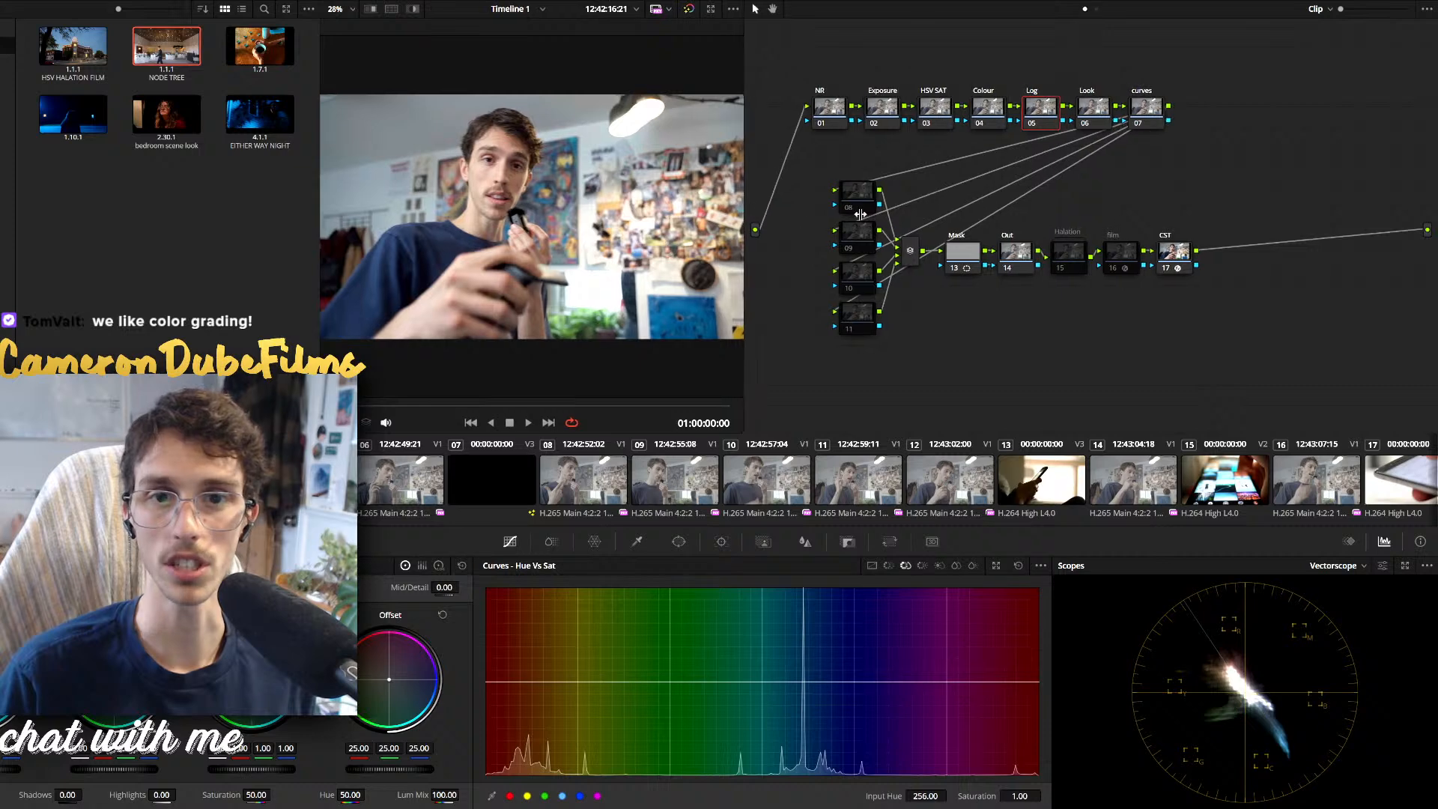
{"action": "left_click_drag", "start_coordinate": [742, 204], "coordinate": [842, 213]}
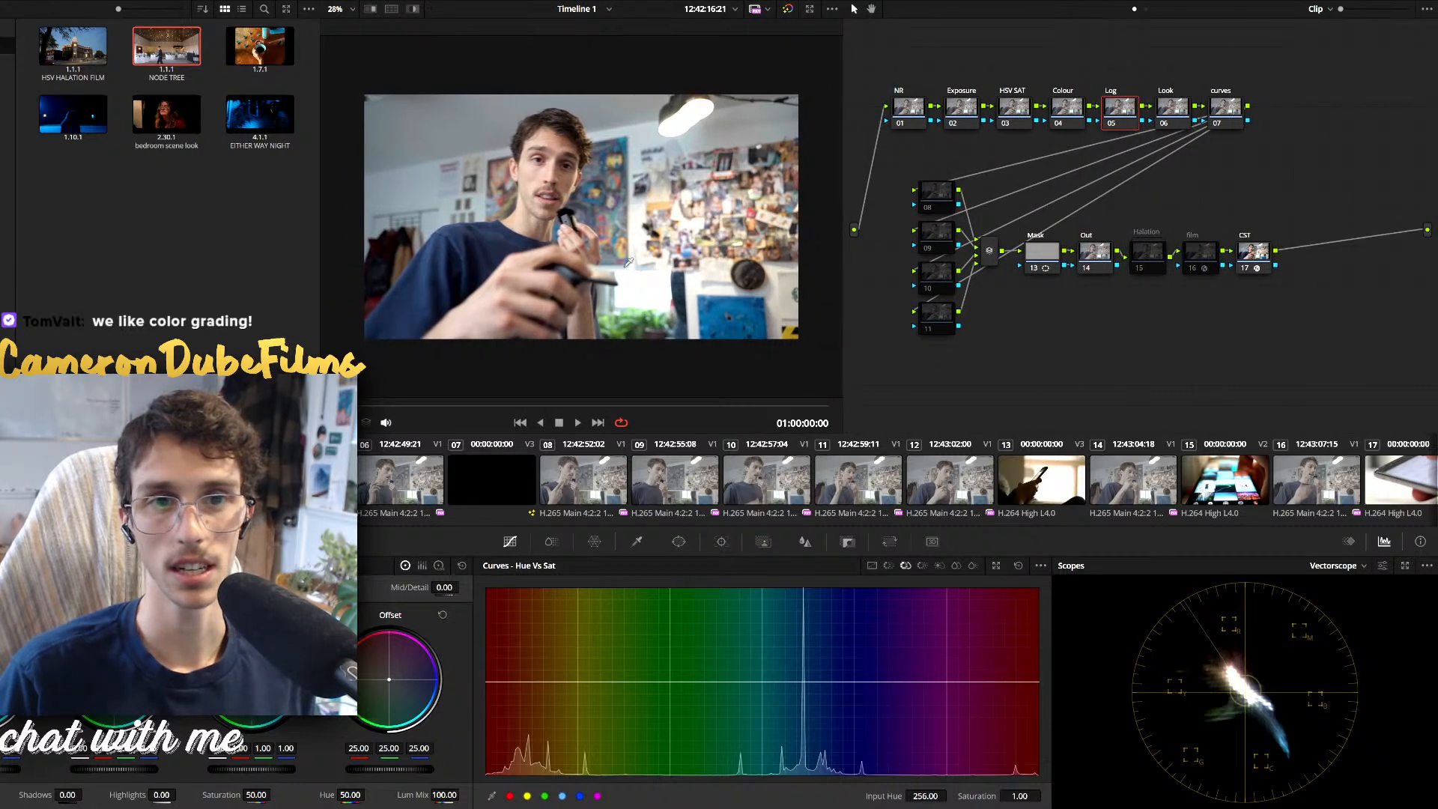
{"action": "key", "text": "Down"}
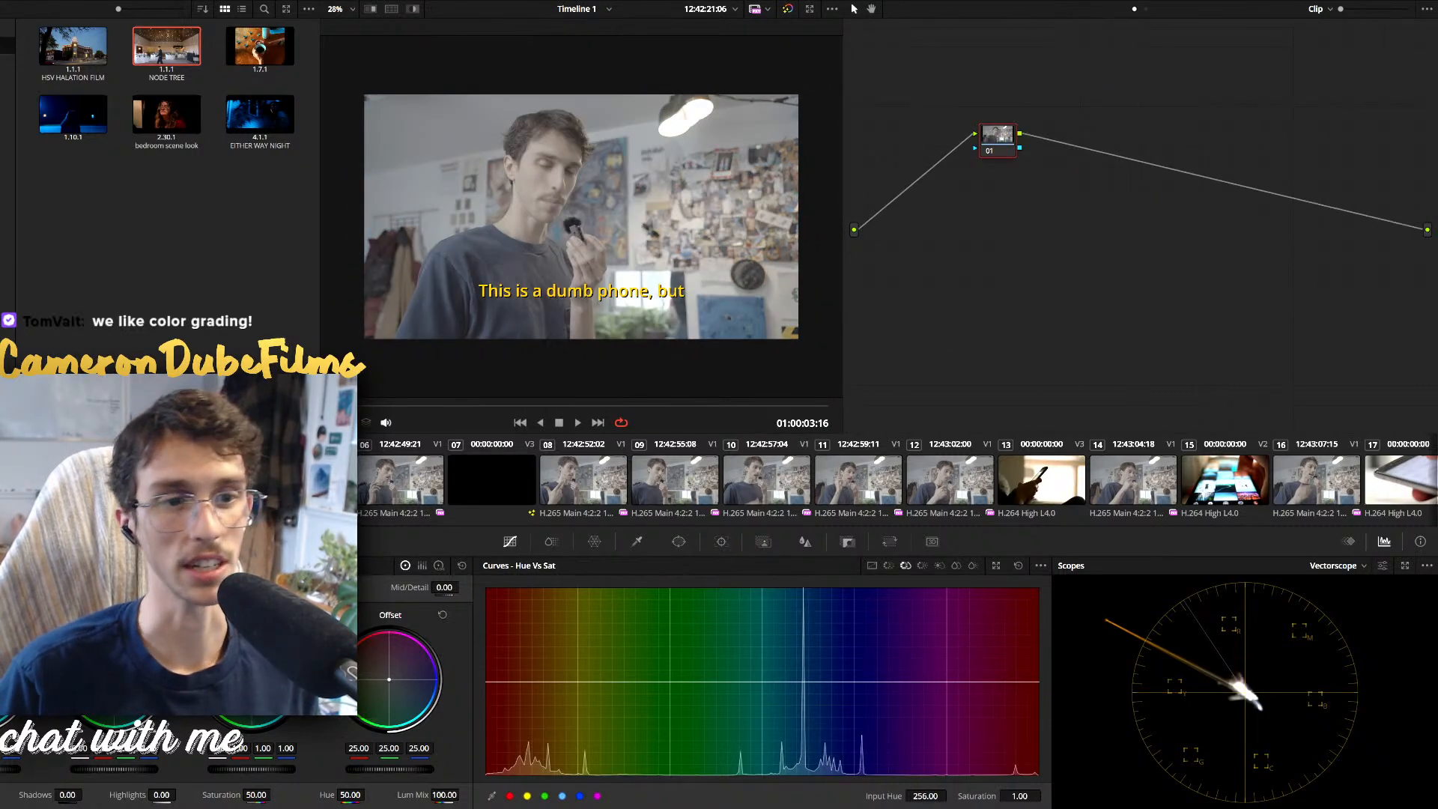
{"action": "left_click_drag", "start_coordinate": [430, 483], "coordinate": [925, 485]}
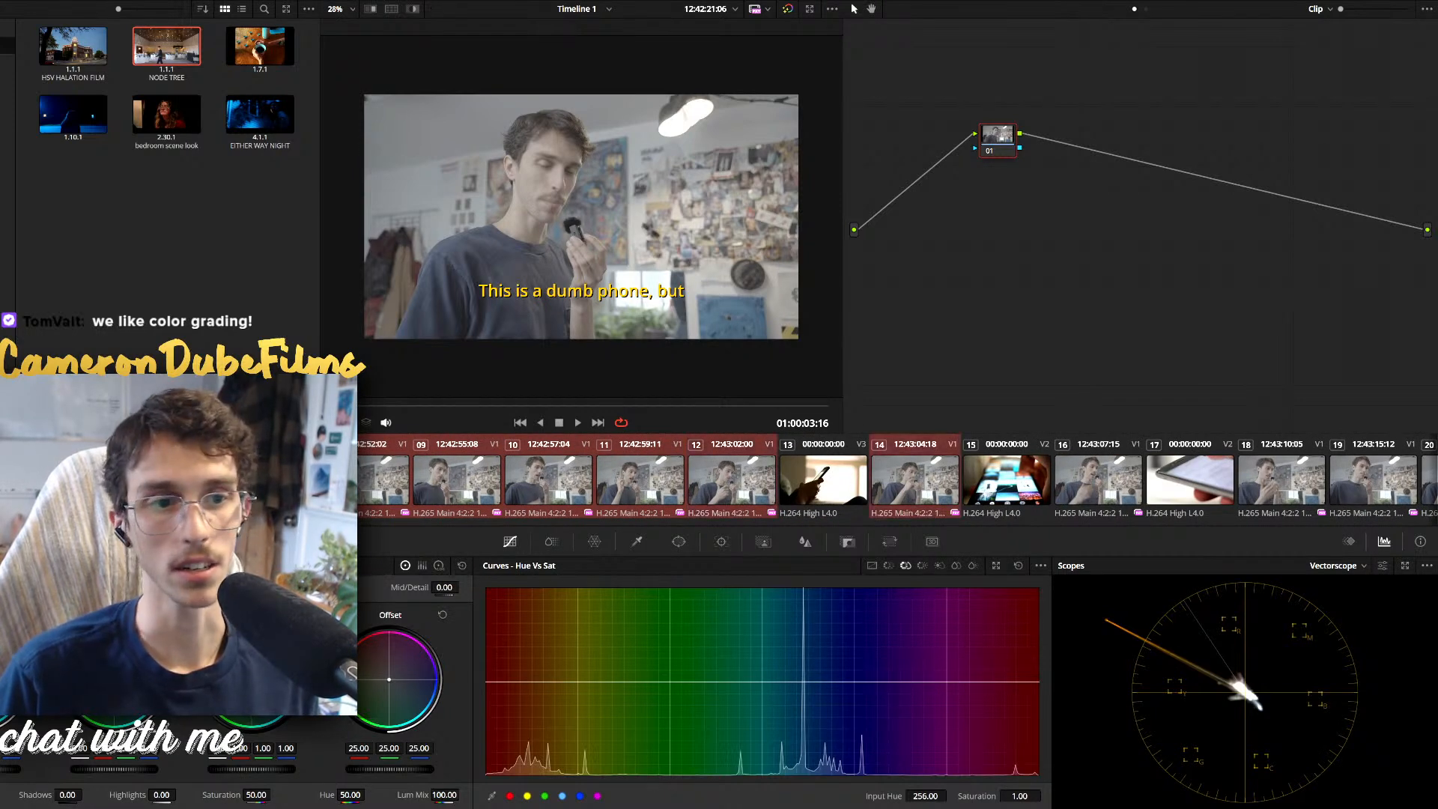
{"action": "key", "text": "Up"}
{"action": "key", "text": "Up"}
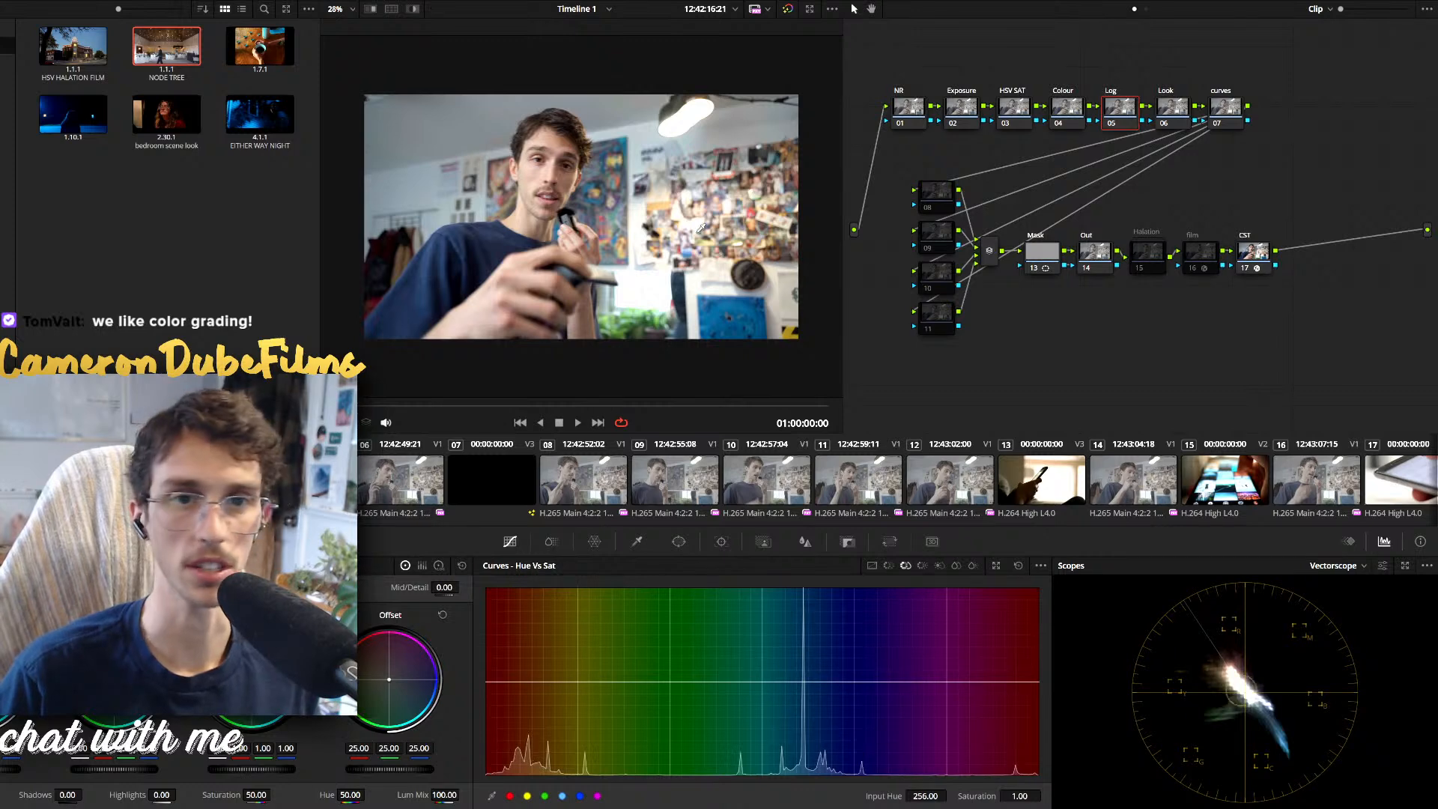
Select the first talking clip's Exposure node, enlarge the image in the viewer and move the playhead to 01:00:00:08
{"action": "scroll", "coordinate": [700, 226], "scroll_direction": "up", "scroll_amount": 1}
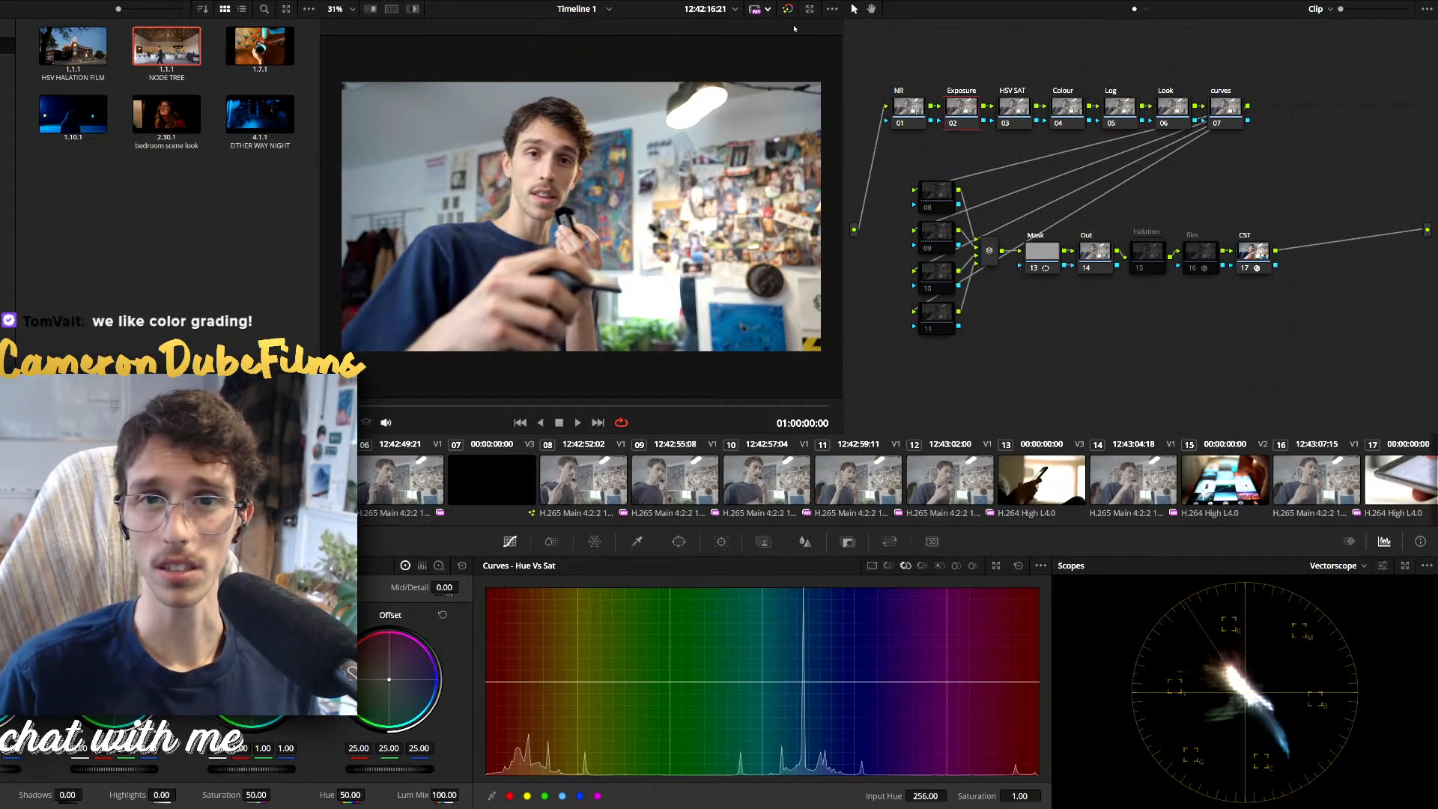
{"action": "scroll", "coordinate": [574, 227], "scroll_direction": "up", "scroll_amount": 1}
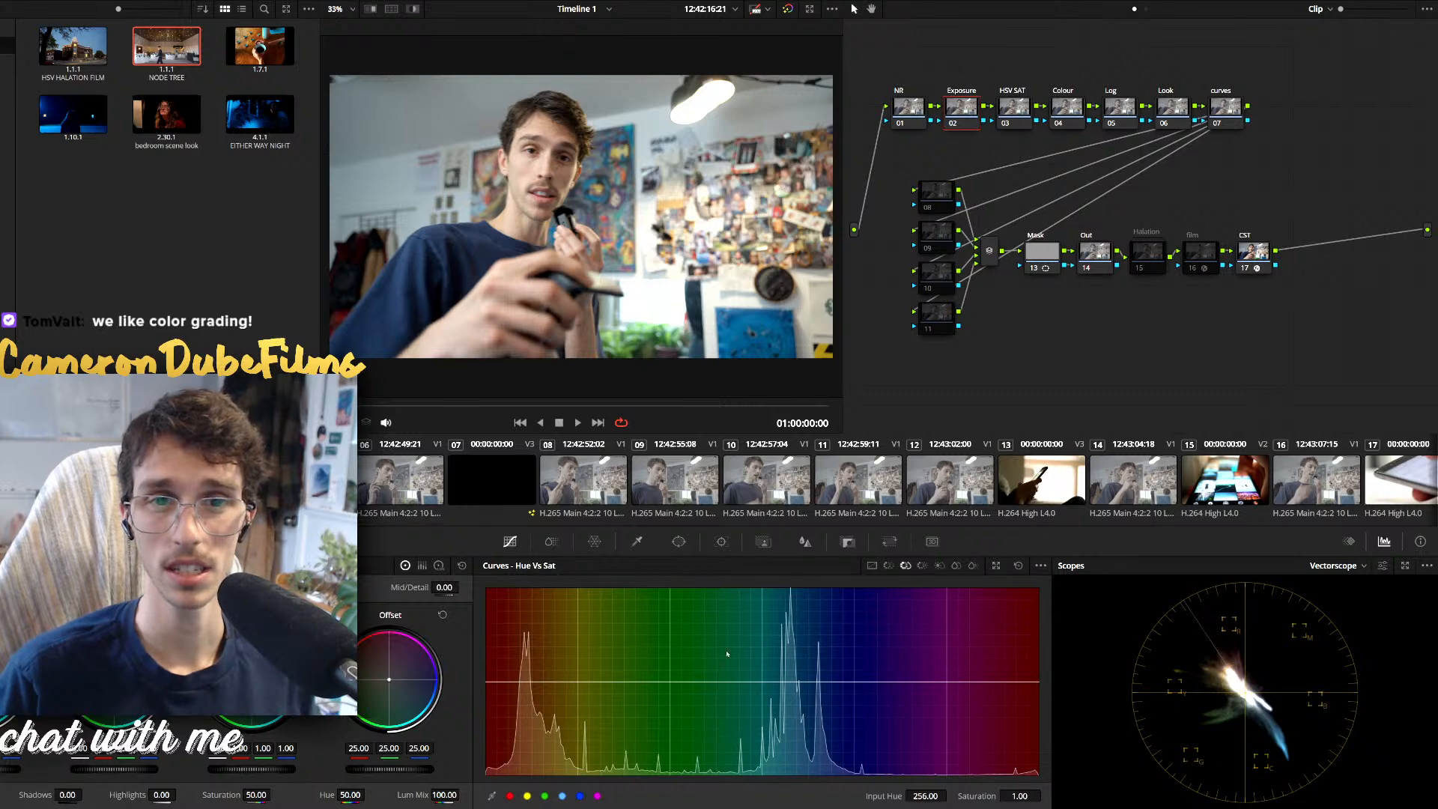
{"action": "left_click", "coordinate": [380, 408]}
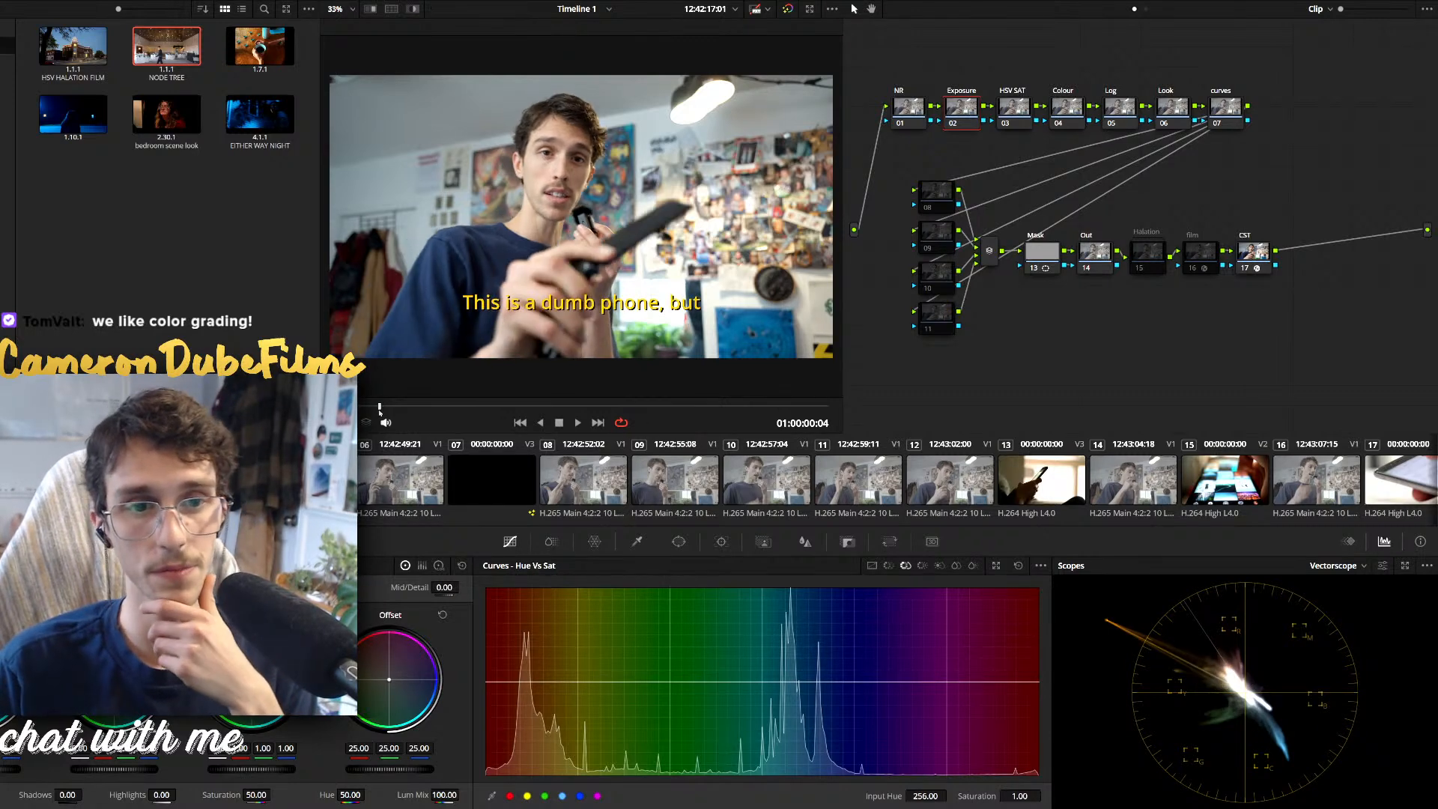
{"action": "mouse_move", "coordinate": [378, 411]}
{"action": "left_mouse_down"}
{"action": "mouse_move", "coordinate": [443, 408]}
{"action": "mouse_move", "coordinate": [380, 410]}
{"action": "left_mouse_up"}
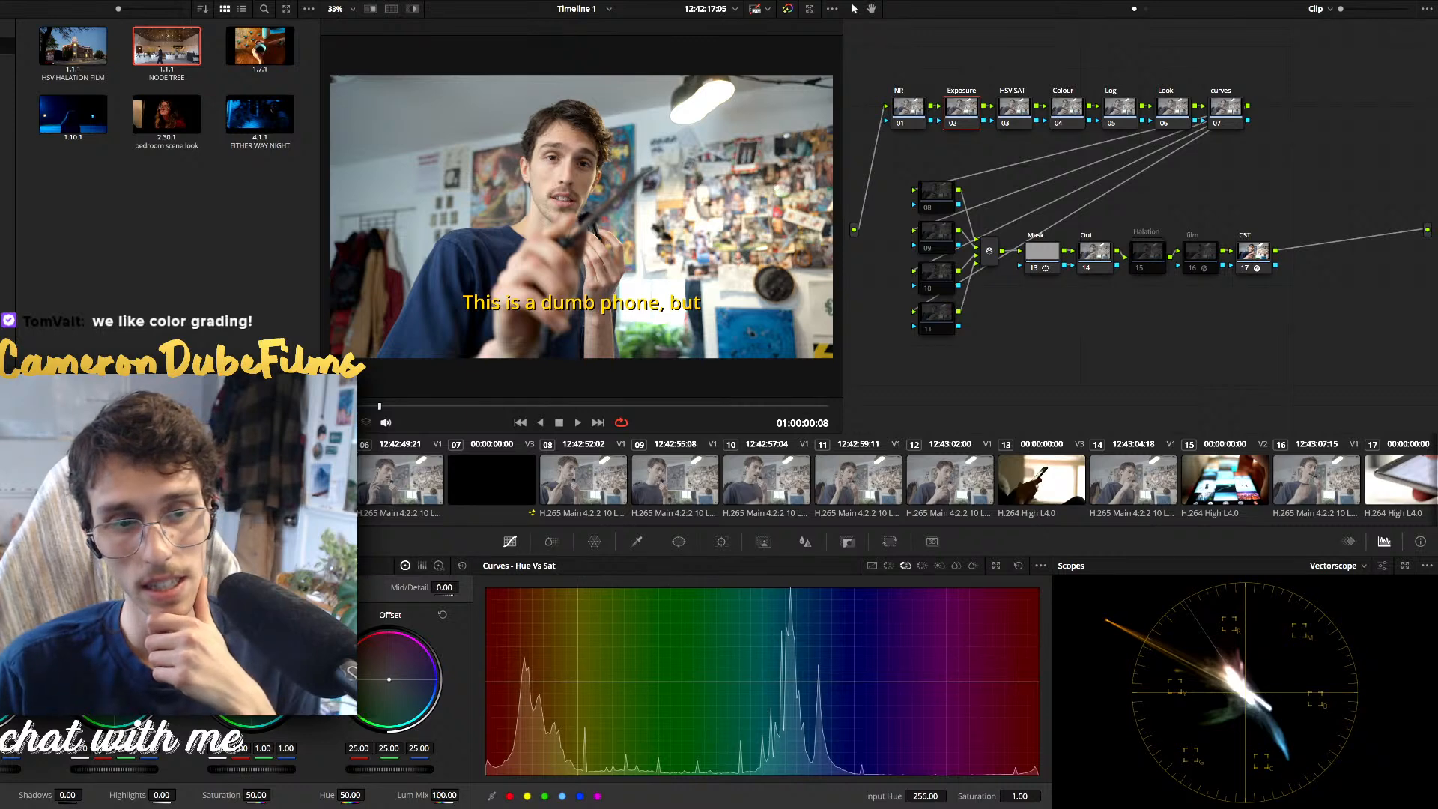
Increase the contrast on the Exposure node and raise the HSV SAT node's Gain to 1.15
{"action": "left_click_drag", "start_coordinate": [209, 587], "coordinate": [250, 587]}
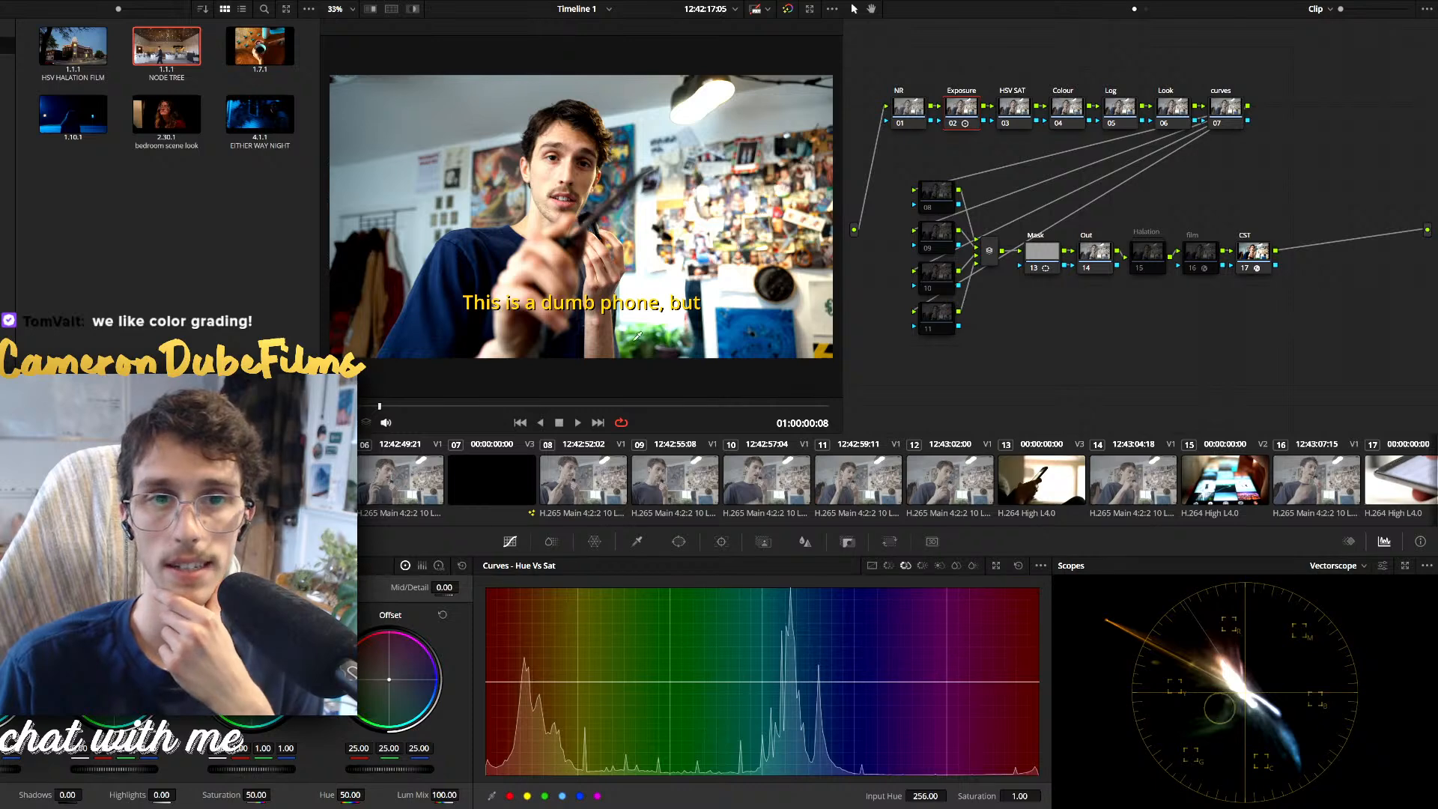
{"action": "left_click", "coordinate": [1016, 110]}
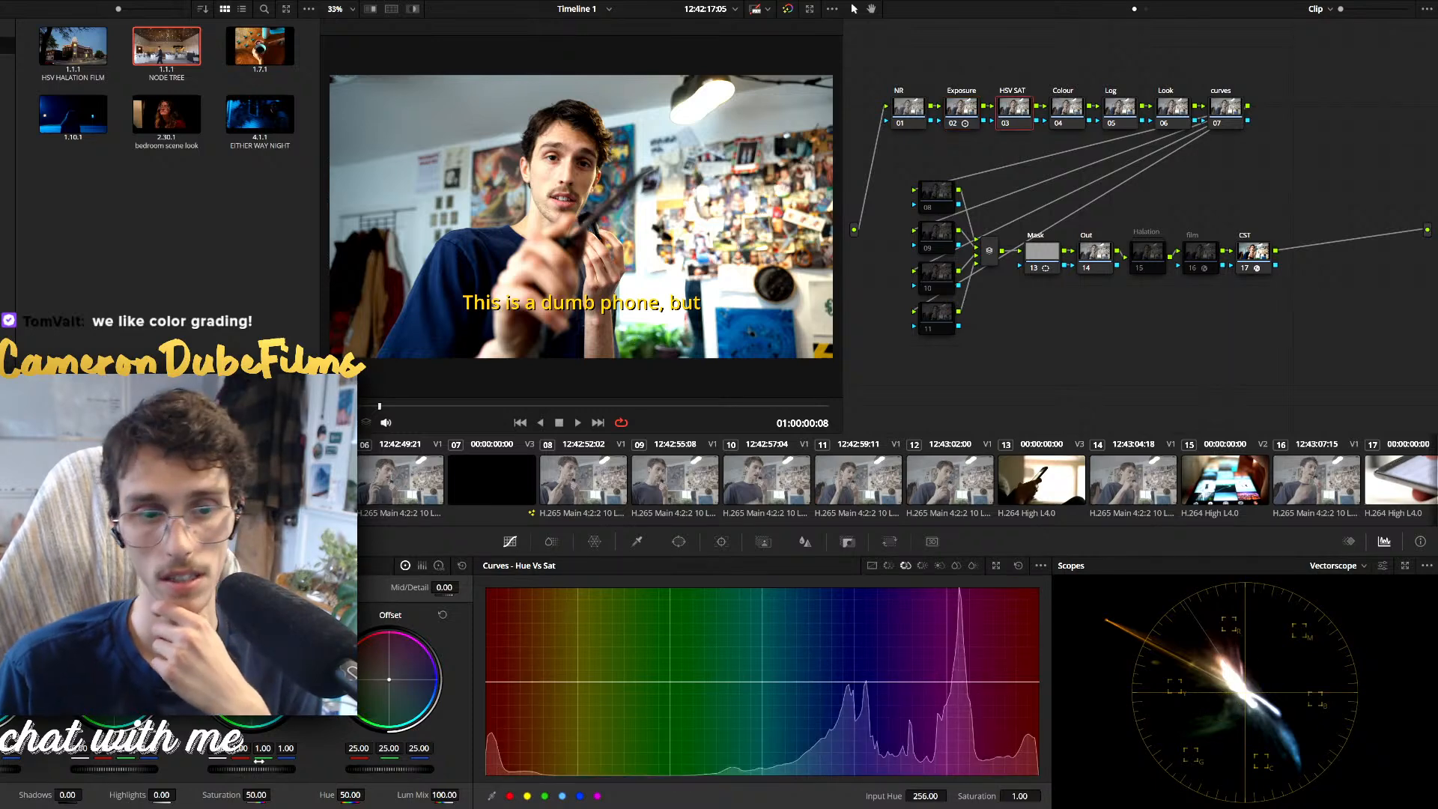
{"action": "left_click_drag", "start_coordinate": [253, 769], "coordinate": [288, 768]}
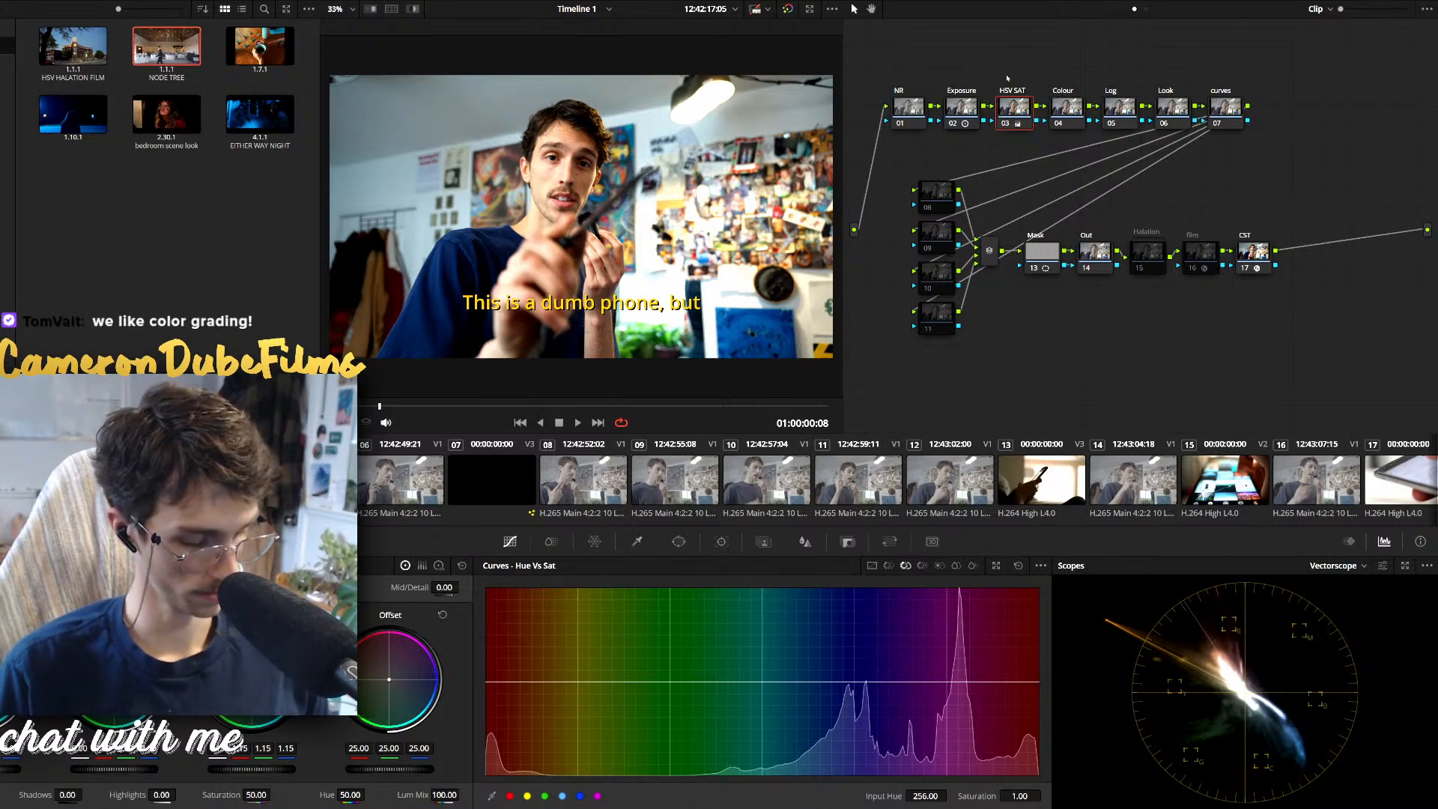
{"action": "key", "text": "shift+d"}
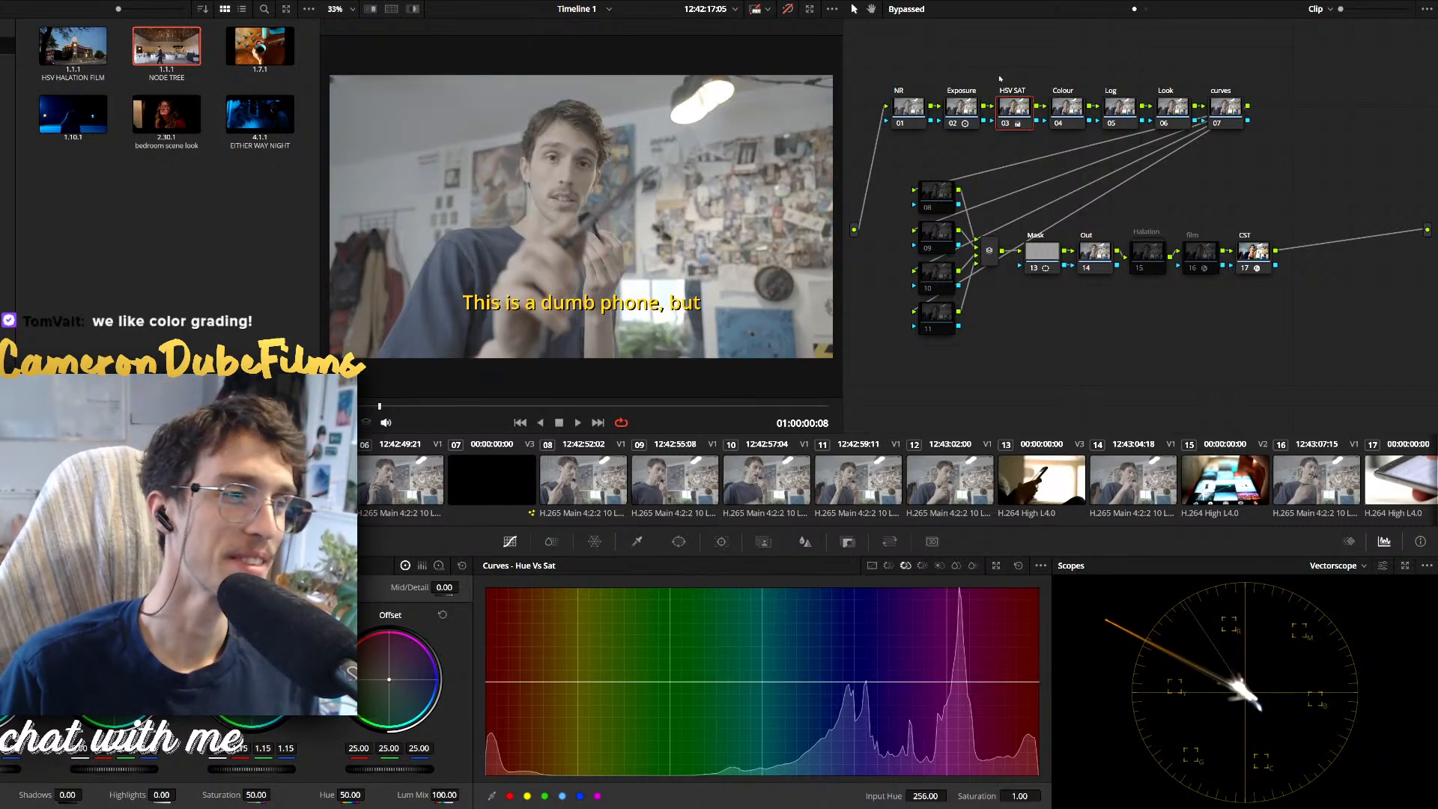
{"action": "key", "text": "shift+d"}
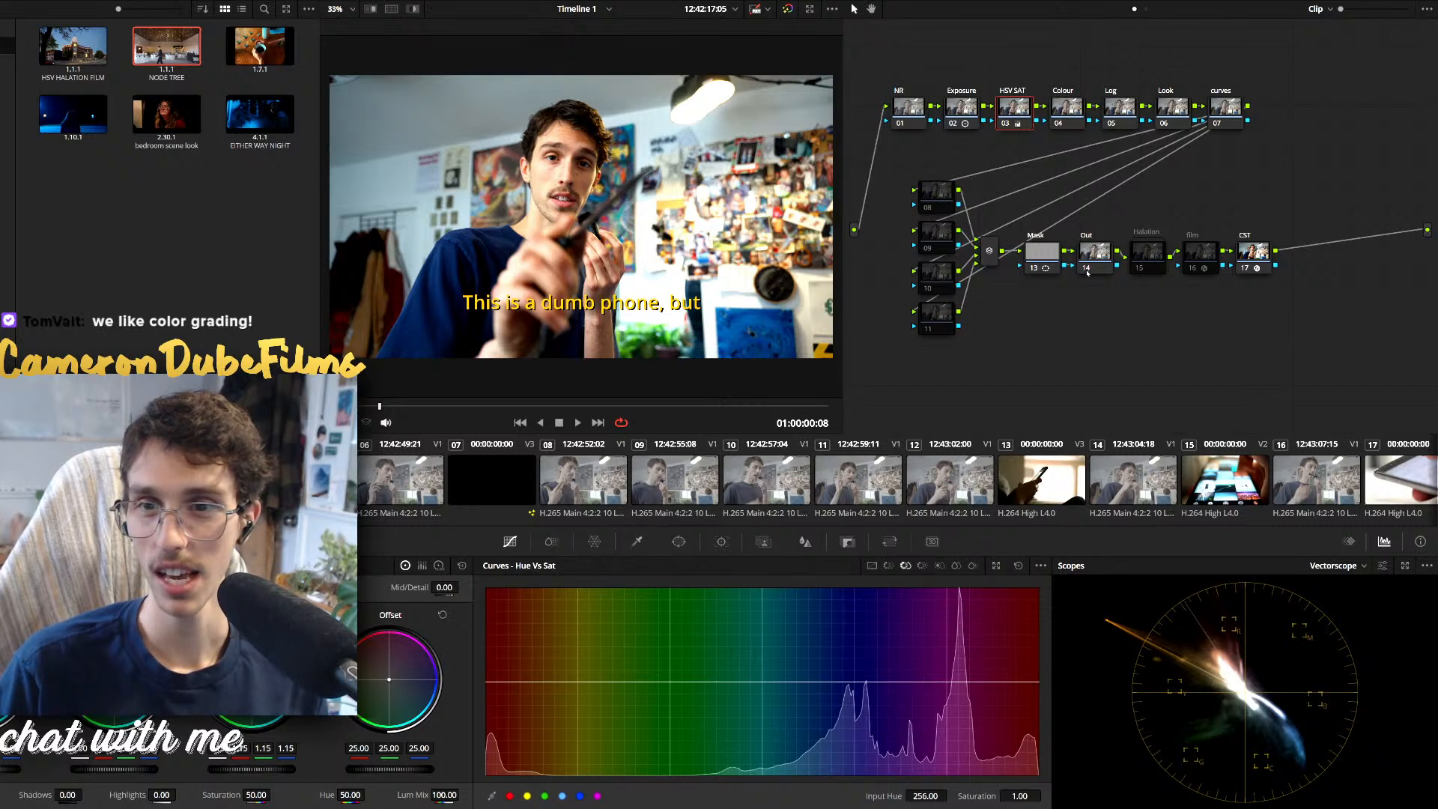
Enable the Halation compound node and open it to show its high-pass node in Highlight view
{"action": "left_click", "coordinate": [1154, 257]}
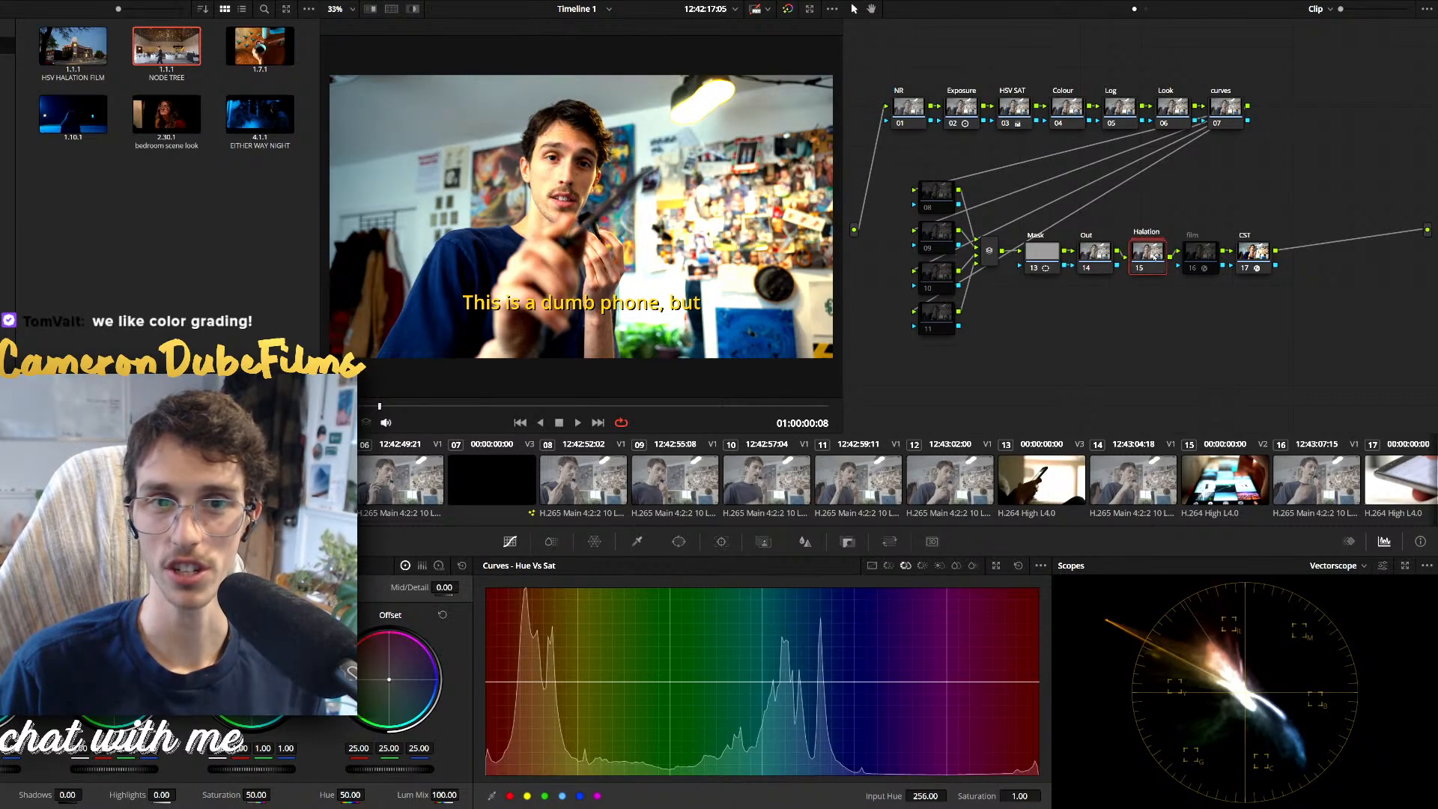
{"action": "key", "text": "ctrl+d"}
{"action": "key", "text": "ctrl+d"}
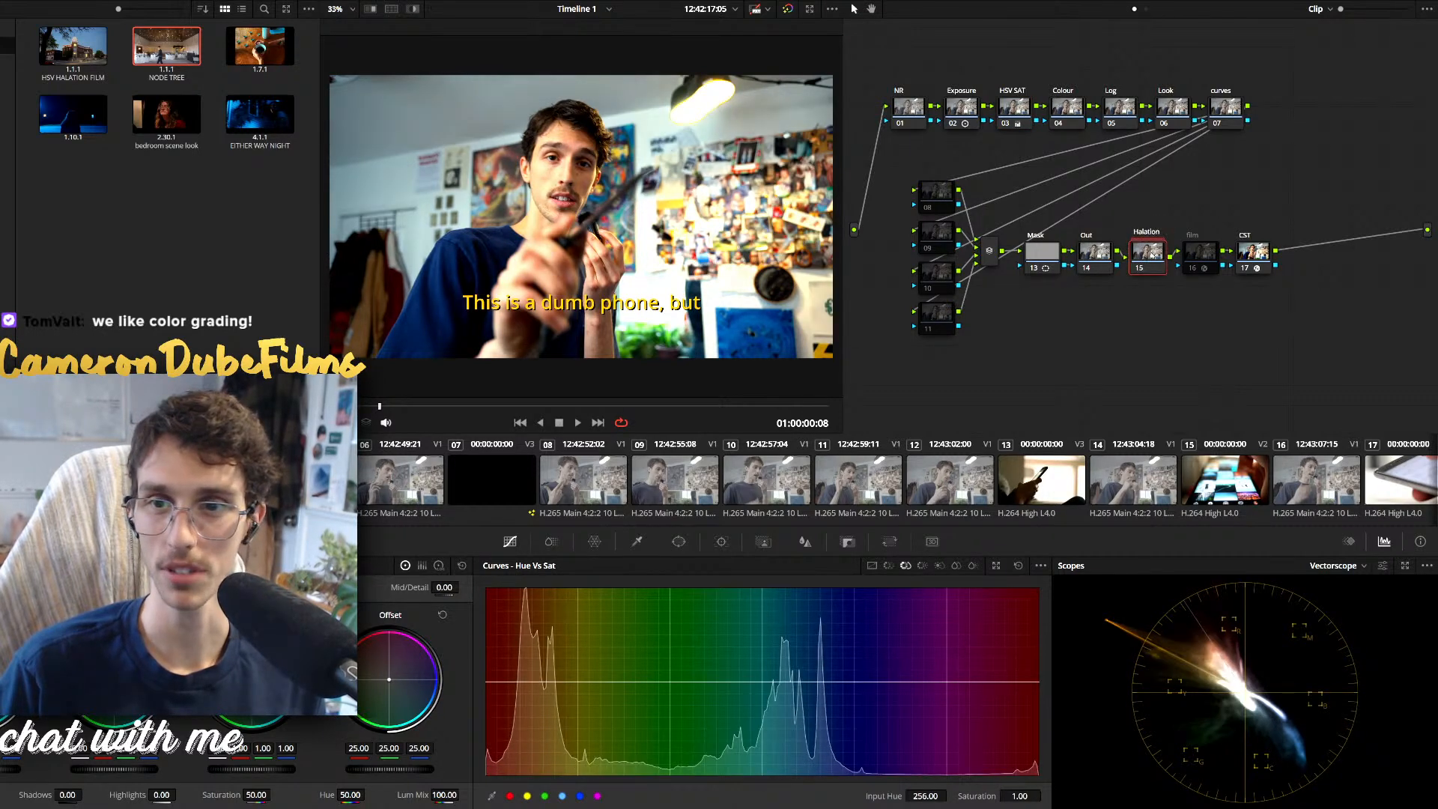
{"action": "double_click", "coordinate": [1154, 256]}
{"action": "key", "text": "shift+h"}
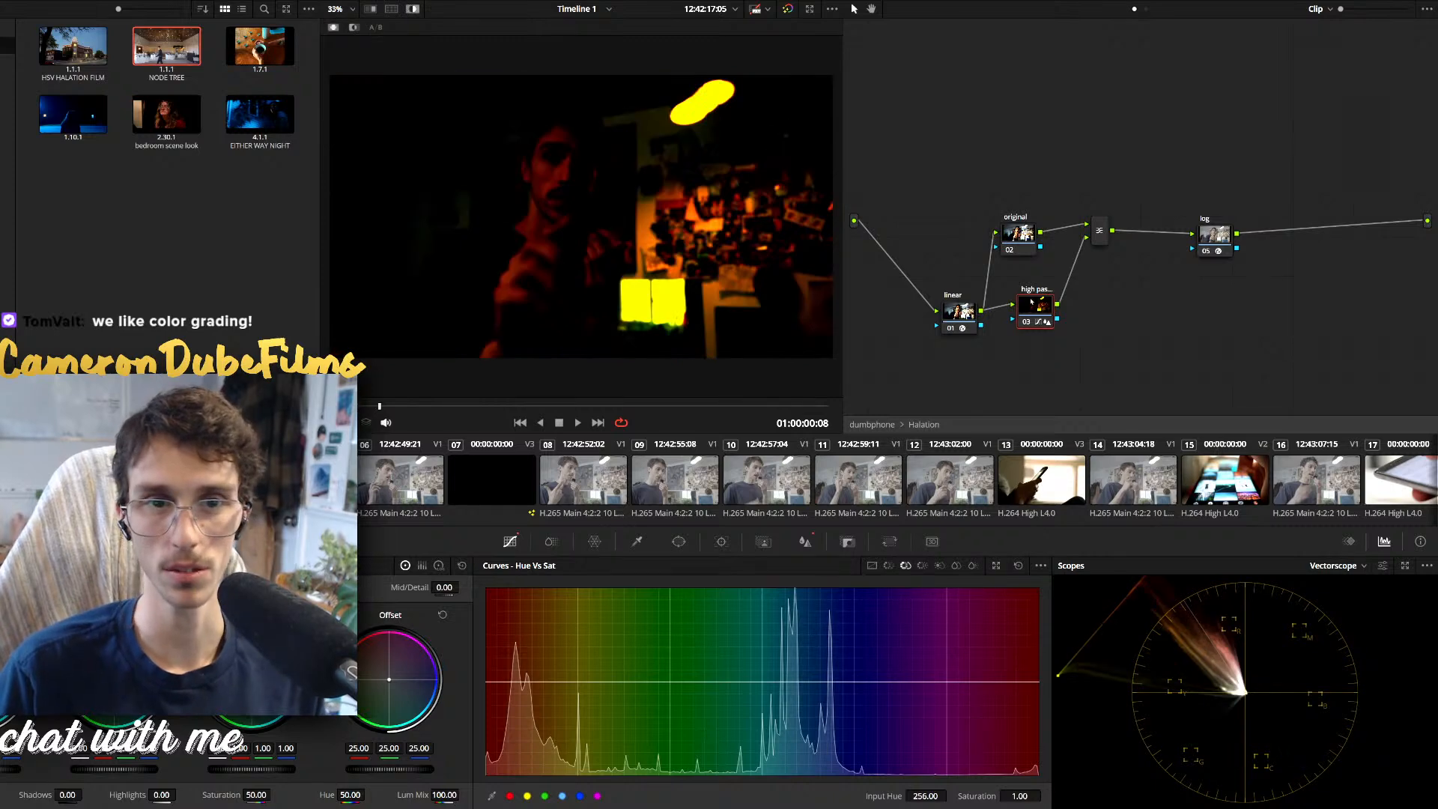
Unlink the channels of the high-pass node's custom curves, raising the luma endpoint and lowering the green endpoint slightly
{"action": "left_click", "coordinate": [871, 565]}
{"action": "left_click_drag", "start_coordinate": [890, 736], "coordinate": [890, 738]}
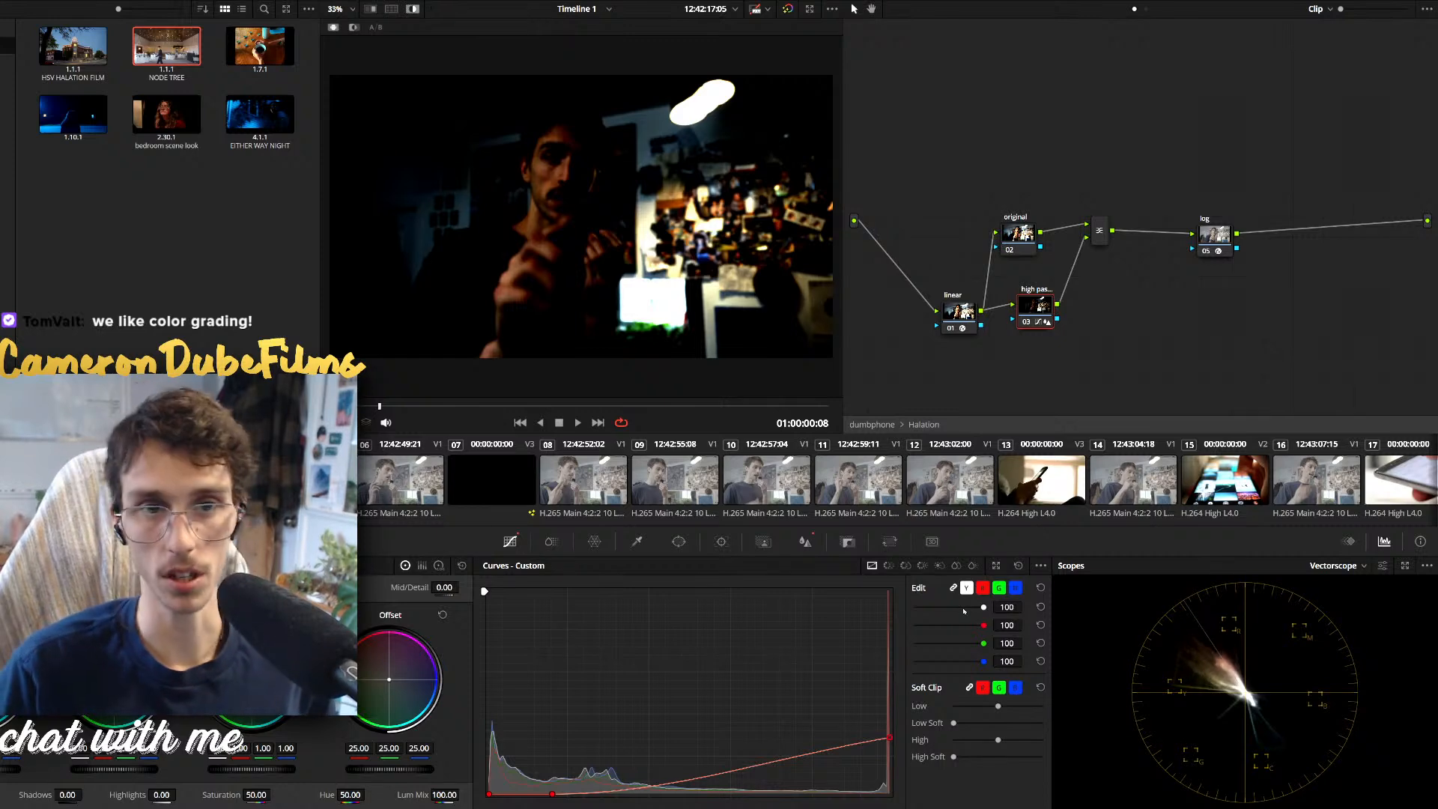
{"action": "key", "text": "ctrl+z"}
{"action": "left_click", "coordinate": [953, 588]}
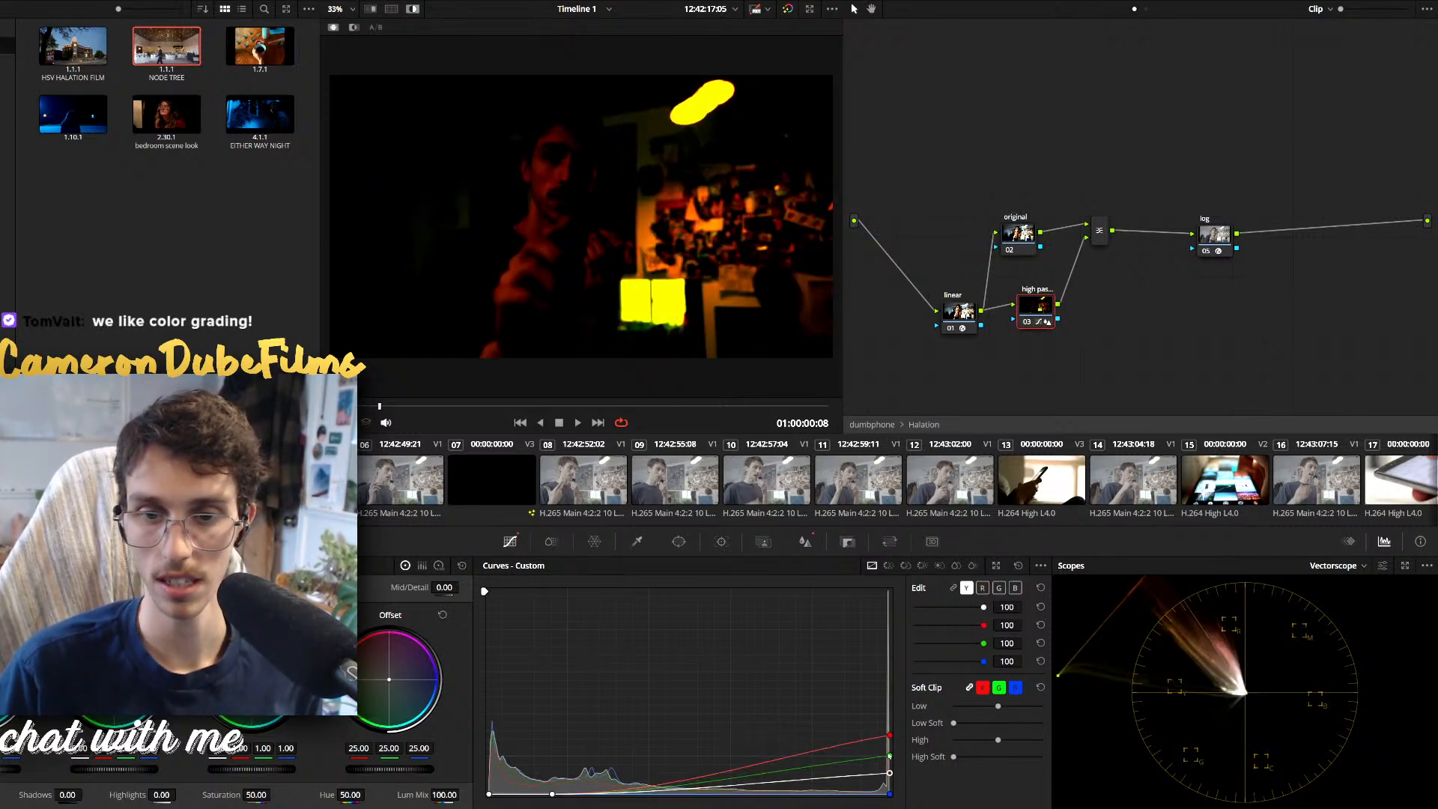
{"action": "mouse_move", "coordinate": [888, 755]}
{"action": "left_mouse_down"}
{"action": "mouse_move", "coordinate": [889, 678]}
{"action": "mouse_move", "coordinate": [888, 756]}
{"action": "mouse_move", "coordinate": [917, 770]}
{"action": "mouse_move", "coordinate": [888, 767]}
{"action": "mouse_move", "coordinate": [892, 756]}
{"action": "left_mouse_up"}
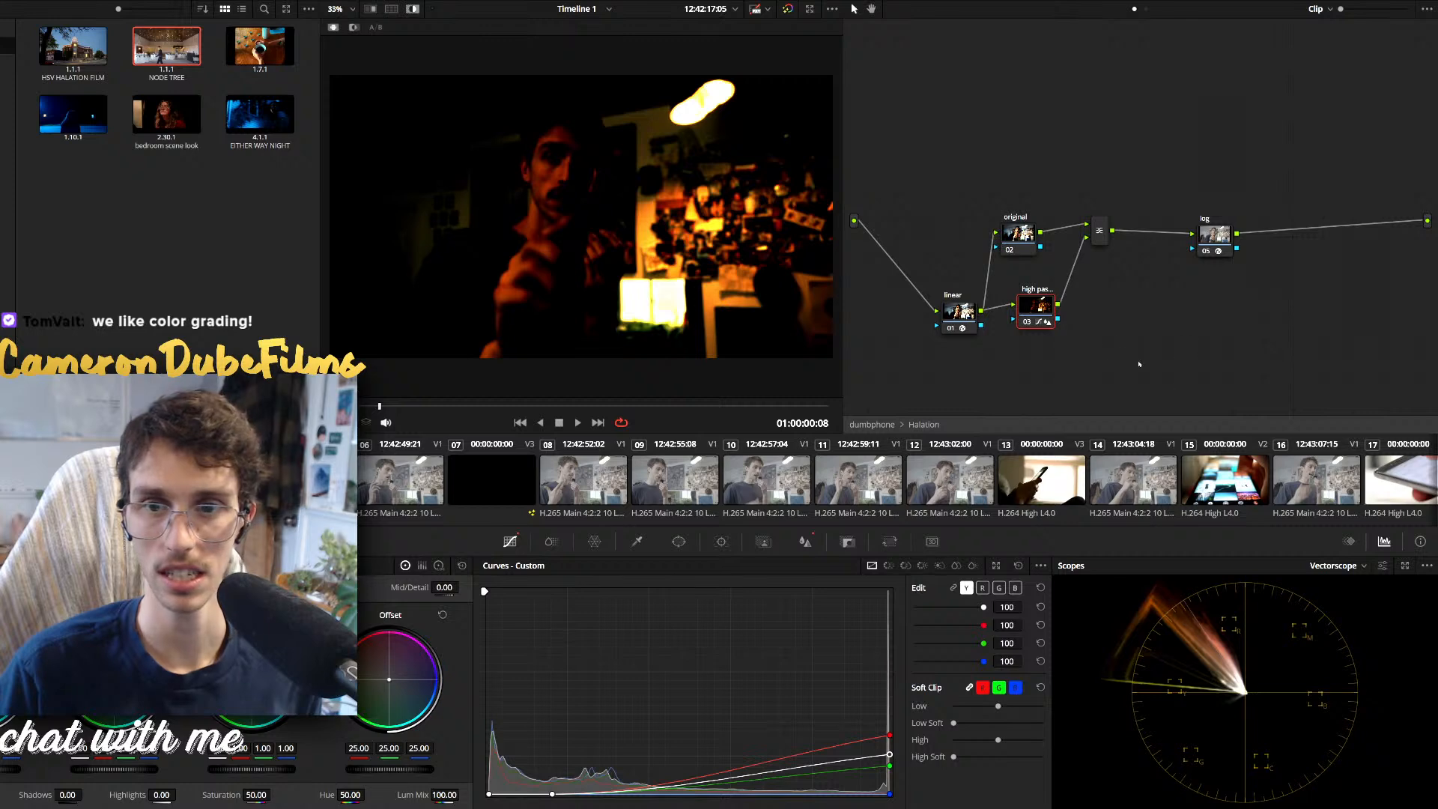
{"action": "key", "text": "ctrl+z"}
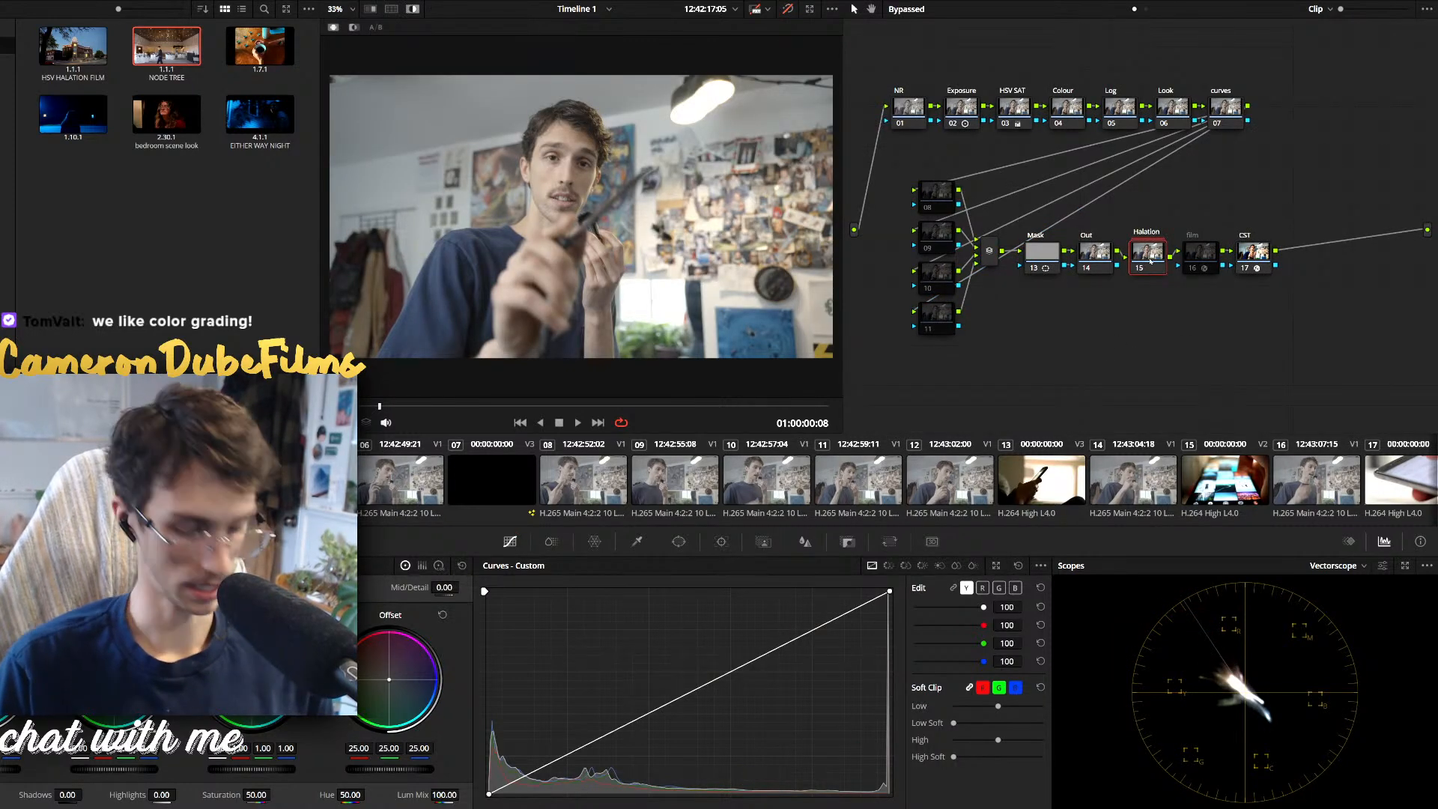
Compare the shot with the grade bypassed, and reduce the Halation node's key output gain to 0.628
{"action": "key", "text": "shift+d"}
{"action": "key", "text": "shift+d"}
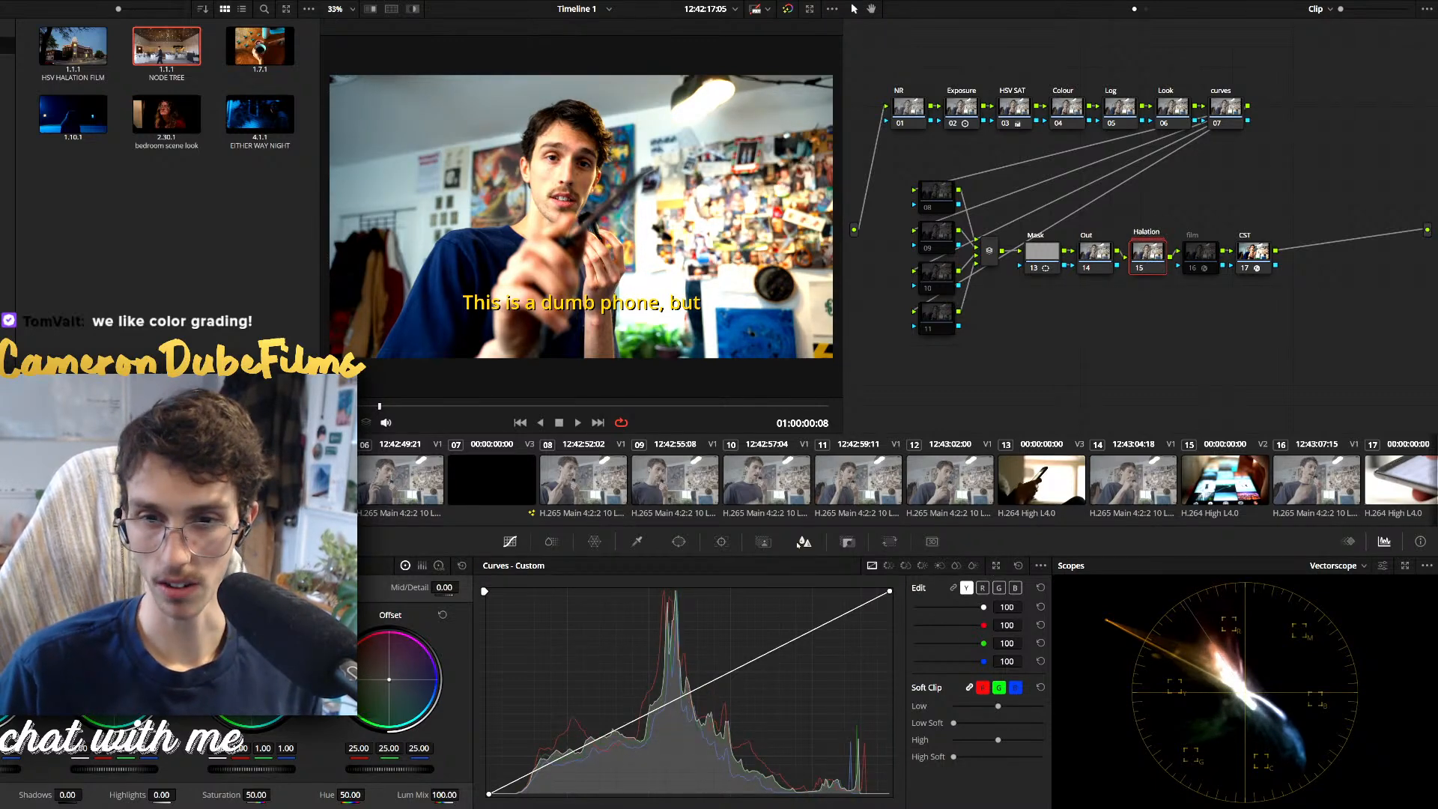
{"action": "left_click", "coordinate": [848, 542]}
{"action": "left_click_drag", "start_coordinate": [935, 689], "coordinate": [879, 689]}
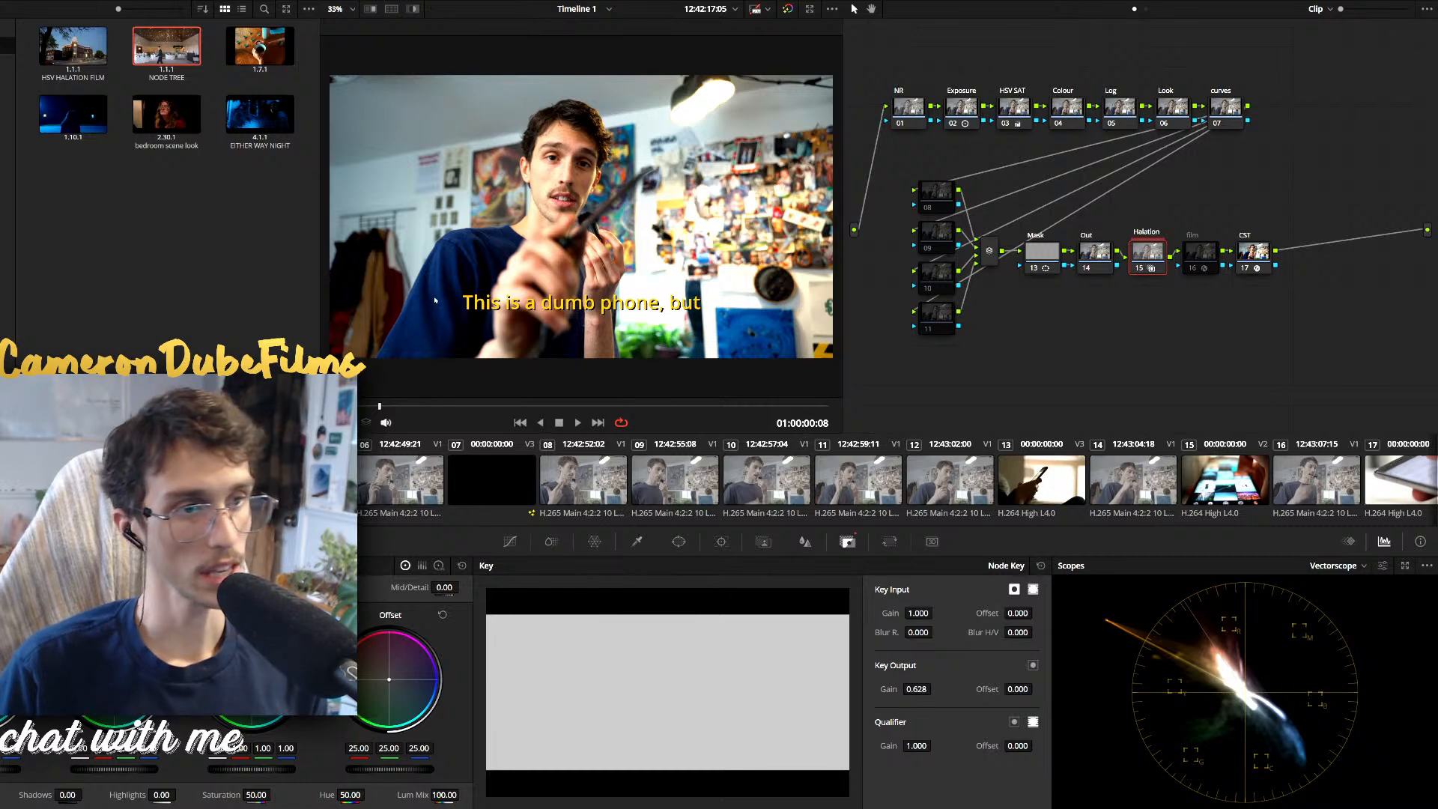
Enable the film node, move it slightly lower in the node graph and show its Film Look Creator settings
{"action": "left_click", "coordinate": [1203, 255]}
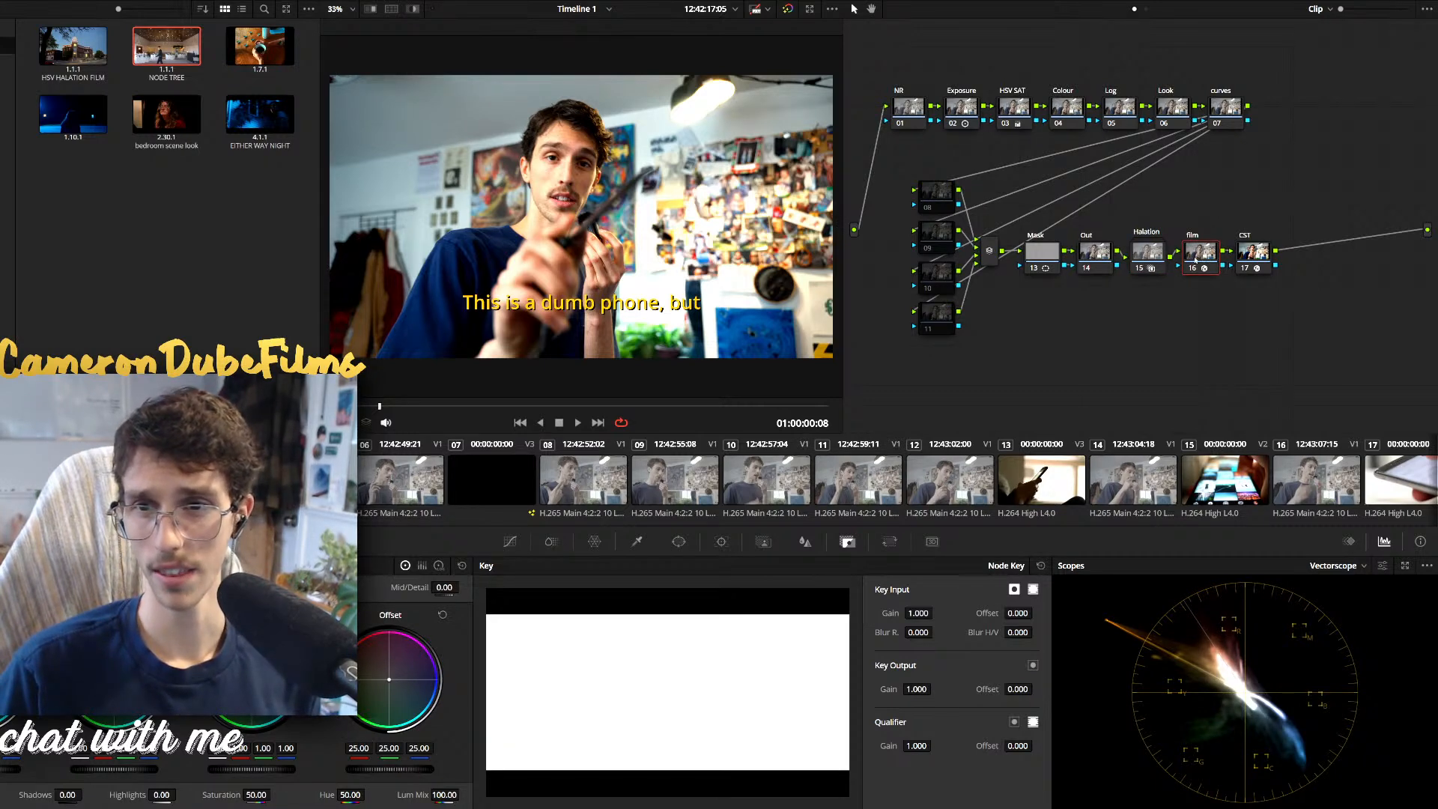
{"action": "mouse_move", "coordinate": [1196, 259]}
{"action": "left_mouse_down"}
{"action": "mouse_move", "coordinate": [1198, 225]}
{"action": "mouse_move", "coordinate": [1194, 271]}
{"action": "left_mouse_up"}
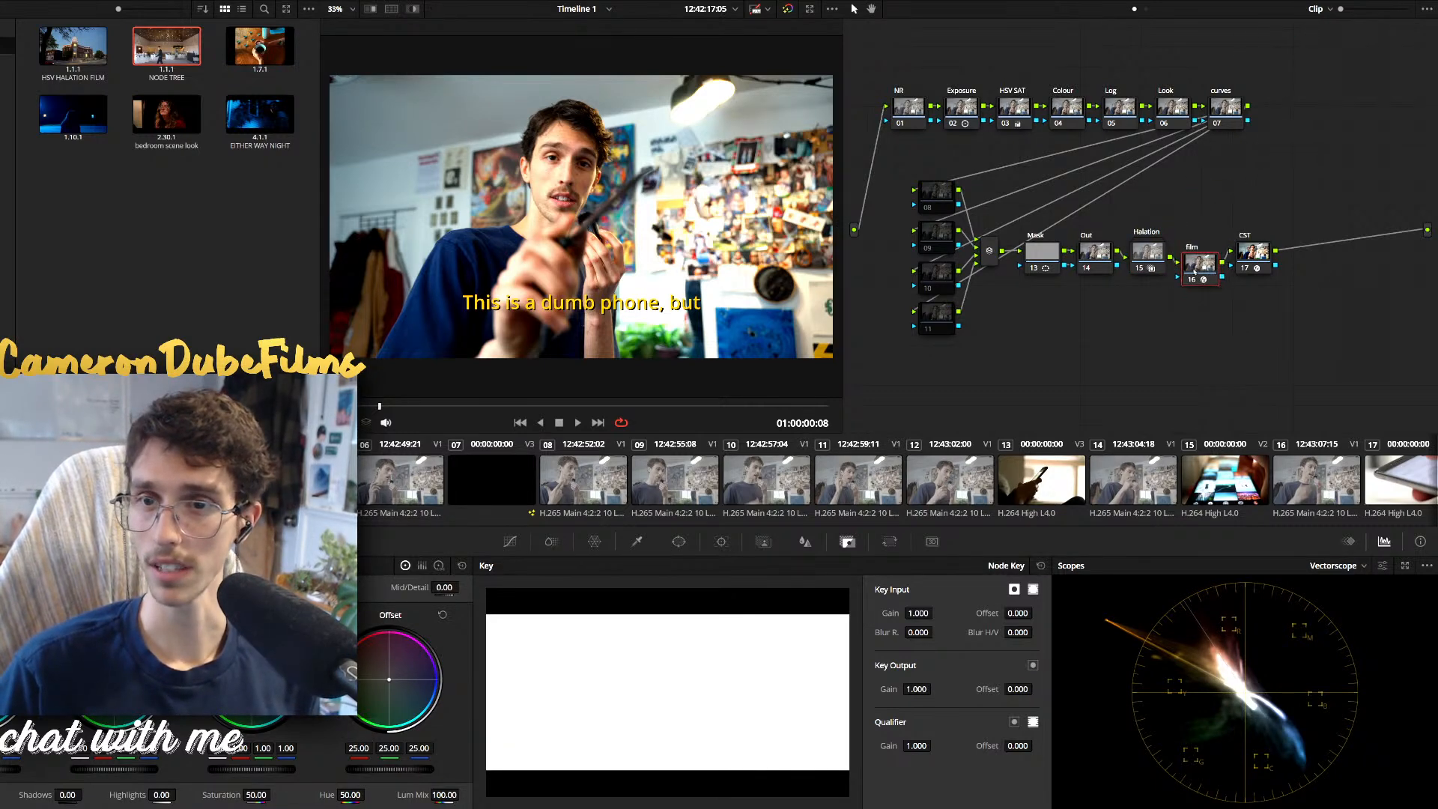
{"action": "left_click", "coordinate": [1322, 0]}
{"action": "left_click_drag", "start_coordinate": [1099, 318], "coordinate": [997, 302]}
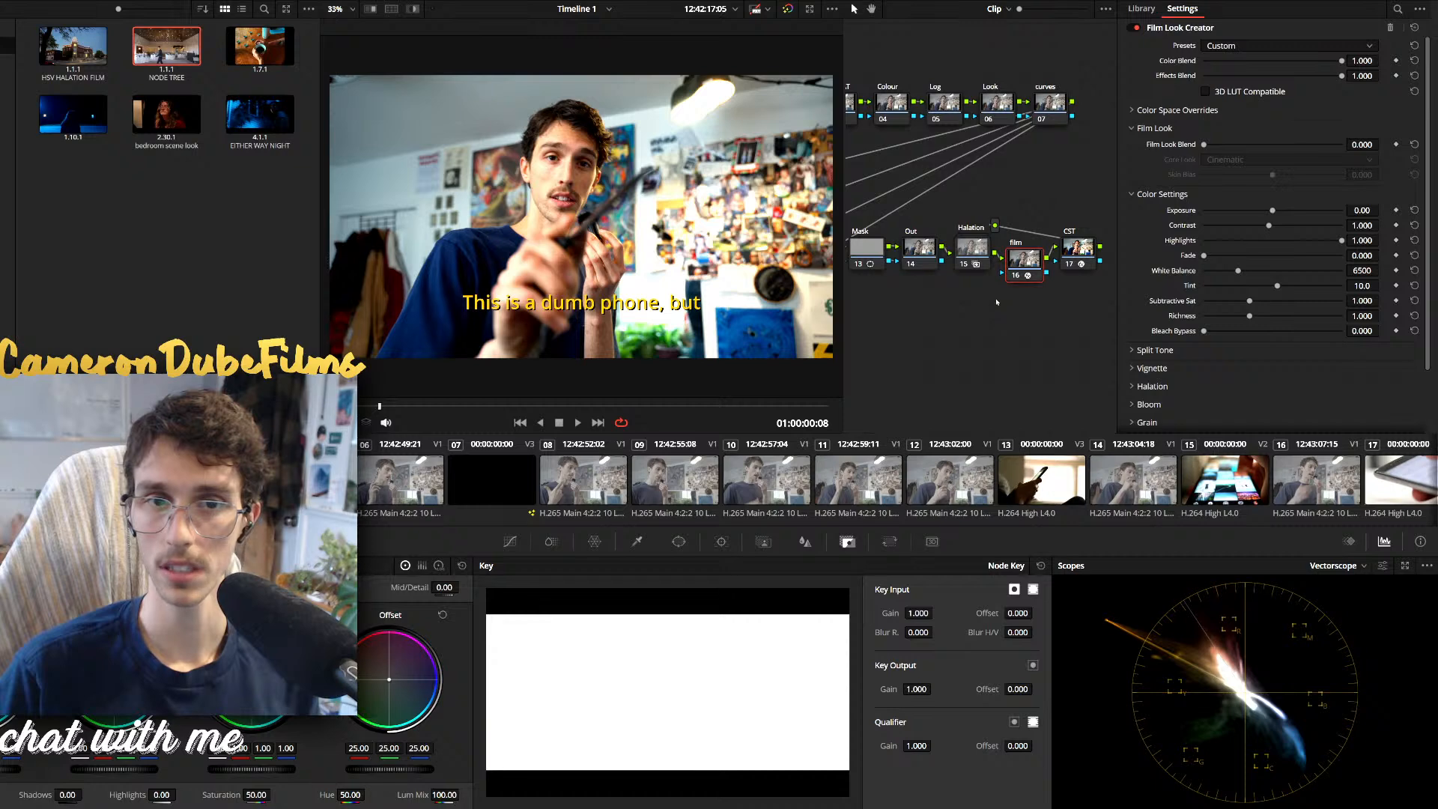
On the curves node's Hue Vs Sat curve, anchor the oranges and lower yellow to 0.91 and the far red end to 0.87
{"action": "left_click", "coordinate": [1058, 112]}
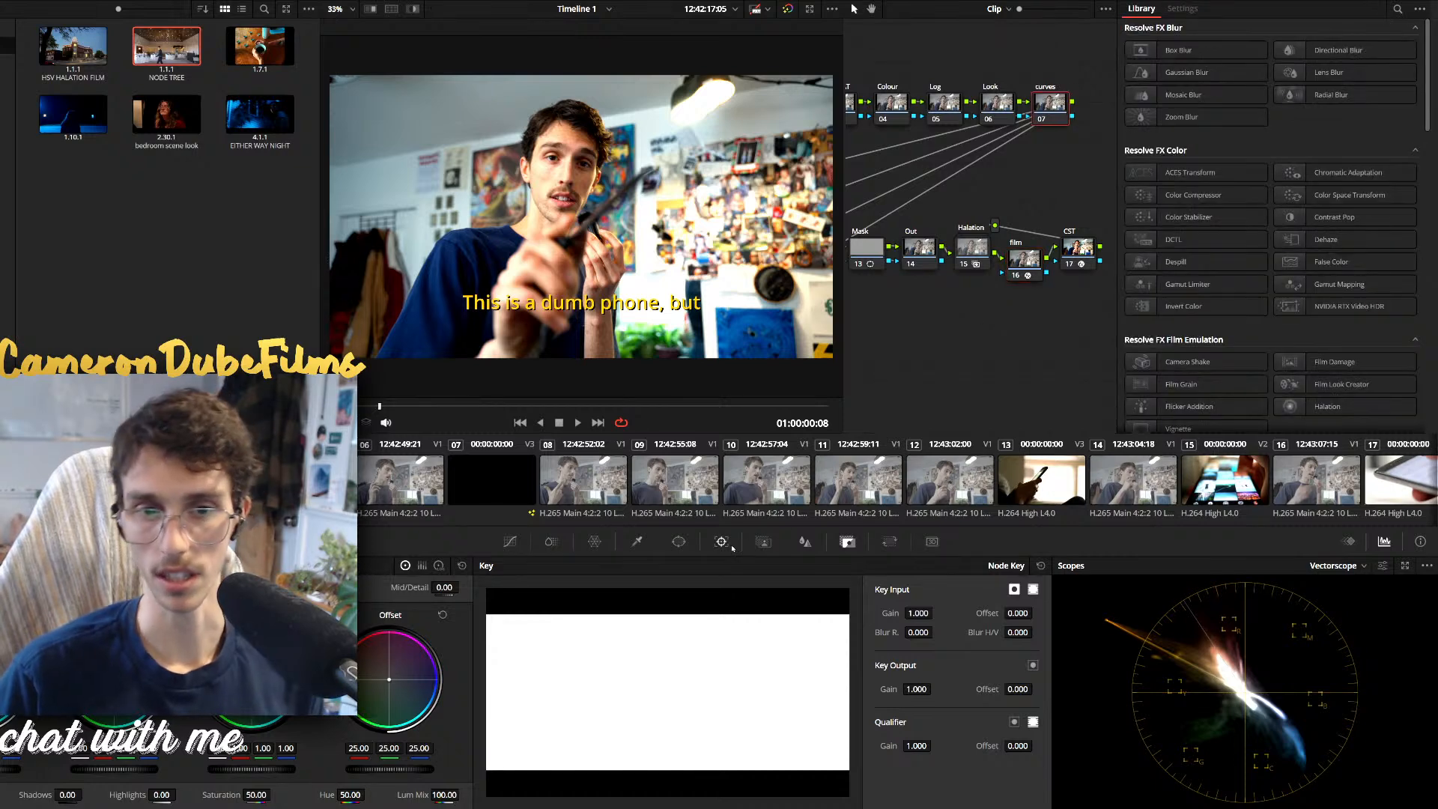
{"action": "left_click", "coordinate": [509, 540]}
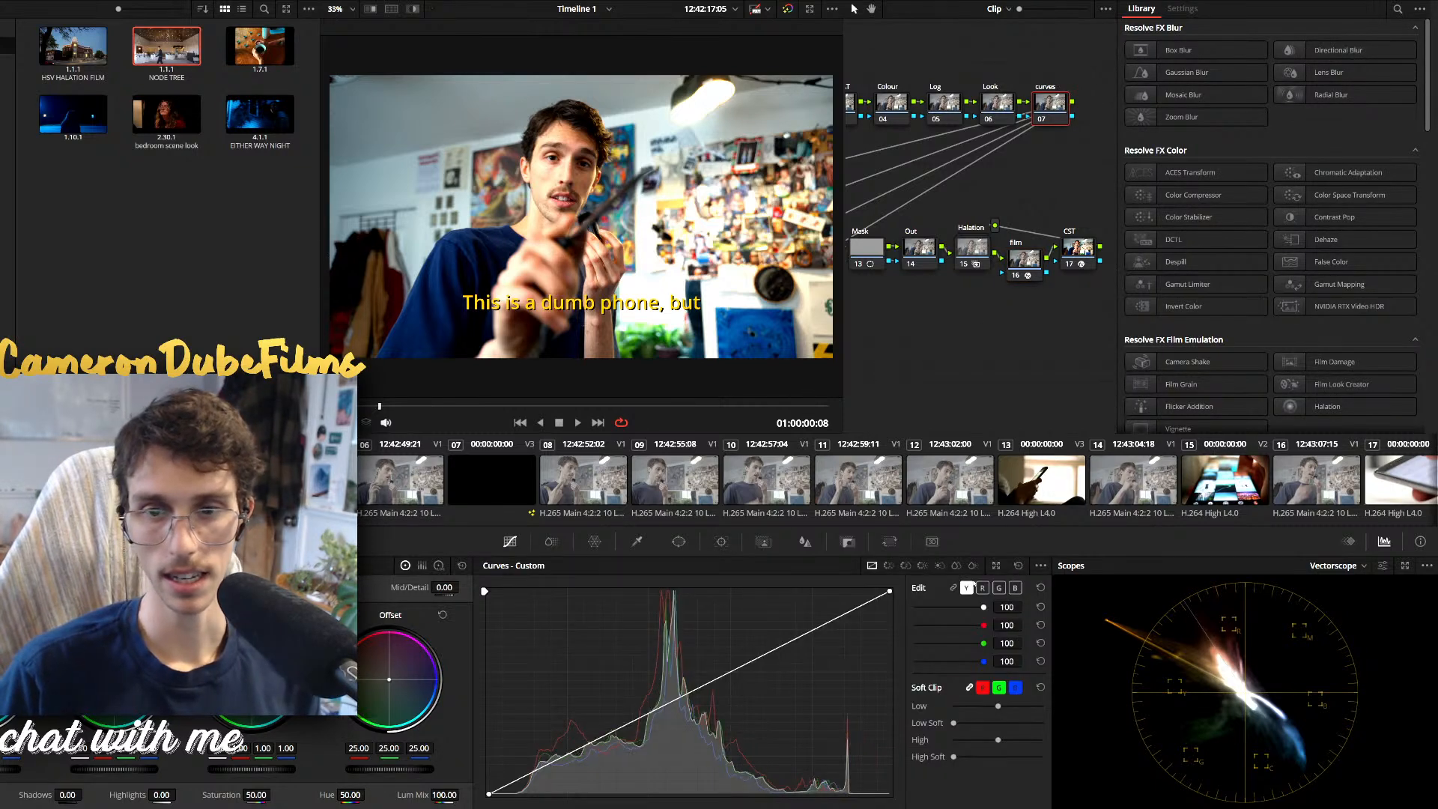
{"action": "left_click", "coordinate": [888, 566]}
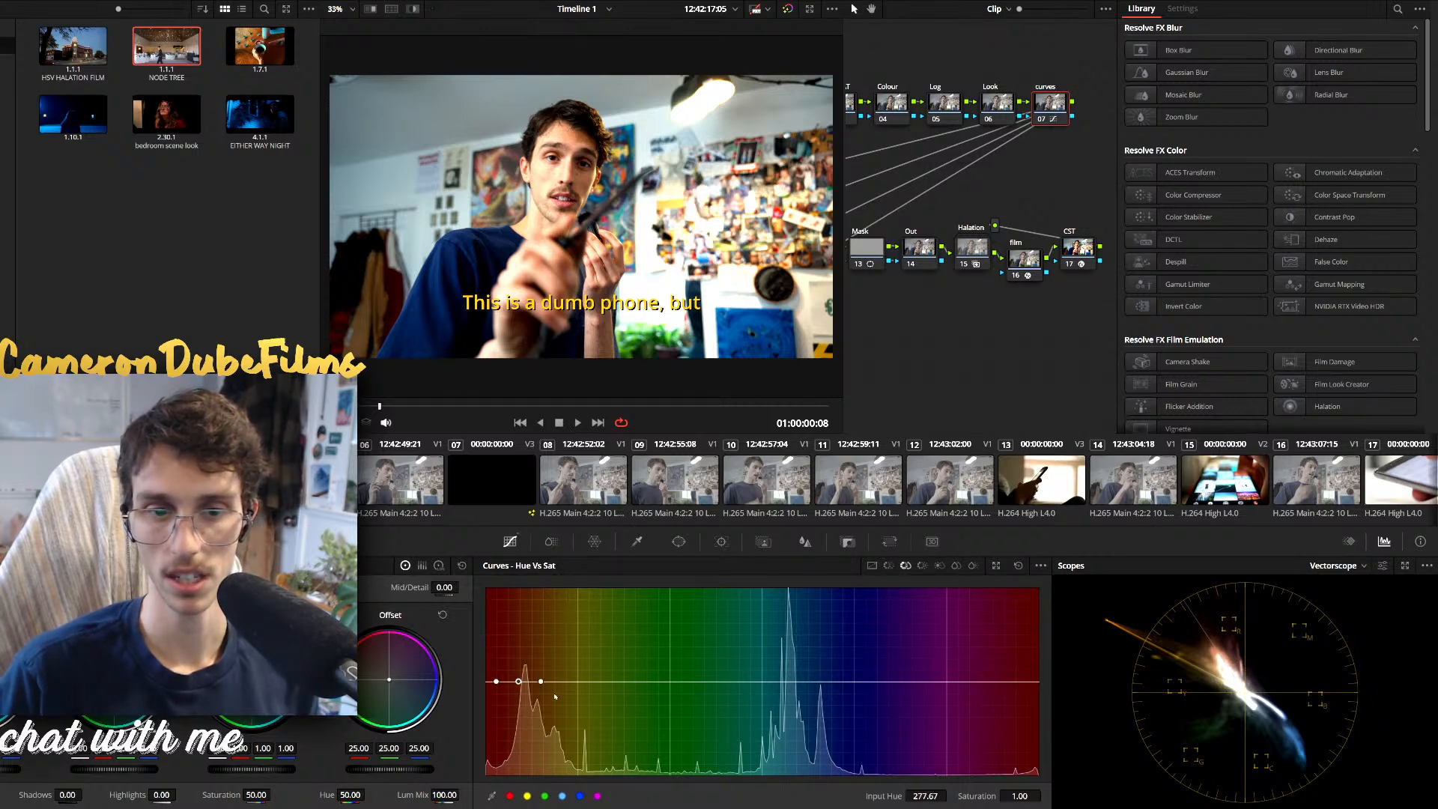
{"action": "mouse_move", "coordinate": [580, 684]}
{"action": "left_mouse_down"}
{"action": "mouse_move", "coordinate": [583, 702]}
{"action": "mouse_move", "coordinate": [584, 690]}
{"action": "left_mouse_up"}
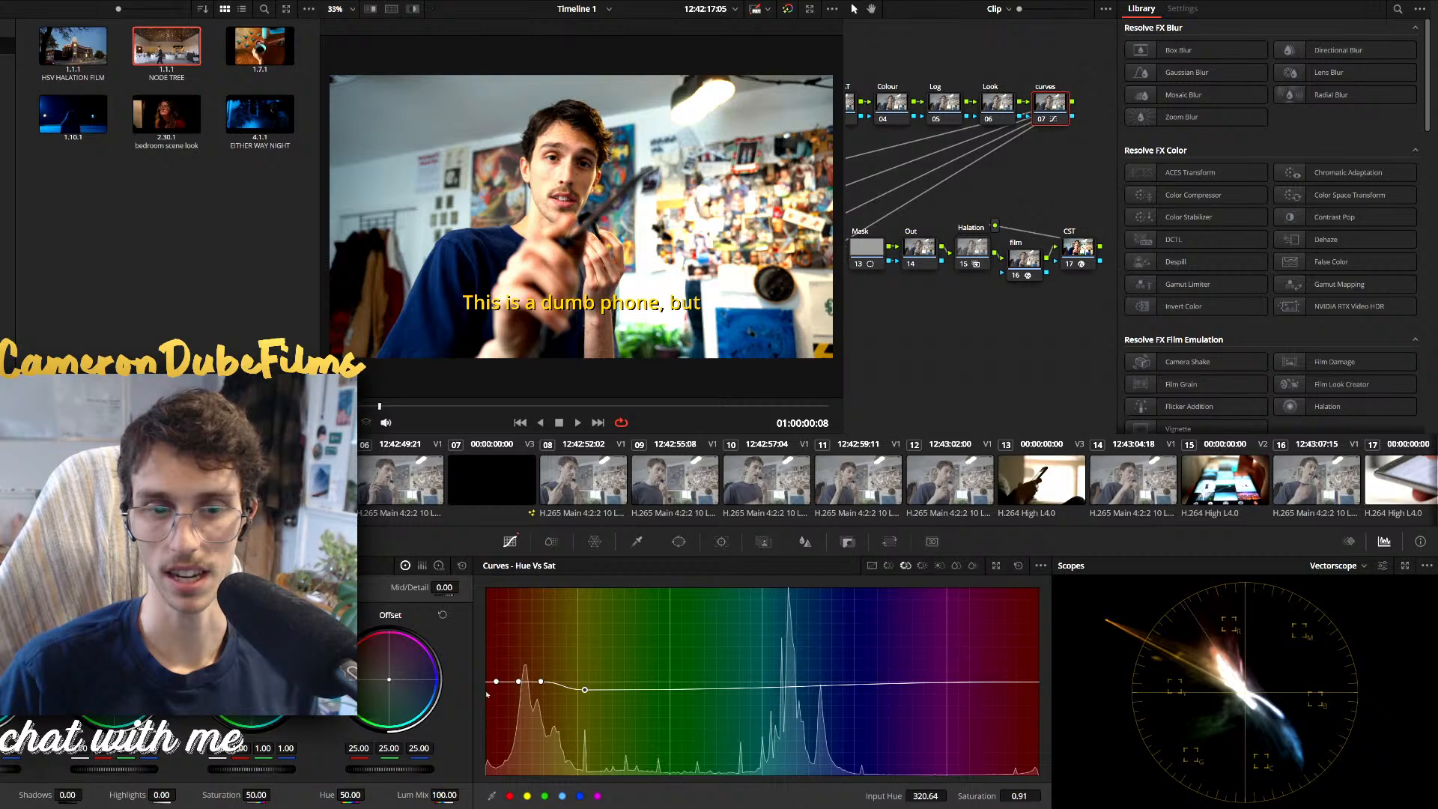
{"action": "left_click_drag", "start_coordinate": [1019, 687], "coordinate": [1021, 694]}
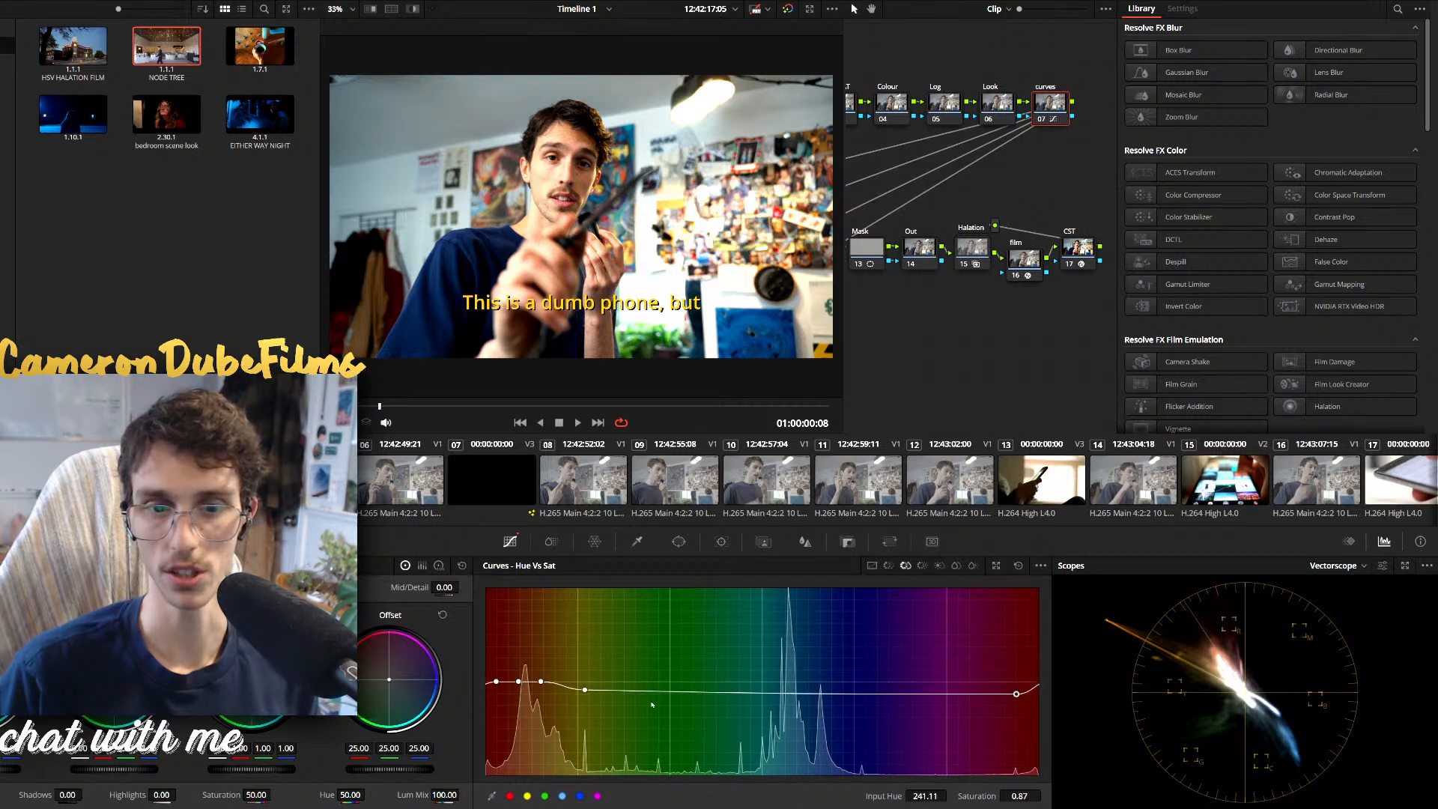
Hold the cyan-blue saturation near neutral on the Hue Vs Sat curve, lowering blue to 0.81, magenta to 0.50 and green to 0.73
{"action": "left_click_drag", "start_coordinate": [786, 694], "coordinate": [788, 682]}
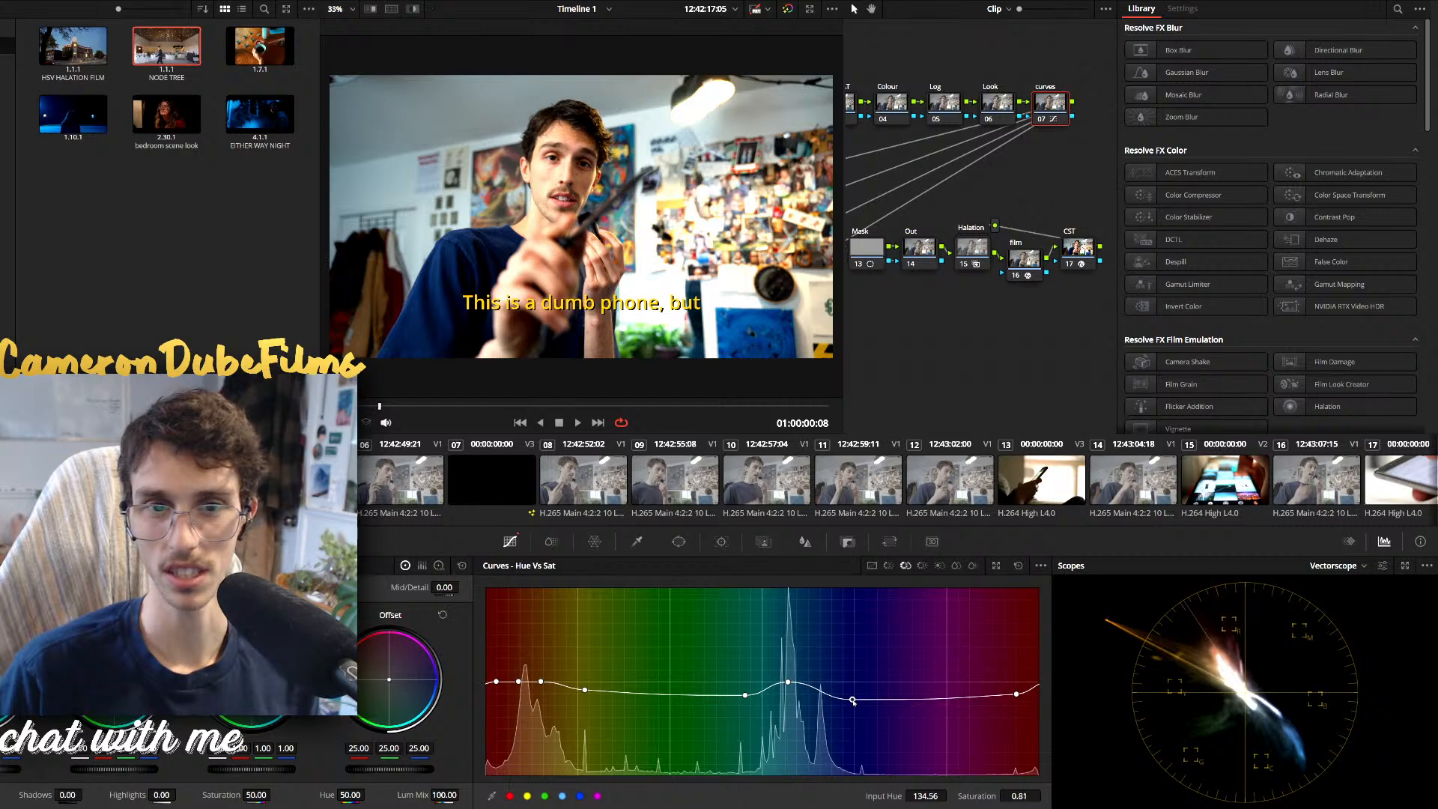
{"action": "left_click_drag", "start_coordinate": [915, 702], "coordinate": [933, 725]}
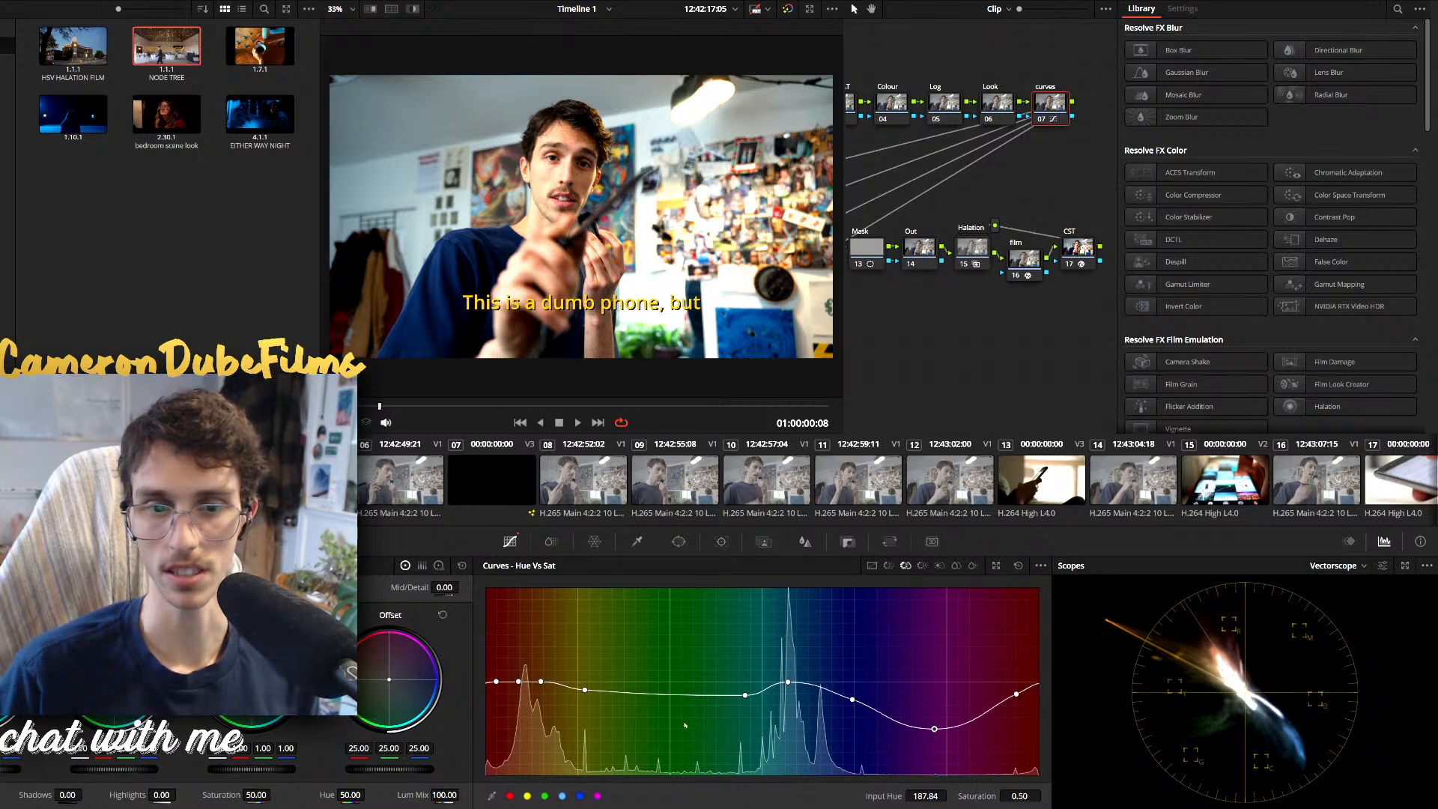
{"action": "mouse_move", "coordinate": [652, 694]}
{"action": "left_mouse_down"}
{"action": "mouse_move", "coordinate": [655, 752]}
{"action": "mouse_move", "coordinate": [658, 709]}
{"action": "left_mouse_up"}
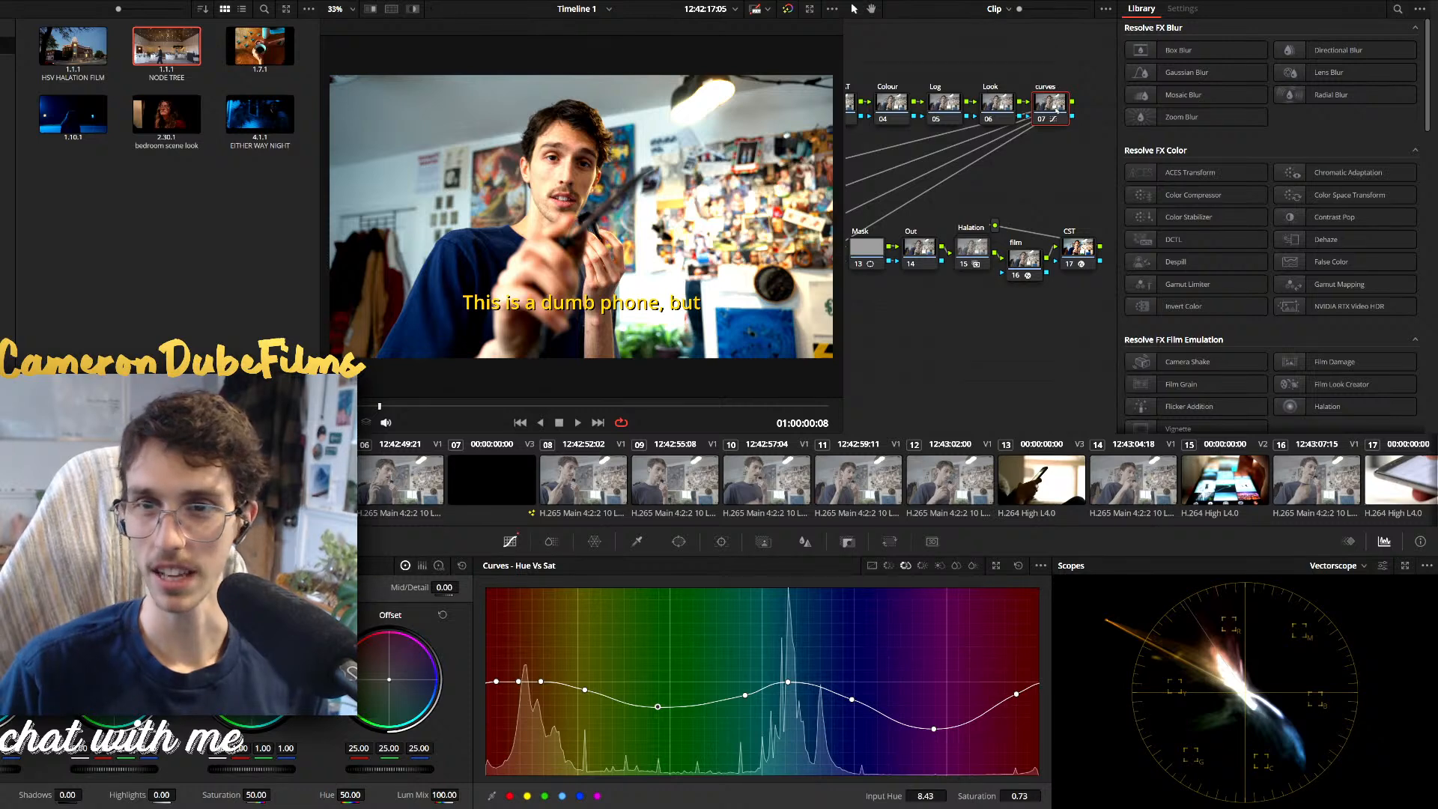
{"action": "key", "text": "shift+Home"}
Set the film node's Split Tone to amount 1.000, hue angle 23.6 and pivot 0.328, comparing with the node disabled
{"action": "left_click", "coordinate": [1025, 259]}
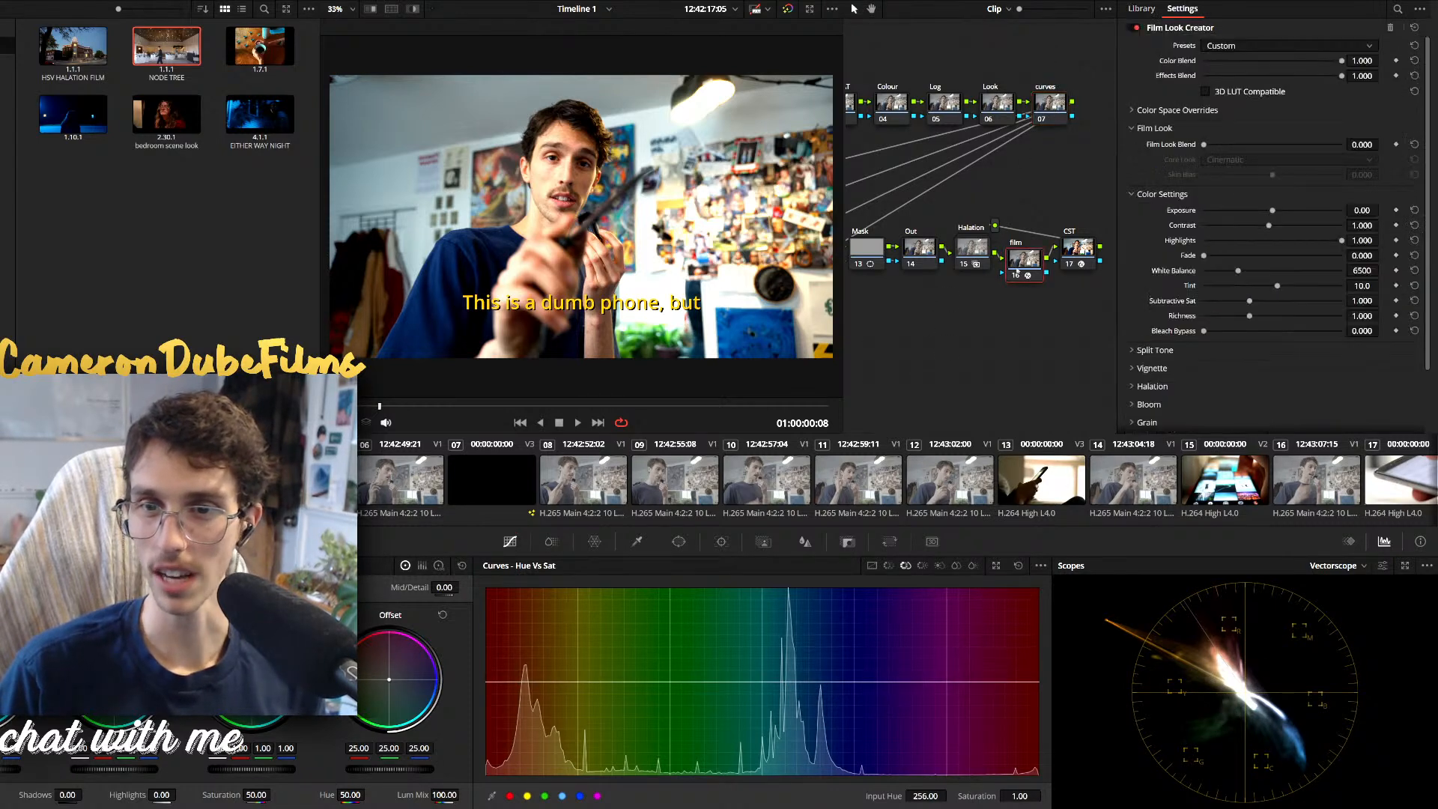
{"action": "left_click", "coordinate": [1133, 350]}
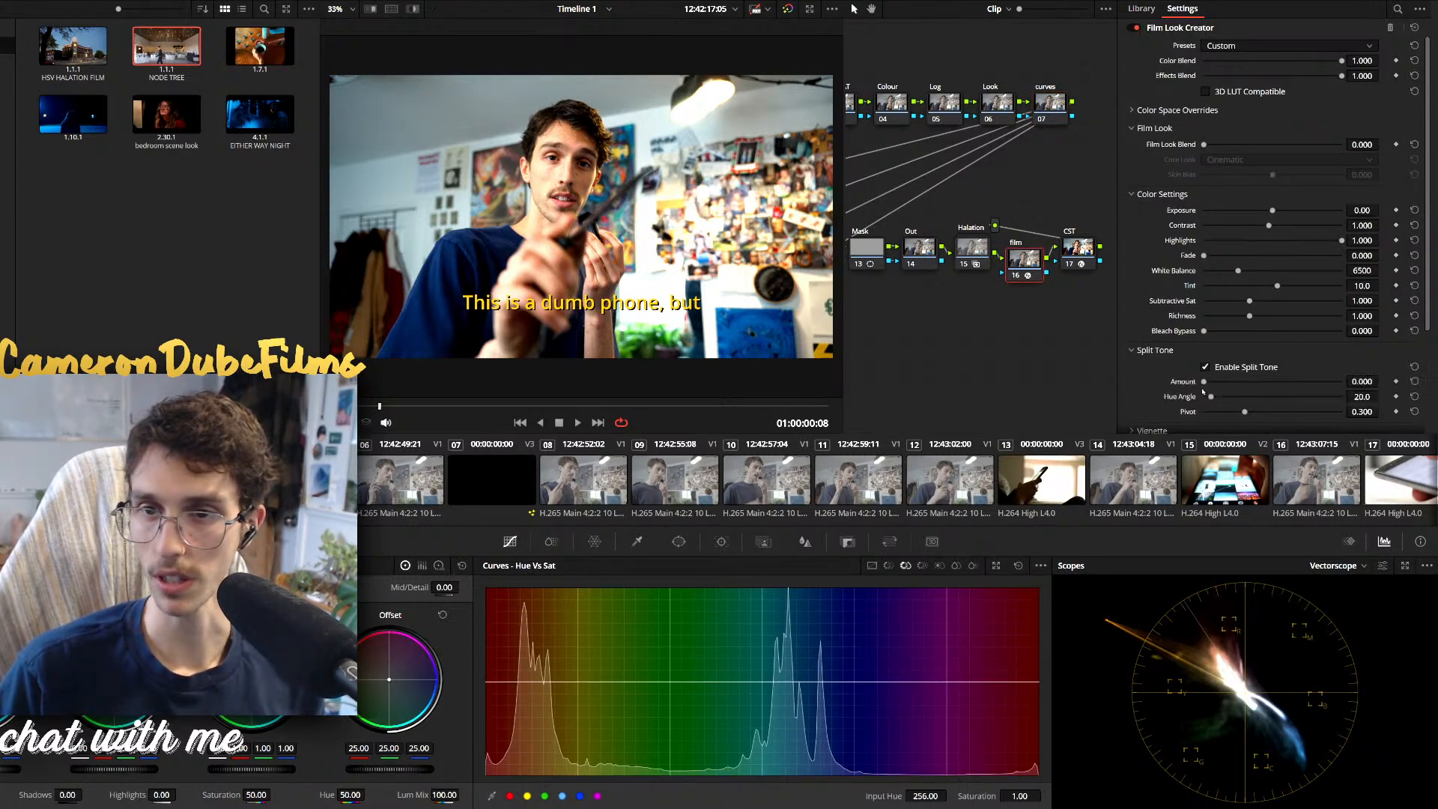
{"action": "left_click", "coordinate": [1205, 367]}
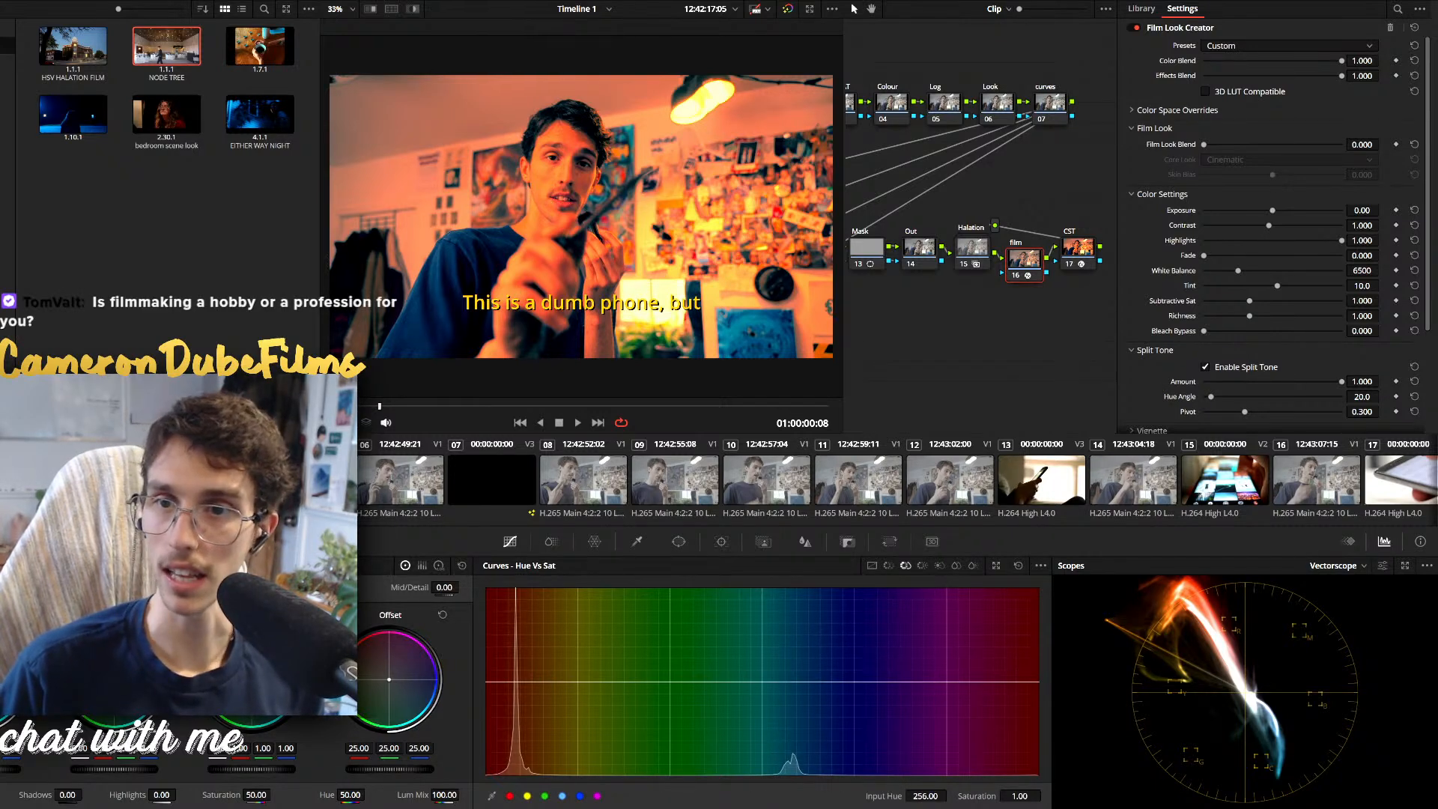
{"action": "left_click_drag", "start_coordinate": [1341, 61], "coordinate": [1255, 62]}
{"action": "double_click", "coordinate": [1256, 62]}
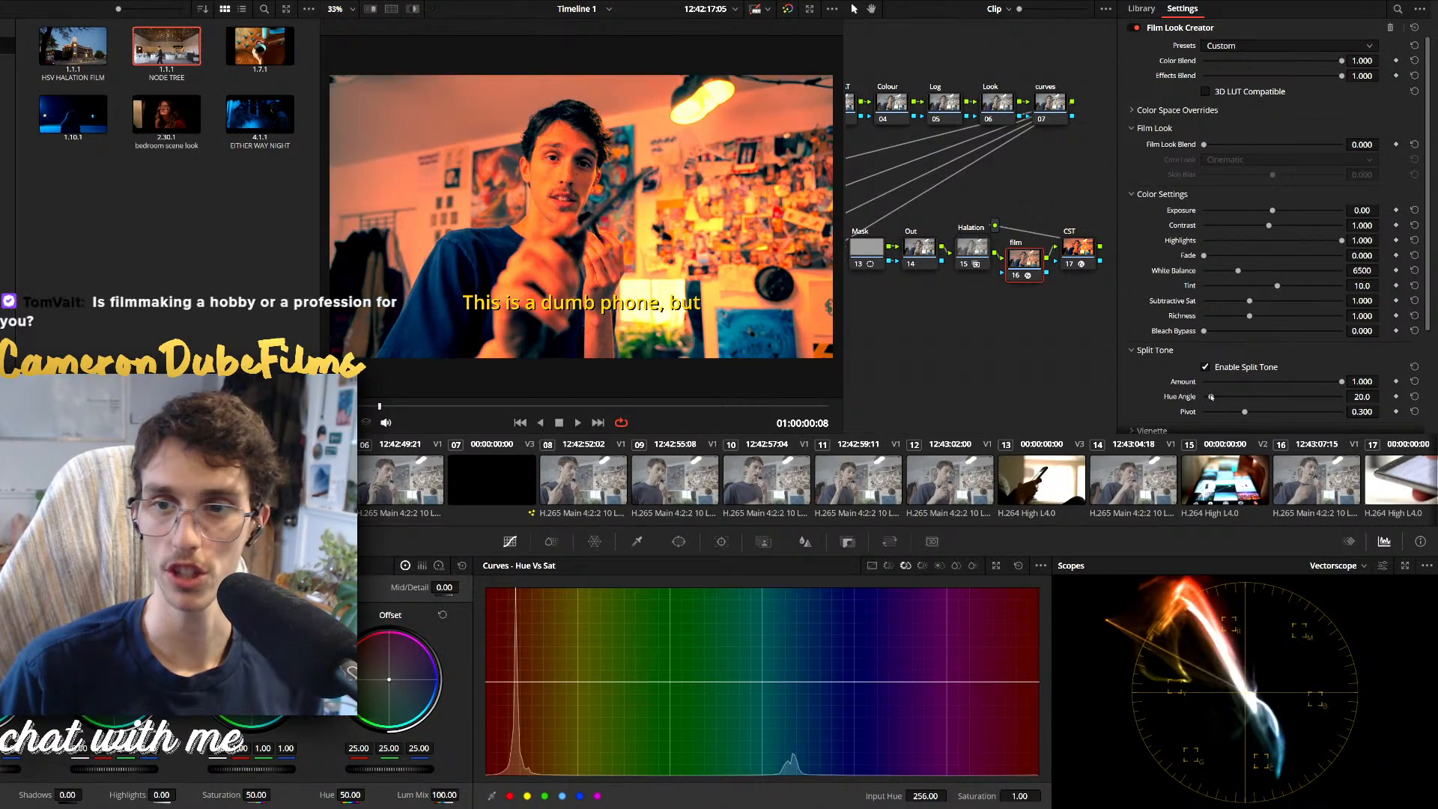
{"action": "left_click_drag", "start_coordinate": [1214, 398], "coordinate": [1249, 421]}
{"action": "key", "text": "ctrl+d"}
{"action": "key", "text": "ctrl+d"}
{"action": "key", "text": "ctrl+d"}
{"action": "key", "text": "ctrl+d"}
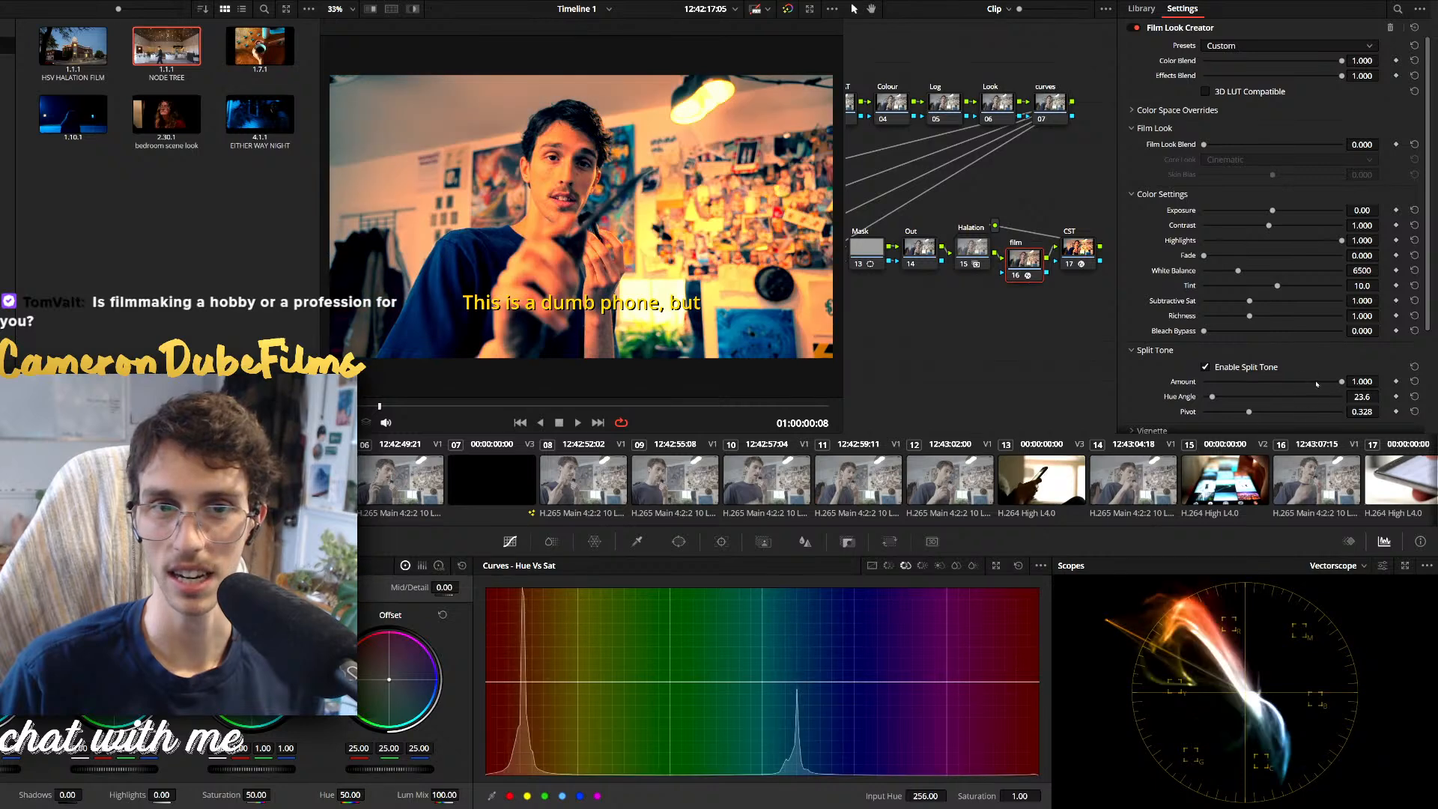
Reduce the film node's Split Tone amount to 0.362
{"action": "left_click_drag", "start_coordinate": [1332, 383], "coordinate": [1252, 384]}
{"action": "key", "text": "ctrl+d"}
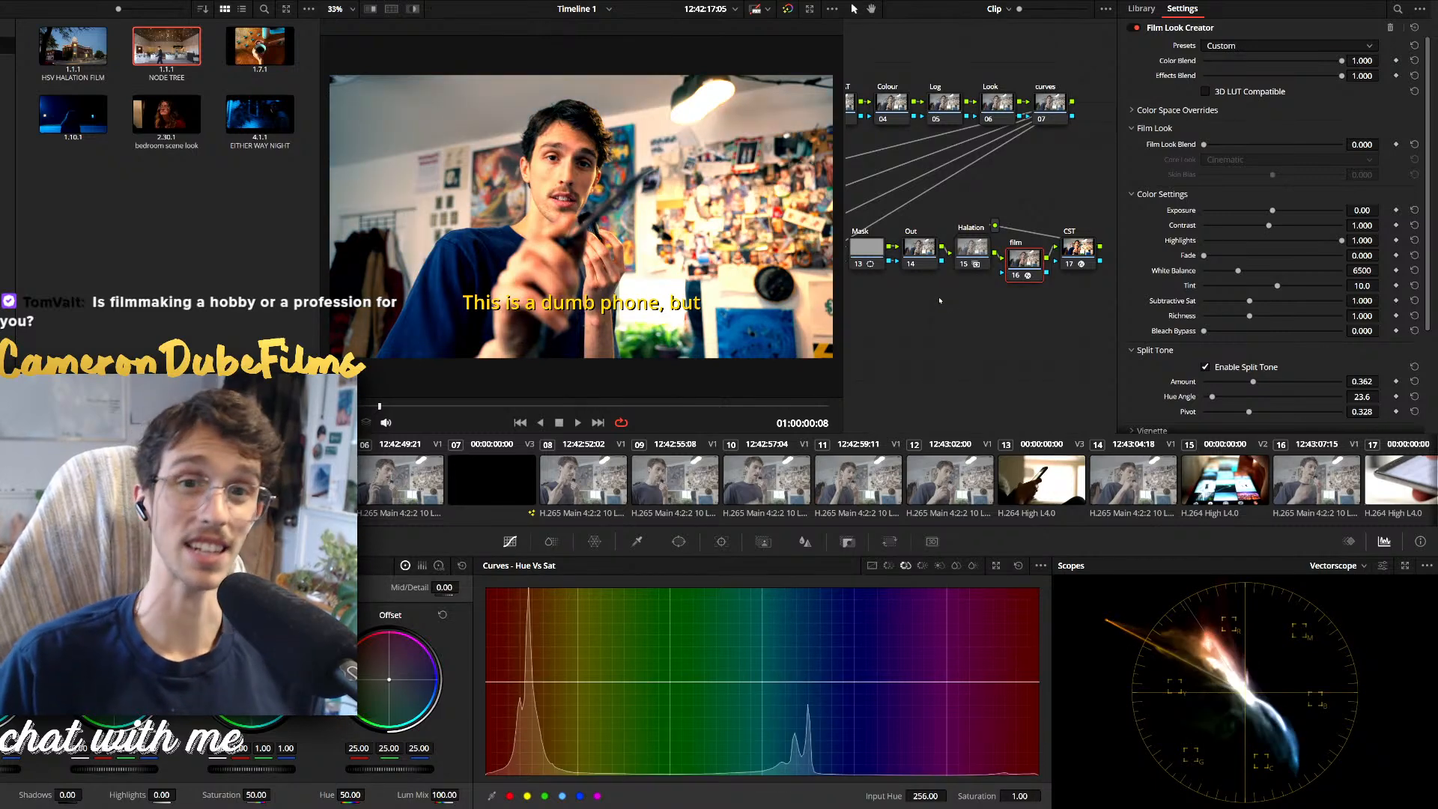
{"action": "key", "text": "ctrl+d"}
Examine the face and the background wall up close with the film node switched off and on
{"action": "scroll", "coordinate": [636, 171], "scroll_direction": "up", "scroll_amount": 4}
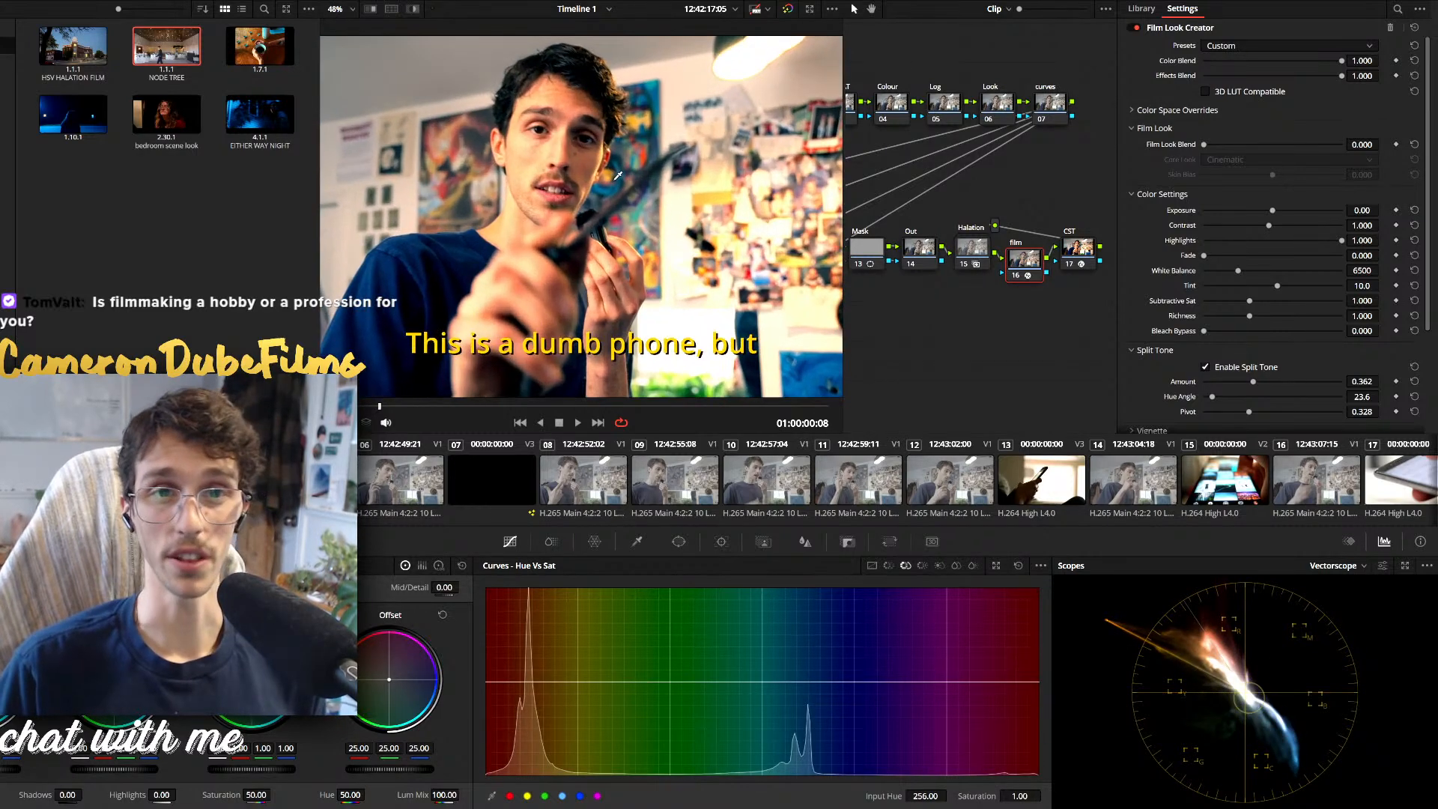
{"action": "scroll", "coordinate": [631, 210], "scroll_direction": "up", "scroll_amount": 2}
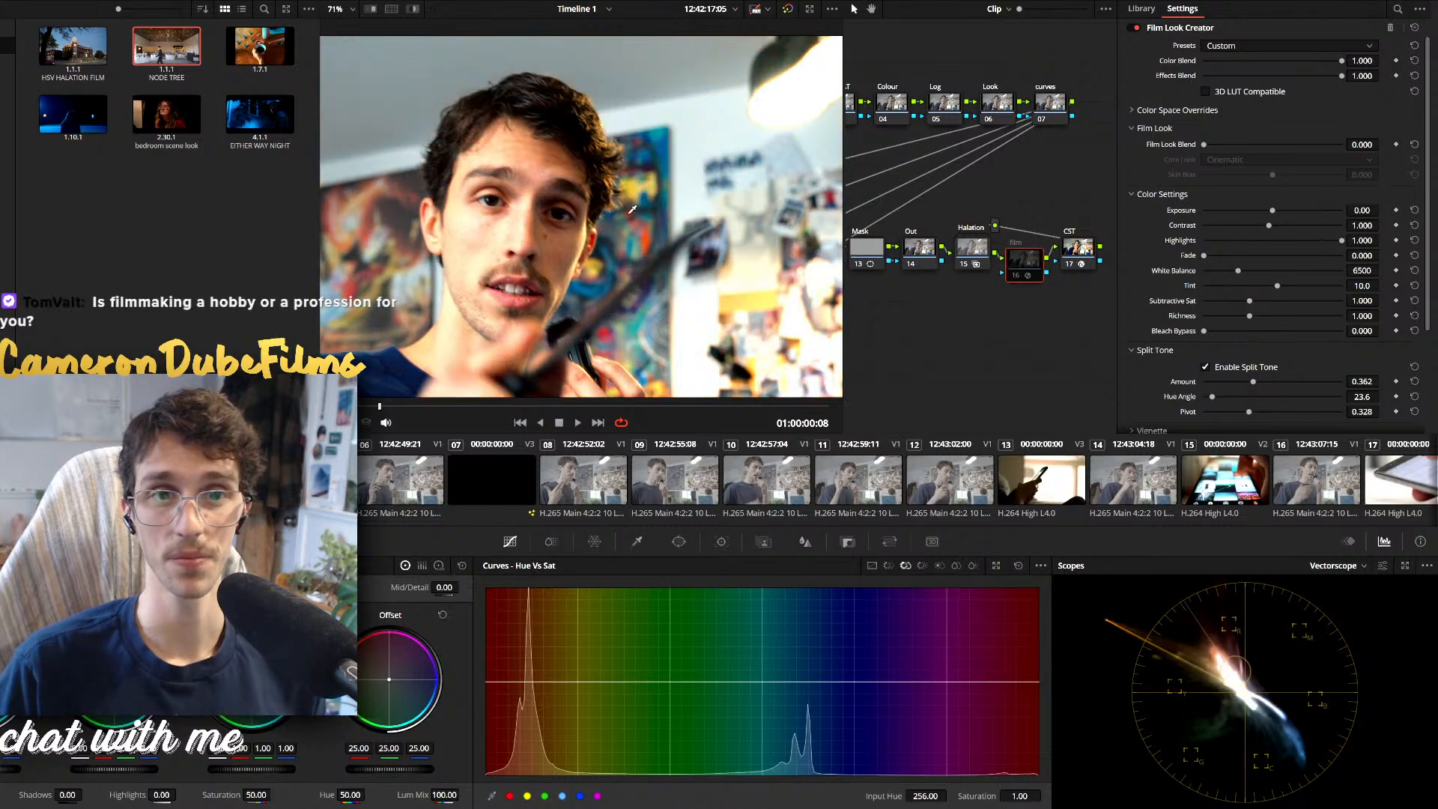
{"action": "key", "text": "ctrl+d"}
{"action": "key", "text": "ctrl+d"}
{"action": "key", "text": "ctrl+d"}
{"action": "key", "text": "ctrl+d"}
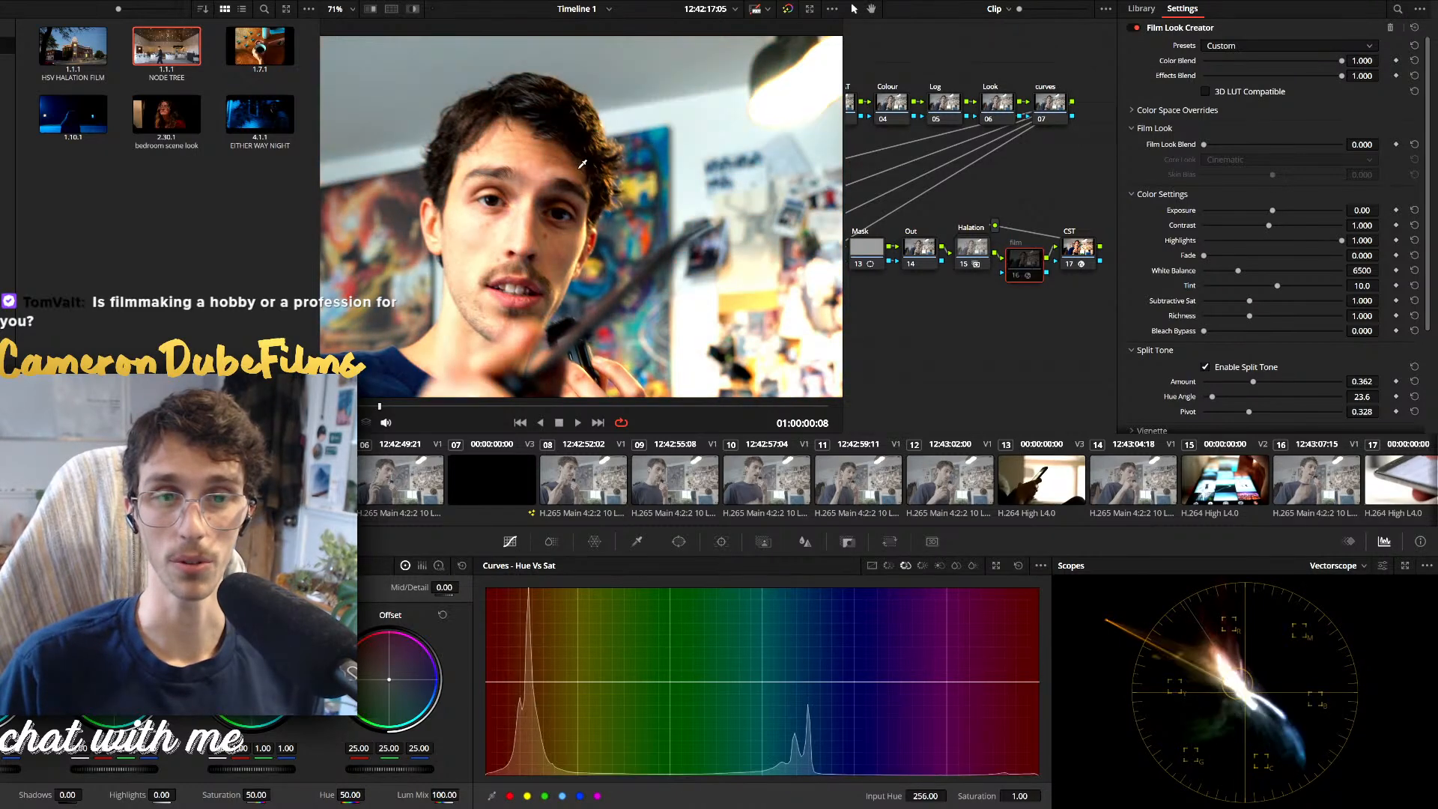
{"action": "left_click_drag", "start_coordinate": [423, 292], "coordinate": [528, 145]}
{"action": "key", "text": "ctrl+d"}
{"action": "key", "text": "ctrl+d"}
{"action": "key", "text": "ctrl+d"}
{"action": "key", "text": "ctrl+d"}
{"action": "key", "text": "ctrl+d"}
{"action": "left_click_drag", "start_coordinate": [816, 169], "coordinate": [600, 234]}
{"action": "key", "text": "ctrl+d"}
{"action": "scroll", "coordinate": [600, 233], "scroll_direction": "down", "scroll_amount": 1}
{"action": "key", "text": "ctrl+d"}
{"action": "key", "text": "ctrl+d"}
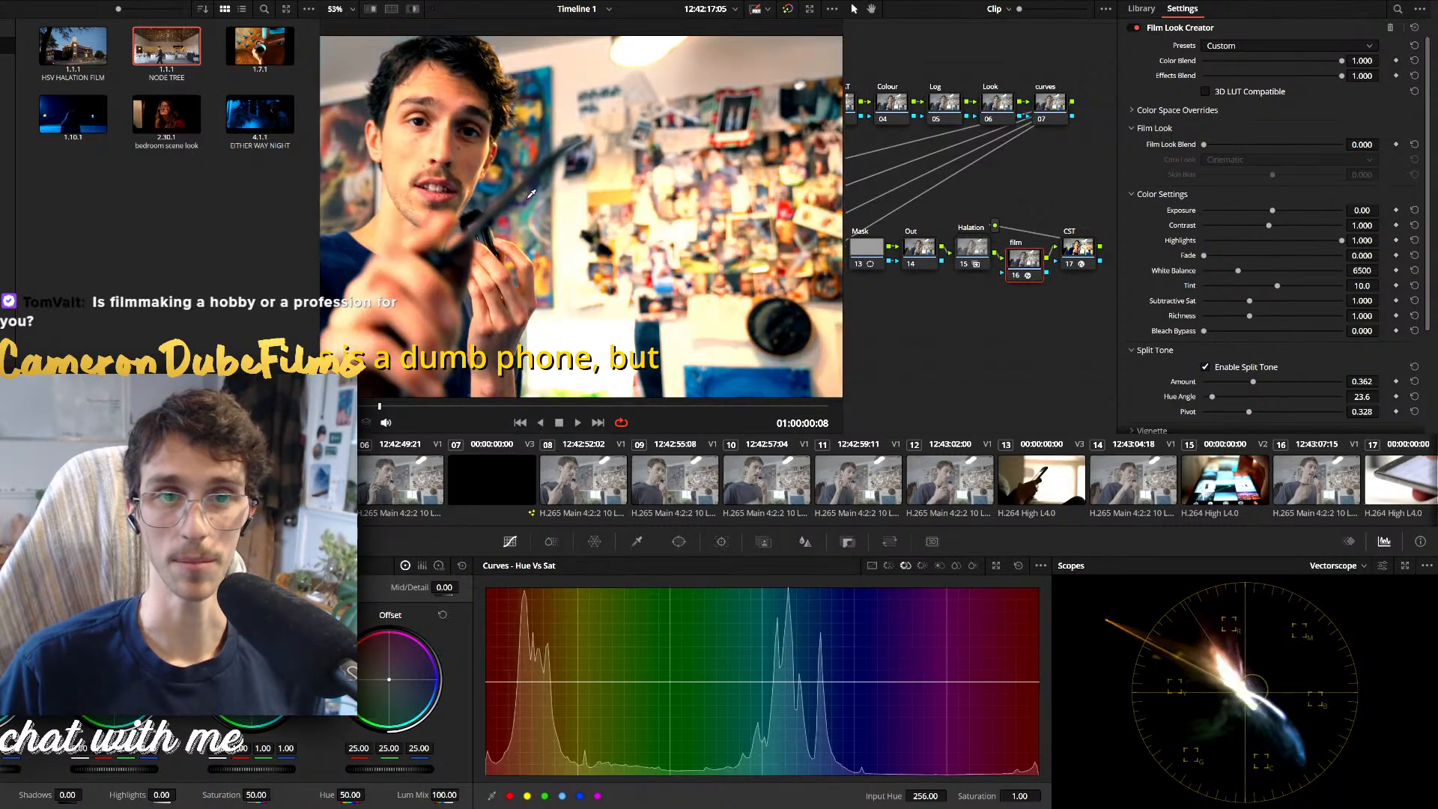
Examine the full frame with the film node switched off and on, and with the whole grade bypassed and restored
{"action": "scroll", "coordinate": [524, 224], "scroll_direction": "down", "scroll_amount": 1}
{"action": "left_click_drag", "start_coordinate": [428, 225], "coordinate": [598, 171]}
{"action": "scroll", "coordinate": [554, 180], "scroll_direction": "down", "scroll_amount": 1}
{"action": "key", "text": "ctrl+d"}
{"action": "key", "text": "ctrl+d"}
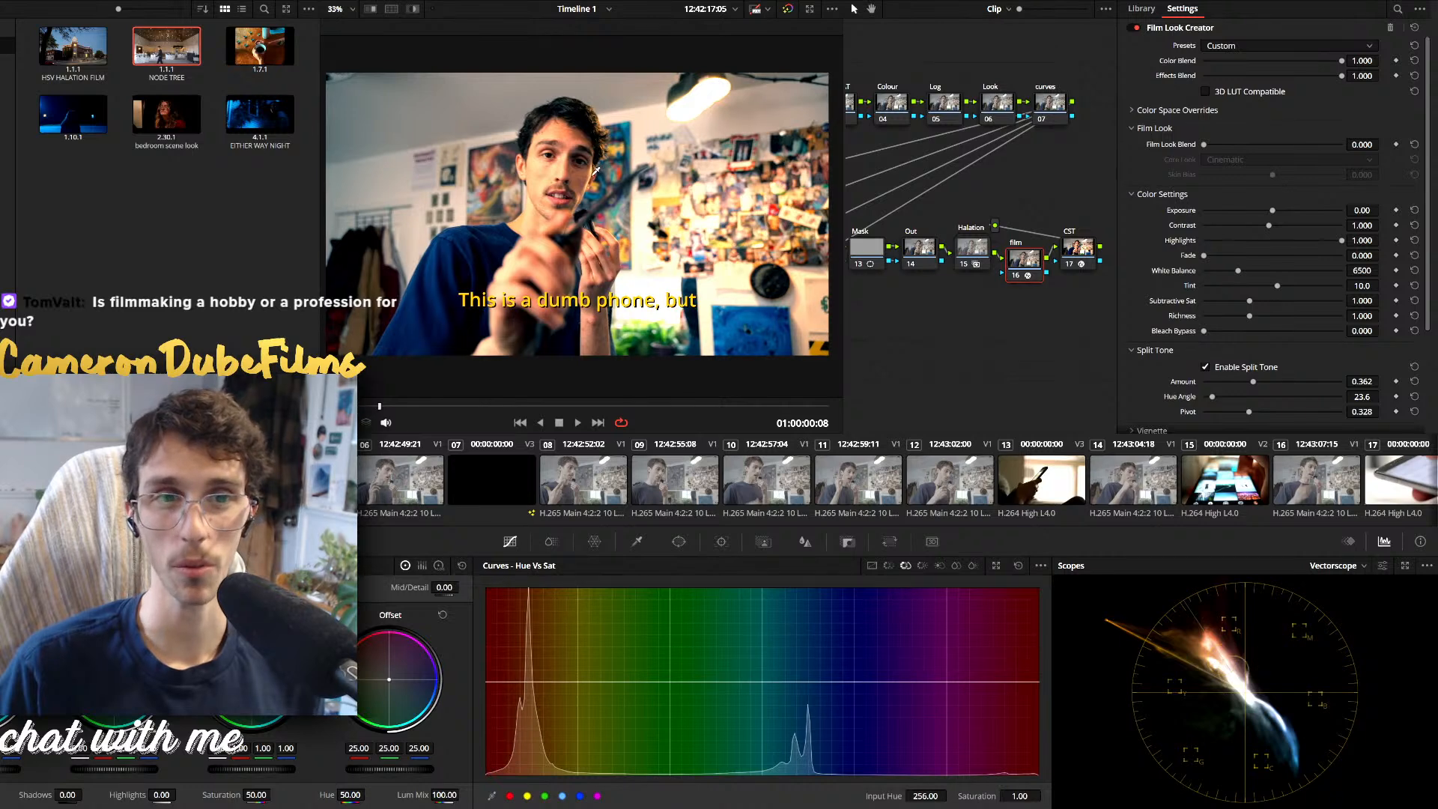
{"action": "key", "text": "ctrl+d"}
{"action": "key", "text": "ctrl+d"}
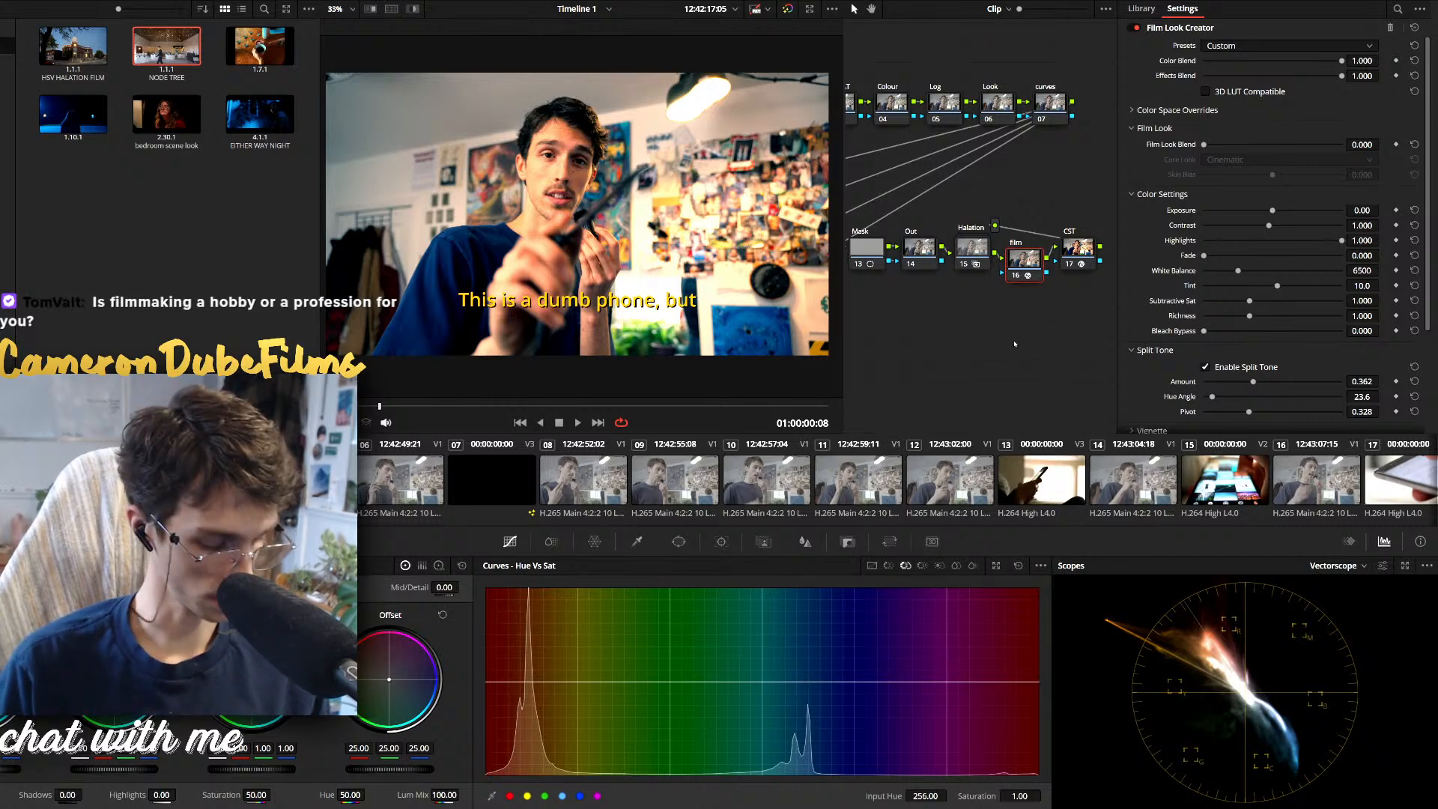
{"action": "key", "text": "shift+d"}
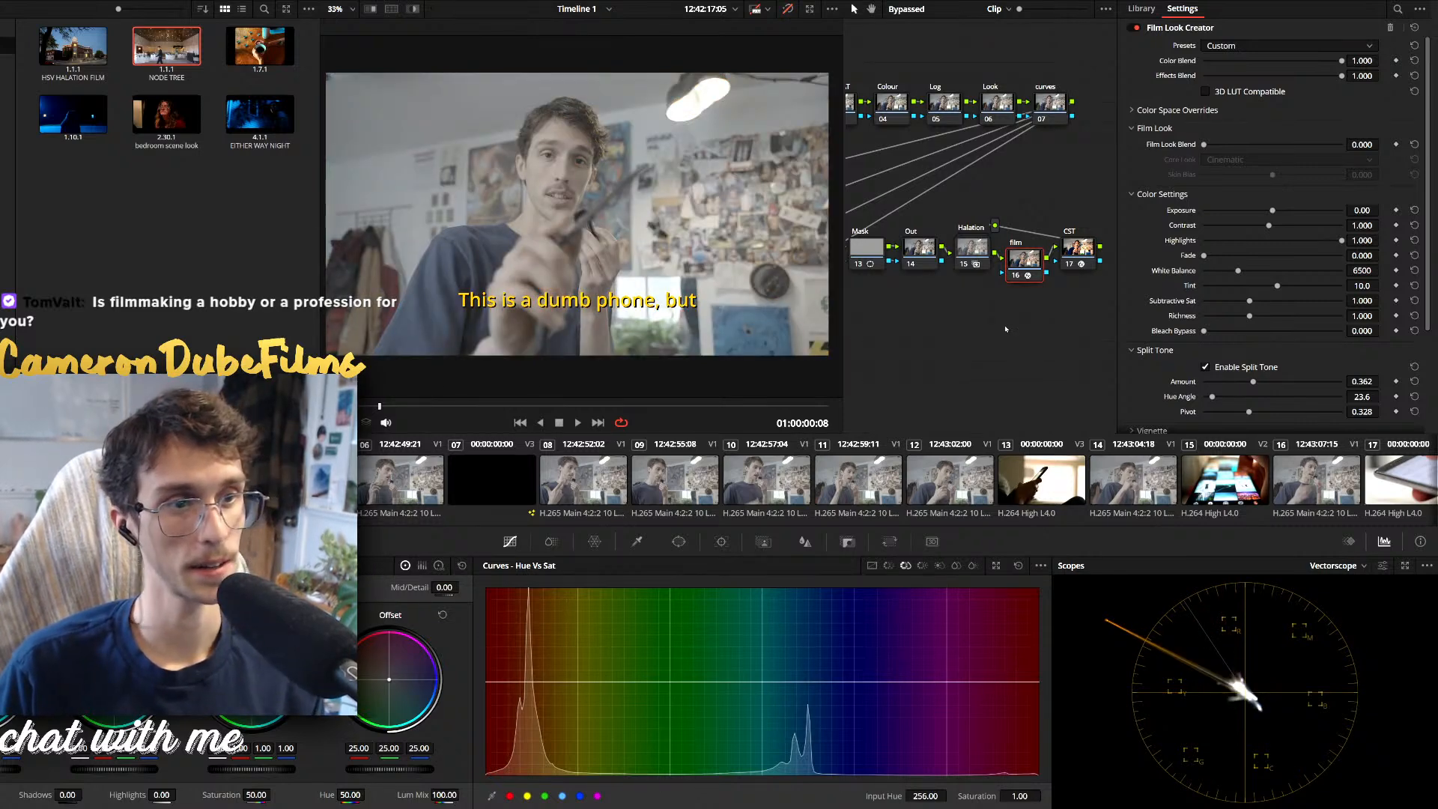
{"action": "key", "text": "shift+d"}
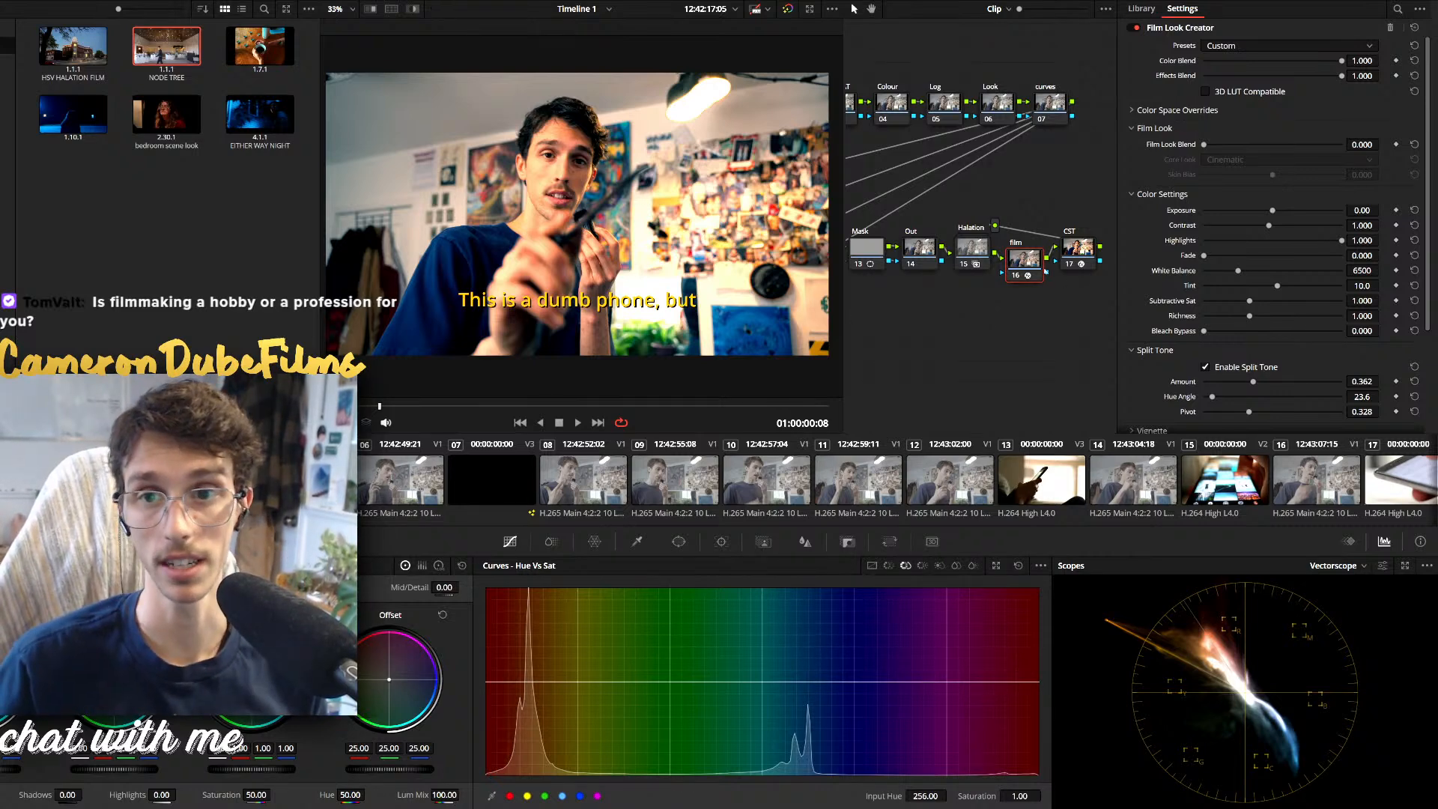
Add a serial node after the film node and switch its colour wheels to Log mode
{"action": "left_click_drag", "start_coordinate": [1025, 260], "coordinate": [1027, 287]}
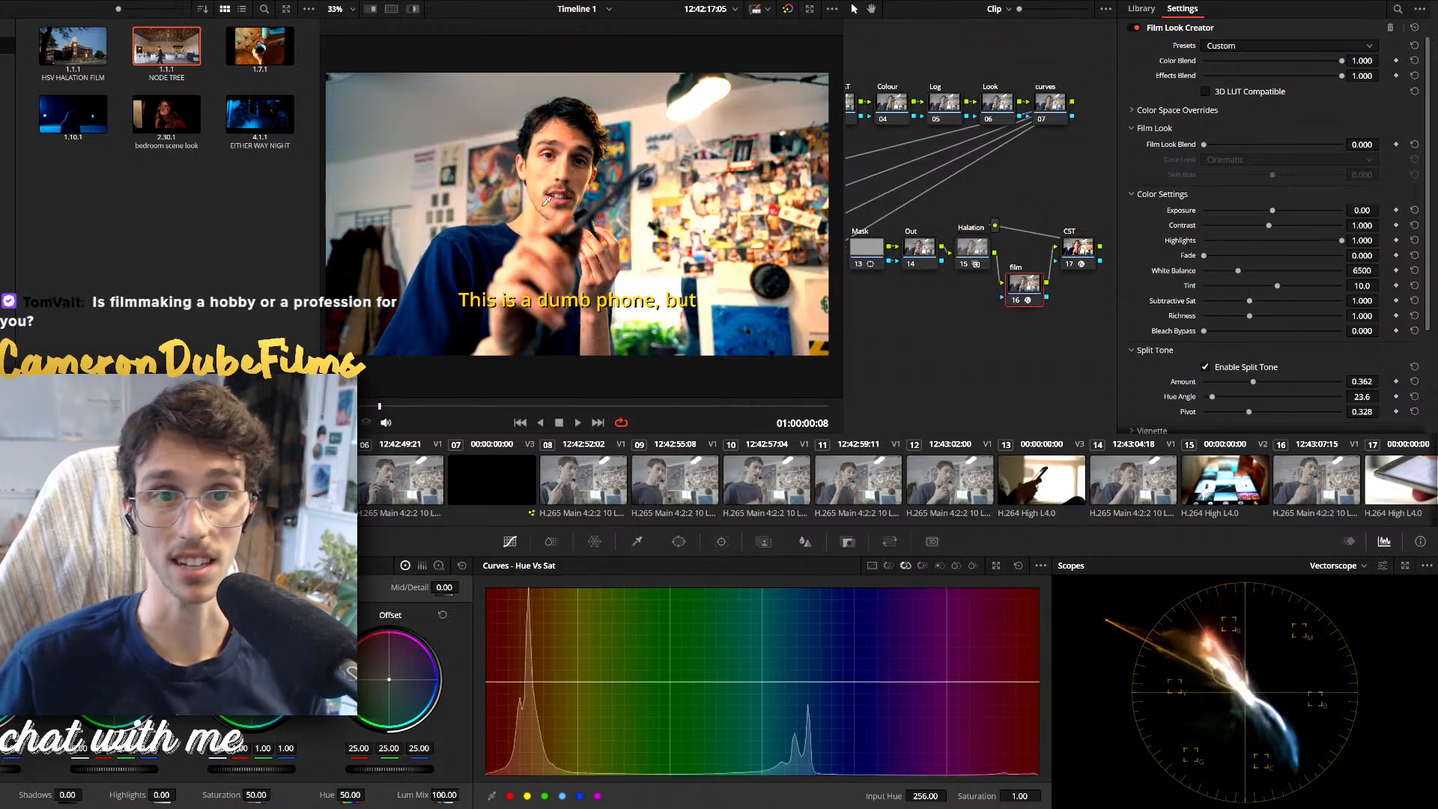
{"action": "key", "text": "alt+s"}
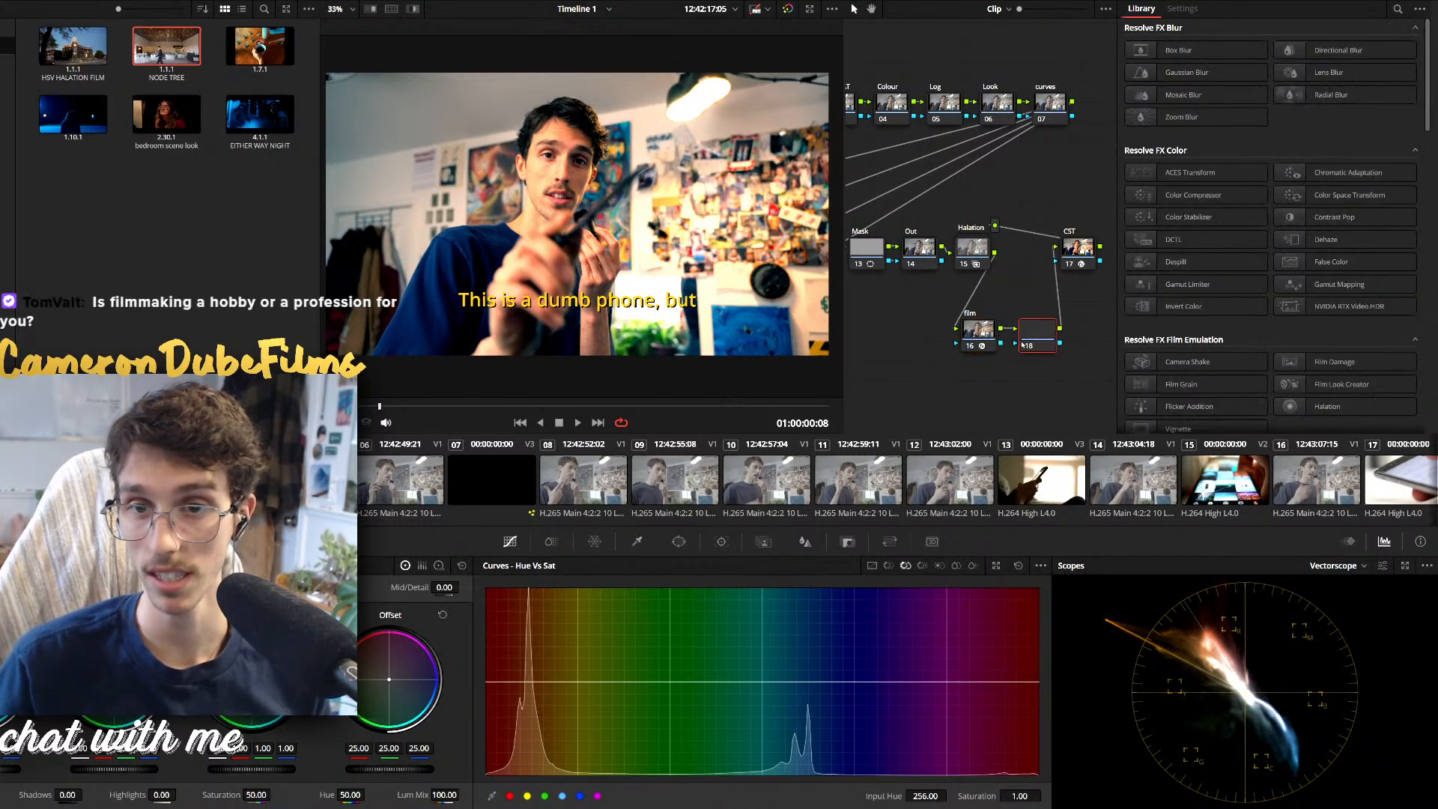
{"action": "left_click", "coordinate": [440, 567]}
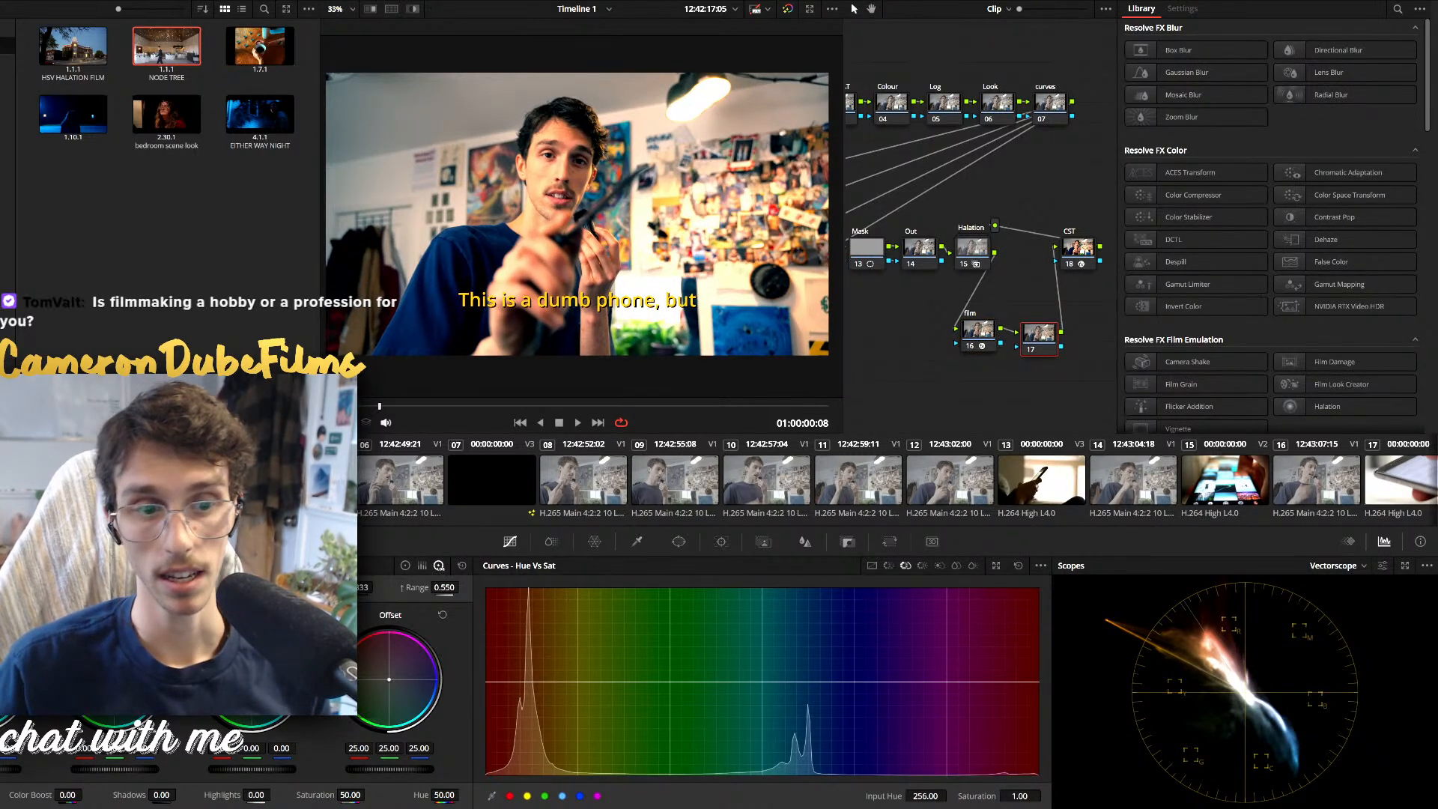
Try slight colour shifts on a Log wheel of the new node and undo them
{"action": "left_click_drag", "start_coordinate": [114, 679], "coordinate": [112, 674]}
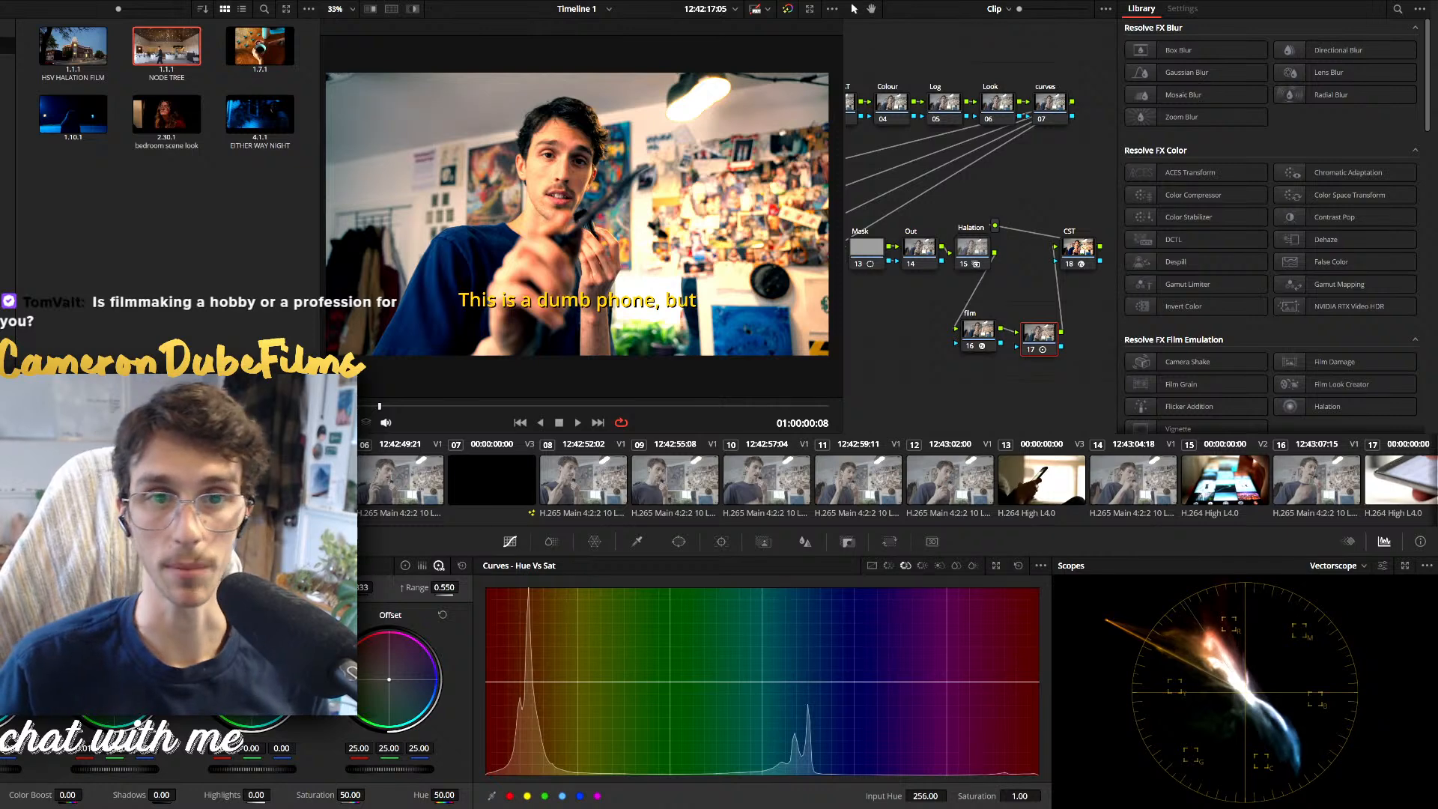
{"action": "key", "text": "ctrl+z"}
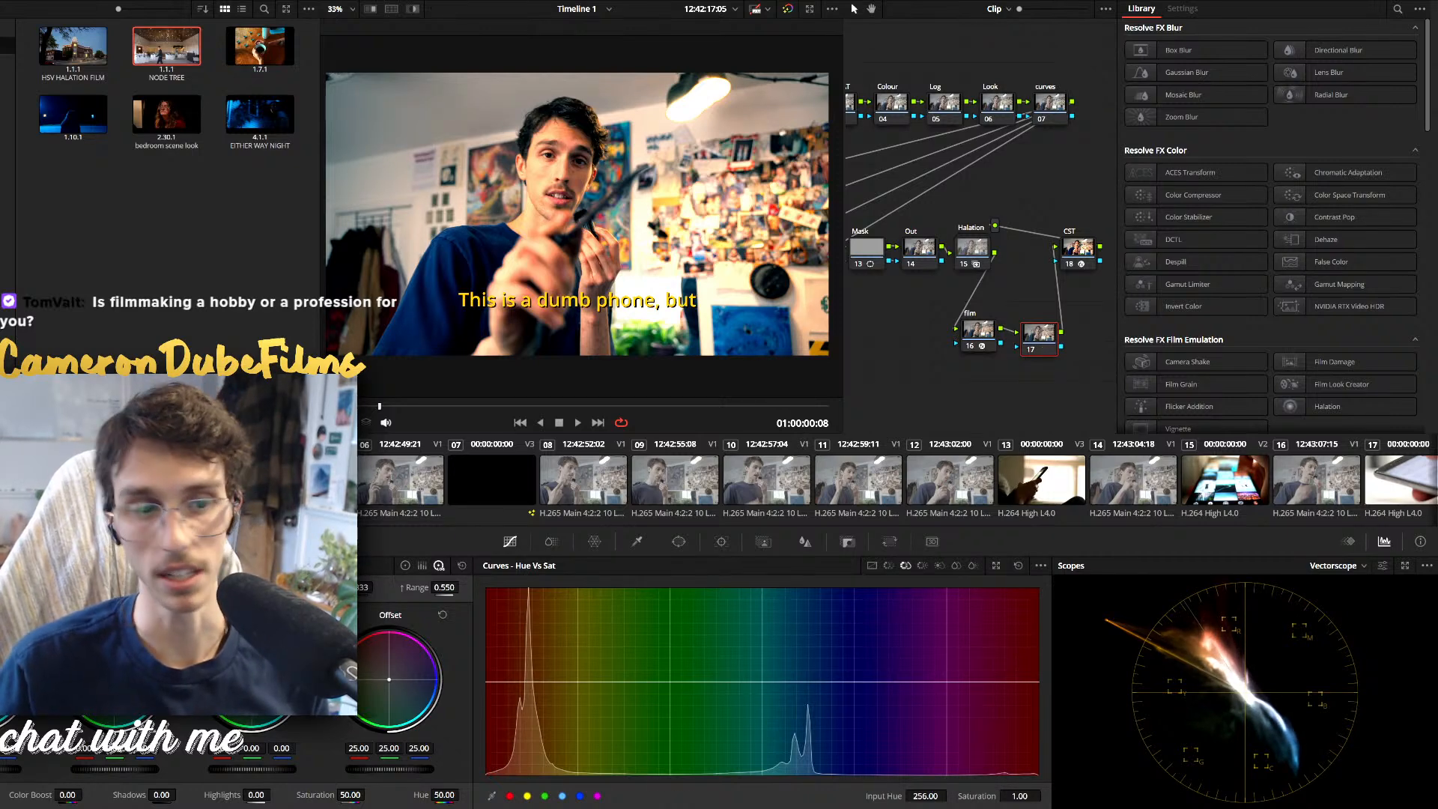
{"action": "left_click_drag", "start_coordinate": [115, 679], "coordinate": [118, 682]}
{"action": "key", "text": "ctrl+z"}
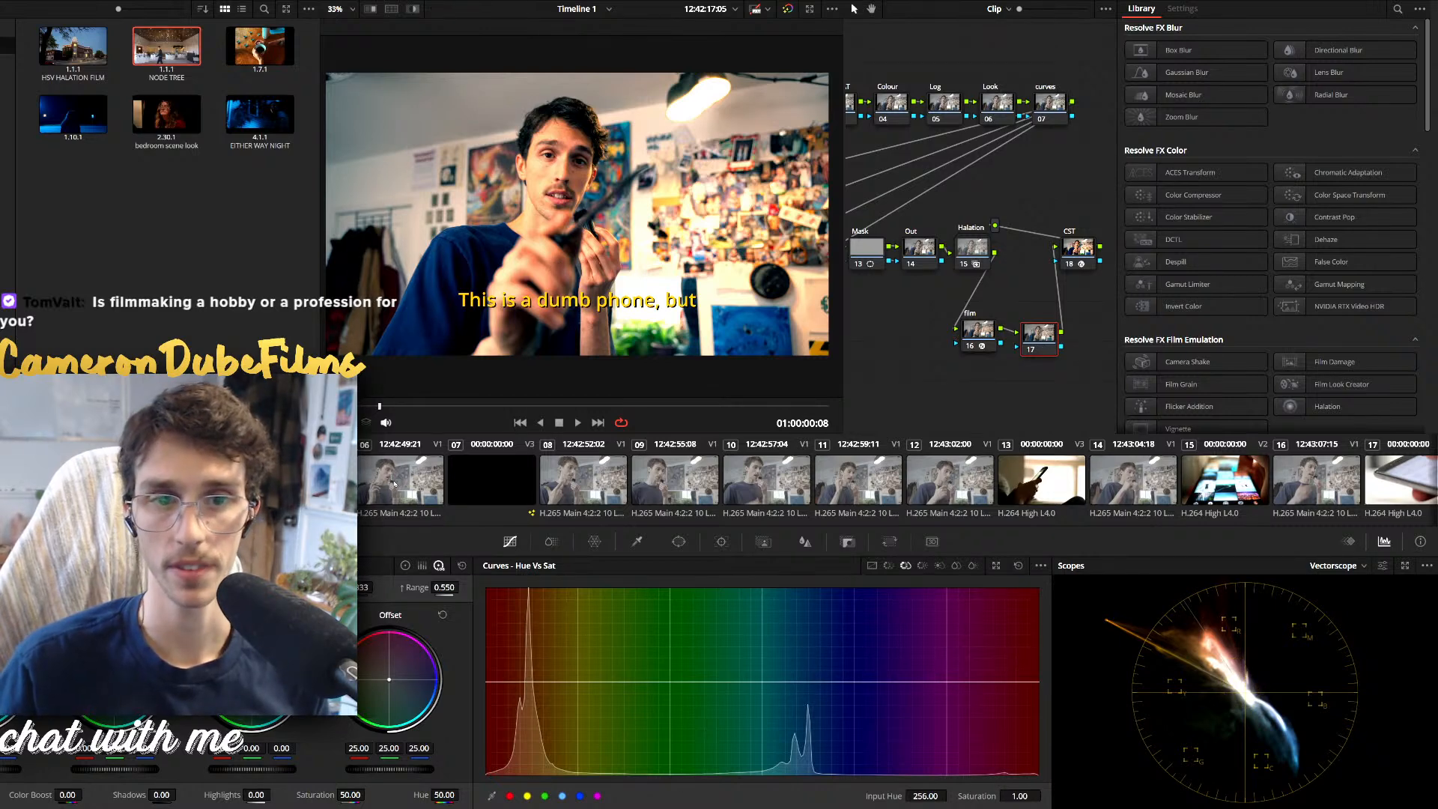
Apply the previous clip's grade to the next talking-head clip and to the handheld phone clip that follows
{"action": "key", "text": "Down"}
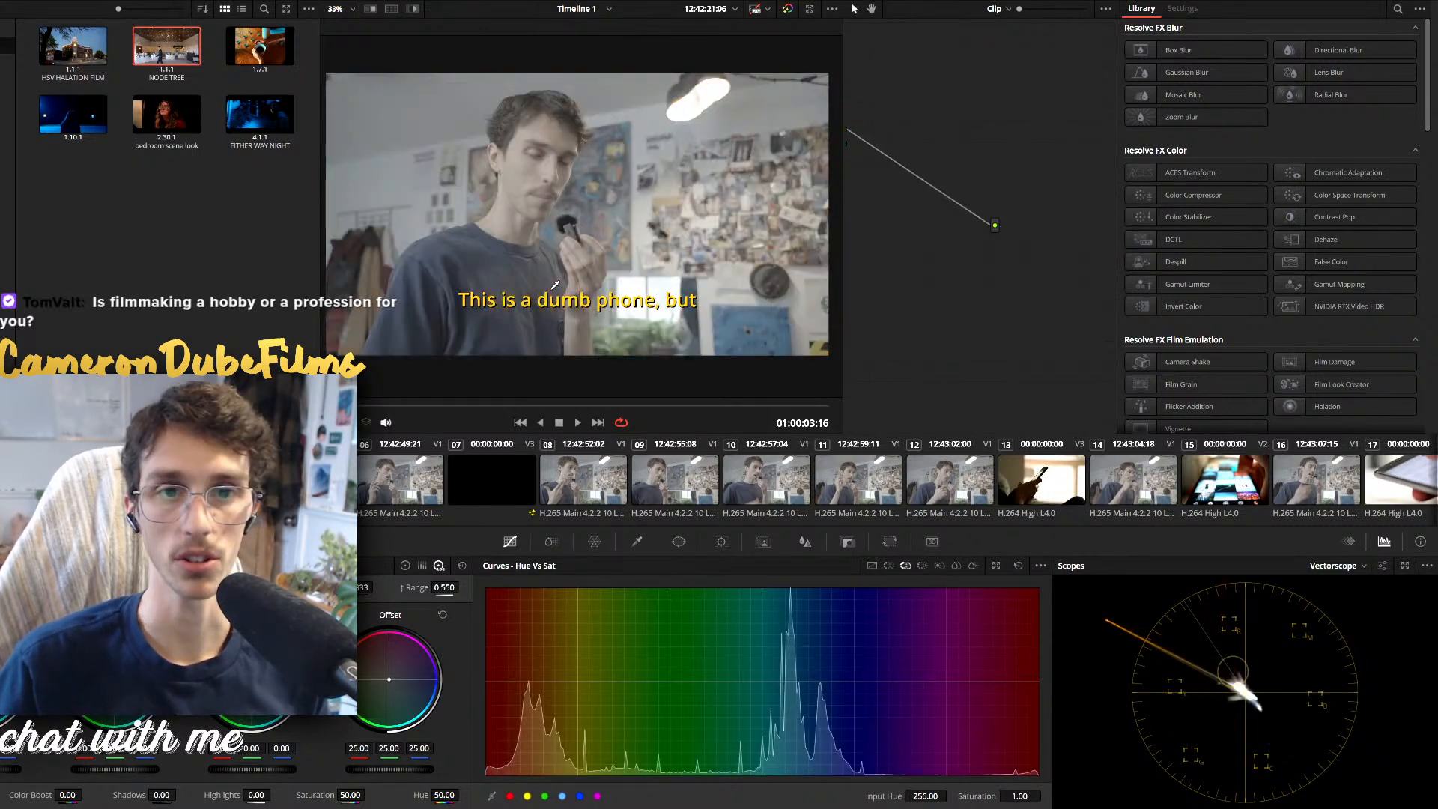
{"action": "key", "text": "equal"}
{"action": "scroll", "coordinate": [599, 267], "scroll_direction": "down", "scroll_amount": 2}
{"action": "scroll", "coordinate": [584, 264], "scroll_direction": "up", "scroll_amount": 1}
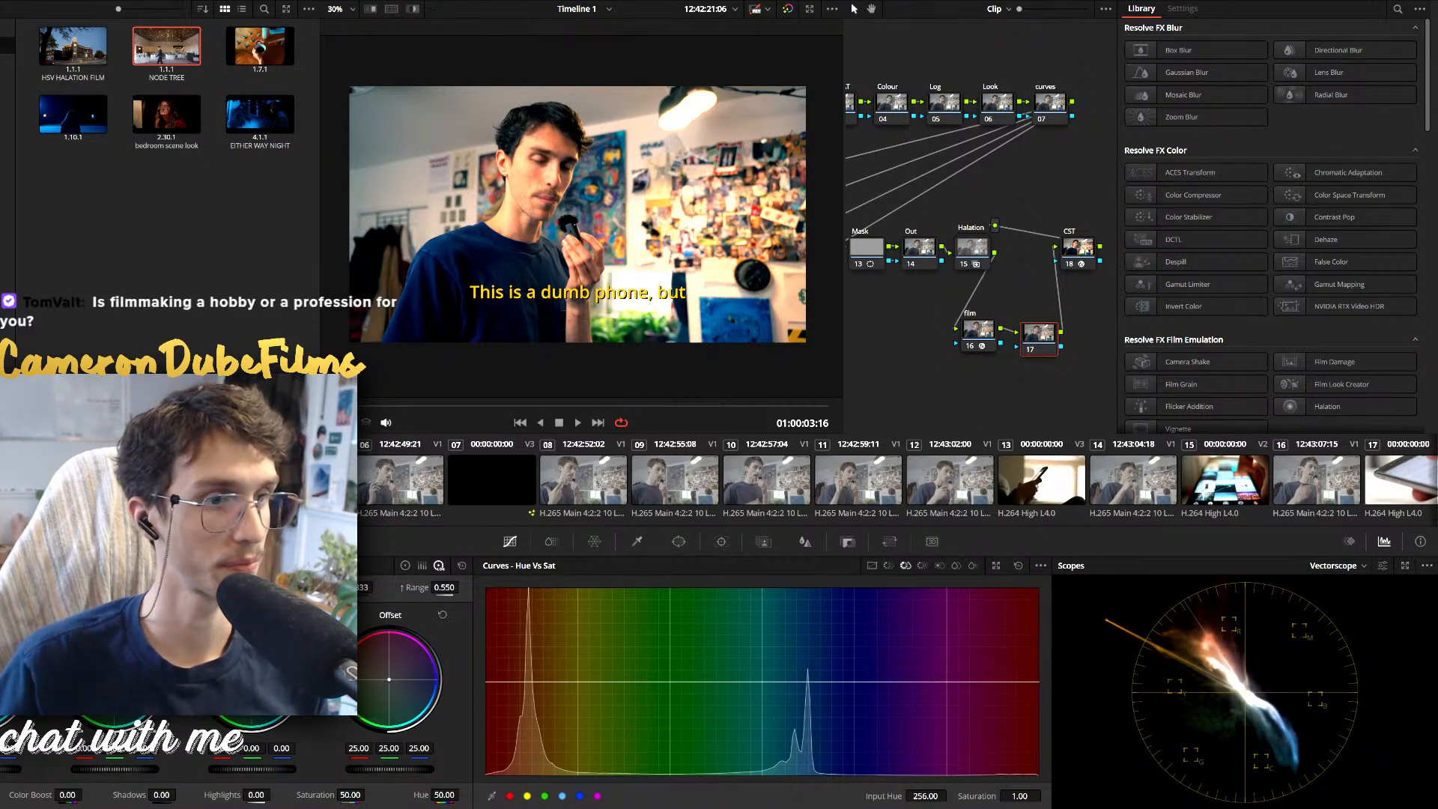
{"action": "key", "text": "Down"}
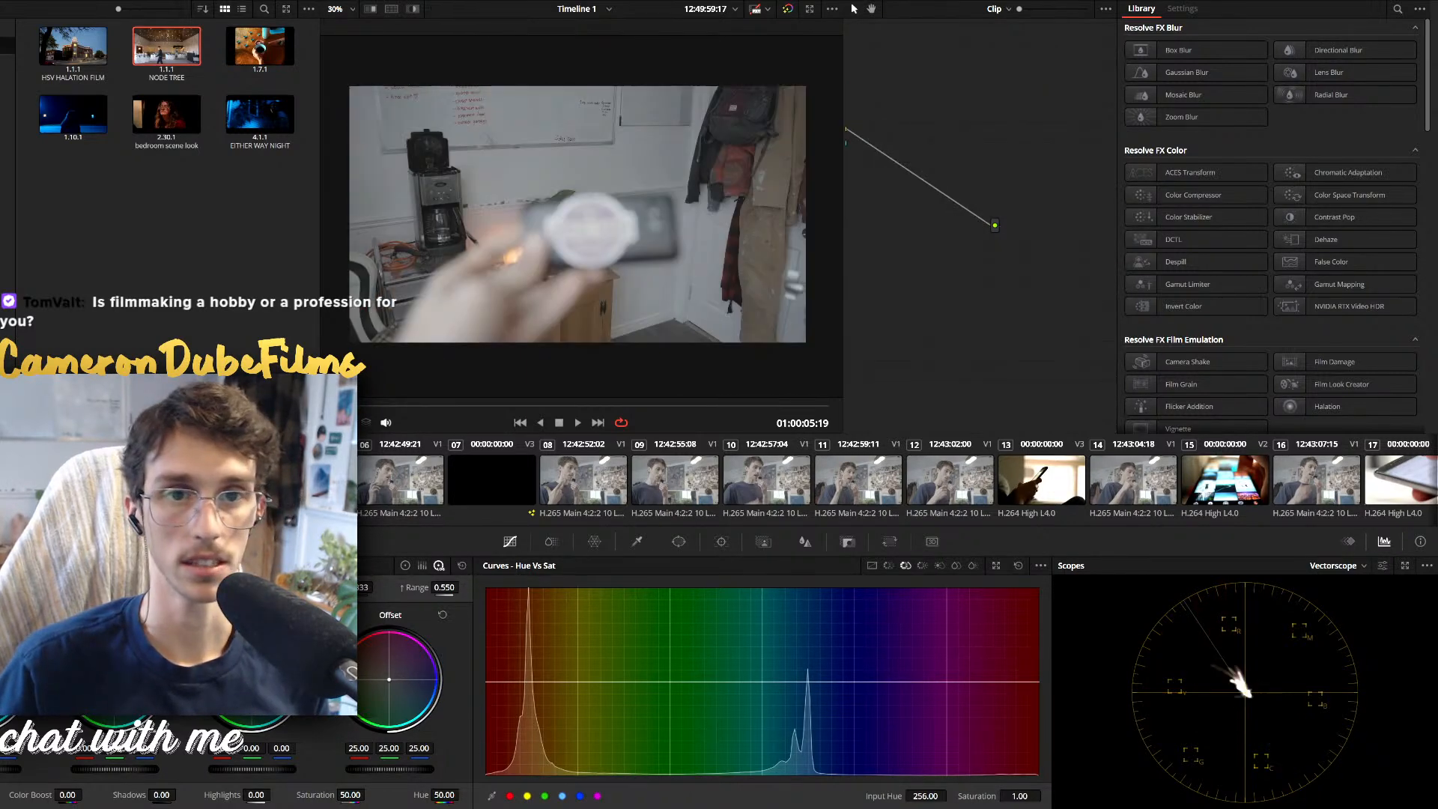
{"action": "key", "text": "equal"}
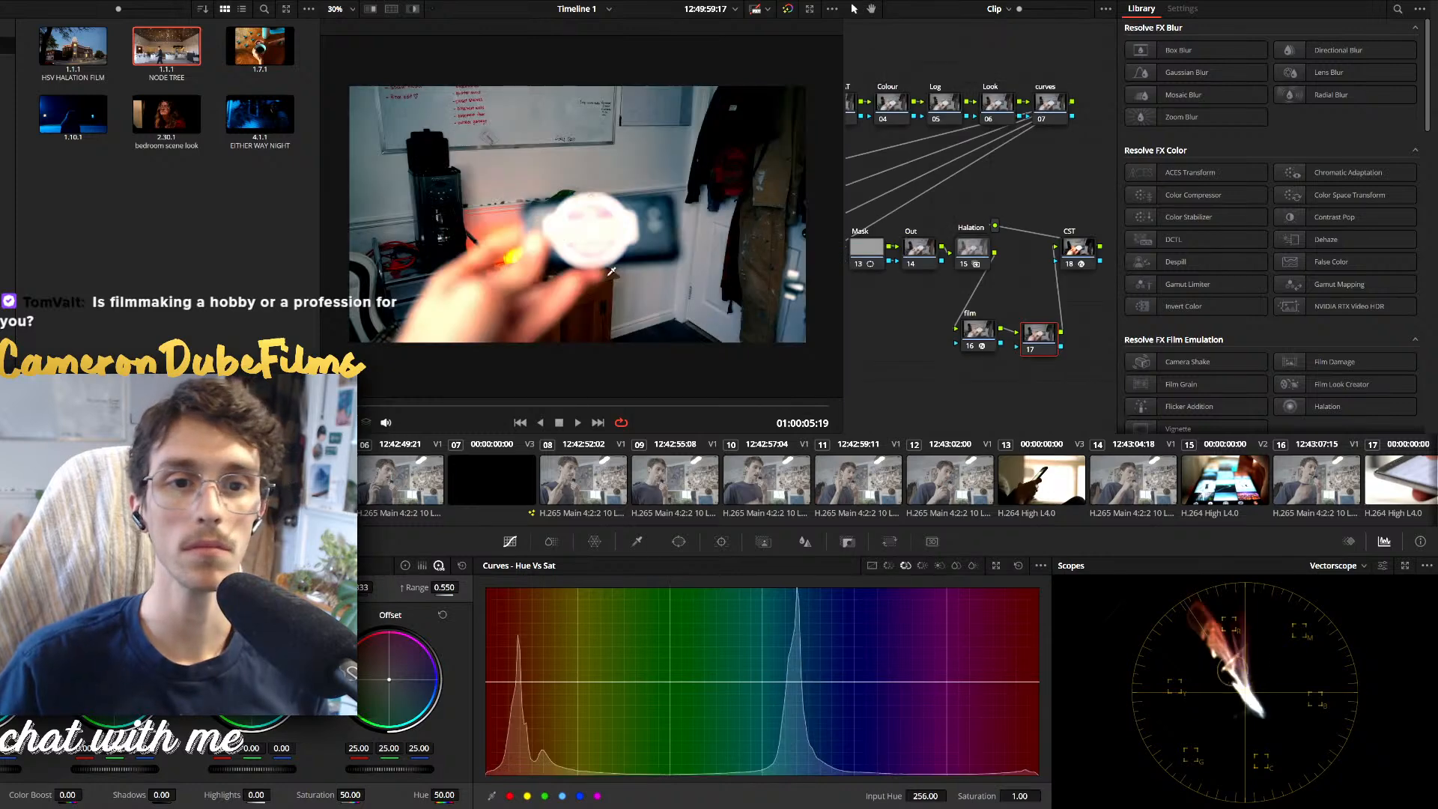
Show the Exposure node's Custom curve at a later frame of the phone clip
{"action": "left_click_drag", "start_coordinate": [410, 408], "coordinate": [476, 408]}
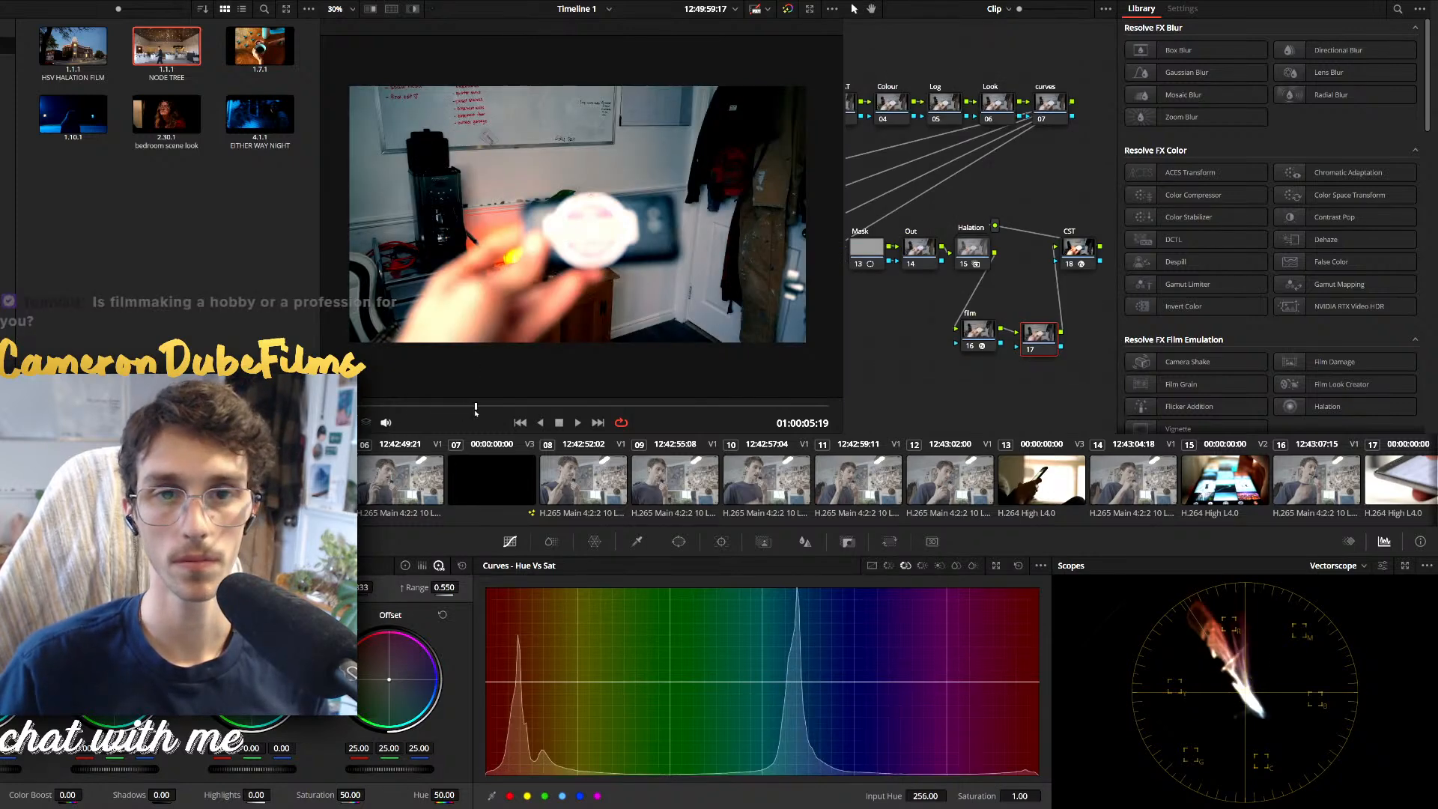
{"action": "key", "text": "space"}
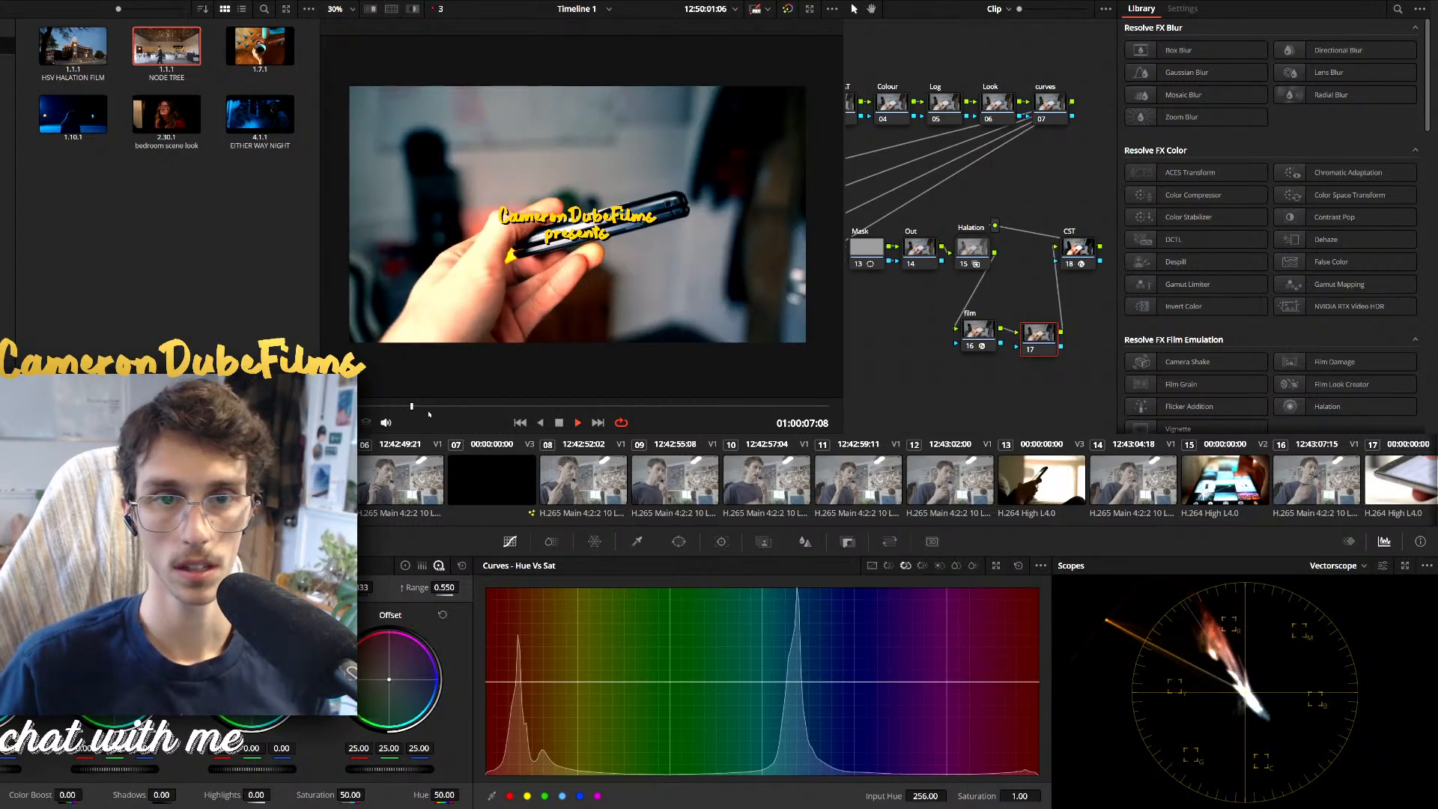
{"action": "key", "text": "space"}
{"action": "left_click_drag", "start_coordinate": [891, 191], "coordinate": [967, 194]}
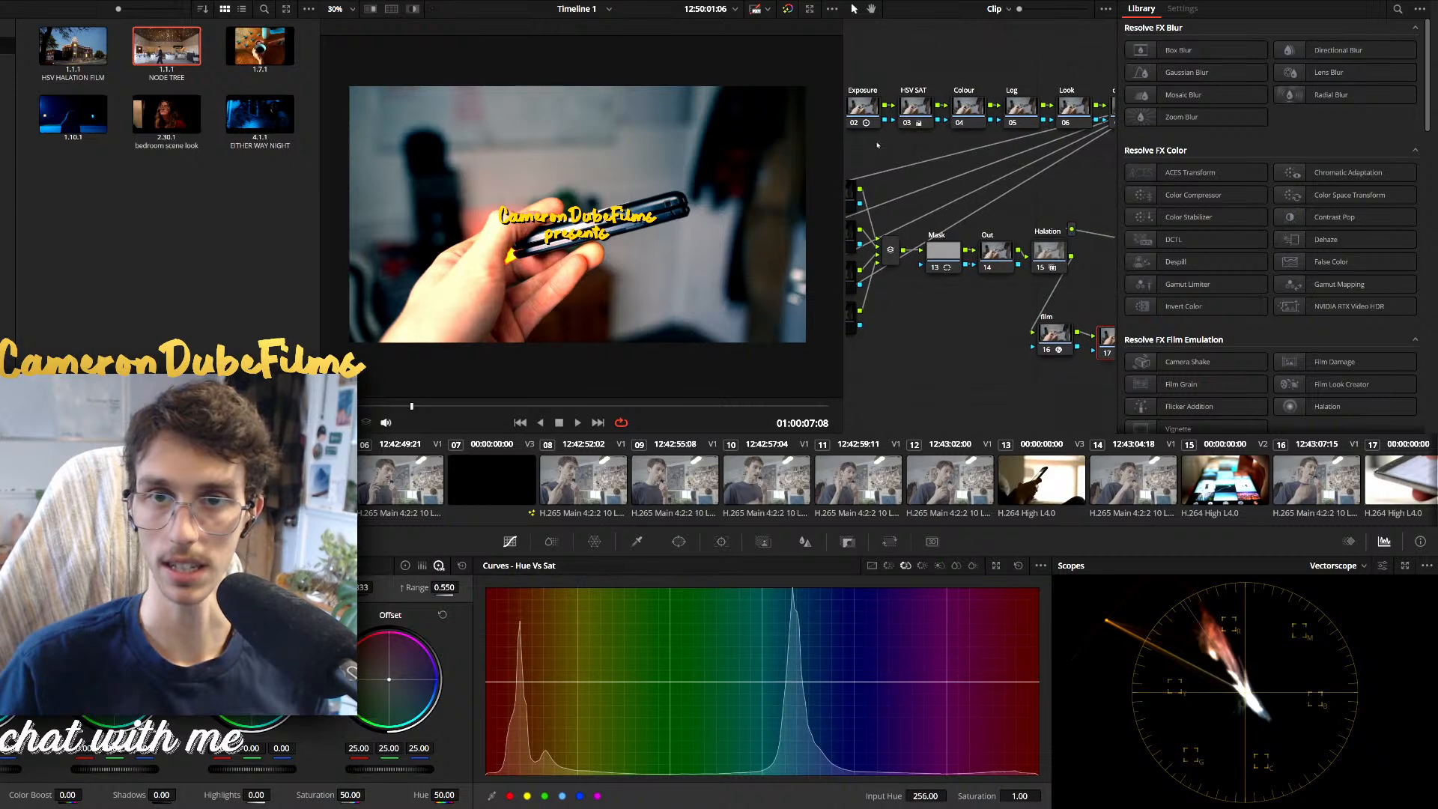
{"action": "left_click_drag", "start_coordinate": [876, 144], "coordinate": [892, 145]}
{"action": "left_click", "coordinate": [877, 108]}
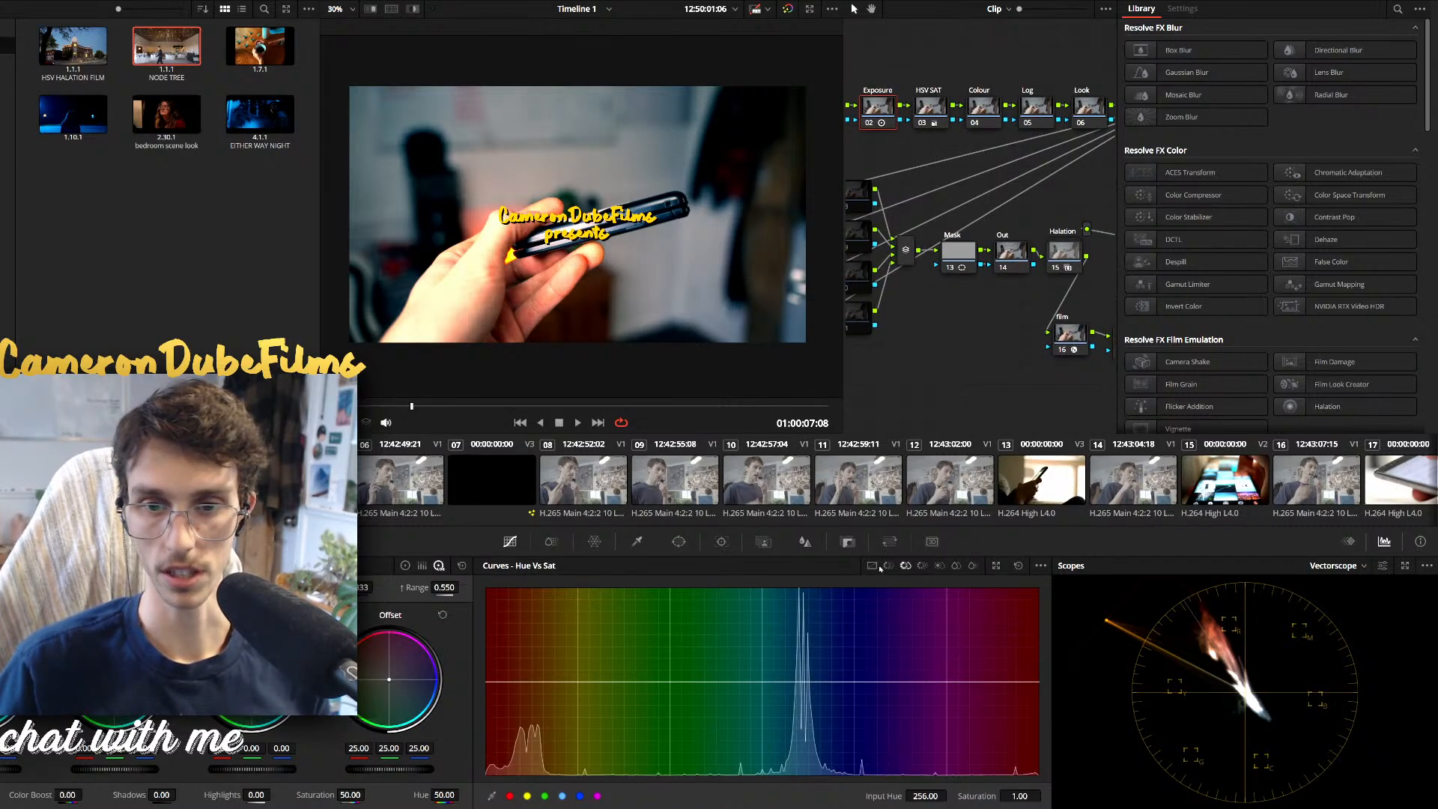
{"action": "left_click", "coordinate": [872, 566]}
Try lowering the white point and lifting the black point on the luma curve alone, and reset the curves
{"action": "mouse_move", "coordinate": [890, 592]}
{"action": "left_mouse_down"}
{"action": "mouse_move", "coordinate": [899, 637]}
{"action": "mouse_move", "coordinate": [895, 615]}
{"action": "left_mouse_up"}
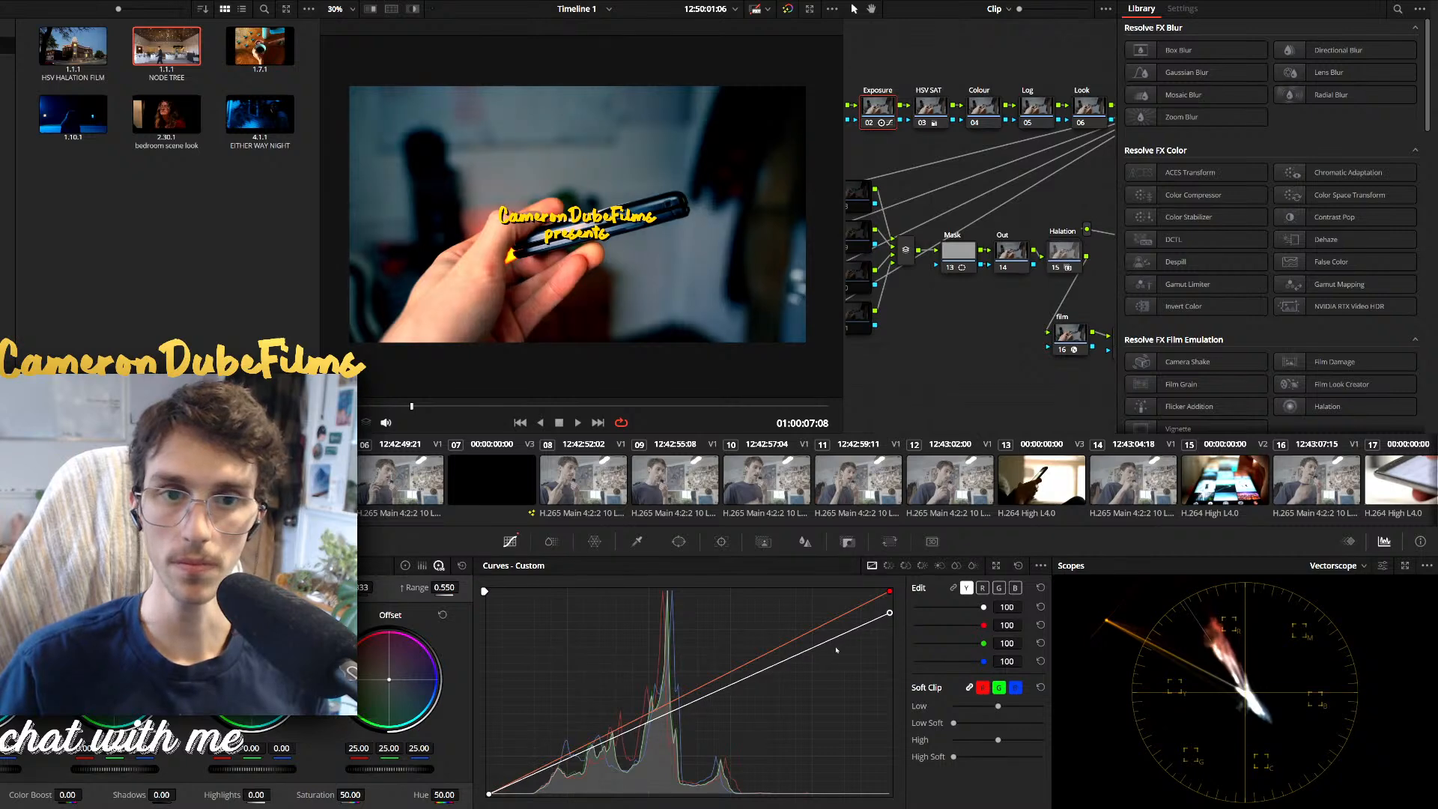
{"action": "left_click_drag", "start_coordinate": [488, 793], "coordinate": [488, 782]}
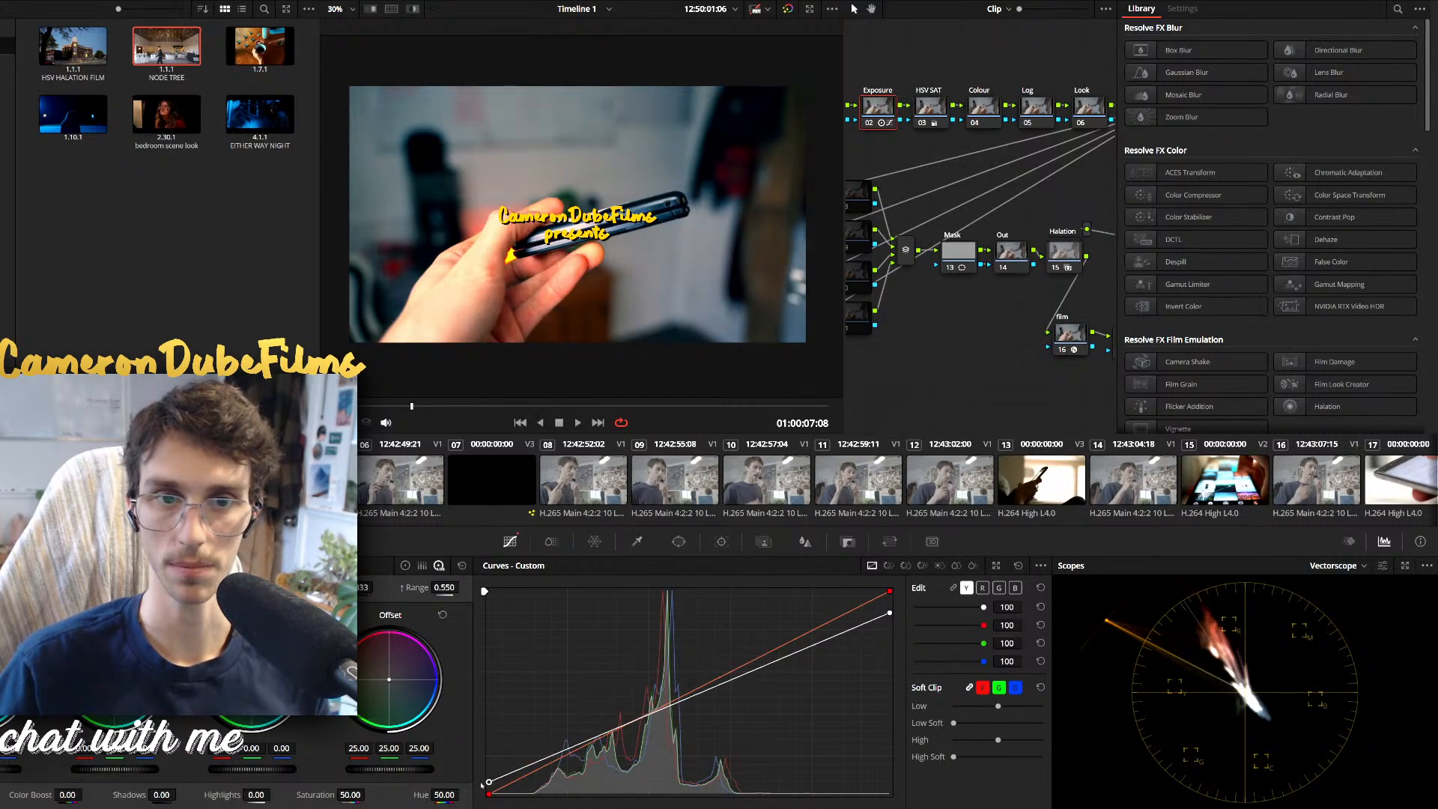
{"action": "mouse_move", "coordinate": [889, 612]}
{"action": "left_mouse_down"}
{"action": "mouse_move", "coordinate": [903, 642]}
{"action": "mouse_move", "coordinate": [891, 631]}
{"action": "left_mouse_up"}
{"action": "left_click", "coordinate": [953, 588]}
{"action": "left_click", "coordinate": [1040, 587]}
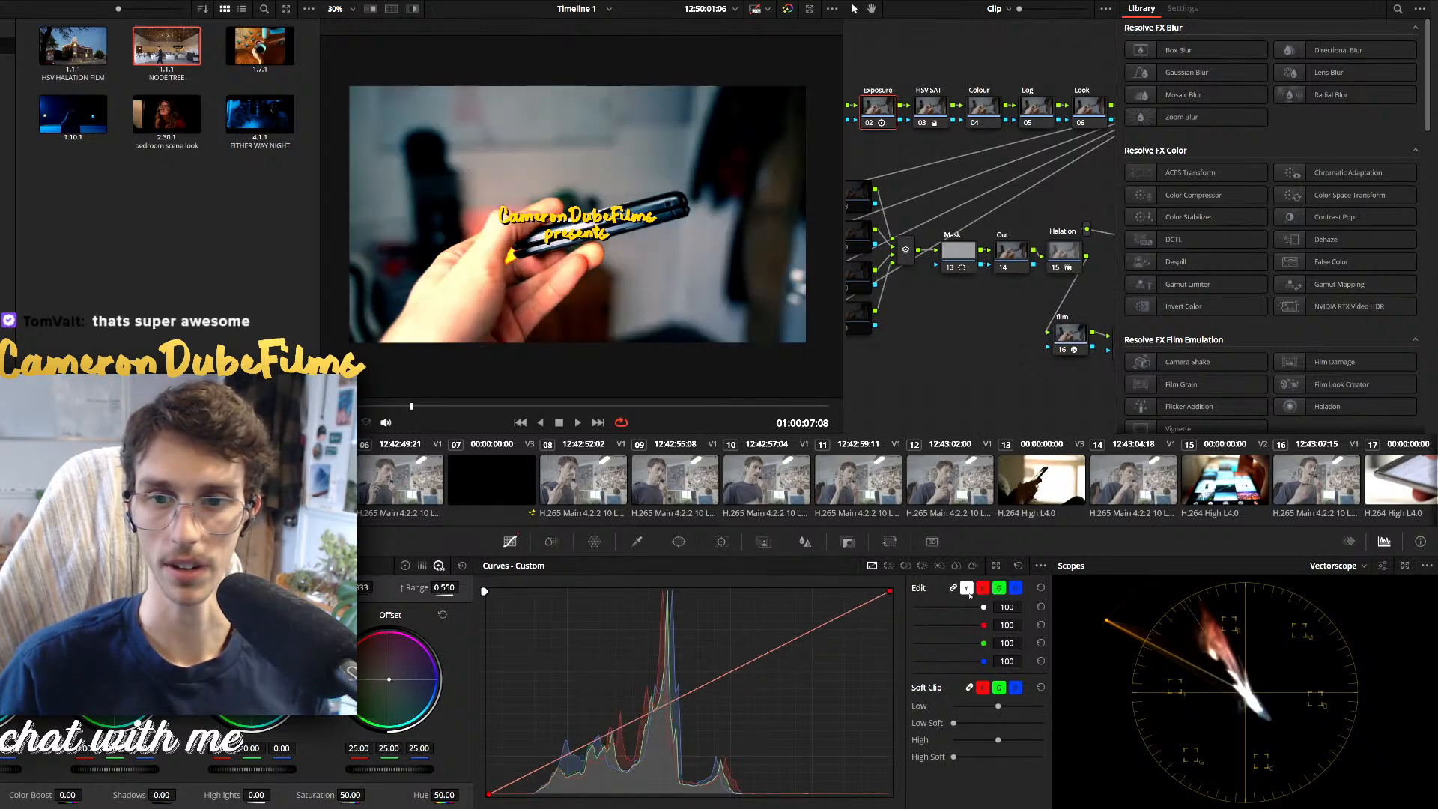
With all curve channels linked, lower the Exposure node's white point and slightly lift its black point, comparing with the node disabled and playing the clip
{"action": "left_click", "coordinate": [953, 588]}
{"action": "left_click_drag", "start_coordinate": [889, 592], "coordinate": [889, 625]}
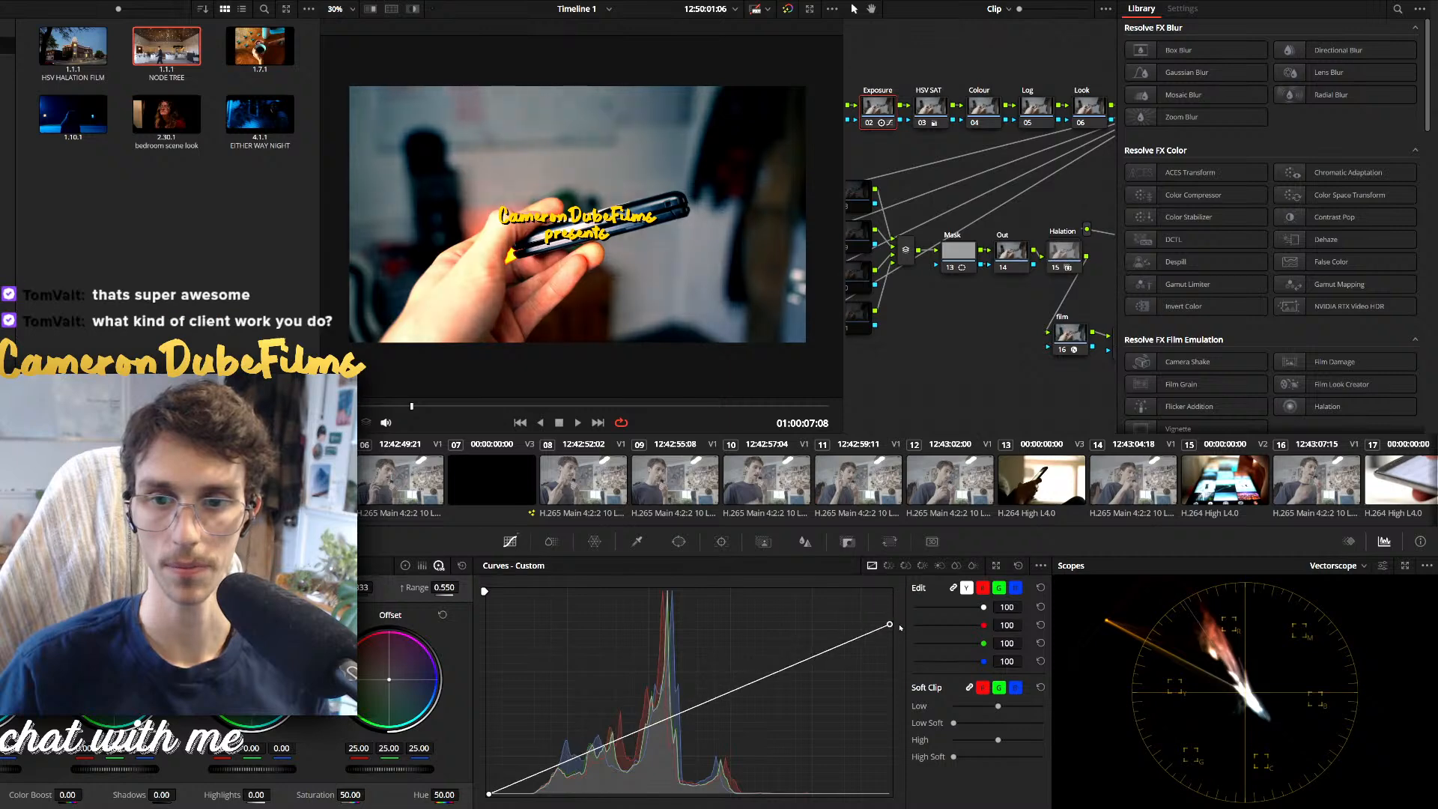
{"action": "left_click_drag", "start_coordinate": [488, 793], "coordinate": [488, 783]}
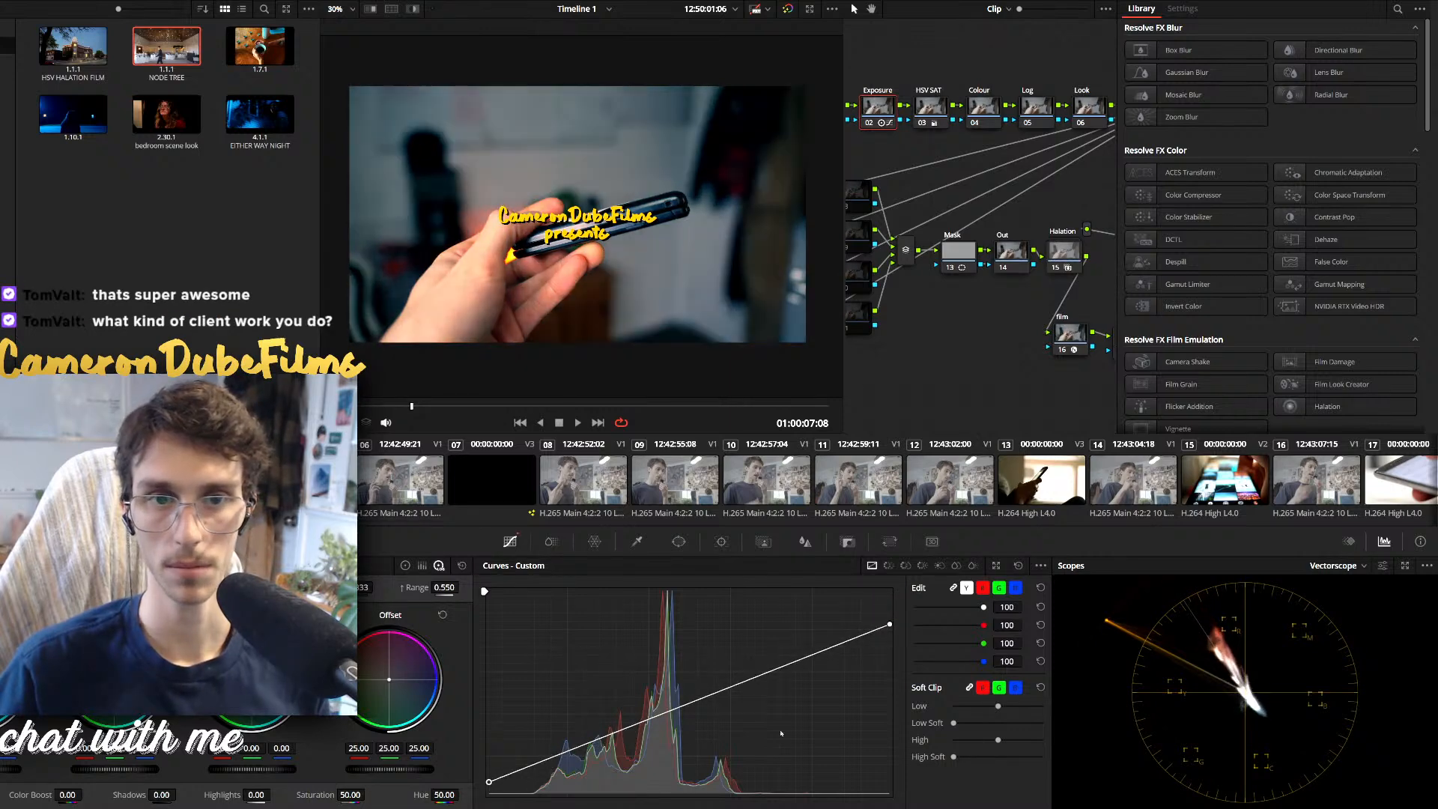
{"action": "left_click_drag", "start_coordinate": [890, 624], "coordinate": [891, 637]}
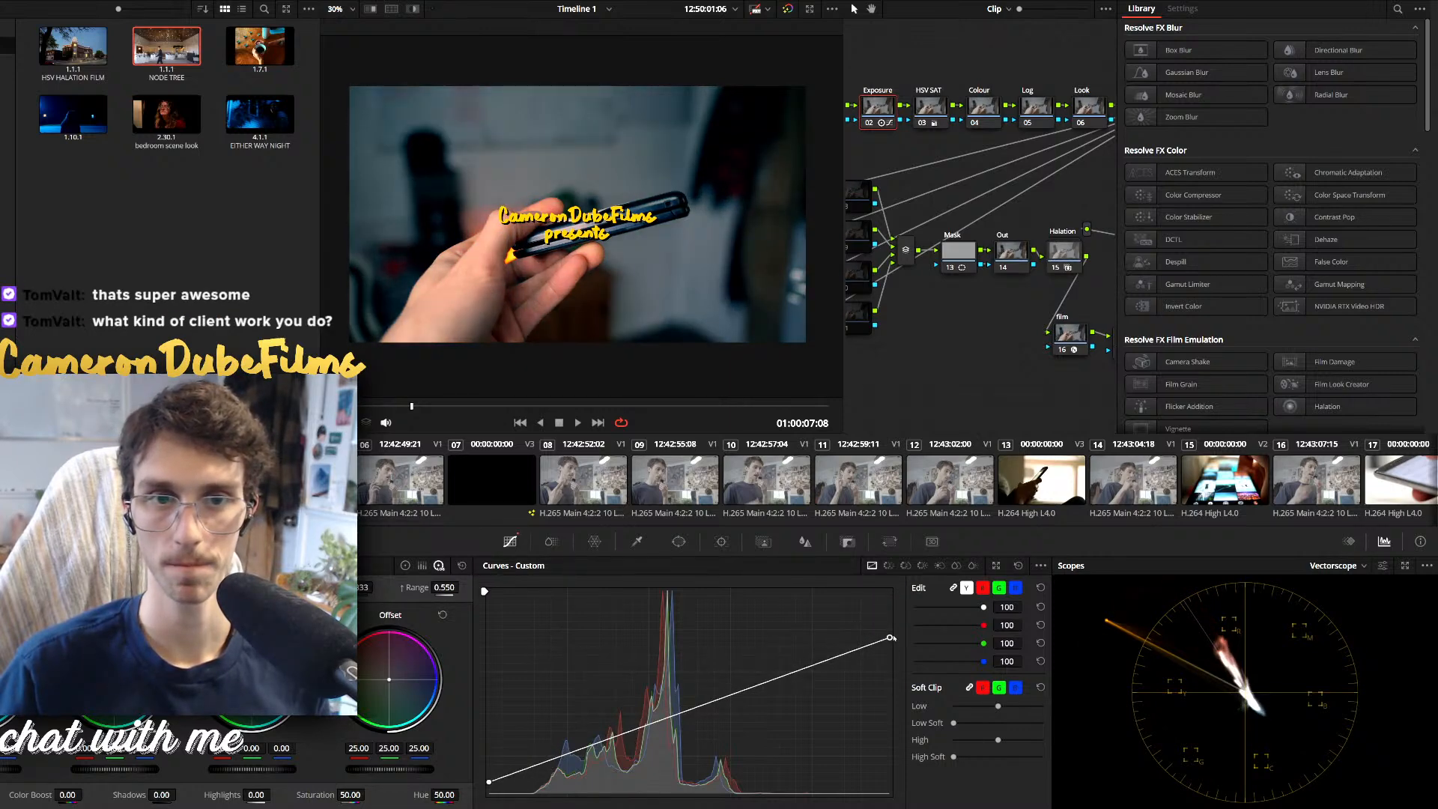
{"action": "key", "text": "ctrl+d"}
{"action": "key", "text": "ctrl+d"}
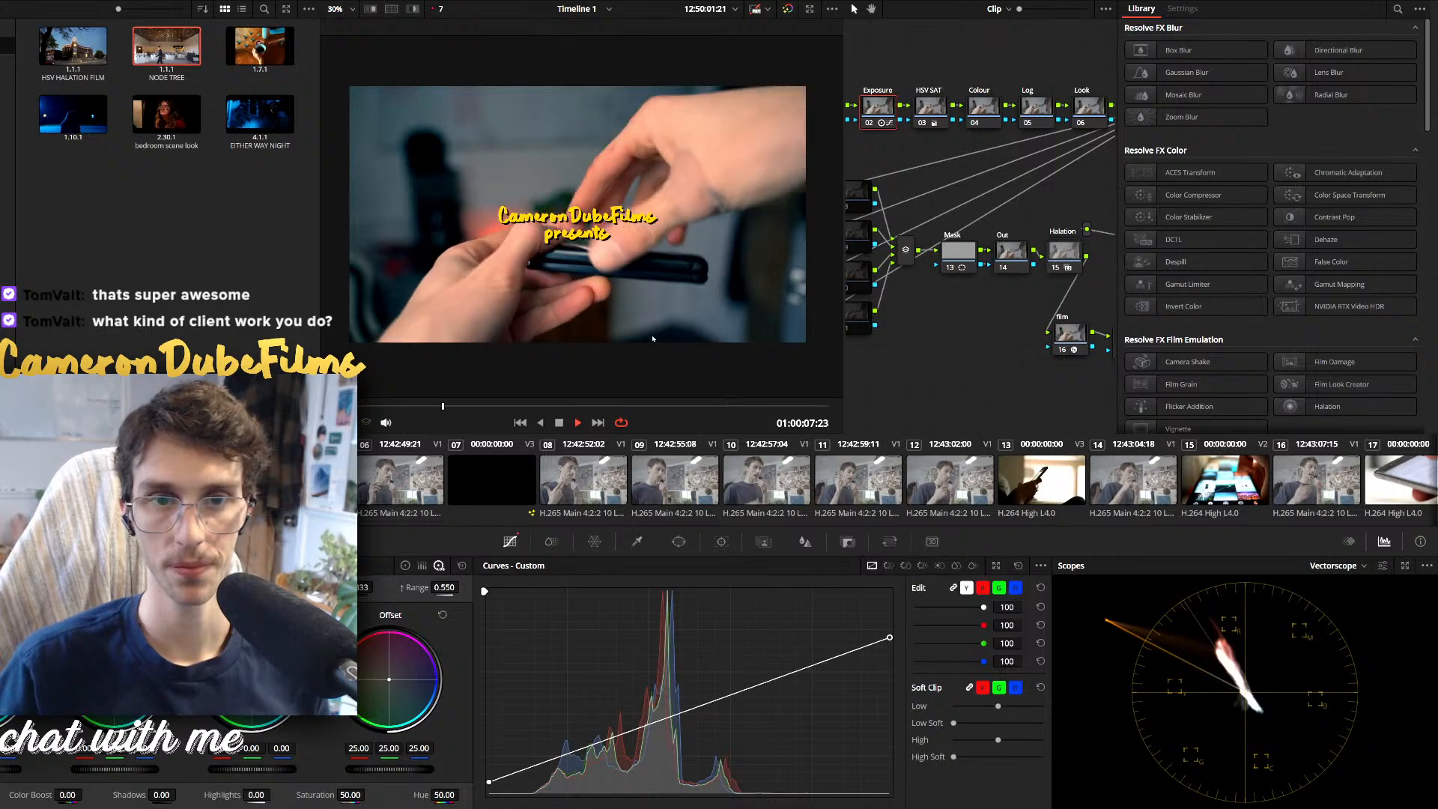
{"action": "key", "text": "space"}
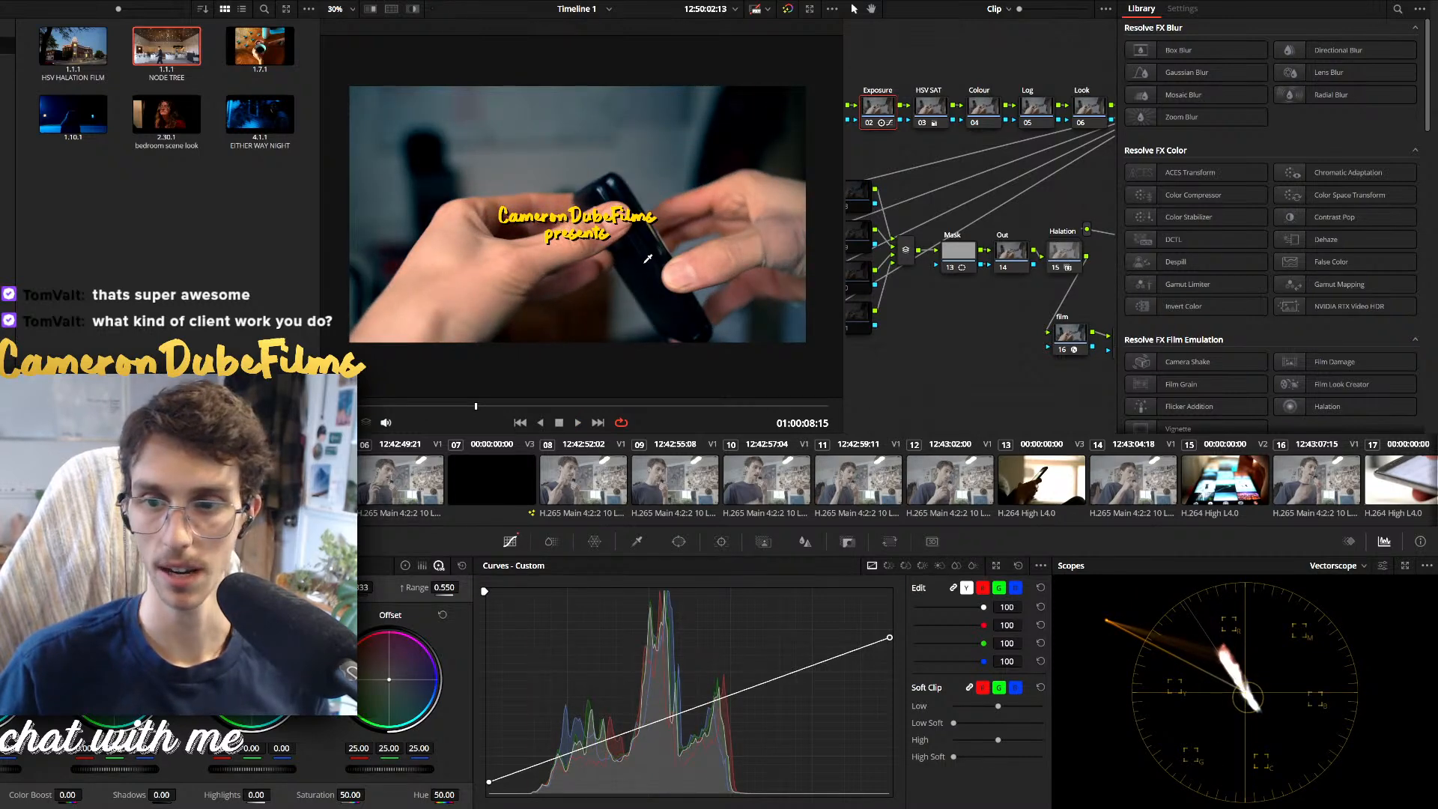
Try pulling down the midtones with the Custom curve on the node after film
{"action": "left_click_drag", "start_coordinate": [1024, 283], "coordinate": [911, 267]}
{"action": "left_click", "coordinate": [1019, 322]}
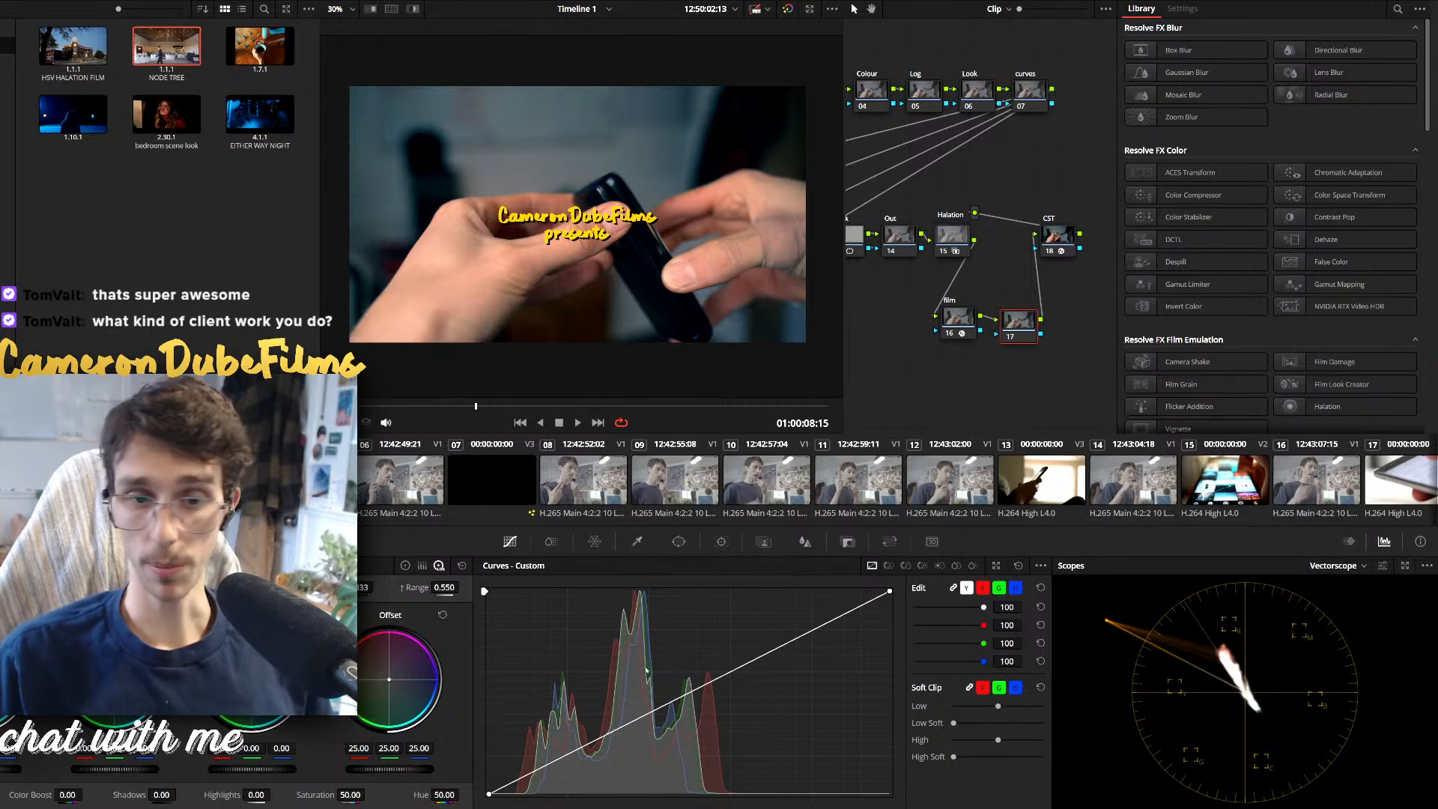
{"action": "left_click_drag", "start_coordinate": [889, 592], "coordinate": [889, 591]}
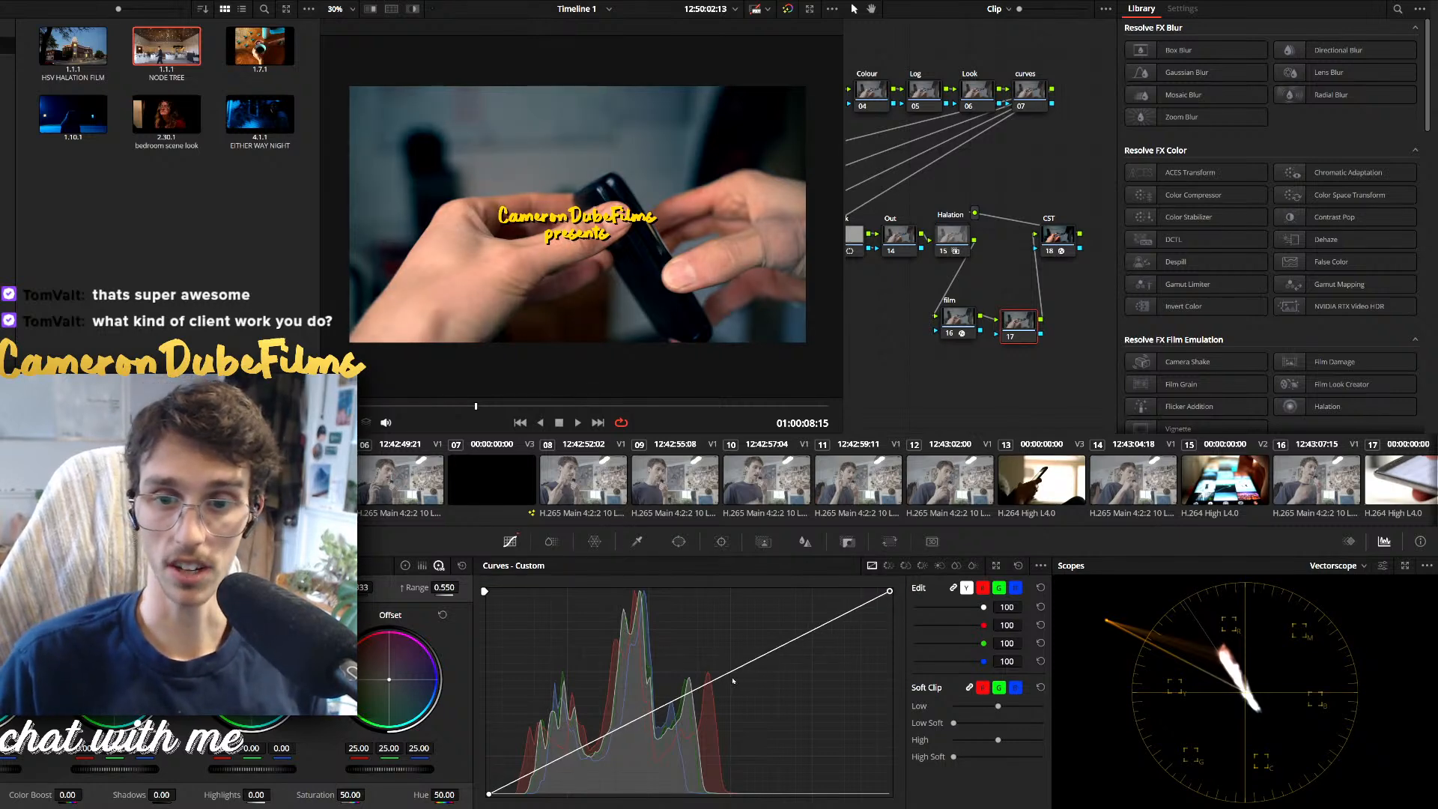
{"action": "left_click", "coordinate": [489, 793]}
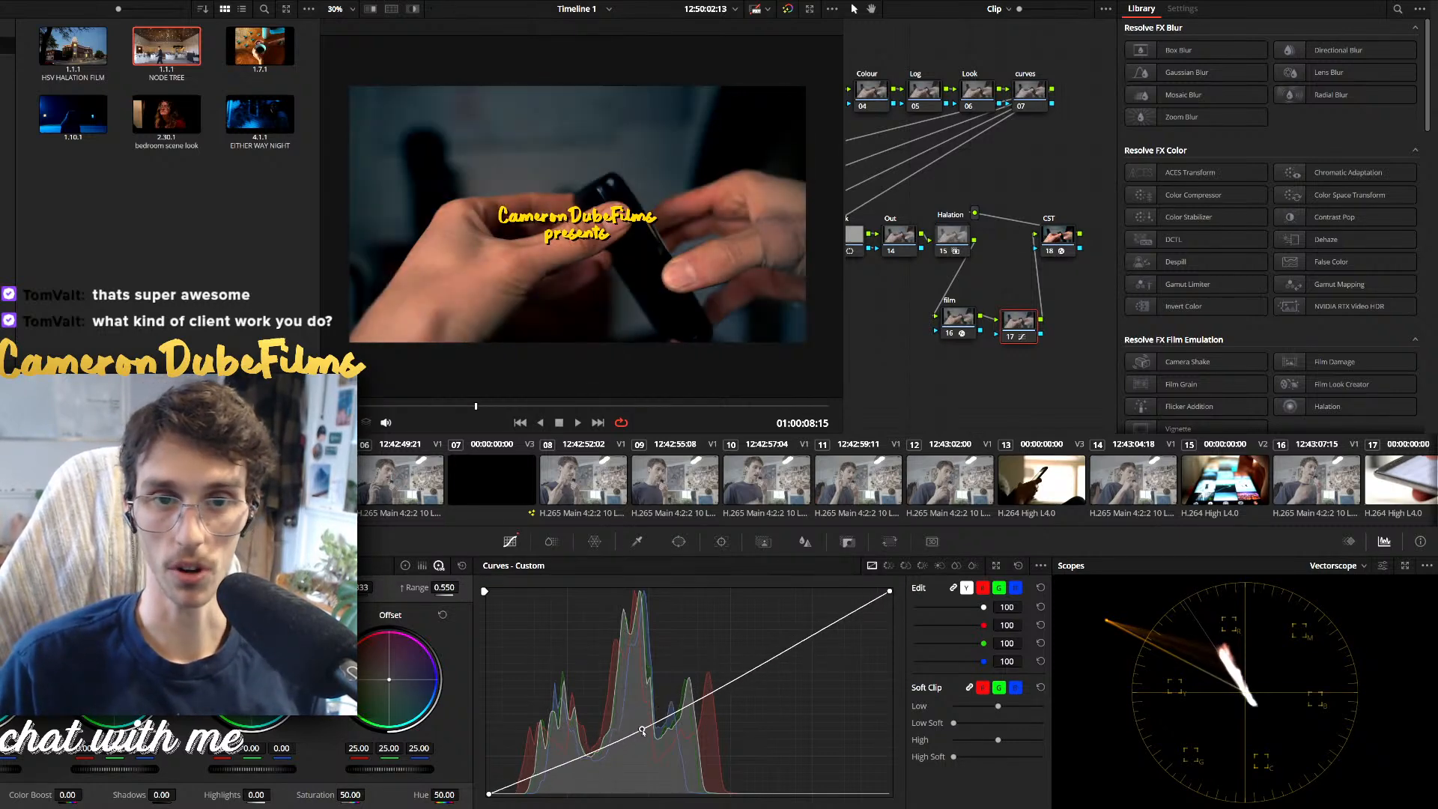
{"action": "mouse_move", "coordinate": [889, 592]}
{"action": "left_mouse_down"}
{"action": "mouse_move", "coordinate": [891, 608]}
{"action": "mouse_move", "coordinate": [889, 590]}
{"action": "left_mouse_up"}
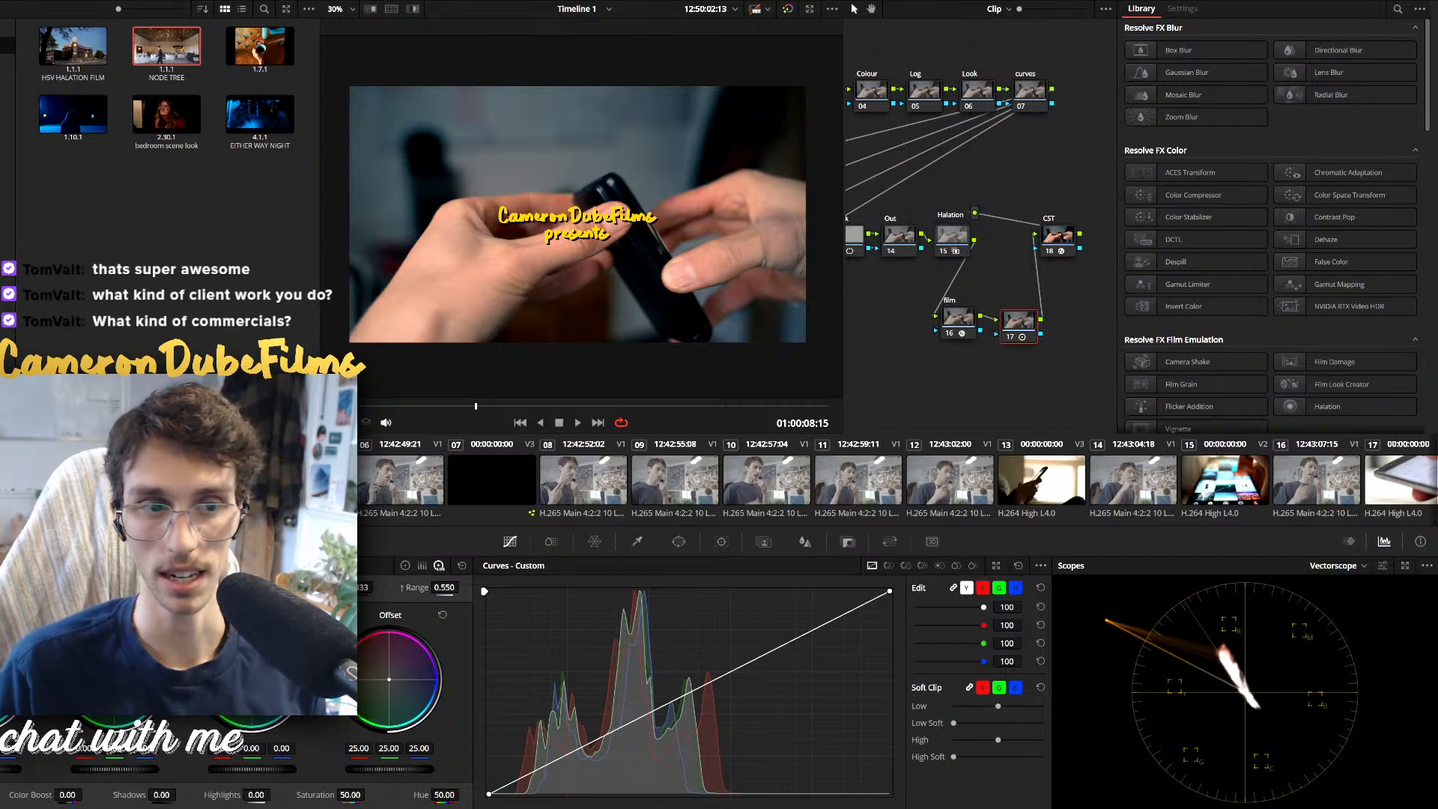
Compare the phone clip's grade with the preceding talking-head clip, and review further frames of the phone clip
{"action": "key", "text": "Up"}
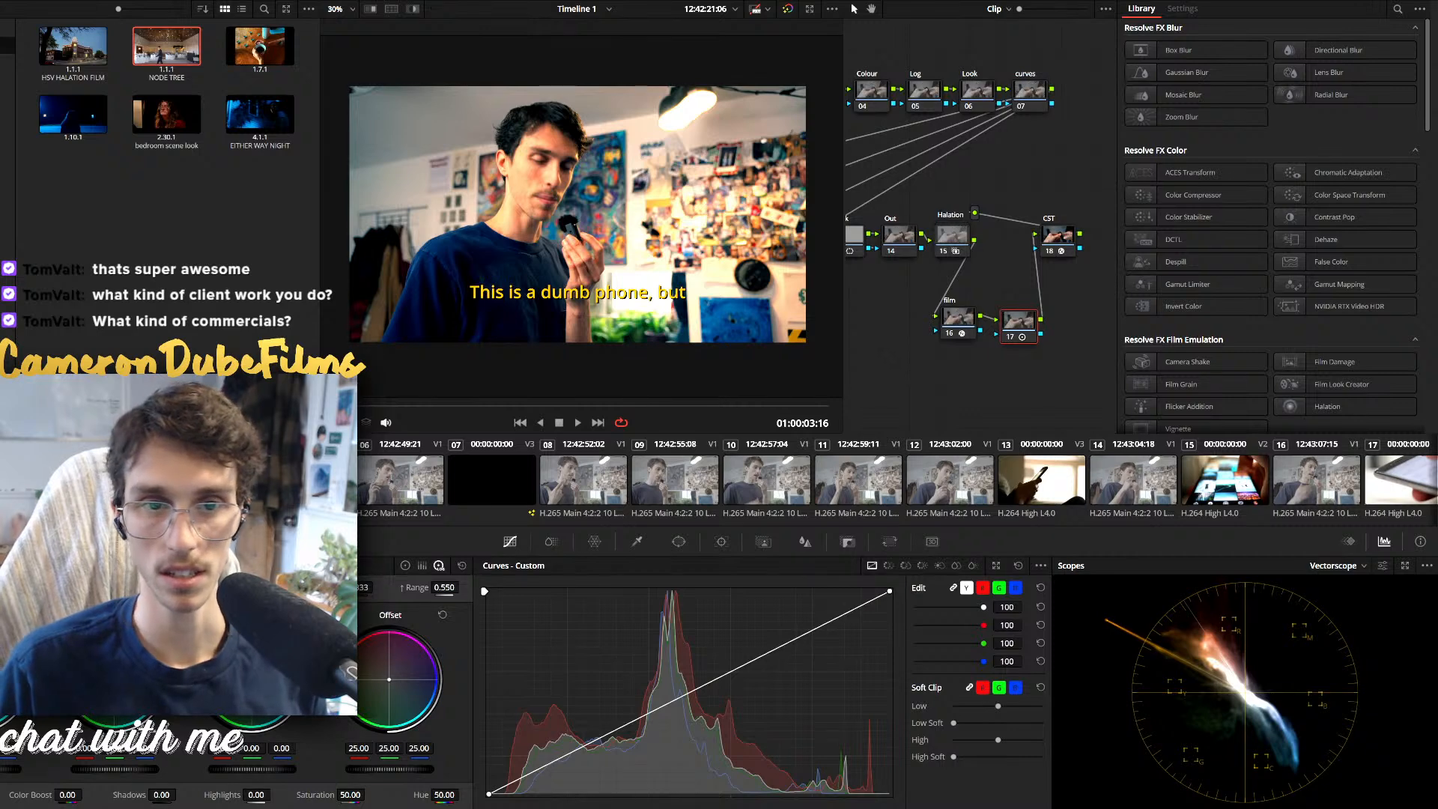
{"action": "key", "text": "Down"}
{"action": "key", "text": "Up"}
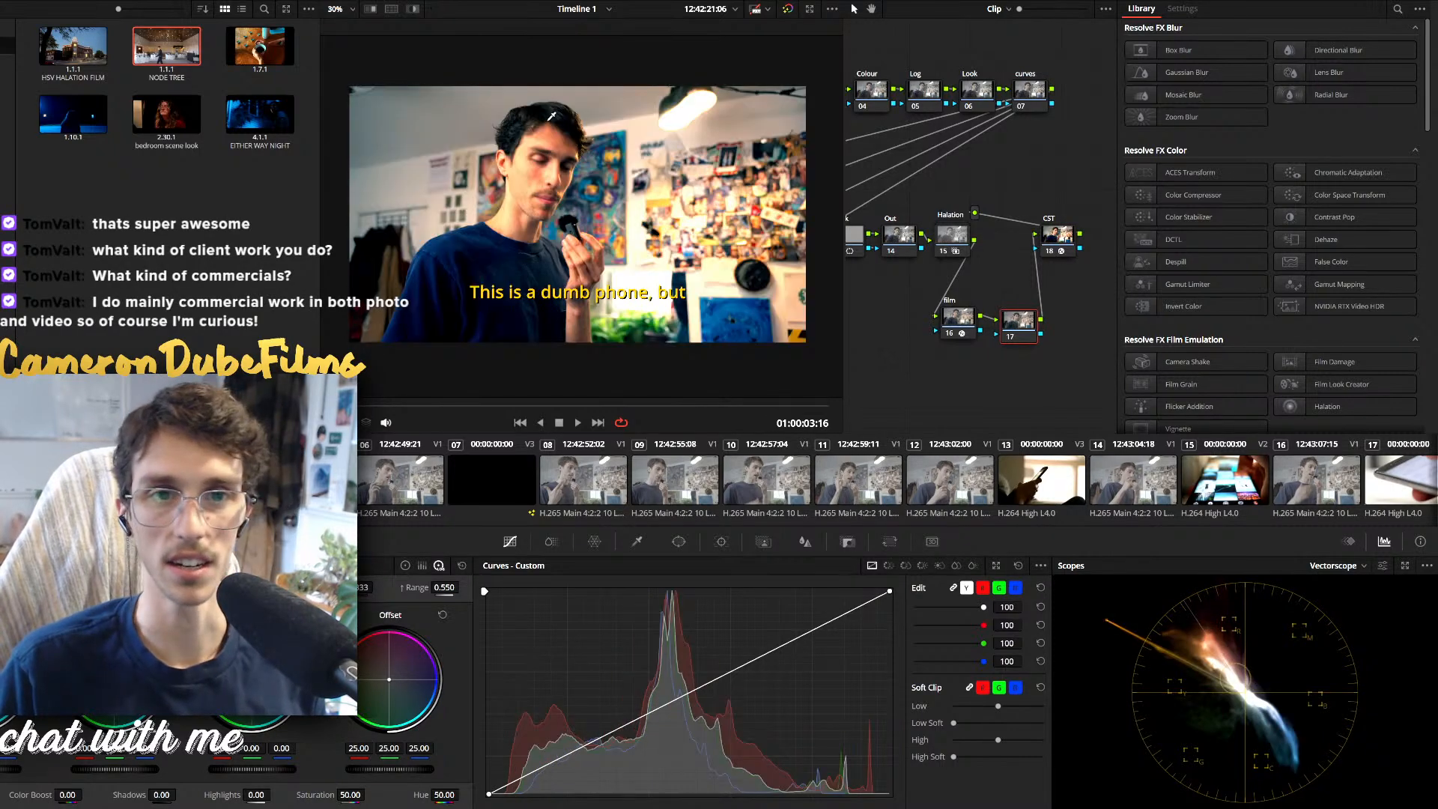
{"action": "key", "text": "Down"}
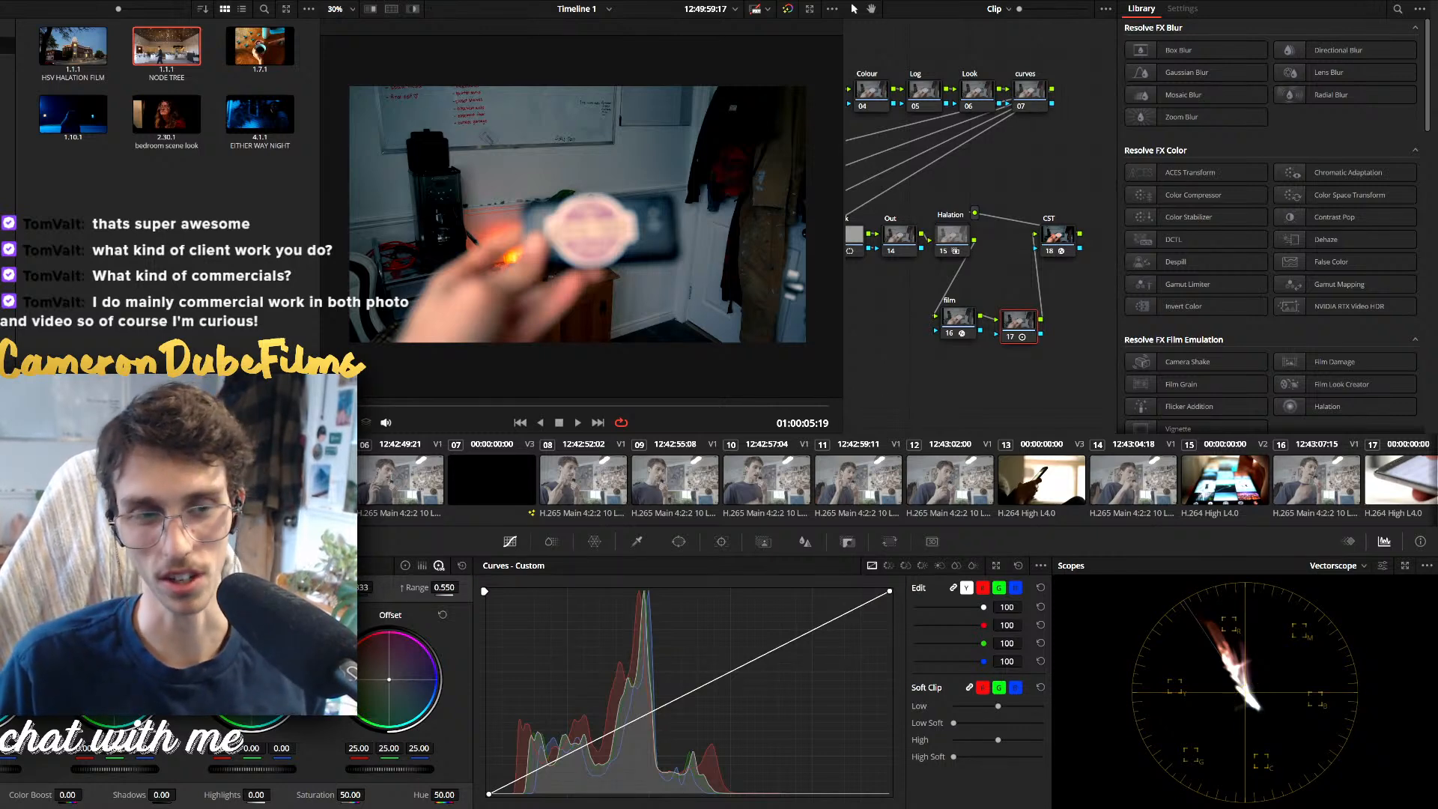
{"action": "left_click", "coordinate": [459, 406]}
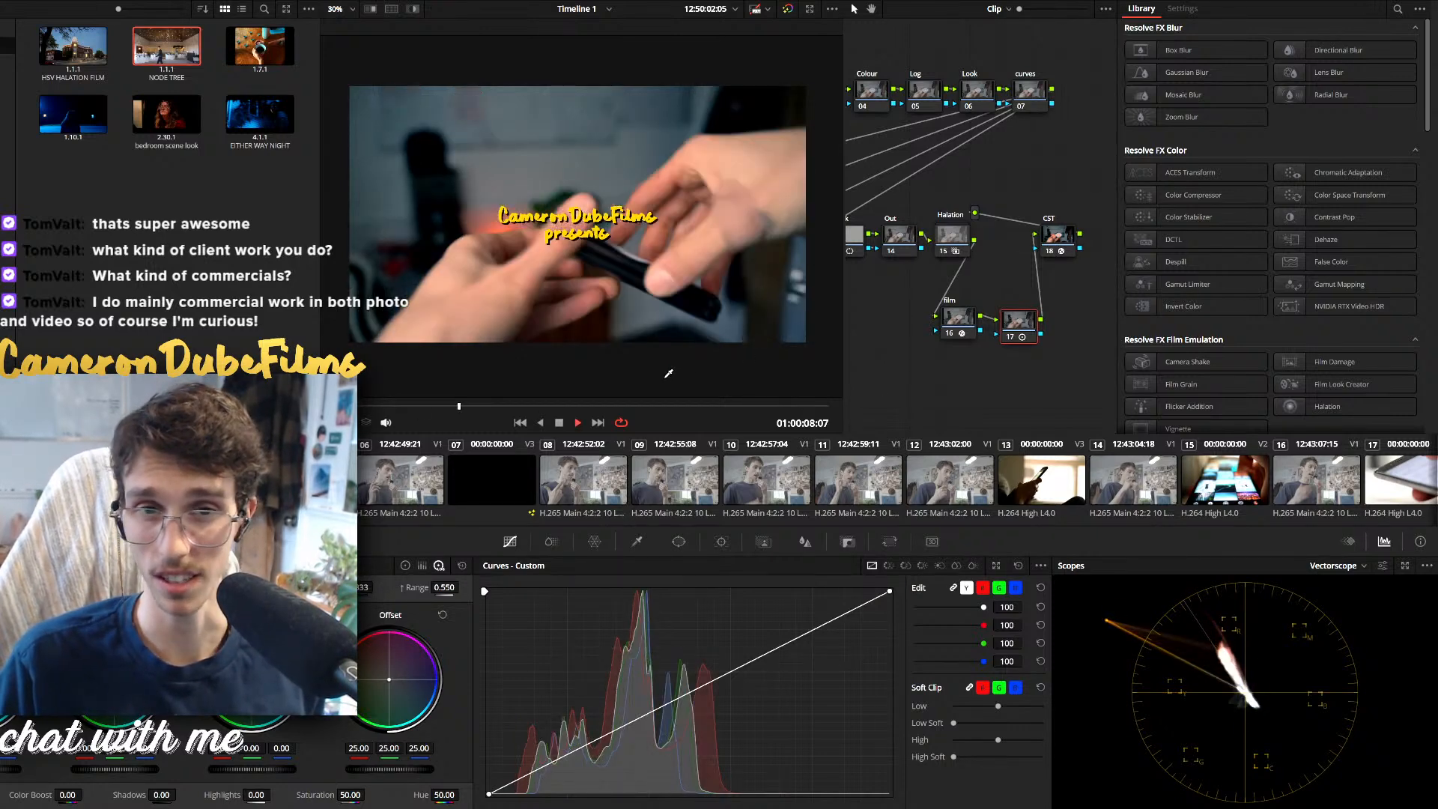
{"action": "key", "text": "space"}
{"action": "left_click_drag", "start_coordinate": [640, 409], "coordinate": [724, 407]}
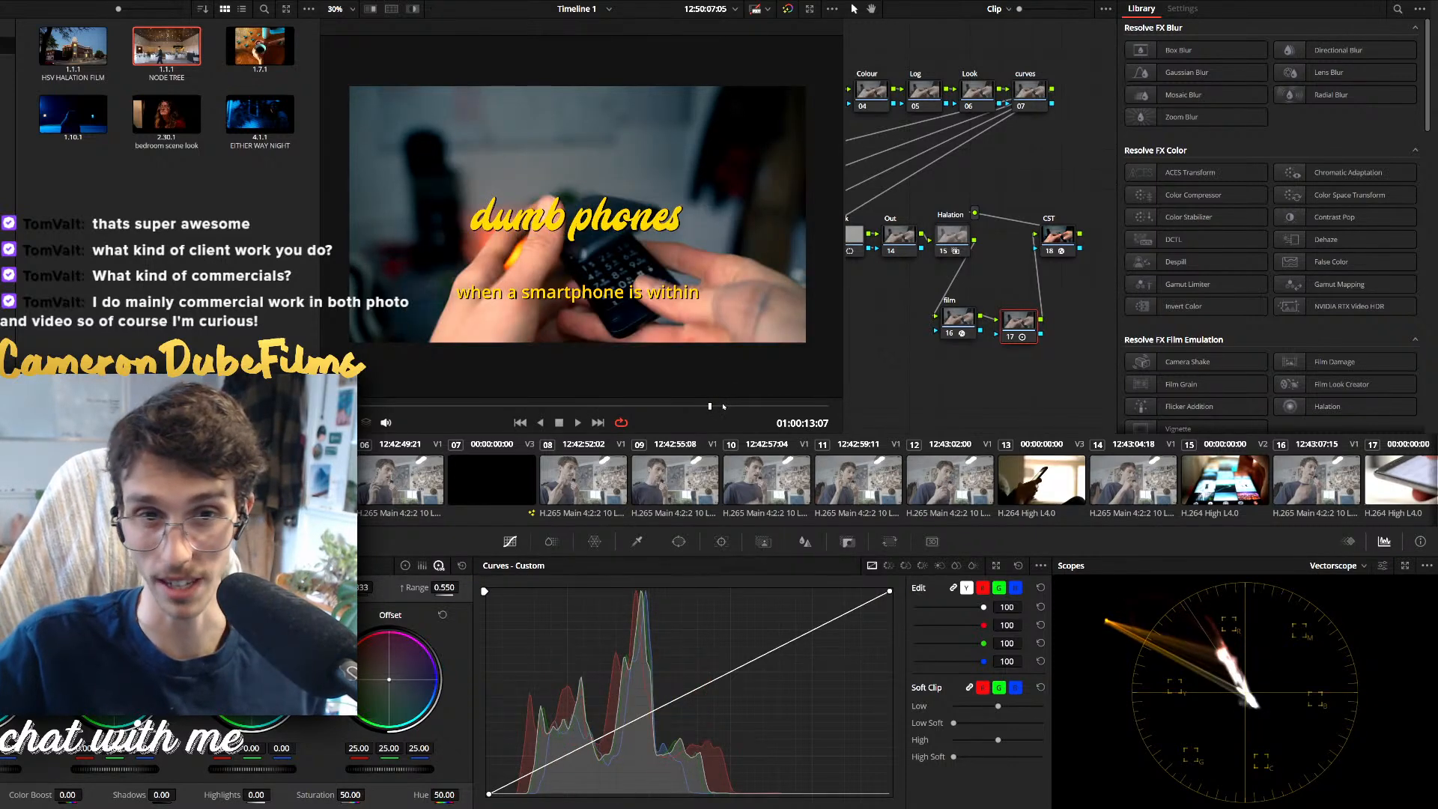
Apply the talking-head grade to clip 06 after playing the phone clip, and scrub through it to check several frames
{"action": "key", "text": "space"}
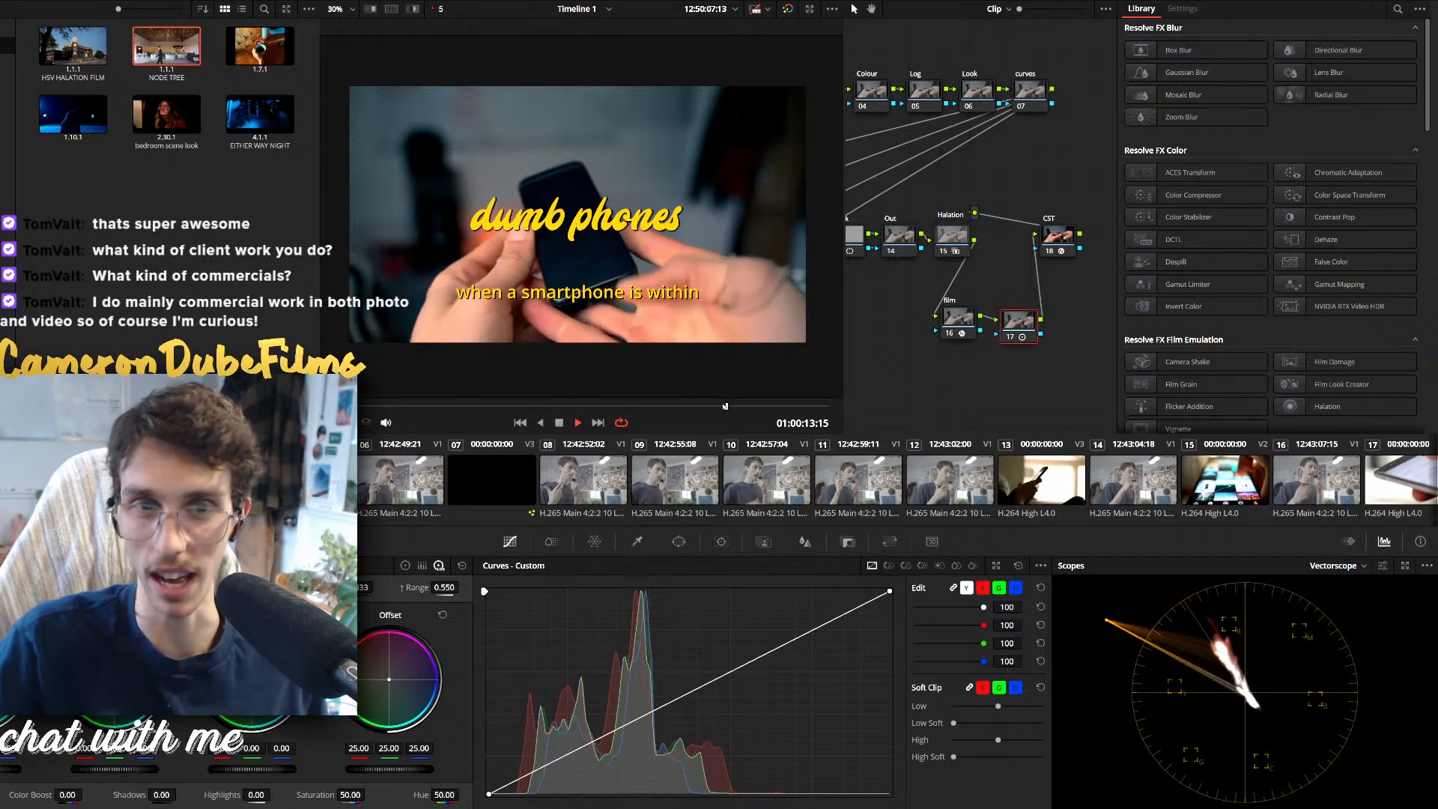
{"action": "key", "text": "space"}
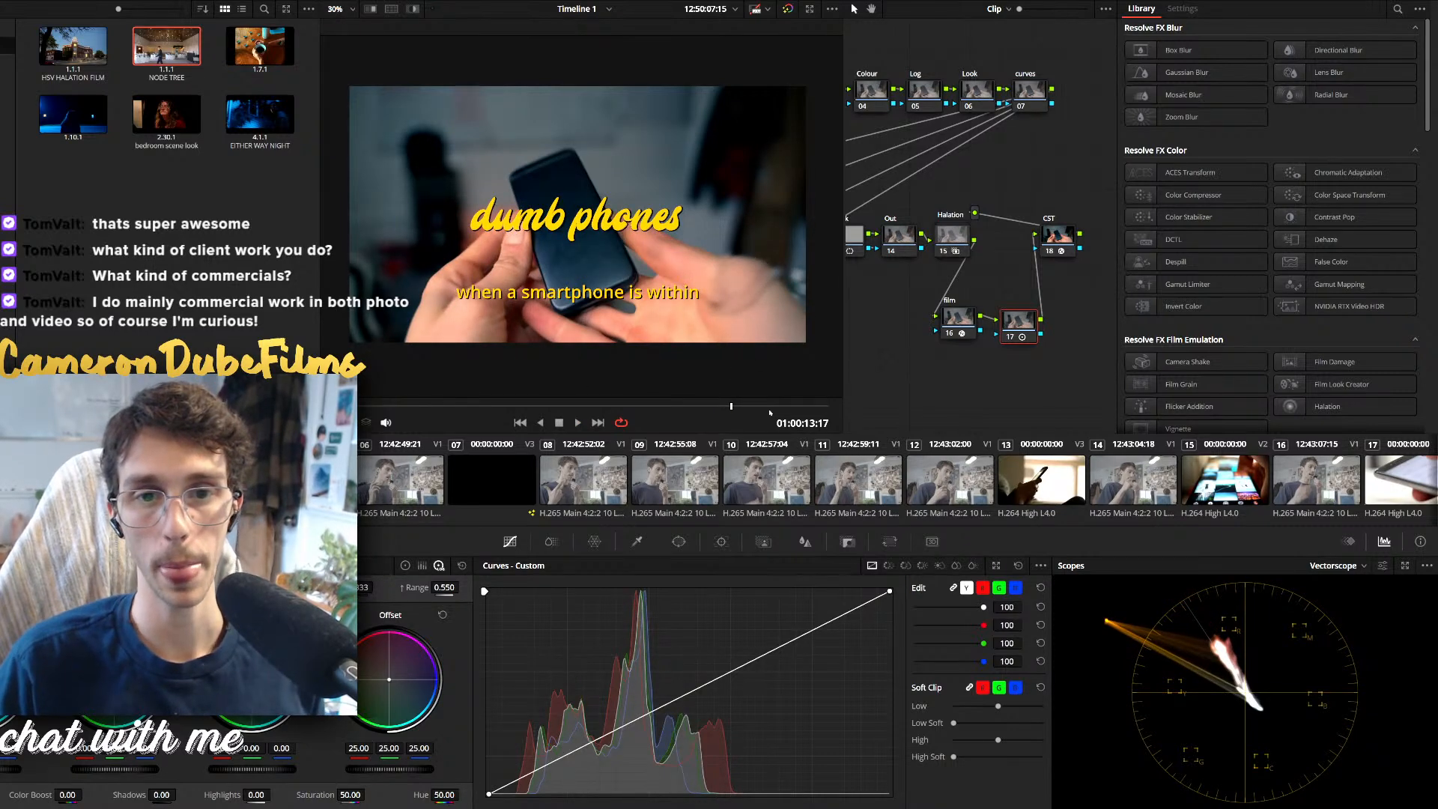
{"action": "left_click", "coordinate": [384, 483]}
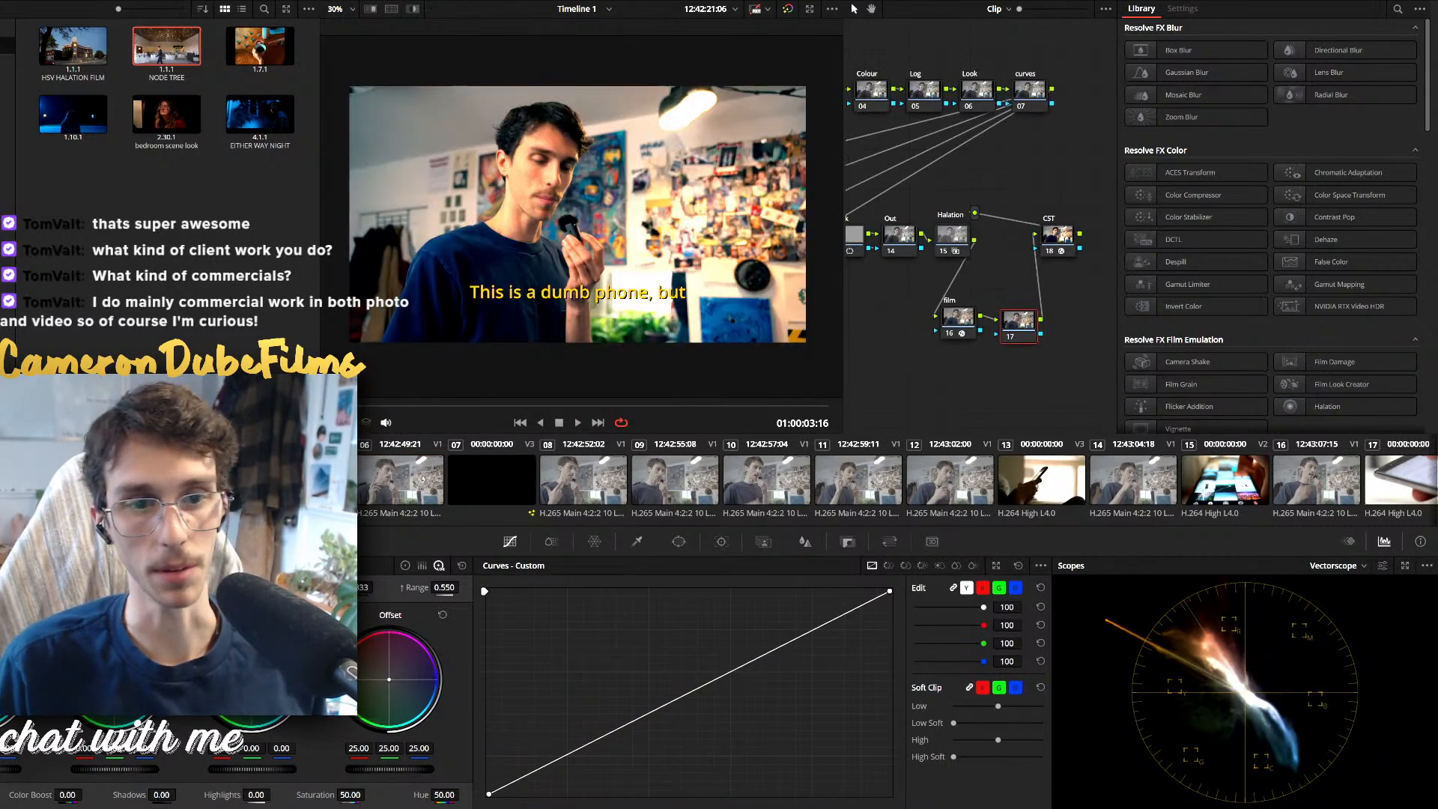
{"action": "left_click", "coordinate": [466, 486]}
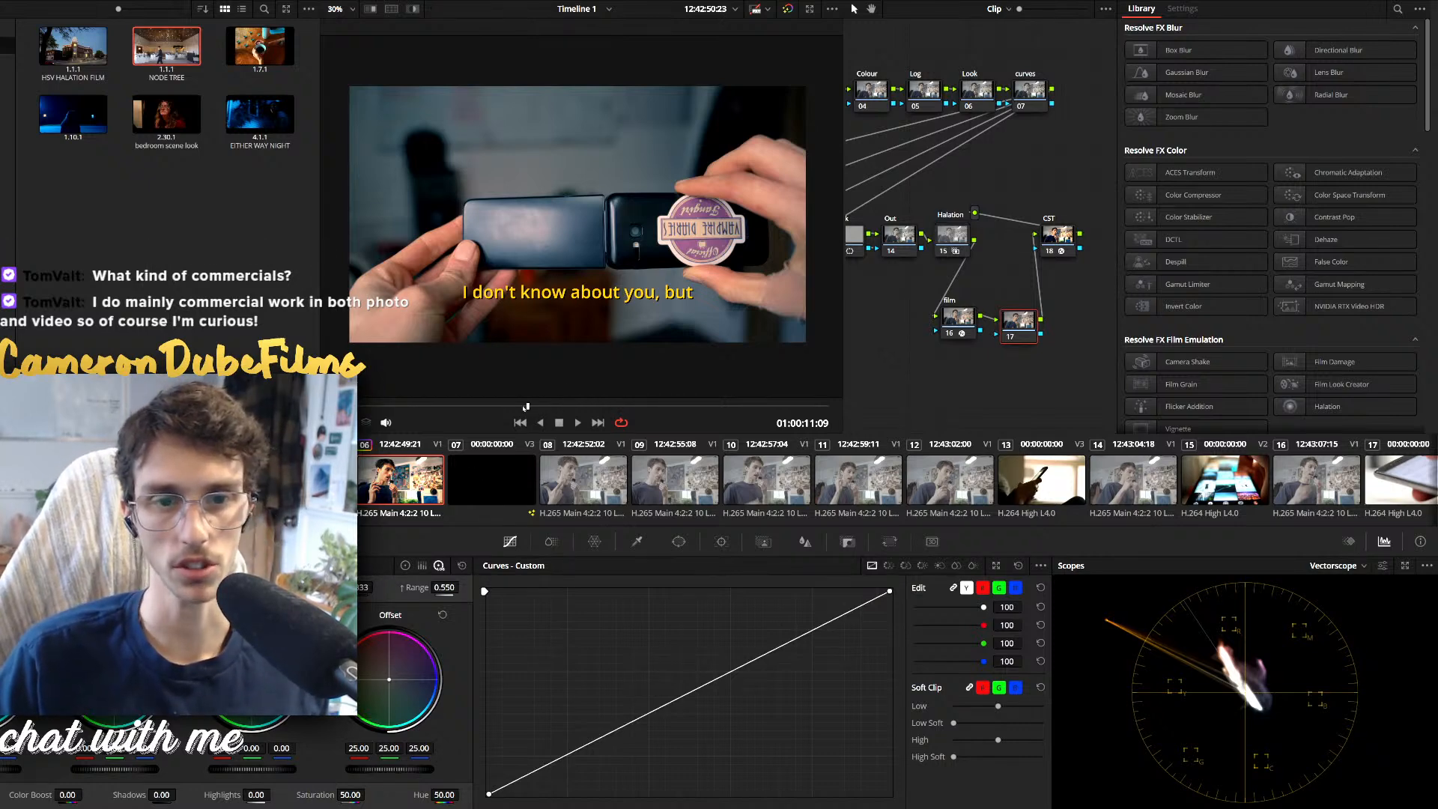
{"action": "left_click_drag", "start_coordinate": [524, 406], "coordinate": [506, 406]}
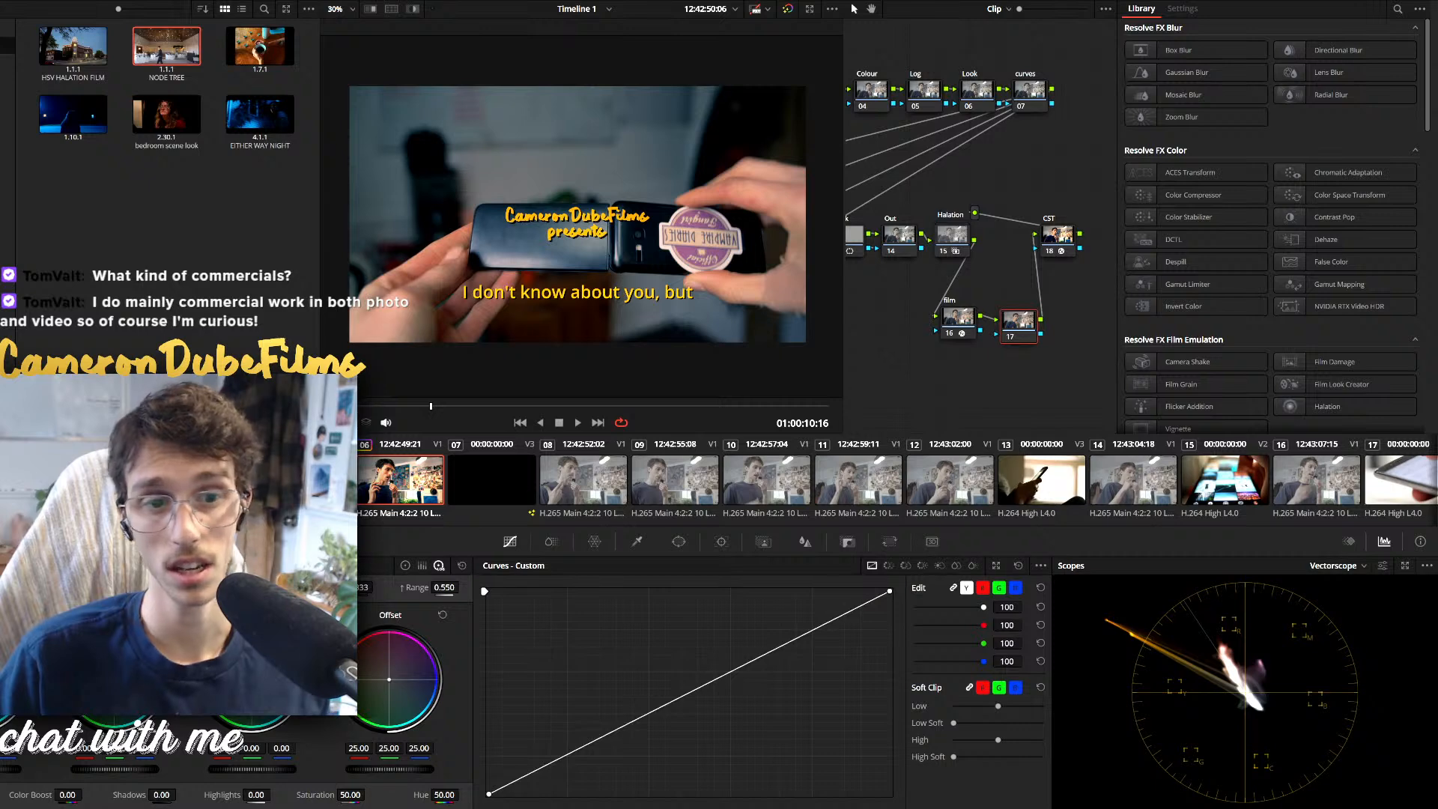
{"action": "left_click_drag", "start_coordinate": [431, 406], "coordinate": [597, 408]}
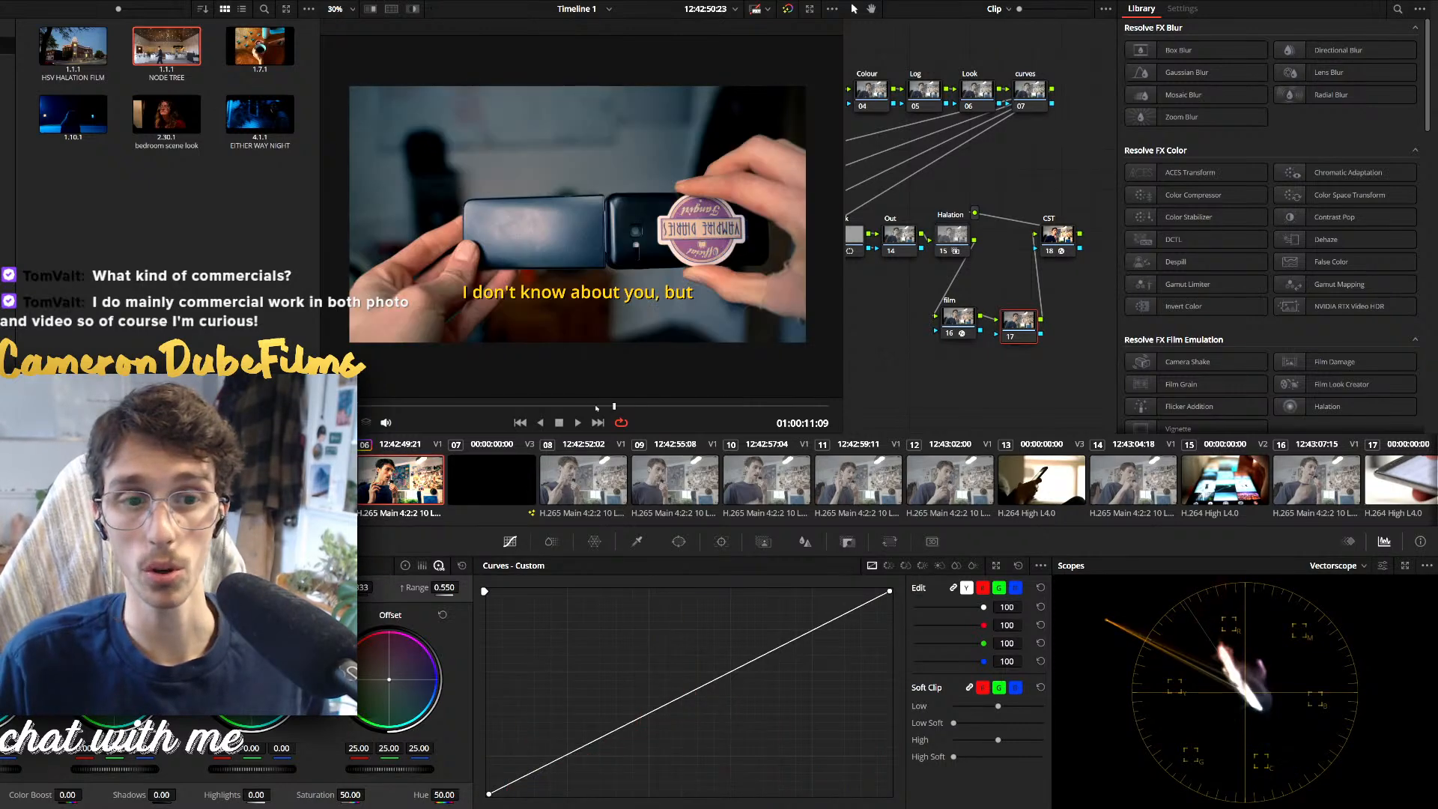
Carry the talking-head grade onto clips 08, 09 and 10, scrubbing through the shots
{"action": "left_click", "coordinate": [581, 476]}
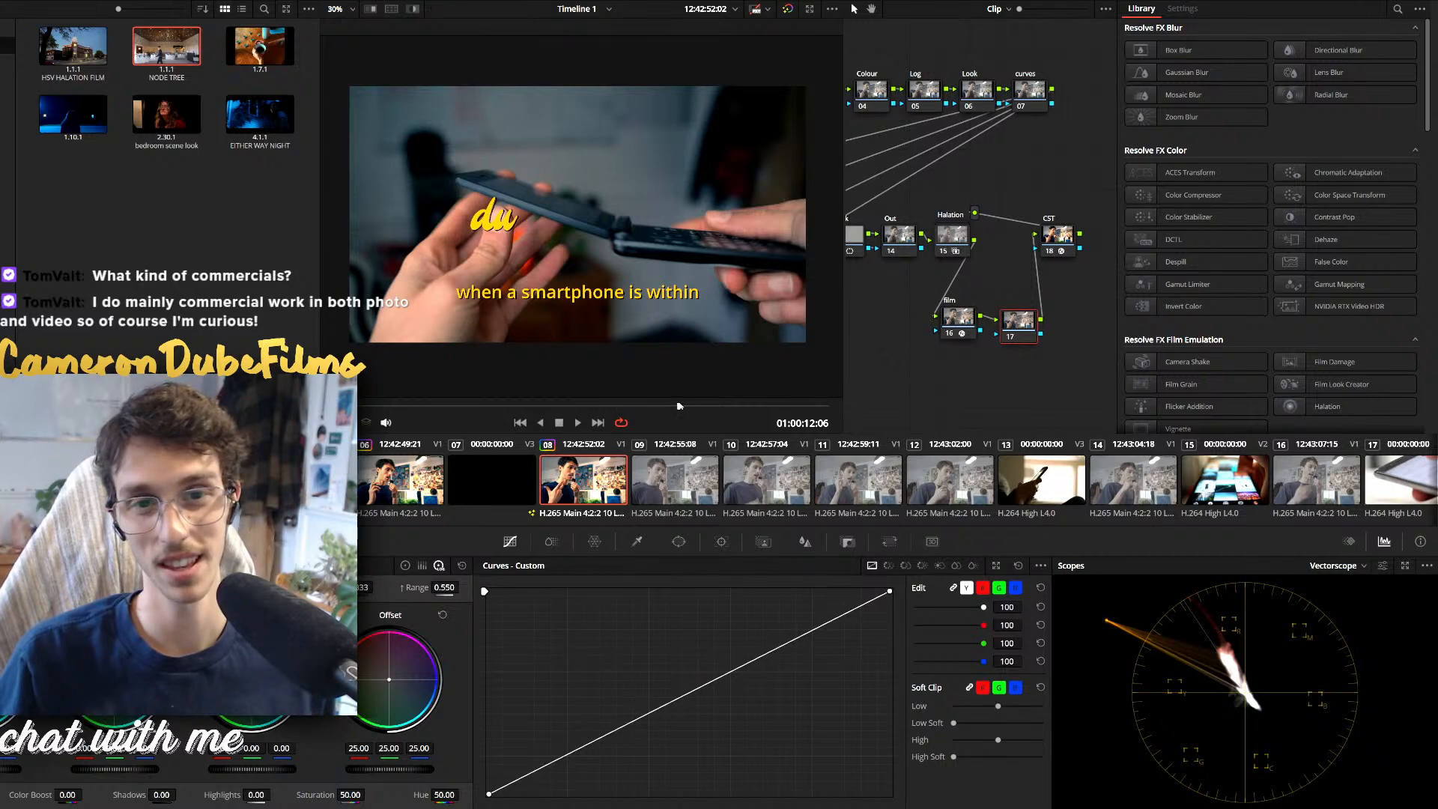
{"action": "left_click_drag", "start_coordinate": [680, 406], "coordinate": [829, 408]}
{"action": "left_click", "coordinate": [703, 478]}
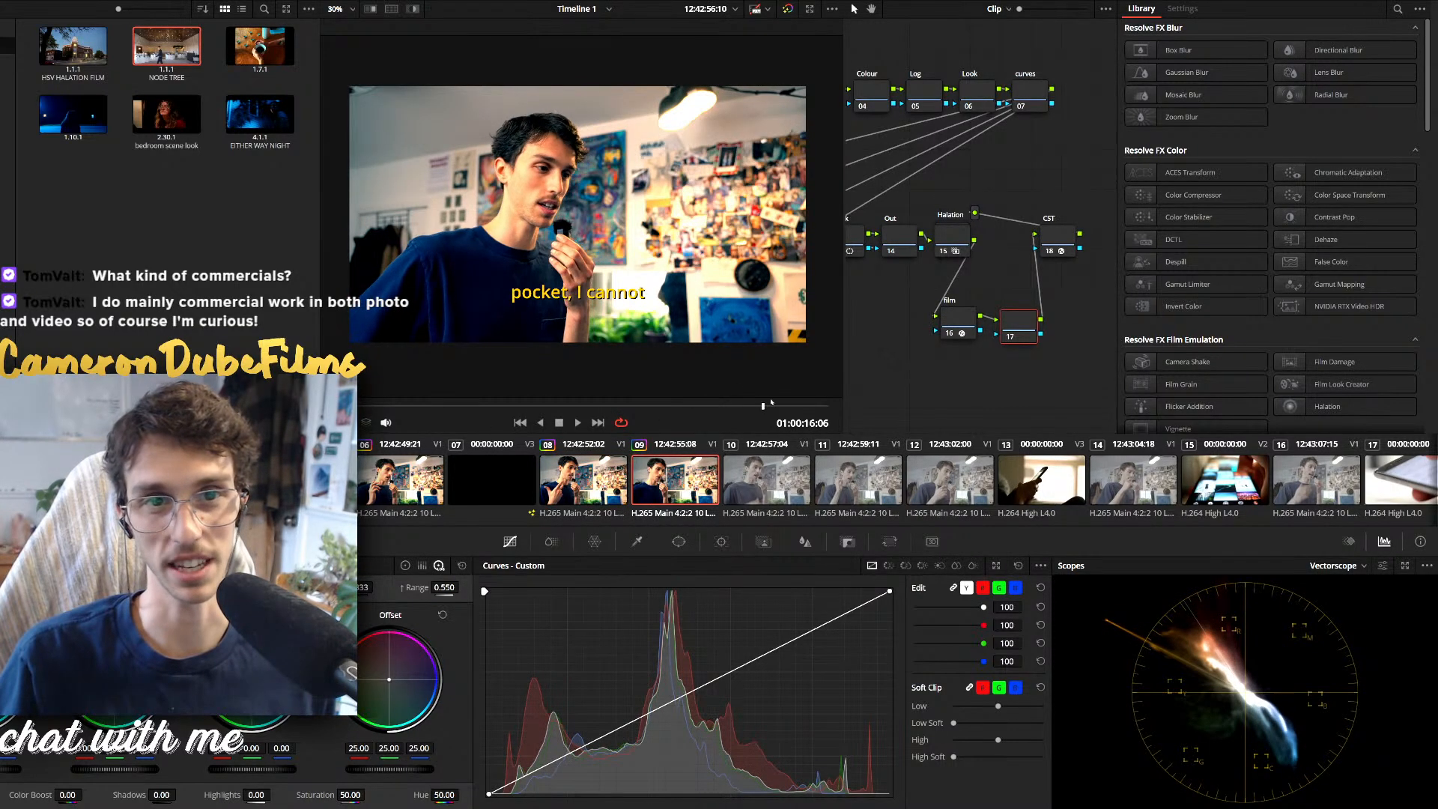
{"action": "left_click", "coordinate": [767, 489]}
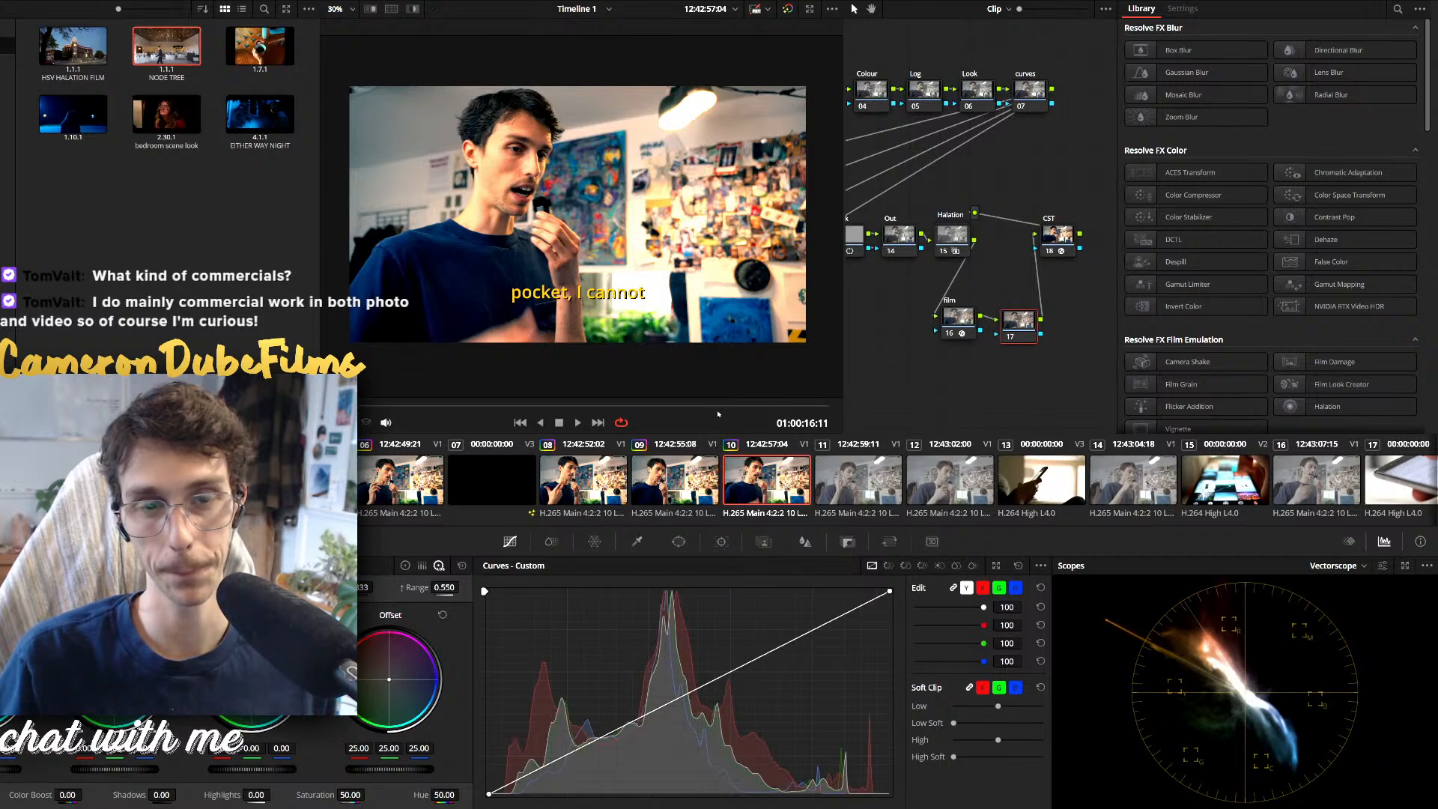
On the opening clip's Mask node, fit a tilted elliptical window over the man, with rotation 22.65 and size 46.17, and track it
{"action": "key", "text": "space"}
{"action": "key", "text": "Home"}
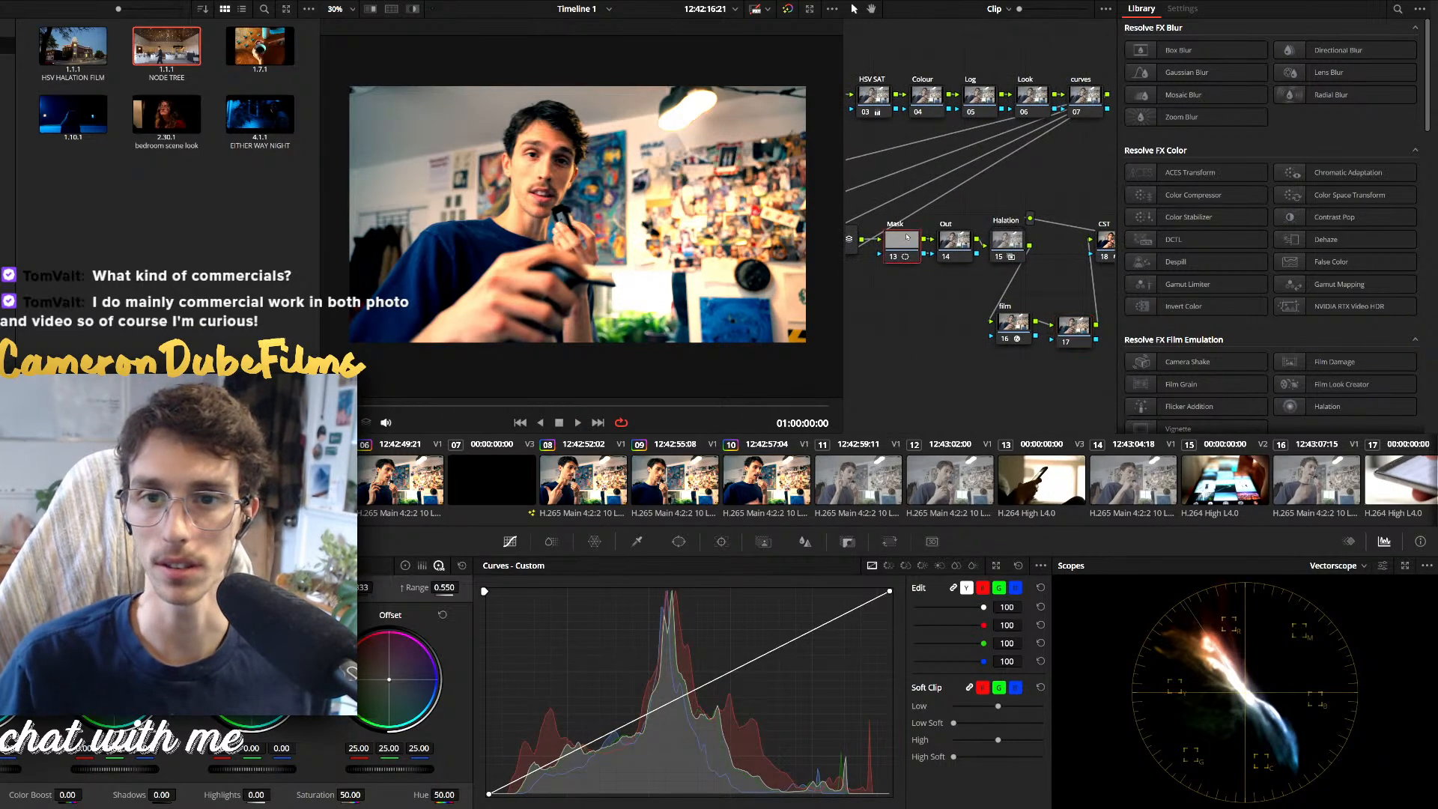
{"action": "left_click", "coordinate": [677, 542]}
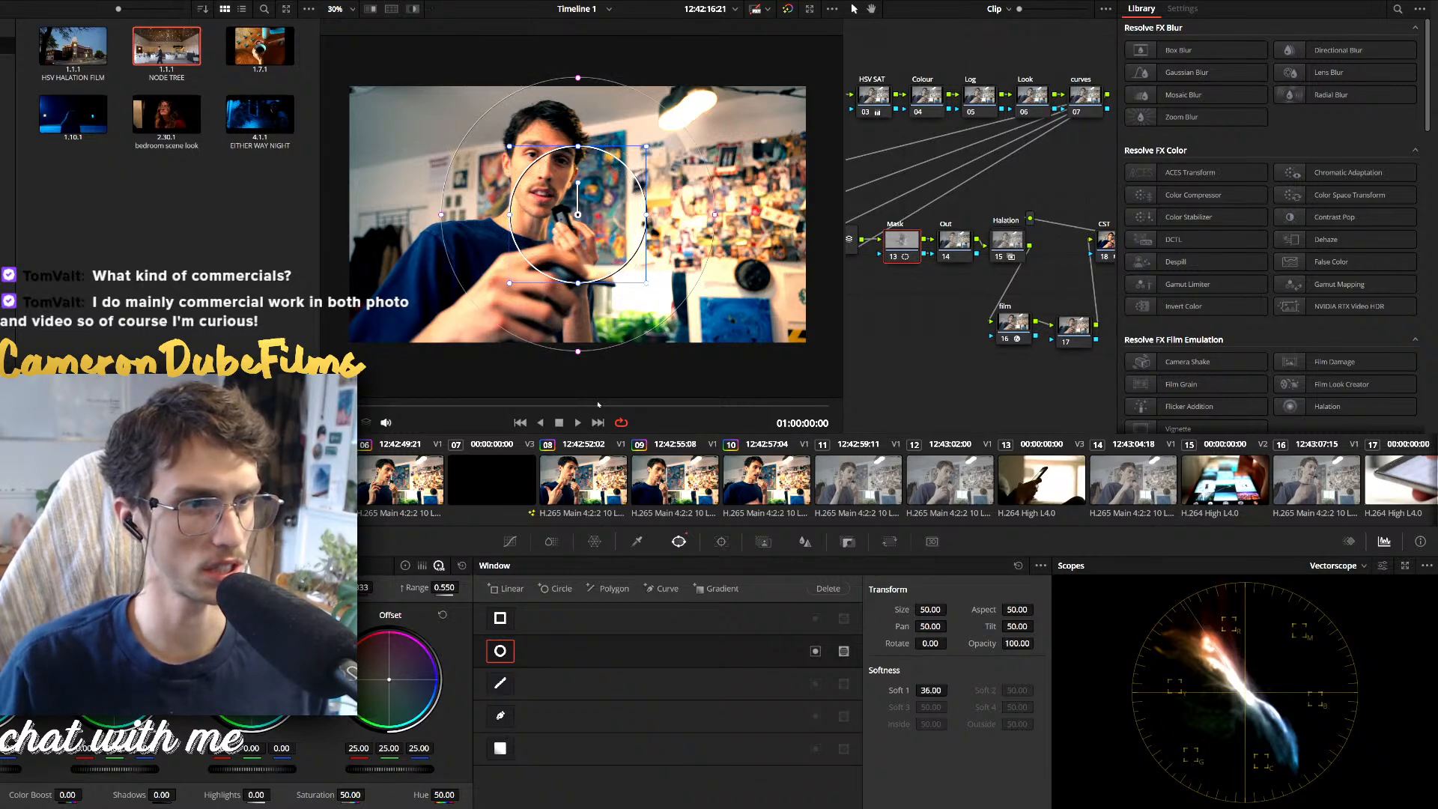
{"action": "left_click_drag", "start_coordinate": [581, 294], "coordinate": [504, 287]}
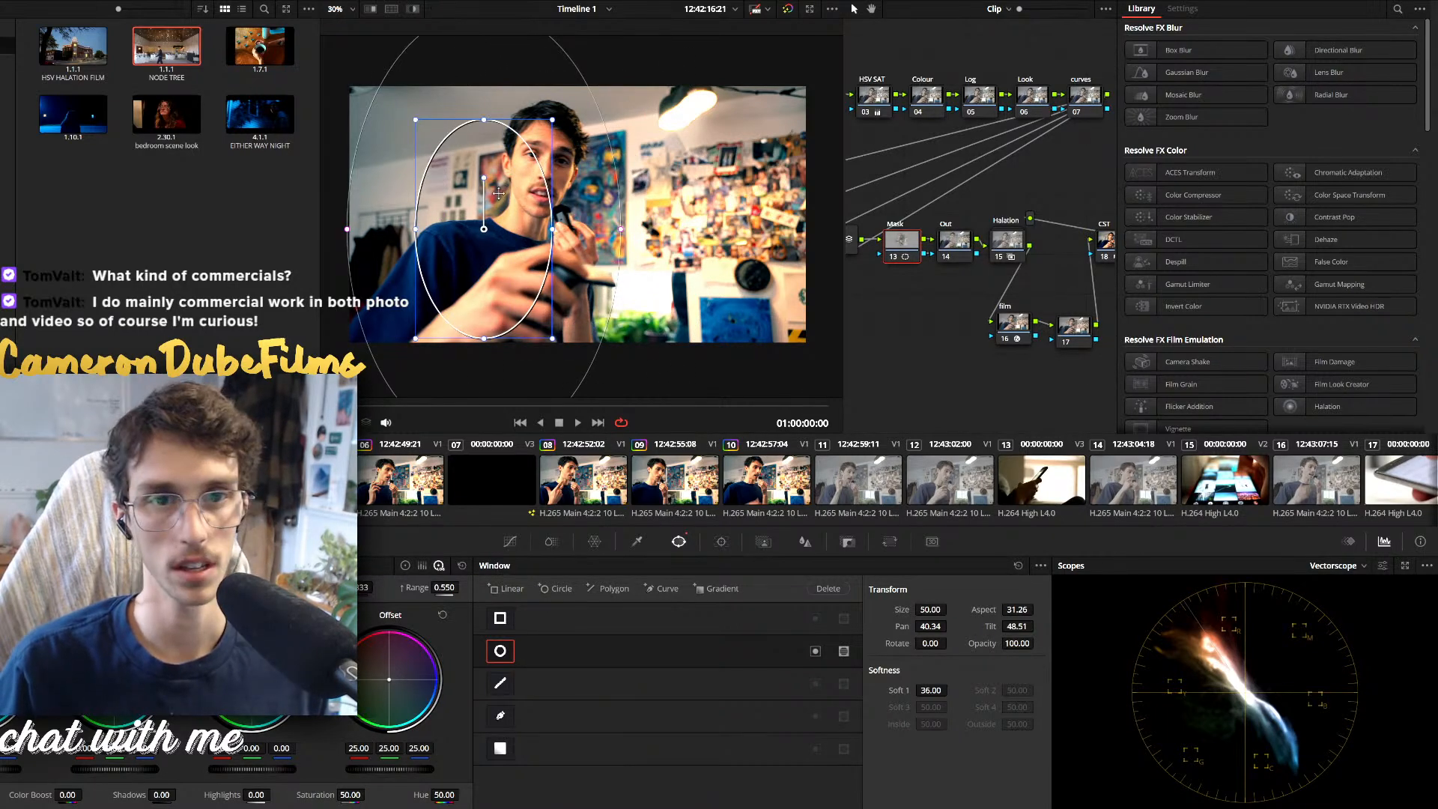
{"action": "mouse_move", "coordinate": [485, 178]}
{"action": "left_mouse_down"}
{"action": "mouse_move", "coordinate": [519, 192]}
{"action": "mouse_move", "coordinate": [504, 181]}
{"action": "left_mouse_up"}
{"action": "left_click_drag", "start_coordinate": [529, 182], "coordinate": [560, 185]}
{"action": "left_click_drag", "start_coordinate": [577, 264], "coordinate": [541, 241]}
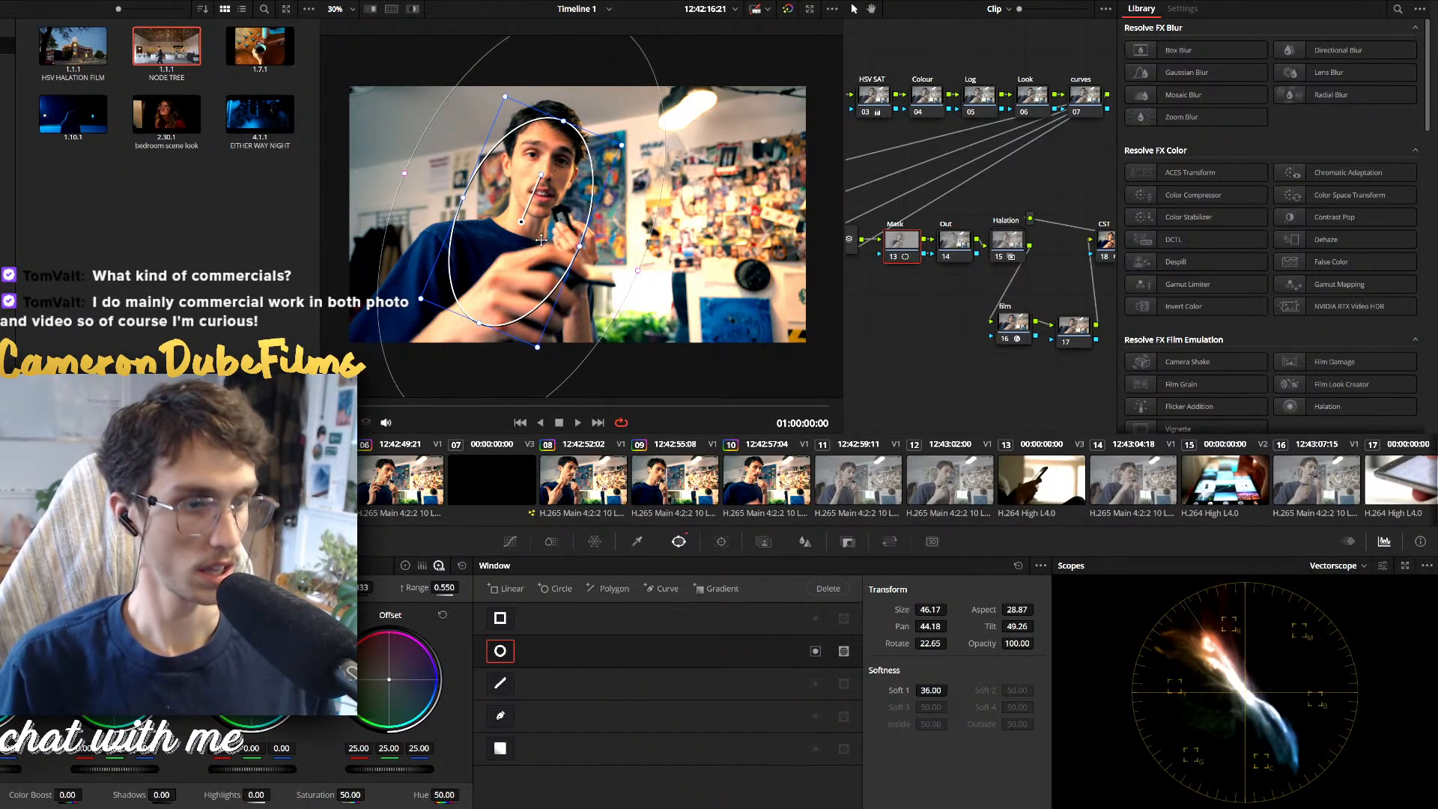
{"action": "key", "text": "ctrl+t"}
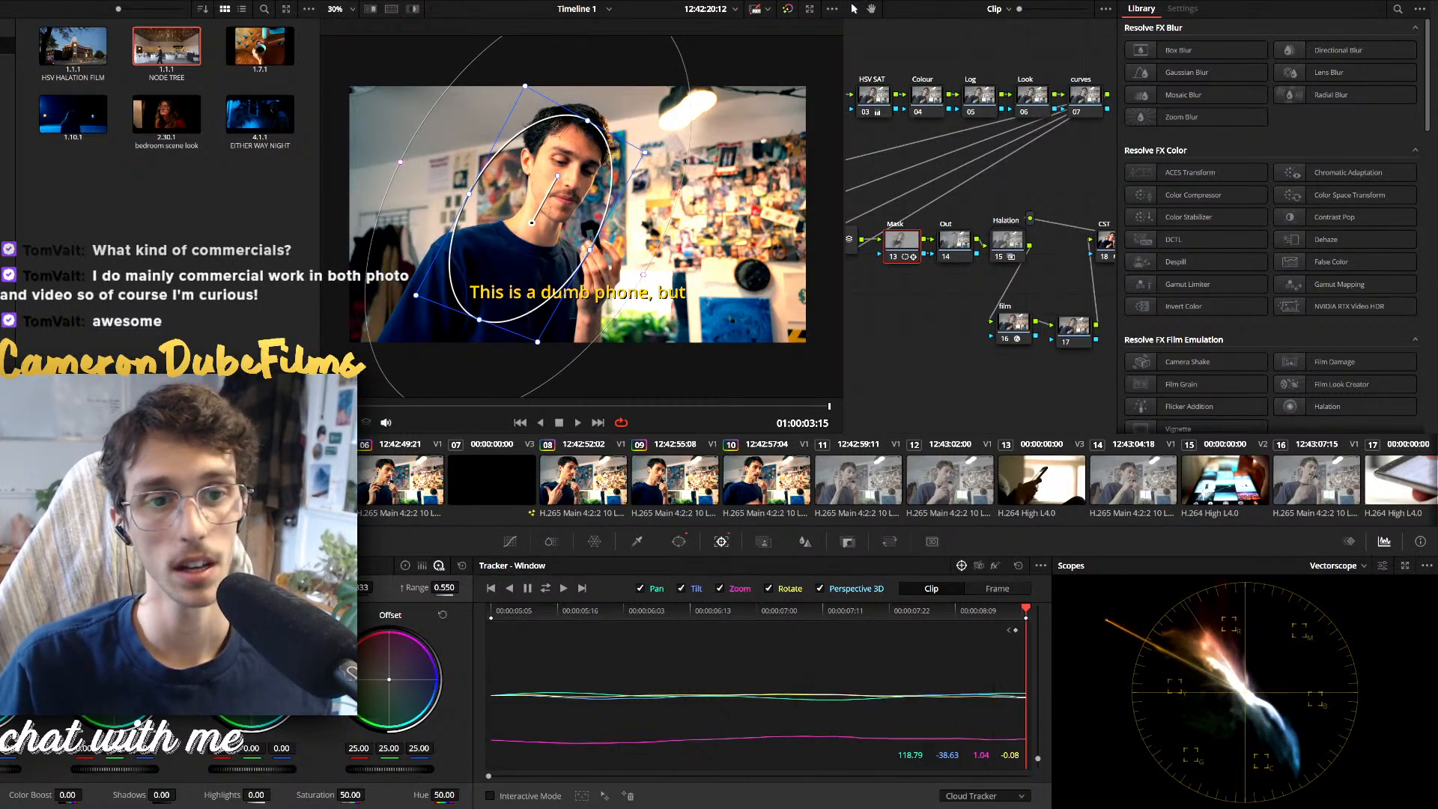
Try a slight white-point tweak on the Mask node's curve and lower the Out node's white point, comparing by toggling and playing the clip
{"action": "left_click", "coordinate": [510, 541]}
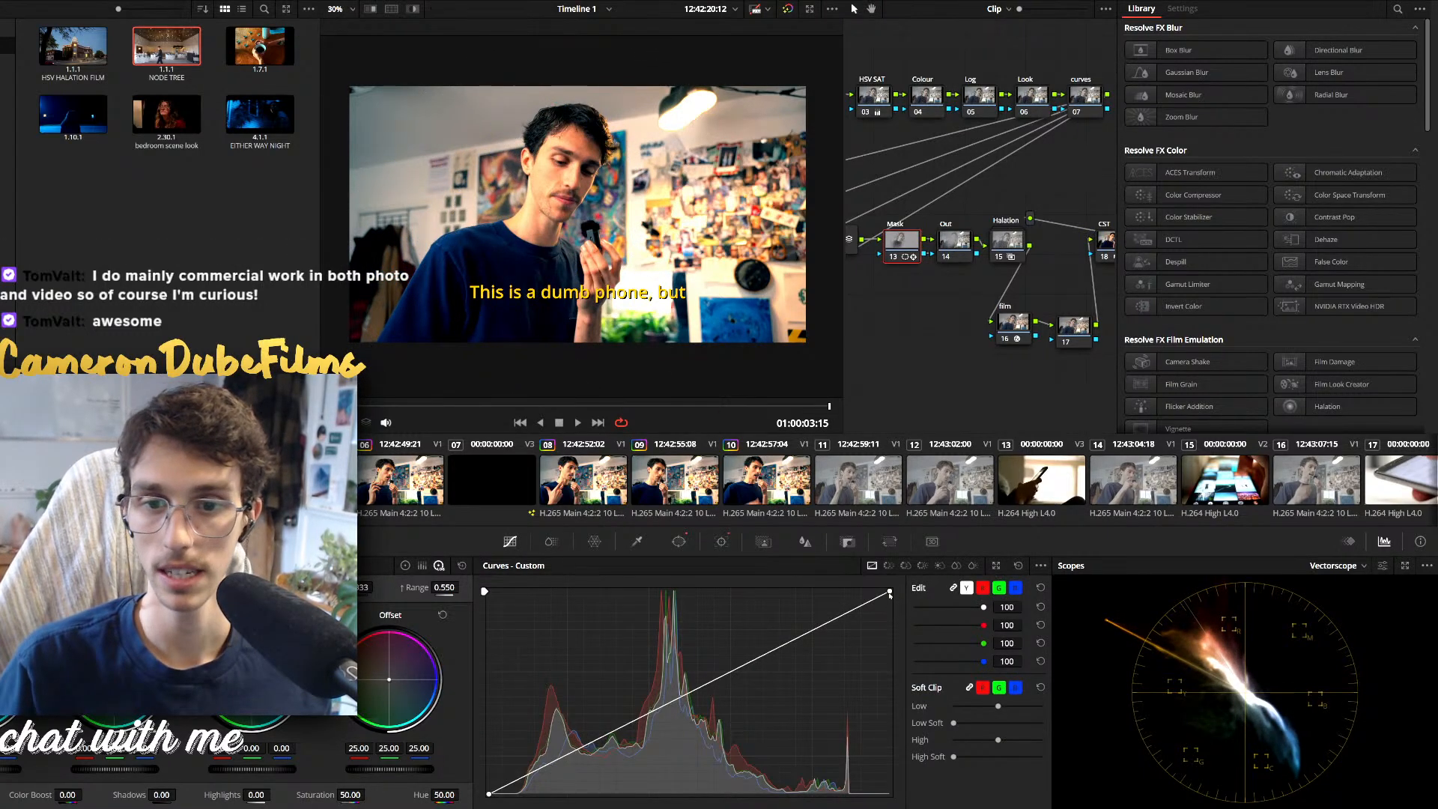
{"action": "mouse_move", "coordinate": [889, 592]}
{"action": "left_mouse_down"}
{"action": "mouse_move", "coordinate": [891, 611]}
{"action": "mouse_move", "coordinate": [891, 591]}
{"action": "left_mouse_up"}
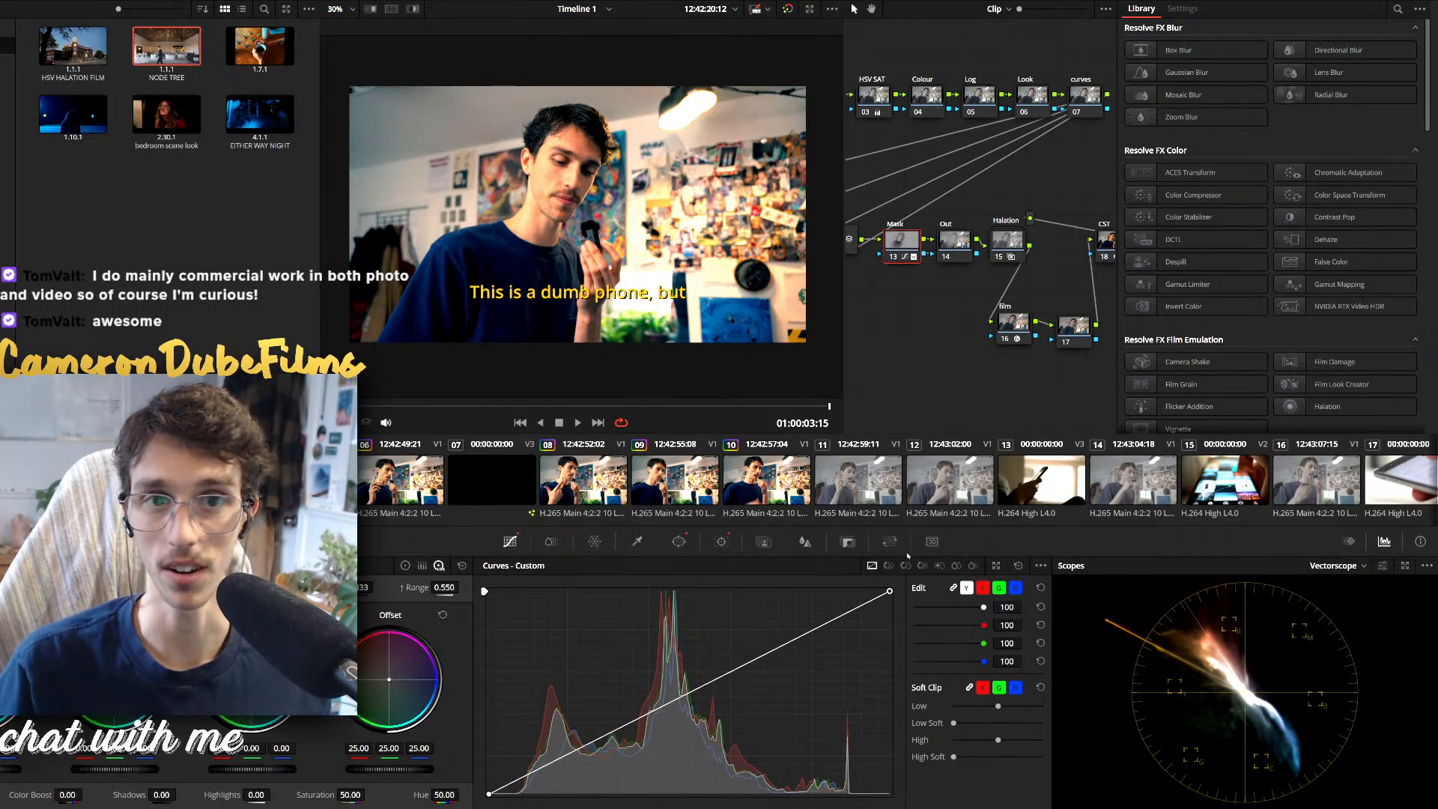
{"action": "left_click", "coordinate": [955, 240]}
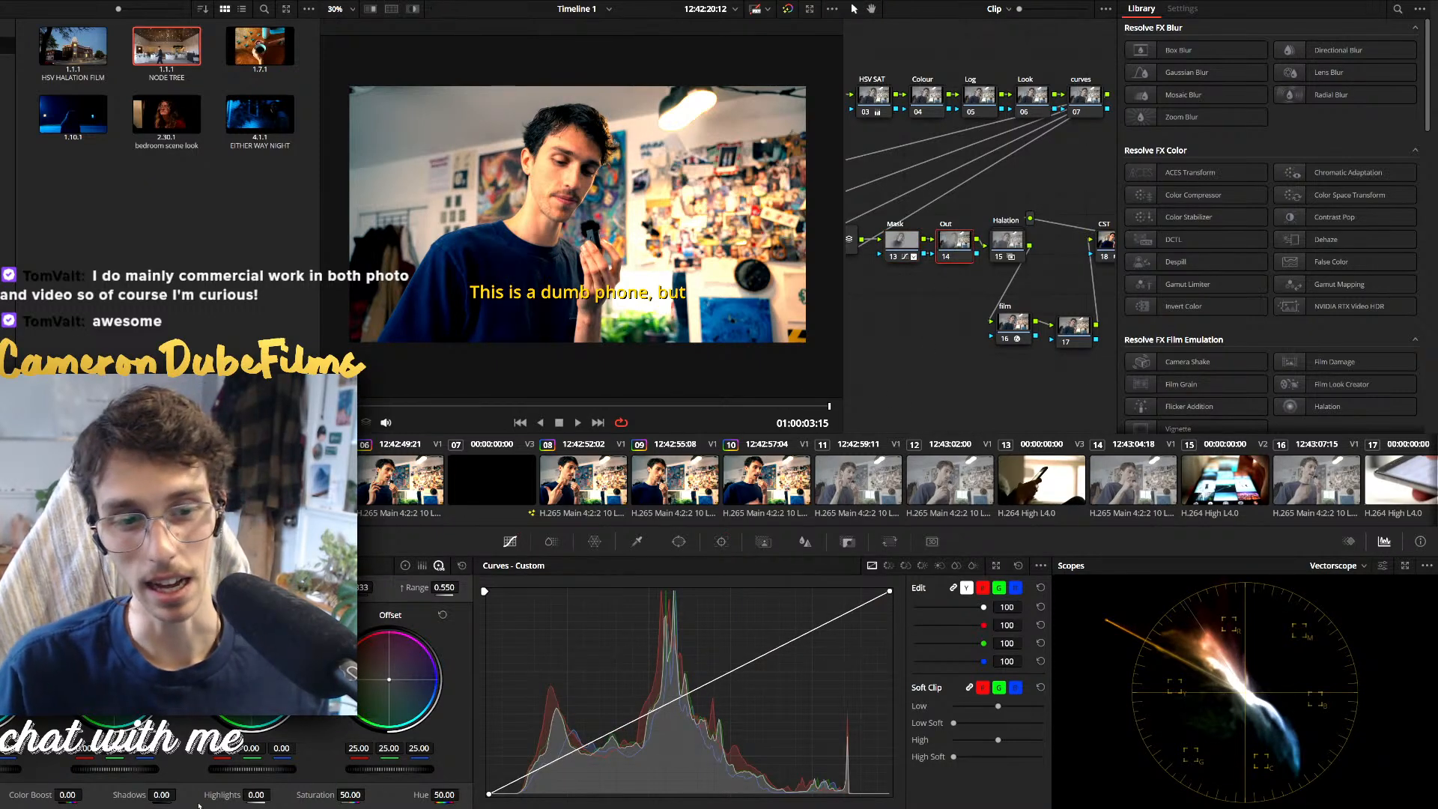
{"action": "mouse_move", "coordinate": [890, 592]}
{"action": "left_mouse_down"}
{"action": "mouse_move", "coordinate": [890, 629]}
{"action": "mouse_move", "coordinate": [911, 599]}
{"action": "mouse_move", "coordinate": [889, 605]}
{"action": "left_mouse_up"}
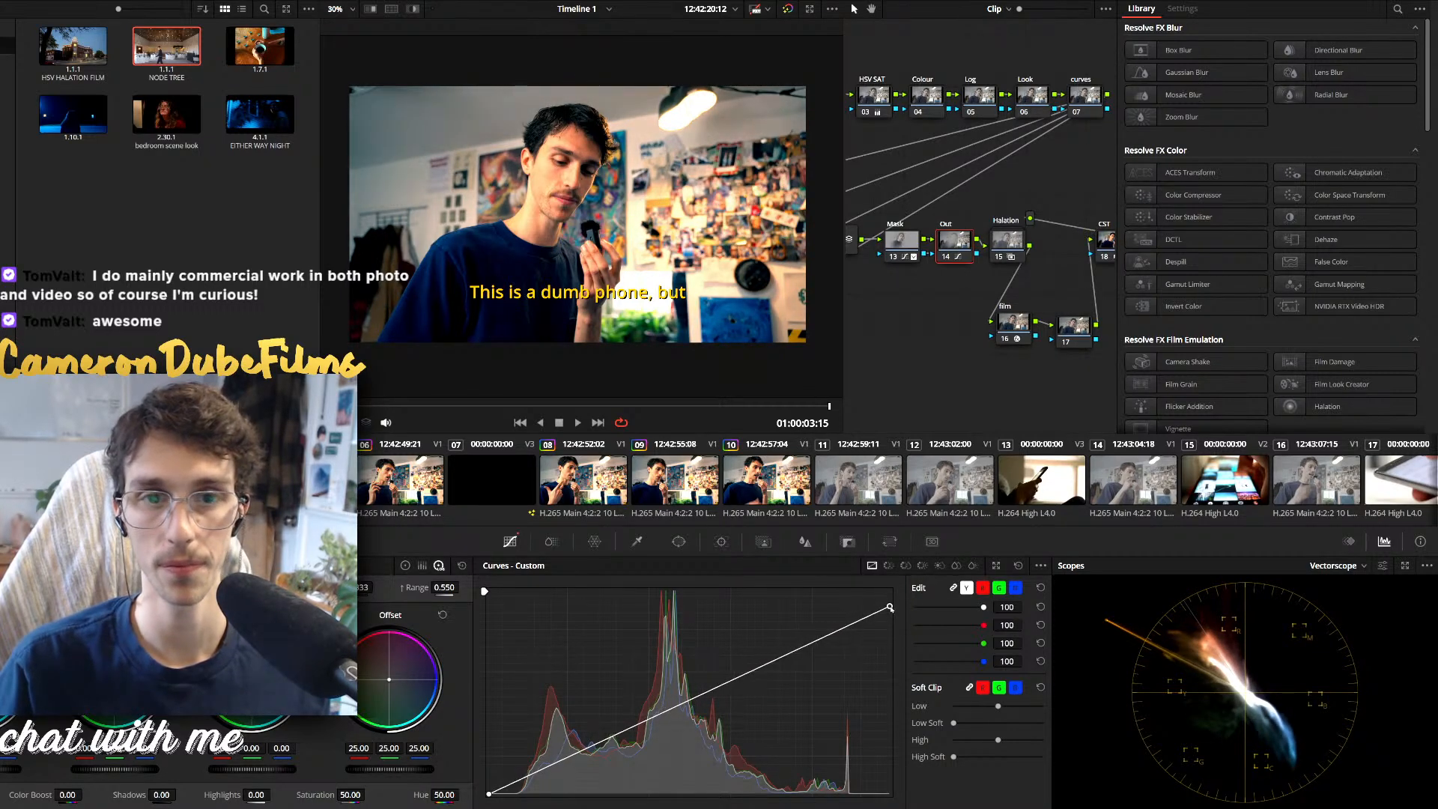
{"action": "key", "text": "ctrl+d"}
{"action": "key", "text": "ctrl+d"}
{"action": "left_click", "coordinate": [903, 241]}
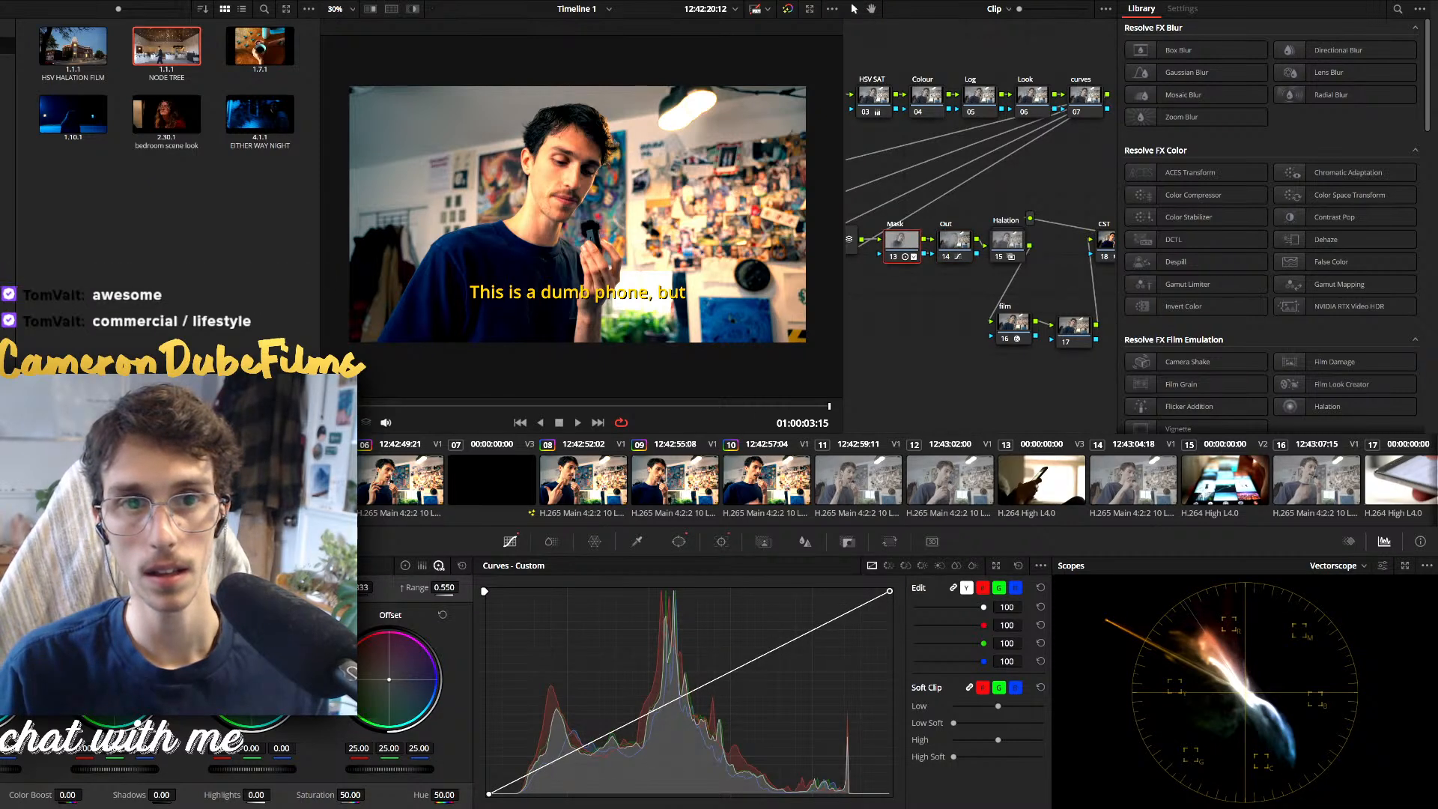
{"action": "key", "text": "space"}
{"action": "key", "text": "space"}
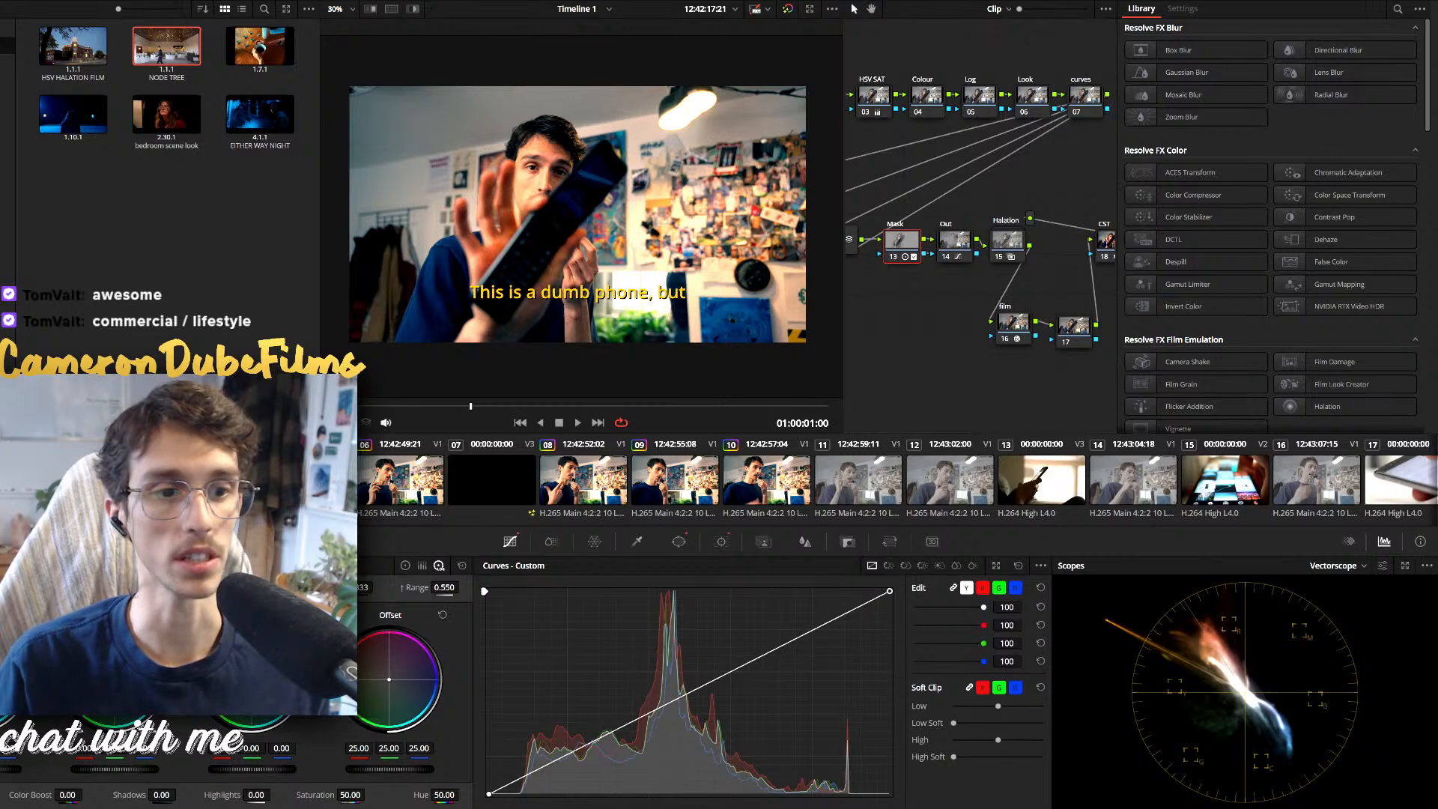
Carry the updated grade with the tracked mask onto the following talking-head clips through clip 14, playing the sequence to check it
{"action": "key", "text": "space"}
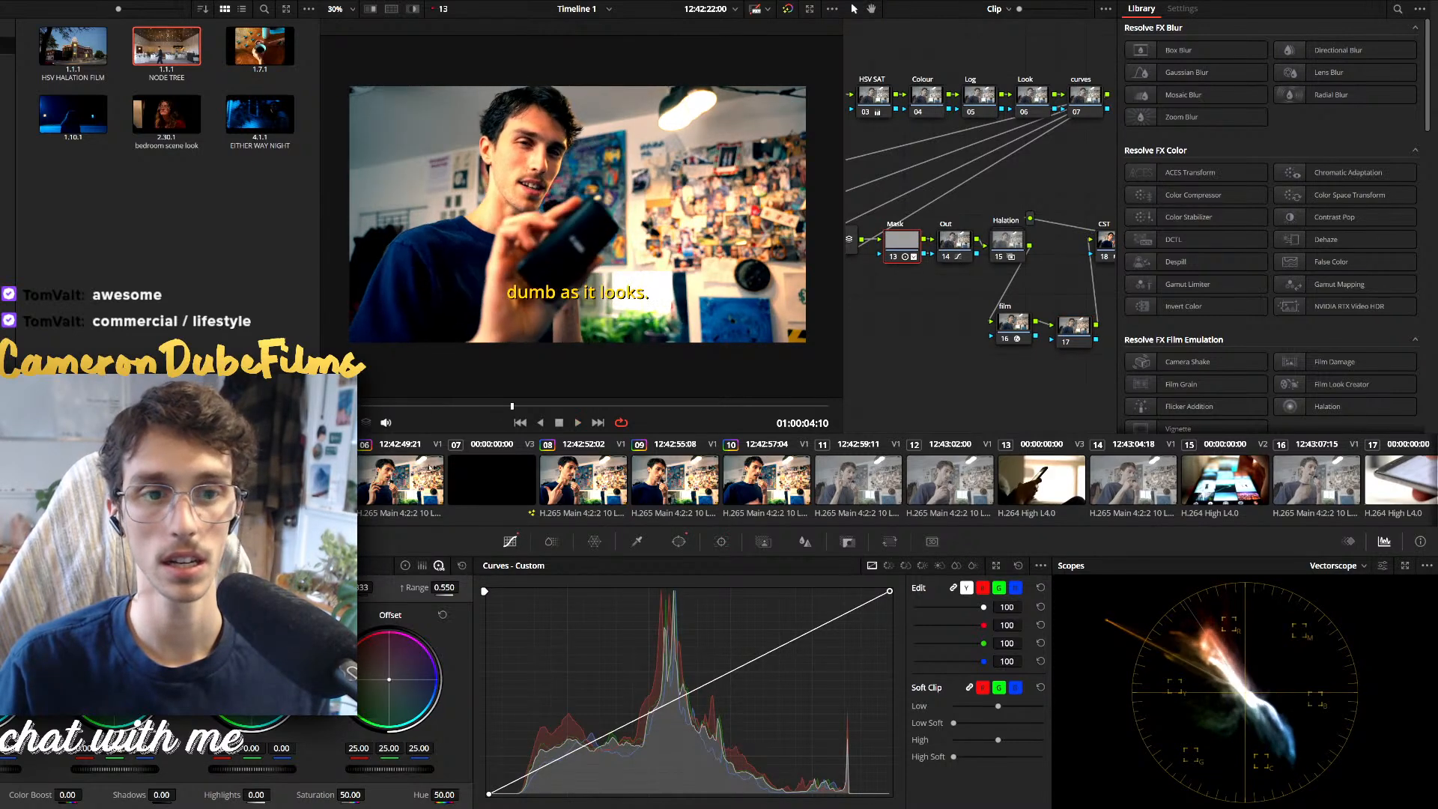
{"action": "left_click", "coordinate": [429, 469]}
{"action": "left_click", "coordinate": [607, 478]}
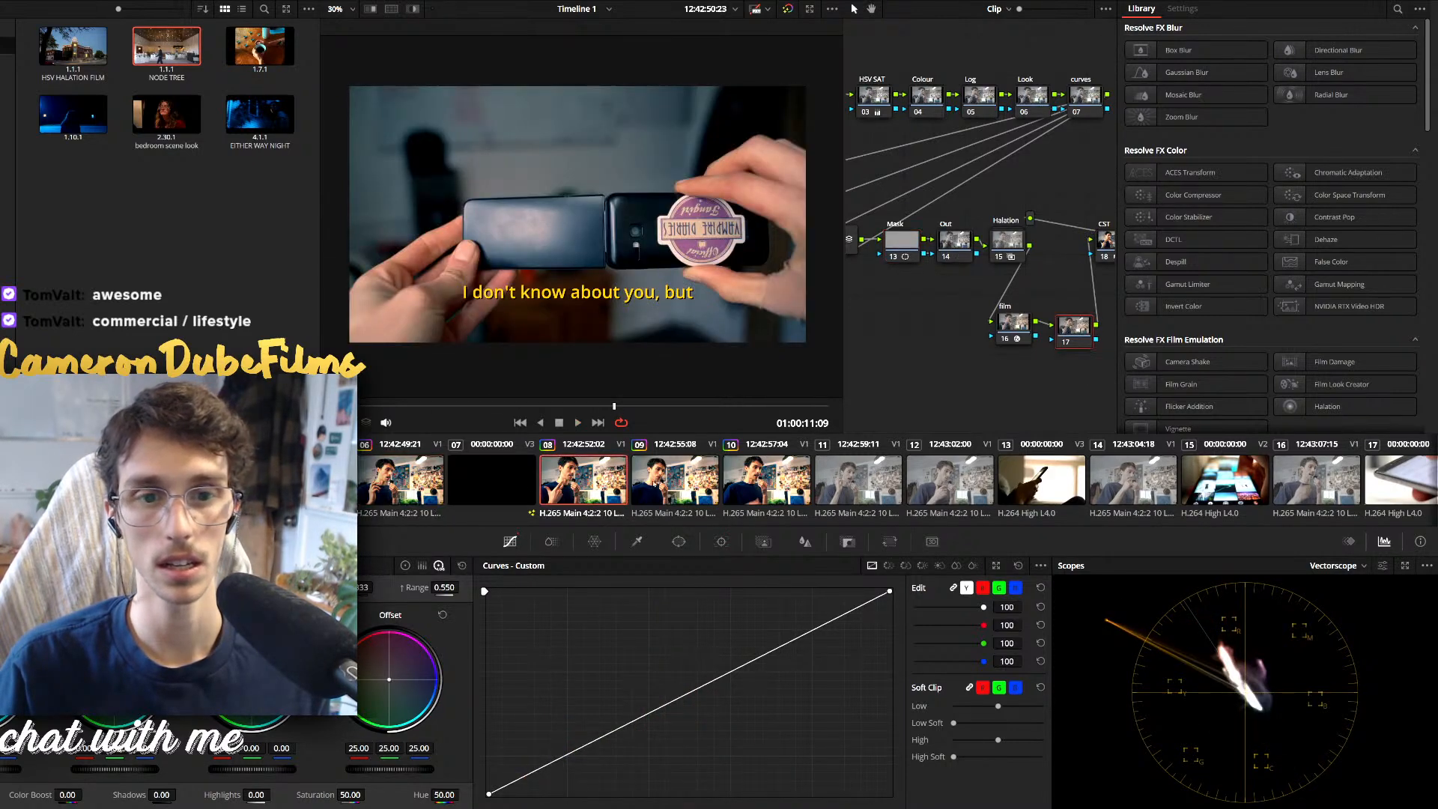
{"action": "key", "text": "space"}
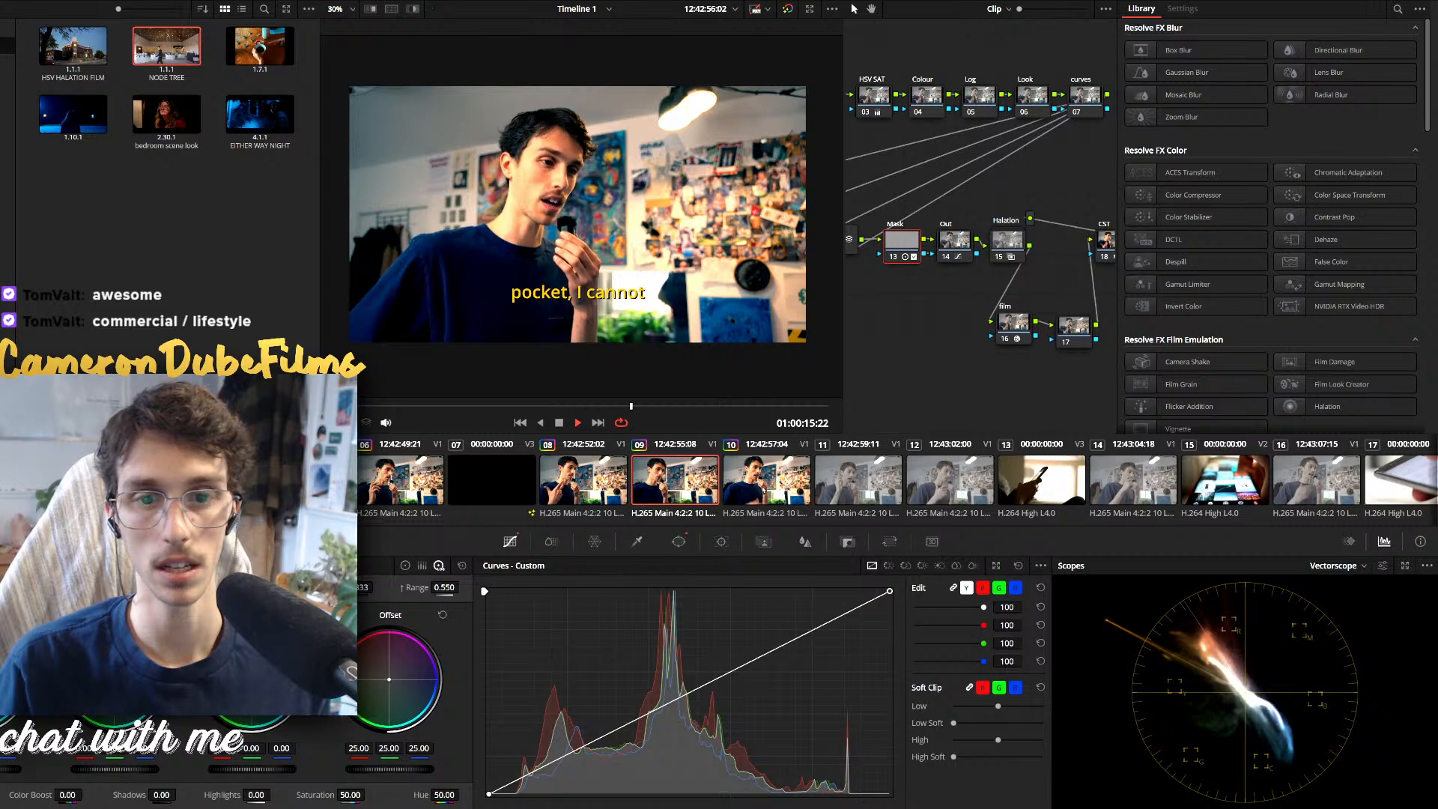
{"action": "key", "text": "space"}
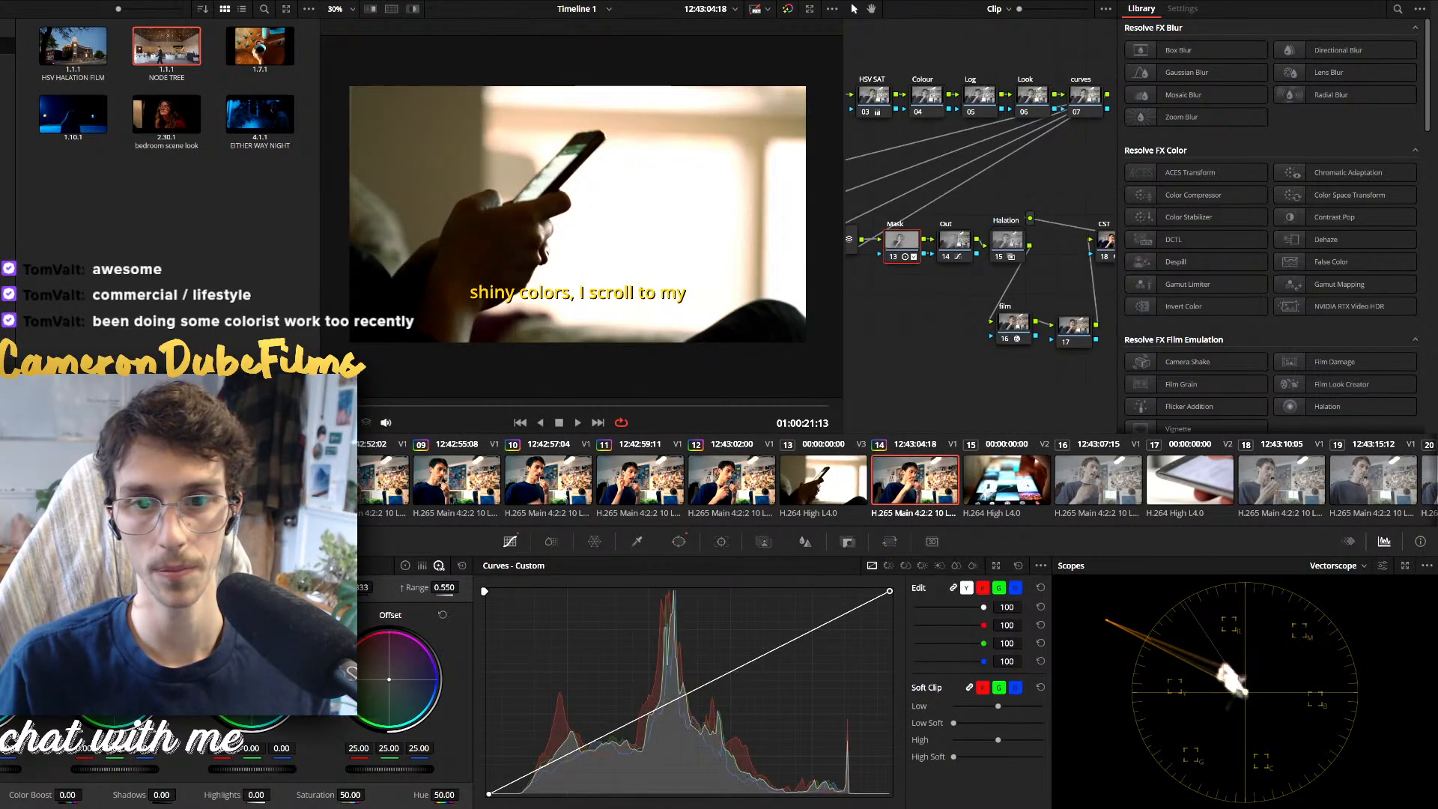
Add a serial node after node 01 on clip 13, raise the contrast on node 01, and undo a trial Offset colour shift
{"action": "left_click", "coordinate": [797, 492]}
{"action": "left_click_drag", "start_coordinate": [854, 132], "coordinate": [917, 198]}
{"action": "key", "text": "alt+s"}
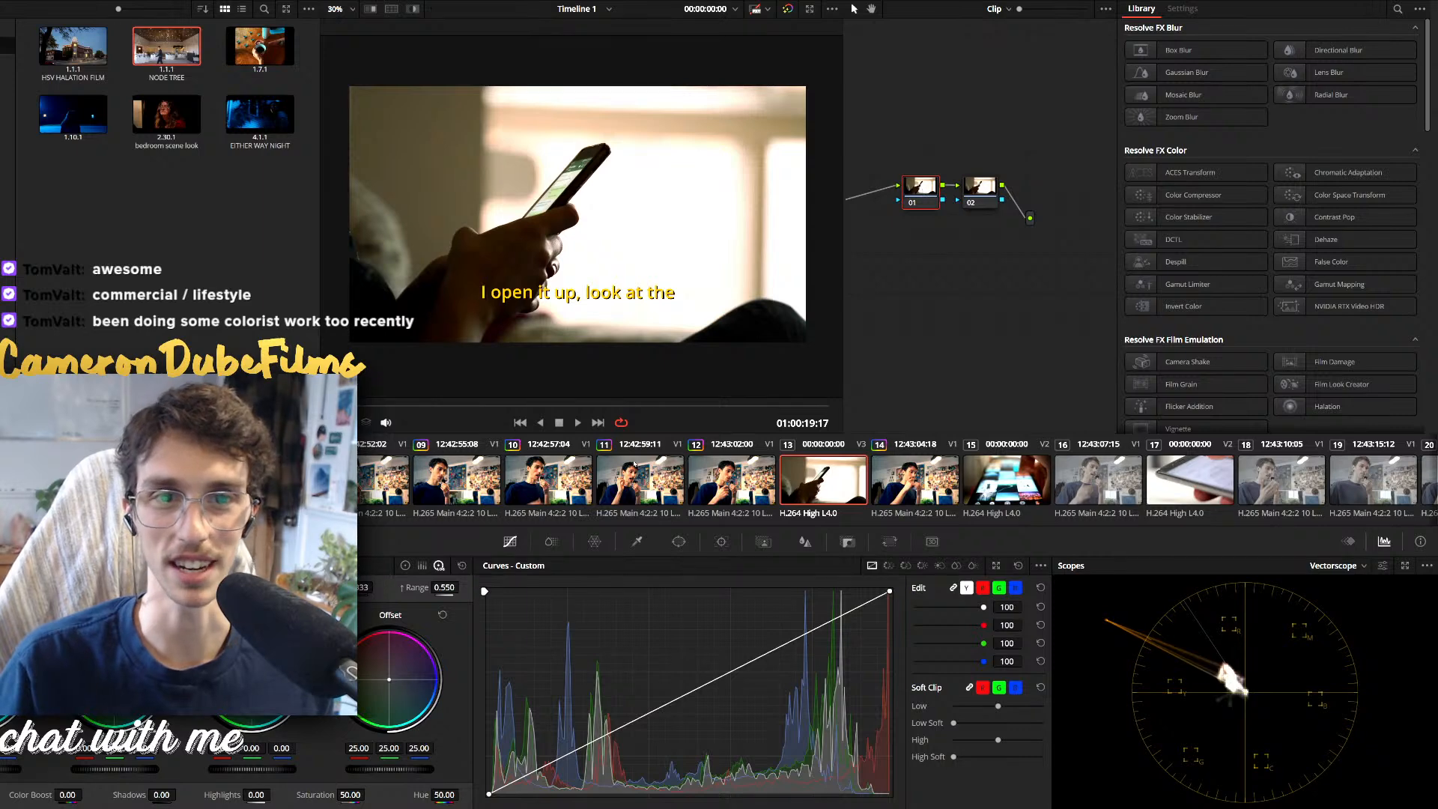
{"action": "left_click_drag", "start_coordinate": [196, 587], "coordinate": [213, 587]}
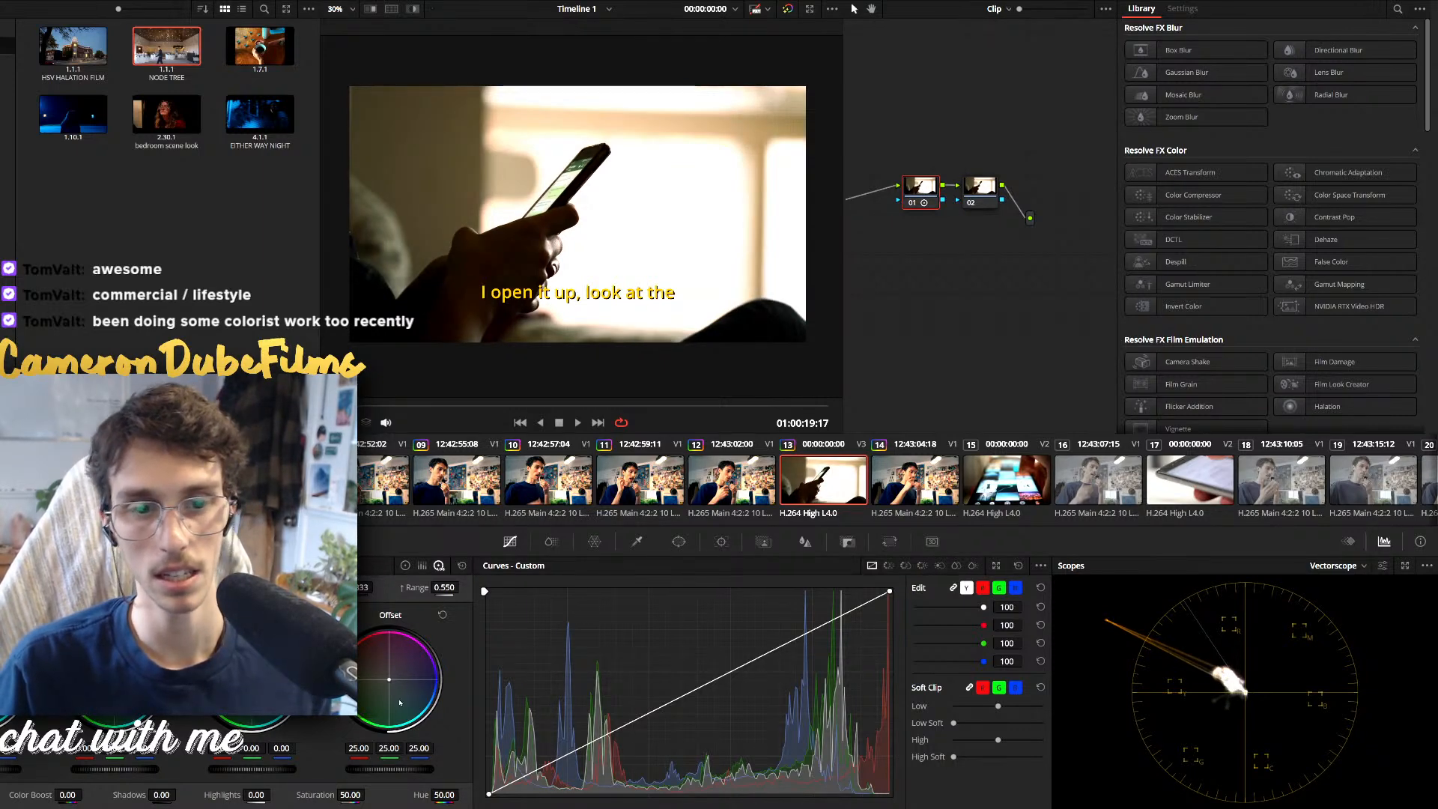
{"action": "left_click_drag", "start_coordinate": [390, 680], "coordinate": [391, 678]}
{"action": "key", "text": "ctrl+z"}
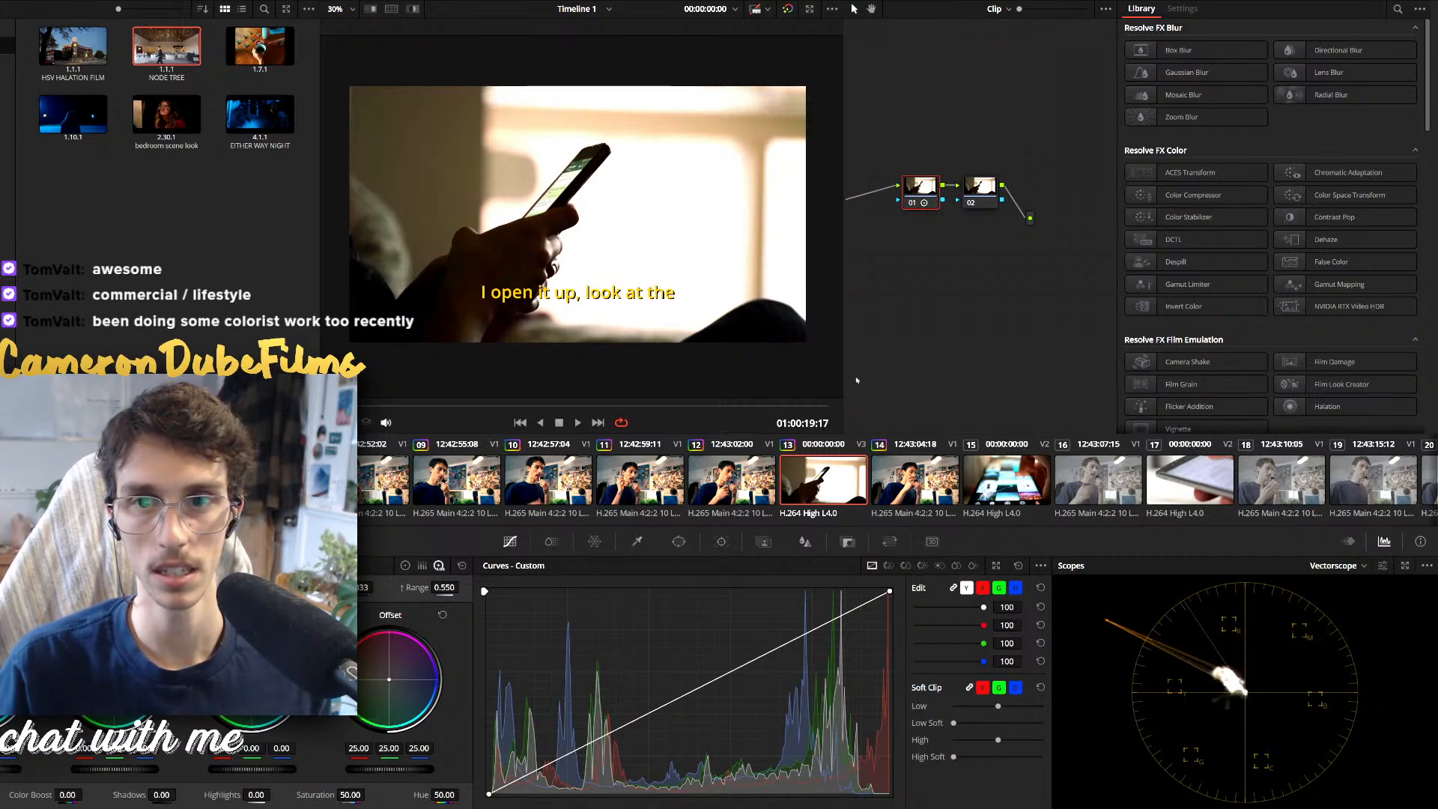
Shift node 02's Offset slightly toward magenta-blue, to 25.68, 24.66 and 26.05, comparing with the node disabled
{"action": "left_click", "coordinate": [979, 187]}
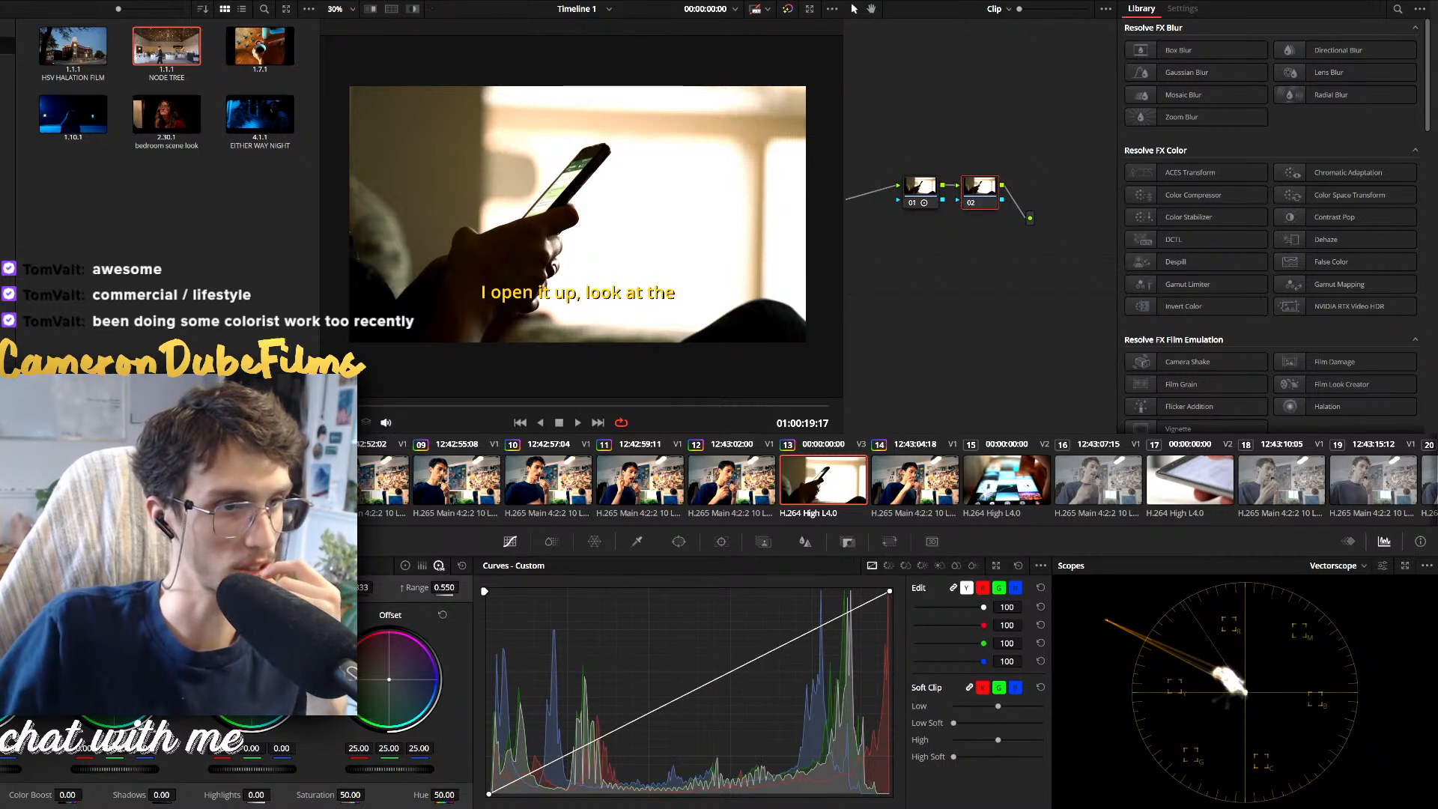
{"action": "left_click_drag", "start_coordinate": [390, 679], "coordinate": [390, 678]}
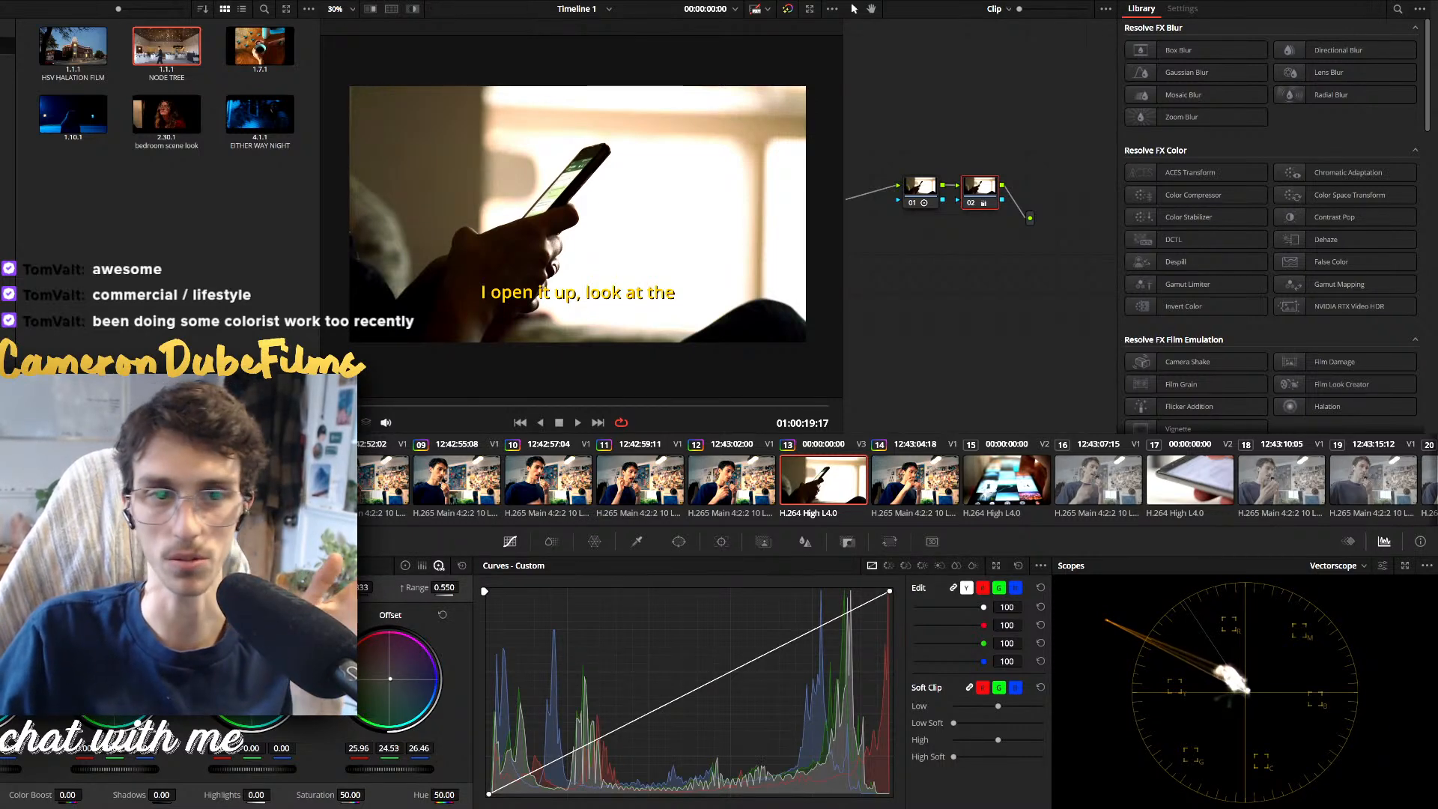
{"action": "double_click", "coordinate": [390, 679]}
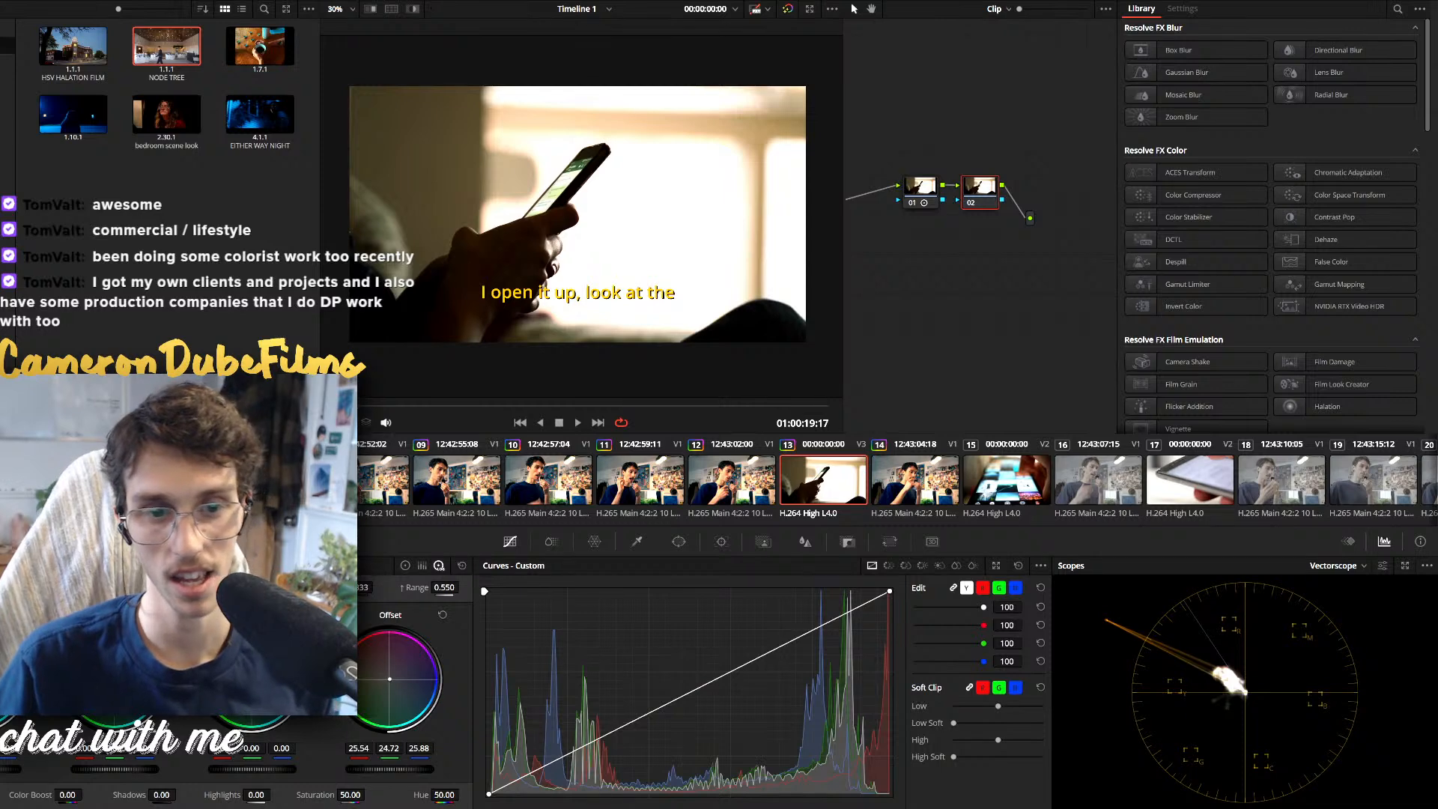
{"action": "left_click_drag", "start_coordinate": [389, 681], "coordinate": [389, 679]}
{"action": "key", "text": "ctrl+d"}
{"action": "key", "text": "ctrl+d"}
{"action": "key", "text": "ctrl+d"}
{"action": "key", "text": "ctrl+d"}
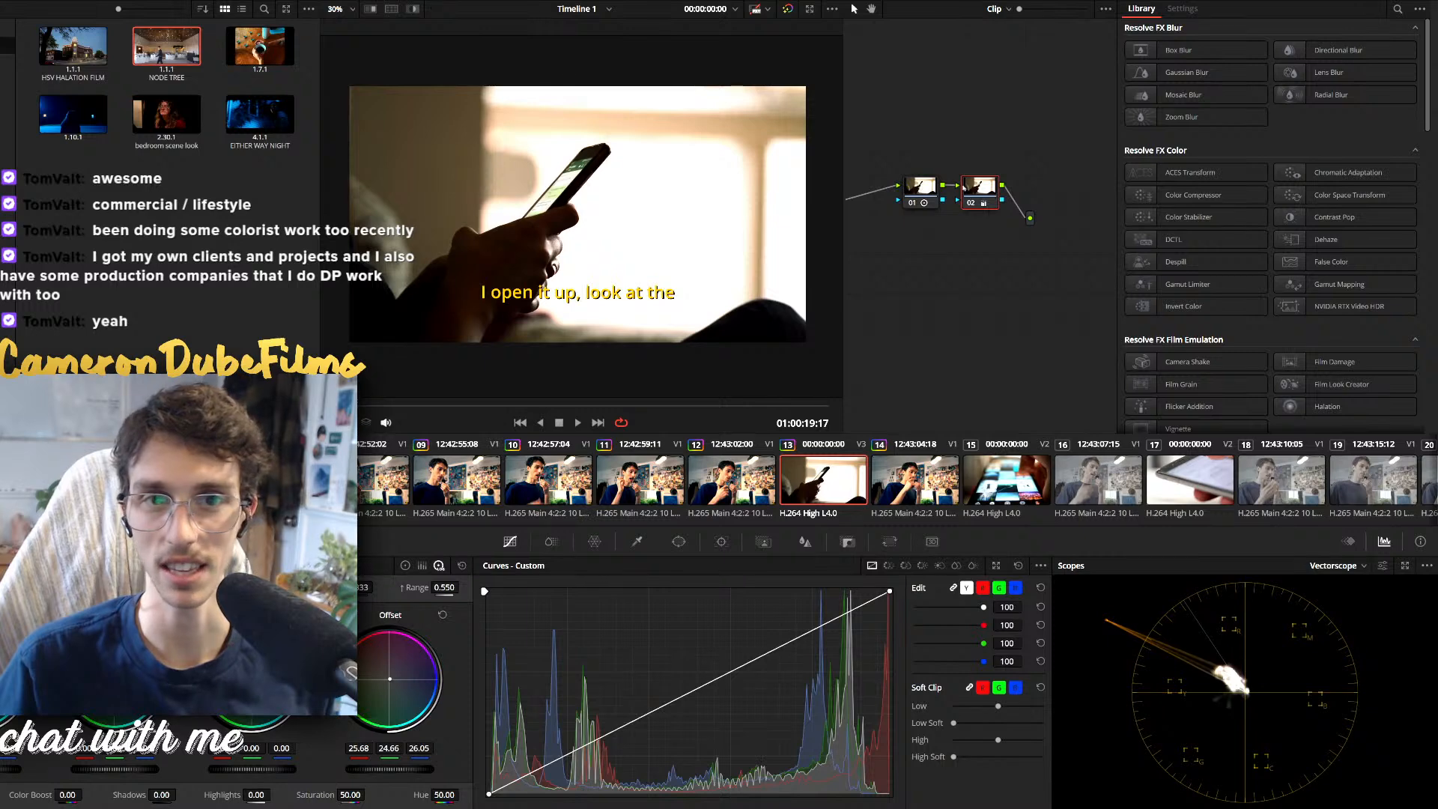
Lower the white point of the Custom curve on clip 15's node 01, playing the clip to judge it
{"action": "left_click", "coordinate": [982, 493]}
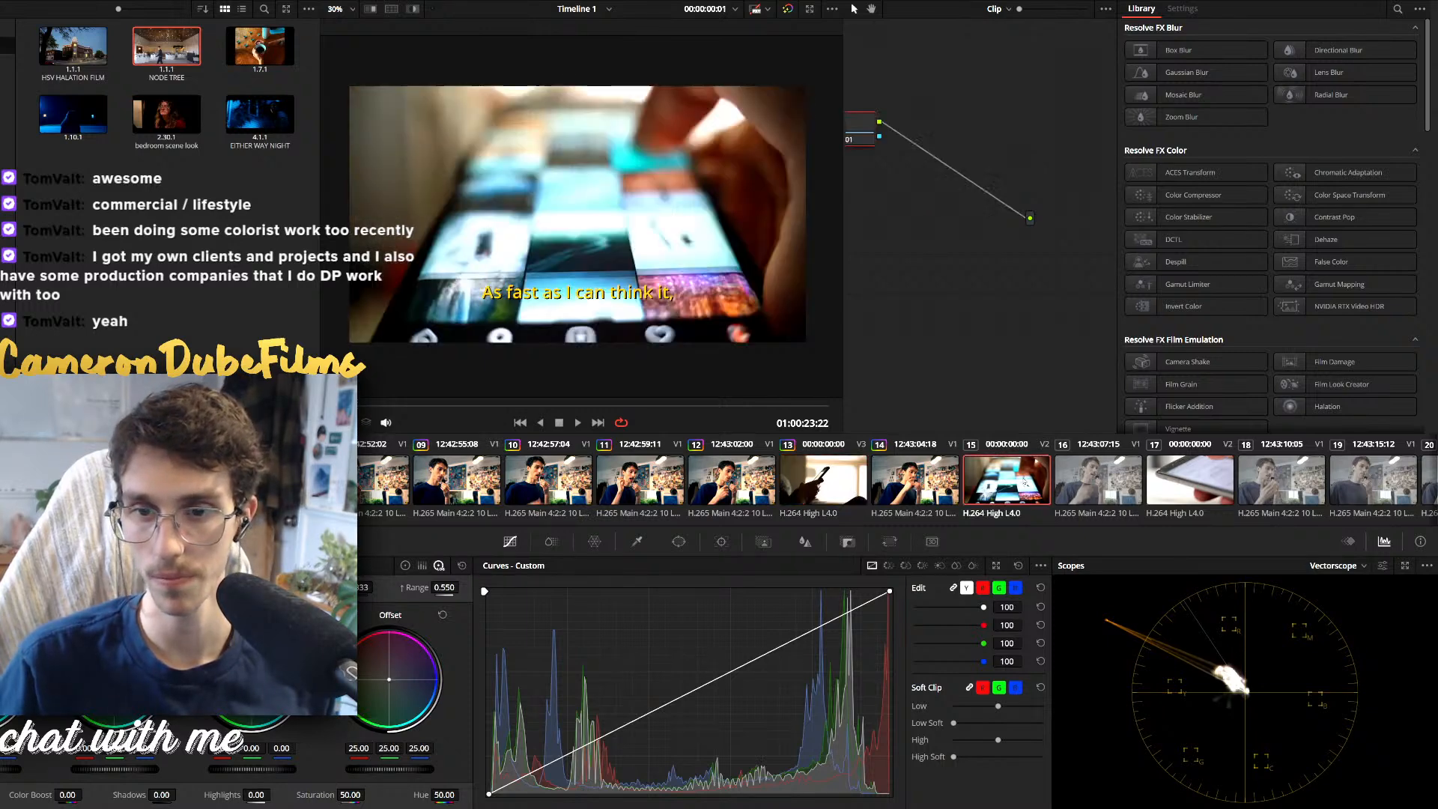
{"action": "left_click_drag", "start_coordinate": [865, 135], "coordinate": [915, 195]}
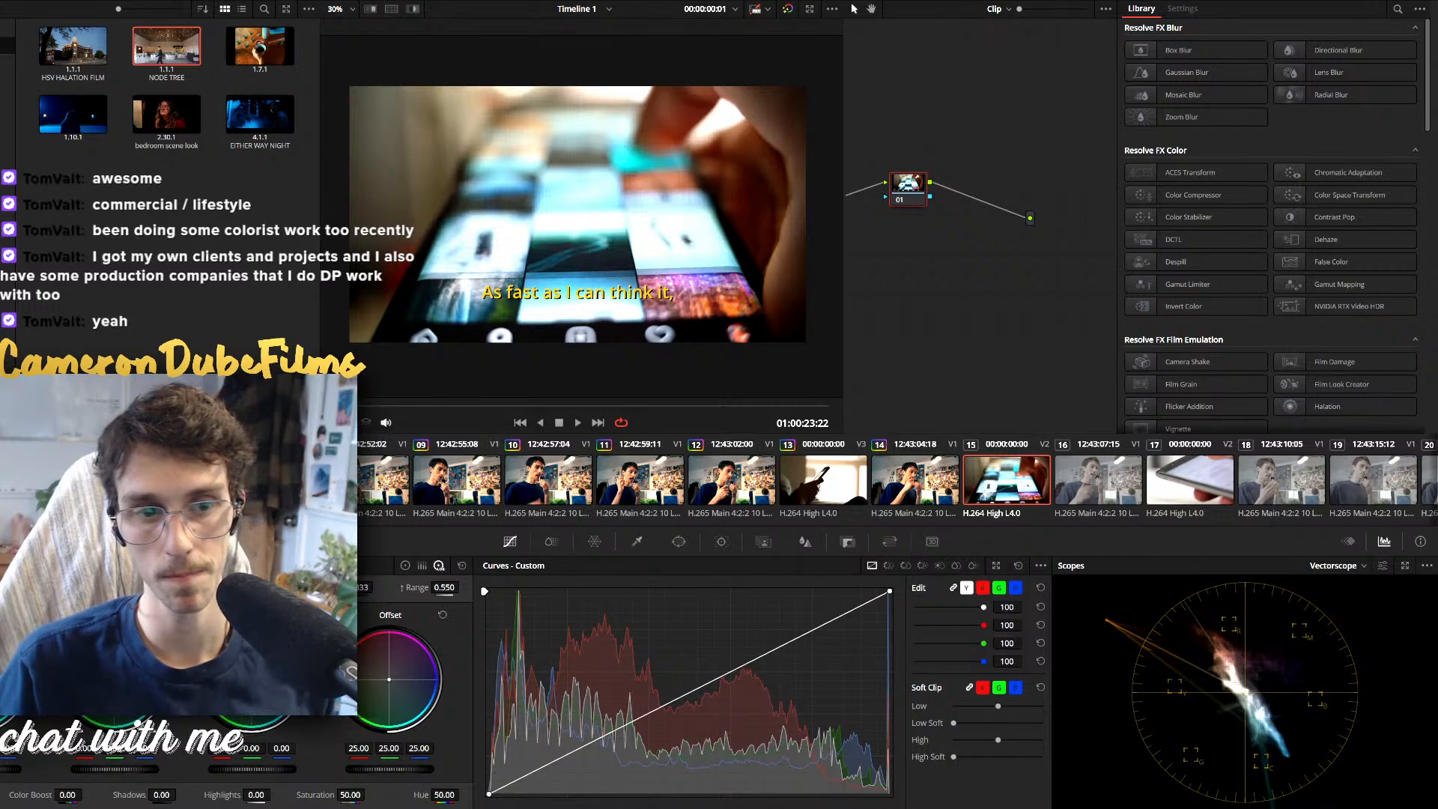
{"action": "key", "text": "space"}
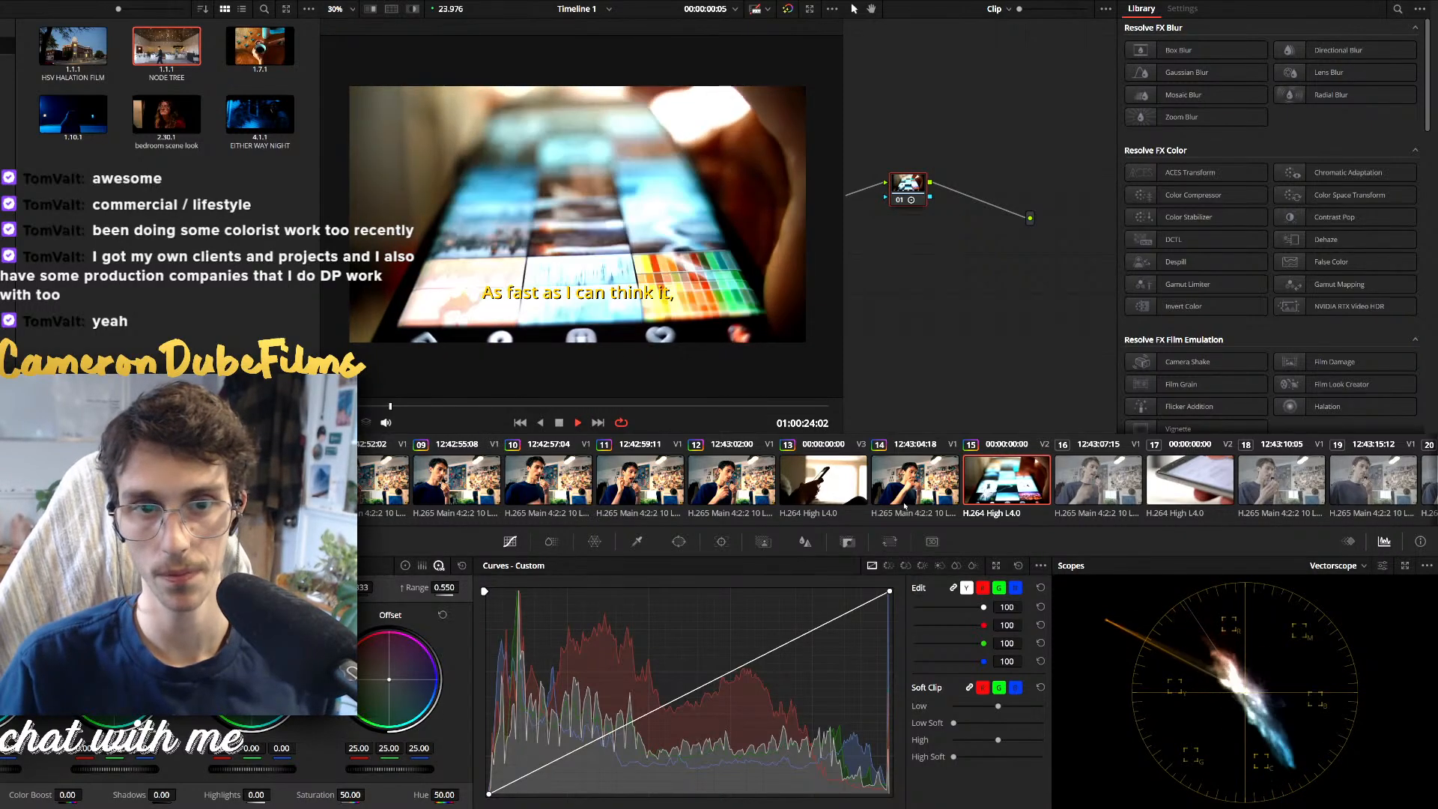
{"action": "key", "text": "space"}
{"action": "mouse_move", "coordinate": [889, 592]}
{"action": "left_mouse_down"}
{"action": "mouse_move", "coordinate": [891, 622]}
{"action": "mouse_move", "coordinate": [888, 605]}
{"action": "left_mouse_up"}
{"action": "key", "text": "space"}
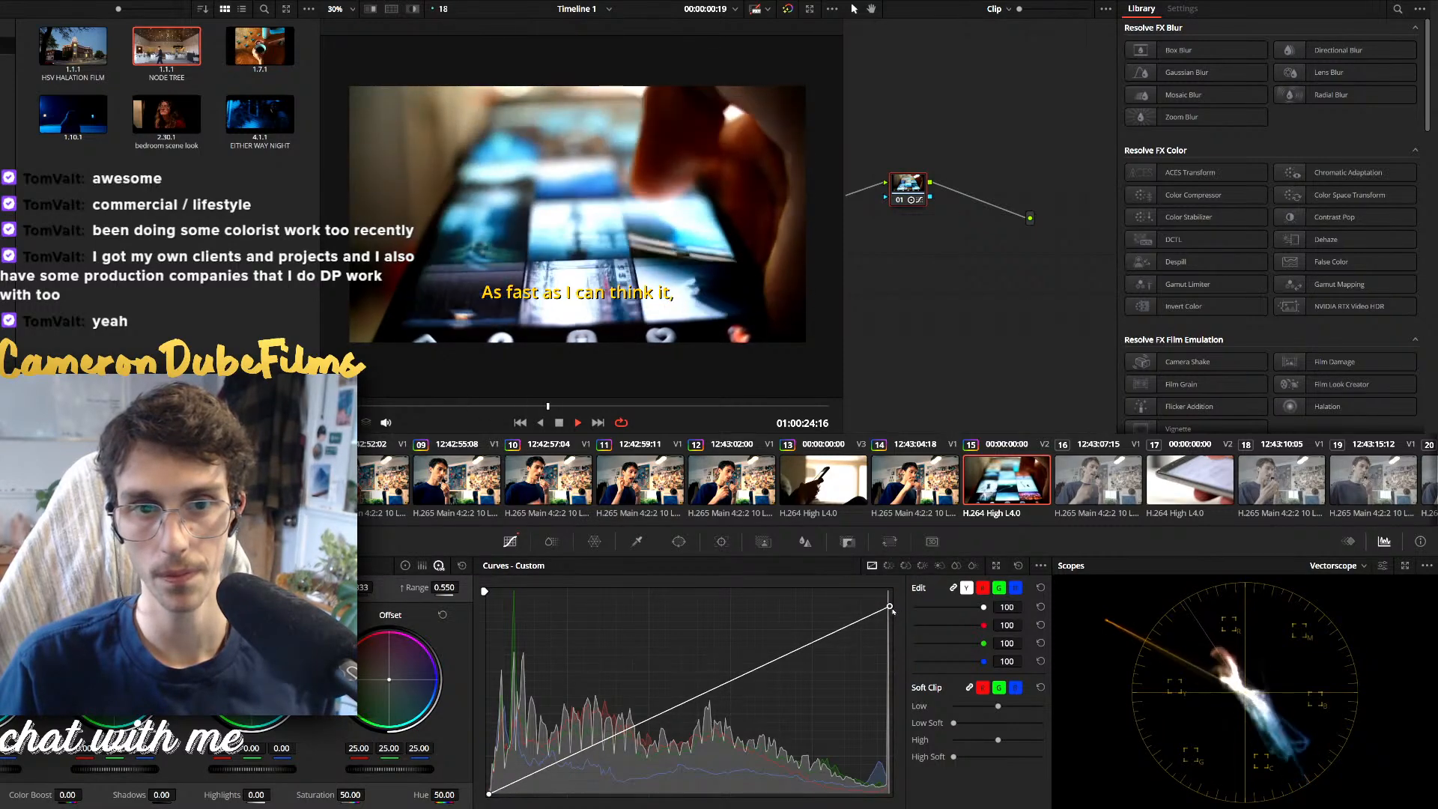
Stop playback and, on the Edit page, give the subtitle track a black stroke of size 6, outside only
{"action": "key", "text": "space"}
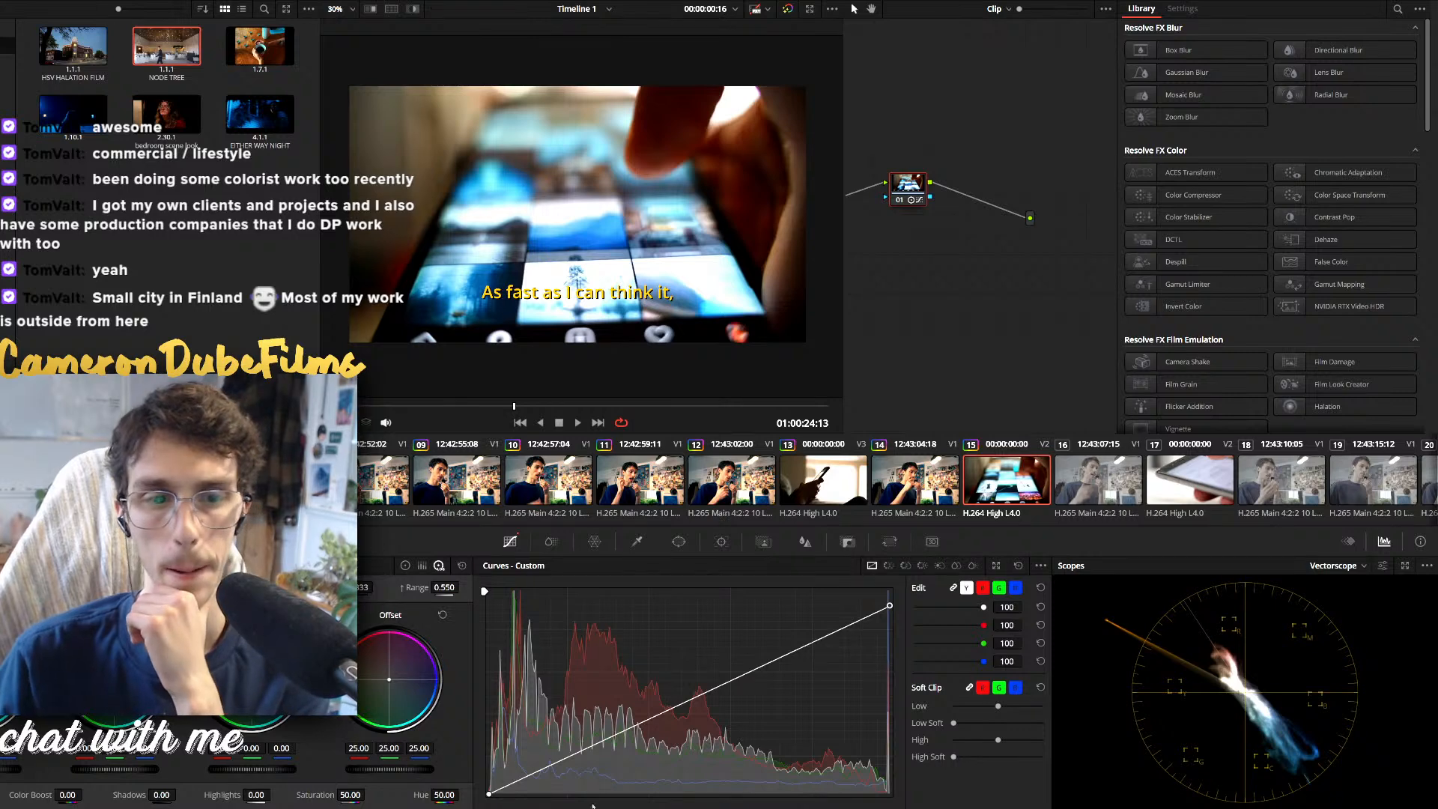
{"action": "key", "text": "shift+4"}
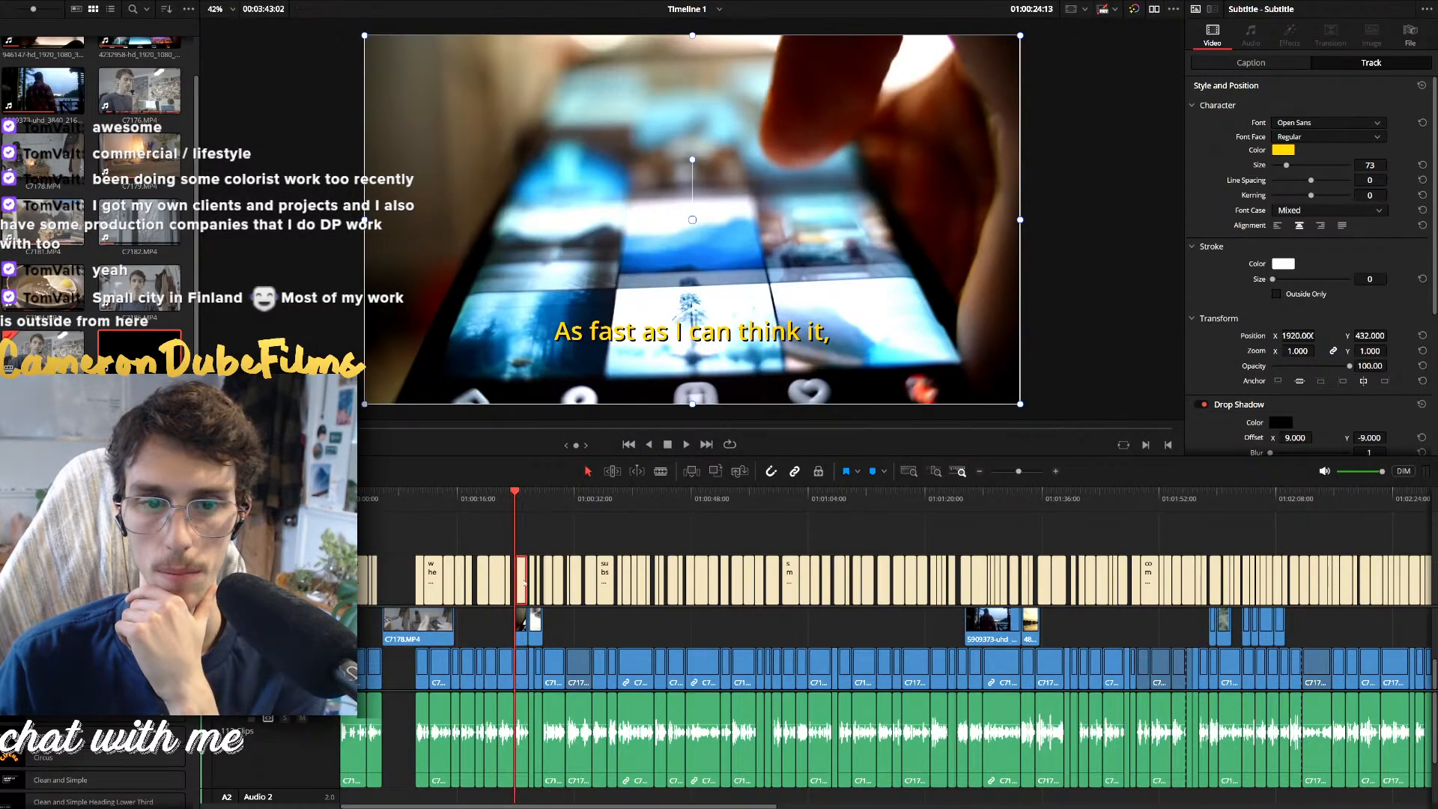
{"action": "scroll", "coordinate": [1232, 338], "scroll_direction": "down", "scroll_amount": 5}
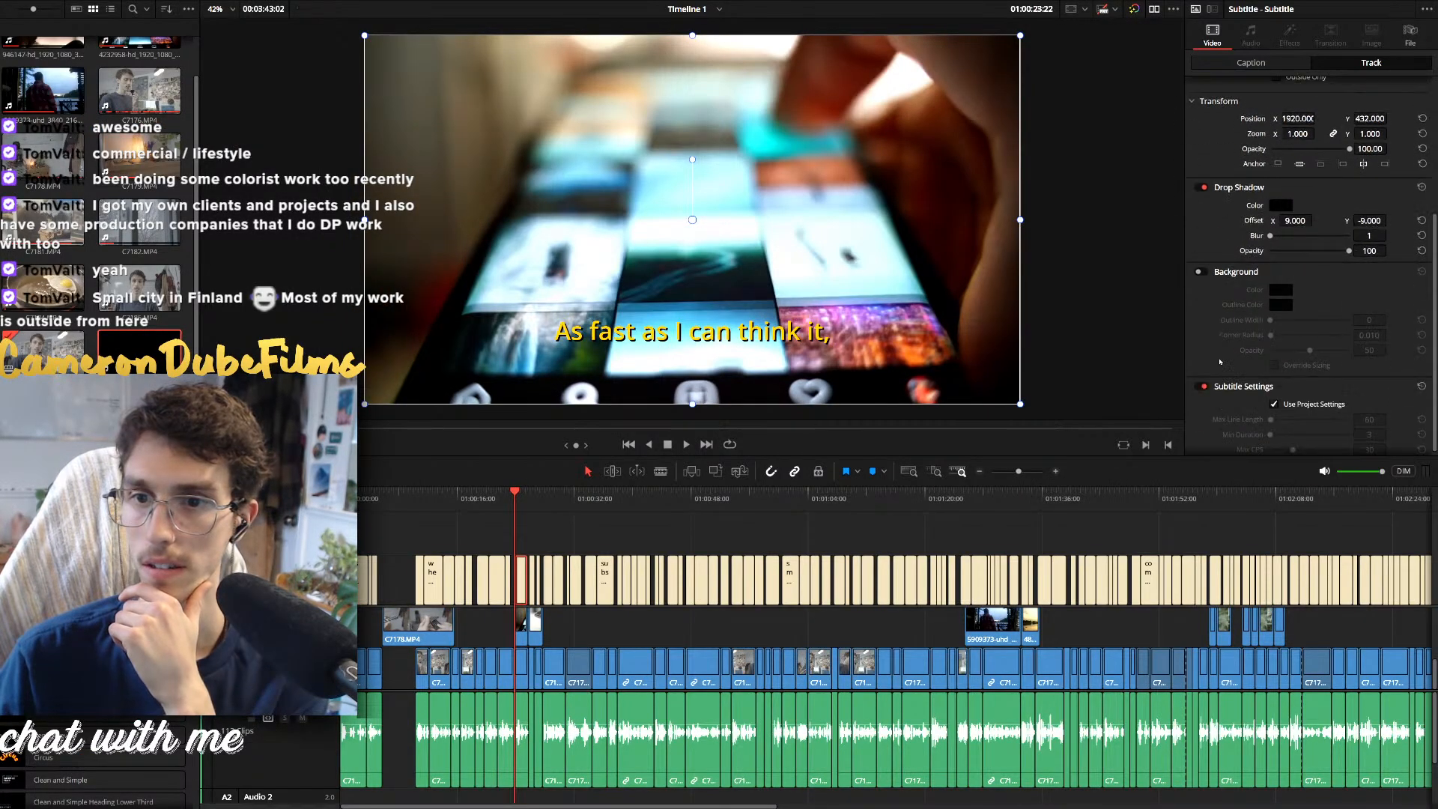
{"action": "scroll", "coordinate": [1223, 307], "scroll_direction": "up", "scroll_amount": 5}
{"action": "left_click", "coordinate": [1276, 293]}
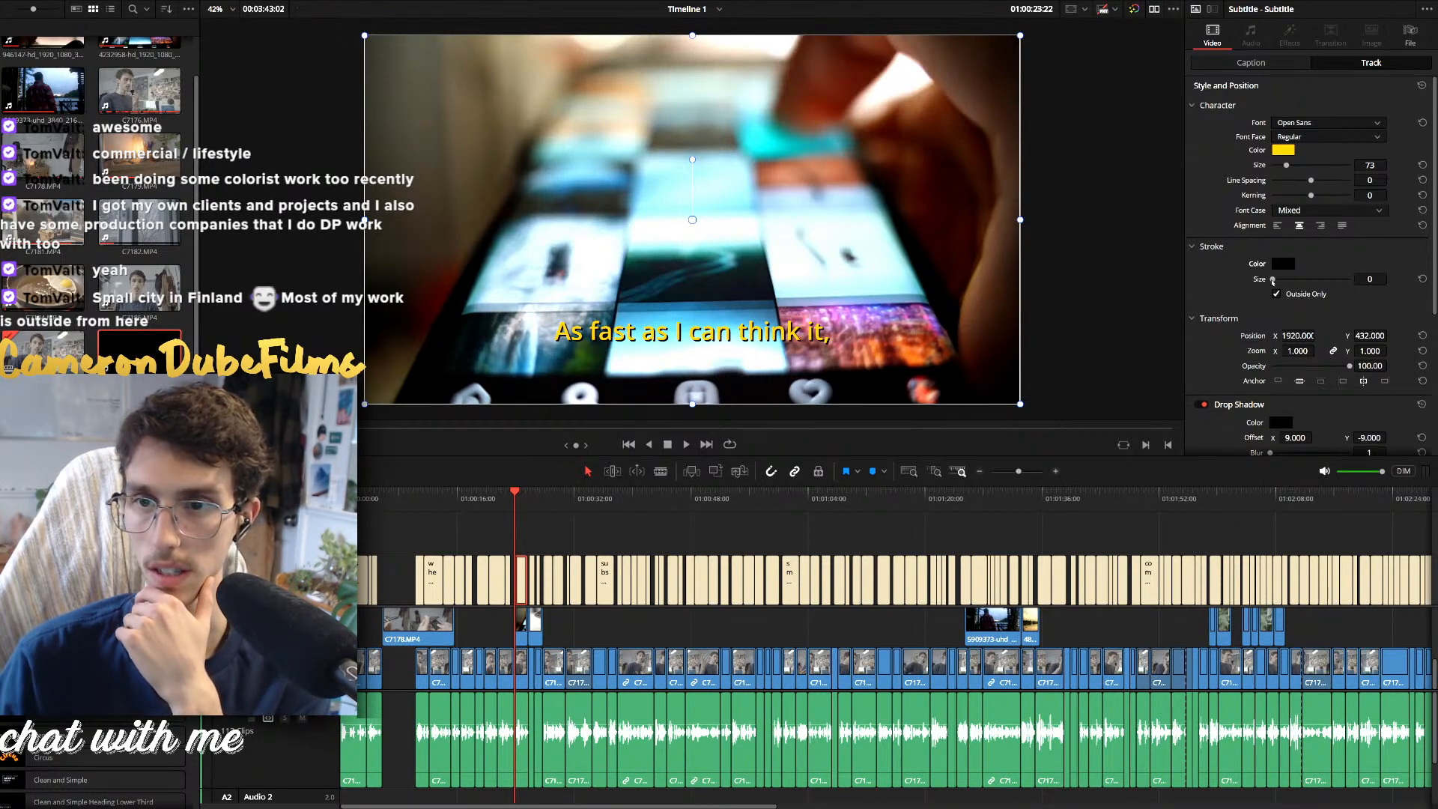
{"action": "mouse_move", "coordinate": [1272, 279]}
{"action": "left_mouse_down"}
{"action": "mouse_move", "coordinate": [1316, 292]}
{"action": "mouse_move", "coordinate": [1300, 290]}
{"action": "left_mouse_up"}
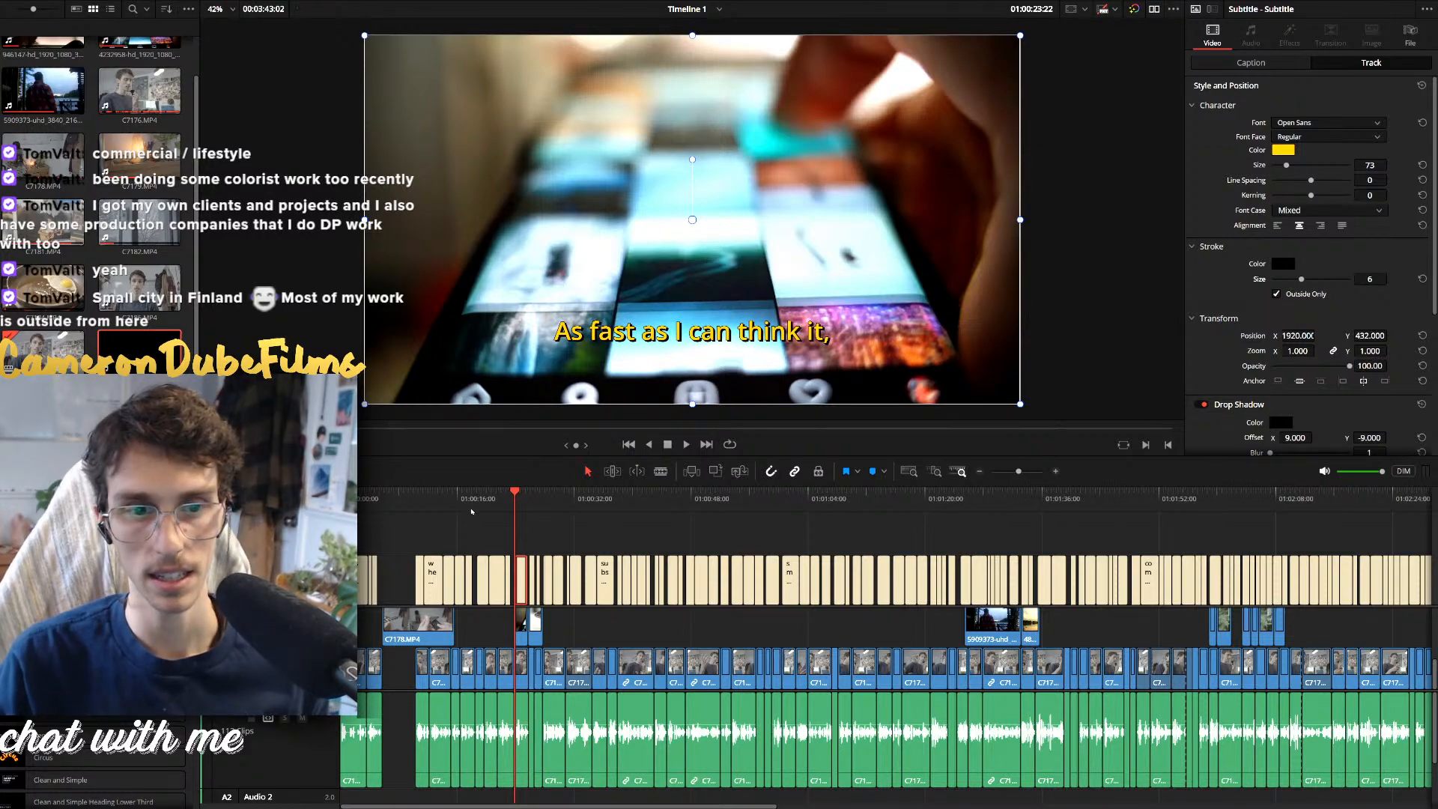
Return to the Color page and carry the masked talking-head grade onto clip 16
{"action": "key", "text": "shift+6"}
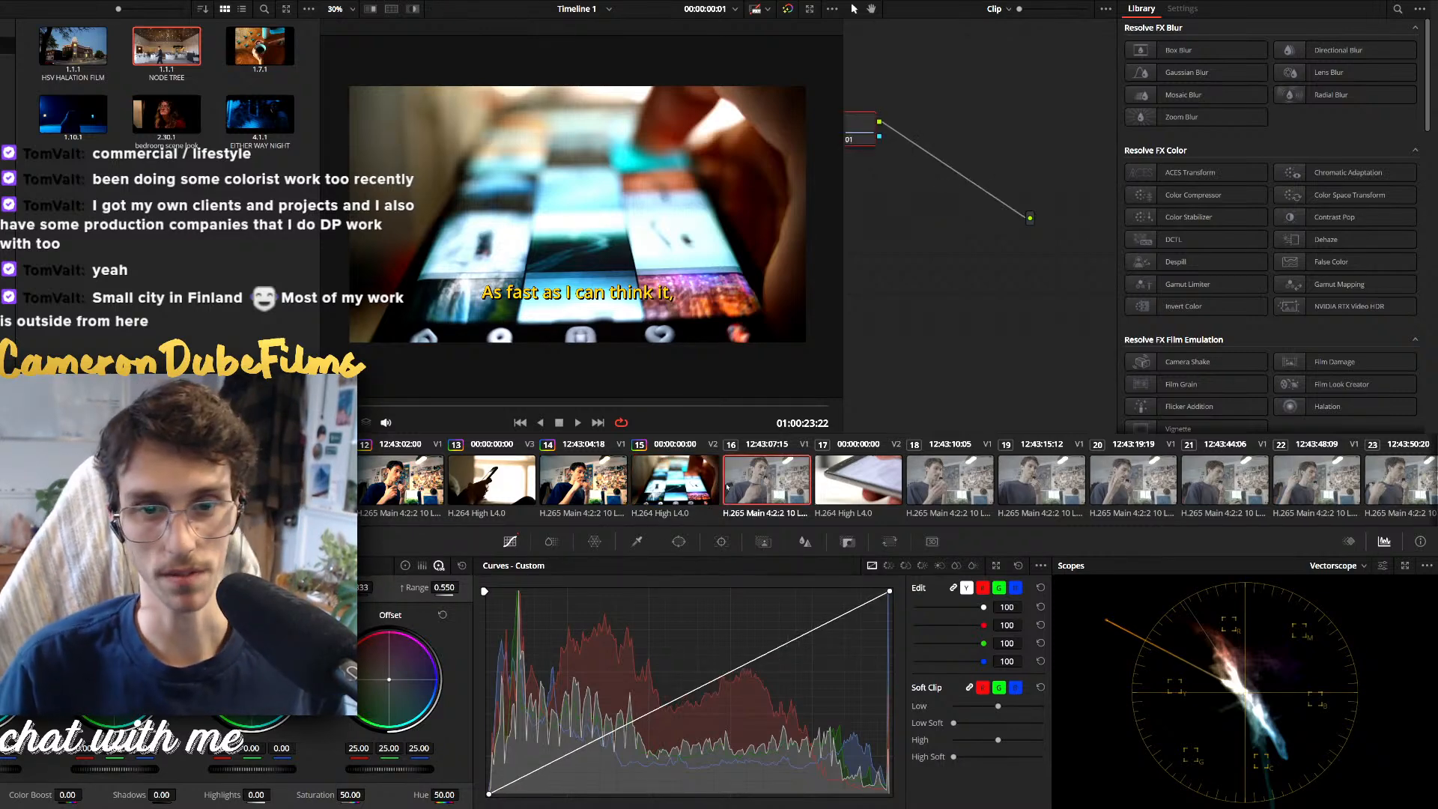
{"action": "left_click", "coordinate": [764, 488]}
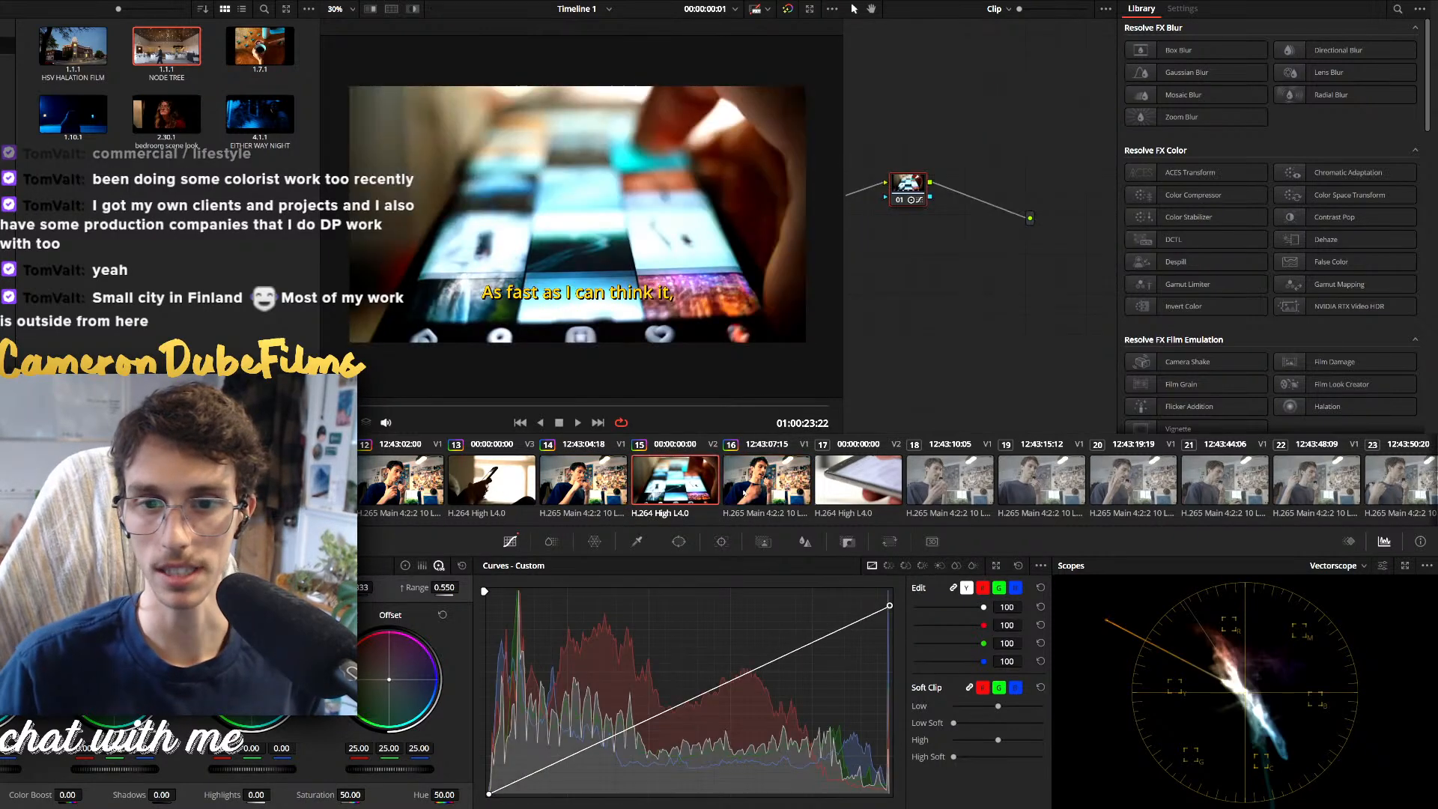
Reposition node 01 on the clip 17 phone B-roll, add serial node 02 after it, and play the clip to judge it
{"action": "left_click", "coordinate": [858, 483]}
{"action": "left_click_drag", "start_coordinate": [861, 128], "coordinate": [907, 218]}
{"action": "key", "text": "alt+s"}
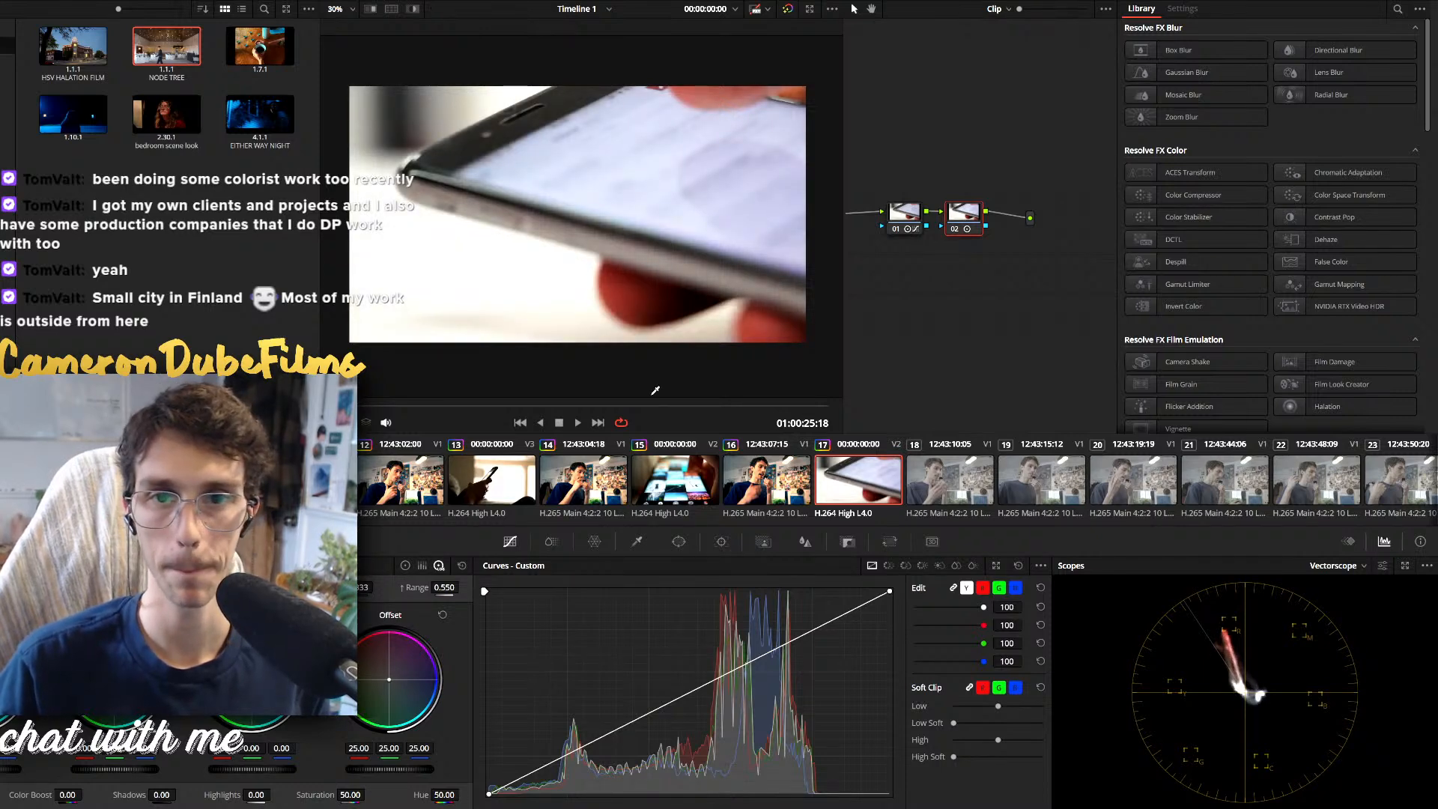
{"action": "key", "text": "space"}
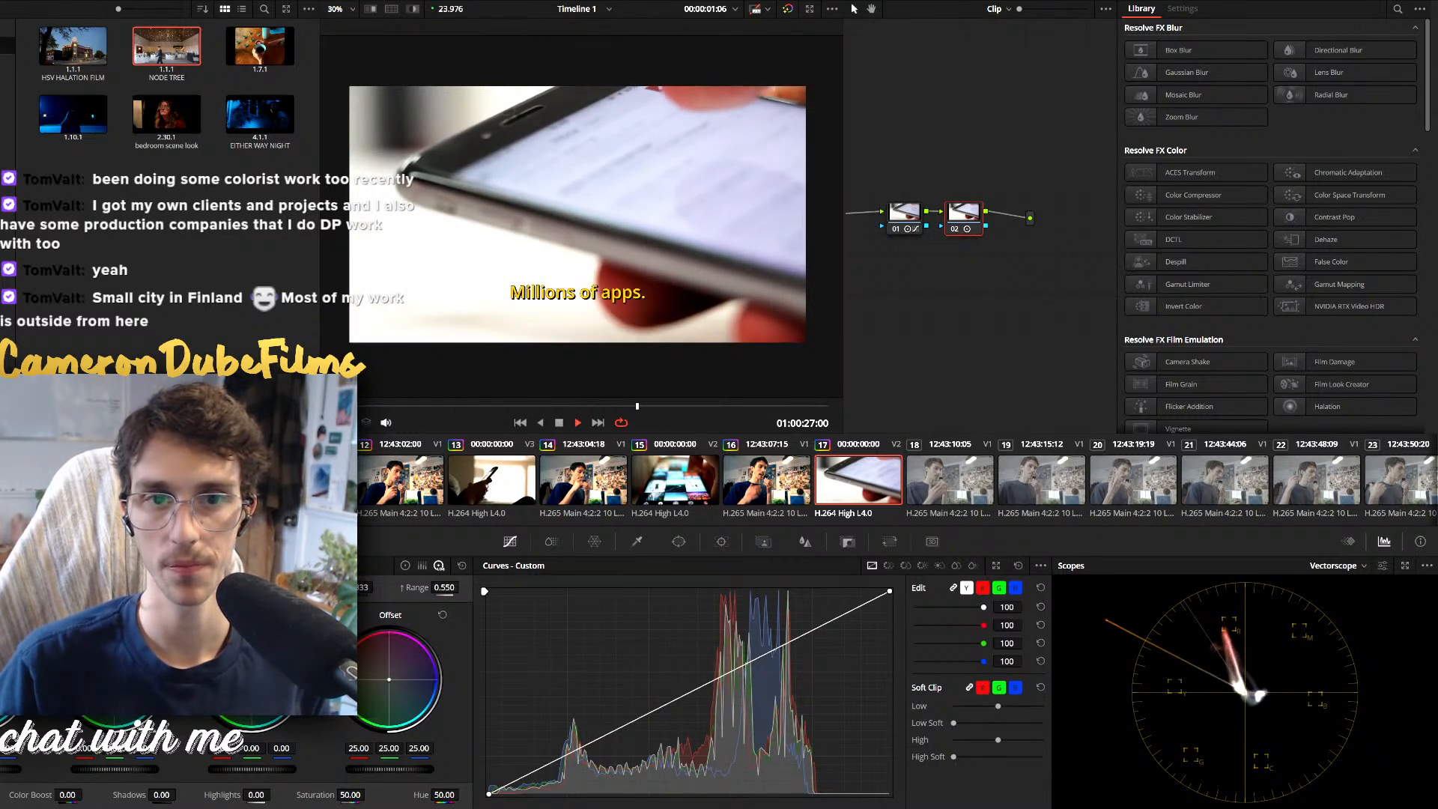
{"action": "left_click", "coordinate": [834, 493]}
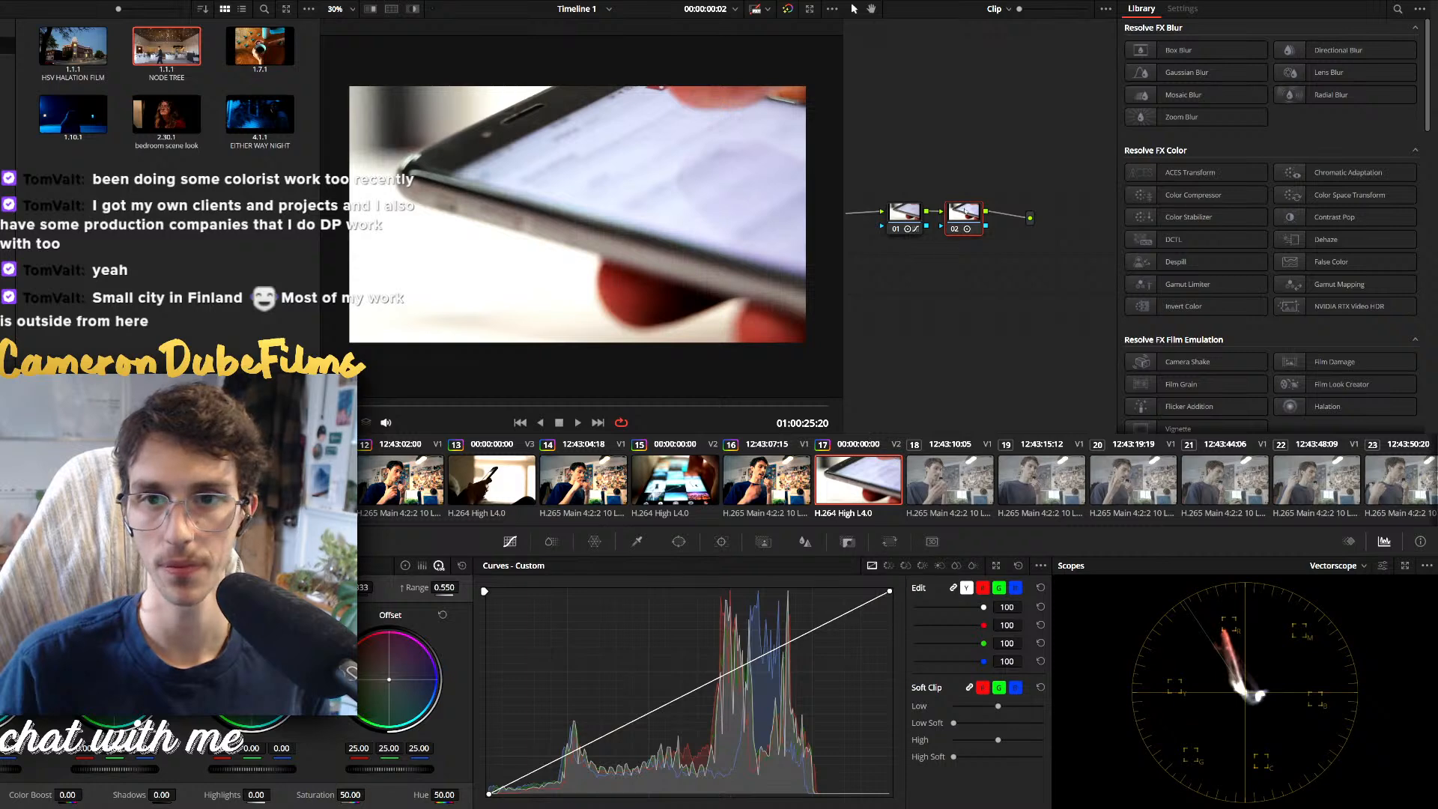
Add node 03 with a circle window on clip 17, stretch and tilt it over the phone screen, and track it forward through the clip
{"action": "left_click_drag", "start_coordinate": [965, 211], "coordinate": [896, 307]}
{"action": "key", "text": "alt+c"}
{"action": "left_click_drag", "start_coordinate": [627, 253], "coordinate": [833, 176]}
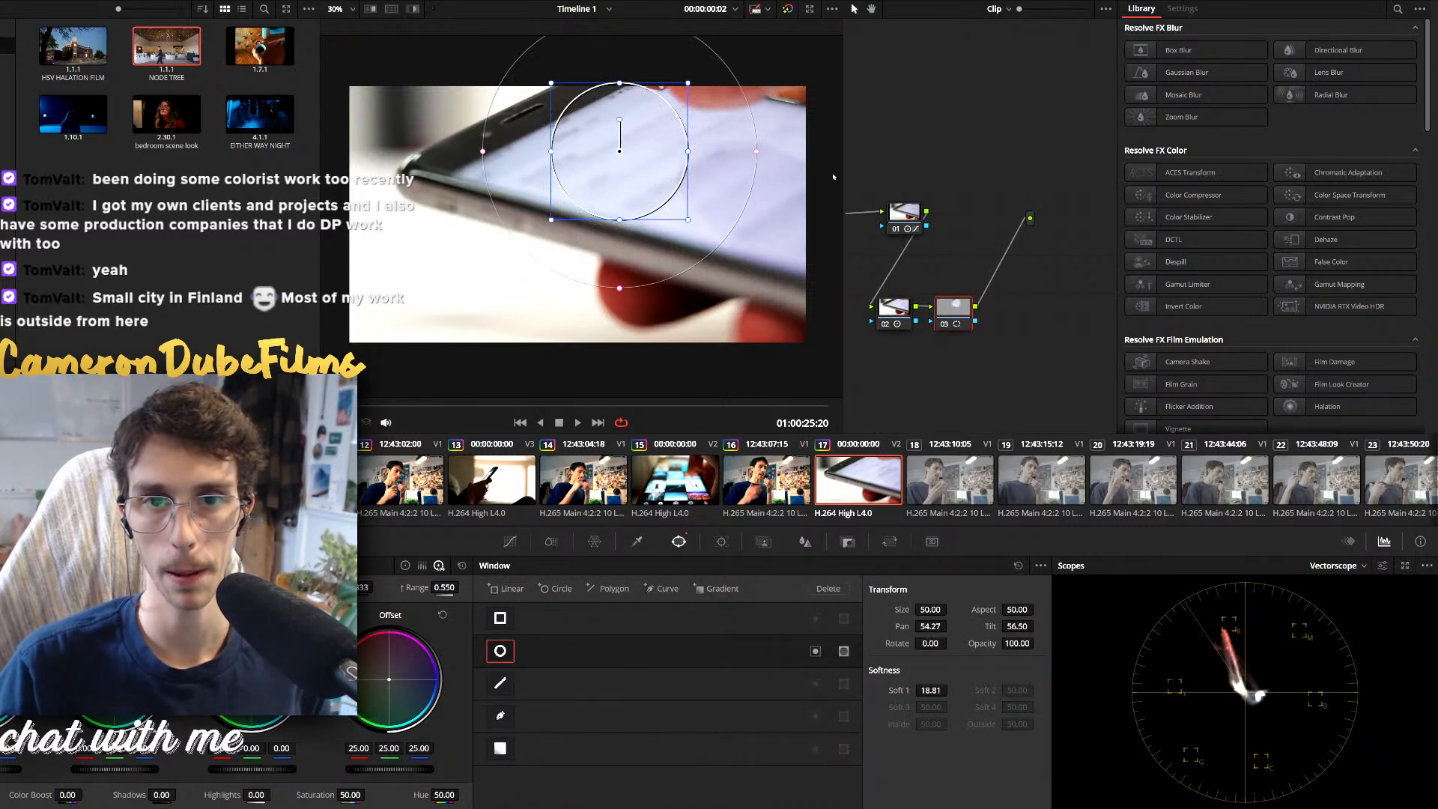
{"action": "left_click_drag", "start_coordinate": [688, 152], "coordinate": [863, 154]}
{"action": "left_click_drag", "start_coordinate": [664, 129], "coordinate": [692, 173]}
{"action": "key", "text": "ctrl+t"}
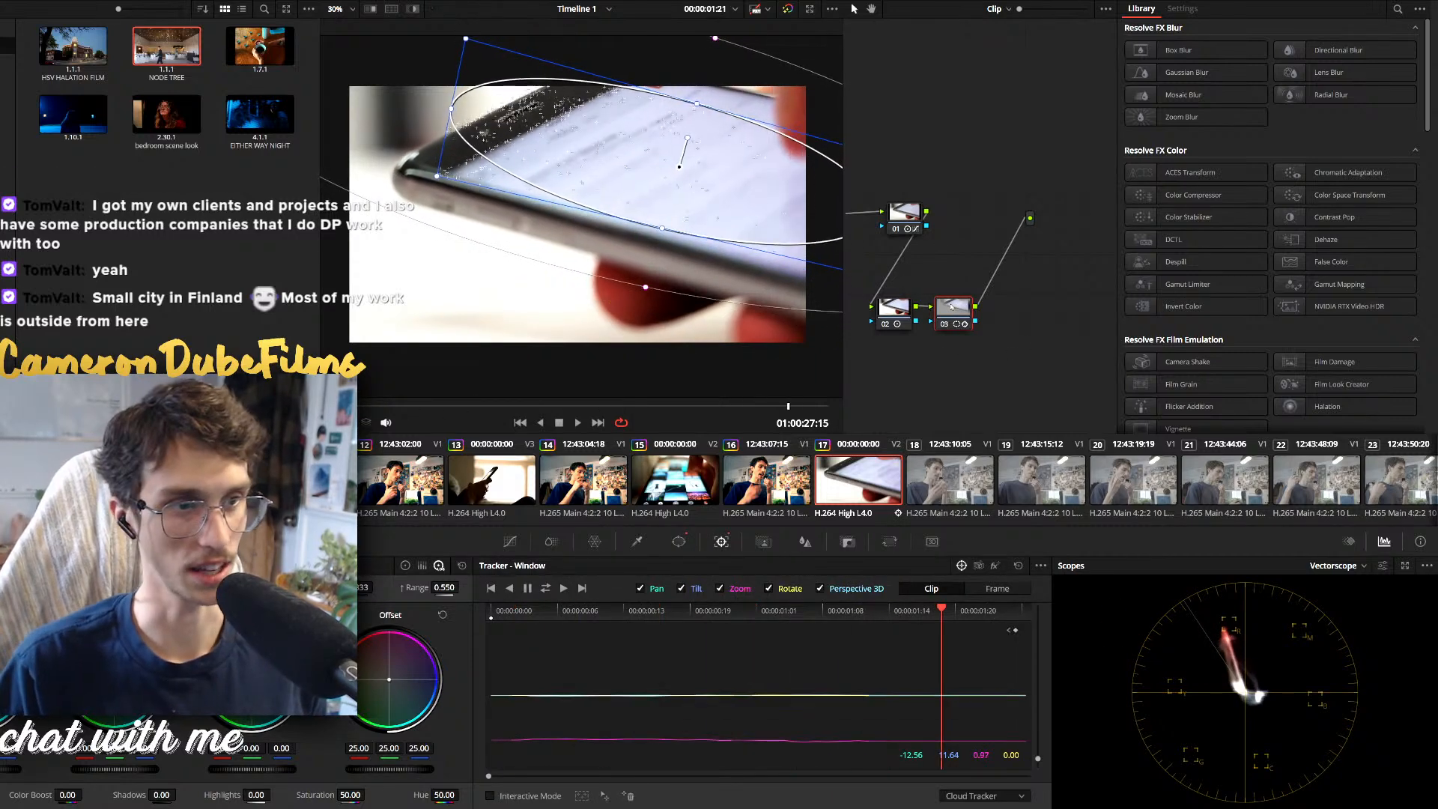
Add serial node 04 after the windowed node on clip 17 and lower the white point of its Custom curve
{"action": "key", "text": "alt+s"}
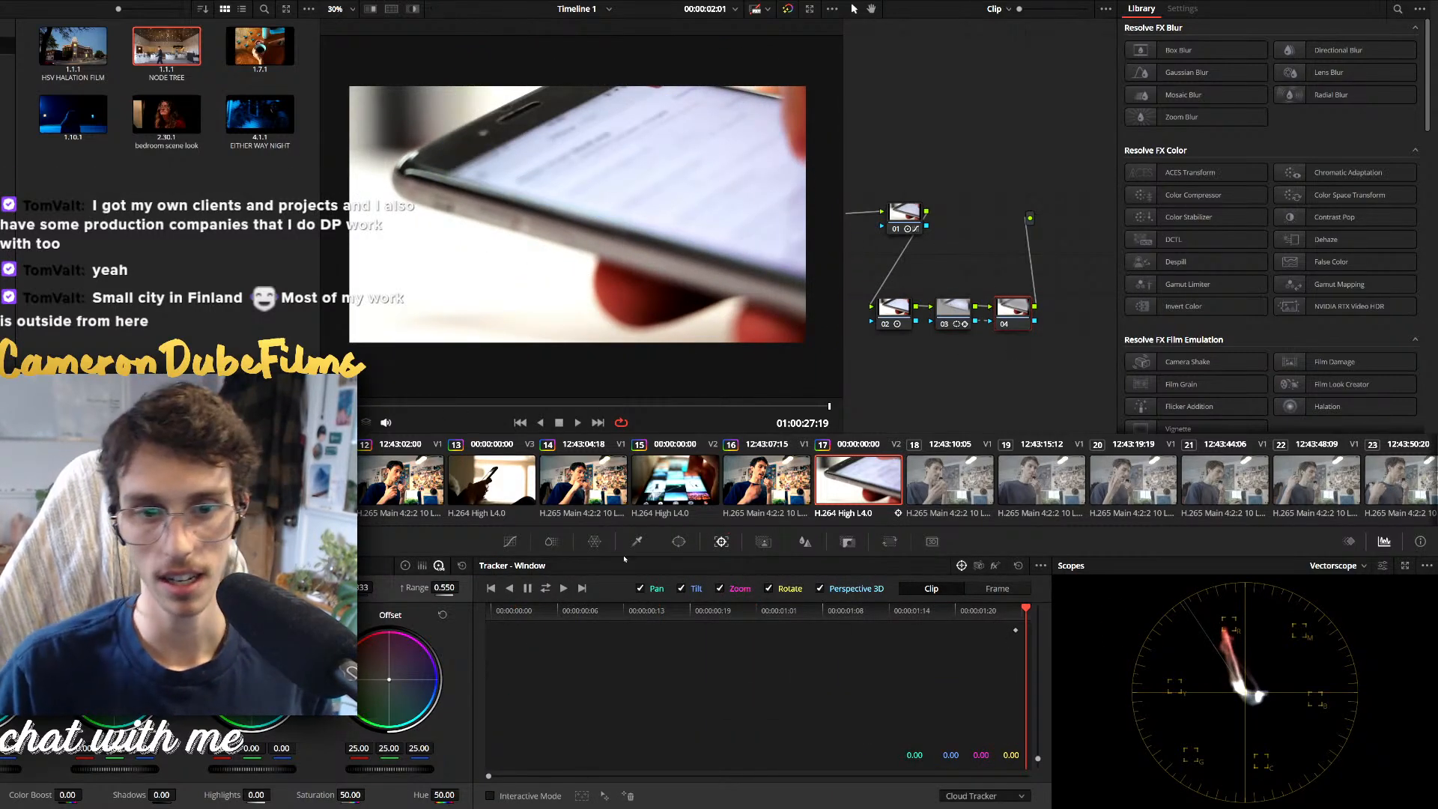
{"action": "left_click", "coordinate": [510, 541]}
{"action": "left_click_drag", "start_coordinate": [889, 590], "coordinate": [907, 629]}
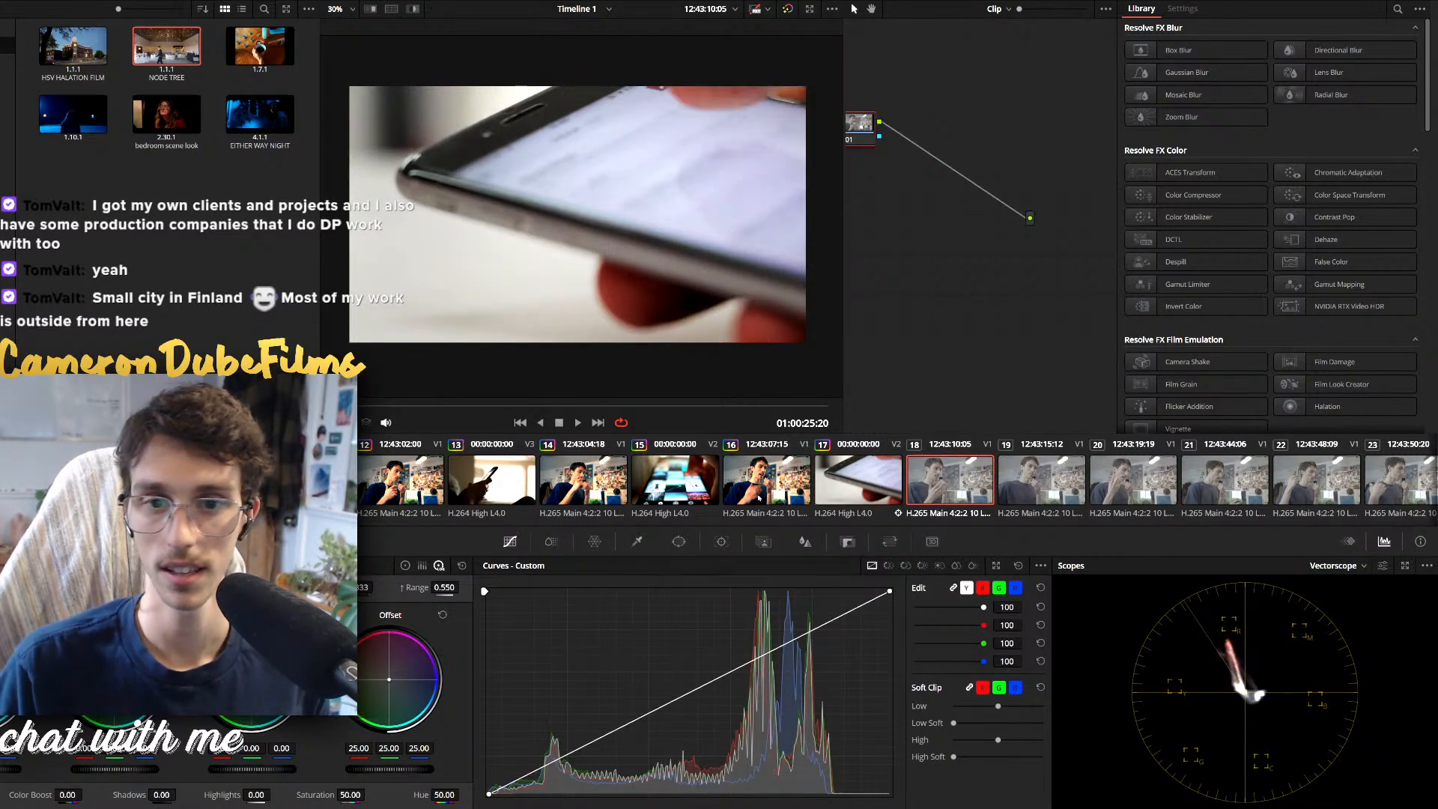
Carry the masked talking-head grade onto clips 18 through 21, playing the sequence to check it
{"action": "left_click", "coordinate": [973, 492]}
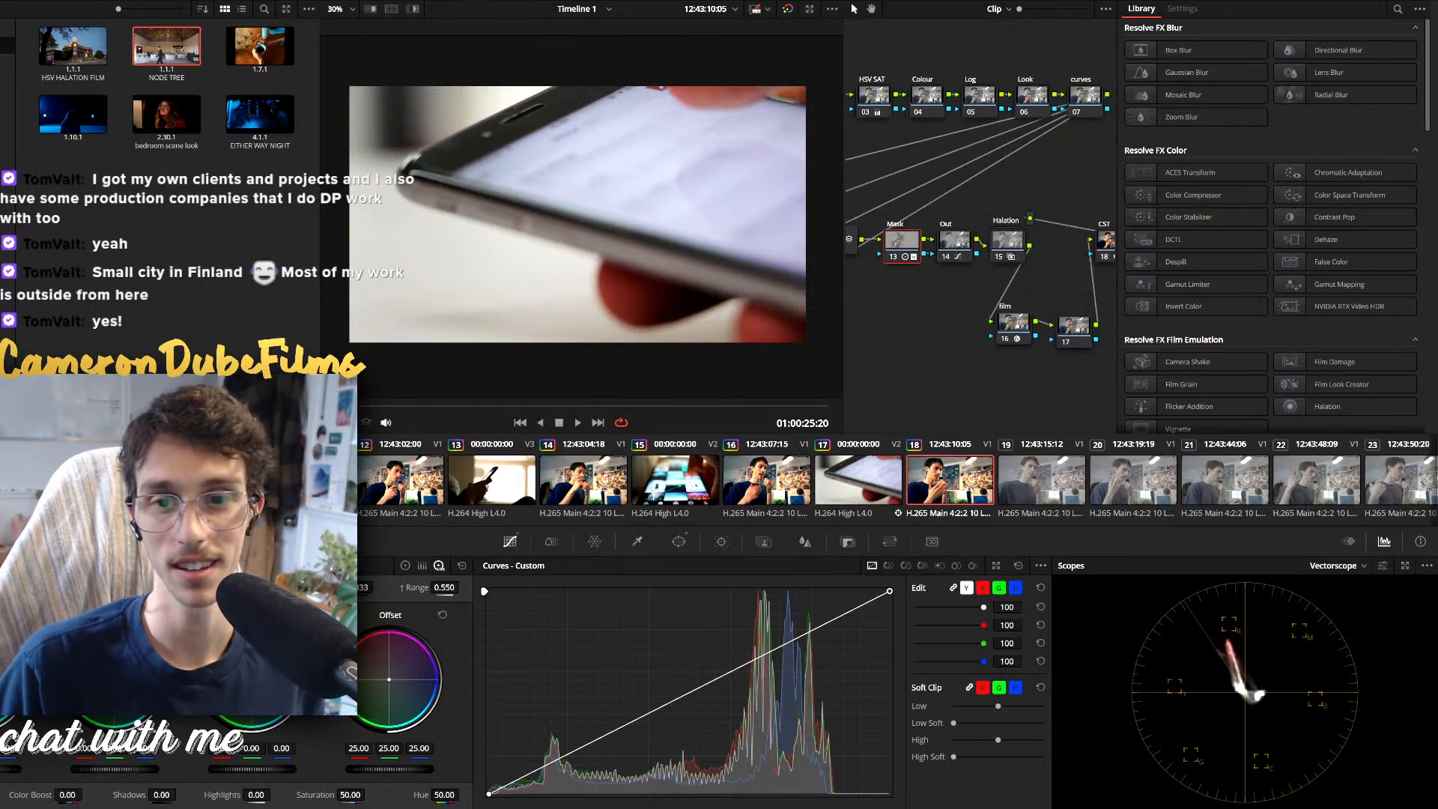
{"action": "left_click", "coordinate": [1136, 487]}
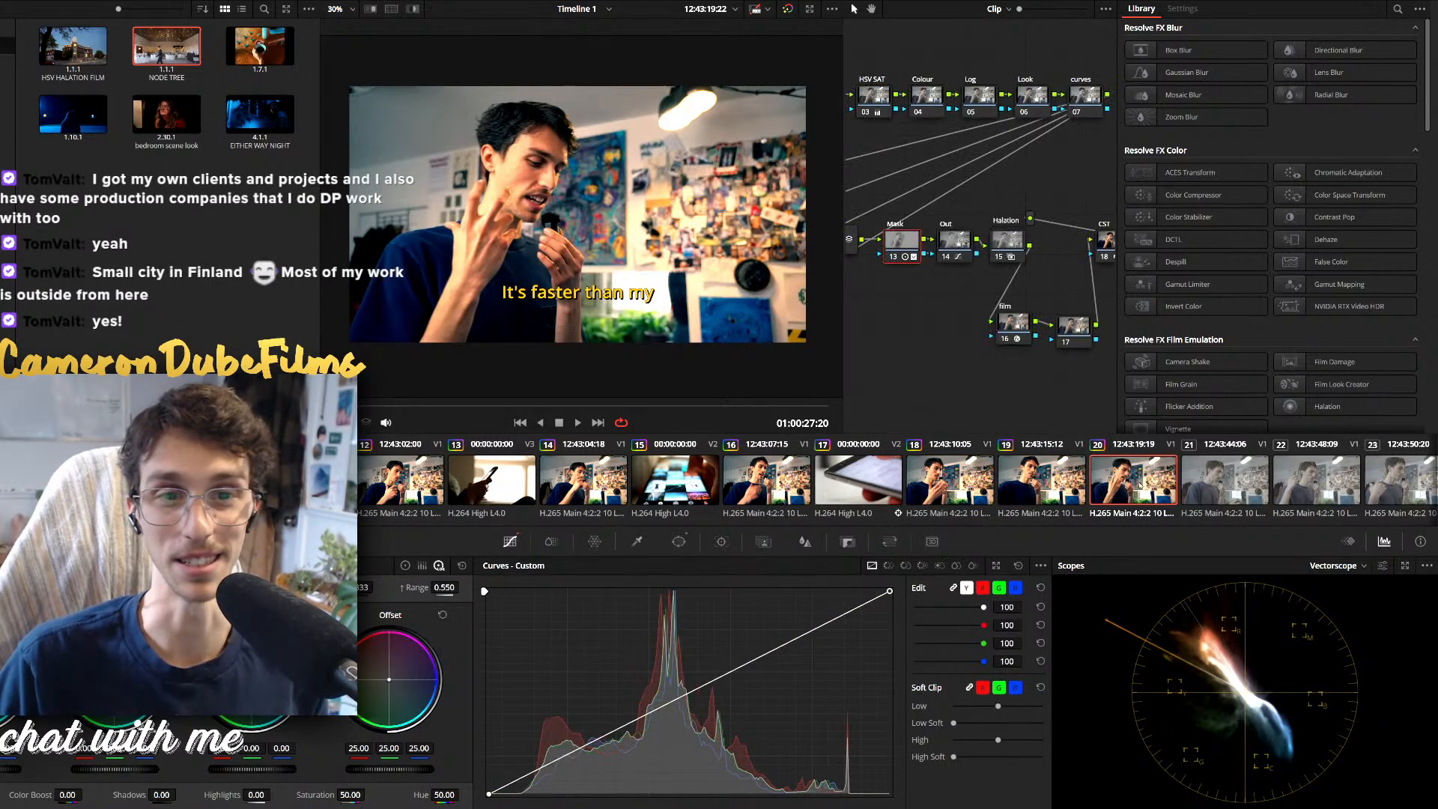
{"action": "key", "text": "space"}
{"action": "left_click", "coordinate": [1202, 477]}
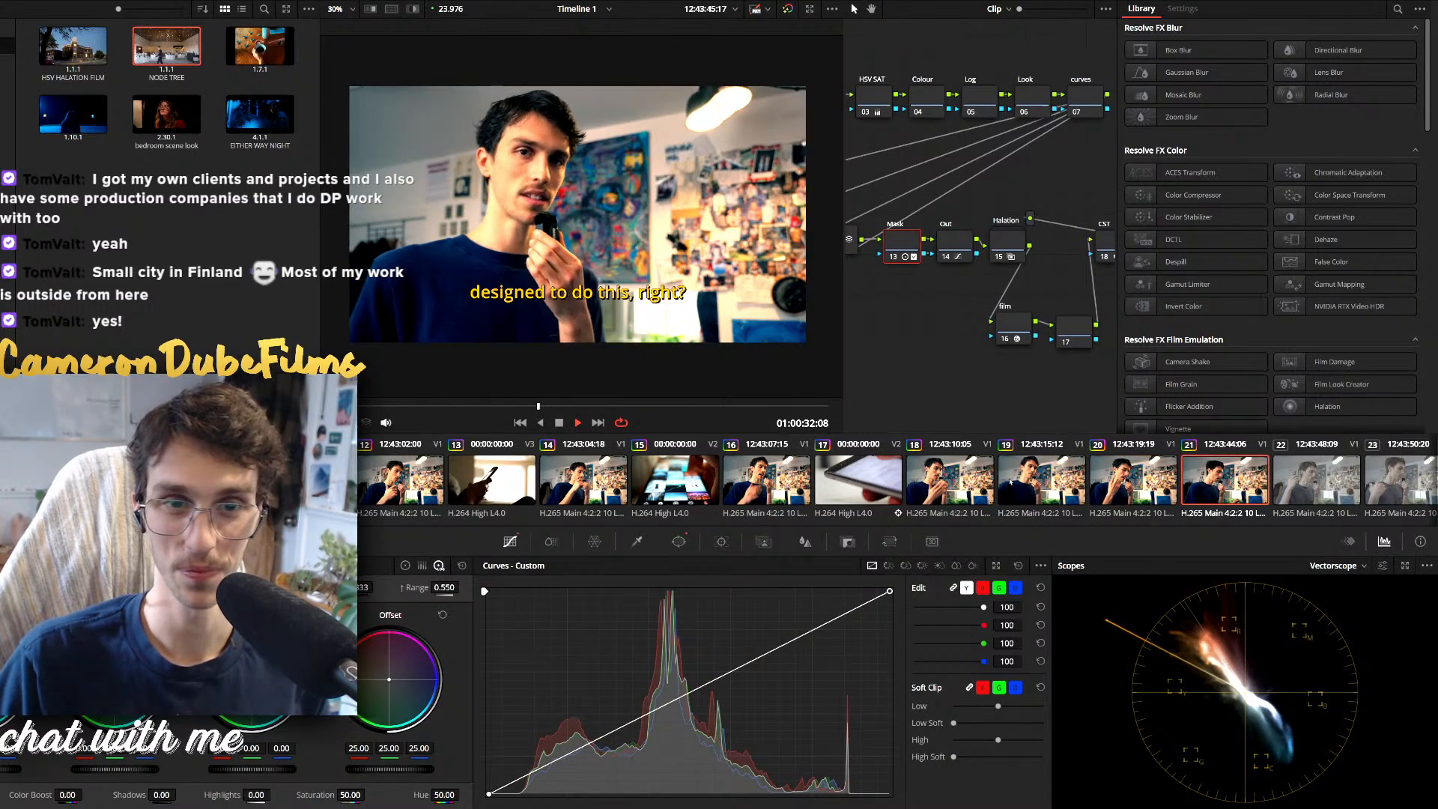
{"action": "key", "text": "space"}
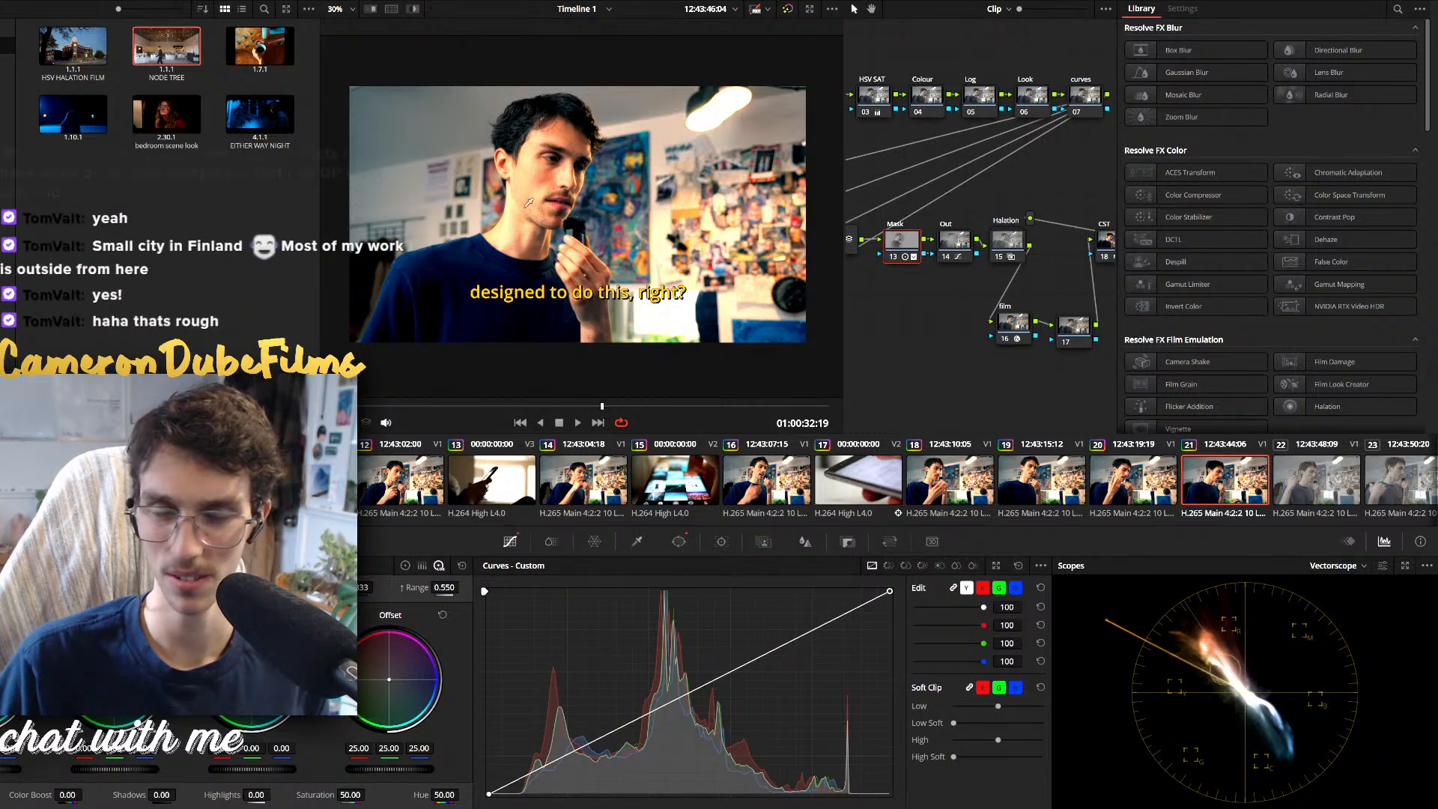
Step through the graded clips from the timeline start to clip 21, comparing the talking-head shots with the B-roll for consistency
{"action": "scroll", "coordinate": [614, 481], "scroll_direction": "up", "scroll_amount": 6}
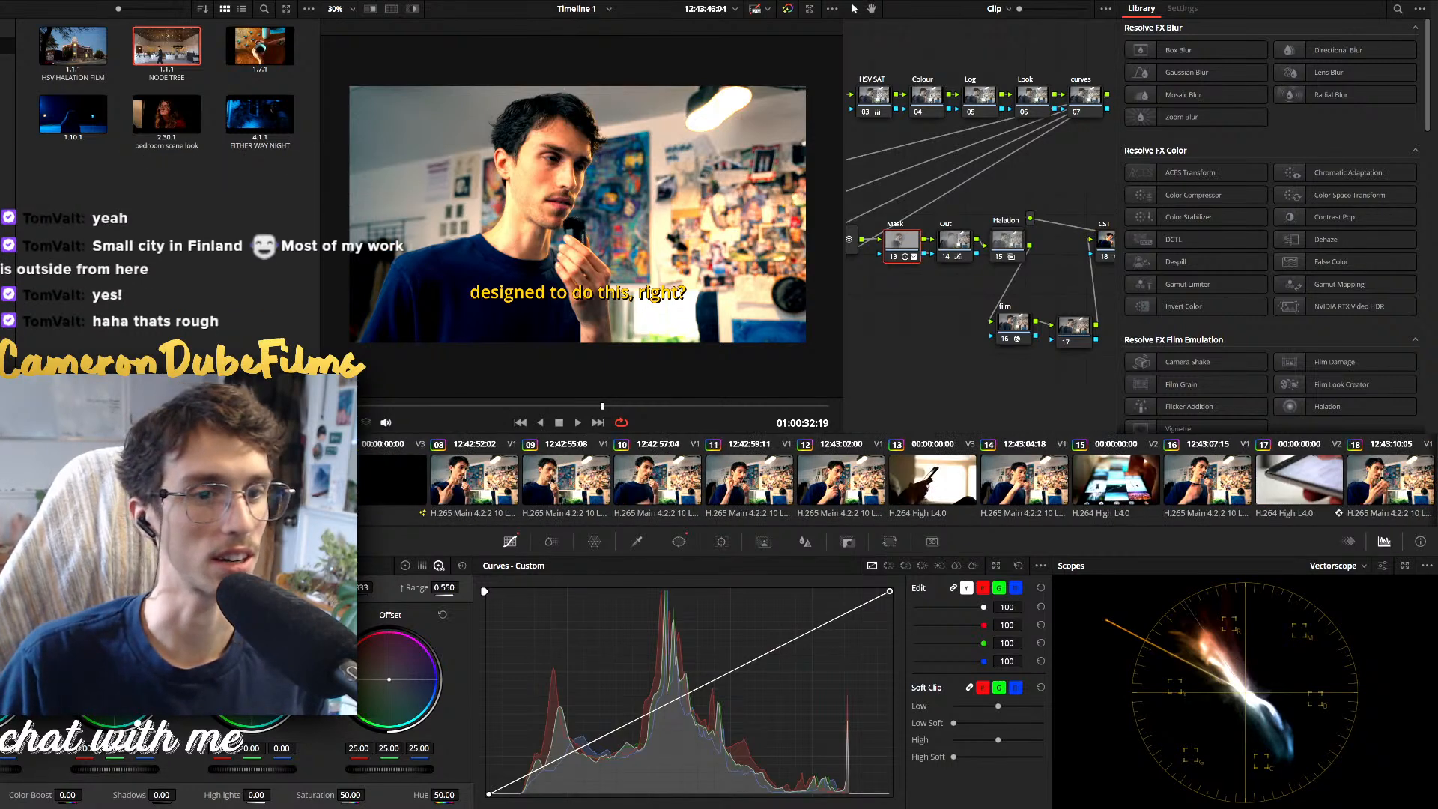
{"action": "key", "text": "Home"}
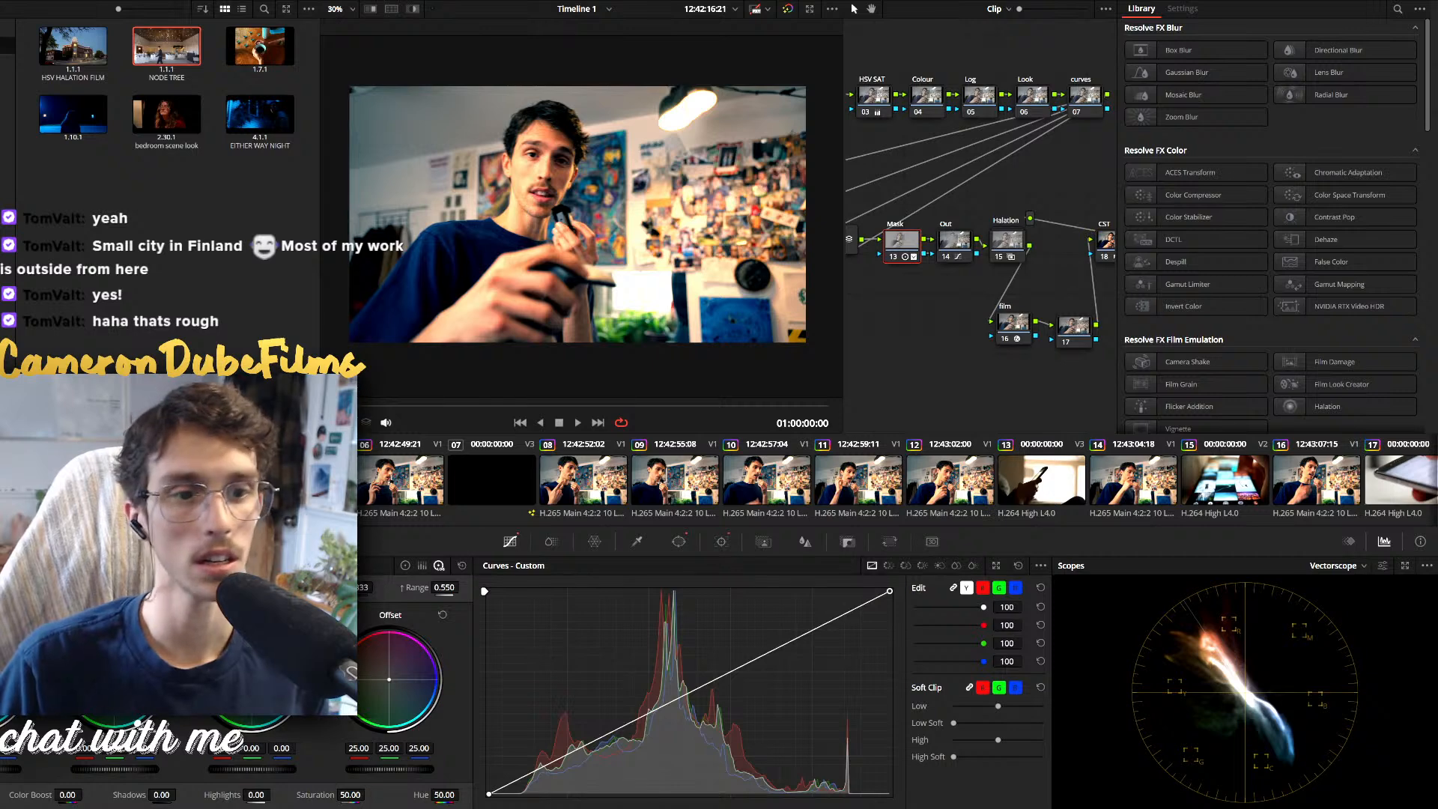
{"action": "left_click", "coordinate": [407, 480]}
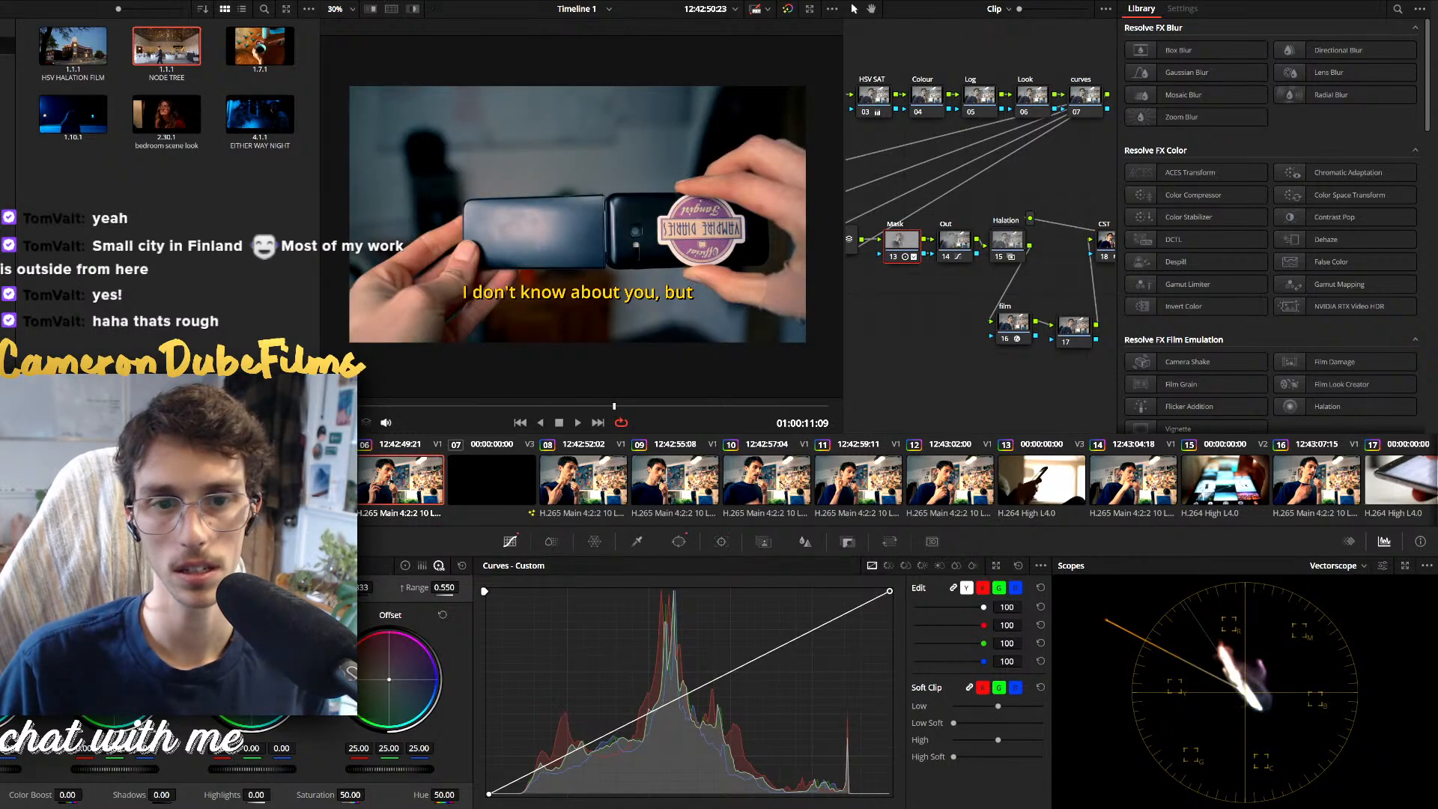
{"action": "left_click", "coordinate": [766, 481]}
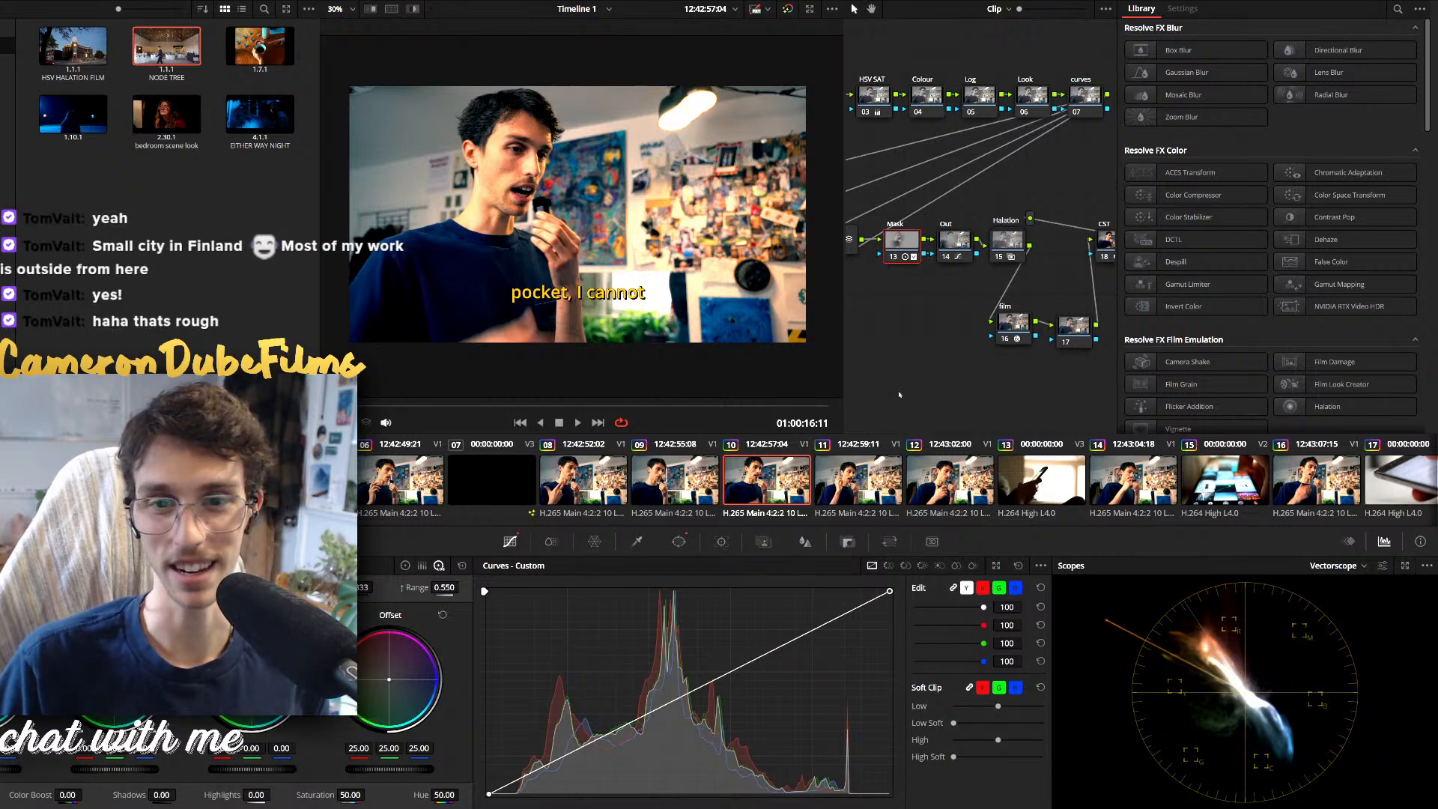
{"action": "left_click", "coordinate": [863, 468]}
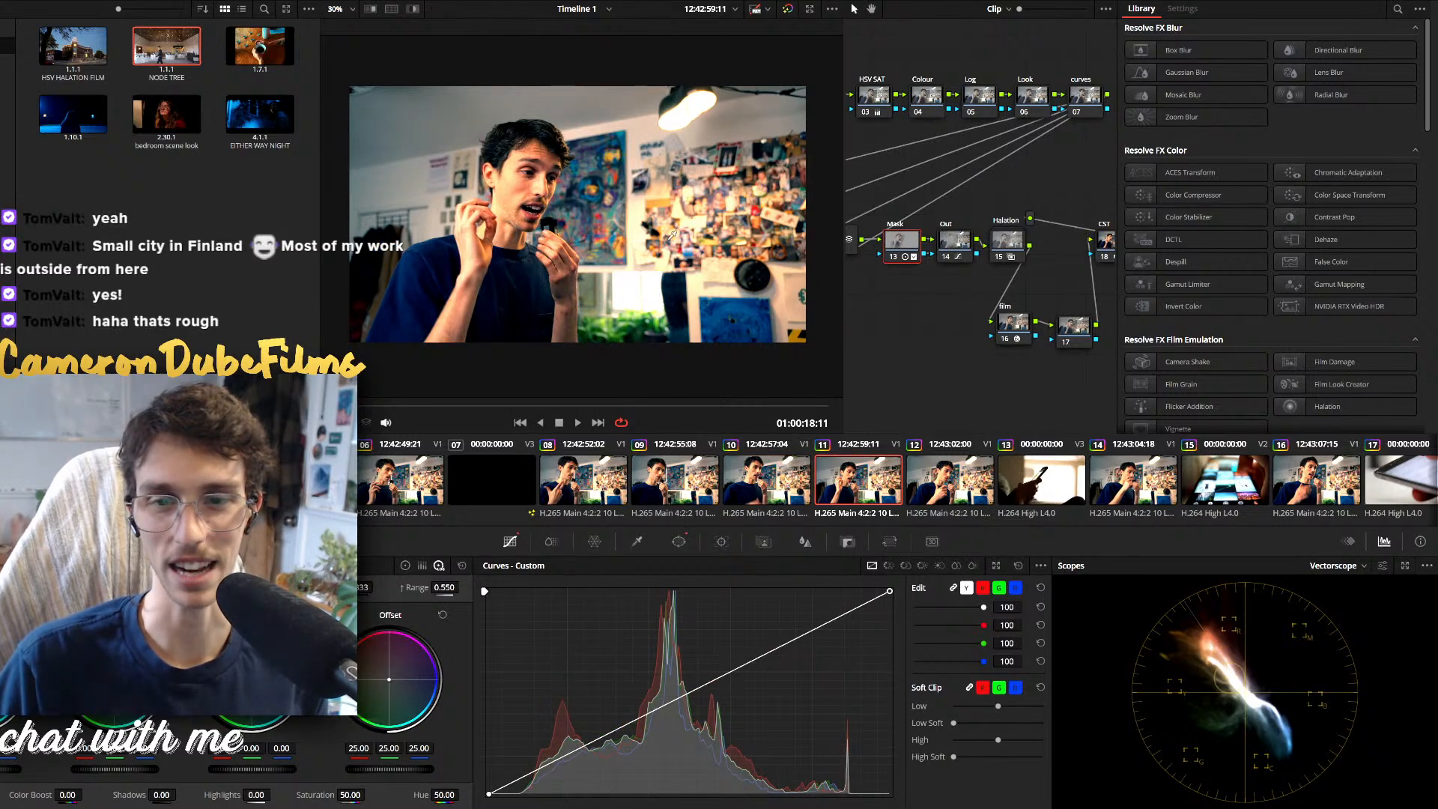
{"action": "key", "text": "Down"}
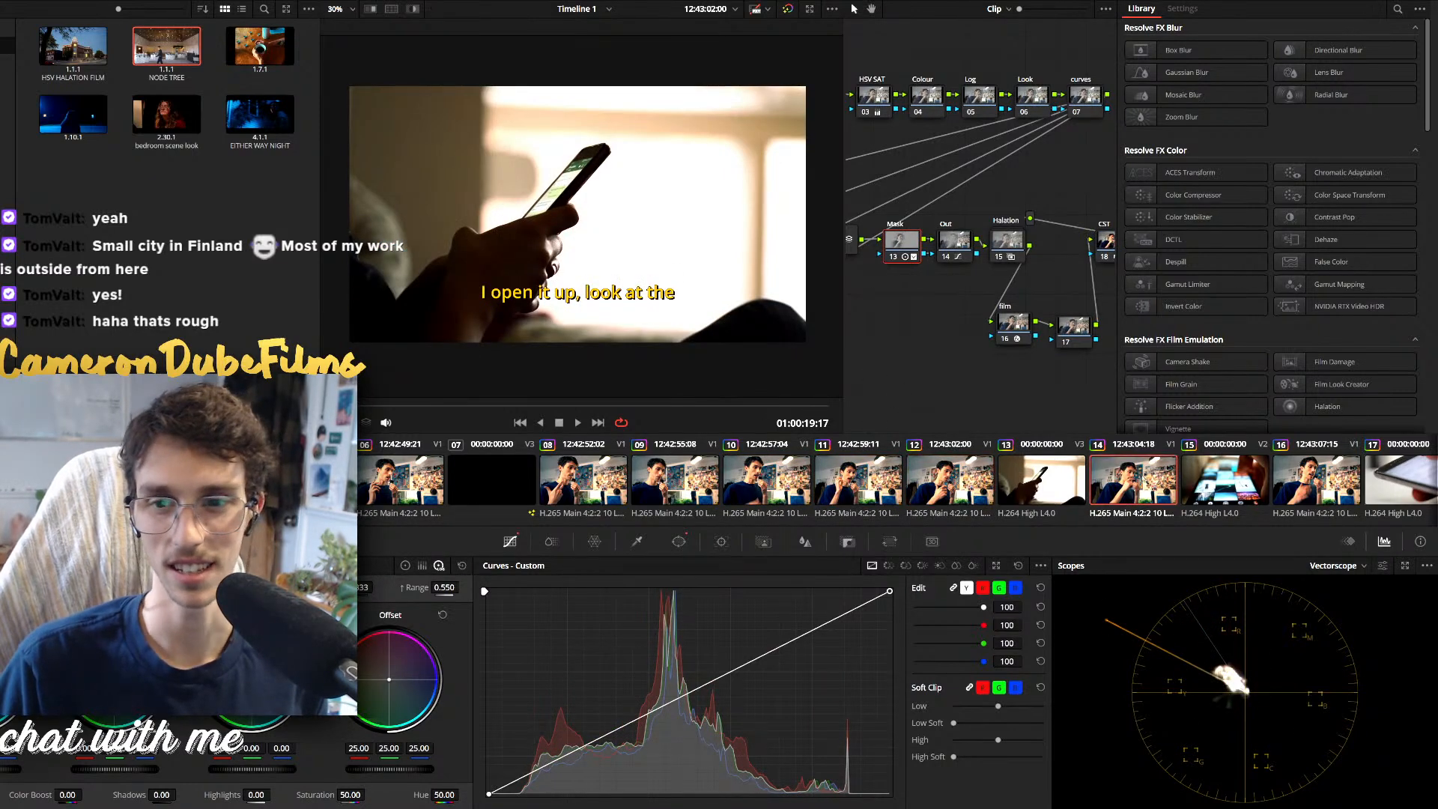
{"action": "key", "text": "Down"}
{"action": "key", "text": "Down"}
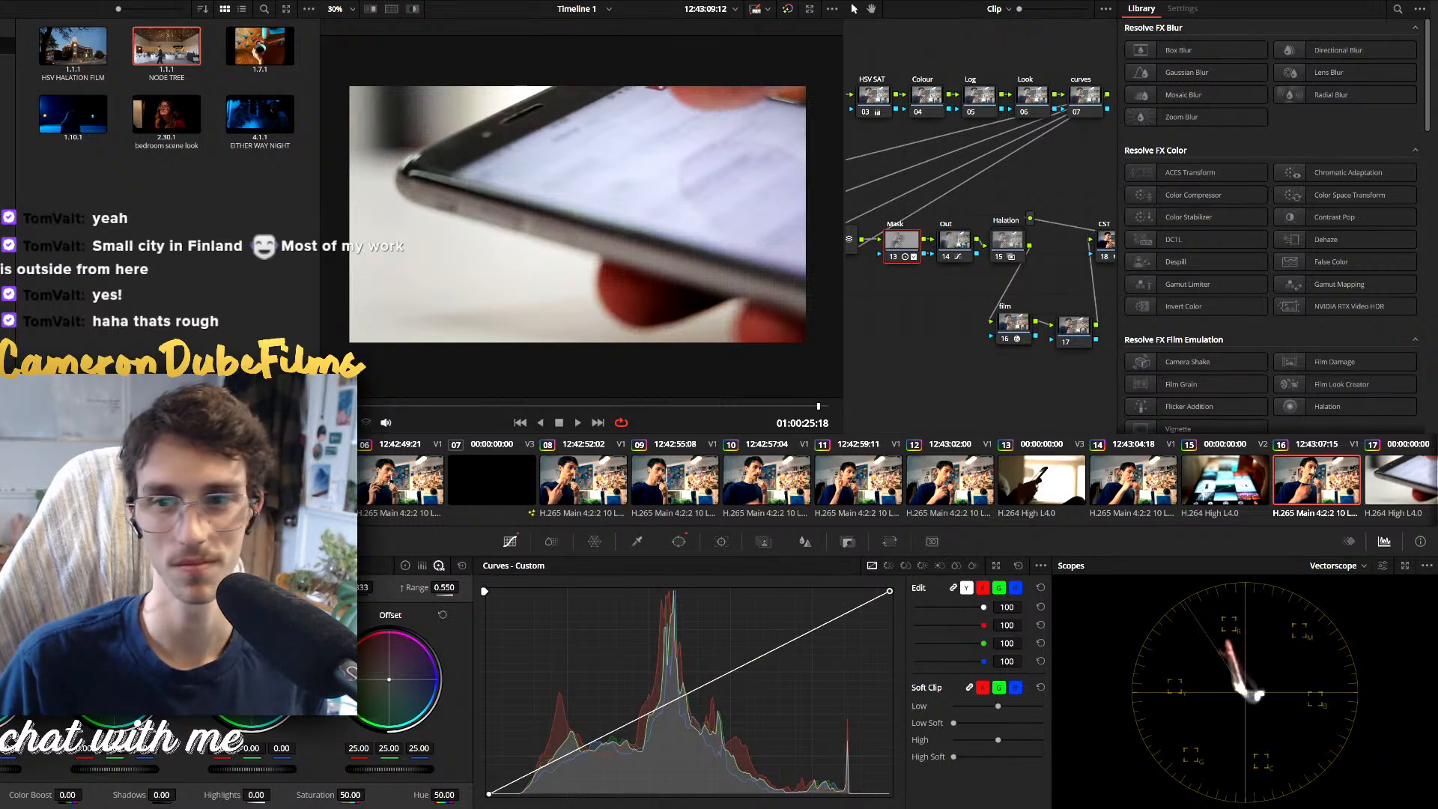
{"action": "key", "text": "Down"}
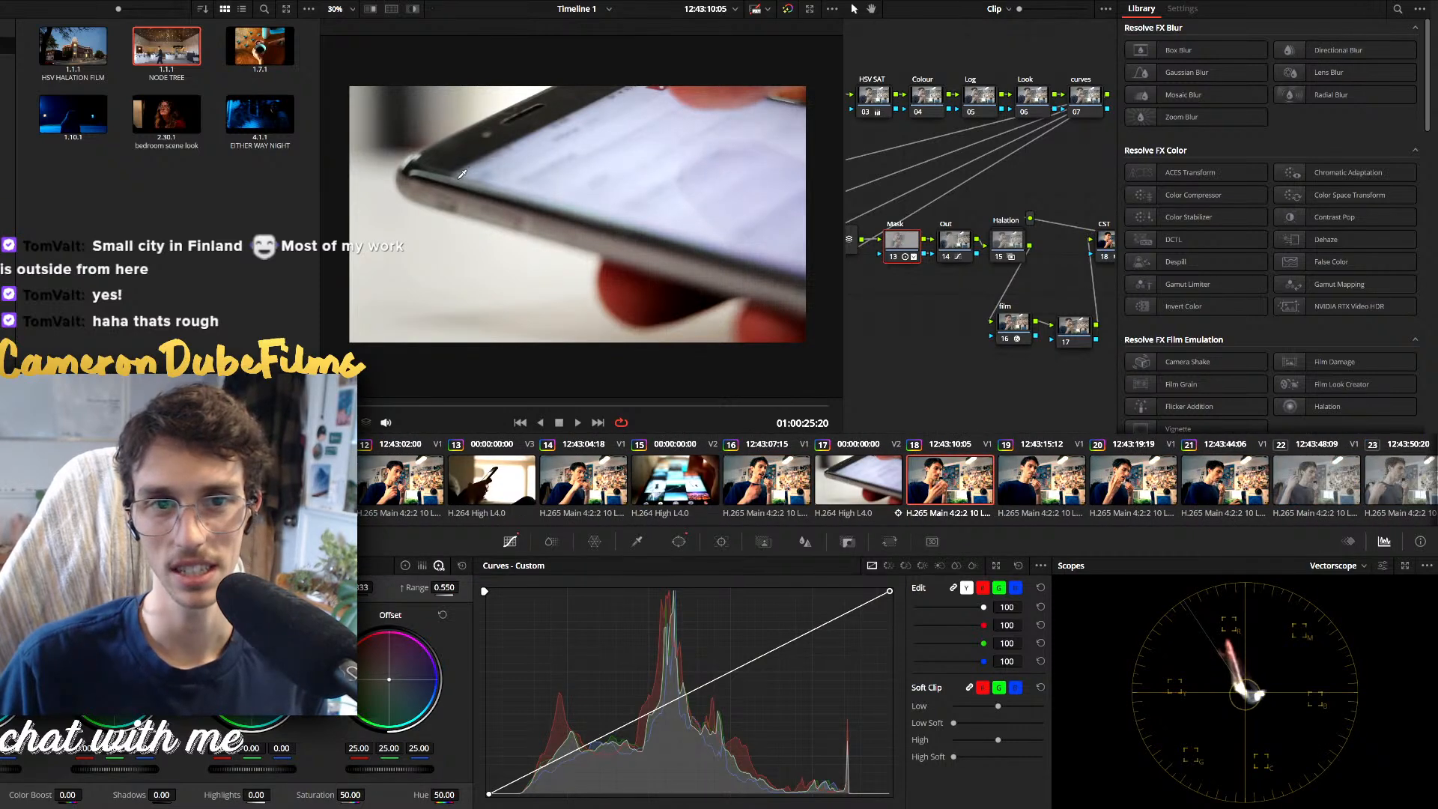
{"action": "left_click", "coordinate": [1037, 468]}
{"action": "key", "text": "Down"}
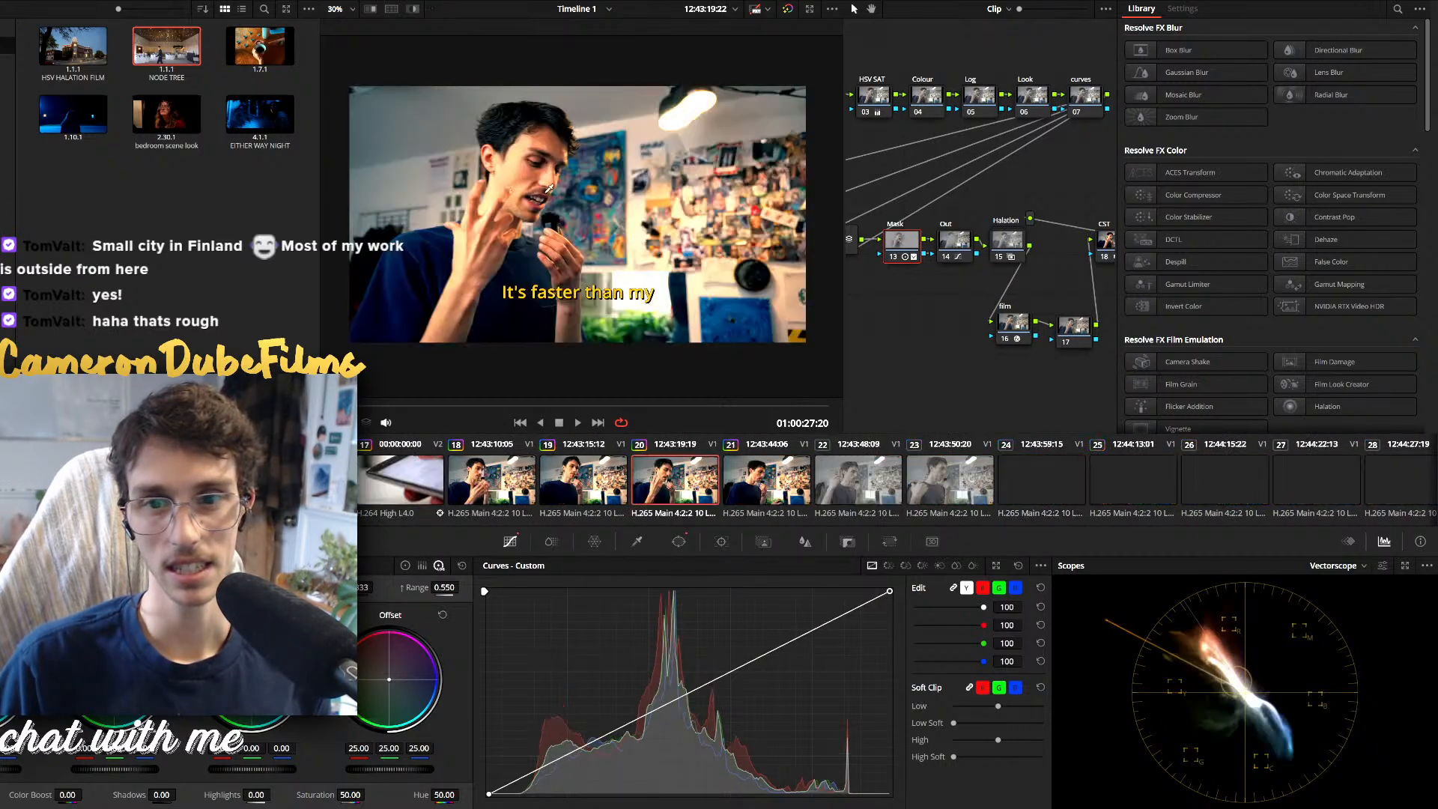
{"action": "key", "text": "Down"}
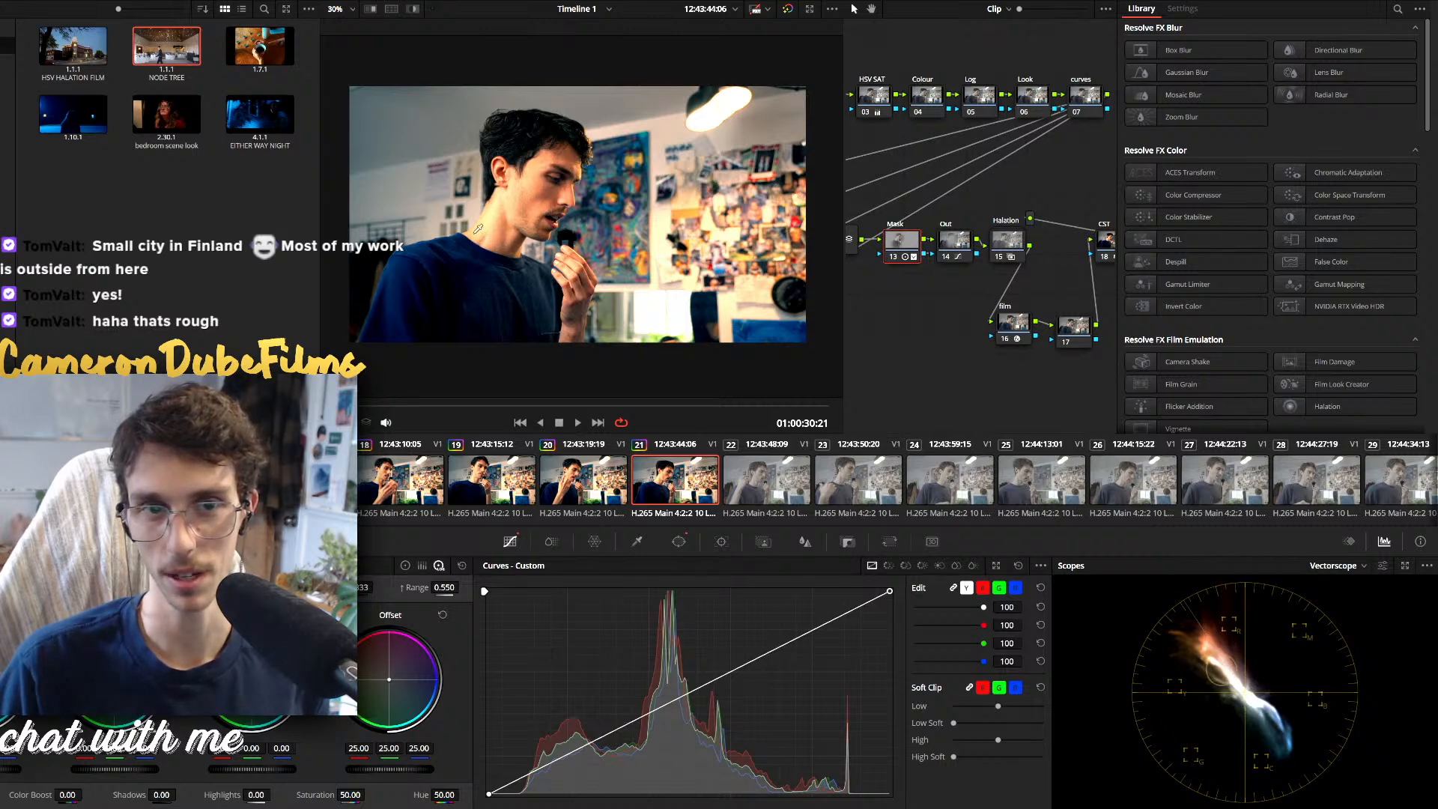
On clip 21's curves node, rotate input hue 292.04 by 8.63 and 283.03 by 0.58 in Hue Vs Hue, carrying the grade onto clip 20
{"action": "left_click", "coordinate": [1083, 97]}
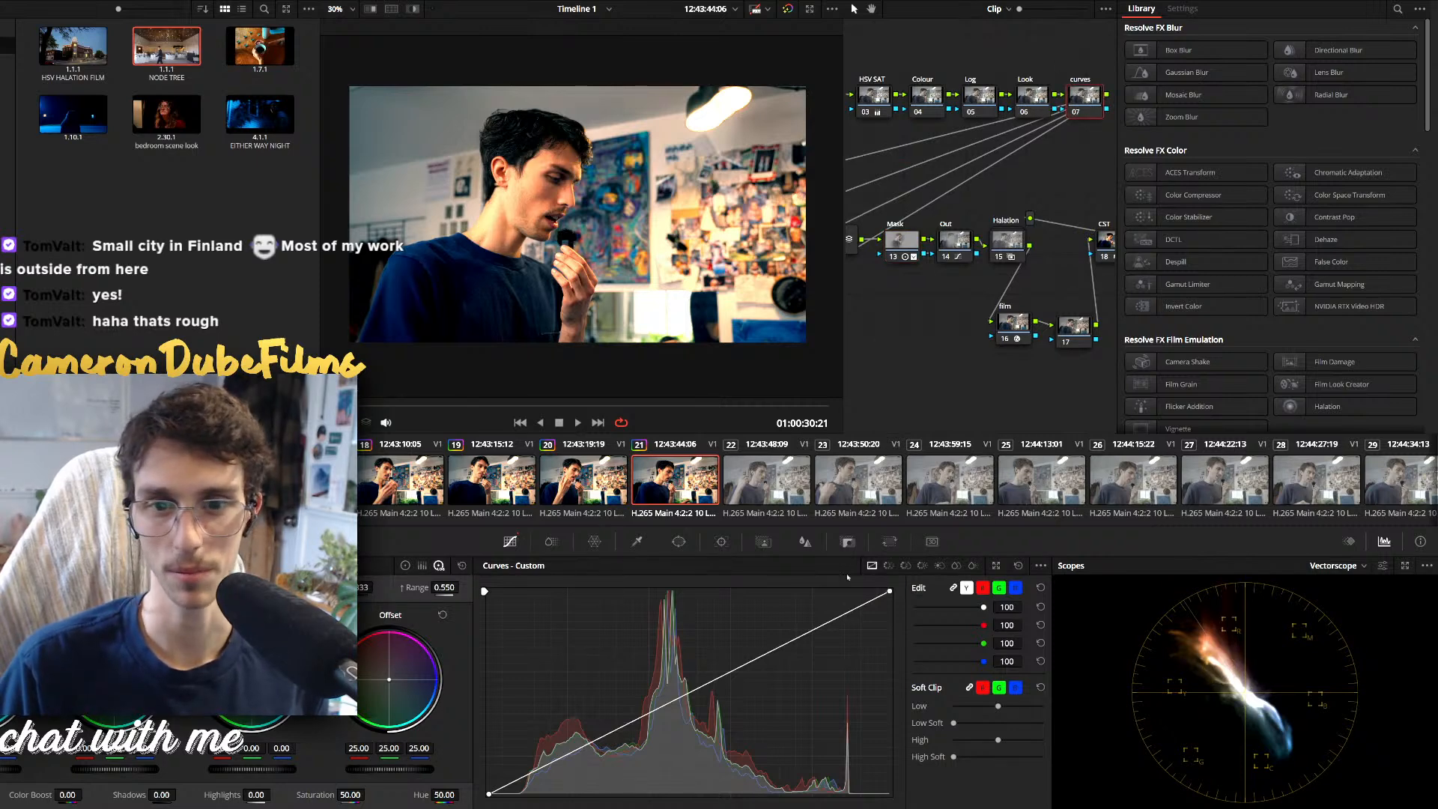
{"action": "left_click", "coordinate": [887, 565]}
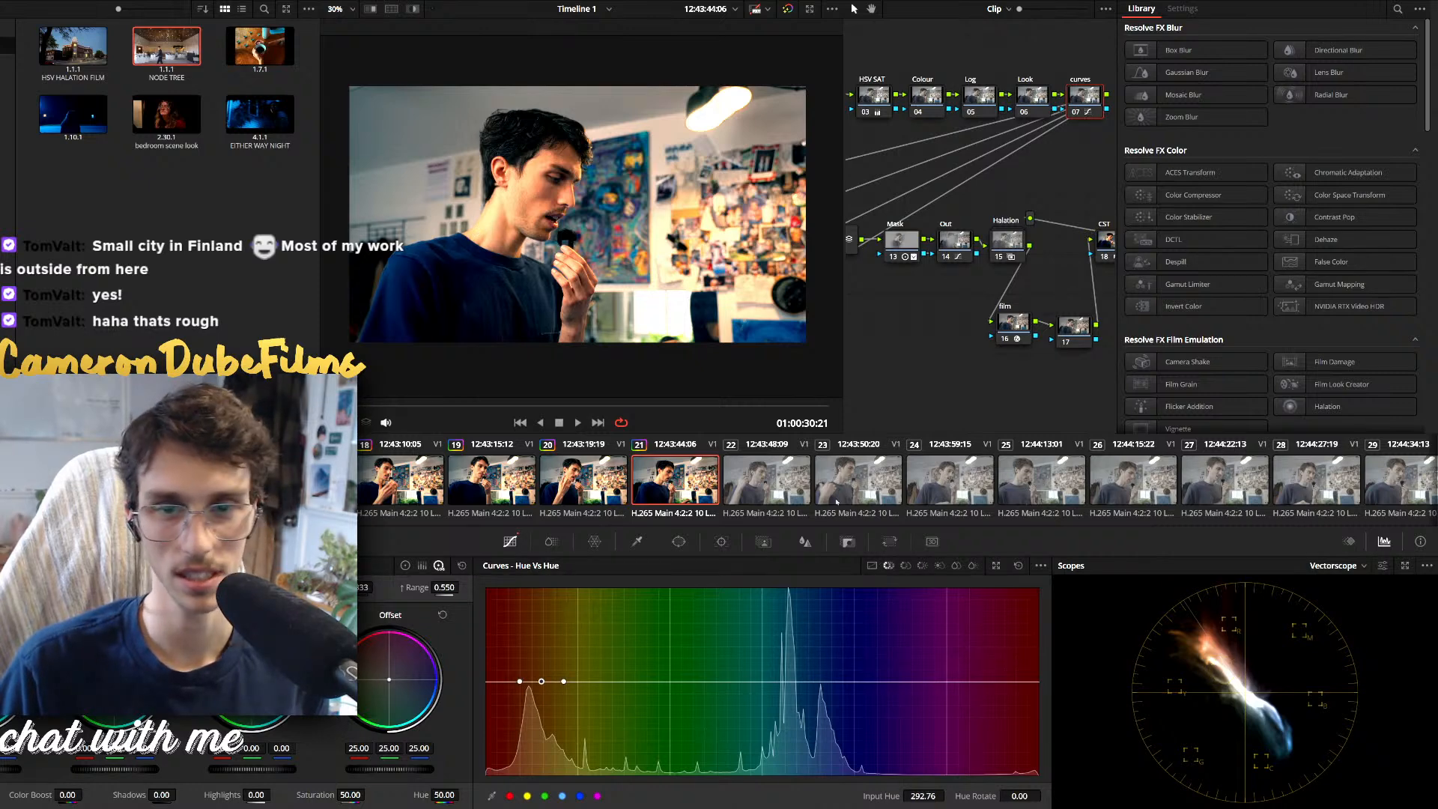
{"action": "left_click_drag", "start_coordinate": [542, 681], "coordinate": [511, 682]}
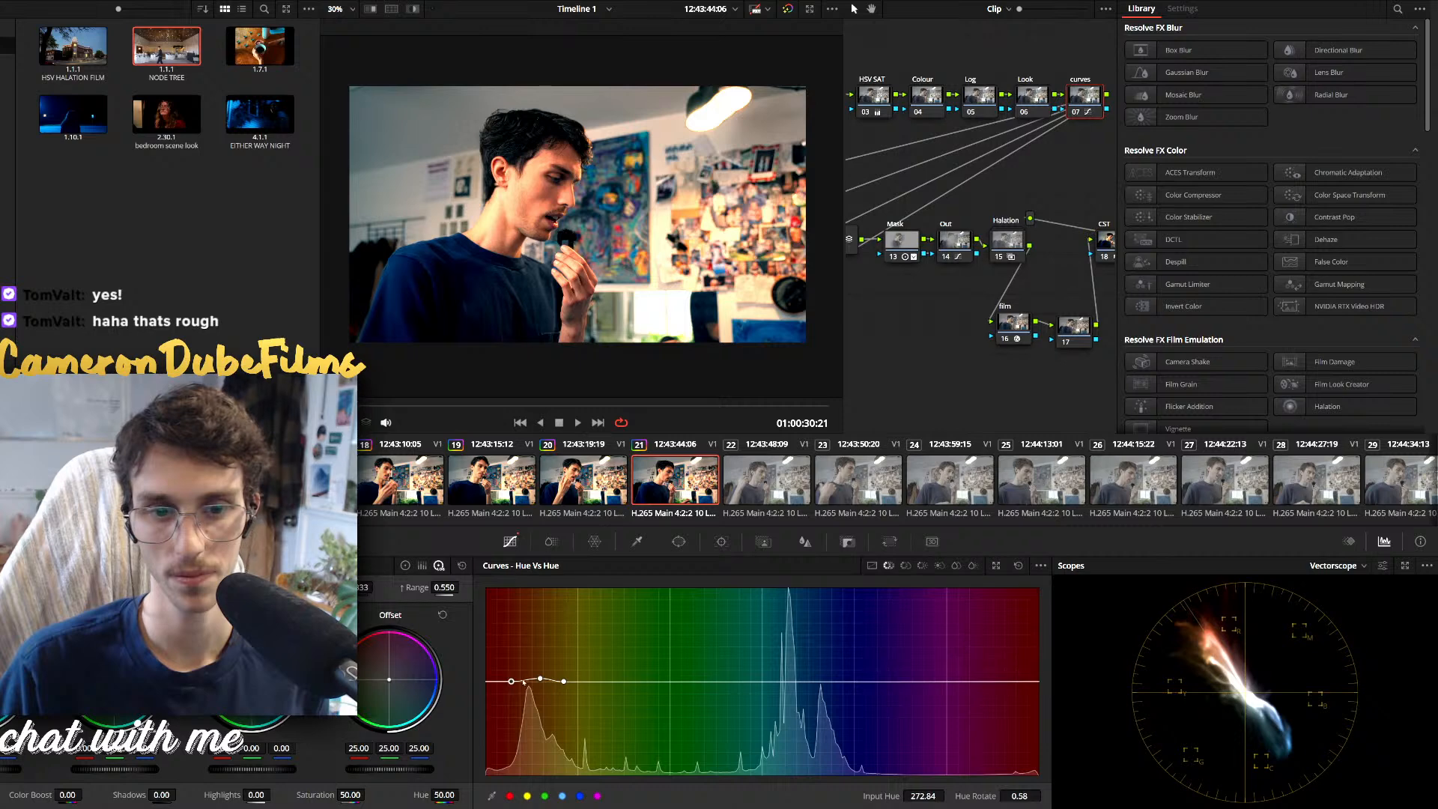
{"action": "left_click", "coordinate": [527, 680]}
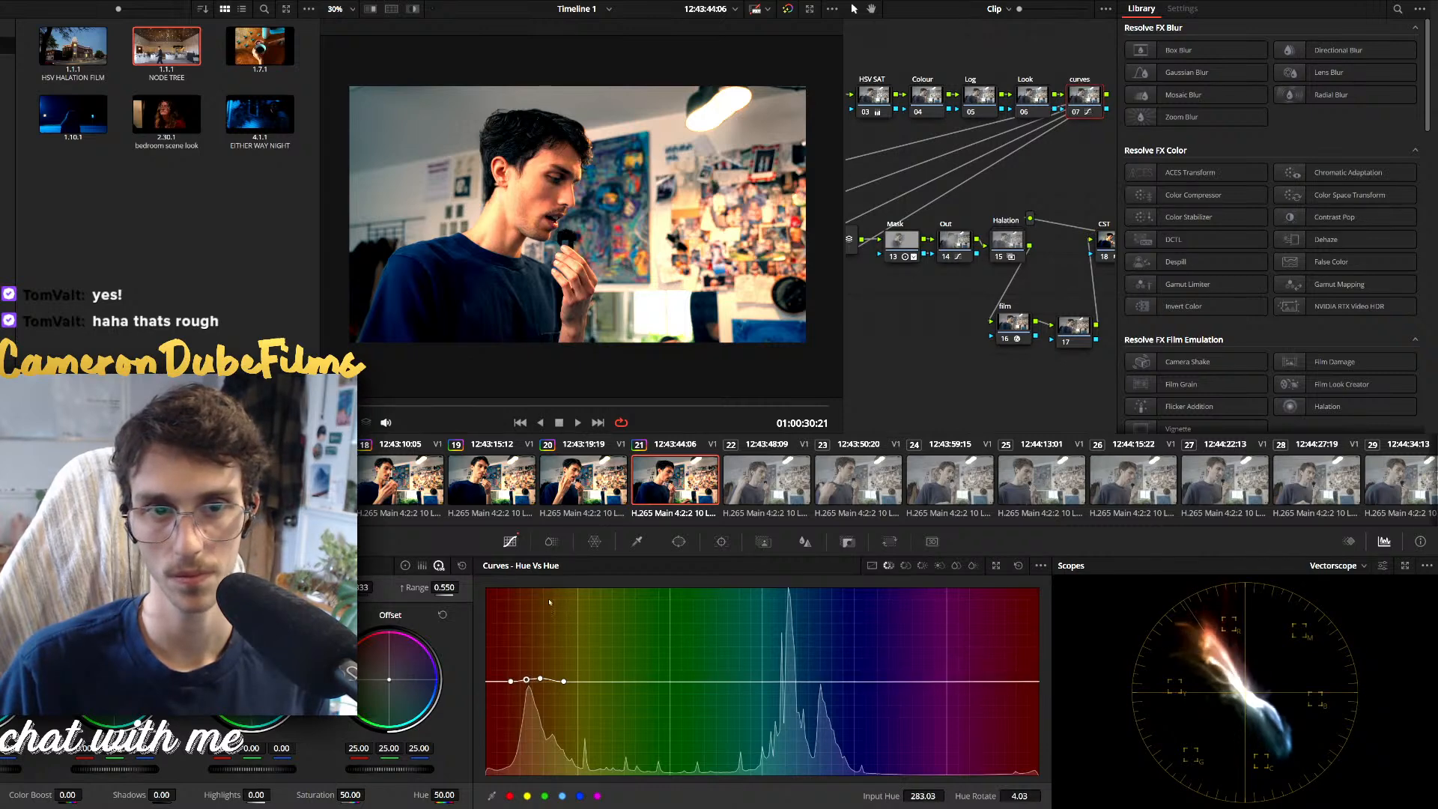
{"action": "left_click_drag", "start_coordinate": [527, 679], "coordinate": [528, 682]}
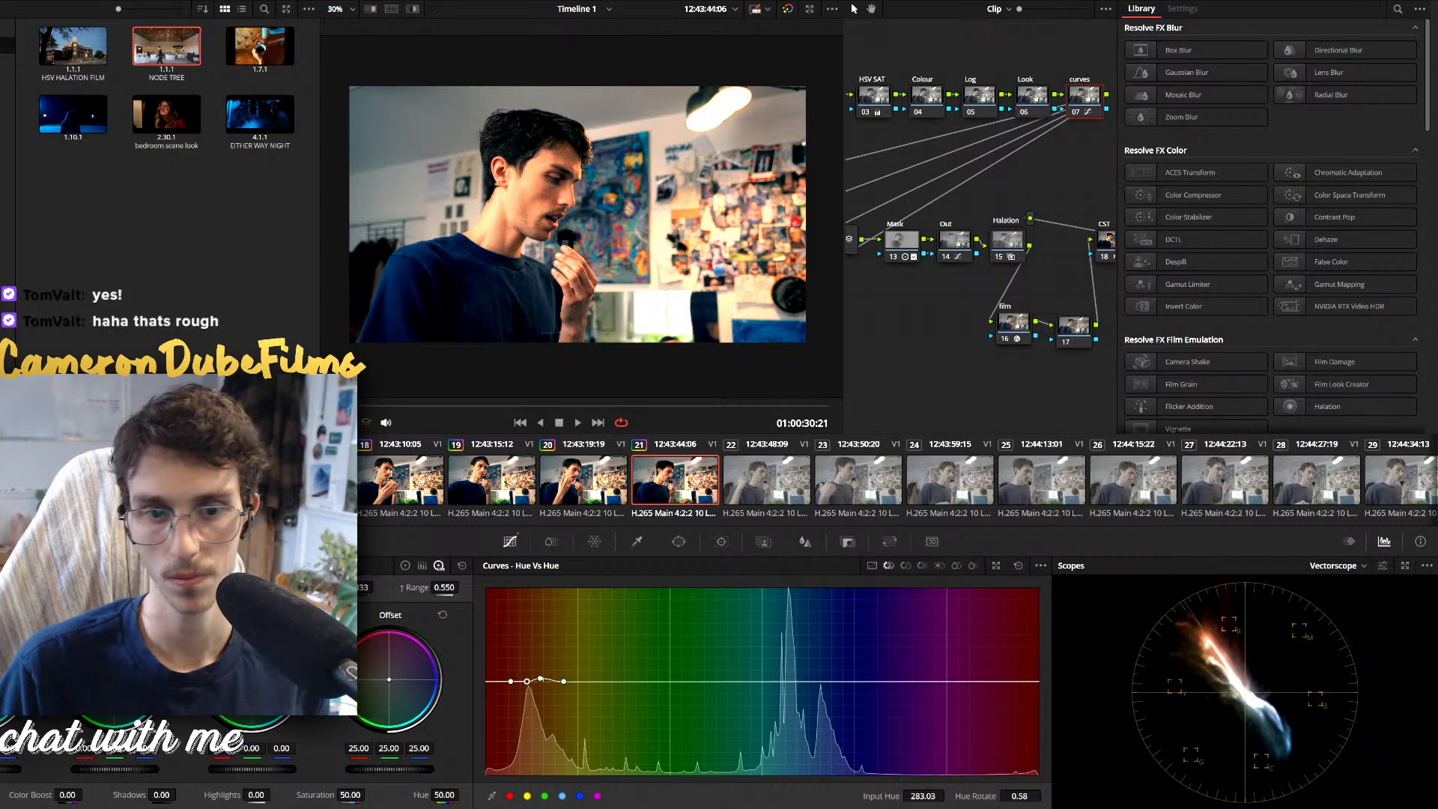
{"action": "left_click", "coordinate": [541, 678]}
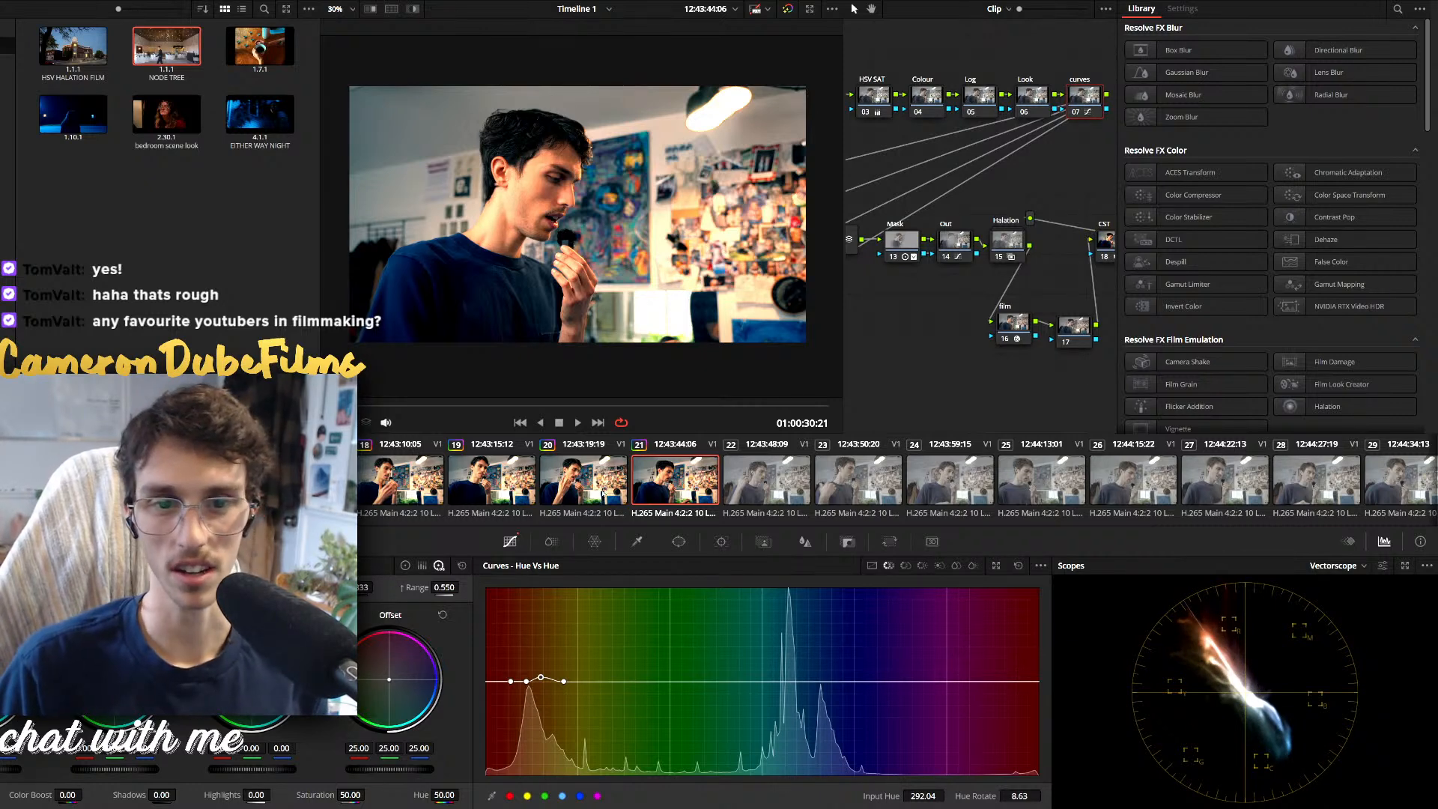
{"action": "left_click", "coordinate": [603, 492]}
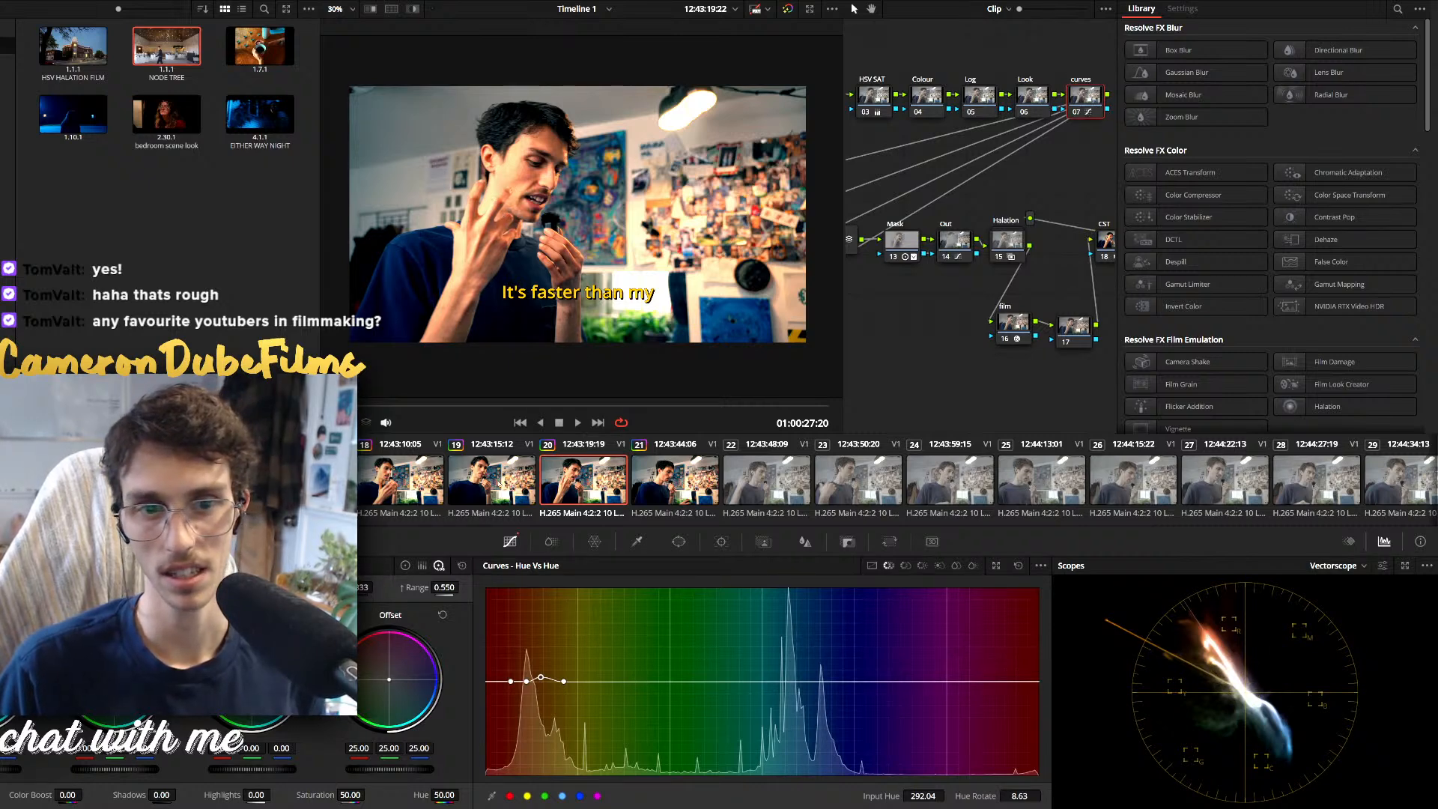
Go back to clip 11, paste the Hue Vs Hue adjustment onto its curves node and toggle the node to compare
{"action": "key", "text": "Up"}
{"action": "key", "text": "Up"}
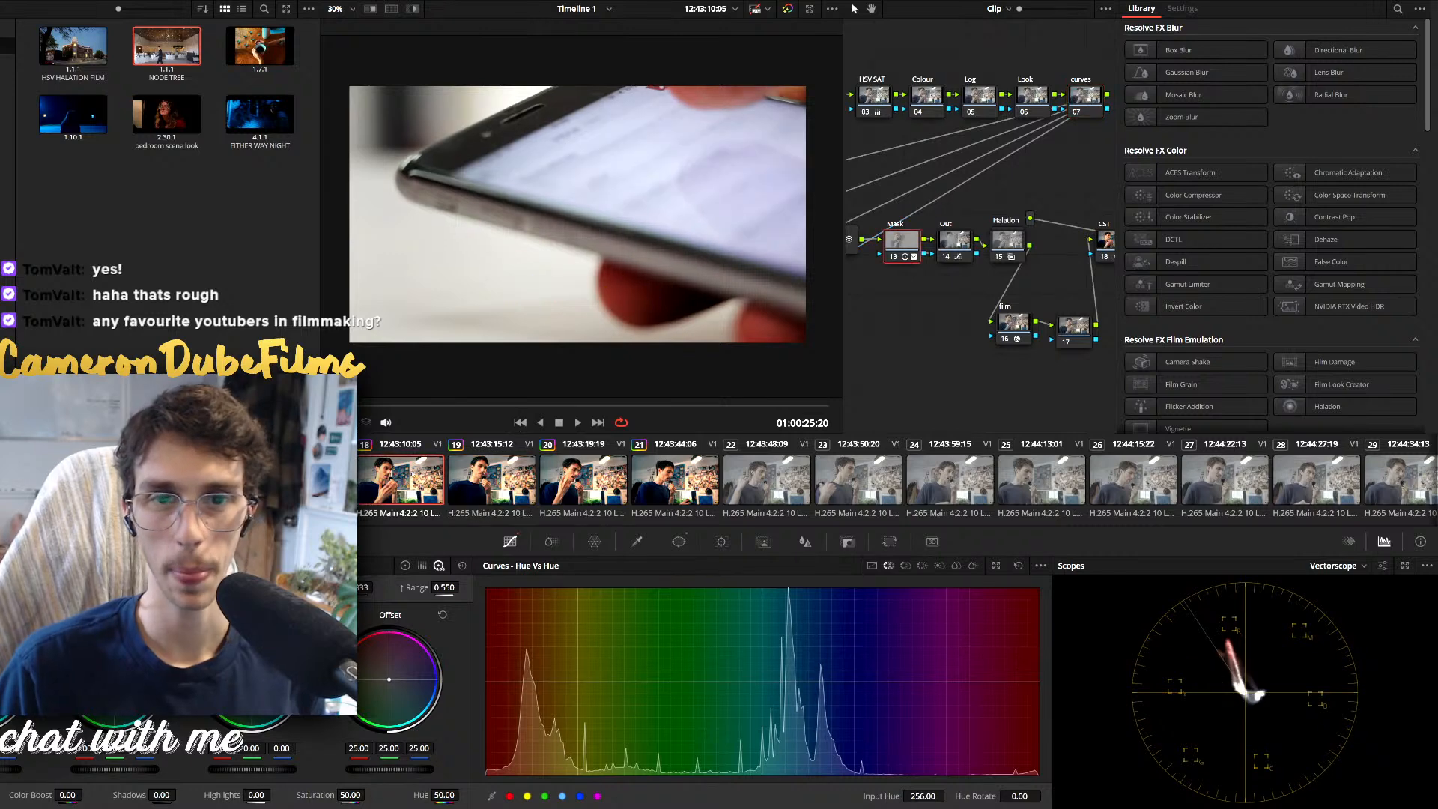
{"action": "key", "text": "Left"}
{"action": "key", "text": "Left"}
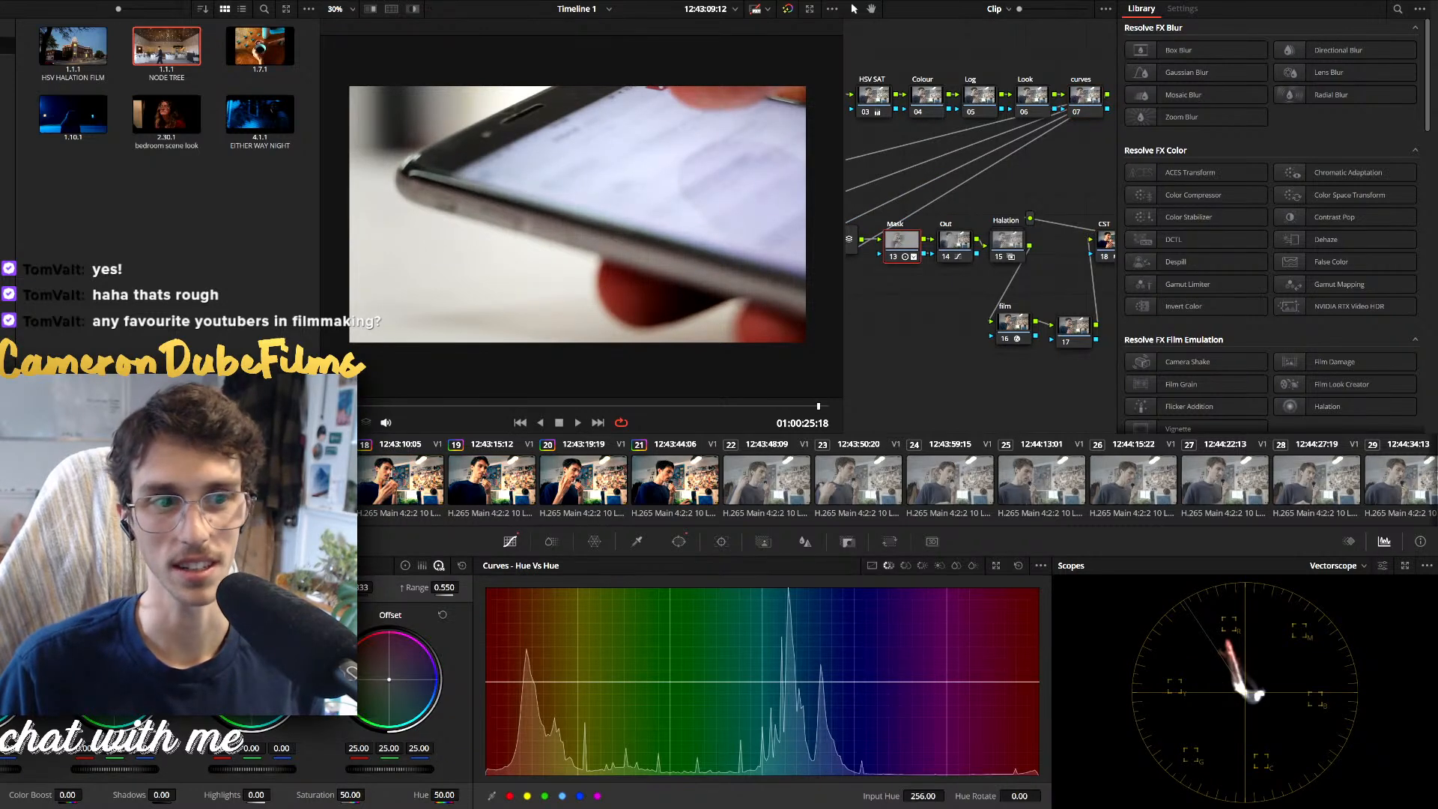
{"action": "key", "text": "Up"}
{"action": "key", "text": "Up"}
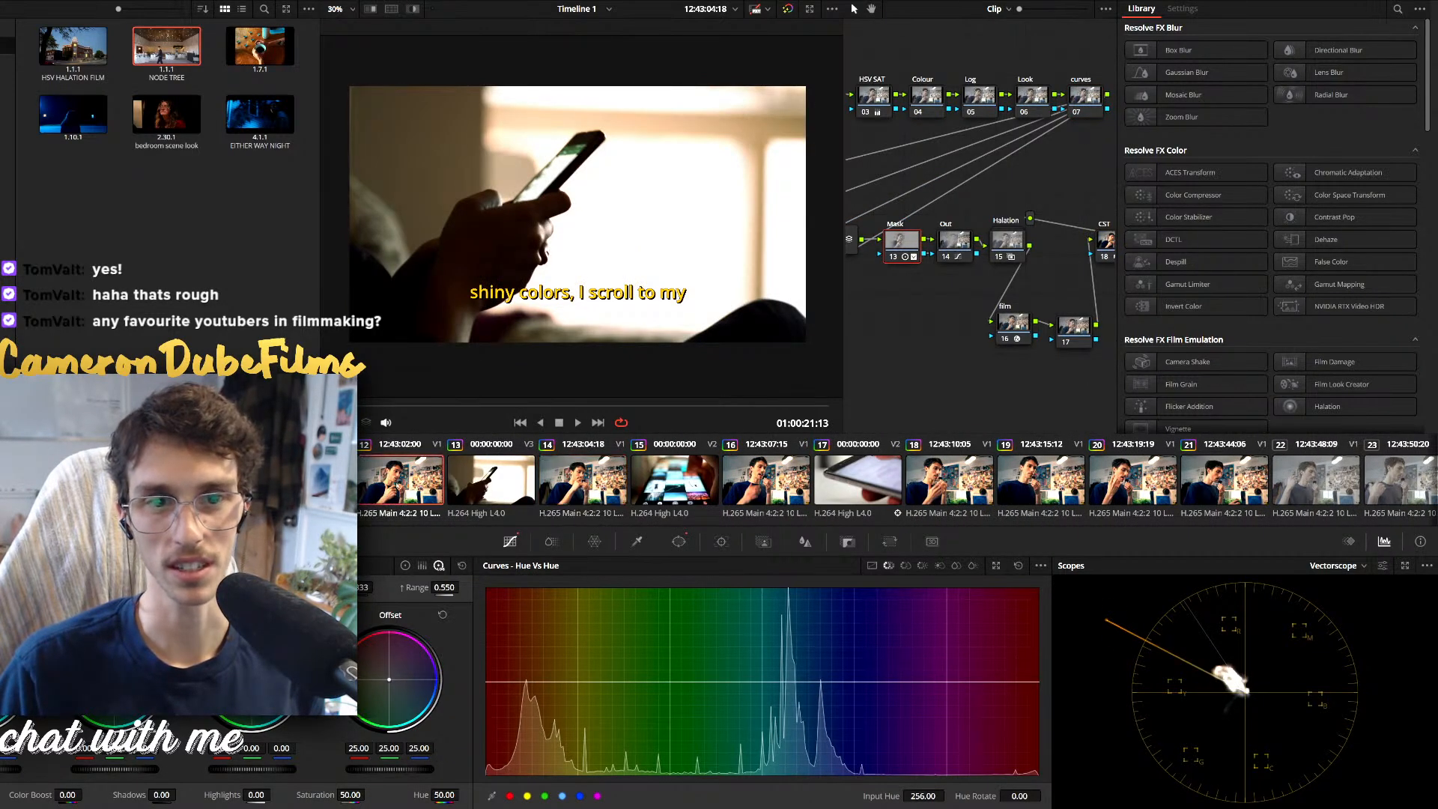
{"action": "key", "text": "Up"}
{"action": "left_click", "coordinate": [1087, 99]}
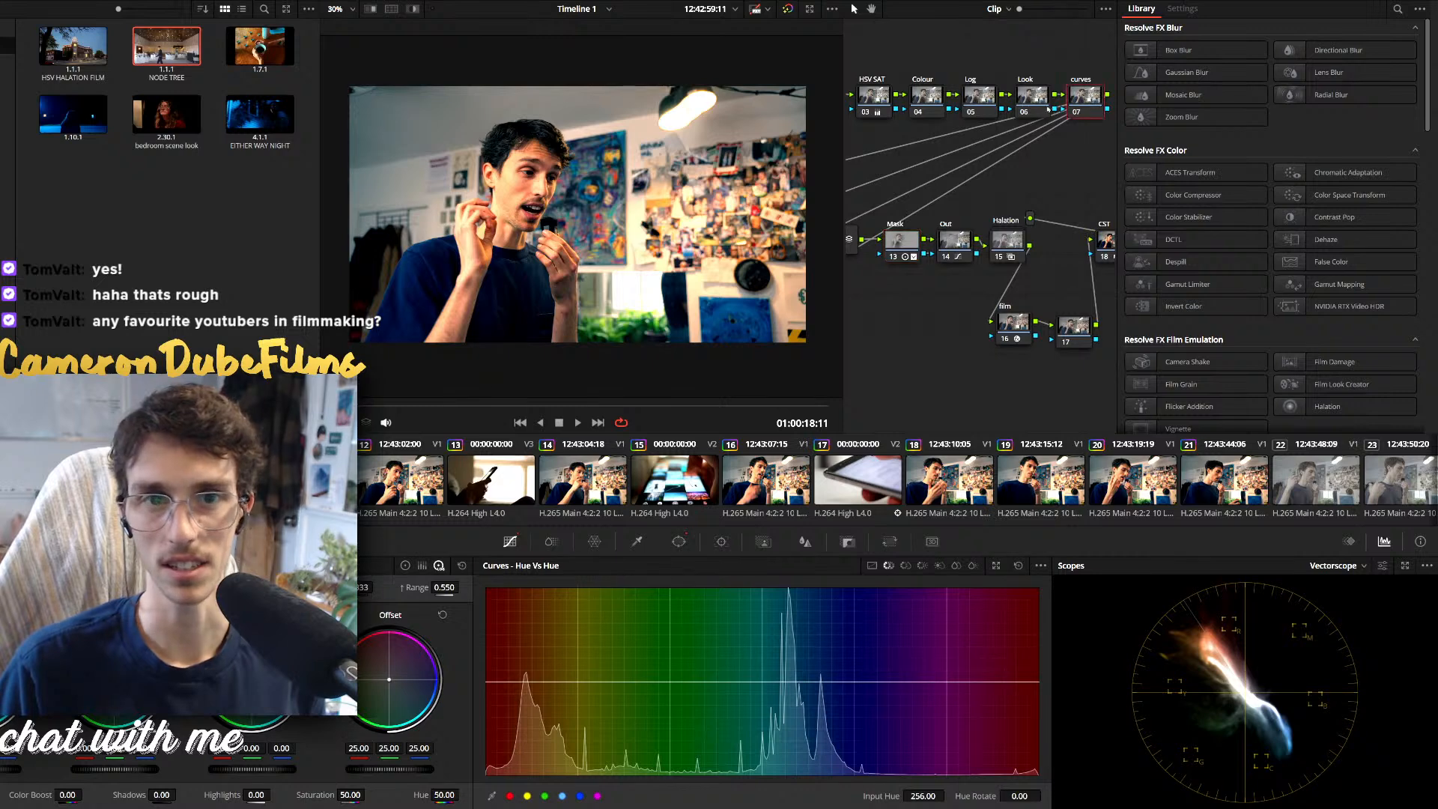
{"action": "key", "text": "ctrl+v"}
{"action": "key", "text": "ctrl+d"}
{"action": "key", "text": "ctrl+d"}
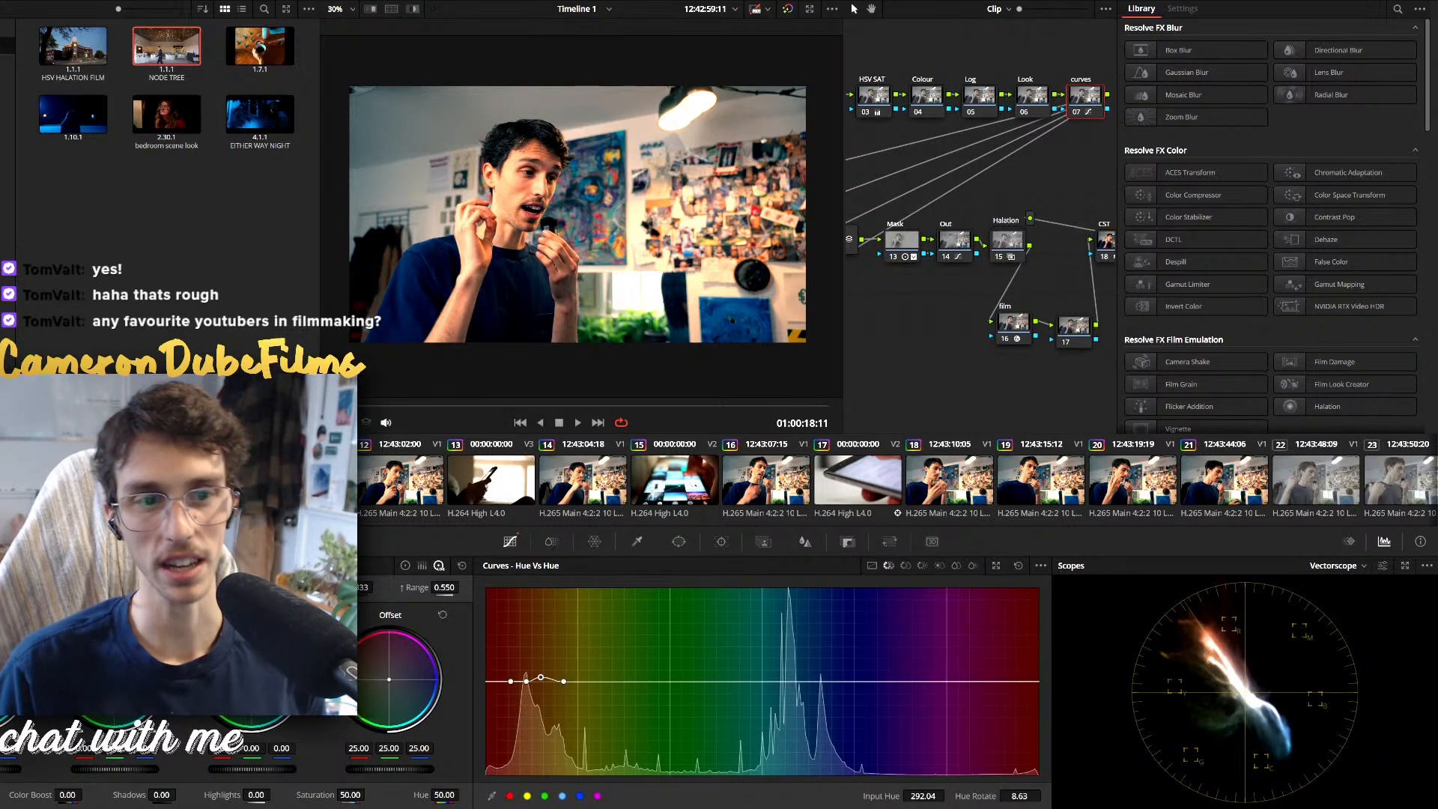
Carry the Hue Vs Hue skin adjustment onto the curves nodes of clips 10, 09 and 08, toggling each to compare
{"action": "key", "text": "Up"}
{"action": "key", "text": "ctrl+v"}
{"action": "key", "text": "ctrl+d"}
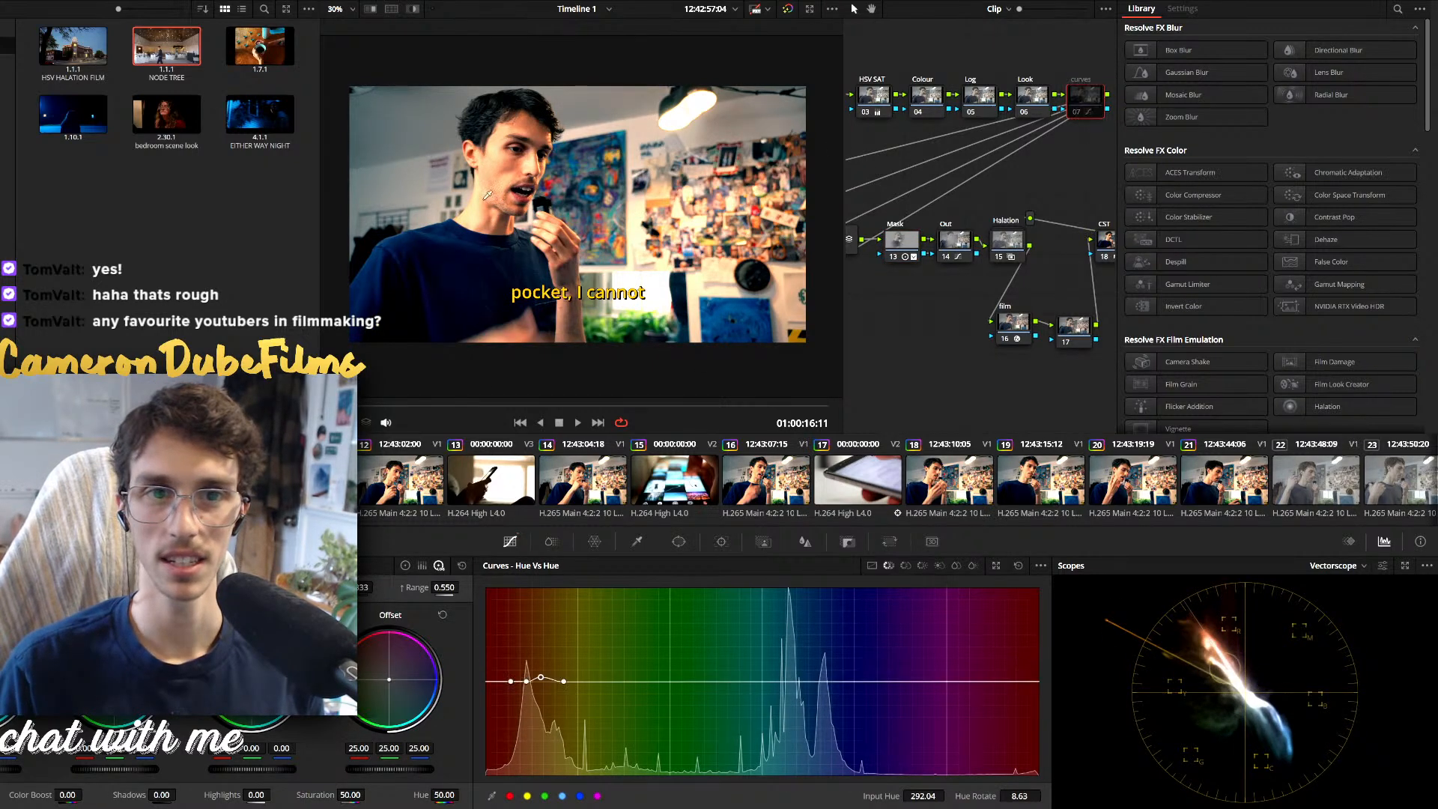
{"action": "key", "text": "ctrl+d"}
{"action": "key", "text": "Up"}
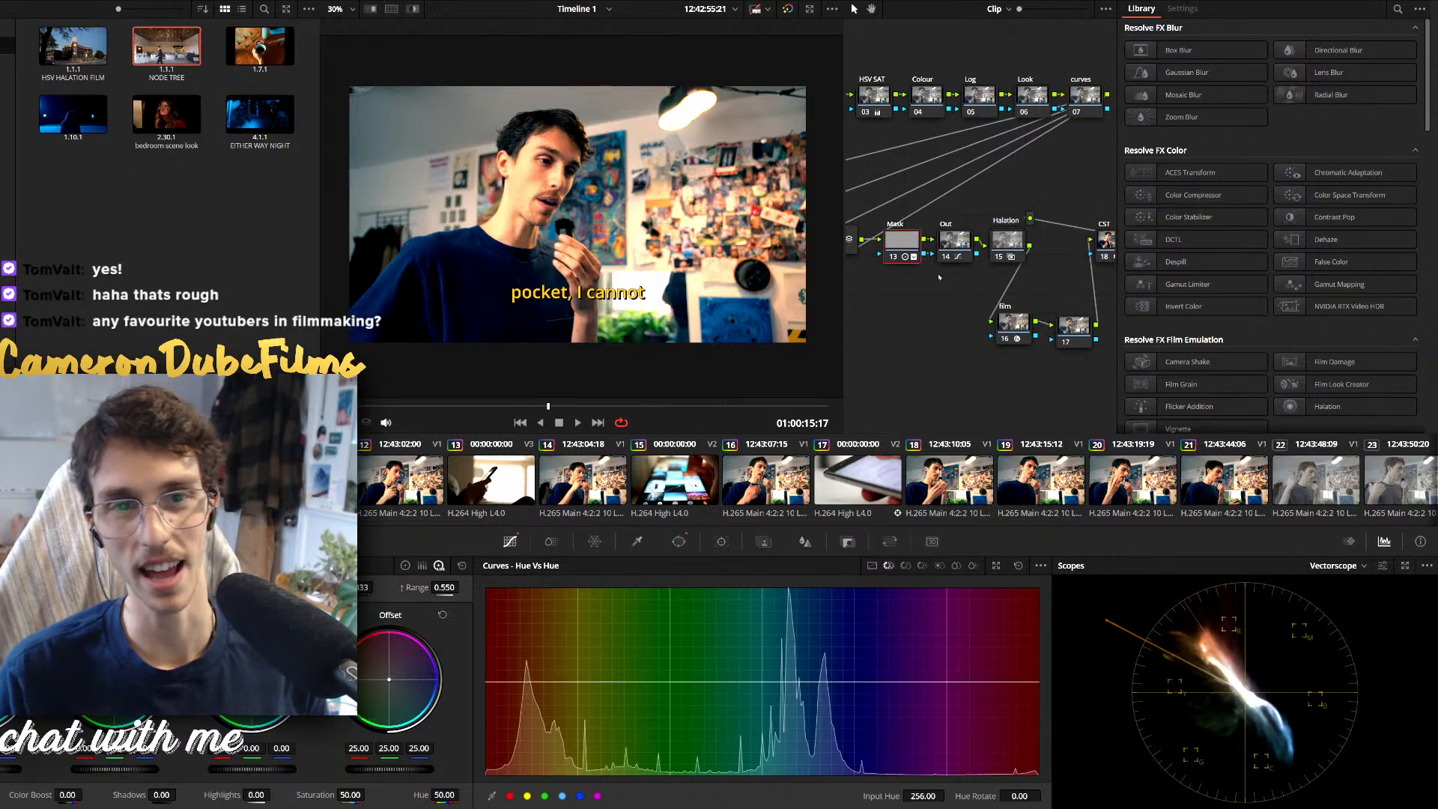
{"action": "key", "text": "ctrl+d"}
{"action": "key", "text": "ctrl+d"}
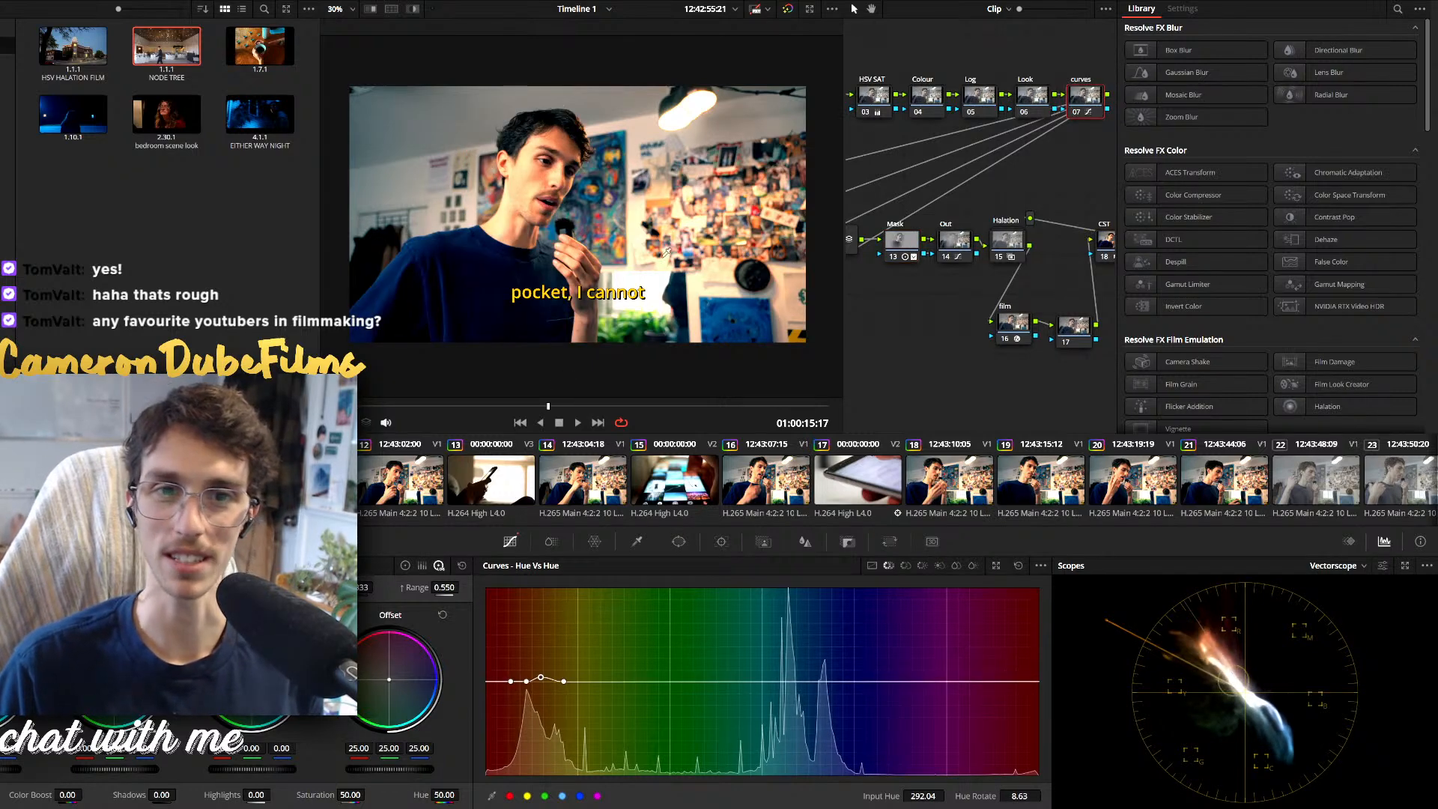
{"action": "key", "text": "Up"}
{"action": "key", "text": "Up"}
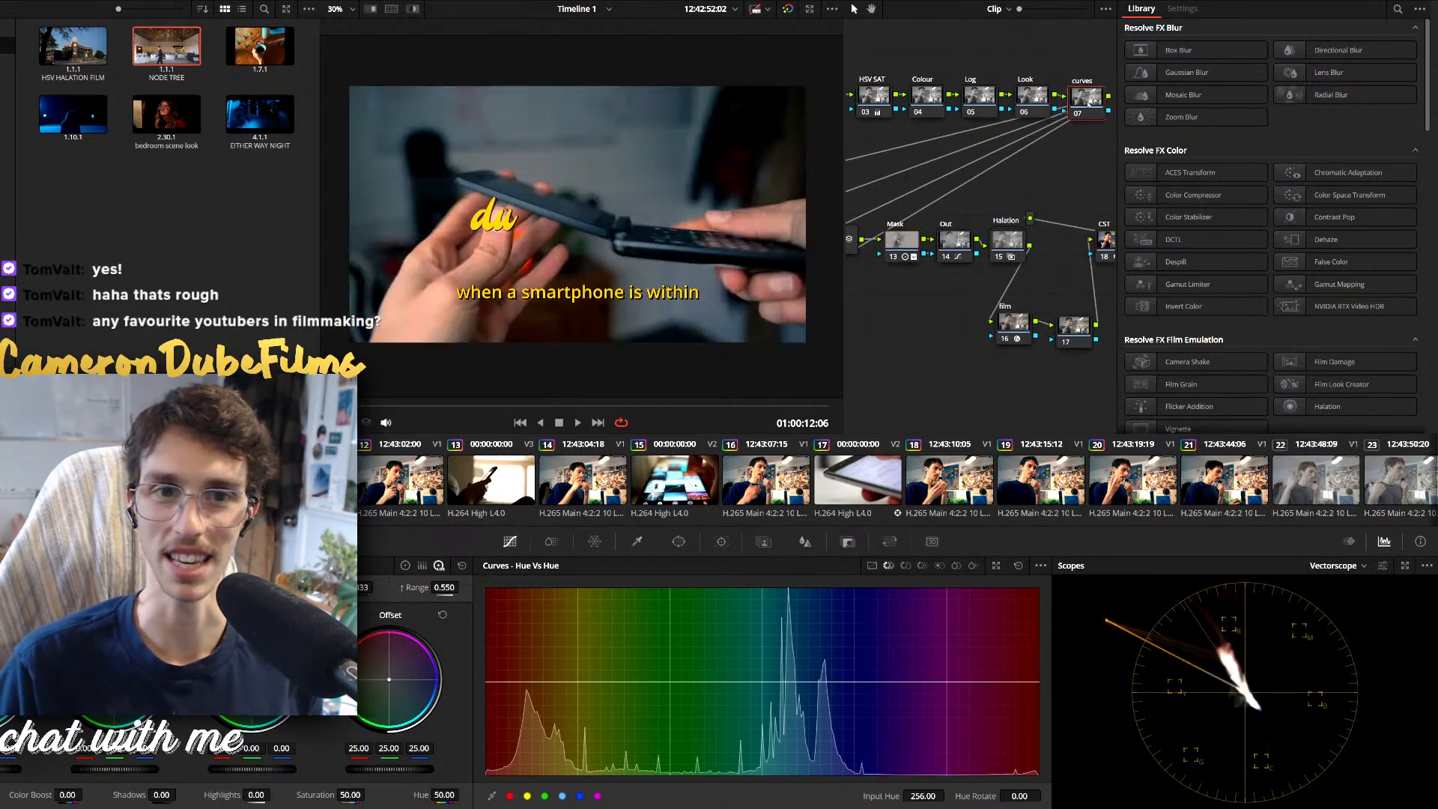
{"action": "left_click", "coordinate": [1082, 103]}
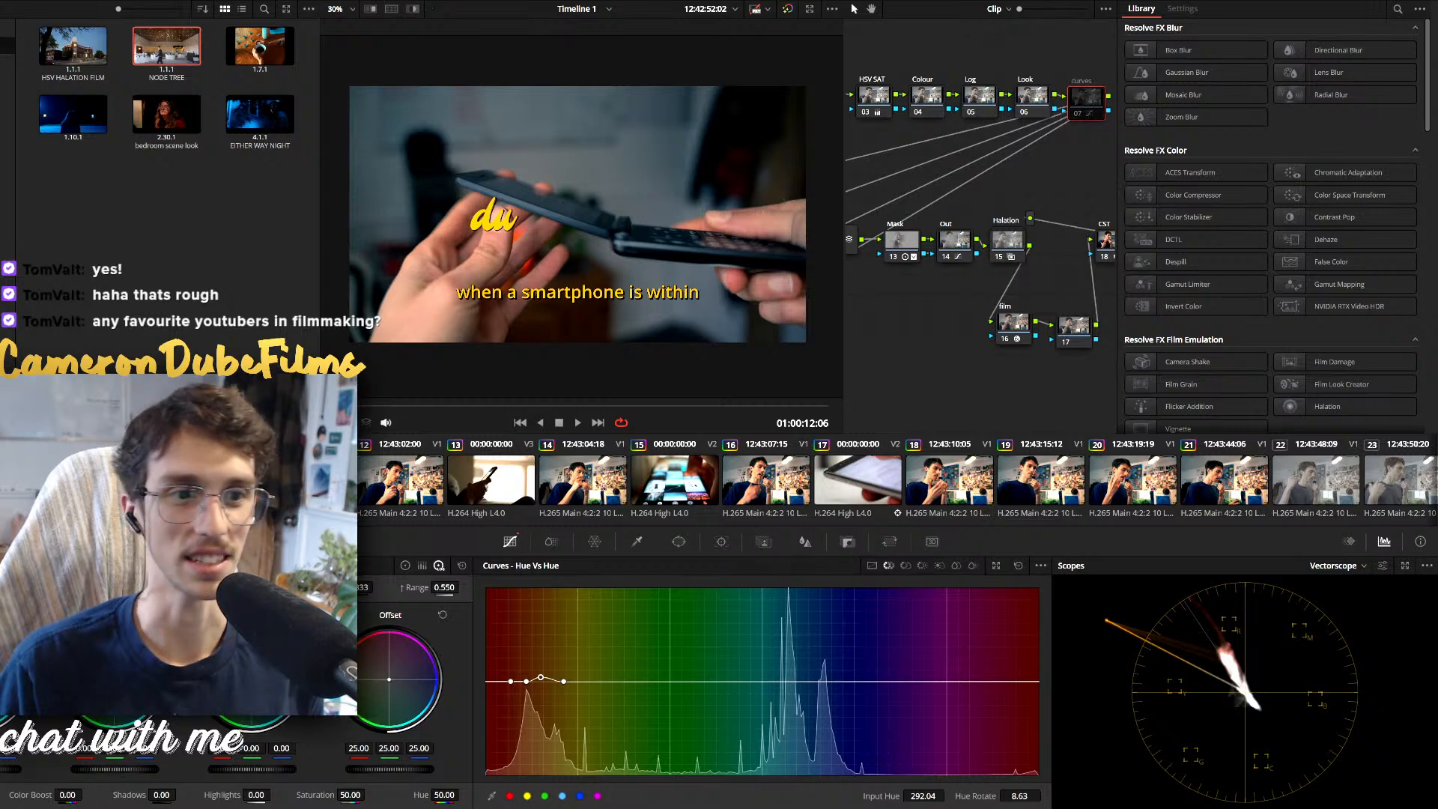
Carry the Hue Vs Hue skin adjustment onto the curves nodes of the earlier talking-head clips, back to the timeline start
{"action": "key", "text": "Up"}
{"action": "key", "text": "Up"}
{"action": "key", "text": "Up"}
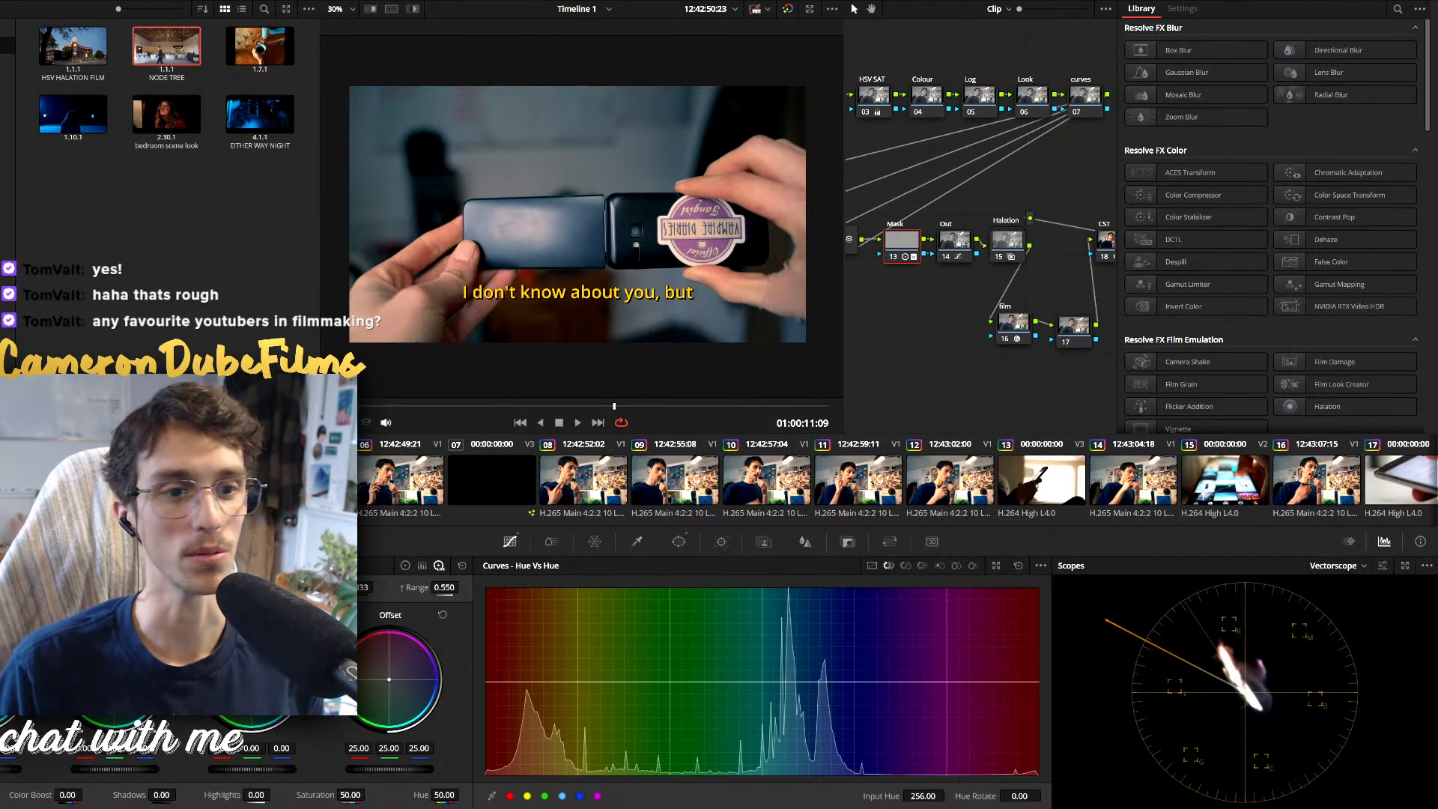
{"action": "left_click", "coordinate": [1092, 95]}
{"action": "key", "text": "ctrl+d"}
{"action": "key", "text": "ctrl+d"}
{"action": "key", "text": "ctrl+d"}
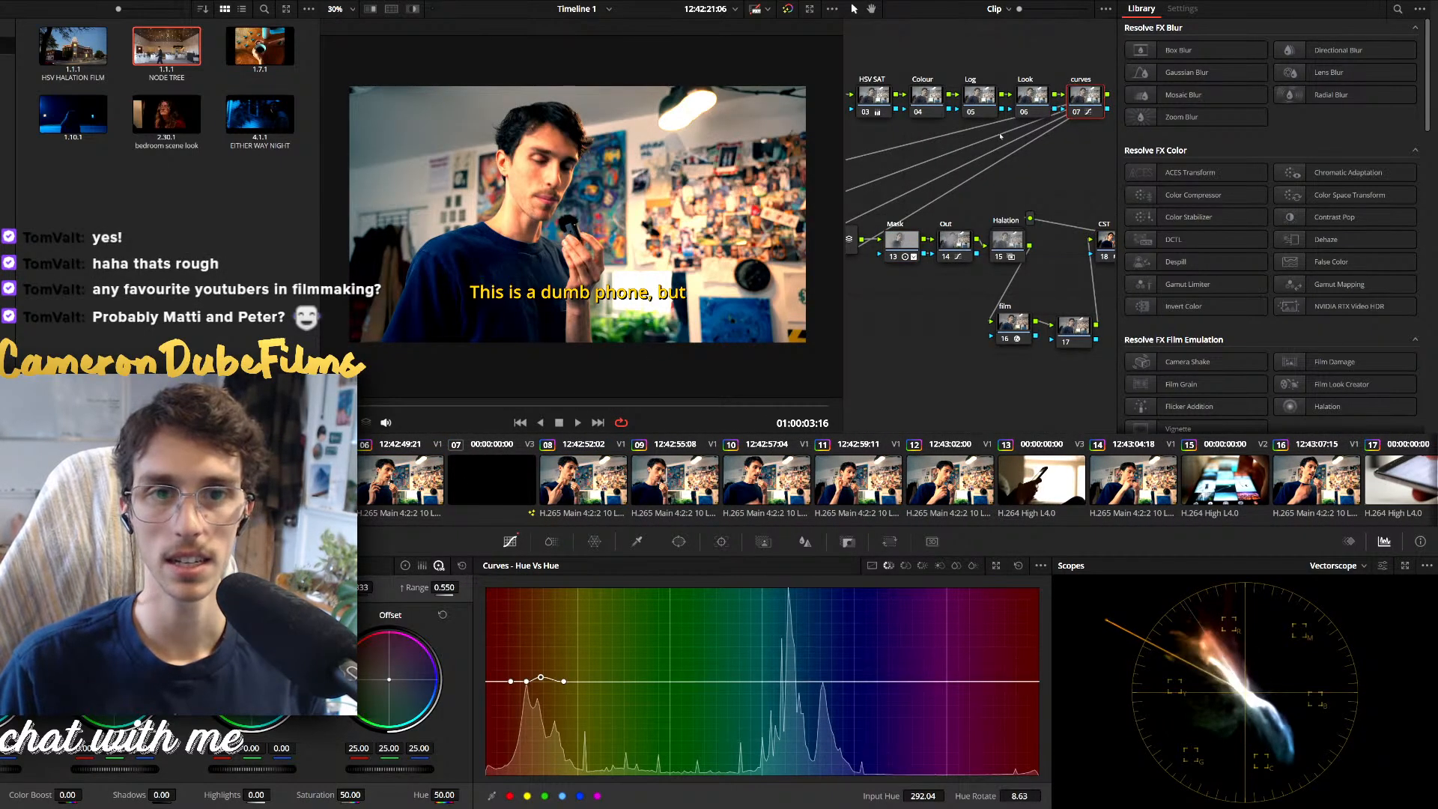
{"action": "key", "text": "Up"}
{"action": "key", "text": "Up"}
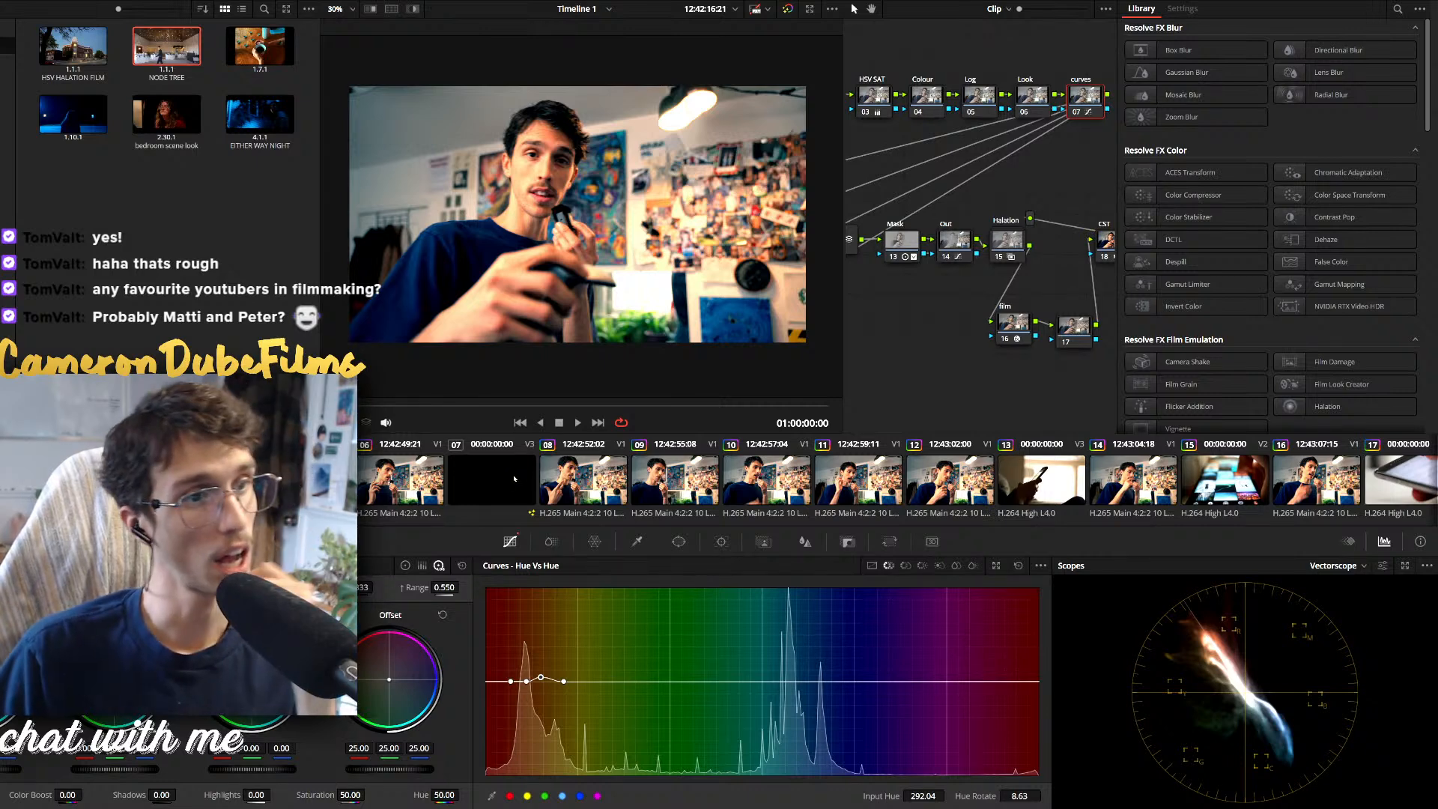
Review clips 18 through 21 and carry the updated talking-head grade onto clips 22 and 23, checking the curves node
{"action": "scroll", "coordinate": [516, 493], "scroll_direction": "down", "scroll_amount": 3}
{"action": "scroll", "coordinate": [516, 493], "scroll_direction": "down", "scroll_amount": 7}
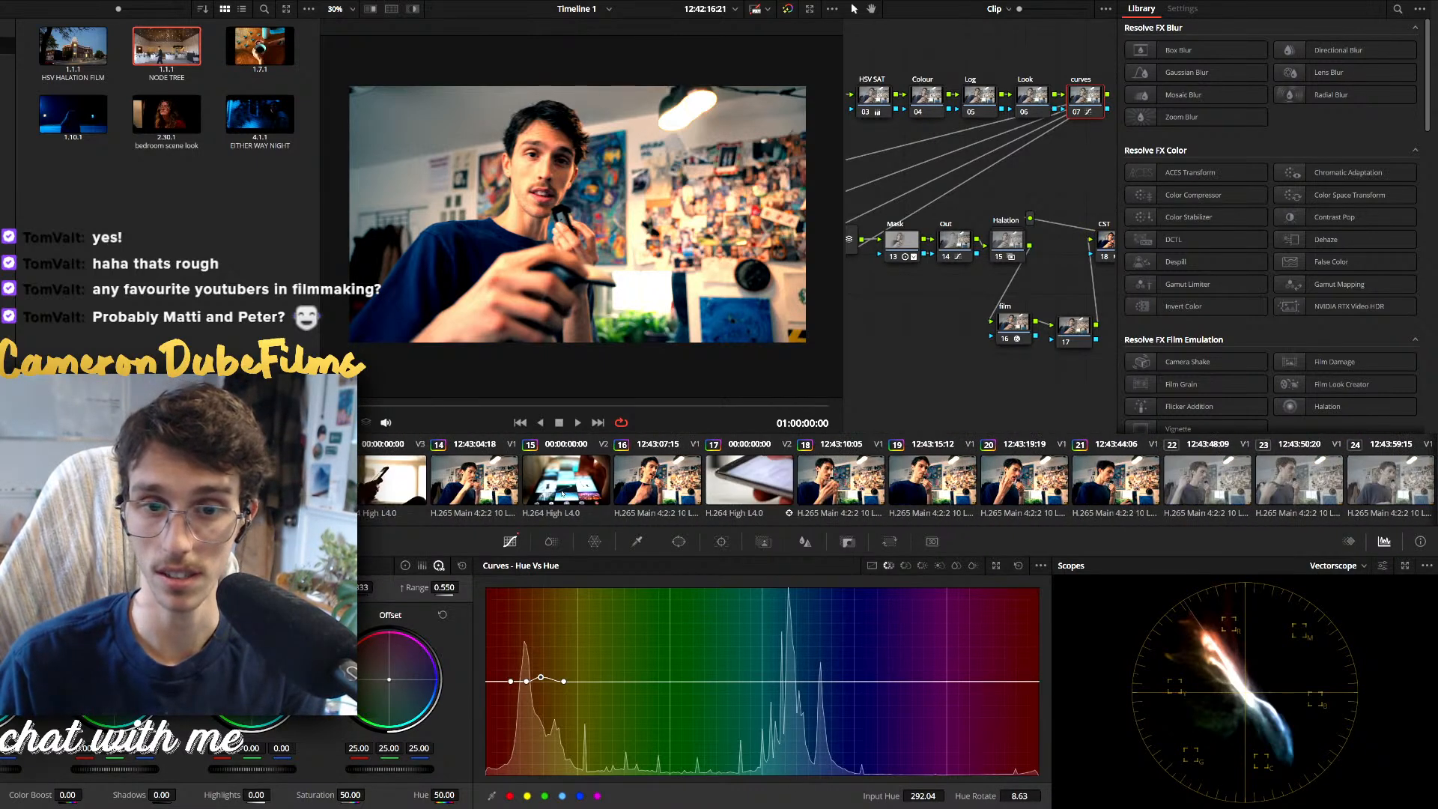
{"action": "left_click", "coordinate": [731, 479]}
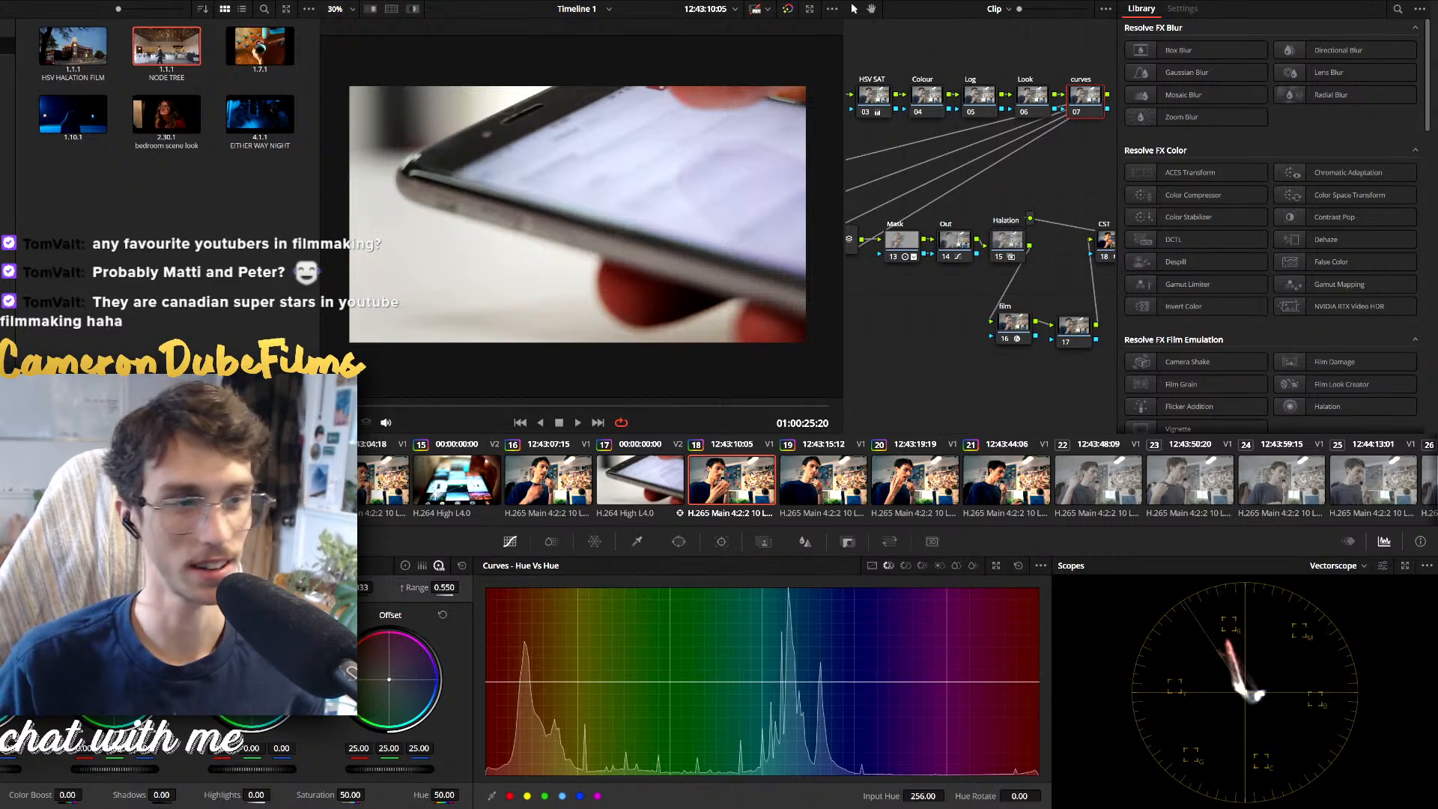
{"action": "key", "text": "Down"}
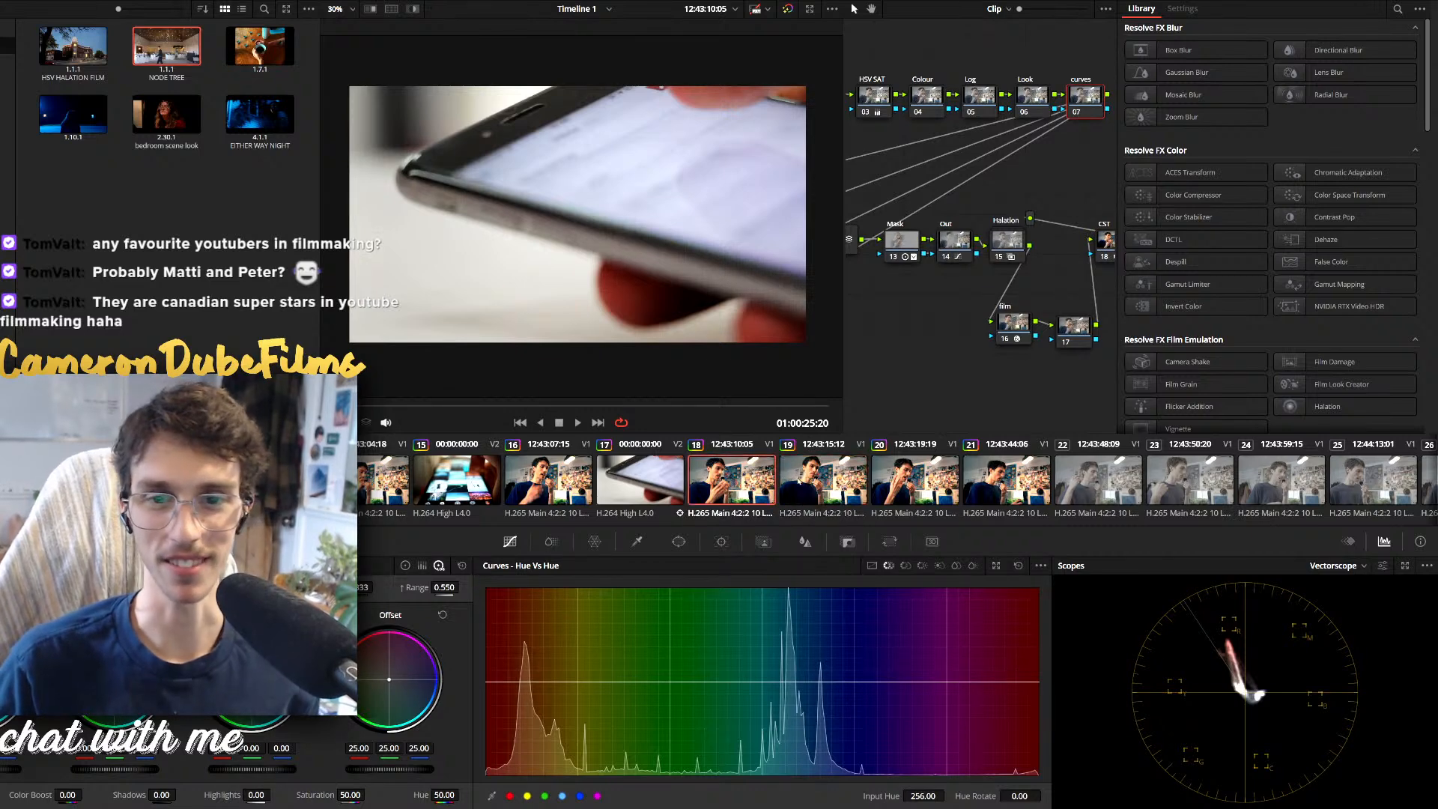
{"action": "key", "text": "Down"}
{"action": "left_click", "coordinate": [989, 485]}
{"action": "left_click", "coordinate": [928, 490]}
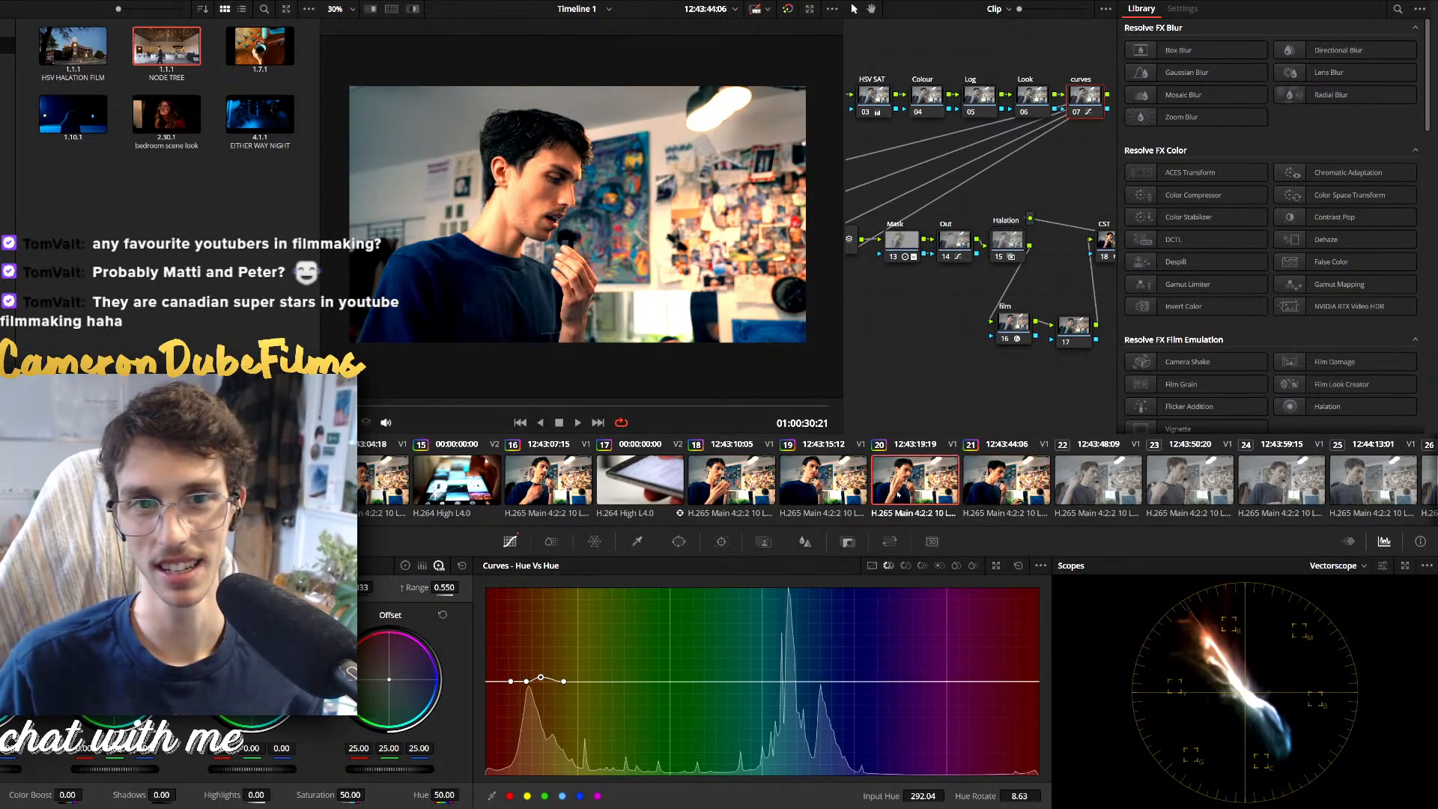
{"action": "left_click", "coordinate": [1004, 494]}
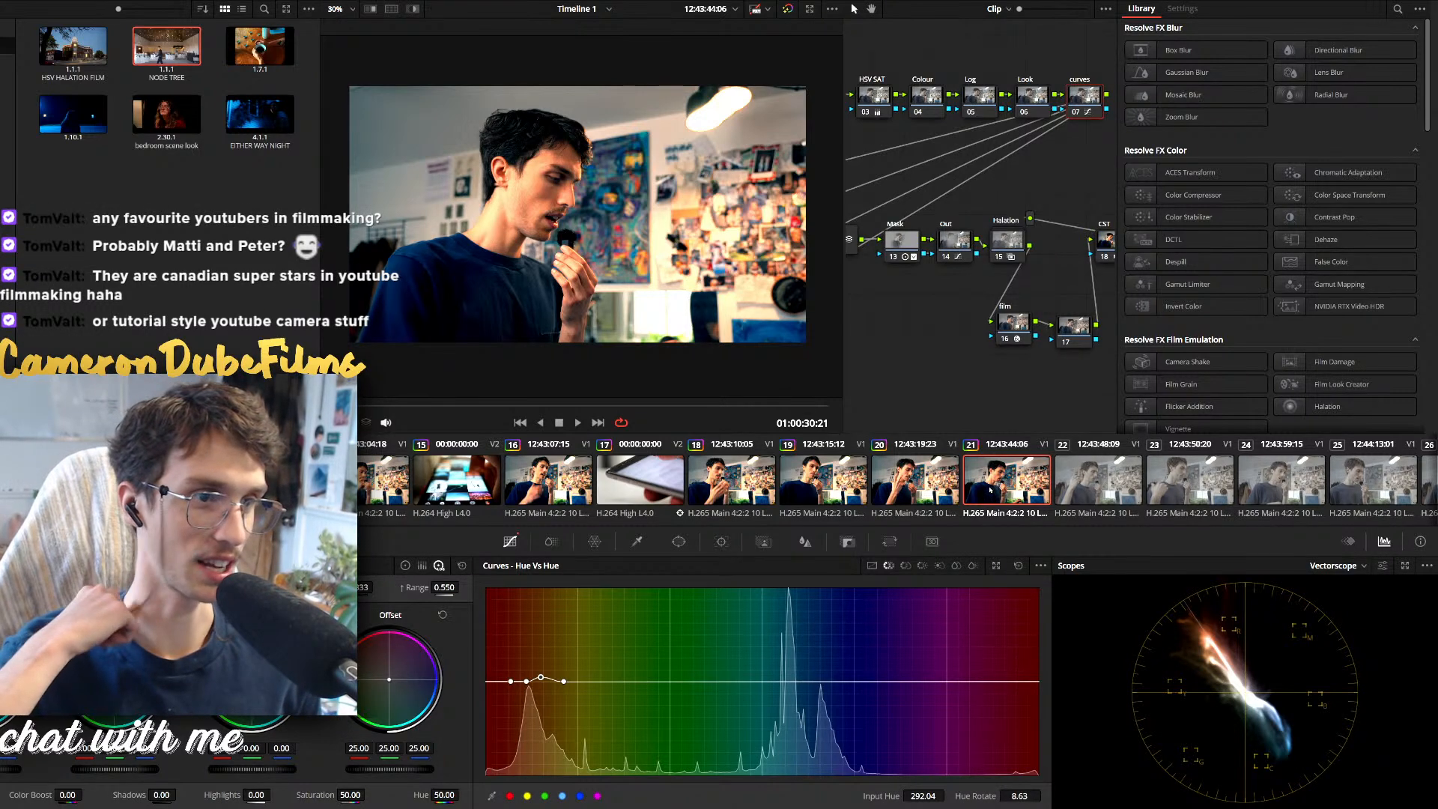
{"action": "left_click", "coordinate": [1071, 485]}
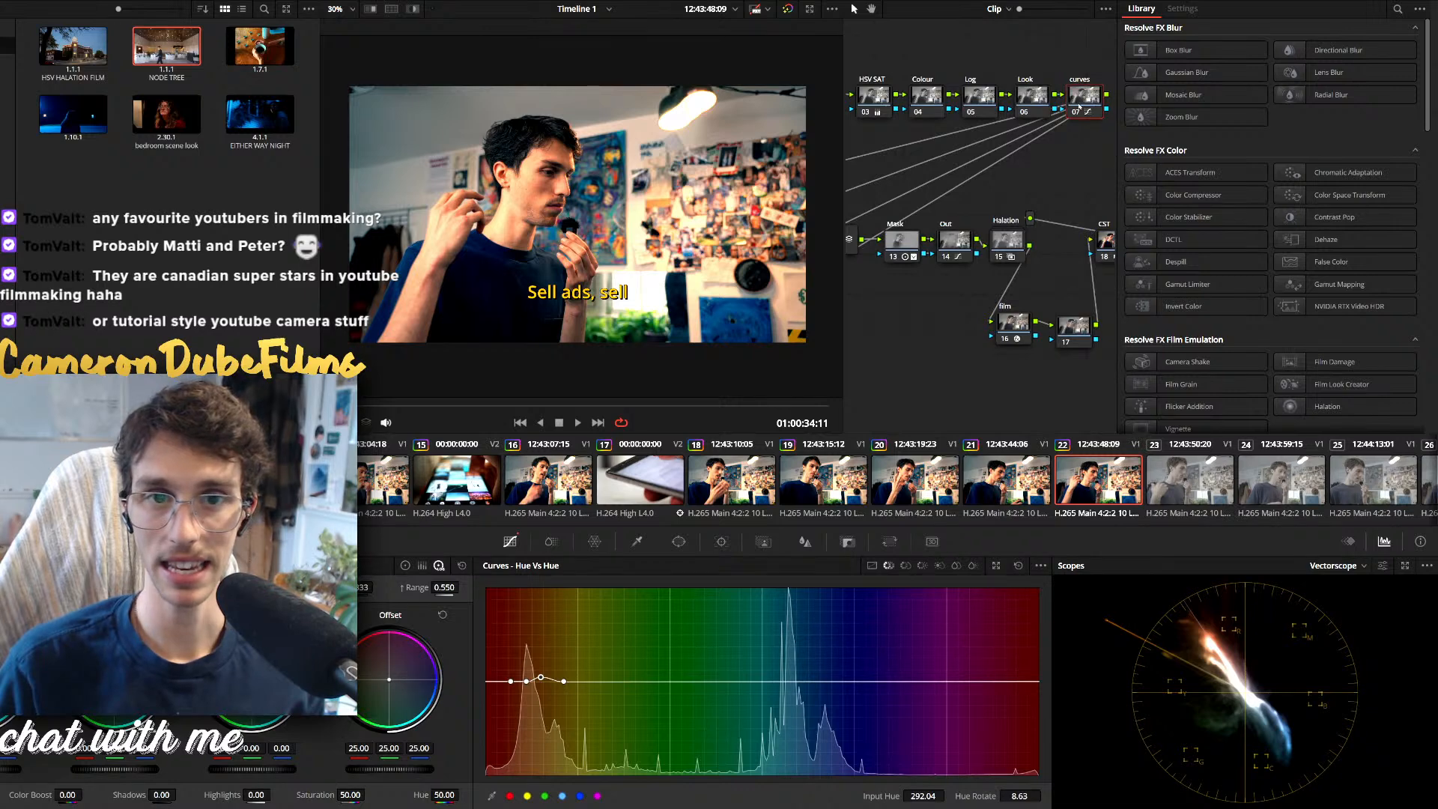
{"action": "left_click", "coordinate": [1074, 113]}
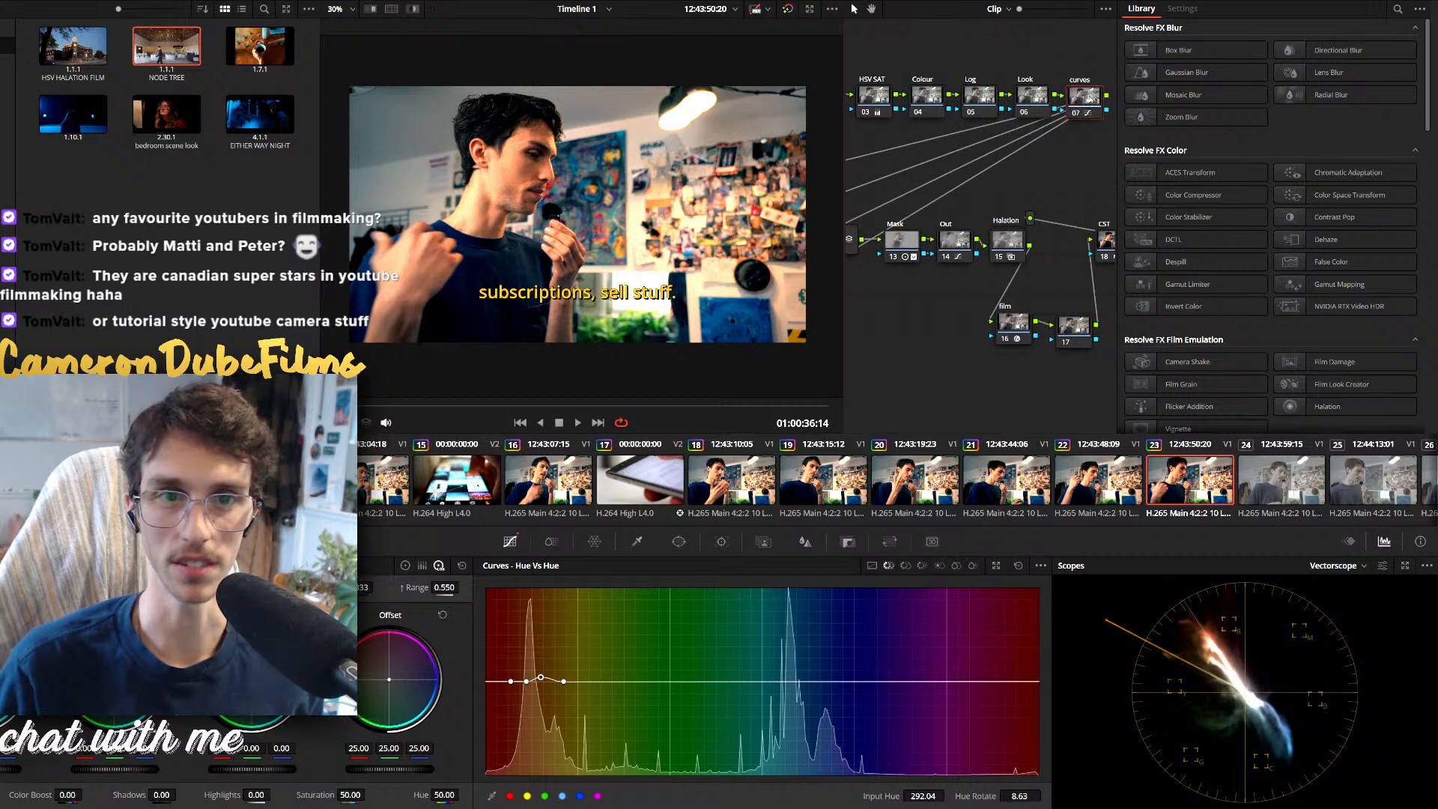
Apply the updated talking-head grade to clips 24 and 25, comparing clip 25 with its curves node off and on
{"action": "scroll", "coordinate": [978, 504], "scroll_direction": "down", "scroll_amount": 5}
{"action": "left_click", "coordinate": [838, 482]}
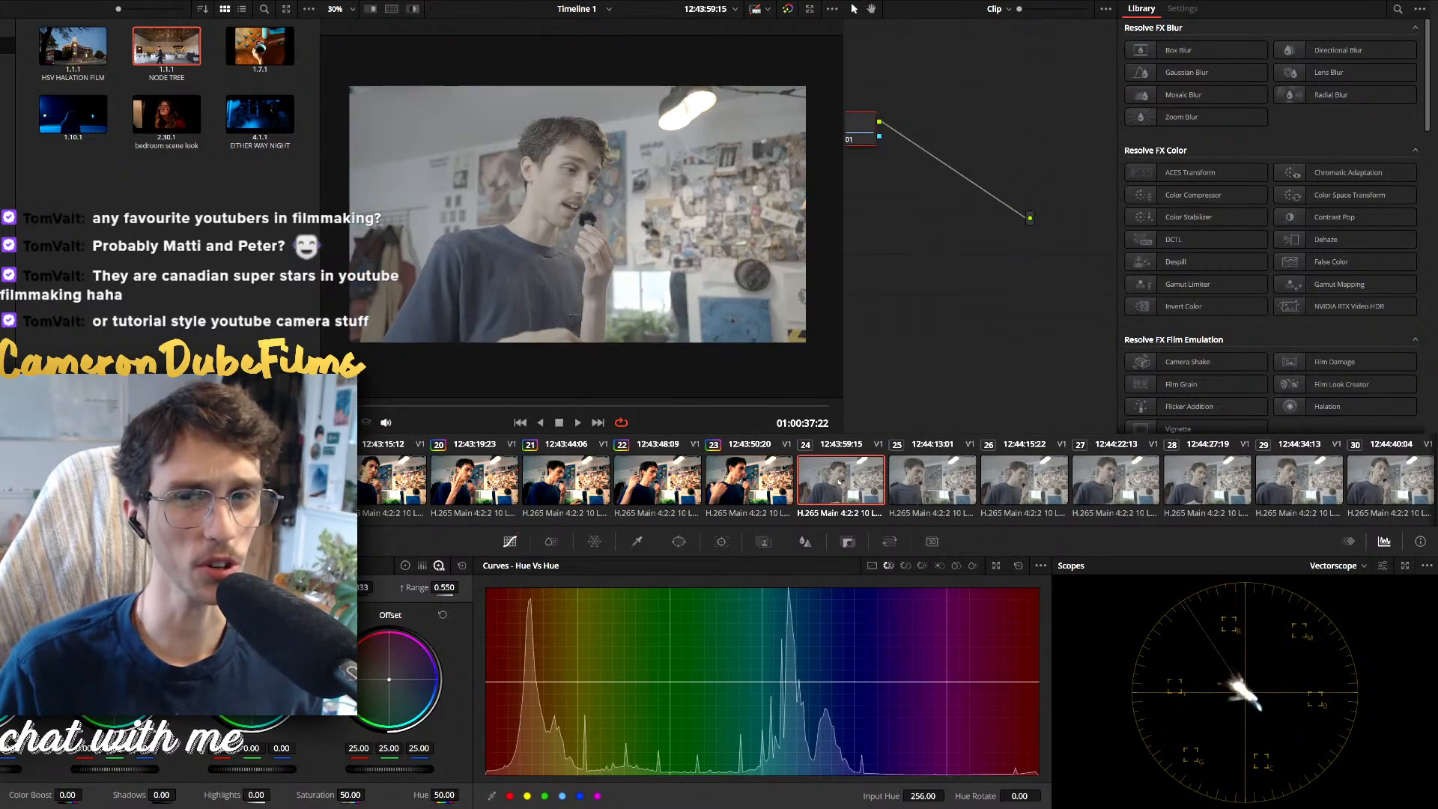
{"action": "key", "text": "equal"}
{"action": "left_click", "coordinate": [912, 487]}
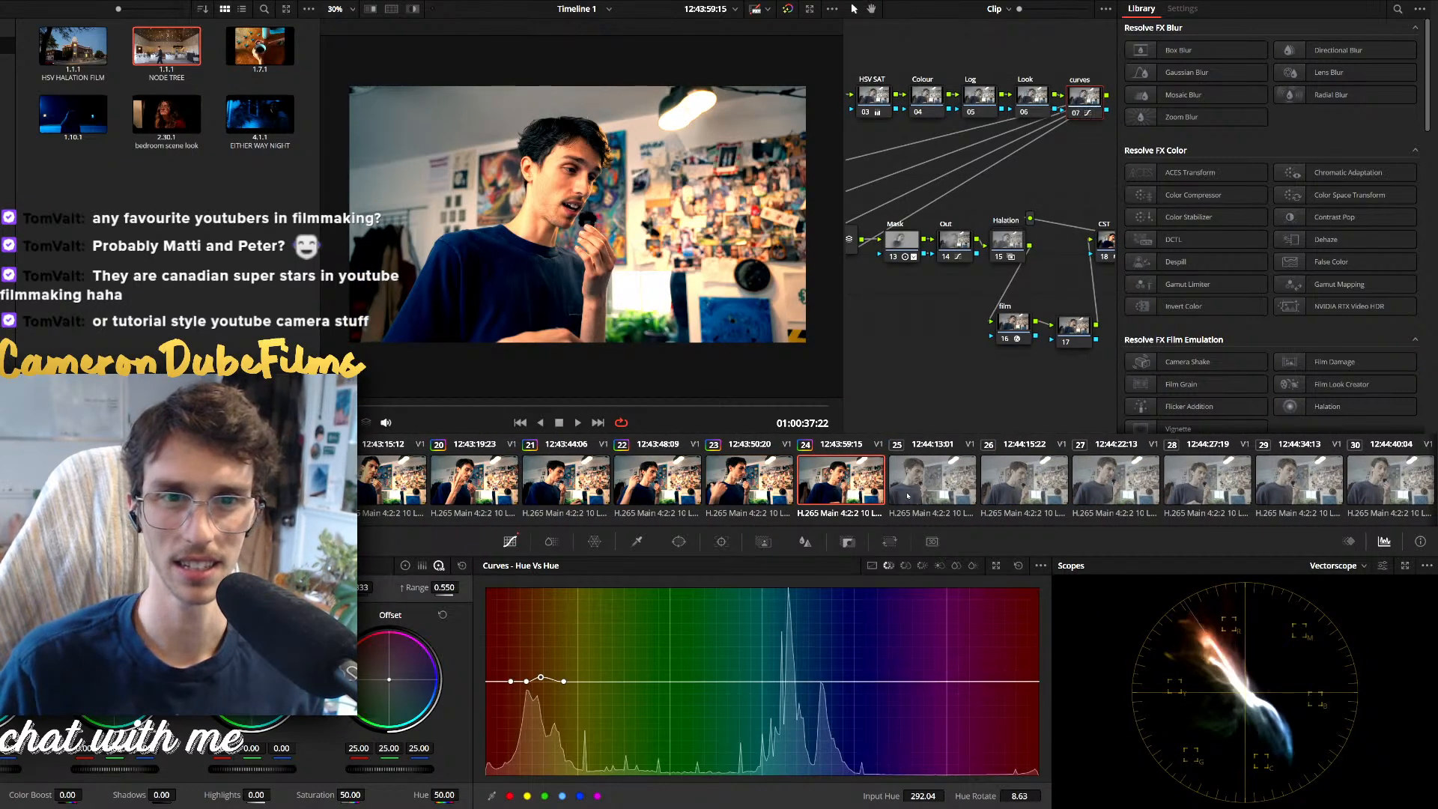
{"action": "key", "text": "equal"}
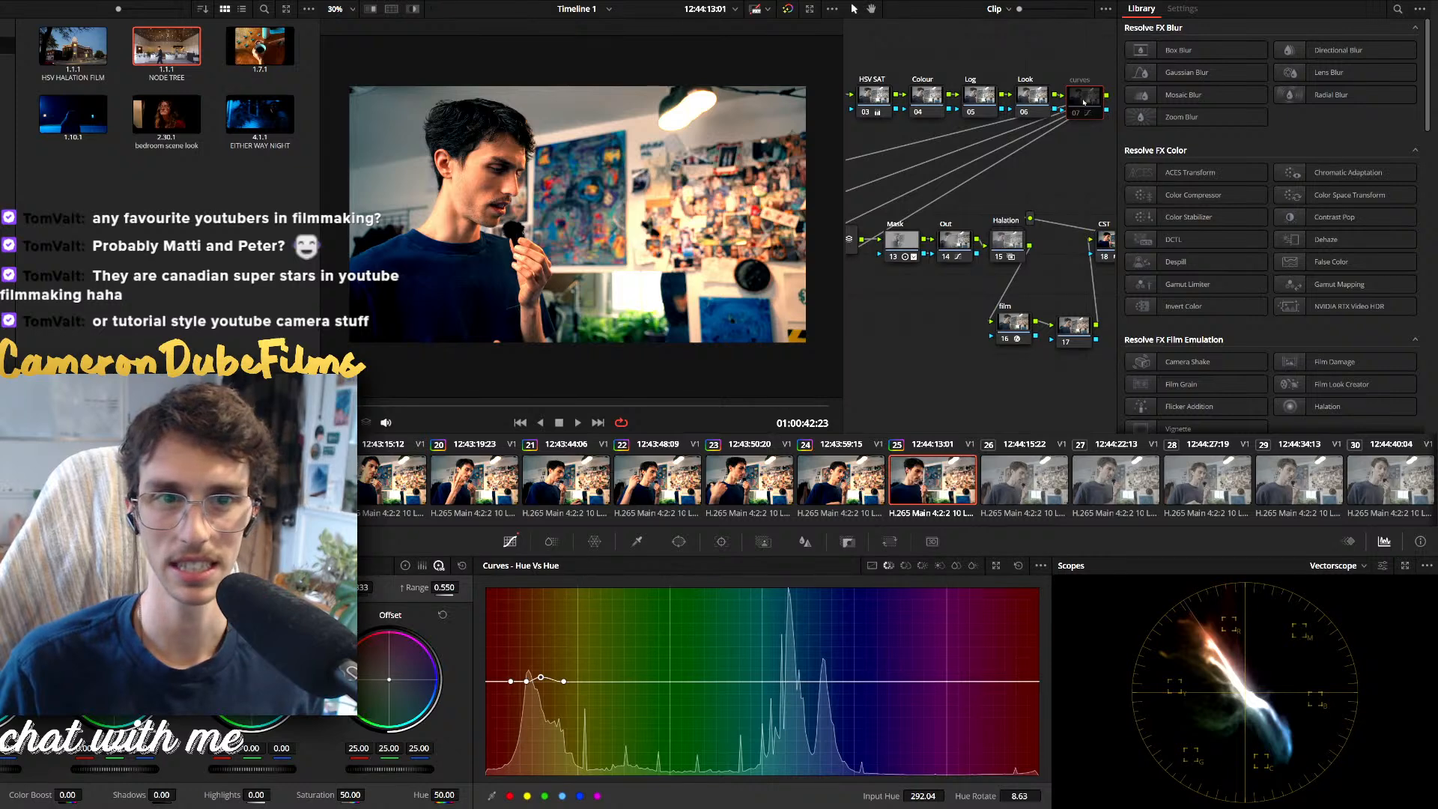
{"action": "left_click", "coordinate": [1083, 99]}
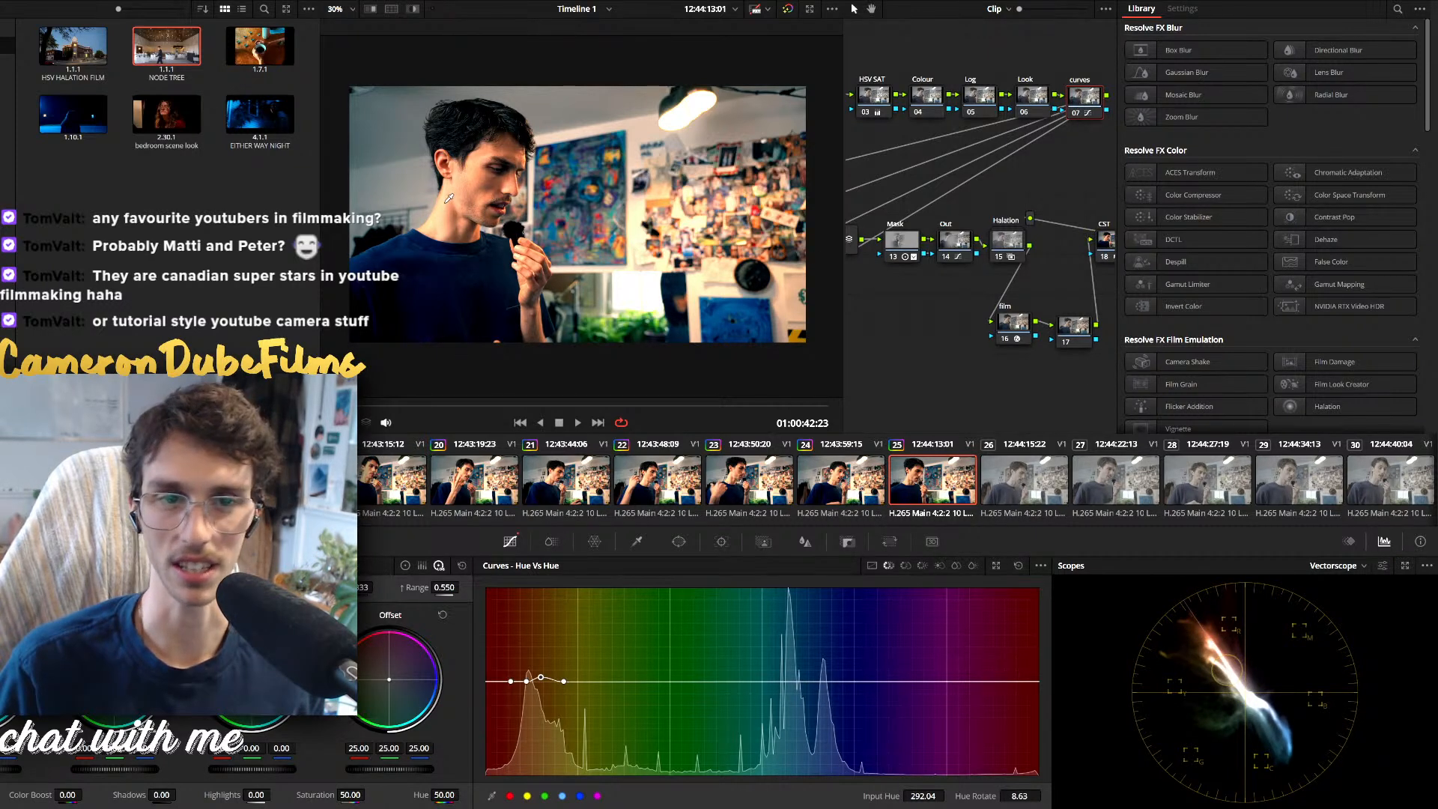
Apply the updated talking-head grade to clips 26 and 27
{"action": "left_click", "coordinate": [1019, 488]}
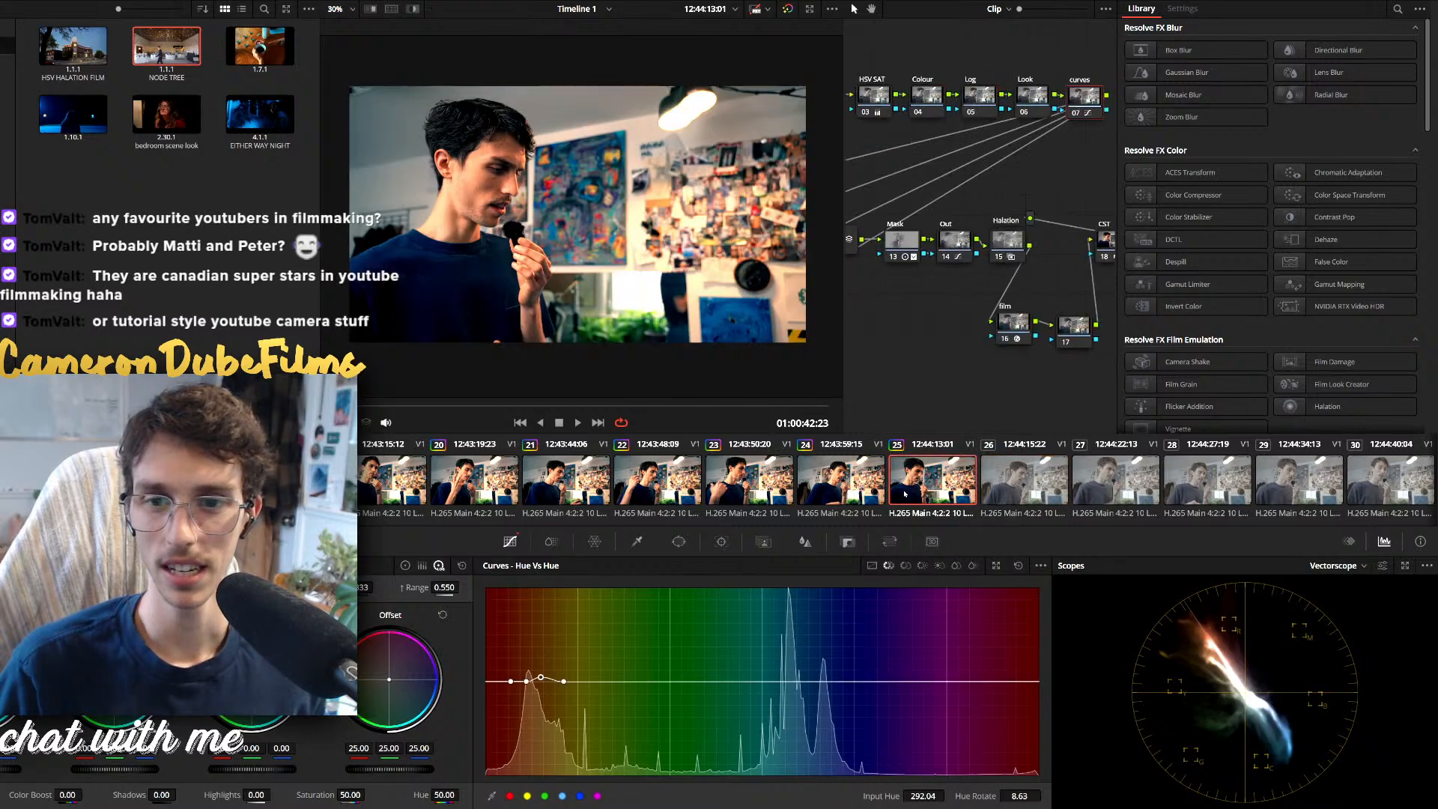
{"action": "key", "text": "ctrl+v"}
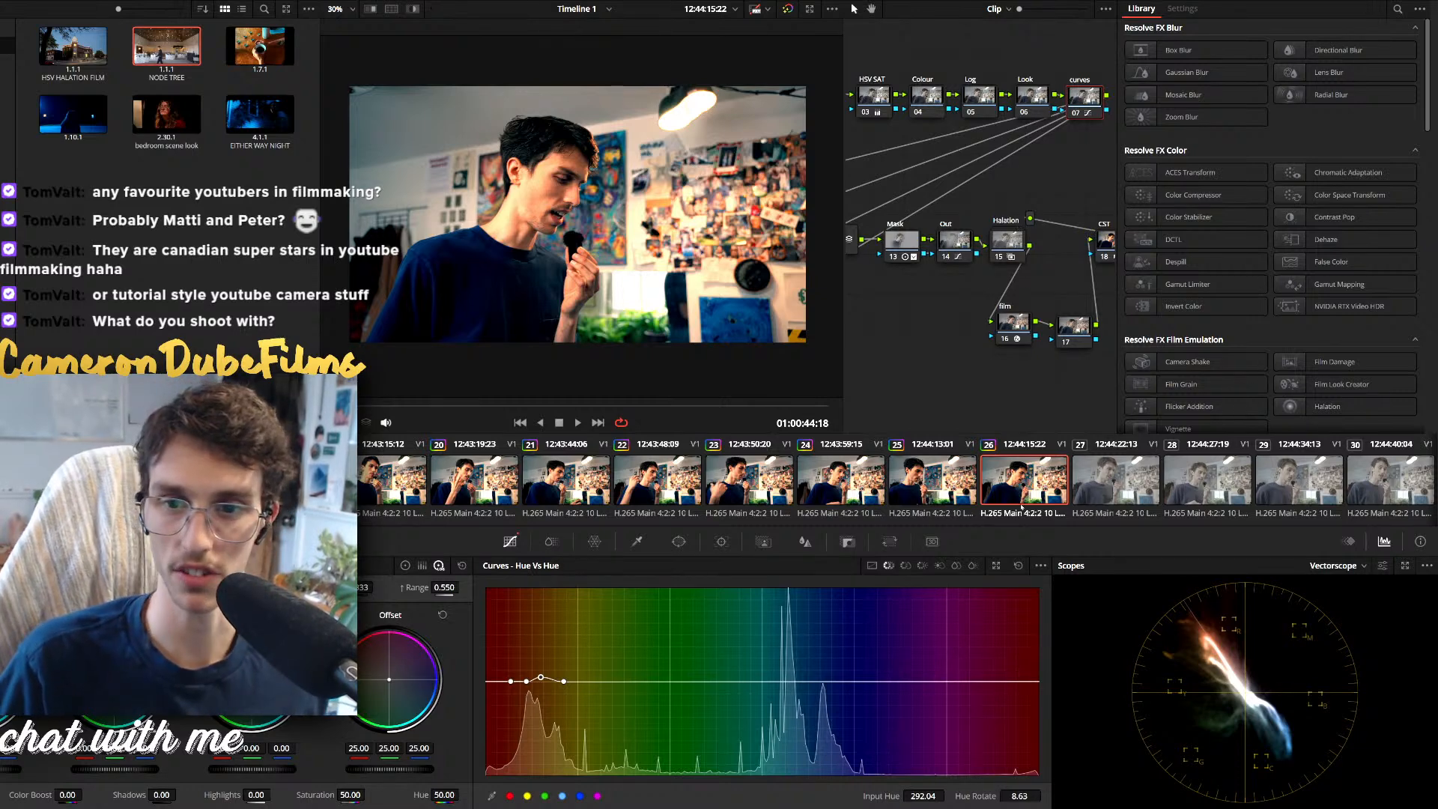
{"action": "key", "text": "Down"}
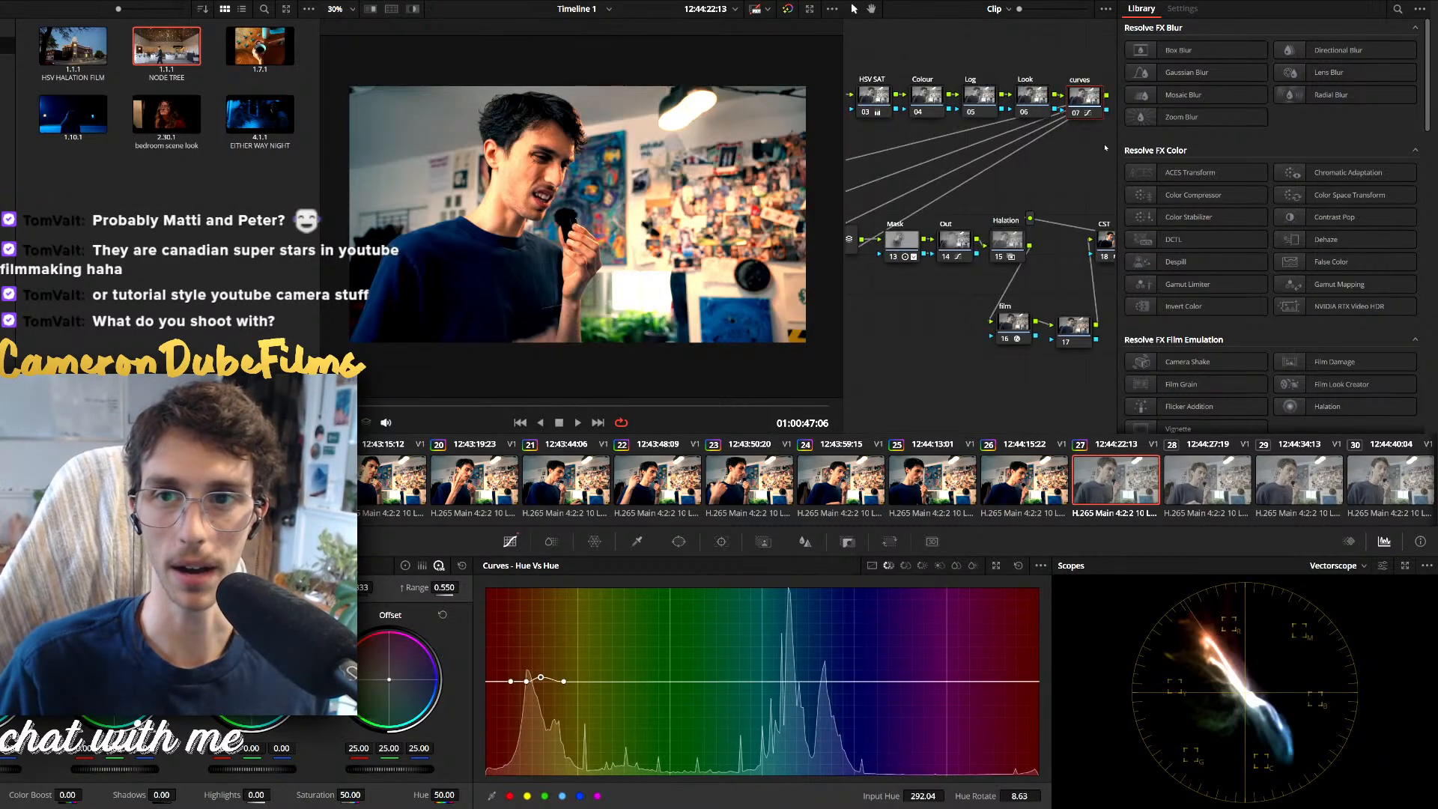
{"action": "scroll", "coordinate": [981, 486], "scroll_direction": "down", "scroll_amount": 3}
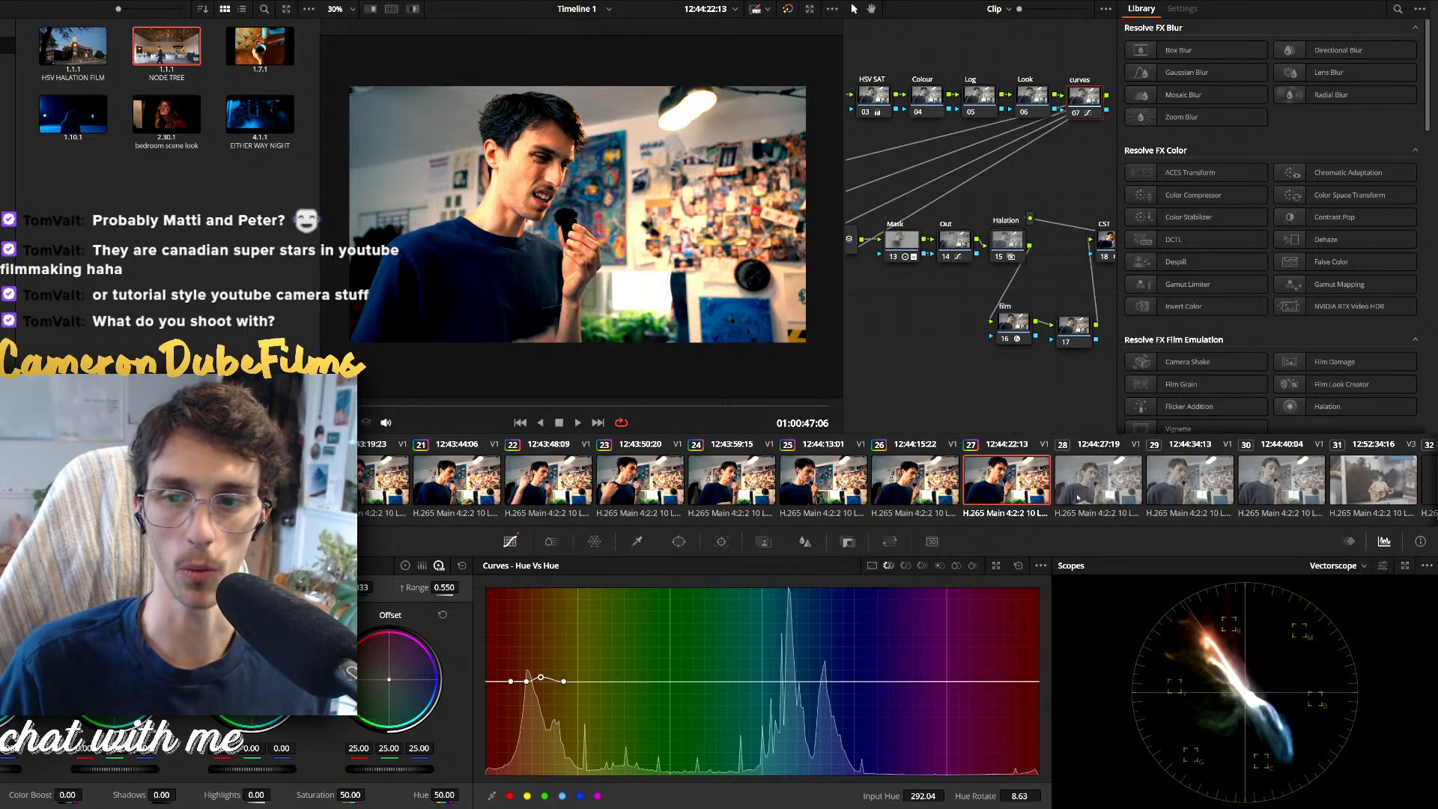
Apply the updated talking-head grade to clips 28, 29 and 30, toggling the curves node to check the skin hues
{"action": "left_click", "coordinate": [982, 501]}
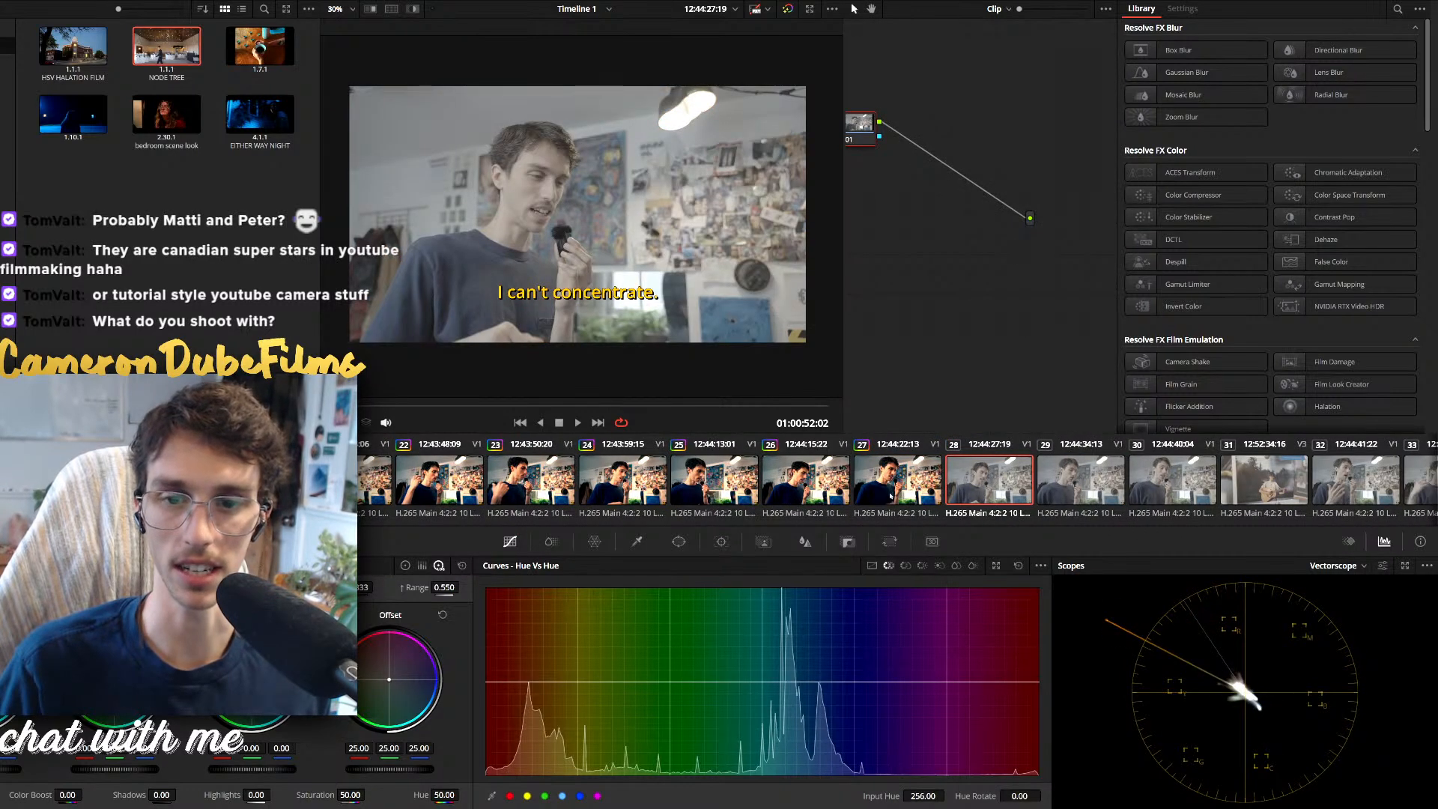
{"action": "middle_click", "coordinate": [890, 496]}
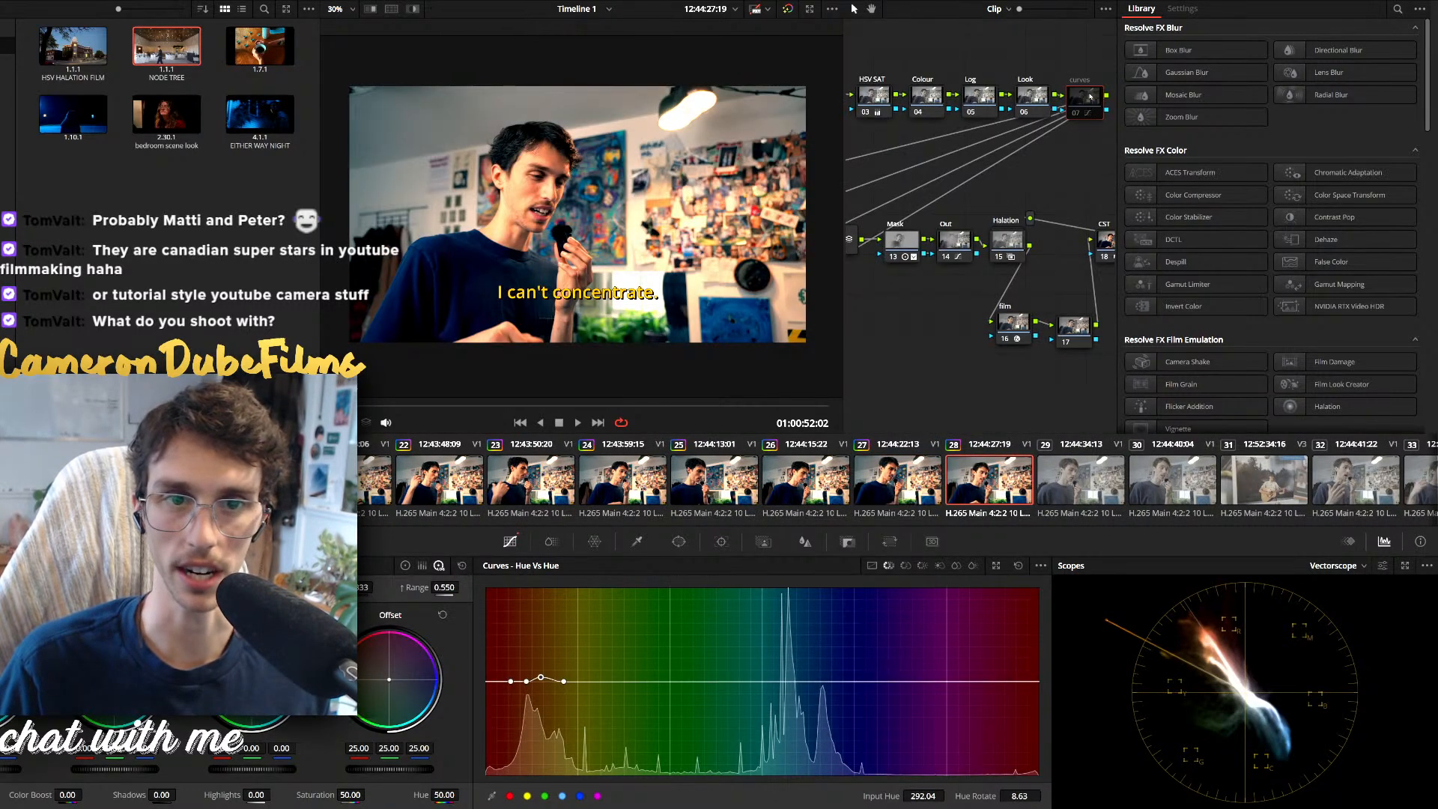
{"action": "key", "text": "ctrl+d"}
{"action": "left_click", "coordinate": [1122, 498]}
{"action": "key", "text": "equal"}
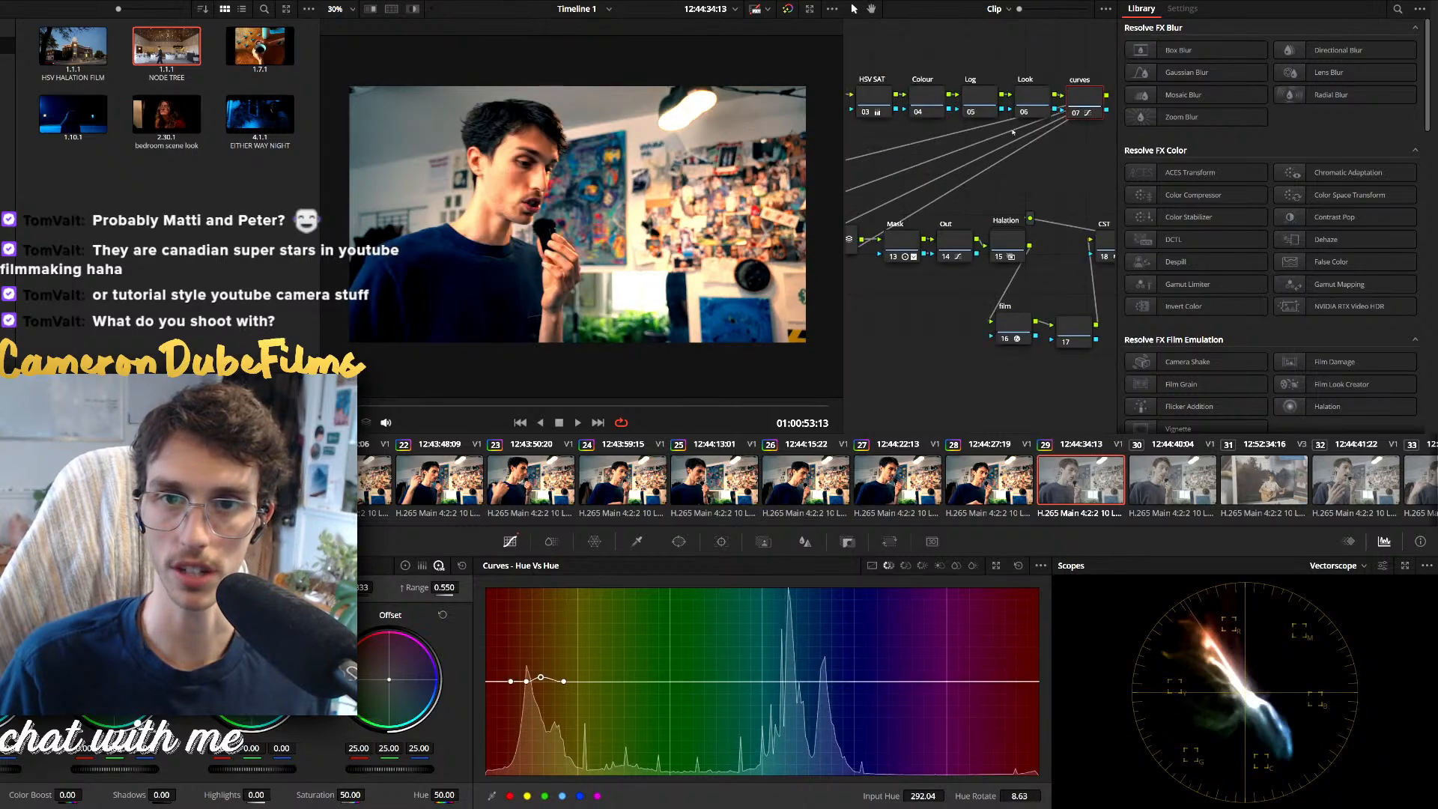
{"action": "key", "text": "Down"}
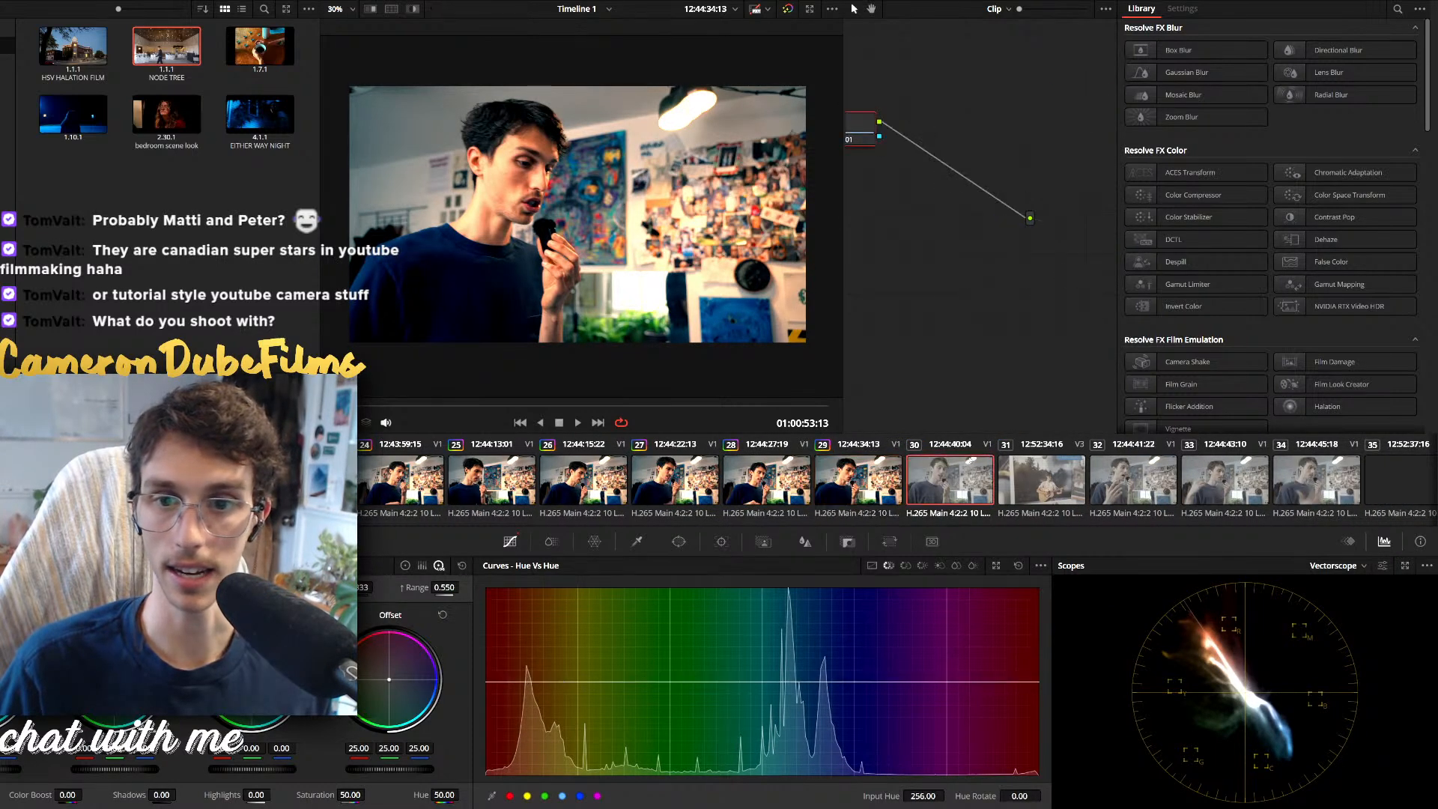
{"action": "key", "text": "equal"}
{"action": "key", "text": "ctrl+d"}
Apply the talking-head grade to the guitar photo in clip 31 and disable its curves and HSV SAT nodes
{"action": "key", "text": "Down"}
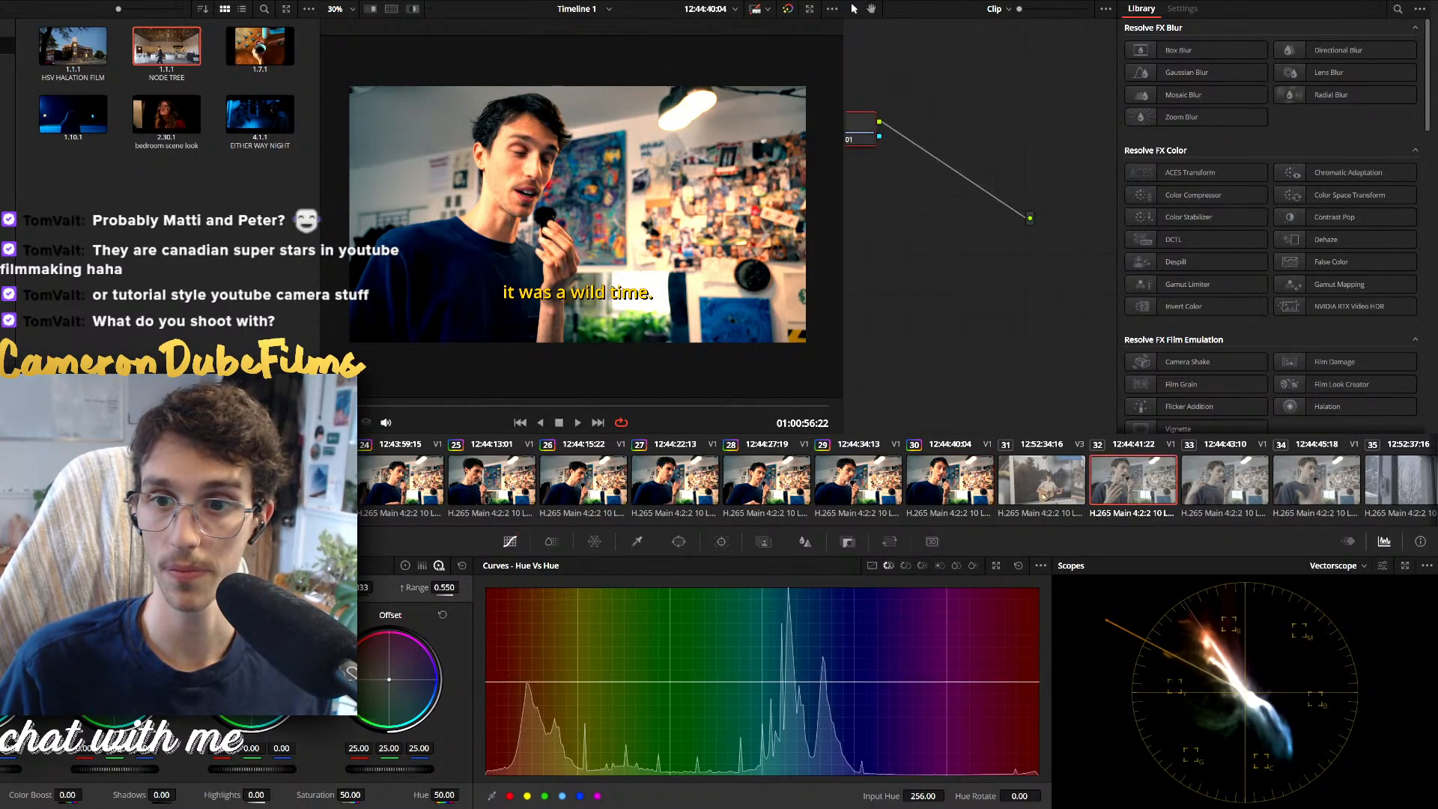
{"action": "key", "text": "equal"}
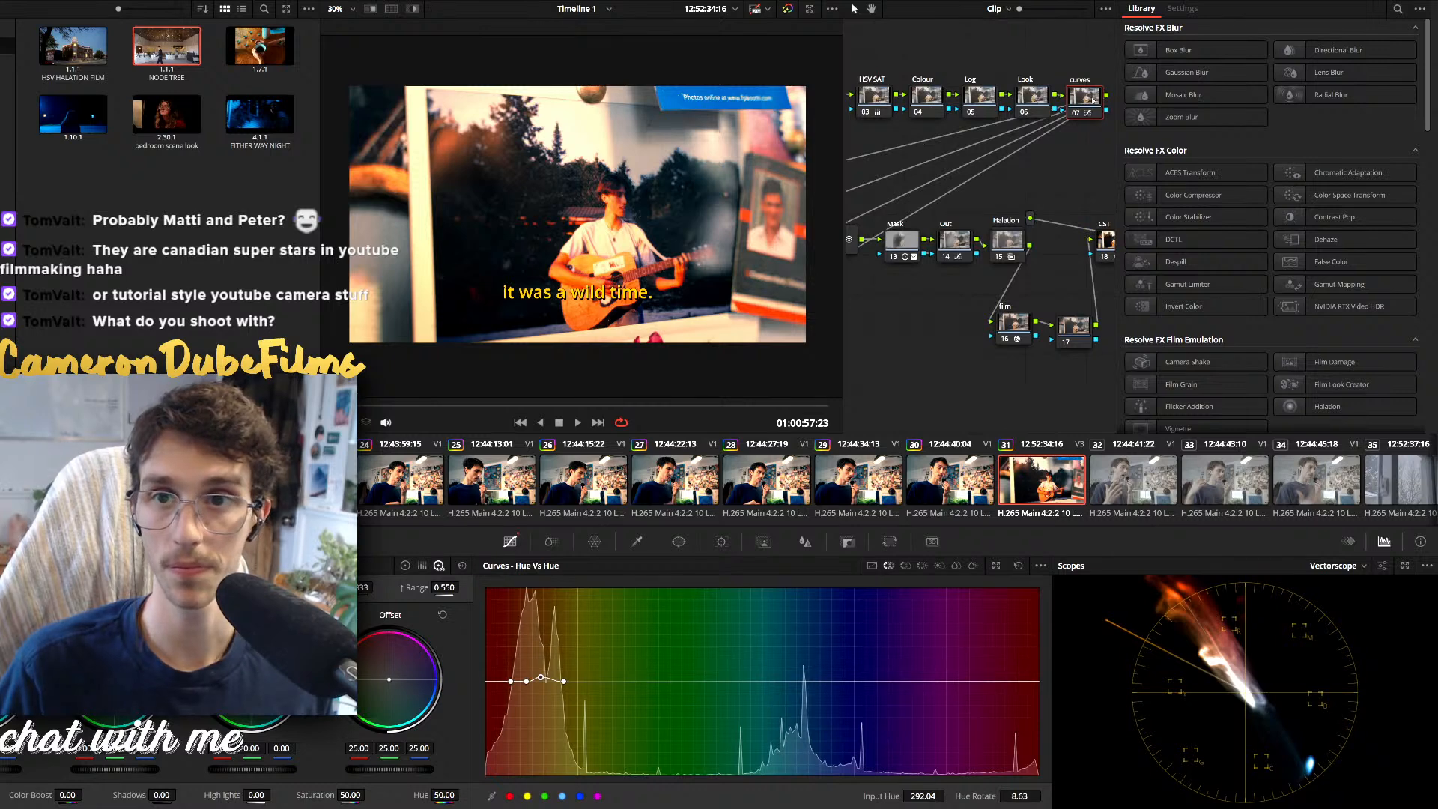
{"action": "key", "text": "ctrl+d"}
{"action": "left_click", "coordinate": [883, 98]}
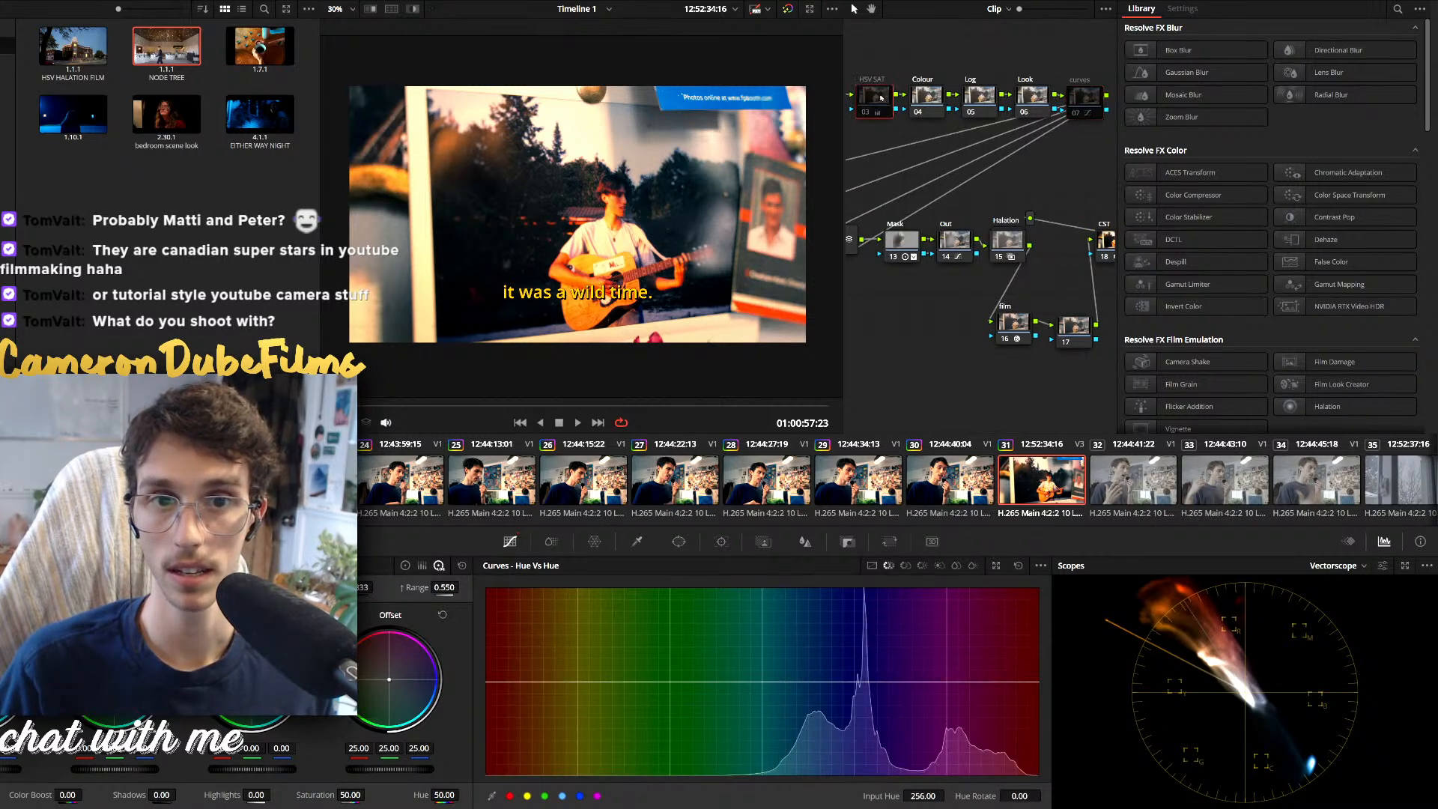
Compare the guitar photo with its HSV SAT node off and on, and try an HDR adjustment on the Colour node
{"action": "key", "text": "ctrl+d"}
{"action": "key", "text": "ctrl+d"}
{"action": "left_click_drag", "start_coordinate": [866, 172], "coordinate": [1044, 218]}
{"action": "key", "text": "ctrl+d"}
{"action": "left_click", "coordinate": [1014, 256]}
{"action": "left_click", "coordinate": [1002, 125]}
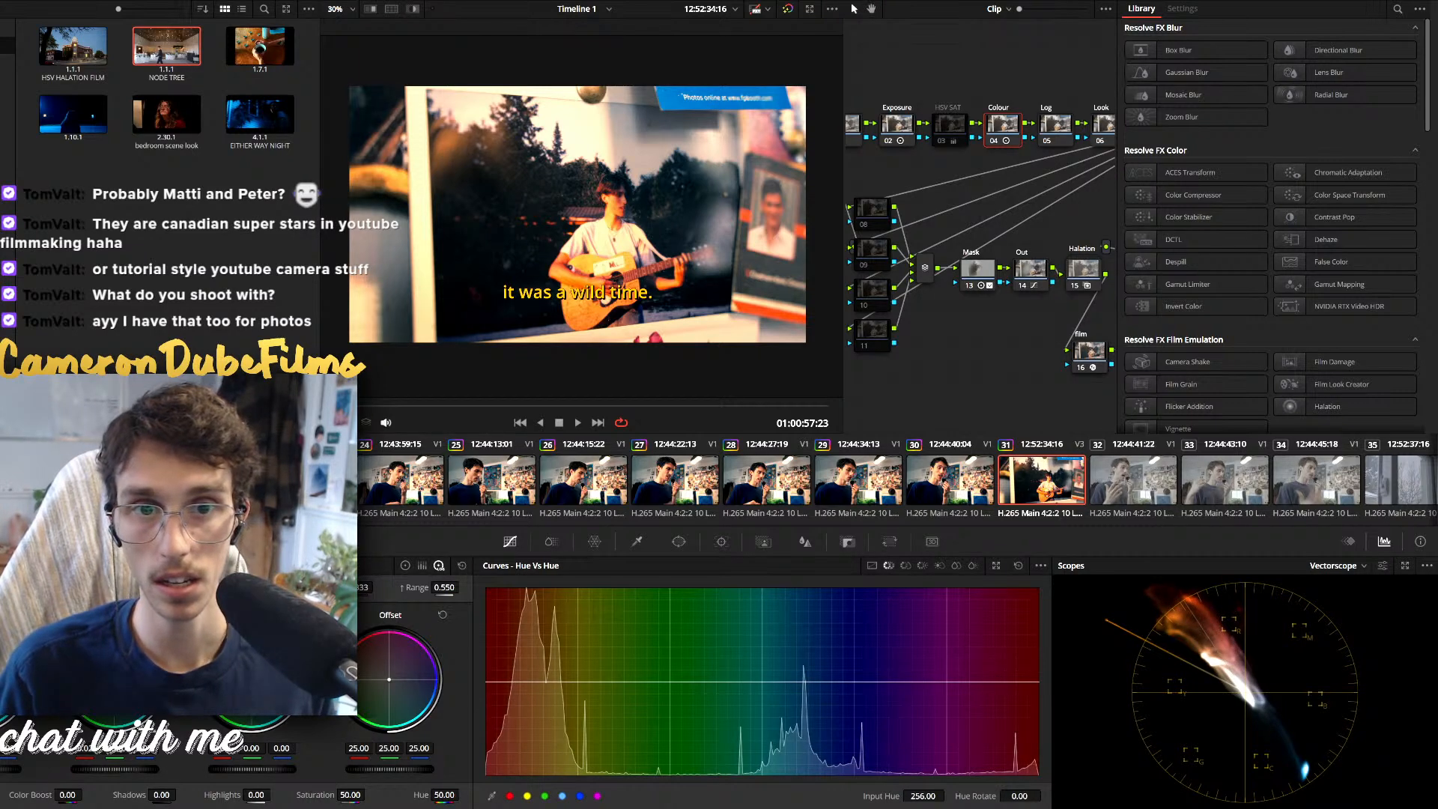
{"action": "key", "text": "ctrl+z"}
{"action": "left_click", "coordinate": [405, 565]}
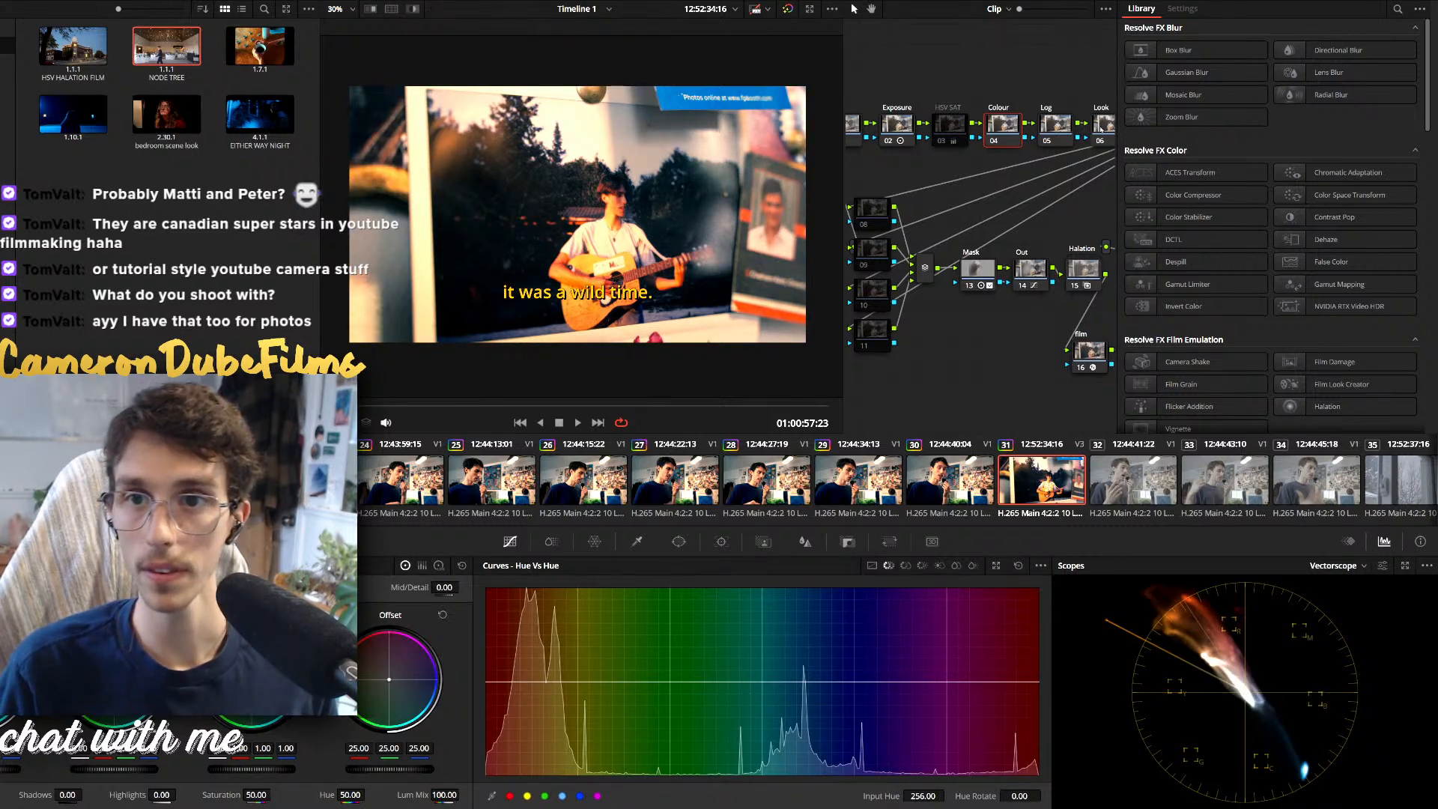
Re-enable the curves node on the guitar photo and adjust its Hue Vs Hue point in the skin range
{"action": "left_click_drag", "start_coordinate": [1048, 198], "coordinate": [947, 209]}
{"action": "left_click", "coordinate": [1060, 141]}
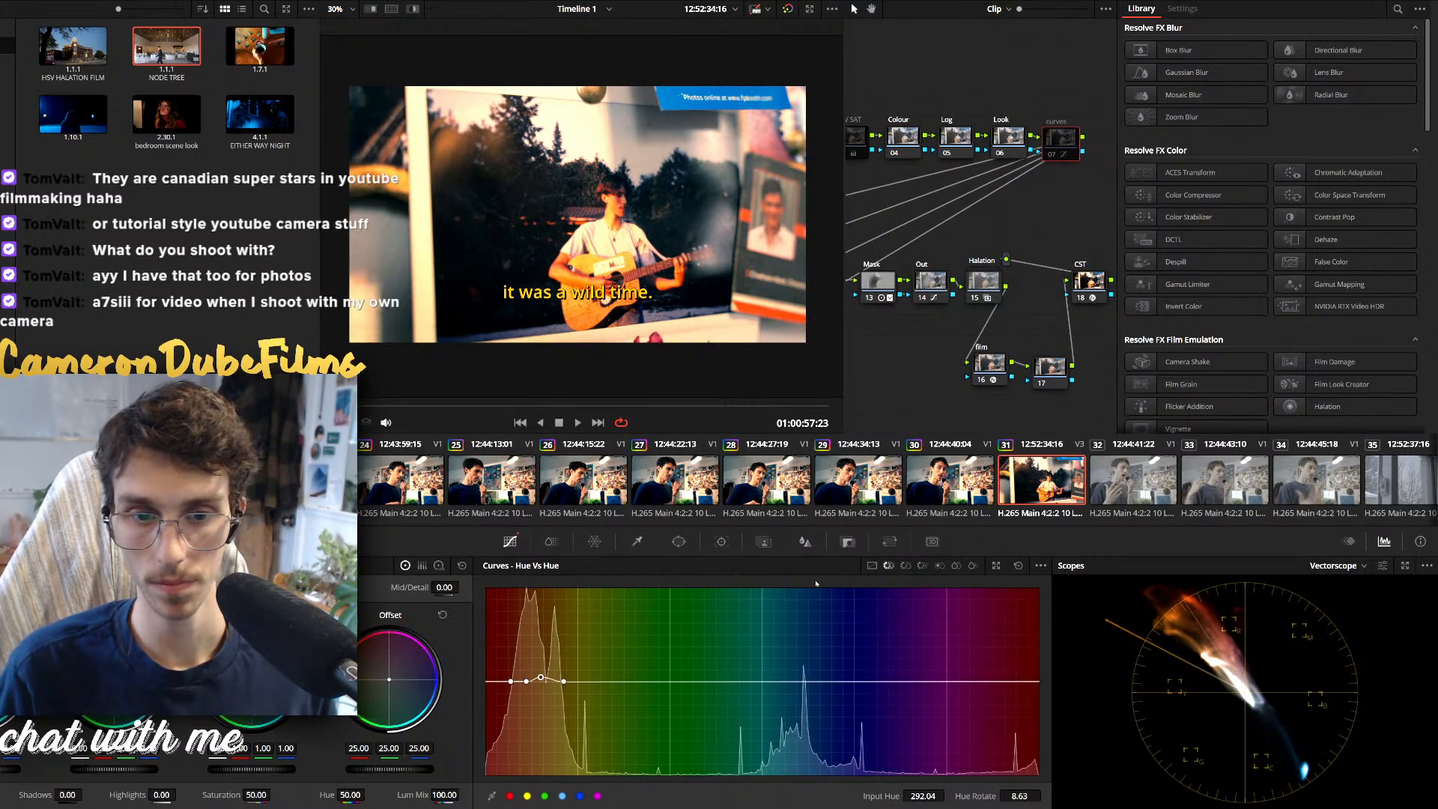
{"action": "left_click_drag", "start_coordinate": [541, 678], "coordinate": [556, 682]}
Sample the guitarist's skin for the Hue Vs Sat curve and lower its saturation to 0.69, checking the result in playback
{"action": "left_click", "coordinate": [906, 566]}
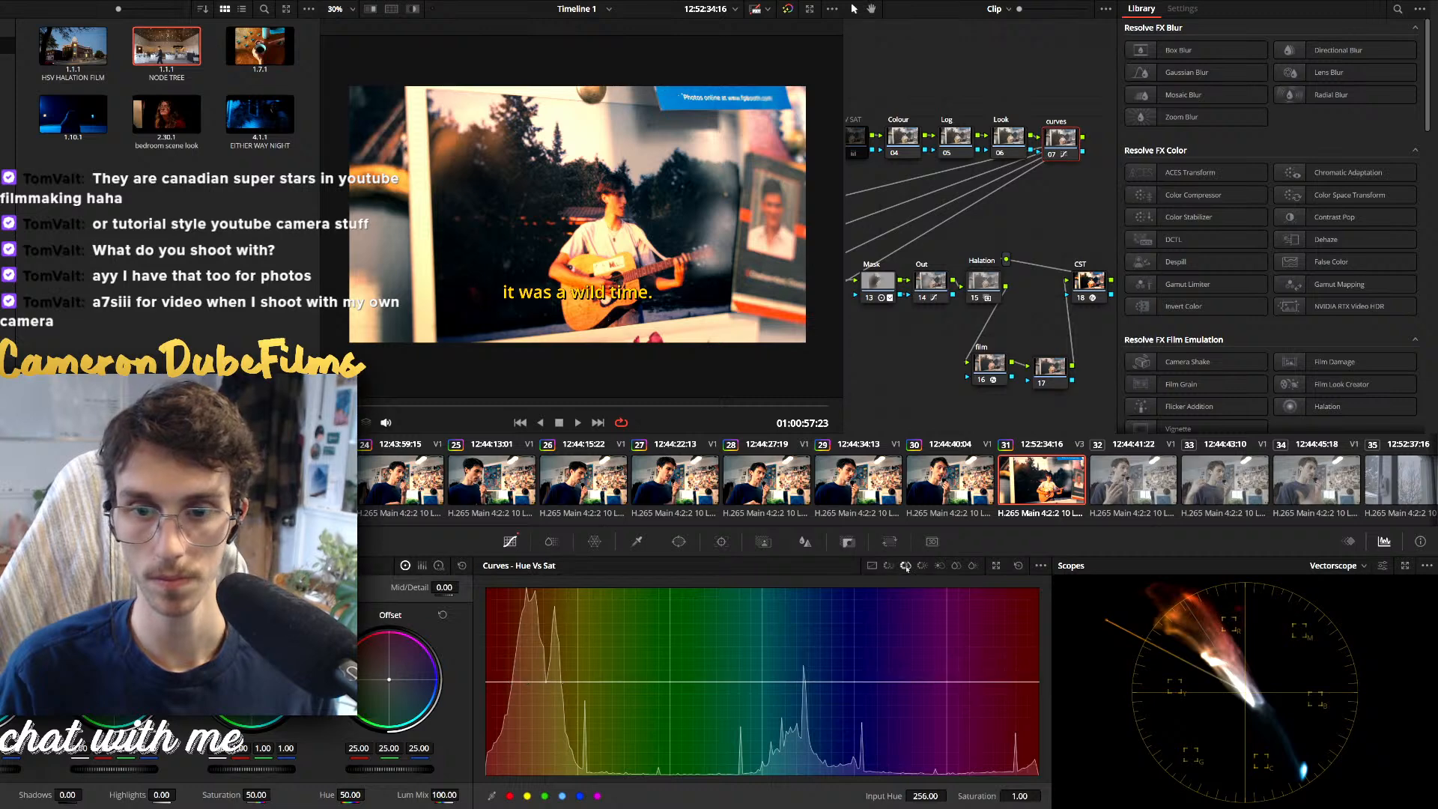
{"action": "left_click", "coordinate": [616, 202]}
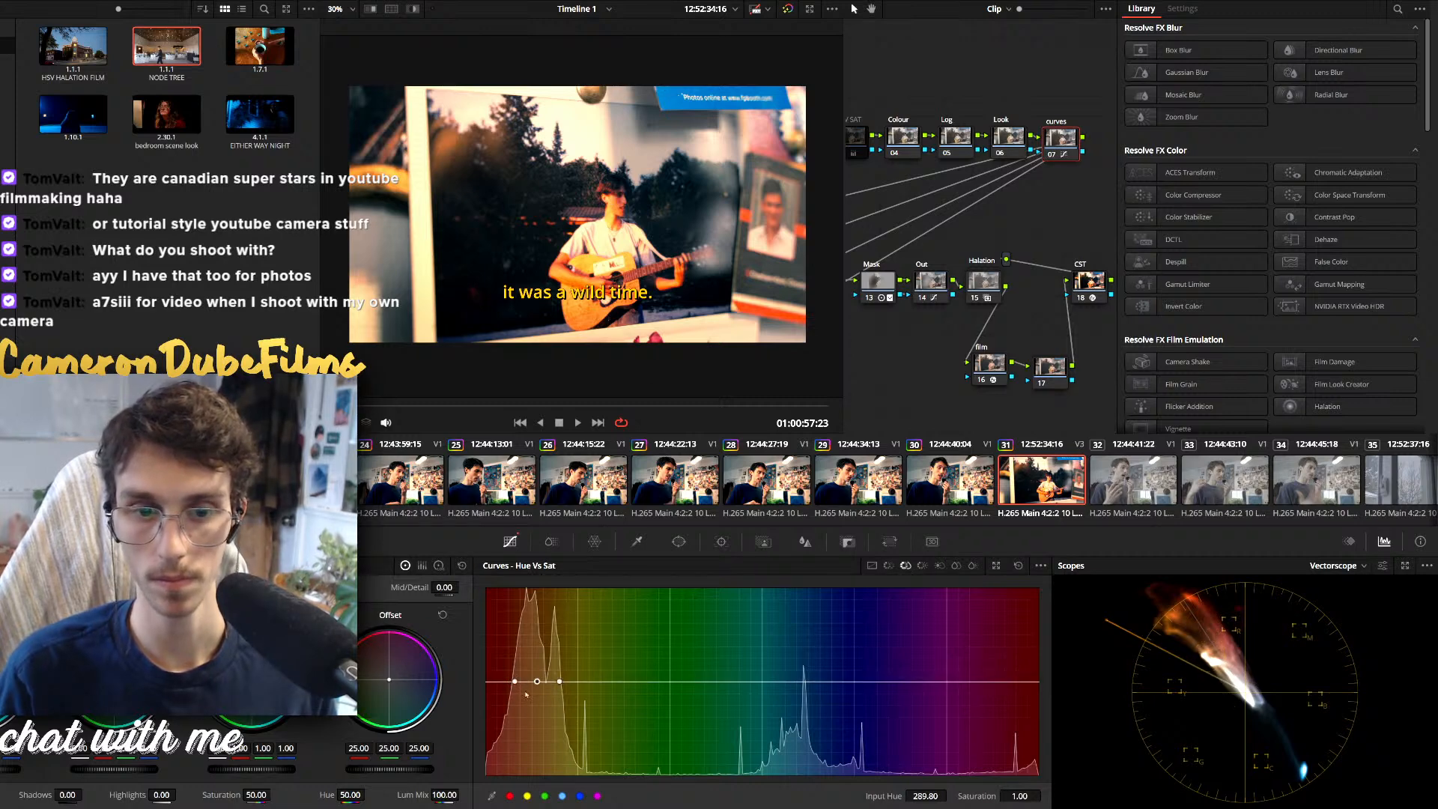
{"action": "mouse_move", "coordinate": [543, 702]}
{"action": "left_mouse_down"}
{"action": "mouse_move", "coordinate": [539, 721]}
{"action": "mouse_move", "coordinate": [502, 685]}
{"action": "mouse_move", "coordinate": [573, 682]}
{"action": "mouse_move", "coordinate": [536, 714]}
{"action": "left_mouse_up"}
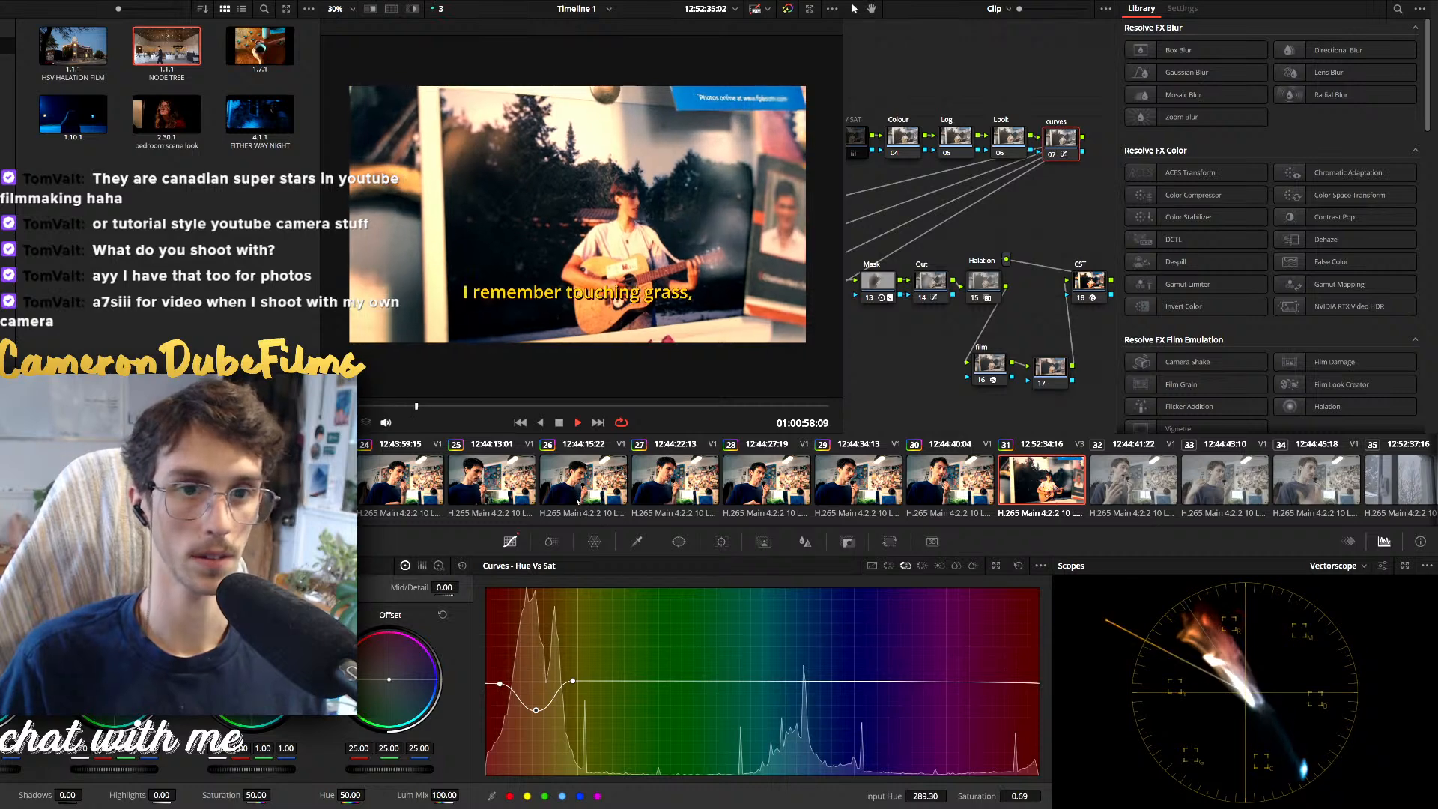
{"action": "key", "text": "space"}
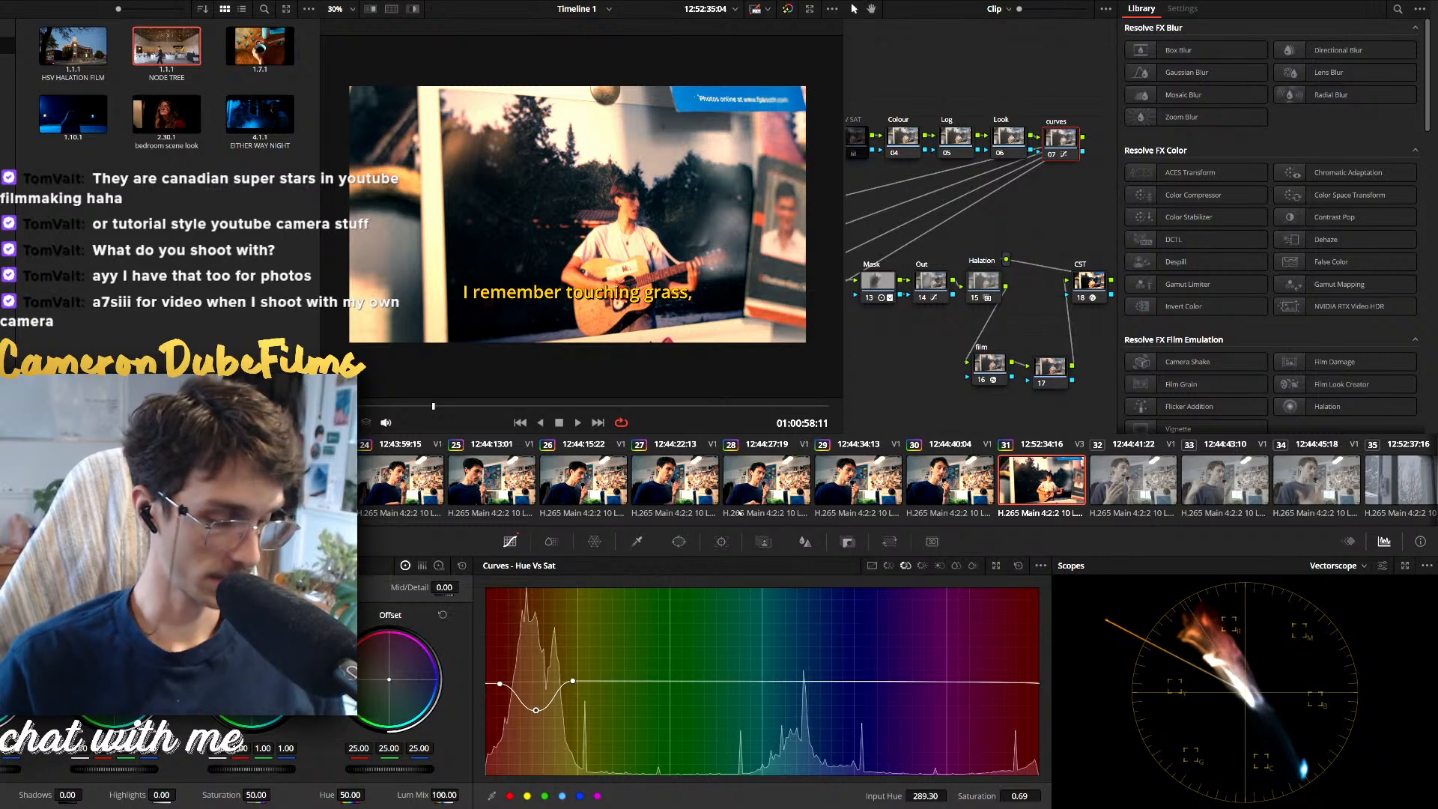
Apply the updated talking-head grade from clip 30 to clips 32, 33 and 34
{"action": "left_click", "coordinate": [951, 477]}
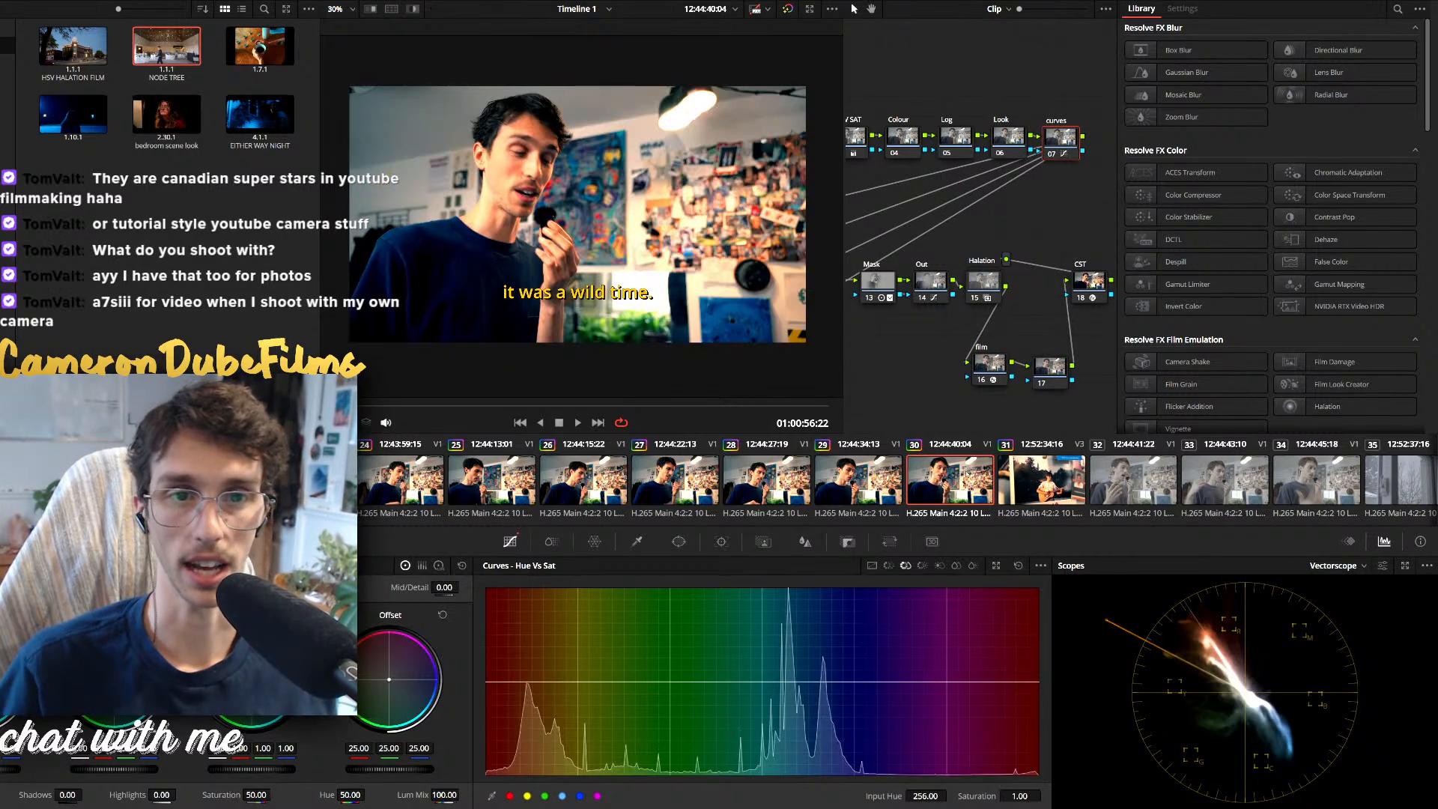
{"action": "left_click", "coordinate": [1114, 486]}
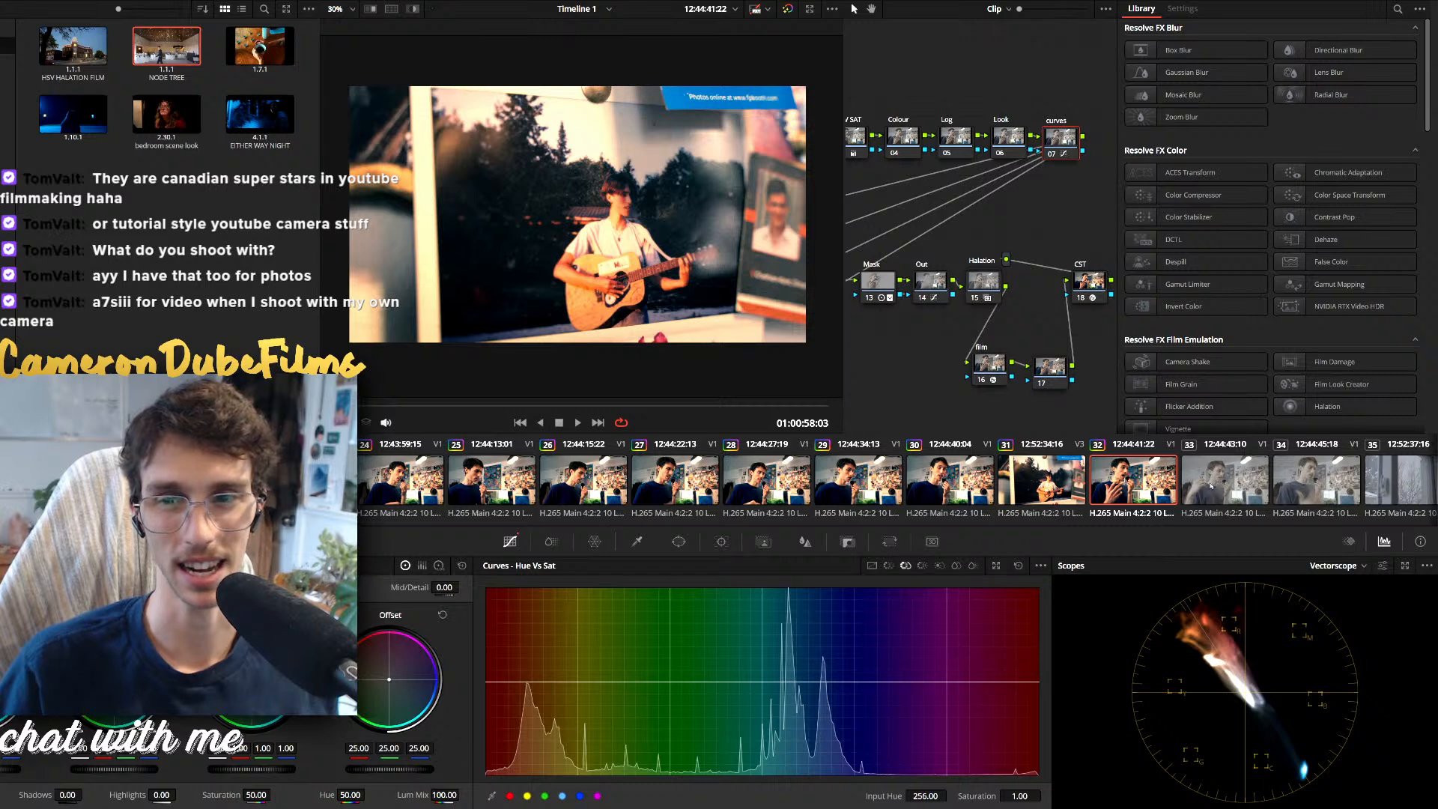
{"action": "left_click", "coordinate": [1211, 486]}
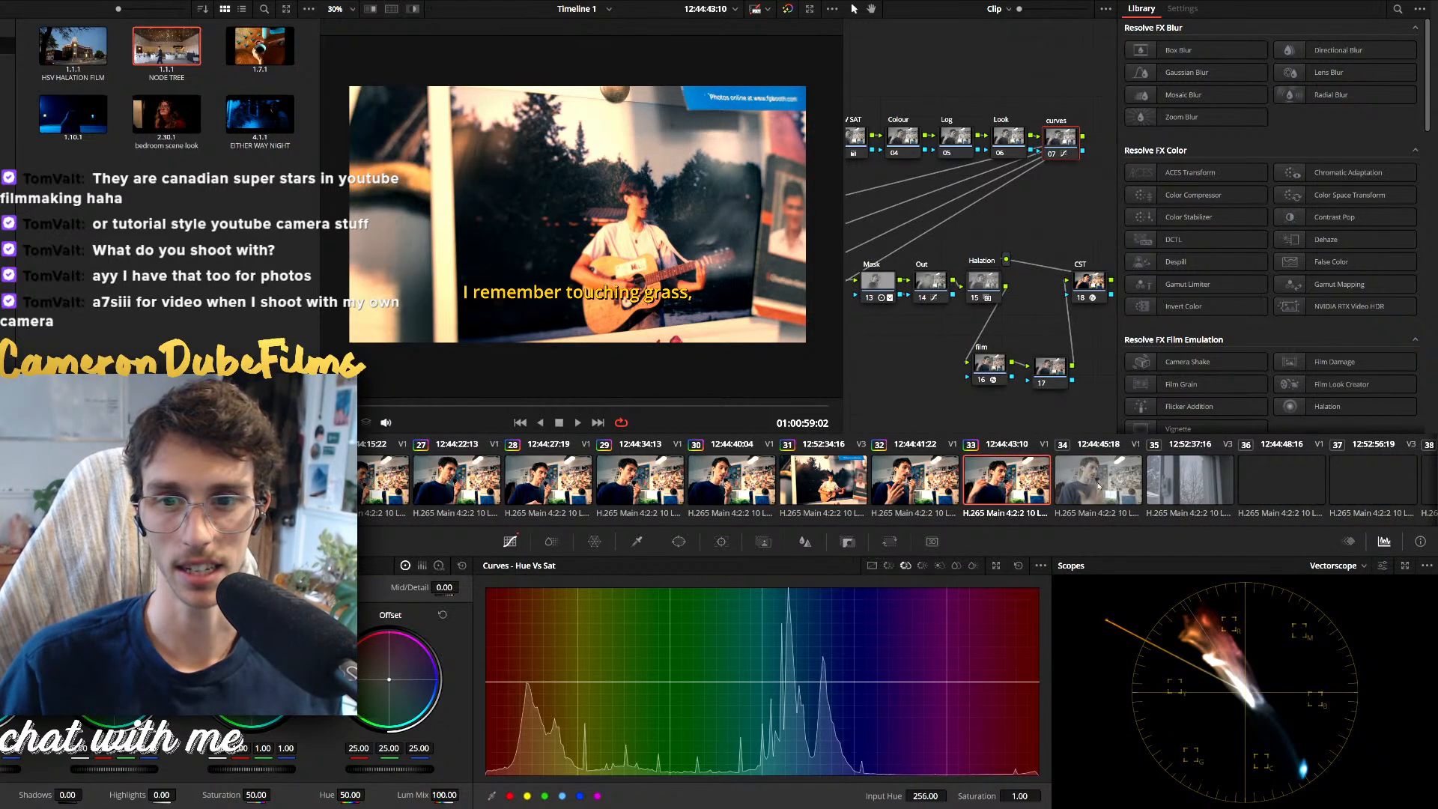
{"action": "left_click", "coordinate": [1098, 485]}
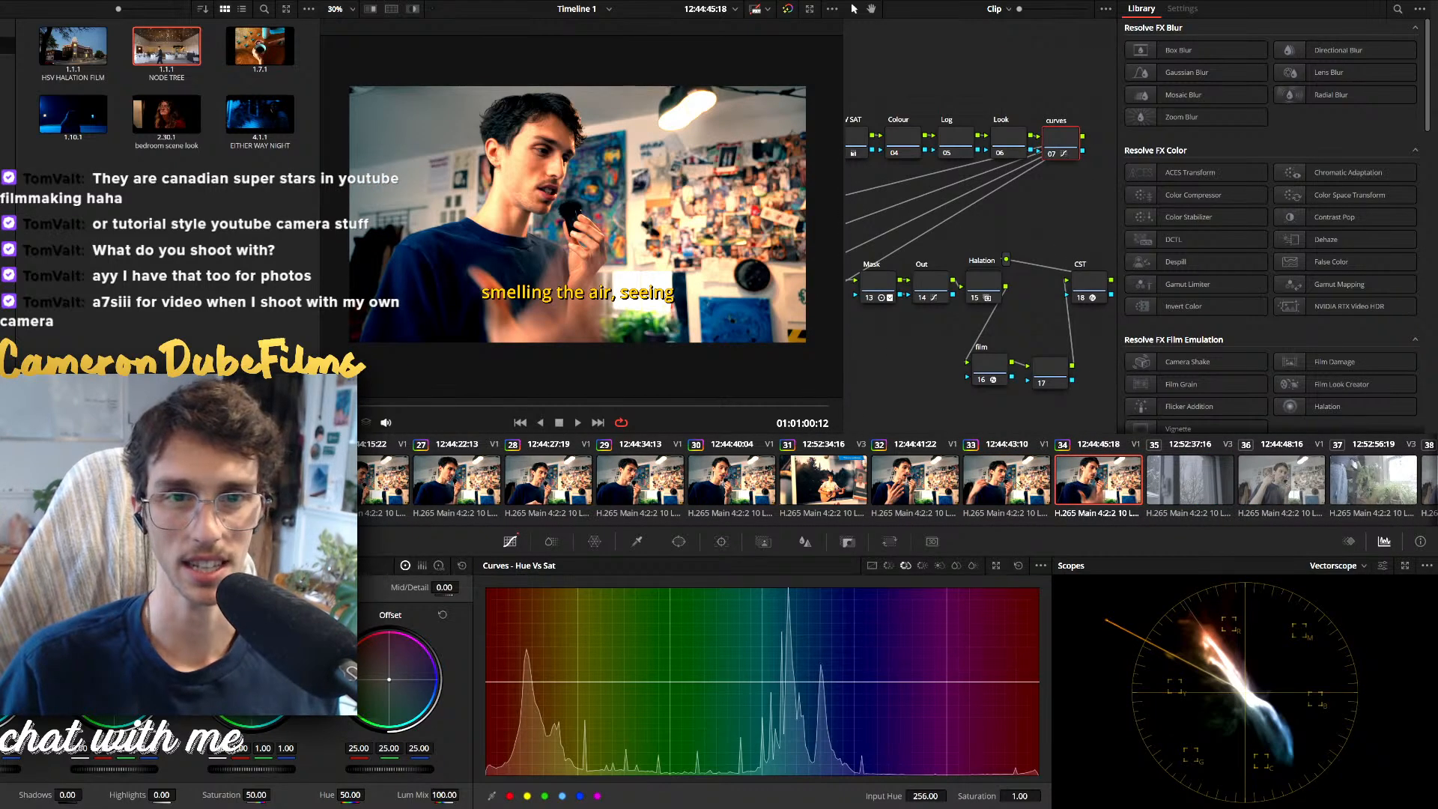
{"action": "key", "text": "Up"}
{"action": "key", "text": "Down"}
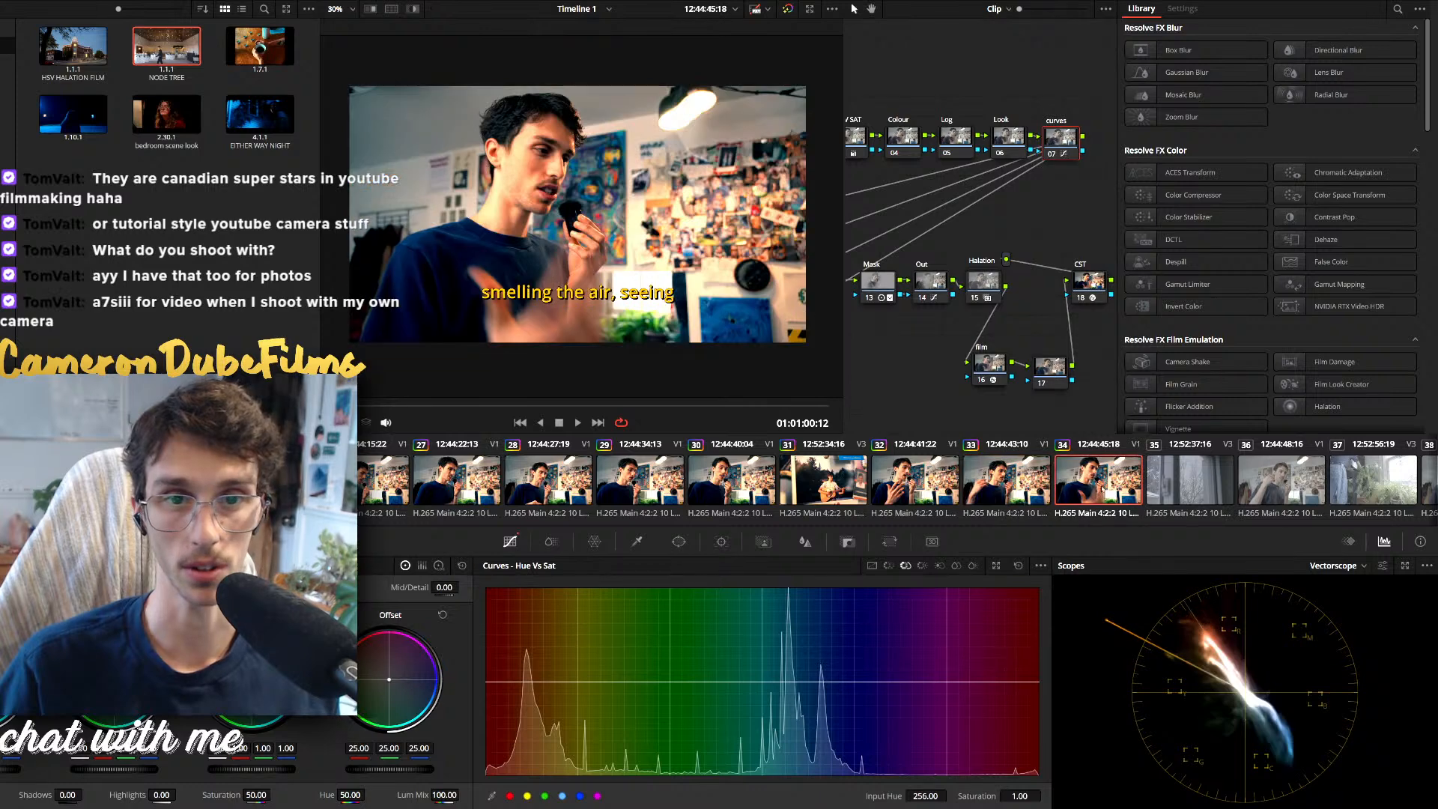
Apply the talking-head grade to the window shot in clip 35
{"action": "scroll", "coordinate": [970, 483], "scroll_direction": "down", "scroll_amount": 3}
{"action": "left_click", "coordinate": [957, 488]}
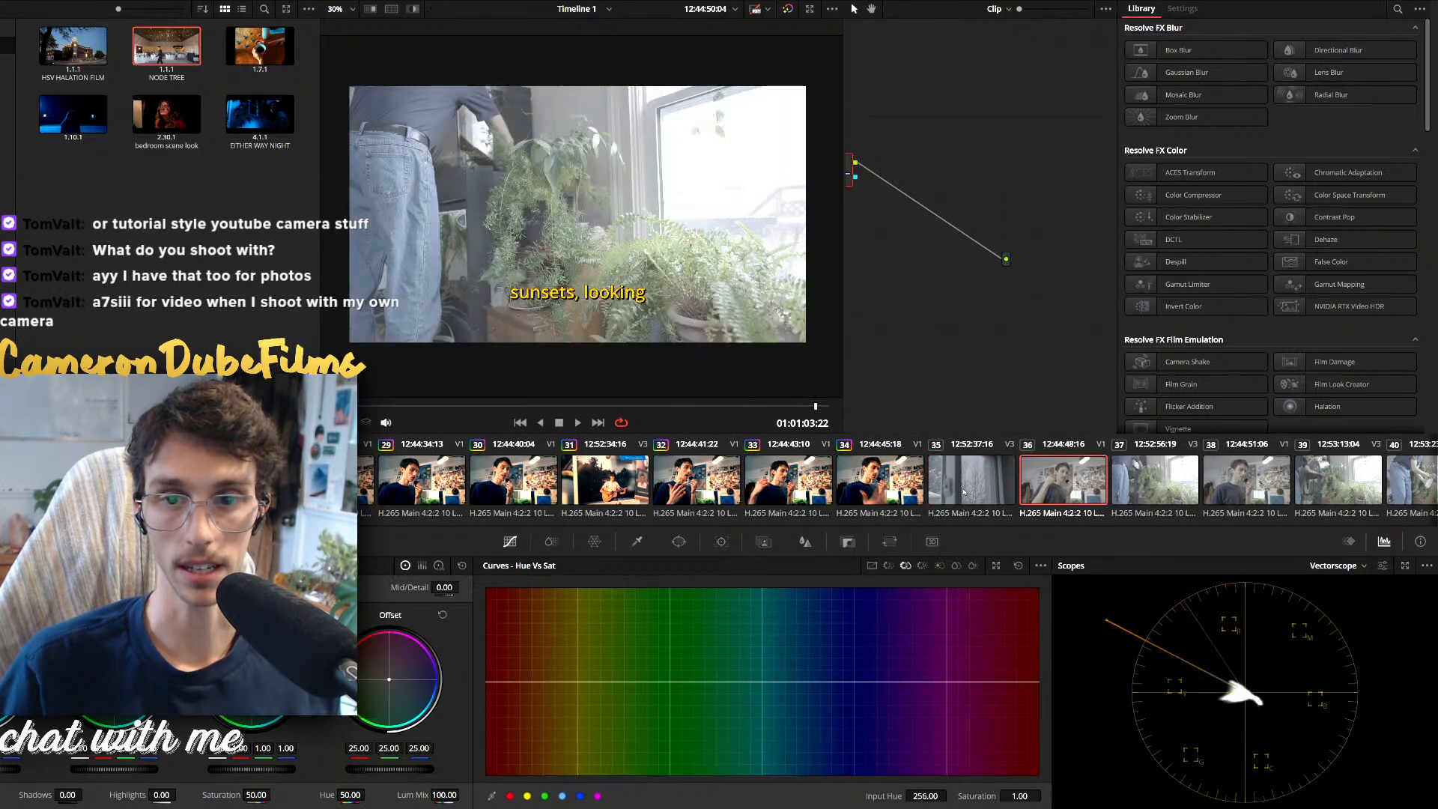
{"action": "left_click_drag", "start_coordinate": [1059, 135], "coordinate": [1070, 152]}
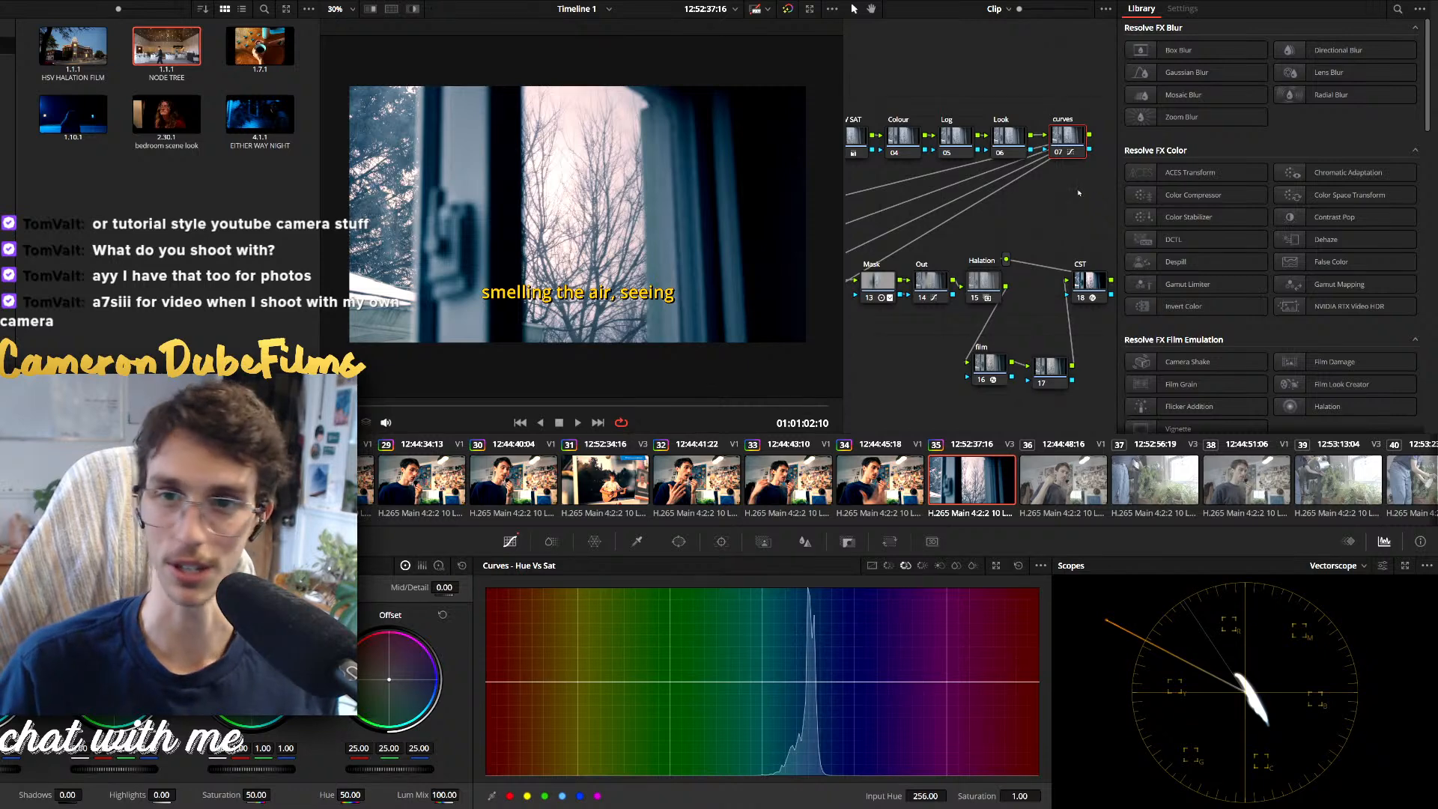
Warm the window shot in its Colour node and toggle the node repeatedly to compare the look
{"action": "left_click_drag", "start_coordinate": [985, 221], "coordinate": [1055, 223]}
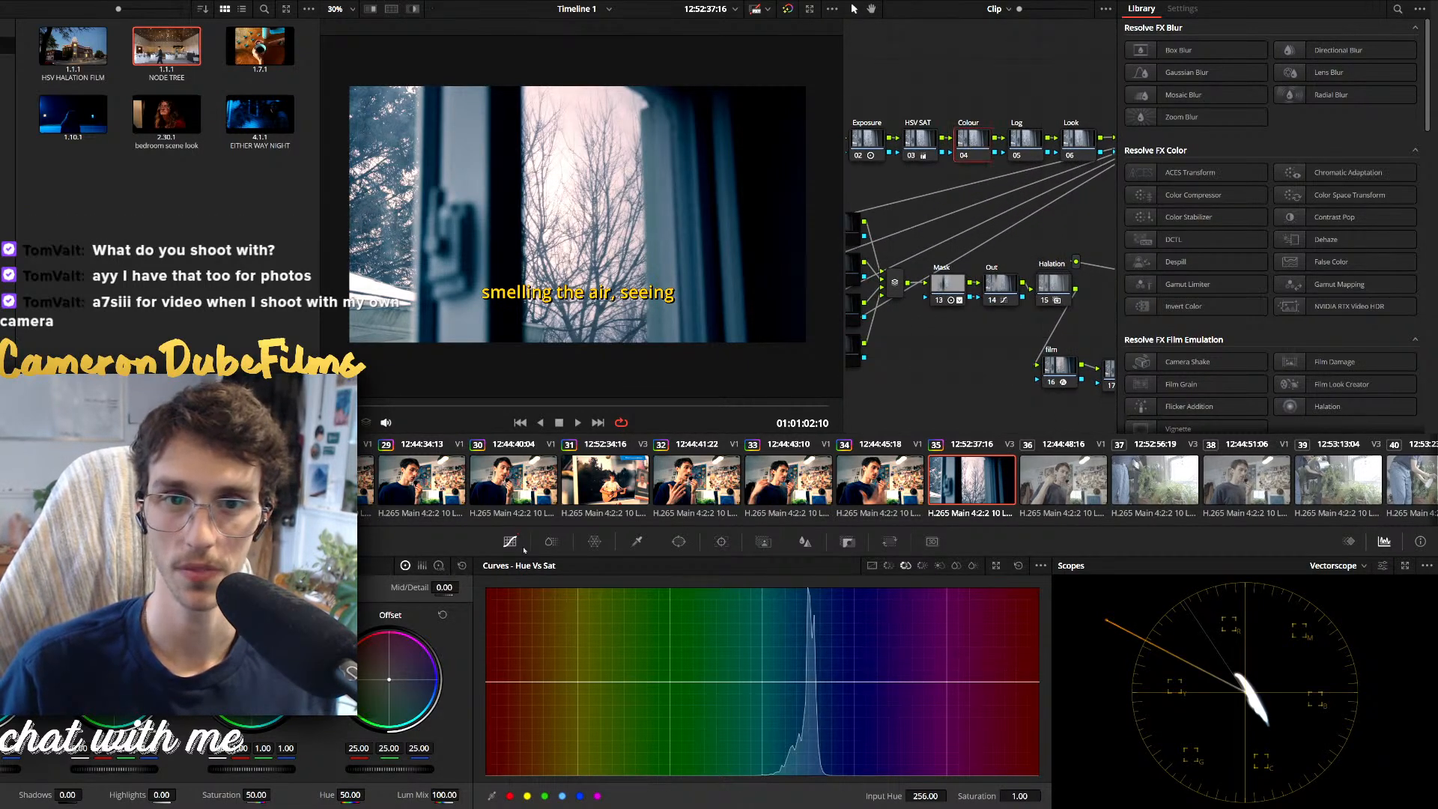
{"action": "left_click_drag", "start_coordinate": [3, 588], "coordinate": [41, 588]}
{"action": "key", "text": "ctrl+d"}
{"action": "key", "text": "ctrl+d"}
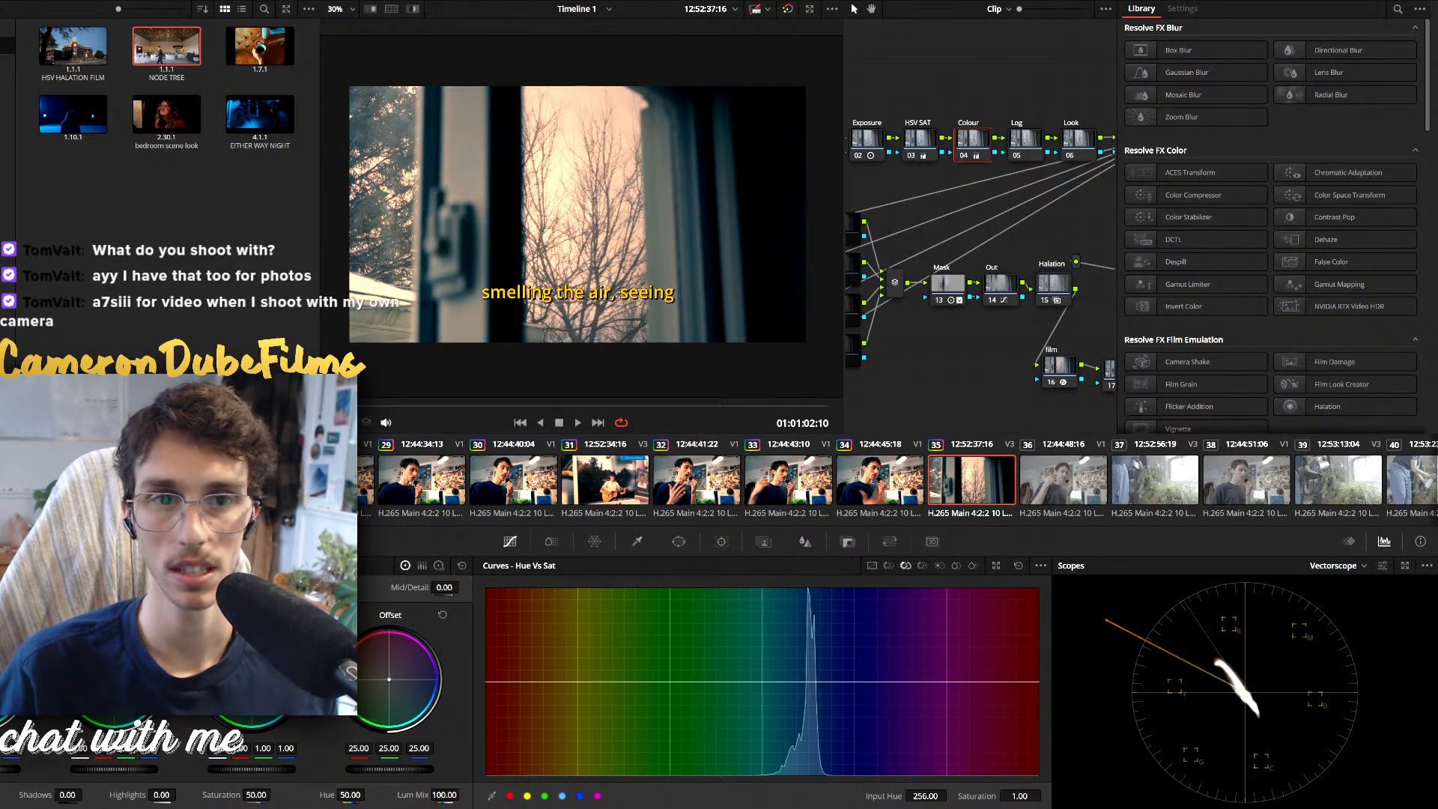
{"action": "key", "text": "ctrl+d"}
{"action": "key", "text": "ctrl+d"}
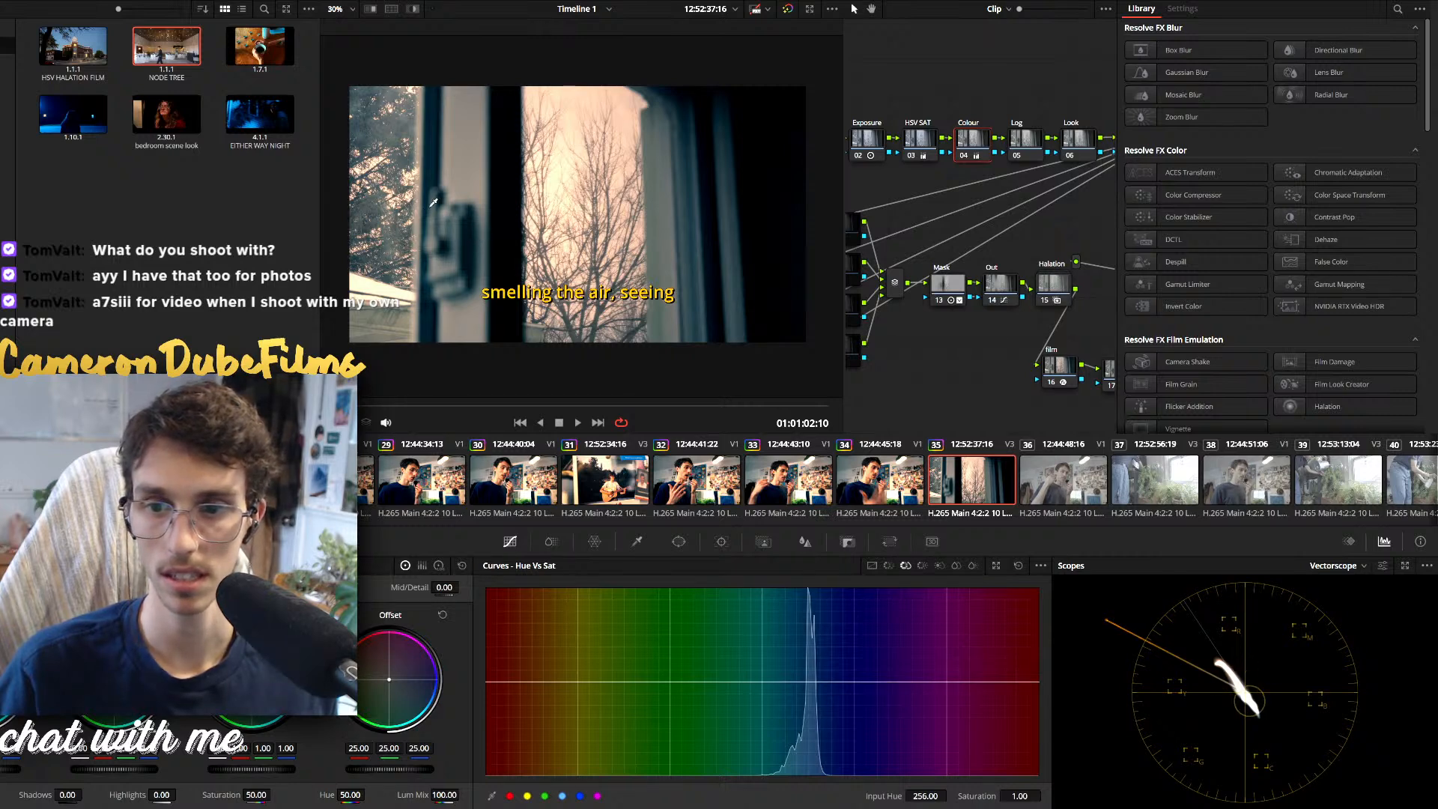
{"action": "key", "text": "ctrl+d"}
{"action": "key", "text": "ctrl+d"}
{"action": "key", "text": "ctrl+d"}
{"action": "key", "text": "ctrl+d"}
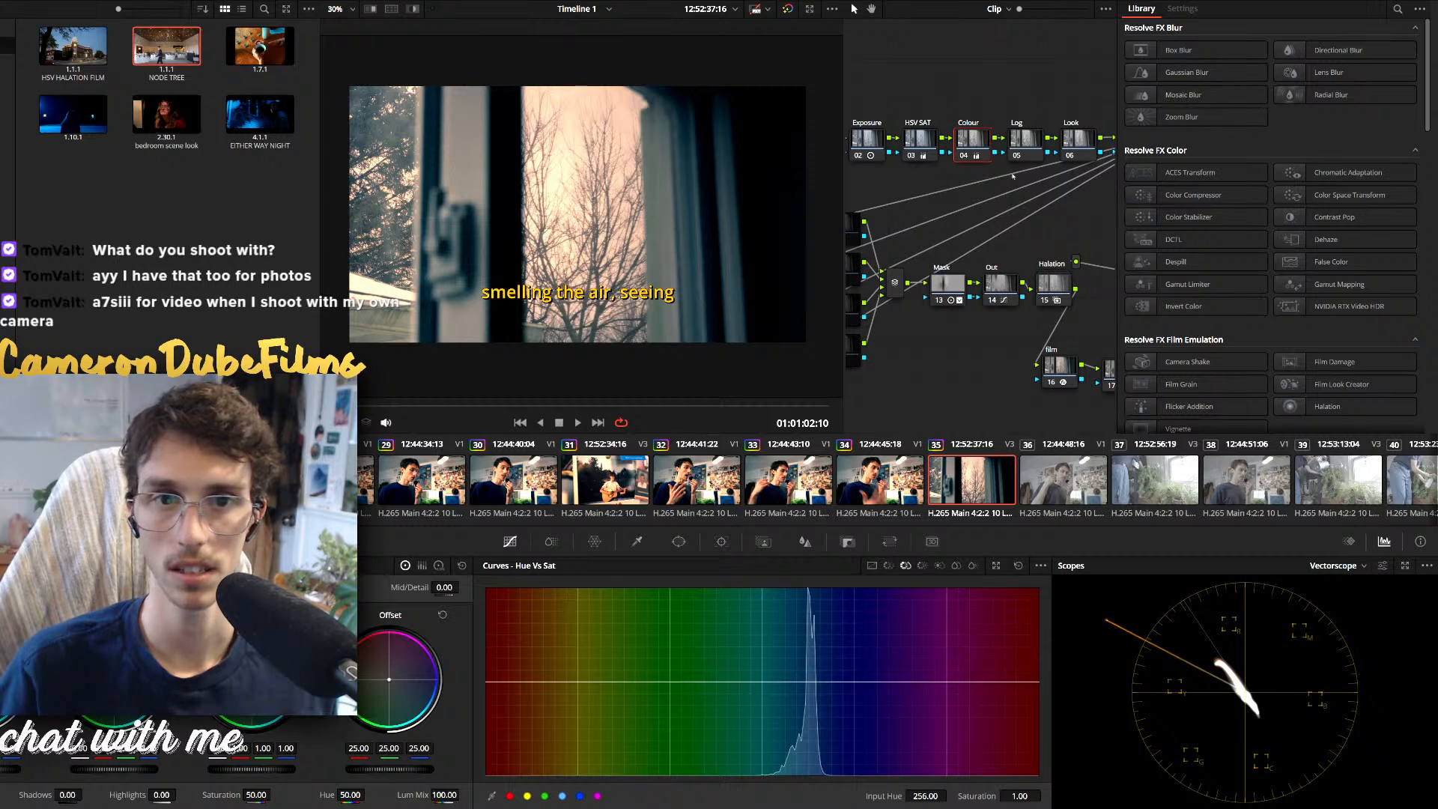
Review the Exposure and Halation nodes of the window shot in clip 35
{"action": "left_click_drag", "start_coordinate": [1048, 198], "coordinate": [1019, 207]}
{"action": "left_click_drag", "start_coordinate": [883, 153], "coordinate": [919, 155]}
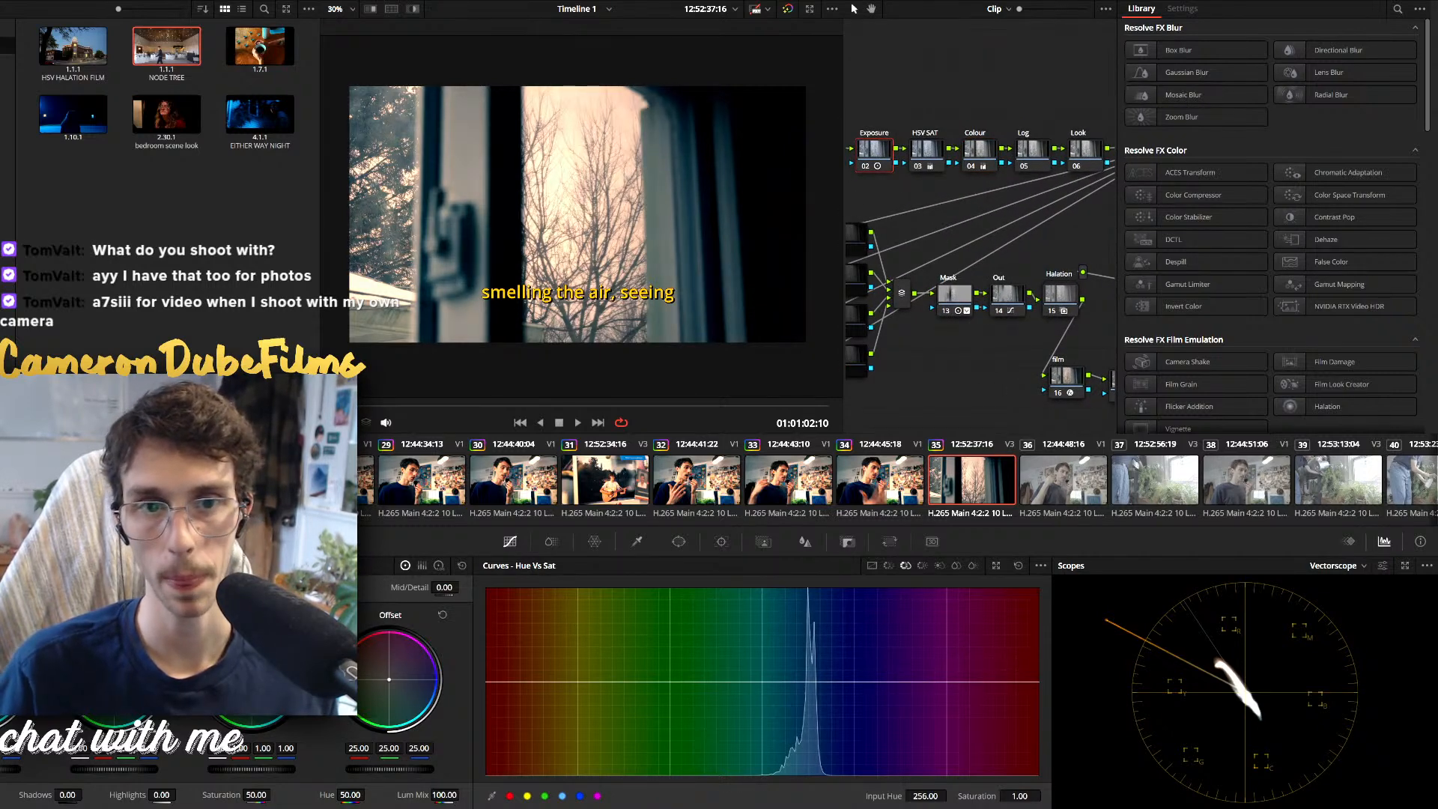
{"action": "left_click_drag", "start_coordinate": [1071, 201], "coordinate": [970, 187]}
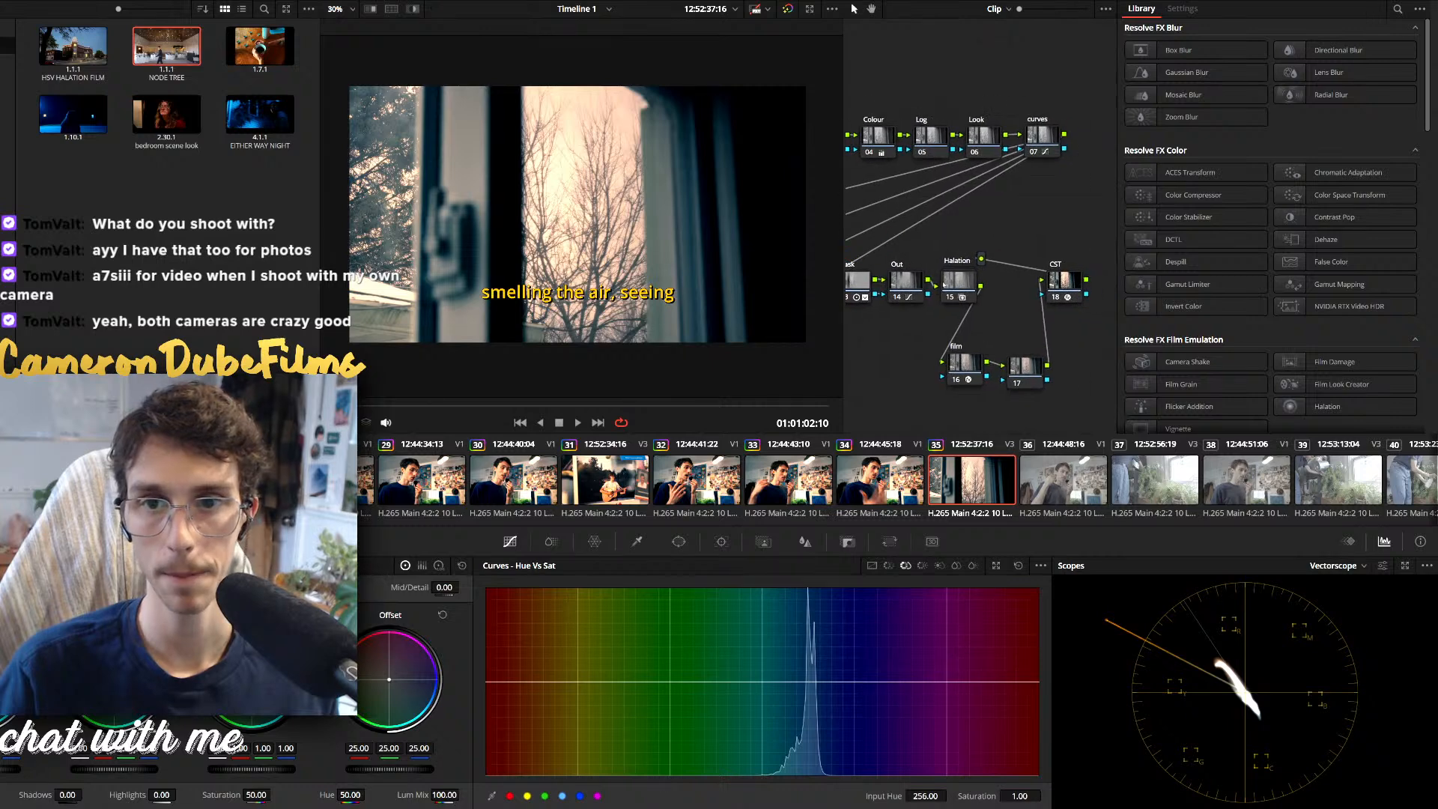
{"action": "left_click", "coordinate": [956, 280]}
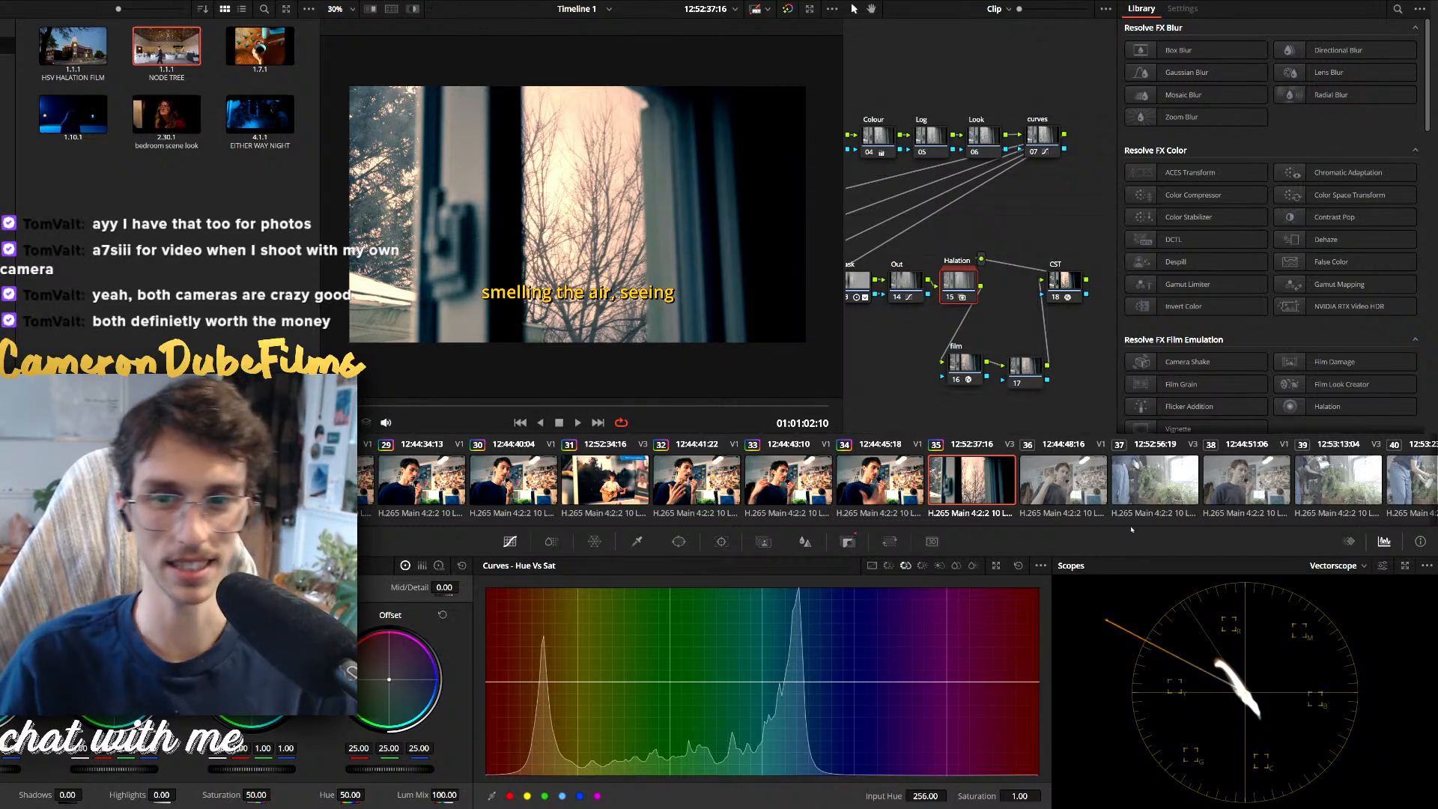
{"action": "left_click", "coordinate": [953, 484]}
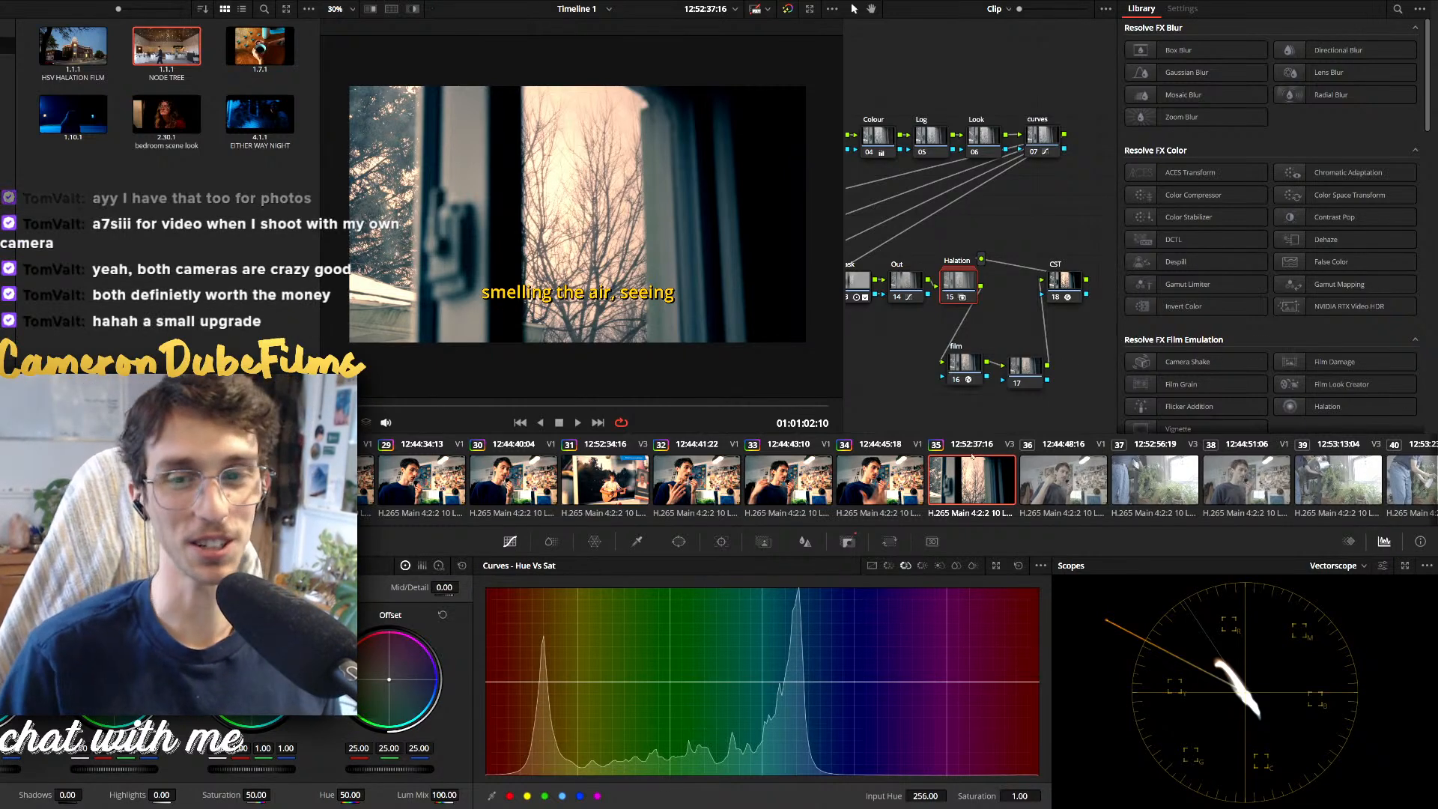
{"action": "key", "text": "Up"}
{"action": "left_click", "coordinate": [1002, 484]}
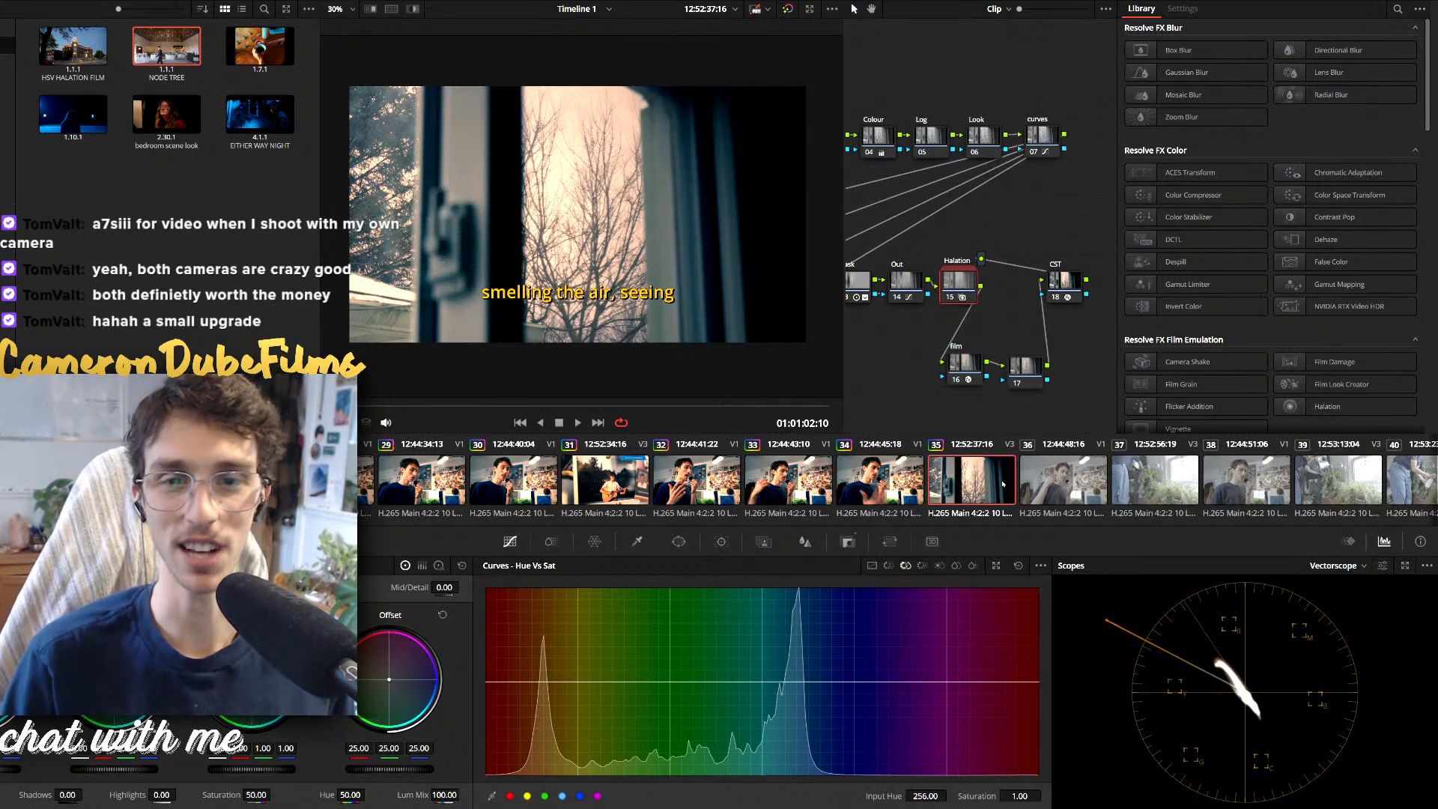
Apply the talking-head grade to clip 36 and the plant shot in clip 37, disabling the plant shot's curves node
{"action": "left_click", "coordinate": [1064, 491]}
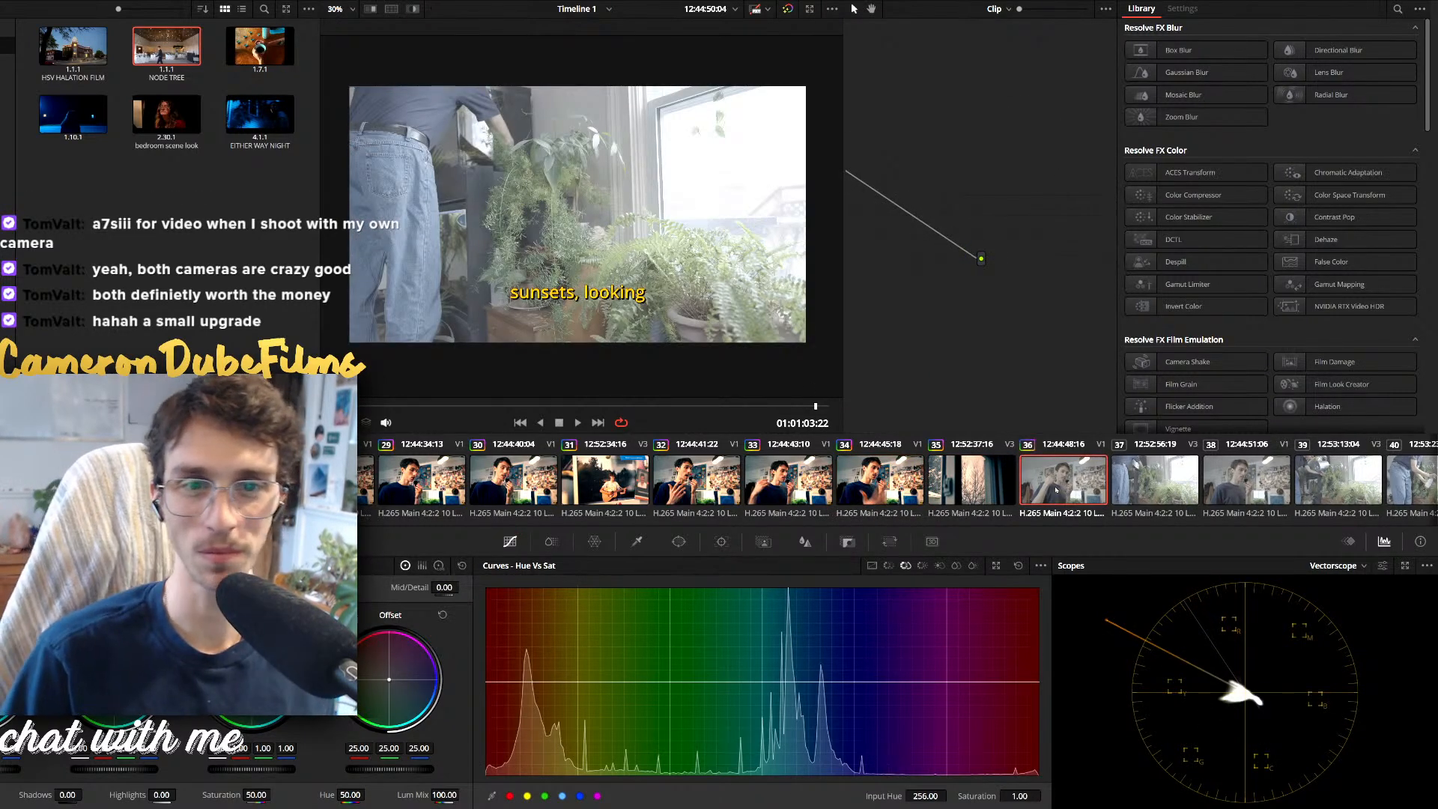
{"action": "left_click", "coordinate": [1154, 484]}
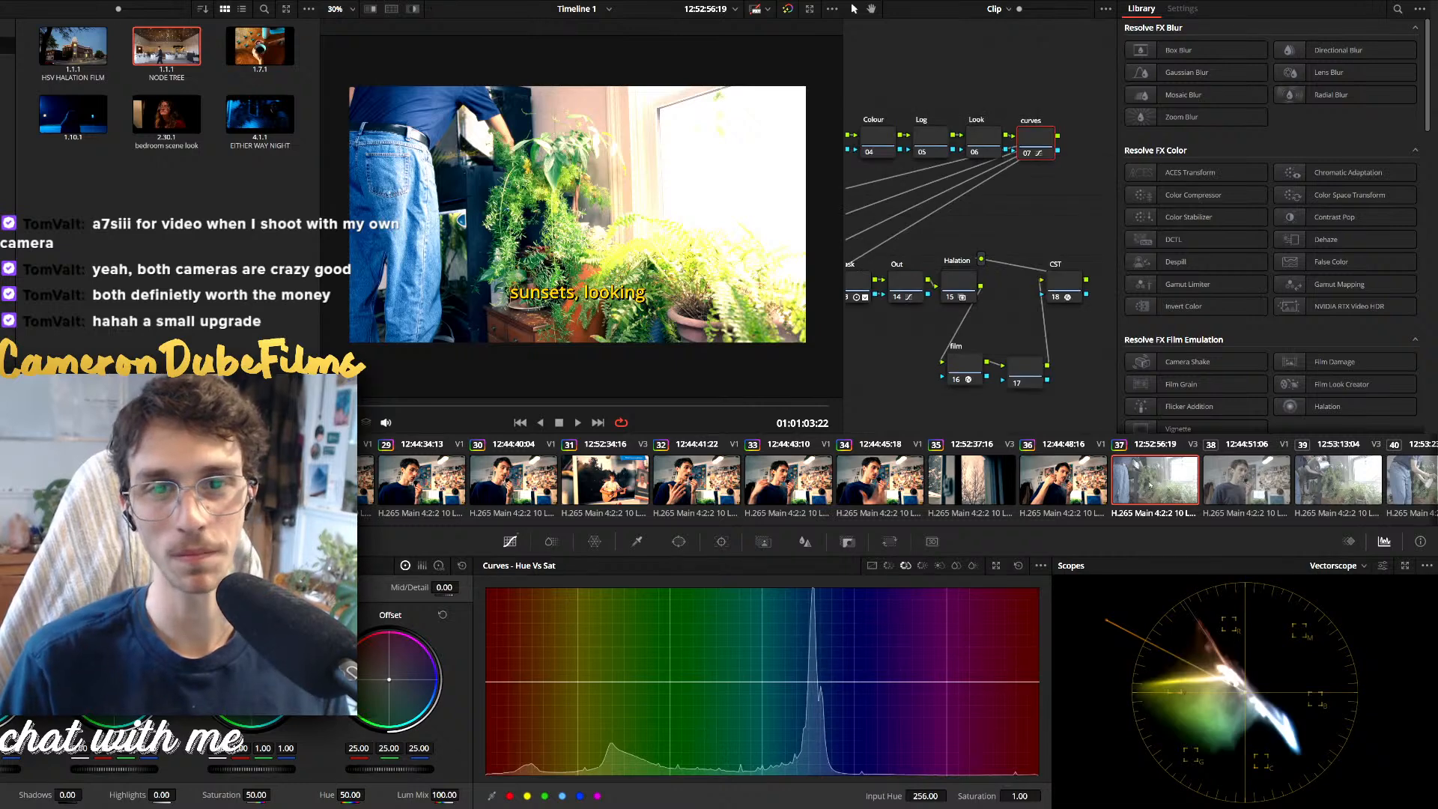
{"action": "key", "text": "ctrl+d"}
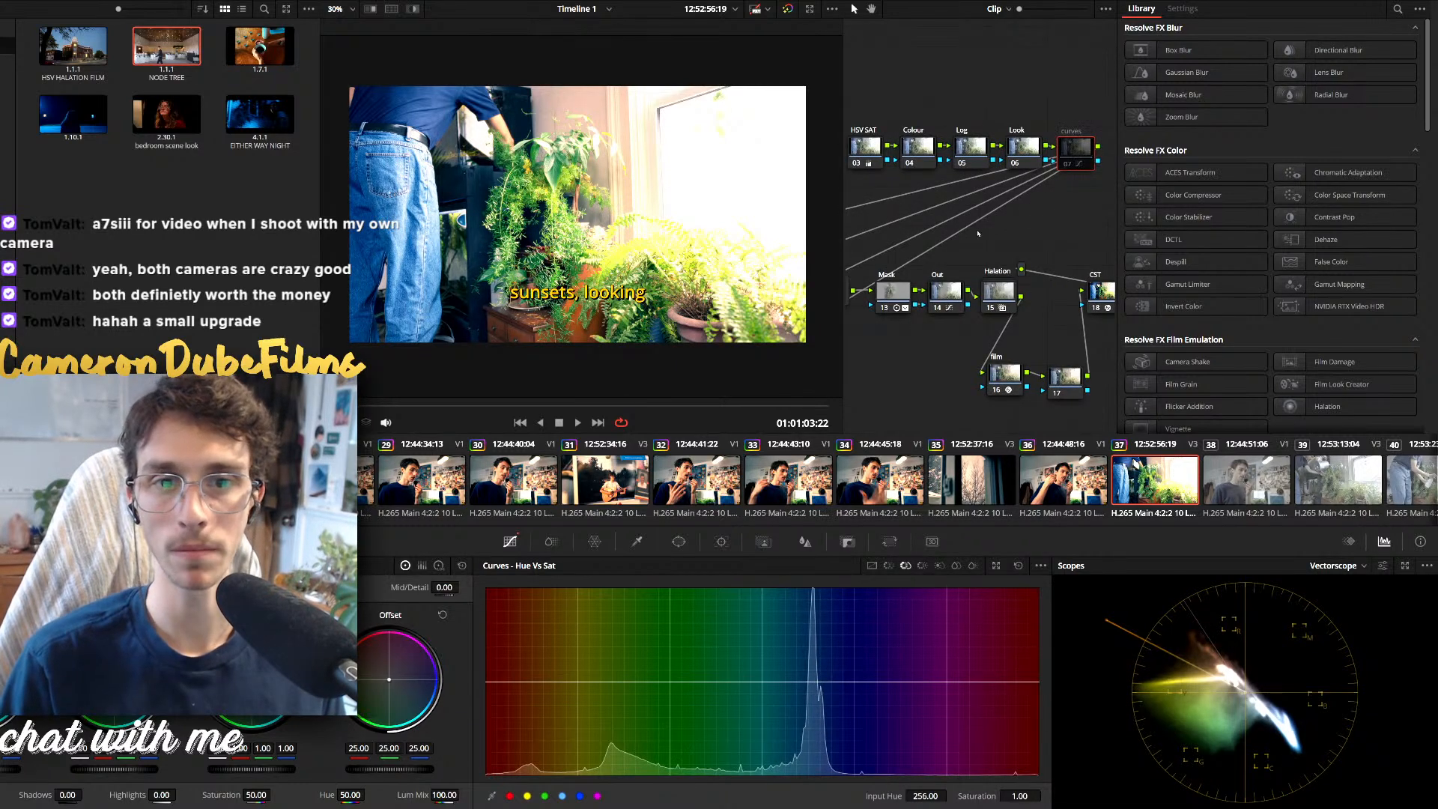
Darken the plant shot by pulling down the lower midtones on the Exposure node's custom curve, and play it back
{"action": "left_click_drag", "start_coordinate": [923, 233], "coordinate": [1048, 250]}
{"action": "left_click", "coordinate": [945, 171]}
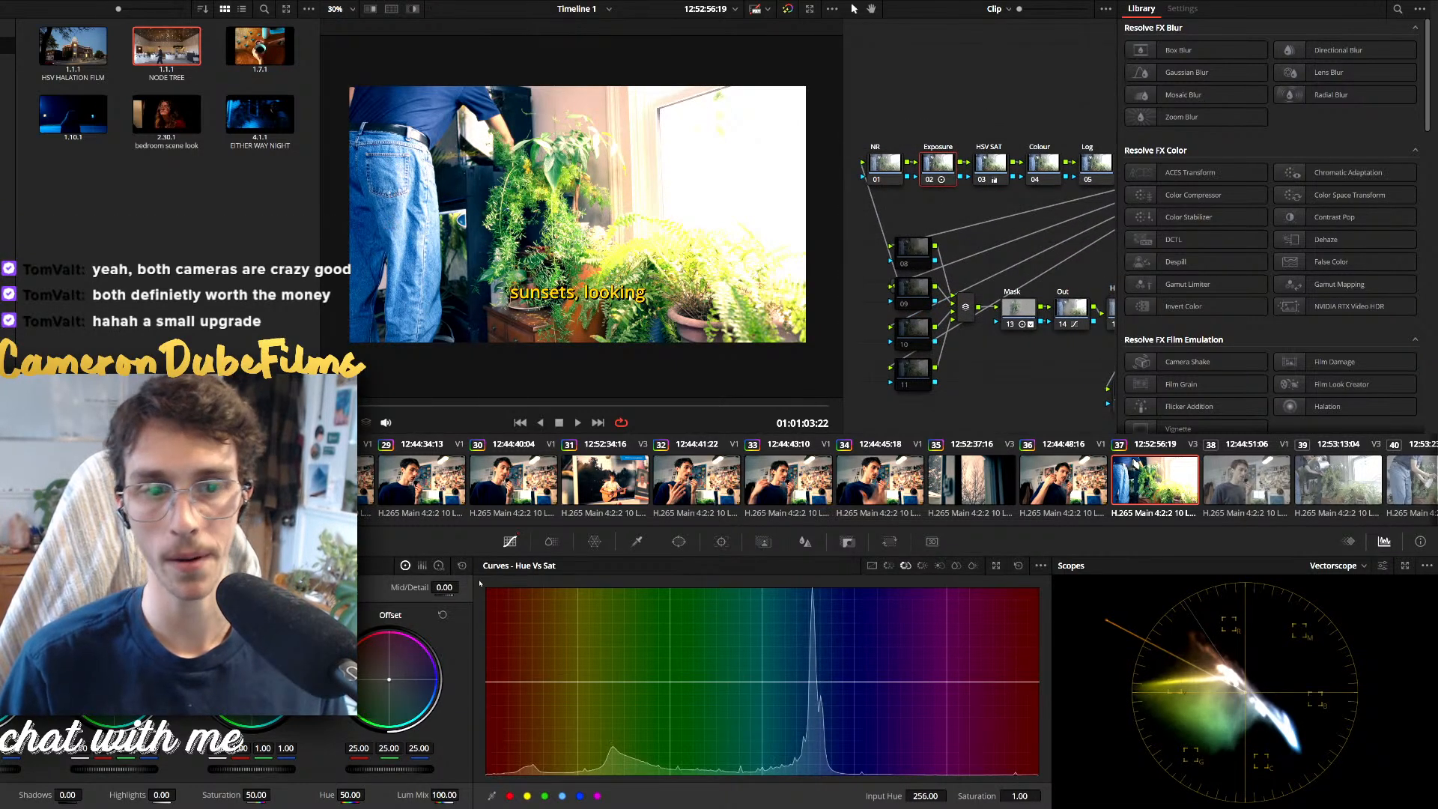
{"action": "left_click", "coordinate": [870, 566]}
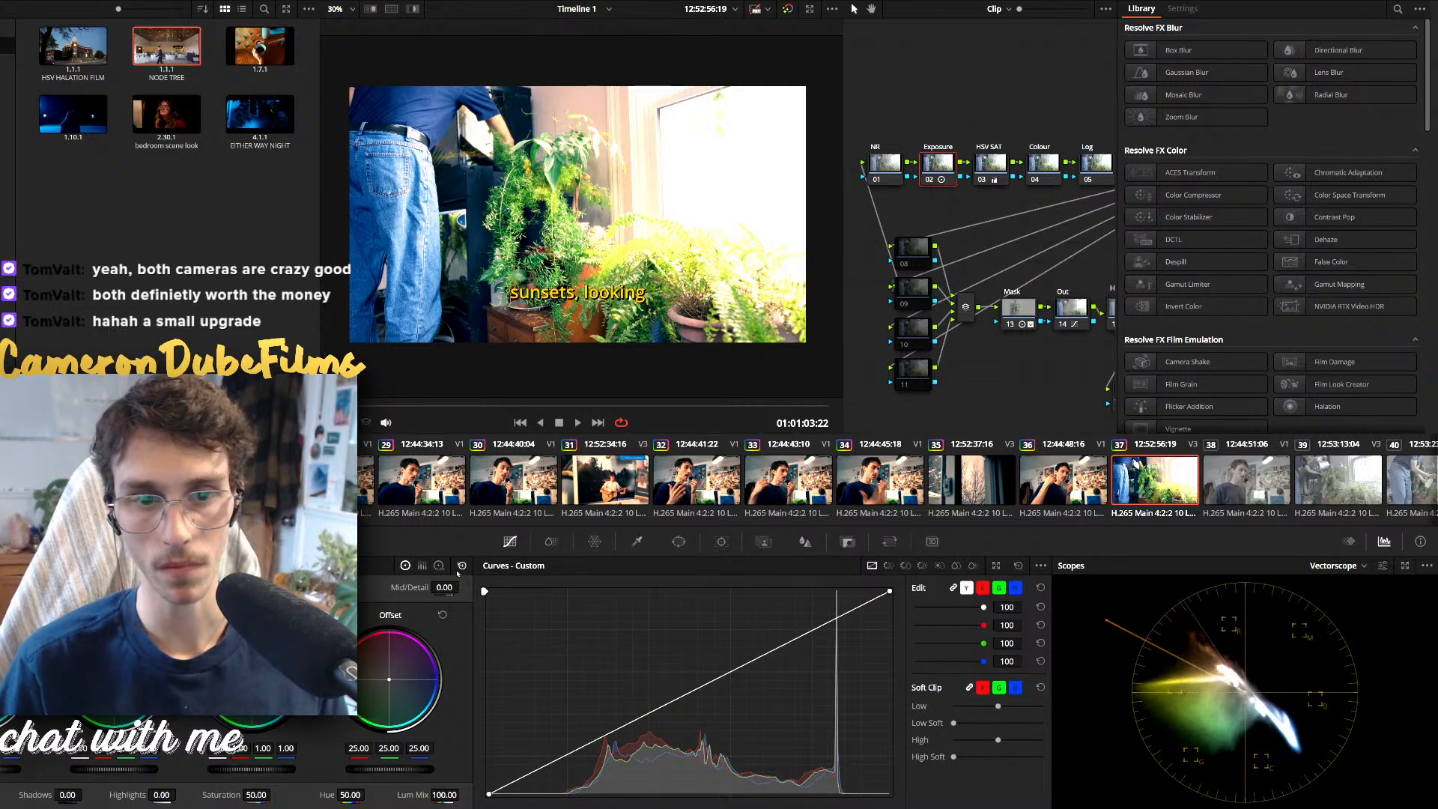
{"action": "left_click", "coordinate": [459, 570]}
{"action": "key", "text": "ctrl+z"}
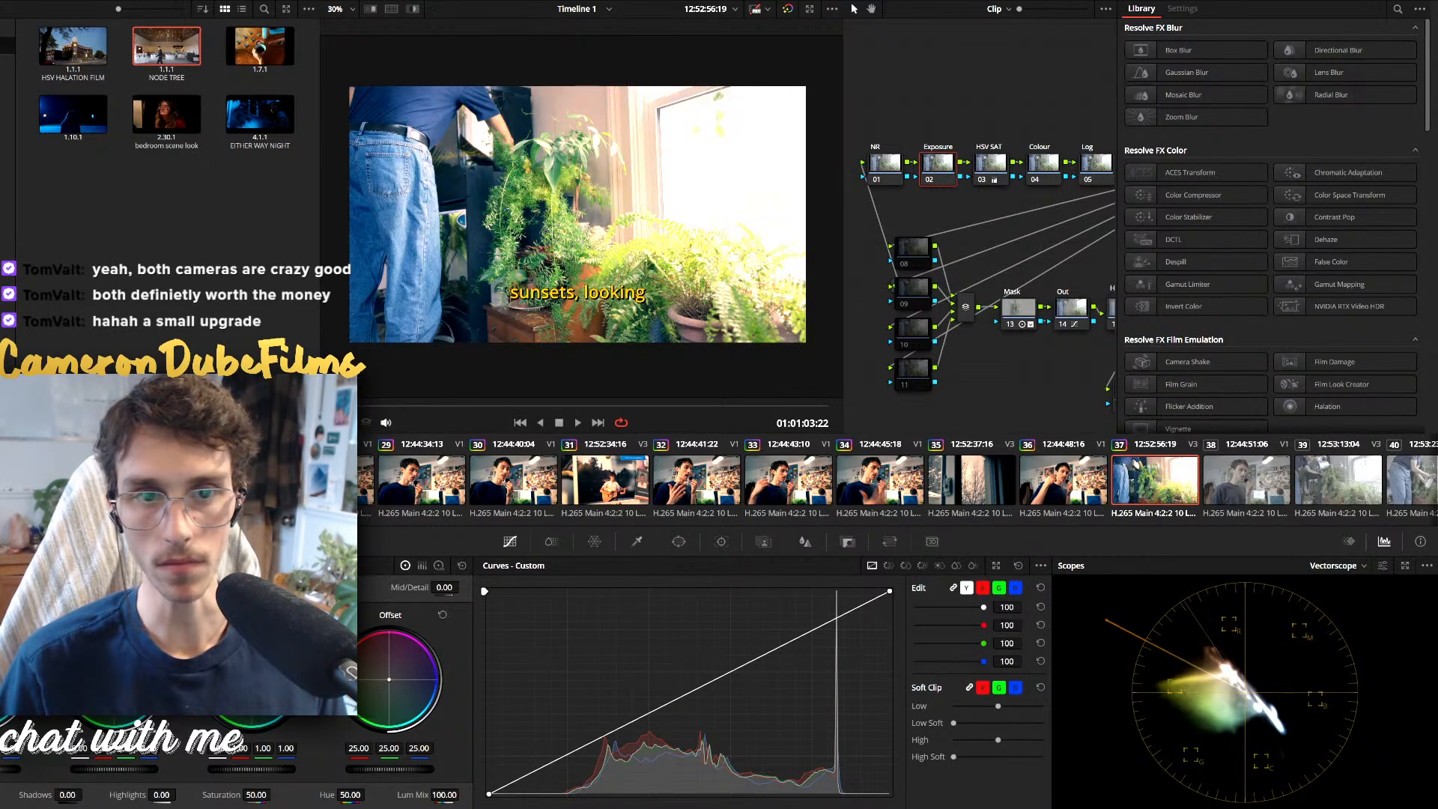
{"action": "left_click_drag", "start_coordinate": [605, 747], "coordinate": [642, 740]}
{"action": "key", "text": "space"}
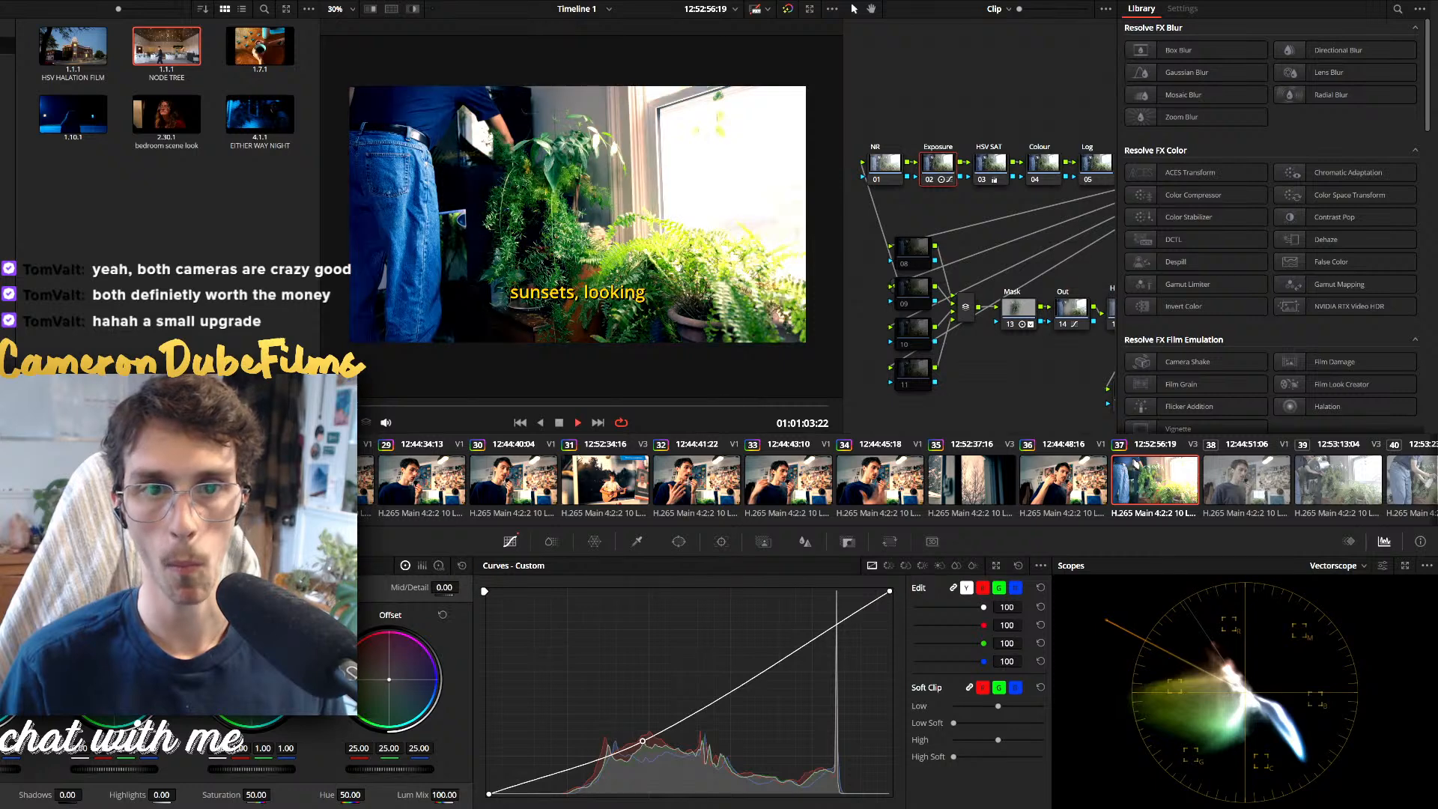
{"action": "key", "text": "space"}
Adjust the plant shot's tones with the HDR wheels on node 17 after the film node, and review the playback
{"action": "left_click_drag", "start_coordinate": [1071, 317], "coordinate": [958, 298]}
{"action": "left_click", "coordinate": [959, 297]}
{"action": "left_click_drag", "start_coordinate": [1055, 345], "coordinate": [1010, 333]}
{"action": "left_click", "coordinate": [1032, 365]}
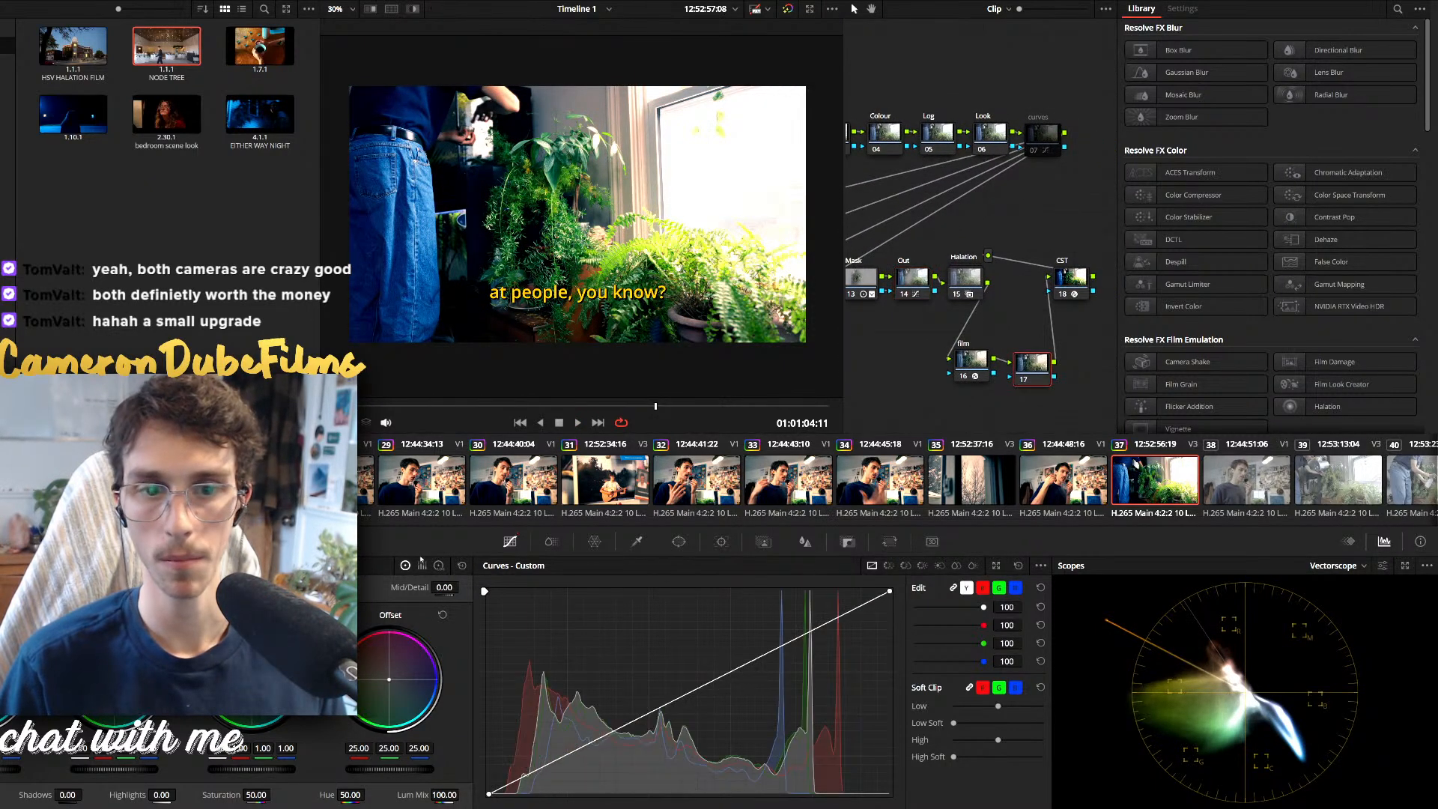
{"action": "left_click", "coordinate": [438, 566]}
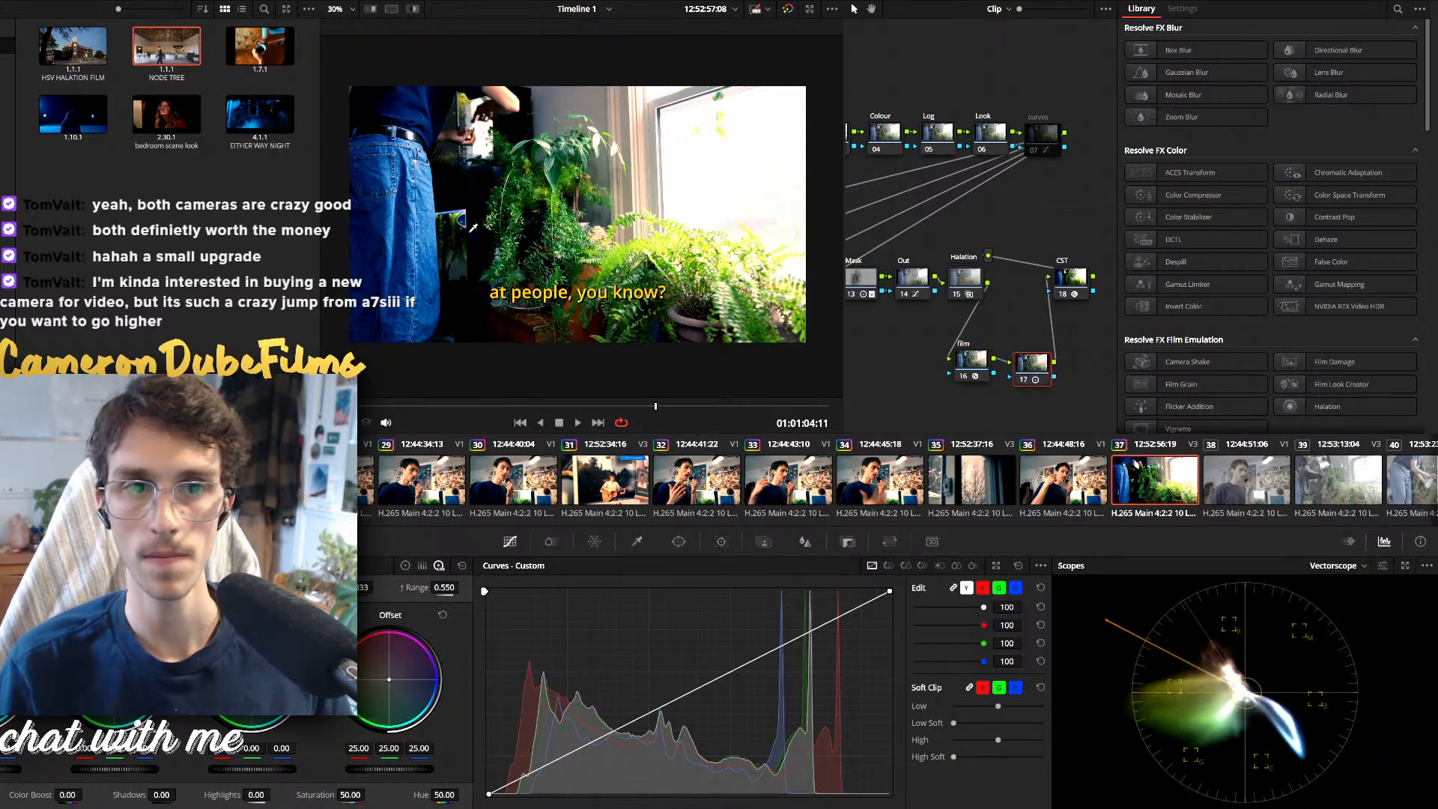
{"action": "key", "text": "space"}
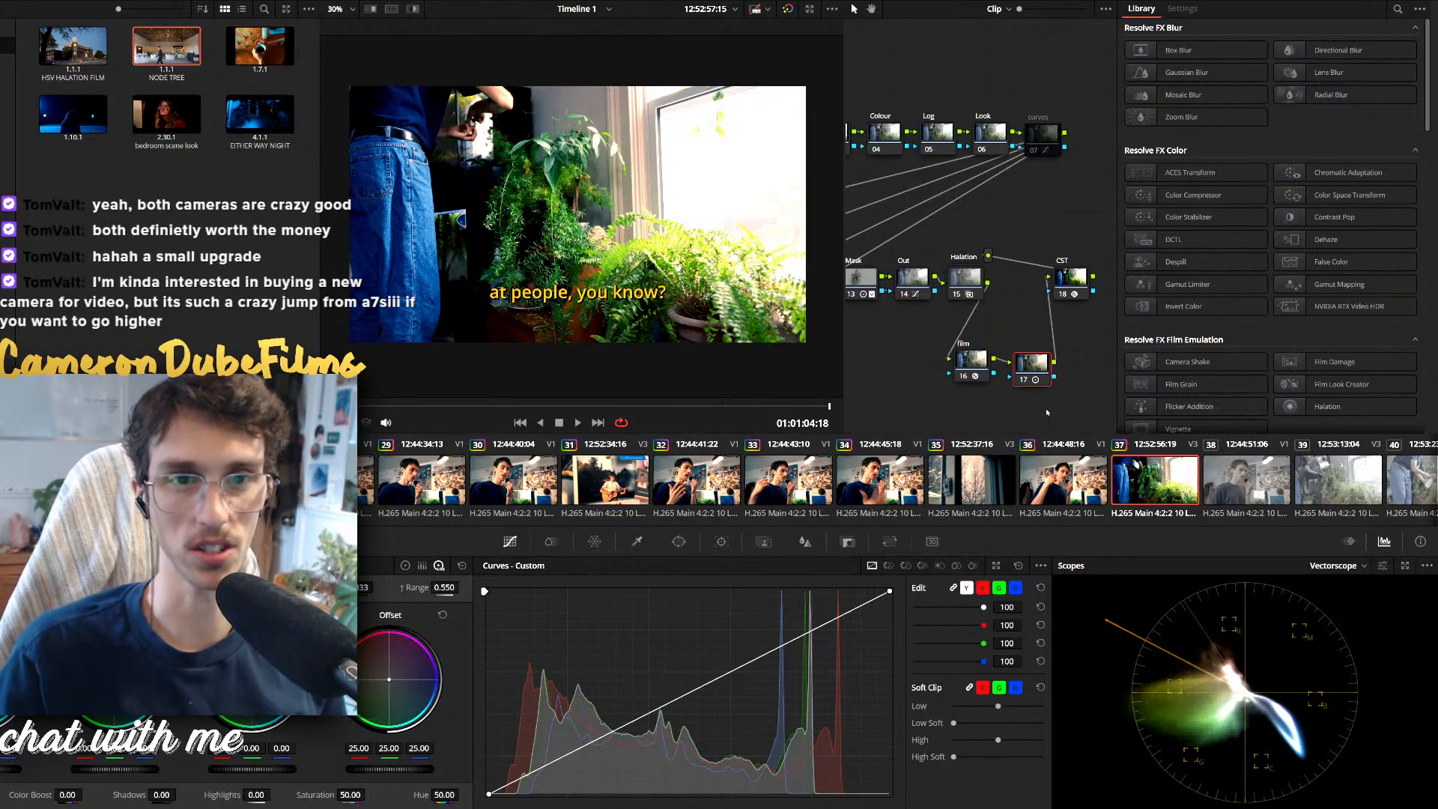
{"action": "key", "text": "space"}
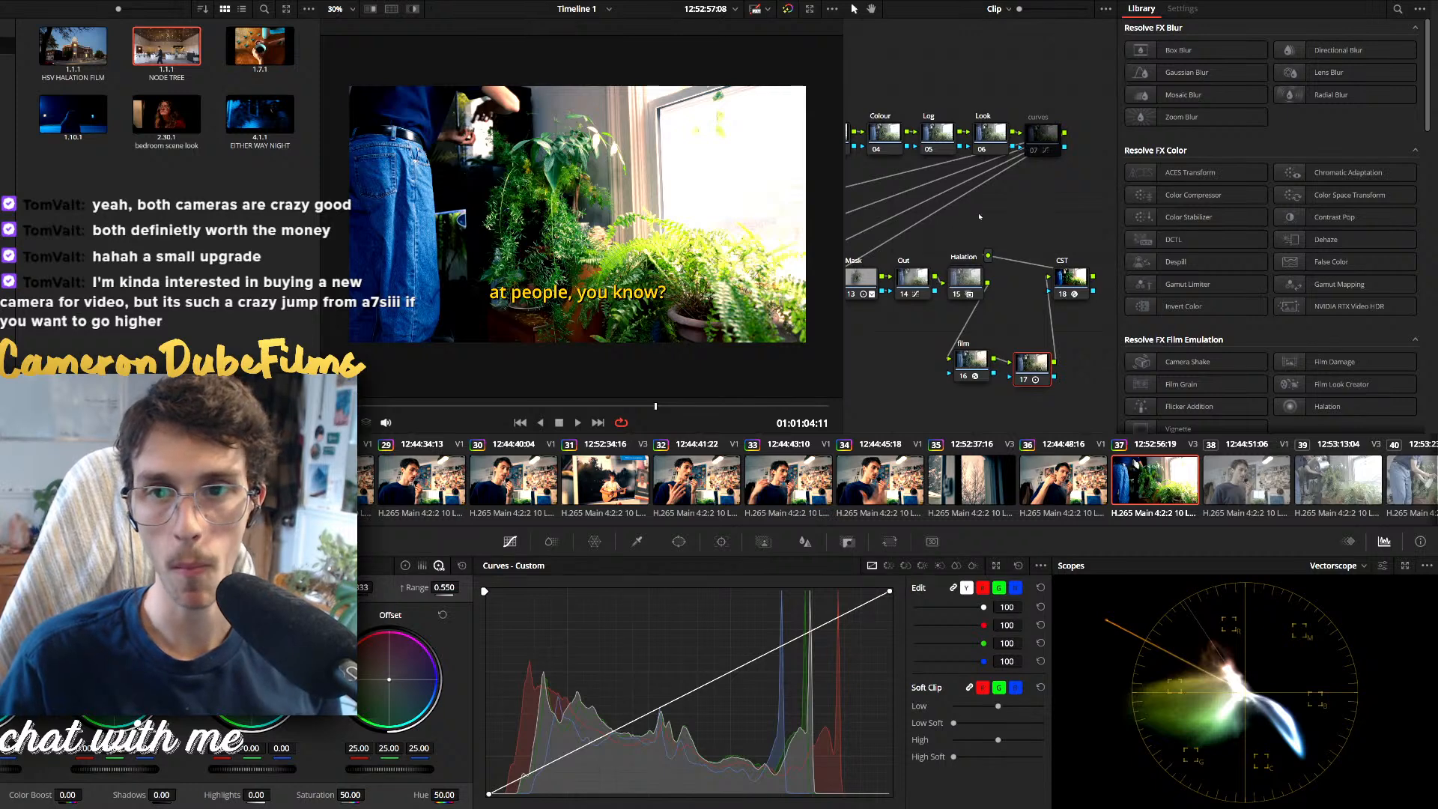
Add the Light Rays effect to the first parallel node (08) of the plant shot
{"action": "mouse_move", "coordinate": [979, 216]}
{"action": "left_mouse_down"}
{"action": "mouse_move", "coordinate": [1046, 211]}
{"action": "mouse_move", "coordinate": [989, 226]}
{"action": "left_mouse_up"}
{"action": "left_click", "coordinate": [927, 276]}
{"action": "left_click_drag", "start_coordinate": [890, 363], "coordinate": [990, 344]}
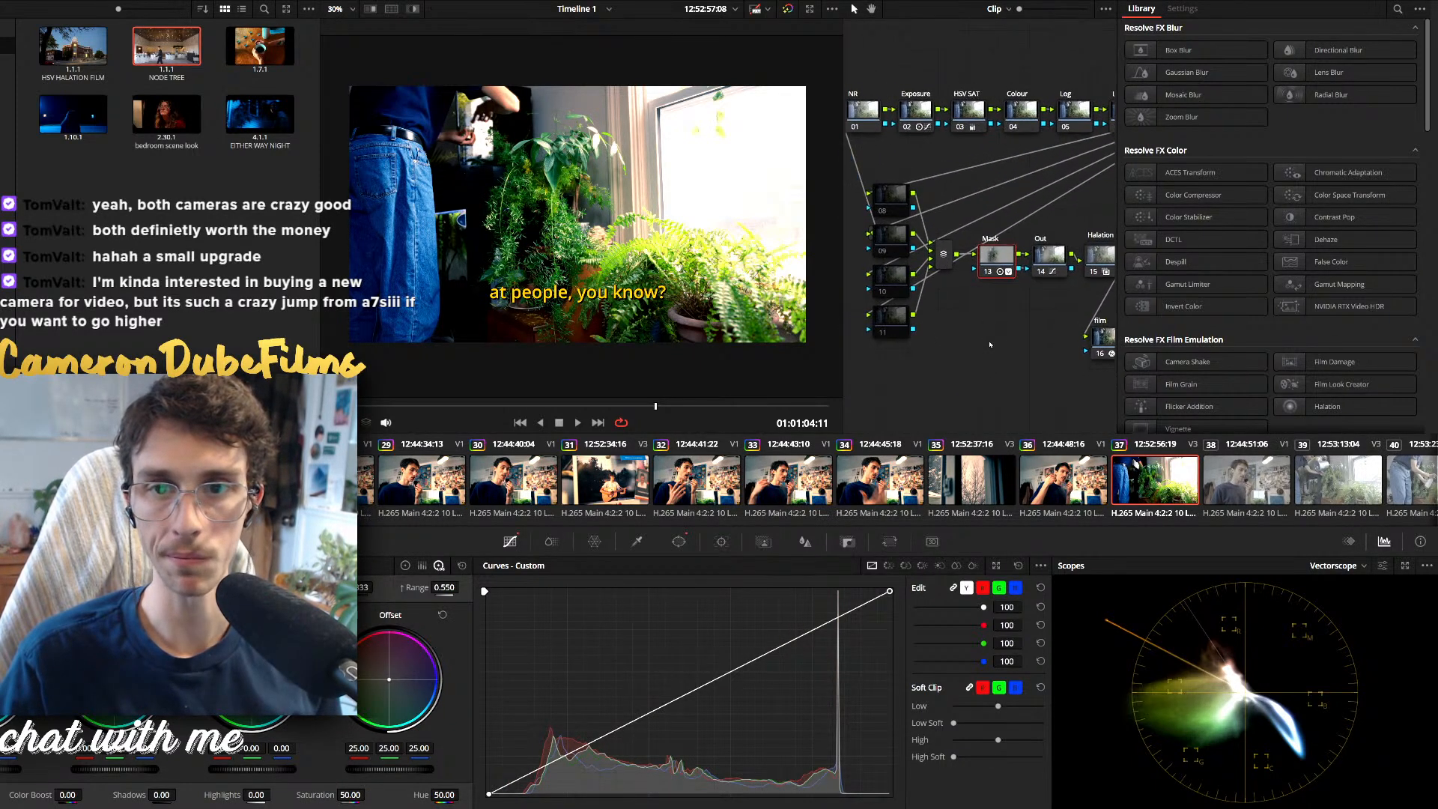
{"action": "left_click", "coordinate": [891, 196]}
{"action": "scroll", "coordinate": [1286, 247], "scroll_direction": "down", "scroll_amount": 2}
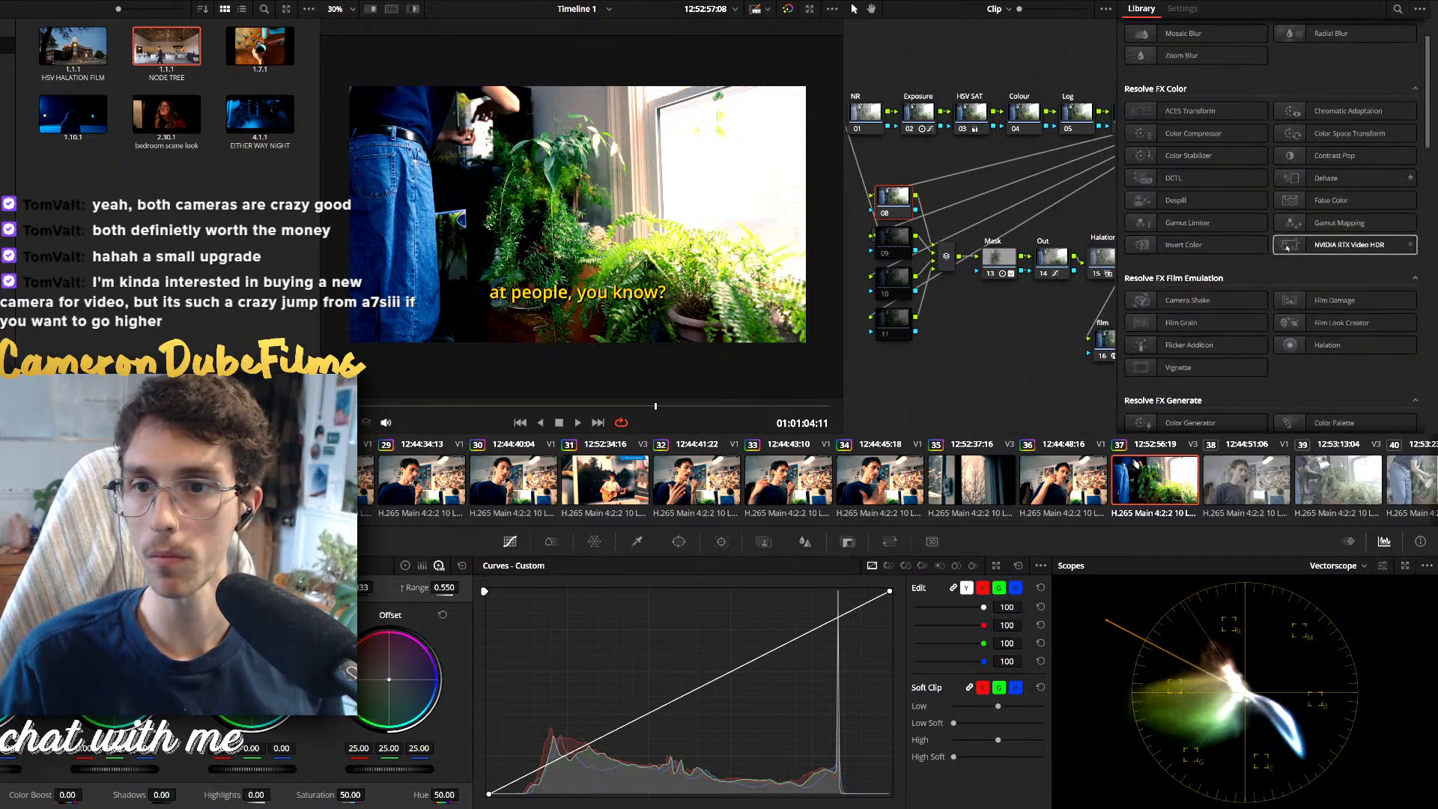
{"action": "scroll", "coordinate": [1286, 247], "scroll_direction": "down", "scroll_amount": 3}
{"action": "left_click_drag", "start_coordinate": [1225, 311], "coordinate": [893, 205]}
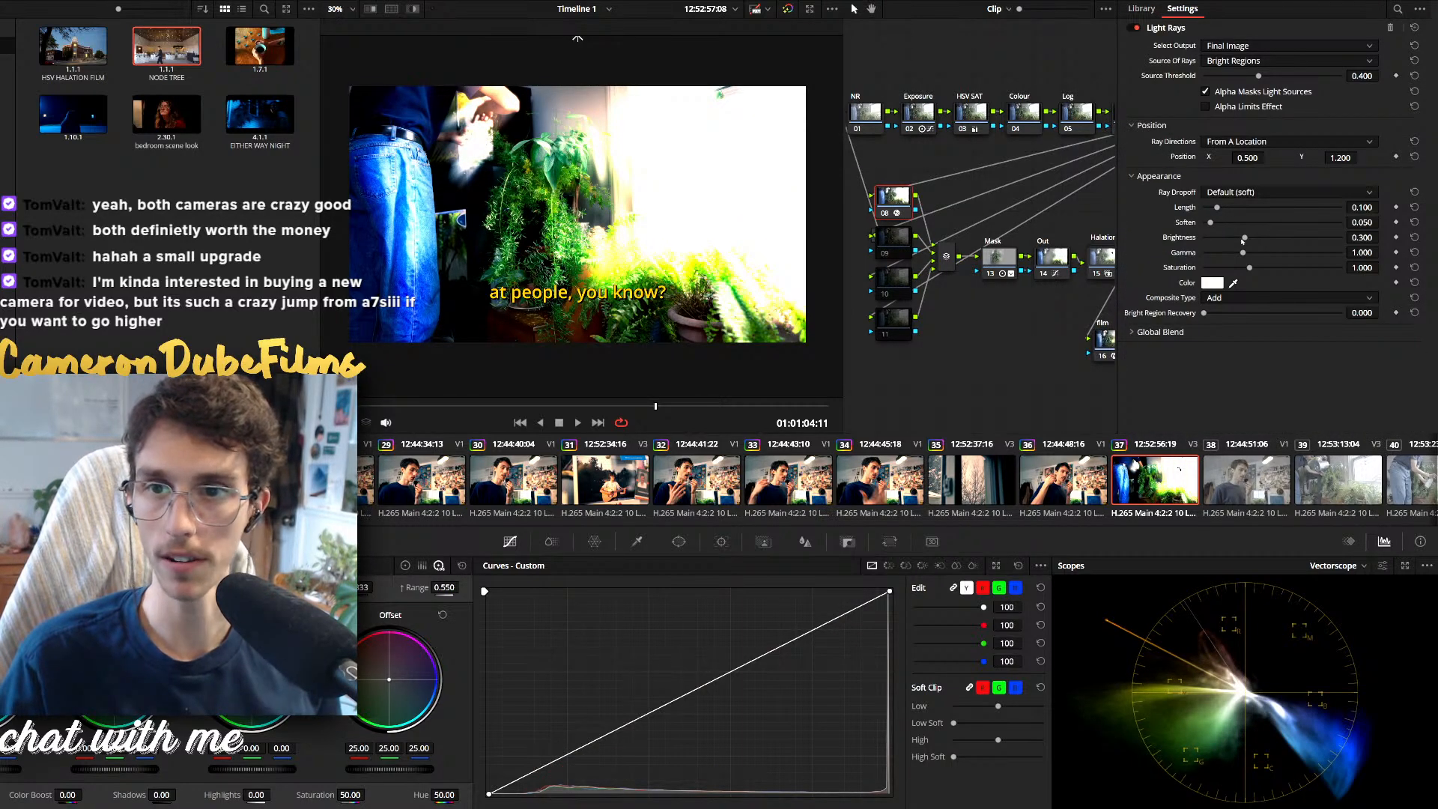
Set the light rays to a source threshold of about 0.834, position X 0.774 and Y 1.102, and length 0.410
{"action": "left_click_drag", "start_coordinate": [1244, 157], "coordinate": [1280, 158]}
{"action": "left_click_drag", "start_coordinate": [1266, 72], "coordinate": [1323, 86]}
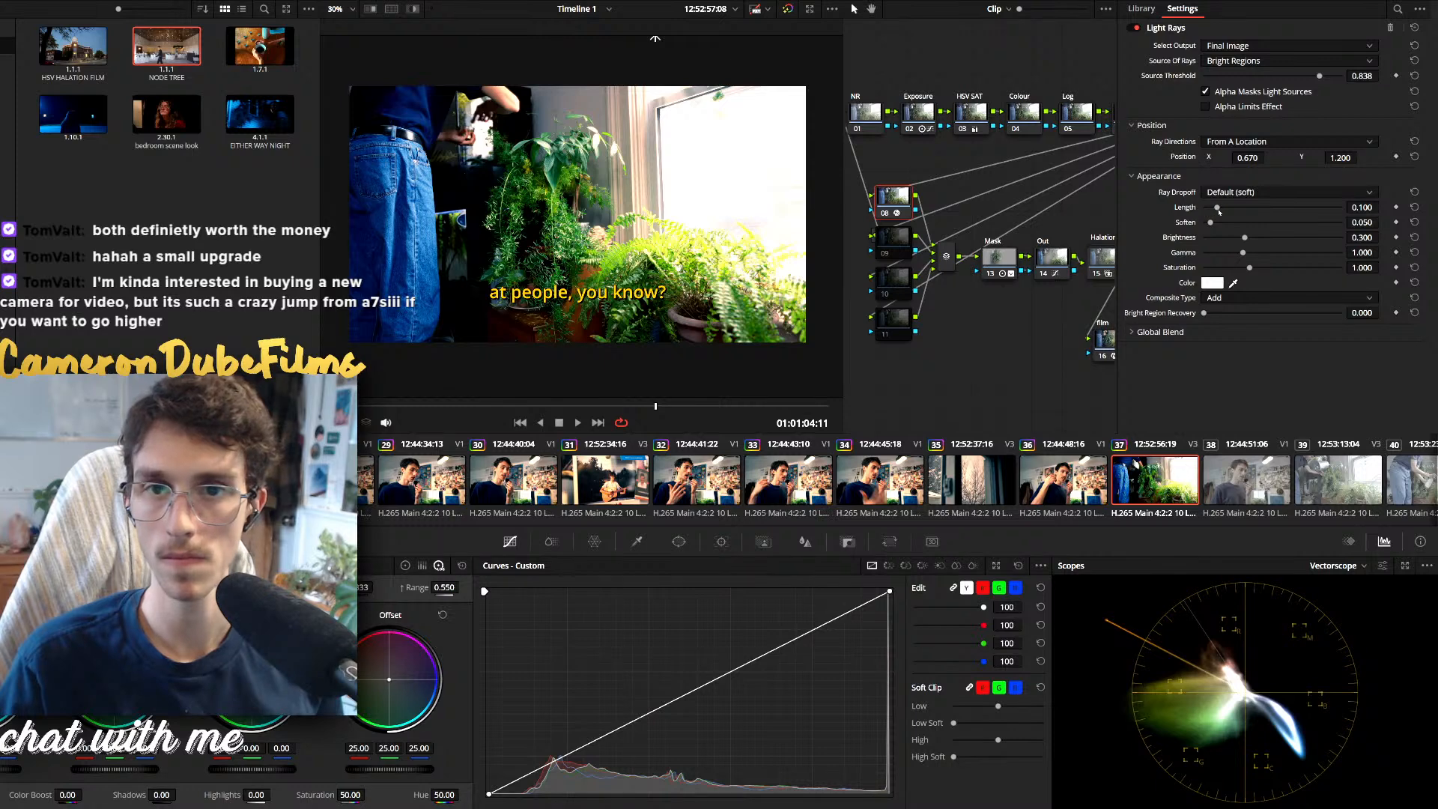
{"action": "left_click_drag", "start_coordinate": [1217, 207], "coordinate": [1260, 209]}
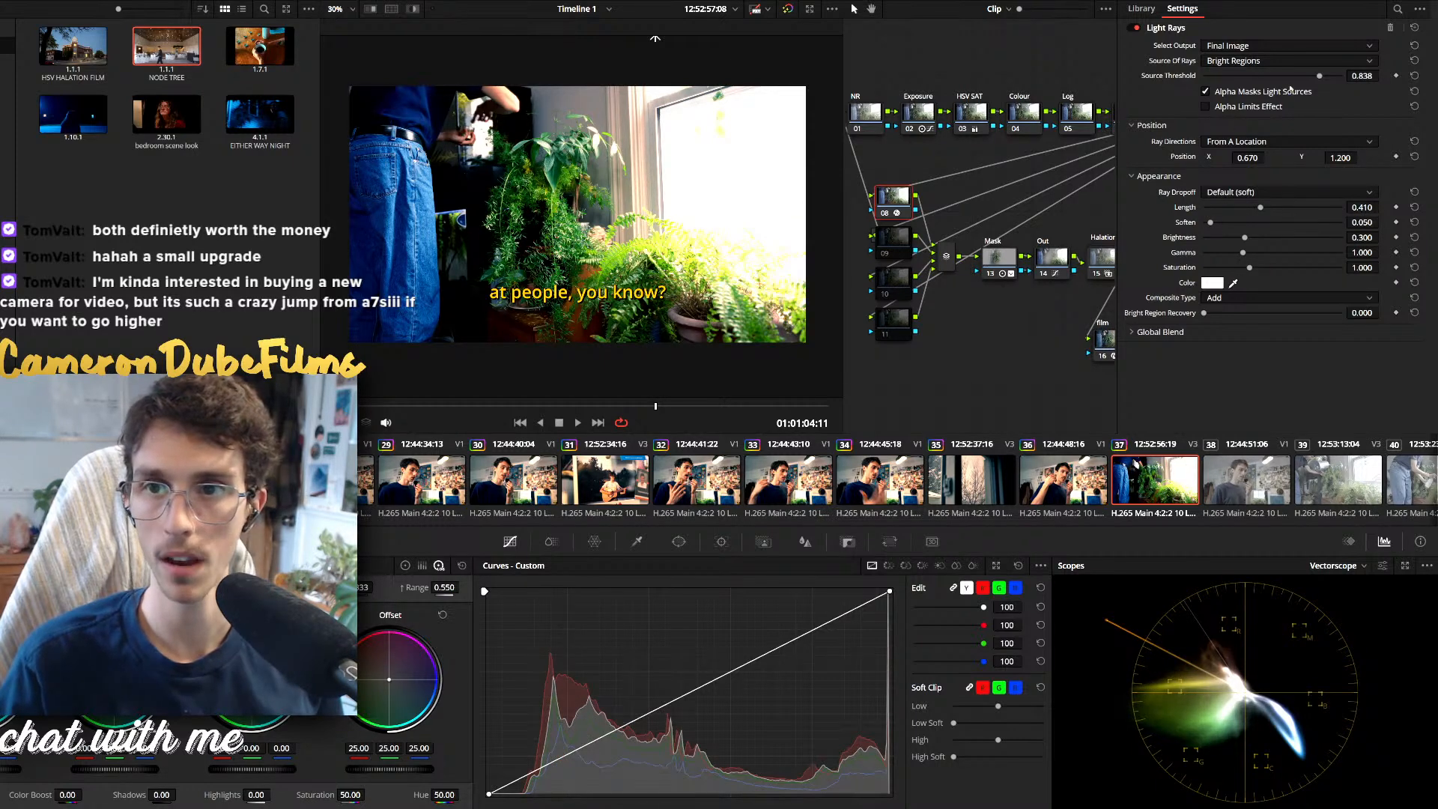
{"action": "left_click_drag", "start_coordinate": [1249, 155], "coordinate": [1361, 156]}
{"action": "left_click_drag", "start_coordinate": [1319, 76], "coordinate": [1320, 76]}
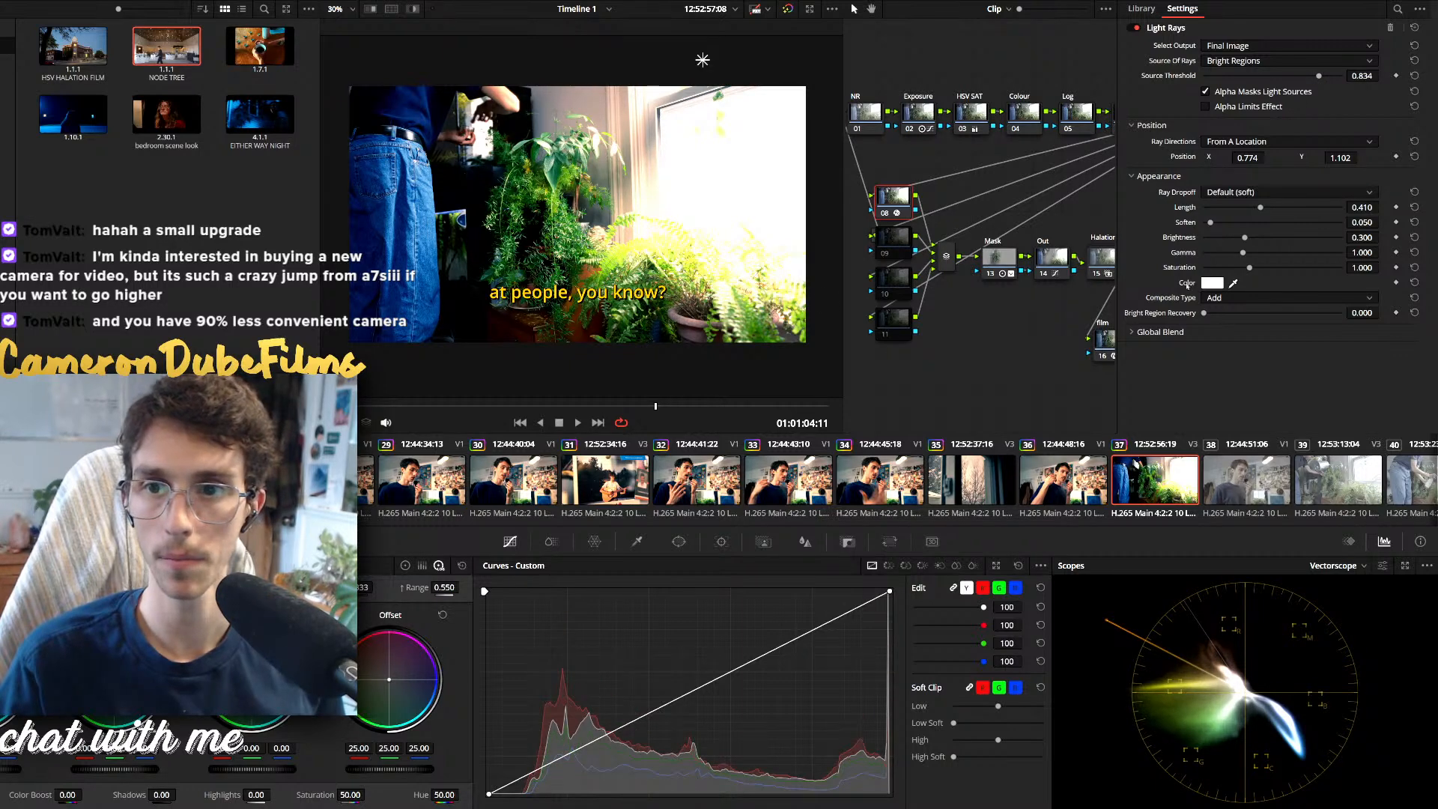
{"action": "left_click", "coordinate": [1212, 283]}
{"action": "left_click_drag", "start_coordinate": [730, 300], "coordinate": [736, 341]}
{"action": "left_click", "coordinate": [748, 352]}
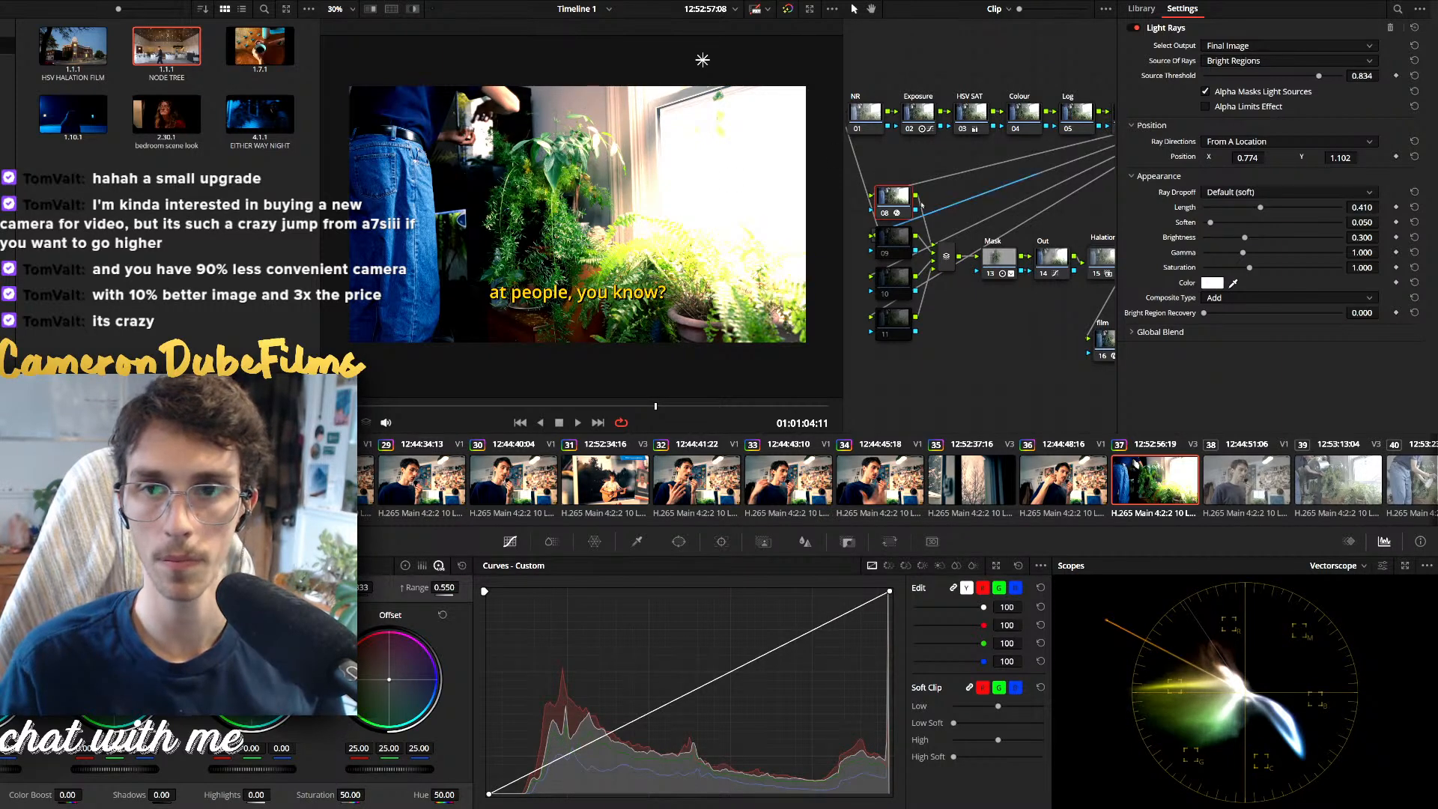
Re-enable the plant shot's curves node and open its Hue Vs Sat curve
{"action": "left_click_drag", "start_coordinate": [1078, 170], "coordinate": [1014, 164]}
{"action": "left_click", "coordinate": [1054, 129]}
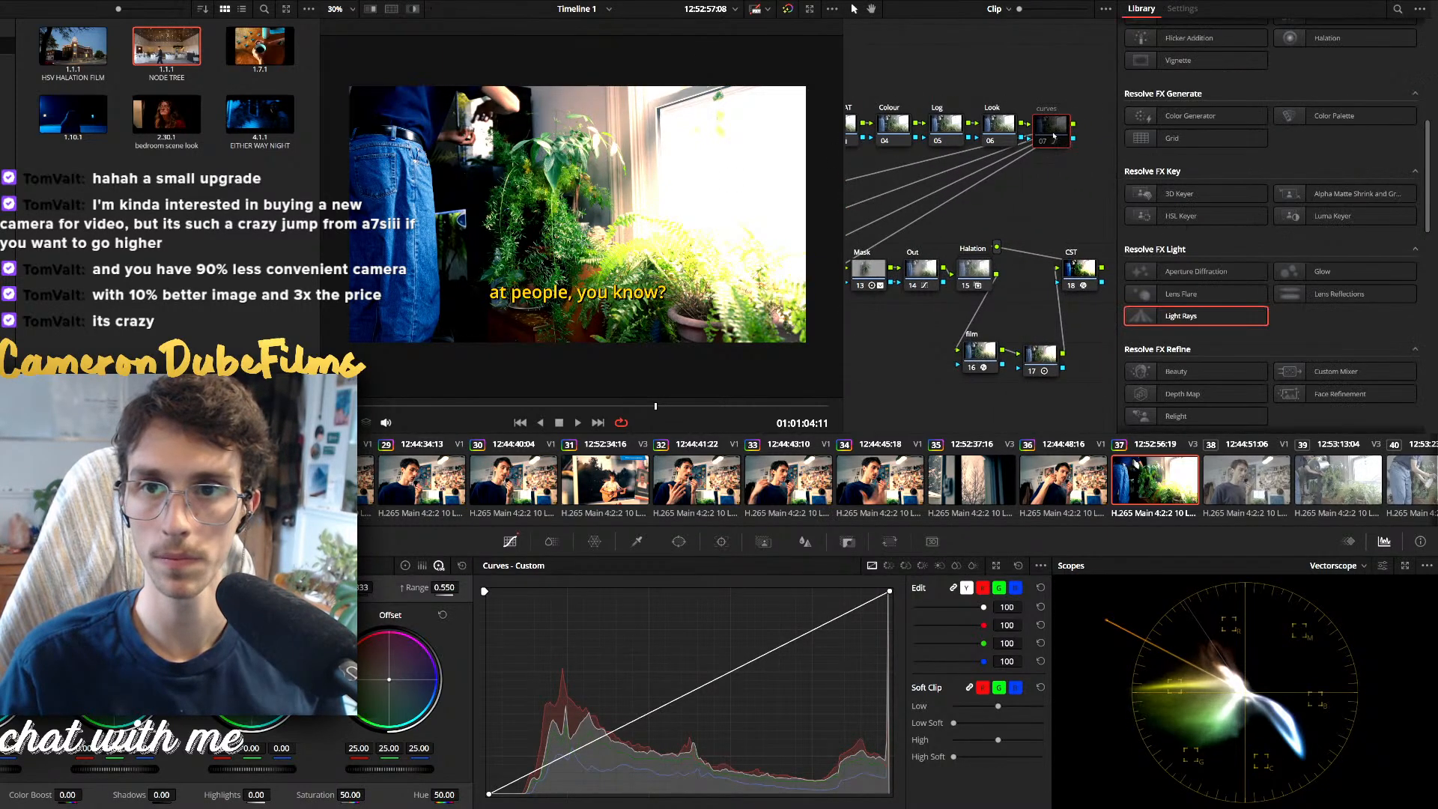
{"action": "left_click", "coordinate": [906, 565]}
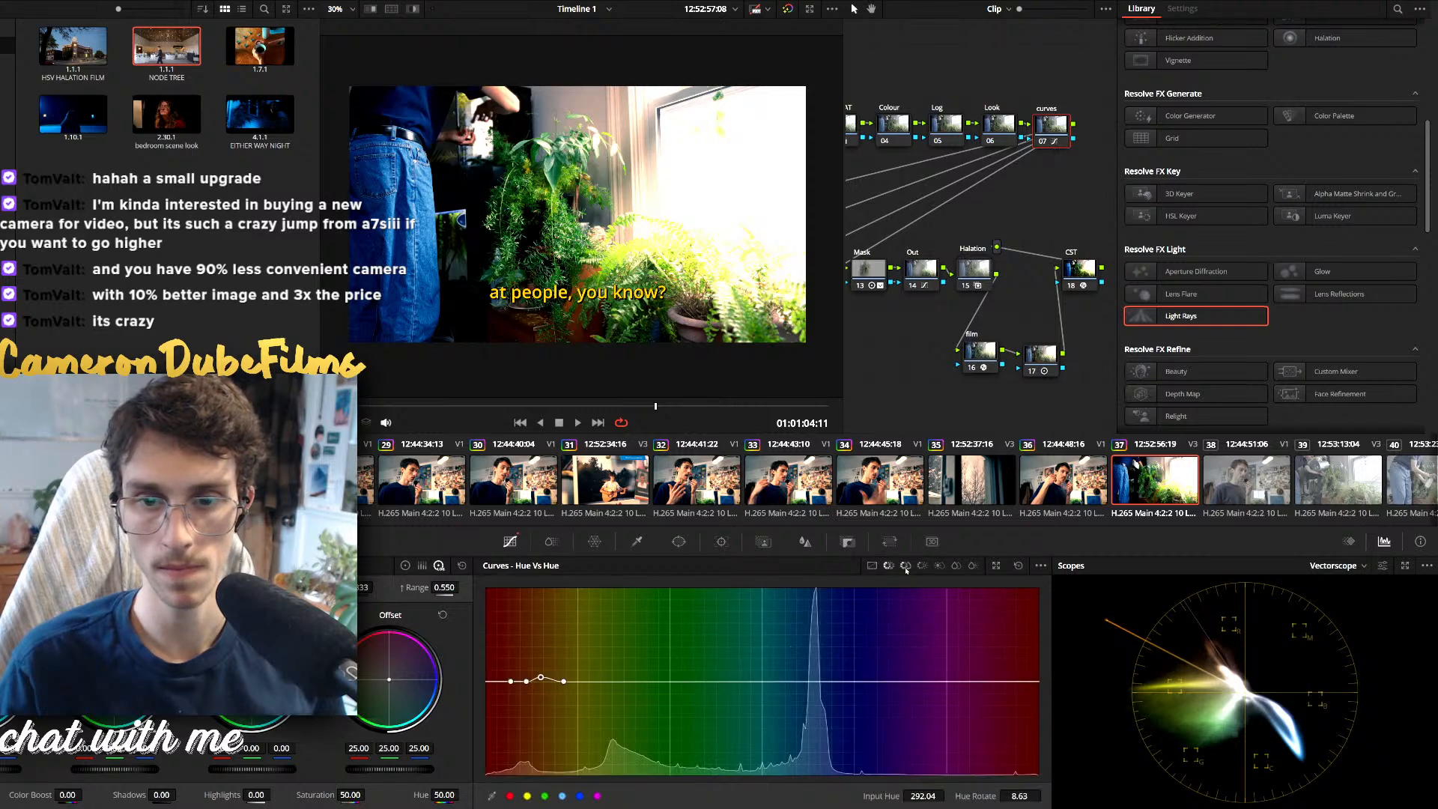
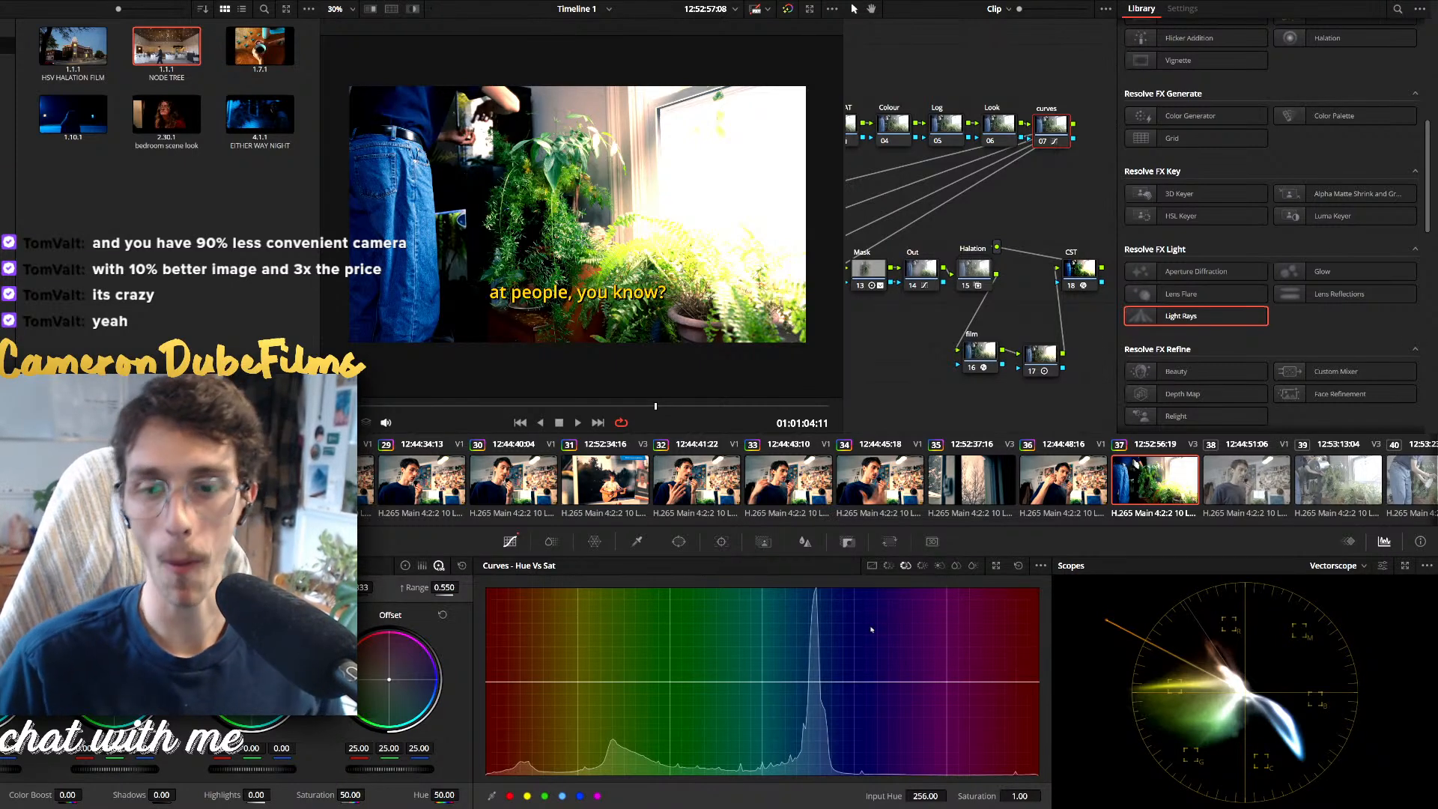
Strongly desaturate the purples and magentas and moderately reduce the yellows on the plant shot's Hue Vs Sat curve, then return to the clip's start
{"action": "left_click", "coordinate": [587, 97]}
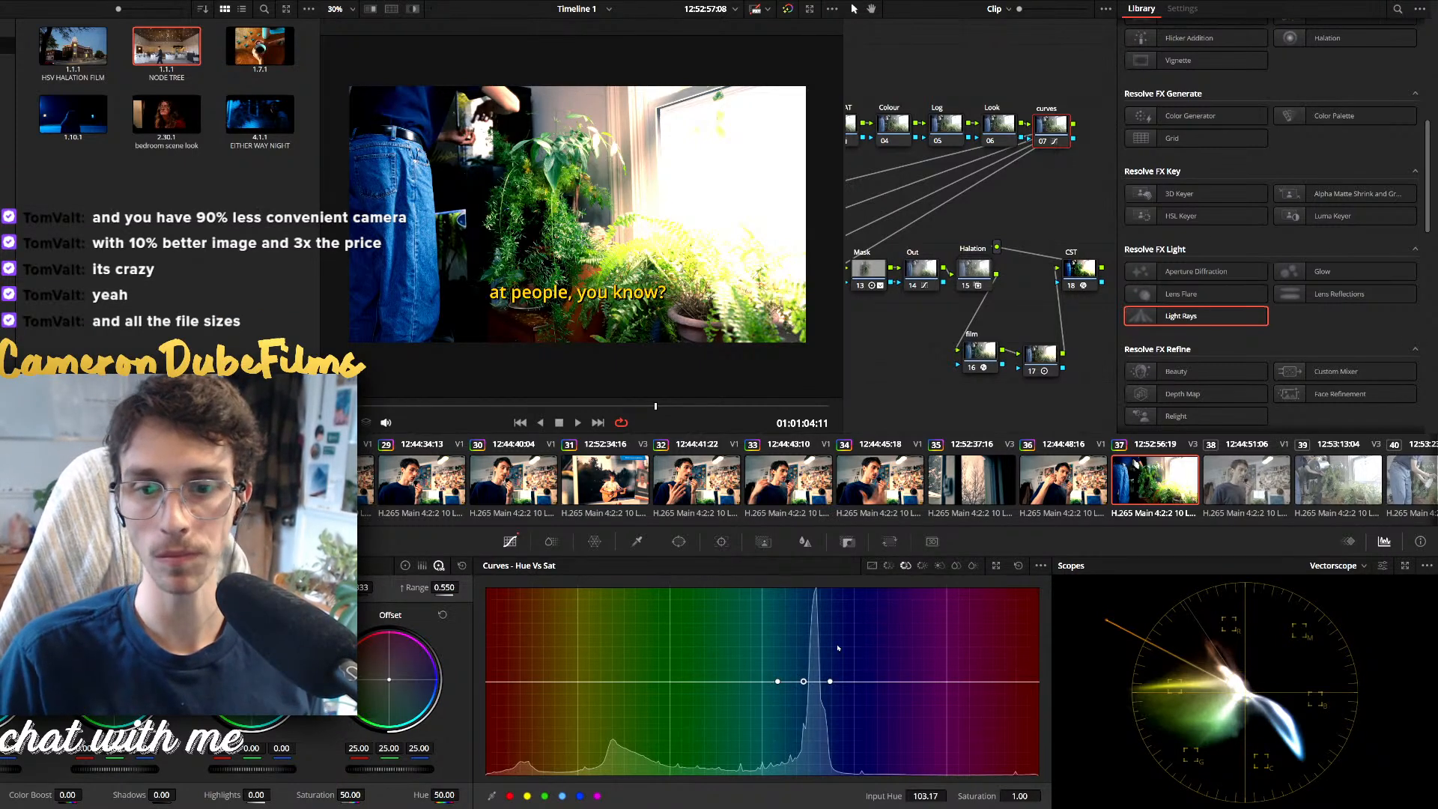
{"action": "mouse_move", "coordinate": [803, 682]}
{"action": "left_mouse_down"}
{"action": "mouse_move", "coordinate": [802, 756]}
{"action": "mouse_move", "coordinate": [797, 637]}
{"action": "mouse_move", "coordinate": [792, 670]}
{"action": "left_mouse_up"}
{"action": "right_click", "coordinate": [792, 670]}
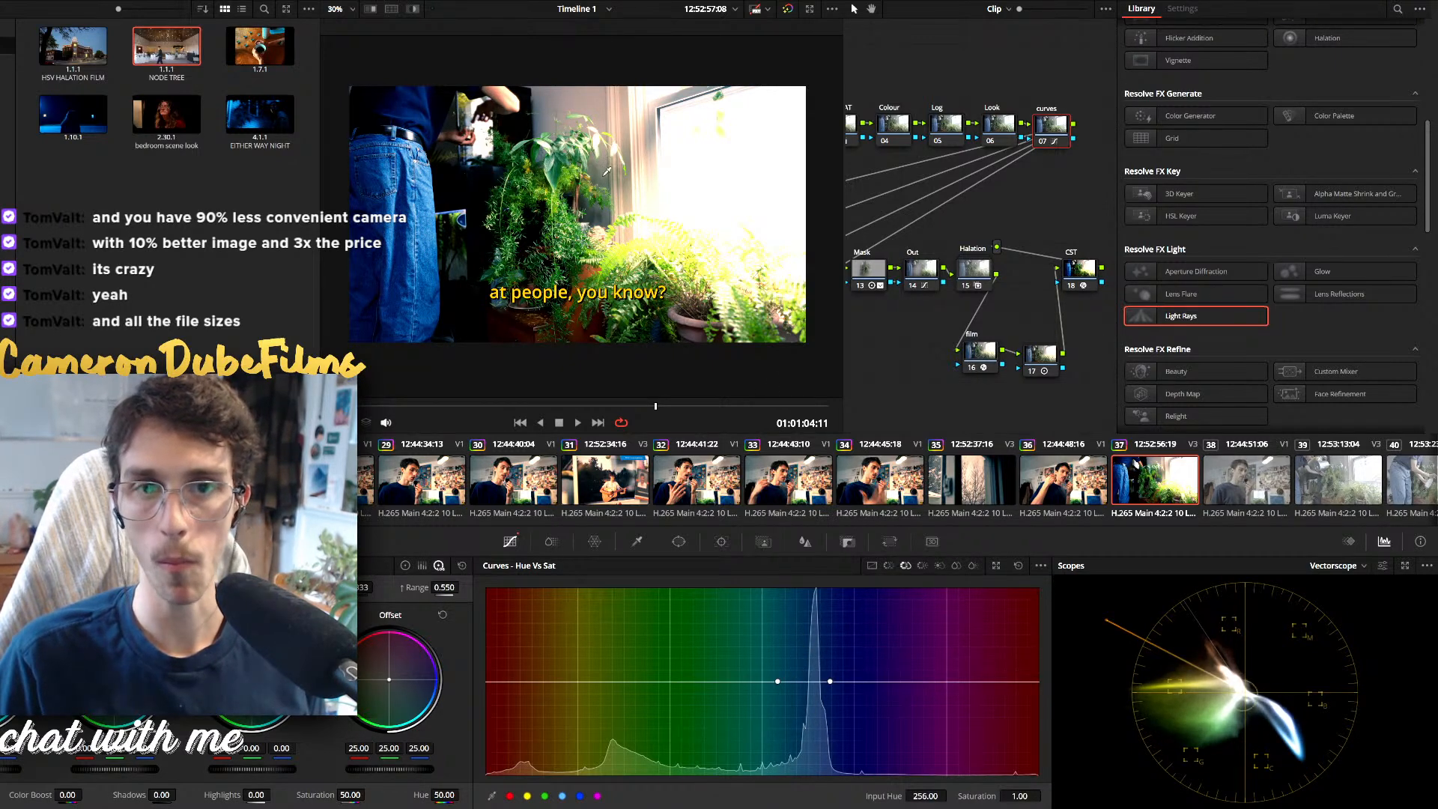
{"action": "left_click", "coordinate": [586, 95]}
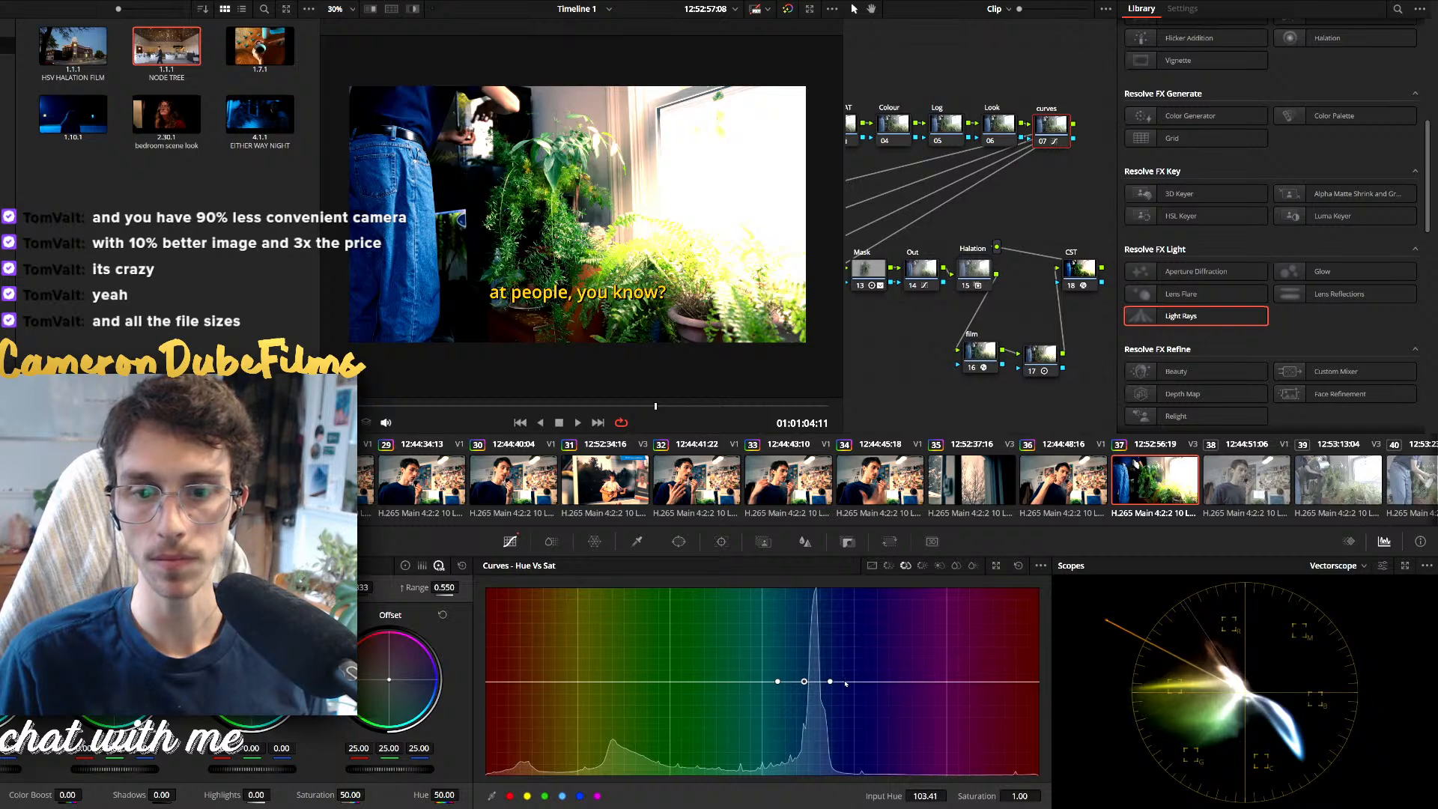
{"action": "left_click", "coordinate": [844, 681]}
{"action": "left_click_drag", "start_coordinate": [928, 680], "coordinate": [993, 771]}
{"action": "left_click_drag", "start_coordinate": [528, 760], "coordinate": [592, 715]}
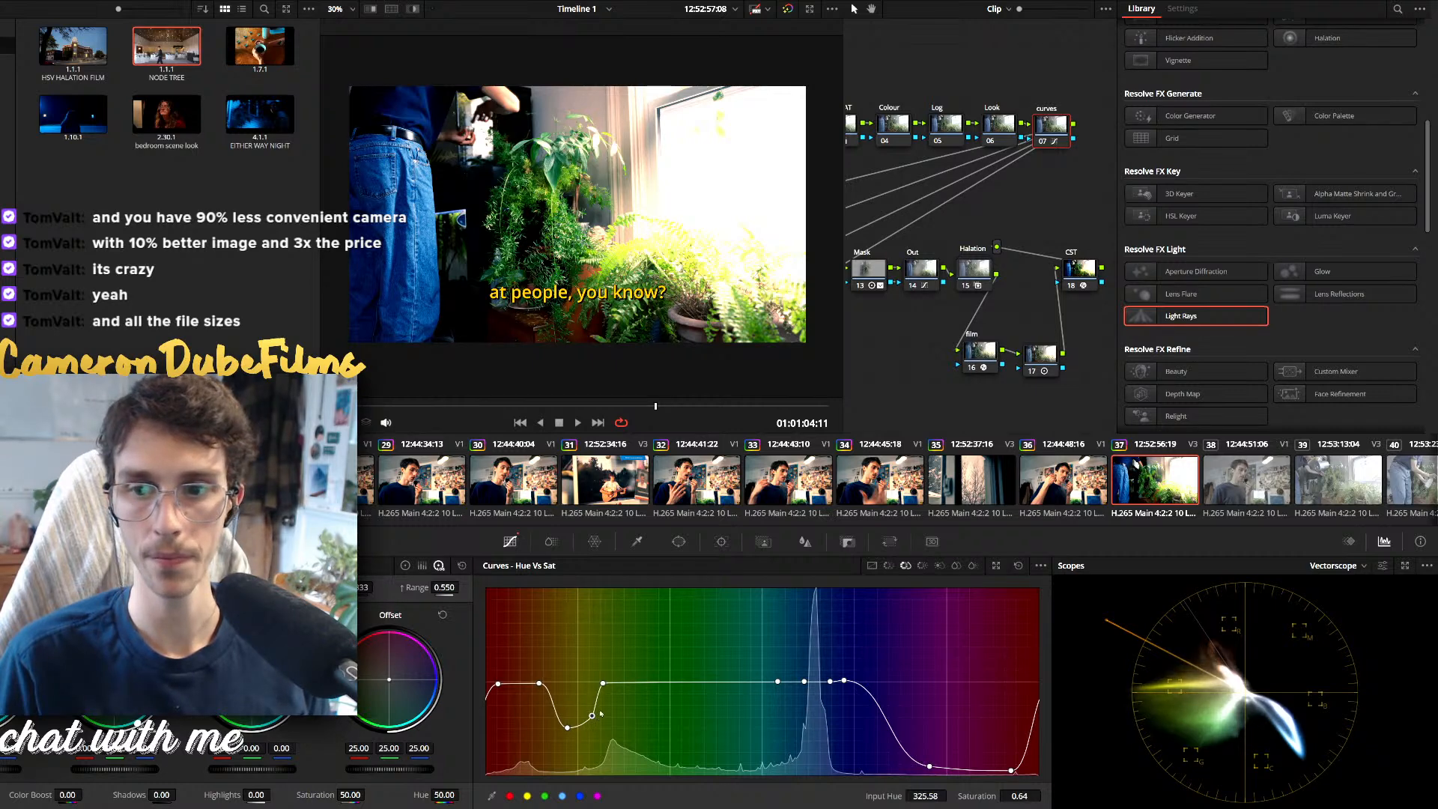
{"action": "left_click_drag", "start_coordinate": [656, 406], "coordinate": [361, 406]}
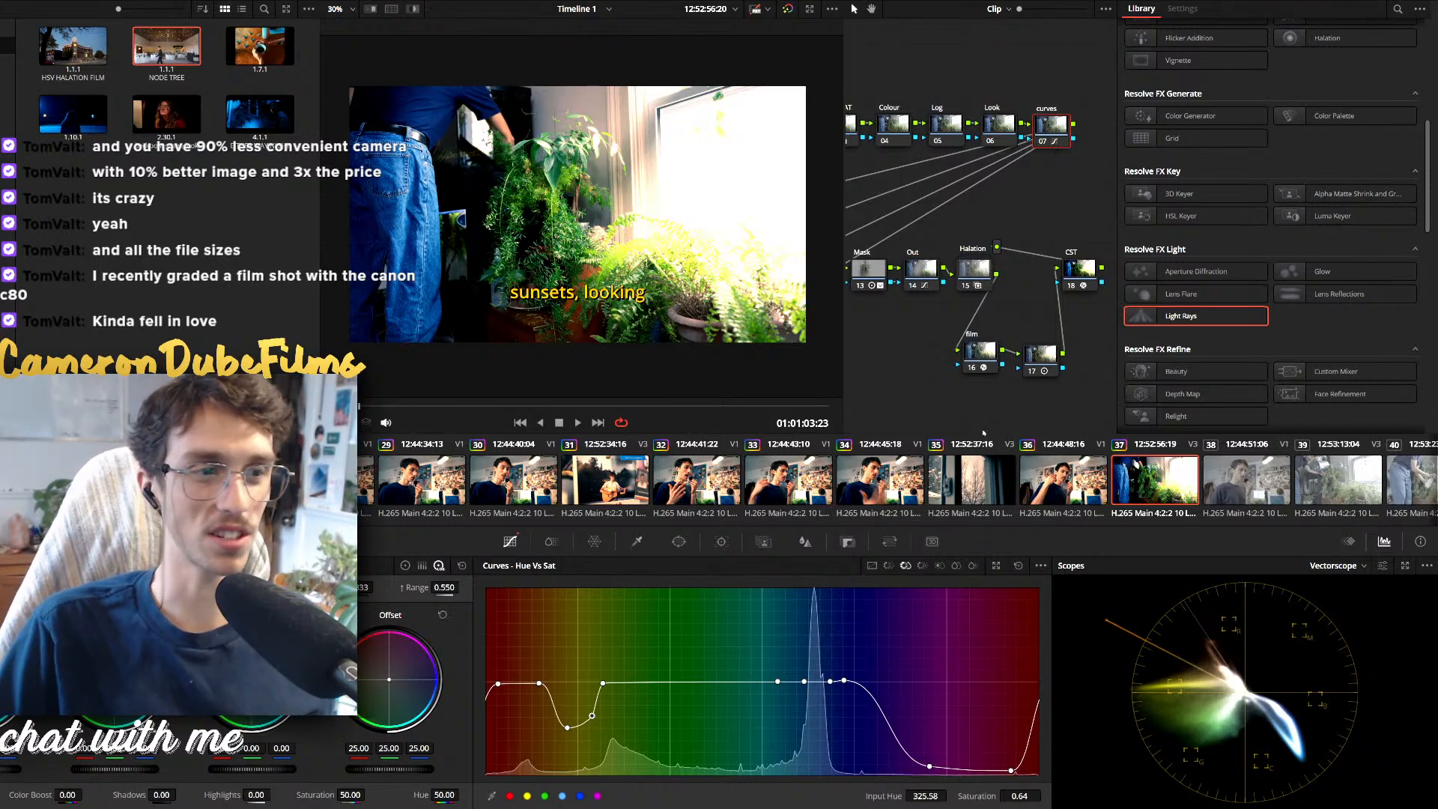
Apply the talking-head grade to clips 38 and 42 and the plant shot's grade to clips 39 and 40
{"action": "left_click", "coordinate": [1203, 480]}
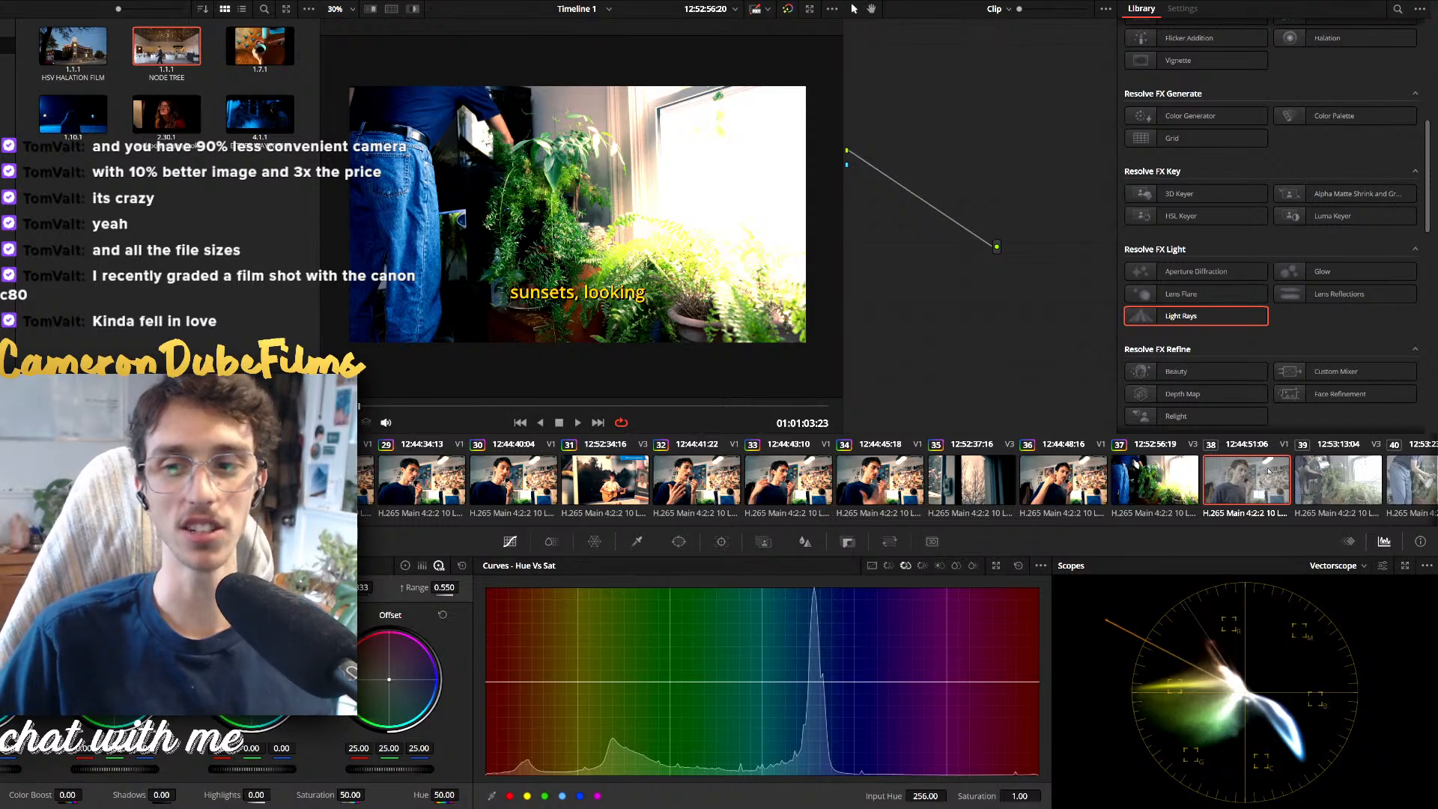
{"action": "left_click", "coordinate": [1172, 479]}
{"action": "key", "text": "ctrl+c"}
{"action": "left_click", "coordinate": [1329, 479]}
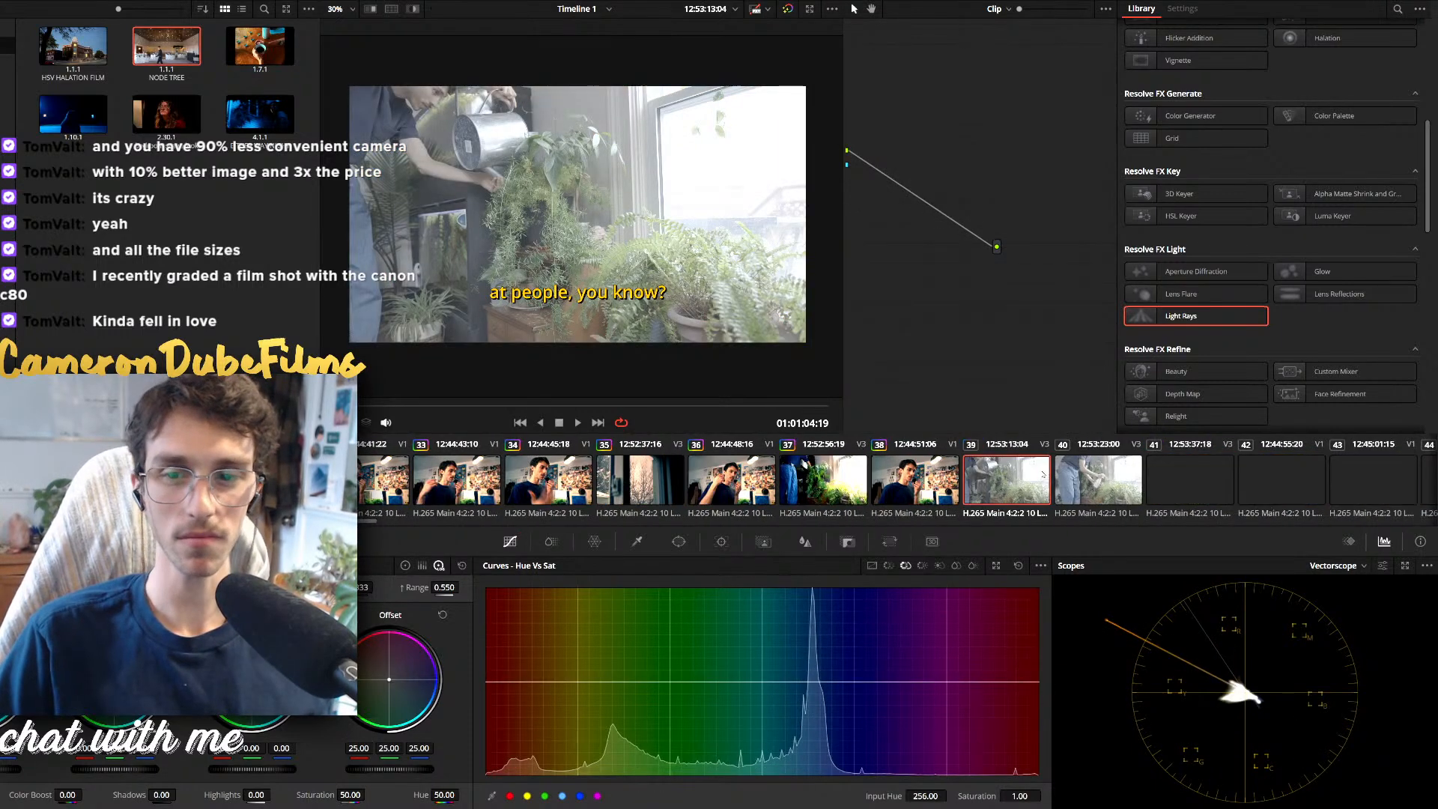
{"action": "key", "text": "ctrl+v"}
{"action": "left_click", "coordinate": [937, 488]}
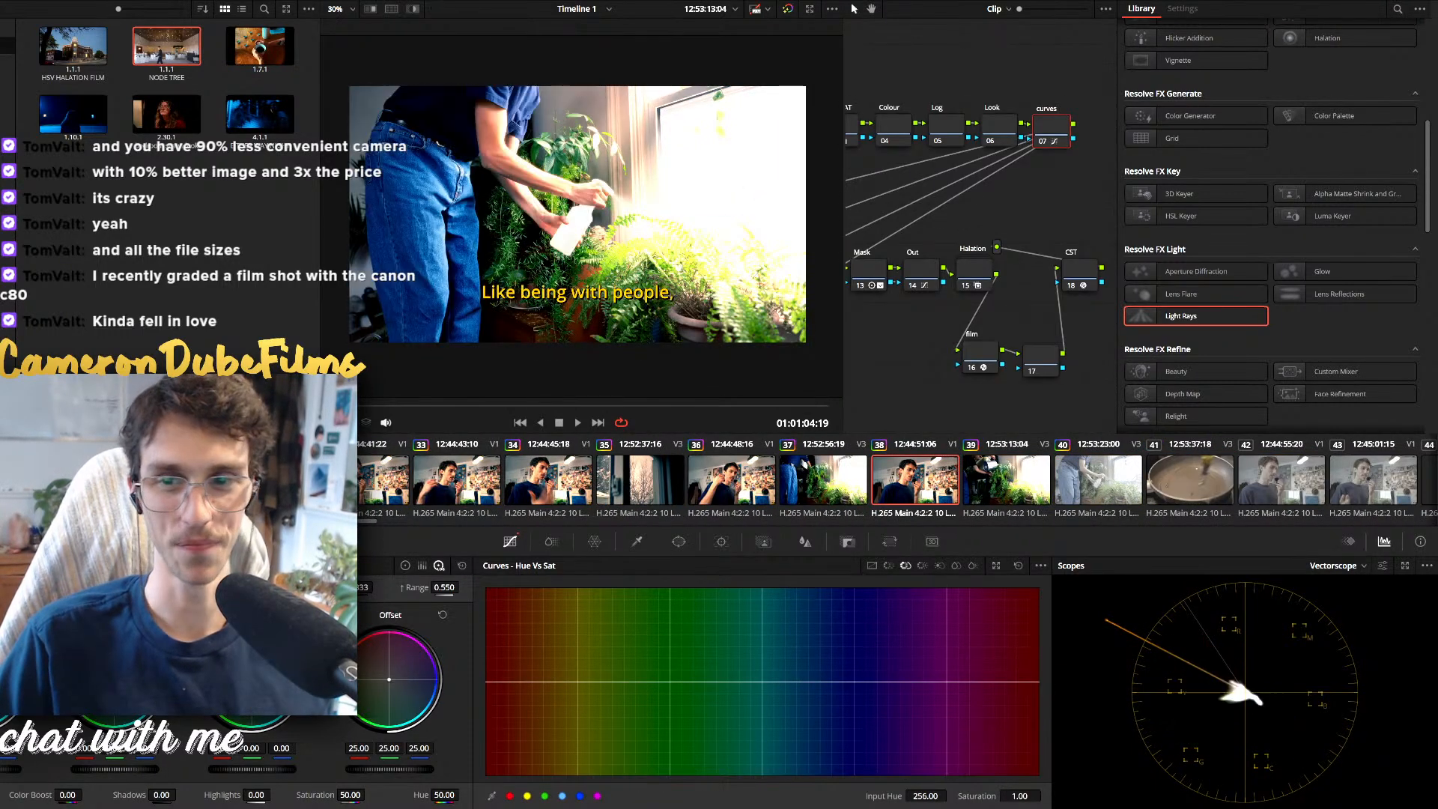
{"action": "left_click", "coordinate": [1194, 479]}
{"action": "left_click", "coordinate": [1098, 479]}
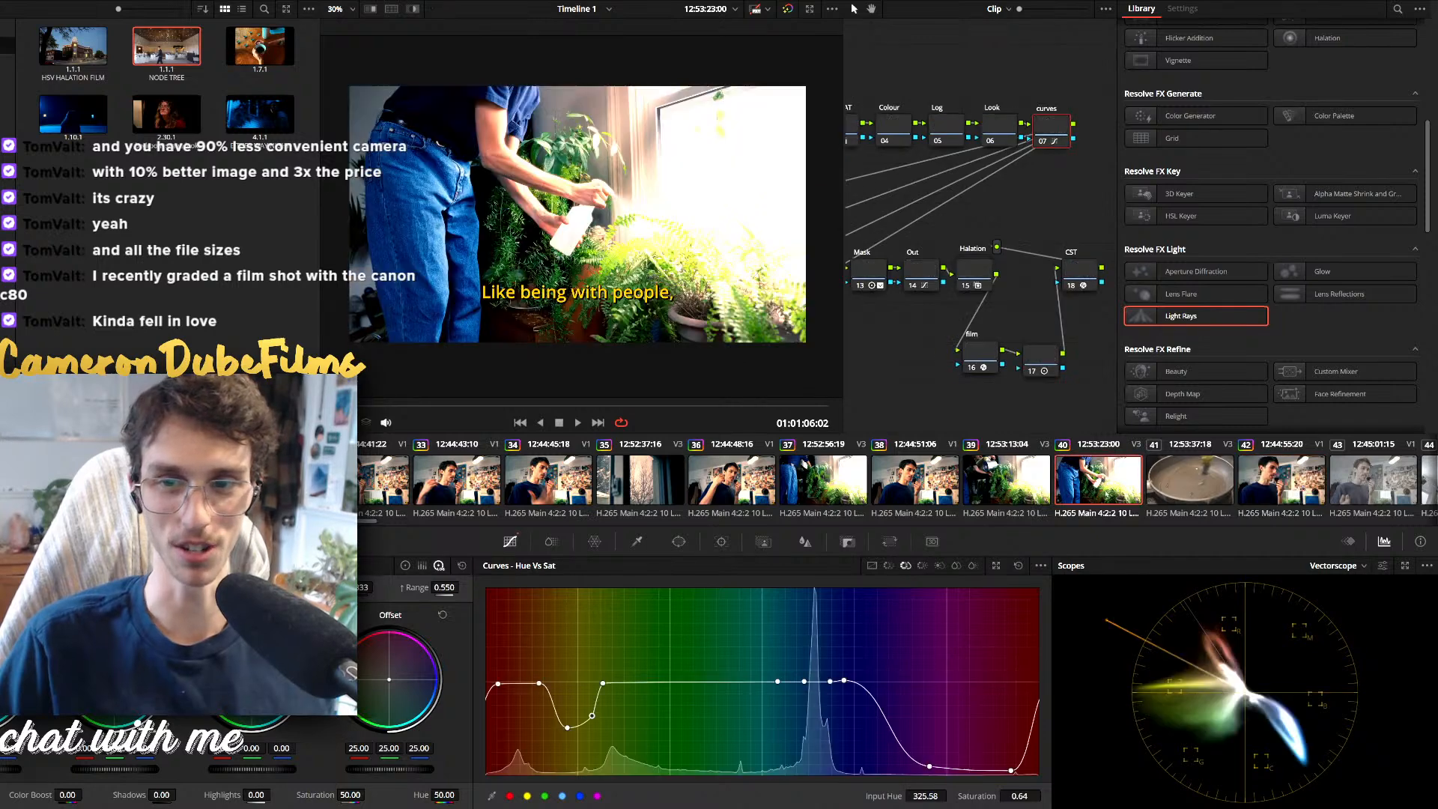
Copy the plant grade from clip 40 to the frying pan shot in clip 41
{"action": "key", "text": "ctrl+c"}
{"action": "left_click", "coordinate": [1200, 483]}
{"action": "key", "text": "ctrl+v"}
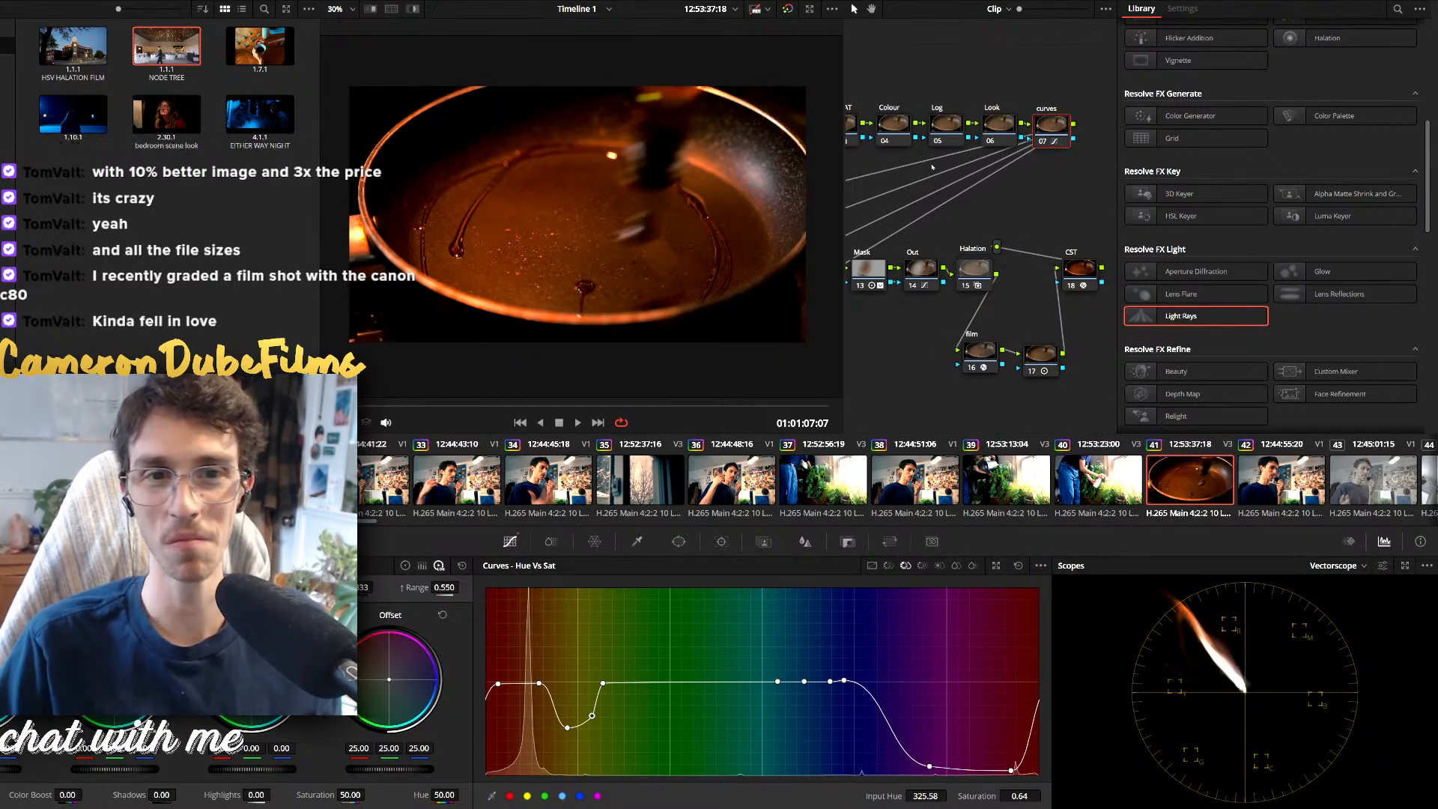
Switch off the pan shot's curves and HSV SAT nodes to judge their effect on the image
{"action": "left_click_drag", "start_coordinate": [896, 189], "coordinate": [977, 198]}
{"action": "key", "text": "ctrl+d"}
{"action": "left_click", "coordinate": [921, 136]}
{"action": "key", "text": "ctrl+d"}
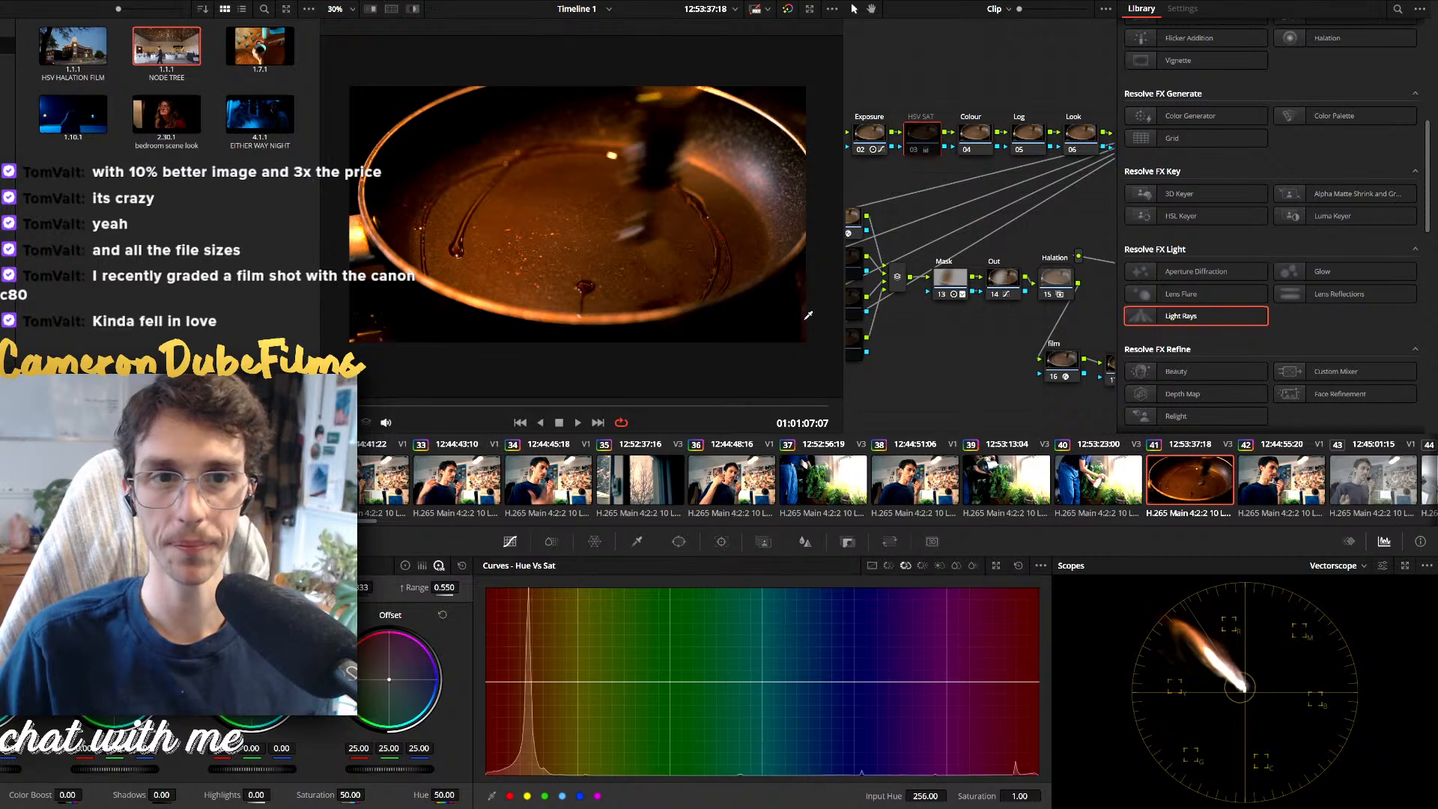
{"action": "key", "text": "ctrl+d"}
{"action": "key", "text": "ctrl+d"}
Reset the custom curve on the pan shot's Exposure node and place one control point in the lower midtones, comparing the result on and off
{"action": "left_click_drag", "start_coordinate": [876, 136], "coordinate": [922, 142]}
{"action": "left_click", "coordinate": [923, 142]}
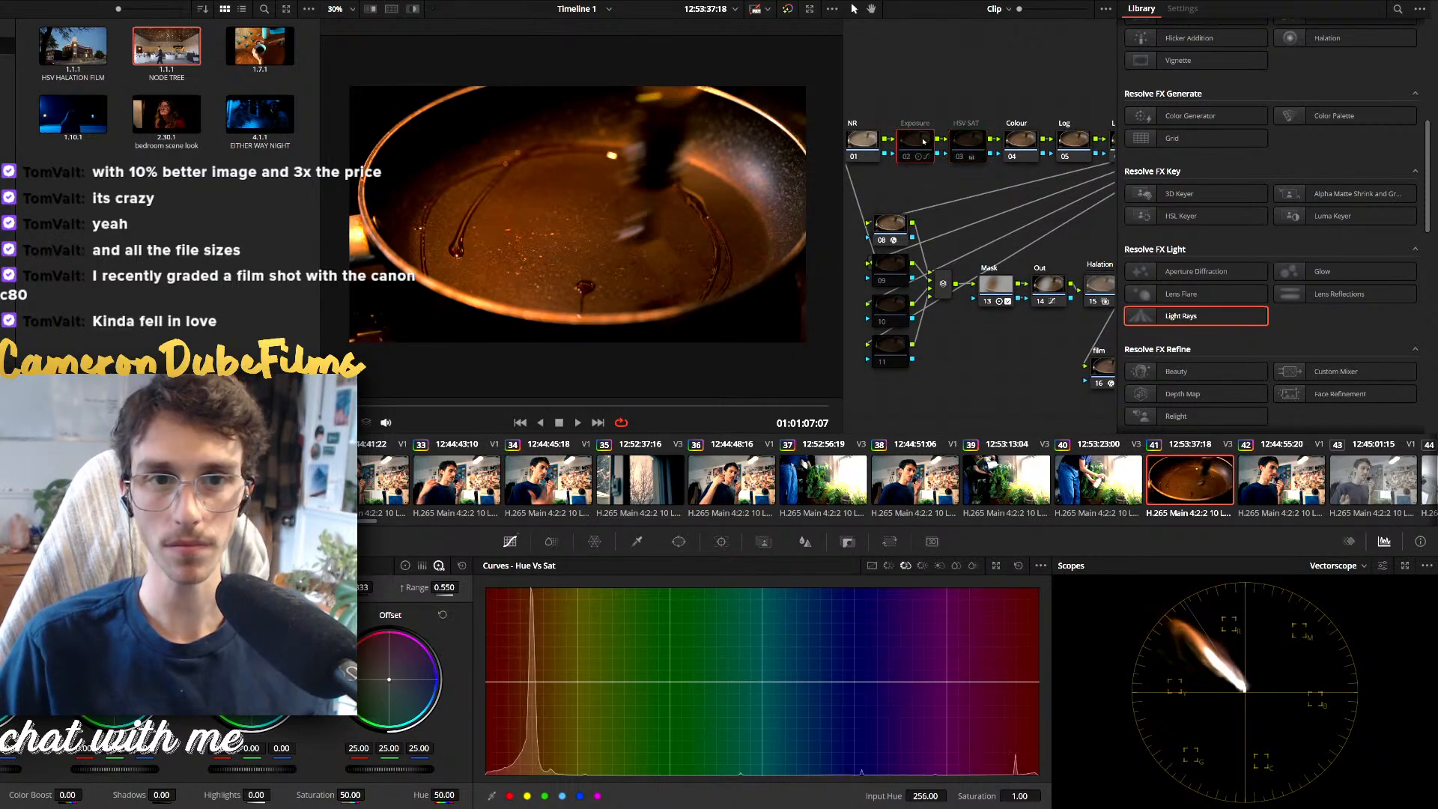
{"action": "key", "text": "ctrl+d"}
{"action": "key", "text": "ctrl+d"}
{"action": "left_click", "coordinate": [870, 567]}
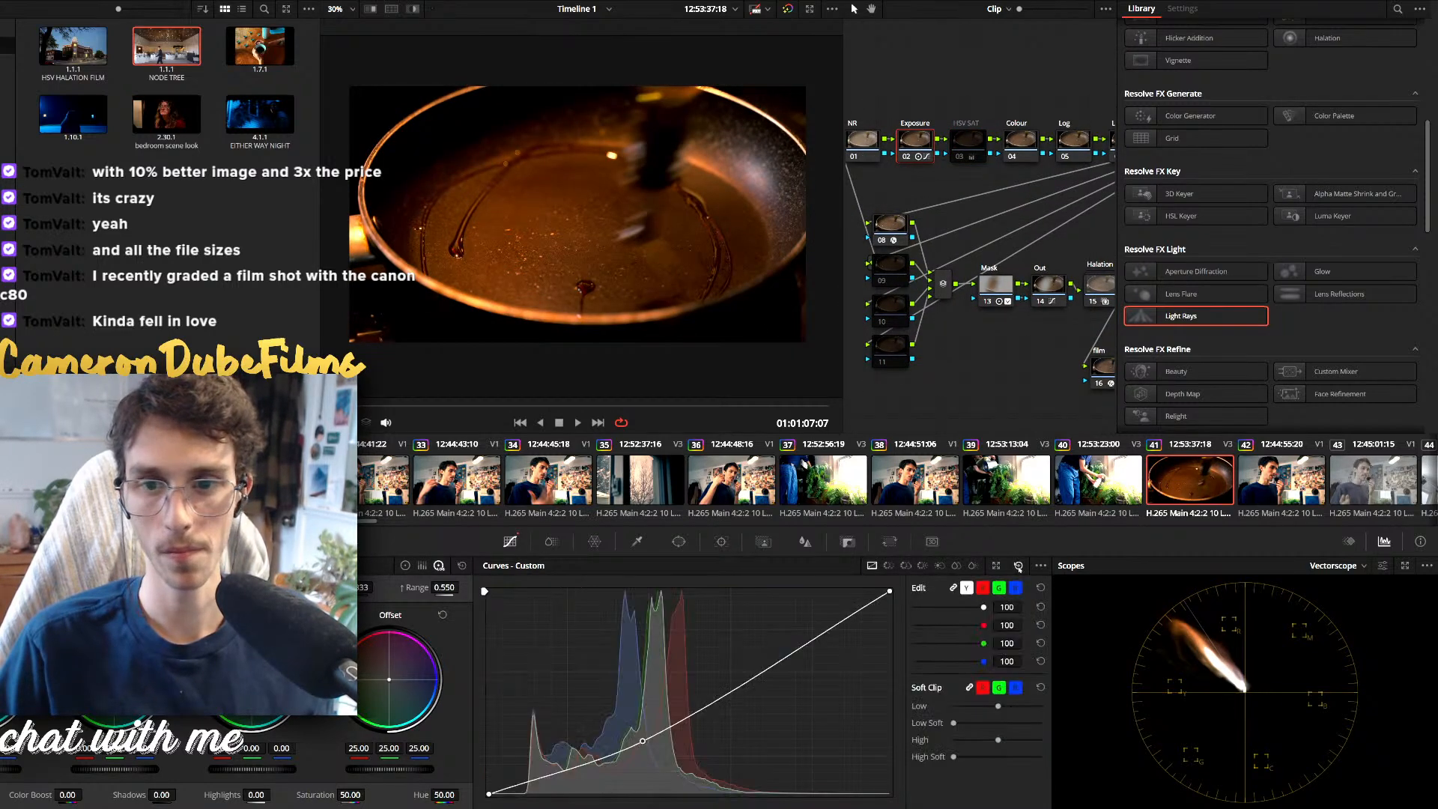
{"action": "key", "text": "ctrl+d"}
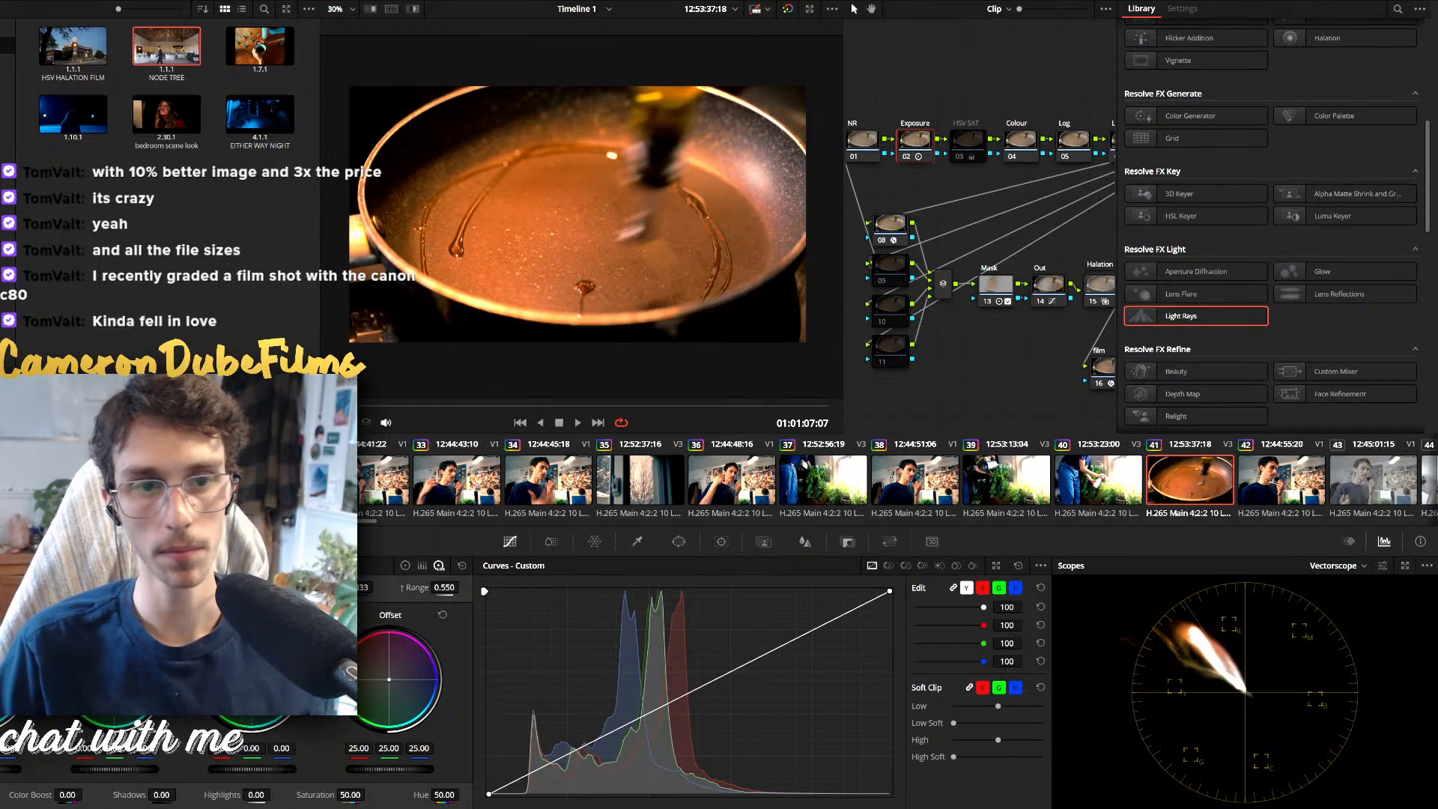
{"action": "key", "text": "ctrl+d"}
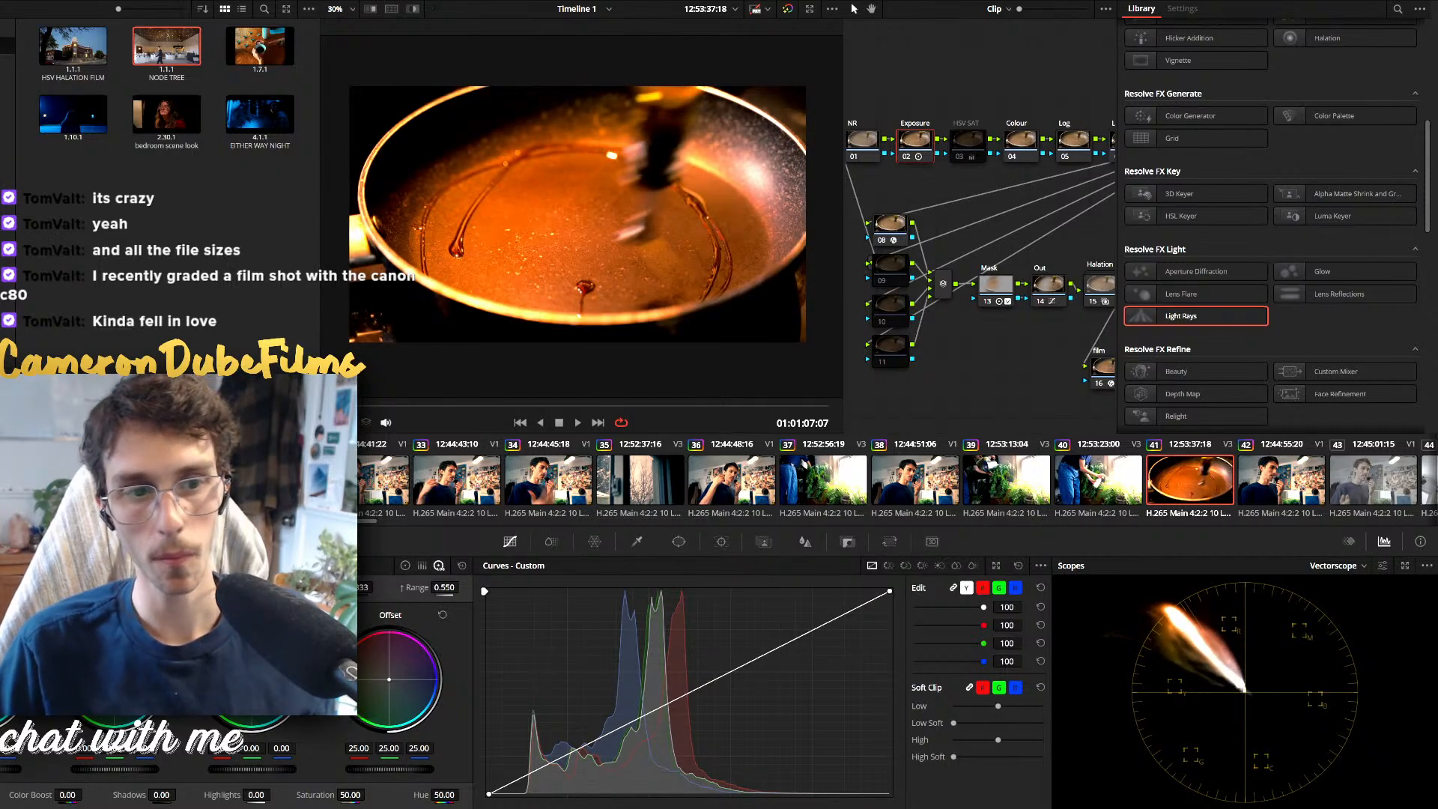
{"action": "key", "text": "ctrl+d"}
{"action": "key", "text": "ctrl+d"}
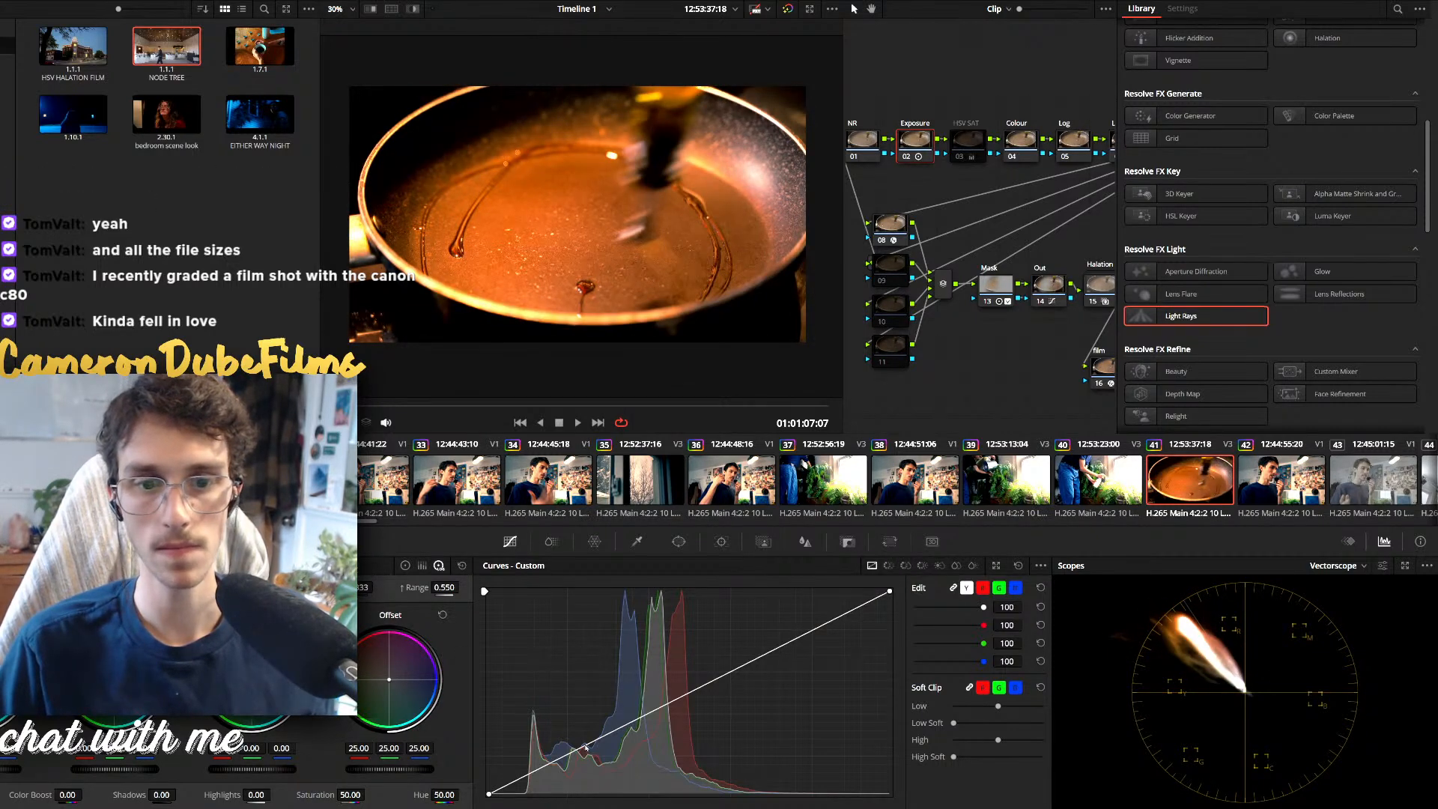
{"action": "mouse_move", "coordinate": [601, 738]}
{"action": "left_mouse_down"}
{"action": "mouse_move", "coordinate": [607, 758]}
{"action": "mouse_move", "coordinate": [597, 740]}
{"action": "left_mouse_up"}
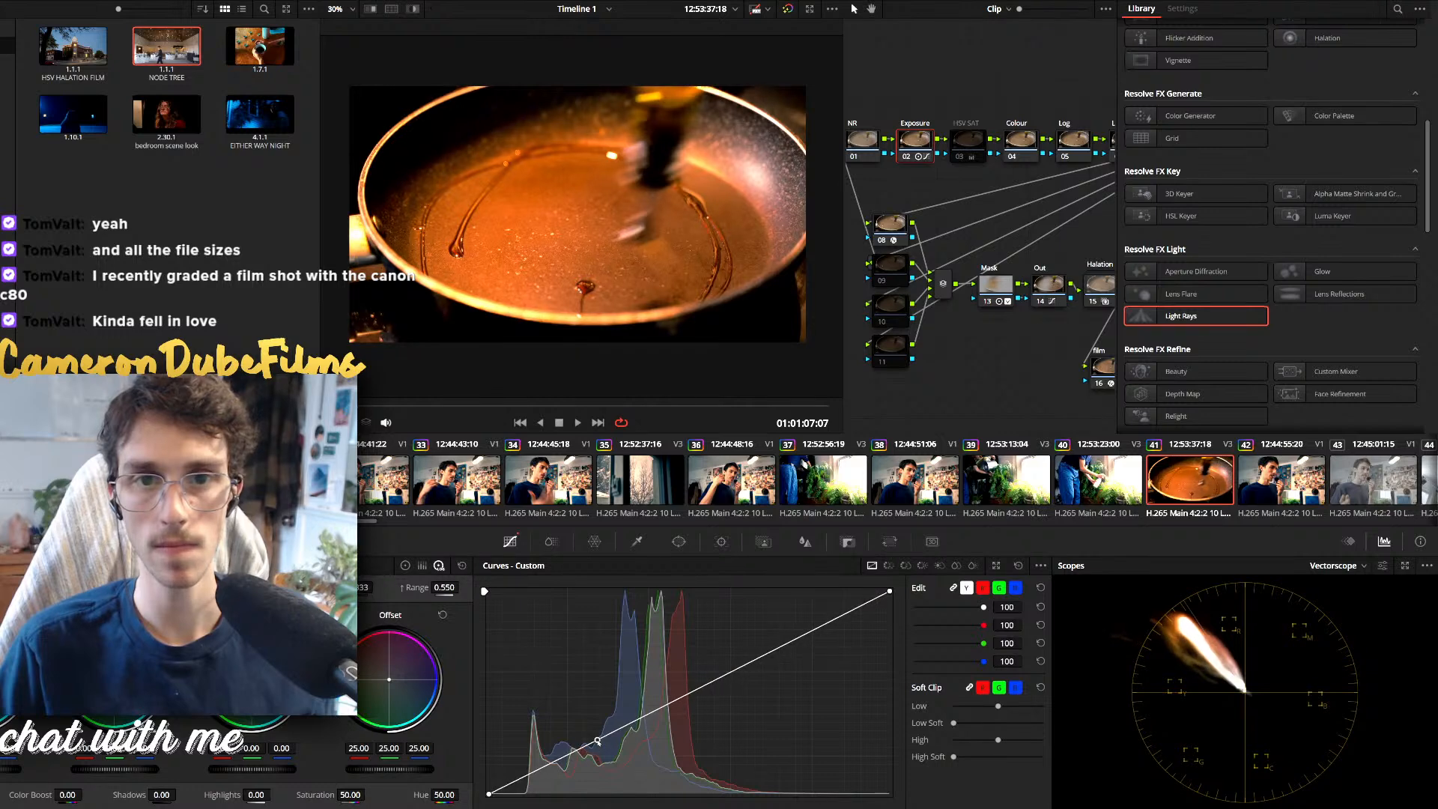
Re-enable the pan shot's HSV SAT node and lower its Gain to 0.63, comparing it on and off
{"action": "left_click", "coordinate": [982, 154]}
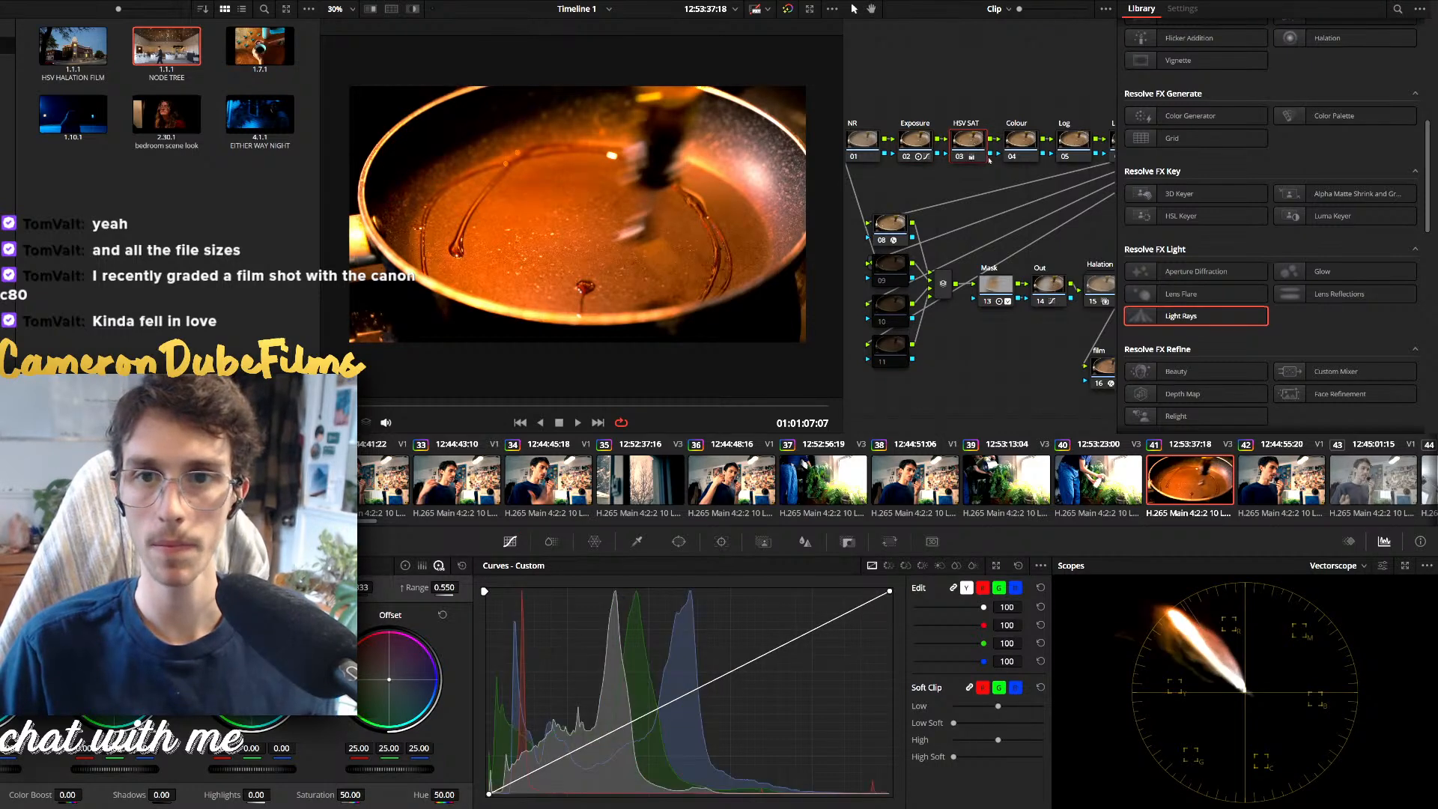
{"action": "left_click", "coordinate": [405, 565]}
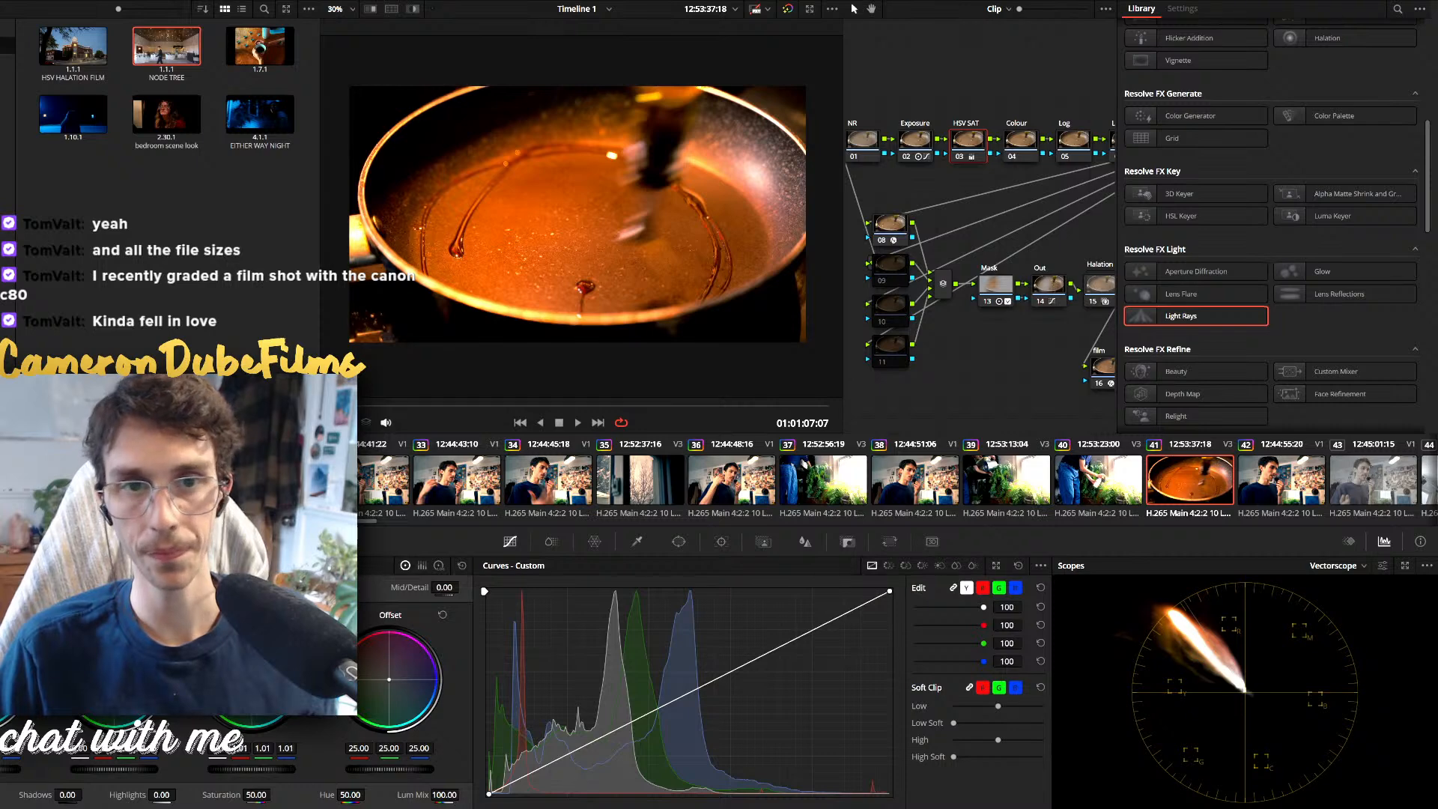
{"action": "mouse_move", "coordinate": [252, 769]}
{"action": "left_mouse_down"}
{"action": "mouse_move", "coordinate": [180, 769]}
{"action": "mouse_move", "coordinate": [240, 769]}
{"action": "left_mouse_up"}
{"action": "key", "text": "ctrl+d"}
{"action": "key", "text": "ctrl+d"}
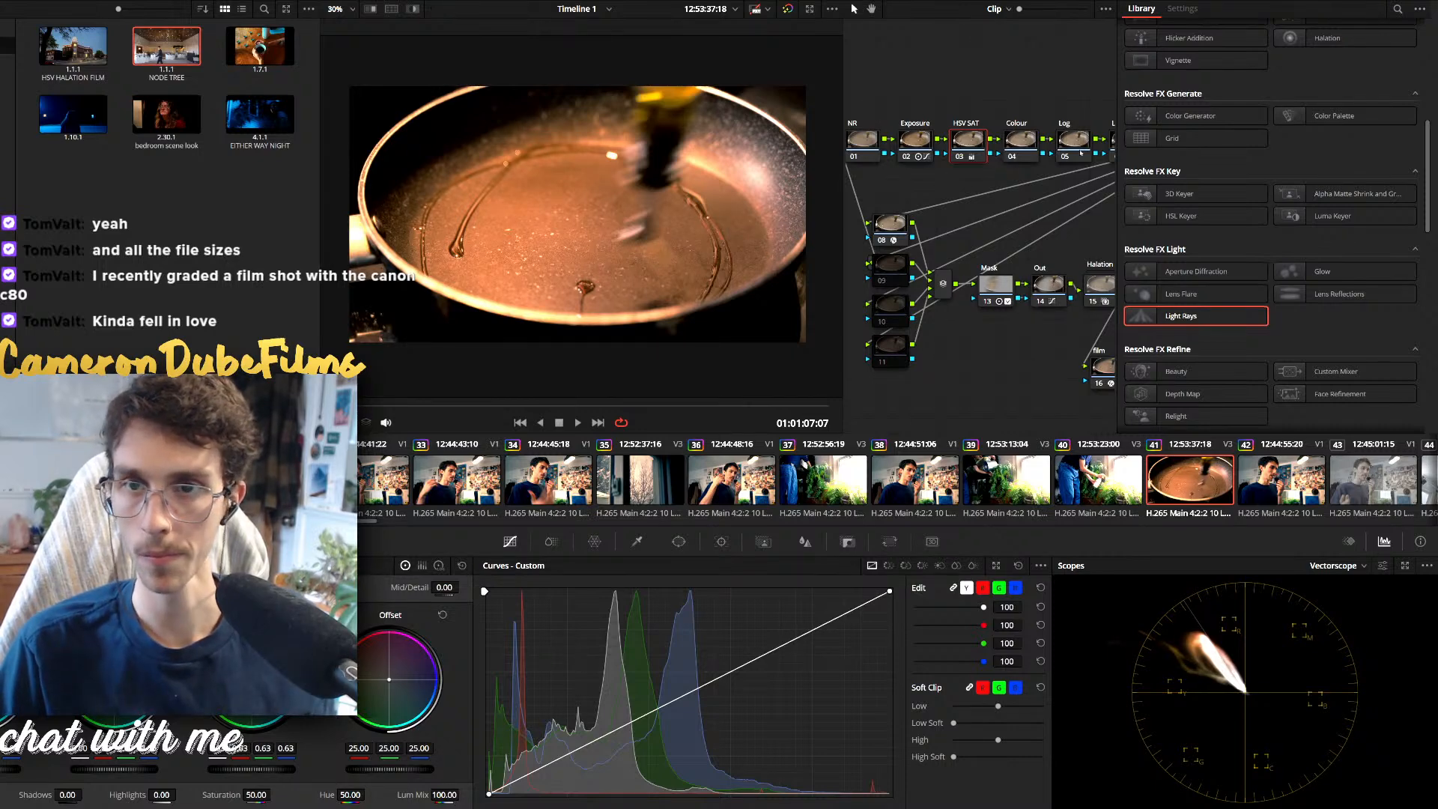
Re-enable the pan shot's curves node and reset its grade
{"action": "left_click_drag", "start_coordinate": [1080, 153], "coordinate": [976, 156]}
{"action": "left_click", "coordinate": [1074, 147]}
{"action": "key", "text": "ctrl+d"}
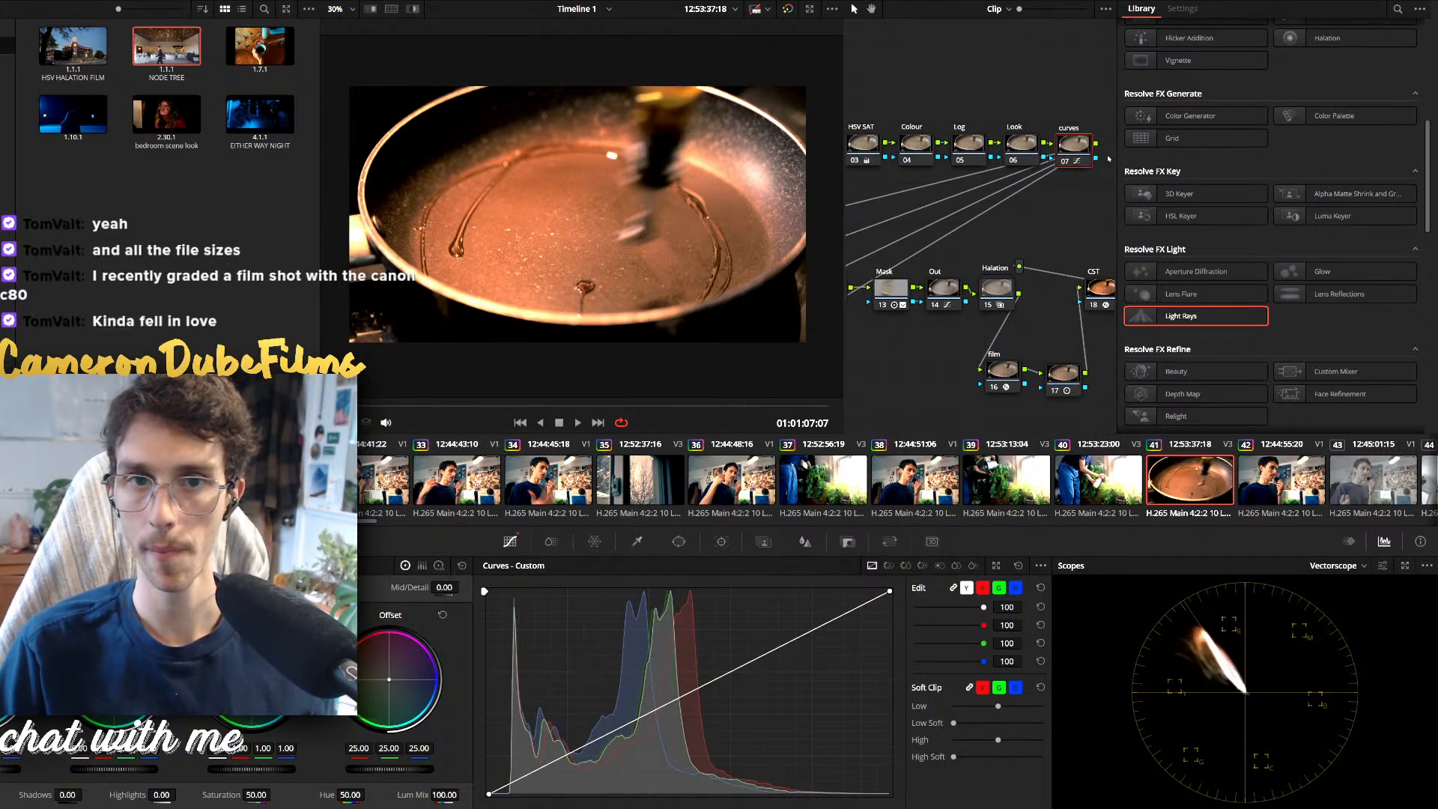
{"action": "key", "text": "shift+Home"}
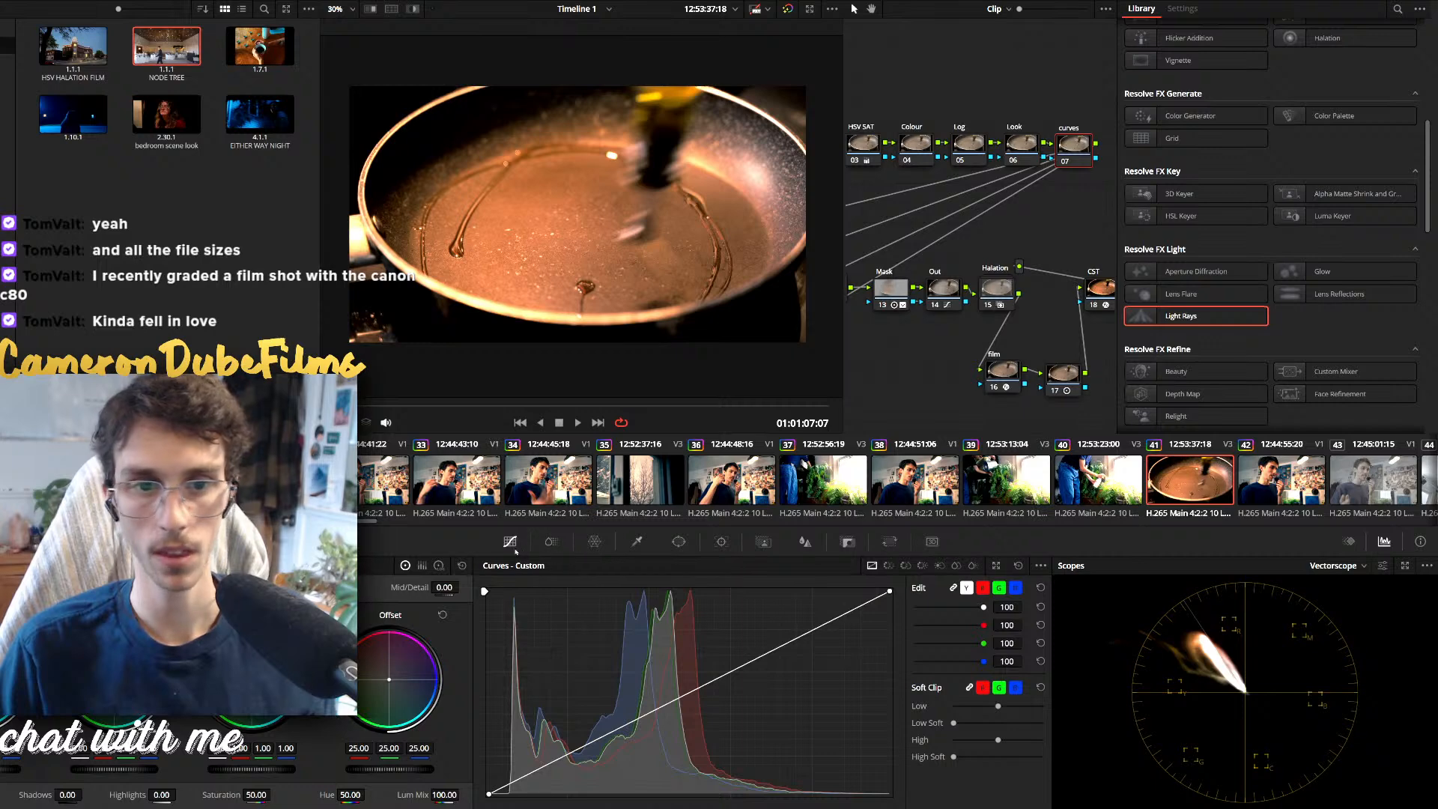
Shape the pan shot's Lum Vs Sat curve: hold saturation at luminance 0.45, lower it to 0.38 at 0.58, and drop the white end to zero
{"action": "left_click", "coordinate": [890, 566]}
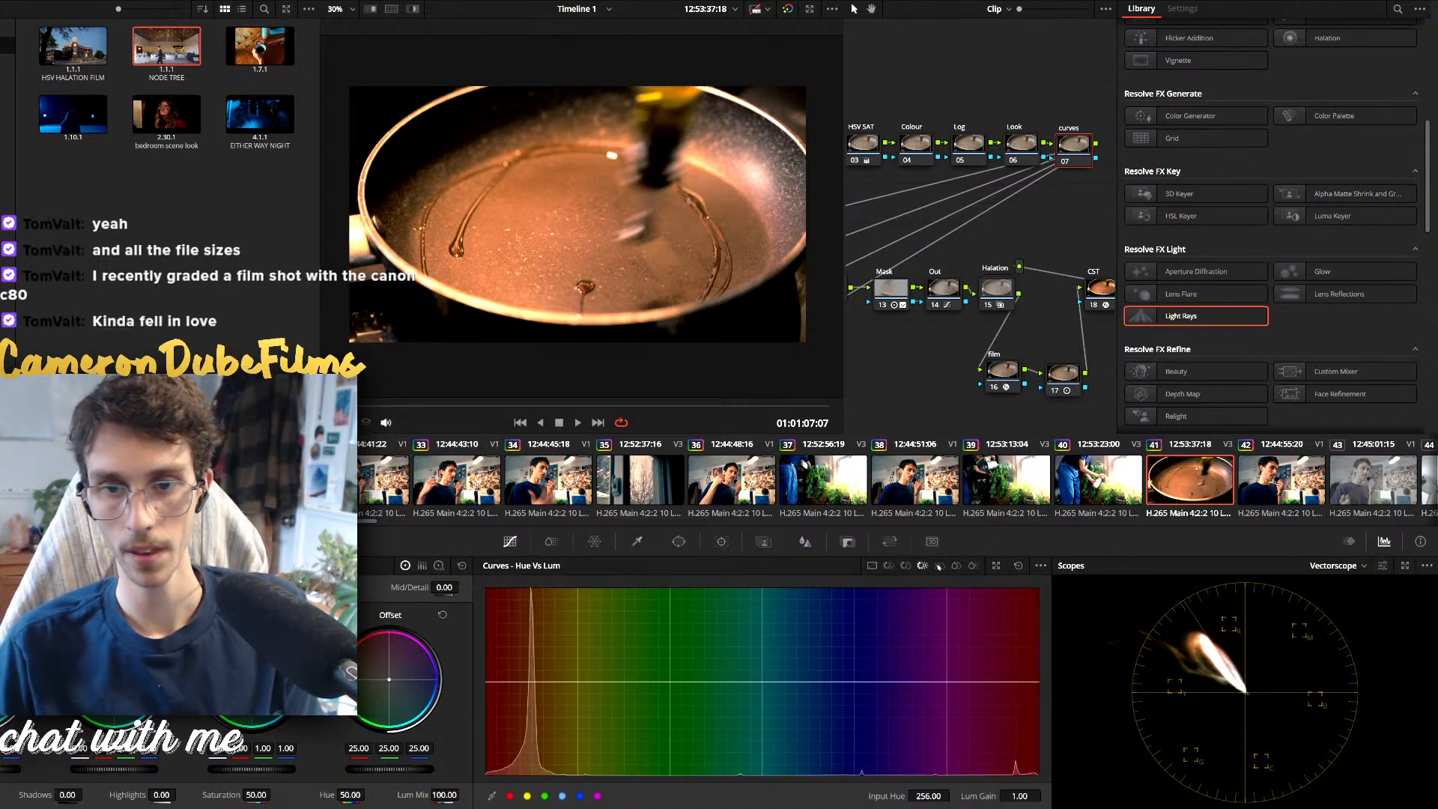
{"action": "left_click", "coordinate": [939, 565]}
{"action": "left_click_drag", "start_coordinate": [827, 683], "coordinate": [804, 762]}
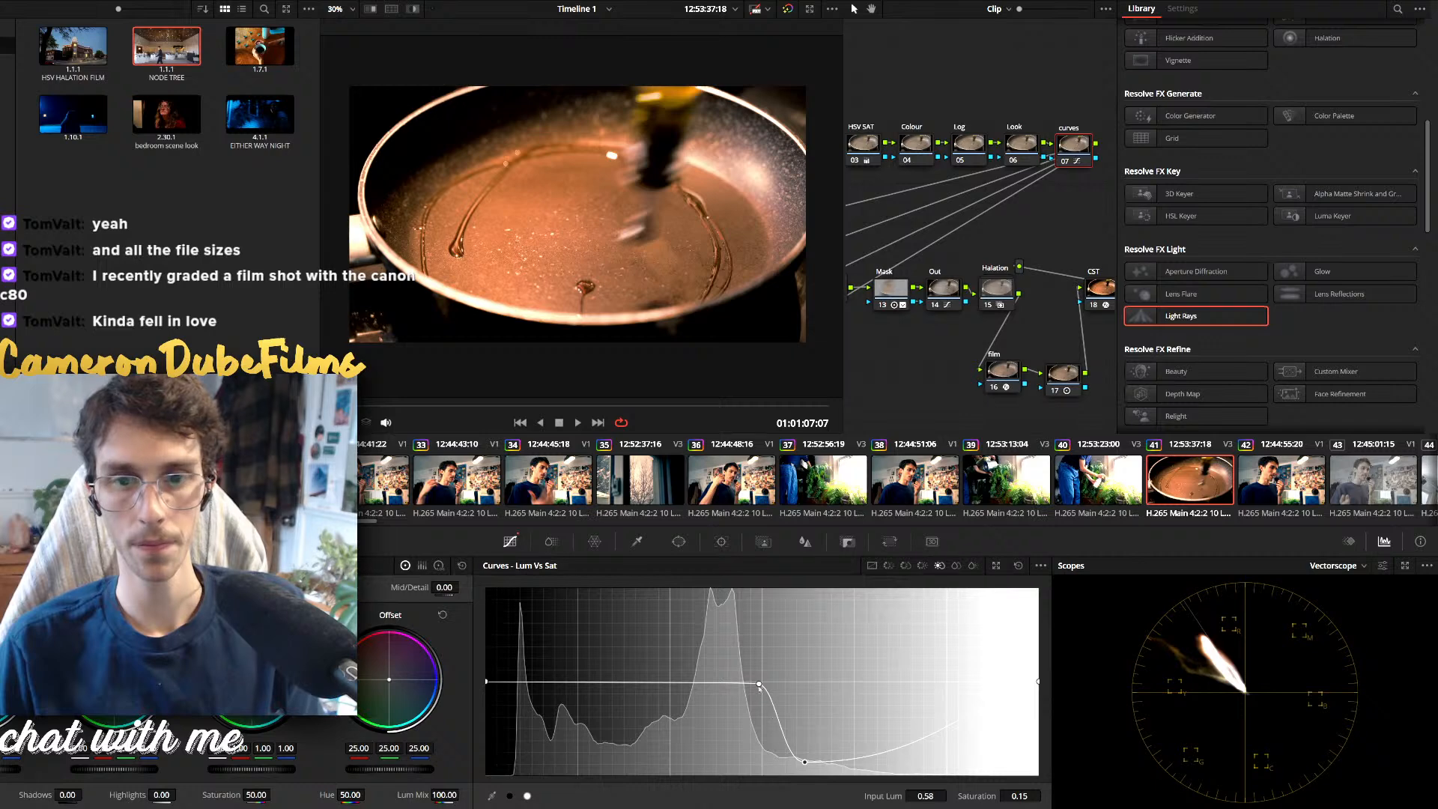
{"action": "left_click_drag", "start_coordinate": [759, 684], "coordinate": [729, 683]}
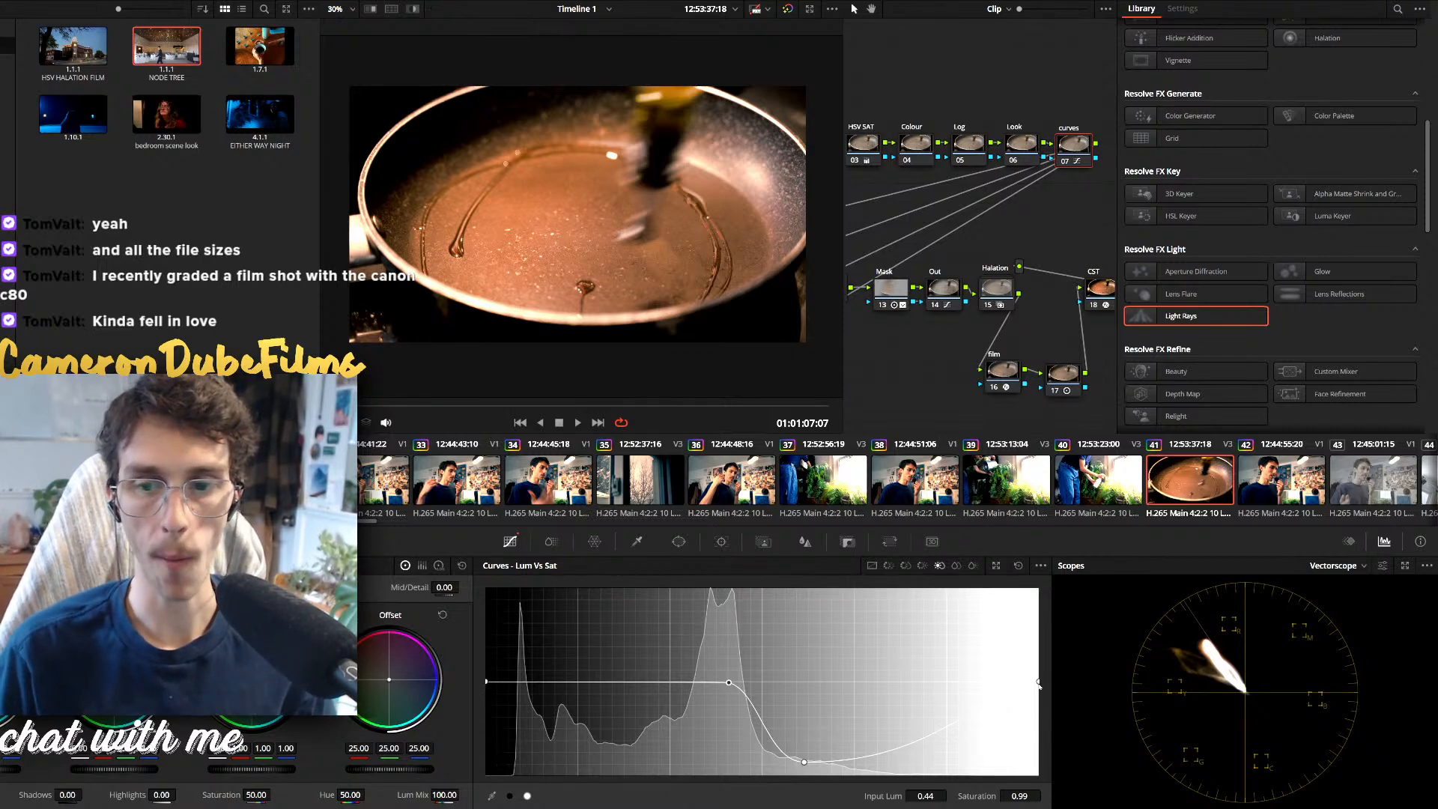
{"action": "left_click_drag", "start_coordinate": [1038, 682], "coordinate": [1047, 796]}
{"action": "mouse_move", "coordinate": [727, 683]}
{"action": "left_mouse_down"}
{"action": "mouse_move", "coordinate": [691, 684]}
{"action": "mouse_move", "coordinate": [735, 683]}
{"action": "left_mouse_up"}
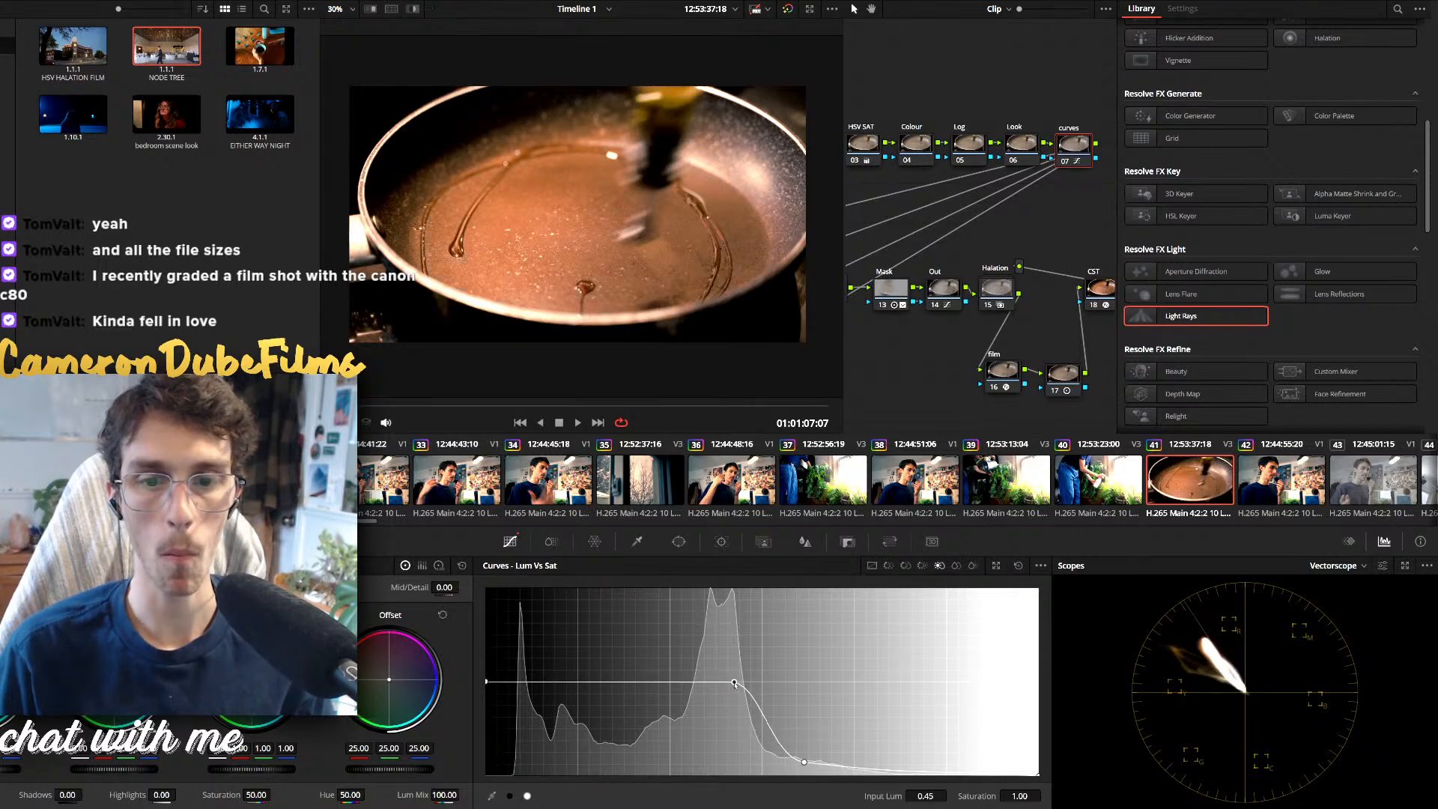
{"action": "left_click_drag", "start_coordinate": [808, 769], "coordinate": [807, 740]}
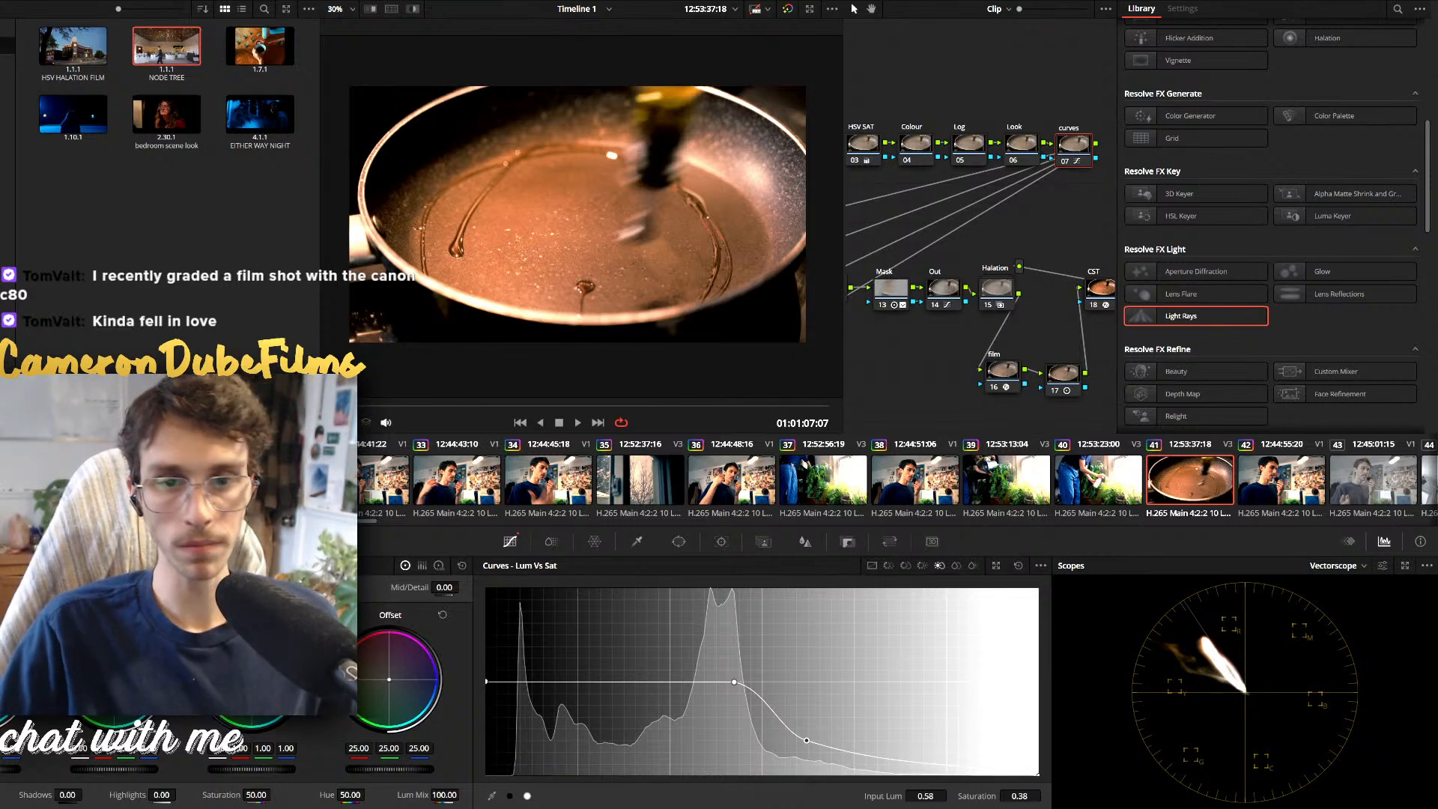
{"action": "key", "text": "space"}
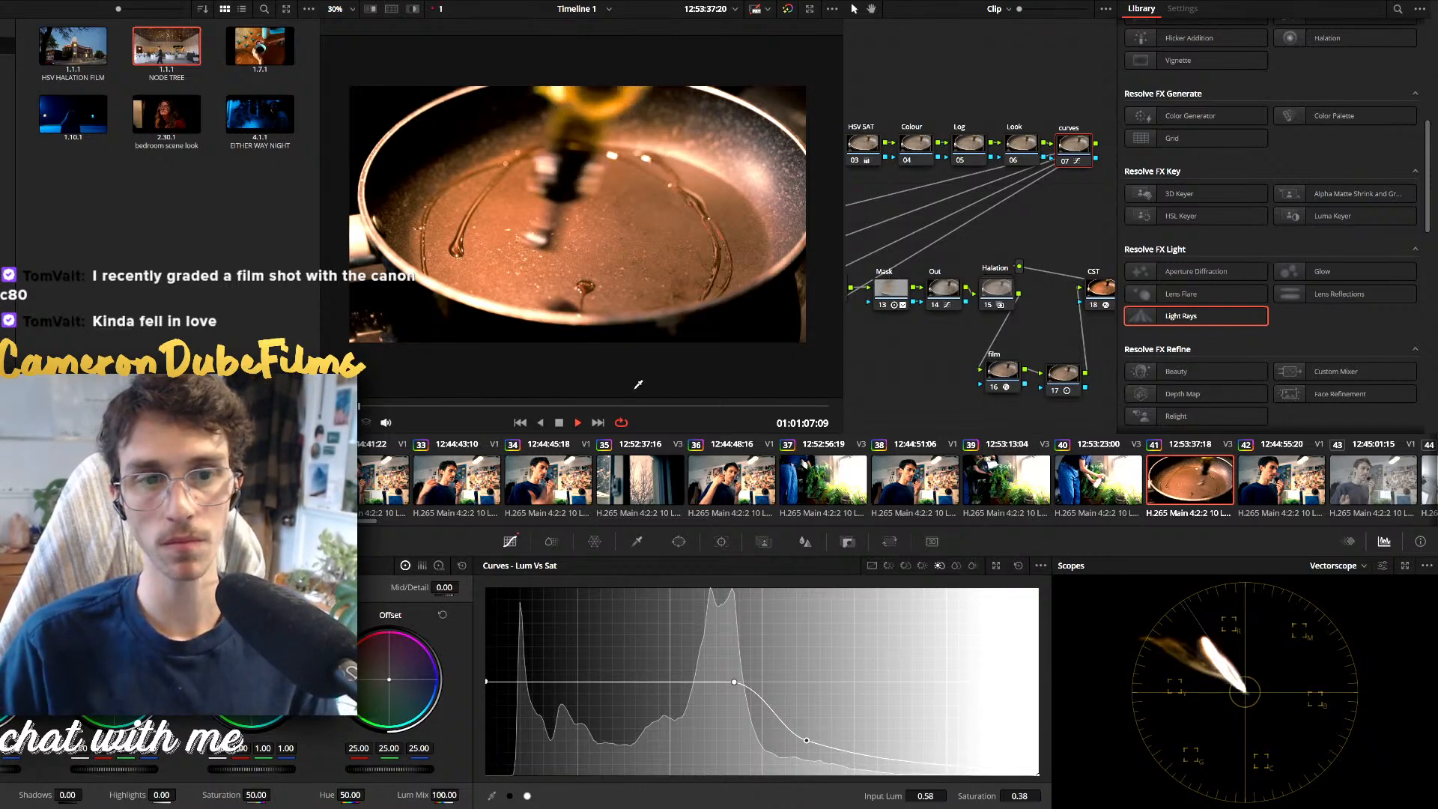
{"action": "key", "text": "space"}
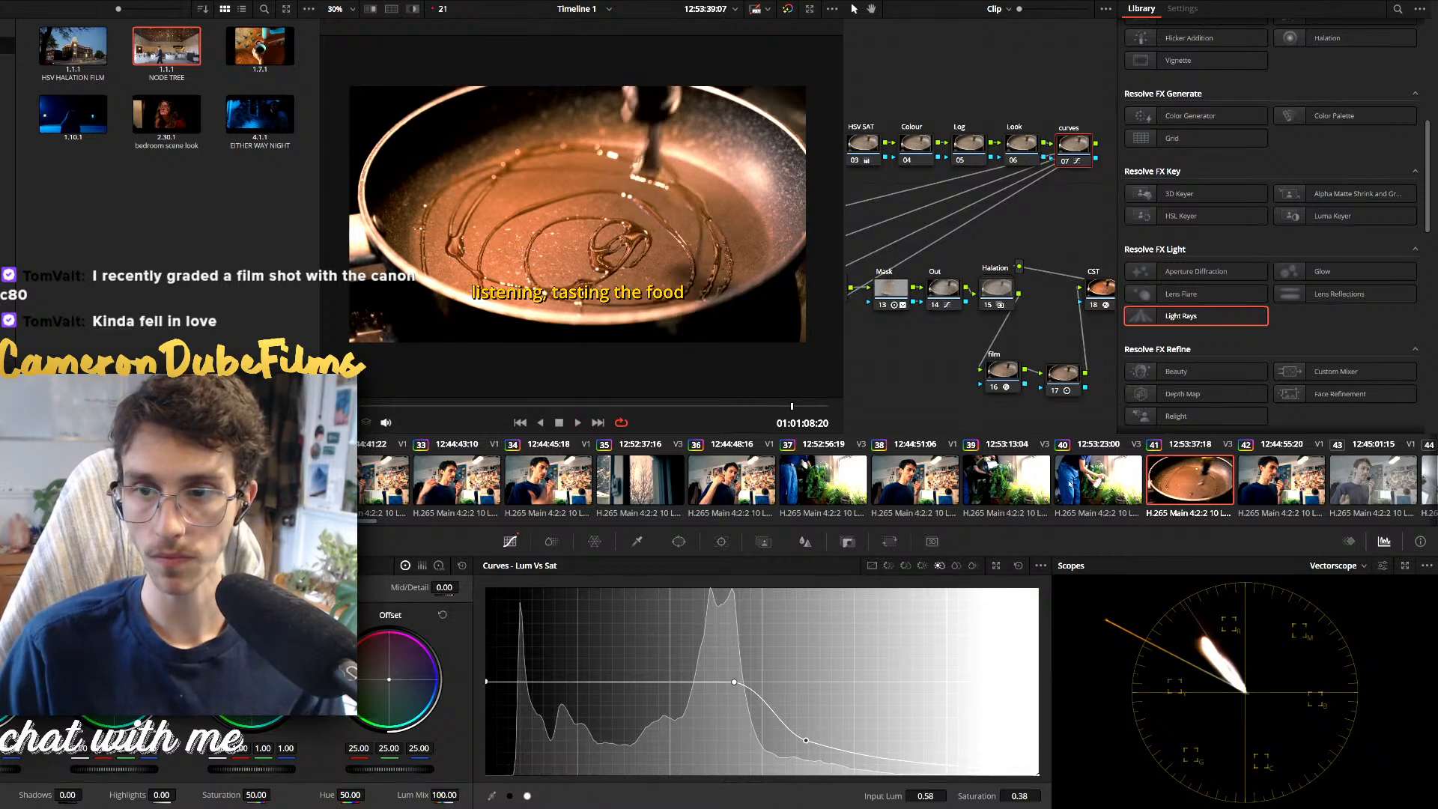
Copy the talking-head grade from clip 42 to clip 43 and to the sandwich-eating shot, clip 44
{"action": "scroll", "coordinate": [956, 487], "scroll_direction": "down", "scroll_amount": 4}
{"action": "left_click", "coordinate": [979, 492]}
{"action": "left_click", "coordinate": [1029, 488]}
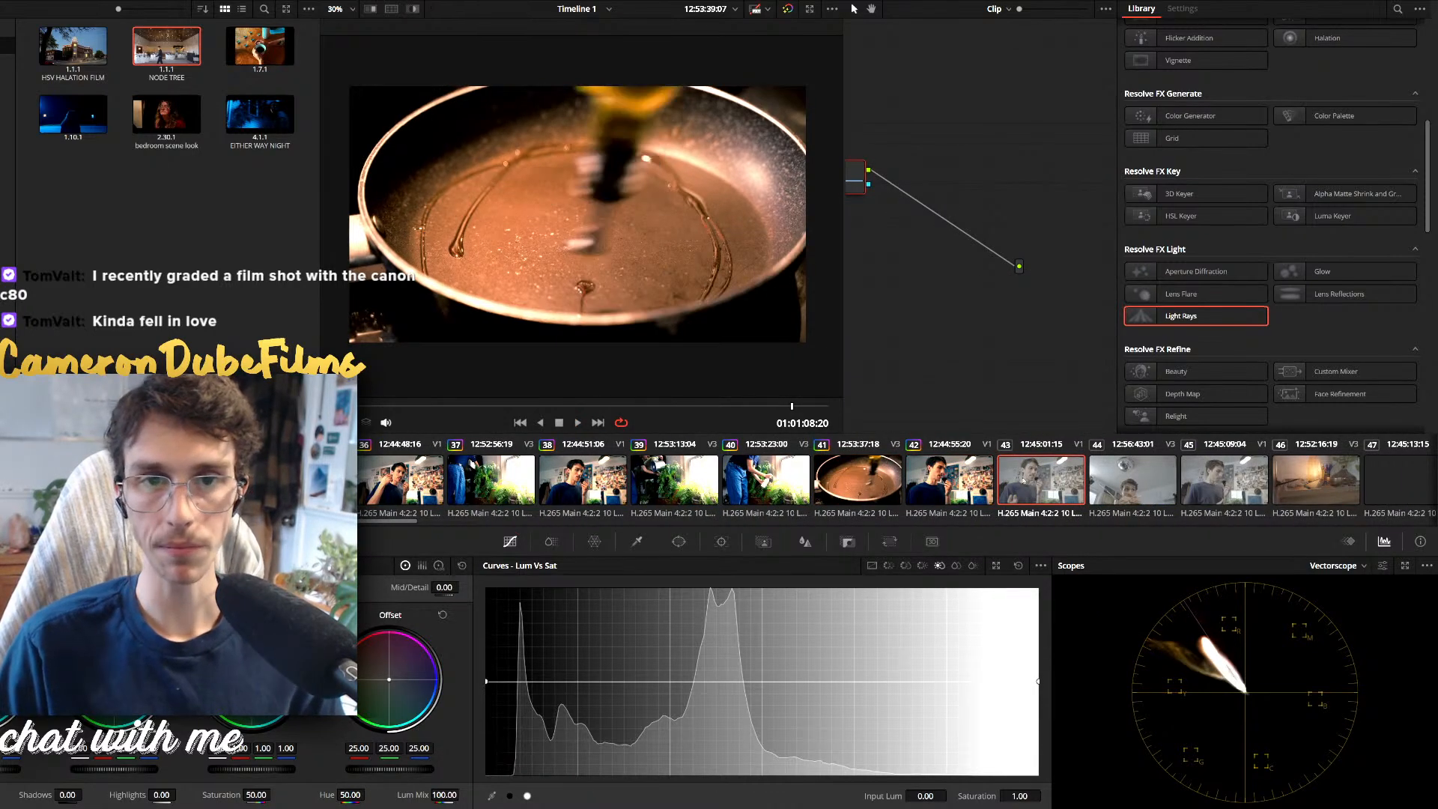
{"action": "middle_click", "coordinate": [966, 488]}
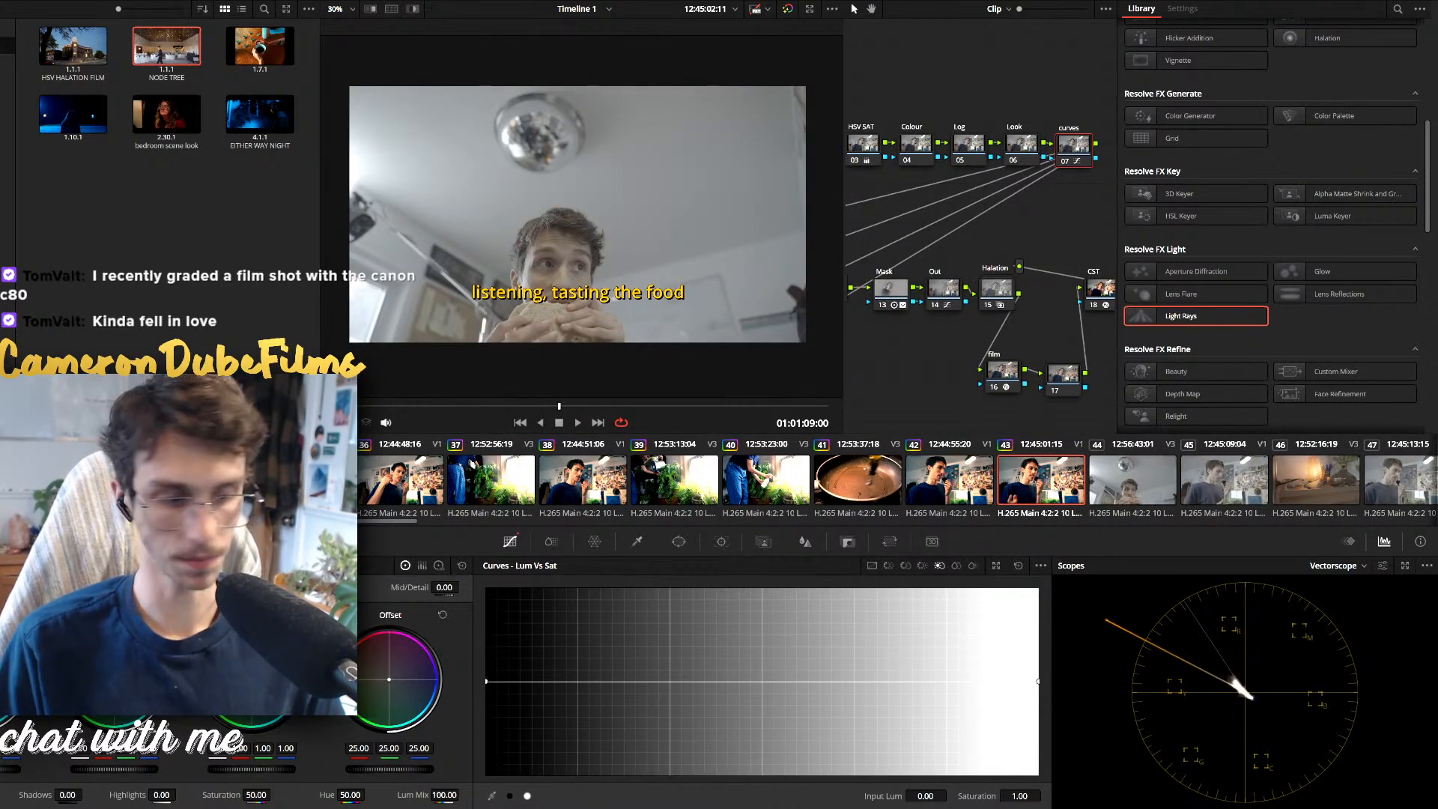
{"action": "middle_click", "coordinate": [1056, 488]}
{"action": "scroll", "coordinate": [1056, 488], "scroll_direction": "down", "scroll_amount": 5}
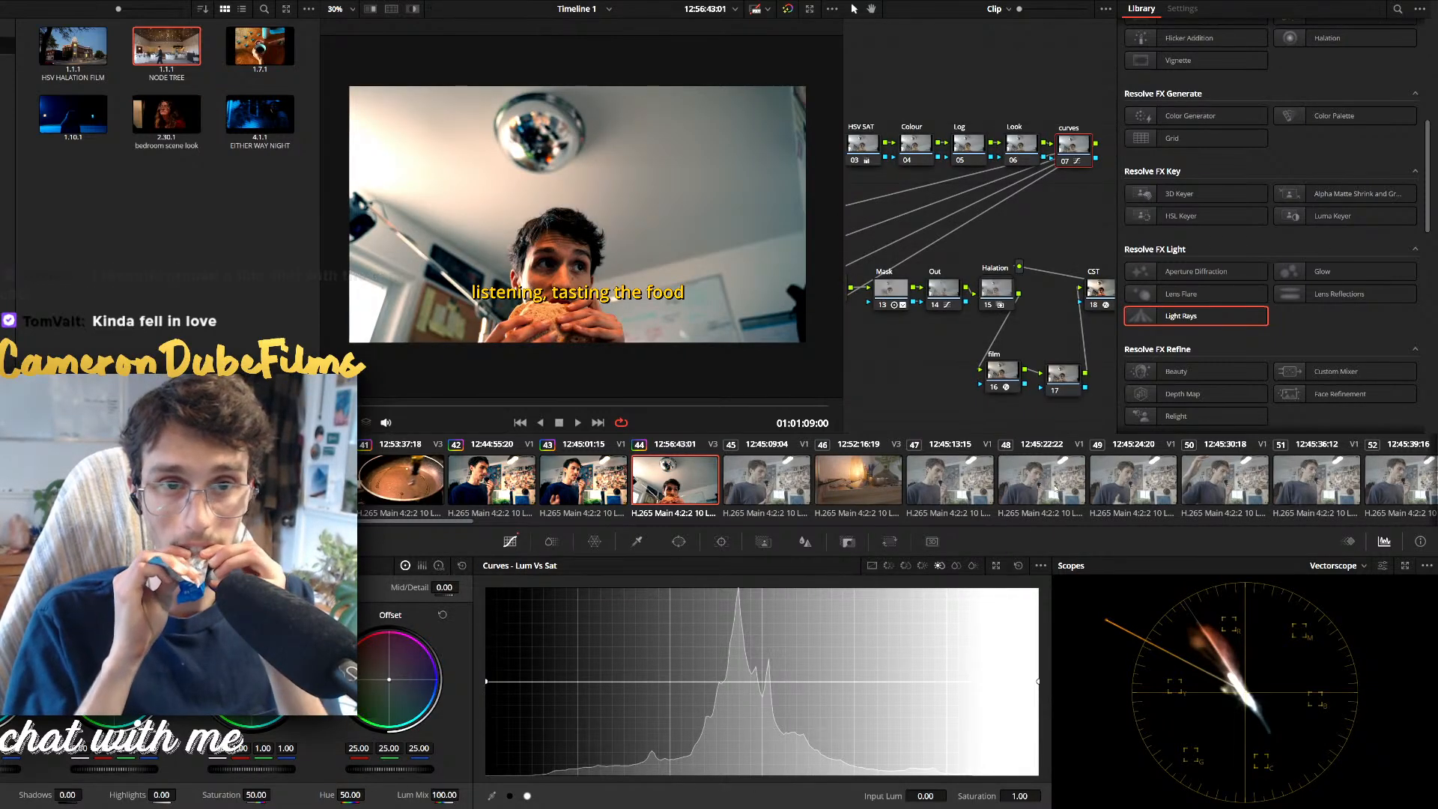
Move clip 44's Mask node window over the man's face at about Pan 48.39, Tilt 38.23, track it, and play back the track
{"action": "left_click", "coordinate": [889, 292]}
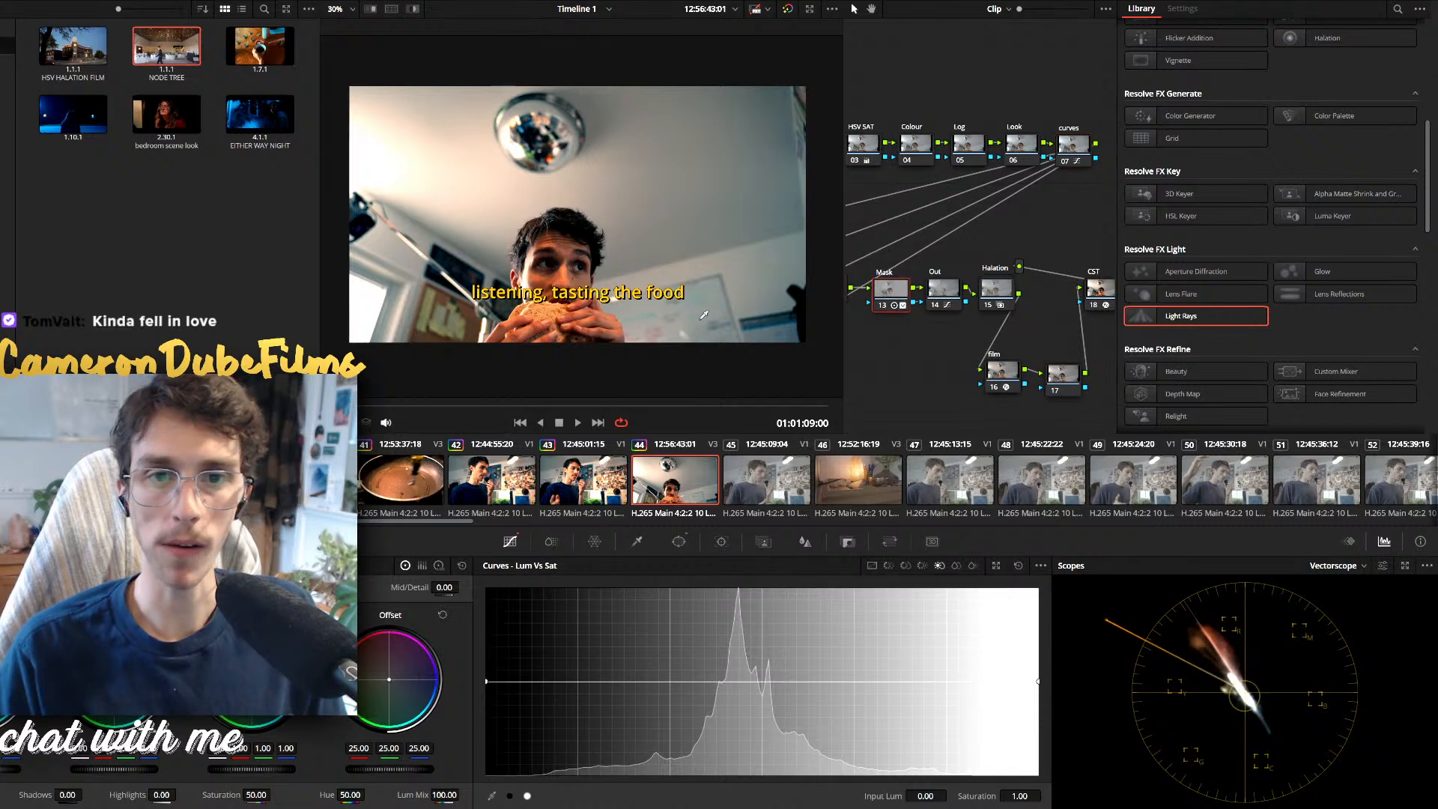
{"action": "left_click", "coordinate": [675, 543]}
{"action": "left_click_drag", "start_coordinate": [582, 162], "coordinate": [572, 275]}
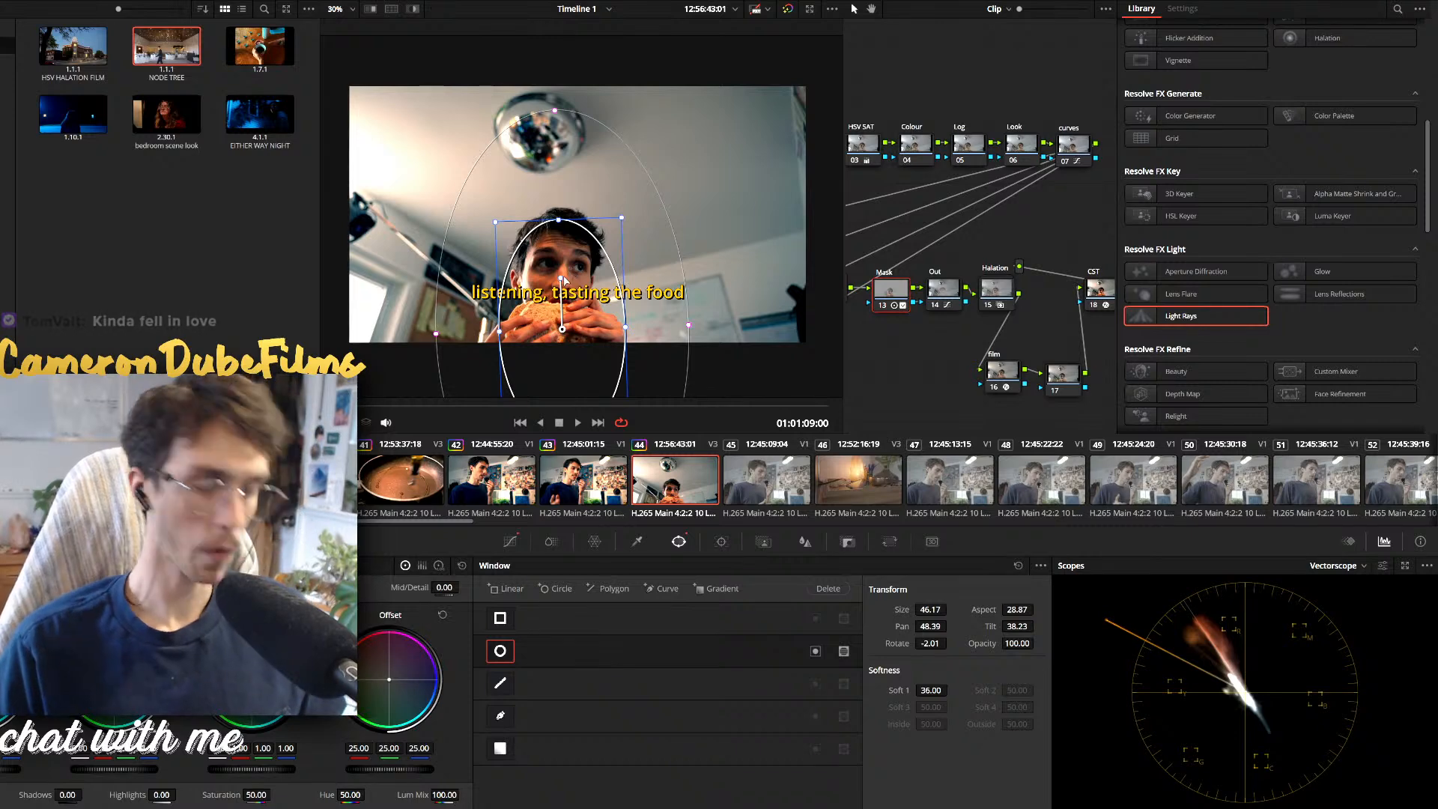
{"action": "key", "text": "ctrl+t"}
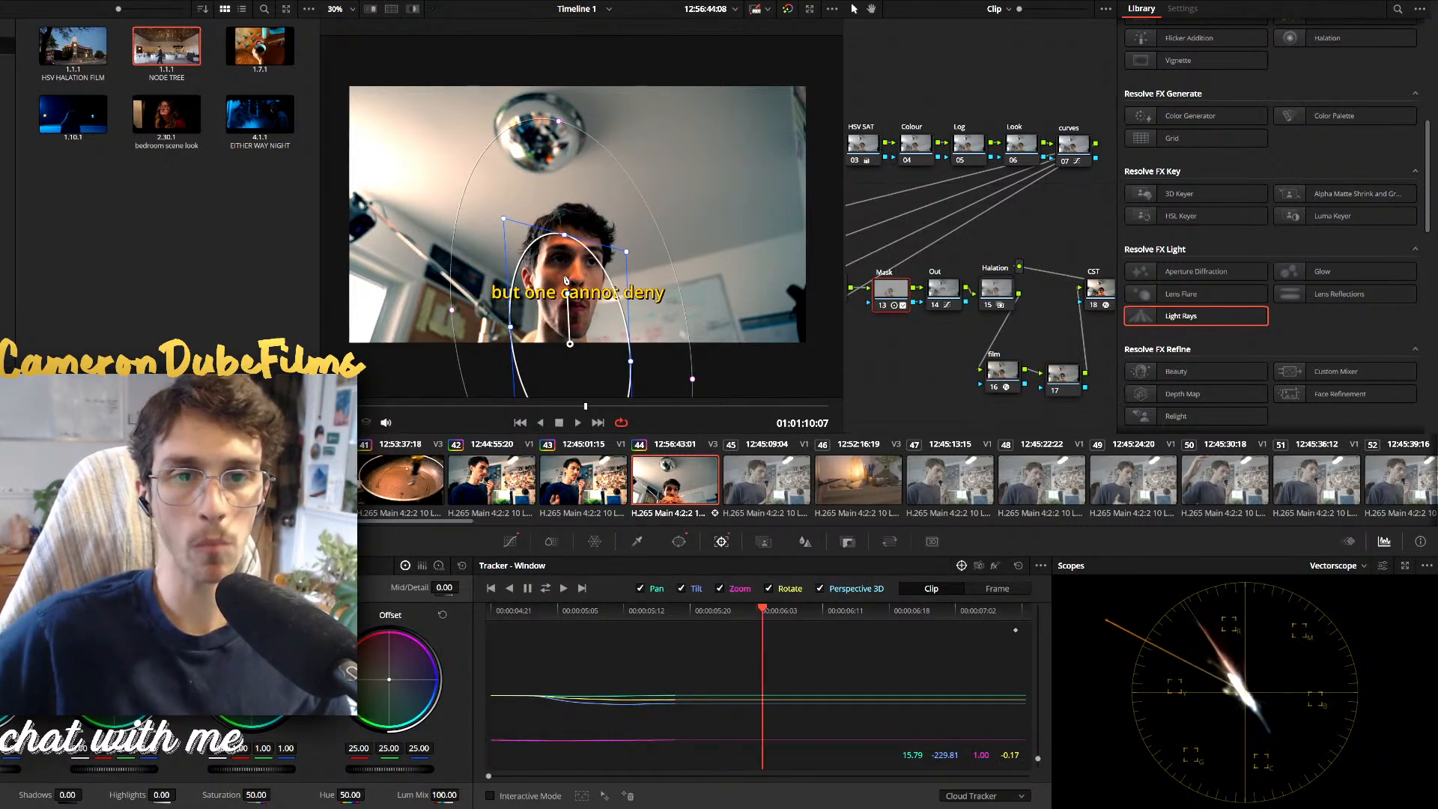
{"action": "key", "text": "space"}
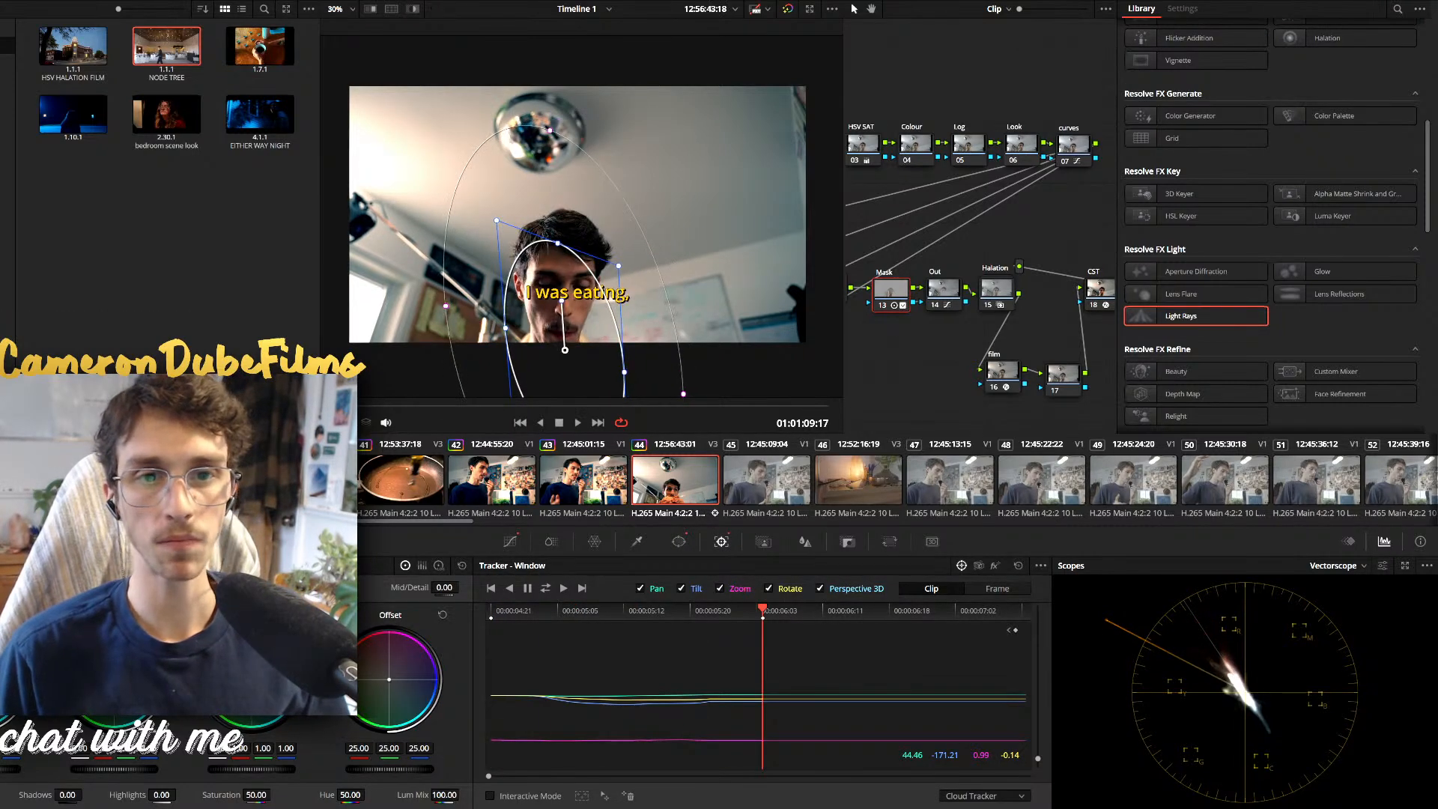
{"action": "key", "text": "space"}
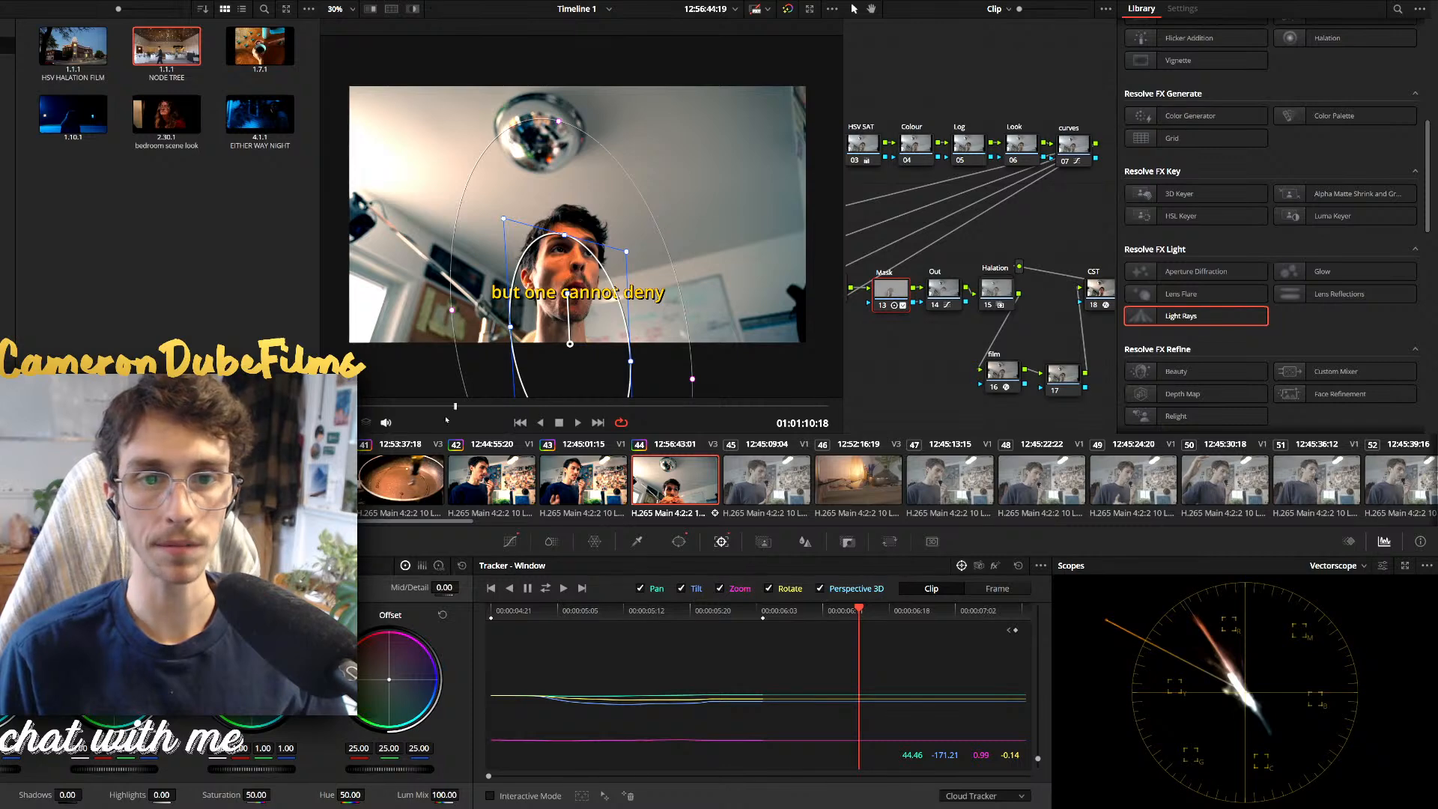
{"action": "left_click_drag", "start_coordinate": [674, 407], "coordinate": [490, 419]}
{"action": "key", "text": "space"}
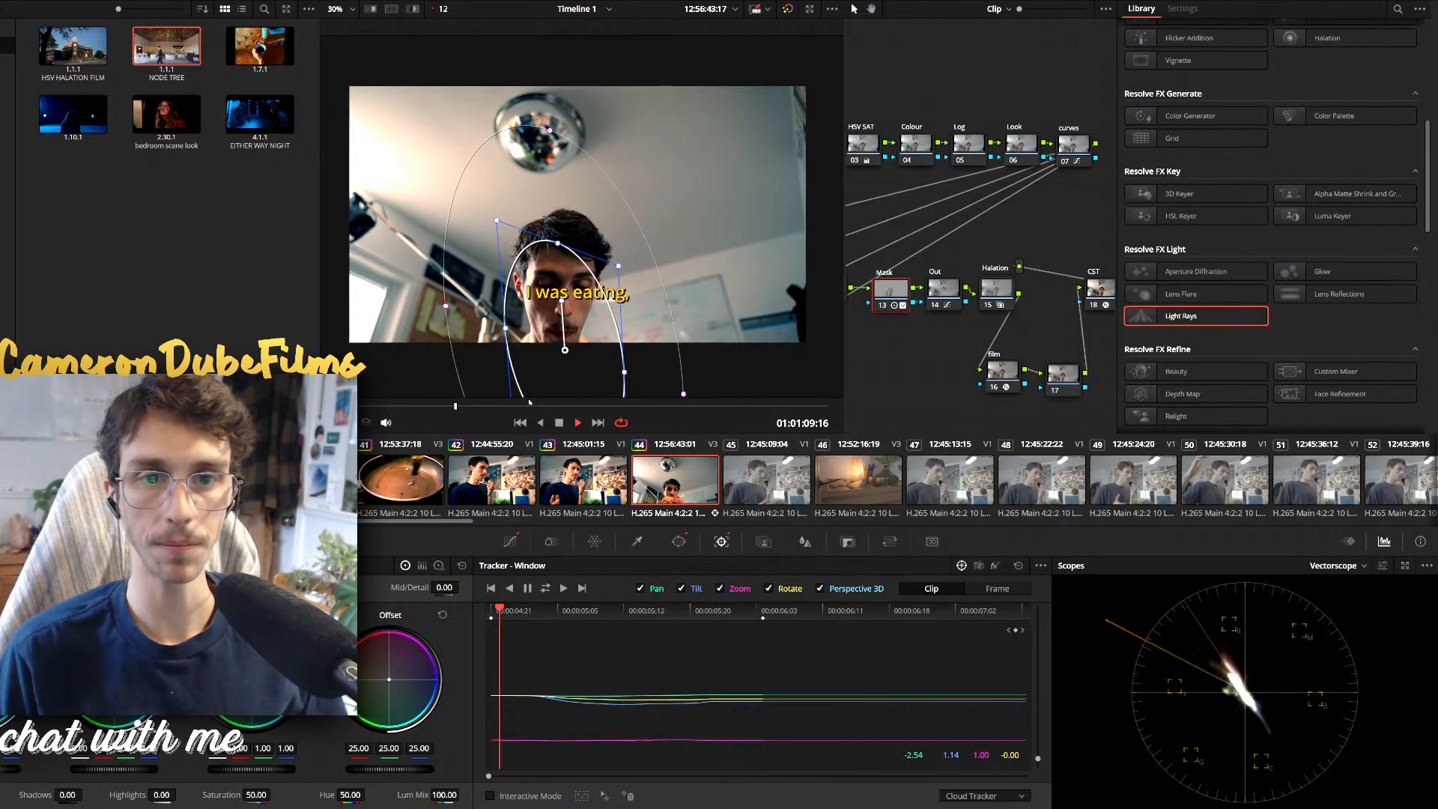
{"action": "key", "text": "space"}
On clip 44's curves node, move the first Hue Vs Hue point to input hue 263.05 with a rotation of -5.18
{"action": "left_click", "coordinate": [1072, 145]}
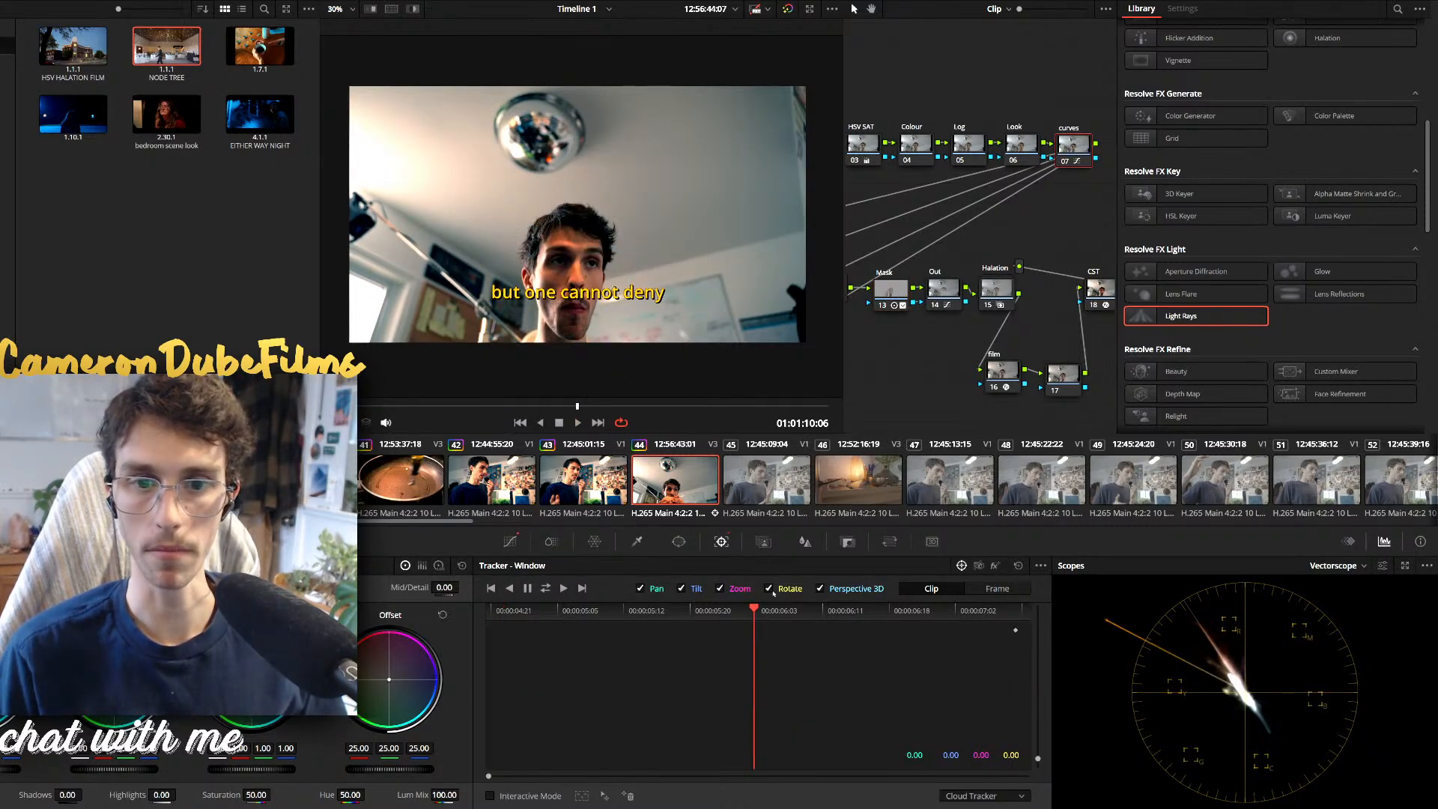
{"action": "left_click", "coordinate": [510, 540]}
{"action": "left_click", "coordinate": [887, 565]}
{"action": "scroll", "coordinate": [580, 344], "scroll_direction": "up", "scroll_amount": 3}
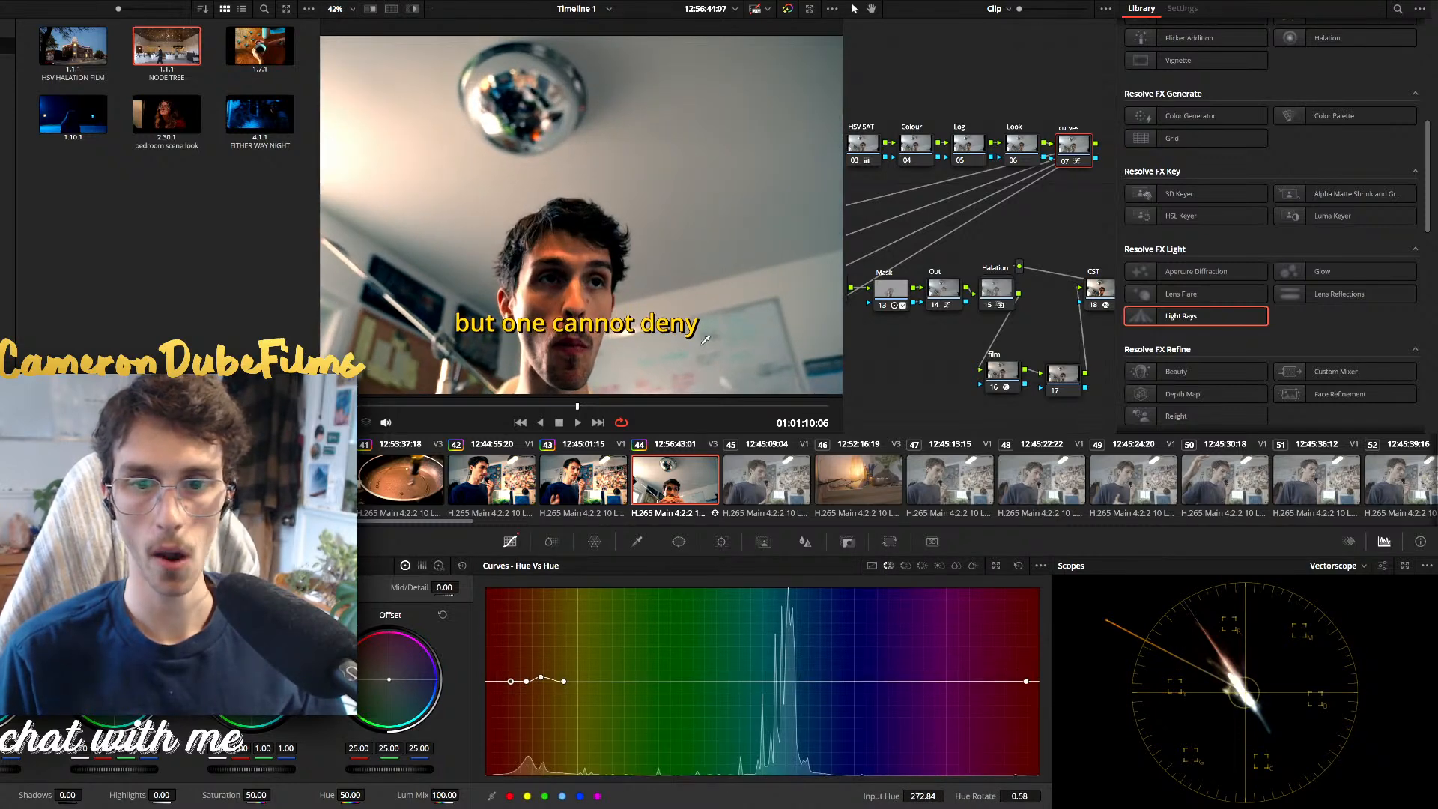
{"action": "scroll", "coordinate": [579, 344], "scroll_direction": "down", "scroll_amount": 3}
{"action": "left_click", "coordinate": [510, 681]}
{"action": "left_click_drag", "start_coordinate": [511, 683], "coordinate": [495, 685]}
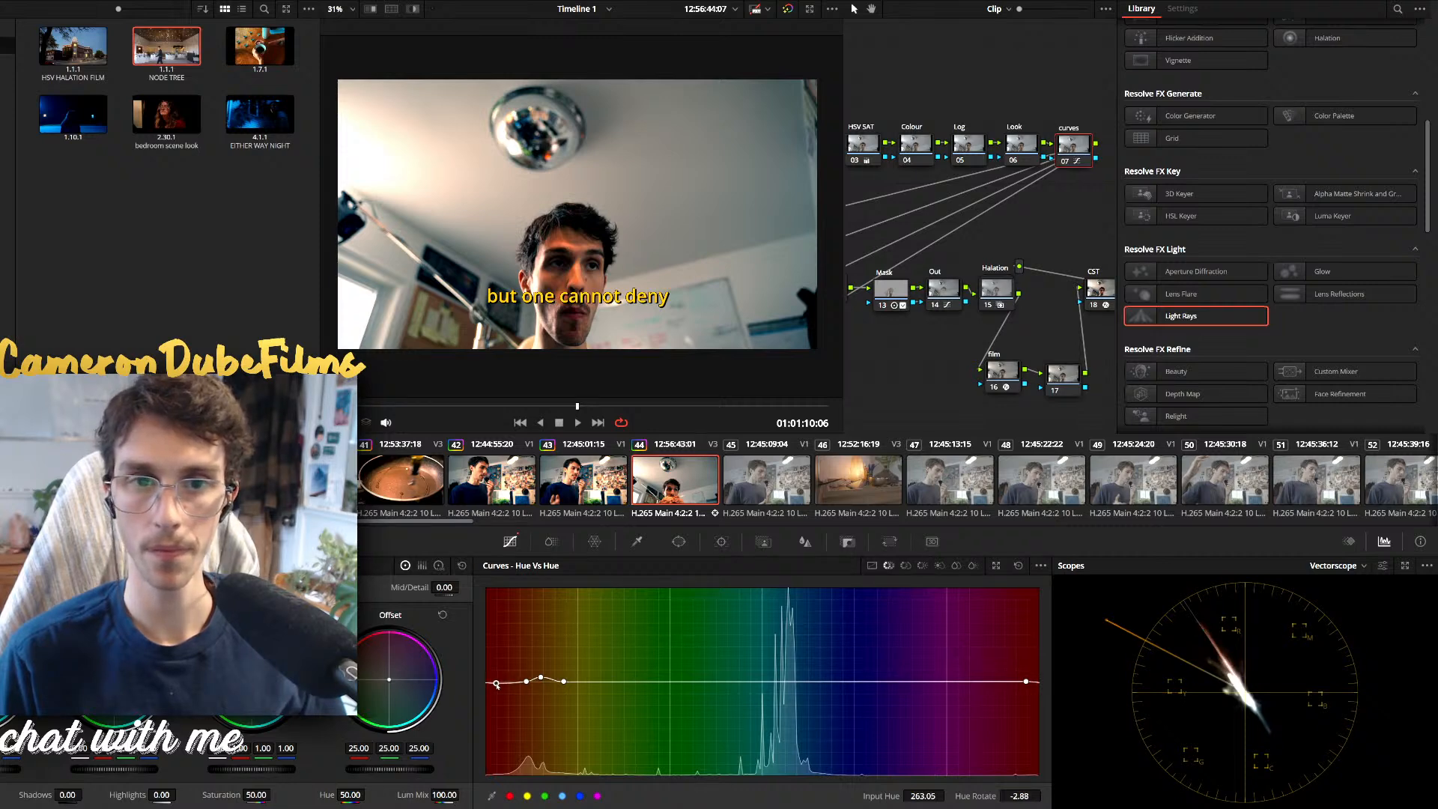
{"action": "left_click_drag", "start_coordinate": [497, 683], "coordinate": [496, 686]}
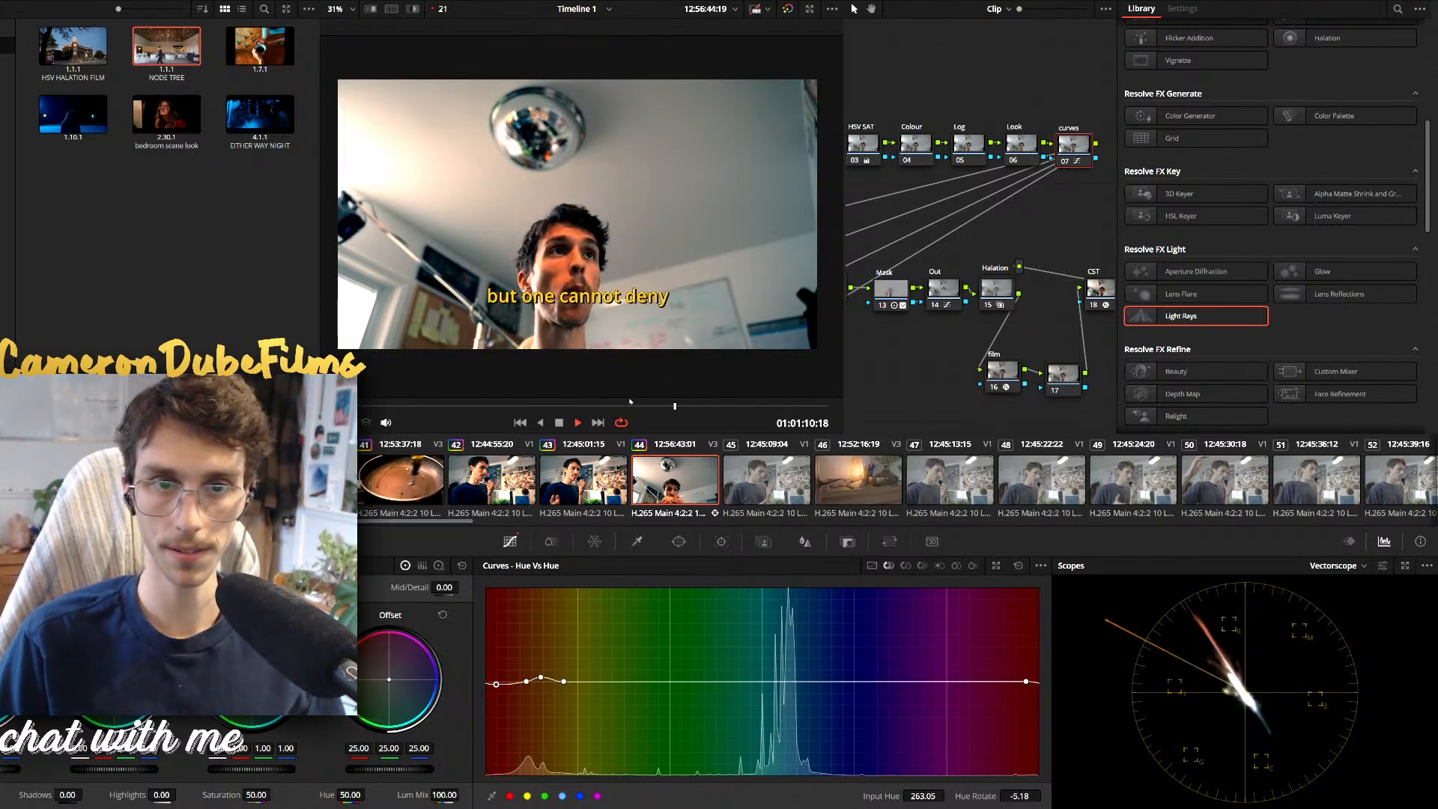
{"action": "key", "text": "space"}
Copy the talking-head grade to clip 45 and scrub across the cut from clip 44 to compare the two shots
{"action": "left_click", "coordinate": [765, 483]}
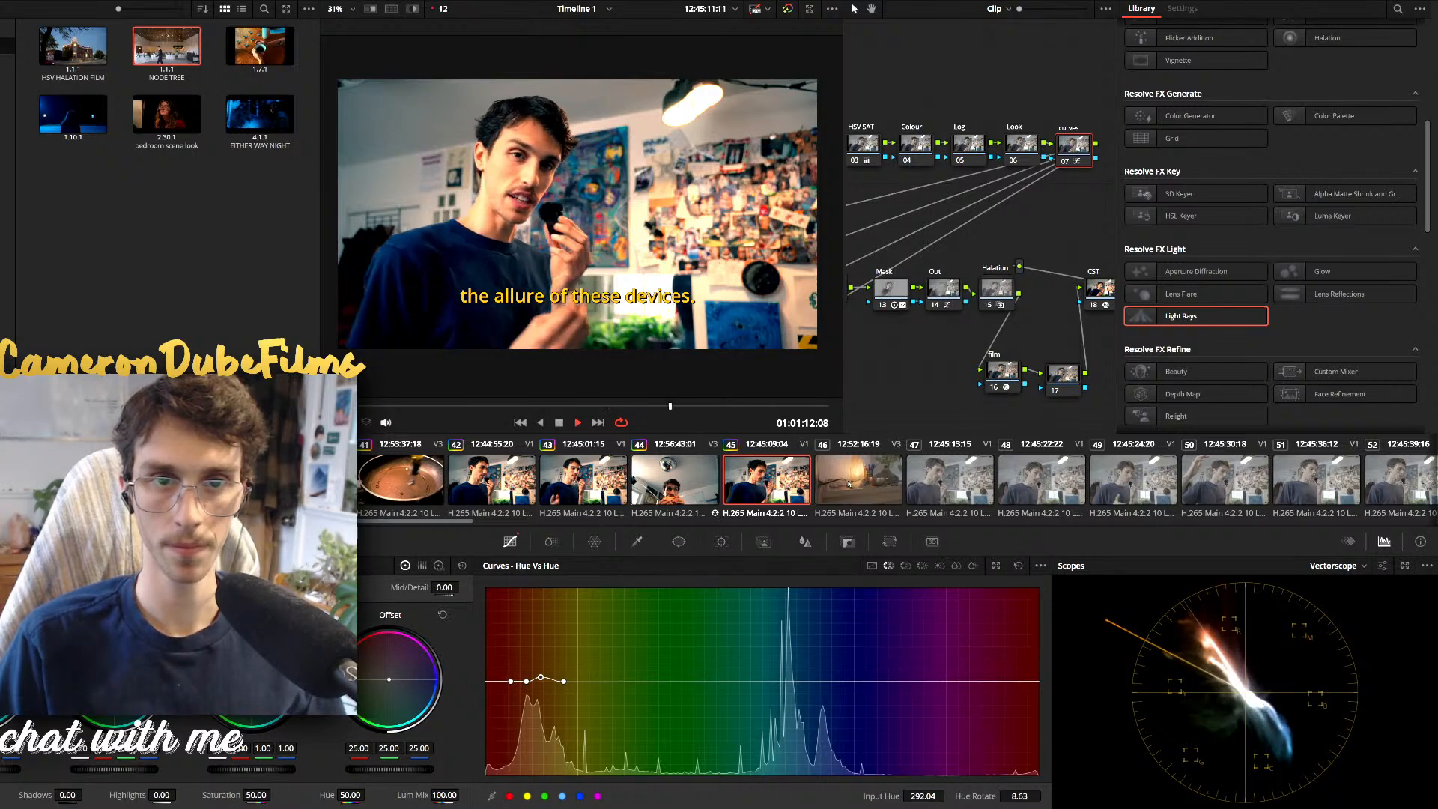
{"action": "key", "text": "space"}
{"action": "left_click_drag", "start_coordinate": [624, 407], "coordinate": [444, 408]}
{"action": "left_click", "coordinate": [510, 406]}
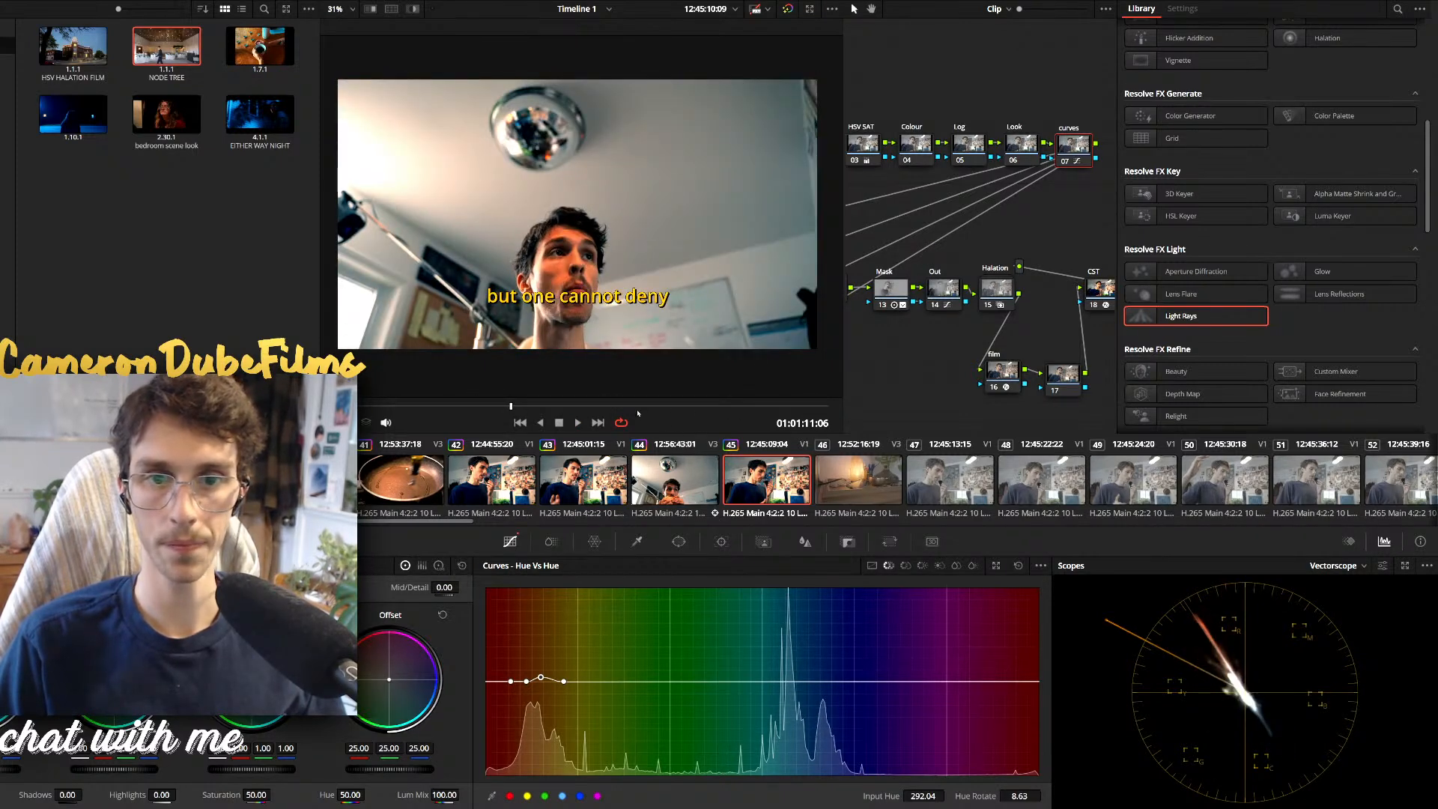
{"action": "left_click", "coordinate": [635, 409]}
Enlarge the circular window on clip 45's Mask node, move it lower over the man, and track it through the shot
{"action": "left_click", "coordinate": [888, 287]}
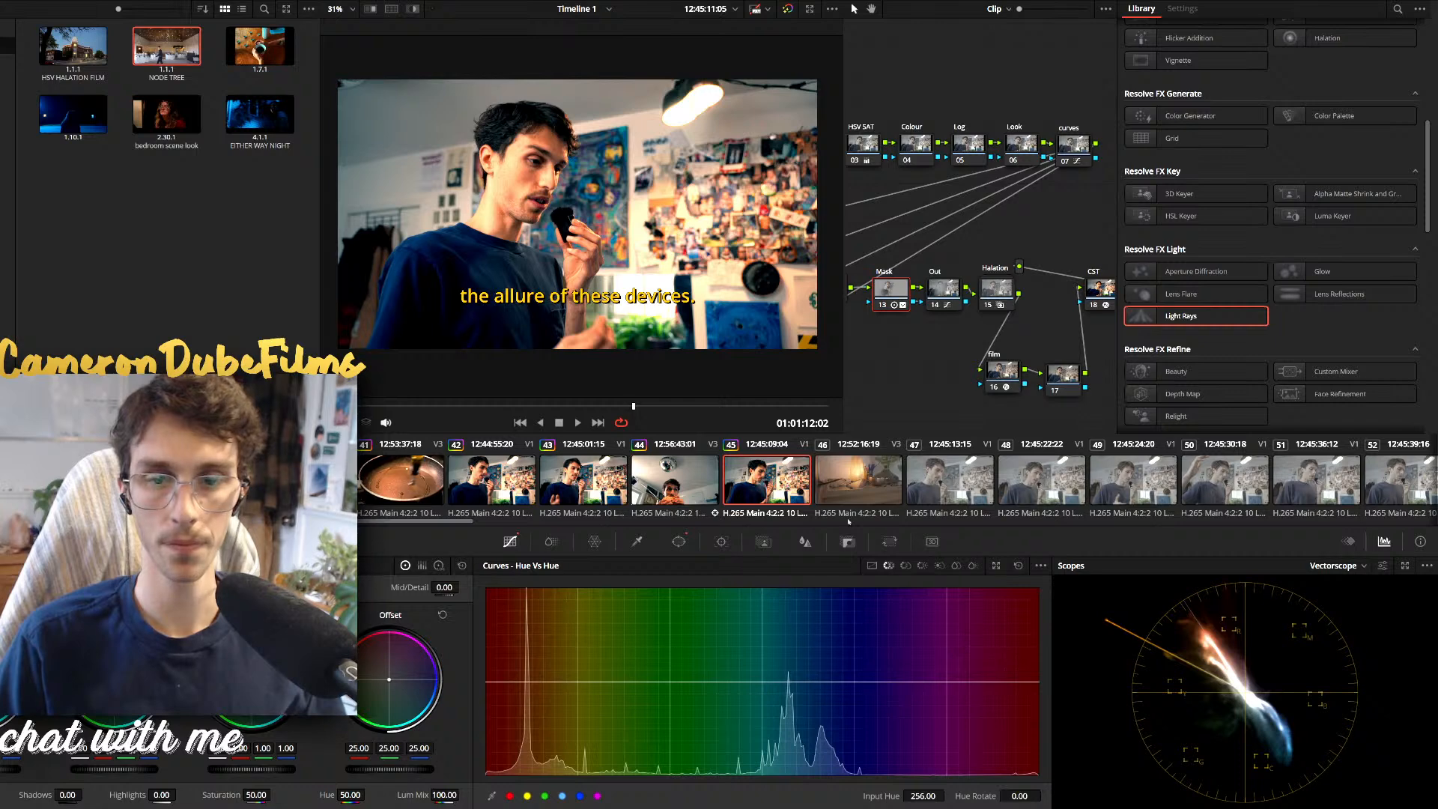
{"action": "left_click", "coordinate": [679, 541]}
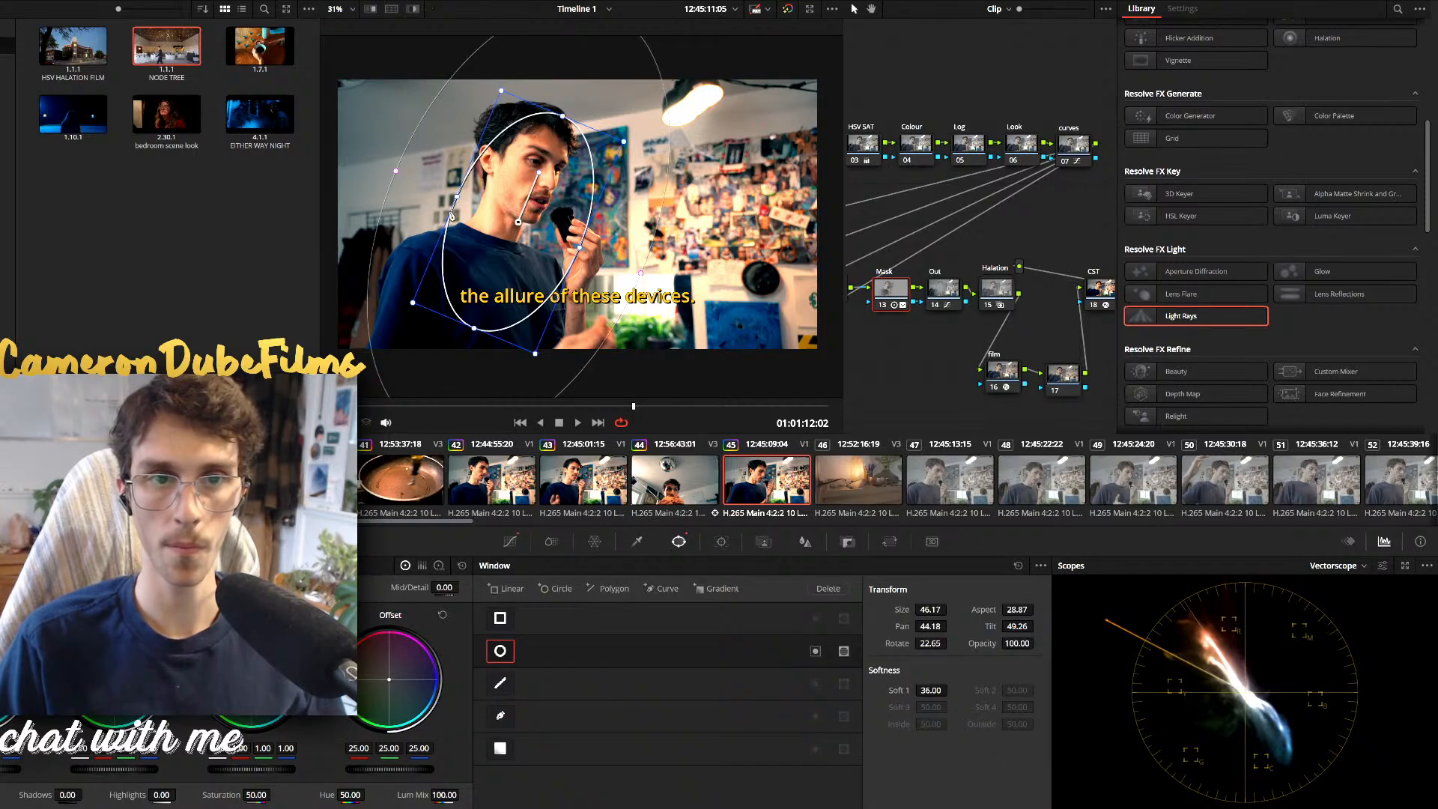
{"action": "left_click_drag", "start_coordinate": [413, 303], "coordinate": [345, 356]}
{"action": "left_click_drag", "start_coordinate": [511, 246], "coordinate": [509, 301]}
{"action": "key", "text": "ctrl+t"}
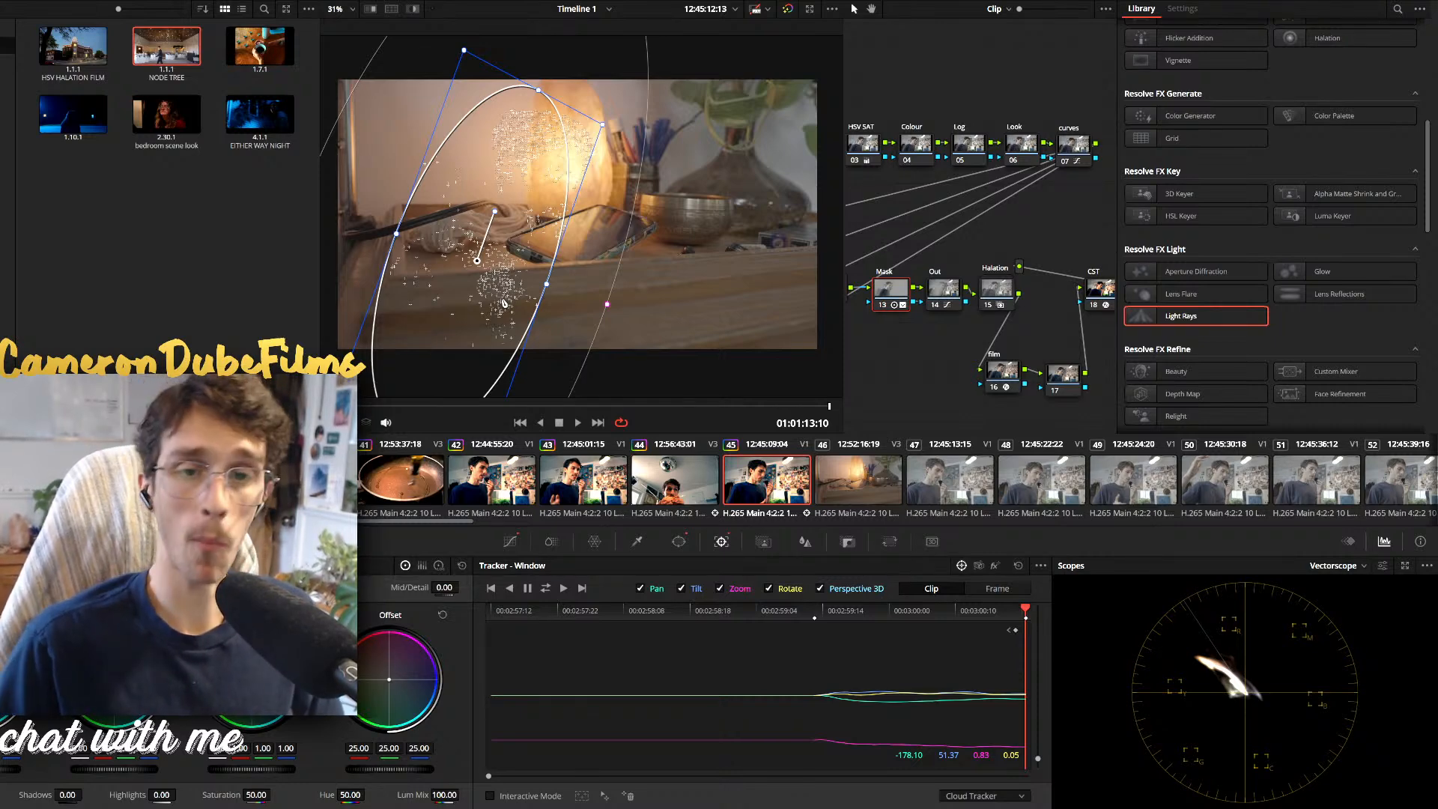
{"action": "left_click", "coordinate": [577, 422]}
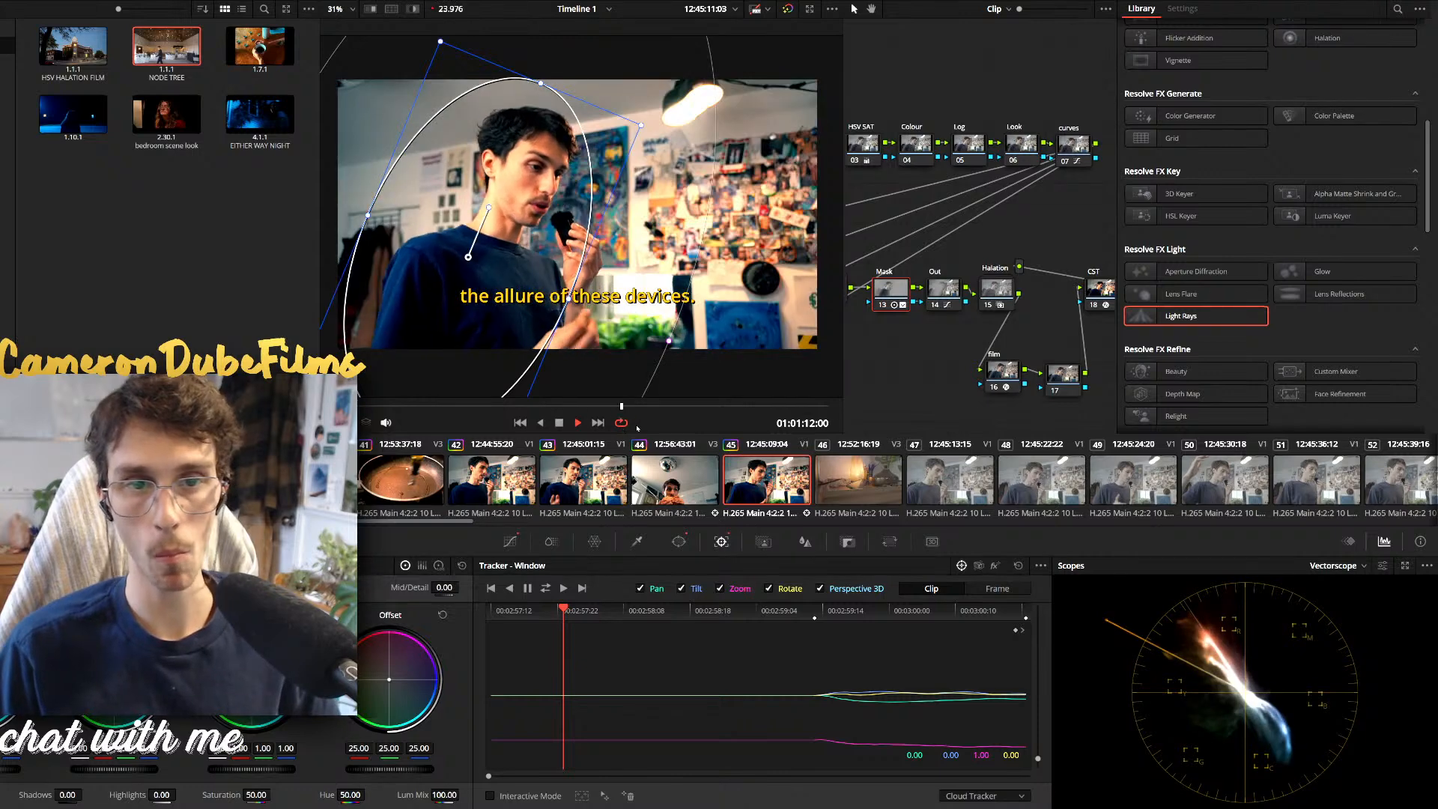
Set Highlights to -28.50 on clip 45's Out node, then play the shot back and check the Mask node's window
{"action": "left_click", "coordinate": [943, 291]}
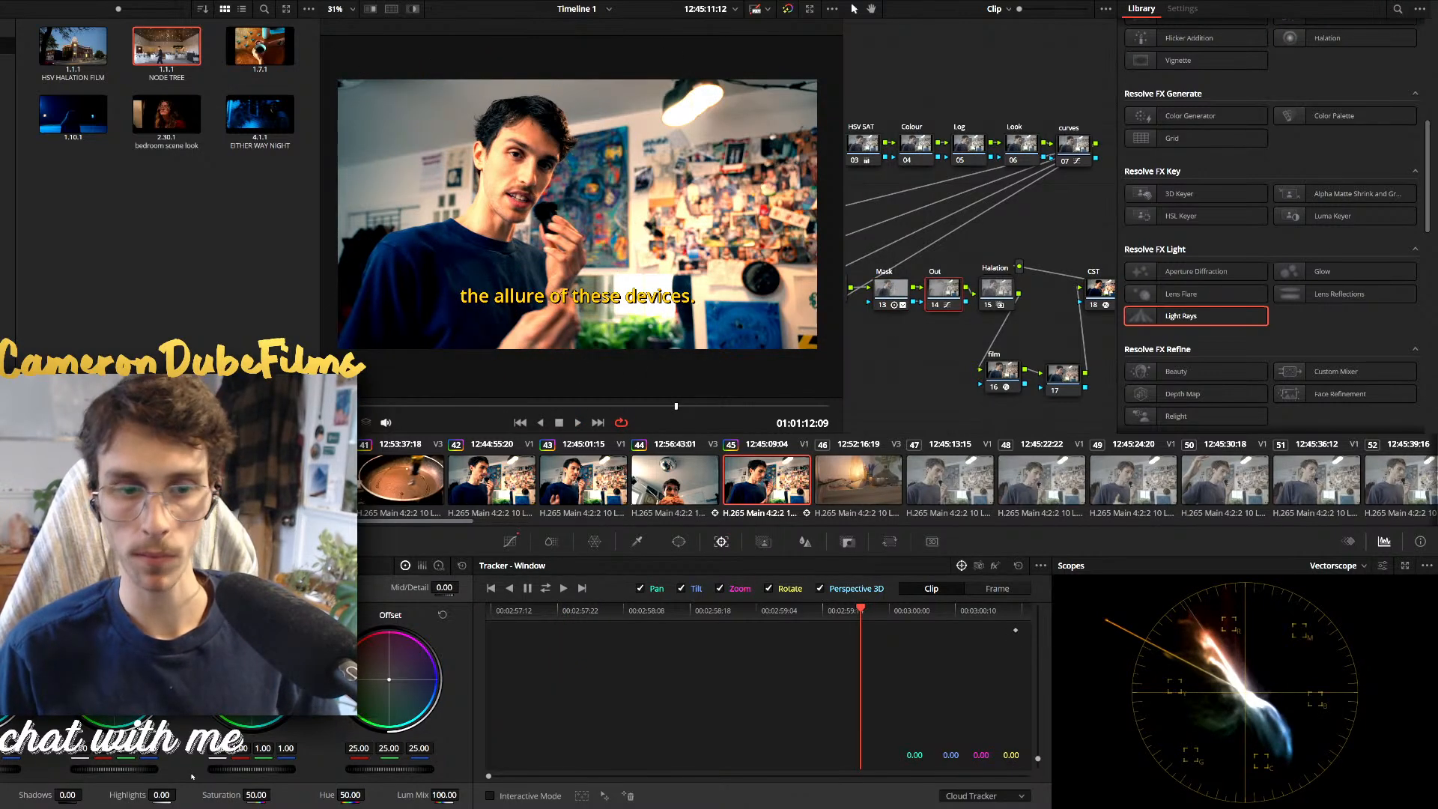
{"action": "left_click_drag", "start_coordinate": [162, 794], "coordinate": [180, 793]}
{"action": "key", "text": "space"}
{"action": "key", "text": "space"}
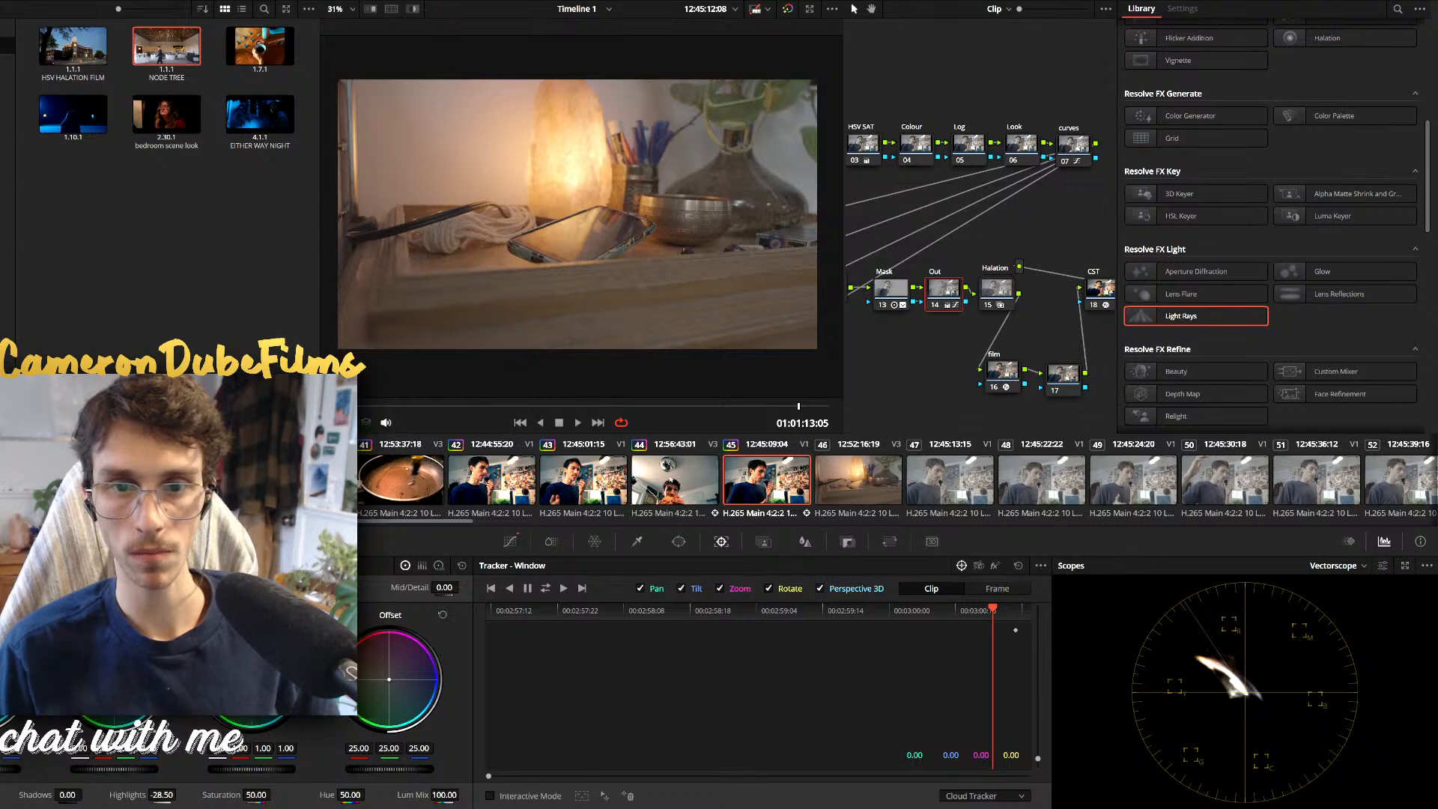
{"action": "left_click", "coordinate": [668, 407]}
{"action": "key", "text": "space"}
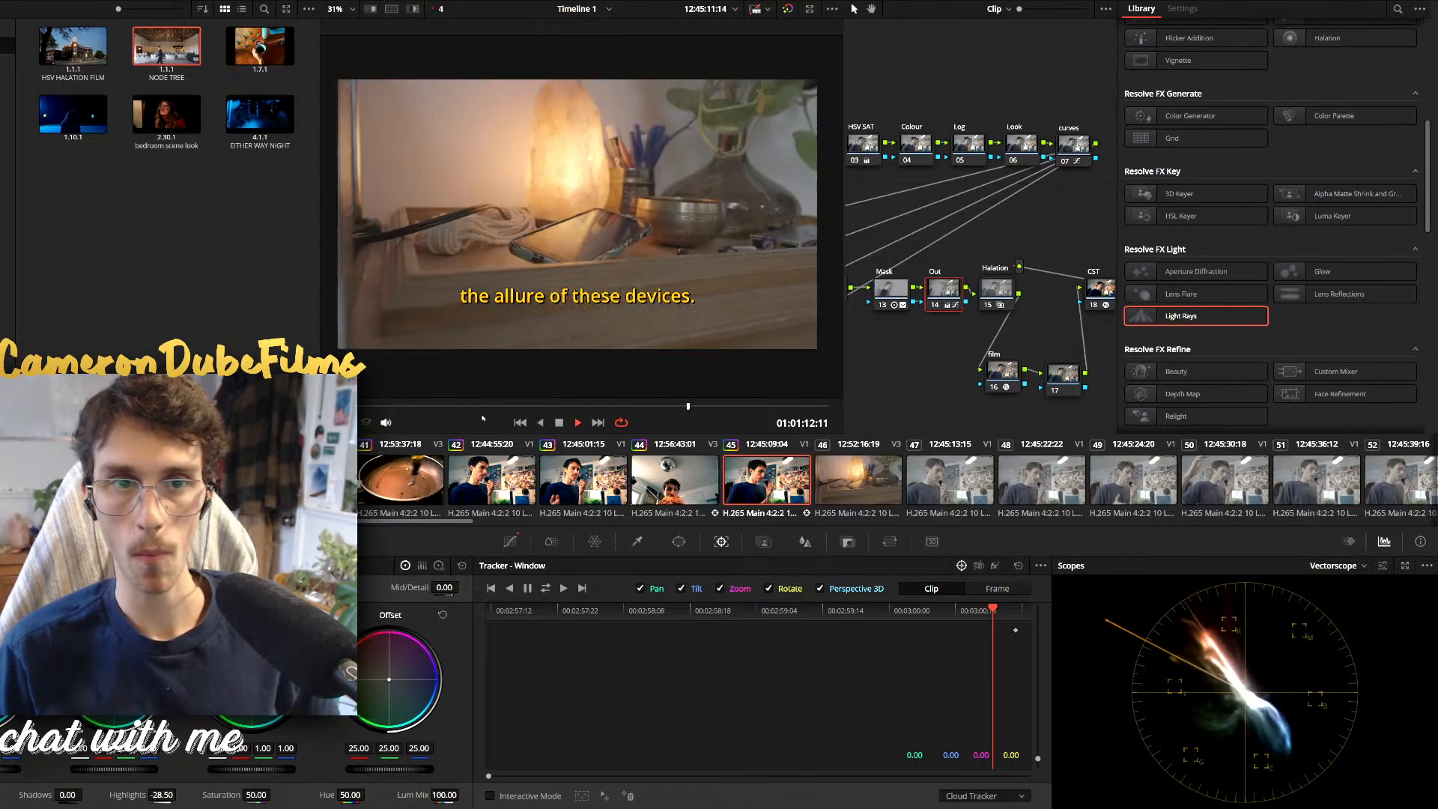
{"action": "key", "text": "space"}
{"action": "left_click", "coordinate": [408, 406]}
{"action": "key", "text": "space"}
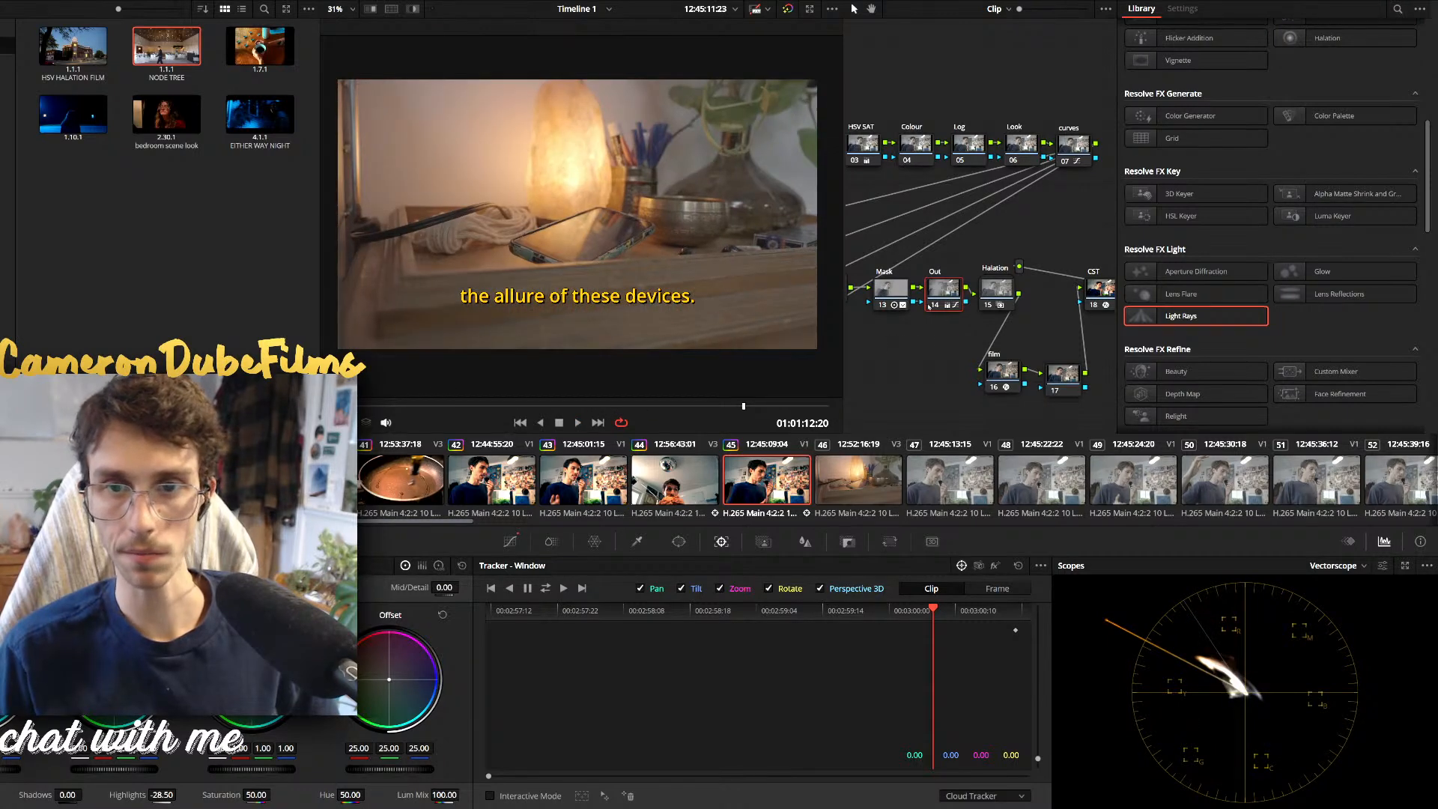
{"action": "left_click", "coordinate": [888, 292]}
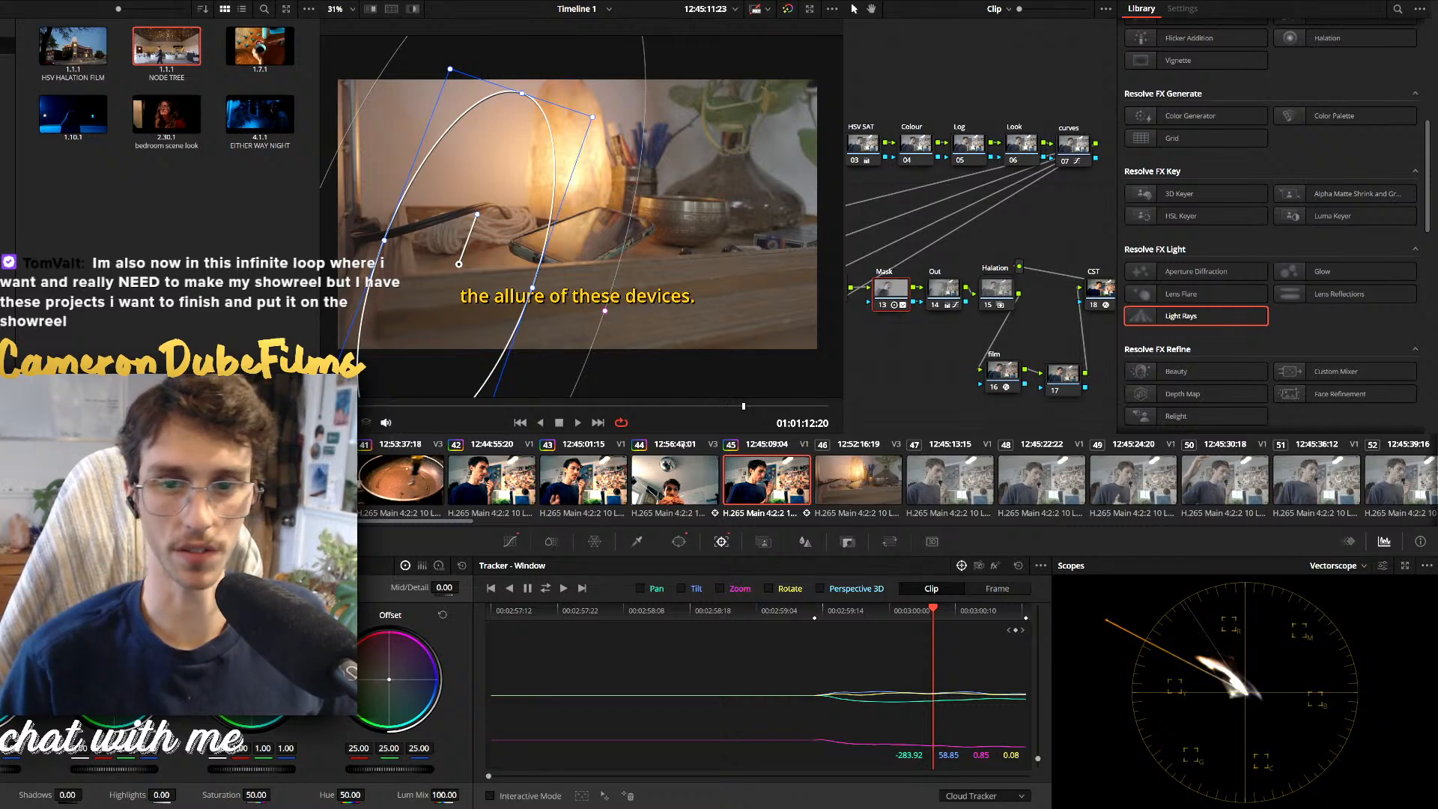
{"action": "left_click", "coordinate": [774, 477]}
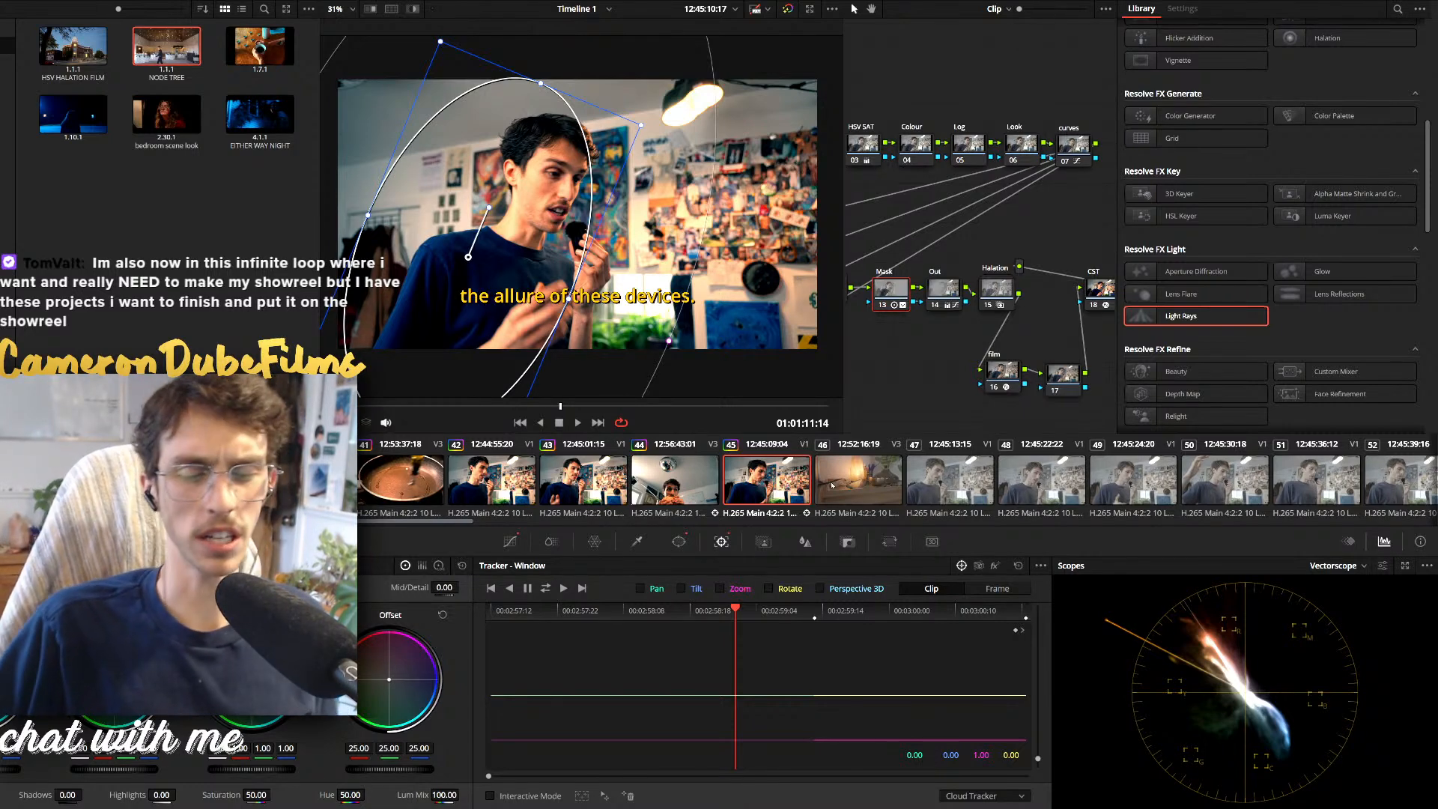
Apply a copied grade to the salt-lamp shot, clip 46, and switch off its Exposure node after comparing it on and off
{"action": "left_click", "coordinate": [859, 449]}
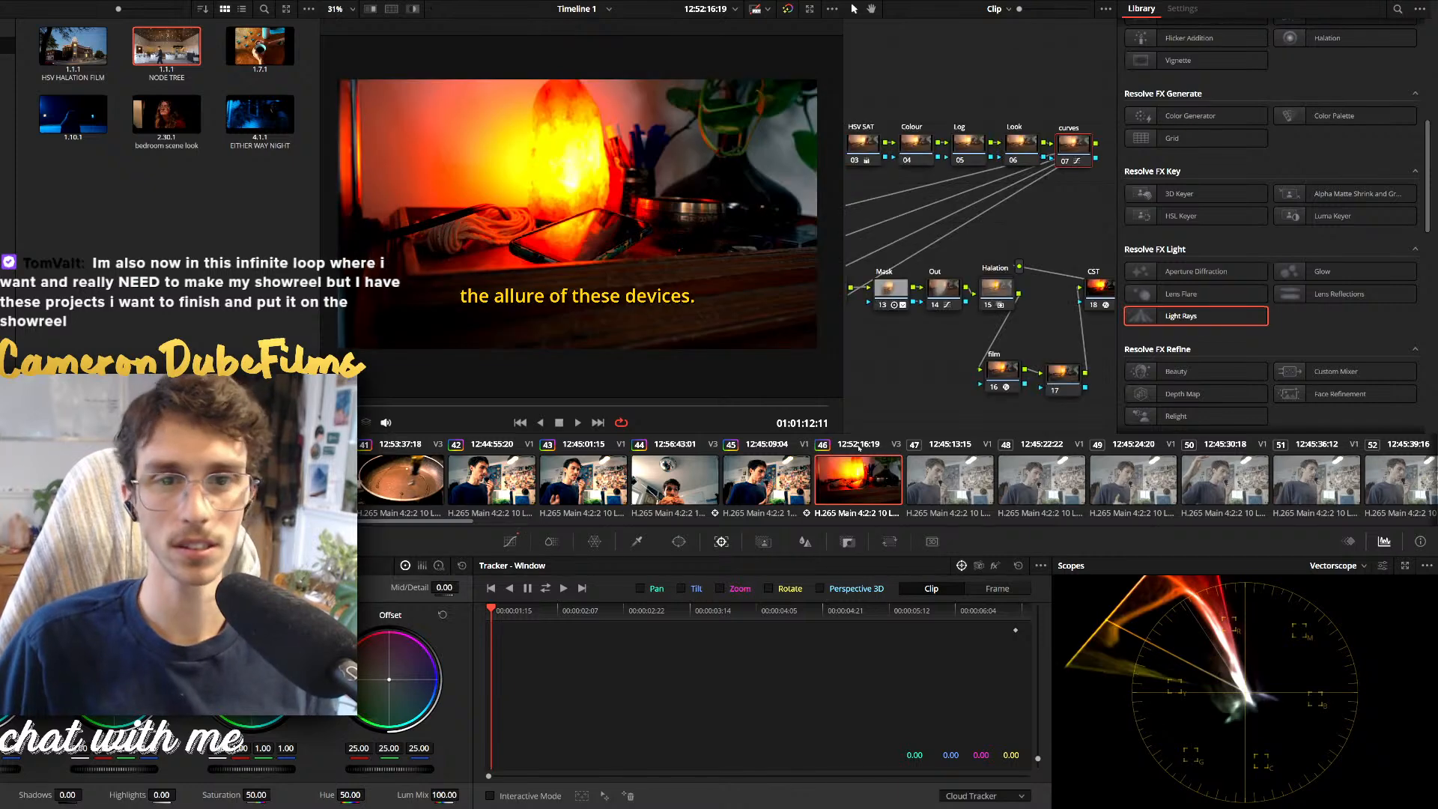
{"action": "left_click_drag", "start_coordinate": [890, 304], "coordinate": [1019, 307]}
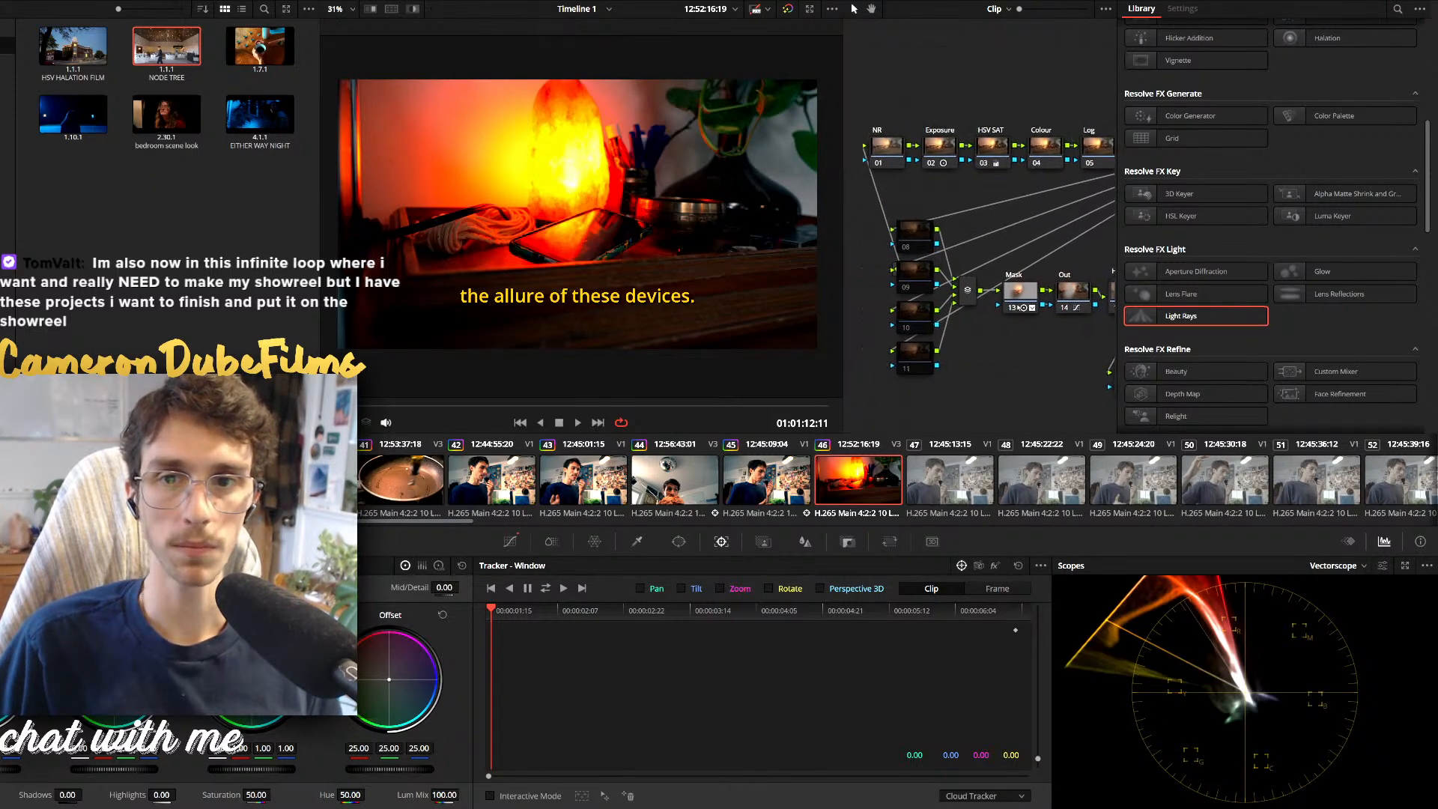
{"action": "left_click", "coordinate": [937, 150]}
{"action": "key", "text": "ctrl+d"}
{"action": "key", "text": "ctrl+d"}
{"action": "key", "text": "ctrl+d"}
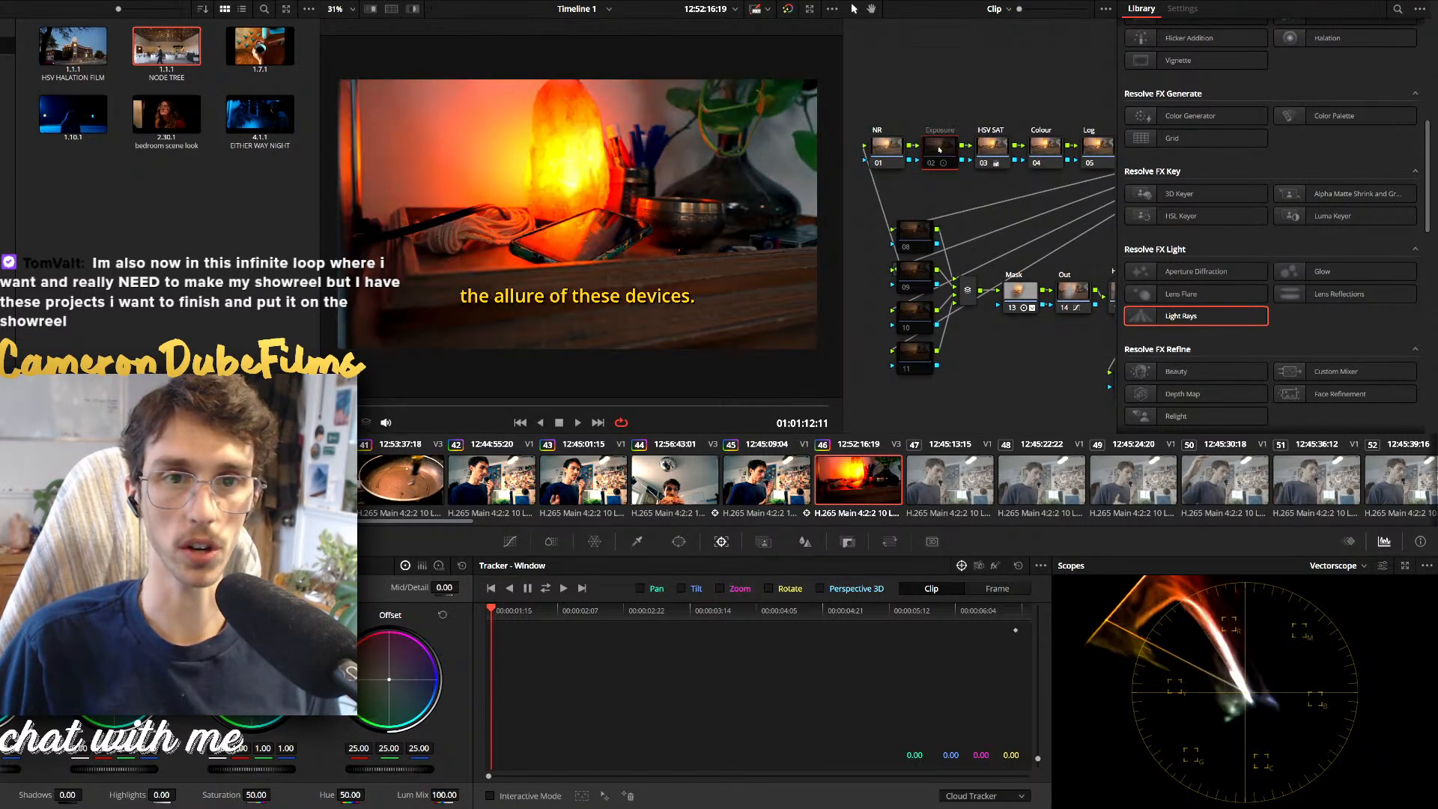
Switch off clip 46's HSV SAT node after comparing it on and off, and re-enable the Exposure node
{"action": "left_click_drag", "start_coordinate": [950, 182], "coordinate": [920, 182]}
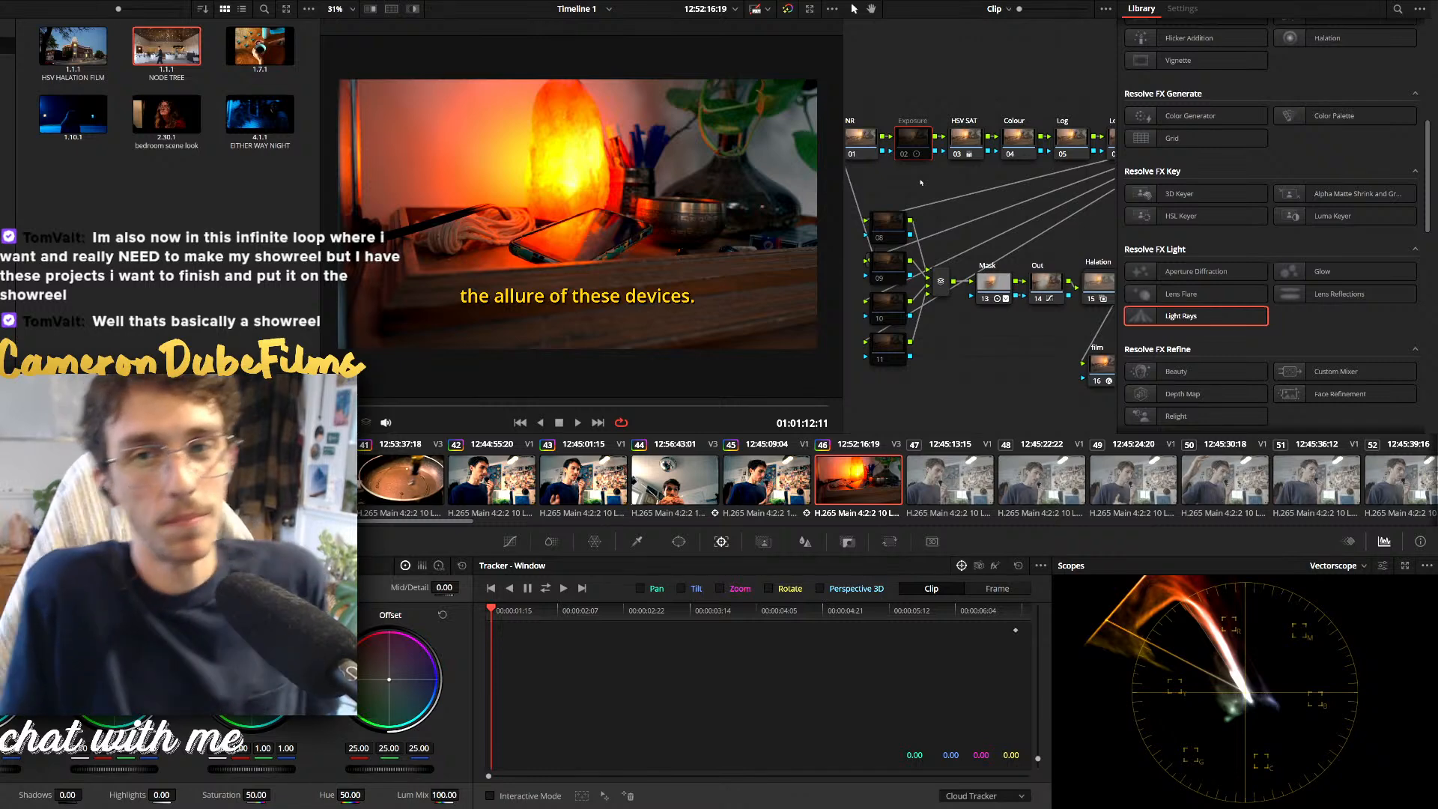
{"action": "left_click", "coordinate": [967, 139]}
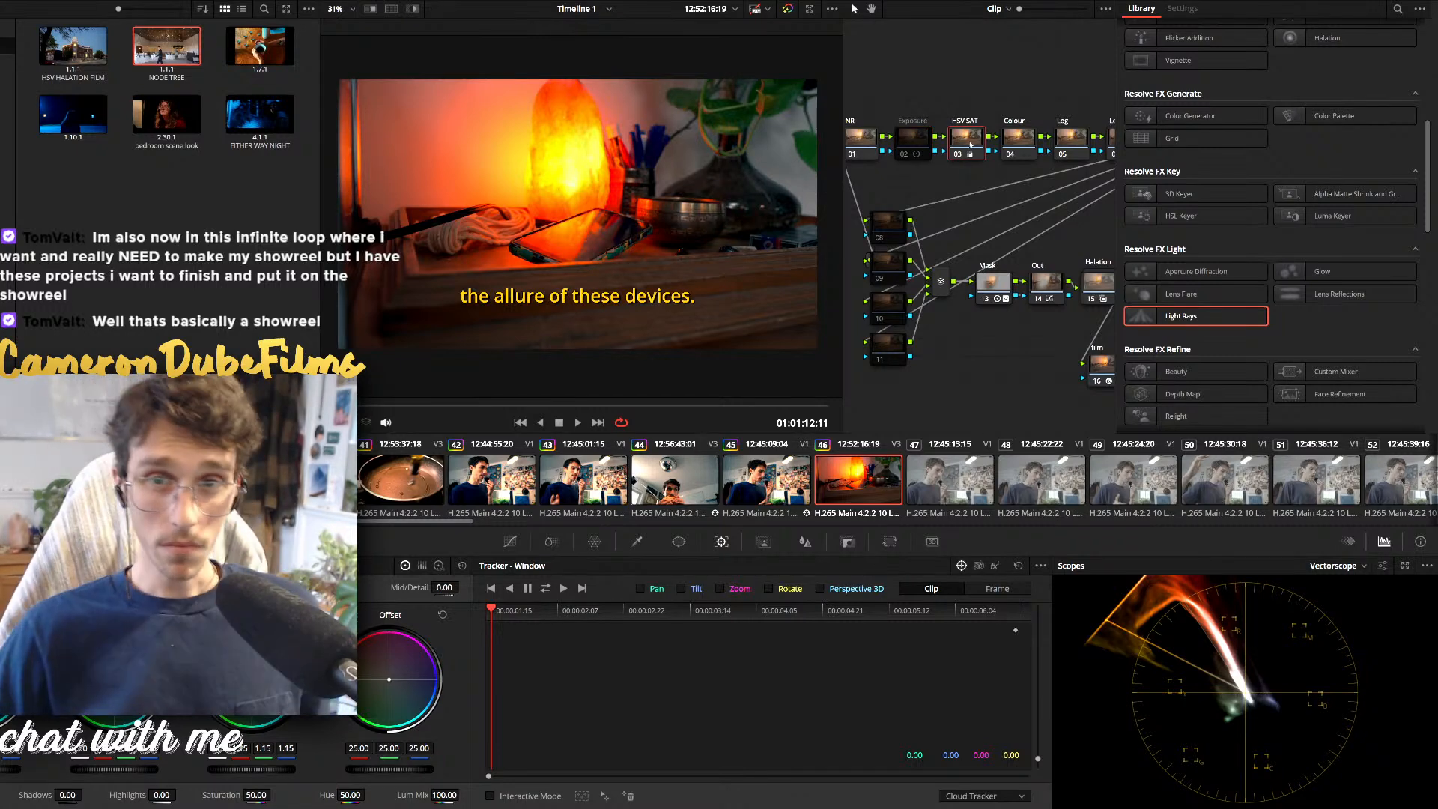
{"action": "key", "text": "ctrl+d"}
{"action": "key", "text": "ctrl+d"}
{"action": "key", "text": "ctrl+d"}
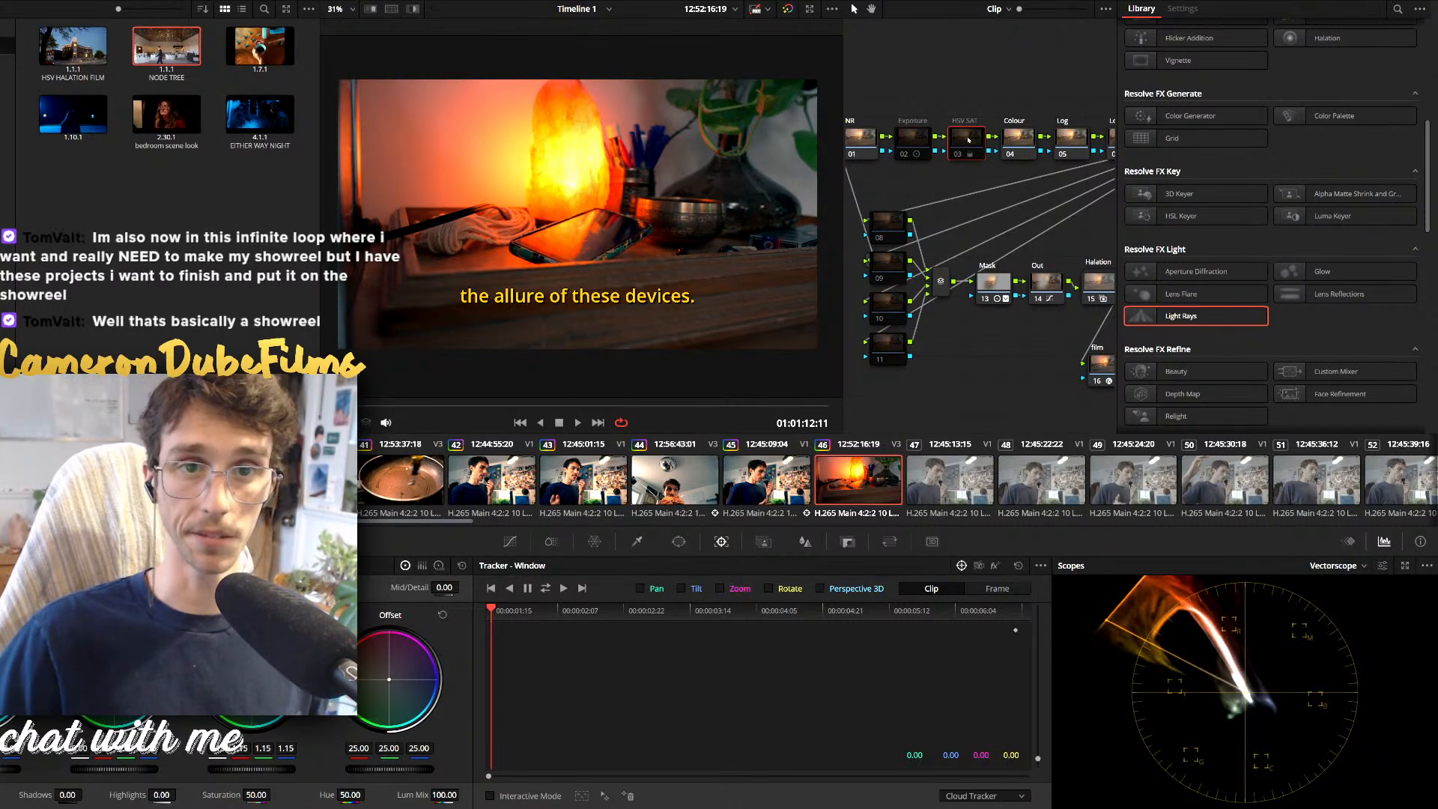
{"action": "left_click", "coordinate": [912, 139]}
{"action": "left_click_drag", "start_coordinate": [956, 206], "coordinate": [956, 221]}
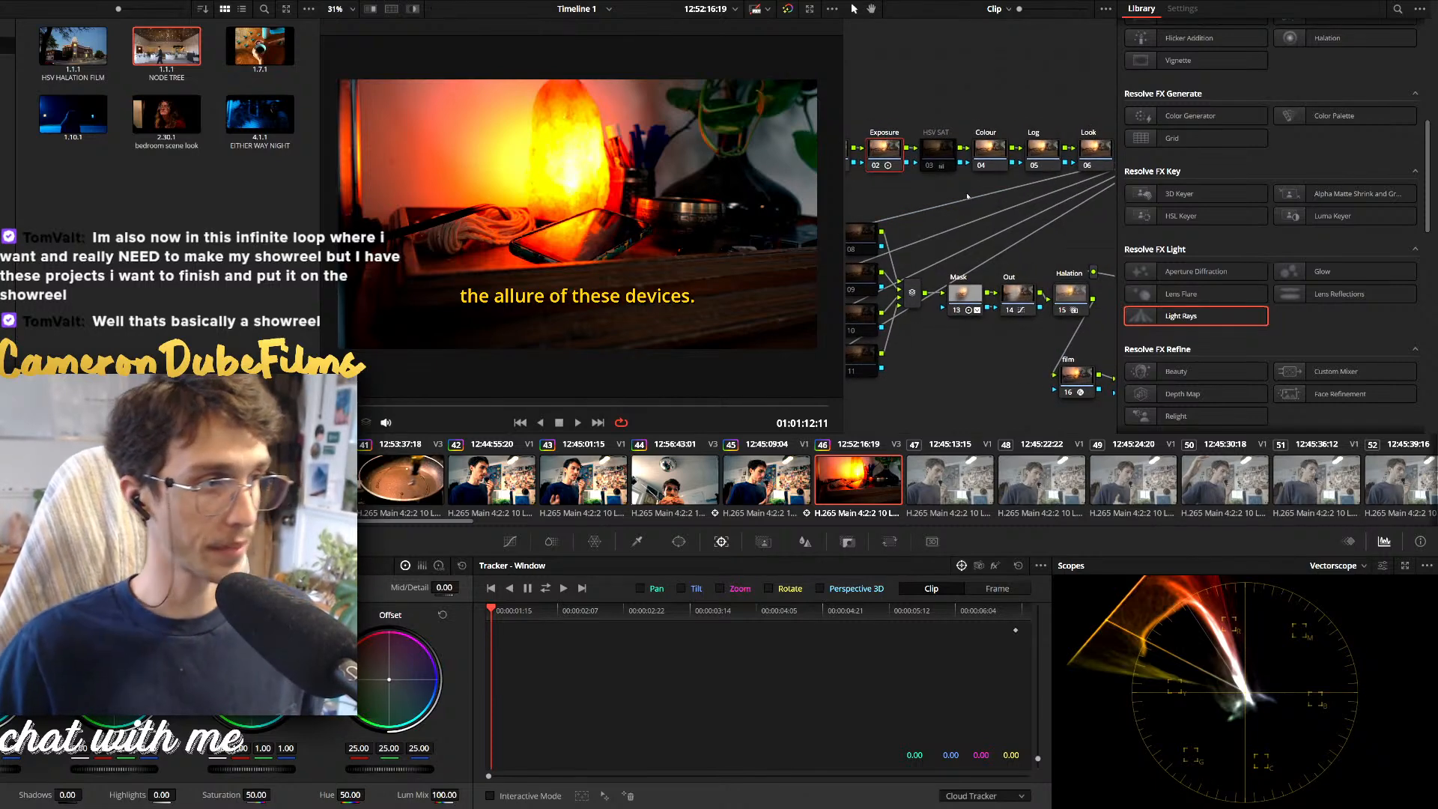
Try pulling down the shadows with a point on the Exposure node's custom curve, and remove the point
{"action": "left_click_drag", "start_coordinate": [1062, 244], "coordinate": [1093, 227]}
{"action": "left_click_drag", "start_coordinate": [1053, 330], "coordinate": [992, 334]}
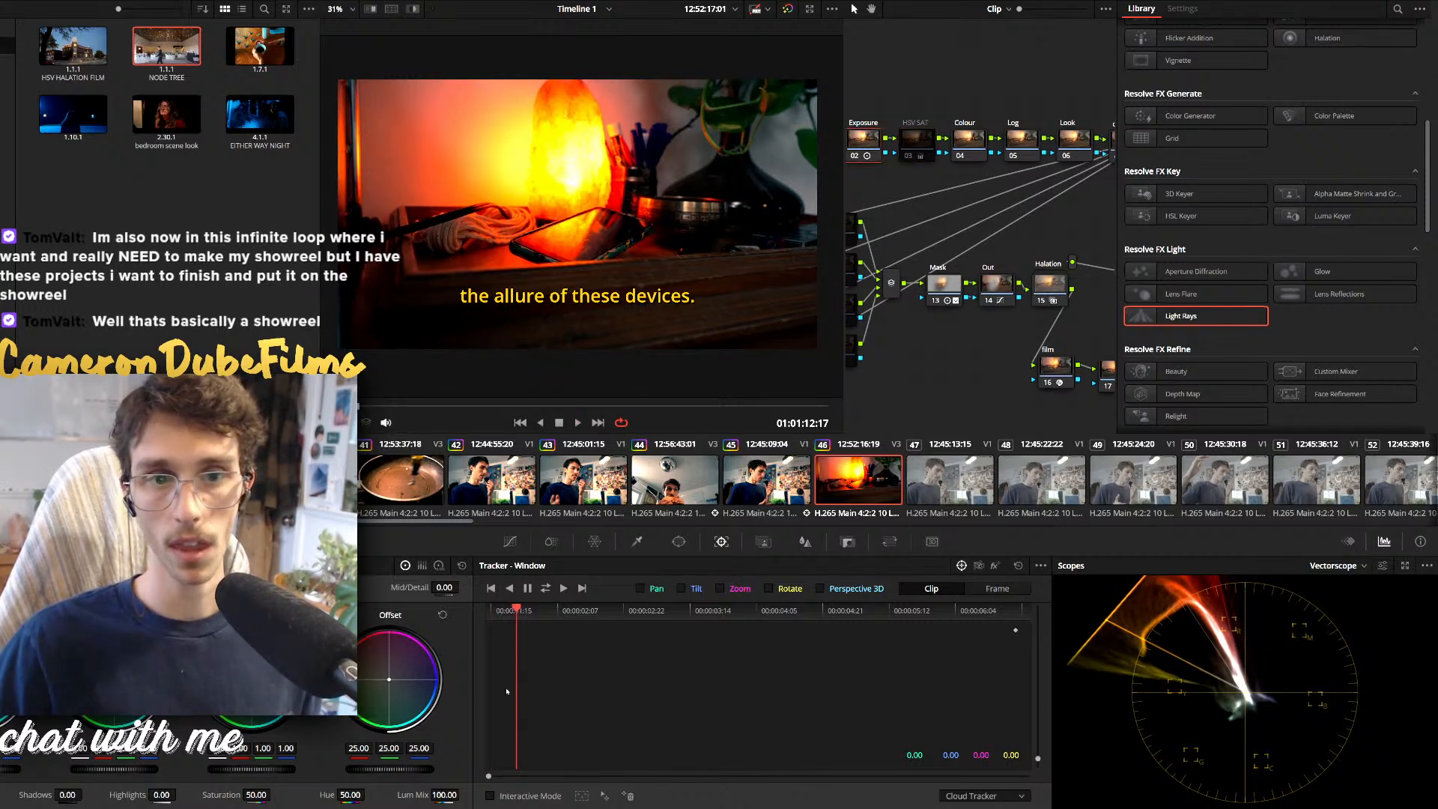
{"action": "left_click", "coordinate": [509, 541]}
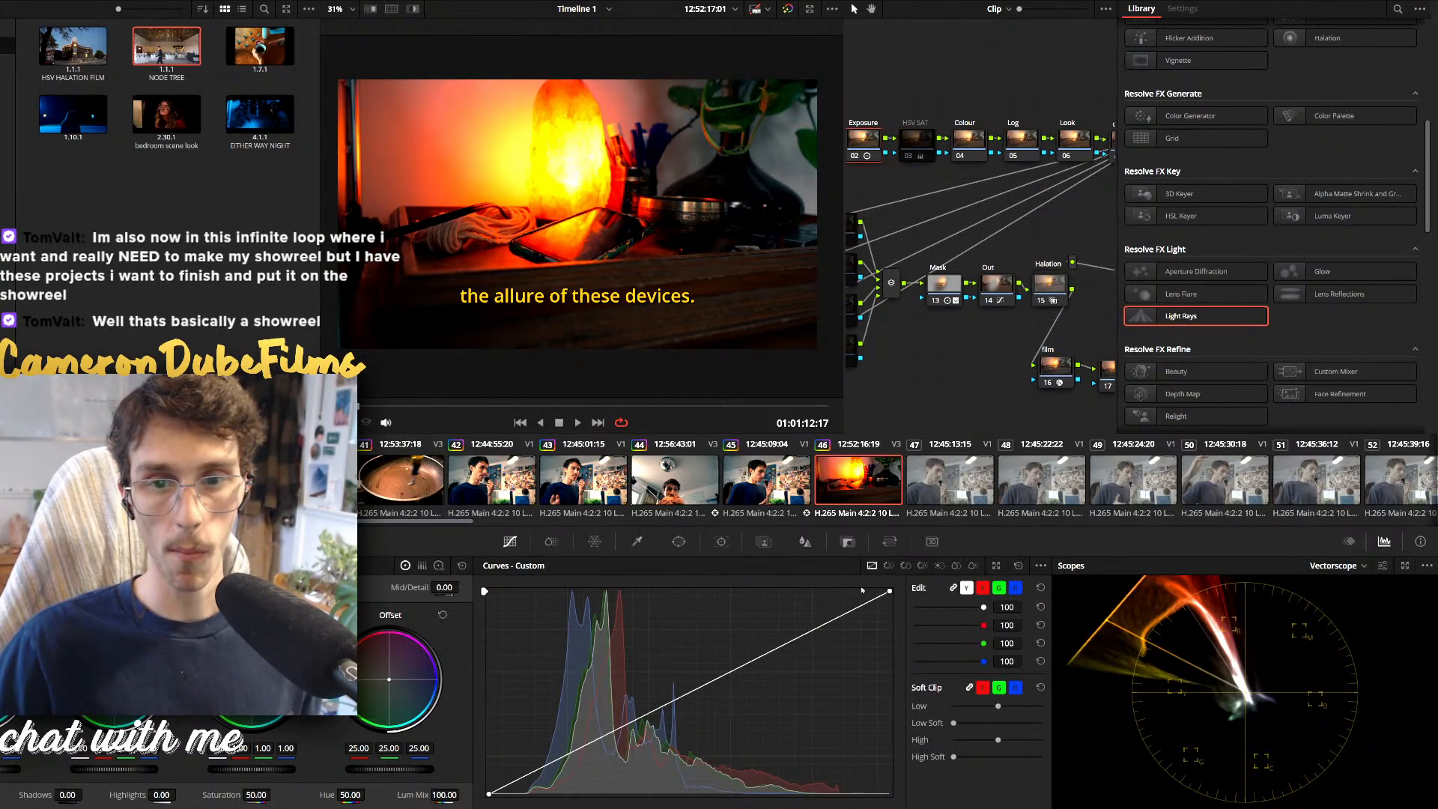
{"action": "left_click_drag", "start_coordinate": [681, 700], "coordinate": [566, 723]}
{"action": "right_click", "coordinate": [567, 723]}
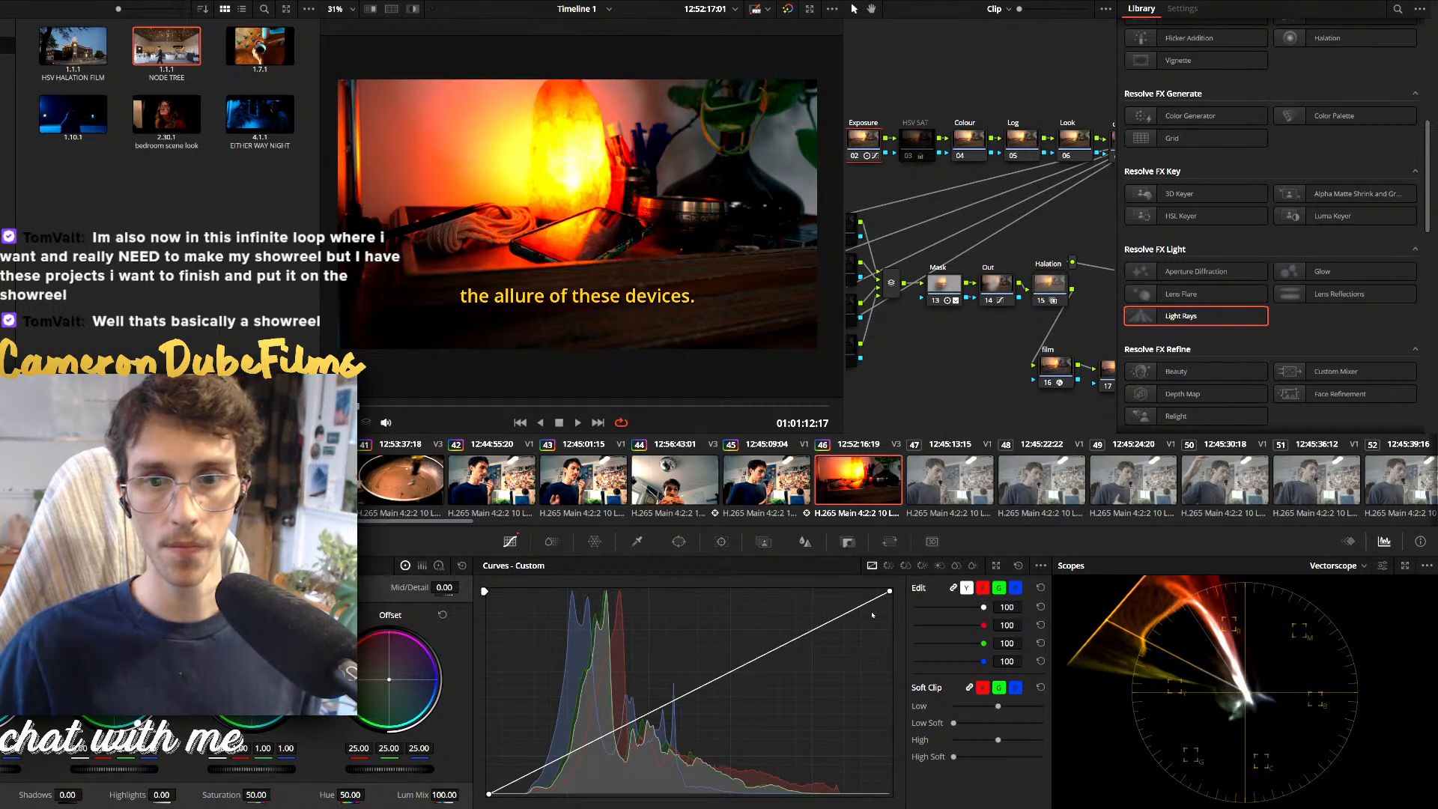
Add Glow to node 08 with Shine Threshold 0.847, Spread 0.795, Gain 0.463, Gamma 0.298, Saturation 1.022 and Opacity 0.616
{"action": "left_click_drag", "start_coordinate": [904, 370], "coordinate": [947, 371]}
{"action": "left_click", "coordinate": [881, 226]}
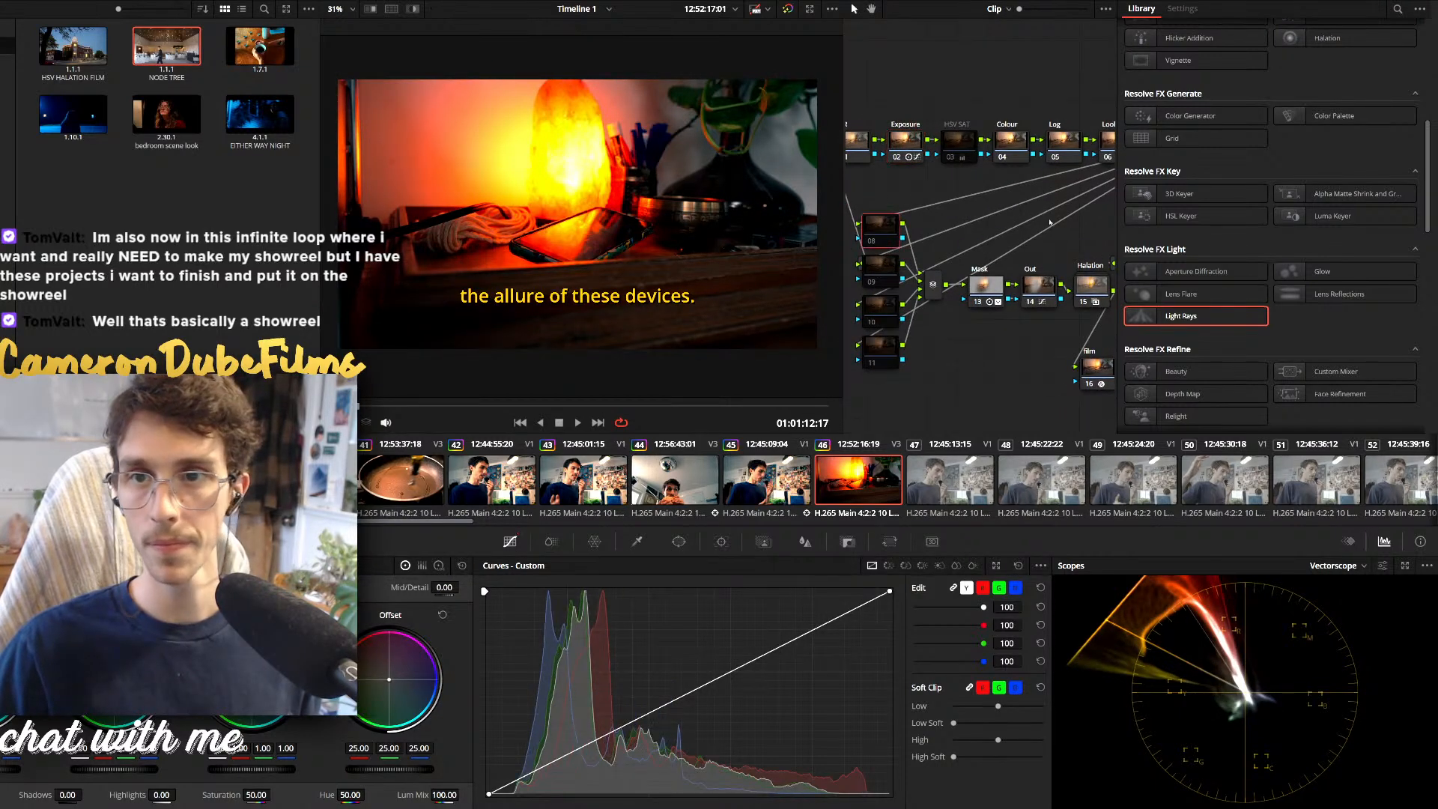
{"action": "left_click_drag", "start_coordinate": [875, 249], "coordinate": [880, 231]}
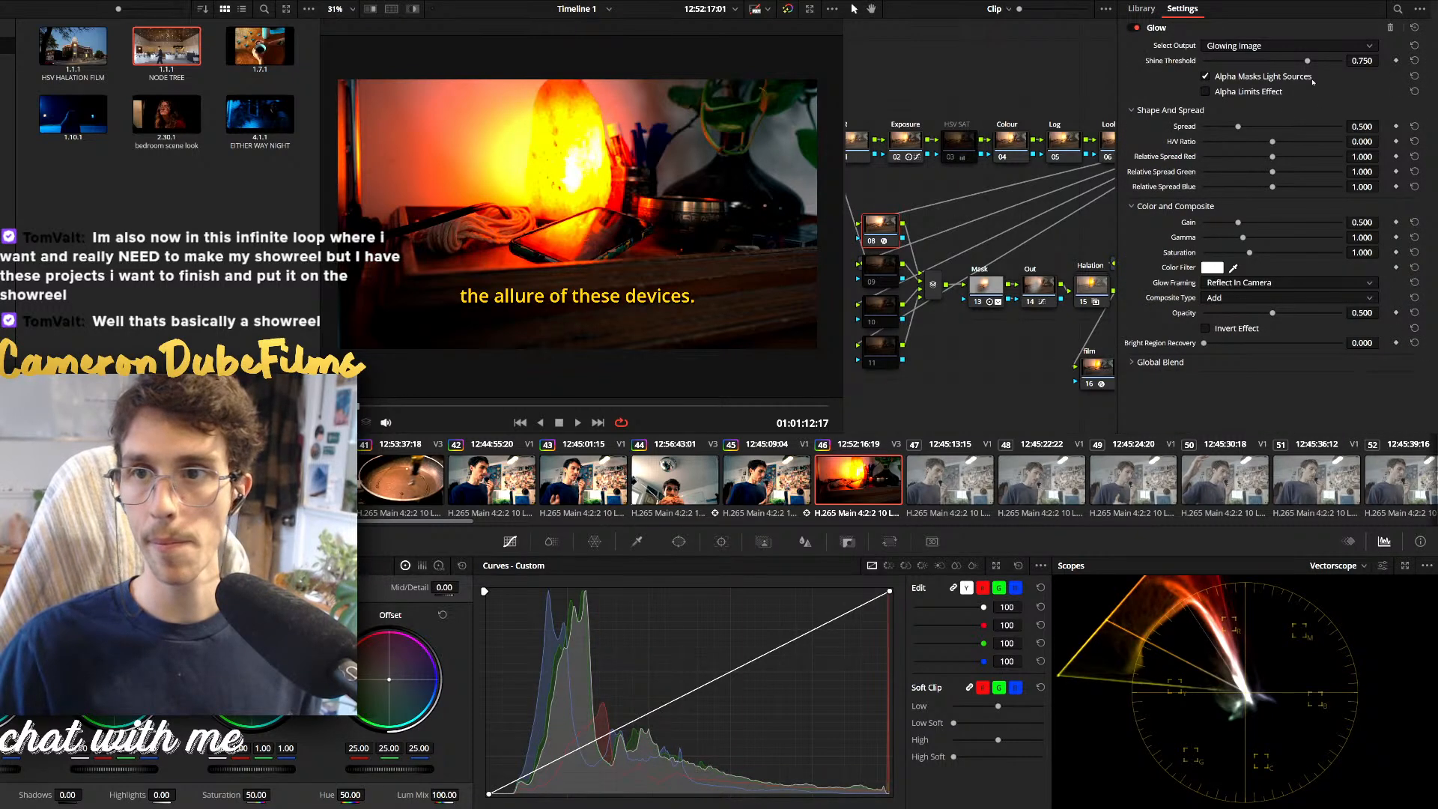
{"action": "mouse_move", "coordinate": [1305, 62]}
{"action": "left_mouse_down"}
{"action": "mouse_move", "coordinate": [1346, 63]}
{"action": "mouse_move", "coordinate": [1322, 66]}
{"action": "left_mouse_up"}
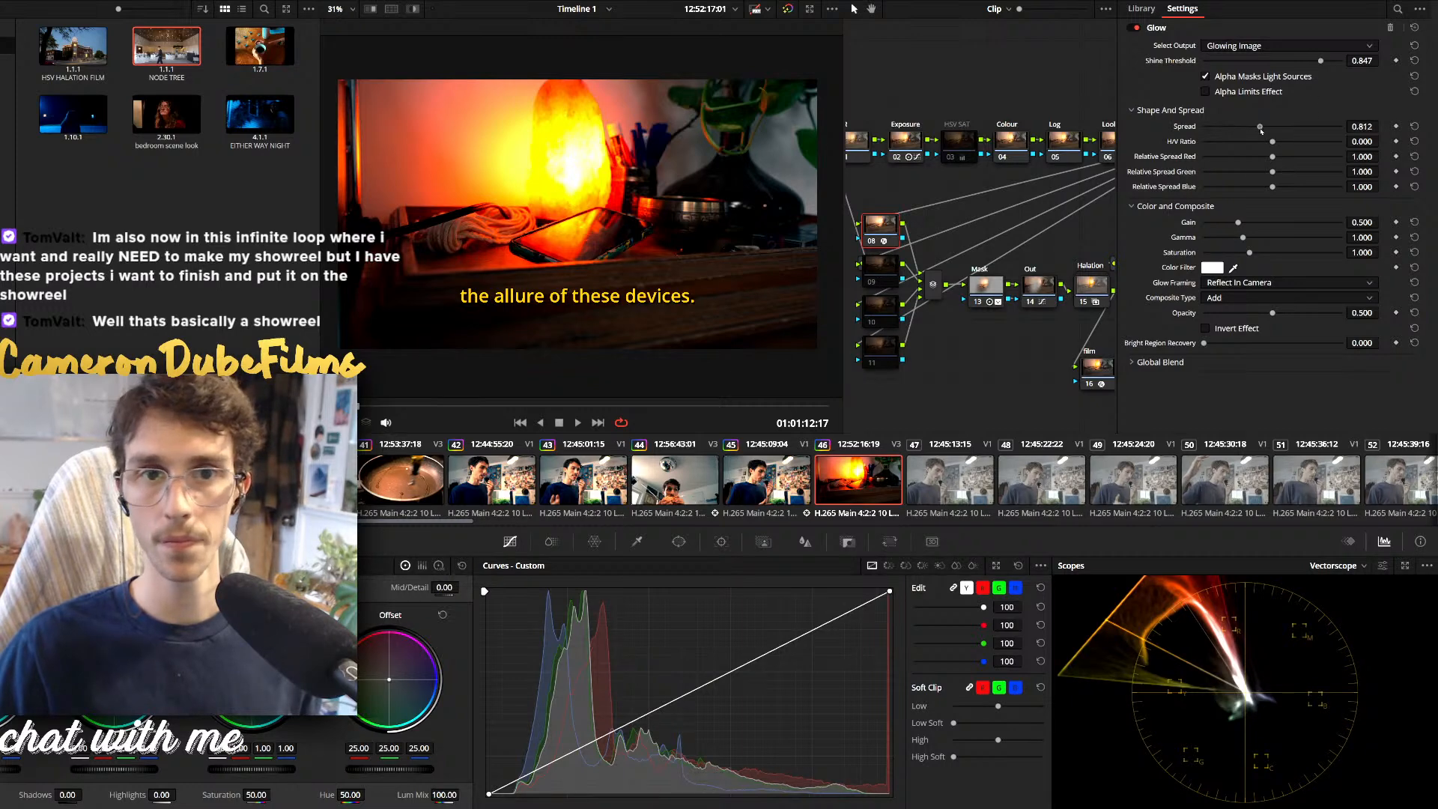
{"action": "left_click_drag", "start_coordinate": [1260, 129], "coordinate": [1228, 136]}
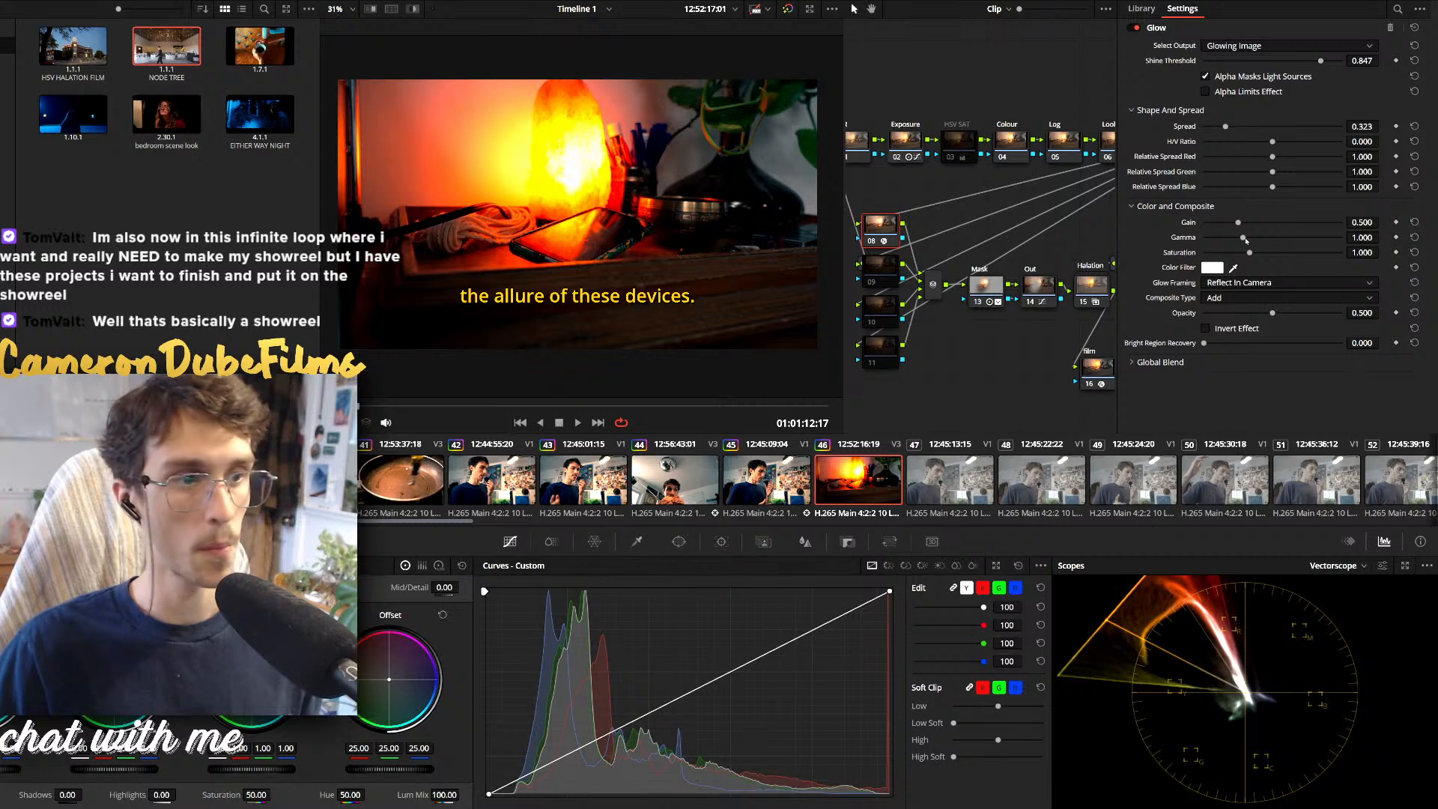
{"action": "left_click_drag", "start_coordinate": [1238, 223], "coordinate": [1244, 223]}
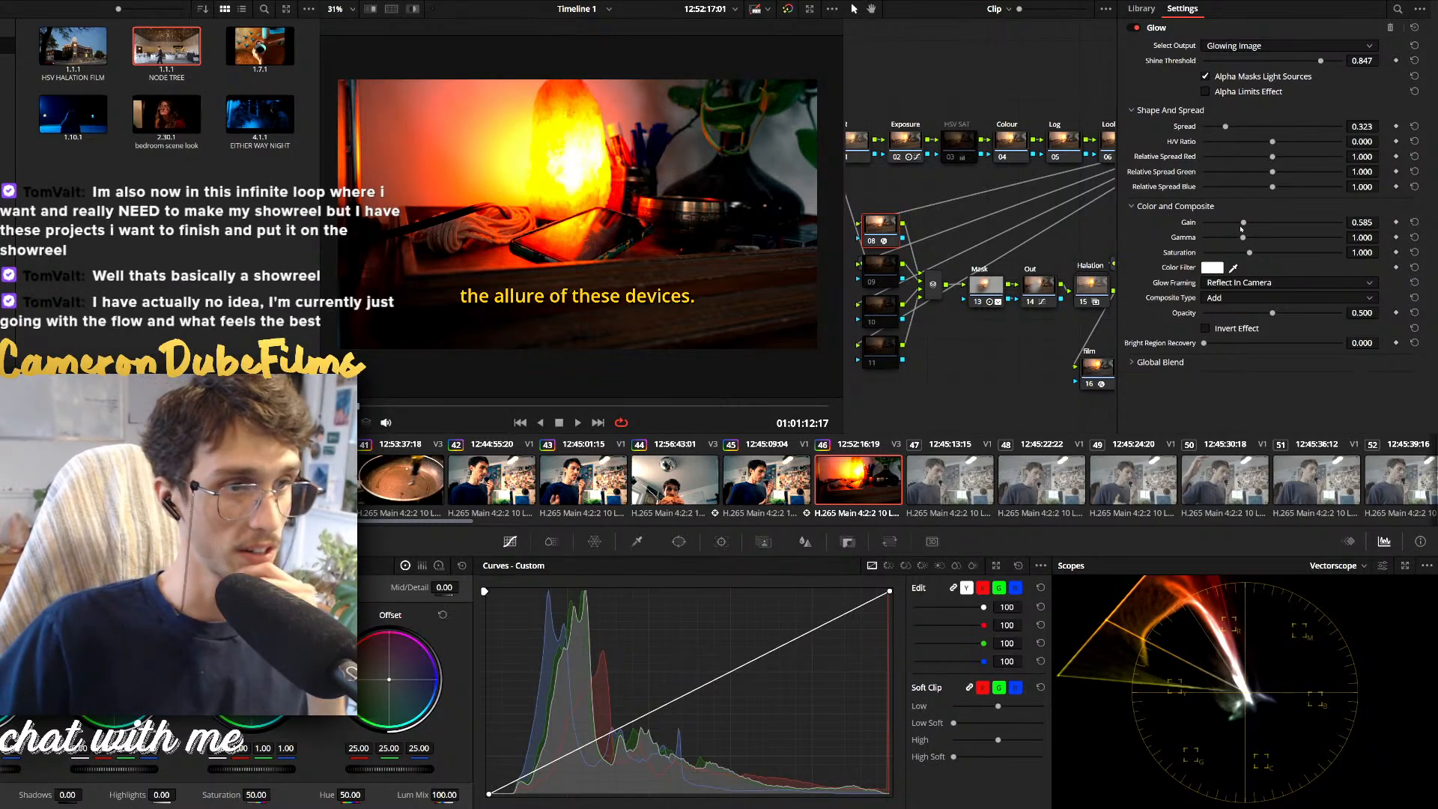
{"action": "left_click_drag", "start_coordinate": [1244, 230], "coordinate": [1208, 241]}
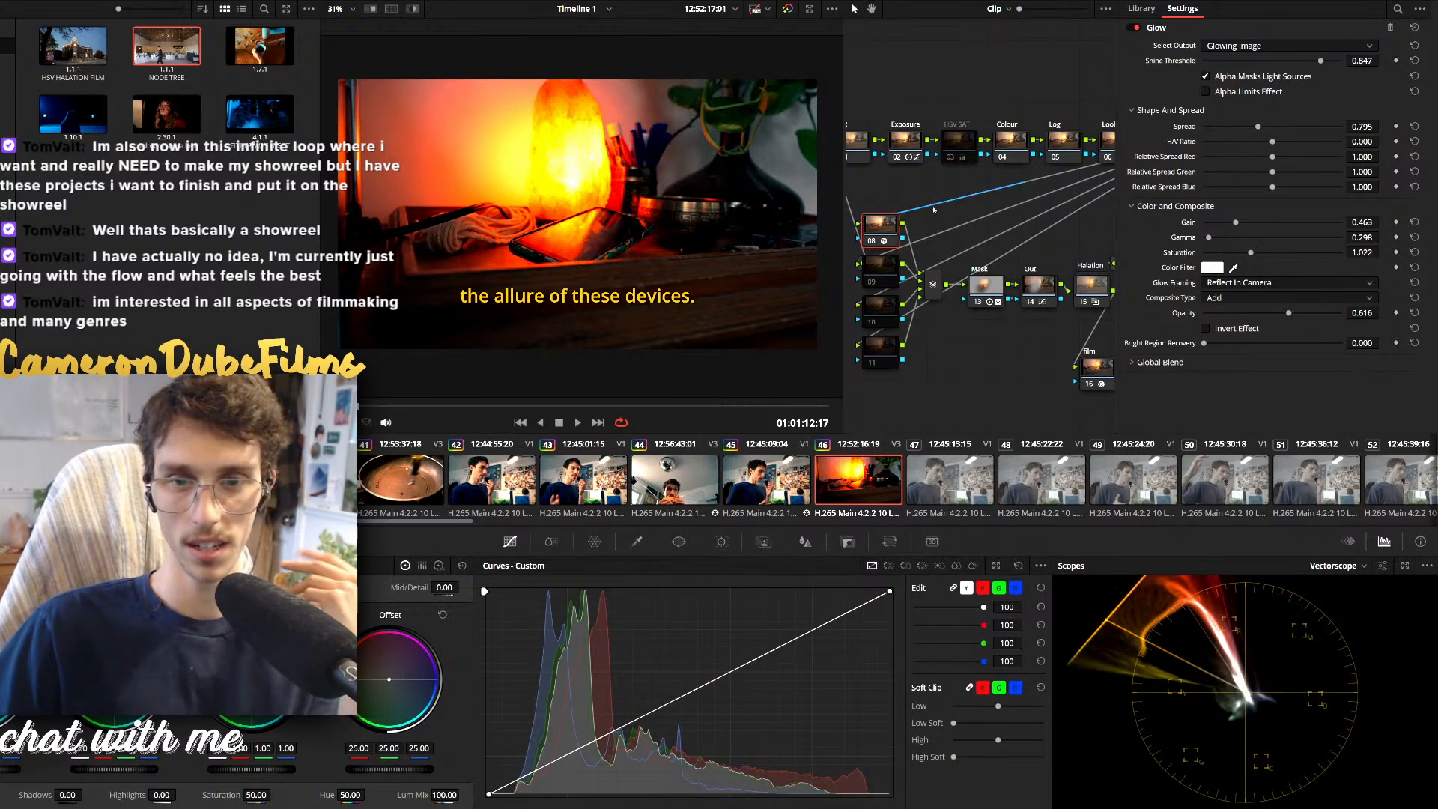
Tilt and shrink the Mask node's circular window to fit over the phone, and track it through the shot
{"action": "left_click", "coordinate": [981, 288]}
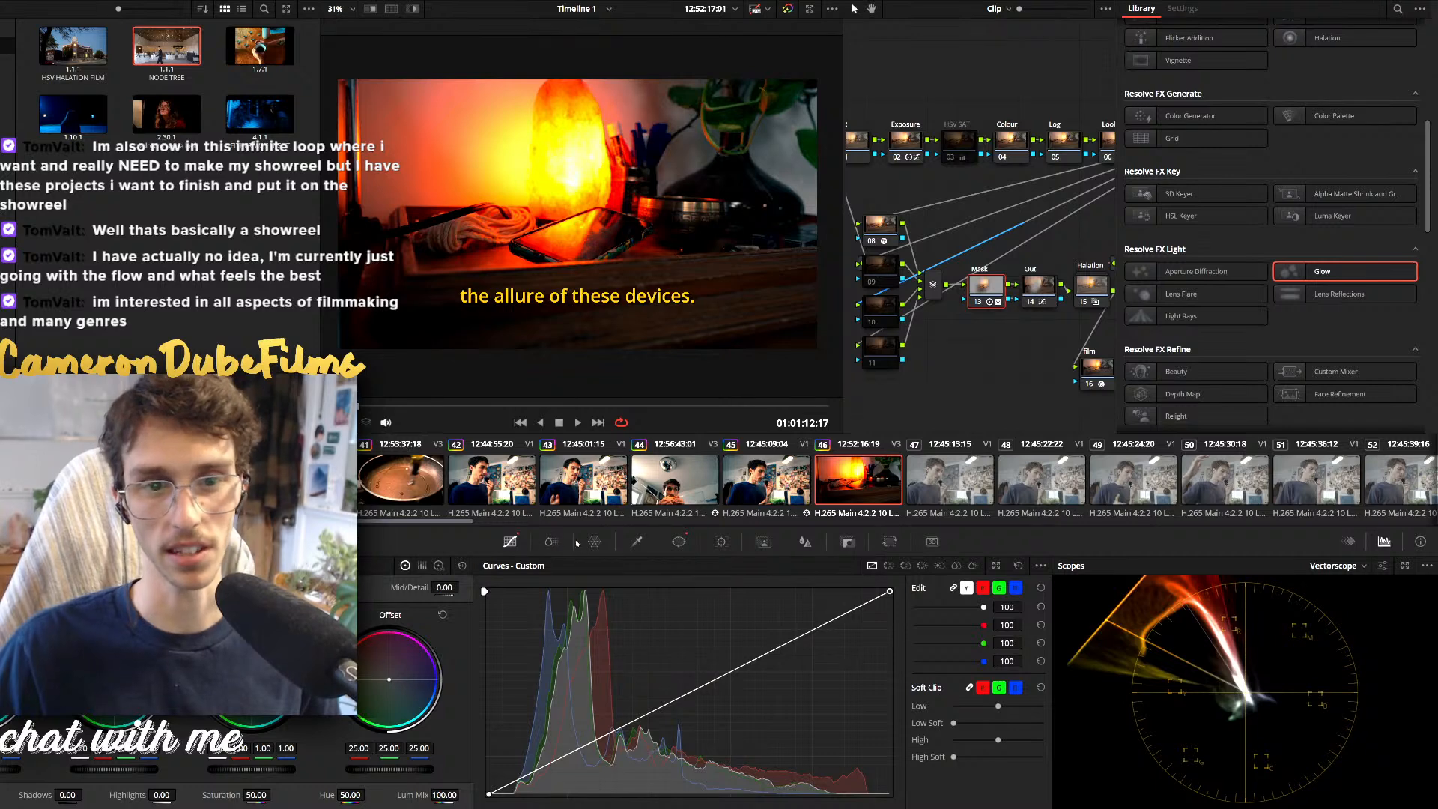
{"action": "left_click", "coordinate": [678, 541]}
{"action": "left_click_drag", "start_coordinate": [524, 206], "coordinate": [593, 271]}
{"action": "left_click_drag", "start_coordinate": [615, 222], "coordinate": [643, 250]}
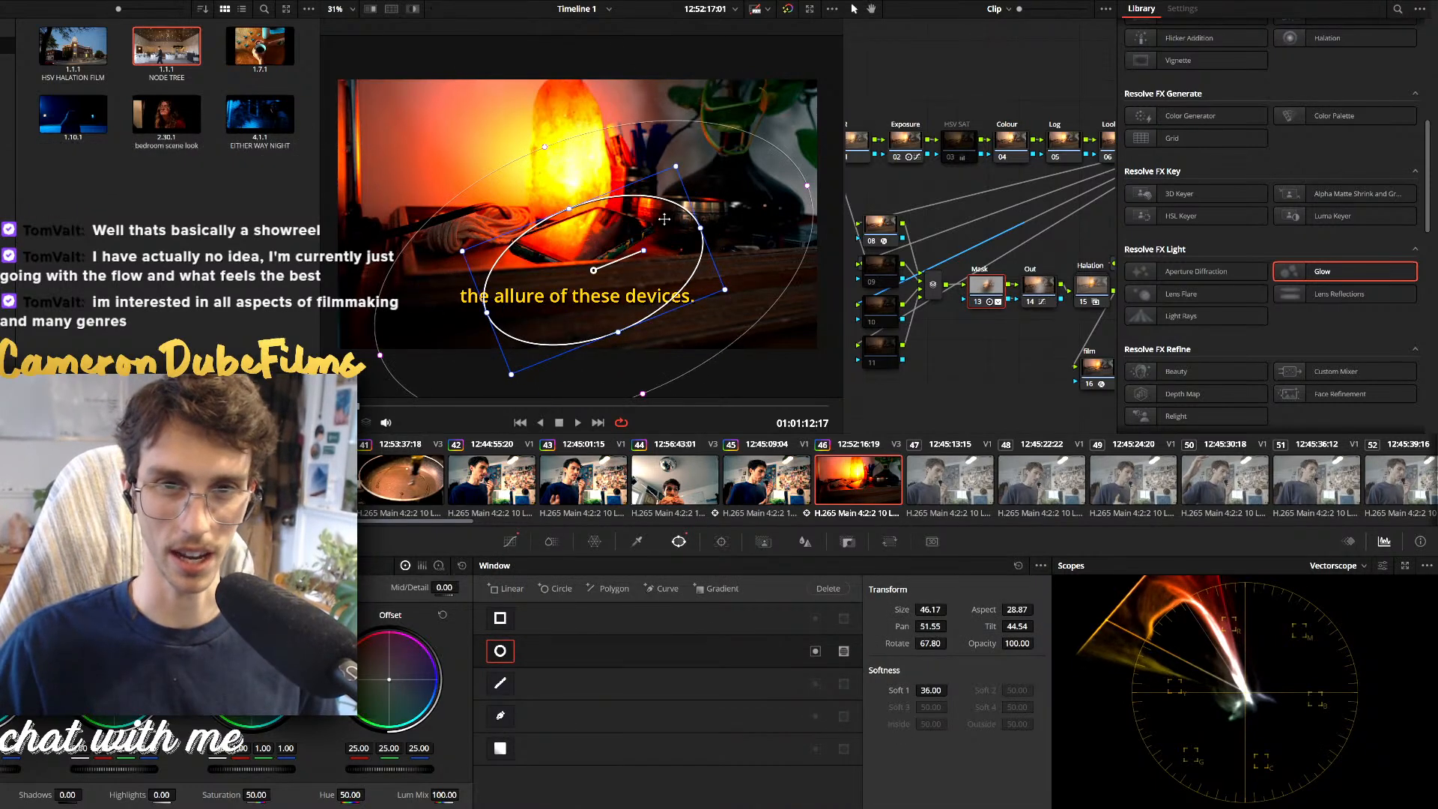
{"action": "left_click_drag", "start_coordinate": [675, 166], "coordinate": [609, 232]}
{"action": "key", "text": "ctrl+t"}
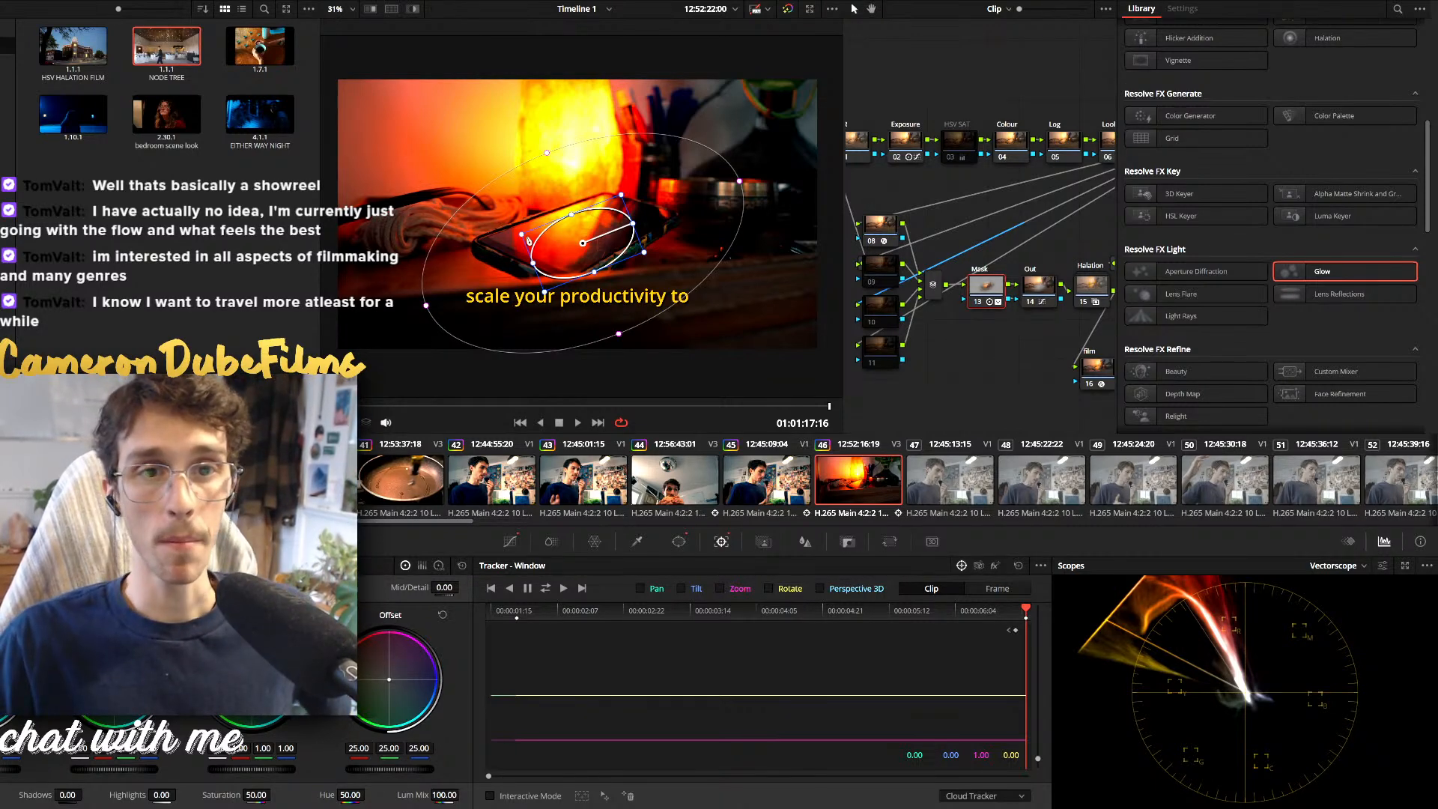
Enlarge and reposition the Mask window over the phone at the end of clip 46, and return to the clip's start
{"action": "left_click_drag", "start_coordinate": [528, 240], "coordinate": [592, 277]}
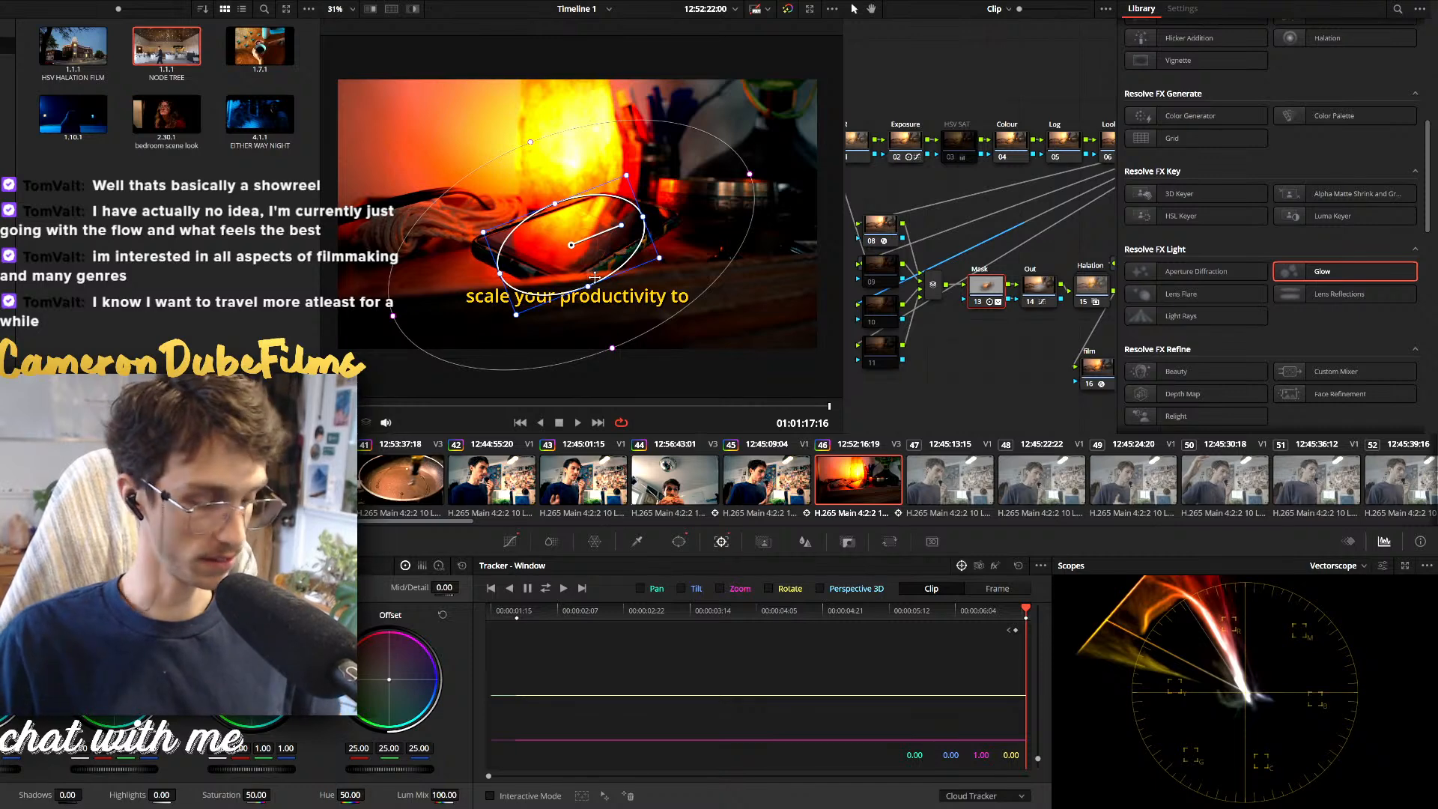
{"action": "left_click", "coordinate": [448, 406]}
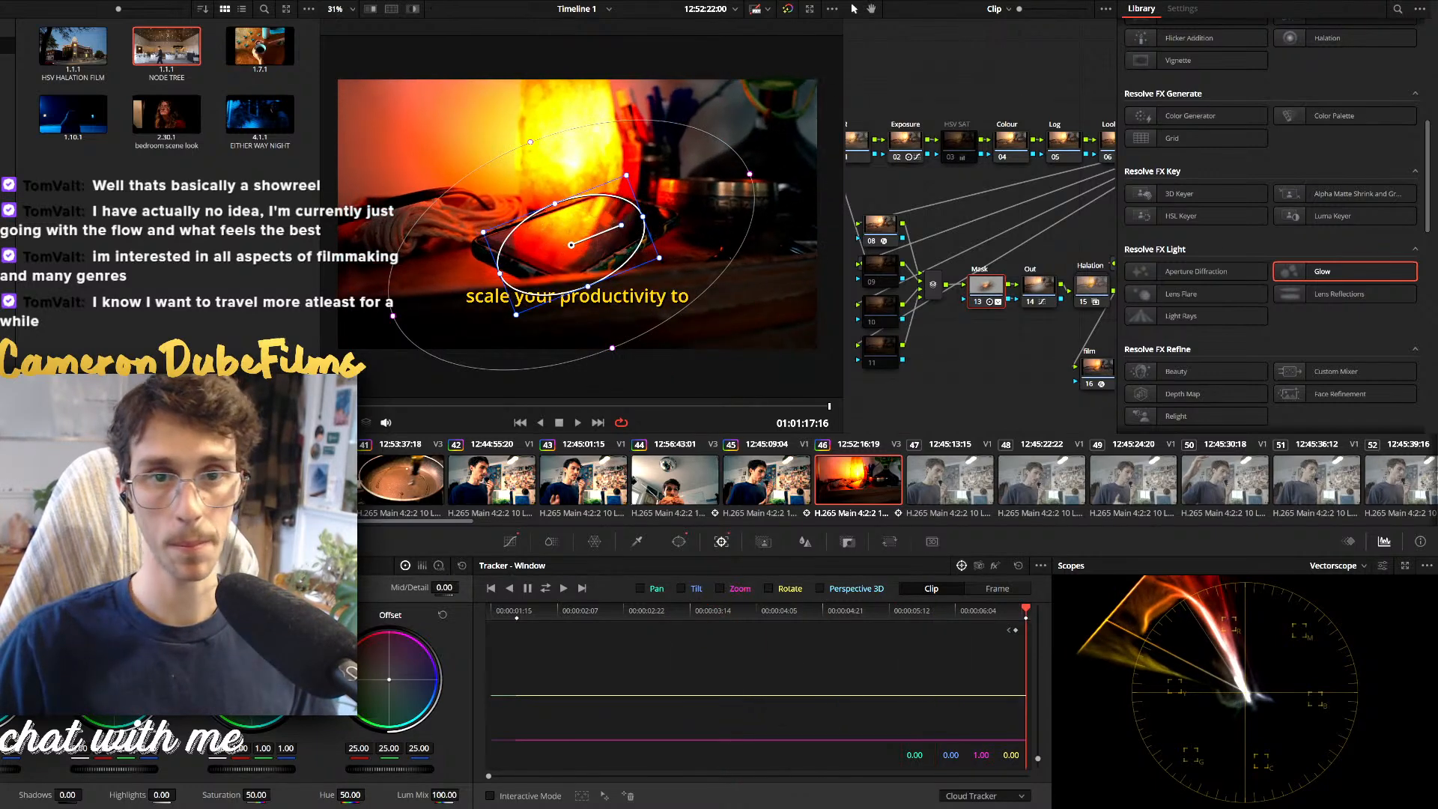
{"action": "left_click", "coordinate": [447, 408]}
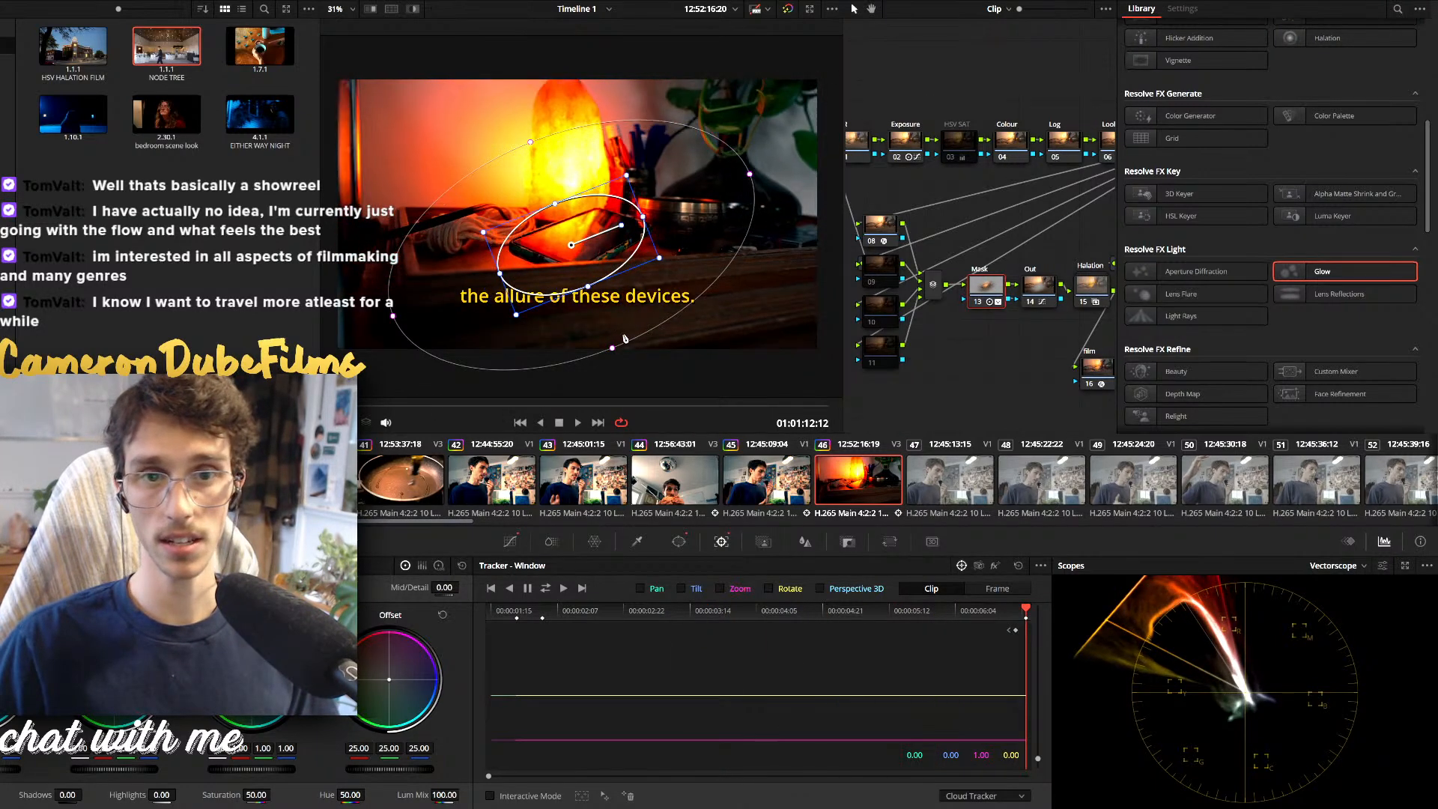
Compare the salt-lamp shot with the Mask node on and off
{"action": "left_click", "coordinate": [510, 541]}
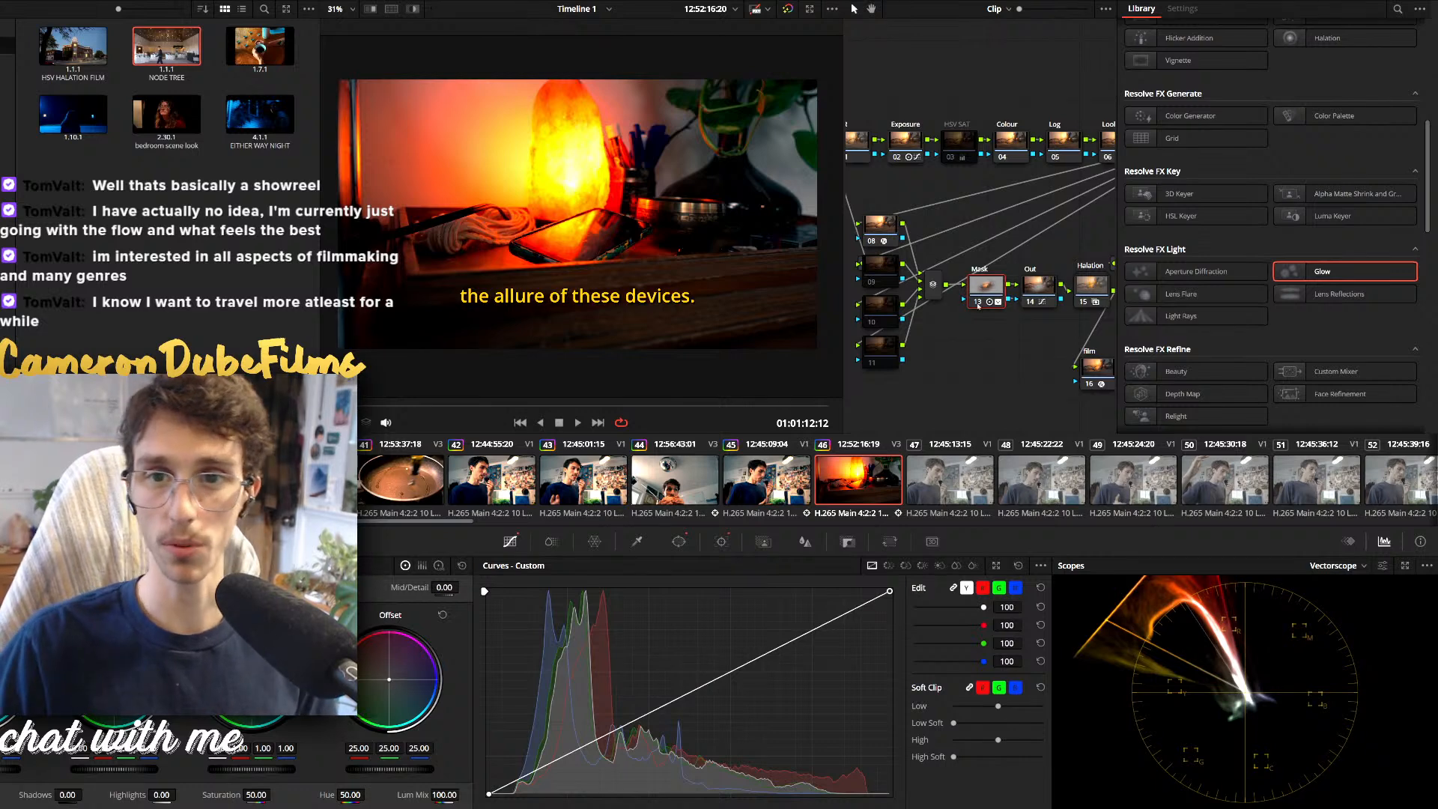
{"action": "key", "text": "ctrl+d"}
{"action": "key", "text": "ctrl+d"}
{"action": "key", "text": "ctrl+d"}
{"action": "key", "text": "ctrl+d"}
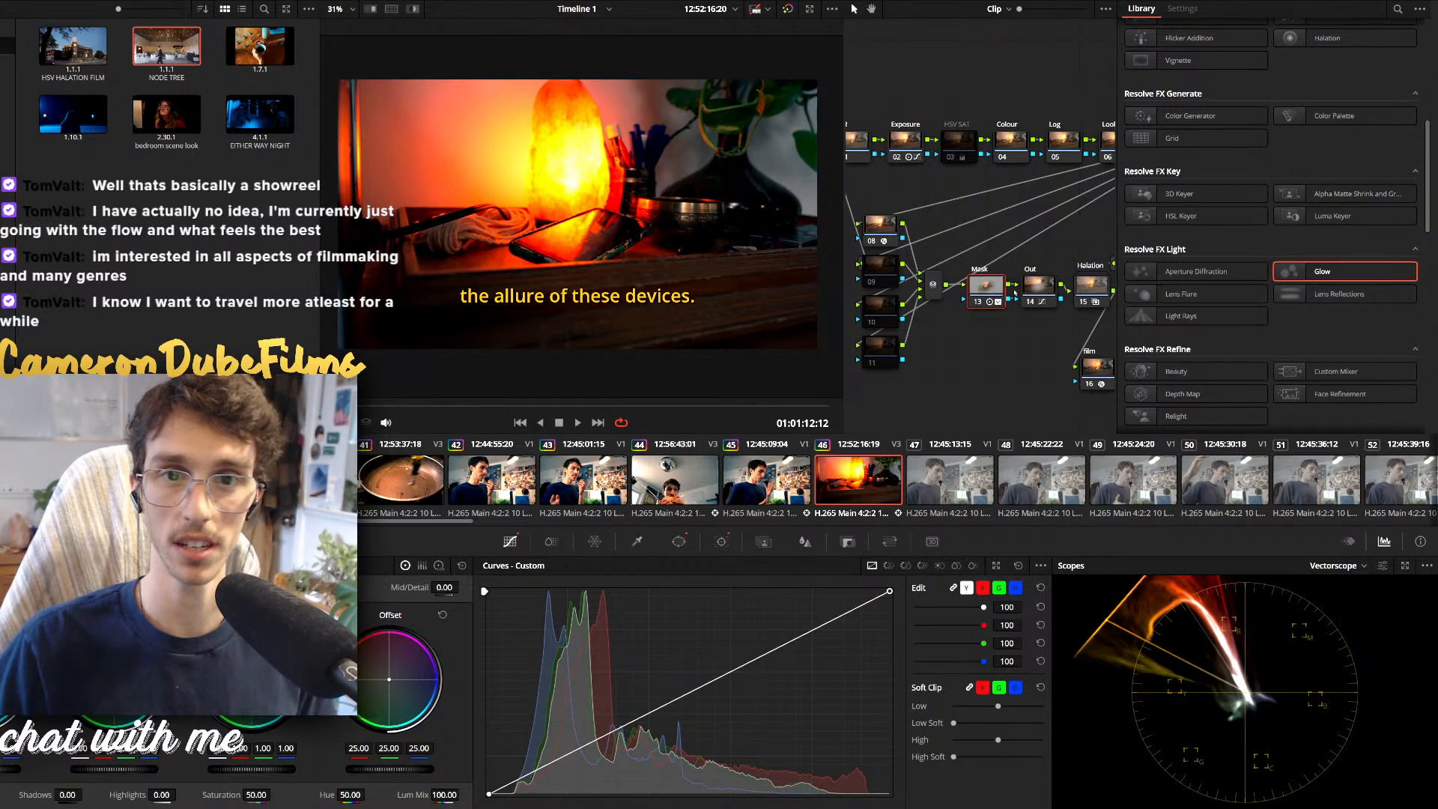
Re-enable the HSV SAT node on clip 46
{"action": "scroll", "coordinate": [673, 226], "scroll_direction": "down", "scroll_amount": 2}
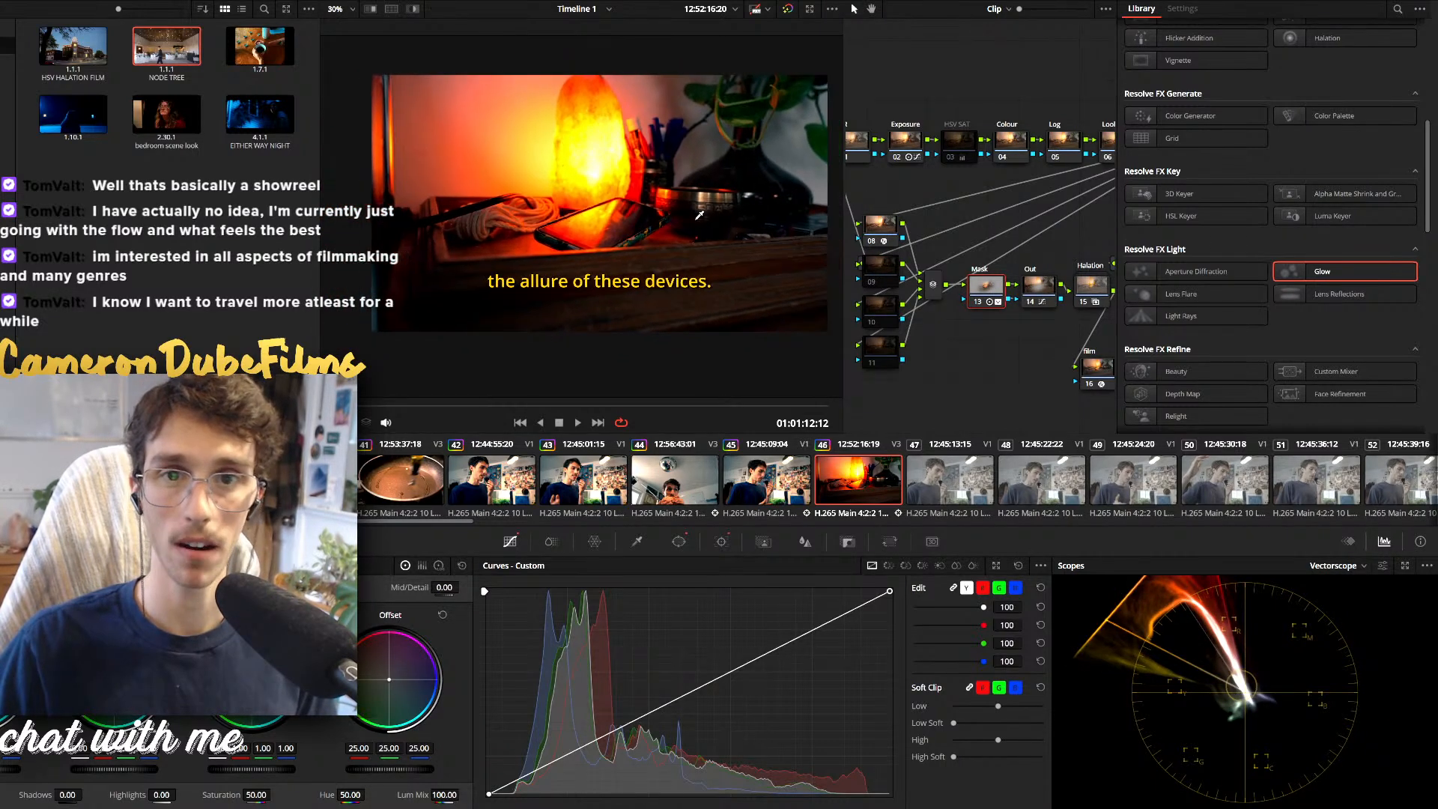
{"action": "left_click_drag", "start_coordinate": [683, 256], "coordinate": [683, 261]}
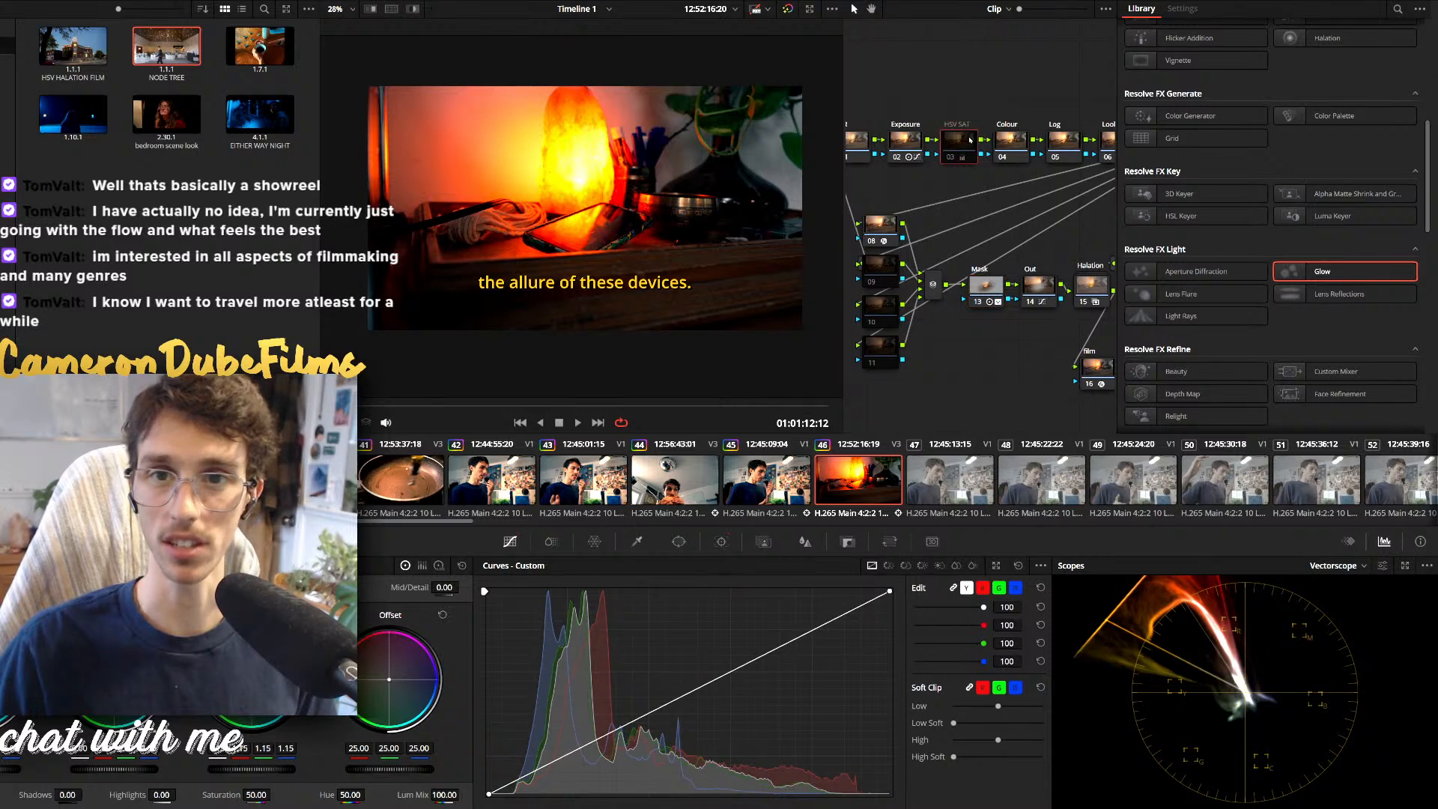
{"action": "key", "text": "ctrl+d"}
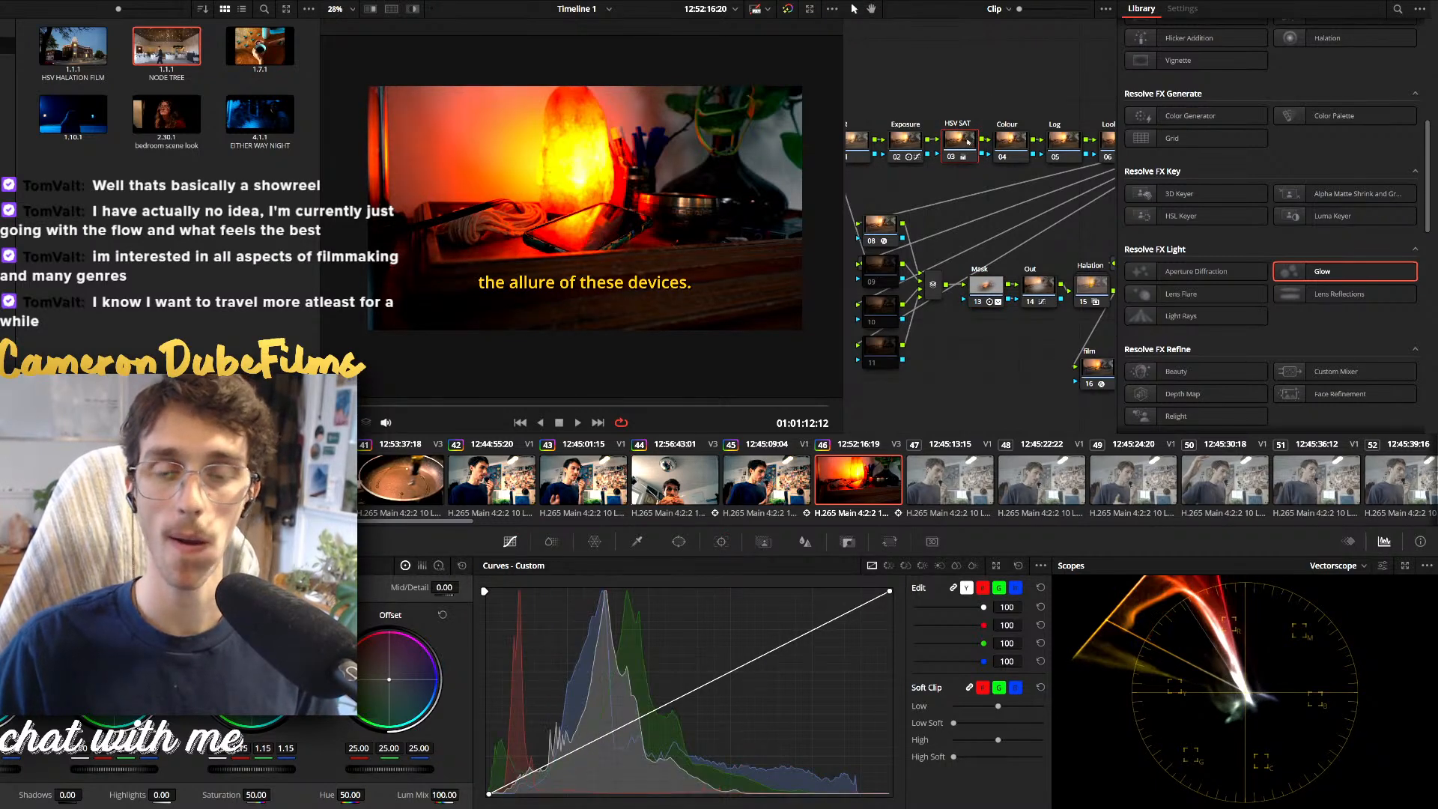
Set Highlights to -100.00 on clip 46's Out node, compare it on and off, and play the shot
{"action": "left_click", "coordinate": [1040, 288]}
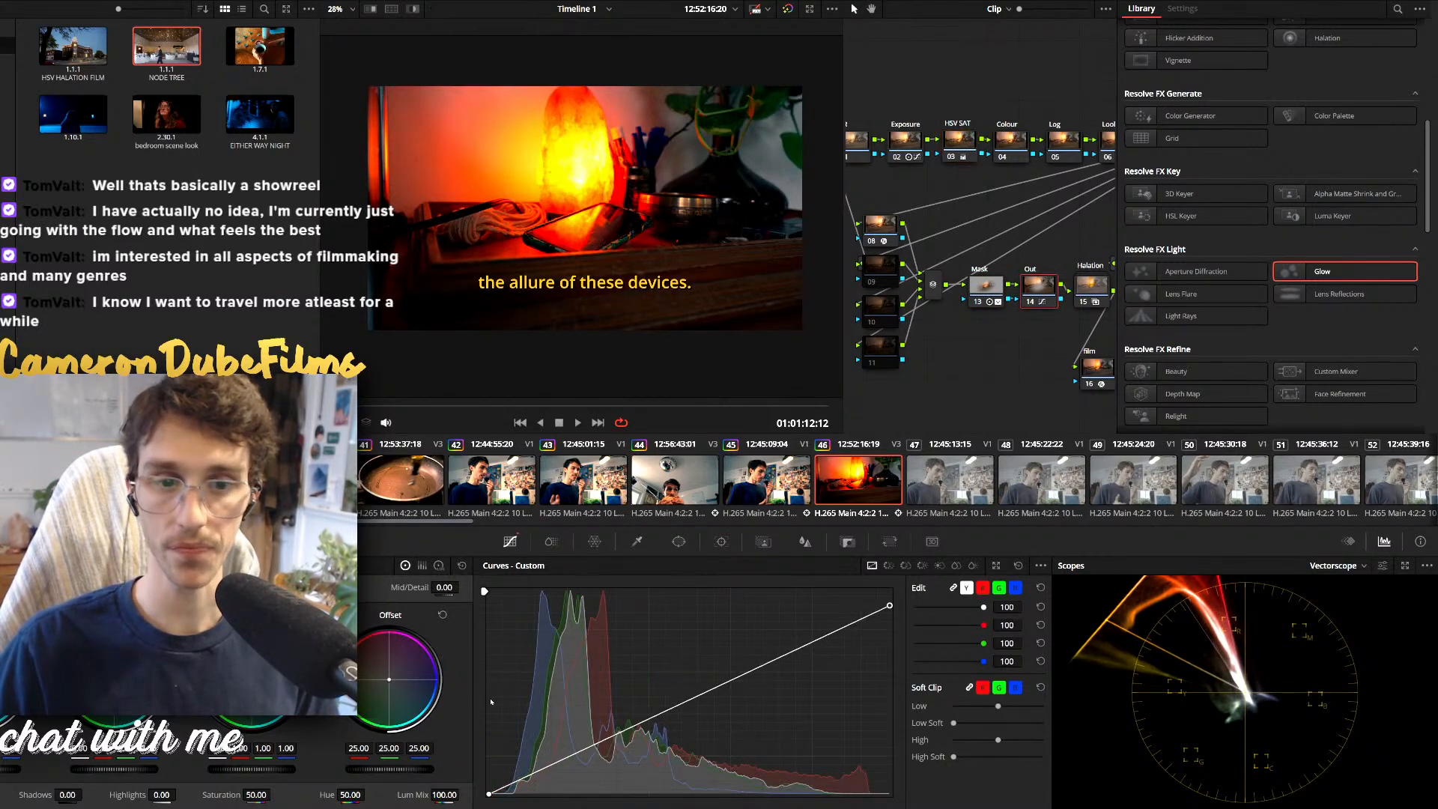
{"action": "left_click_drag", "start_coordinate": [178, 795], "coordinate": [135, 794]}
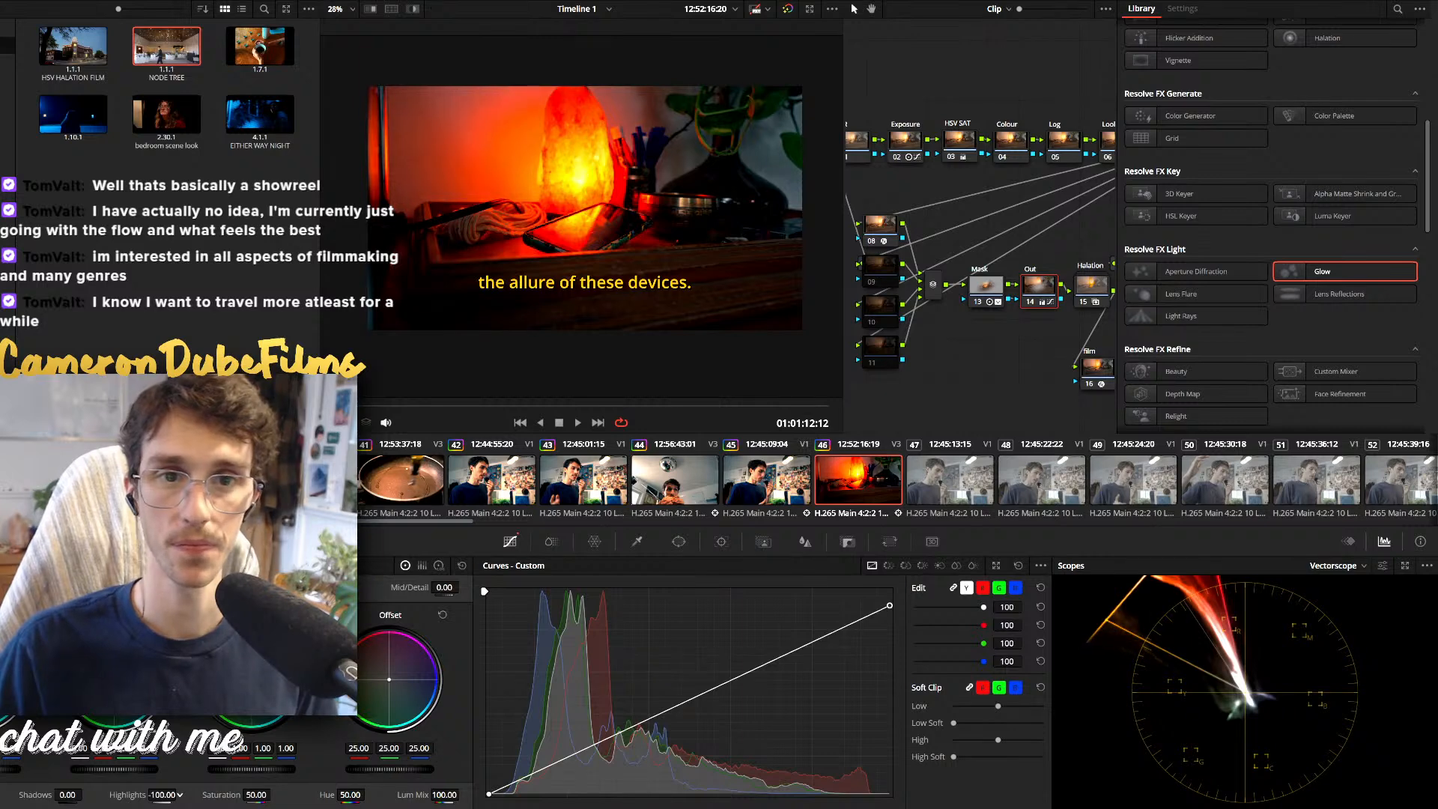
{"action": "key", "text": "ctrl+d"}
{"action": "key", "text": "ctrl+d"}
{"action": "key", "text": "space"}
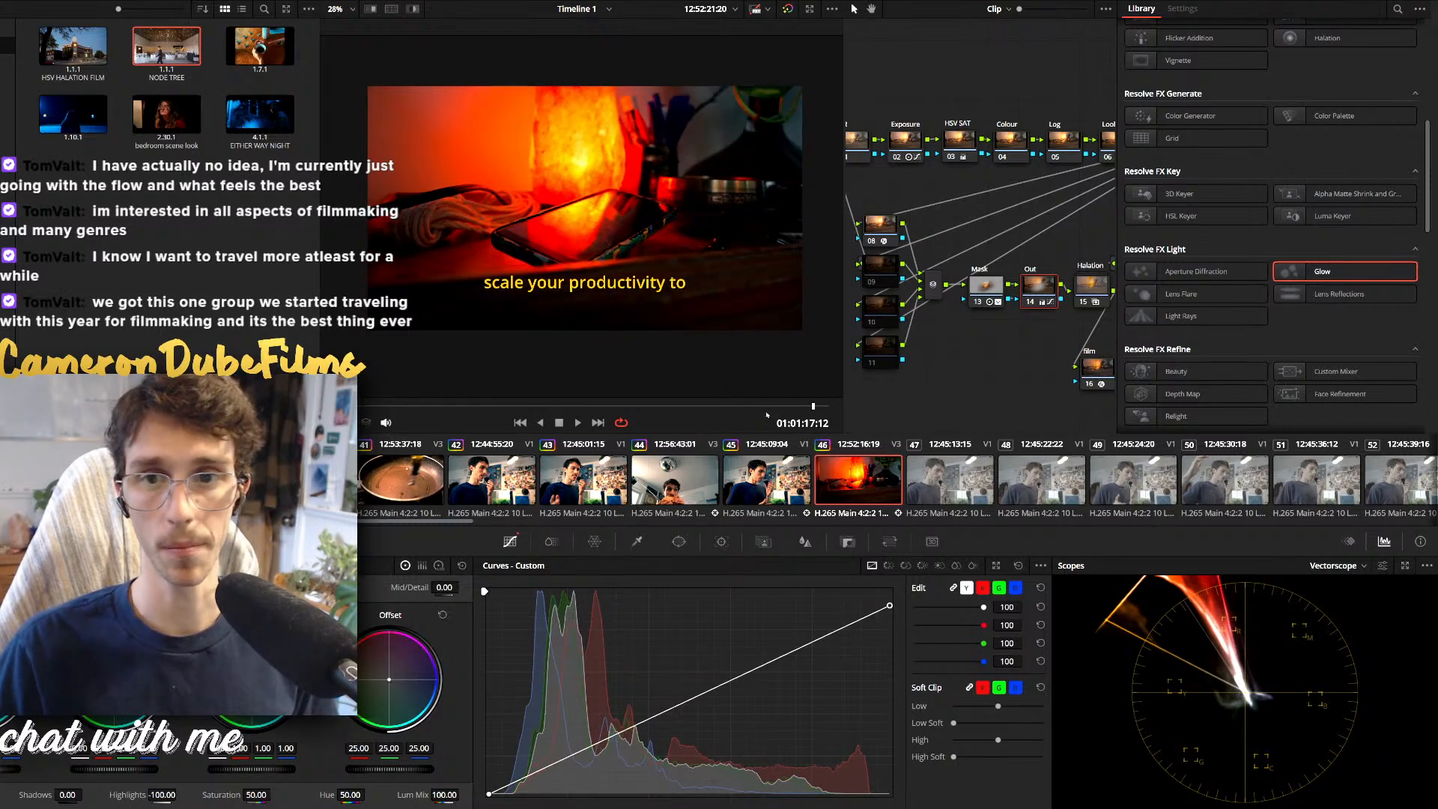
Copy the talking-head grade to clips 47, 48 and 49, and play the start of clip 49
{"action": "left_click", "coordinate": [927, 486]}
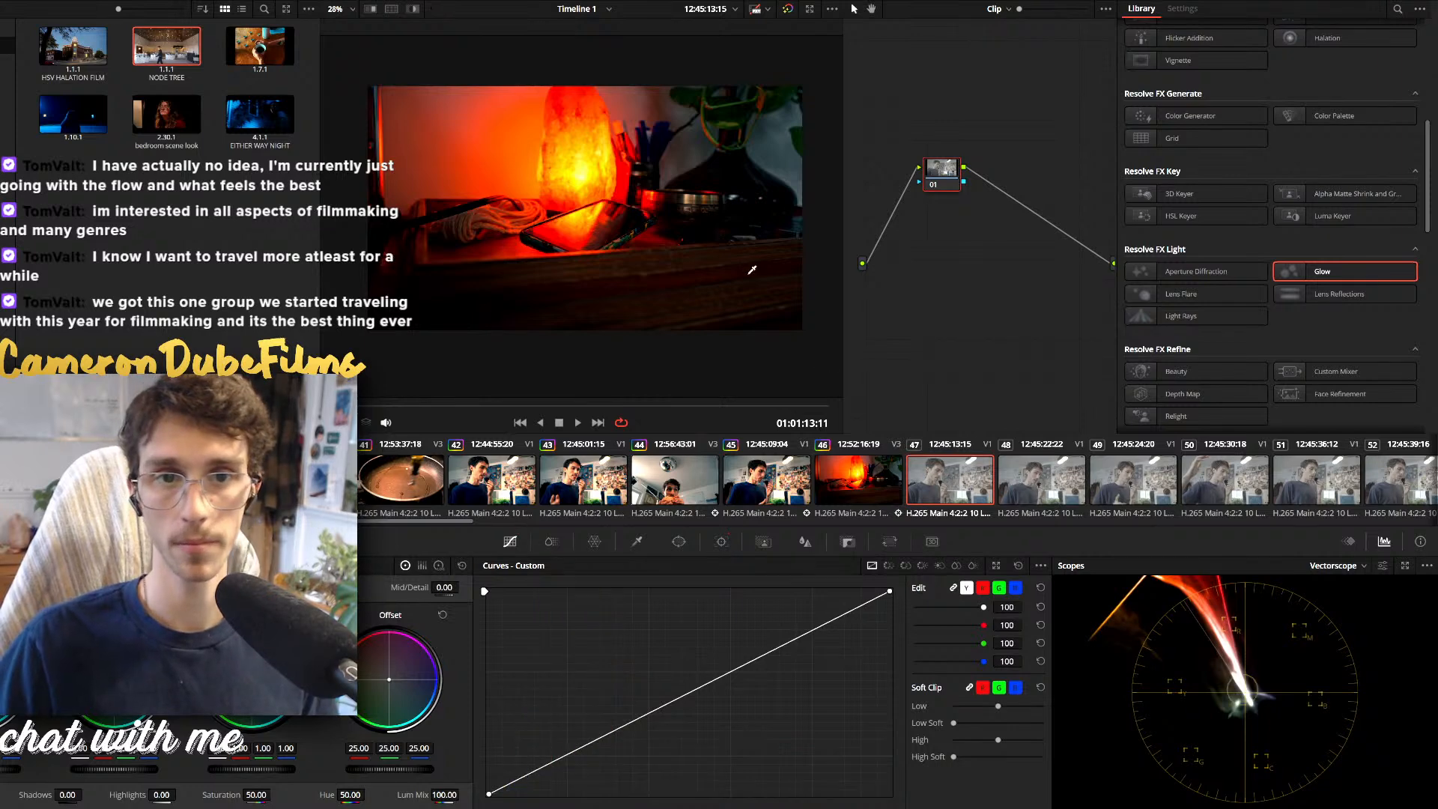
{"action": "left_click", "coordinate": [1036, 469]}
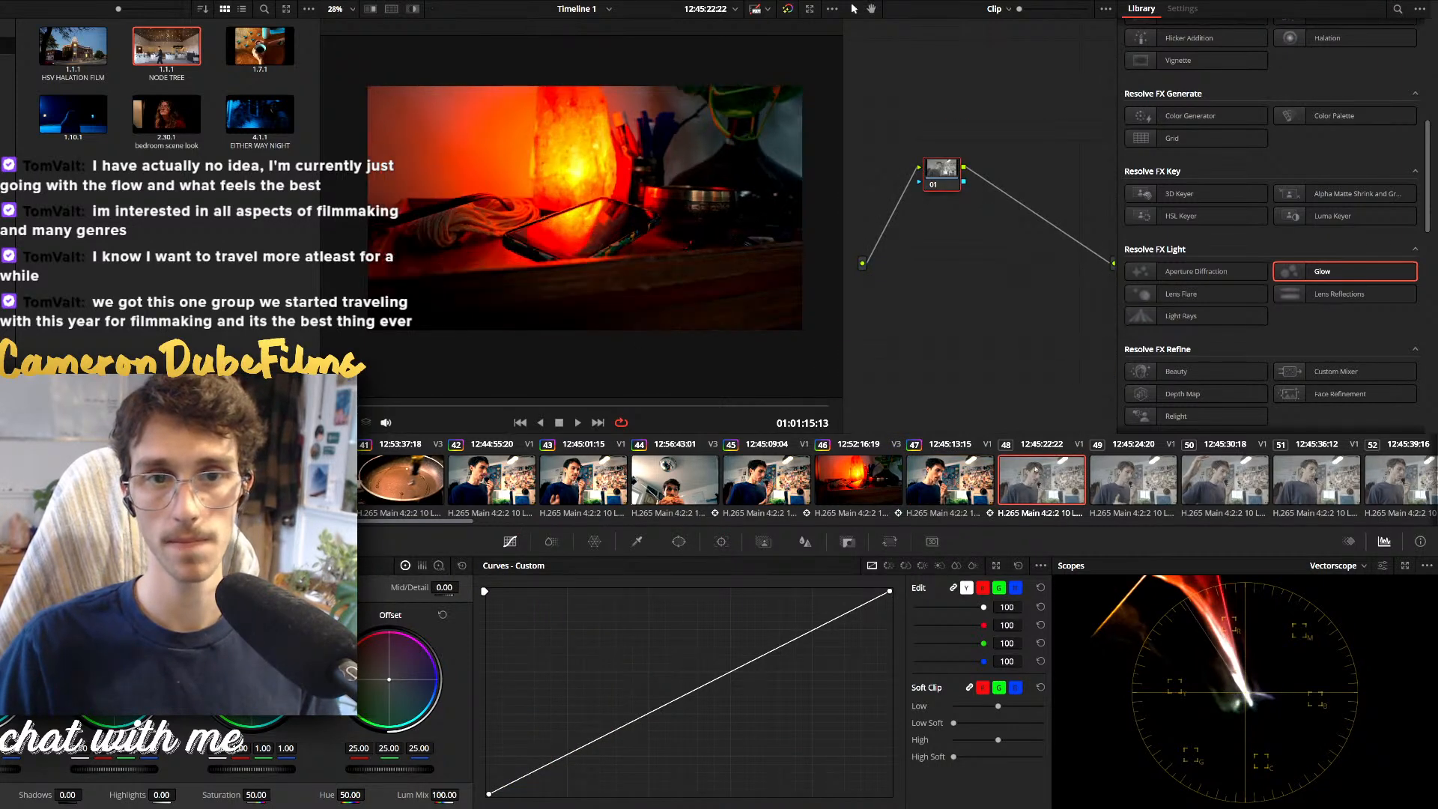
{"action": "left_click", "coordinate": [1133, 479]}
{"action": "key", "text": "space"}
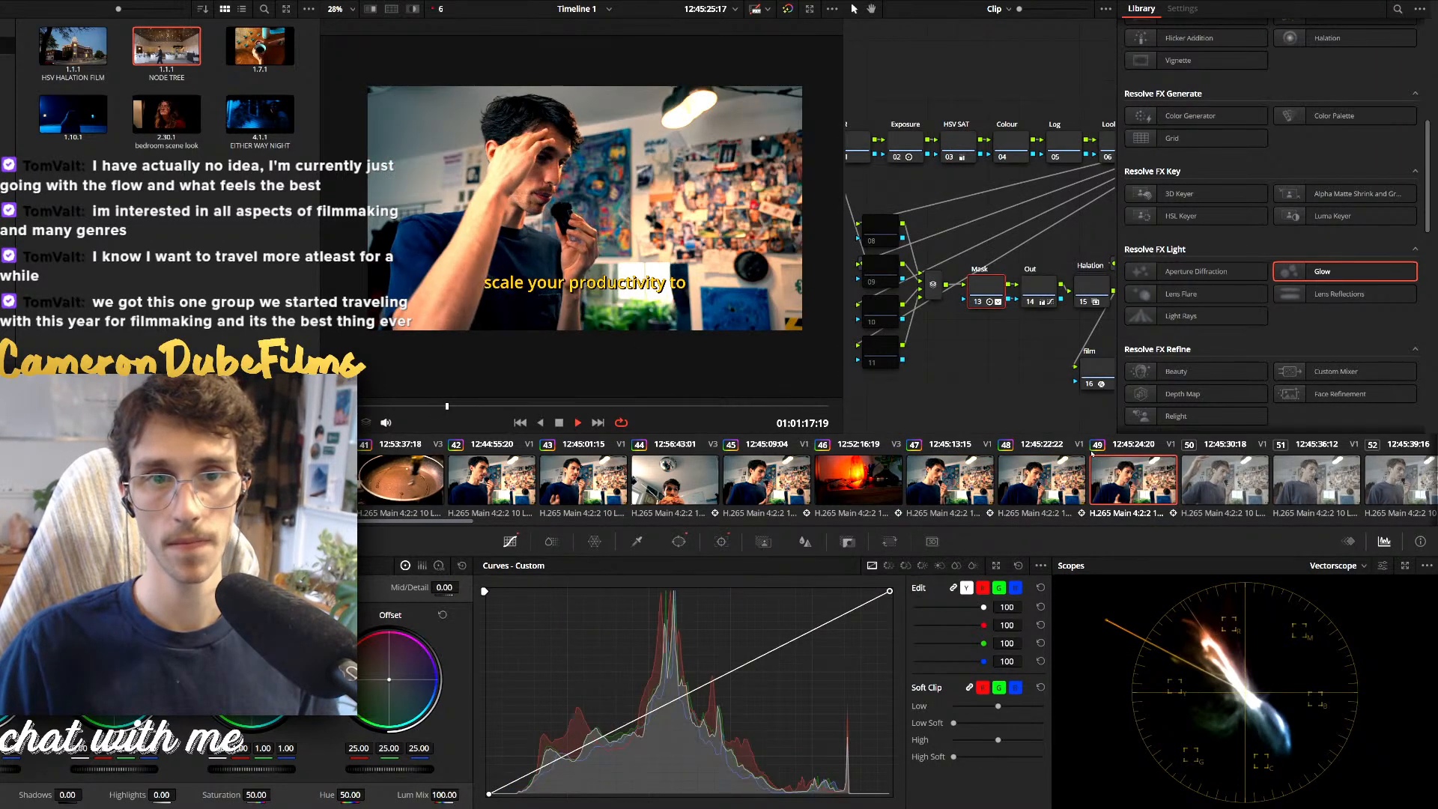
{"action": "key", "text": "space"}
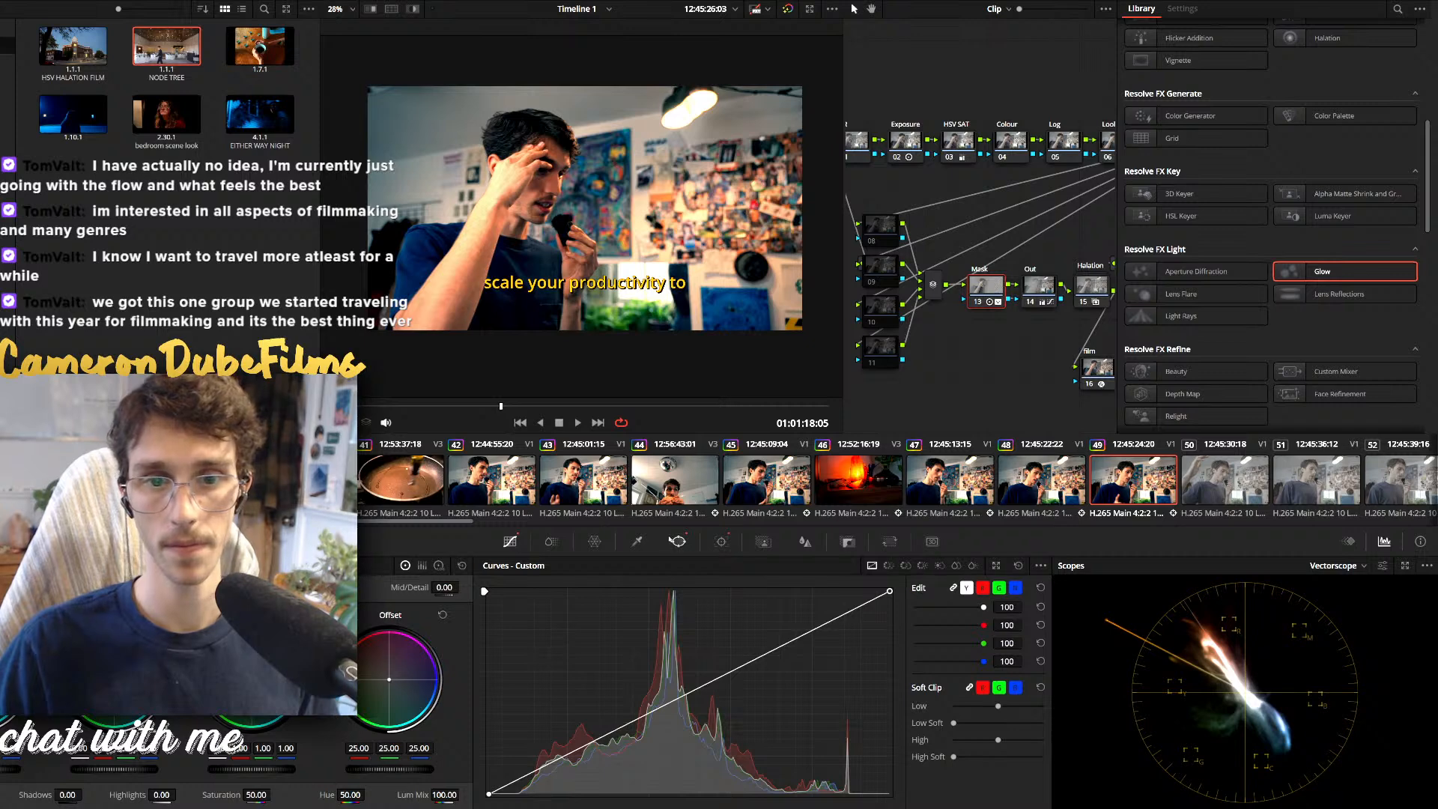
Reposition the Mask node's window on clip 49 and set Highlights to -5.50 on its Out node
{"action": "left_click", "coordinate": [671, 538]}
{"action": "left_click_drag", "start_coordinate": [417, 229], "coordinate": [377, 208]}
{"action": "key", "text": "alt+shift+apostrophe"}
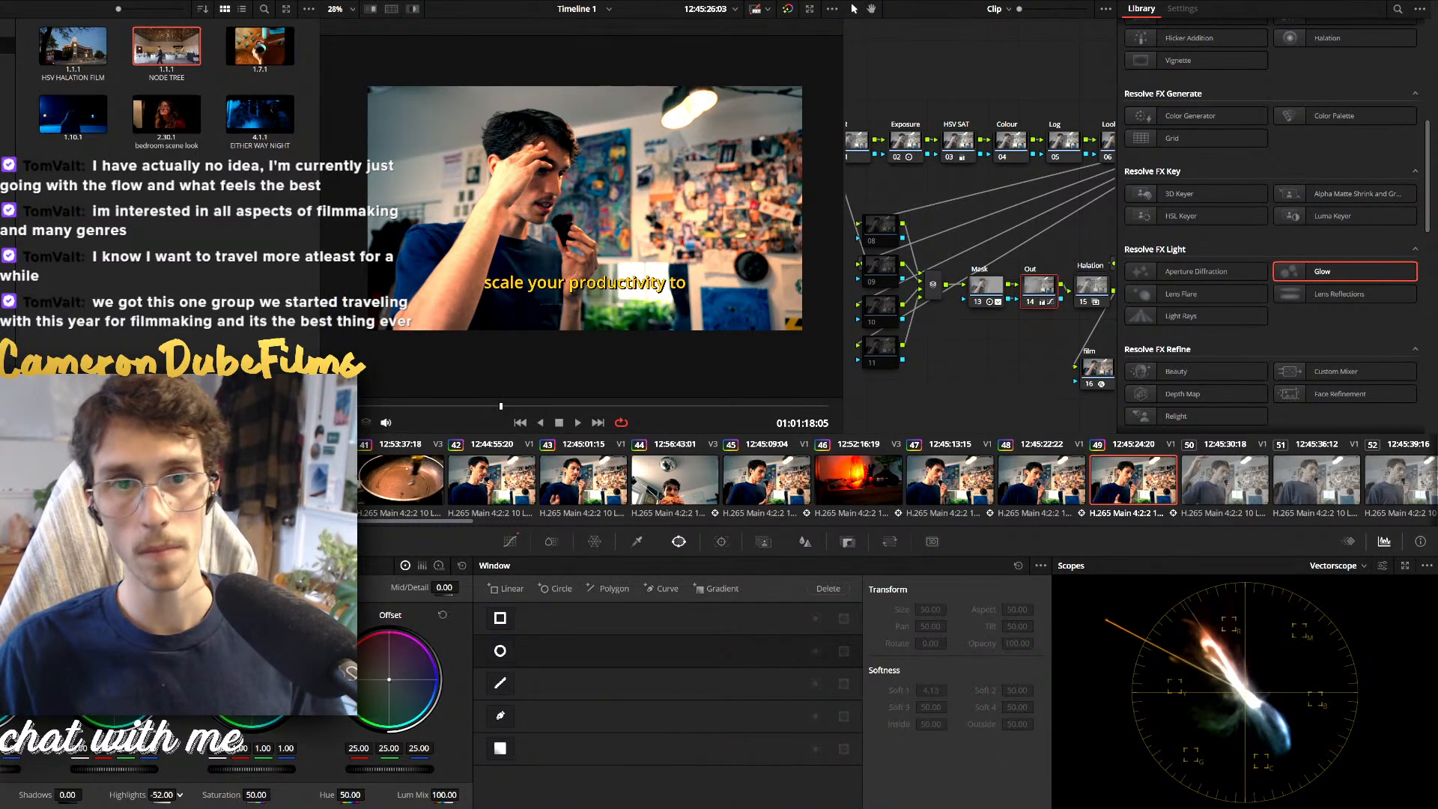
{"action": "mouse_move", "coordinate": [131, 794]}
{"action": "left_mouse_down"}
{"action": "mouse_move", "coordinate": [172, 795]}
{"action": "mouse_move", "coordinate": [150, 795]}
{"action": "left_mouse_up"}
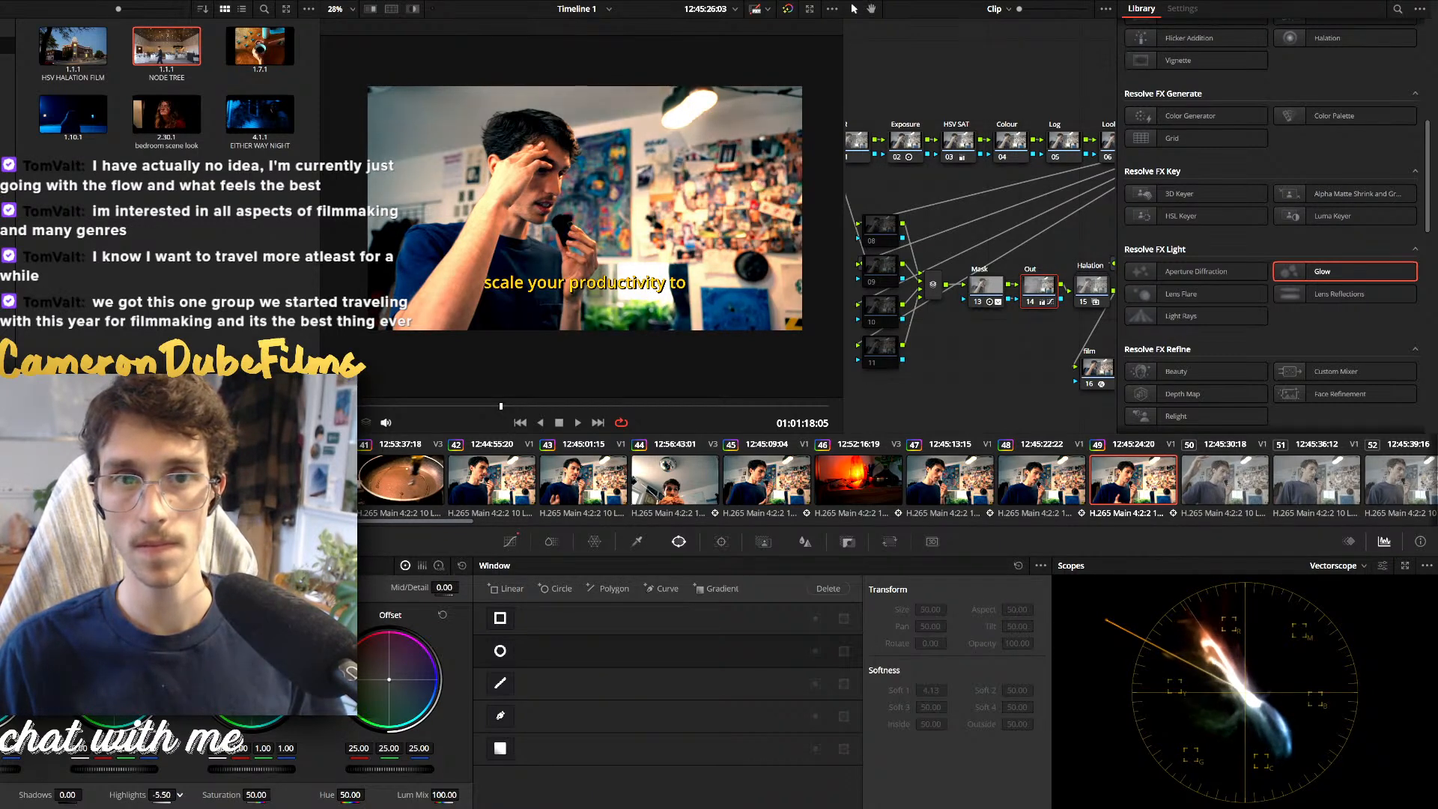
{"action": "key", "text": "space"}
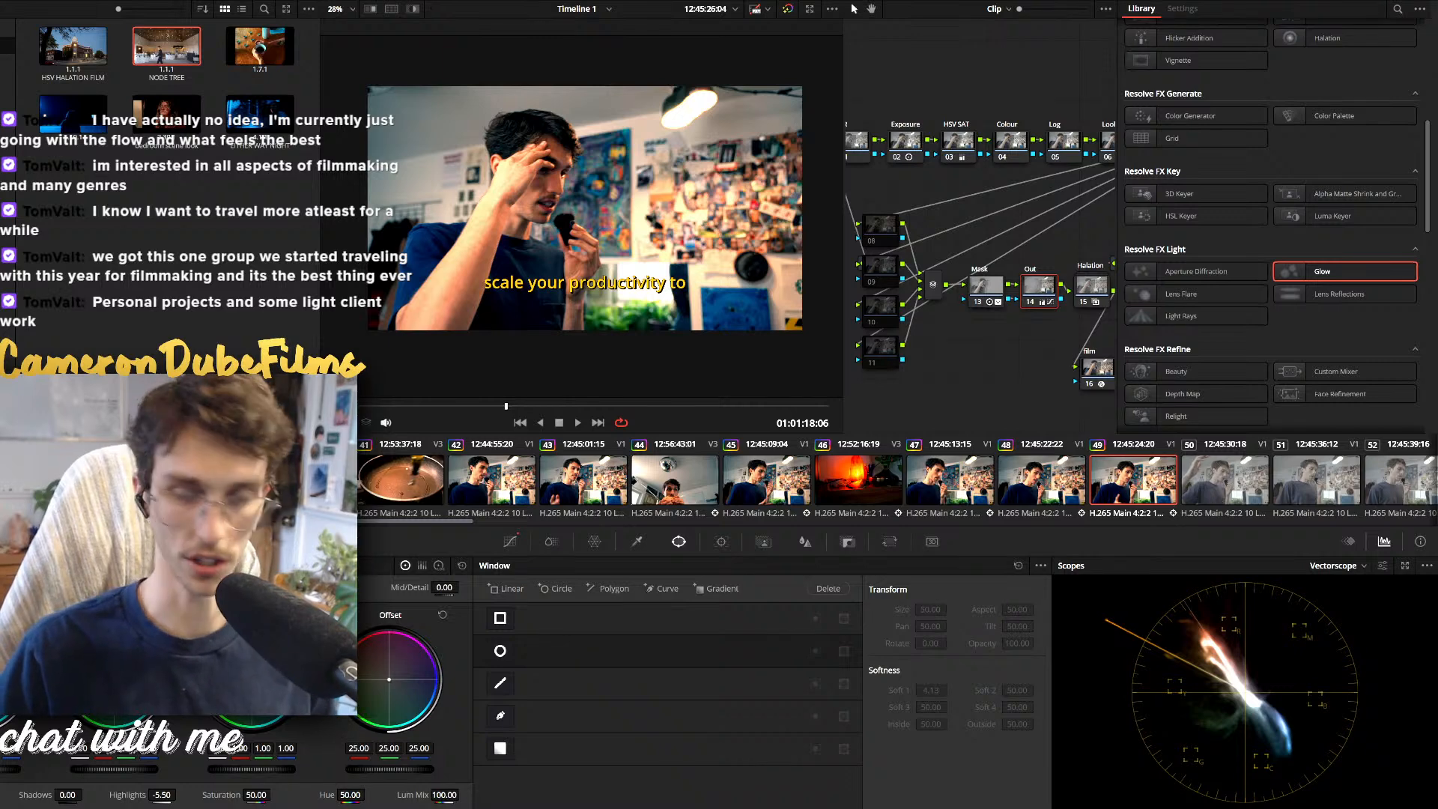
Copy the talking-head grade from clip 49 onto clips 50, 51 and 52
{"action": "left_click", "coordinate": [1224, 481]}
{"action": "middle_click", "coordinate": [1134, 481]}
{"action": "left_click", "coordinate": [1309, 485]}
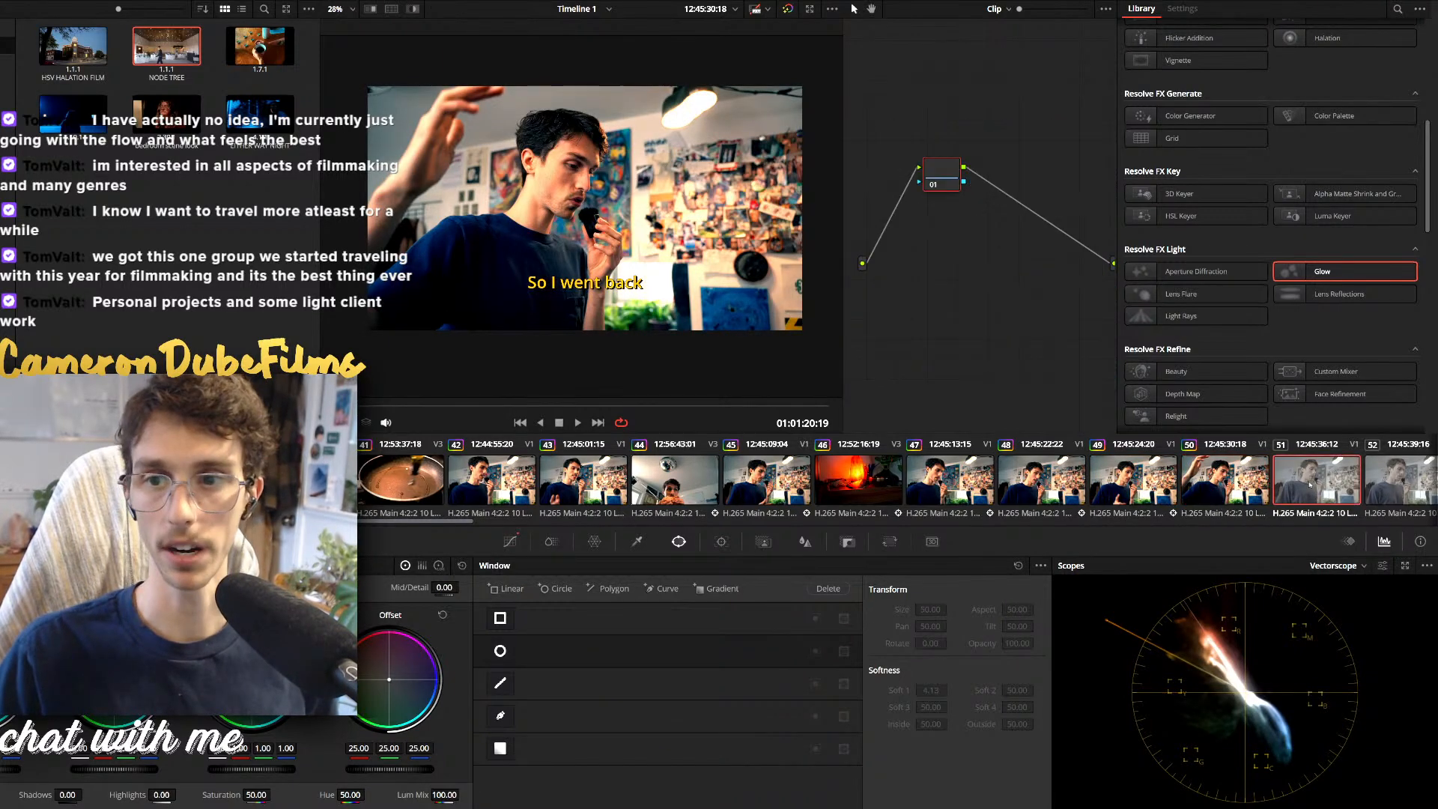
{"action": "middle_click", "coordinate": [675, 484]}
{"action": "left_click", "coordinate": [869, 485]}
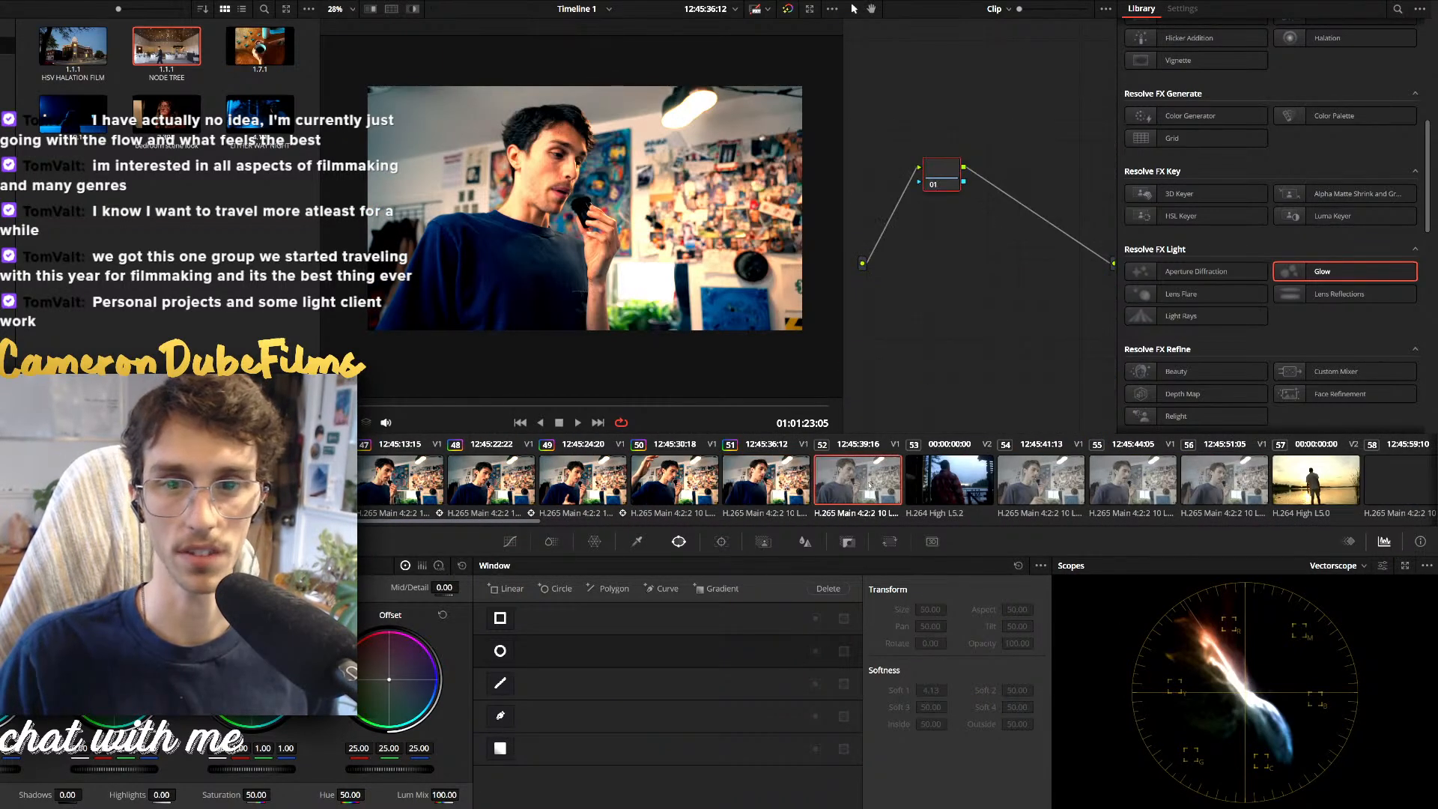
{"action": "middle_click", "coordinate": [766, 483]}
Add a serial node to clip 53, the lake cabin shot, and increase the contrast on its first node
{"action": "left_click", "coordinate": [949, 483]}
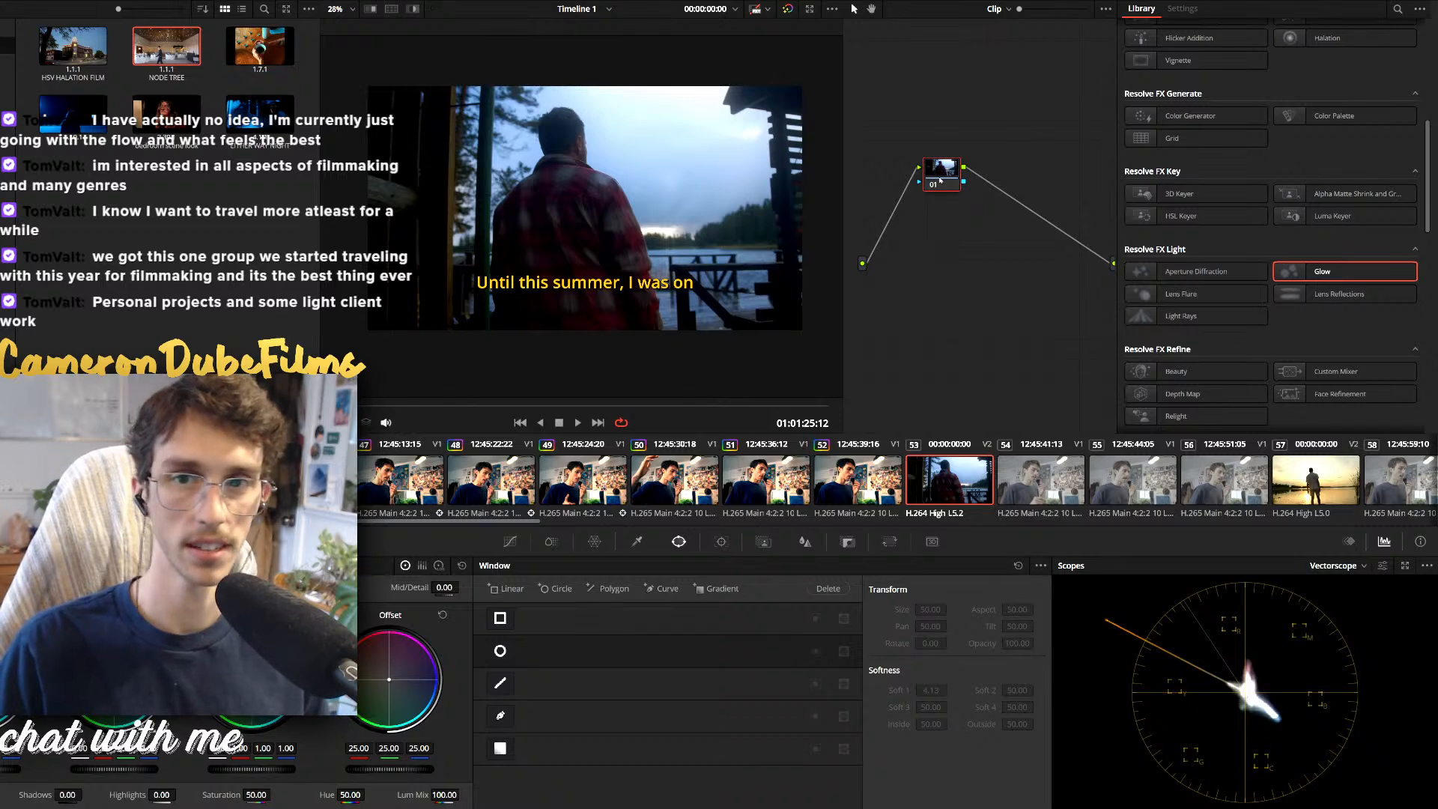
{"action": "key", "text": "alt+s"}
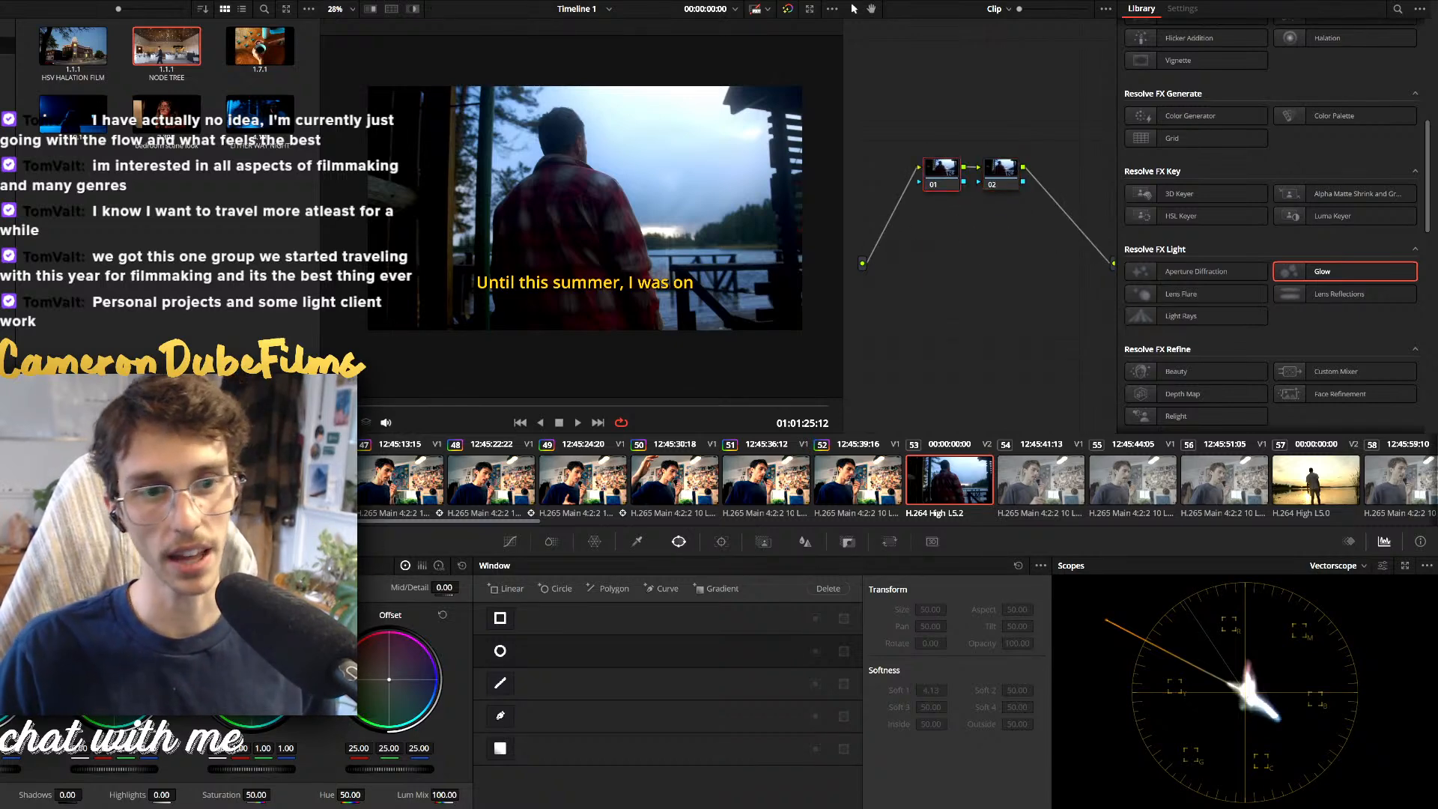
{"action": "left_click_drag", "start_coordinate": [256, 587], "coordinate": [285, 587]}
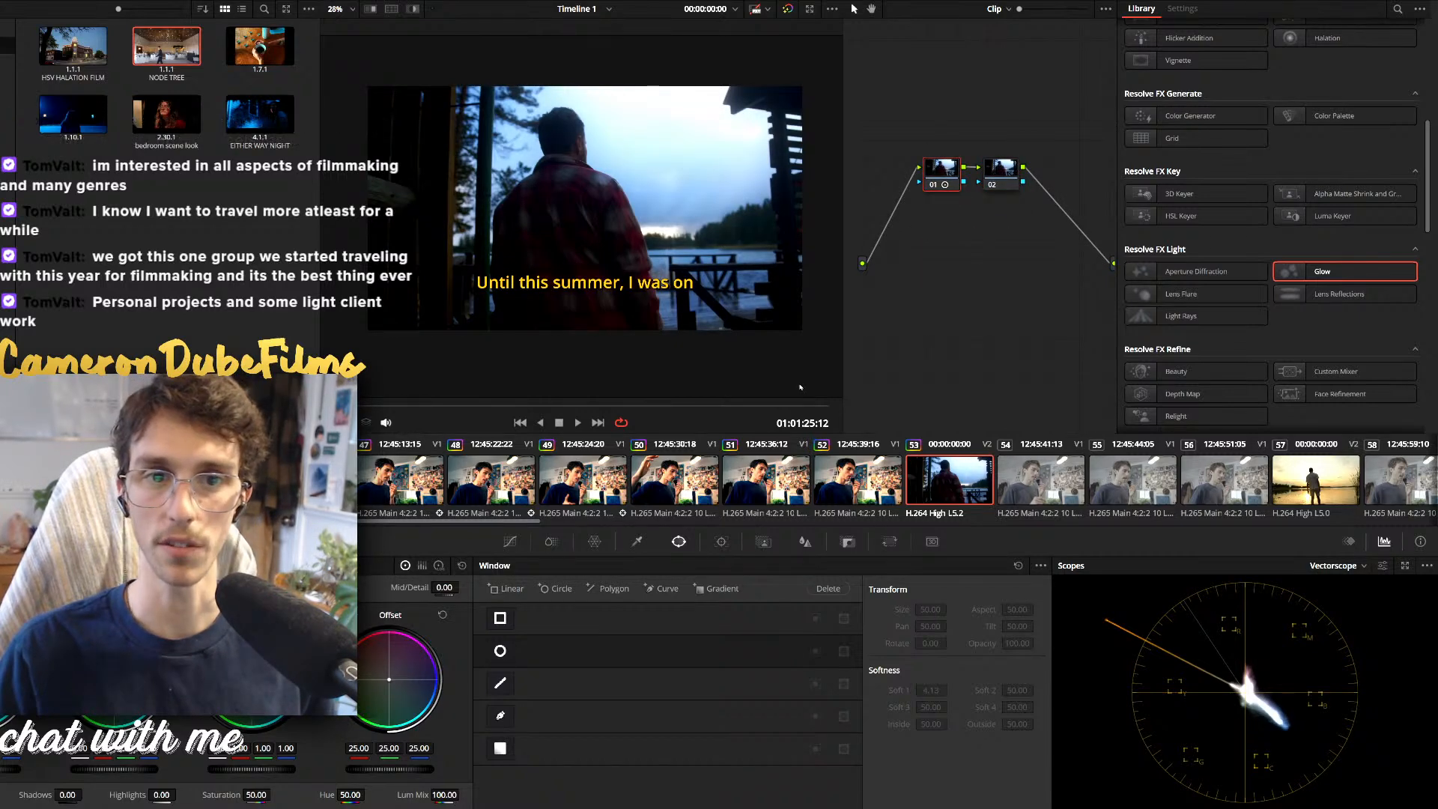
Pull the custom curve's midtones down on clip 53's second node, compare it on and off, and play the shot
{"action": "left_click", "coordinate": [510, 541]}
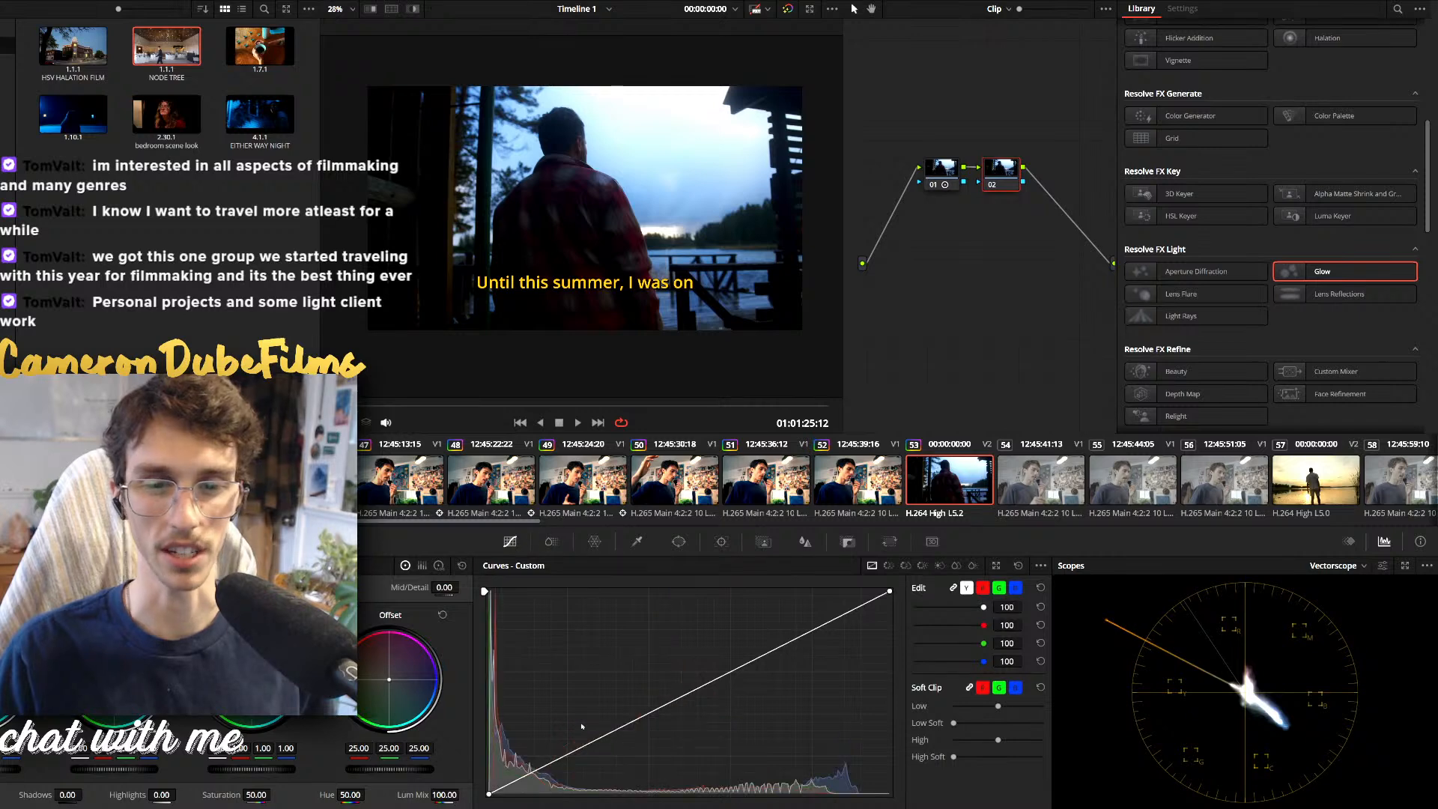
{"action": "left_click_drag", "start_coordinate": [704, 685], "coordinate": [708, 714]}
{"action": "key", "text": "ctrl+d"}
{"action": "key", "text": "ctrl+d"}
{"action": "key", "text": "space"}
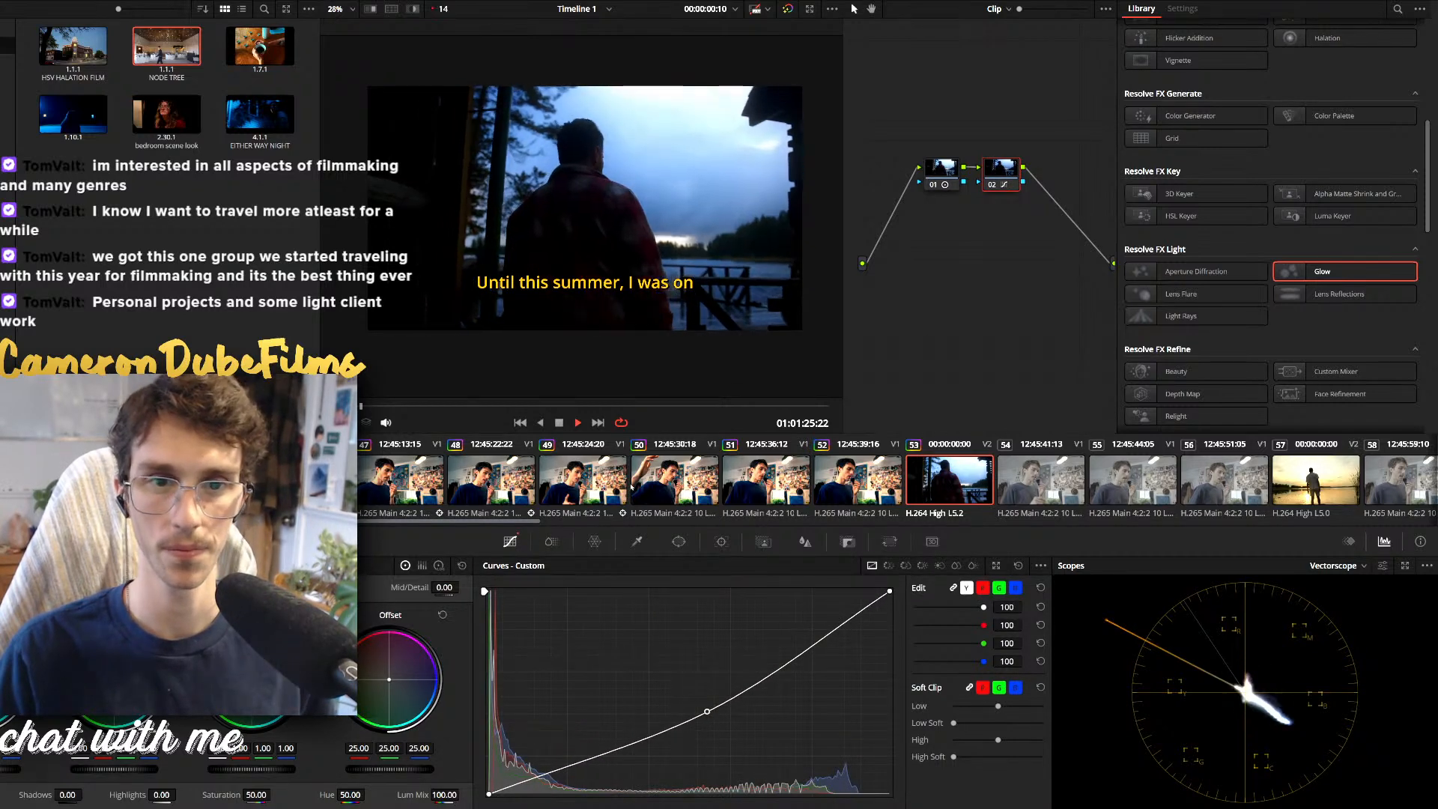
Paste the talking-head grade onto clips 54, 55 and 56
{"action": "left_click", "coordinate": [1032, 488]}
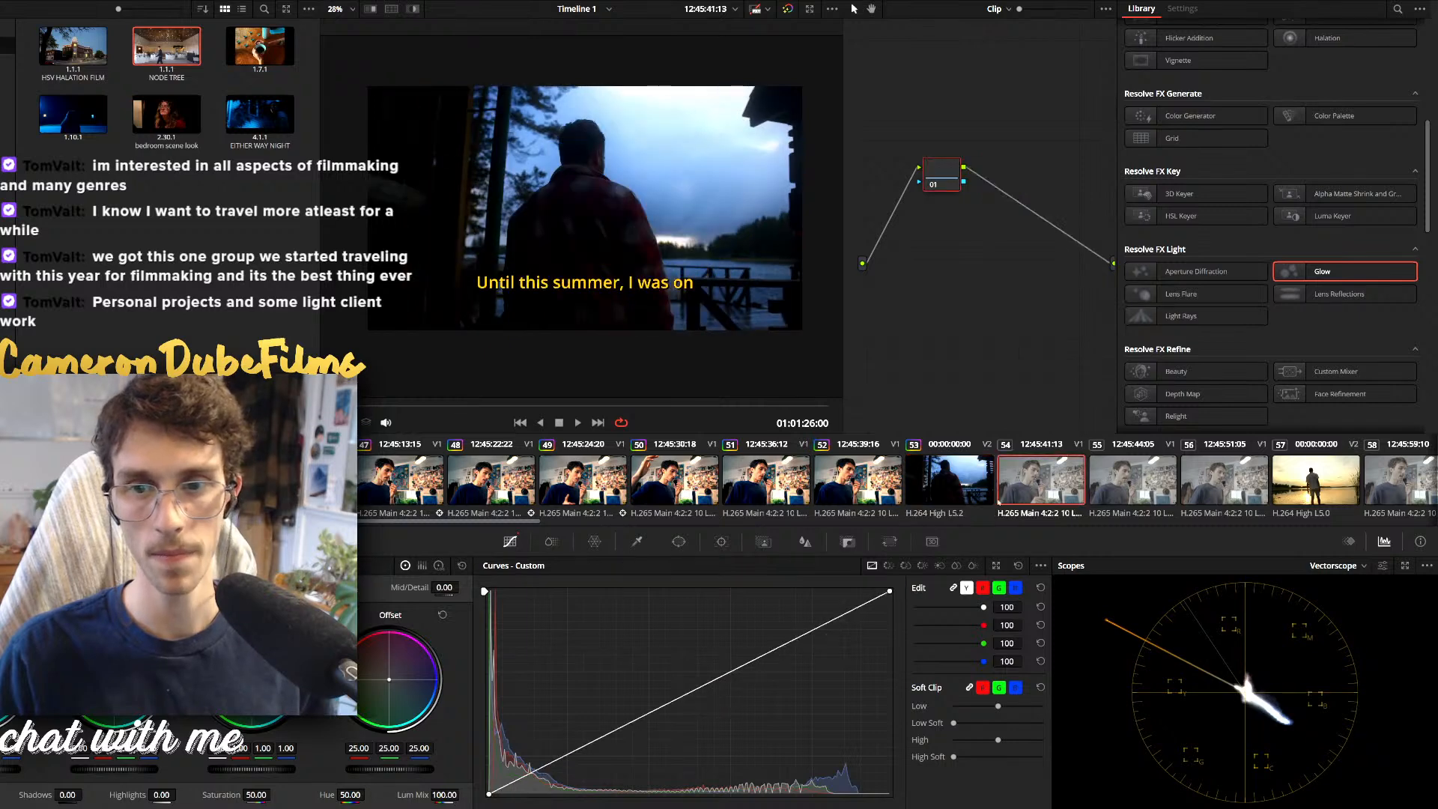
{"action": "key", "text": "ctrl+v"}
{"action": "key", "text": "ctrl+z"}
{"action": "key", "text": "ctrl+v"}
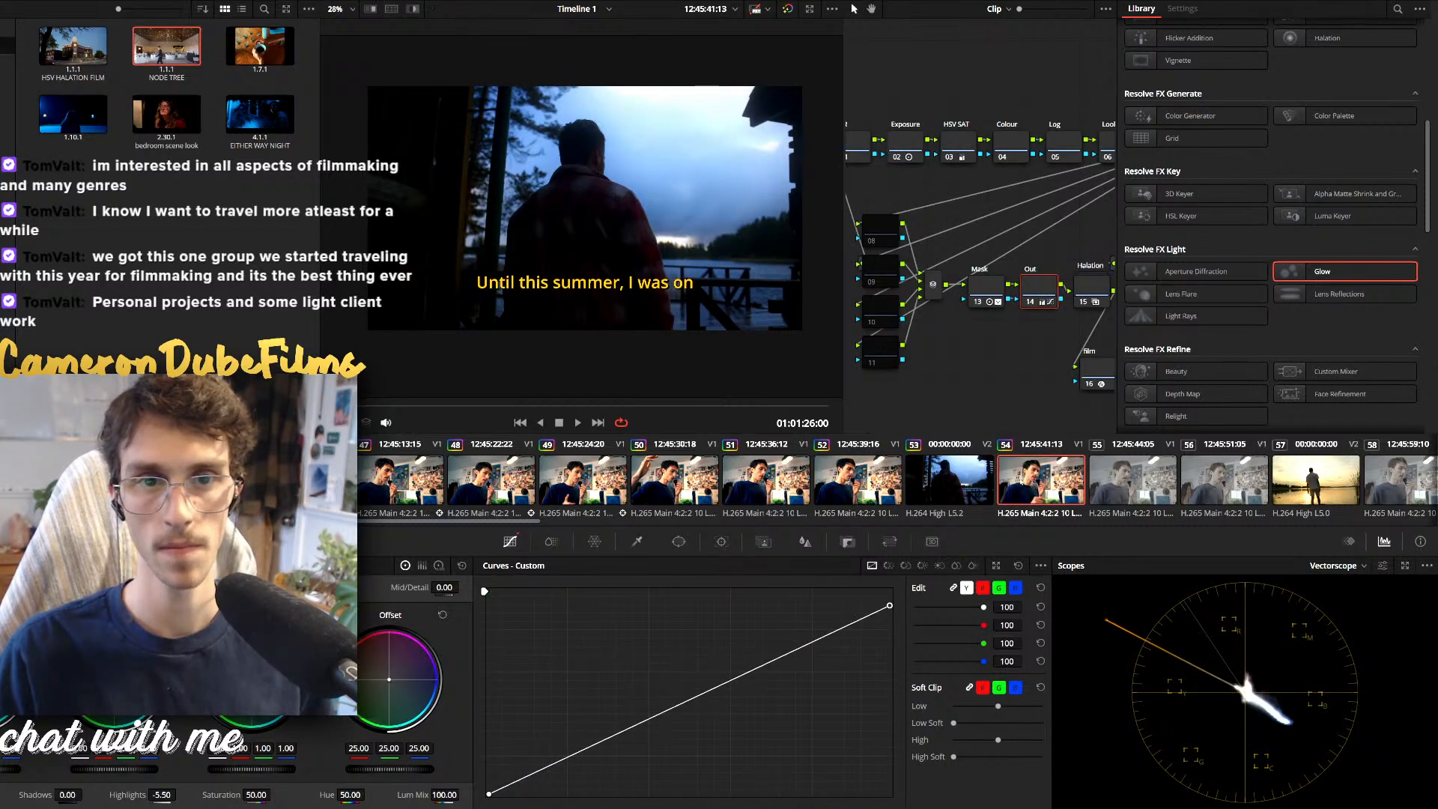
{"action": "left_click", "coordinate": [1141, 467]}
{"action": "key", "text": "ctrl+v"}
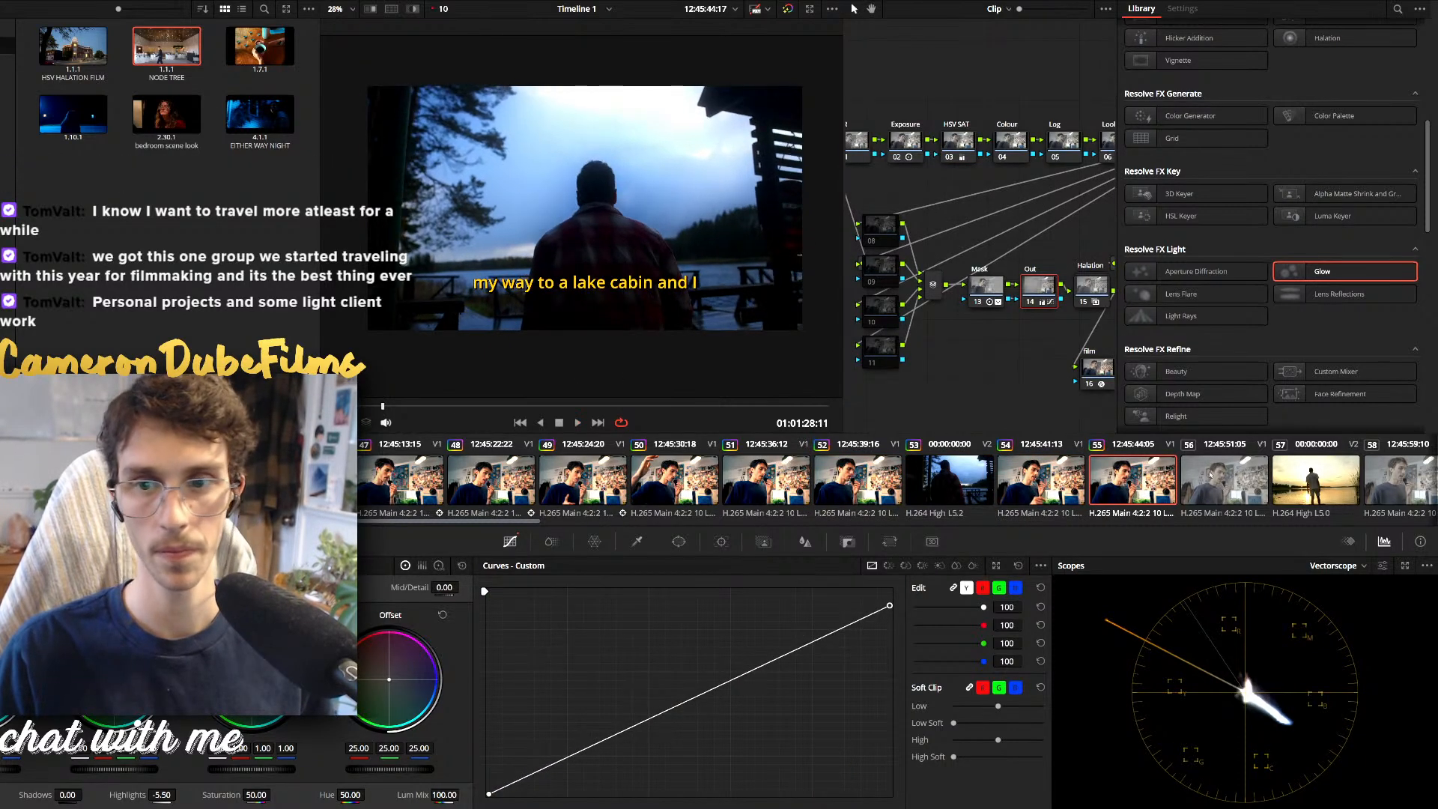
{"action": "left_click", "coordinate": [1204, 485]}
{"action": "key", "text": "ctrl+v"}
Pull down the custom curve's shadows and lower midtones on clip 57, the lake sunset shot, and play it
{"action": "key", "text": "Down"}
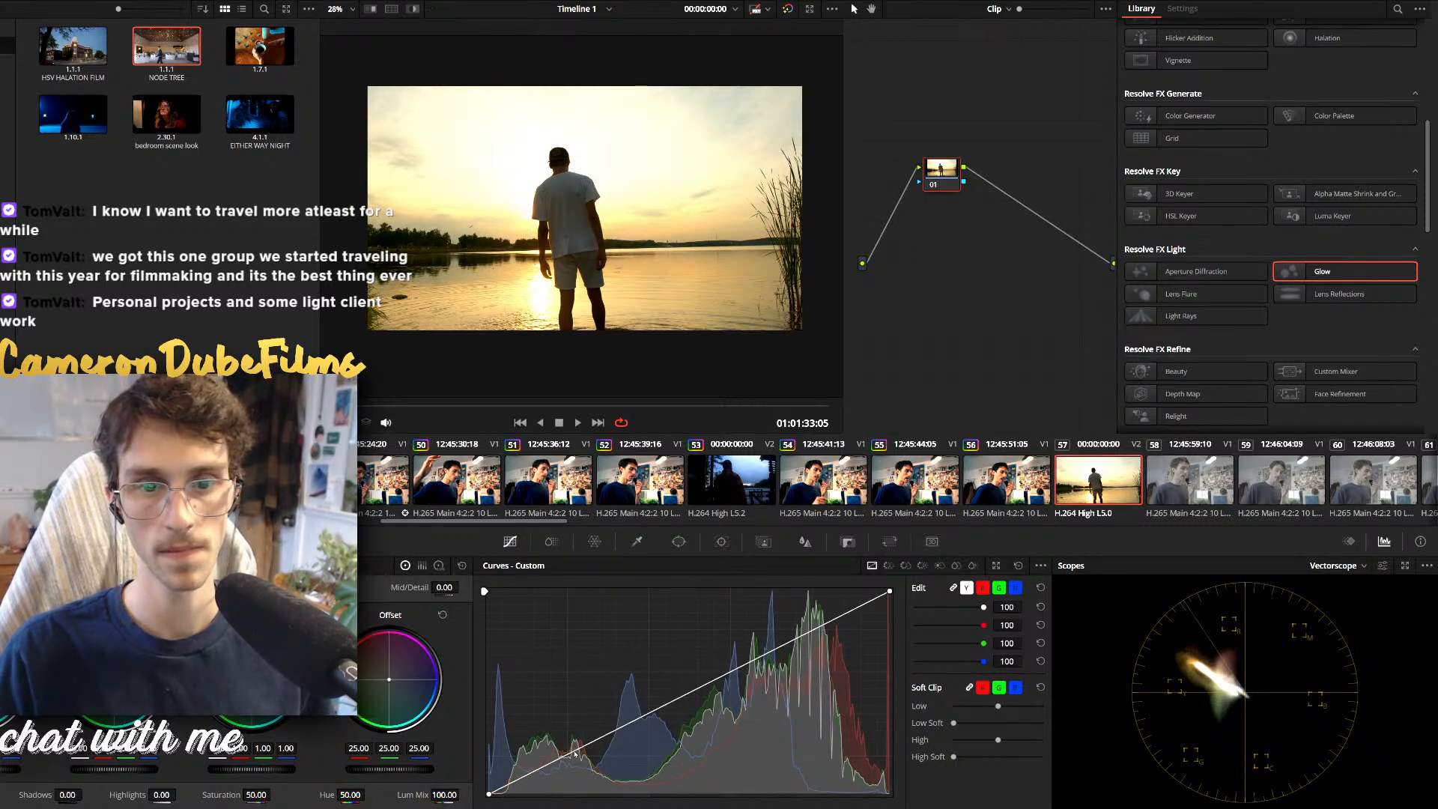
{"action": "left_click_drag", "start_coordinate": [575, 751], "coordinate": [633, 760]}
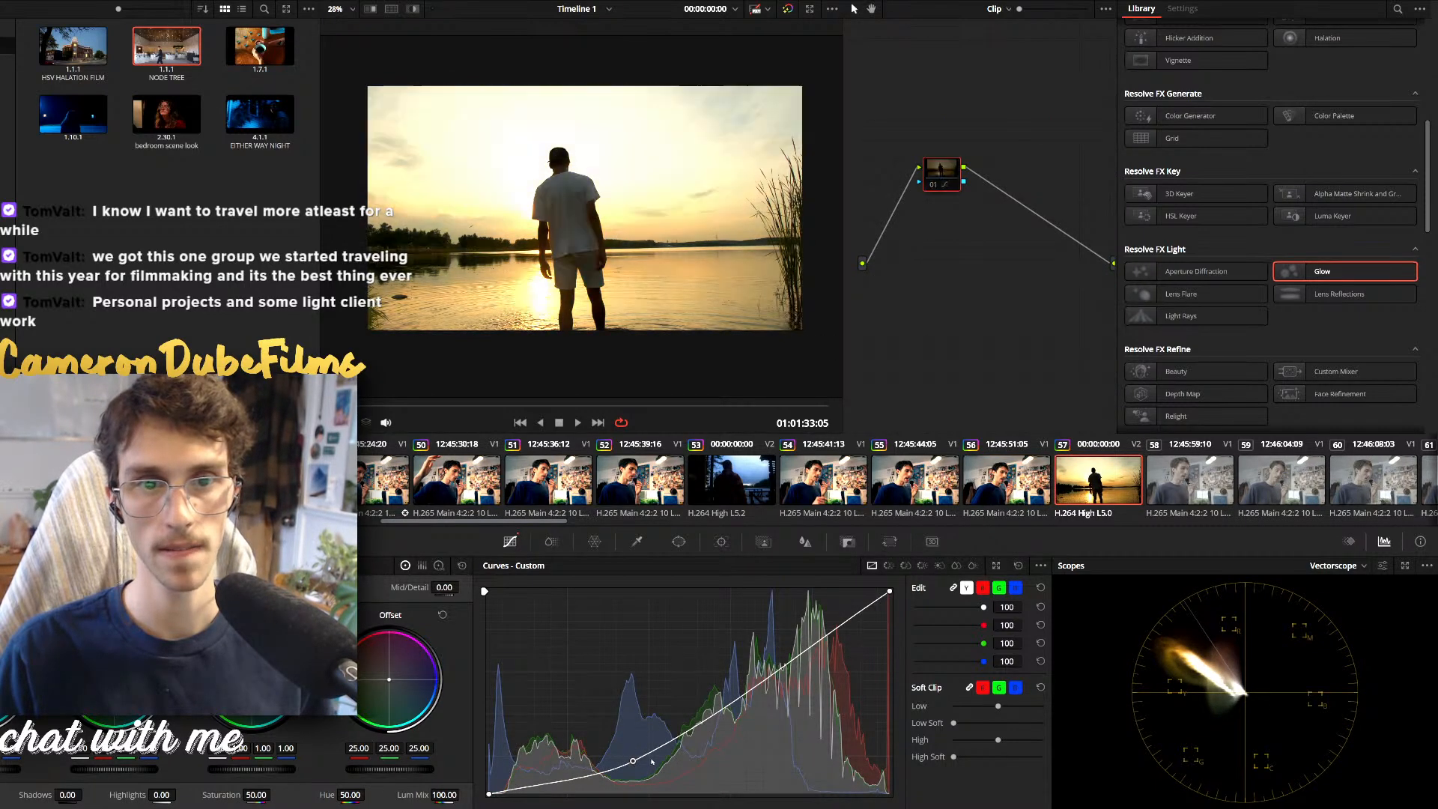
{"action": "key", "text": "space"}
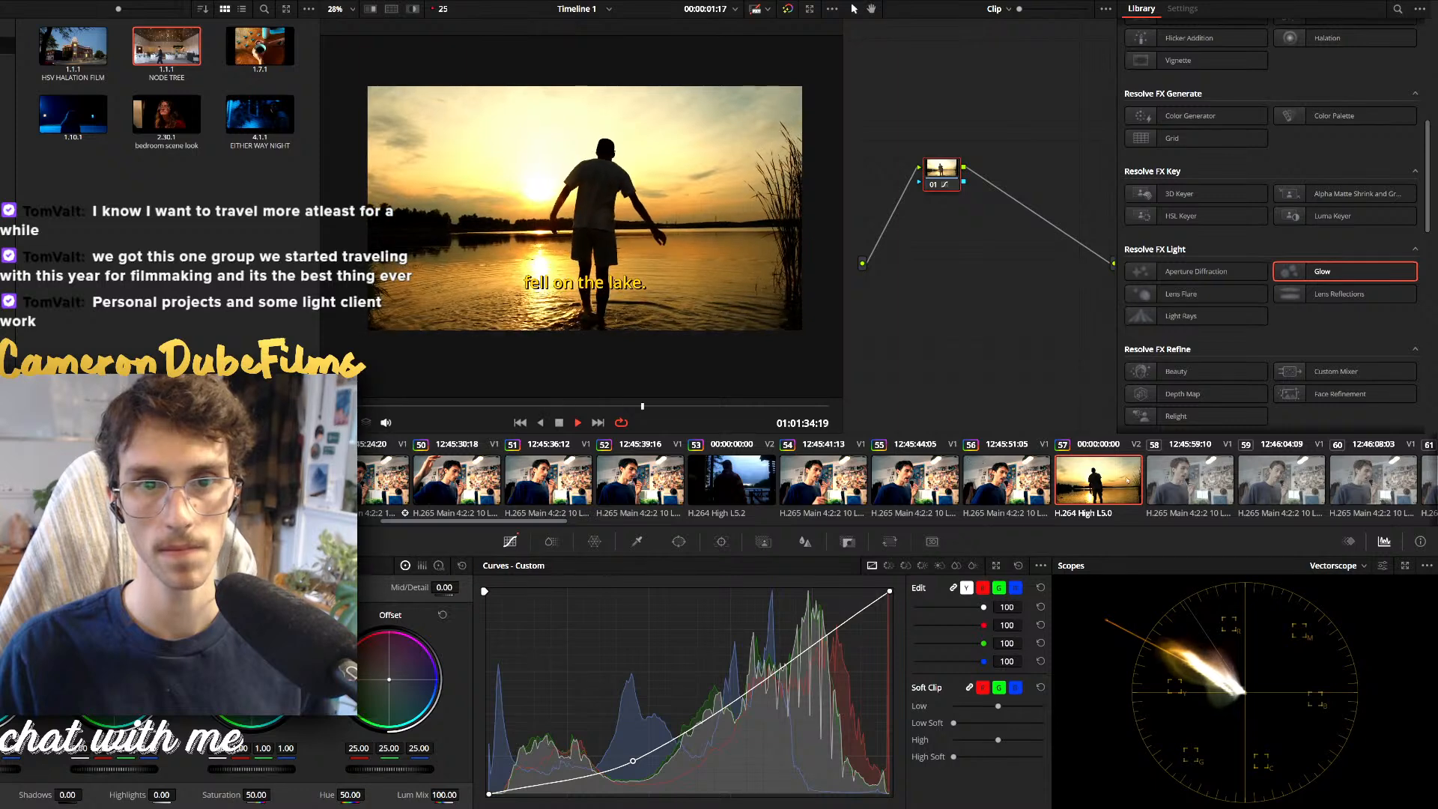
Paste the talking-head grade onto clips 58, 59 and 60
{"action": "left_click", "coordinate": [1157, 480]}
{"action": "key", "text": "ctrl+v"}
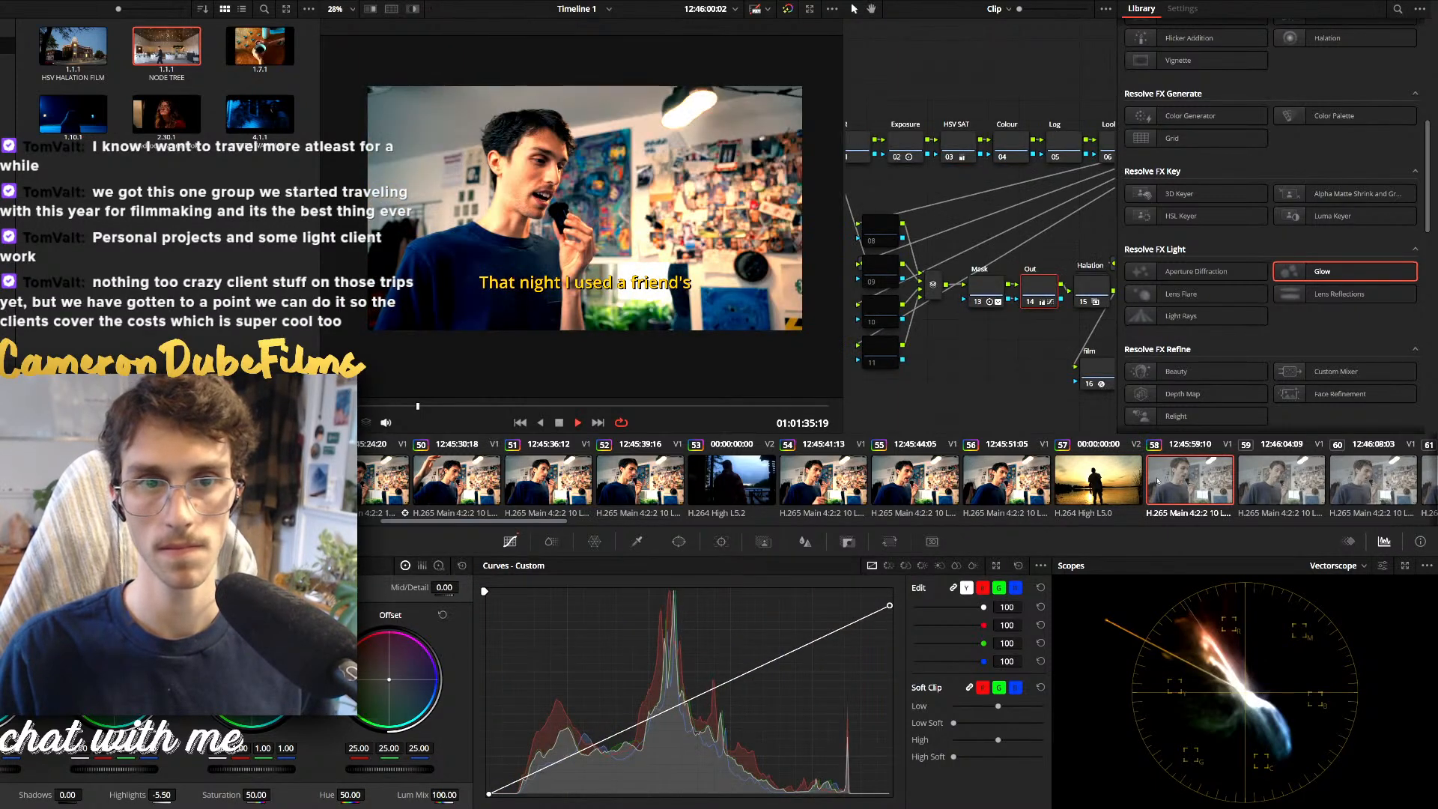
{"action": "key", "text": "space"}
{"action": "left_click", "coordinate": [1272, 482]}
{"action": "key", "text": "ctrl+v"}
{"action": "scroll", "coordinate": [1006, 487], "scroll_direction": "down", "scroll_amount": 3}
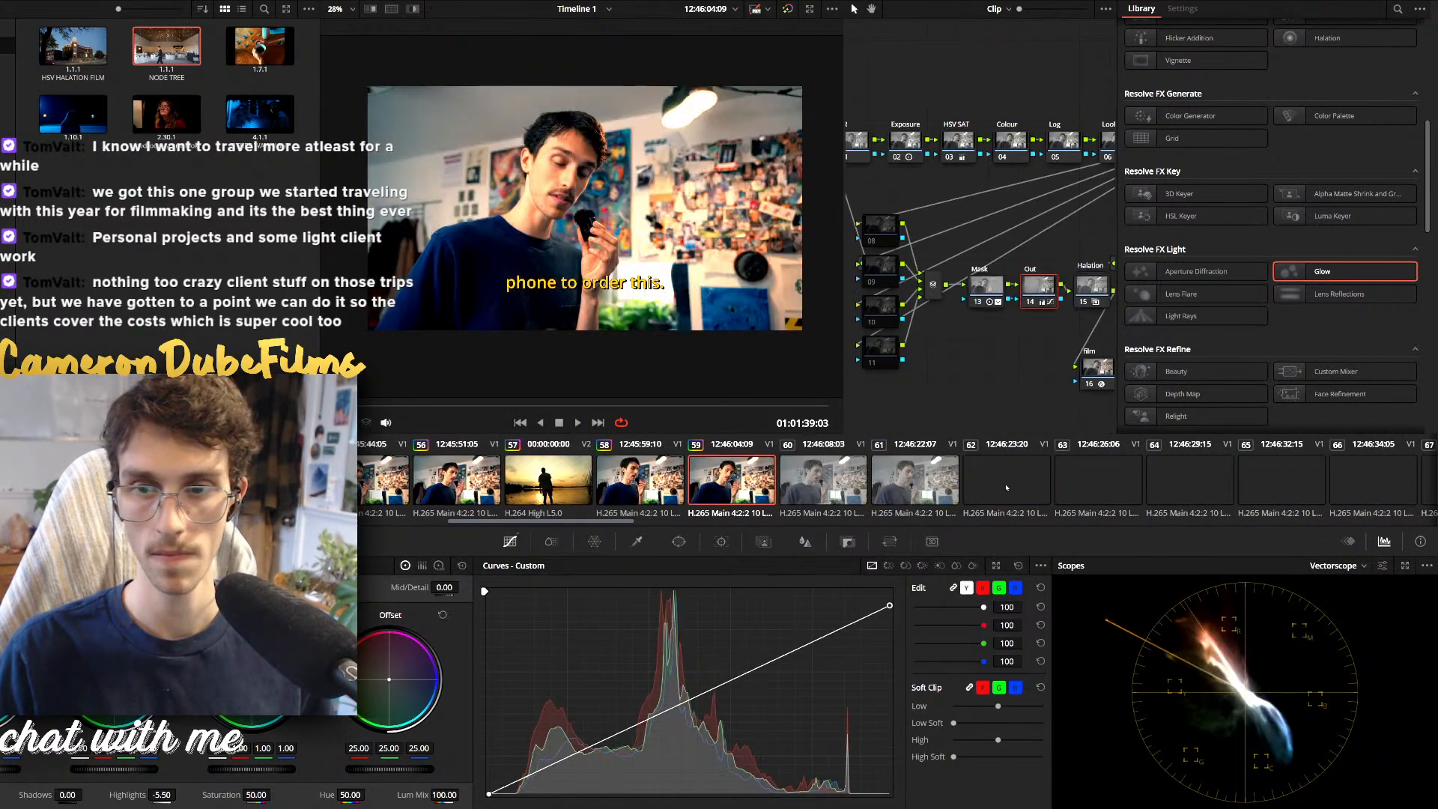
{"action": "scroll", "coordinate": [1006, 488], "scroll_direction": "down", "scroll_amount": 1}
{"action": "left_click", "coordinate": [683, 483]}
{"action": "key", "text": "ctrl+v"}
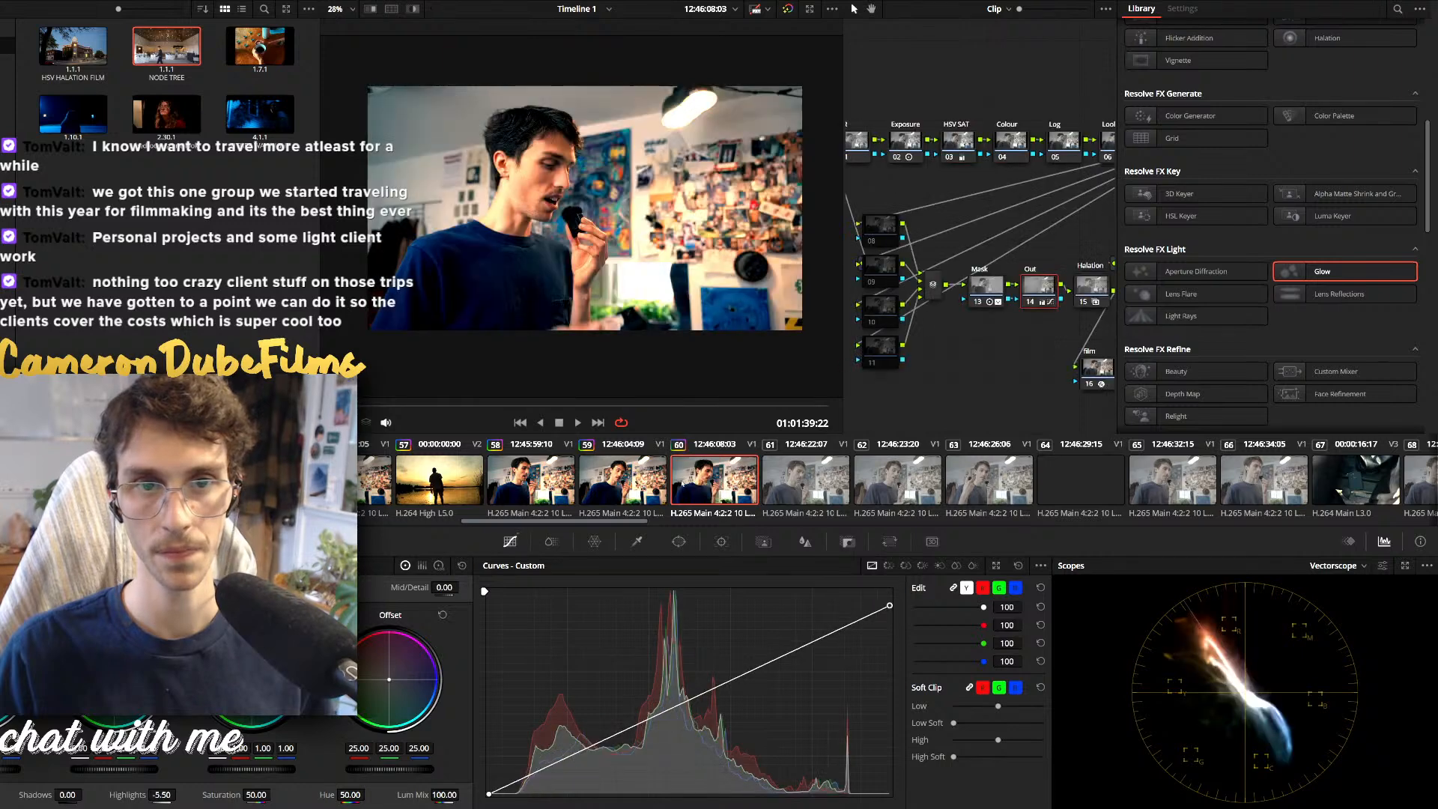
Paste the talking-head grade onto clips 61, 62, 63 and 64
{"action": "left_click", "coordinate": [863, 485]}
{"action": "scroll", "coordinate": [864, 485], "scroll_direction": "down", "scroll_amount": 1}
{"action": "key", "text": "space"}
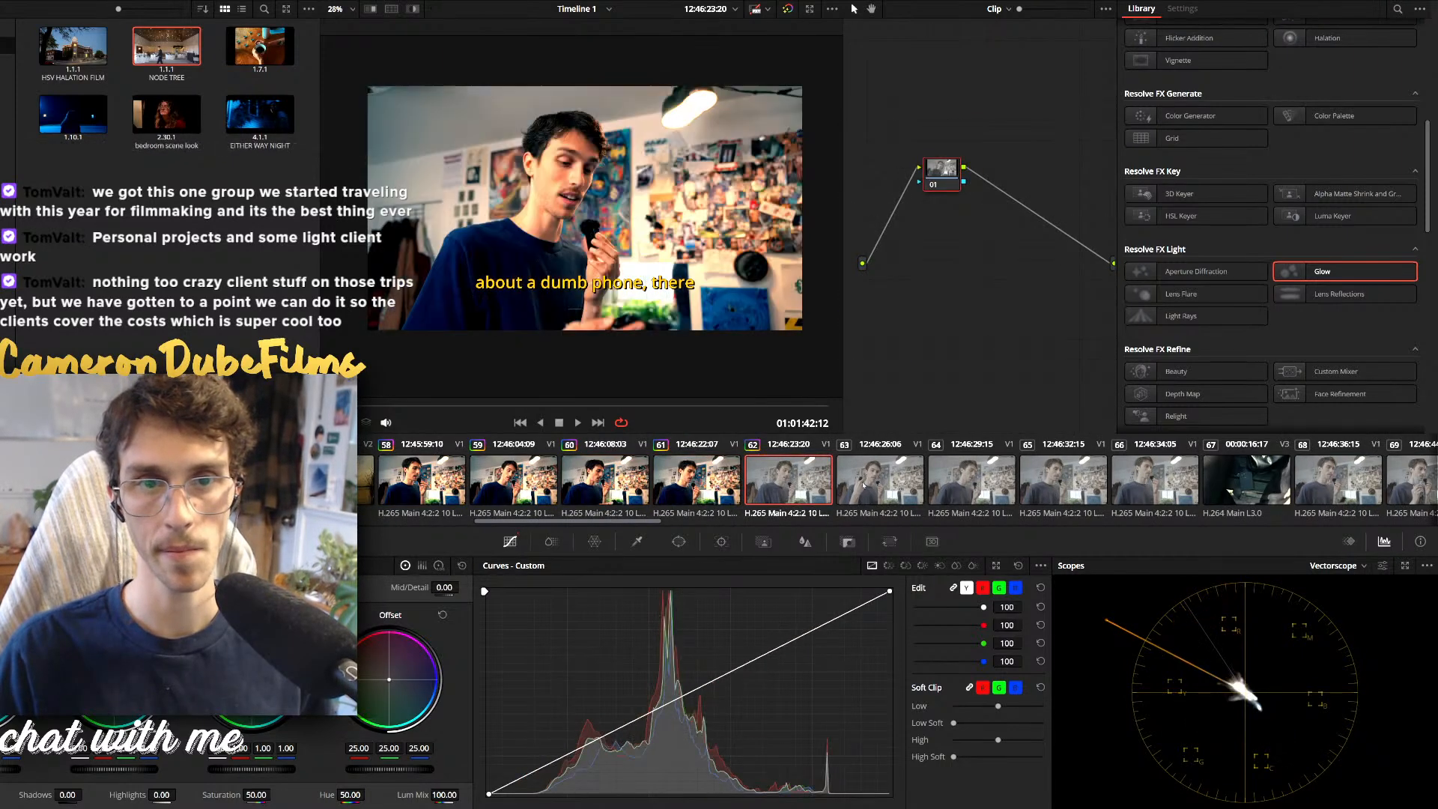
{"action": "left_click", "coordinate": [863, 485]}
{"action": "key", "text": "ctrl+v"}
{"action": "scroll", "coordinate": [864, 485], "scroll_direction": "down", "scroll_amount": 3}
{"action": "left_click", "coordinate": [779, 482]}
{"action": "key", "text": "ctrl+v"}
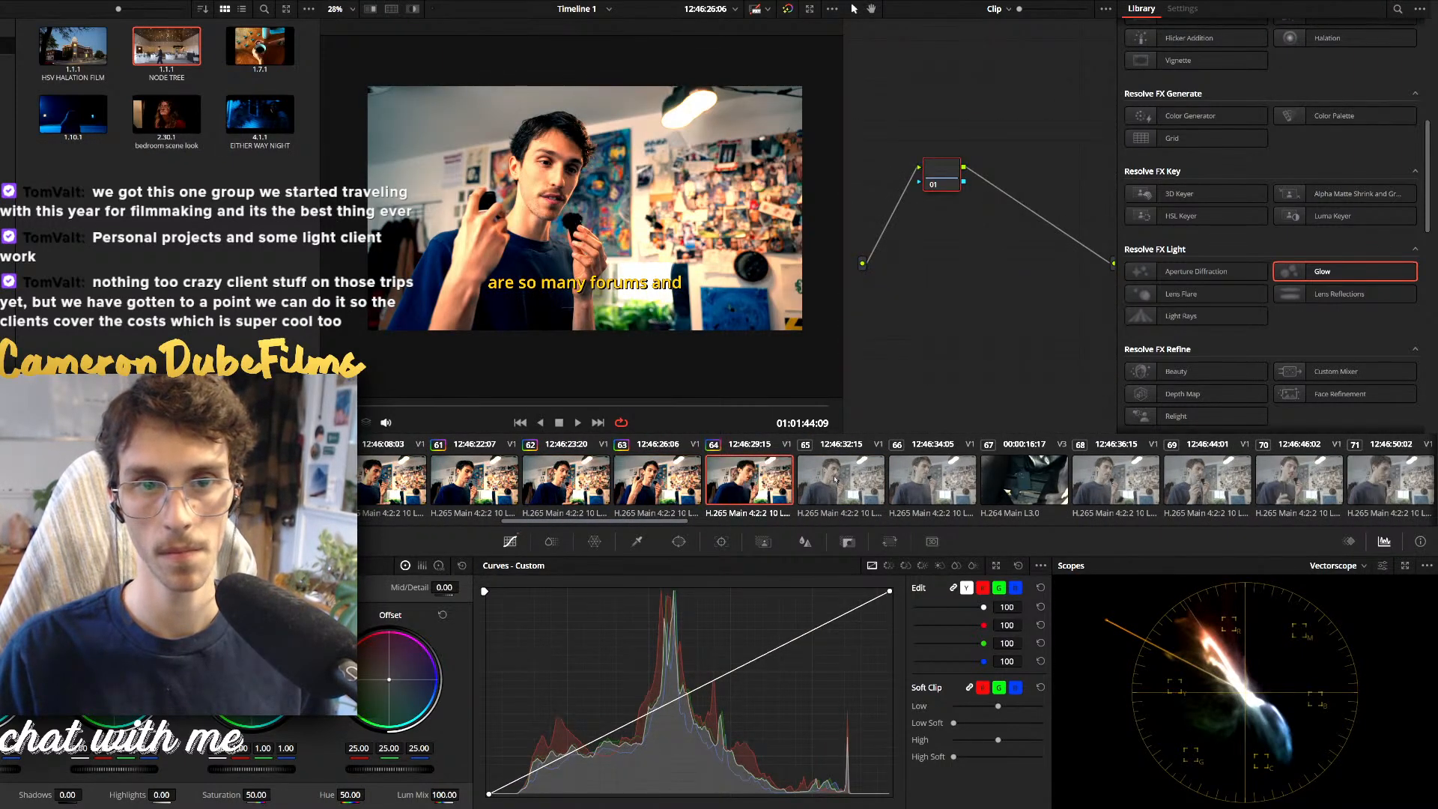
Paste the talking-head grade onto clips 65 and 66, and play part of clip 66
{"action": "left_click", "coordinate": [835, 479]}
{"action": "key", "text": "ctrl+v"}
{"action": "left_click", "coordinate": [928, 479]}
{"action": "key", "text": "ctrl+v"}
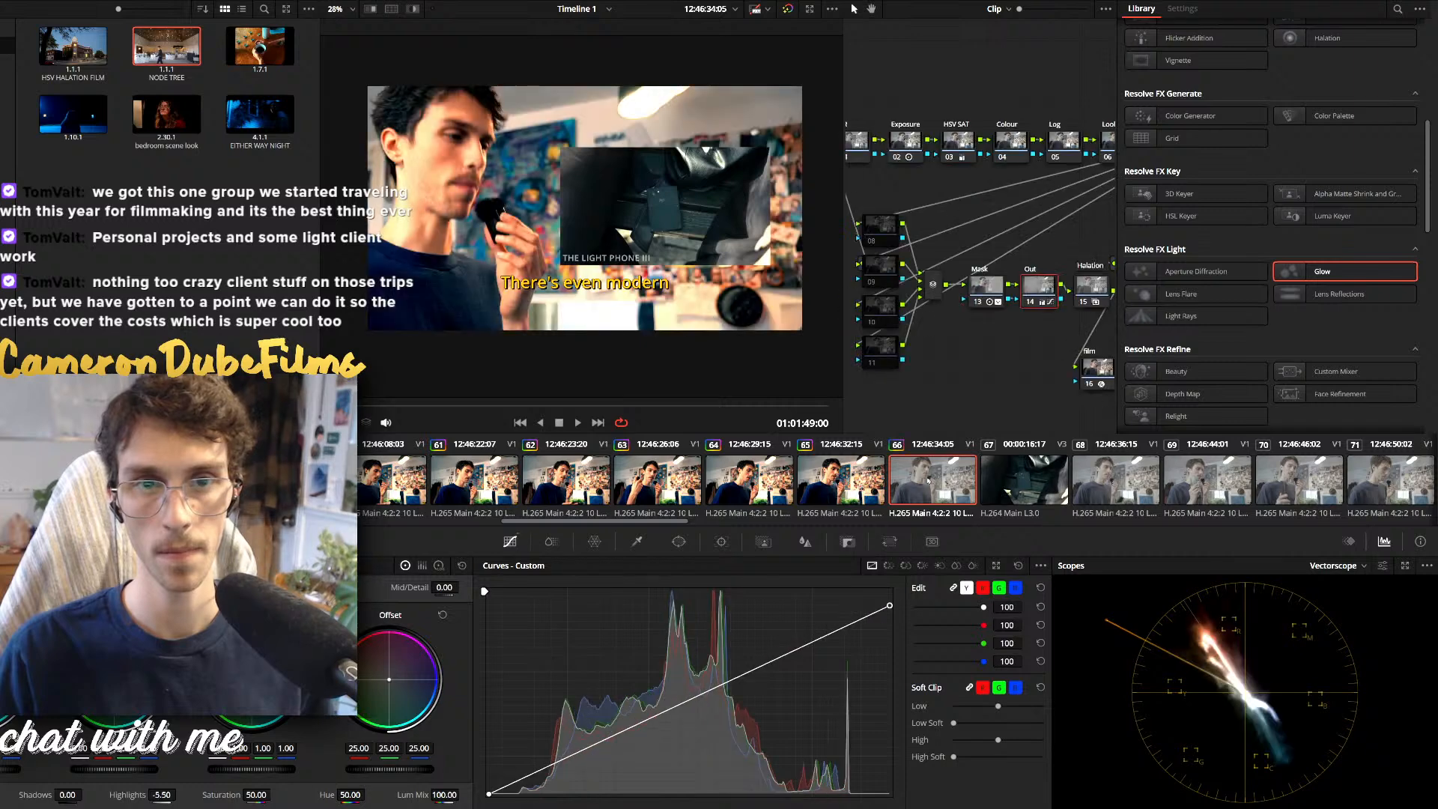
{"action": "scroll", "coordinate": [928, 480], "scroll_direction": "down", "scroll_amount": 2}
{"action": "key", "text": "space"}
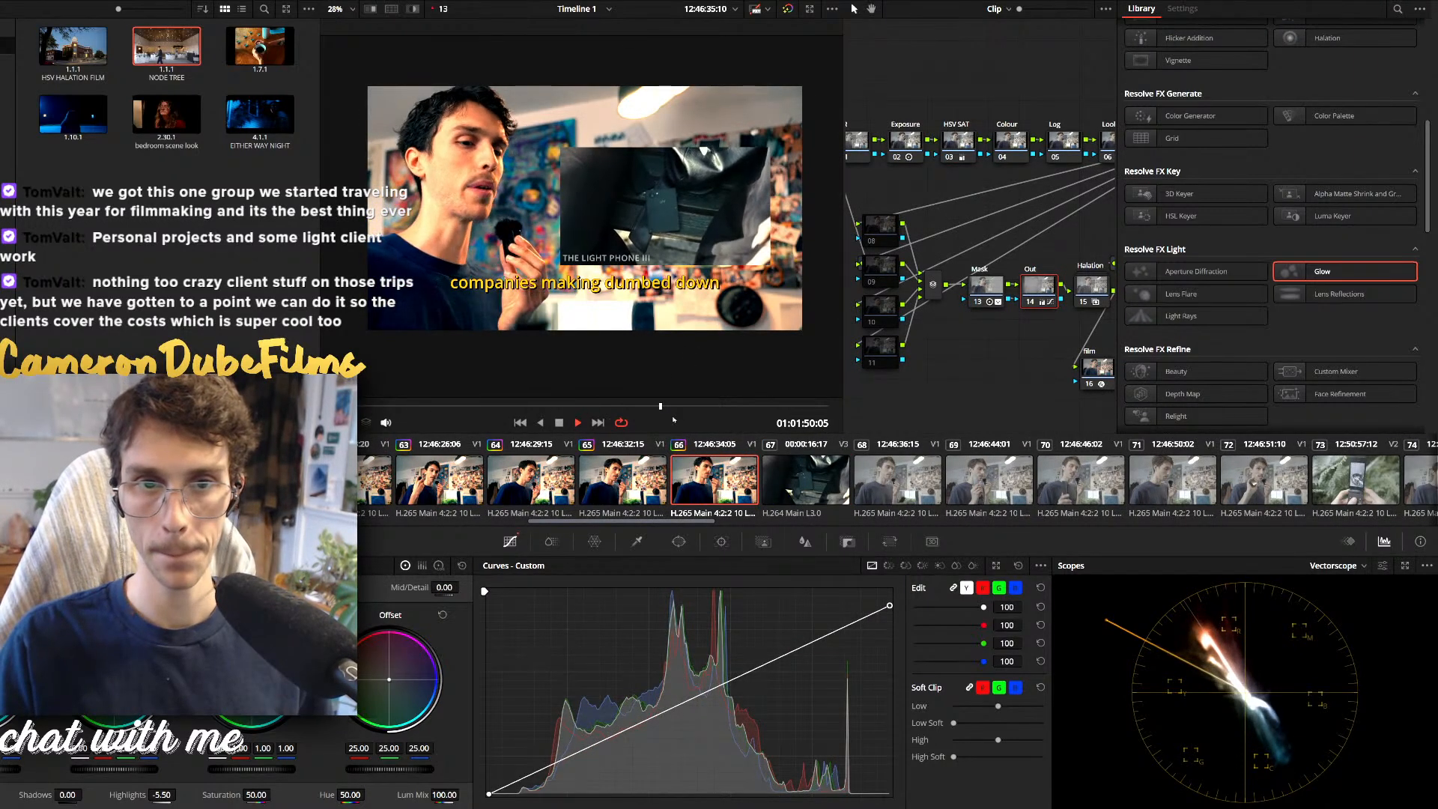
{"action": "key", "text": "space"}
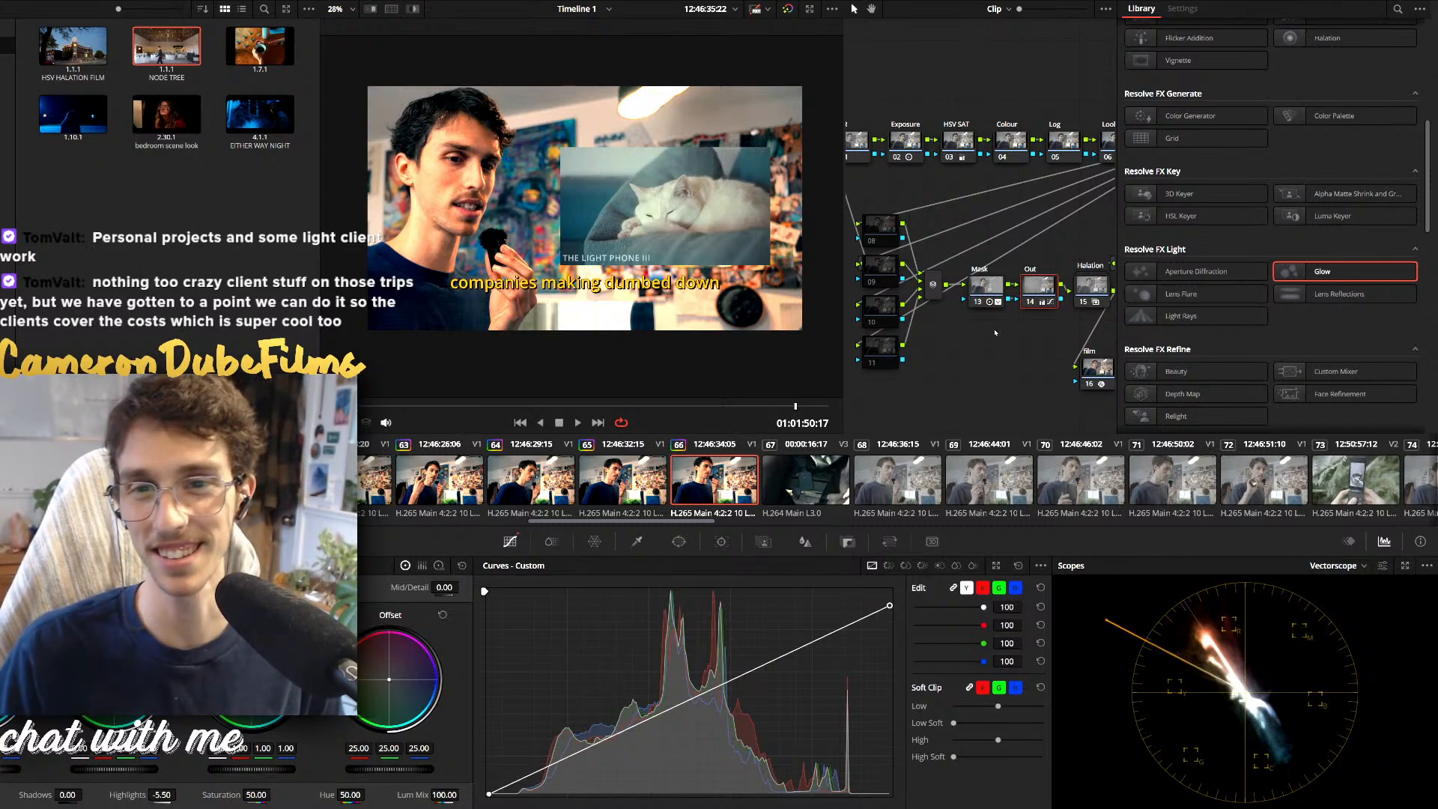
On the edit timeline, place a Solid Color generator on the track beneath the Light Phone III insert
{"action": "key", "text": "shift+4"}
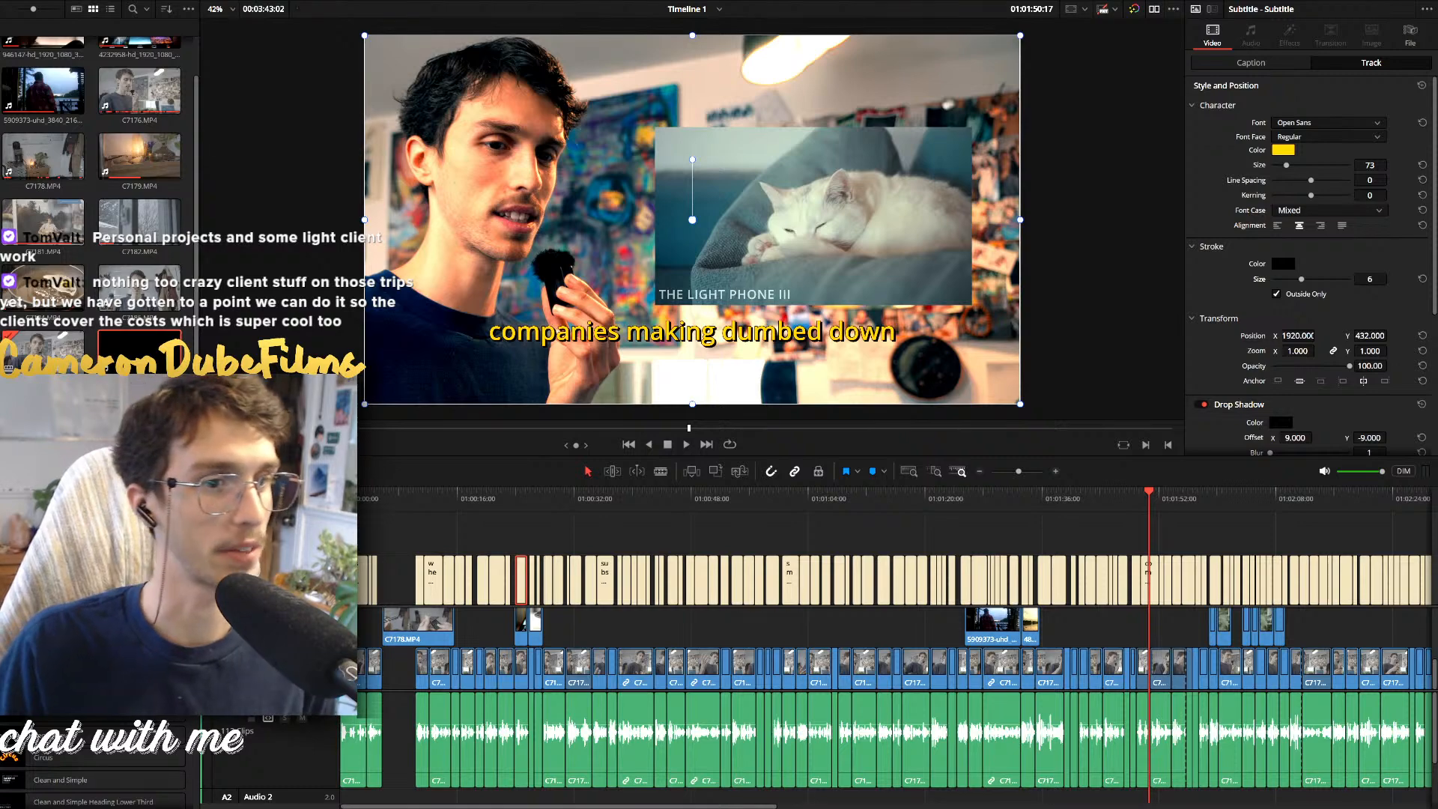
{"action": "scroll", "coordinate": [93, 748], "scroll_direction": "down", "scroll_amount": 5}
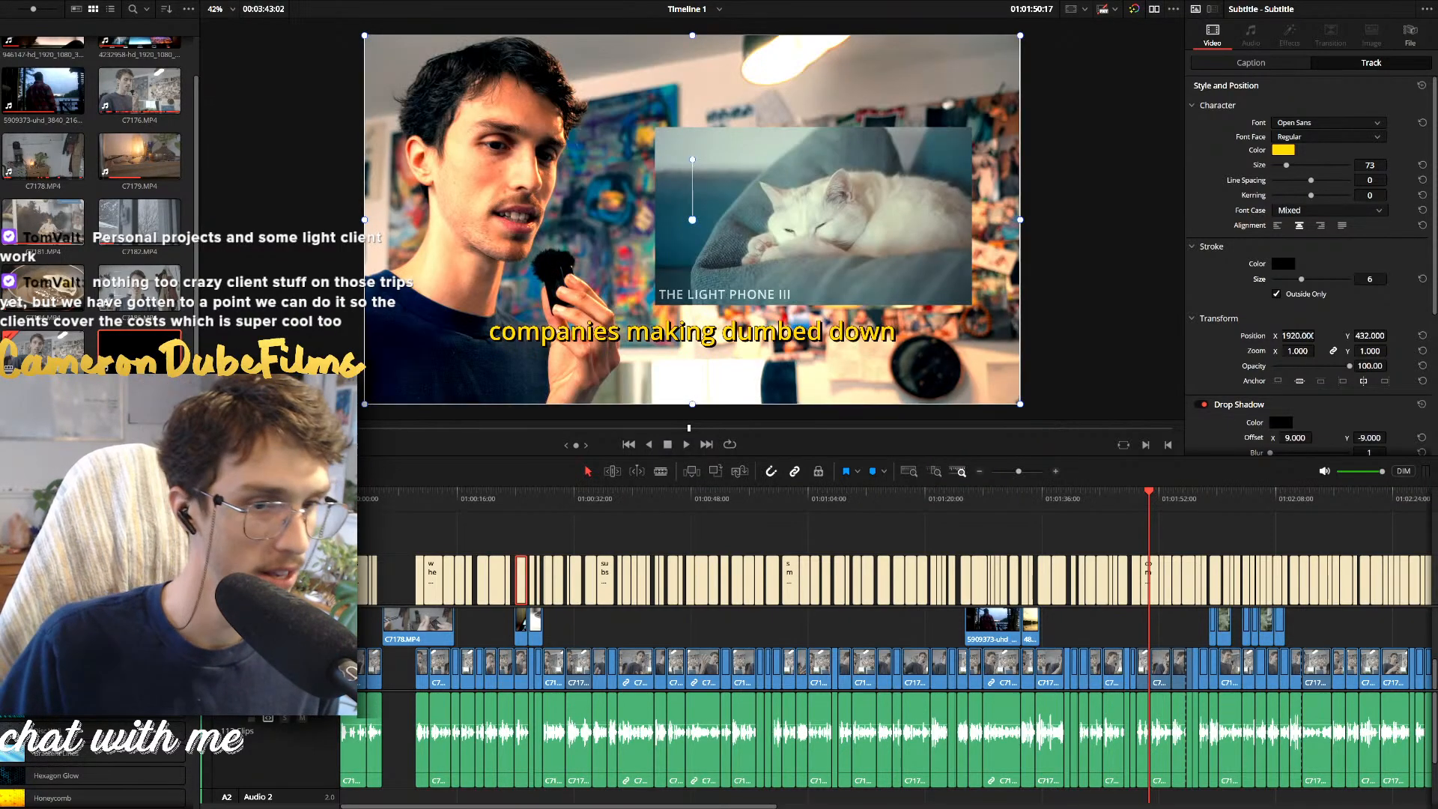
{"action": "scroll", "coordinate": [92, 749], "scroll_direction": "down", "scroll_amount": 3}
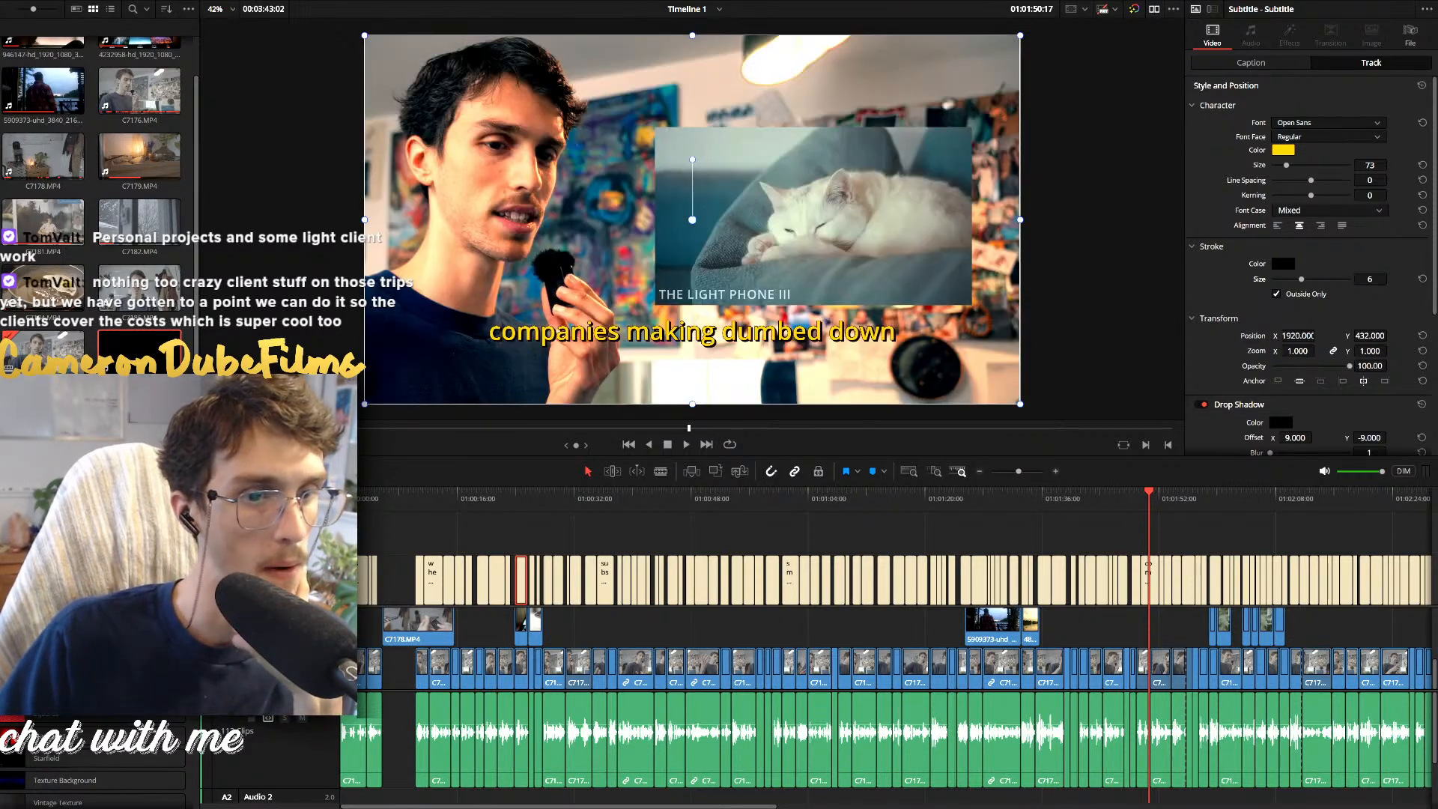
{"action": "scroll", "coordinate": [92, 779], "scroll_direction": "down", "scroll_amount": 3}
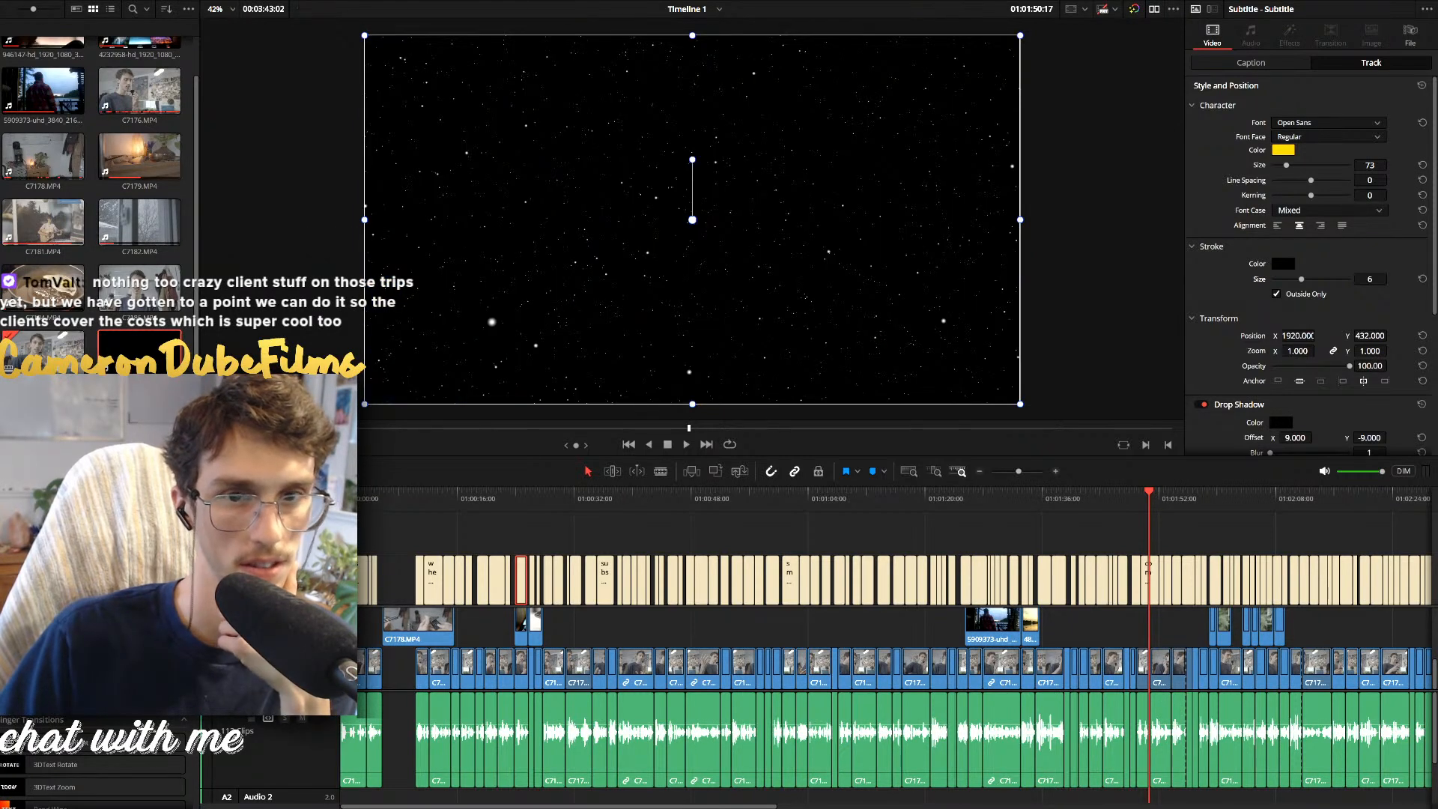
{"action": "scroll", "coordinate": [92, 771], "scroll_direction": "down", "scroll_amount": 2}
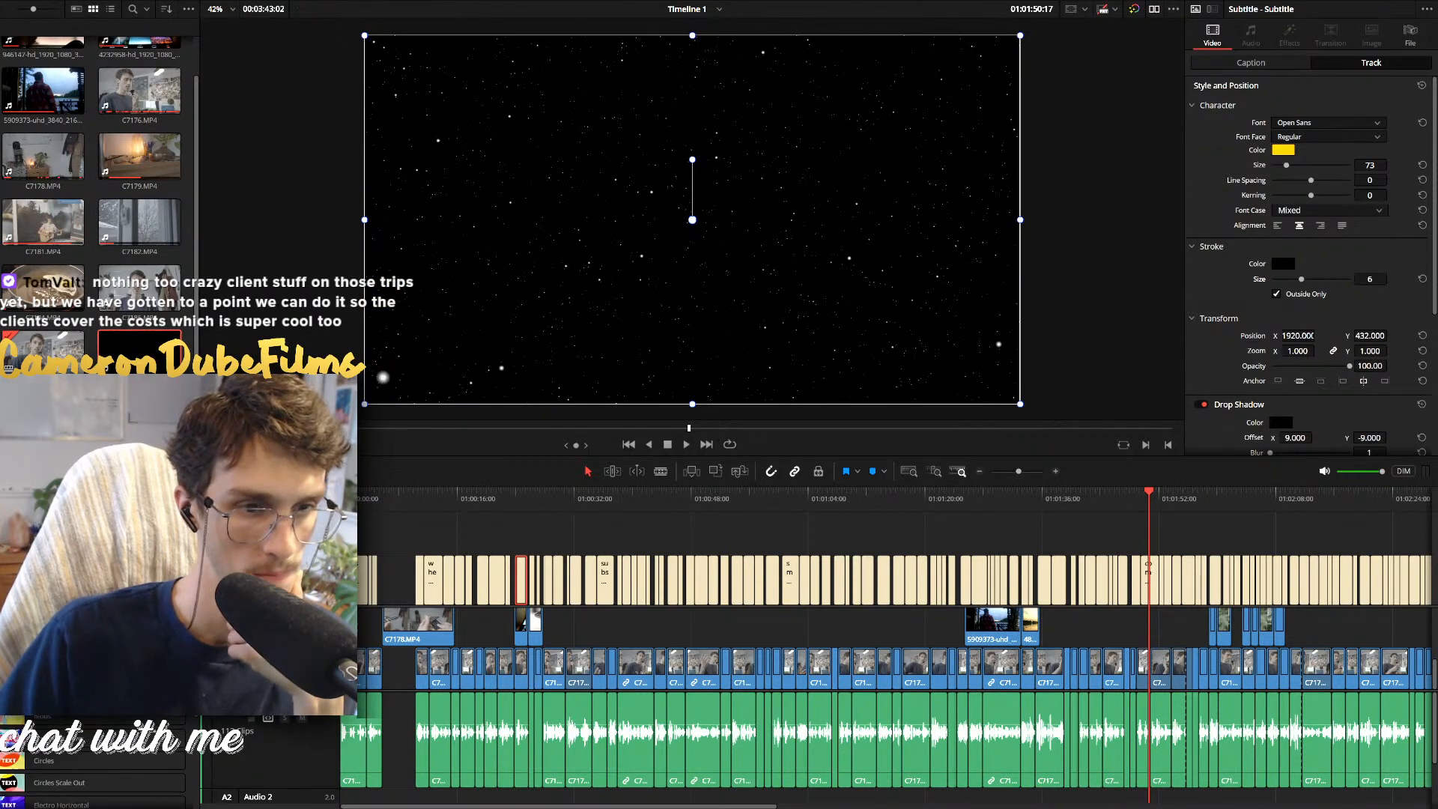
{"action": "scroll", "coordinate": [93, 775], "scroll_direction": "down", "scroll_amount": 2}
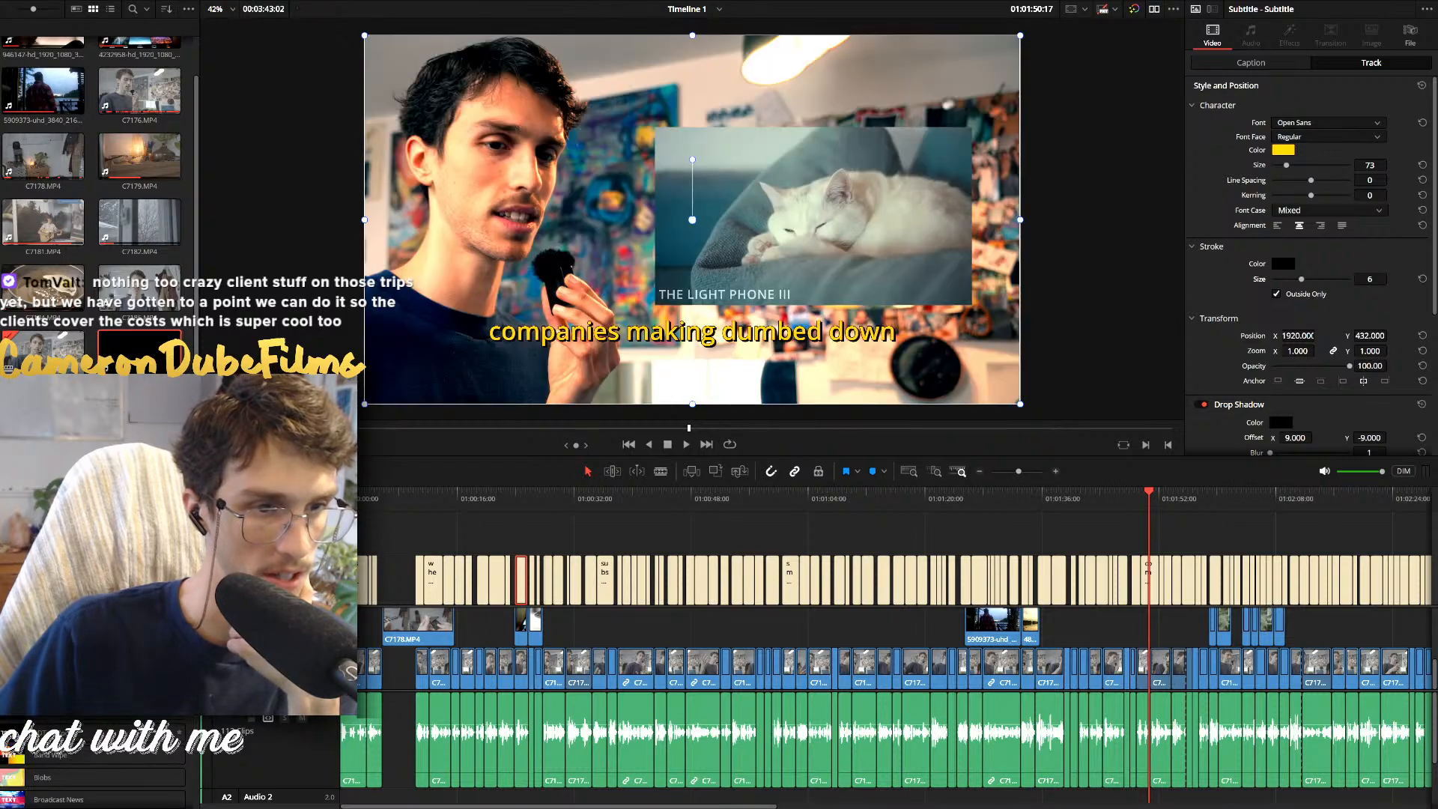
{"action": "scroll", "coordinate": [93, 775], "scroll_direction": "down", "scroll_amount": 3}
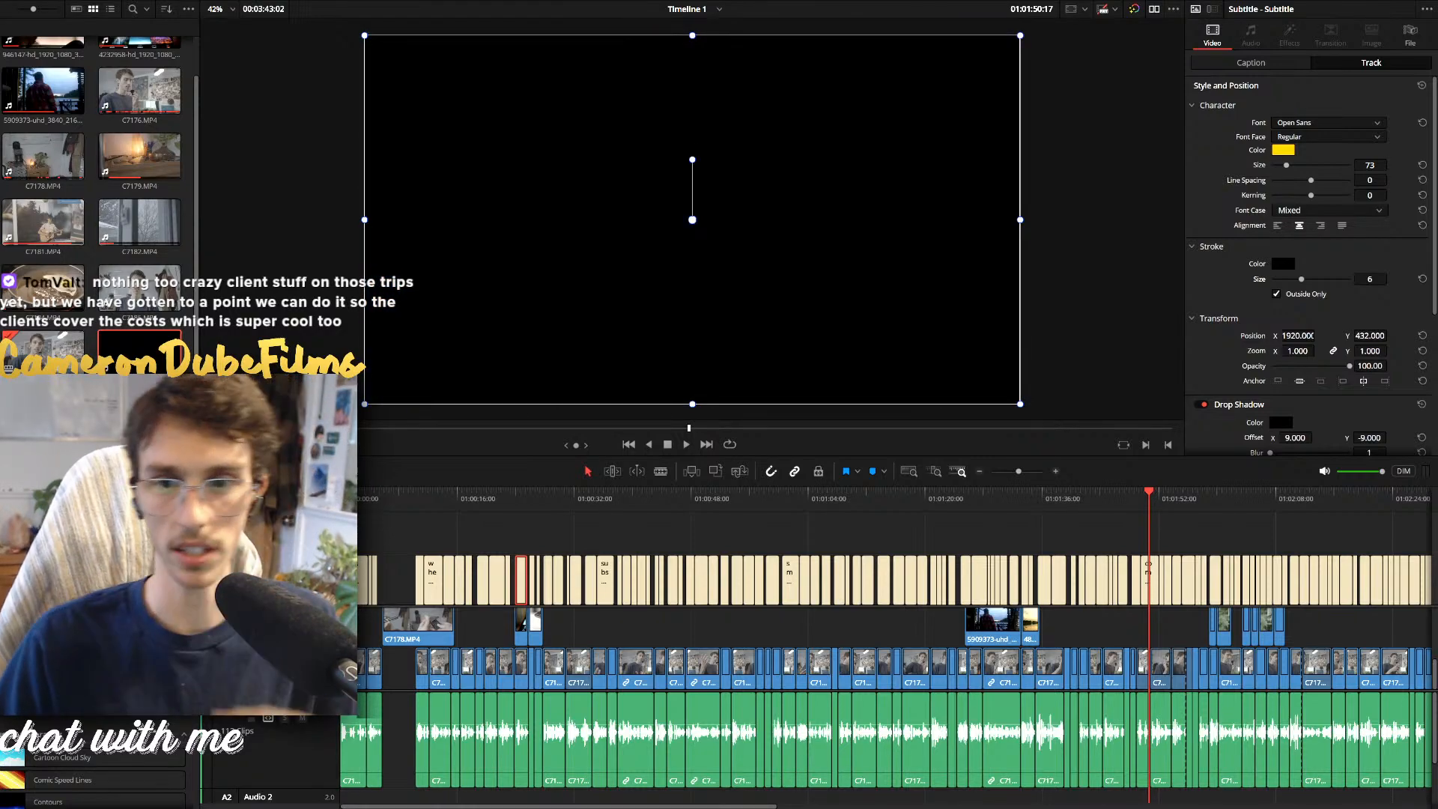
{"action": "left_click_drag", "start_coordinate": [93, 669], "coordinate": [1156, 635]}
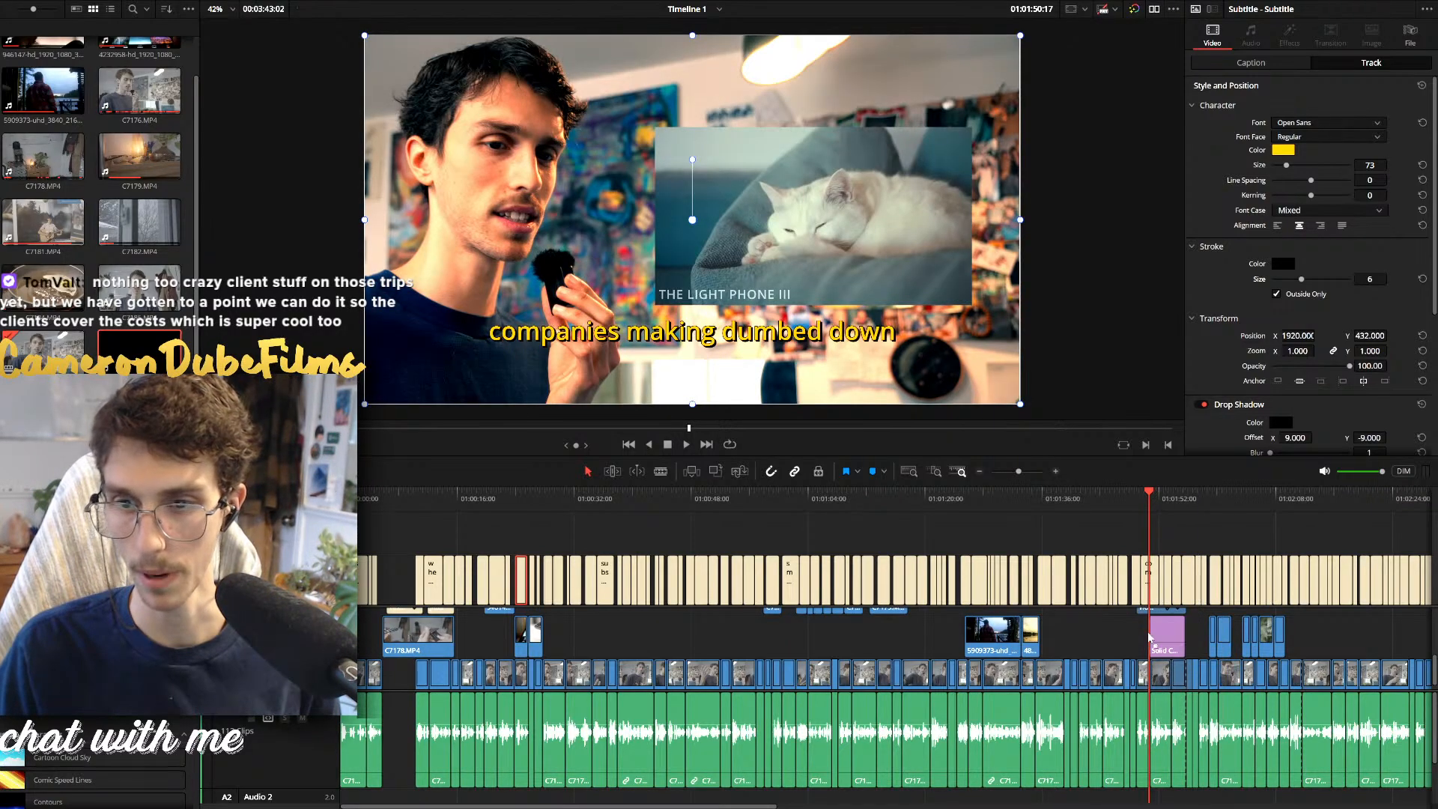
Align the Solid Color clip with the start of the Light Phone III insert and extend it to the insert's end
{"action": "scroll", "coordinate": [1157, 635], "scroll_direction": "up", "scroll_amount": 5}
{"action": "left_click", "coordinate": [1005, 645]}
{"action": "scroll", "coordinate": [1005, 645], "scroll_direction": "up", "scroll_amount": 2}
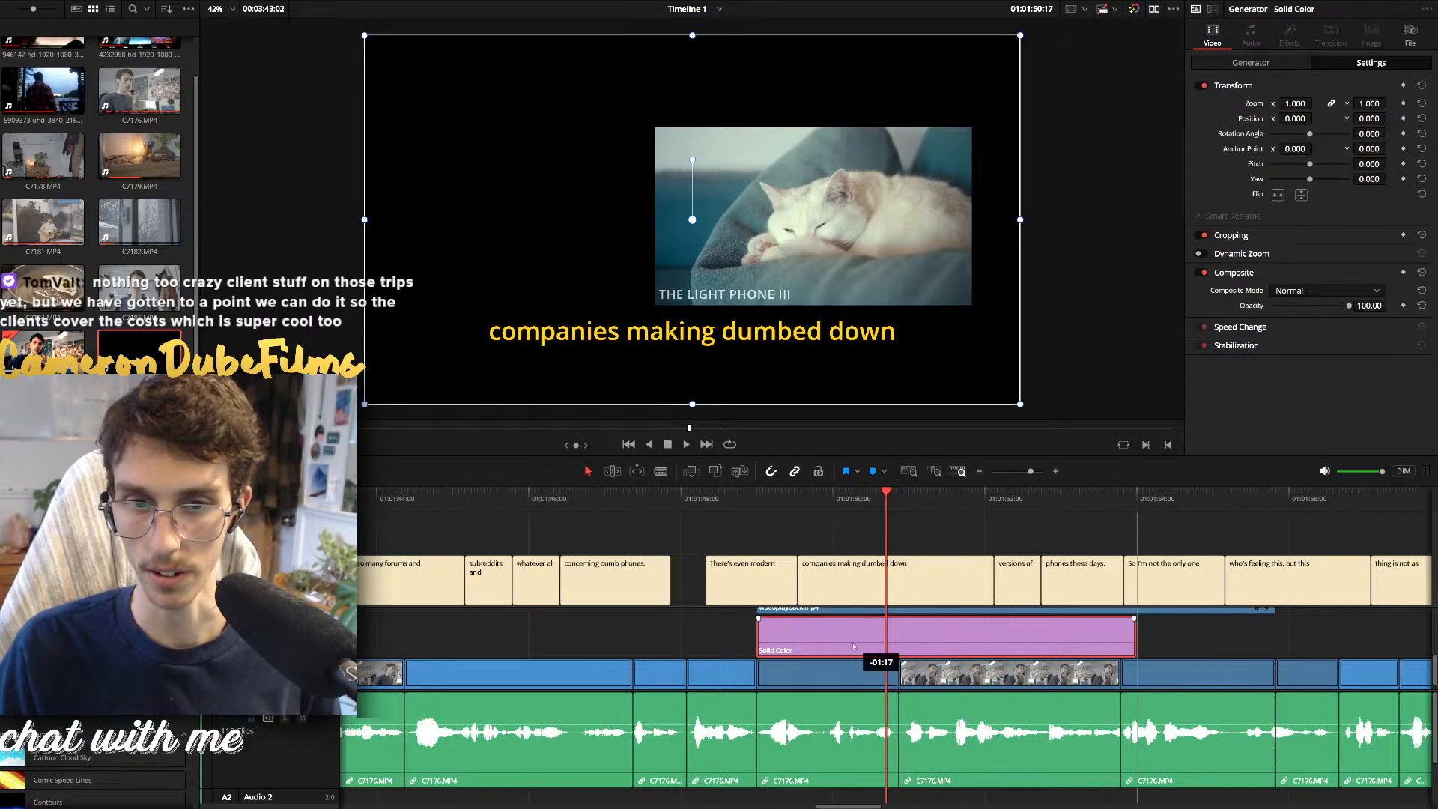
{"action": "left_click_drag", "start_coordinate": [1131, 641], "coordinate": [1273, 641]}
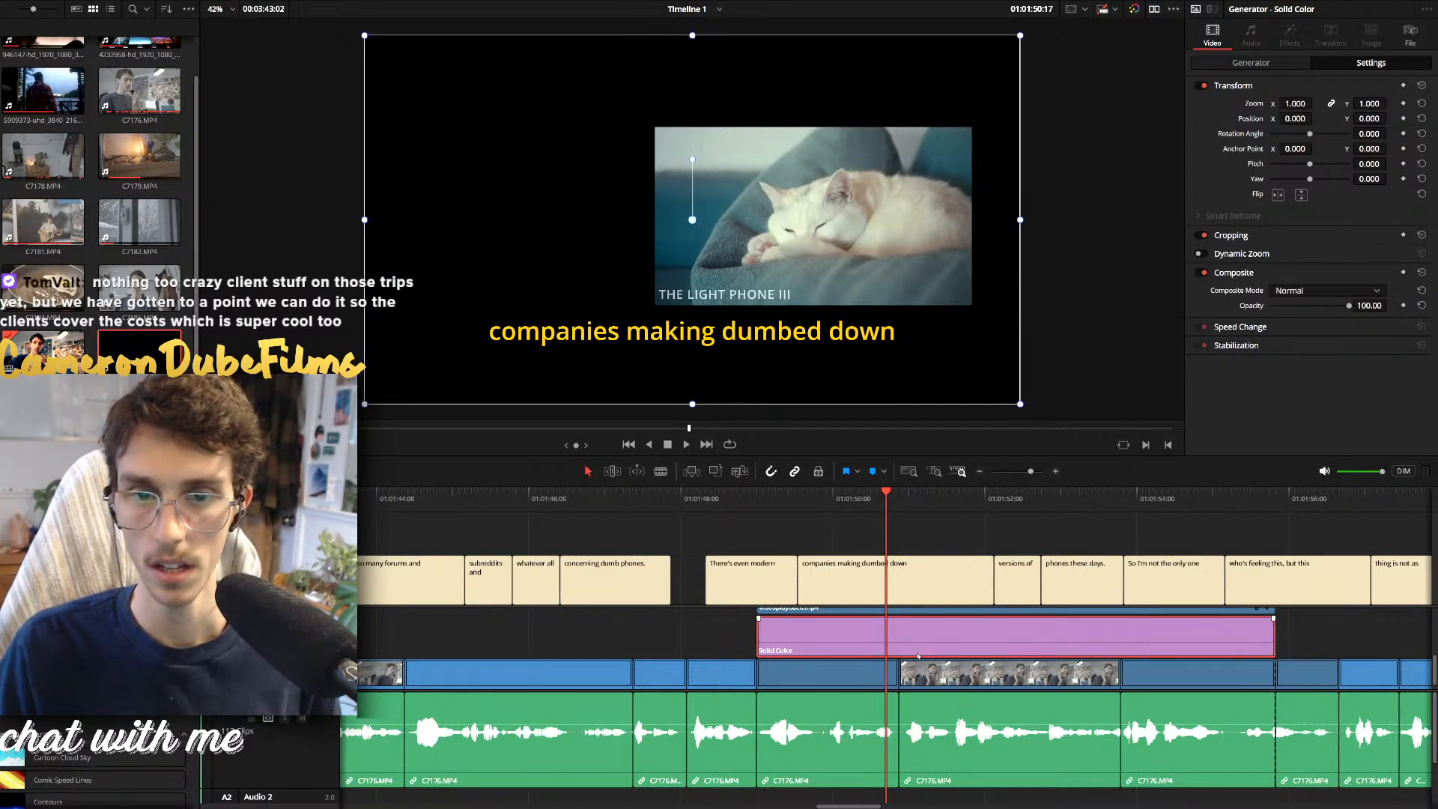
Scale the Solid Color to 0.474 zoom and position it behind the Light Phone III insert at X 713.411, Y 17.659
{"action": "left_click_drag", "start_coordinate": [364, 35], "coordinate": [536, 131]}
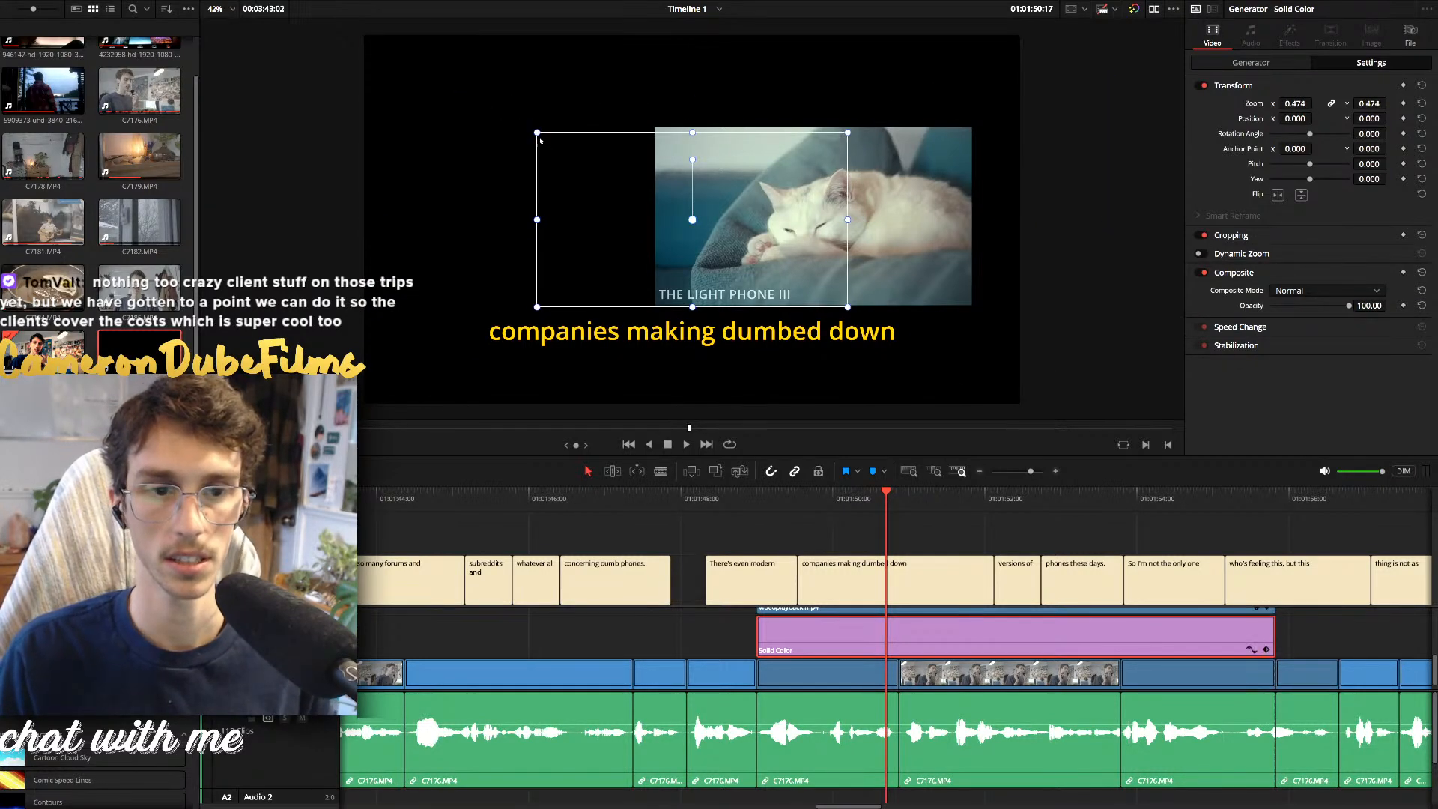
{"action": "left_click_drag", "start_coordinate": [609, 219], "coordinate": [481, 202]}
{"action": "key", "text": "ctrl+z"}
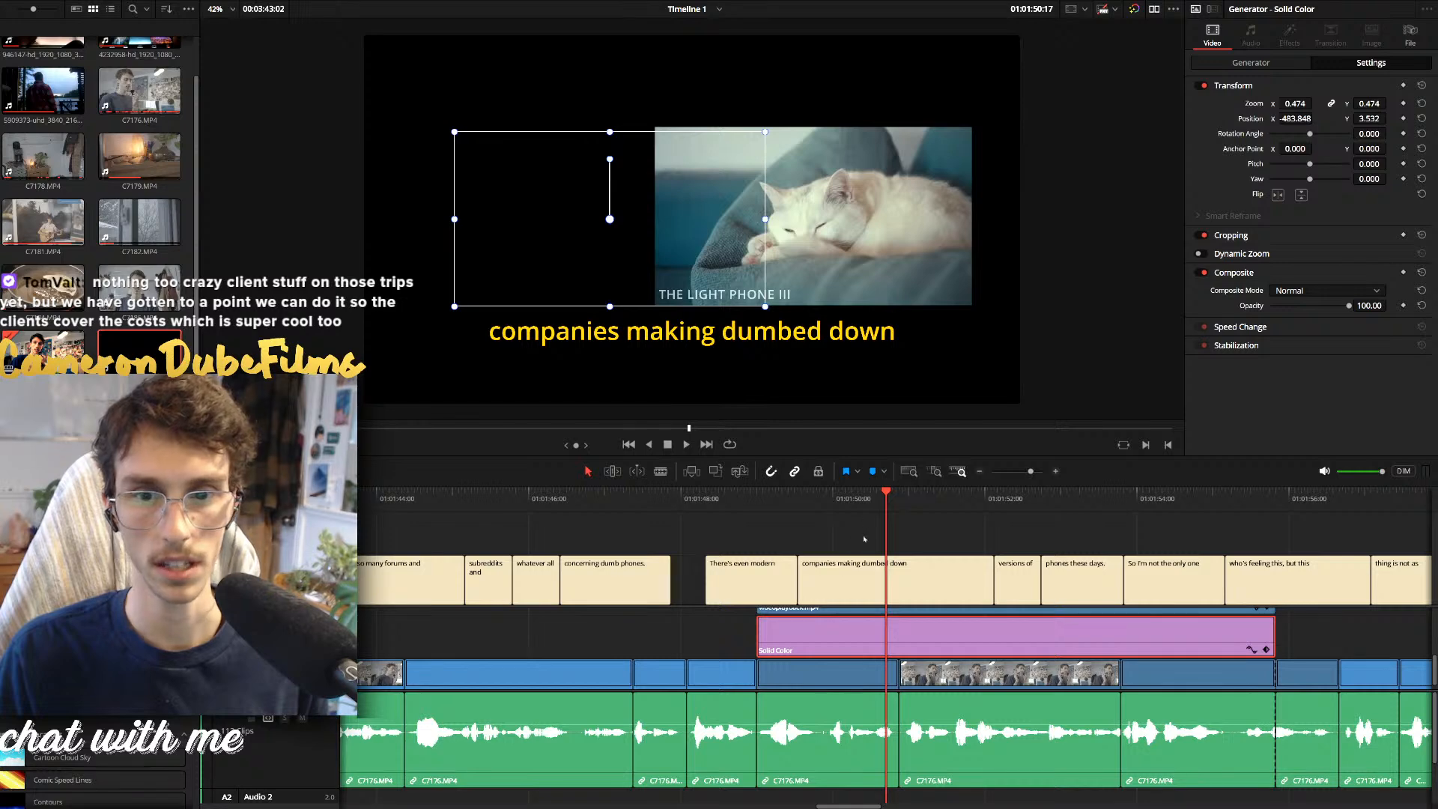
{"action": "left_click_drag", "start_coordinate": [299, 606], "coordinate": [299, 540]}
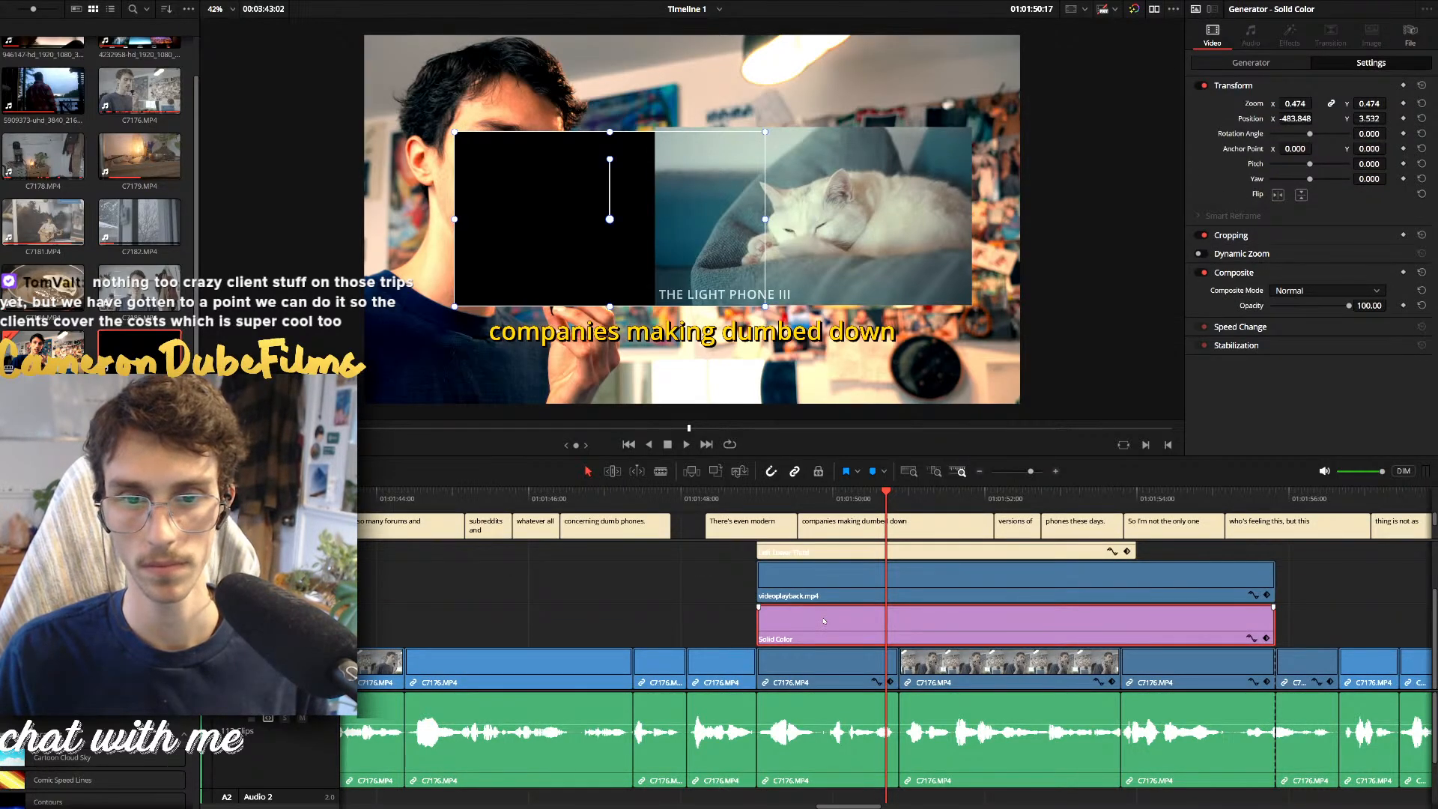
{"action": "left_click_drag", "start_coordinate": [557, 266], "coordinate": [759, 259]}
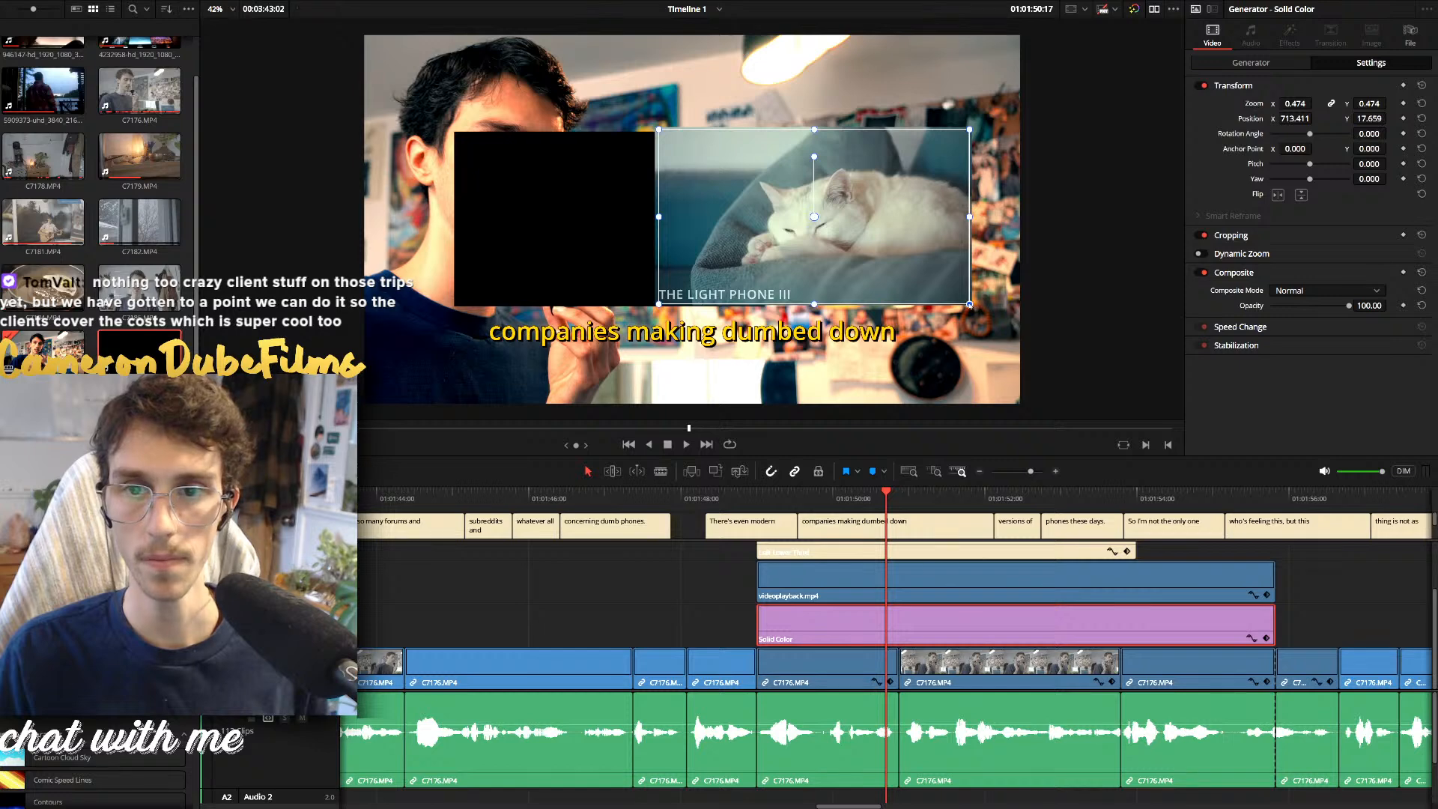
Enlarge the Solid Color backing to 0.481 zoom and shift it to X 716.943 behind the insert
{"action": "left_click_drag", "start_coordinate": [969, 305], "coordinate": [972, 306]}
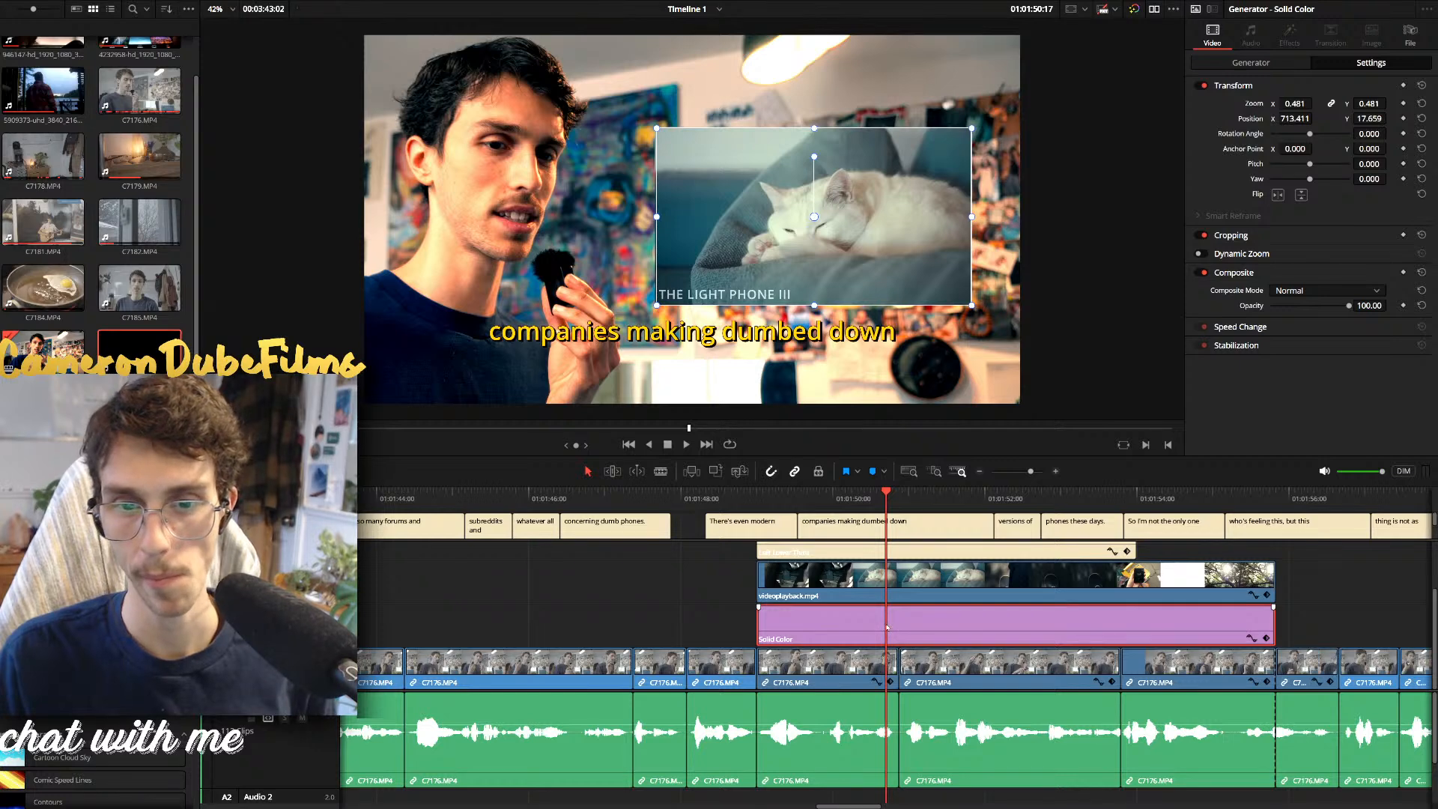
{"action": "mouse_move", "coordinate": [687, 288]}
{"action": "left_mouse_down"}
{"action": "mouse_move", "coordinate": [590, 287]}
{"action": "mouse_move", "coordinate": [688, 289]}
{"action": "left_mouse_up"}
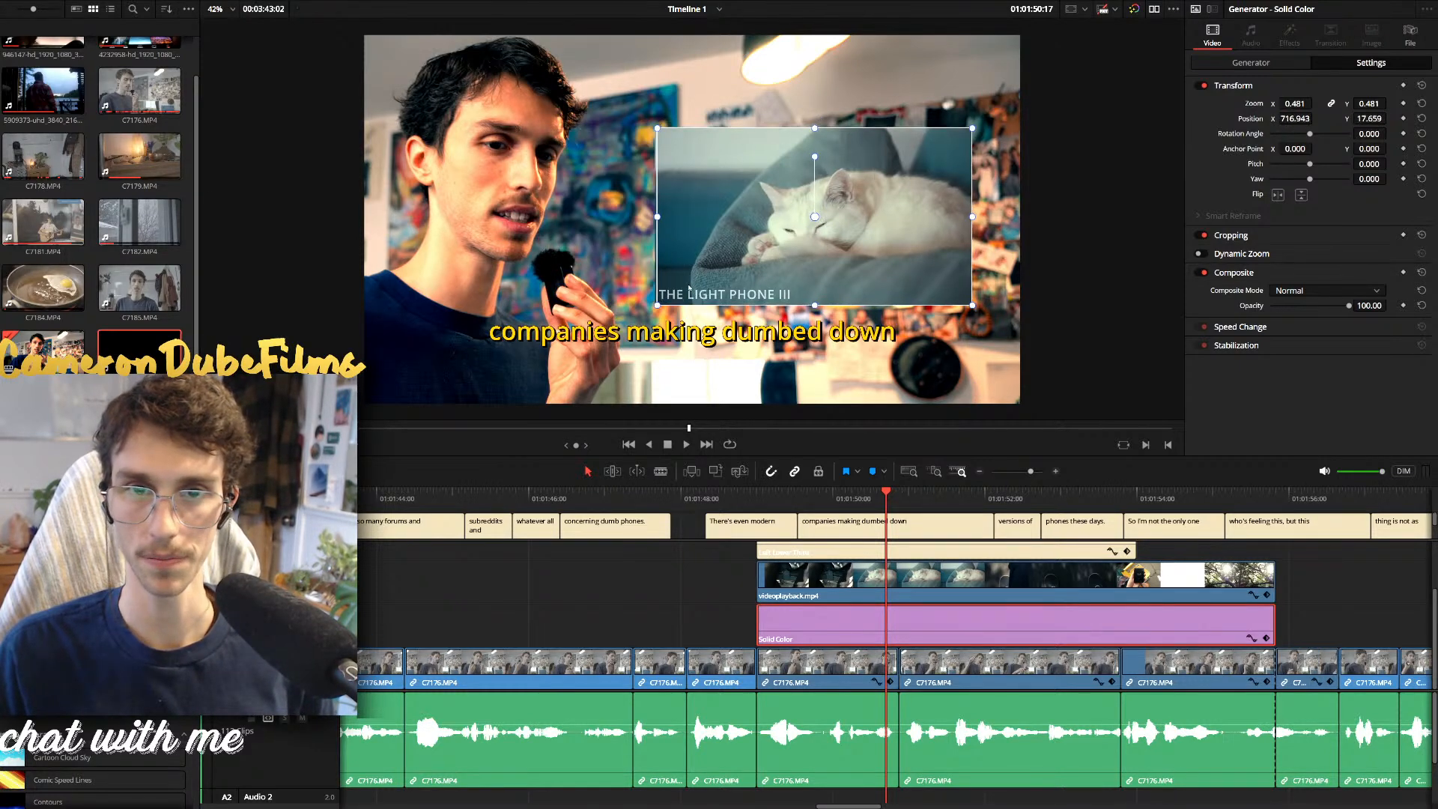
{"action": "left_click_drag", "start_coordinate": [770, 269], "coordinate": [536, 273]}
{"action": "key", "text": "BackSpace"}
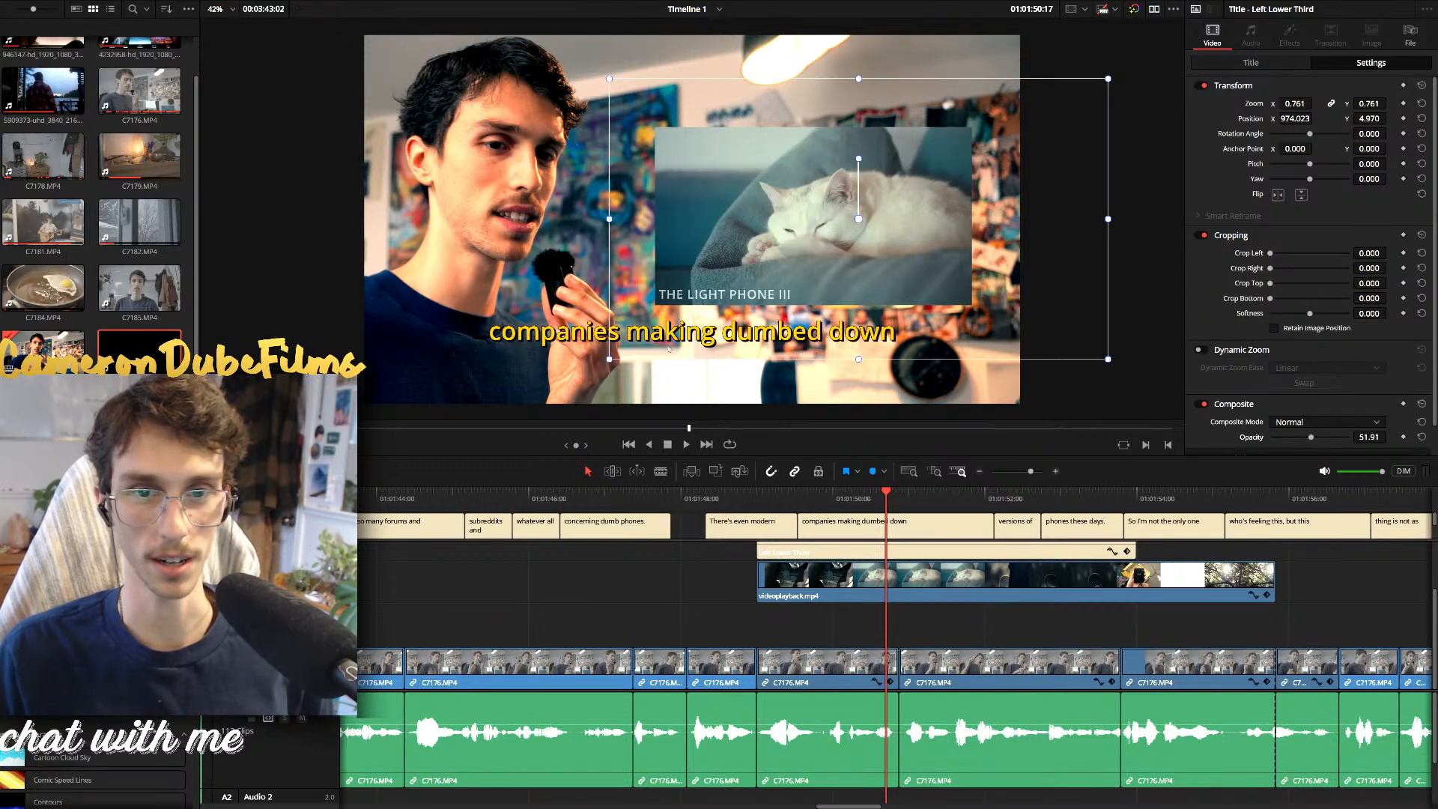
{"action": "key", "text": "ctrl+z"}
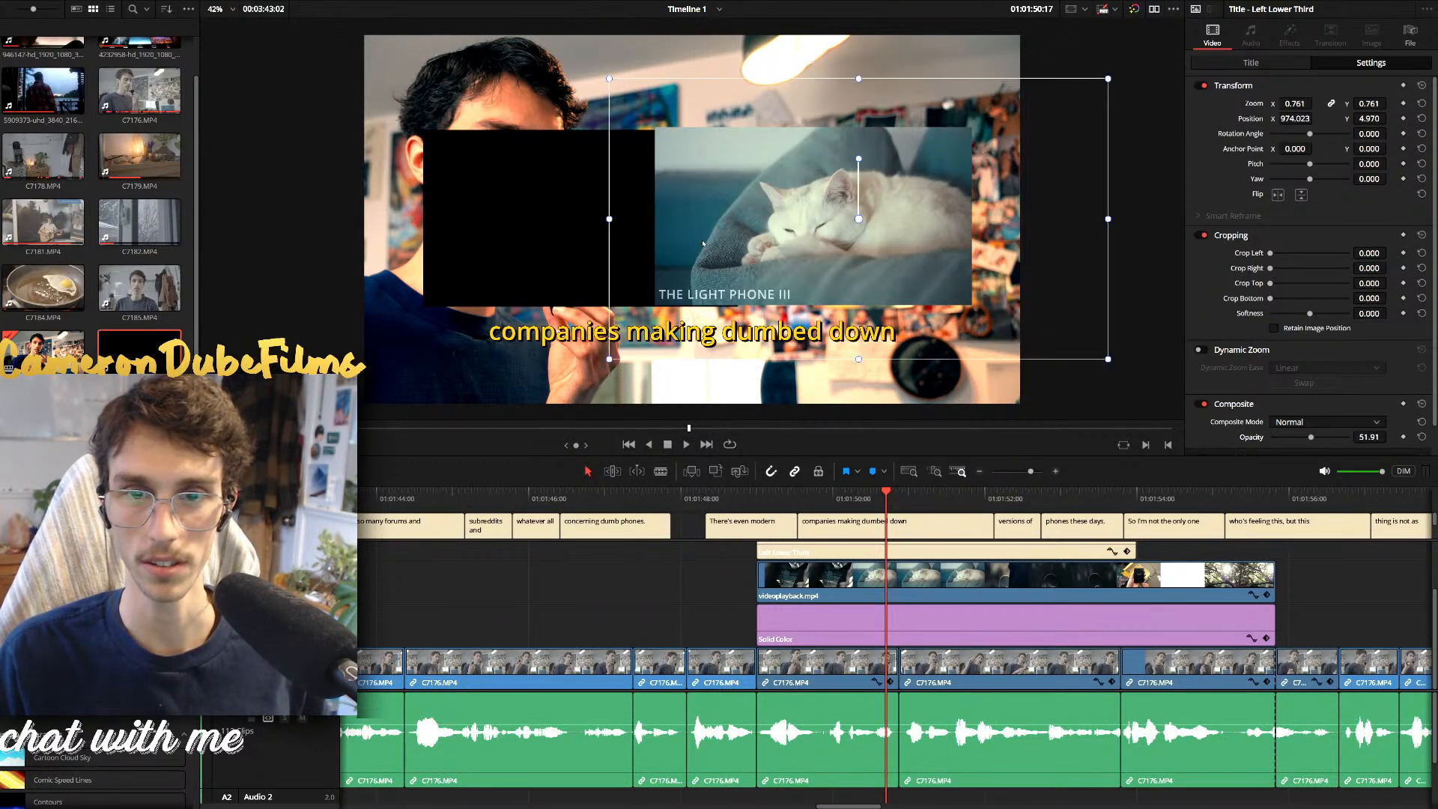
Reposition the Solid Color behind the Light Phone III insert at X 727.538, Y 7.063, with 0.484 zoom, leaving a thin black edge
{"action": "left_click", "coordinate": [520, 233]}
{"action": "left_click", "coordinate": [518, 233]}
{"action": "left_click_drag", "start_coordinate": [518, 233], "coordinate": [831, 251]}
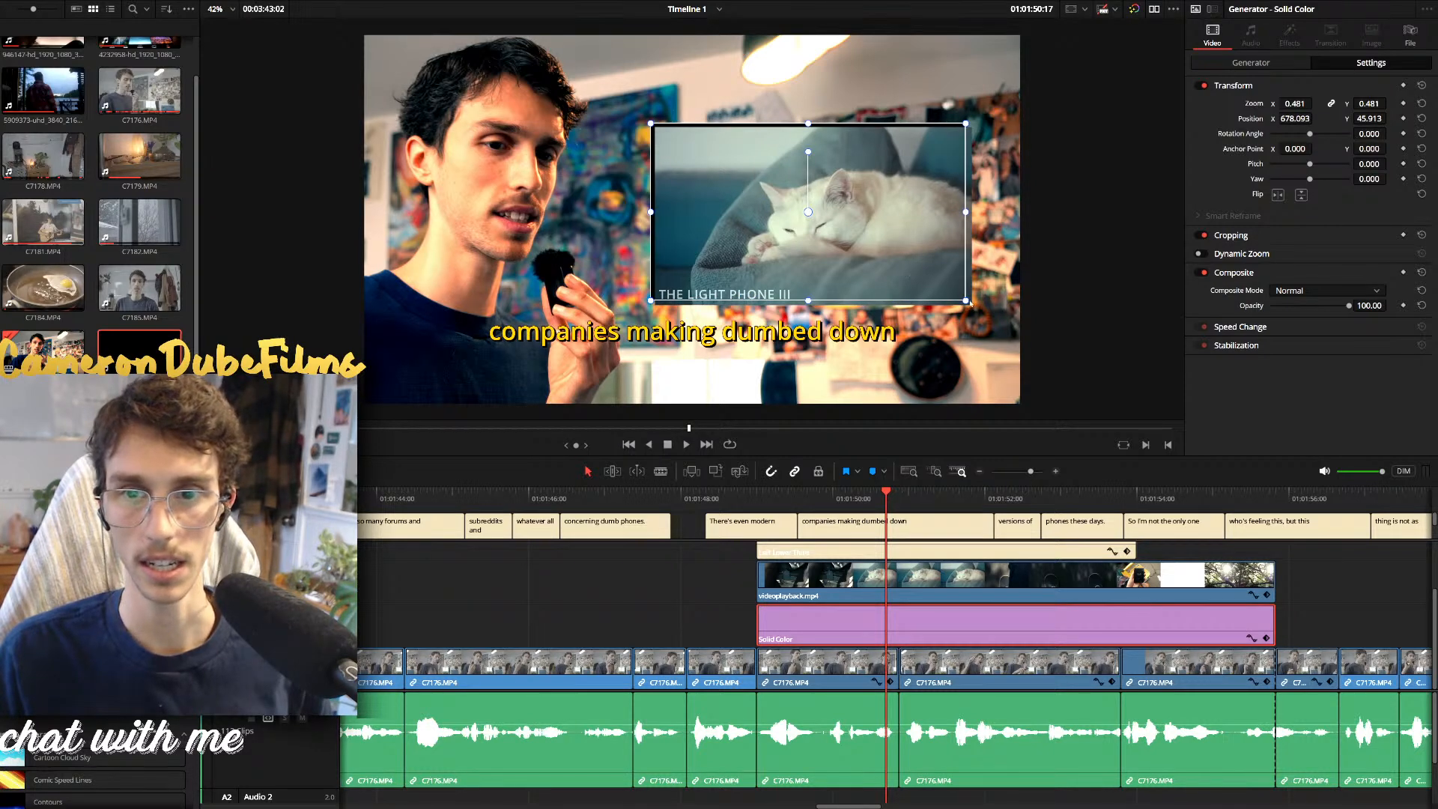
{"action": "mouse_move", "coordinate": [970, 301]}
{"action": "left_mouse_down"}
{"action": "mouse_move", "coordinate": [980, 307]}
{"action": "mouse_move", "coordinate": [948, 284]}
{"action": "left_mouse_up"}
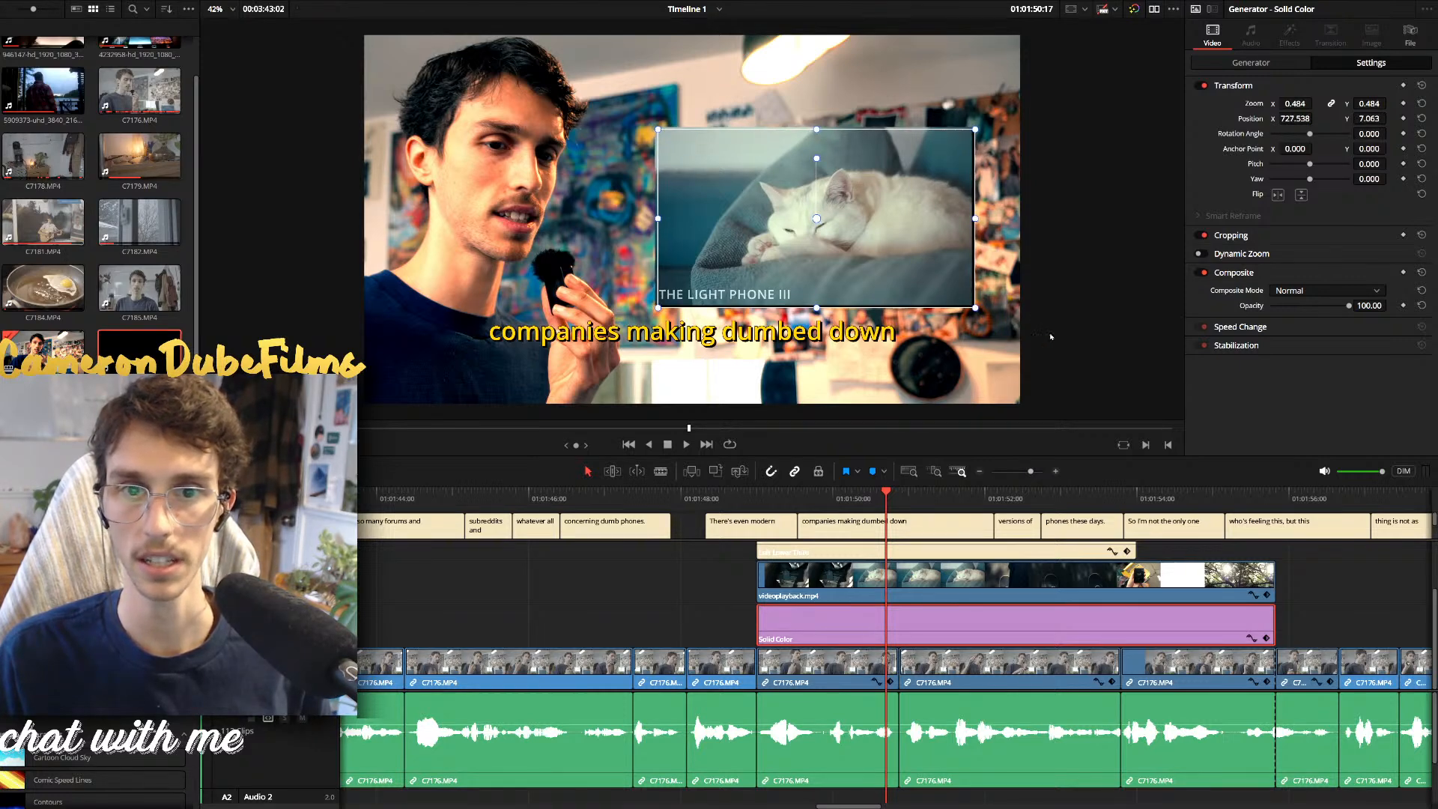
Review the black-backed insert at several points and play through its end into the following talking-head clip
{"action": "left_click", "coordinate": [854, 499]}
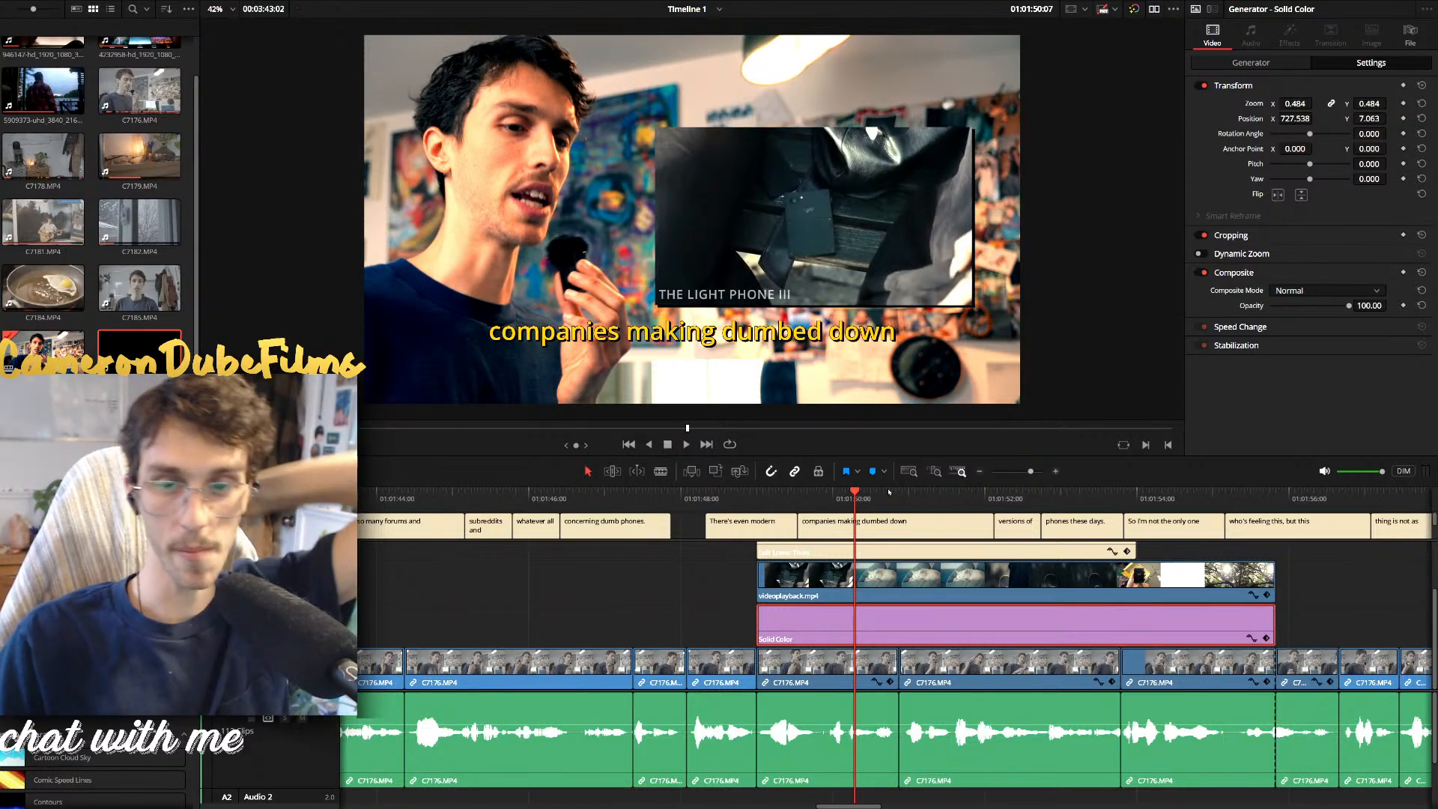
{"action": "left_click_drag", "start_coordinate": [1075, 506], "coordinate": [1135, 506]}
{"action": "key", "text": "space"}
{"action": "scroll", "coordinate": [1100, 530], "scroll_direction": "down", "scroll_amount": 2}
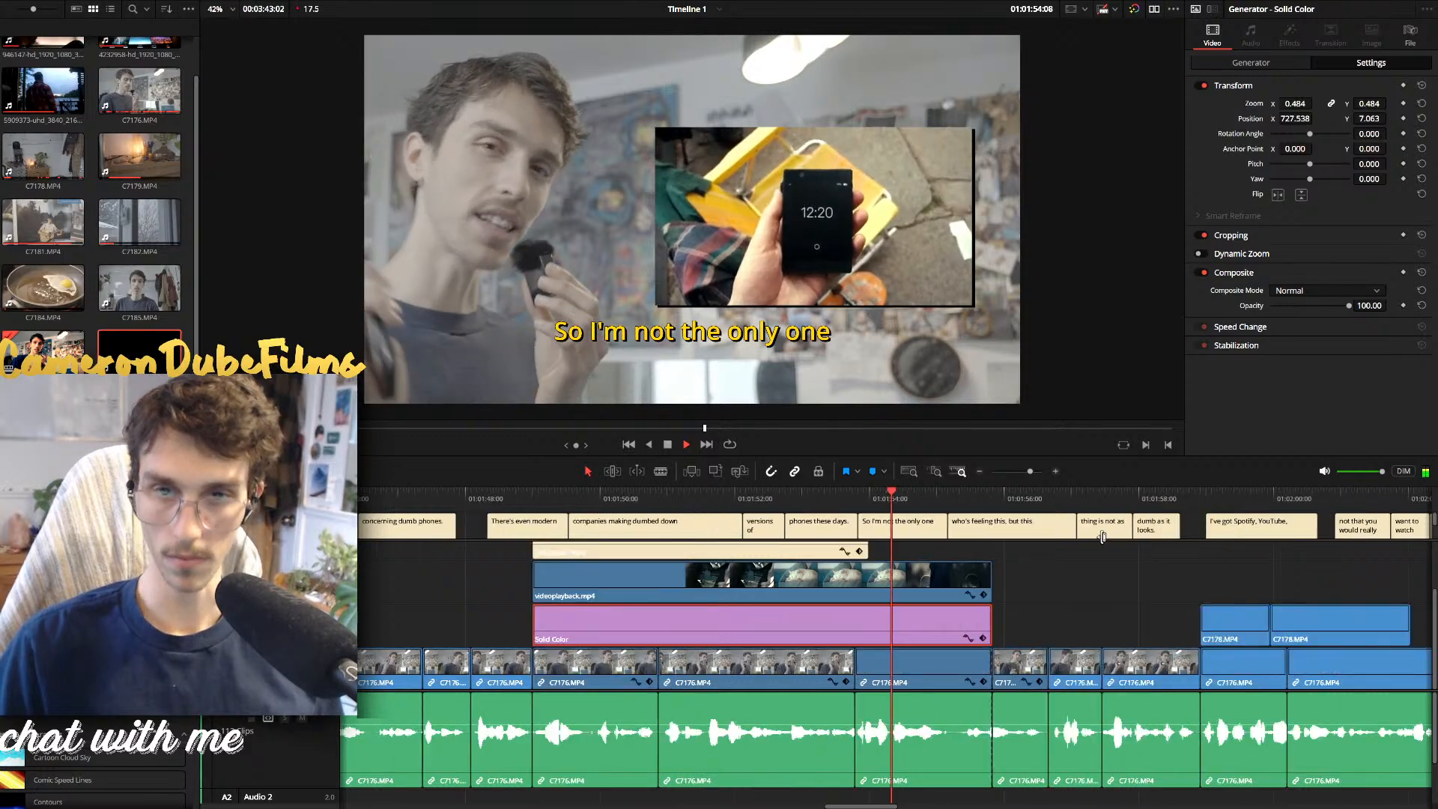
{"action": "key", "text": "space"}
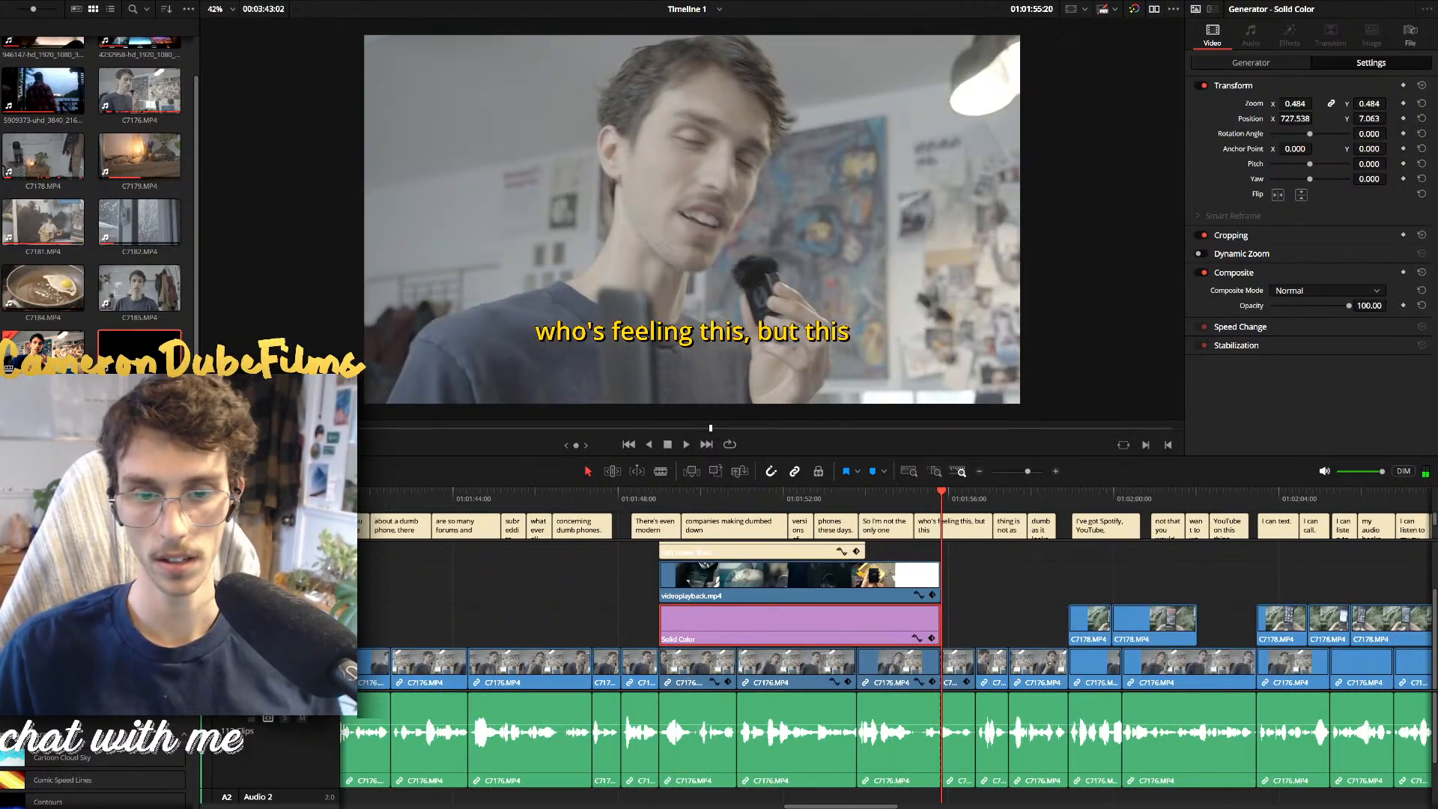
On the Color page, copy clip 68's grade and paste it onto talking-head clips 69, 70, 71 and 72
{"action": "key", "text": "shift+6"}
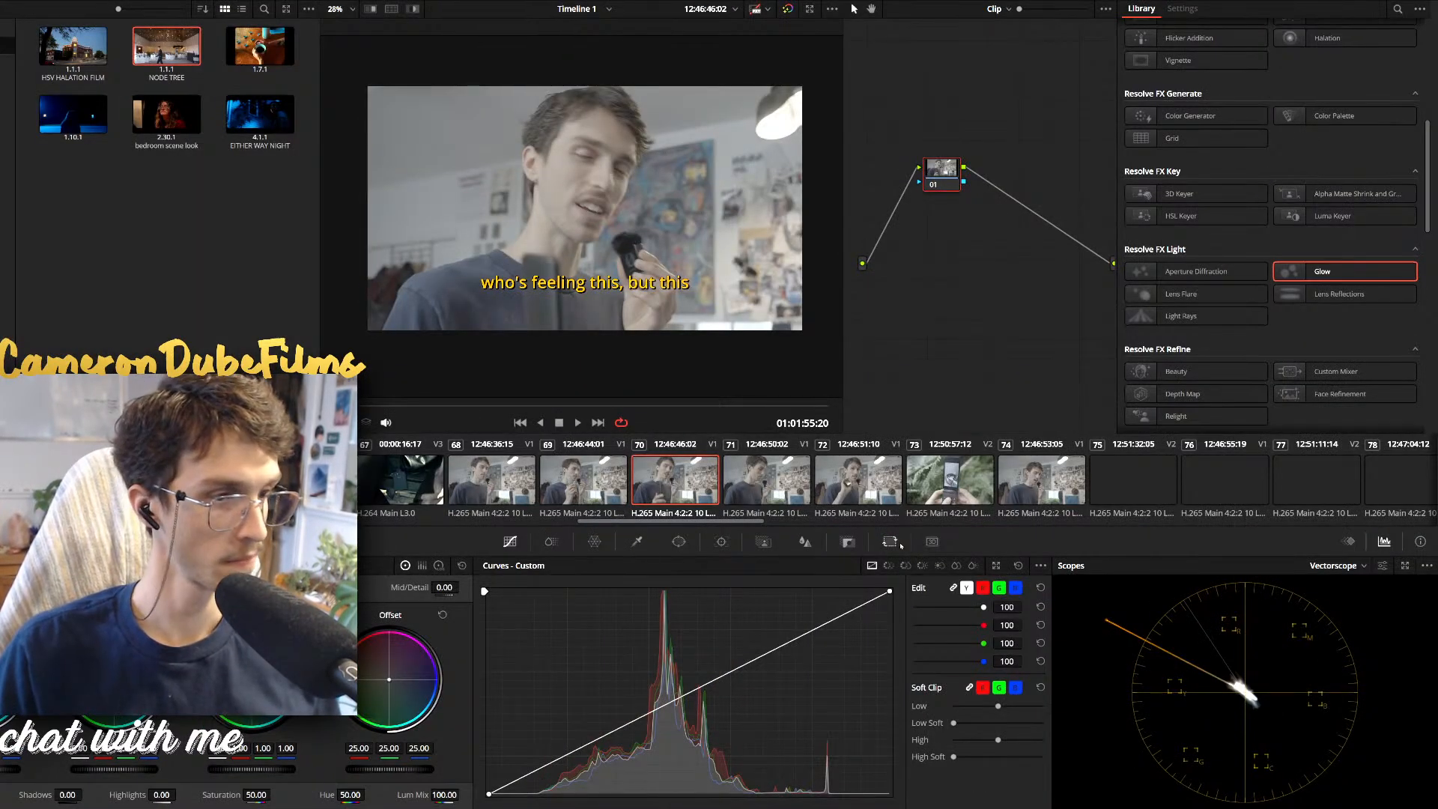
{"action": "left_click", "coordinate": [592, 480]}
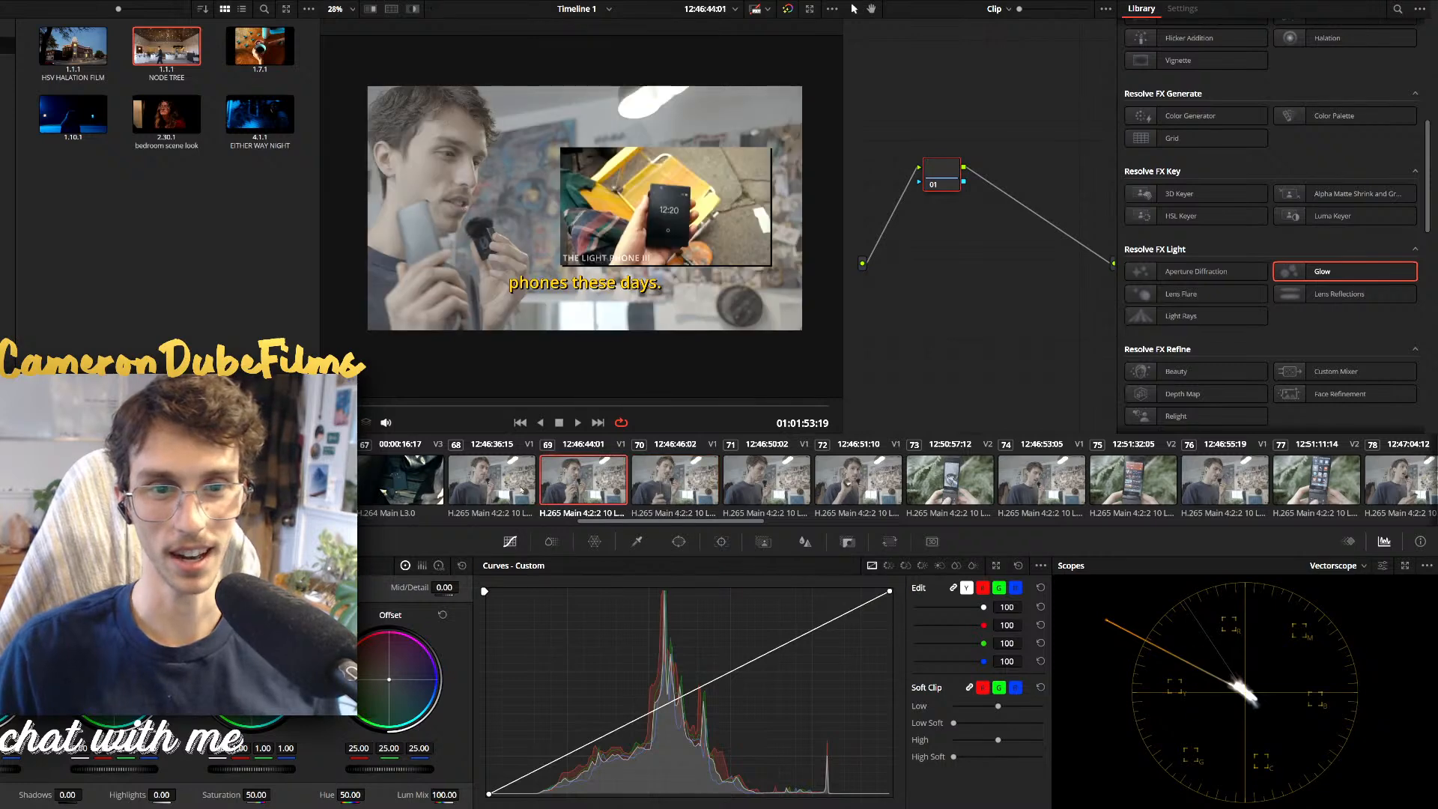
{"action": "left_click", "coordinate": [468, 486]}
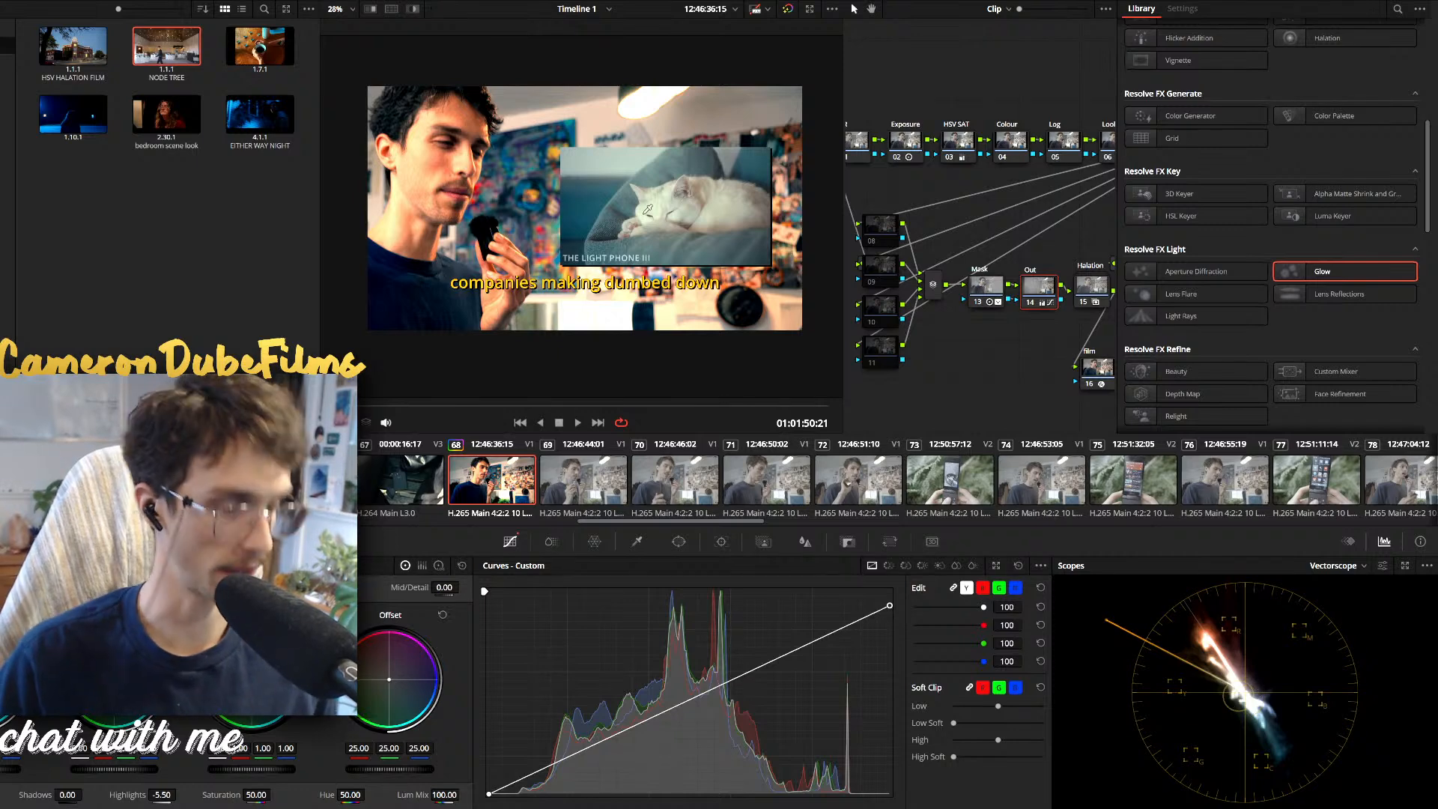
{"action": "left_click", "coordinate": [577, 465]}
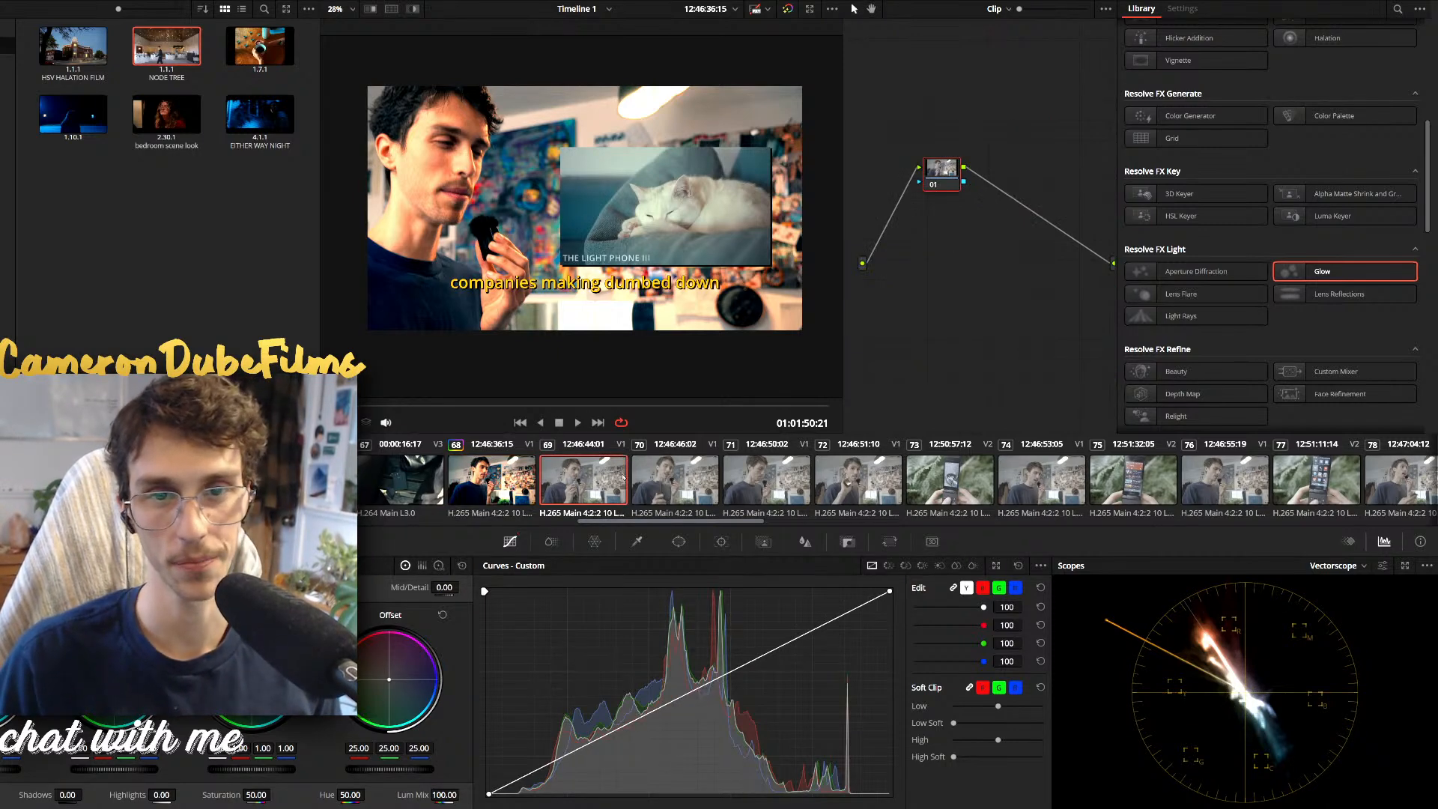
{"action": "key", "text": "ctrl+v"}
{"action": "left_click", "coordinate": [674, 473]}
{"action": "key", "text": "ctrl+v"}
{"action": "left_click", "coordinate": [773, 477]}
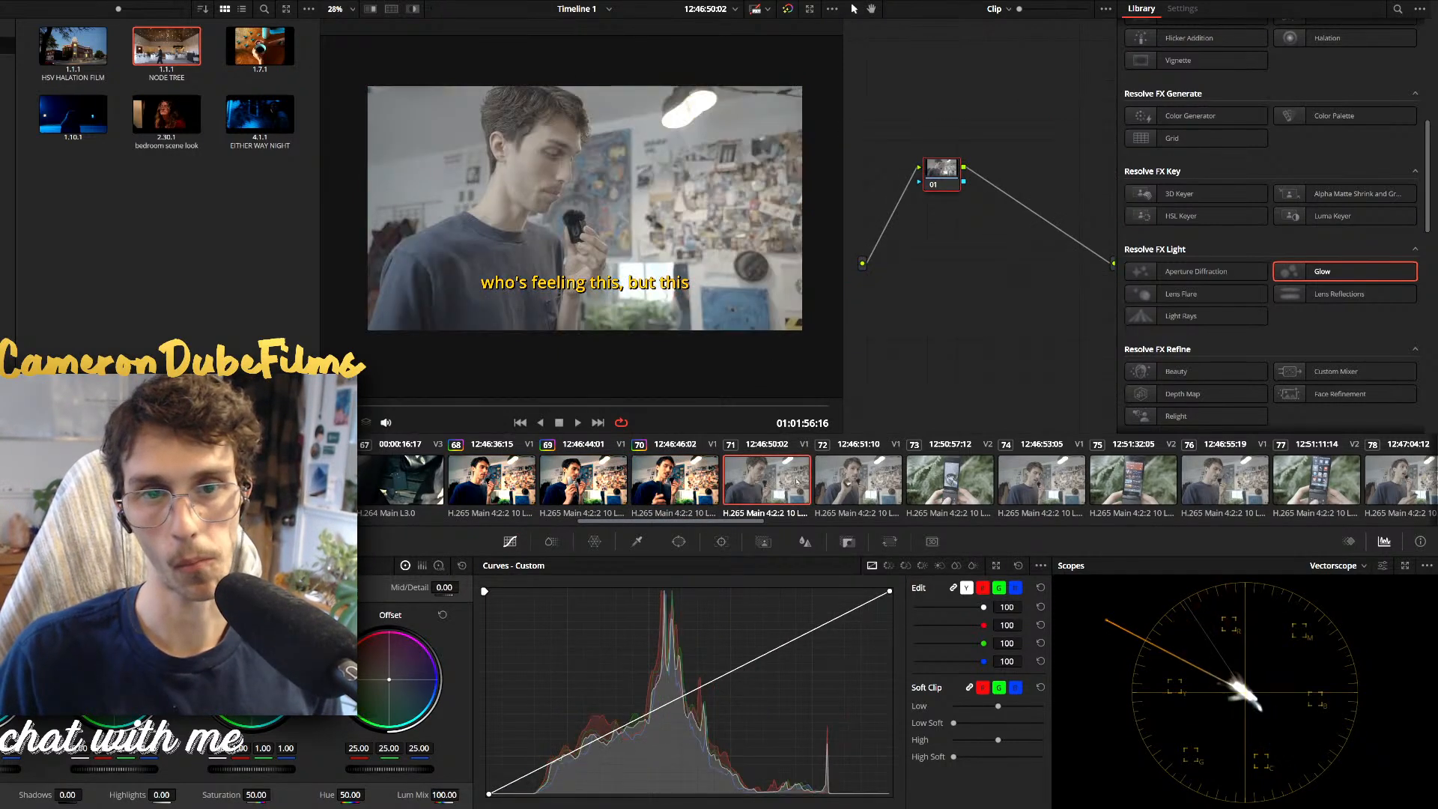
{"action": "key", "text": "ctrl+v"}
{"action": "left_click", "coordinate": [859, 473]}
{"action": "key", "text": "ctrl+v"}
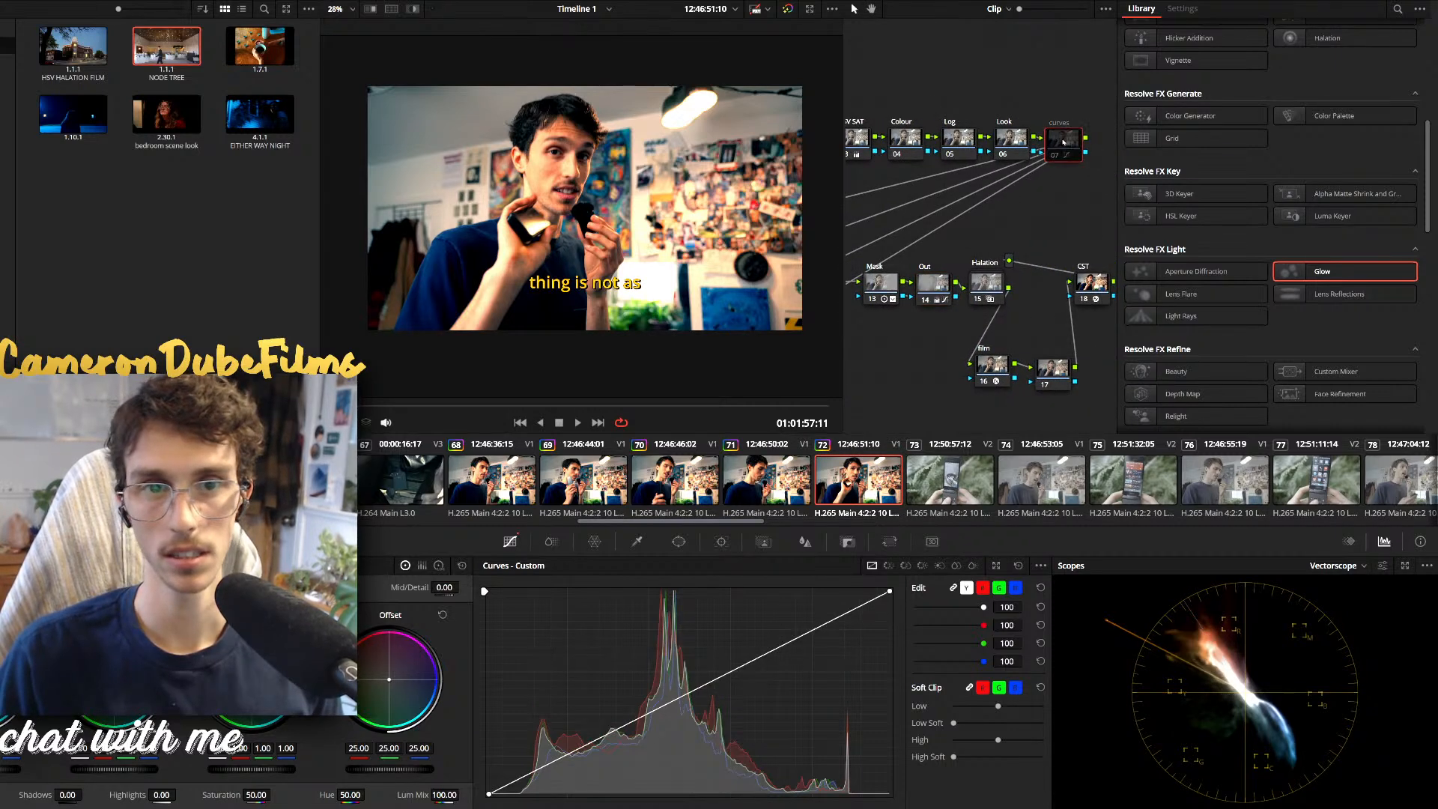
Paste the copied colour grade from clip 72 onto clip 73, the flip phone held in front of ferns
{"action": "left_click", "coordinate": [936, 487]}
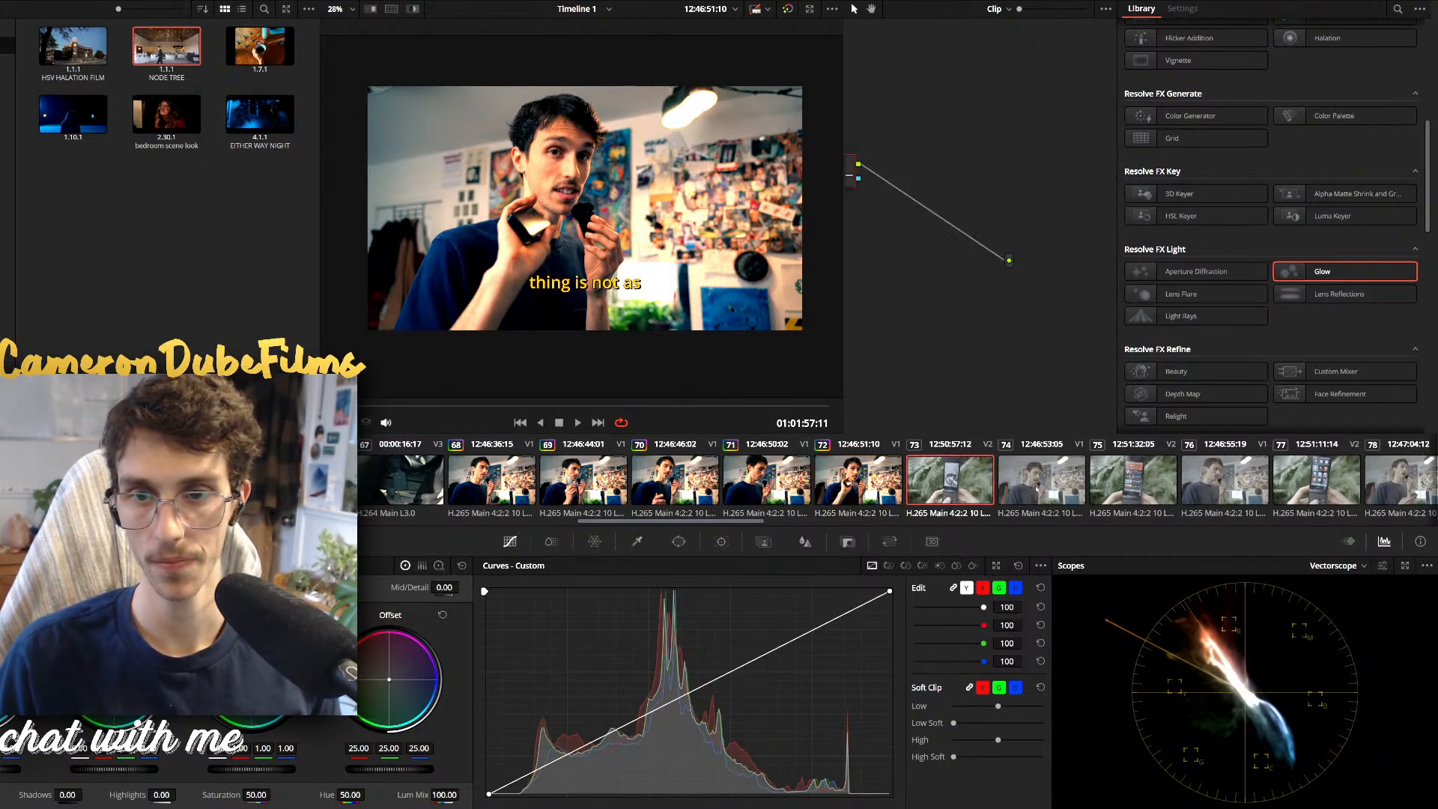
{"action": "key", "text": "ctrl+v"}
{"action": "left_click_drag", "start_coordinate": [980, 221], "coordinate": [1018, 222]}
{"action": "left_click", "coordinate": [1342, 2]}
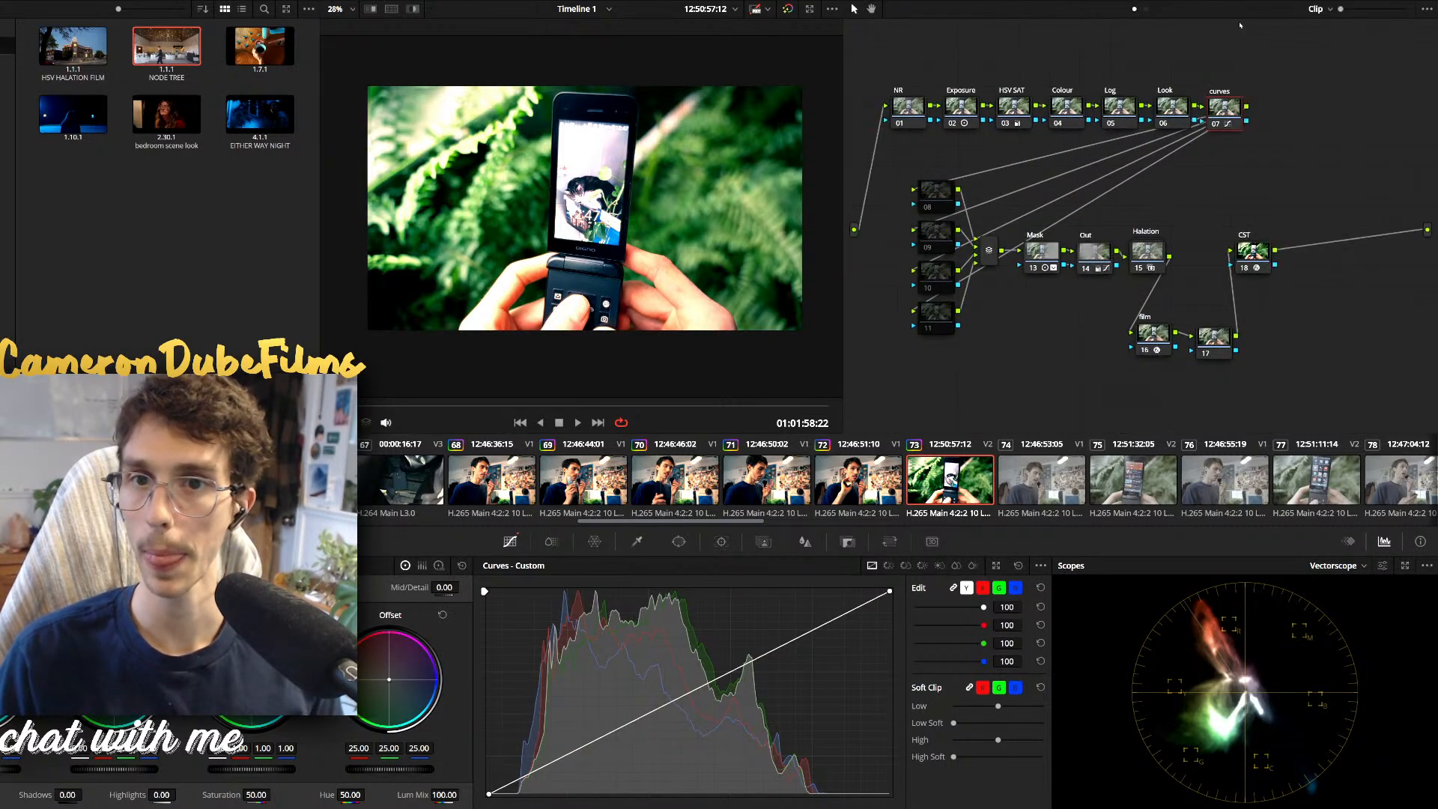
{"action": "left_click_drag", "start_coordinate": [1078, 169], "coordinate": [1052, 187]}
{"action": "left_click", "coordinate": [945, 124]}
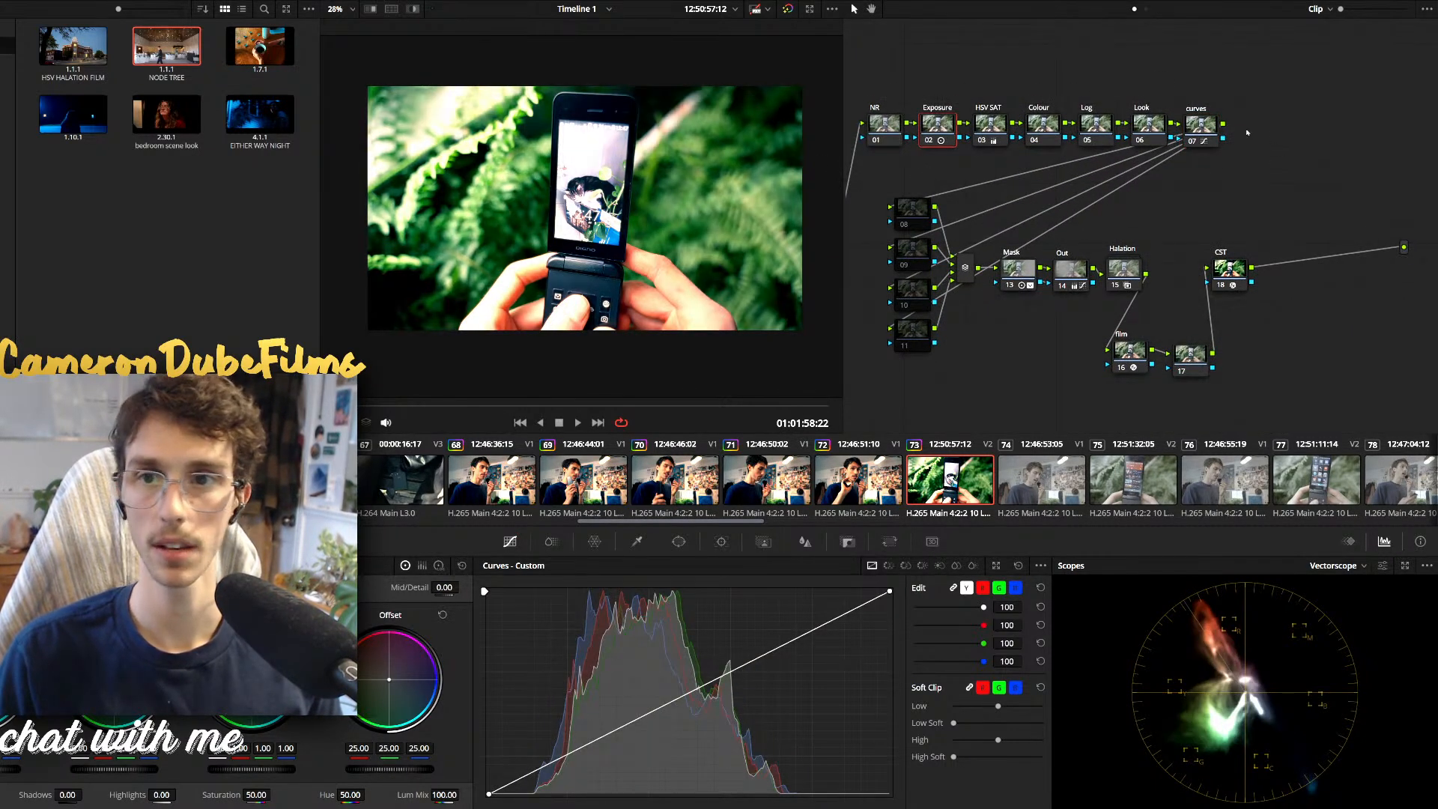
On the curves node, sample the blue phone screen in the Hue Vs Hue curve and rotate that hue by about 17.83
{"action": "left_click", "coordinate": [1203, 124]}
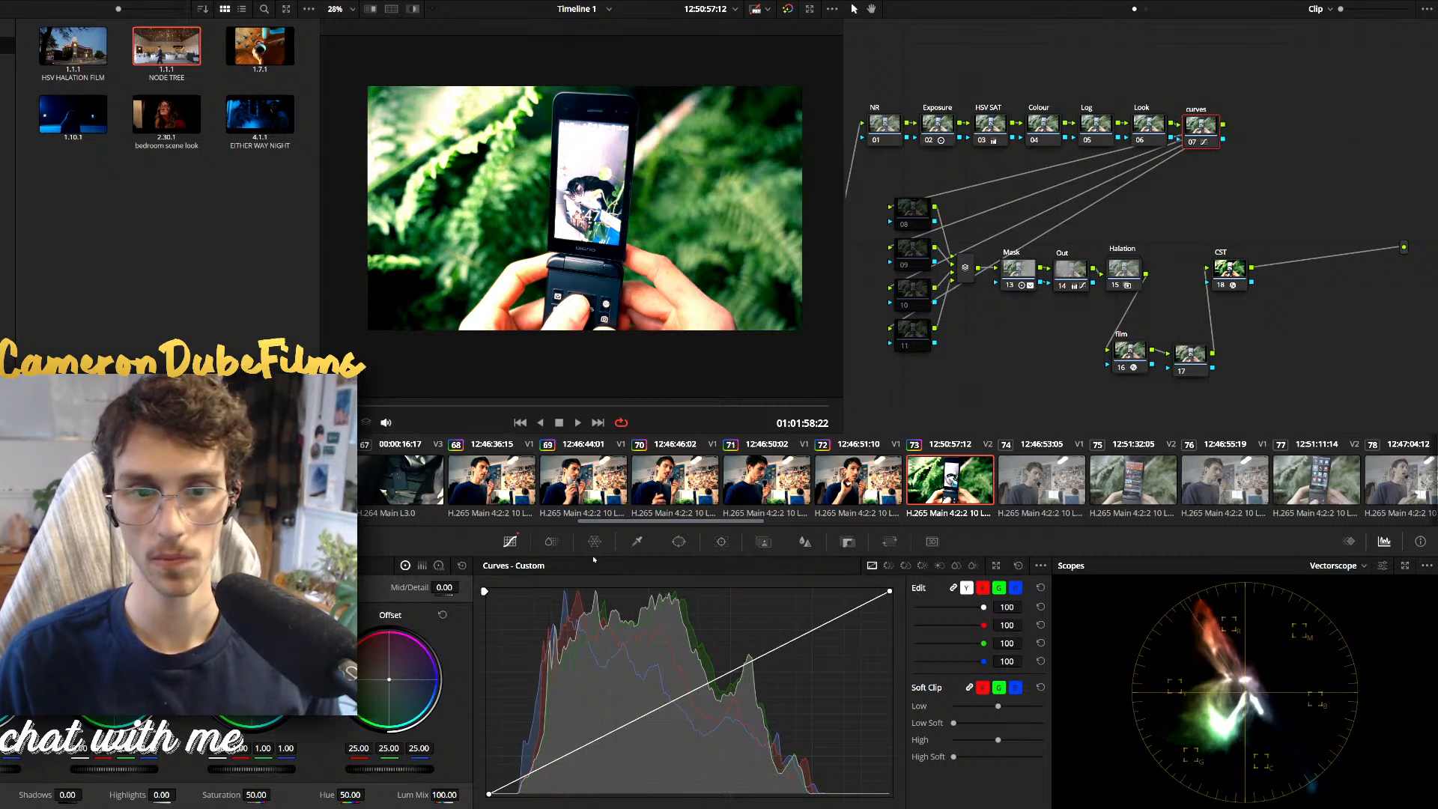
{"action": "left_click", "coordinate": [549, 541]}
{"action": "left_click", "coordinate": [510, 541]}
{"action": "left_click", "coordinate": [888, 566]}
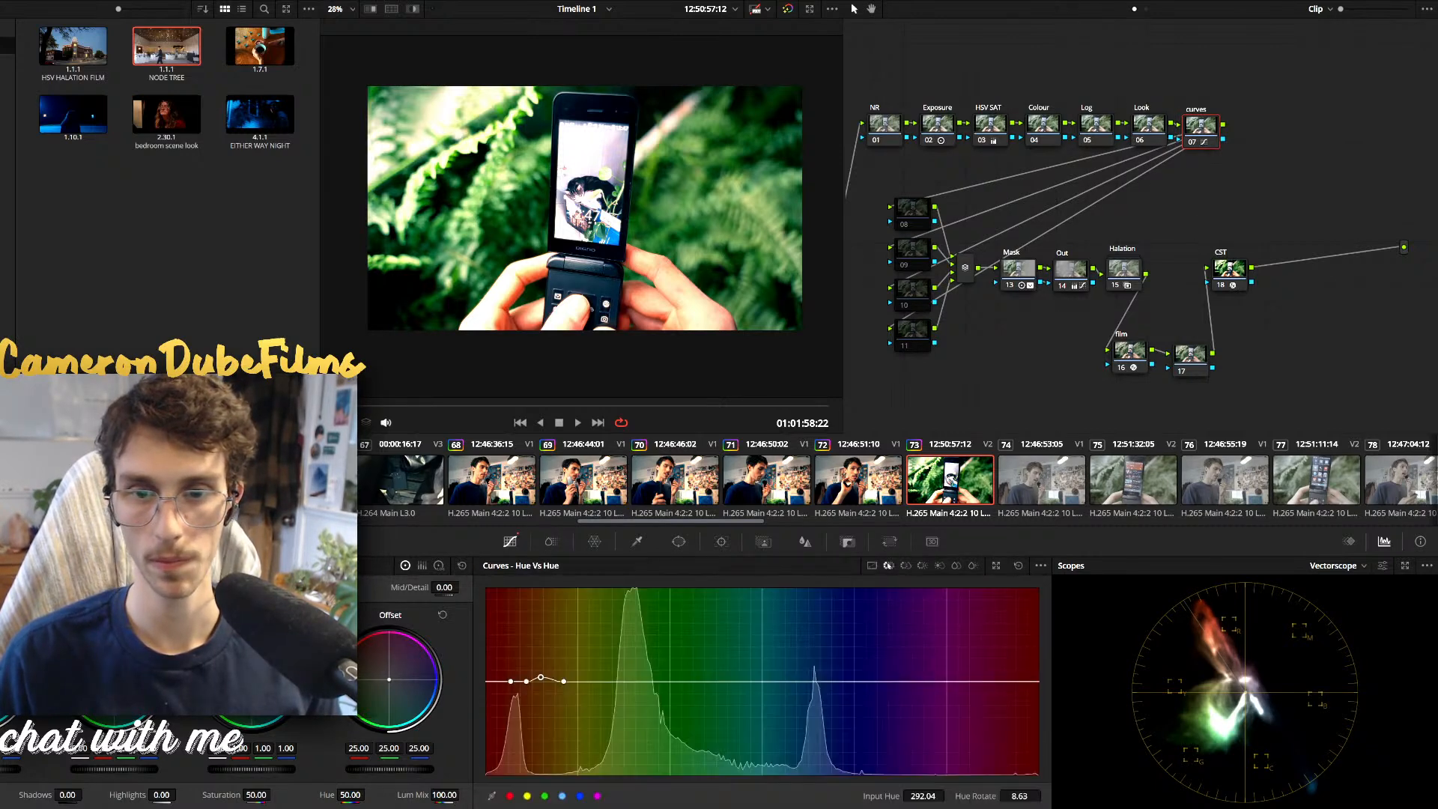
{"action": "left_click", "coordinate": [595, 162]}
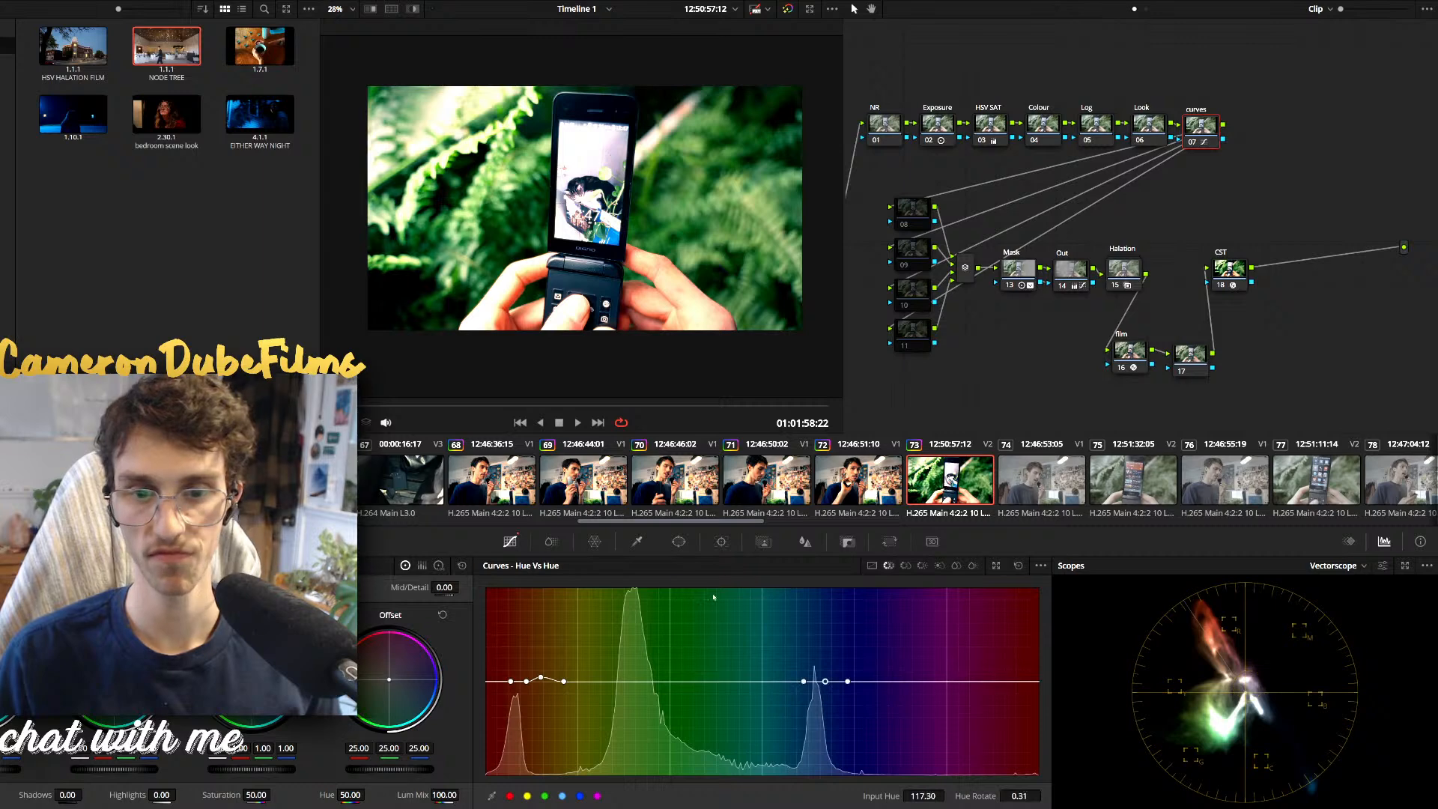
{"action": "left_click_drag", "start_coordinate": [824, 682], "coordinate": [824, 672]}
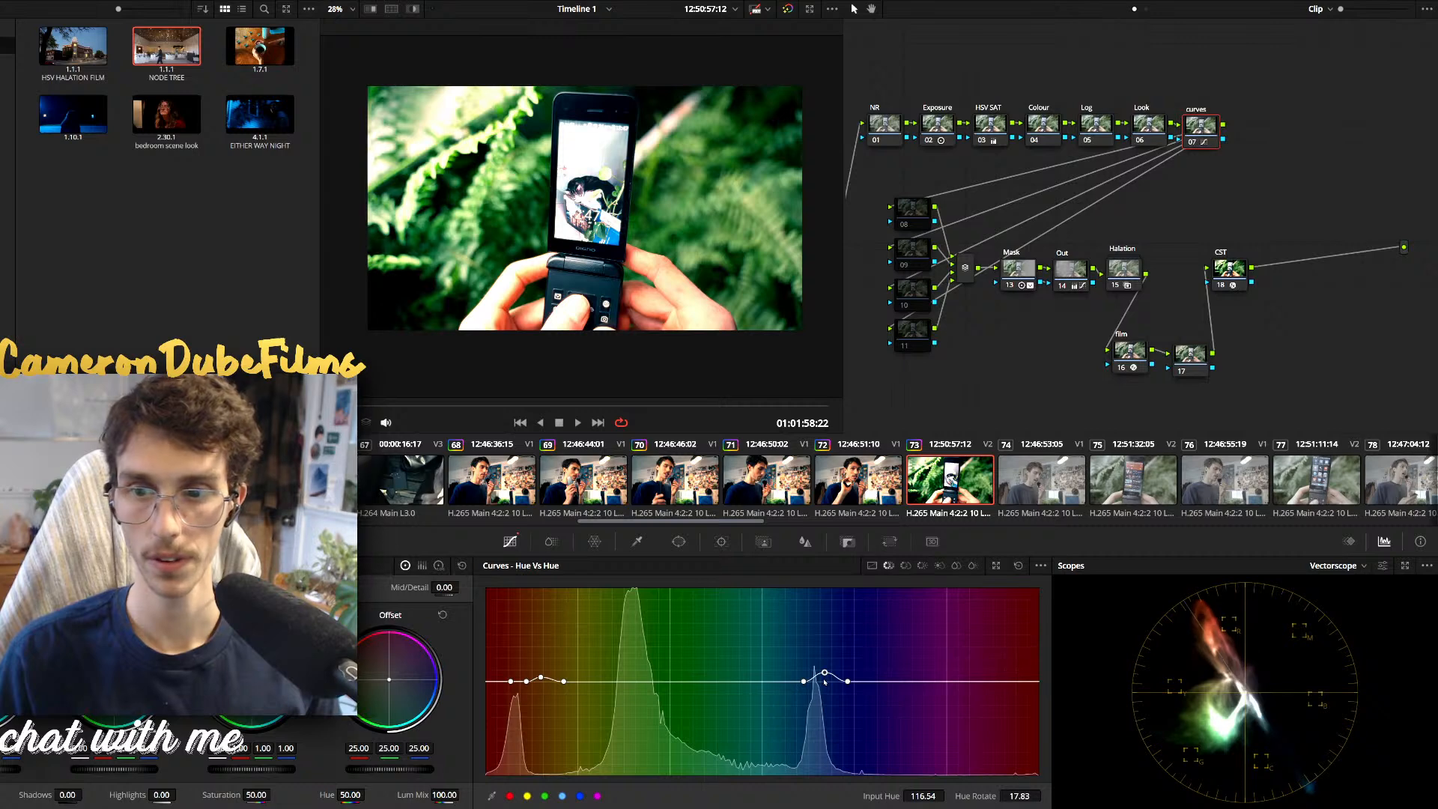
On the Exposure node, pull the middle of the custom curve down to darken the phone shot's midtones
{"action": "left_click", "coordinate": [946, 128]}
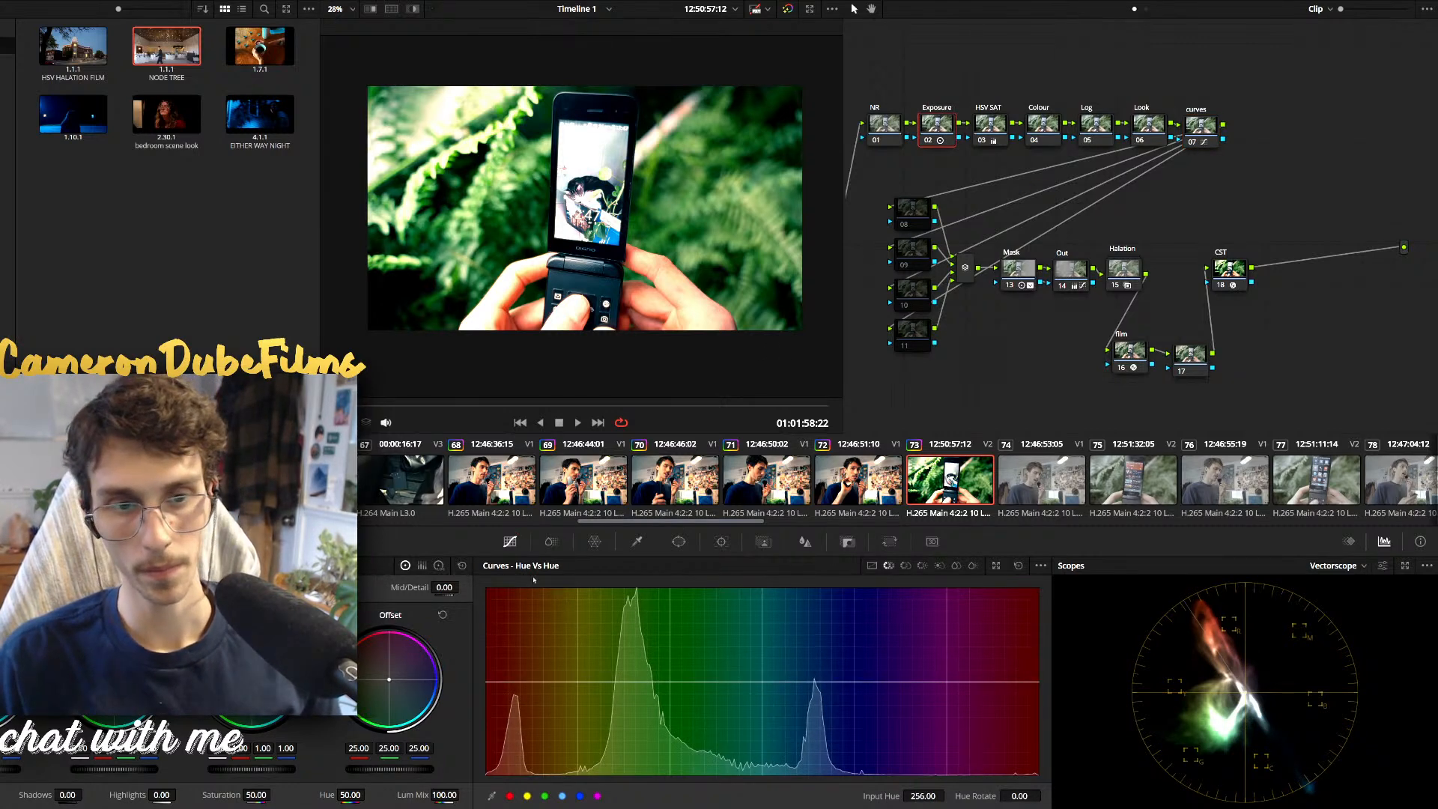
{"action": "left_click", "coordinate": [871, 565]}
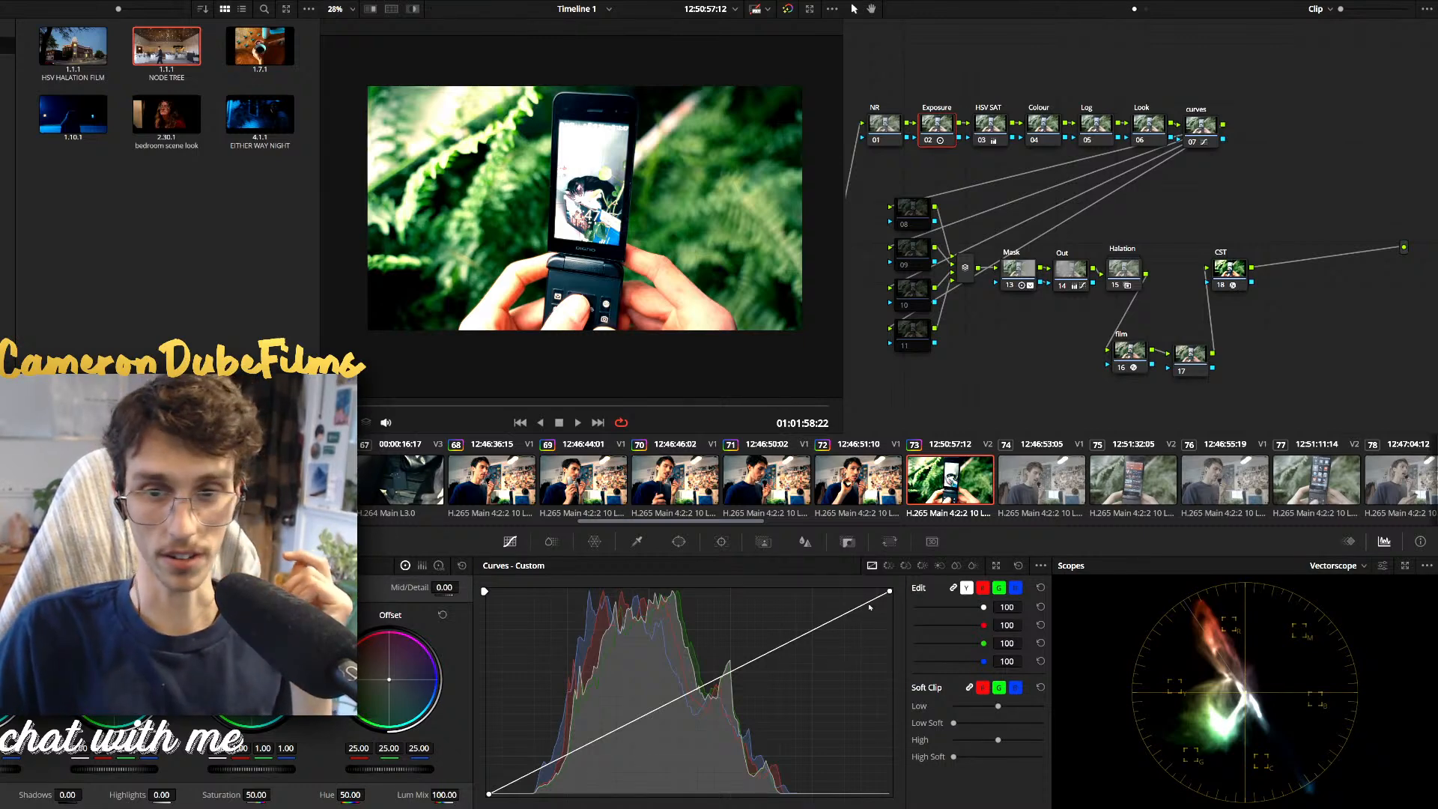
{"action": "mouse_move", "coordinate": [868, 612]}
{"action": "left_mouse_down"}
{"action": "mouse_move", "coordinate": [780, 667]}
{"action": "mouse_move", "coordinate": [677, 683]}
{"action": "mouse_move", "coordinate": [685, 712]}
{"action": "left_mouse_up"}
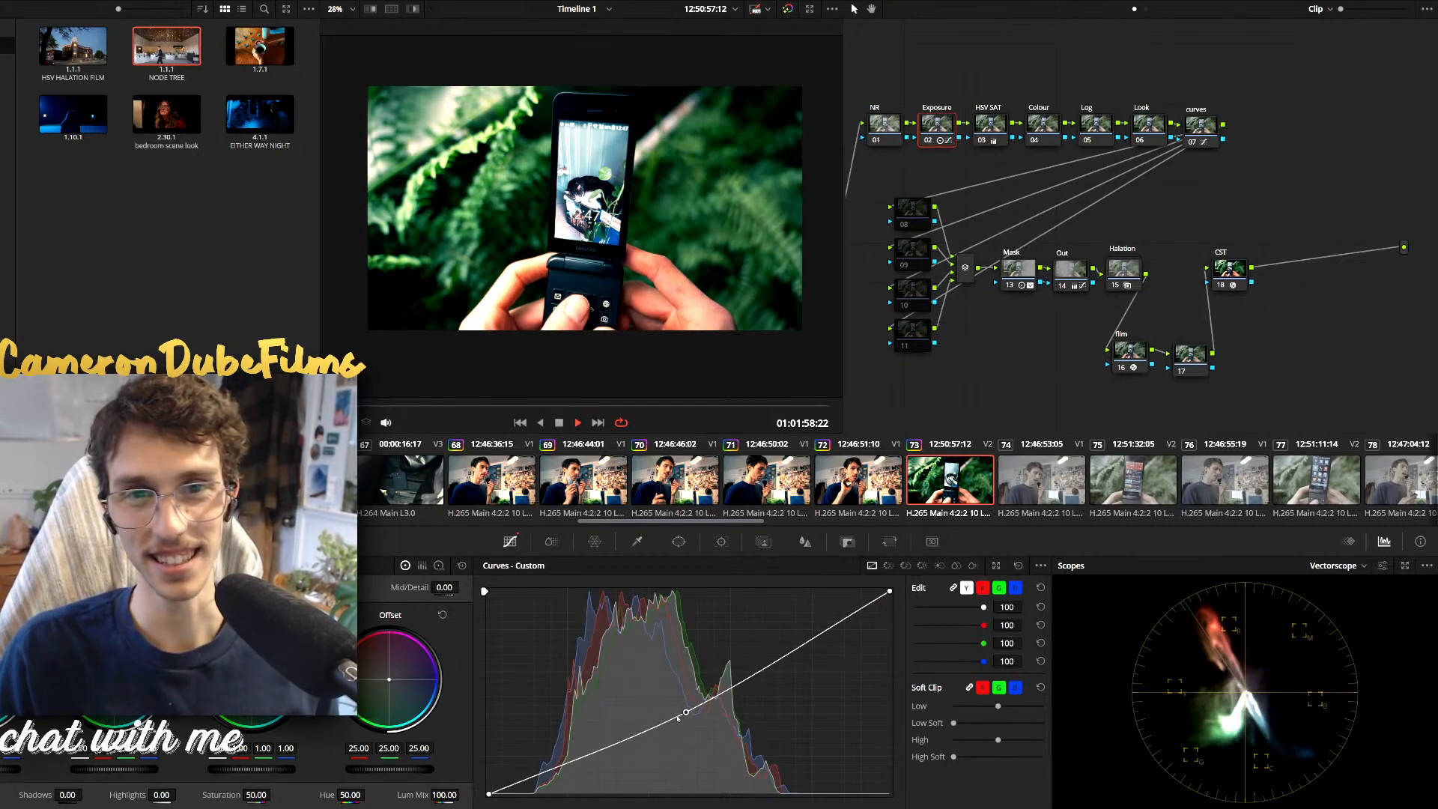
{"action": "key", "text": "space"}
{"action": "key", "text": "space"}
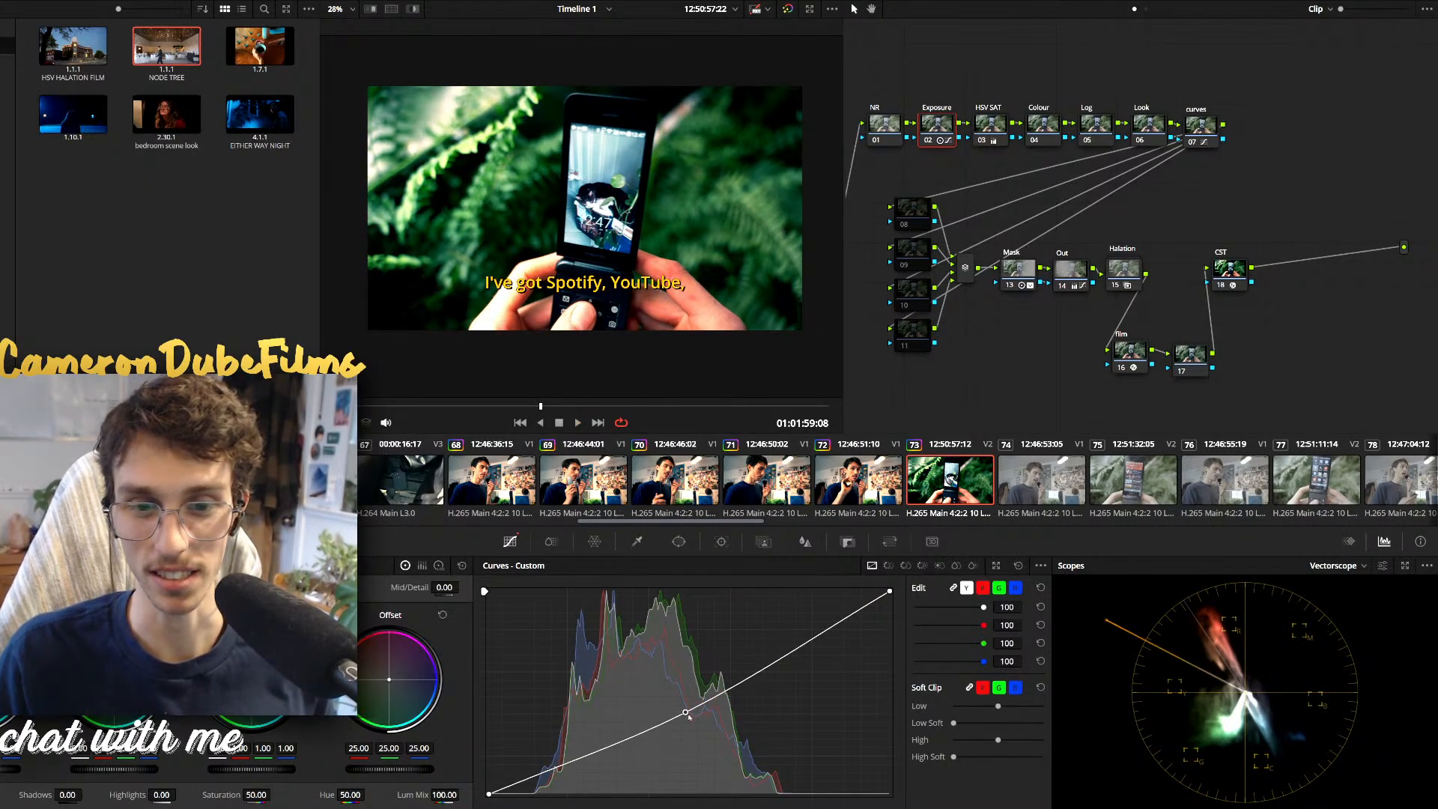
{"action": "left_click_drag", "start_coordinate": [685, 712], "coordinate": [677, 712]}
Switch to the Edit page and apply the Drop Shadow effect to the videoplayback.mp4 overlay on the timeline
{"action": "key", "text": "shift+4"}
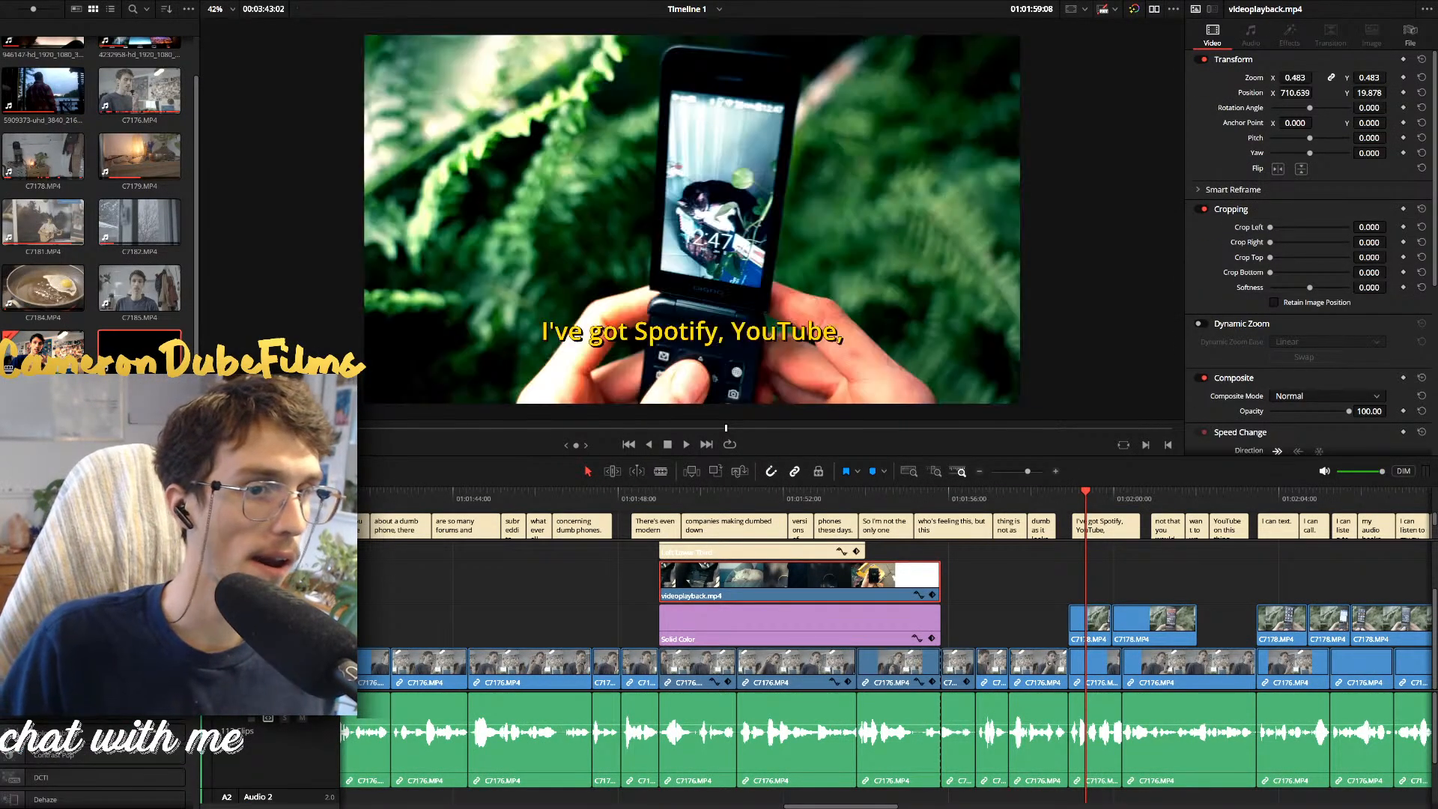
{"action": "scroll", "coordinate": [93, 777], "scroll_direction": "down", "scroll_amount": 5}
{"action": "scroll", "coordinate": [93, 779], "scroll_direction": "down", "scroll_amount": 3}
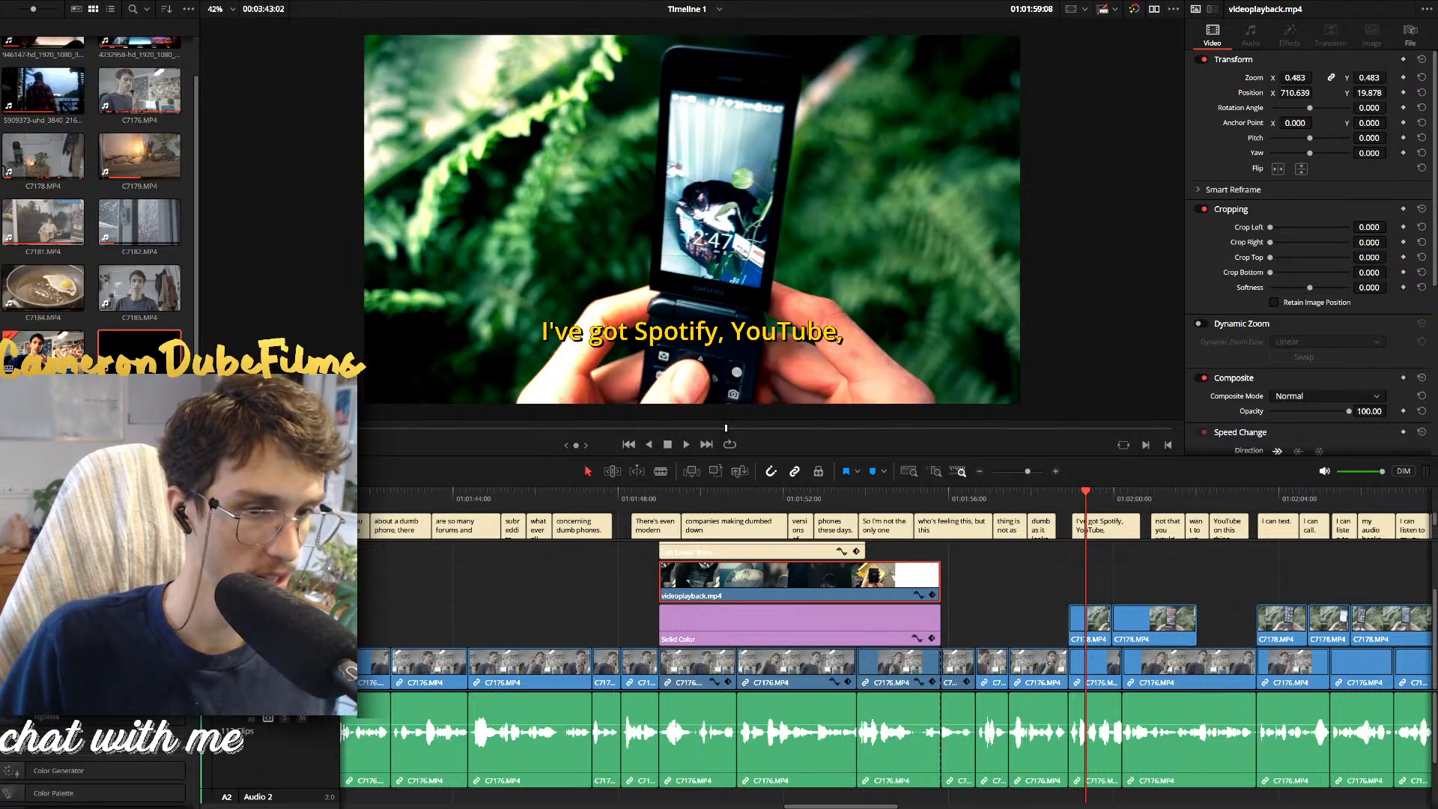
{"action": "scroll", "coordinate": [93, 778], "scroll_direction": "down", "scroll_amount": 5}
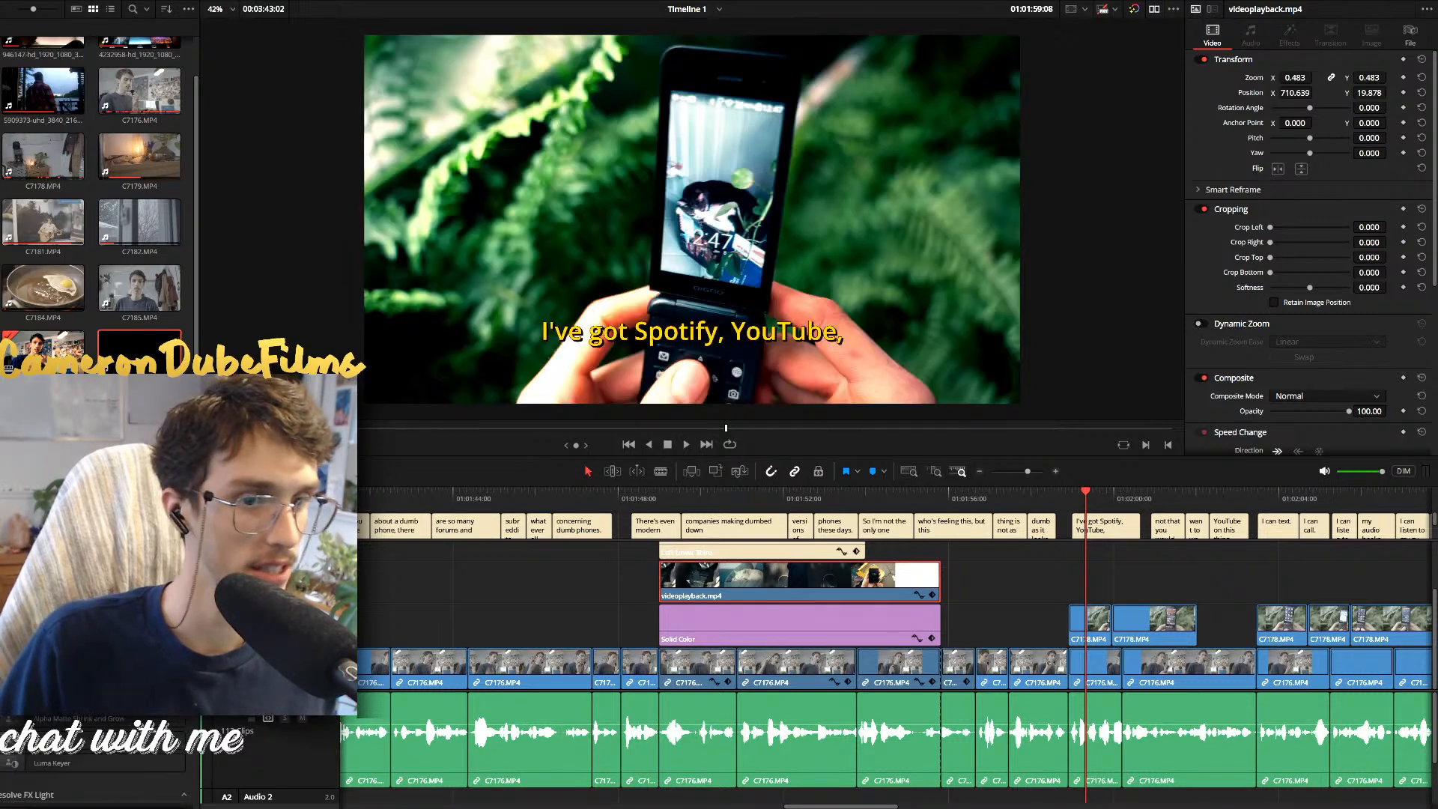
{"action": "scroll", "coordinate": [94, 779], "scroll_direction": "down", "scroll_amount": 5}
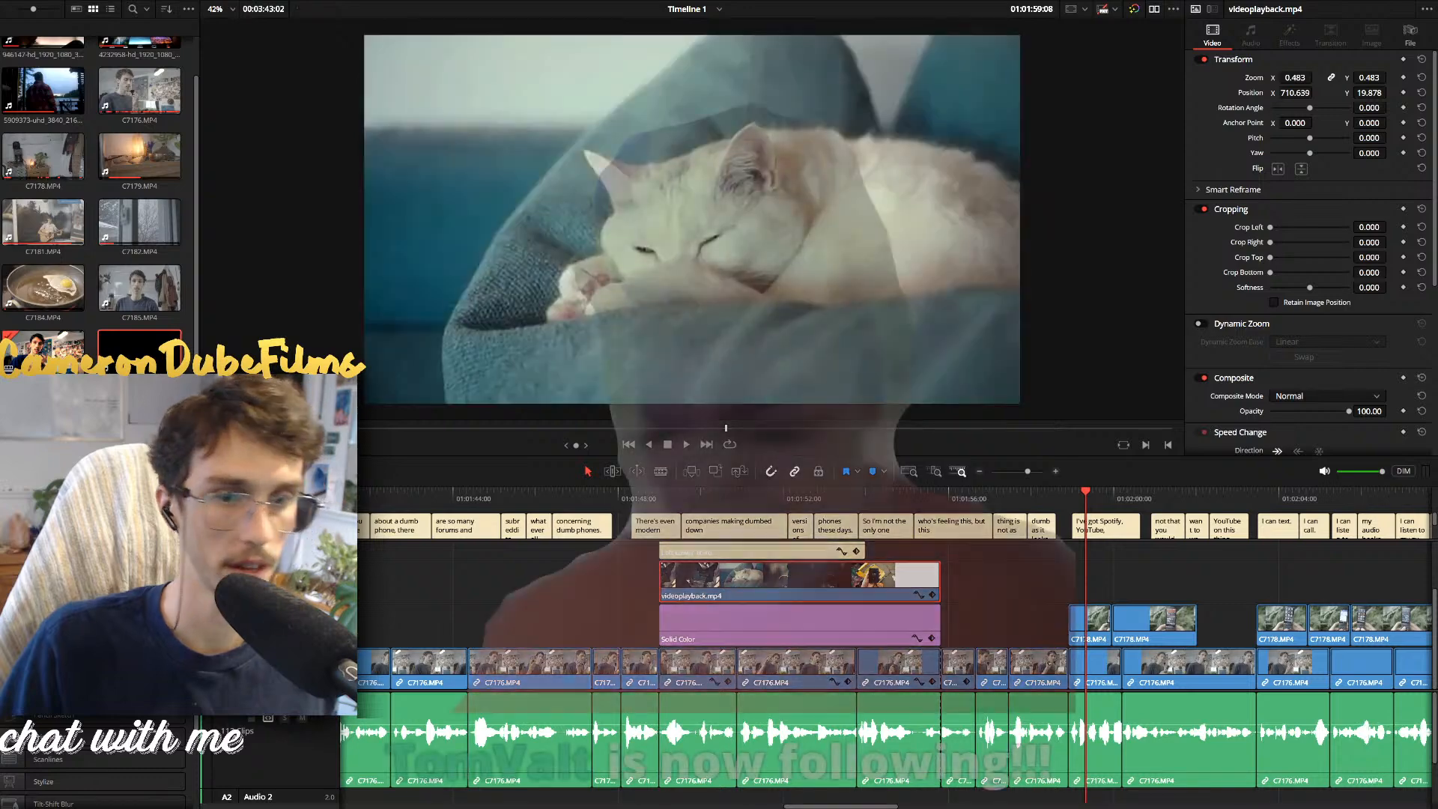
{"action": "scroll", "coordinate": [891, 636], "scroll_direction": "left", "scroll_amount": 1}
{"action": "scroll", "coordinate": [891, 637], "scroll_direction": "up", "scroll_amount": 1}
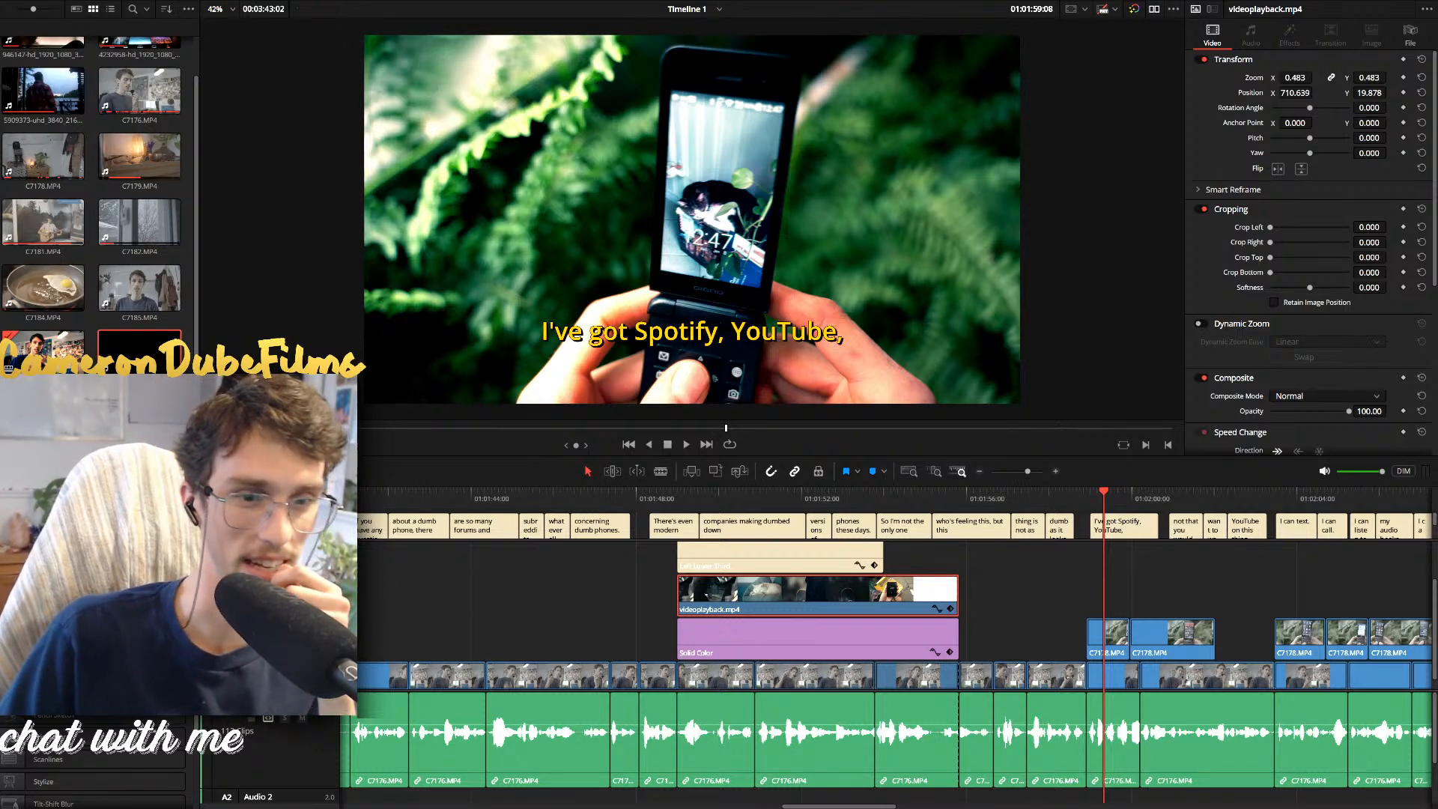
{"action": "scroll", "coordinate": [886, 644], "scroll_direction": "left", "scroll_amount": 1}
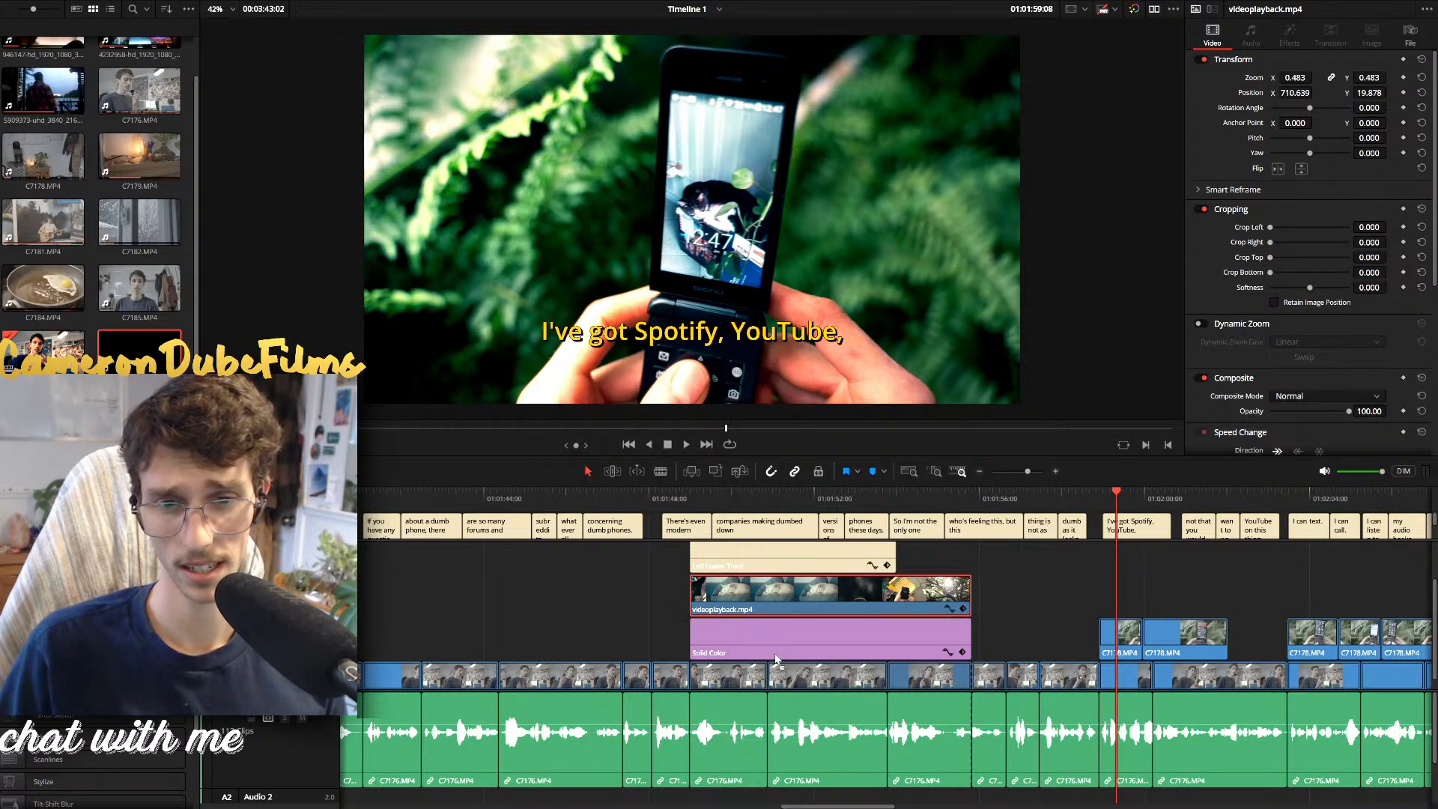
{"action": "left_click", "coordinate": [775, 605]}
{"action": "scroll", "coordinate": [776, 605], "scroll_direction": "left", "scroll_amount": 5}
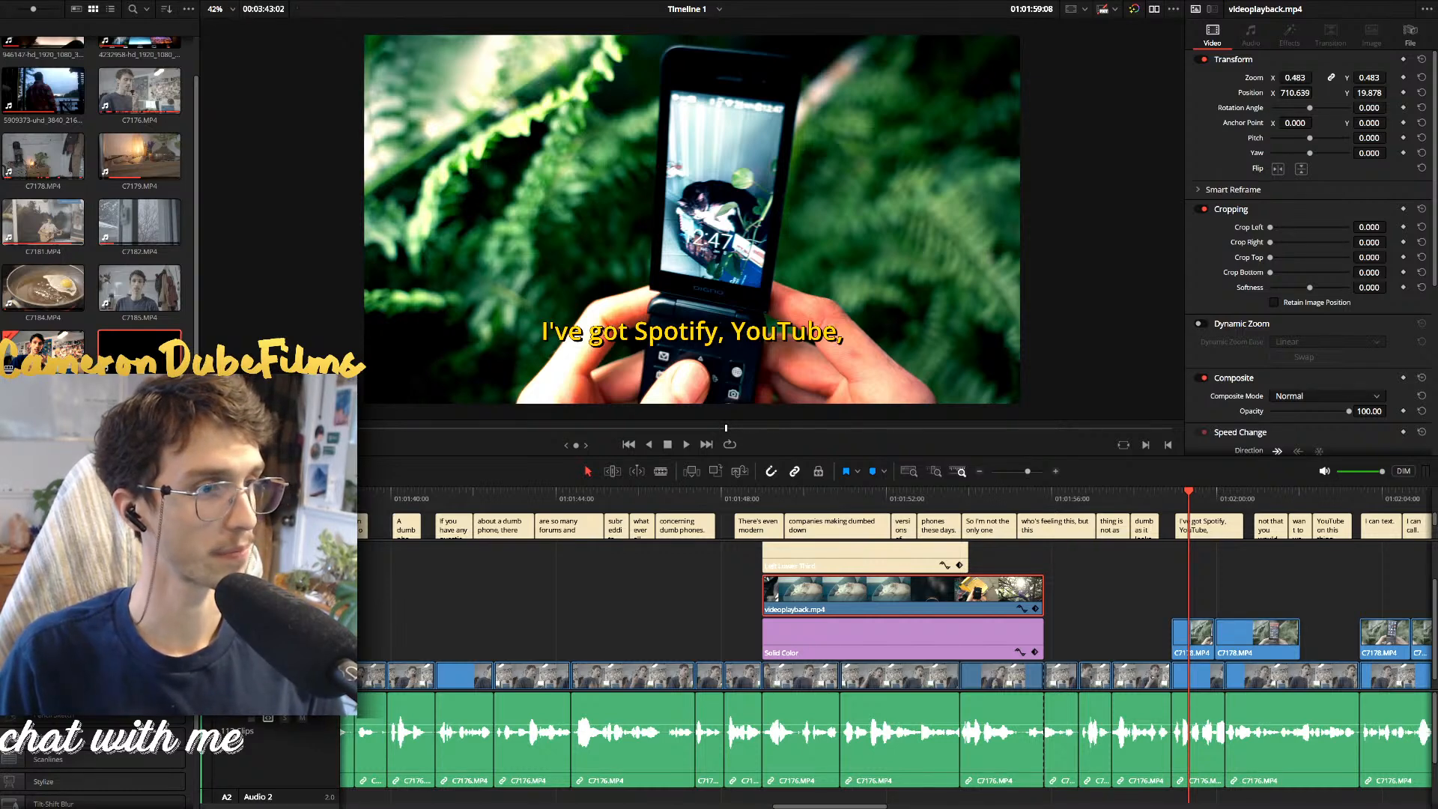
{"action": "left_click", "coordinate": [805, 496]}
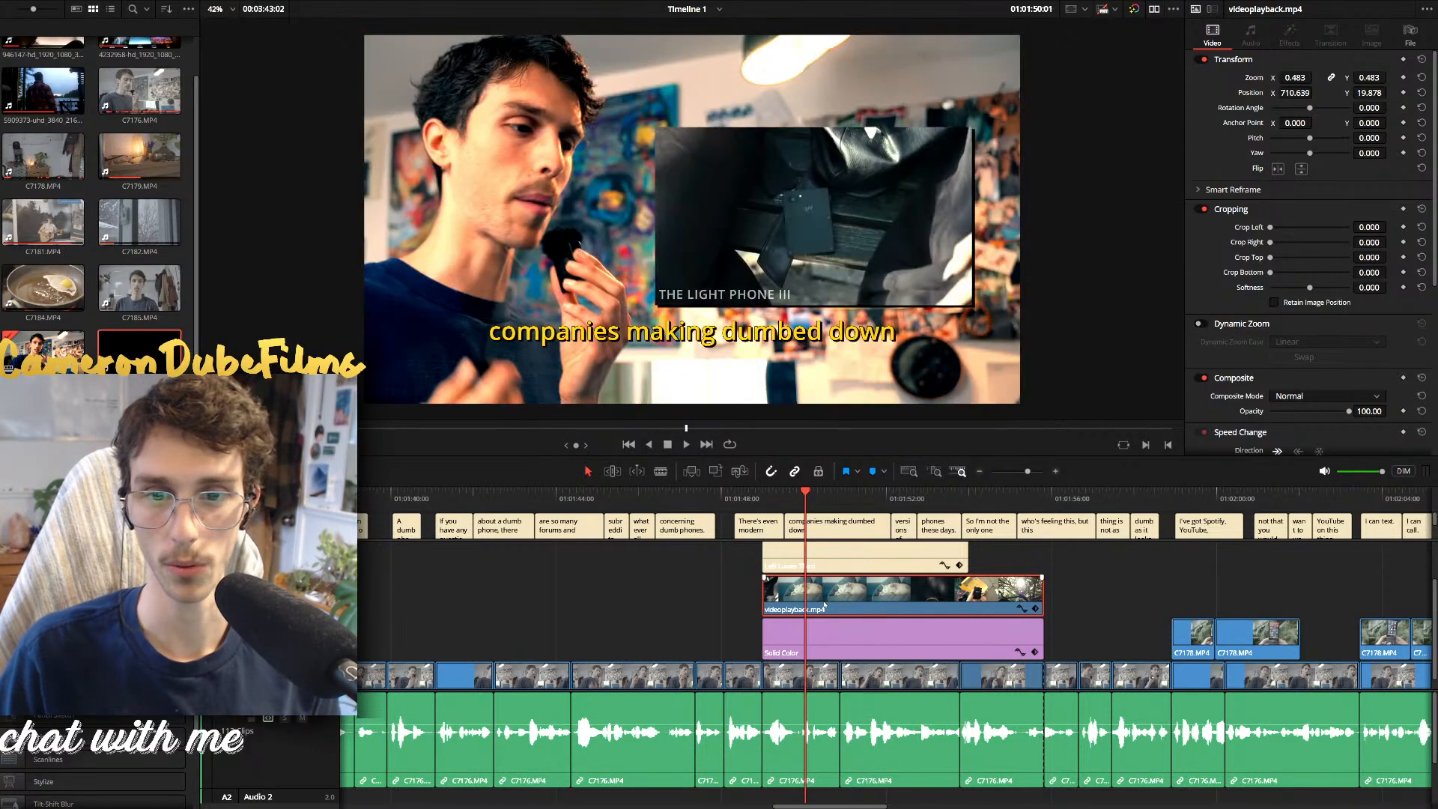
{"action": "left_click_drag", "start_coordinate": [83, 626], "coordinate": [840, 592]}
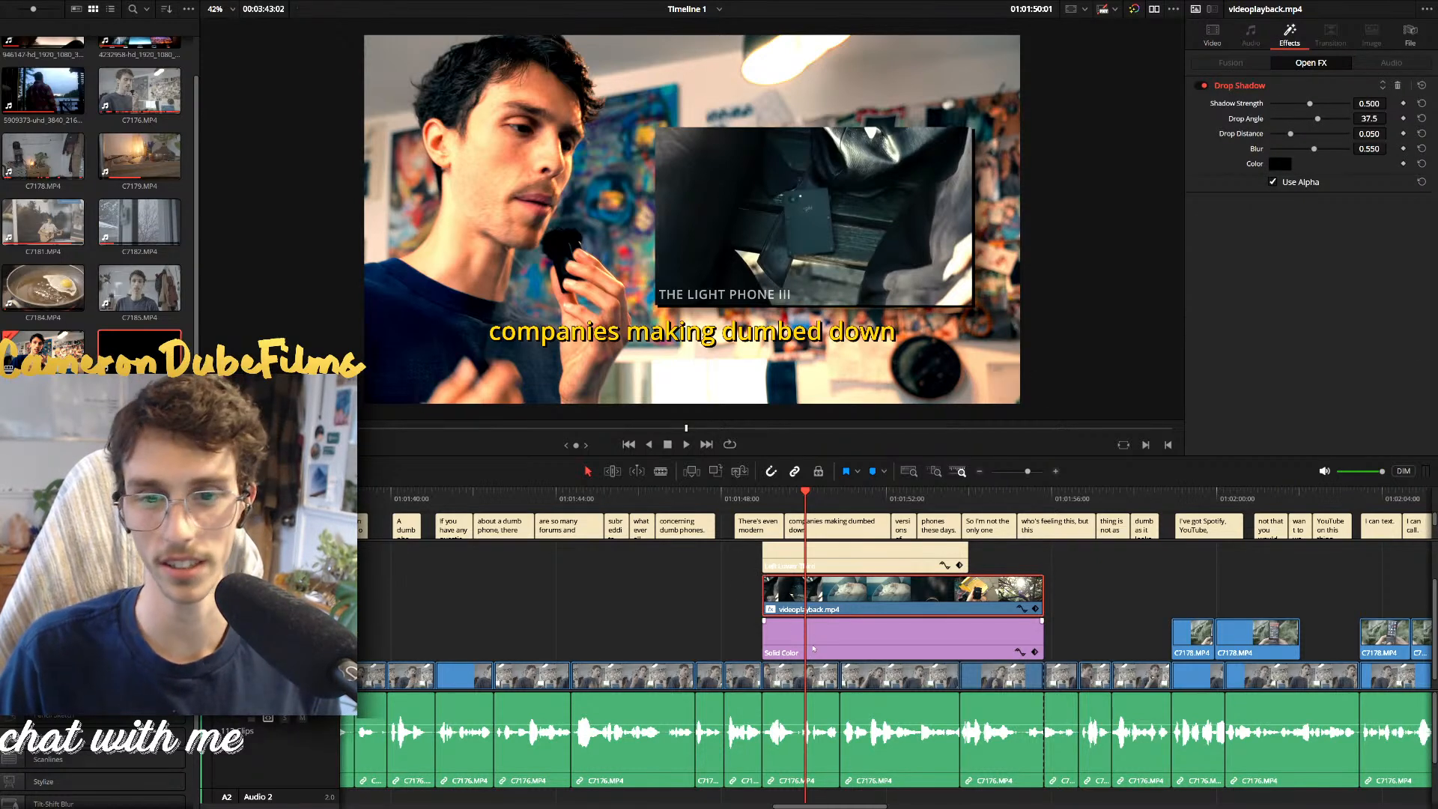
Delete the Solid Color clip beneath the videoplayback.mp4 overlay
{"action": "left_click", "coordinate": [861, 635]}
{"action": "key", "text": "BackSpace"}
Set the overlay's Drop Shadow to Shadow Strength 0.938, Drop Angle 43.3, Drop Distance 0.017 and Blur 0.333
{"action": "left_click", "coordinate": [869, 582]}
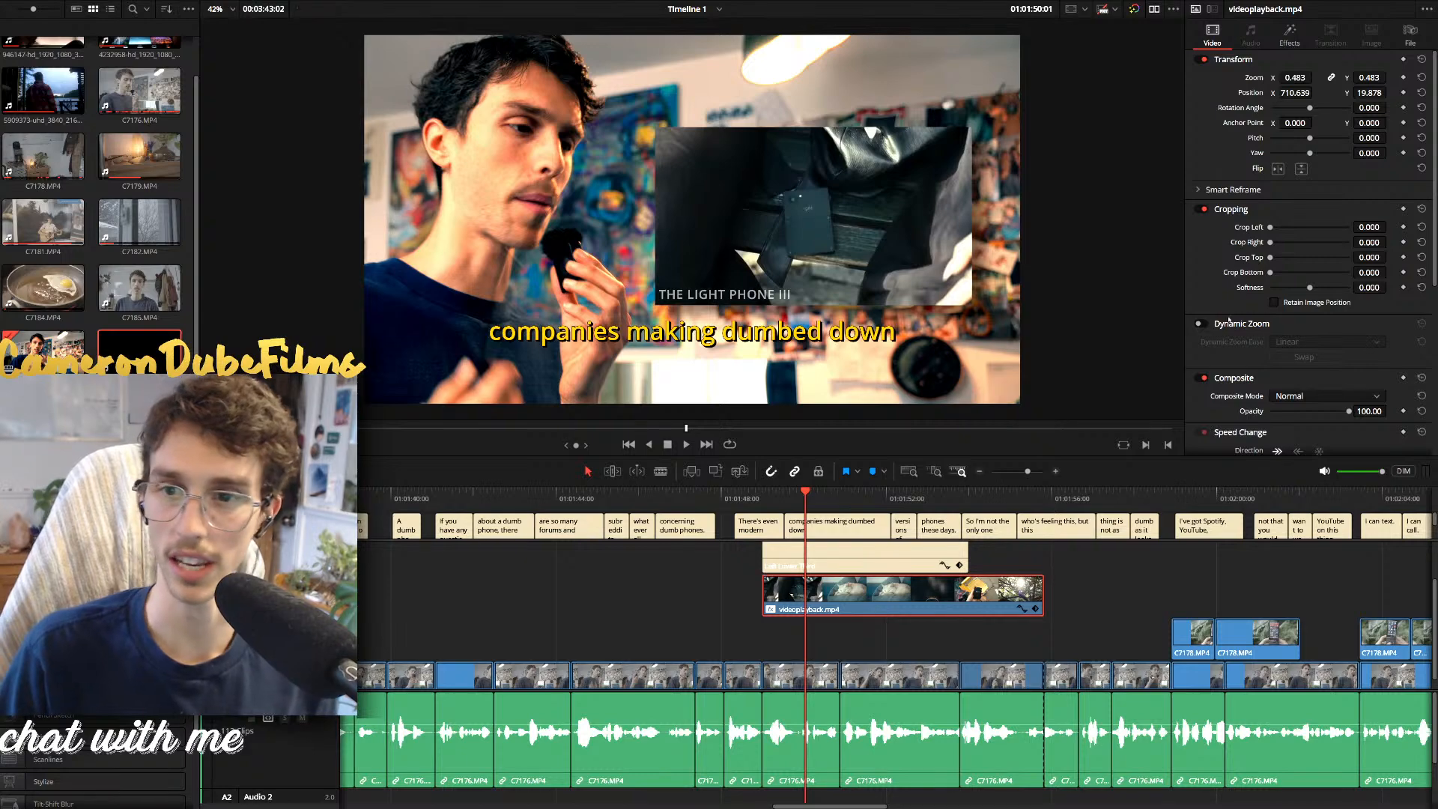
{"action": "left_click", "coordinate": [1288, 33]}
{"action": "left_click_drag", "start_coordinate": [1310, 105], "coordinate": [1325, 104]}
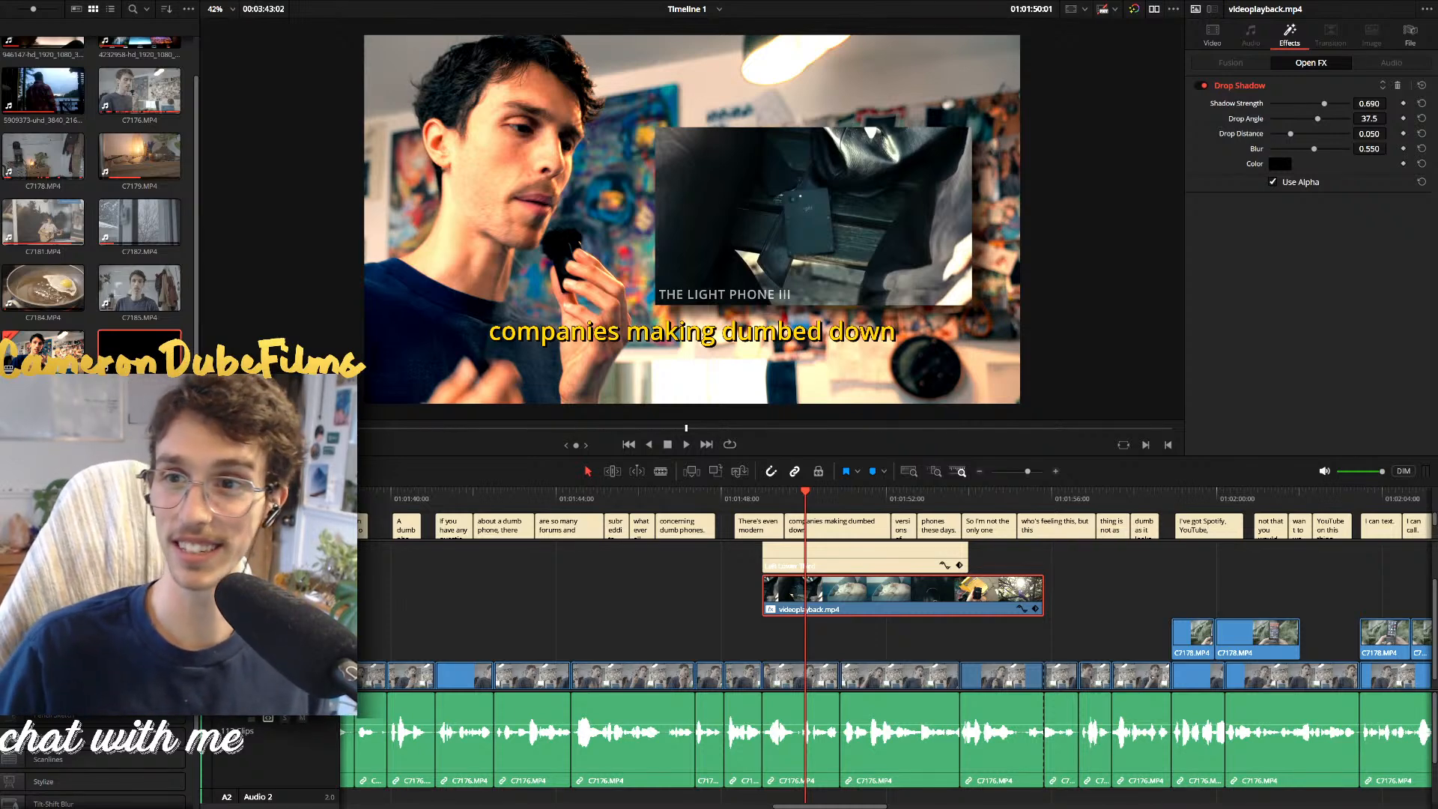
{"action": "left_click_drag", "start_coordinate": [1317, 119], "coordinate": [1344, 104]}
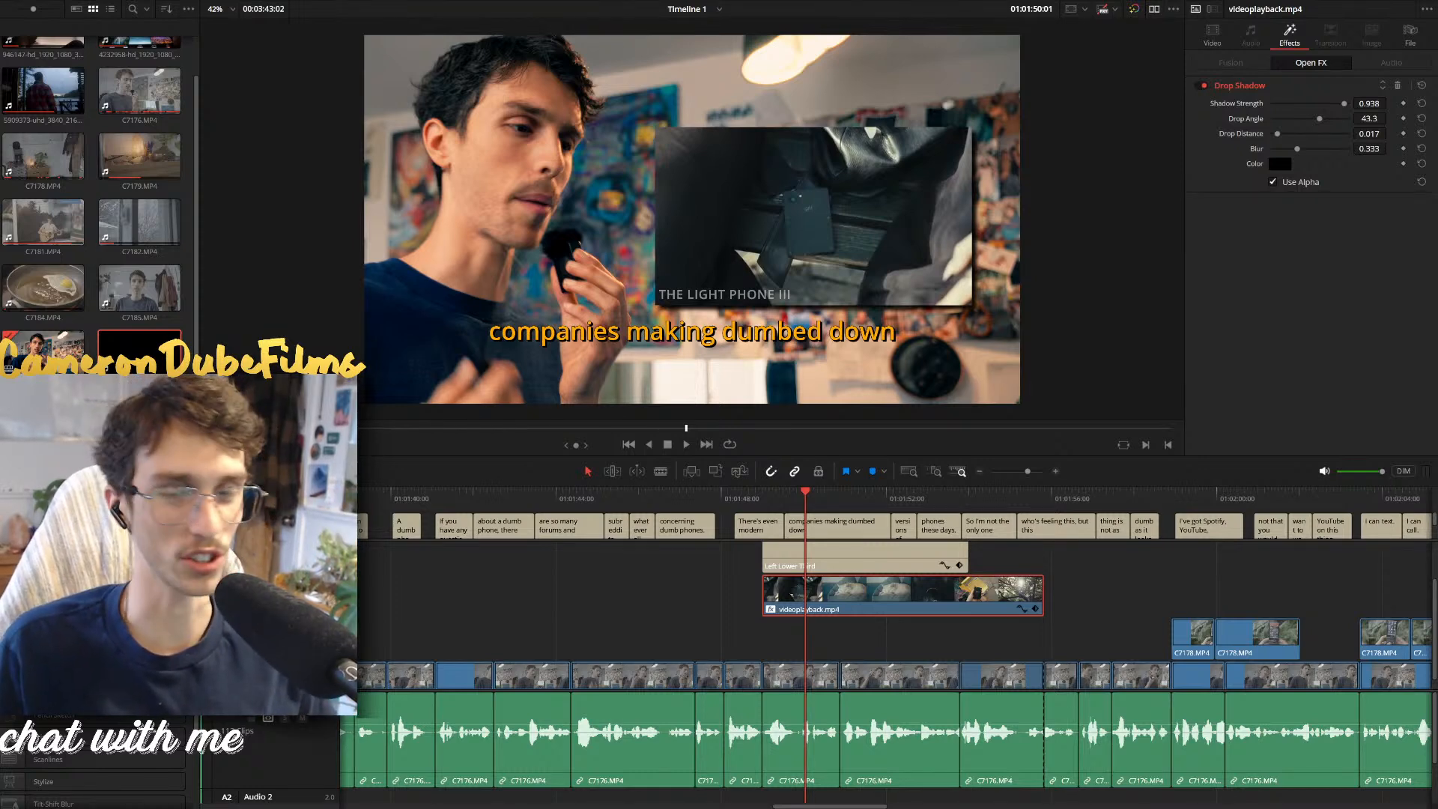
Scrub through the start of the videoplayback.mp4 overlay to check its drop shadow over the talking-head shot
{"action": "left_click_drag", "start_coordinate": [780, 506], "coordinate": [743, 500]}
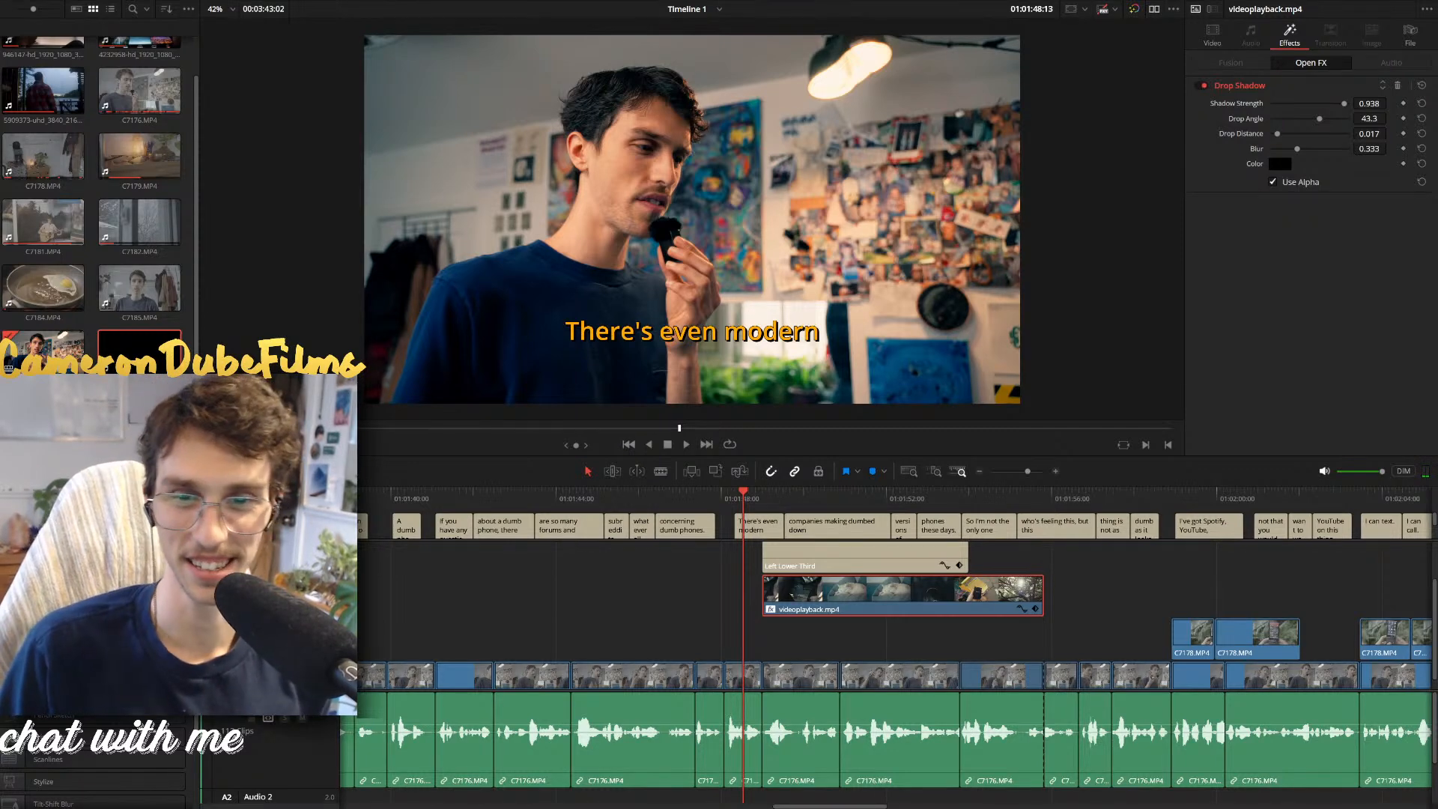
{"action": "left_click", "coordinate": [764, 501]}
{"action": "left_click_drag", "start_coordinate": [769, 503], "coordinate": [819, 507]}
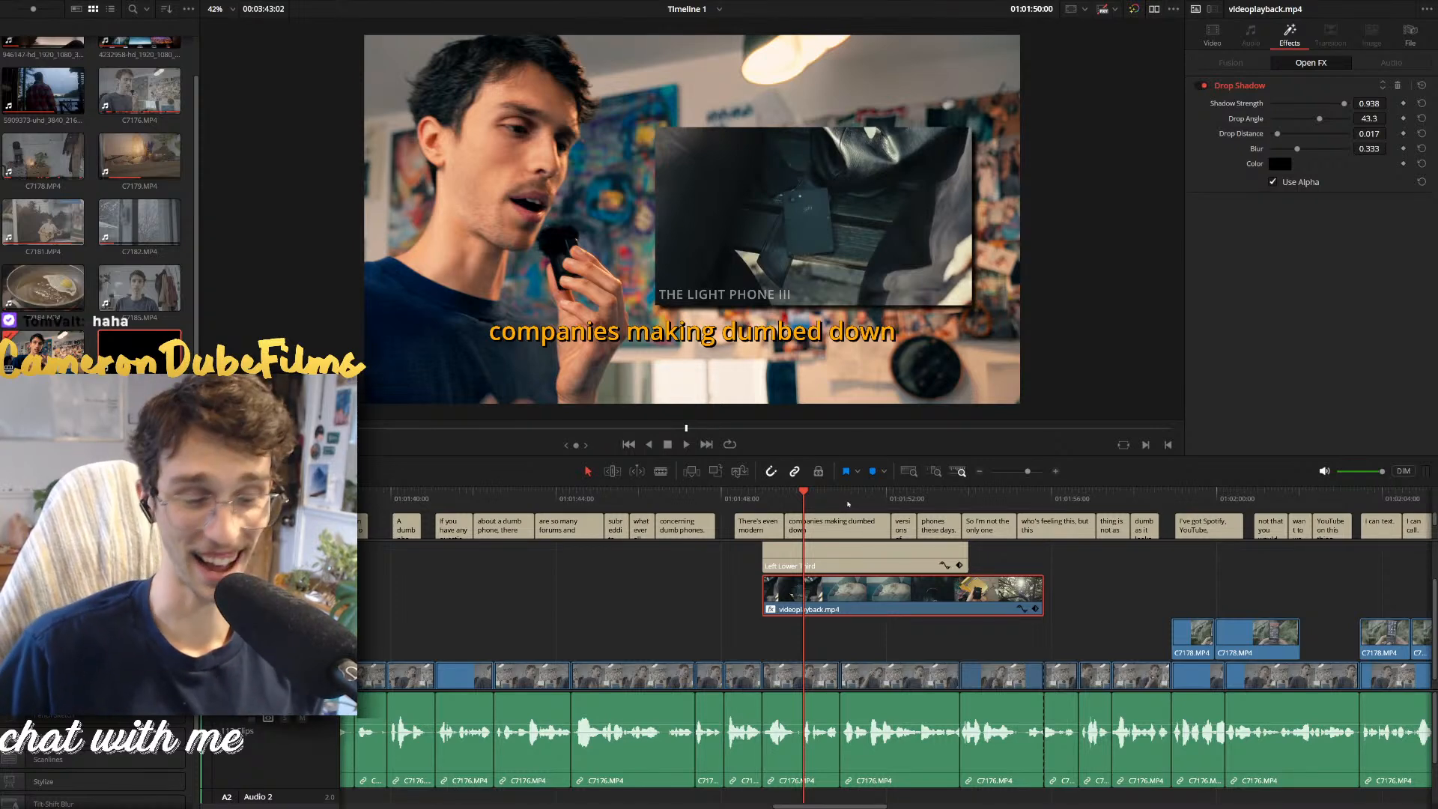
{"action": "left_click", "coordinate": [844, 506]}
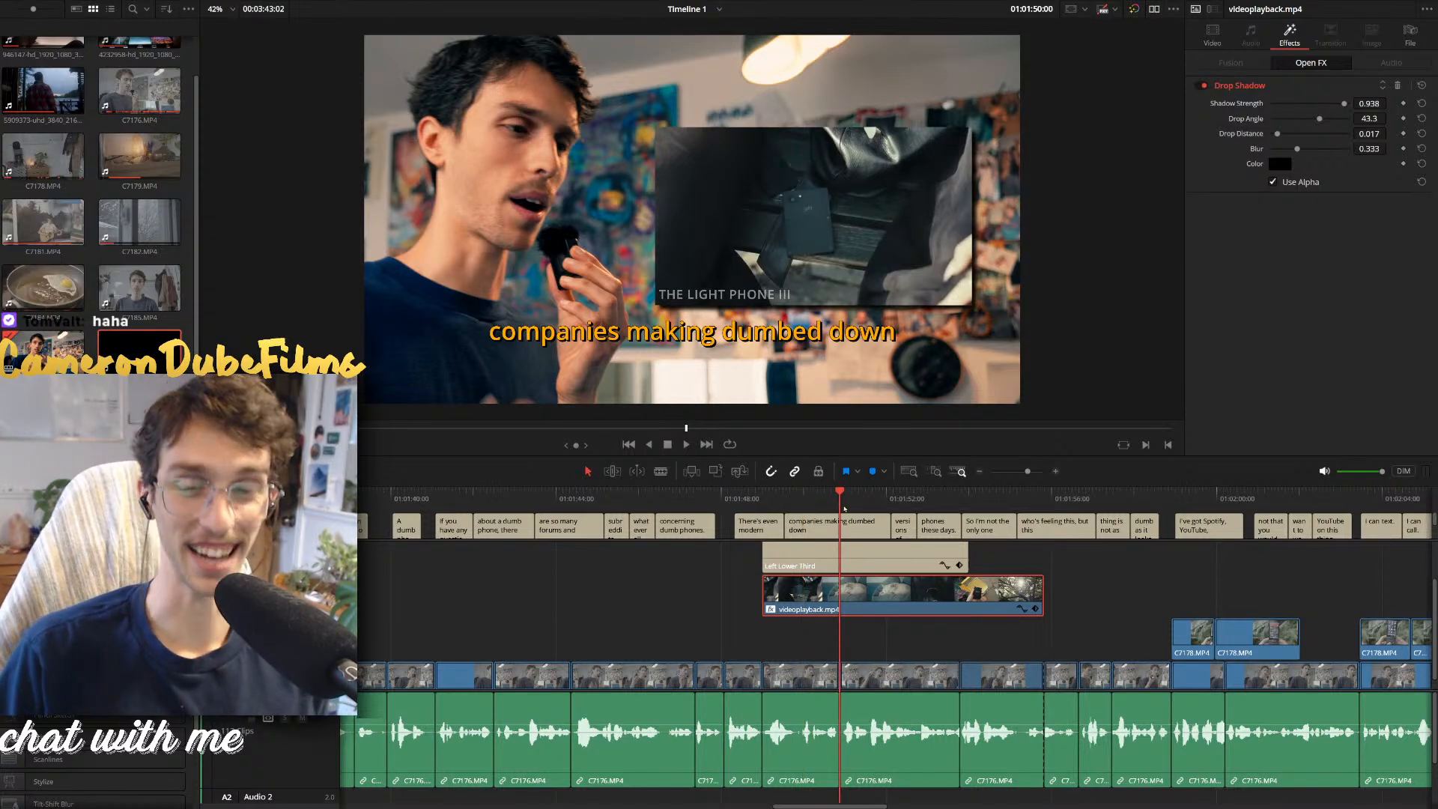
{"action": "left_click", "coordinate": [858, 503]}
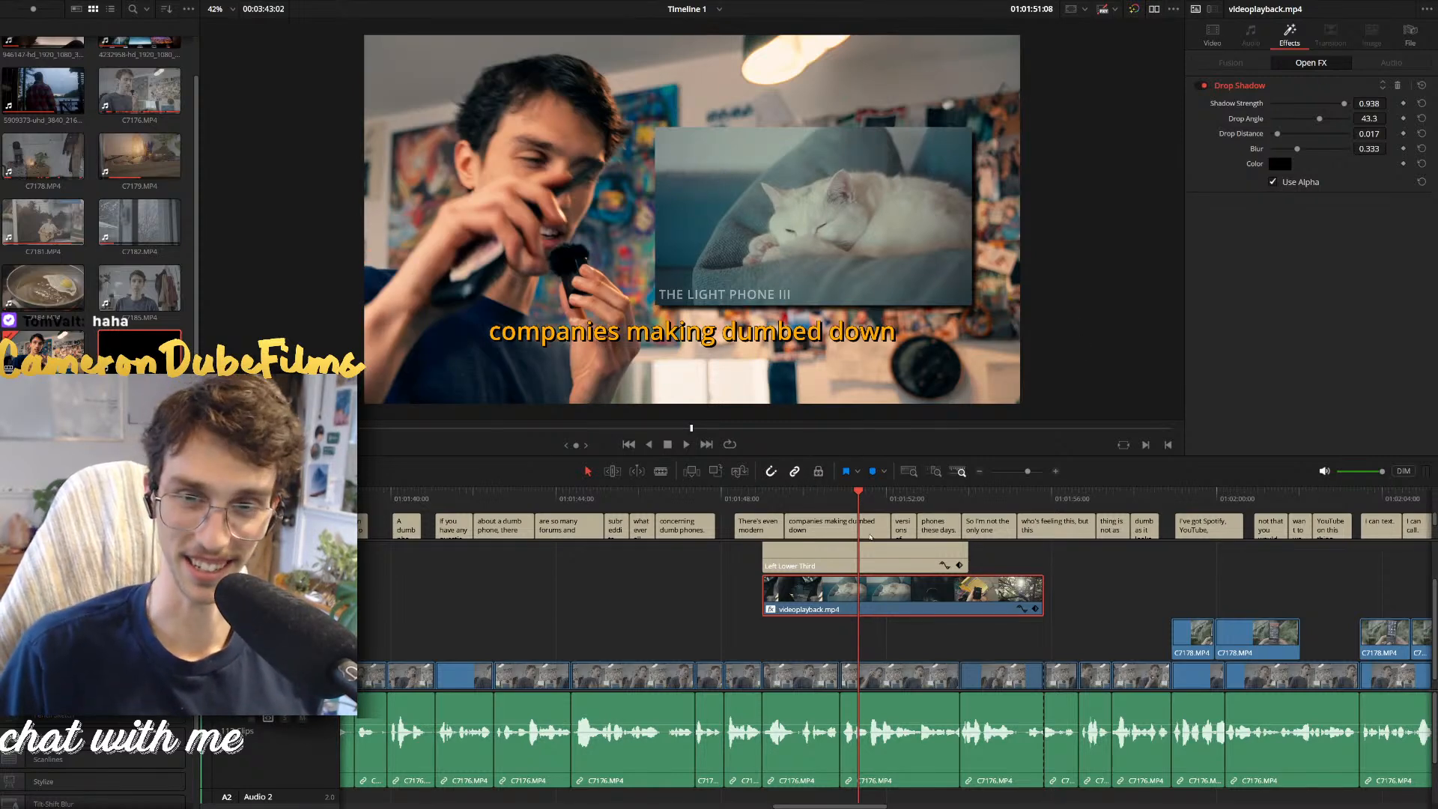
{"action": "left_click", "coordinate": [874, 498]}
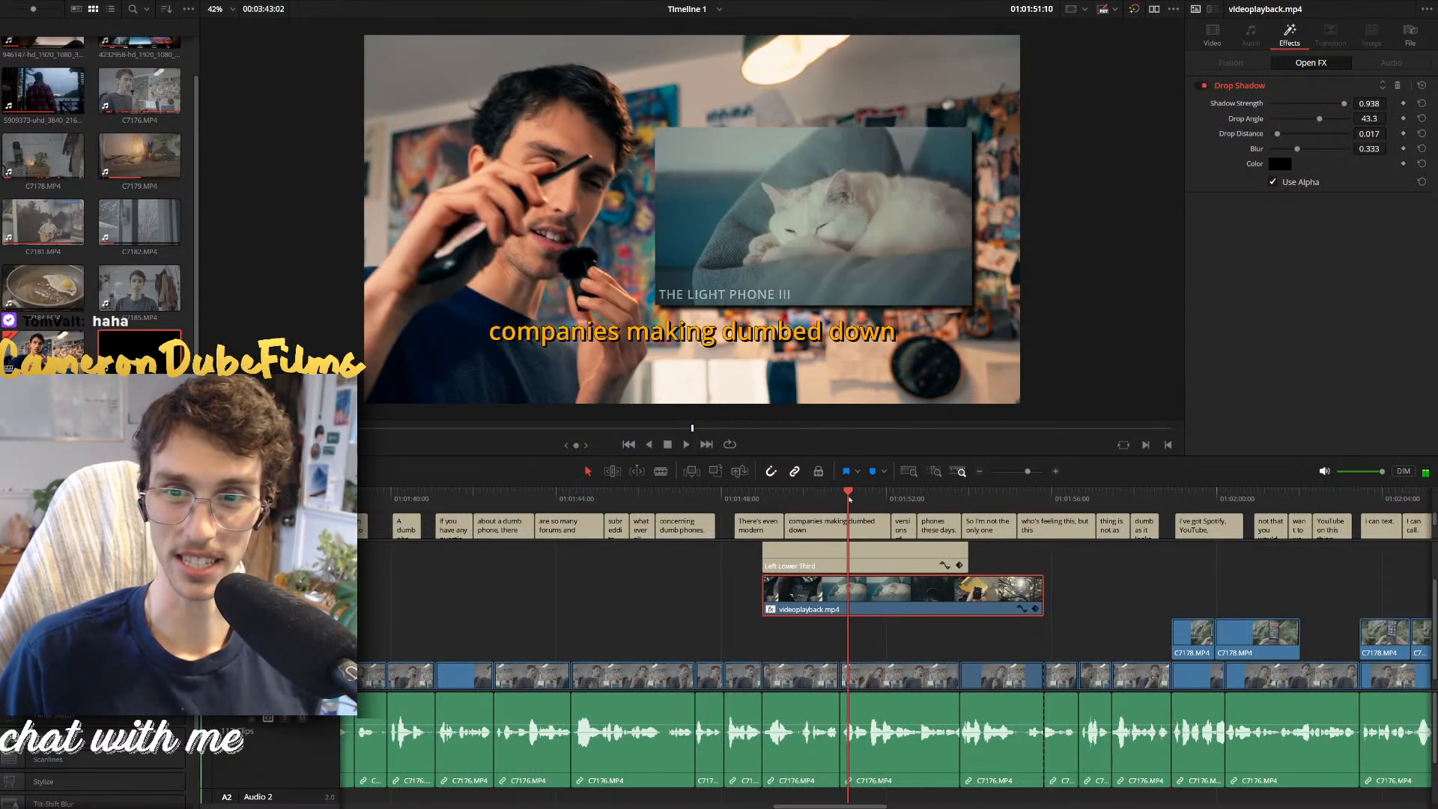
{"action": "left_click_drag", "start_coordinate": [874, 498], "coordinate": [825, 492]}
{"action": "left_click", "coordinate": [795, 624]}
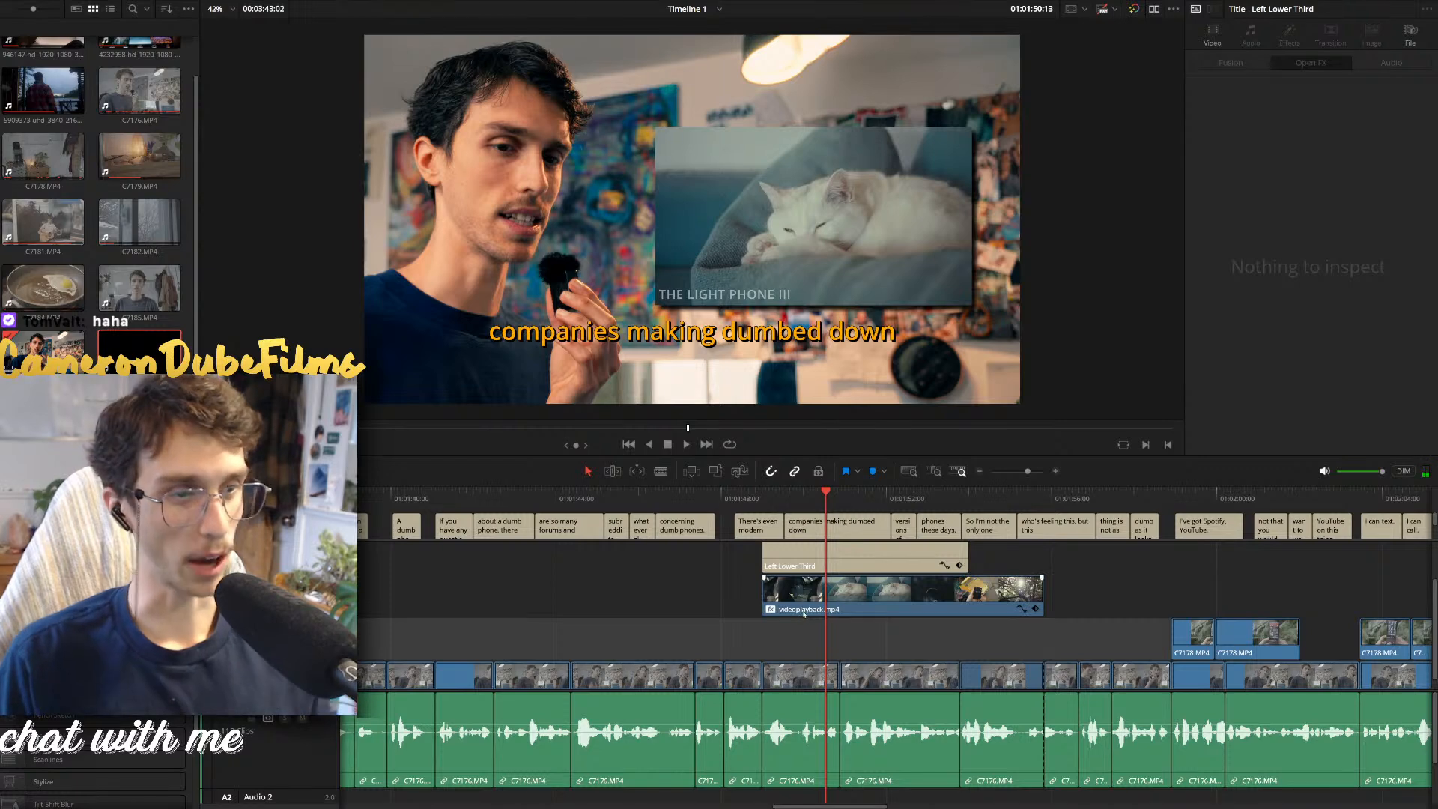
{"action": "left_click", "coordinate": [802, 612]}
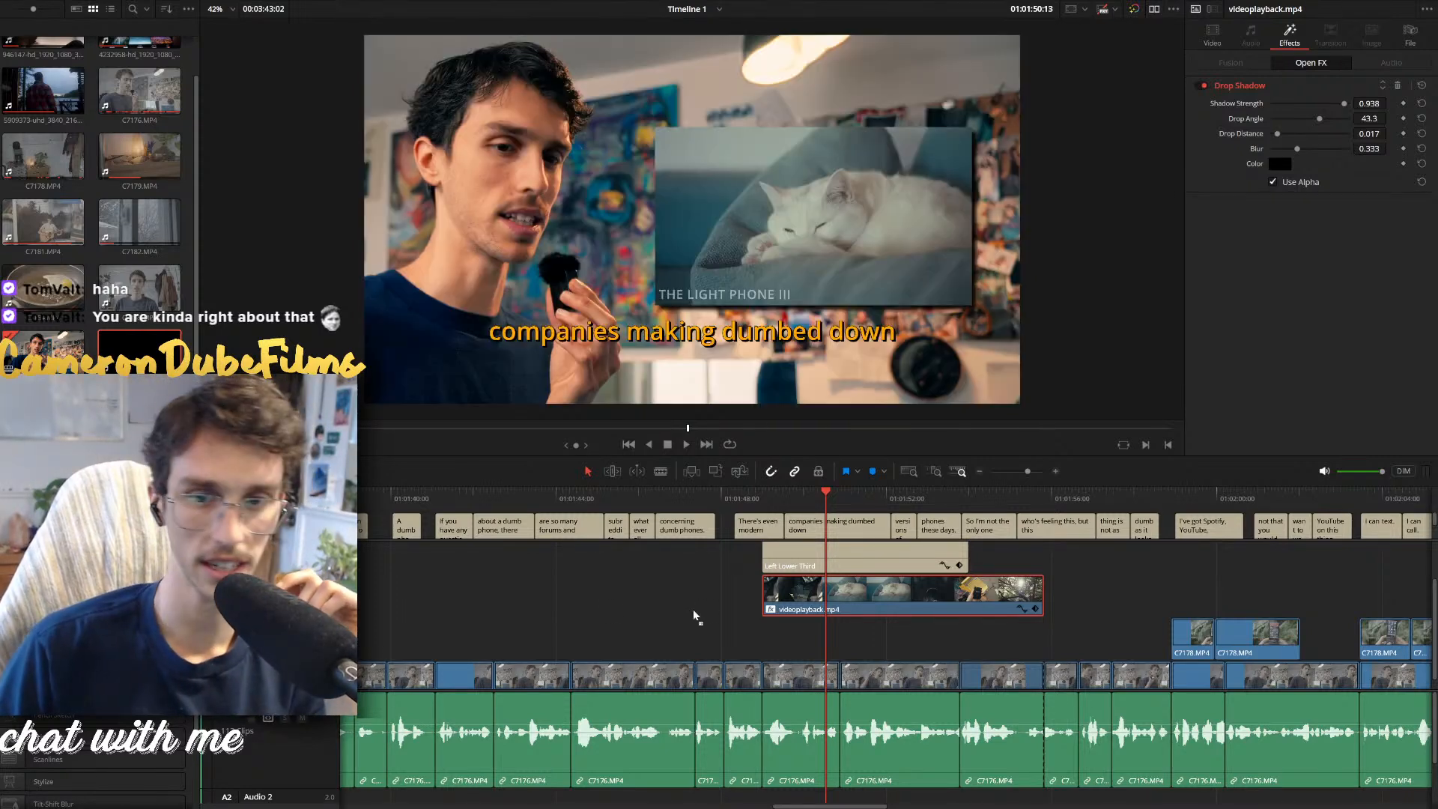
{"action": "scroll", "coordinate": [696, 616], "scroll_direction": "left", "scroll_amount": 2}
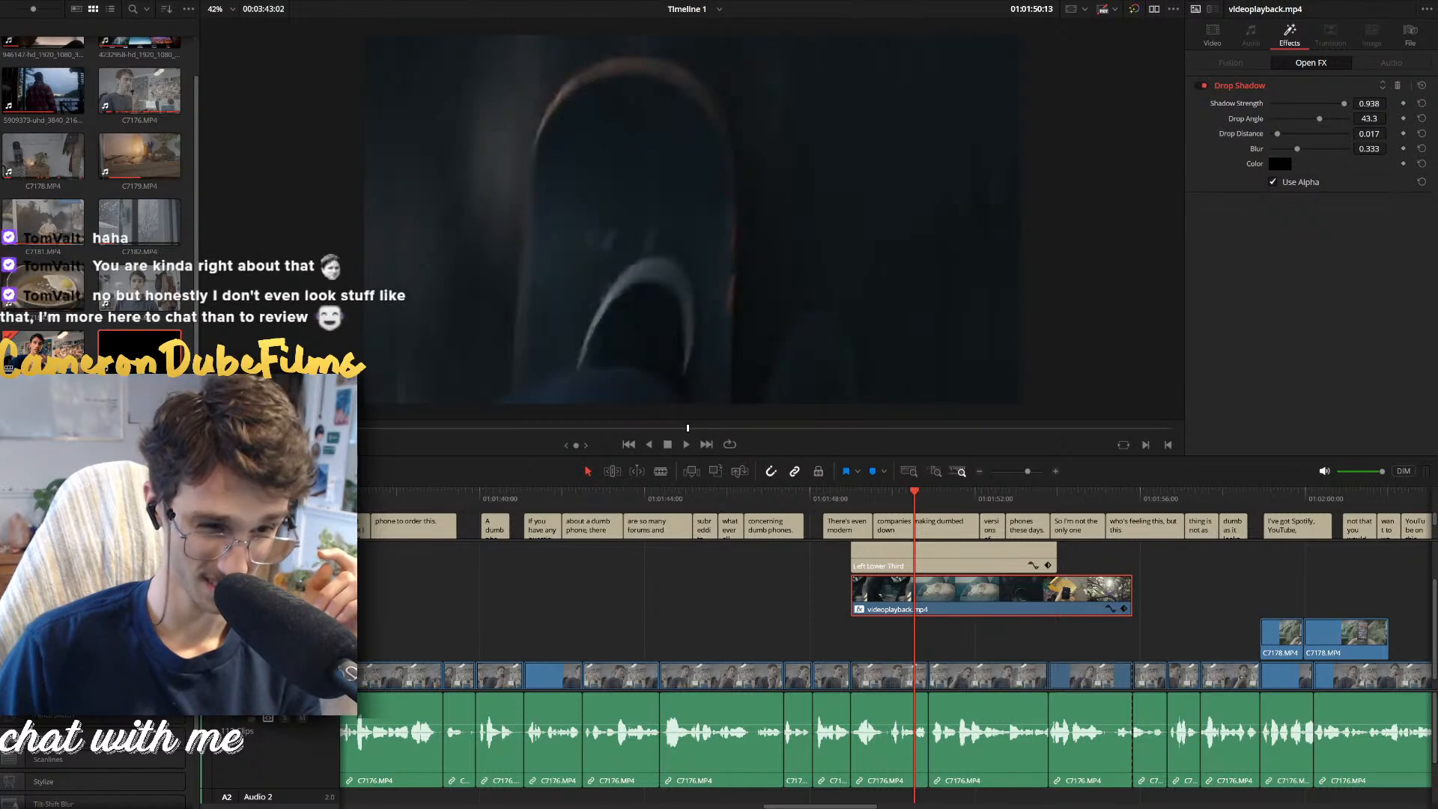
{"action": "scroll", "coordinate": [93, 771], "scroll_direction": "down", "scroll_amount": 2}
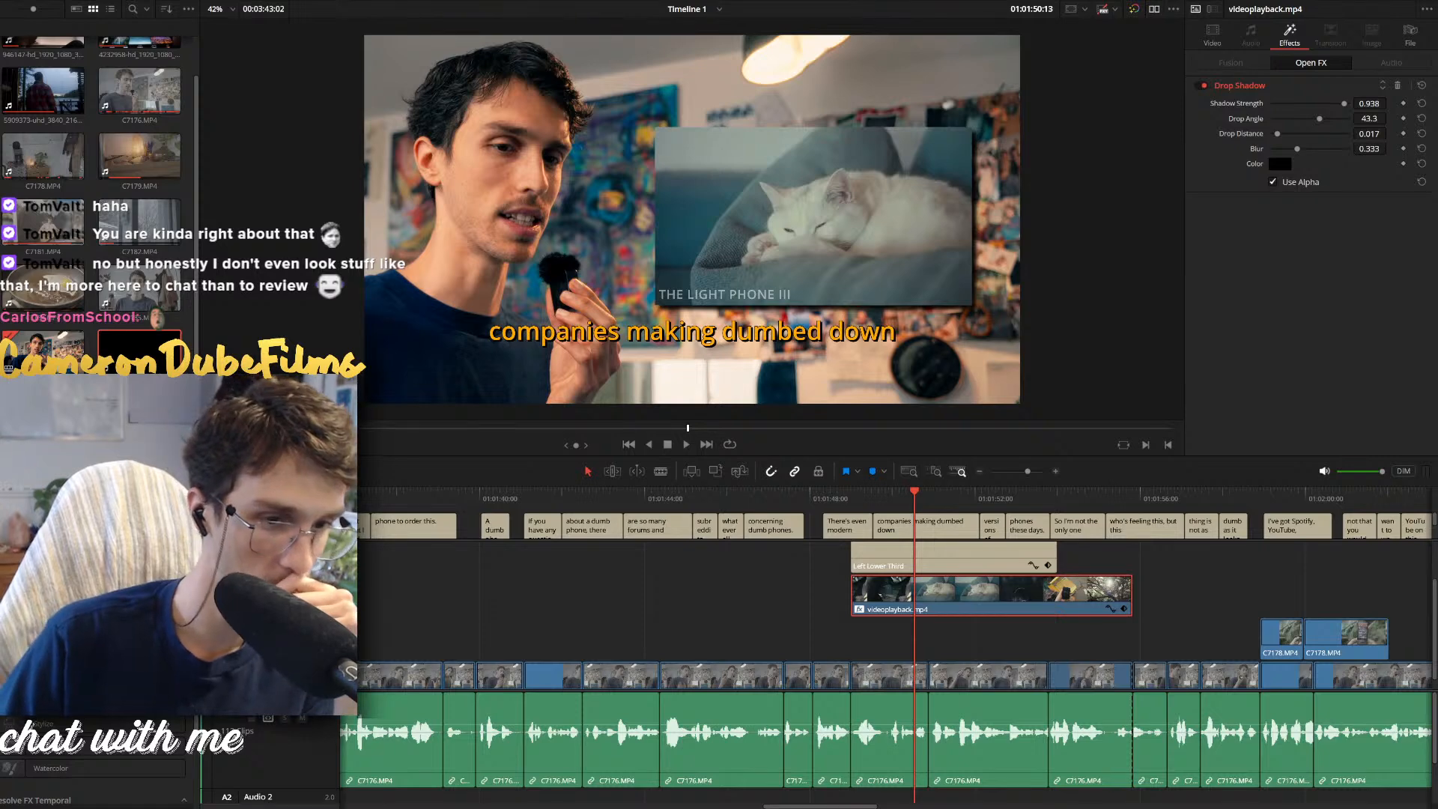
{"action": "scroll", "coordinate": [93, 745], "scroll_direction": "down", "scroll_amount": 2}
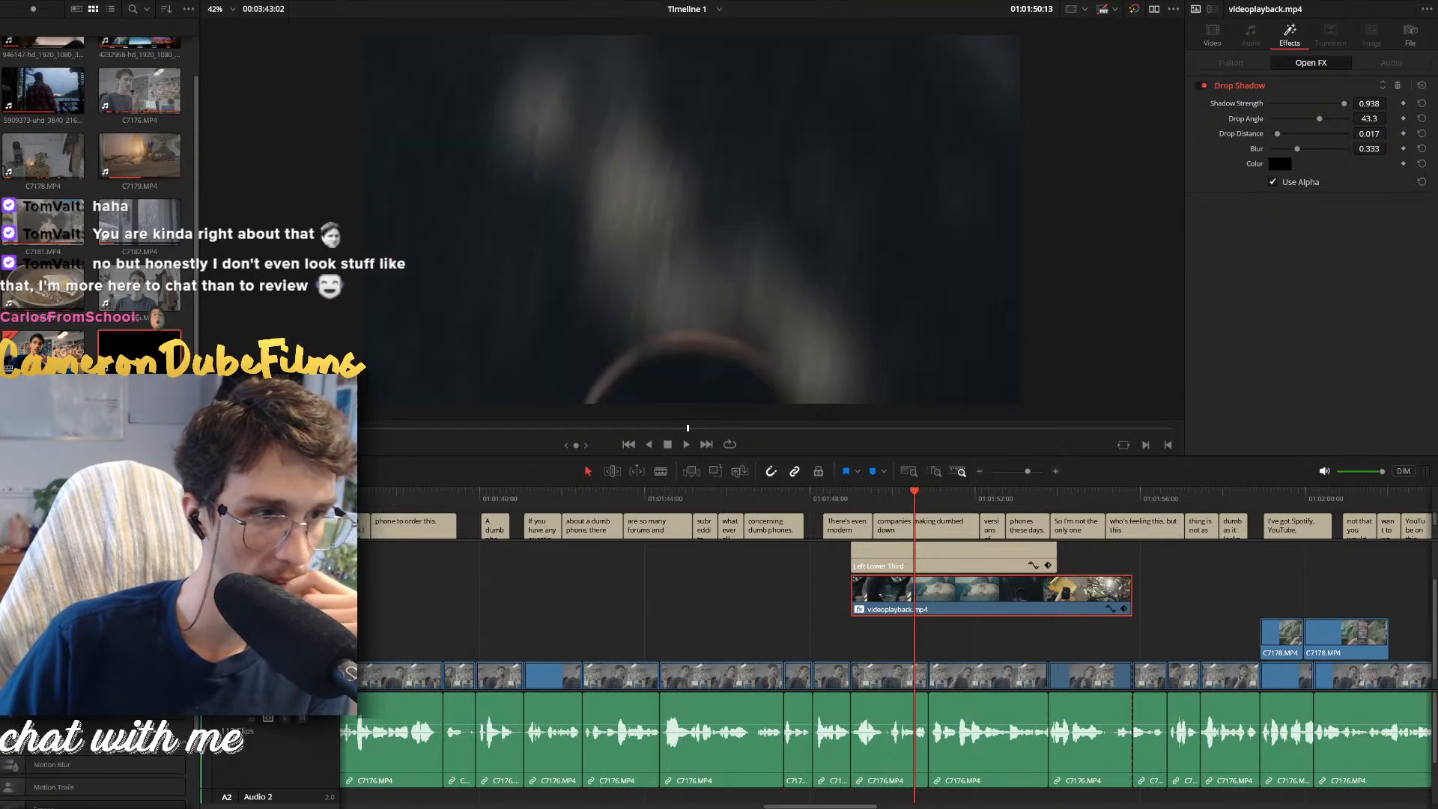
{"action": "scroll", "coordinate": [93, 771], "scroll_direction": "up", "scroll_amount": 3}
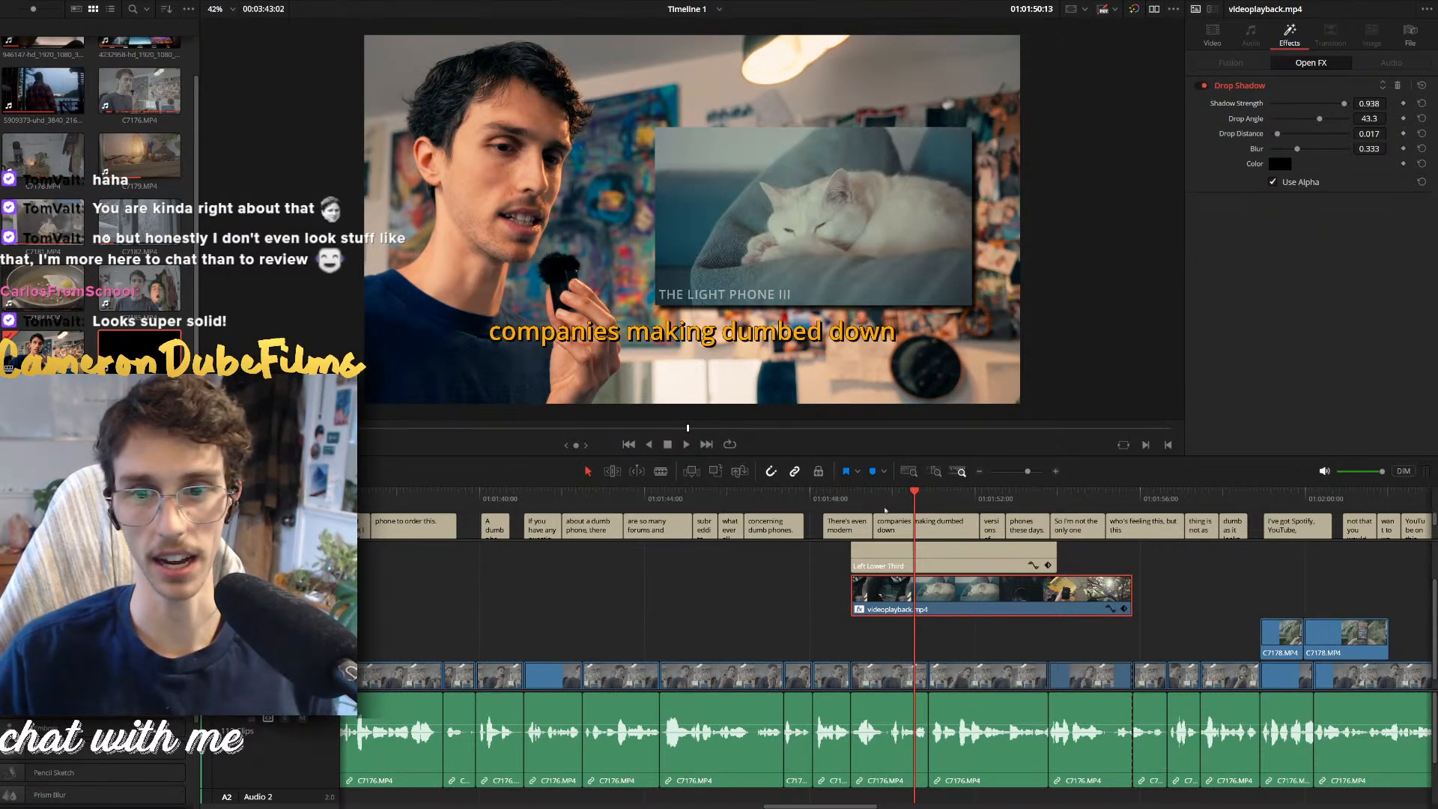
Move the playhead to 01:01:50:00 and open the videoplayback.mp4 overlay on the Color page
{"action": "left_click", "coordinate": [890, 495]}
{"action": "key", "text": "shift+6"}
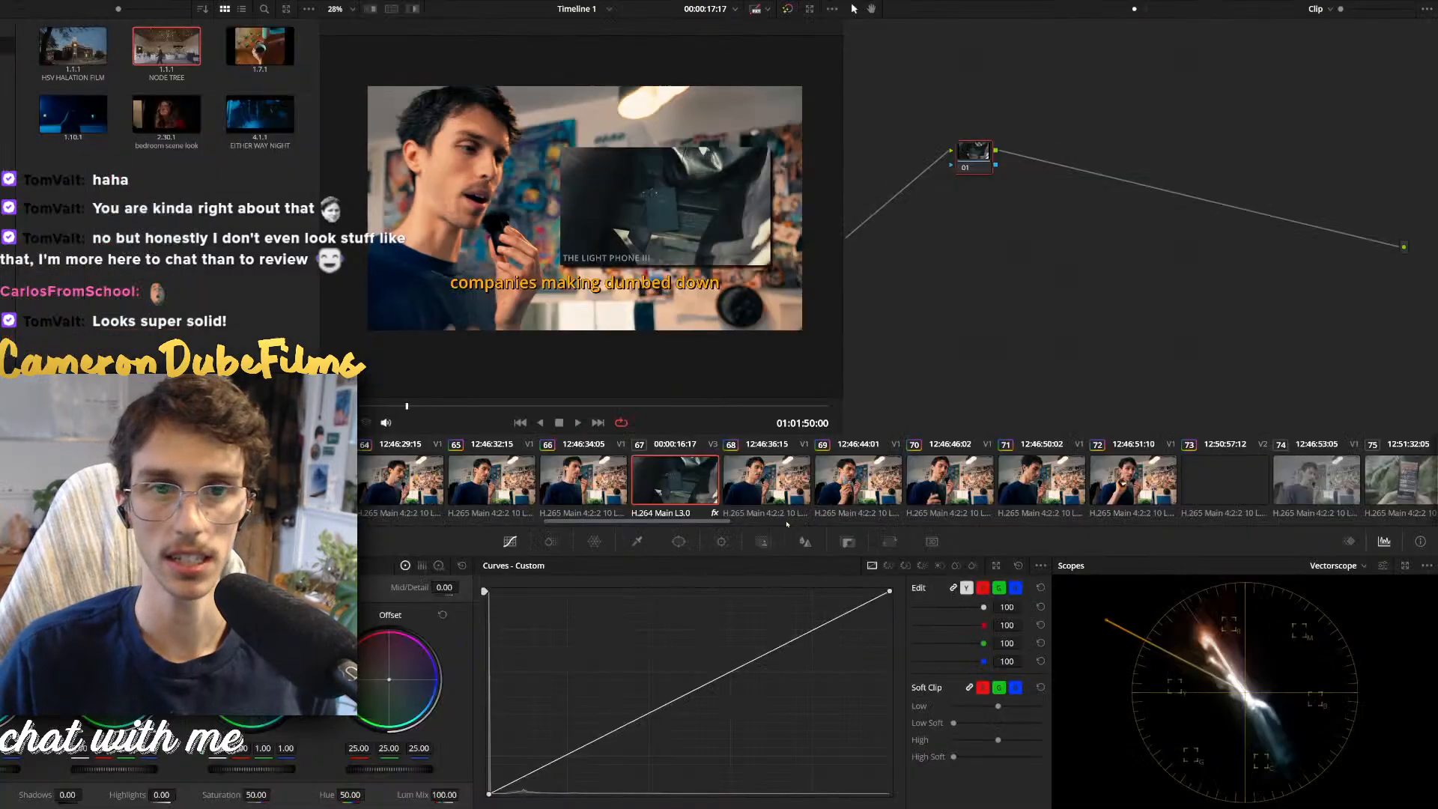
Select clip 64 of the talking-head shots and disable all the nodes in its grade
{"action": "left_click", "coordinate": [606, 464]}
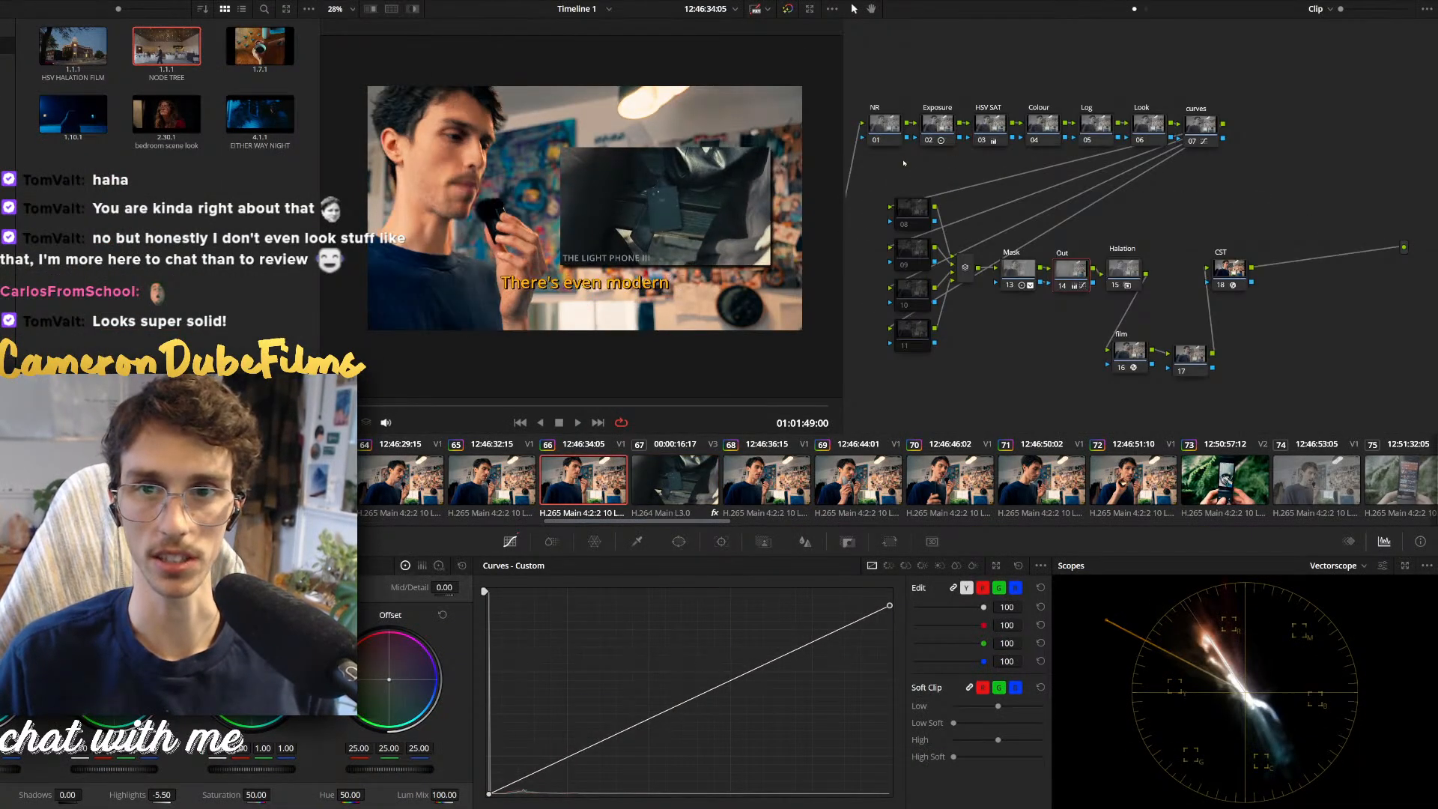
{"action": "left_click", "coordinate": [438, 468]}
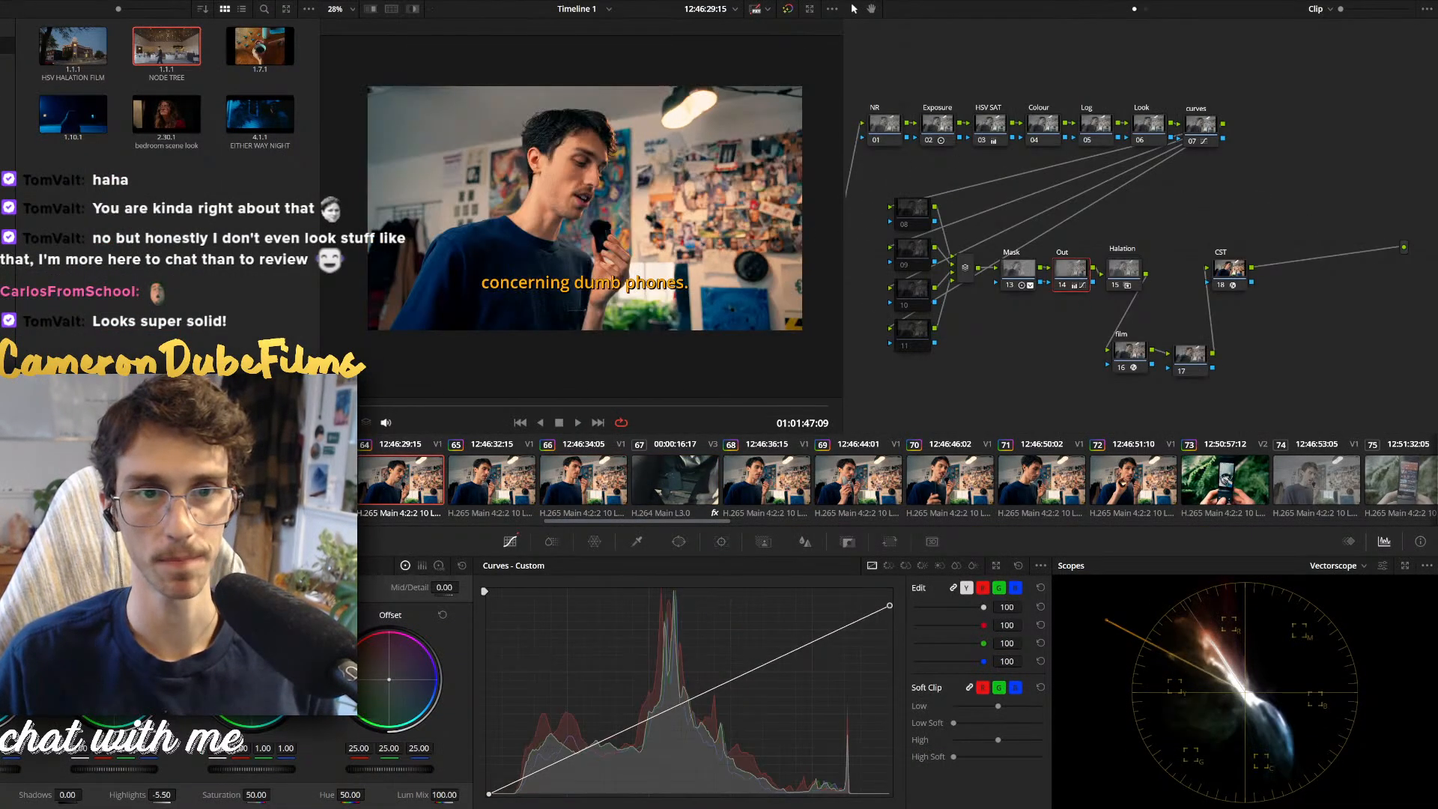
{"action": "left_click_drag", "start_coordinate": [1279, 133], "coordinate": [908, 396]}
{"action": "key", "text": "ctrl+d"}
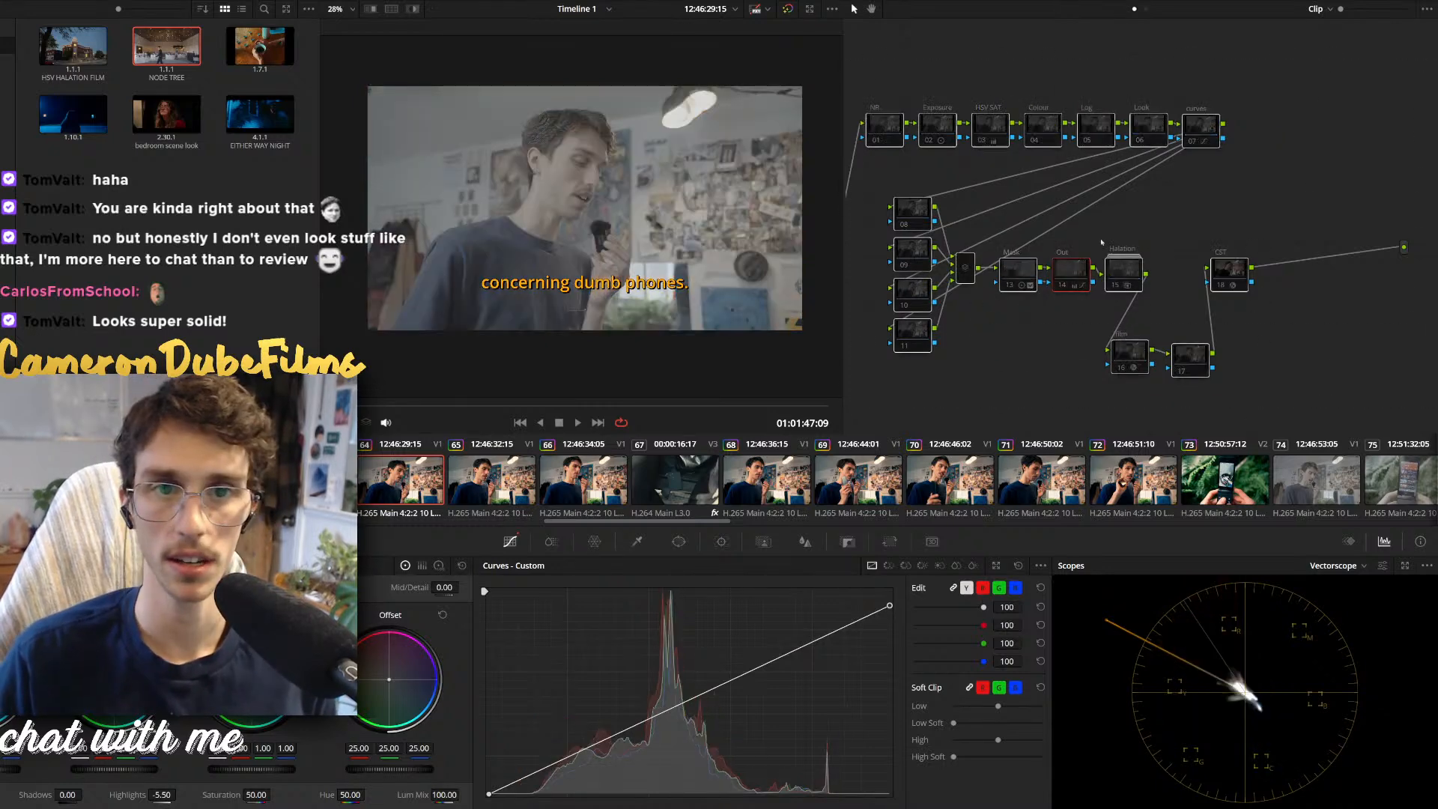
Enlarge the viewer image to 46% and widen the viewer by narrowing the gallery and the node graph
{"action": "scroll", "coordinate": [581, 216], "scroll_direction": "up", "scroll_amount": 5}
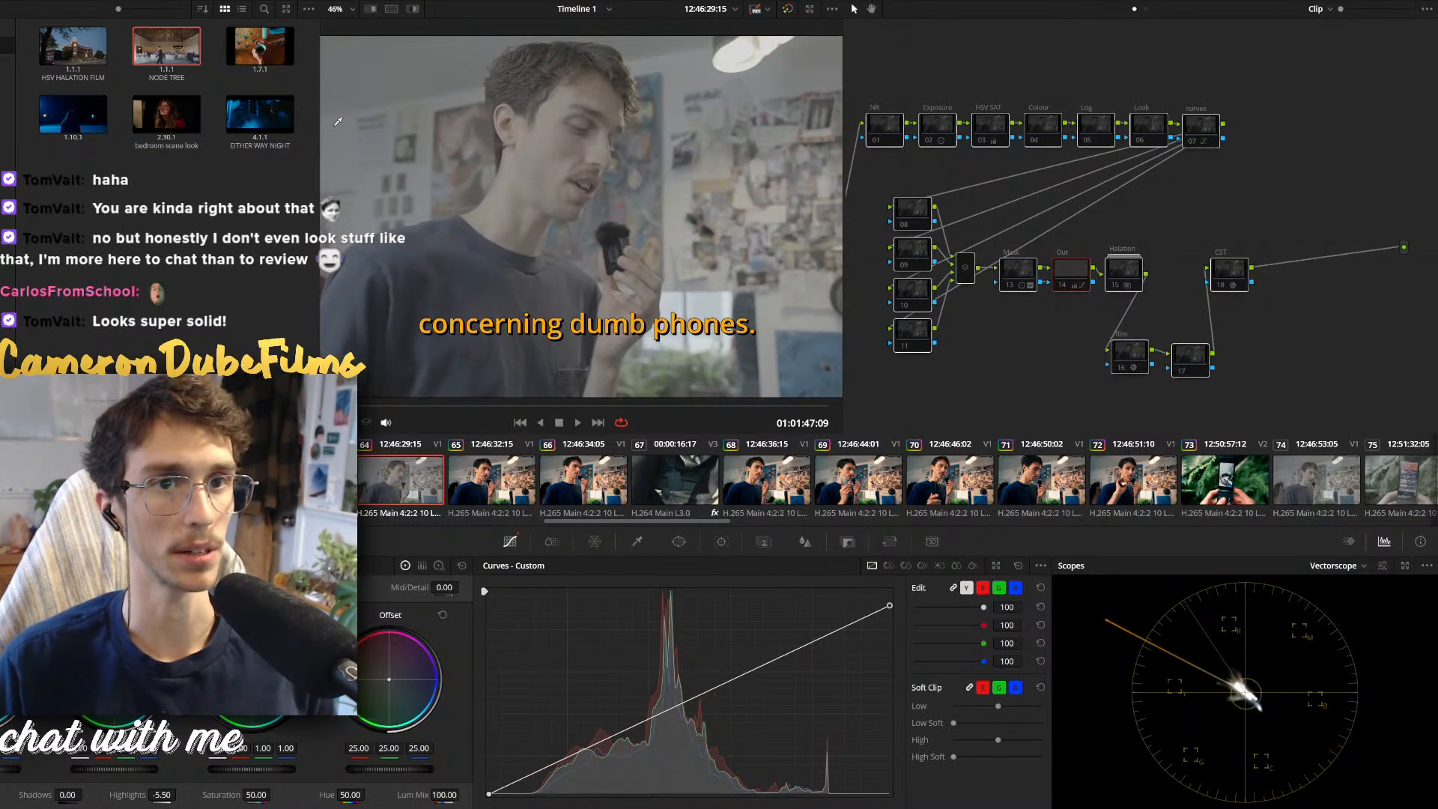
{"action": "left_click_drag", "start_coordinate": [318, 214], "coordinate": [123, 215]}
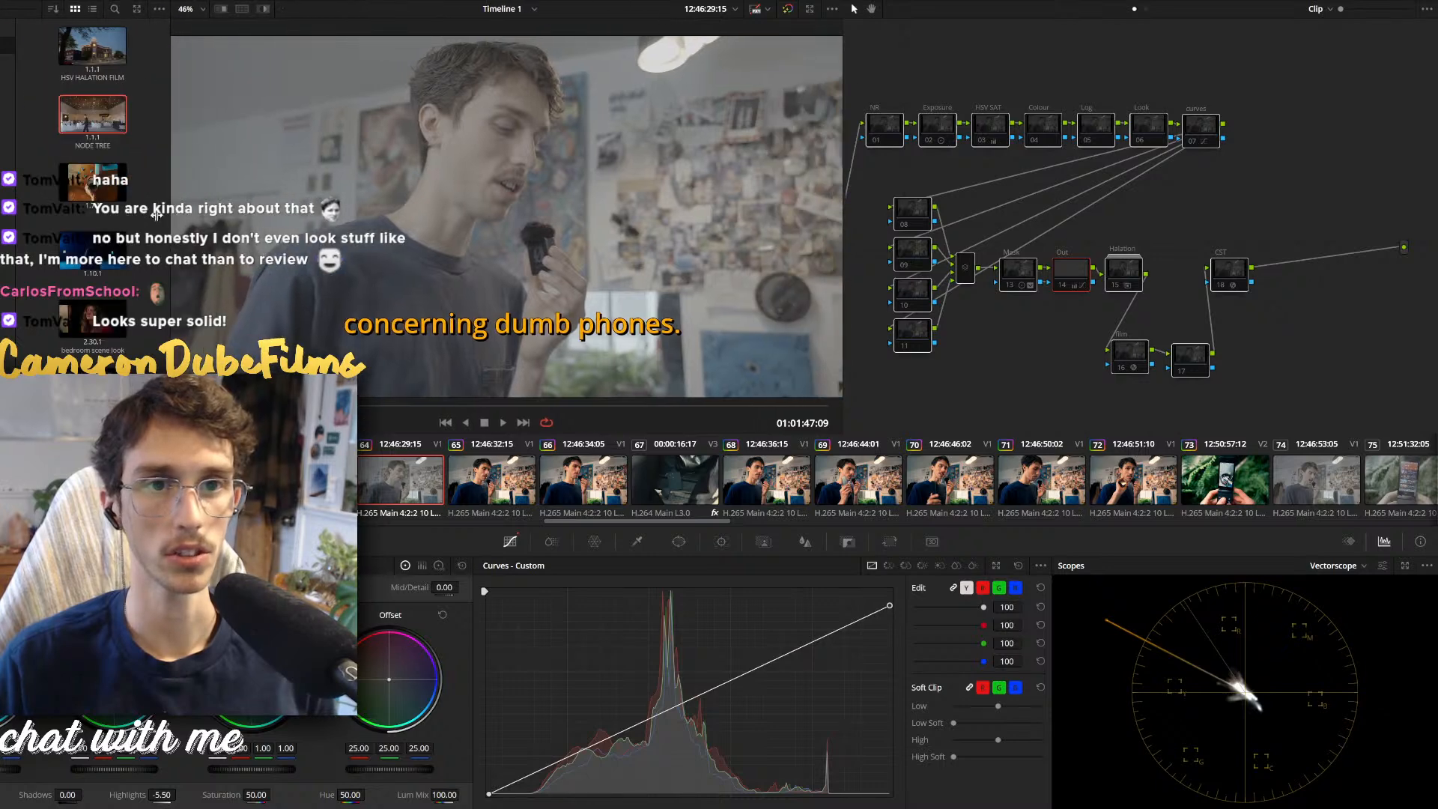
{"action": "left_click_drag", "start_coordinate": [843, 213], "coordinate": [952, 217]}
Re-enable the CST, Exposure, HSV SAT, Mask, Out, Halation, film and curves nodes one at a time, in that order
{"action": "left_click", "coordinate": [1349, 257]}
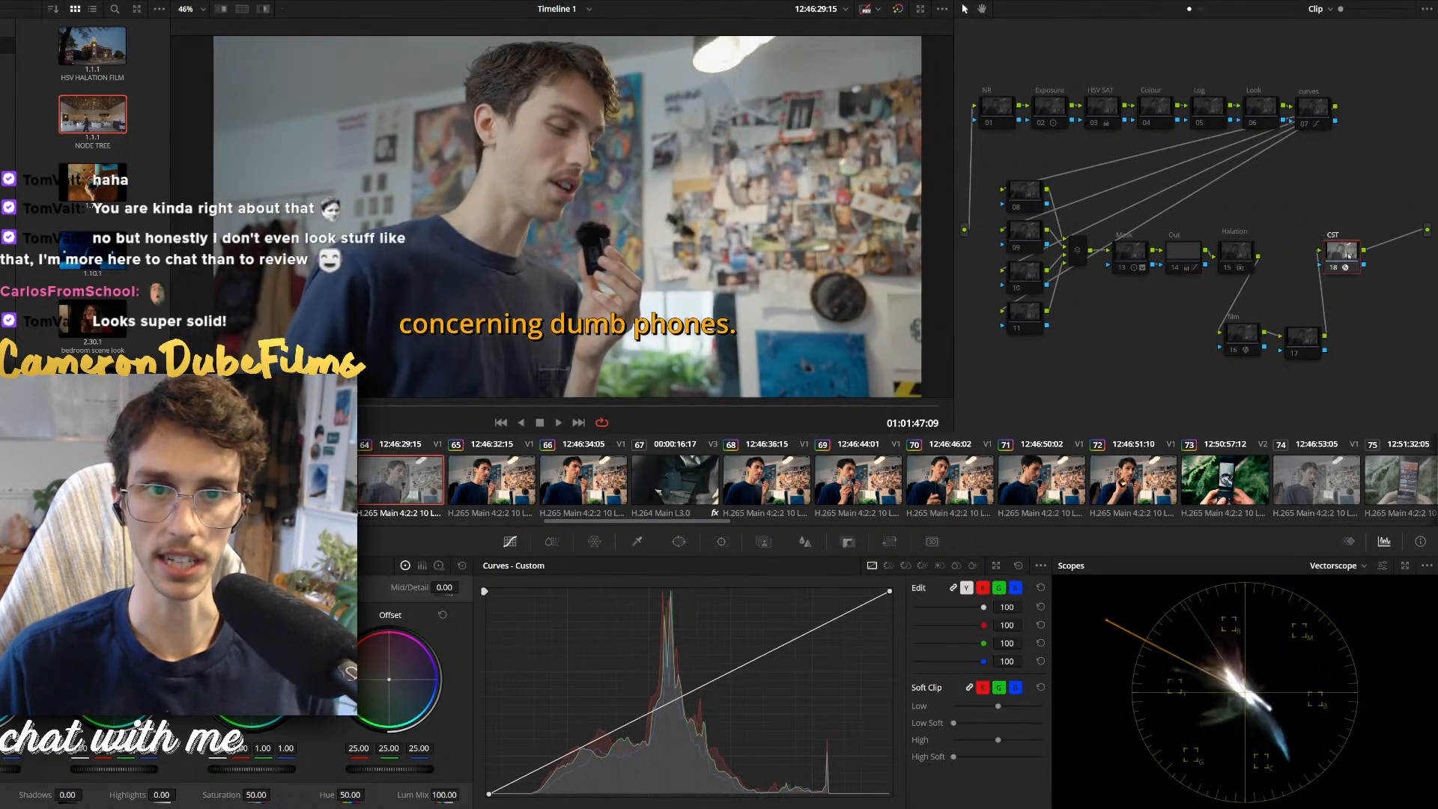
{"action": "left_click", "coordinate": [1049, 106]}
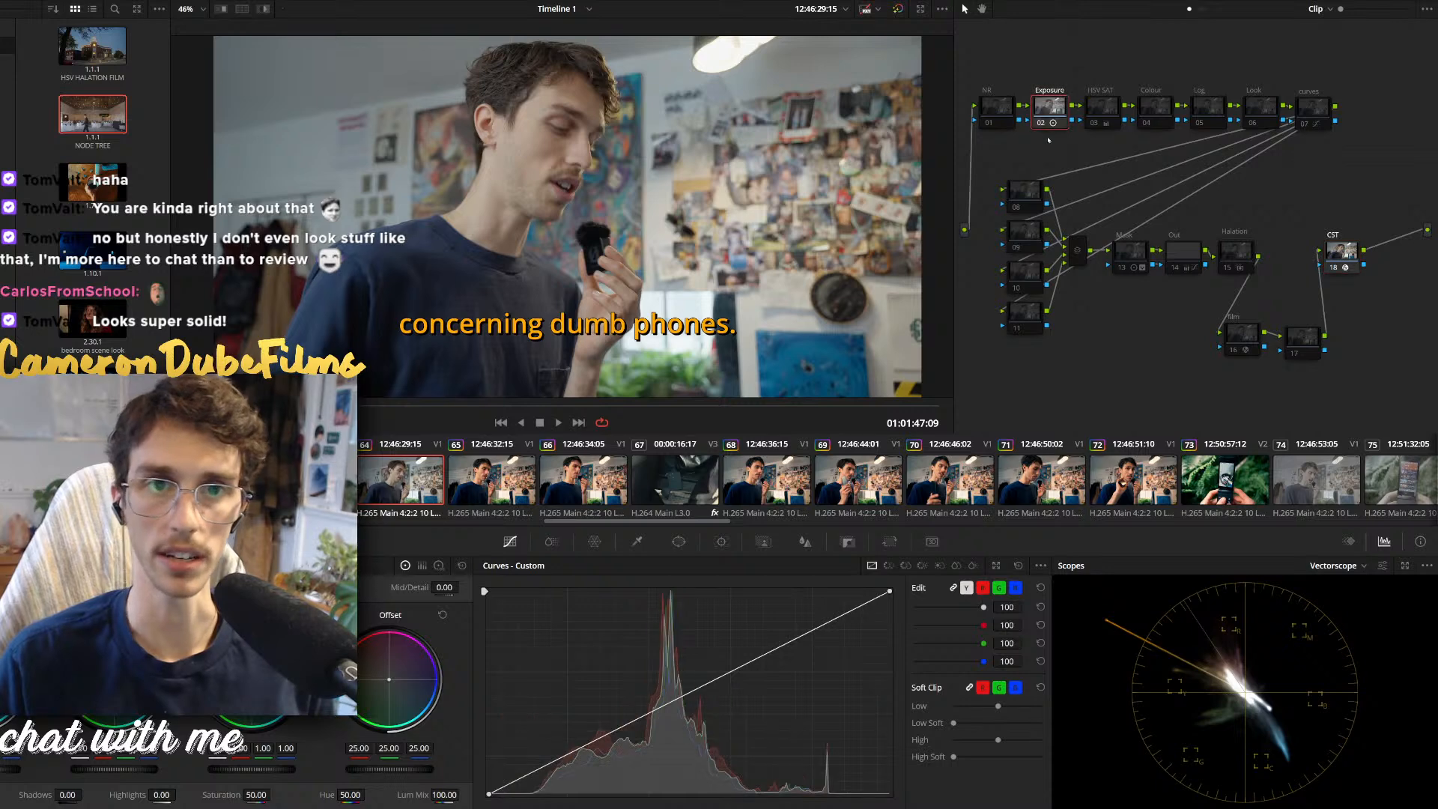
{"action": "left_click", "coordinate": [1109, 107]}
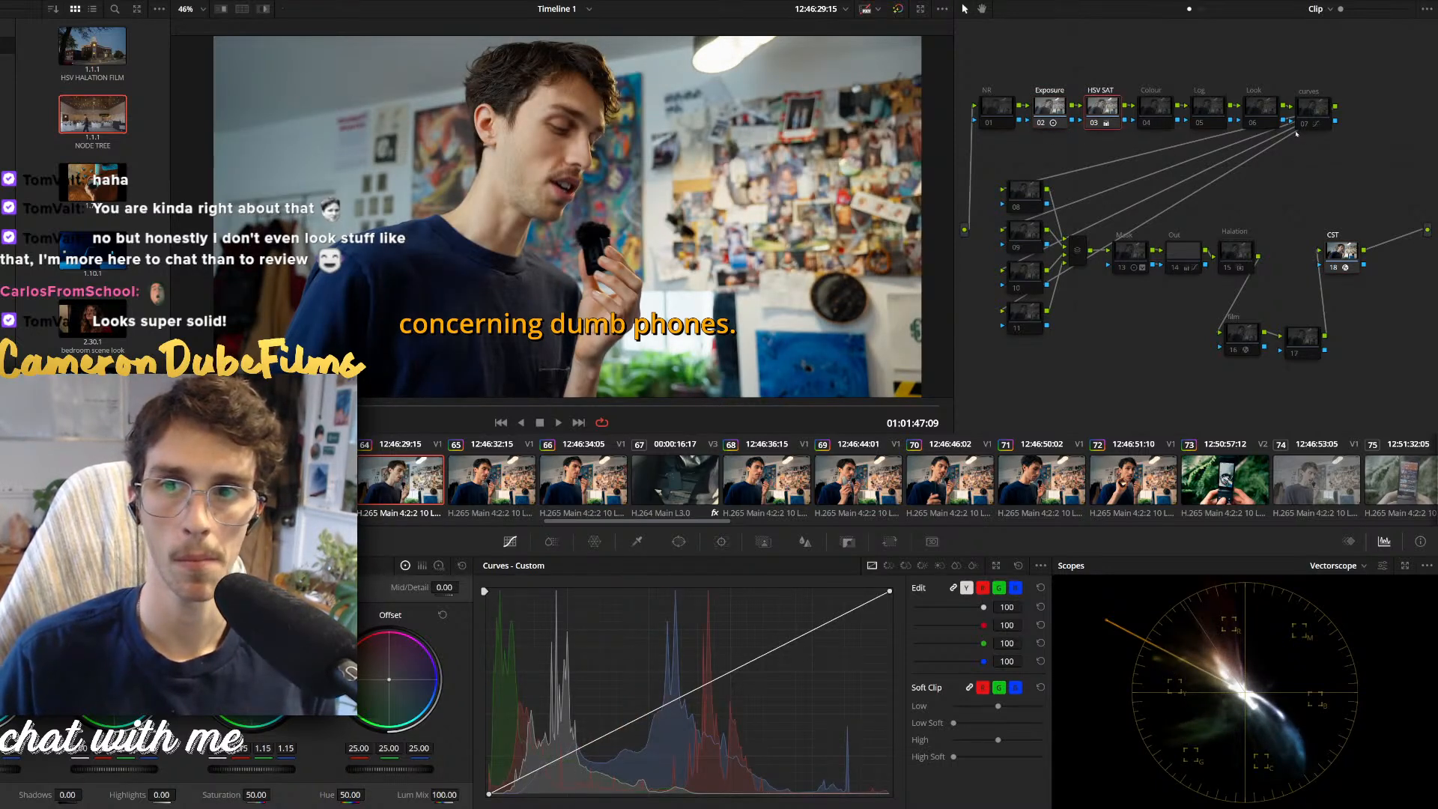
{"action": "left_click", "coordinate": [1127, 253]}
{"action": "left_click", "coordinate": [1183, 253]}
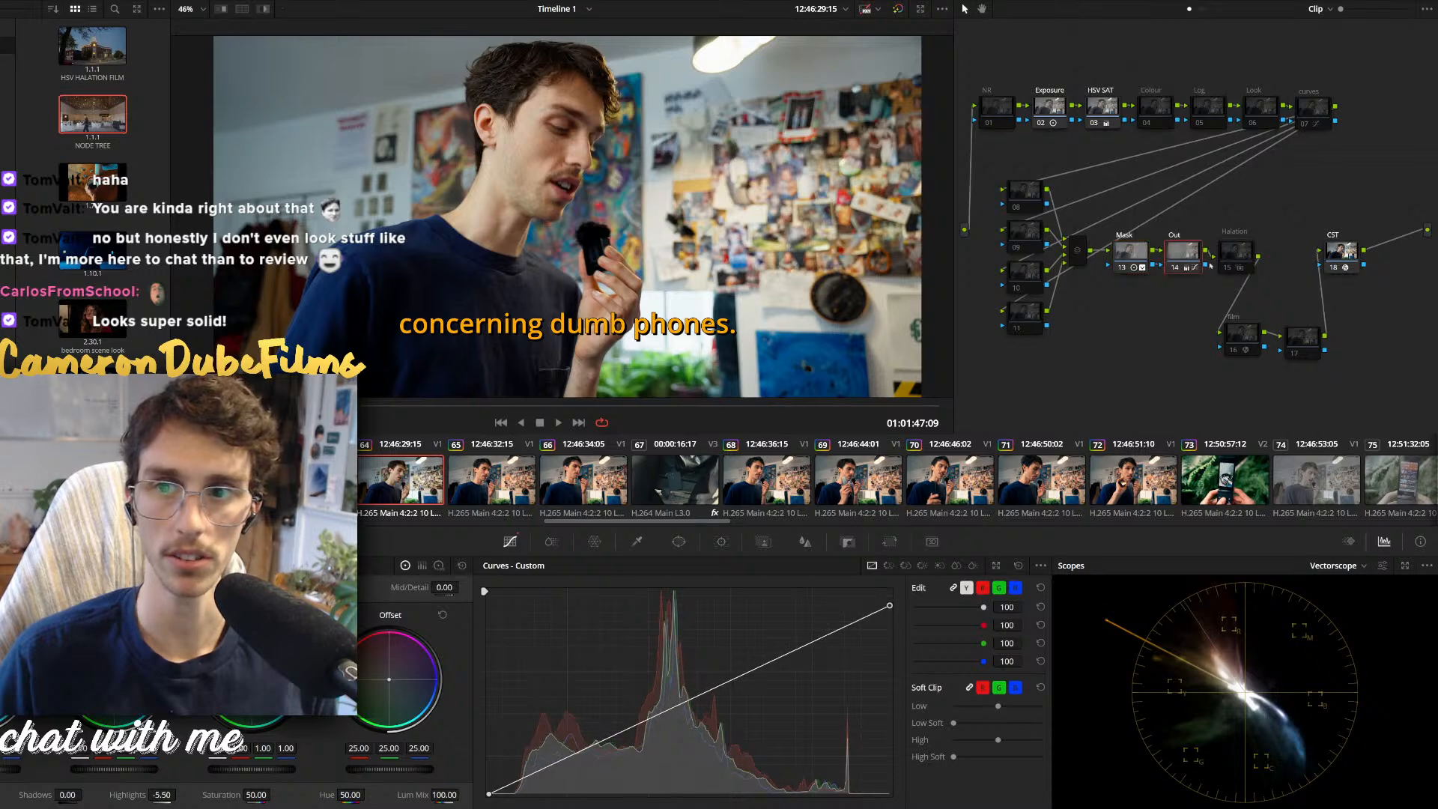
{"action": "left_click", "coordinate": [1237, 255]}
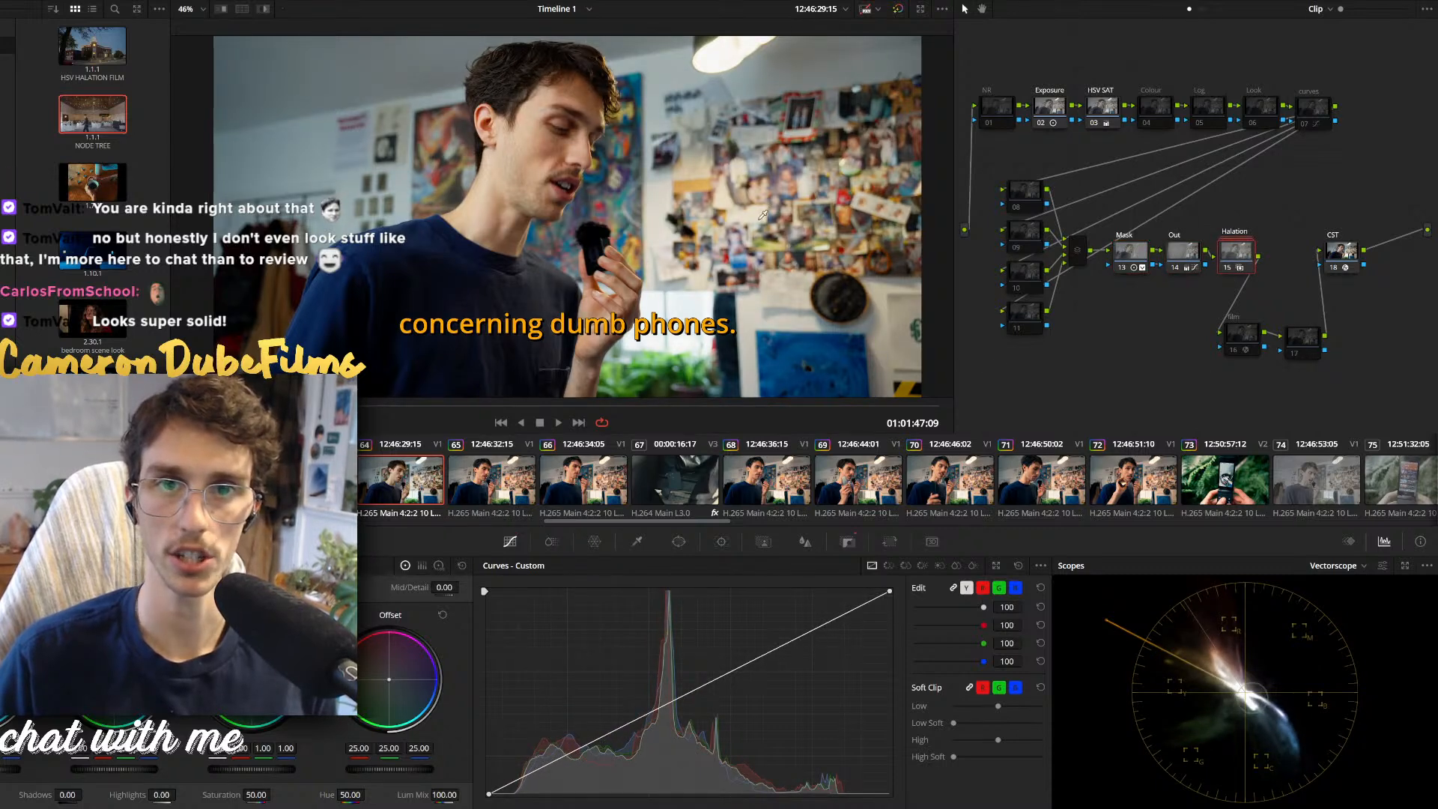
{"action": "scroll", "coordinate": [734, 197], "scroll_direction": "down", "scroll_amount": 2}
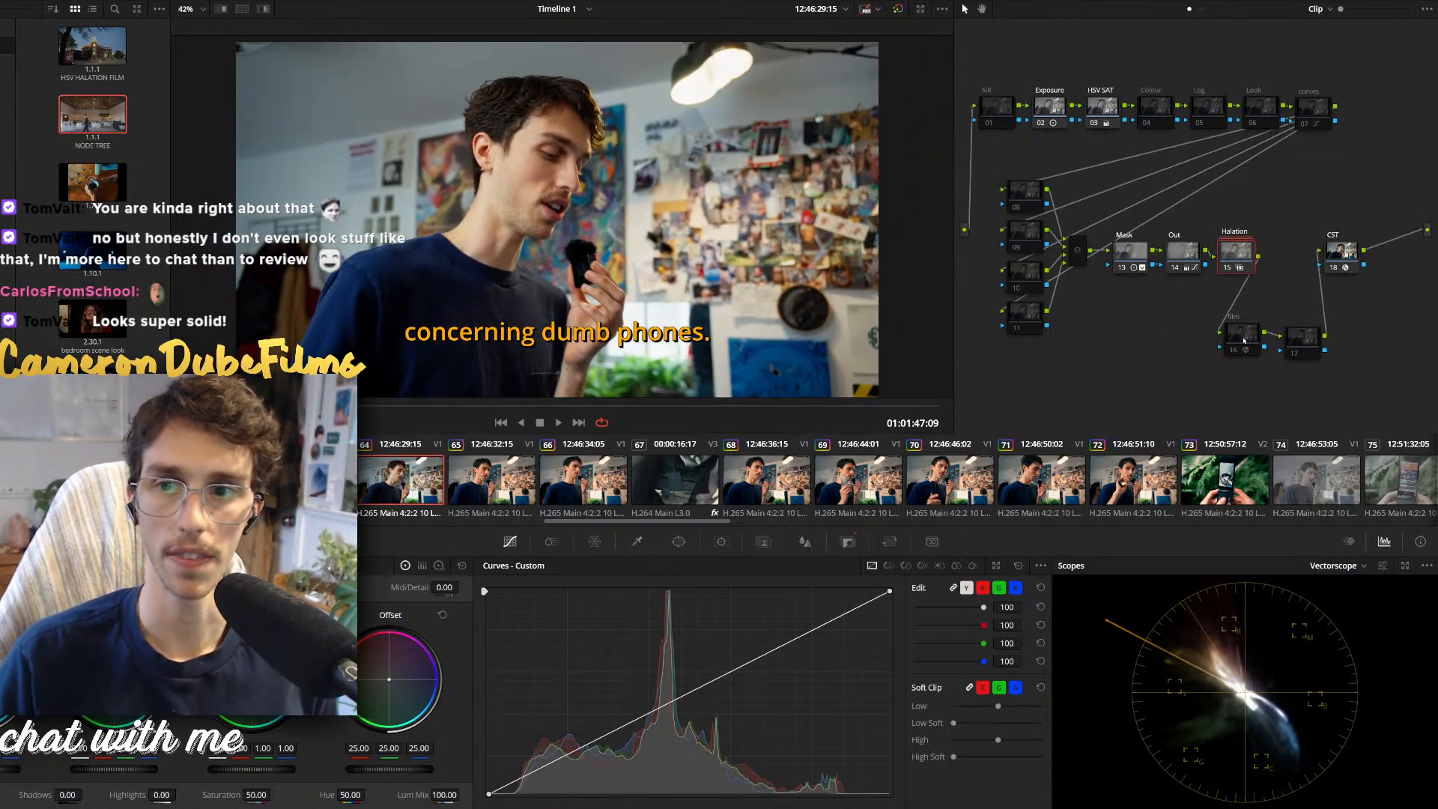
{"action": "left_click", "coordinate": [1244, 337]}
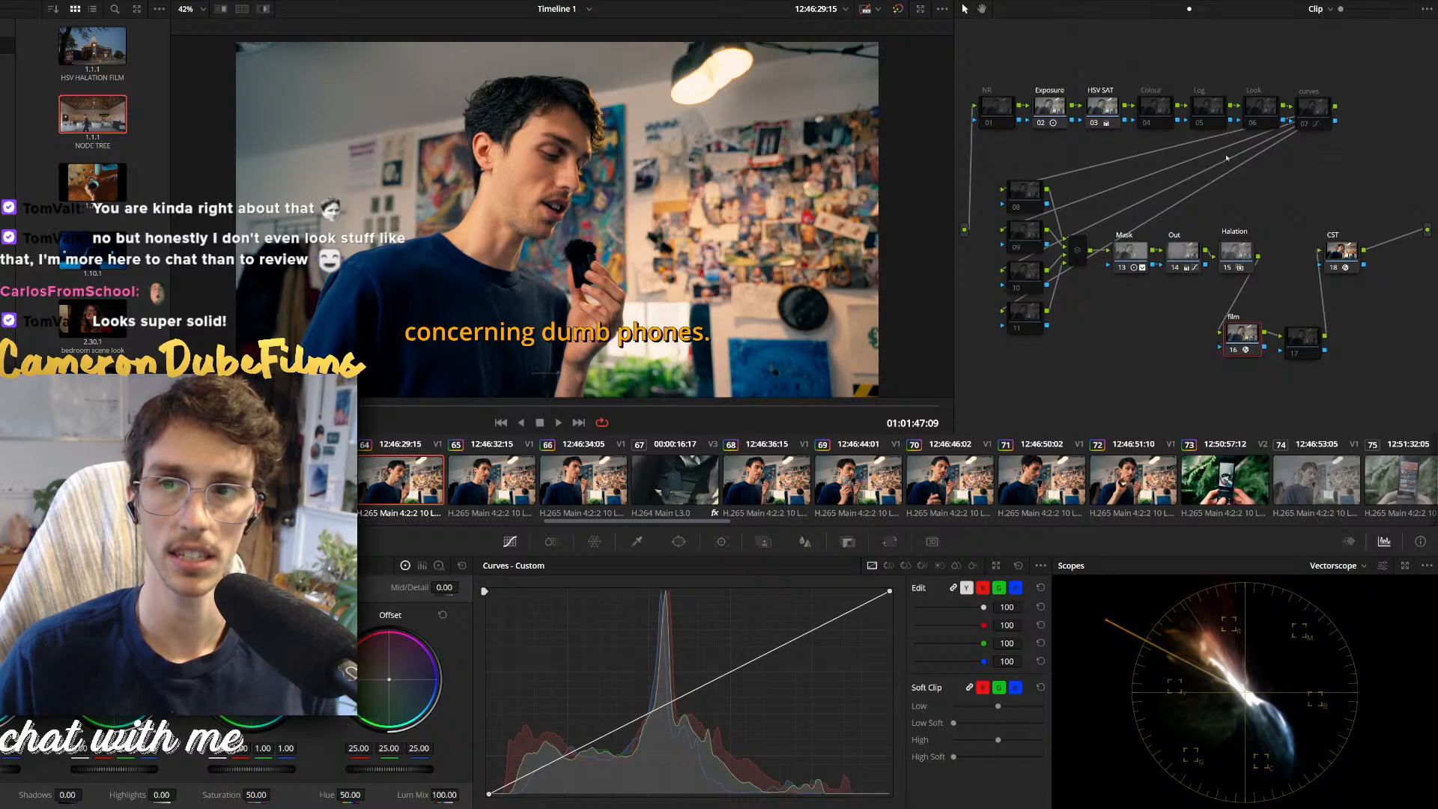
{"action": "left_click", "coordinate": [1309, 112]}
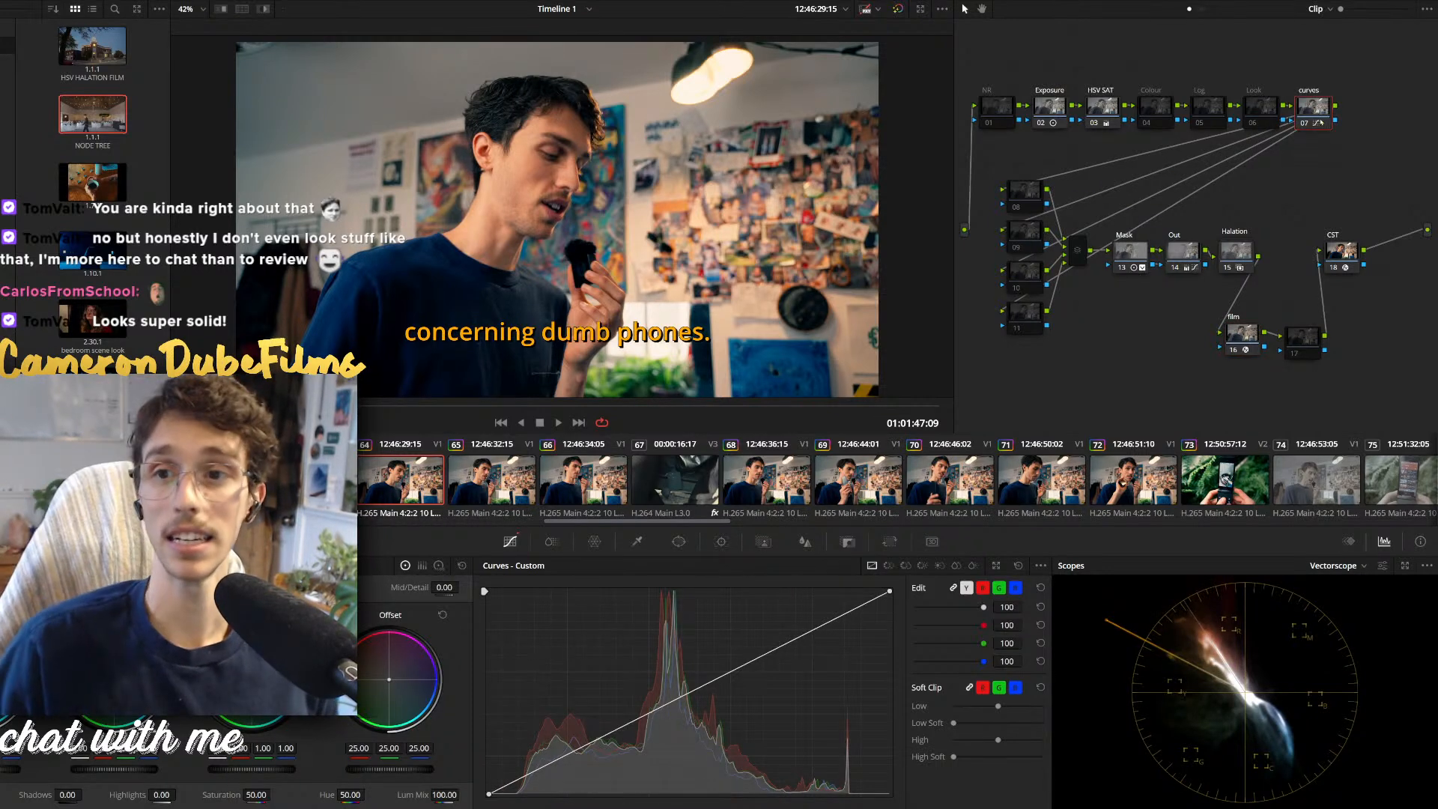
Bypass and restore the grade on clip 64 twice to compare the image before and after
{"action": "key", "text": "shift+d"}
{"action": "key", "text": "shift+d"}
{"action": "key", "text": "shift+d"}
{"action": "key", "text": "shift+d"}
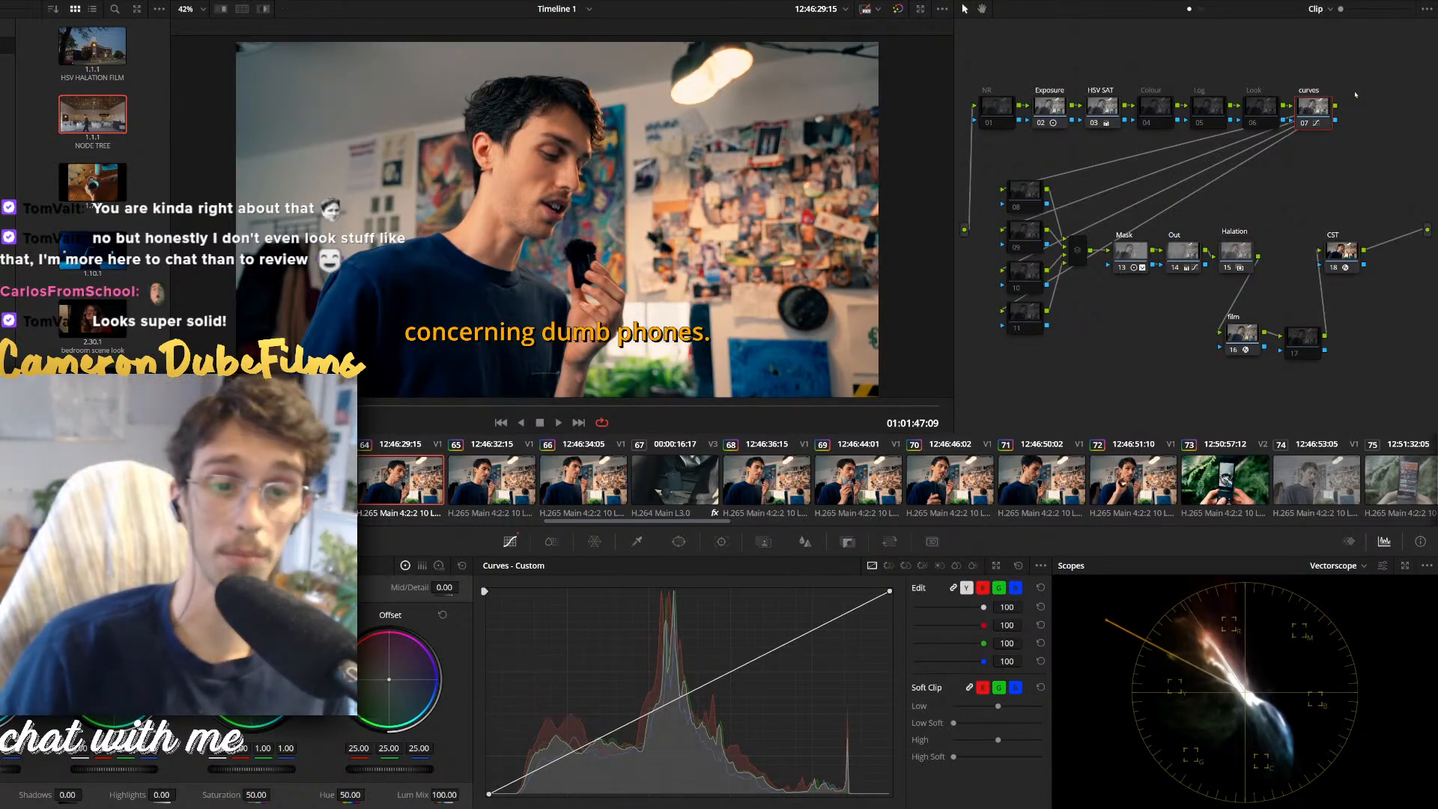
Step through the following timeline clips up to clip 72 to review their grades
{"action": "left_click", "coordinate": [679, 480]}
{"action": "left_click", "coordinate": [769, 480]}
{"action": "left_click", "coordinate": [860, 480]}
{"action": "left_click", "coordinate": [951, 480]}
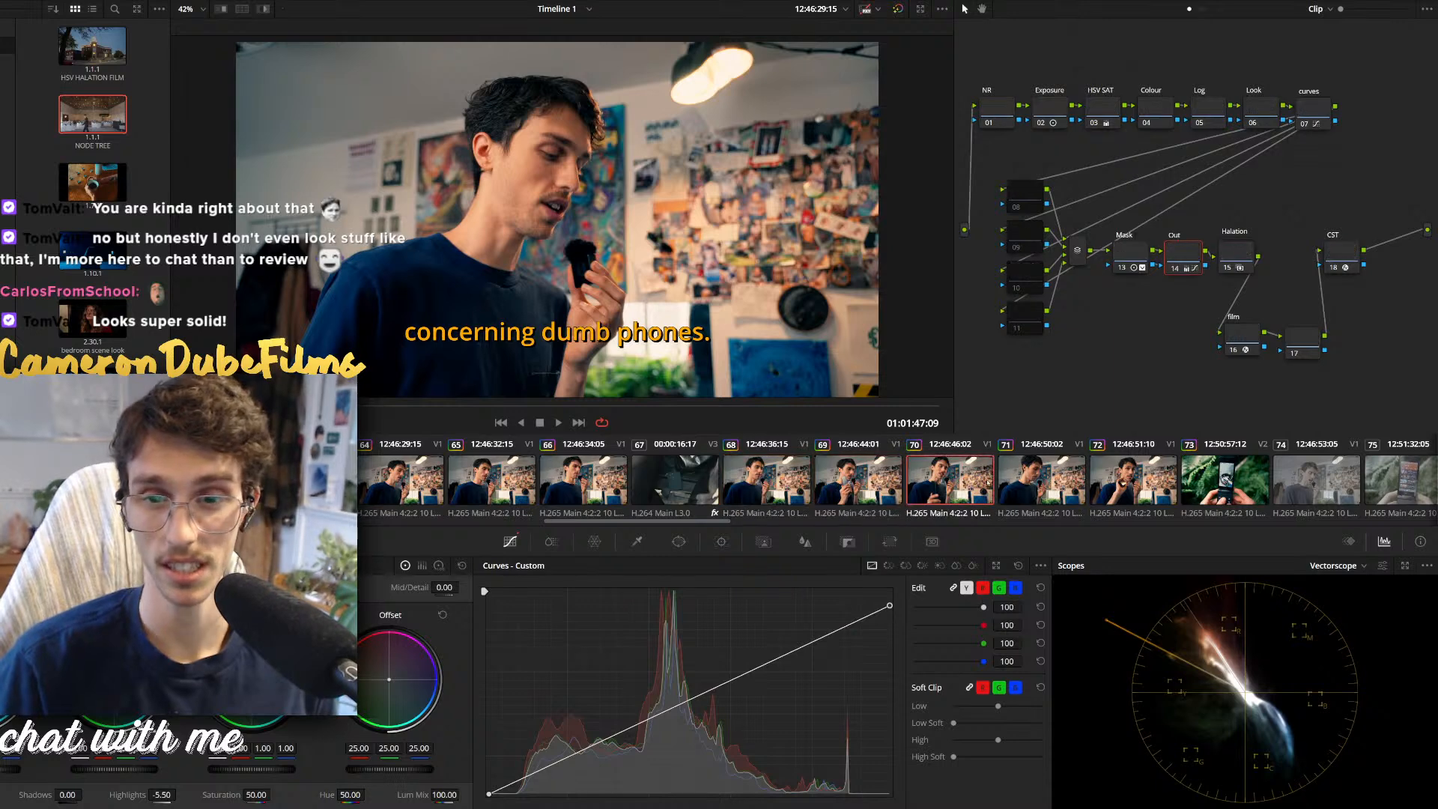
{"action": "left_click", "coordinate": [1042, 480]}
{"action": "left_click", "coordinate": [1133, 480]}
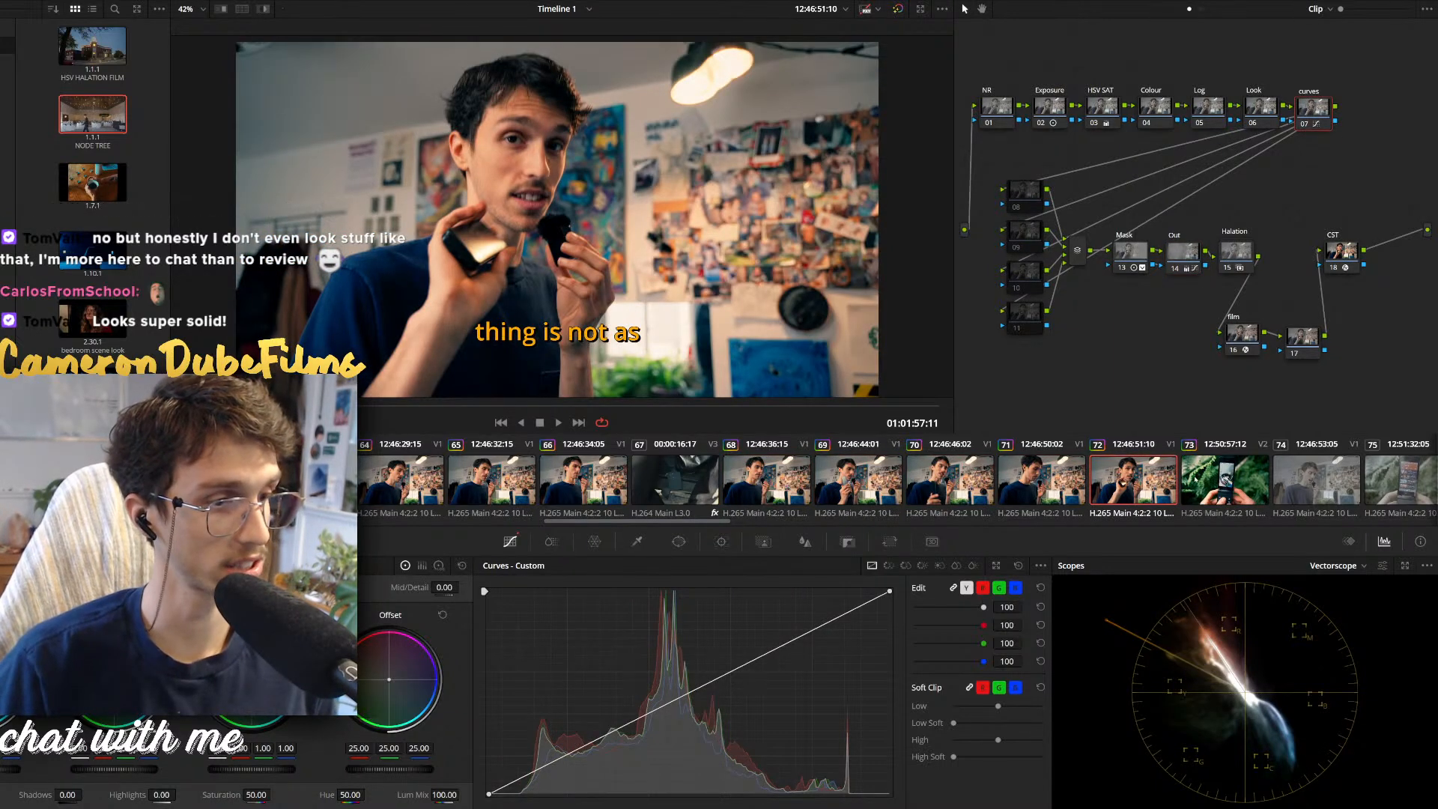
Return to the Edit page, move the playhead to 01:01:52:03 and select the videoplayback.mp4 overlay
{"action": "key", "text": "shift+4"}
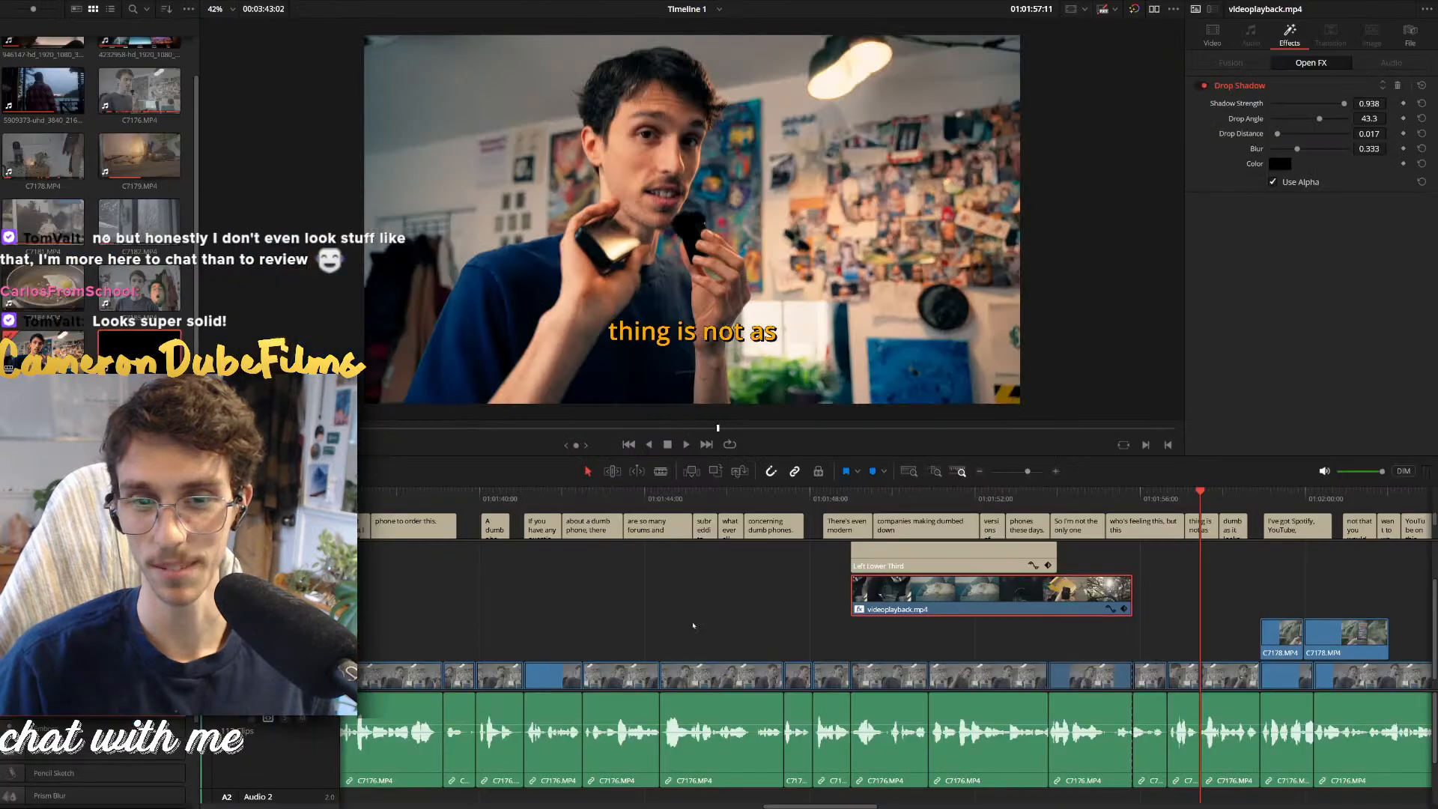
{"action": "left_click", "coordinate": [975, 503]}
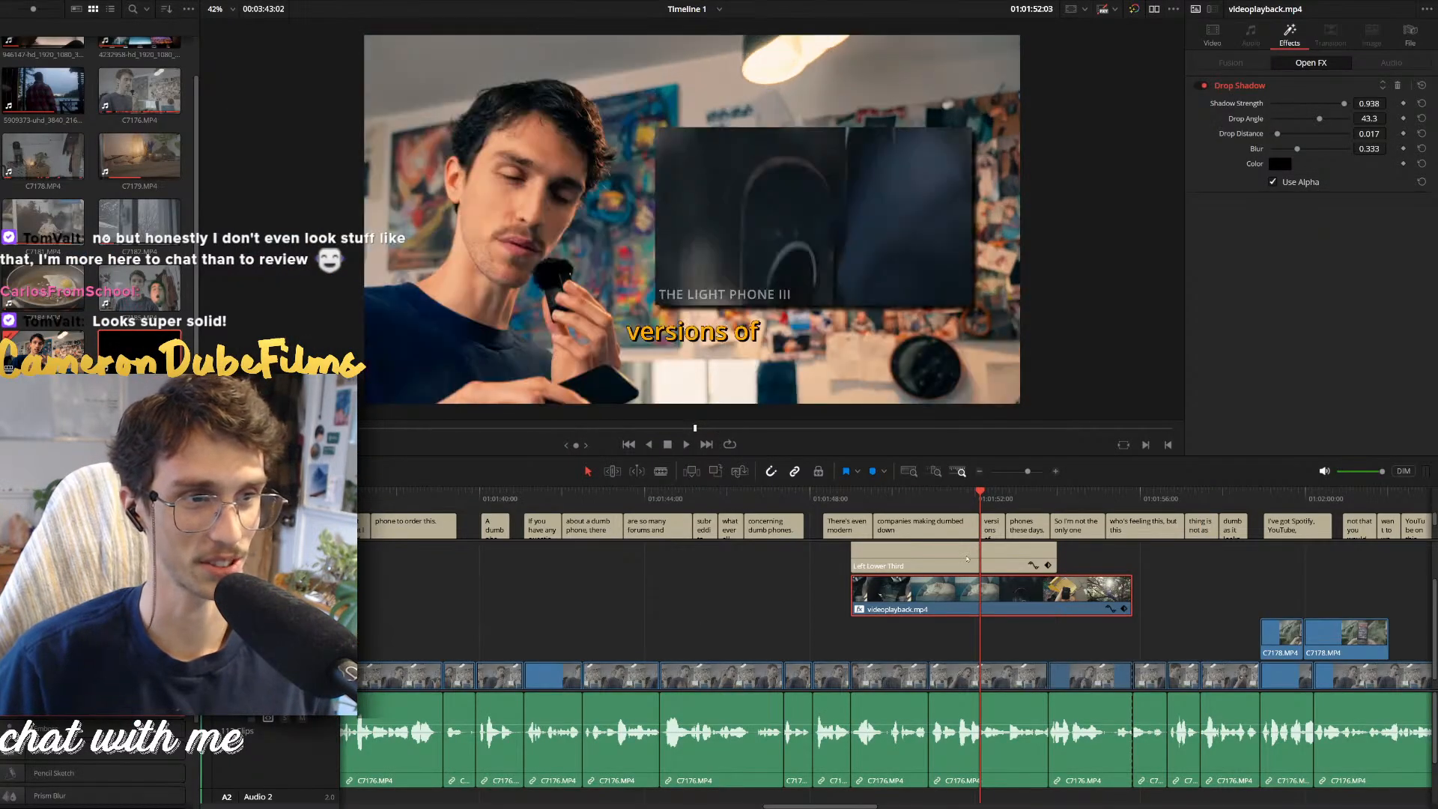
{"action": "left_click", "coordinate": [966, 656]}
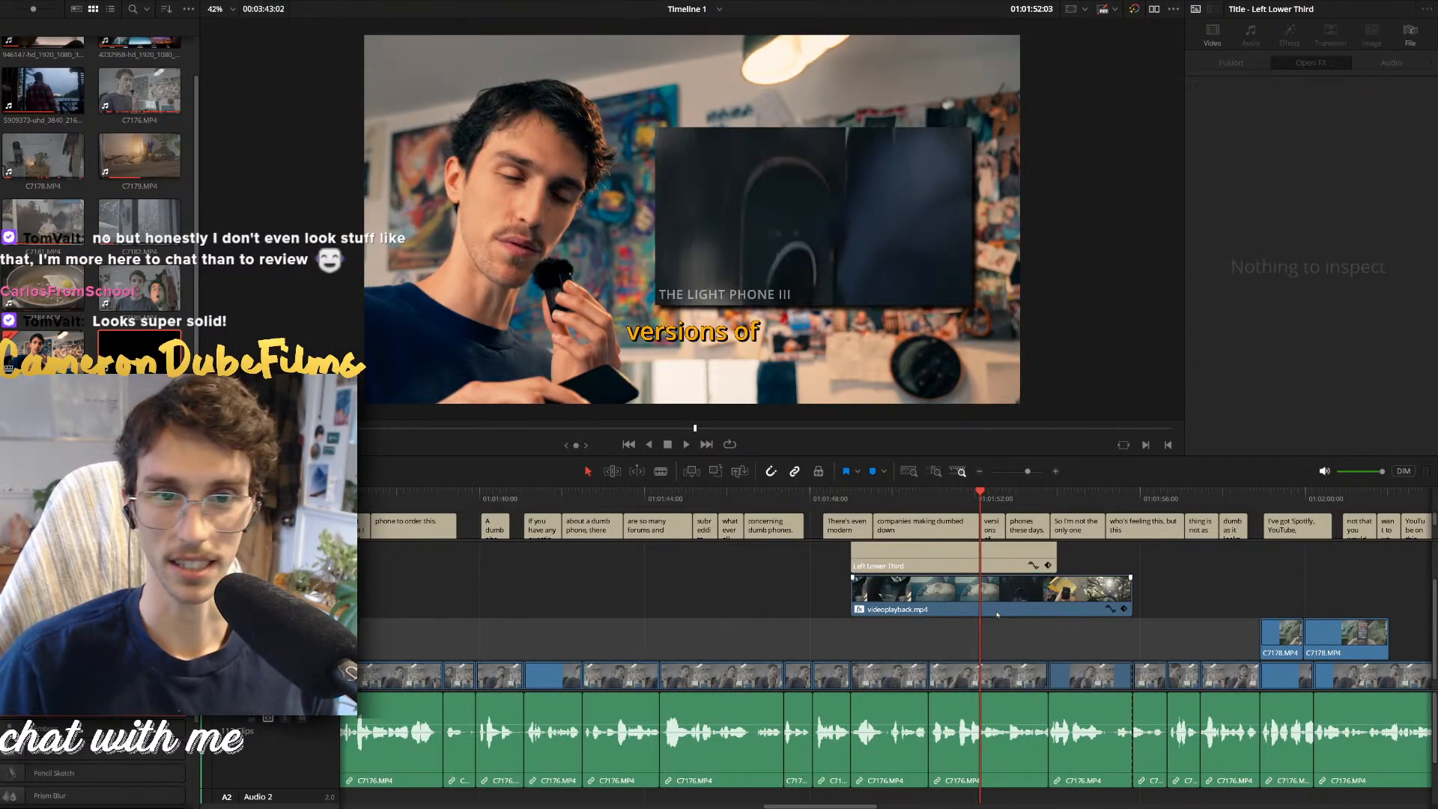
{"action": "left_click", "coordinate": [996, 607]}
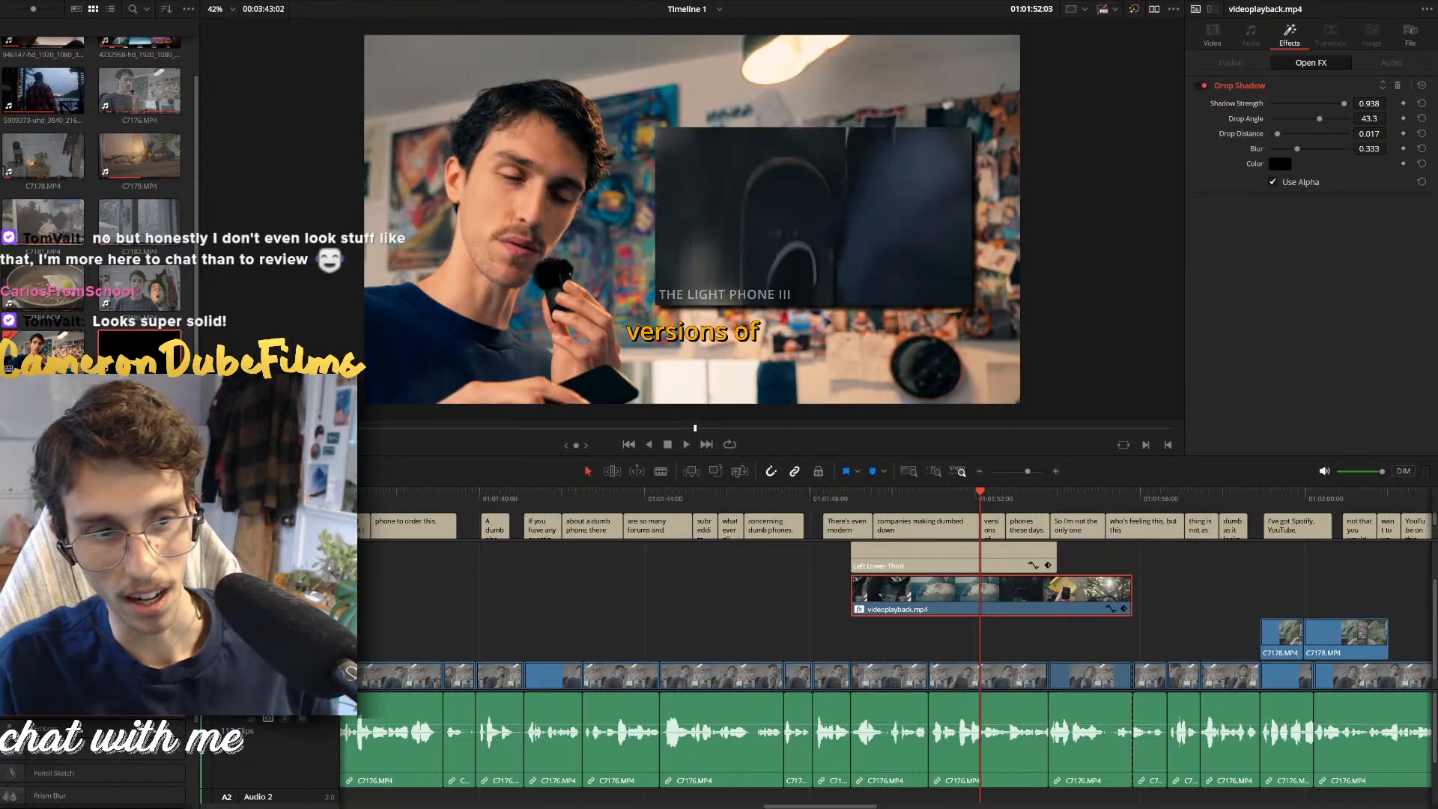
Search the effects for "corner", apply Colored Border to the videoplayback.mp4 overlay and set its colour to black
{"action": "type", "text": "co"}
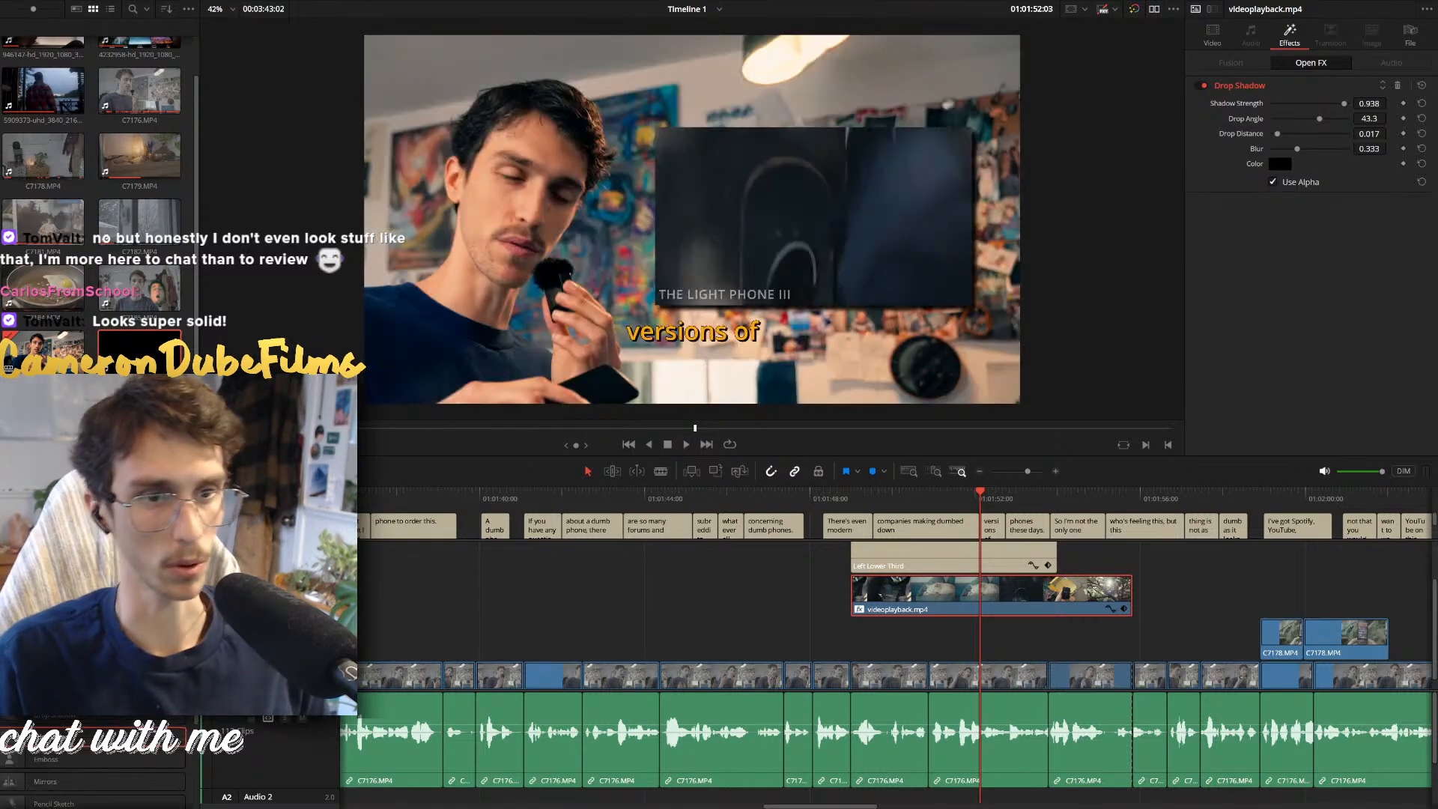
{"action": "type", "text": "rner"}
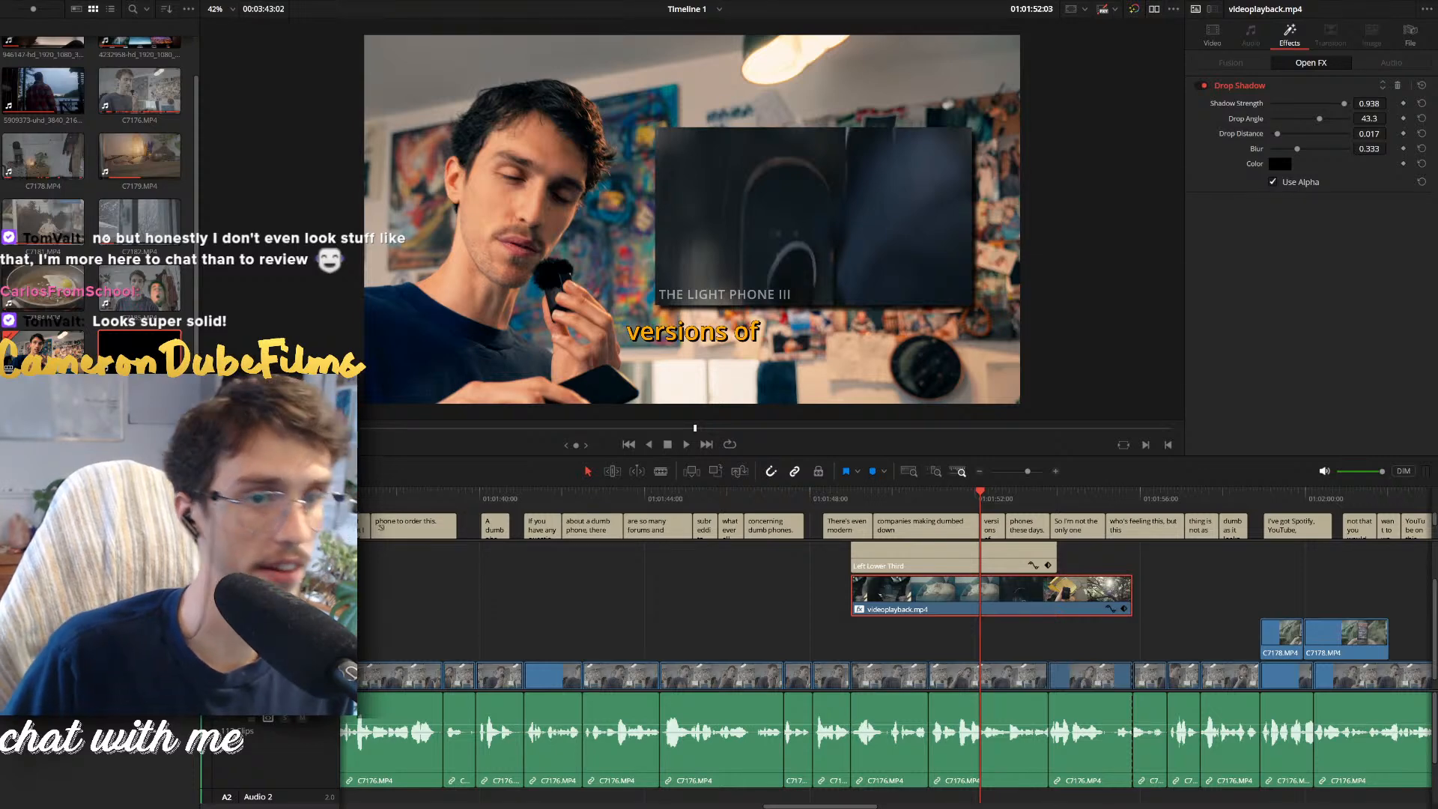
{"action": "left_click_drag", "start_coordinate": [903, 566], "coordinate": [904, 593]}
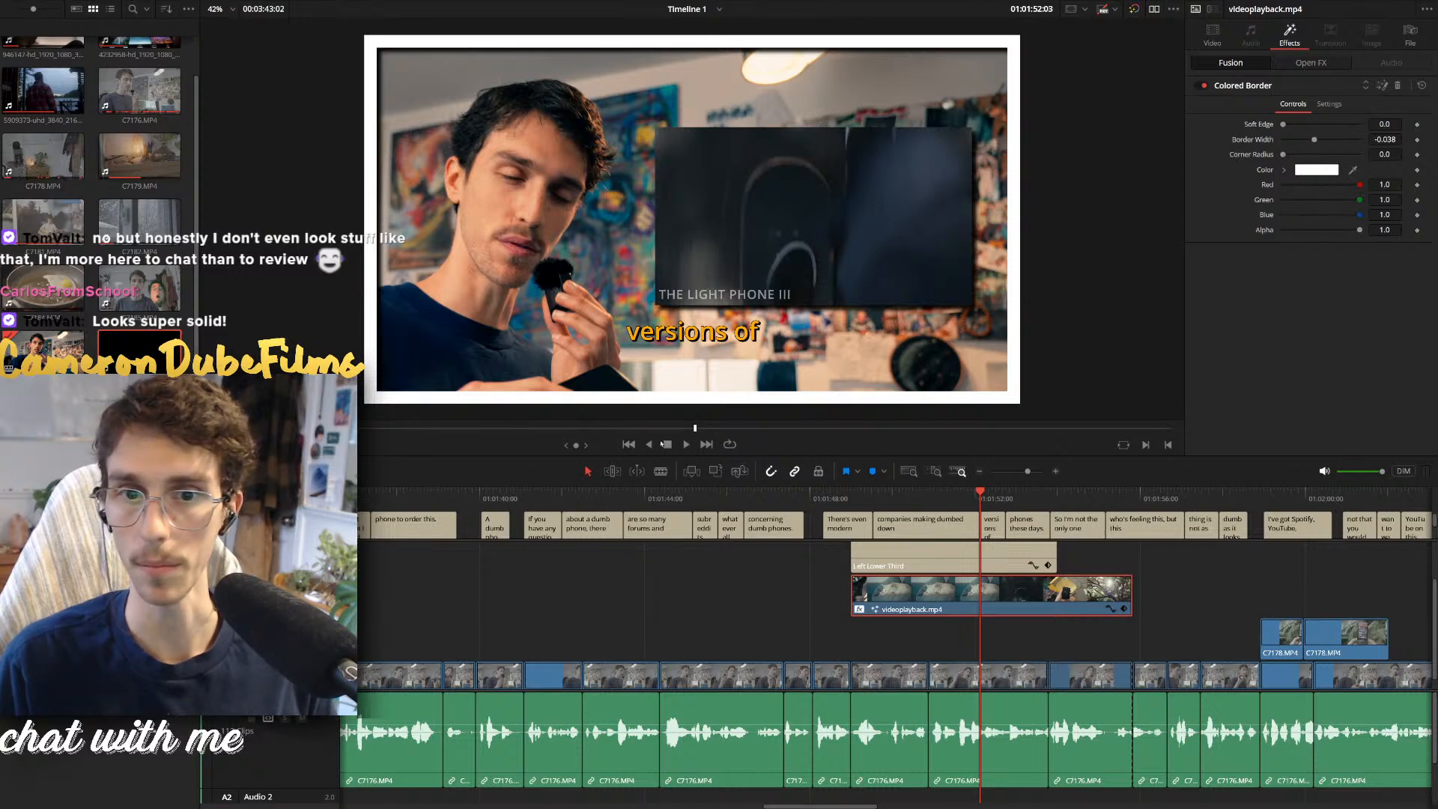
{"action": "left_click", "coordinate": [650, 414]}
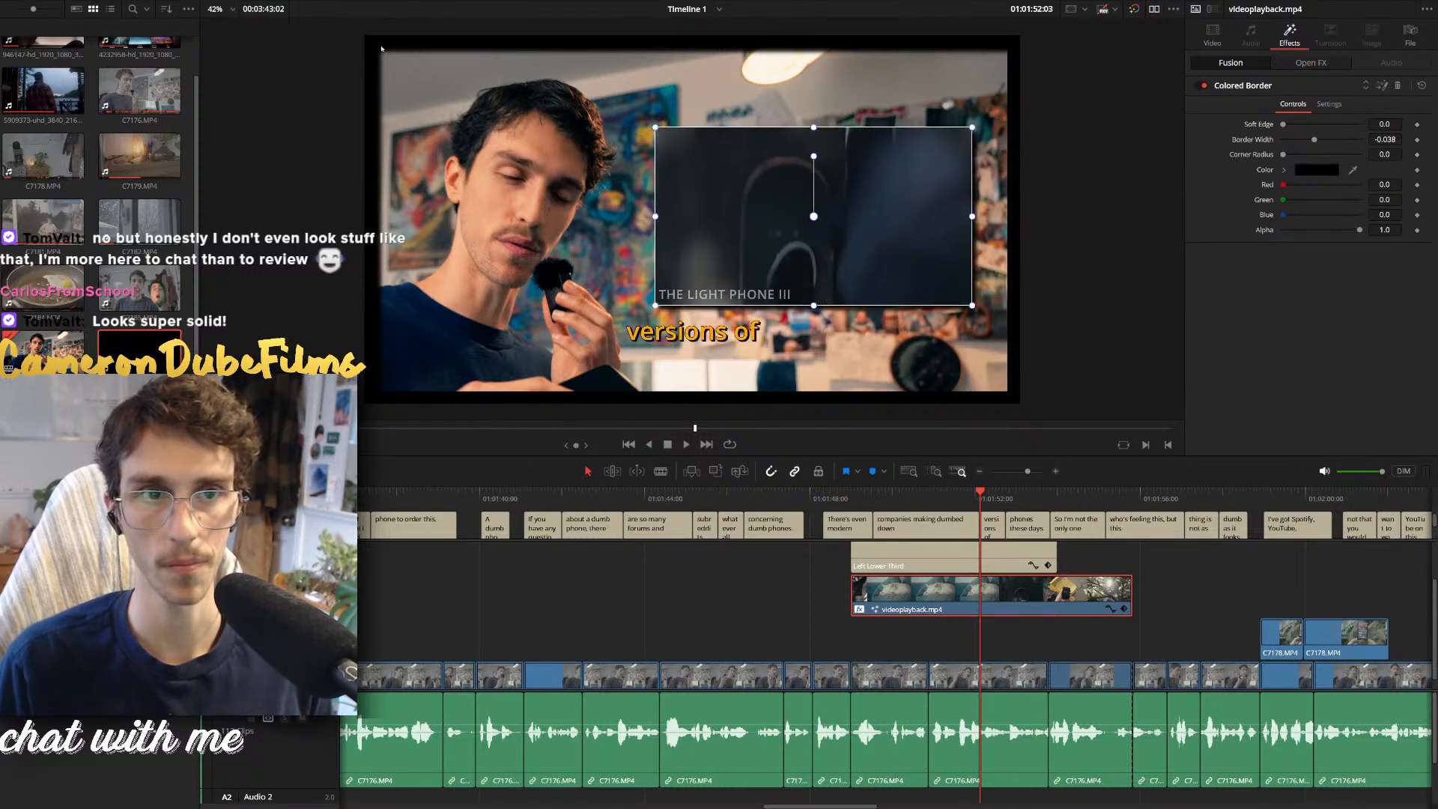
Try a Corner Radius of 1.0 on the Colored Border, undo it, and set the radius to 0.449
{"action": "left_click", "coordinate": [1329, 104]}
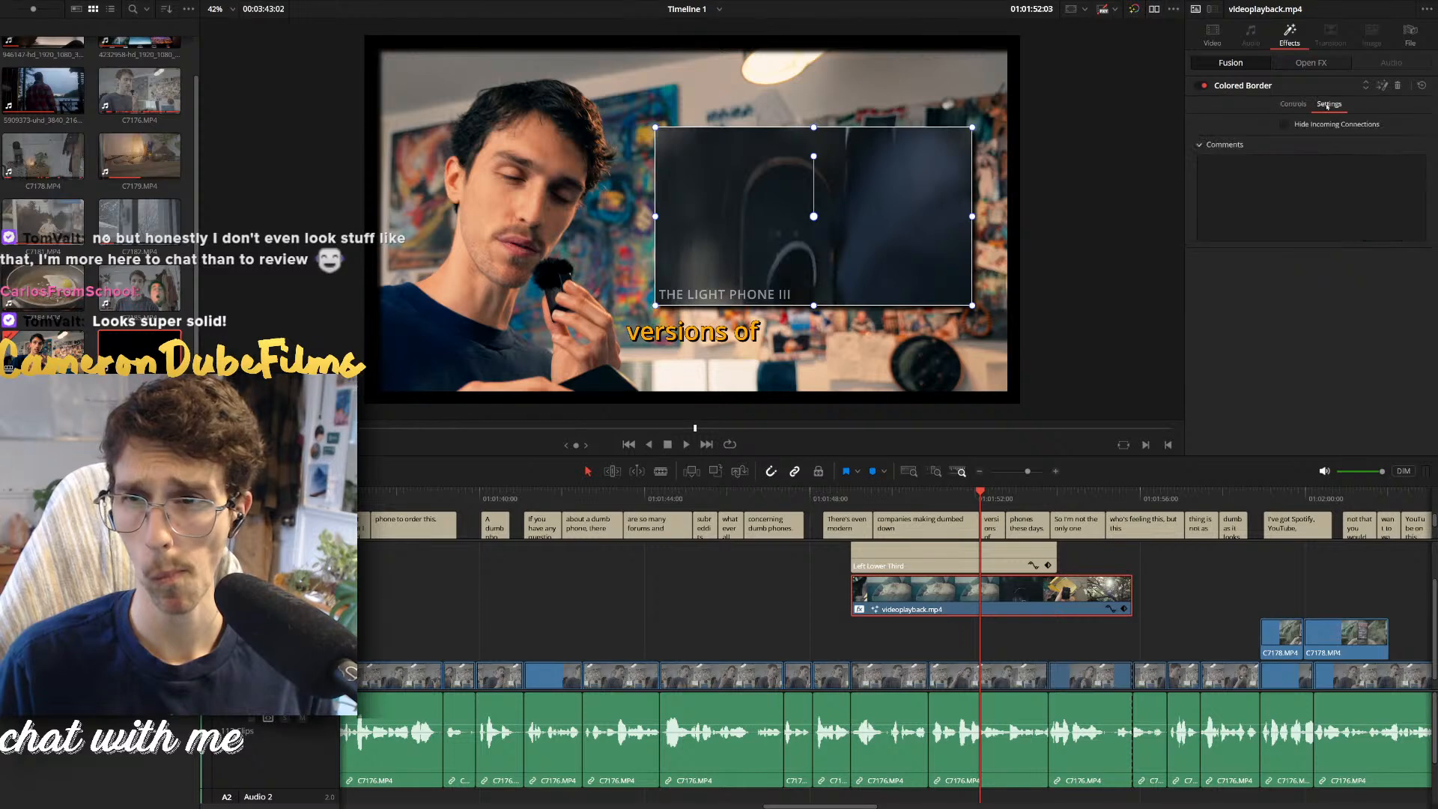
{"action": "left_click", "coordinate": [1287, 104]}
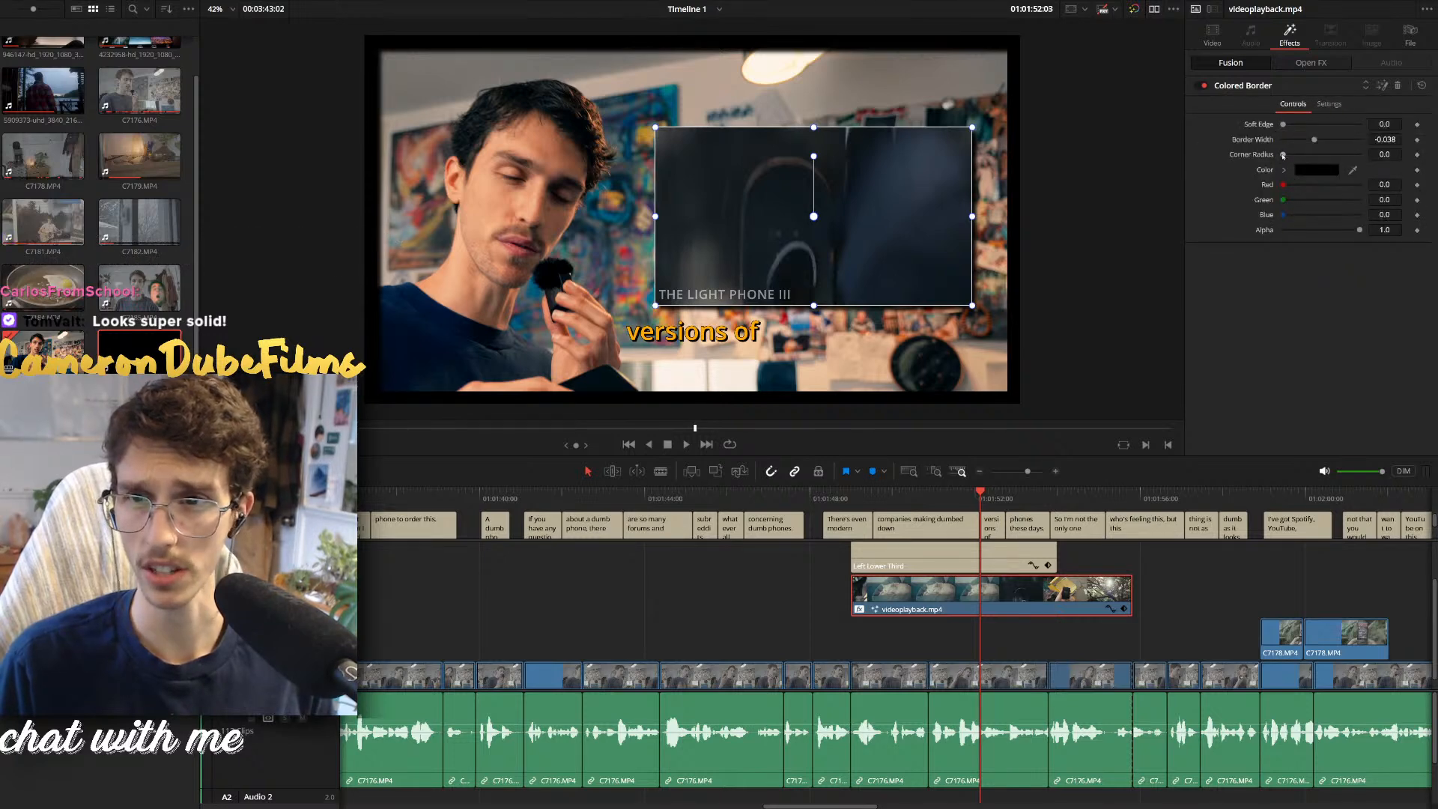
{"action": "left_click_drag", "start_coordinate": [1283, 154], "coordinate": [1384, 163]}
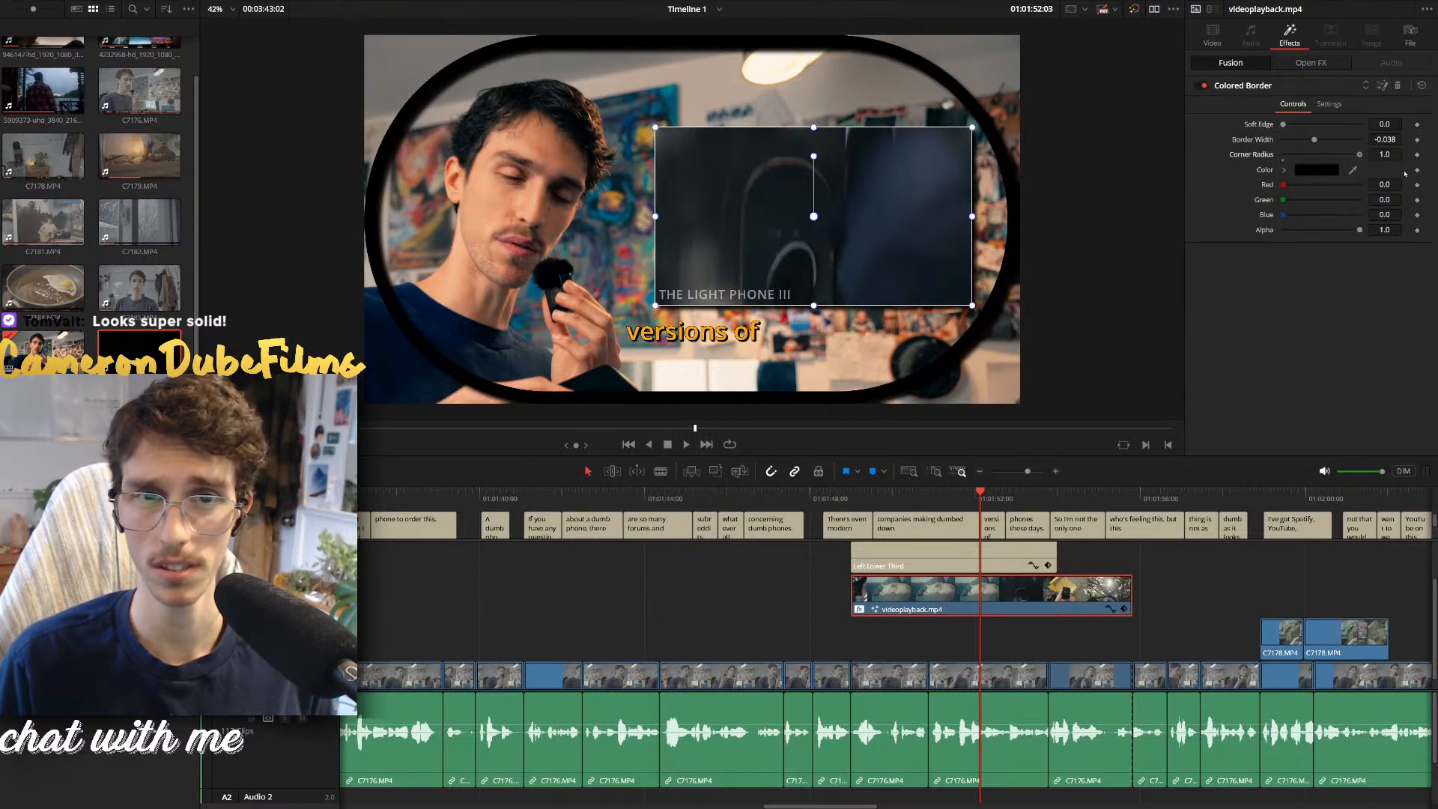
{"action": "key", "text": "ctrl+z"}
{"action": "left_click_drag", "start_coordinate": [1282, 154], "coordinate": [1226, 125]}
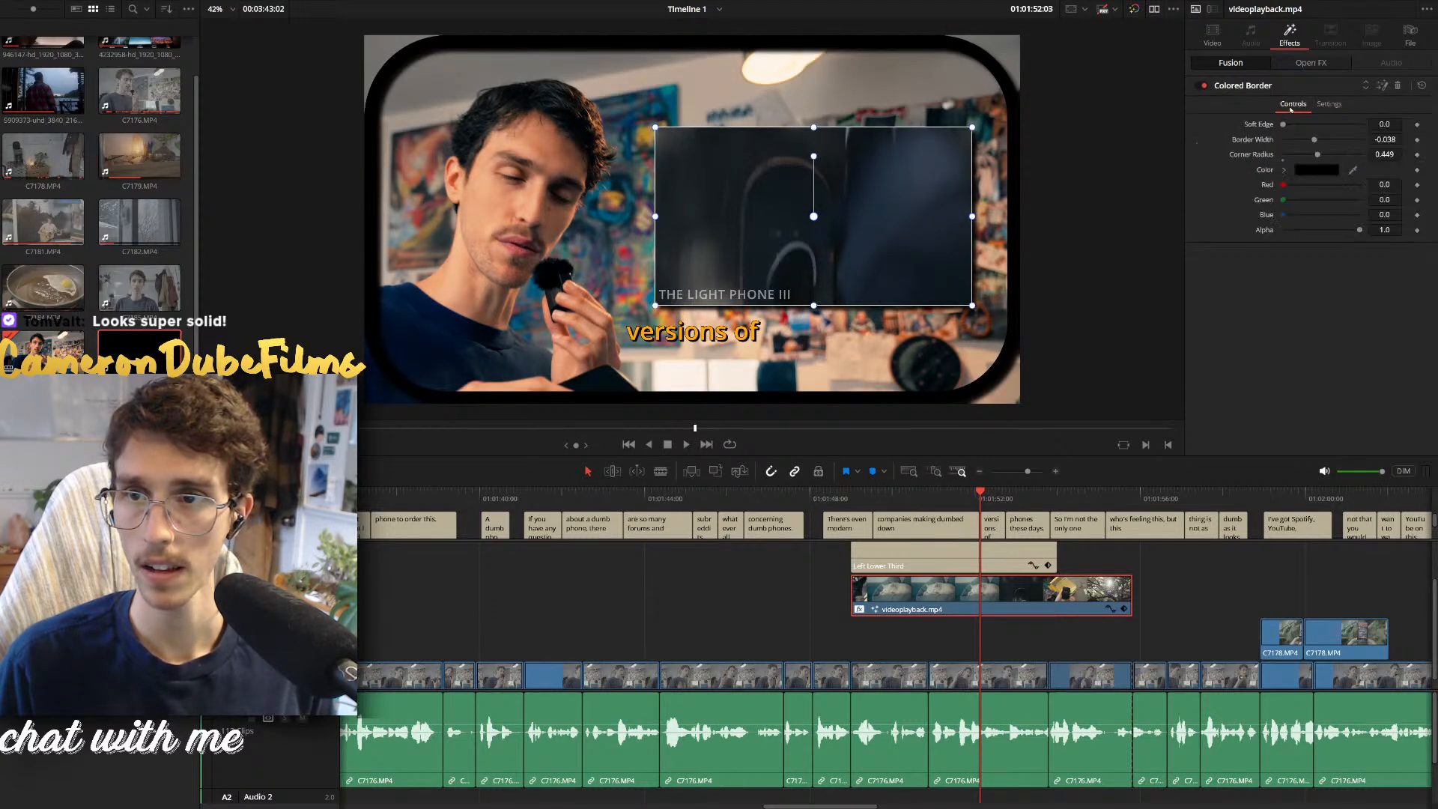
Check the overlay's Drop Shadow distance and turn off its Colored Border effect
{"action": "left_click", "coordinate": [1279, 65]}
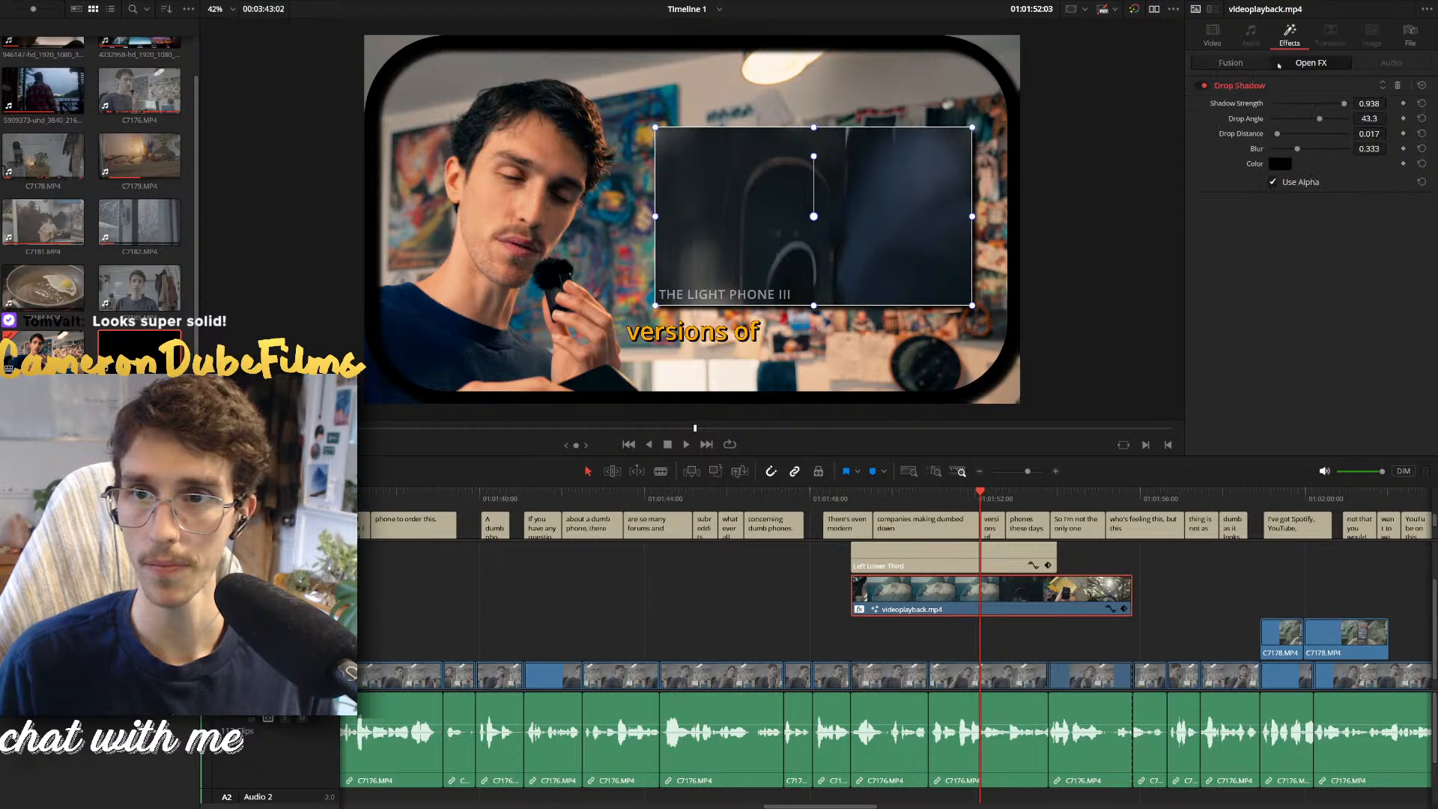
{"action": "left_click_drag", "start_coordinate": [1278, 135], "coordinate": [1278, 136]}
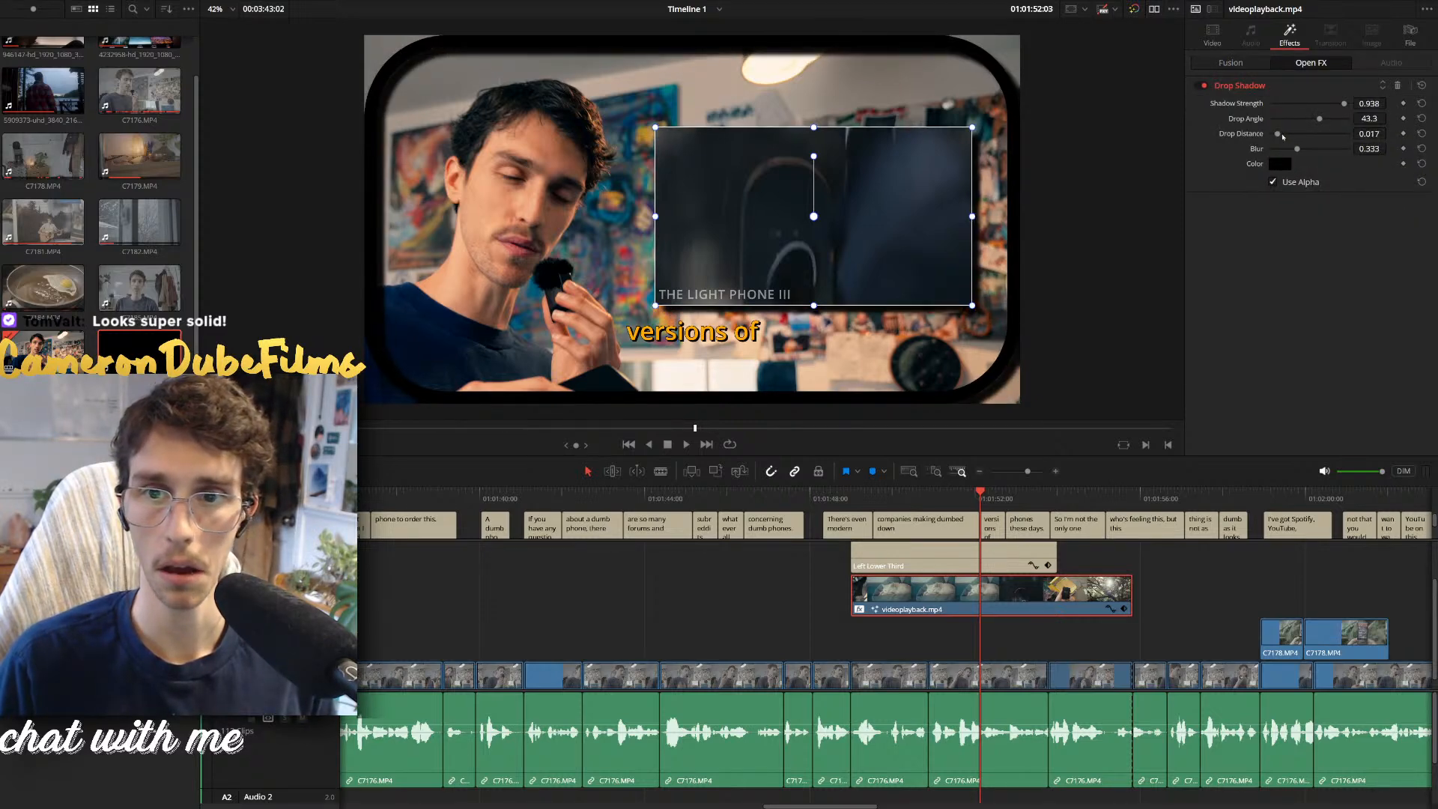
{"action": "left_click", "coordinate": [1228, 64]}
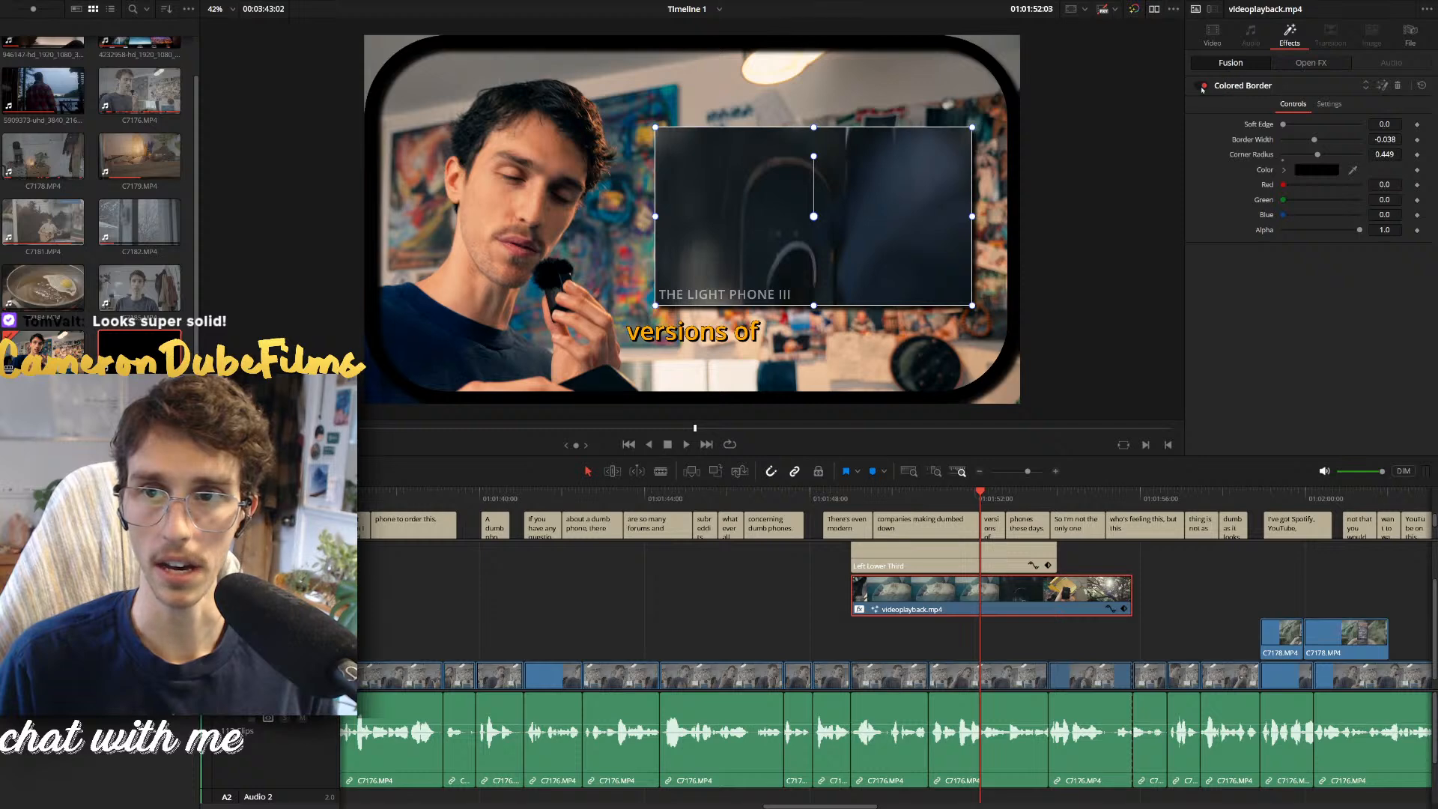
{"action": "left_click", "coordinate": [1203, 86]}
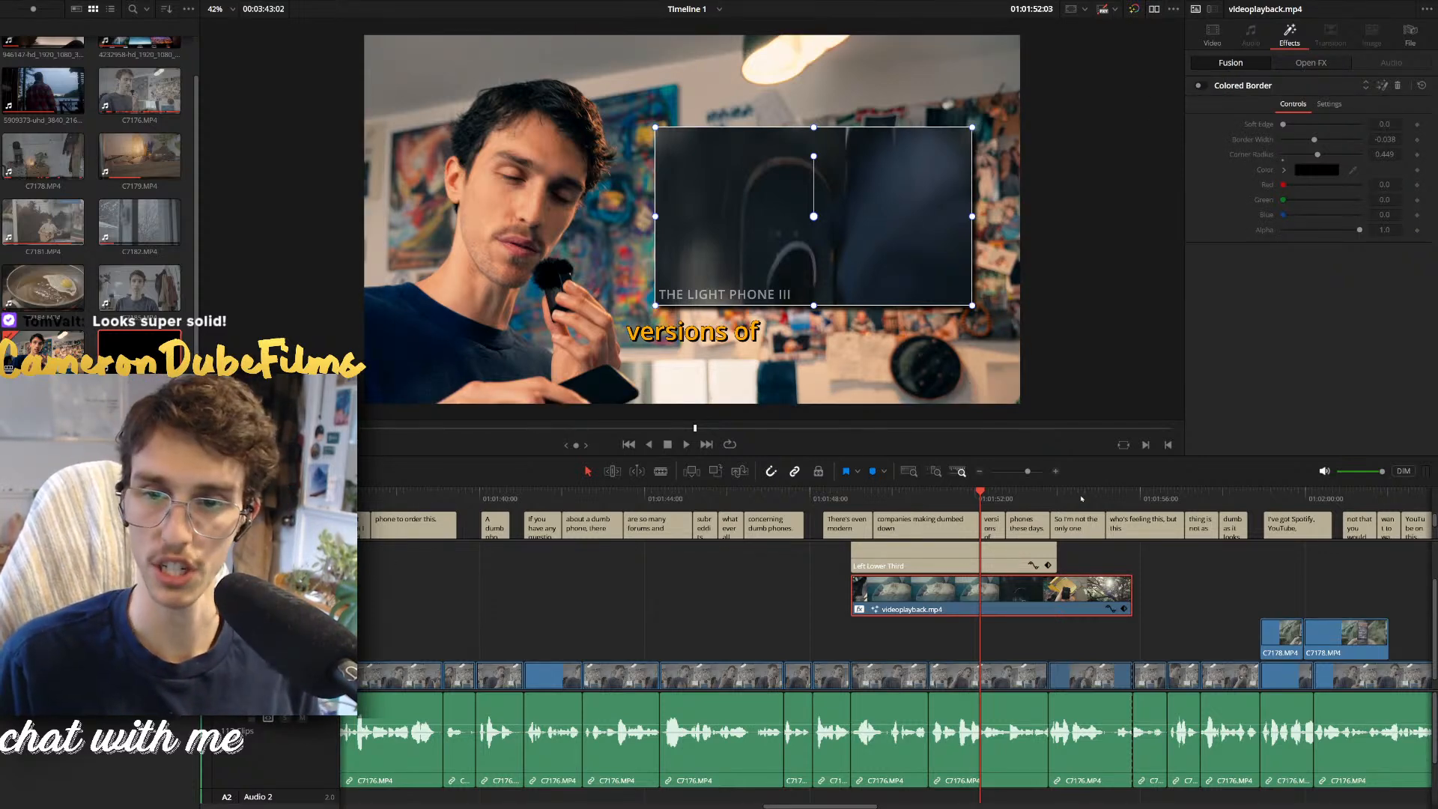
Extend the Left Lower Third title to the end of the videoplayback.mp4 overlay and play back that section
{"action": "left_click", "coordinate": [1031, 498]}
{"action": "left_click_drag", "start_coordinate": [1055, 558], "coordinate": [1123, 567]}
{"action": "key", "text": "space"}
{"action": "key", "text": "ctrl+minus"}
{"action": "key", "text": "ctrl+minus"}
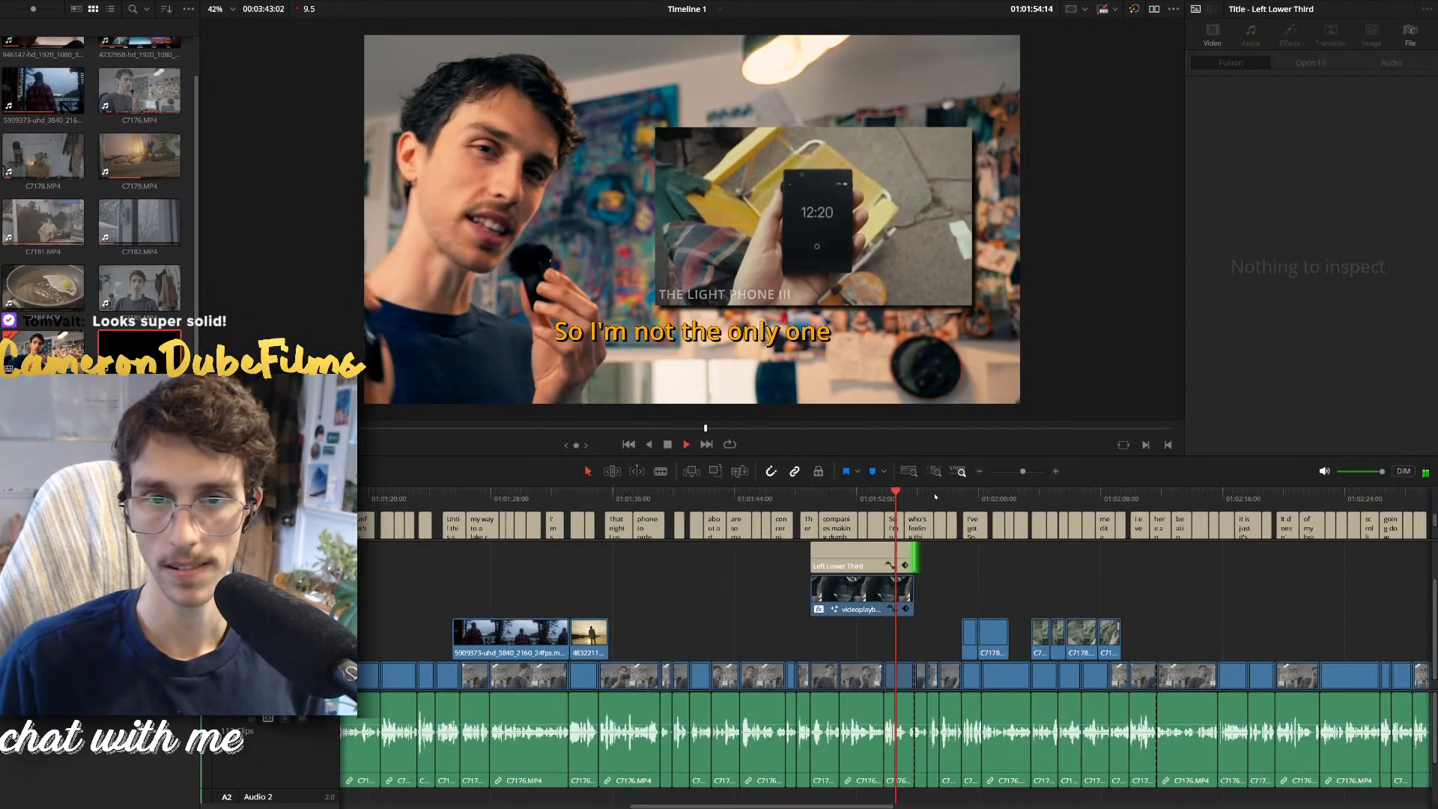
Open the Color page and select clip 73, the flip-phone shot against ferns
{"action": "key", "text": "shift+6"}
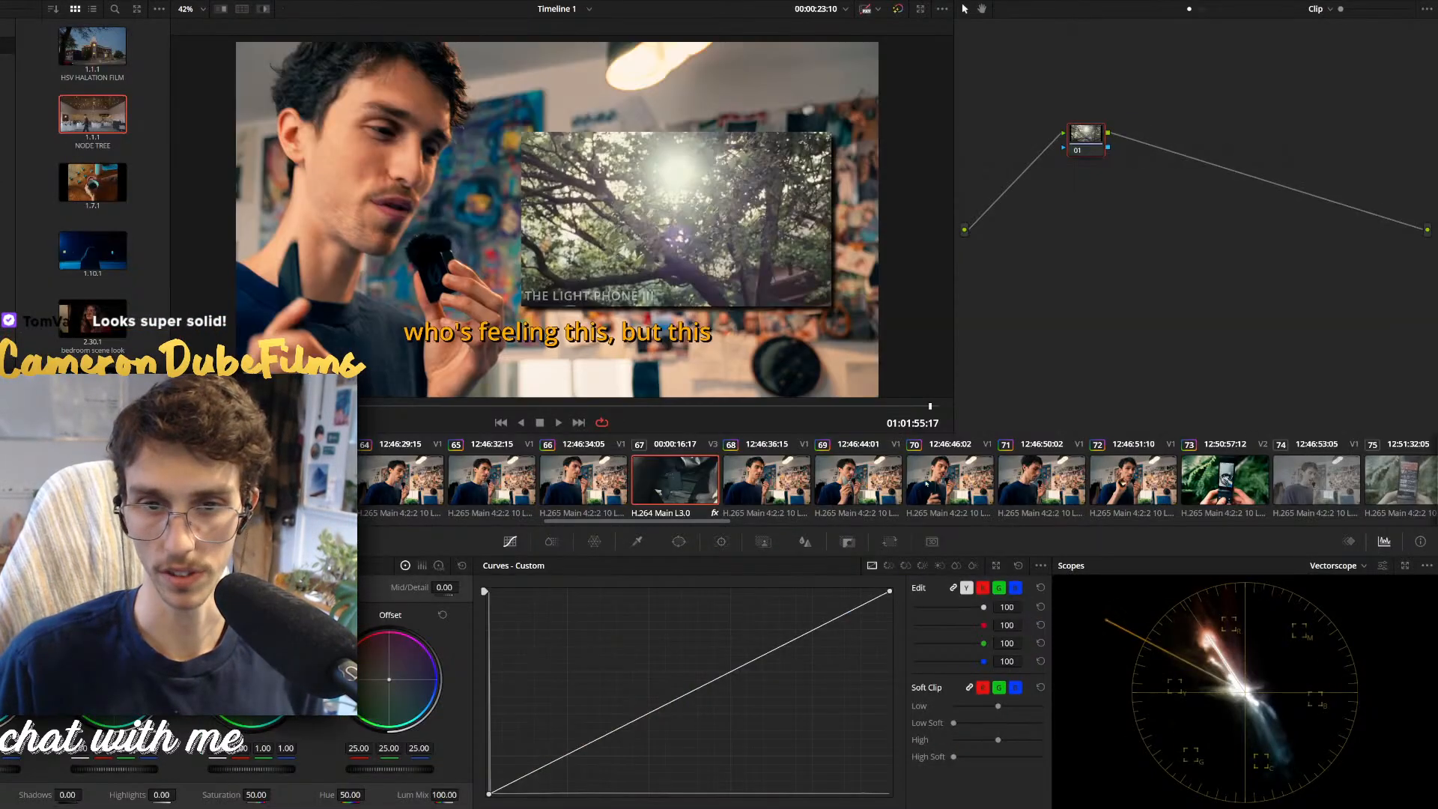
{"action": "left_click", "coordinate": [1225, 481]}
{"action": "scroll", "coordinate": [746, 486], "scroll_direction": "down", "scroll_amount": 4}
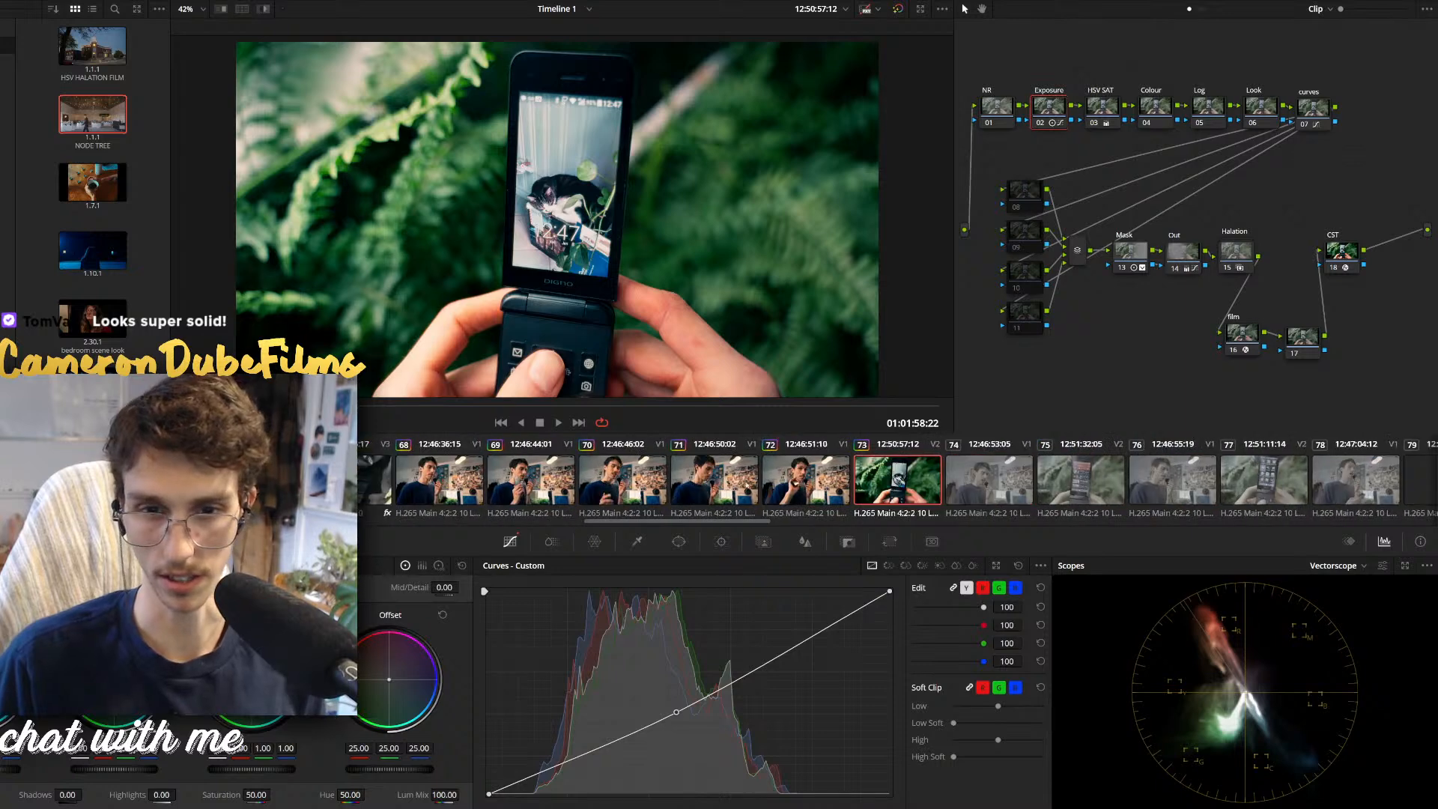
Apply clip 73's flip-phone grade to the matching fern shots, clips 75 and 77
{"action": "scroll", "coordinate": [747, 486], "scroll_direction": "down", "scroll_amount": 1}
{"action": "left_click", "coordinate": [1150, 488]}
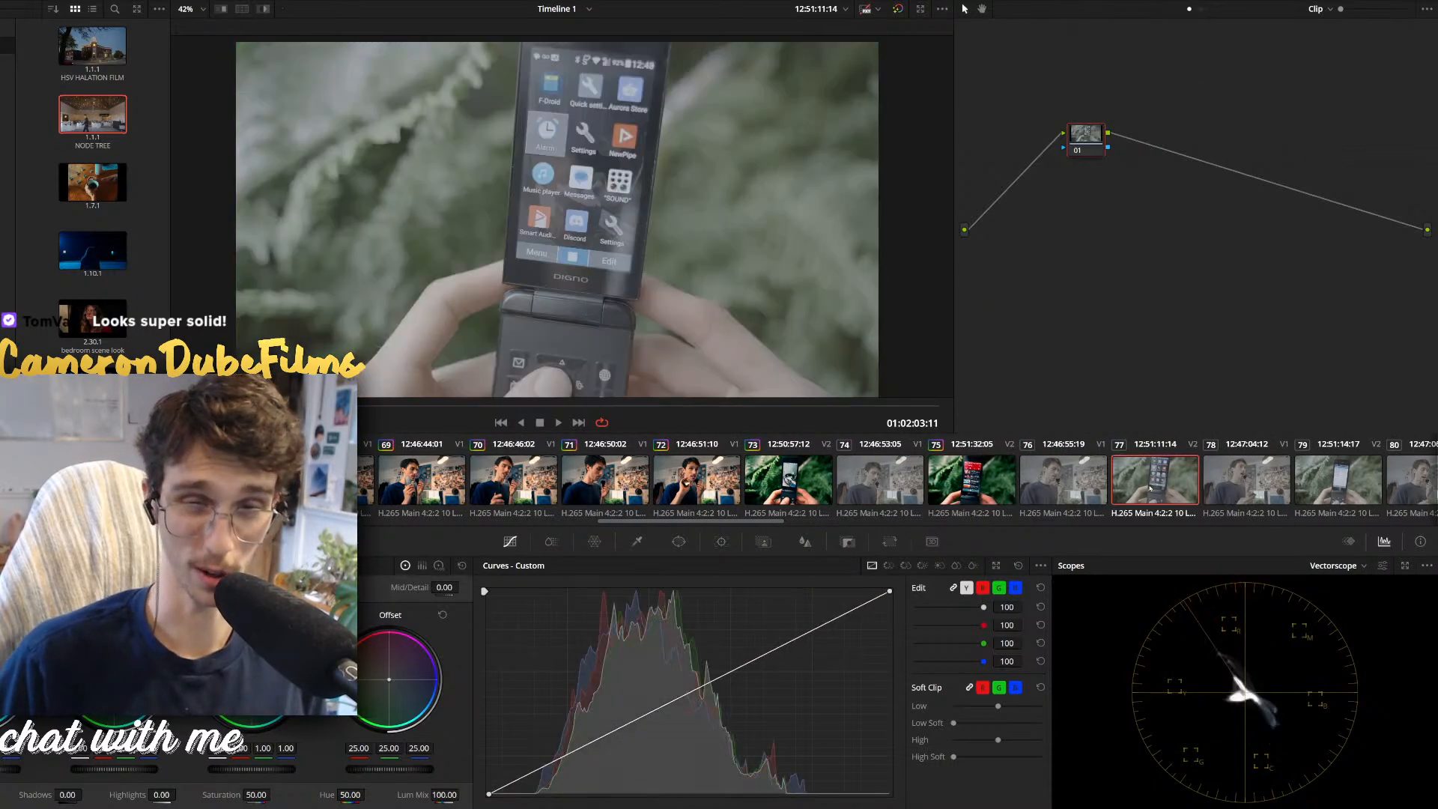
{"action": "key", "text": "ctrl+v"}
On clip 73's Exposure node, remove the custom curve's middle point, reset the contrast and lower Gain to 0.82
{"action": "left_click", "coordinate": [809, 477]}
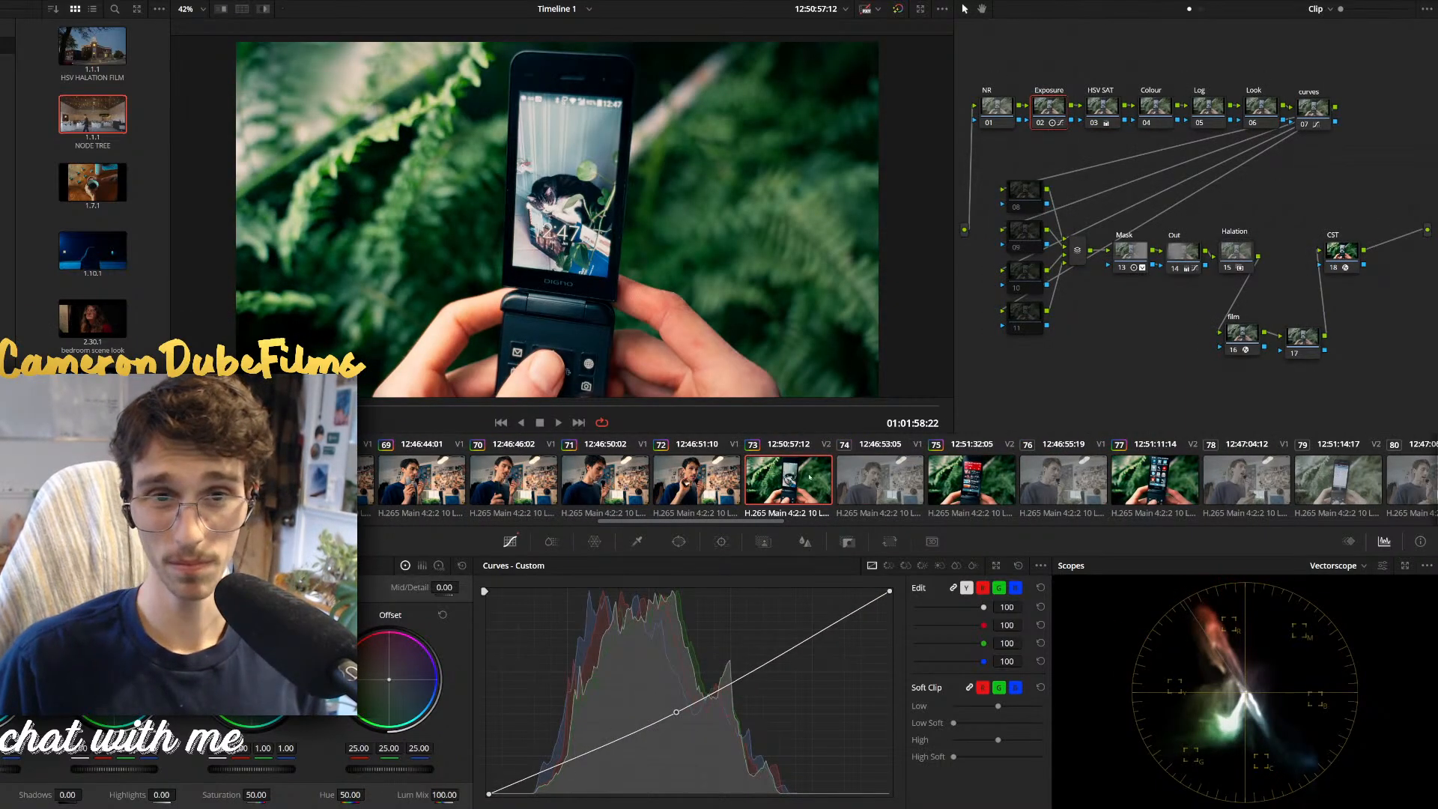
{"action": "scroll", "coordinate": [809, 477], "scroll_direction": "down", "scroll_amount": 2}
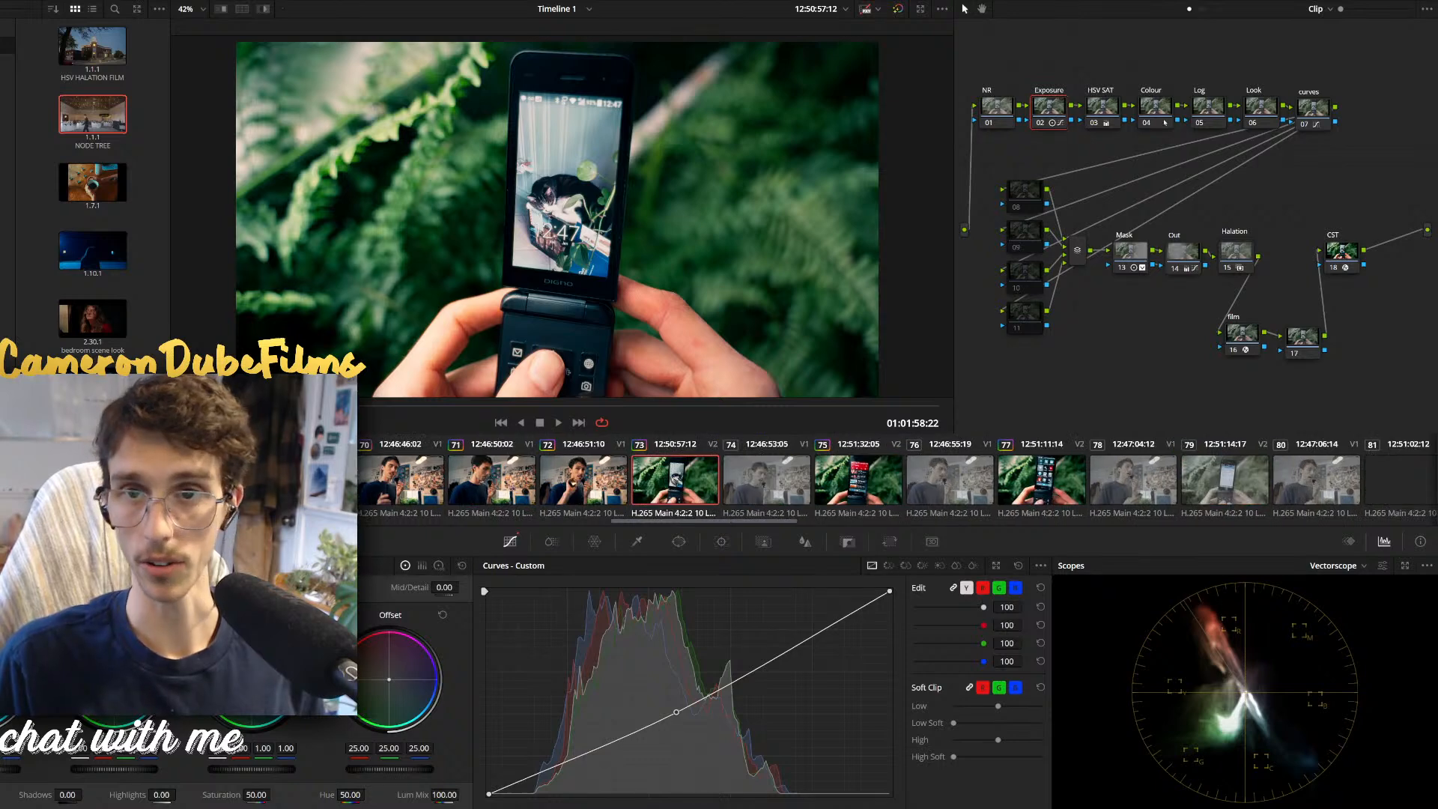
{"action": "right_click", "coordinate": [676, 713]}
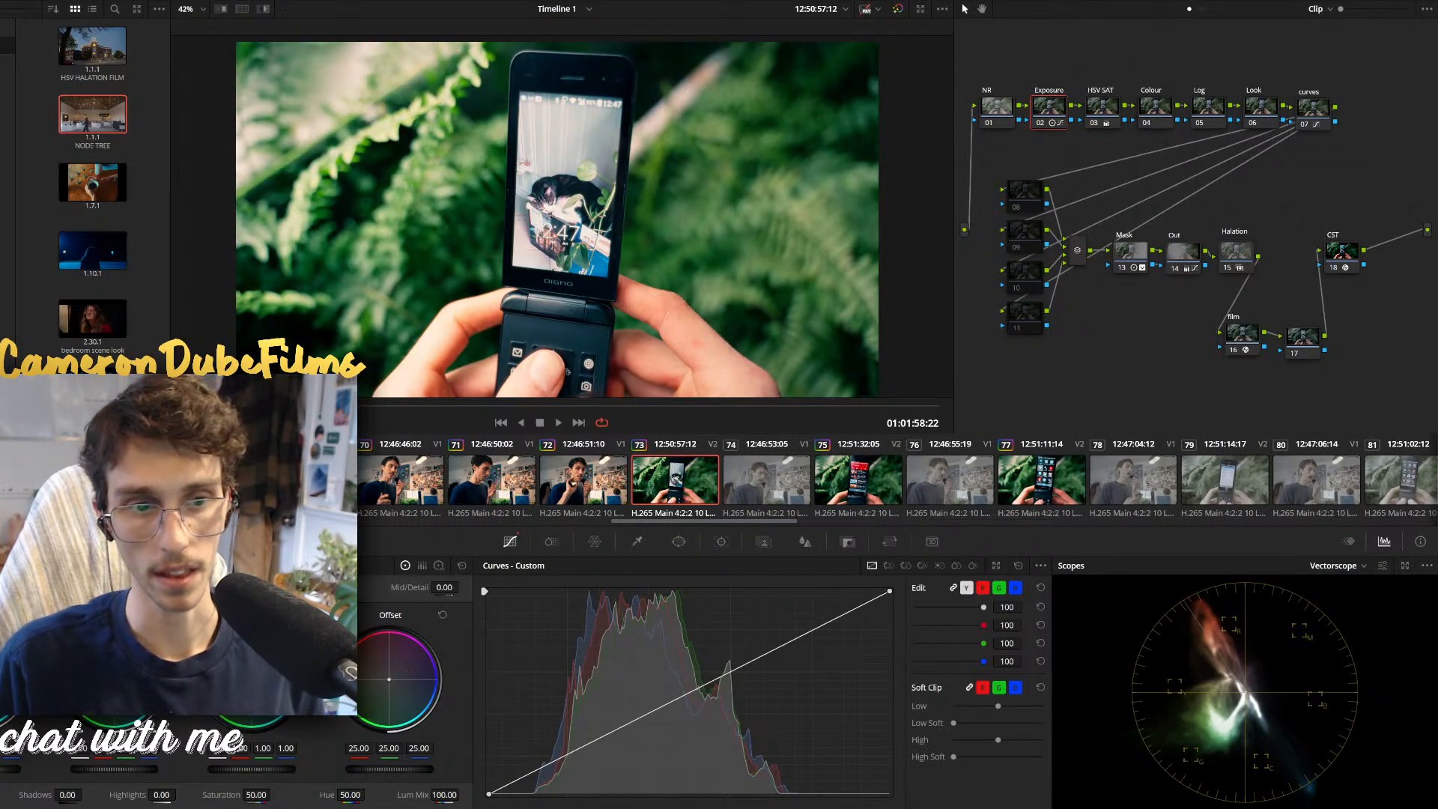
{"action": "double_click", "coordinate": [174, 587]}
{"action": "left_click_drag", "start_coordinate": [279, 772], "coordinate": [243, 772]}
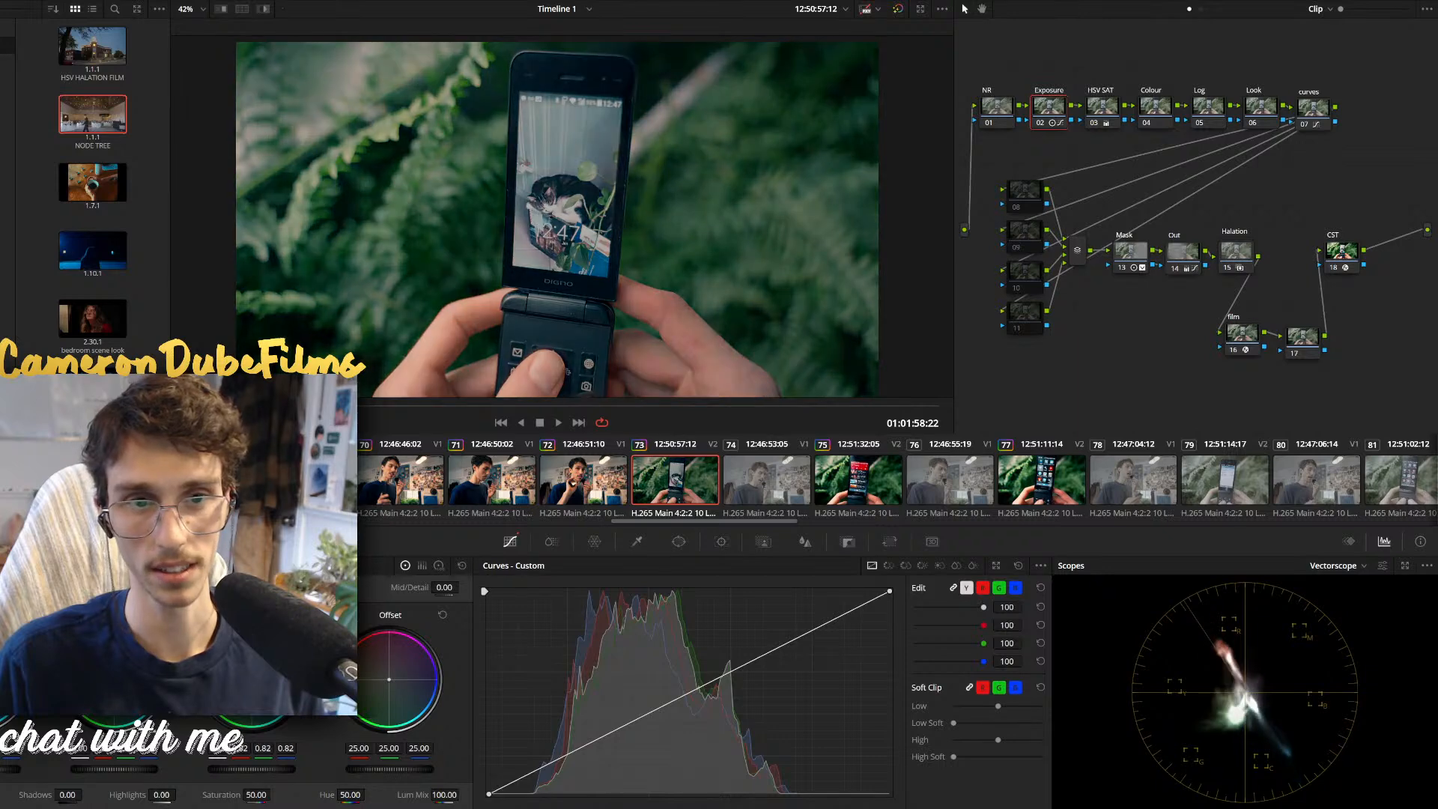
Raise the contrast of clip 73's Exposure node, lower Gamma slightly and compare the shot with its grade bypassed
{"action": "left_click_drag", "start_coordinate": [208, 587], "coordinate": [251, 587]}
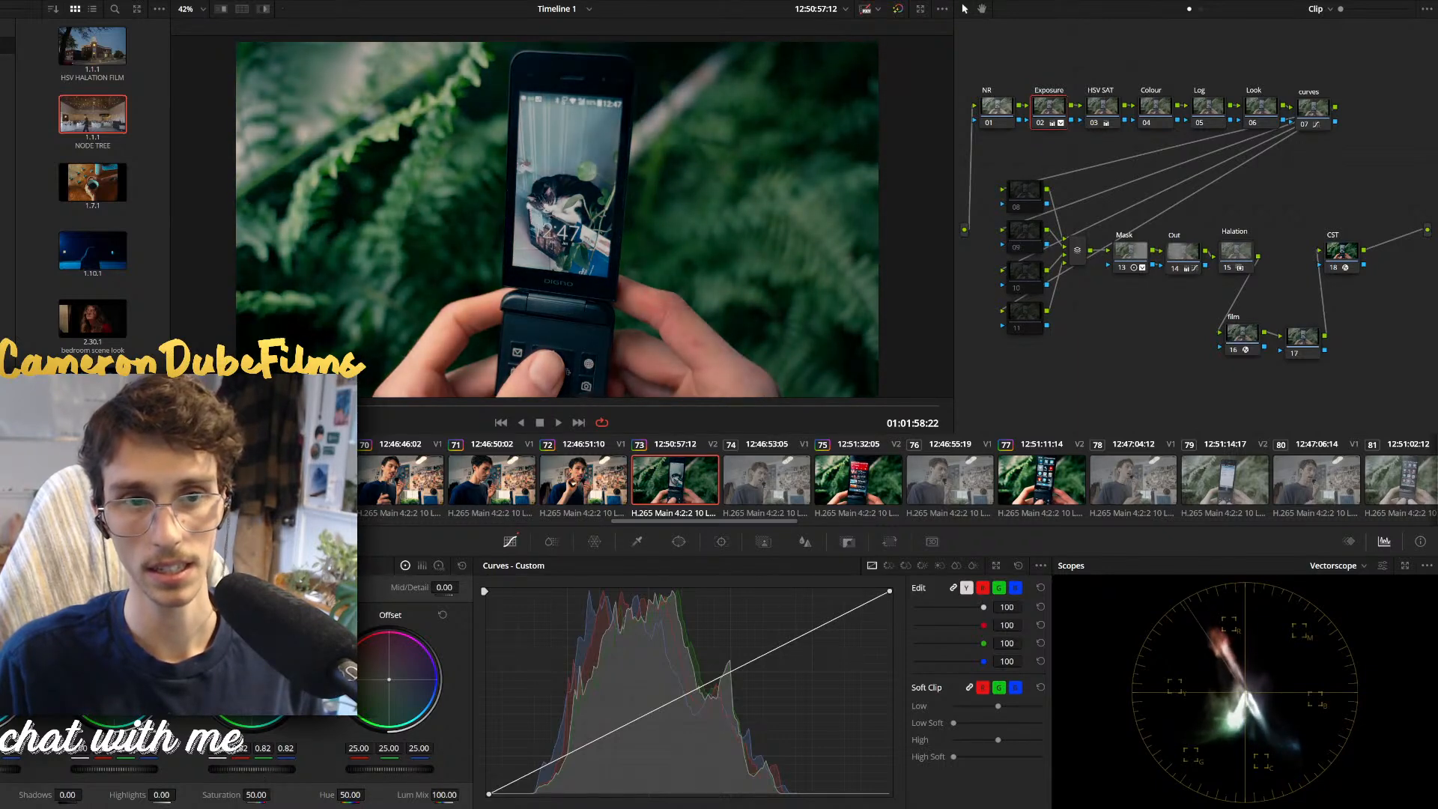
{"action": "left_click_drag", "start_coordinate": [114, 769], "coordinate": [110, 769]}
{"action": "key", "text": "shift+d"}
{"action": "key", "text": "shift+d"}
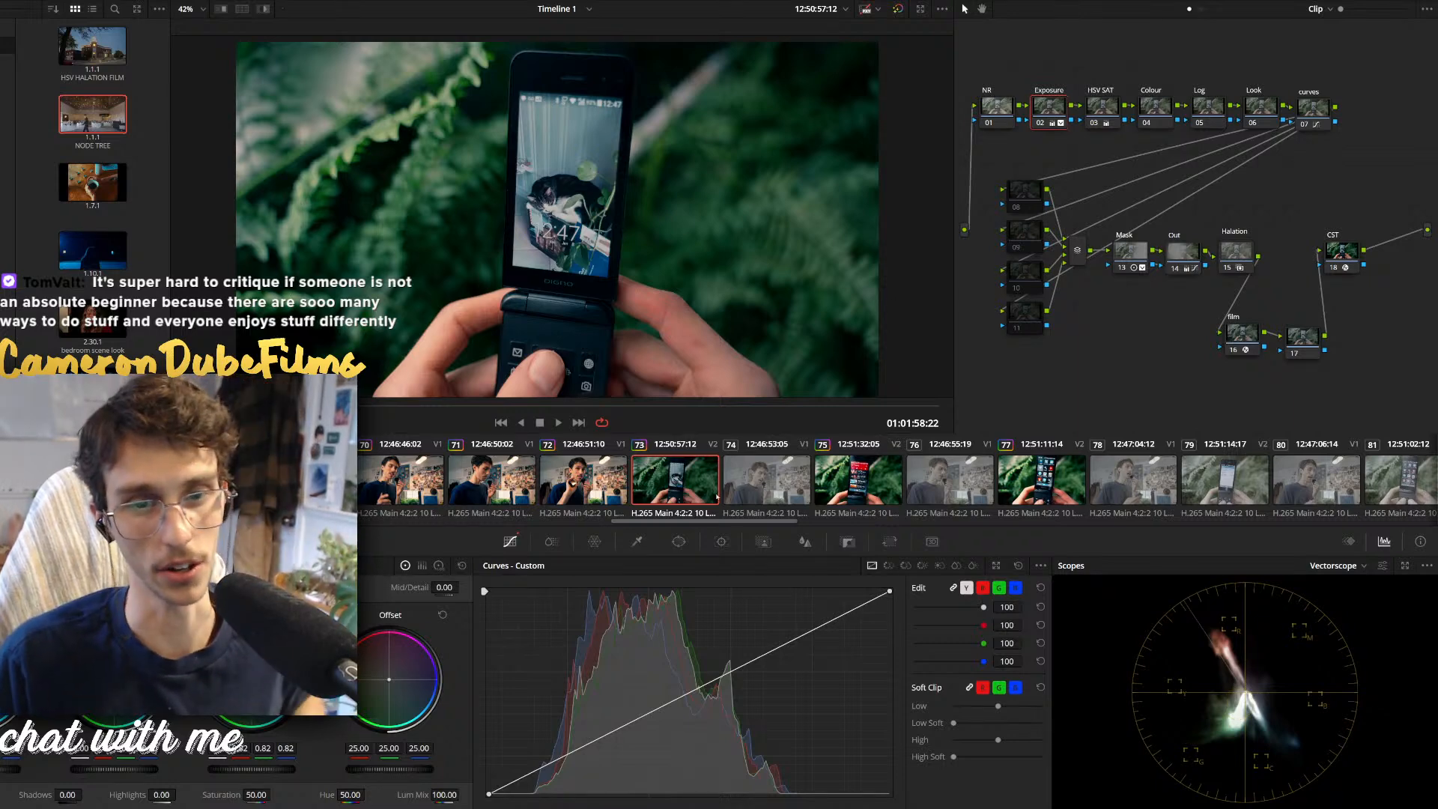
Compare clip 73 with neighbouring clips 72 and 74, and apply its revised grade to clip 75
{"action": "left_click", "coordinate": [578, 486]}
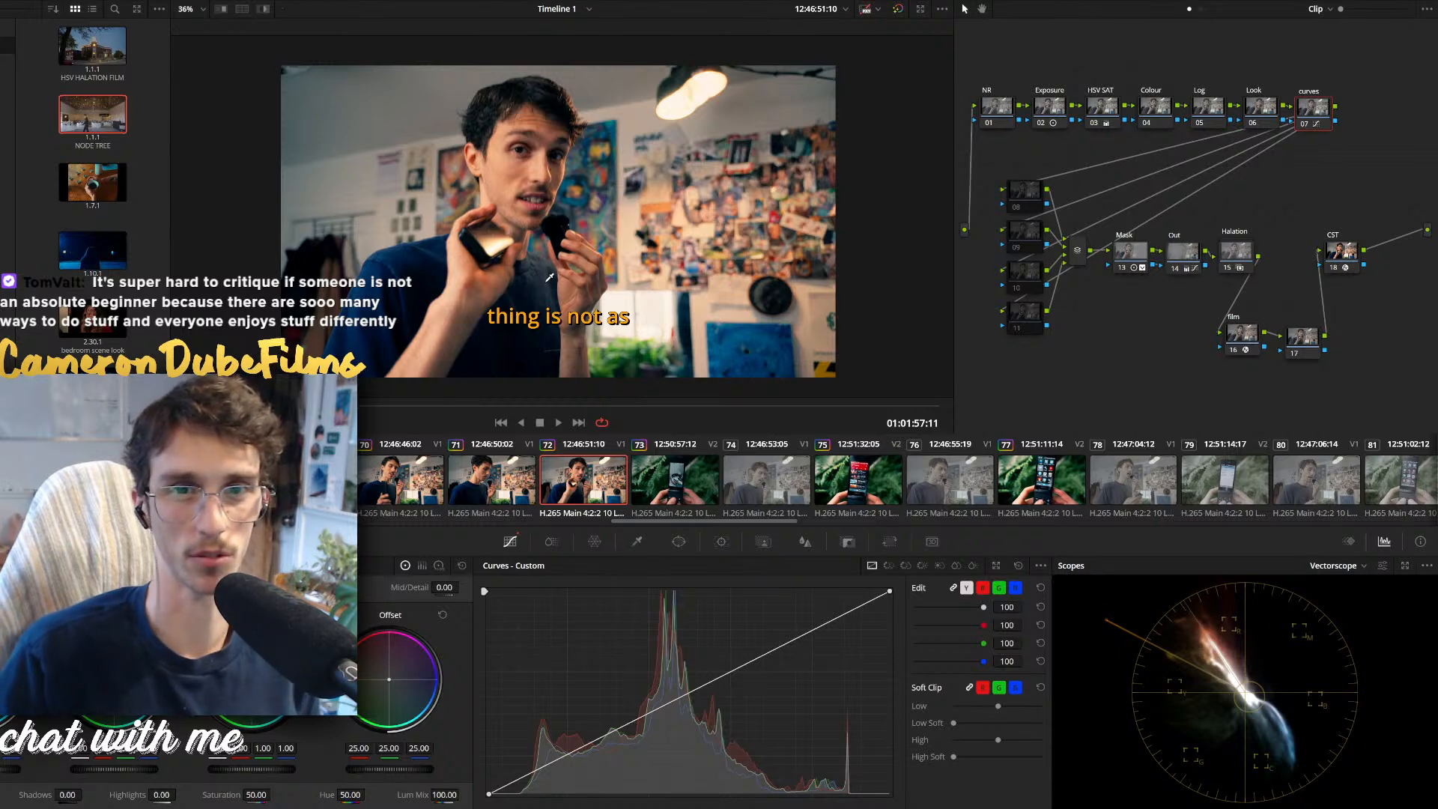
{"action": "left_click", "coordinate": [756, 470]}
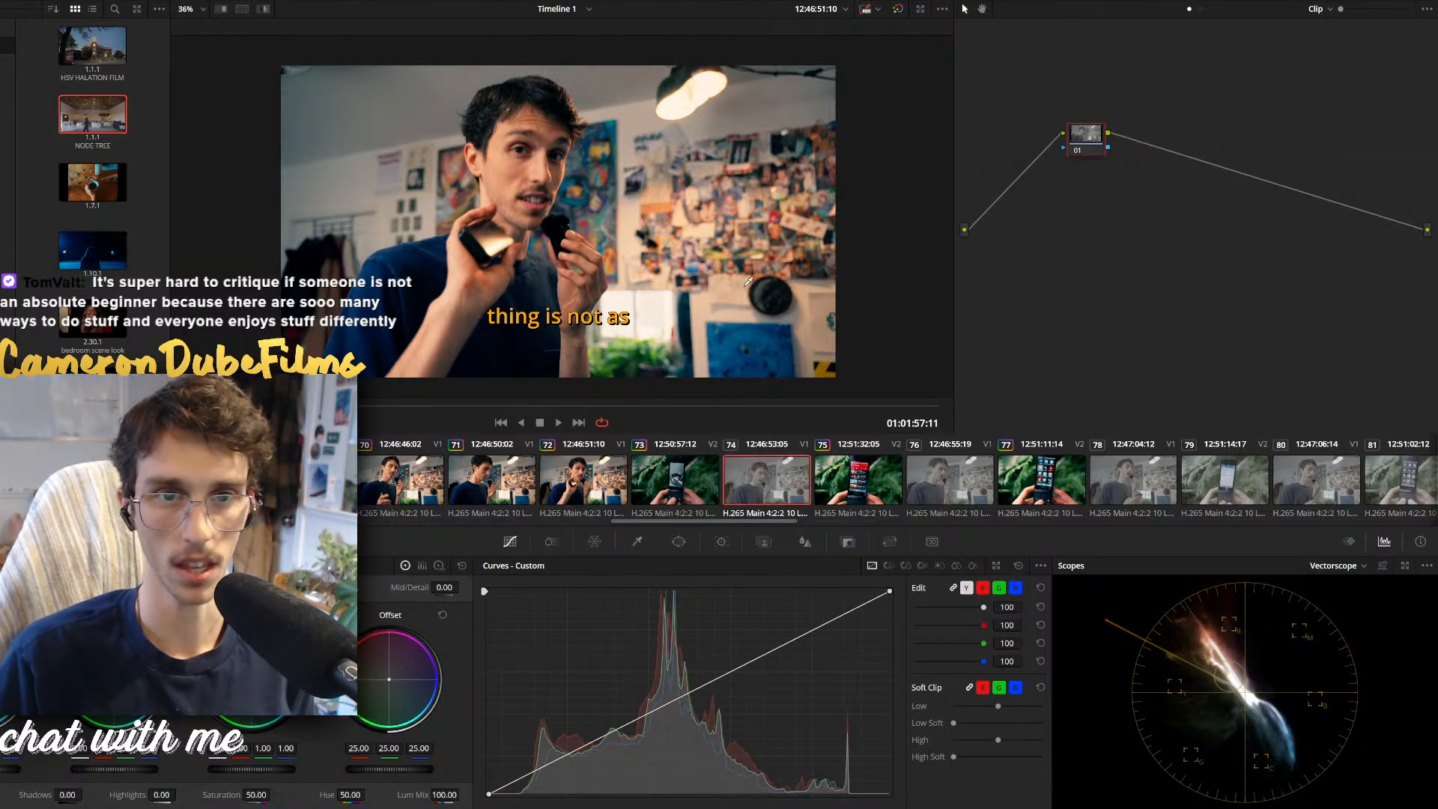
{"action": "left_click", "coordinate": [696, 491]}
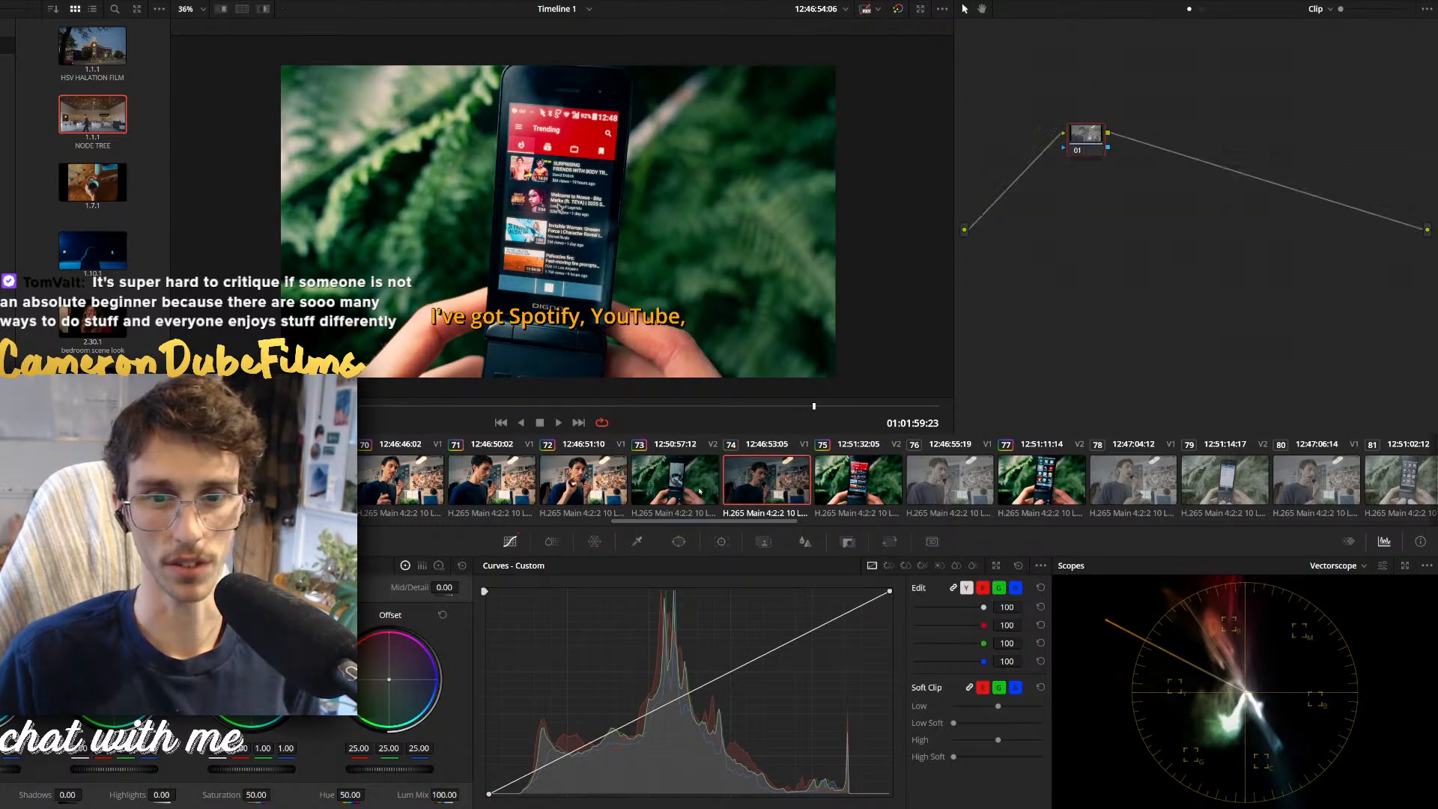
{"action": "left_click", "coordinate": [852, 480]}
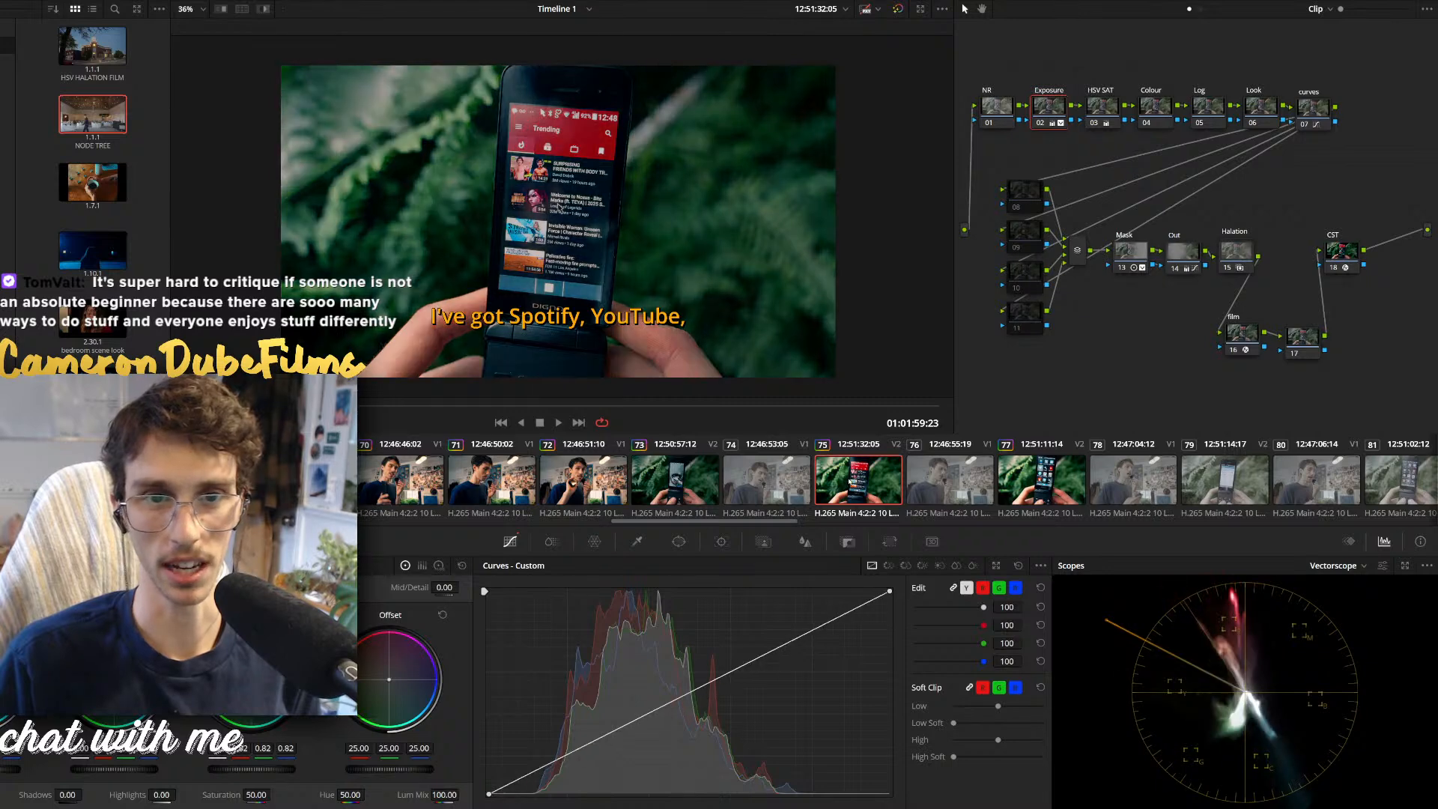
{"action": "left_click", "coordinate": [696, 479]}
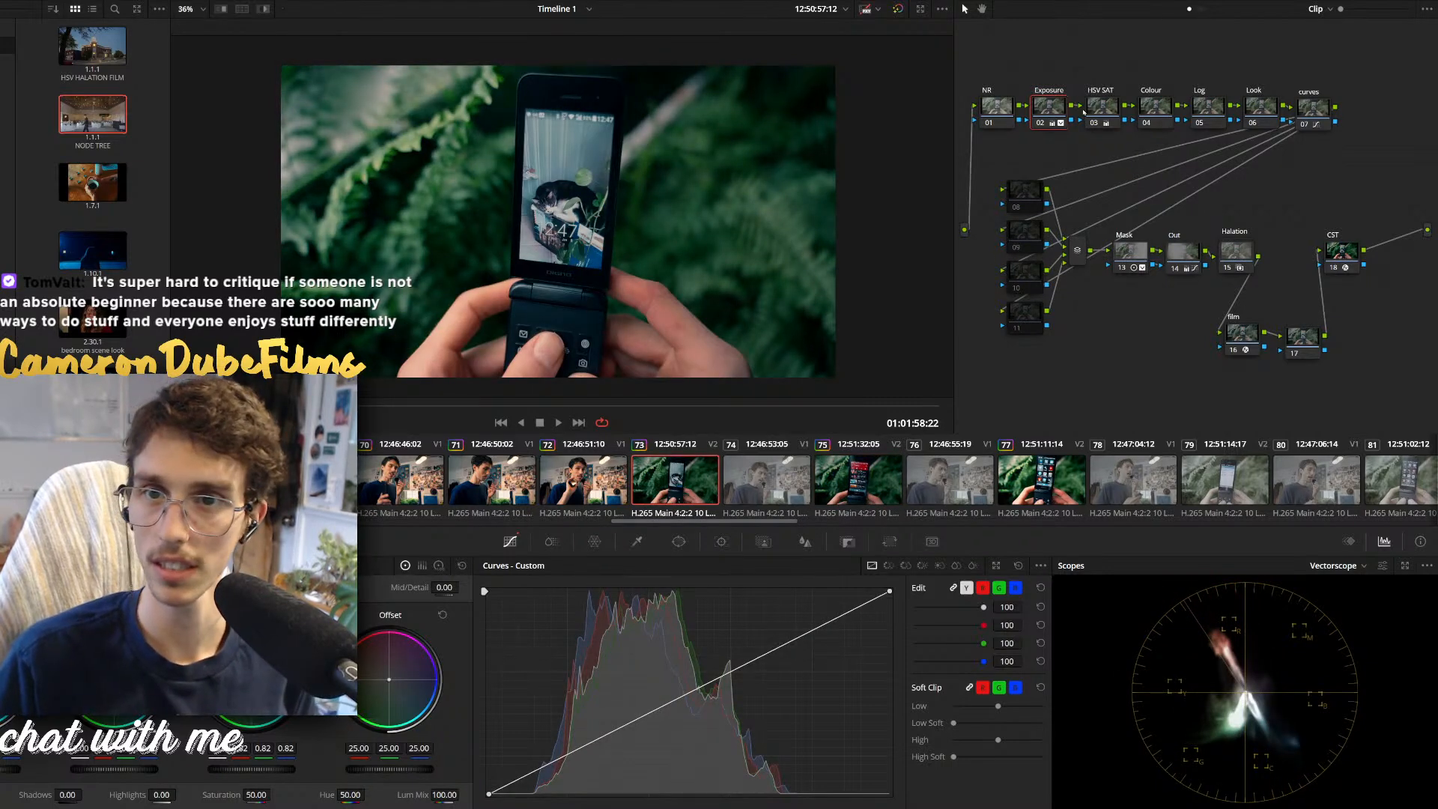
Raise the log Highlight wheel to 0.41 on clip 73's Exposure node and return to the primary wheels
{"action": "left_click", "coordinate": [440, 566]}
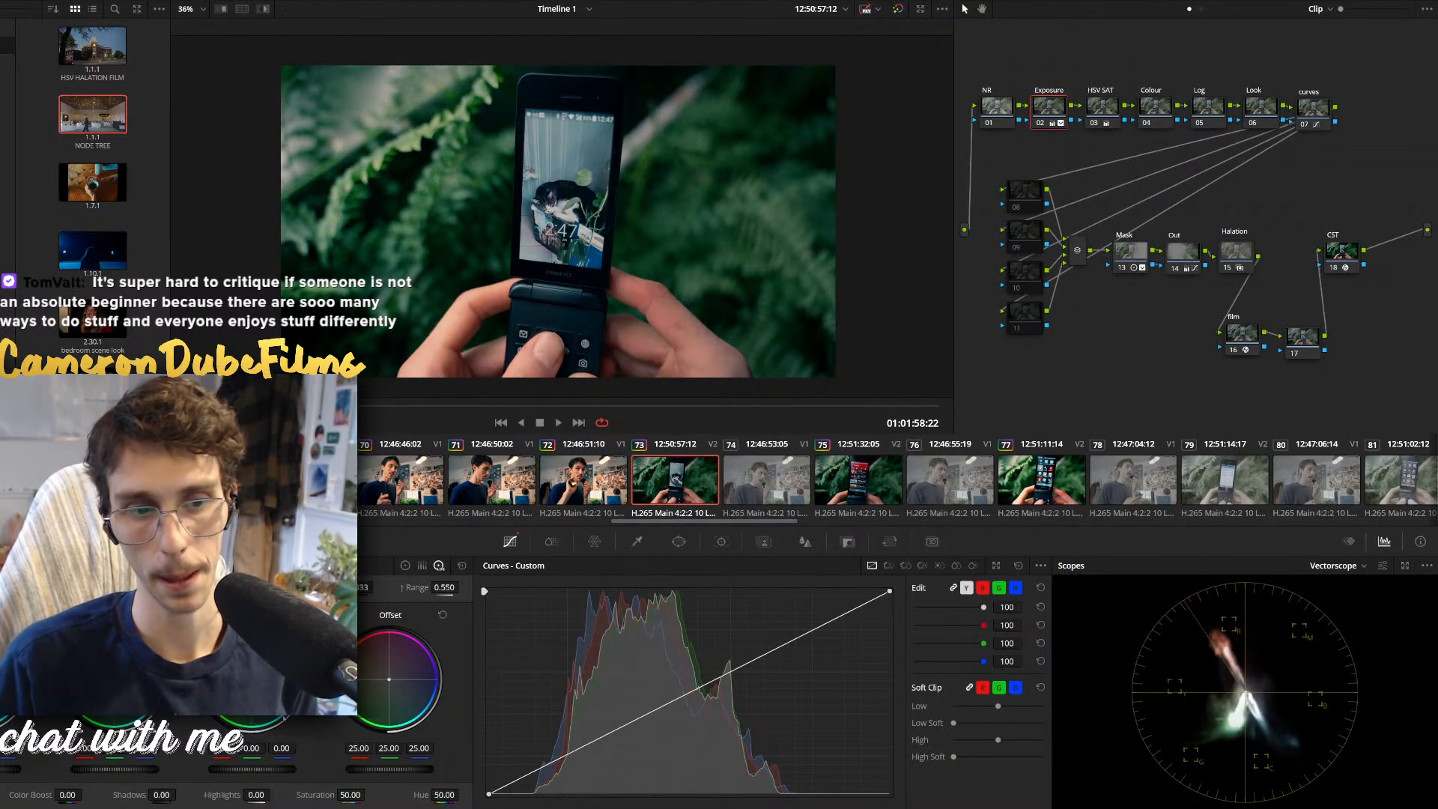
{"action": "left_click_drag", "start_coordinate": [252, 769], "coordinate": [281, 769]}
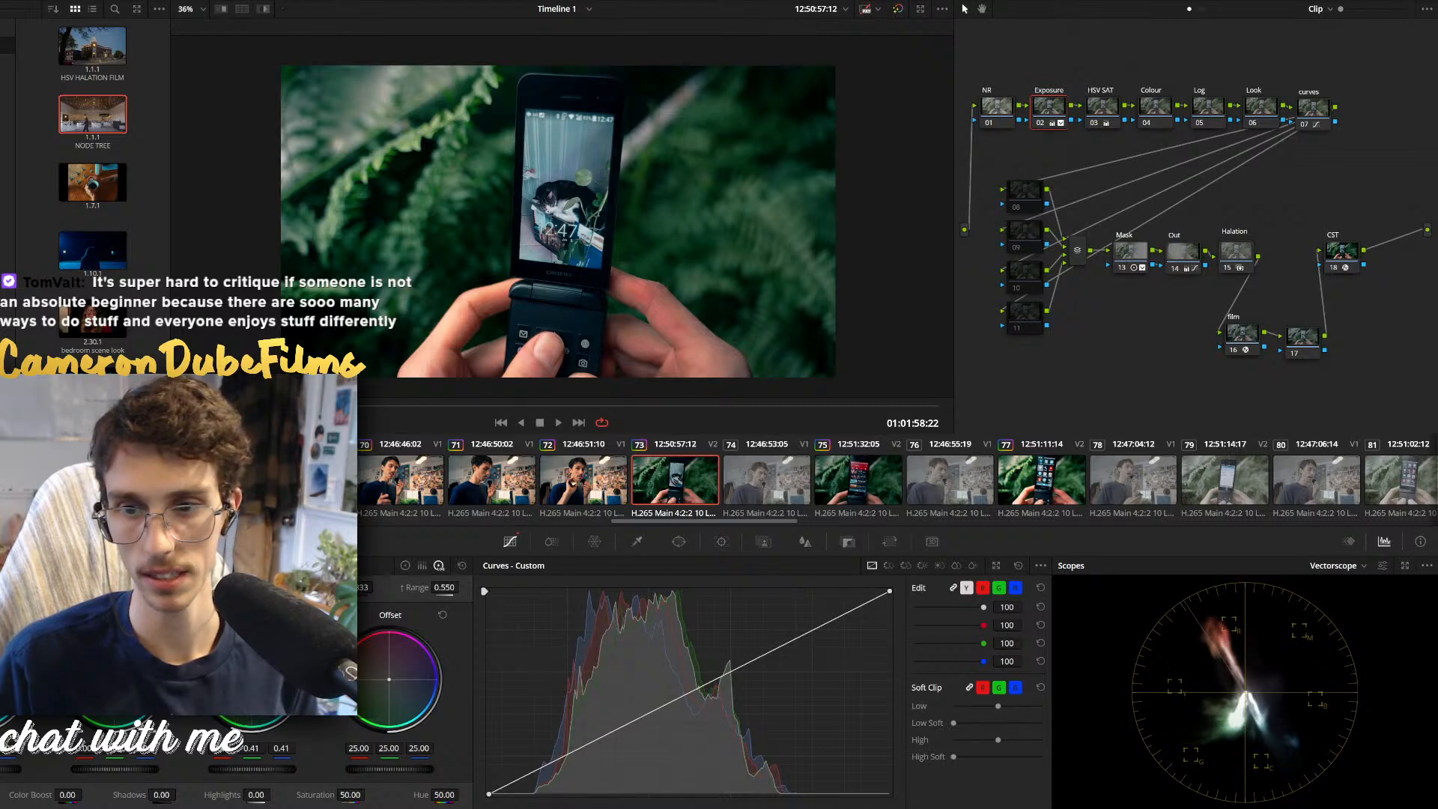
{"action": "left_click", "coordinate": [405, 566]}
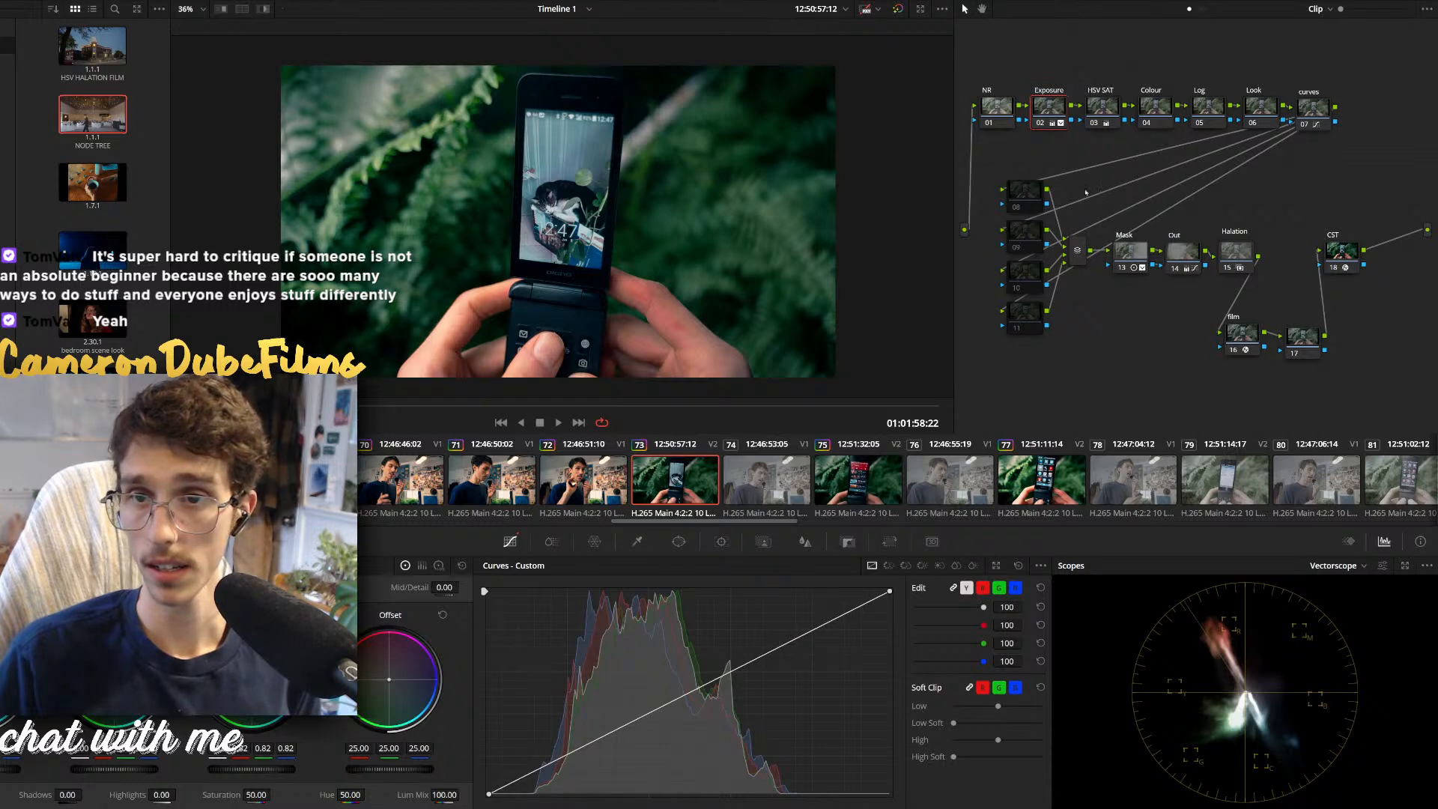
Reshape the Mask node's circular window around the phone in clip 73 and track it through the clip
{"action": "left_click", "coordinate": [1129, 252]}
{"action": "left_click", "coordinate": [678, 541]}
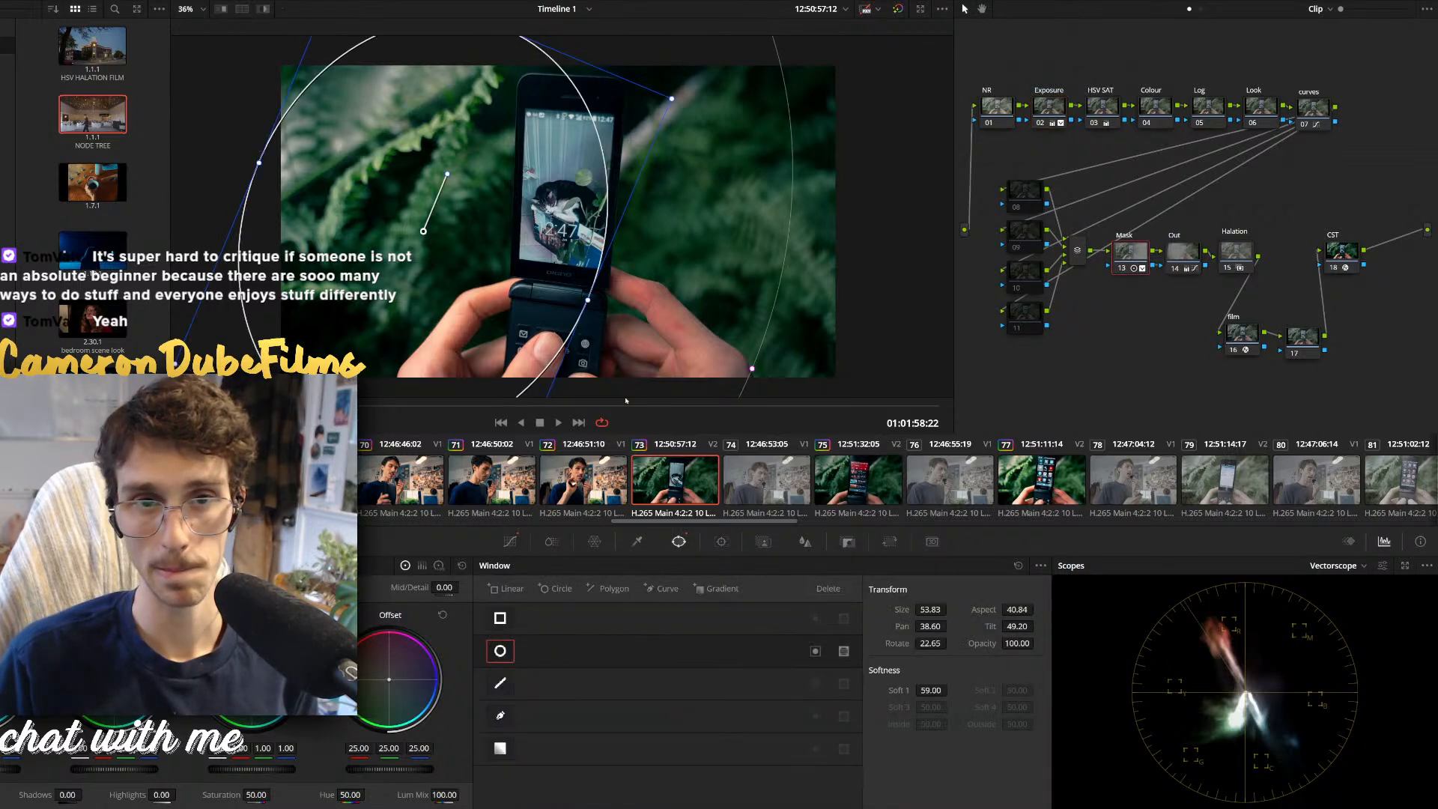
{"action": "left_click_drag", "start_coordinate": [609, 233], "coordinate": [604, 184]}
{"action": "left_click_drag", "start_coordinate": [674, 229], "coordinate": [657, 228]}
{"action": "left_click_drag", "start_coordinate": [615, 266], "coordinate": [610, 258]}
{"action": "key", "text": "ctrl+t"}
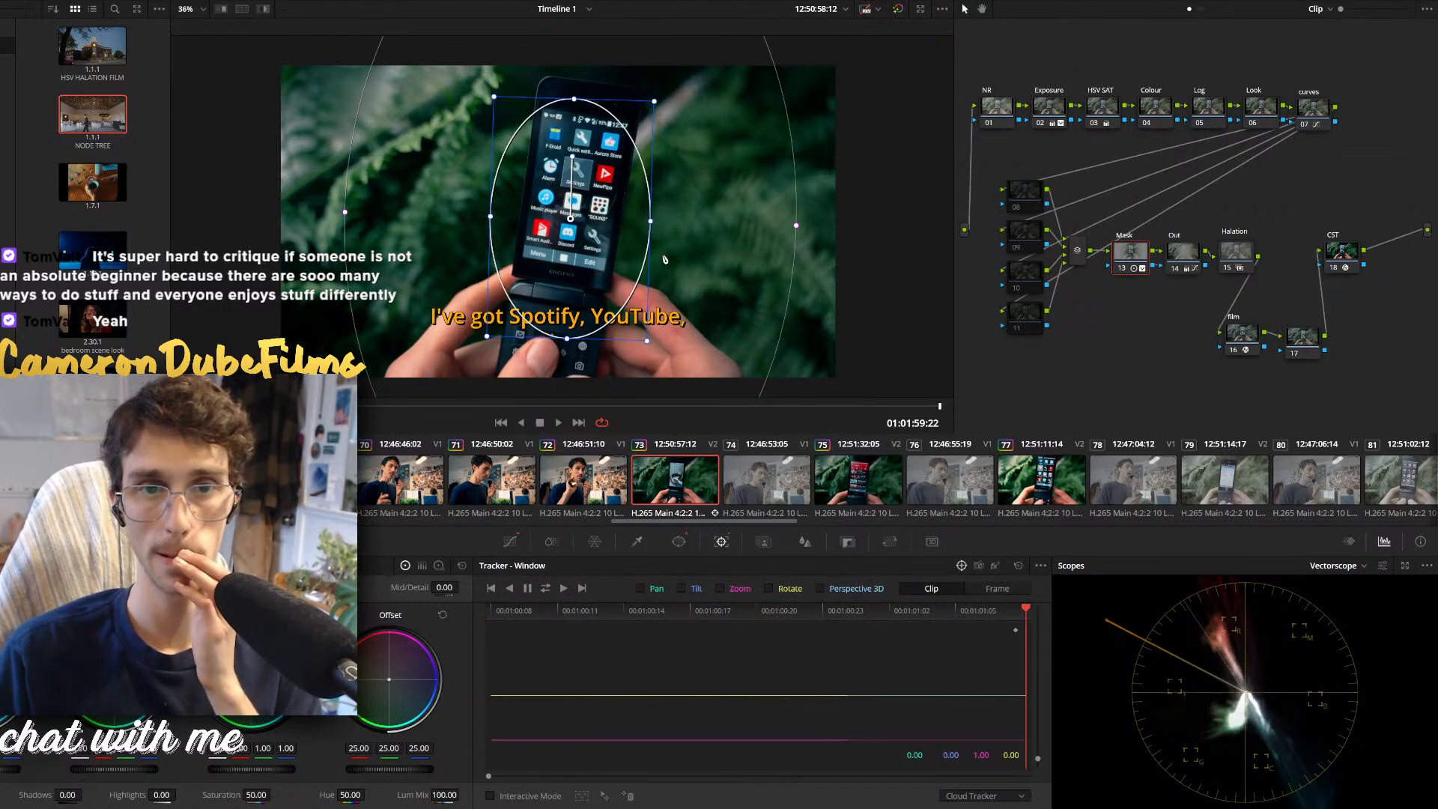
Enable Pan, Tilt, Zoom, Rotate and Perspective 3D for window tracking, and set the Mask node's Gain to 1.08
{"action": "key", "text": "alt+shift+apostrophe"}
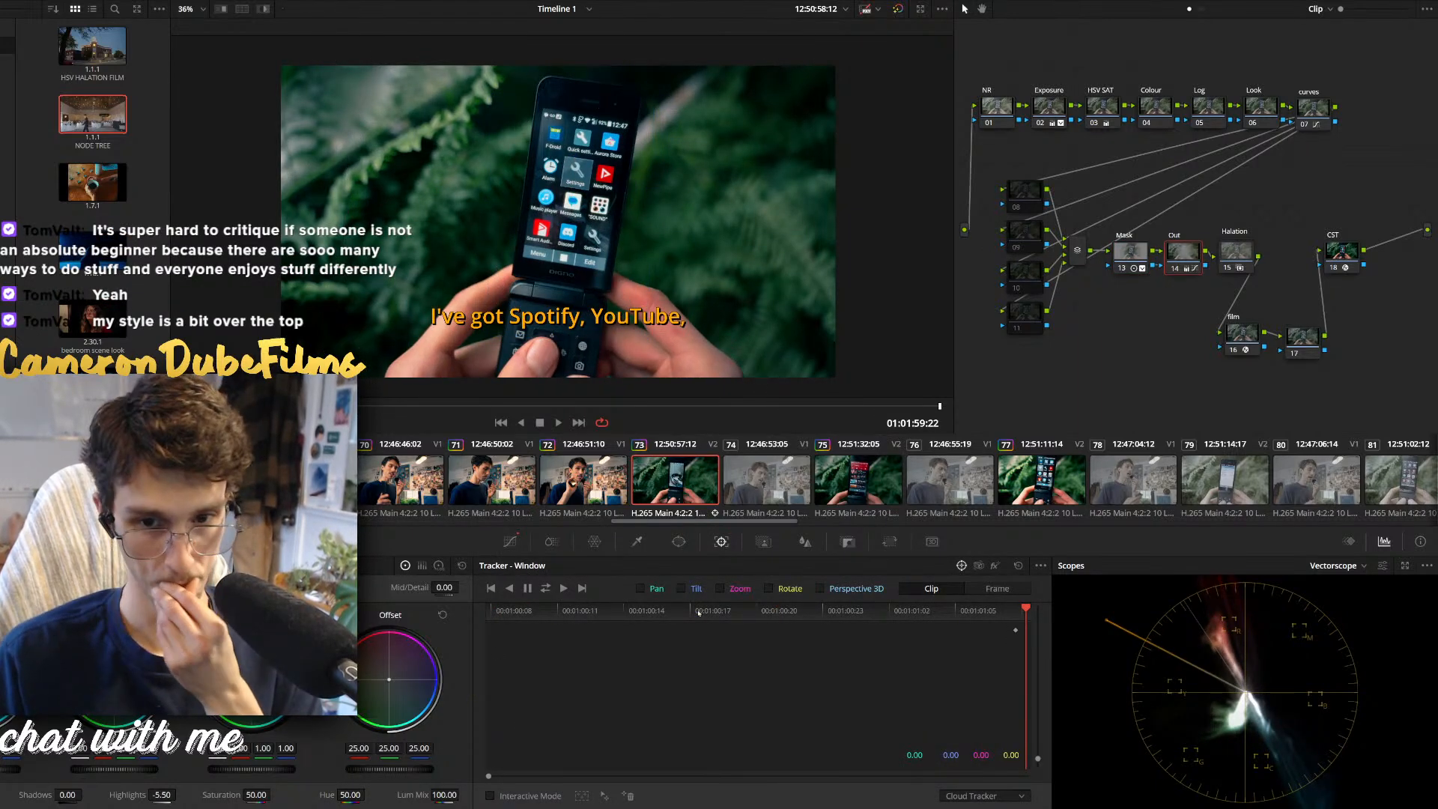
{"action": "left_click", "coordinate": [781, 588]}
{"action": "left_click", "coordinate": [819, 589]}
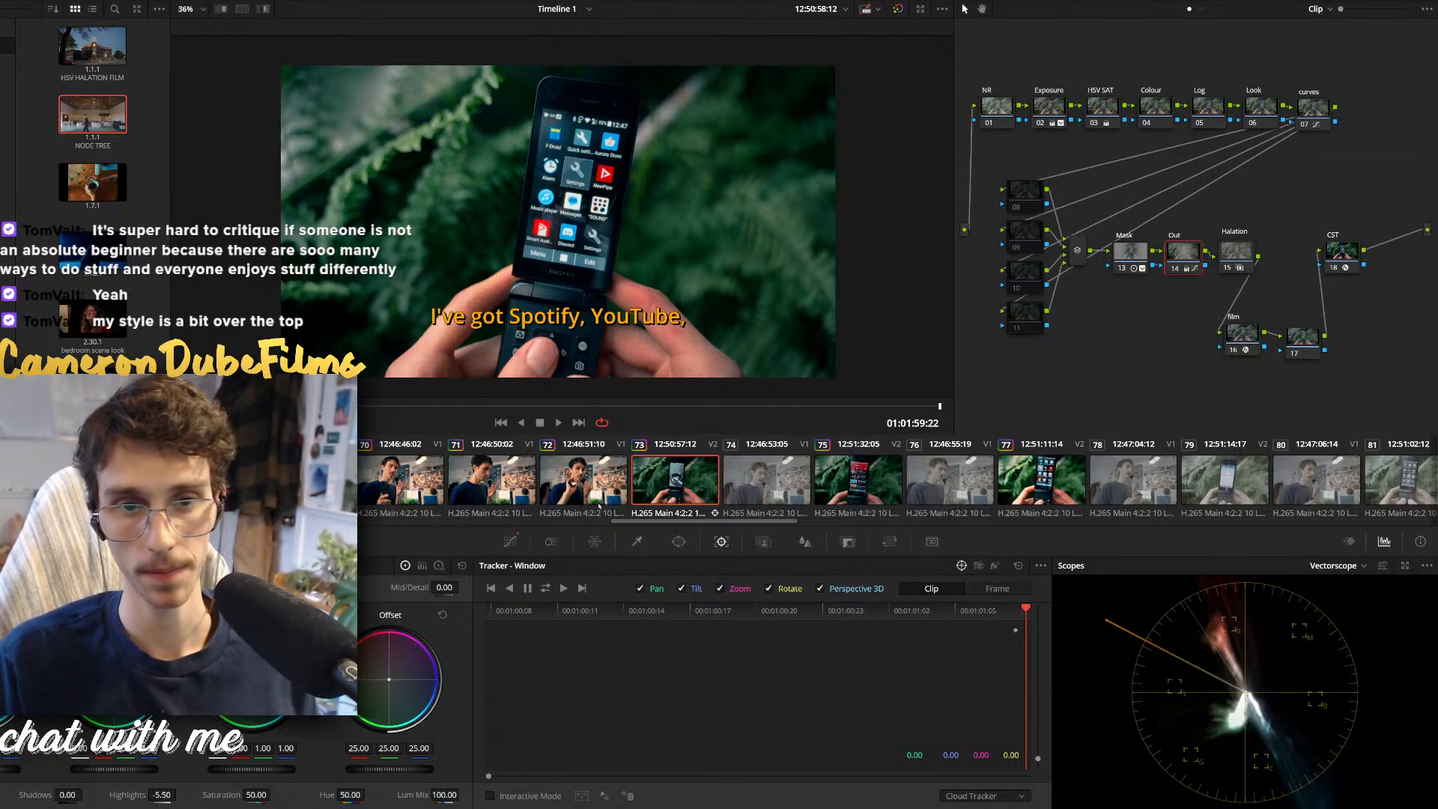
{"action": "key", "text": "shift+semicolon"}
{"action": "left_click_drag", "start_coordinate": [261, 771], "coordinate": [276, 772]}
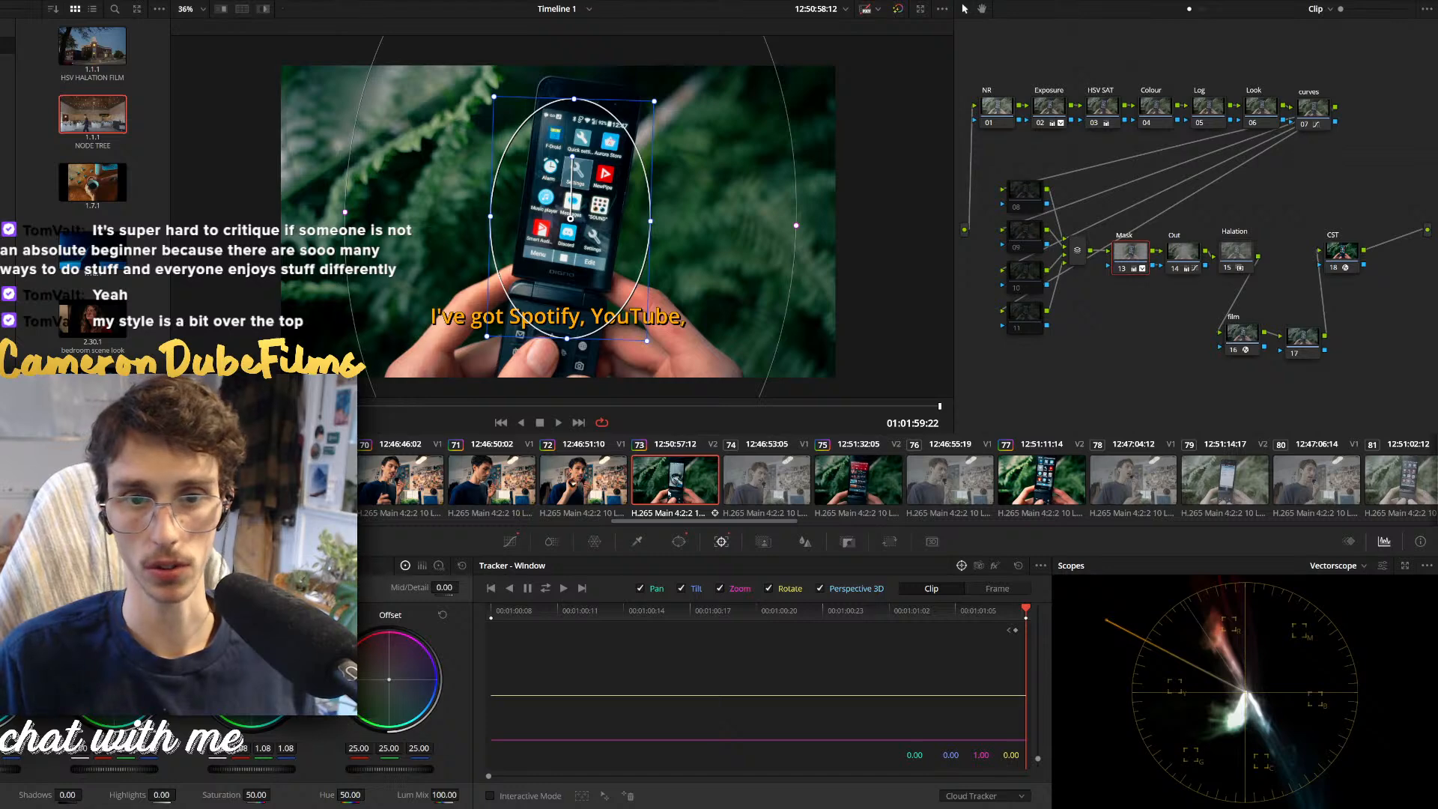
Apply the masked phone grade to clips 75 and 77, and track the circular window over the phone in each
{"action": "left_click", "coordinate": [880, 488]}
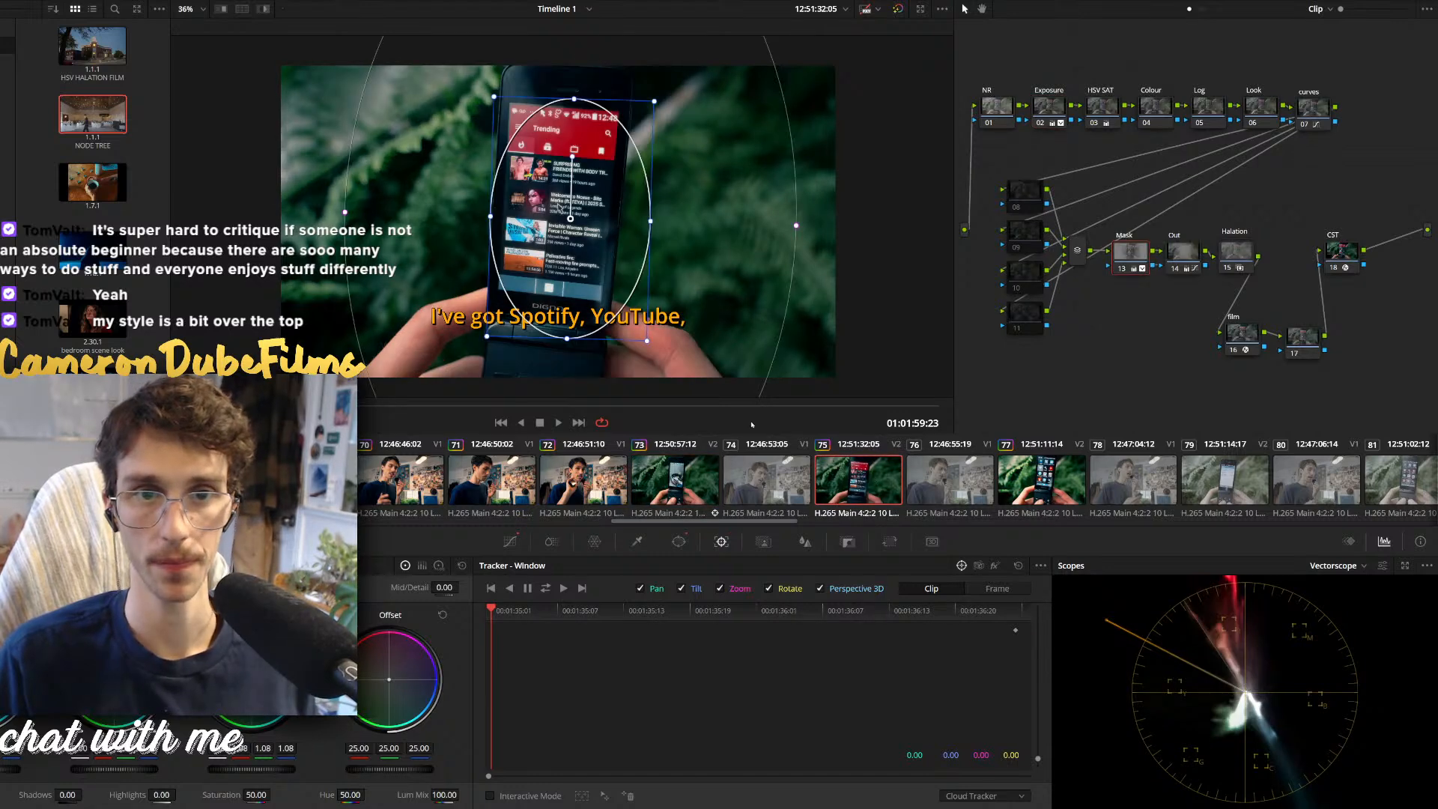
{"action": "key", "text": "ctrl+t"}
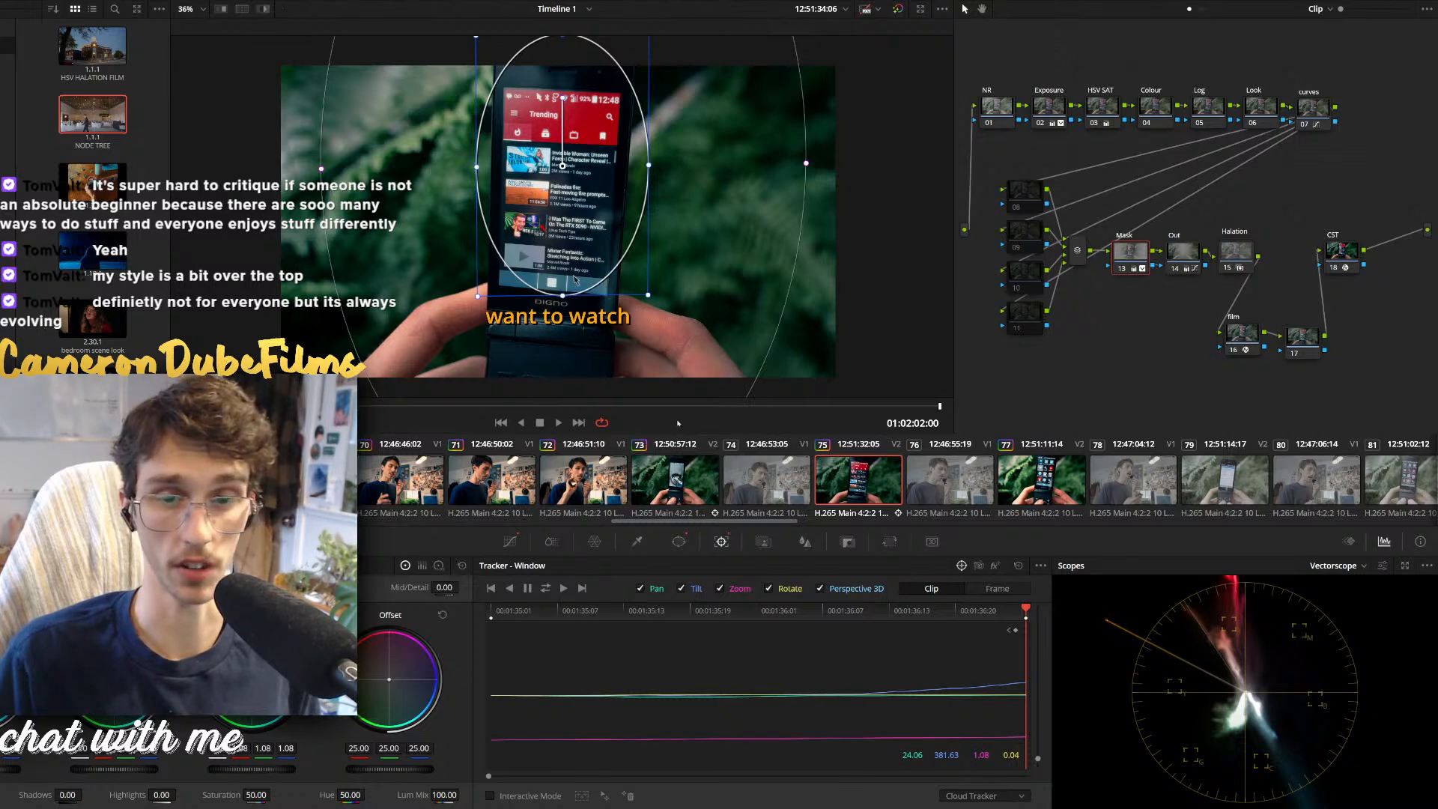
{"action": "left_click", "coordinate": [1027, 487]}
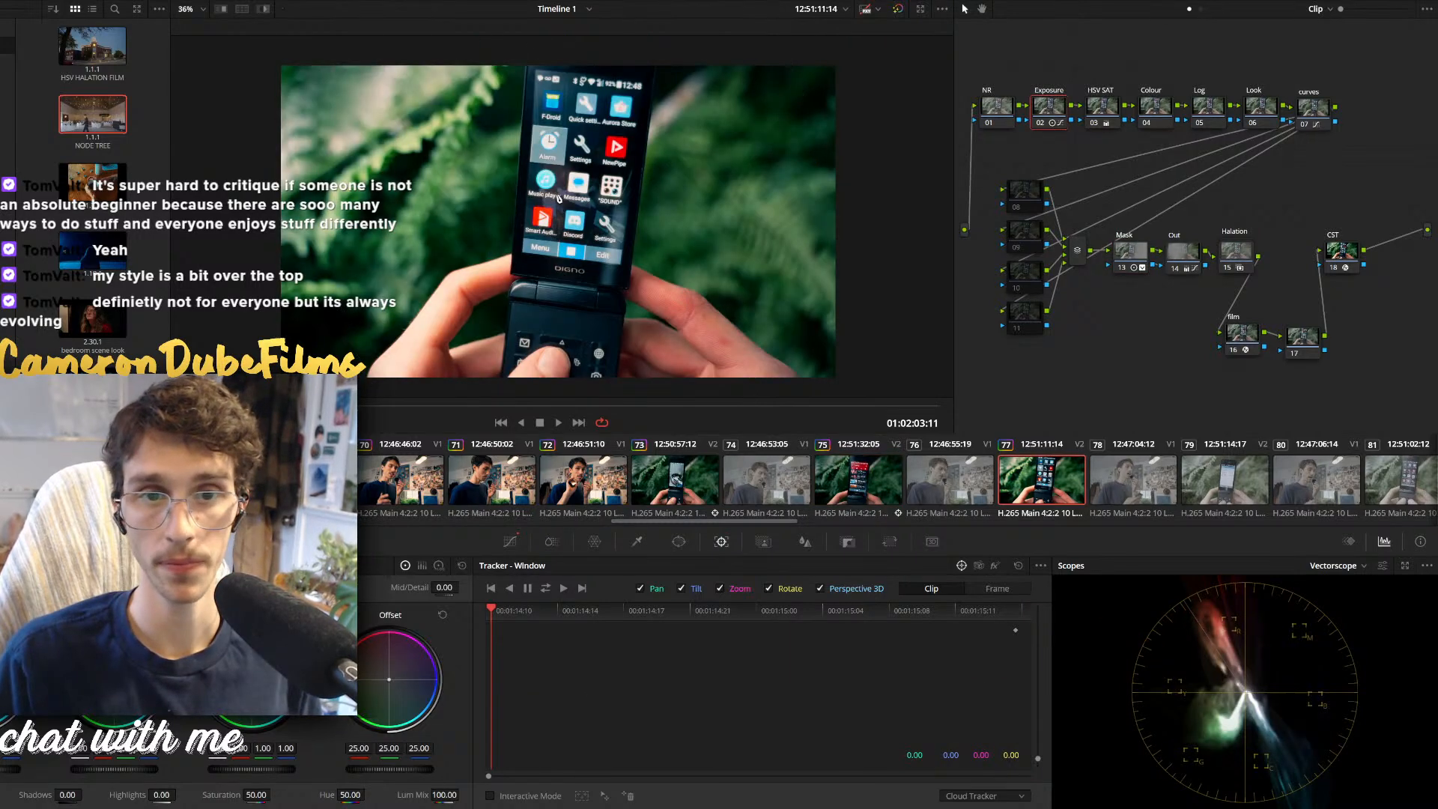
{"action": "left_click_drag", "start_coordinate": [569, 242], "coordinate": [584, 216]}
{"action": "key", "text": "ctrl+t"}
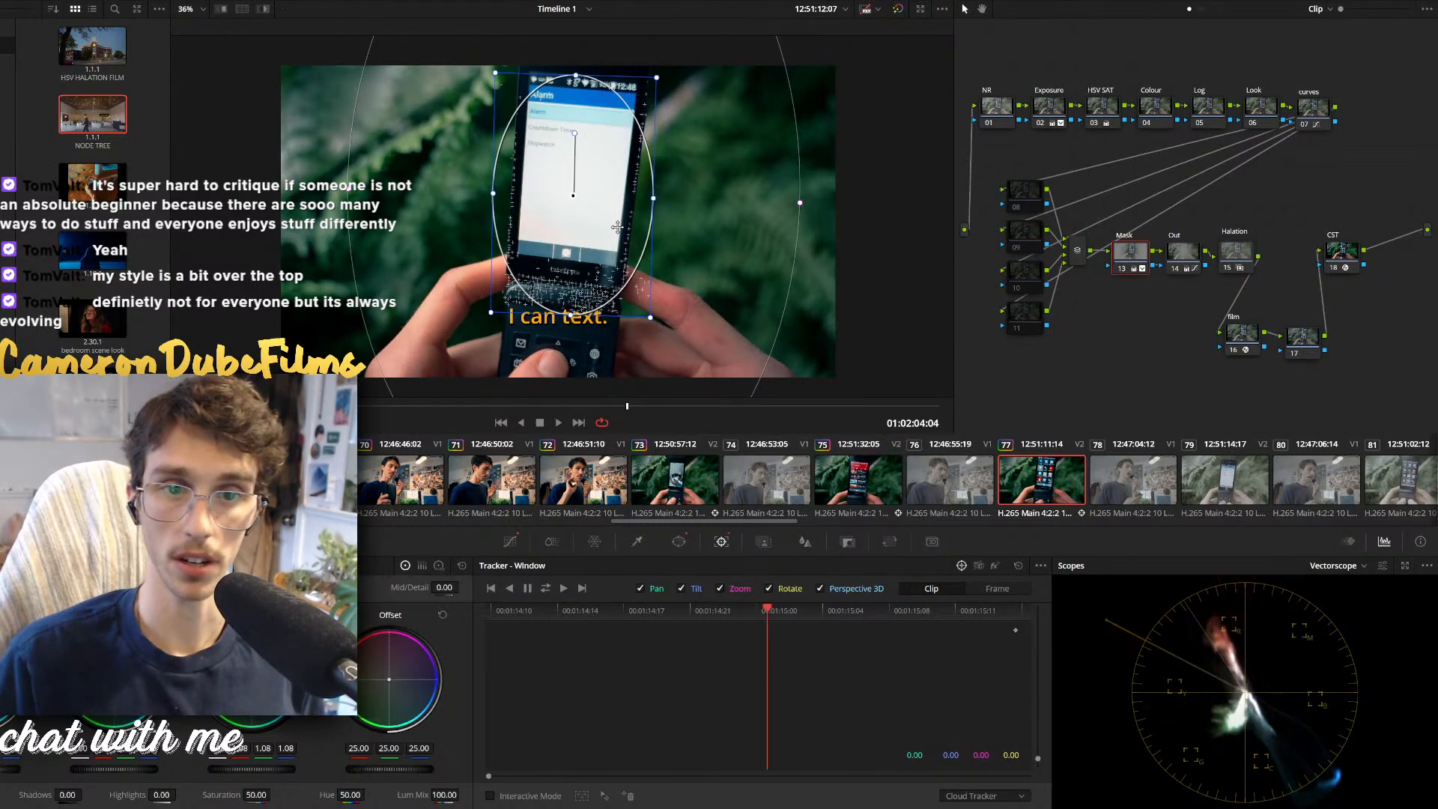
Apply the phone grade to clip 79, fit the Mask window around its screen and lower the node's Gain to about 0.96
{"action": "left_click", "coordinate": [1204, 488]}
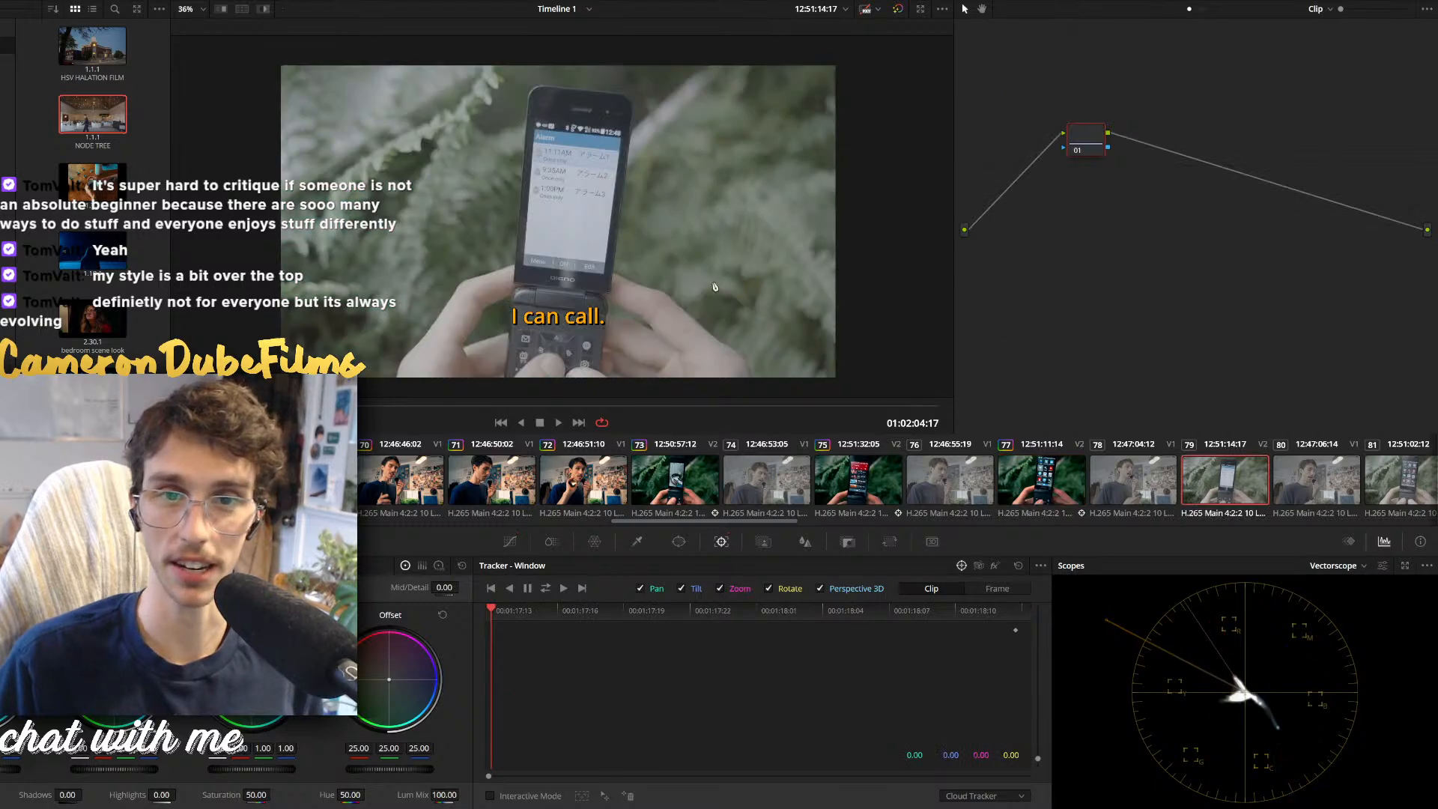
{"action": "left_click_drag", "start_coordinate": [640, 126], "coordinate": [618, 138]}
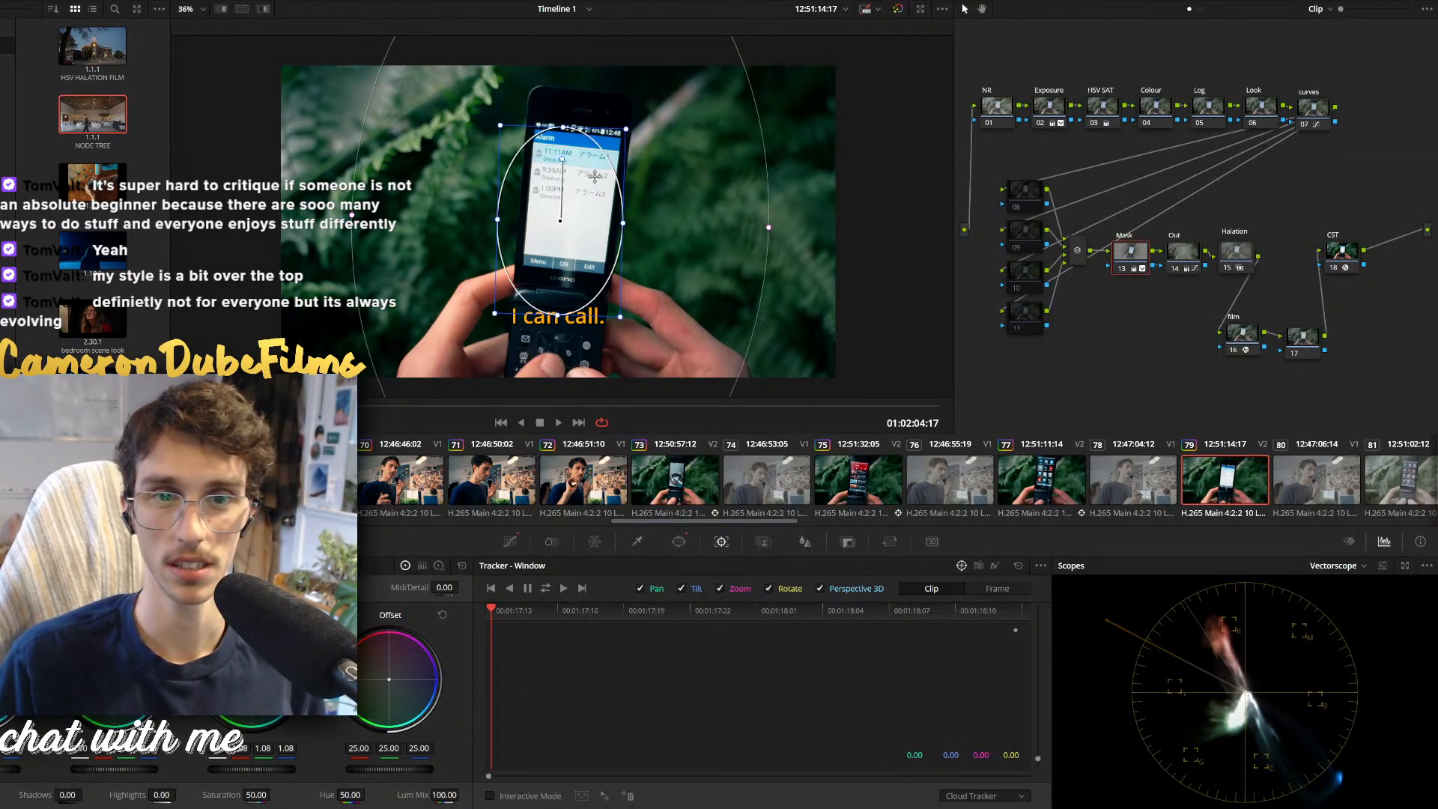
{"action": "left_click_drag", "start_coordinate": [582, 190], "coordinate": [572, 151]}
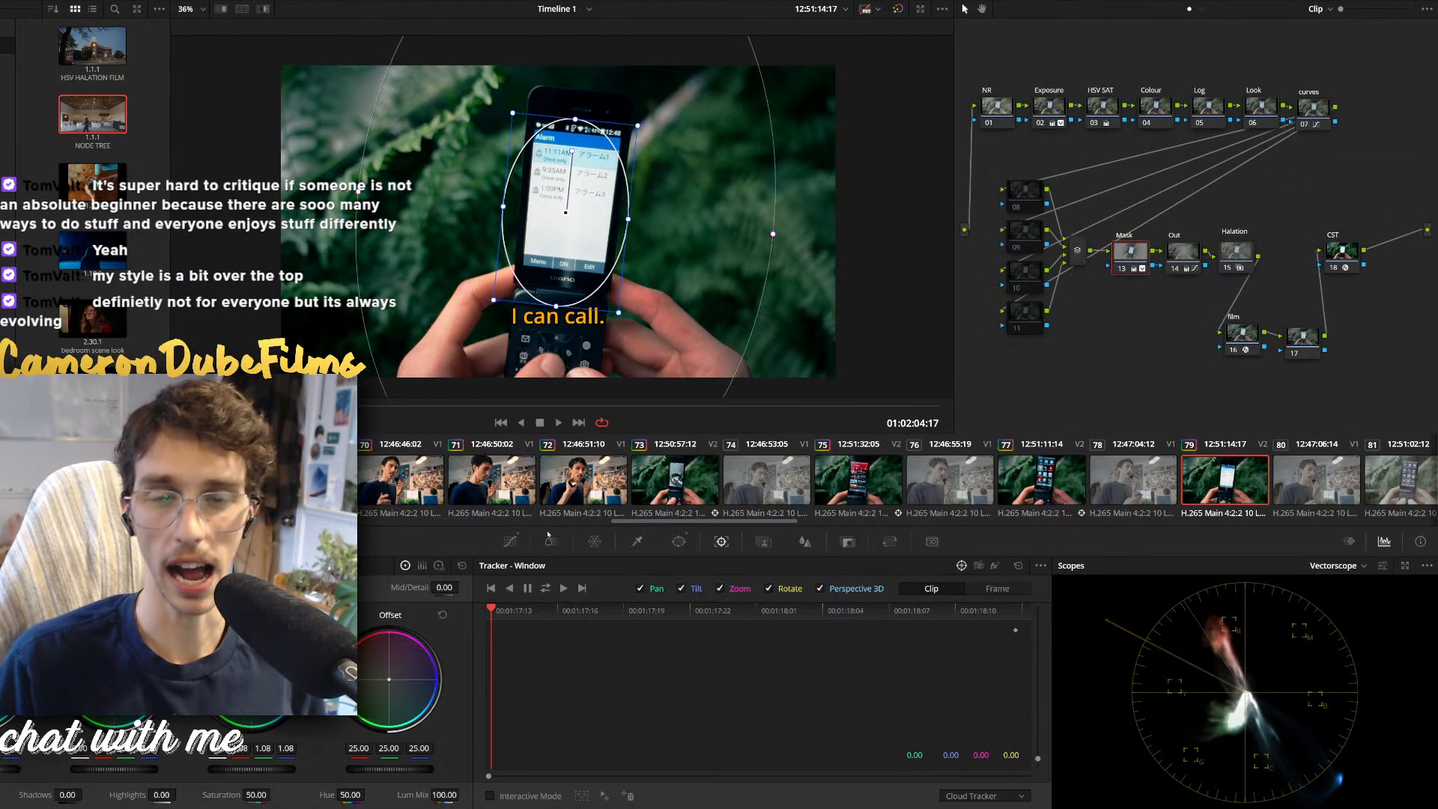
{"action": "left_click_drag", "start_coordinate": [251, 769], "coordinate": [229, 768]}
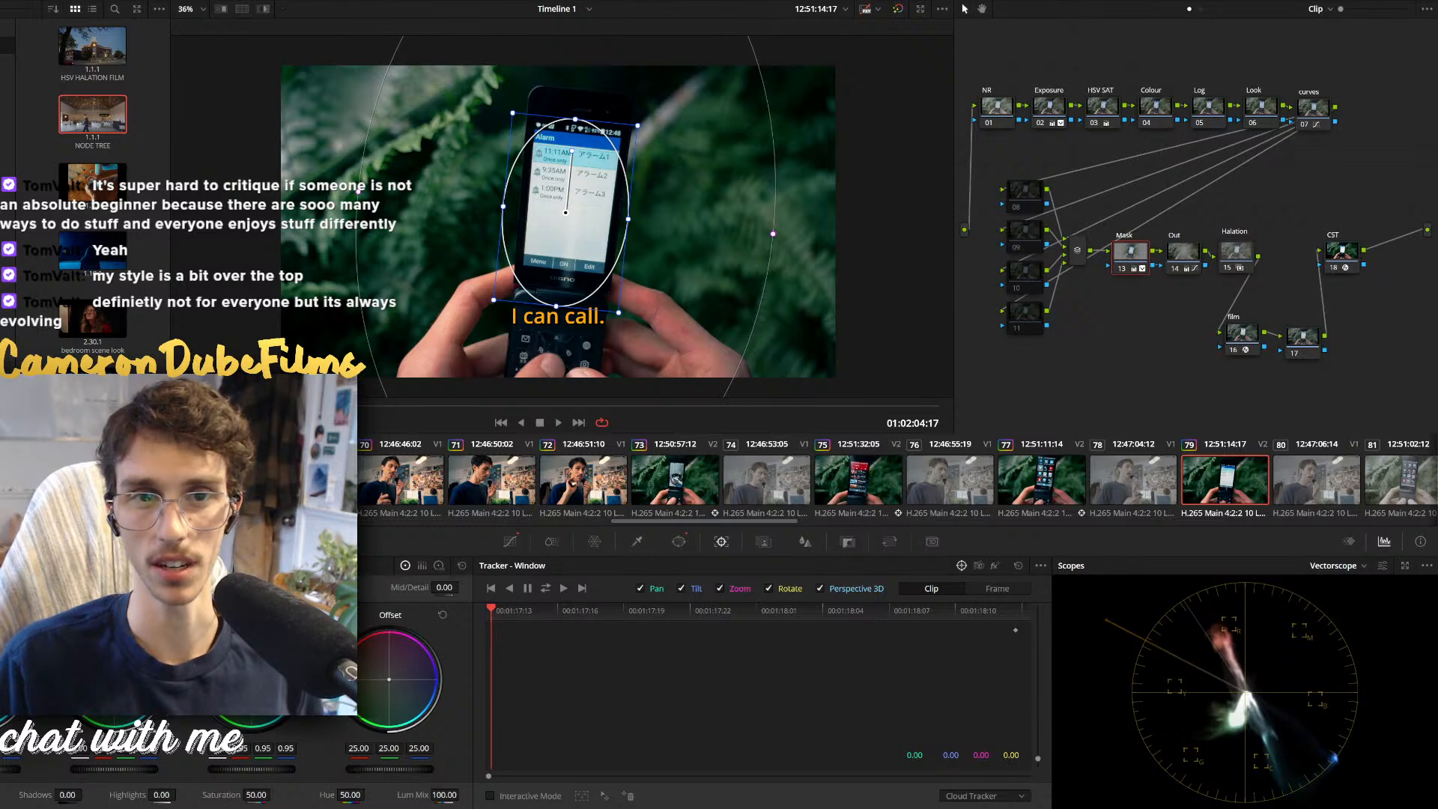
Apply the phone grade to clip 81, move the Mask window over the phone and track it through the clip
{"action": "scroll", "coordinate": [1246, 482], "scroll_direction": "down", "scroll_amount": 3}
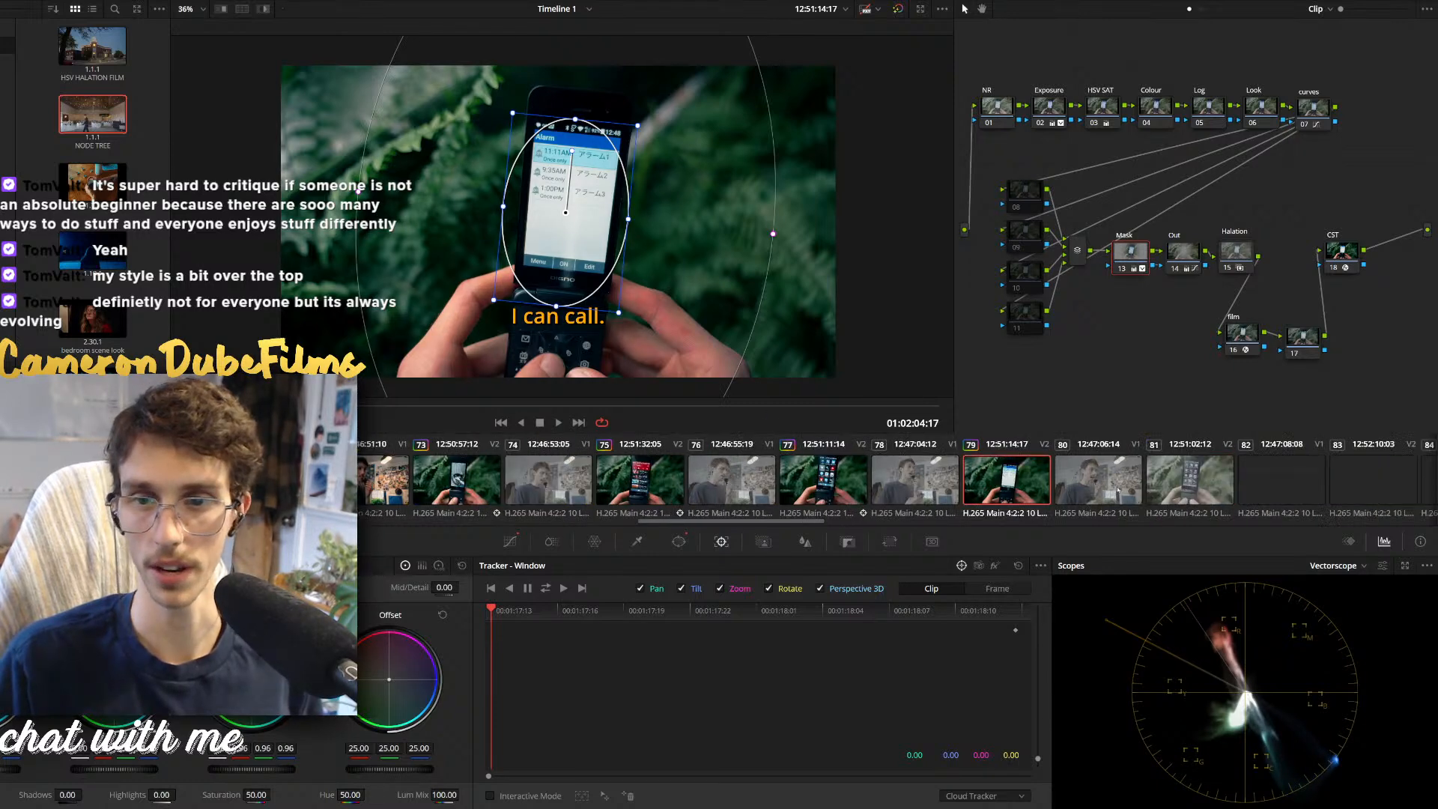
{"action": "left_click", "coordinate": [1187, 486]}
{"action": "key", "text": "ctrl+v"}
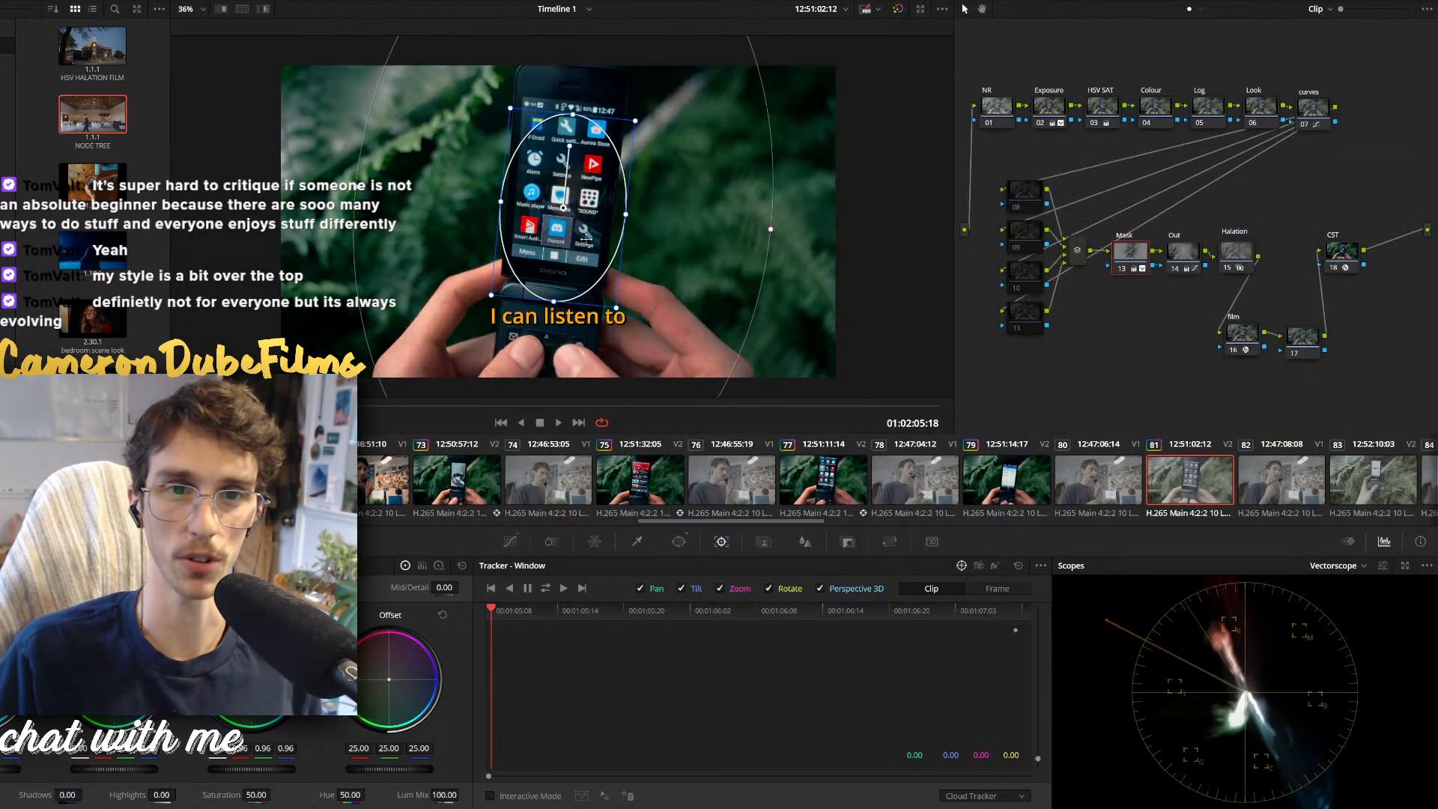
{"action": "left_click_drag", "start_coordinate": [592, 250], "coordinate": [583, 230]}
{"action": "key", "text": "ctrl+t"}
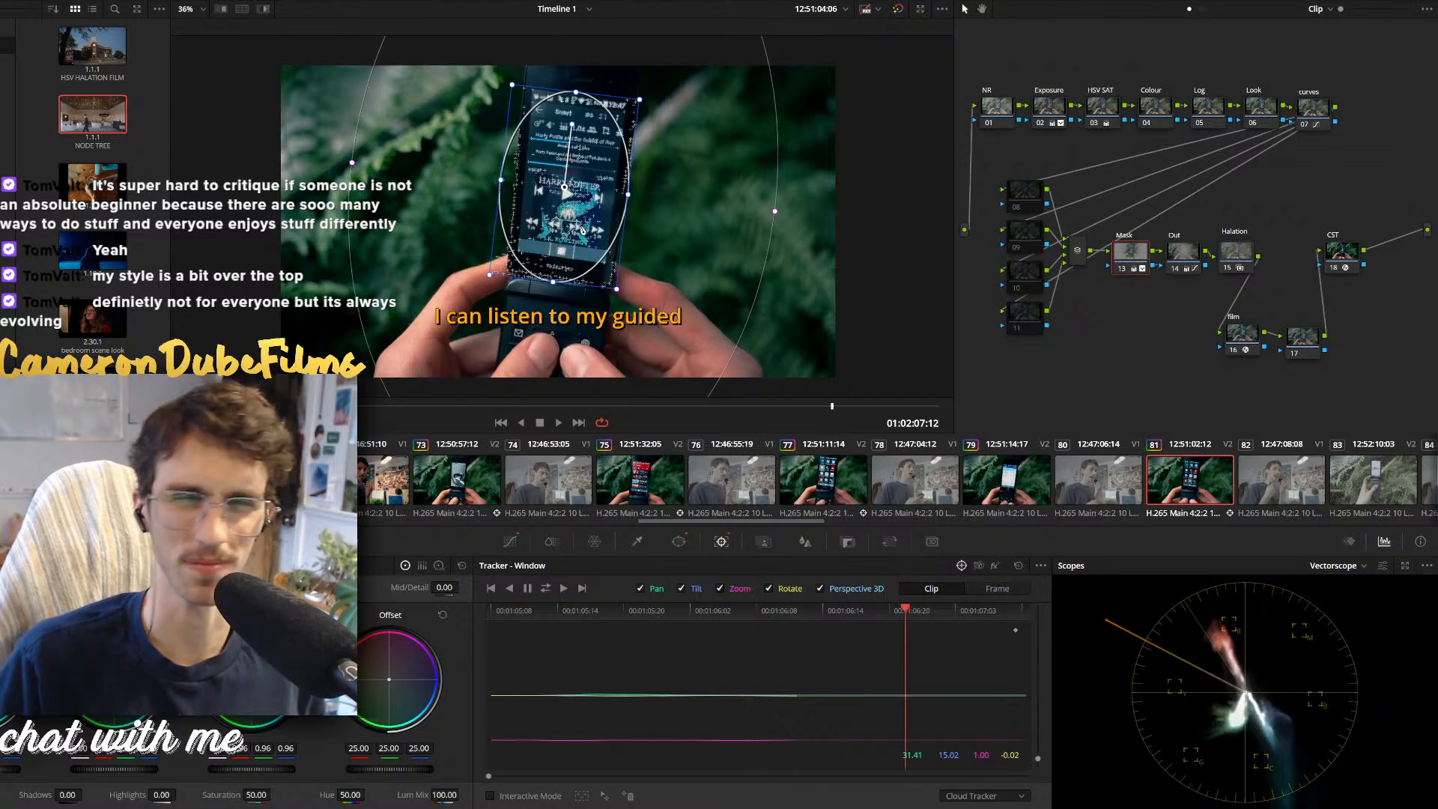
Apply the phone grade to clip 83, centre the Mask window on the phone and track it through the clip
{"action": "scroll", "coordinate": [863, 486], "scroll_direction": "down", "scroll_amount": 5}
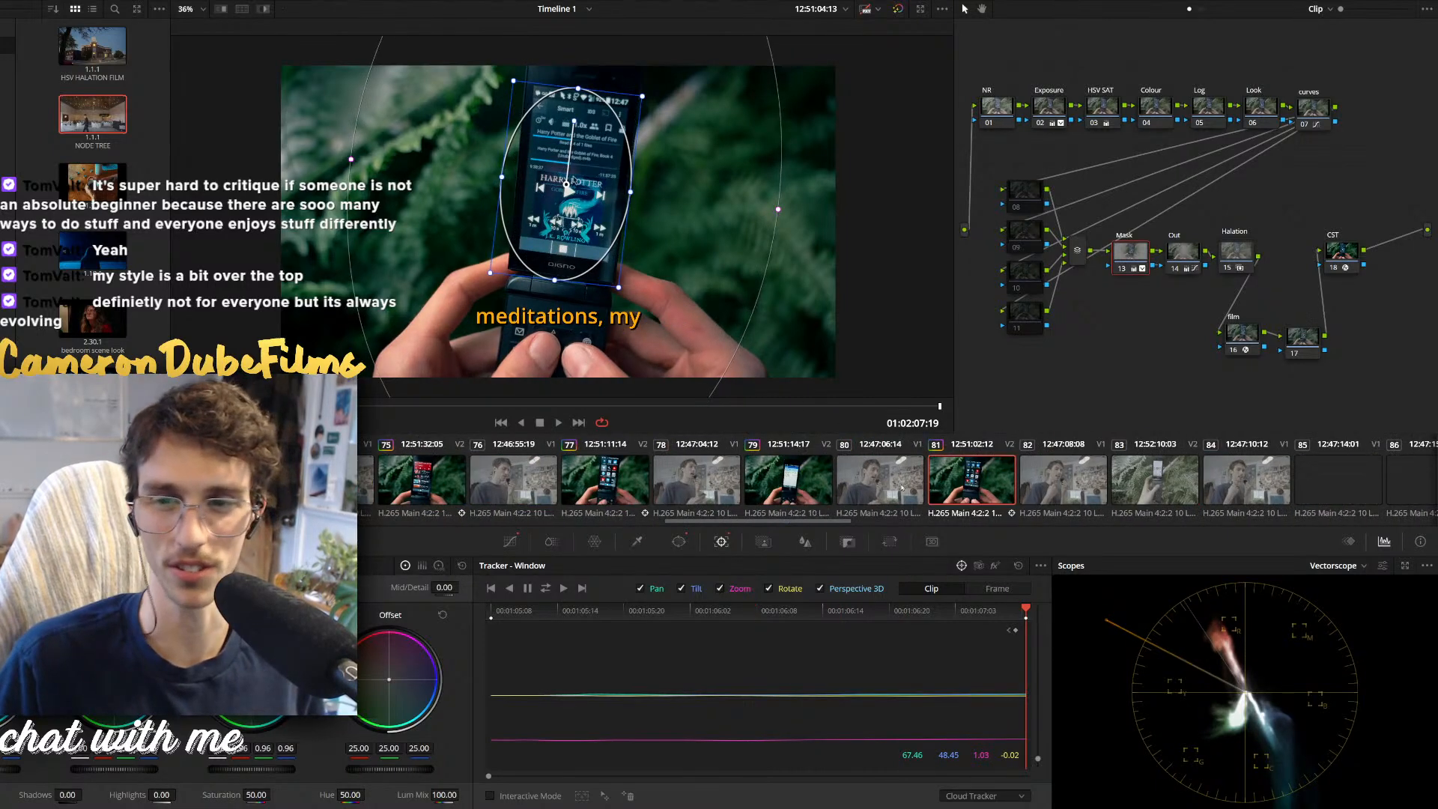
{"action": "left_click", "coordinate": [1073, 494]}
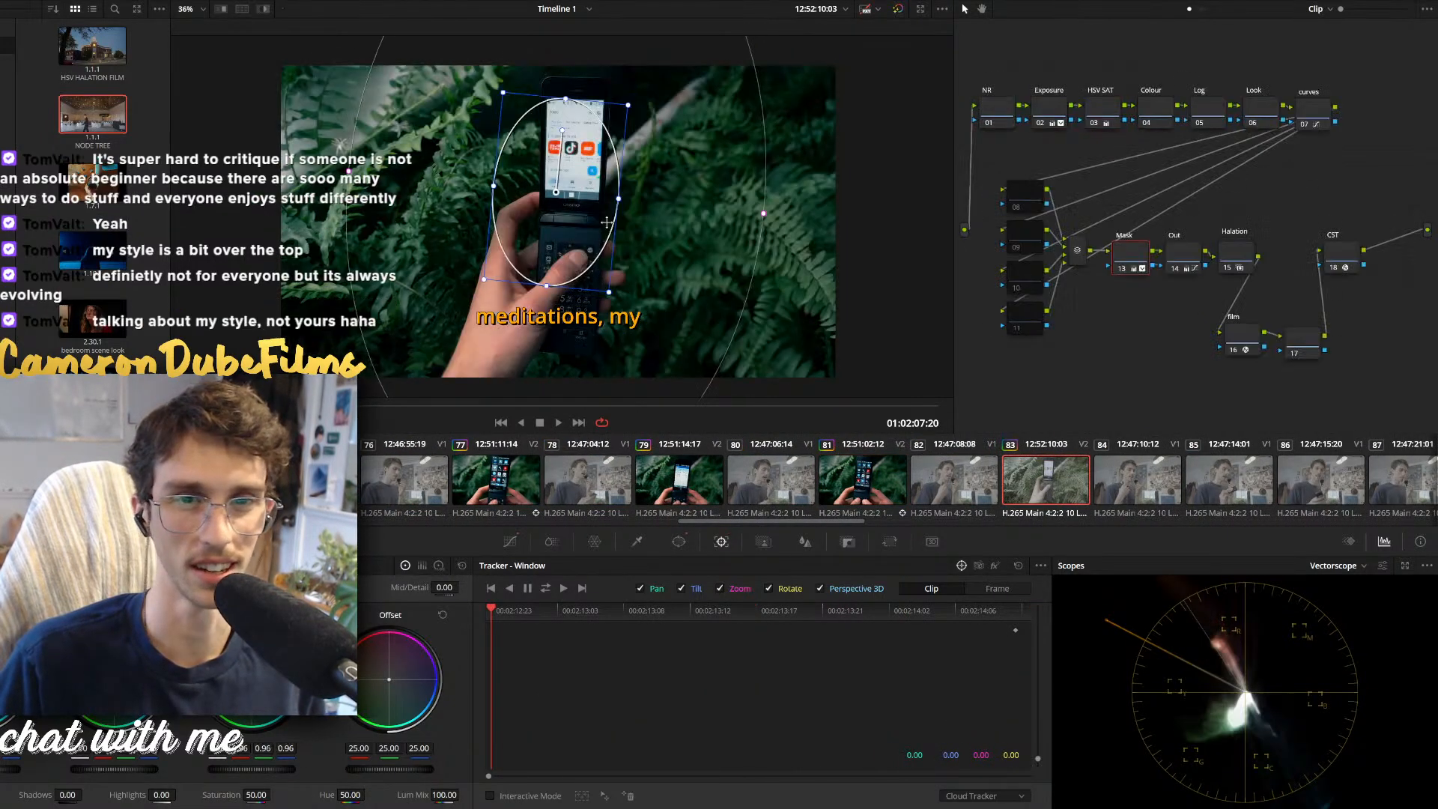
{"action": "key", "text": "ctrl+v"}
{"action": "key", "text": "ctrl+t"}
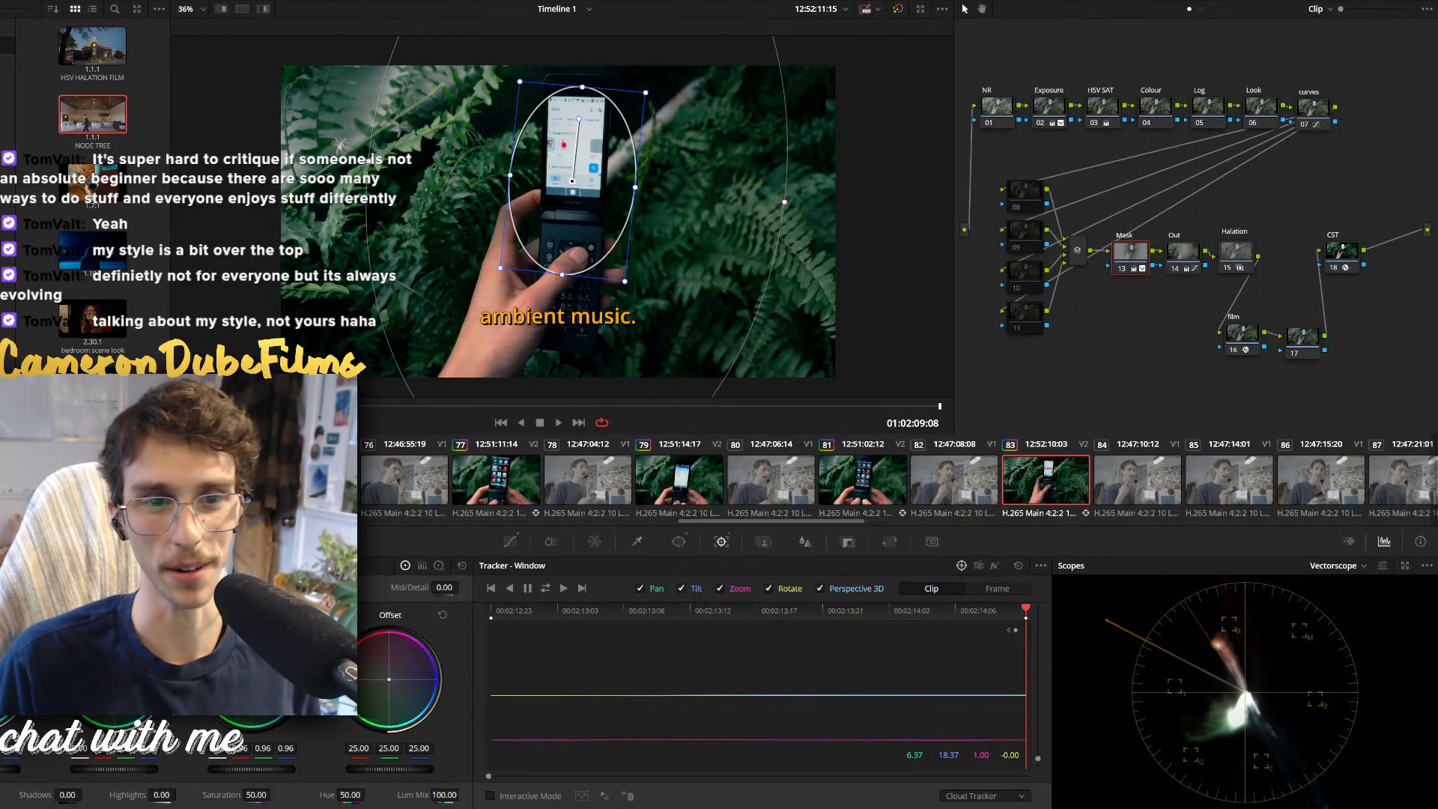
Apply the talking-head grade to clips 76, 78, 80 and 82
{"action": "left_click", "coordinate": [404, 480]}
{"action": "left_click", "coordinate": [496, 480]}
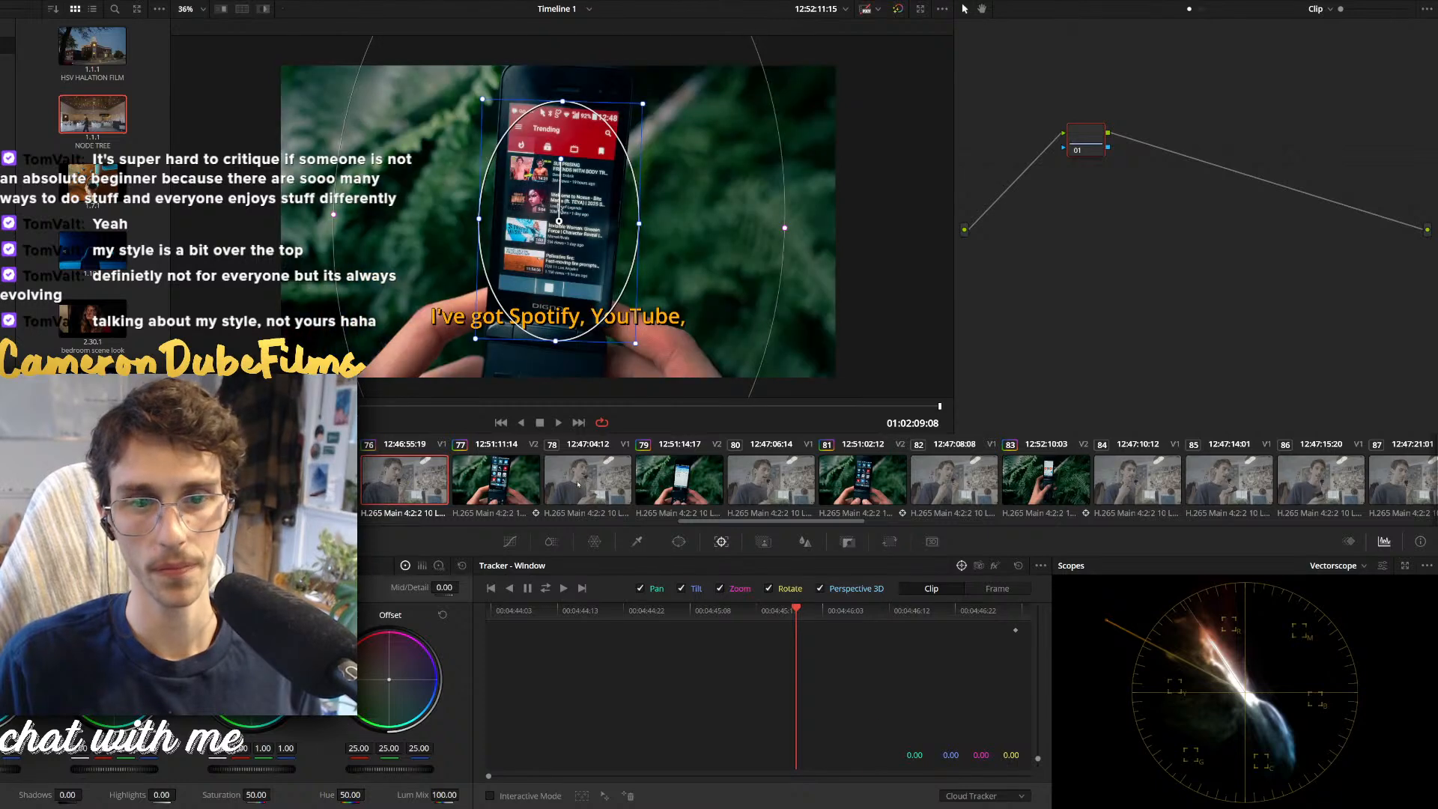
{"action": "left_click", "coordinate": [587, 480]}
{"action": "left_click", "coordinate": [760, 480]}
{"action": "key", "text": "ctrl+v"}
{"action": "left_click", "coordinate": [950, 479]}
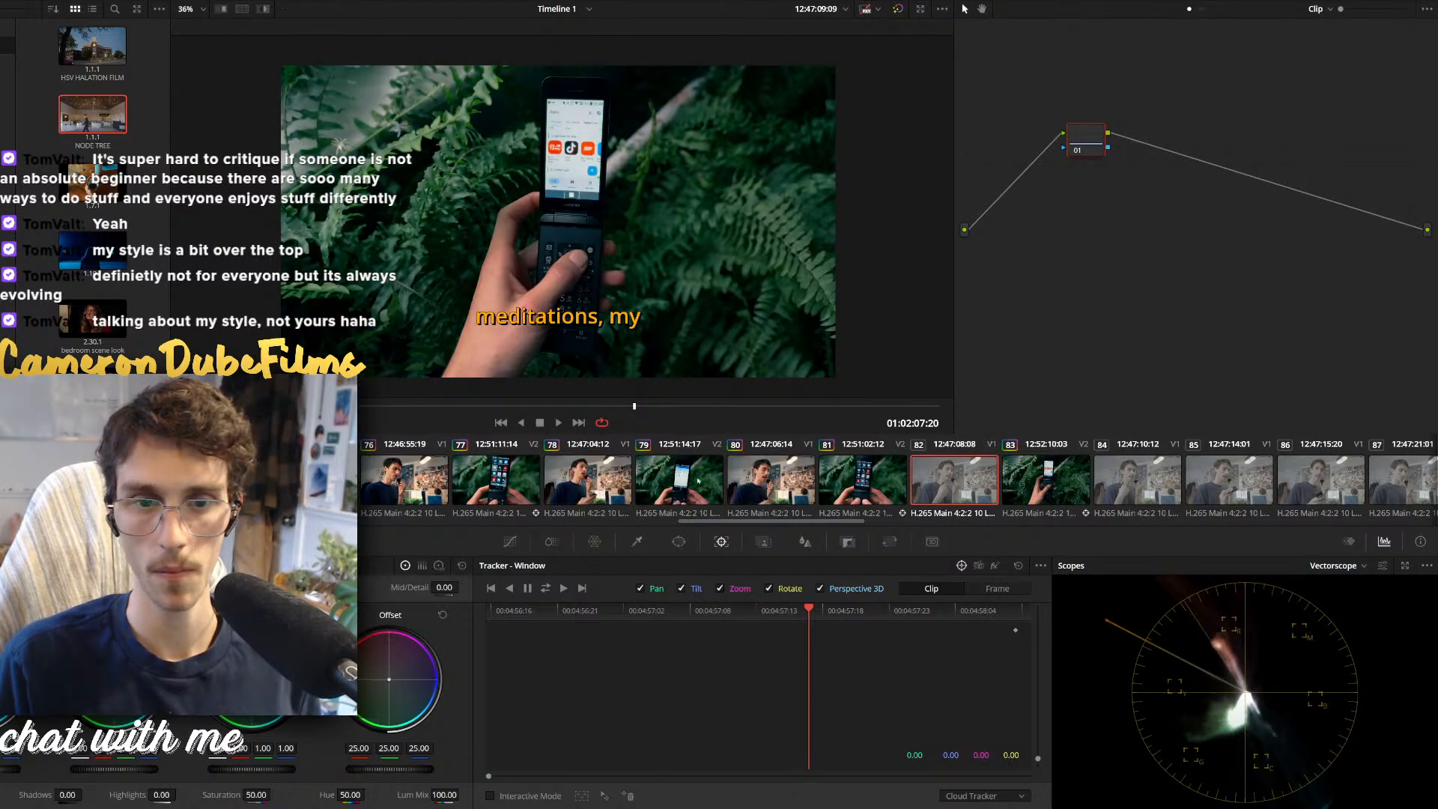
{"action": "key", "text": "ctrl+v"}
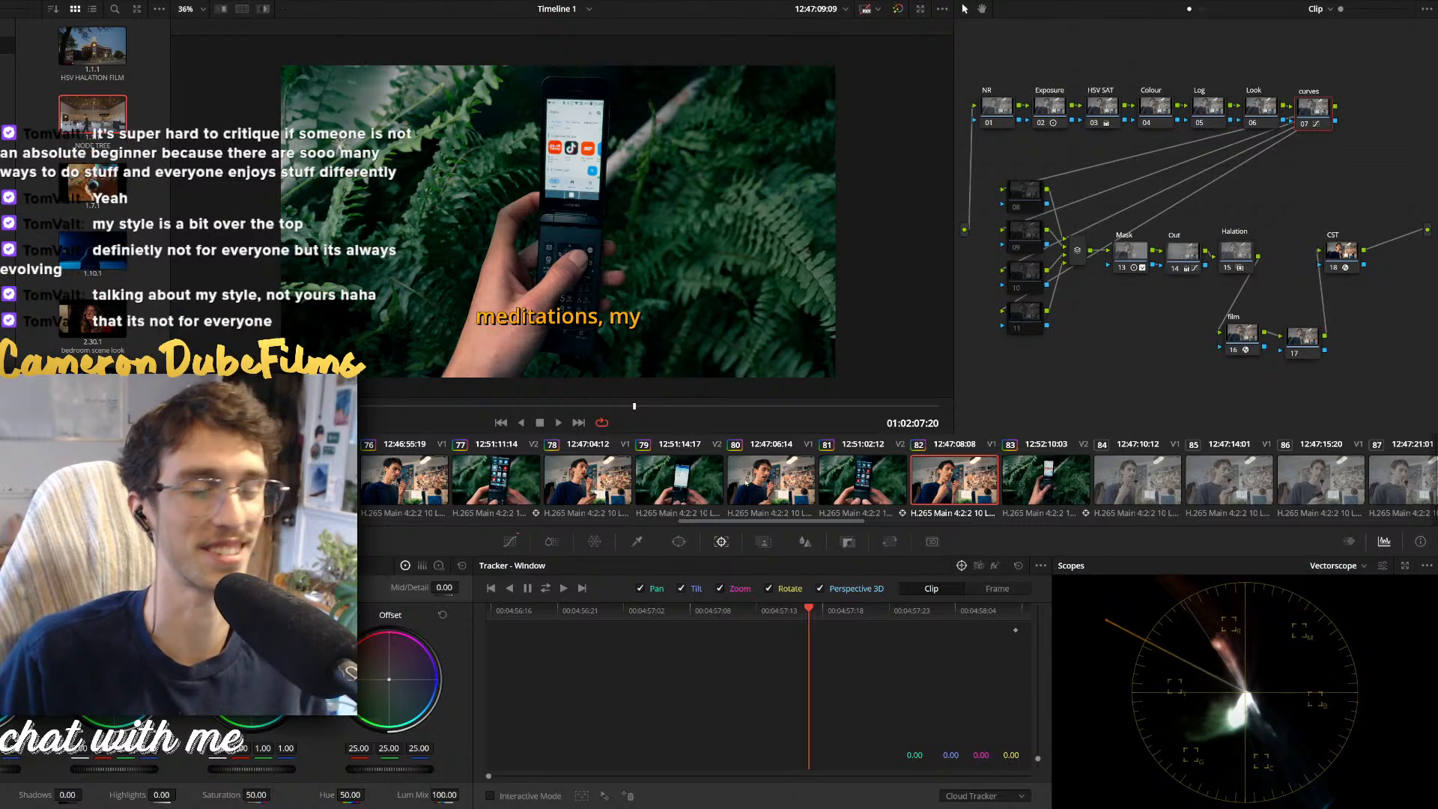
Apply the talking-head grade to clips 84 and 85, and return to clip 84
{"action": "scroll", "coordinate": [749, 483], "scroll_direction": "down", "scroll_amount": 4}
{"action": "left_click", "coordinate": [808, 485]}
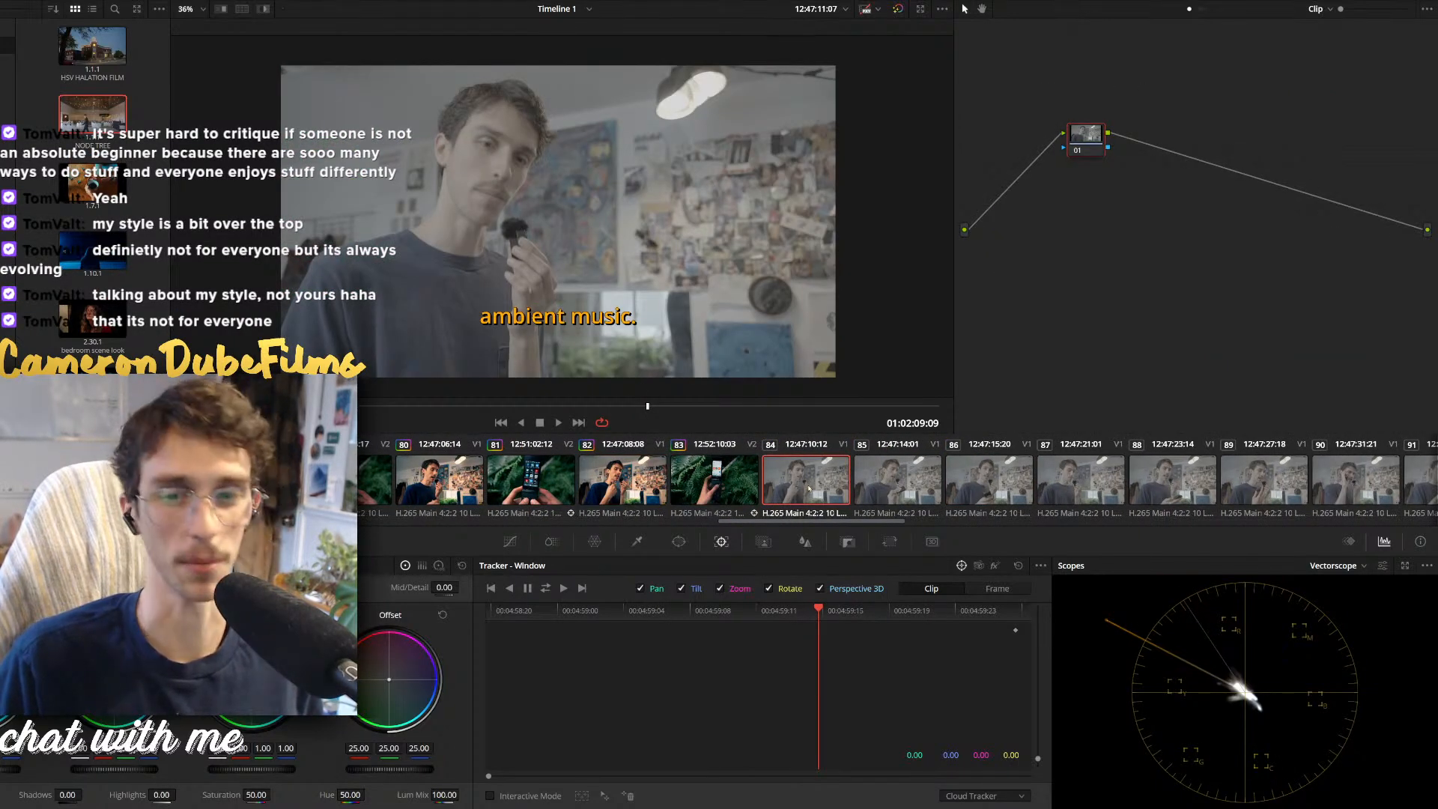
{"action": "key", "text": "ctrl+v"}
{"action": "key", "text": "Down"}
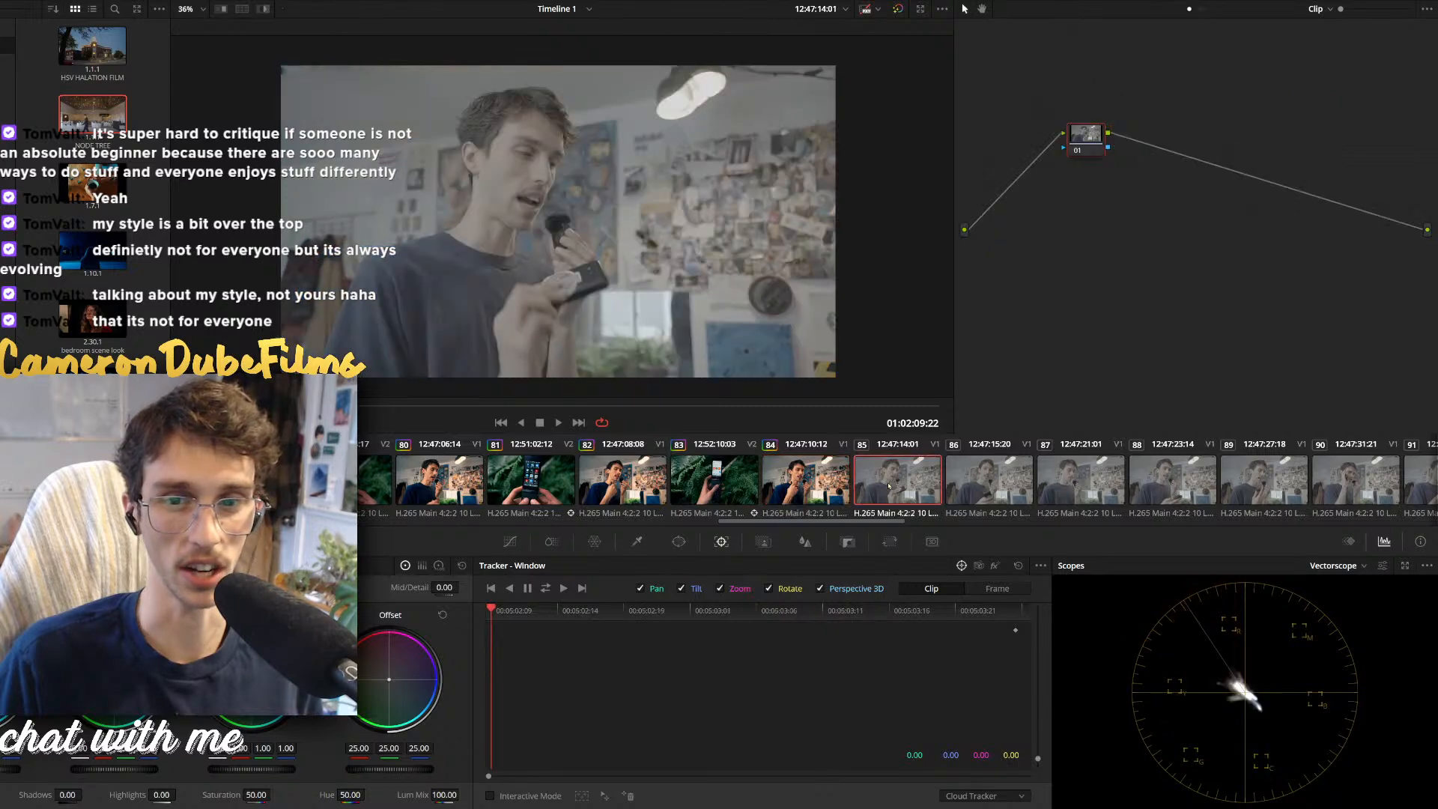
{"action": "key", "text": "ctrl+v"}
{"action": "left_click", "coordinate": [830, 483]}
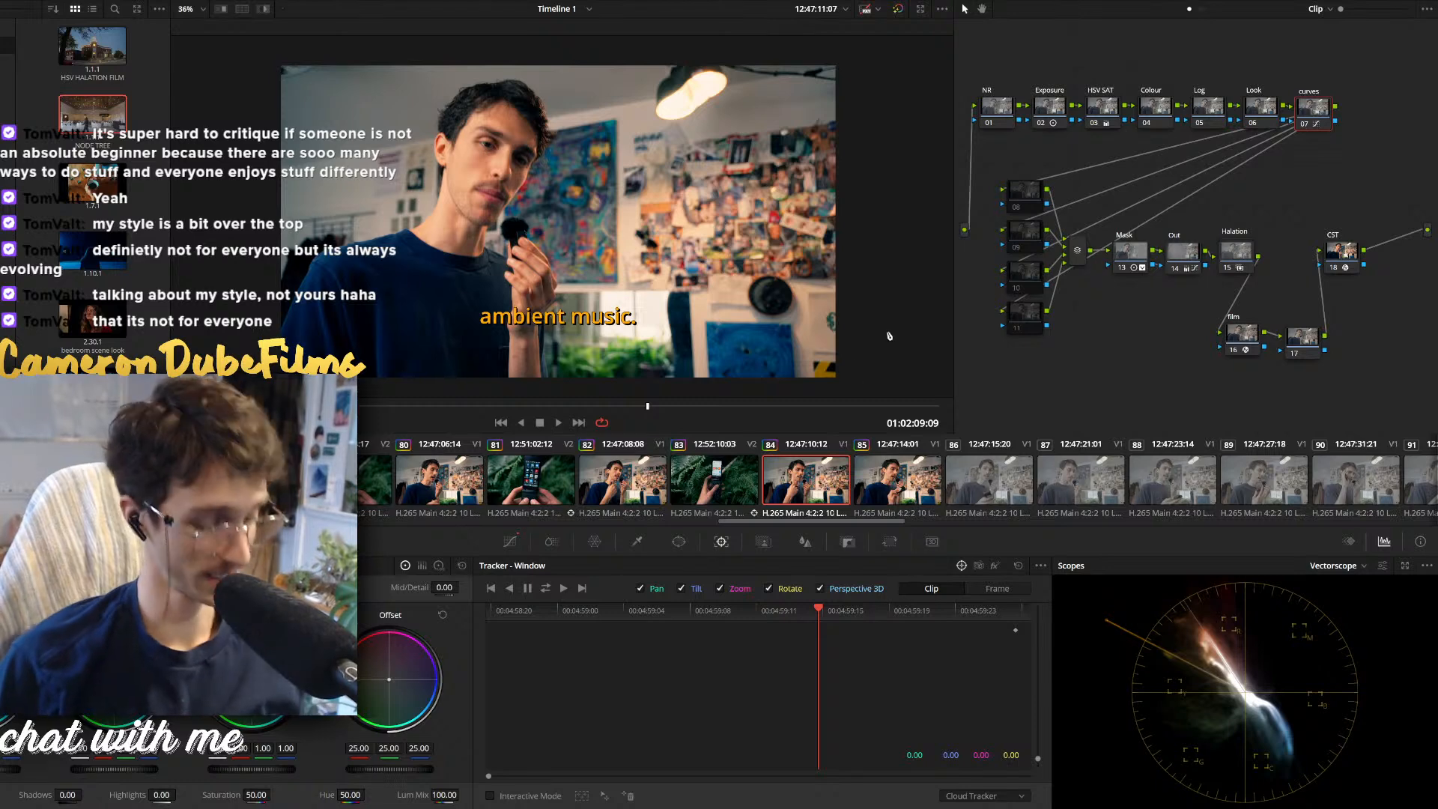
Apply the talking-head grade to clips 86, 87 and 88
{"action": "left_click", "coordinate": [897, 483]}
{"action": "left_click", "coordinate": [989, 484]}
{"action": "key", "text": "ctrl+v"}
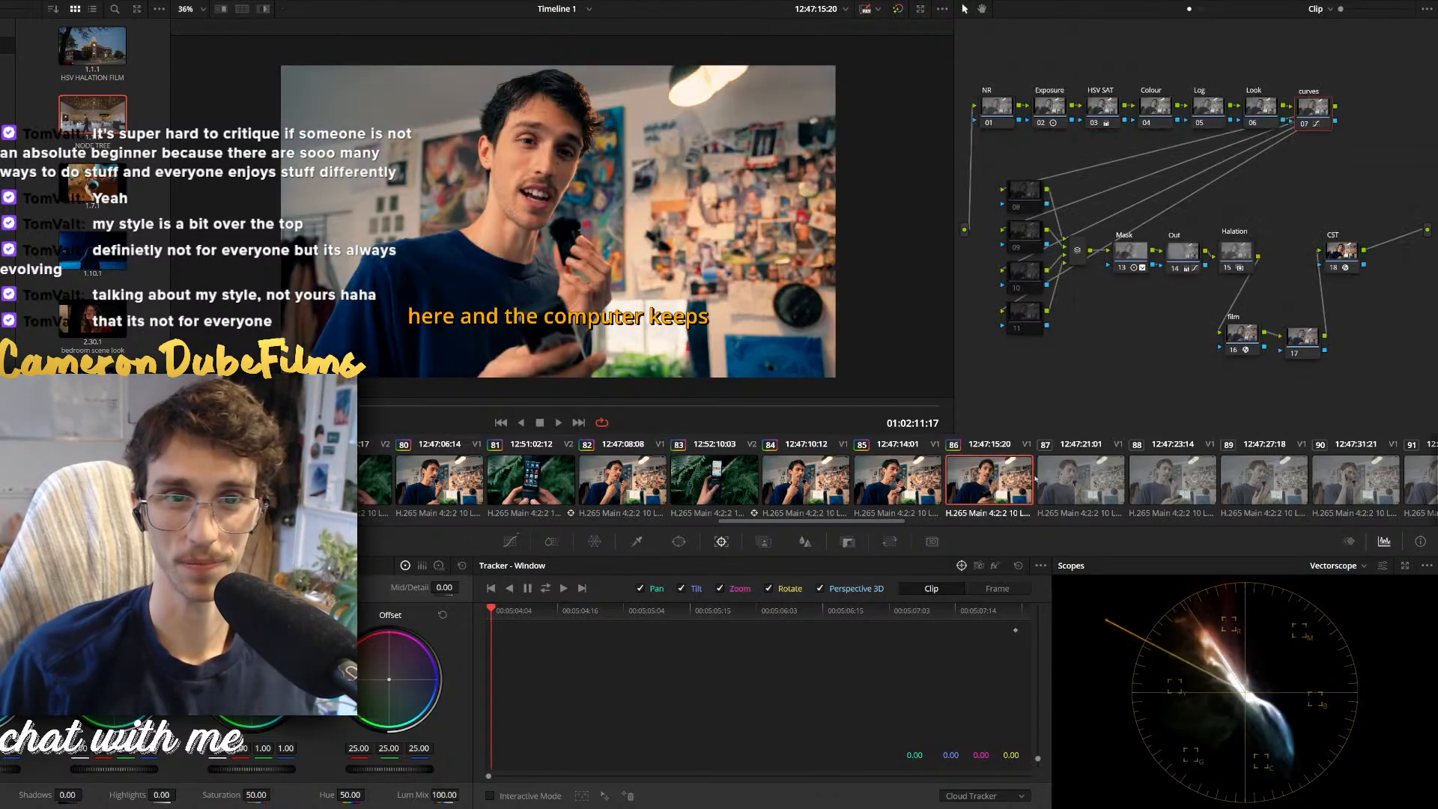
{"action": "left_click", "coordinate": [1080, 486]}
{"action": "key", "text": "ctrl+v"}
{"action": "left_click", "coordinate": [1171, 483]}
{"action": "key", "text": "ctrl+v"}
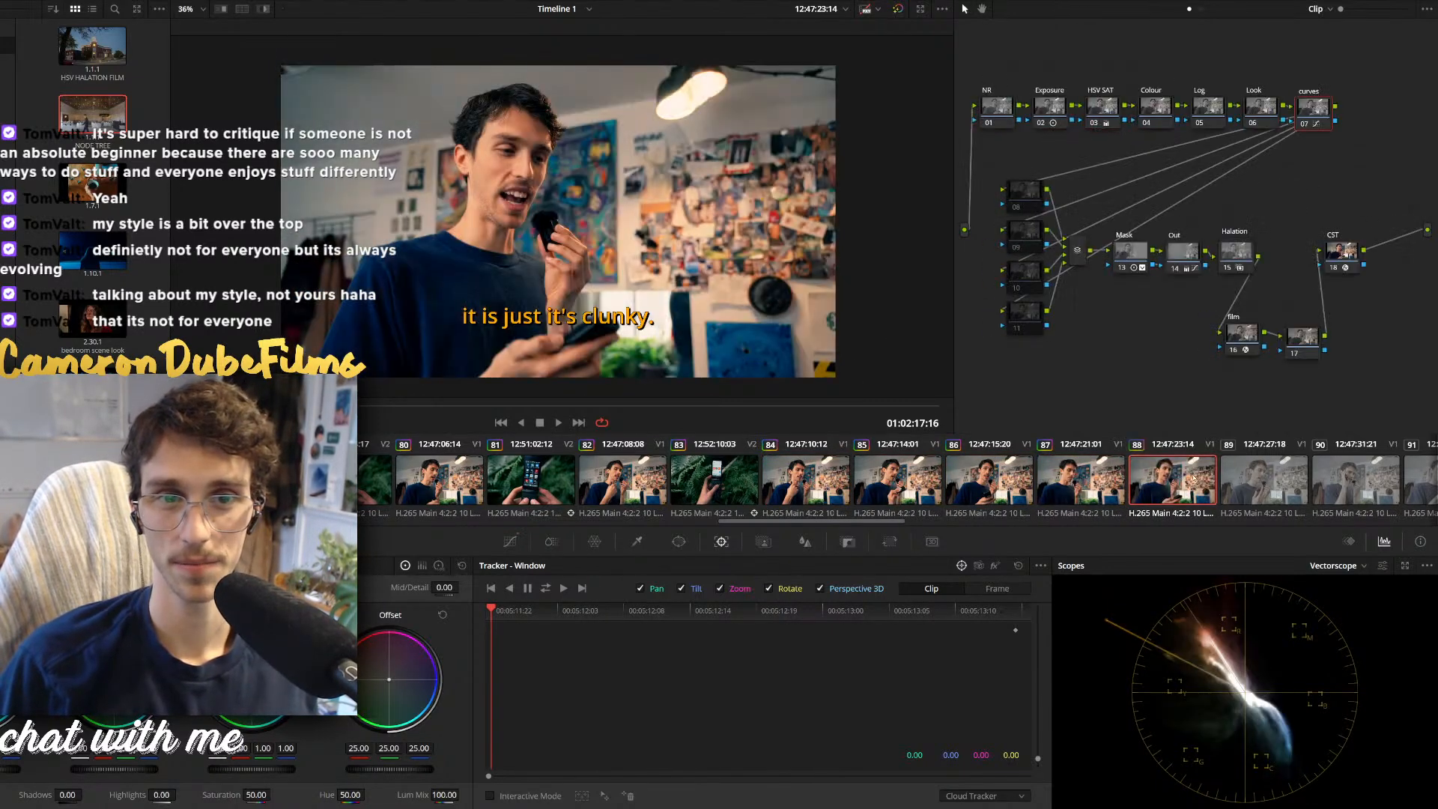
Apply the talking-head grade to clips 89, 90 and 91
{"action": "left_click", "coordinate": [1236, 477]}
{"action": "key", "text": "ctrl+v"}
{"action": "scroll", "coordinate": [1123, 483], "scroll_direction": "down", "scroll_amount": 3}
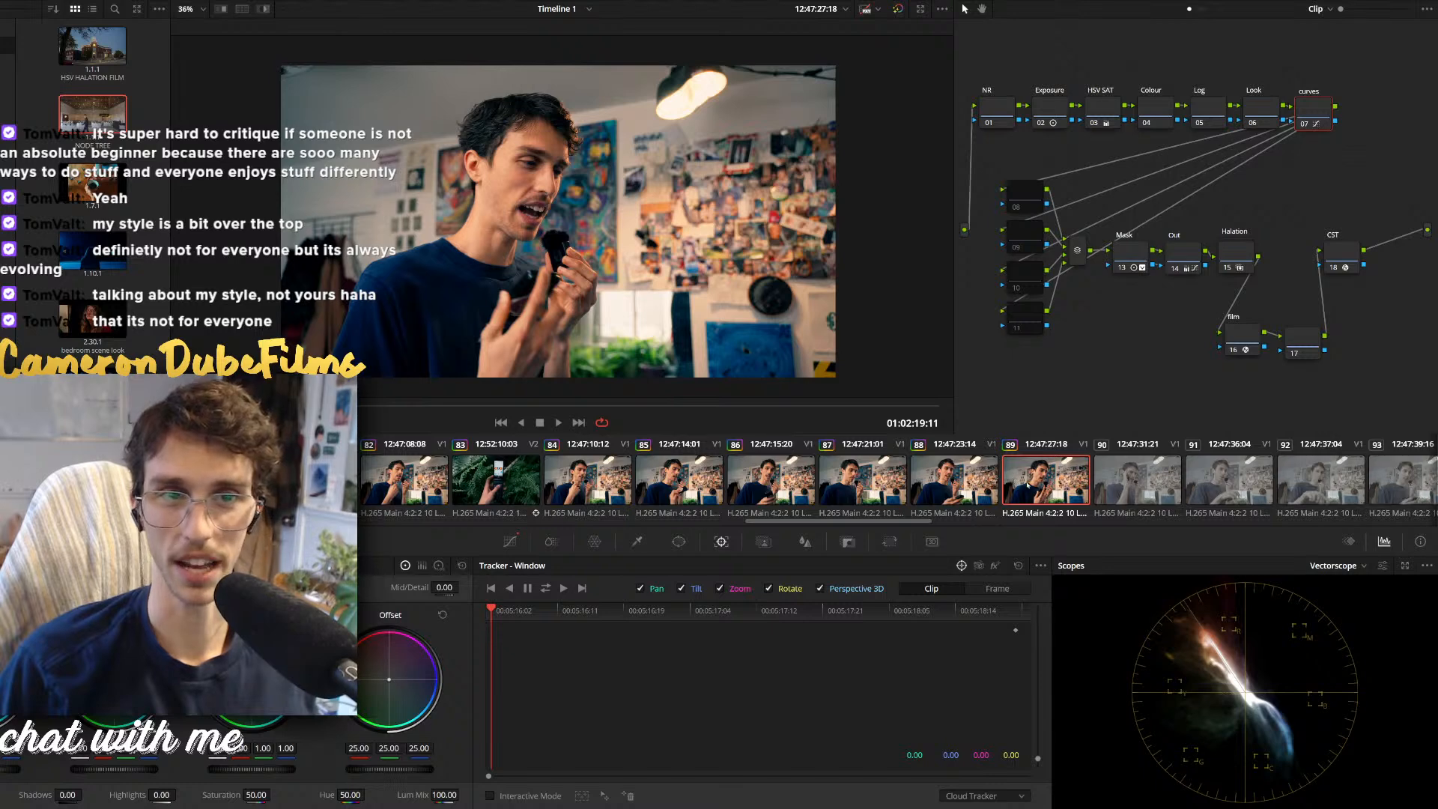
{"action": "scroll", "coordinate": [1000, 482], "scroll_direction": "down", "scroll_amount": 2}
{"action": "left_click", "coordinate": [1049, 482]}
{"action": "key", "text": "ctrl+v"}
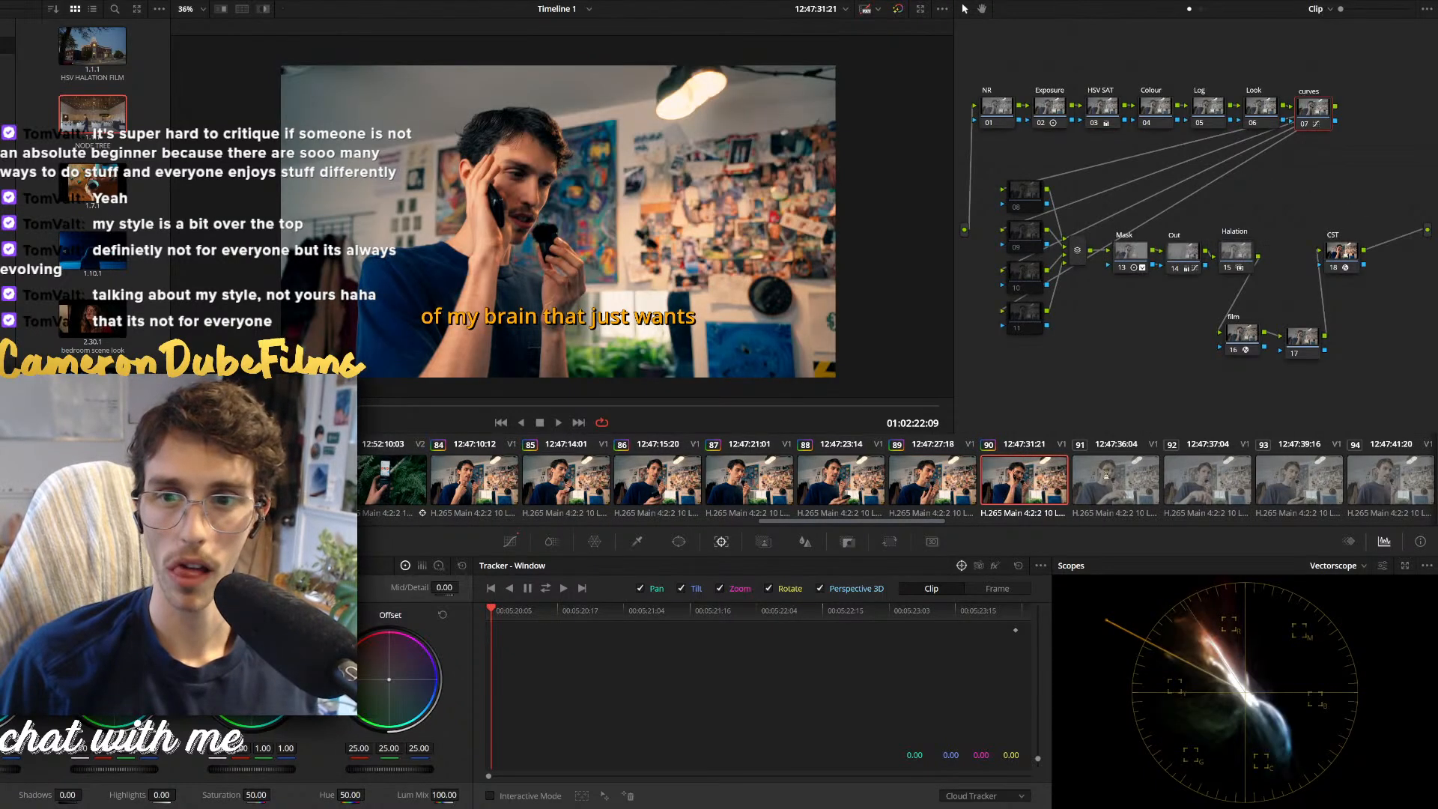
{"action": "left_click", "coordinate": [1115, 481]}
{"action": "key", "text": "ctrl+v"}
Try rotating the wall's sampled hue by about -9.78 on clip 84's Hue Vs Hue curve, comparing with the curves node disabled
{"action": "left_click", "coordinate": [479, 480]}
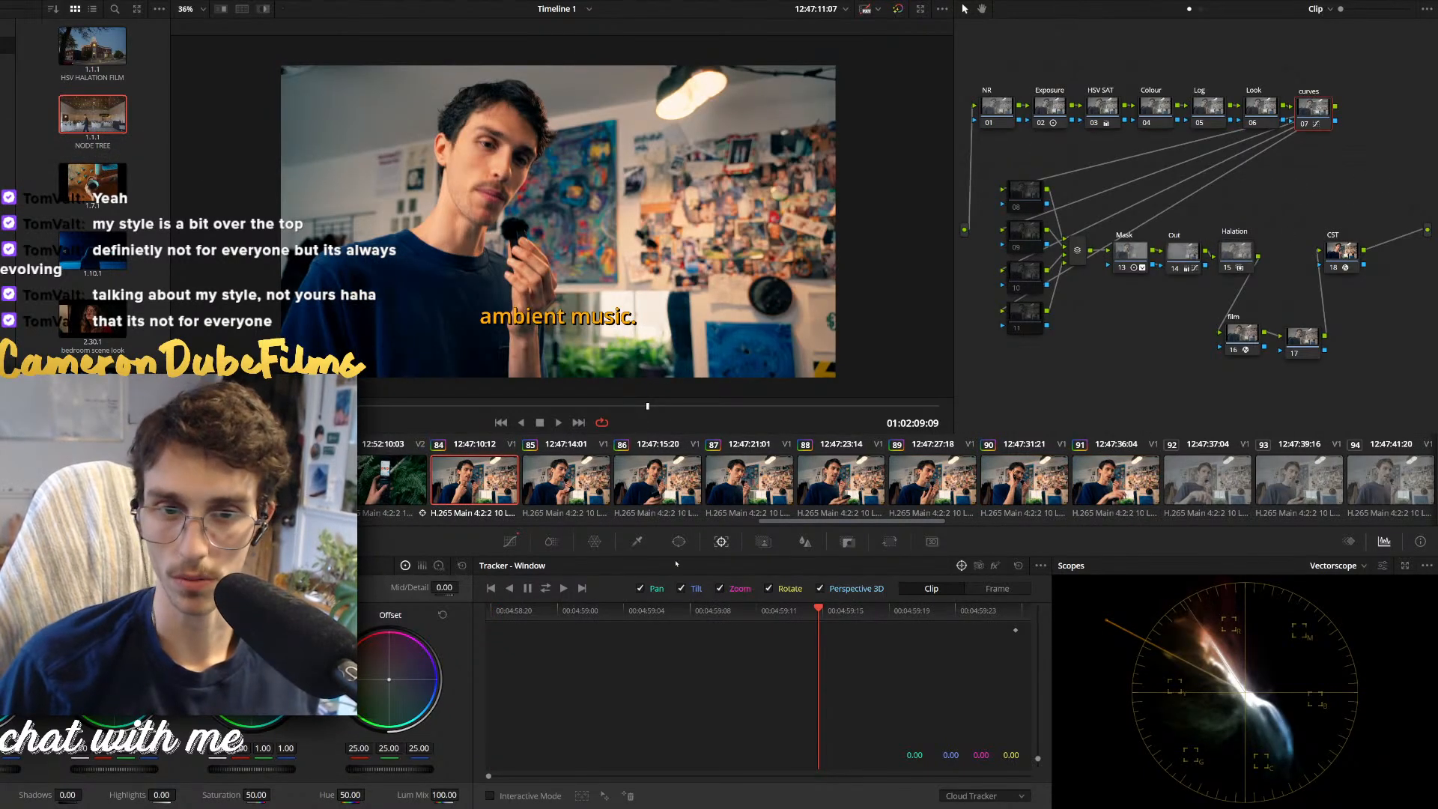
{"action": "left_click", "coordinate": [636, 541]}
{"action": "left_click", "coordinate": [510, 541]}
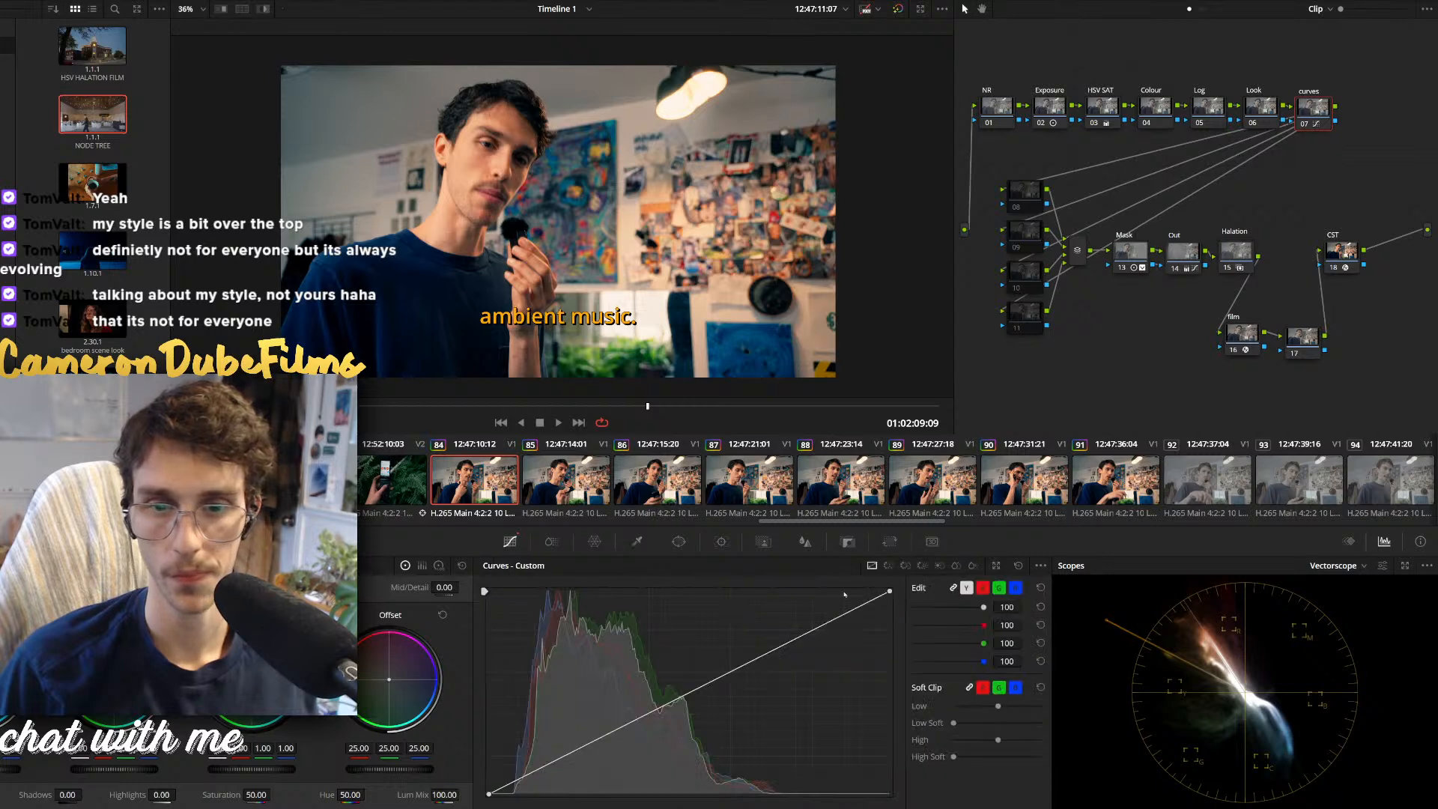
{"action": "left_click", "coordinate": [888, 565]}
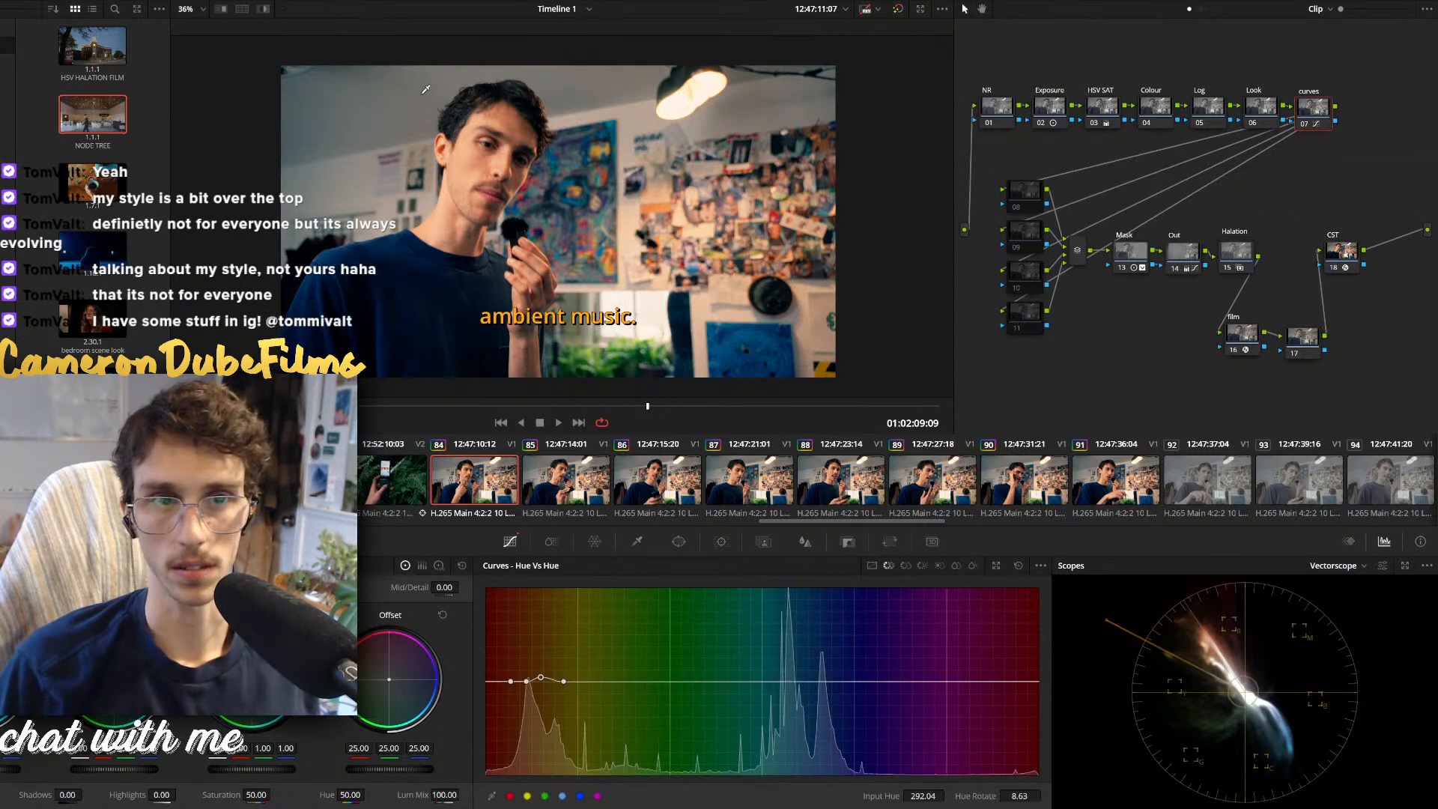
{"action": "left_click", "coordinate": [425, 90]}
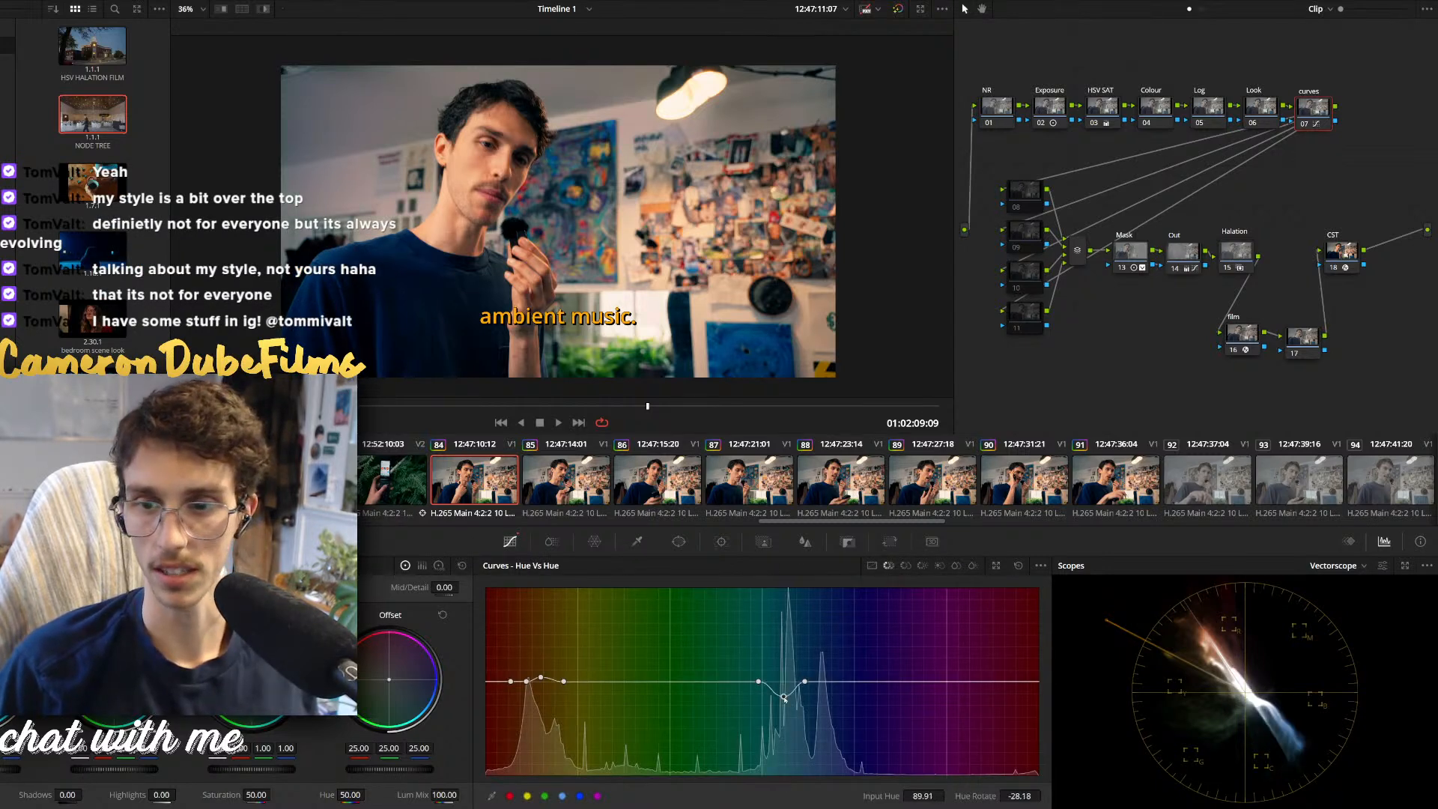
{"action": "mouse_move", "coordinate": [804, 681]}
{"action": "left_mouse_down"}
{"action": "mouse_move", "coordinate": [837, 683]}
{"action": "mouse_move", "coordinate": [783, 689]}
{"action": "left_mouse_up"}
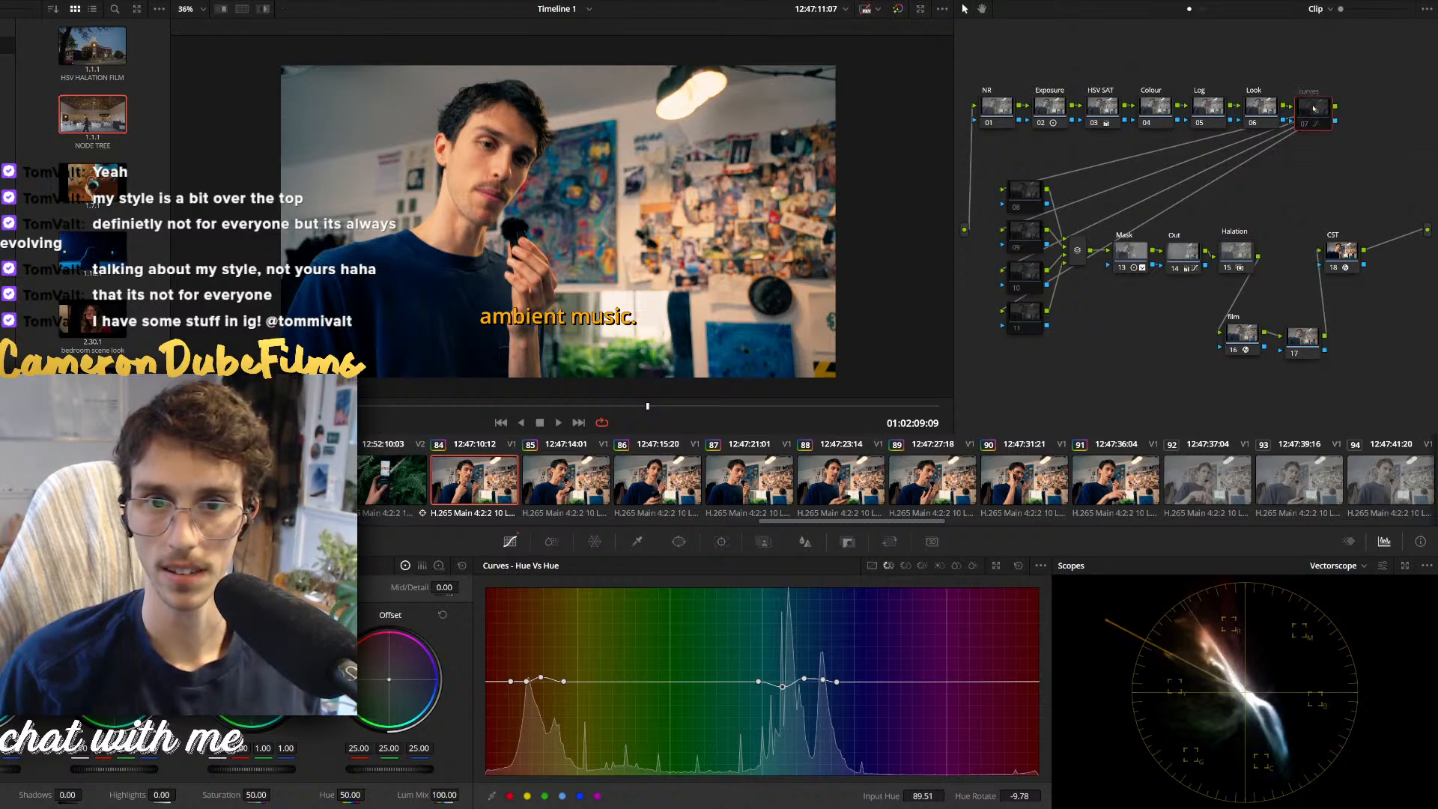
{"action": "key", "text": "ctrl+d"}
{"action": "key", "text": "ctrl+d"}
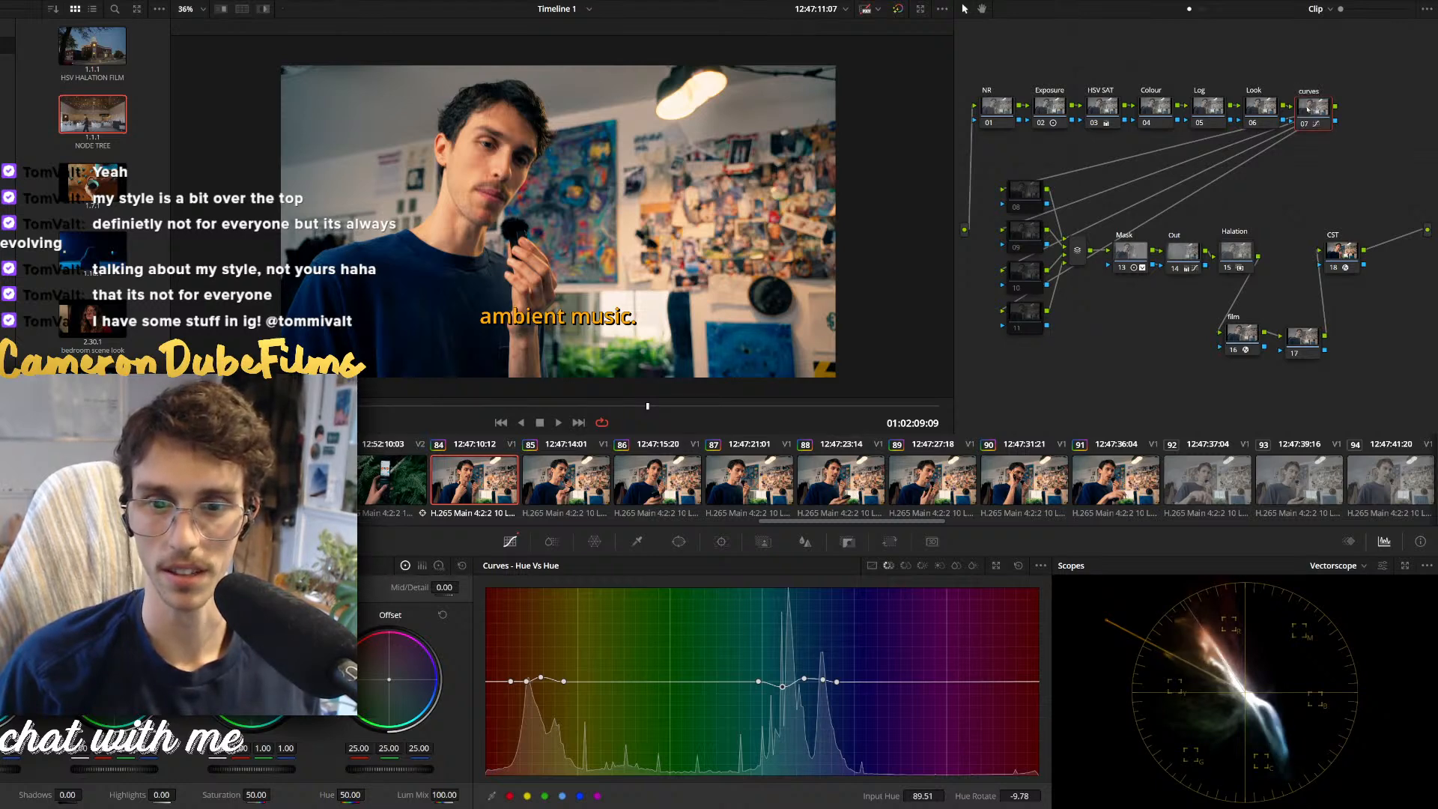
Remove the added blue hue adjustment points from clip 84's Hue Vs Hue curve
{"action": "right_click", "coordinate": [781, 686]}
{"action": "right_click", "coordinate": [804, 678]}
{"action": "right_click", "coordinate": [822, 679]}
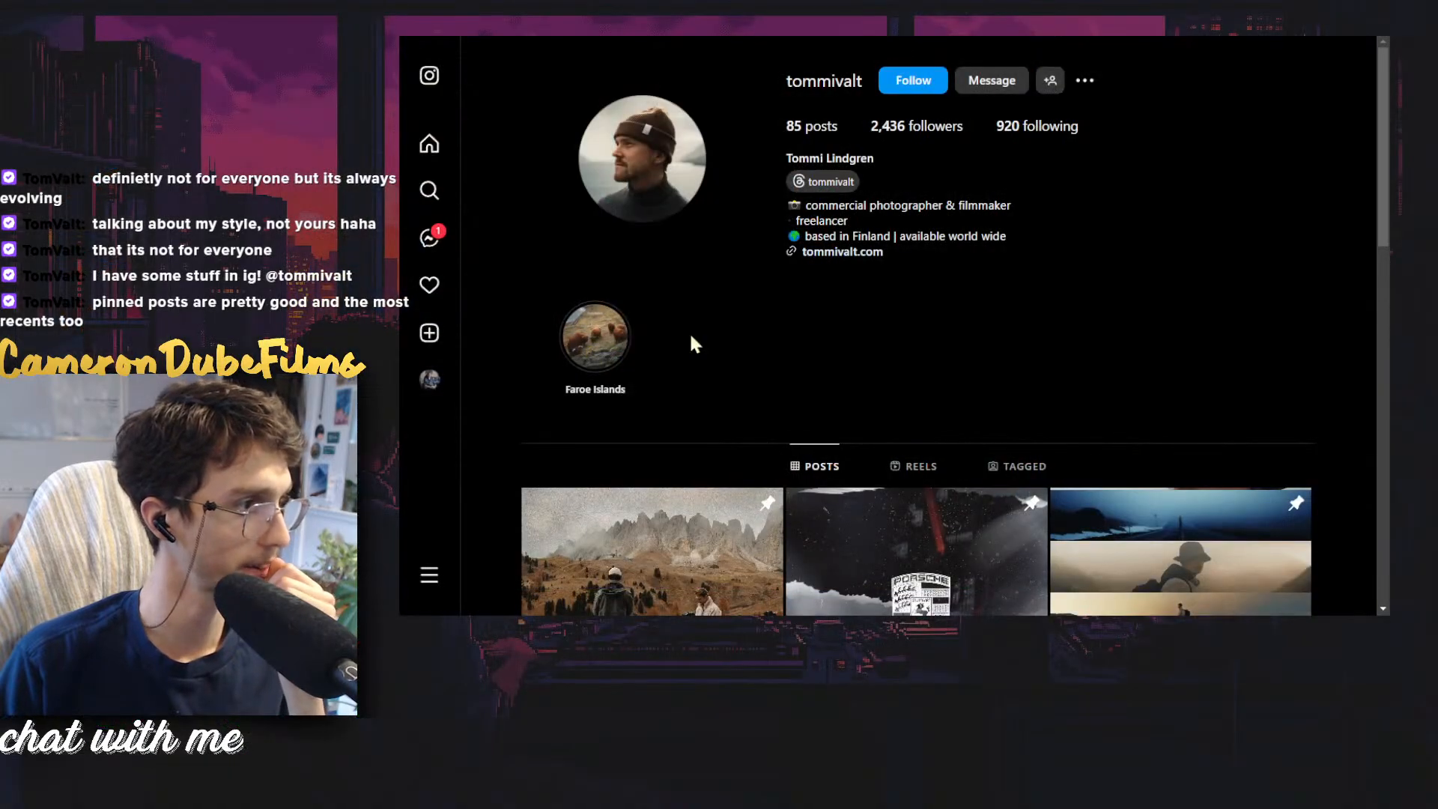
Follow the chat viewer's Instagram profile and watch the pinned twilight zone reel
{"action": "left_click", "coordinate": [914, 83]}
{"action": "scroll", "coordinate": [1016, 251], "scroll_direction": "down", "scroll_amount": 2}
{"action": "scroll", "coordinate": [1016, 250], "scroll_direction": "down", "scroll_amount": 5}
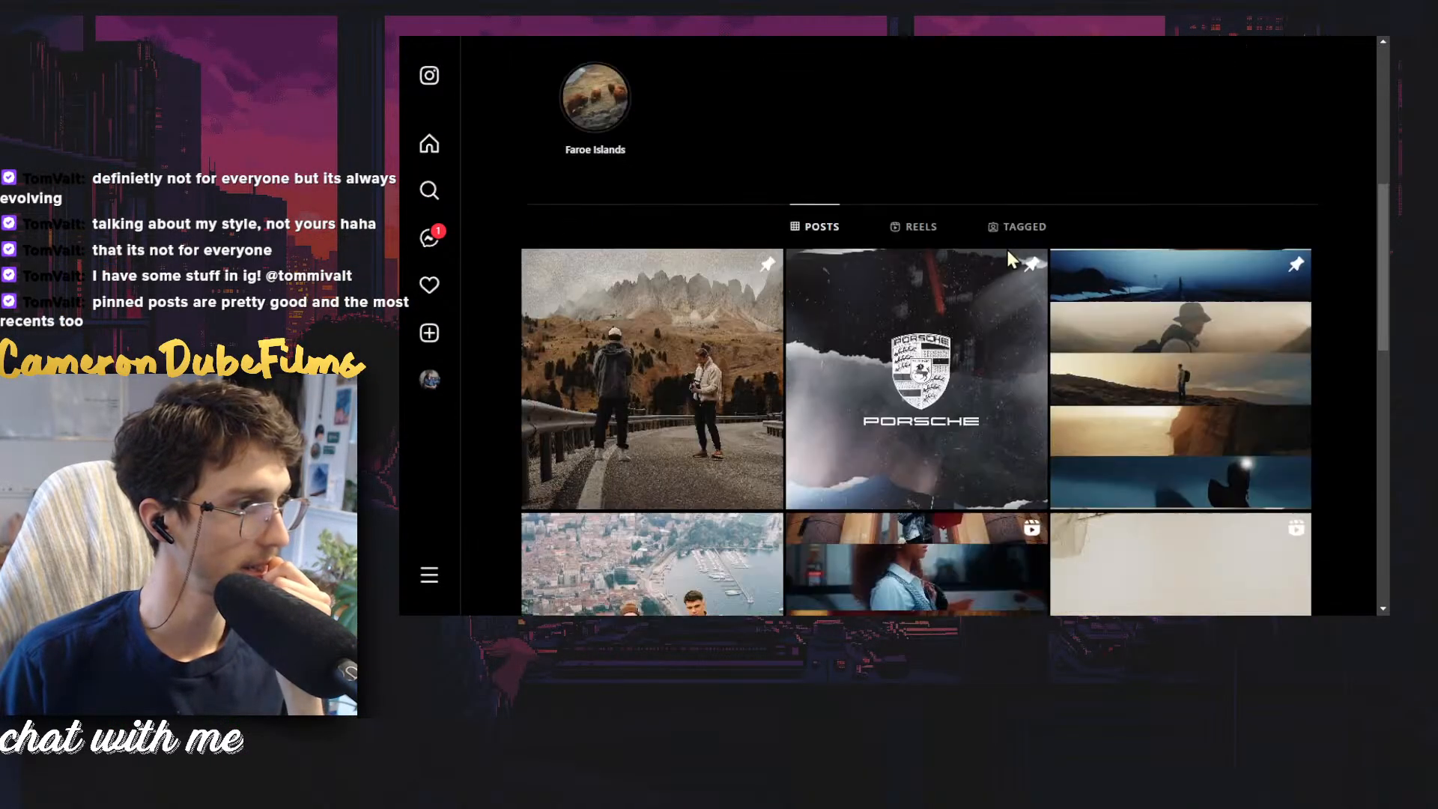
{"action": "scroll", "coordinate": [912, 491], "scroll_direction": "down", "scroll_amount": 1}
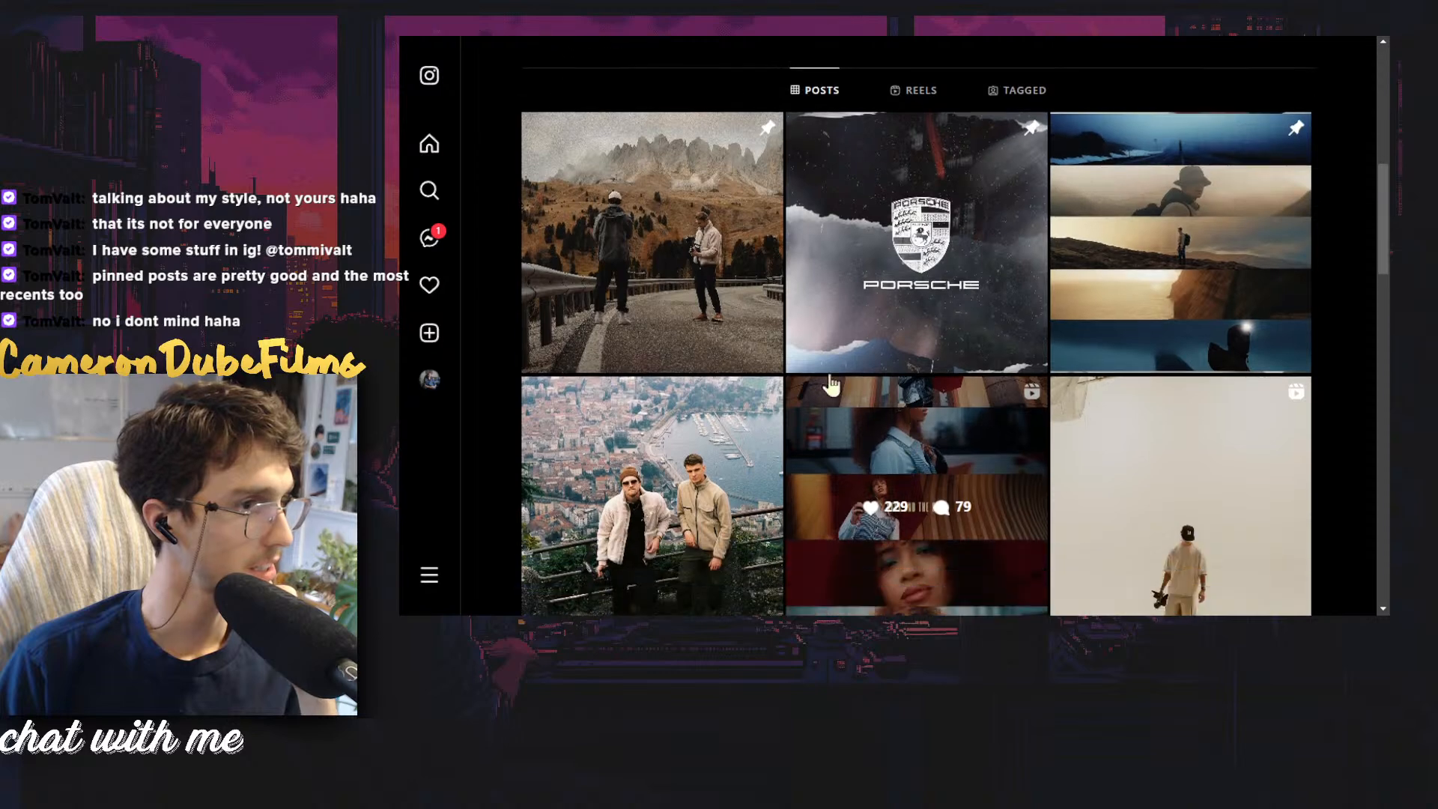
{"action": "left_click", "coordinate": [701, 322]}
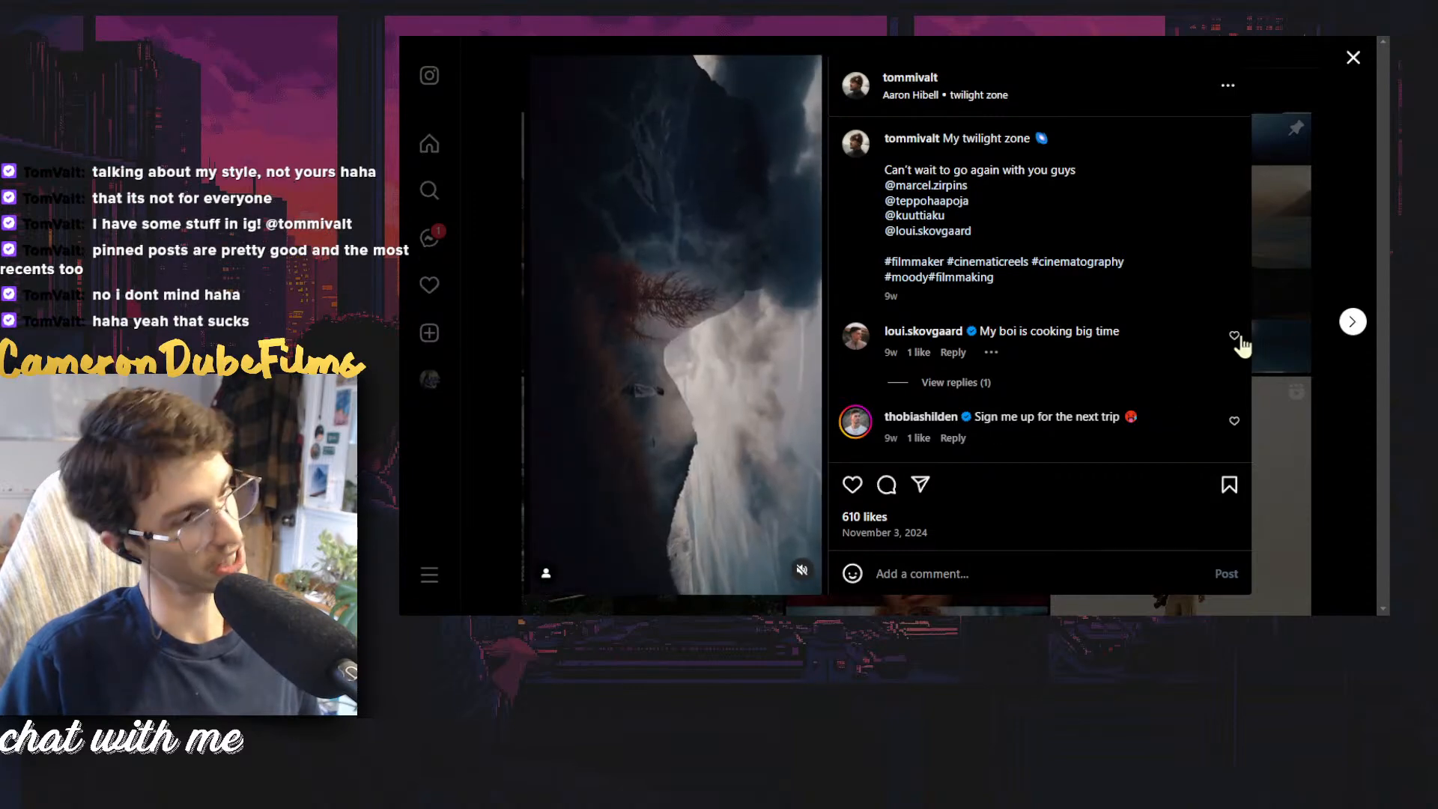
{"action": "left_click", "coordinate": [1304, 168]}
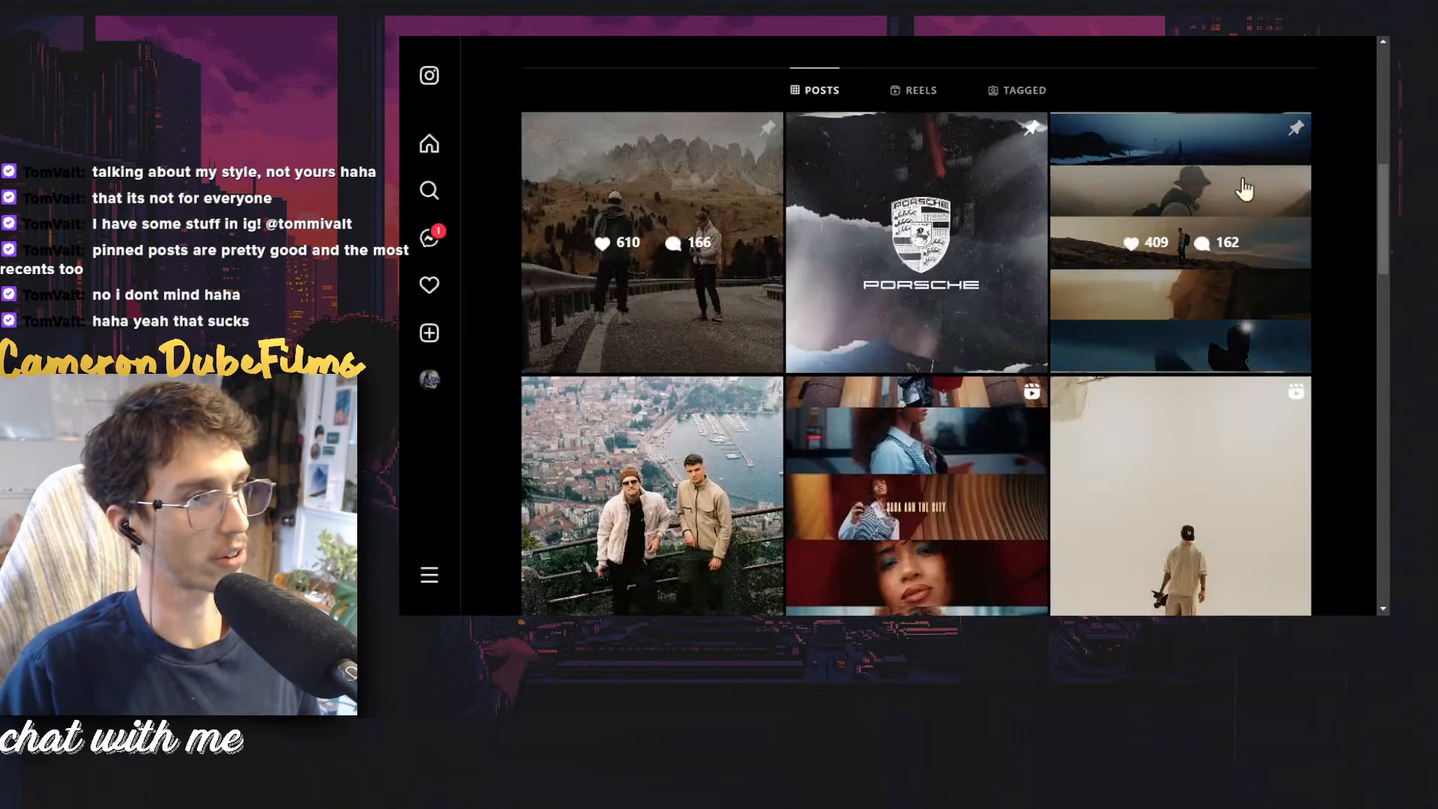
Watch the pinned Porsche spec ad and Faroe Islands reels on the profile, closing each one
{"action": "left_click", "coordinate": [921, 348]}
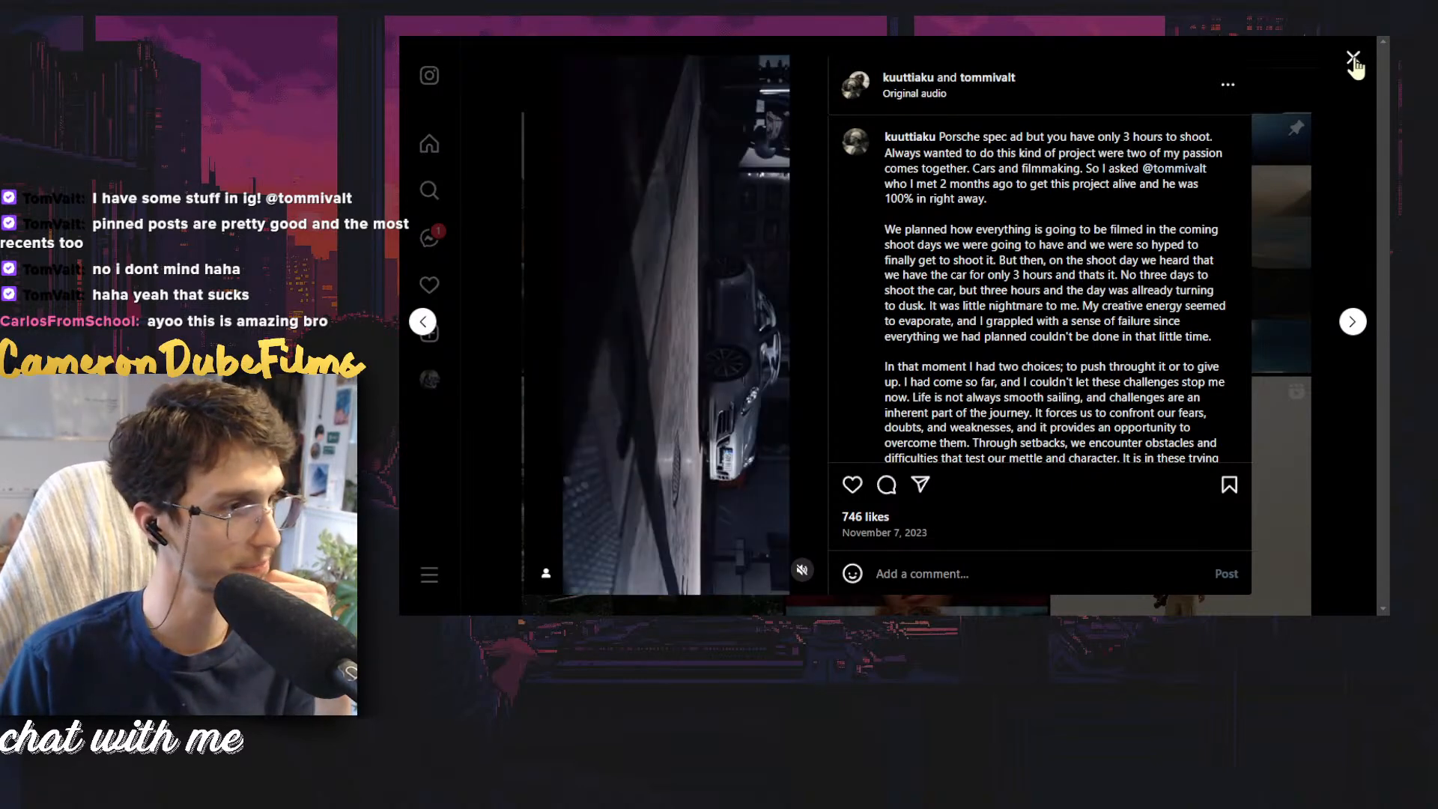
{"action": "left_click", "coordinate": [1352, 59]}
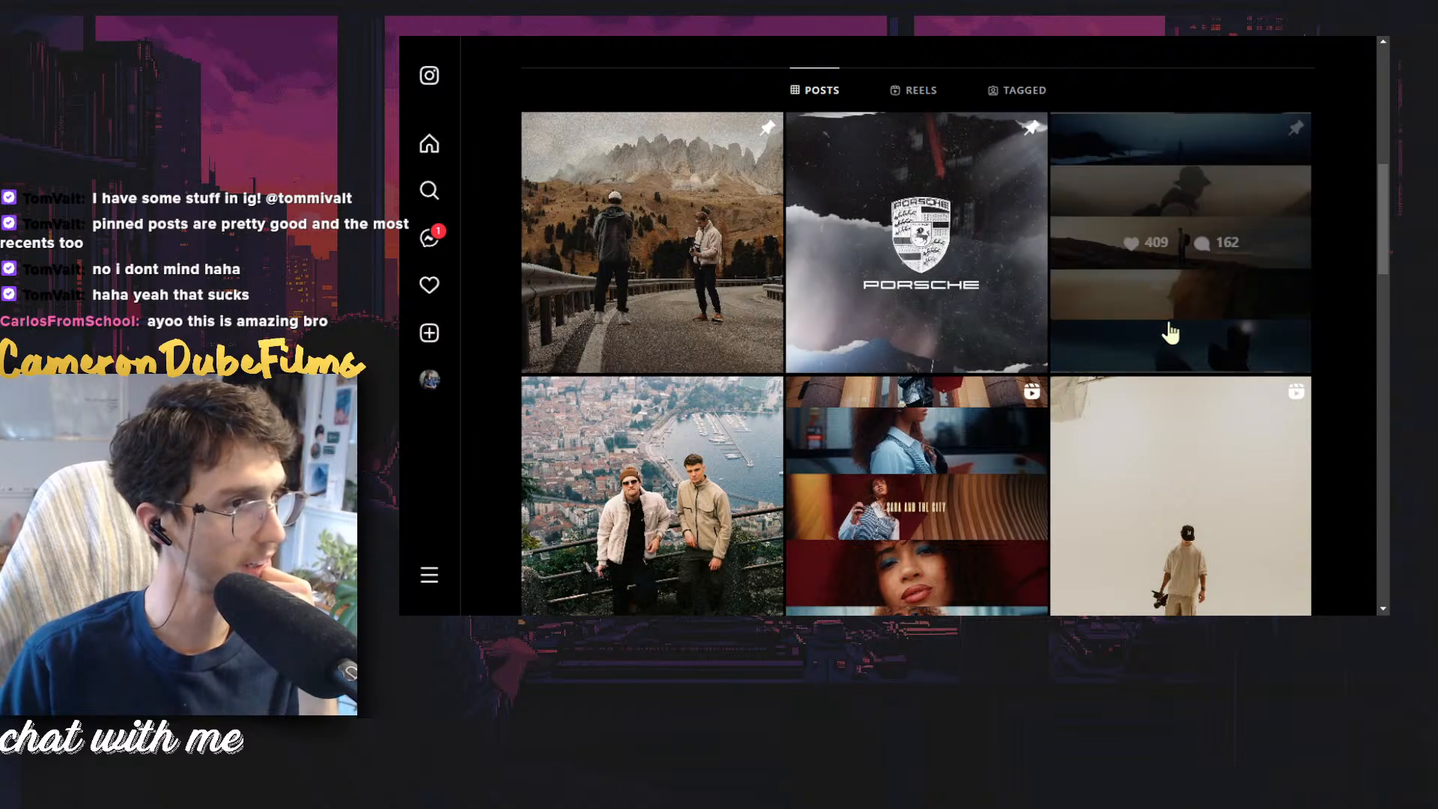
{"action": "left_click", "coordinate": [1170, 331]}
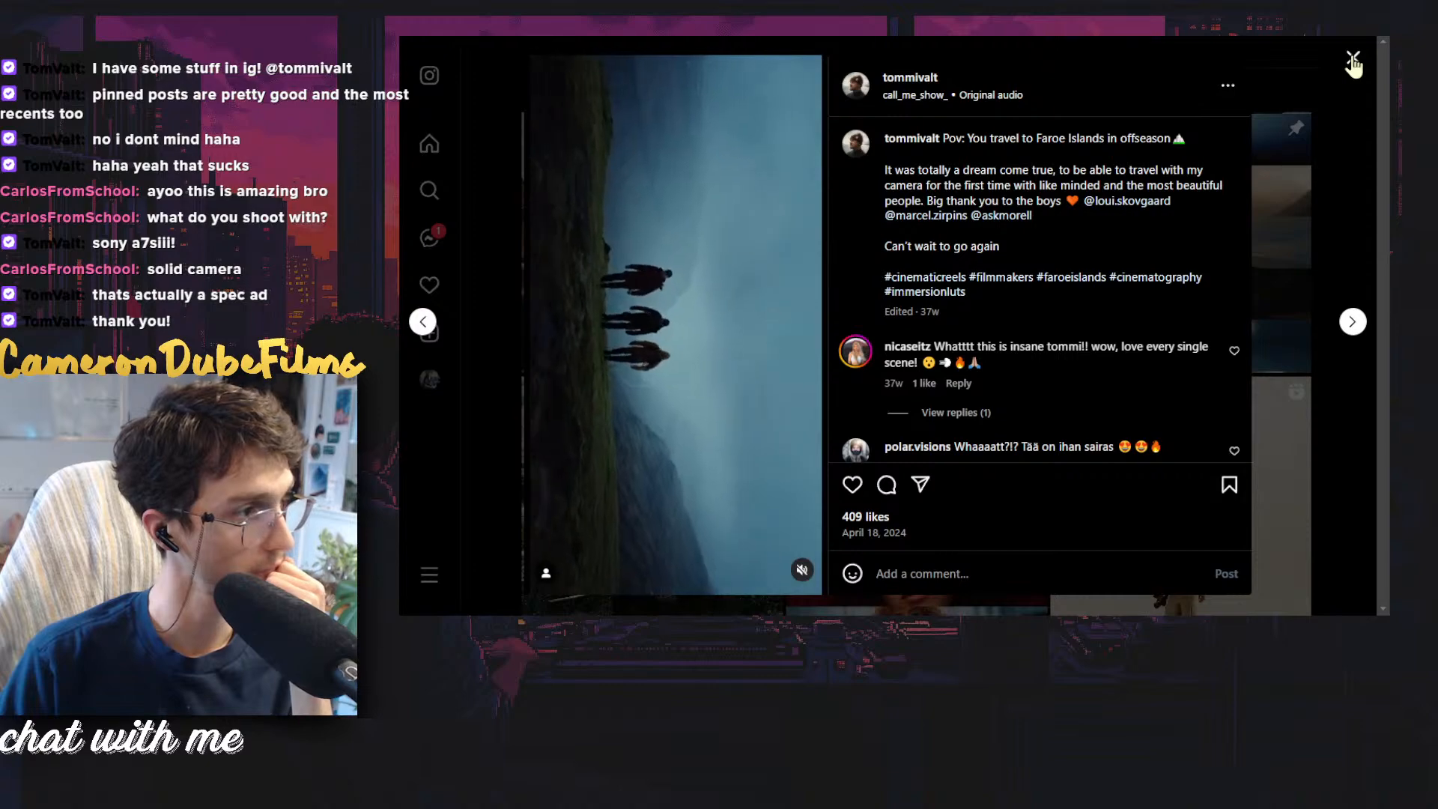
{"action": "left_click", "coordinate": [1352, 59]}
Browse the profile's post grid, view the Copenhagen photo post and switch back to DaVinci Resolve
{"action": "scroll", "coordinate": [820, 378], "scroll_direction": "down", "scroll_amount": 3}
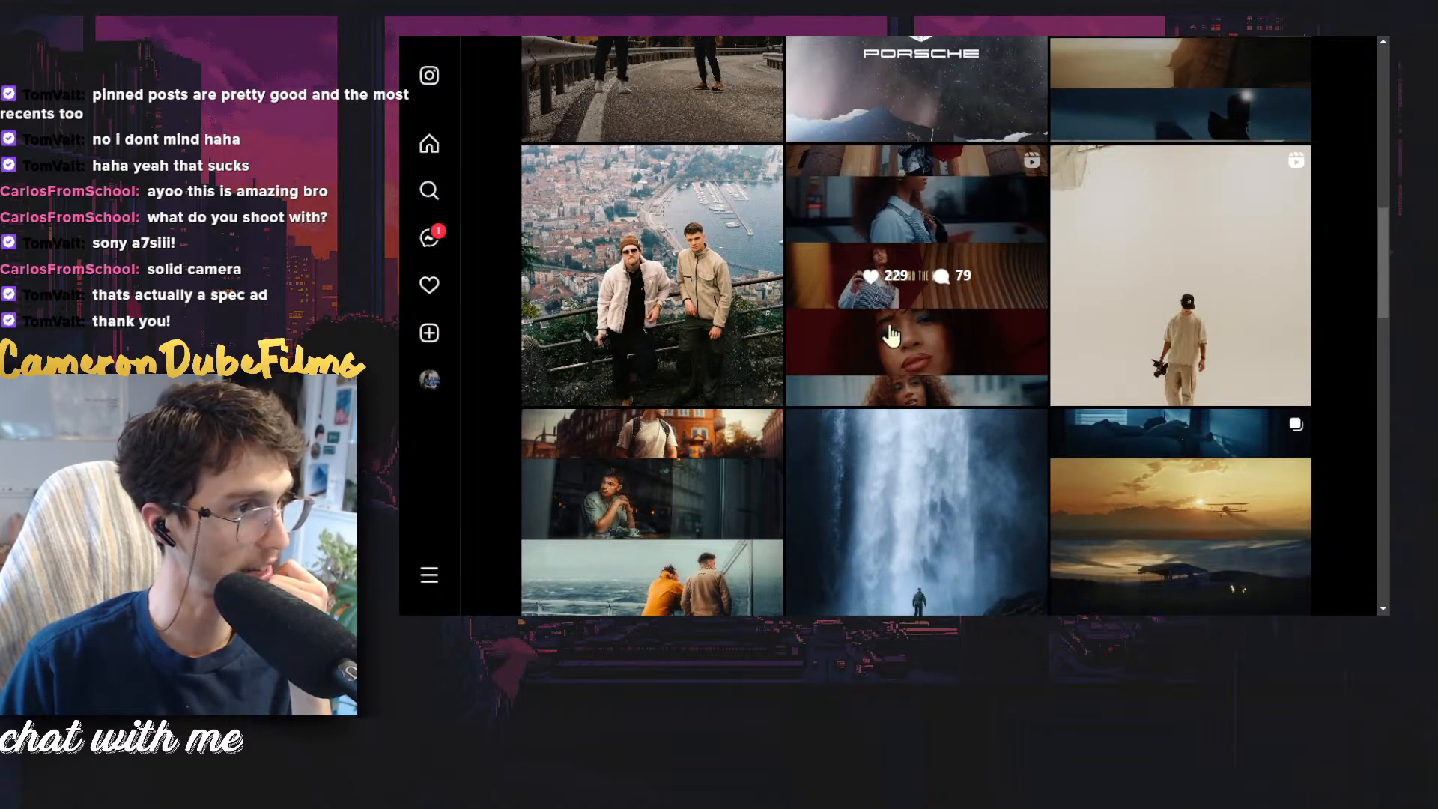
{"action": "scroll", "coordinate": [1017, 288], "scroll_direction": "up", "scroll_amount": 2}
{"action": "scroll", "coordinate": [1017, 289], "scroll_direction": "up", "scroll_amount": 2}
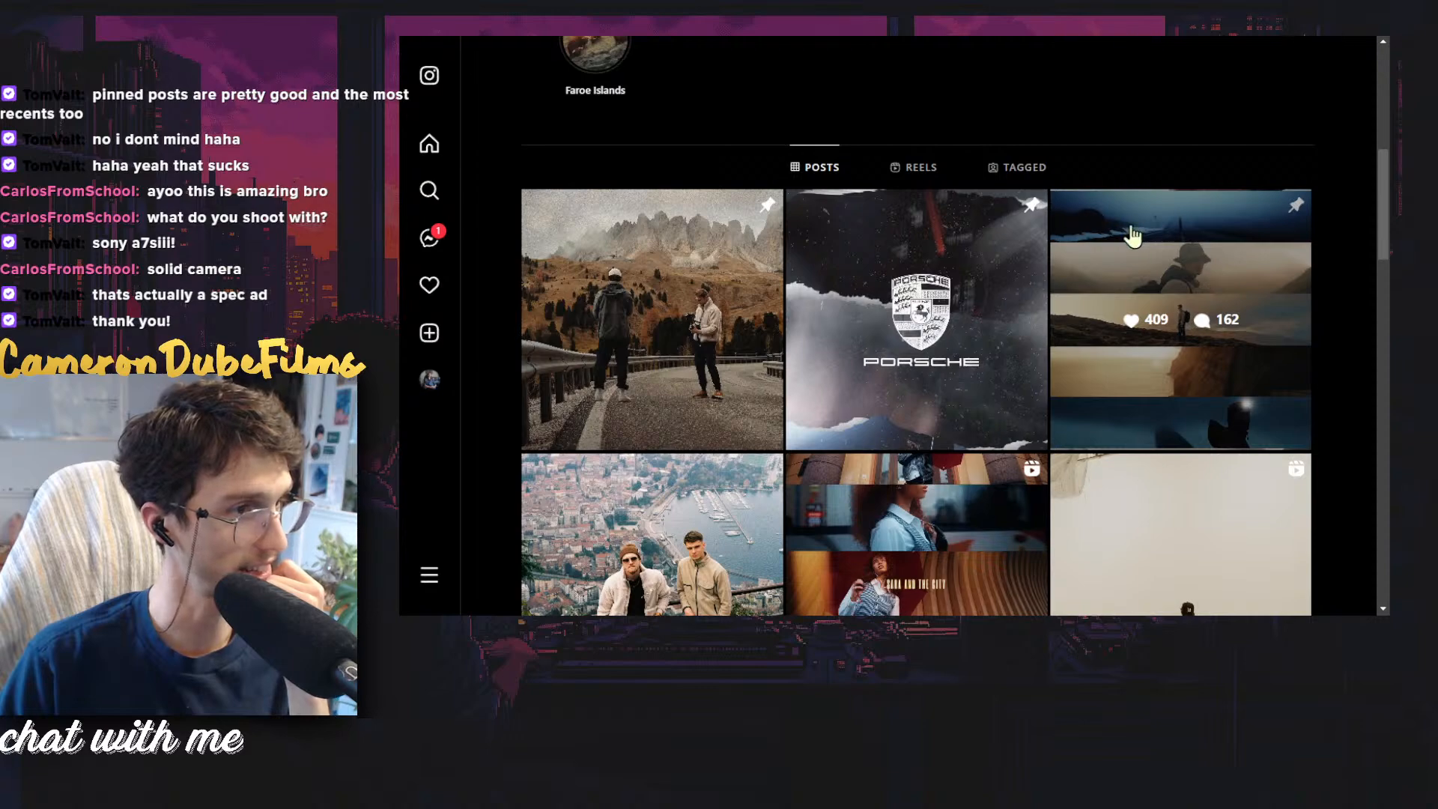
{"action": "scroll", "coordinate": [1116, 411], "scroll_direction": "down", "scroll_amount": 5}
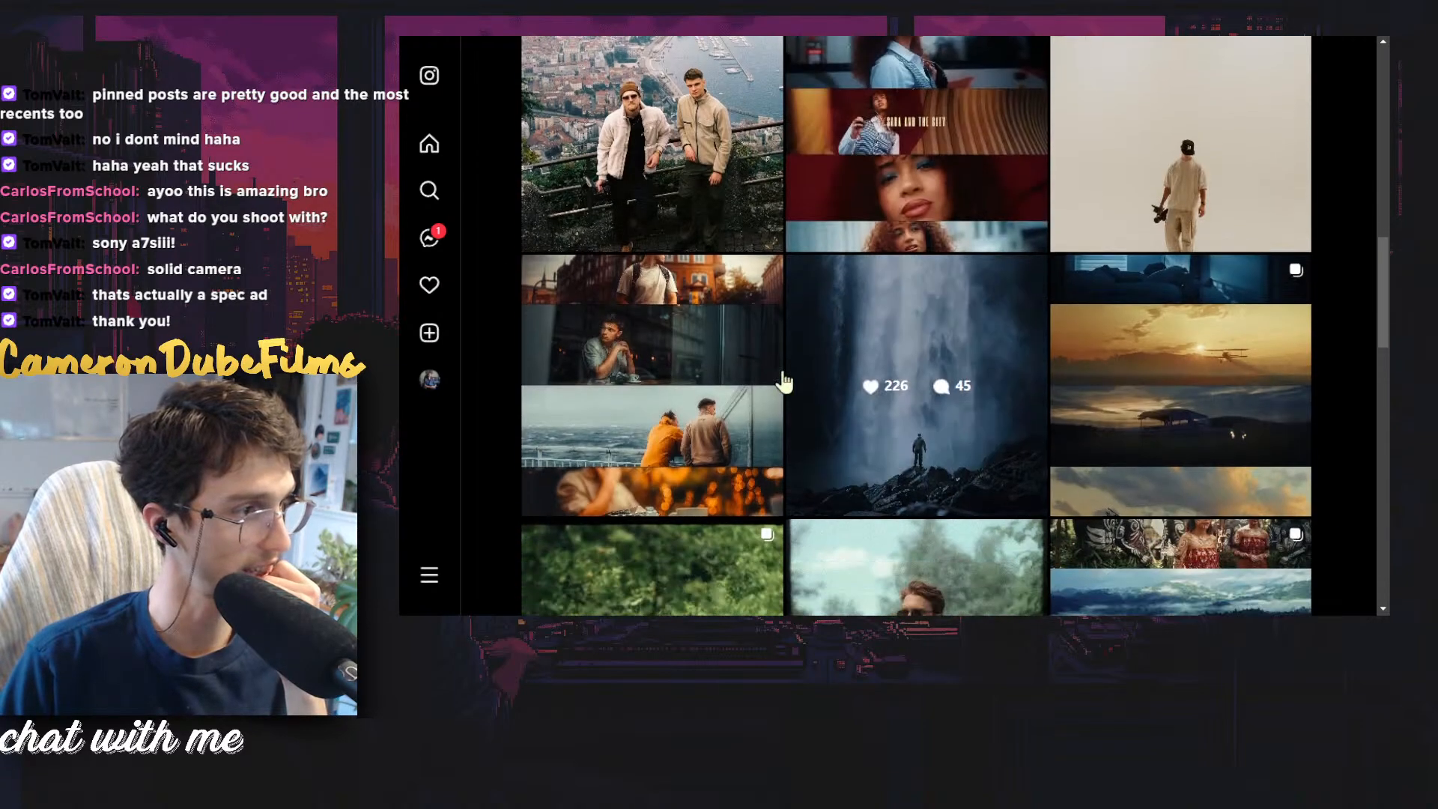
{"action": "left_click", "coordinate": [641, 333]}
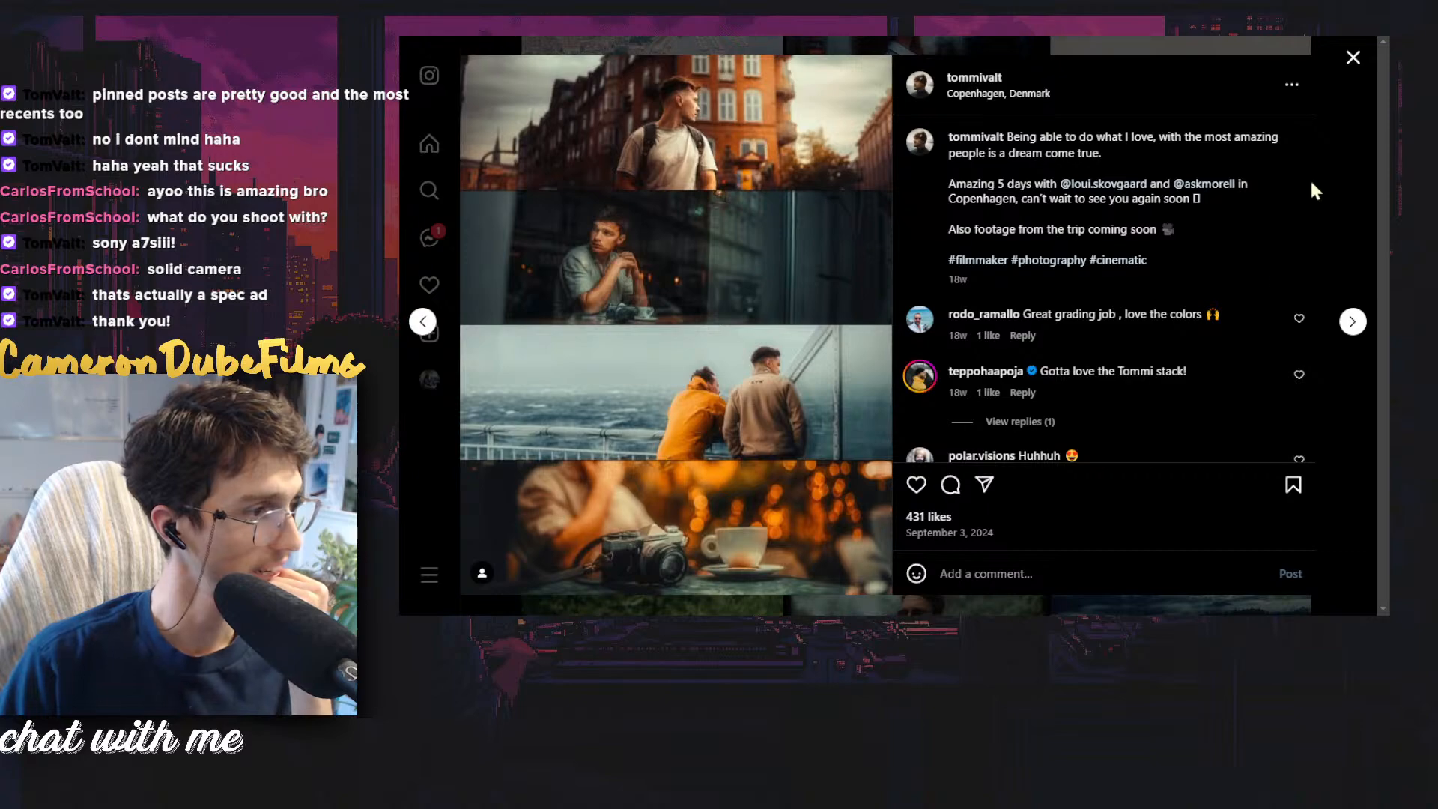
{"action": "left_click", "coordinate": [1353, 61]}
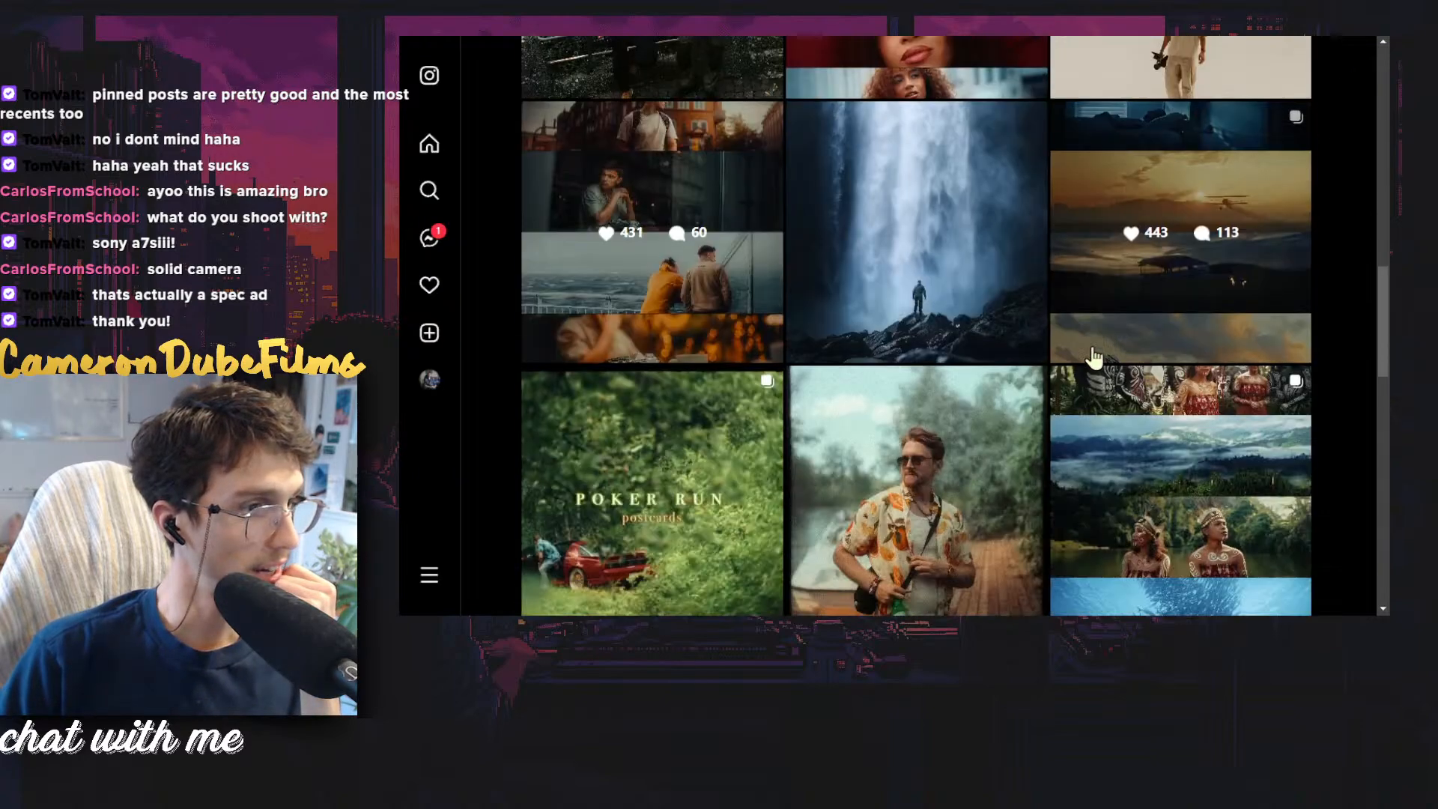
{"action": "scroll", "coordinate": [1093, 357], "scroll_direction": "down", "scroll_amount": 10}
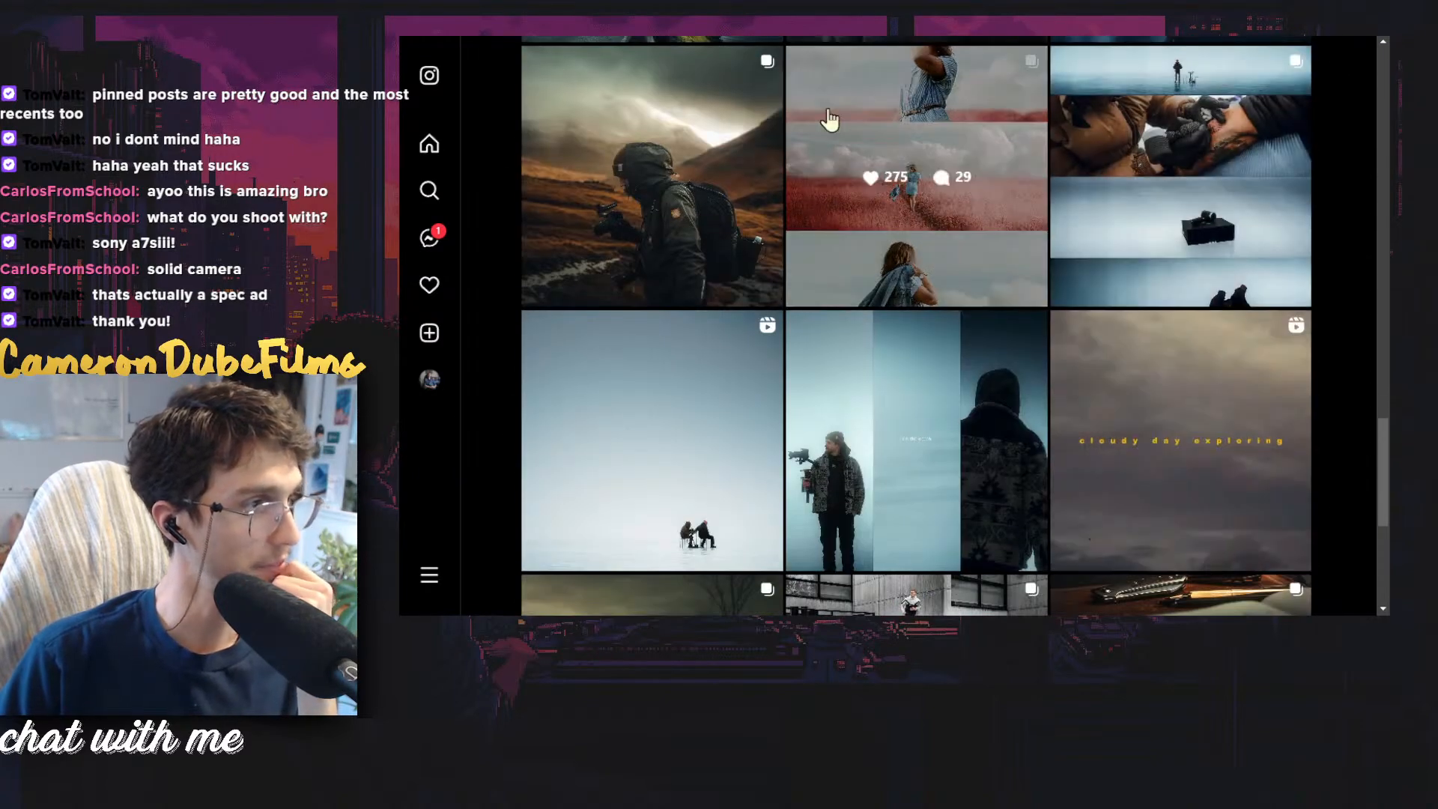
{"action": "left_click", "coordinate": [816, 19]}
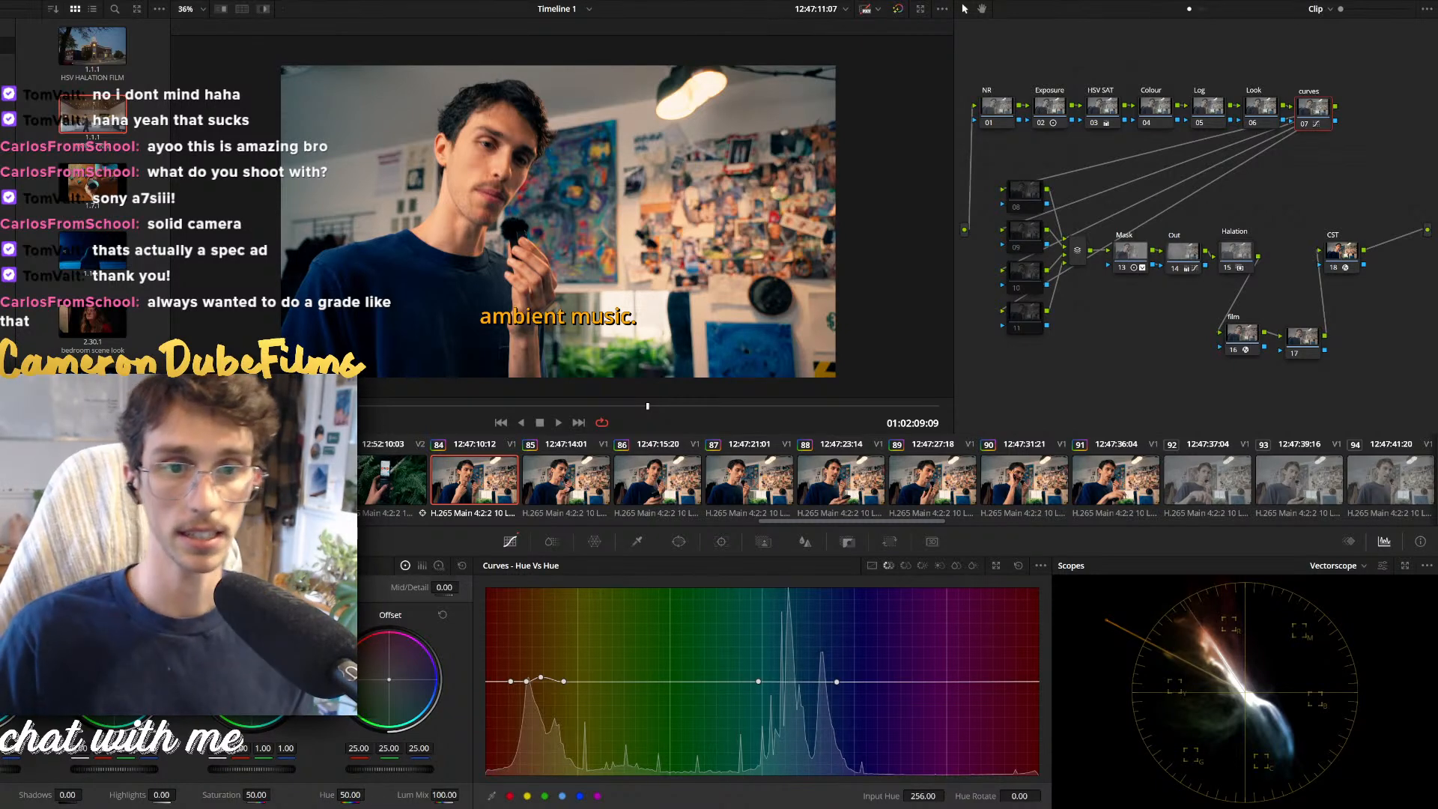
Copy the talking-head grade from clip 91 onto clips 92 to 95
{"action": "left_click", "coordinate": [1115, 480]}
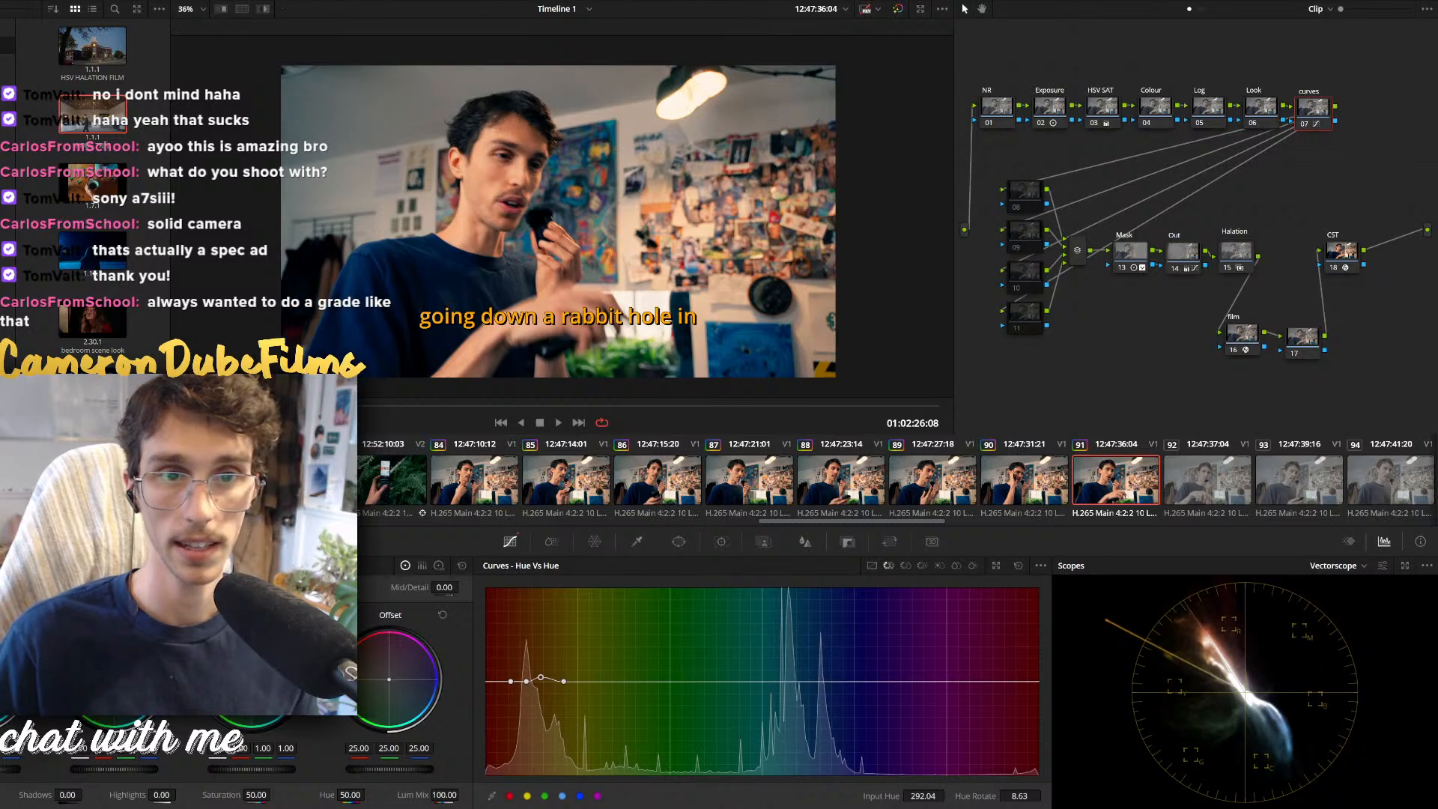
{"action": "left_click", "coordinate": [1207, 481]}
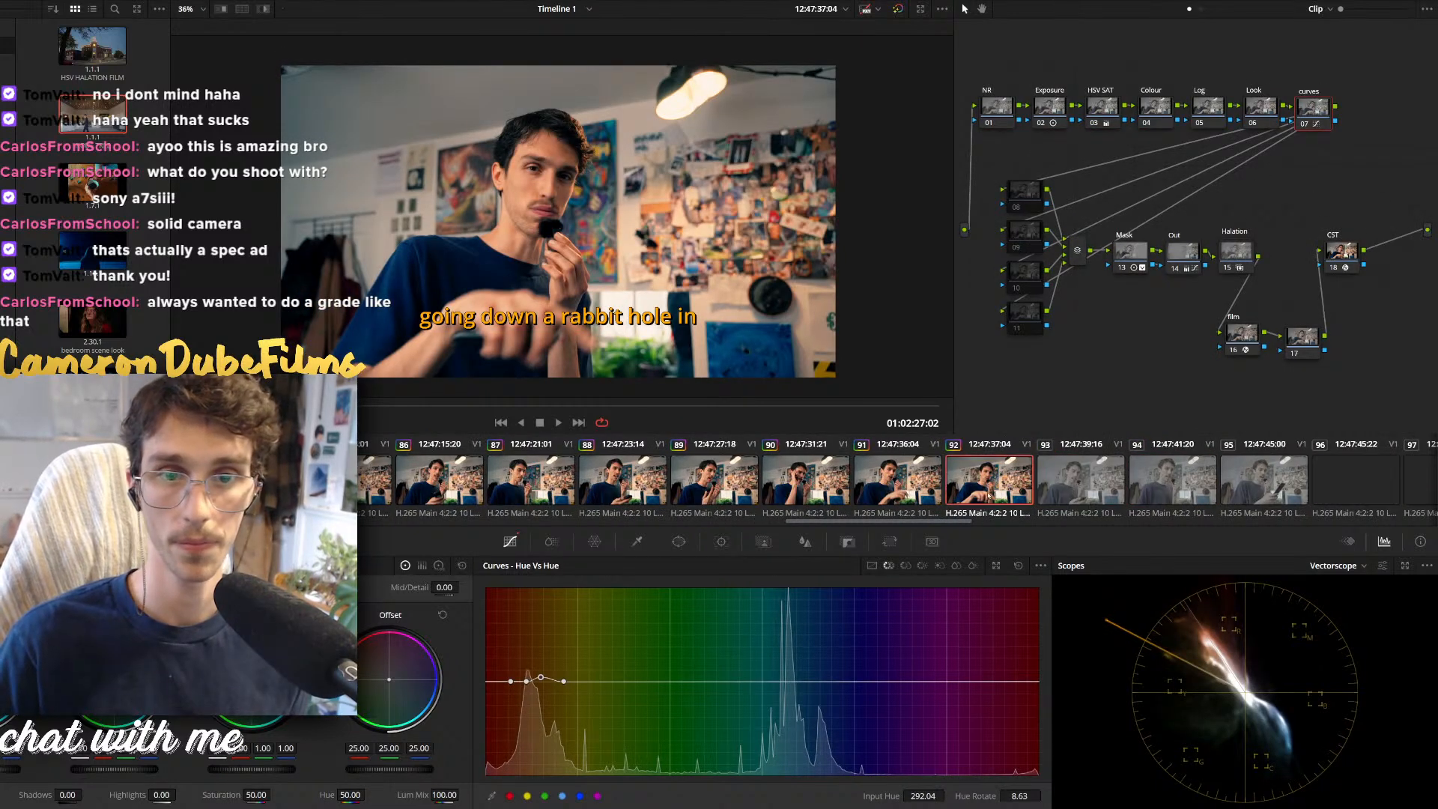
{"action": "left_click", "coordinate": [1078, 485]}
{"action": "key", "text": "equal"}
{"action": "left_click", "coordinate": [1169, 484]}
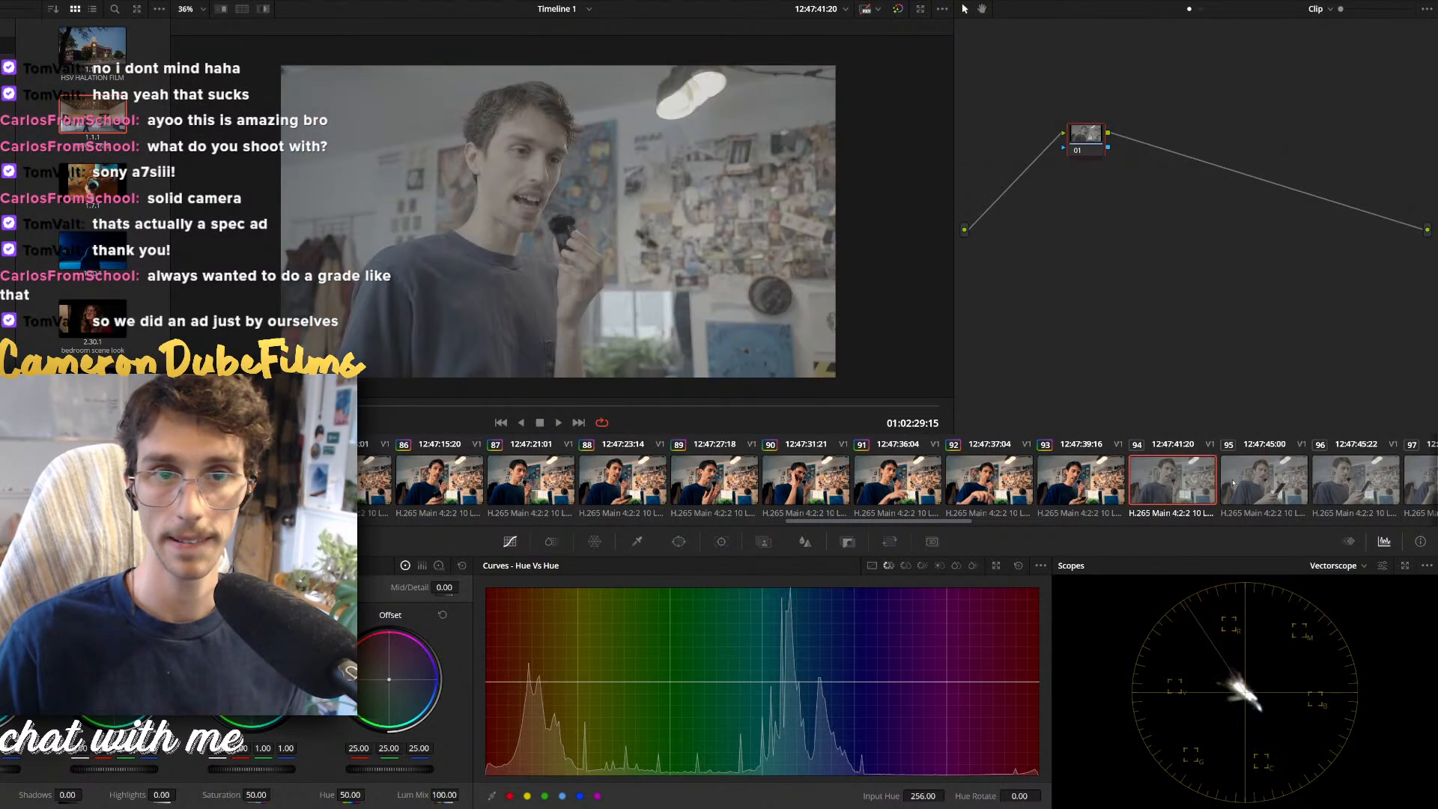
{"action": "key", "text": "equal"}
{"action": "left_click", "coordinate": [1257, 483]}
{"action": "key", "text": "equal"}
Carry the same talking-head grade on to clips 96 to 99
{"action": "left_click", "coordinate": [1324, 483]}
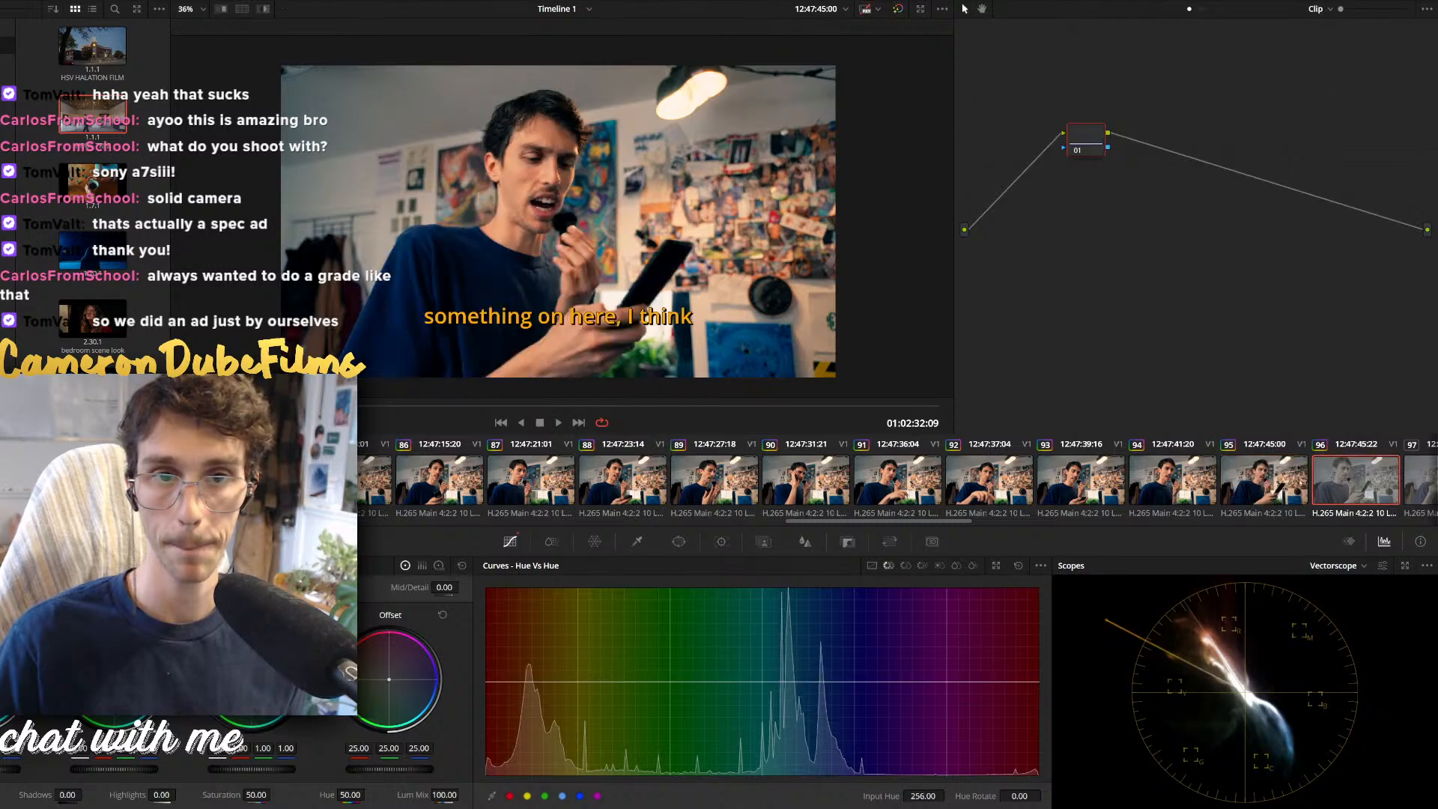
{"action": "key", "text": "equal"}
{"action": "left_click", "coordinate": [898, 484]}
{"action": "key", "text": "equal"}
{"action": "left_click", "coordinate": [988, 484]}
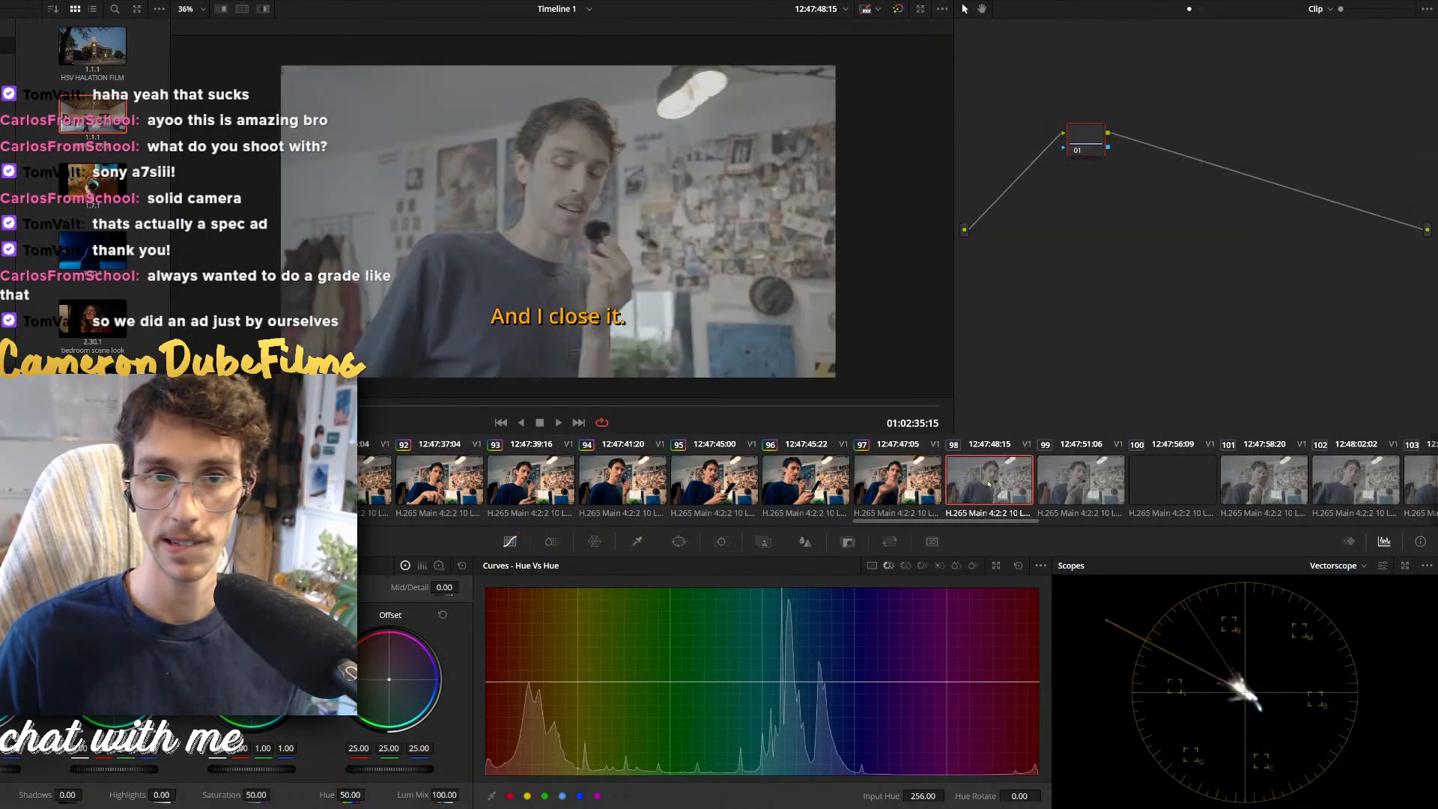
{"action": "key", "text": "equal"}
{"action": "left_click", "coordinate": [1081, 484]}
{"action": "key", "text": "equal"}
Apply the previous clip's grade to each of clips 100 to 103
{"action": "left_click", "coordinate": [854, 476]}
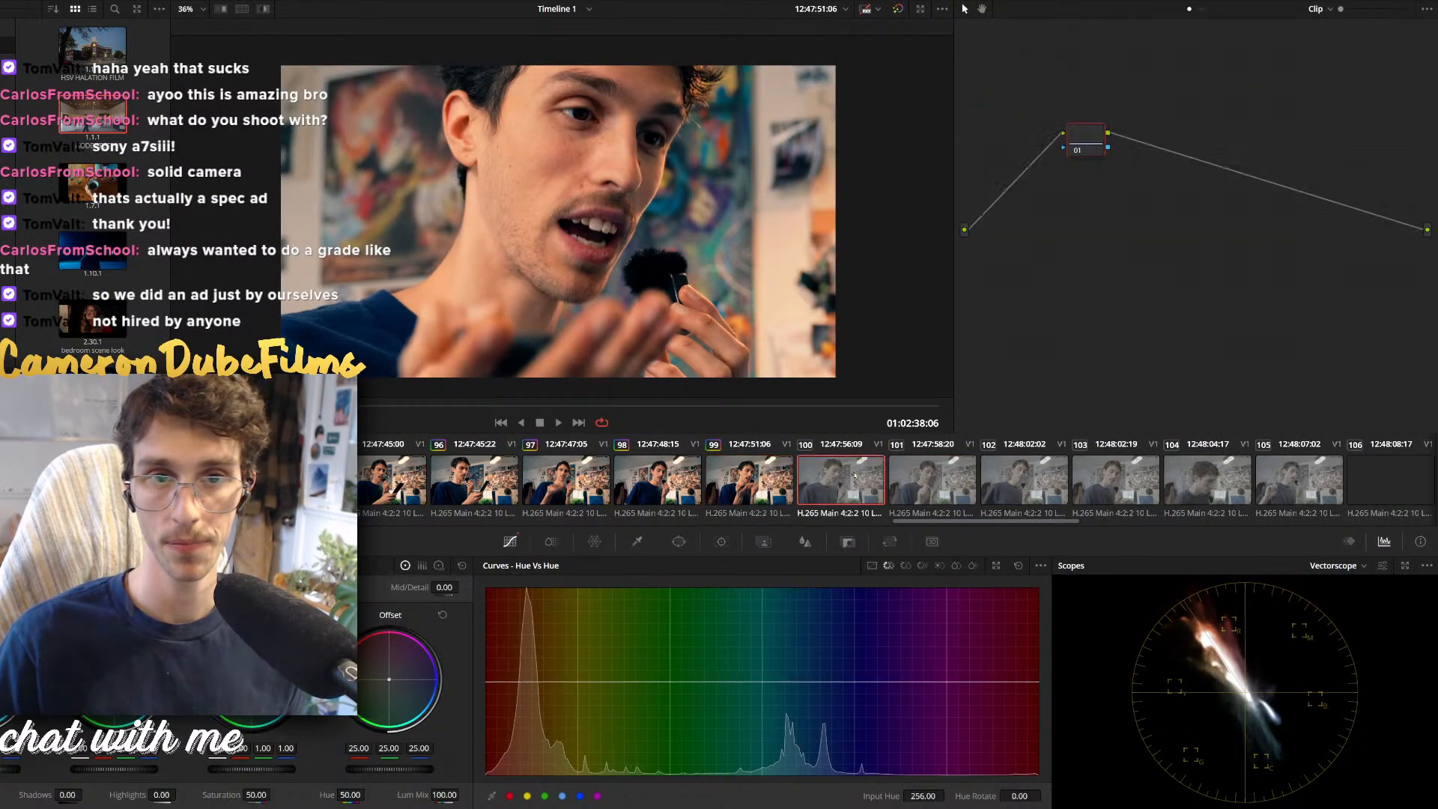
{"action": "key", "text": "equal"}
{"action": "left_click", "coordinate": [932, 483]}
{"action": "key", "text": "equal"}
{"action": "left_click", "coordinate": [1023, 483]}
{"action": "key", "text": "equal"}
{"action": "left_click", "coordinate": [1156, 485]}
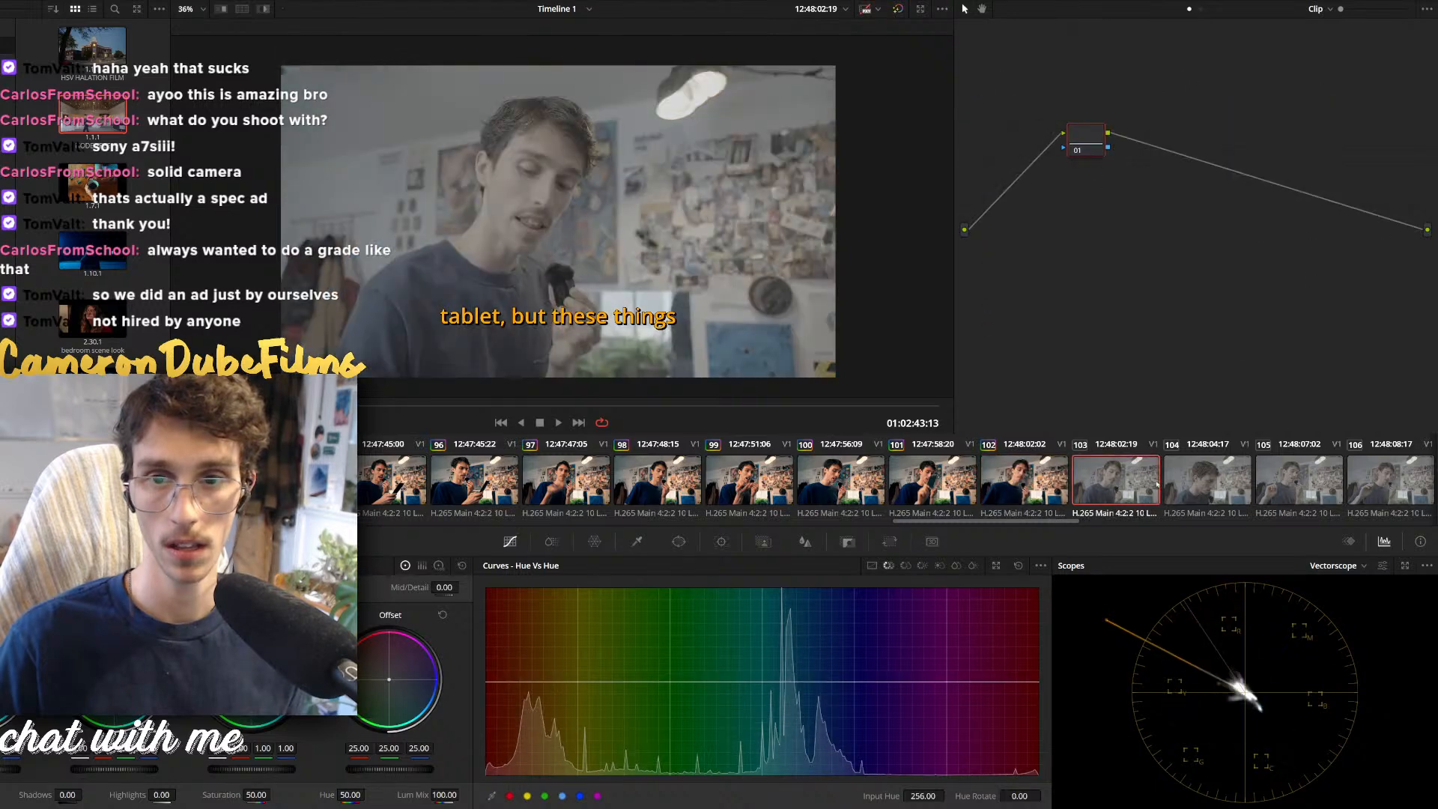
{"action": "key", "text": "equal"}
Copy the preceding clip's talking-head grade onto clips 104, 105 and 106
{"action": "left_click", "coordinate": [1206, 484]}
{"action": "key", "text": "equal"}
{"action": "left_click", "coordinate": [1298, 484]}
{"action": "key", "text": "equal"}
{"action": "scroll", "coordinate": [1298, 483], "scroll_direction": "down", "scroll_amount": 3}
{"action": "left_click", "coordinate": [831, 475]}
{"action": "key", "text": "equal"}
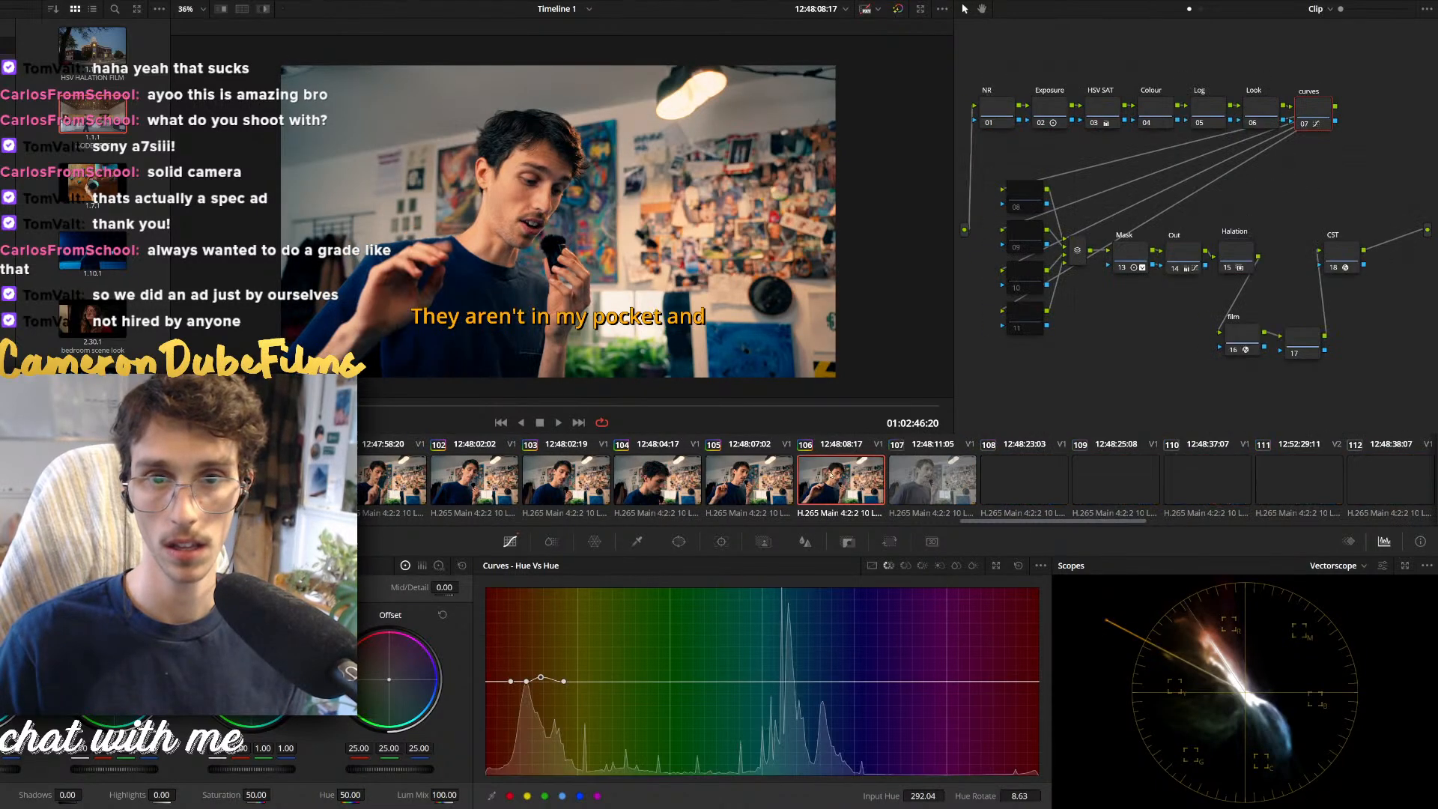
Apply the talking-head grade to clips 107 to 110 and to the desk B-roll clip 111
{"action": "left_click", "coordinate": [970, 478]}
{"action": "key", "text": "equal"}
{"action": "left_click", "coordinate": [1204, 485]}
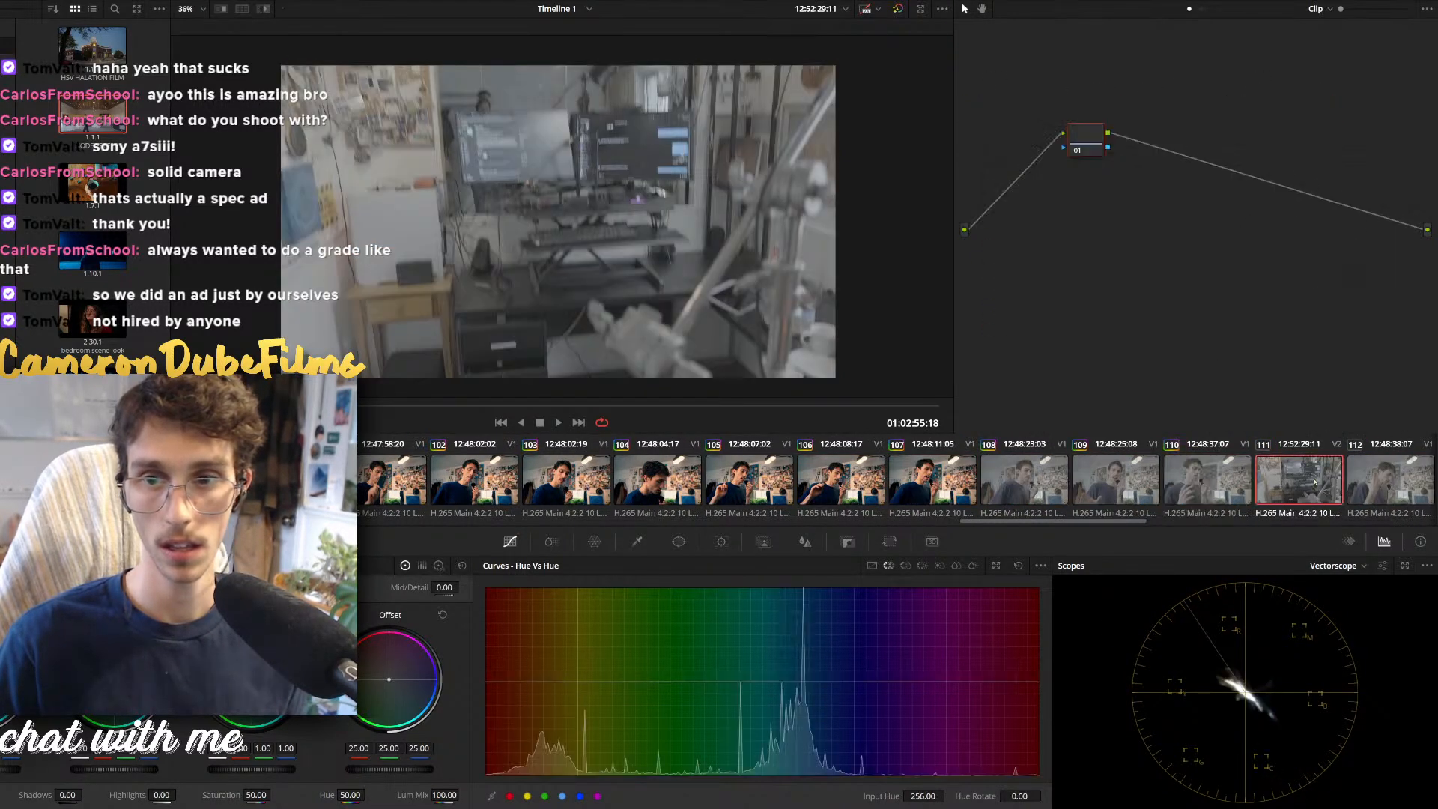
{"action": "key", "text": "equal"}
{"action": "left_click", "coordinate": [1298, 484]}
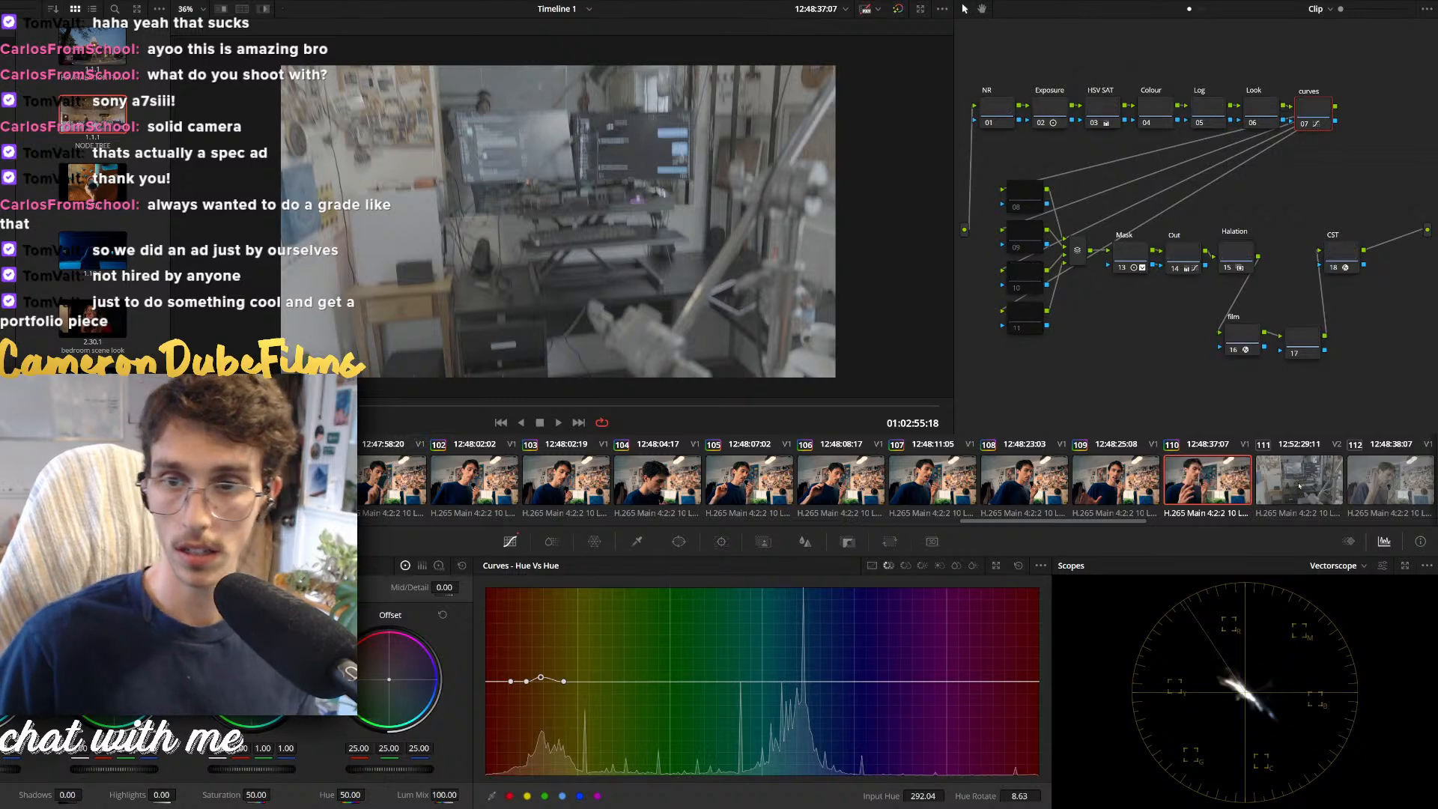
{"action": "key", "text": "equal"}
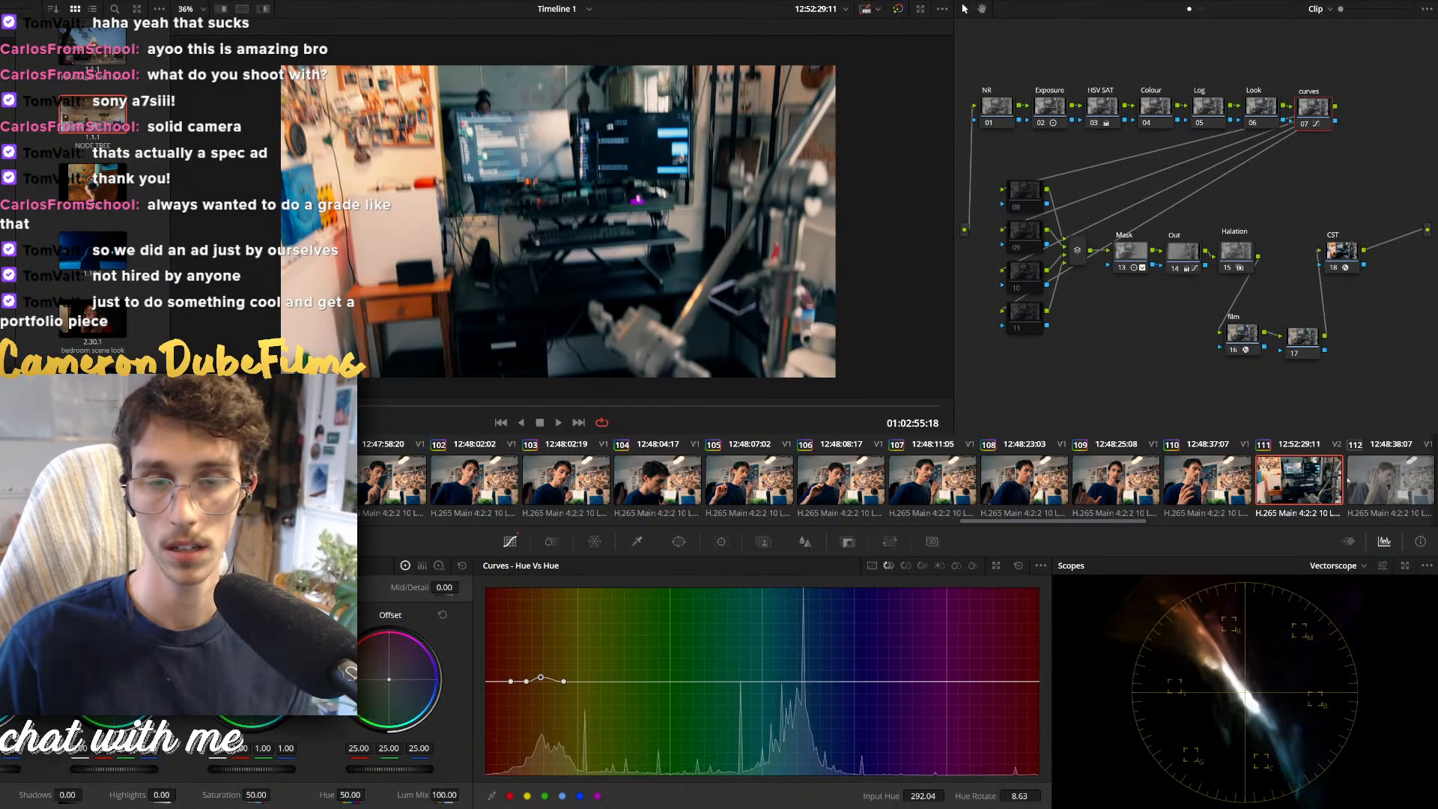
Darken the midtones of desk clip 111 with the Exposure node's custom curve, check it in playback and move on to clip 112
{"action": "left_click", "coordinate": [1049, 106]}
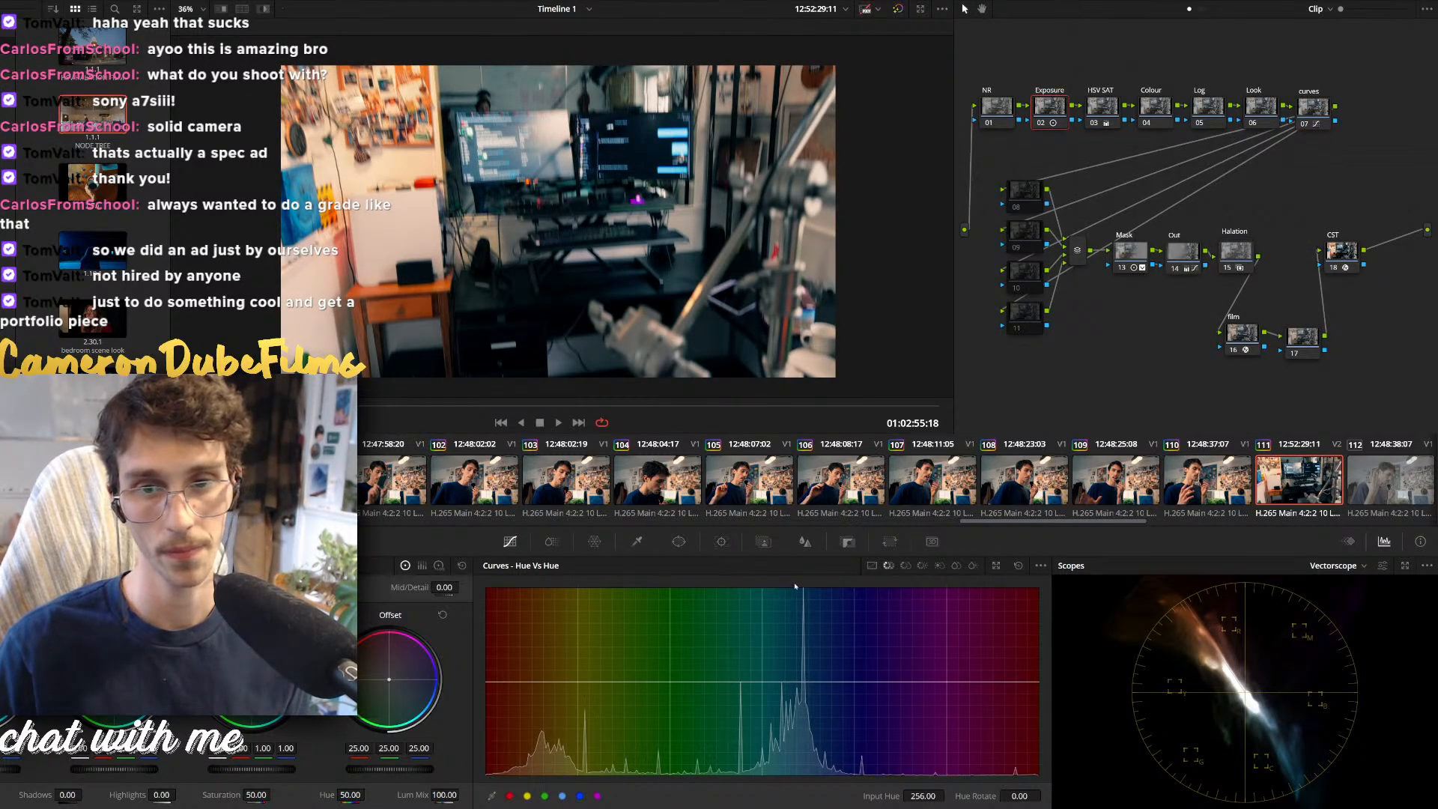
{"action": "left_click", "coordinate": [871, 566]}
{"action": "left_click_drag", "start_coordinate": [727, 697], "coordinate": [655, 717]}
{"action": "key", "text": "space"}
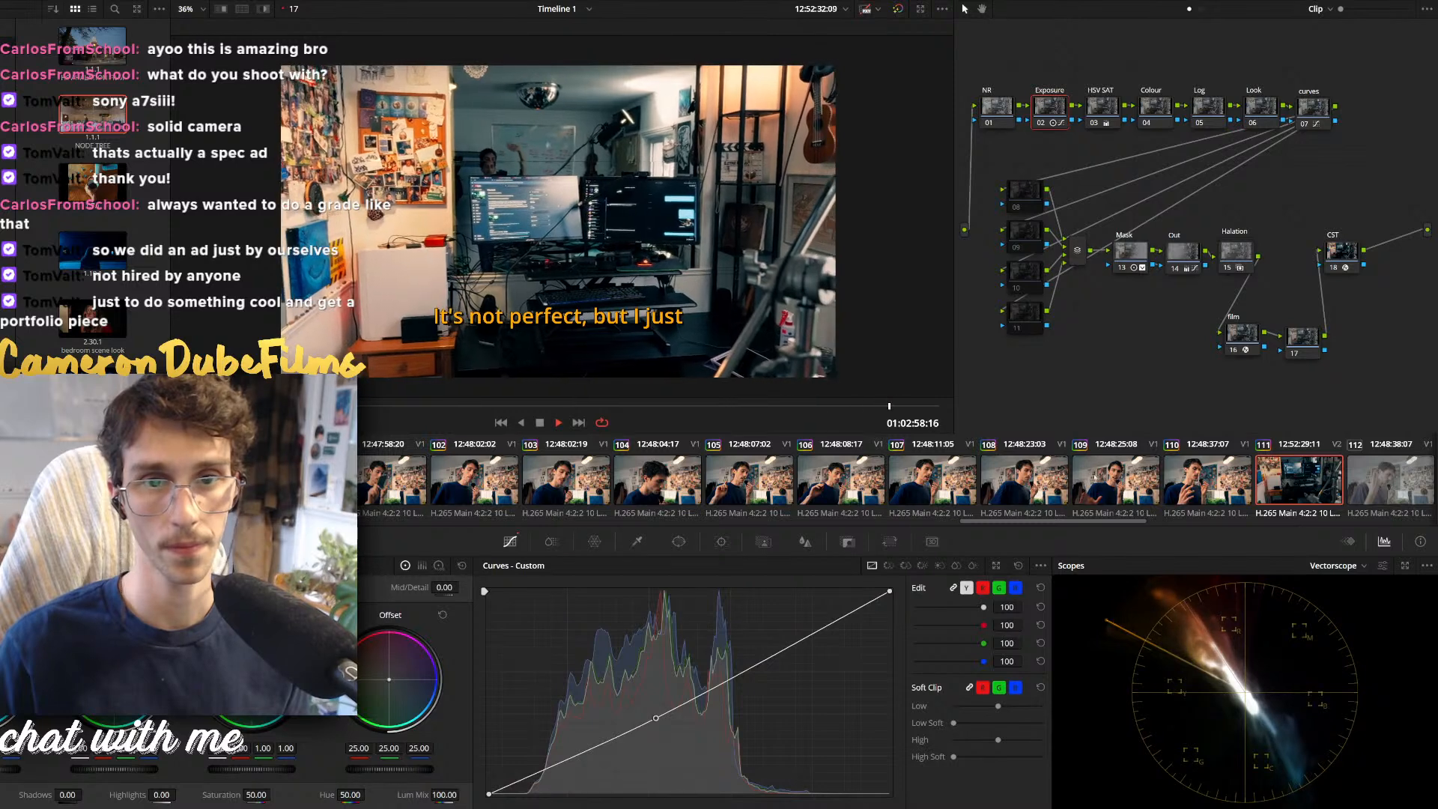
{"action": "key", "text": "space"}
{"action": "left_click", "coordinate": [1357, 486]}
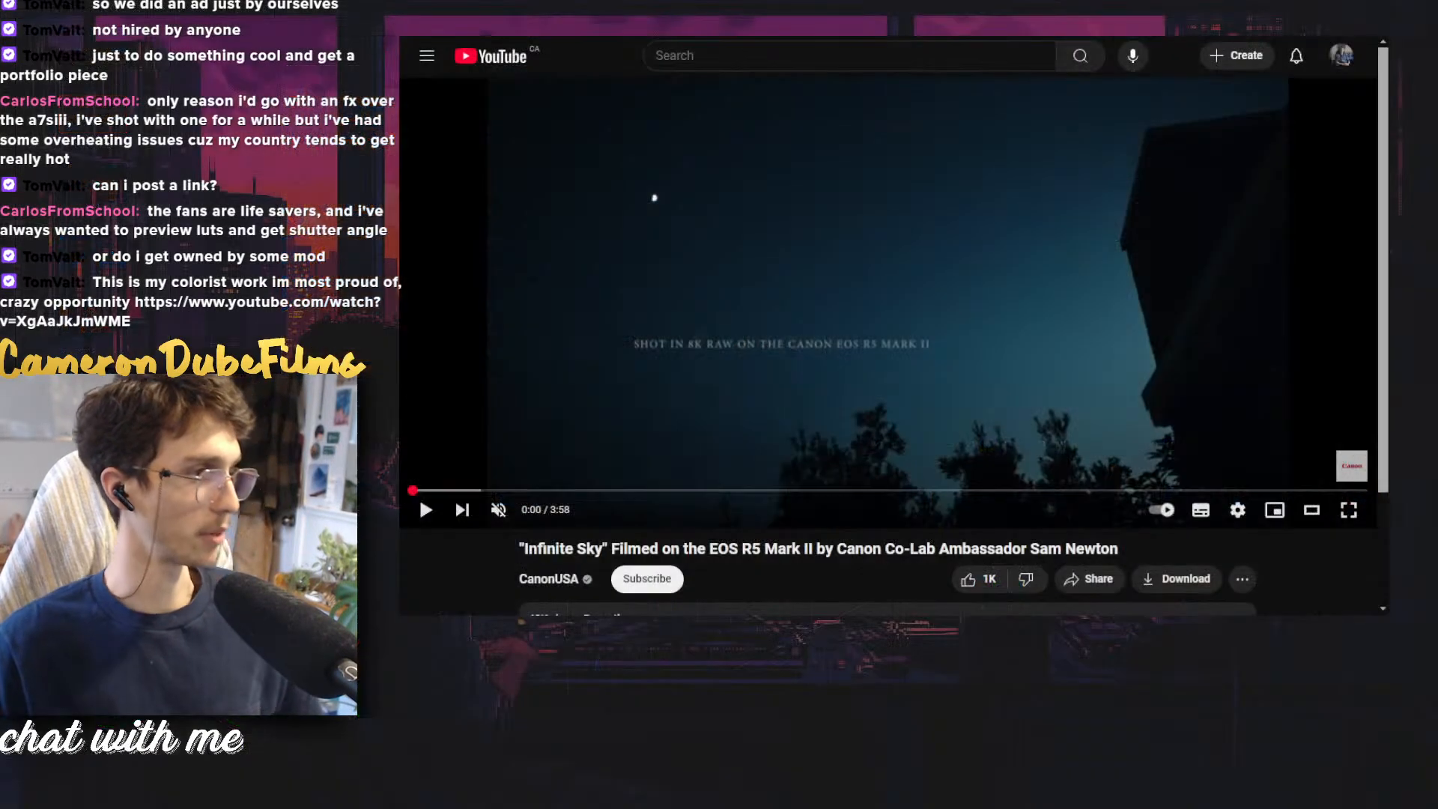
Watch the Canon film "Infinite Sky" shared in chat on YouTube, briefly trying full screen
{"action": "left_click", "coordinate": [766, 346]}
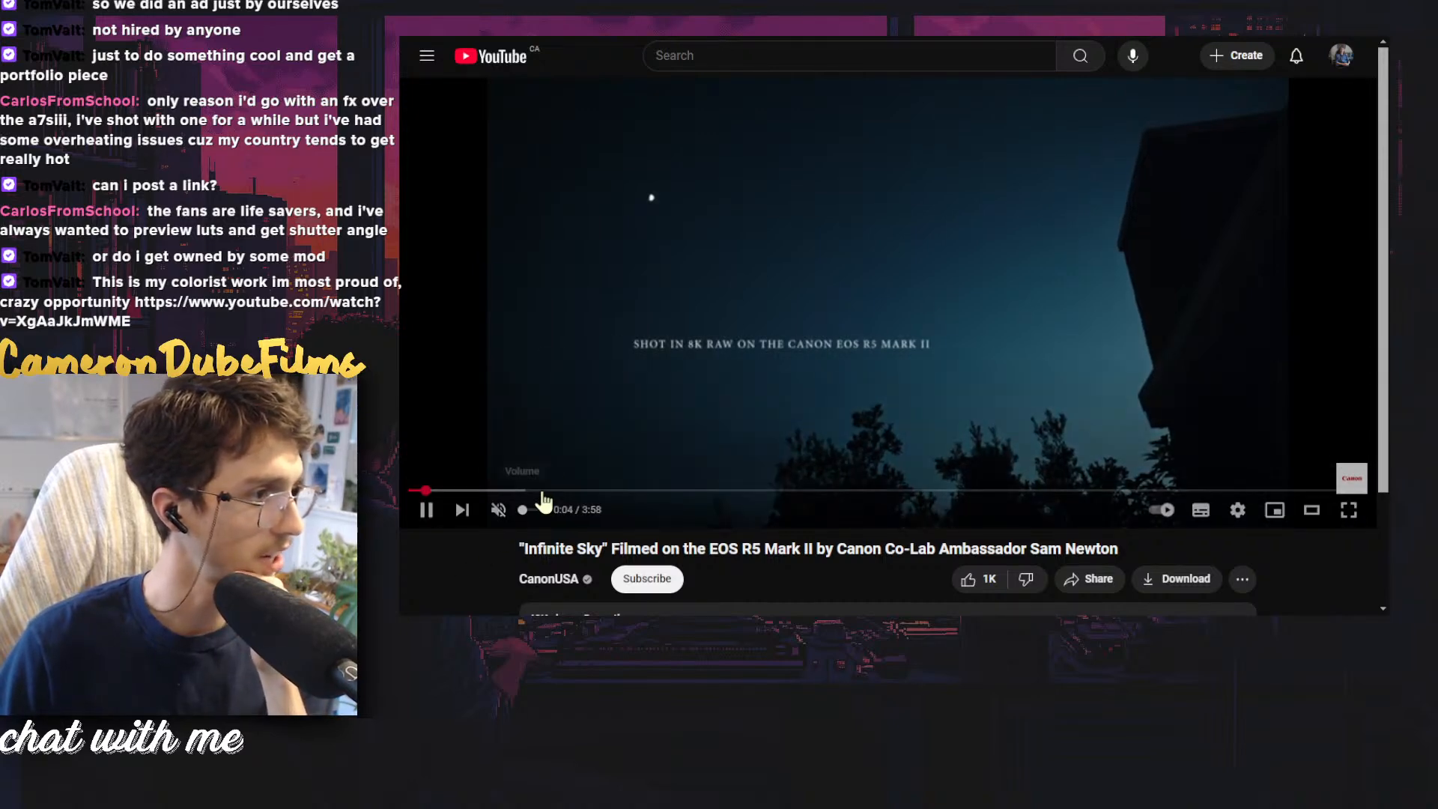
{"action": "double_click", "coordinate": [700, 373]}
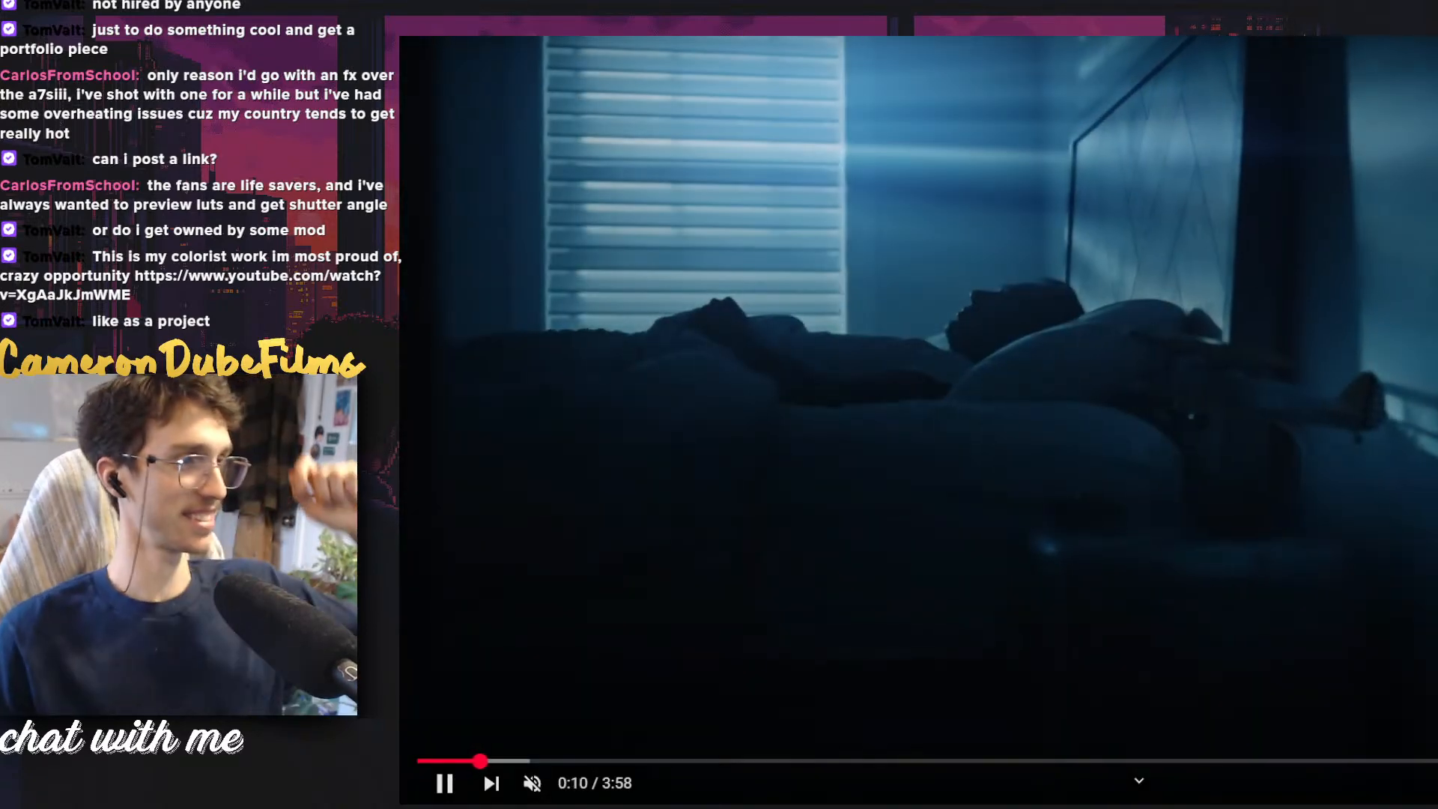
{"action": "double_click", "coordinate": [1133, 531]}
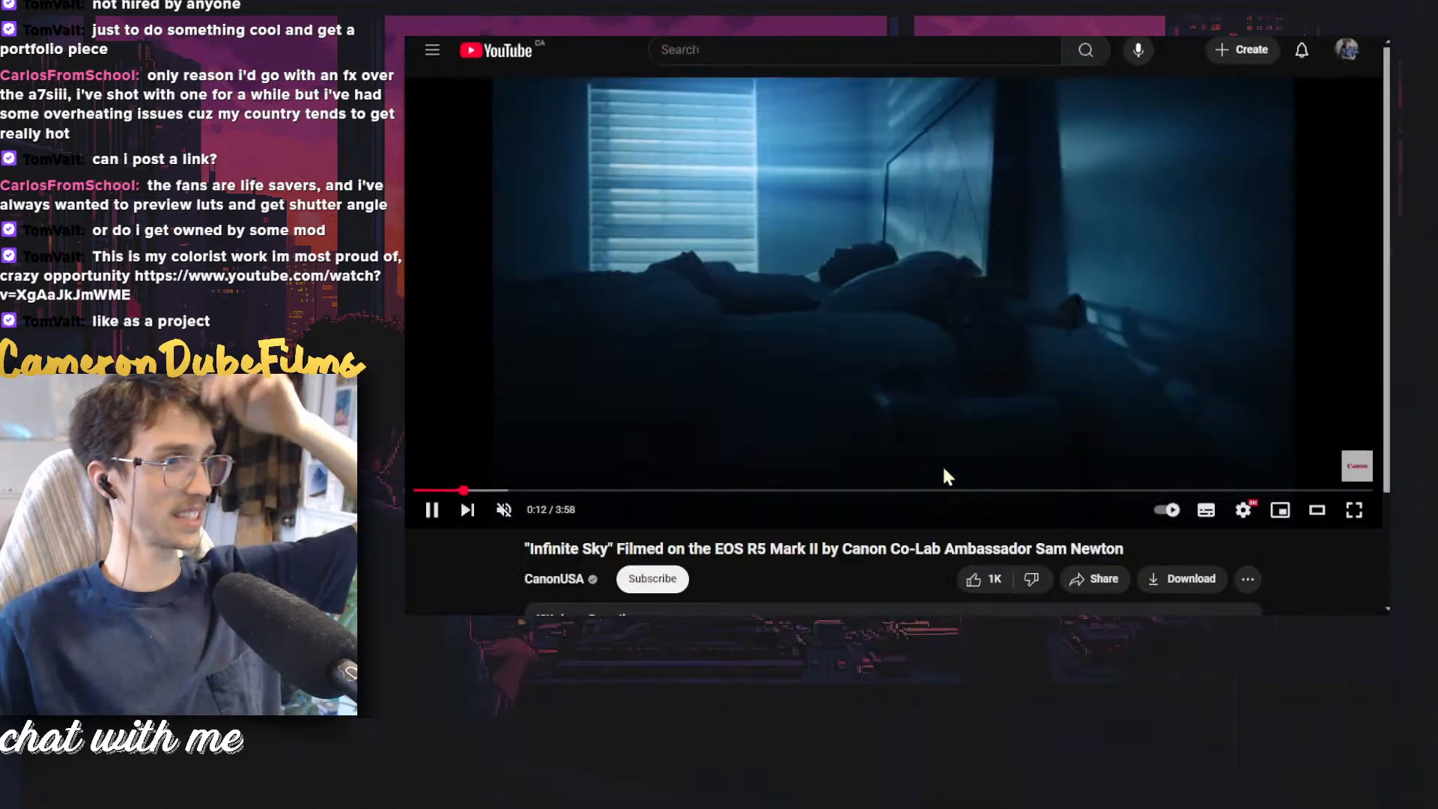
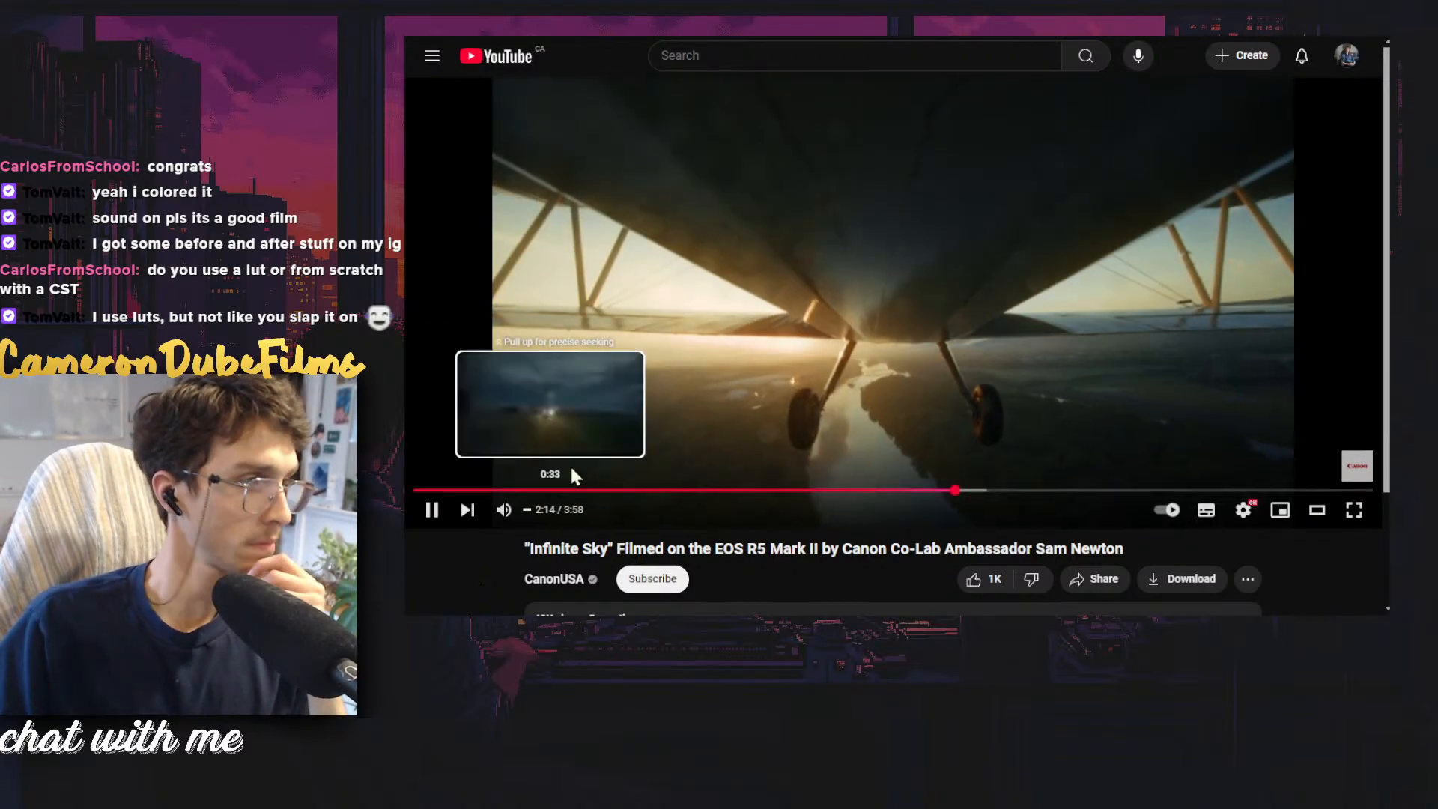
{"action": "scroll", "coordinate": [529, 449], "scroll_direction": "down", "scroll_amount": 1}
{"action": "scroll", "coordinate": [438, 517], "scroll_direction": "up", "scroll_amount": 1}
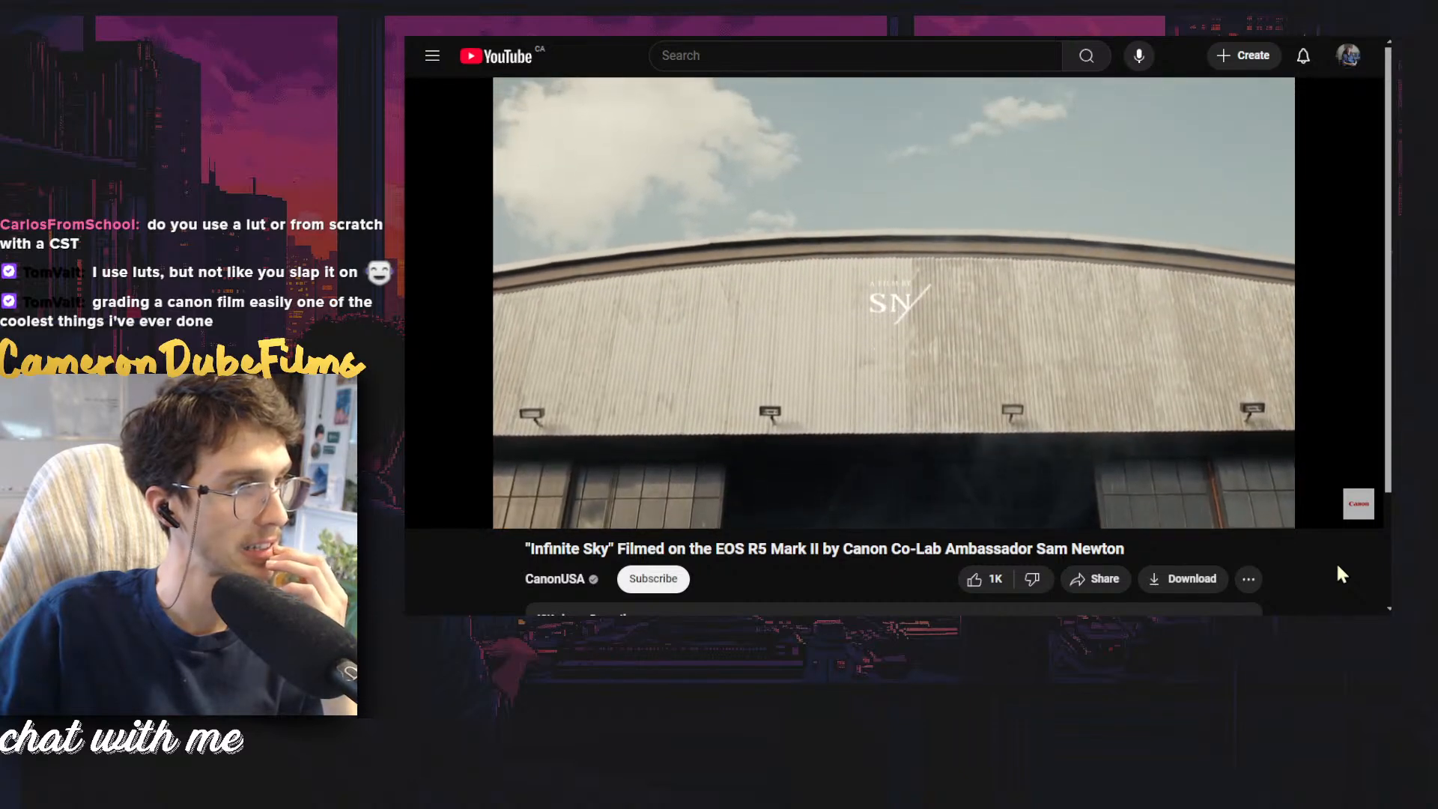
Look up the video title's EOS R5 Mark II on Google, skim the results and return to DaVinci Resolve
{"action": "scroll", "coordinate": [973, 374], "scroll_direction": "down", "scroll_amount": 2}
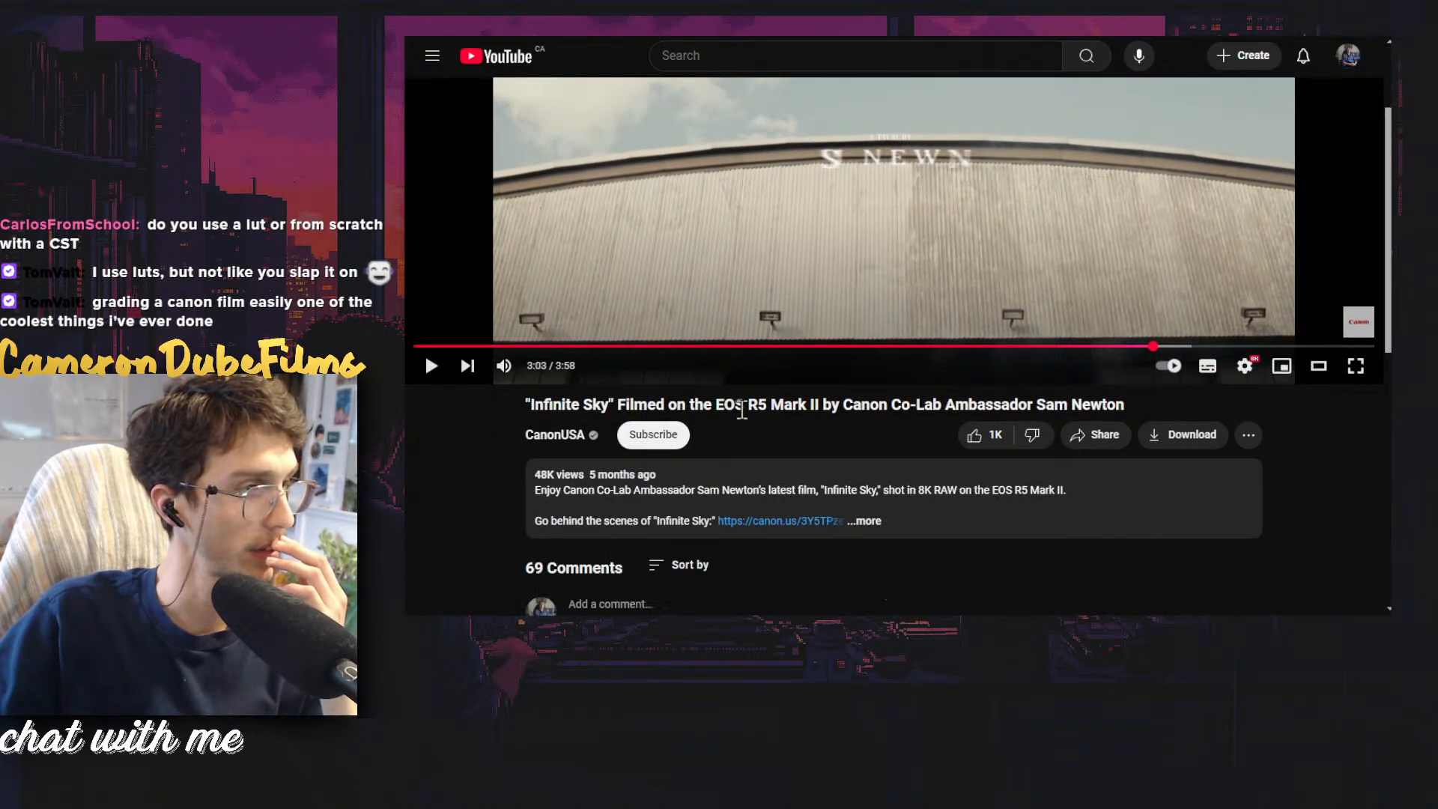
{"action": "left_click", "coordinate": [865, 453]}
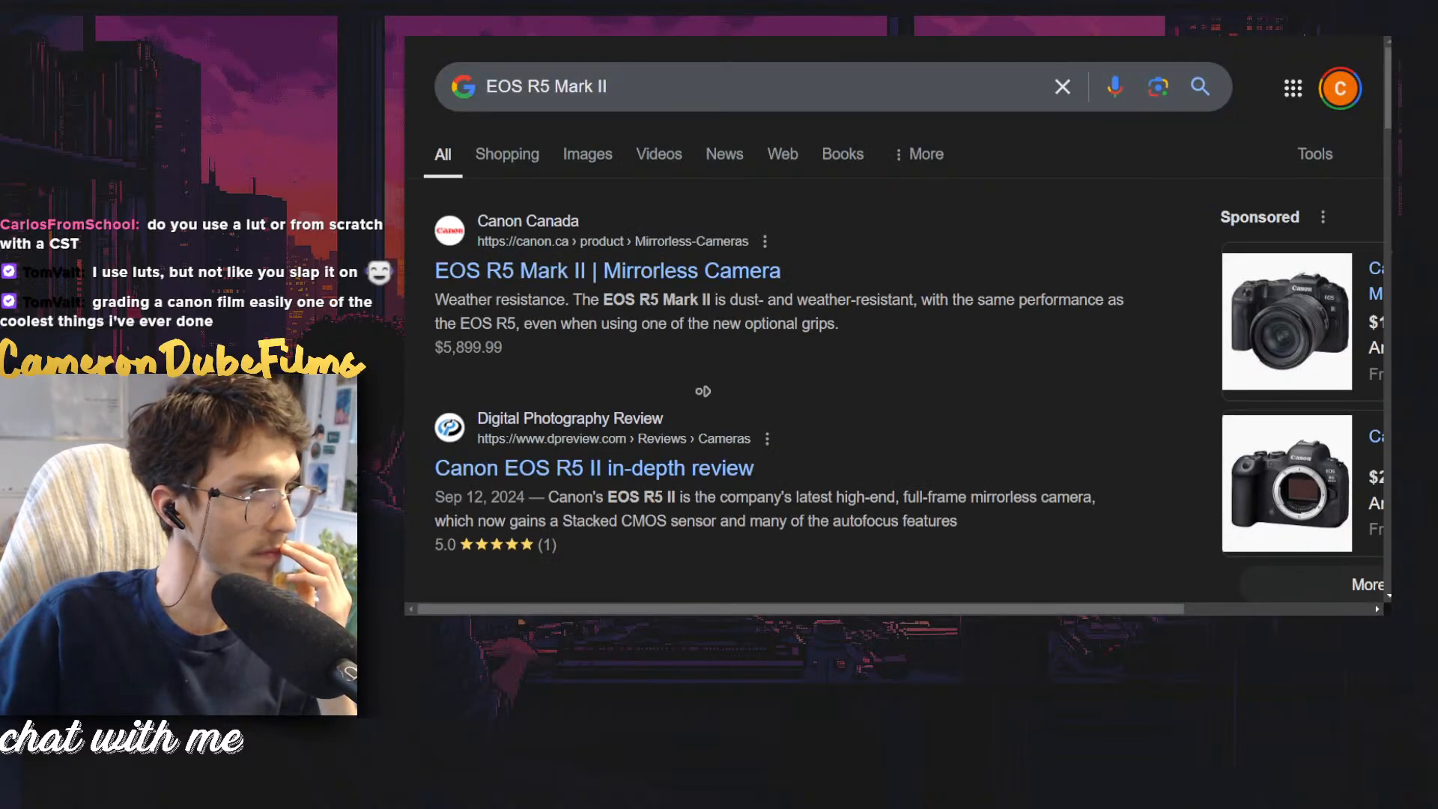
{"action": "scroll", "coordinate": [702, 391], "scroll_direction": "right", "scroll_amount": 5}
{"action": "scroll", "coordinate": [870, 369], "scroll_direction": "left", "scroll_amount": 4}
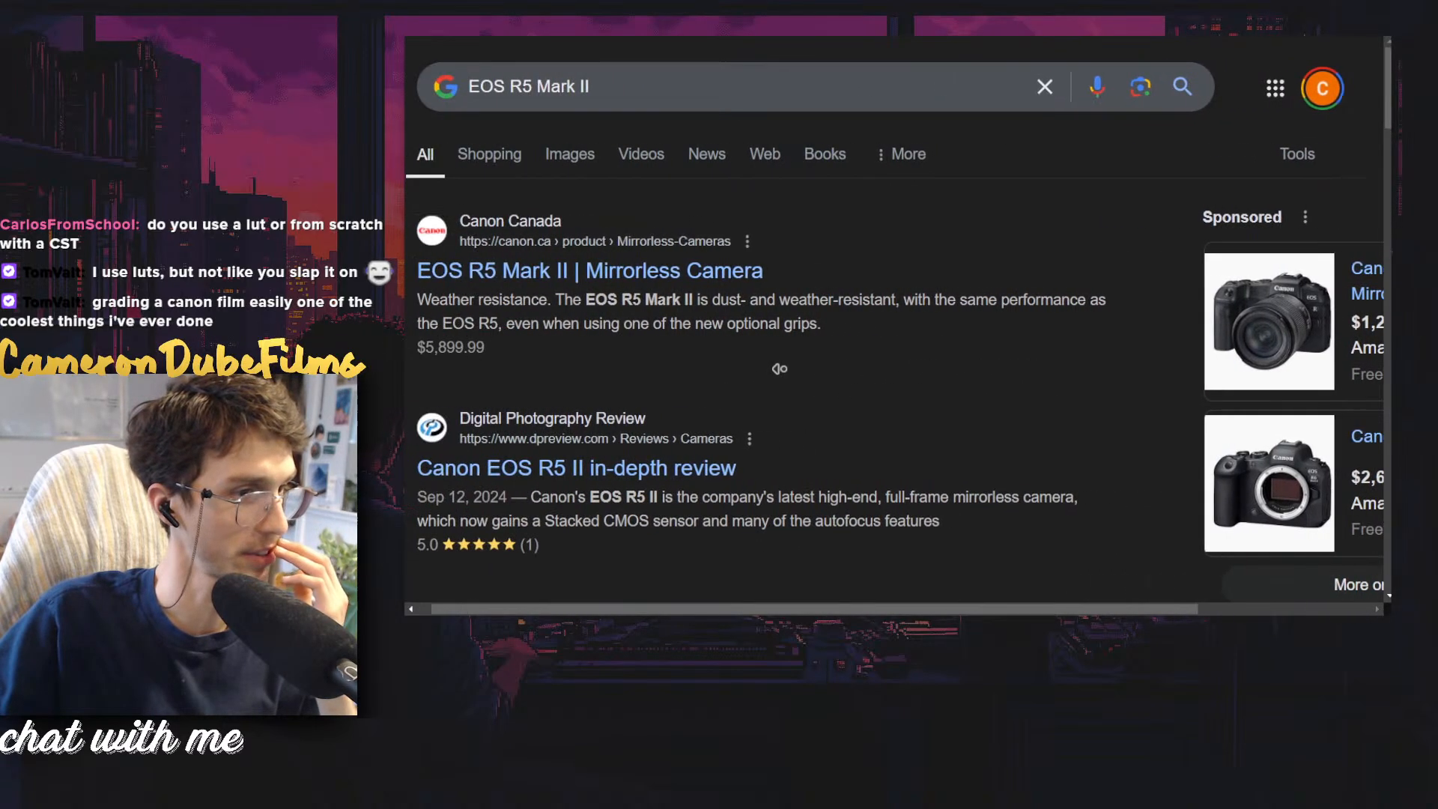
{"action": "scroll", "coordinate": [735, 379], "scroll_direction": "down", "scroll_amount": 2}
{"action": "scroll", "coordinate": [734, 379], "scroll_direction": "left", "scroll_amount": 1}
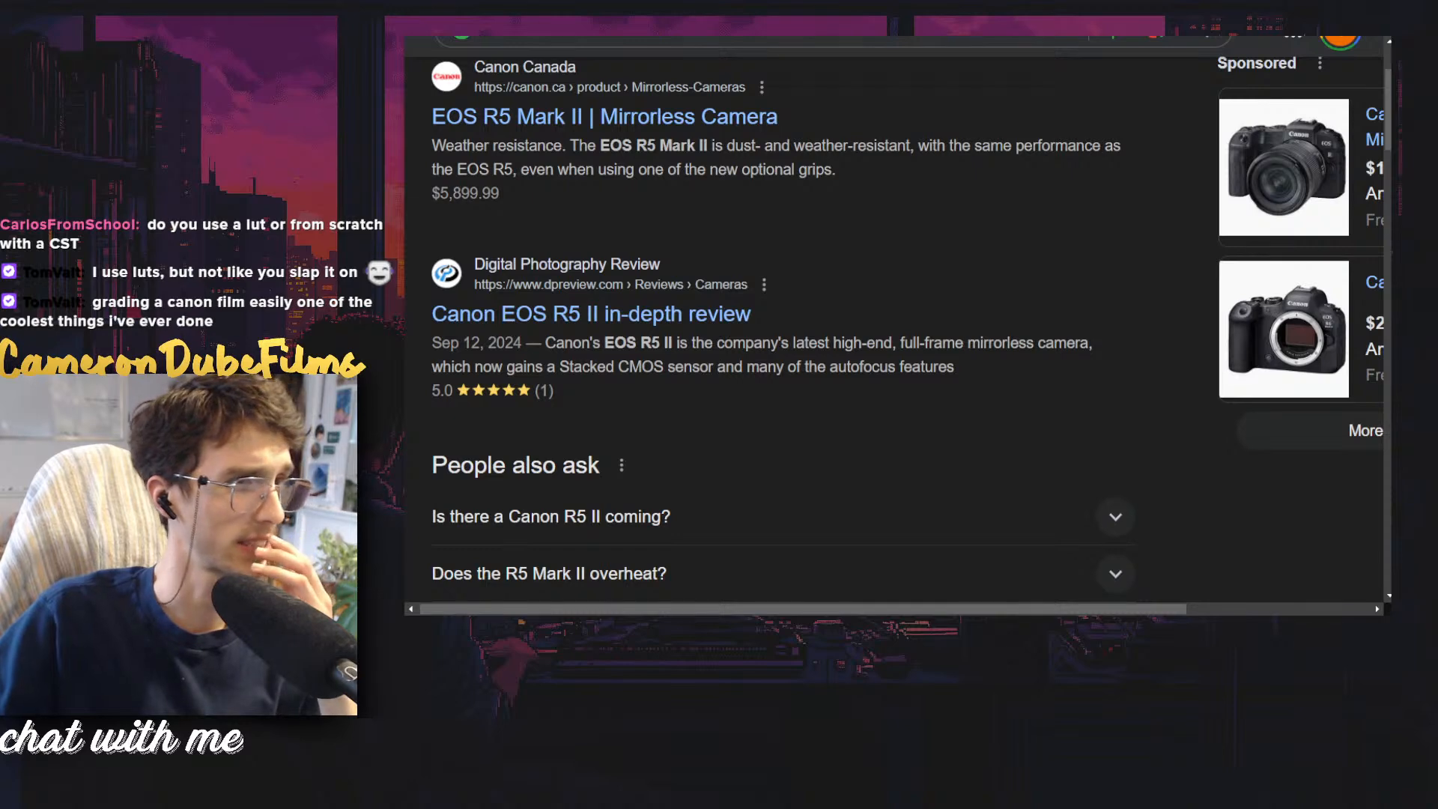
{"action": "key", "text": "ctrl+w"}
{"action": "scroll", "coordinate": [1004, 320], "scroll_direction": "up", "scroll_amount": 2}
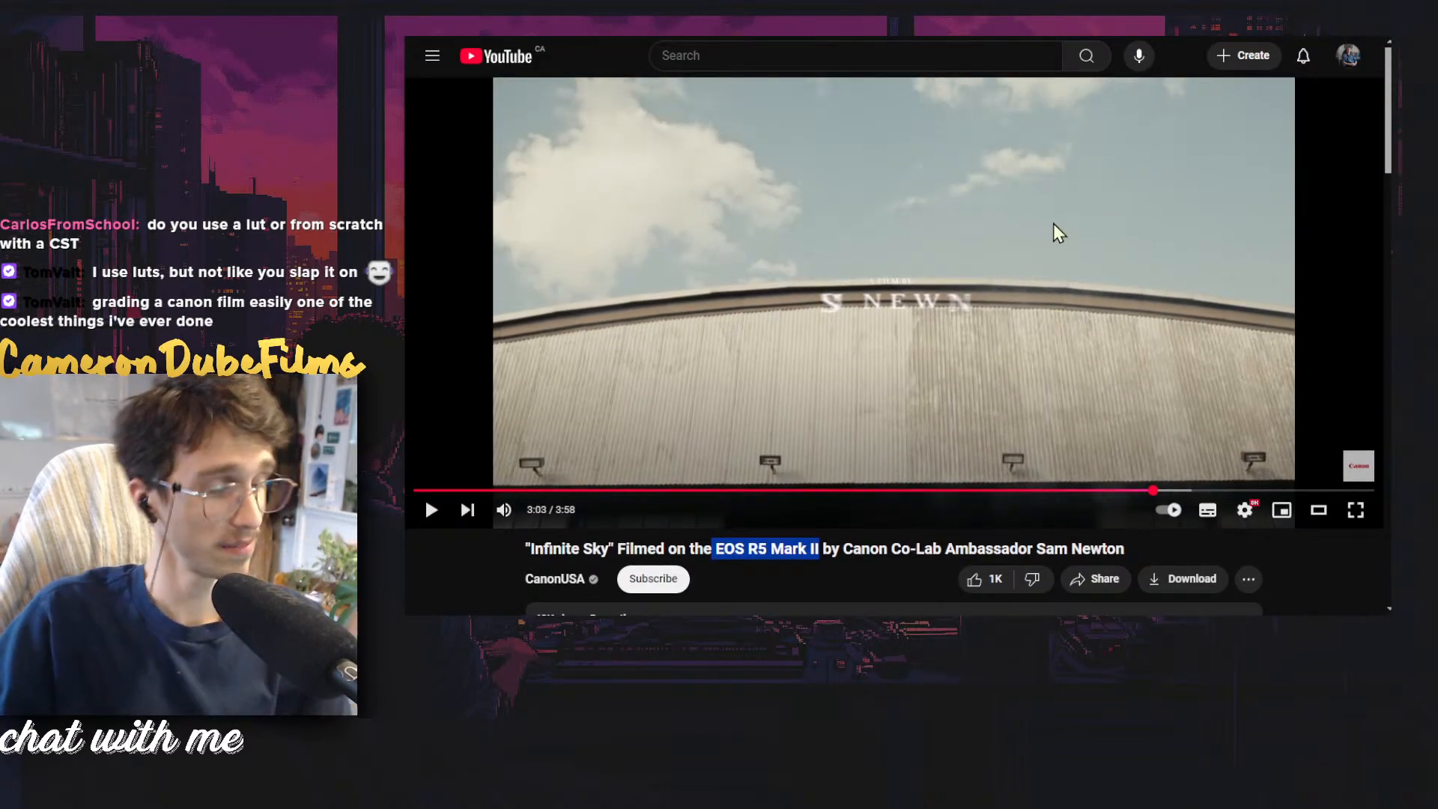
{"action": "key", "text": "ctrl+w"}
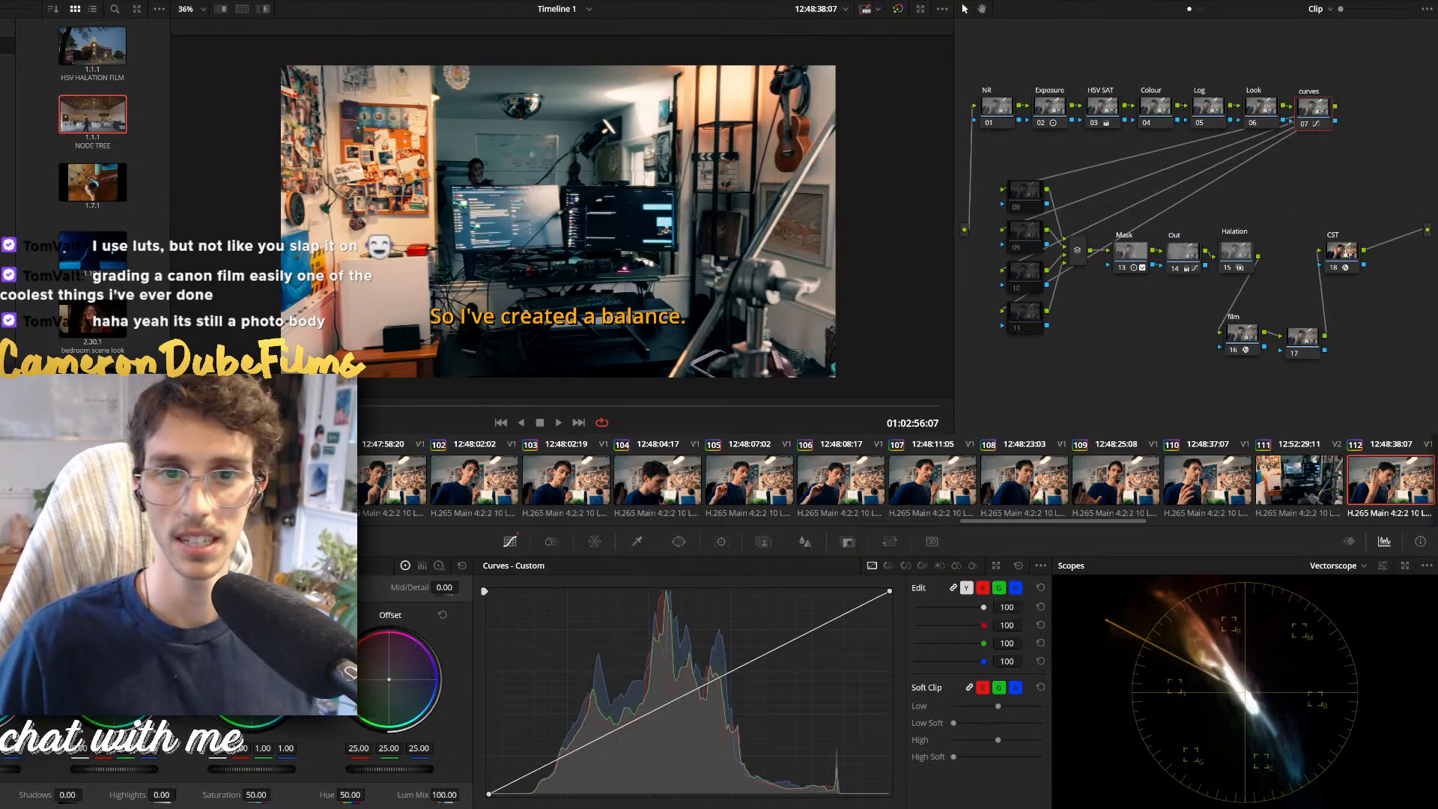
Copy the talking-head grade from clip 112 onto clips 113, 114 and 115
{"action": "left_click_drag", "start_coordinate": [1077, 521], "coordinate": [1150, 518]}
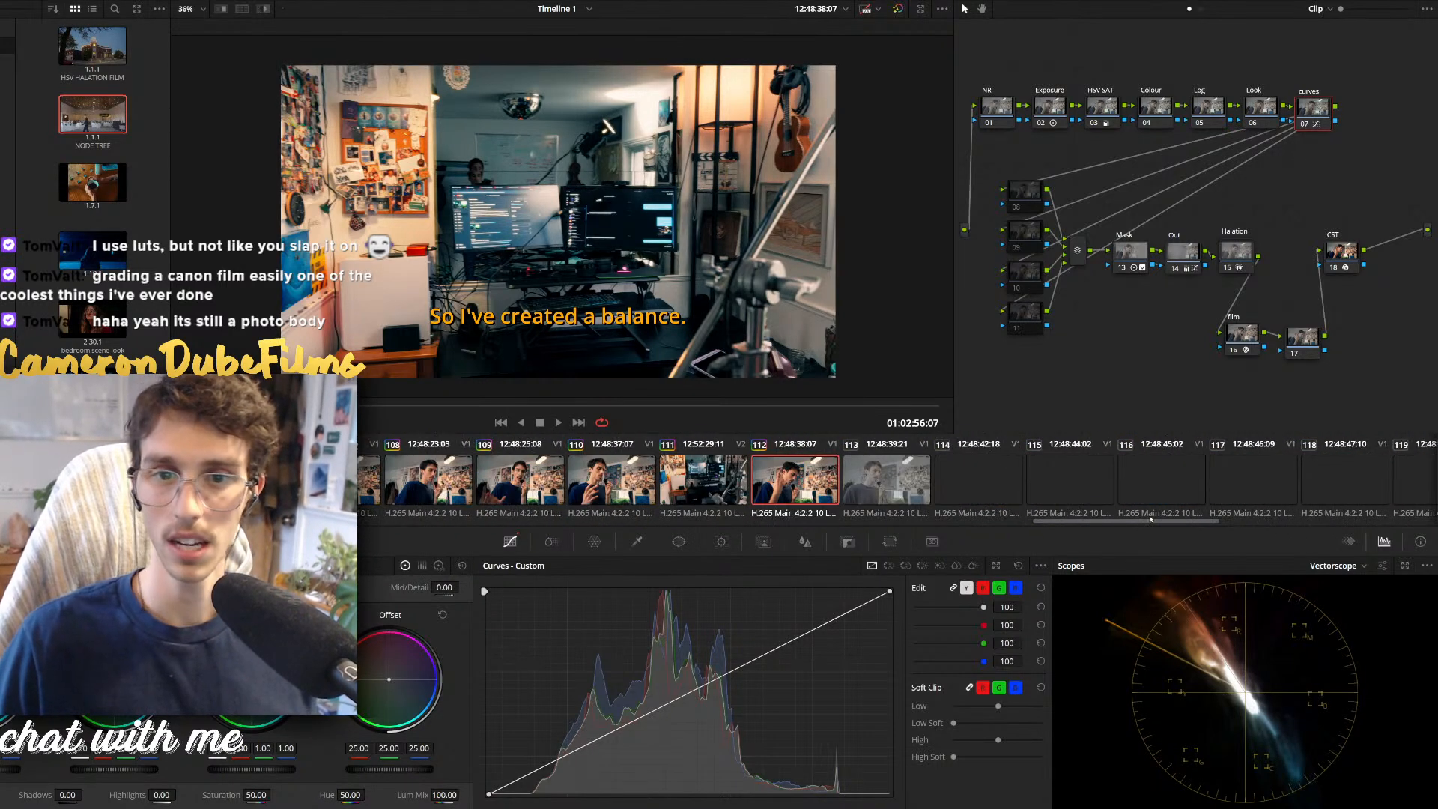
{"action": "left_click", "coordinate": [915, 475]}
{"action": "key", "text": "equal"}
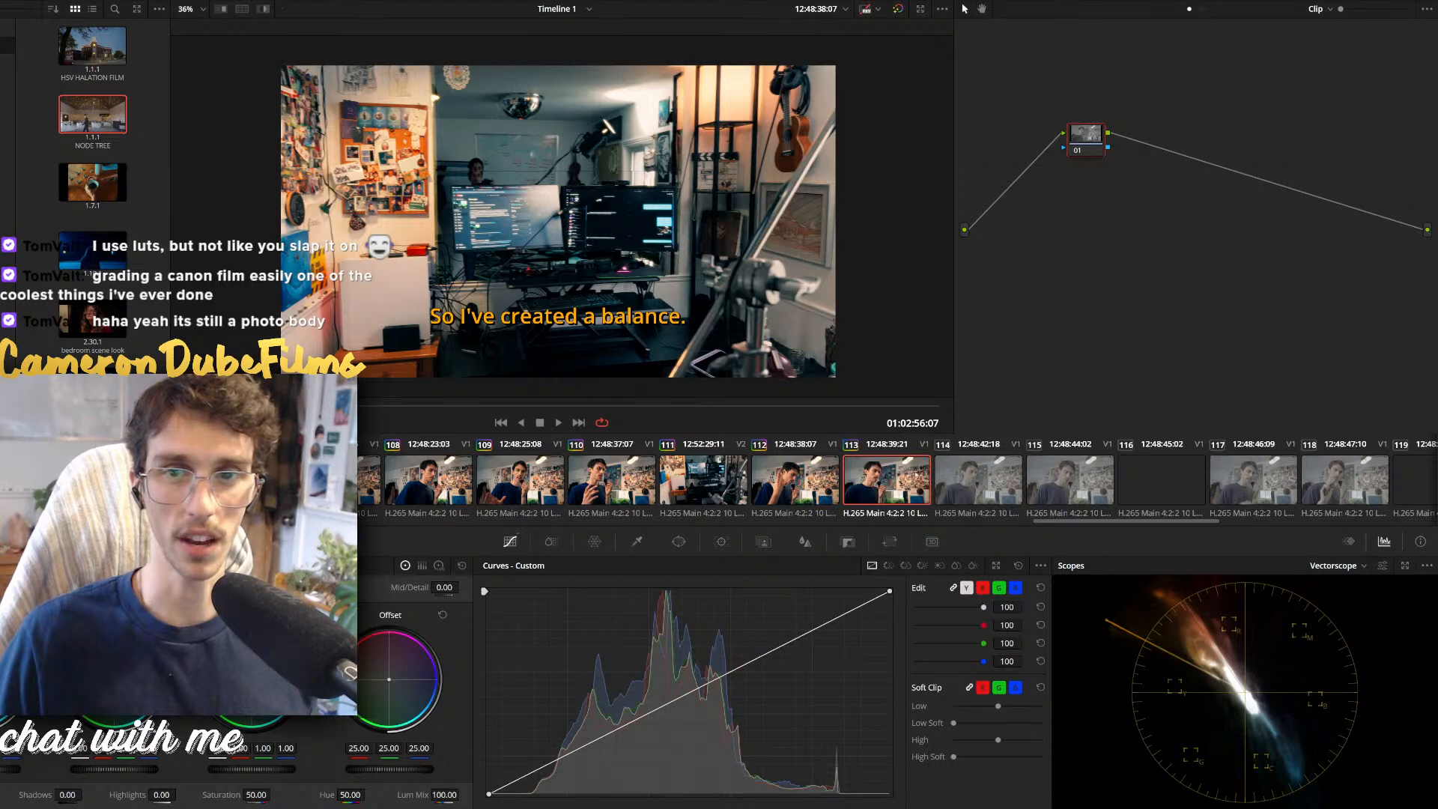
{"action": "left_click", "coordinate": [955, 471]}
{"action": "middle_click", "coordinate": [914, 475]}
{"action": "left_click", "coordinate": [1044, 477]}
{"action": "middle_click", "coordinate": [983, 479]}
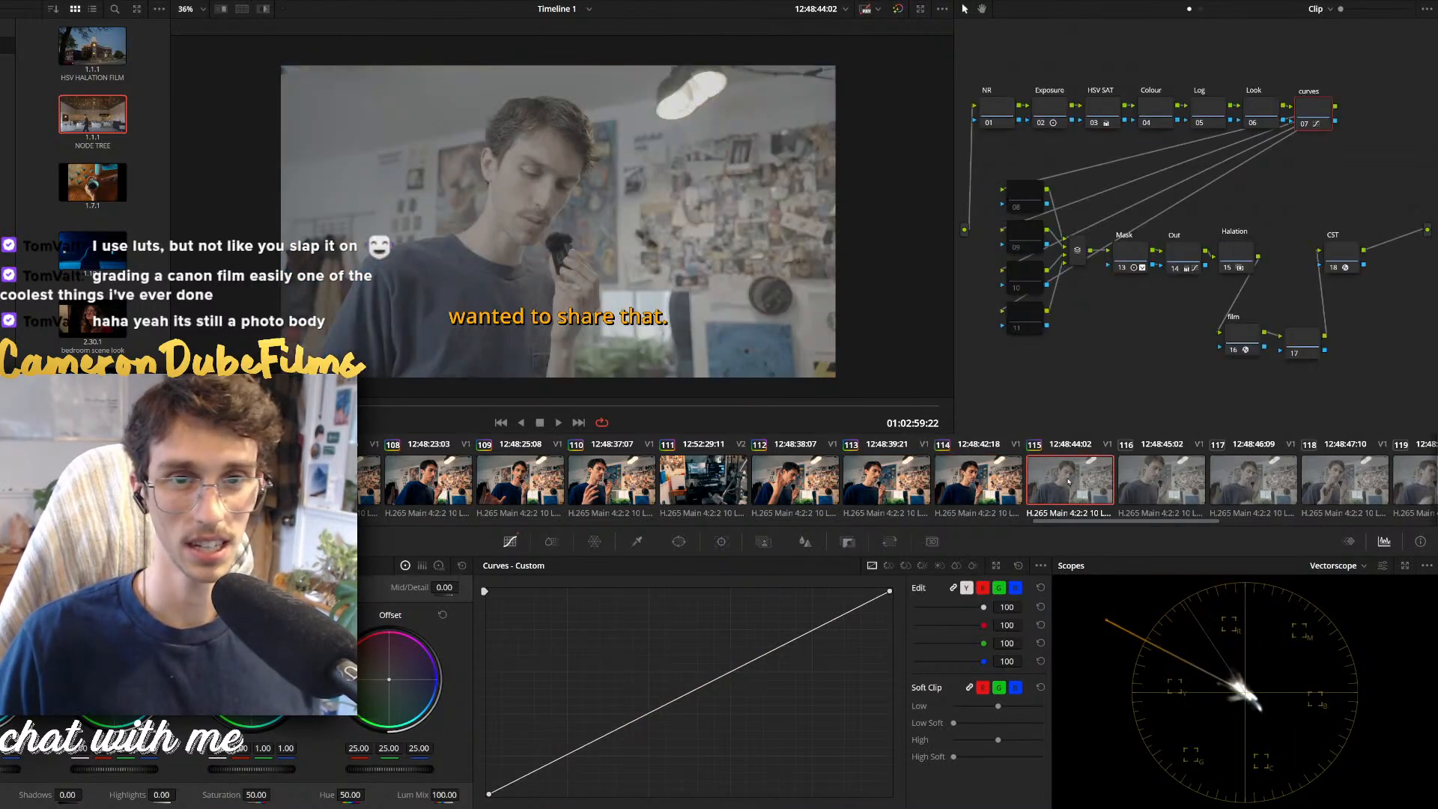
Copy the preceding clip's grade onto clips 116, 117 and 118
{"action": "left_click", "coordinate": [1183, 483]}
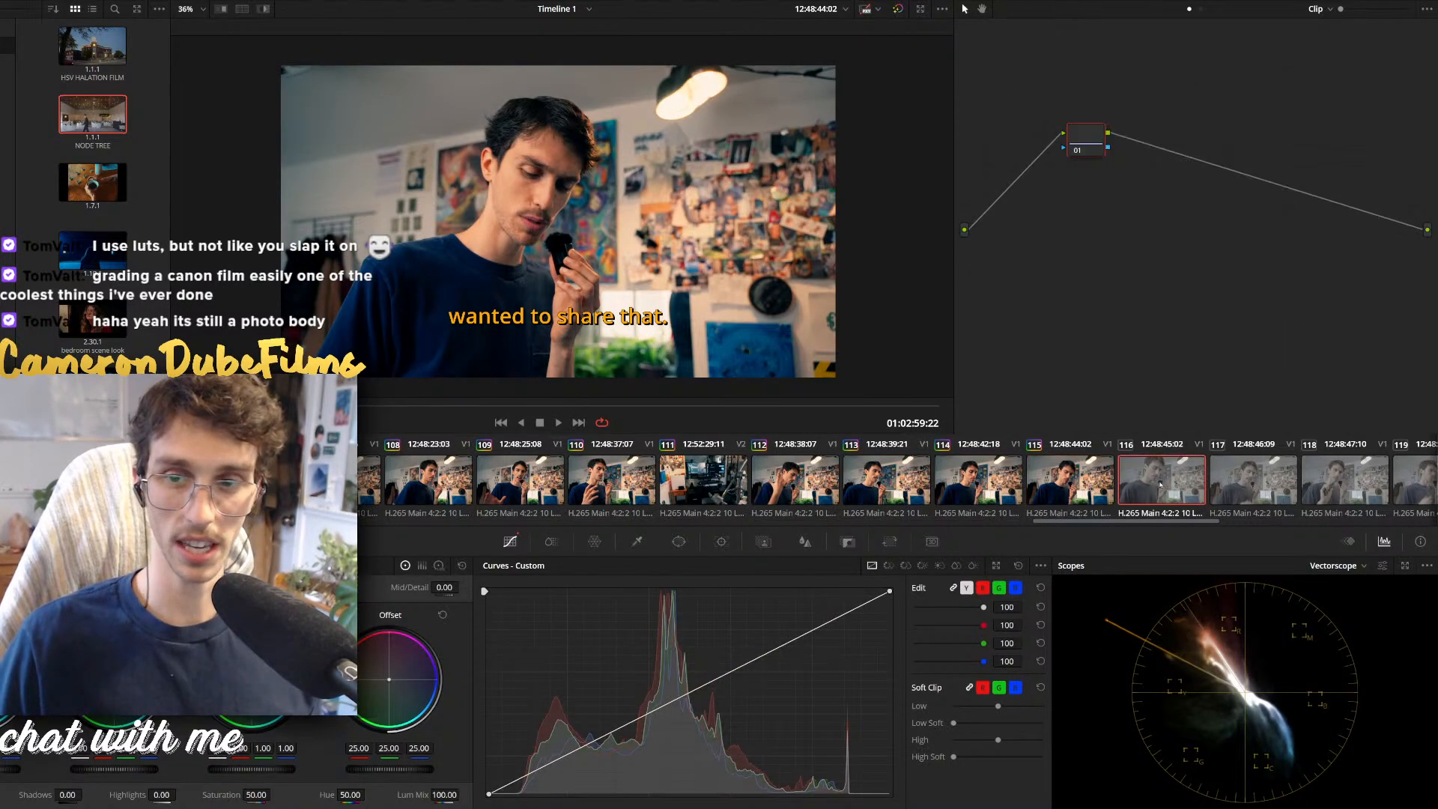
{"action": "key", "text": "equal"}
{"action": "left_click", "coordinate": [1227, 482]}
{"action": "middle_click", "coordinate": [1183, 480]}
{"action": "left_click", "coordinate": [1317, 479]}
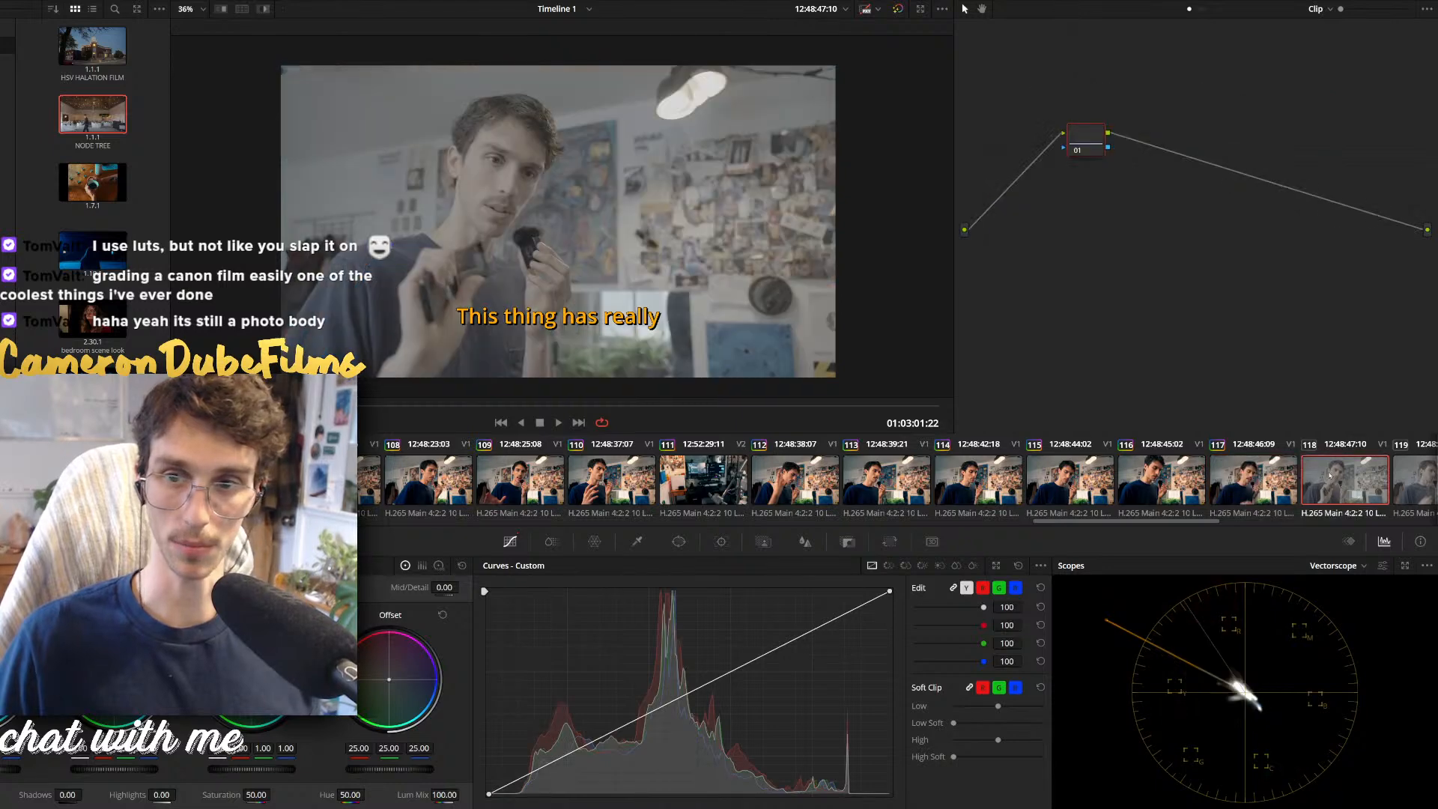
{"action": "middle_click", "coordinate": [1214, 478]}
Continue copying the talking-head grade onto clips 119 to 122
{"action": "scroll", "coordinate": [1211, 478], "scroll_direction": "down", "scroll_amount": 5}
{"action": "left_click", "coordinate": [989, 478]}
{"action": "middle_click", "coordinate": [917, 479]}
{"action": "left_click", "coordinate": [1078, 479]}
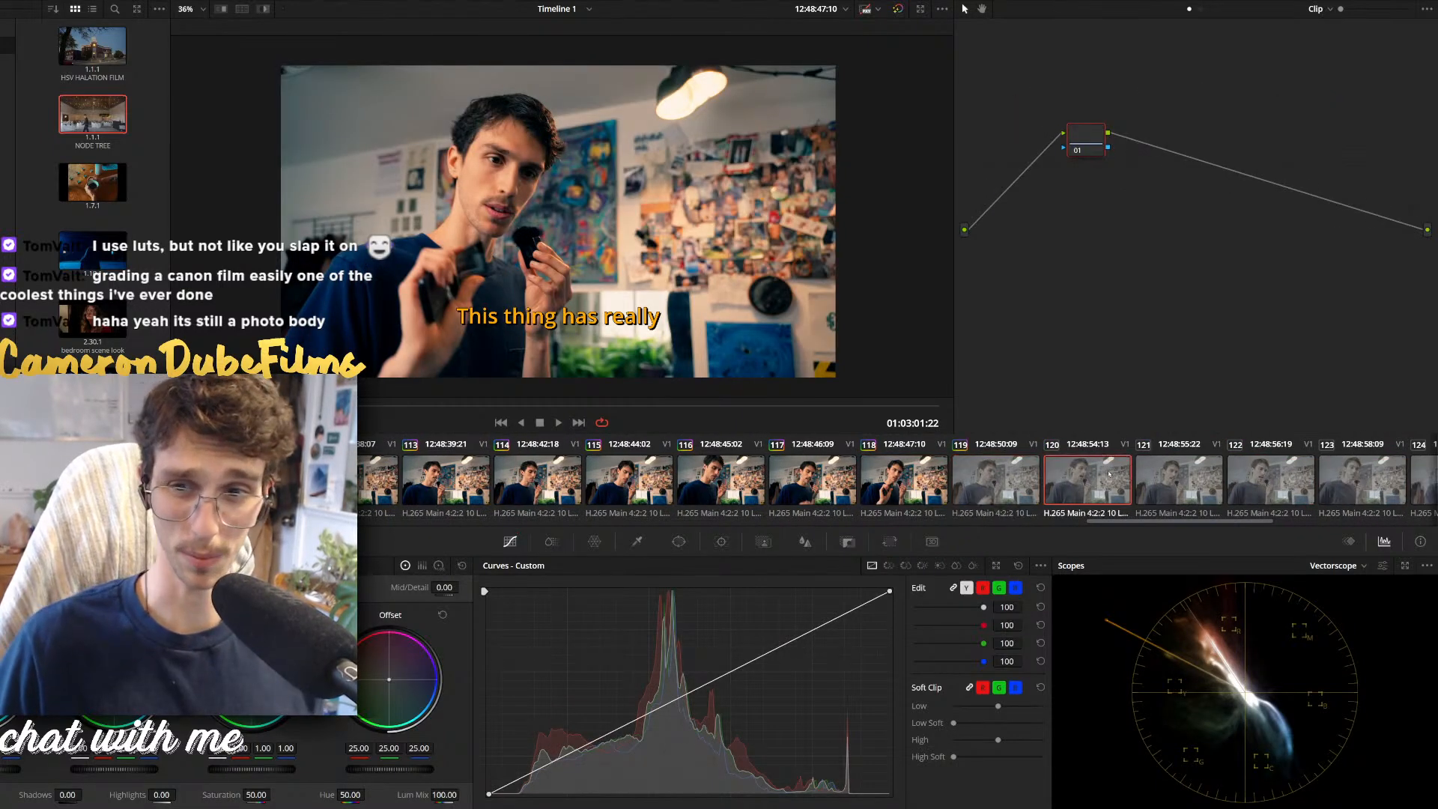
{"action": "middle_click", "coordinate": [1007, 479]}
{"action": "left_click", "coordinate": [1172, 479]}
{"action": "key", "text": "equal"}
{"action": "left_click", "coordinate": [1252, 478]}
{"action": "scroll", "coordinate": [1252, 477], "scroll_direction": "down", "scroll_amount": 6}
{"action": "key", "text": "equal"}
Apply the previous clip's talking-head grade to clips 123 to 126
{"action": "left_click", "coordinate": [816, 480]}
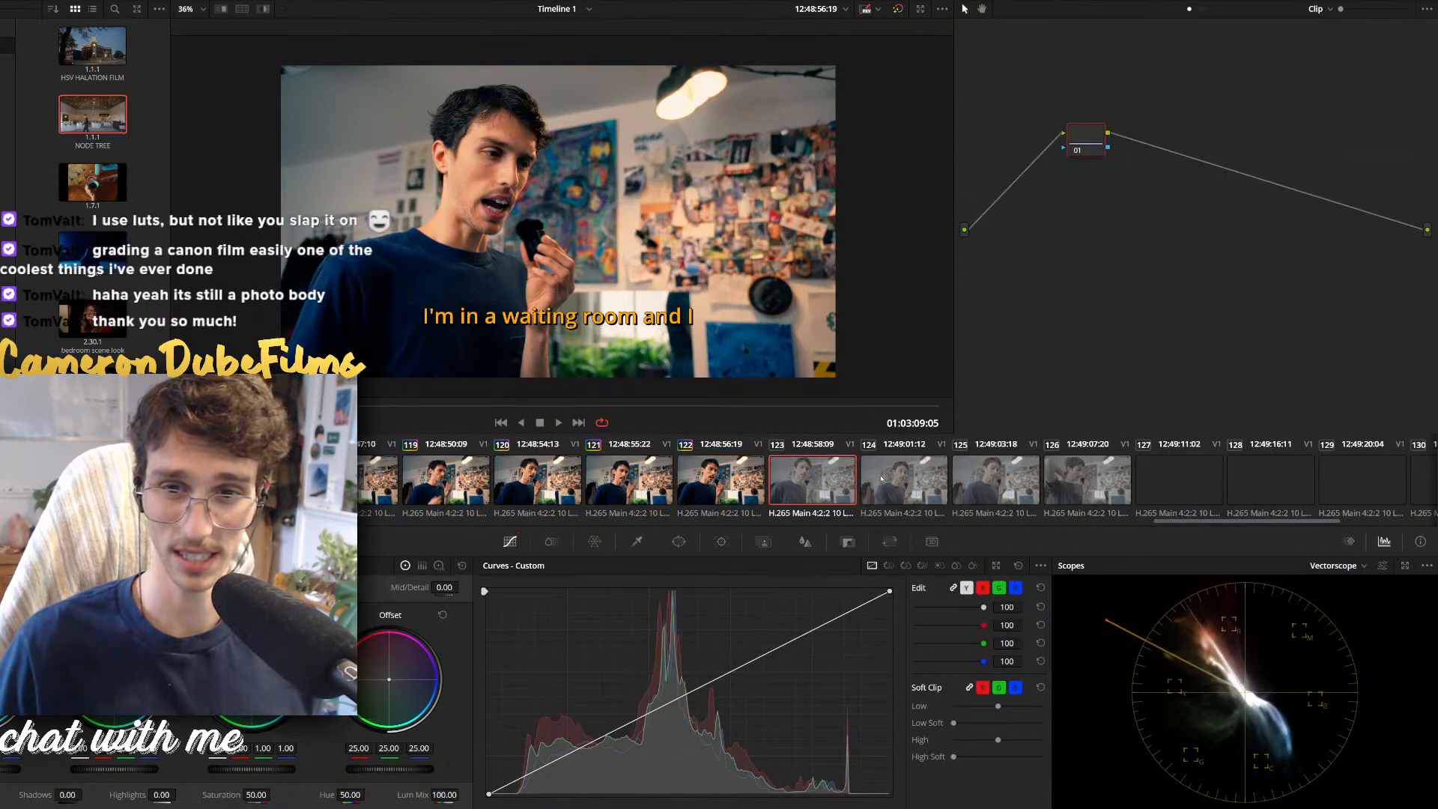
{"action": "key", "text": "equal"}
{"action": "left_click", "coordinate": [906, 476]}
{"action": "key", "text": "equal"}
{"action": "left_click", "coordinate": [993, 474]}
{"action": "key", "text": "equal"}
{"action": "left_click", "coordinate": [1084, 477]}
{"action": "scroll", "coordinate": [1084, 478], "scroll_direction": "down", "scroll_amount": 6}
{"action": "key", "text": "equal"}
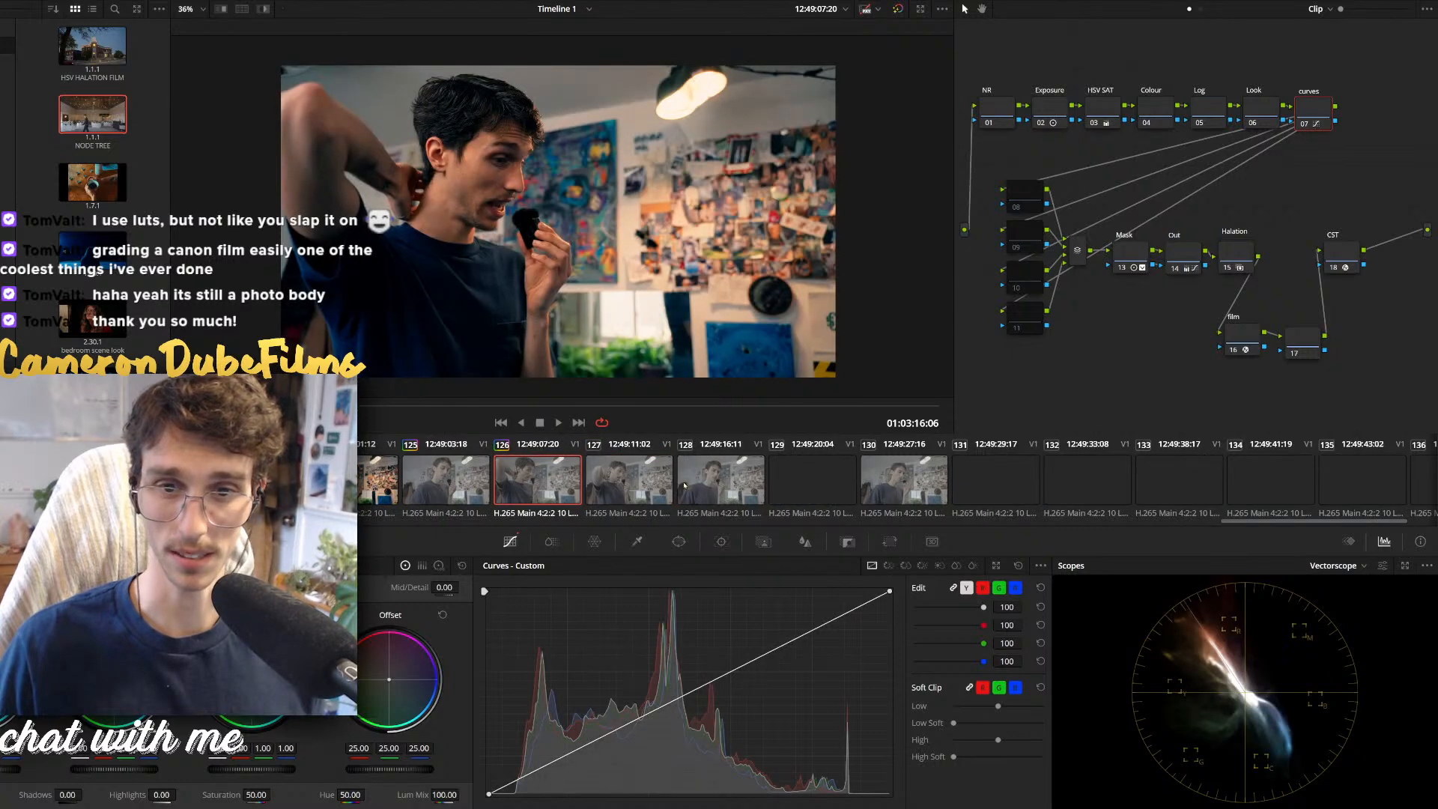
Copy the preceding clip's talking-head grade onto clips 127 to 131
{"action": "left_click", "coordinate": [621, 480]}
{"action": "key", "text": "equal"}
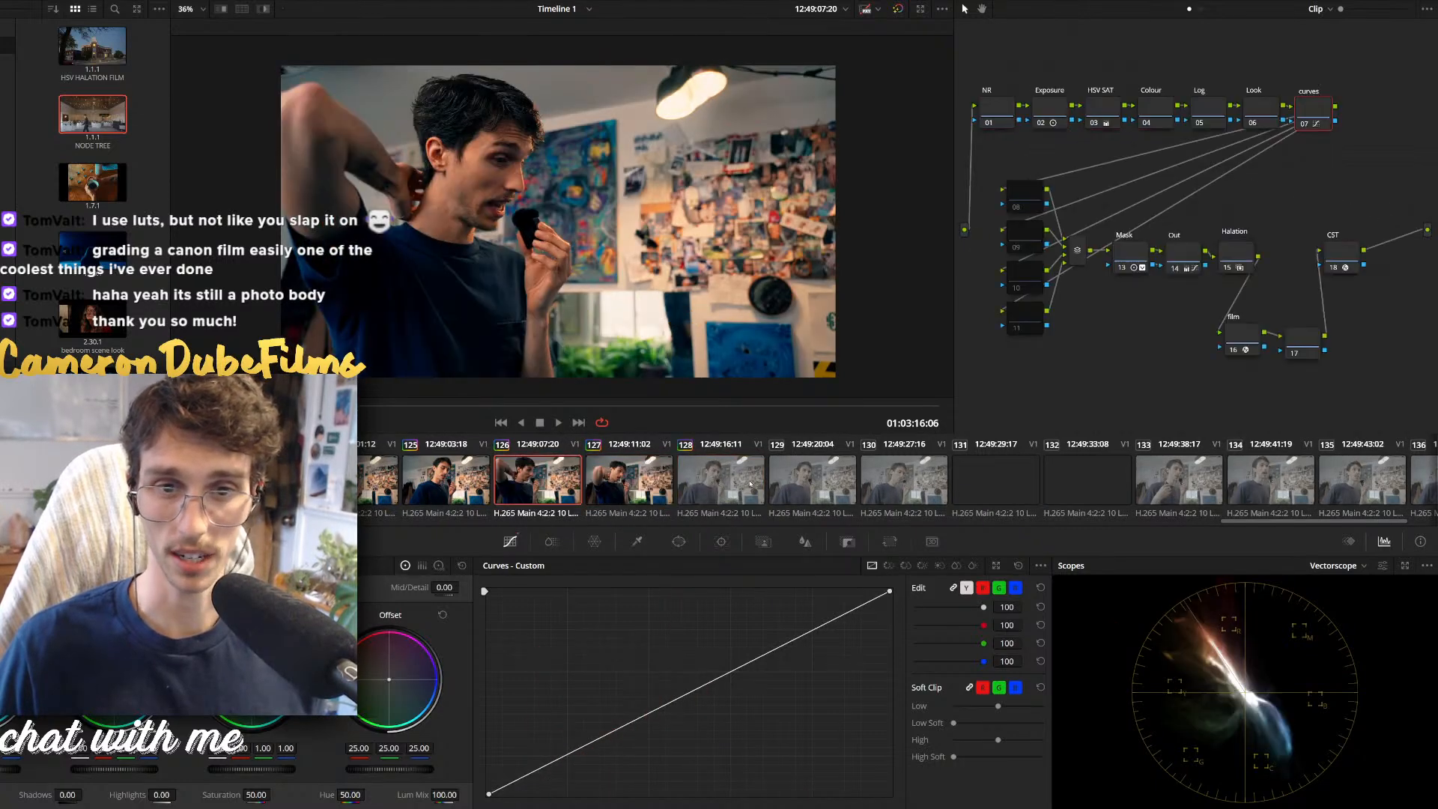
{"action": "left_click", "coordinate": [803, 478]}
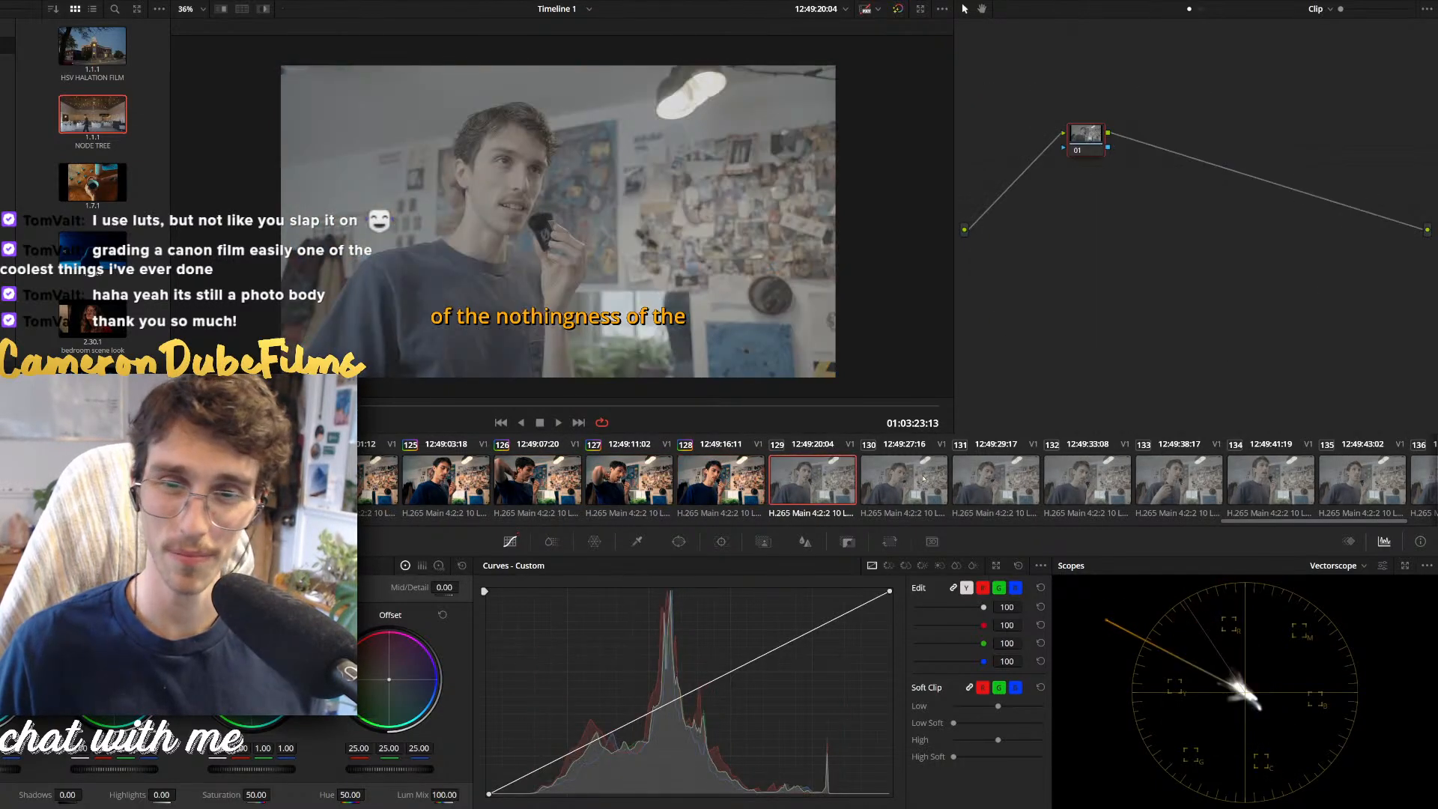
{"action": "key", "text": "equal"}
{"action": "left_click", "coordinate": [896, 479]}
{"action": "key", "text": "equal"}
{"action": "left_click", "coordinate": [976, 479]}
{"action": "key", "text": "equal"}
Apply the same talking-head grade to clips 132, 133, 134 and 135
{"action": "left_click", "coordinate": [1078, 481]}
{"action": "key", "text": "equal"}
{"action": "left_click", "coordinate": [1170, 482]}
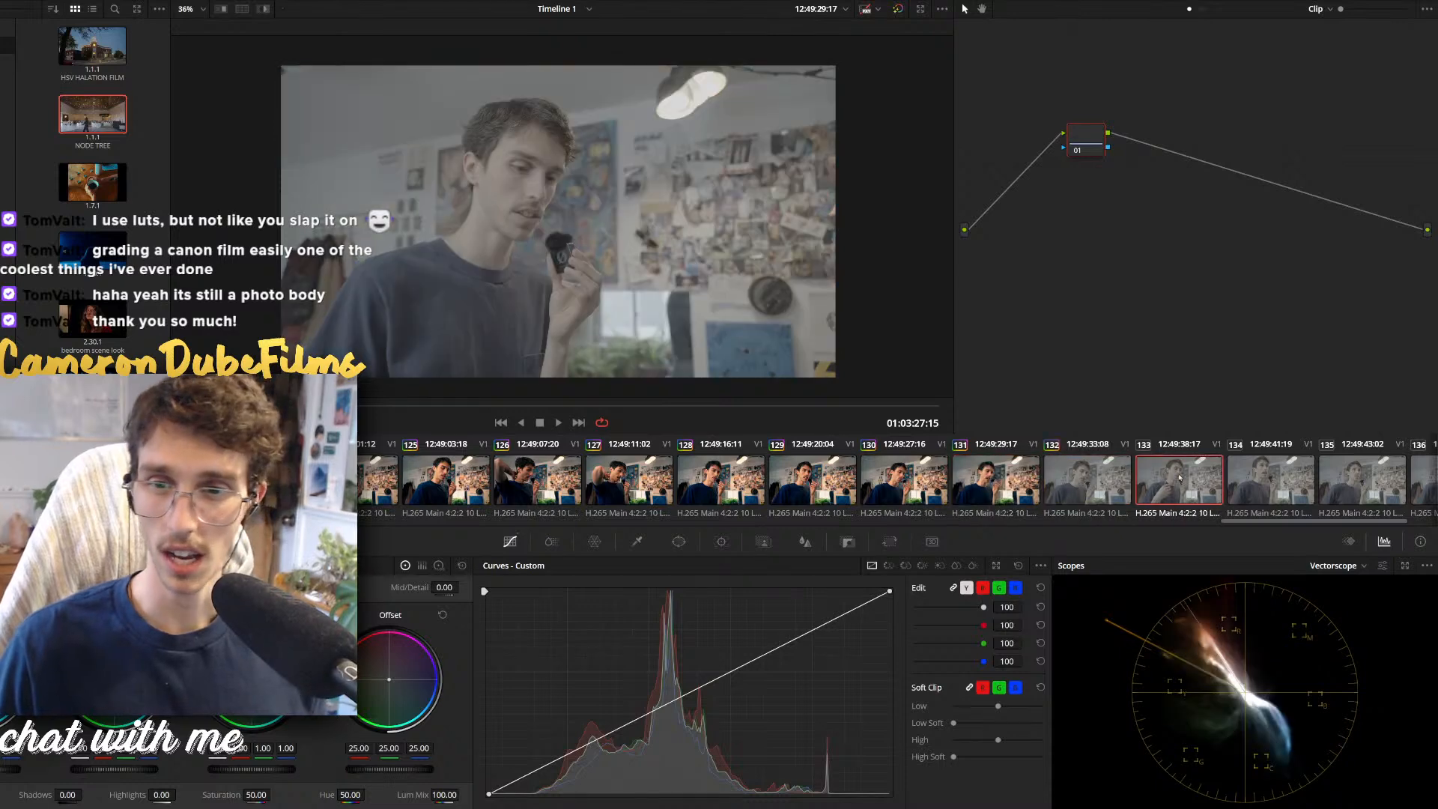
{"action": "key", "text": "equal"}
{"action": "left_click", "coordinate": [1265, 485]}
{"action": "key", "text": "equal"}
{"action": "key", "text": "equal"}
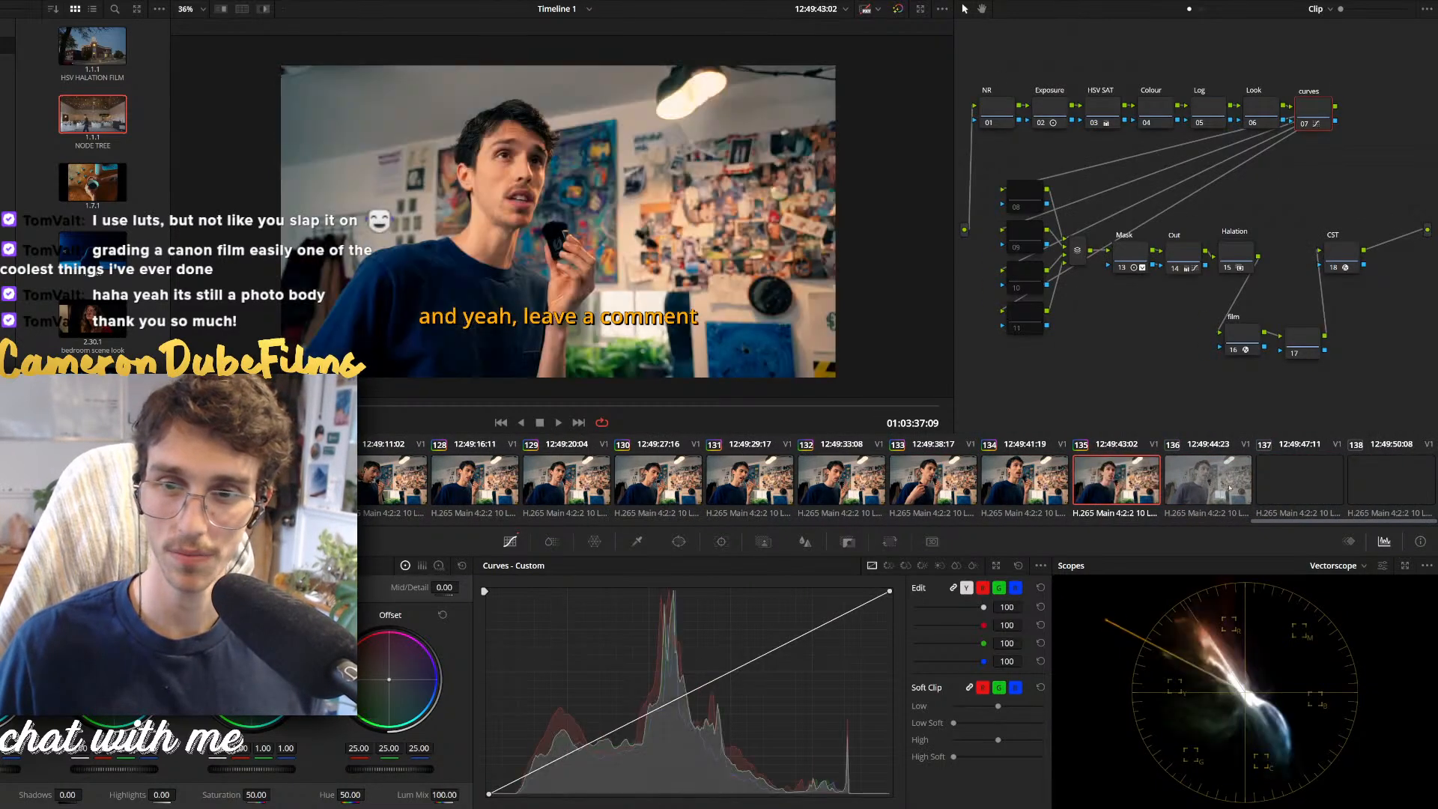
Finish copying the talking-head grade onto the last three clips, 136 to 138
{"action": "left_click", "coordinate": [1207, 483]}
{"action": "key", "text": "equal"}
{"action": "left_click", "coordinate": [1294, 483]}
{"action": "key", "text": "equal"}
{"action": "left_click", "coordinate": [1385, 483]}
{"action": "key", "text": "equal"}
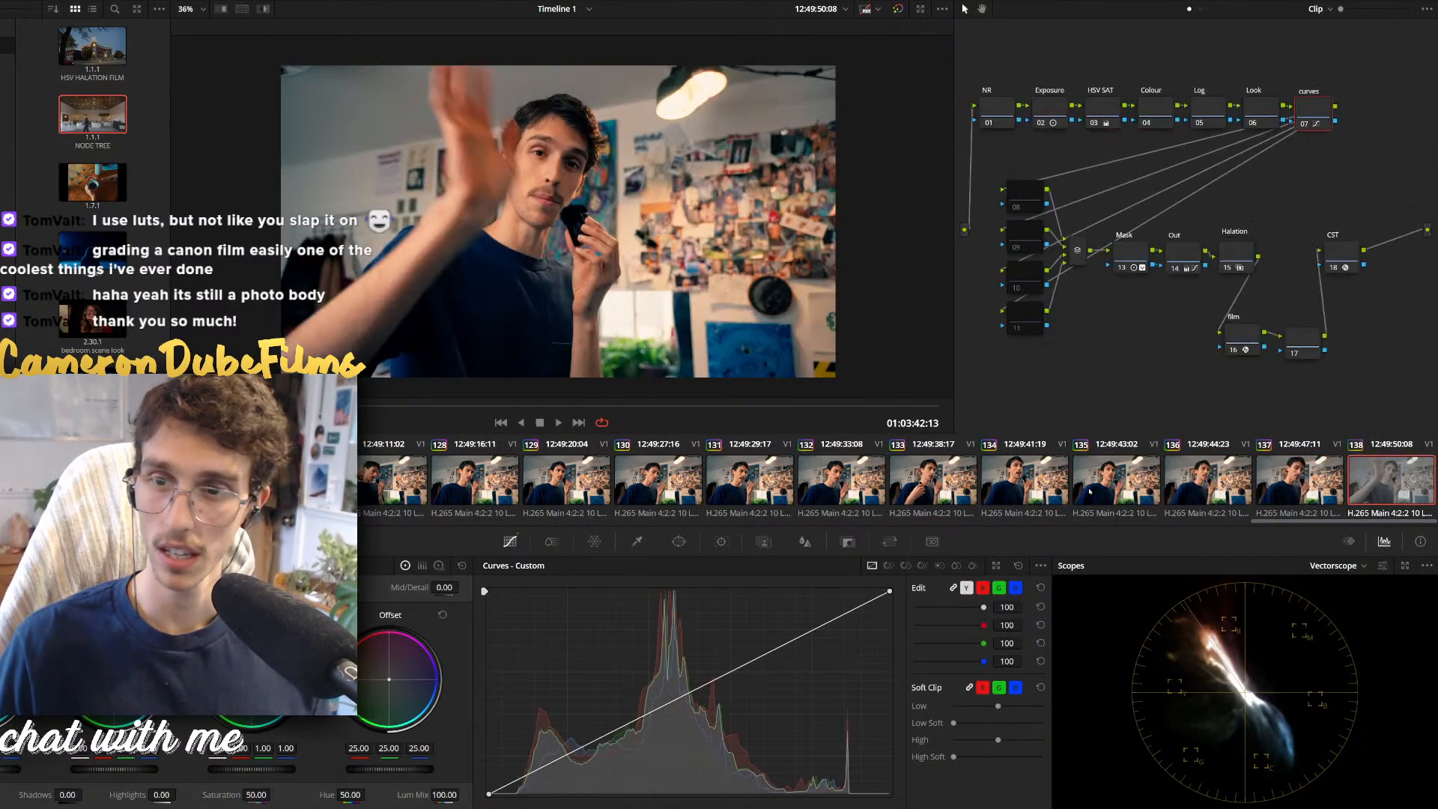
Switch to the Edit page and move the playhead to the opening talking-head clip at the start of the timeline
{"action": "scroll", "coordinate": [966, 476], "scroll_direction": "up", "scroll_amount": 20}
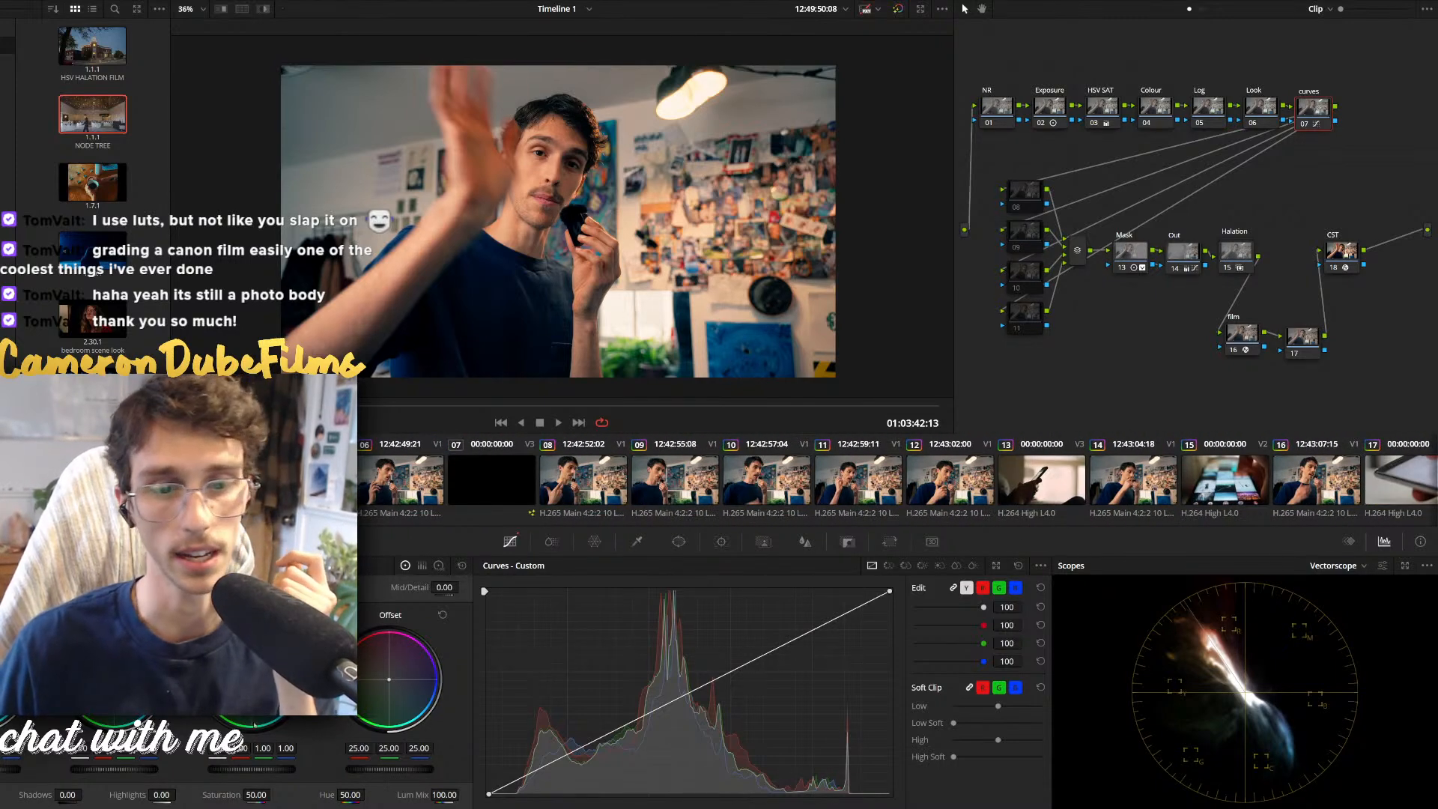
{"action": "key", "text": "shift+4"}
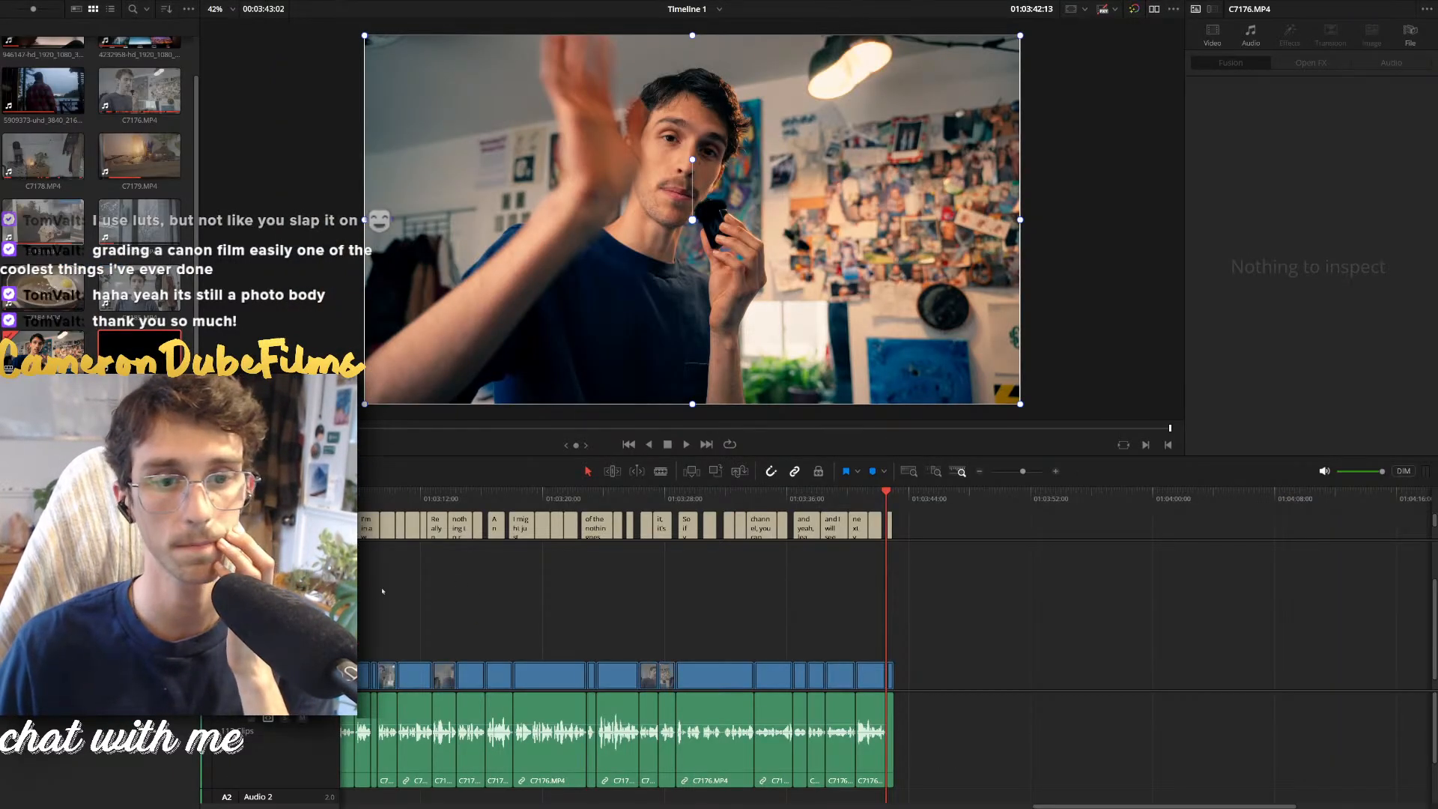
{"action": "scroll", "coordinate": [449, 642], "scroll_direction": "down", "scroll_amount": 5}
{"action": "scroll", "coordinate": [449, 642], "scroll_direction": "down", "scroll_amount": 2}
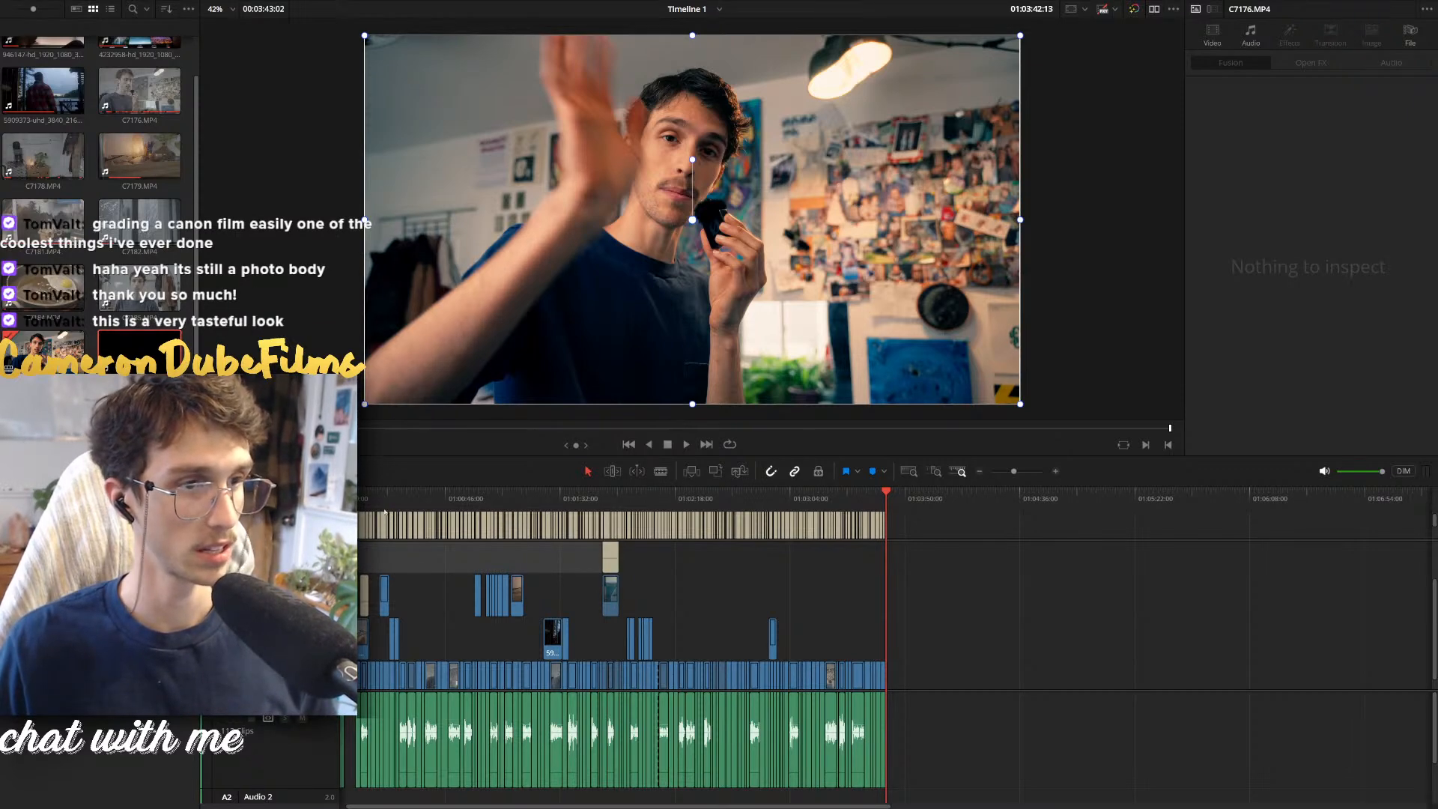
{"action": "scroll", "coordinate": [386, 493], "scroll_direction": "up", "scroll_amount": 7}
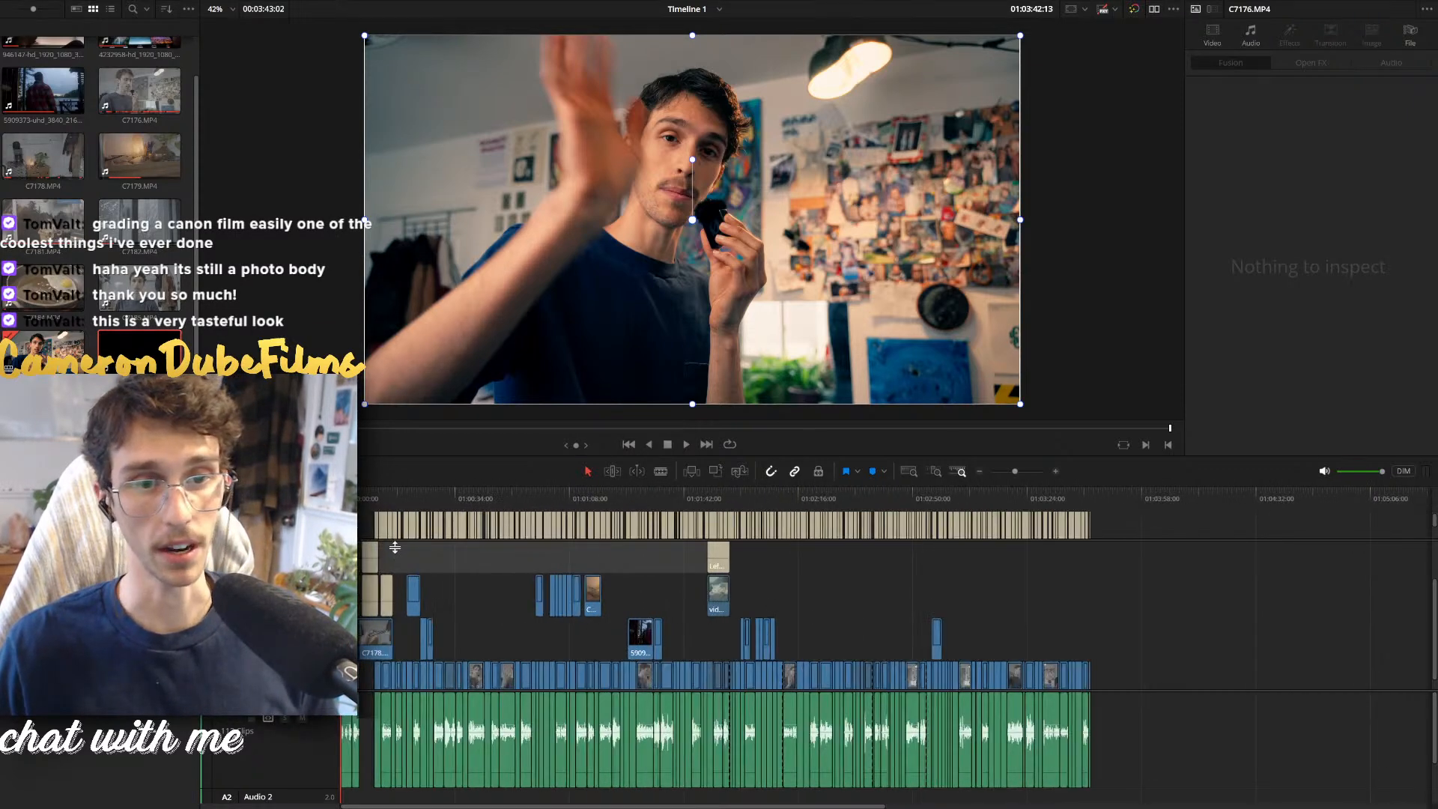
{"action": "scroll", "coordinate": [448, 585], "scroll_direction": "down", "scroll_amount": 4}
{"action": "scroll", "coordinate": [449, 603], "scroll_direction": "up", "scroll_amount": 2}
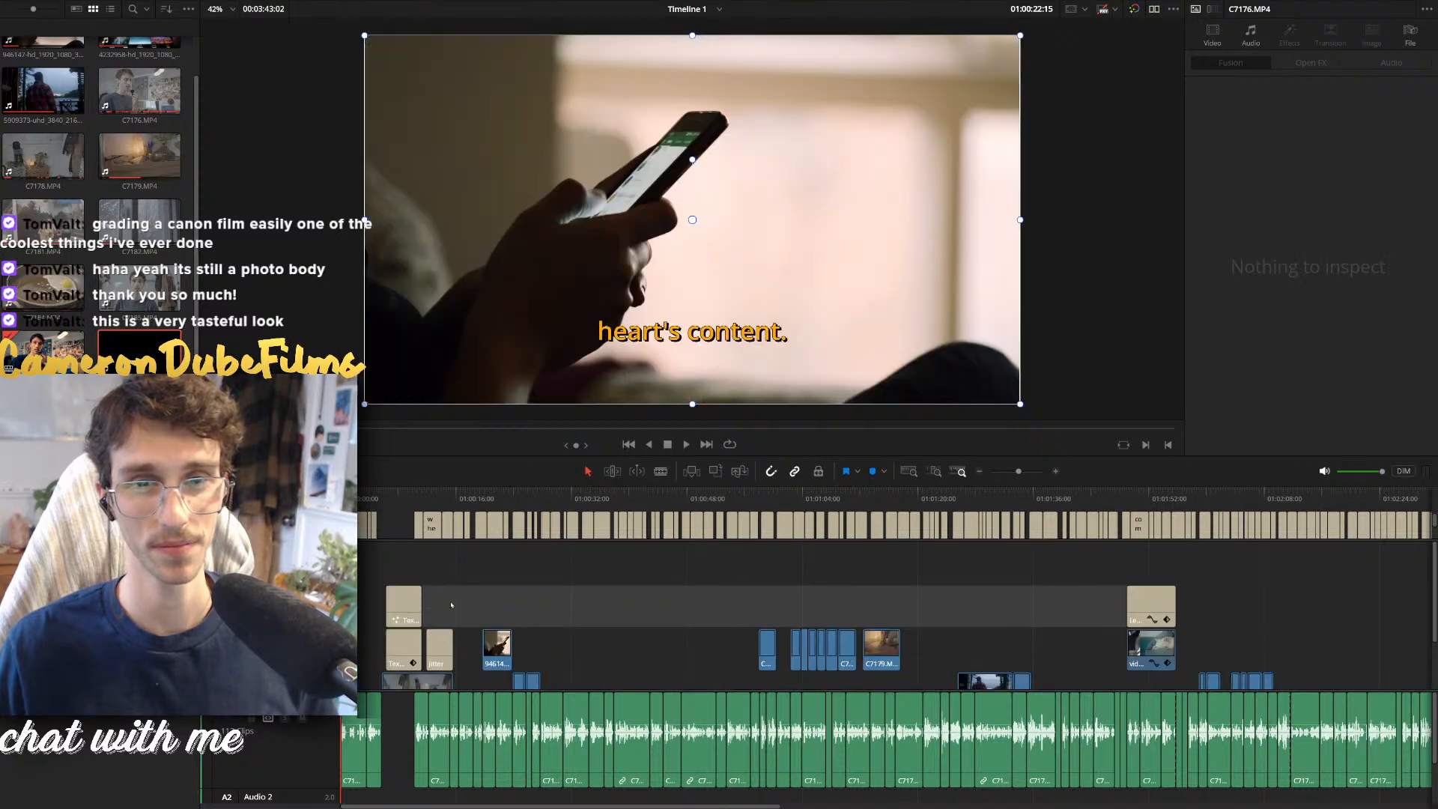
{"action": "scroll", "coordinate": [450, 605], "scroll_direction": "down", "scroll_amount": 2}
{"action": "scroll", "coordinate": [452, 613], "scroll_direction": "up", "scroll_amount": 2}
{"action": "scroll", "coordinate": [452, 613], "scroll_direction": "up", "scroll_amount": 3}
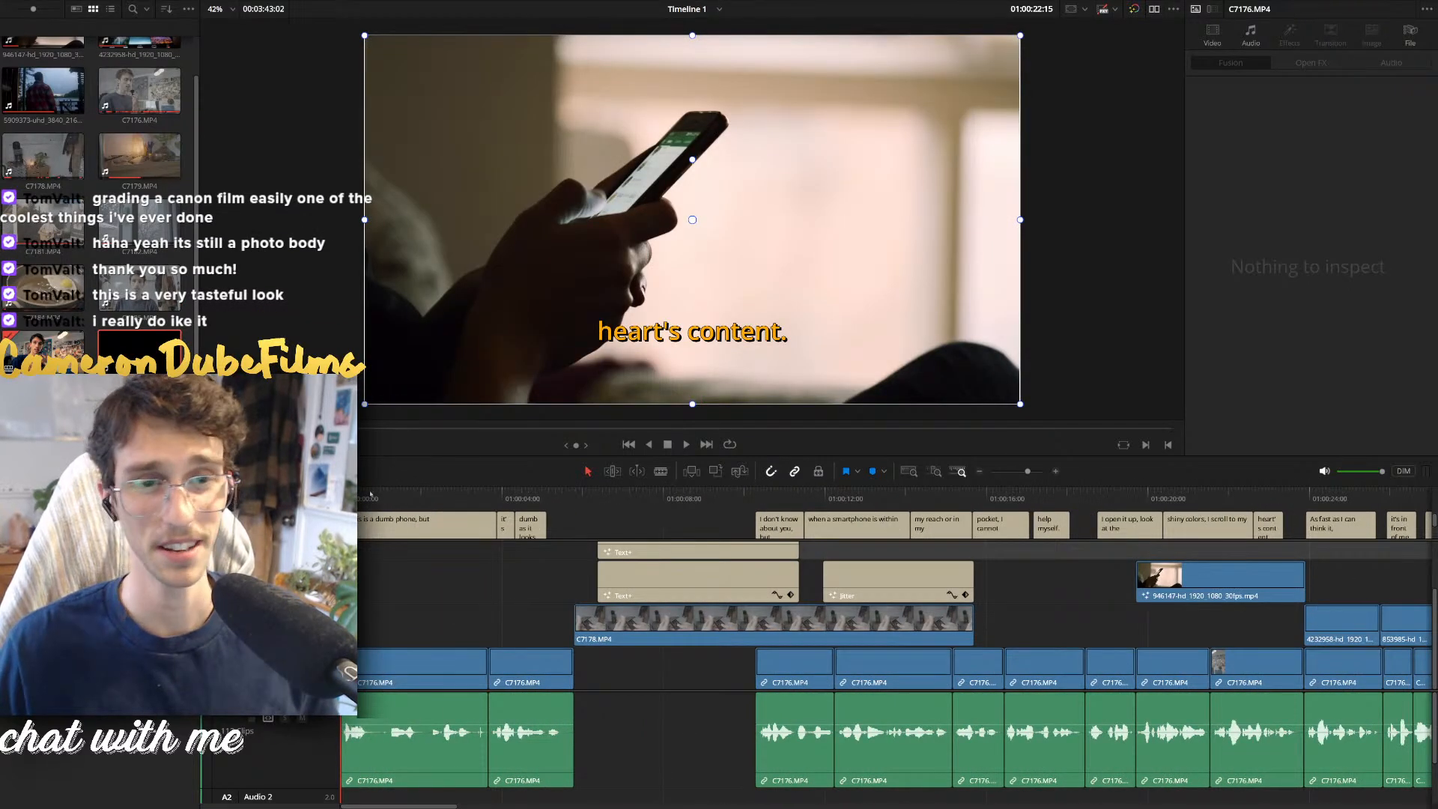
{"action": "left_click", "coordinate": [370, 495]}
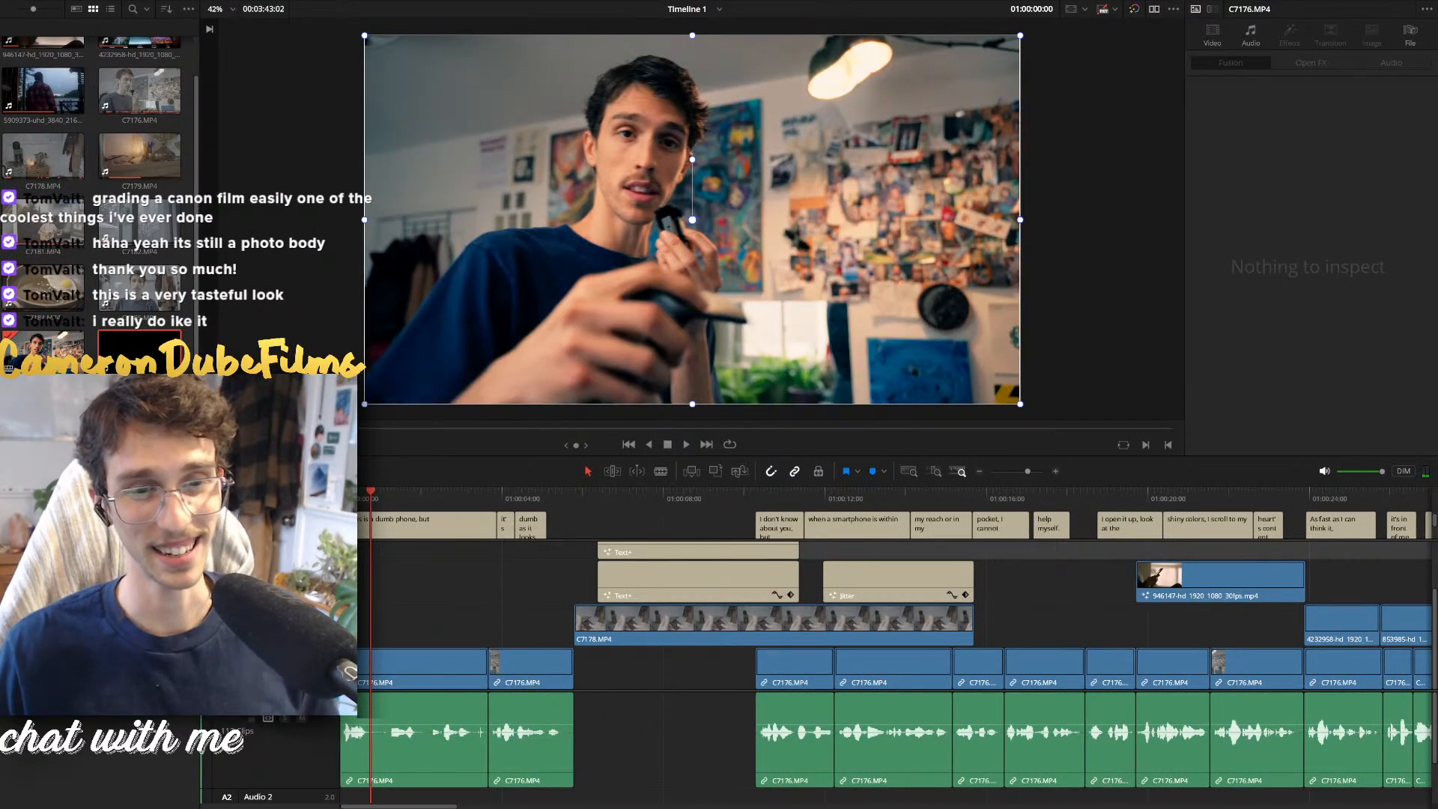
Enlarge the timeline area and move the B-roll and title clips down one track, freeing the track directly above them
{"action": "scroll", "coordinate": [449, 614], "scroll_direction": "up", "scroll_amount": 1}
{"action": "scroll", "coordinate": [472, 596], "scroll_direction": "down", "scroll_amount": 1}
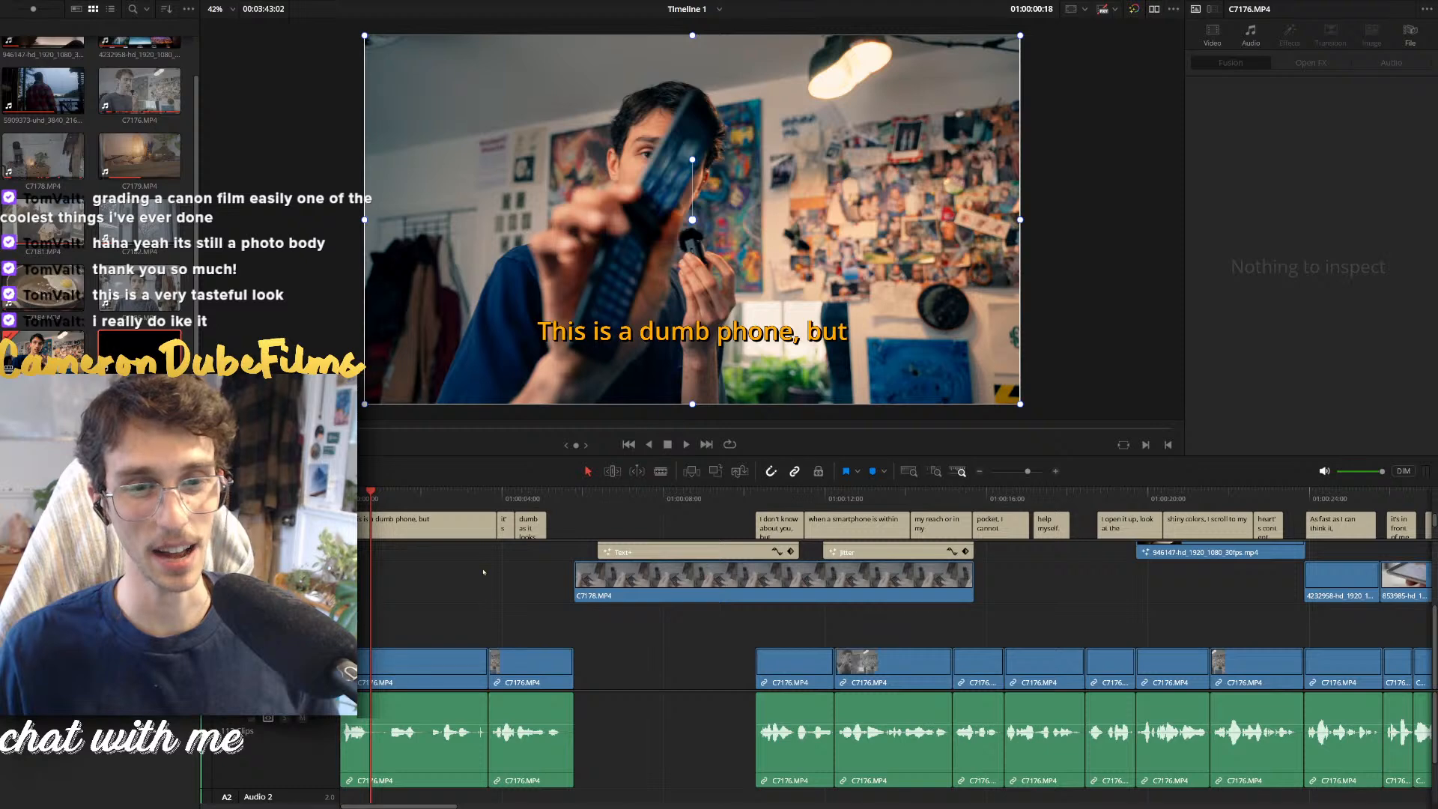
{"action": "left_click_drag", "start_coordinate": [508, 462], "coordinate": [508, 416]}
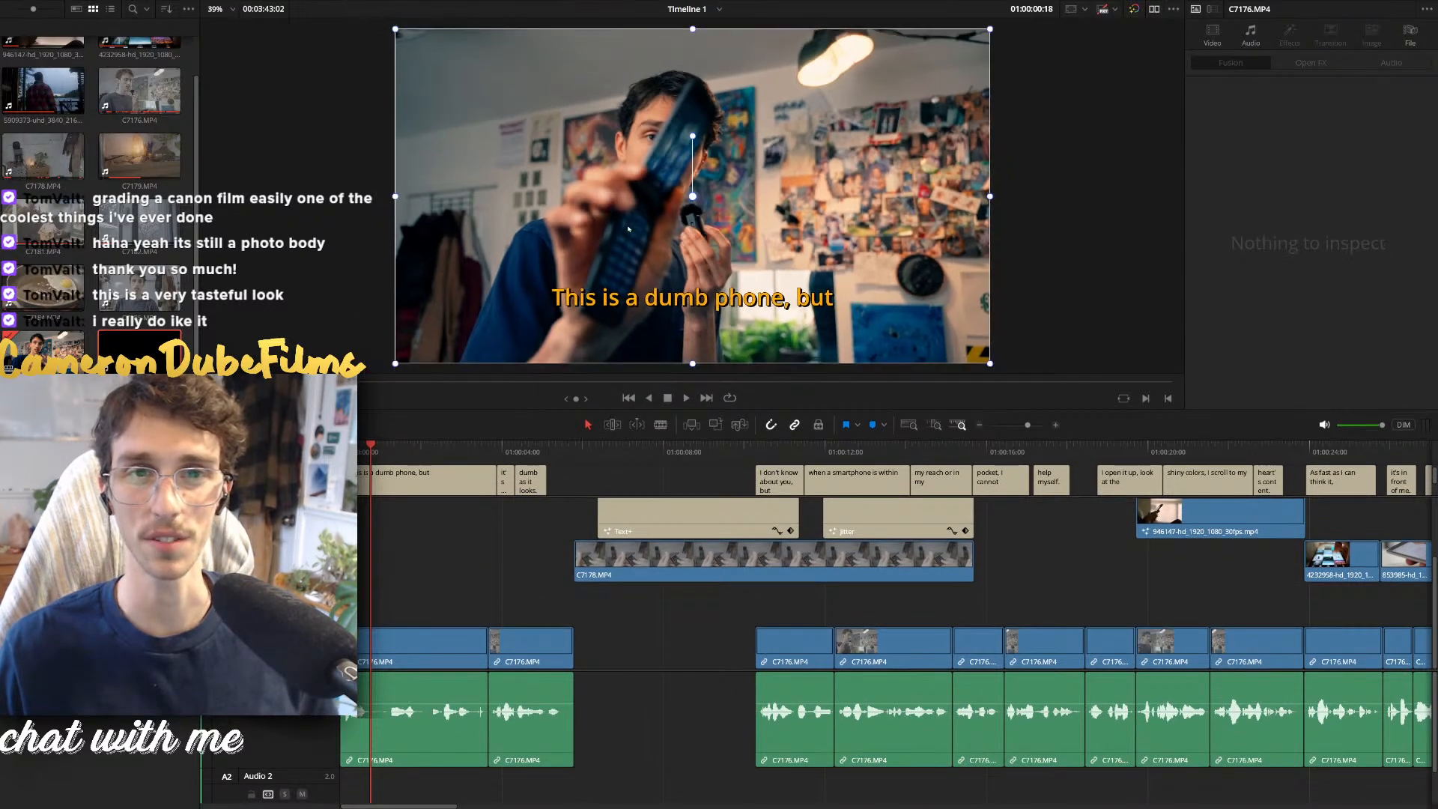
{"action": "scroll", "coordinate": [453, 588], "scroll_direction": "down", "scroll_amount": 5}
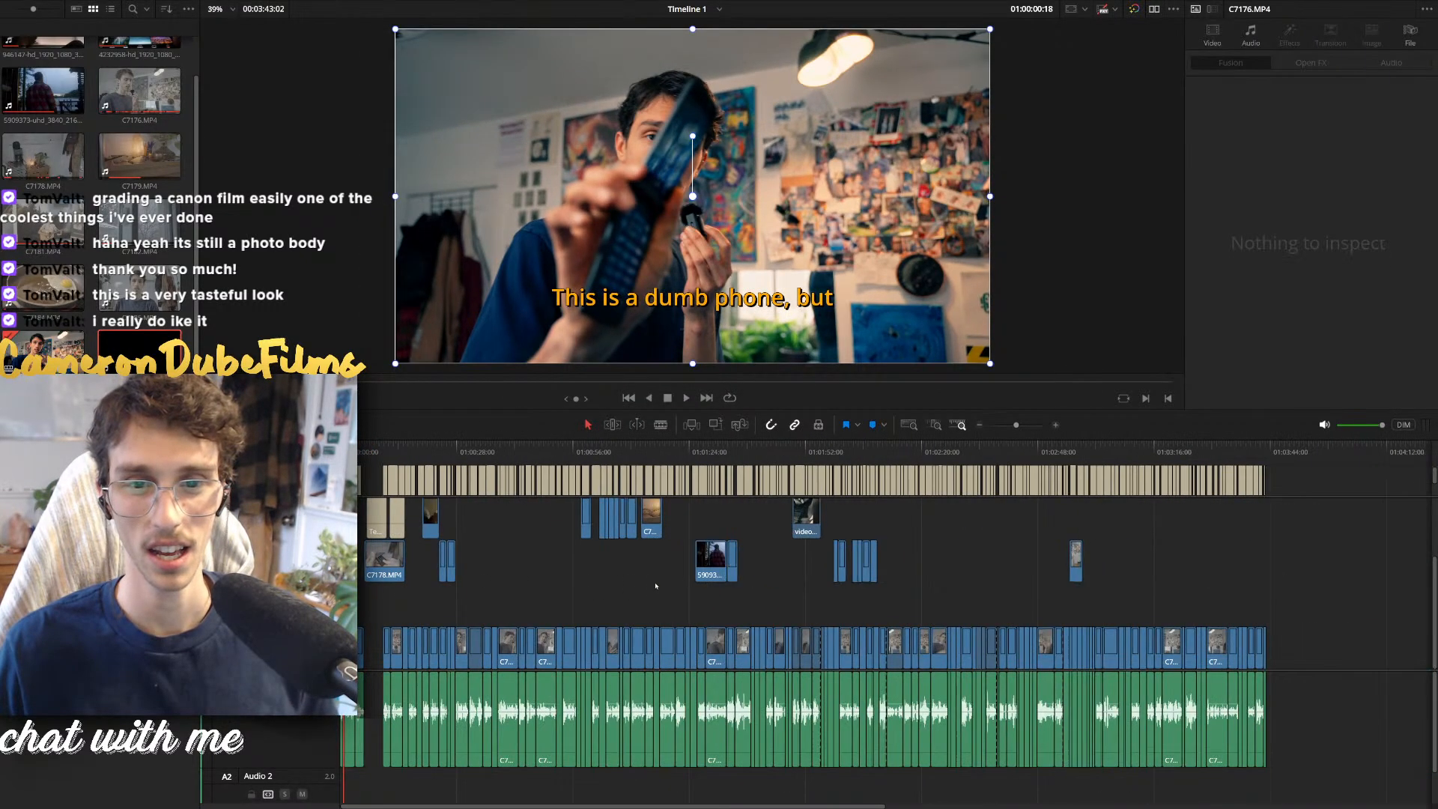
{"action": "left_click_drag", "start_coordinate": [1171, 504], "coordinate": [360, 588]}
{"action": "scroll", "coordinate": [481, 575], "scroll_direction": "up", "scroll_amount": 1}
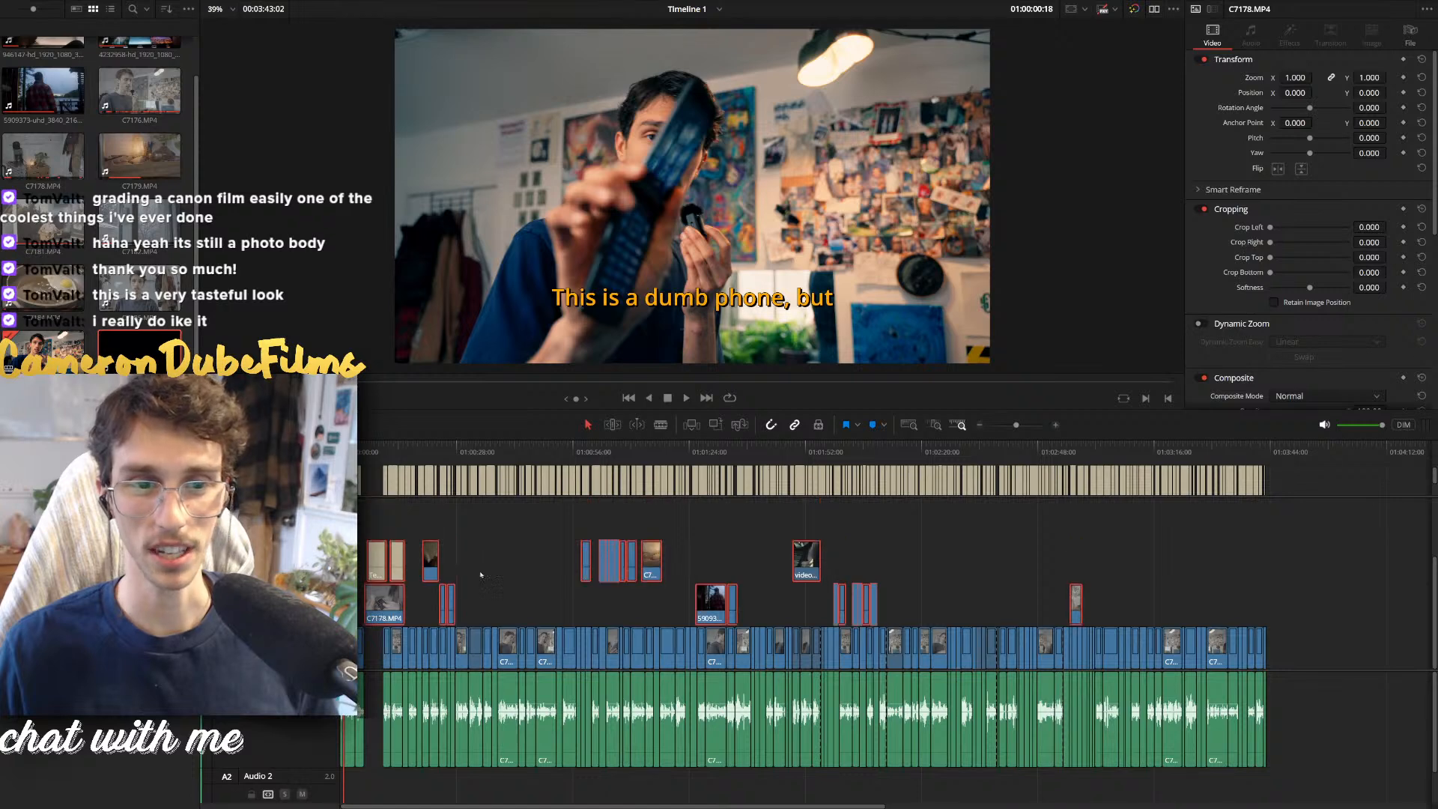
{"action": "left_click", "coordinate": [494, 569]}
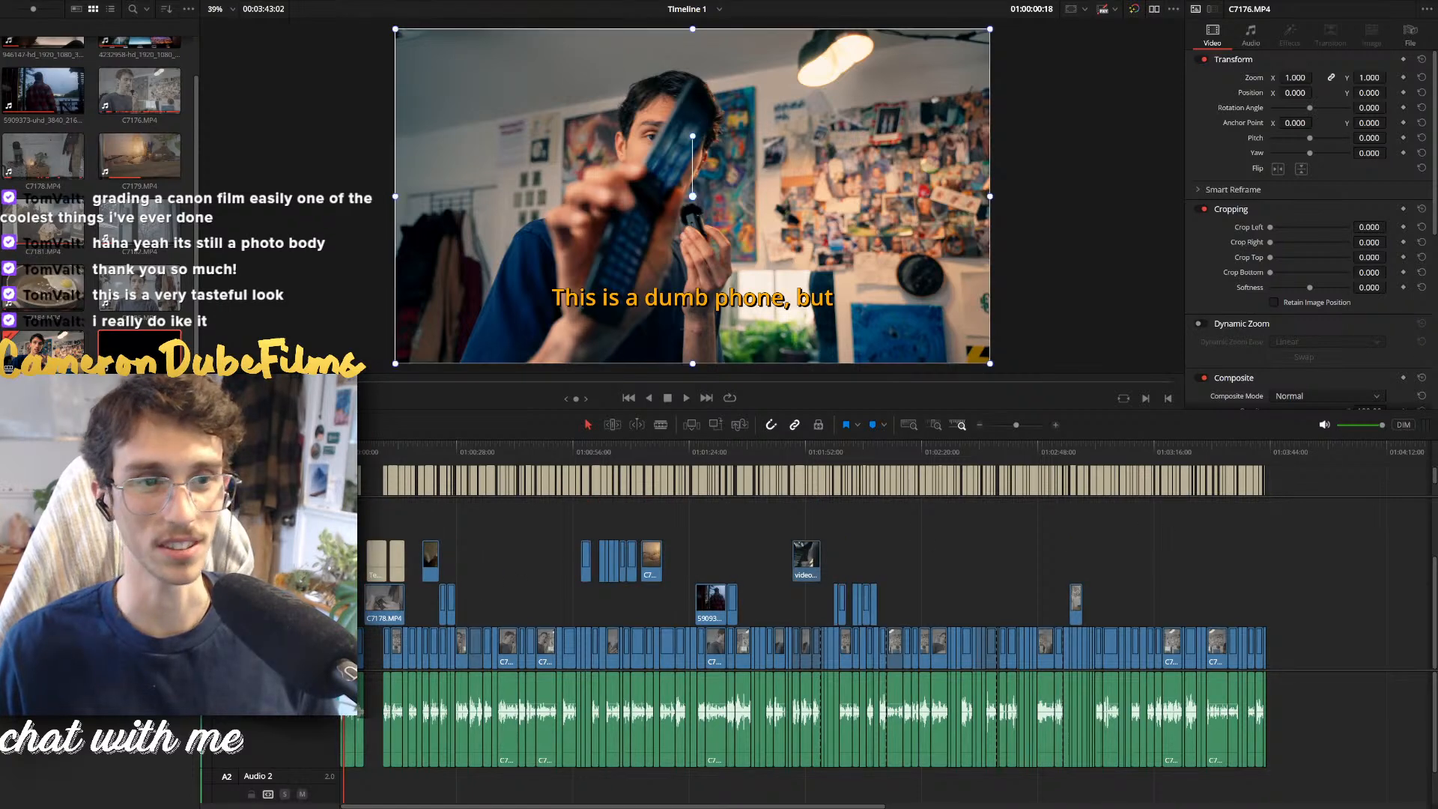
Add an adjustment clip spanning the whole timeline on the empty track above the B-roll, and open it on the Color page
{"action": "left_click", "coordinate": [8, 539]}
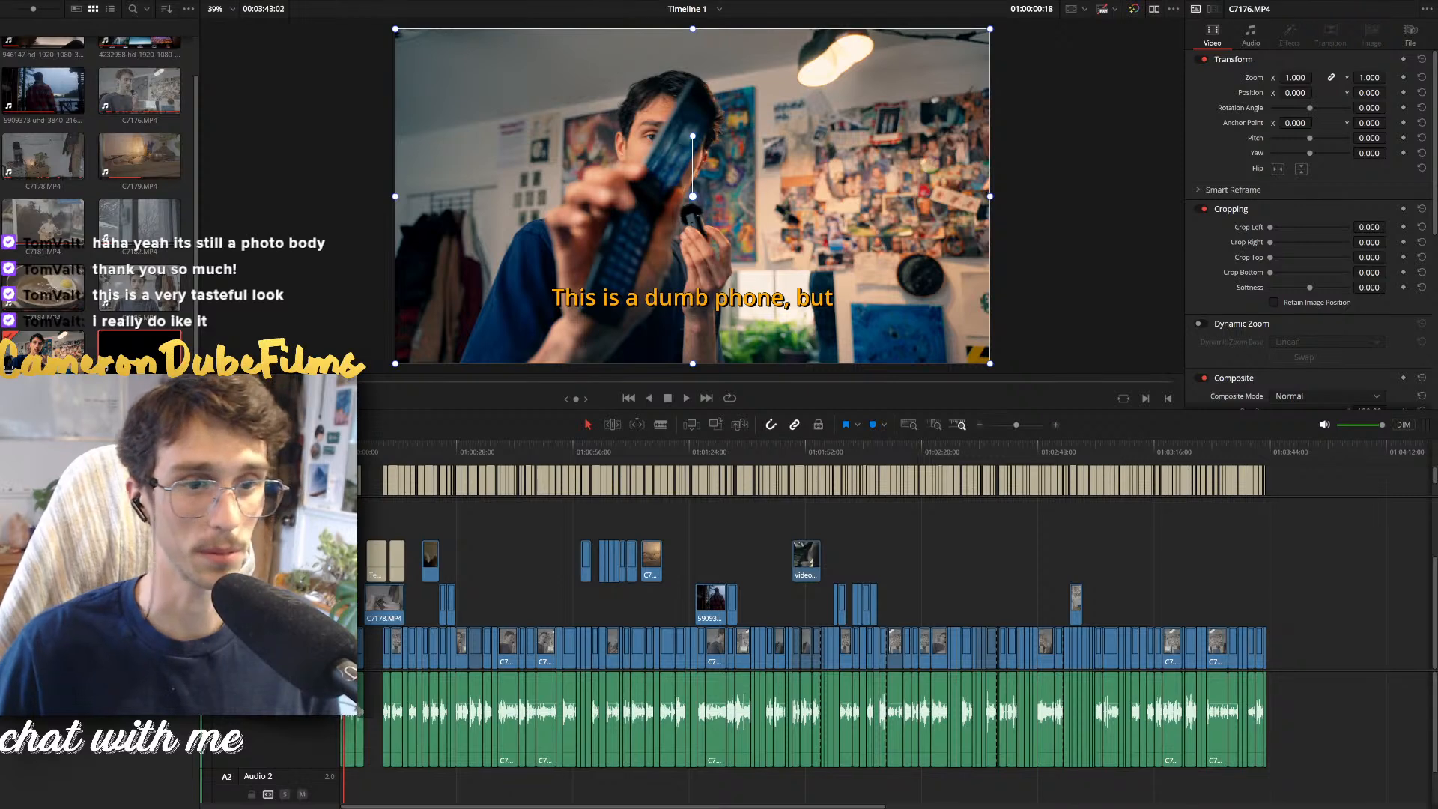
{"action": "left_click_drag", "start_coordinate": [113, 464], "coordinate": [1263, 519]}
{"action": "left_click", "coordinate": [924, 517]}
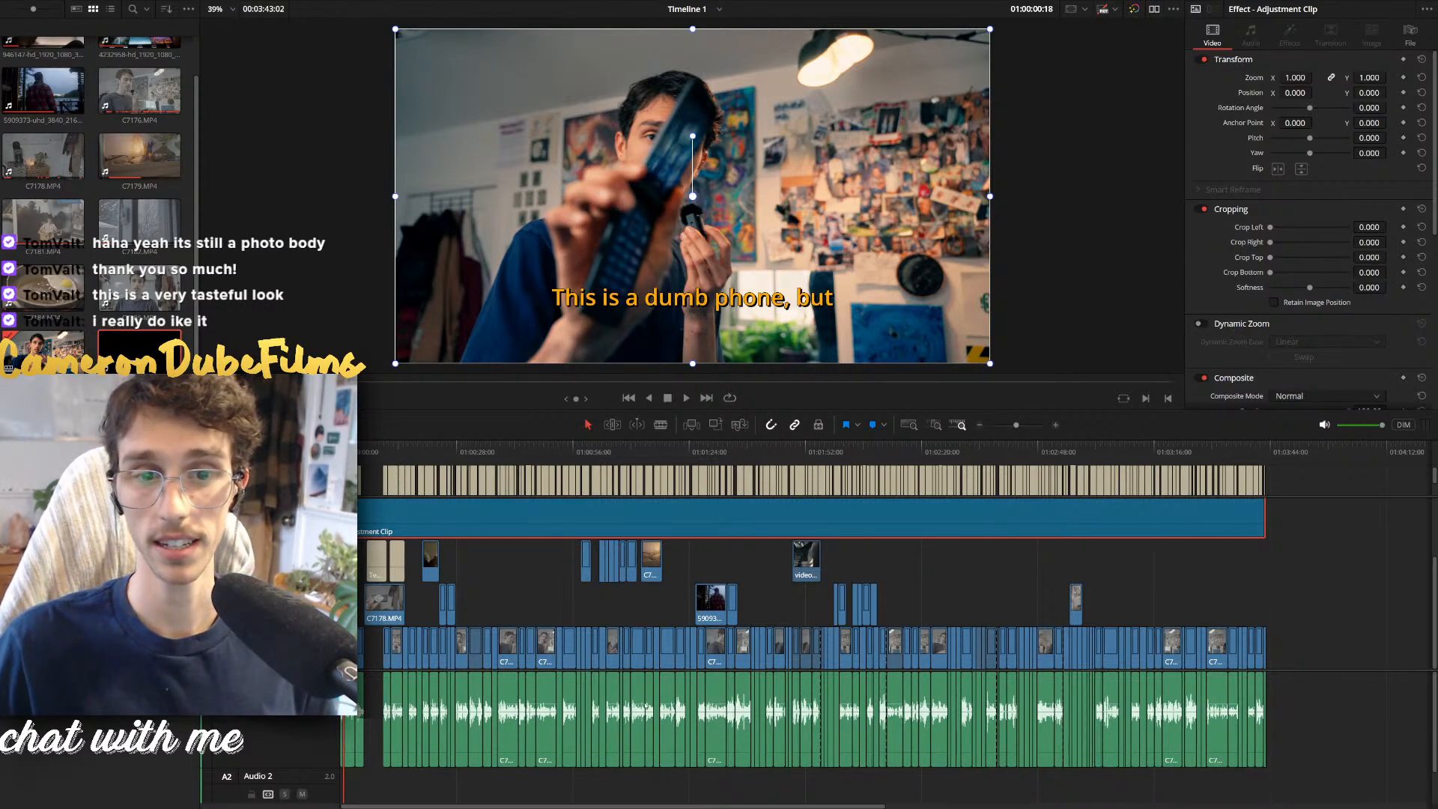
{"action": "key", "text": "shift+6"}
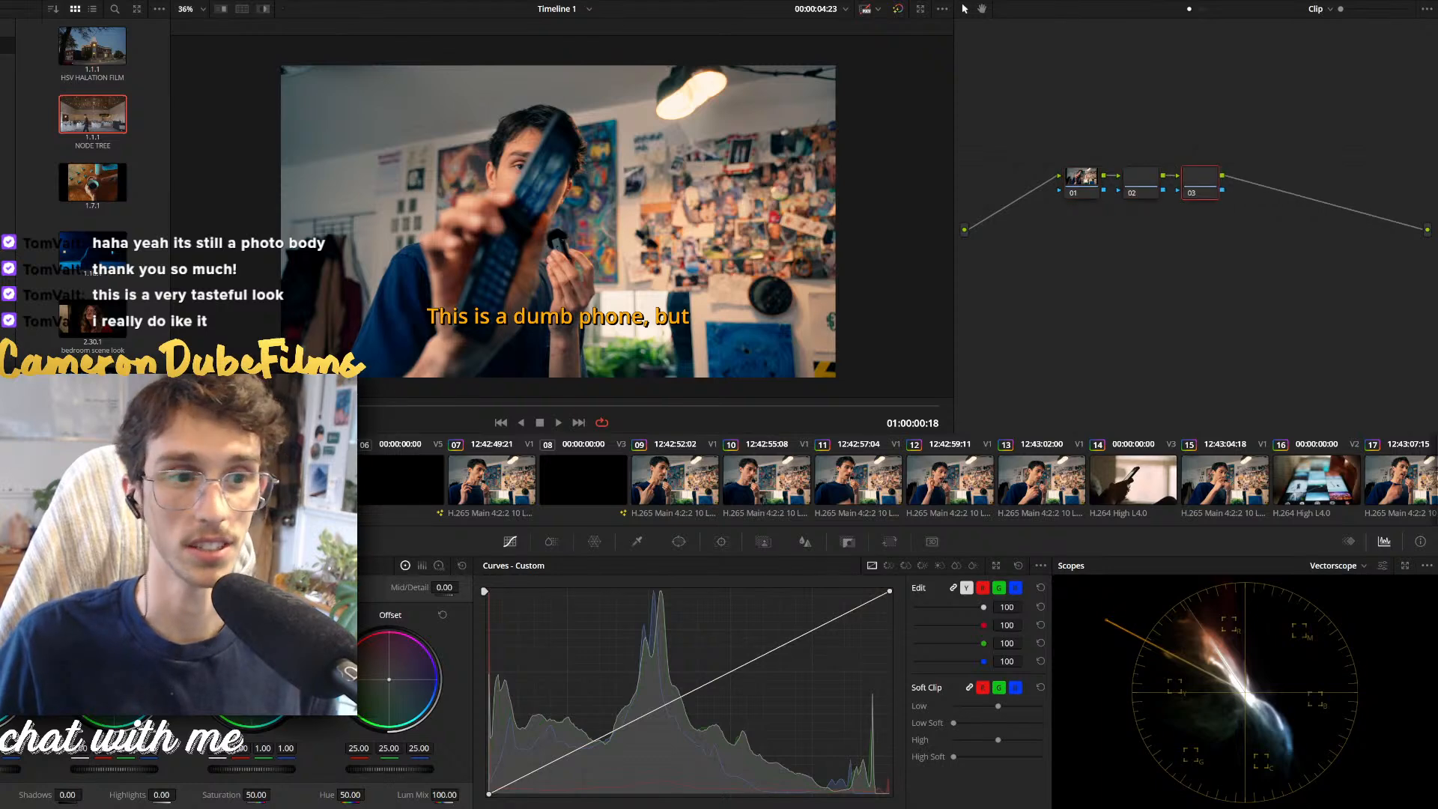
Compare several graded clips, play part of clip 11 and disable its NR node
{"action": "left_click", "coordinate": [693, 486]}
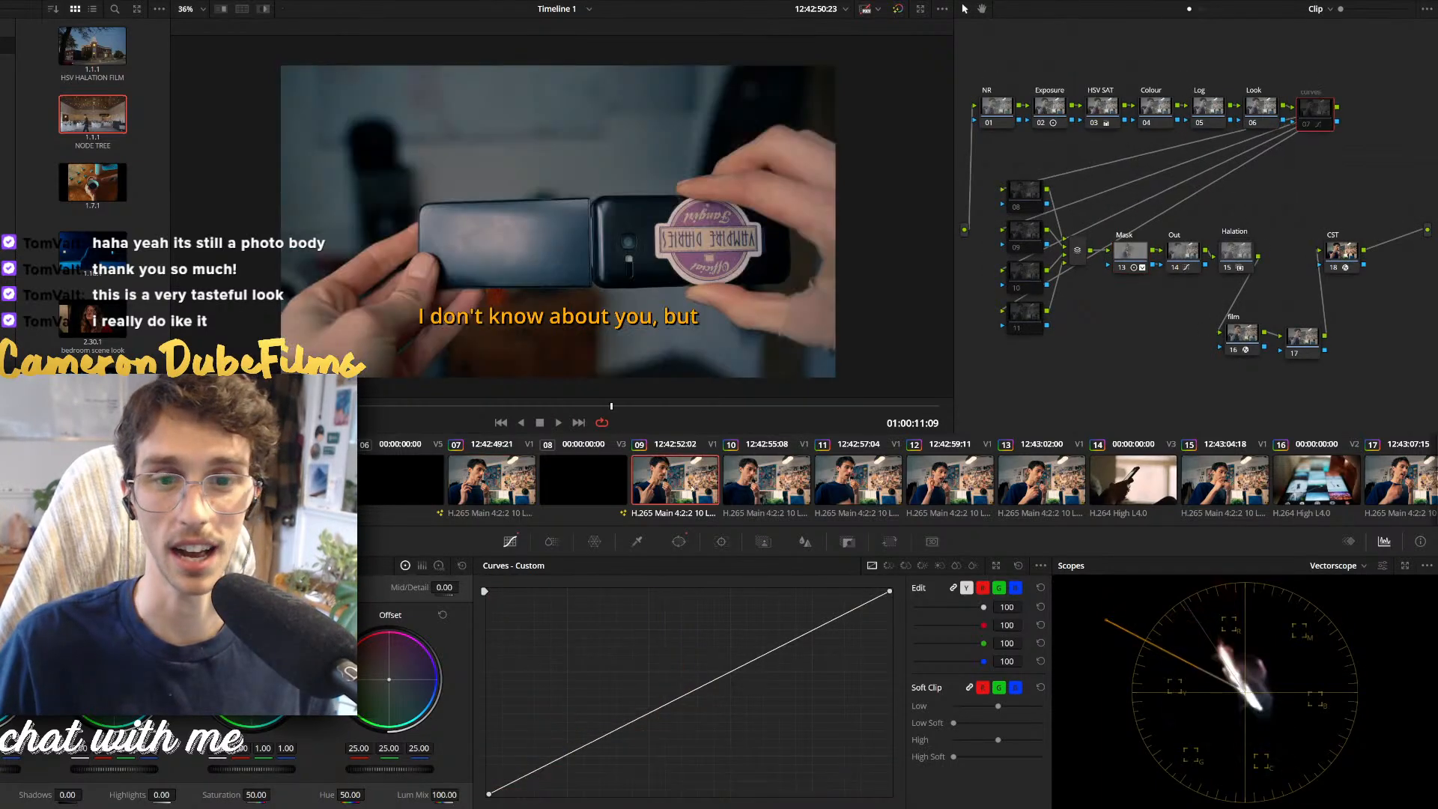
{"action": "left_click", "coordinate": [1187, 476]}
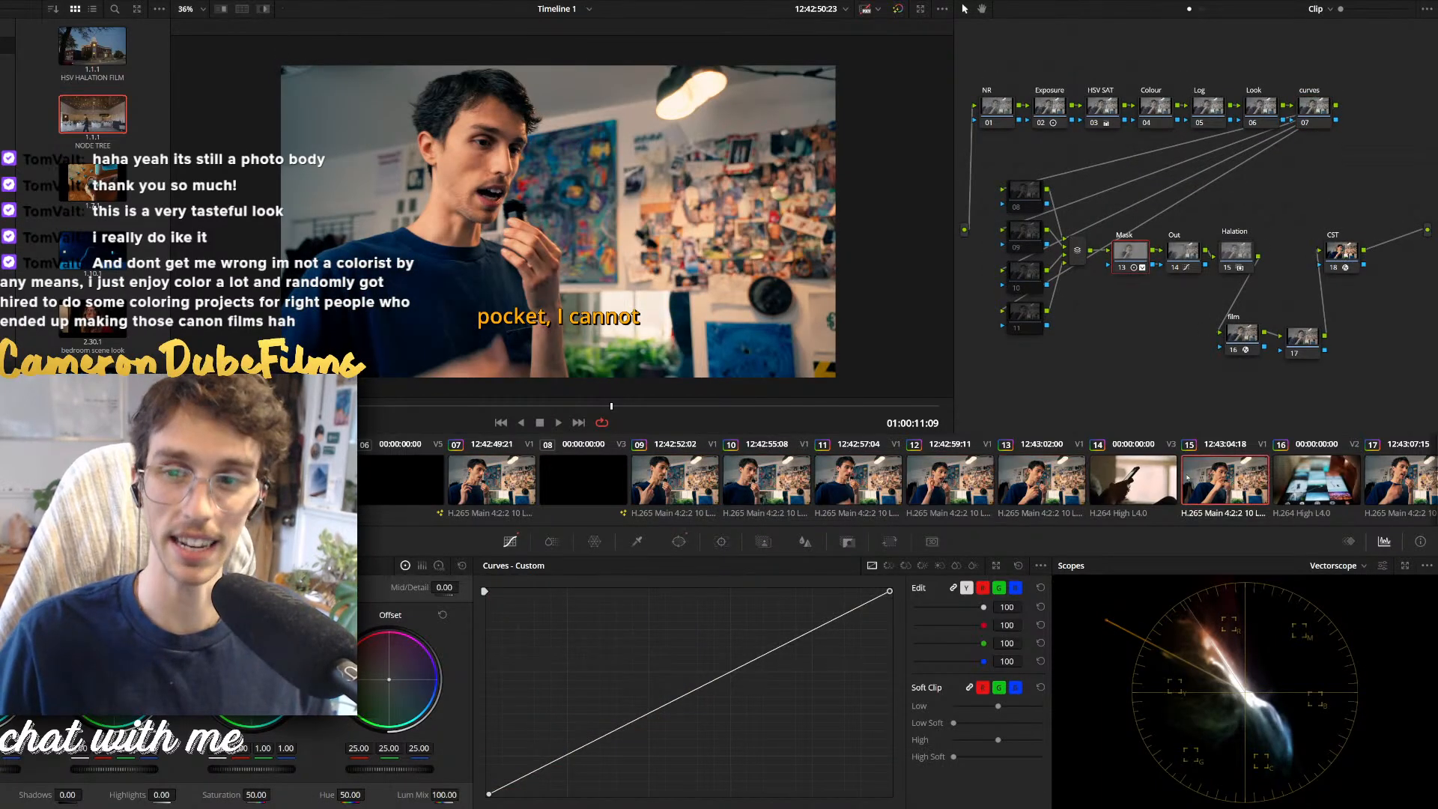
{"action": "left_click", "coordinate": [1132, 480]}
{"action": "left_click", "coordinate": [829, 485]}
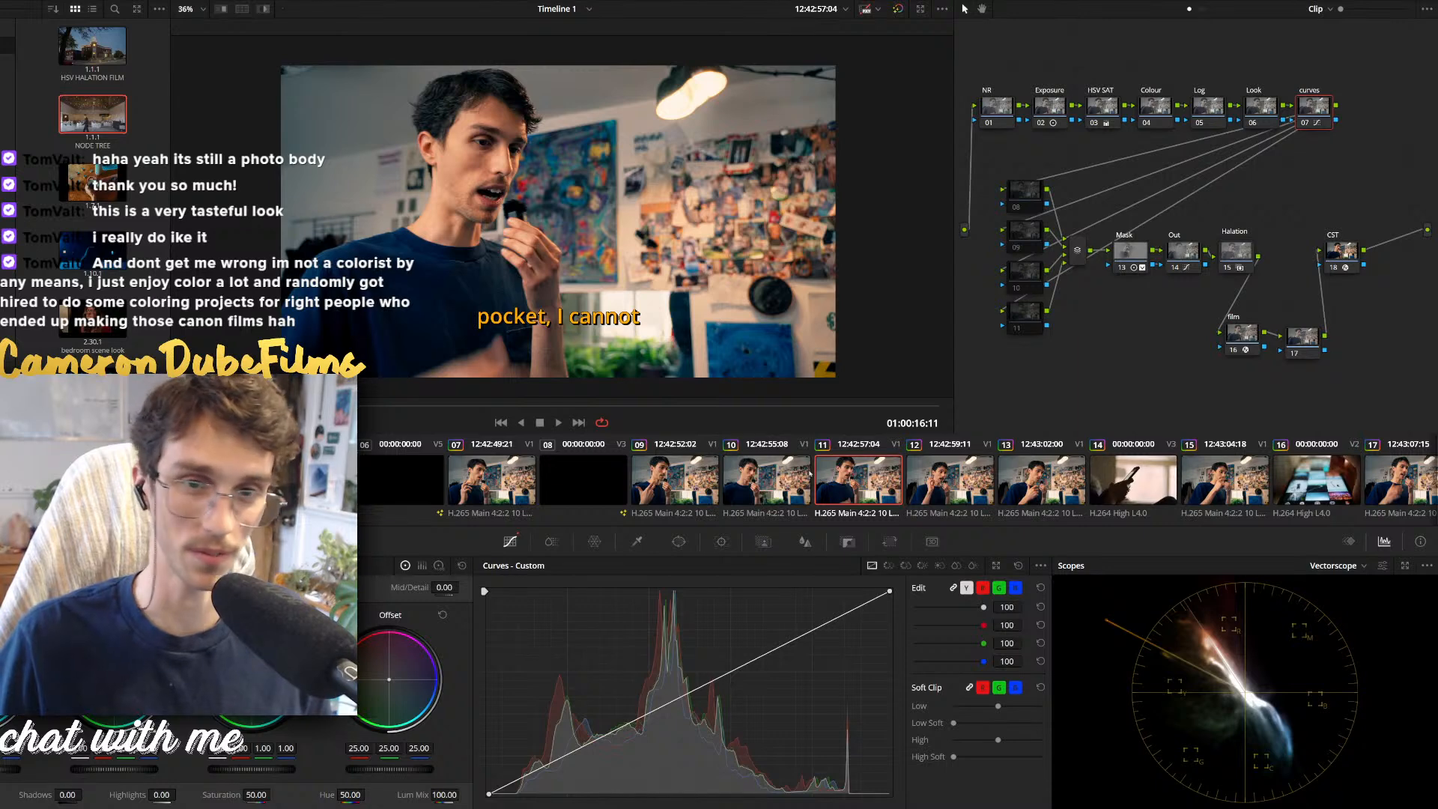
{"action": "key", "text": "space"}
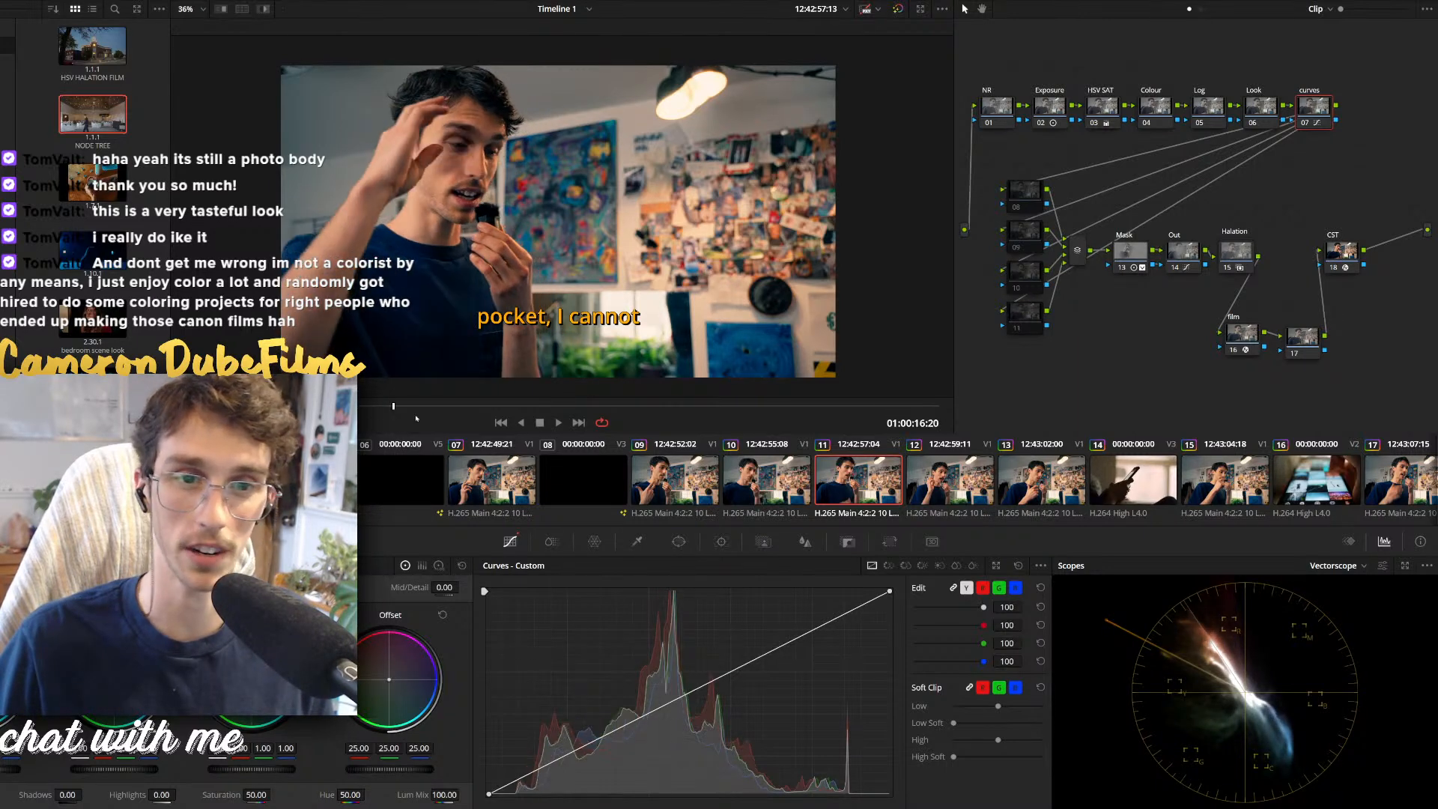
{"action": "left_click", "coordinate": [1034, 123]}
{"action": "left_click", "coordinate": [989, 124]}
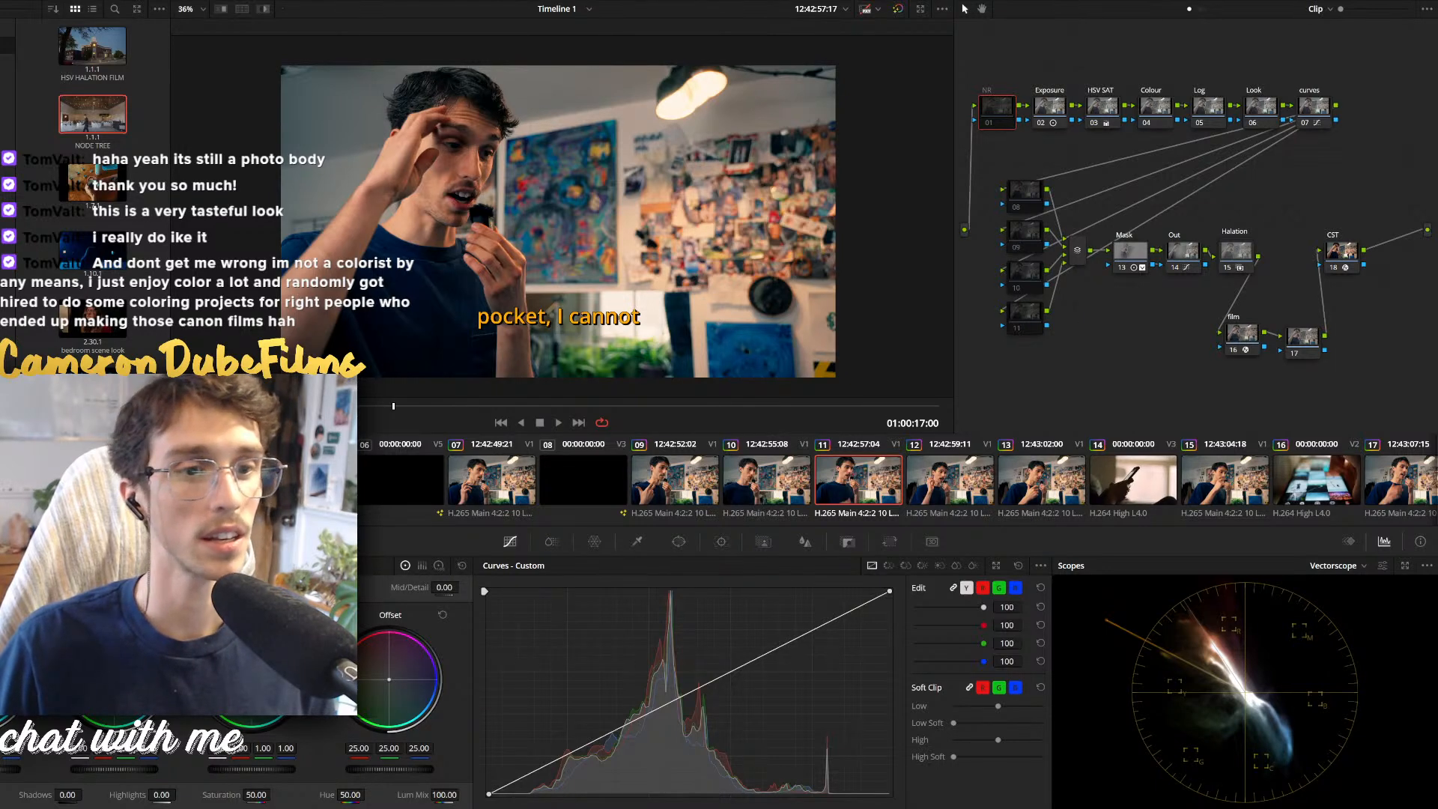
Return to the adjustment clip, park on the talking-head shot at 01:00:57:02 and apply Film Look Creator to node 03
{"action": "key", "text": "Home"}
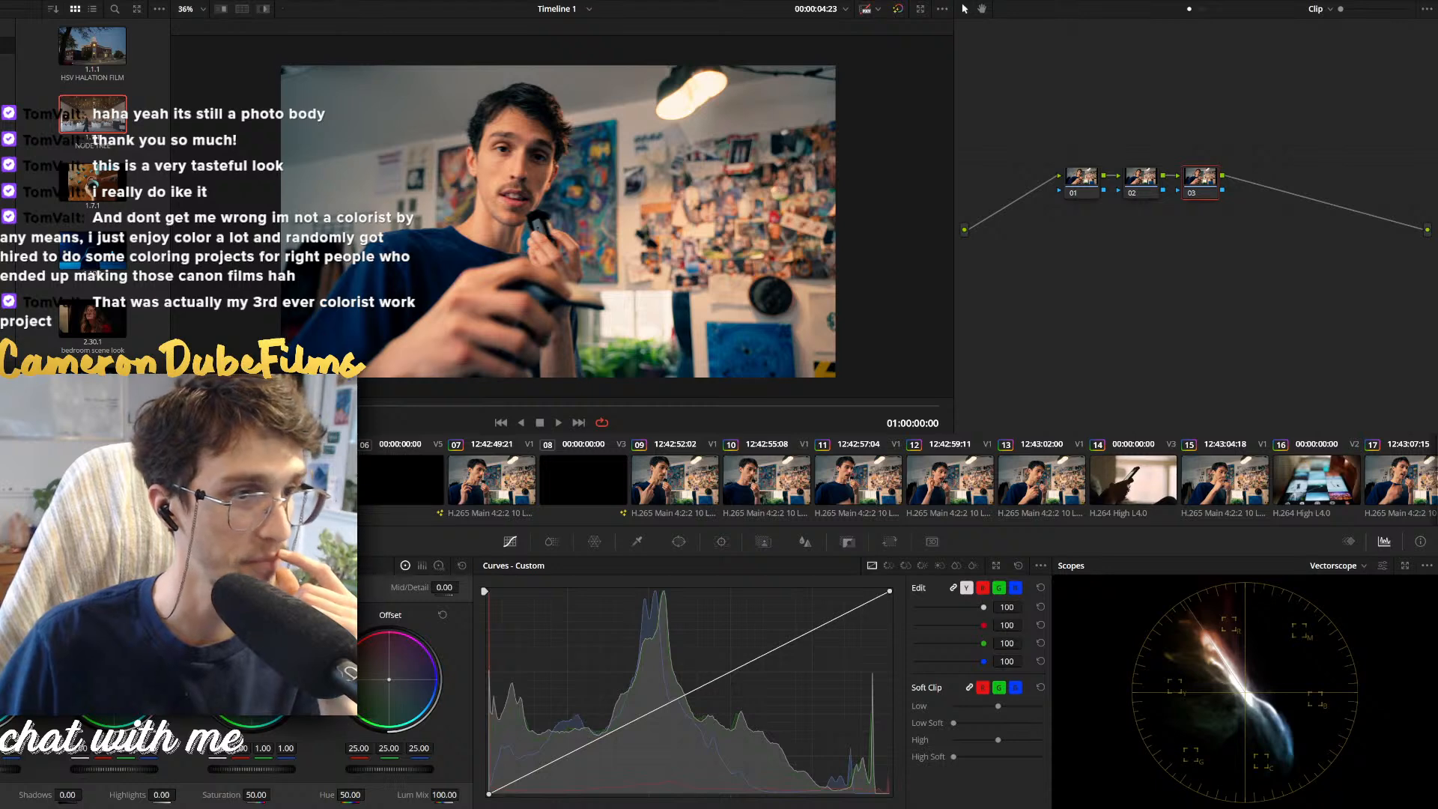
{"action": "left_click", "coordinate": [379, 406]}
{"action": "left_click", "coordinate": [1081, 180]}
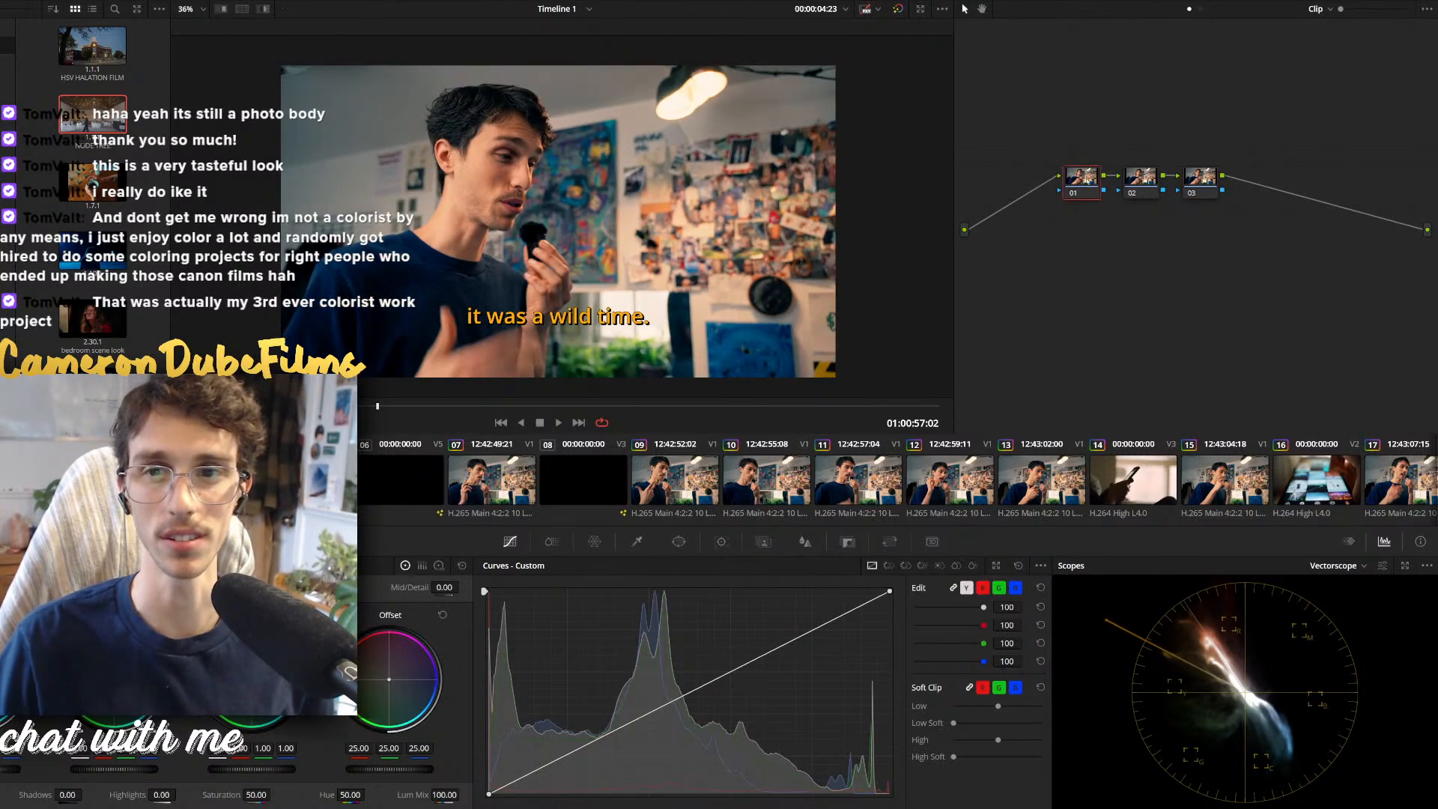
{"action": "left_click", "coordinate": [1152, 181]}
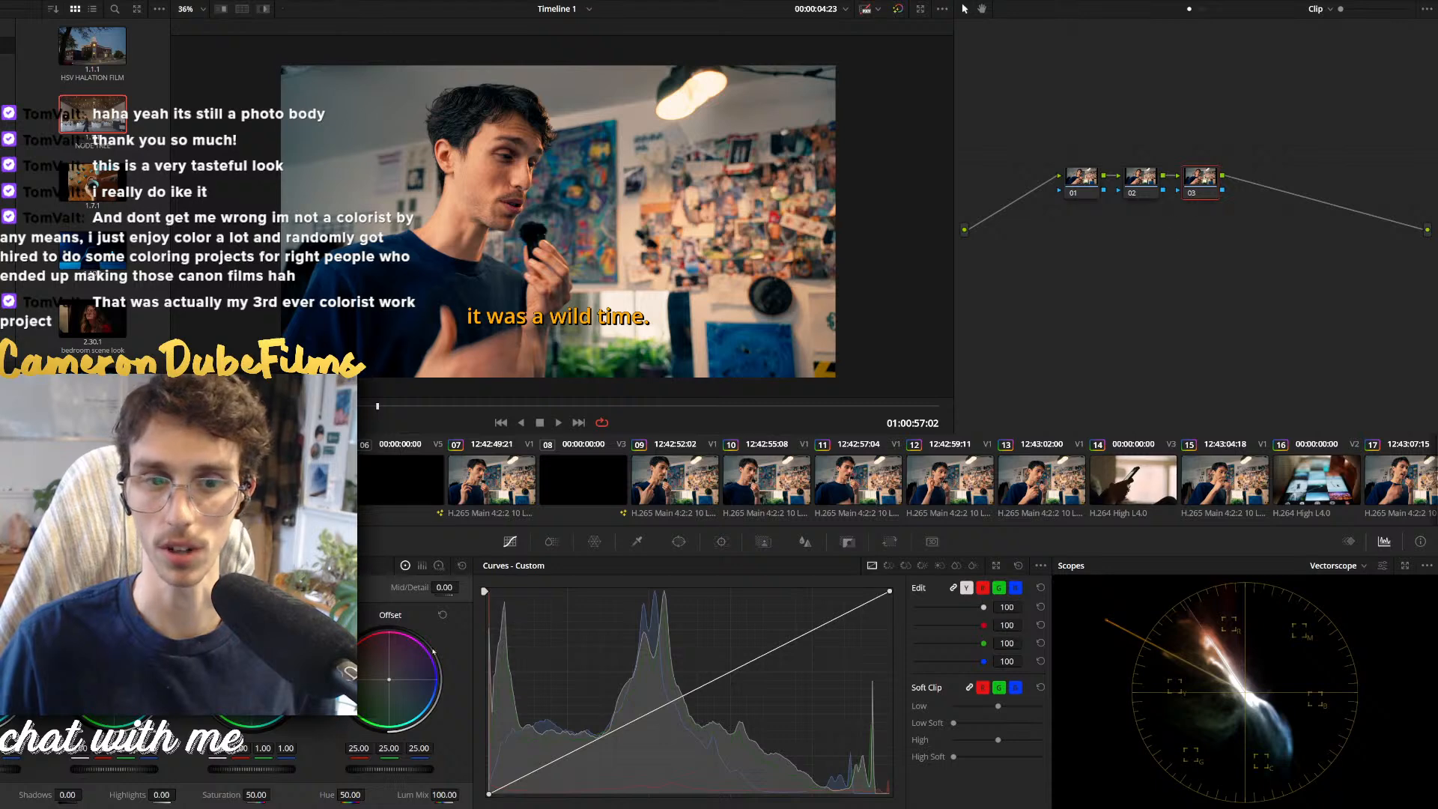
{"action": "left_click", "coordinate": [1350, 1]}
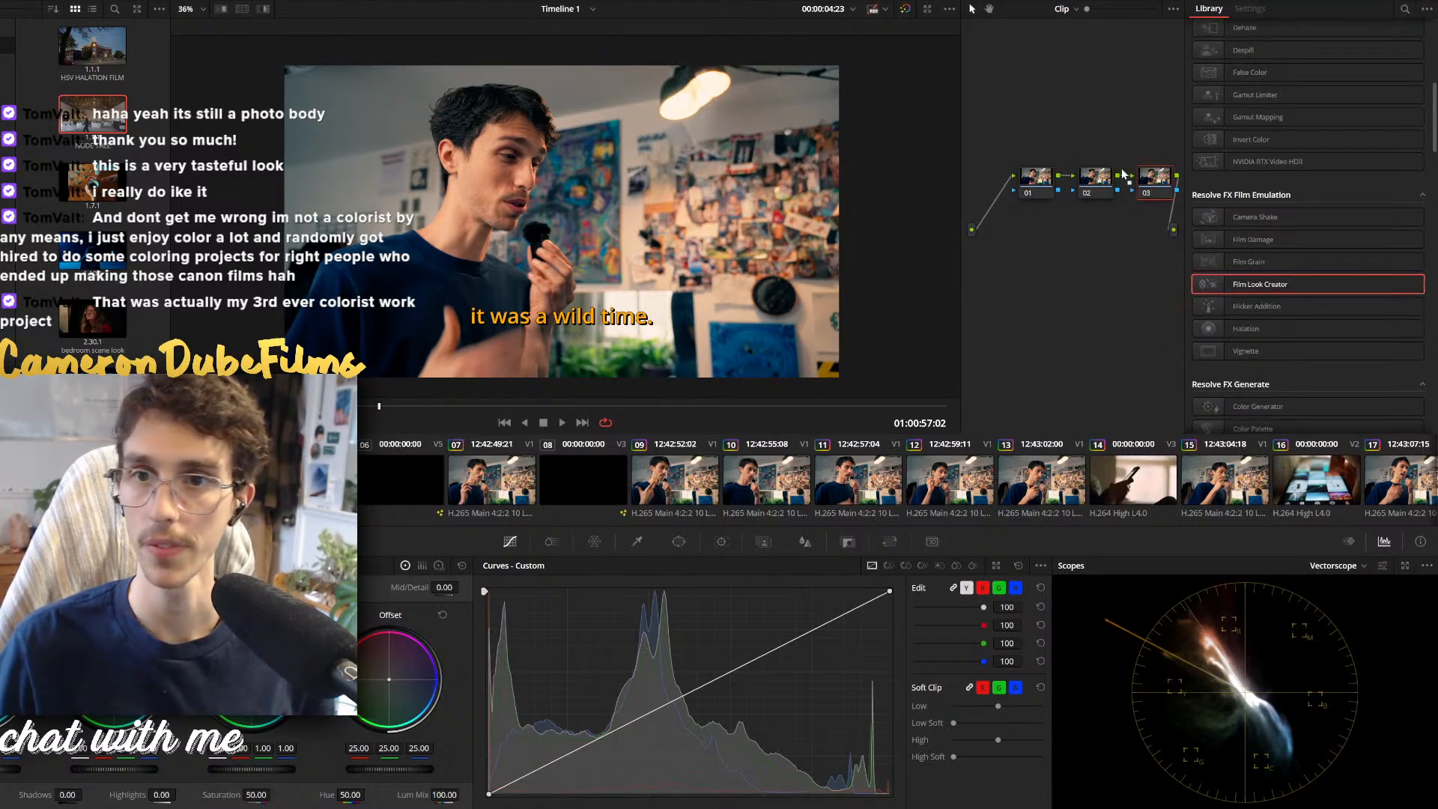
{"action": "double_click", "coordinate": [1265, 284]}
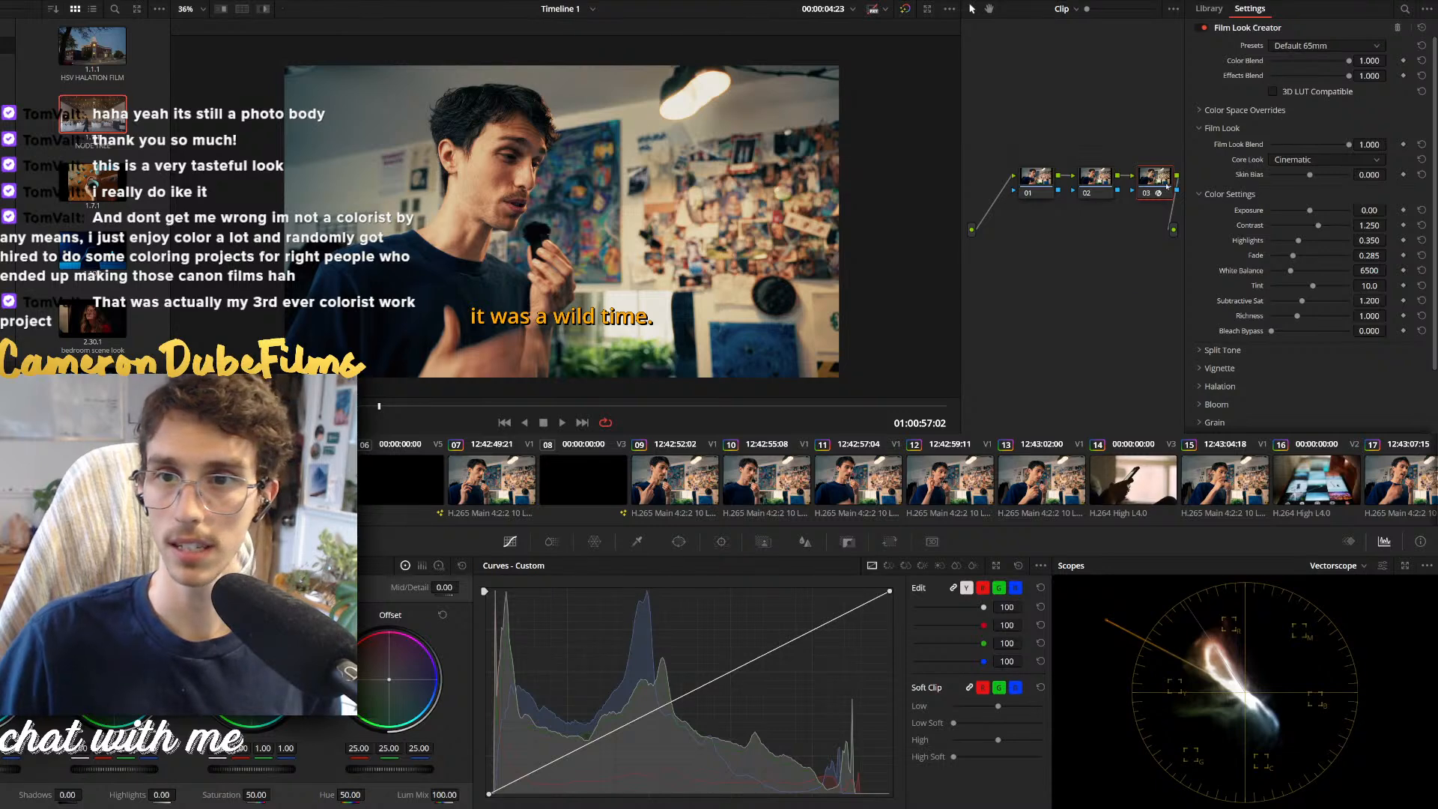
Switch the Film Look Creator preset to Default 35mm and look through its halation, vignette and split tone settings
{"action": "left_click", "coordinate": [1299, 139]}
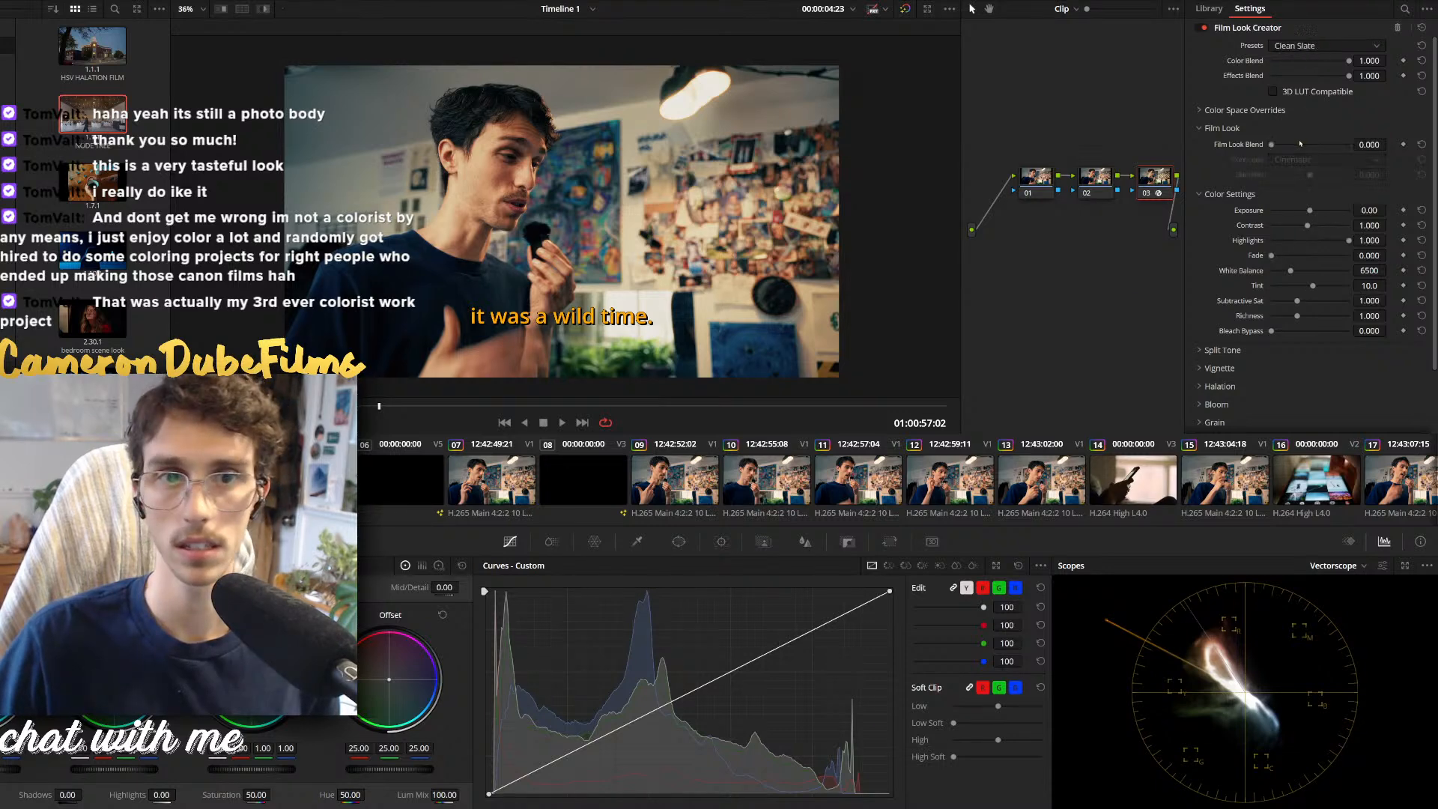
{"action": "left_click", "coordinate": [1299, 62]}
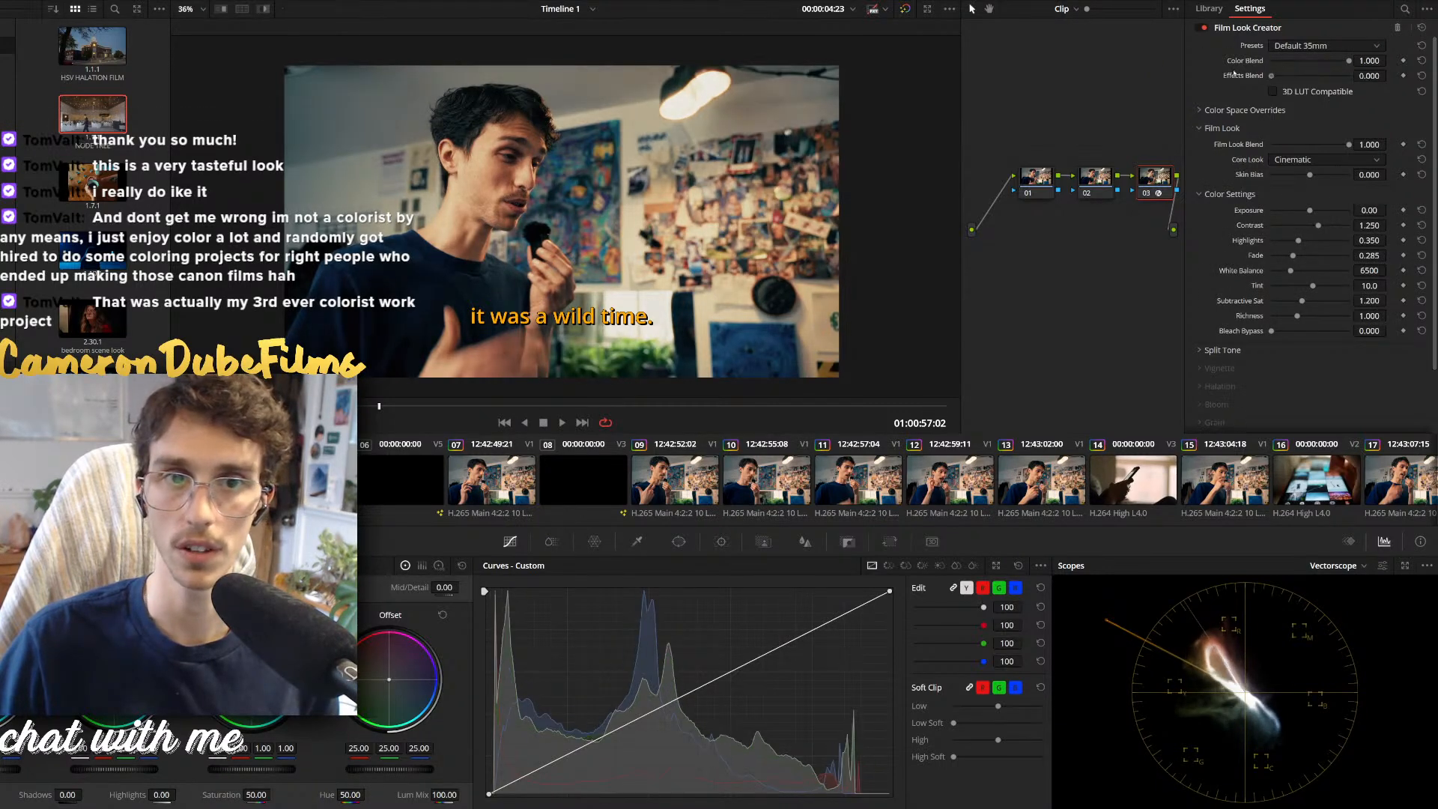
{"action": "scroll", "coordinate": [1194, 374], "scroll_direction": "down", "scroll_amount": 3}
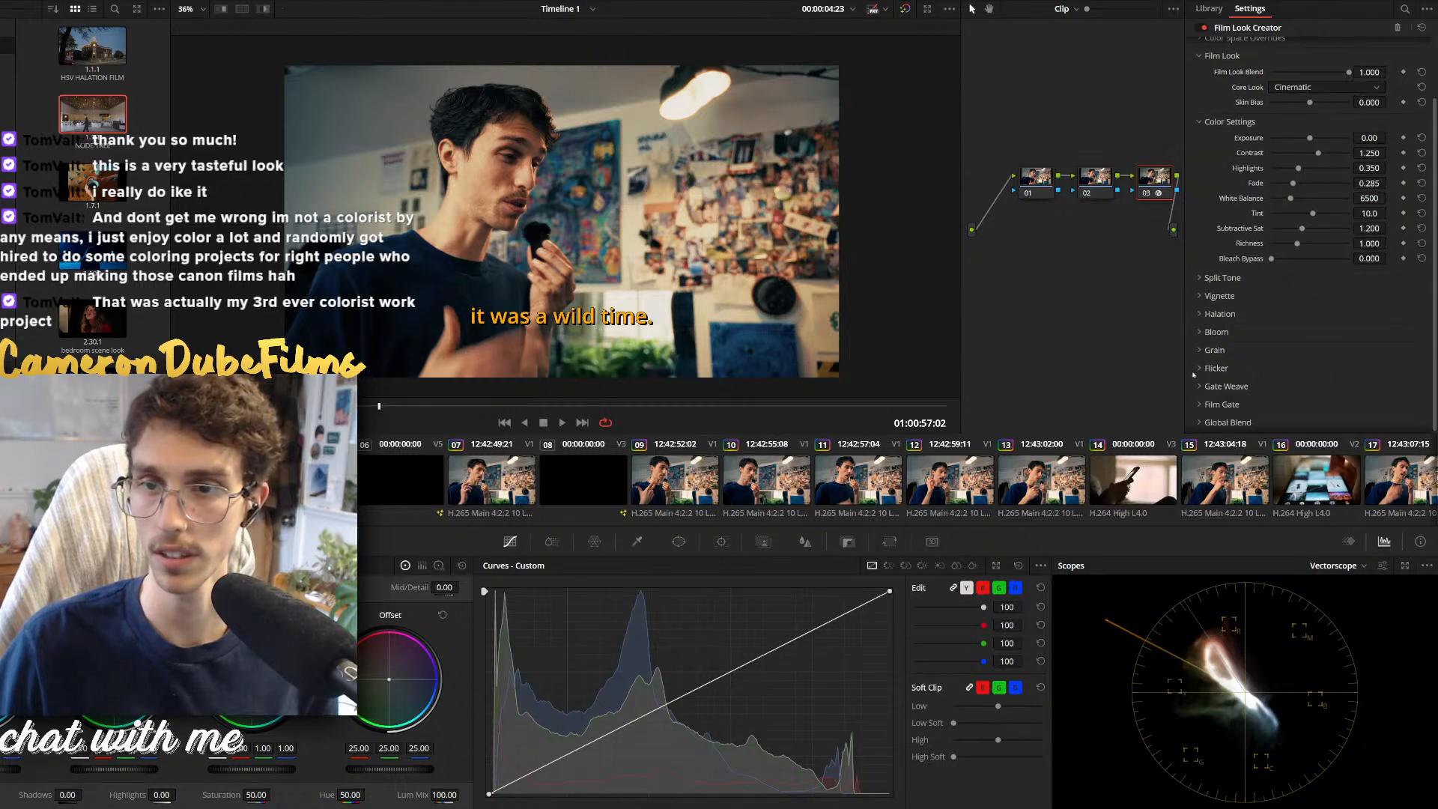
{"action": "left_click", "coordinate": [1197, 315]}
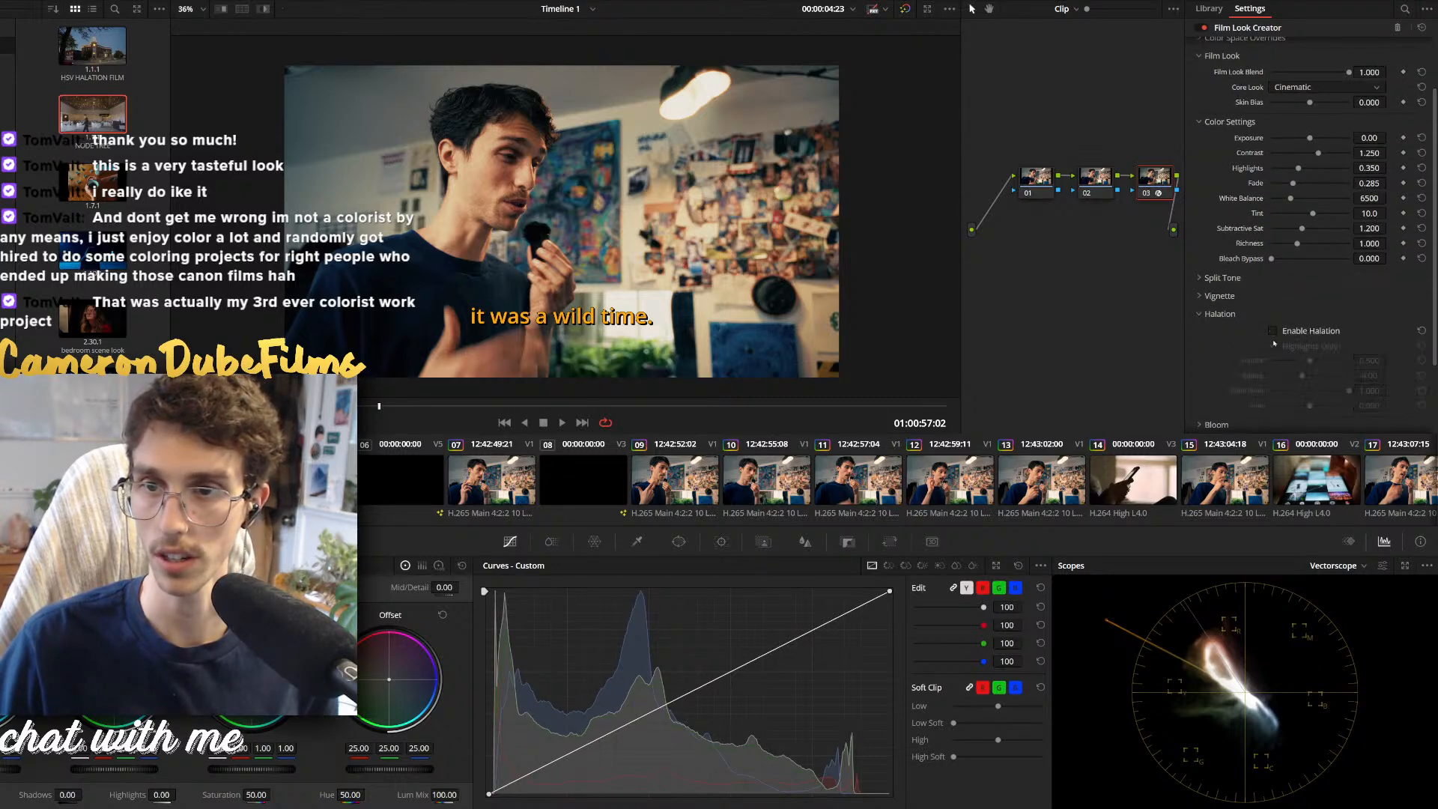
{"action": "left_click", "coordinate": [1203, 314]}
{"action": "left_click", "coordinate": [1202, 296]}
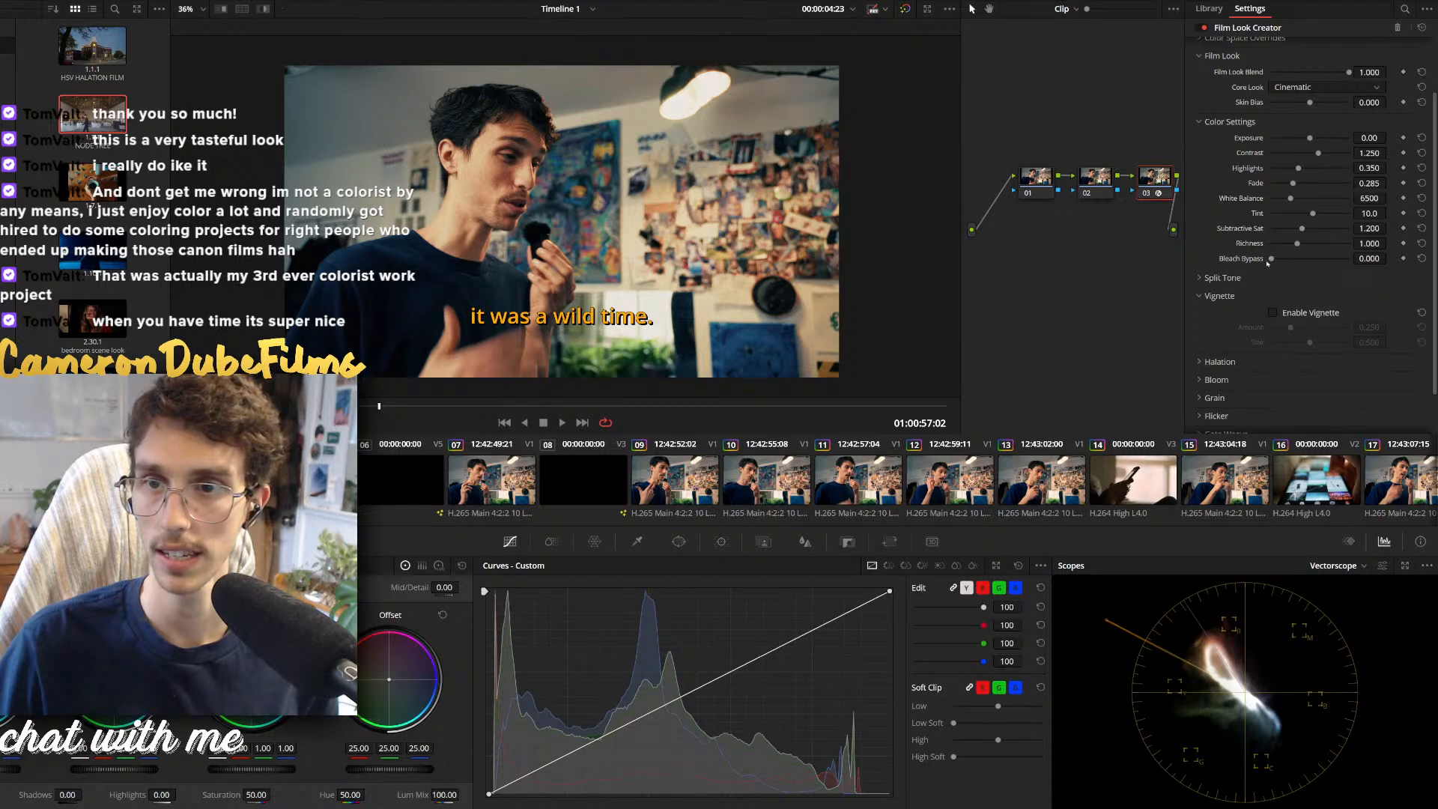
{"action": "left_click", "coordinate": [1202, 280]}
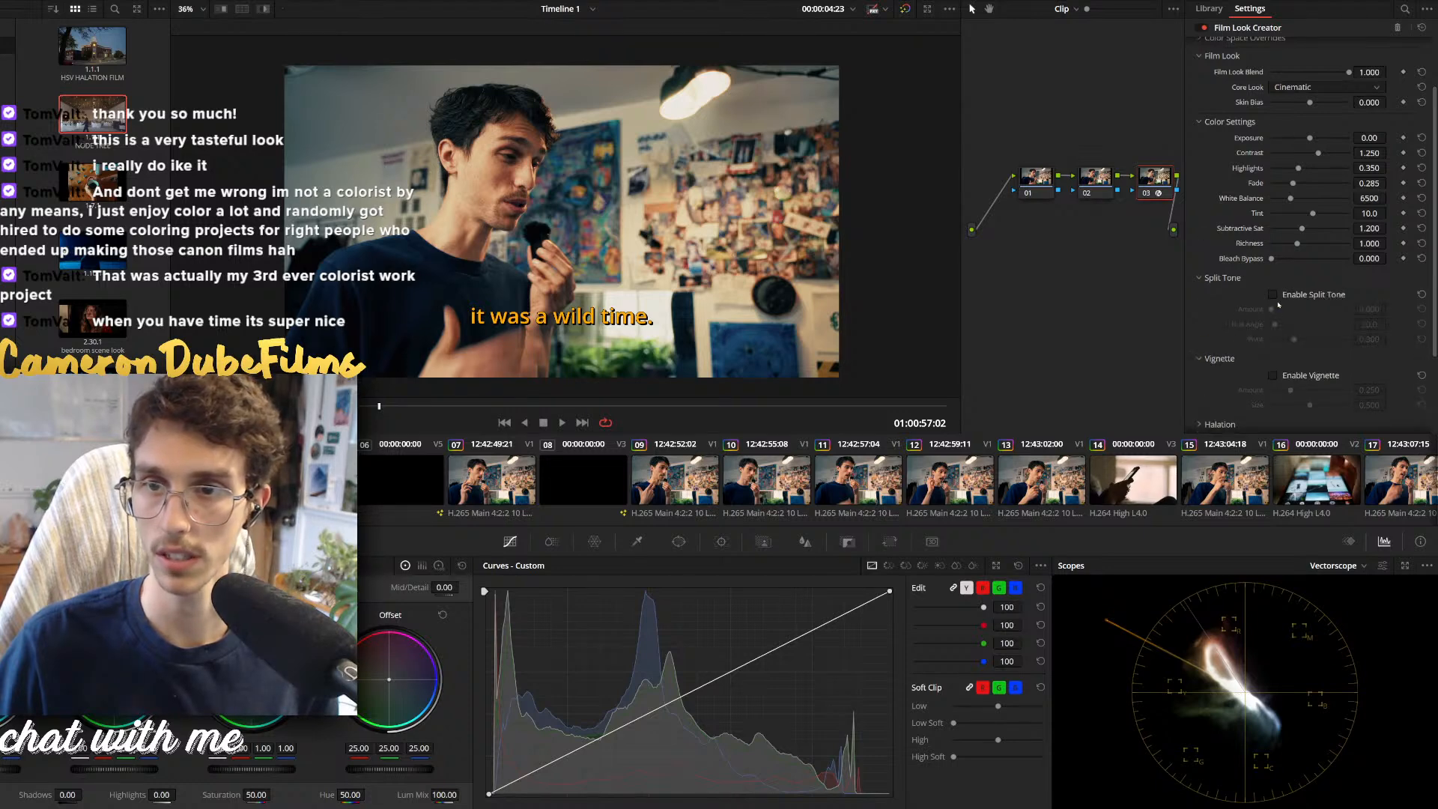
{"action": "left_click", "coordinate": [1199, 277]}
{"action": "scroll", "coordinate": [1211, 327], "scroll_direction": "down", "scroll_amount": 1}
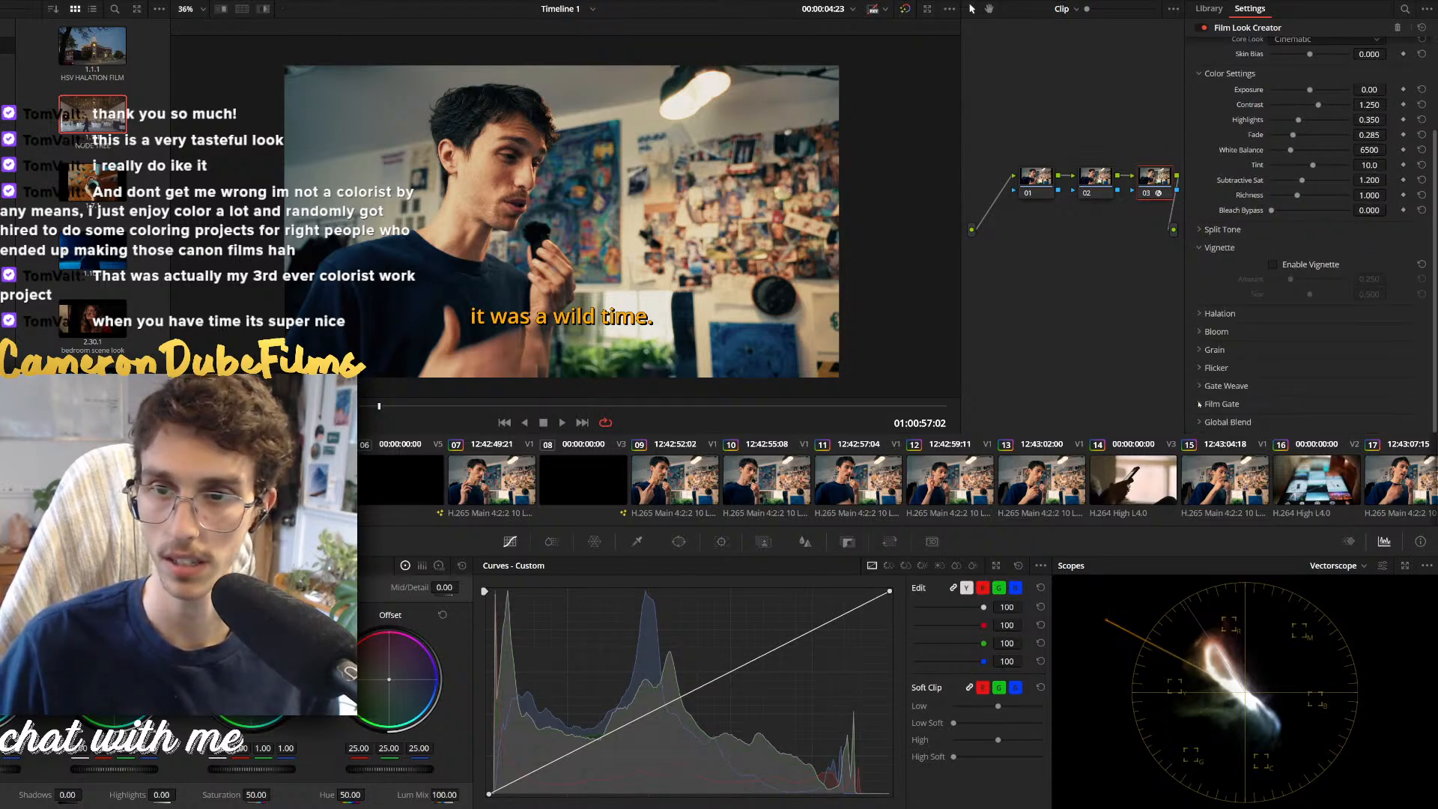
Reduce the Film Look Creator's grain amount to 0.225
{"action": "left_click", "coordinate": [1200, 350]}
{"action": "scroll", "coordinate": [1260, 352], "scroll_direction": "down", "scroll_amount": 2}
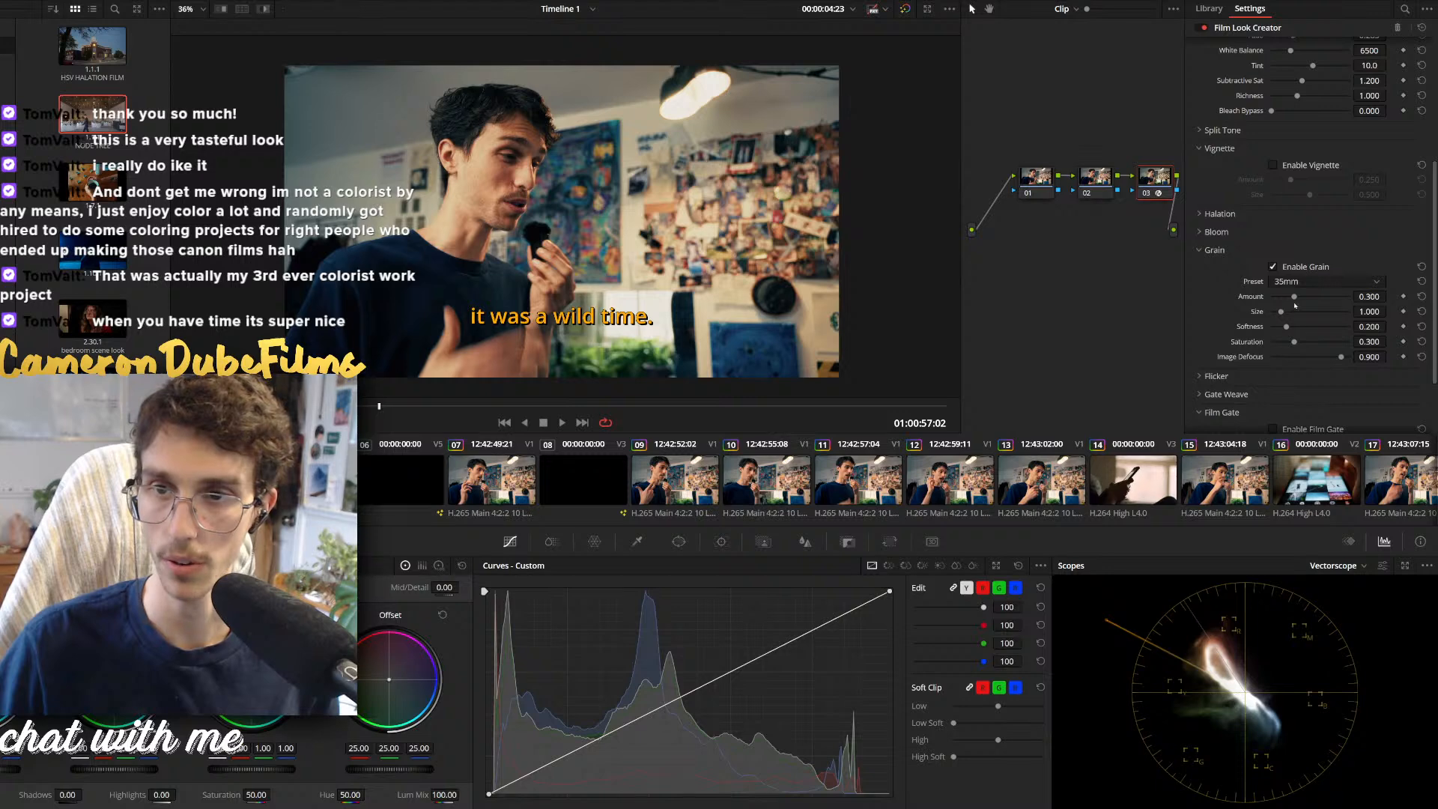
{"action": "left_click_drag", "start_coordinate": [1293, 298], "coordinate": [1291, 298]}
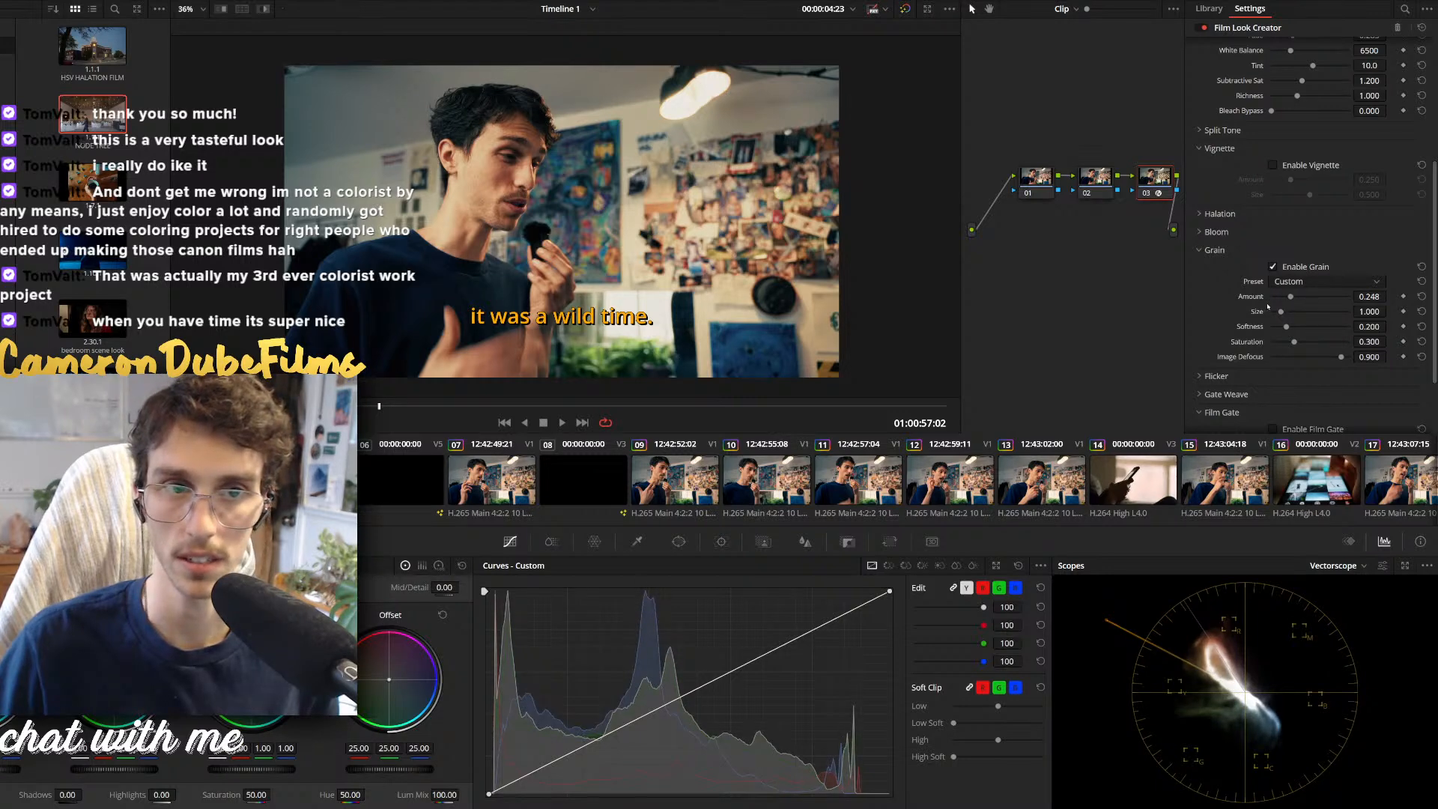
{"action": "scroll", "coordinate": [1327, 100], "scroll_direction": "up", "scroll_amount": 6}
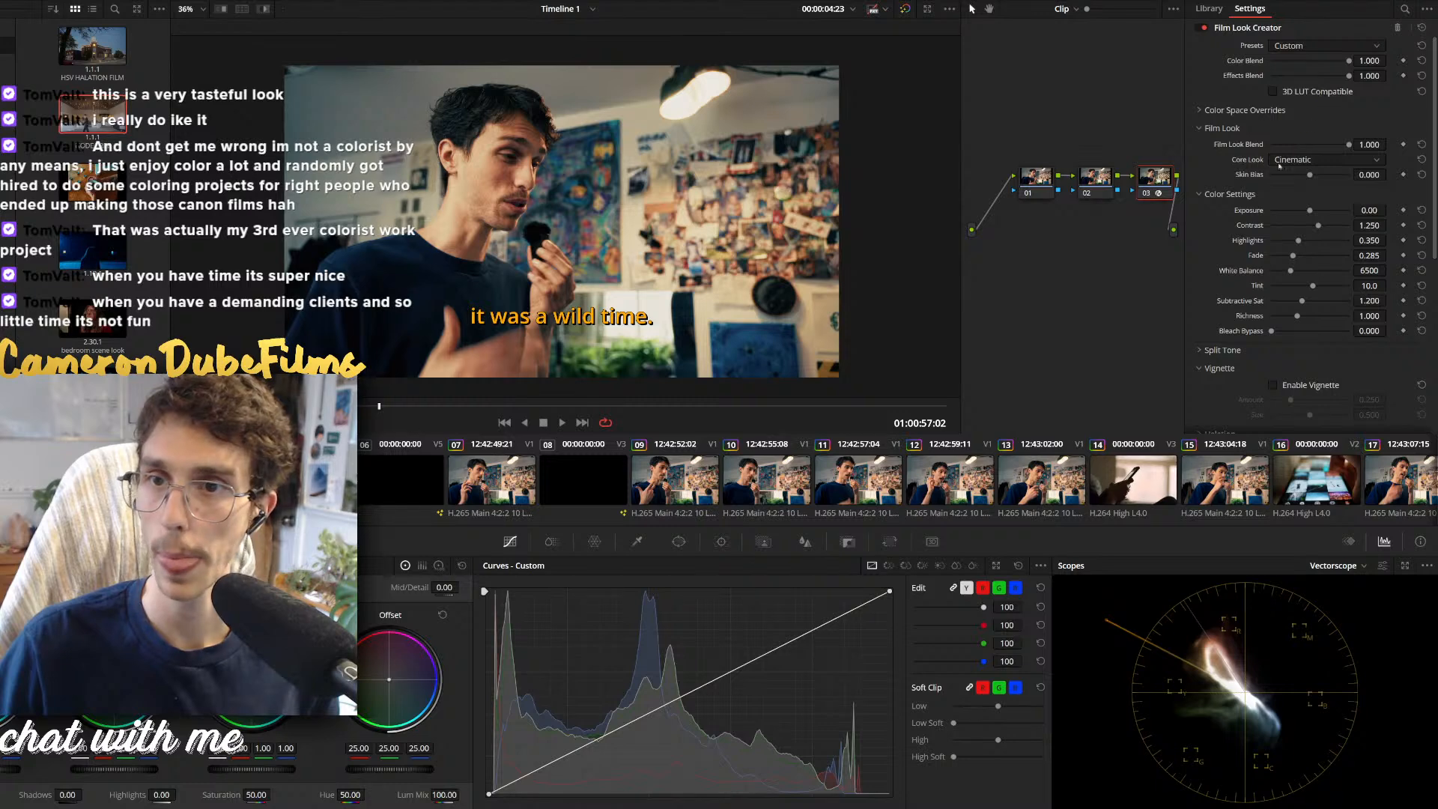
Set the Film Look Creator's global blend to about 0.442
{"action": "scroll", "coordinate": [1279, 166], "scroll_direction": "down", "scroll_amount": 6}
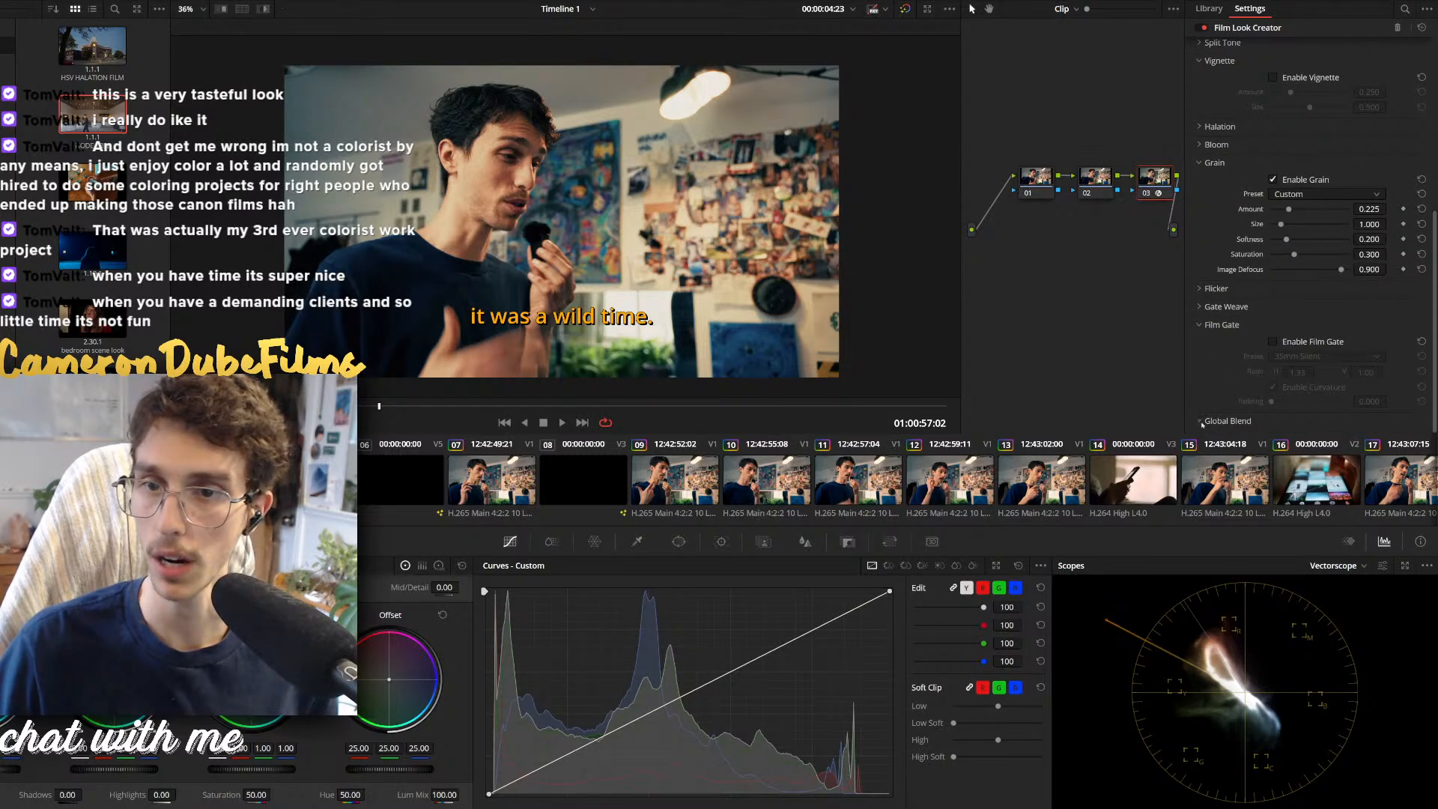
{"action": "left_click", "coordinate": [1201, 422]}
{"action": "scroll", "coordinate": [1263, 413], "scroll_direction": "down", "scroll_amount": 1}
{"action": "left_click_drag", "start_coordinate": [1351, 421], "coordinate": [1310, 423]}
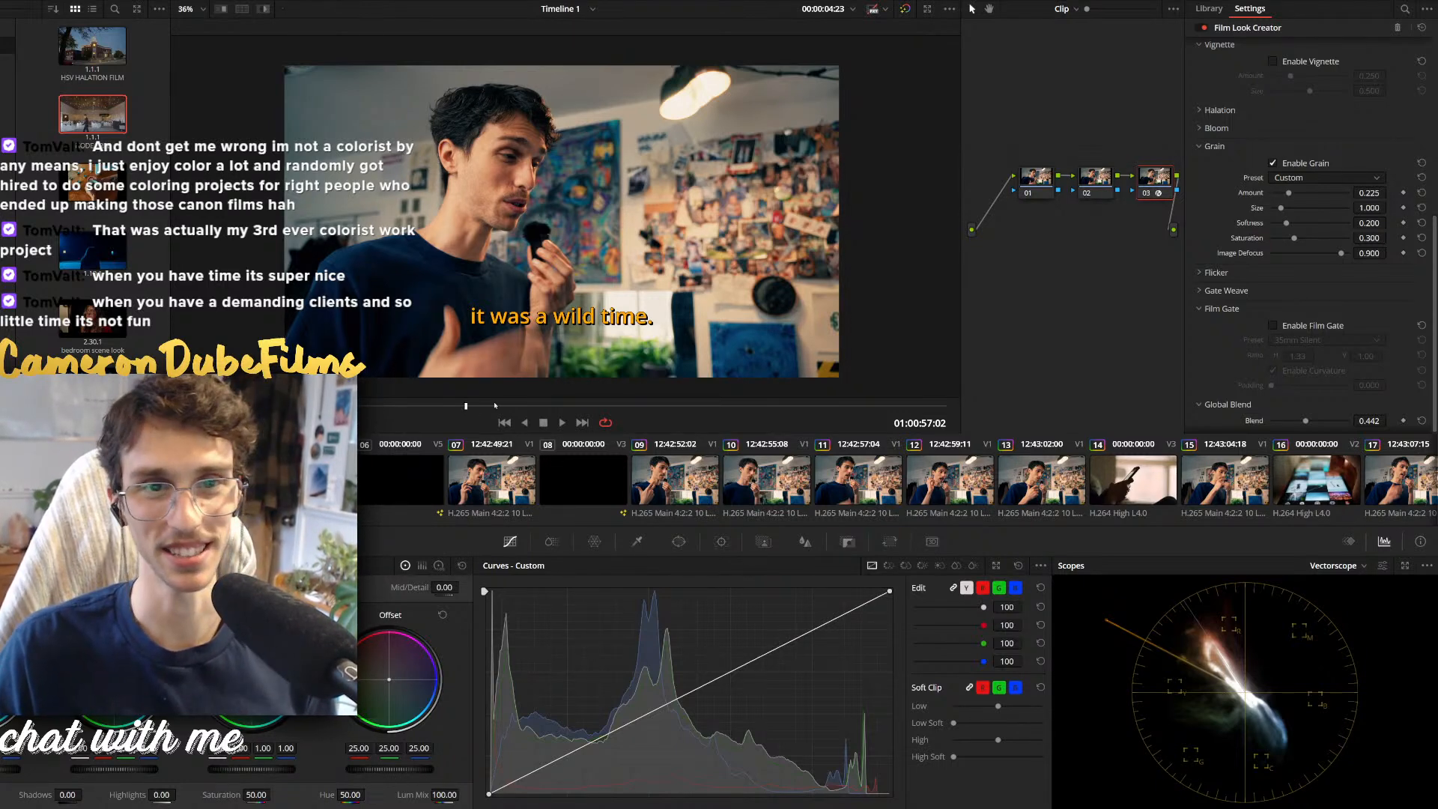
Move to the split shot at 01:01:54:18 and toggle node 03 off and on to compare the image with and without the film look
{"action": "left_click_drag", "start_coordinate": [494, 405], "coordinate": [578, 408]}
{"action": "key", "text": "space"}
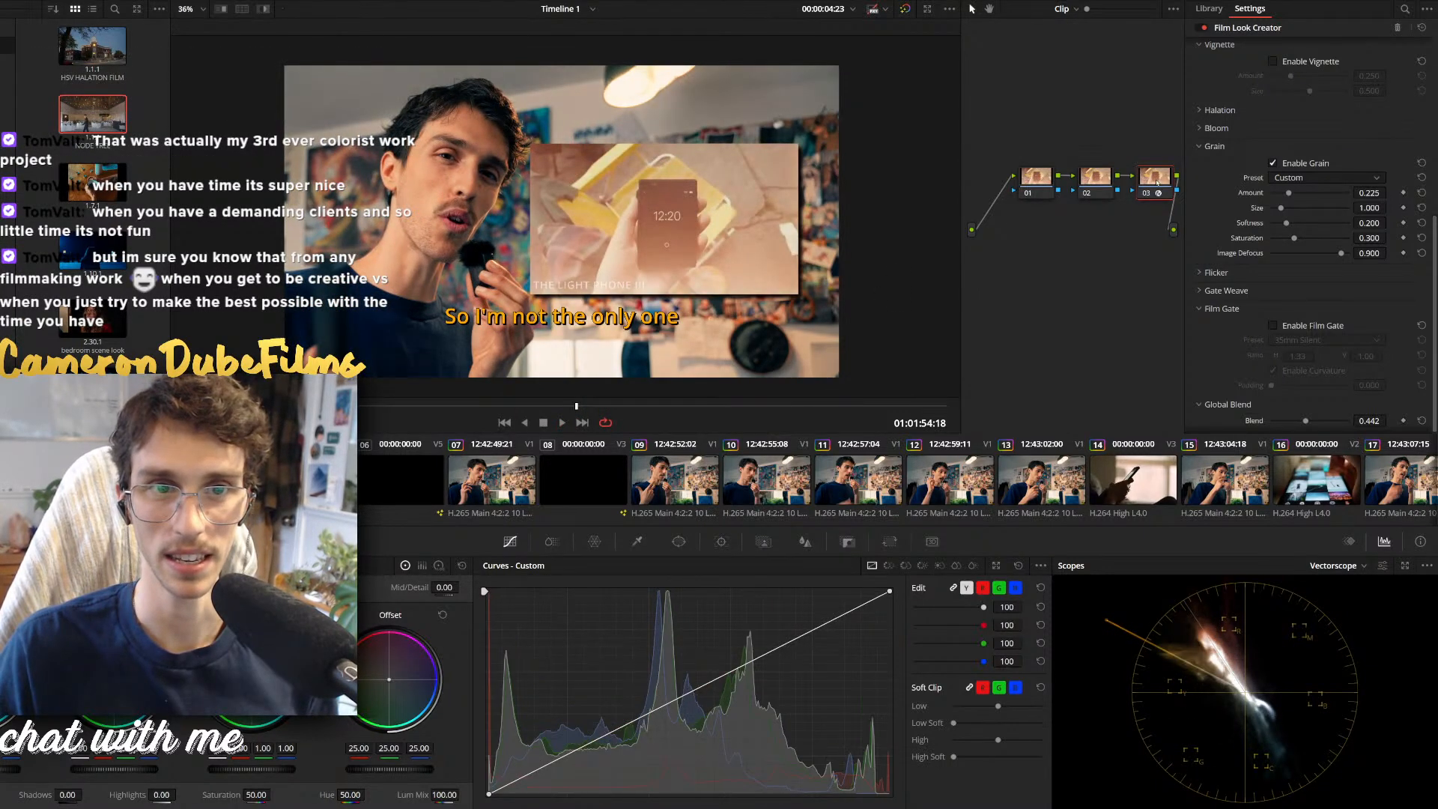
{"action": "key", "text": "ctrl+d"}
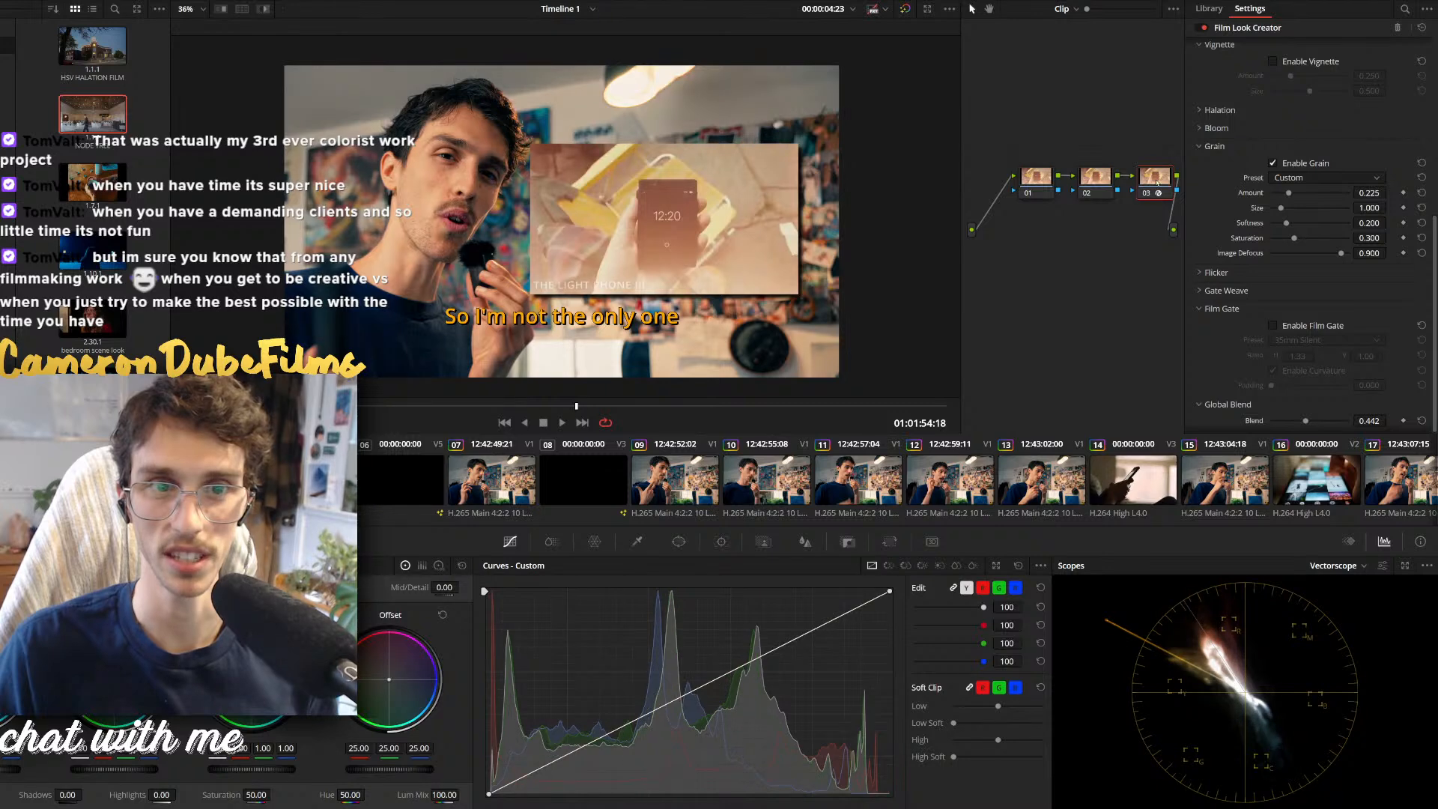
{"action": "key", "text": "ctrl+d"}
{"action": "key", "text": "ctrl+d"}
{"action": "key", "text": "ctrl+d"}
{"action": "key", "text": "ctrl+d"}
{"action": "key", "text": "ctrl+d"}
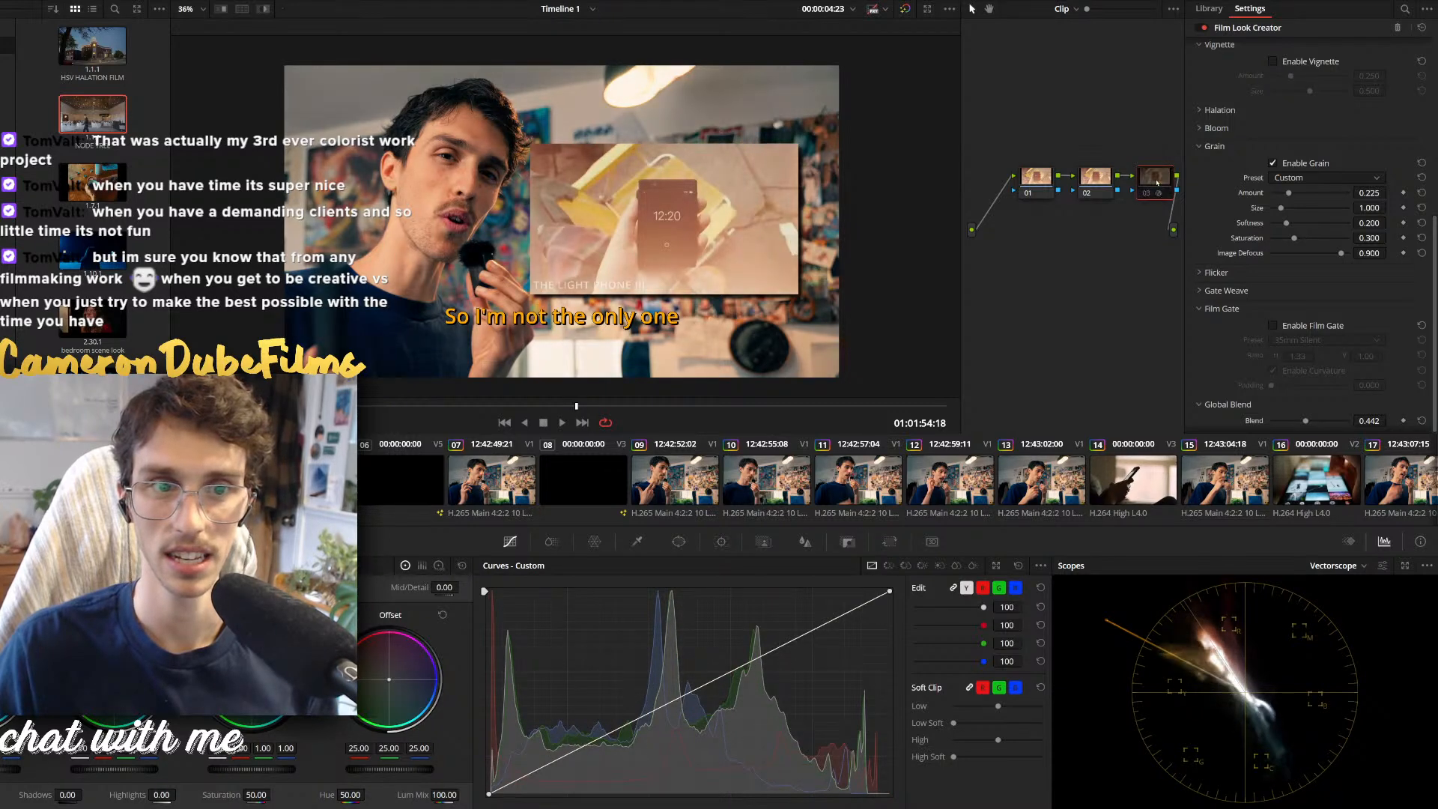
{"action": "key", "text": "ctrl+d"}
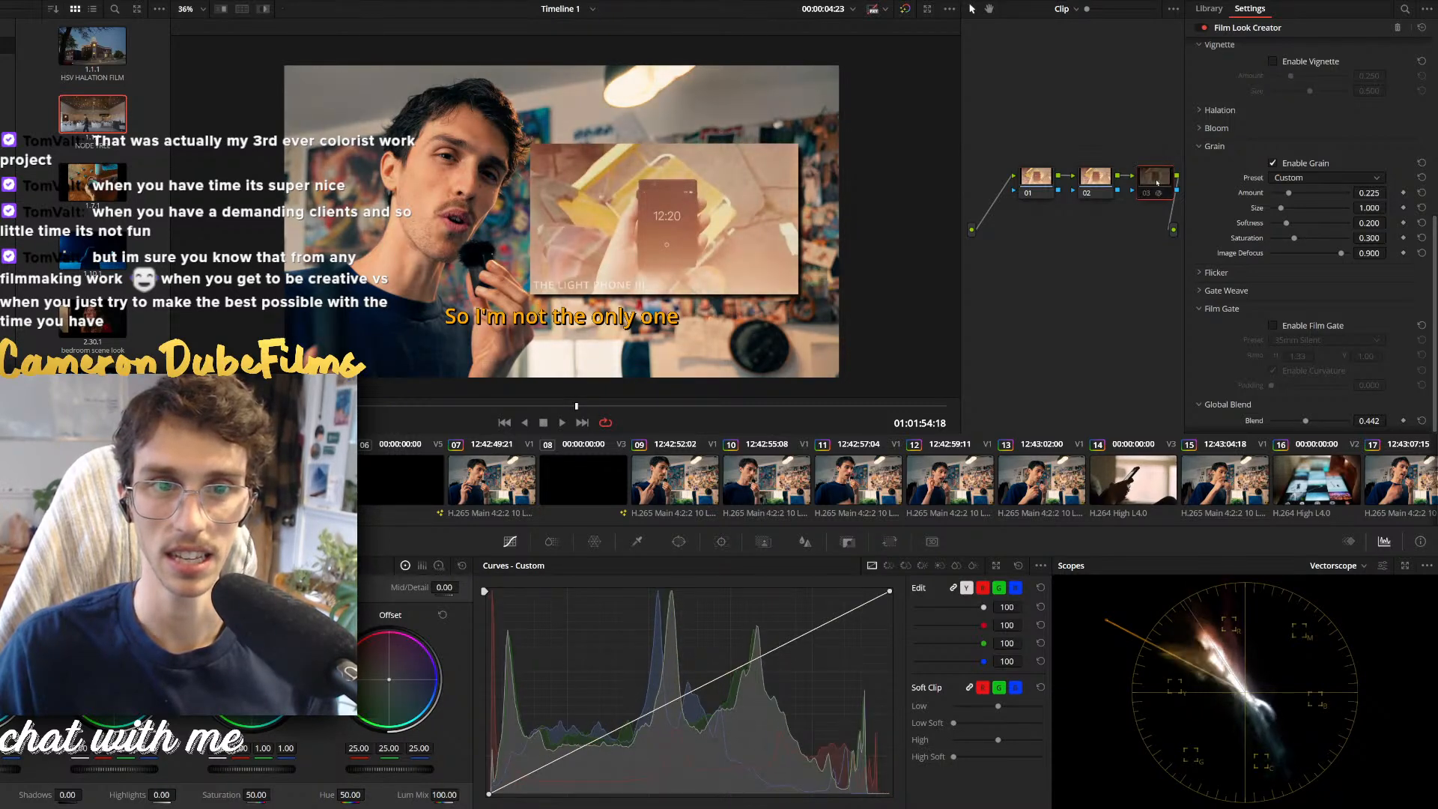
{"action": "key", "text": "ctrl+d"}
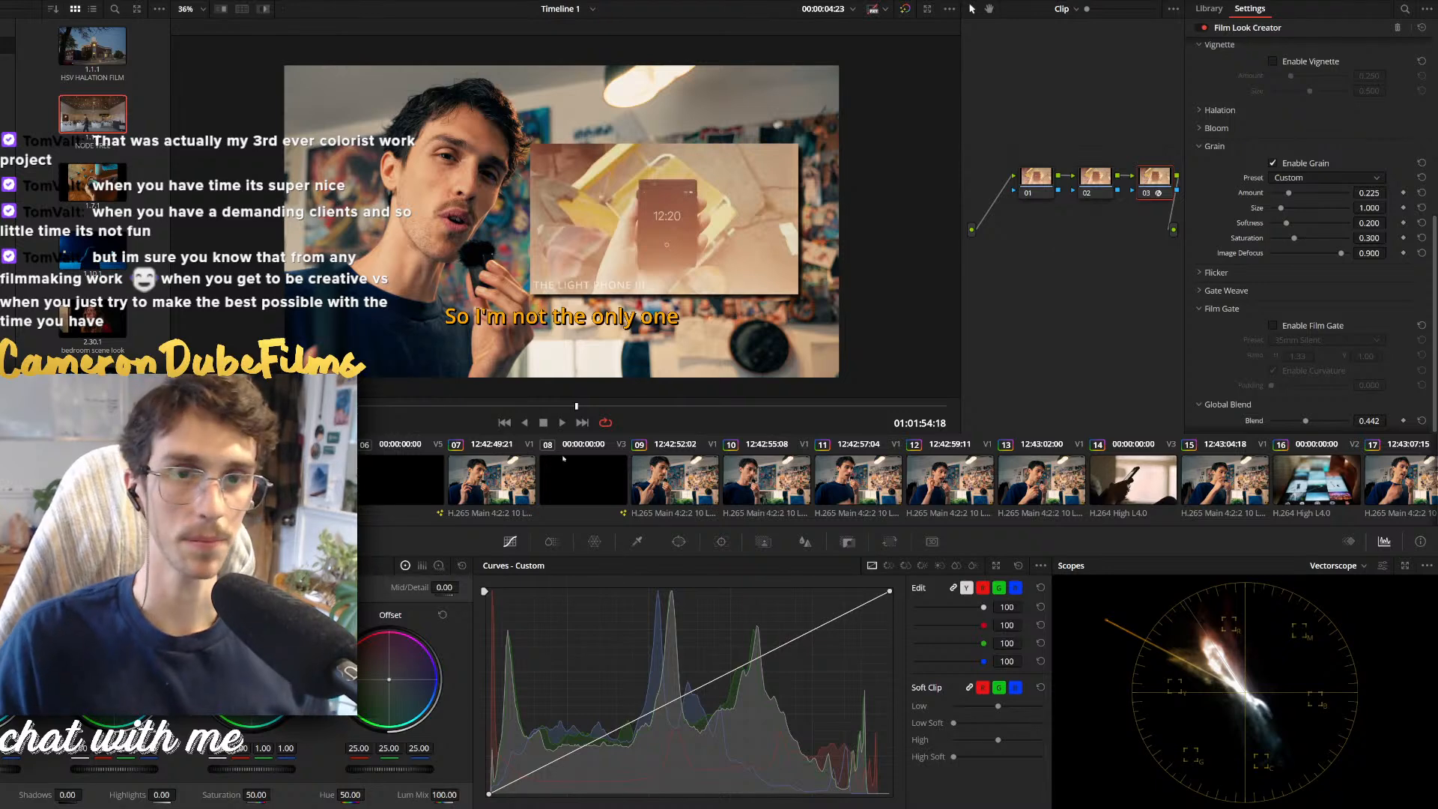
Return to the Edit page, mark the out point at the timeline's end at 01:03:43:02 and check the full extent of the timeline
{"action": "key", "text": "shift+4"}
{"action": "scroll", "coordinate": [778, 630], "scroll_direction": "down", "scroll_amount": 2}
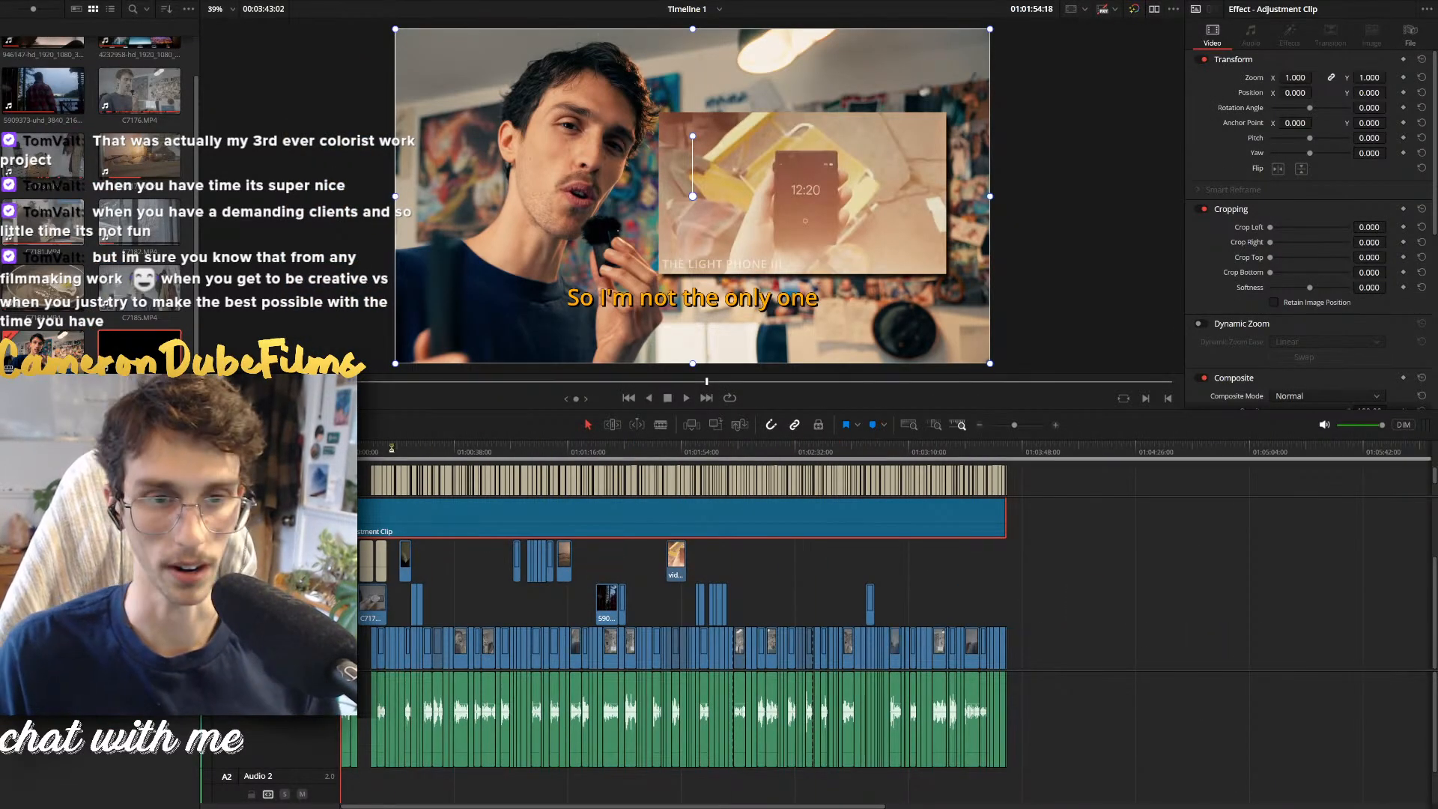
{"action": "left_click", "coordinate": [993, 447]}
{"action": "left_click_drag", "start_coordinate": [994, 446], "coordinate": [1011, 449]}
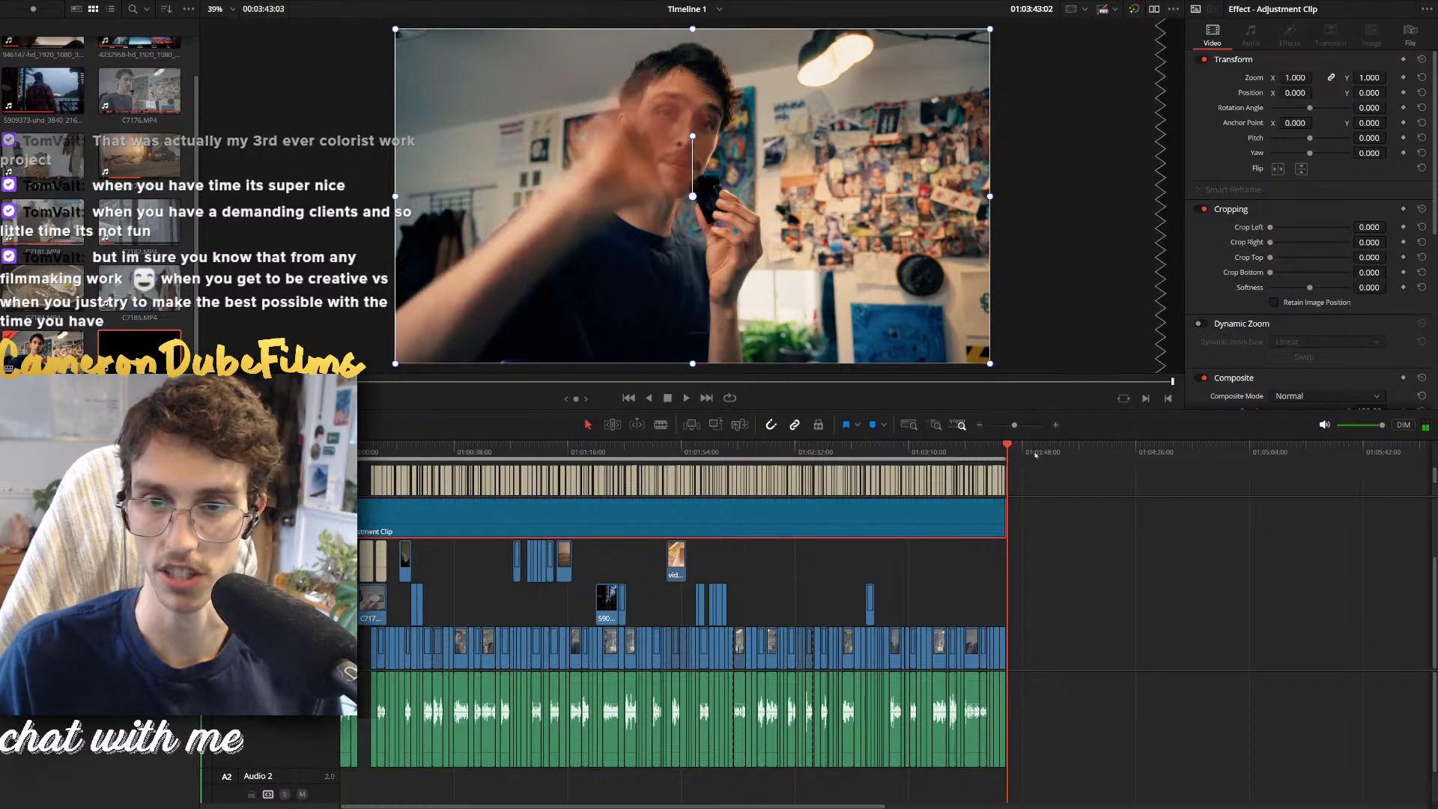
{"action": "scroll", "coordinate": [1064, 519], "scroll_direction": "up", "scroll_amount": 2}
{"action": "scroll", "coordinate": [973, 494], "scroll_direction": "up", "scroll_amount": 3}
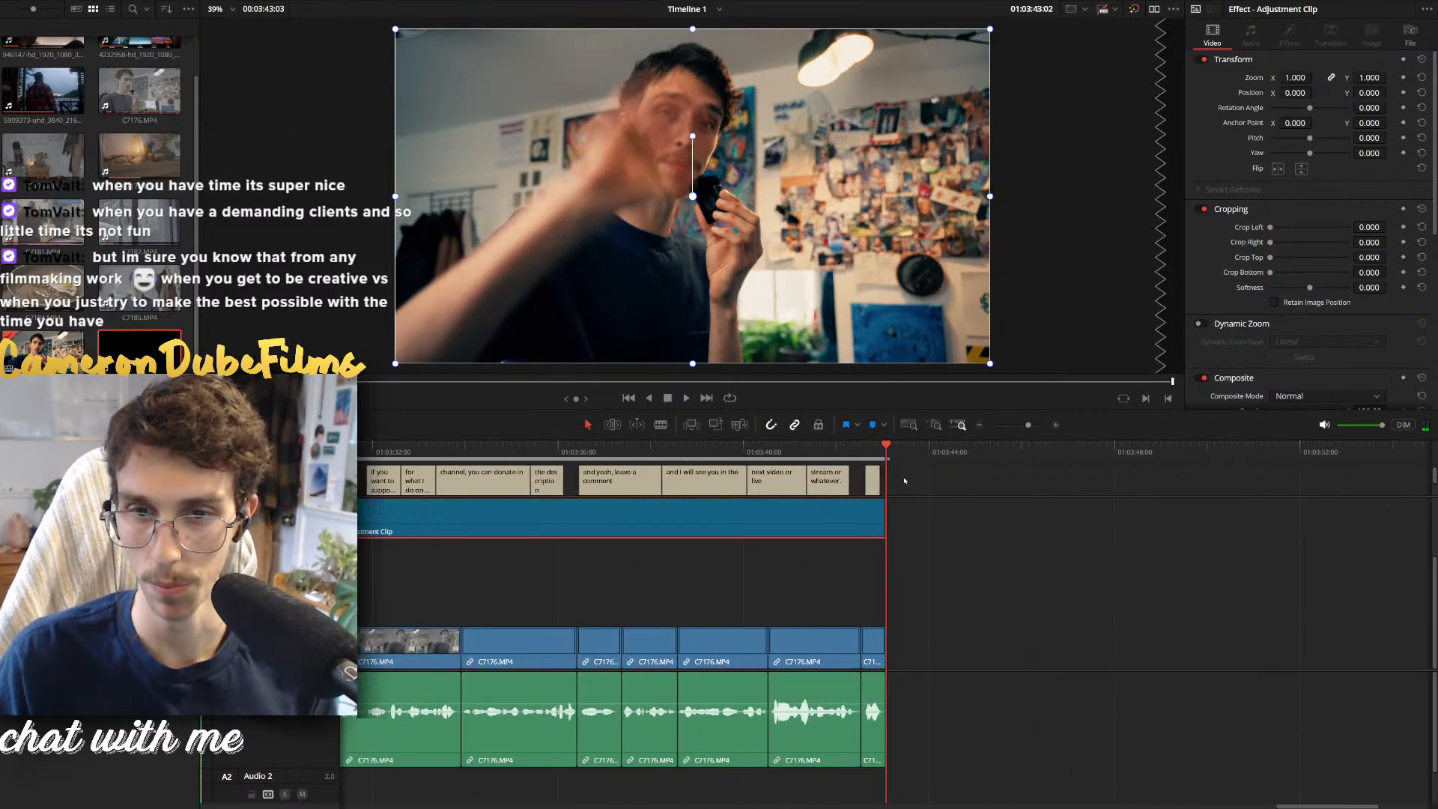
{"action": "scroll", "coordinate": [853, 450], "scroll_direction": "down", "scroll_amount": 8}
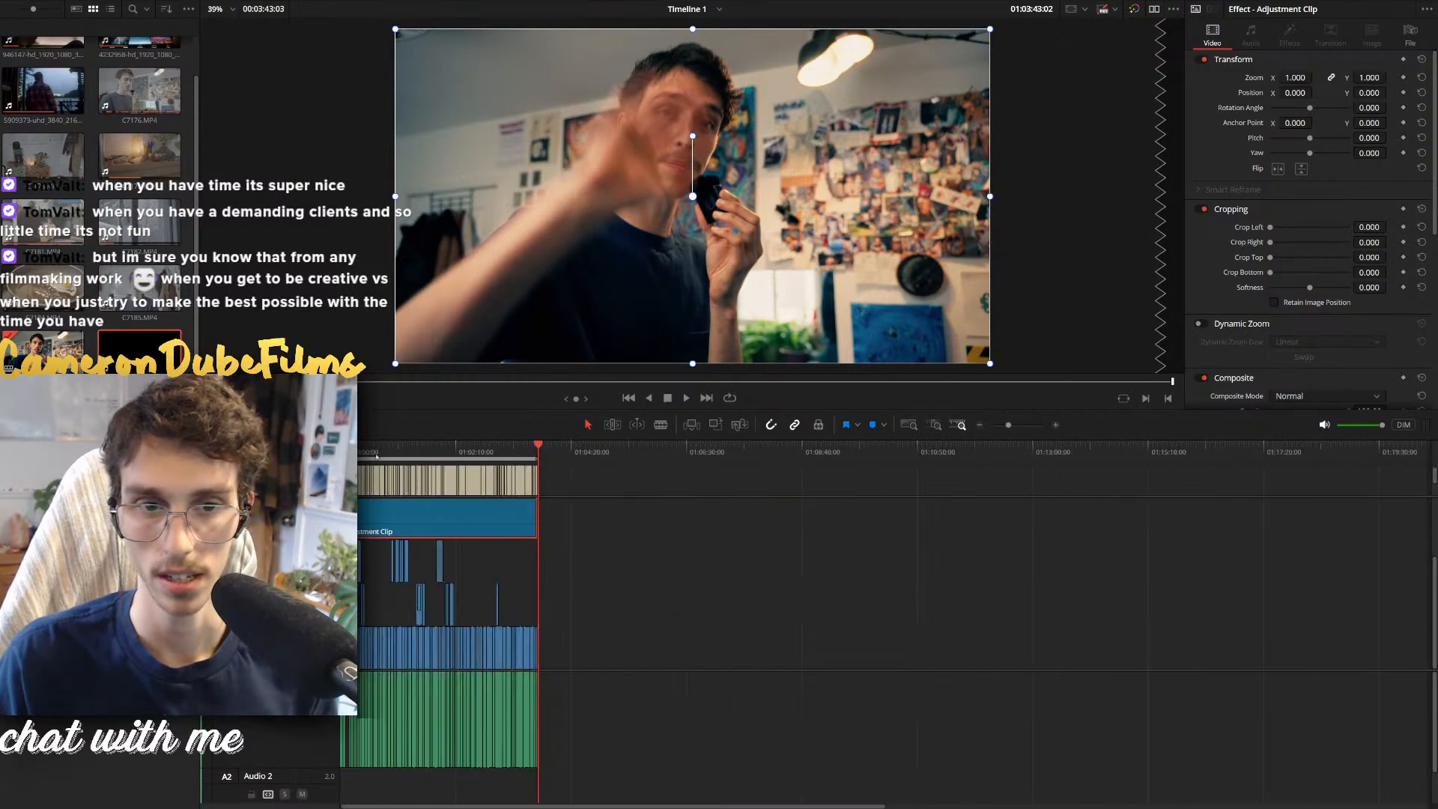
{"action": "scroll", "coordinate": [419, 509], "scroll_direction": "up", "scroll_amount": 6}
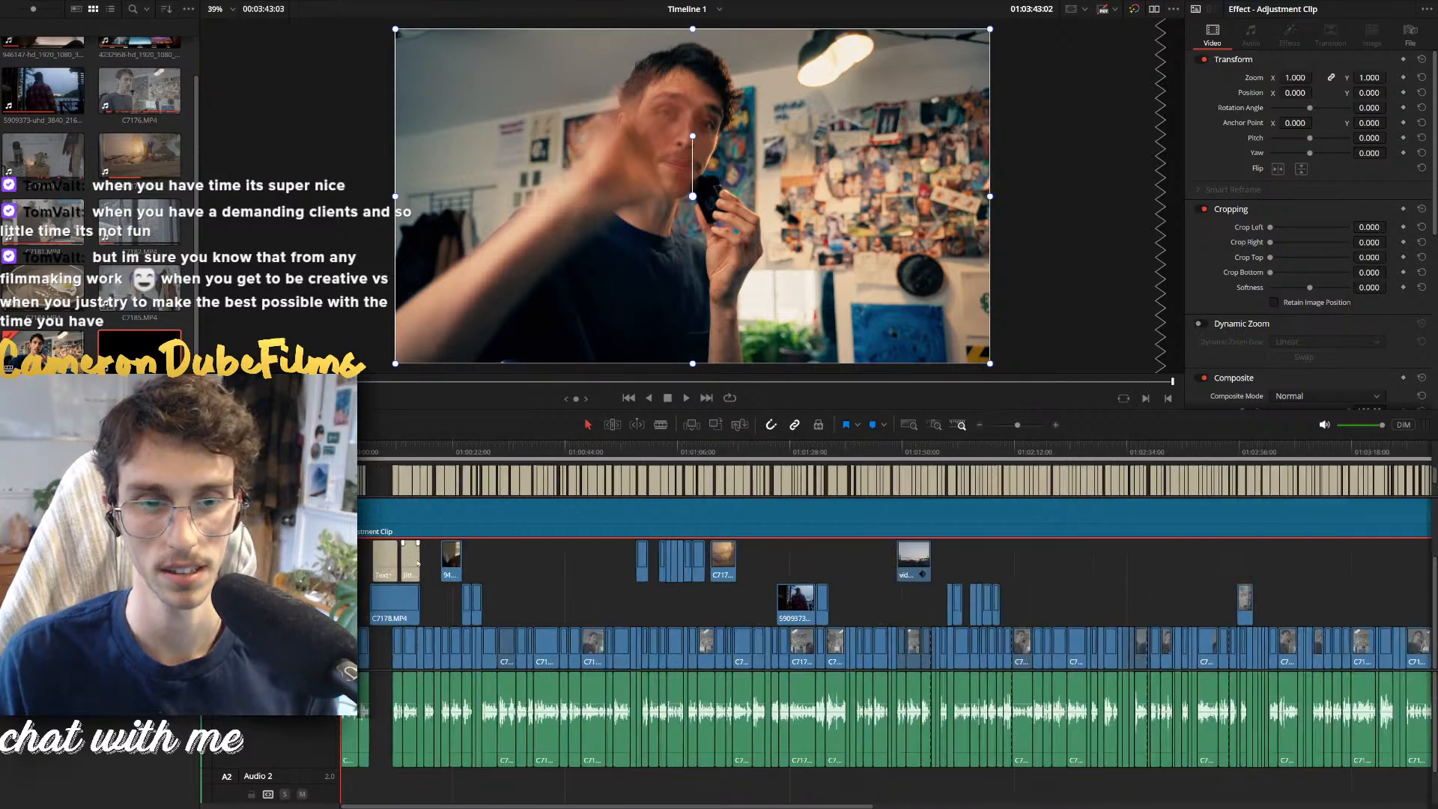
{"action": "scroll", "coordinate": [437, 551], "scroll_direction": "down", "scroll_amount": 3}
{"action": "scroll", "coordinate": [437, 551], "scroll_direction": "down", "scroll_amount": 2}
{"action": "scroll", "coordinate": [462, 545], "scroll_direction": "up", "scroll_amount": 1}
{"action": "left_click", "coordinate": [364, 451]}
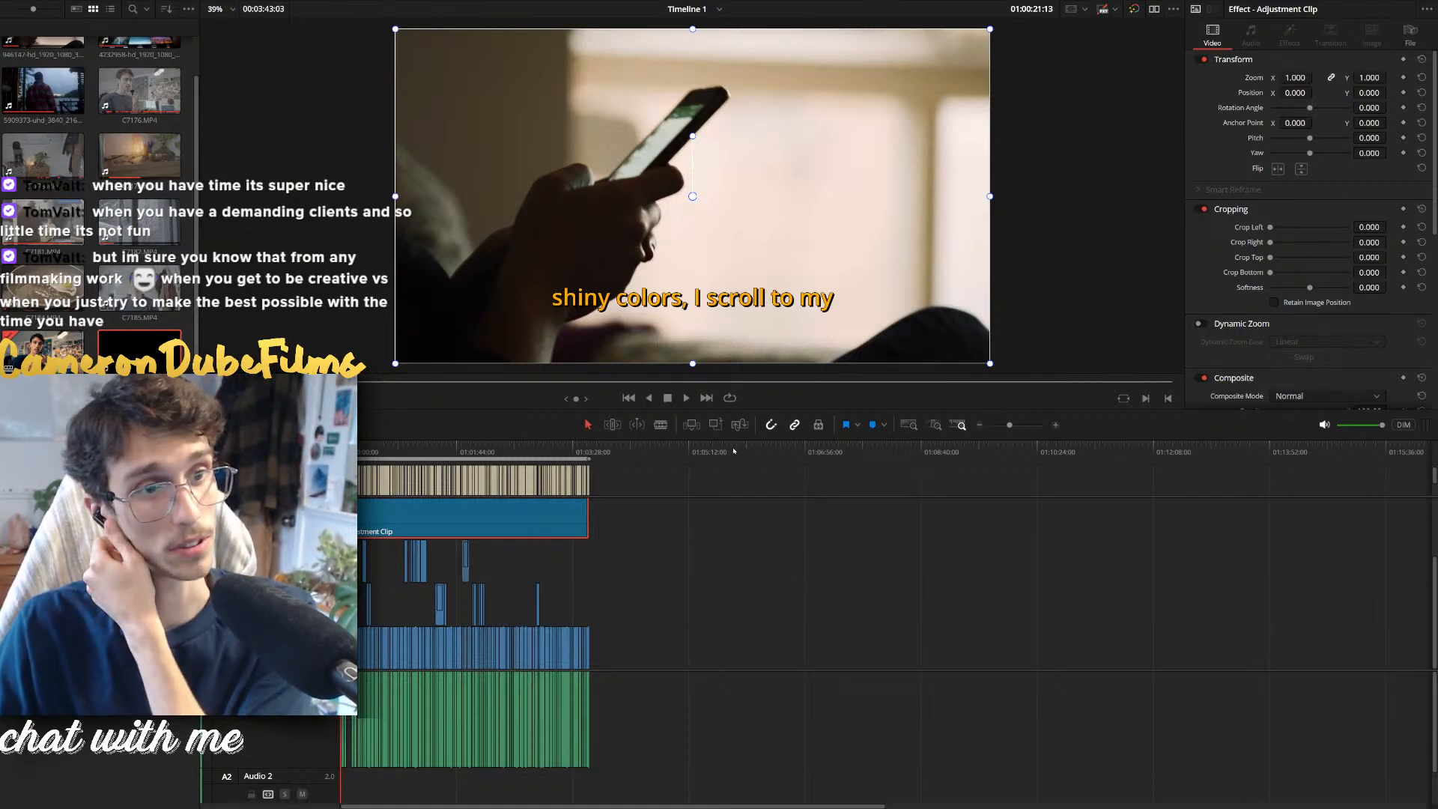
On the Deliver page, set up an H.264 Master export named "dumbphone 4k", saved to the DUMB PHONE folder
{"action": "key", "text": "shift+8"}
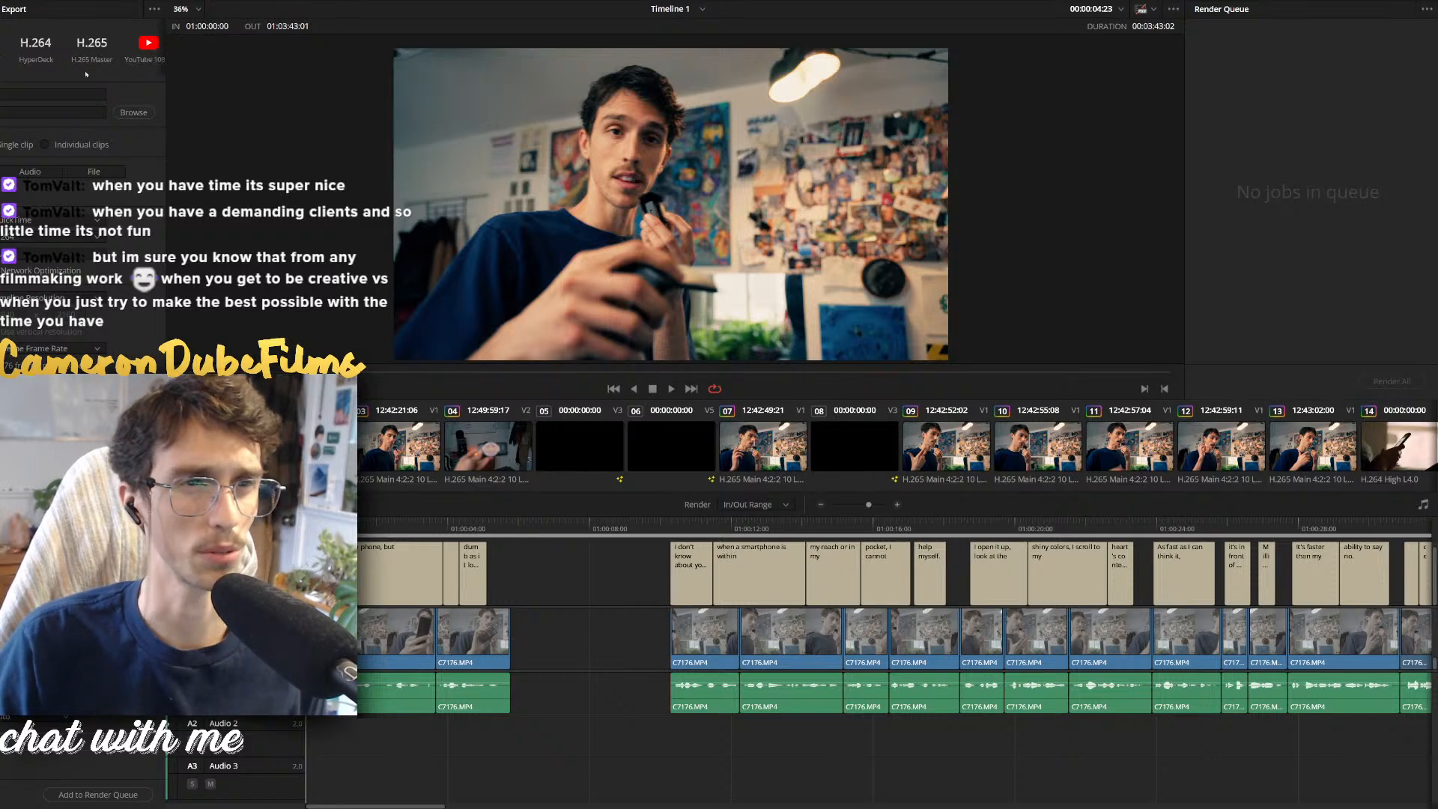
{"action": "scroll", "coordinate": [58, 75], "scroll_direction": "down", "scroll_amount": 3}
{"action": "scroll", "coordinate": [58, 76], "scroll_direction": "up", "scroll_amount": 3}
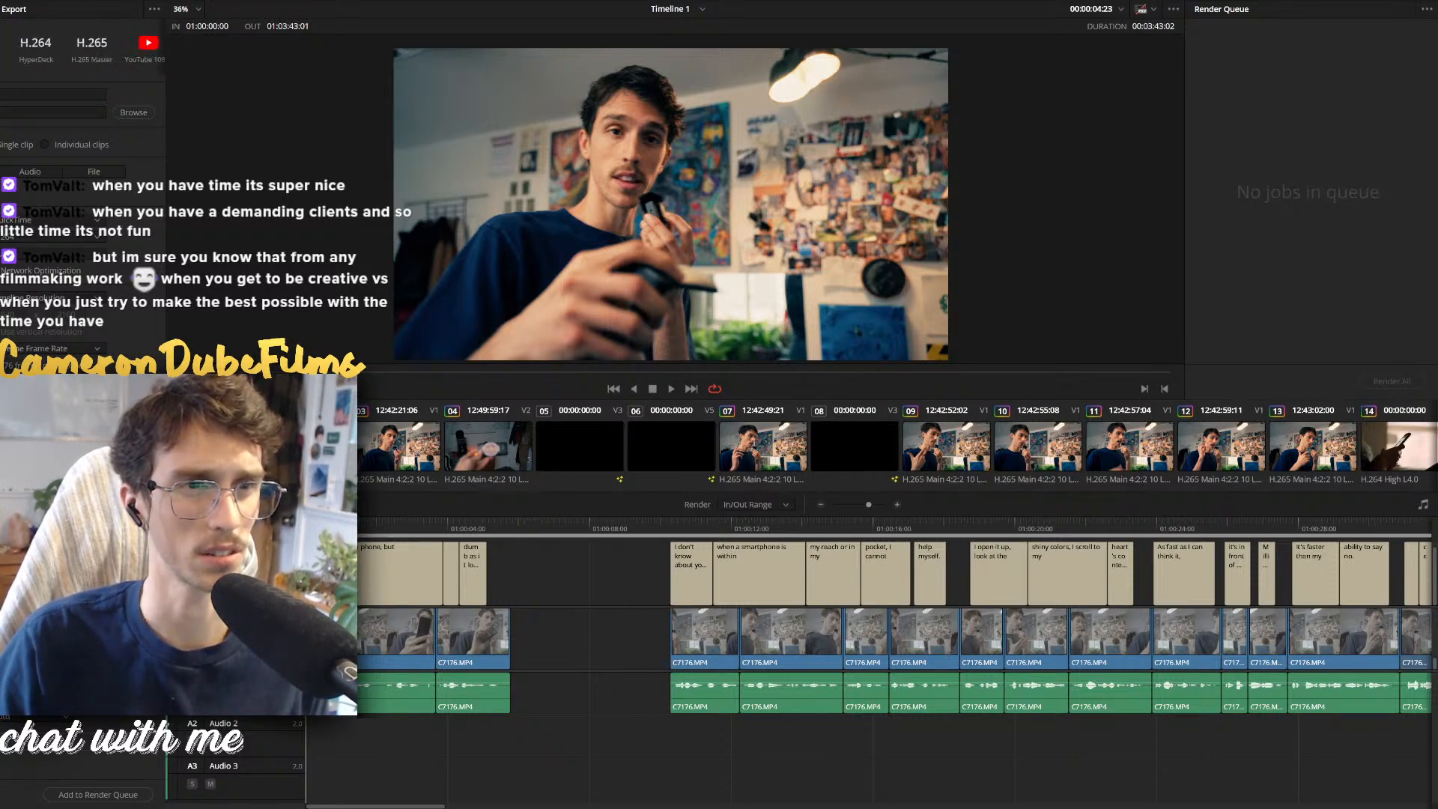
{"action": "left_click", "coordinate": [3, 58]}
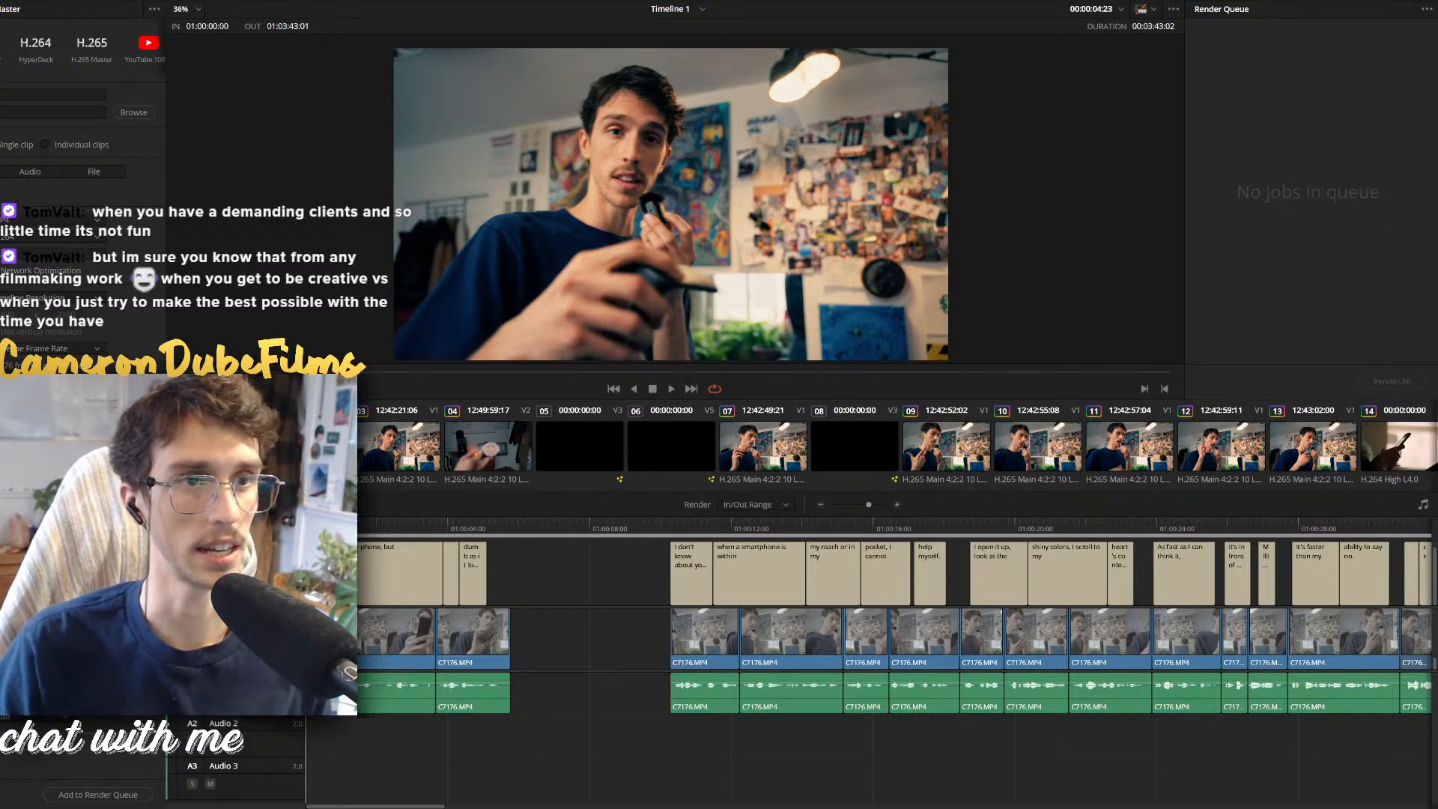
{"action": "left_click", "coordinate": [5, 95]}
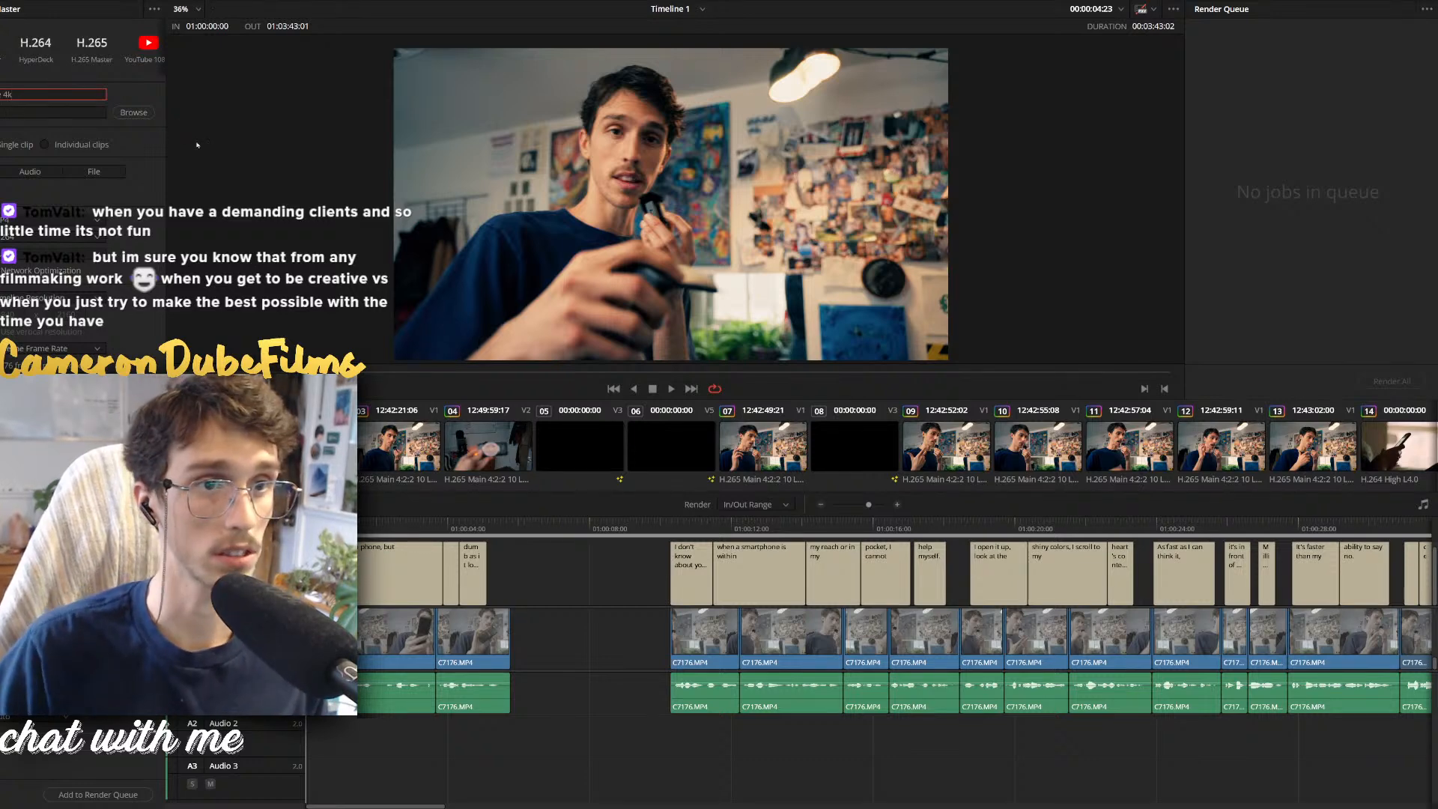
{"action": "left_click", "coordinate": [124, 116]}
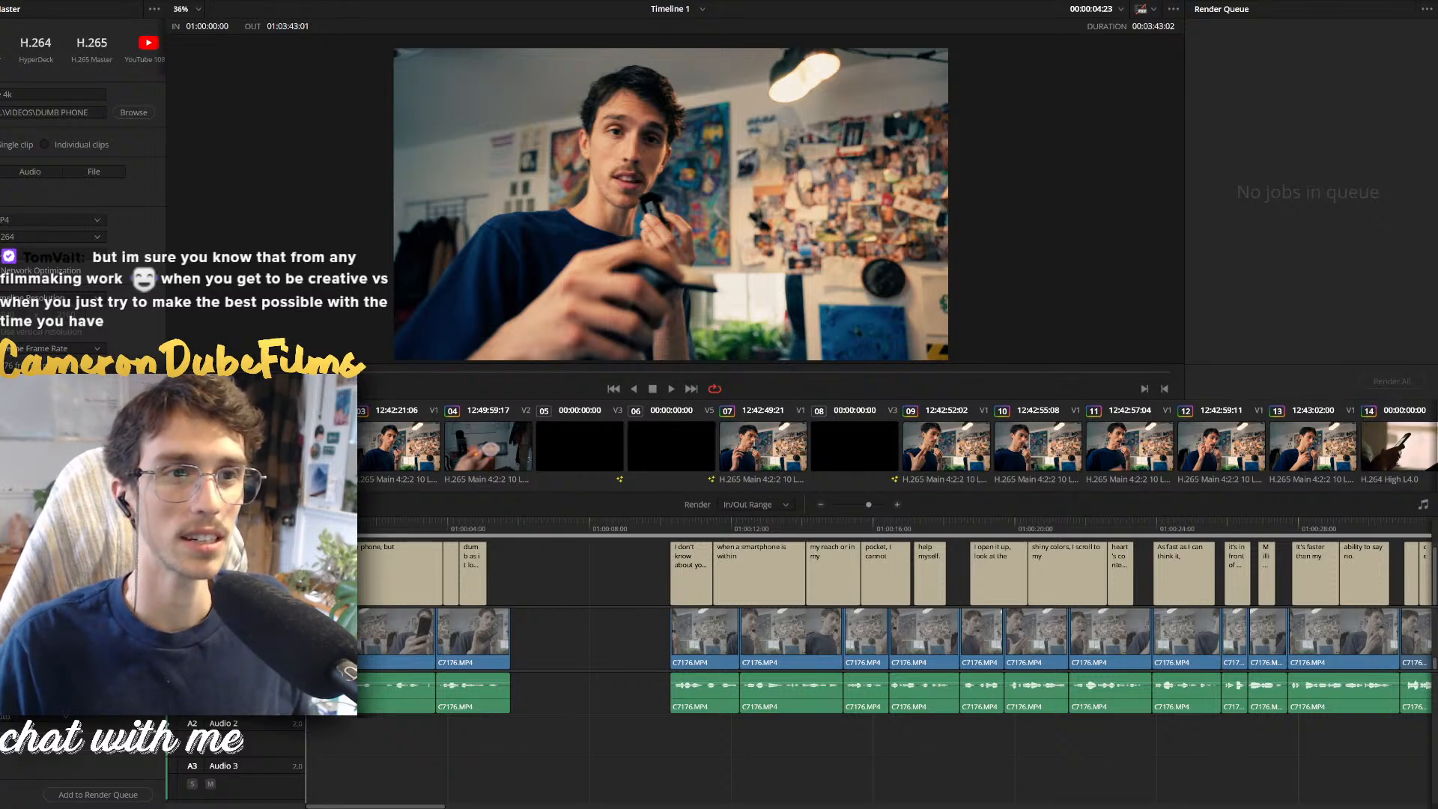
{"action": "left_click", "coordinate": [27, 95]}
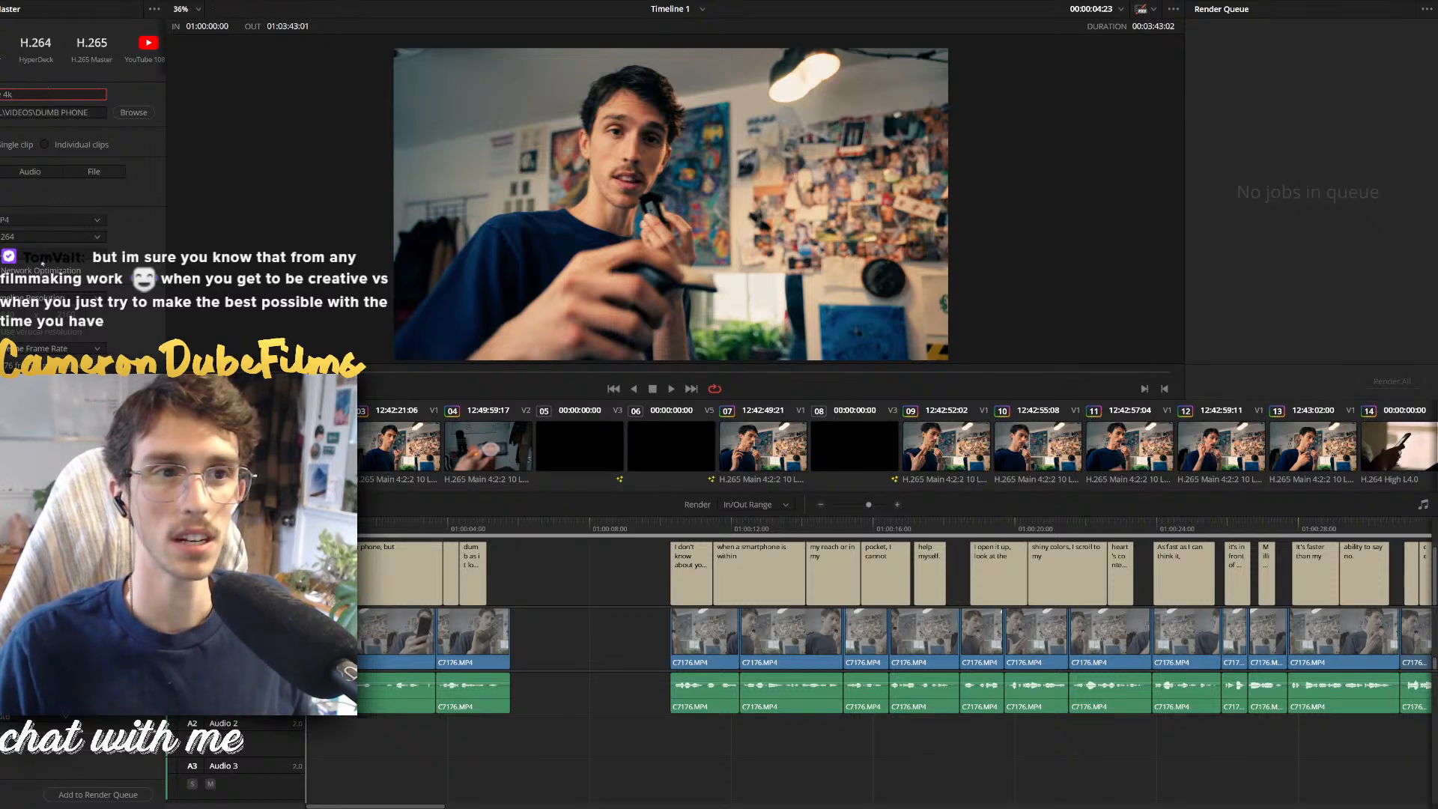
Check the export settings, add the timeline to the render queue and start rendering the job
{"action": "left_click", "coordinate": [111, 796]}
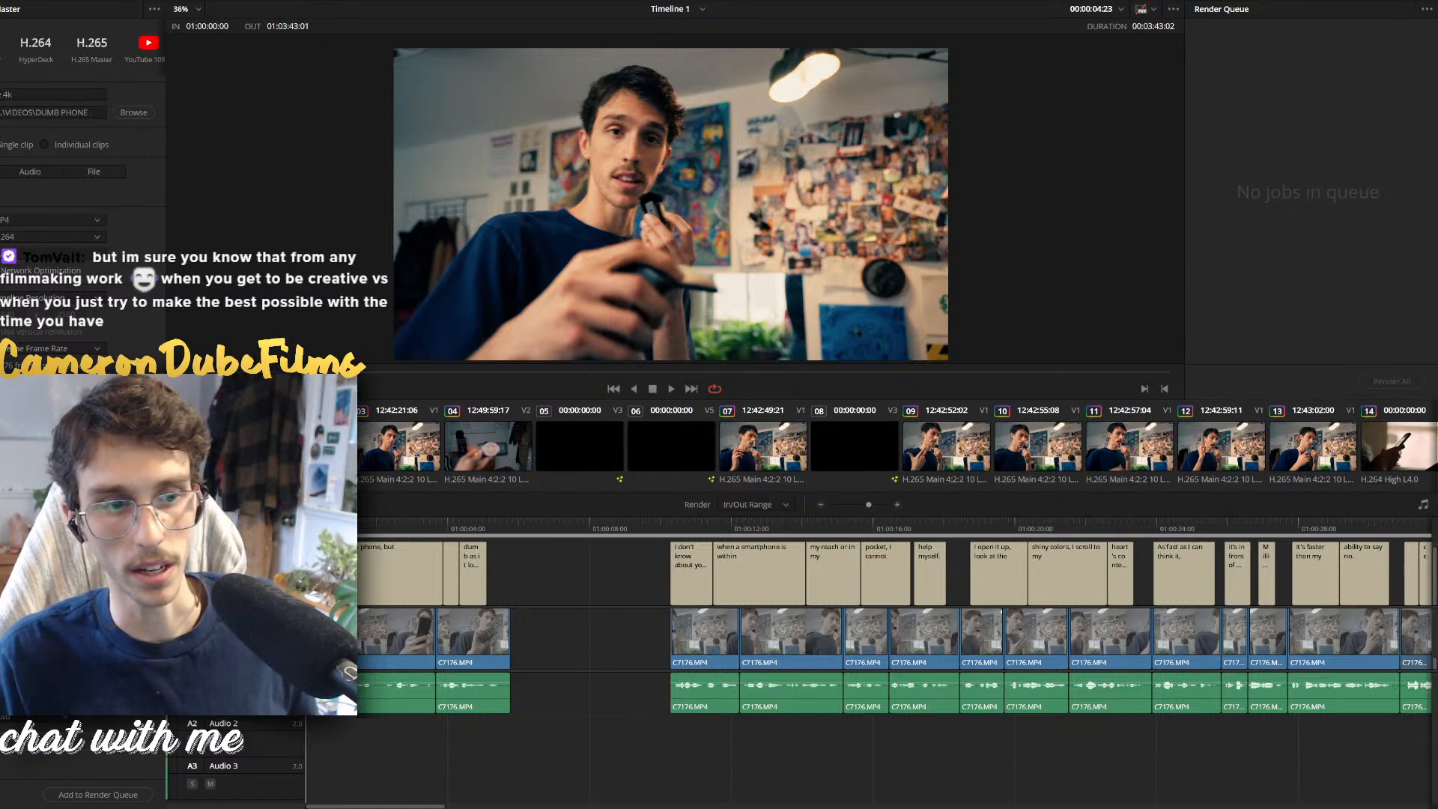
{"action": "scroll", "coordinate": [82, 225], "scroll_direction": "down", "scroll_amount": 3}
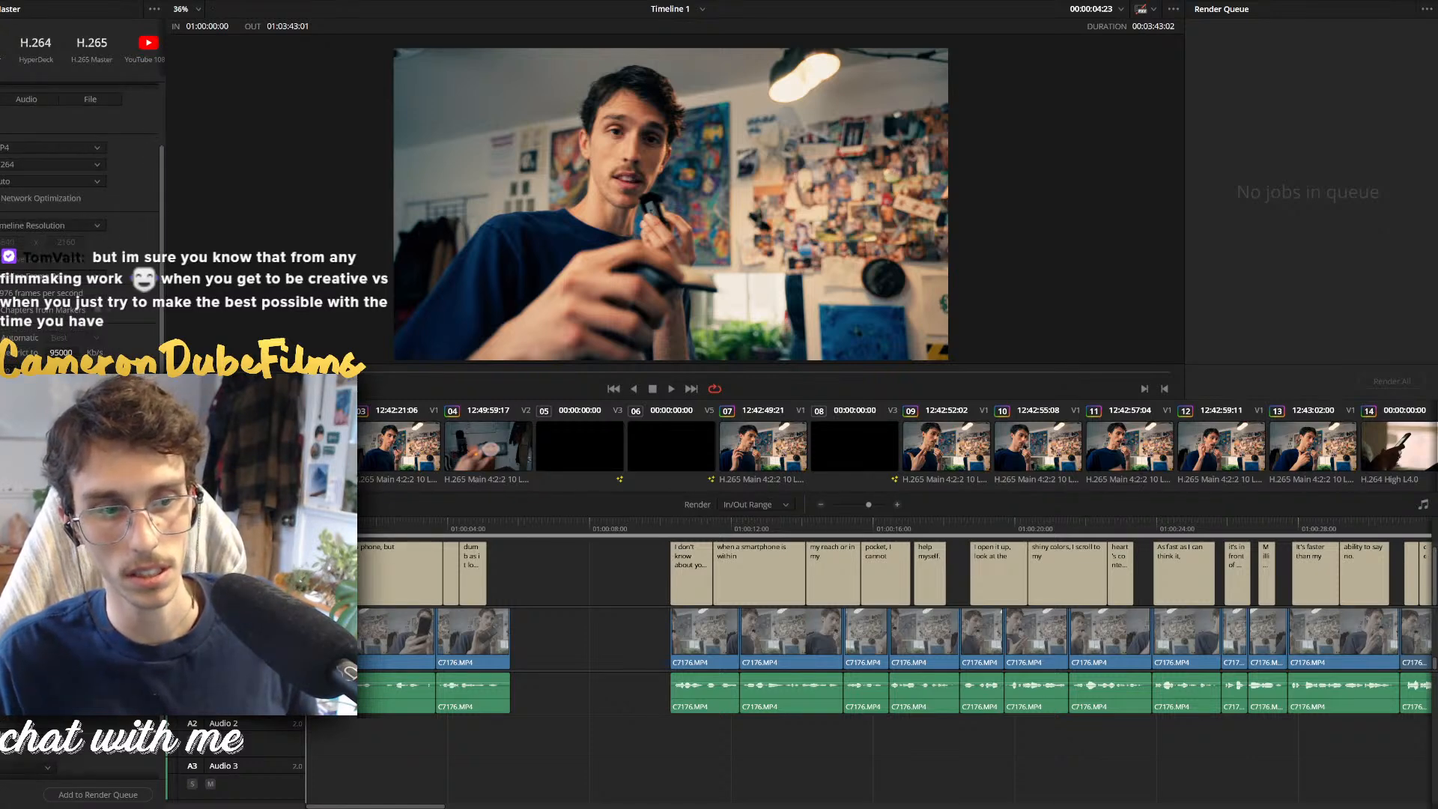
{"action": "scroll", "coordinate": [105, 794], "scroll_direction": "up", "scroll_amount": 1}
{"action": "left_click", "coordinate": [101, 795]}
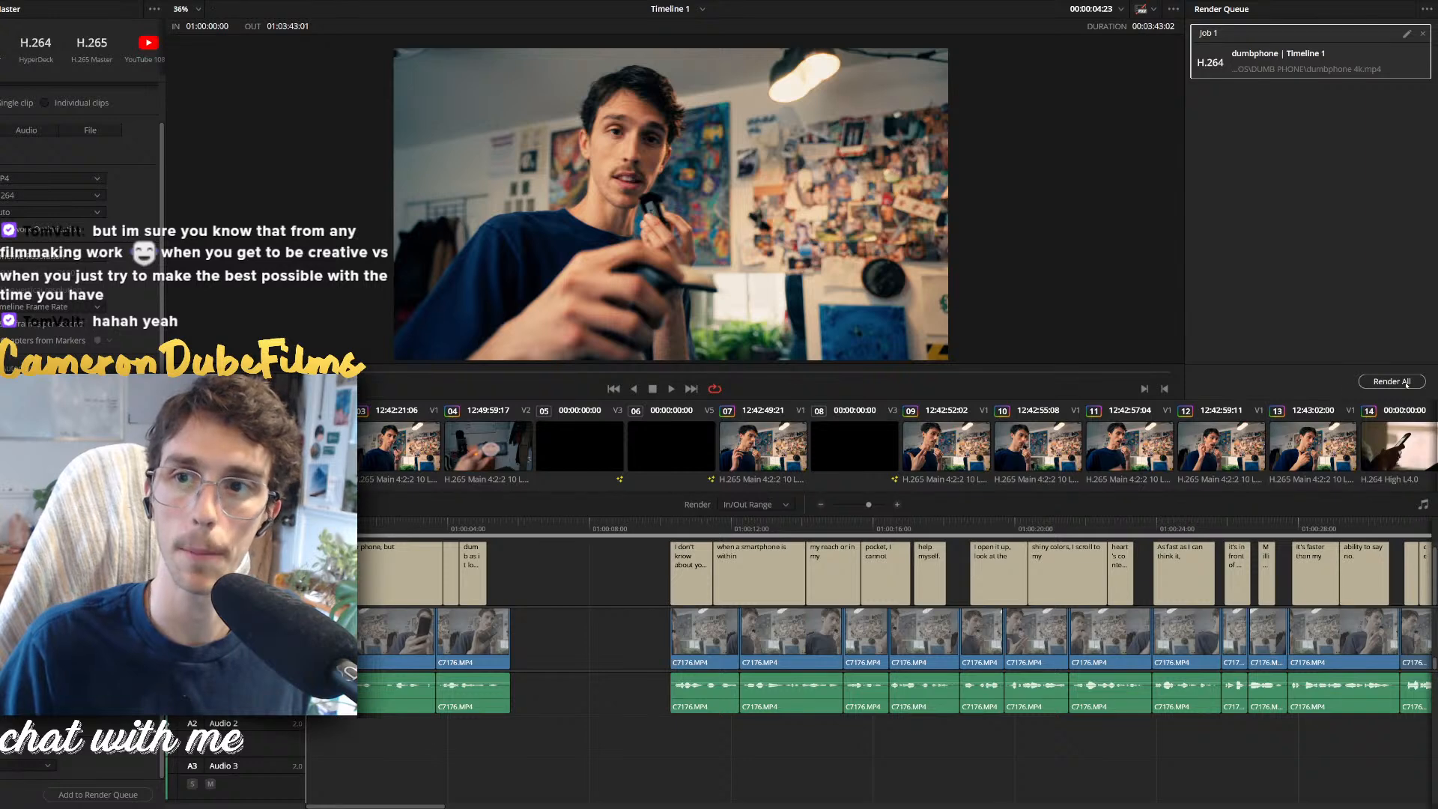
{"action": "left_click", "coordinate": [1406, 382]}
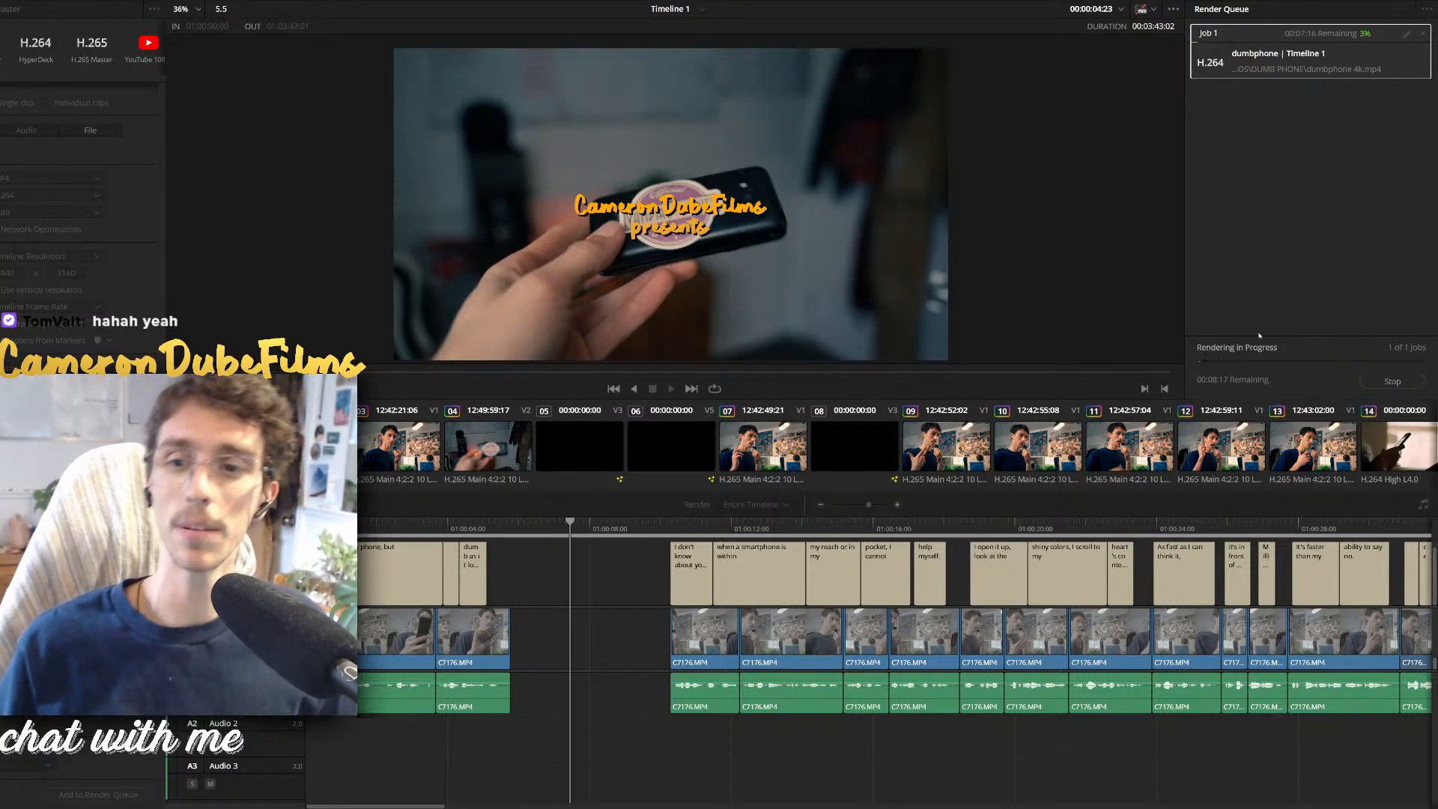
Cancel the running render and return to the Edit page
{"action": "left_click", "coordinate": [1392, 381]}
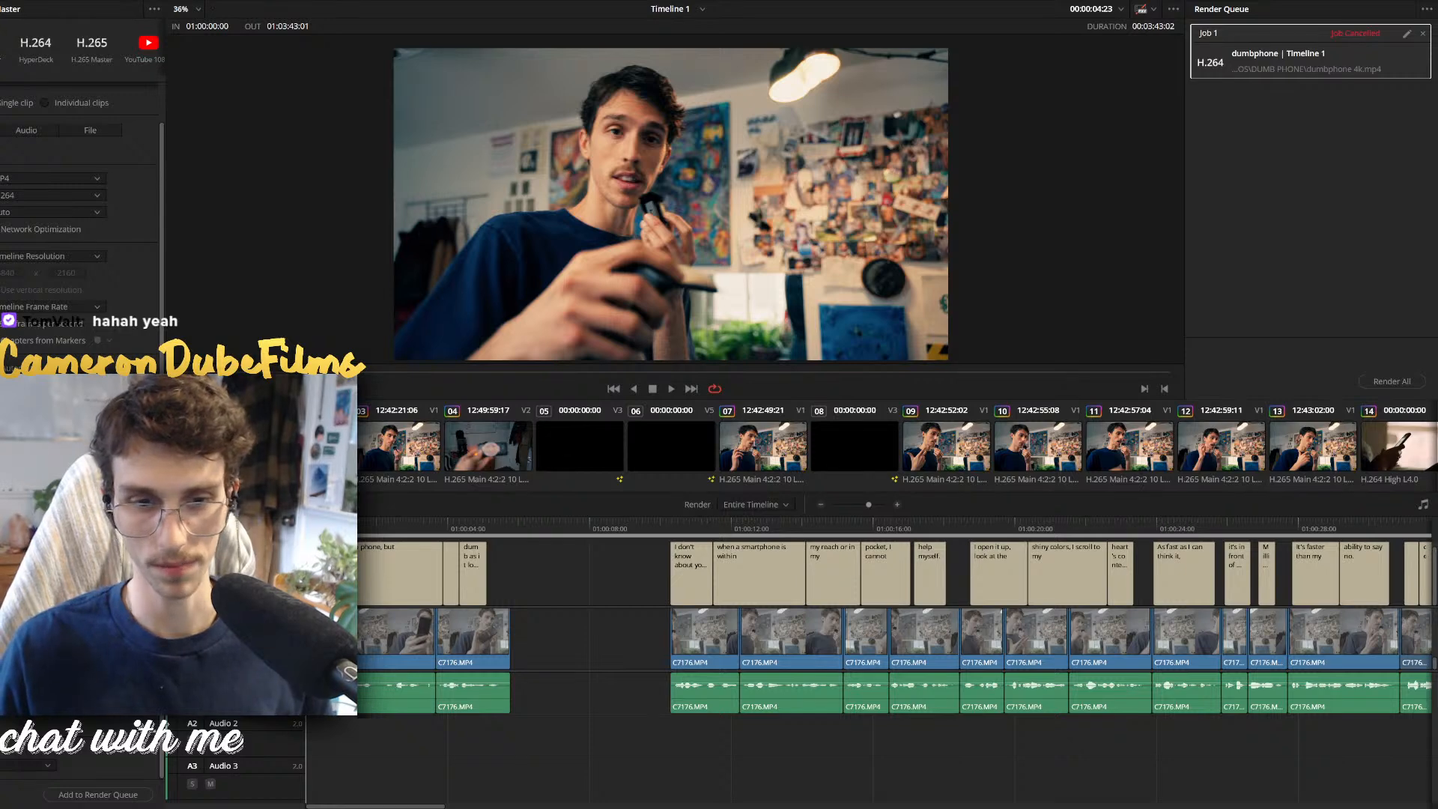
{"action": "key", "text": "shift+4"}
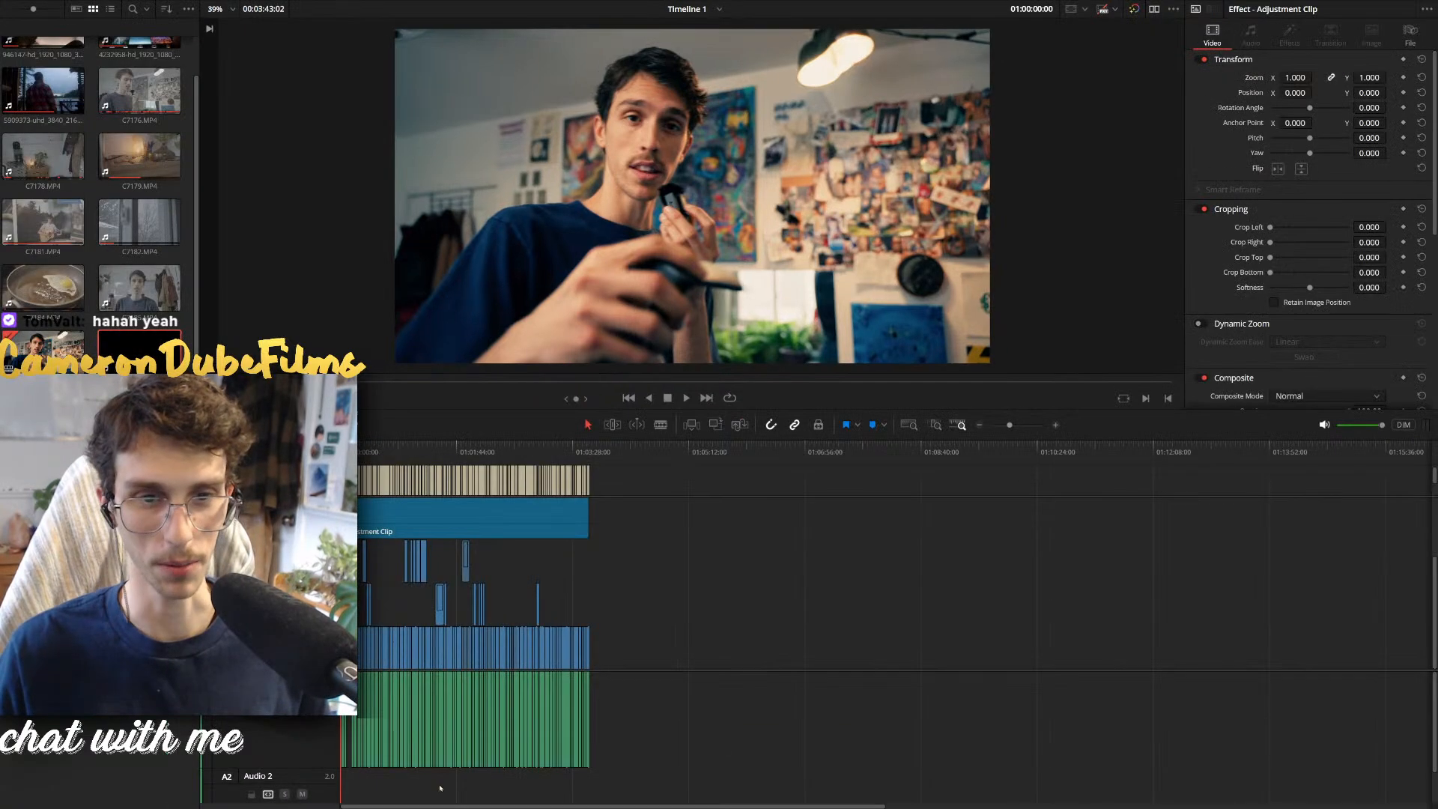
Add the Fable Pub Games.mp3 music to Audio 2 and slide its start to the beginning of the C7178 title shot
{"action": "left_click_drag", "start_coordinate": [697, 722], "coordinate": [666, 735]}
{"action": "left_click_drag", "start_coordinate": [684, 737], "coordinate": [360, 785]}
{"action": "scroll", "coordinate": [360, 779], "scroll_direction": "down", "scroll_amount": 2}
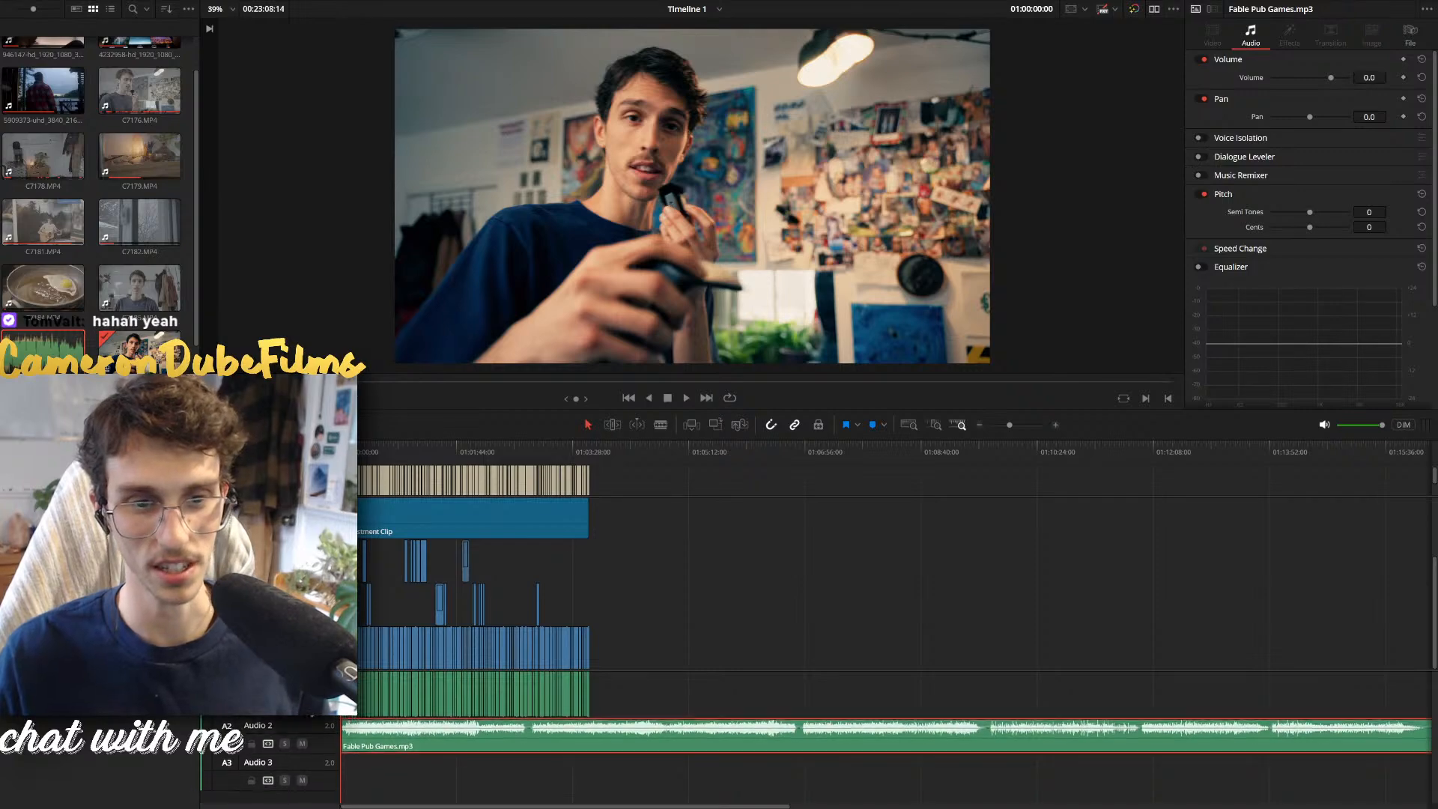
{"action": "scroll", "coordinate": [372, 735], "scroll_direction": "up", "scroll_amount": 8}
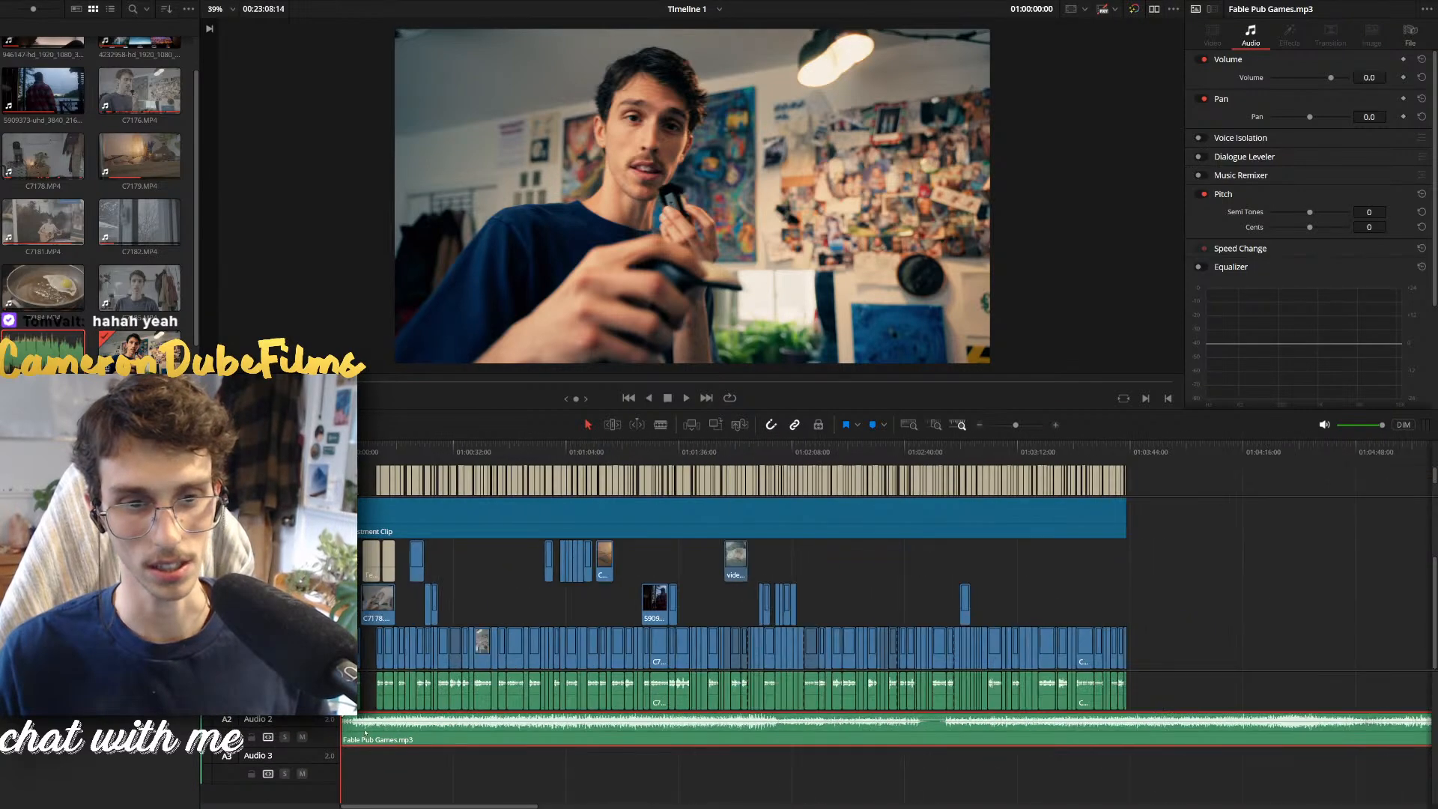
{"action": "scroll", "coordinate": [372, 735], "scroll_direction": "up", "scroll_amount": 3}
{"action": "left_click_drag", "start_coordinate": [372, 735], "coordinate": [659, 739]}
Play through the opening and split the music at 01:00:10:07, where the talking resumes after the title
{"action": "left_click", "coordinate": [447, 447]}
{"action": "key", "text": "space"}
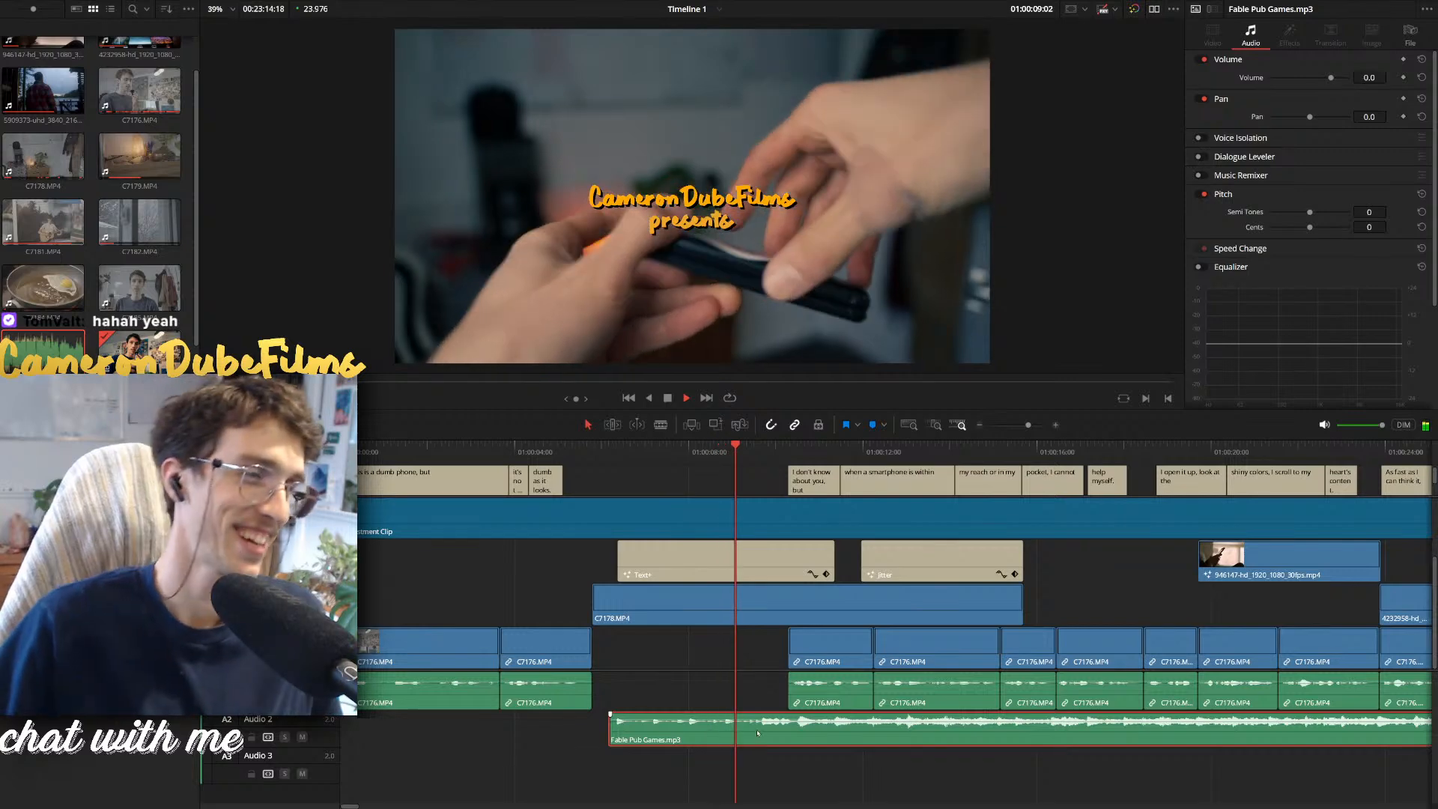
{"action": "left_click", "coordinate": [846, 756]}
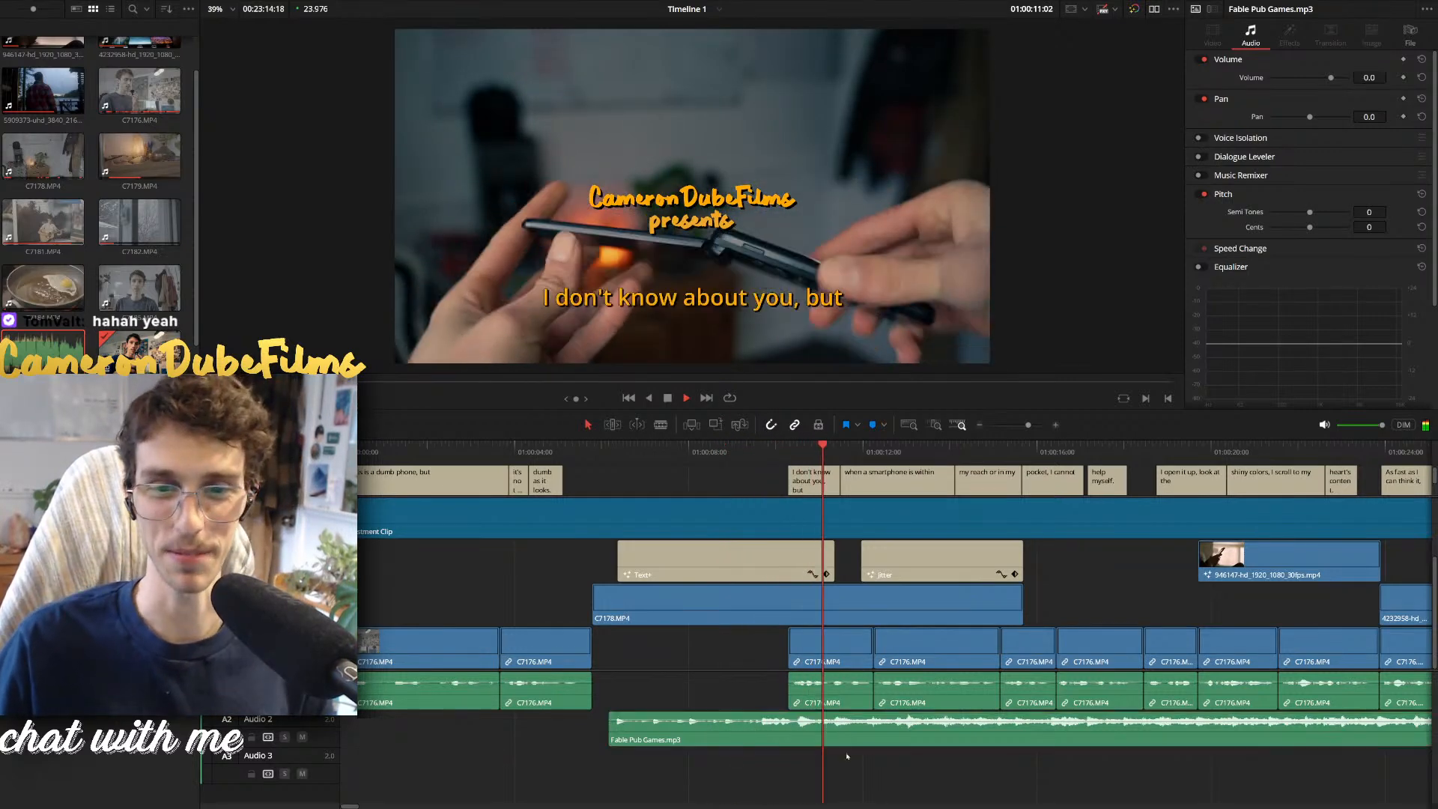
{"action": "left_click", "coordinate": [787, 451]}
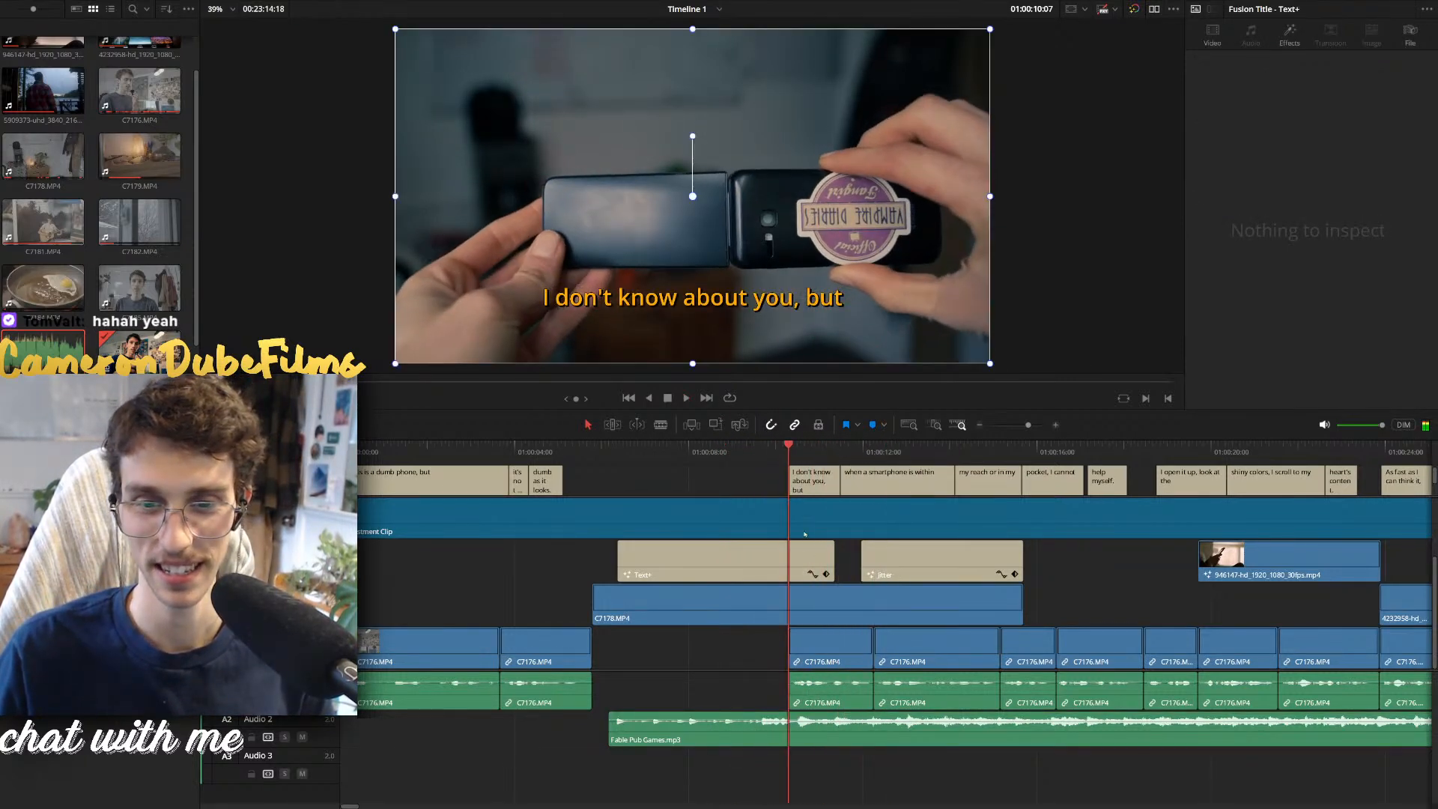
{"action": "left_click", "coordinate": [800, 731]}
{"action": "key", "text": "ctrl+b"}
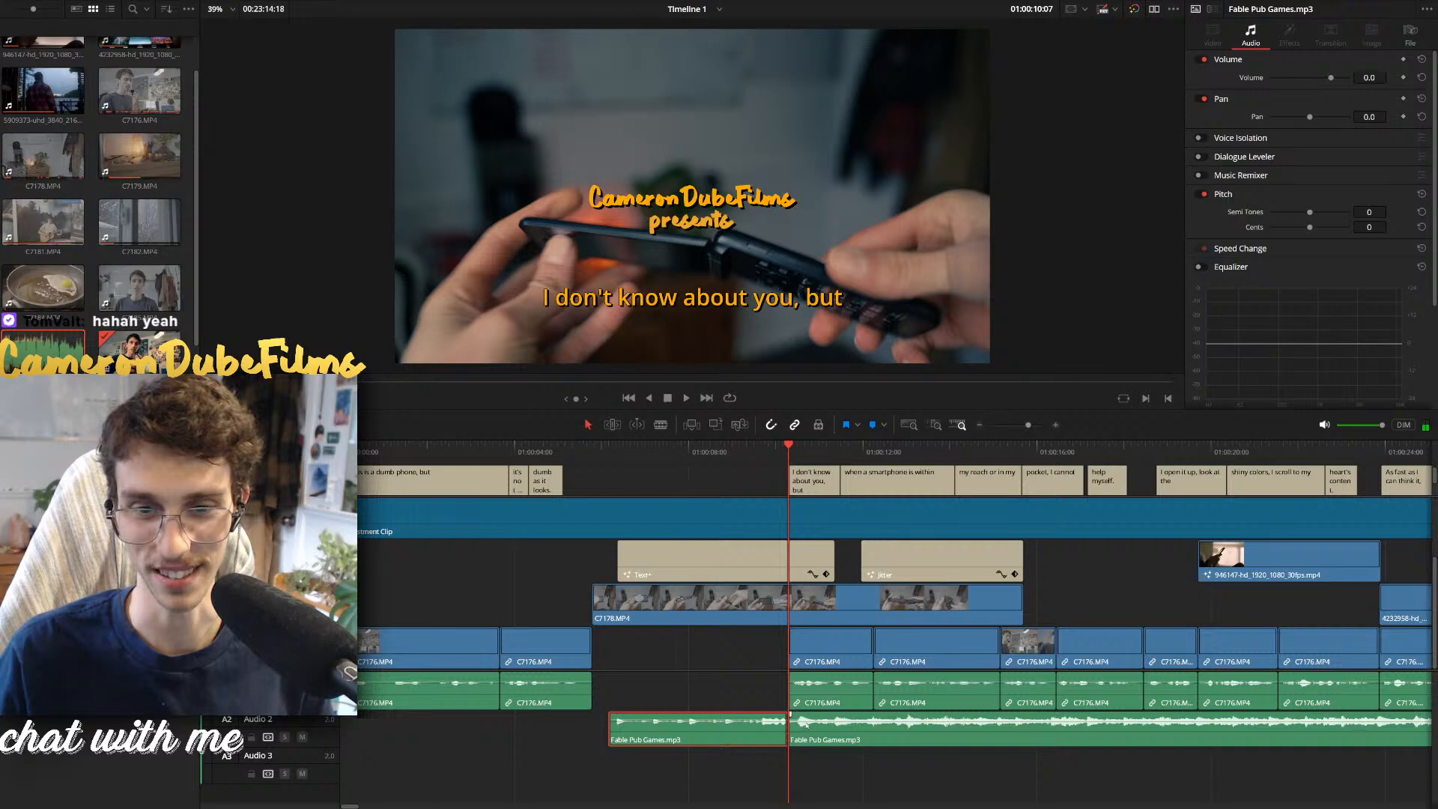
Lower the second music section's volume to -9.1, add a crossfade at the split and play across it
{"action": "left_click_drag", "start_coordinate": [807, 717], "coordinate": [806, 723]}
{"action": "left_click", "coordinate": [835, 753]}
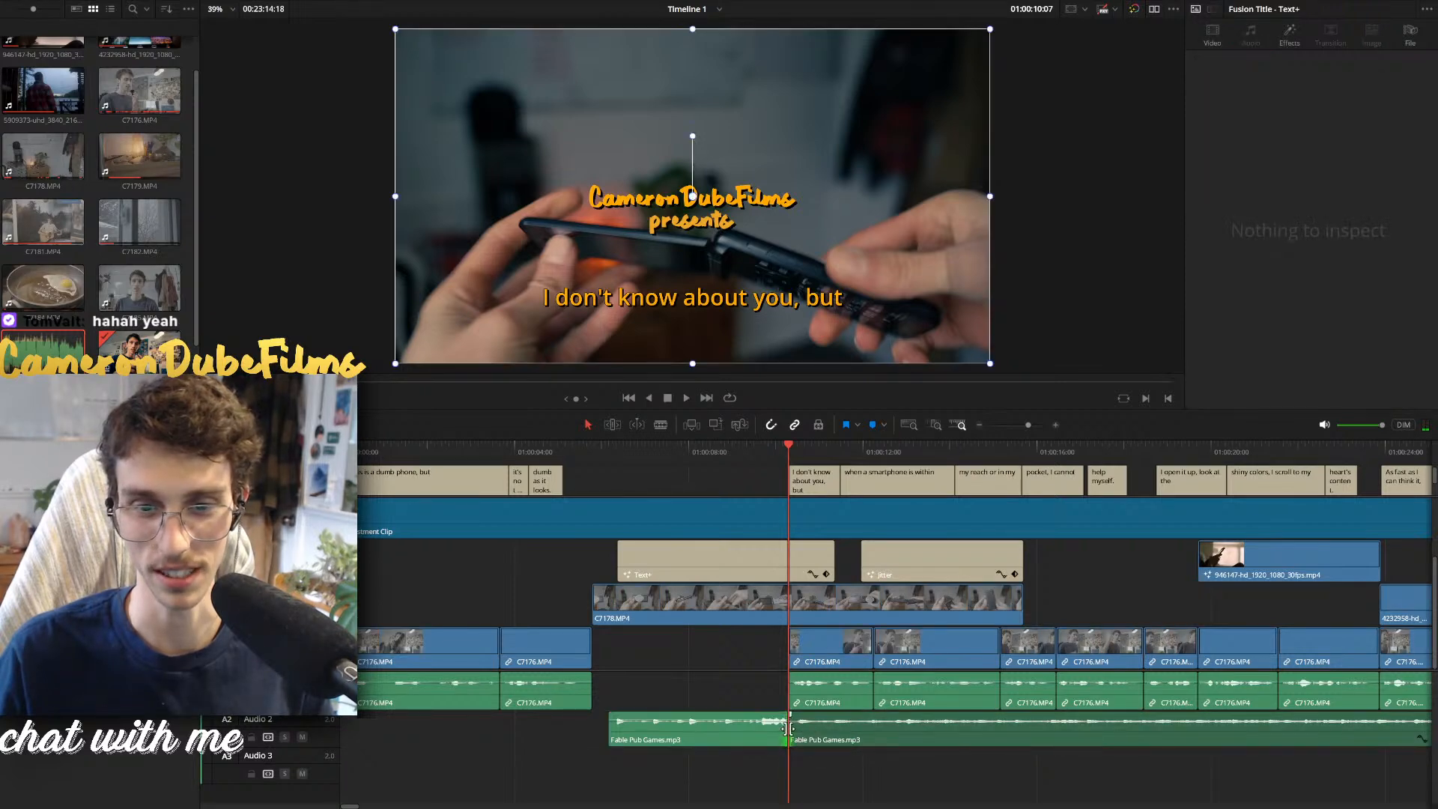
{"action": "key", "text": "ctrl+t"}
{"action": "left_click", "coordinate": [765, 452]}
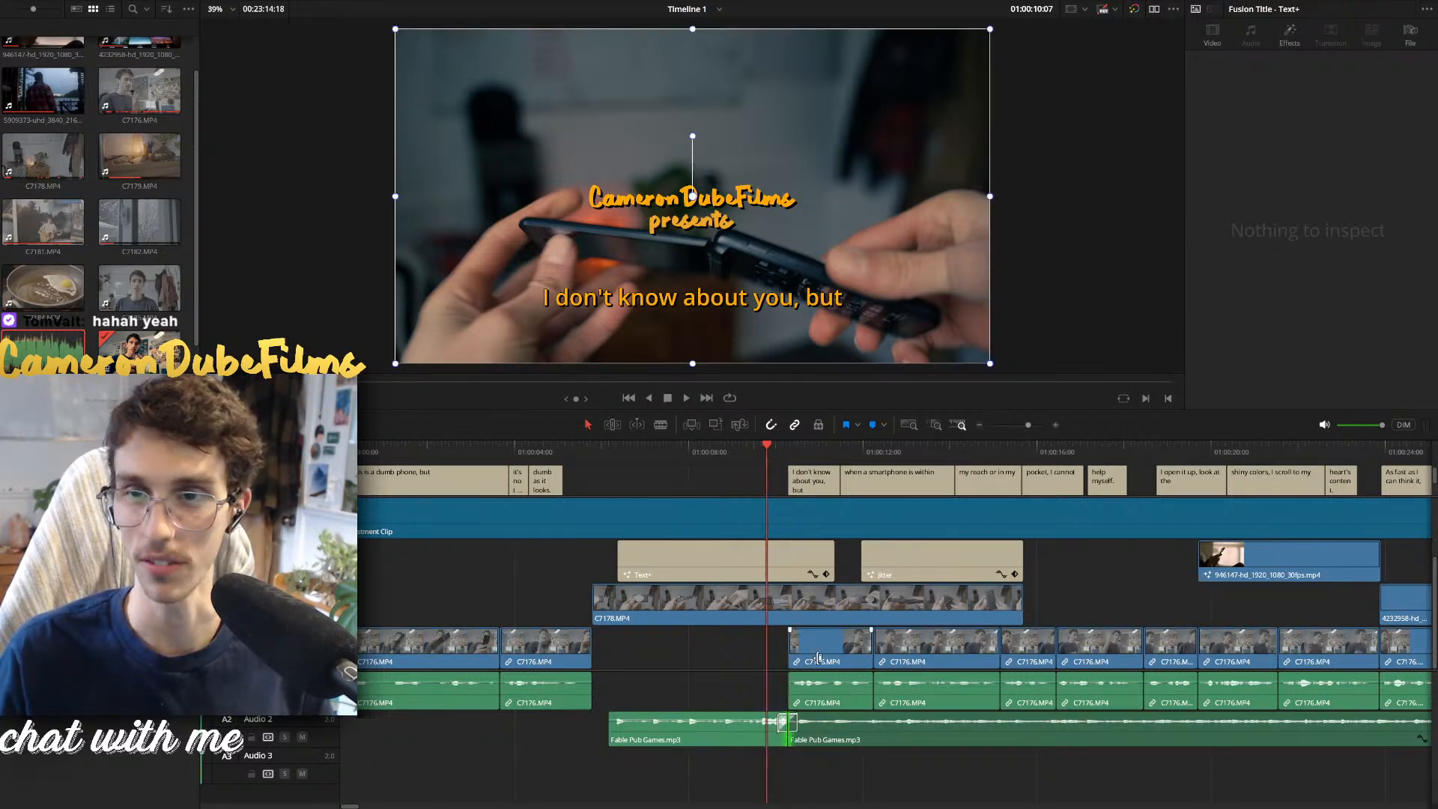
{"action": "key", "text": "space"}
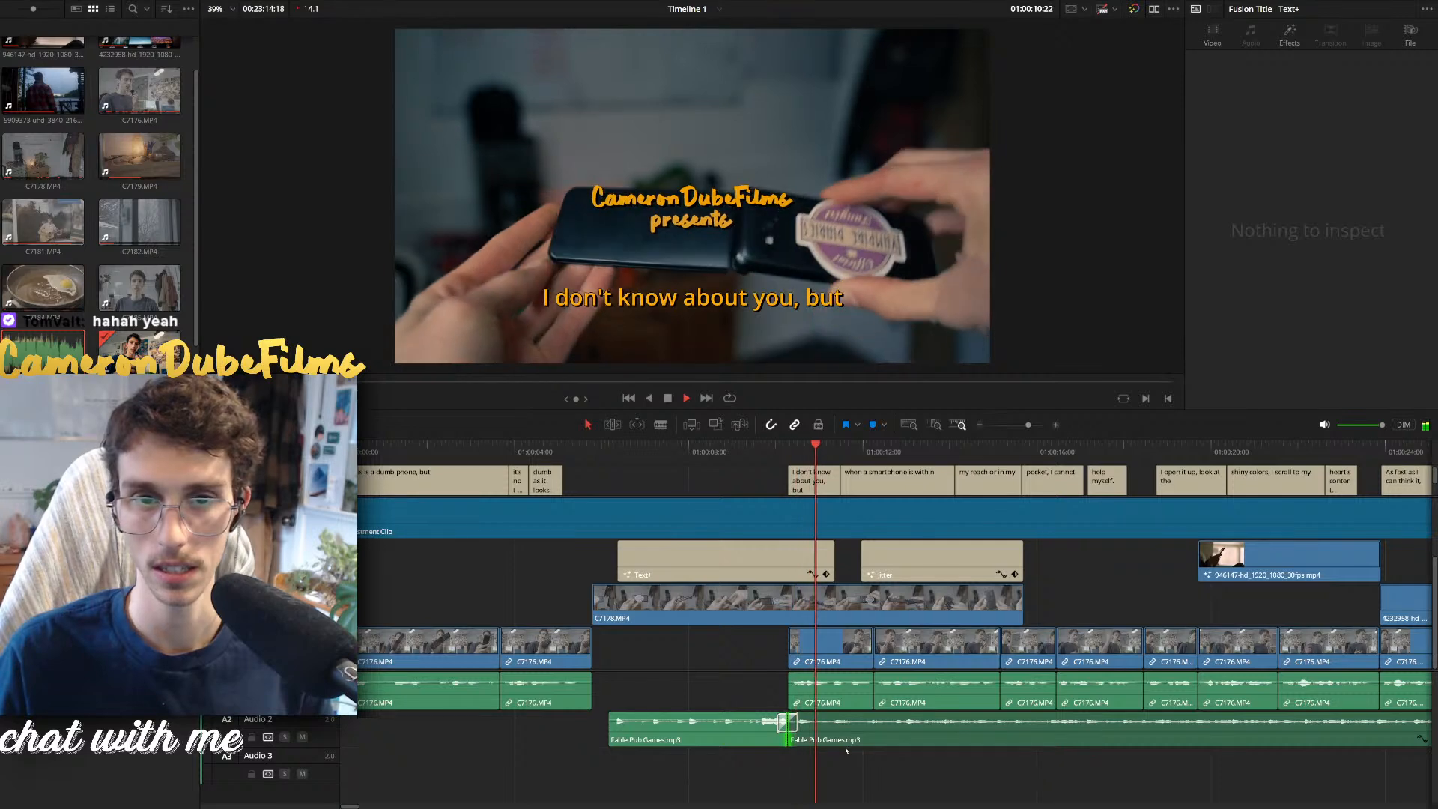
{"action": "key", "text": "space"}
Enable the equalizer on the second music section and make Band 4 a high shelf at 2.6K with -10.0 gain
{"action": "left_click", "coordinate": [857, 730]}
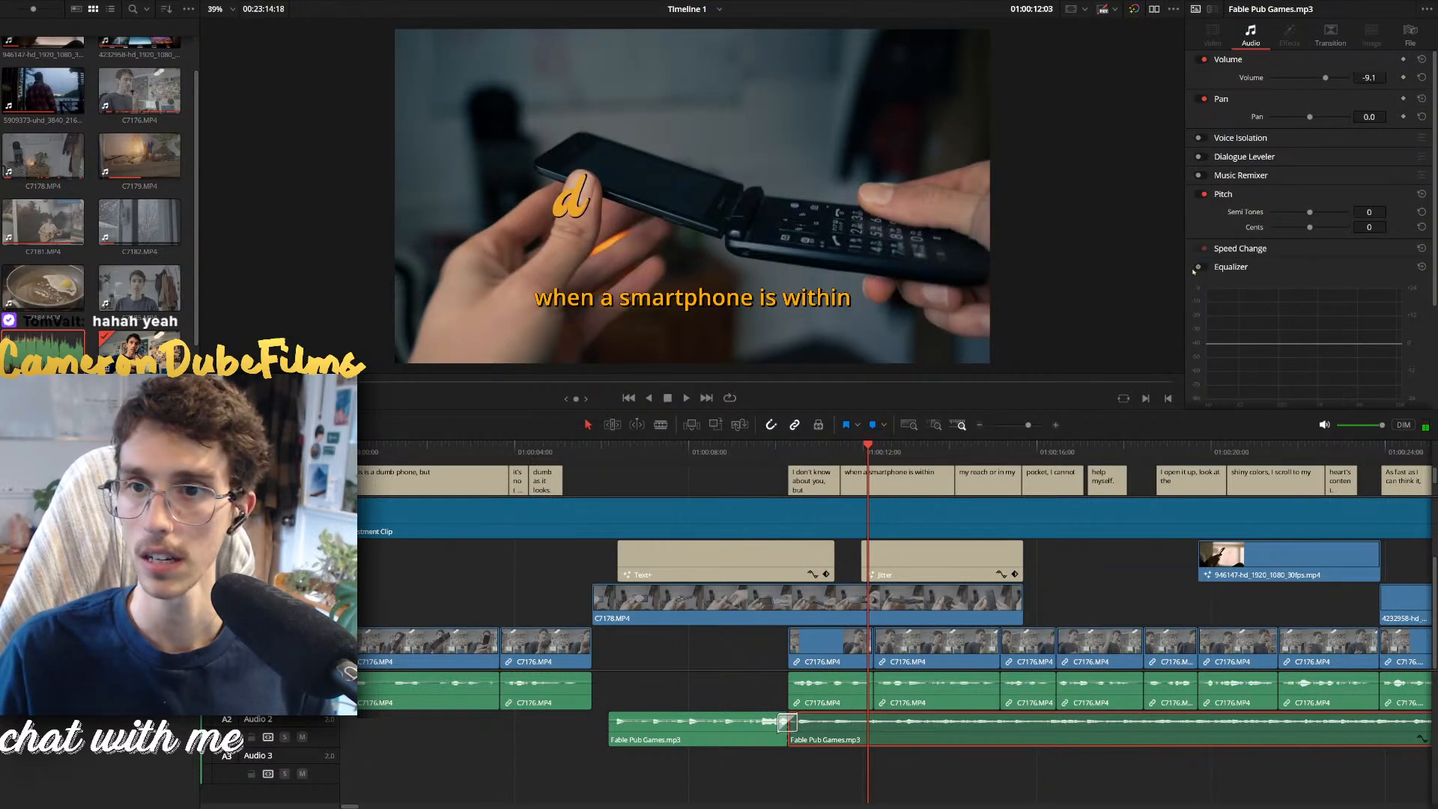
{"action": "scroll", "coordinate": [1329, 272], "scroll_direction": "down", "scroll_amount": 1}
{"action": "scroll", "coordinate": [1397, 340], "scroll_direction": "down", "scroll_amount": 3}
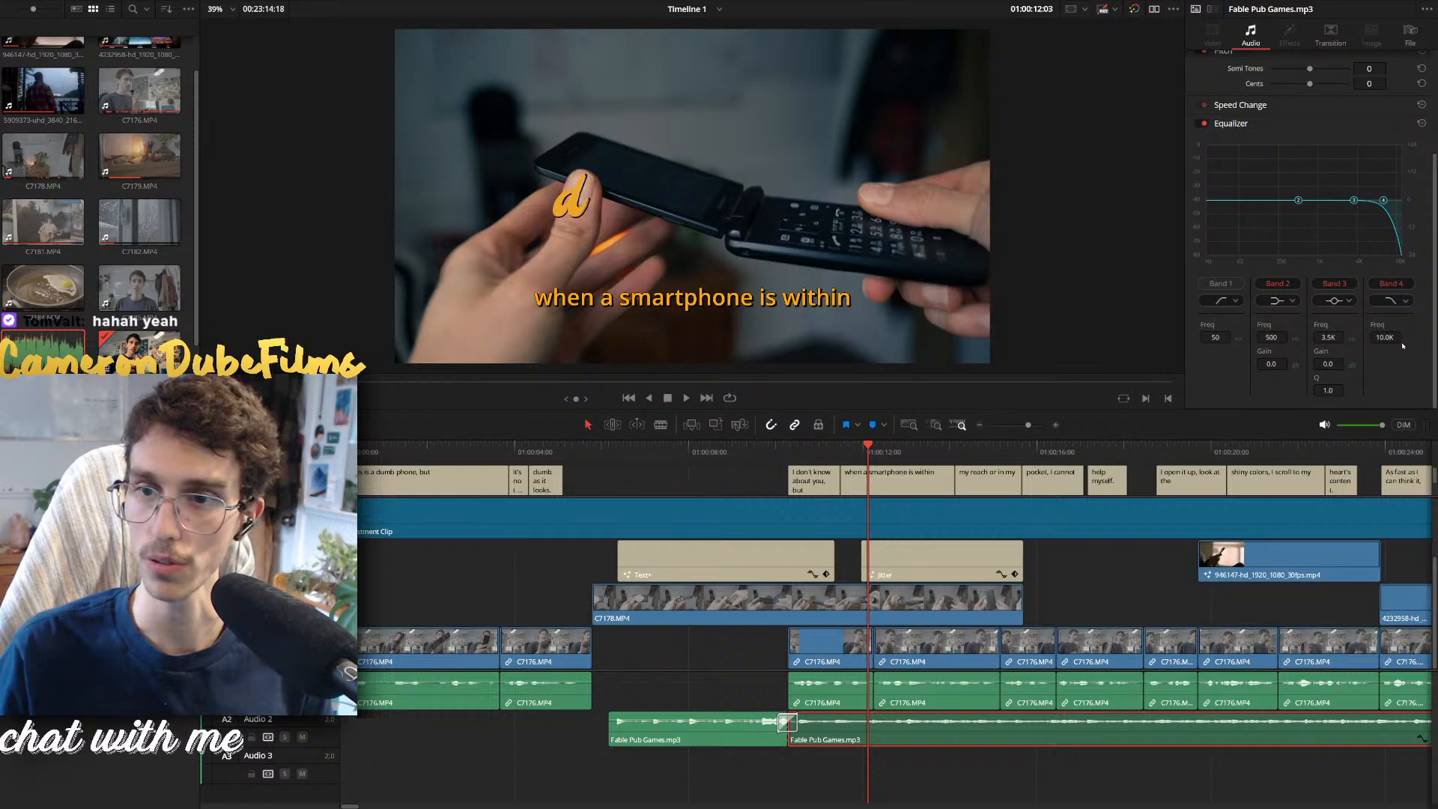
{"action": "left_click", "coordinate": [1404, 360]}
{"action": "mouse_move", "coordinate": [1383, 201]}
{"action": "left_mouse_down"}
{"action": "mouse_move", "coordinate": [1367, 188]}
{"action": "mouse_move", "coordinate": [1389, 214]}
{"action": "left_mouse_up"}
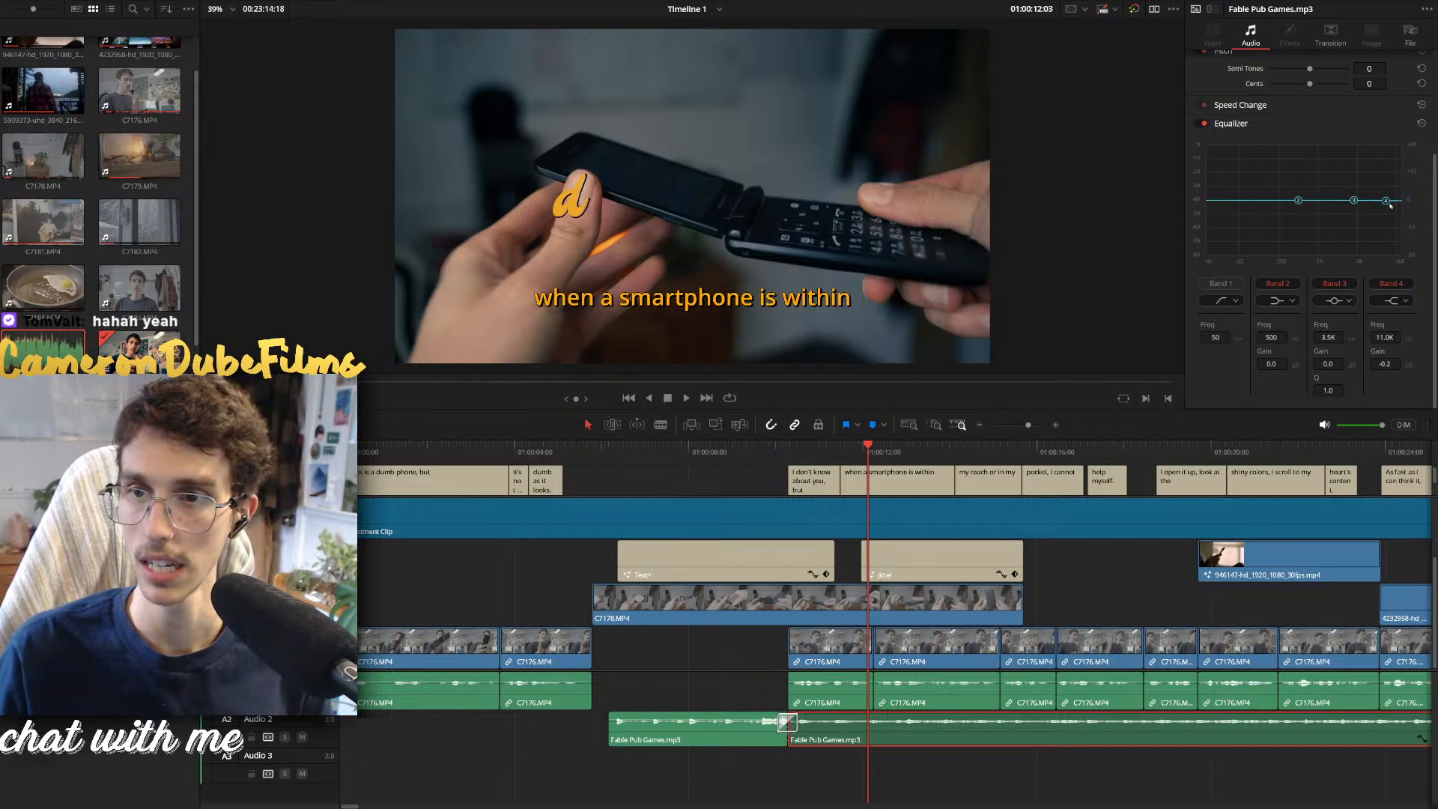
{"action": "left_click", "coordinate": [779, 454]}
{"action": "left_click_drag", "start_coordinate": [1346, 220], "coordinate": [1349, 219]}
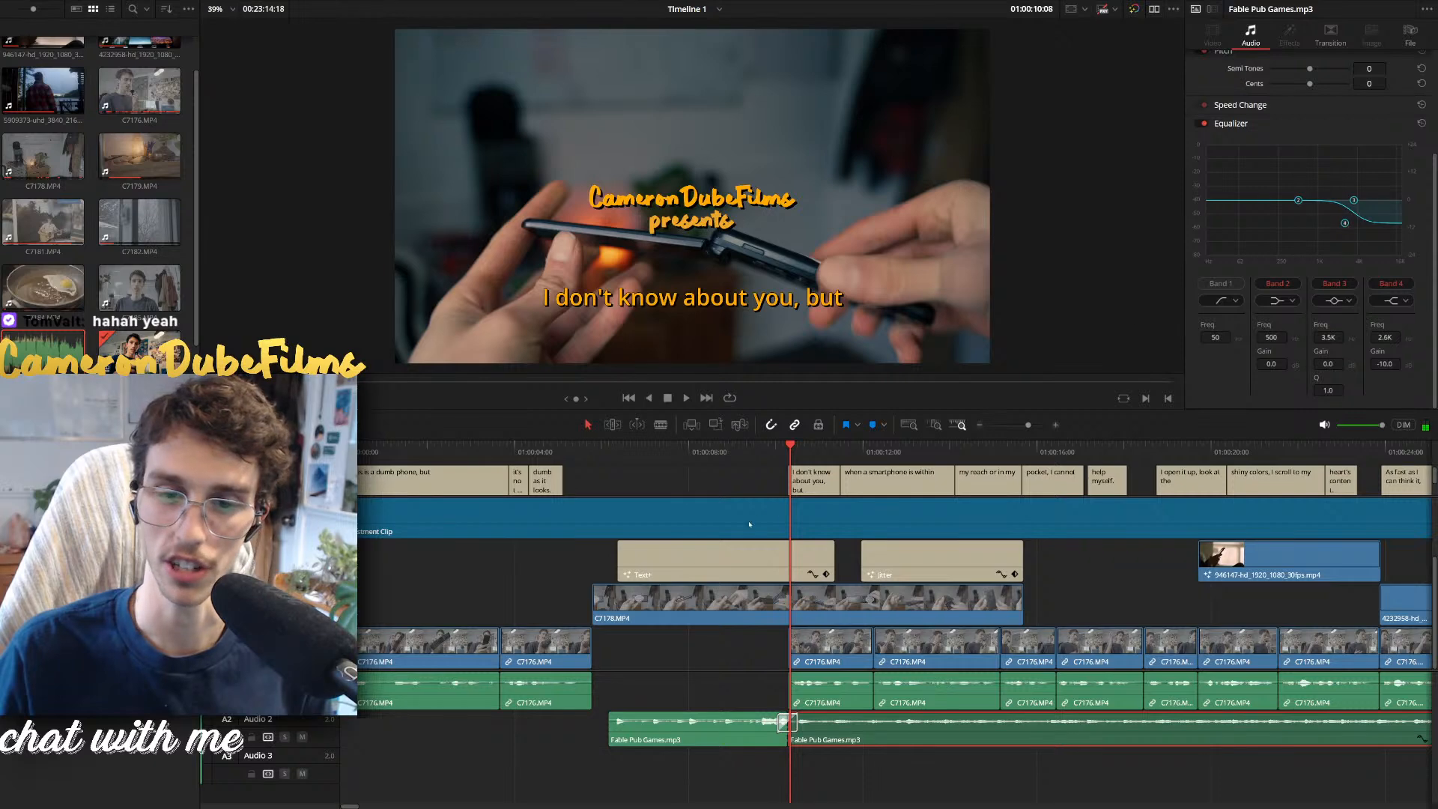
Refine the Band 4 shelf to 3.0K with -8.7 gain and listen to the music transition under the speech
{"action": "left_click", "coordinate": [777, 453]}
{"action": "key", "text": "space"}
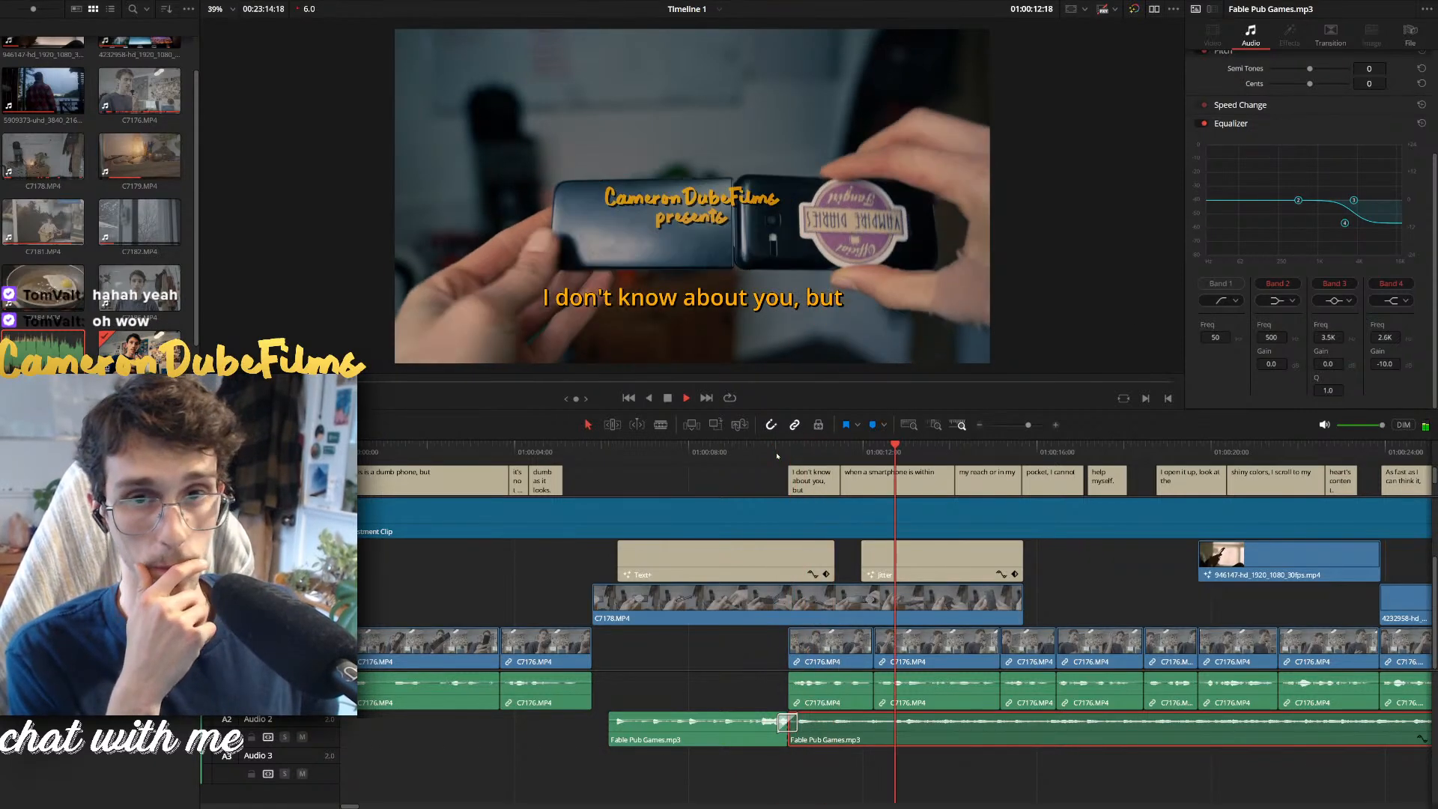
{"action": "key", "text": "space"}
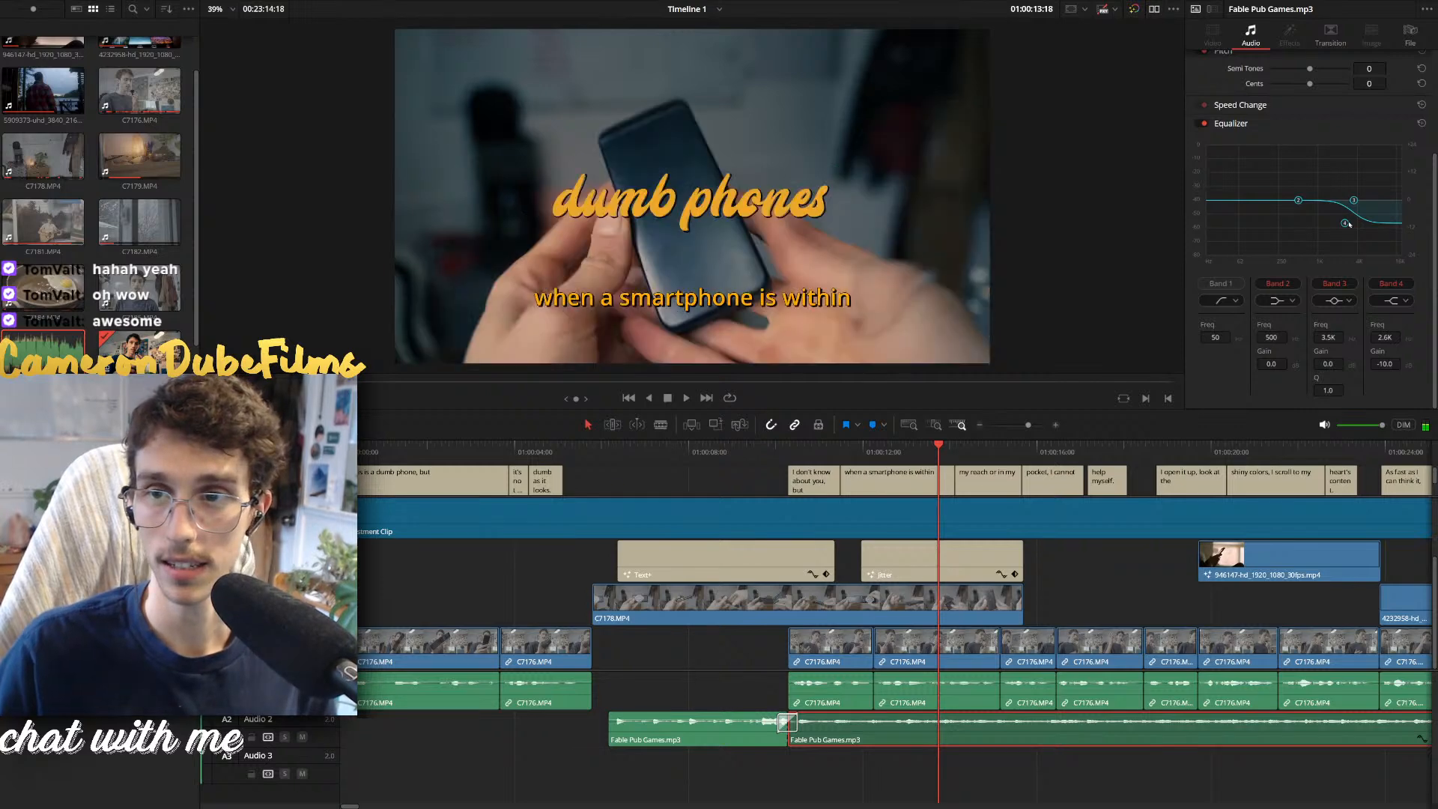
{"action": "left_click", "coordinate": [780, 450]}
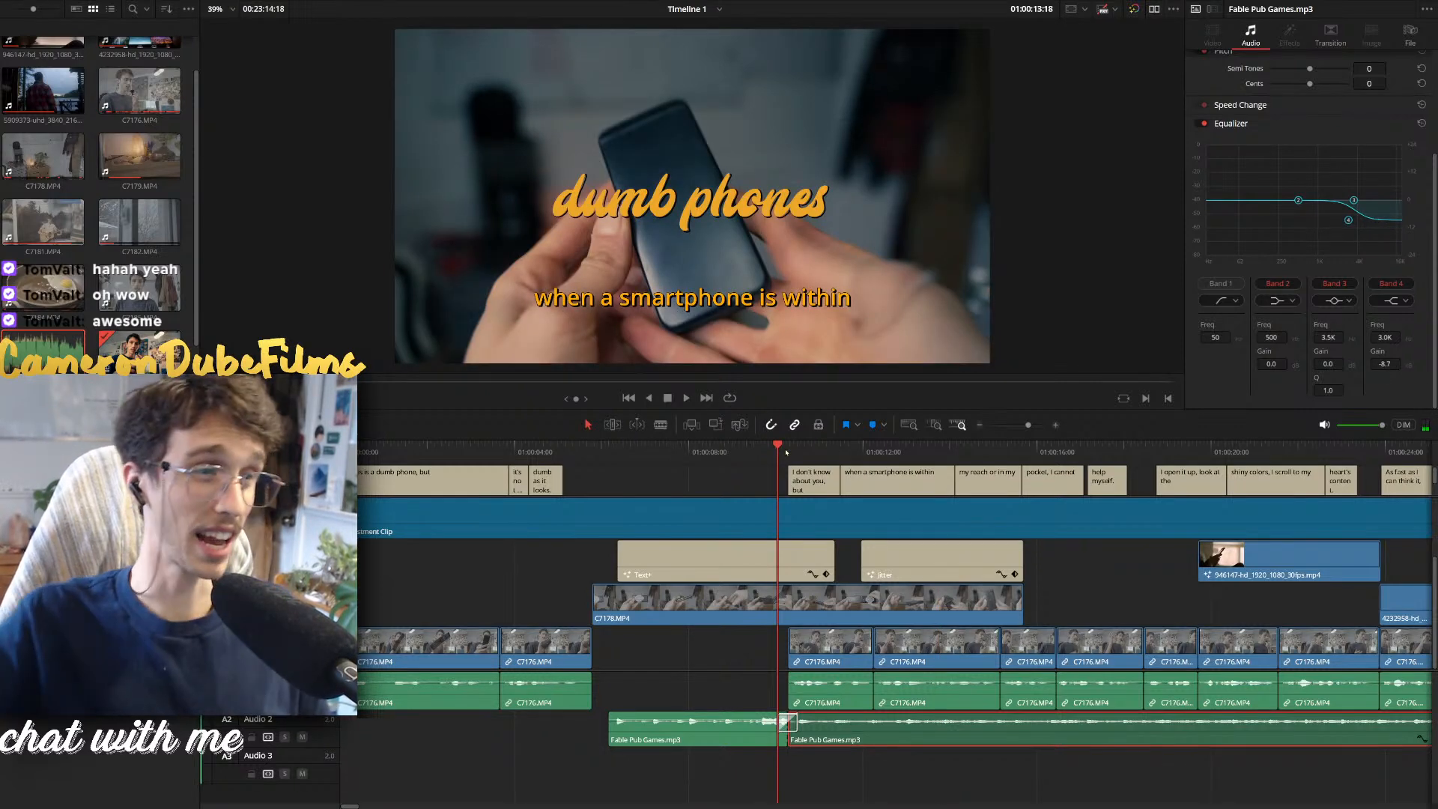
{"action": "key", "text": "space"}
{"action": "key", "text": "space"}
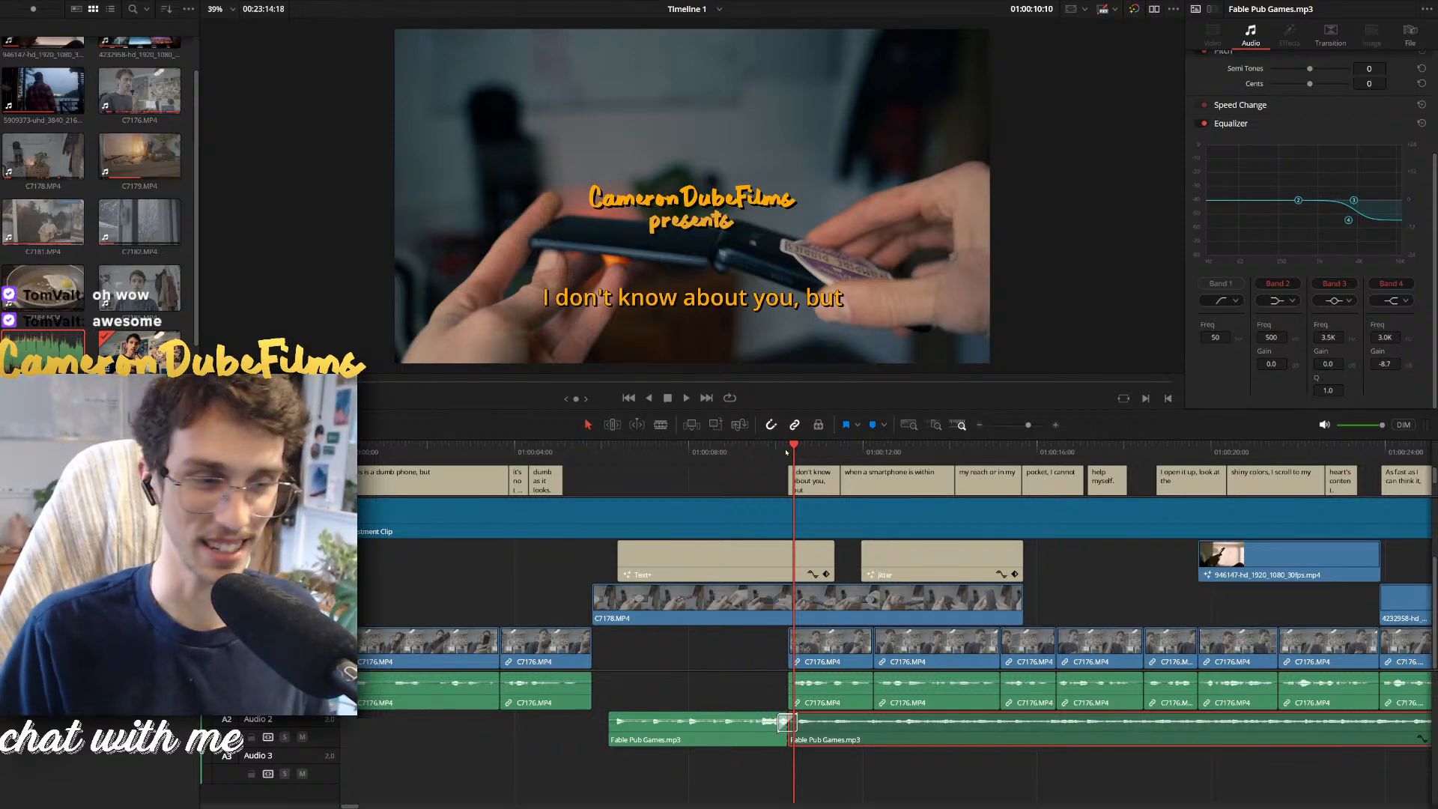
{"action": "key", "text": "space"}
{"action": "left_click_drag", "start_coordinate": [761, 452], "coordinate": [772, 451]}
{"action": "key", "text": "space"}
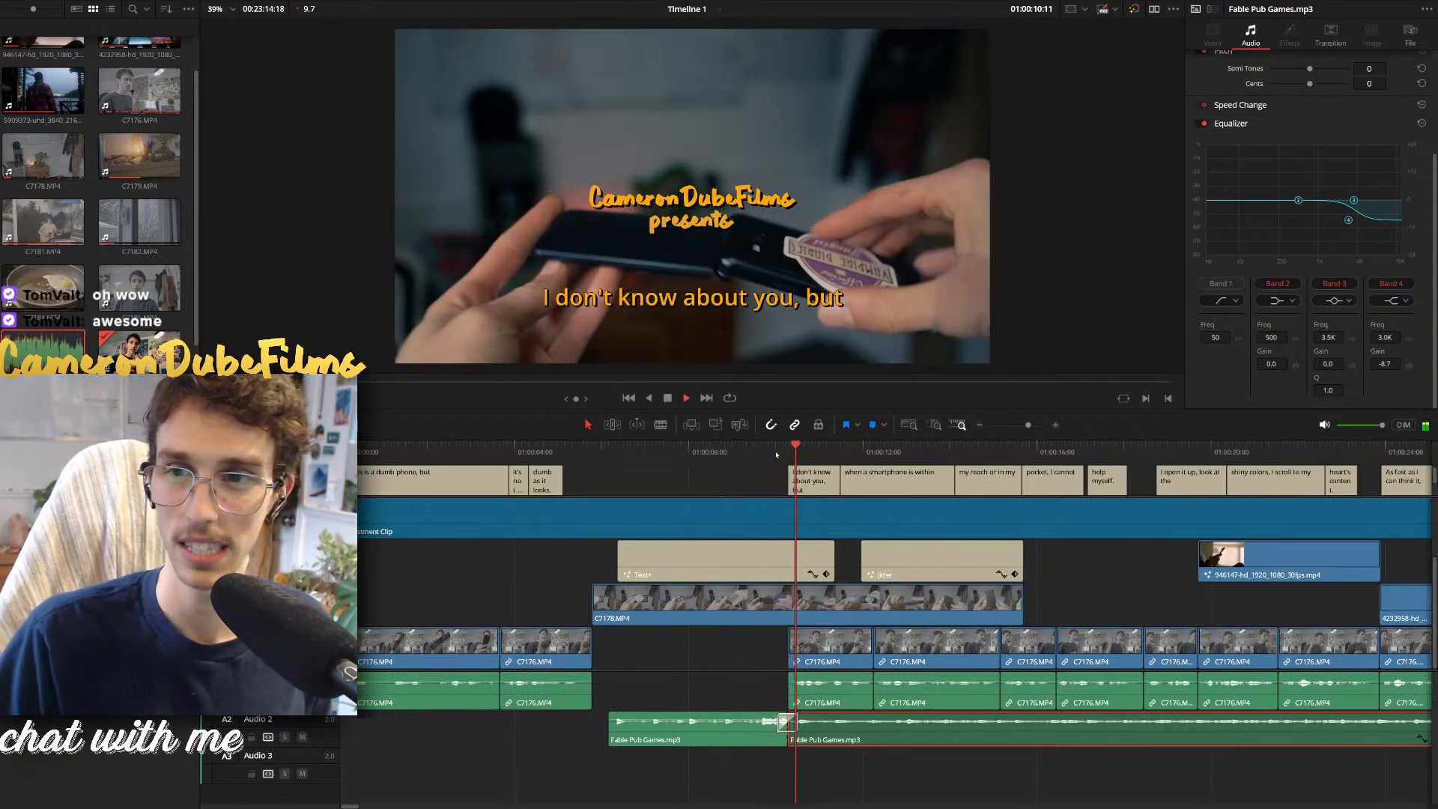
{"action": "key", "text": "space"}
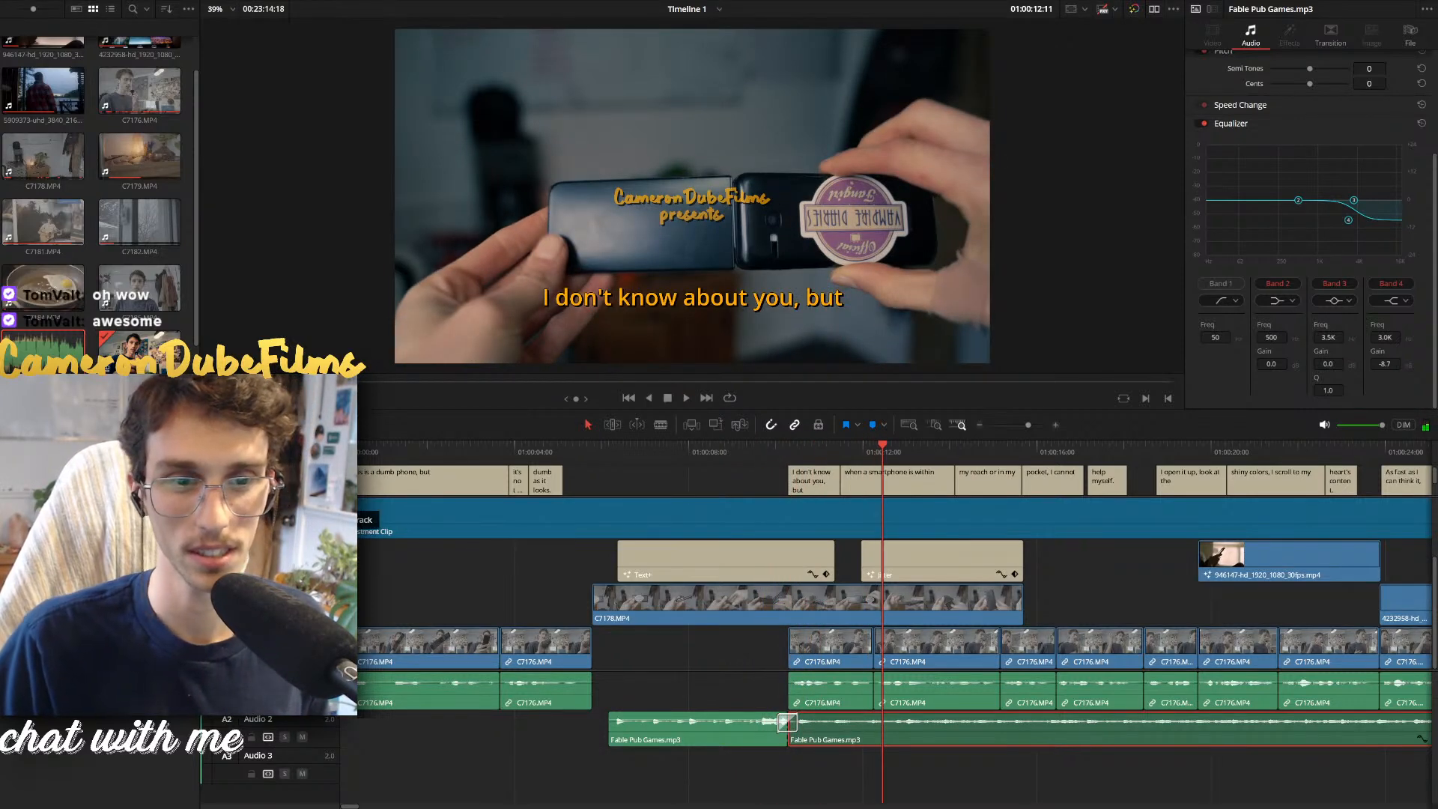
Disable the video and subtitle tracks and play the sound alone from 01:00:08:05
{"action": "left_click", "coordinate": [285, 522]}
{"action": "left_click", "coordinate": [284, 565]}
{"action": "left_click", "coordinate": [285, 608]}
{"action": "left_click", "coordinate": [285, 652]}
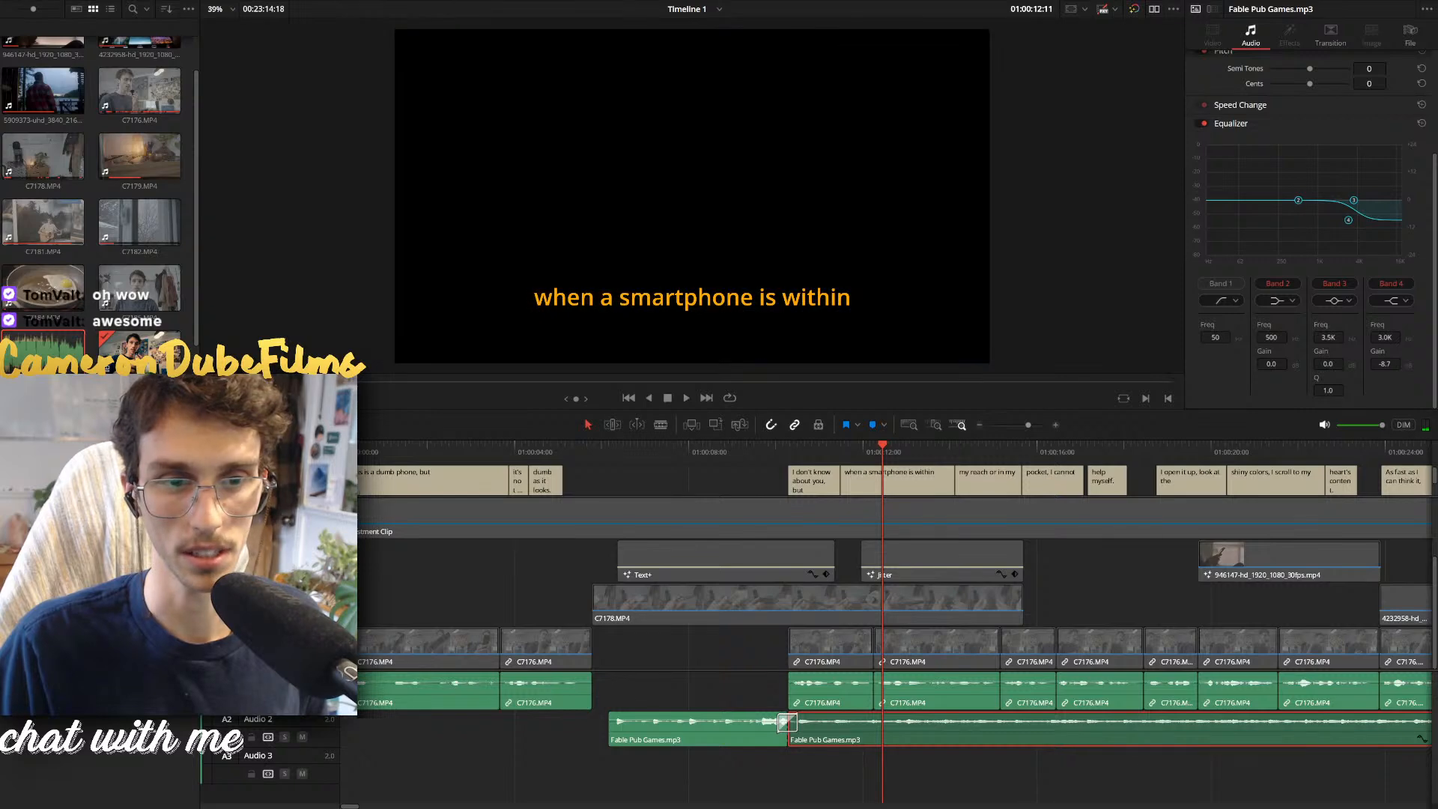
{"action": "left_click", "coordinate": [696, 451]}
{"action": "left_click", "coordinate": [284, 485]}
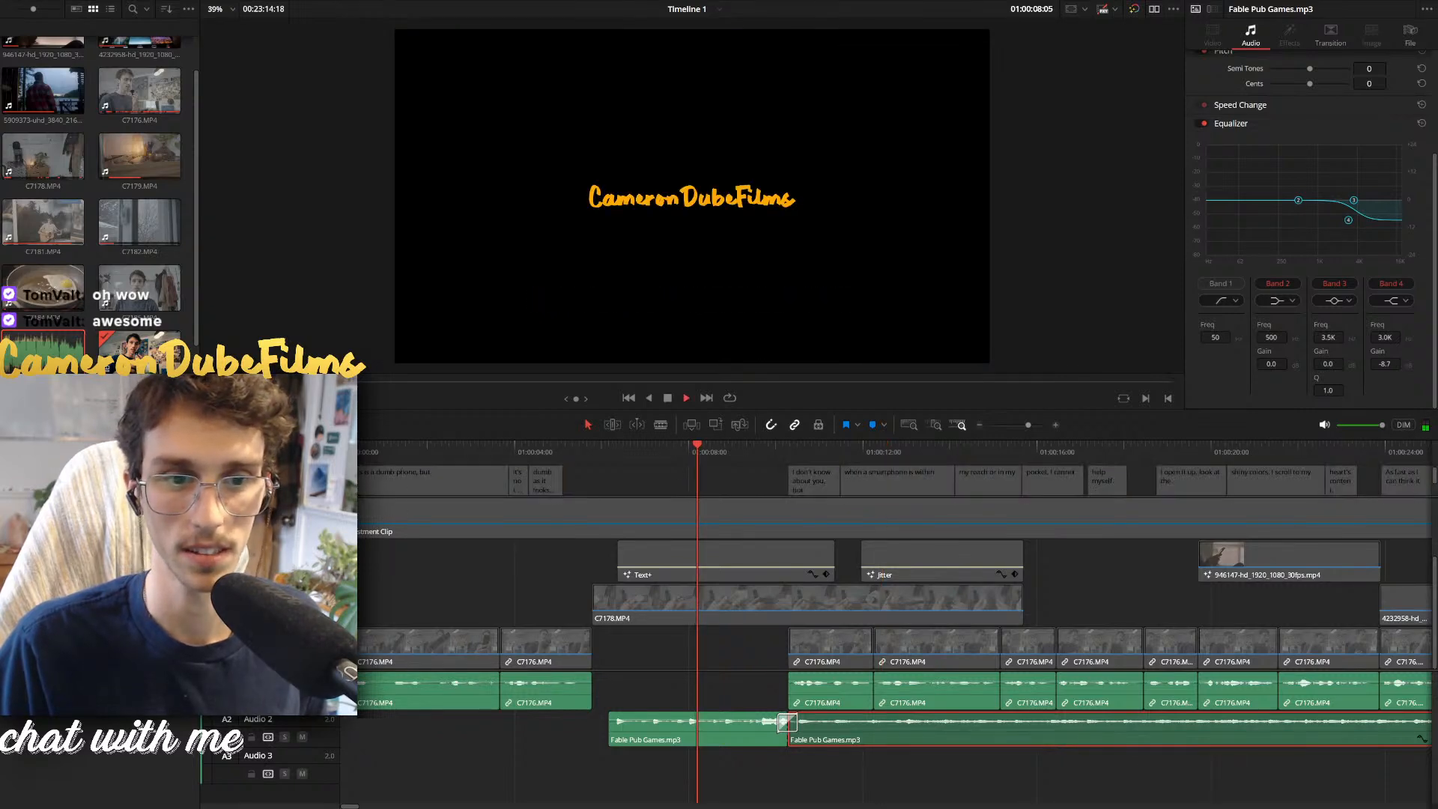
{"action": "key", "text": "space"}
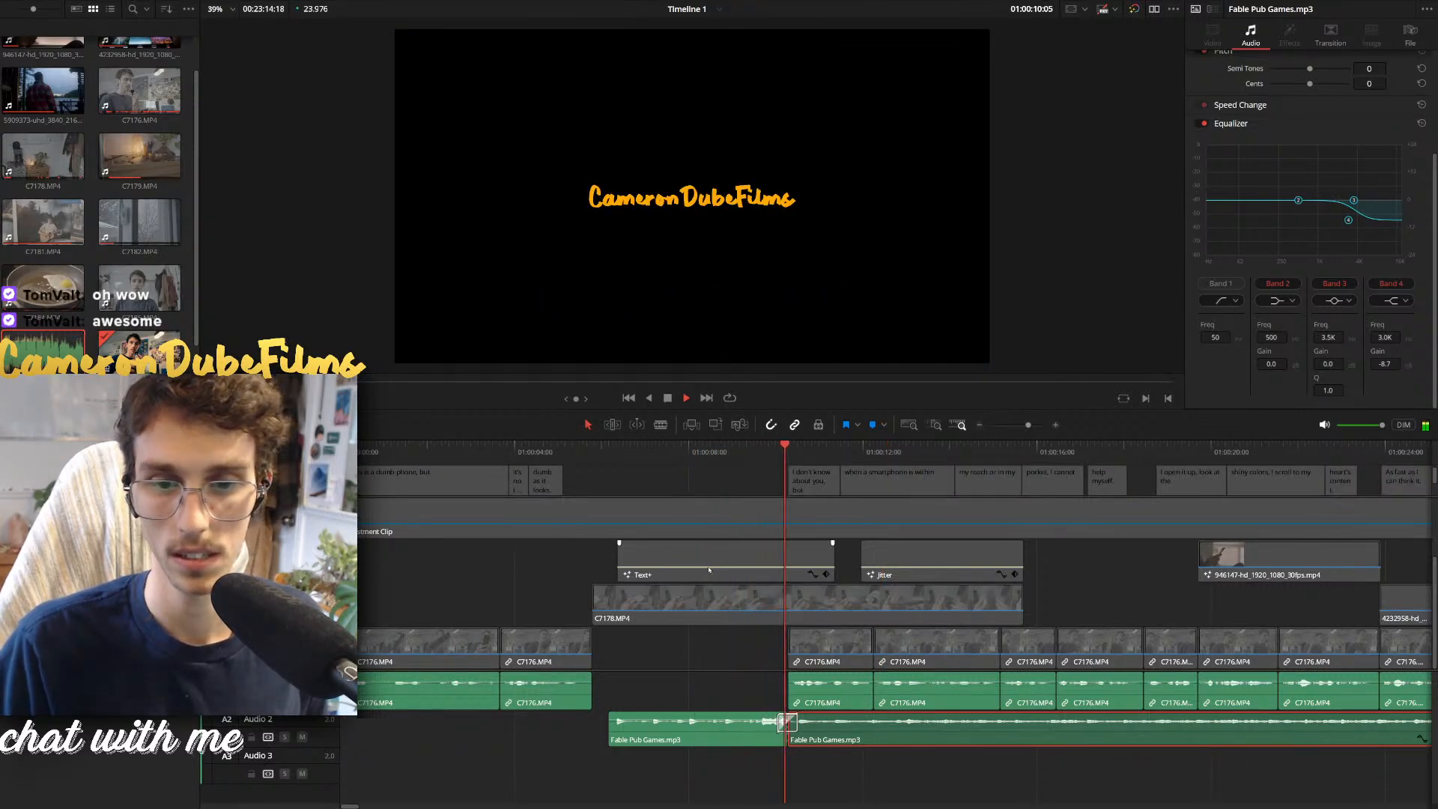
Lower the second music section's volume slightly further, check the levels on the Fairlight page and return to the Edit page
{"action": "scroll", "coordinate": [910, 730], "scroll_direction": "down", "scroll_amount": 3}
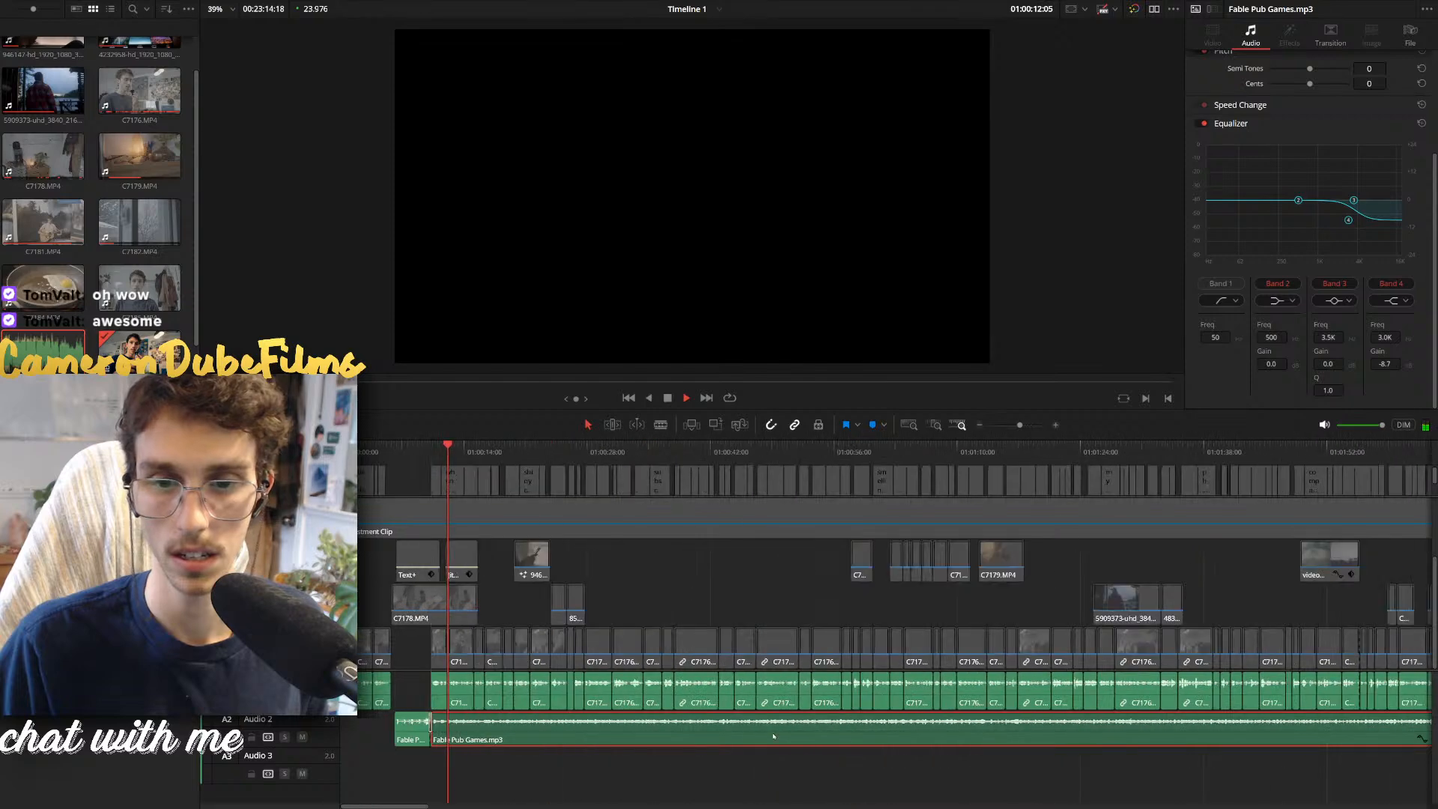
{"action": "left_click_drag", "start_coordinate": [531, 718], "coordinate": [528, 721]}
{"action": "key", "text": "space"}
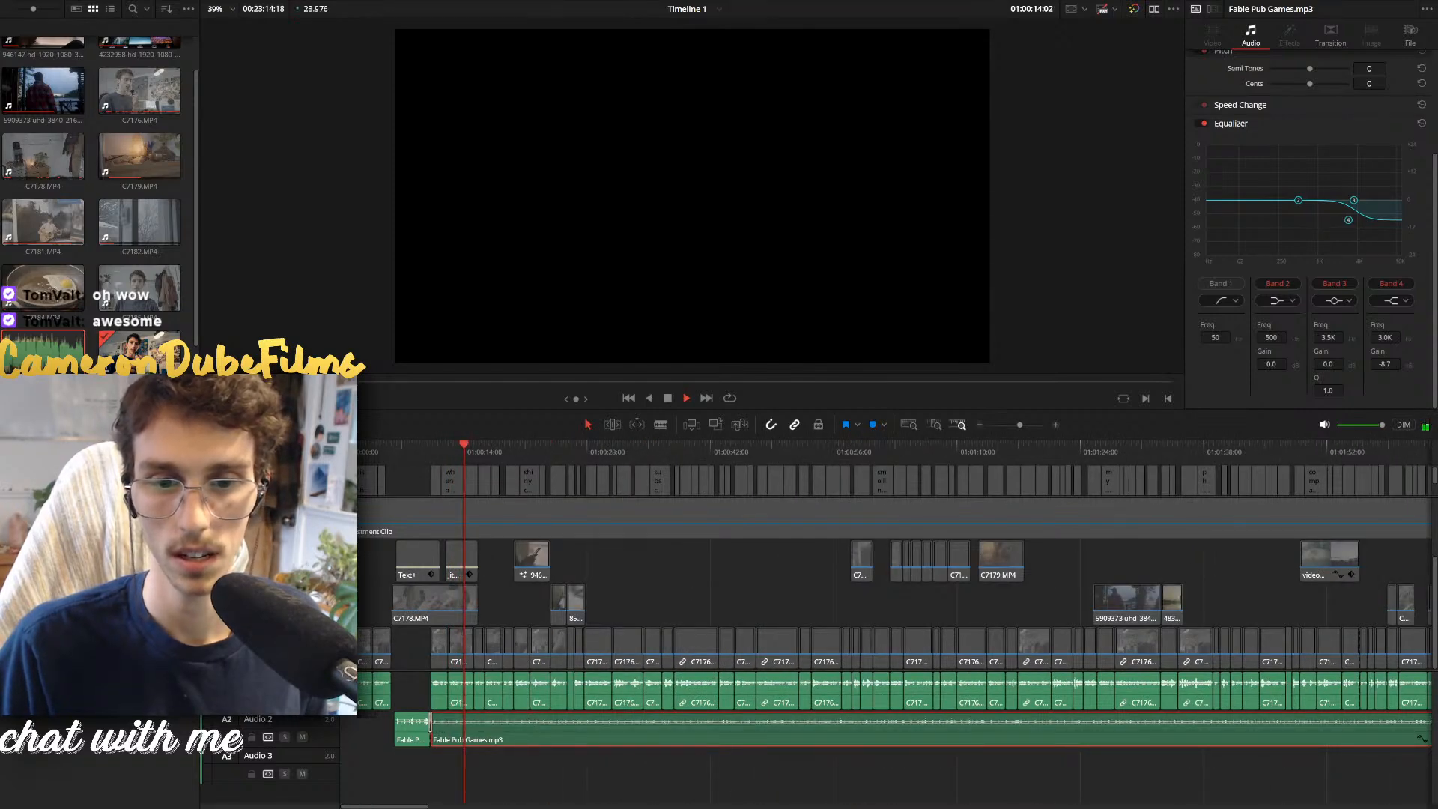
{"action": "key", "text": "shift+7"}
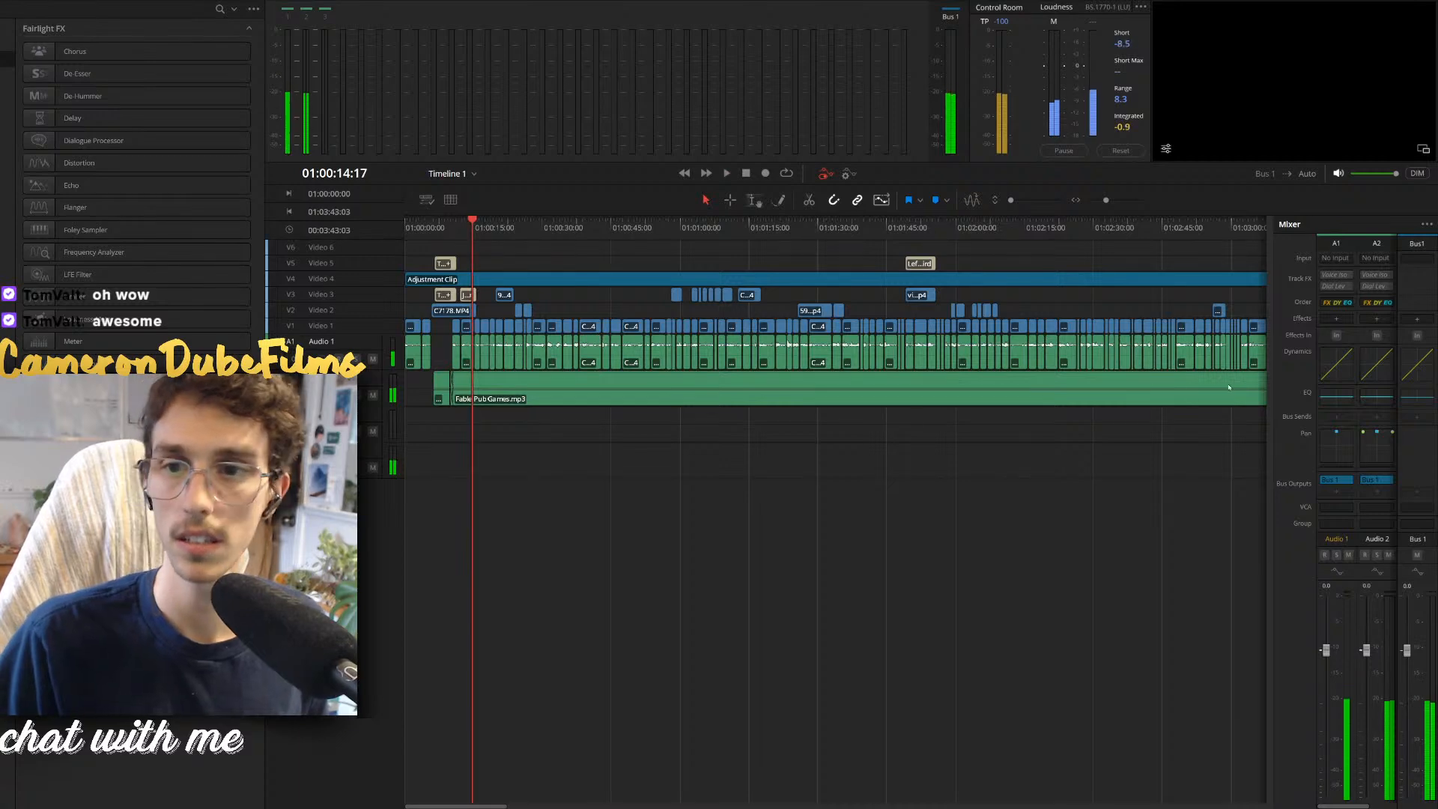
{"action": "key", "text": "shift+4"}
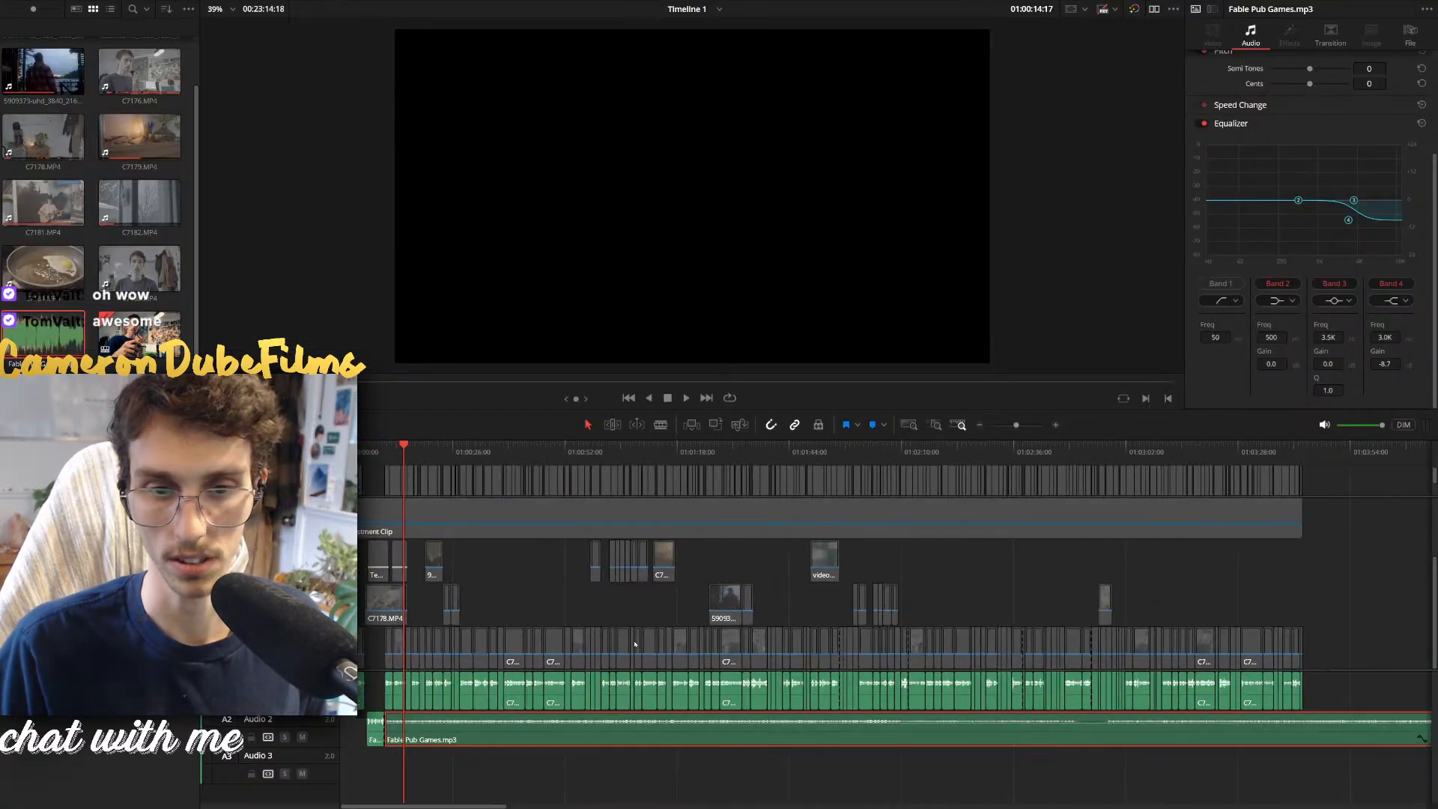
Select the dialogue clips on Audio 1 and raise their volume together
{"action": "left_click_drag", "start_coordinate": [1073, 691], "coordinate": [361, 700]}
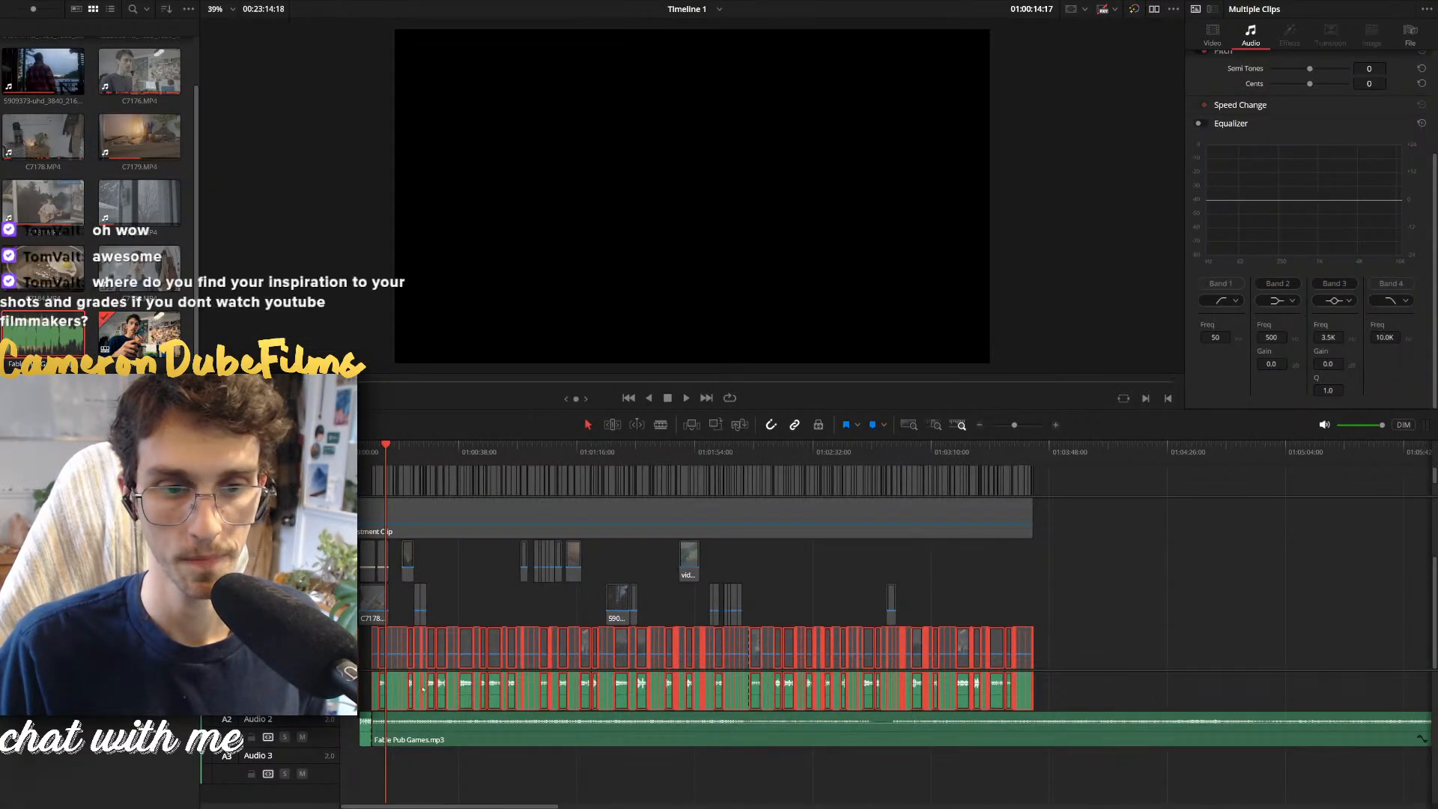
{"action": "key", "text": "ctrl+z"}
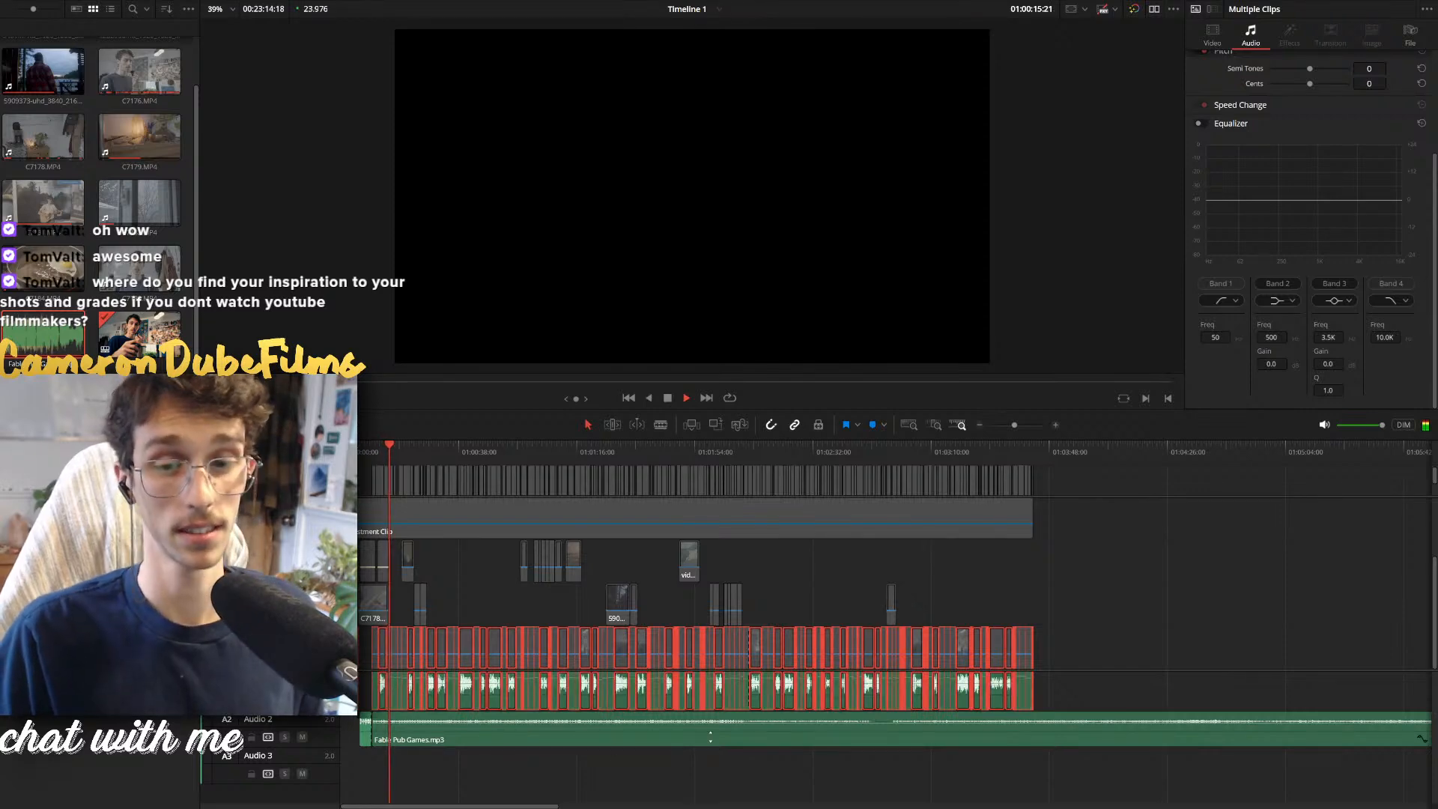
{"action": "key", "text": "space"}
On the Fairlight page, adjust the dynamics of the Audio 1 dialogue track while playing the mix
{"action": "key", "text": "shift+7"}
{"action": "key", "text": "space"}
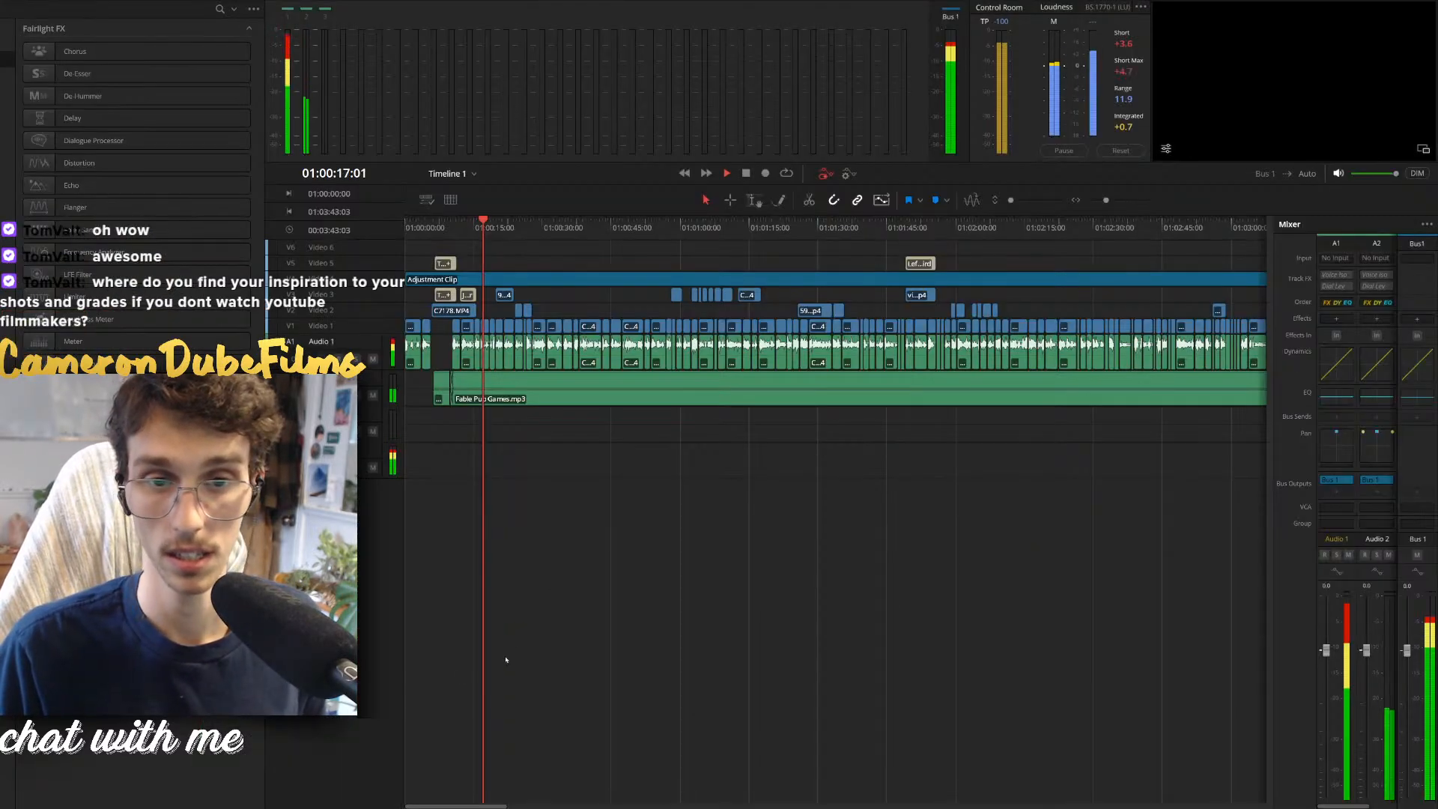
{"action": "key", "text": "space"}
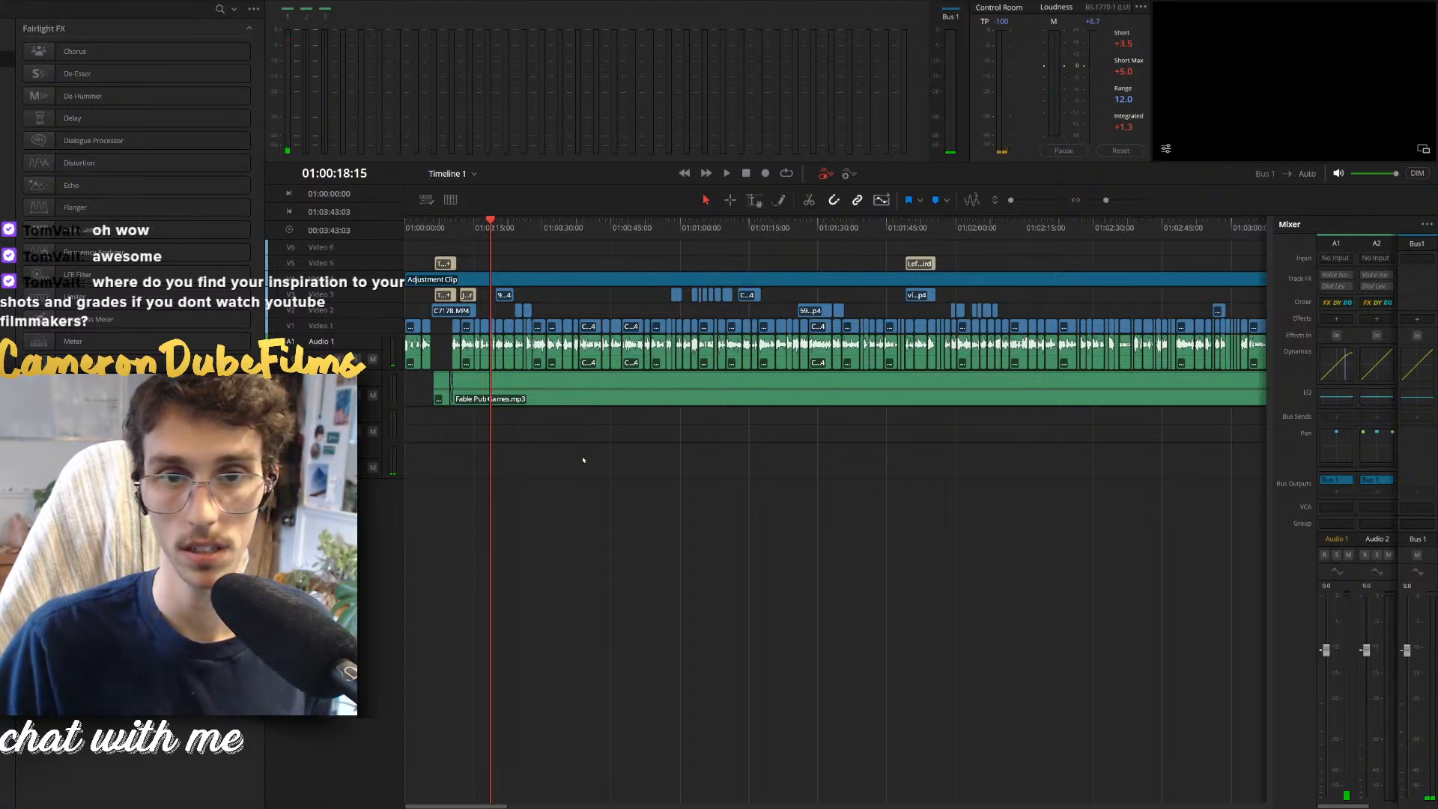
{"action": "key", "text": "space"}
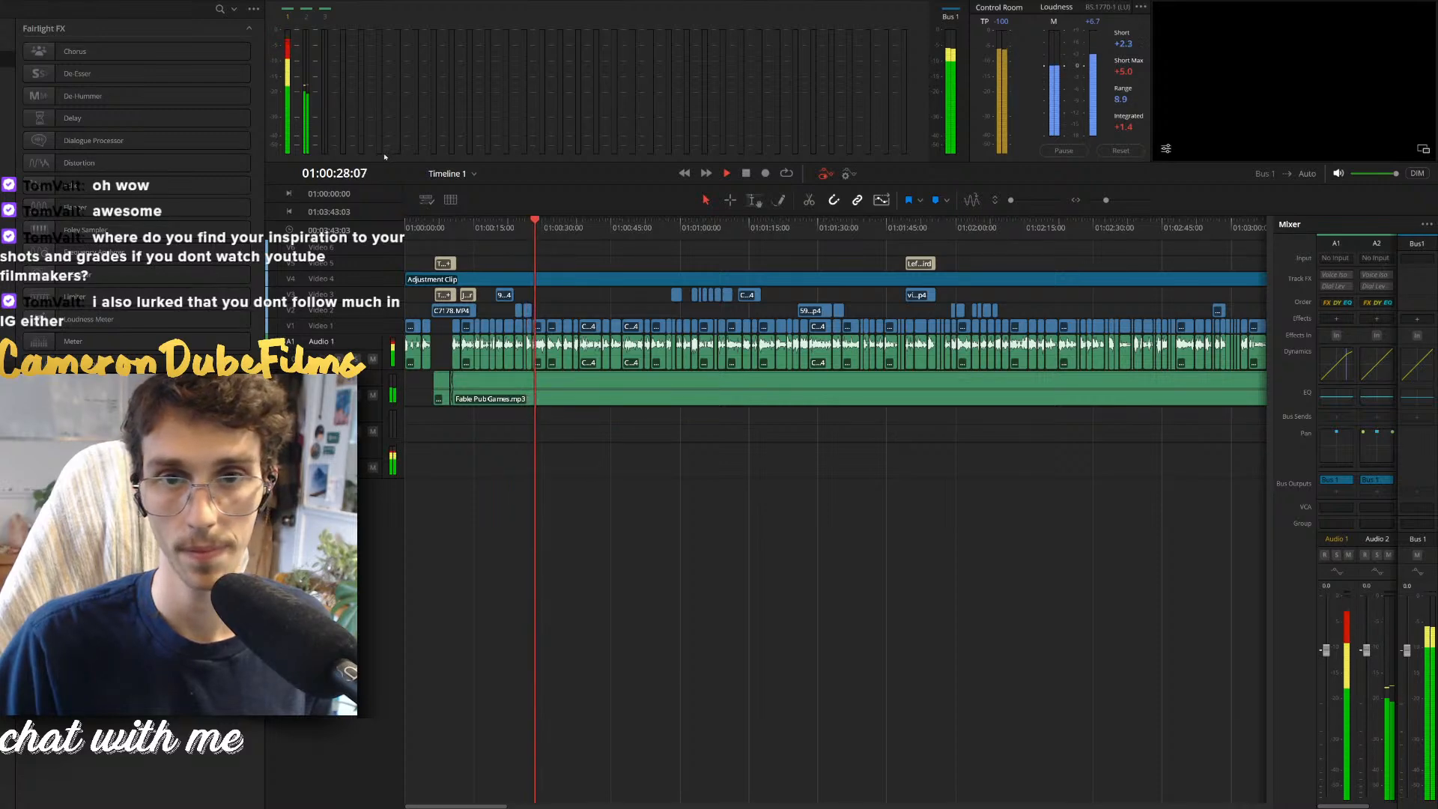
{"action": "key", "text": "space"}
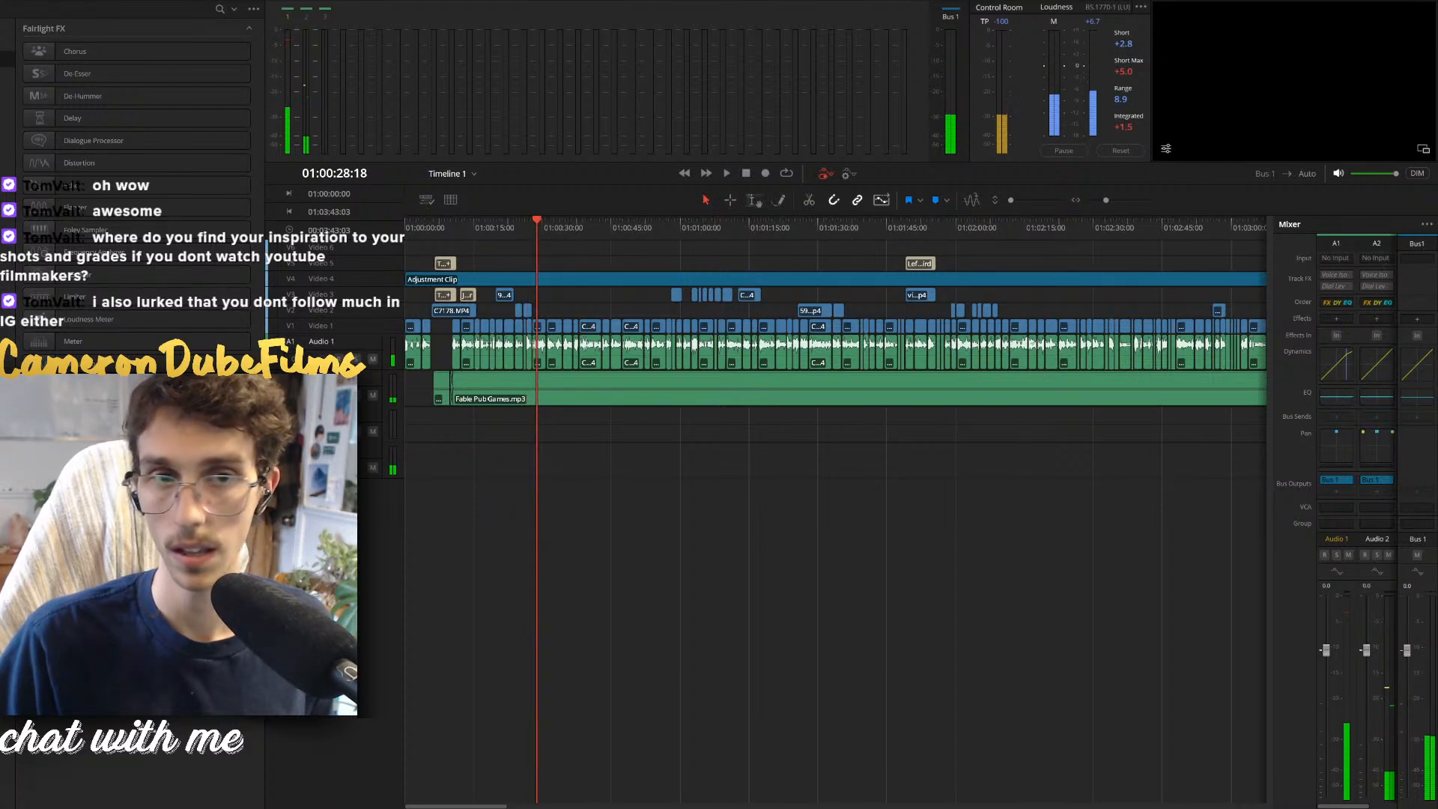
Shape the EQ of the Audio 1 dialogue track and replay the passage before 01:00:36:11 to judge it
{"action": "key", "text": "space"}
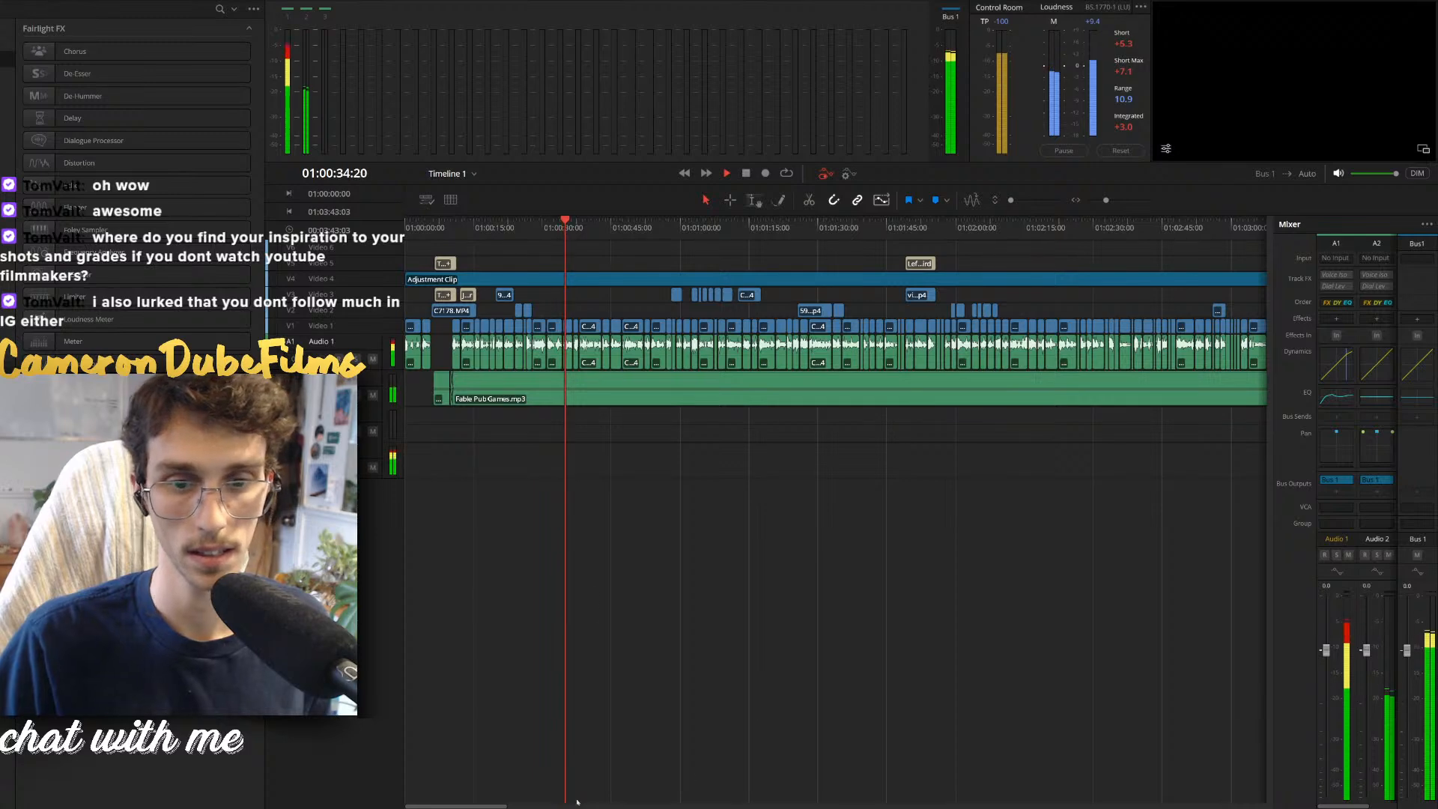
{"action": "key", "text": "space"}
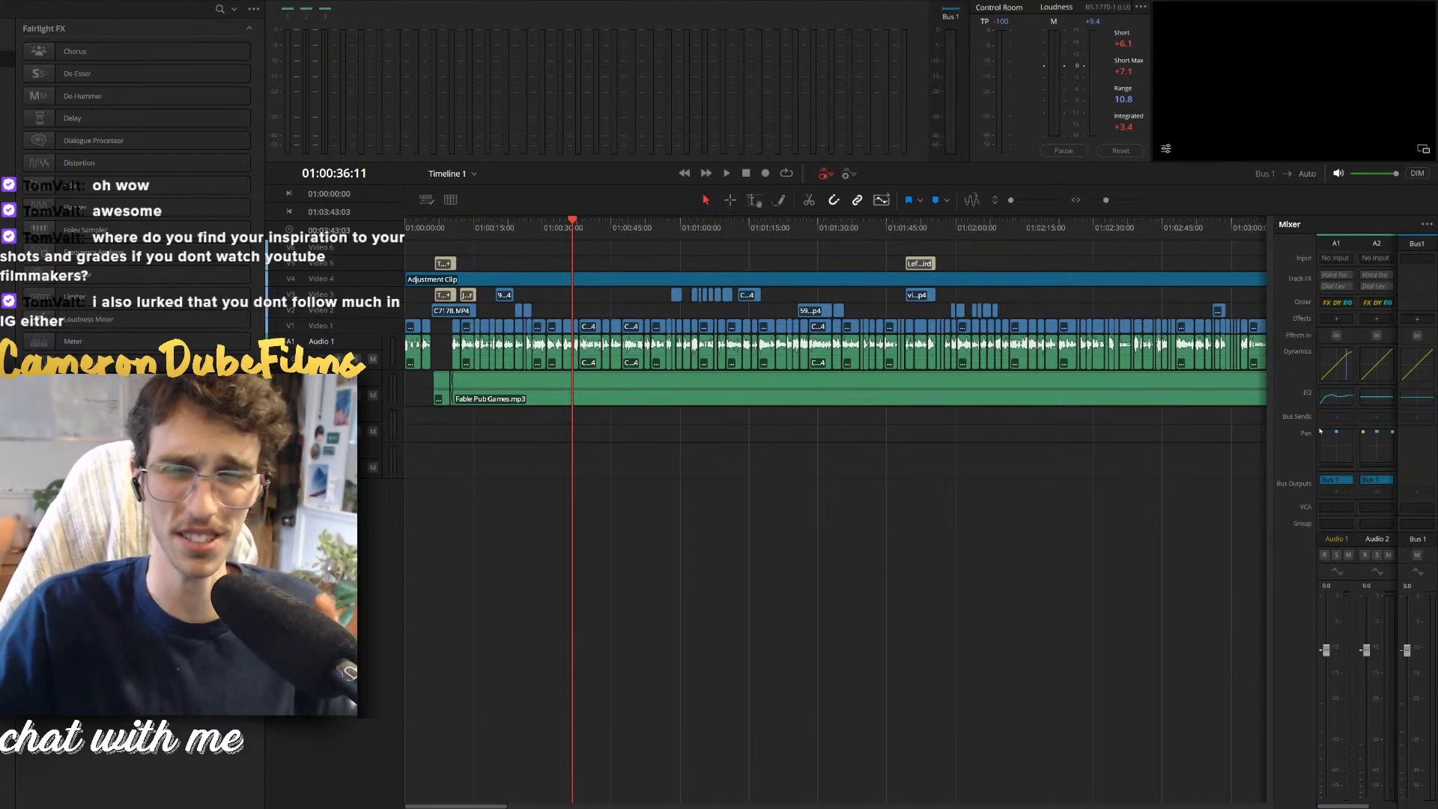
{"action": "left_click_drag", "start_coordinate": [573, 222], "coordinate": [545, 229]}
{"action": "key", "text": "space"}
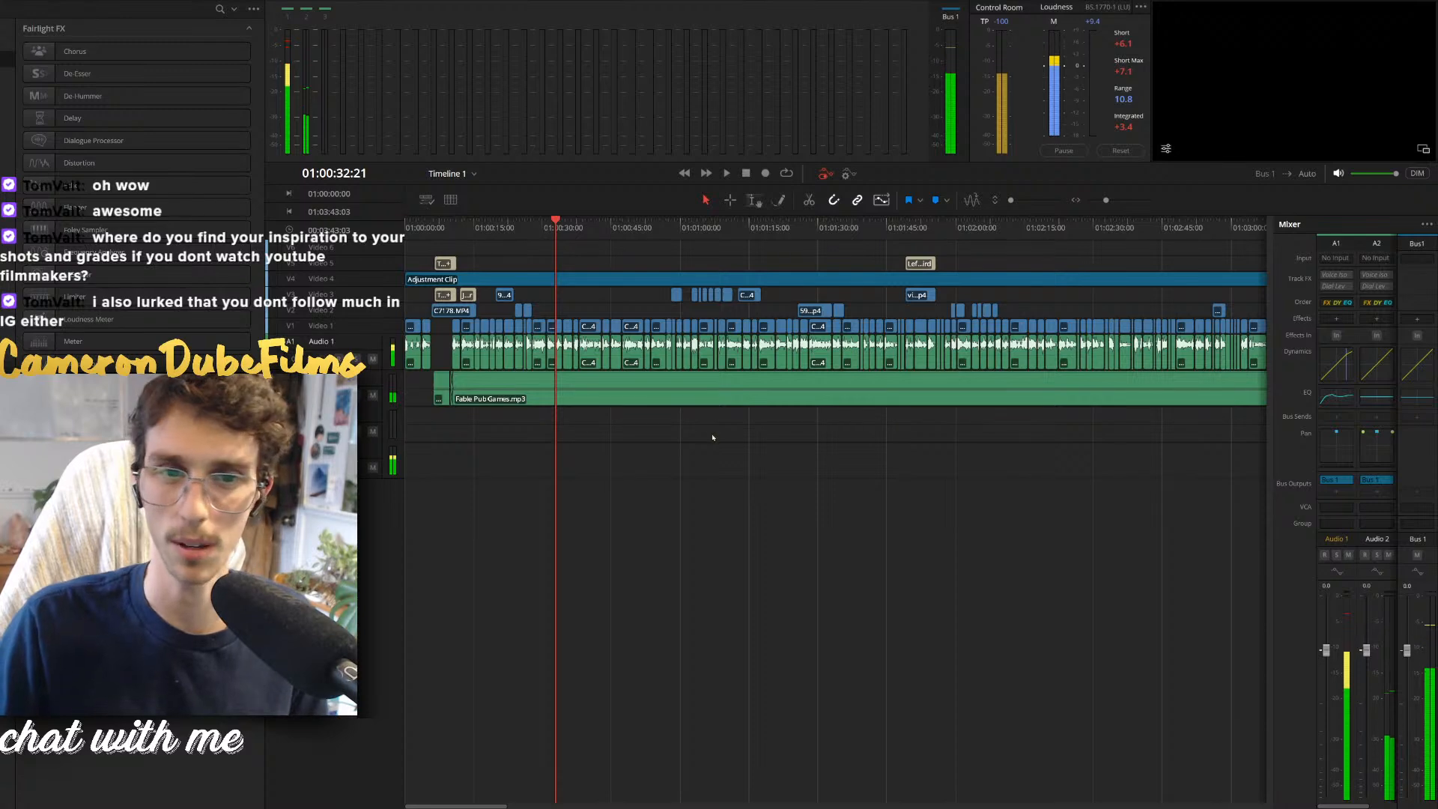
Replay the passage around 01:00:30 and again from 01:00:29:09 to judge the dialogue against the music
{"action": "scroll", "coordinate": [586, 432], "scroll_direction": "up", "scroll_amount": 1}
{"action": "scroll", "coordinate": [599, 436], "scroll_direction": "up", "scroll_amount": 2}
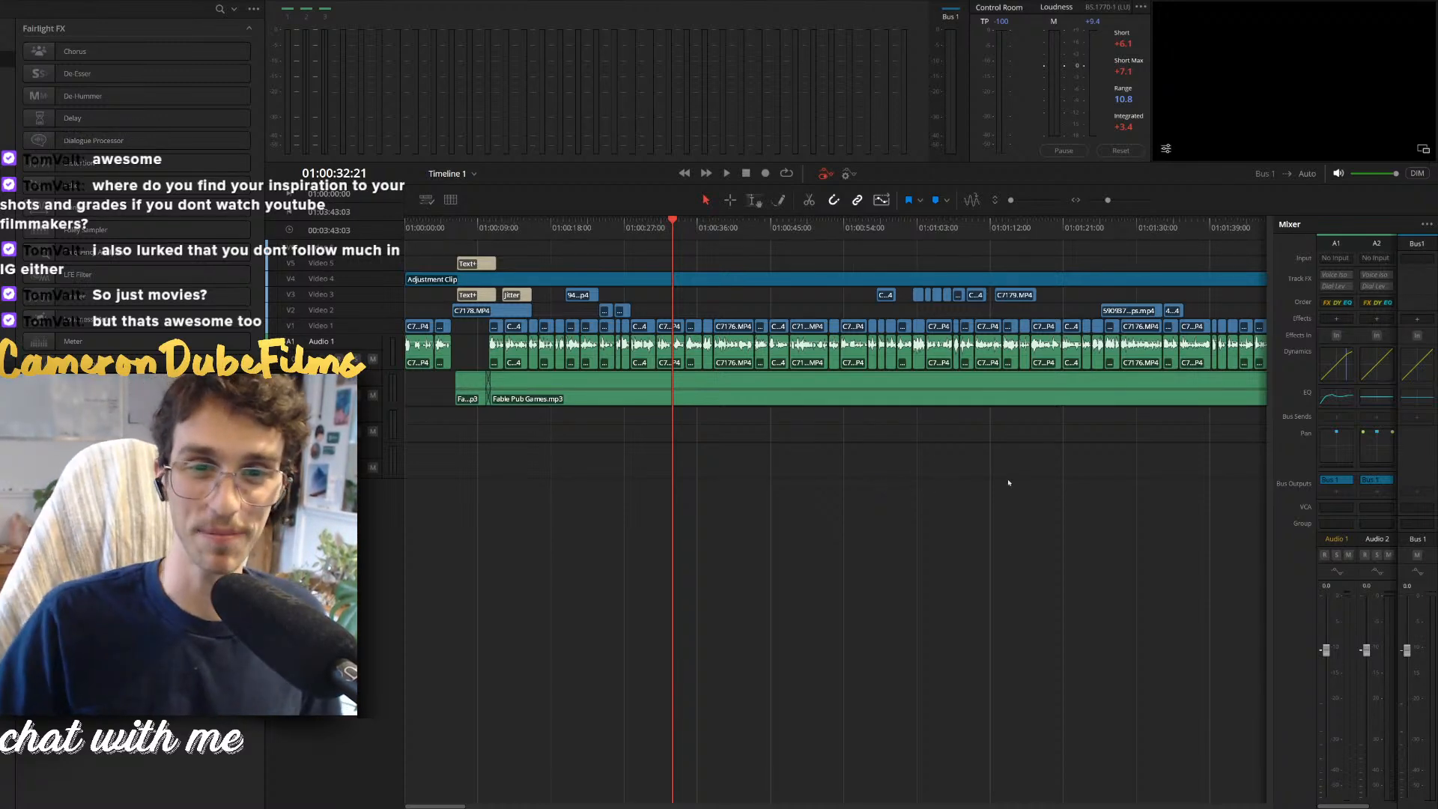
{"action": "mouse_move", "coordinate": [657, 225]}
{"action": "left_mouse_down"}
{"action": "mouse_move", "coordinate": [669, 228]}
{"action": "mouse_move", "coordinate": [635, 229]}
{"action": "mouse_move", "coordinate": [682, 228]}
{"action": "mouse_move", "coordinate": [653, 228]}
{"action": "left_mouse_up"}
{"action": "key", "text": "Up"}
{"action": "key", "text": "Down"}
{"action": "key", "text": "Down"}
{"action": "key", "text": "Up"}
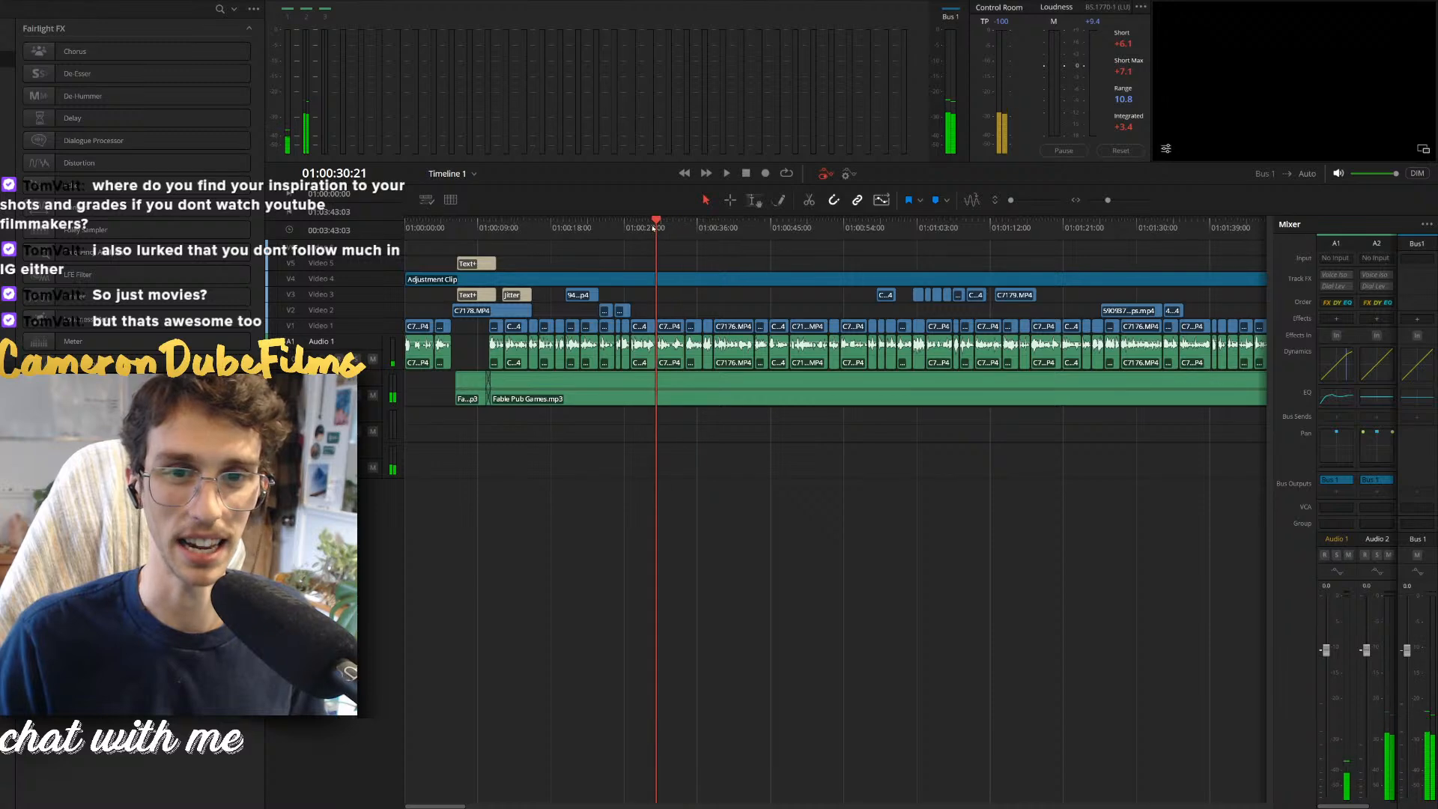
{"action": "key", "text": "Up"}
{"action": "key", "text": "Down"}
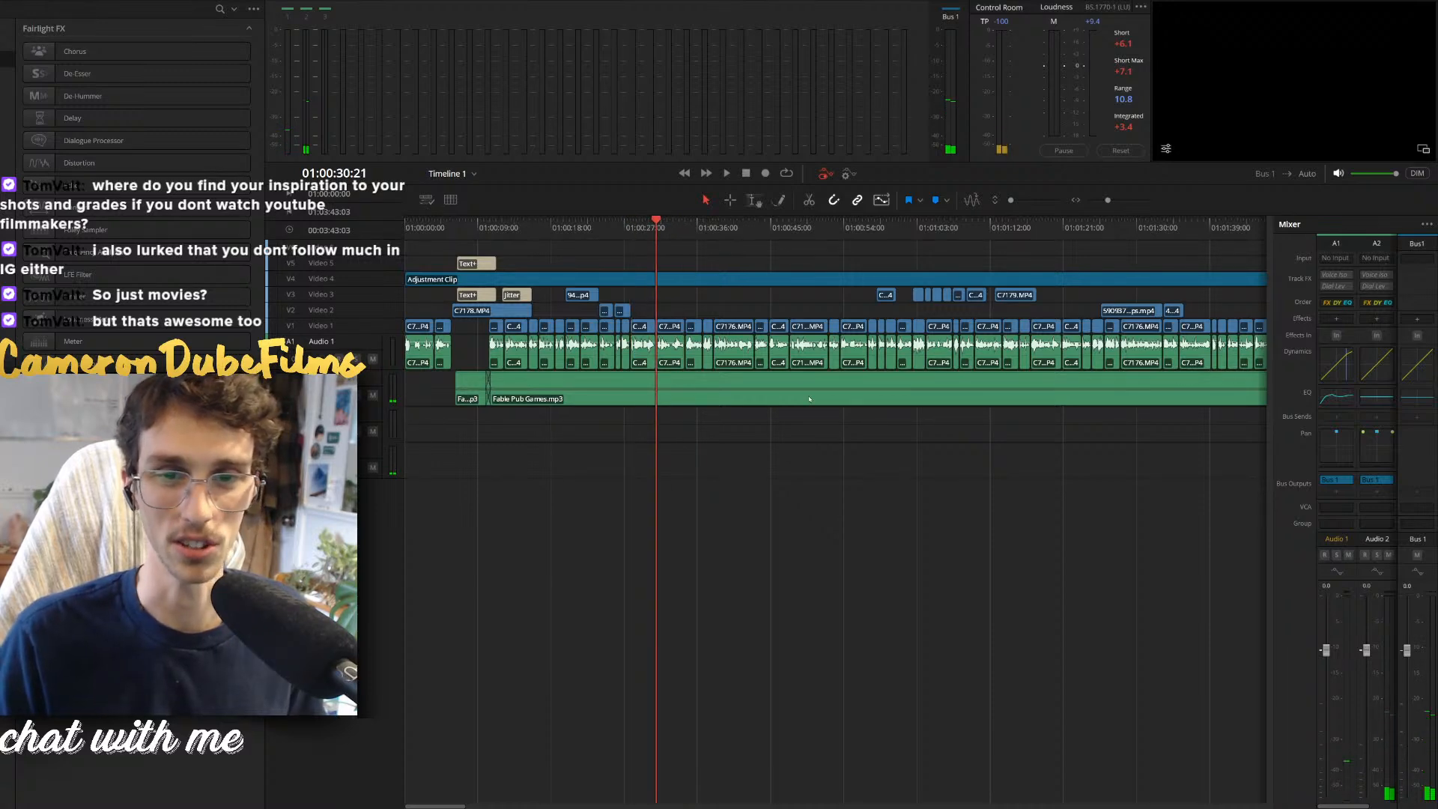
{"action": "scroll", "coordinate": [841, 459], "scroll_direction": "up", "scroll_amount": 5}
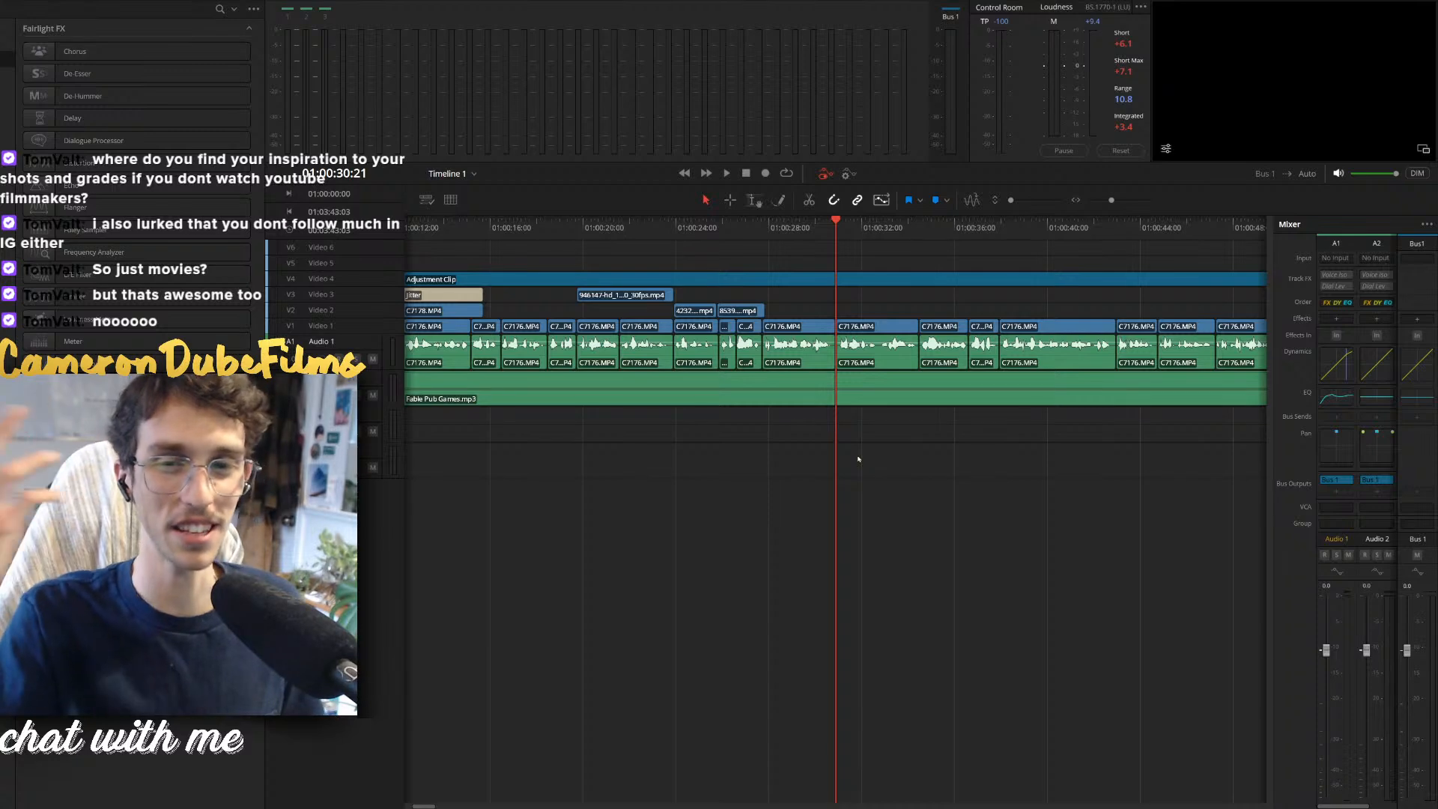
{"action": "left_click", "coordinate": [800, 229]}
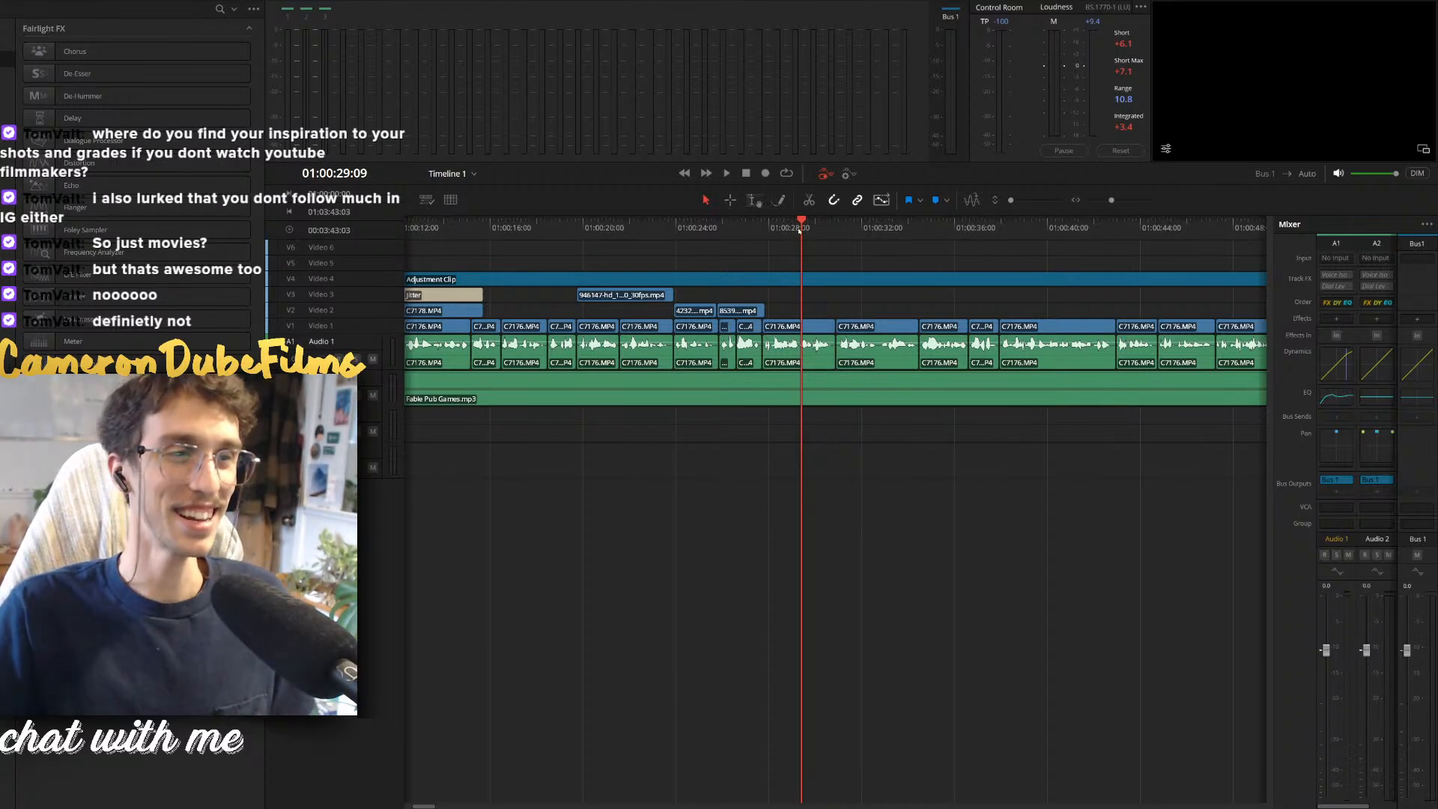
{"action": "key", "text": "space"}
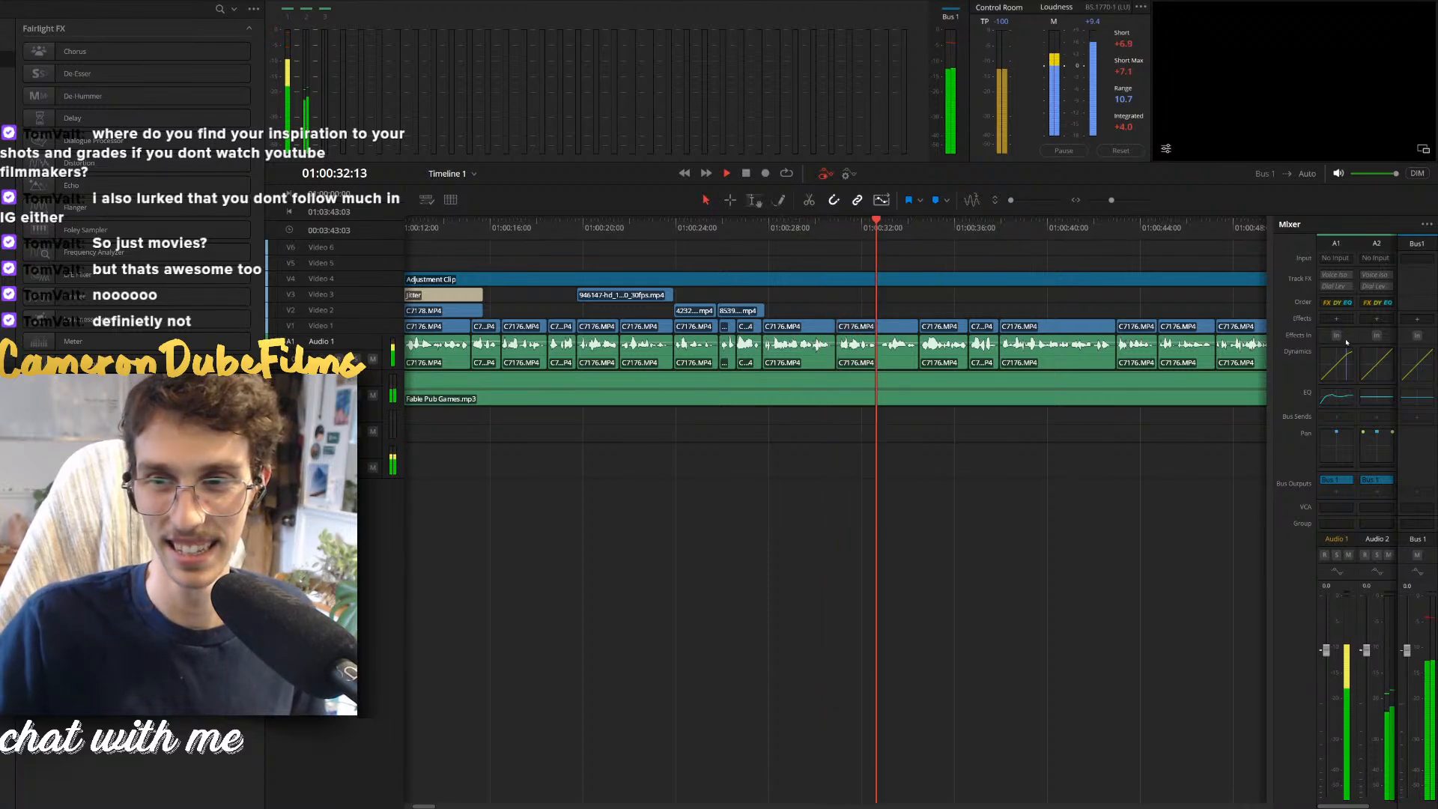
{"action": "key", "text": "space"}
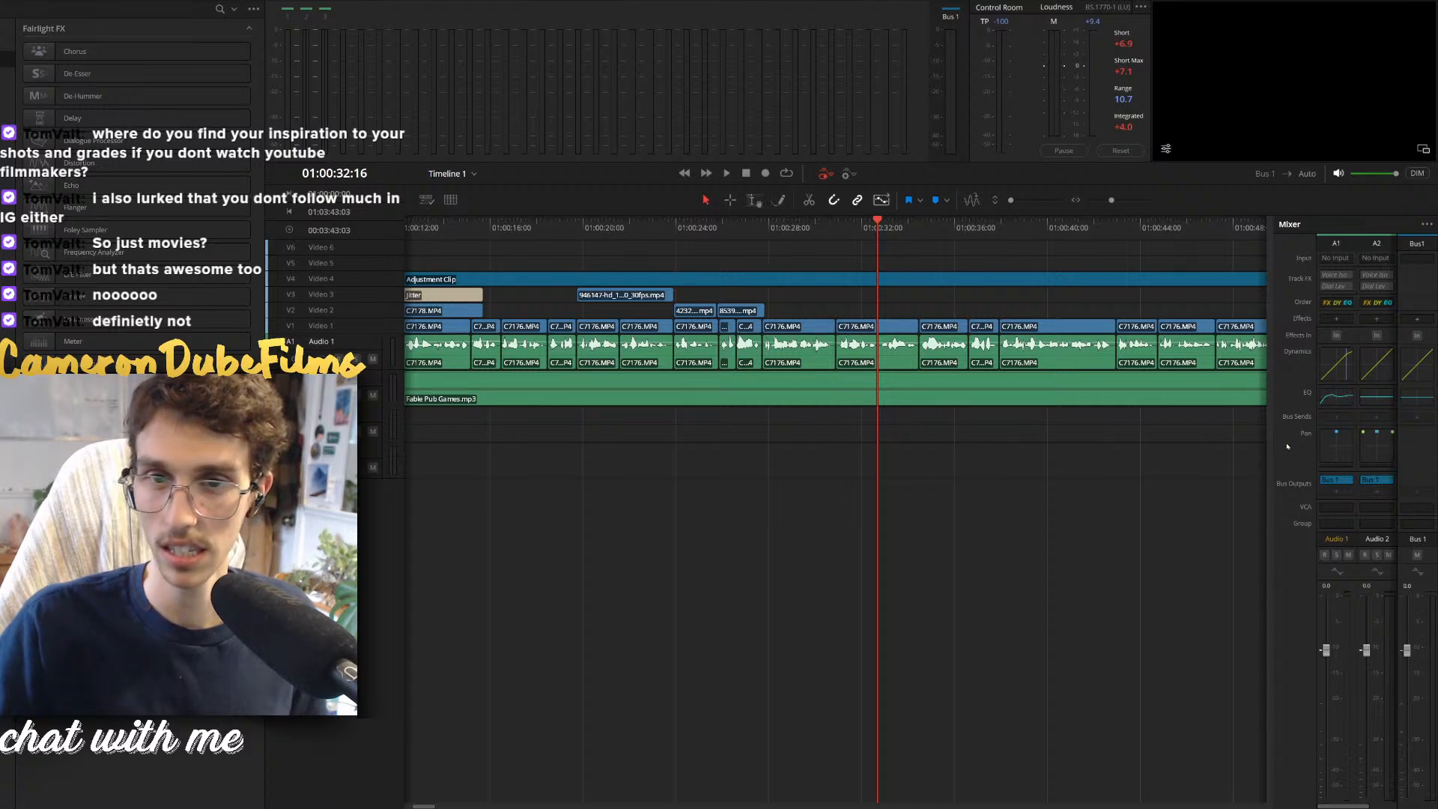
Add a De-Esser effect to the Audio 1 dialogue track and play the mix up to about 01:00:51
{"action": "left_click", "coordinate": [1287, 446]}
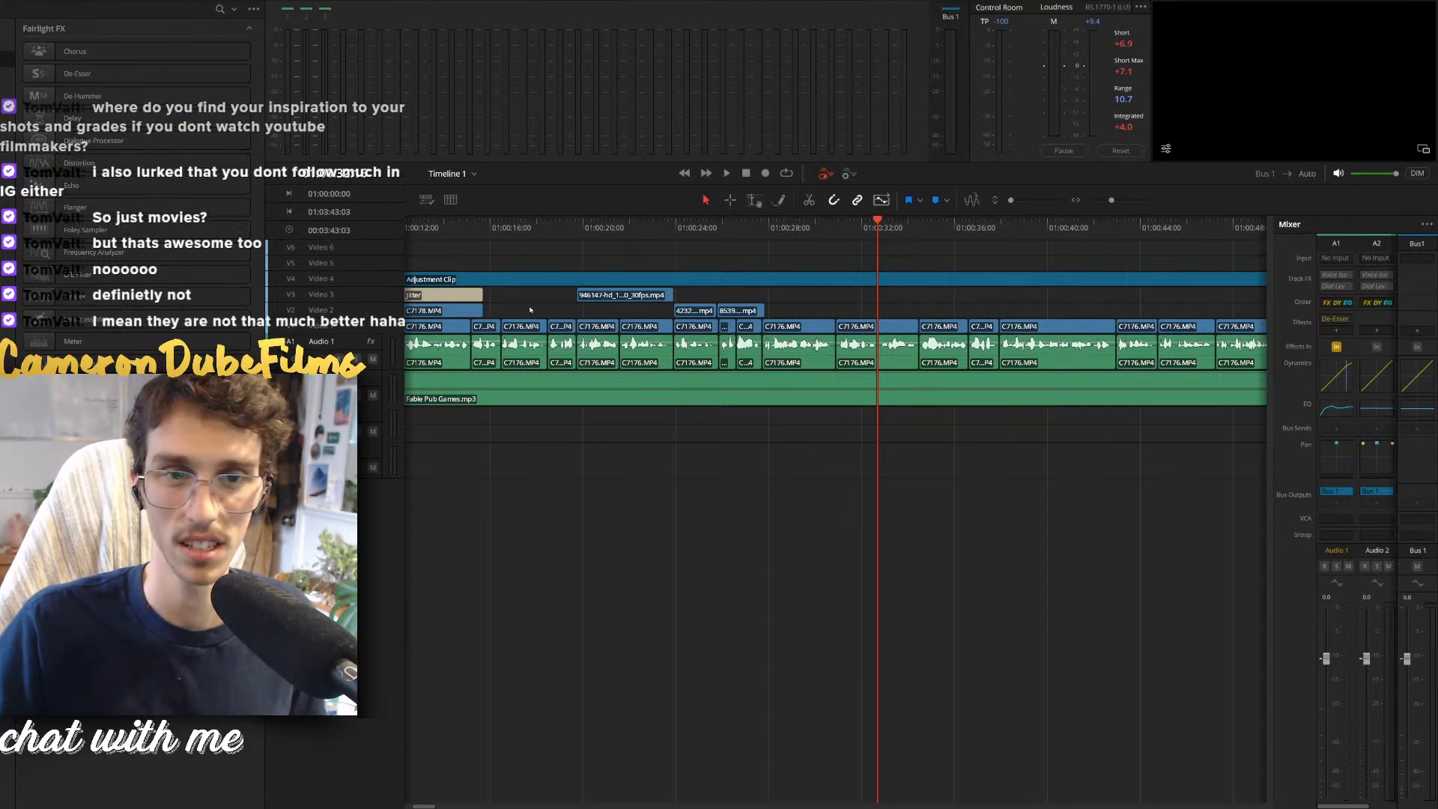
{"action": "key", "text": "space"}
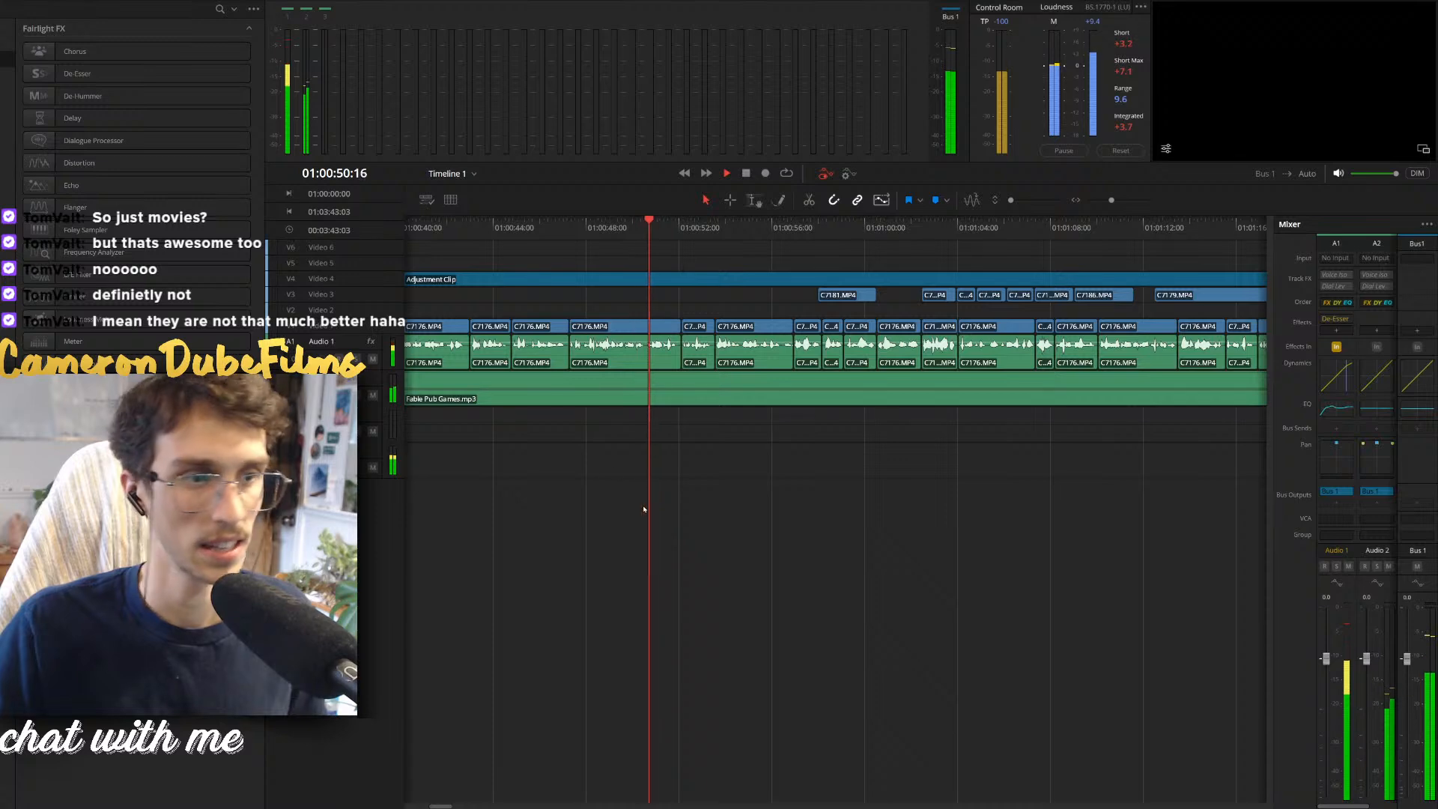
{"action": "key", "text": "space"}
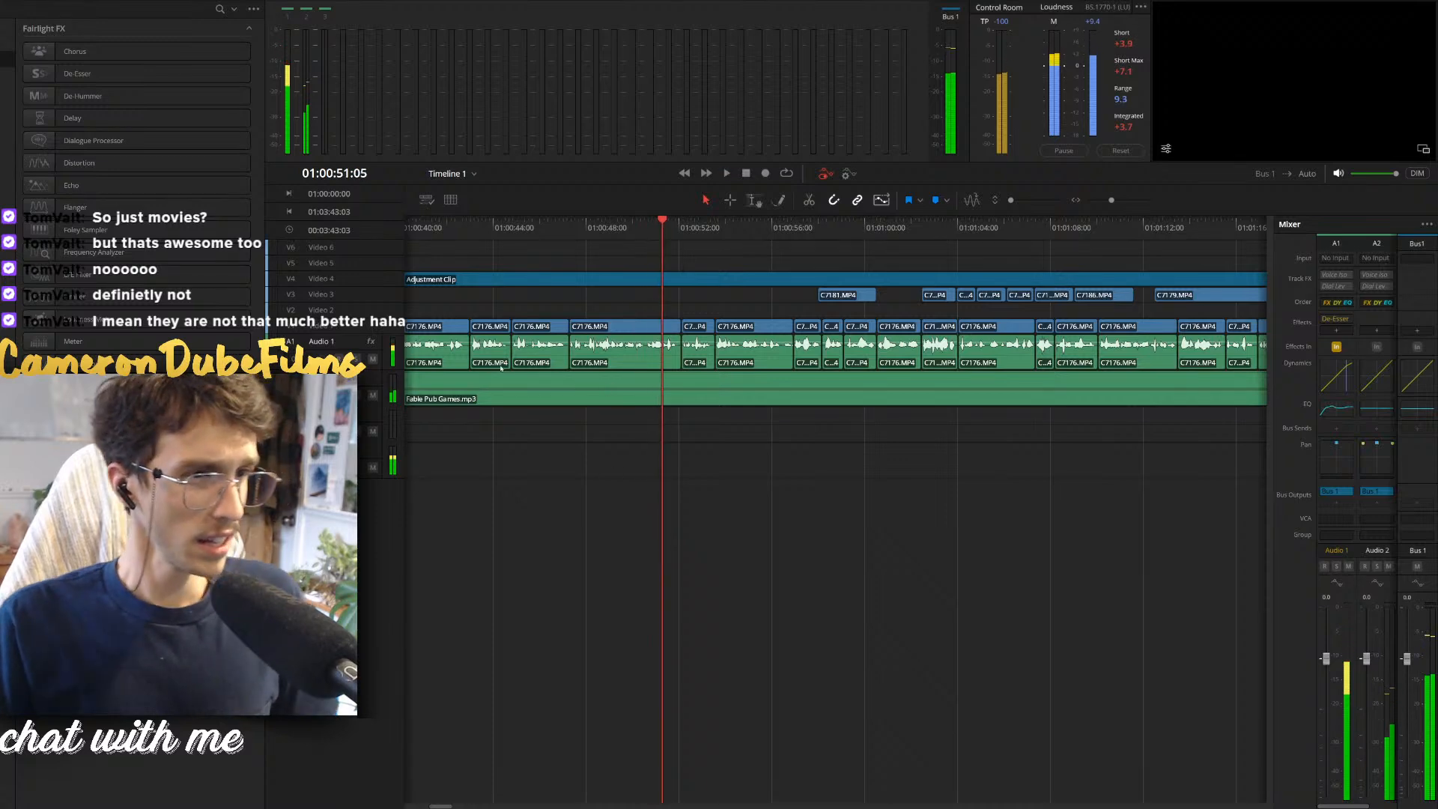
Replay the mix from 01:00:50:23 to about 01:01:00 to judge the de-essed dialogue
{"action": "left_click", "coordinate": [656, 234]}
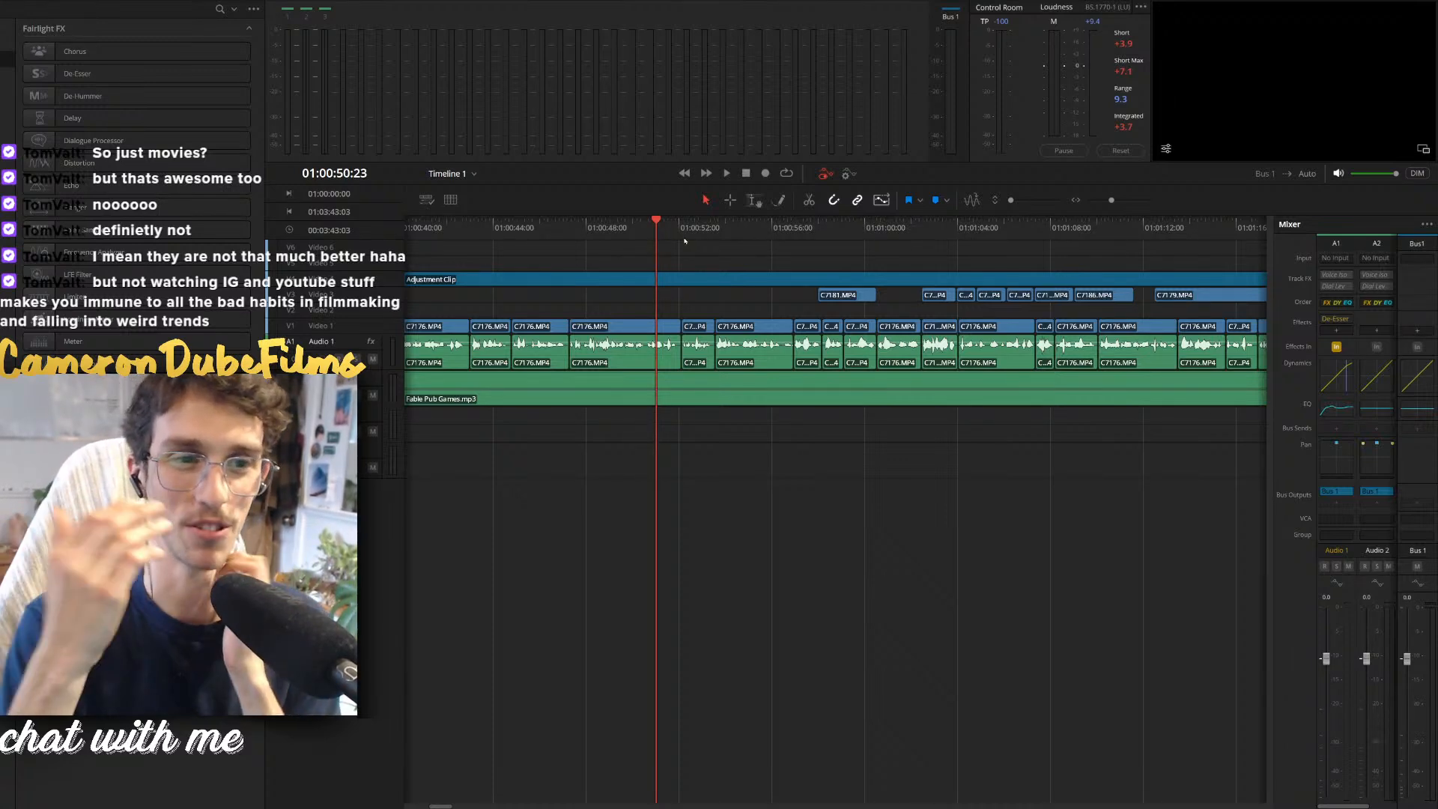
{"action": "left_click_drag", "start_coordinate": [667, 229], "coordinate": [656, 230]}
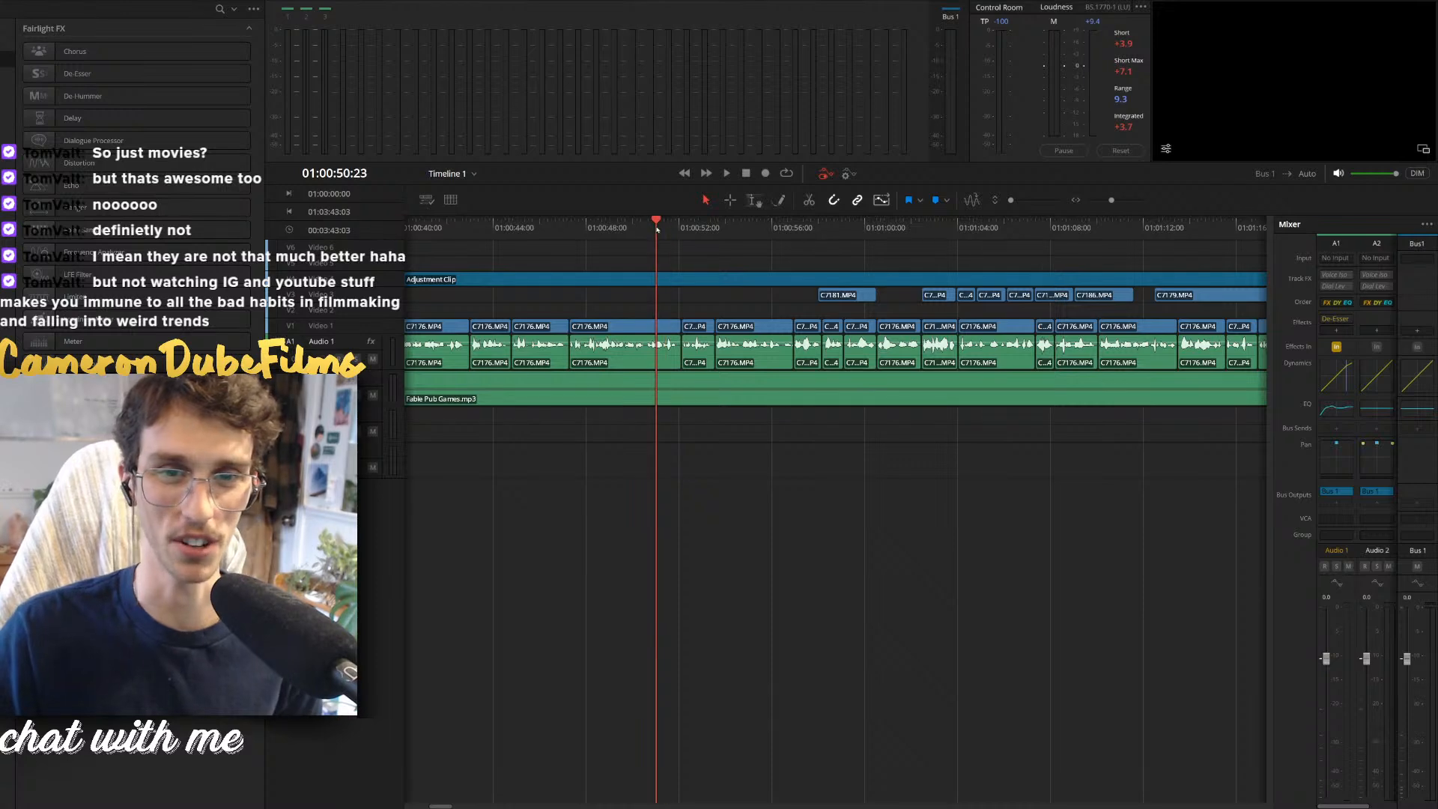
{"action": "key", "text": "space"}
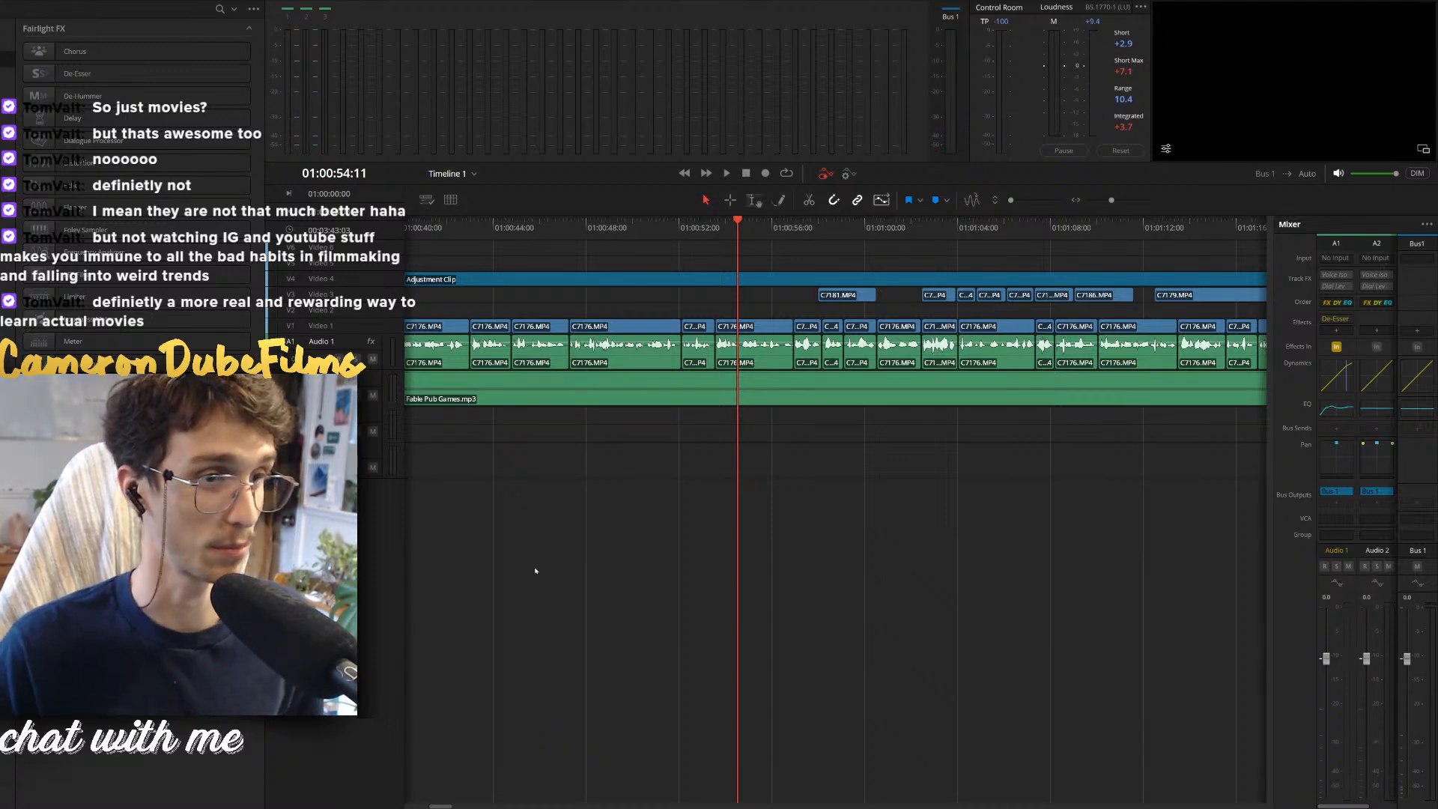
{"action": "key", "text": "space"}
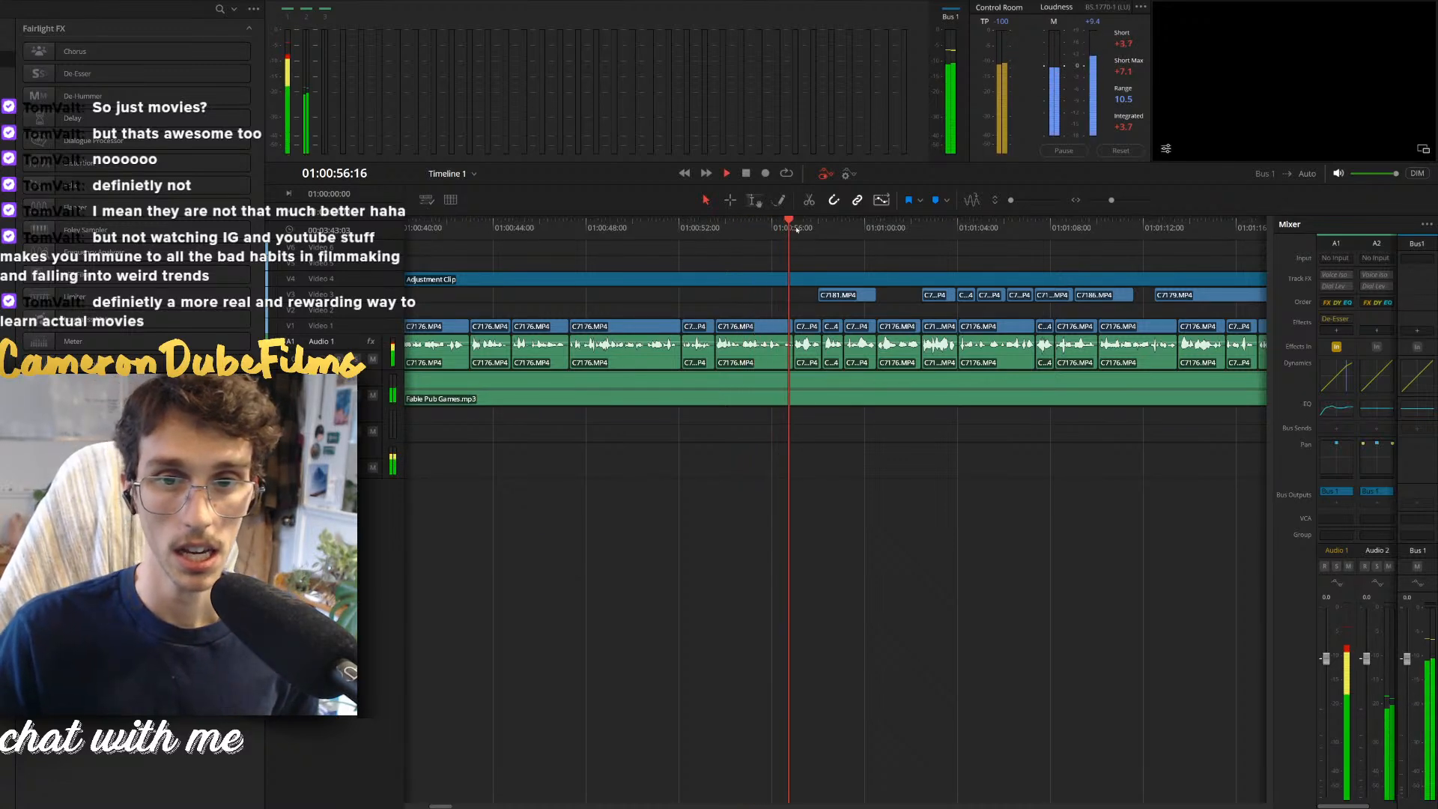
{"action": "key", "text": "space"}
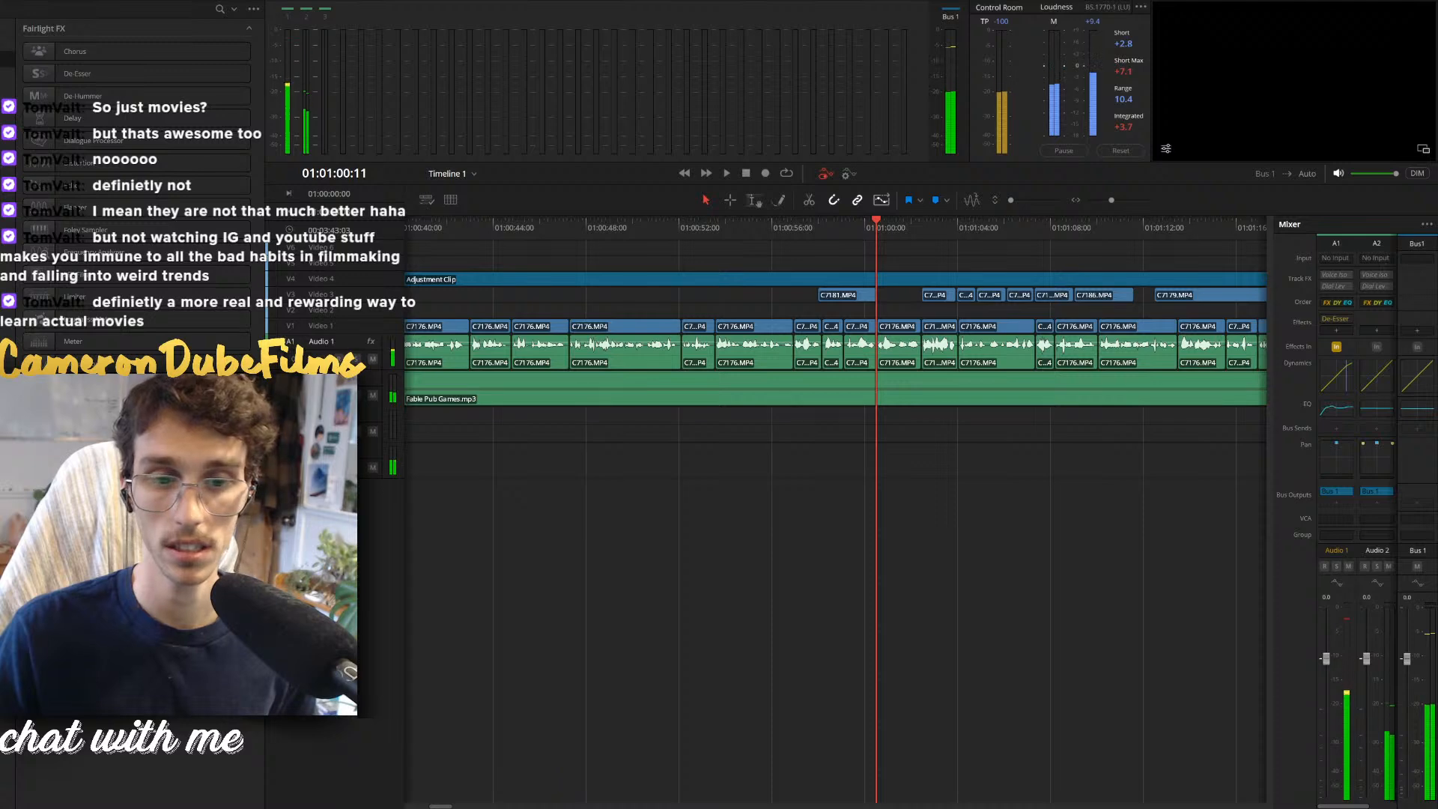
Return to the Edit page and re-enable the five disabled video tracks, including the adjustment clip and captions
{"action": "key", "text": "shift+4"}
{"action": "scroll", "coordinate": [569, 619], "scroll_direction": "up", "scroll_amount": 4}
{"action": "left_click", "coordinate": [754, 603]}
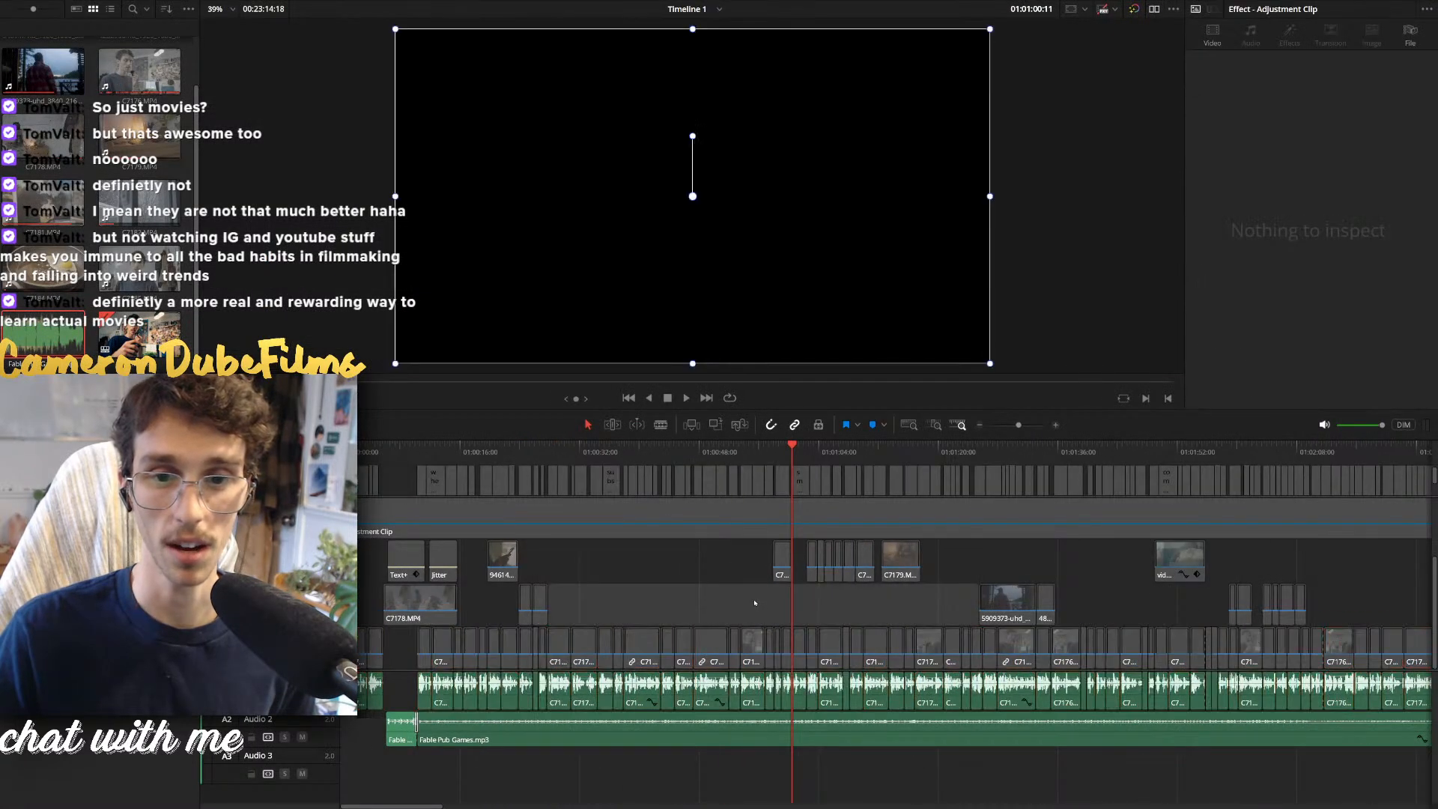
{"action": "scroll", "coordinate": [754, 603], "scroll_direction": "down", "scroll_amount": 3}
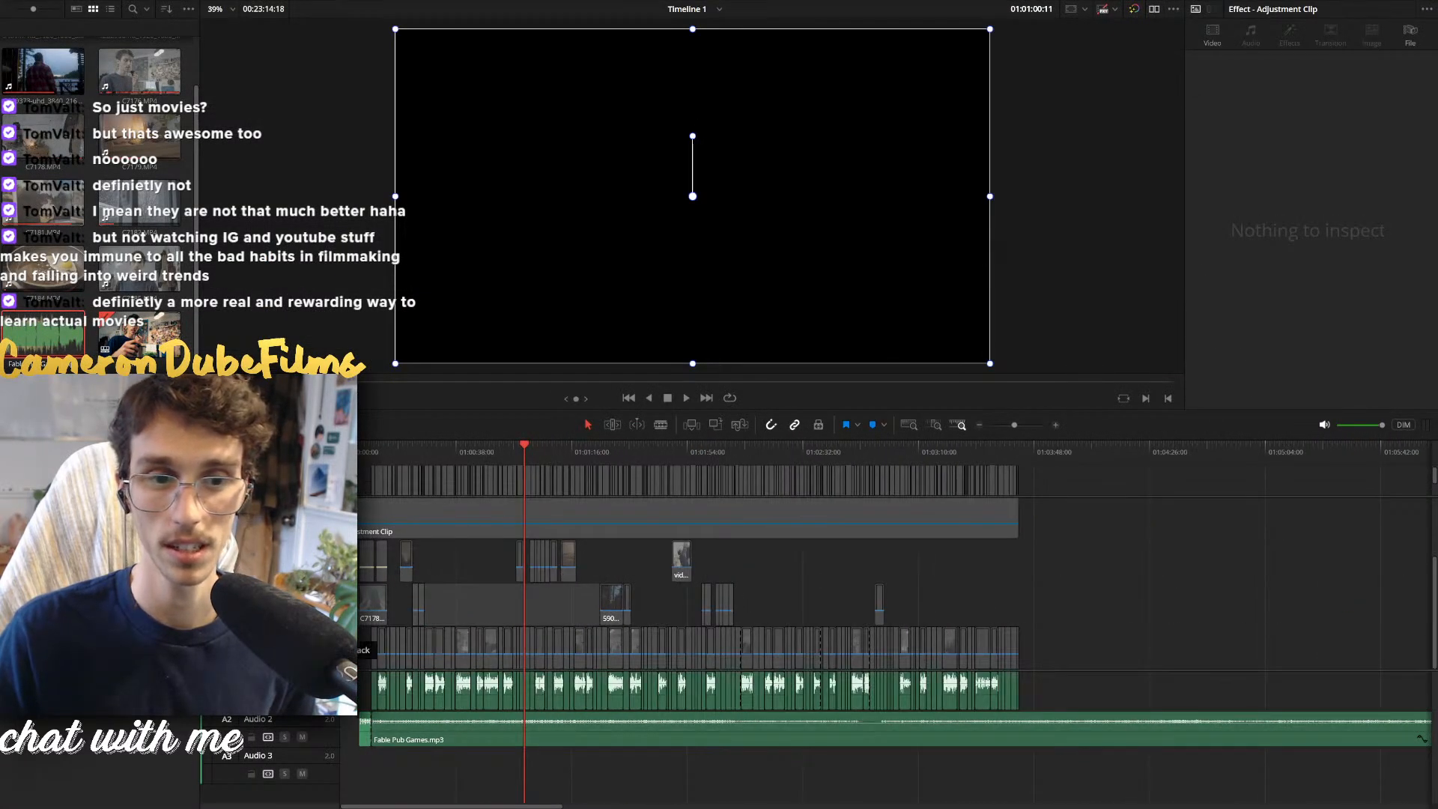
{"action": "left_click", "coordinate": [284, 652]}
{"action": "left_click", "coordinate": [285, 608]}
{"action": "left_click", "coordinate": [284, 564]}
{"action": "left_click", "coordinate": [284, 522]}
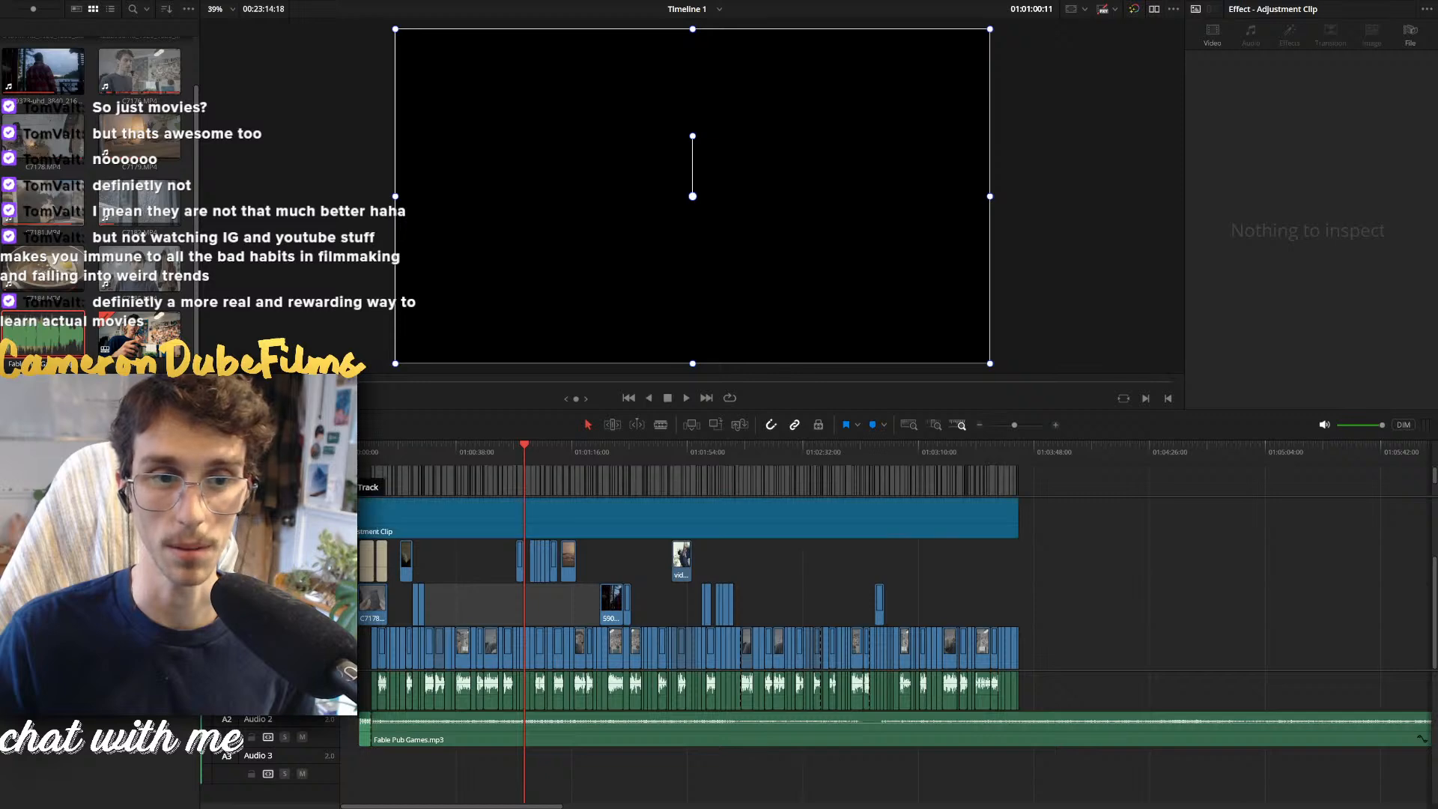
{"action": "left_click", "coordinate": [284, 479]}
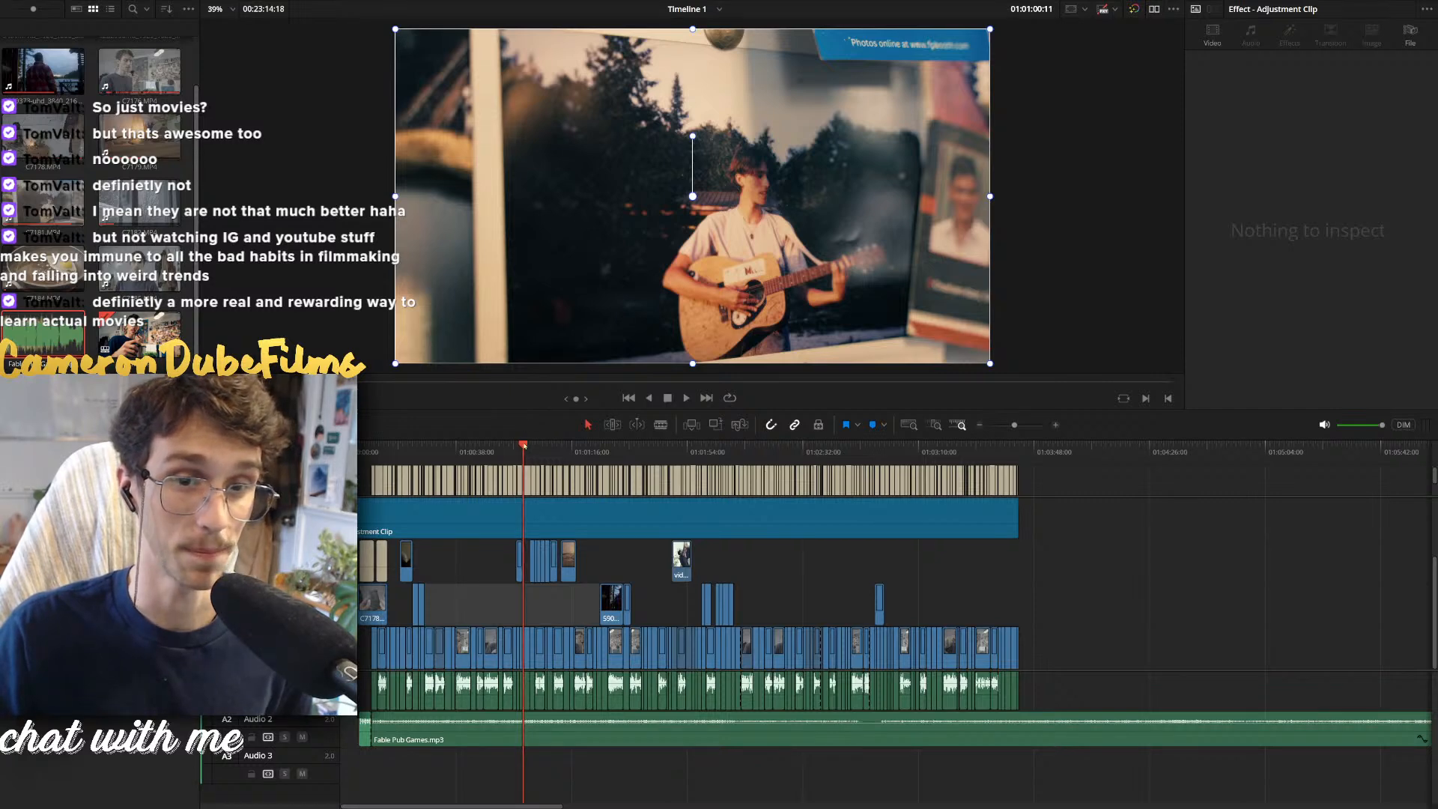
Review the picture at several points of the timeline and play the section around 01:02:40 with its music
{"action": "left_click_drag", "start_coordinate": [523, 446], "coordinate": [520, 445]}
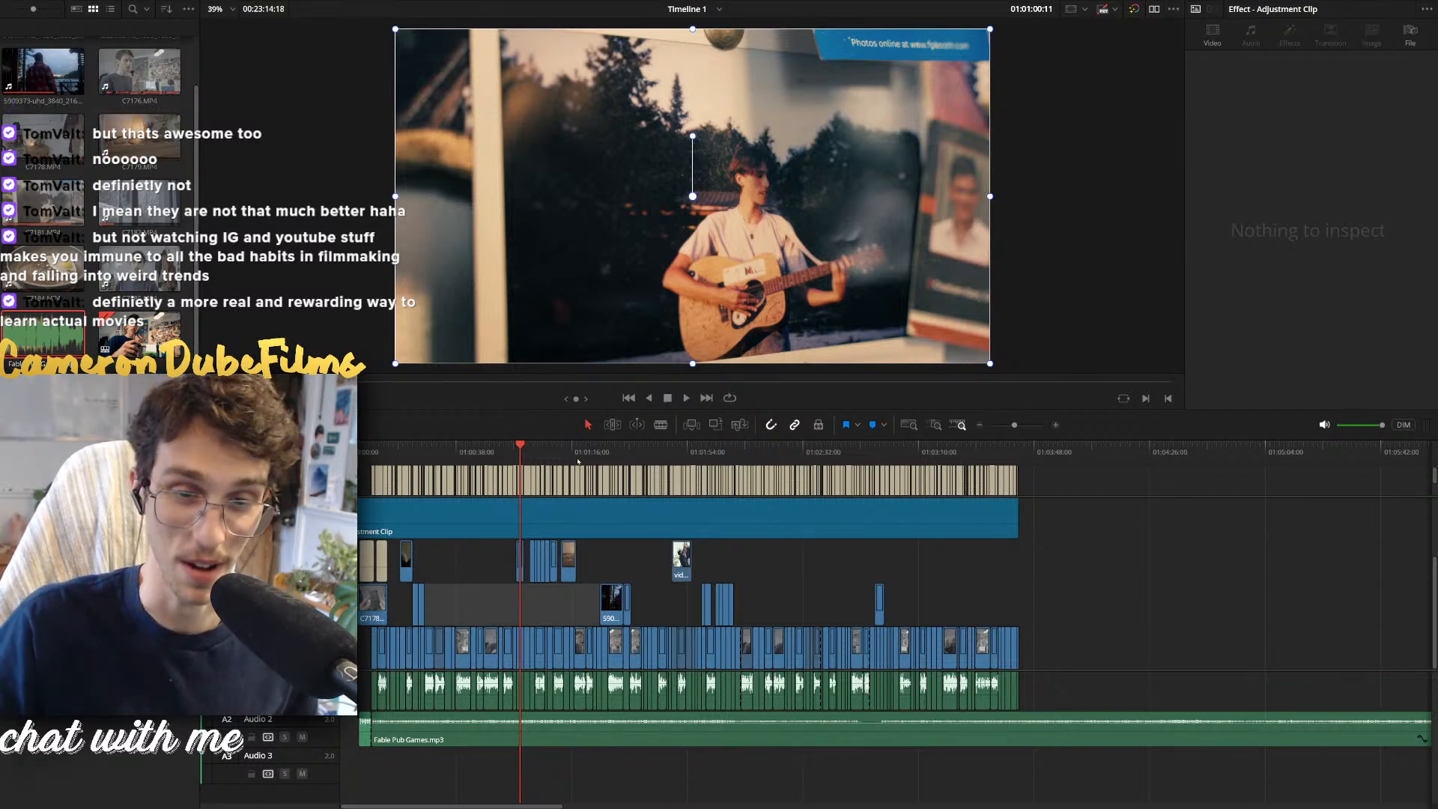
{"action": "left_click", "coordinate": [589, 453]}
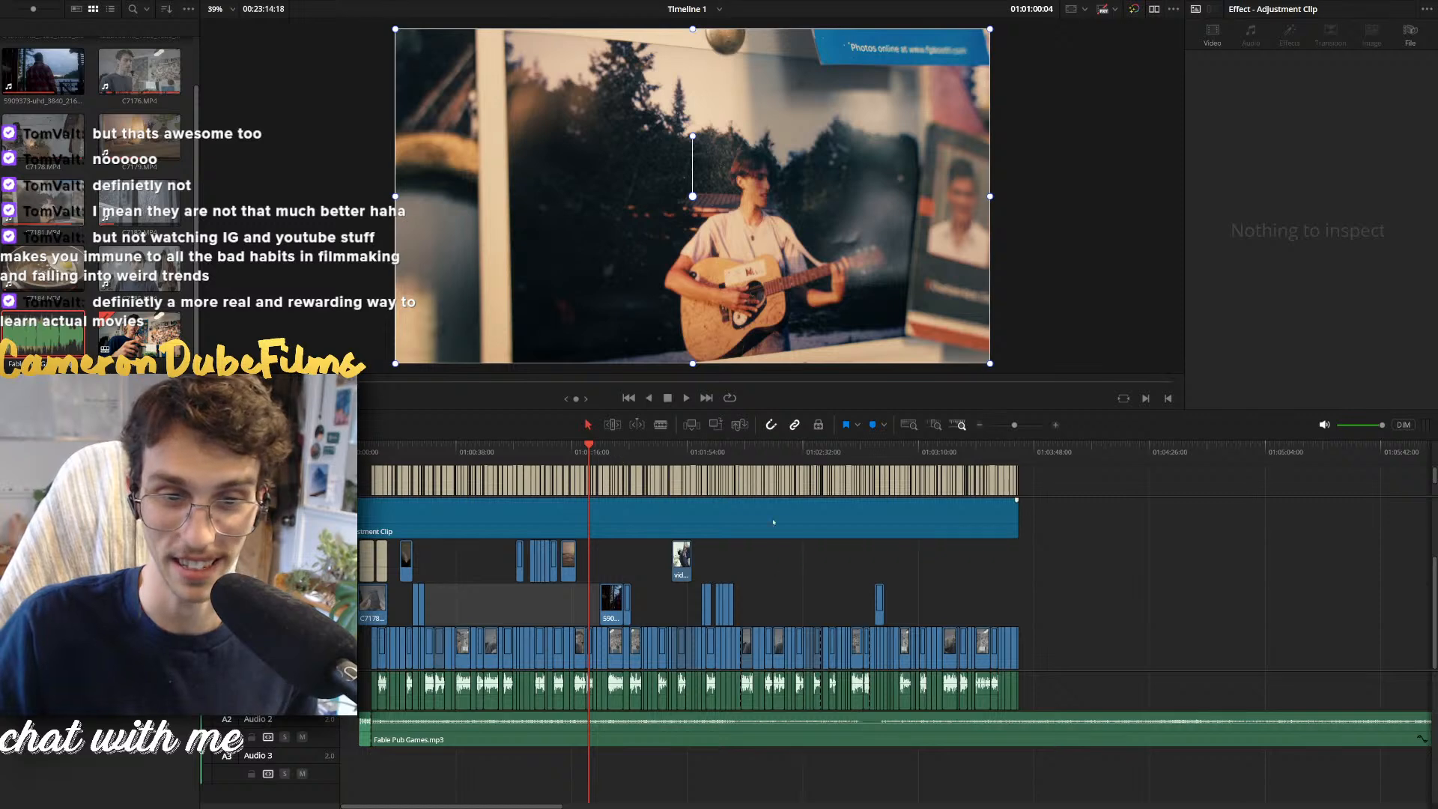
{"action": "left_click", "coordinate": [828, 459]}
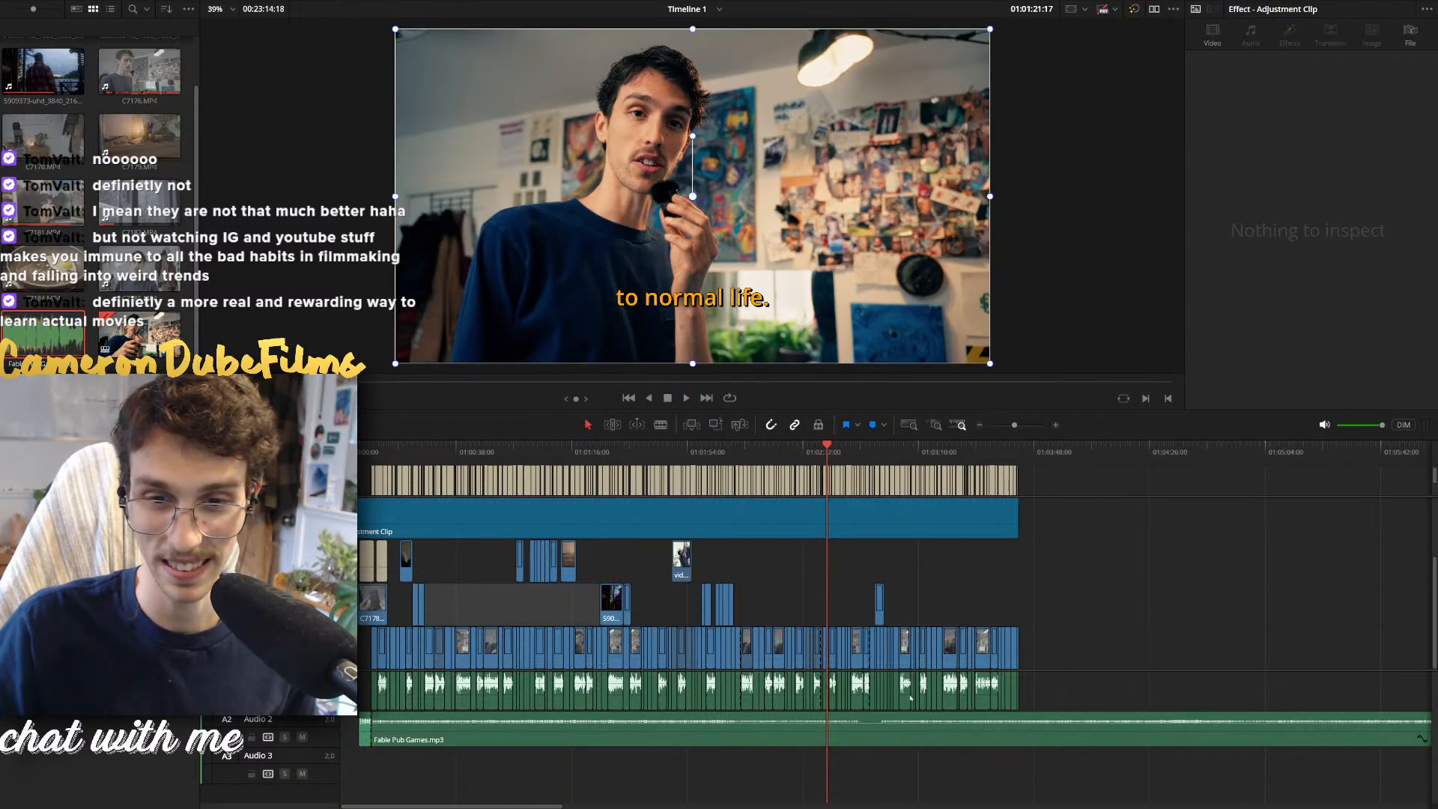
{"action": "key", "text": "space"}
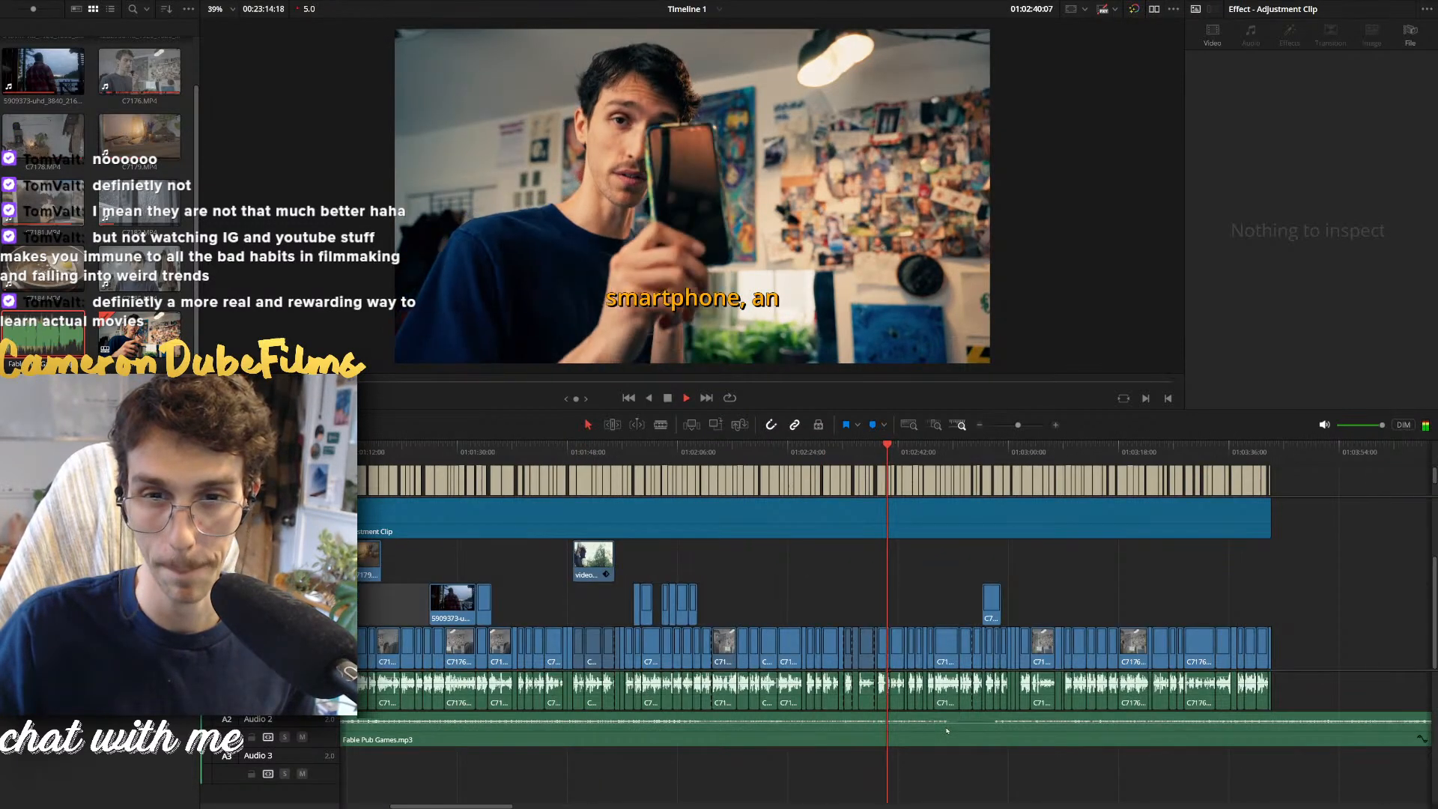
{"action": "scroll", "coordinate": [942, 728], "scroll_direction": "up", "scroll_amount": 4}
{"action": "scroll", "coordinate": [949, 730], "scroll_direction": "down", "scroll_amount": 5}
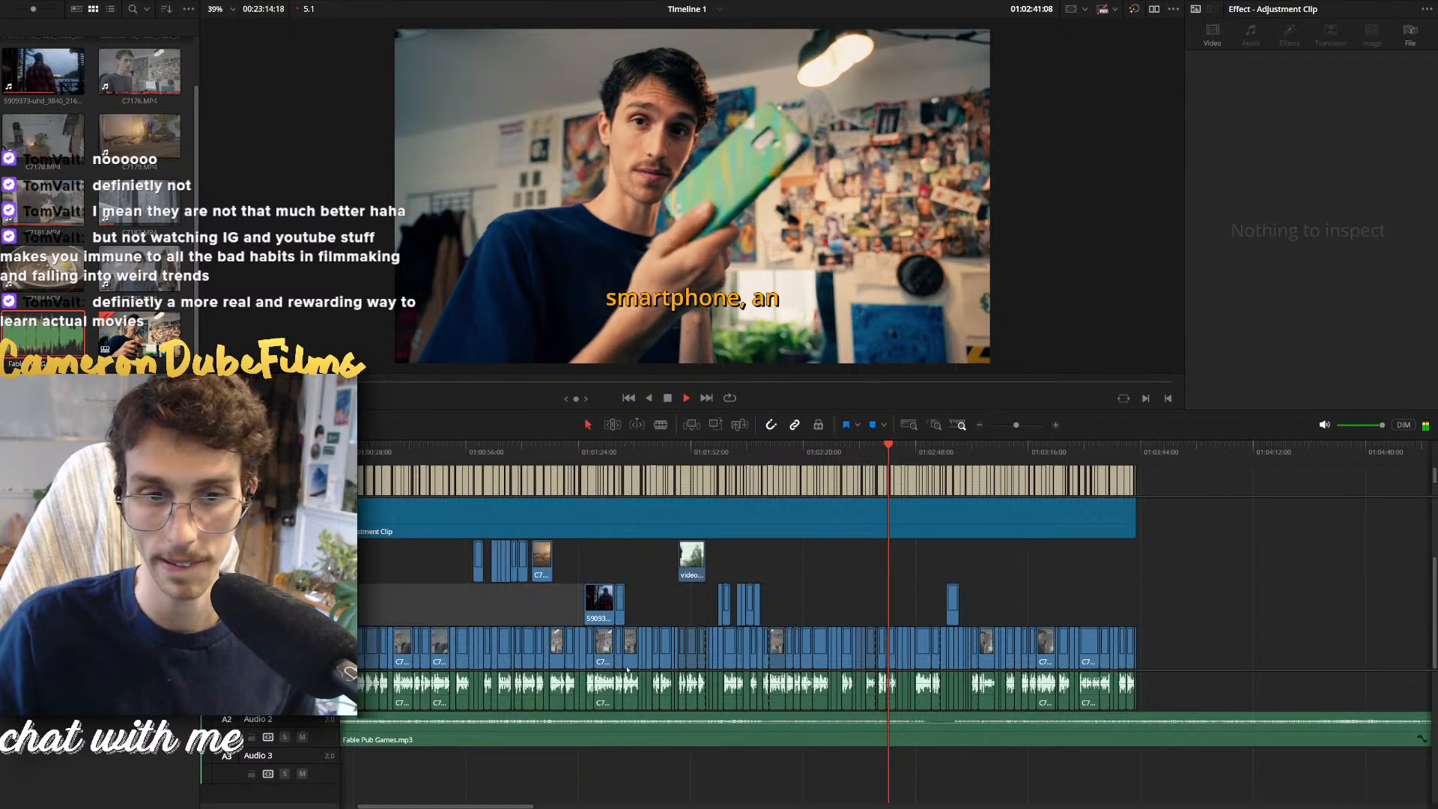
{"action": "key", "text": "space"}
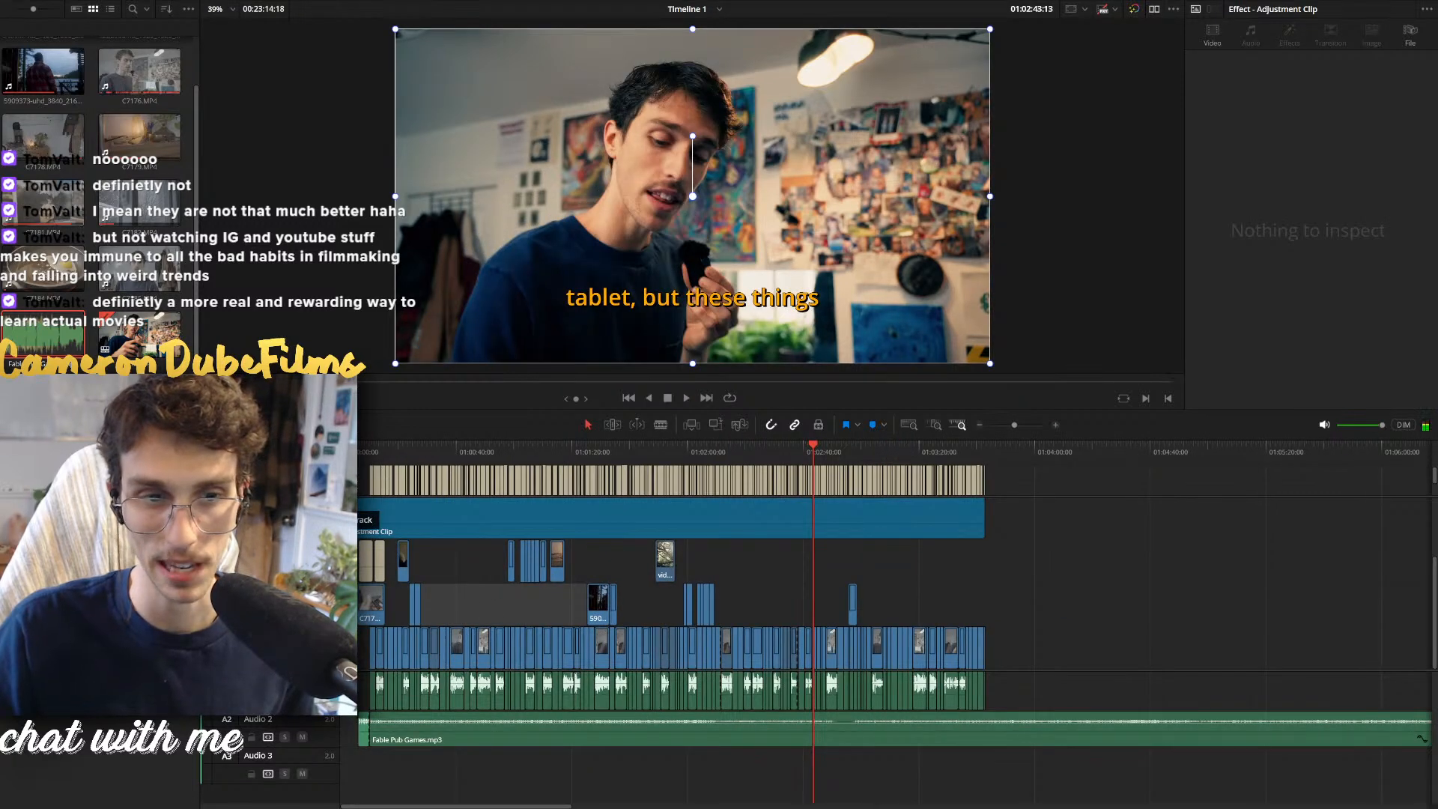
Disable all the video tracks again and play the audio mix from about 01:00:27
{"action": "left_click", "coordinate": [421, 453]}
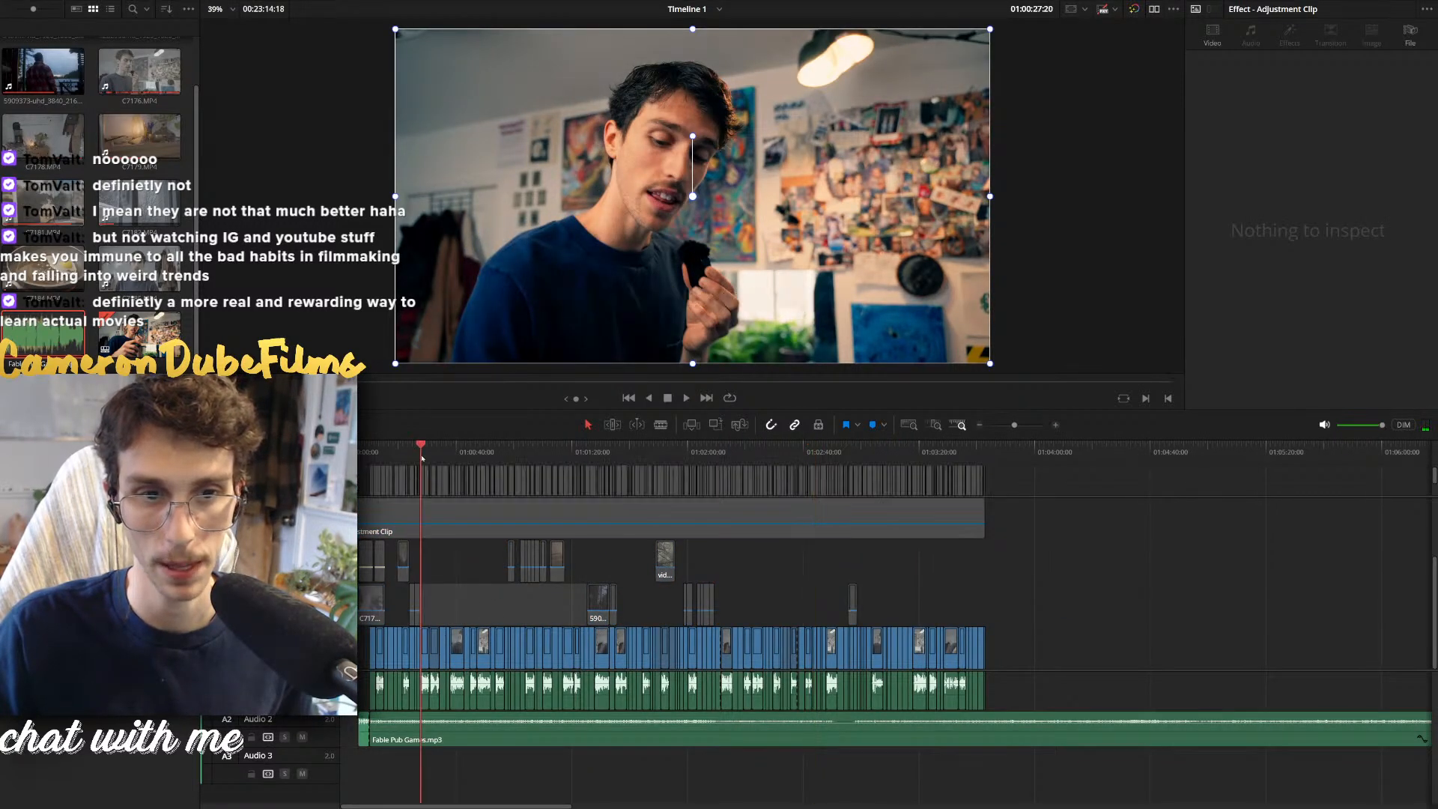
{"action": "key", "text": "space"}
{"action": "key", "text": "space"}
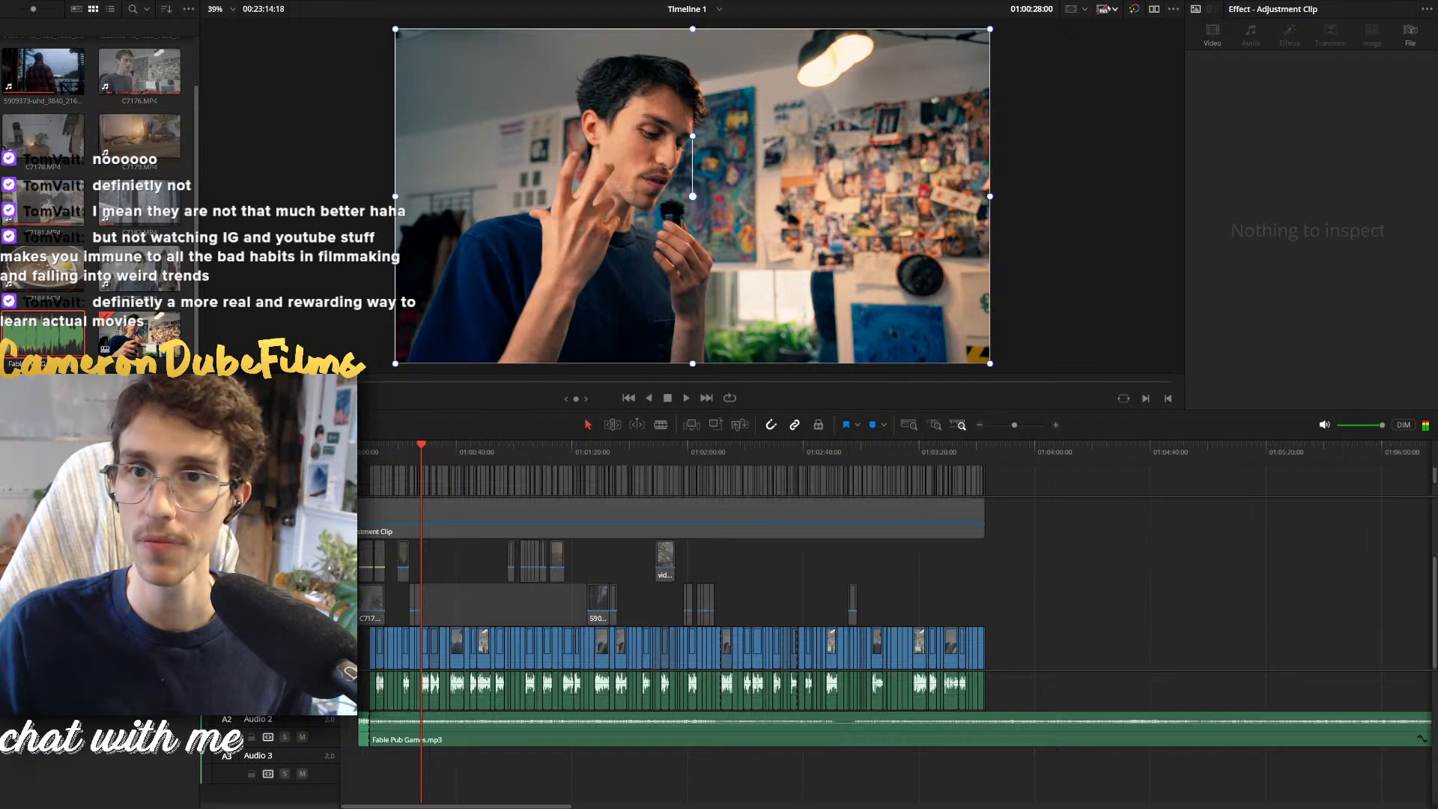
{"action": "left_click", "coordinate": [420, 448]}
{"action": "key", "text": "space"}
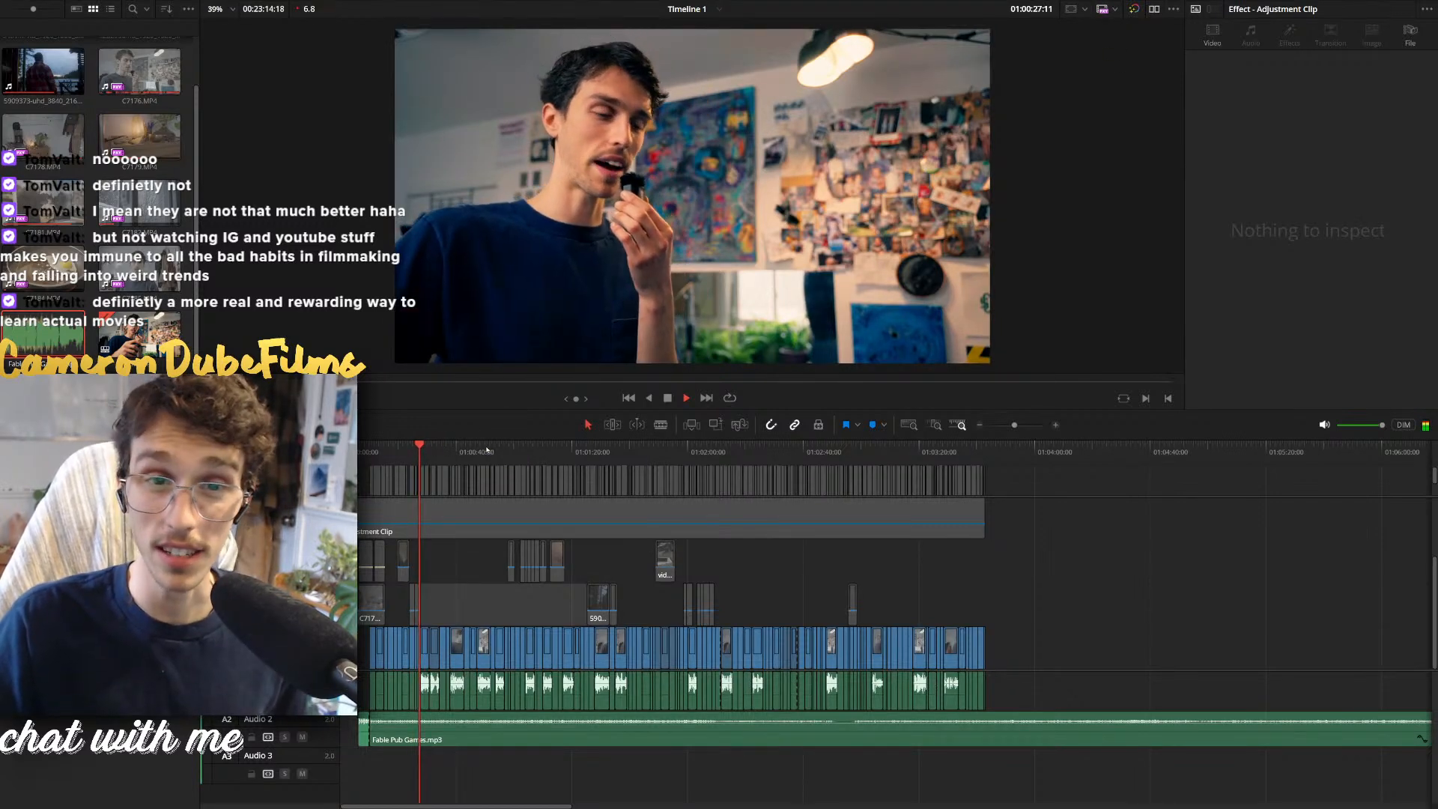
{"action": "left_click", "coordinate": [284, 653]}
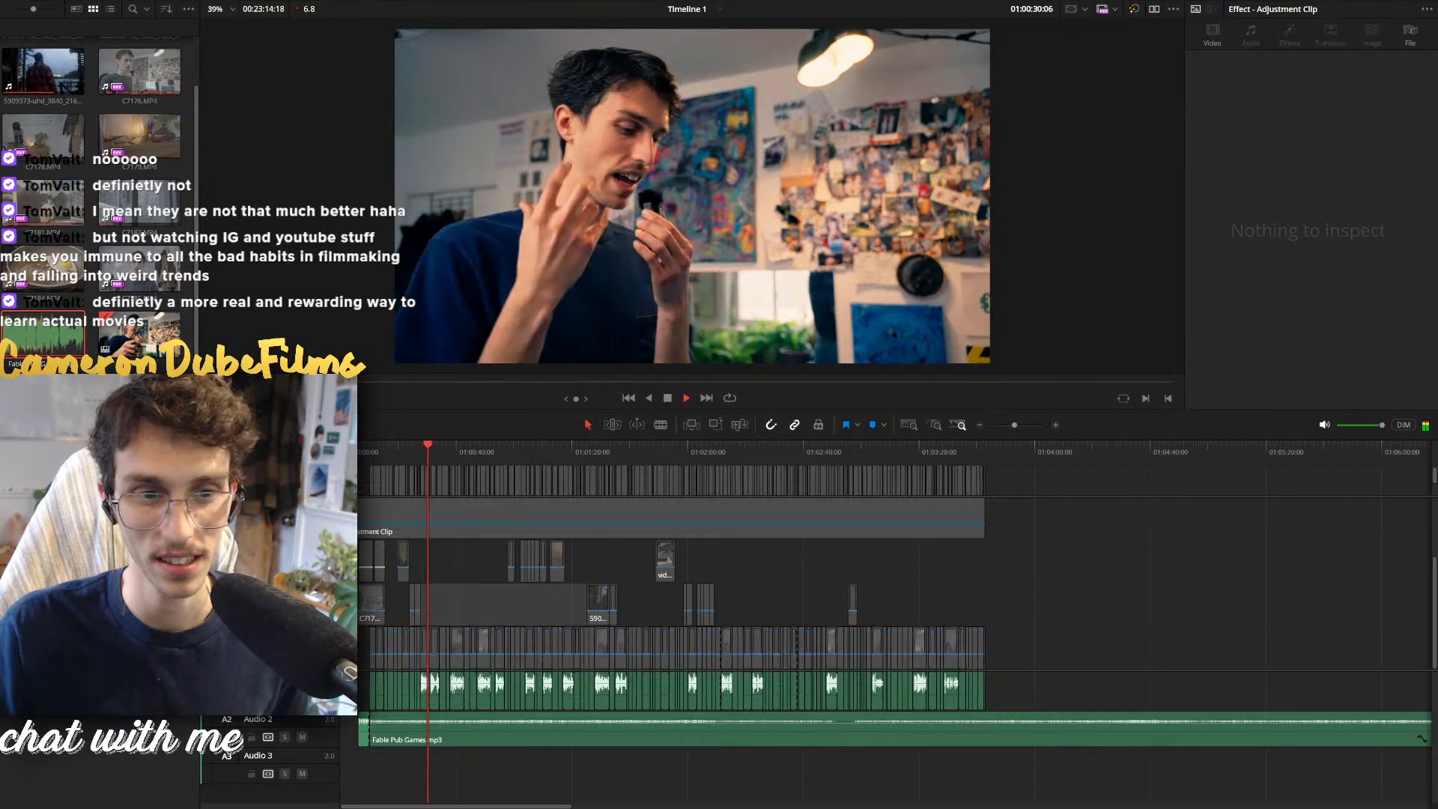
{"action": "scroll", "coordinate": [786, 469], "scroll_direction": "up", "scroll_amount": 5}
{"action": "scroll", "coordinate": [786, 469], "scroll_direction": "down", "scroll_amount": 4}
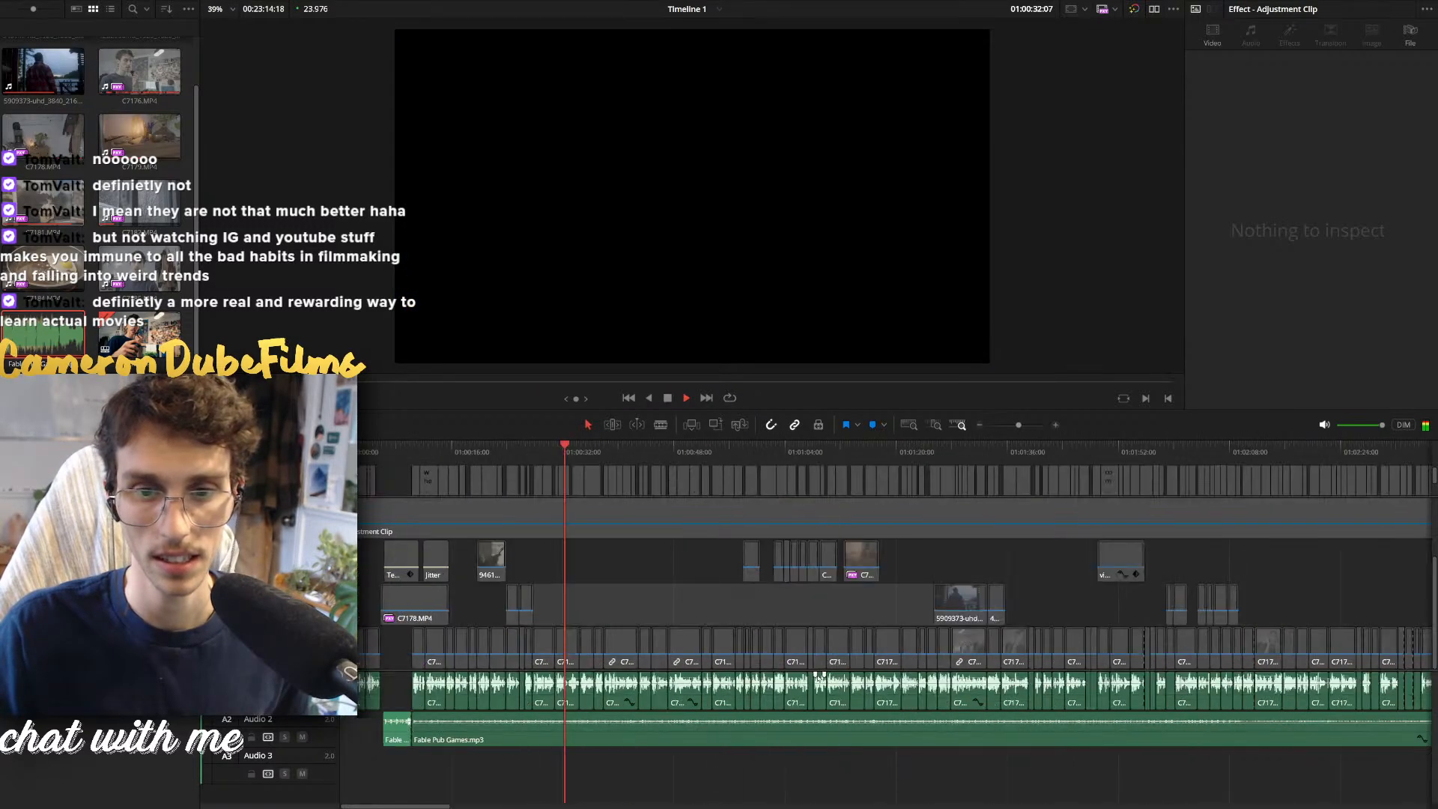
Spot-check the audio mix at successive points from about 01:01:28 to 01:02:31
{"action": "left_click", "coordinate": [753, 447]}
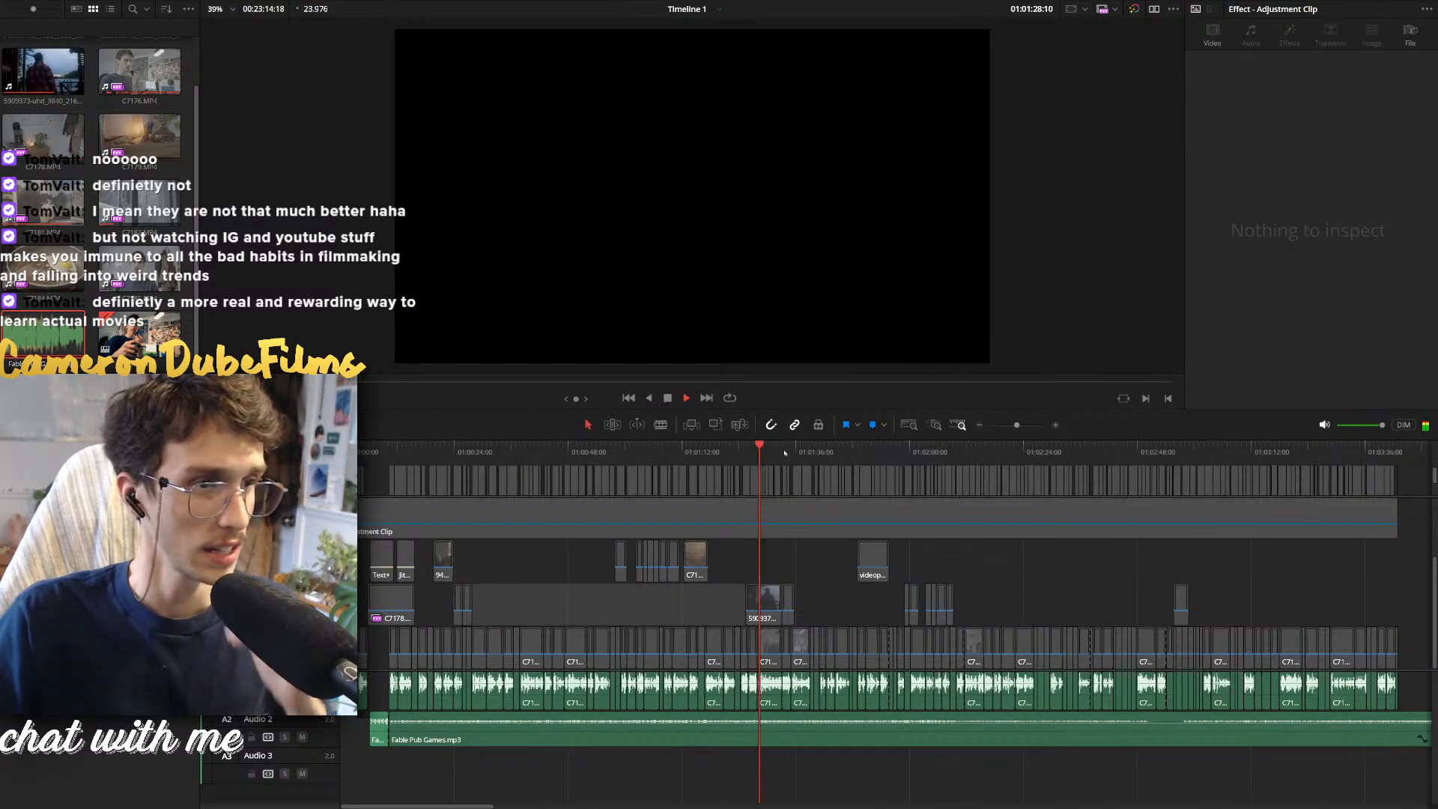
{"action": "left_click", "coordinate": [826, 451]}
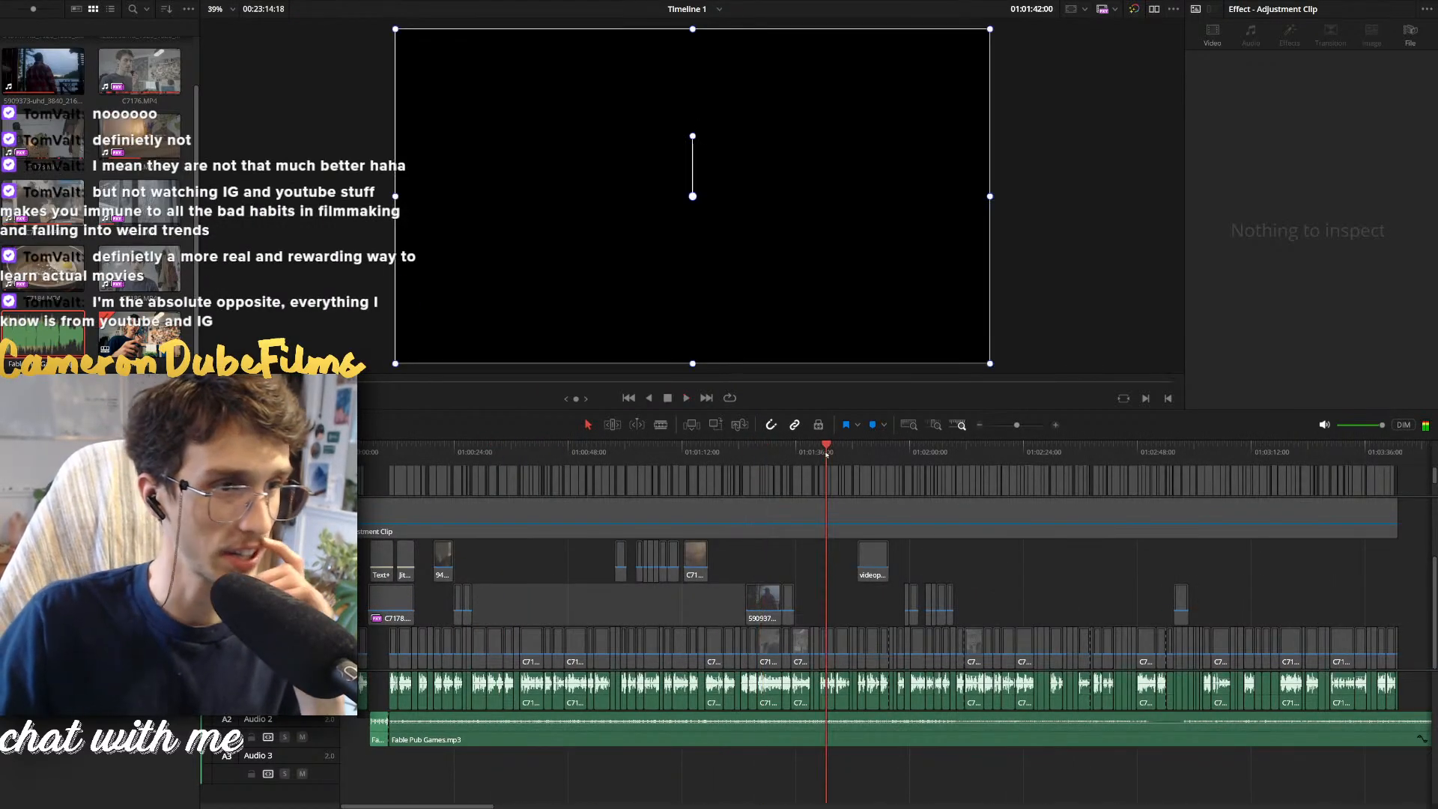
{"action": "left_click", "coordinate": [889, 453]}
{"action": "left_click", "coordinate": [912, 457]}
{"action": "left_click", "coordinate": [934, 455]}
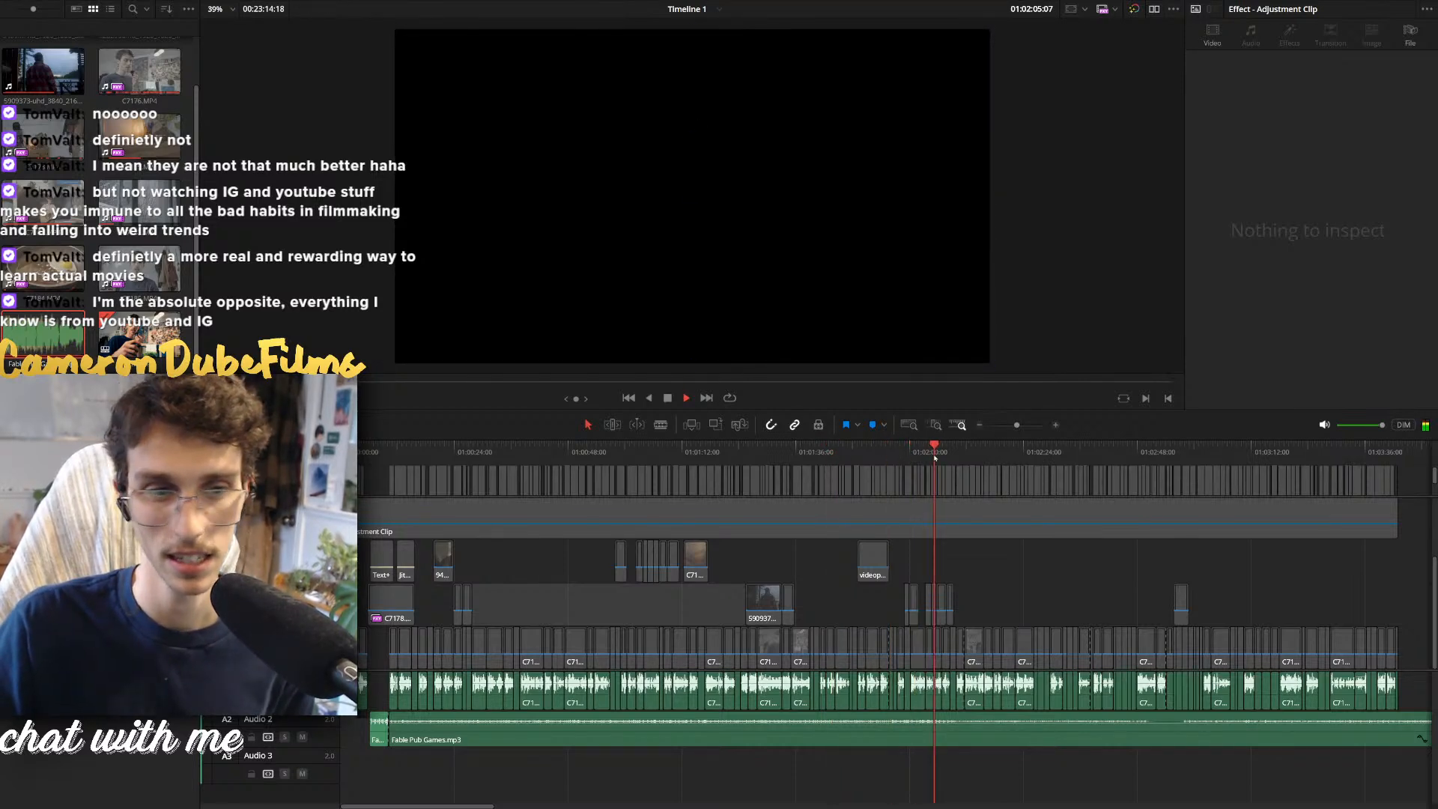
{"action": "left_click", "coordinate": [955, 456]}
{"action": "left_click", "coordinate": [990, 454]}
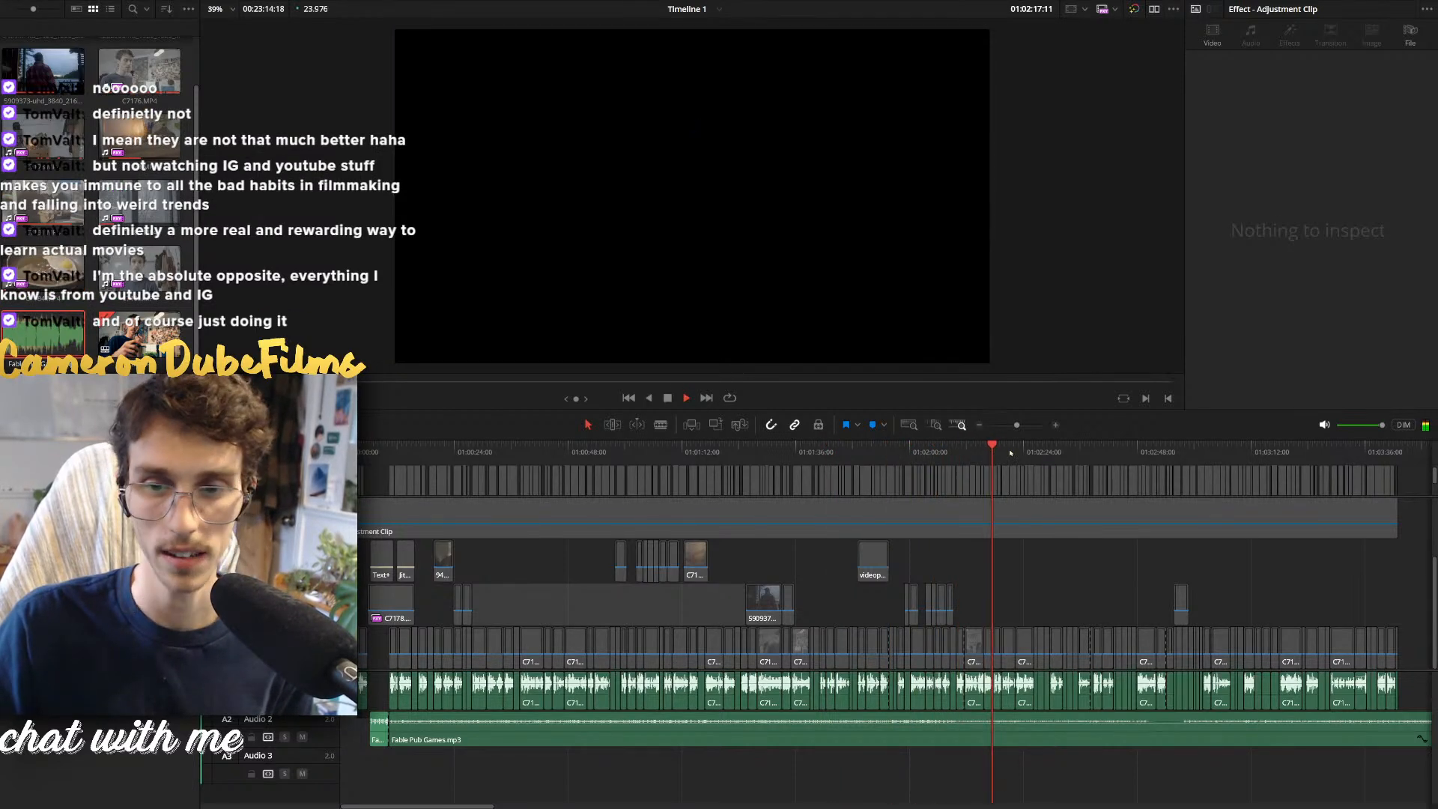
{"action": "left_click", "coordinate": [1009, 453]}
{"action": "left_click_drag", "start_coordinate": [1016, 452], "coordinate": [1058, 454]}
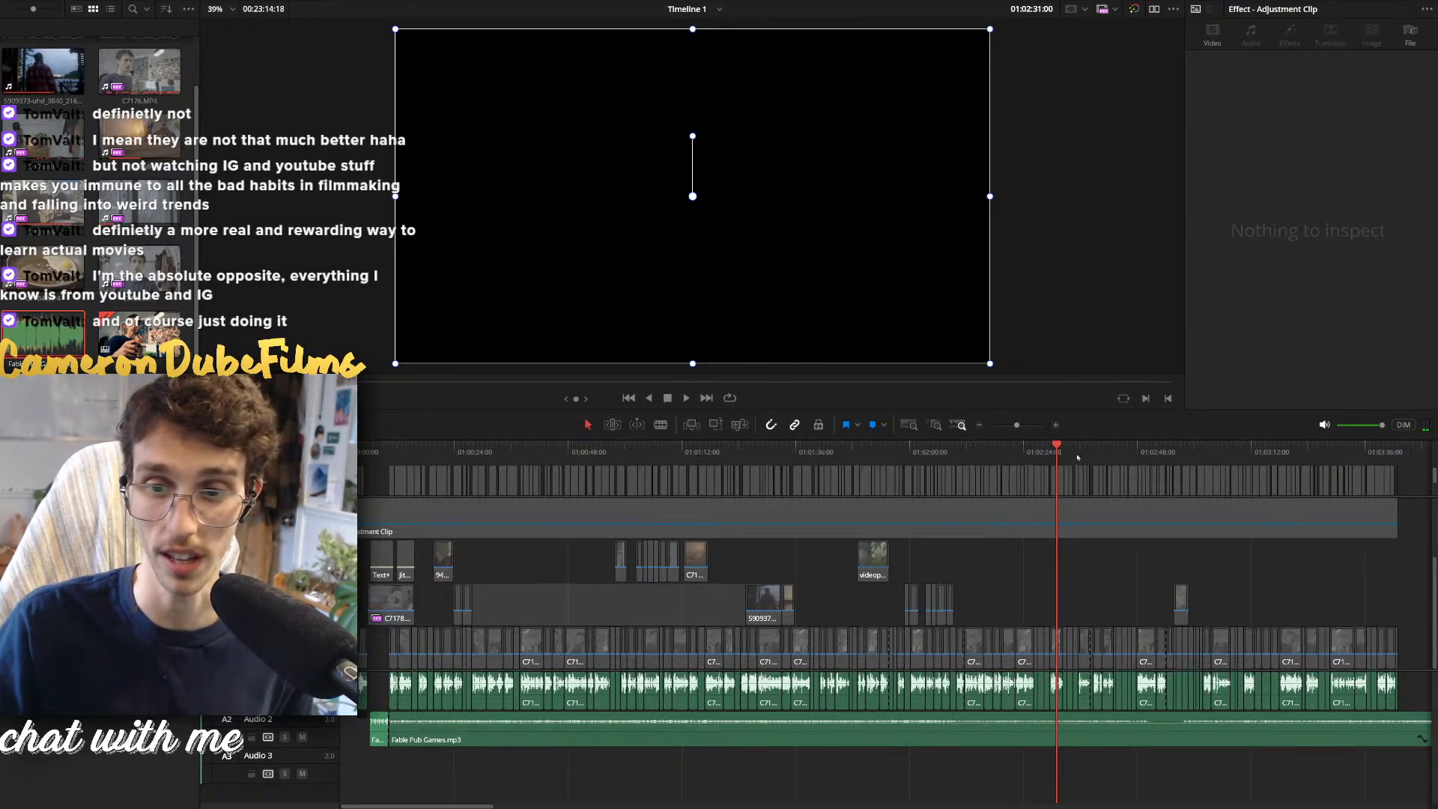
Play the audio mix from about 01:02:45 and again from about 01:02:50
{"action": "key", "text": "space"}
{"action": "left_click", "coordinate": [1121, 450]}
{"action": "key", "text": "ctrl+equal"}
{"action": "key", "text": "ctrl+equal"}
{"action": "key", "text": "ctrl+equal"}
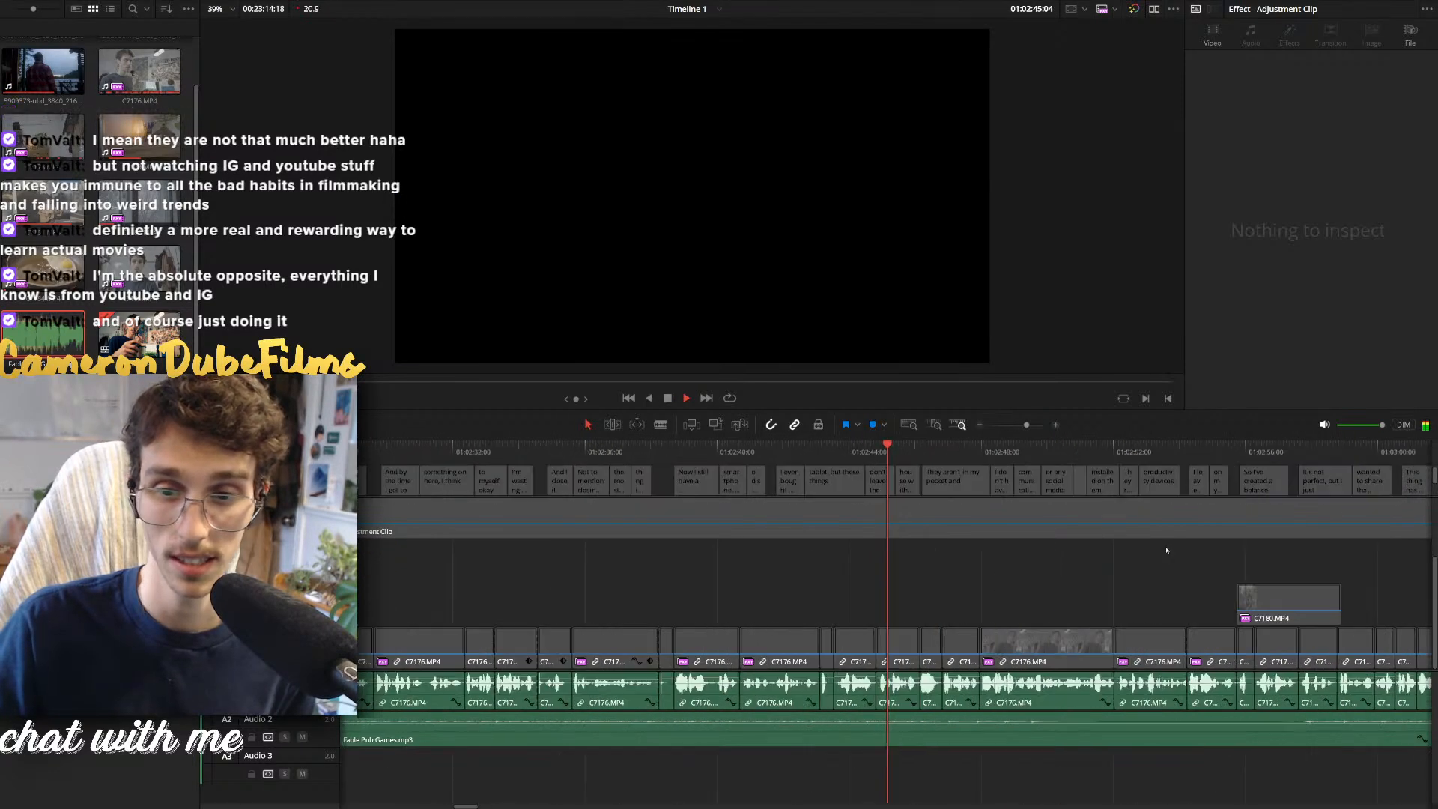
{"action": "key", "text": "ctrl+minus"}
{"action": "left_click", "coordinate": [965, 453]}
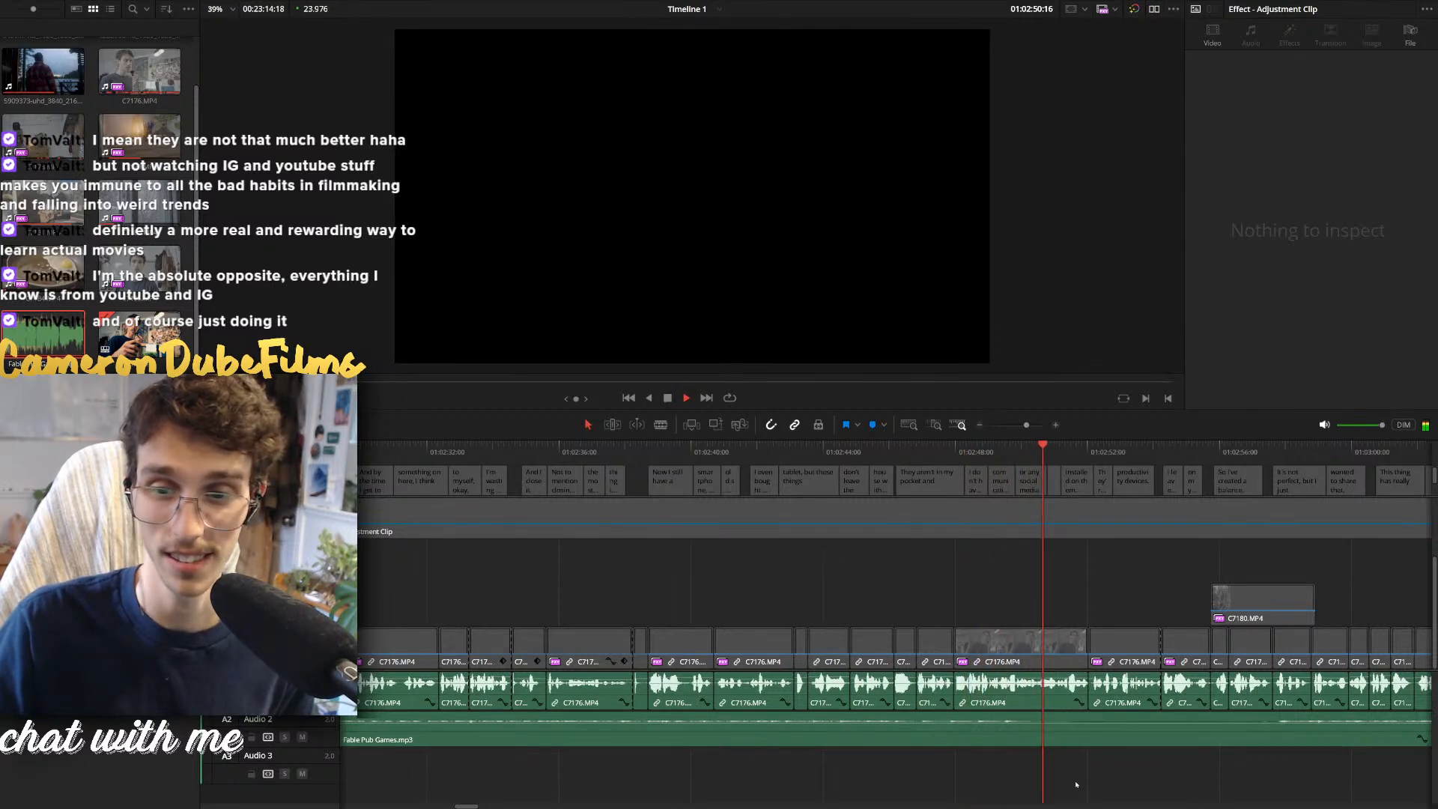
Split the Fable Pub Games music clip at about 01:02:54
{"action": "left_click", "coordinate": [1112, 740]}
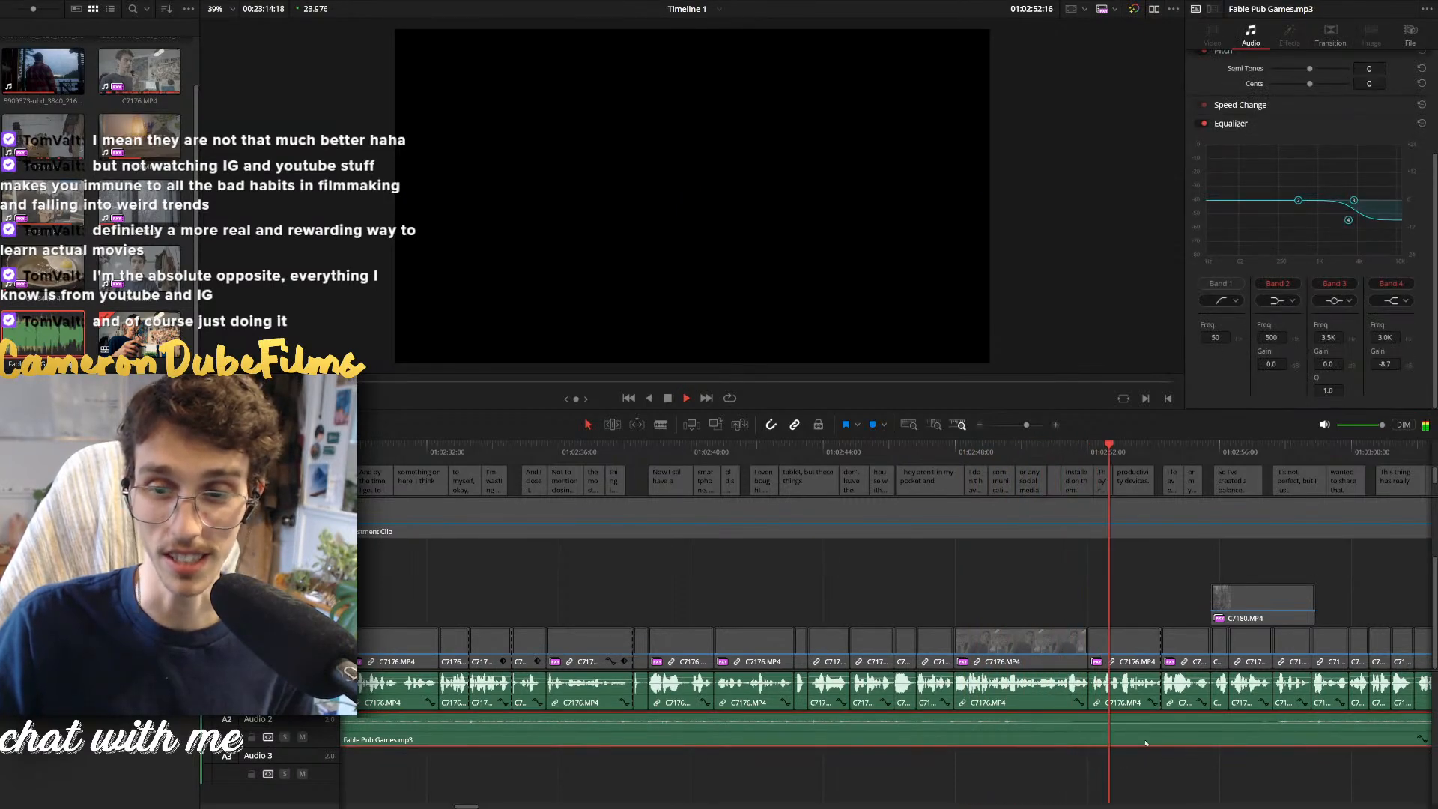
{"action": "key", "text": "ctrl+minus"}
{"action": "scroll", "coordinate": [973, 751], "scroll_direction": "up", "scroll_amount": 1}
{"action": "key", "text": "space"}
{"action": "scroll", "coordinate": [894, 735], "scroll_direction": "down", "scroll_amount": 4}
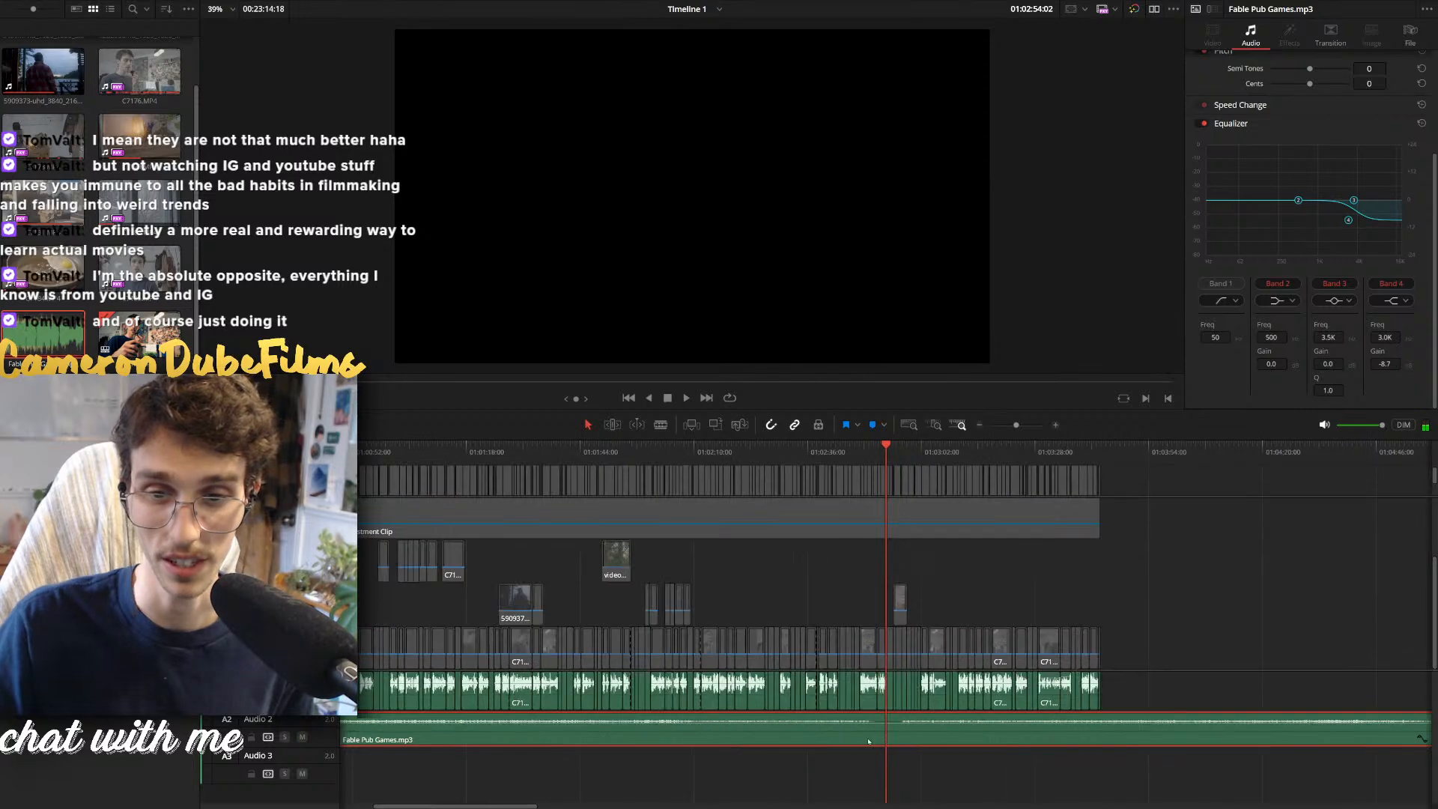
{"action": "key", "text": "ctrl+b"}
Split the music again at about 01:01:22 and shift the two following pieces later, leaving a gap for more music
{"action": "scroll", "coordinate": [793, 742], "scroll_direction": "down", "scroll_amount": 2}
{"action": "left_click", "coordinate": [523, 473]}
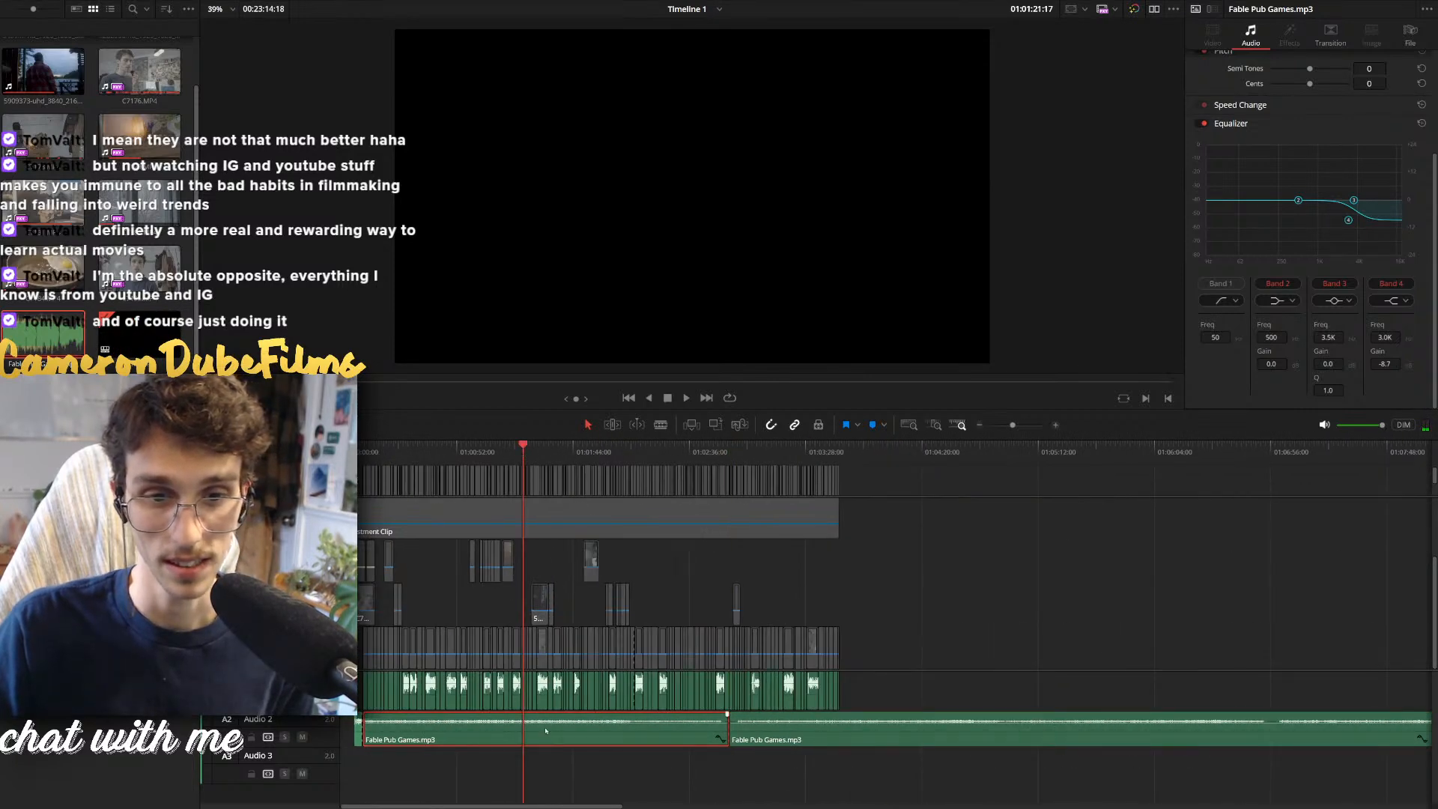
{"action": "key", "text": "ctrl+b"}
{"action": "left_click_drag", "start_coordinate": [844, 790], "coordinate": [696, 728]}
{"action": "left_click_drag", "start_coordinate": [695, 725], "coordinate": [744, 715]}
{"action": "key", "text": "ctrl+z"}
{"action": "left_click_drag", "start_coordinate": [790, 774], "coordinate": [806, 732]}
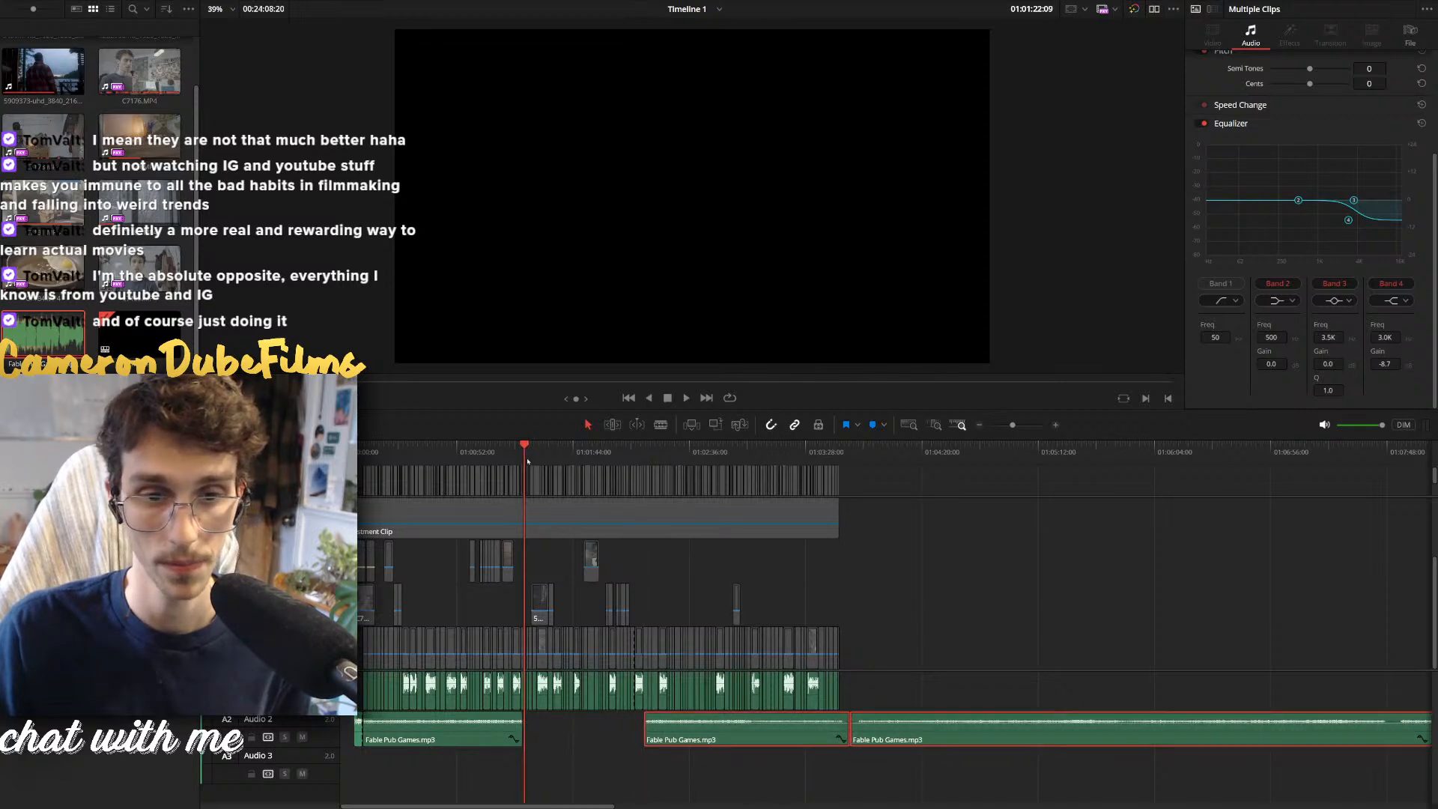
Fill the gap with a duplicate of the preceding music piece and butt it against the following piece
{"action": "key", "text": "space"}
{"action": "left_click", "coordinate": [552, 757]}
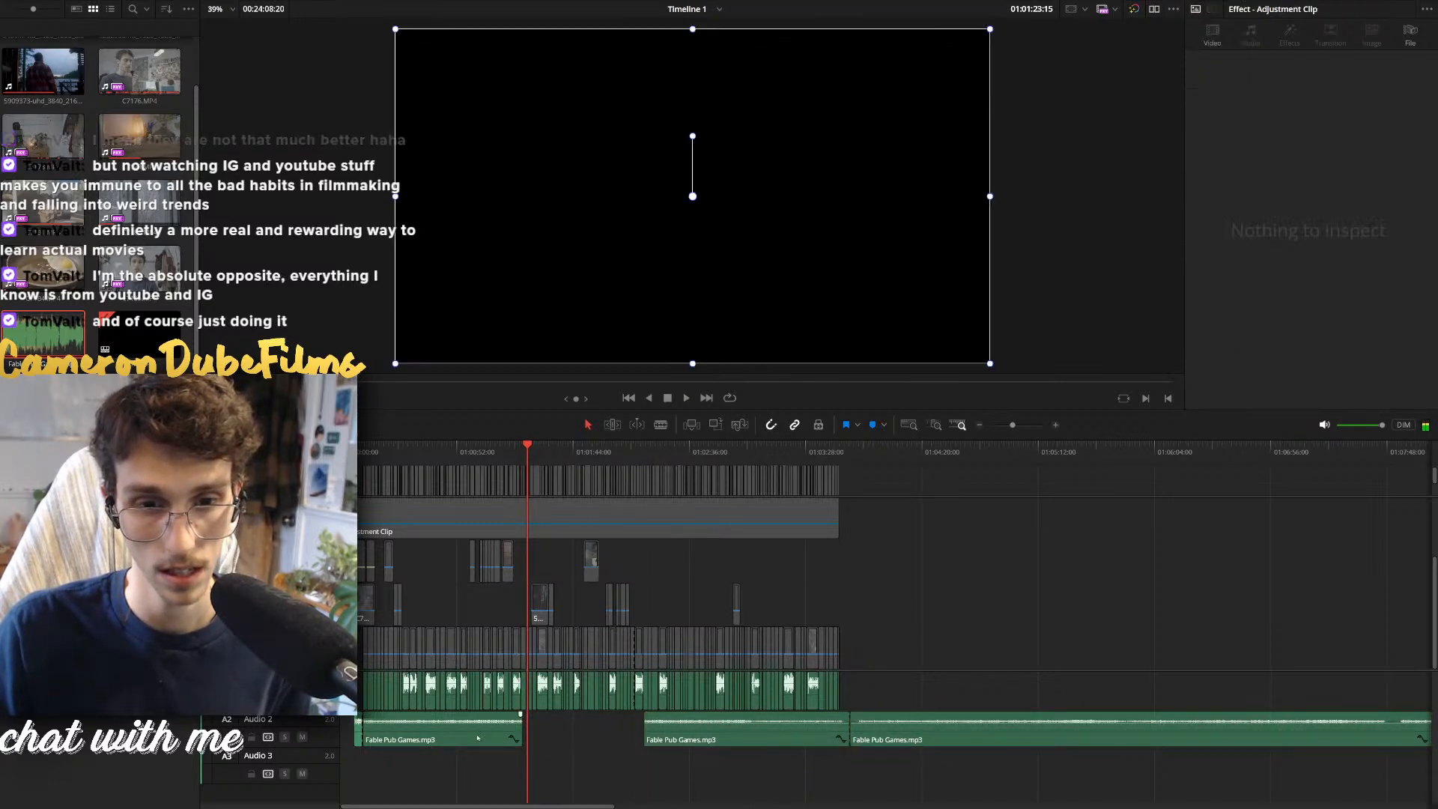
{"action": "left_click_drag", "start_coordinate": [469, 736], "coordinate": [606, 734]}
Play the music from about 01:01:04 and add a cross fade at the join near 01:01:17
{"action": "left_click", "coordinate": [484, 454]}
{"action": "key", "text": "space"}
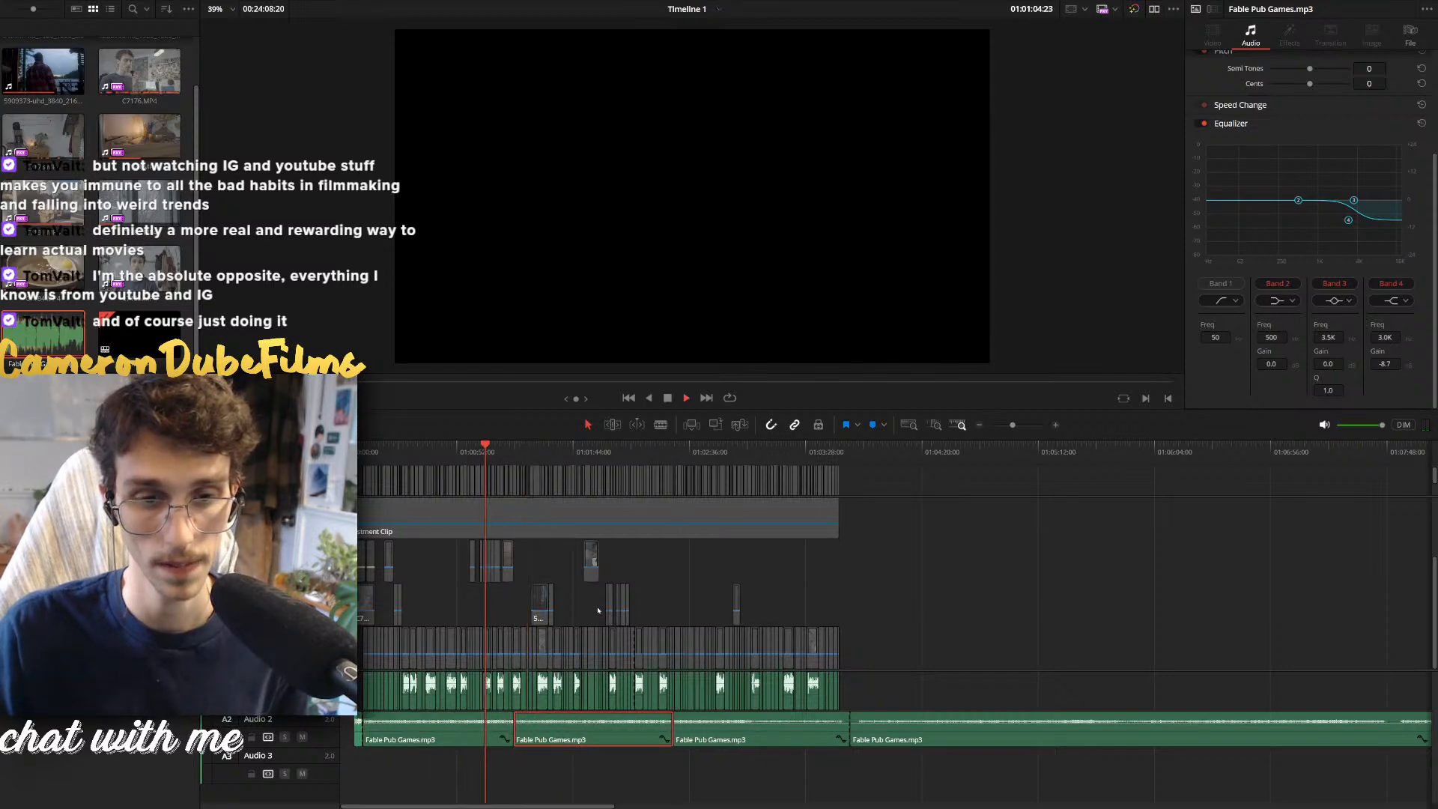
{"action": "scroll", "coordinate": [748, 696], "scroll_direction": "up", "scroll_amount": 3}
{"action": "left_click", "coordinate": [645, 755]}
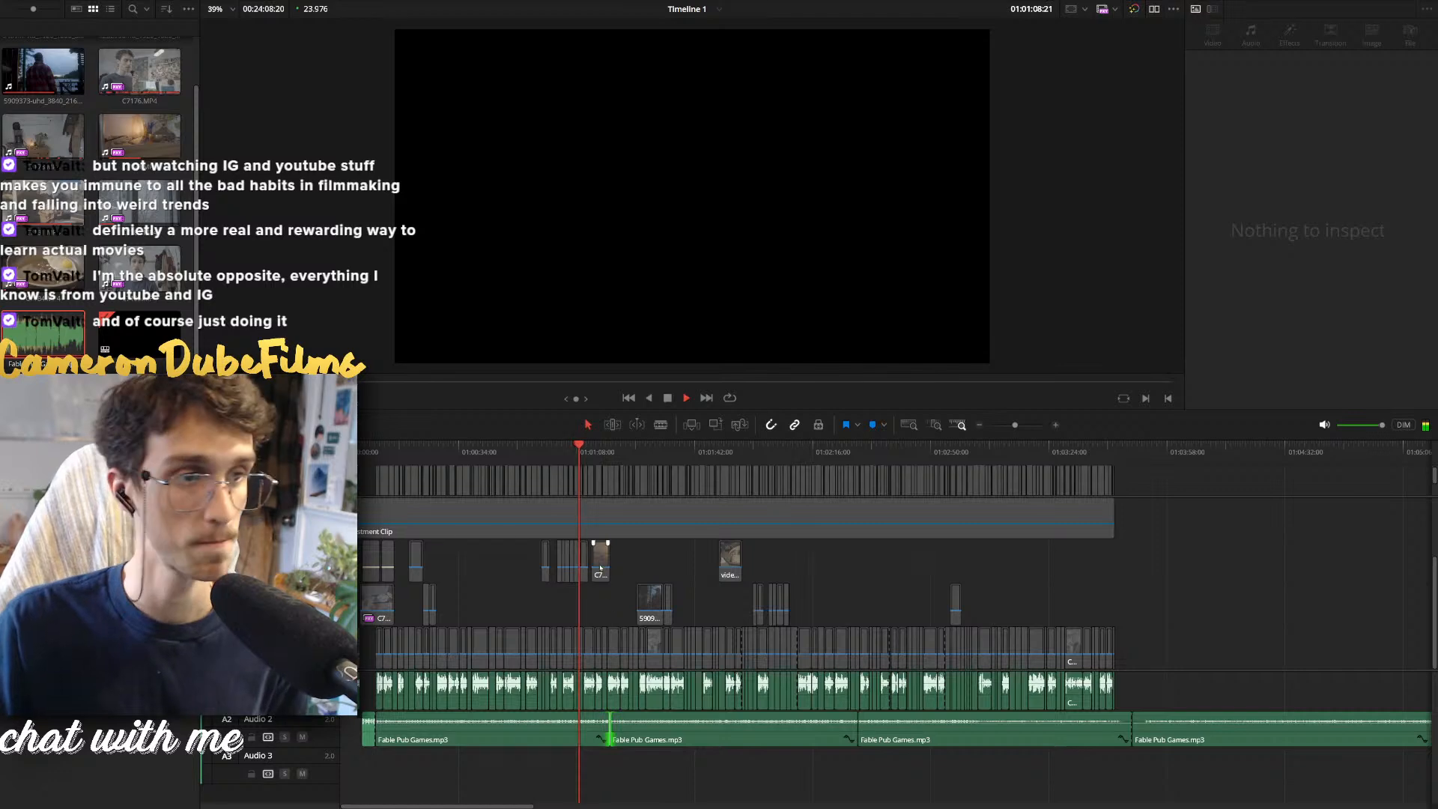
{"action": "scroll", "coordinate": [861, 561], "scroll_direction": "up", "scroll_amount": 3}
{"action": "scroll", "coordinate": [861, 561], "scroll_direction": "up", "scroll_amount": 4}
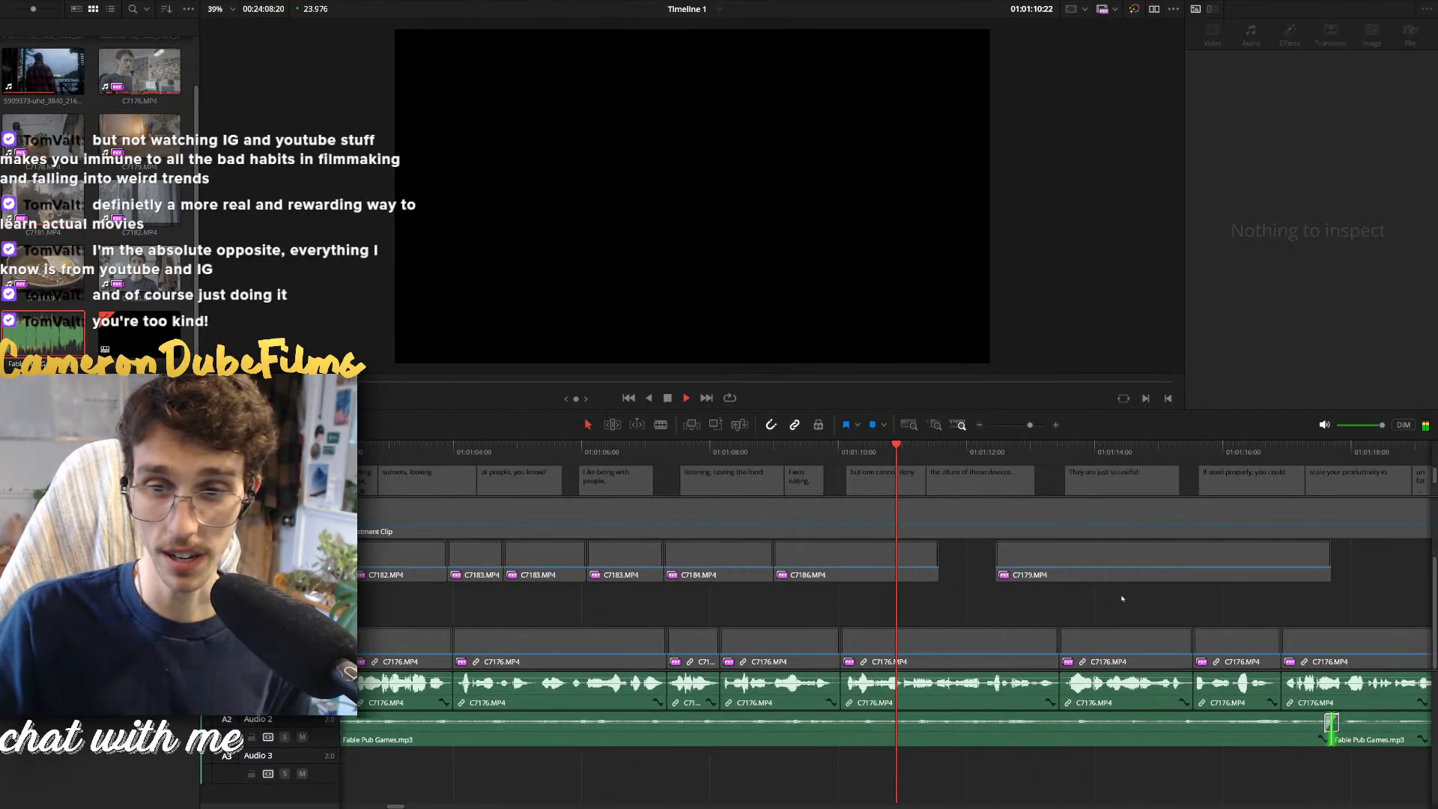
Lengthen the music cross fade near 01:01:17 to 18 frames and listen to the transition
{"action": "left_click", "coordinate": [1284, 454]}
{"action": "scroll", "coordinate": [1198, 599], "scroll_direction": "up", "scroll_amount": 2}
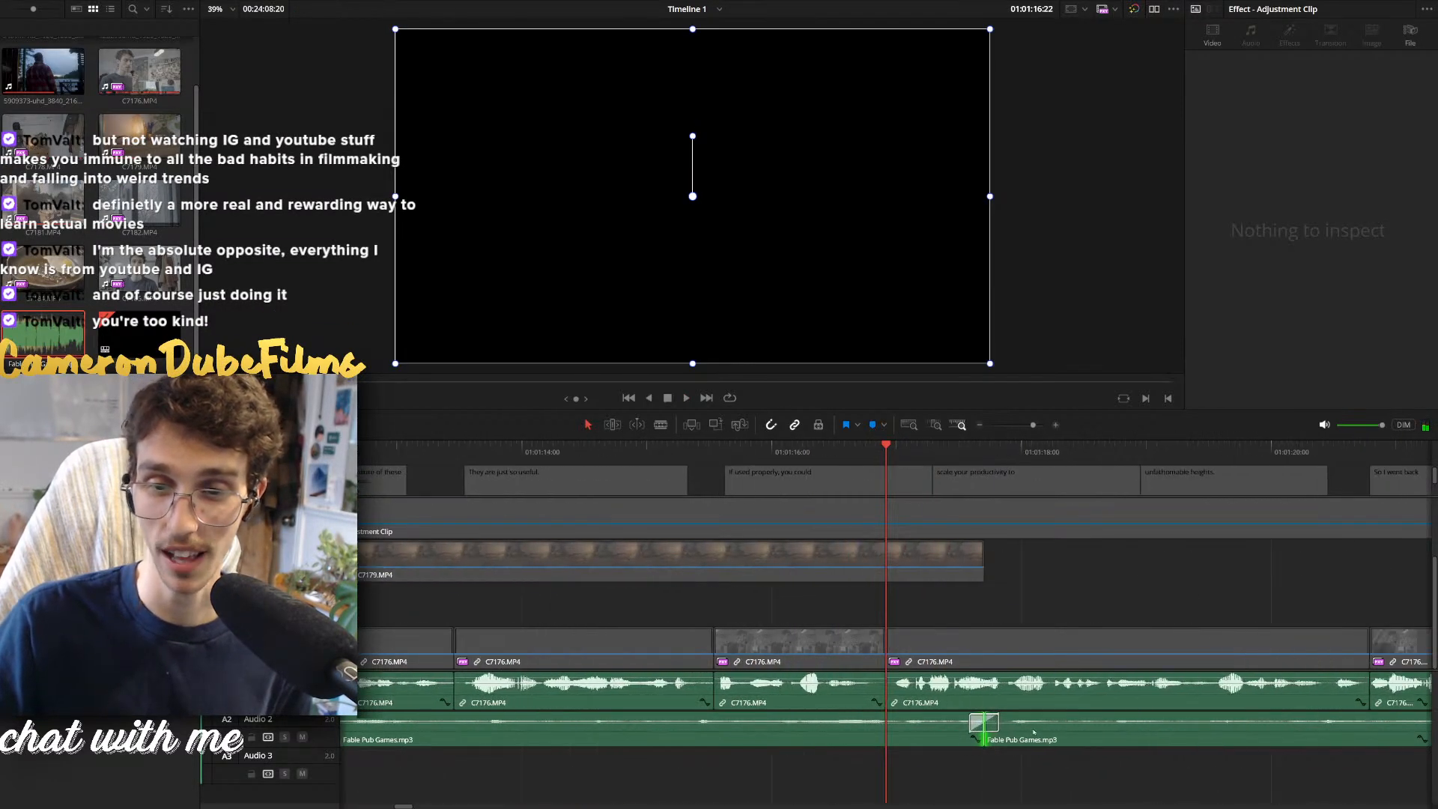
{"action": "left_click_drag", "start_coordinate": [1003, 723], "coordinate": [1027, 722]}
{"action": "key", "text": "space"}
{"action": "scroll", "coordinate": [1043, 693], "scroll_direction": "down", "scroll_amount": 6}
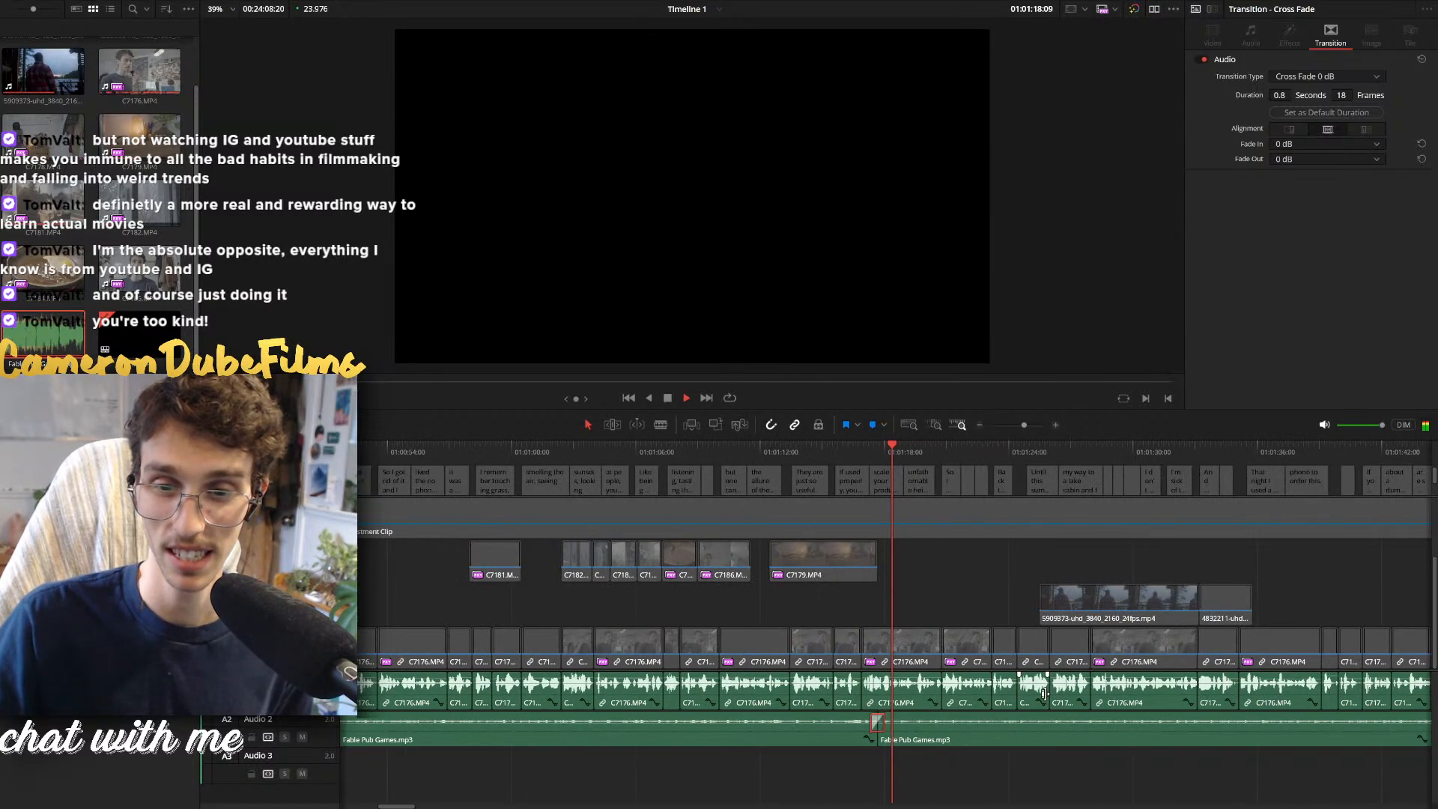
{"action": "scroll", "coordinate": [1043, 692], "scroll_direction": "down", "scroll_amount": 5}
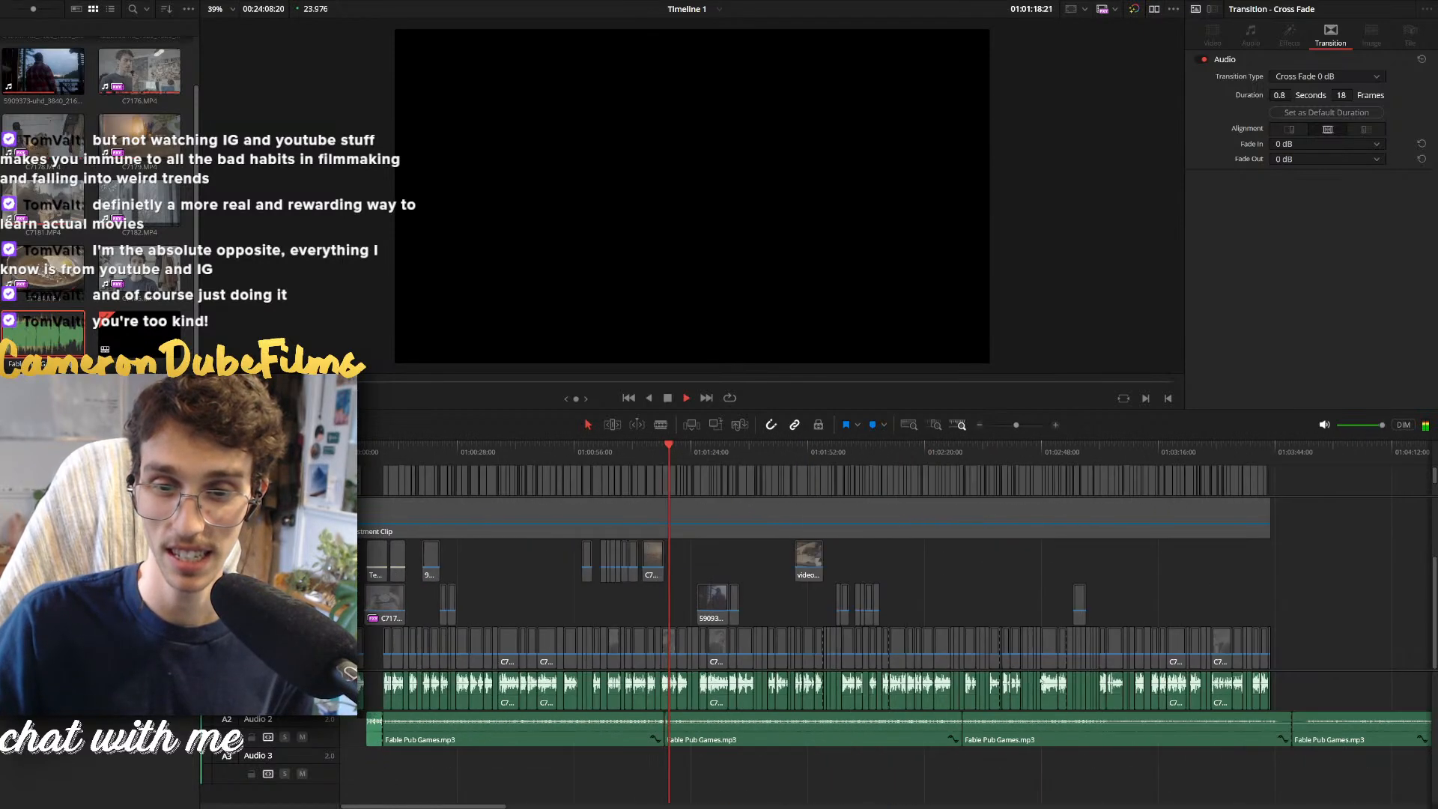
Give the music join near 01:02:29 a 14-frame cross fade and play across it
{"action": "left_click", "coordinate": [951, 453]}
{"action": "scroll", "coordinate": [941, 634], "scroll_direction": "up", "scroll_amount": 6}
{"action": "left_click", "coordinate": [980, 725]}
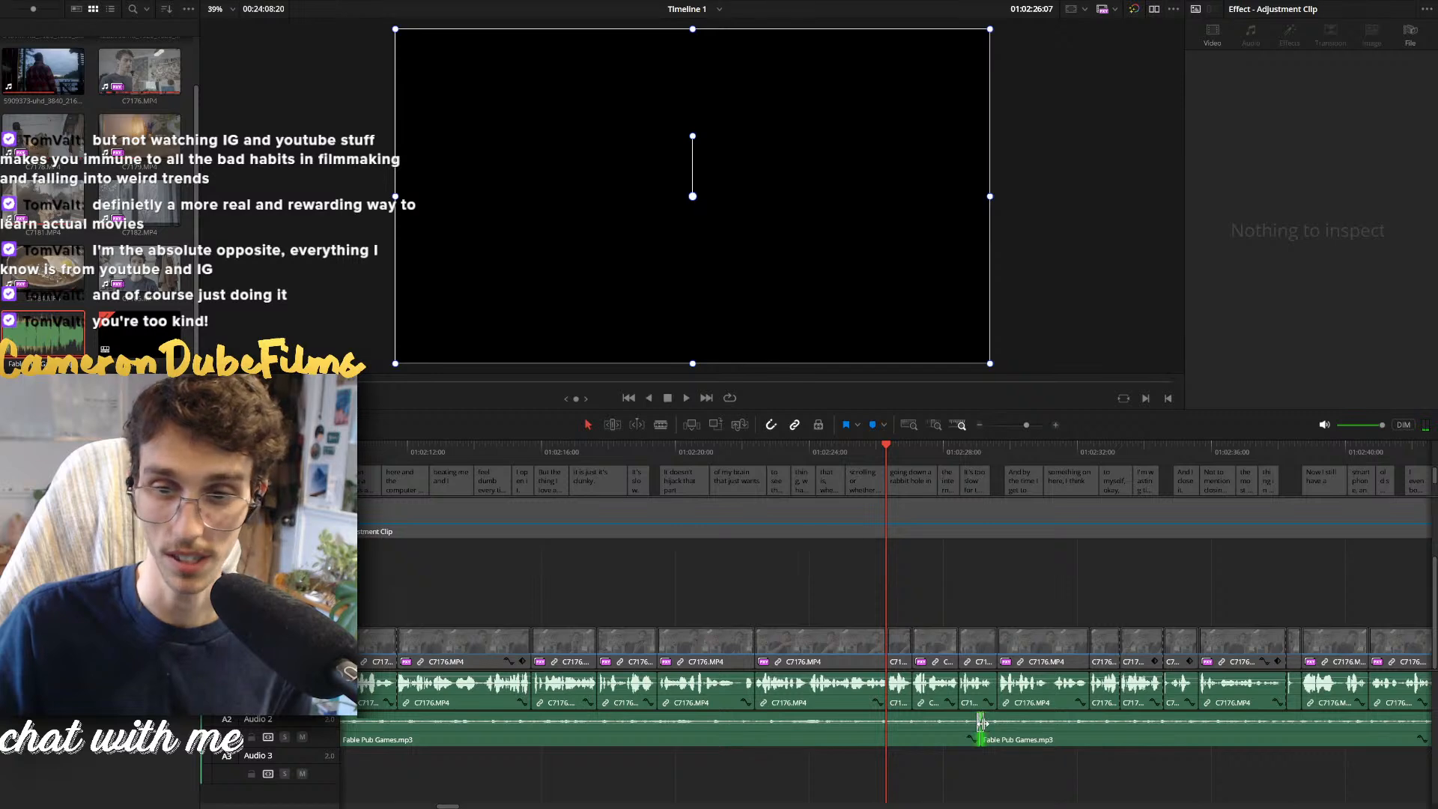
{"action": "left_click_drag", "start_coordinate": [982, 723], "coordinate": [988, 723]}
{"action": "scroll", "coordinate": [1014, 683], "scroll_direction": "up", "scroll_amount": 5}
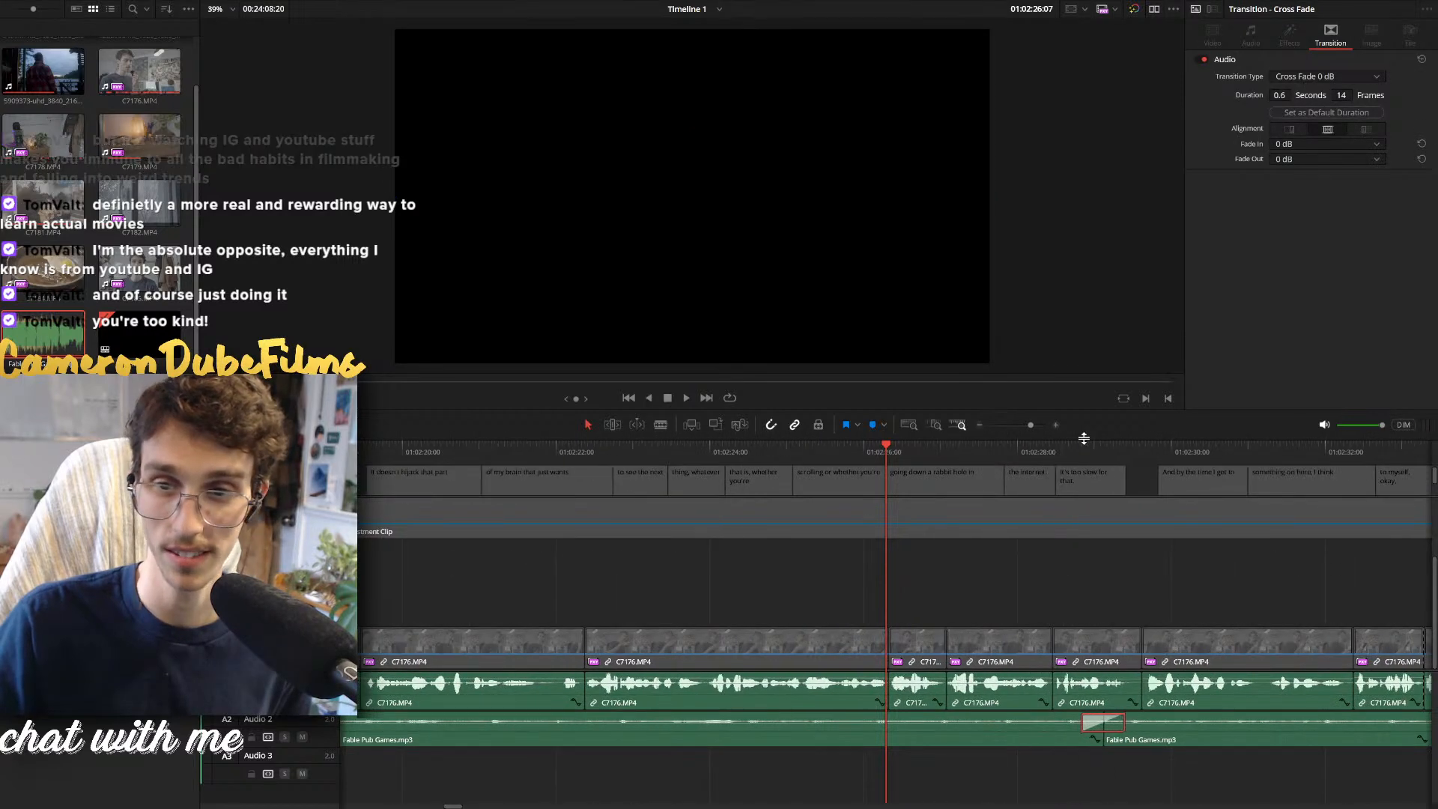
{"action": "left_click", "coordinate": [1056, 451]}
{"action": "key", "text": "space"}
{"action": "scroll", "coordinate": [1033, 567], "scroll_direction": "down", "scroll_amount": 4}
{"action": "key", "text": "space"}
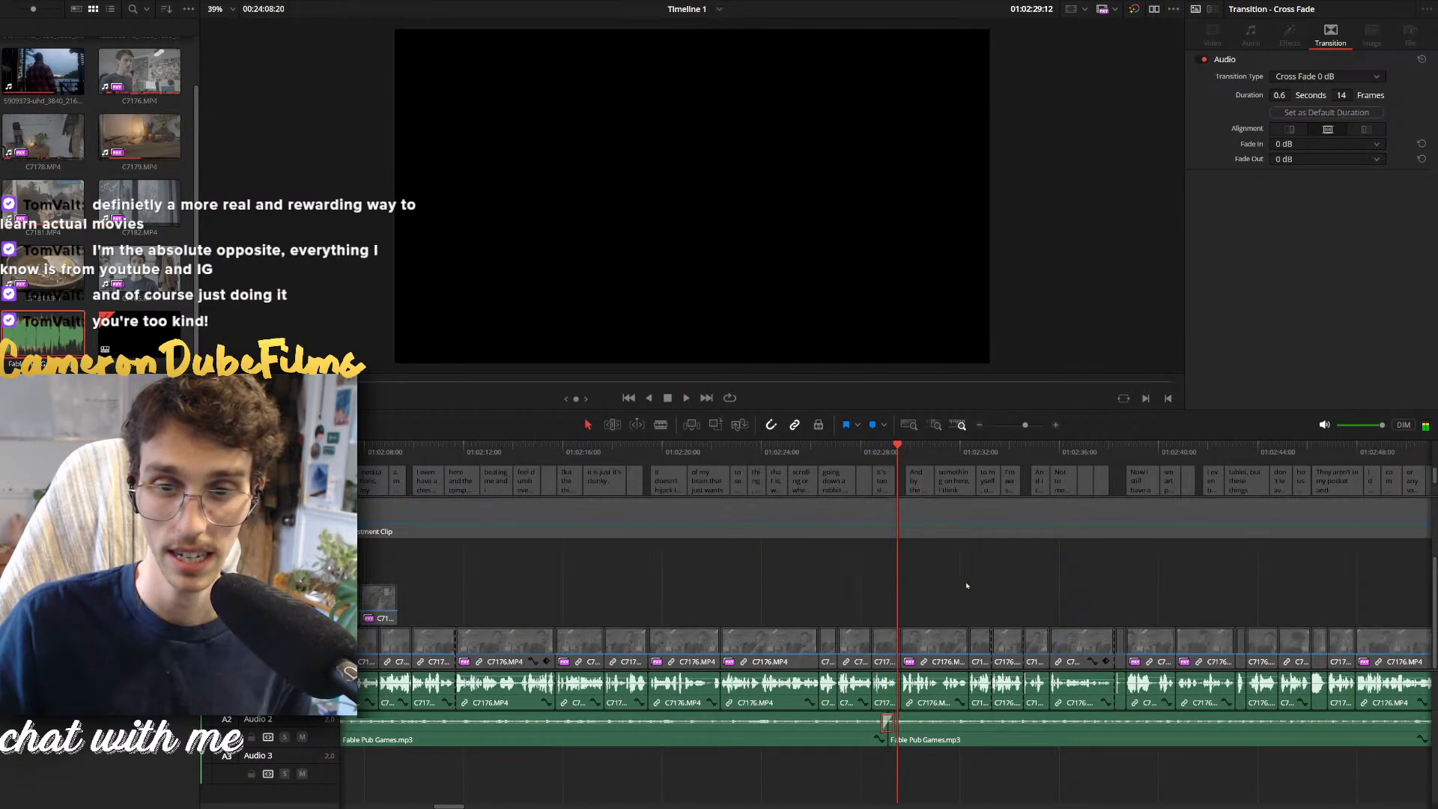
Delete the surplus last piece of music that starts beyond the end of the video
{"action": "scroll", "coordinate": [945, 582], "scroll_direction": "down", "scroll_amount": 10}
{"action": "scroll", "coordinate": [917, 586], "scroll_direction": "up", "scroll_amount": 4}
{"action": "scroll", "coordinate": [915, 591], "scroll_direction": "up", "scroll_amount": 3}
{"action": "left_click", "coordinate": [1046, 724]}
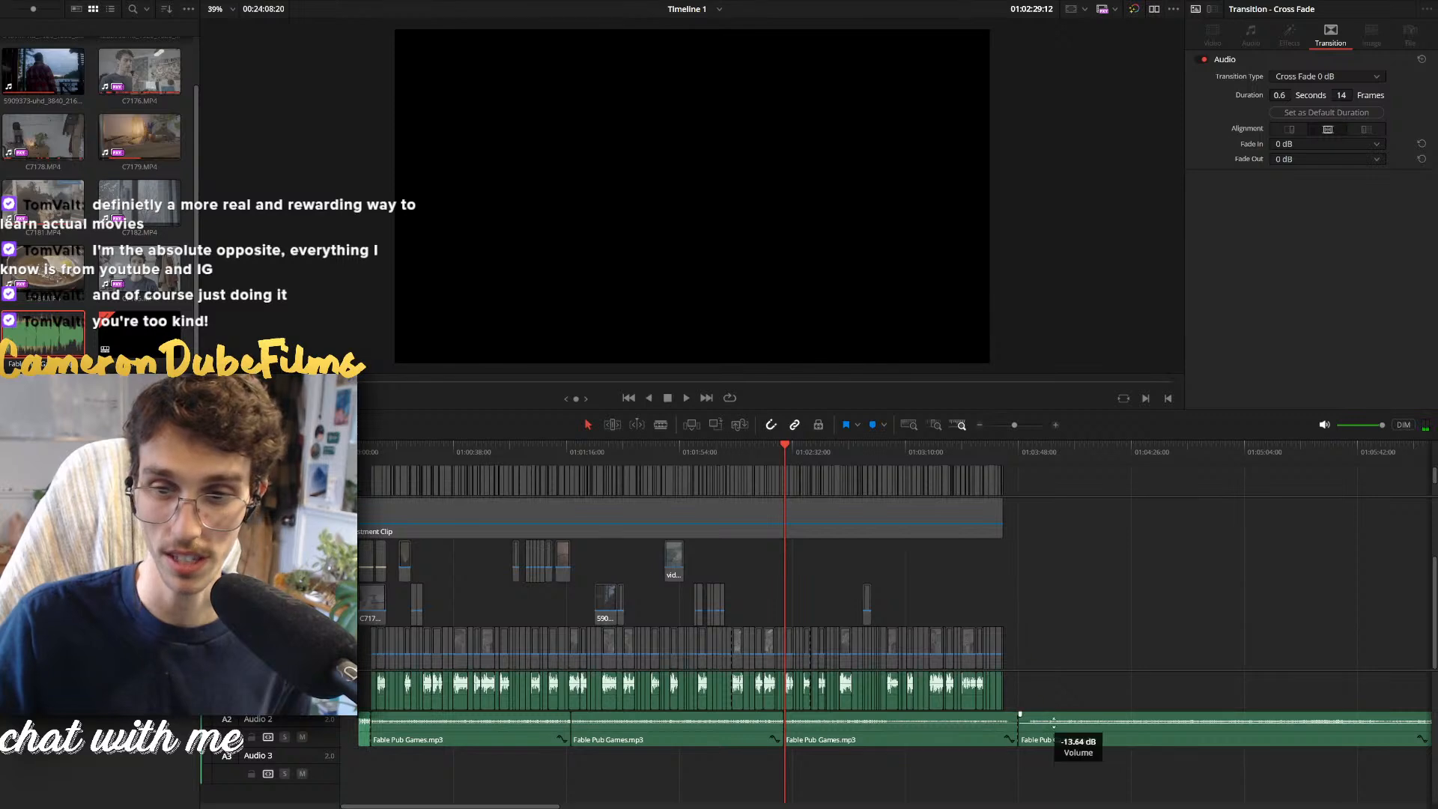
{"action": "left_click", "coordinate": [1043, 742]}
{"action": "key", "text": "Delete"}
Listen to the ending of the mix from about 01:03:33 to 01:03:44, including the music fading past the last clip
{"action": "left_click", "coordinate": [976, 454]}
{"action": "scroll", "coordinate": [1071, 571], "scroll_direction": "up", "scroll_amount": 7}
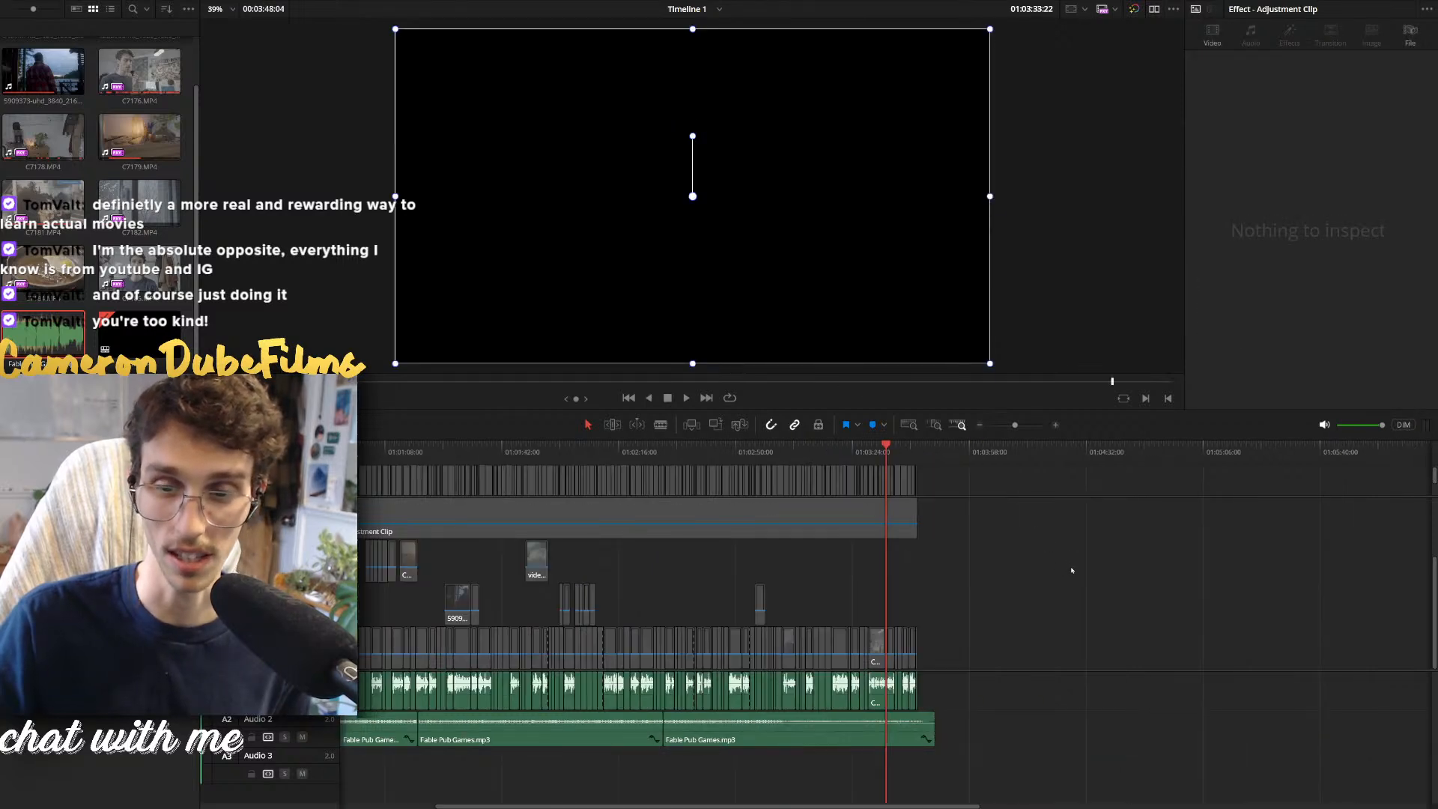
{"action": "key", "text": "space"}
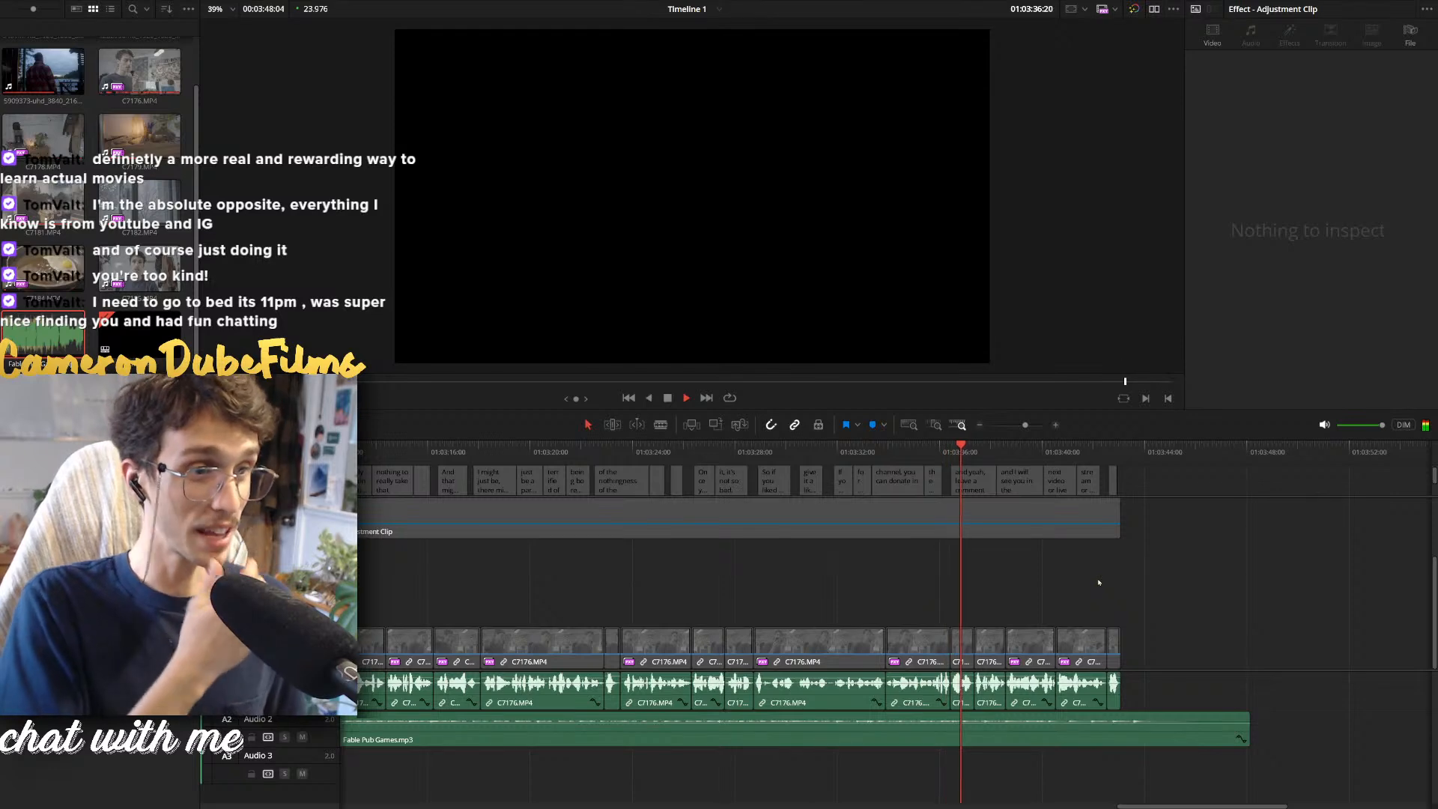
{"action": "key", "text": "space"}
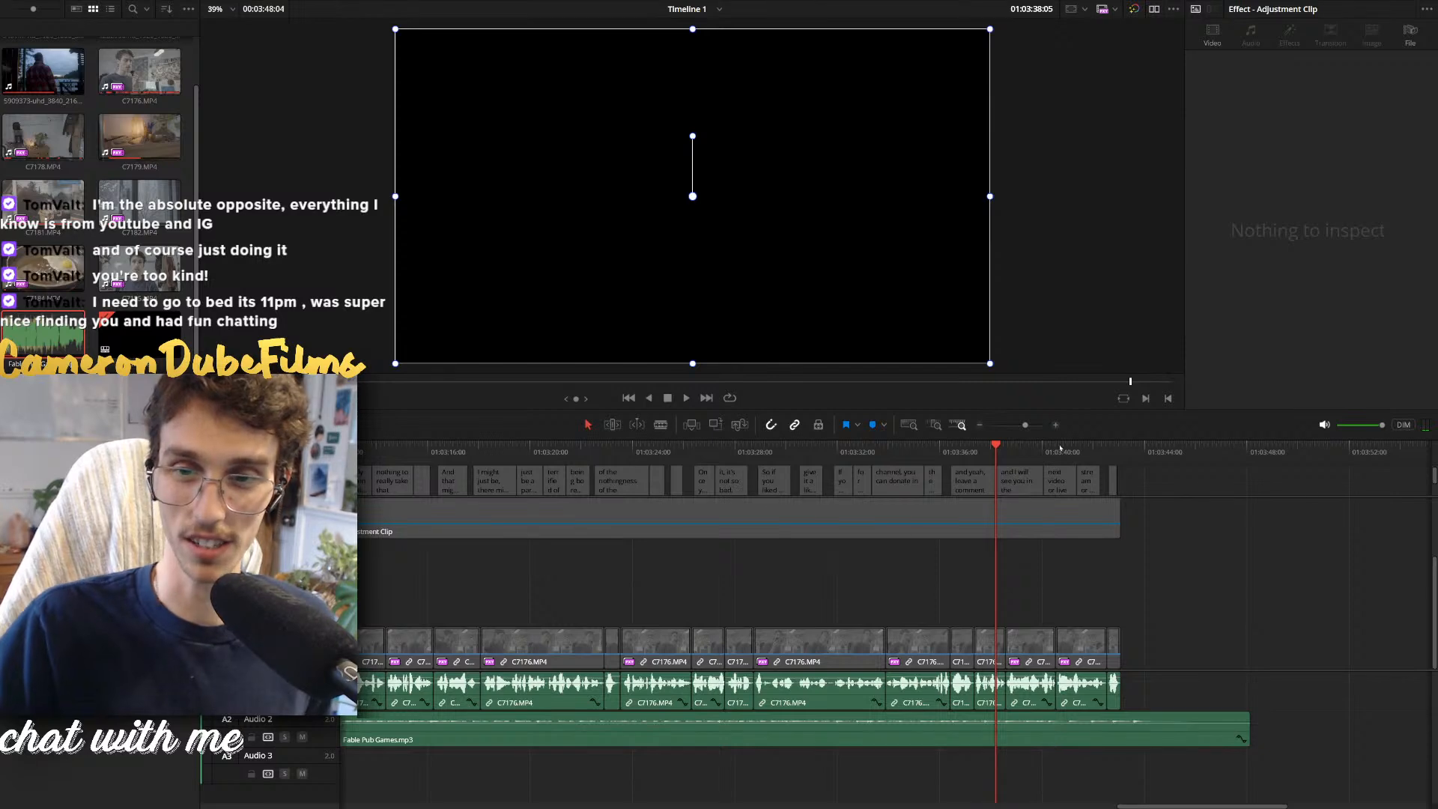
{"action": "mouse_move", "coordinate": [1059, 448]}
{"action": "left_mouse_down"}
{"action": "mouse_move", "coordinate": [1099, 453]}
{"action": "mouse_move", "coordinate": [1062, 456]}
{"action": "left_mouse_up"}
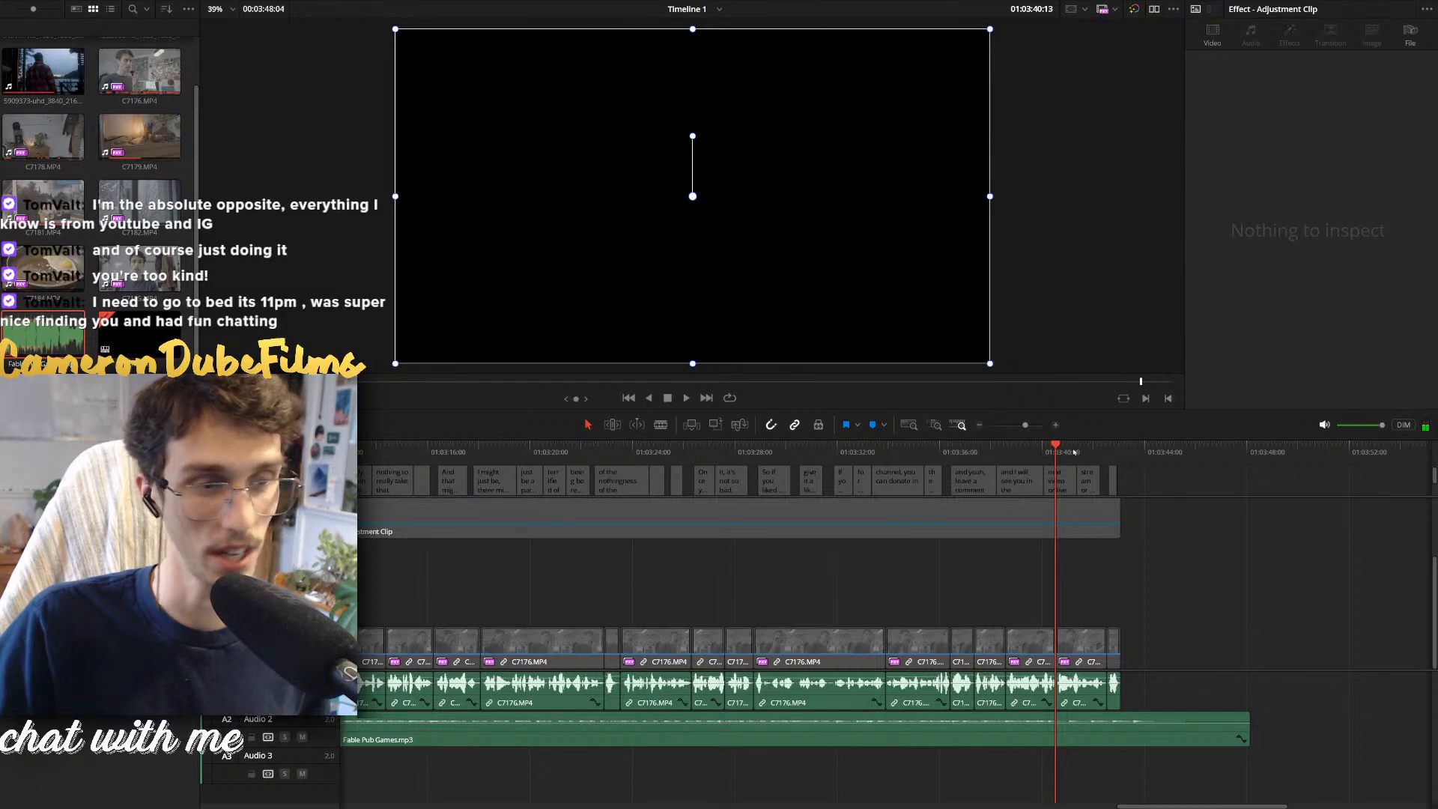
{"action": "left_click", "coordinate": [1076, 452]}
{"action": "key", "text": "space"}
{"action": "scroll", "coordinate": [1001, 635], "scroll_direction": "up", "scroll_amount": 3}
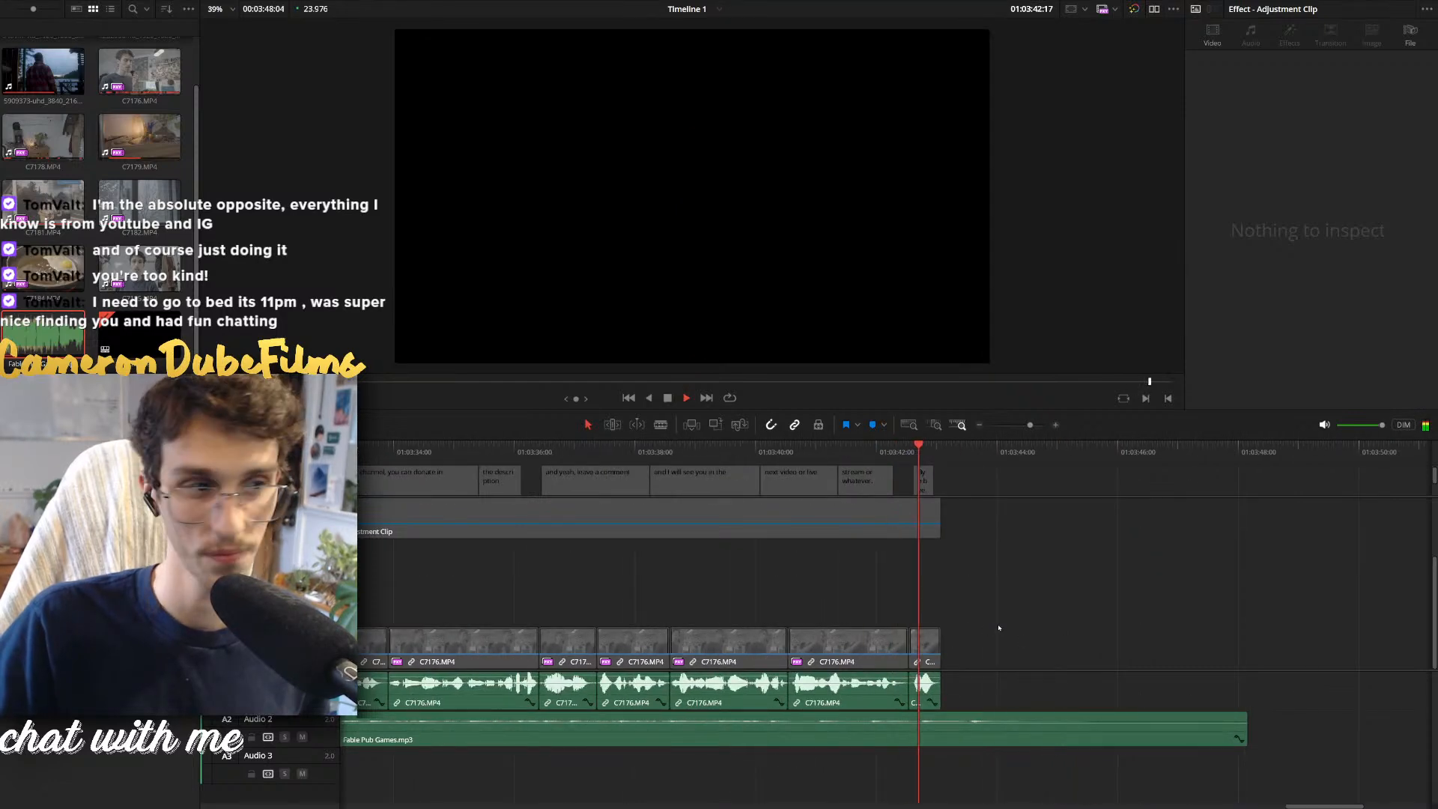
{"action": "key", "text": "space"}
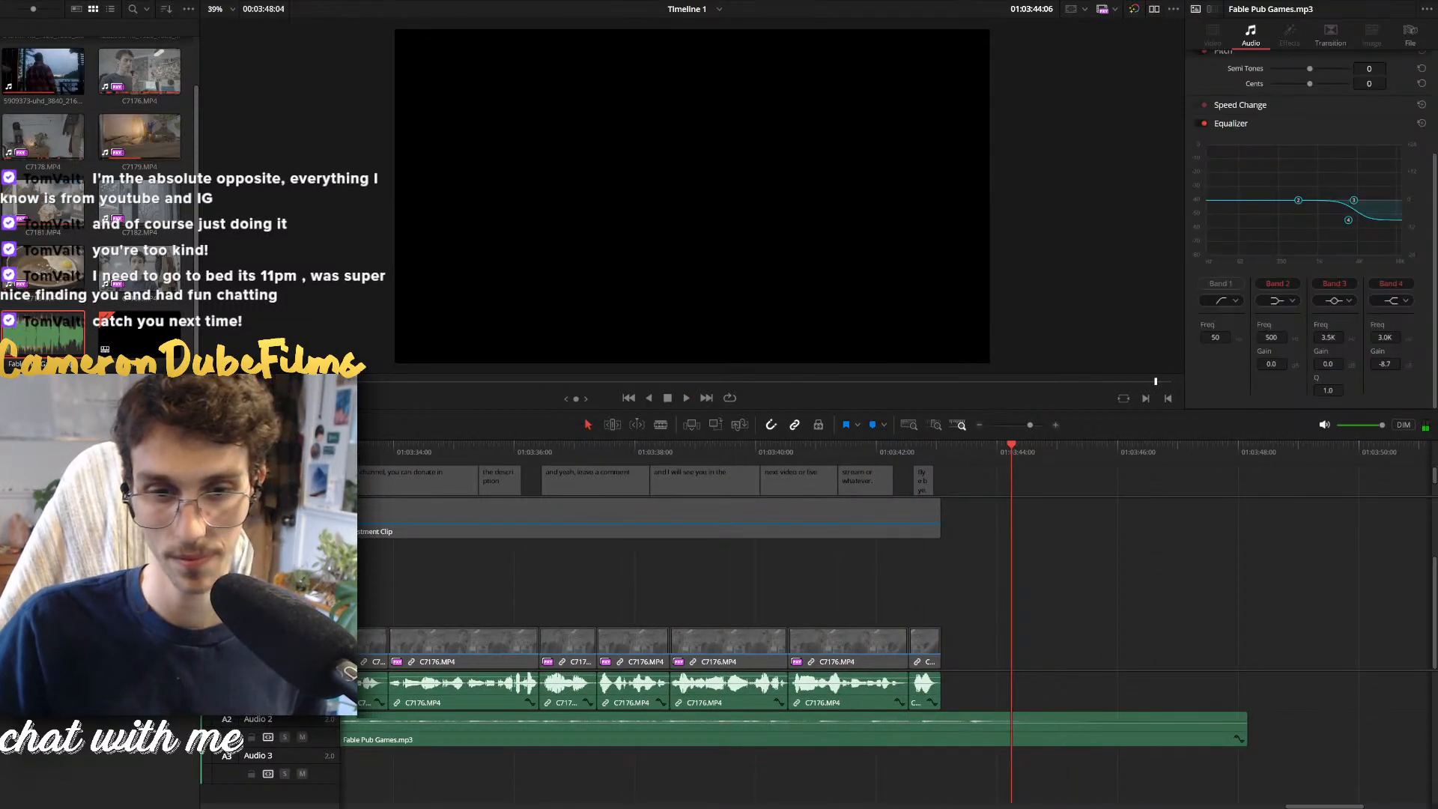
Re-enable all the video tracks on the Edit page, including the adjustment clip and captions
{"action": "key", "text": "shift+6"}
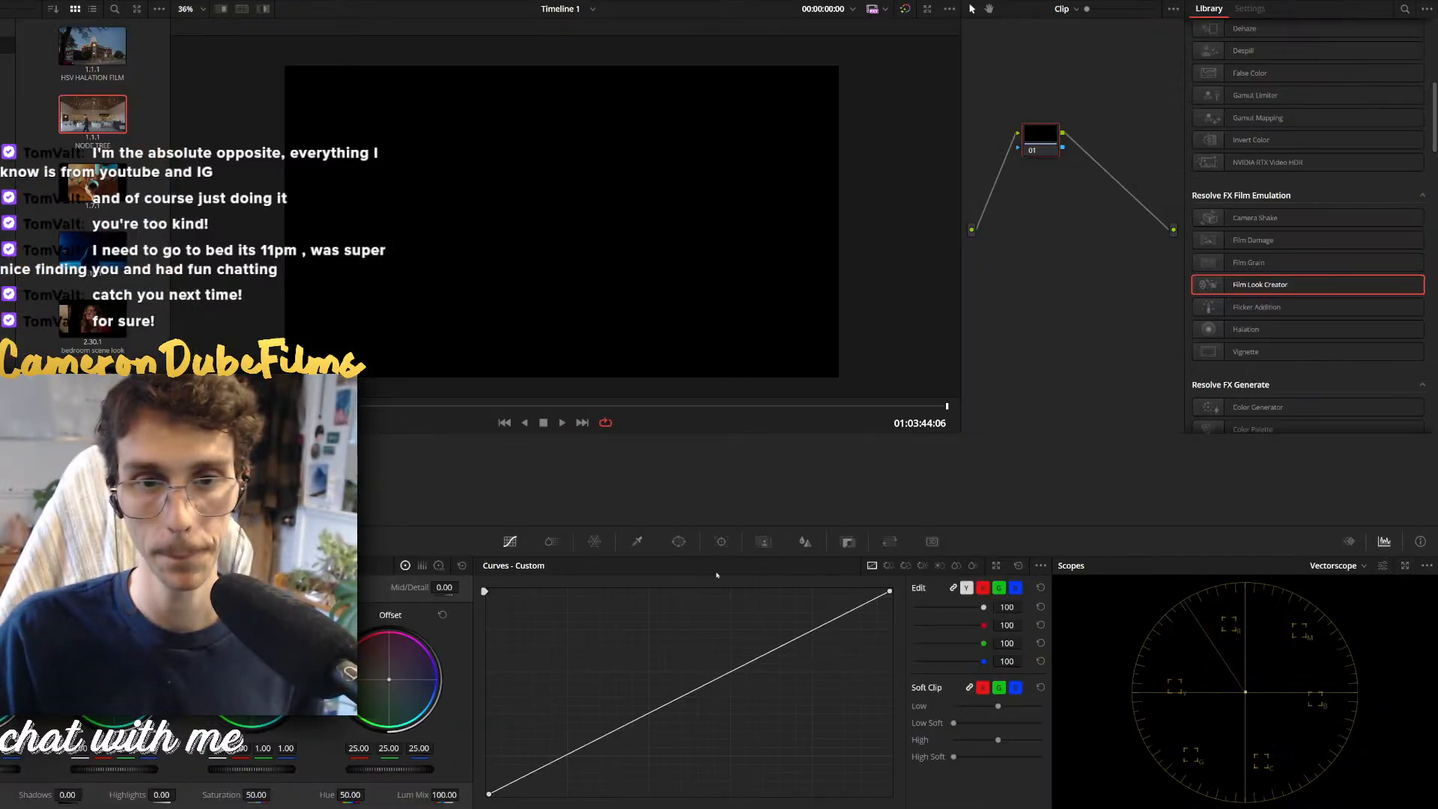
{"action": "key", "text": "shift+4"}
{"action": "key", "text": "ctrl+minus"}
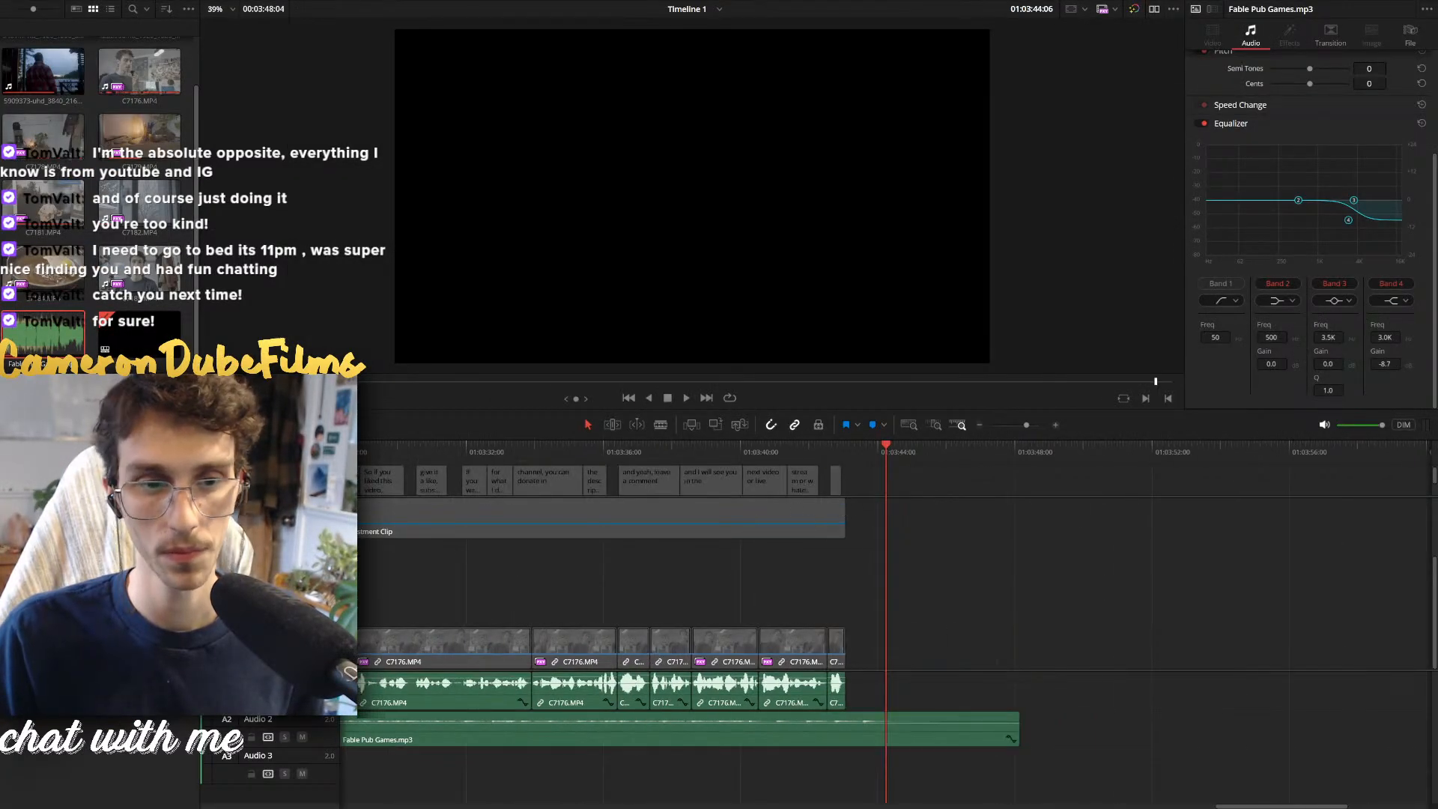
{"action": "left_click", "coordinate": [284, 652]}
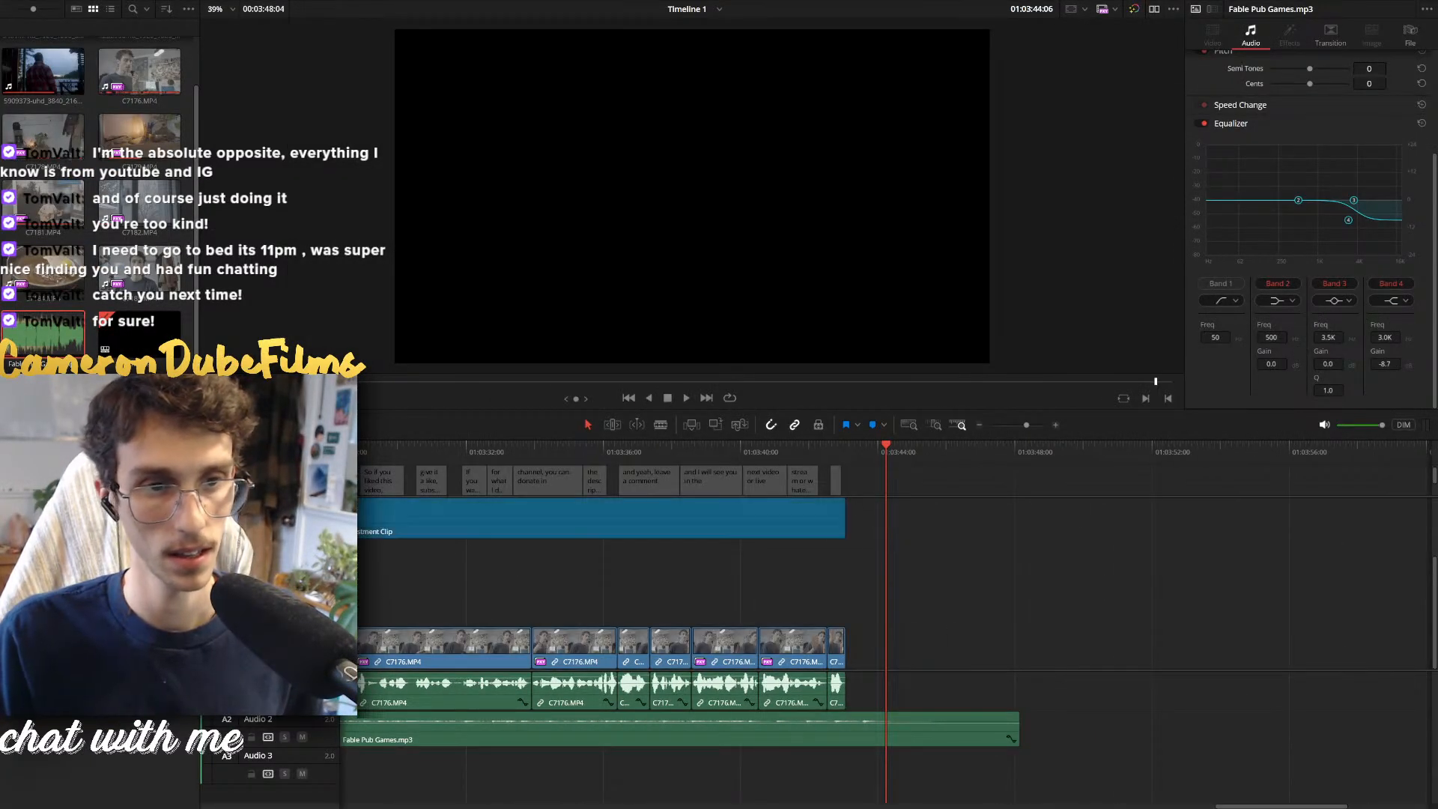
{"action": "left_click", "coordinate": [284, 488]}
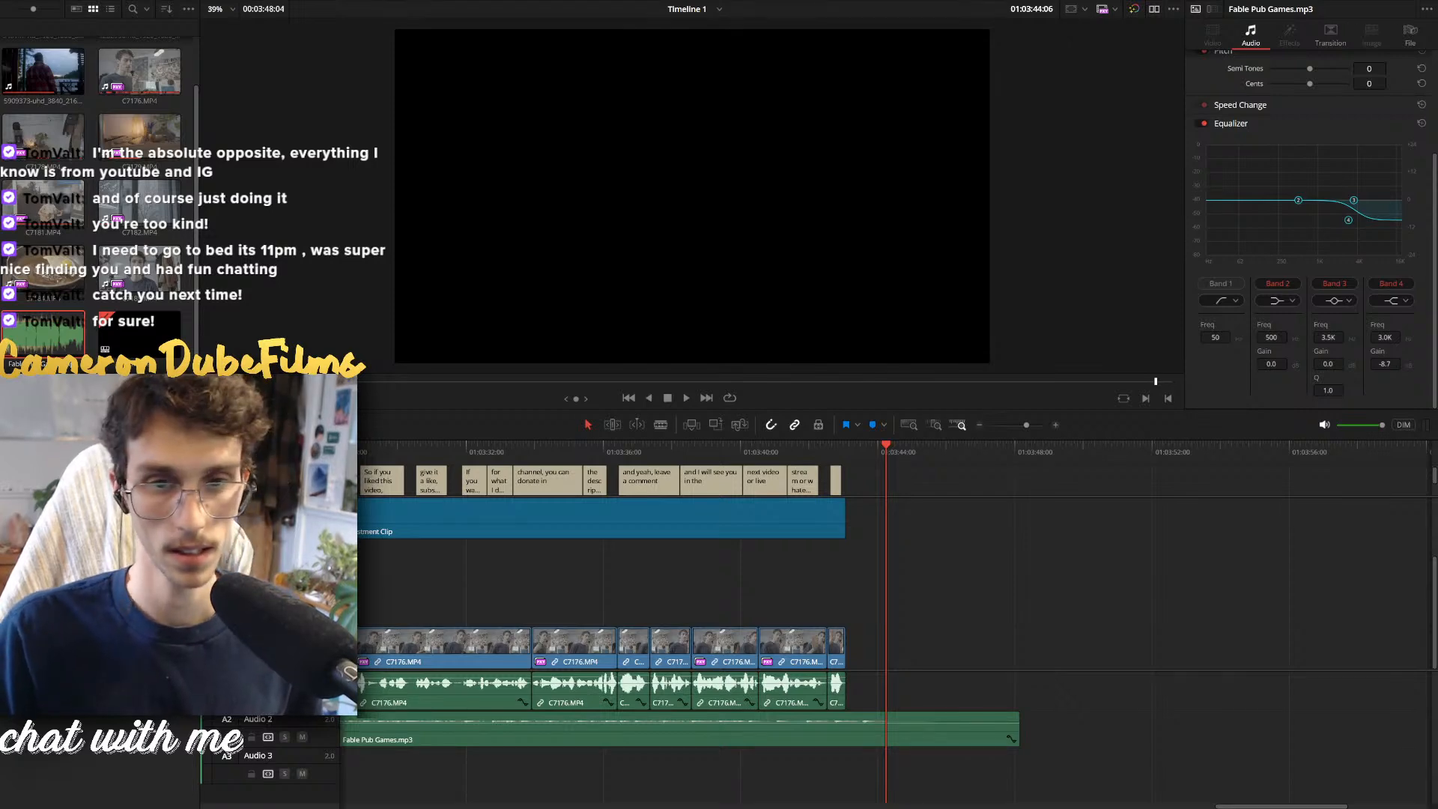
Play the captioned ending from about 01:03:37 and review the graded picture
{"action": "left_click", "coordinate": [650, 451]}
{"action": "key", "text": "space"}
{"action": "scroll", "coordinate": [837, 507], "scroll_direction": "down", "scroll_amount": 4}
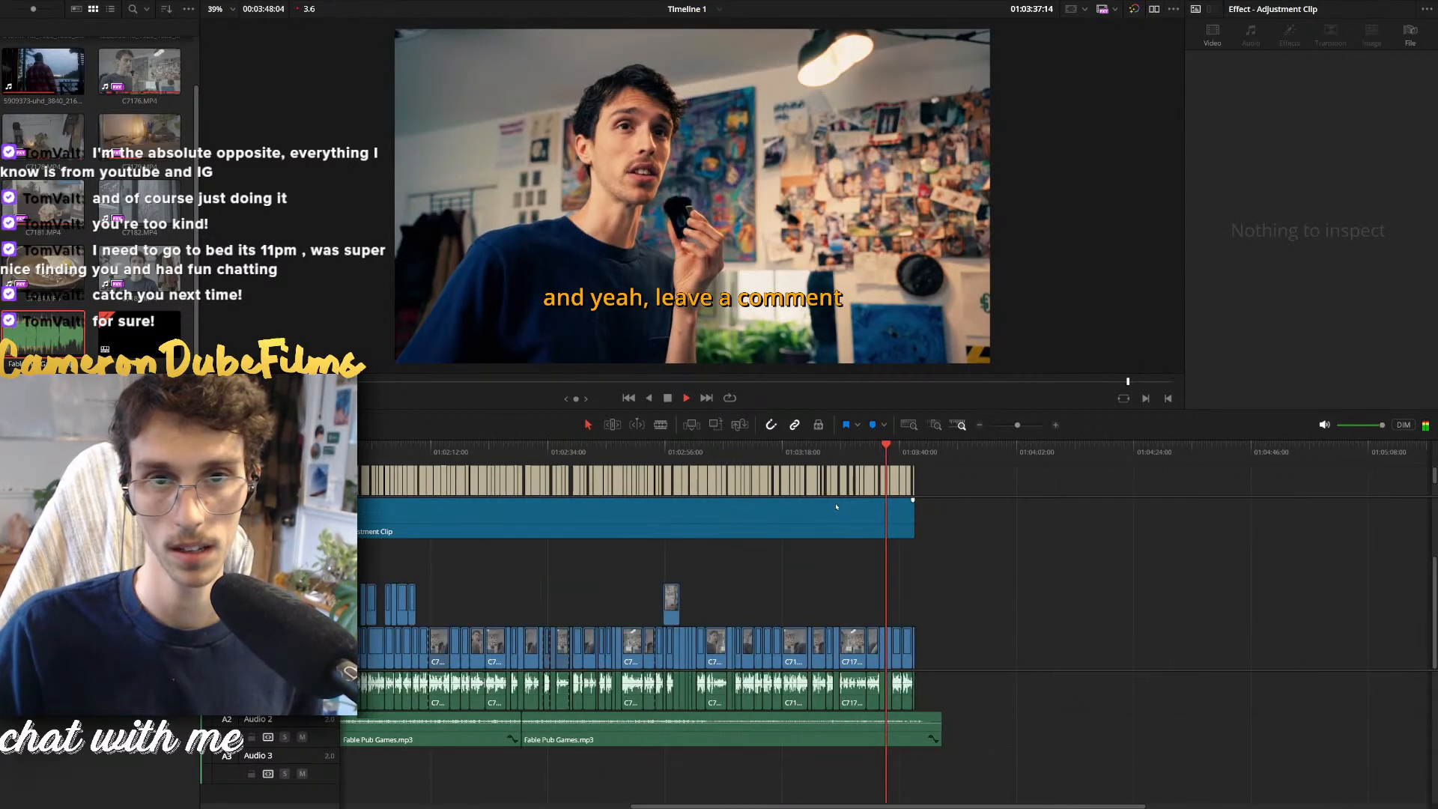
{"action": "key", "text": "space"}
{"action": "scroll", "coordinate": [827, 549], "scroll_direction": "down", "scroll_amount": 3}
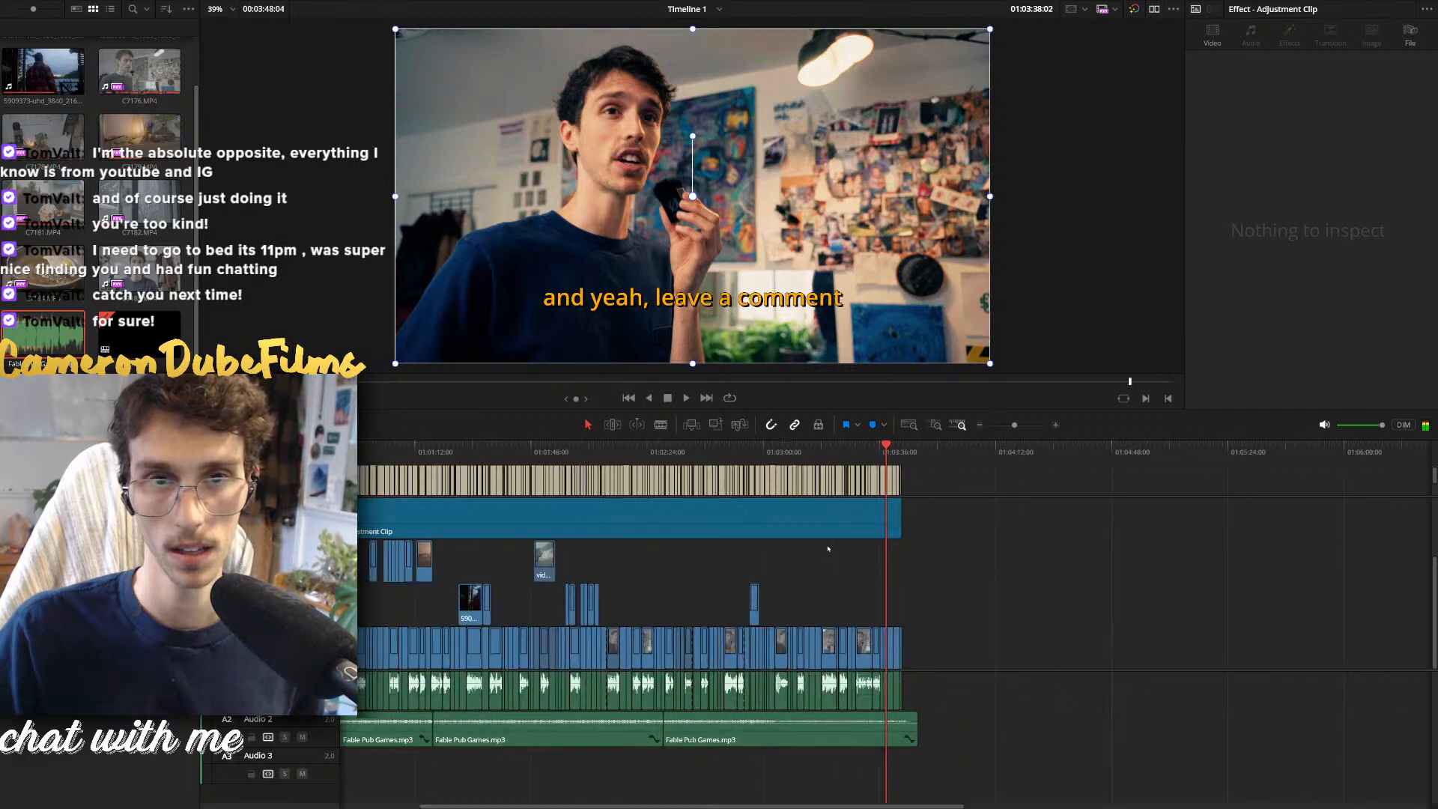
{"action": "scroll", "coordinate": [828, 557], "scroll_direction": "up", "scroll_amount": 1}
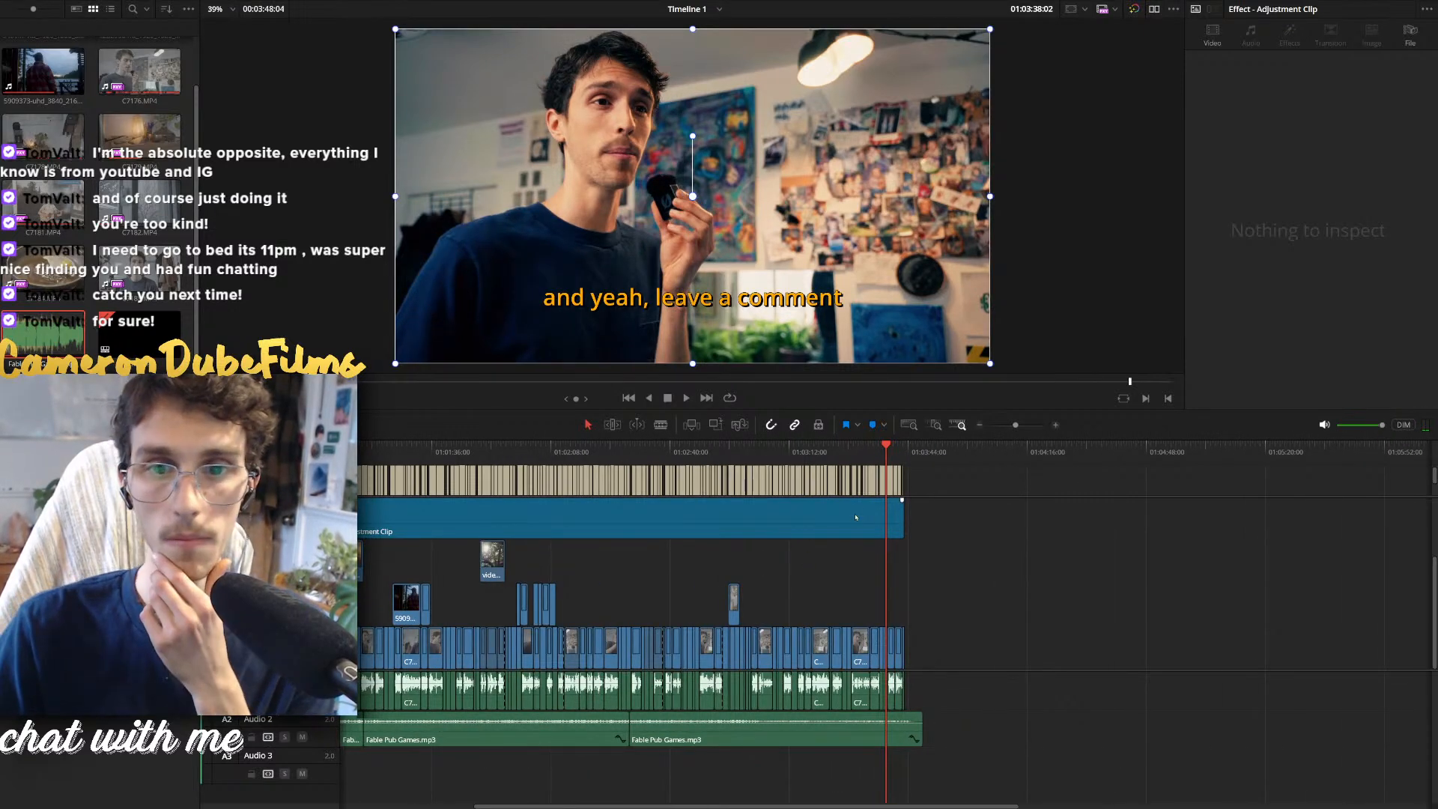
Open the adjustment clip's grade, add a serial node after the Film Look Creator node and show its Hue Vs Hue curve
{"action": "left_click", "coordinate": [878, 526]}
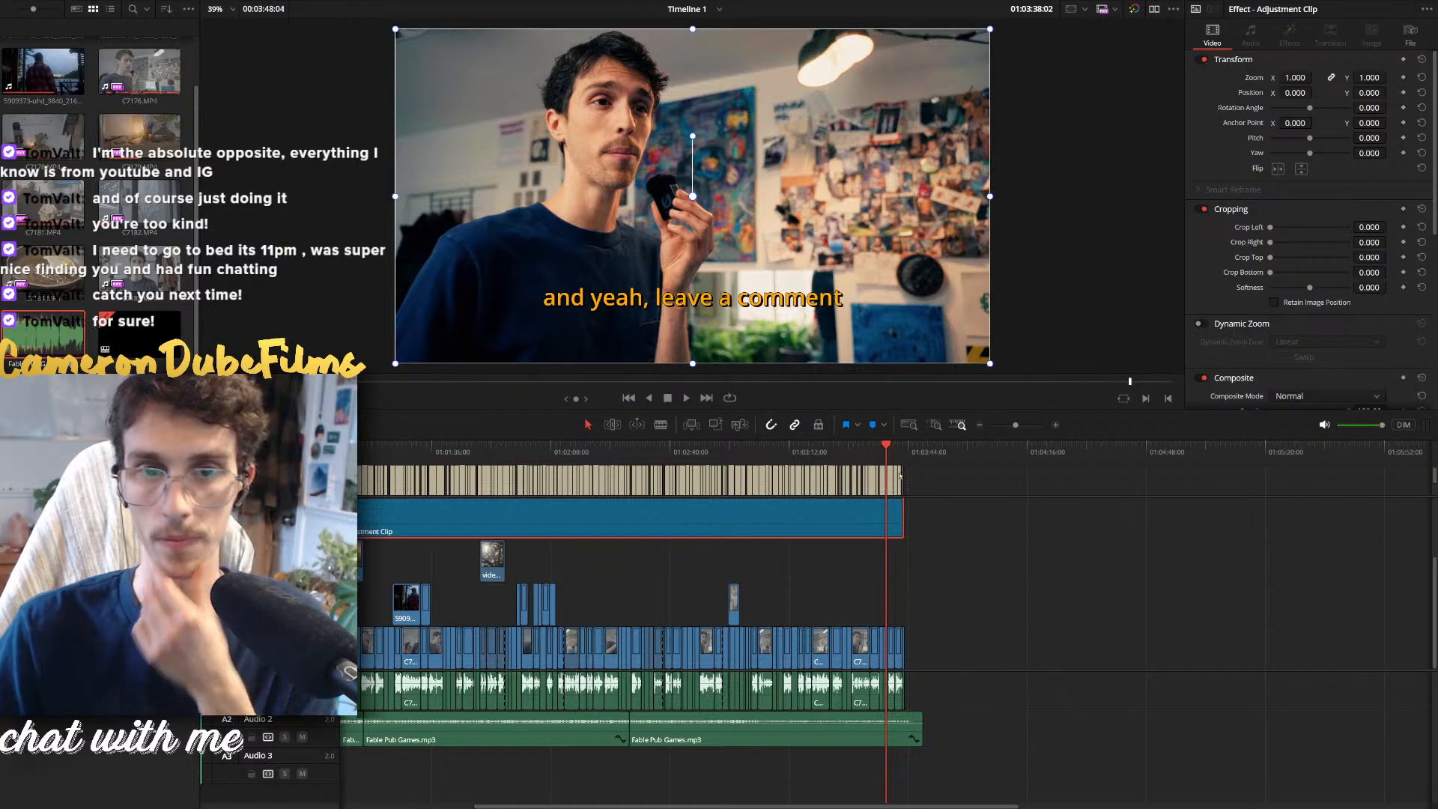
{"action": "key", "text": "shift+6"}
{"action": "key", "text": "alt+s"}
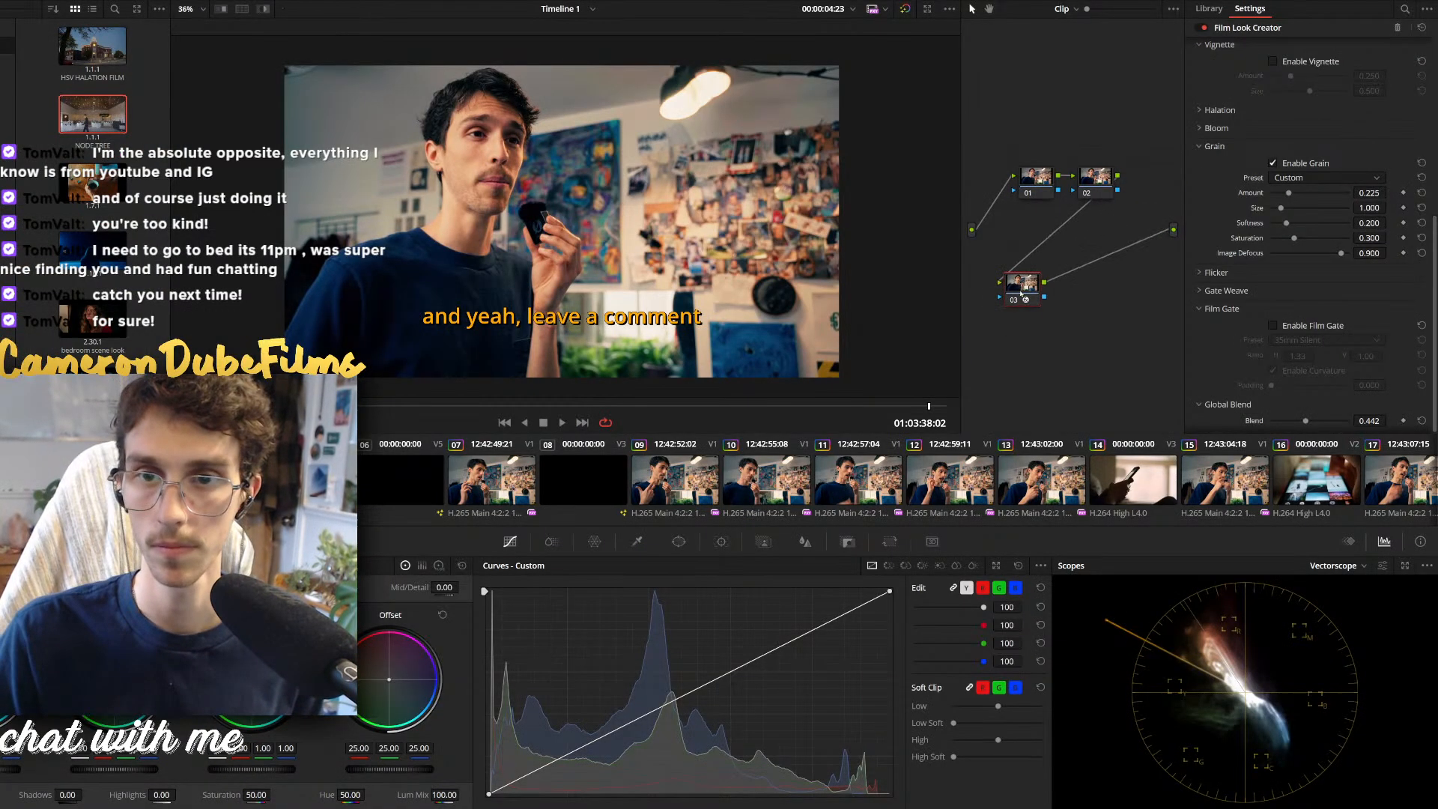
{"action": "left_click", "coordinate": [889, 566]}
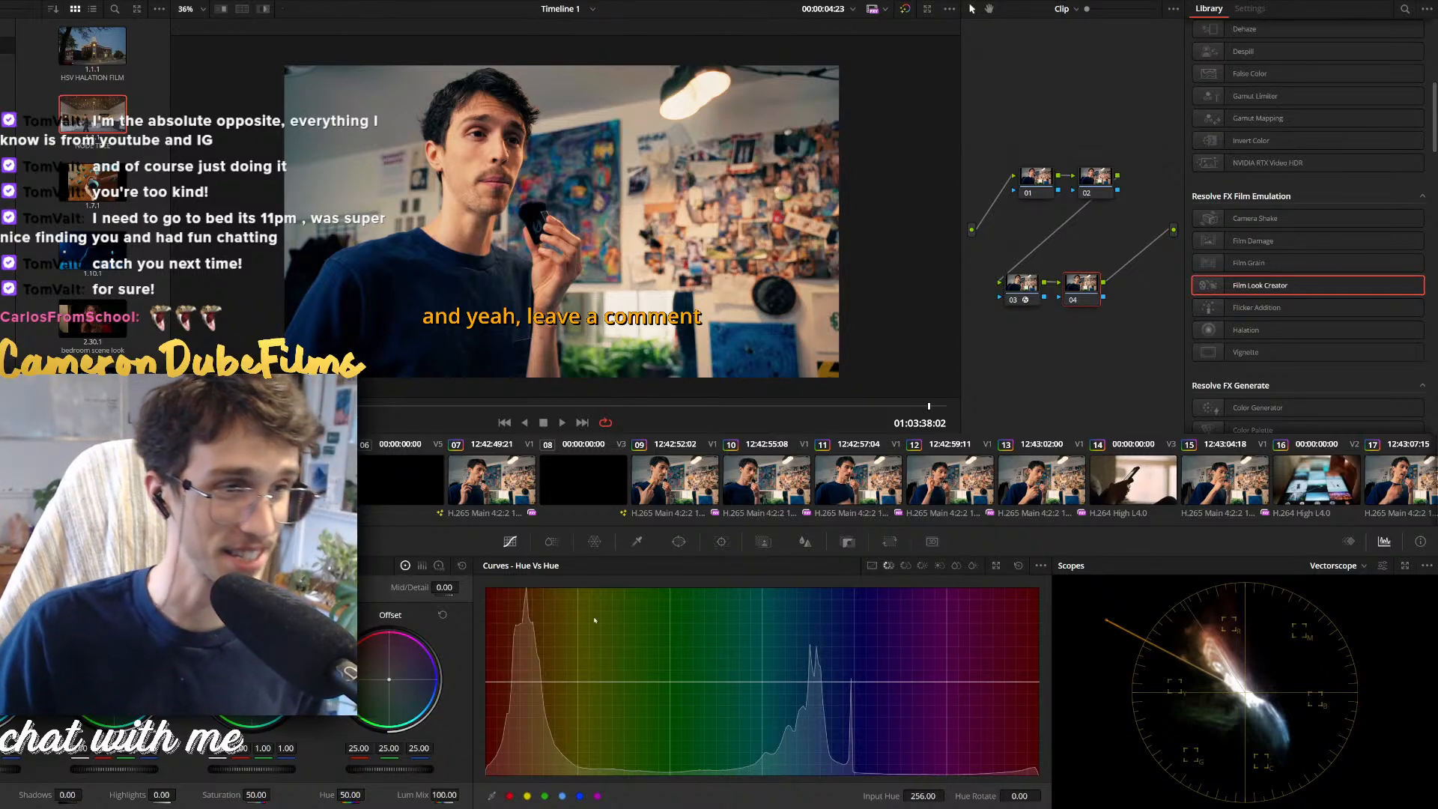
Try shifting the yellow-to-cyan hues on node 04 by lowering that stretch of the Hue Vs Hue curve, and reset the curve
{"action": "mouse_move", "coordinate": [587, 682]}
{"action": "left_mouse_down"}
{"action": "mouse_move", "coordinate": [583, 699]}
{"action": "mouse_move", "coordinate": [594, 685]}
{"action": "left_mouse_up"}
{"action": "key", "text": "ctrl+z"}
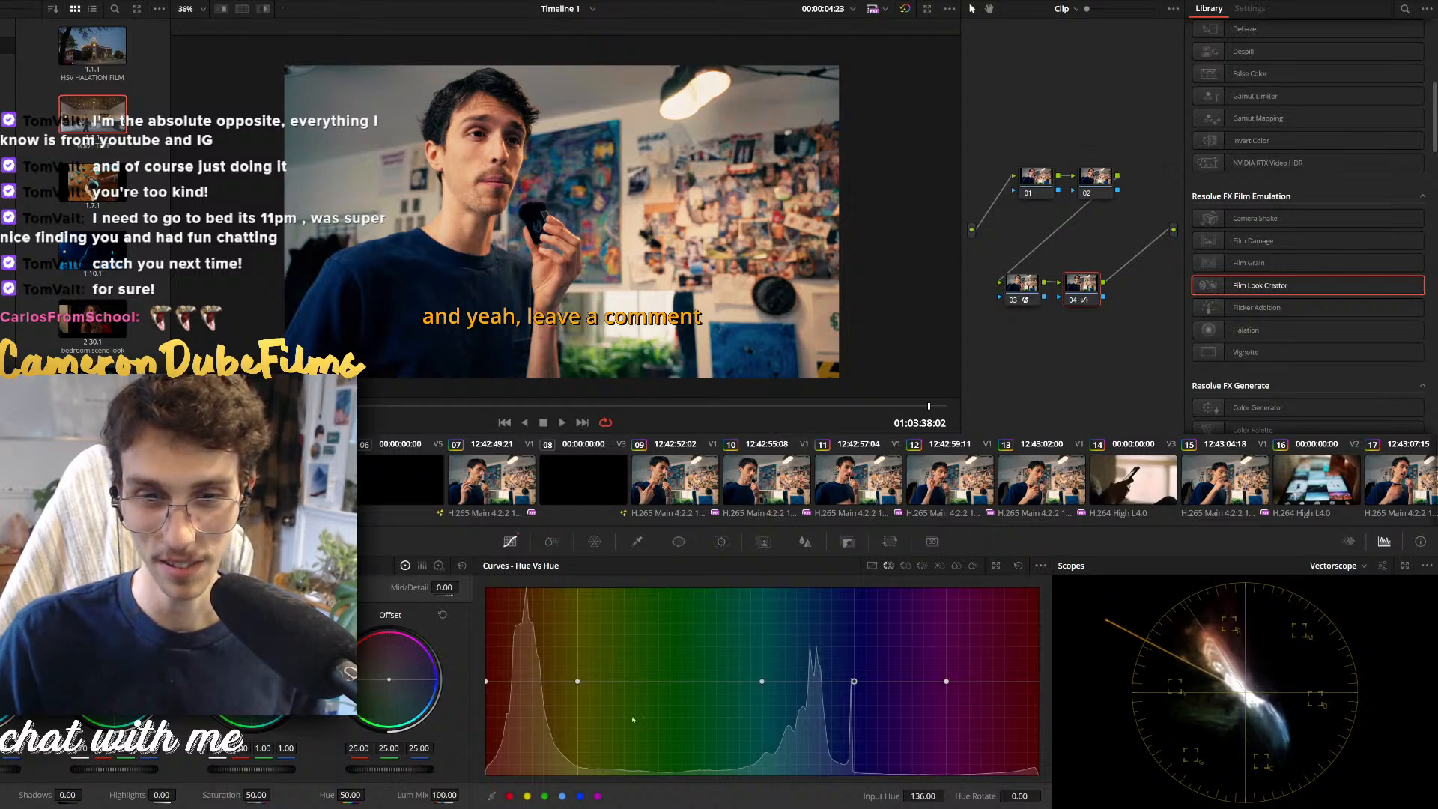
{"action": "left_click_drag", "start_coordinate": [578, 682], "coordinate": [556, 683]}
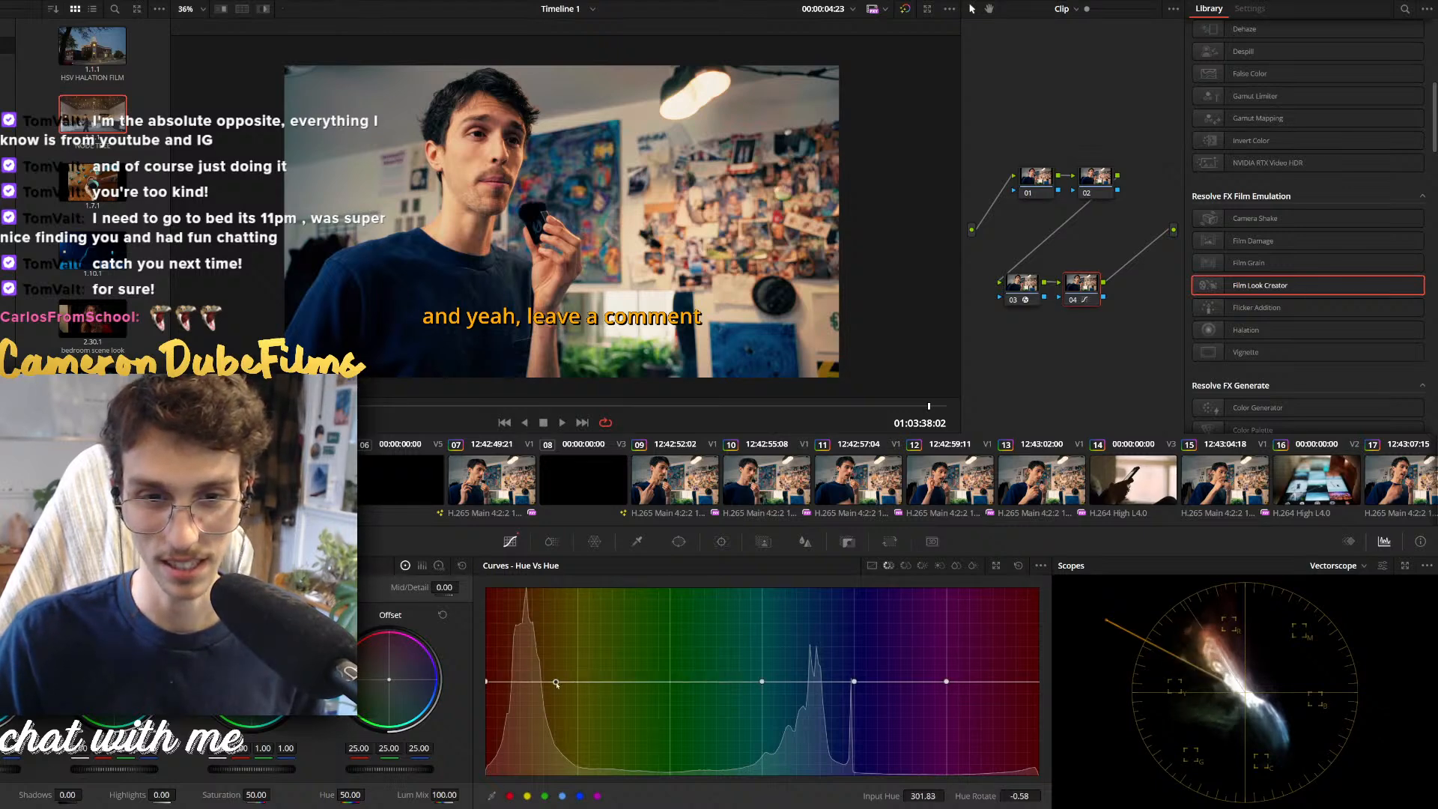
{"action": "left_click_drag", "start_coordinate": [594, 759], "coordinate": [594, 762]}
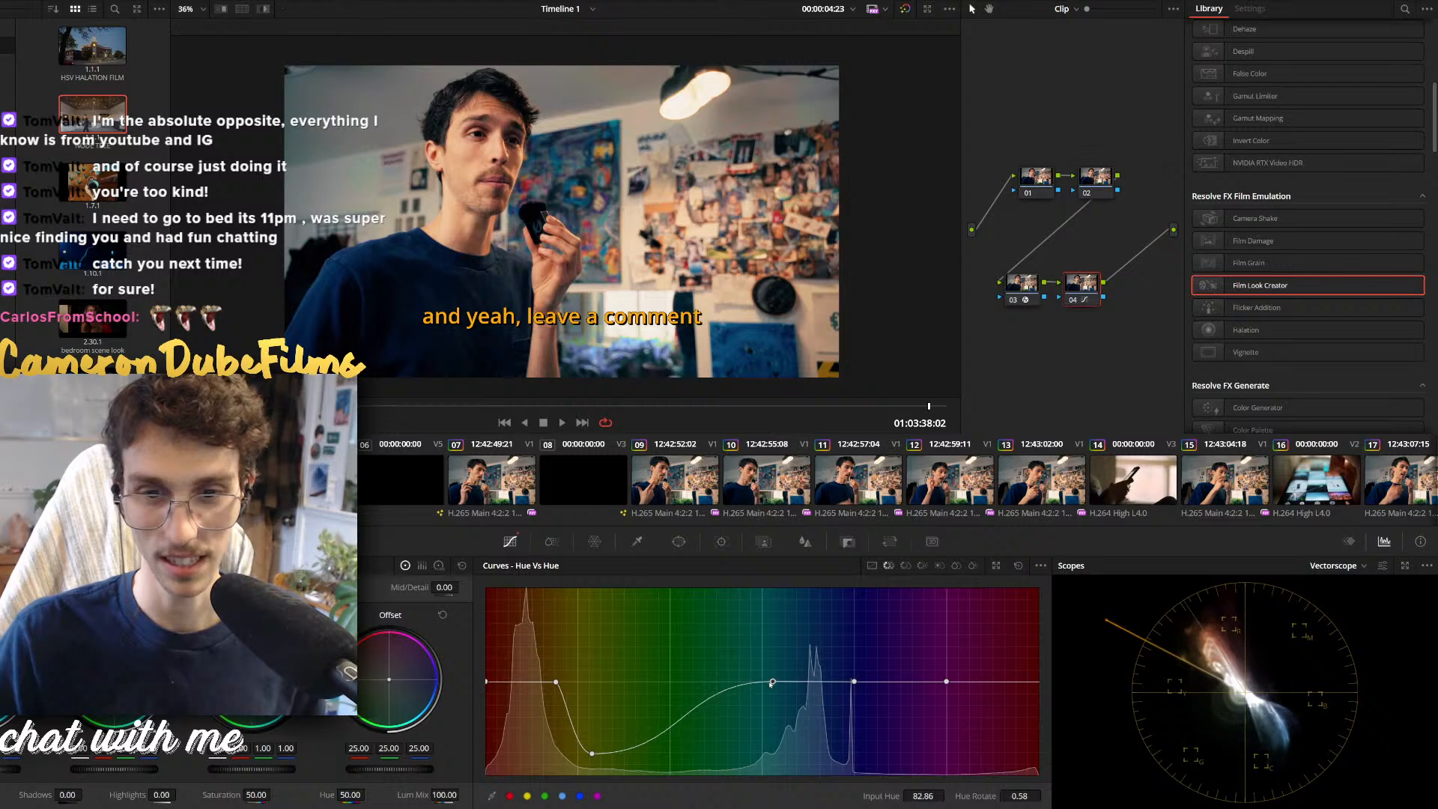
{"action": "left_click_drag", "start_coordinate": [721, 717], "coordinate": [734, 751]}
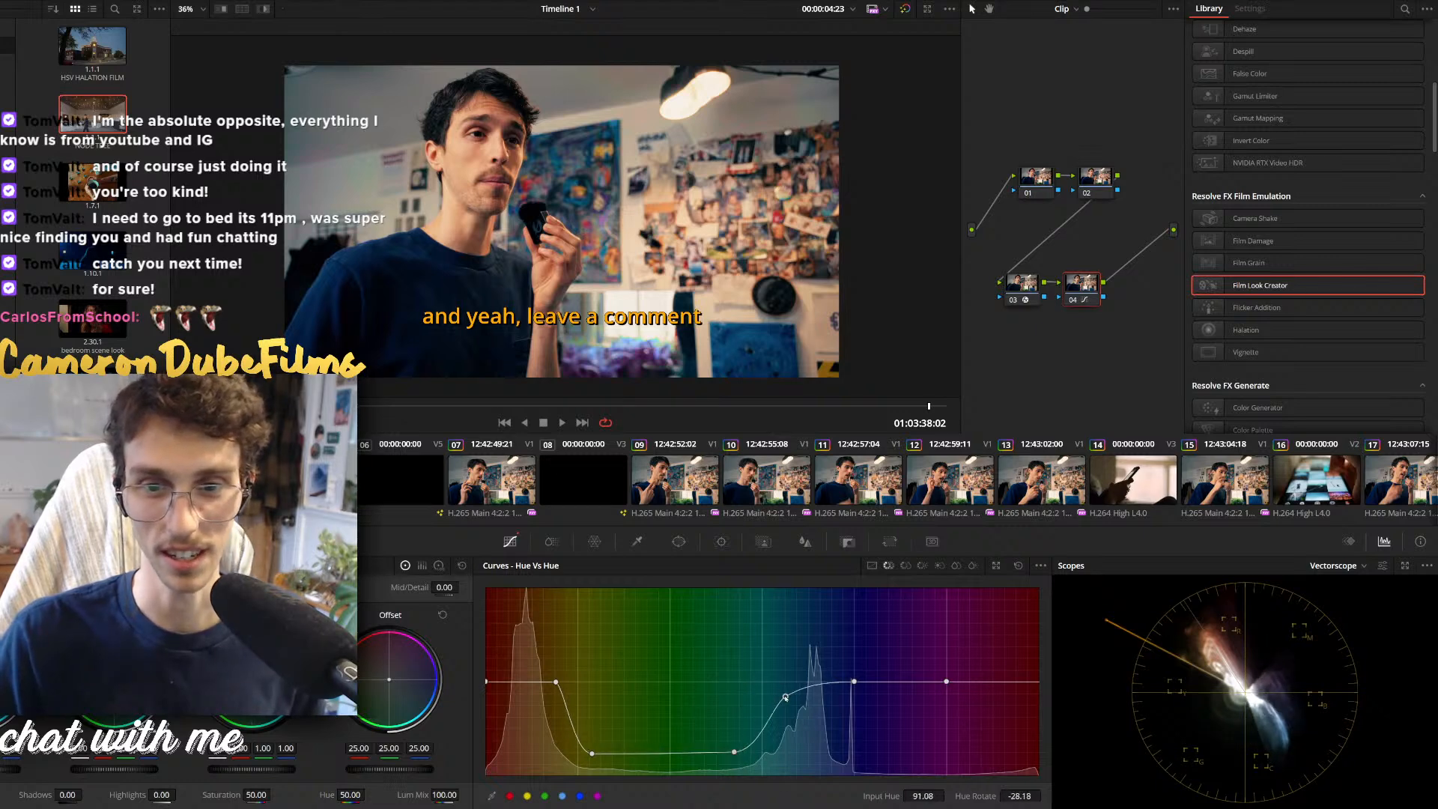
{"action": "left_click_drag", "start_coordinate": [785, 698], "coordinate": [783, 695]}
{"action": "left_click", "coordinate": [1017, 565]}
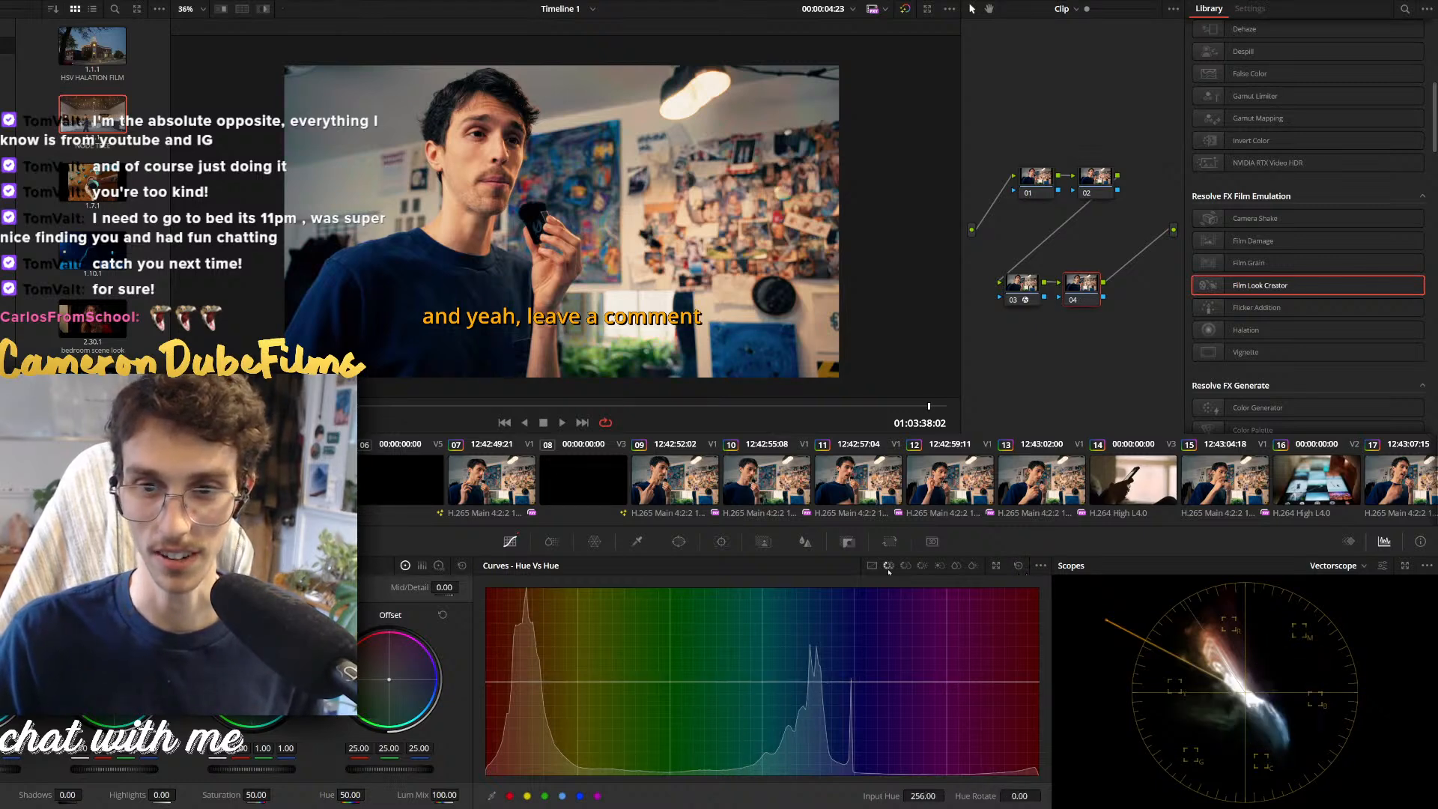
Try desaturating the yellow-green and blue-magenta ranges with node 04's Hue Vs Sat curve, and reset the node's grade
{"action": "left_click", "coordinate": [905, 565]}
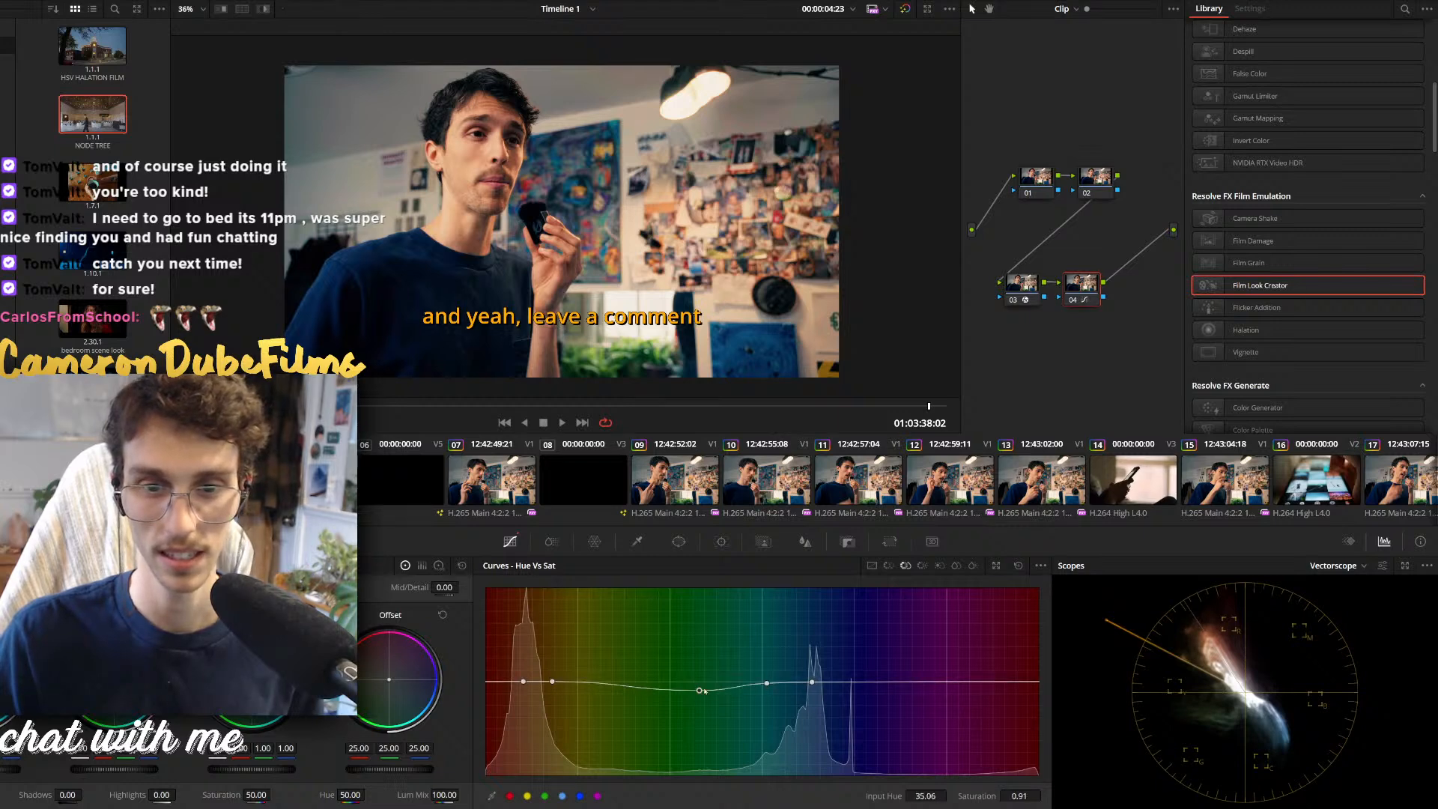
{"action": "left_click_drag", "start_coordinate": [704, 689], "coordinate": [702, 736]}
{"action": "left_click_drag", "start_coordinate": [577, 711], "coordinate": [486, 715]}
{"action": "left_click_drag", "start_coordinate": [873, 693], "coordinate": [893, 743]}
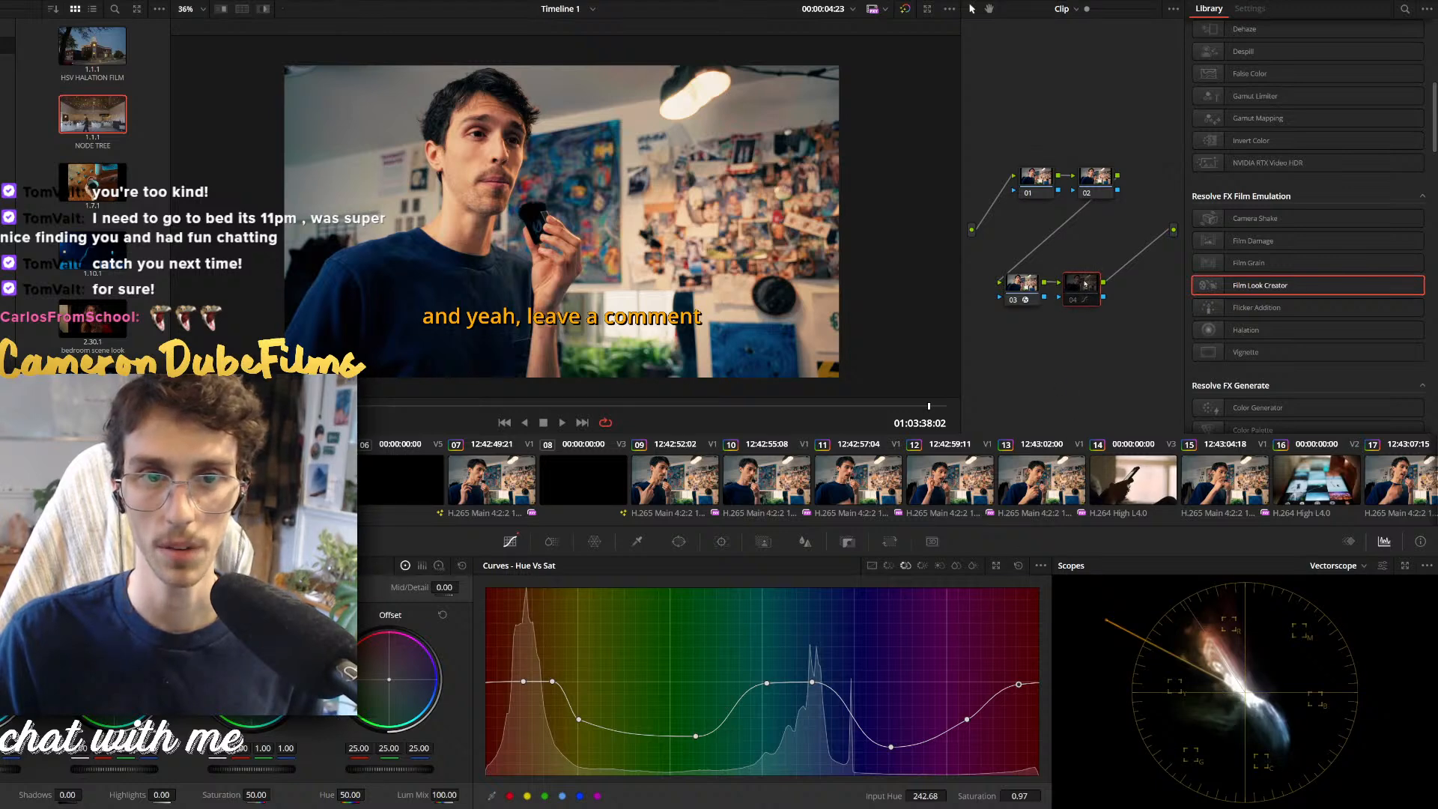
{"action": "key", "text": "shift+Home"}
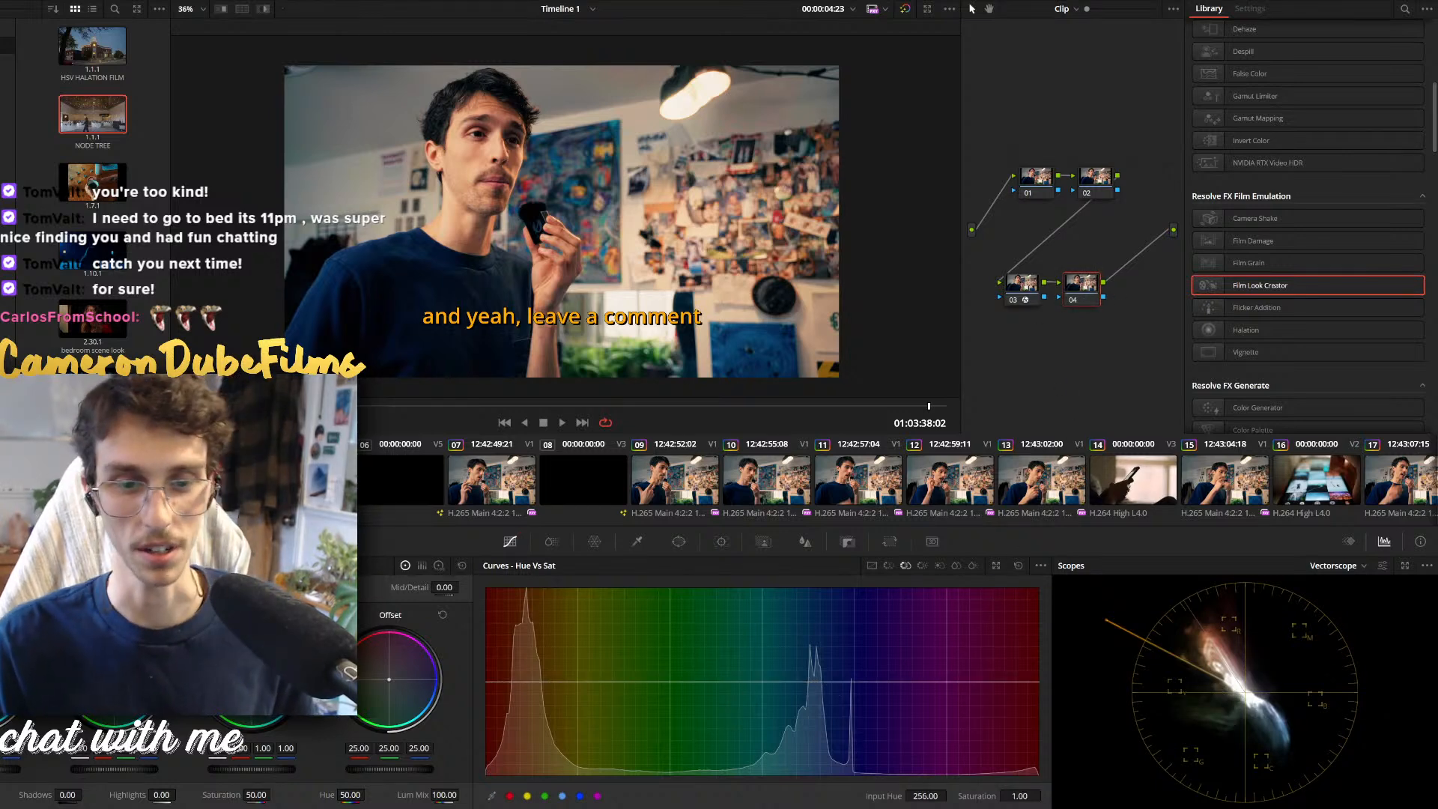
Return to the Edit page and copy the opening "presents" Text+ title to the end of the timeline on the same track
{"action": "key", "text": "shift+4"}
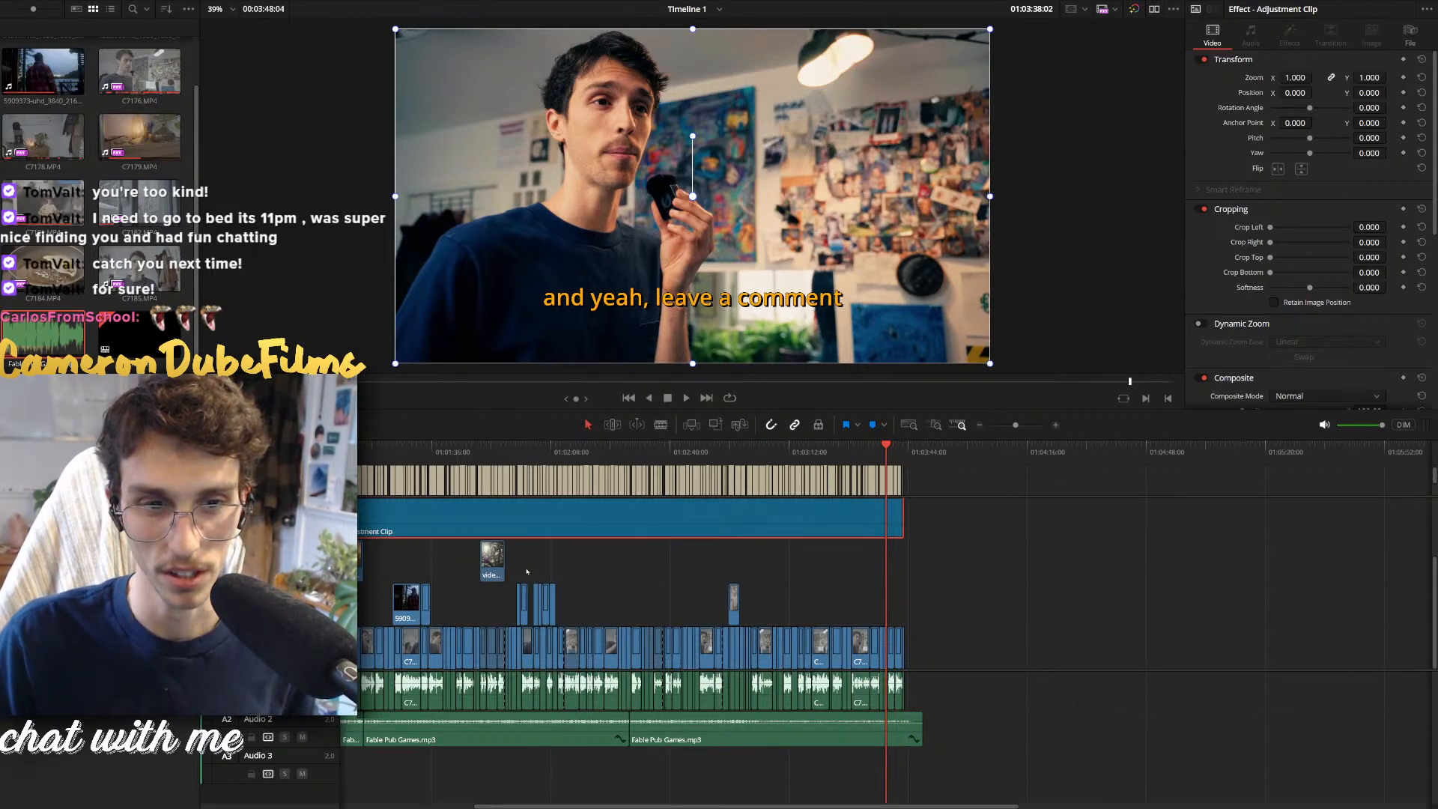
{"action": "scroll", "coordinate": [526, 571], "scroll_direction": "down", "scroll_amount": 3}
{"action": "left_click", "coordinate": [362, 561]}
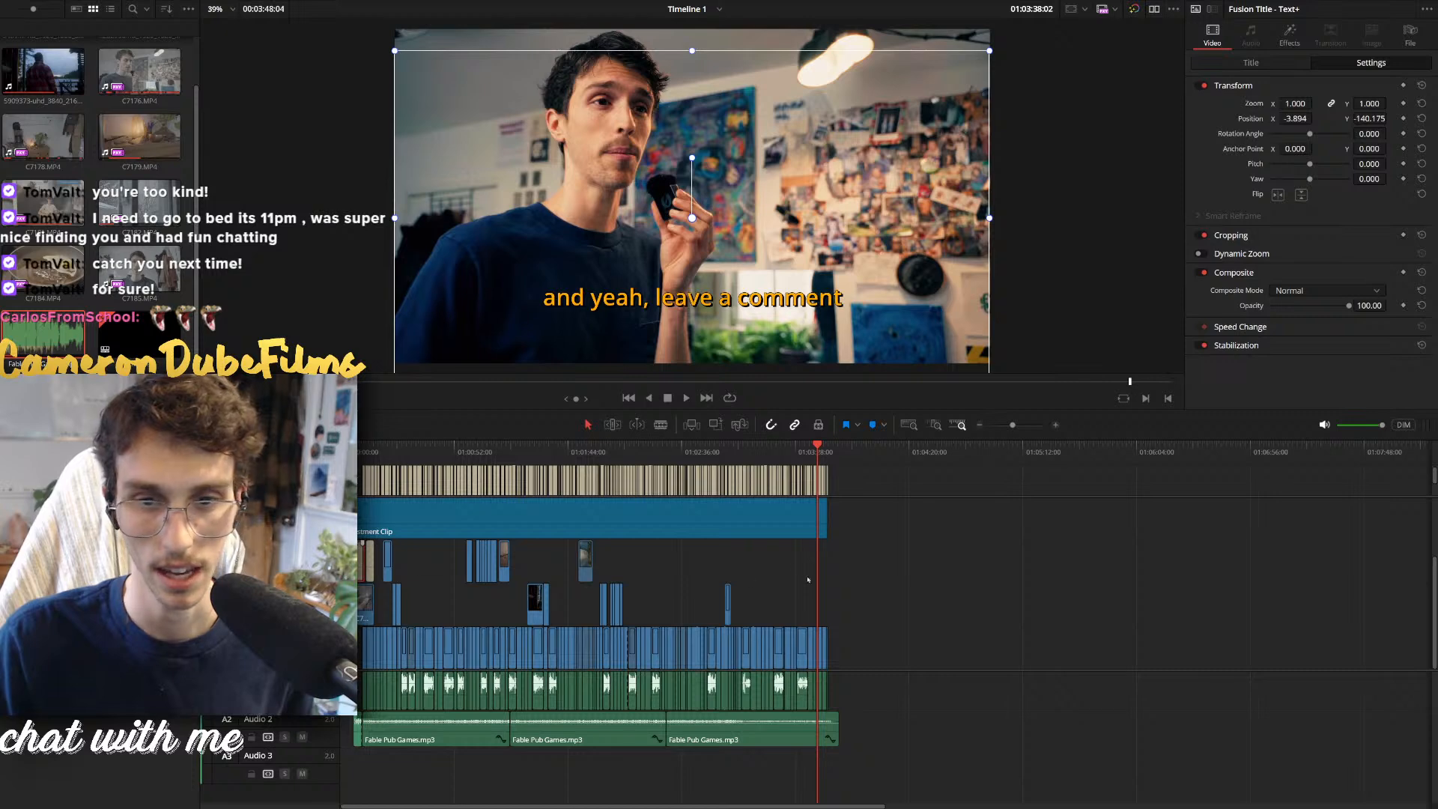
{"action": "left_click_drag", "start_coordinate": [807, 579], "coordinate": [834, 576]}
{"action": "scroll", "coordinate": [852, 492], "scroll_direction": "up", "scroll_amount": 3}
{"action": "left_click", "coordinate": [905, 453]}
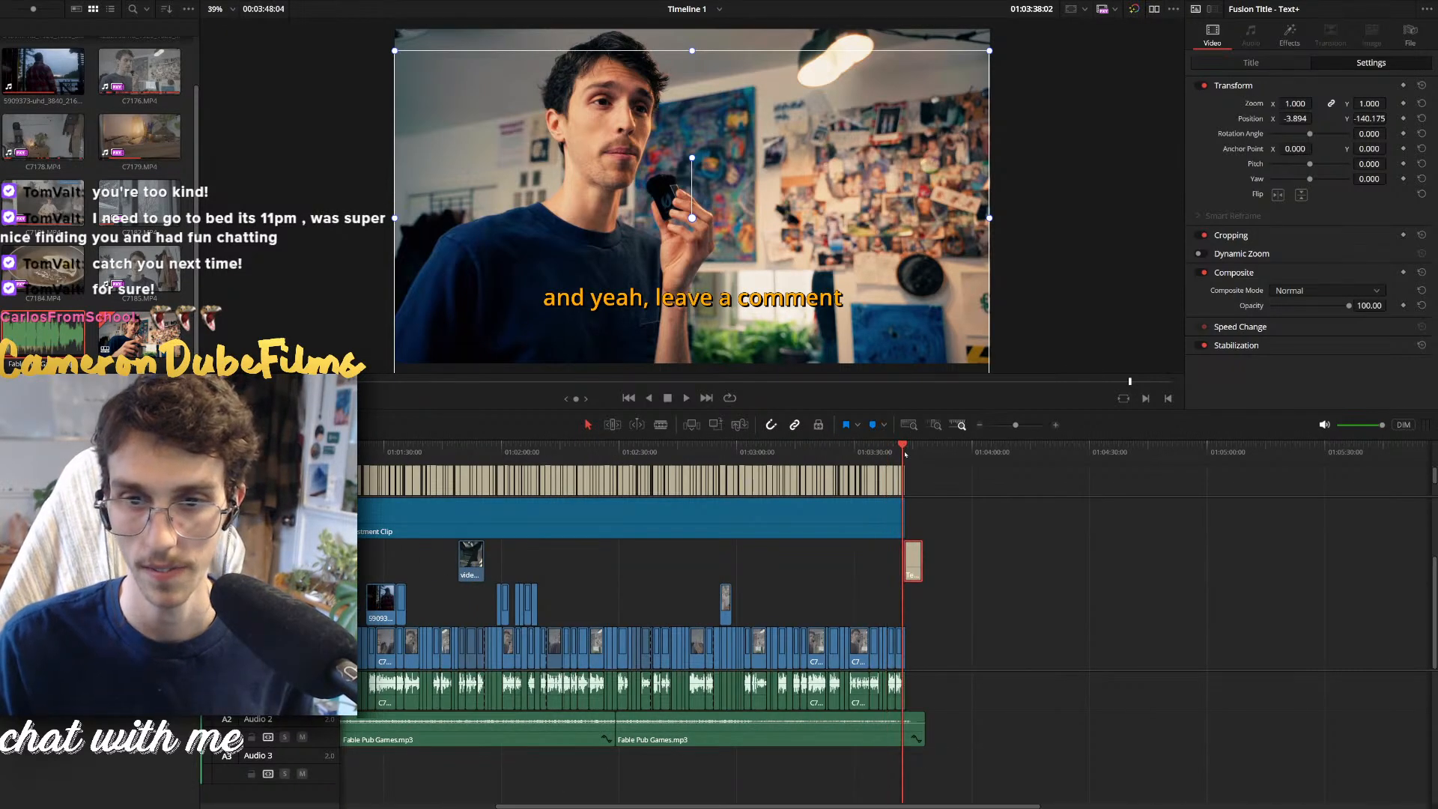
Play the goodbye at the end and shift the copied title so it starts right after the last video clip
{"action": "scroll", "coordinate": [953, 532], "scroll_direction": "up", "scroll_amount": 5}
{"action": "key", "text": "space"}
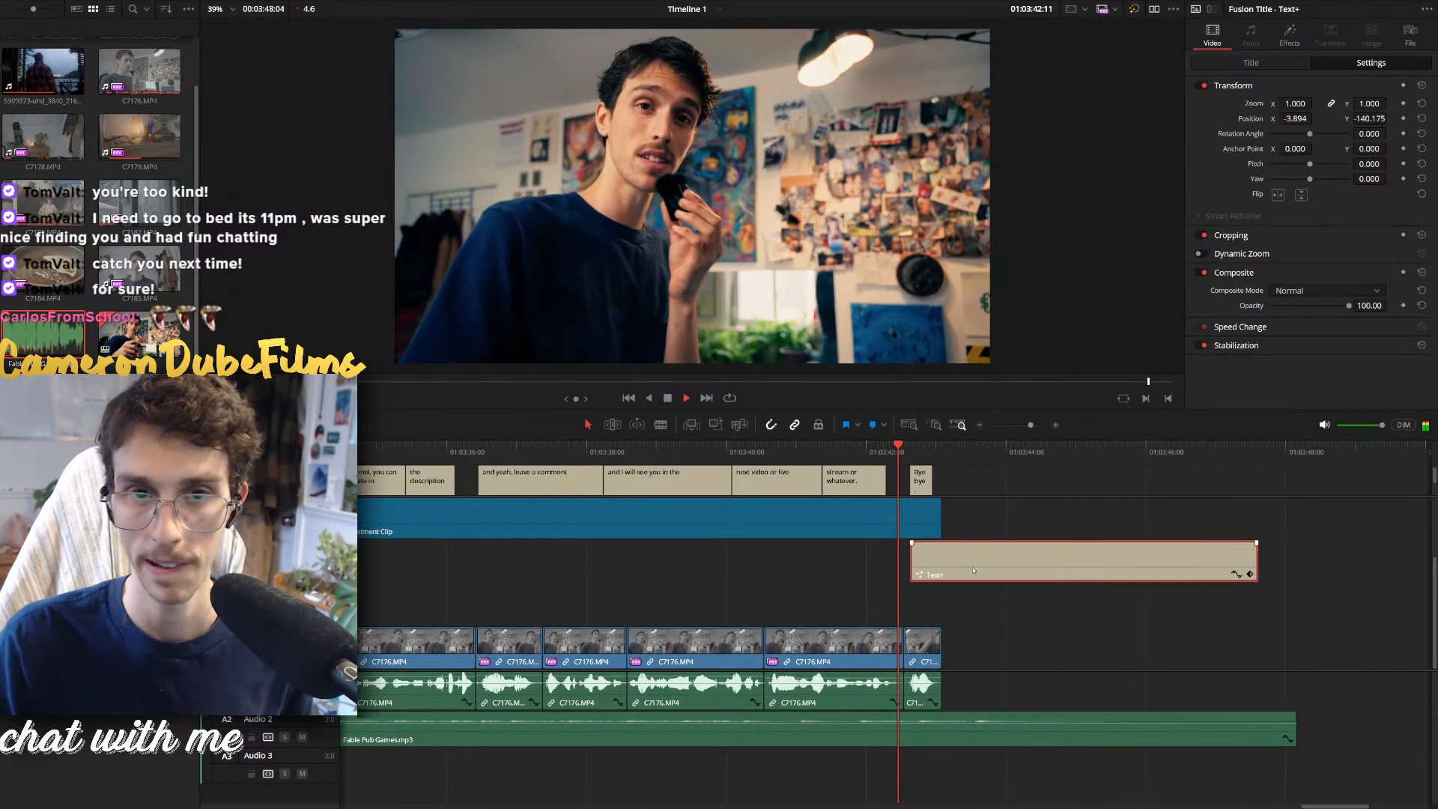
{"action": "key", "text": "space"}
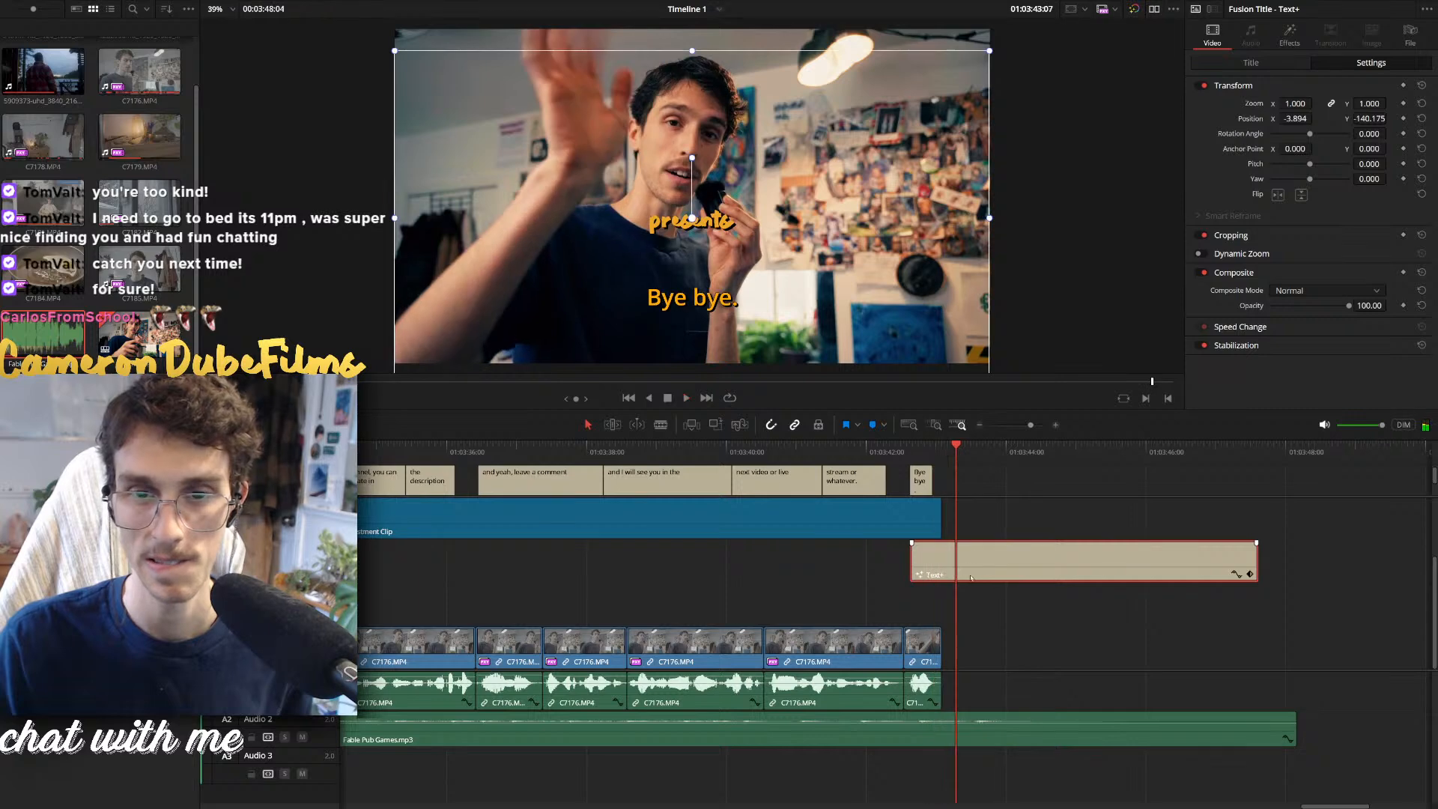
{"action": "left_click_drag", "start_coordinate": [970, 578], "coordinate": [1002, 578]}
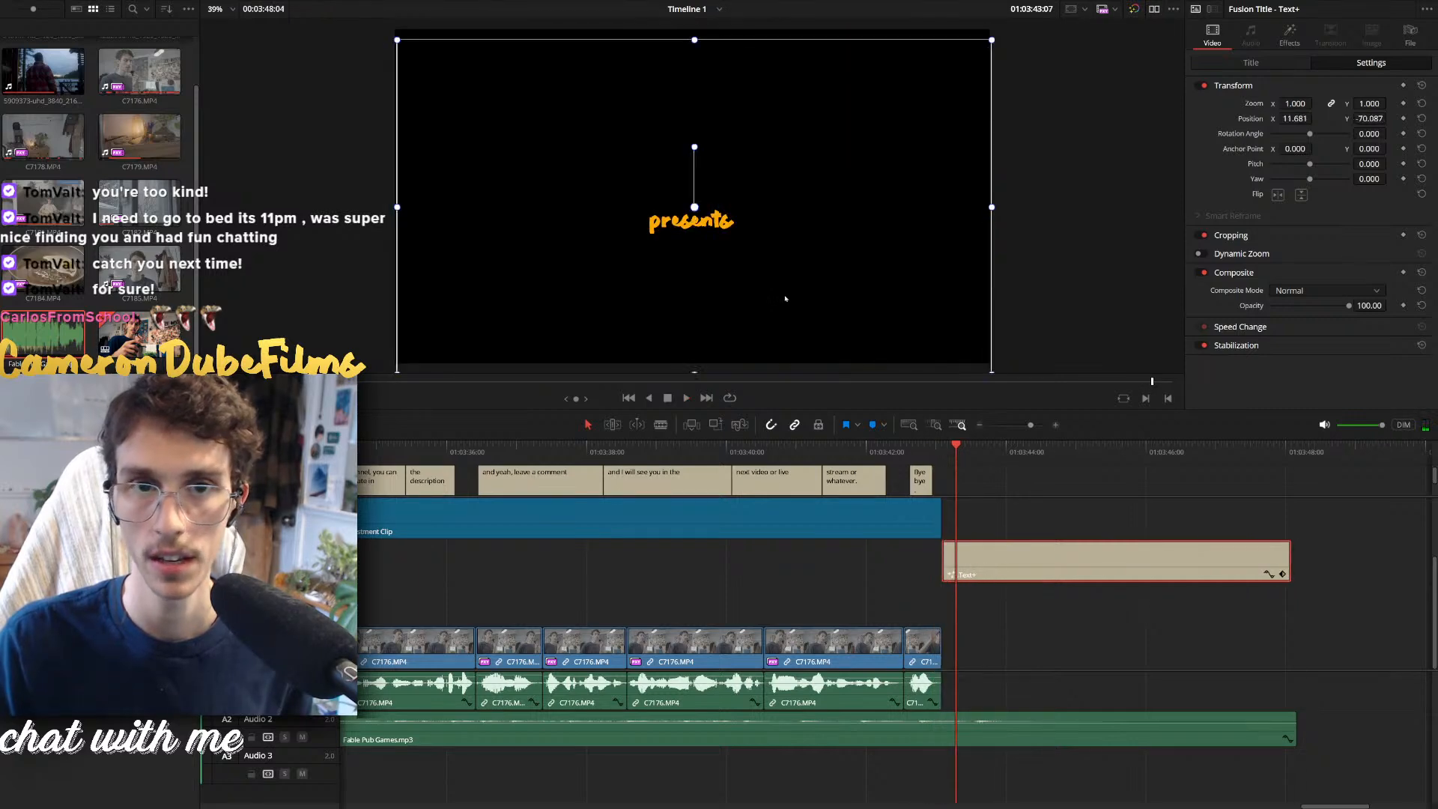
Centre the end title in the frame and replace its text with the channel's @ handle
{"action": "left_click_drag", "start_coordinate": [785, 299], "coordinate": [783, 287]}
{"action": "left_click", "coordinate": [1251, 62]}
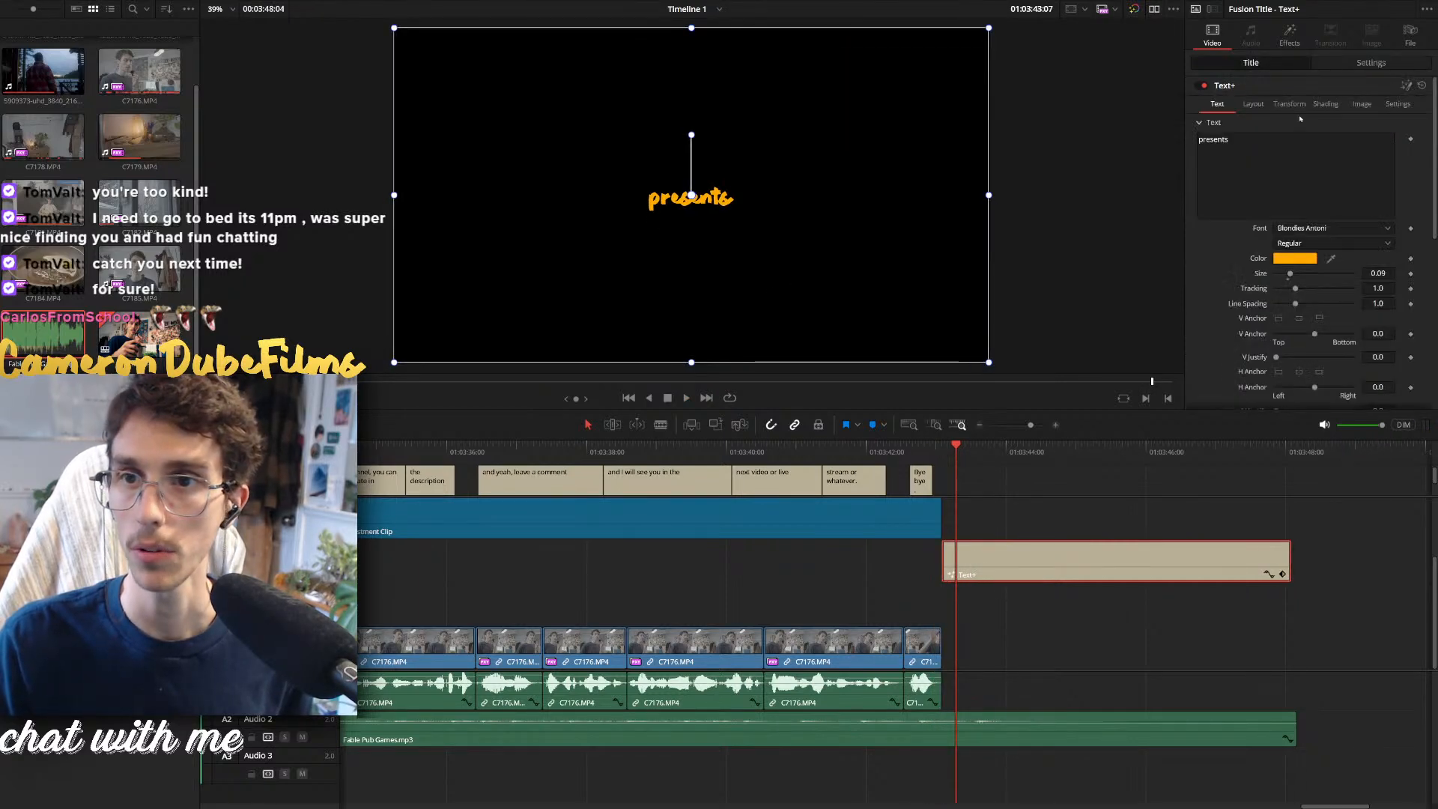
{"action": "type", "text": "@"}
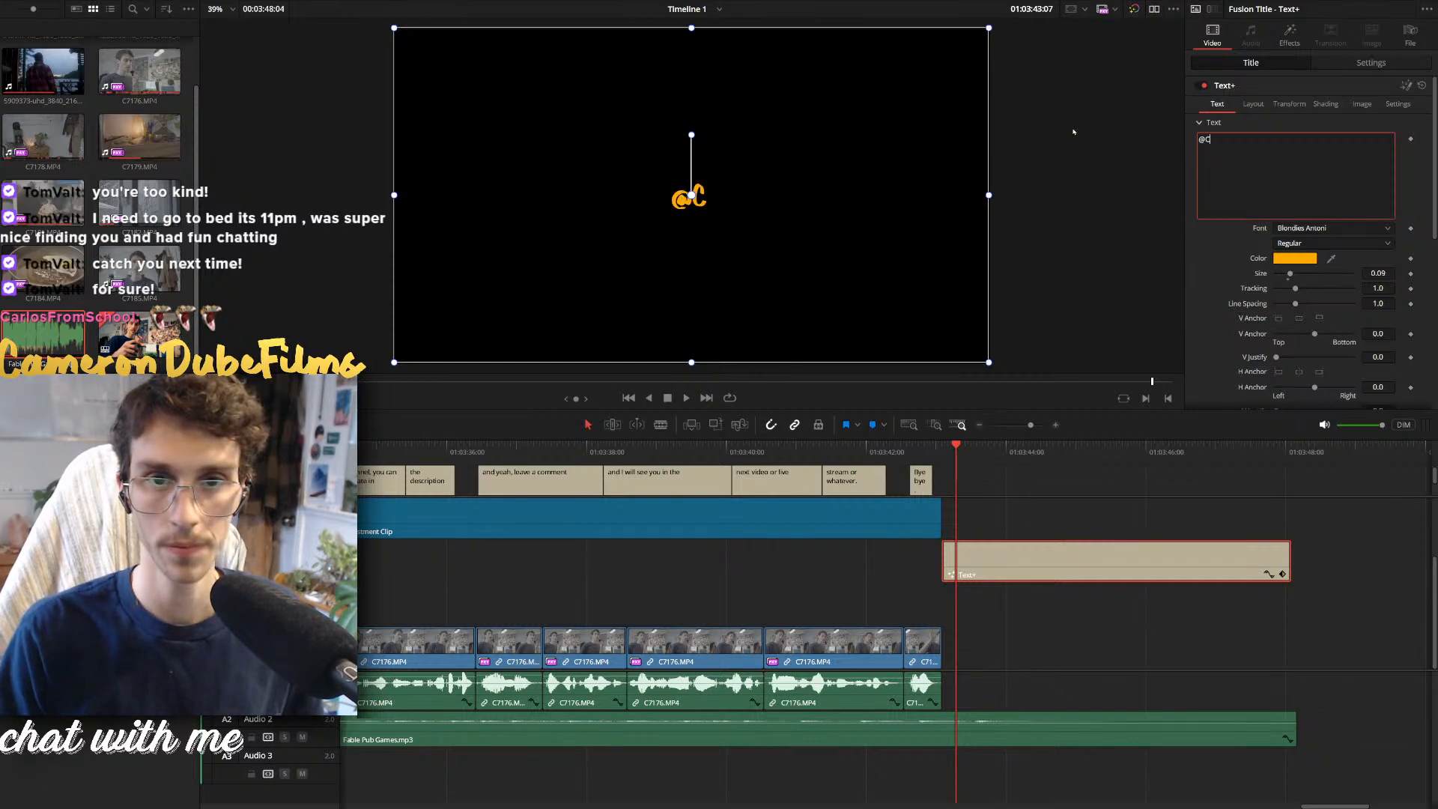
{"action": "type", "text": "Camer"}
{"action": "key", "text": "BackSpace"}
{"action": "key", "text": "BackSpace"}
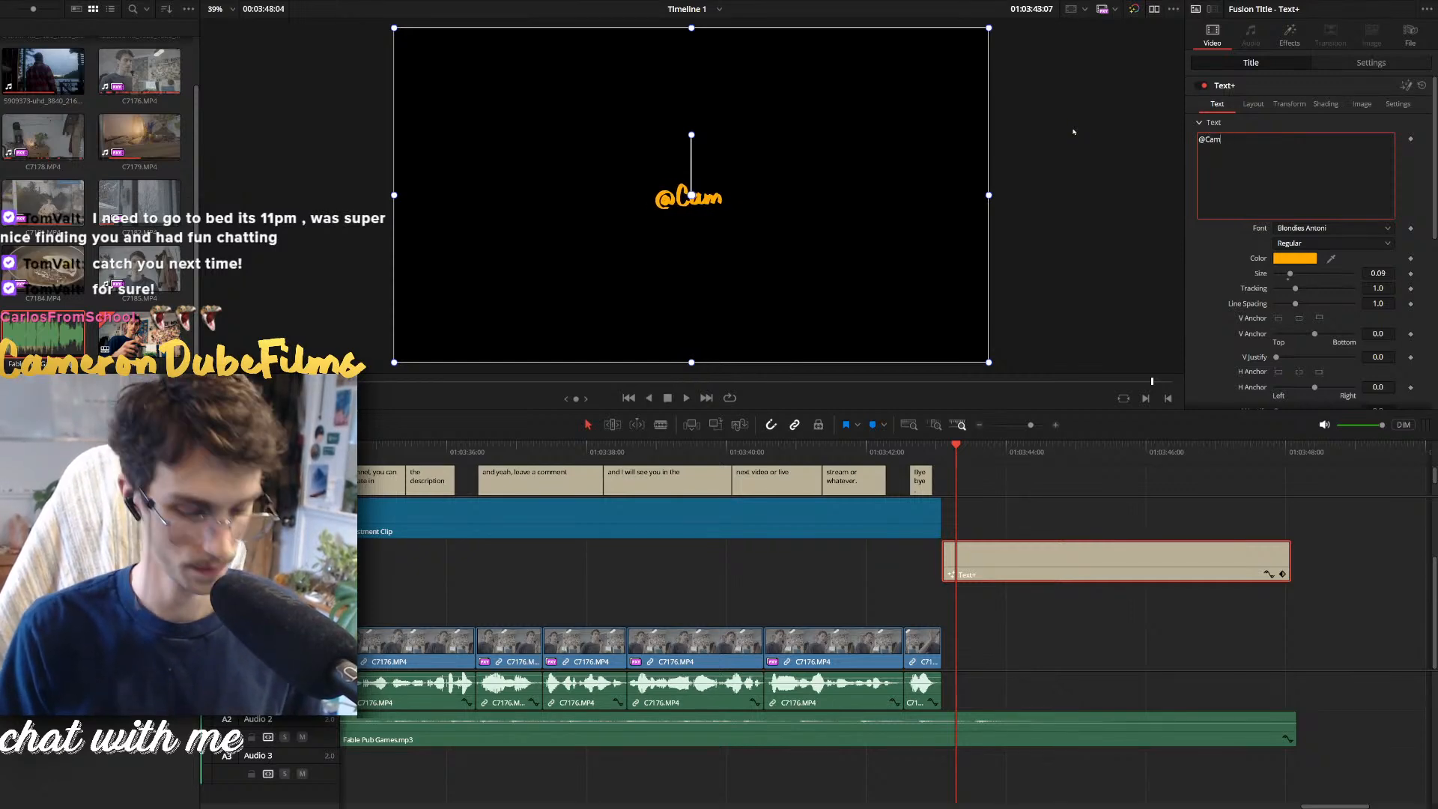
{"action": "type", "text": "eronDubeFilms"}
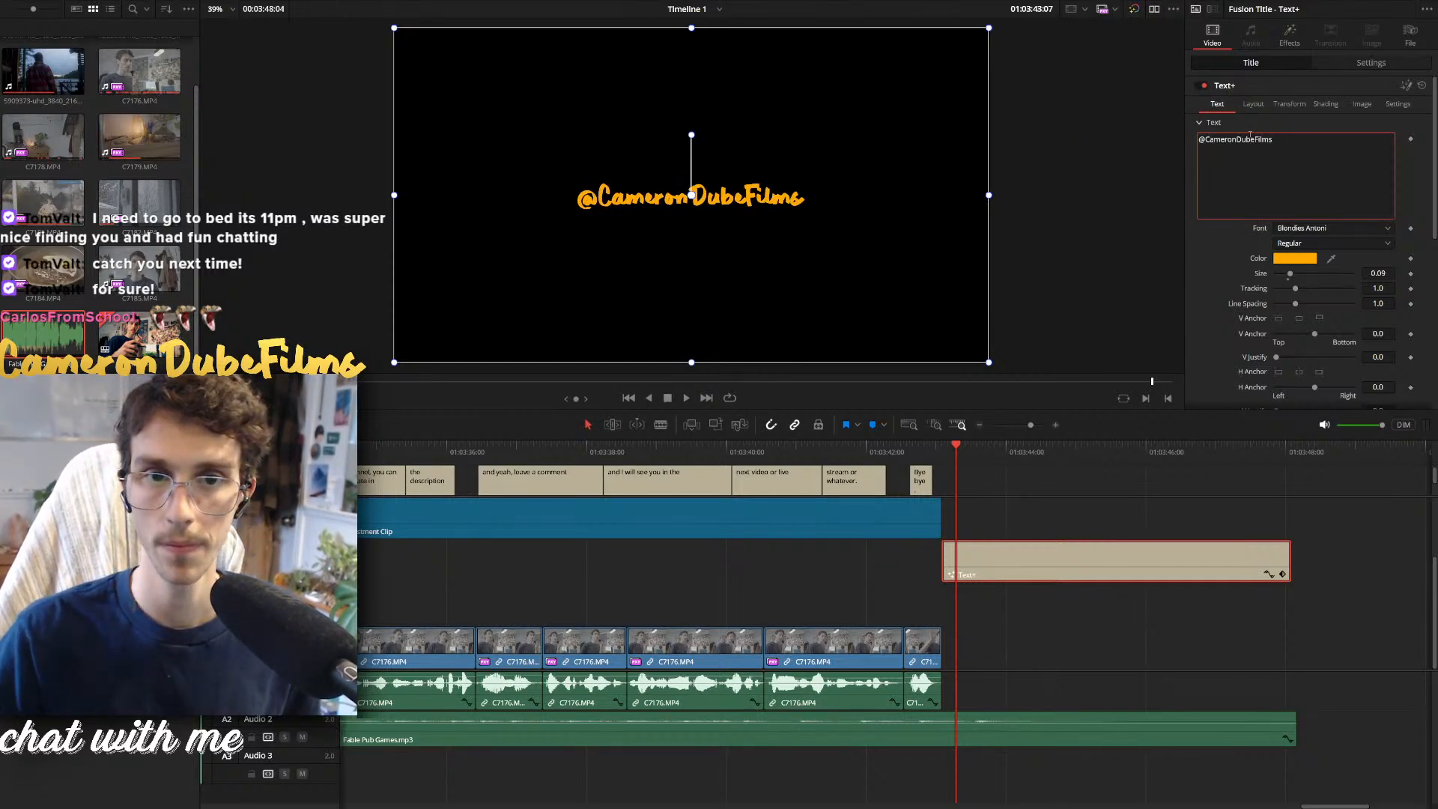
Play the end title, cut it and the background music at about 01:03:46, and delete the leftover tails
{"action": "left_click", "coordinate": [869, 461]}
{"action": "key", "text": "space"}
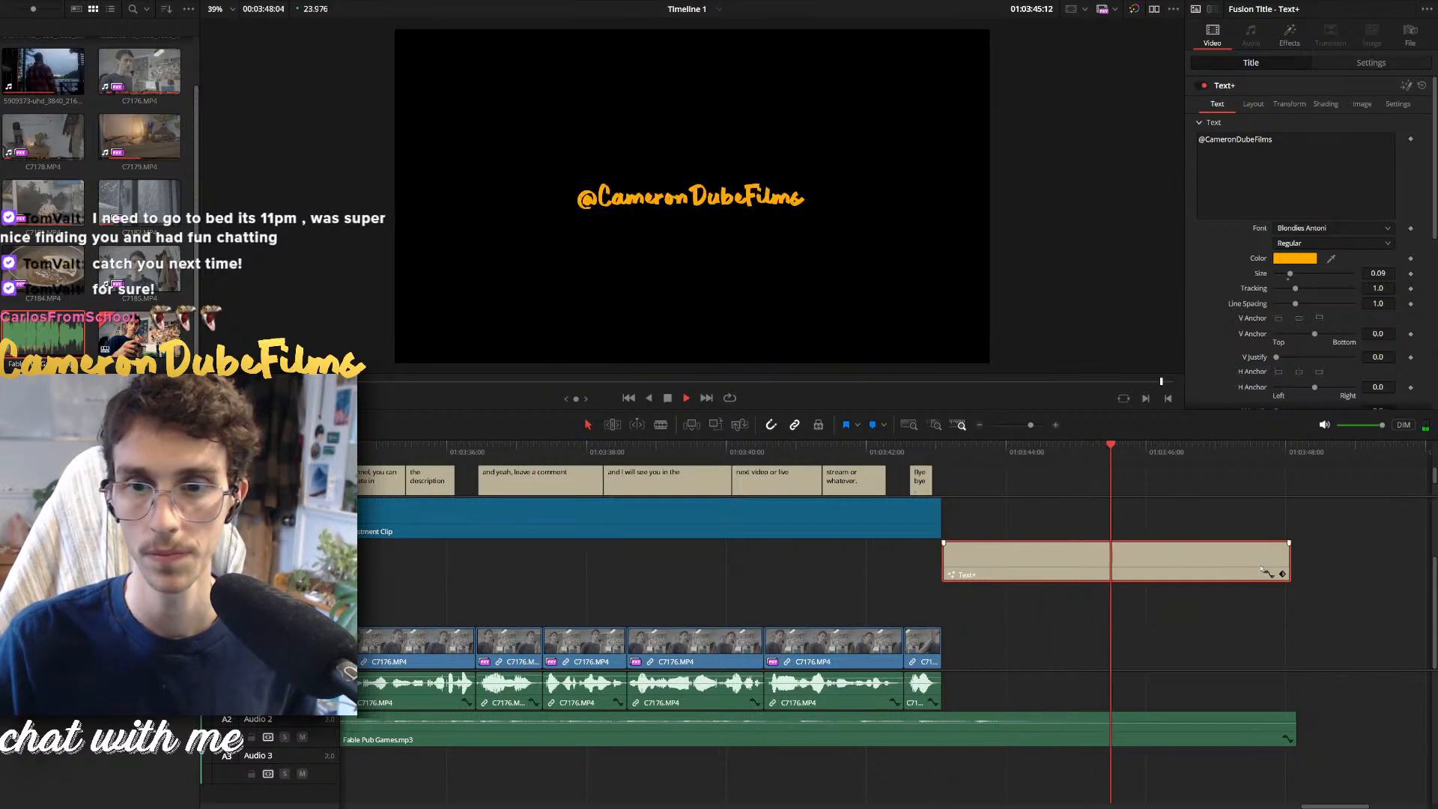
{"action": "key", "text": "space"}
{"action": "key", "text": "ctrl+b"}
{"action": "left_click_drag", "start_coordinate": [1342, 500], "coordinate": [1205, 763]}
{"action": "key", "text": "ctrl+b"}
{"action": "left_click_drag", "start_coordinate": [1320, 748], "coordinate": [1220, 492]}
{"action": "key", "text": "Delete"}
On the Deliver page, replace the cancelled render job with a new H.264 job for dumbphone 4k.mp4 and start rendering
{"action": "key", "text": "shift+6"}
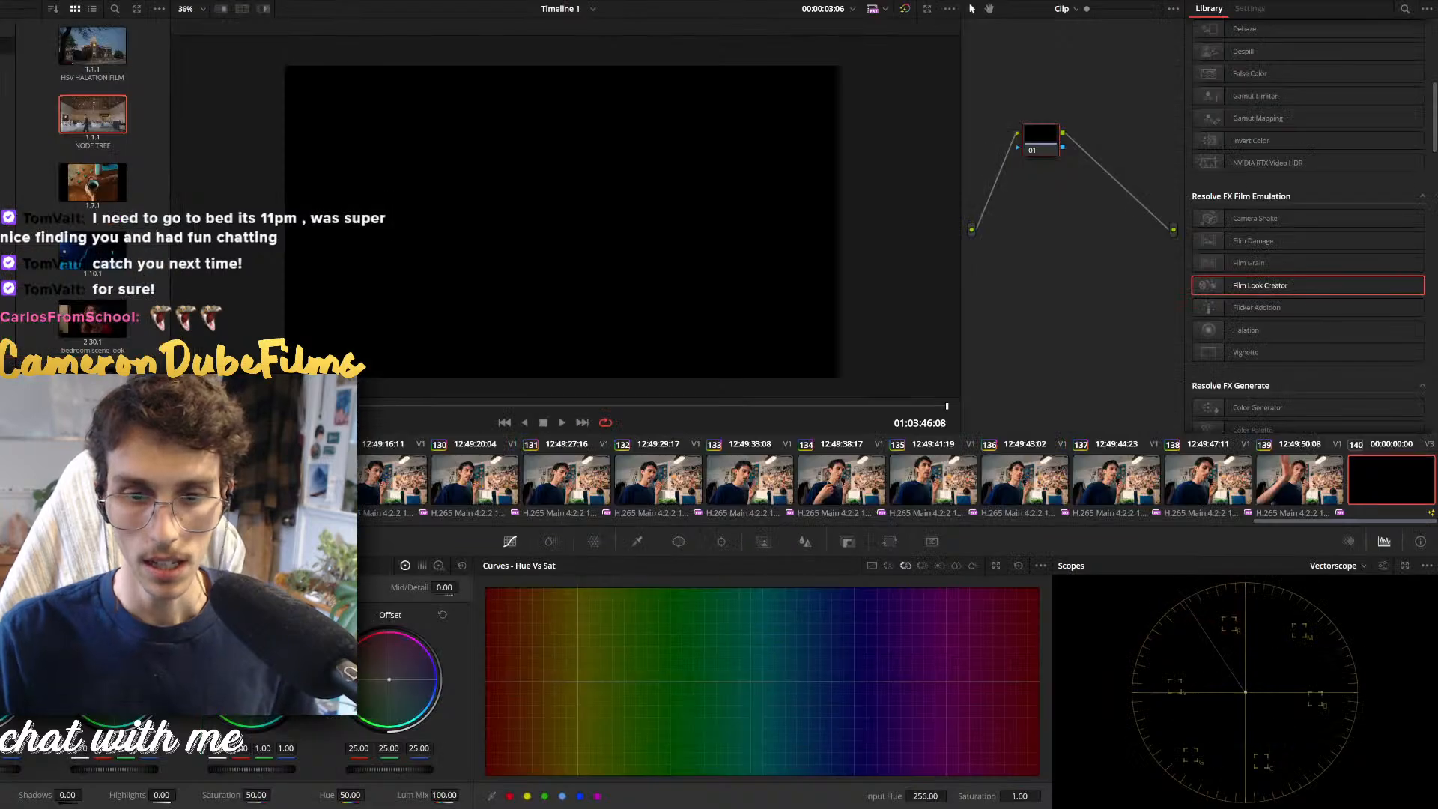
{"action": "key", "text": "shift+8"}
{"action": "scroll", "coordinate": [743, 633], "scroll_direction": "down", "scroll_amount": 5}
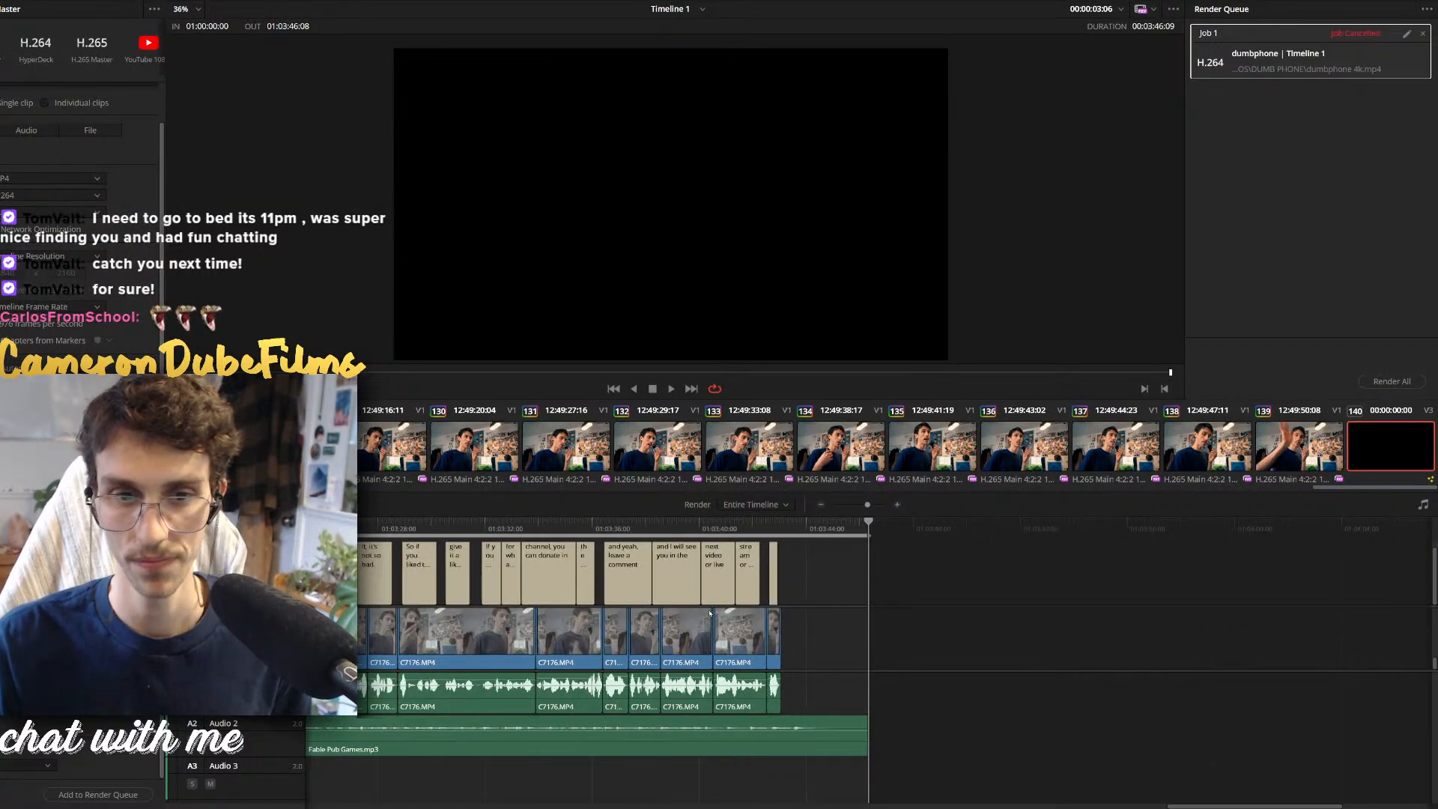
{"action": "scroll", "coordinate": [107, 164], "scroll_direction": "up", "scroll_amount": 1}
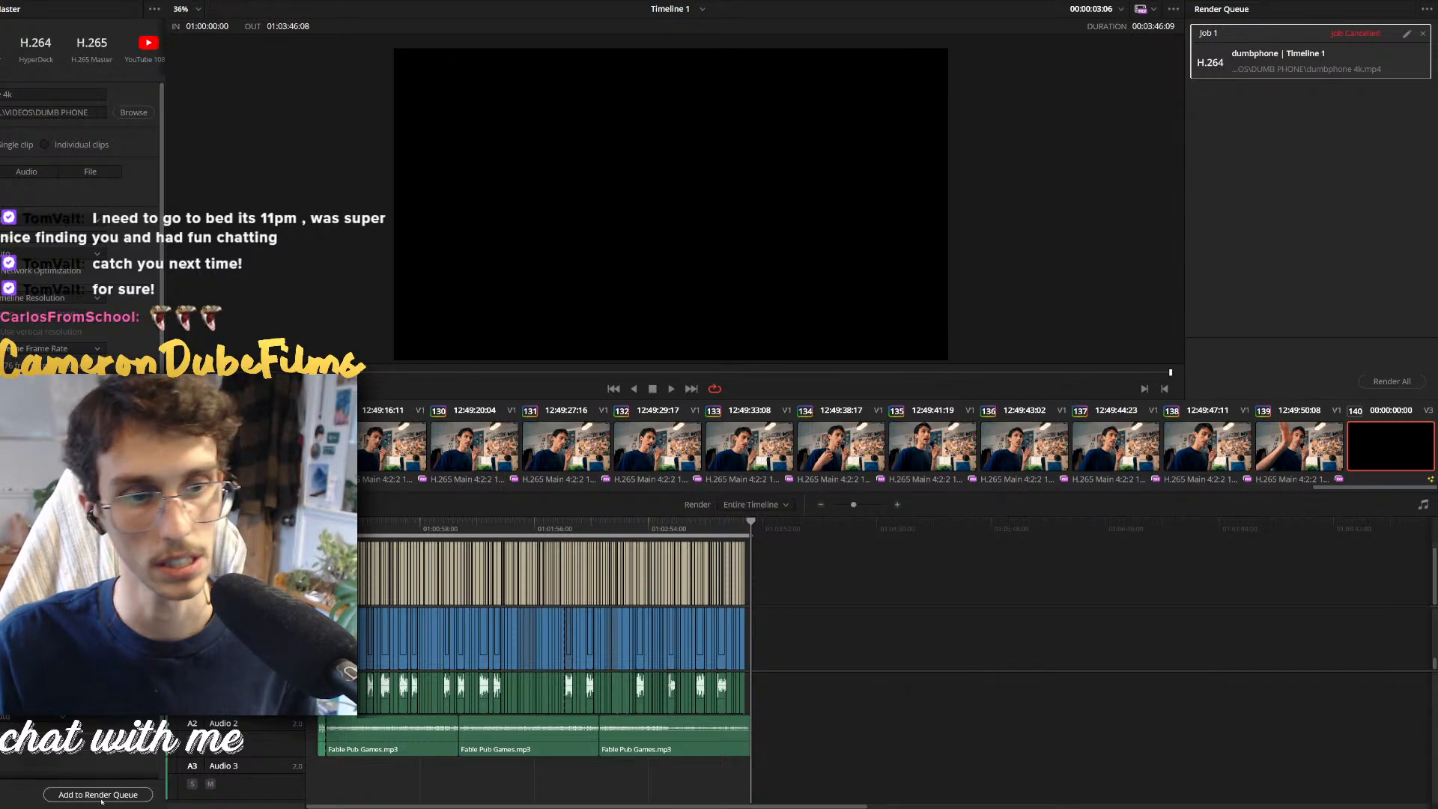
{"action": "left_click", "coordinate": [1422, 33]}
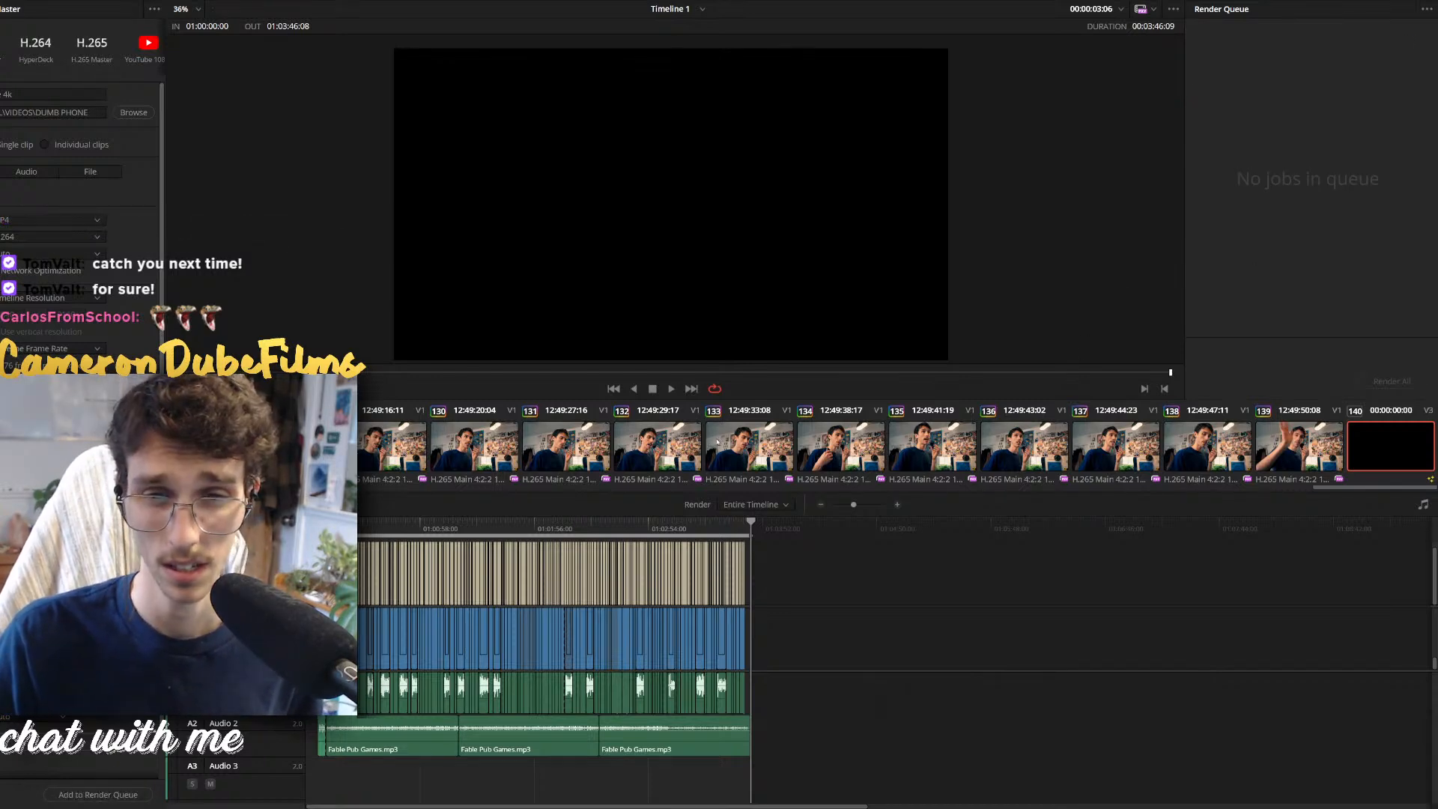
{"action": "left_click", "coordinate": [98, 794]}
{"action": "left_click", "coordinate": [1386, 382]}
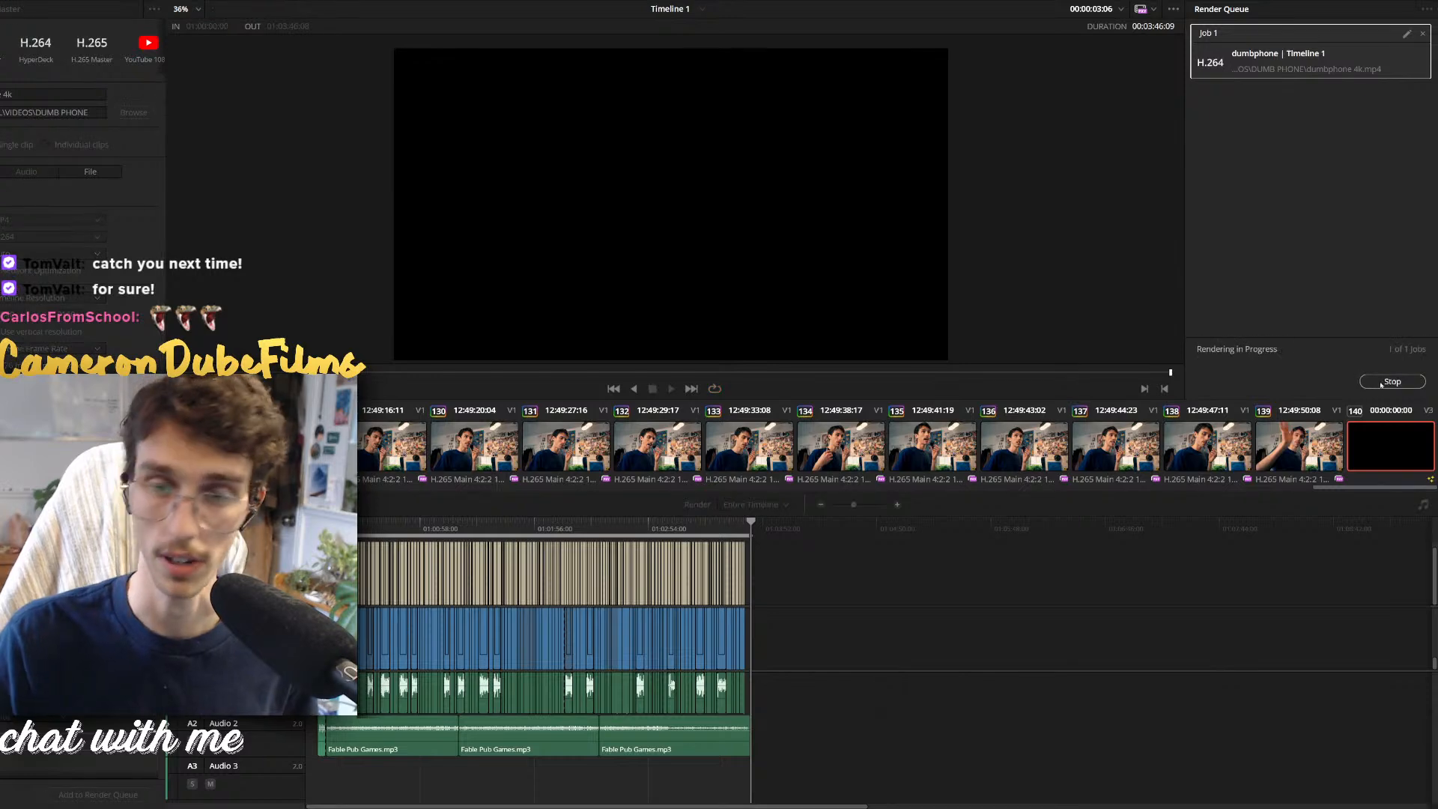